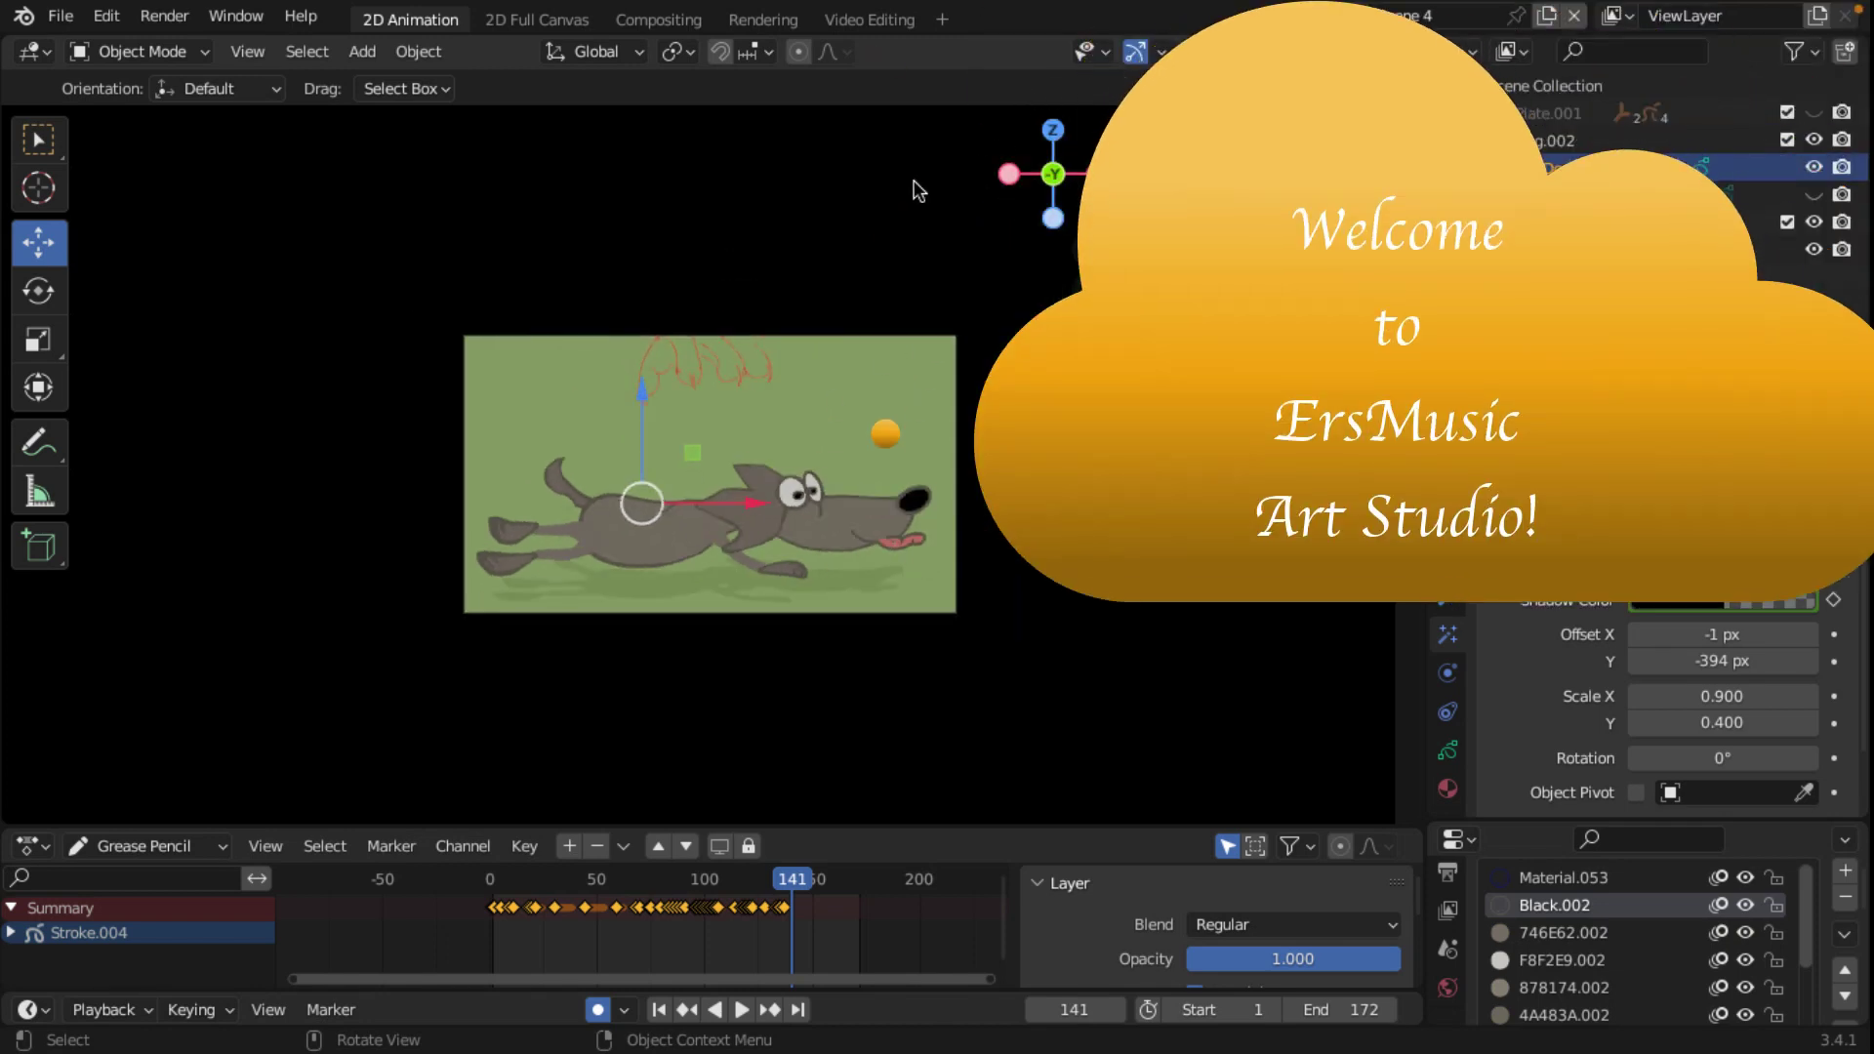
Step: Enlarge Dog.003's material slot list and open its slot specials menu
{"action": "scroll", "coordinate": [747, 483], "scroll_direction": "up", "scroll_amount": 1}
{"action": "scroll", "coordinate": [747, 483], "scroll_direction": "up", "scroll_amount": 3}
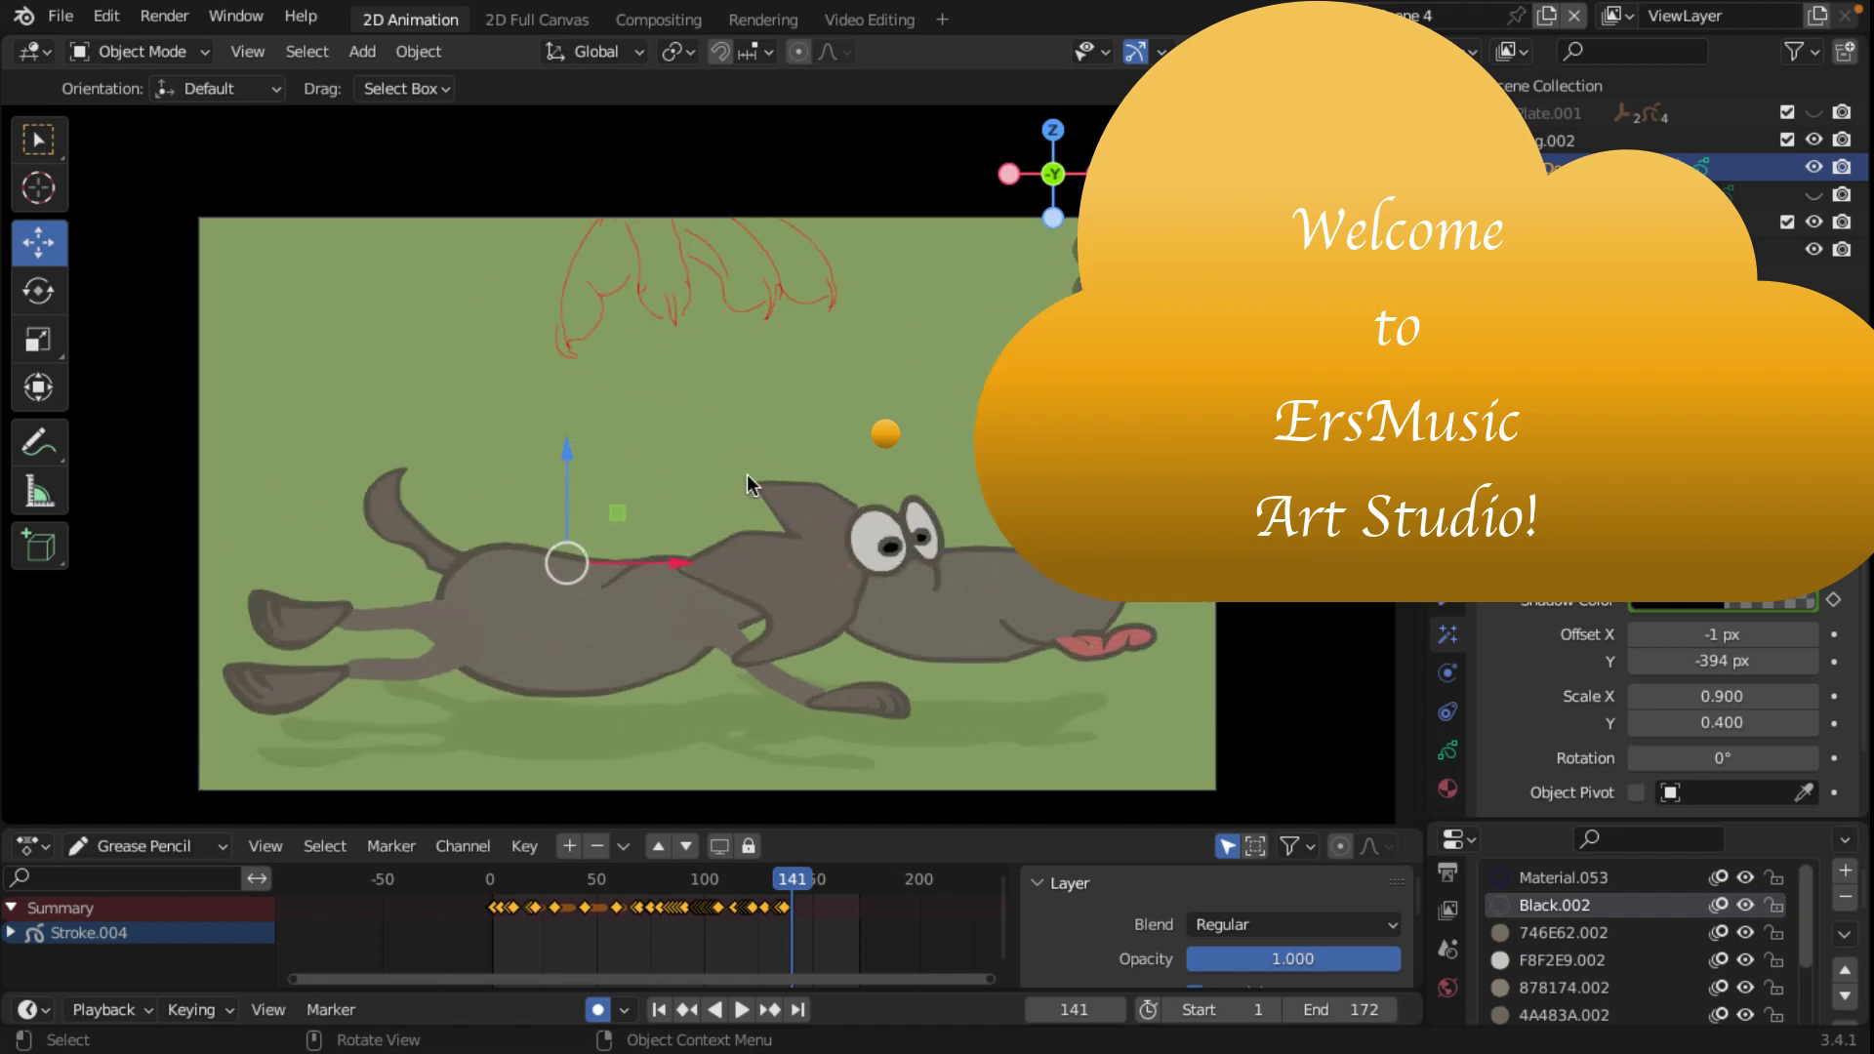
{"action": "scroll", "coordinate": [734, 548], "scroll_direction": "down", "scroll_amount": 3}
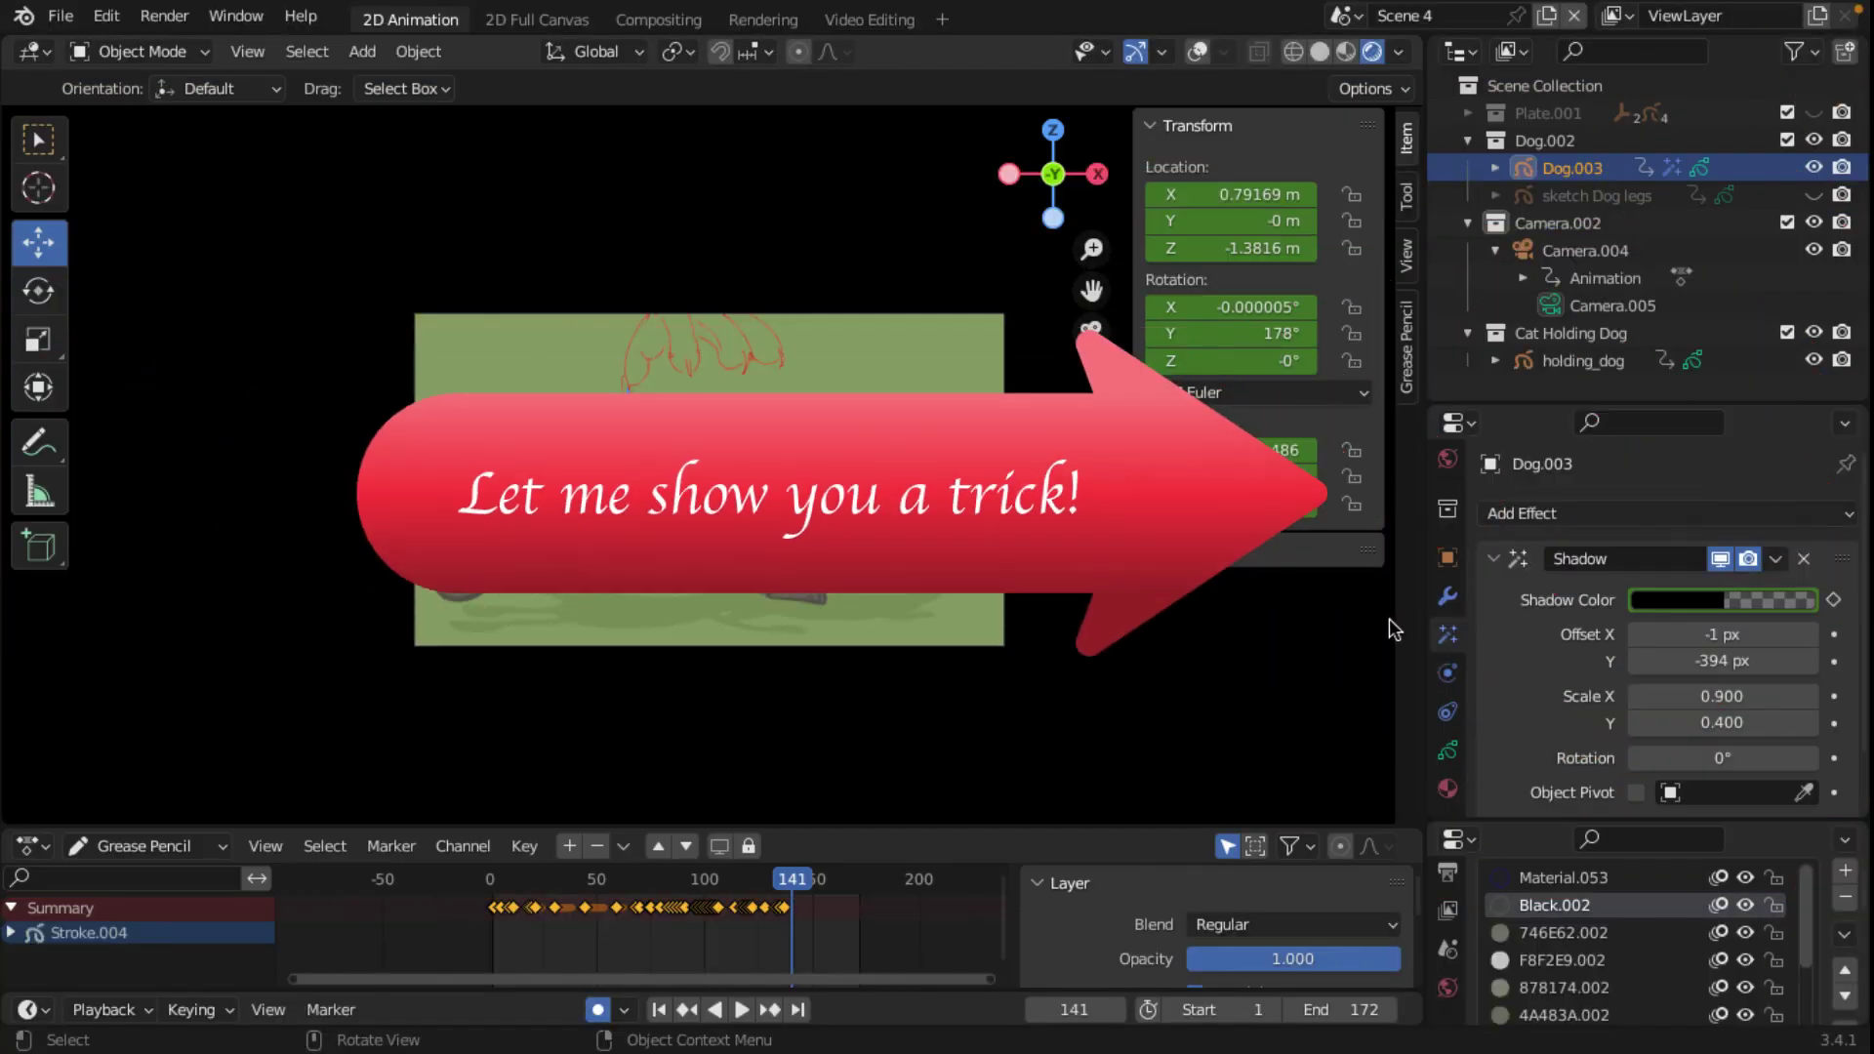
{"action": "left_click_drag", "start_coordinate": [1723, 825], "coordinate": [1723, 461]}
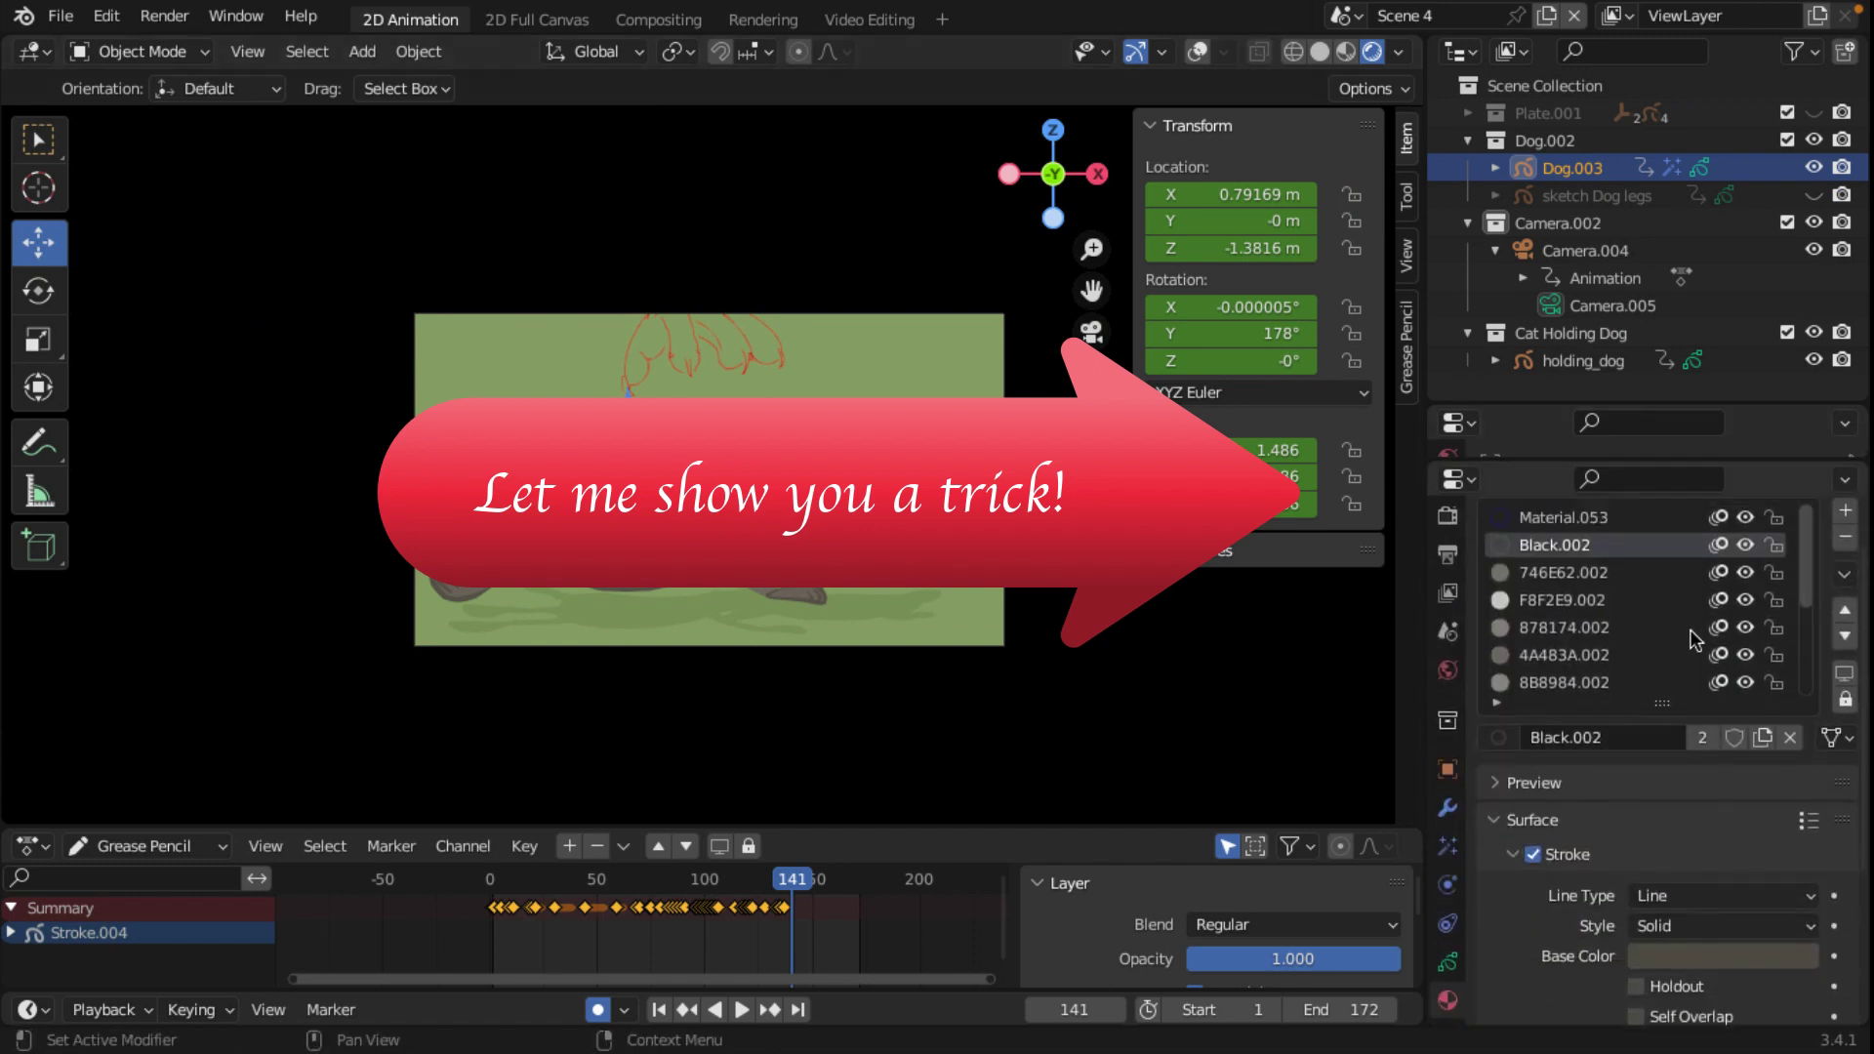
{"action": "scroll", "coordinate": [1716, 602], "scroll_direction": "down", "scroll_amount": 3}
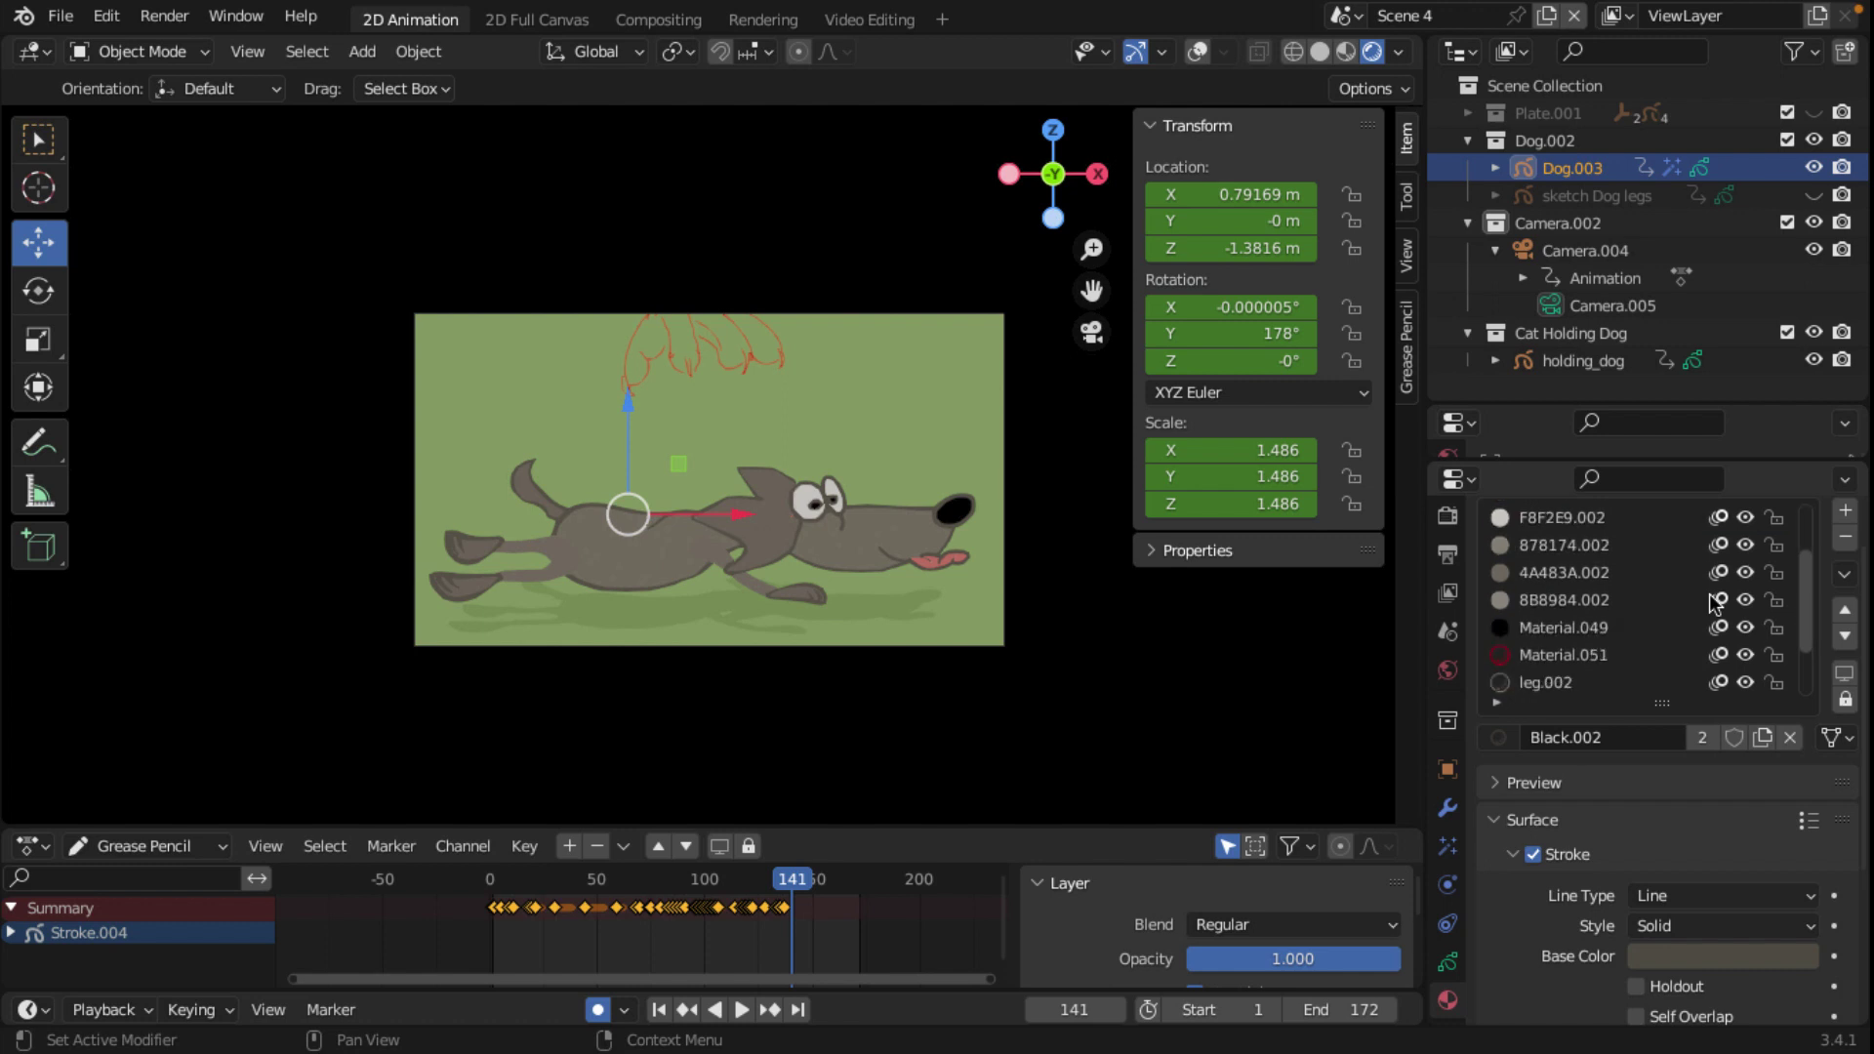
{"action": "scroll", "coordinate": [1715, 602], "scroll_direction": "down", "scroll_amount": 3}
{"action": "scroll", "coordinate": [1715, 602], "scroll_direction": "up", "scroll_amount": 2}
{"action": "scroll", "coordinate": [1709, 597], "scroll_direction": "up", "scroll_amount": 4}
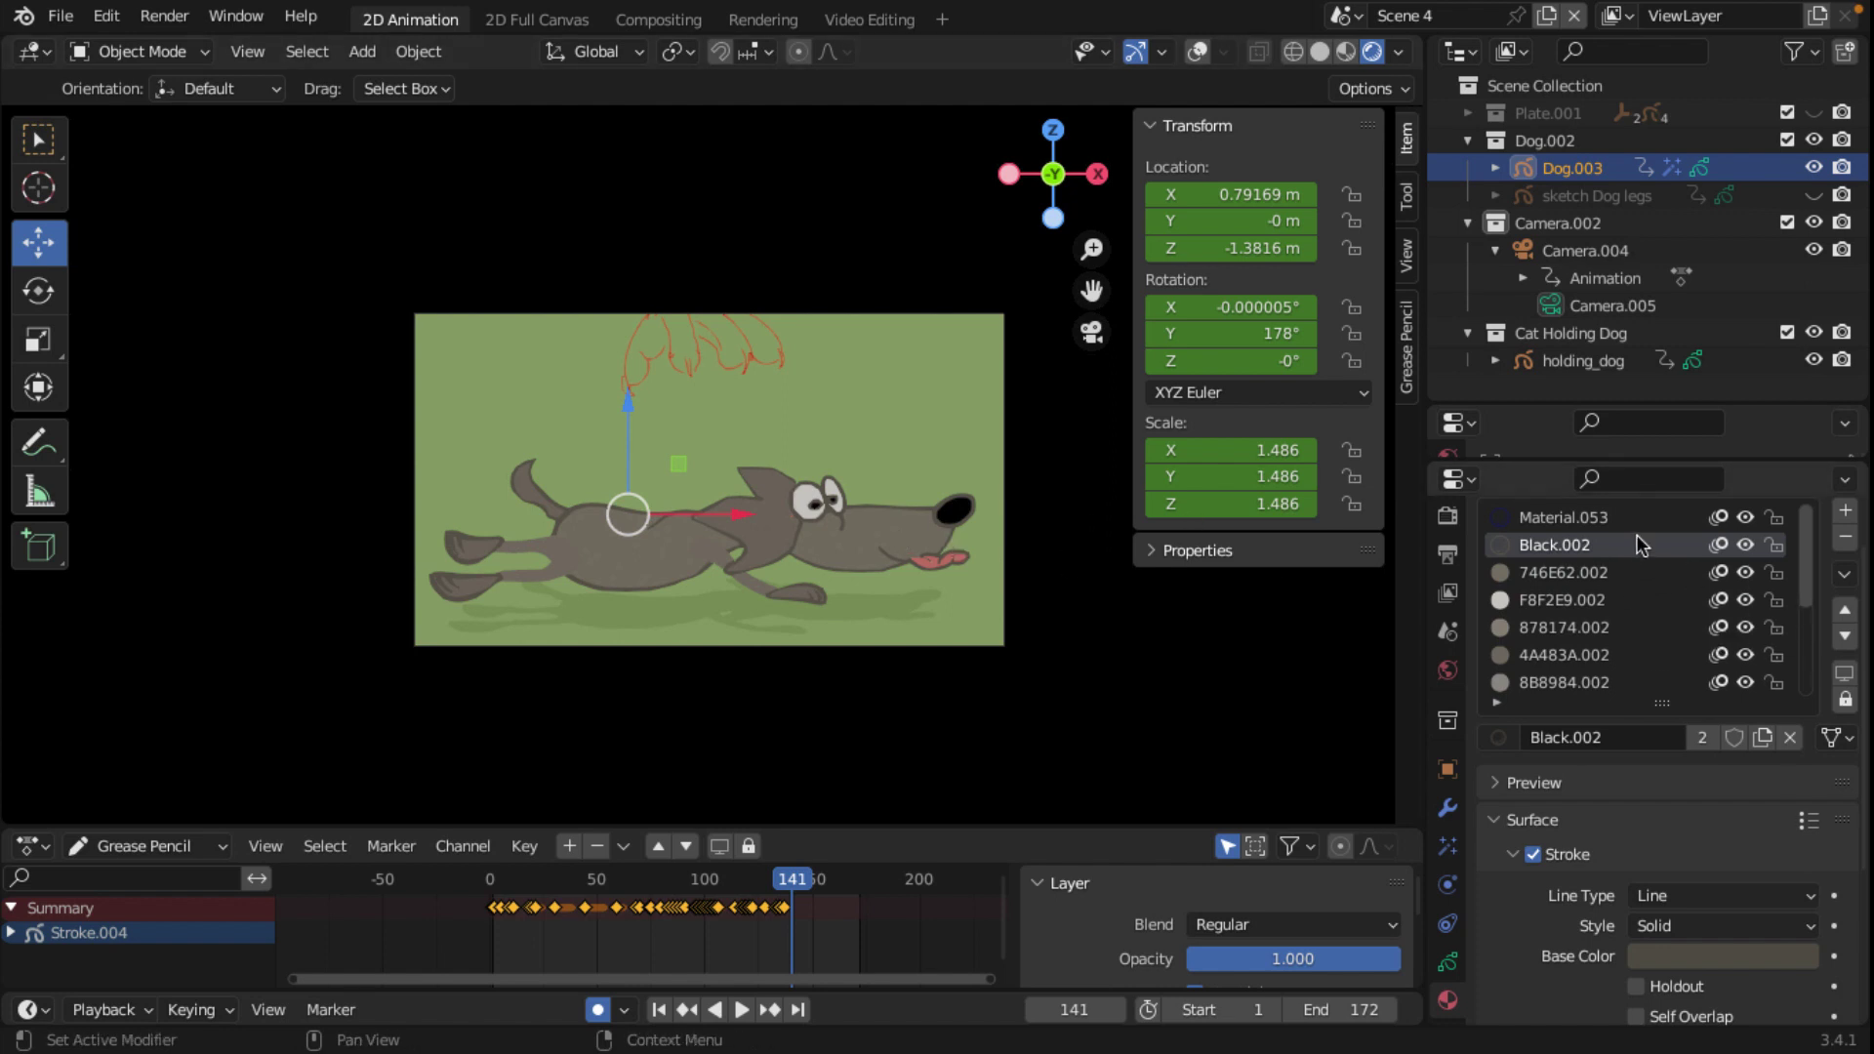
{"action": "left_click", "coordinate": [1845, 576]}
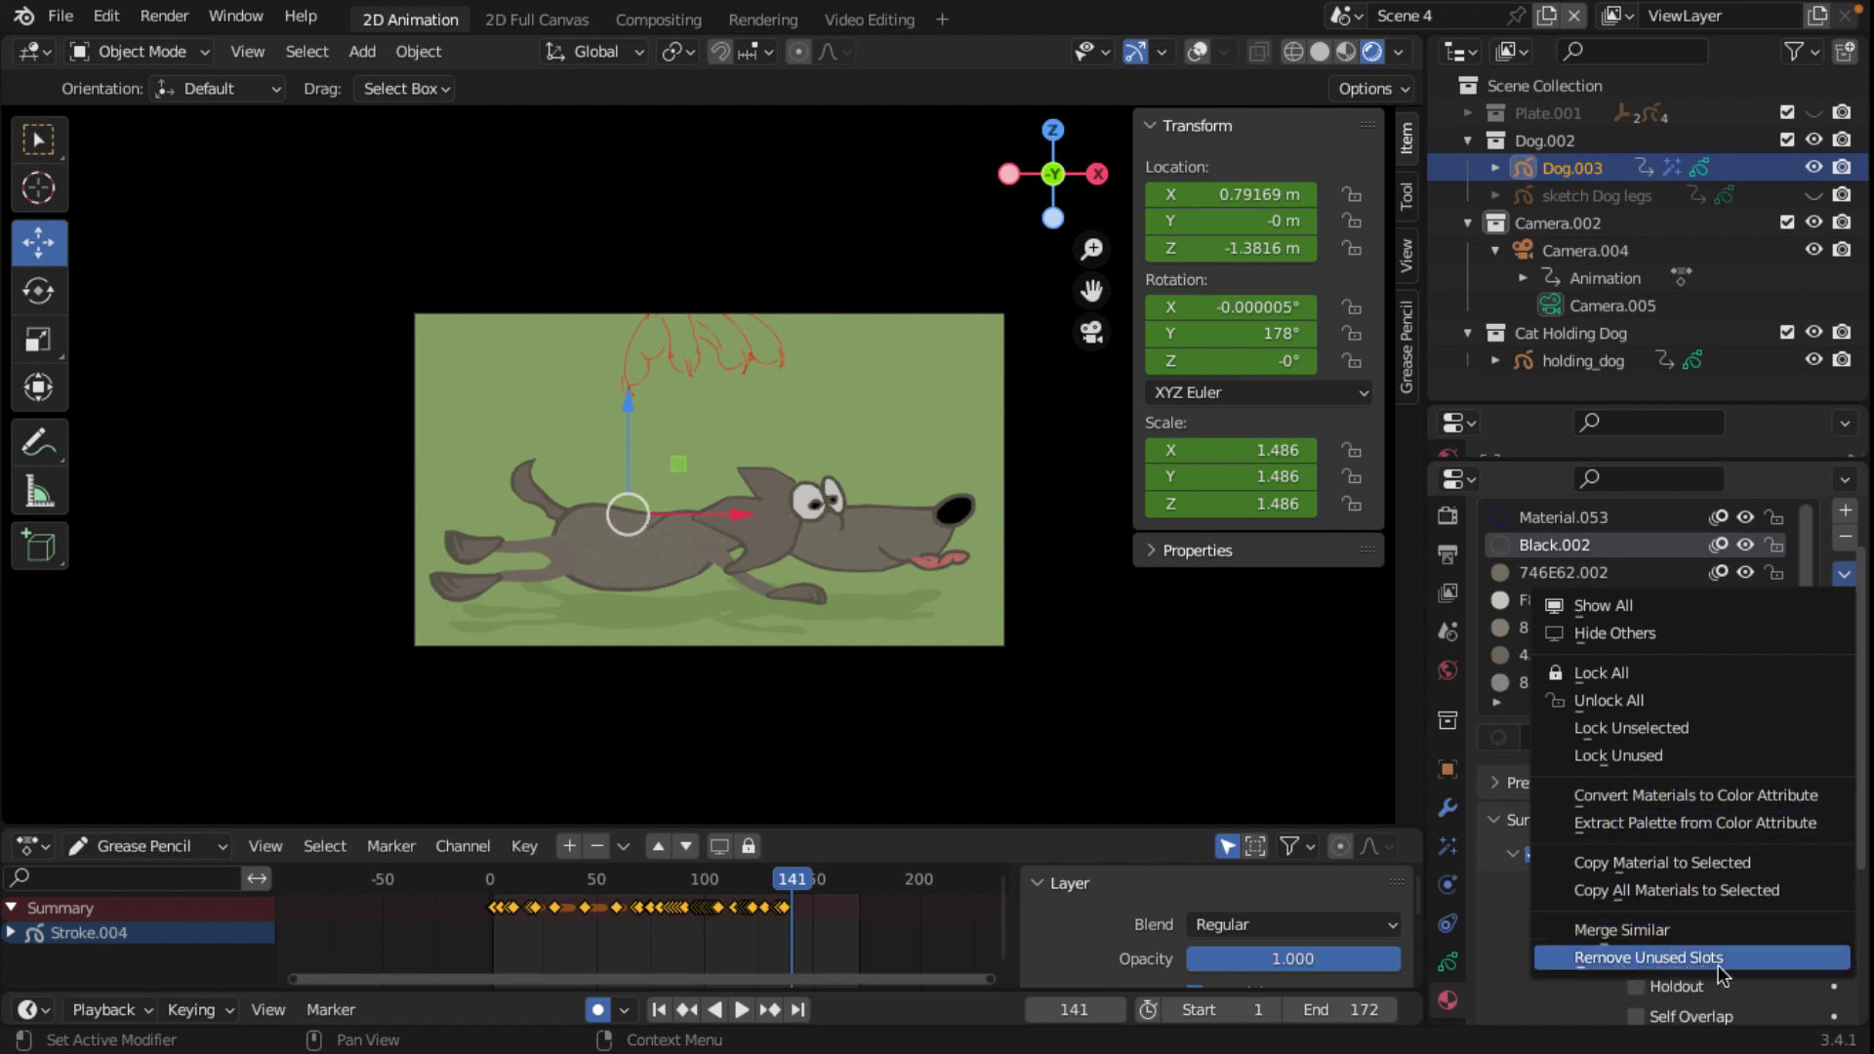
Step: Run Remove Unused Slots to drop Dog.003's five unused material slots
{"action": "left_click", "coordinate": [1654, 962]}
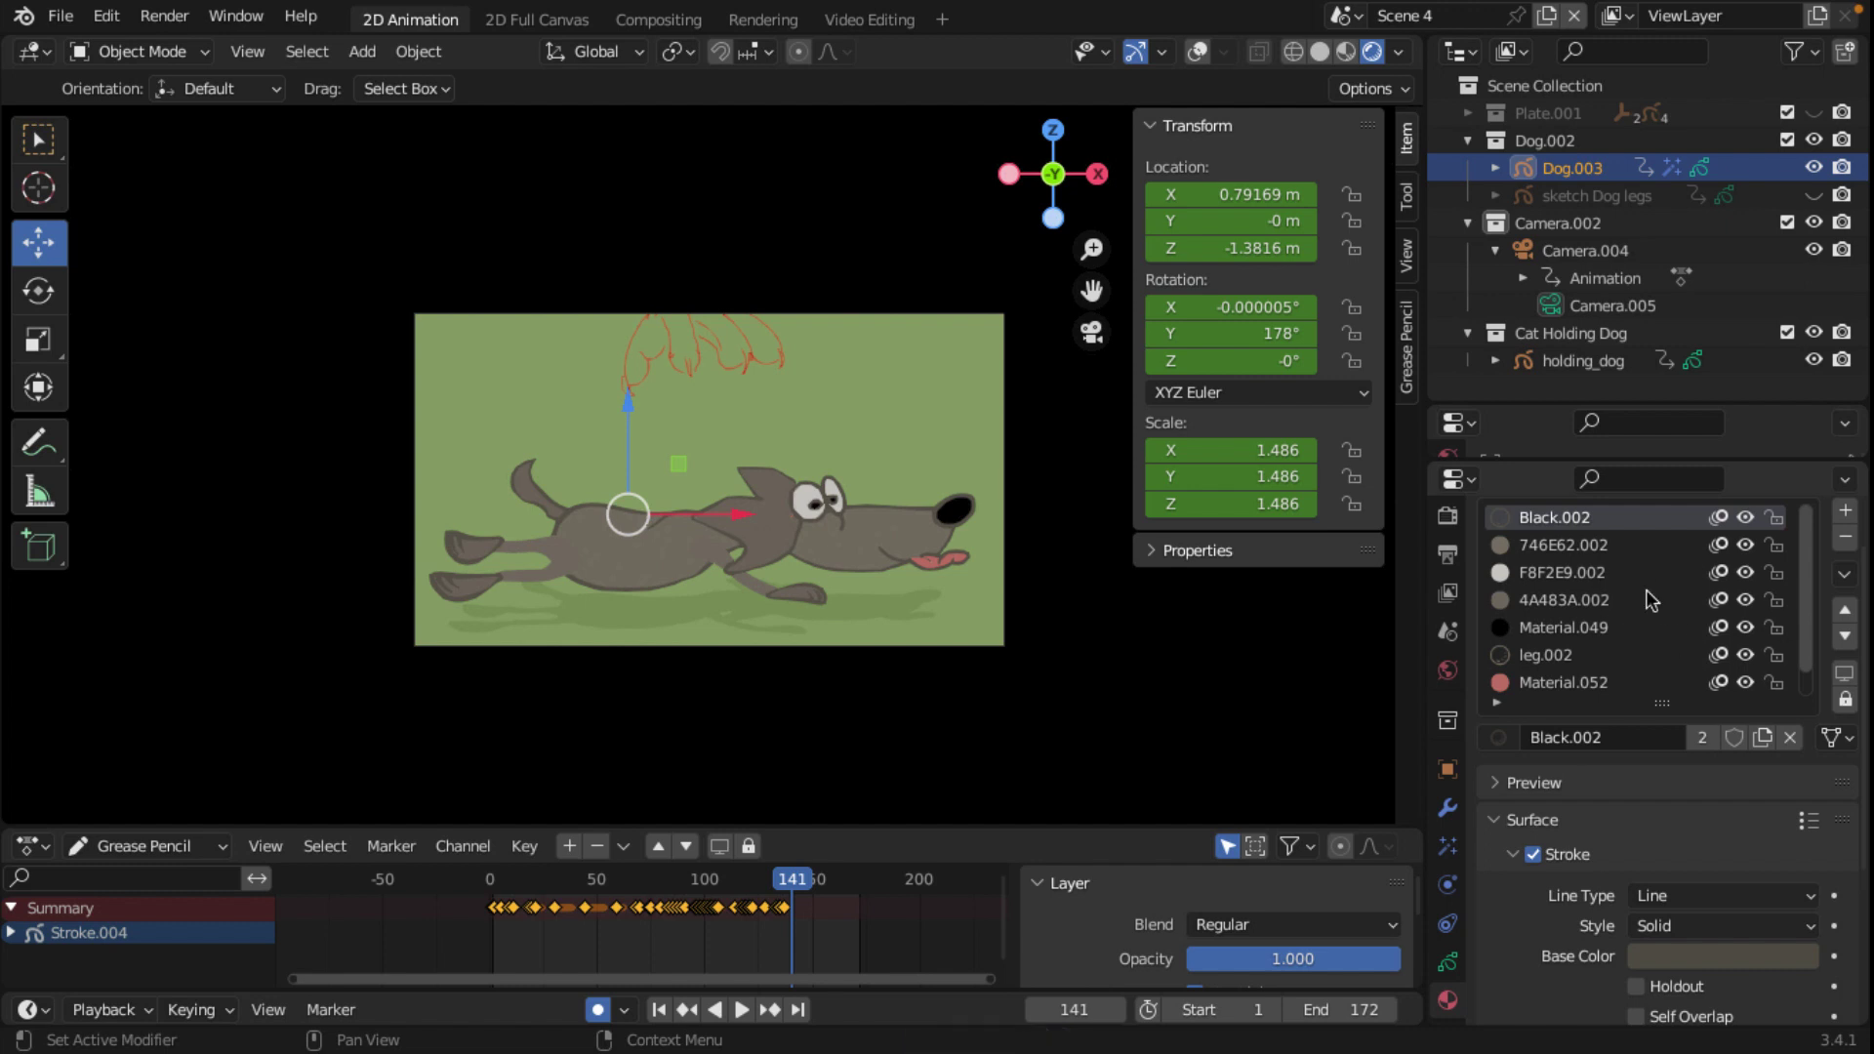
{"action": "scroll", "coordinate": [1657, 674], "scroll_direction": "down", "scroll_amount": 1}
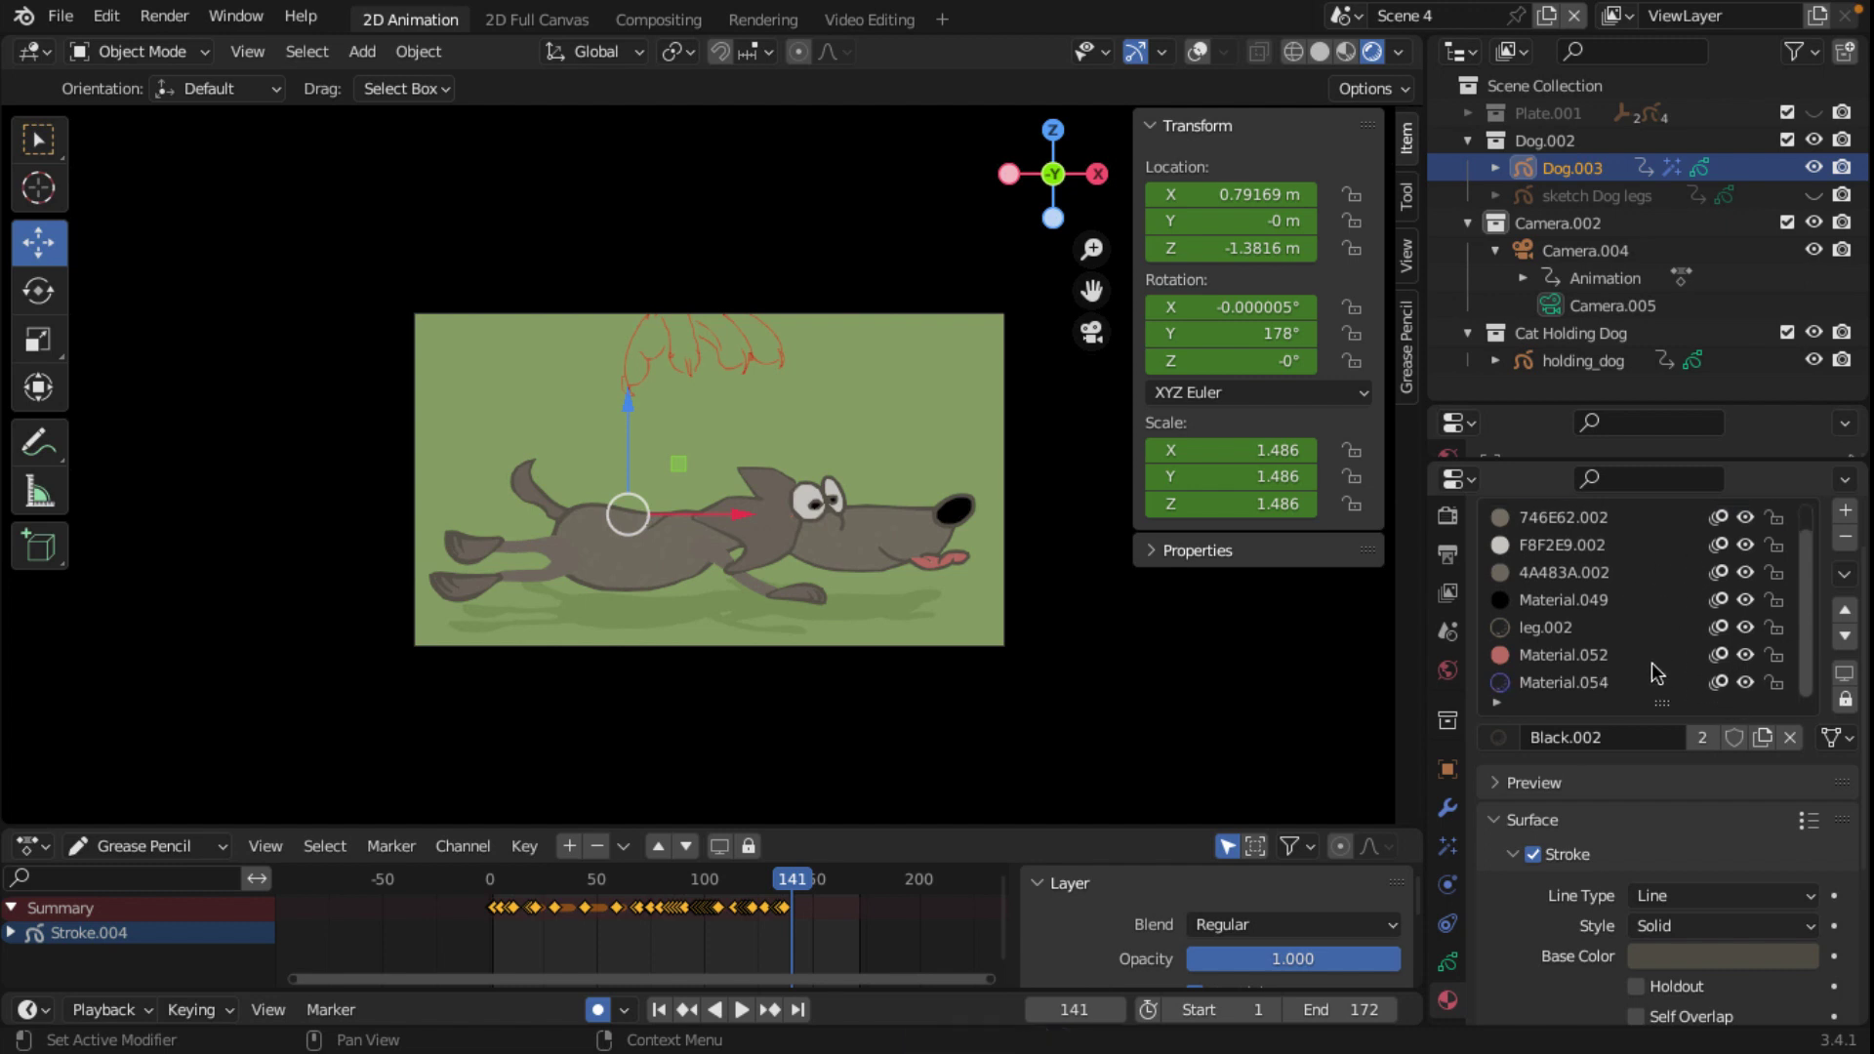
{"action": "scroll", "coordinate": [1657, 673], "scroll_direction": "up", "scroll_amount": 1}
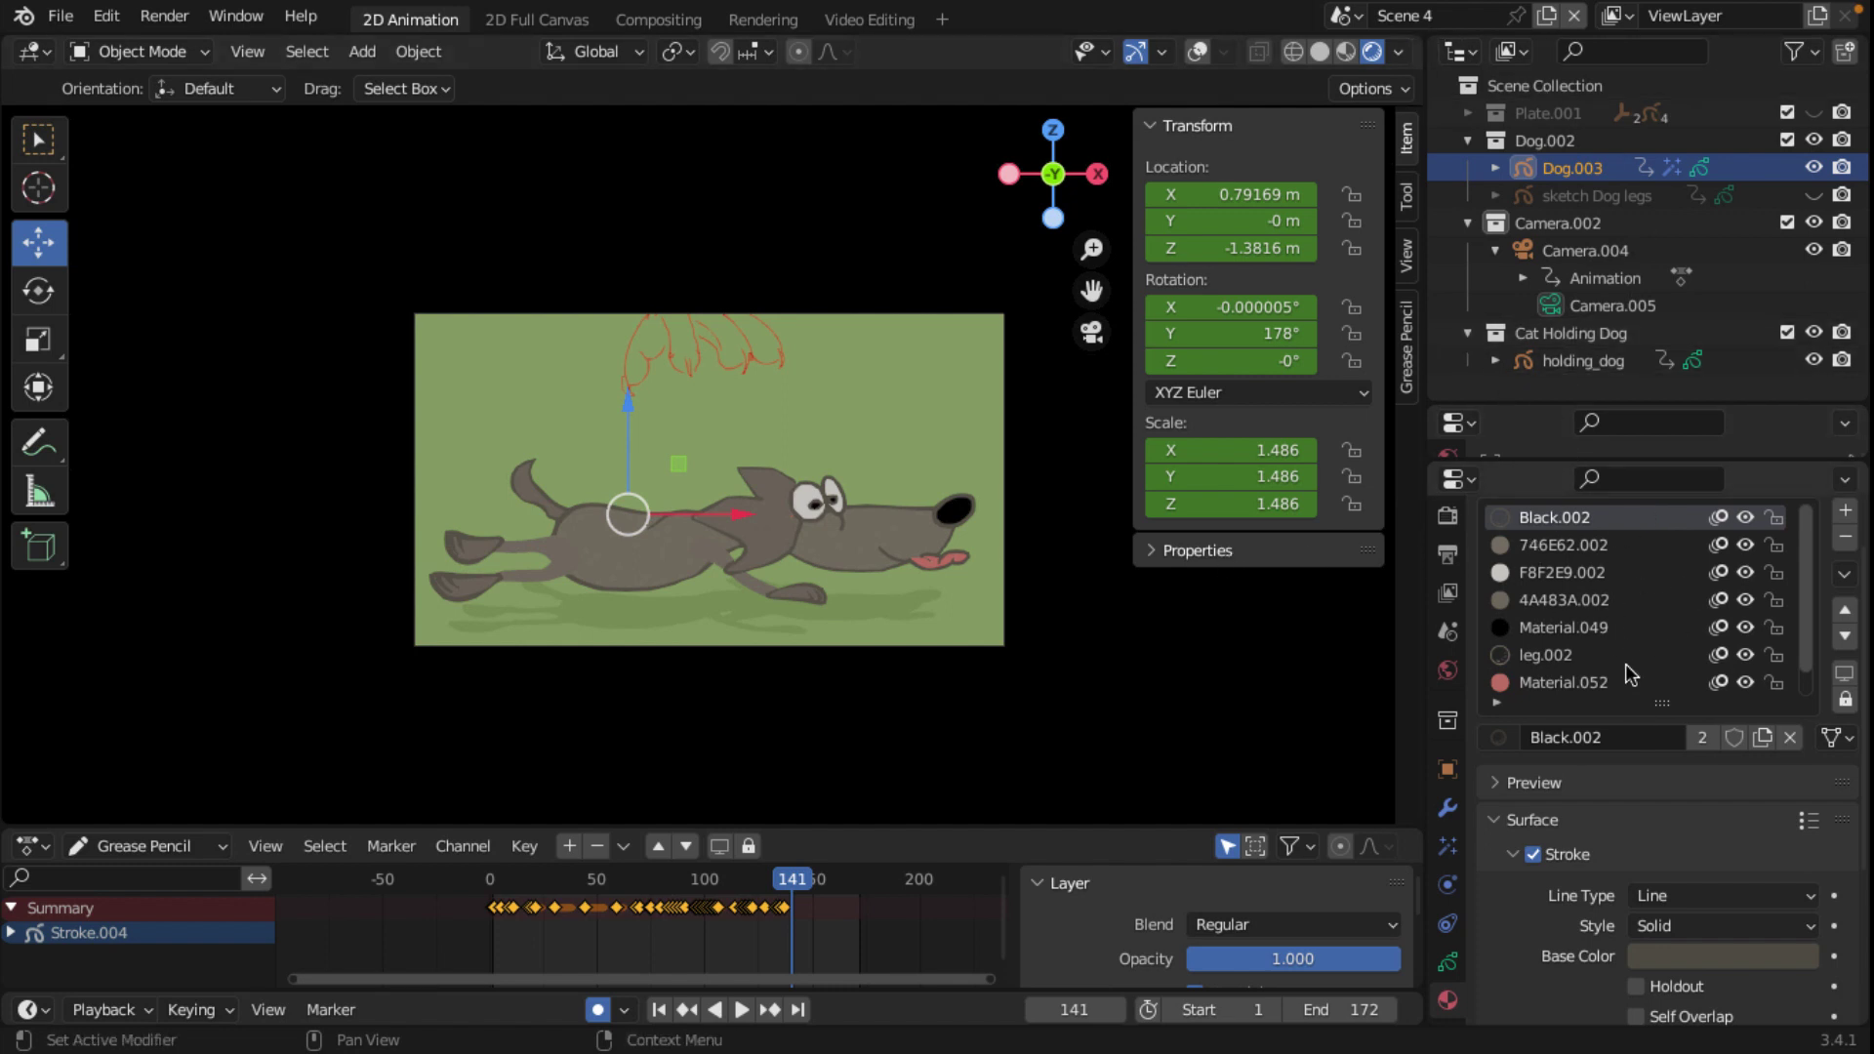
Step: Switch to Scene 1 and remove Dog.001's four unused material slots
{"action": "left_click", "coordinate": [1357, 17]}
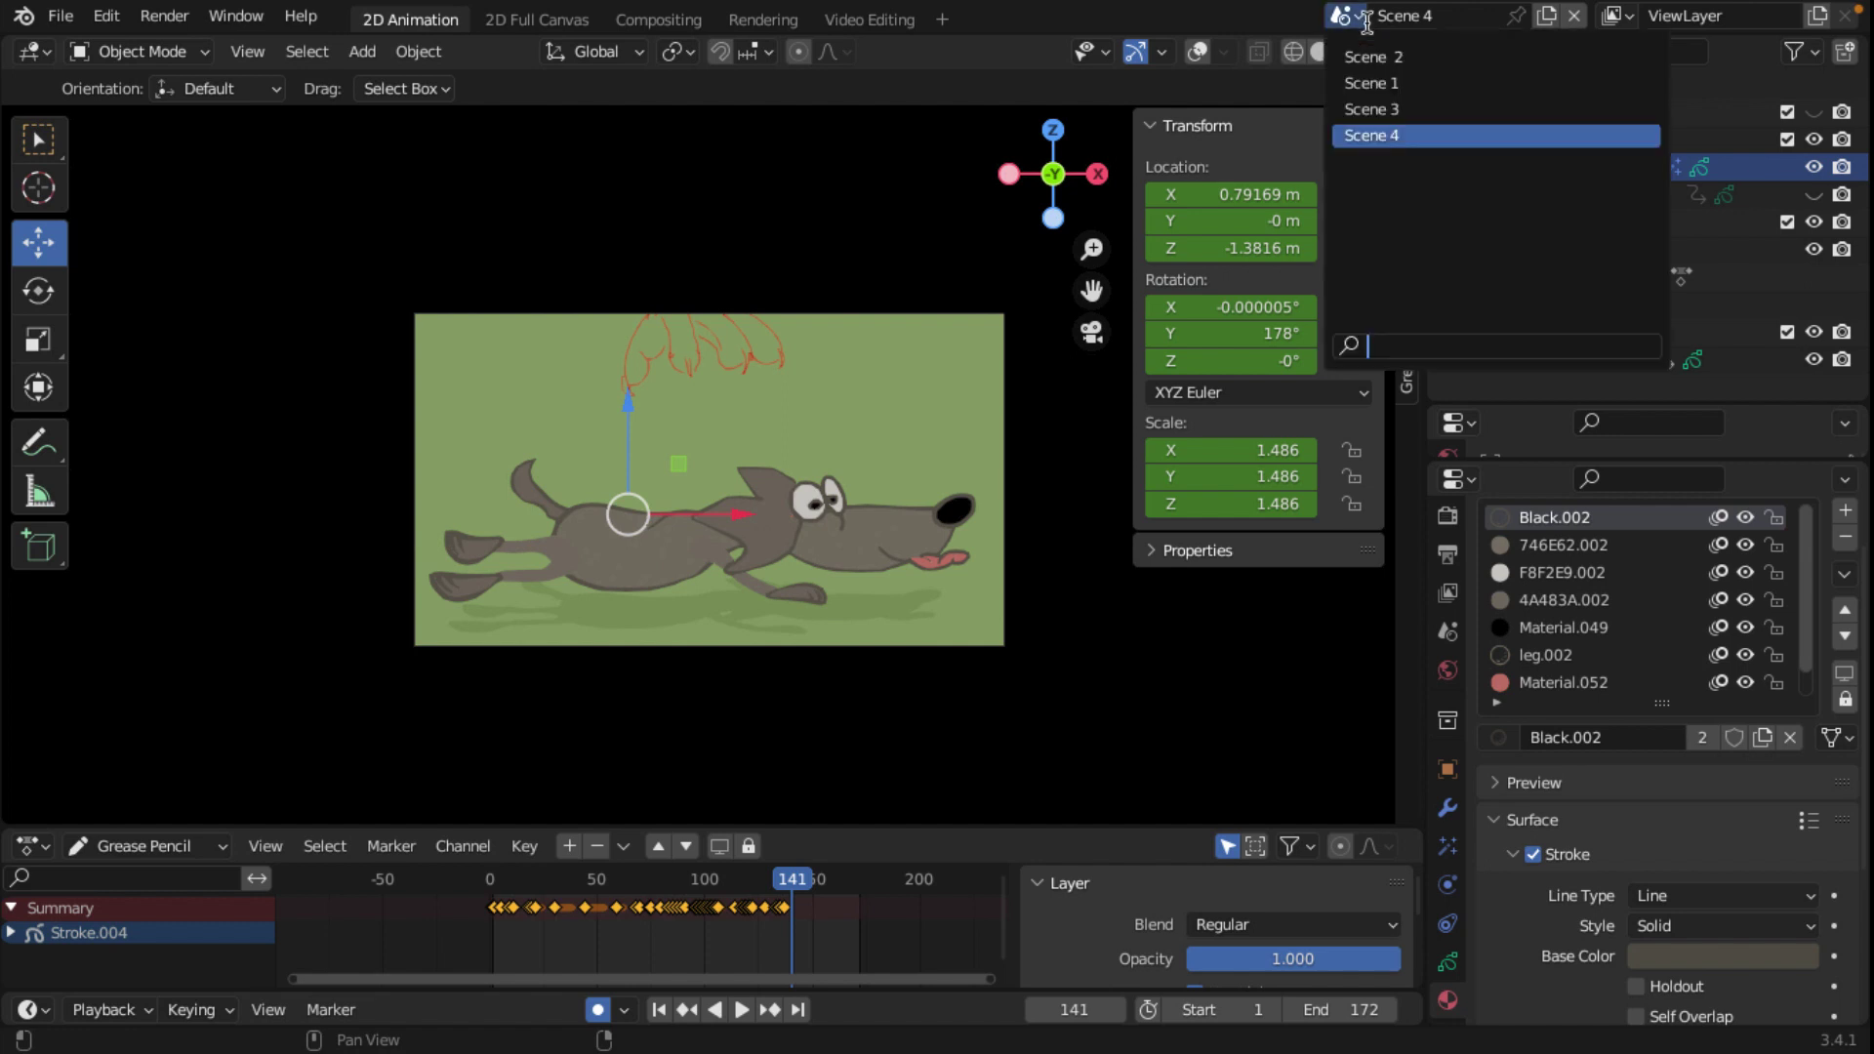
{"action": "left_click", "coordinate": [1384, 83]}
{"action": "scroll", "coordinate": [1716, 652], "scroll_direction": "up", "scroll_amount": 3}
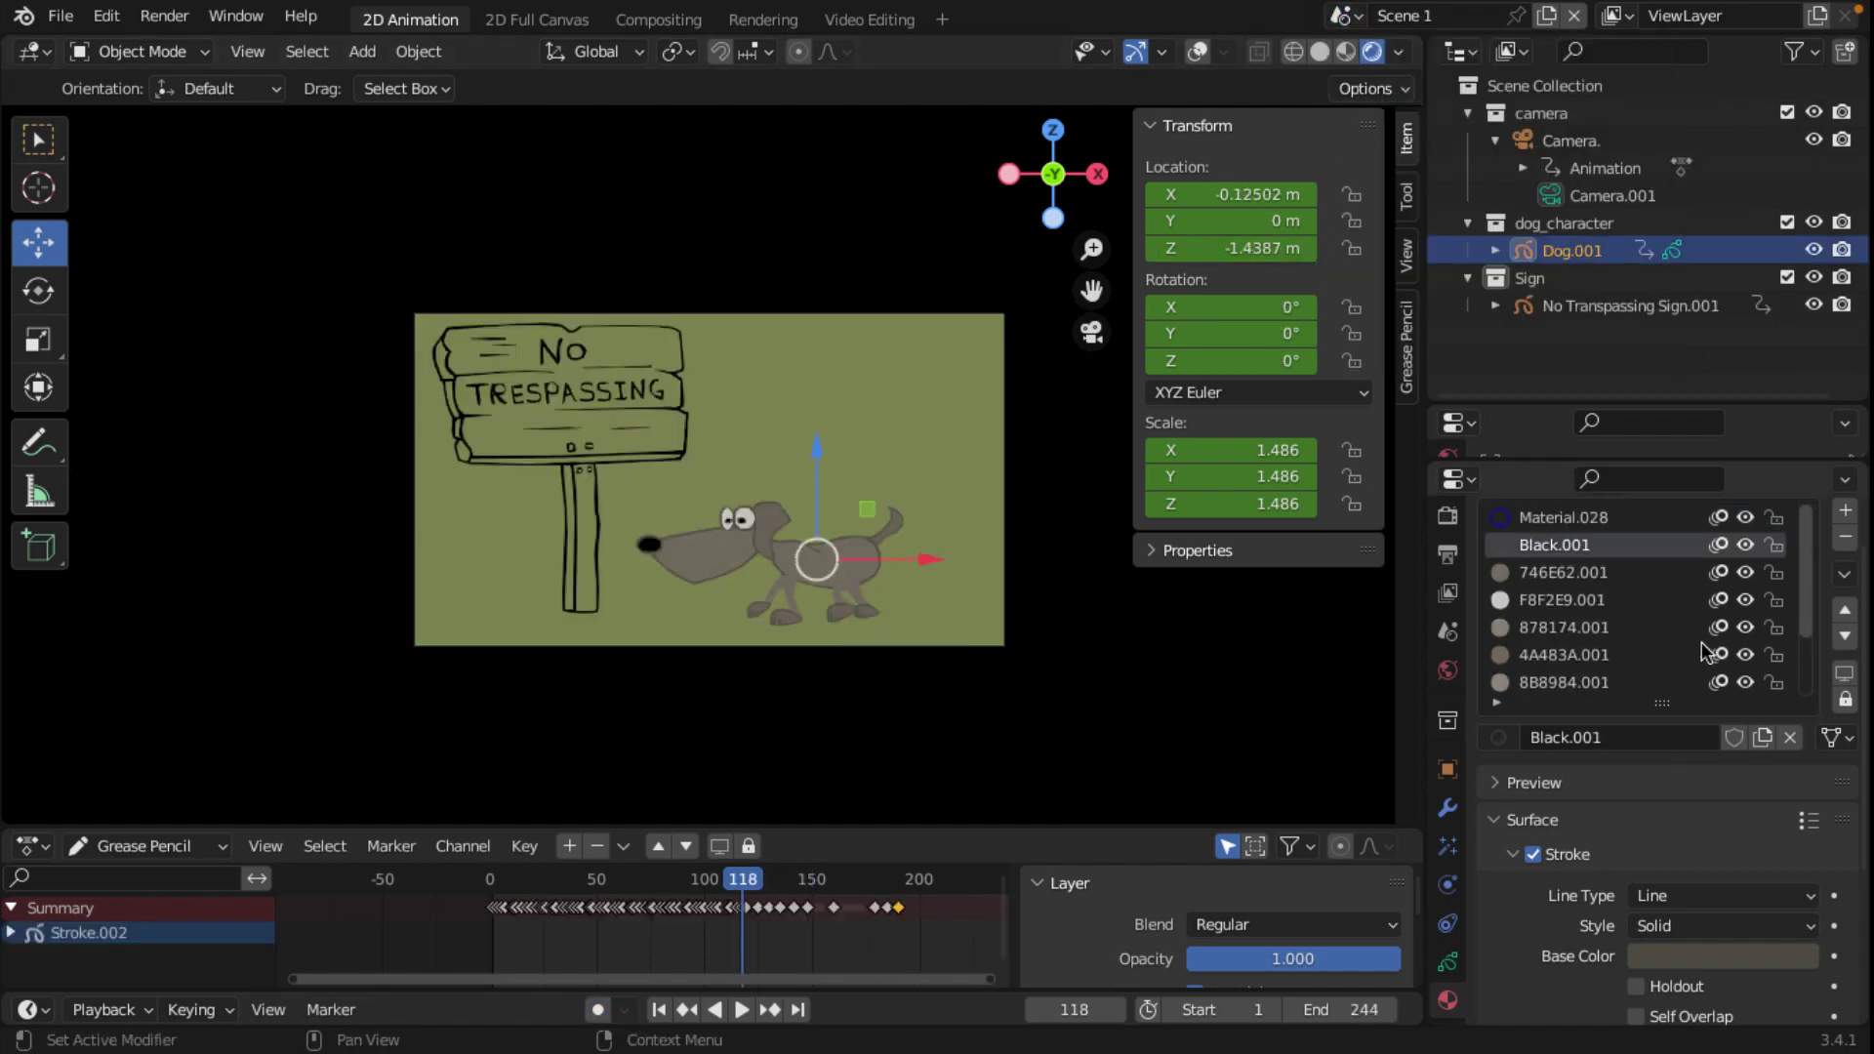
{"action": "left_click", "coordinate": [1846, 576]}
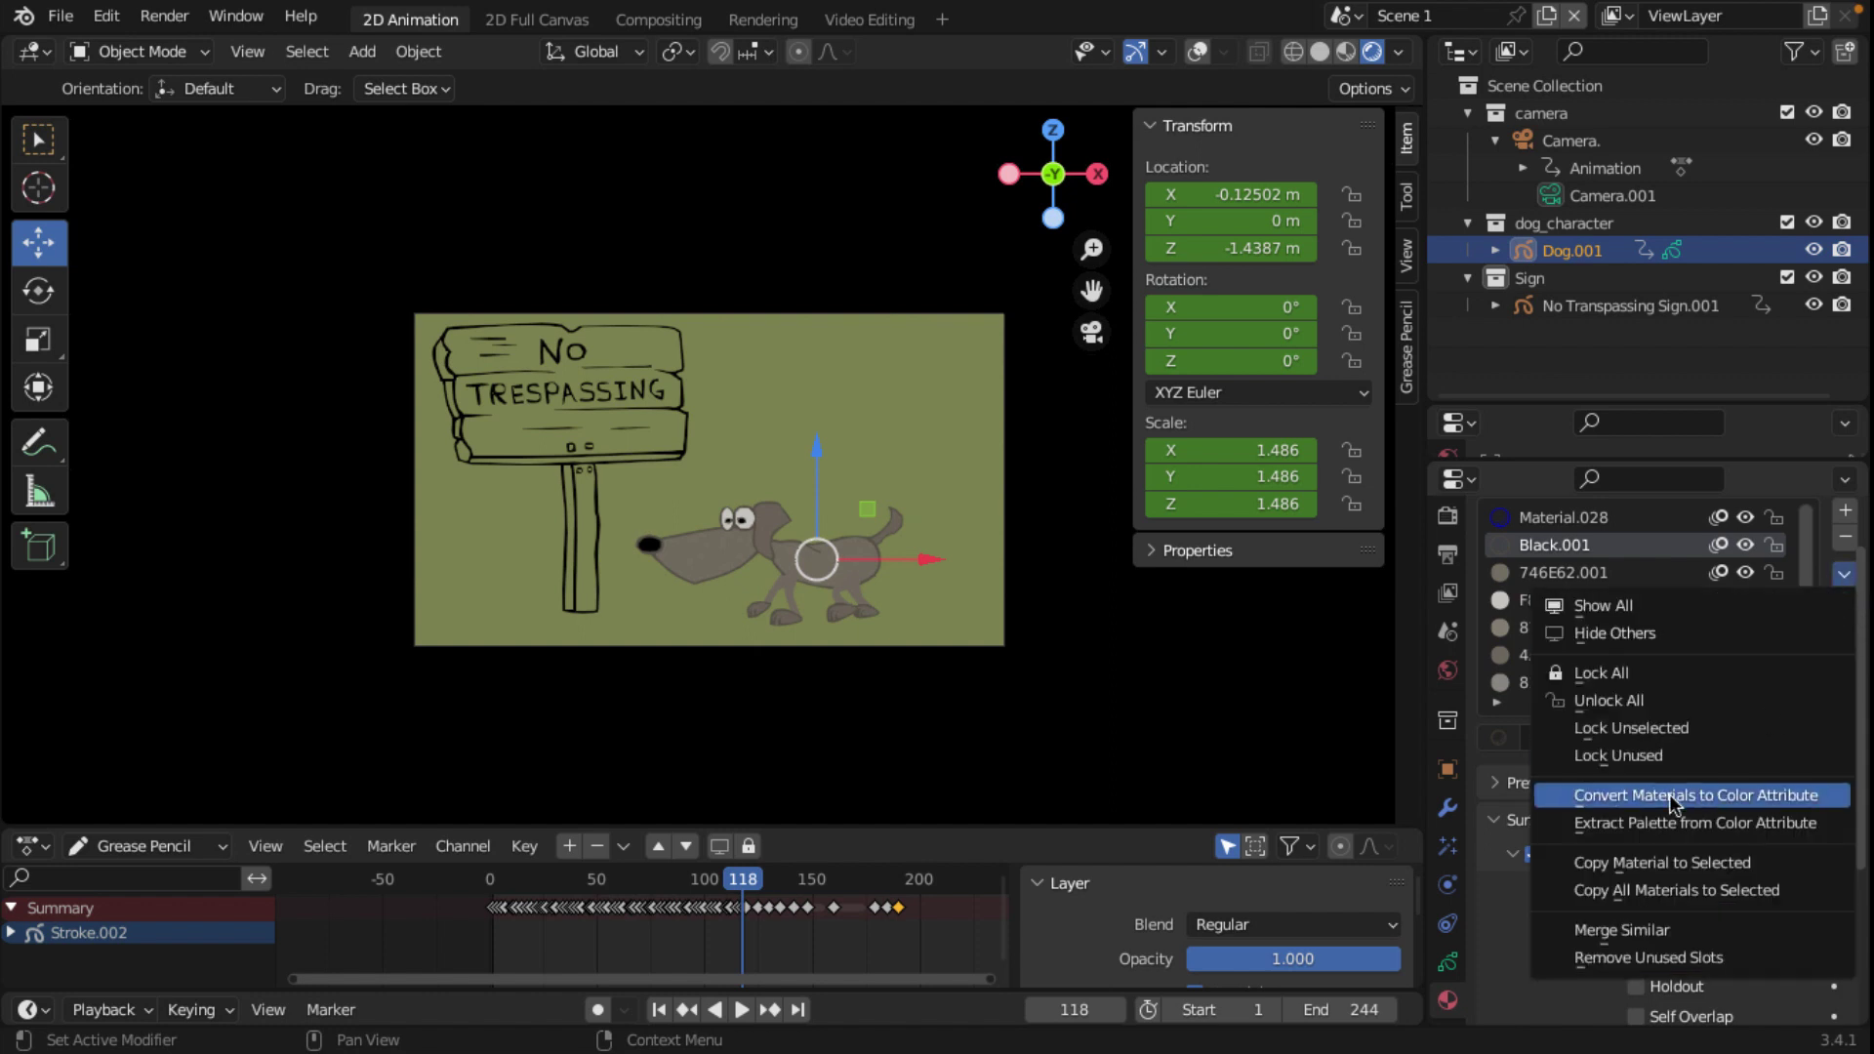
{"action": "left_click", "coordinate": [1682, 961]}
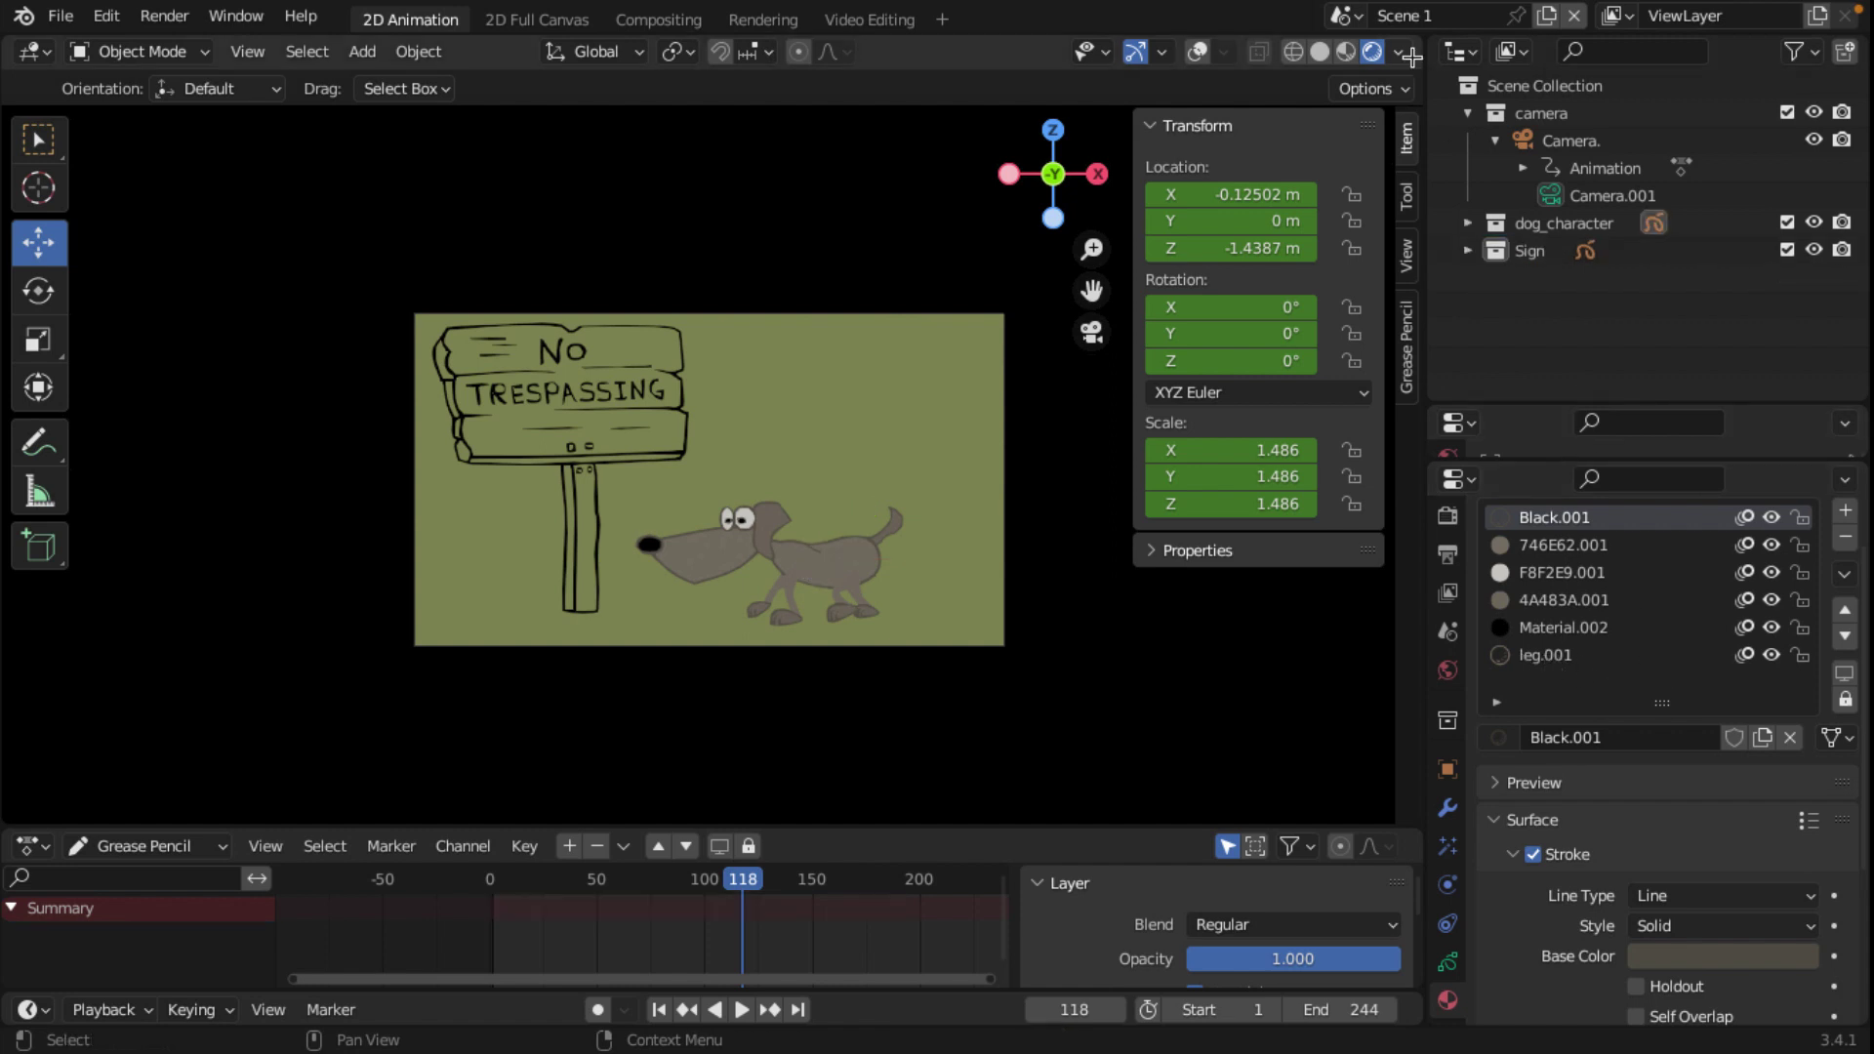
Step: Scrub and play Scene 1's animation, then switch to Scene 2
{"action": "left_click", "coordinate": [1362, 18]}
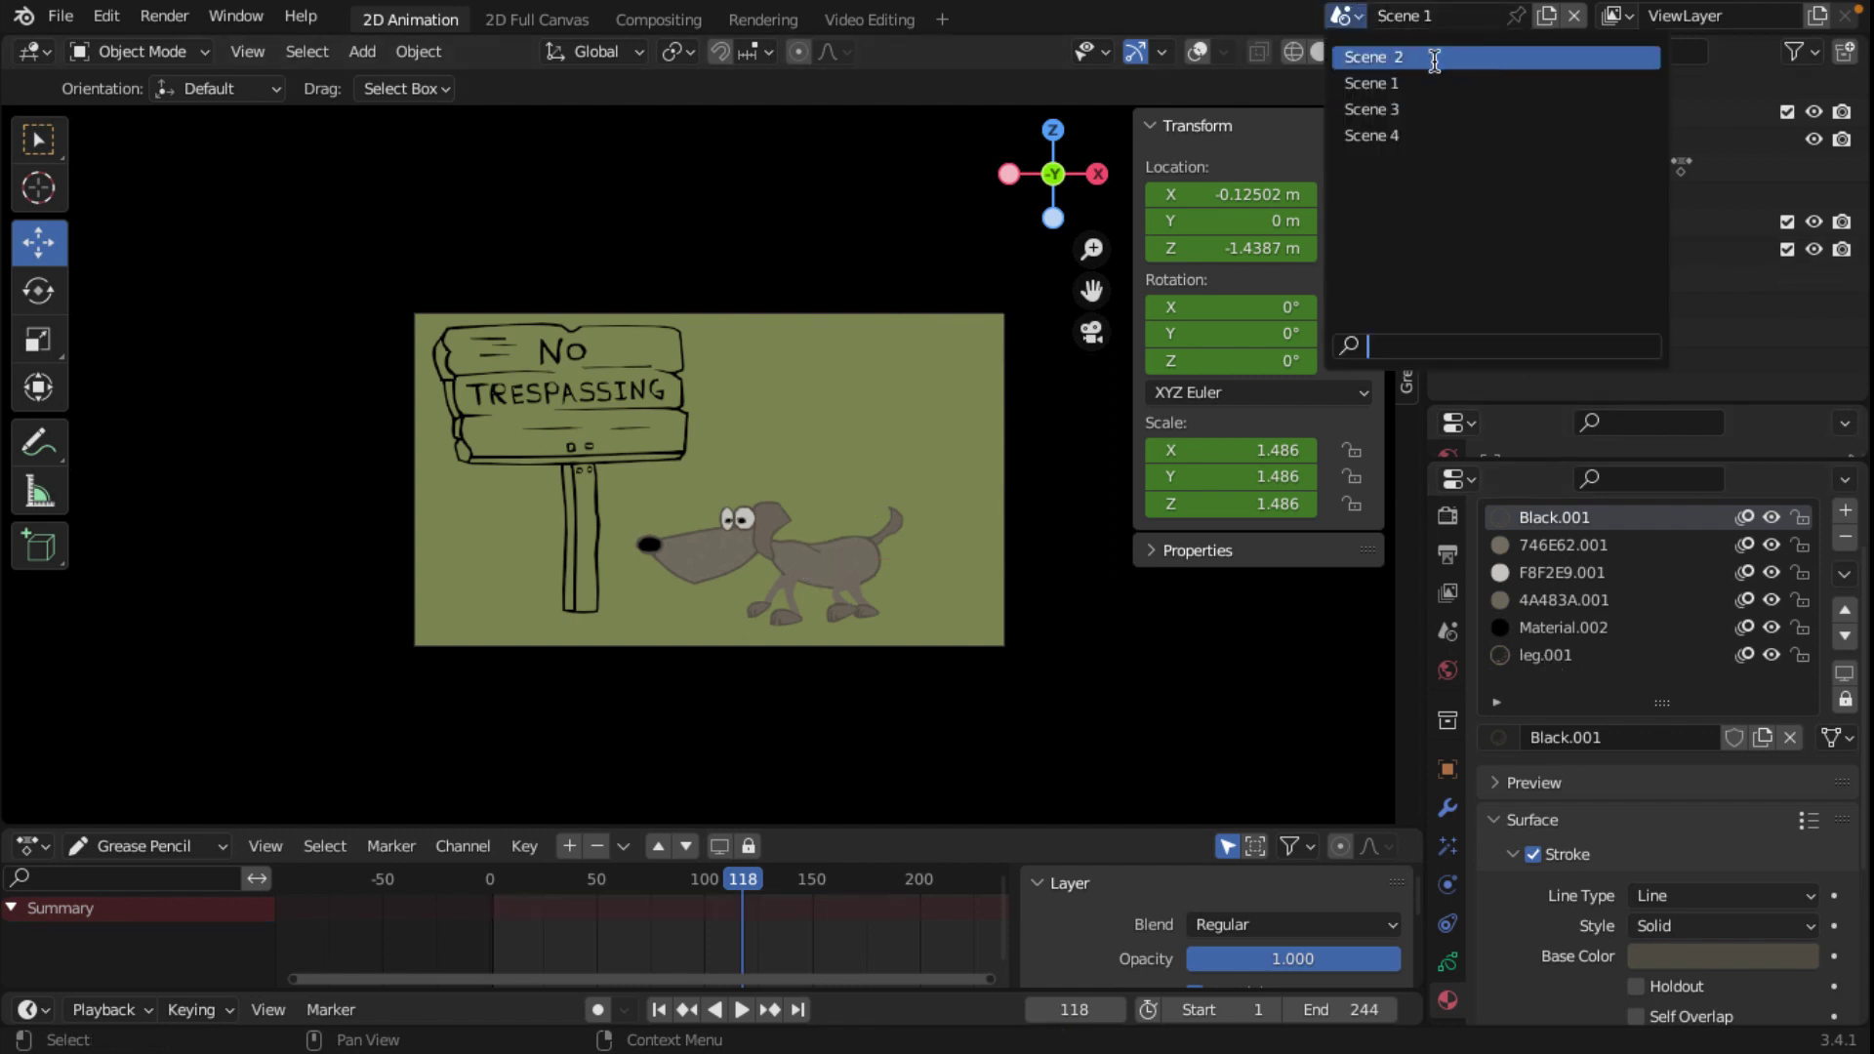
{"action": "left_click_drag", "start_coordinate": [742, 884], "coordinate": [745, 867]}
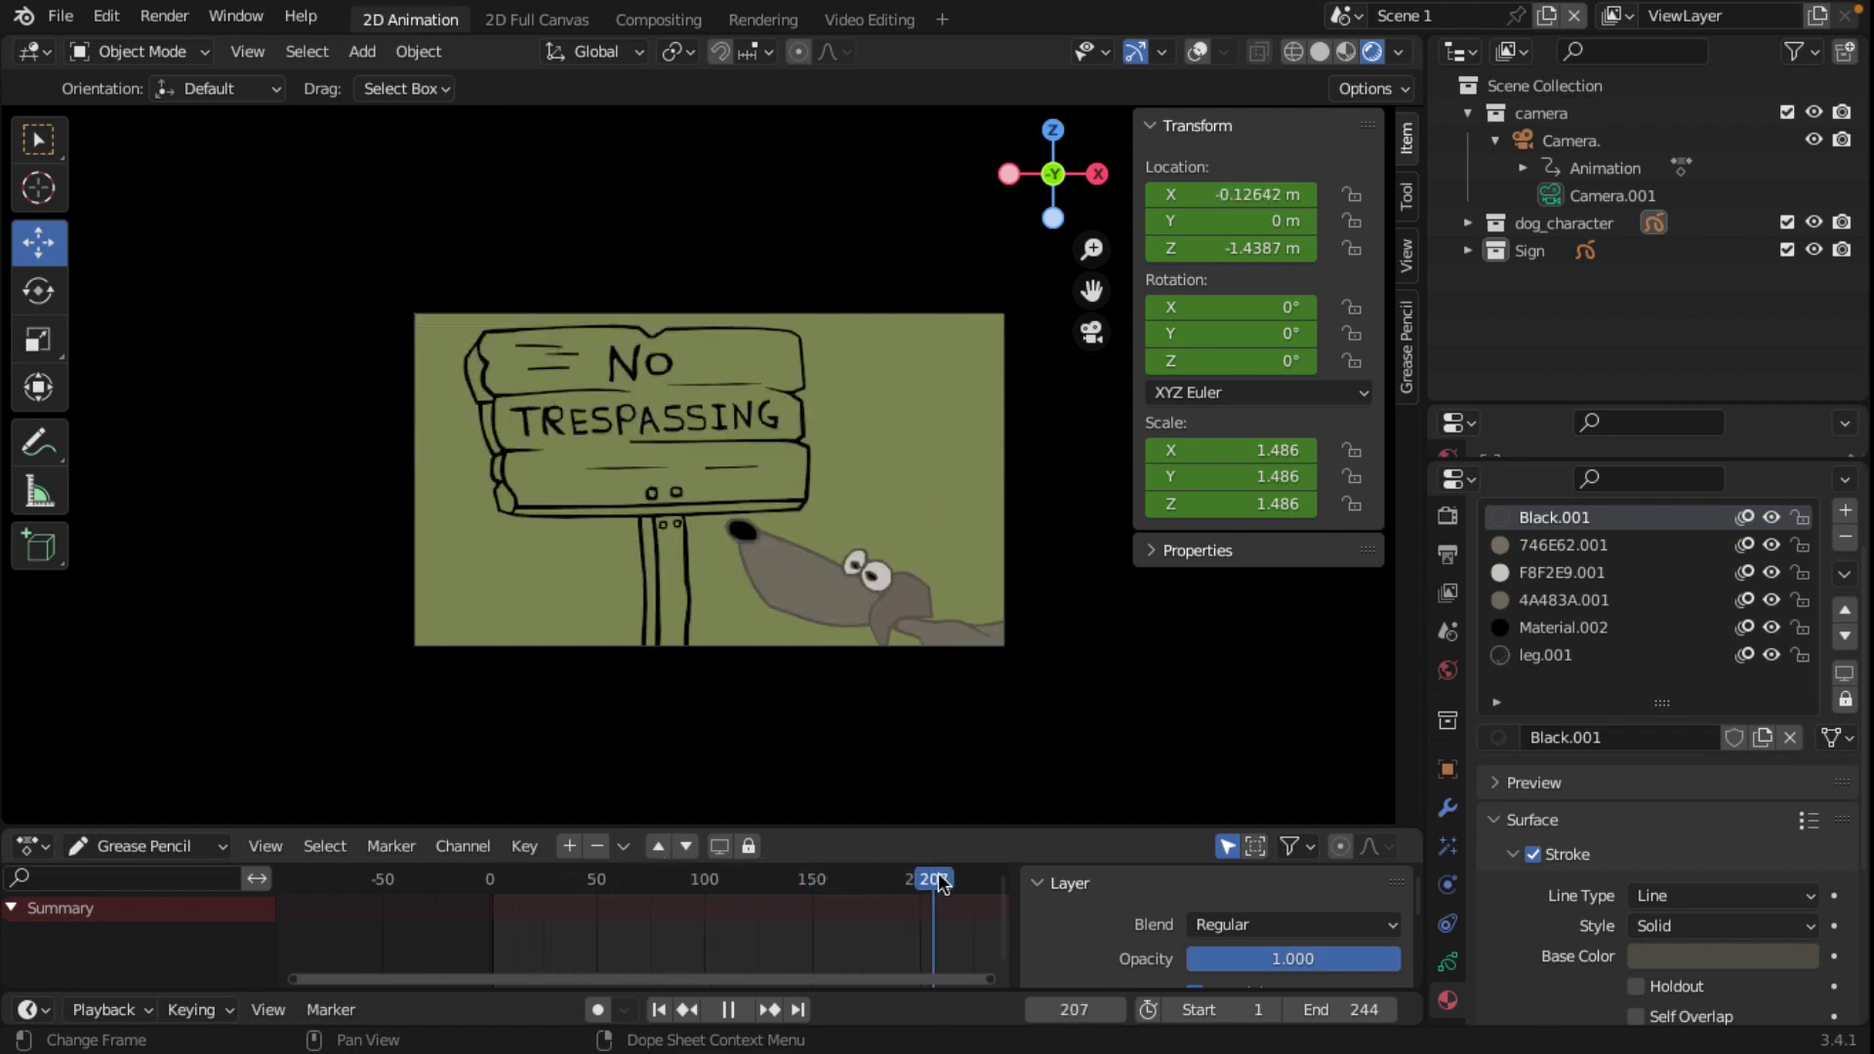
{"action": "key", "text": "space"}
{"action": "left_click", "coordinate": [1346, 16]}
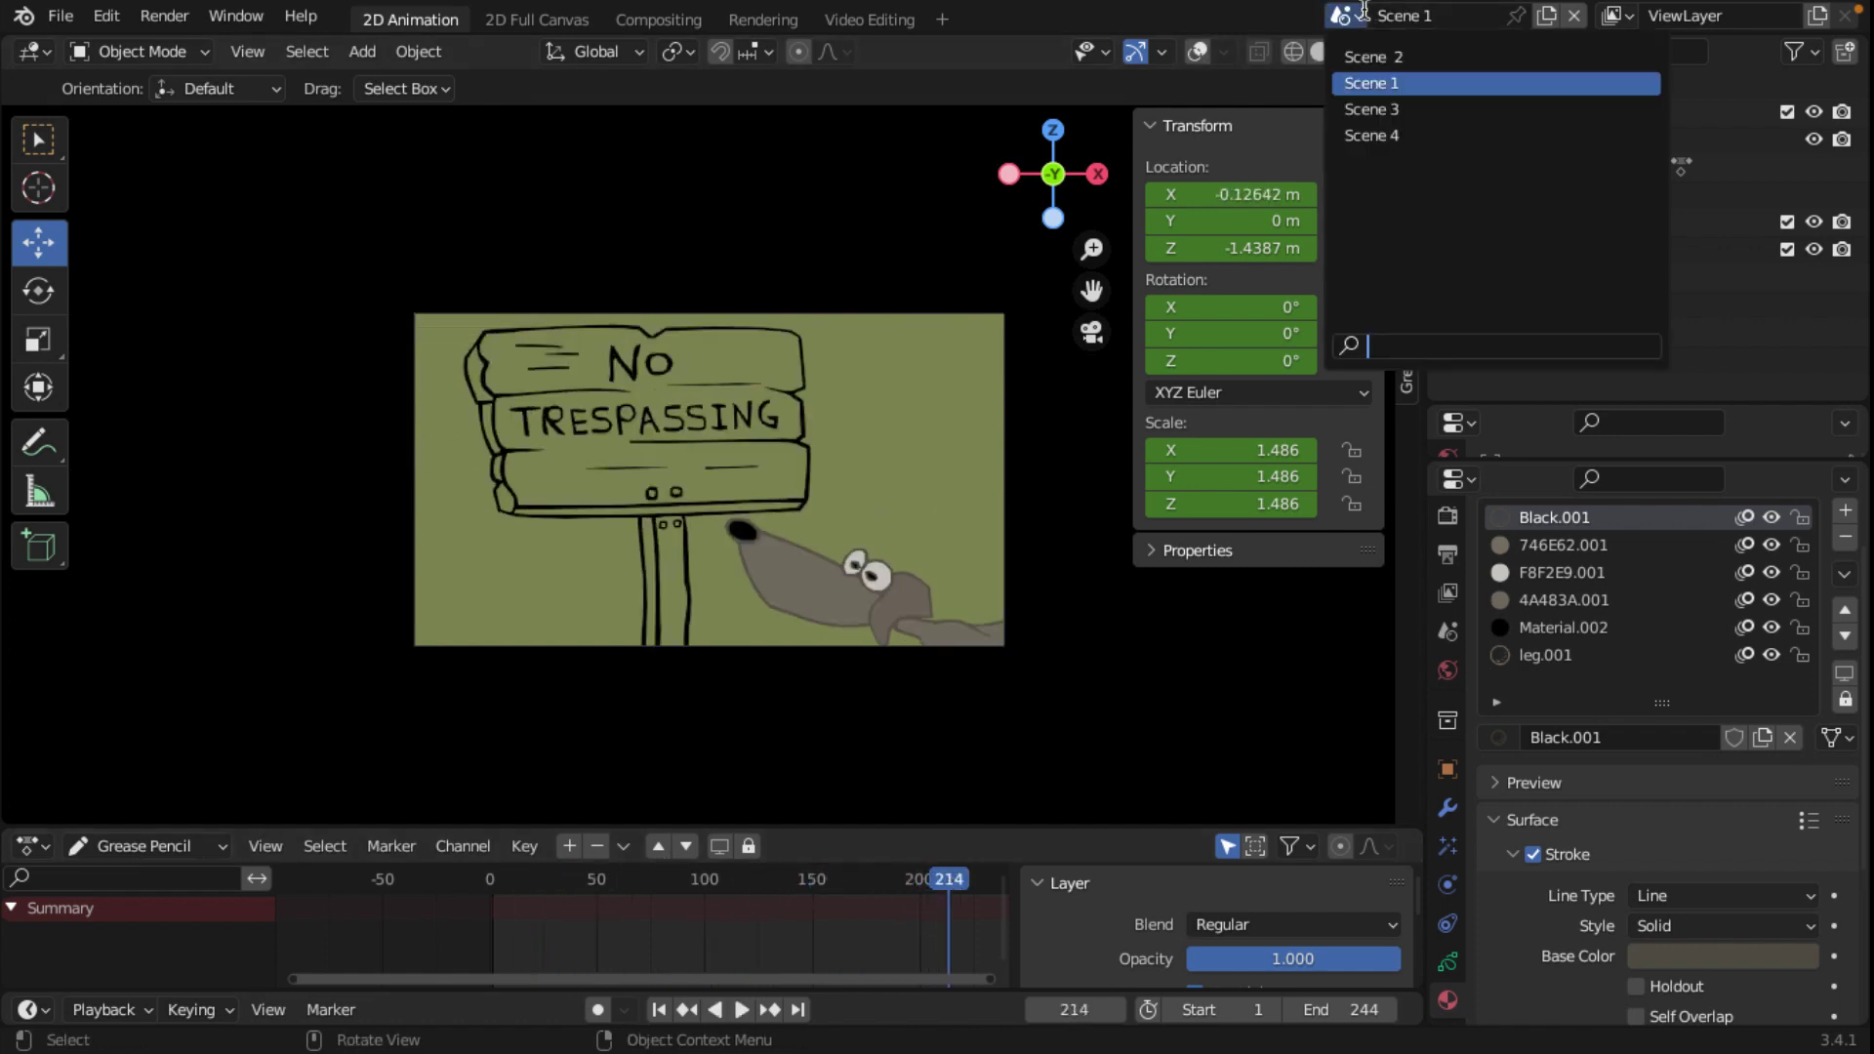
{"action": "left_click", "coordinate": [1391, 56]}
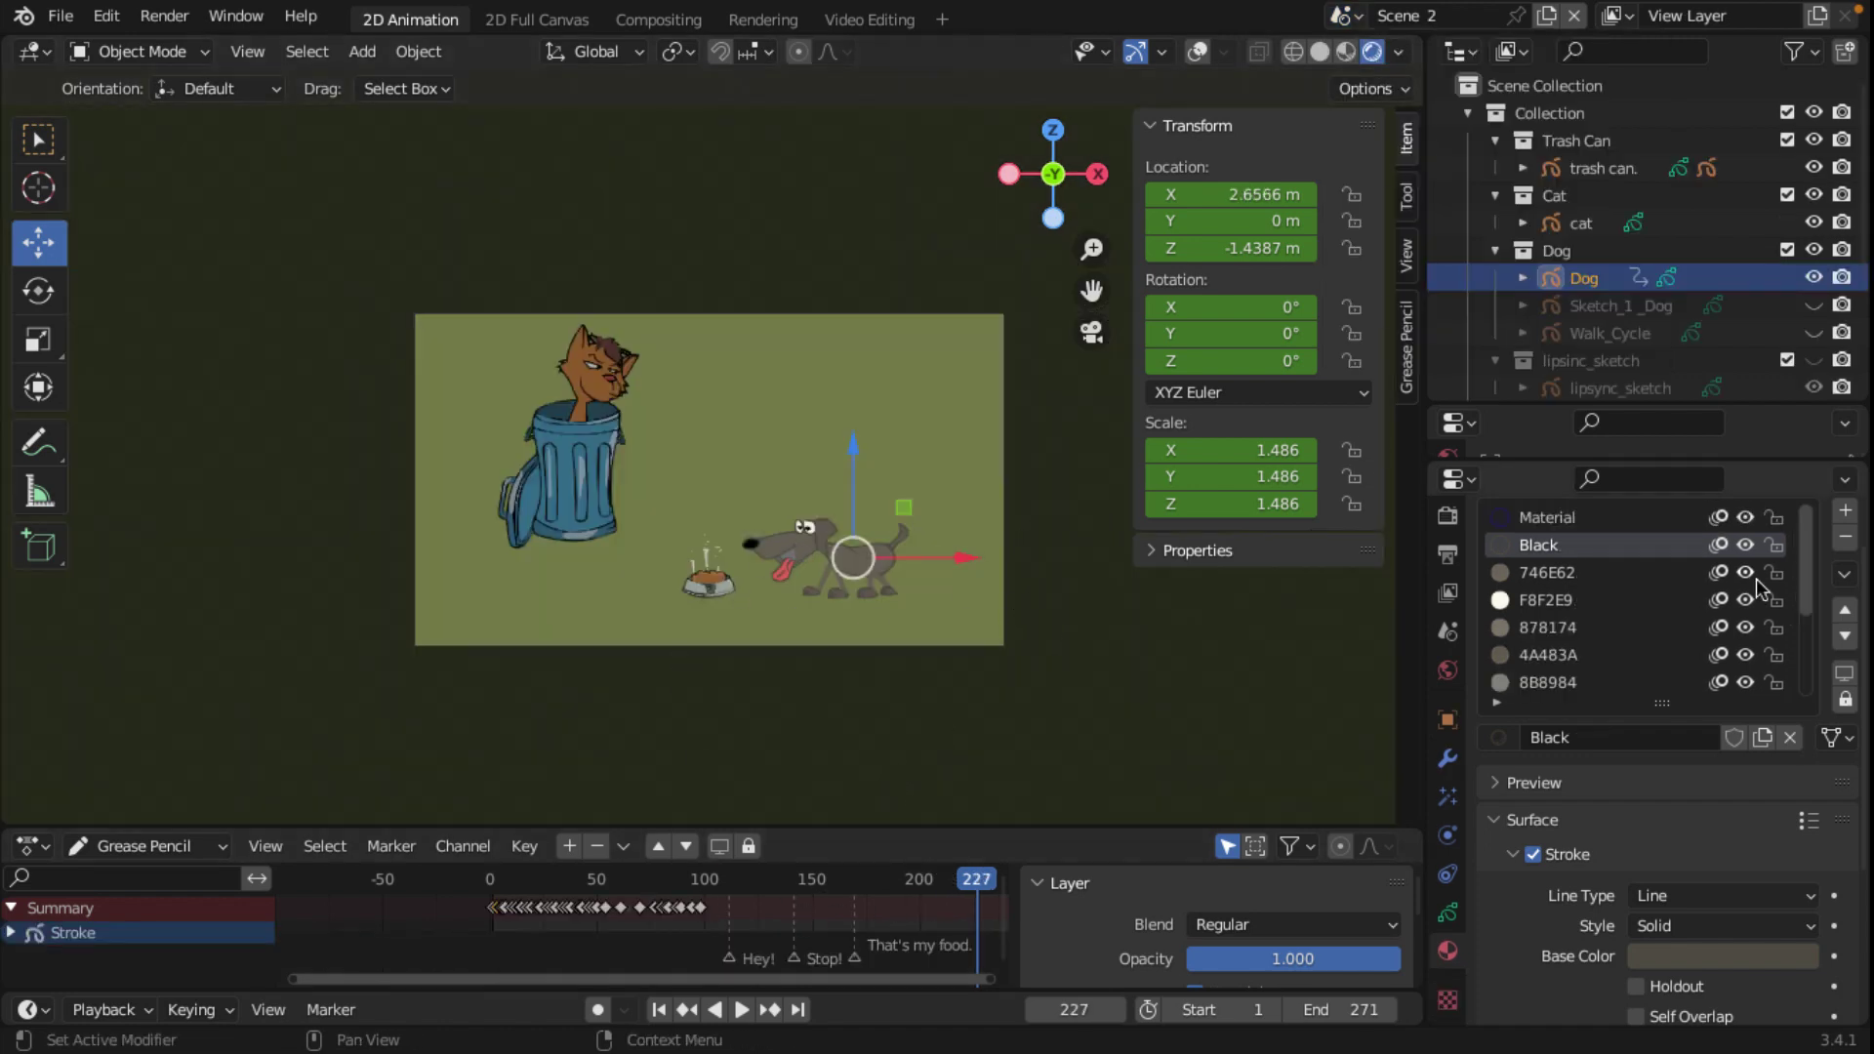
Step: Select the dog in Scene 2 and remove its unused material slots
{"action": "scroll", "coordinate": [1681, 603], "scroll_direction": "down", "scroll_amount": 5}
{"action": "scroll", "coordinate": [1648, 601], "scroll_direction": "up", "scroll_amount": 5}
{"action": "left_click", "coordinate": [719, 587], "text": "shift"}
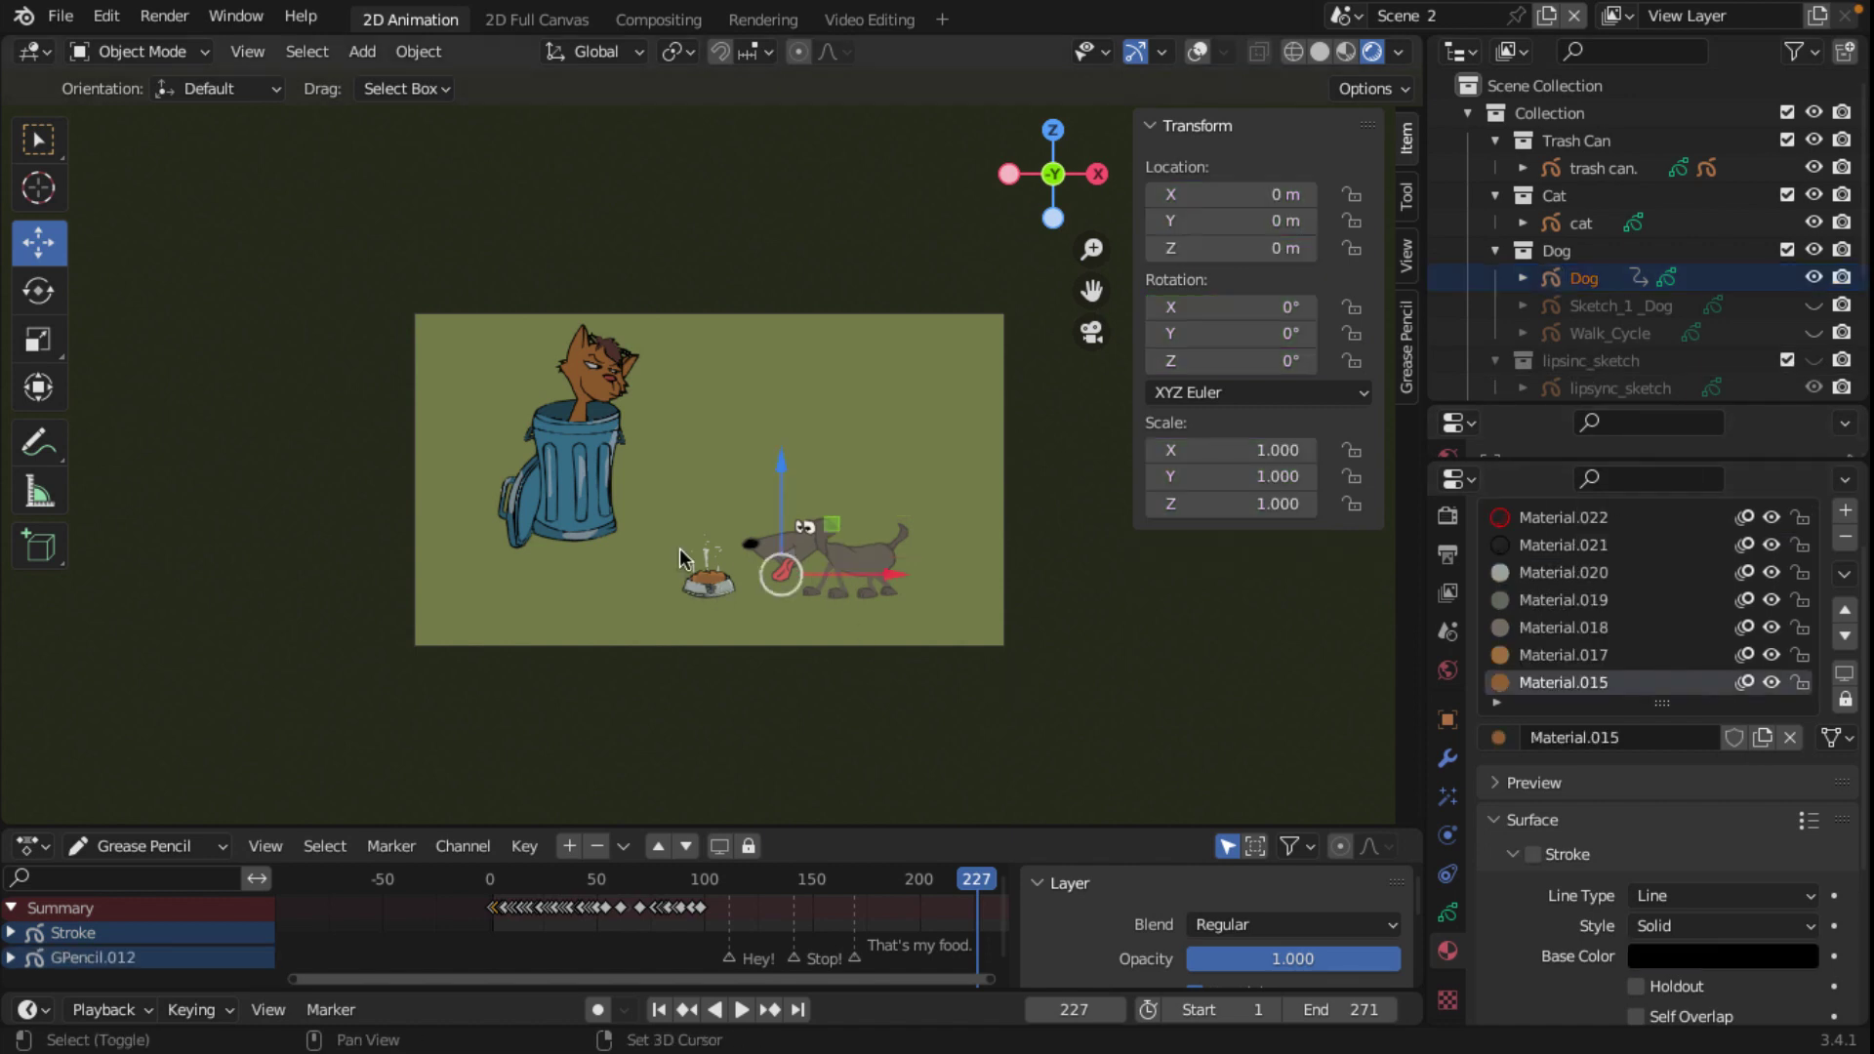
{"action": "left_click", "coordinate": [582, 490], "text": "shift"}
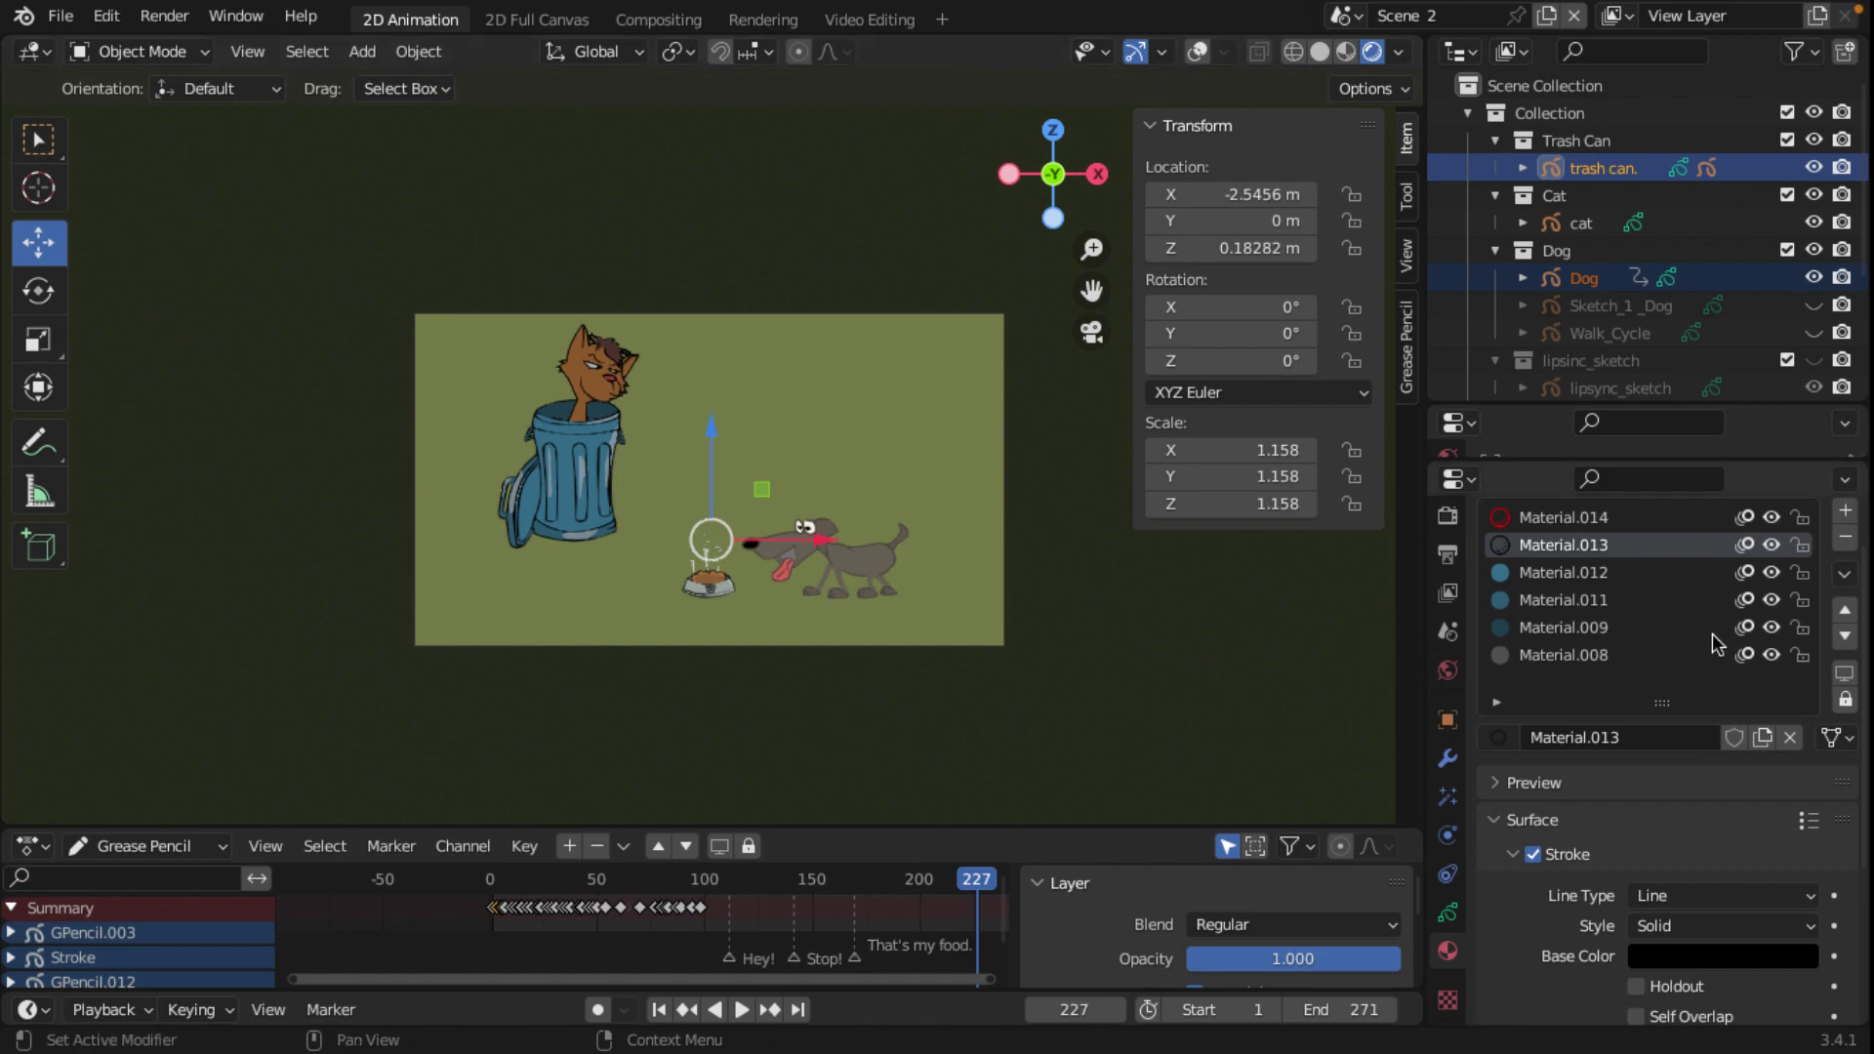
{"action": "scroll", "coordinate": [1659, 664], "scroll_direction": "down", "scroll_amount": 5}
{"action": "scroll", "coordinate": [1660, 663], "scroll_direction": "up", "scroll_amount": 6}
{"action": "scroll", "coordinate": [1386, 726], "scroll_direction": "up", "scroll_amount": 1}
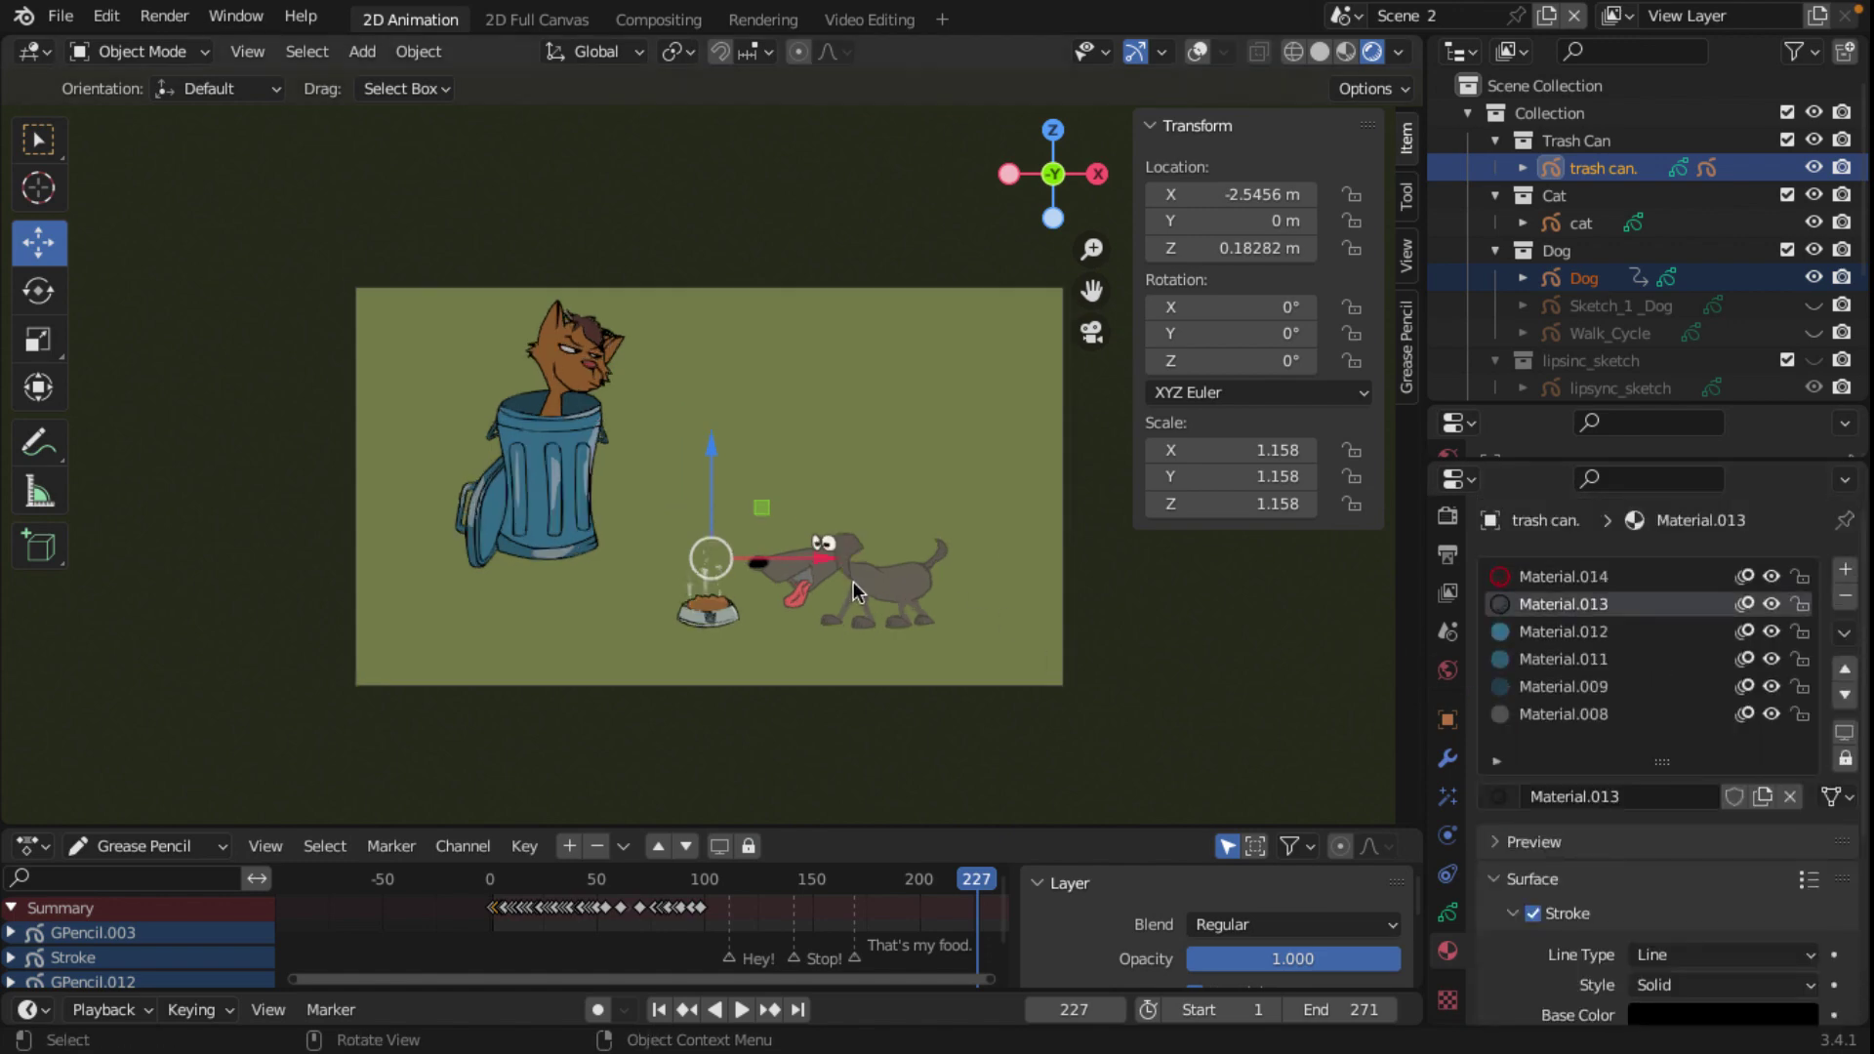
{"action": "left_click", "coordinate": [873, 585]}
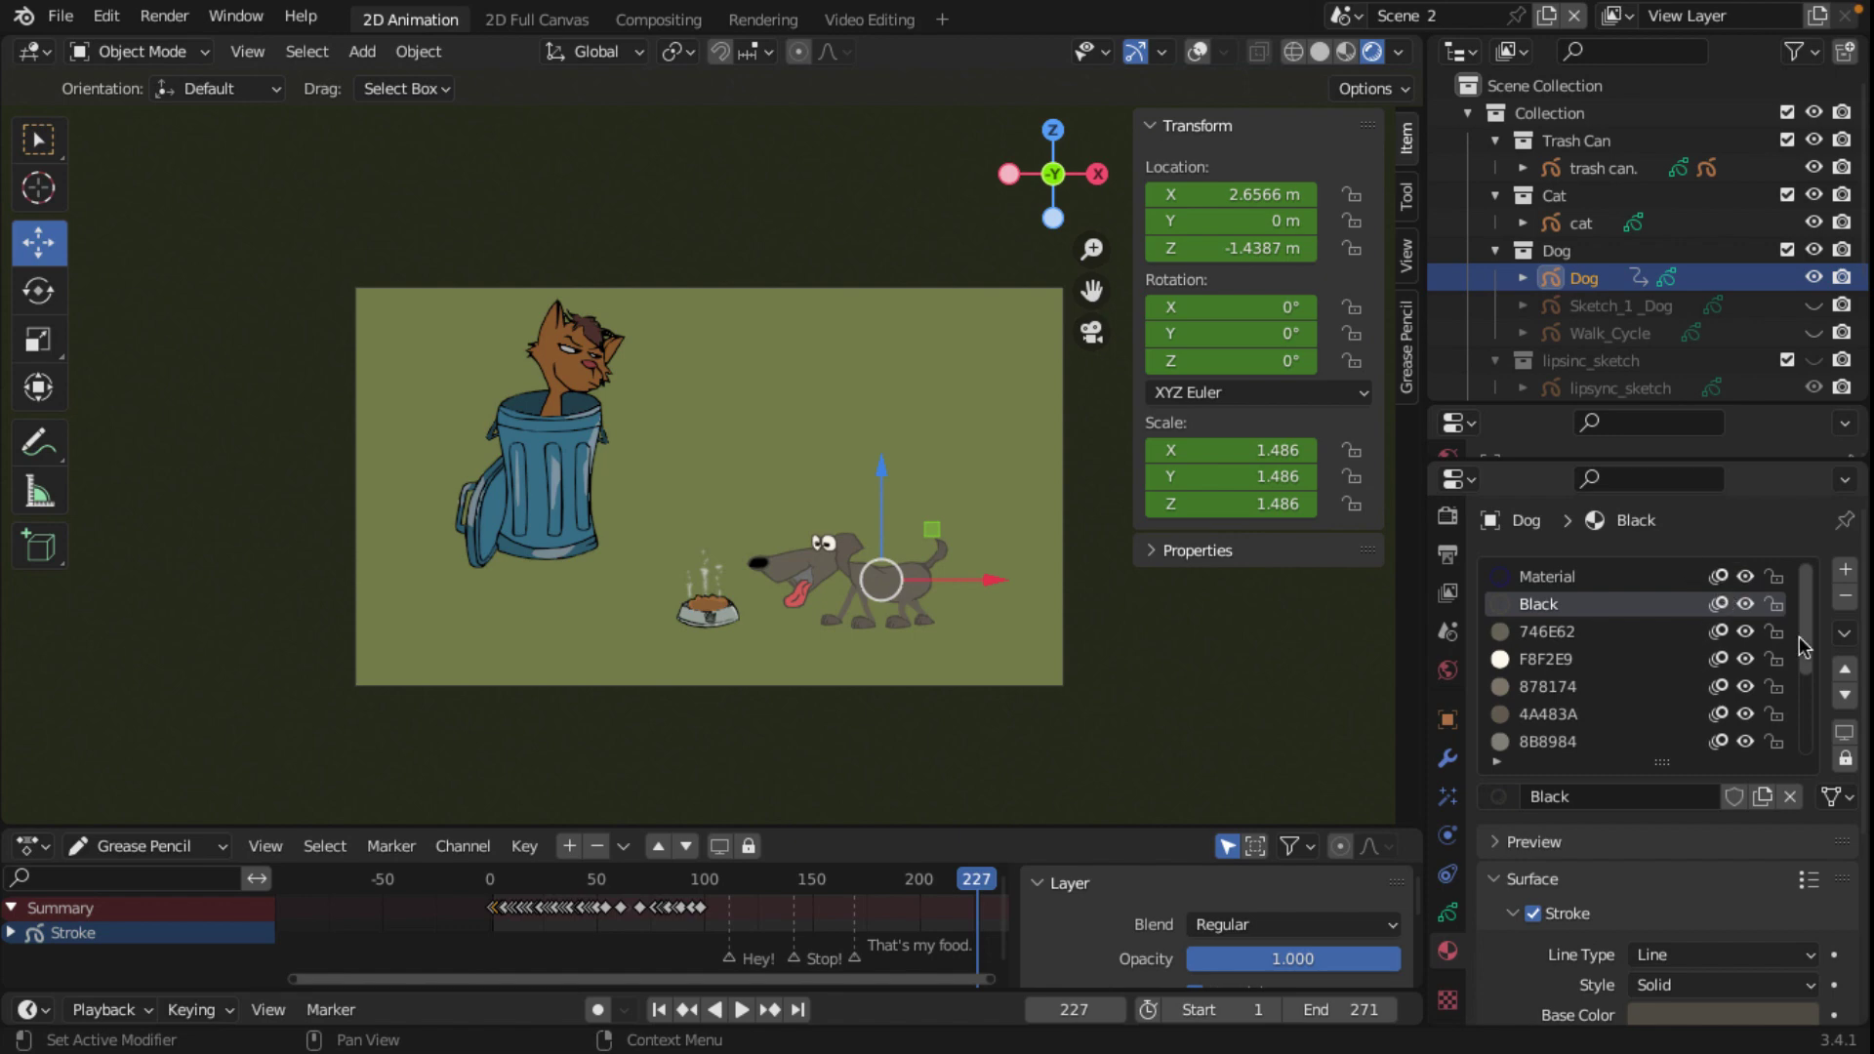
{"action": "mouse_move", "coordinate": [1857, 723]}
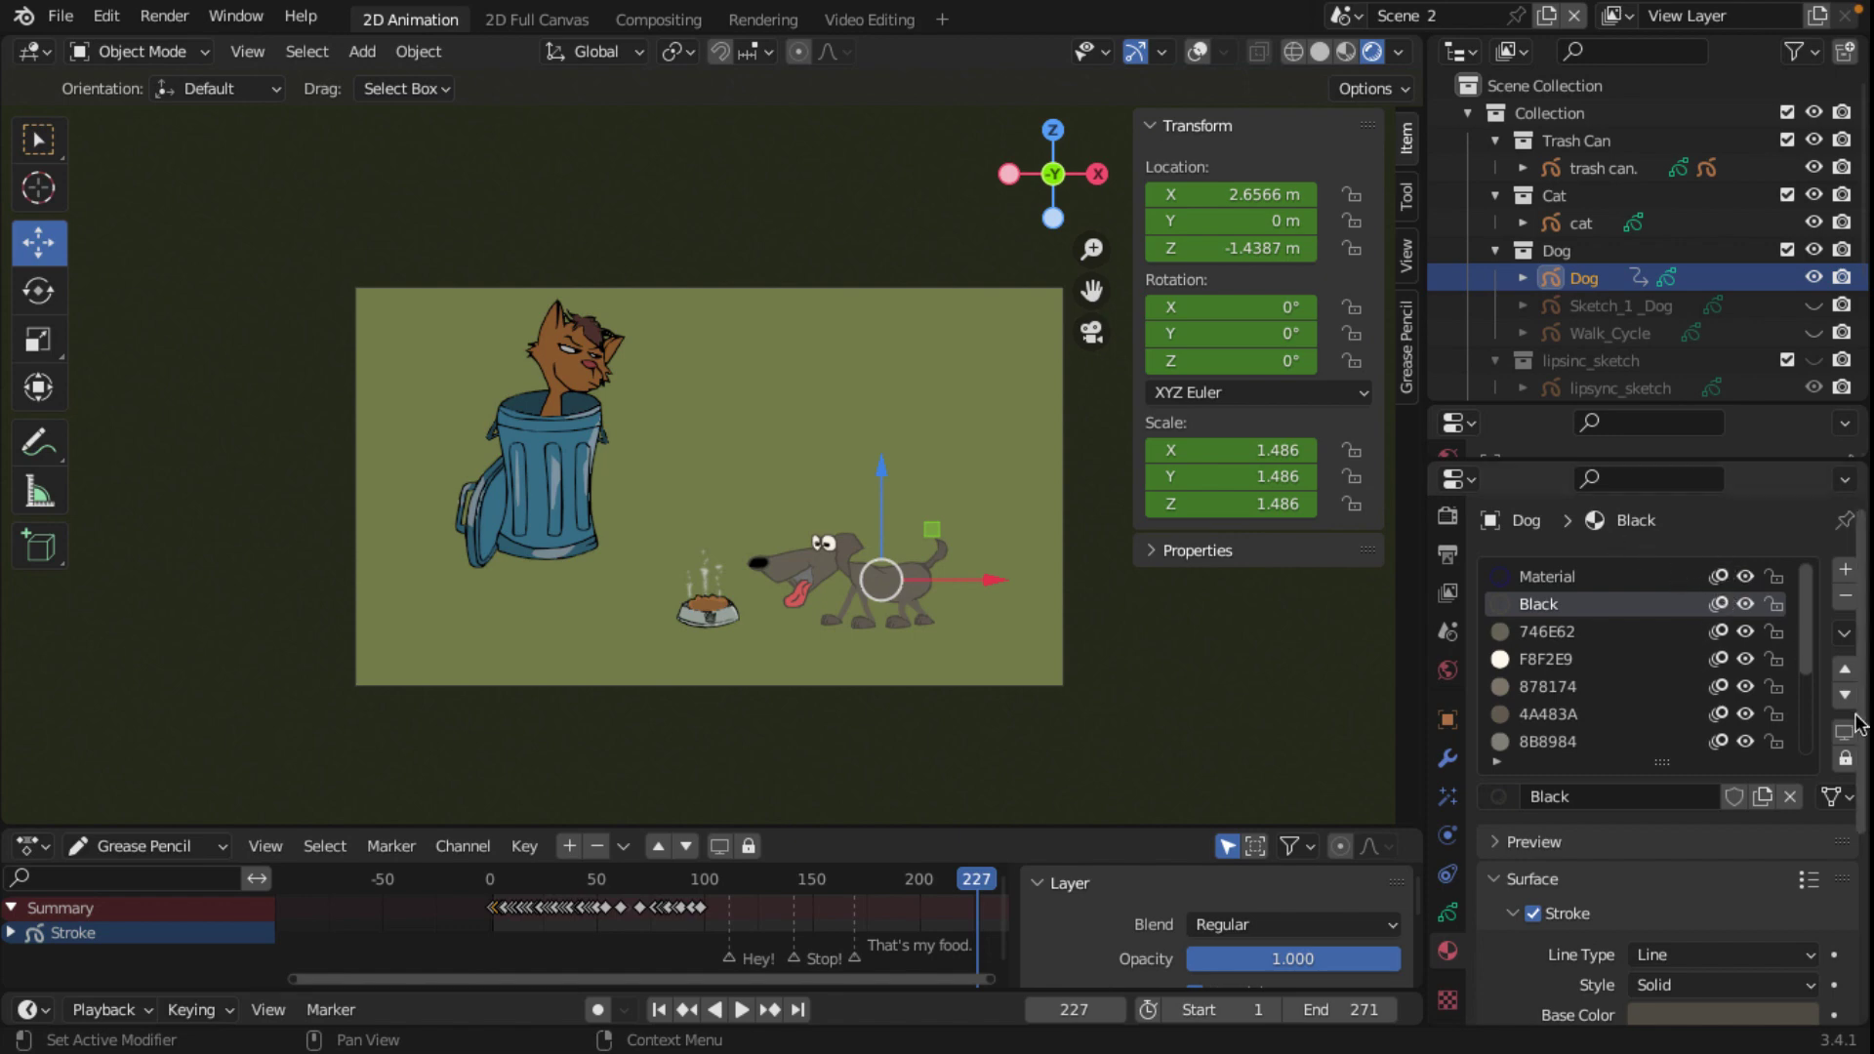
{"action": "left_click", "coordinate": [1846, 633]}
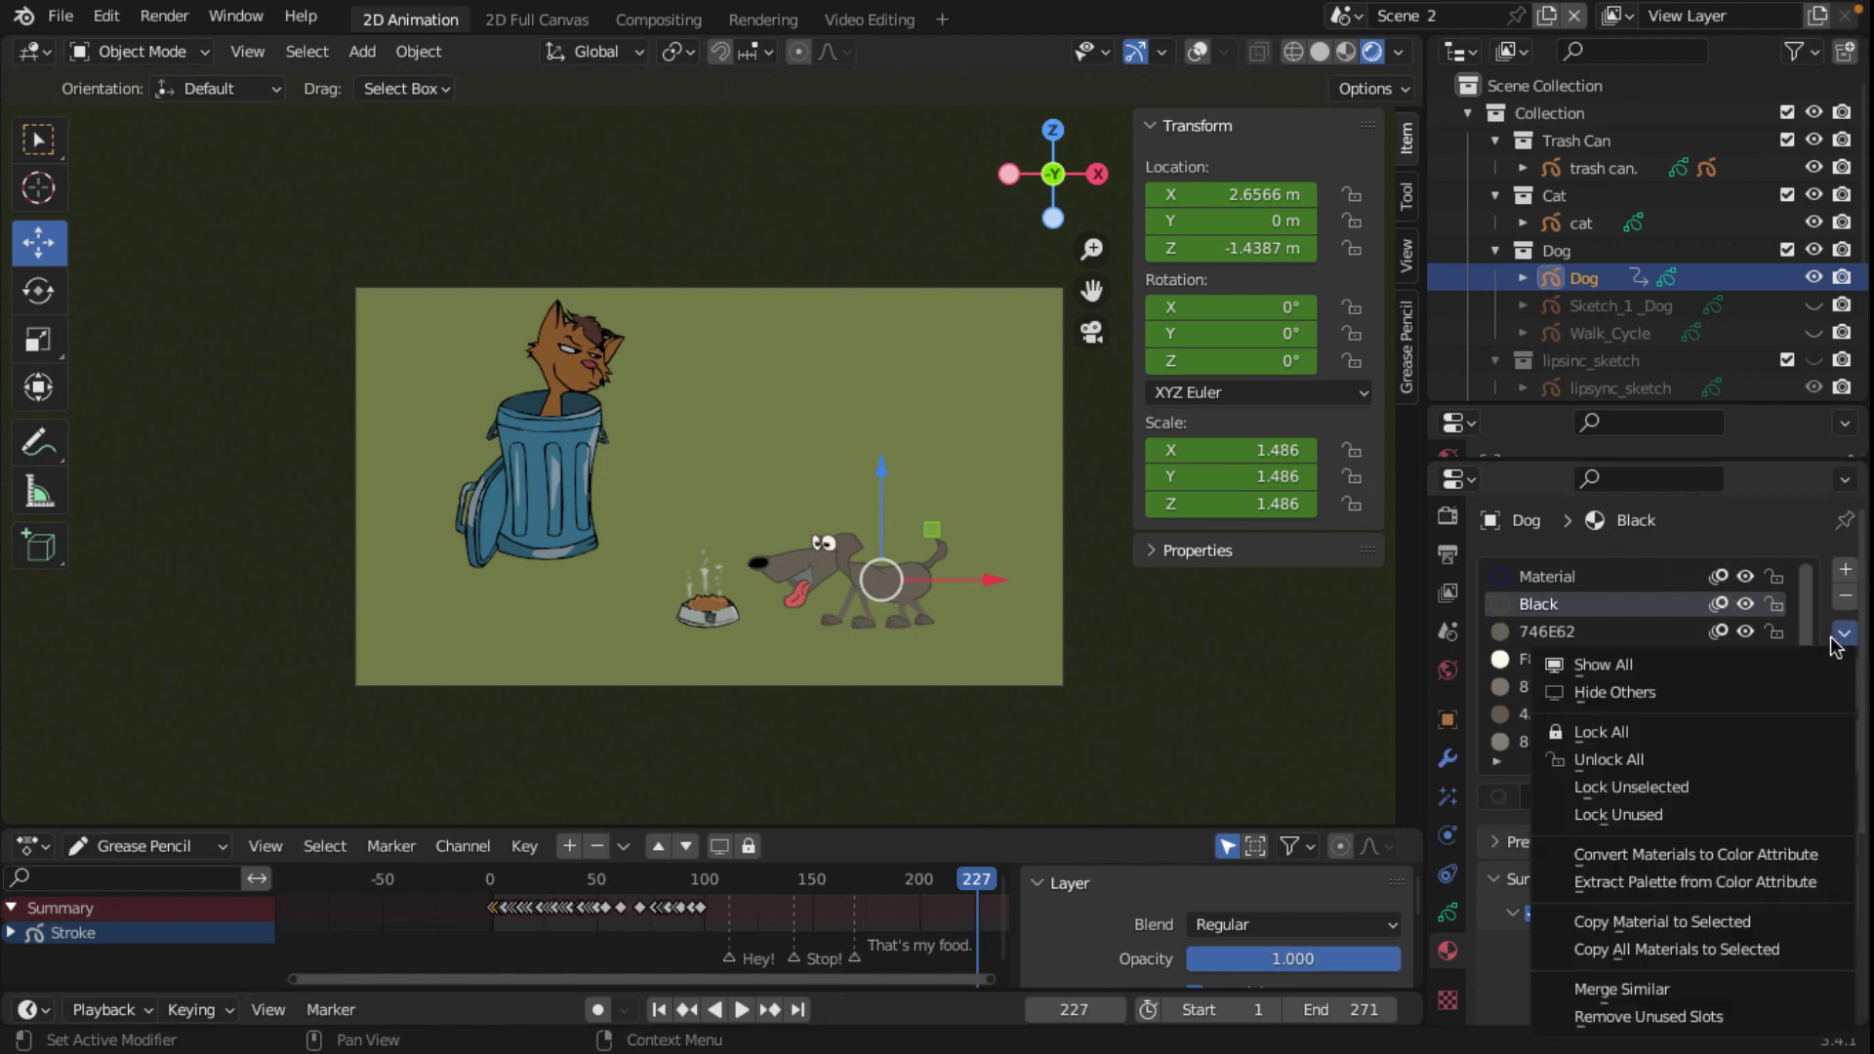
{"action": "left_click", "coordinate": [1652, 1015]}
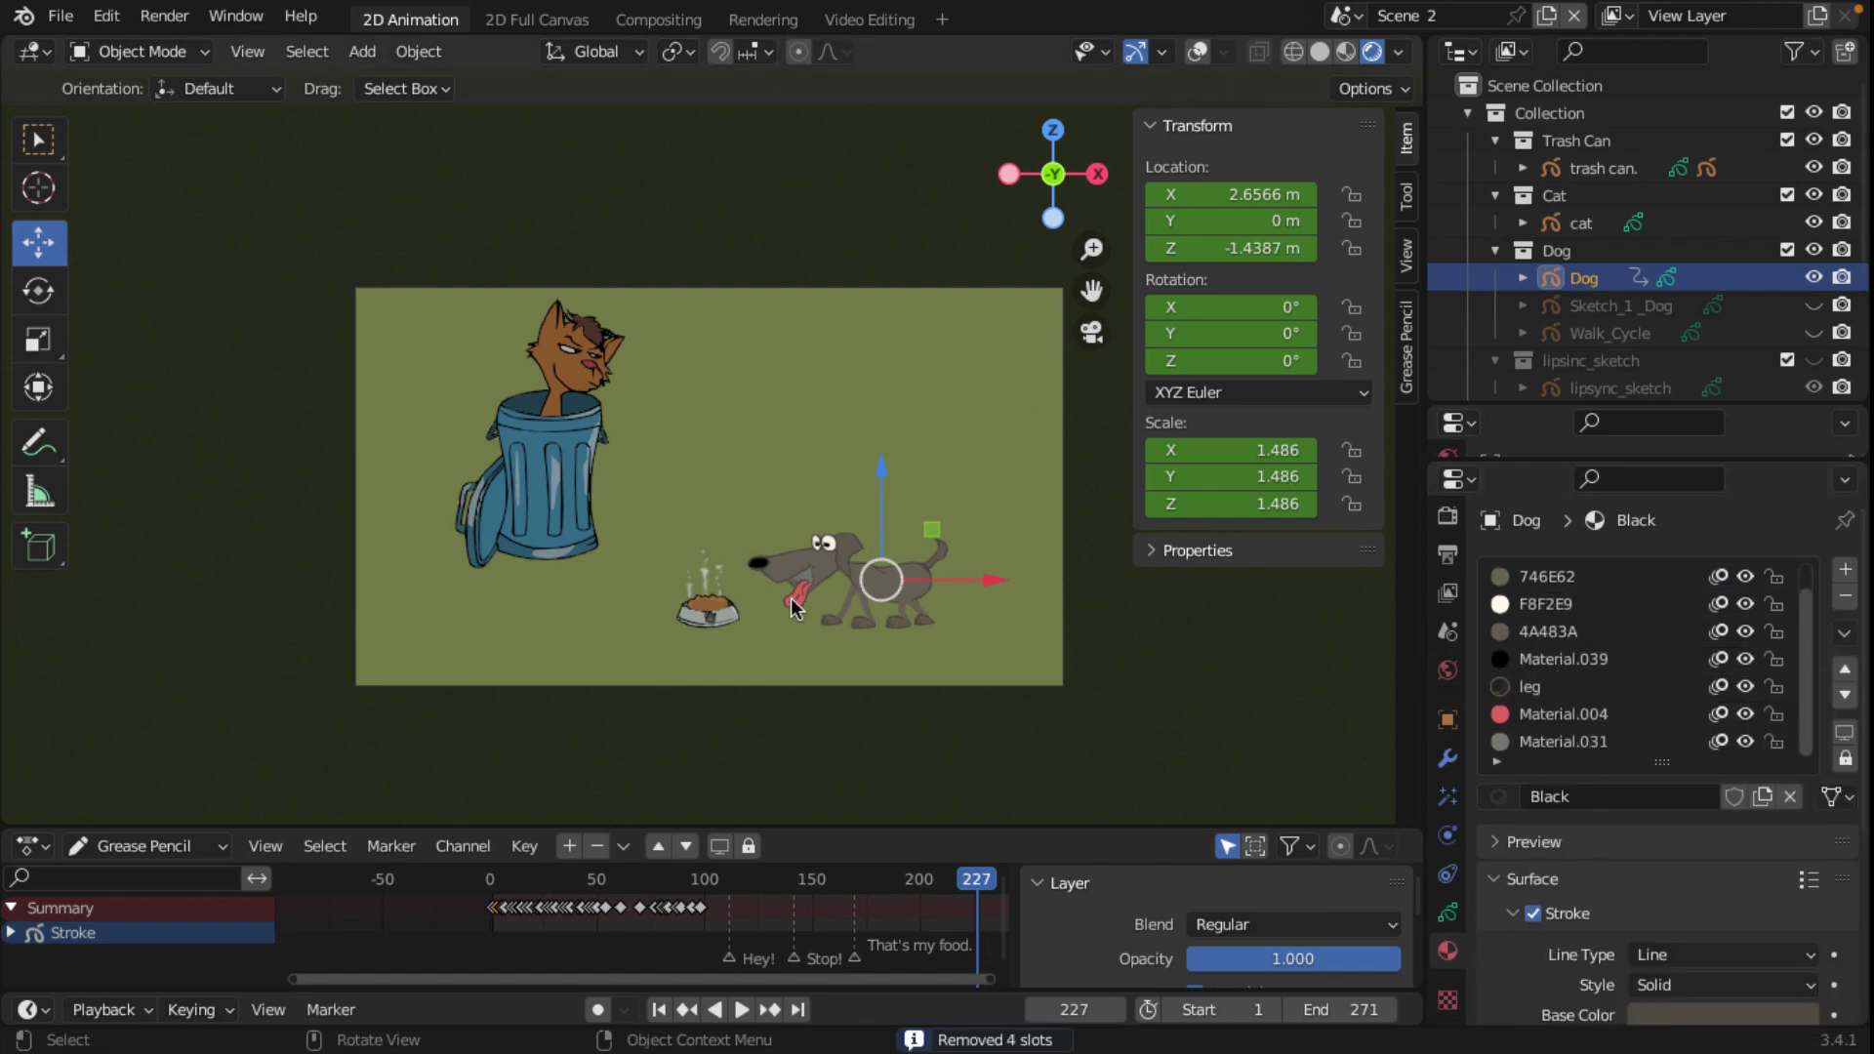
Step: Remove the food bowl's unused material slots
{"action": "left_click", "coordinate": [712, 622]}
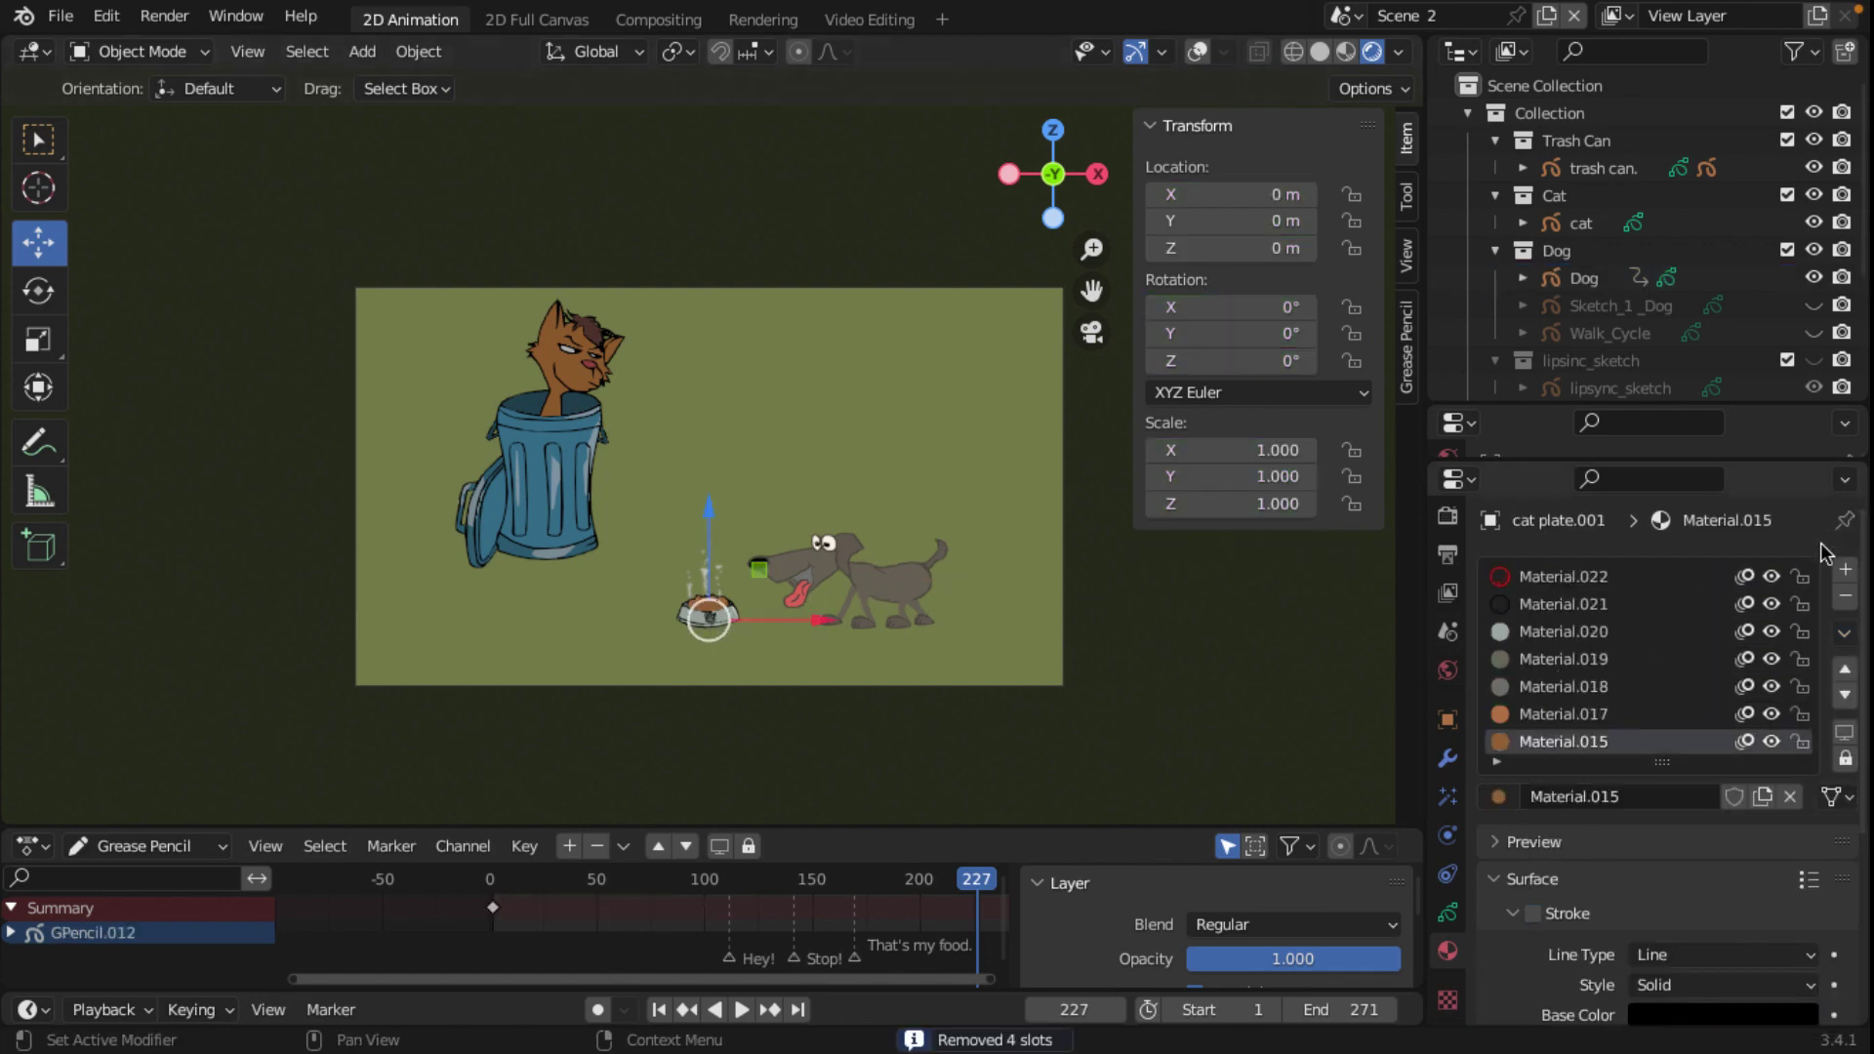
{"action": "left_click", "coordinate": [1844, 637]}
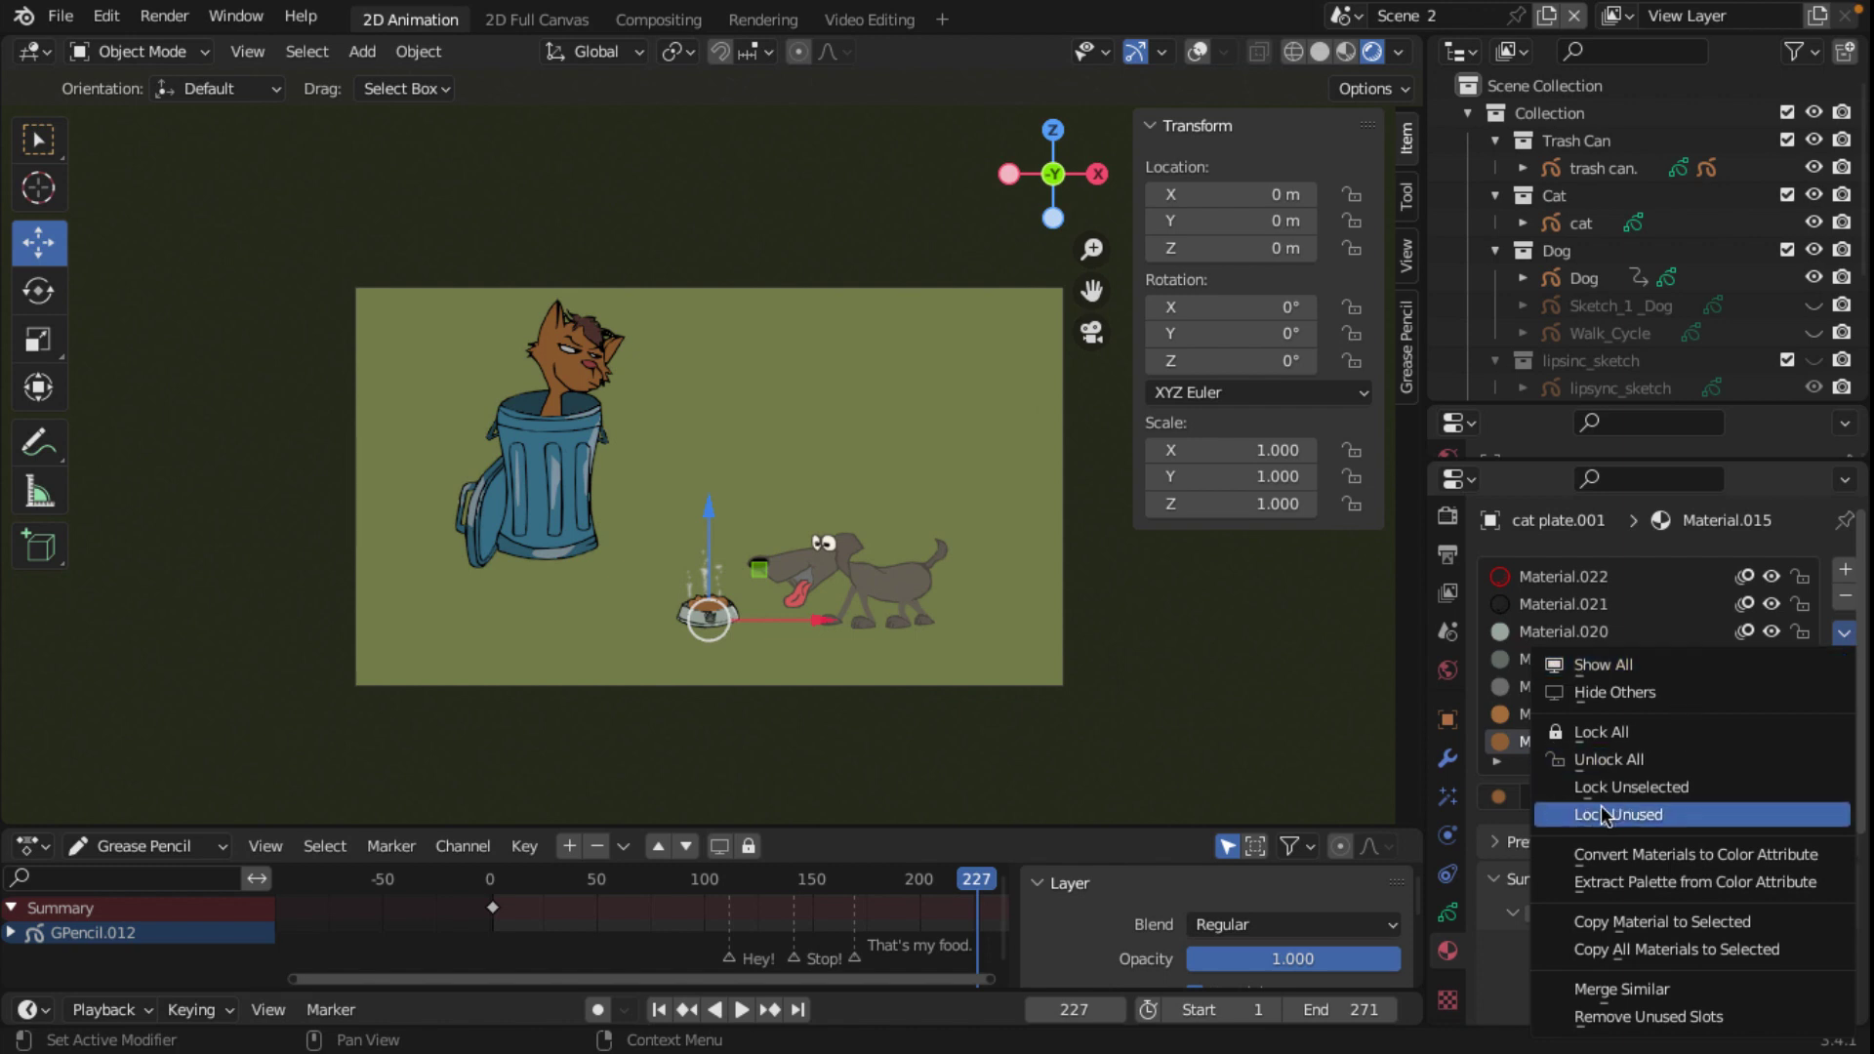
{"action": "left_click", "coordinate": [1673, 1017]}
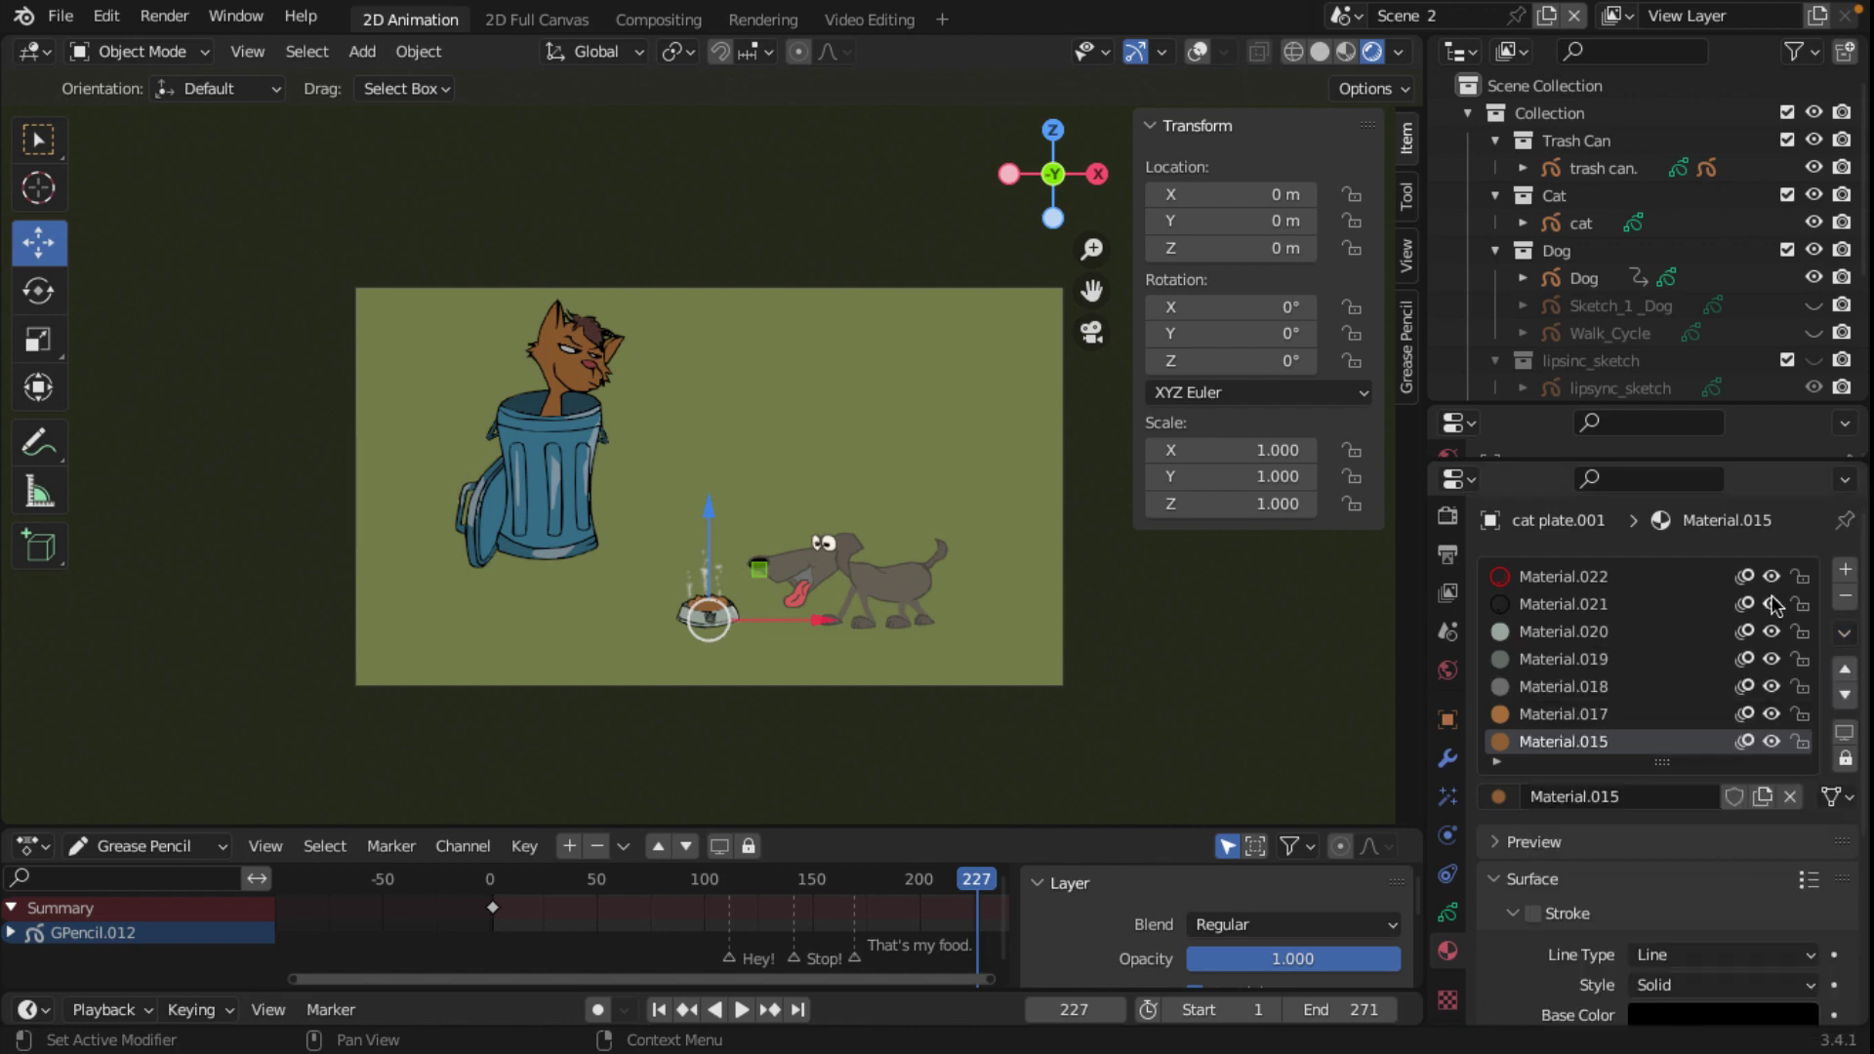
{"action": "scroll", "coordinate": [1746, 628], "scroll_direction": "down", "scroll_amount": 3}
{"action": "scroll", "coordinate": [1747, 628], "scroll_direction": "down", "scroll_amount": 2}
{"action": "scroll", "coordinate": [1747, 627], "scroll_direction": "up", "scroll_amount": 5}
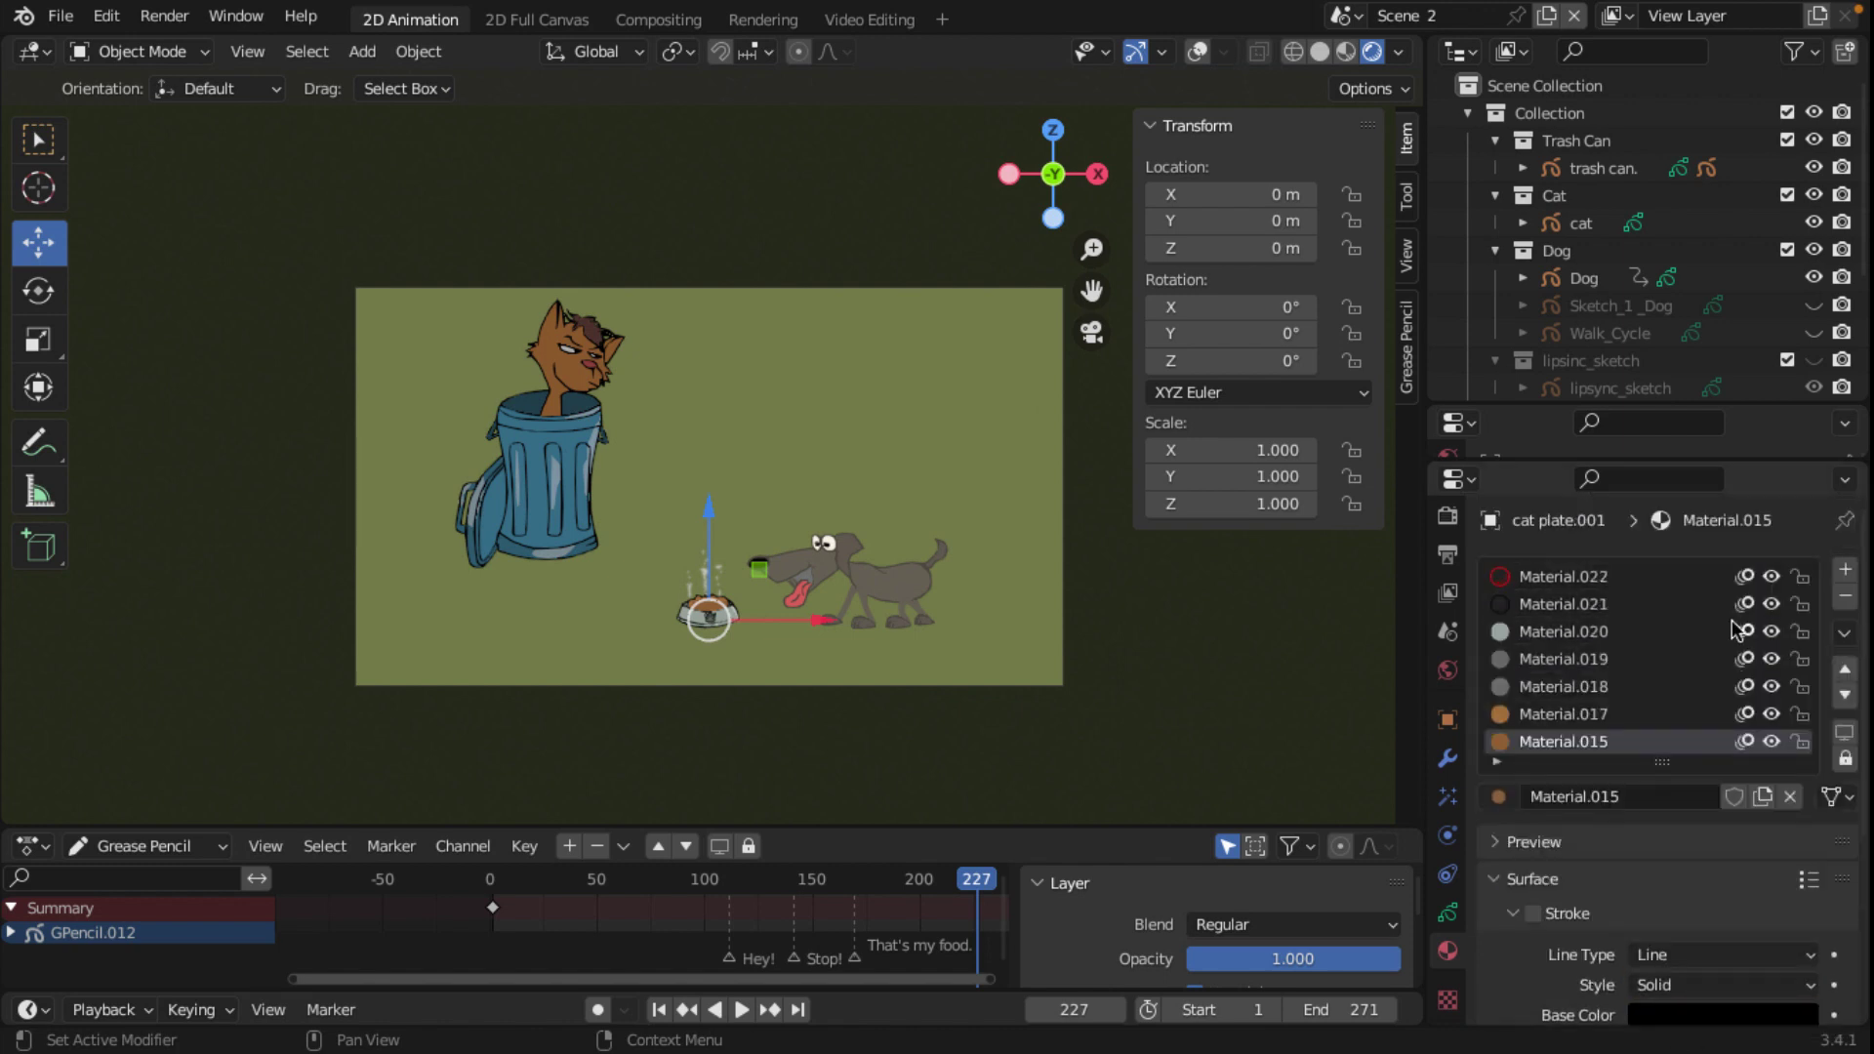
Step: Remove unused material slots from the trash can and the cat drawing
{"action": "left_click", "coordinate": [629, 478]}
{"action": "left_click", "coordinate": [1845, 632]}
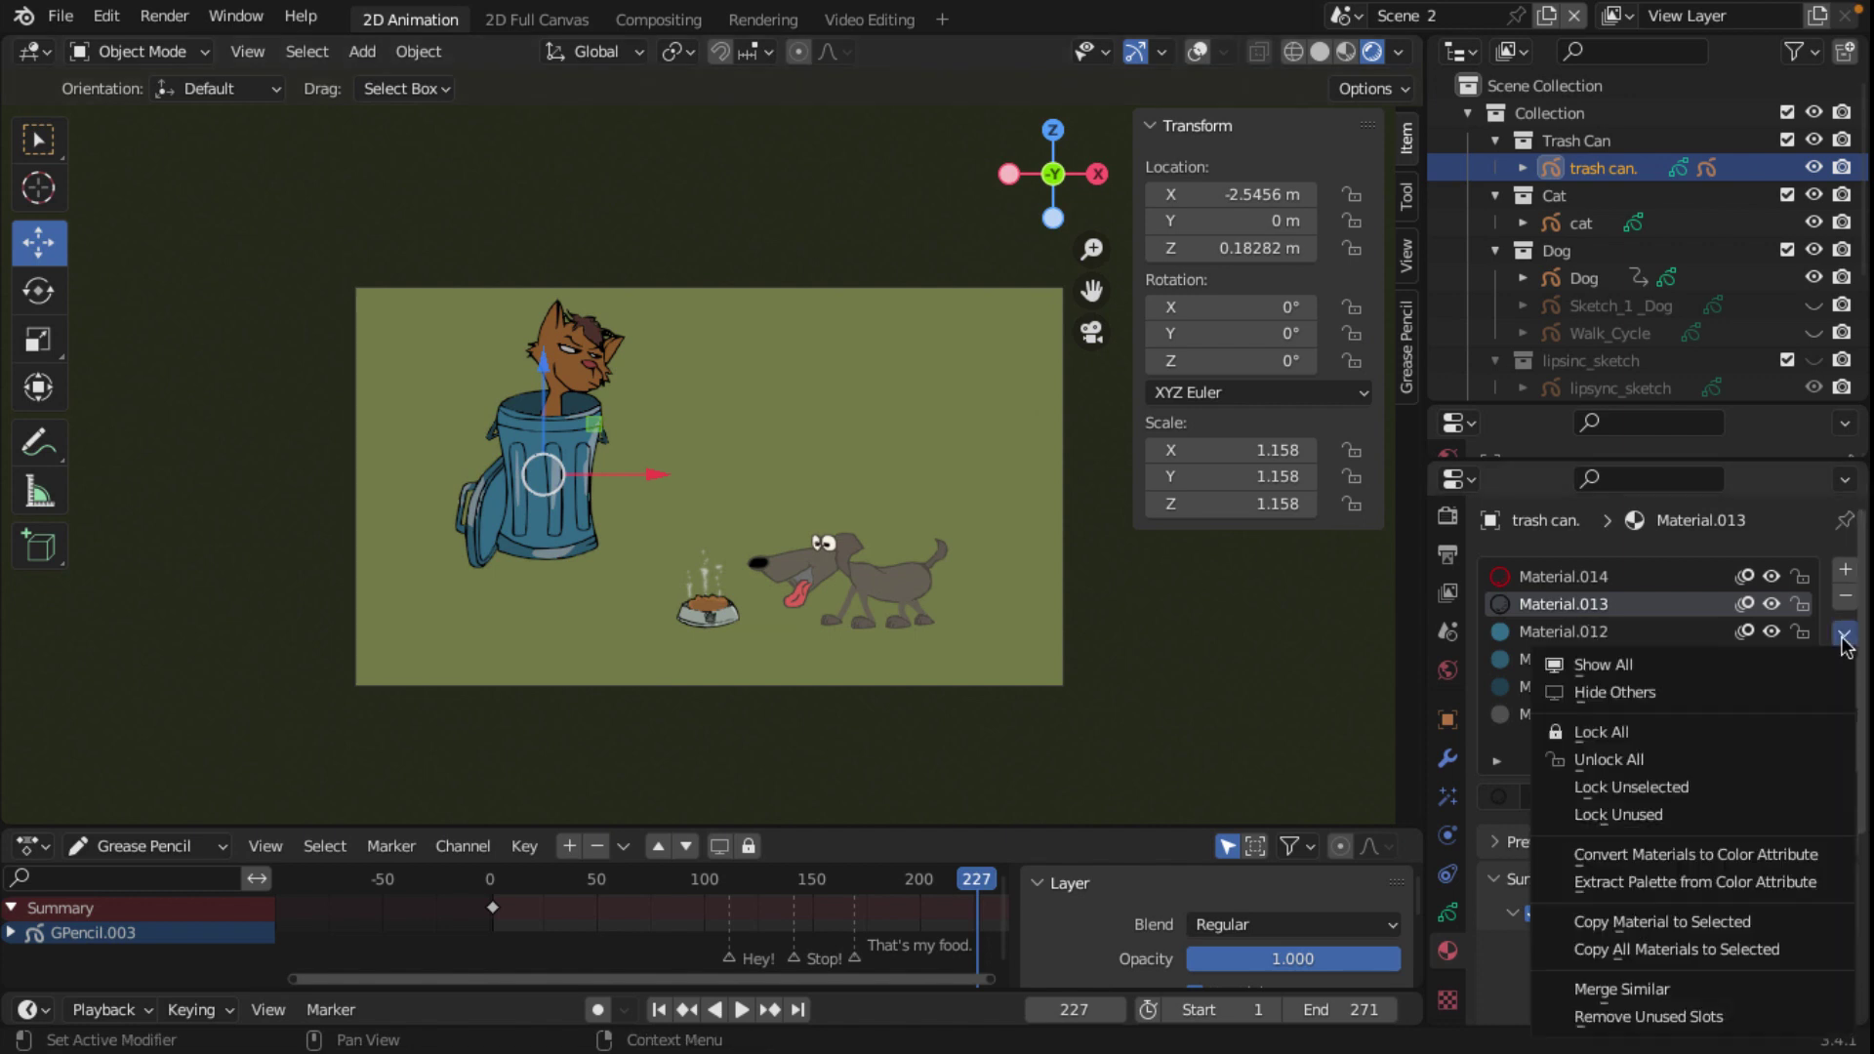
{"action": "left_click", "coordinate": [1616, 1017]}
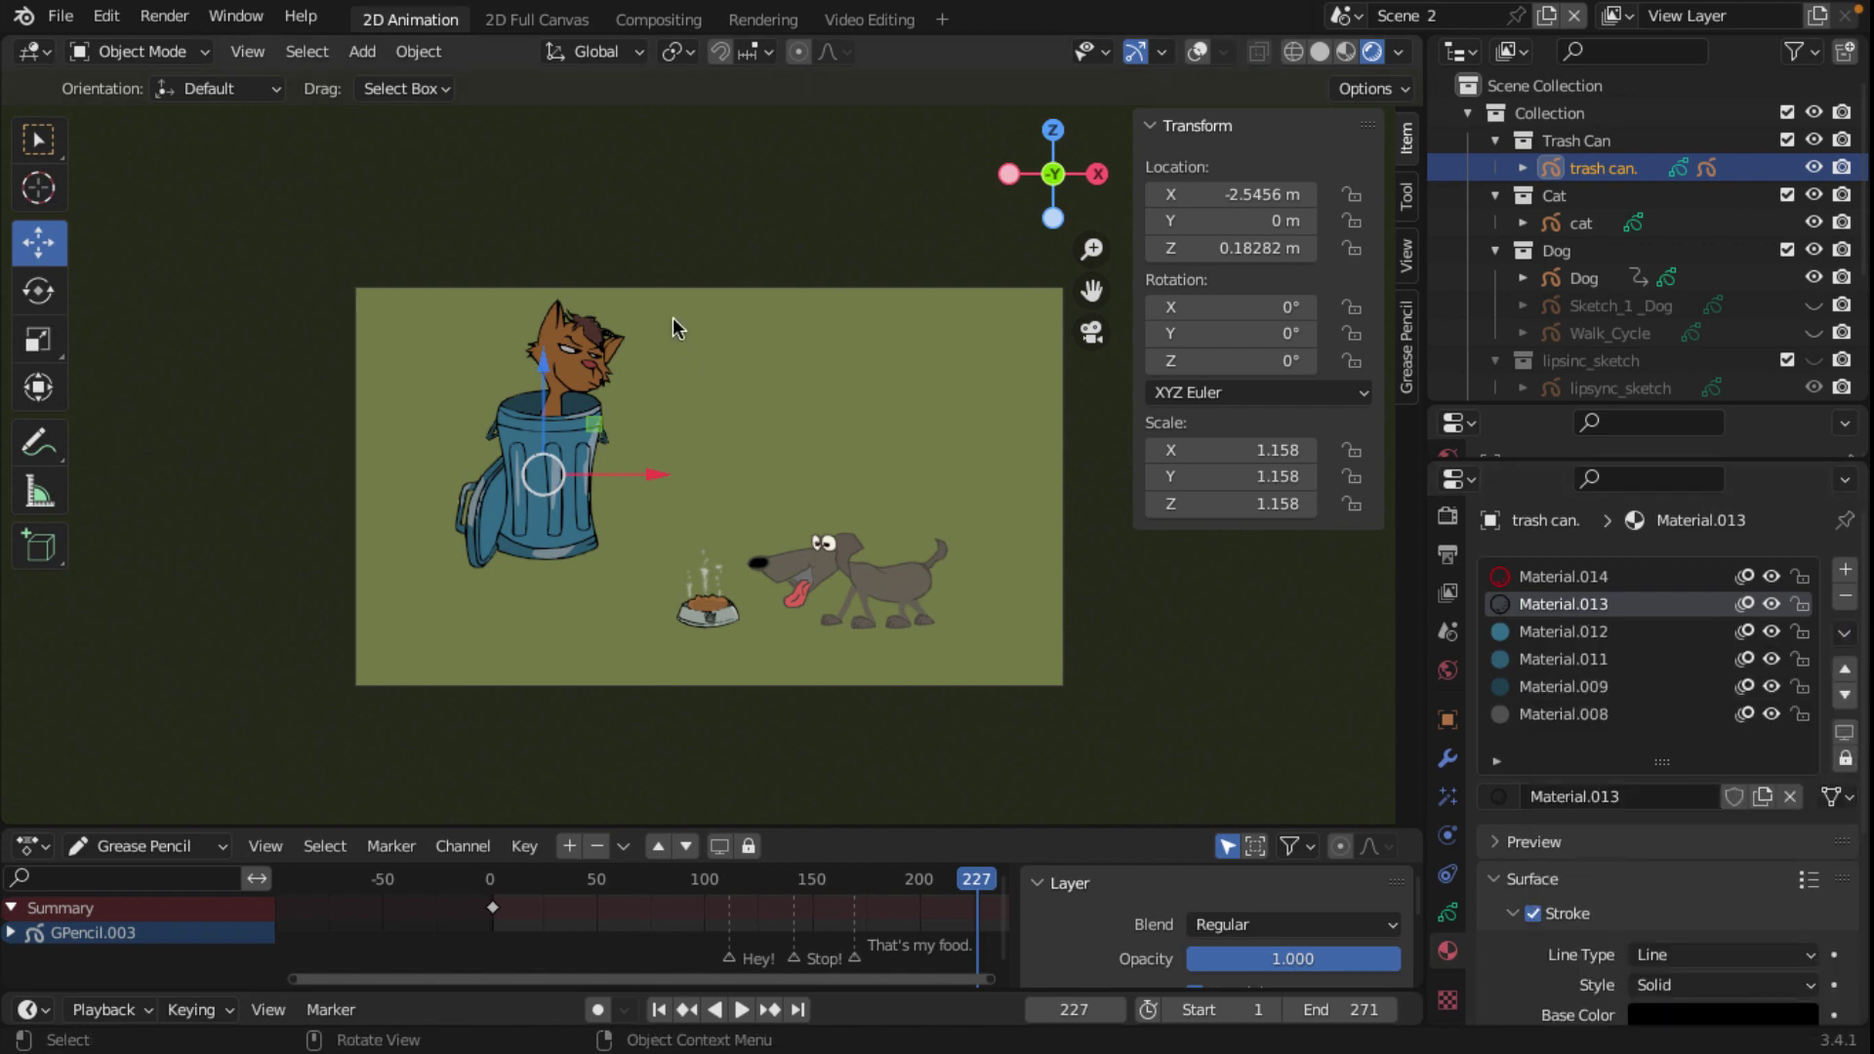
{"action": "left_click", "coordinate": [576, 351]}
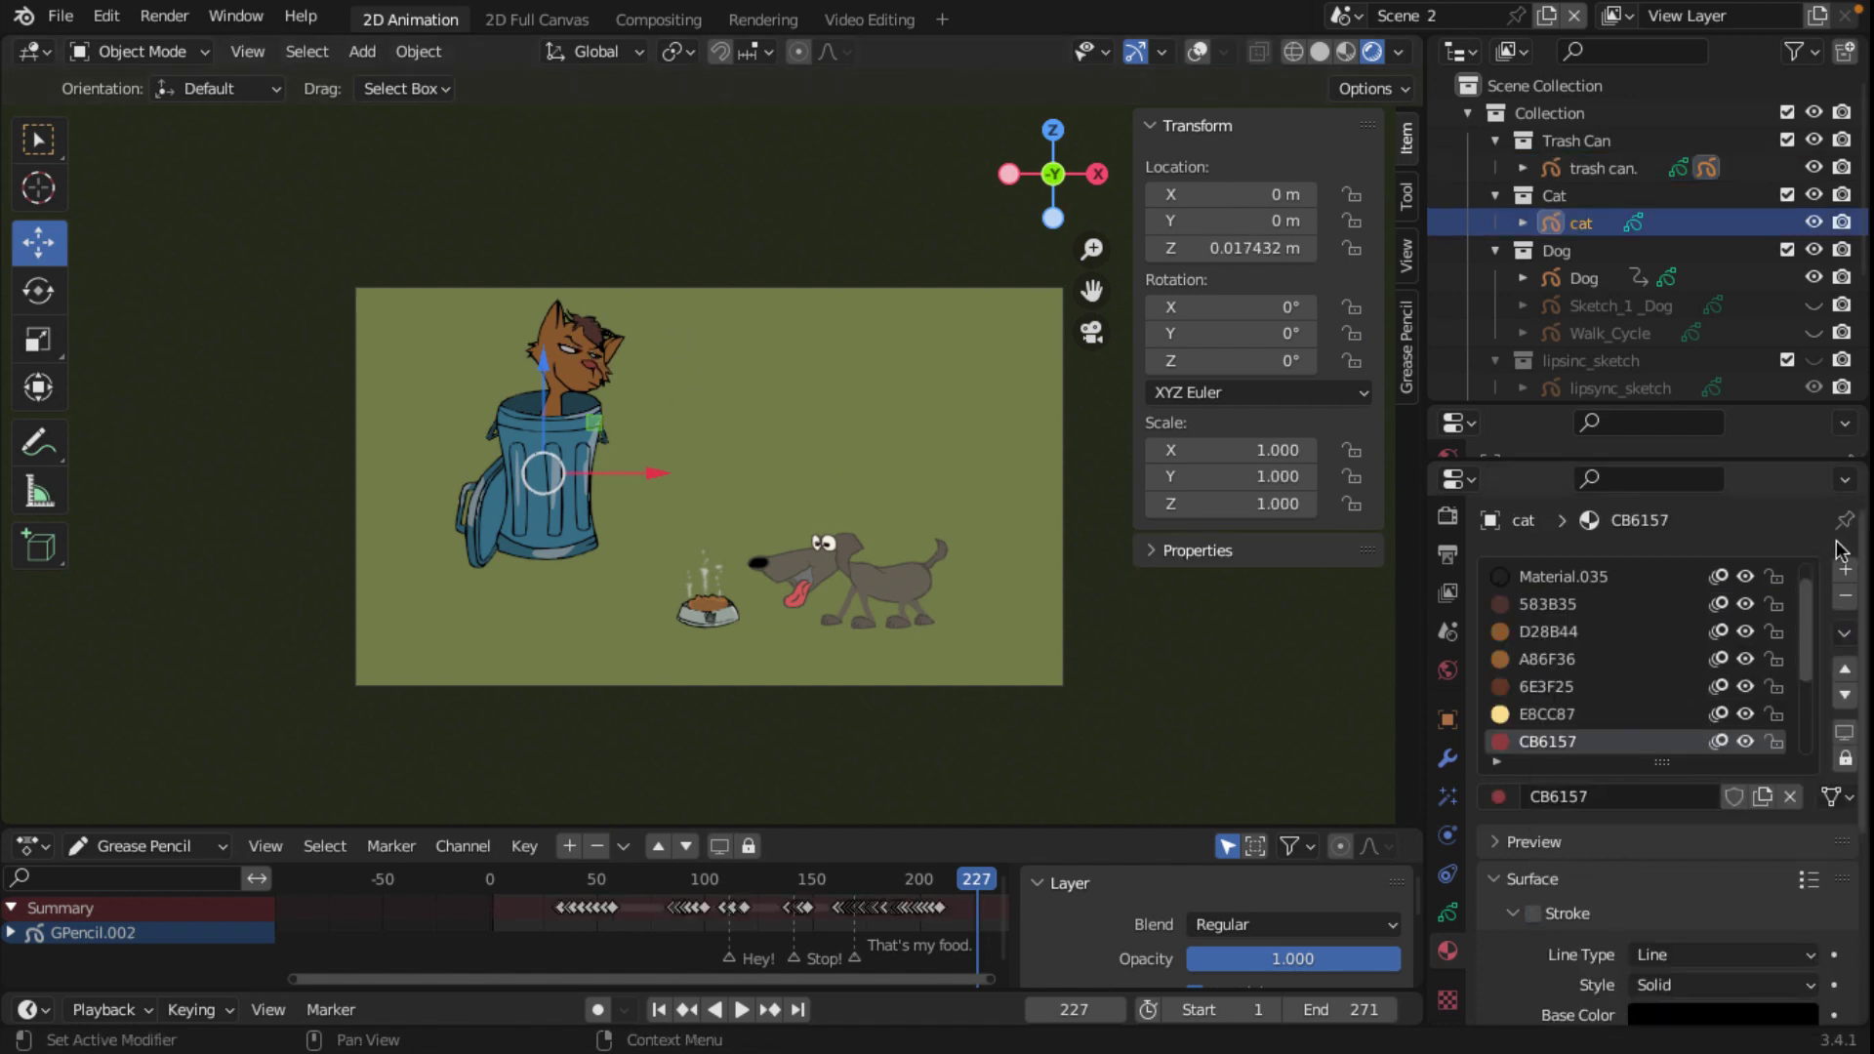
{"action": "left_click", "coordinate": [1847, 635]}
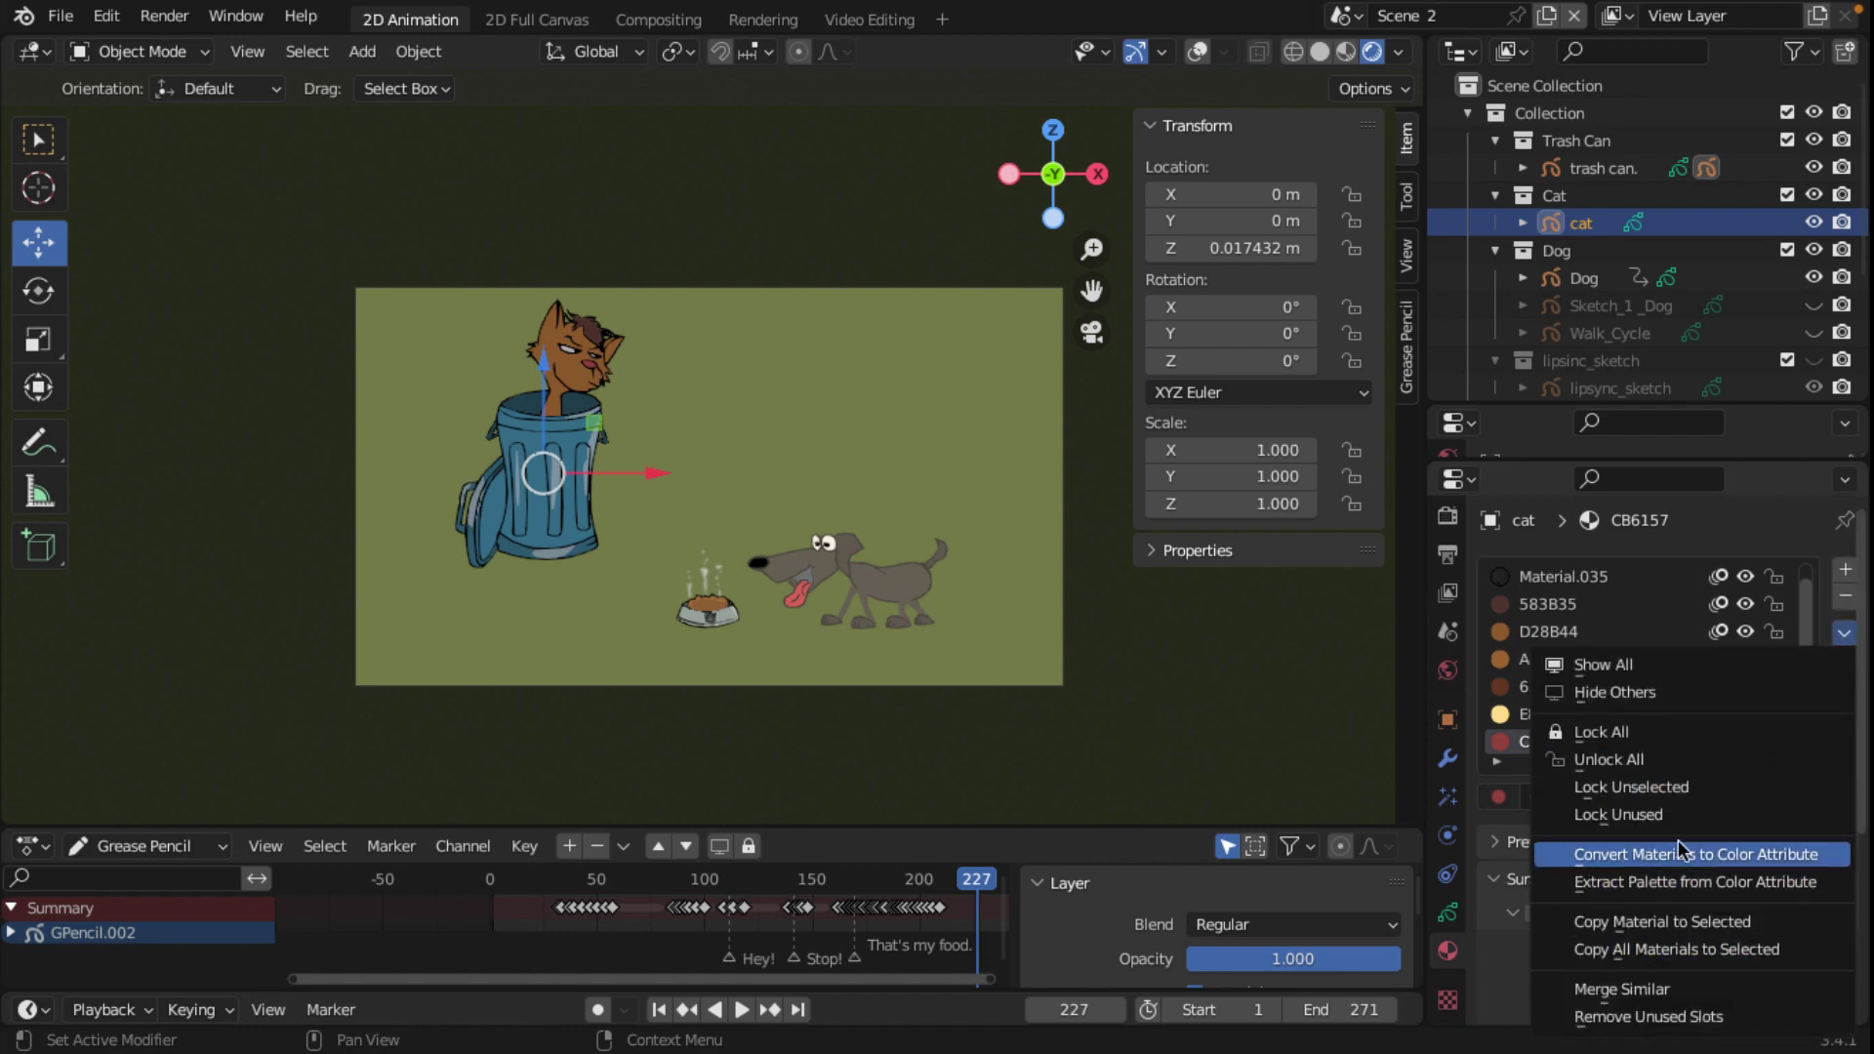
{"action": "left_click", "coordinate": [1649, 1020]}
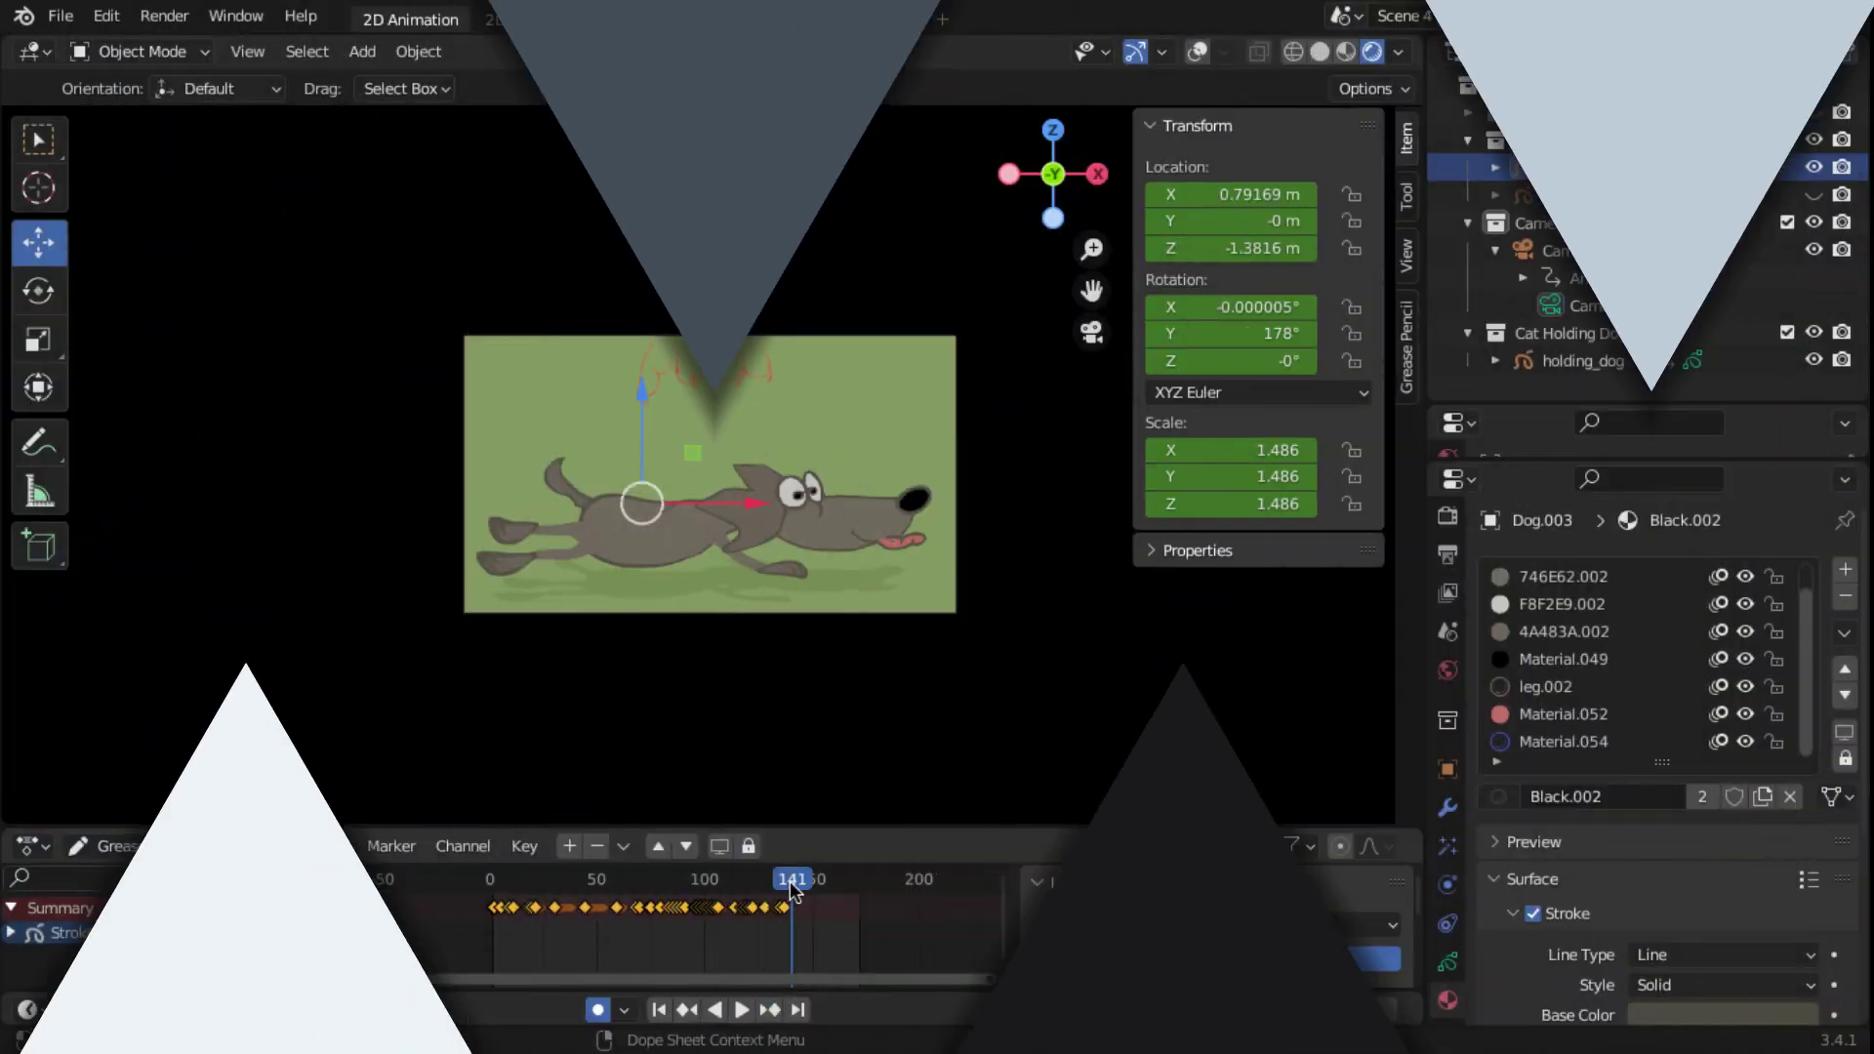
Step: Scrub Scene 2 forward to frame 34, then switch to Scene 1
{"action": "left_click_drag", "start_coordinate": [491, 890], "coordinate": [564, 898]}
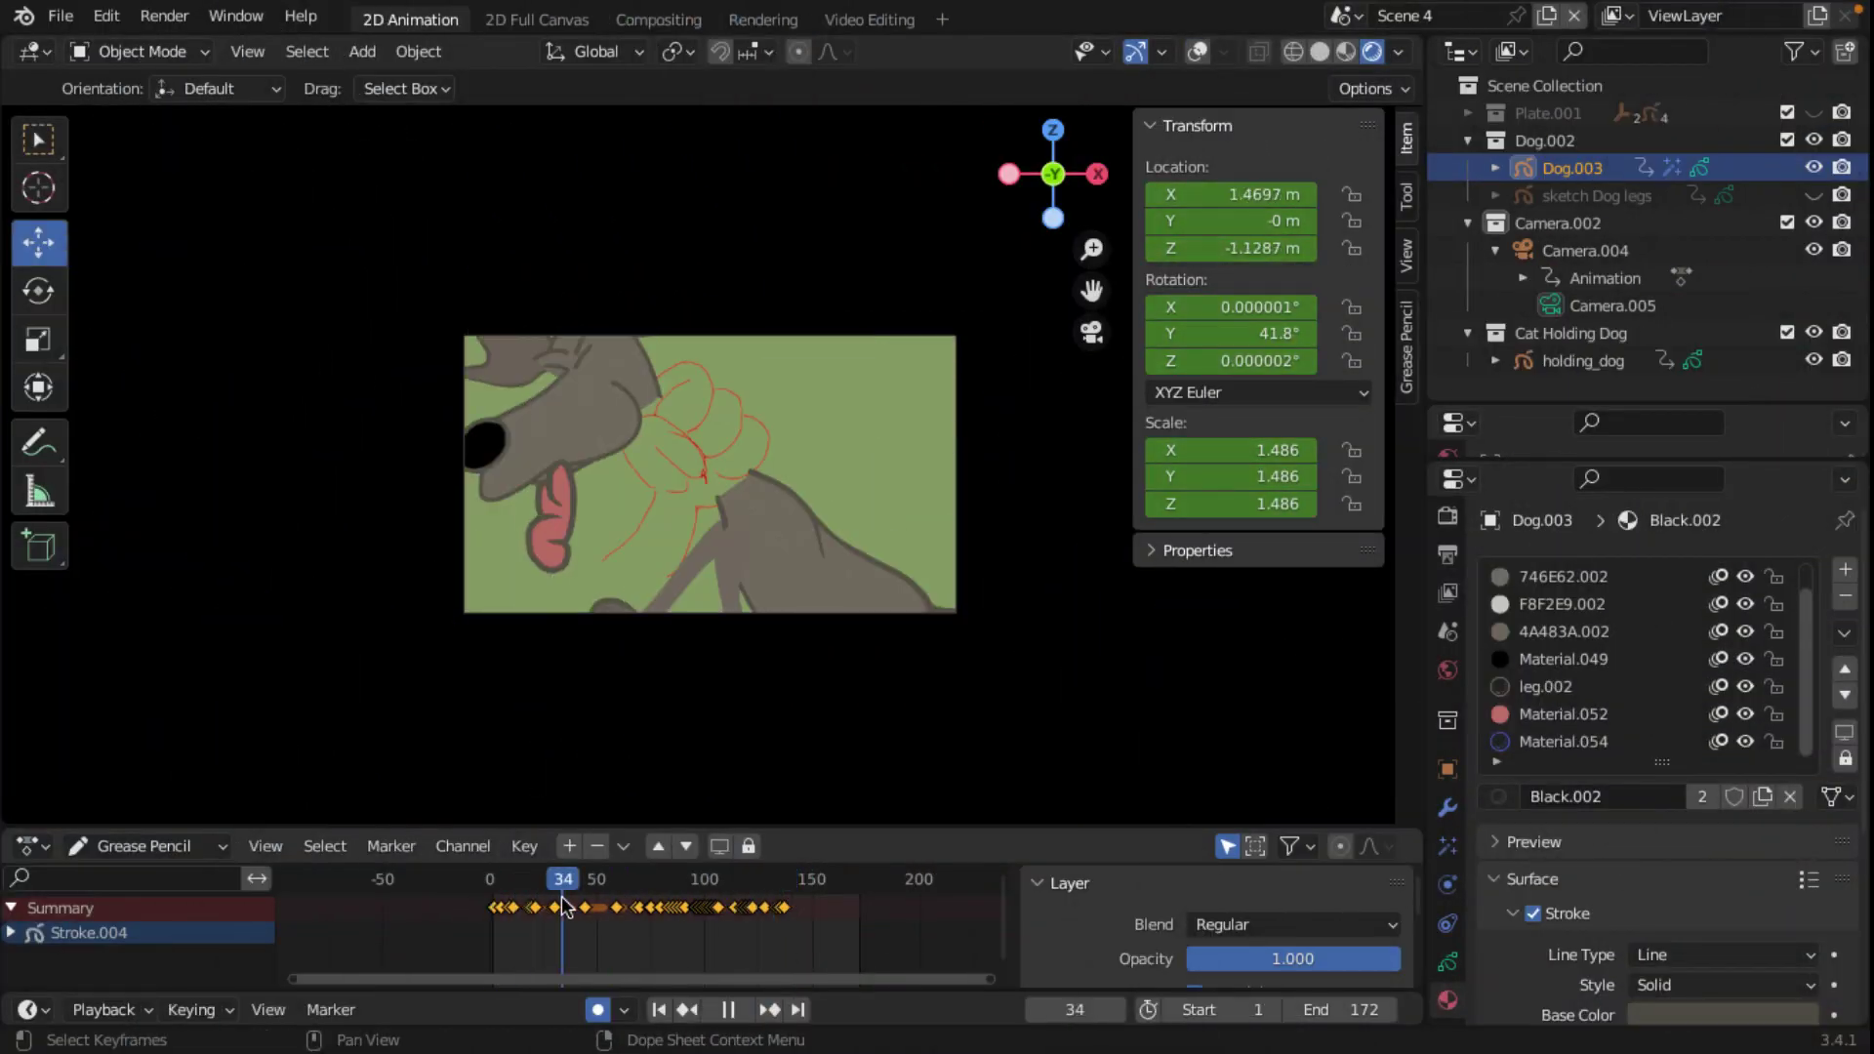
{"action": "scroll", "coordinate": [732, 696], "scroll_direction": "up", "scroll_amount": 4}
{"action": "scroll", "coordinate": [683, 688], "scroll_direction": "down", "scroll_amount": 2}
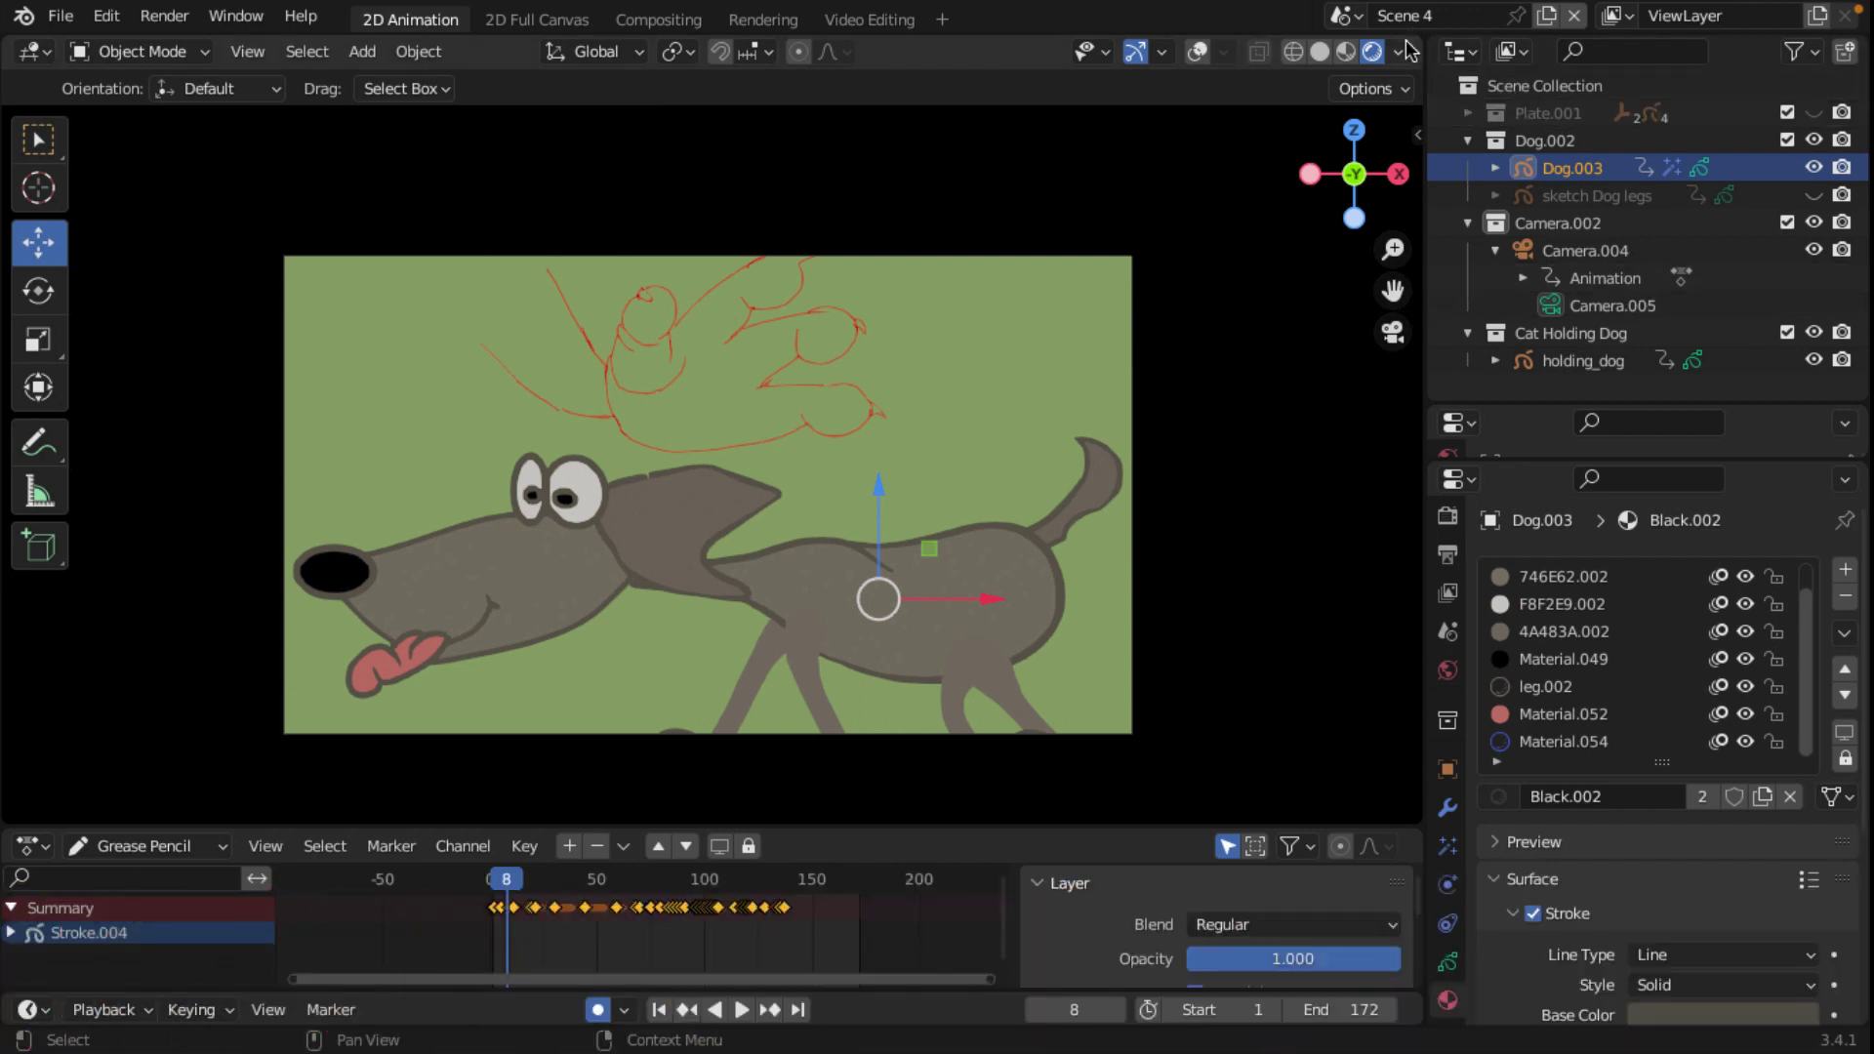
{"action": "left_click", "coordinate": [1350, 16]}
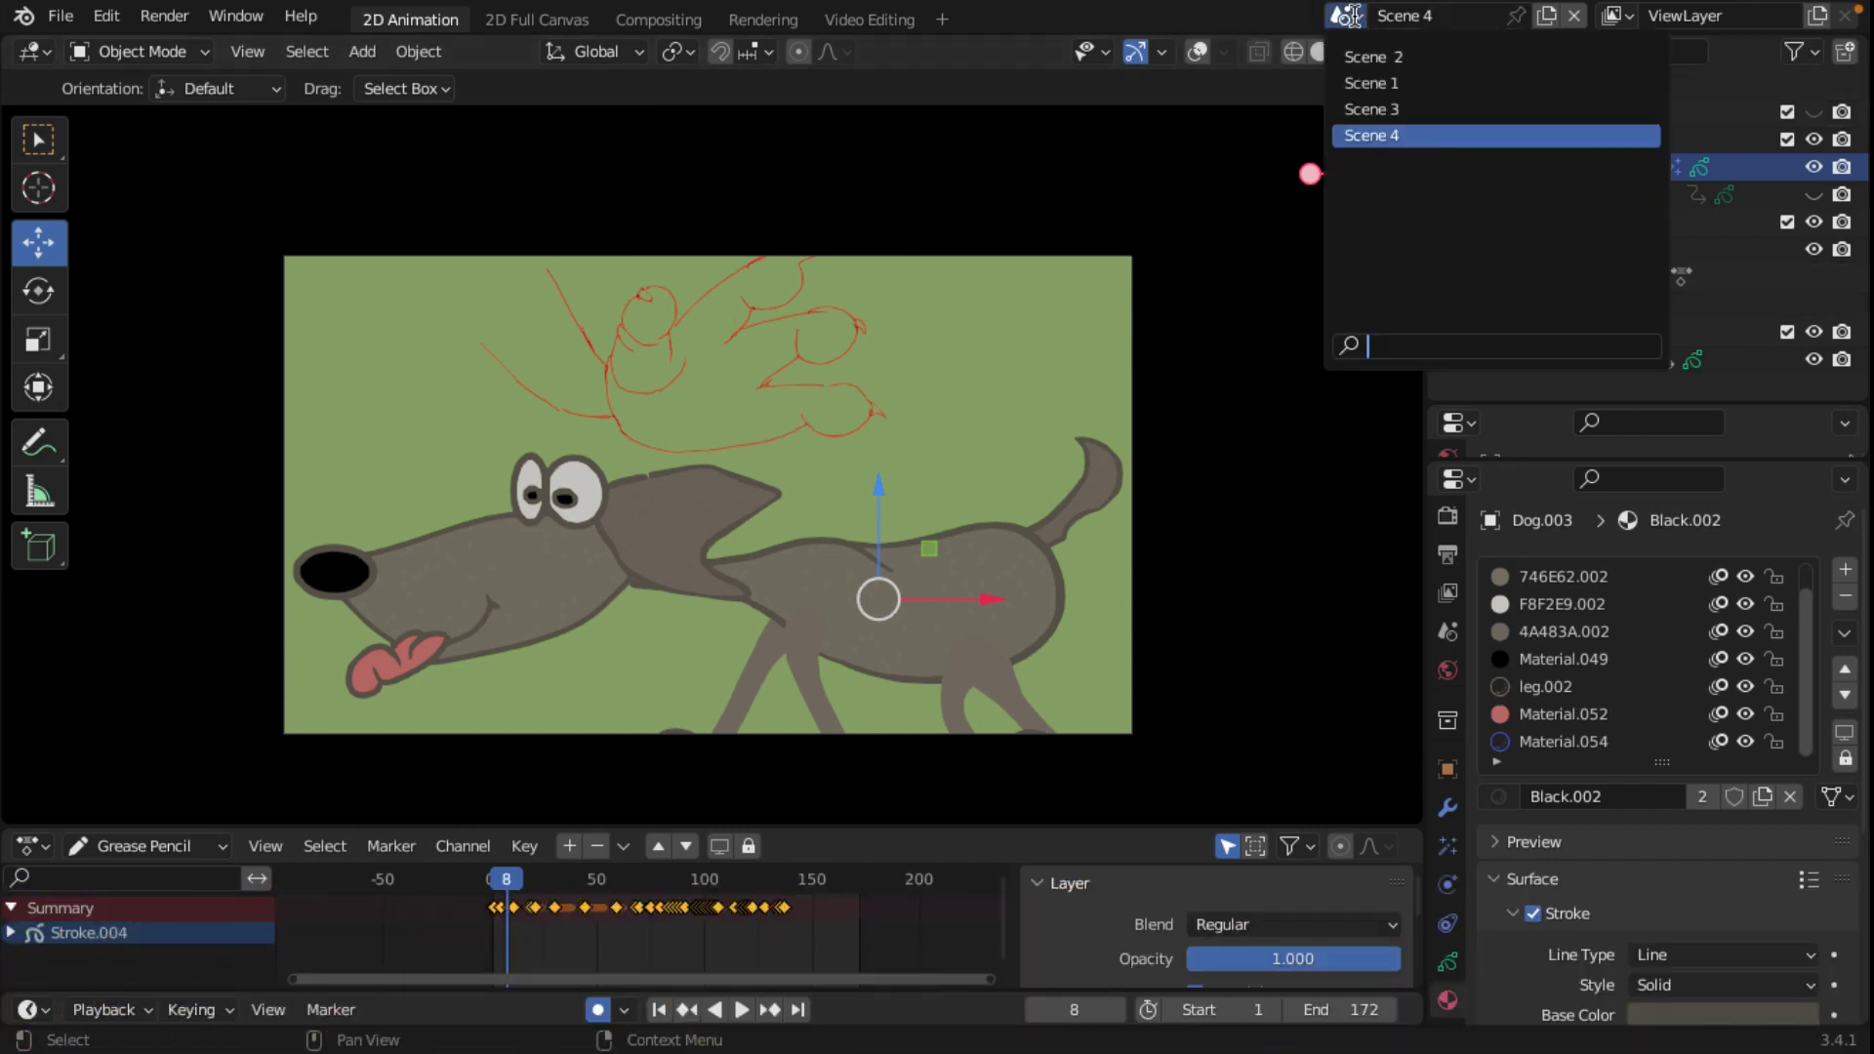
{"action": "left_click", "coordinate": [1393, 82]}
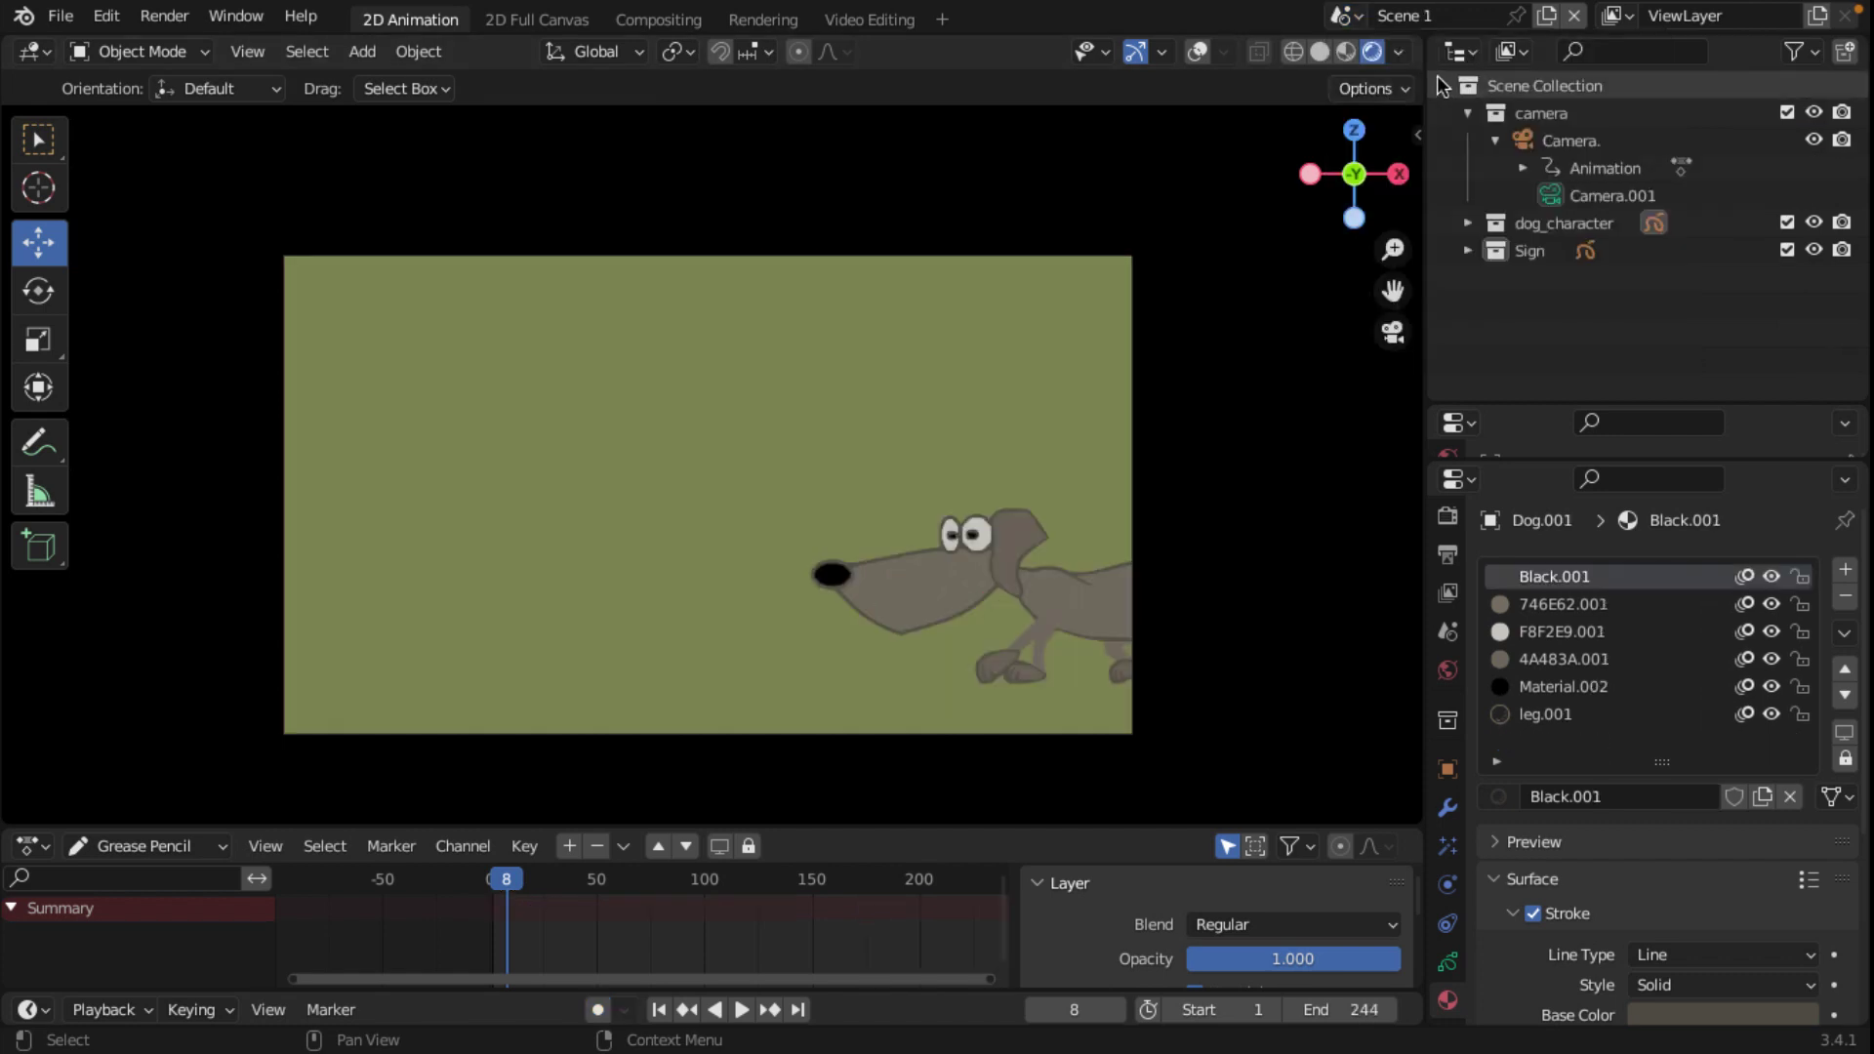
{"action": "scroll", "coordinate": [892, 435], "scroll_direction": "down", "scroll_amount": 4}
{"action": "scroll", "coordinate": [850, 435], "scroll_direction": "up", "scroll_amount": 3}
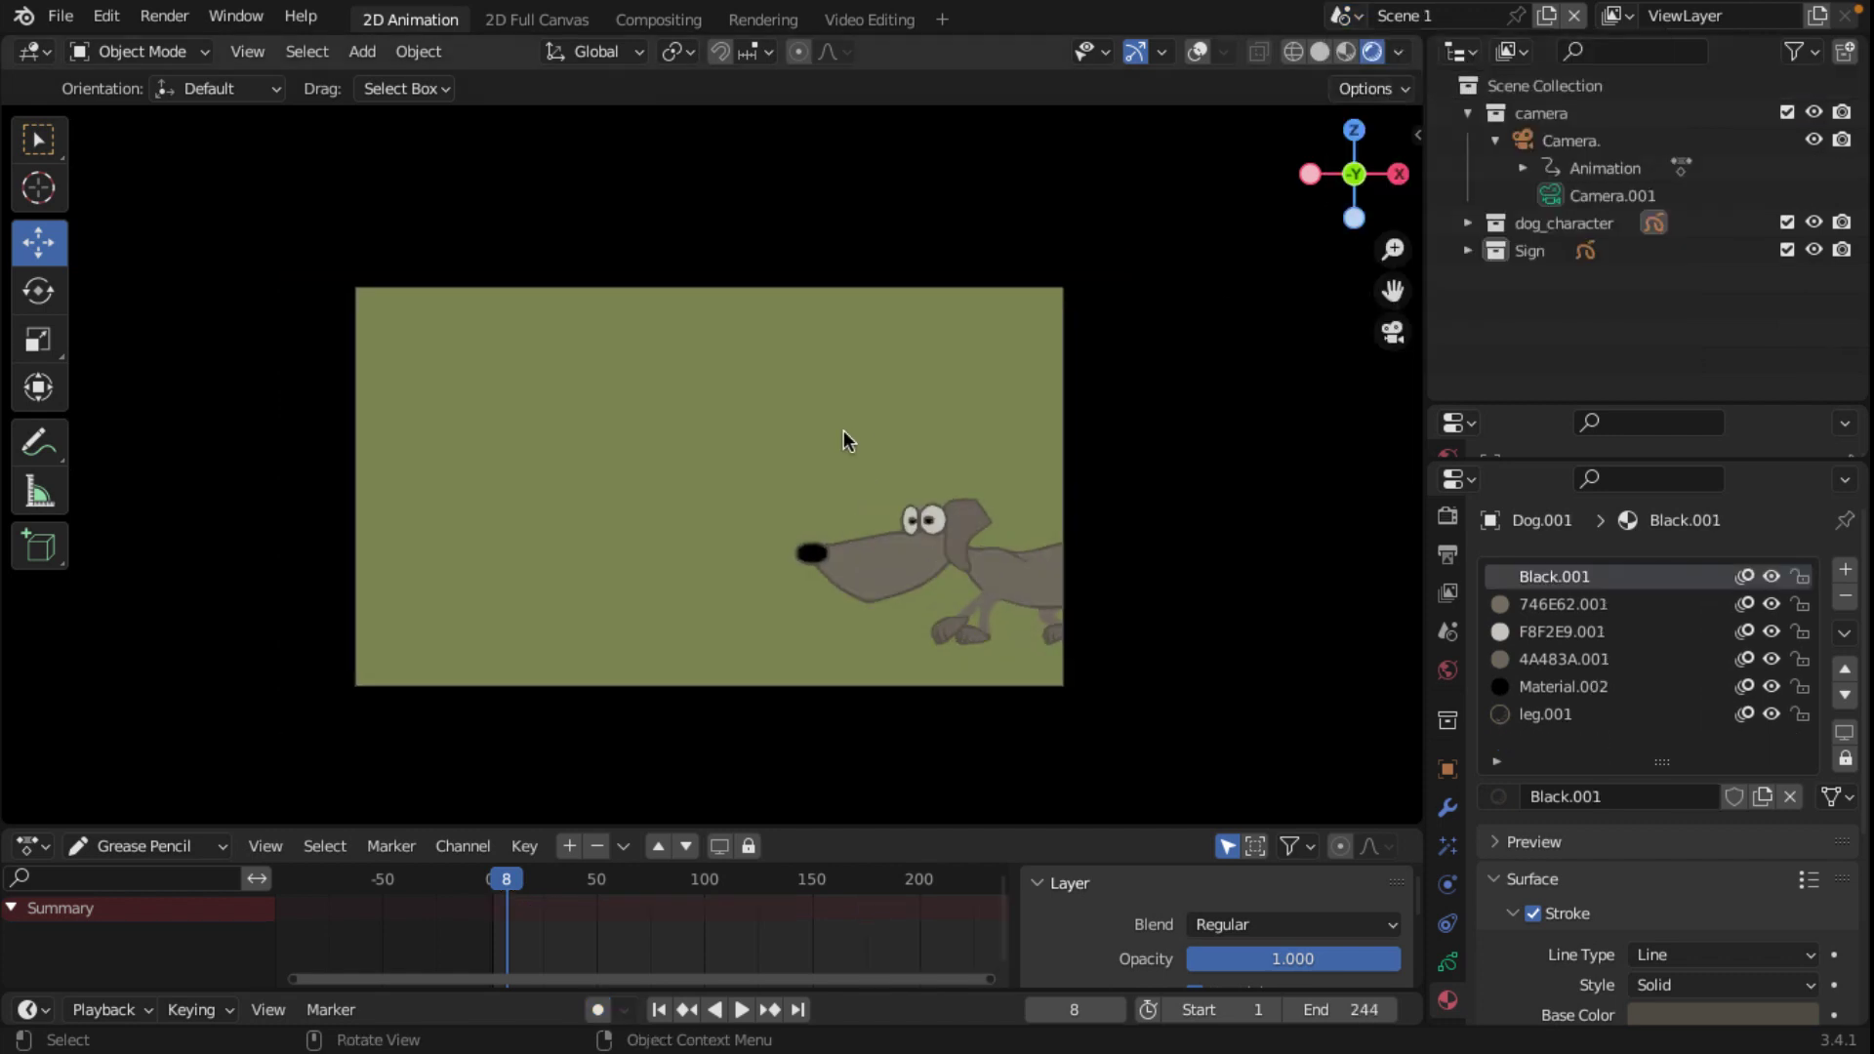
Step: Visit Scene 3, then return to Scene 2
{"action": "left_click", "coordinate": [1348, 17]}
{"action": "left_click", "coordinate": [1418, 109]}
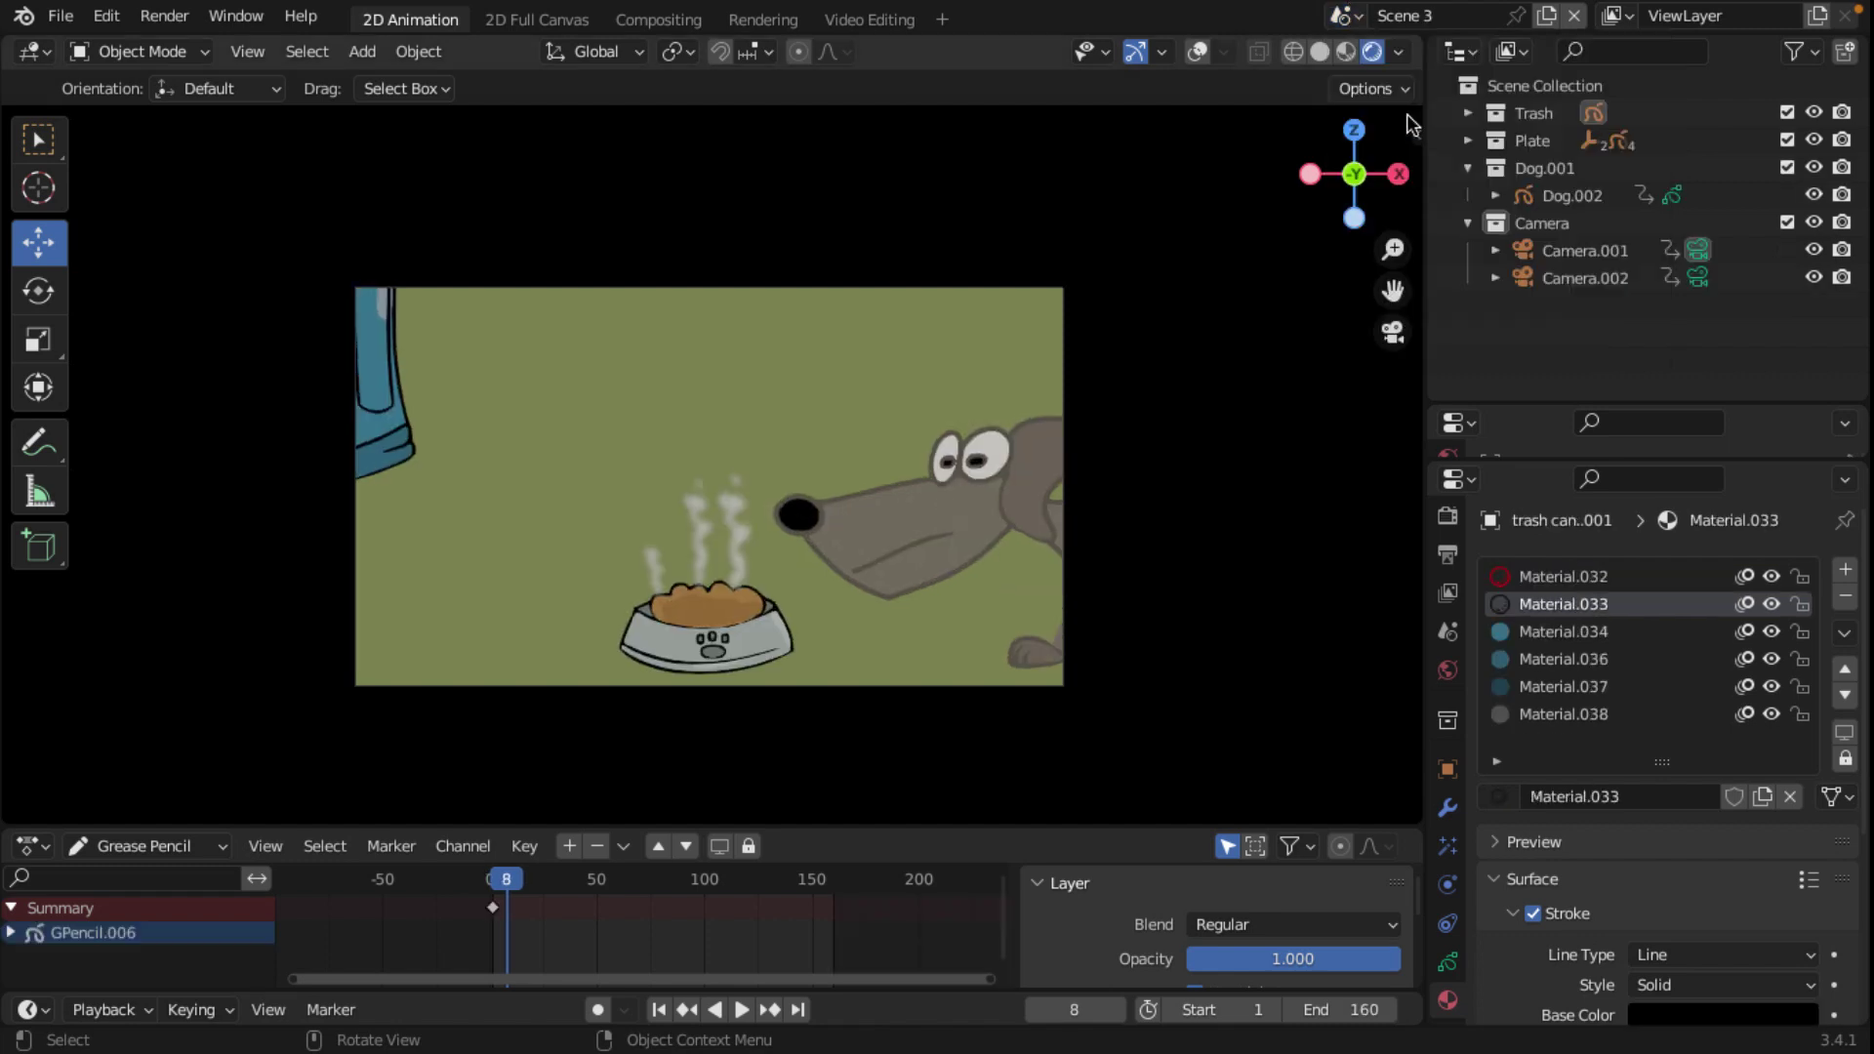
{"action": "left_click", "coordinate": [1355, 16]}
{"action": "left_click", "coordinate": [1406, 56]}
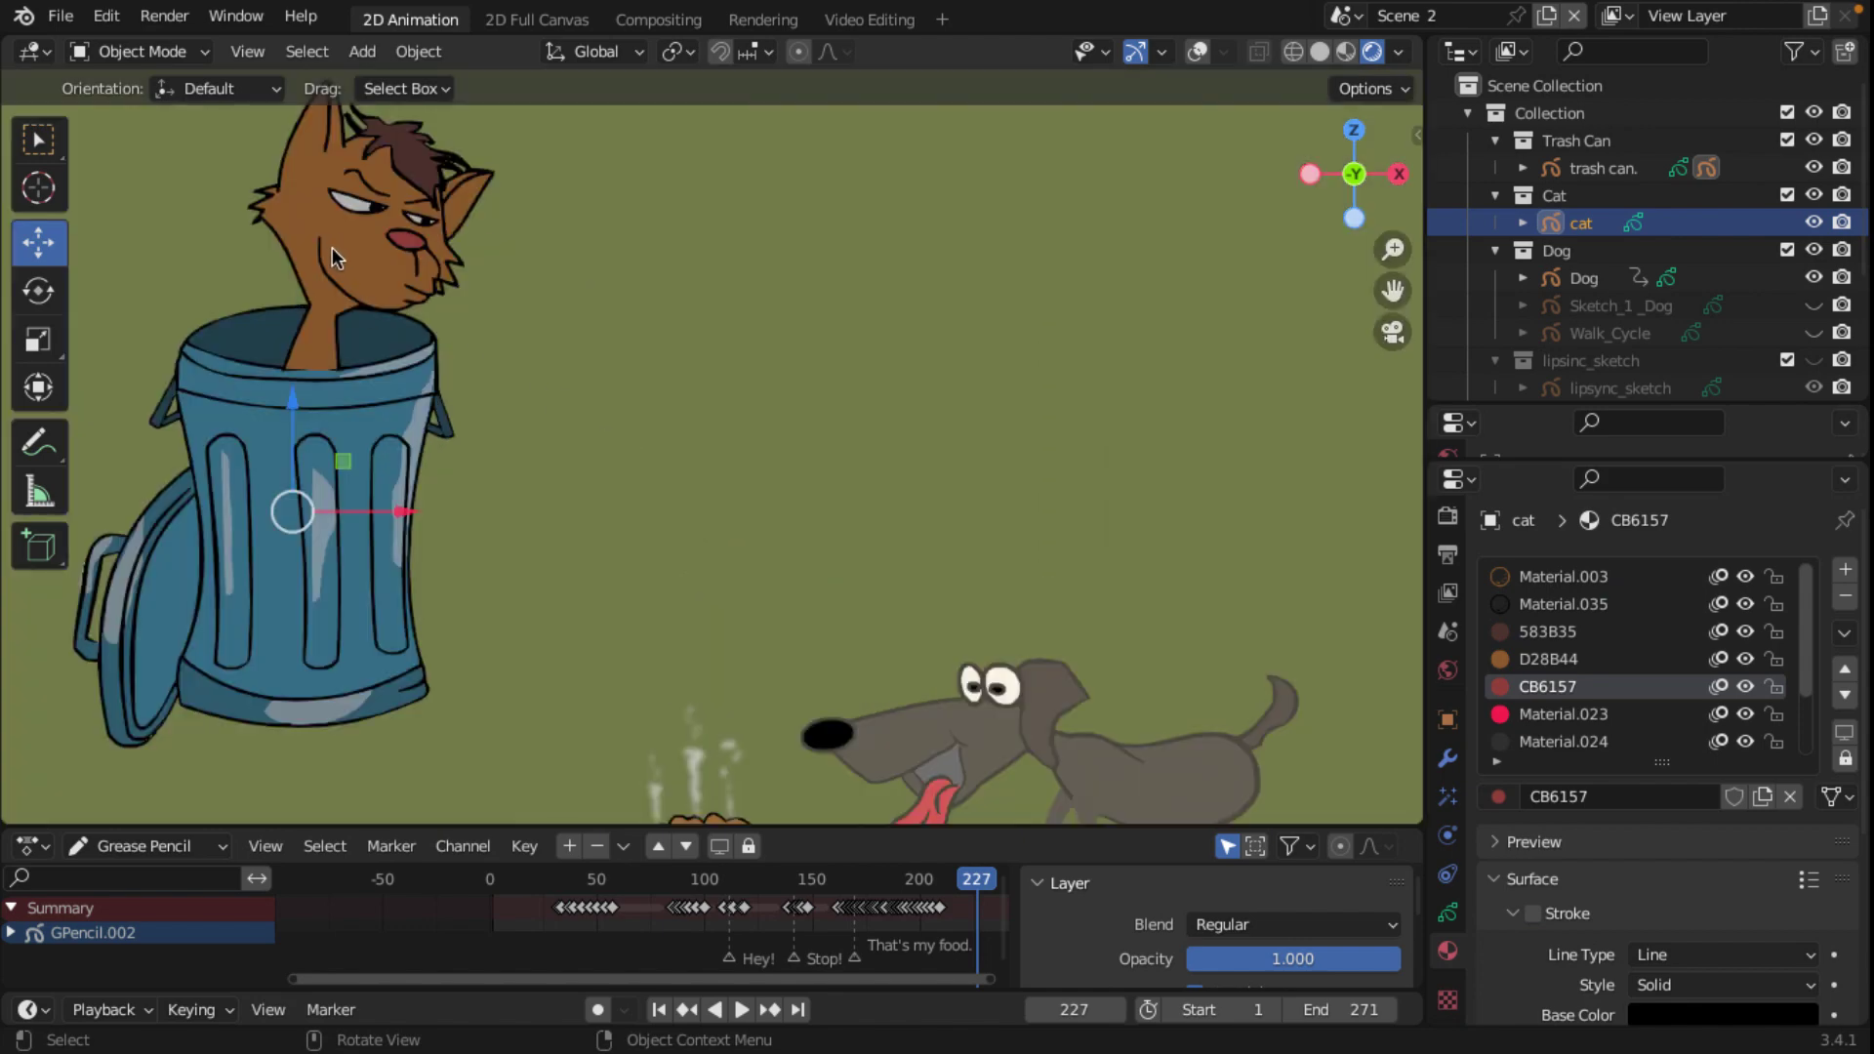
Step: Centre the cat and trash can, and toggle D28B44's visibility to identify the brown fill
{"action": "scroll", "coordinate": [334, 259], "scroll_direction": "up", "scroll_amount": 4}
{"action": "mouse_move", "coordinate": [225, 273]}
{"action": "middle_mouse_down", "text": "shift"}
{"action": "mouse_move", "coordinate": [560, 412]}
{"action": "mouse_move", "coordinate": [765, 367]}
{"action": "middle_mouse_up", "text": "shift"}
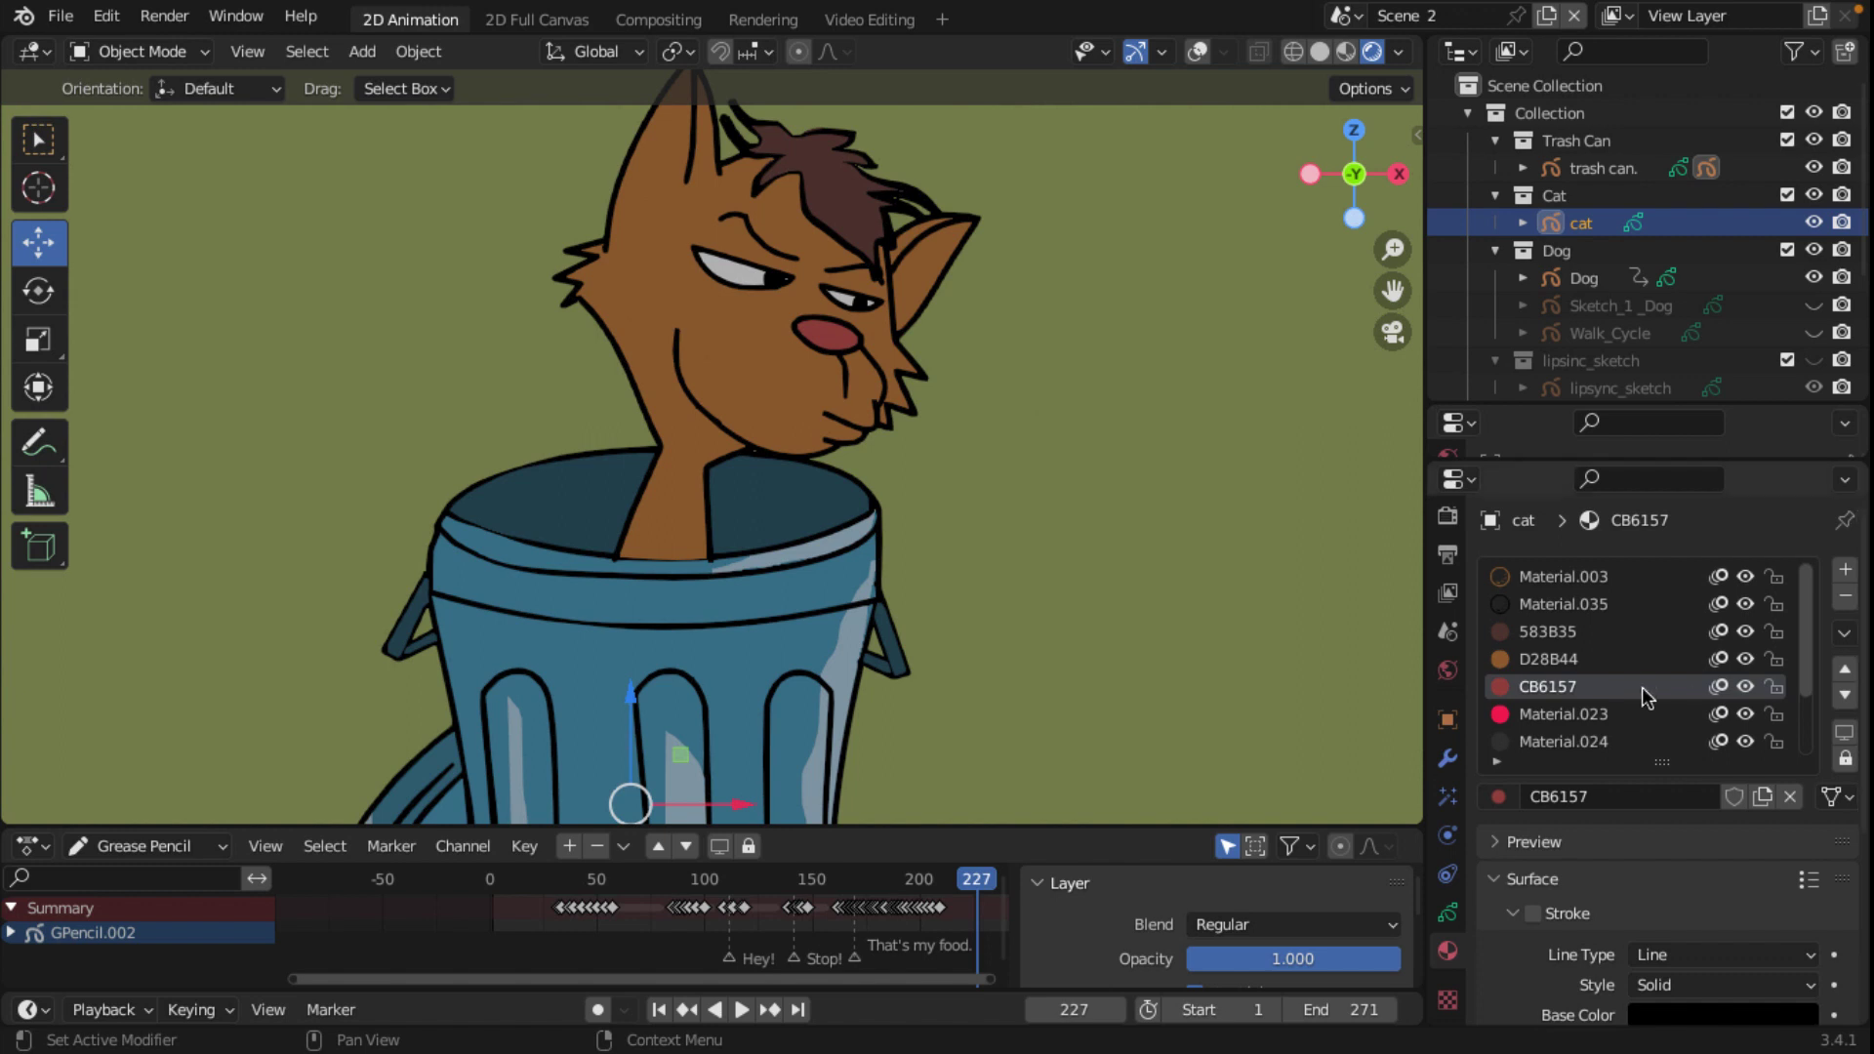
{"action": "scroll", "coordinate": [1642, 687], "scroll_direction": "down", "scroll_amount": 3}
{"action": "scroll", "coordinate": [1642, 687], "scroll_direction": "up", "scroll_amount": 3}
{"action": "left_click", "coordinate": [1755, 662]}
{"action": "left_click", "coordinate": [1754, 662]}
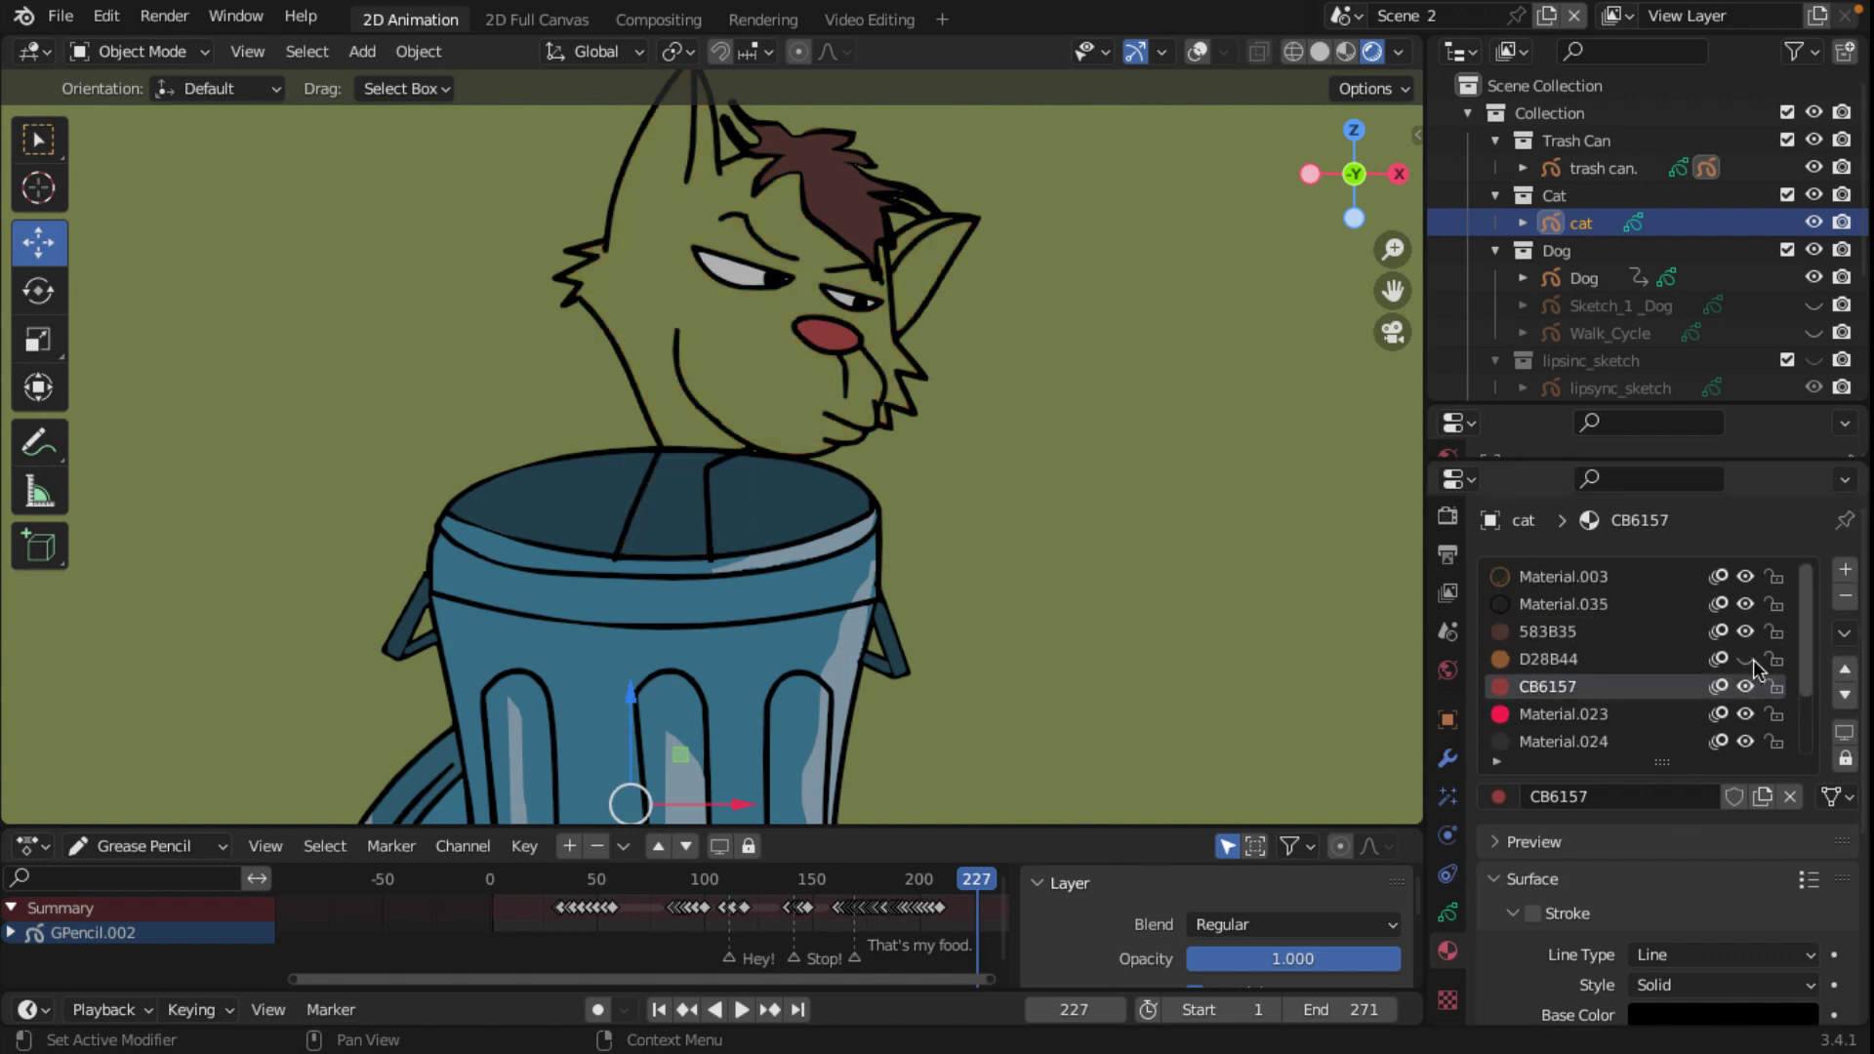
{"action": "left_click", "coordinate": [1754, 662]}
{"action": "left_click", "coordinate": [1756, 660]}
Step: Rename the D28B44 material to cat_skin_color
{"action": "left_click", "coordinate": [1548, 656]}
{"action": "double_click", "coordinate": [1578, 661]}
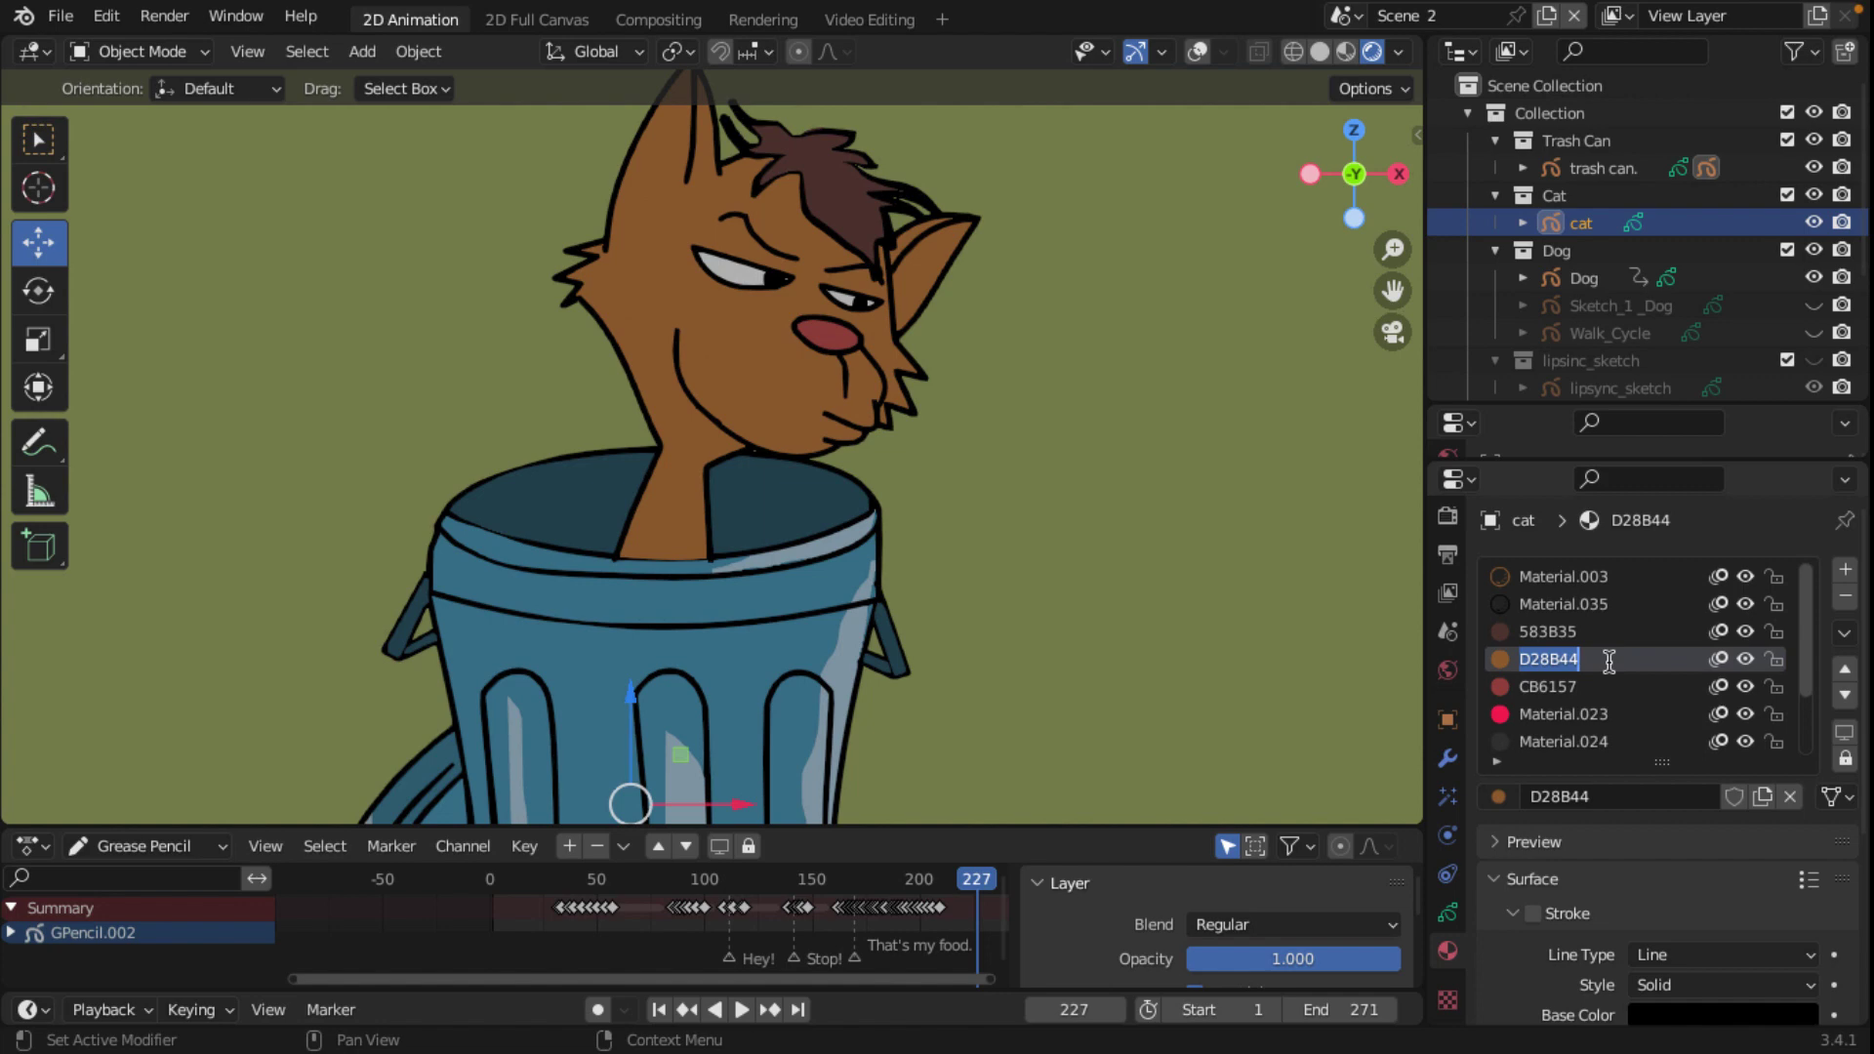
{"action": "type", "text": "c"}
{"action": "type", "text": " _"}
{"action": "key", "text": "Return"}
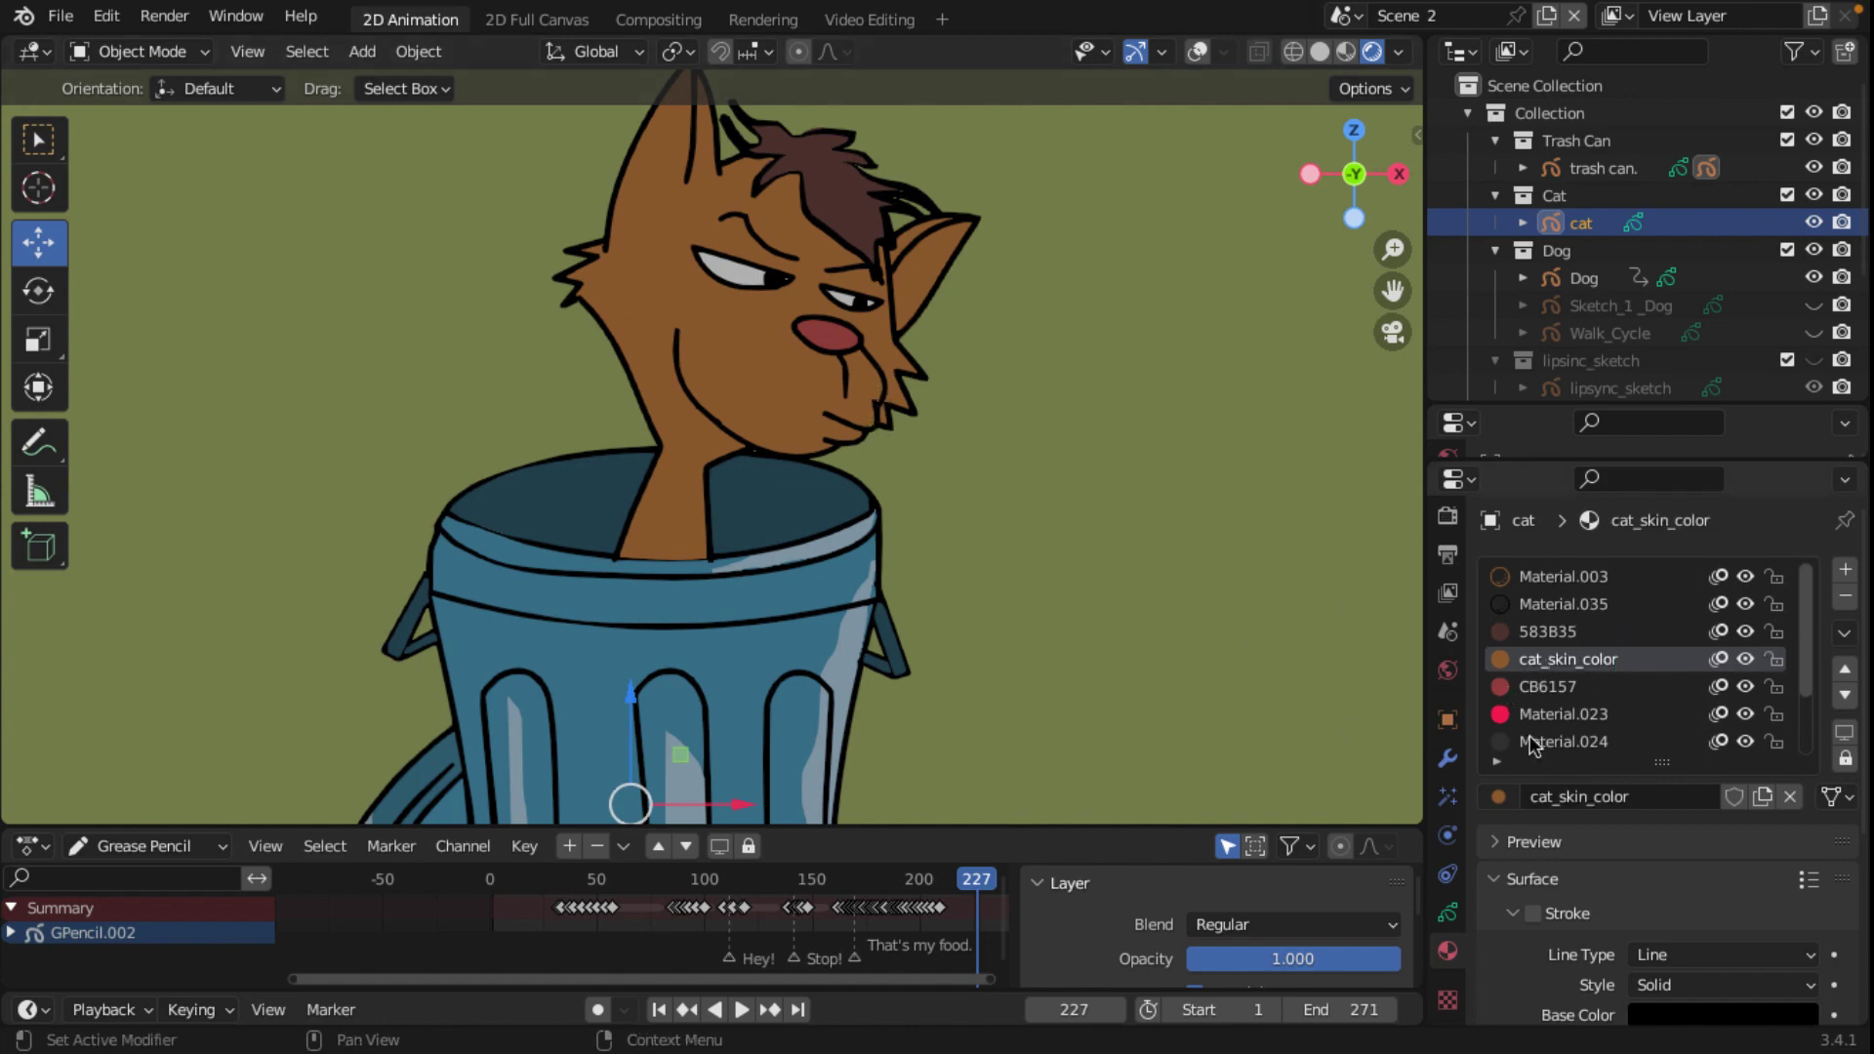
{"action": "scroll", "coordinate": [1567, 691], "scroll_direction": "down", "scroll_amount": 3}
{"action": "scroll", "coordinate": [1567, 694], "scroll_direction": "up", "scroll_amount": 3}
{"action": "scroll", "coordinate": [1582, 703], "scroll_direction": "down", "scroll_amount": 3}
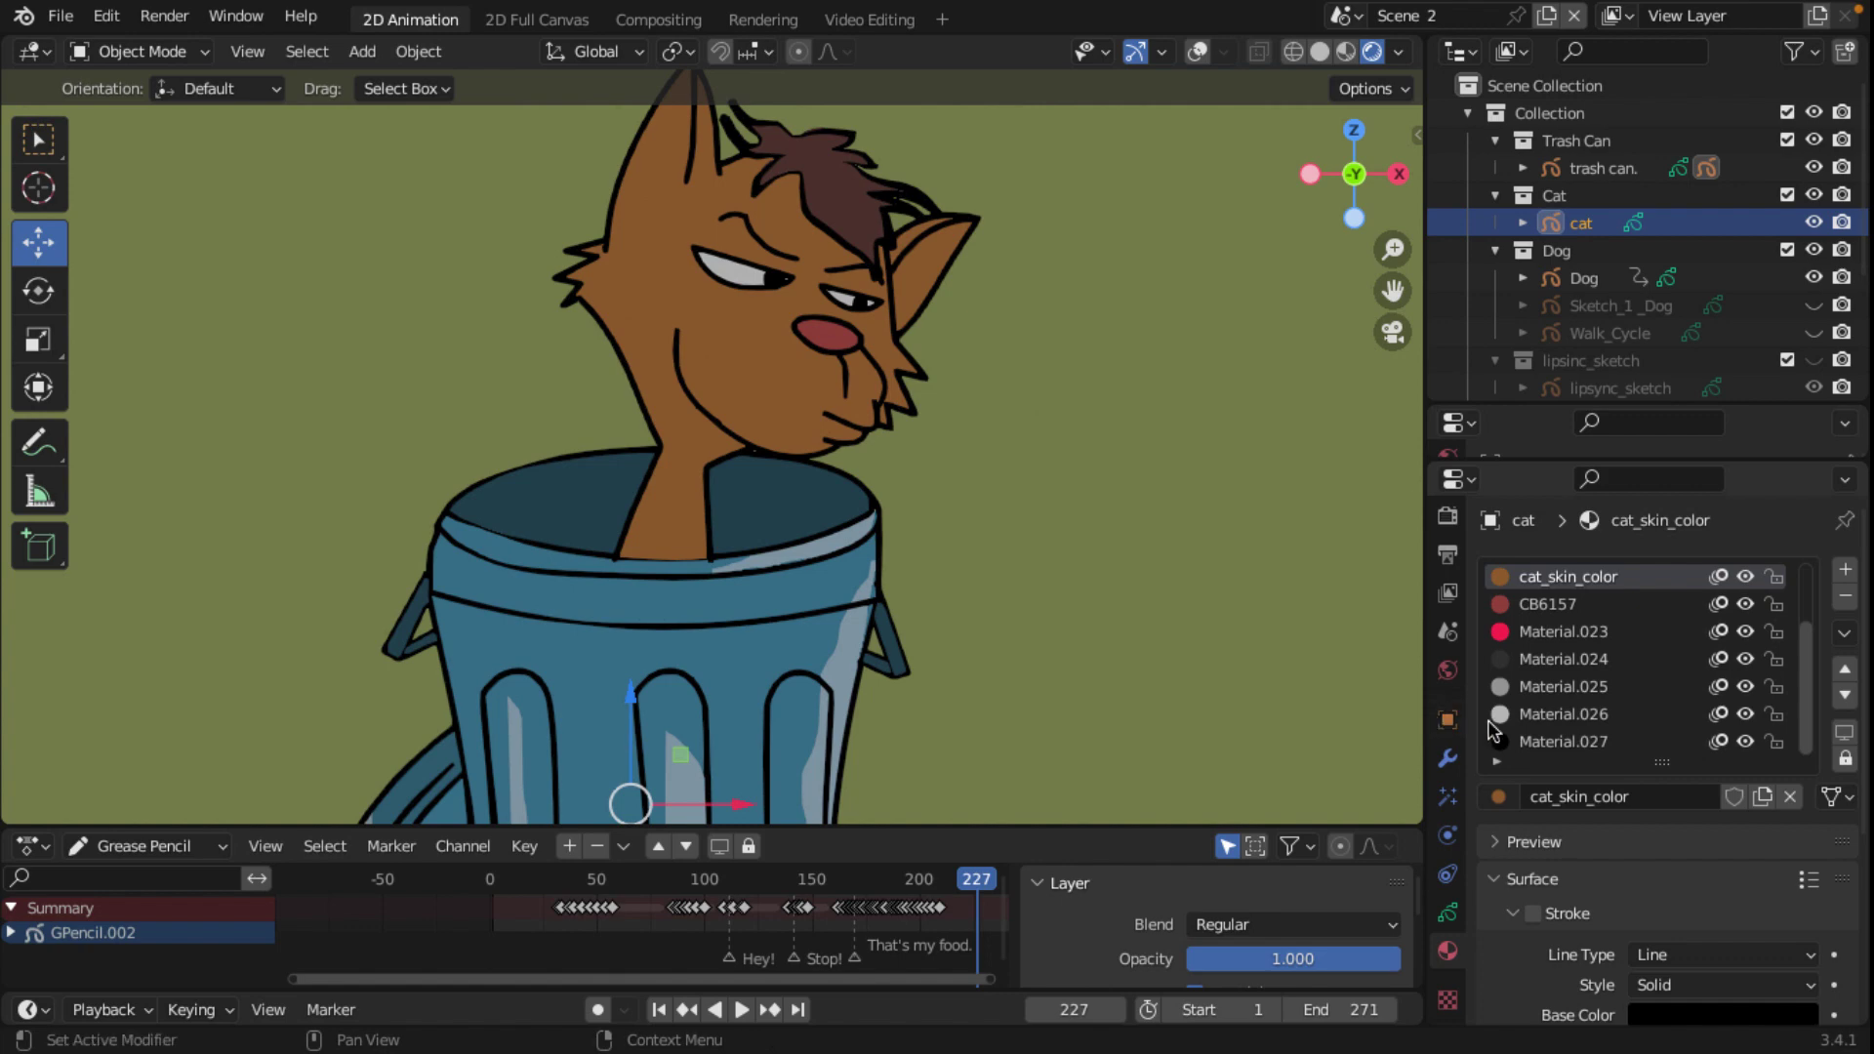
Step: Switch to Scene 4 and hide Dog.003, leaving only the red dog-leg sketch
{"action": "left_click", "coordinate": [1345, 15]}
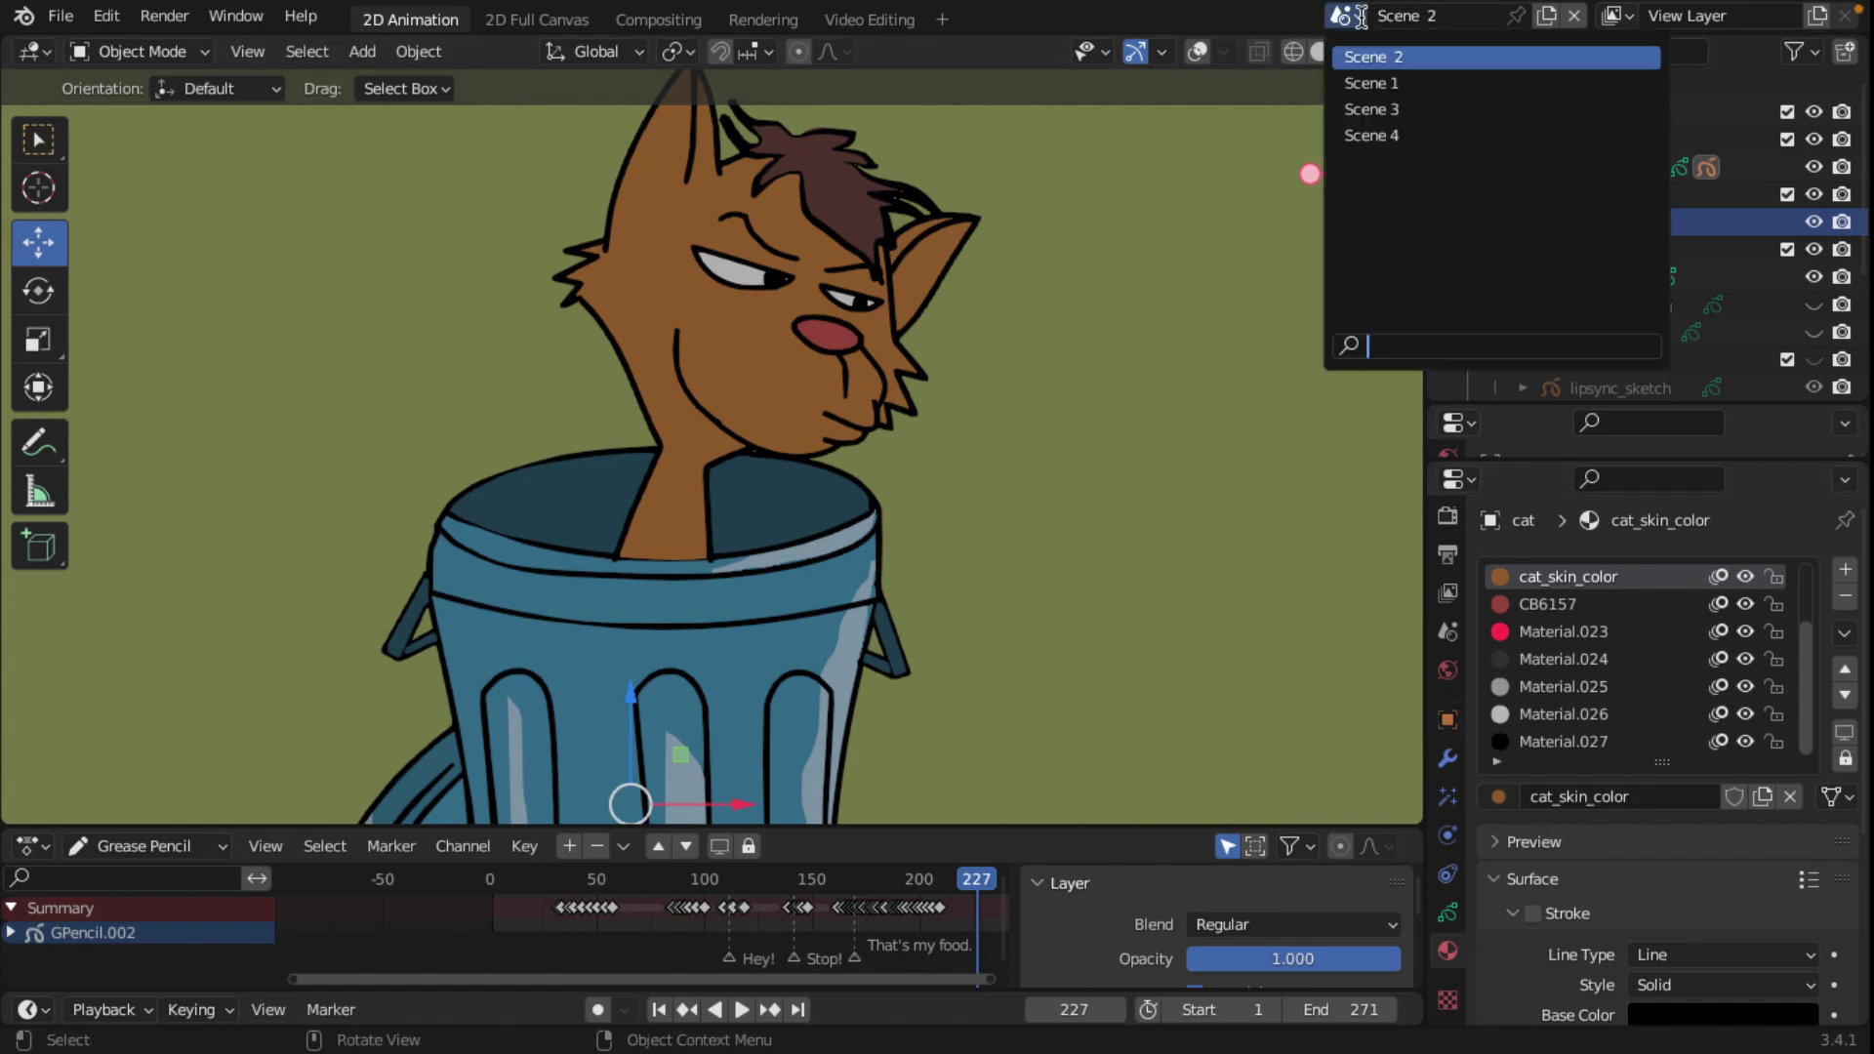
{"action": "left_click", "coordinate": [1378, 136]}
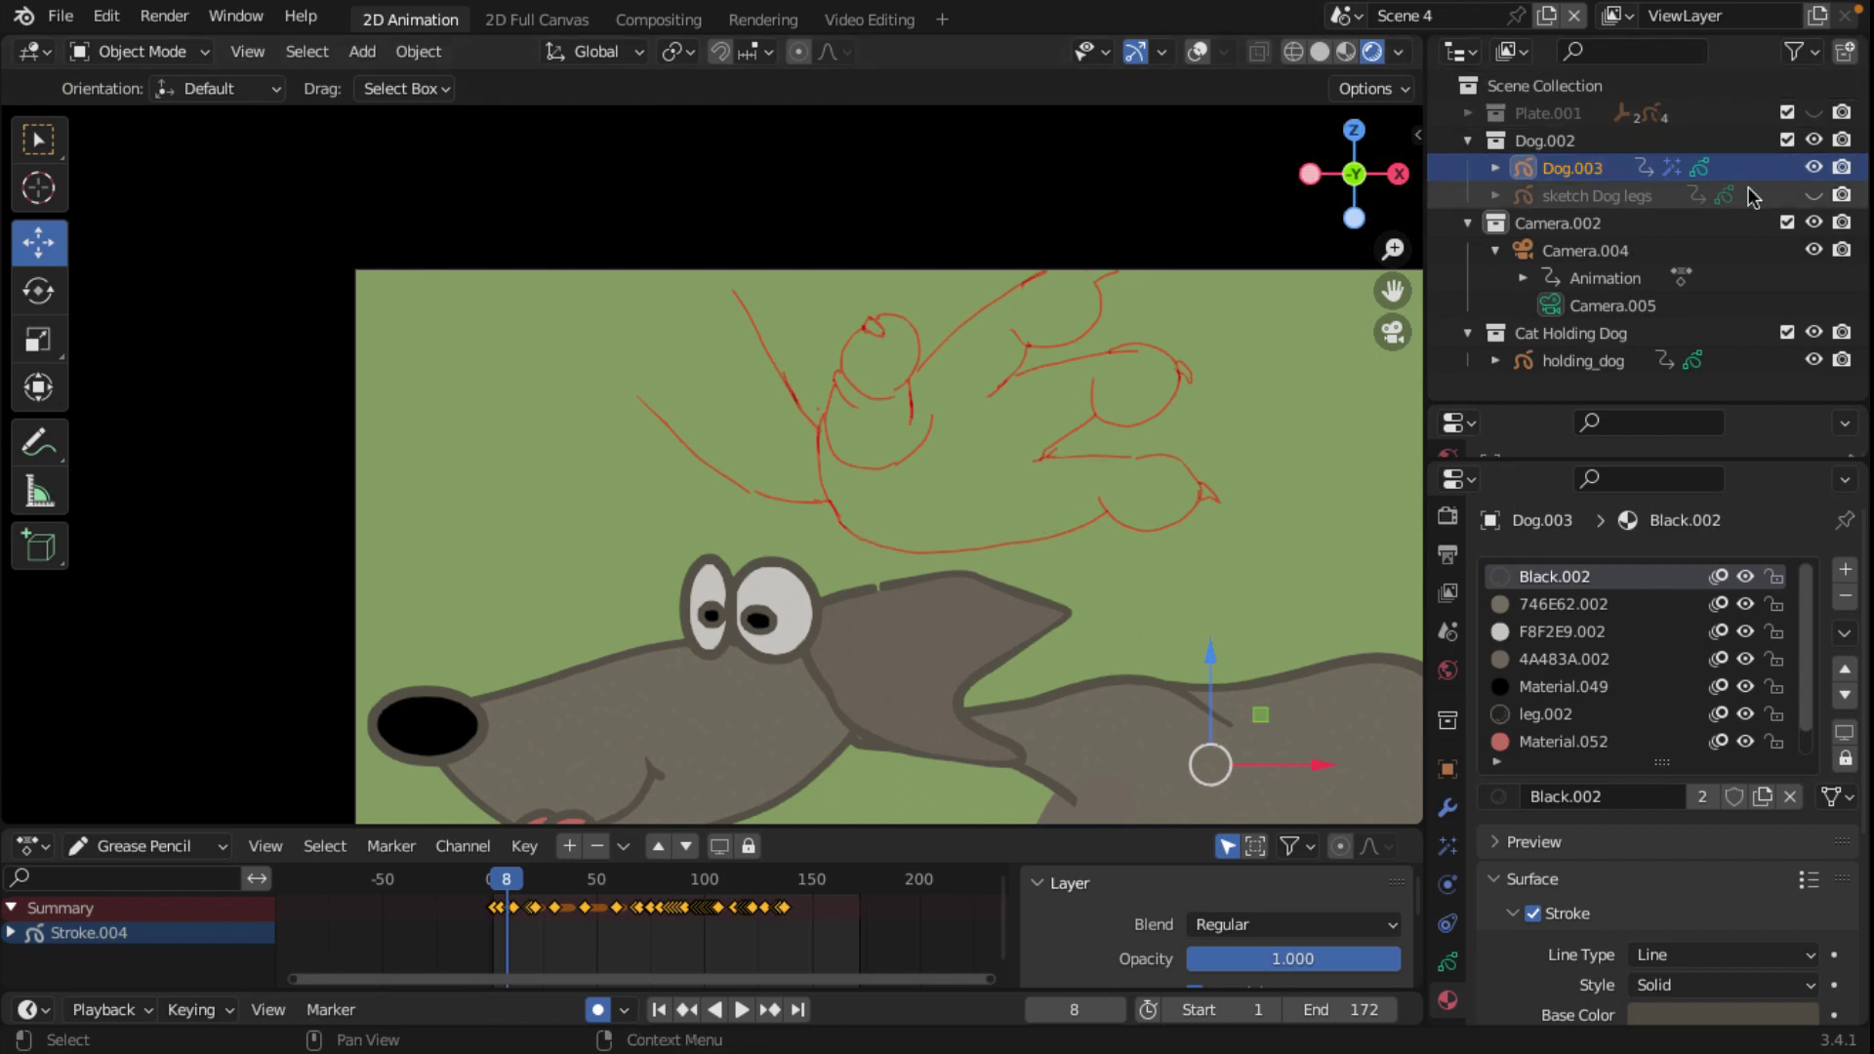
{"action": "left_click", "coordinate": [1814, 168]}
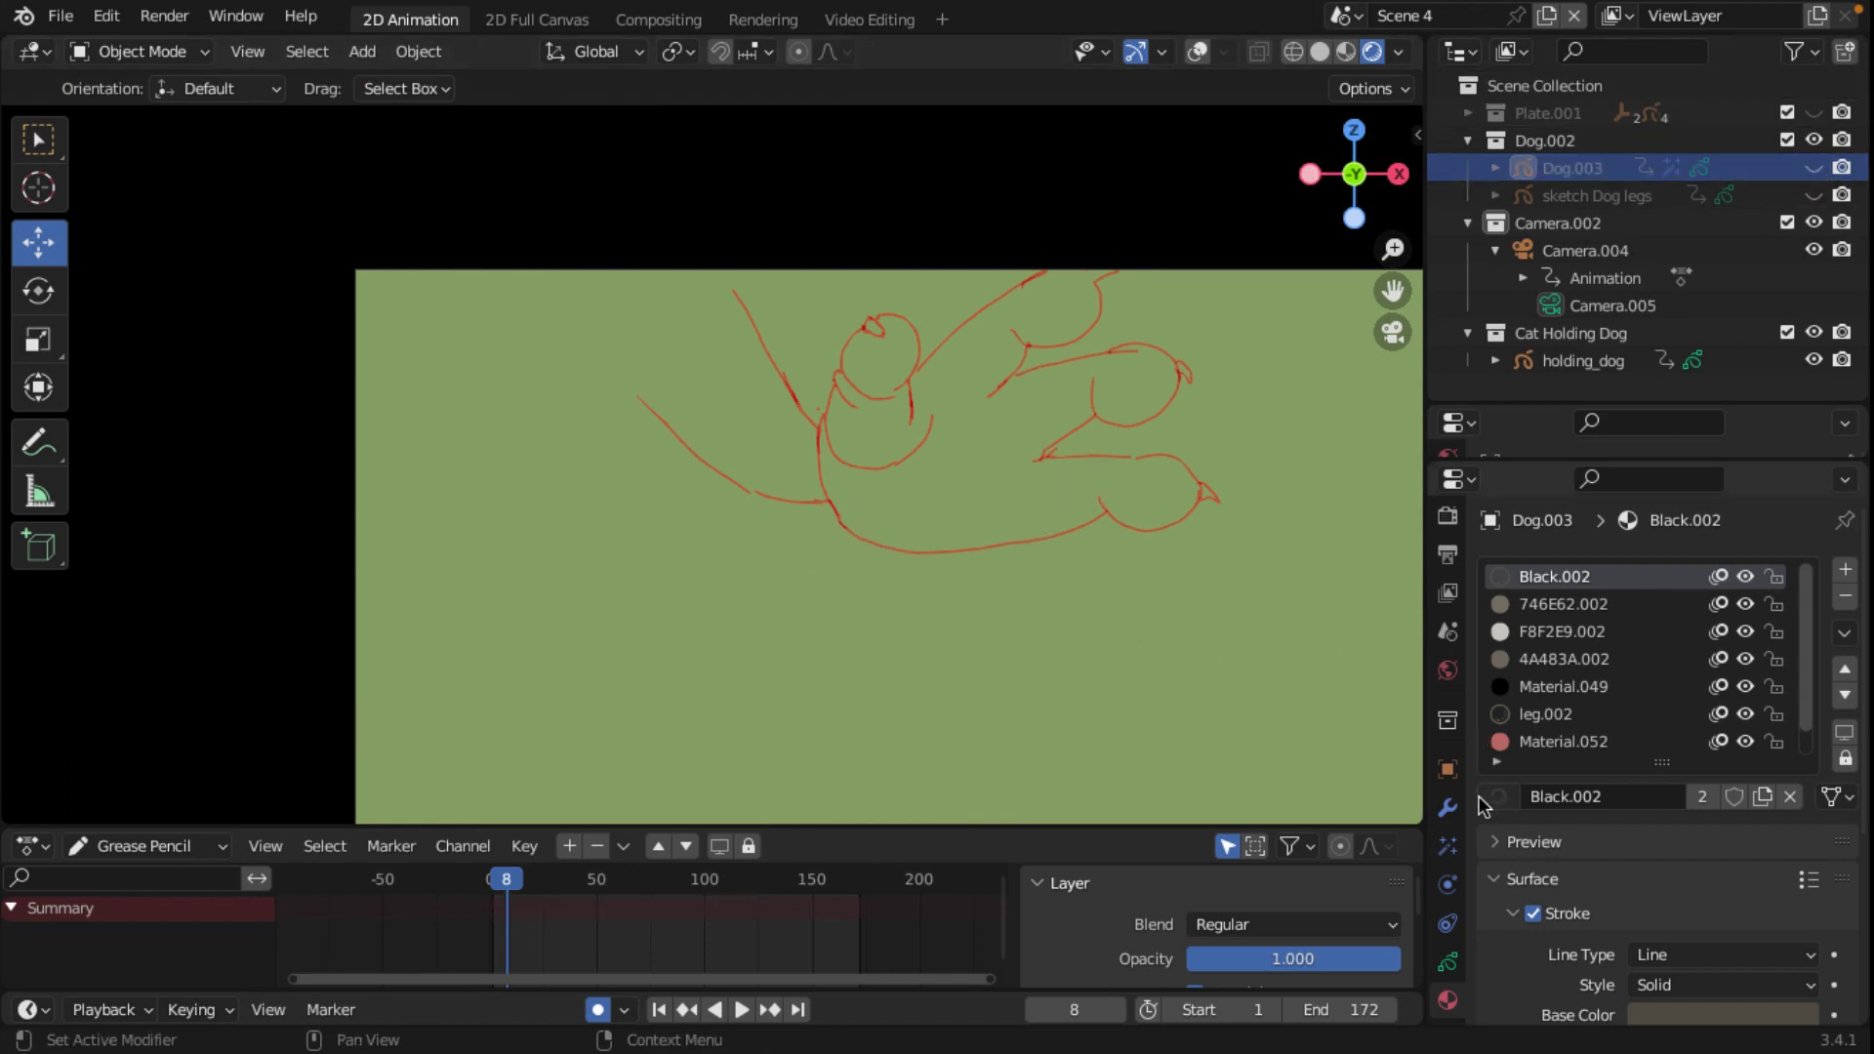
{"action": "scroll", "coordinate": [1451, 879], "scroll_direction": "down", "scroll_amount": 1}
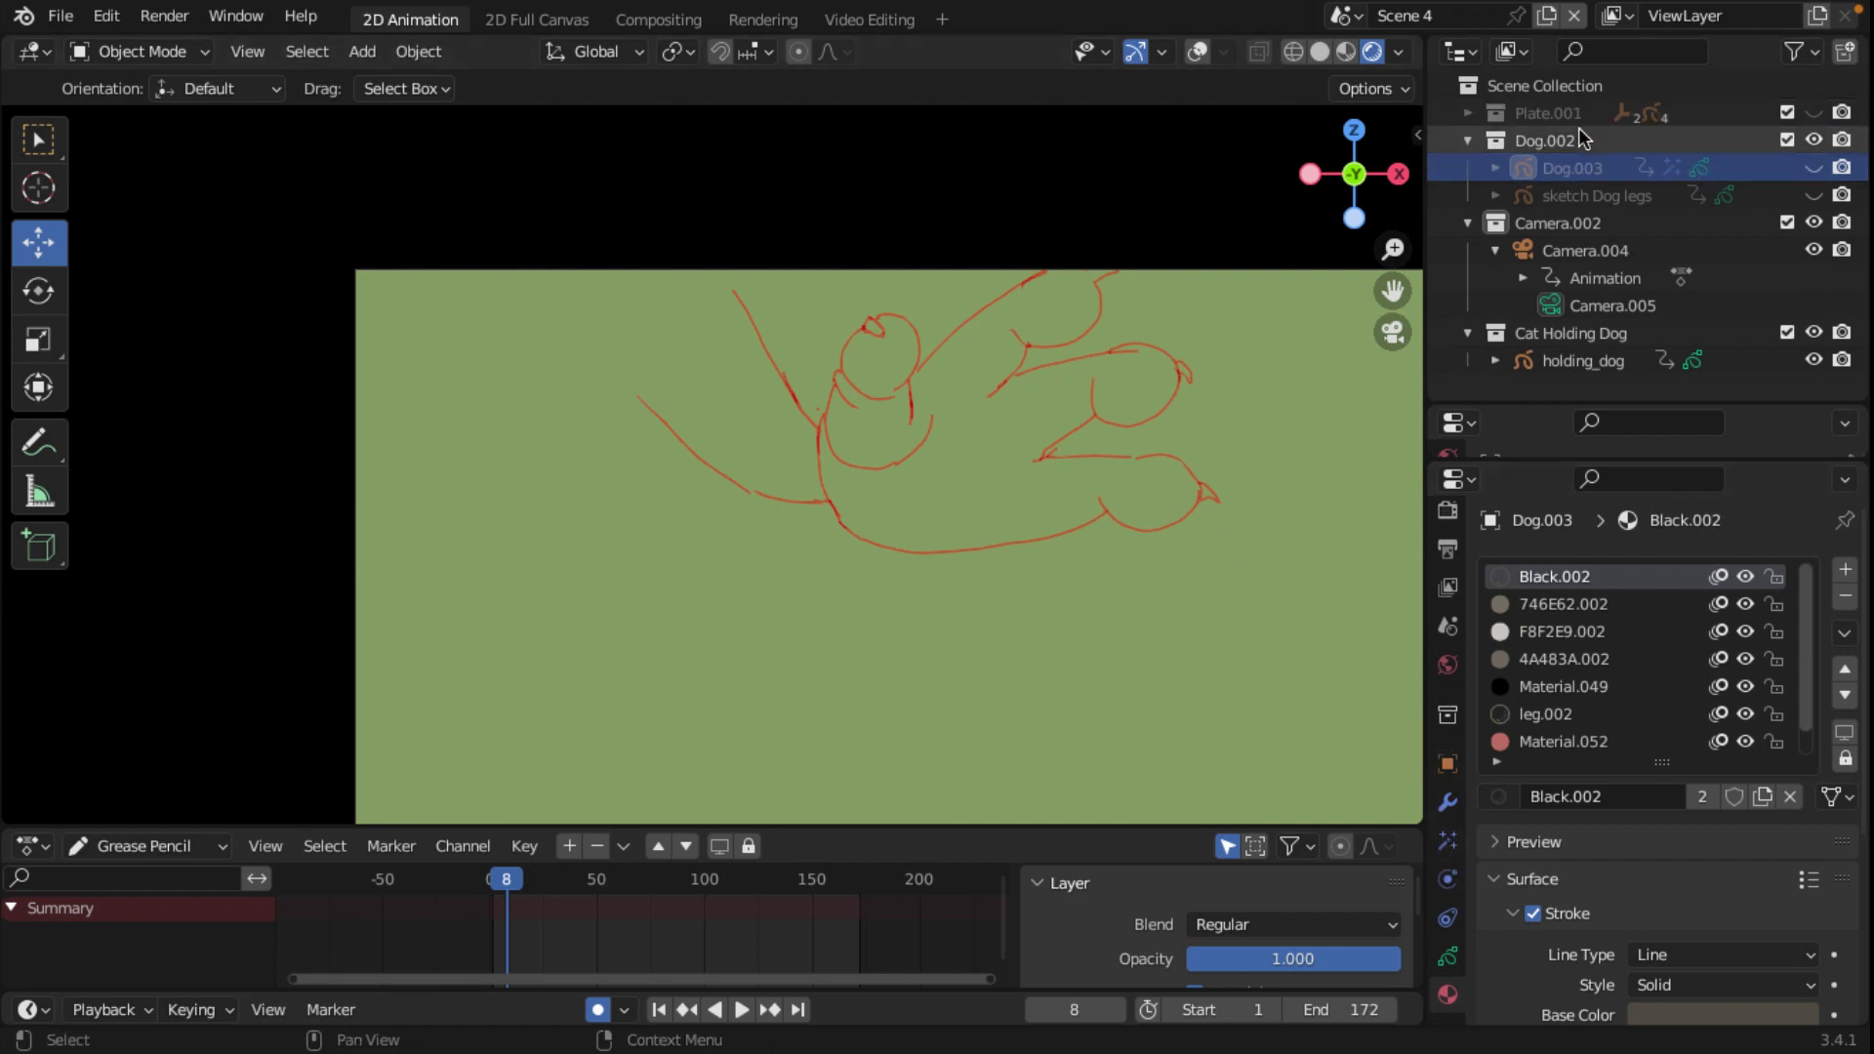
Step: Turn off Passepartout on Camera.004 and widen the 3D viewport
{"action": "left_click", "coordinate": [1584, 244]}
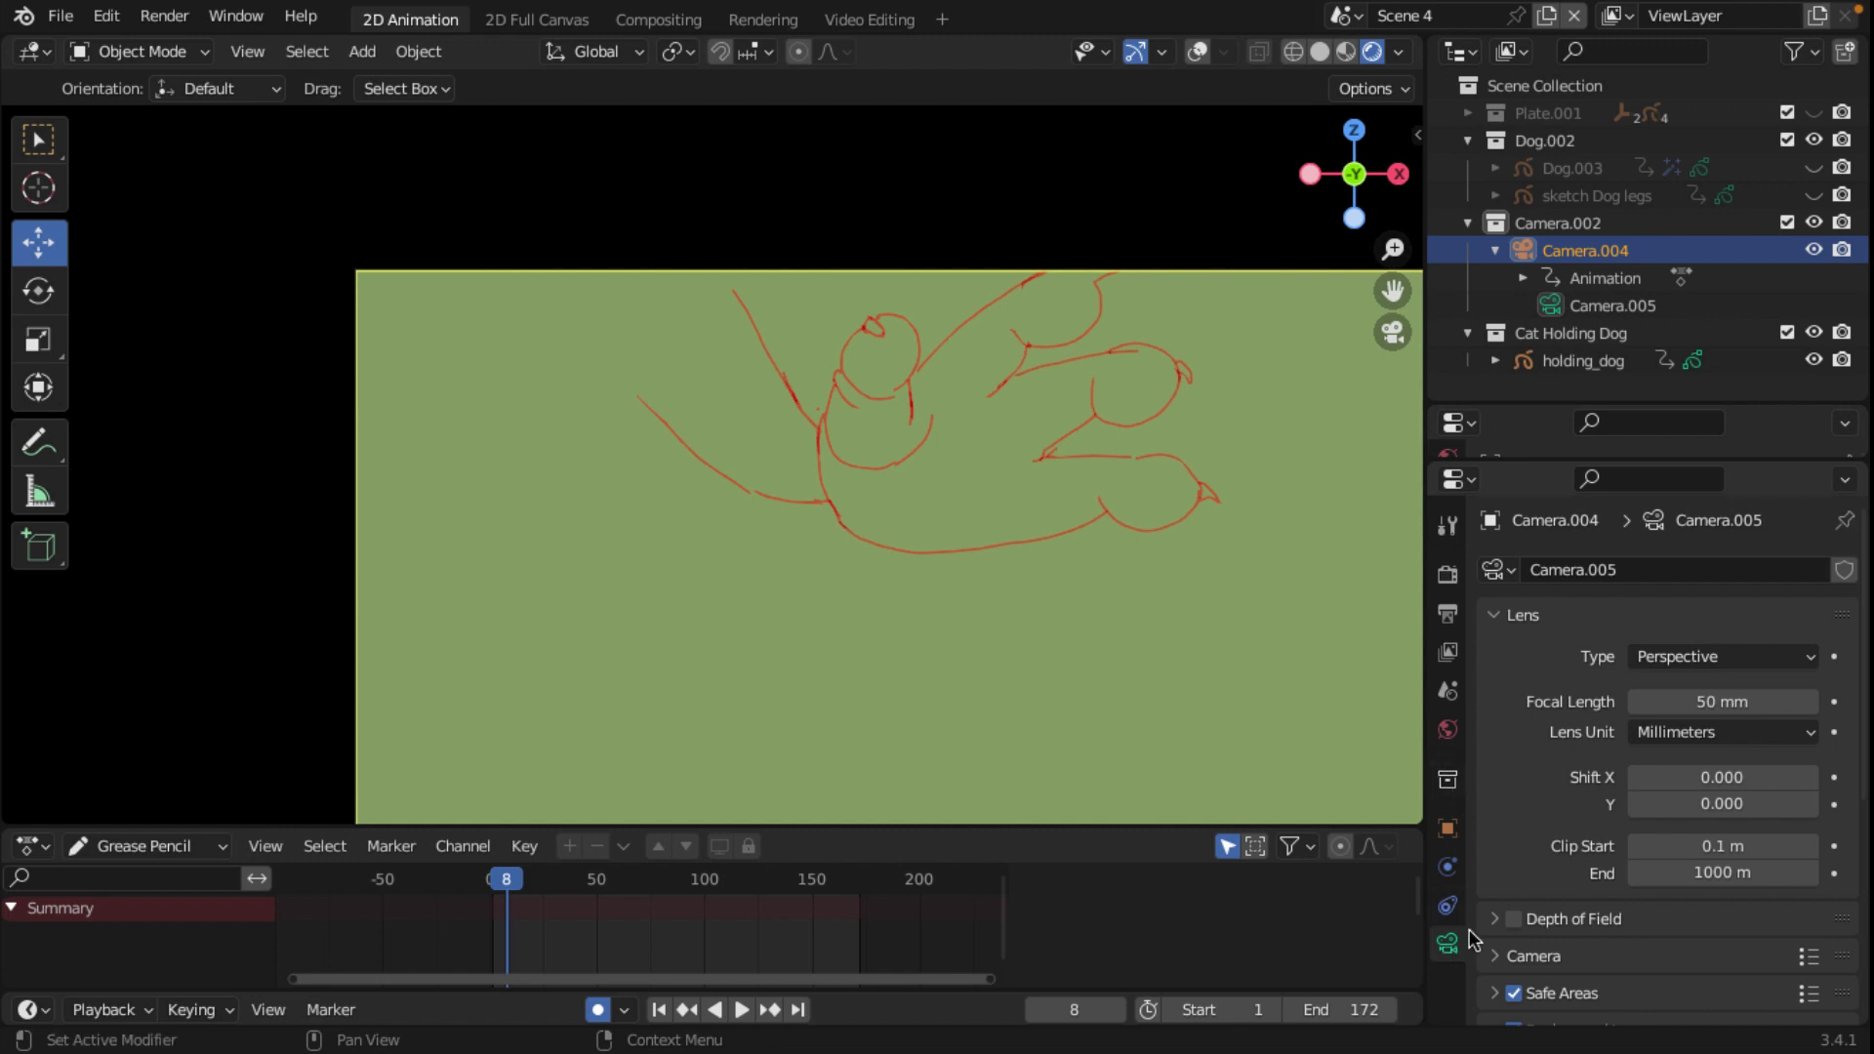
{"action": "scroll", "coordinate": [1588, 841], "scroll_direction": "down", "scroll_amount": 5}
{"action": "scroll", "coordinate": [1517, 875], "scroll_direction": "down", "scroll_amount": 1}
{"action": "scroll", "coordinate": [1517, 874], "scroll_direction": "down", "scroll_amount": 1}
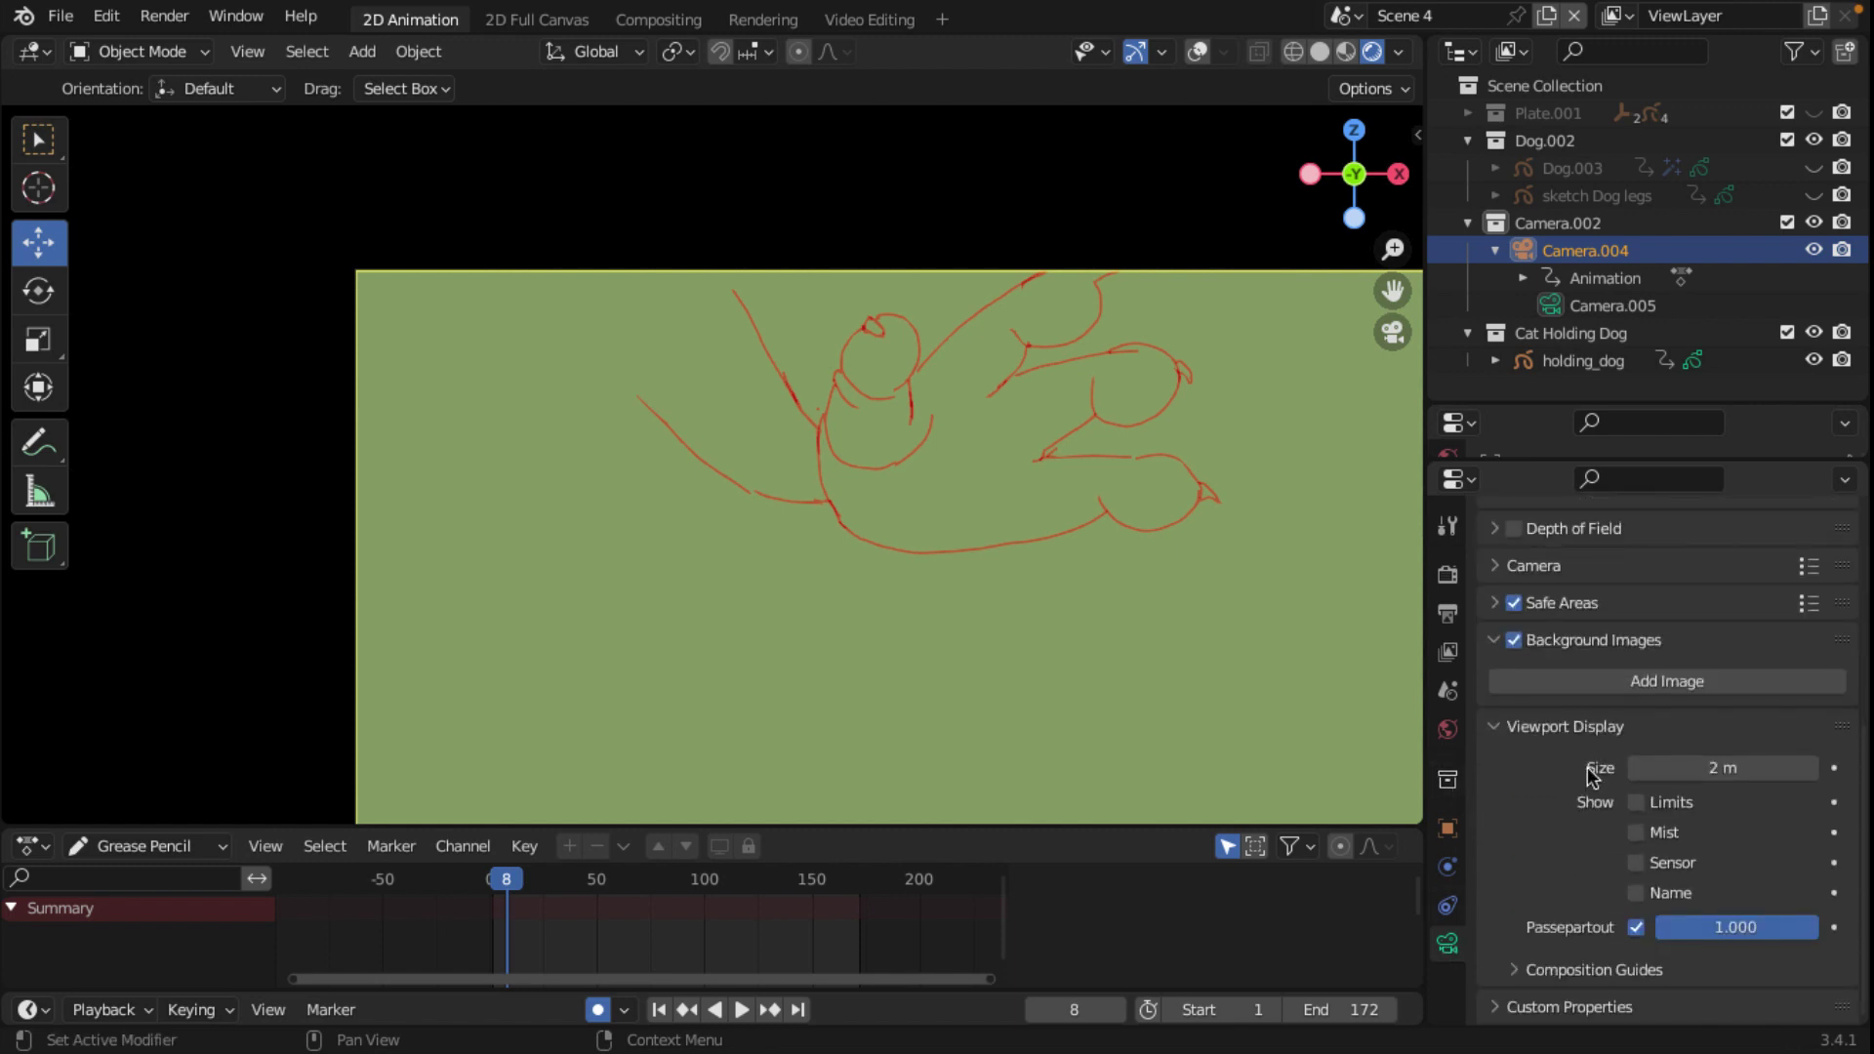
{"action": "left_click", "coordinate": [1636, 928]}
{"action": "scroll", "coordinate": [841, 477], "scroll_direction": "down", "scroll_amount": 5}
{"action": "scroll", "coordinate": [781, 479], "scroll_direction": "up", "scroll_amount": 3}
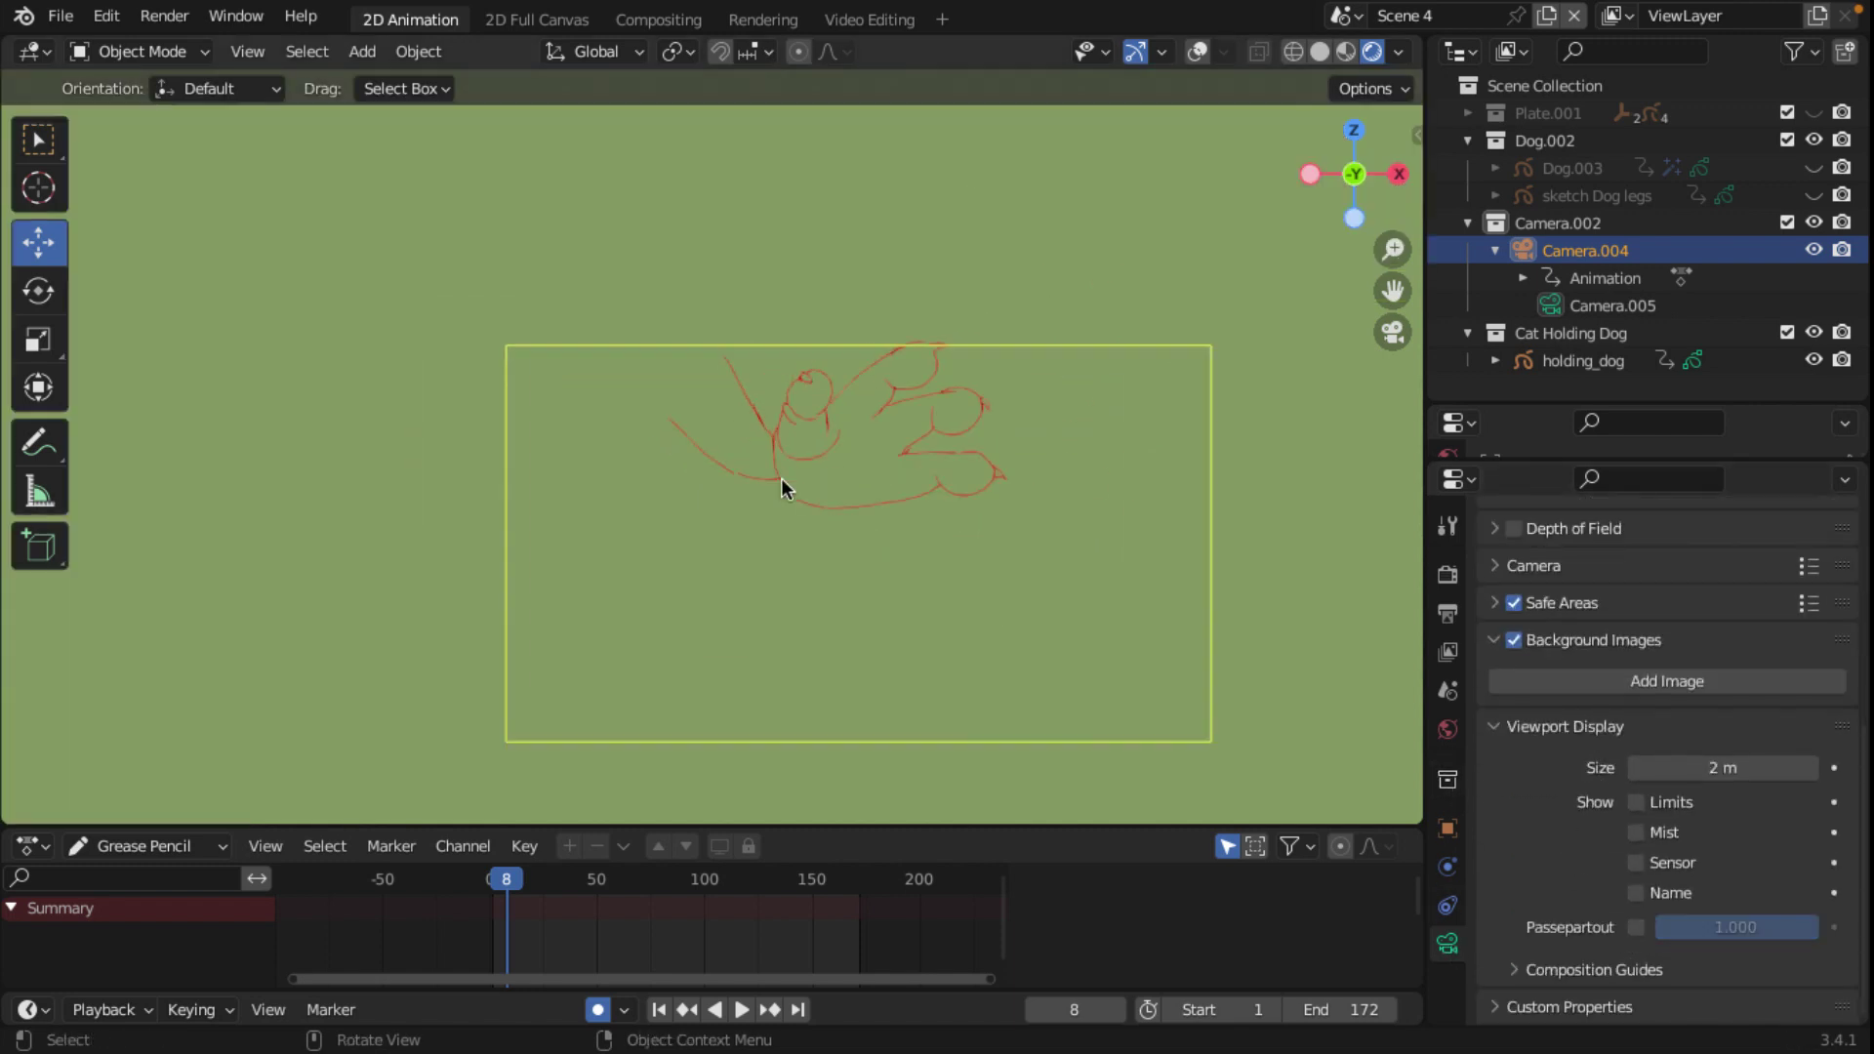
{"action": "scroll", "coordinate": [934, 494], "scroll_direction": "up", "scroll_amount": 1}
{"action": "scroll", "coordinate": [869, 514], "scroll_direction": "down", "scroll_amount": 1}
{"action": "scroll", "coordinate": [878, 446], "scroll_direction": "up", "scroll_amount": 3}
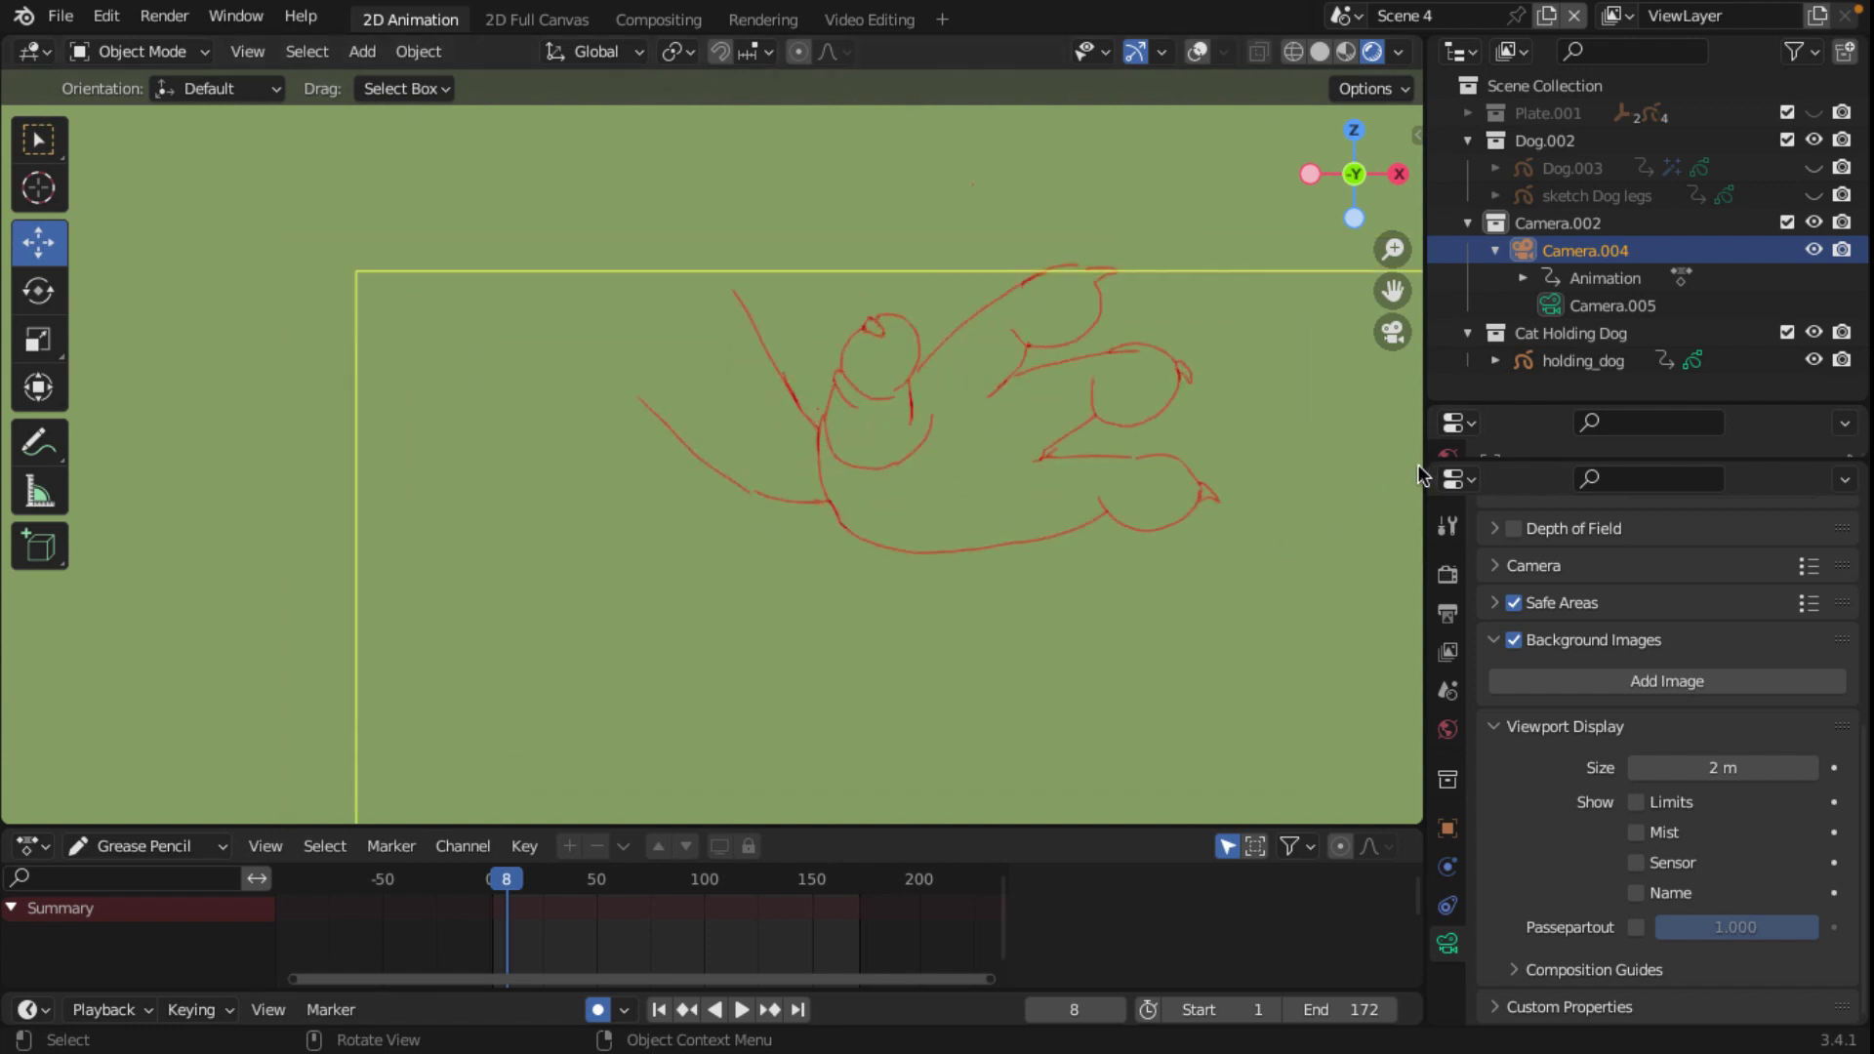
{"action": "left_click_drag", "start_coordinate": [1420, 466], "coordinate": [1681, 469]}
Step: Scrub the hand sketch's timeline back and forth, stopping on frame 2
{"action": "scroll", "coordinate": [1130, 628], "scroll_direction": "down", "scroll_amount": 2}
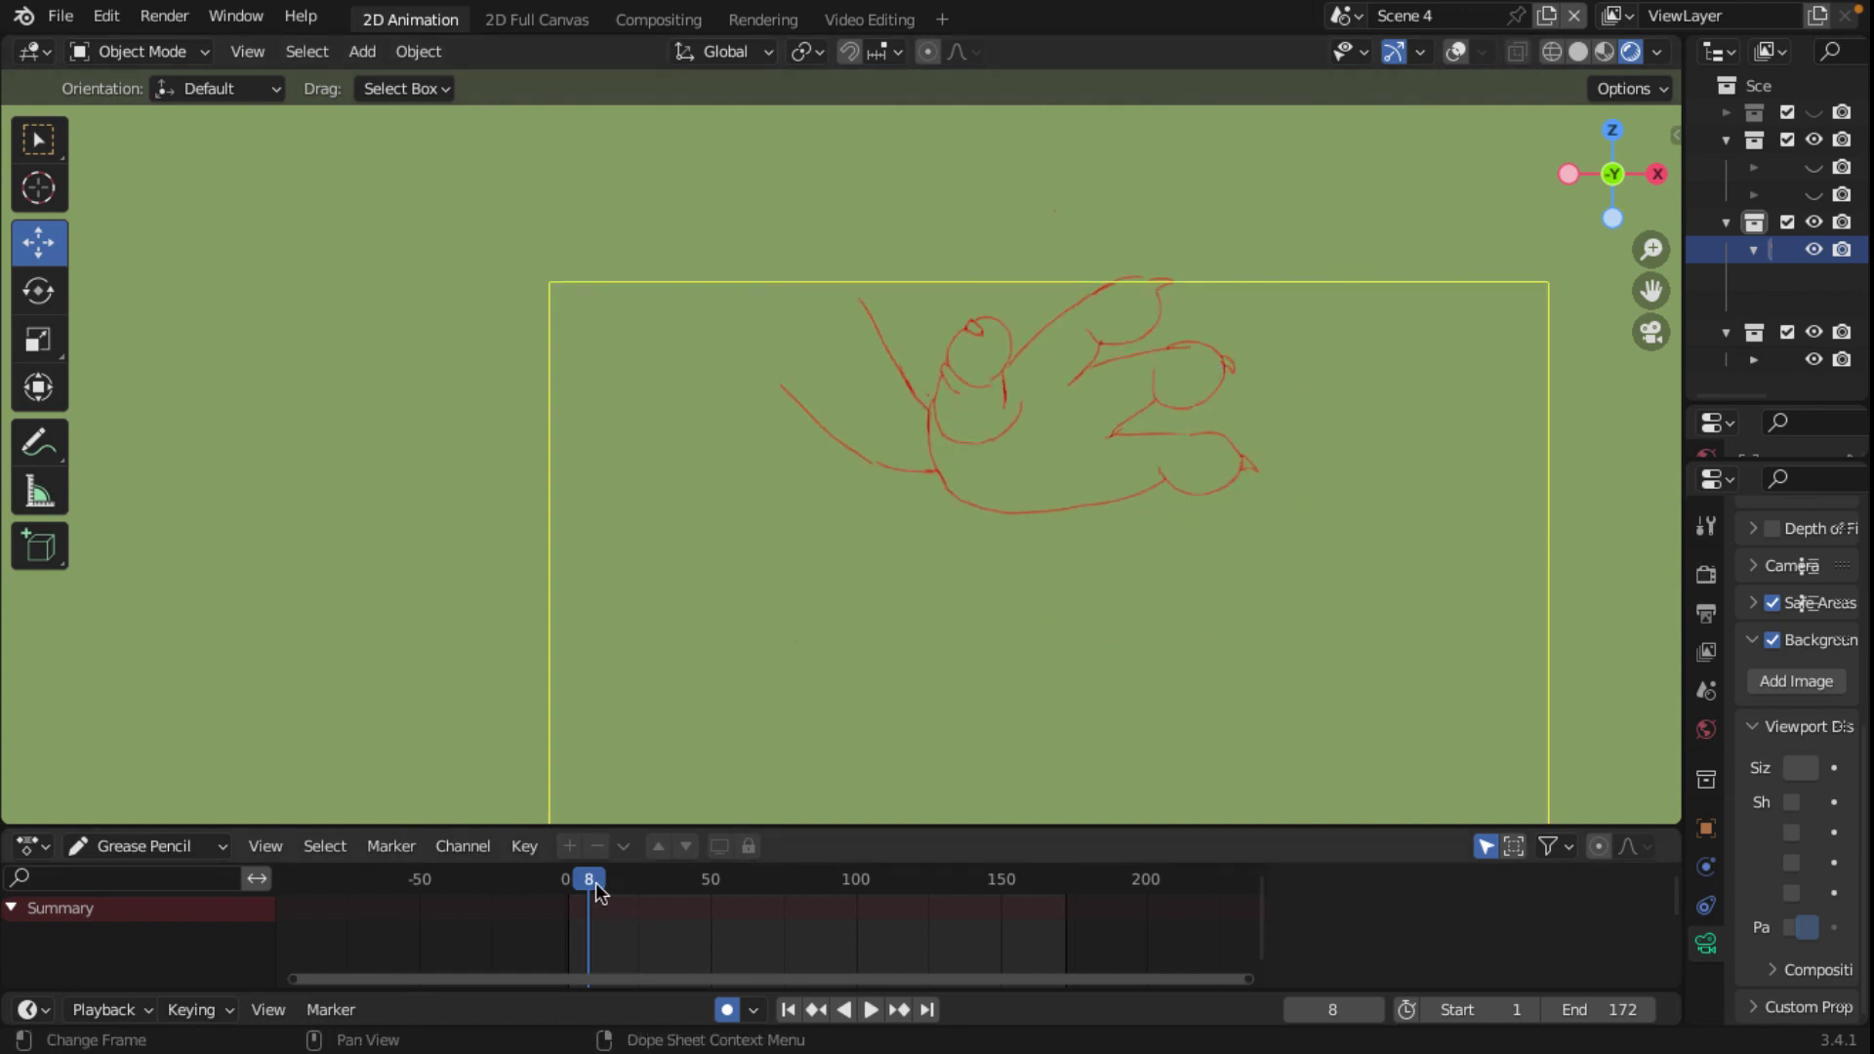
{"action": "mouse_move", "coordinate": [595, 882]}
{"action": "left_mouse_down"}
{"action": "mouse_move", "coordinate": [566, 889]}
{"action": "mouse_move", "coordinate": [591, 890]}
{"action": "left_mouse_up"}
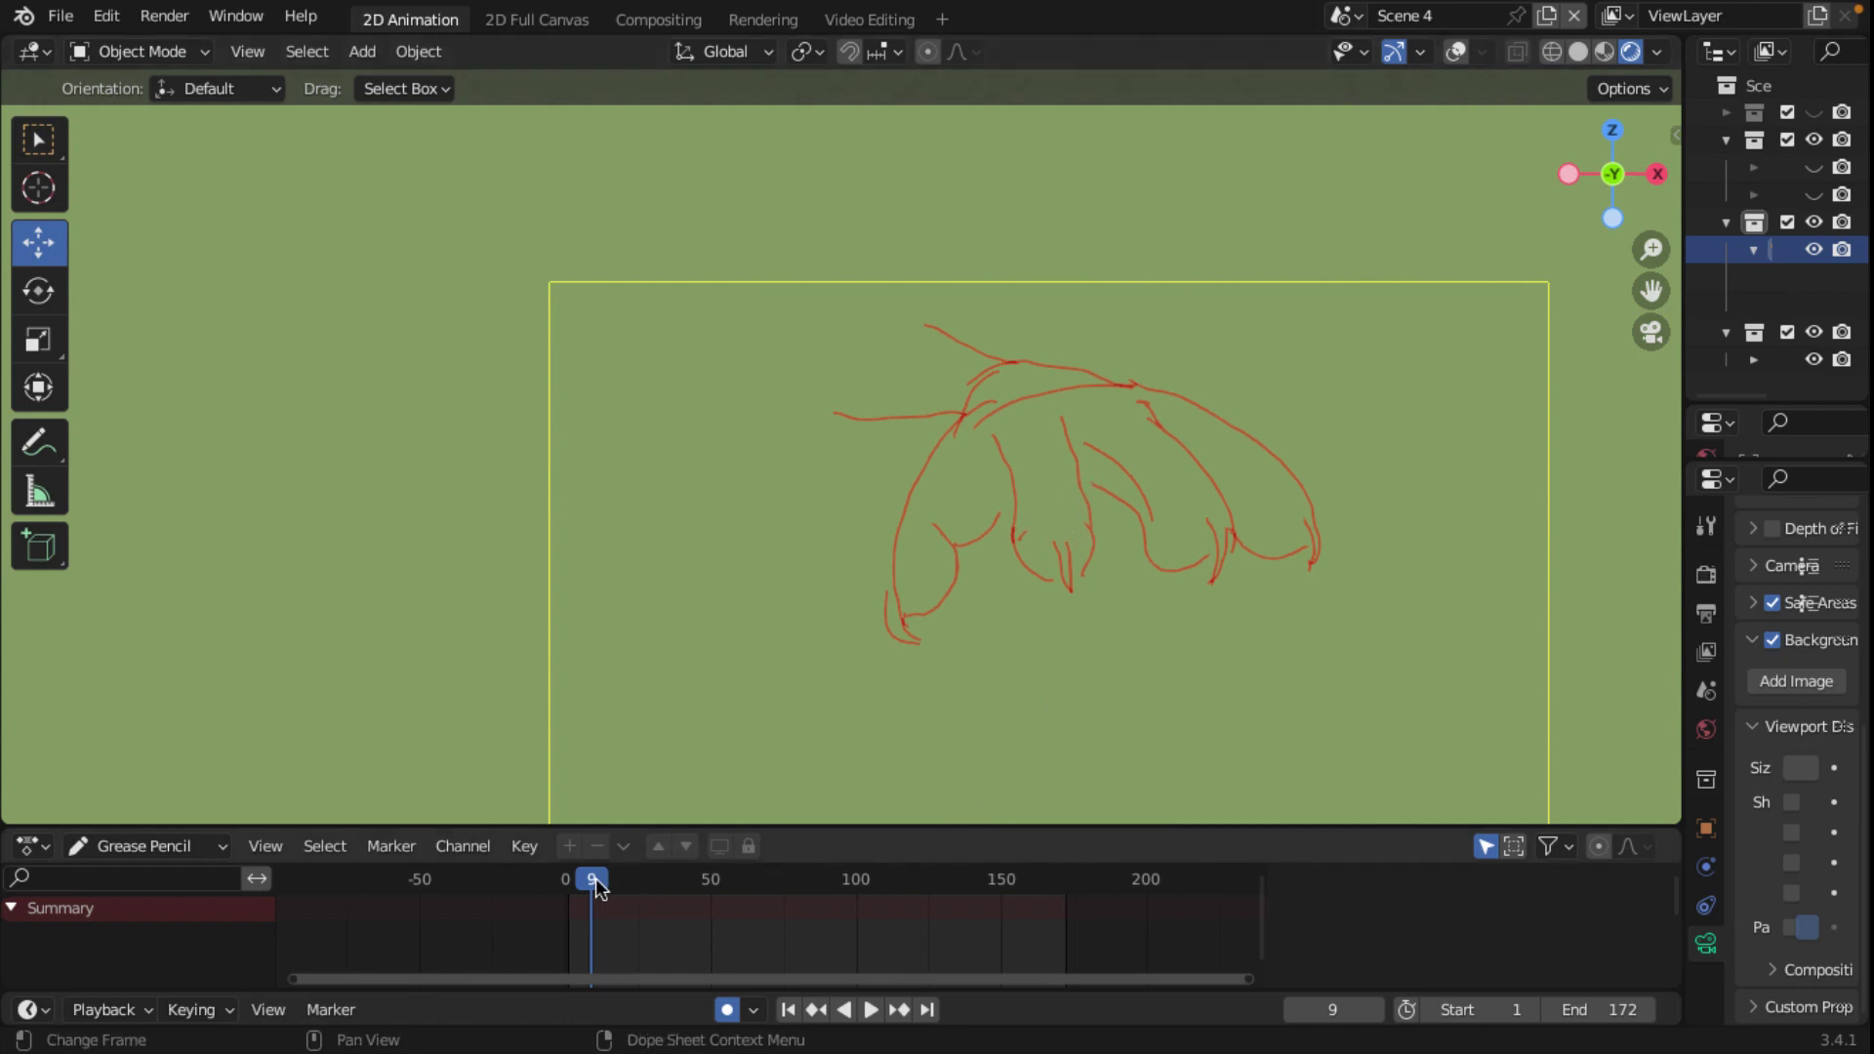
{"action": "mouse_move", "coordinate": [591, 888]}
{"action": "left_mouse_down"}
{"action": "mouse_move", "coordinate": [1075, 918]}
{"action": "mouse_move", "coordinate": [573, 884]}
{"action": "left_mouse_up"}
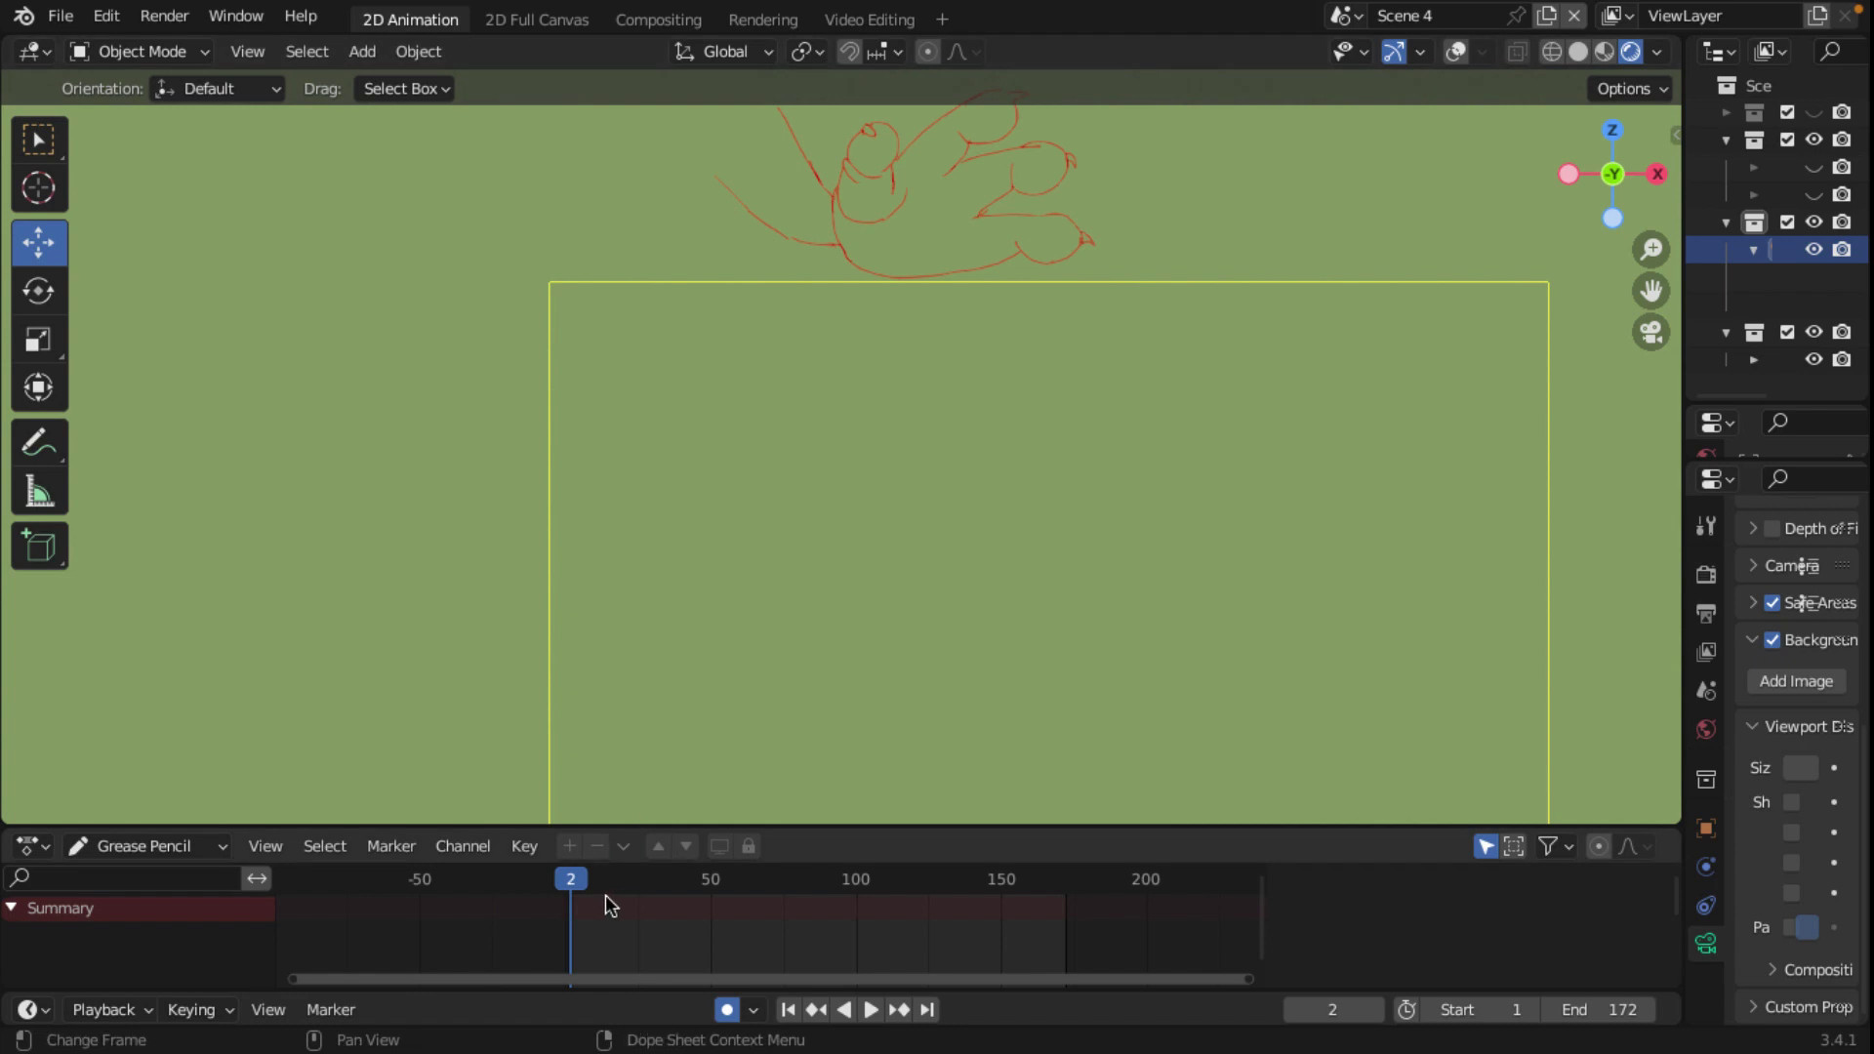
Step: Select the red hand sketch and switch to Draw mode
{"action": "left_click", "coordinate": [910, 191]}
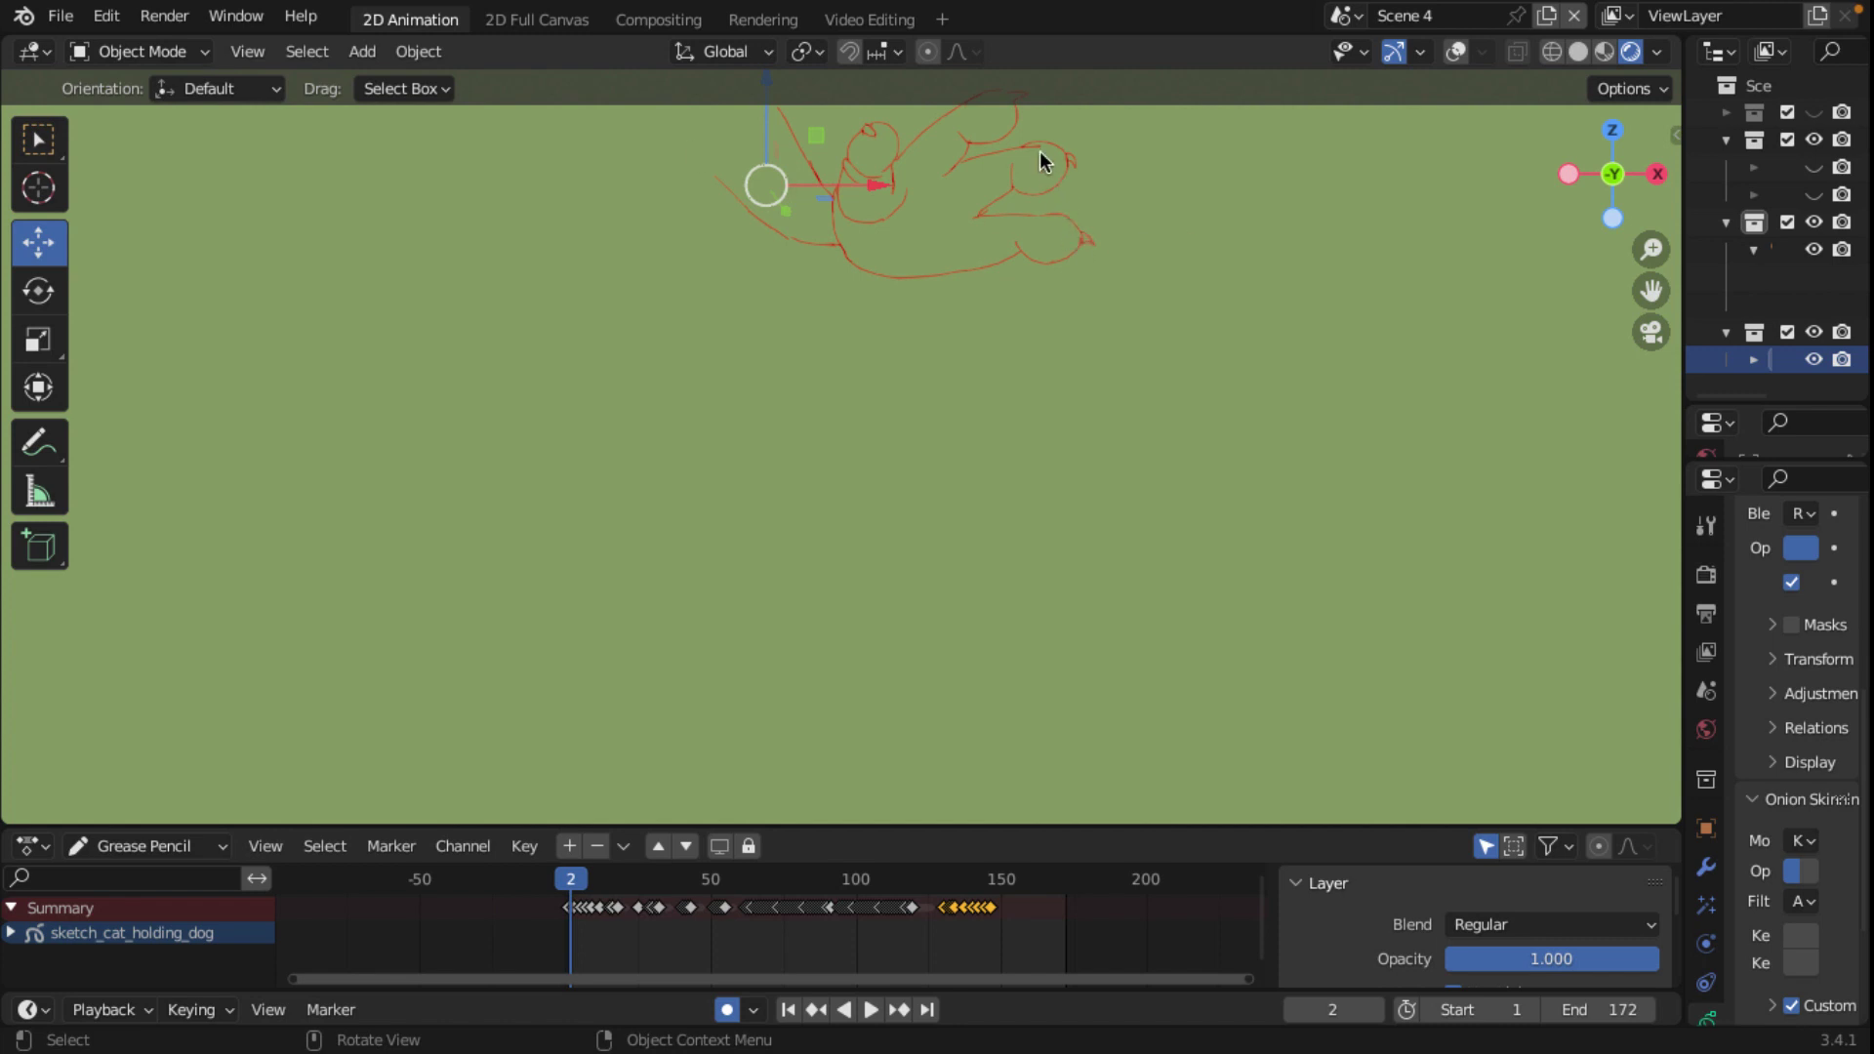
{"action": "left_click", "coordinate": [156, 54]}
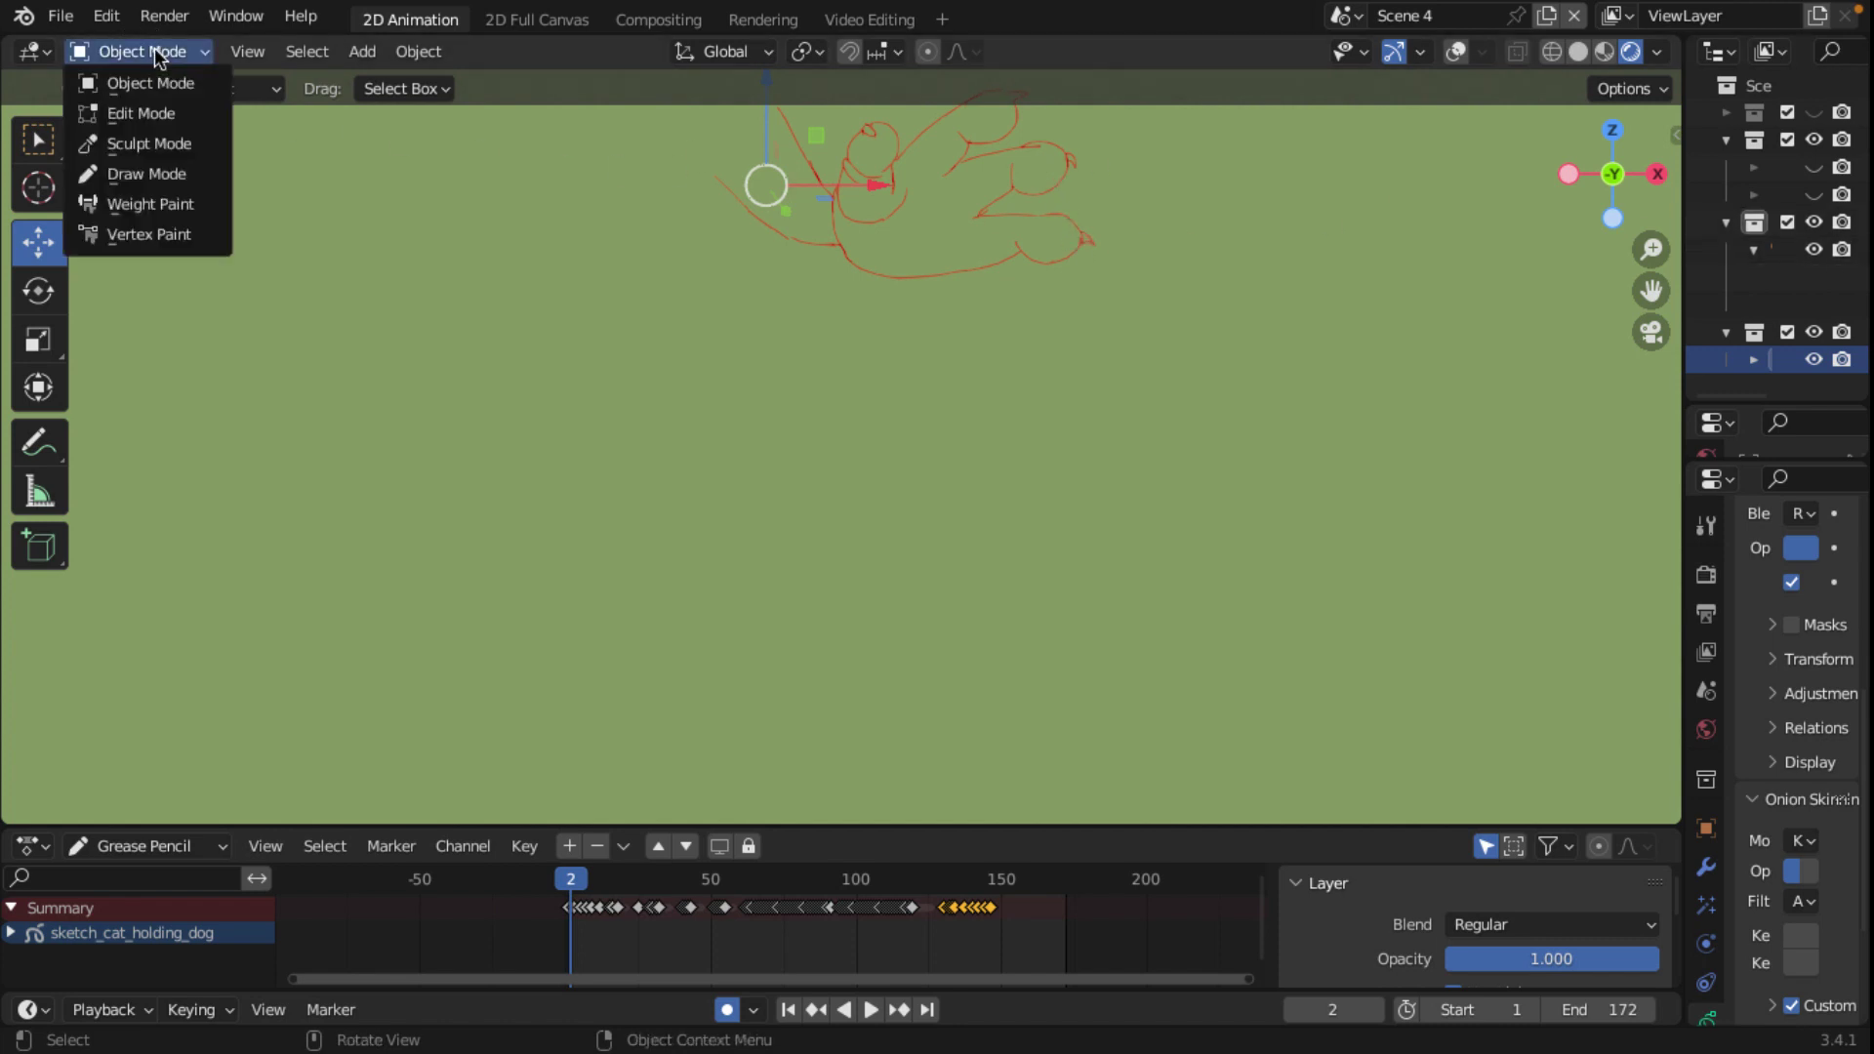
{"action": "left_click", "coordinate": [146, 173]}
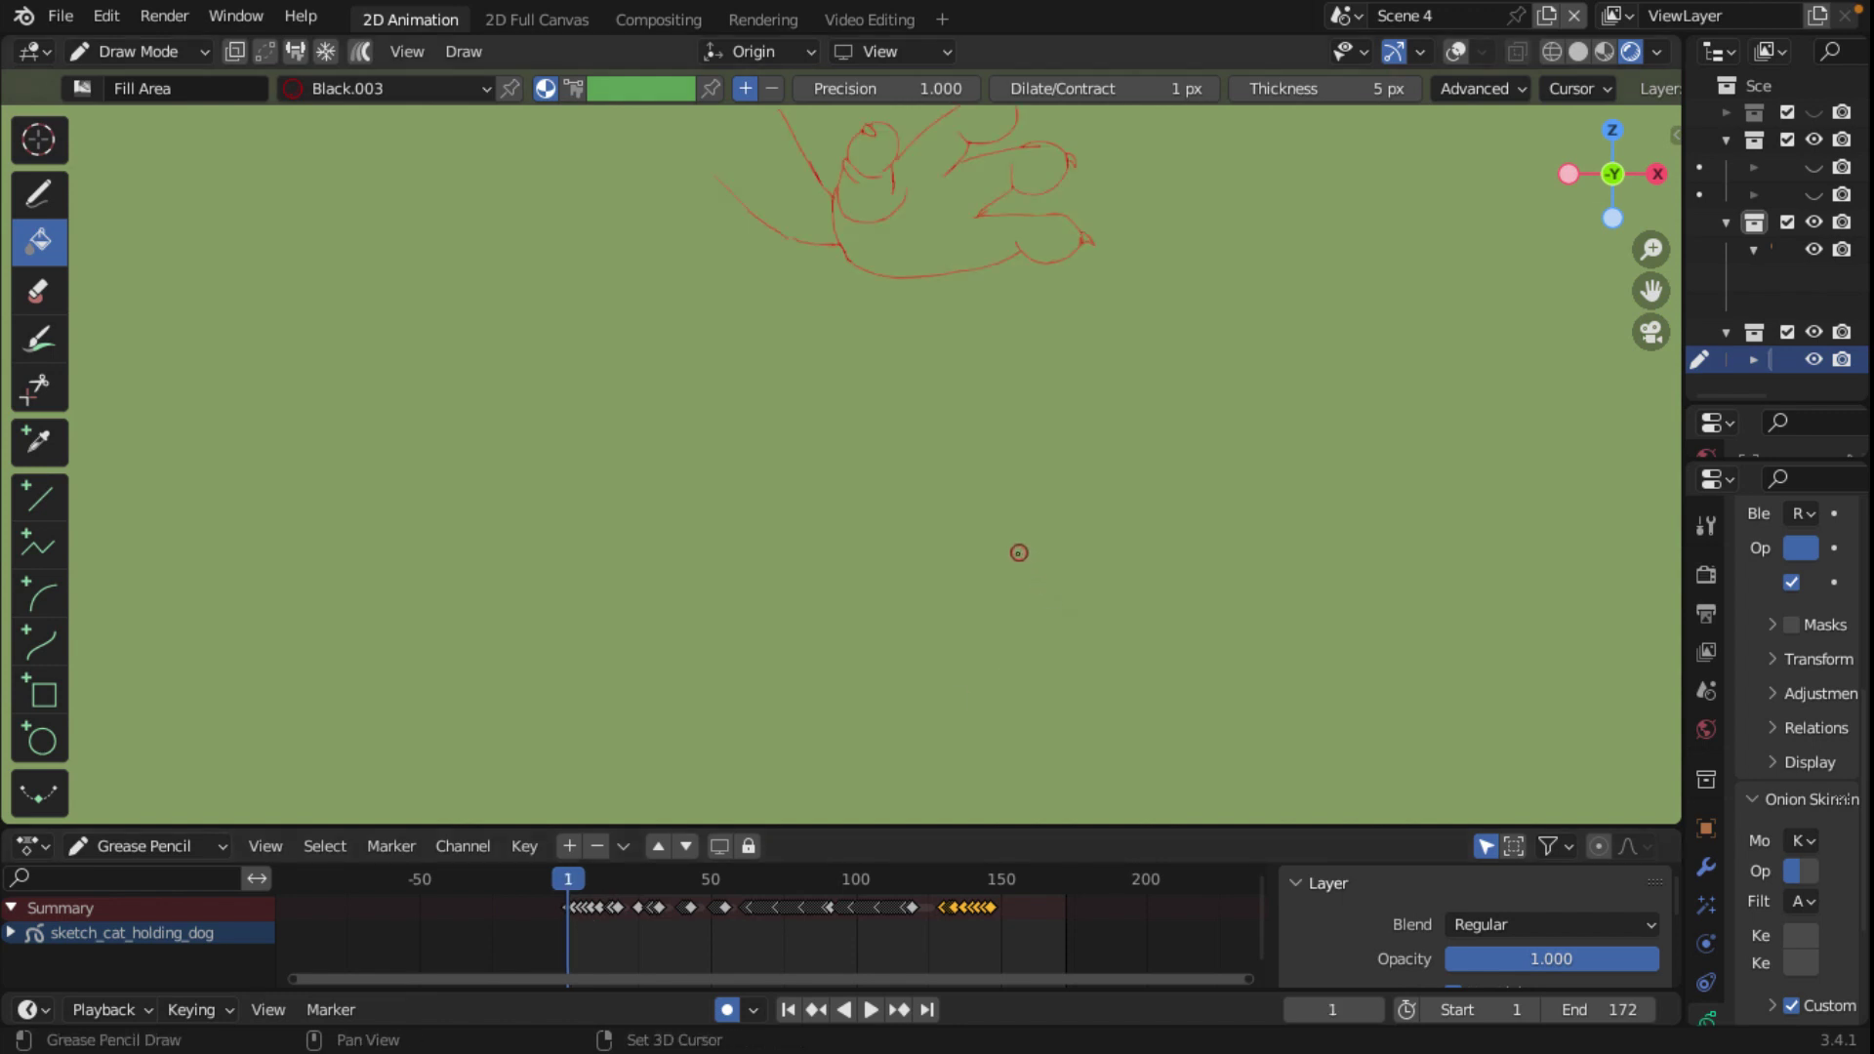
Step: Zoom in on the red sketch and widen the outliner and properties area
{"action": "middle_click_drag", "start_coordinate": [1018, 552], "coordinate": [1054, 795], "text": "shift"}
{"action": "scroll", "coordinate": [1038, 670], "scroll_direction": "up", "scroll_amount": 4}
{"action": "middle_click_drag", "start_coordinate": [1104, 674], "coordinate": [928, 741], "text": "shift"}
{"action": "scroll", "coordinate": [938, 716], "scroll_direction": "up", "scroll_amount": 3}
{"action": "scroll", "coordinate": [940, 720], "scroll_direction": "down", "scroll_amount": 1}
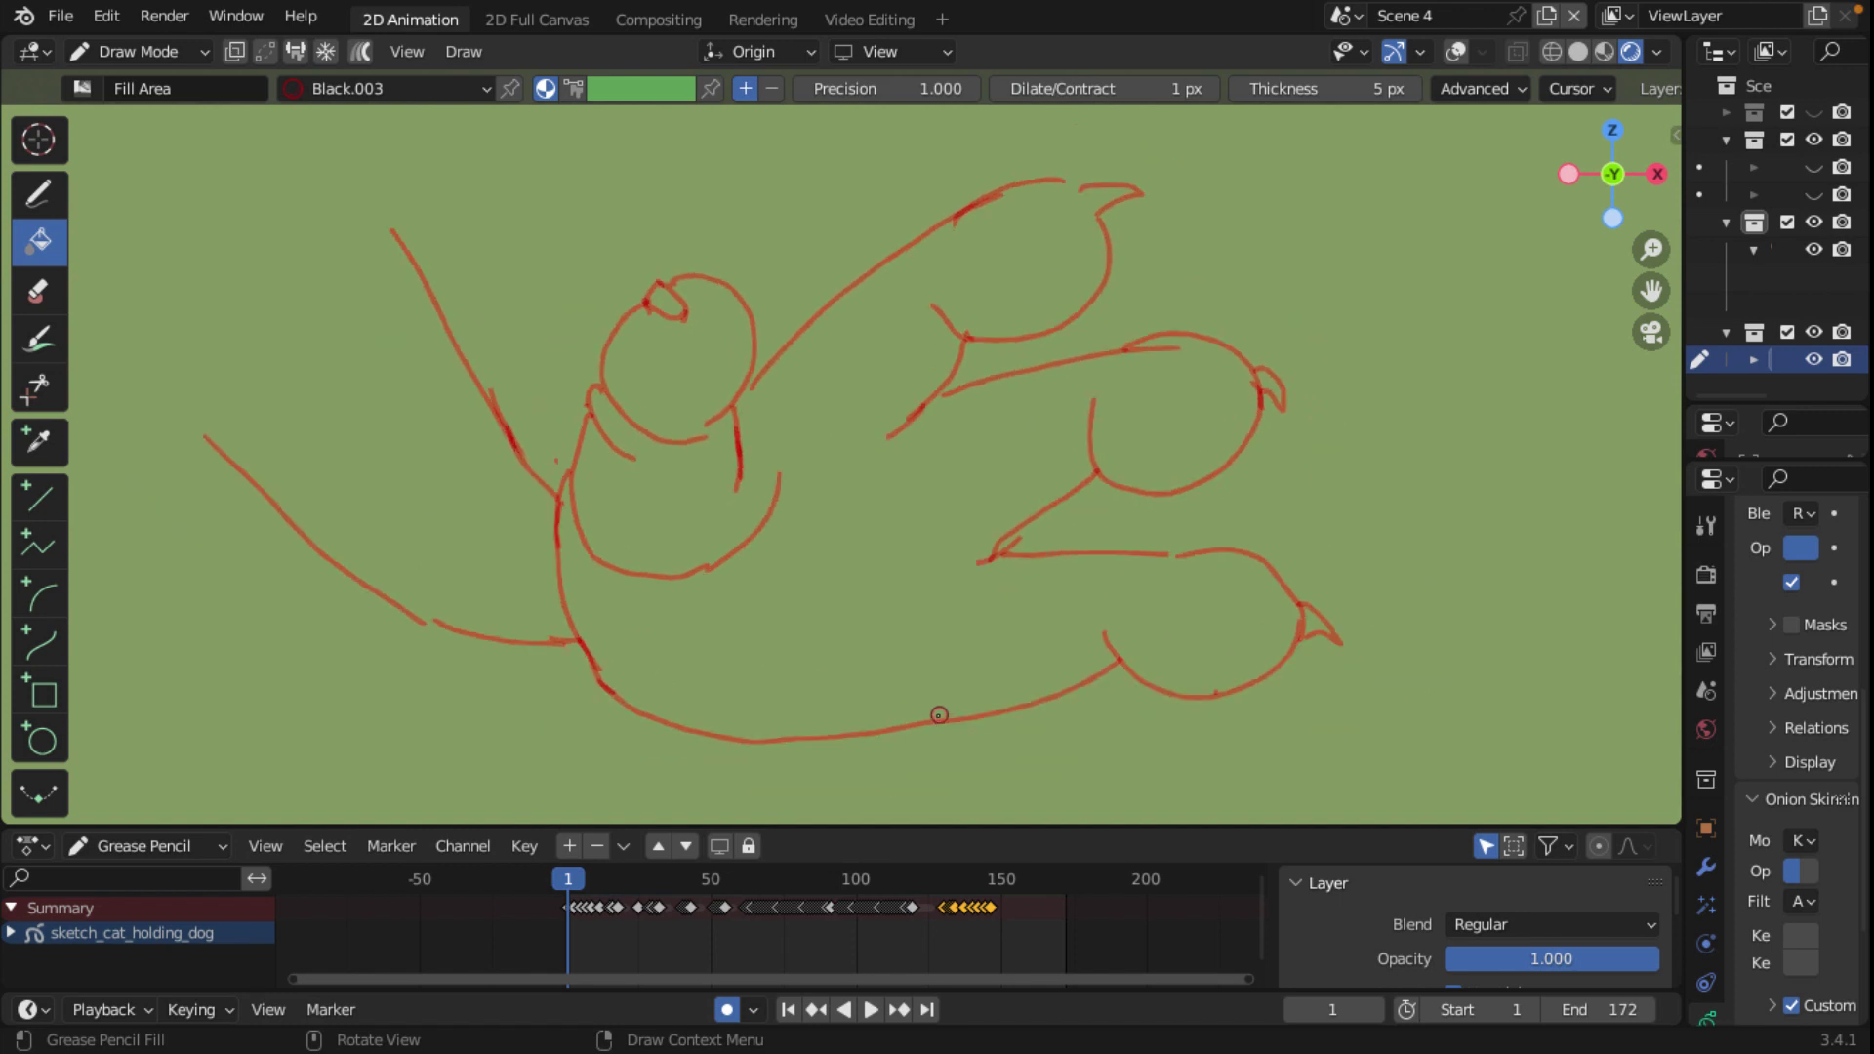
{"action": "scroll", "coordinate": [939, 715], "scroll_direction": "down", "scroll_amount": 1}
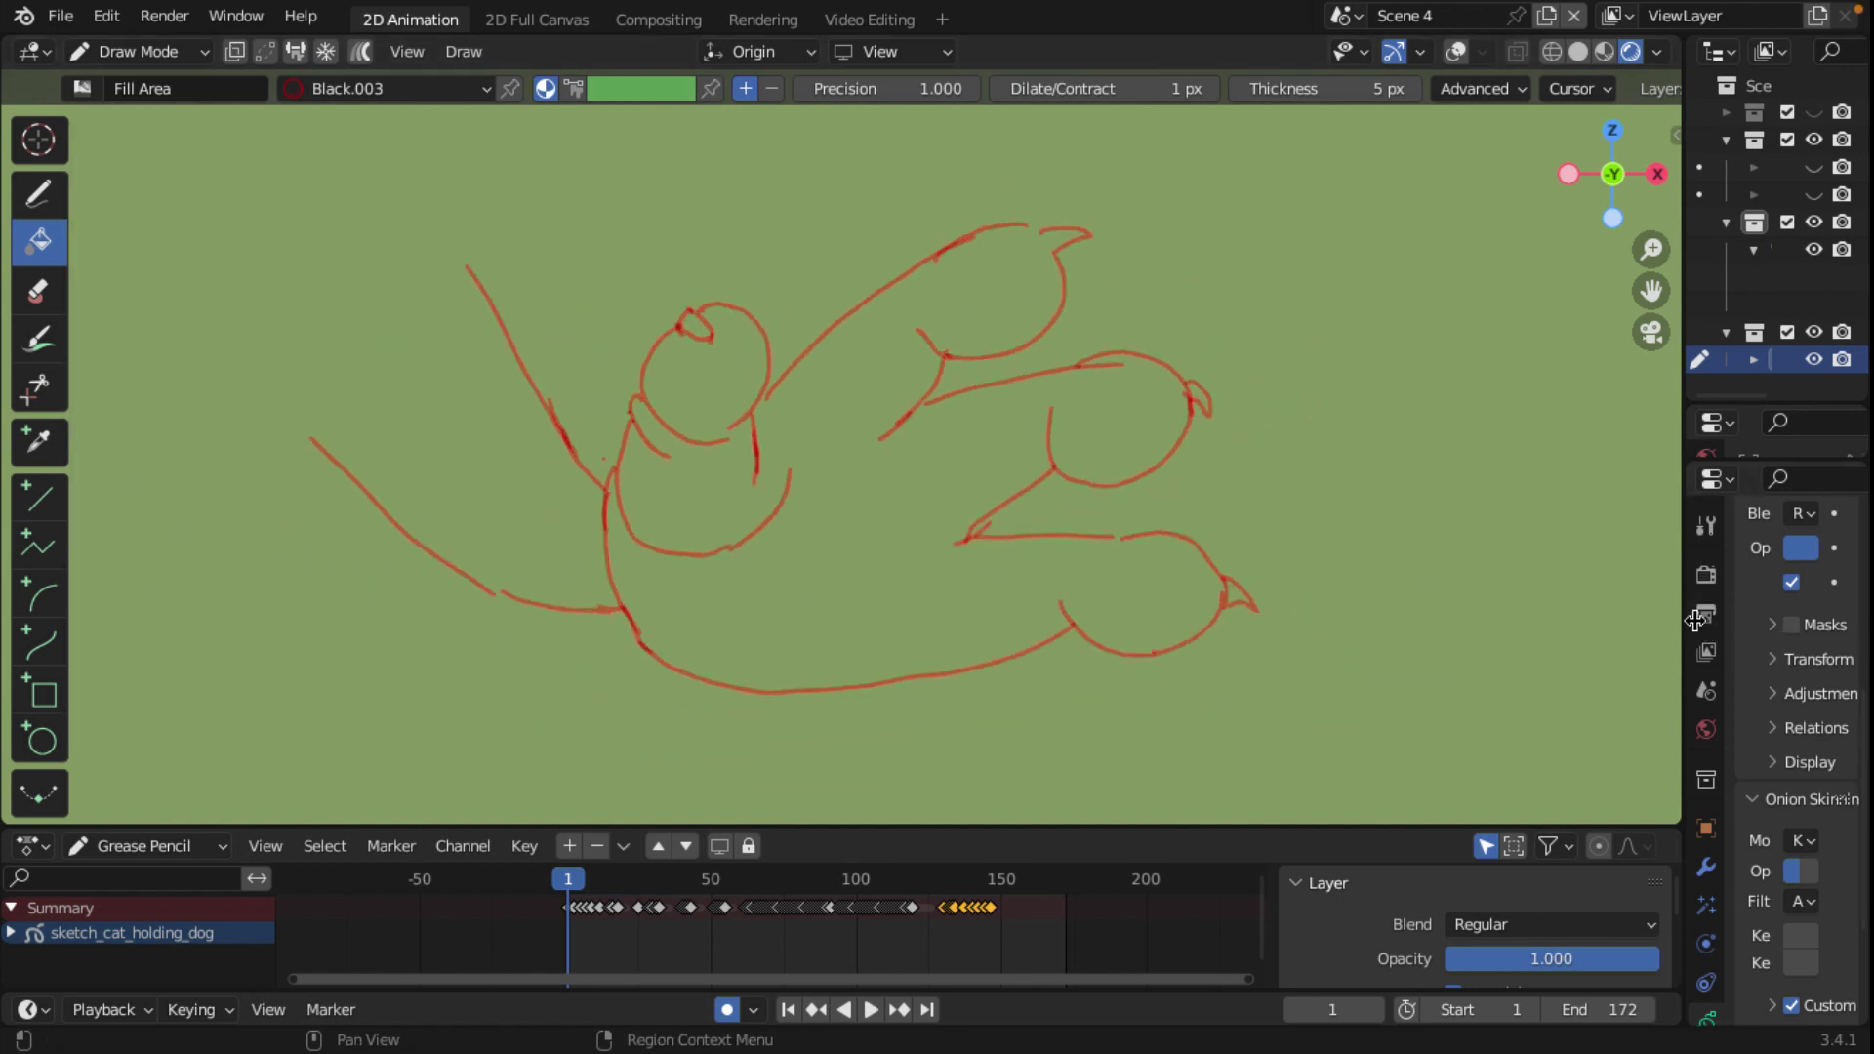
{"action": "left_click_drag", "start_coordinate": [1685, 616], "coordinate": [1230, 564]}
{"action": "scroll", "coordinate": [1421, 754], "scroll_direction": "down", "scroll_amount": 5}
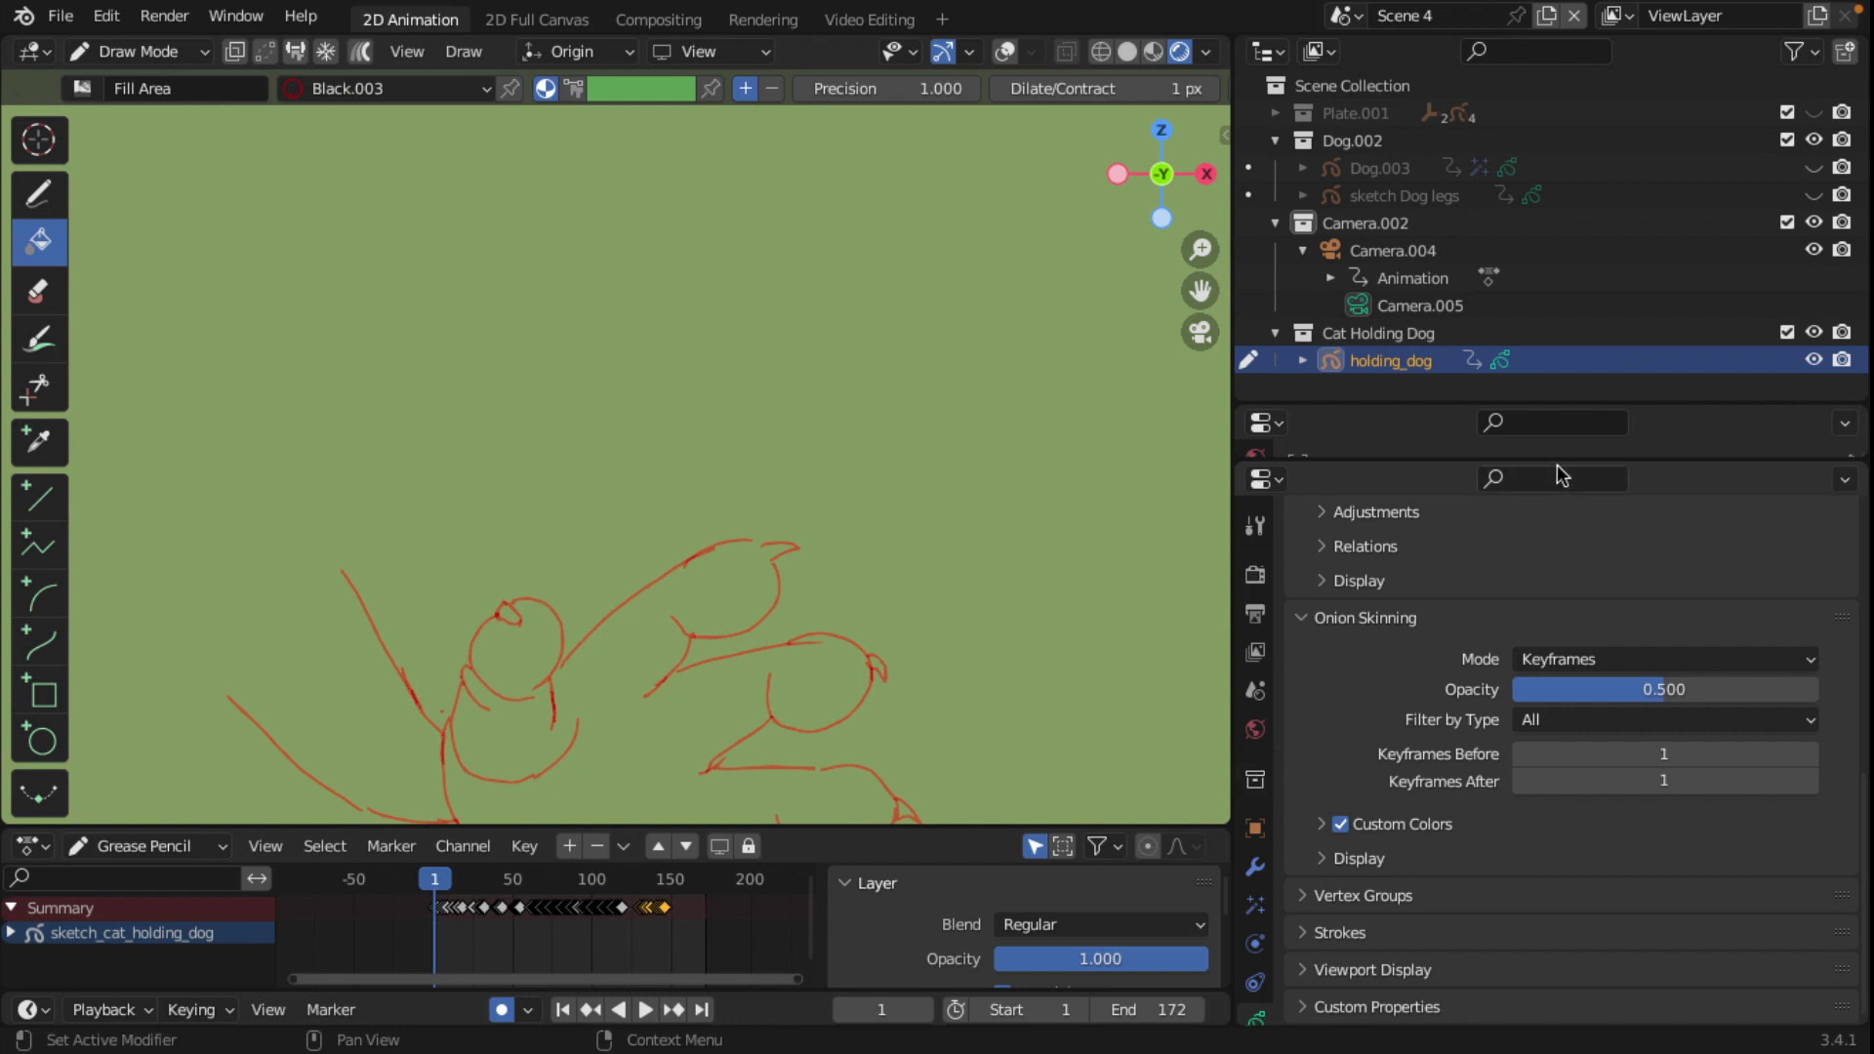
Step: Add a new Grease Pencil layer named hand_line above the Sketch layer in Object Data properties
{"action": "left_click_drag", "start_coordinate": [1555, 459], "coordinate": [1498, 851]}
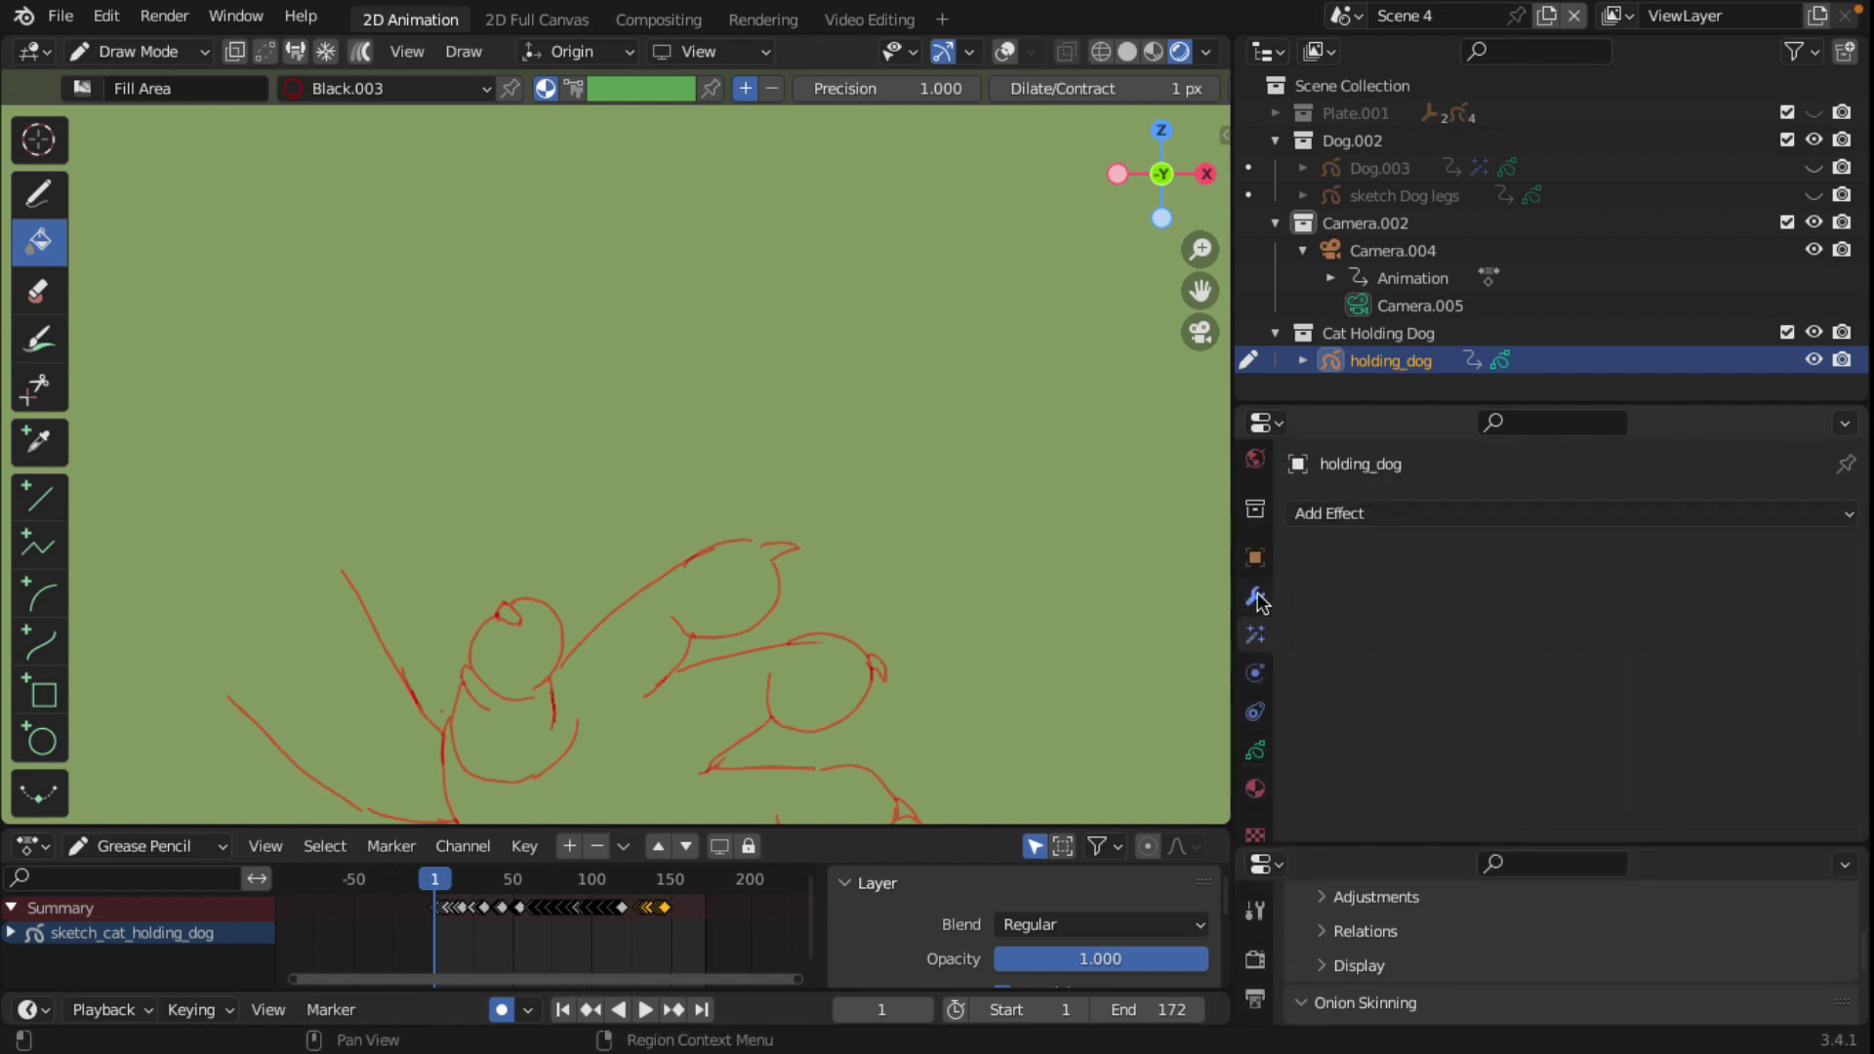
{"action": "scroll", "coordinate": [1256, 625], "scroll_direction": "down", "scroll_amount": 1}
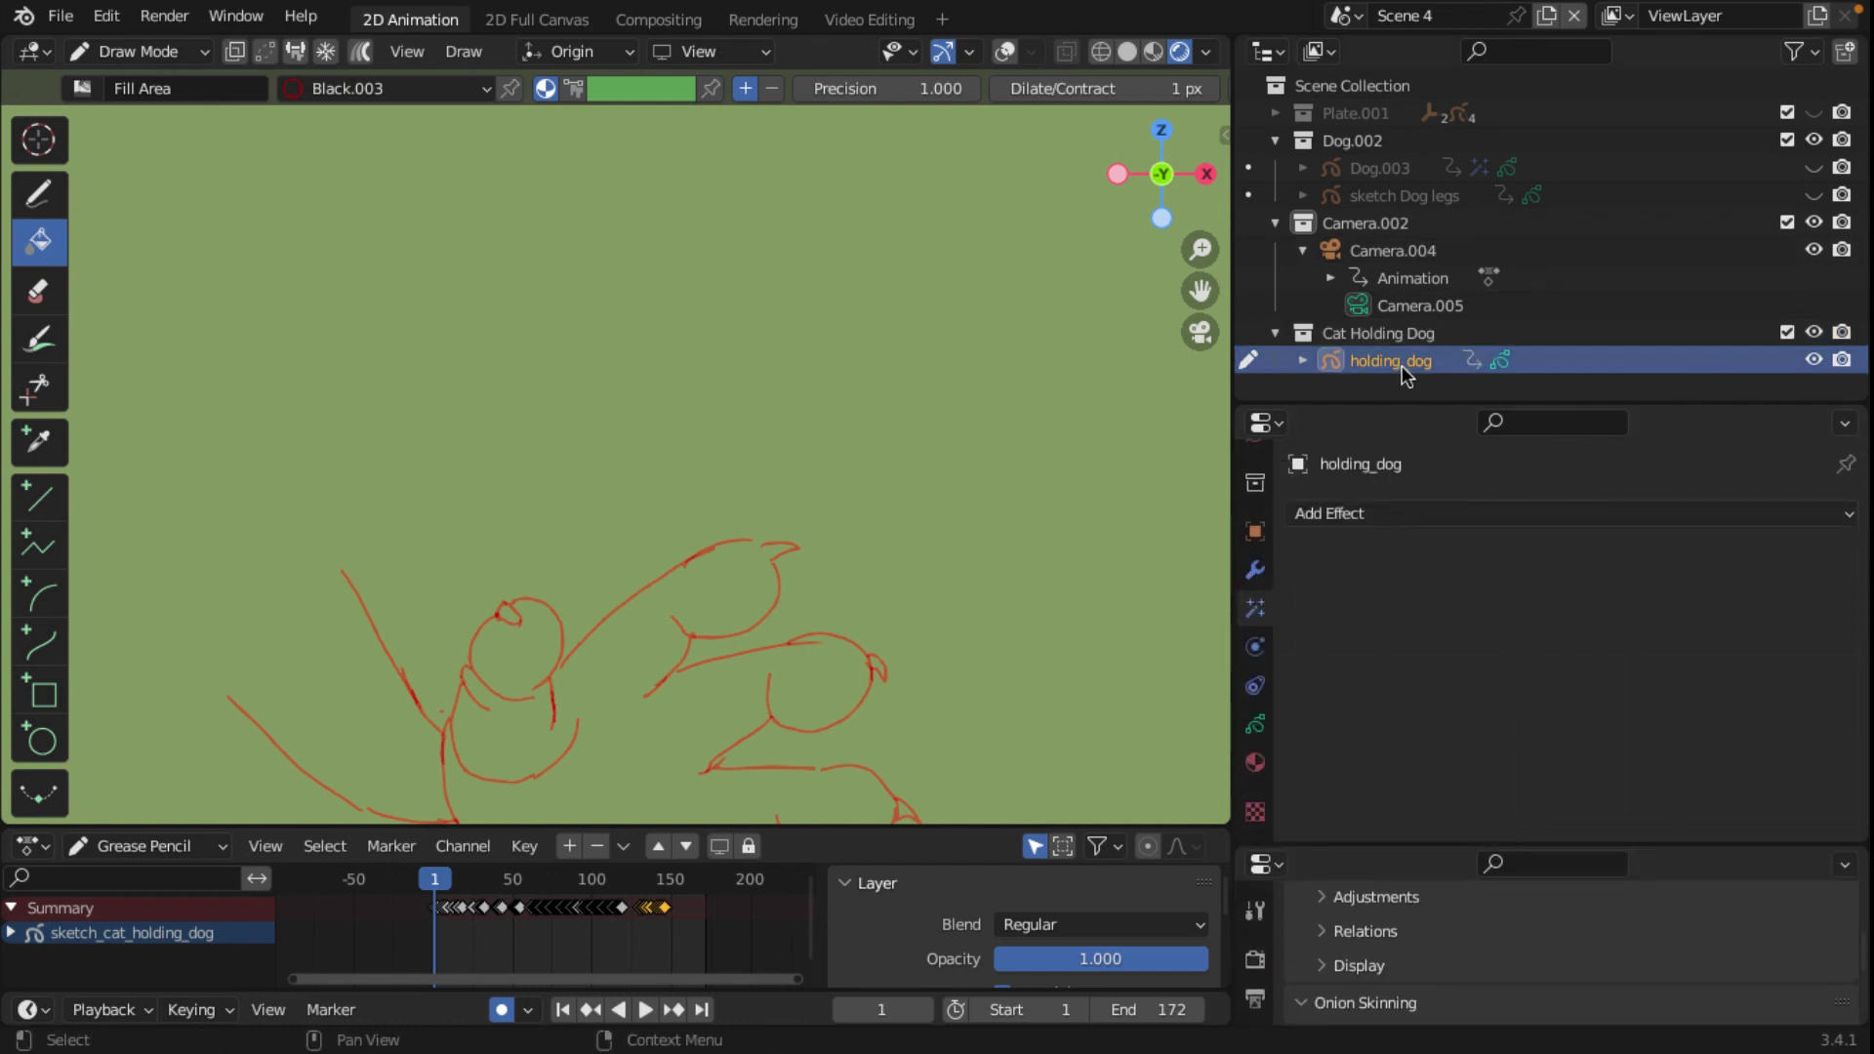
{"action": "left_click", "coordinate": [1255, 724]}
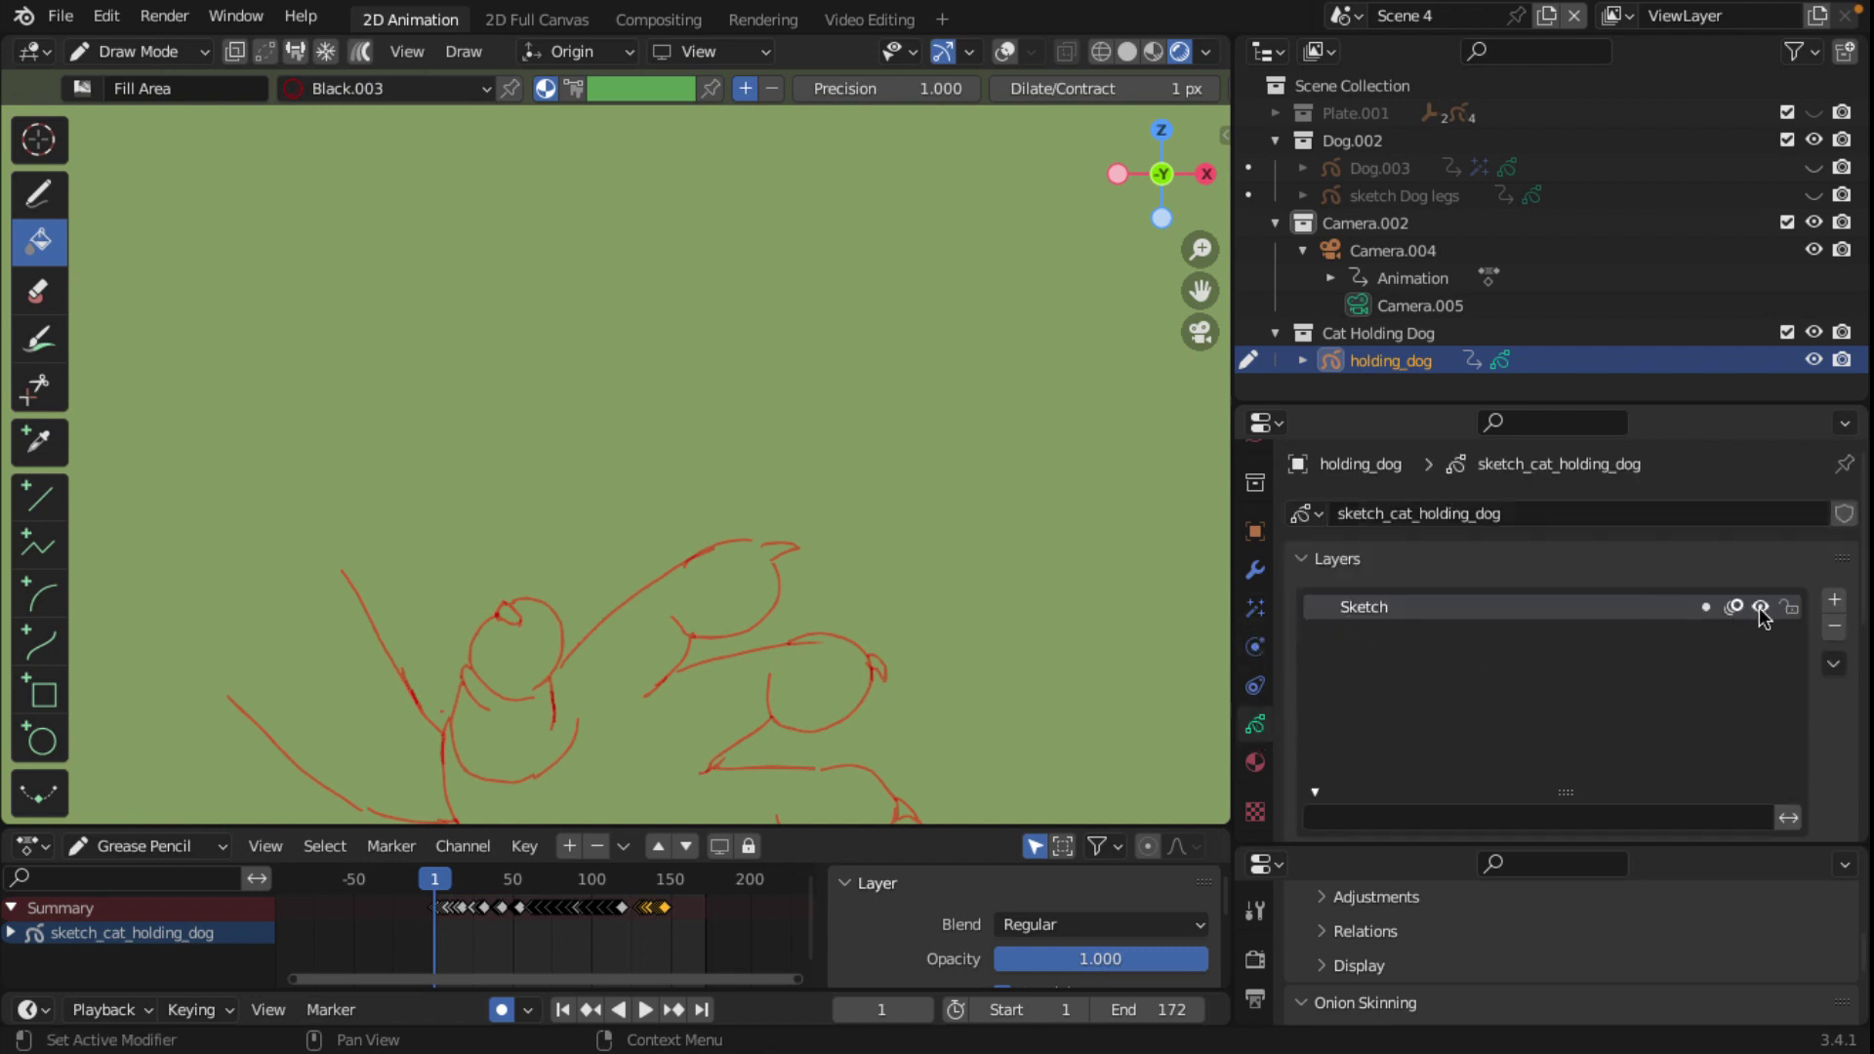
{"action": "left_click", "coordinate": [1834, 602]}
{"action": "double_click", "coordinate": [1382, 612]}
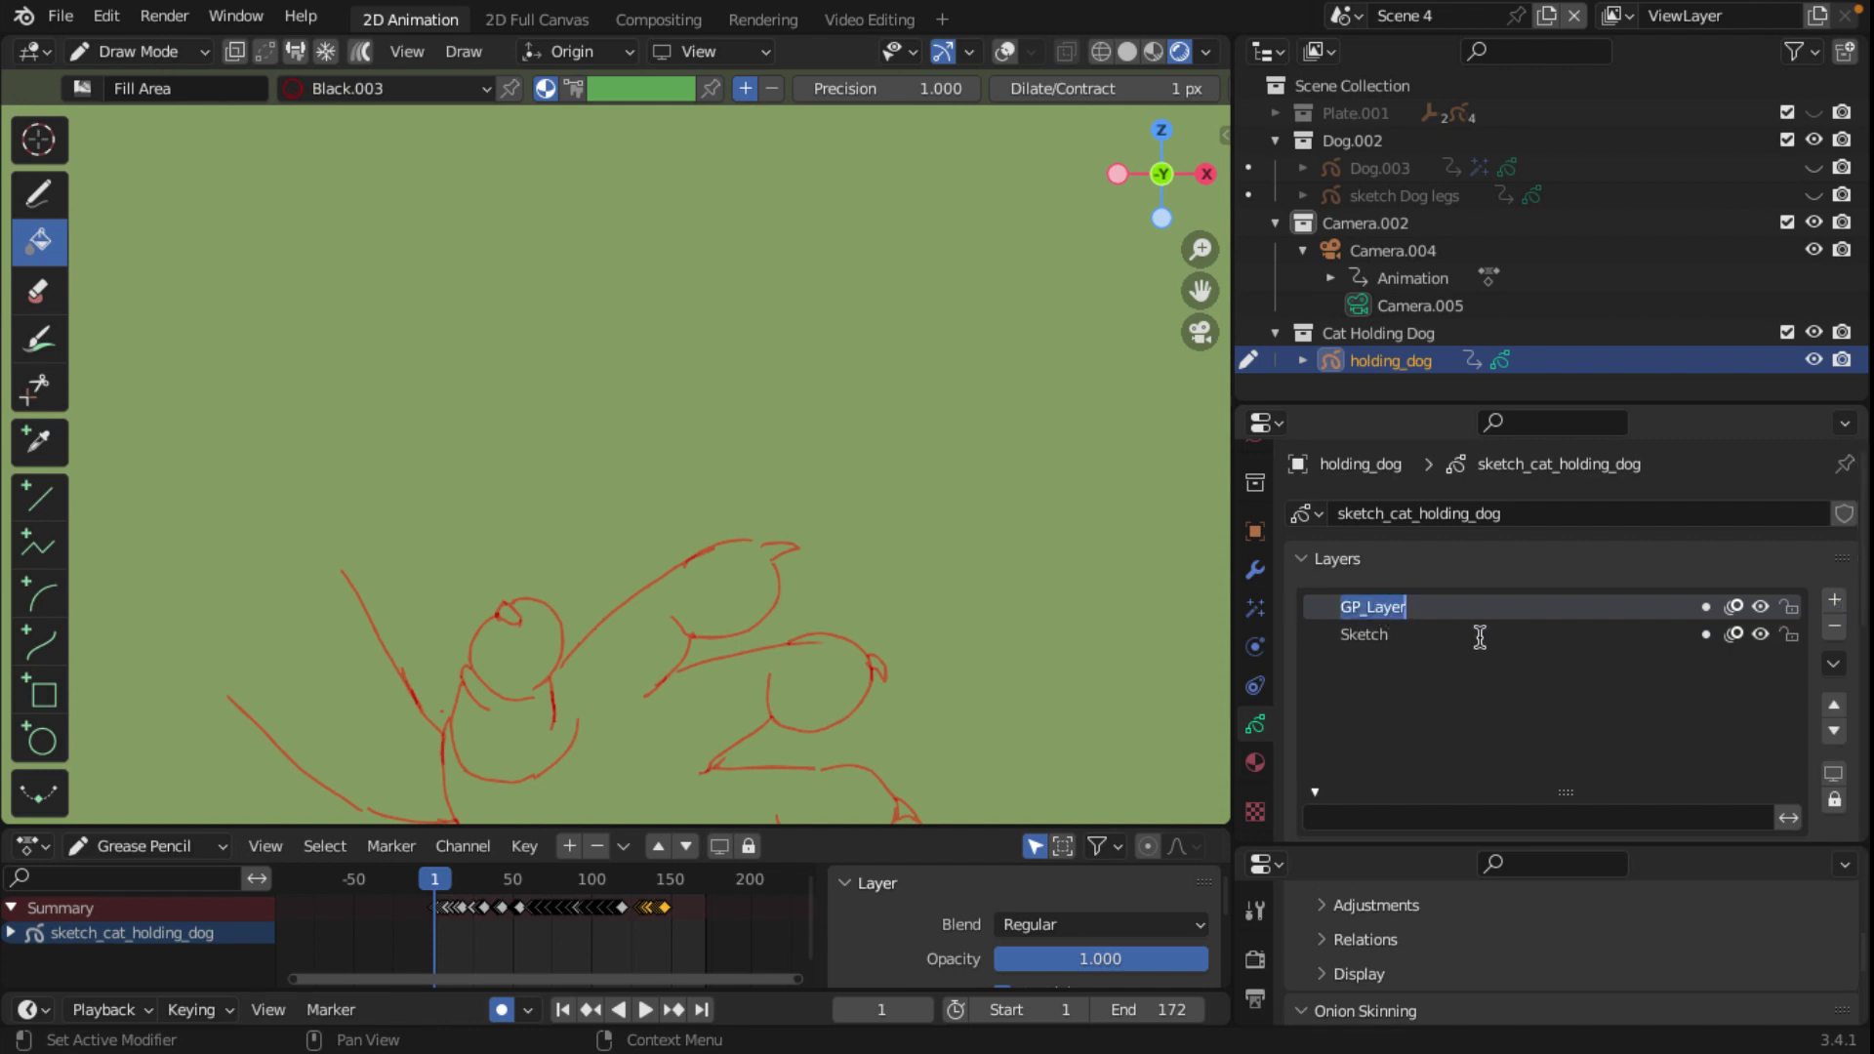
{"action": "type", "text": "hand_line"}
{"action": "key", "text": "Return"}
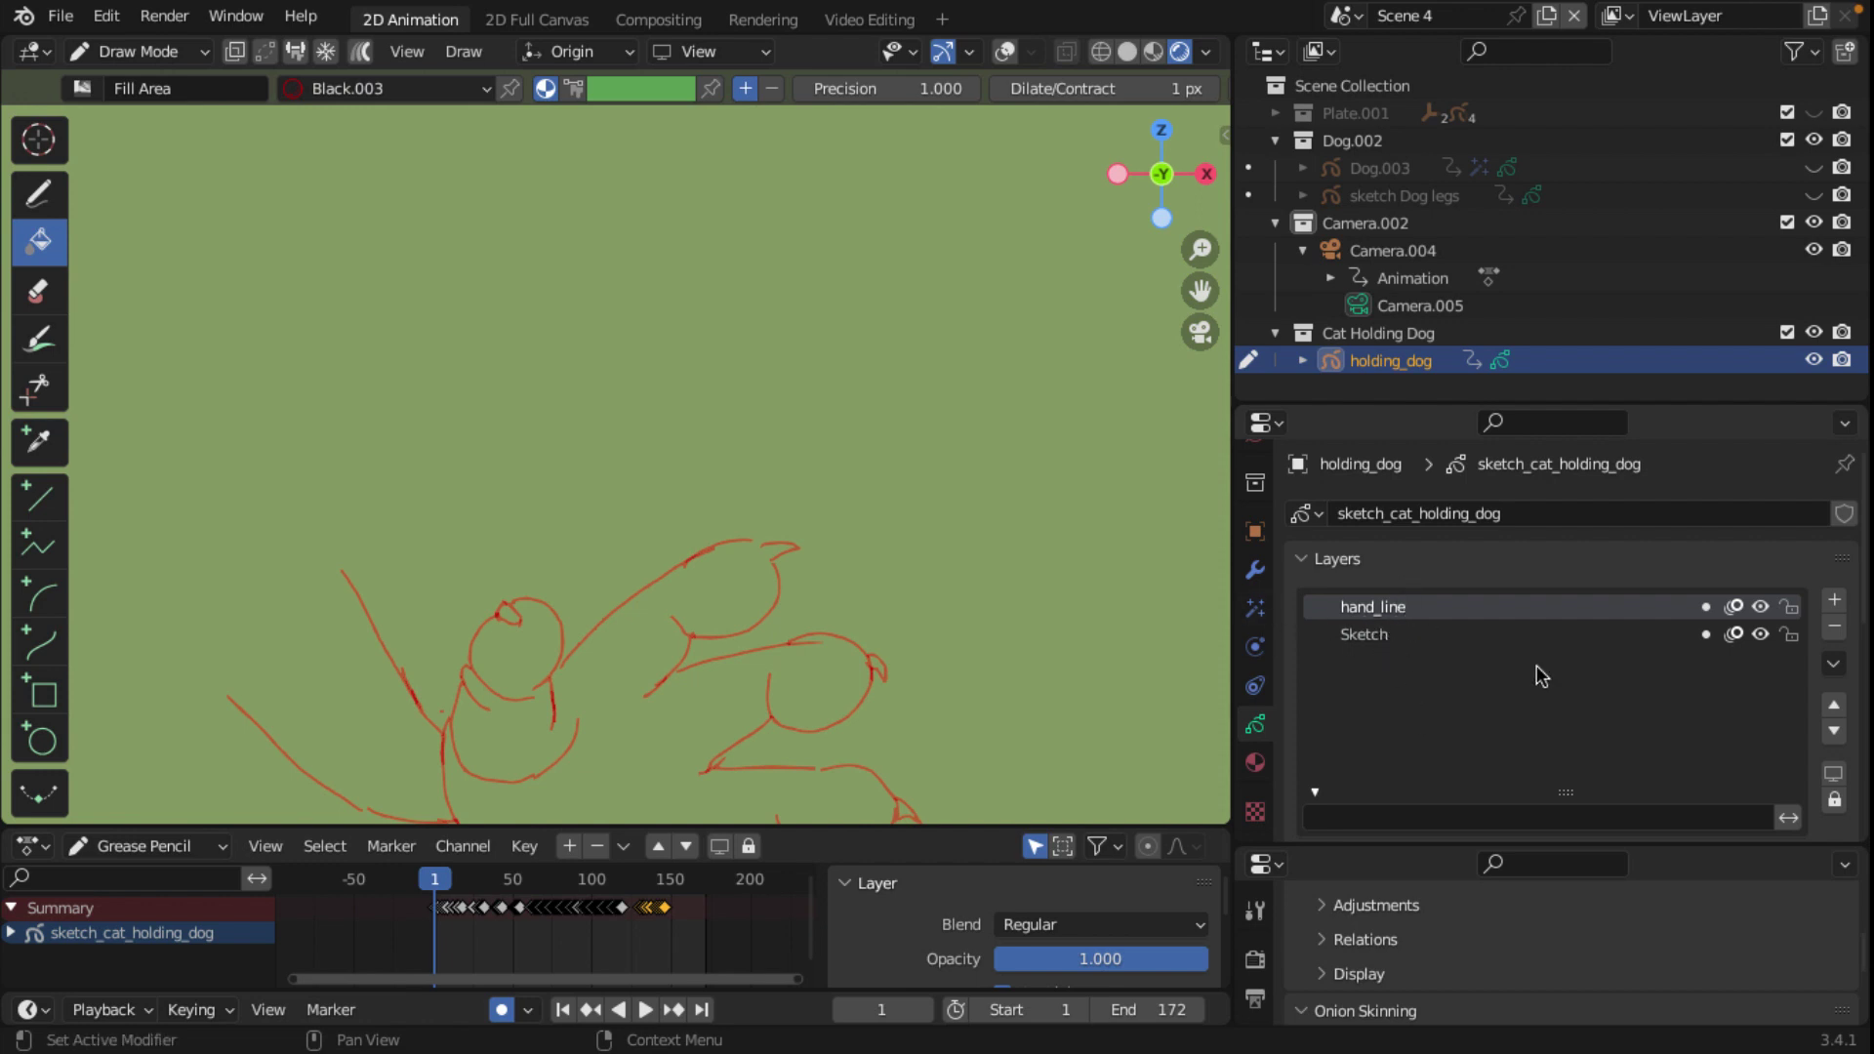
{"action": "left_click_drag", "start_coordinate": [1501, 839], "coordinate": [1501, 681]}
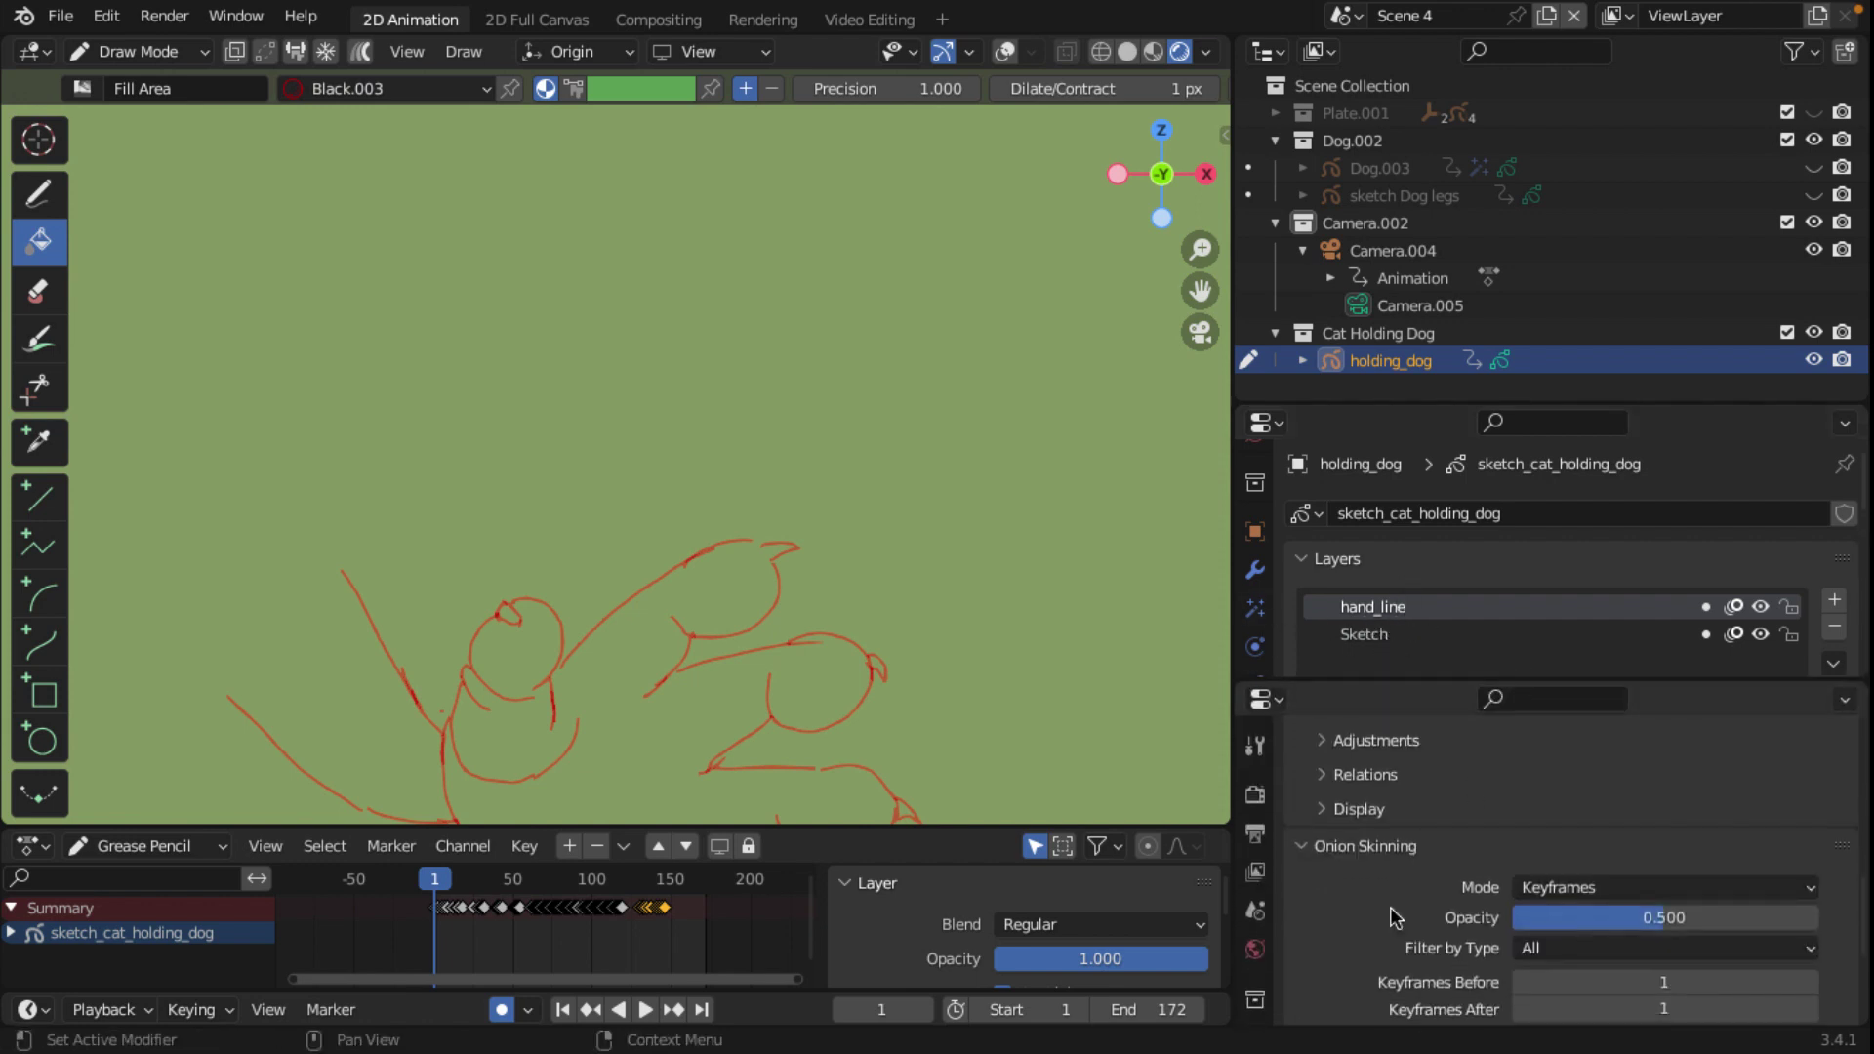
Step: Switch the holding_dog stroke material to Black from the material browser
{"action": "scroll", "coordinate": [1374, 942], "scroll_direction": "down", "scroll_amount": 5}
{"action": "scroll", "coordinate": [1256, 879], "scroll_direction": "down", "scroll_amount": 5}
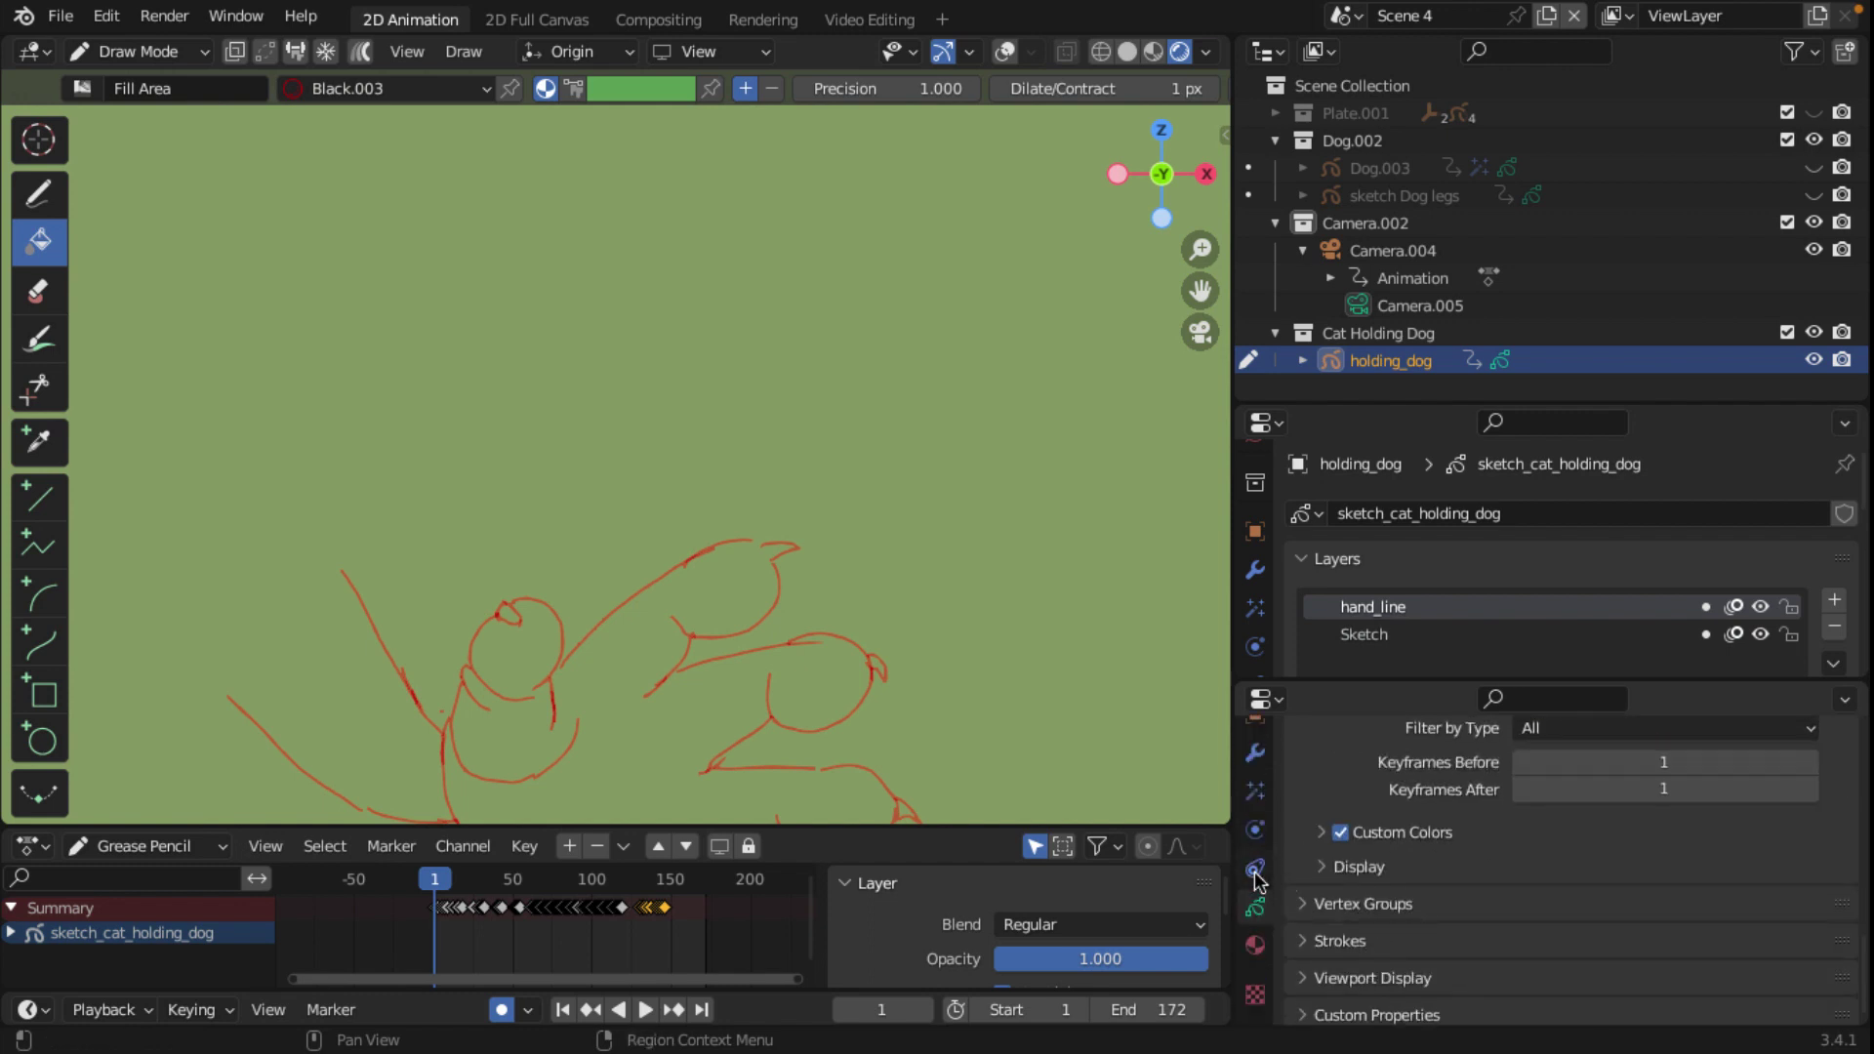
{"action": "left_click", "coordinate": [1257, 948]}
{"action": "scroll", "coordinate": [1523, 781], "scroll_direction": "up", "scroll_amount": 5}
{"action": "scroll", "coordinate": [1445, 893], "scroll_direction": "up", "scroll_amount": 5}
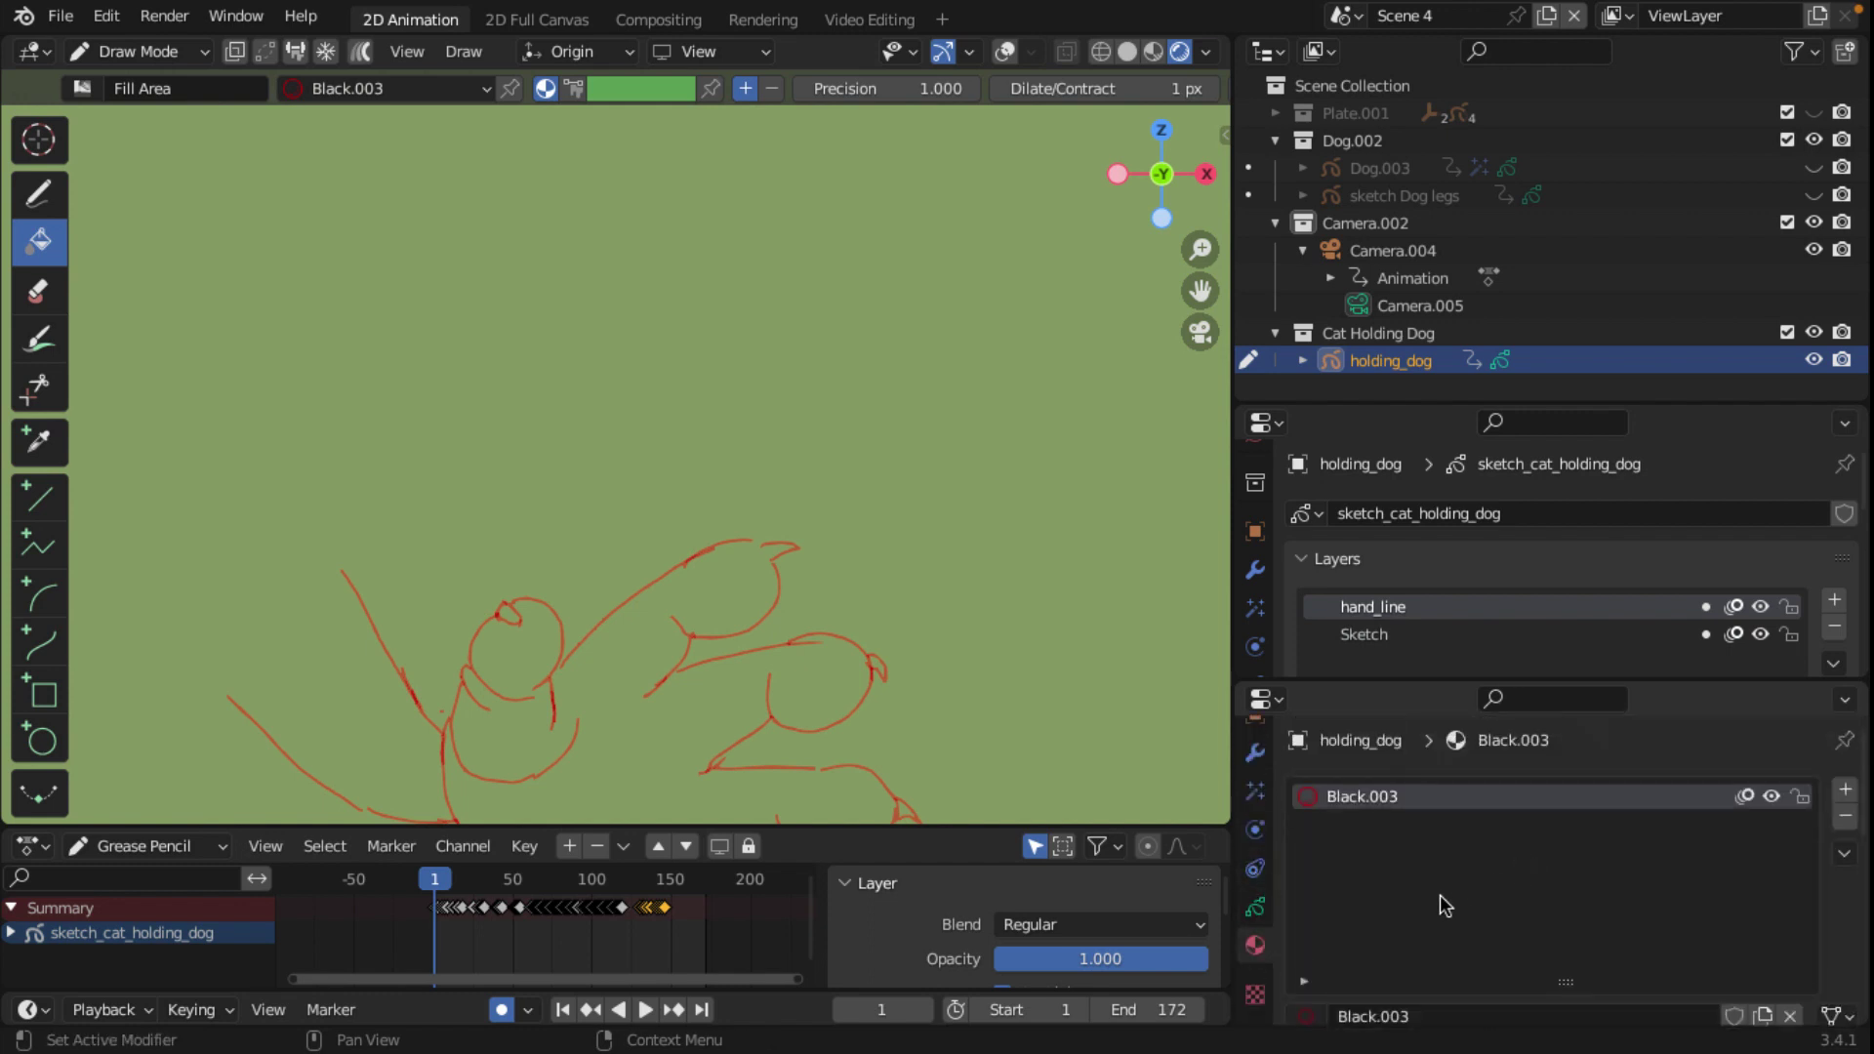
{"action": "scroll", "coordinate": [1506, 860], "scroll_direction": "down", "scroll_amount": 3}
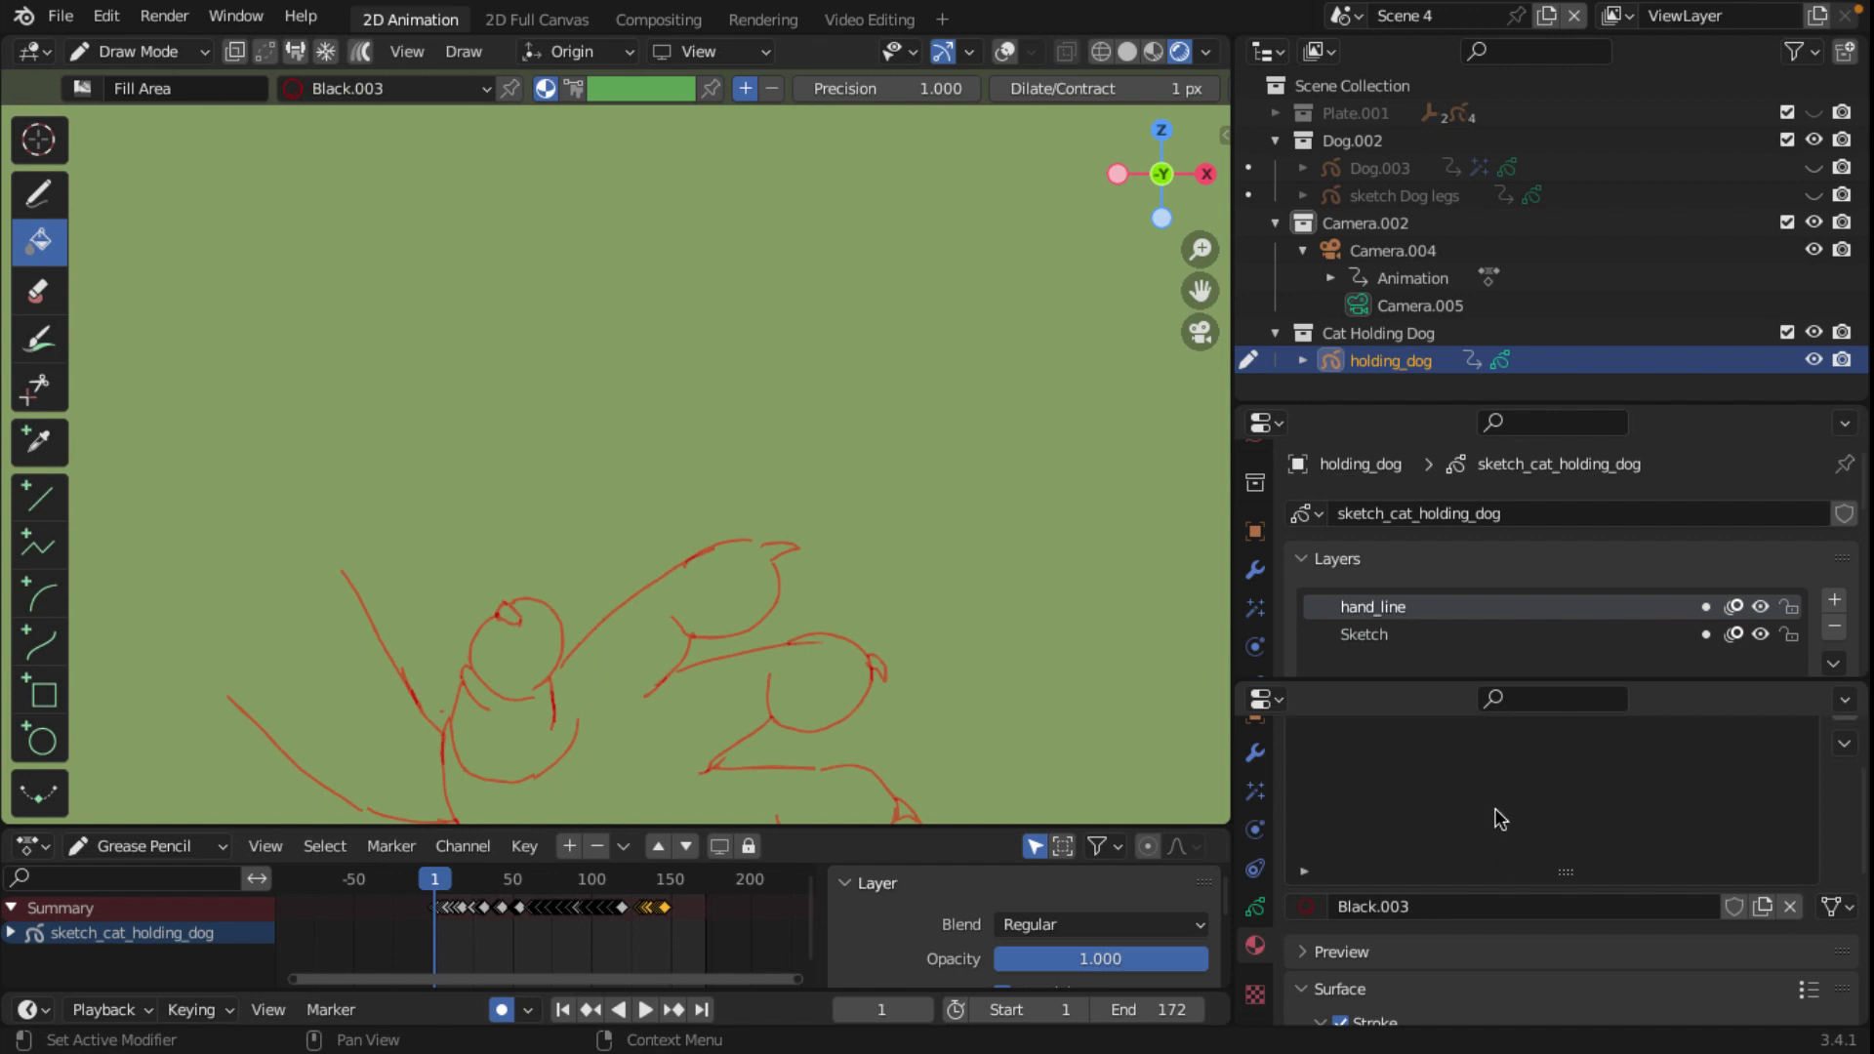
{"action": "left_click", "coordinate": [1308, 907]}
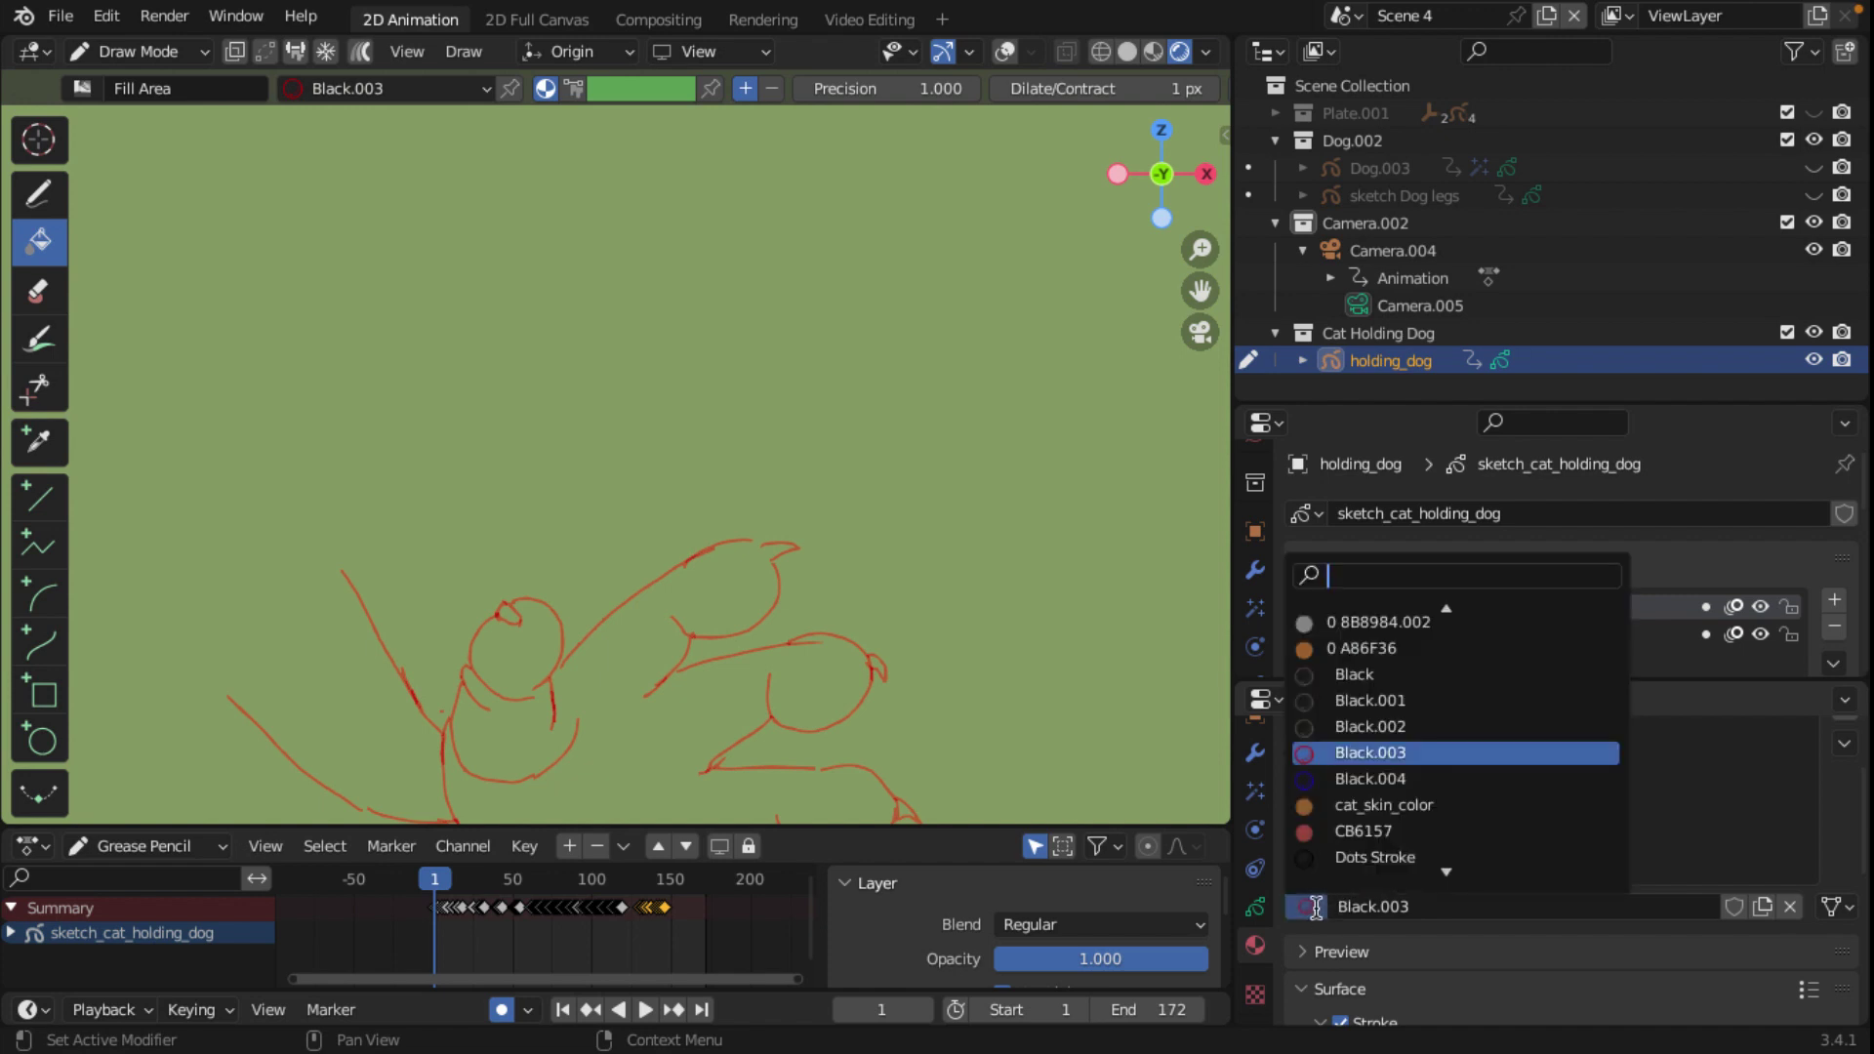
{"action": "left_click", "coordinate": [1354, 679]}
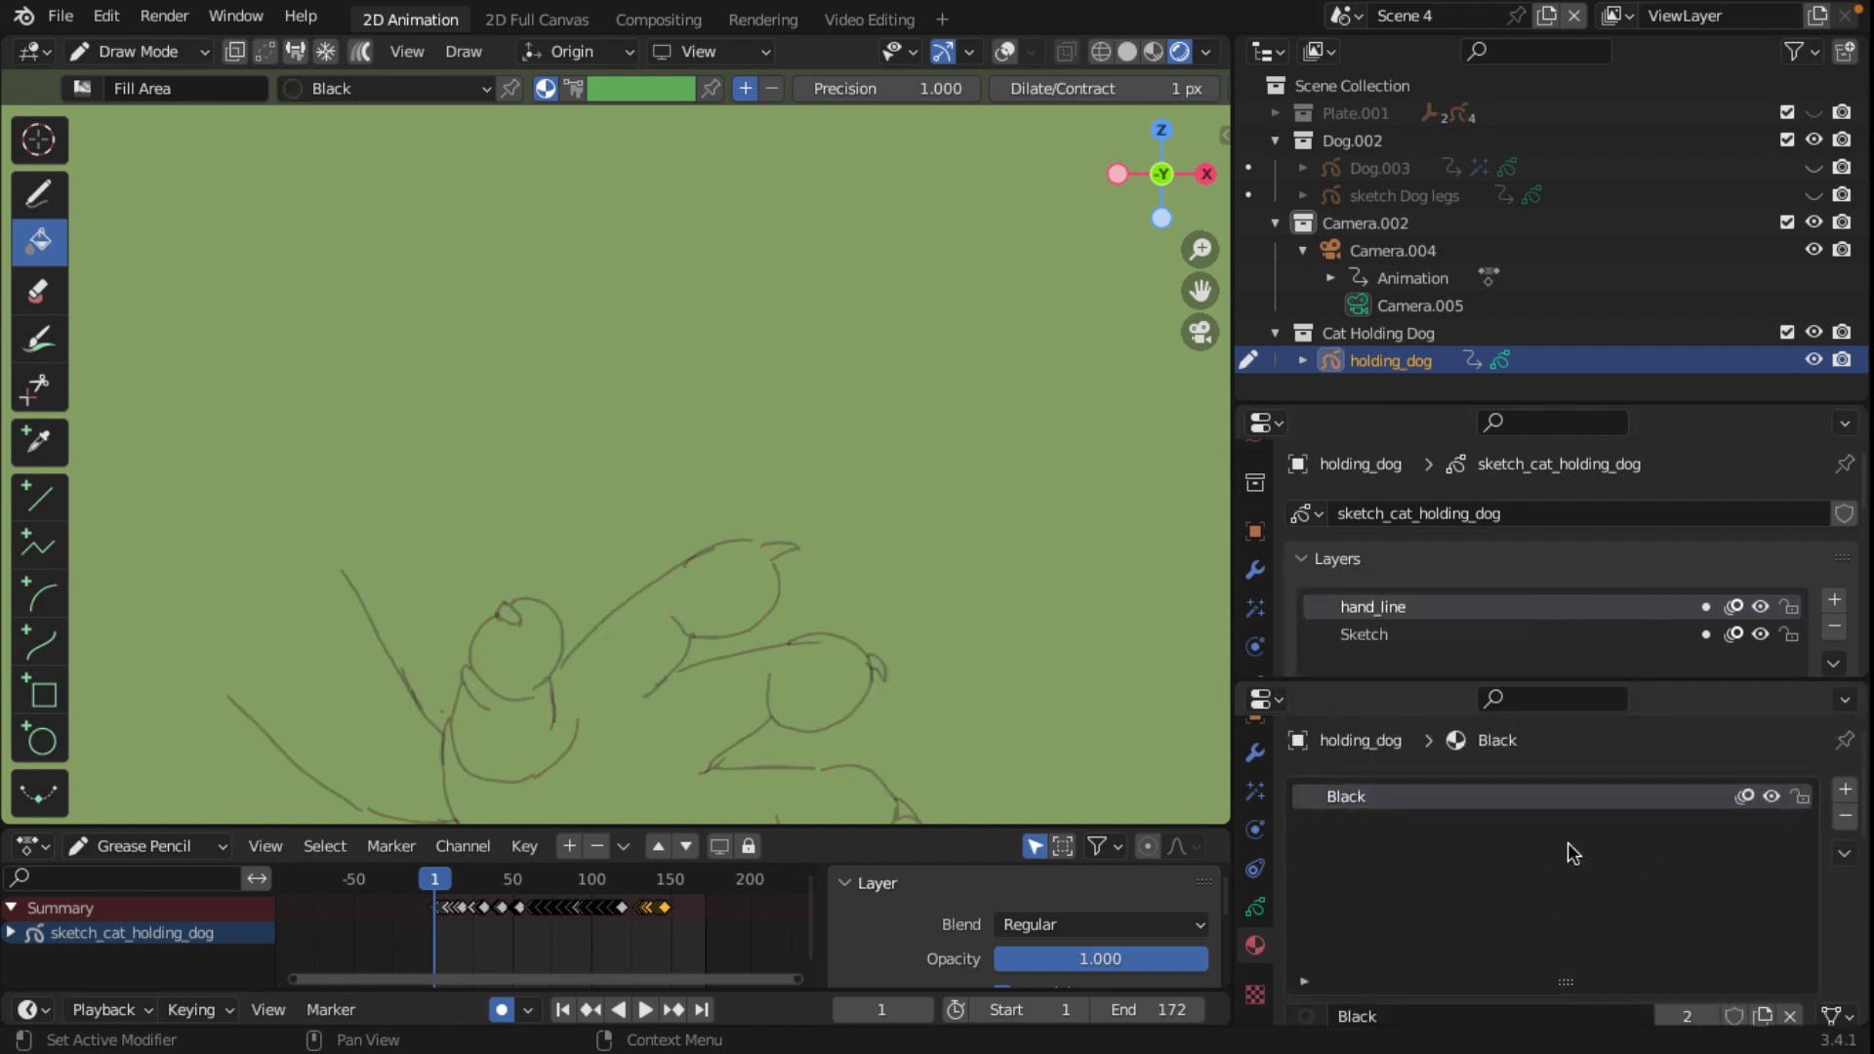
Step: Revert the stroke material back to the red Black.003 with Ctrl+Z
{"action": "scroll", "coordinate": [1572, 853], "scroll_direction": "down", "scroll_amount": 3}
{"action": "scroll", "coordinate": [1567, 857], "scroll_direction": "down", "scroll_amount": 4}
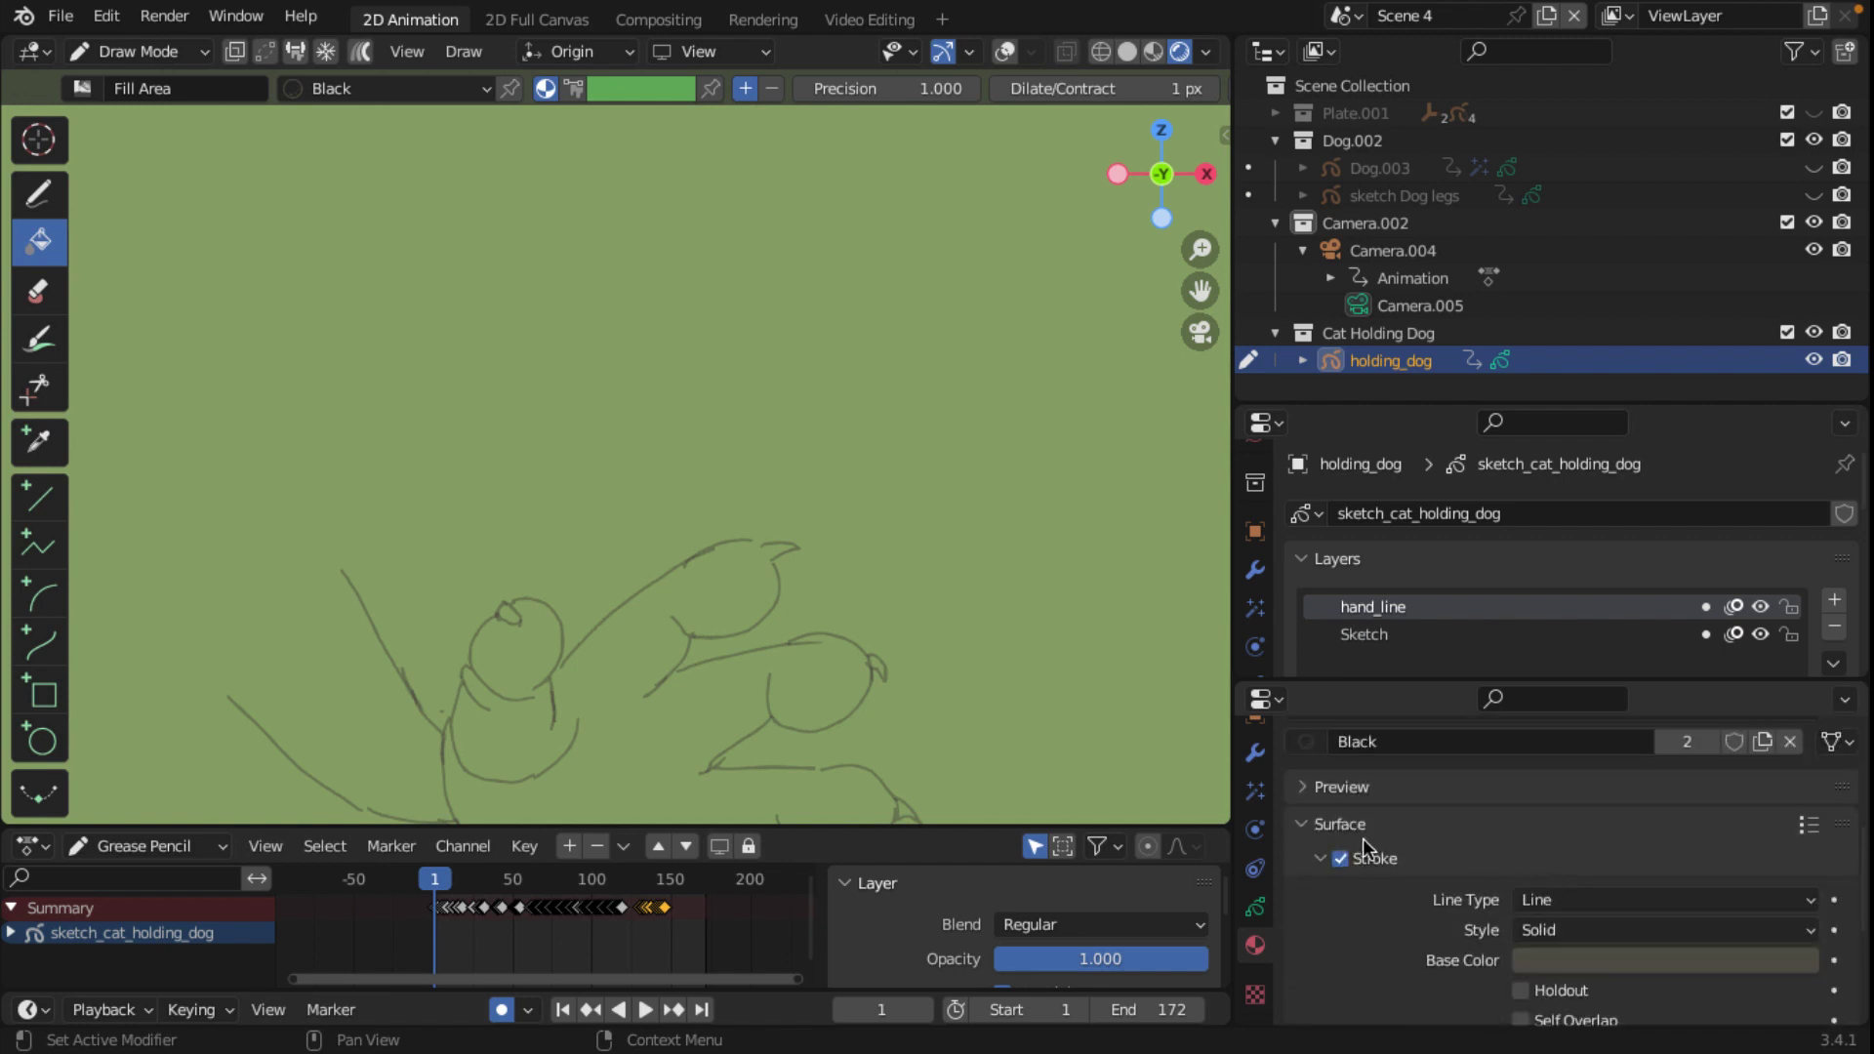
{"action": "scroll", "coordinate": [1363, 839], "scroll_direction": "up", "scroll_amount": 1}
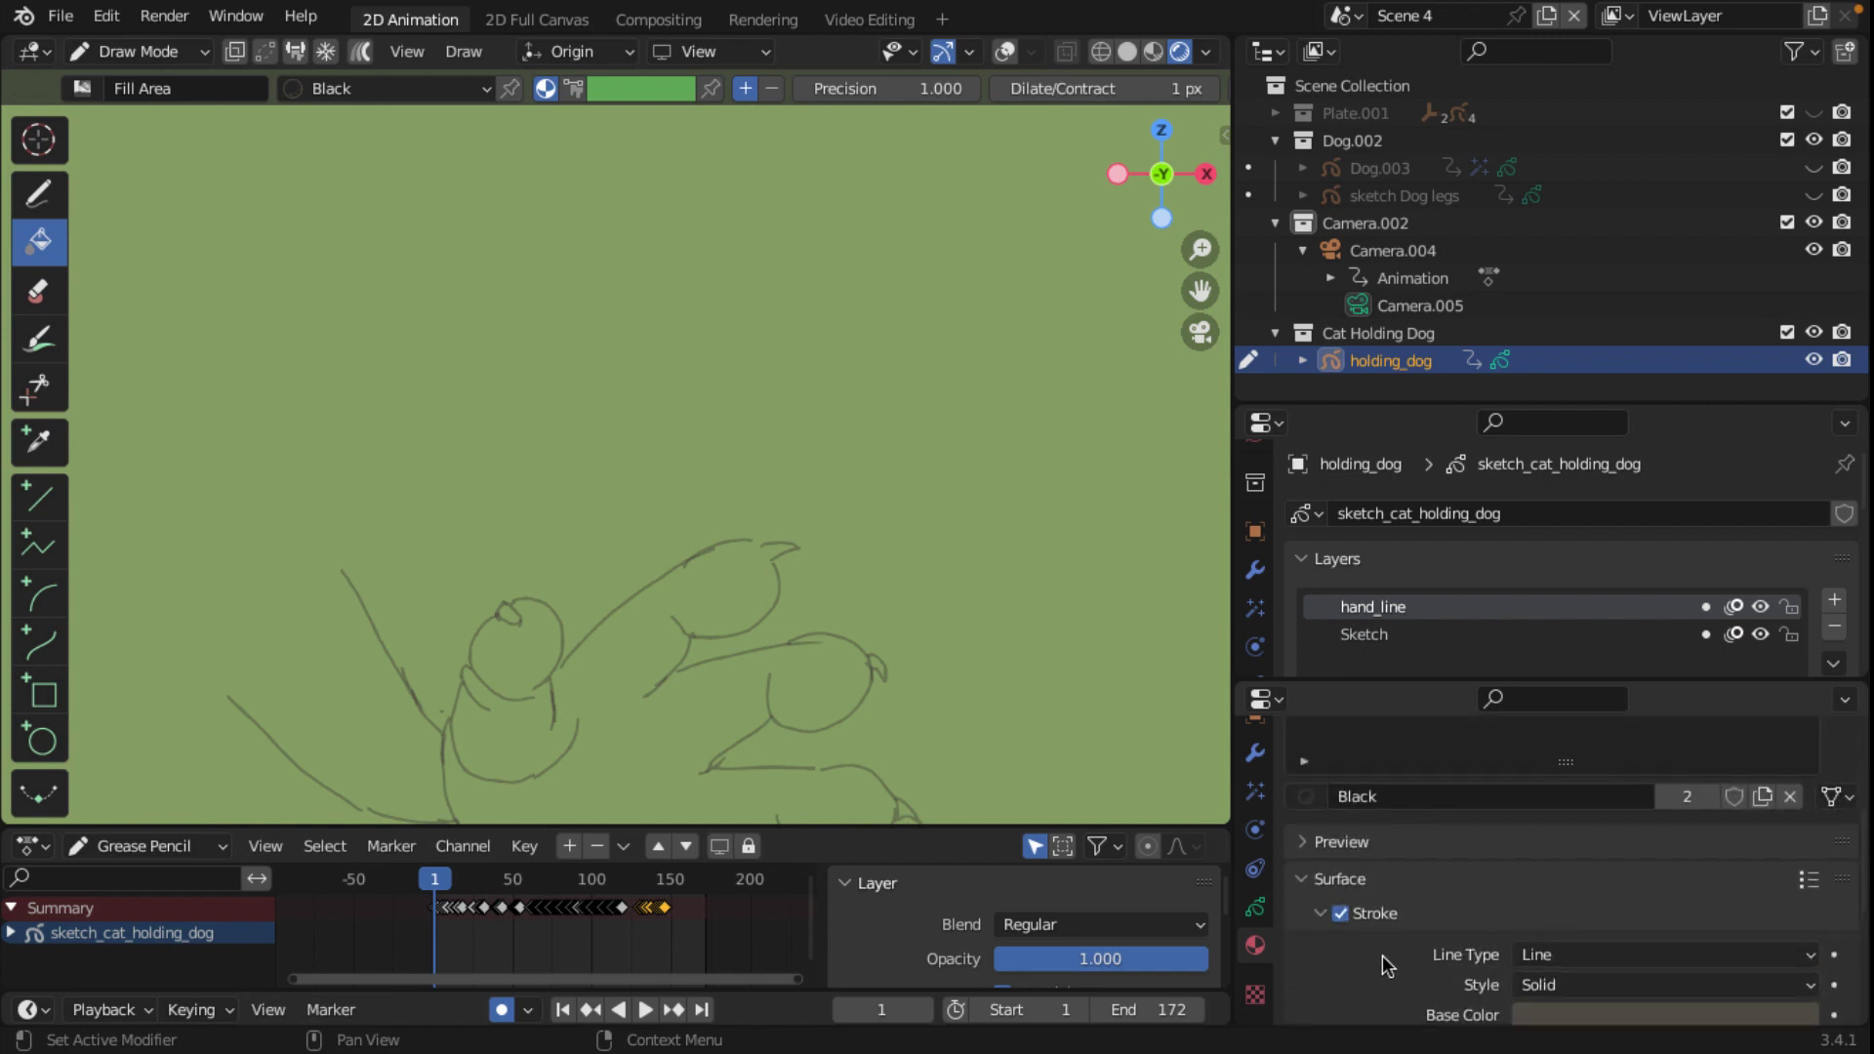
{"action": "scroll", "coordinate": [1387, 961], "scroll_direction": "down", "scroll_amount": 5}
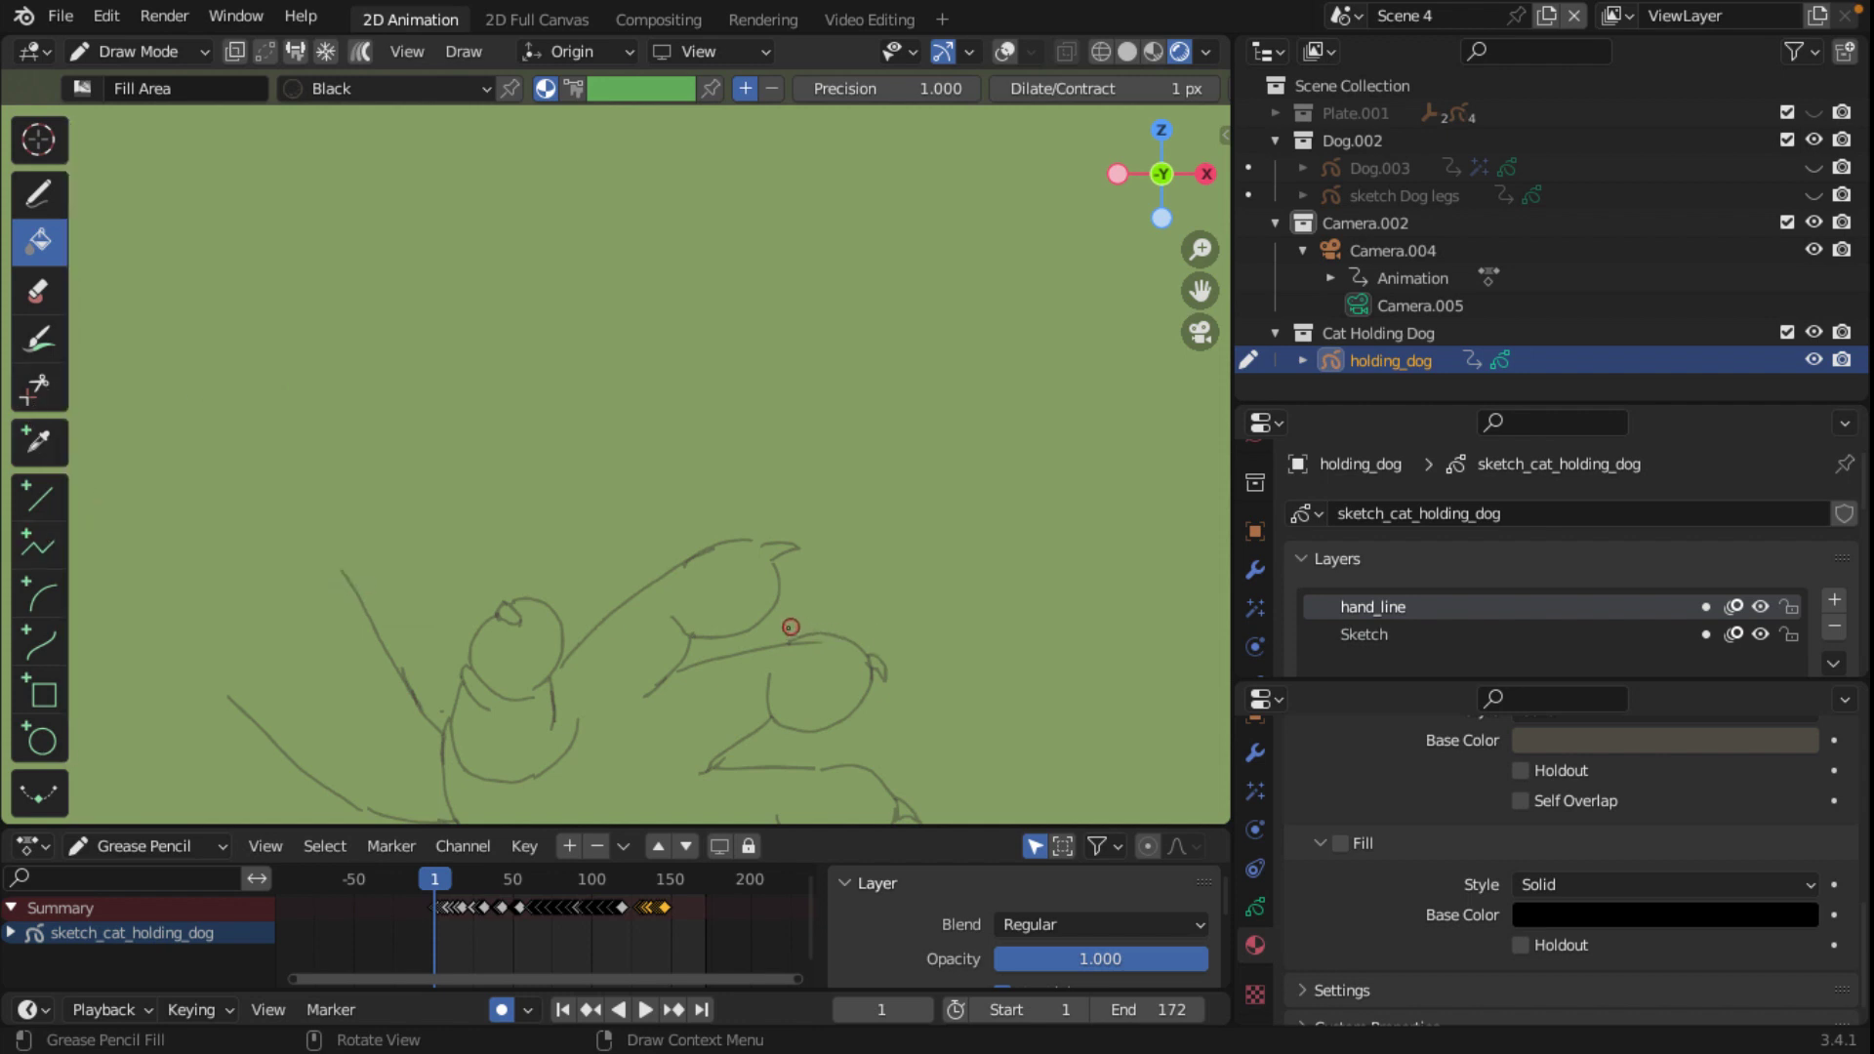
{"action": "scroll", "coordinate": [676, 624], "scroll_direction": "down", "scroll_amount": 2}
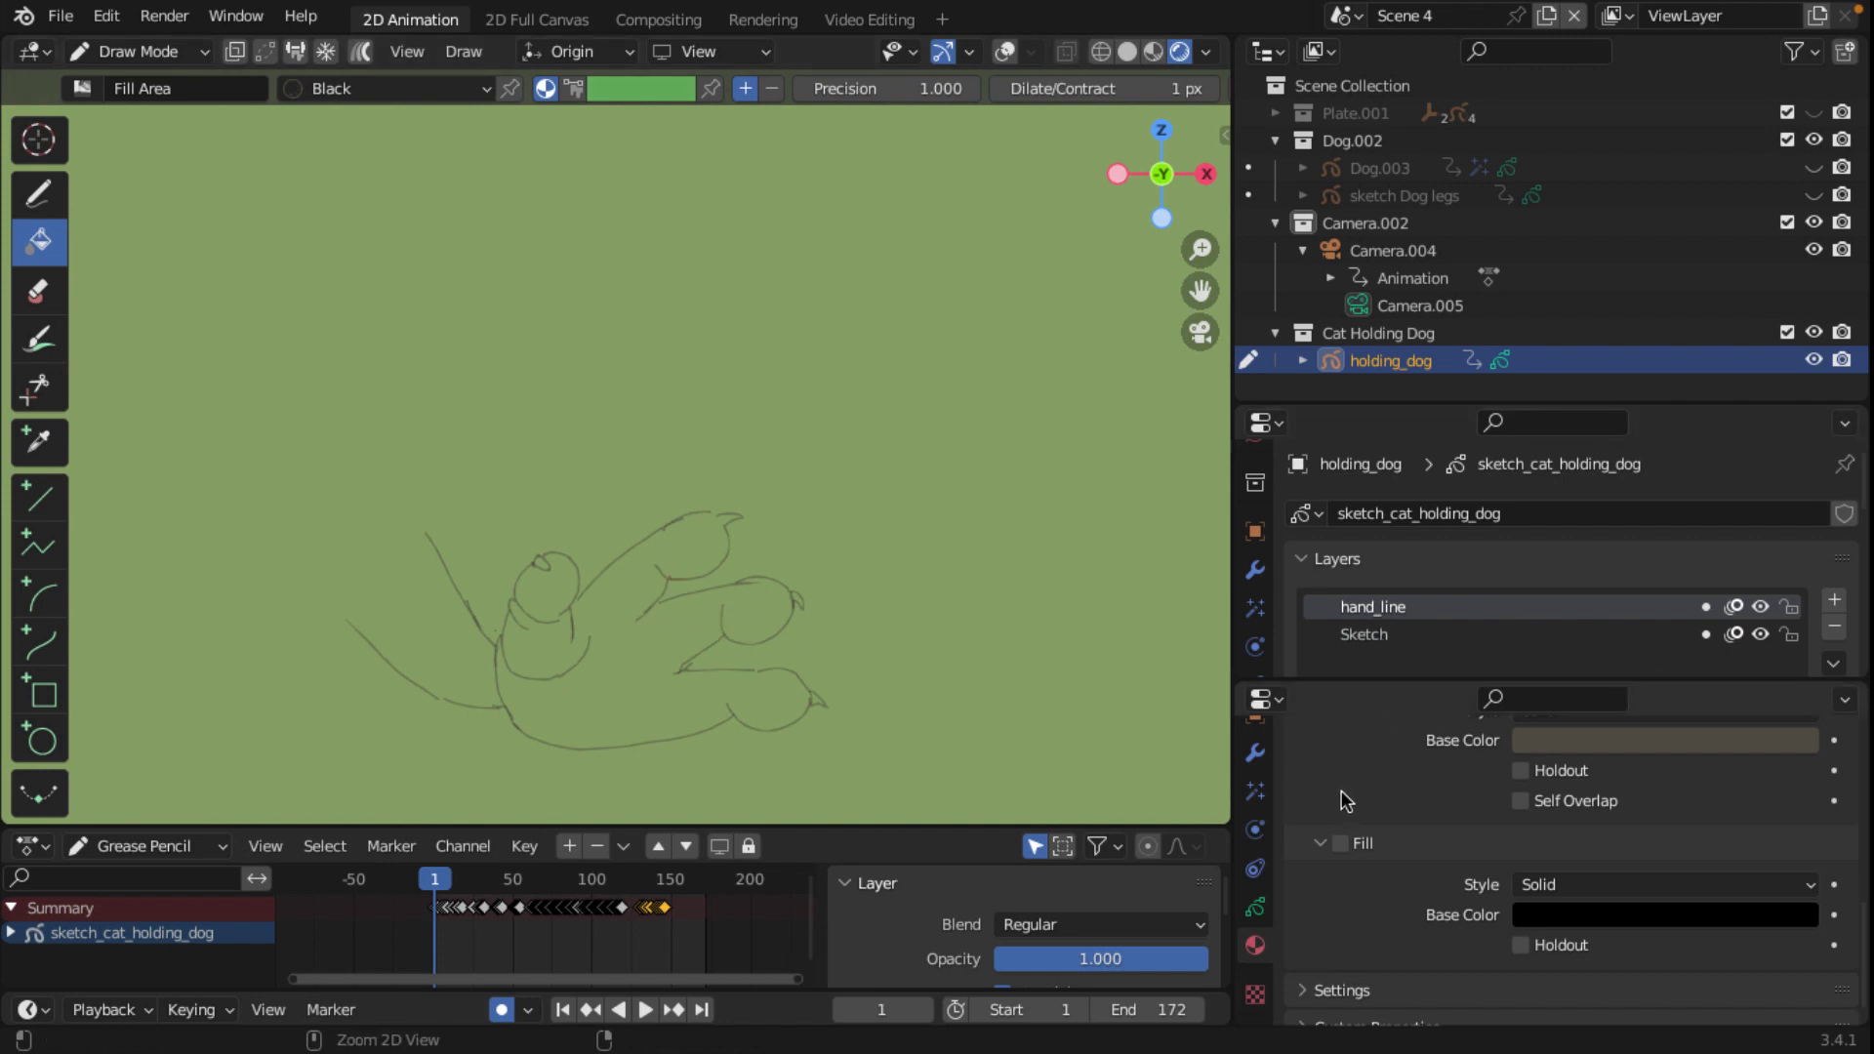
{"action": "key", "text": "ctrl+z"}
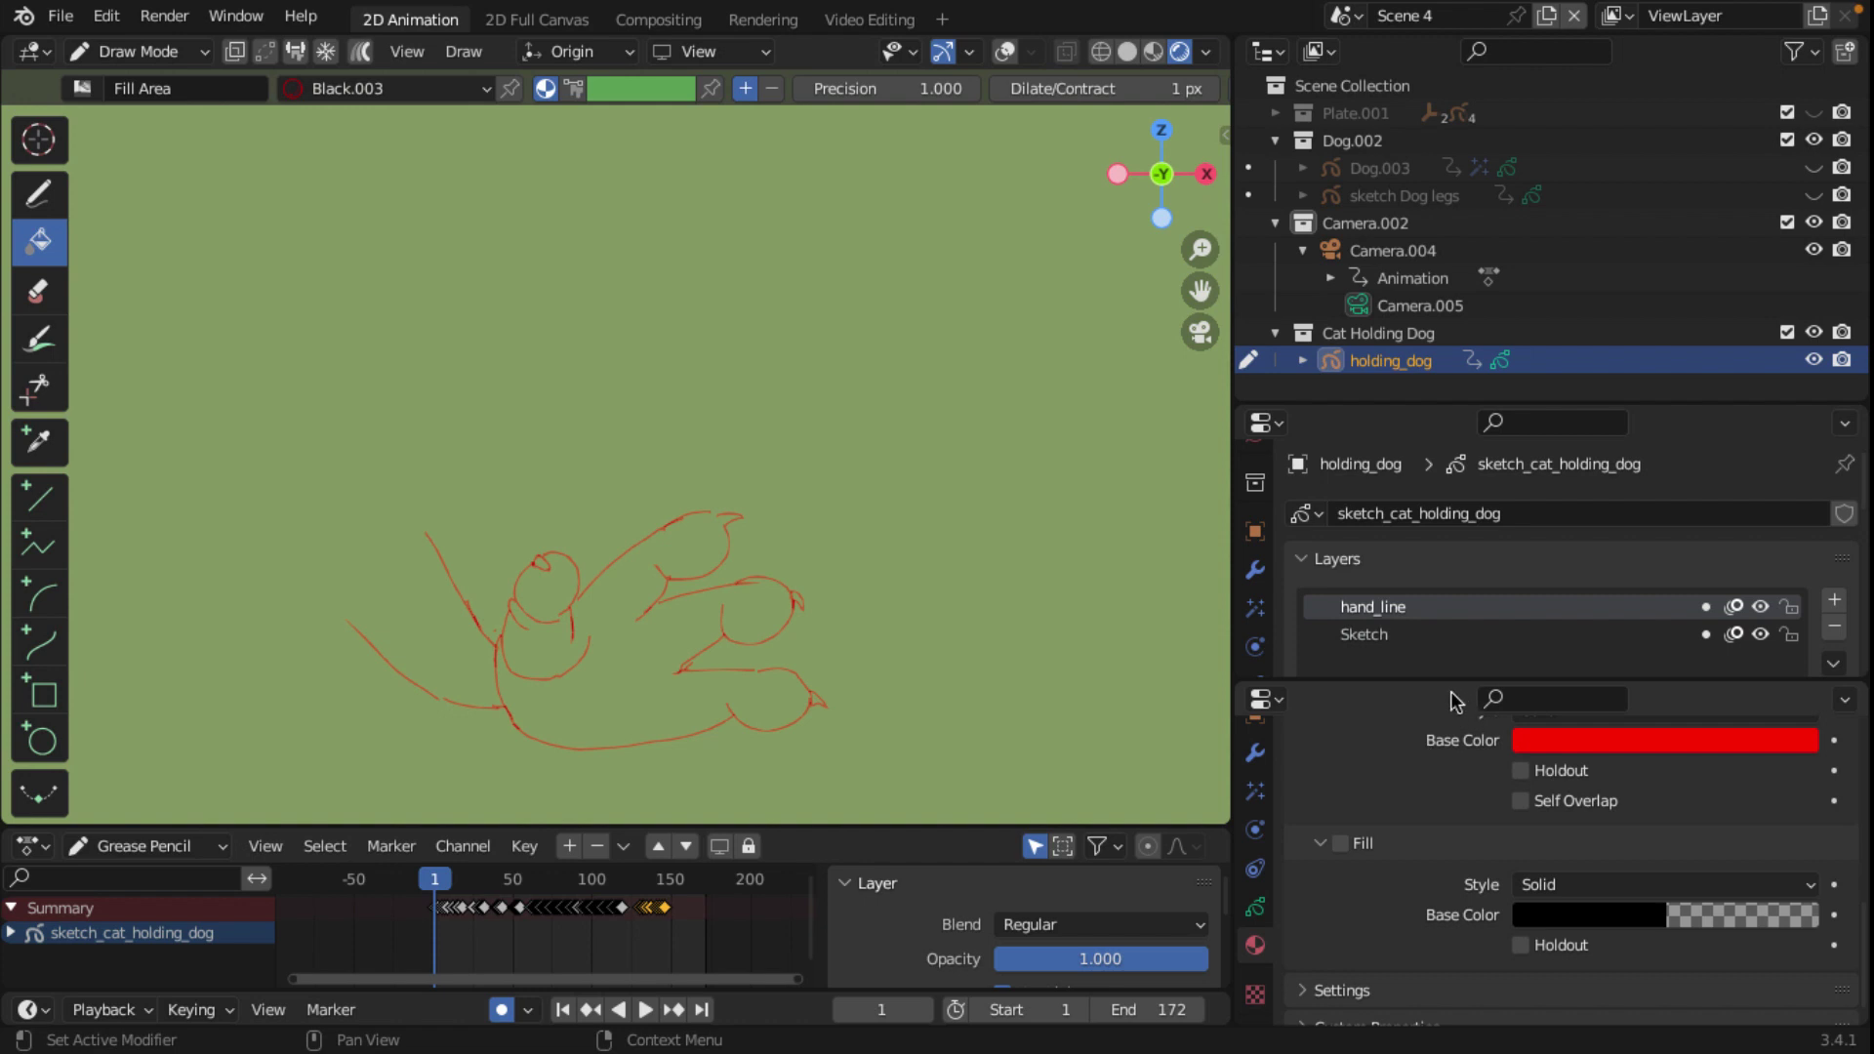
{"action": "scroll", "coordinate": [1454, 701], "scroll_direction": "up", "scroll_amount": 5}
{"action": "scroll", "coordinate": [1448, 740], "scroll_direction": "down", "scroll_amount": 1}
{"action": "scroll", "coordinate": [1448, 740], "scroll_direction": "up", "scroll_amount": 2}
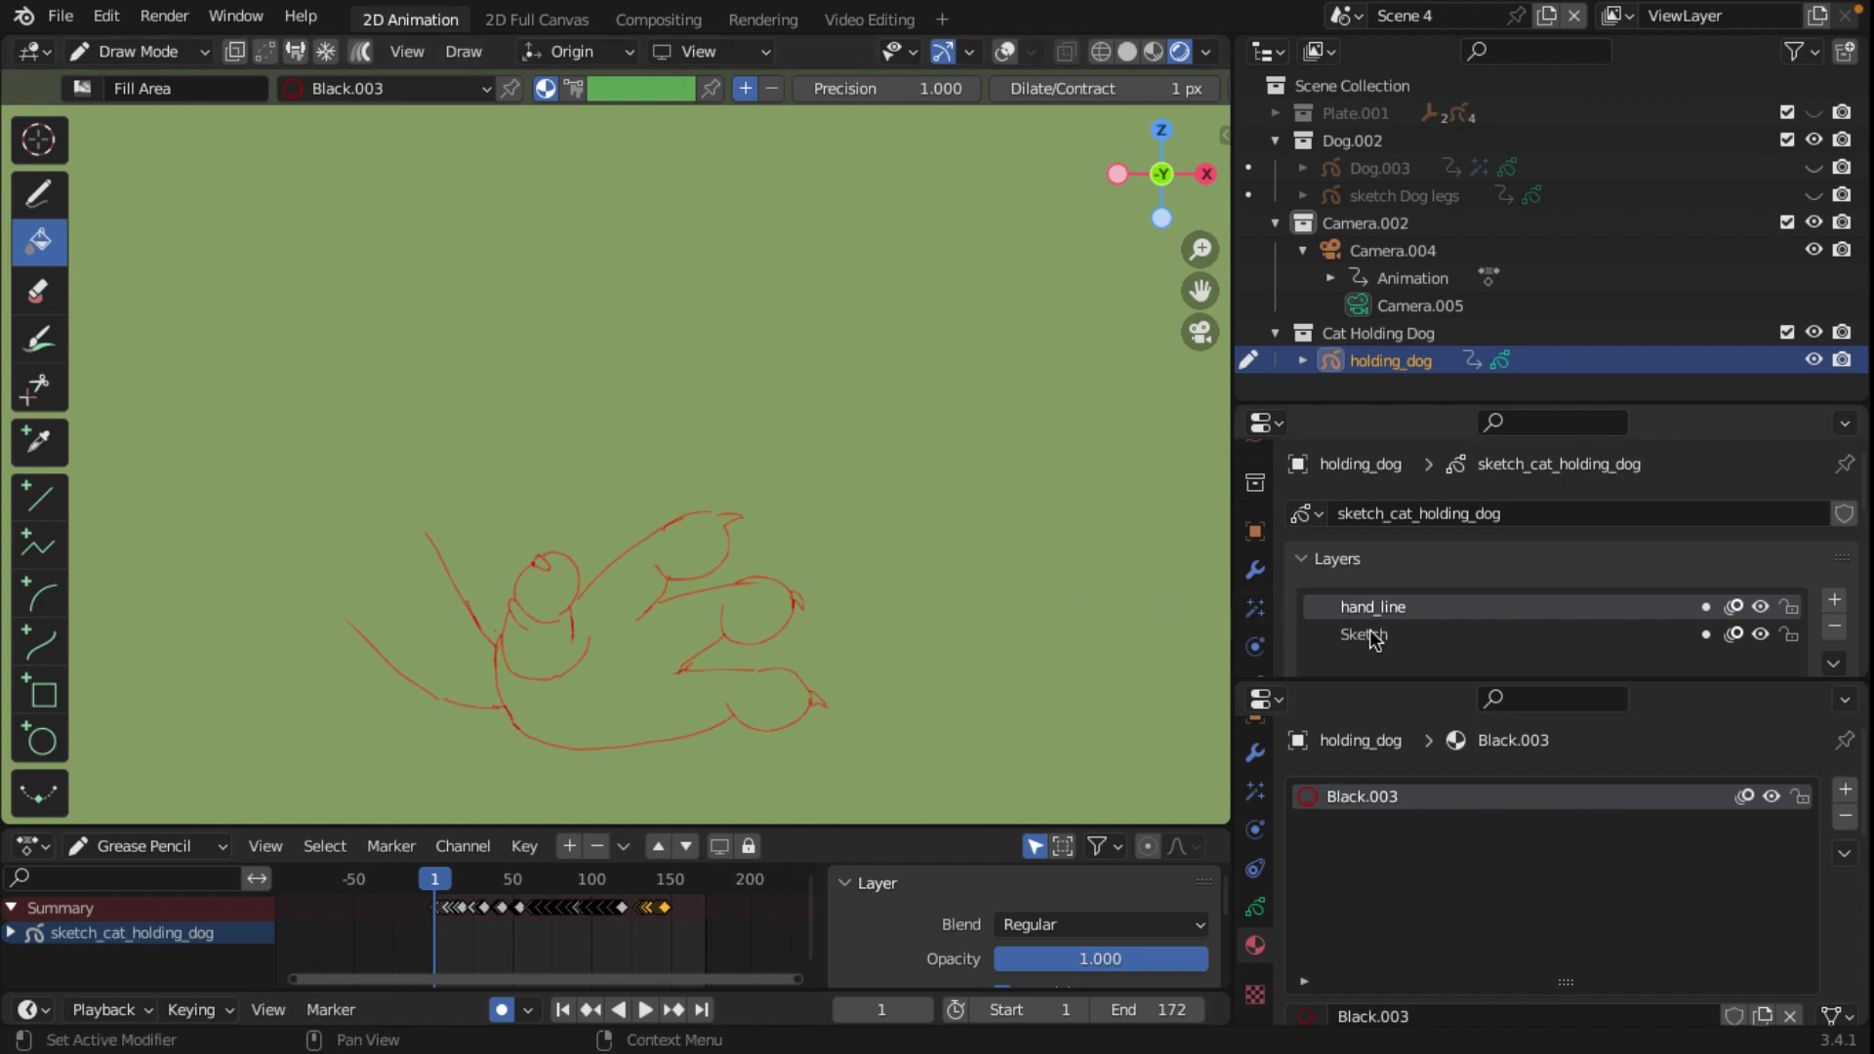
Step: Add a new material slot to holding_dog and create a new material for it
{"action": "left_click", "coordinate": [1845, 799]}
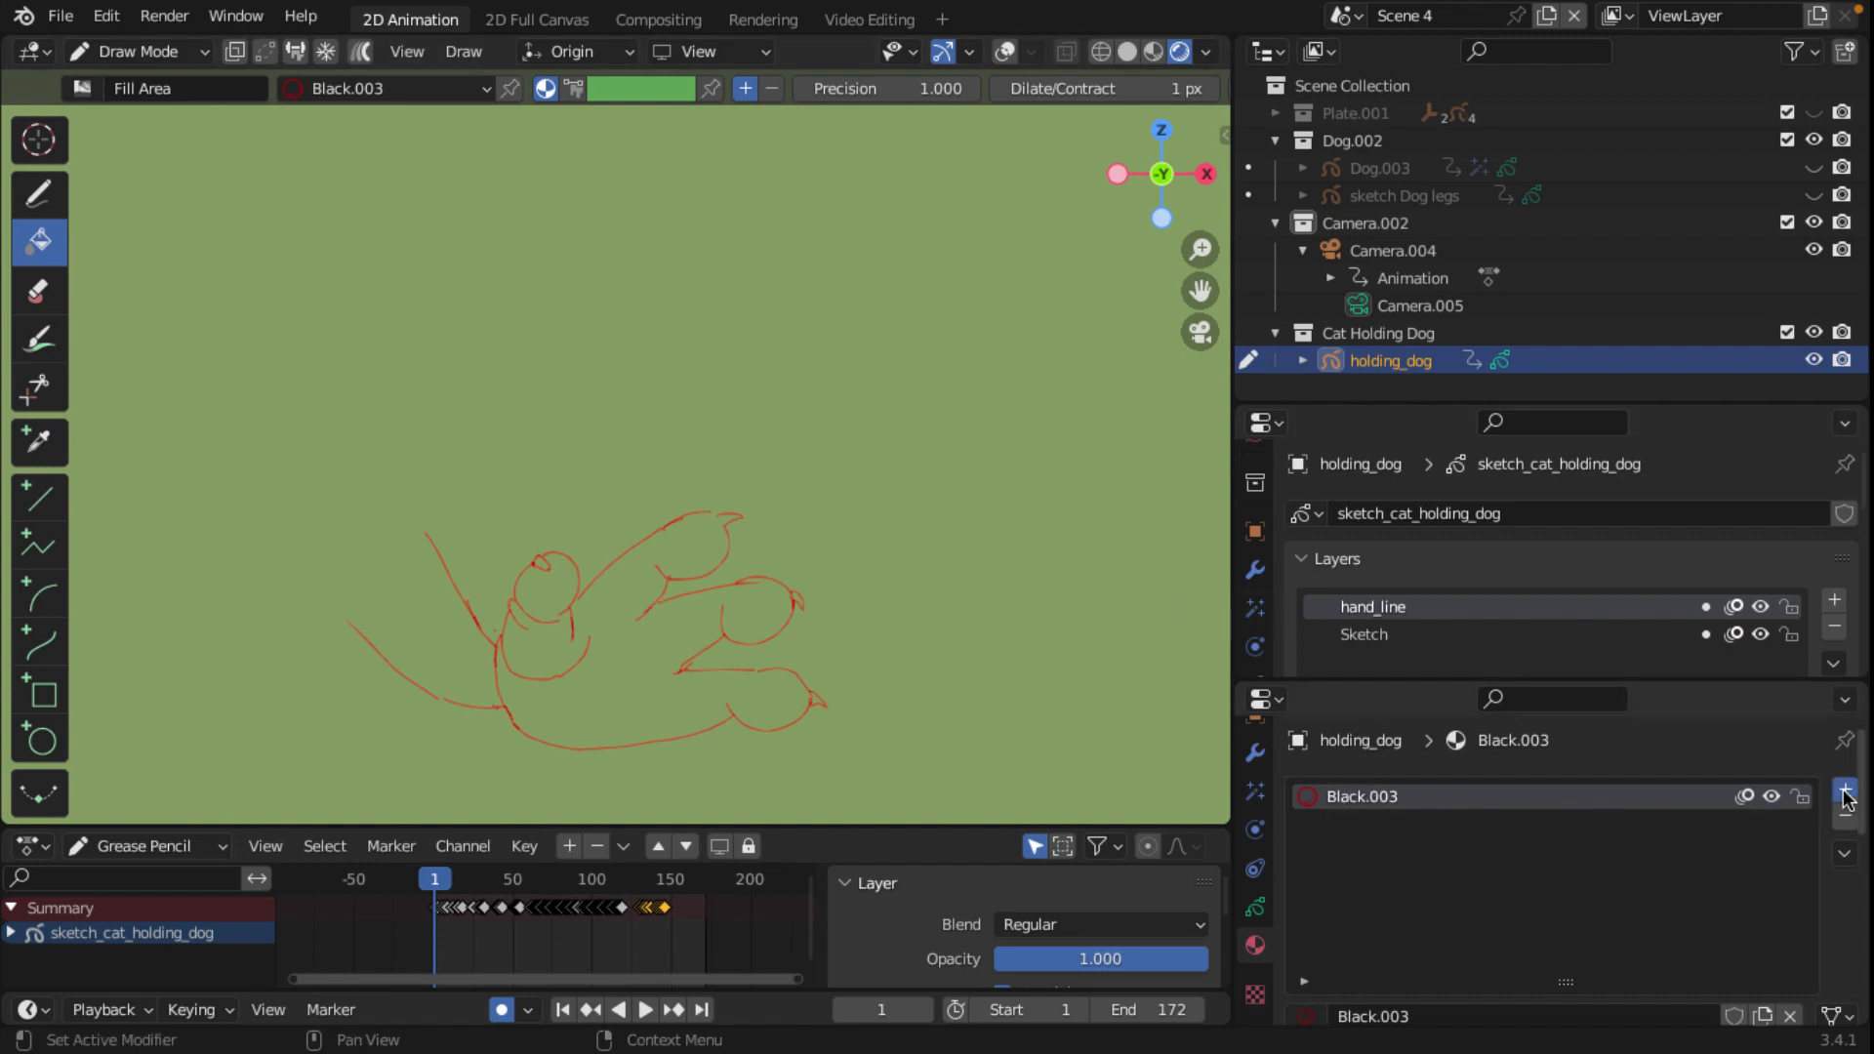
{"action": "left_click", "coordinate": [1553, 1015]}
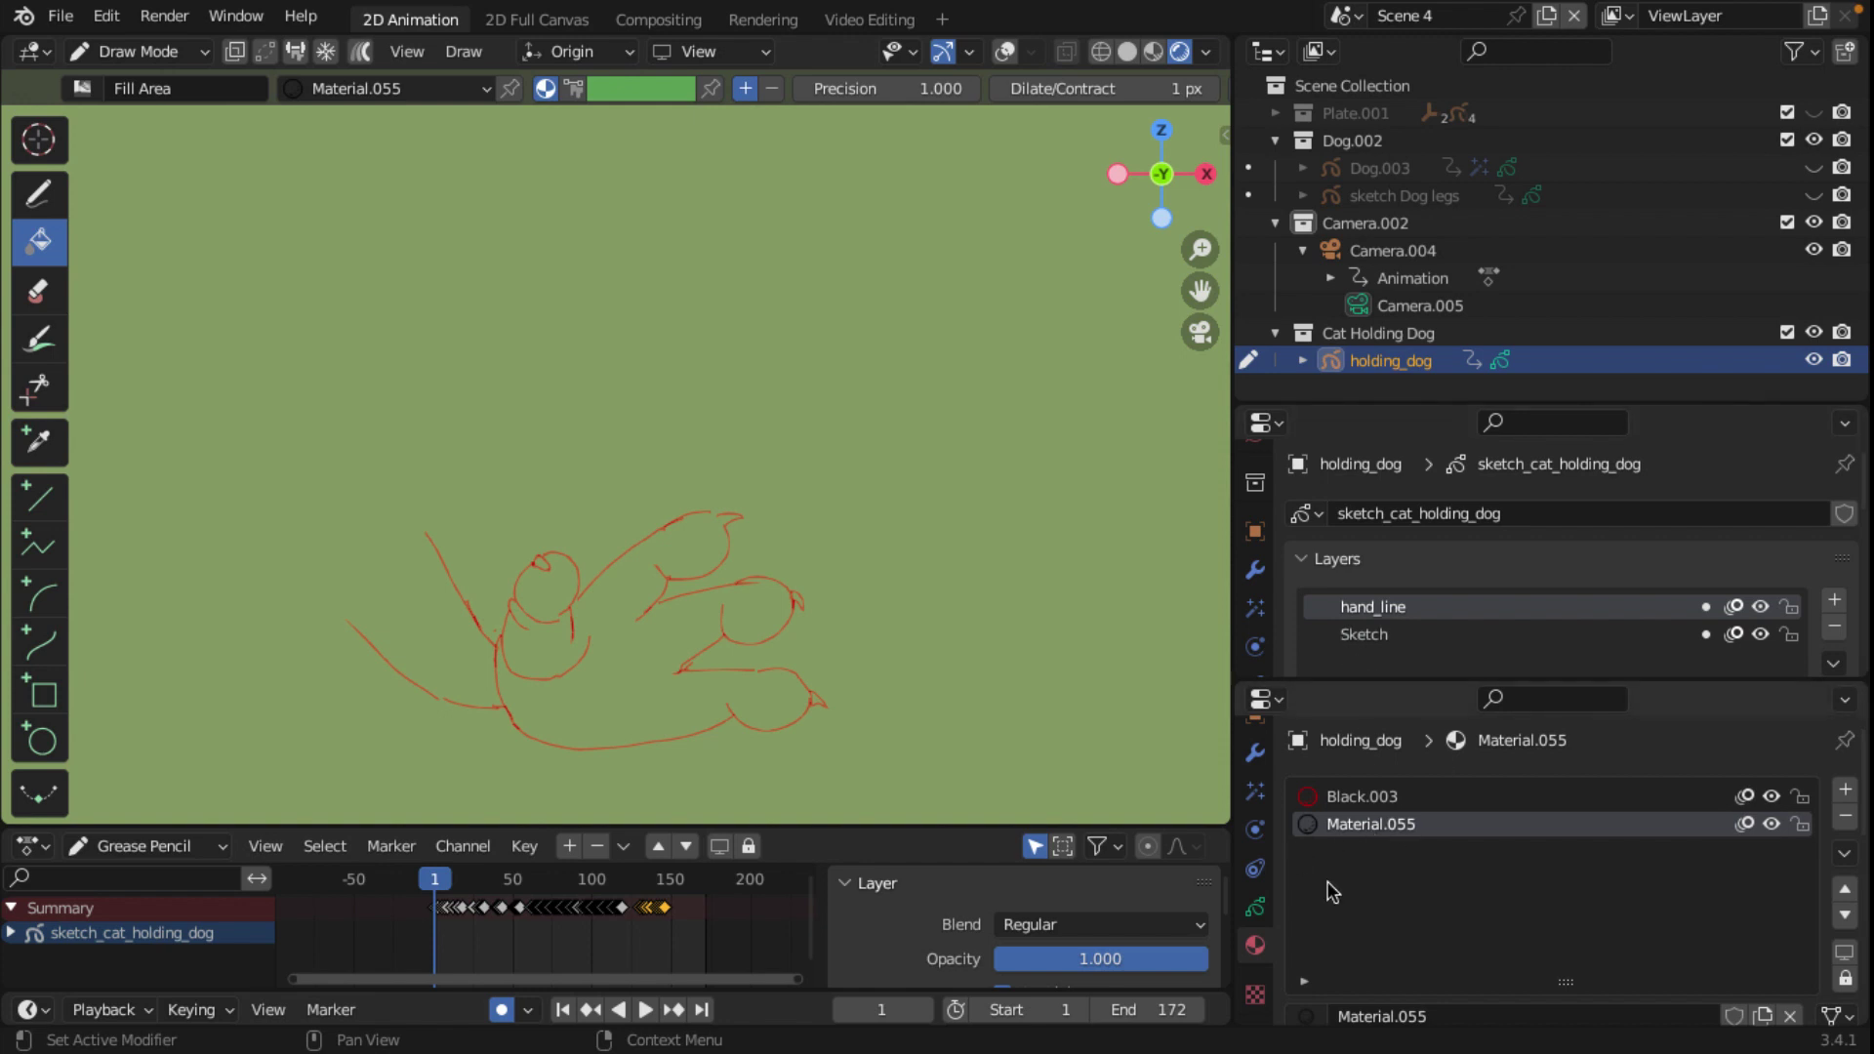
{"action": "scroll", "coordinate": [1333, 892], "scroll_direction": "down", "scroll_amount": 4}
Step: Search the material list for 'bla' and assign the shared Black material to the slot
{"action": "left_click", "coordinate": [1314, 852]}
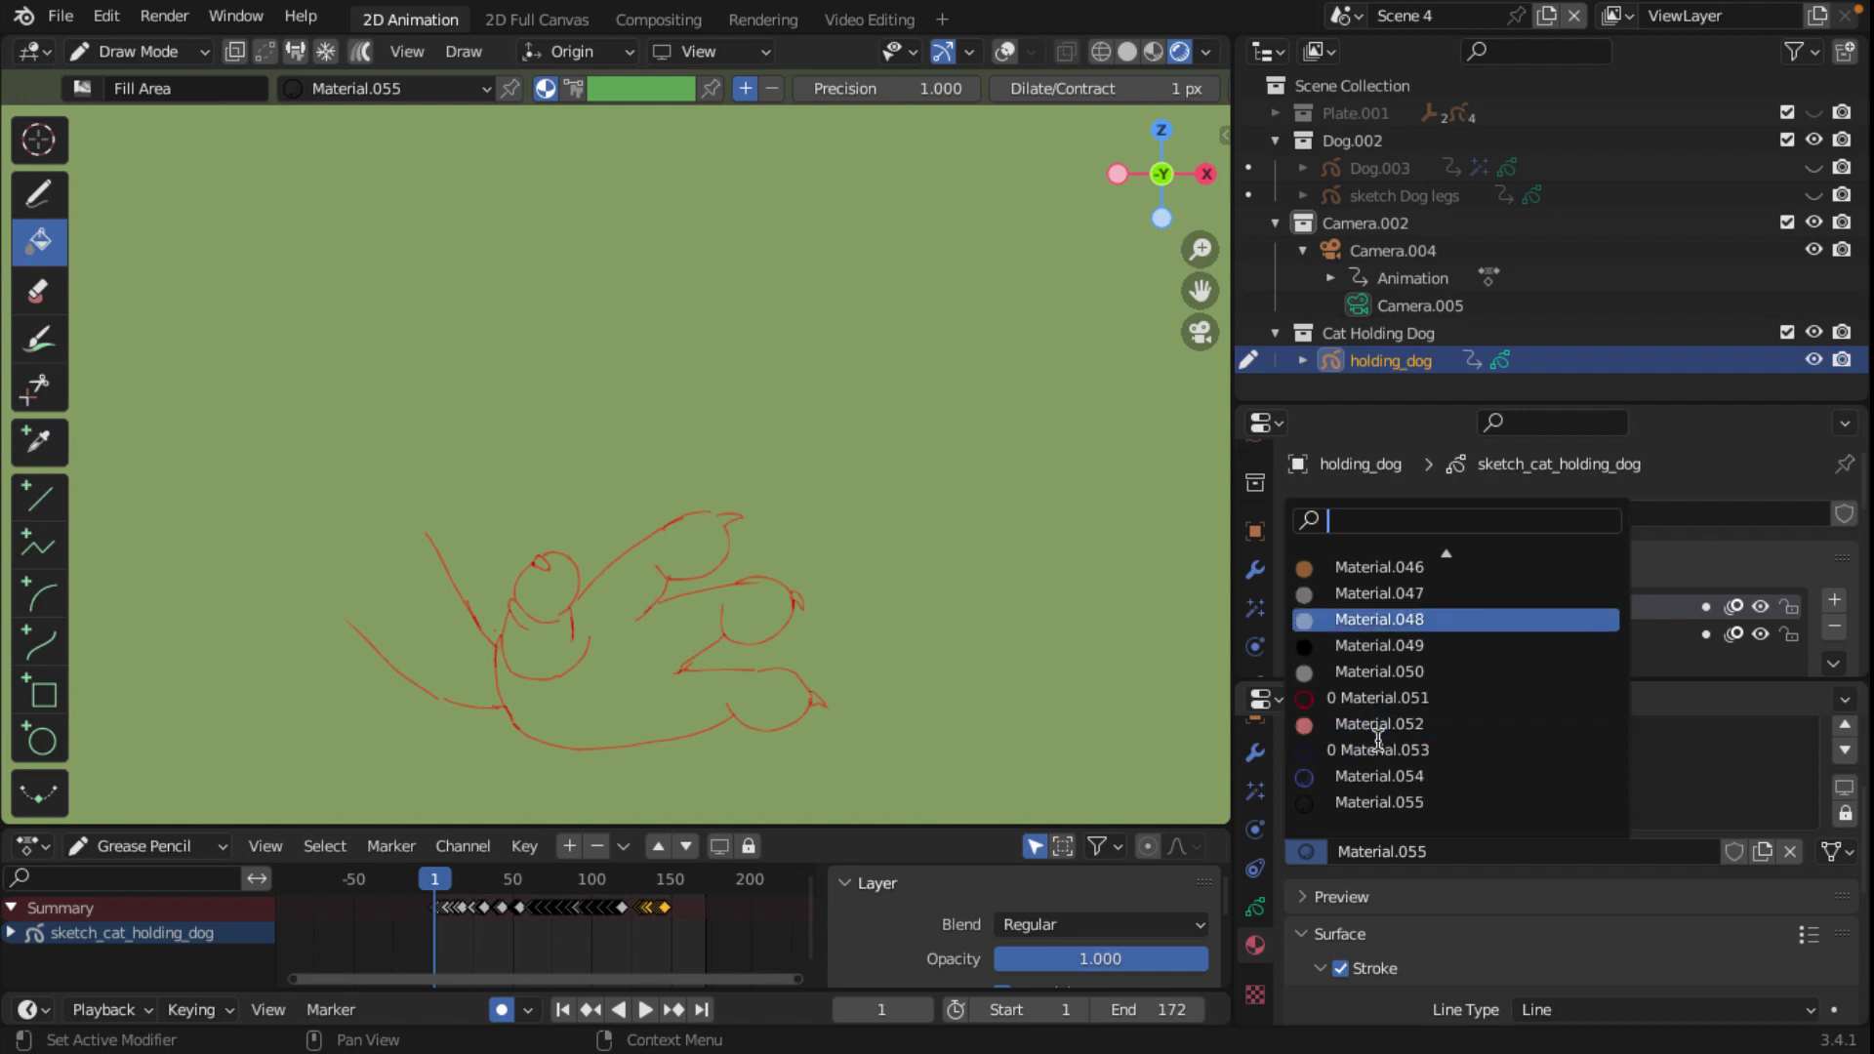
{"action": "scroll", "coordinate": [1382, 639], "scroll_direction": "down", "scroll_amount": 3}
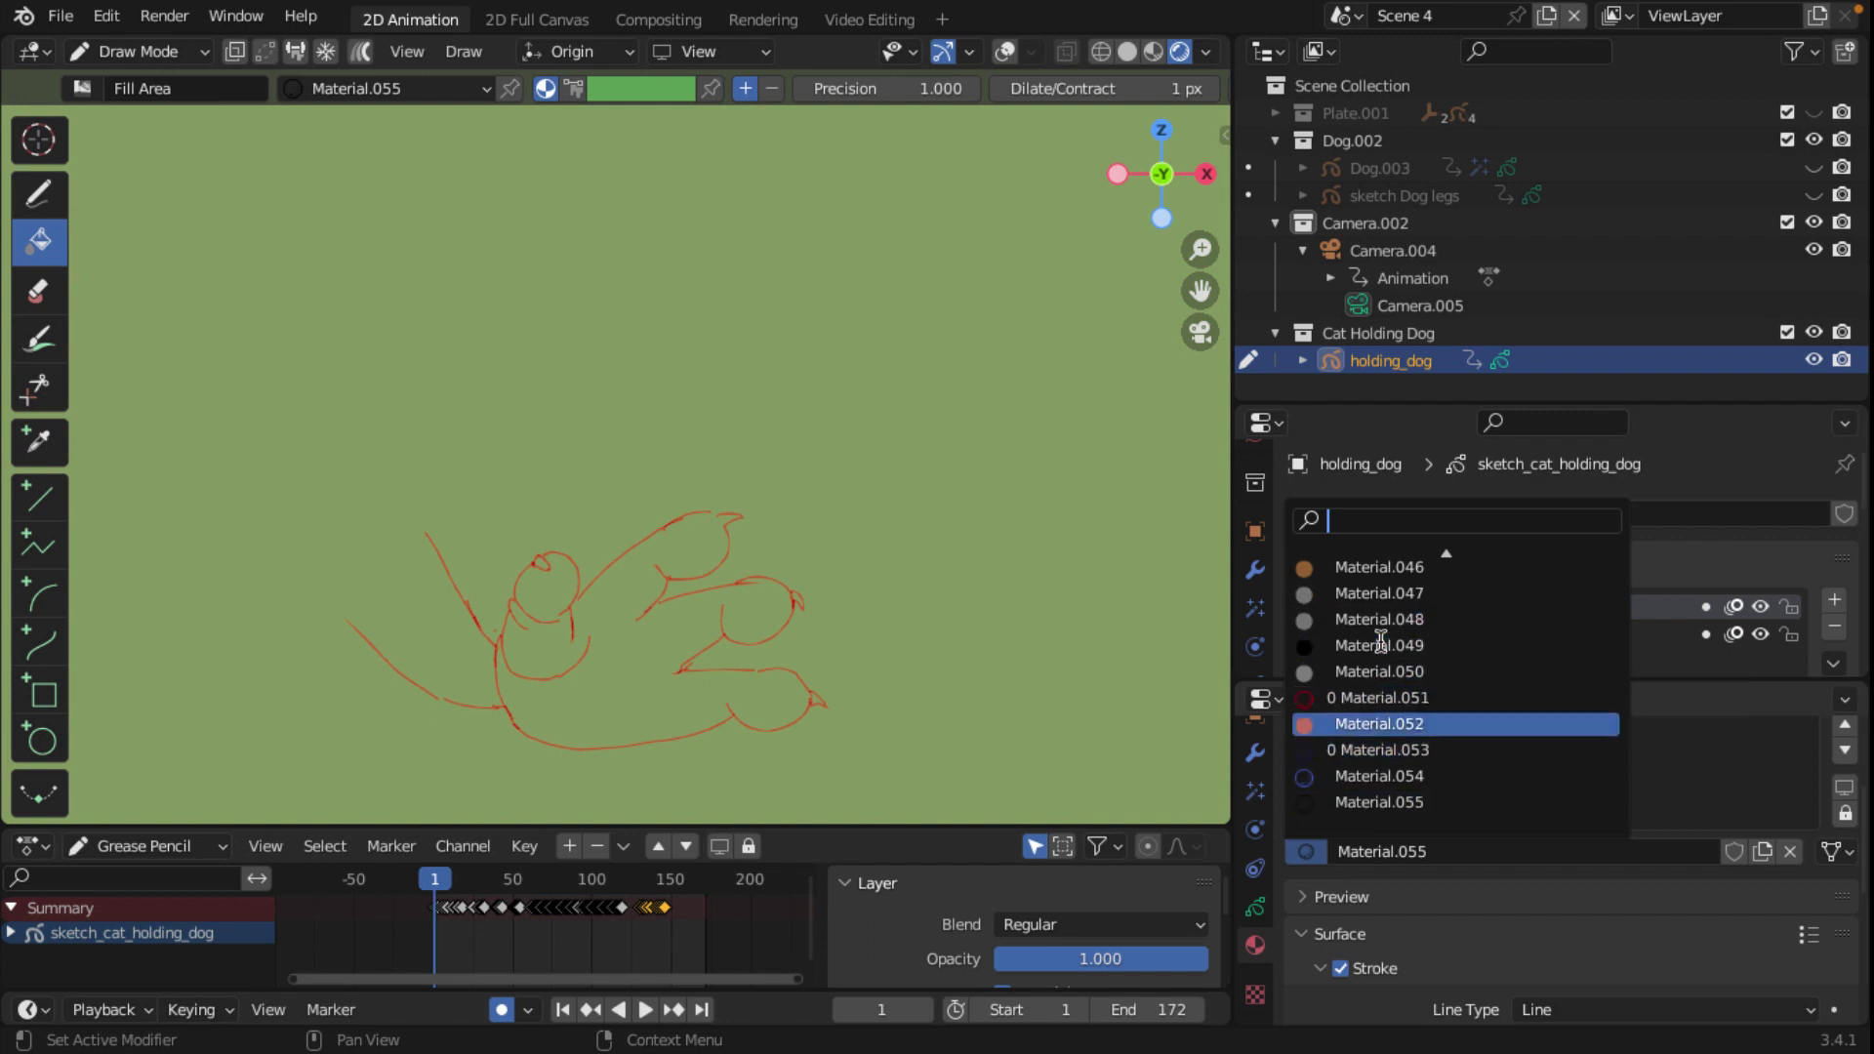
{"action": "scroll", "coordinate": [1382, 640], "scroll_direction": "up", "scroll_amount": 6}
{"action": "scroll", "coordinate": [1384, 637], "scroll_direction": "up", "scroll_amount": 6}
{"action": "scroll", "coordinate": [1385, 633], "scroll_direction": "up", "scroll_amount": 3}
{"action": "scroll", "coordinate": [1385, 635], "scroll_direction": "up", "scroll_amount": 4}
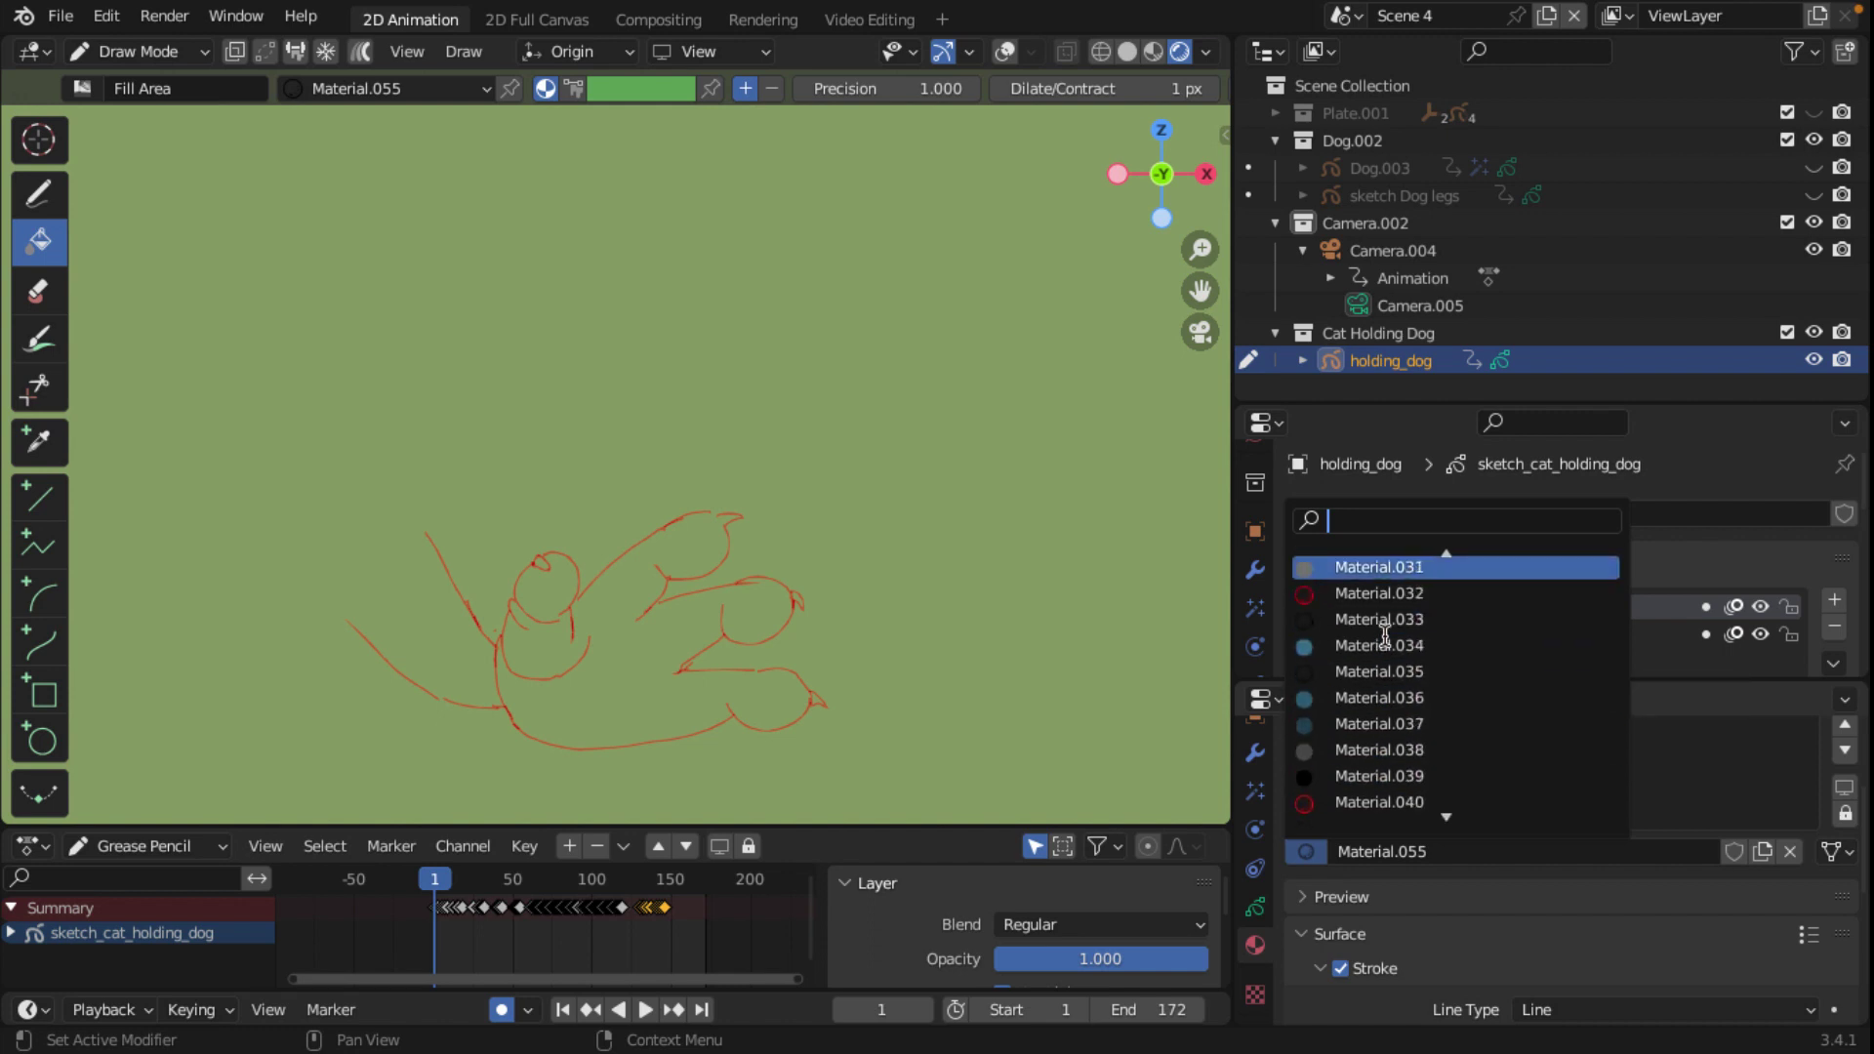
{"action": "scroll", "coordinate": [1385, 635], "scroll_direction": "up", "scroll_amount": 3}
{"action": "scroll", "coordinate": [1386, 635], "scroll_direction": "up", "scroll_amount": 3}
{"action": "scroll", "coordinate": [1385, 634], "scroll_direction": "up", "scroll_amount": 3}
{"action": "scroll", "coordinate": [1386, 635], "scroll_direction": "up", "scroll_amount": 6}
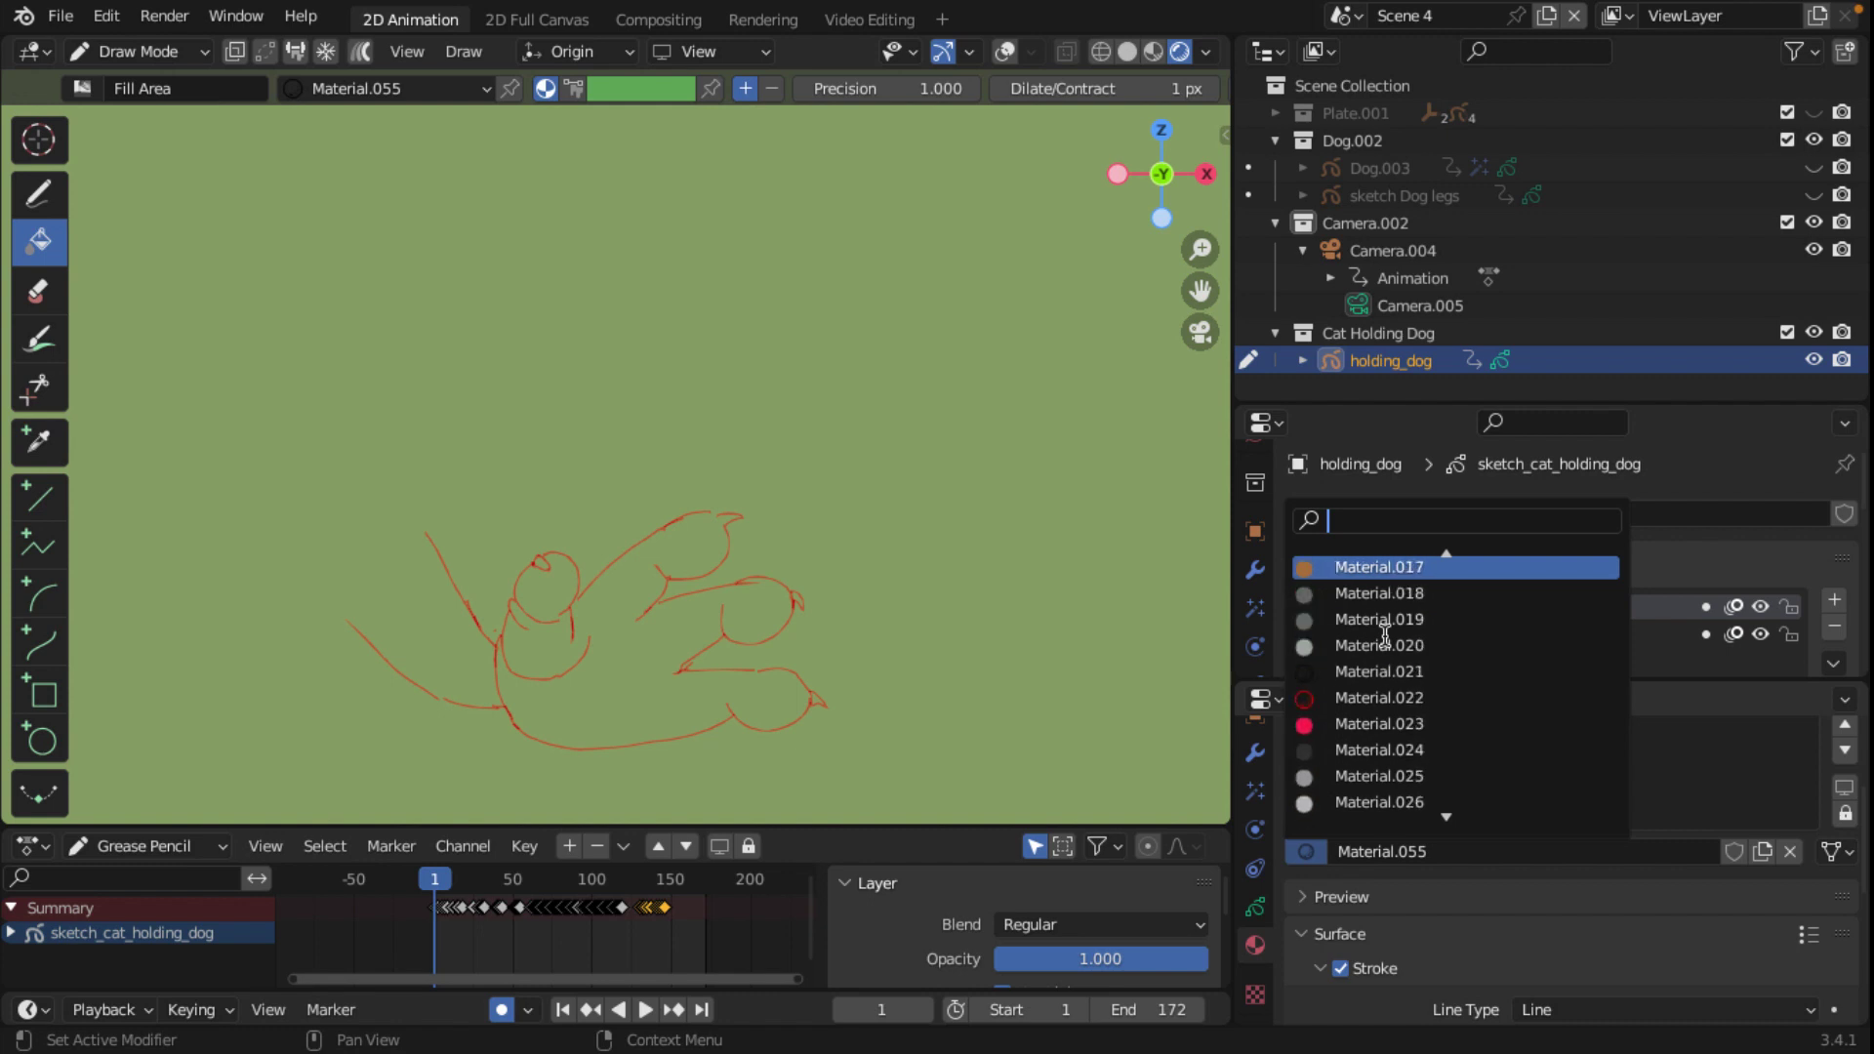
{"action": "scroll", "coordinate": [1386, 634], "scroll_direction": "up", "scroll_amount": 4}
{"action": "scroll", "coordinate": [1385, 634], "scroll_direction": "up", "scroll_amount": 4}
{"action": "scroll", "coordinate": [1385, 634], "scroll_direction": "up", "scroll_amount": 6}
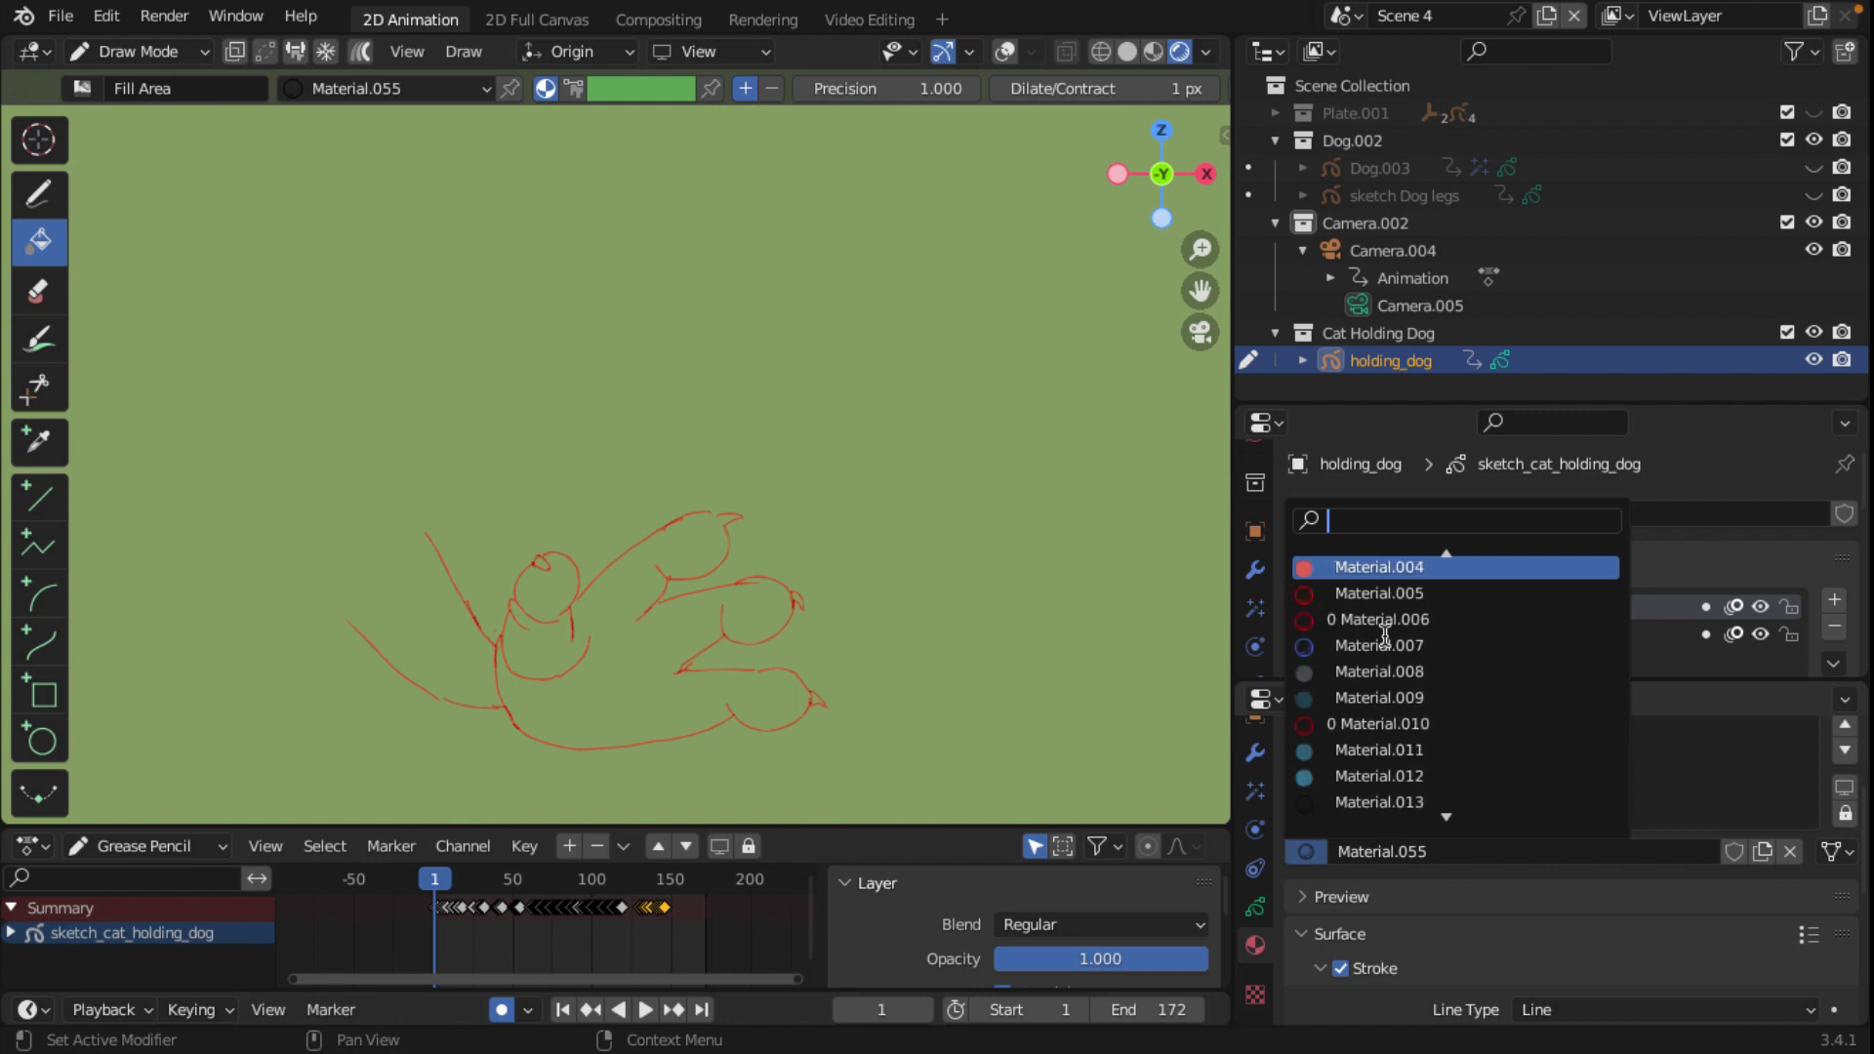
{"action": "scroll", "coordinate": [1385, 635], "scroll_direction": "up", "scroll_amount": 3}
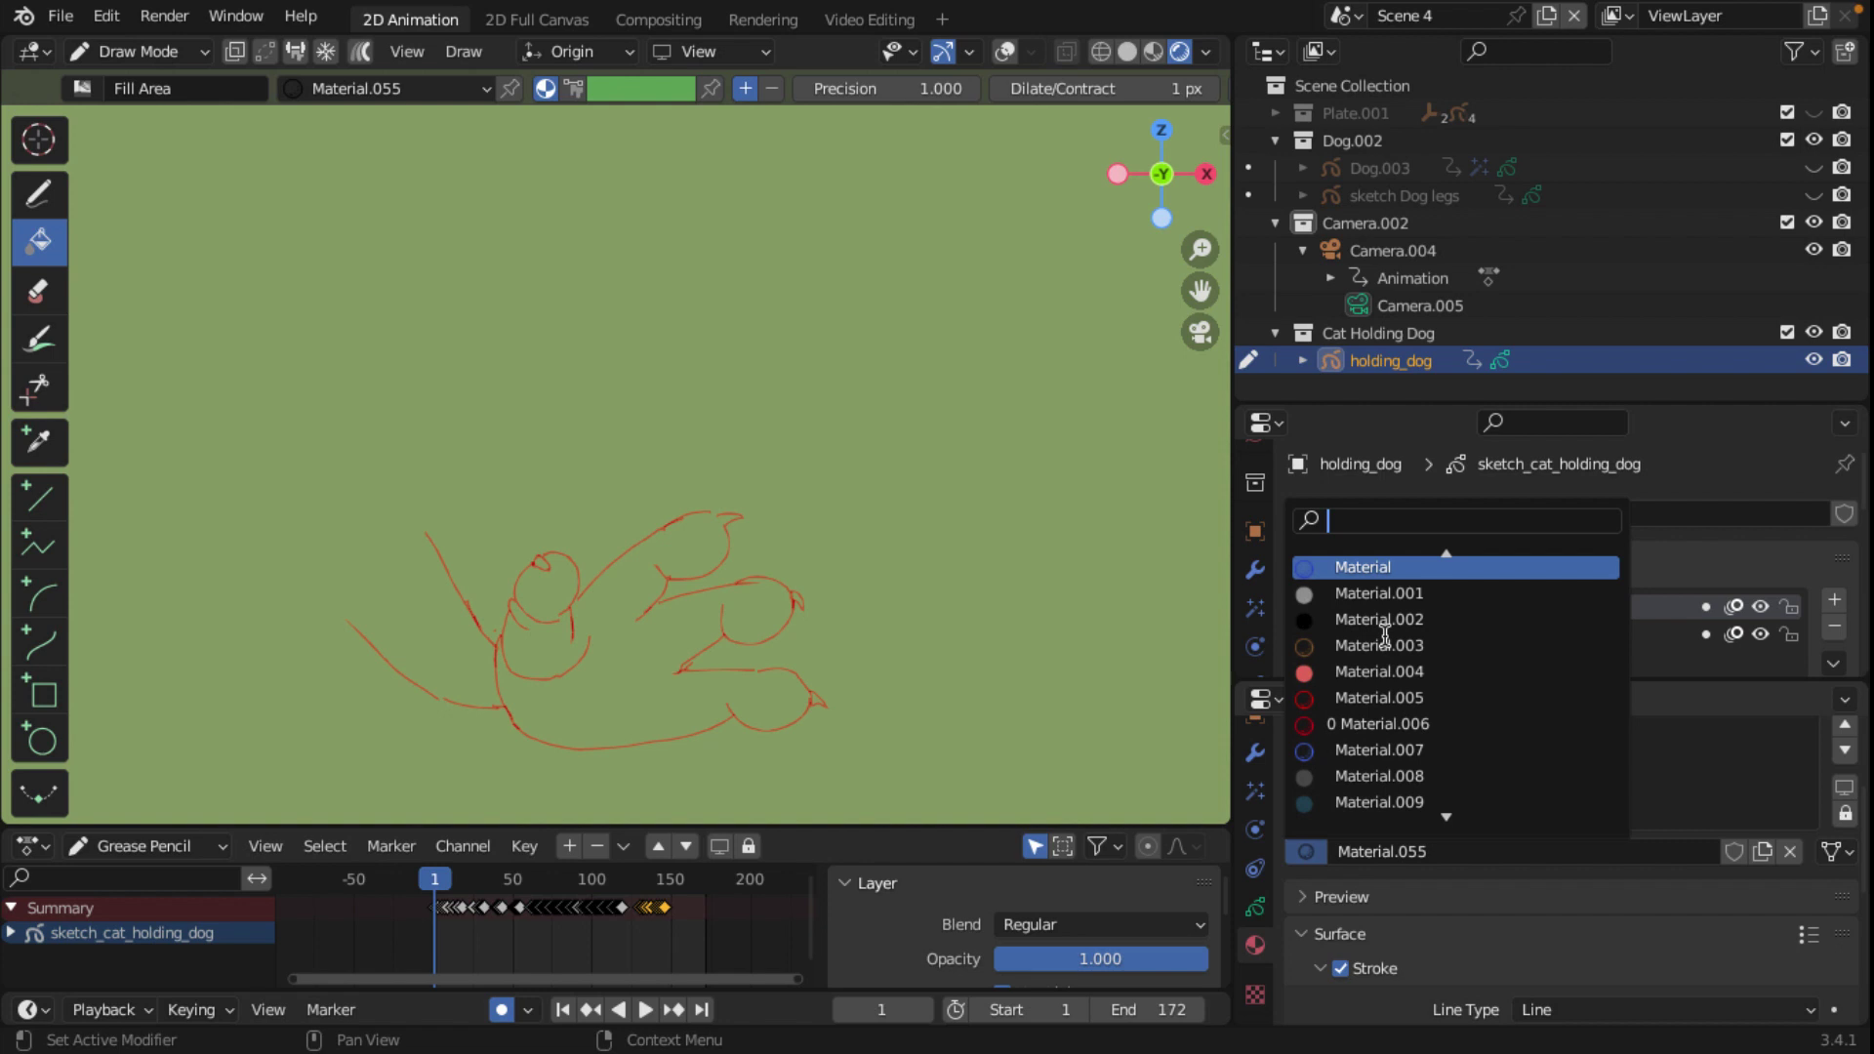
{"action": "scroll", "coordinate": [1385, 635], "scroll_direction": "down", "scroll_amount": 6}
{"action": "scroll", "coordinate": [1386, 639], "scroll_direction": "down", "scroll_amount": 4}
{"action": "scroll", "coordinate": [1392, 657], "scroll_direction": "down", "scroll_amount": 3}
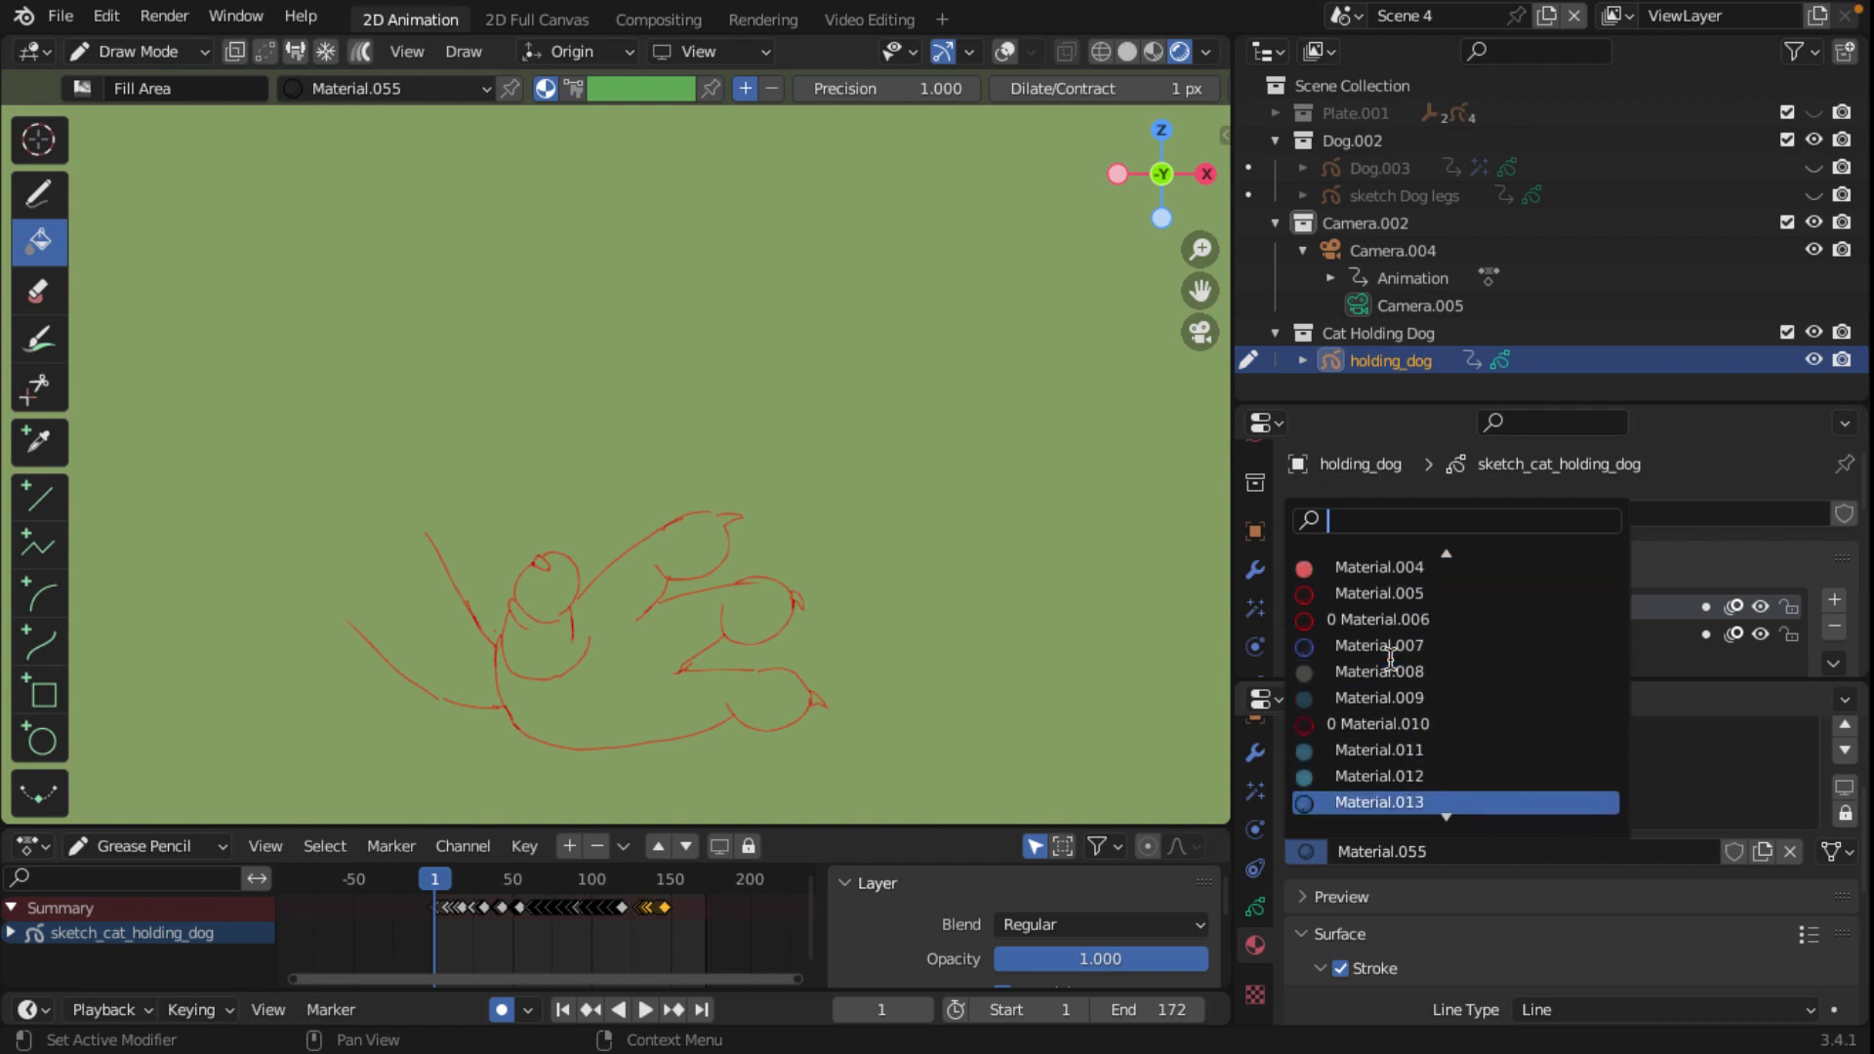
{"action": "scroll", "coordinate": [1391, 658], "scroll_direction": "down", "scroll_amount": 3}
{"action": "scroll", "coordinate": [1392, 657], "scroll_direction": "down", "scroll_amount": 2}
{"action": "scroll", "coordinate": [1391, 657], "scroll_direction": "down", "scroll_amount": 2}
{"action": "scroll", "coordinate": [1391, 657], "scroll_direction": "down", "scroll_amount": 2}
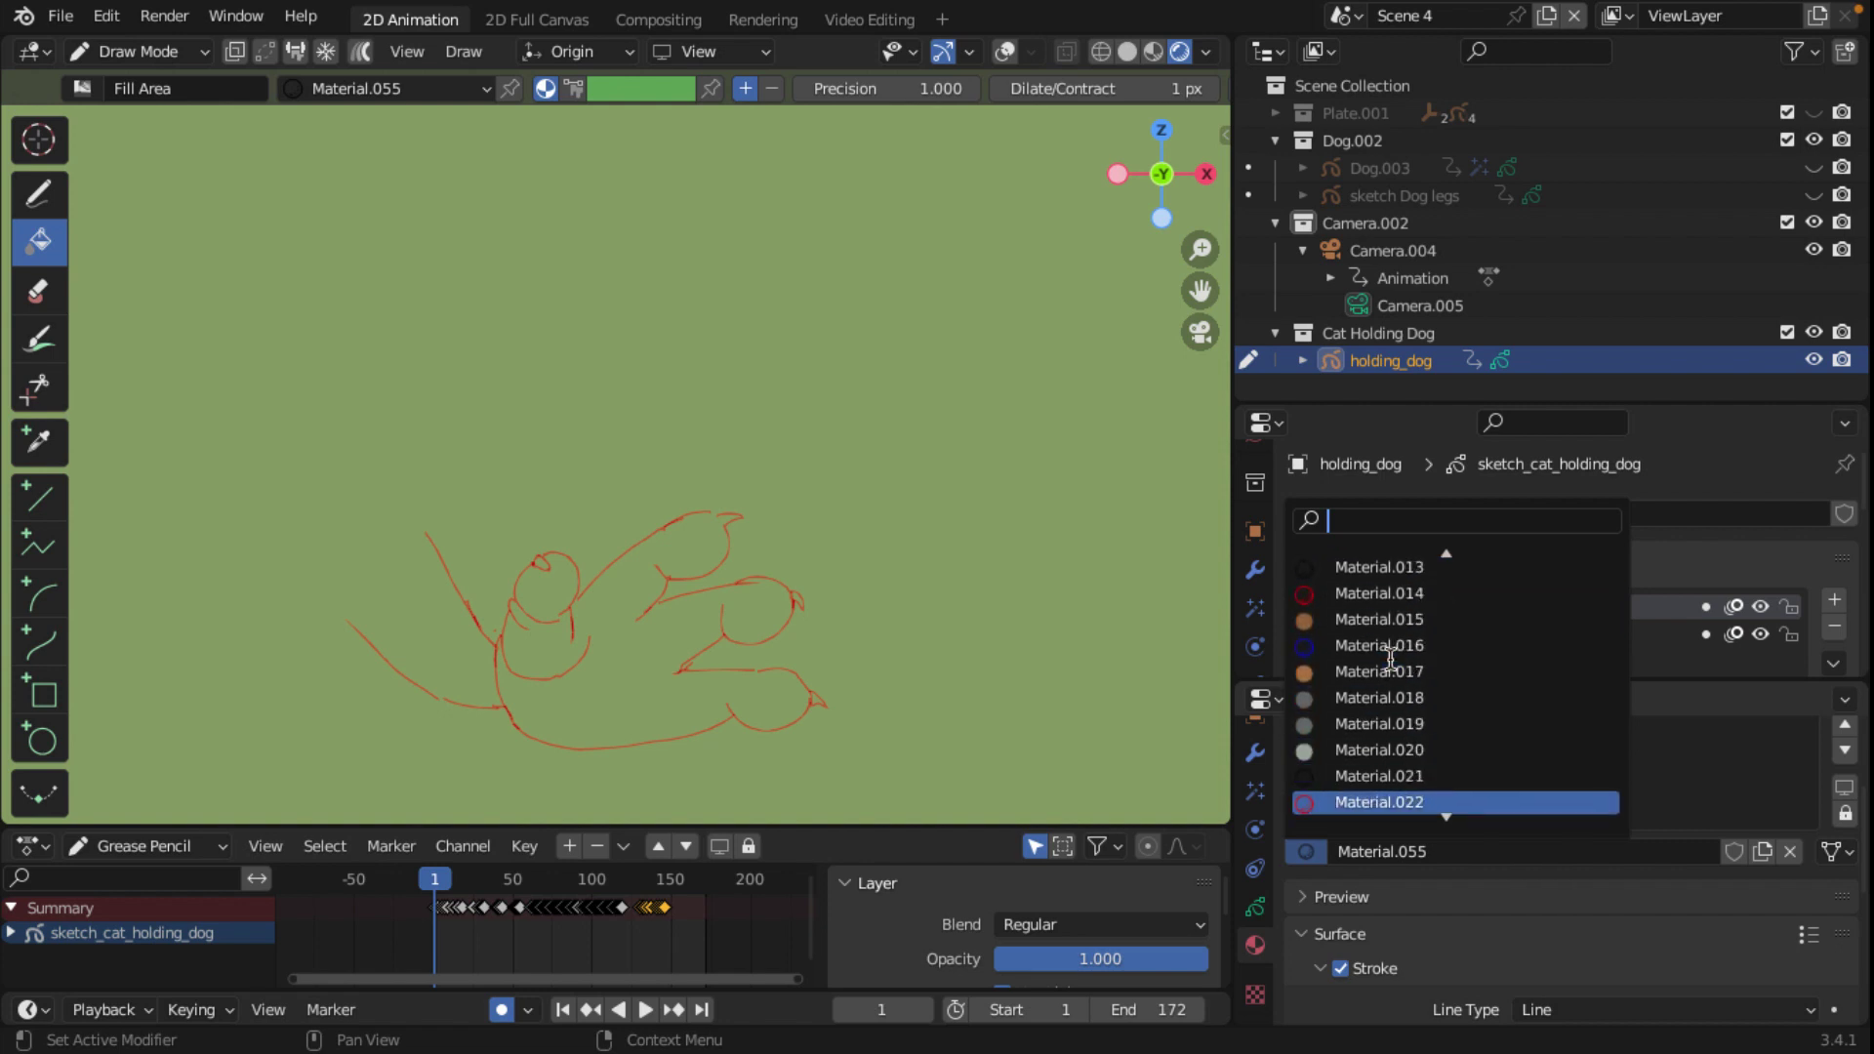
{"action": "scroll", "coordinate": [1391, 657], "scroll_direction": "down", "scroll_amount": 4}
{"action": "scroll", "coordinate": [1391, 657], "scroll_direction": "down", "scroll_amount": 2}
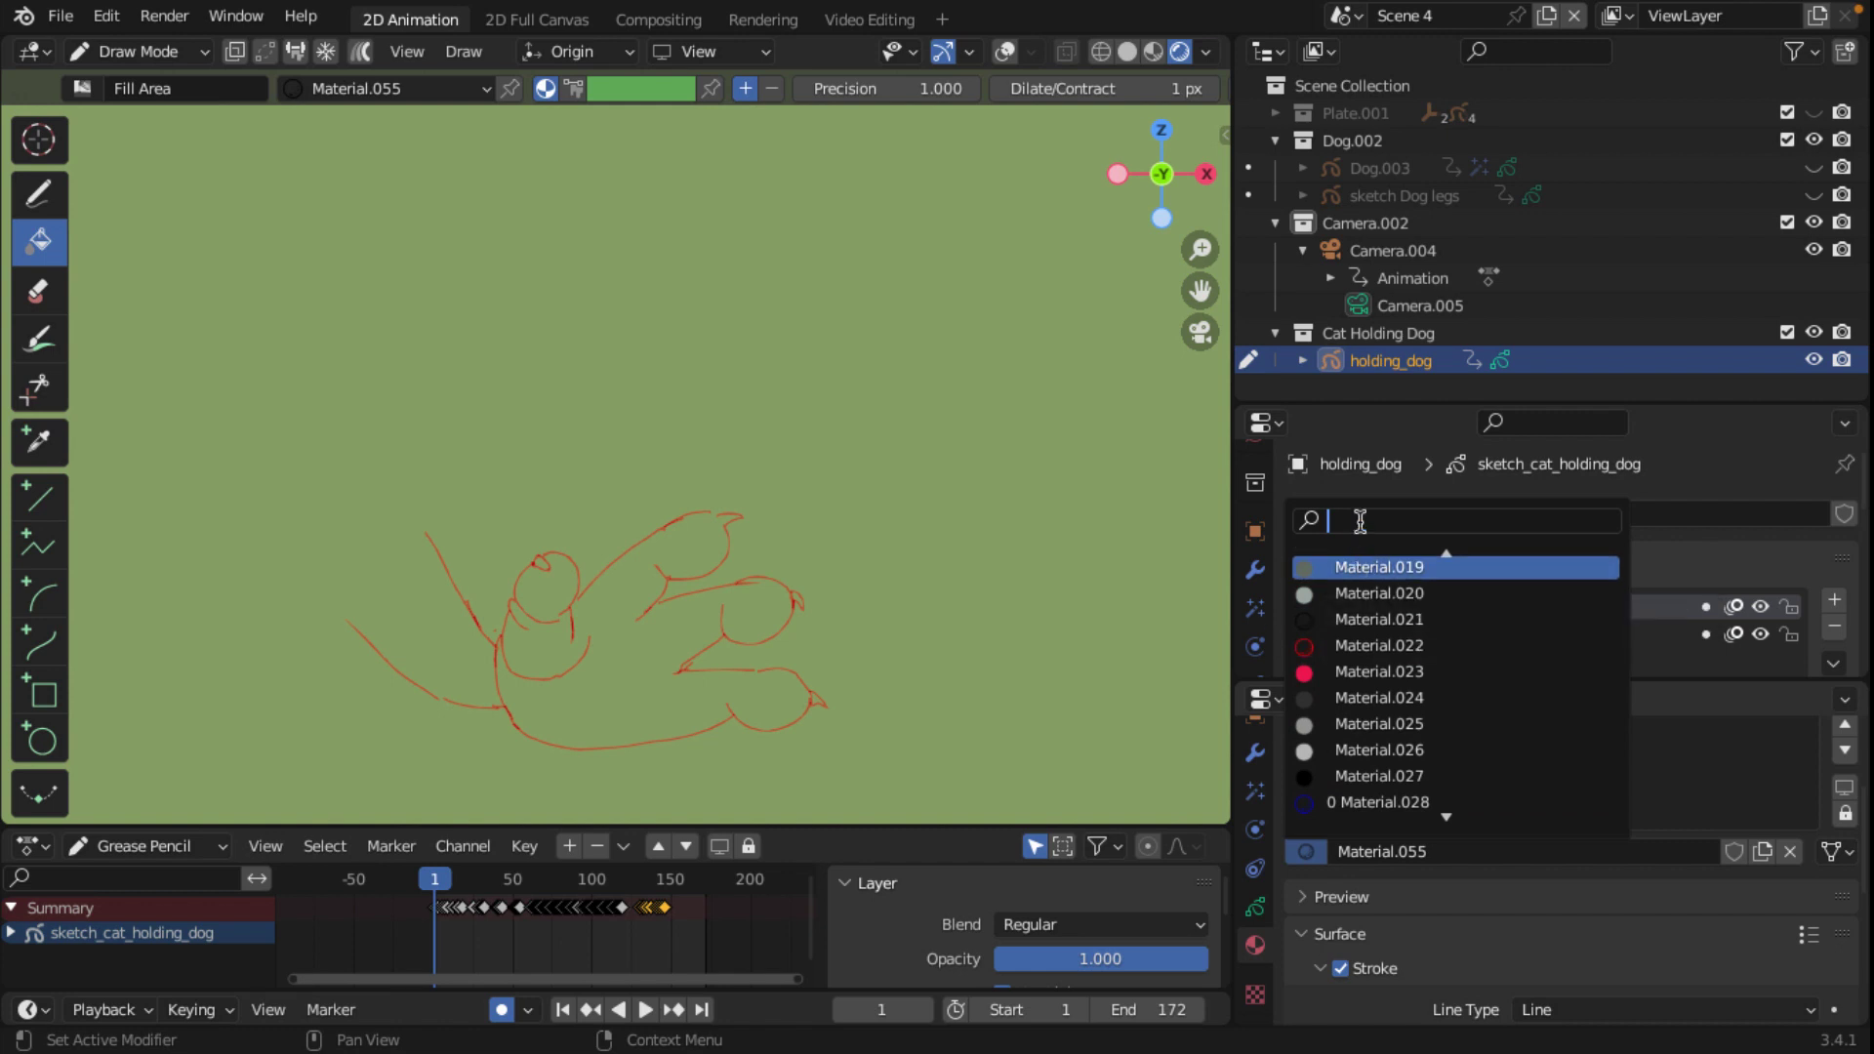
{"action": "type", "text": "bla"}
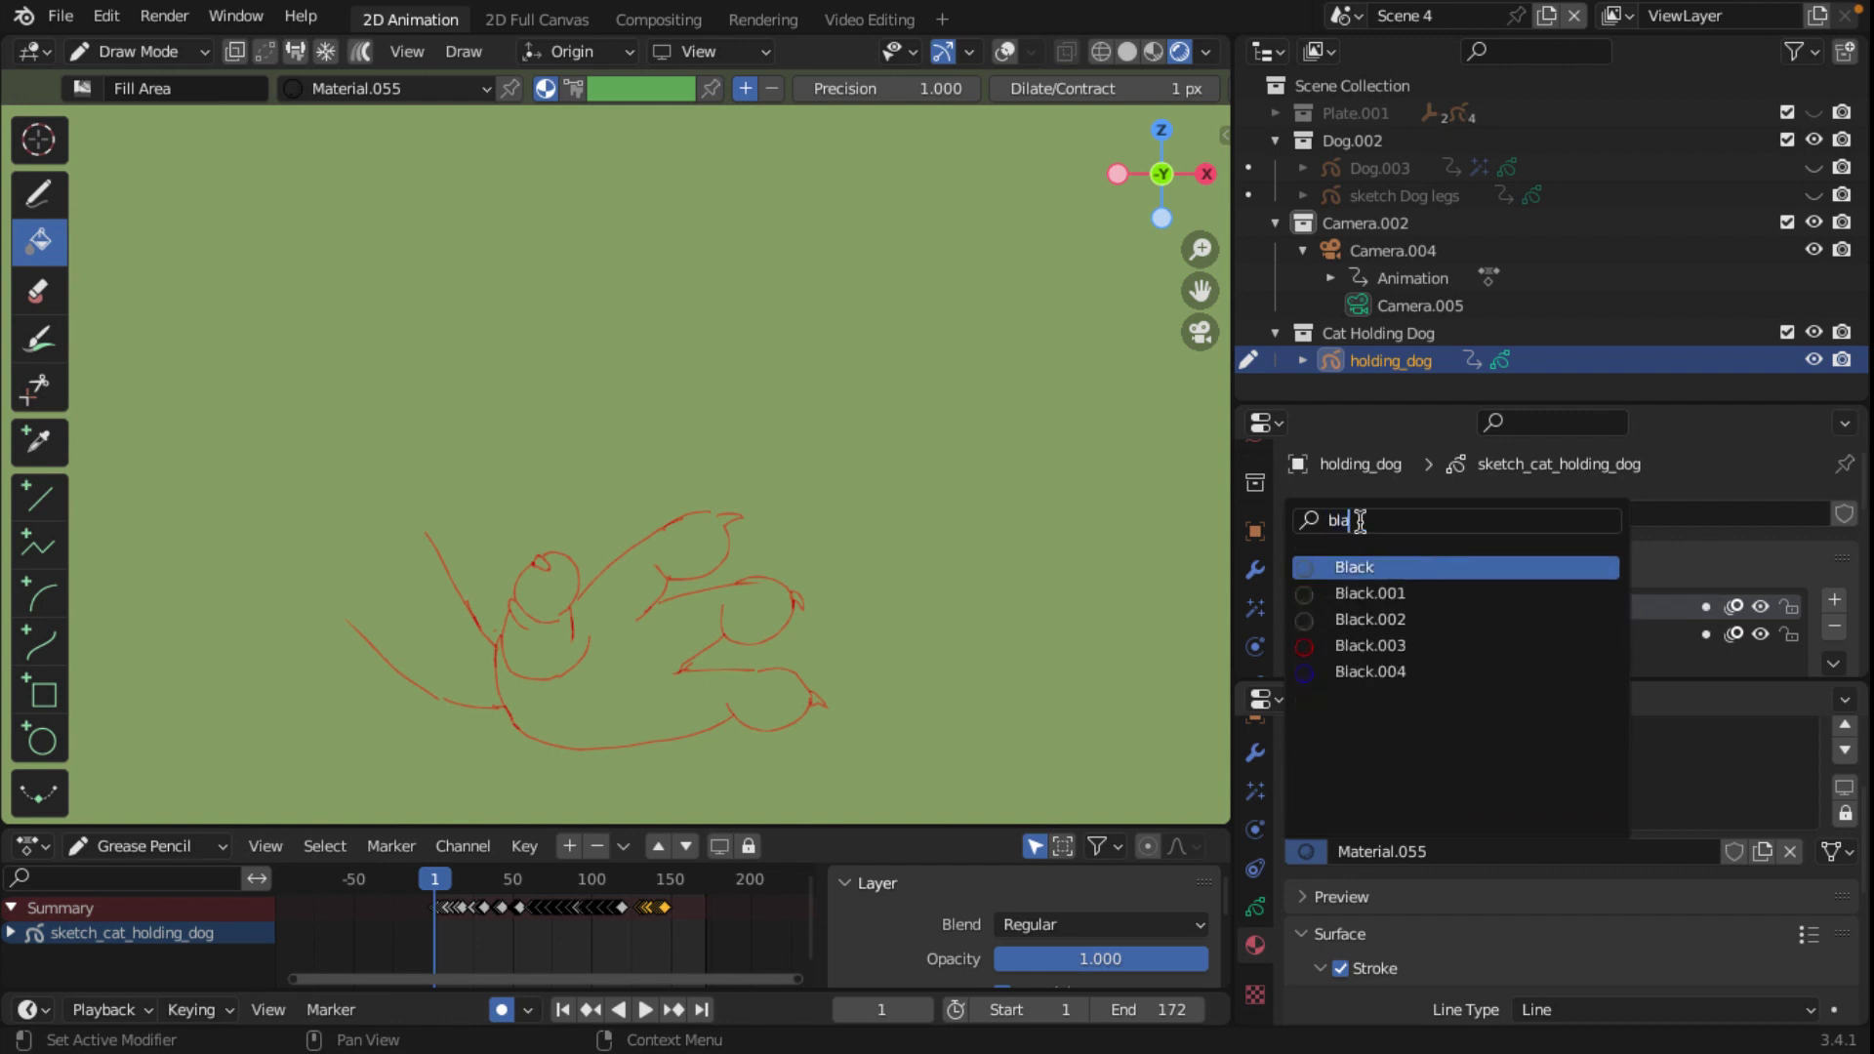
{"action": "left_click", "coordinate": [1379, 567]}
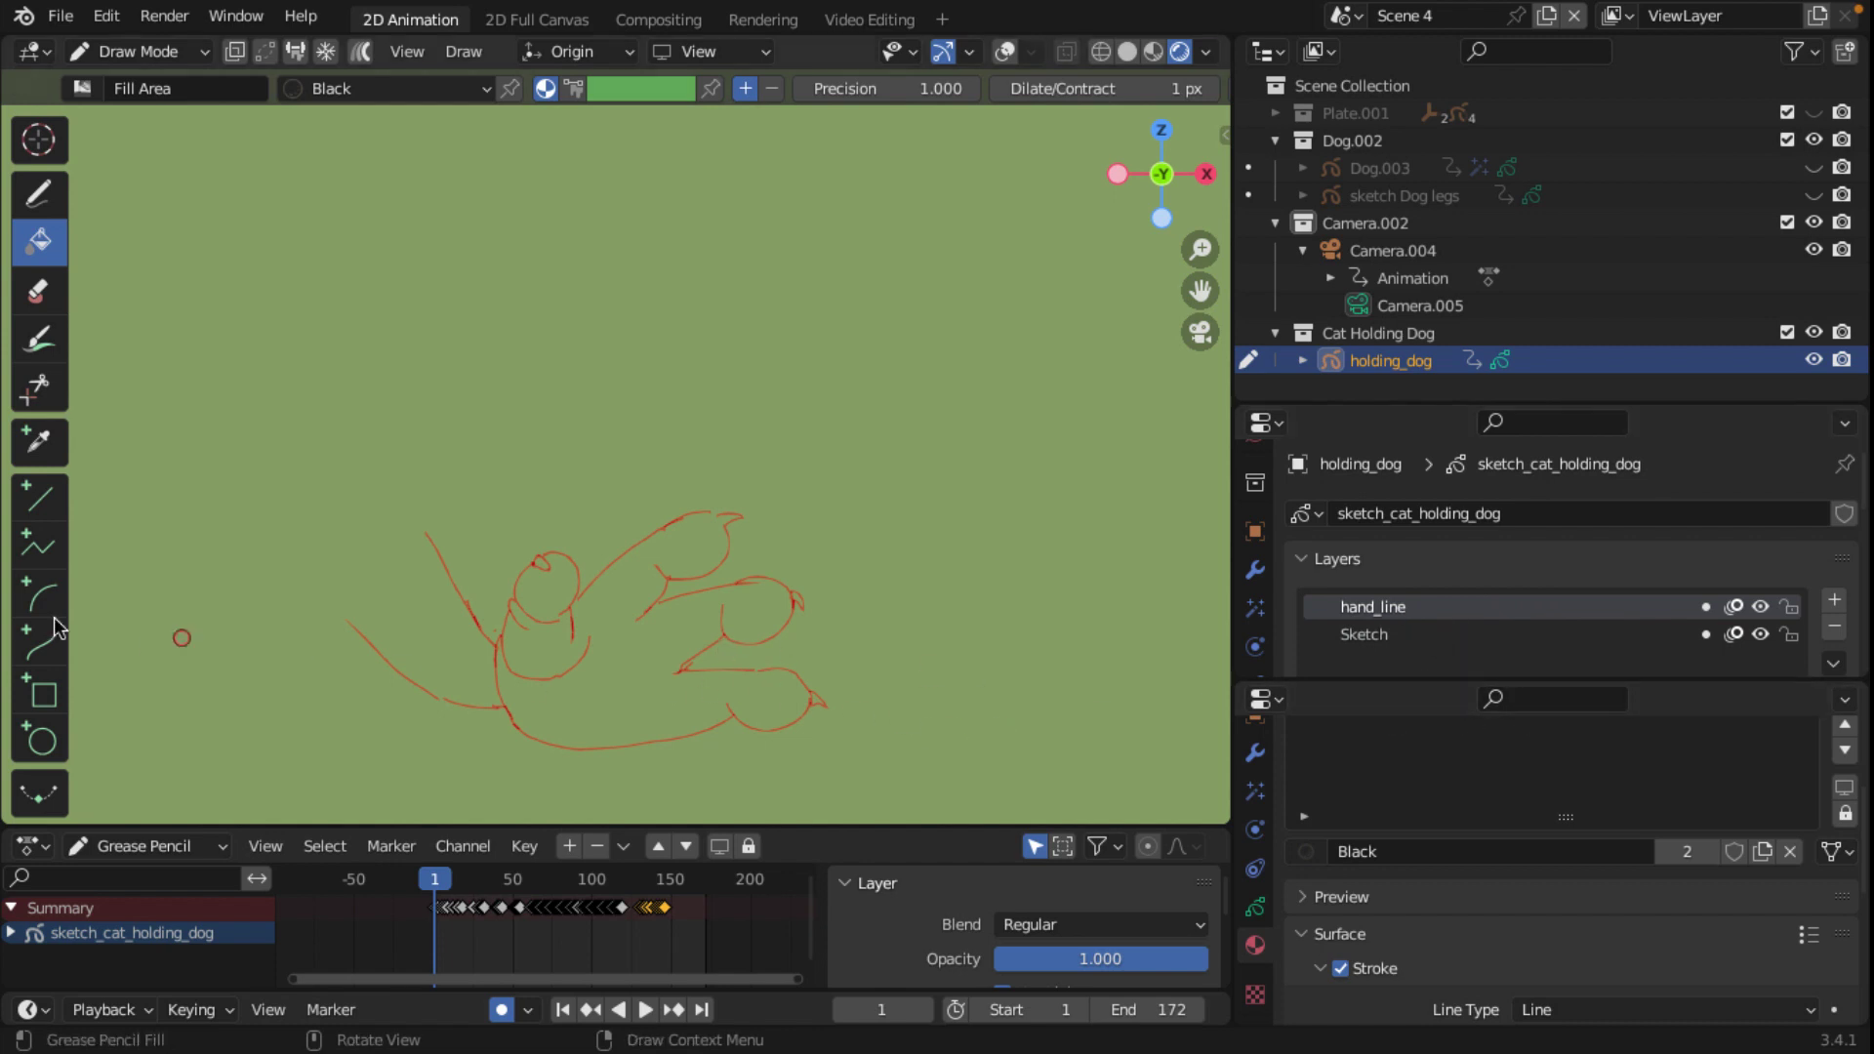
Step: Select the Curve tool and test-draw strokes with the Ink Pen Rough brush
{"action": "left_click", "coordinate": [41, 648]}
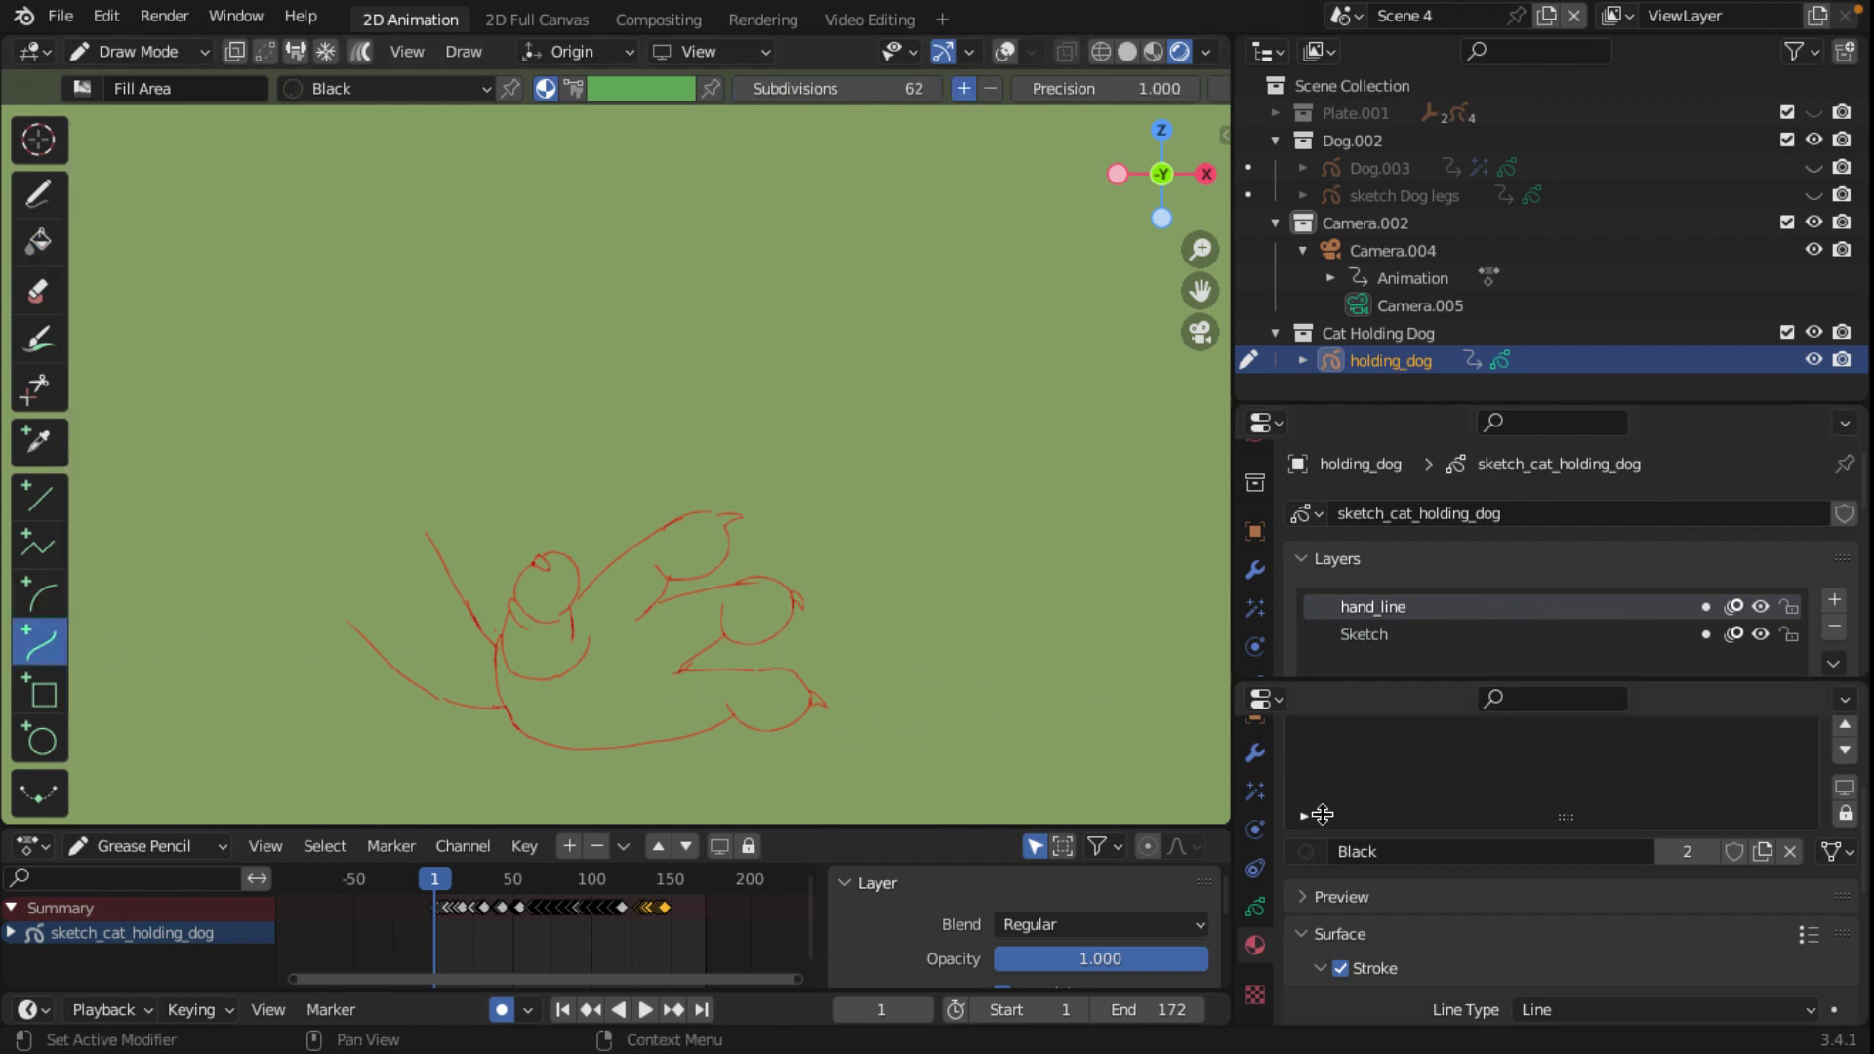
{"action": "scroll", "coordinate": [1454, 801], "scroll_direction": "up", "scroll_amount": 5}
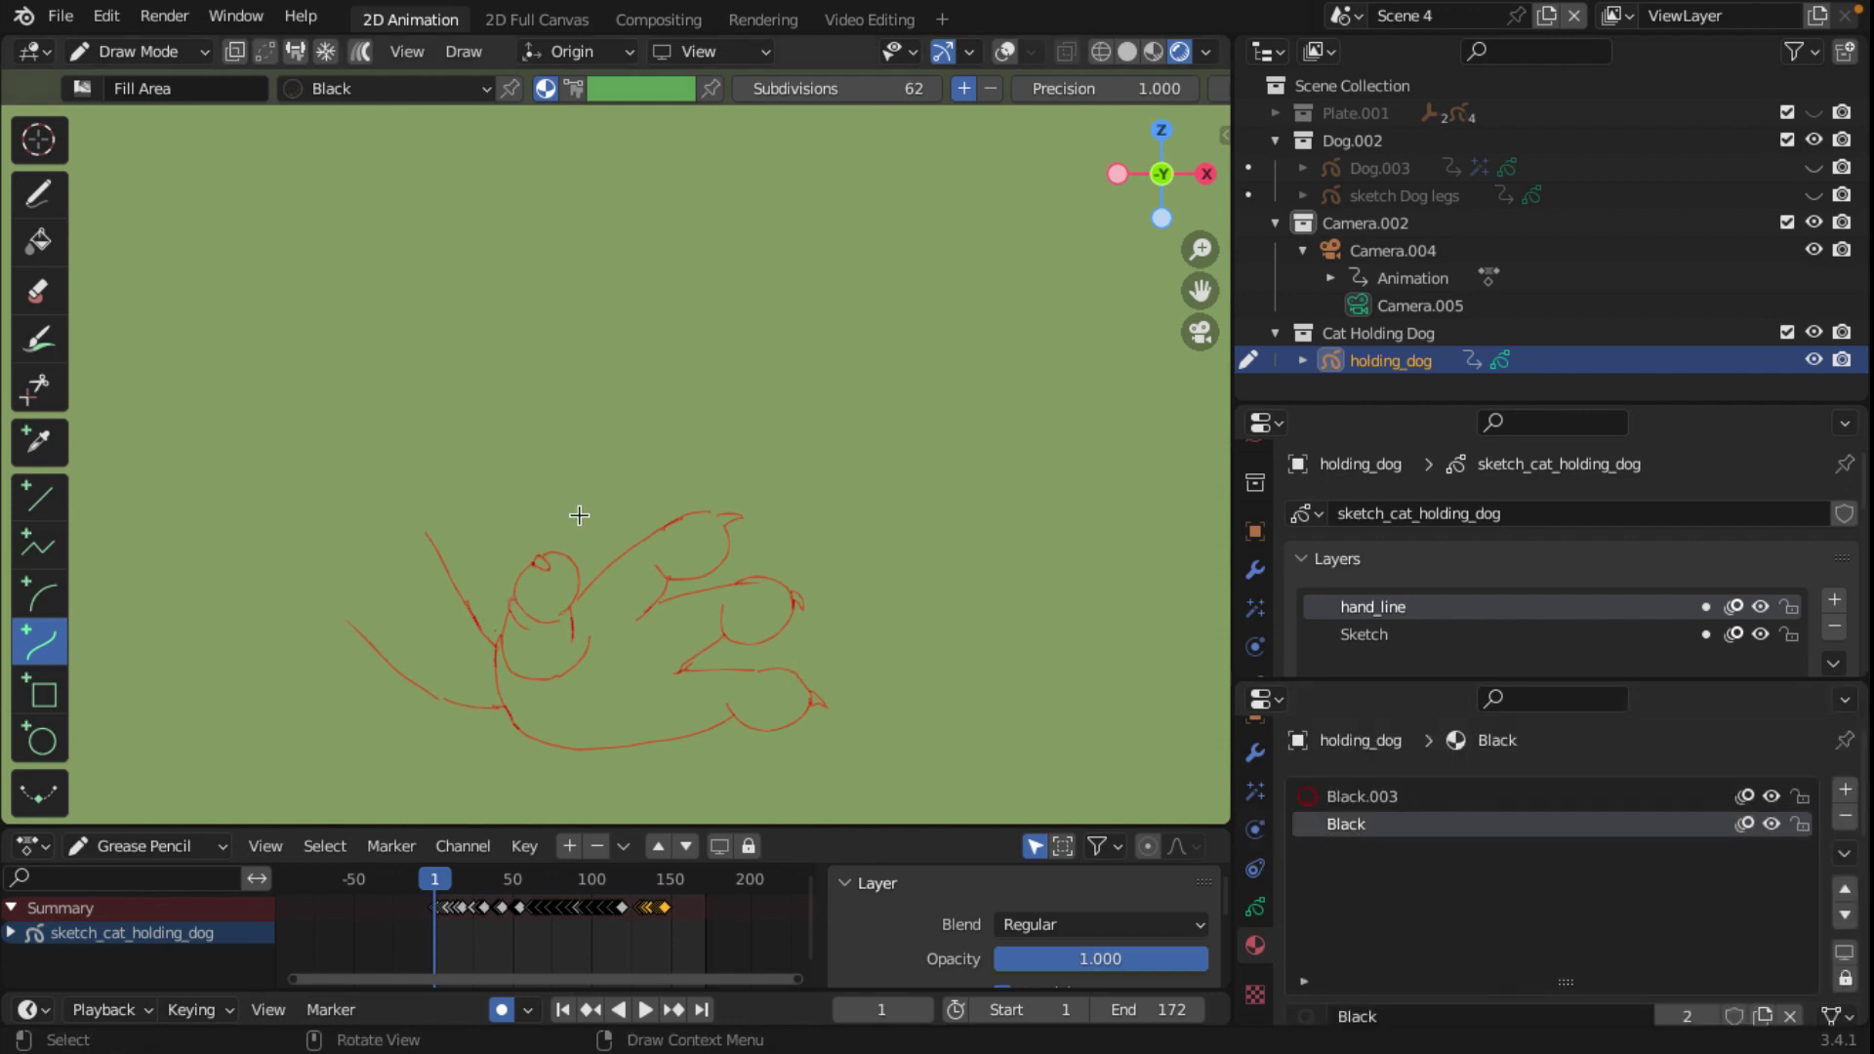
{"action": "left_click_drag", "start_coordinate": [534, 442], "coordinate": [749, 394]}
{"action": "key", "text": "Escape"}
{"action": "scroll", "coordinate": [652, 603], "scroll_direction": "up", "scroll_amount": 2}
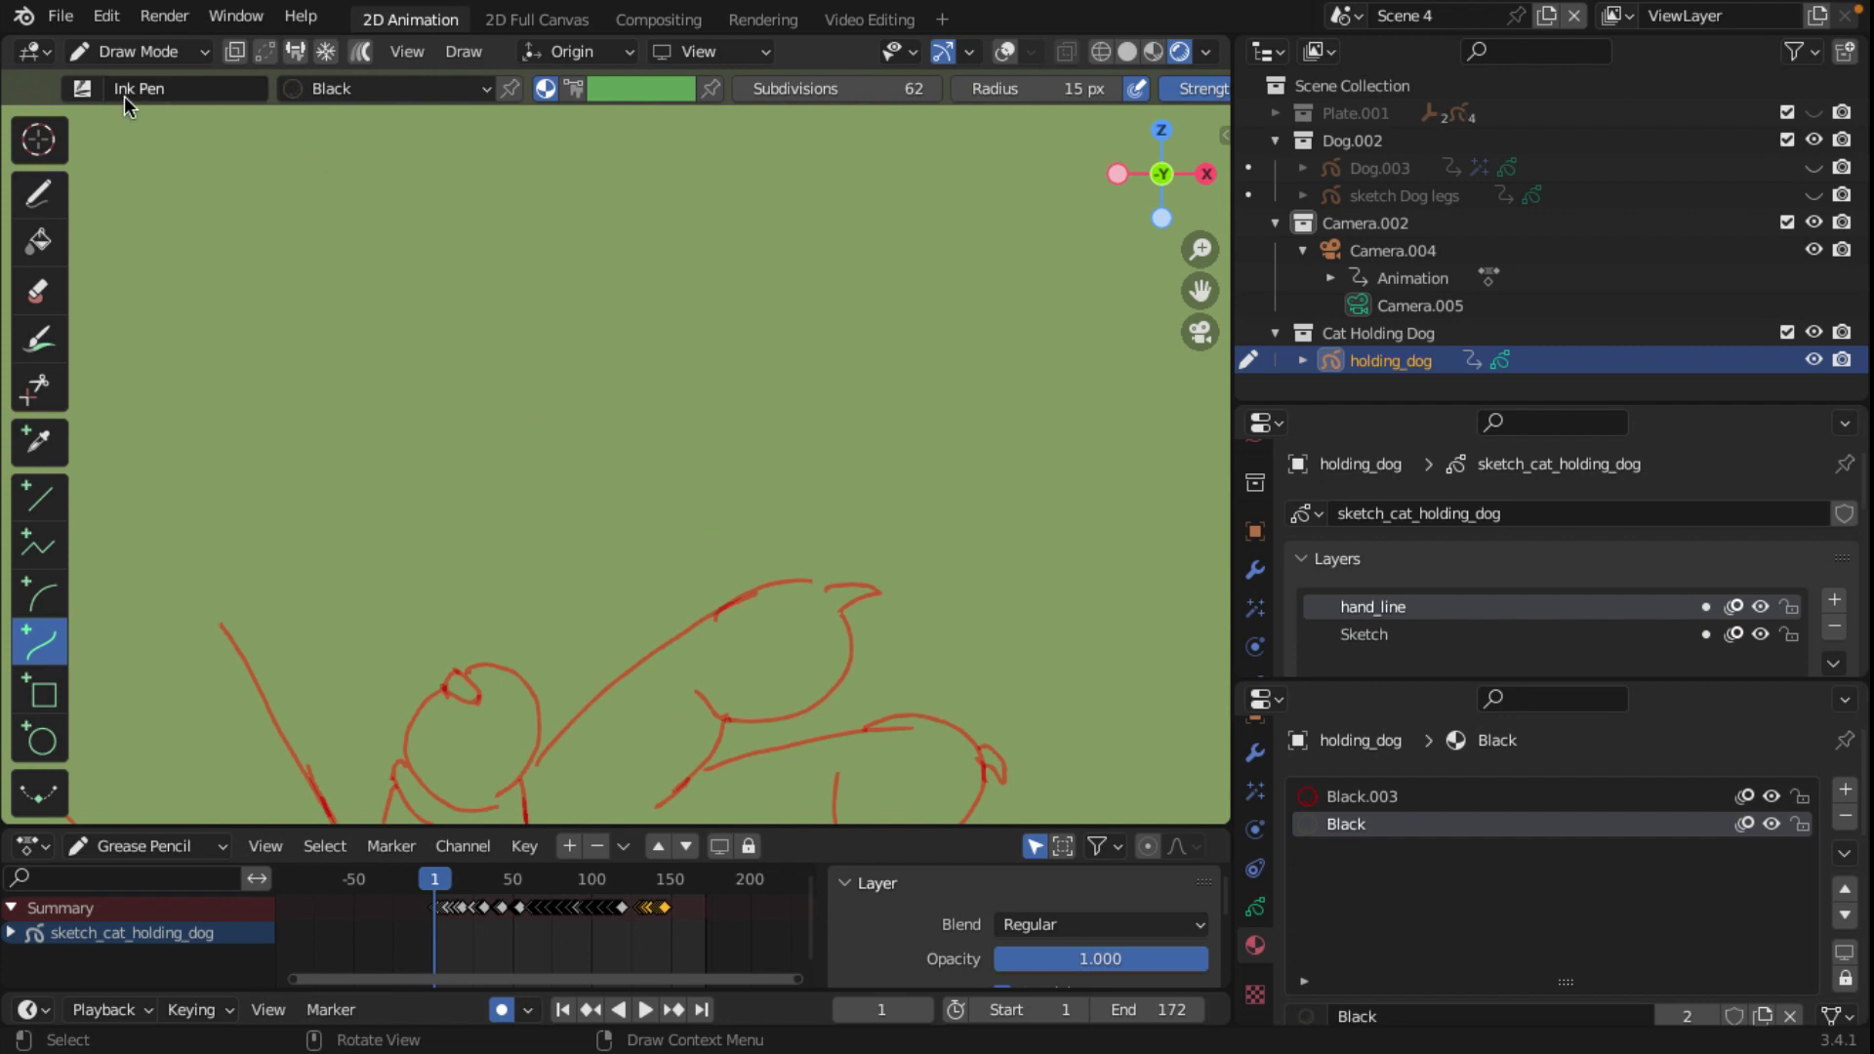
{"action": "left_click", "coordinate": [83, 91]}
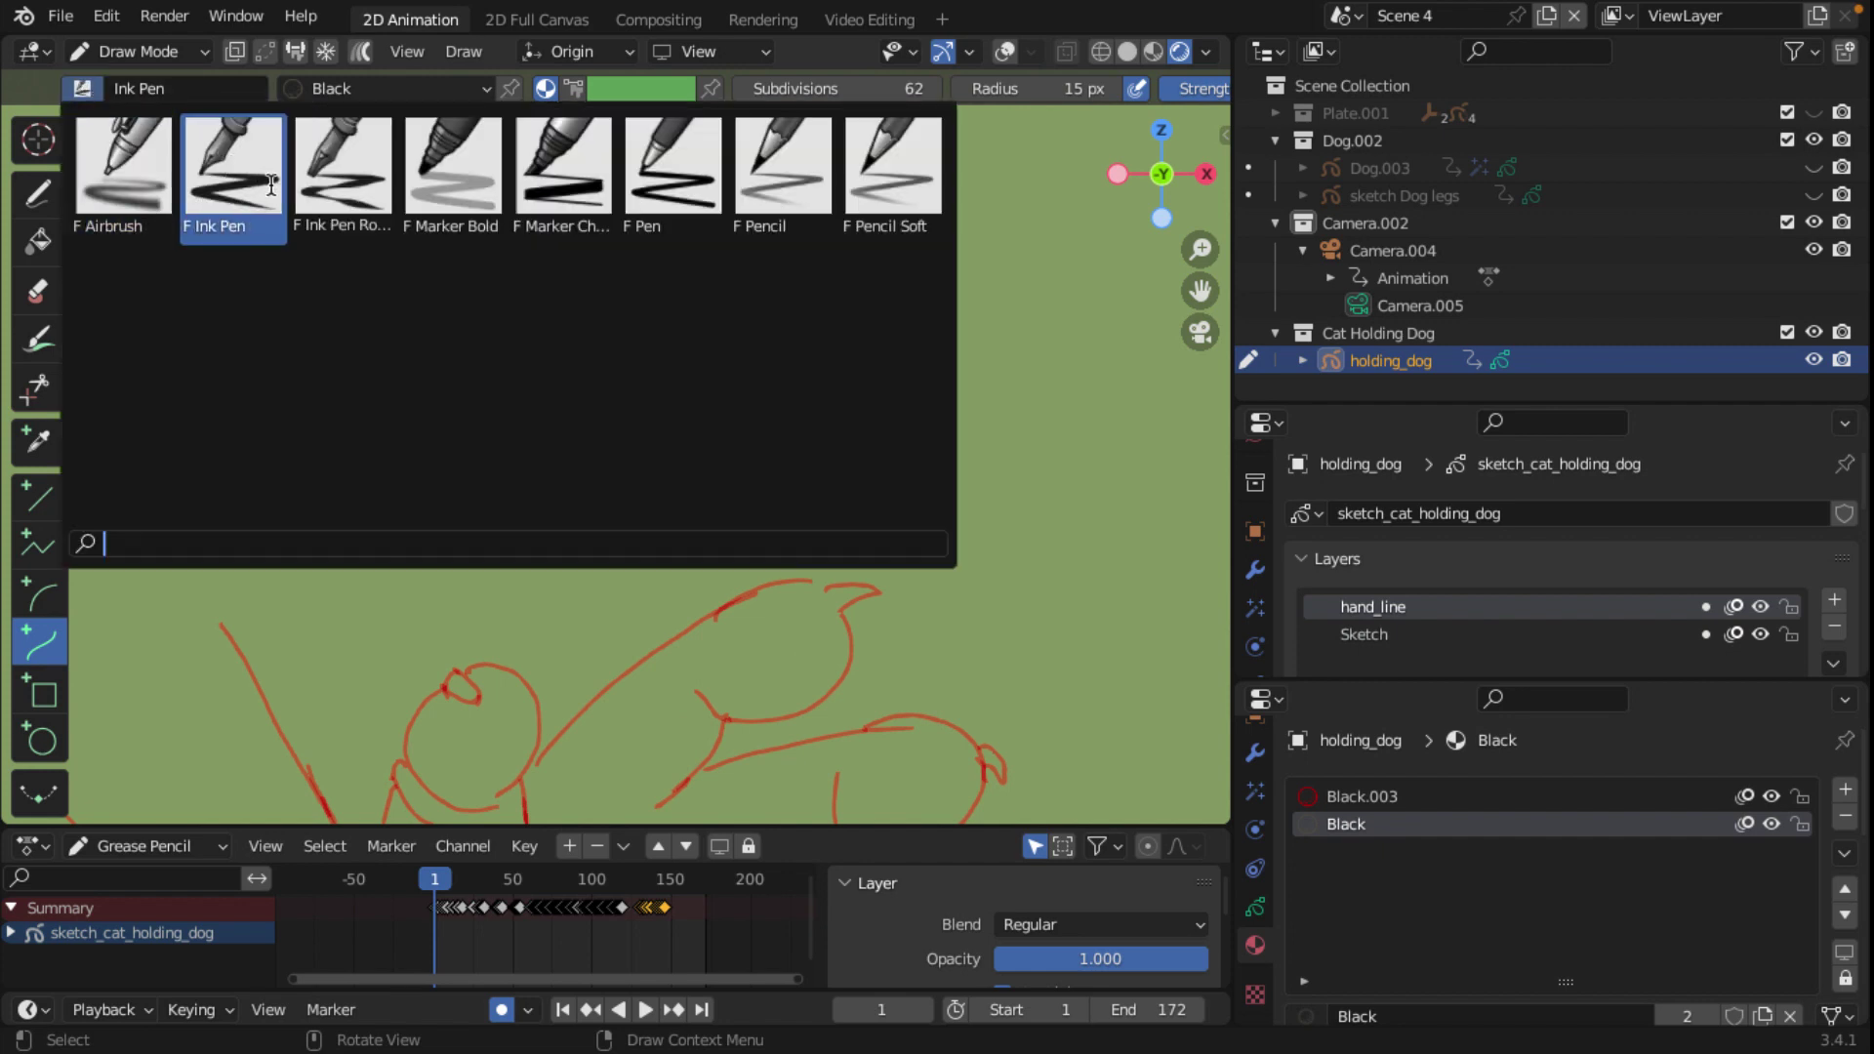
{"action": "left_click", "coordinate": [328, 215]}
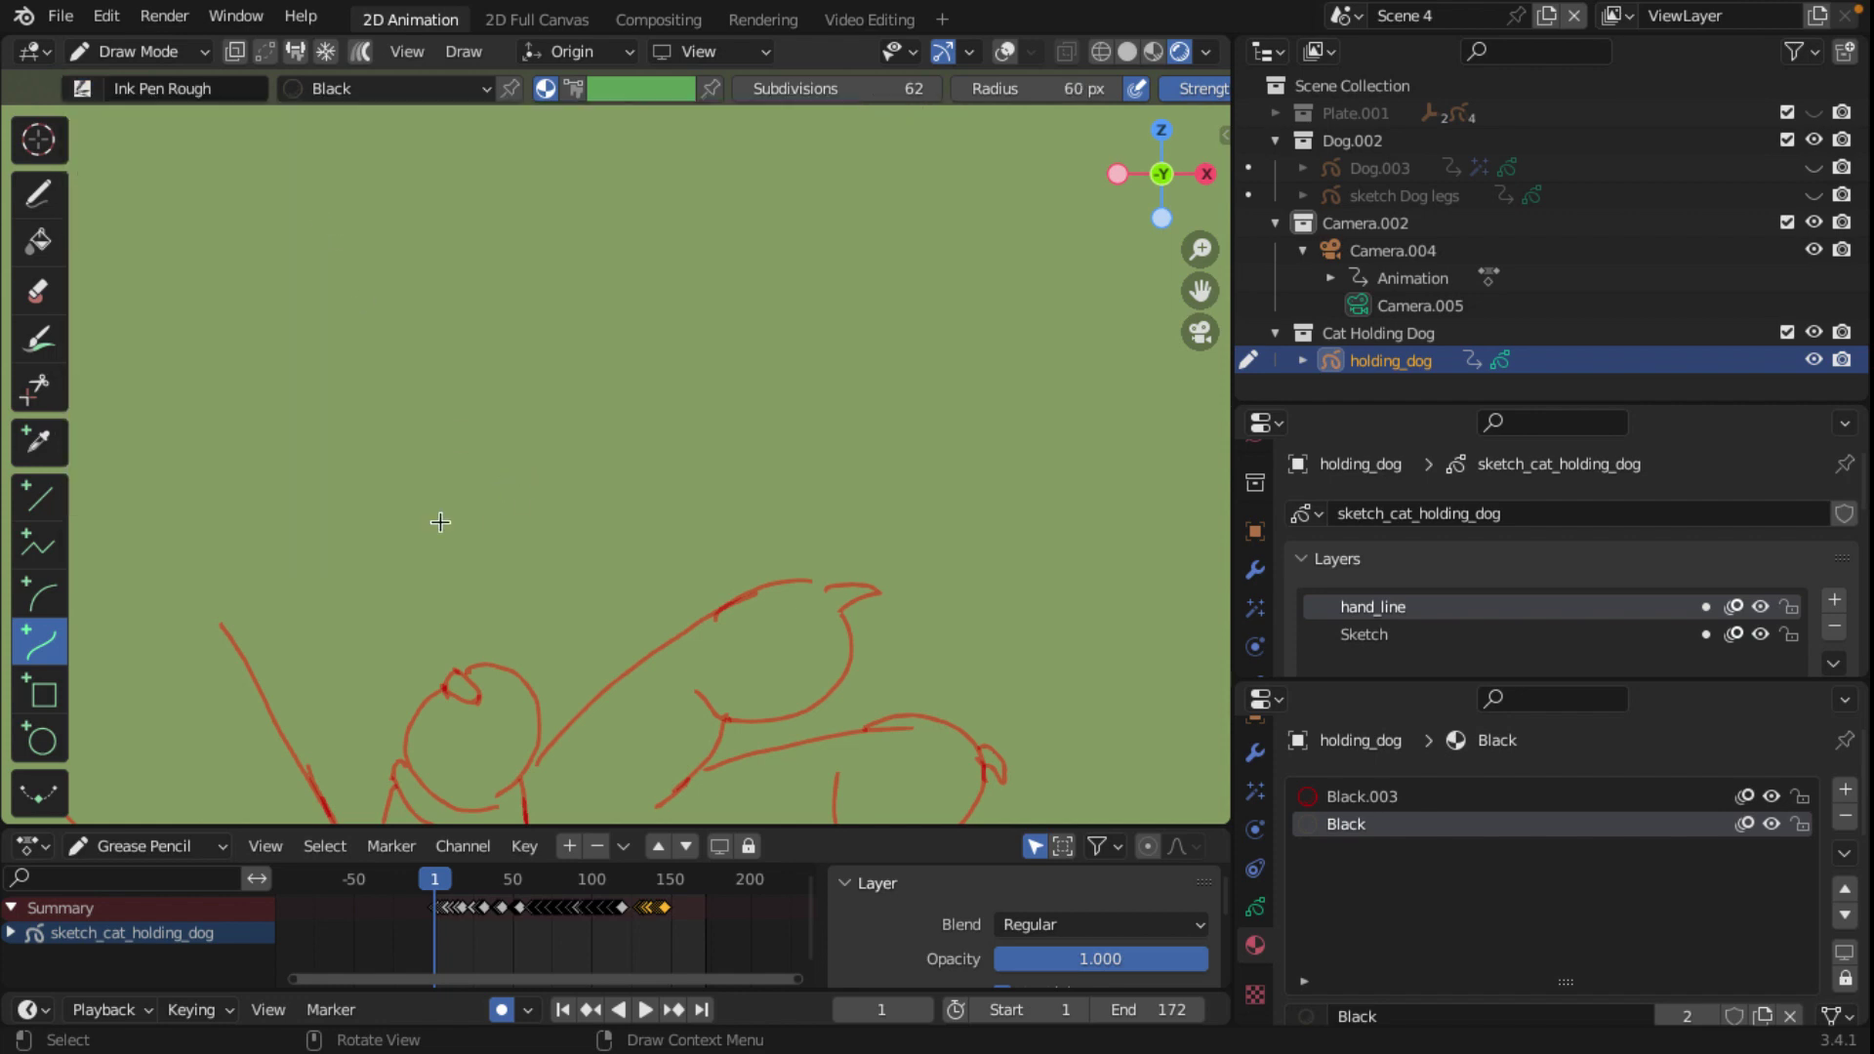
{"action": "left_click_drag", "start_coordinate": [440, 522], "coordinate": [684, 447]}
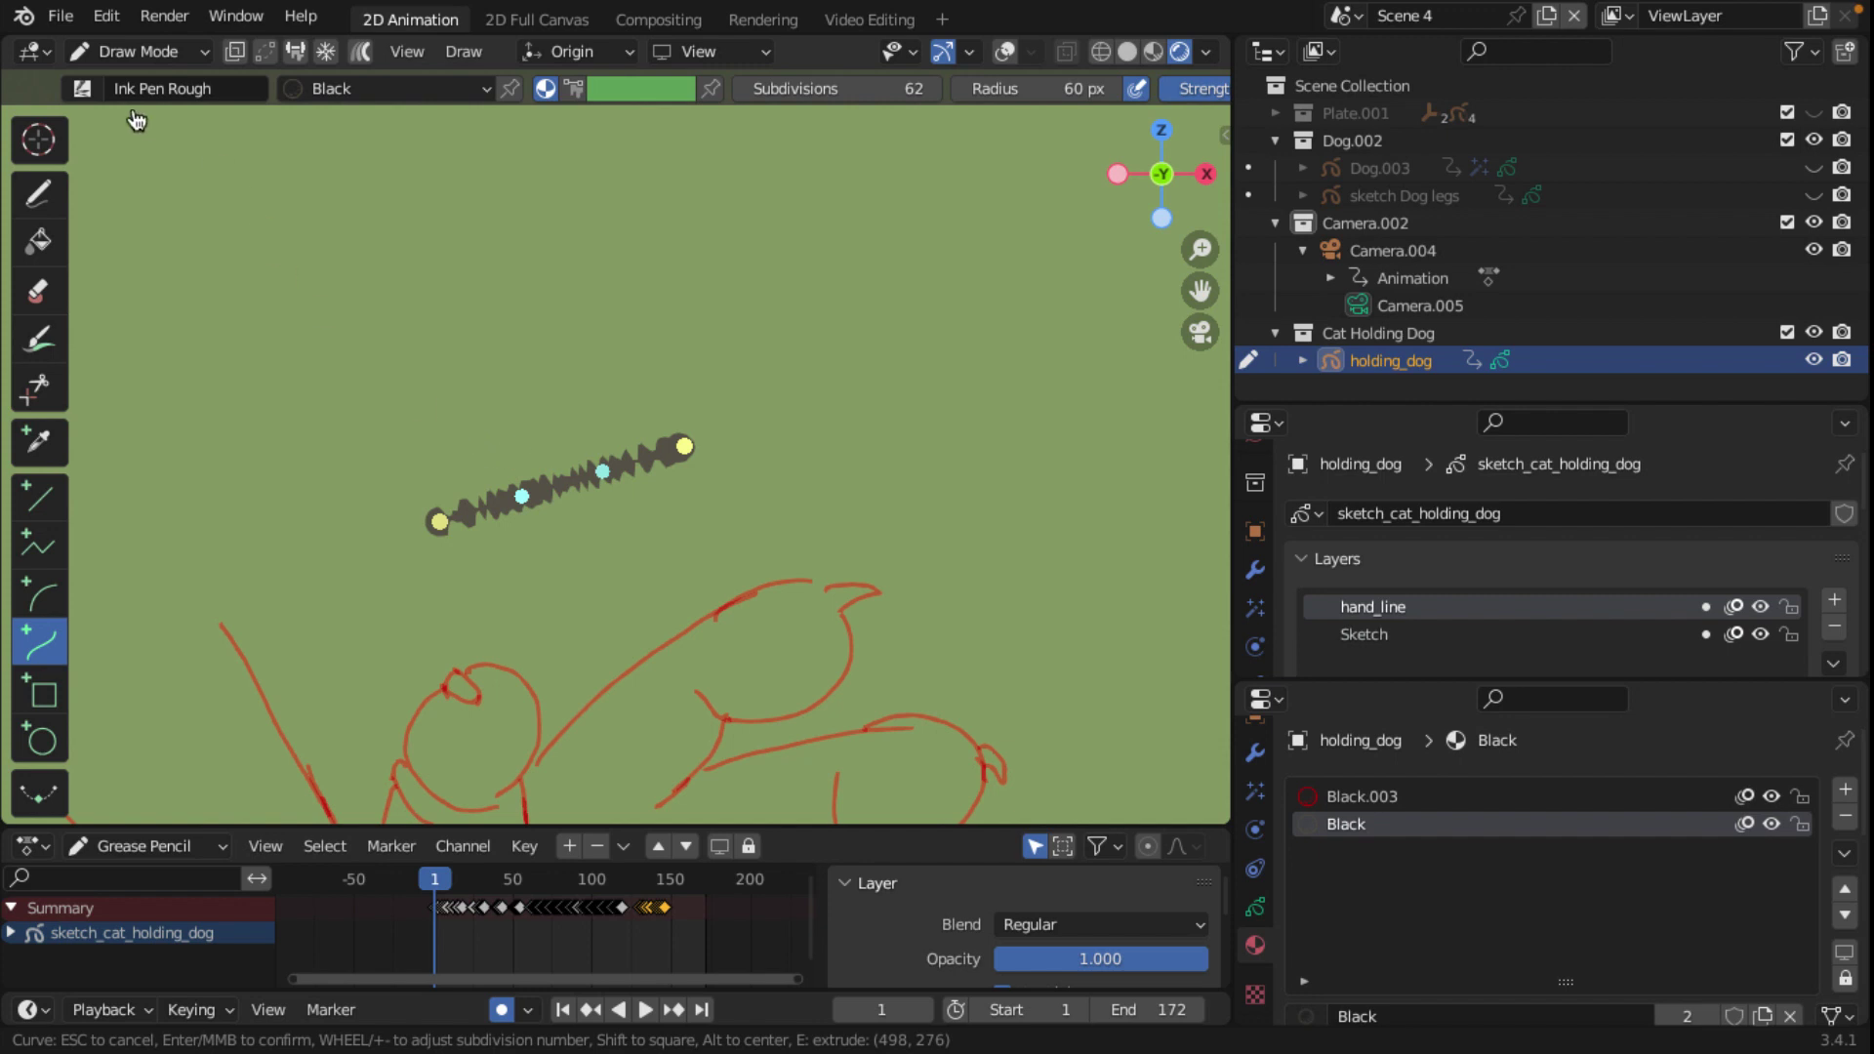
{"action": "key", "text": "Escape"}
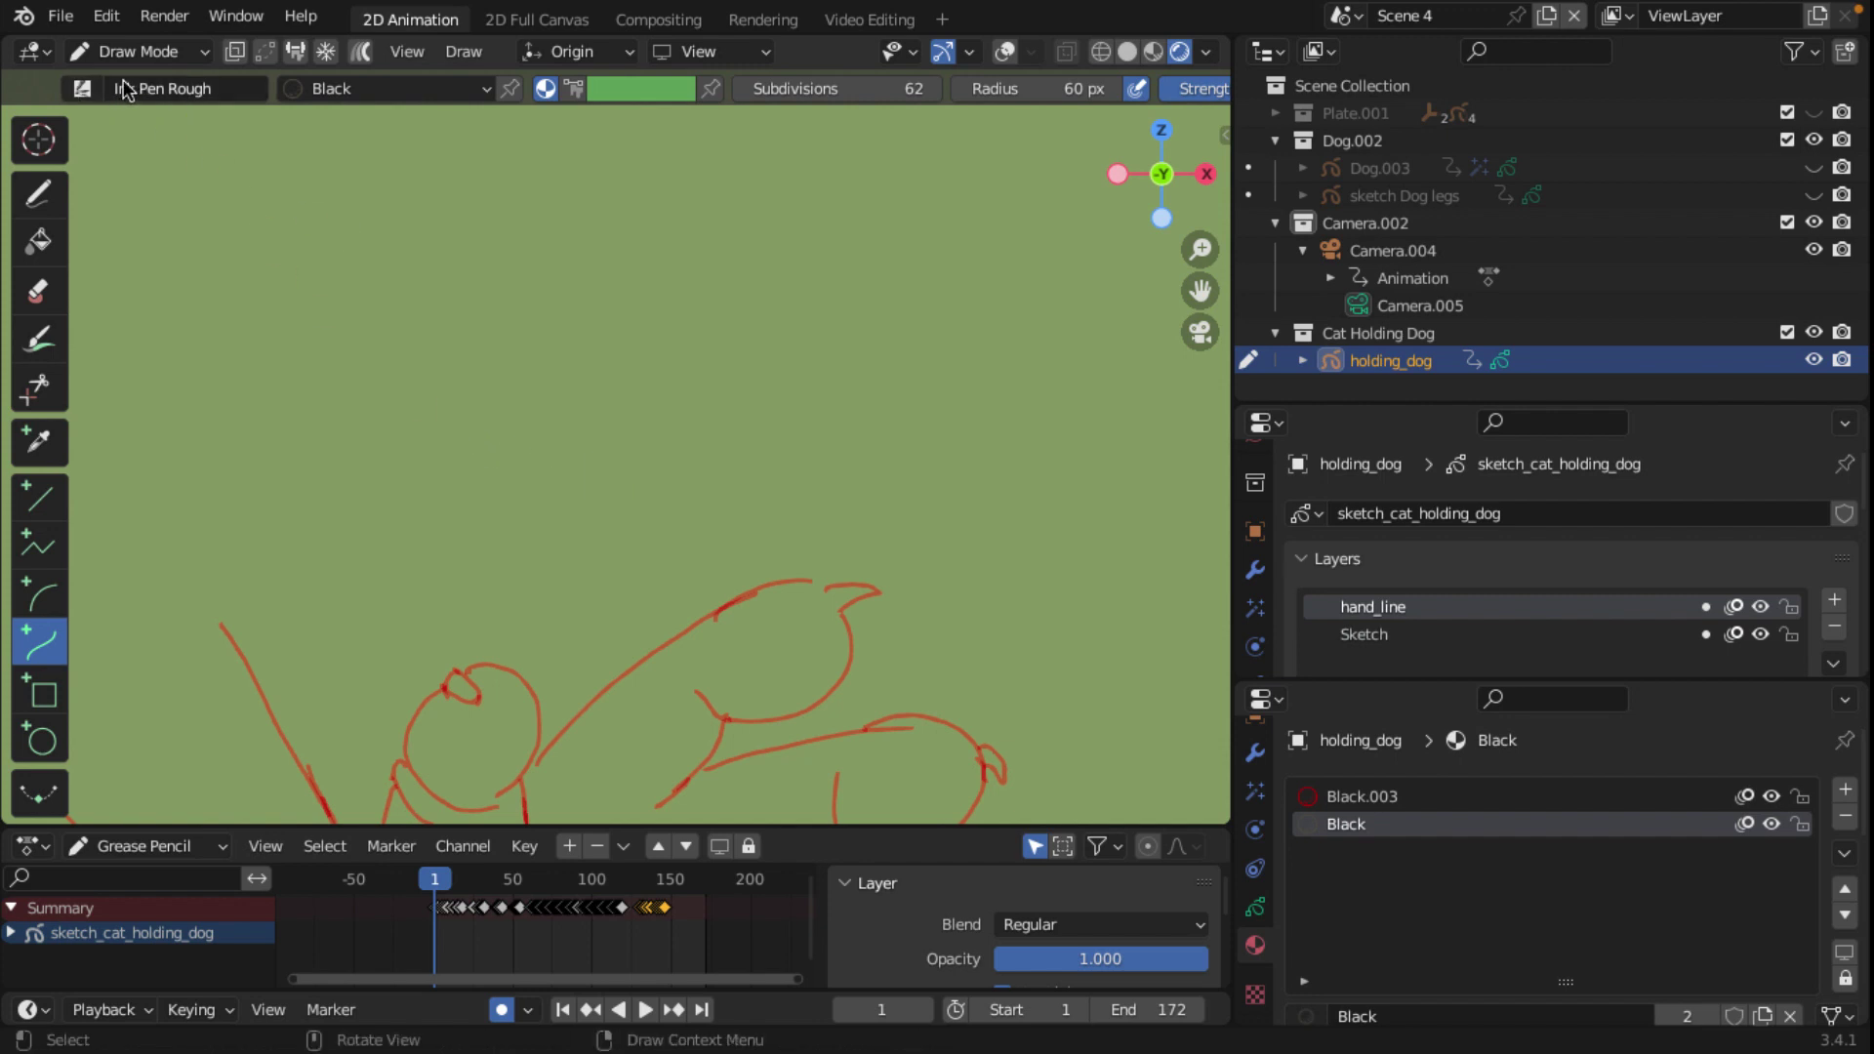
Step: Switch back to the Ink Pen brush and test a curve stroke
{"action": "left_click", "coordinate": [82, 90]}
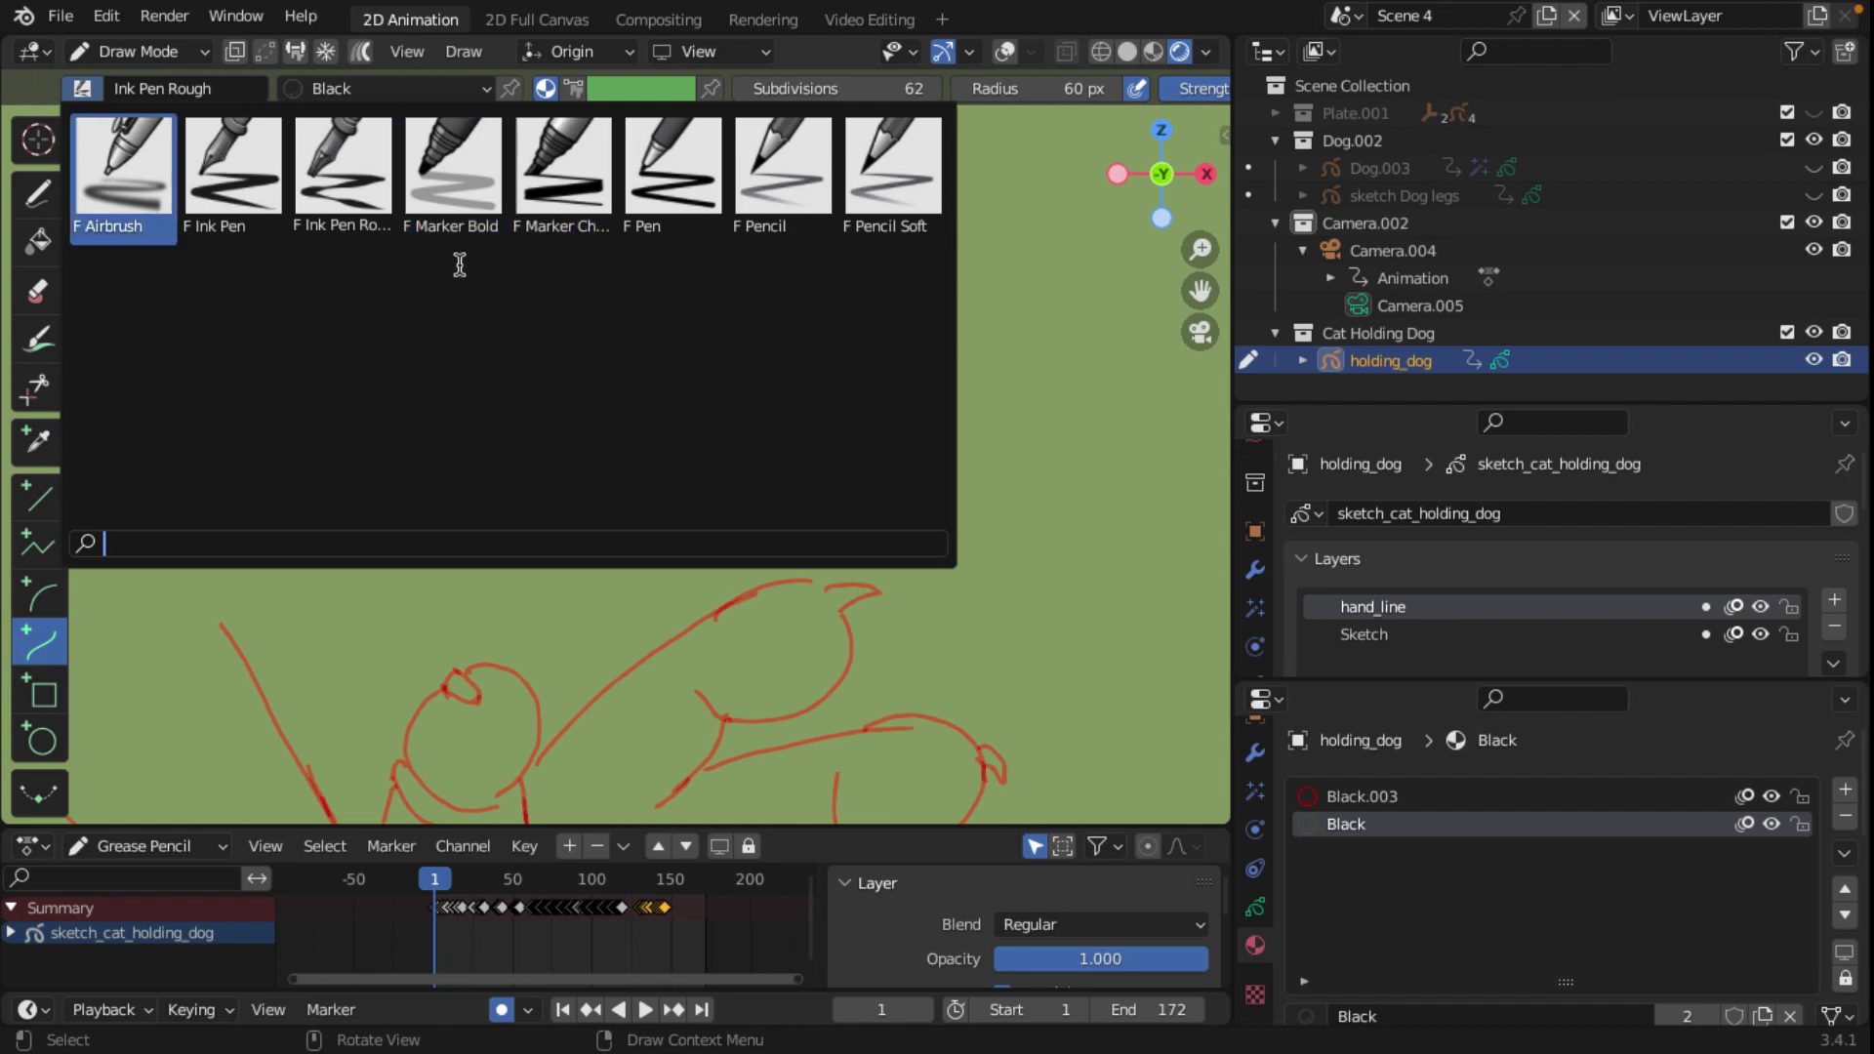
{"action": "left_click", "coordinate": [232, 193]}
{"action": "scroll", "coordinate": [361, 313], "scroll_direction": "down", "scroll_amount": 3}
{"action": "scroll", "coordinate": [301, 314], "scroll_direction": "up", "scroll_amount": 2}
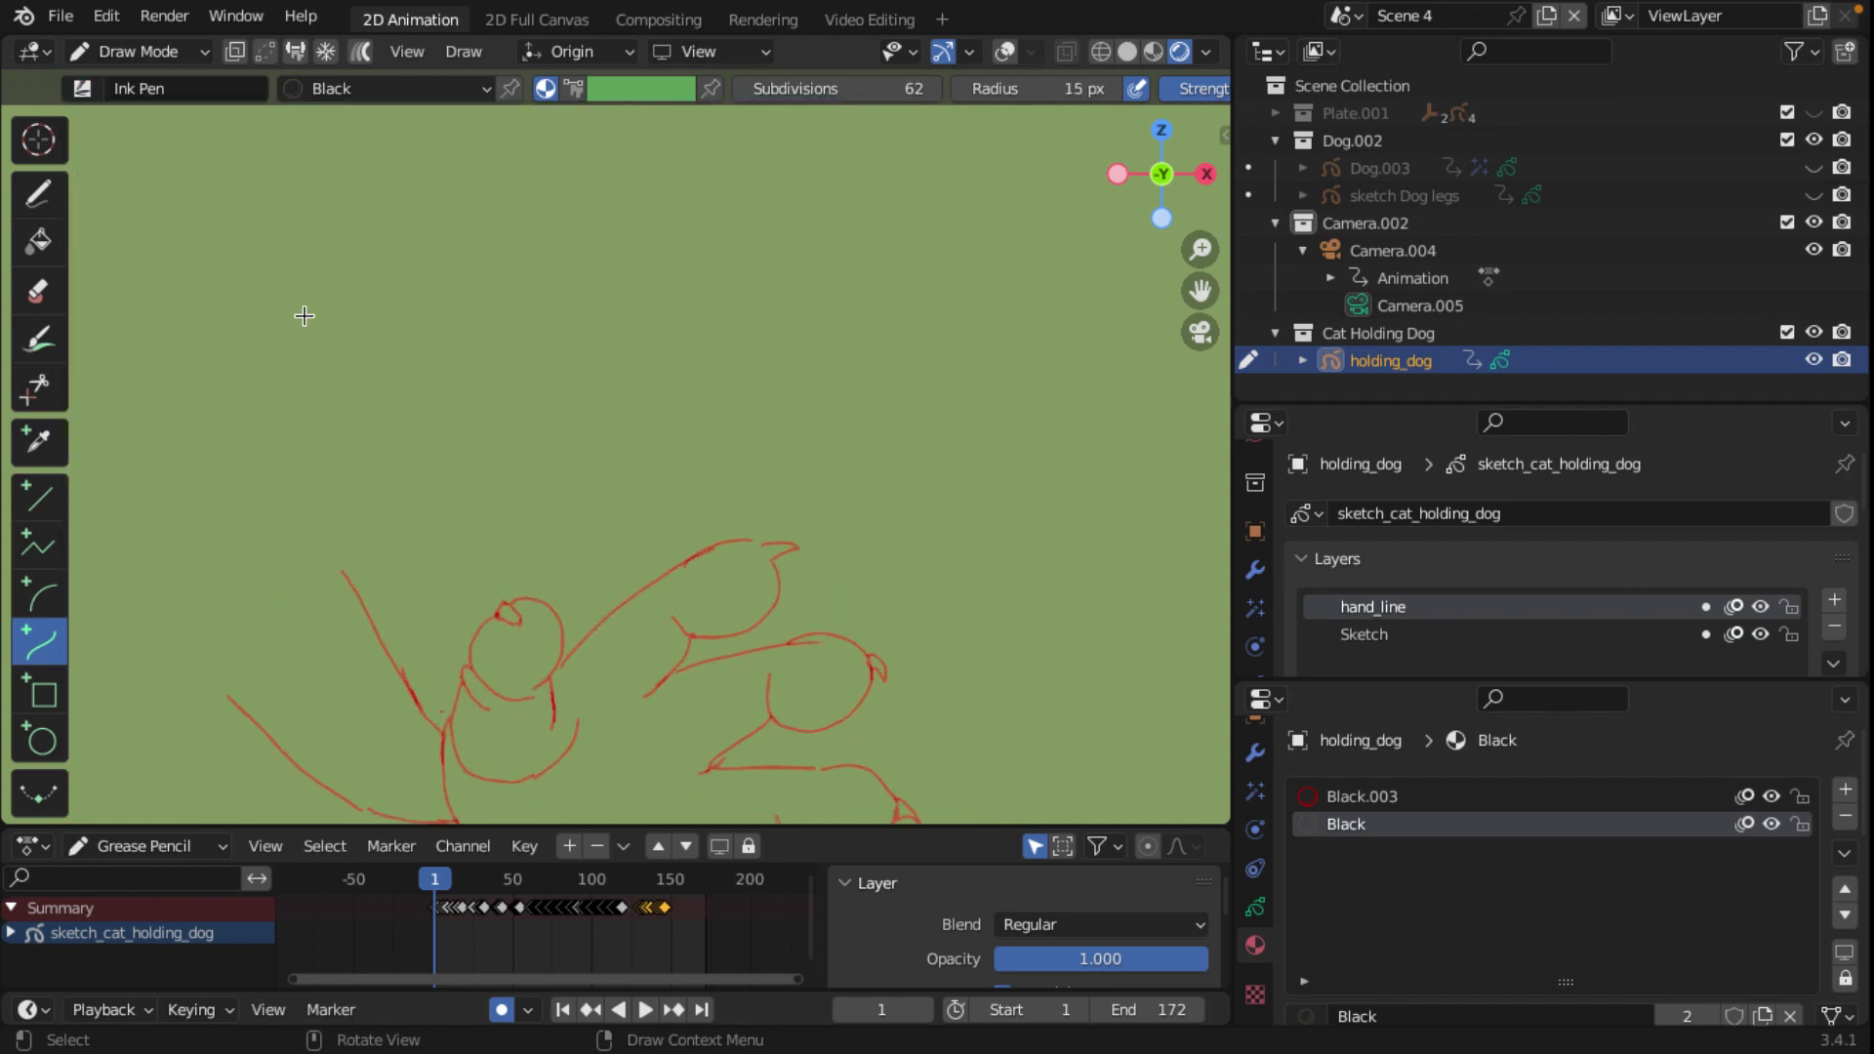
{"action": "left_click_drag", "start_coordinate": [278, 402], "coordinate": [512, 372]}
{"action": "key", "text": "Escape"}
Step: Raise the brush radius to 17, then 18 px, testing the stroke thickness
{"action": "mouse_move", "coordinate": [1037, 88]}
{"action": "scroll", "coordinate": [935, 138], "scroll_direction": "down", "scroll_amount": 1}
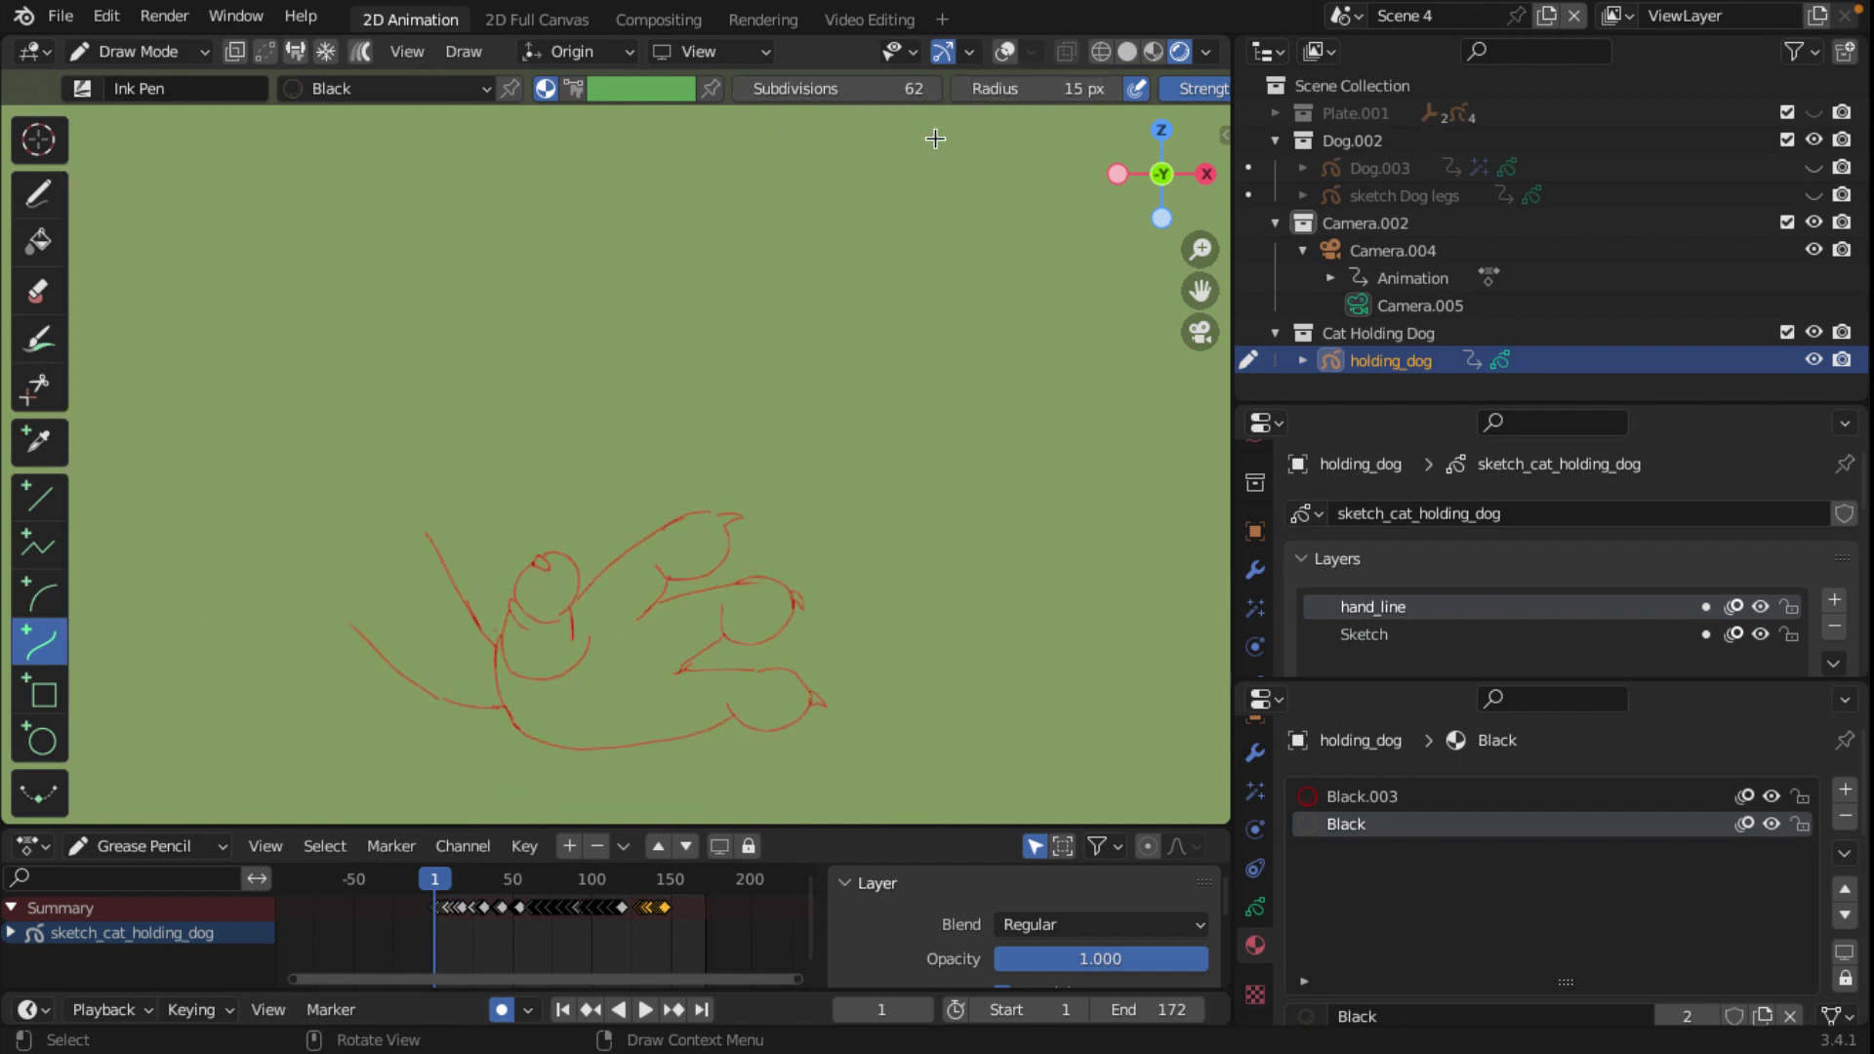
{"action": "left_click", "coordinate": [1111, 89]}
{"action": "left_click", "coordinate": [1111, 89]}
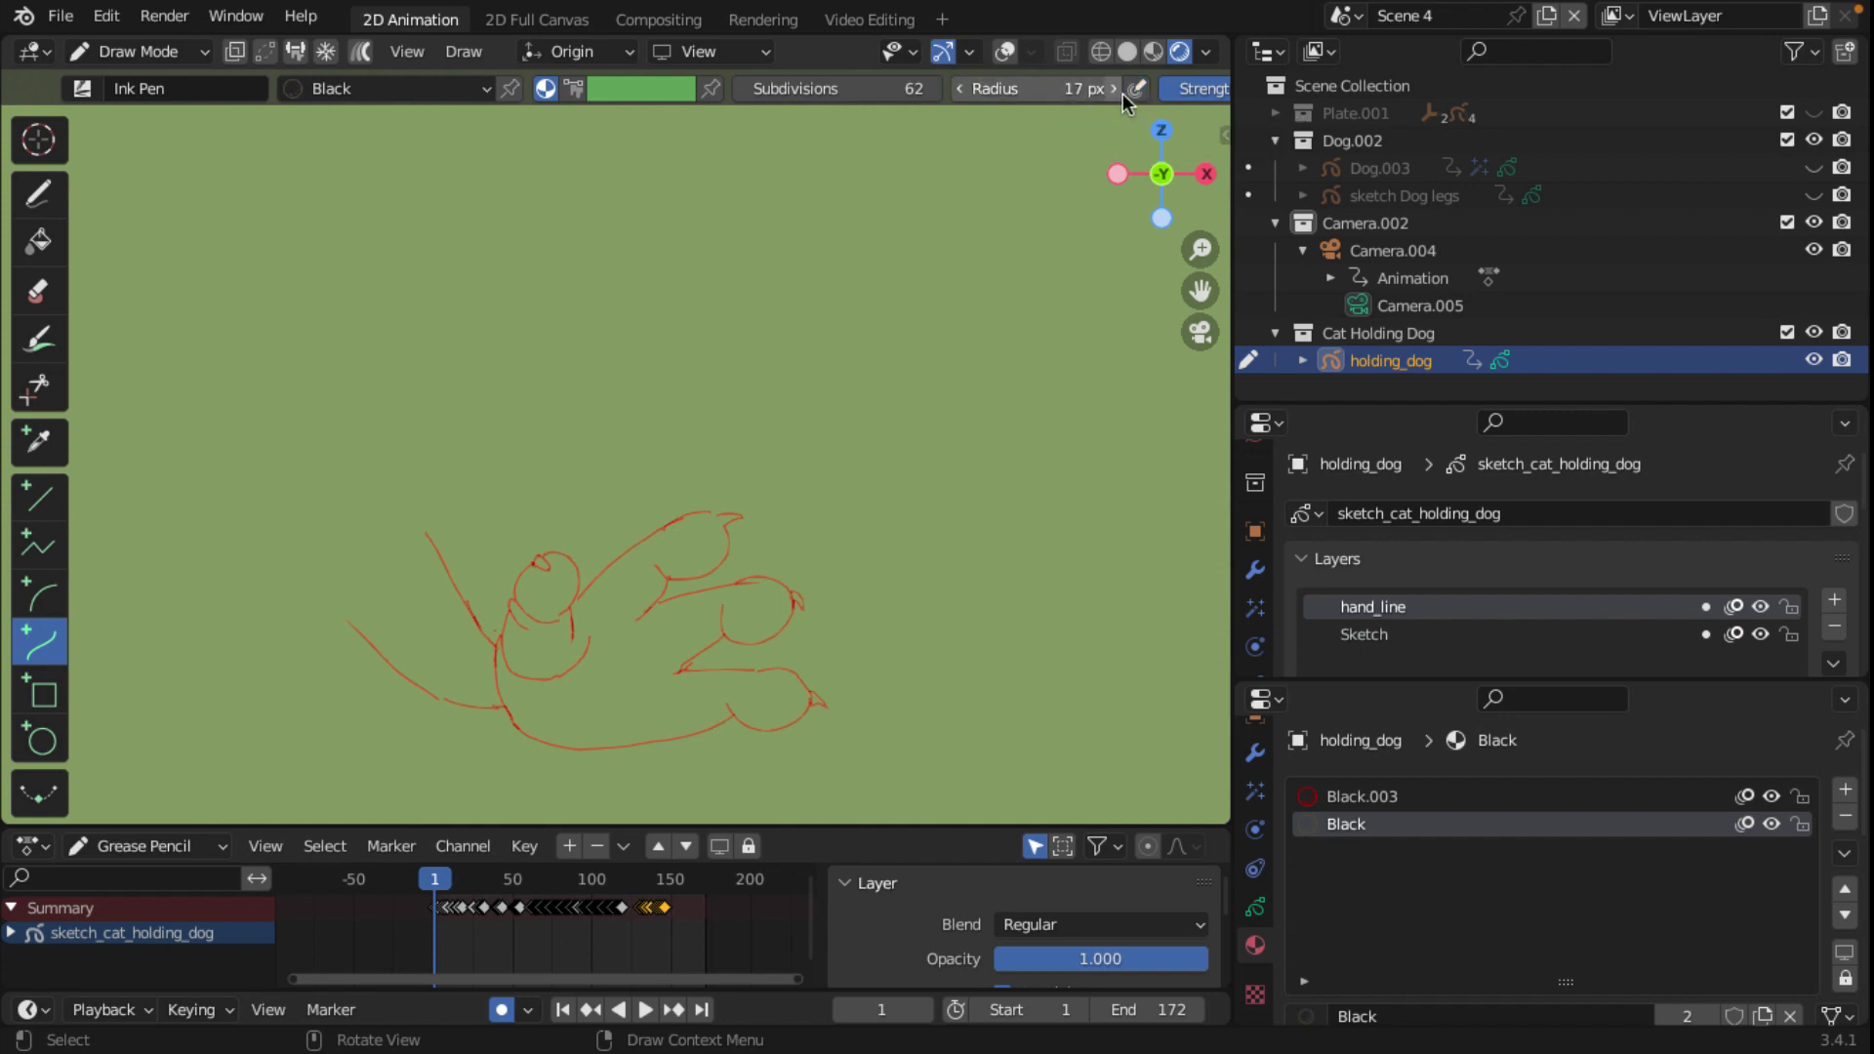
{"action": "left_click_drag", "start_coordinate": [584, 379], "coordinate": [810, 317]}
{"action": "key", "text": "Escape"}
{"action": "left_click", "coordinate": [1113, 90]}
Step: Set the brush radius to 22 px and zoom in on the cat's paw
{"action": "left_click", "coordinate": [1113, 90]}
{"action": "left_click", "coordinate": [1113, 90]}
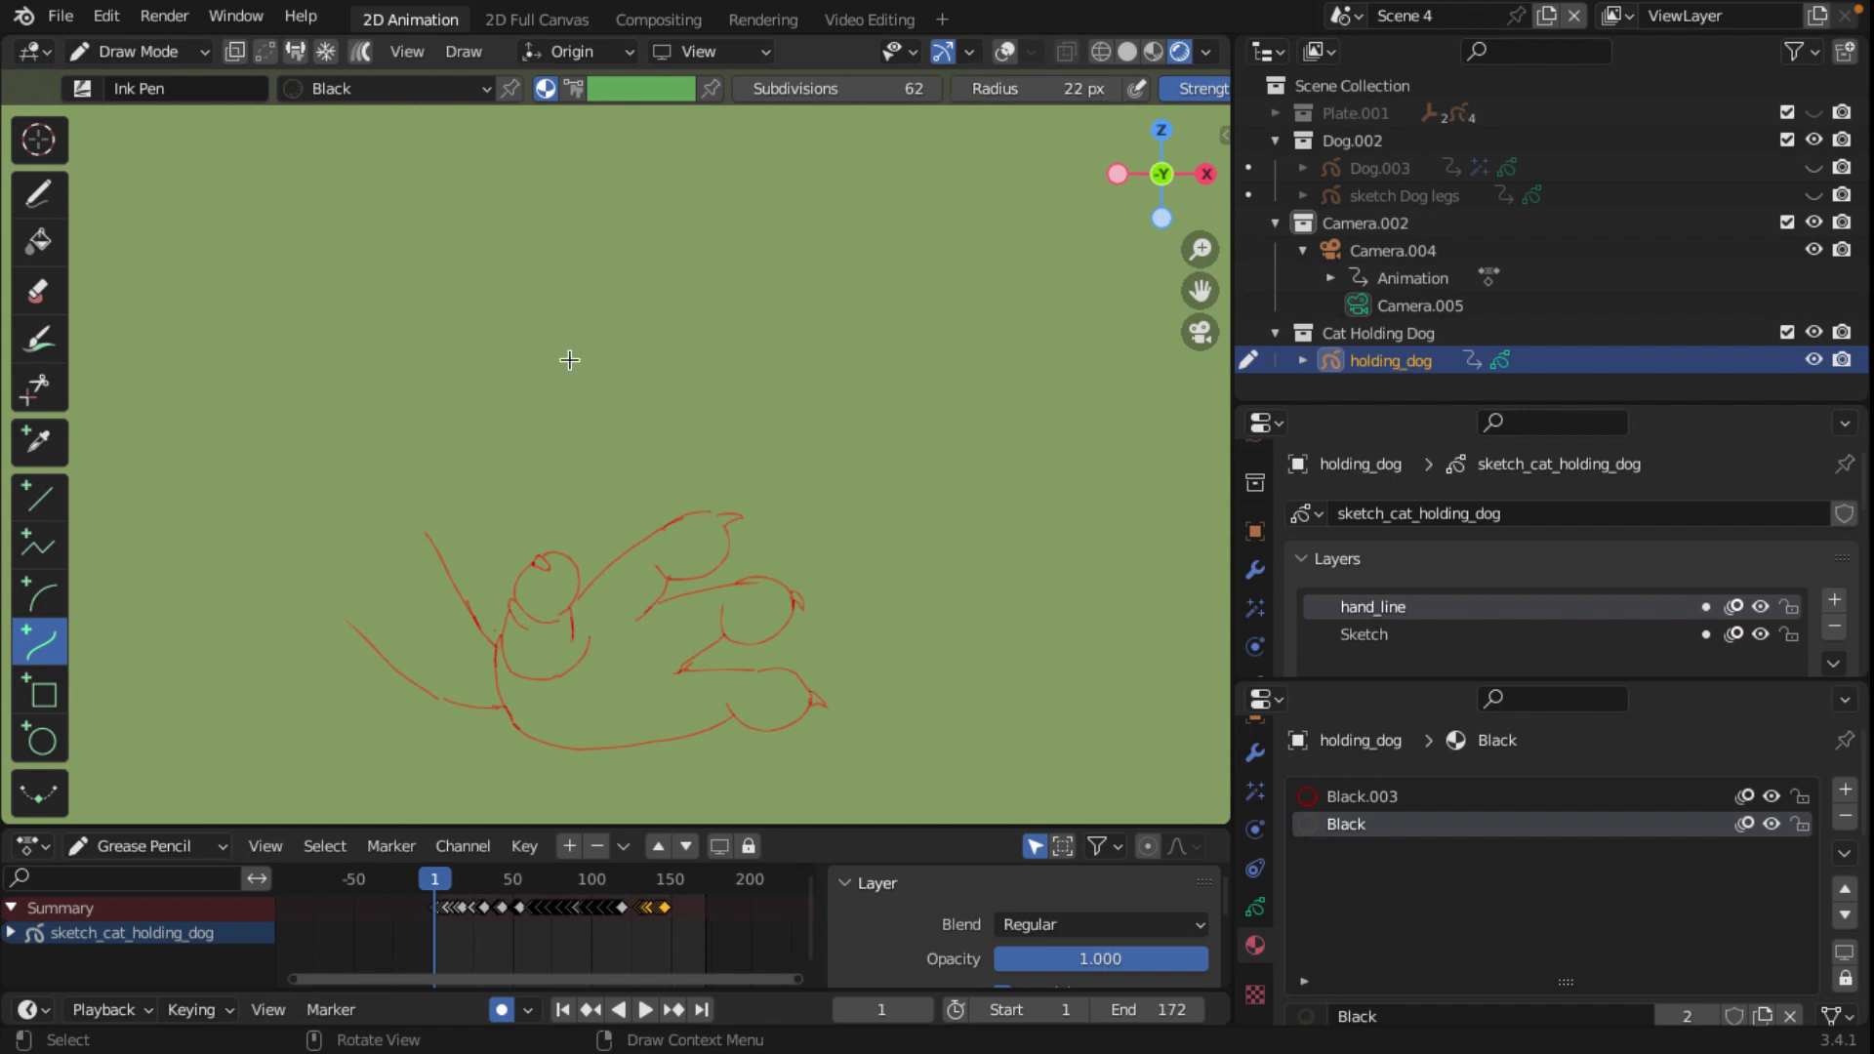
{"action": "left_click_drag", "start_coordinate": [762, 319], "coordinate": [531, 387]}
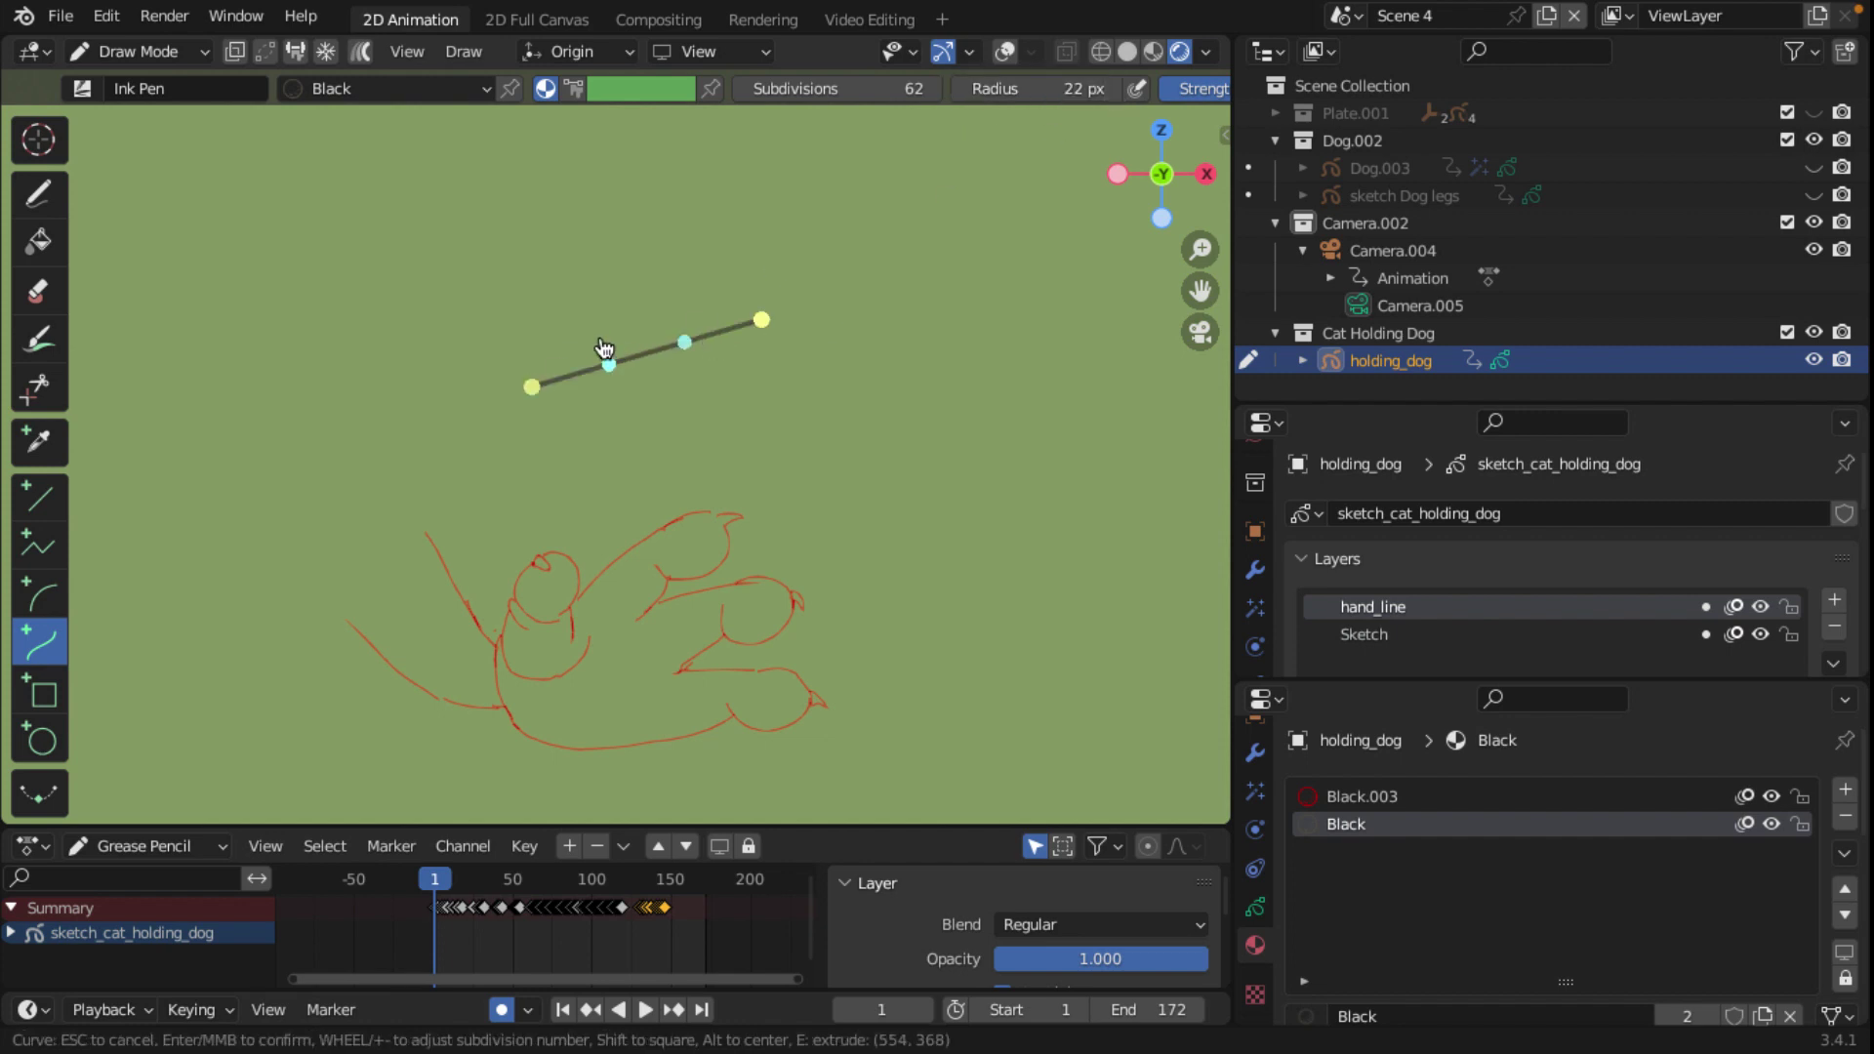
{"action": "key", "text": "Escape"}
{"action": "scroll", "coordinate": [674, 387], "scroll_direction": "up", "scroll_amount": 2}
{"action": "scroll", "coordinate": [672, 386], "scroll_direction": "up", "scroll_amount": 1}
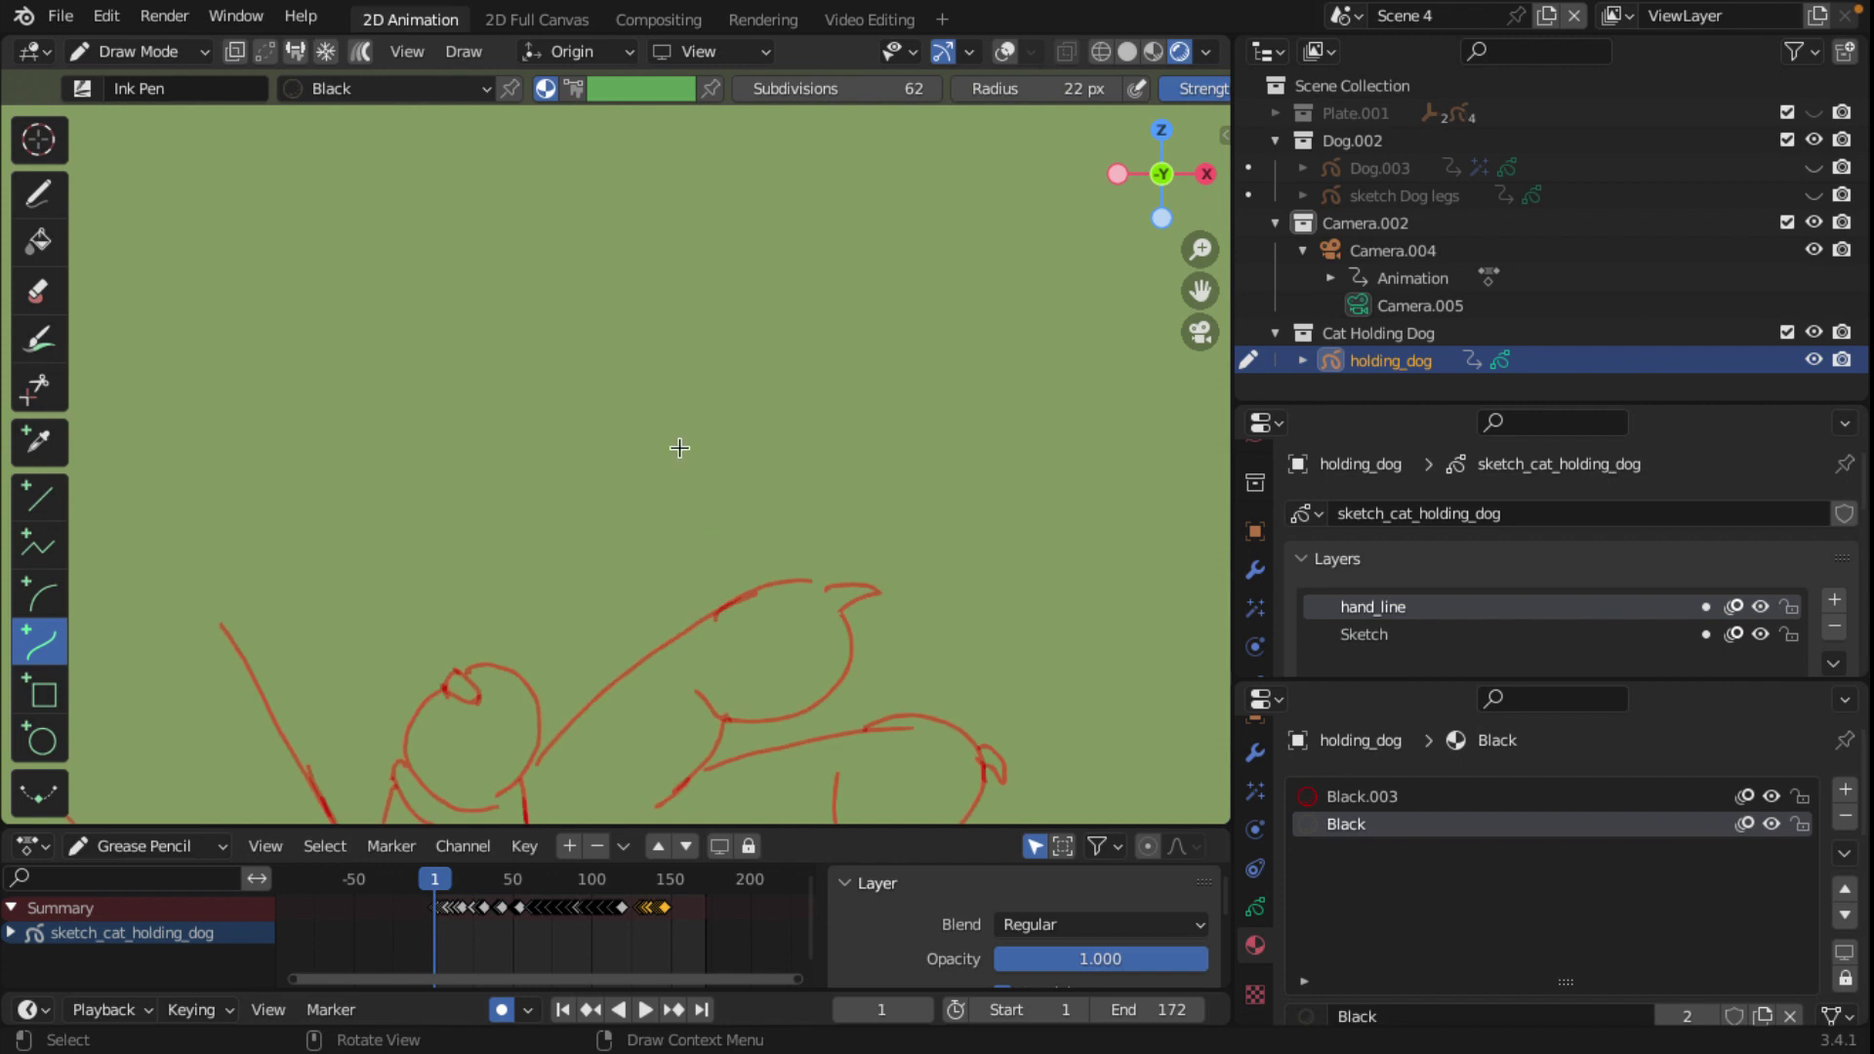
{"action": "middle_click_drag", "start_coordinate": [555, 648], "coordinate": [566, 391], "text": "shift"}
{"action": "scroll", "coordinate": [576, 427], "scroll_direction": "up", "scroll_amount": 3}
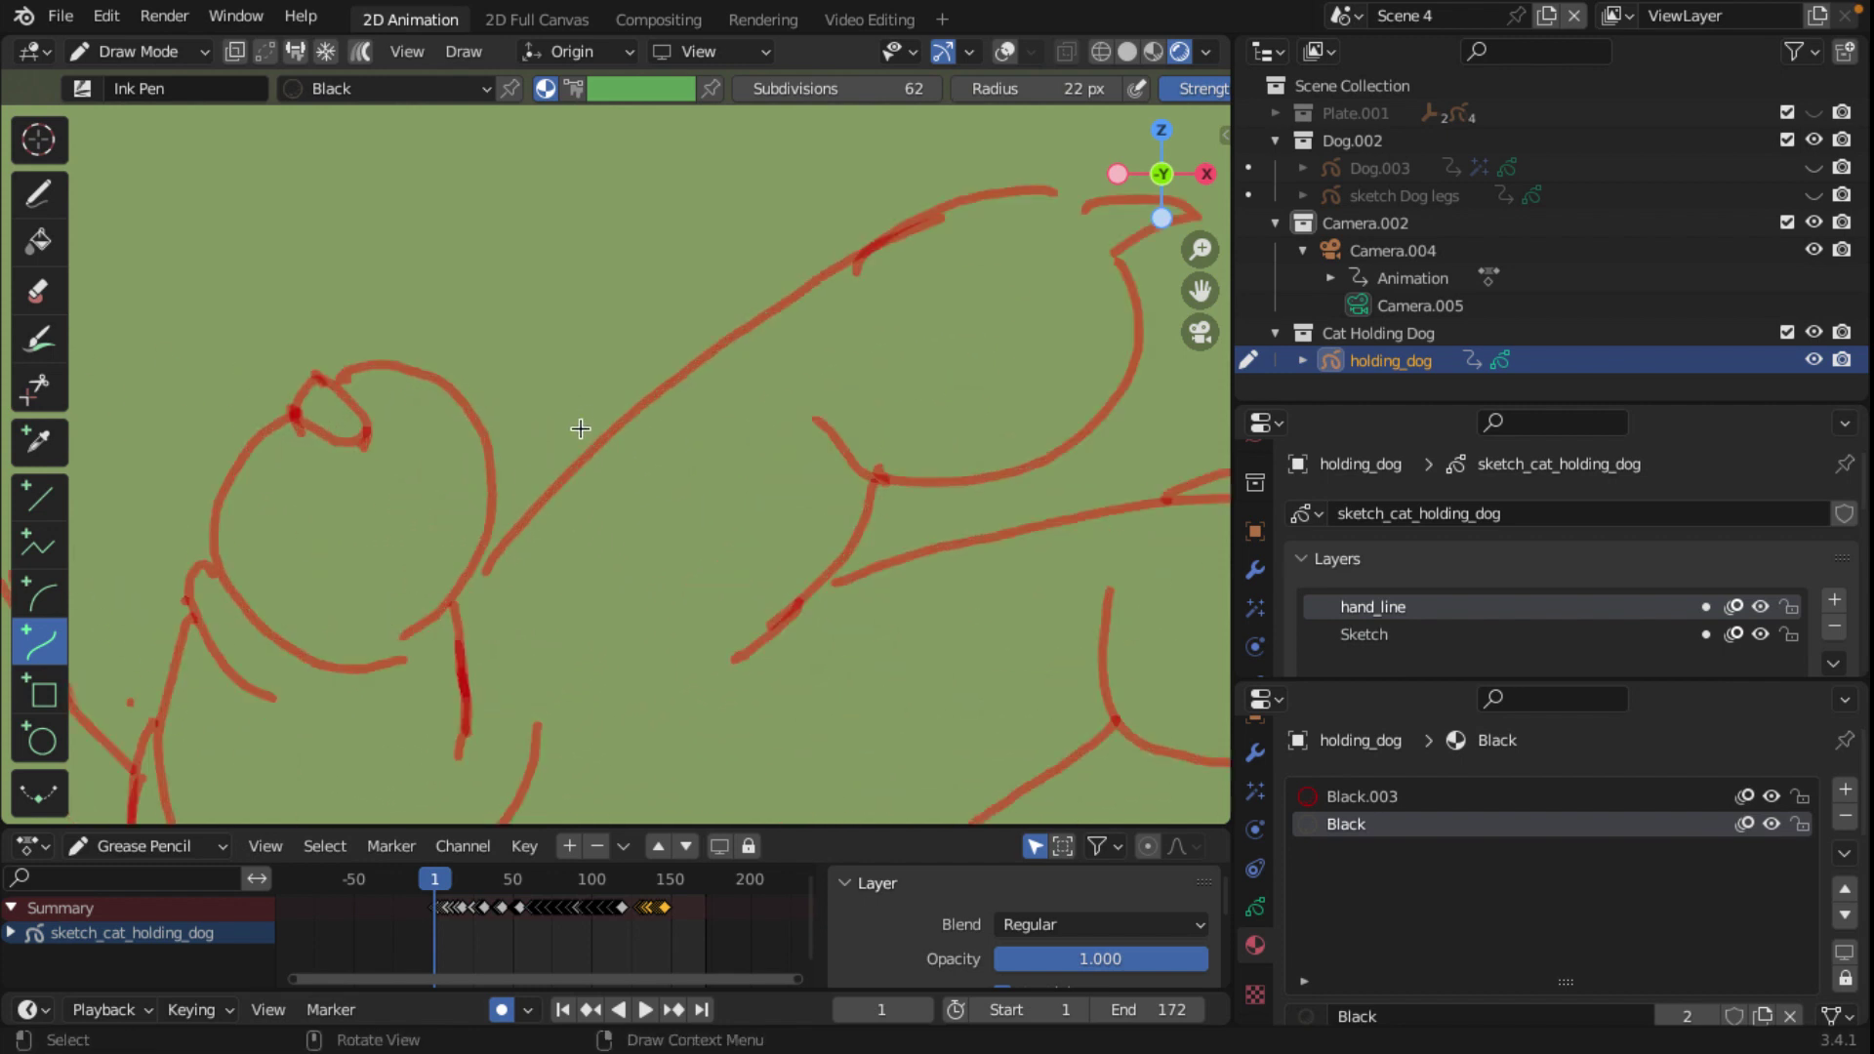
{"action": "scroll", "coordinate": [586, 488], "scroll_direction": "down", "scroll_amount": 2}
Step: Draw a curve along the cat's upper finger, extruding and bending its tip into a hook
{"action": "left_click_drag", "start_coordinate": [535, 523], "coordinate": [870, 304]}
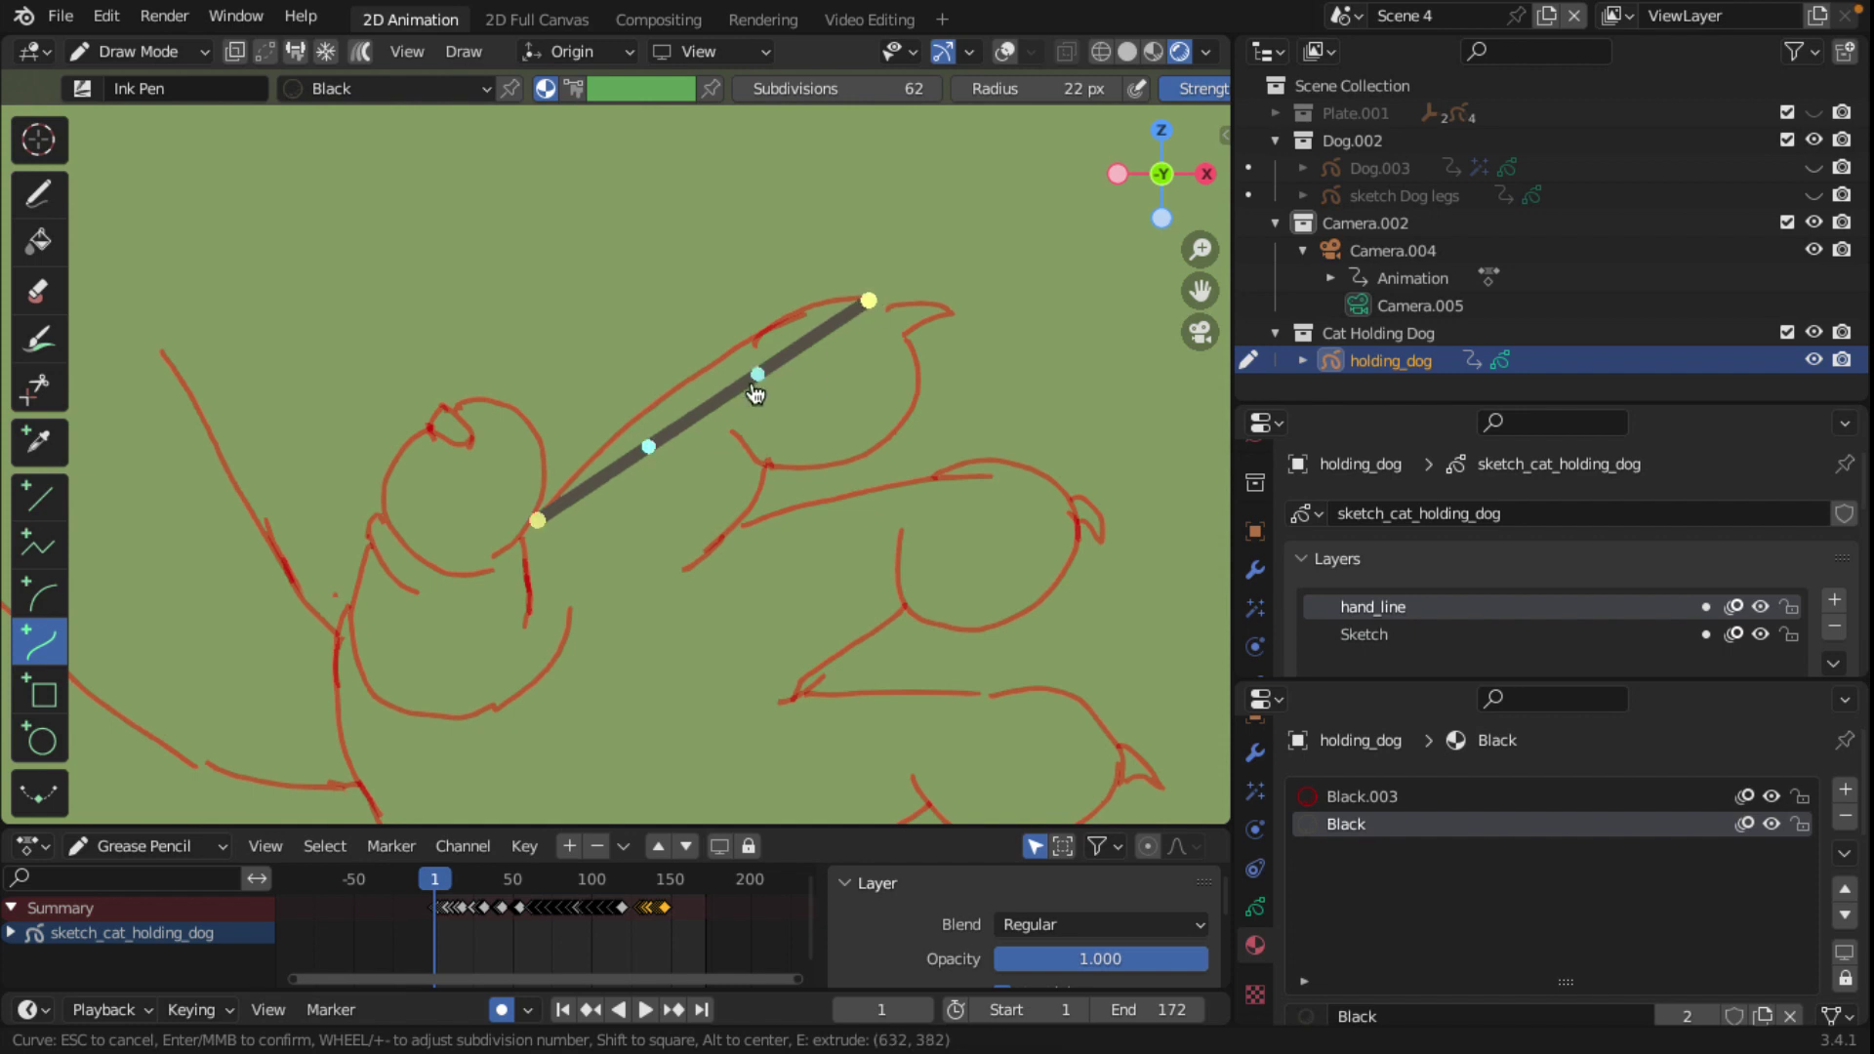
{"action": "left_click_drag", "start_coordinate": [757, 379], "coordinate": [710, 323]}
{"action": "left_click_drag", "start_coordinate": [648, 446], "coordinate": [626, 417]}
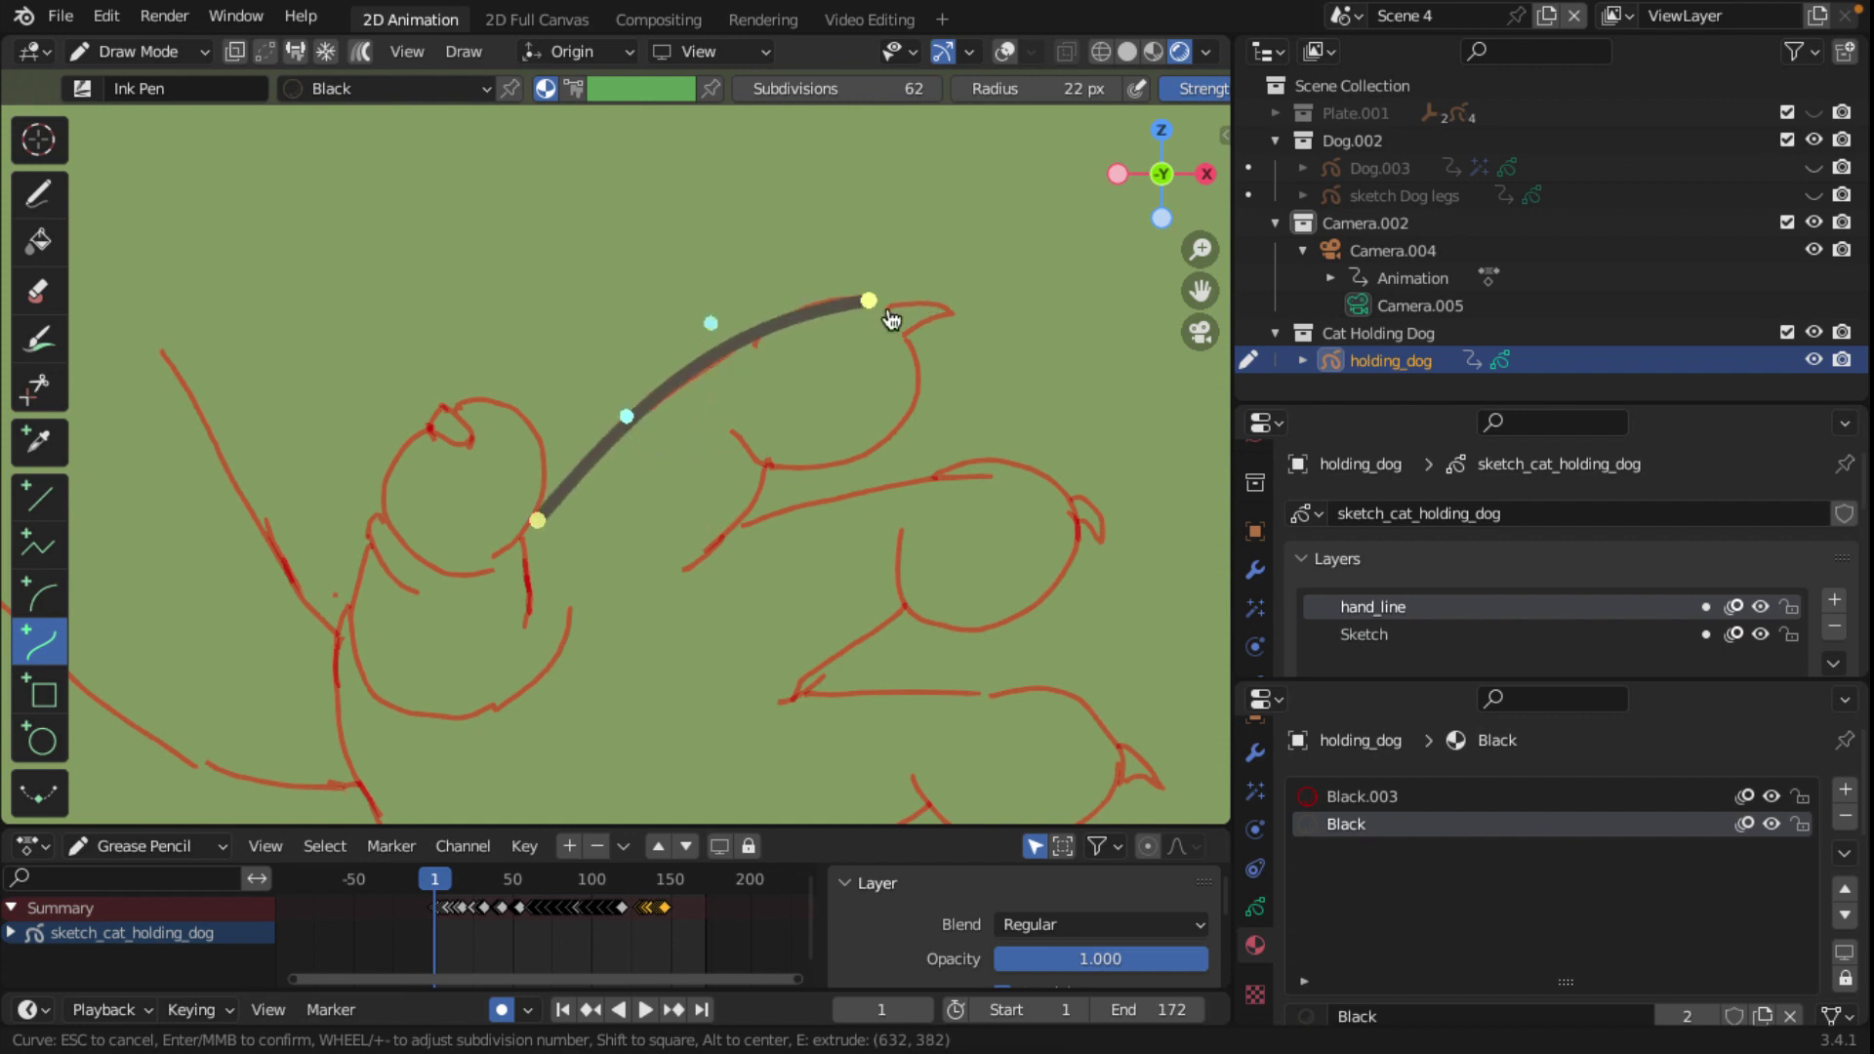
{"action": "key", "text": "e"}
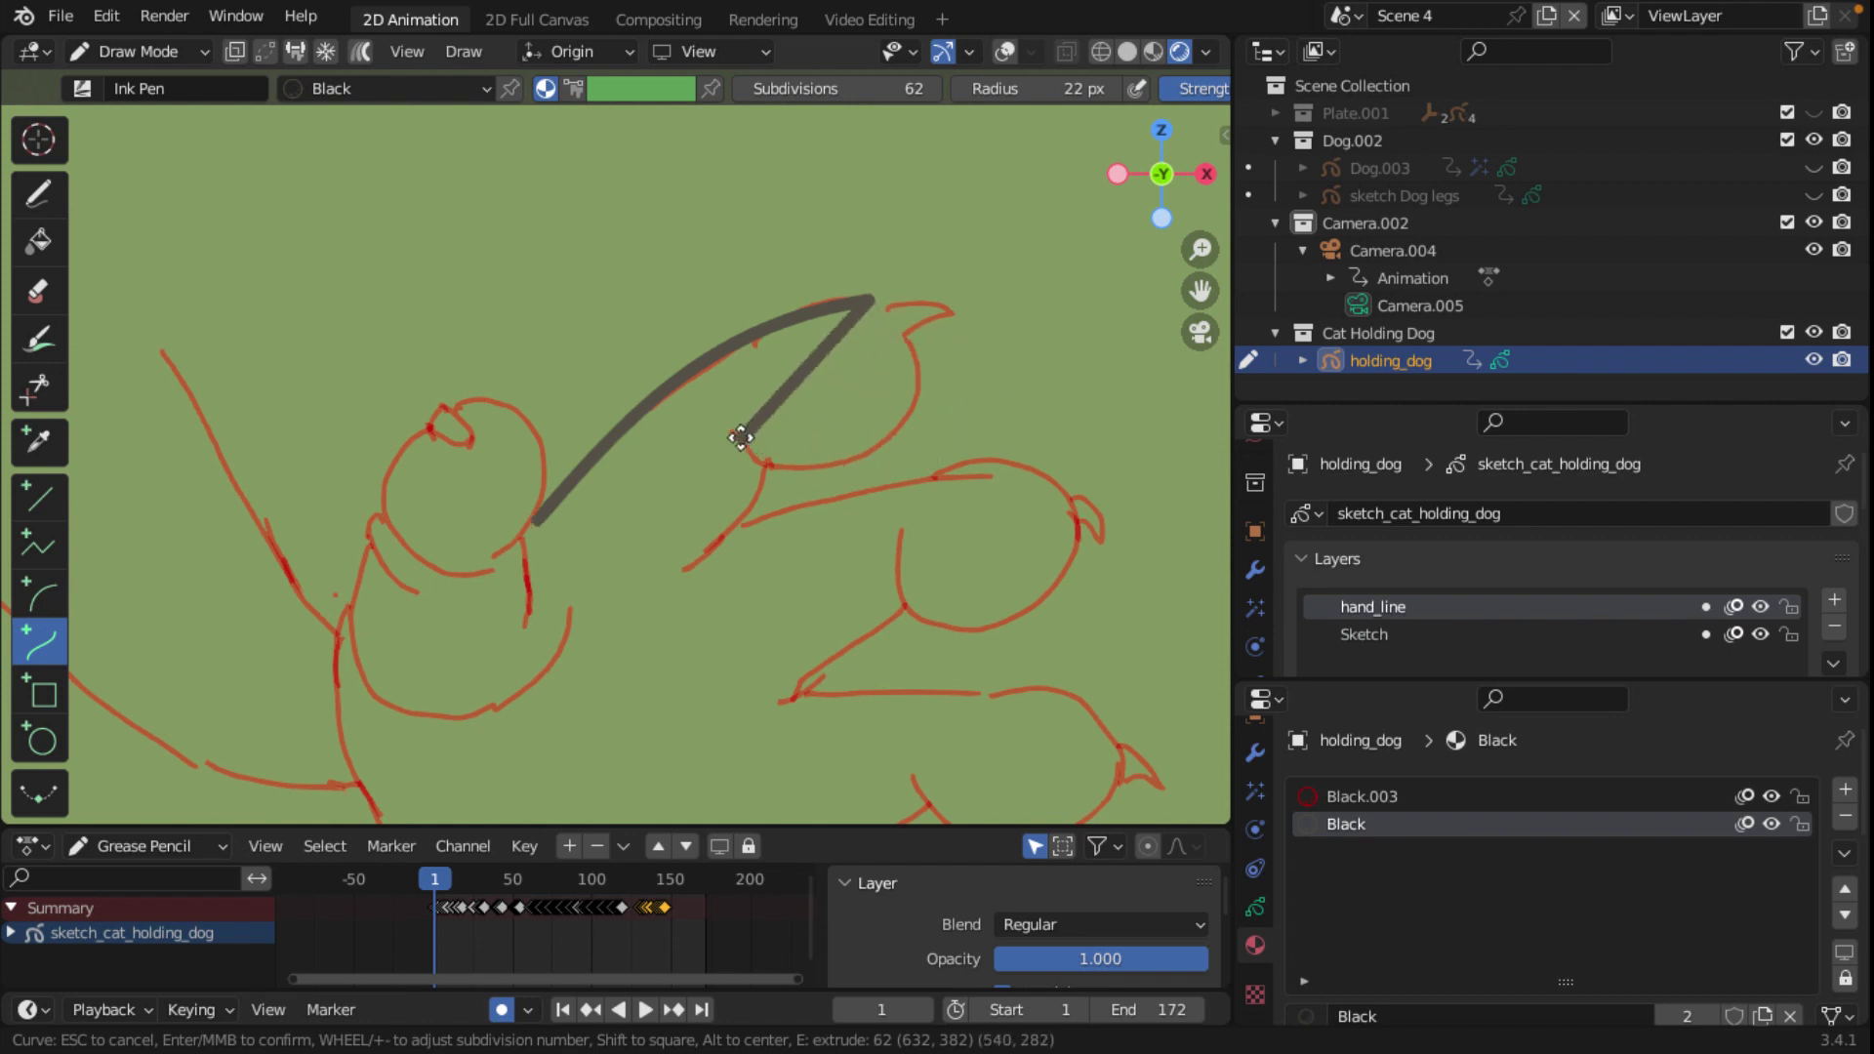
{"action": "left_click", "coordinate": [735, 430]}
{"action": "left_click_drag", "start_coordinate": [780, 386], "coordinate": [967, 532]}
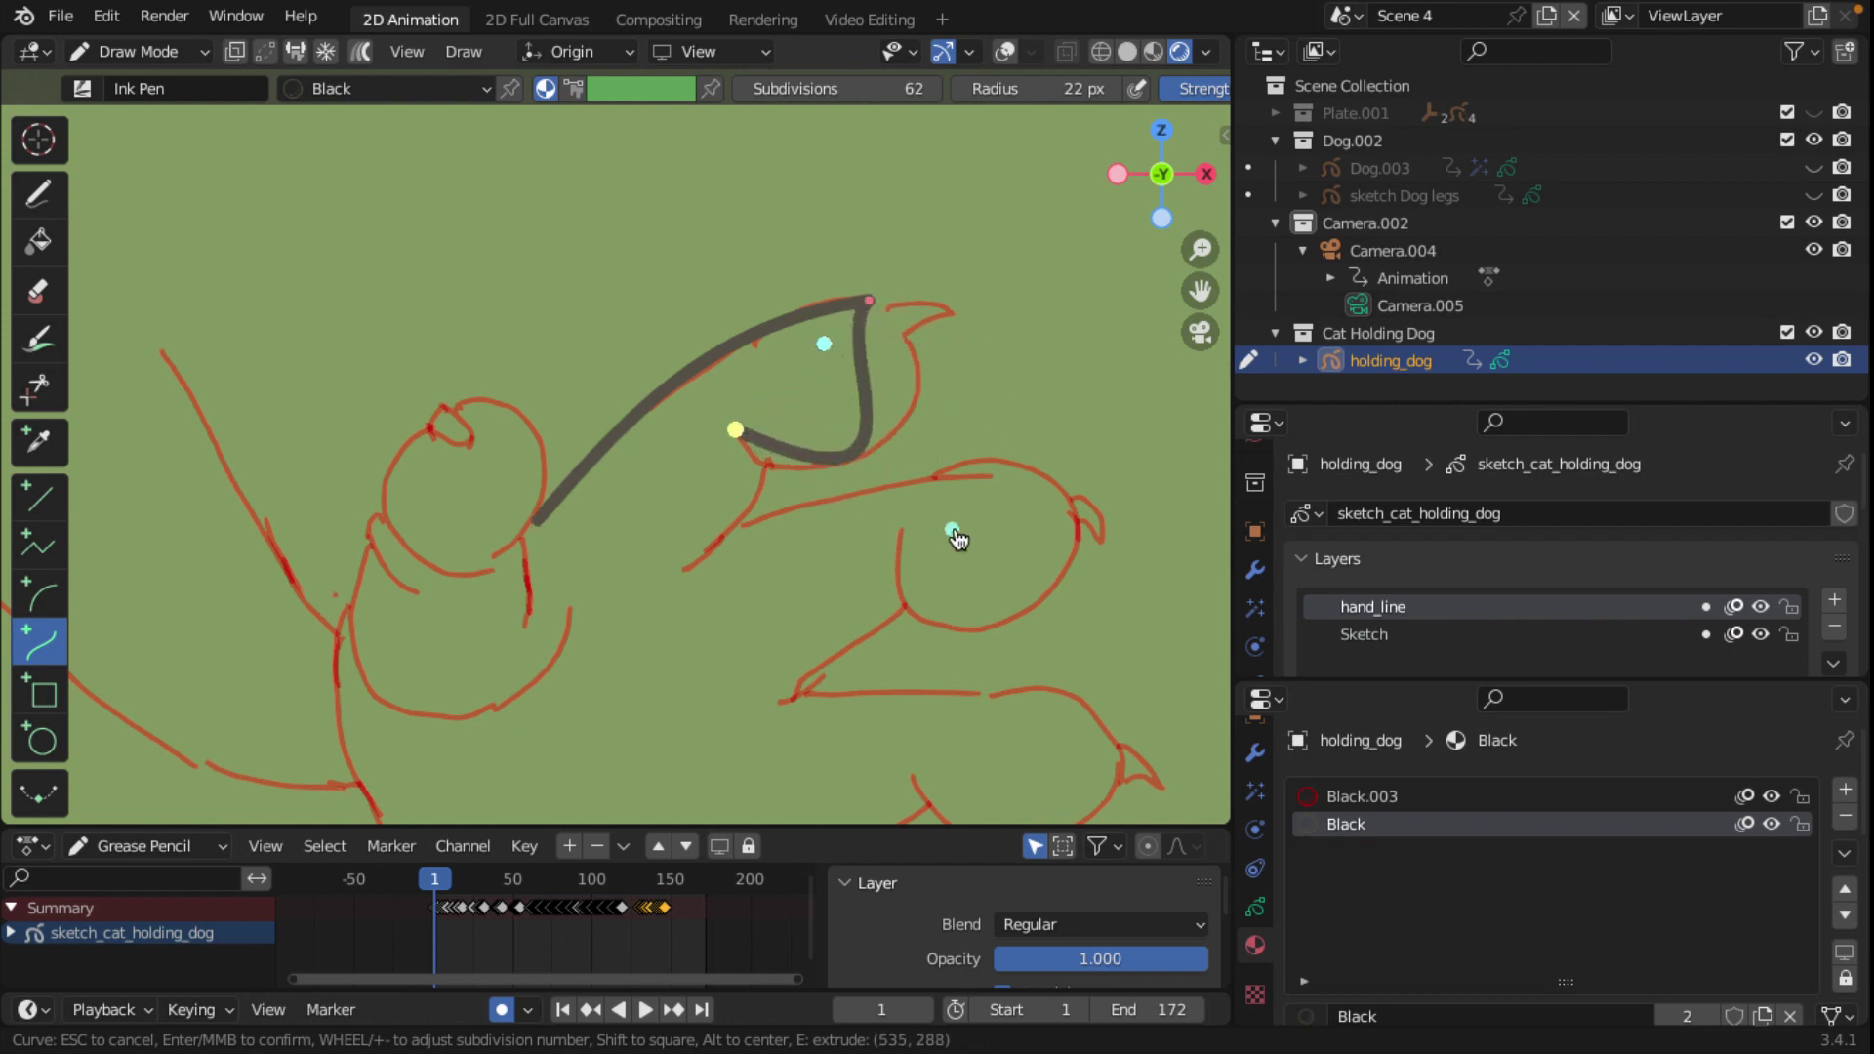
{"action": "left_click_drag", "start_coordinate": [842, 347], "coordinate": [961, 291]}
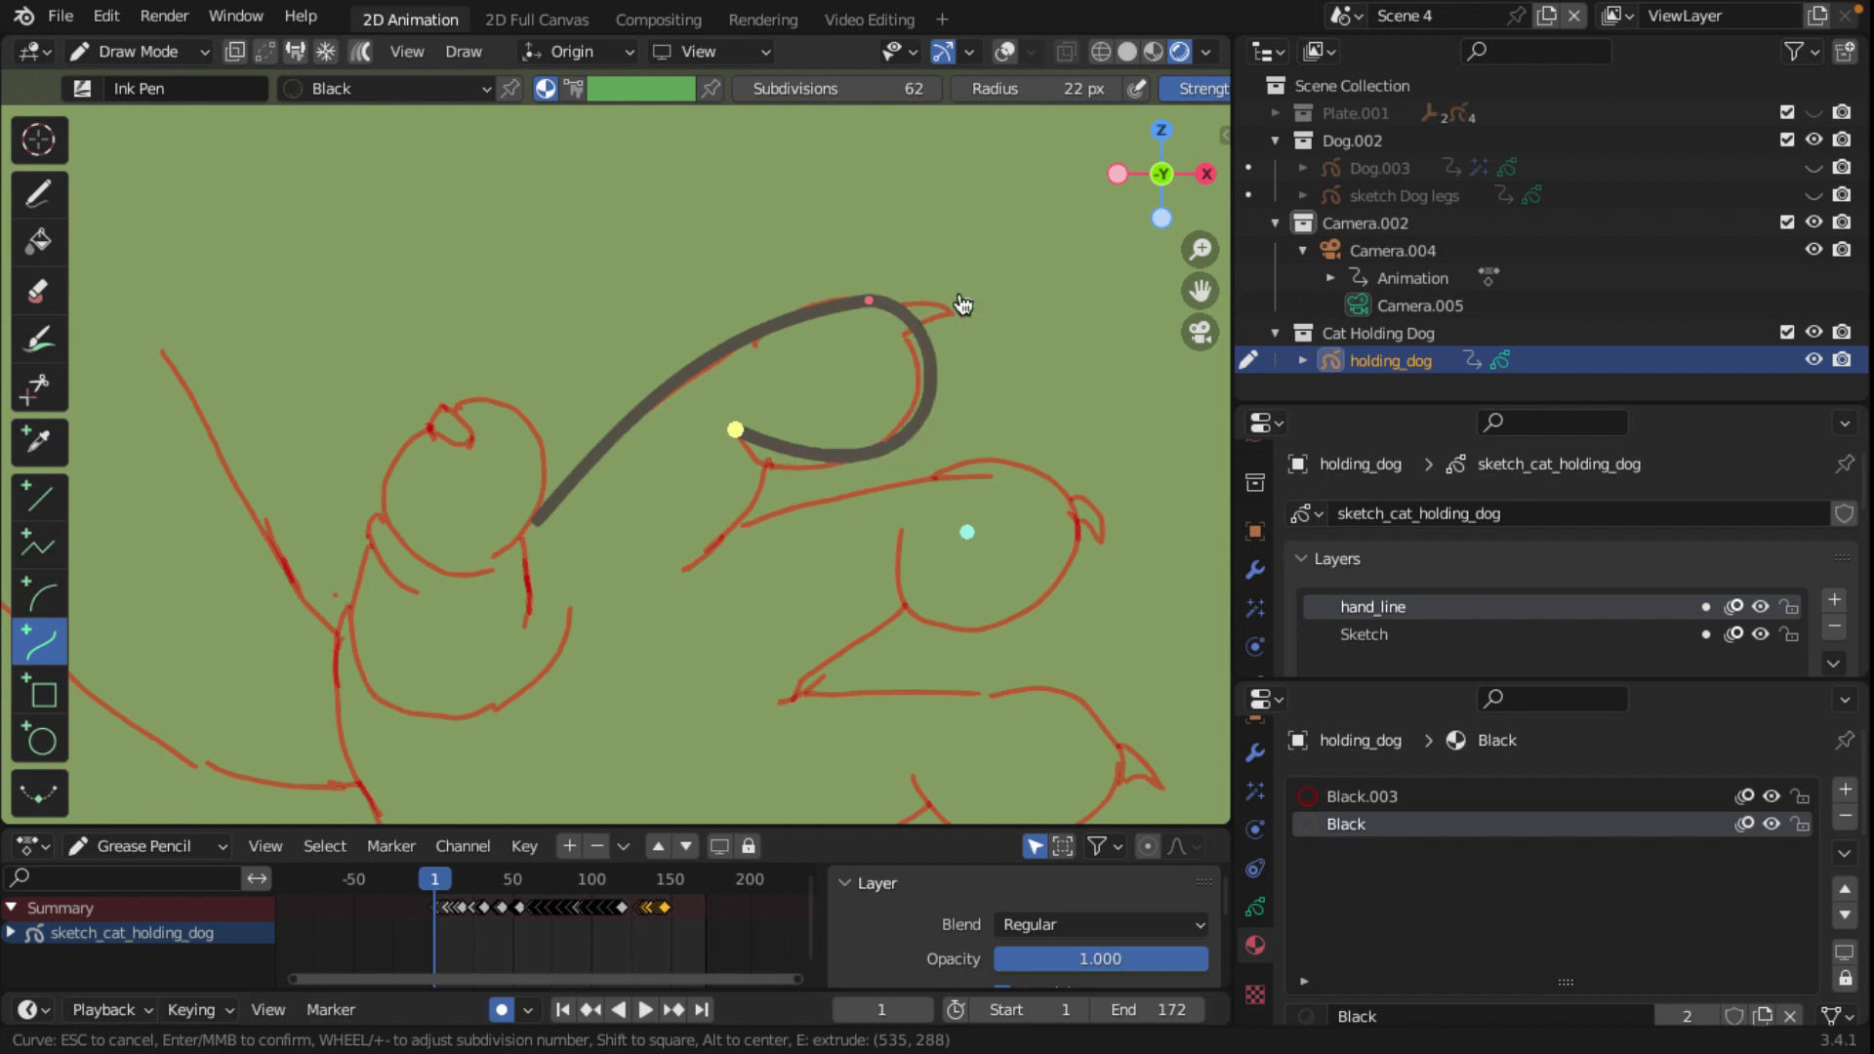
{"action": "left_click_drag", "start_coordinate": [964, 535], "coordinate": [896, 578]}
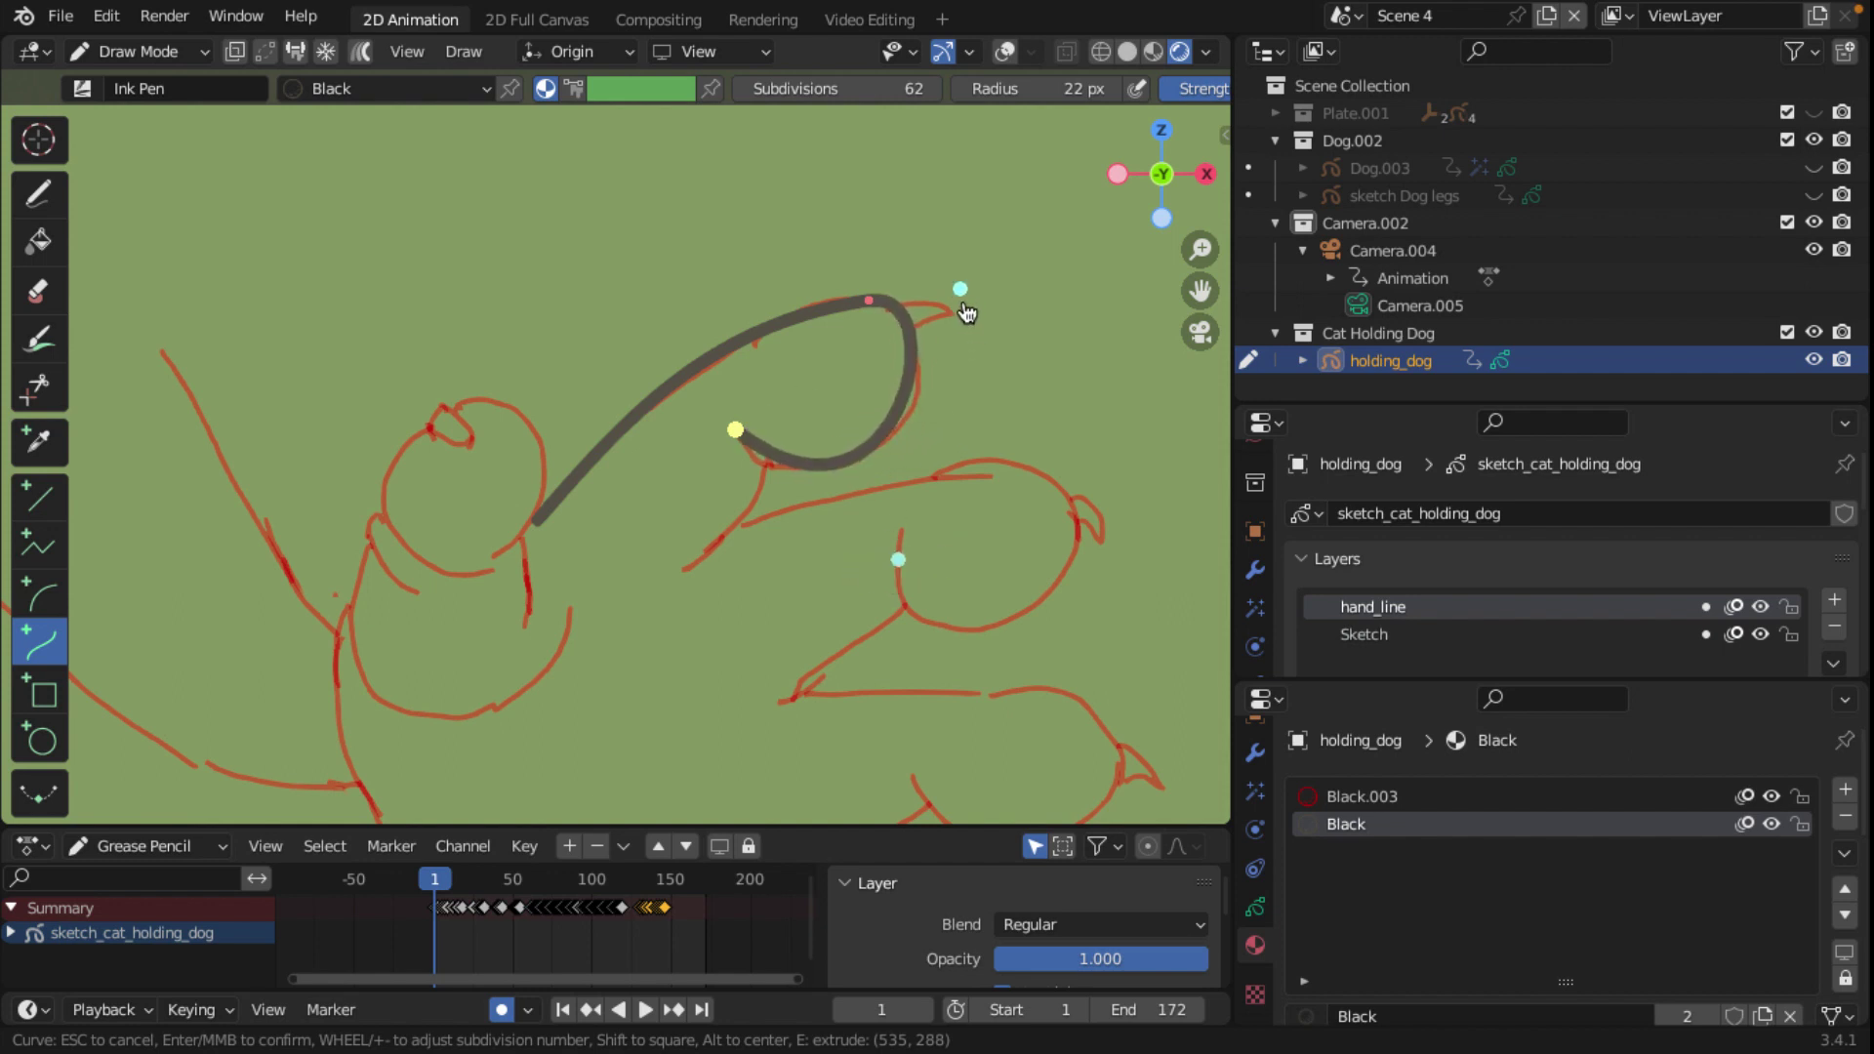
{"action": "mouse_move", "coordinate": [962, 293]}
{"action": "left_mouse_down"}
{"action": "mouse_move", "coordinate": [1010, 323]}
{"action": "mouse_move", "coordinate": [976, 321]}
{"action": "left_mouse_up"}
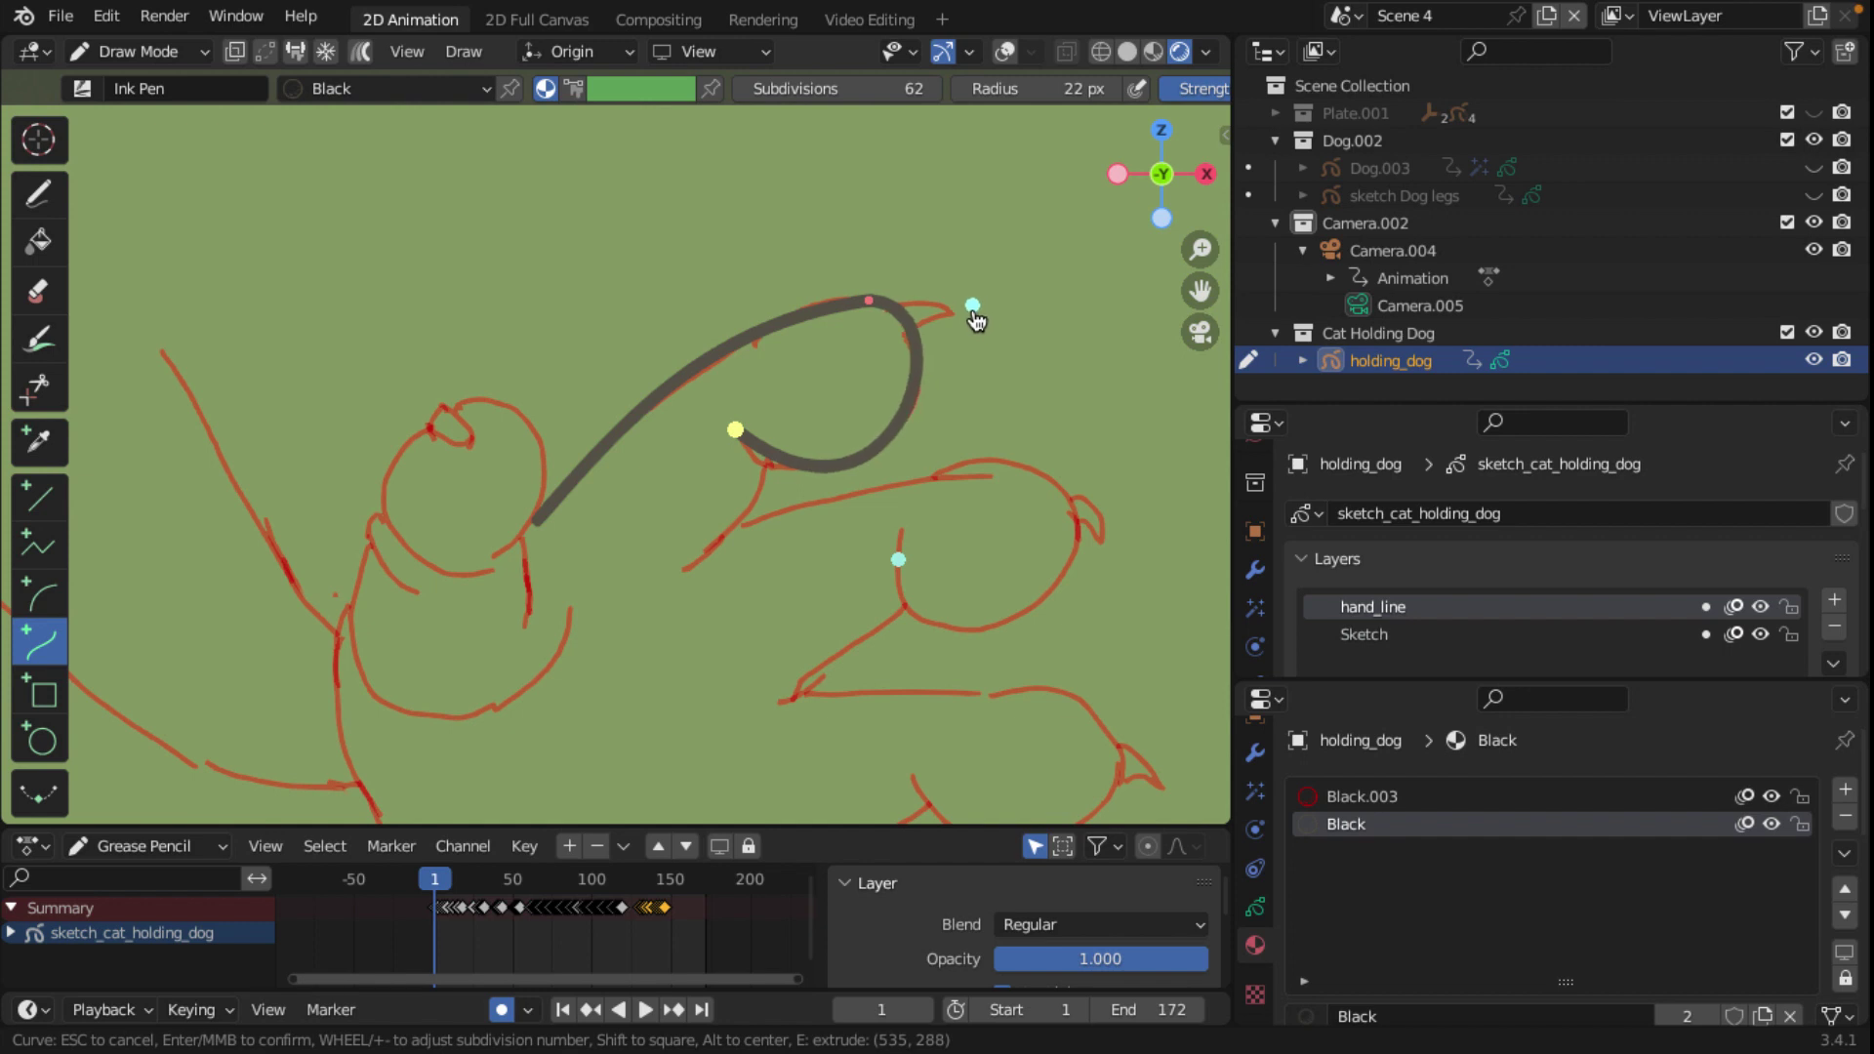
{"action": "left_click_drag", "start_coordinate": [735, 429], "coordinate": [730, 431]}
{"action": "key", "text": "Return"}
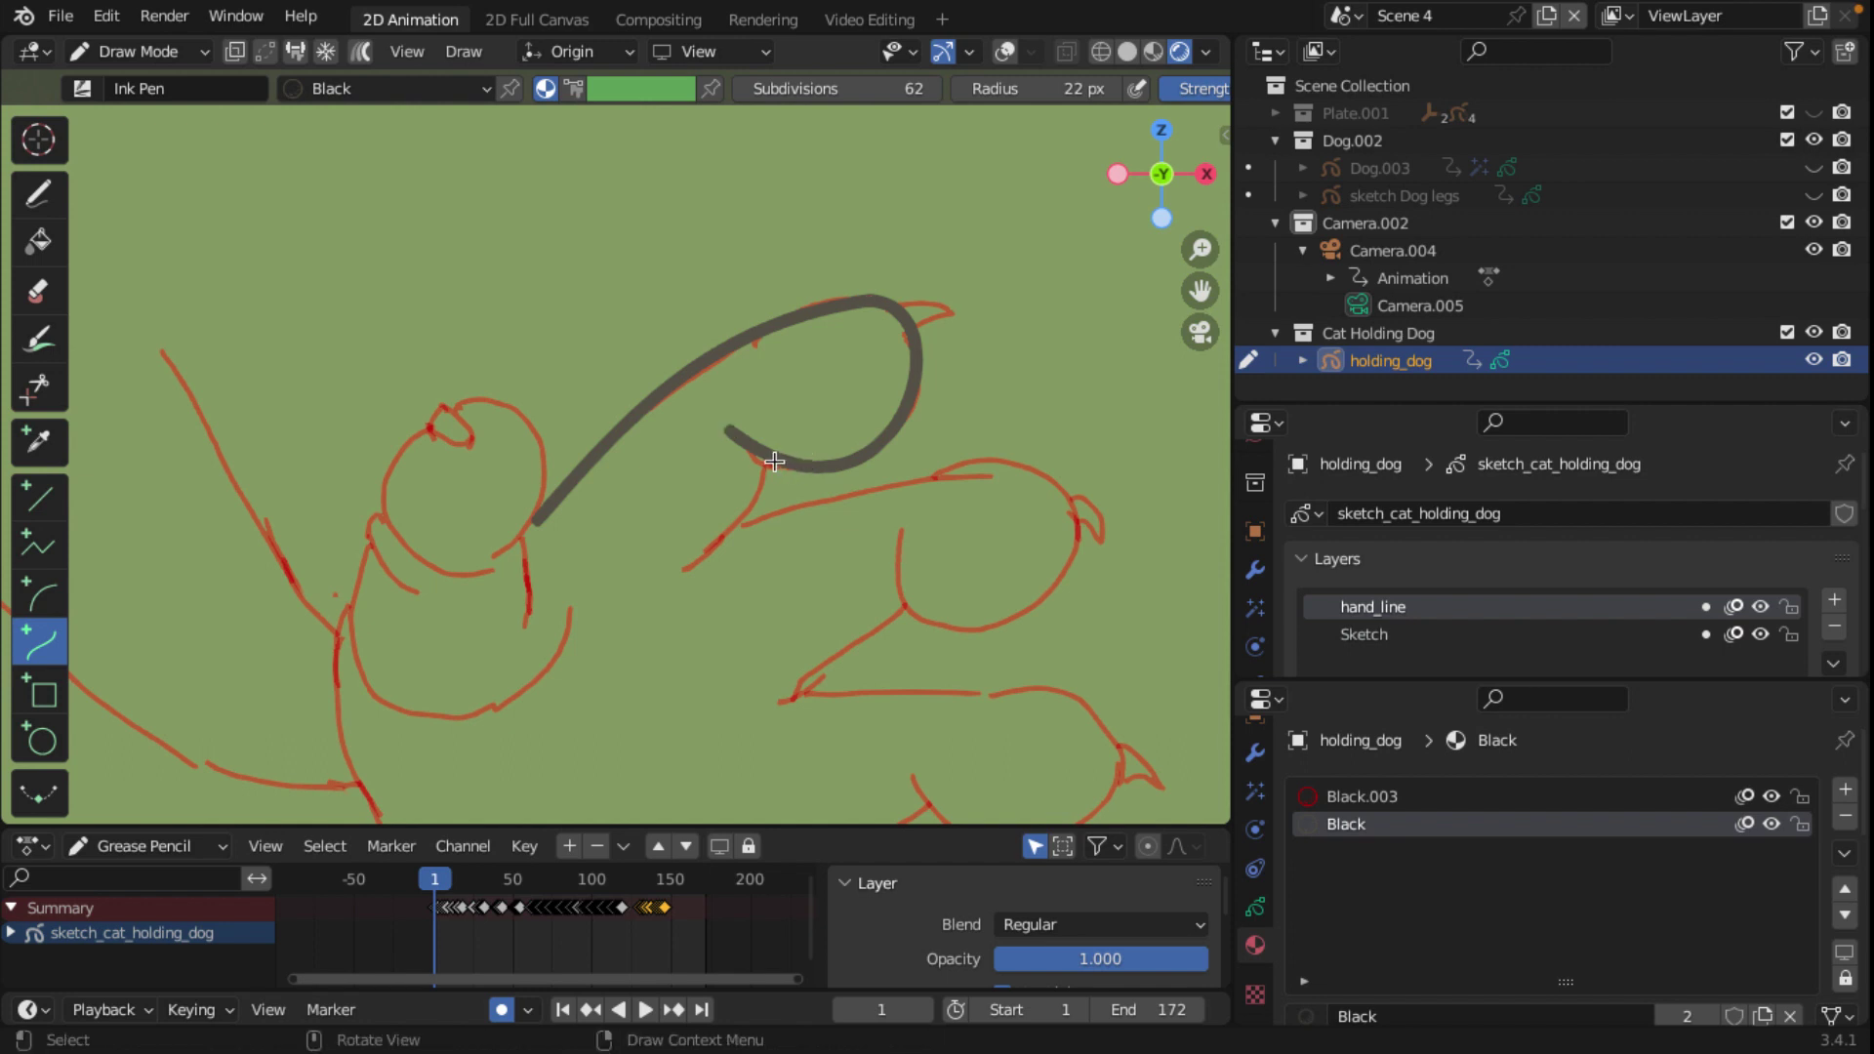
Step: Draw a short curve running down from the hook's inner end
{"action": "mouse_move", "coordinate": [774, 461]}
{"action": "left_mouse_down"}
{"action": "mouse_move", "coordinate": [687, 572]}
{"action": "mouse_move", "coordinate": [760, 562]}
{"action": "mouse_move", "coordinate": [771, 506]}
{"action": "mouse_move", "coordinate": [735, 538]}
{"action": "left_mouse_up"}
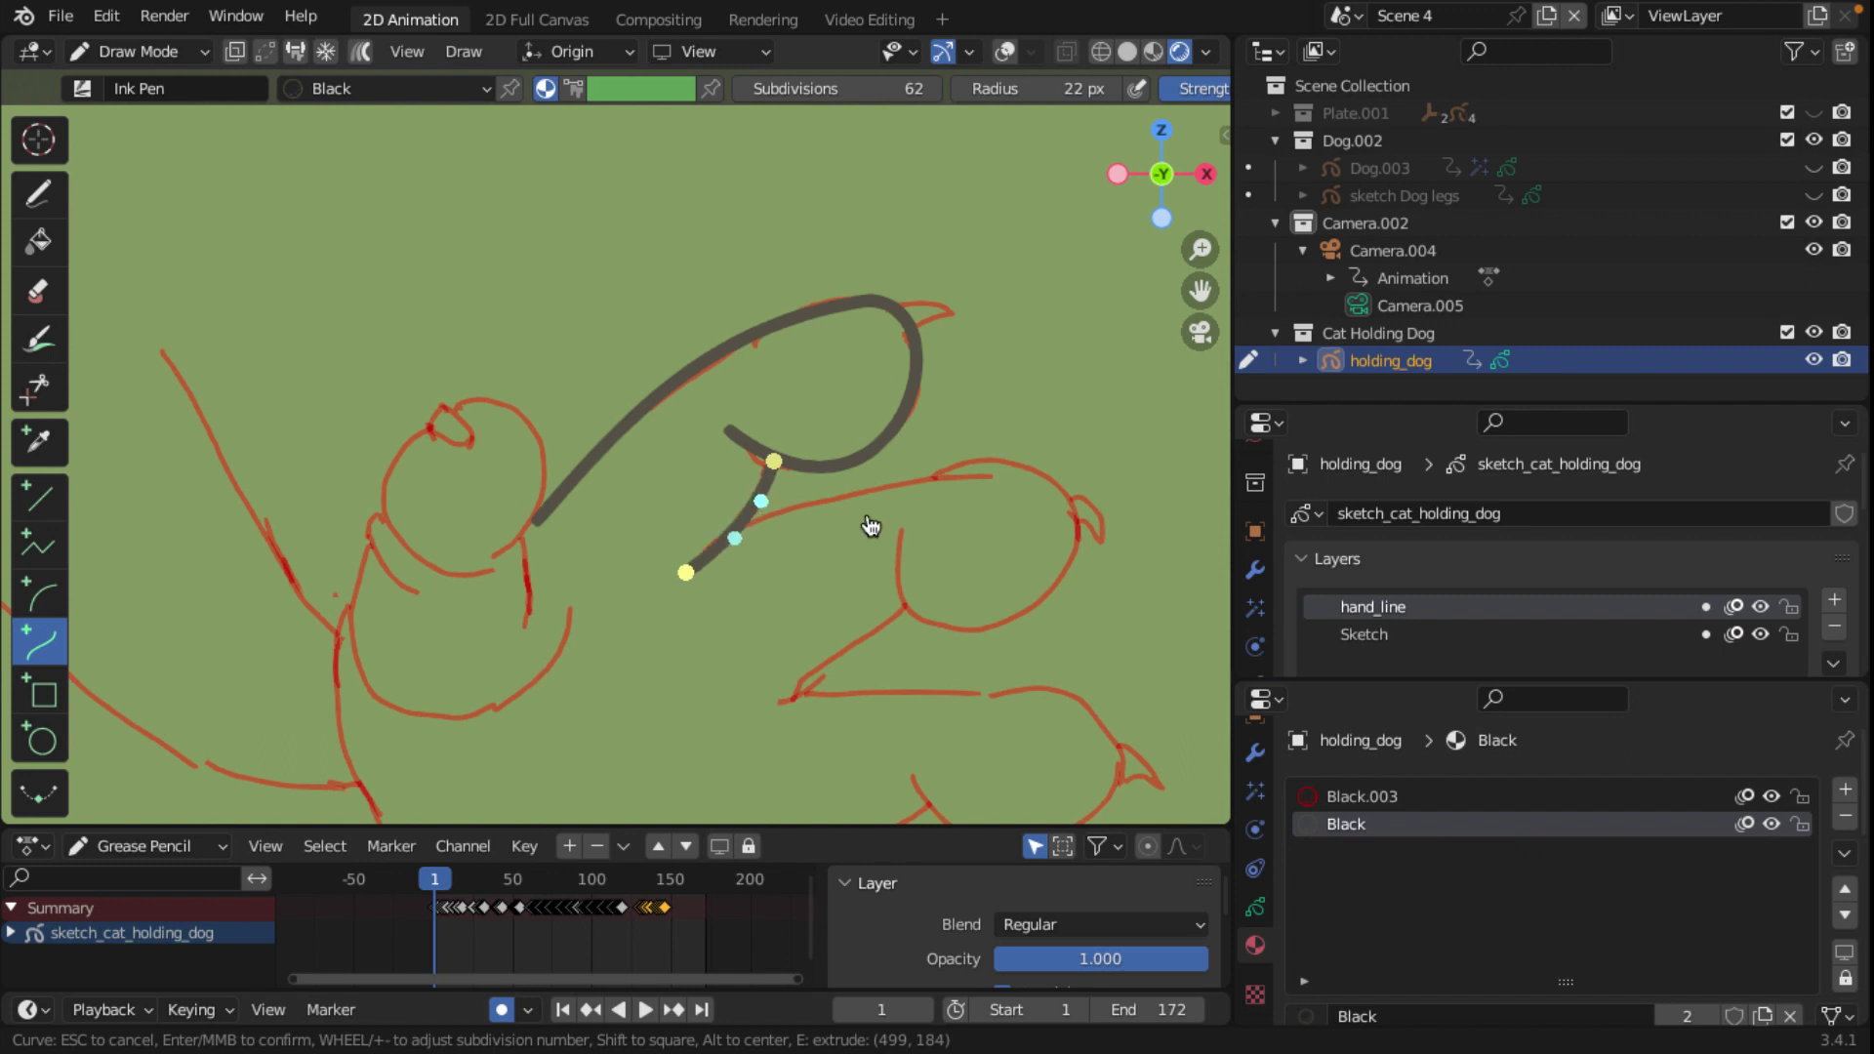
{"action": "key", "text": "Return"}
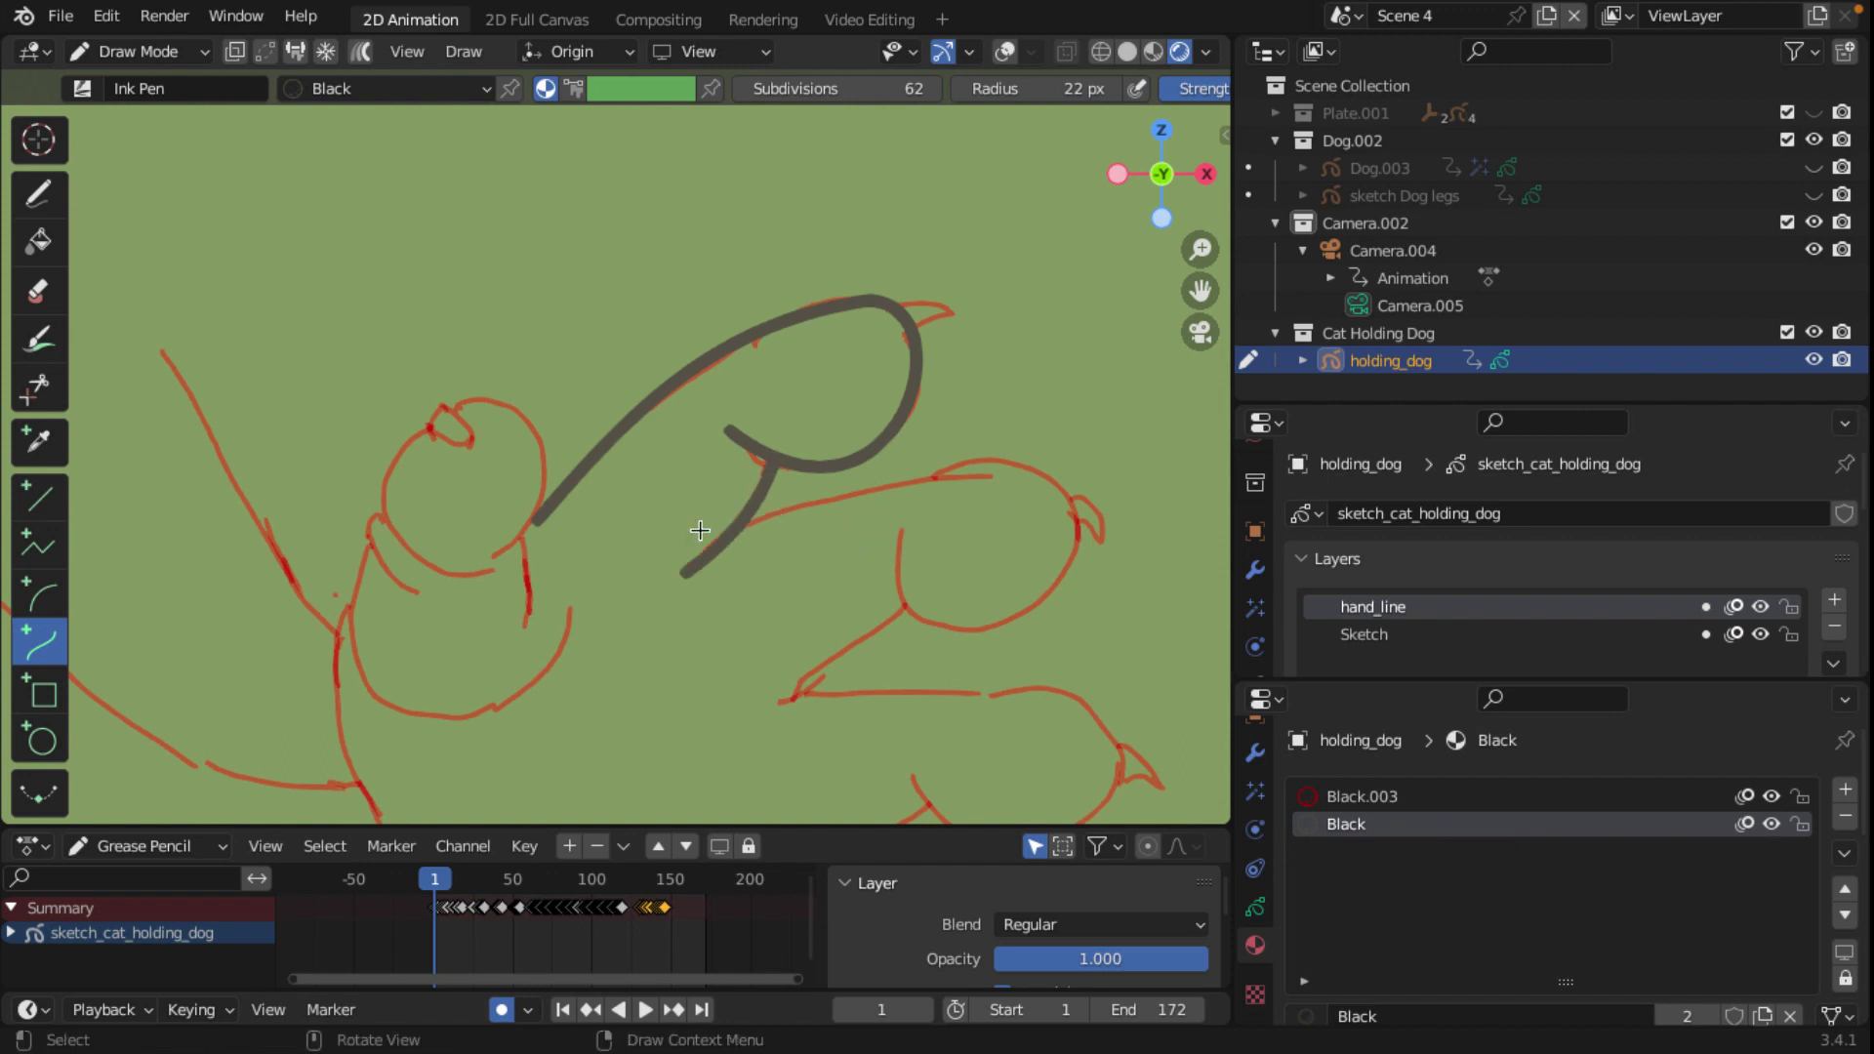
{"action": "scroll", "coordinate": [808, 527], "scroll_direction": "down", "scroll_amount": 3}
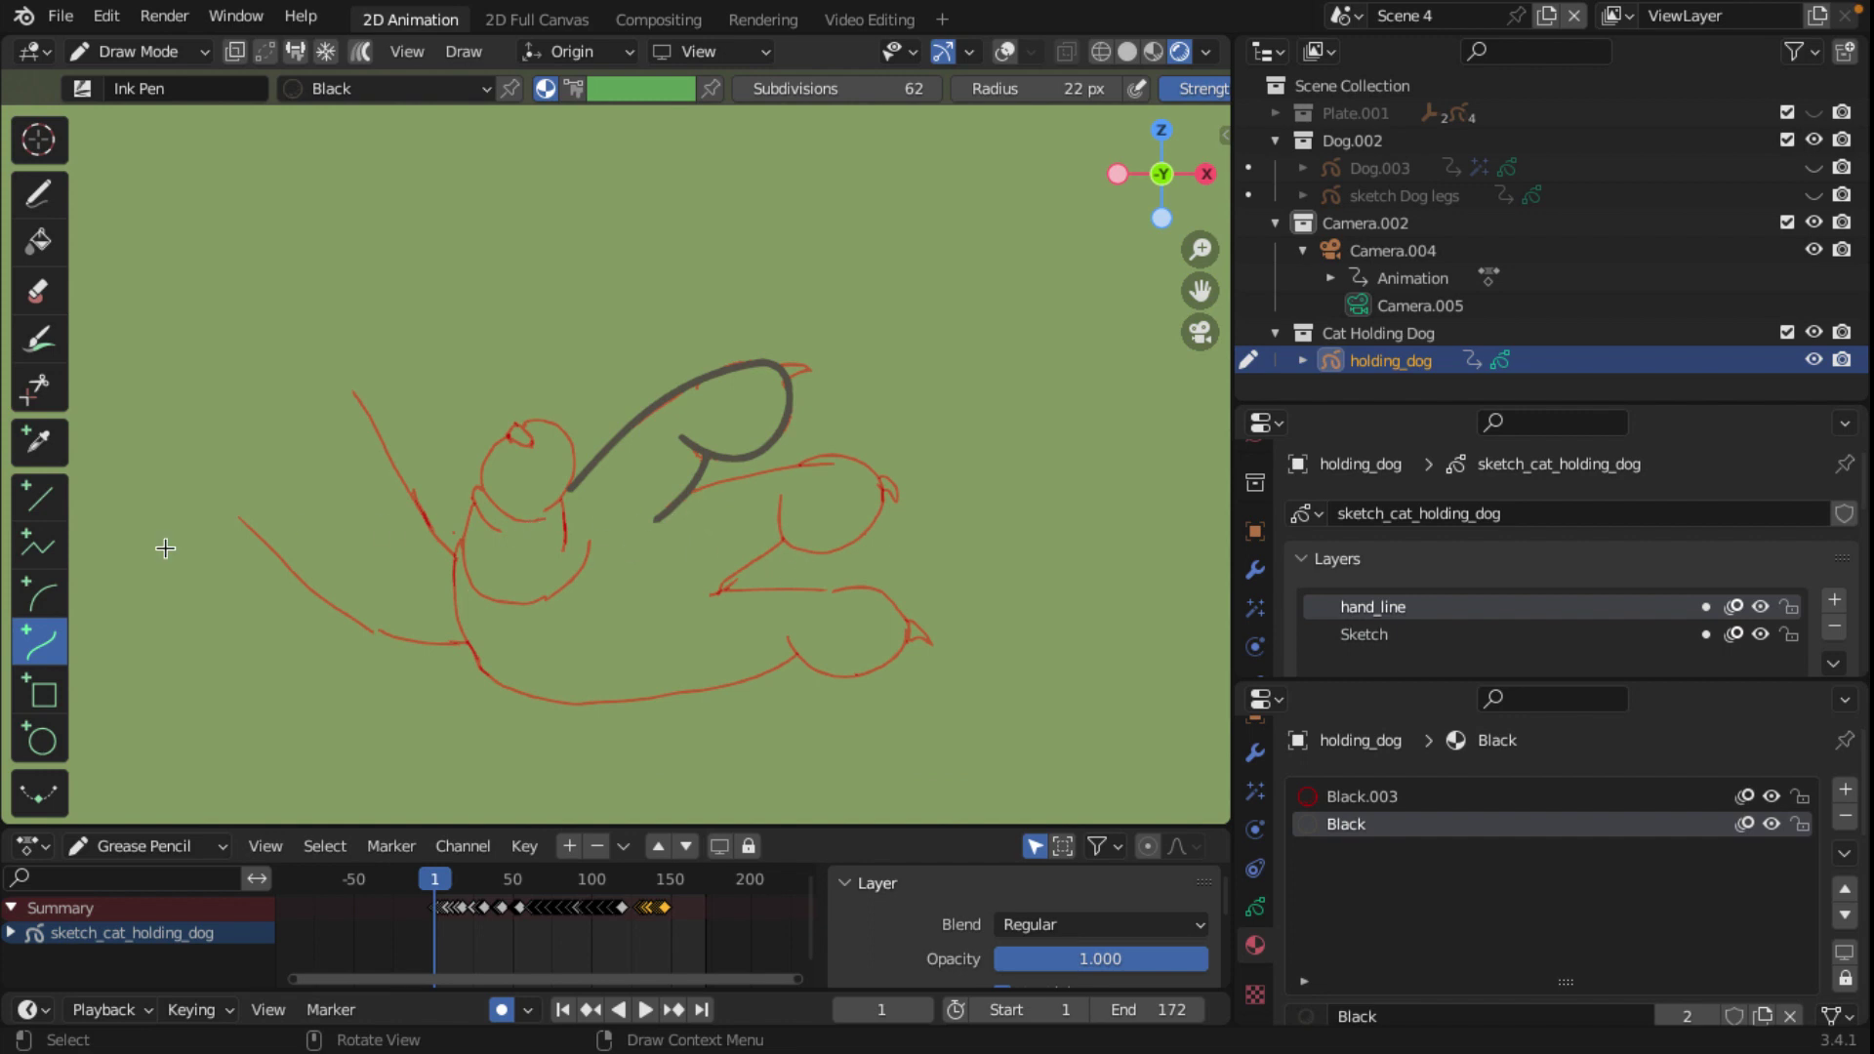
Step: Draw an elliptical ink circle over the lower finger's tip with the Circle tool
{"action": "left_click", "coordinate": [39, 741]}
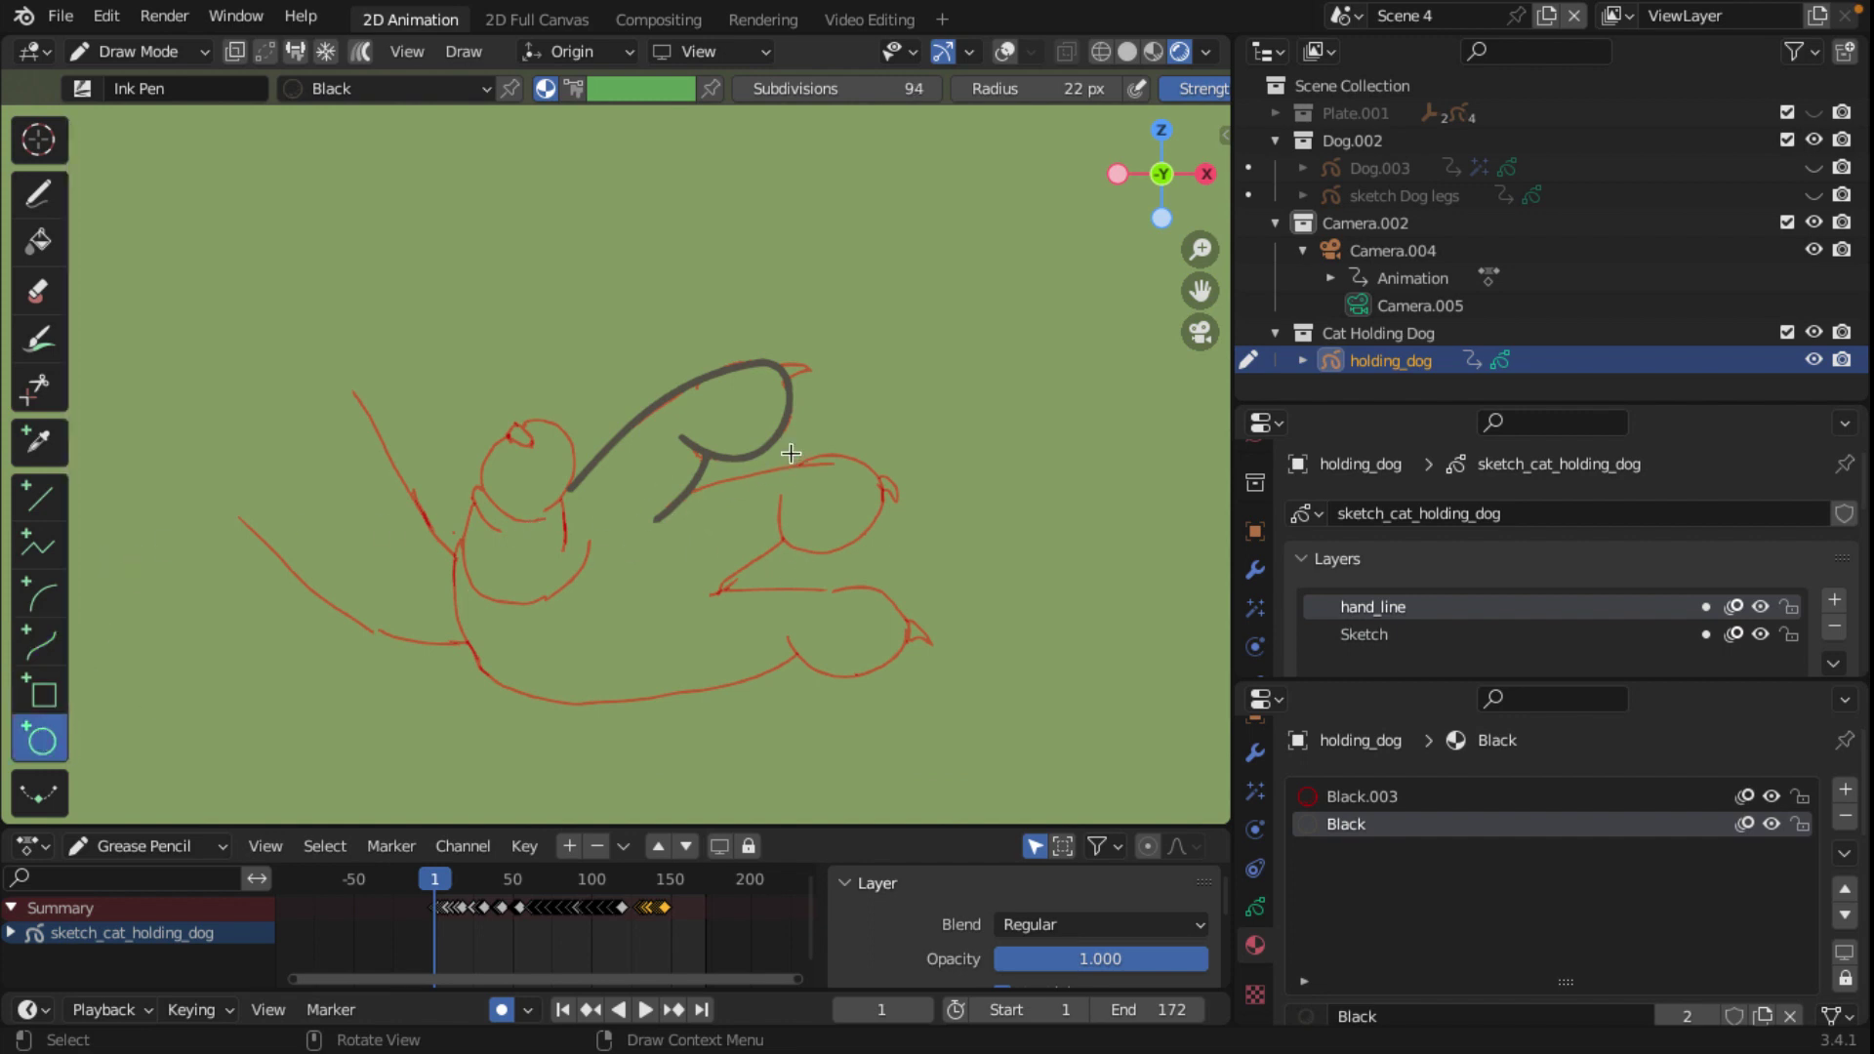
{"action": "left_click_drag", "start_coordinate": [791, 453], "coordinate": [891, 547]}
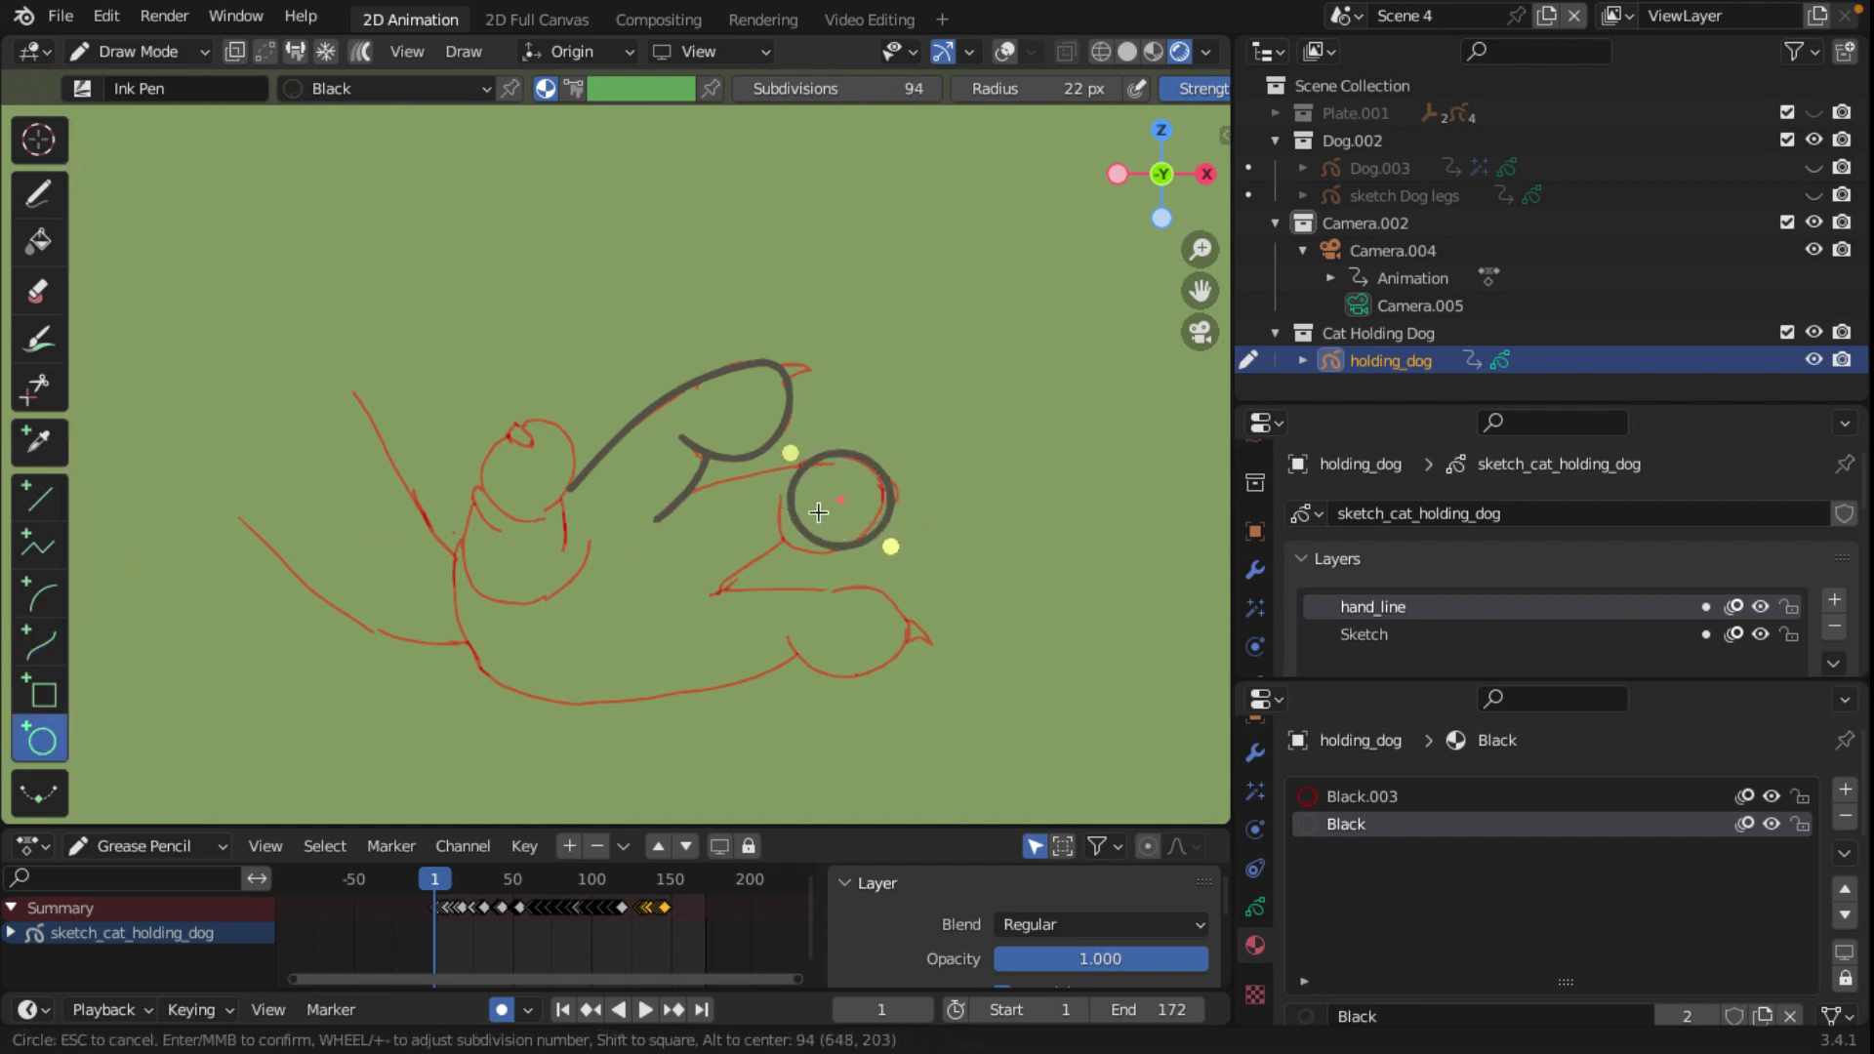
{"action": "left_click_drag", "start_coordinate": [791, 453], "coordinate": [775, 459]}
{"action": "left_click_drag", "start_coordinate": [890, 547], "coordinate": [882, 550]}
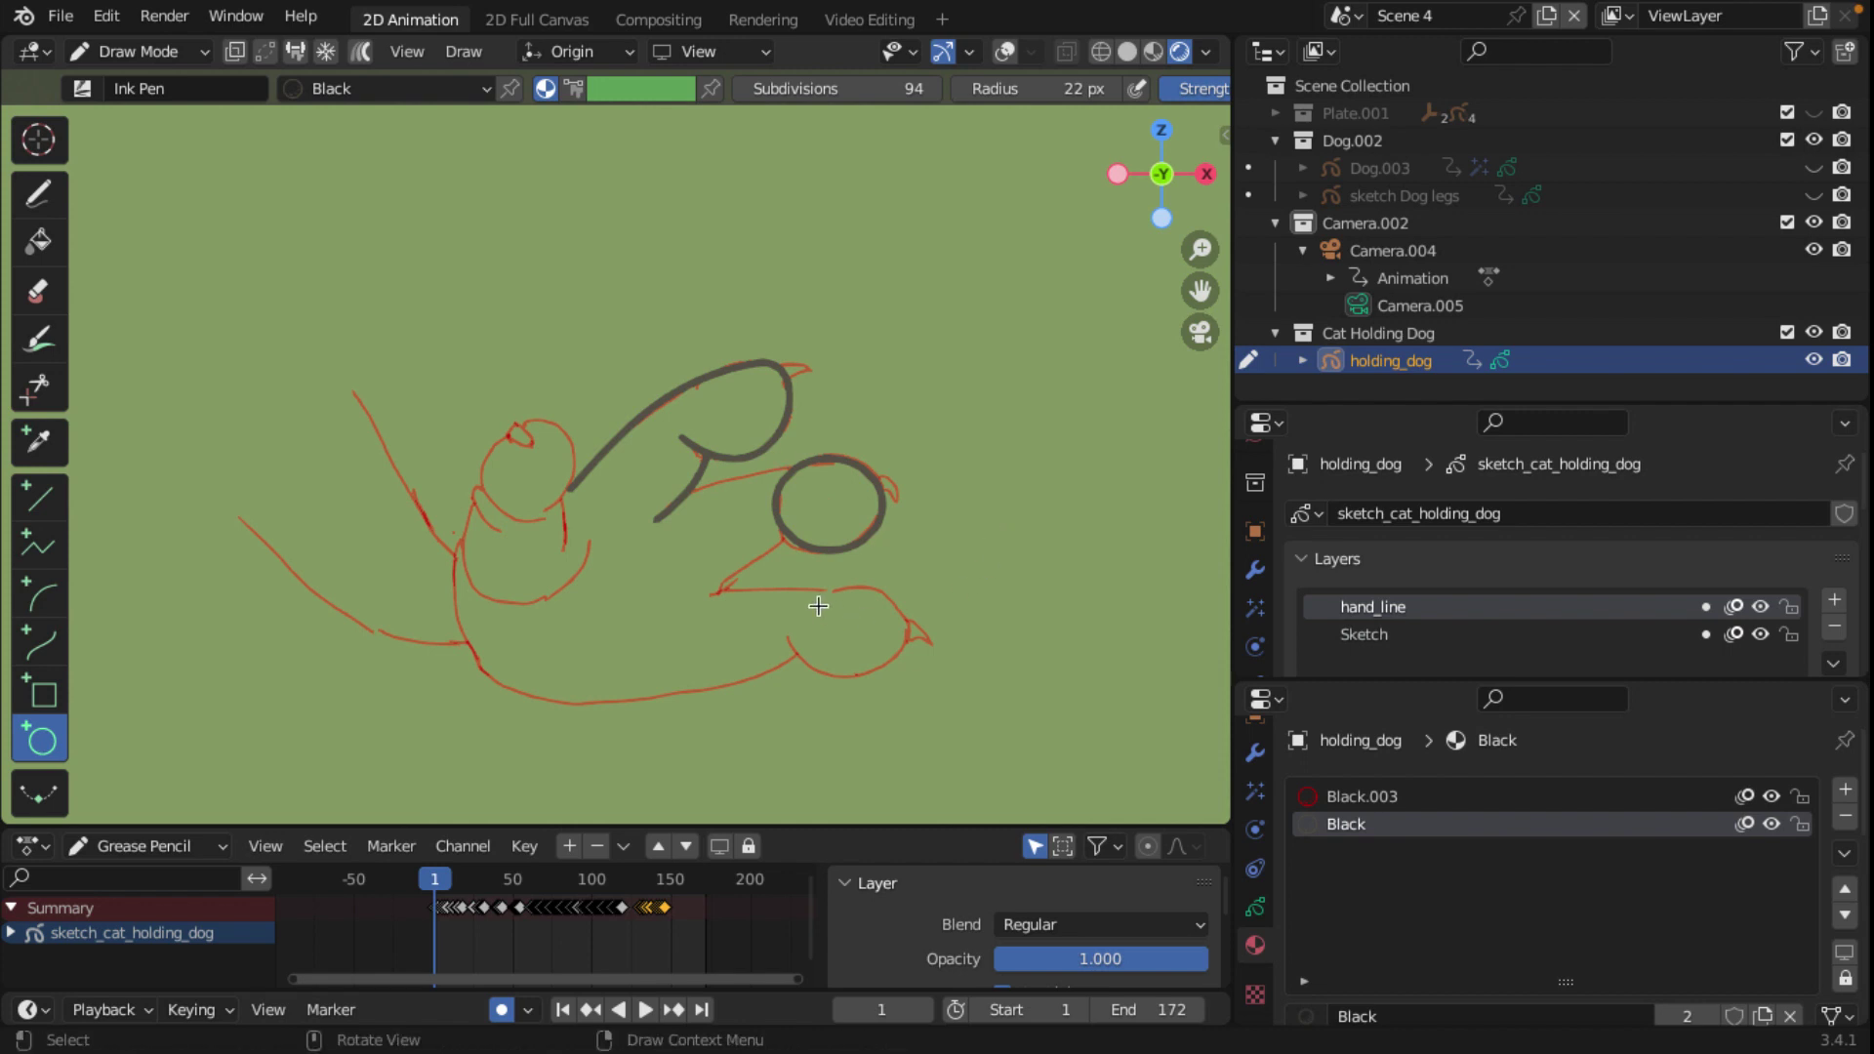
Step: Draw two more ink circles, one below the right circle and one over the upper-left toe
{"action": "left_click_drag", "start_coordinate": [789, 586], "coordinate": [913, 677]}
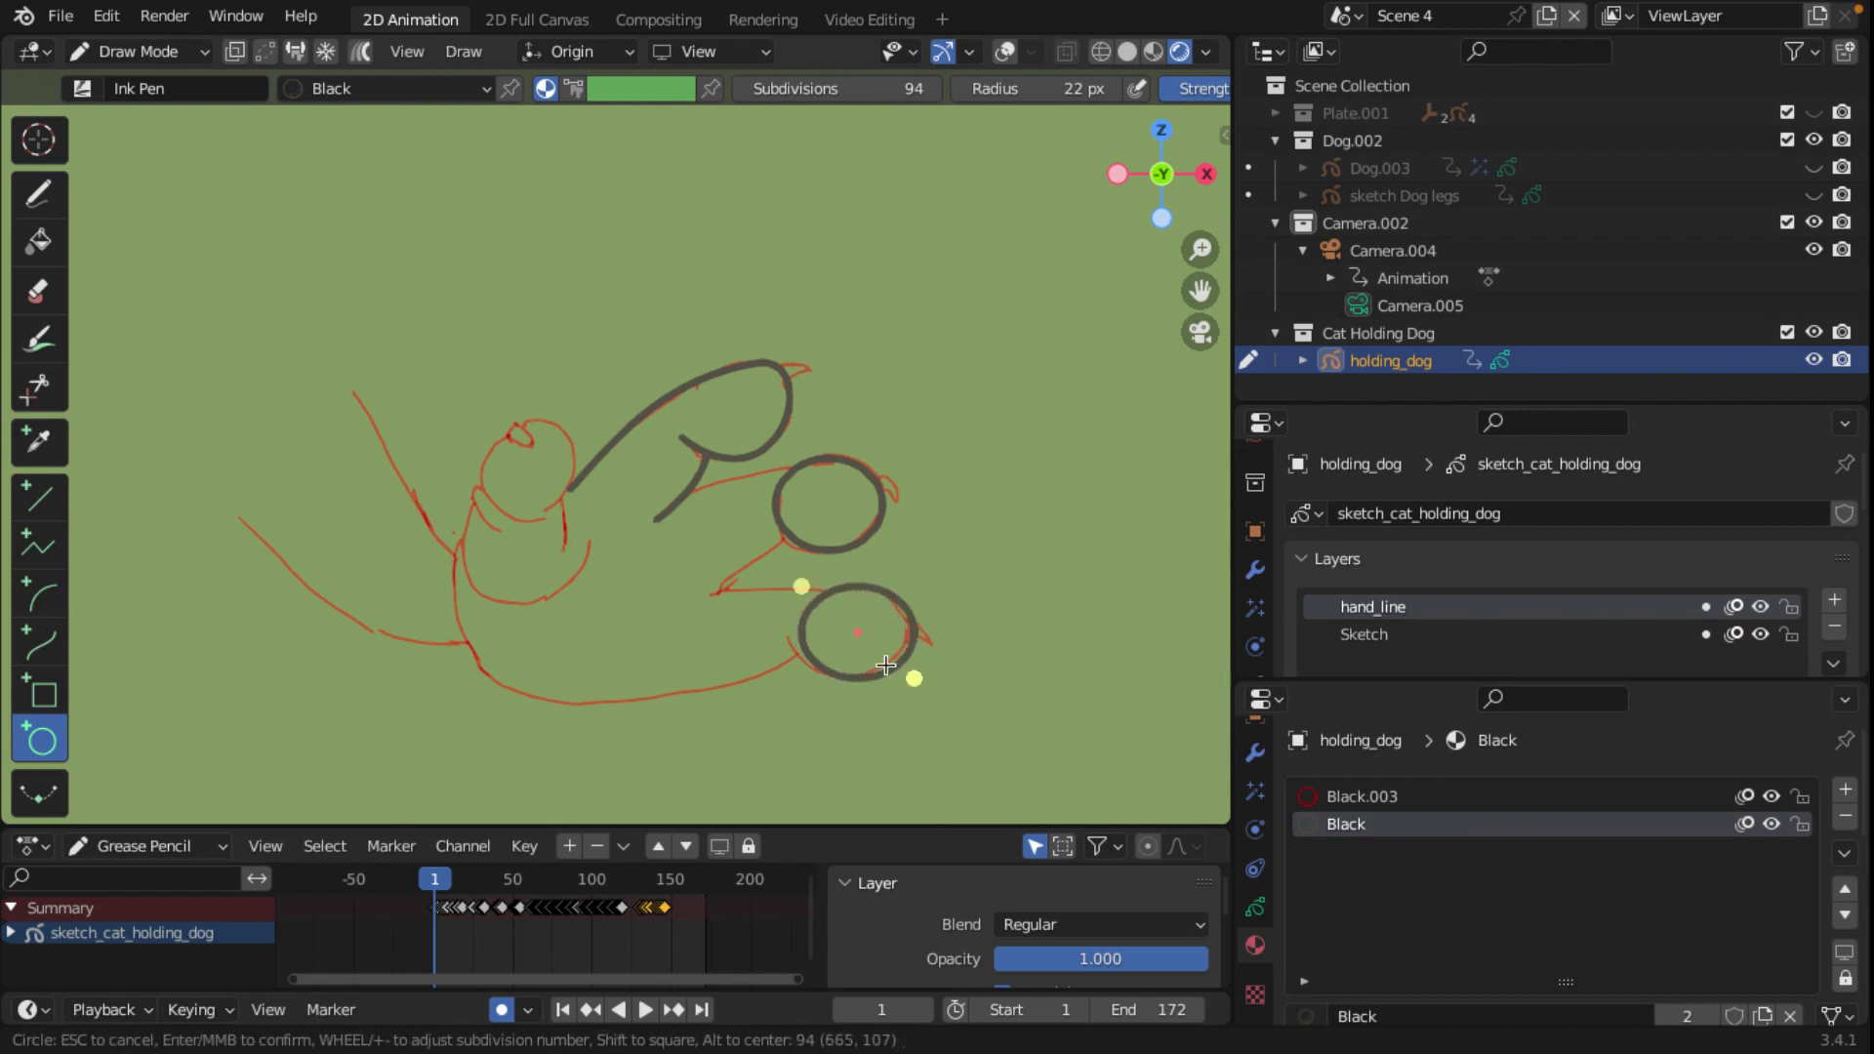
{"action": "left_click_drag", "start_coordinate": [795, 588], "coordinate": [789, 586]}
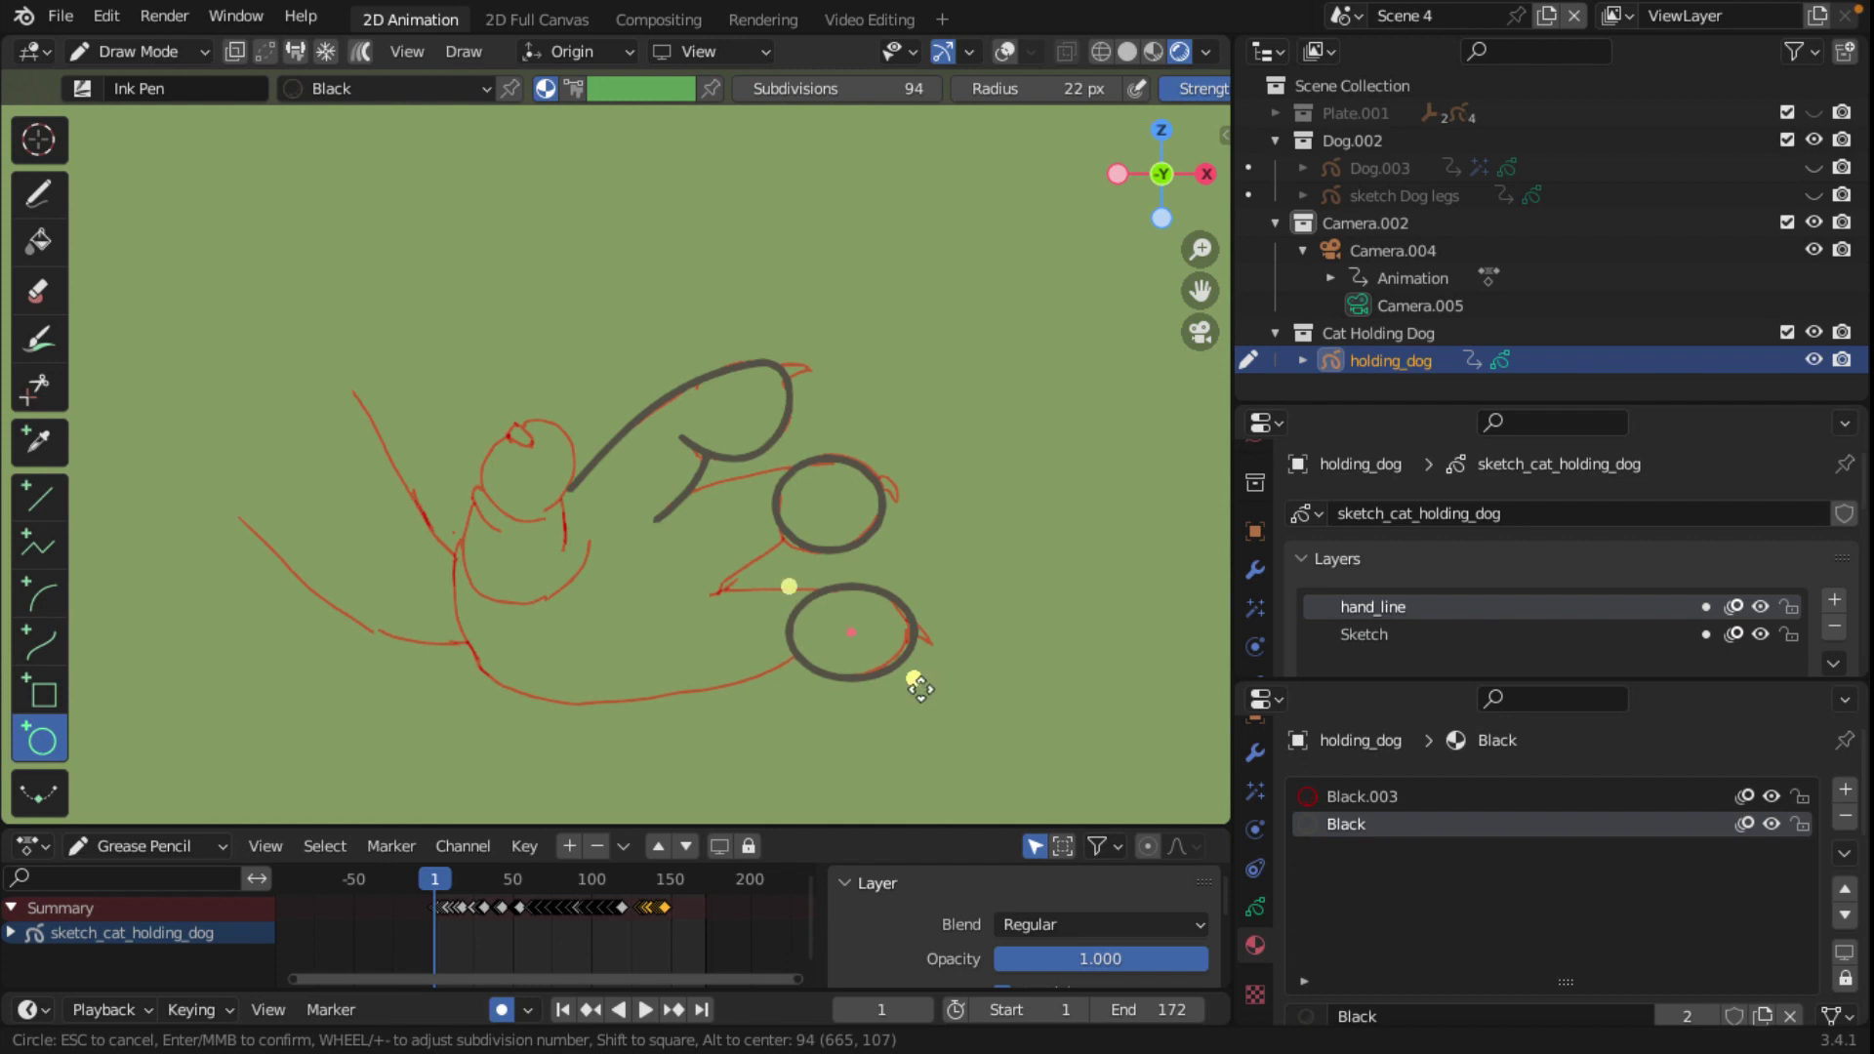
{"action": "left_click_drag", "start_coordinate": [913, 678], "coordinate": [907, 676]}
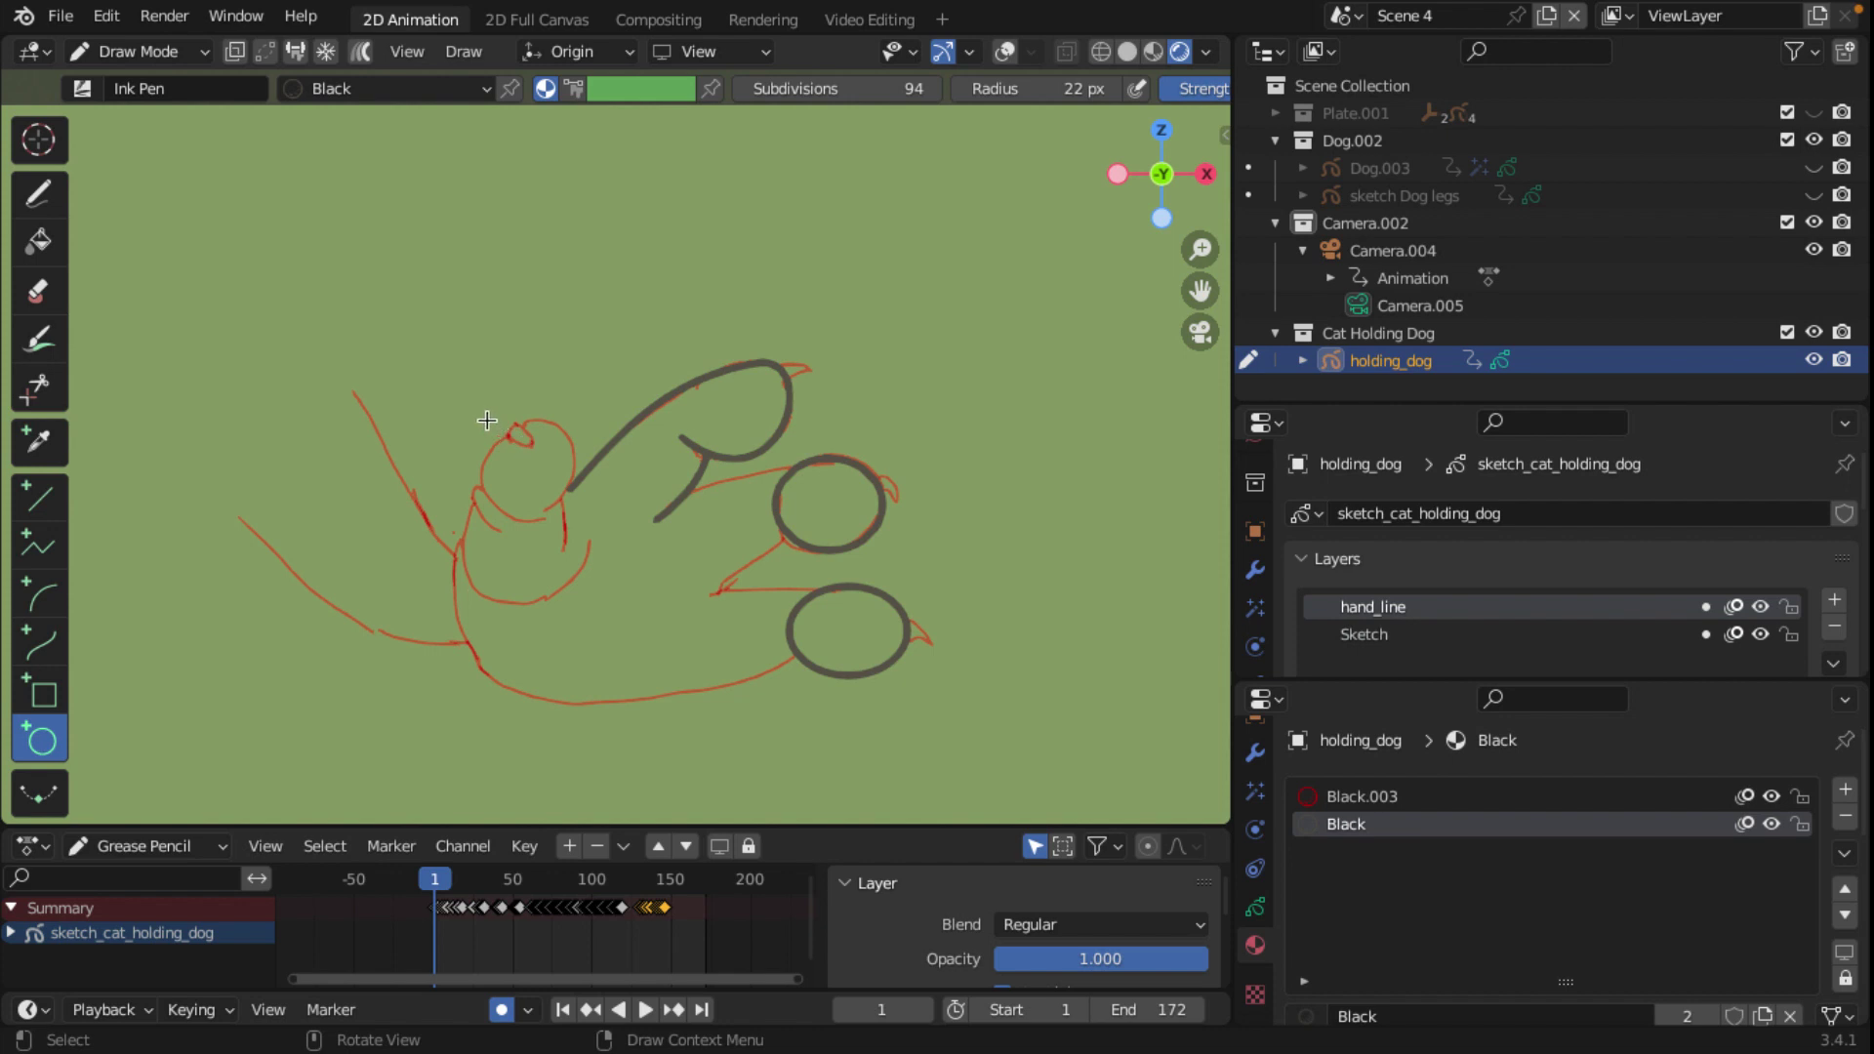
{"action": "mouse_move", "coordinate": [486, 419]}
{"action": "left_mouse_down"}
{"action": "mouse_move", "coordinate": [539, 508]}
{"action": "mouse_move", "coordinate": [573, 522]}
{"action": "left_mouse_up"}
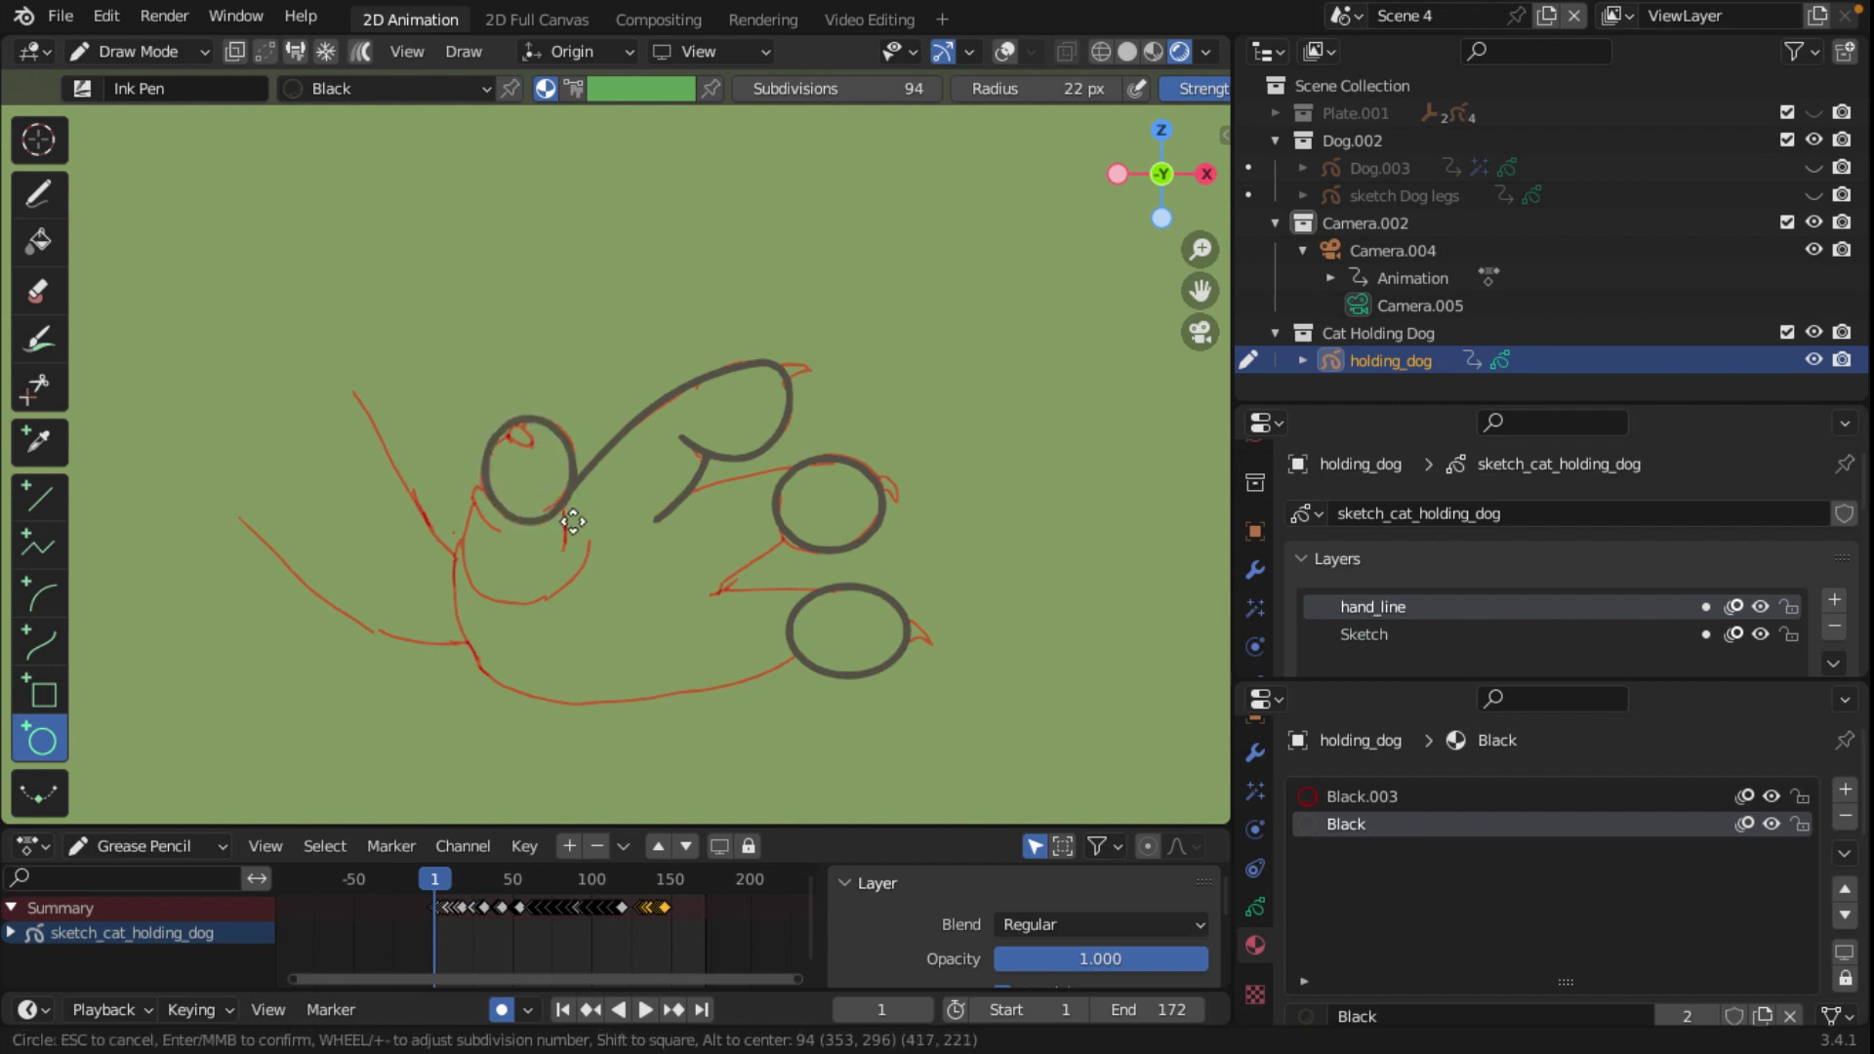
{"action": "left_click", "coordinate": [956, 464]}
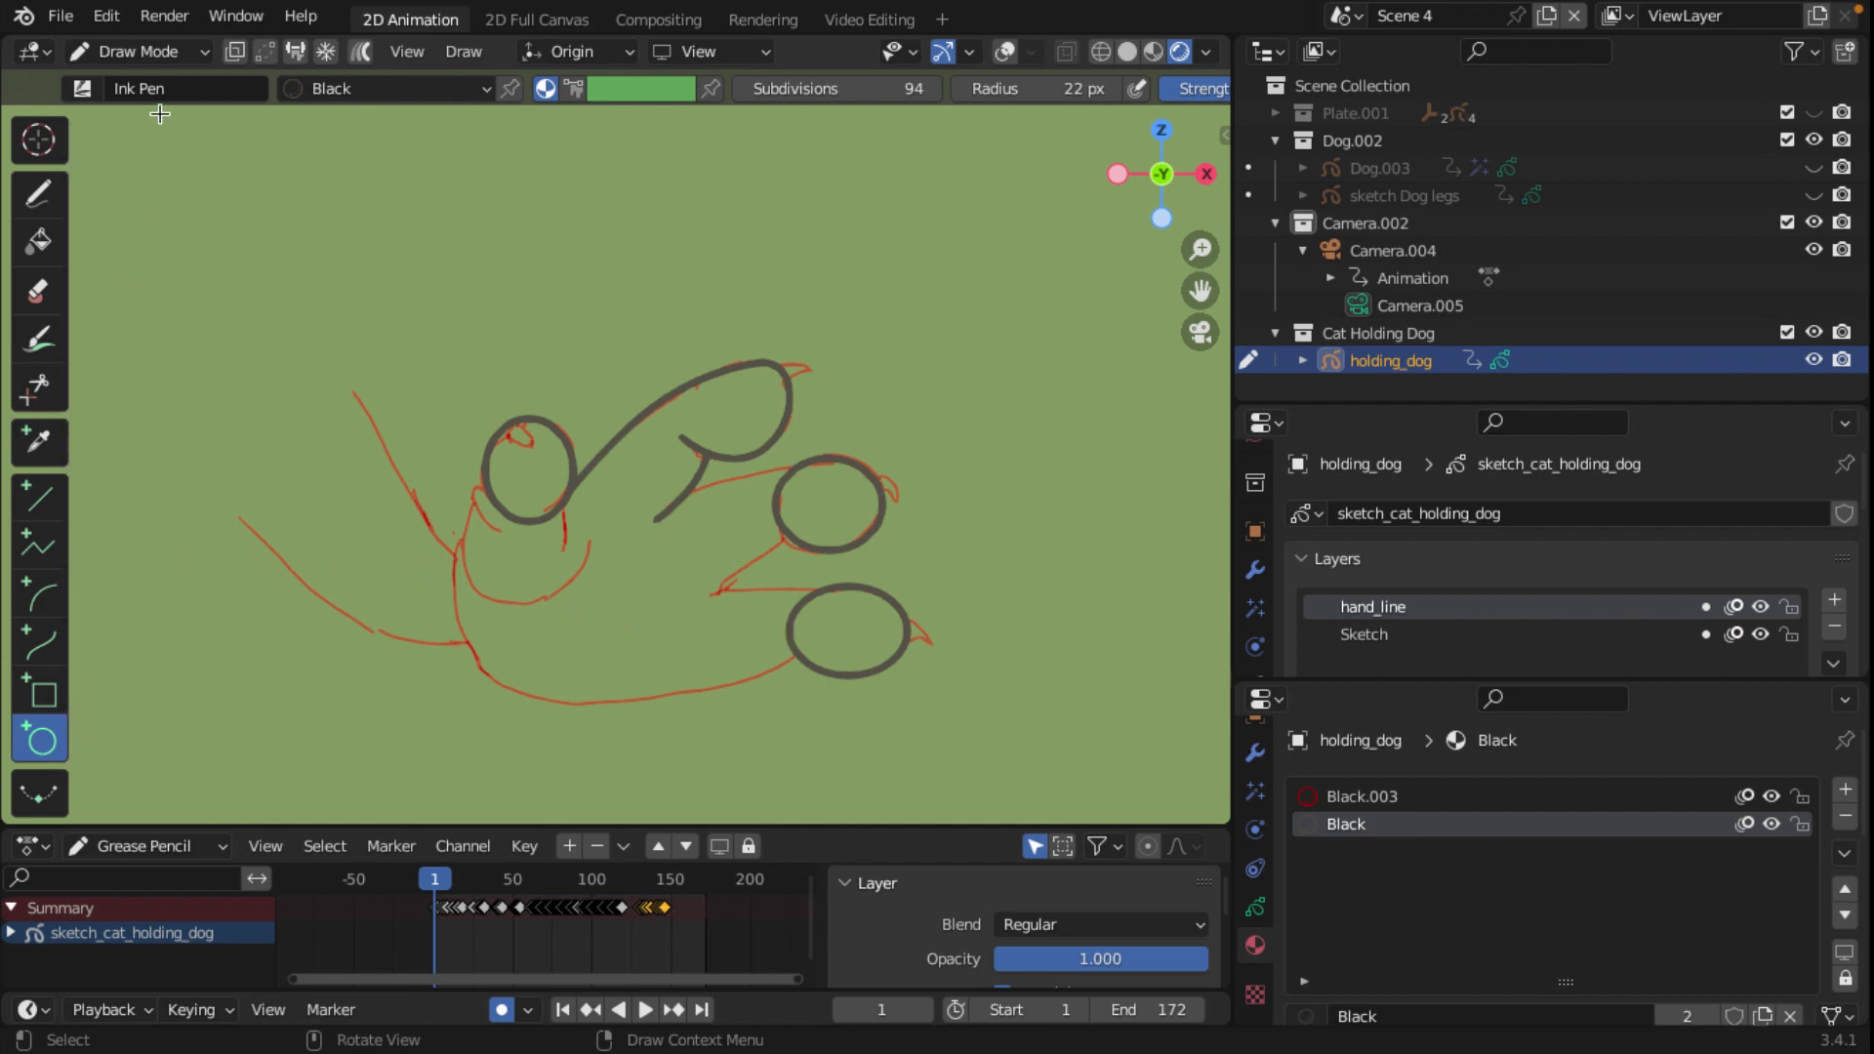
{"action": "left_click", "coordinate": [152, 54]}
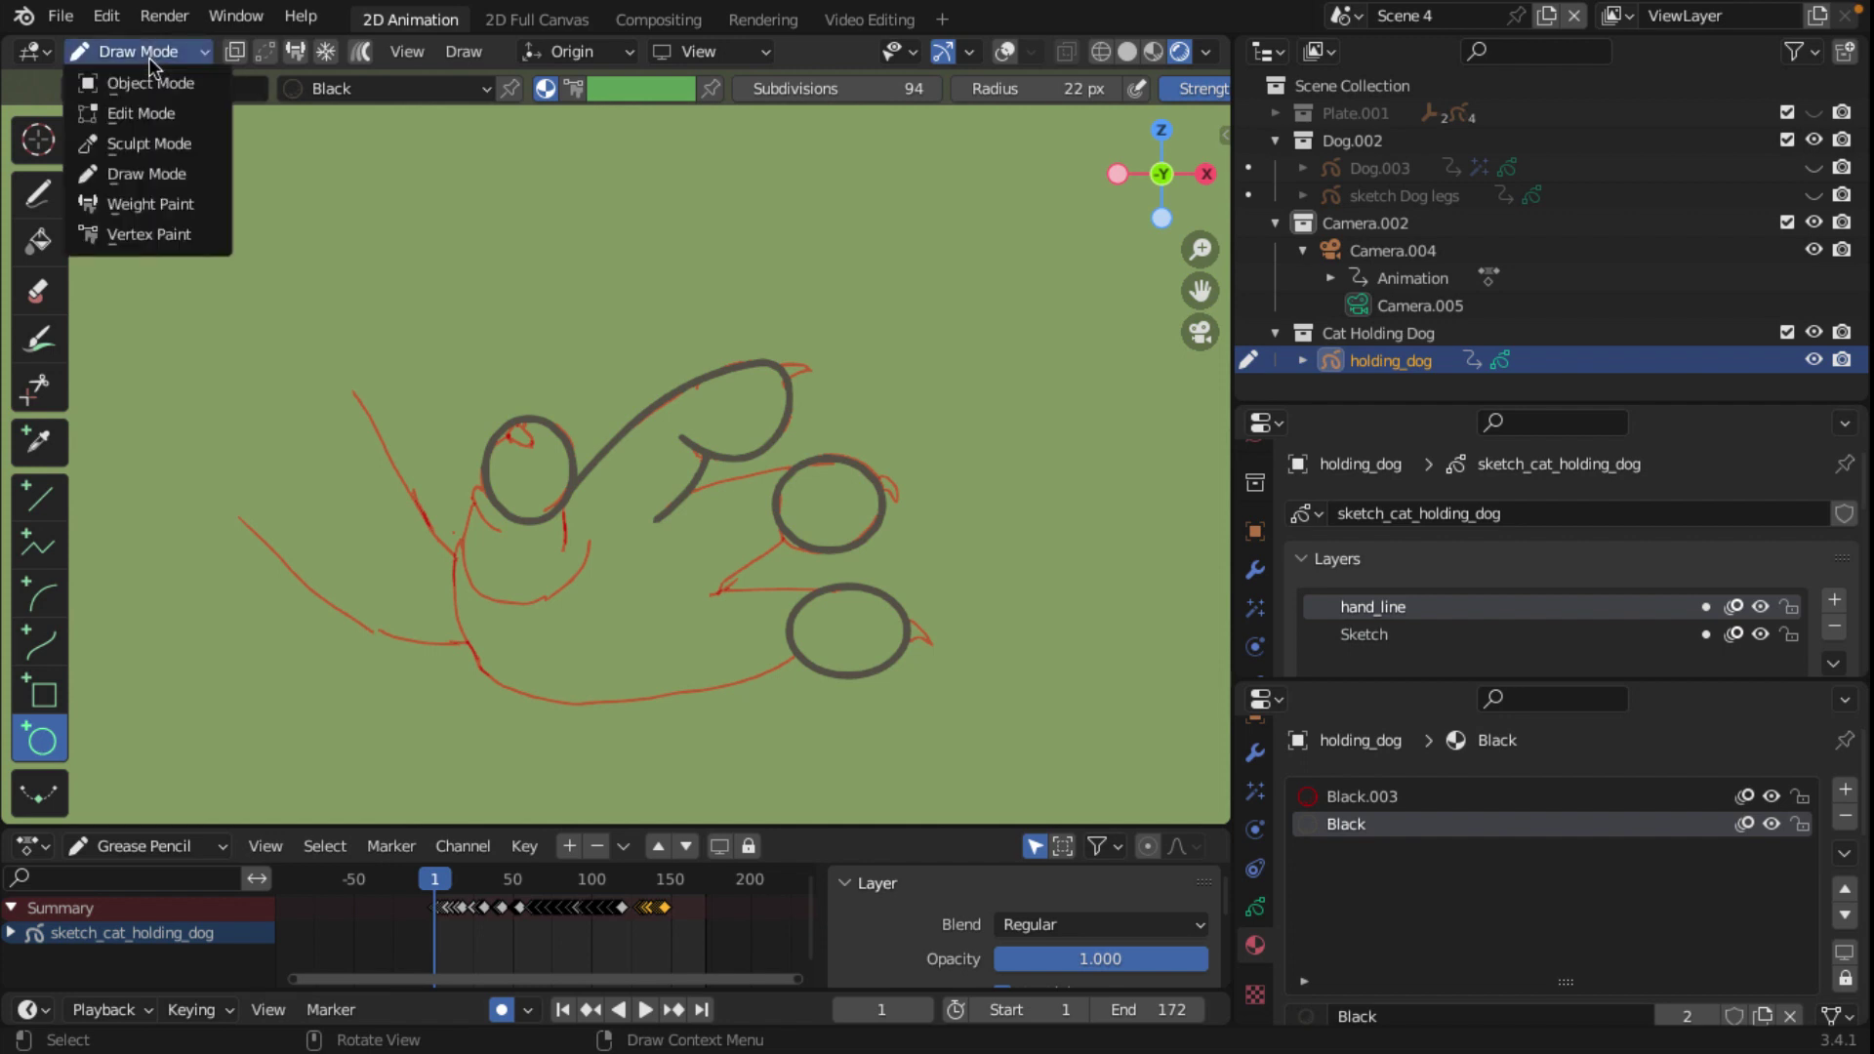
Step: Enter Edit Mode, turn on overlays, and lock the Sketch layer
{"action": "left_click", "coordinate": [122, 113]}
{"action": "scroll", "coordinate": [1122, 51], "scroll_direction": "down", "scroll_amount": 5}
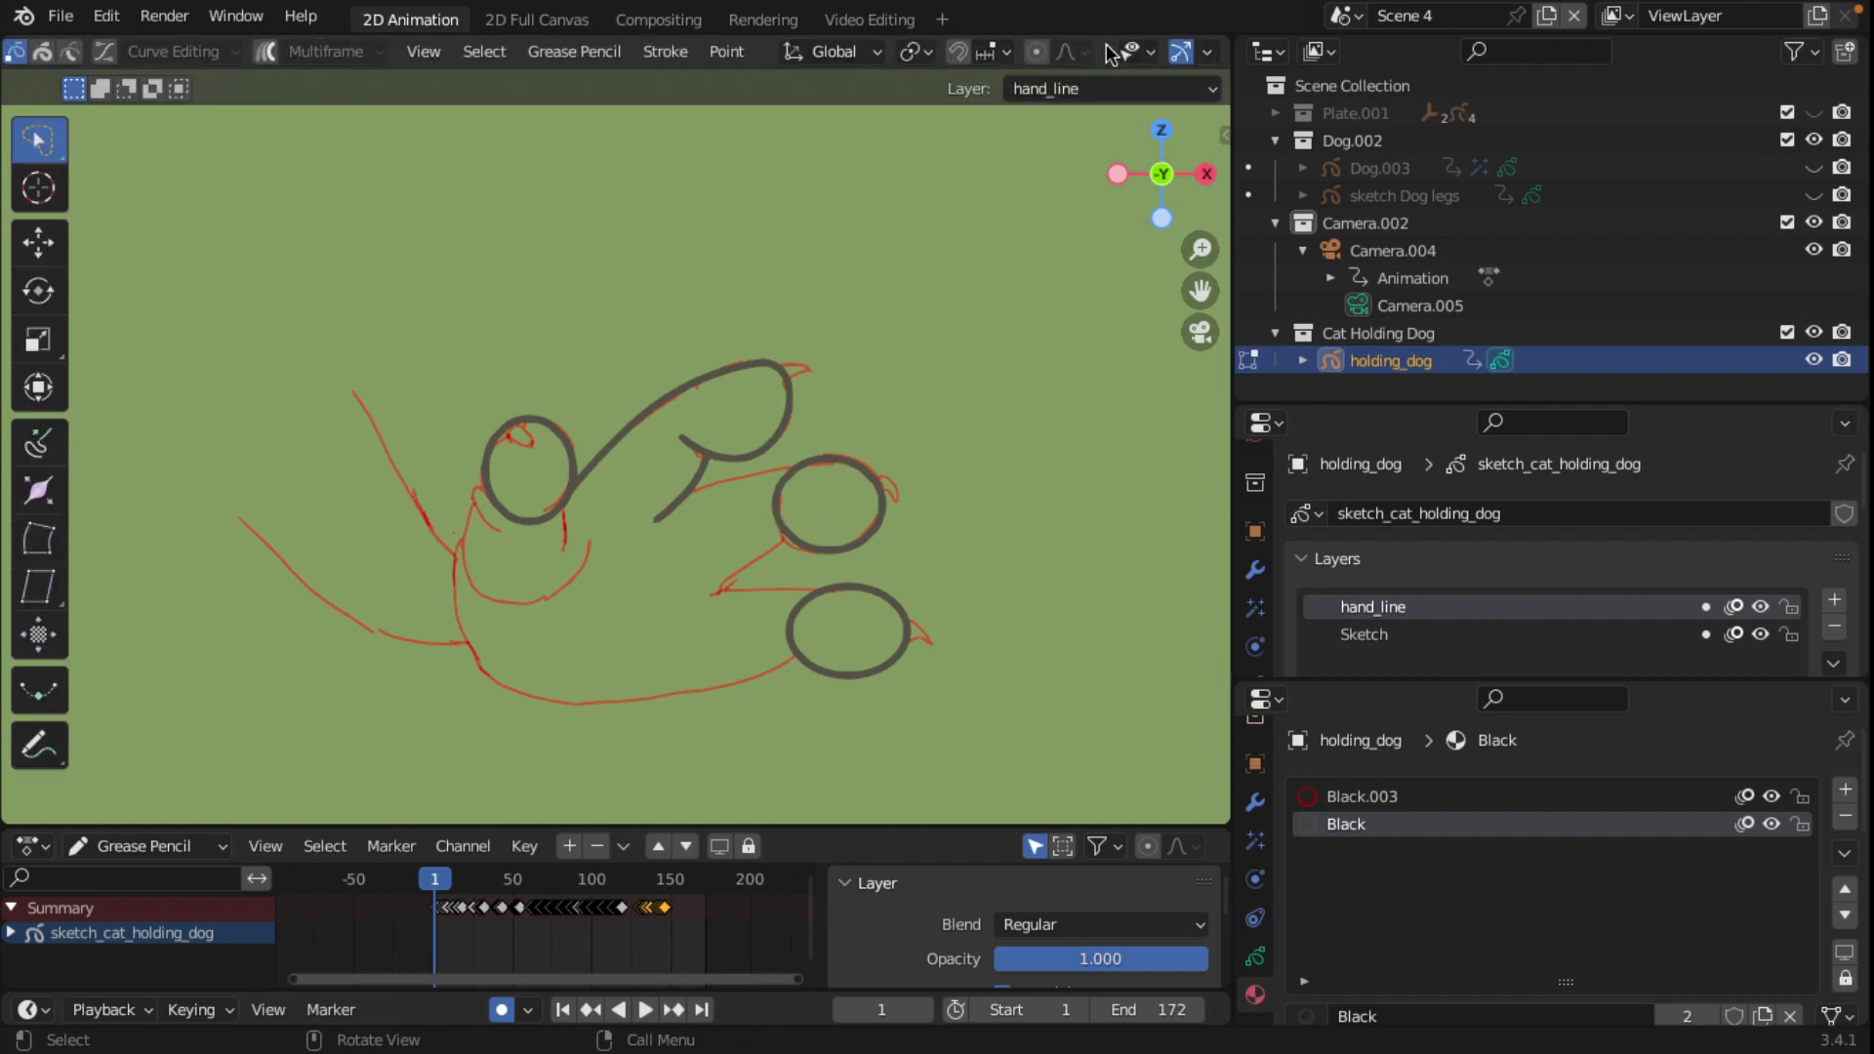
{"action": "scroll", "coordinate": [1105, 45], "scroll_direction": "down", "scroll_amount": 5}
{"action": "left_click", "coordinate": [1005, 50]}
{"action": "scroll", "coordinate": [787, 383], "scroll_direction": "up", "scroll_amount": 3}
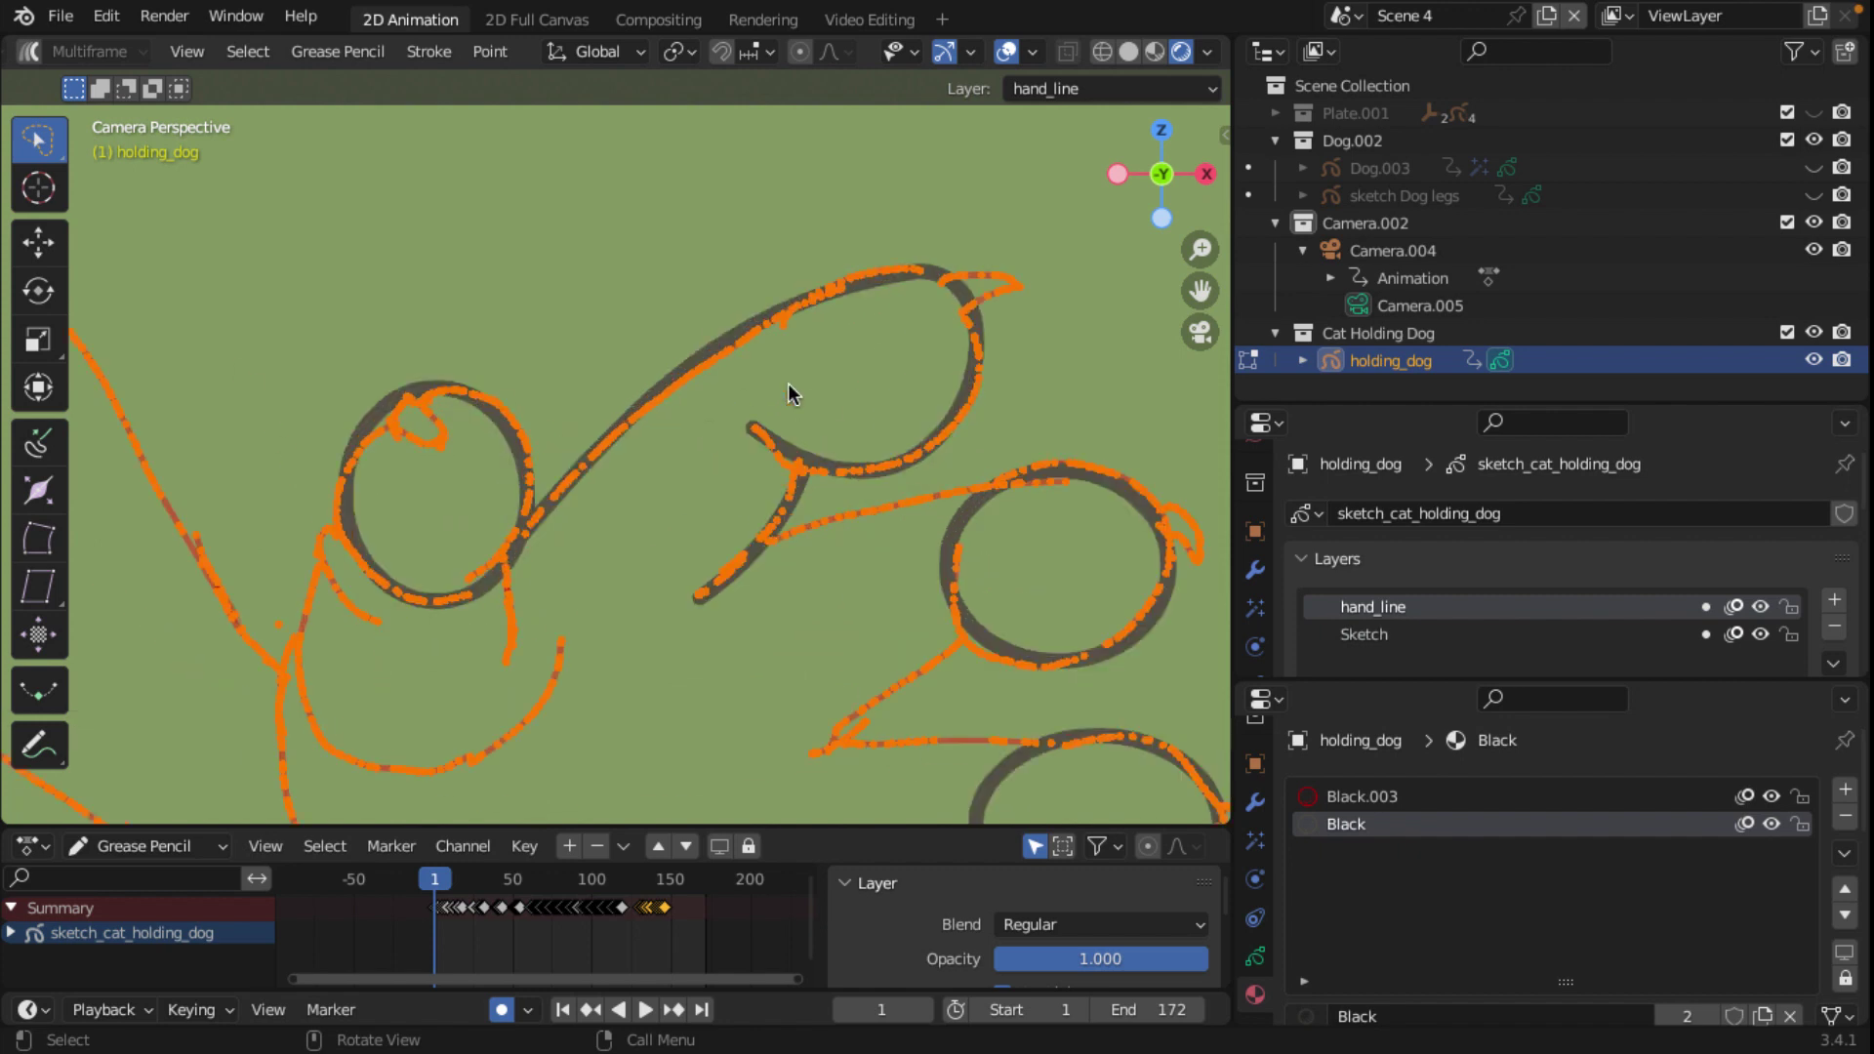
{"action": "scroll", "coordinate": [788, 382], "scroll_direction": "down", "scroll_amount": 1}
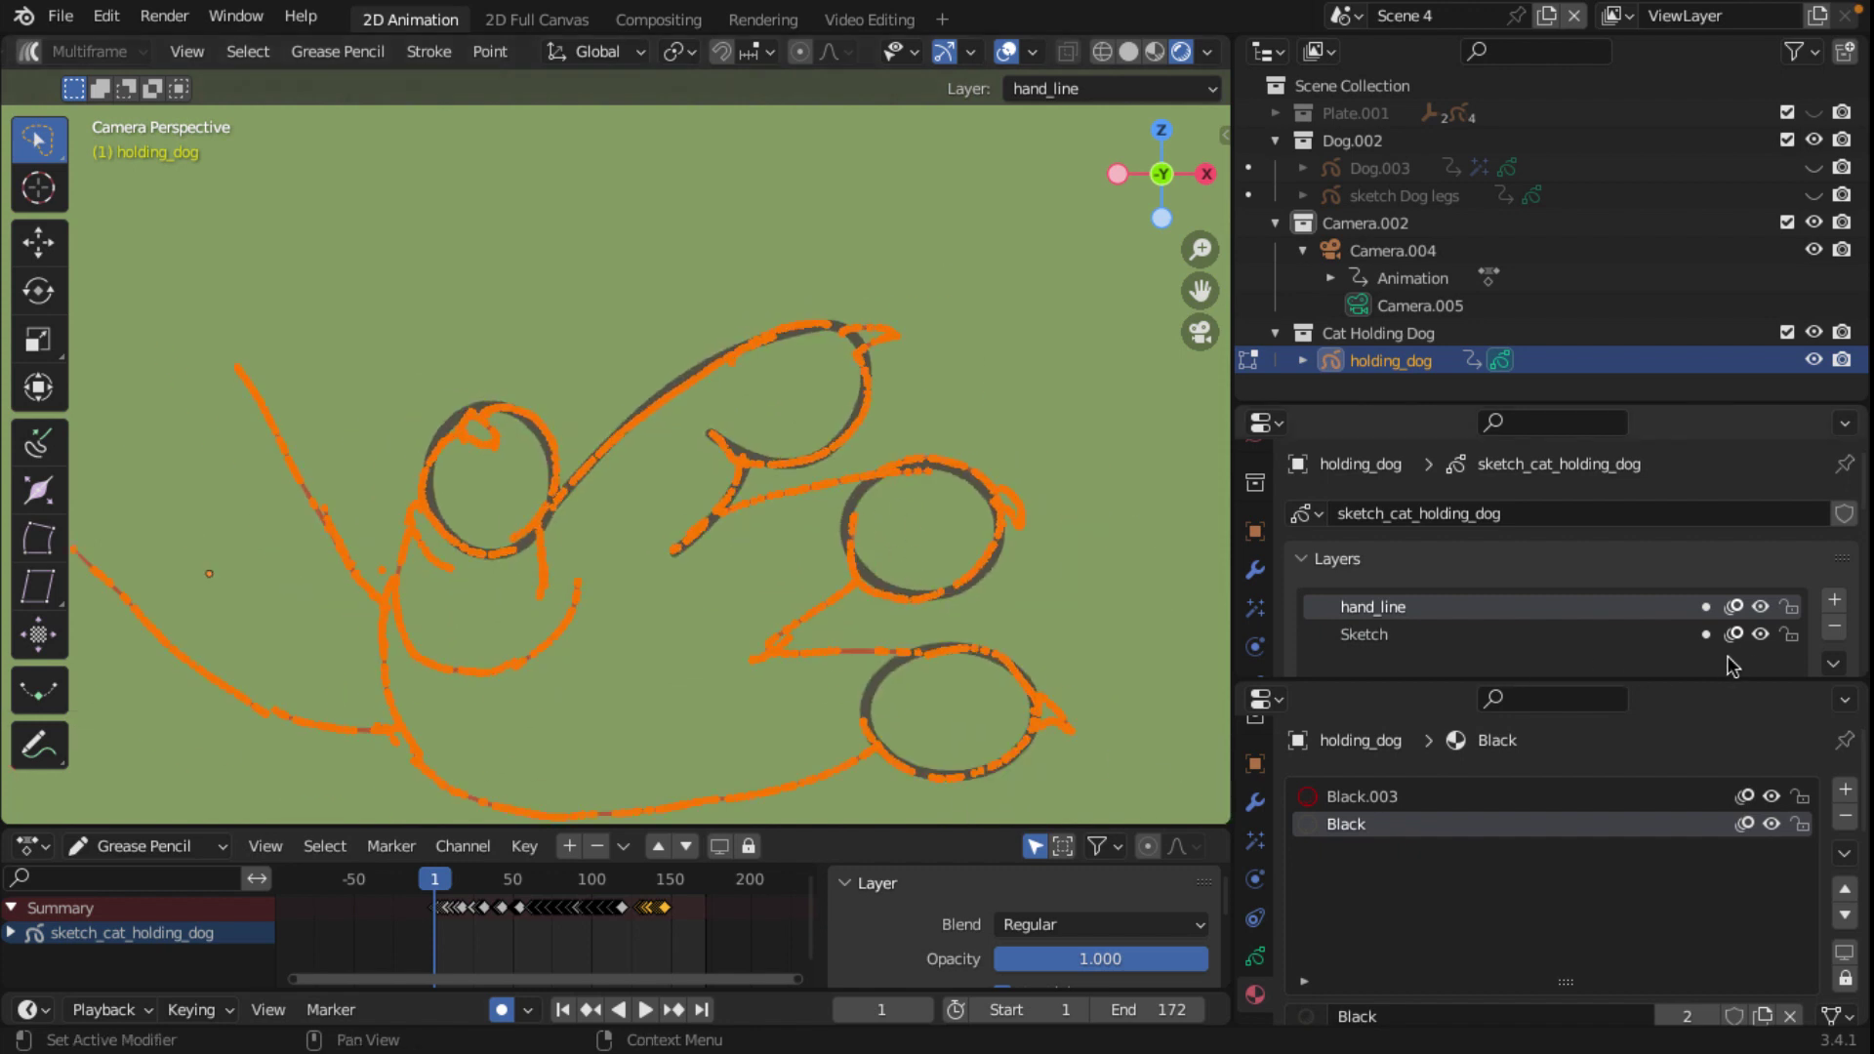
{"action": "left_click", "coordinate": [1790, 635]}
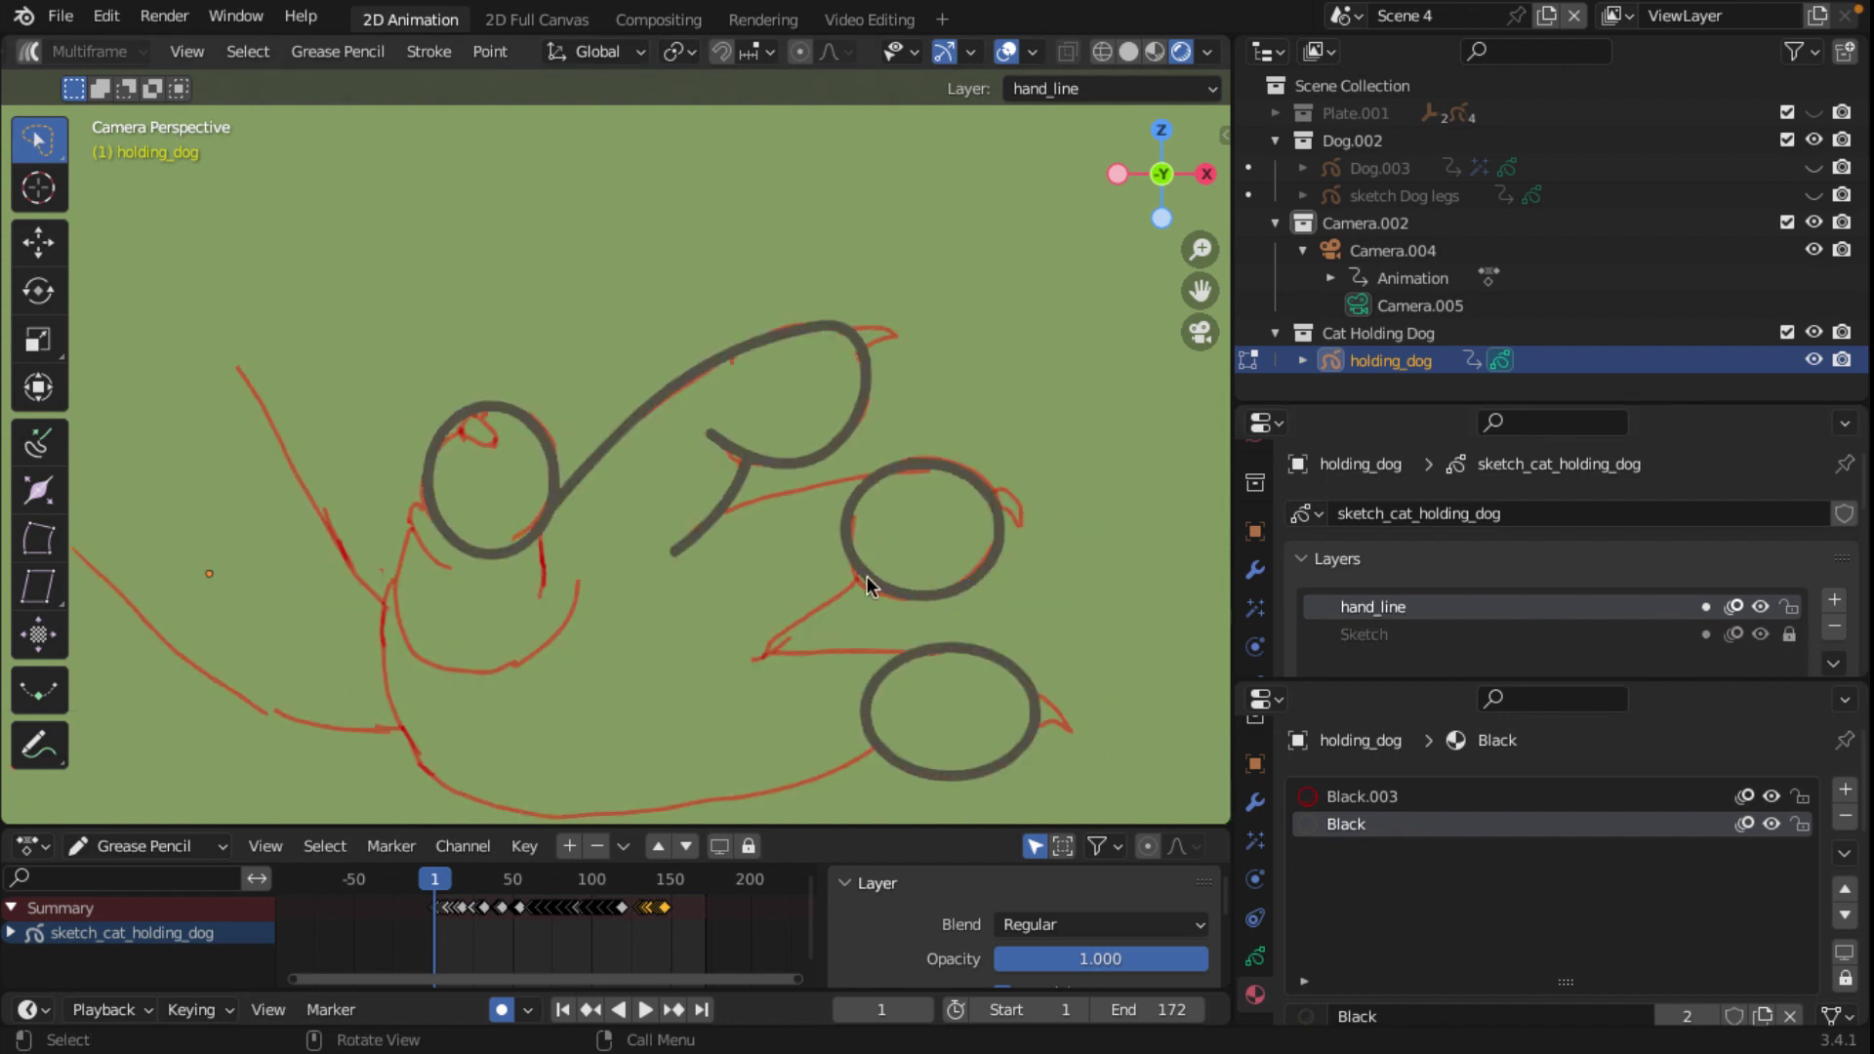
{"action": "scroll", "coordinate": [867, 584], "scroll_direction": "up", "scroll_amount": 2}
Step: Select and delete points on the right circle, then undo the deletion
{"action": "left_click", "coordinate": [946, 574]}
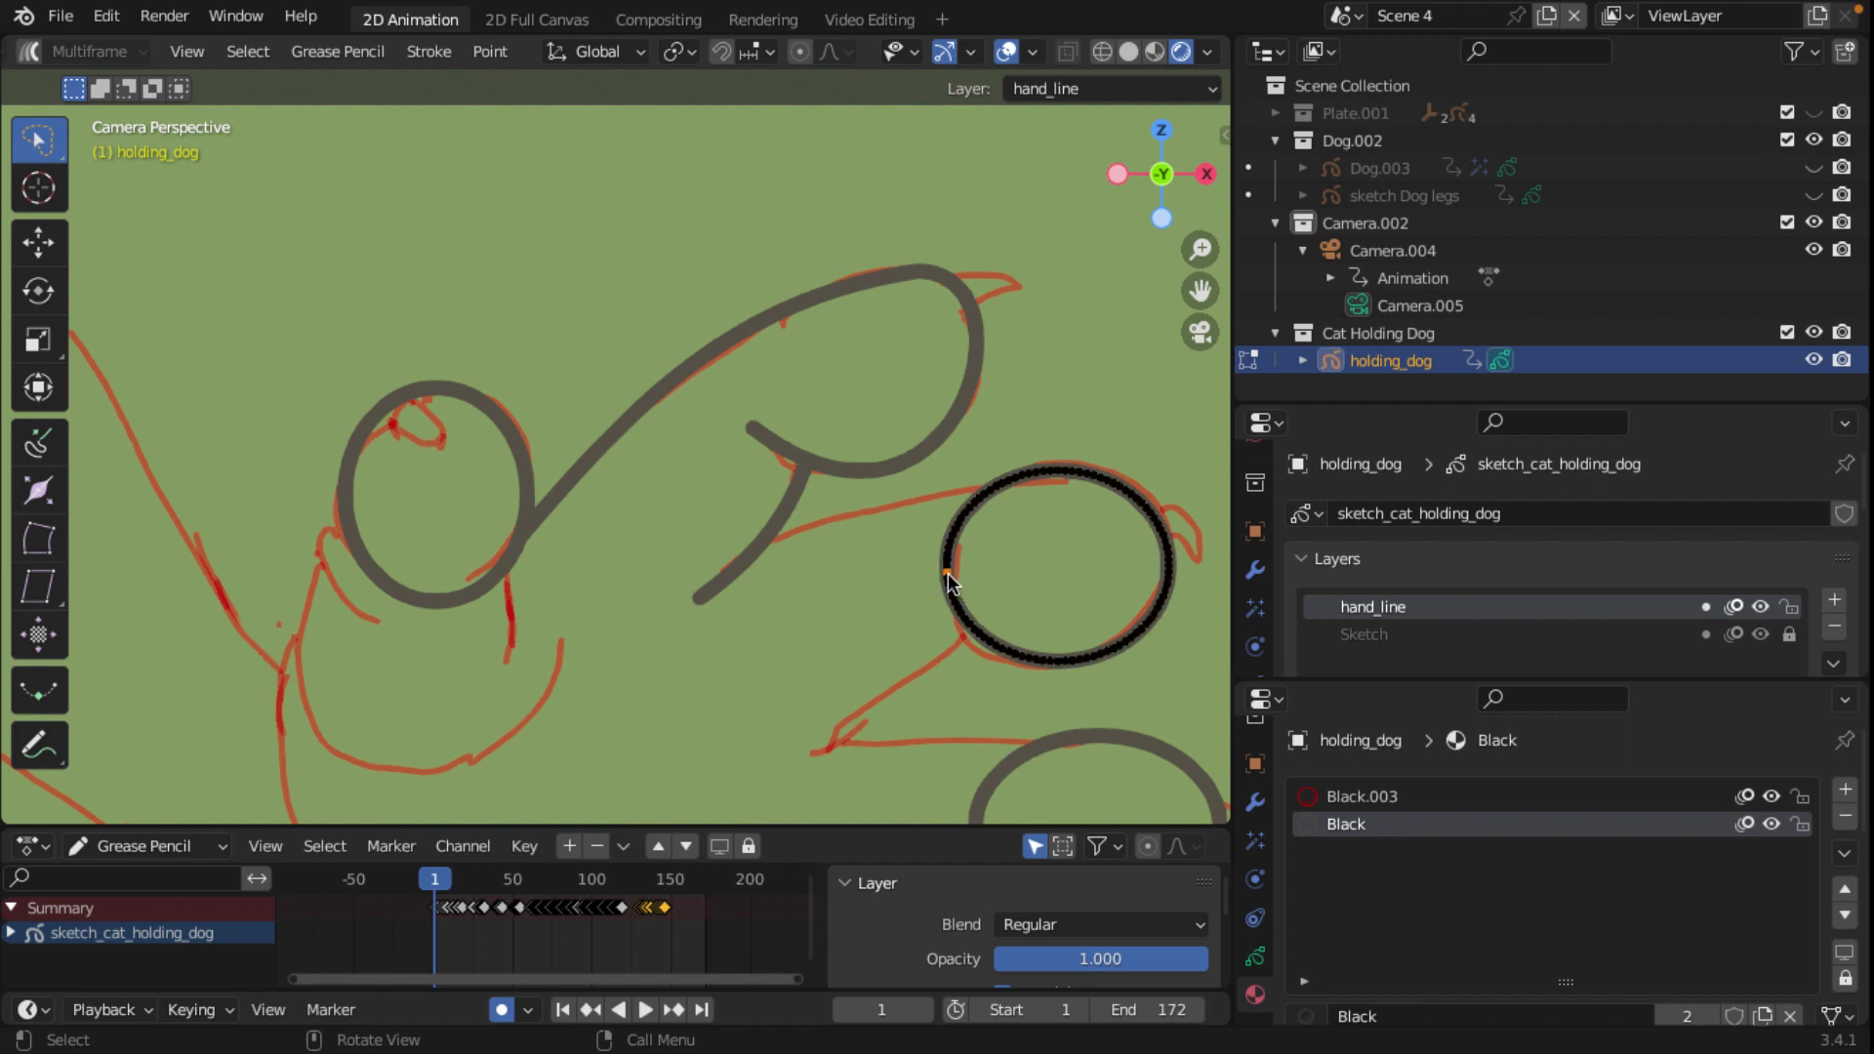
{"action": "key", "text": "ctrl"}
{"action": "key", "text": "x"}
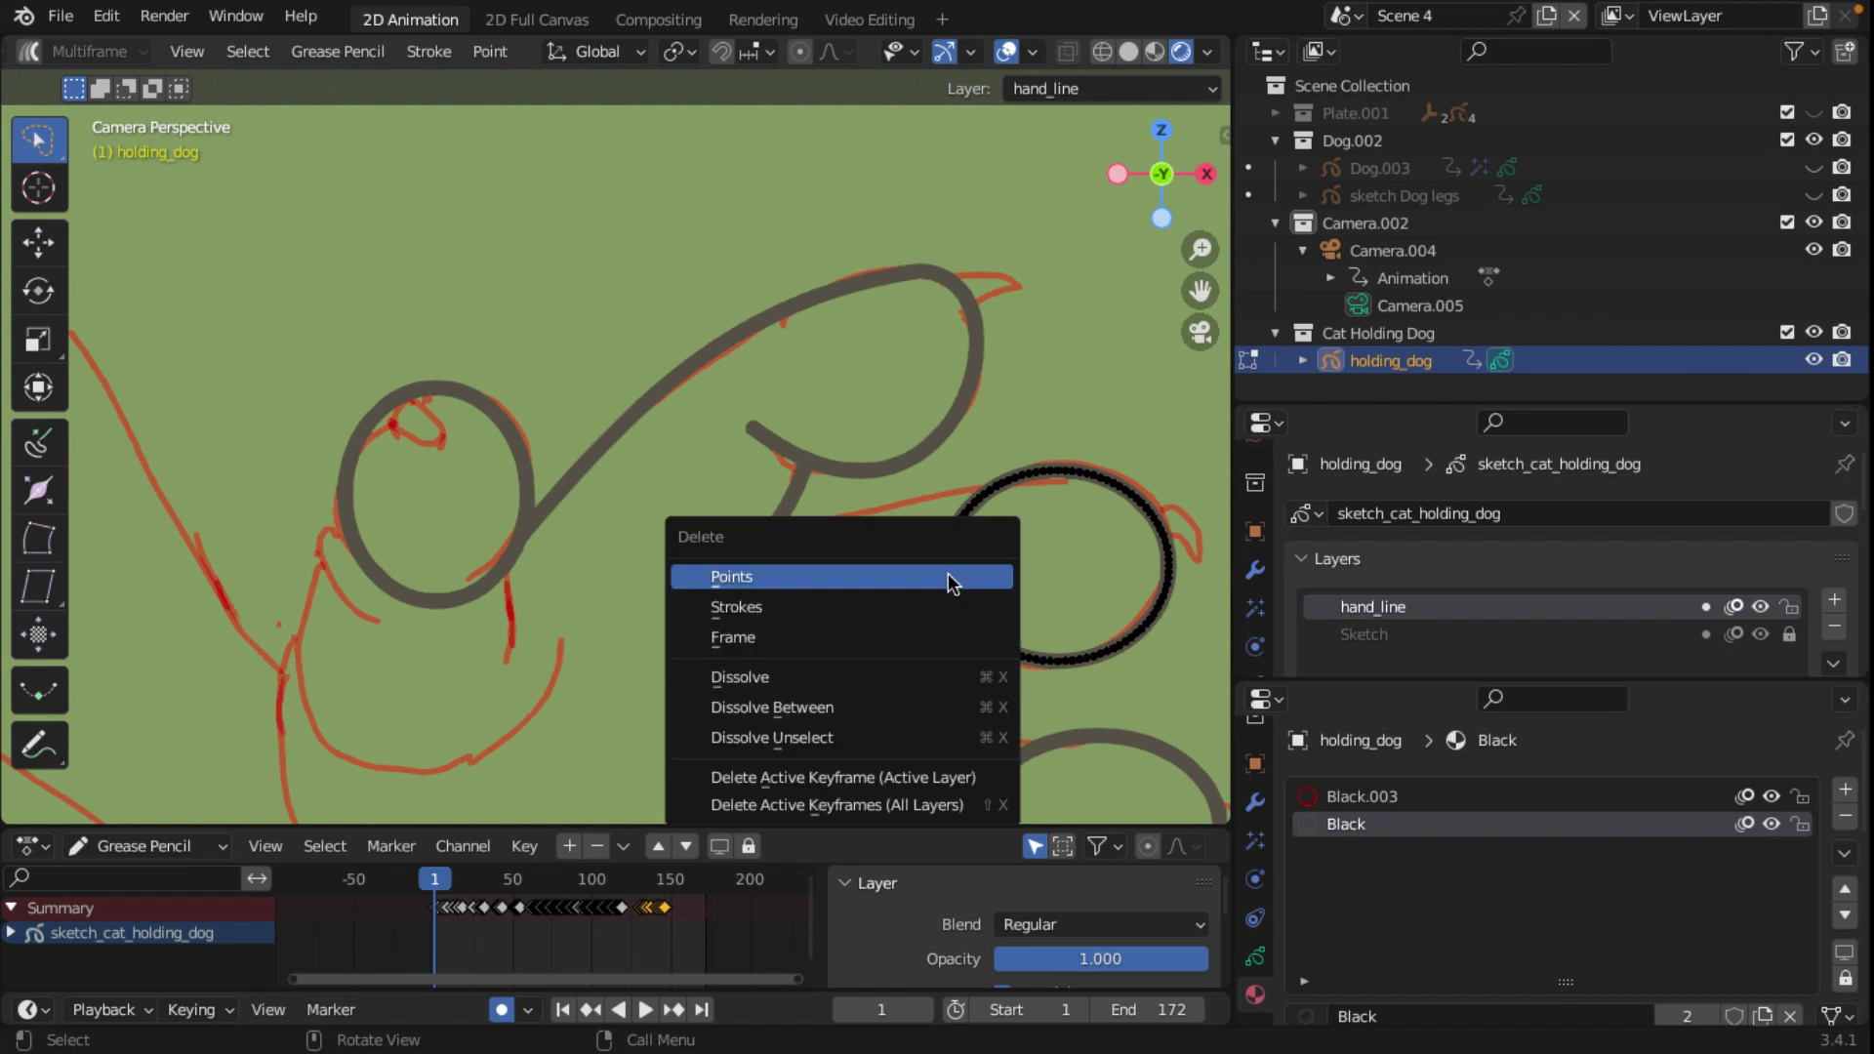
{"action": "left_click", "coordinate": [950, 577]}
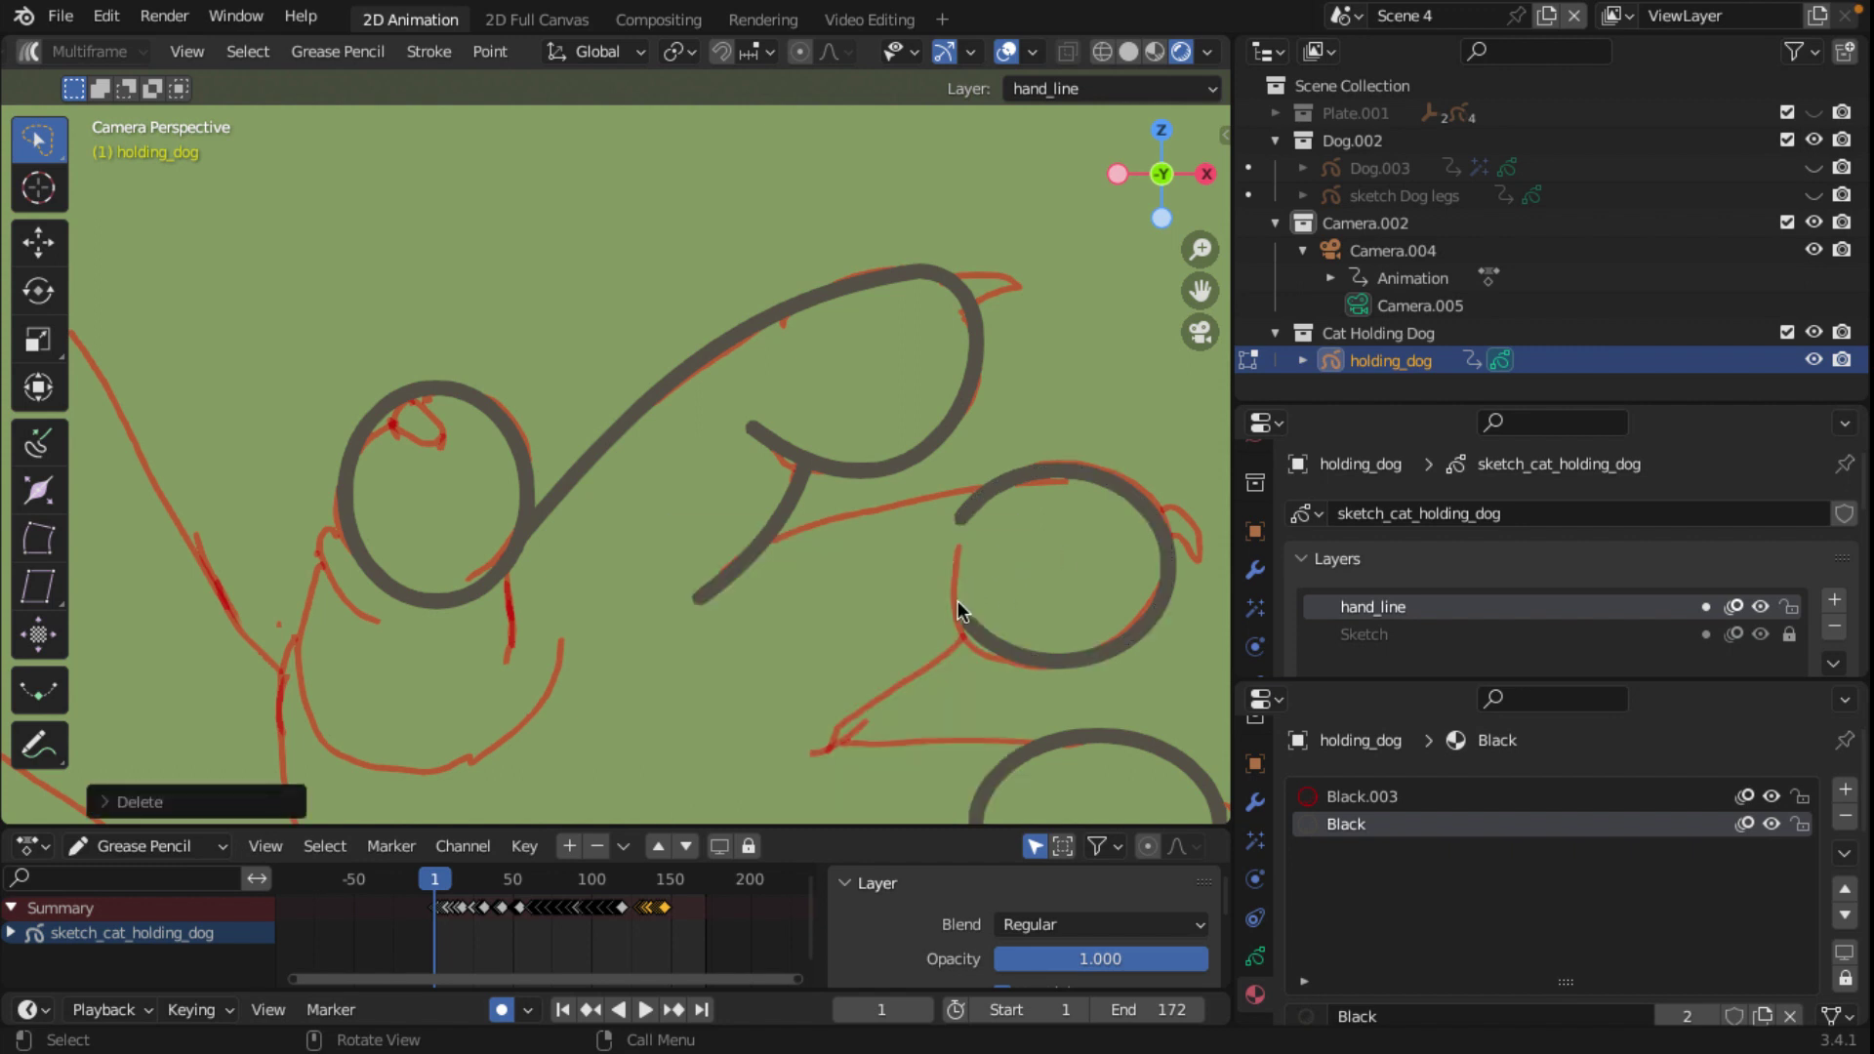
{"action": "scroll", "coordinate": [892, 603], "scroll_direction": "down", "scroll_amount": 4}
{"action": "scroll", "coordinate": [932, 528], "scroll_direction": "up", "scroll_amount": 2}
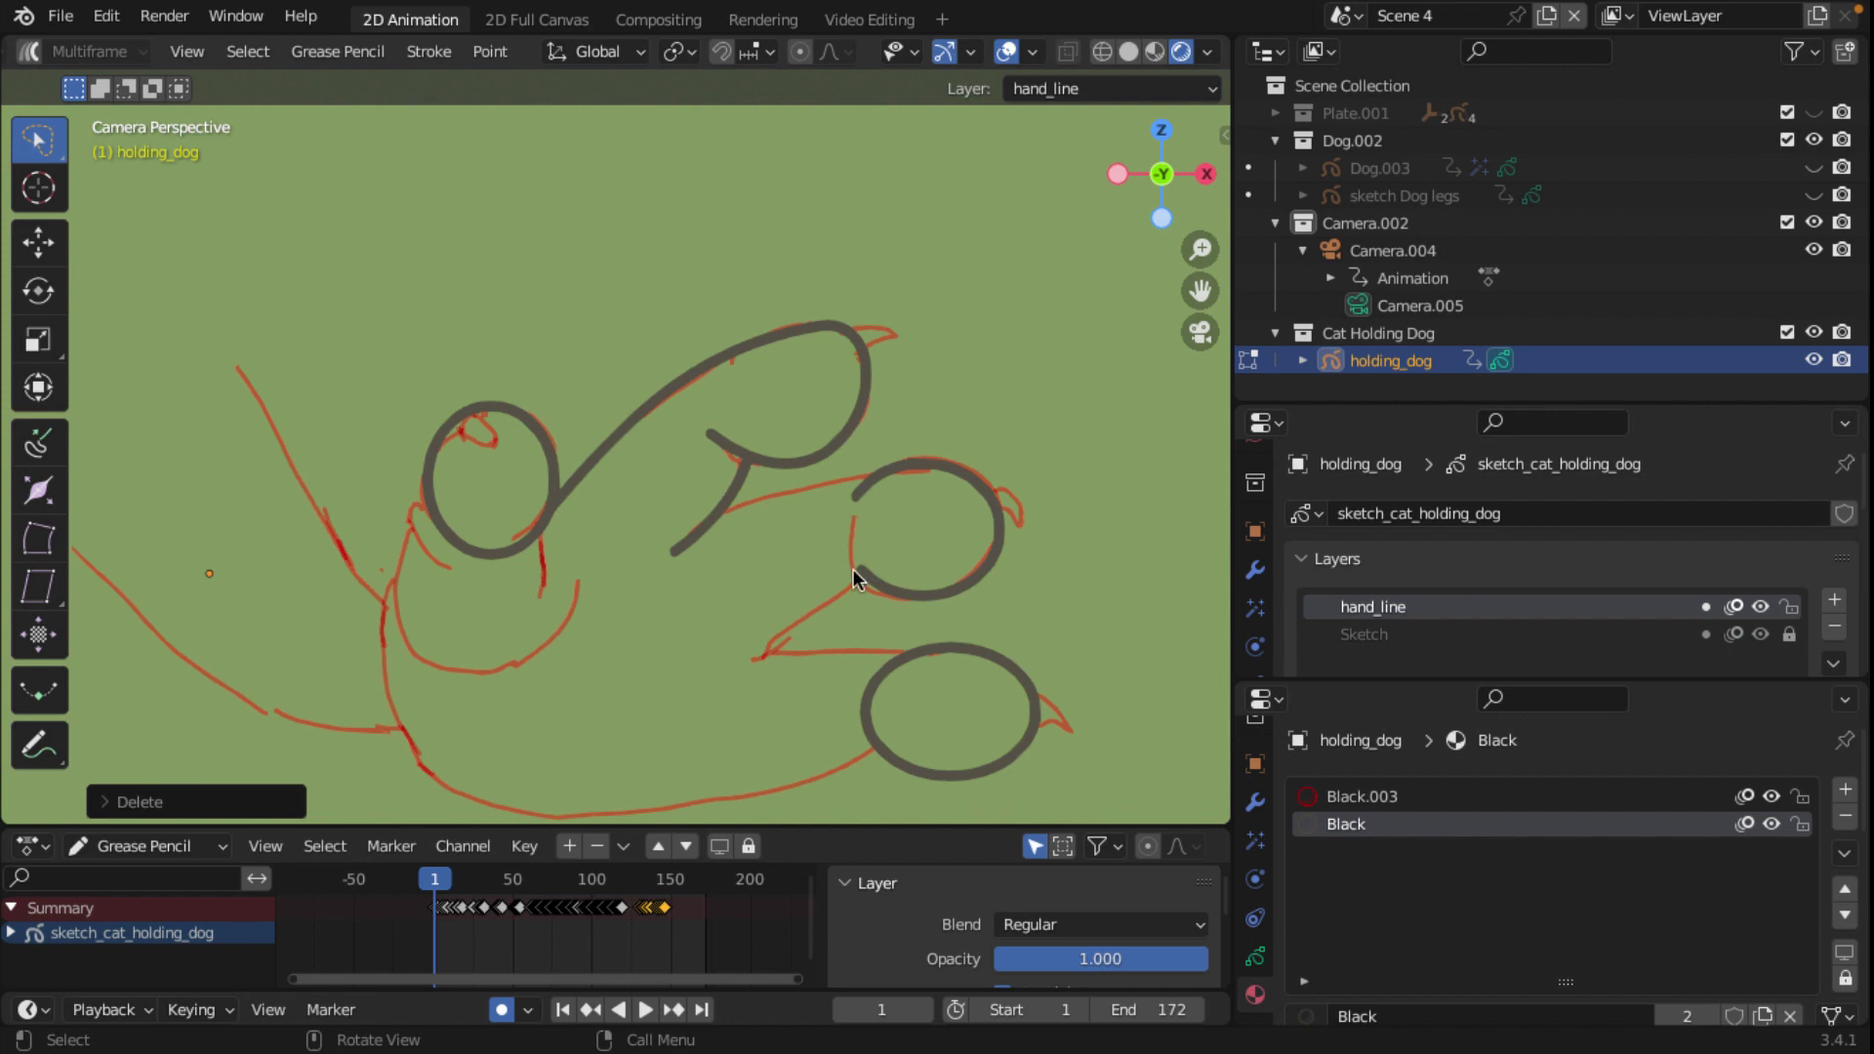
{"action": "scroll", "coordinate": [868, 564], "scroll_direction": "up", "scroll_amount": 4}
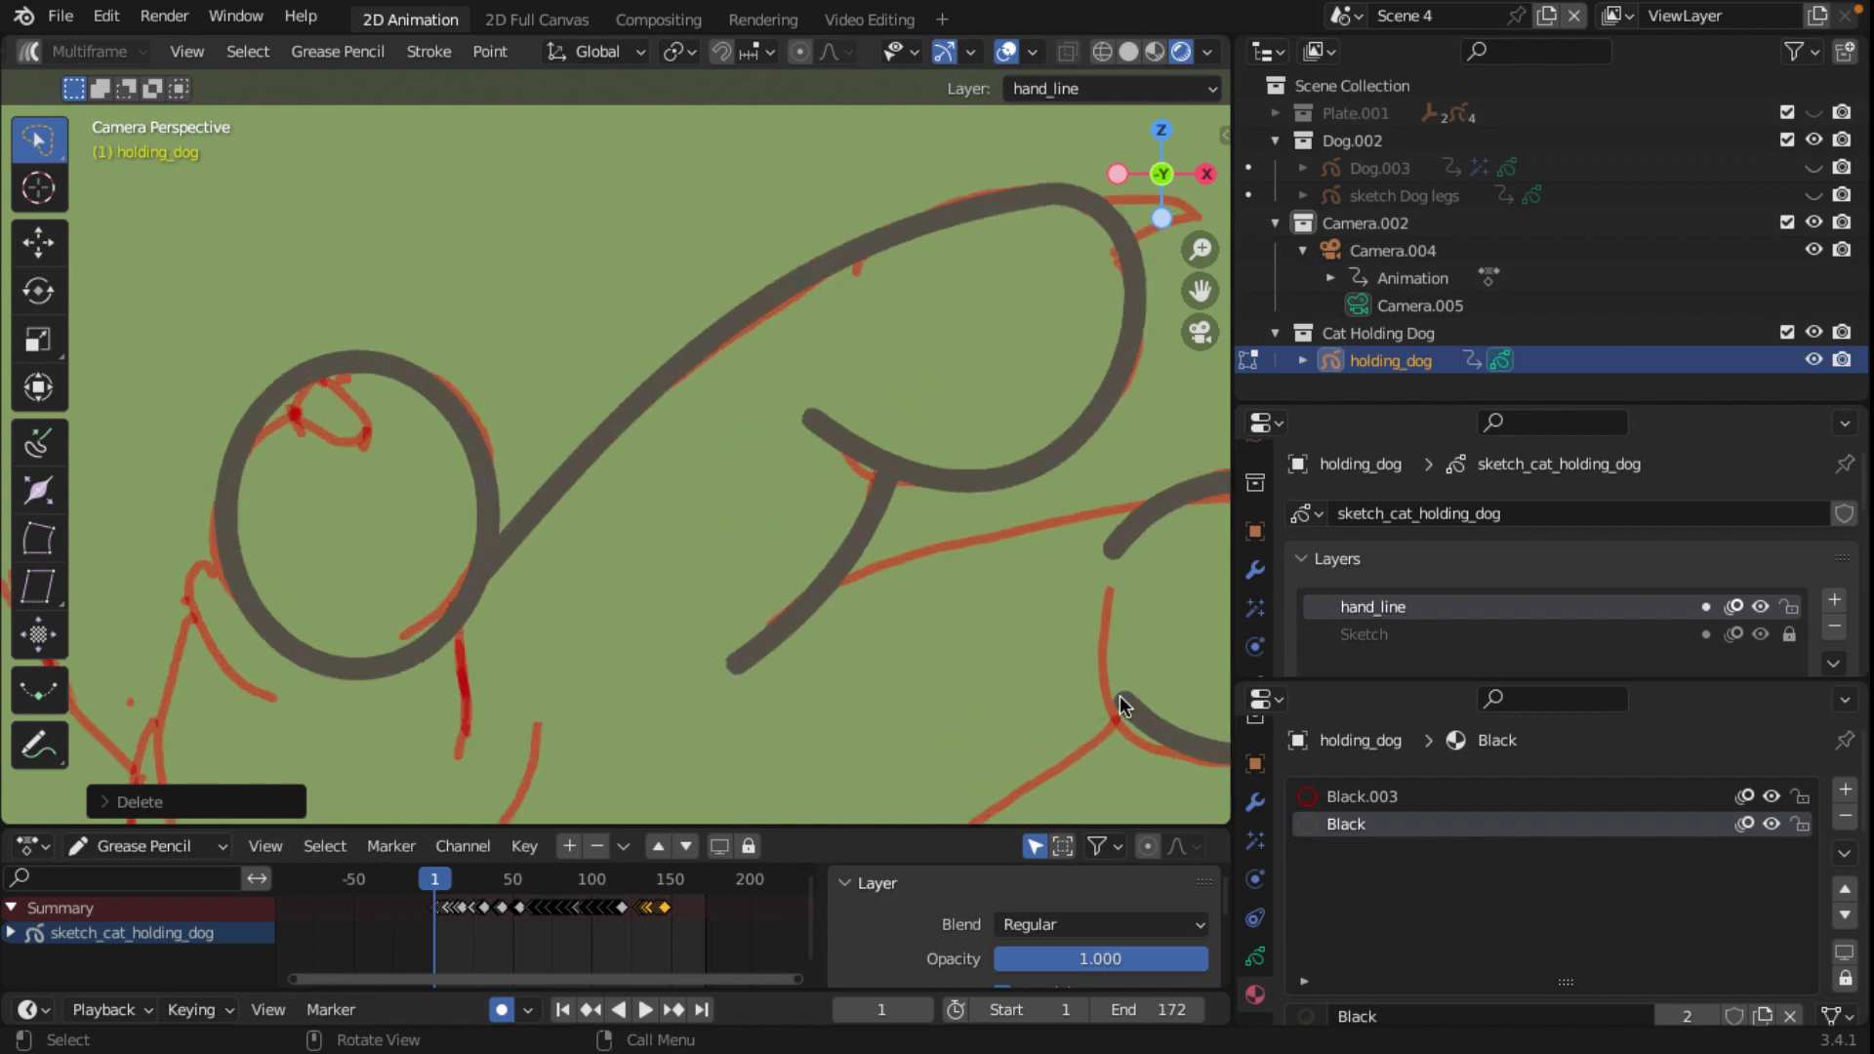
{"action": "key", "text": "ctrl+z"}
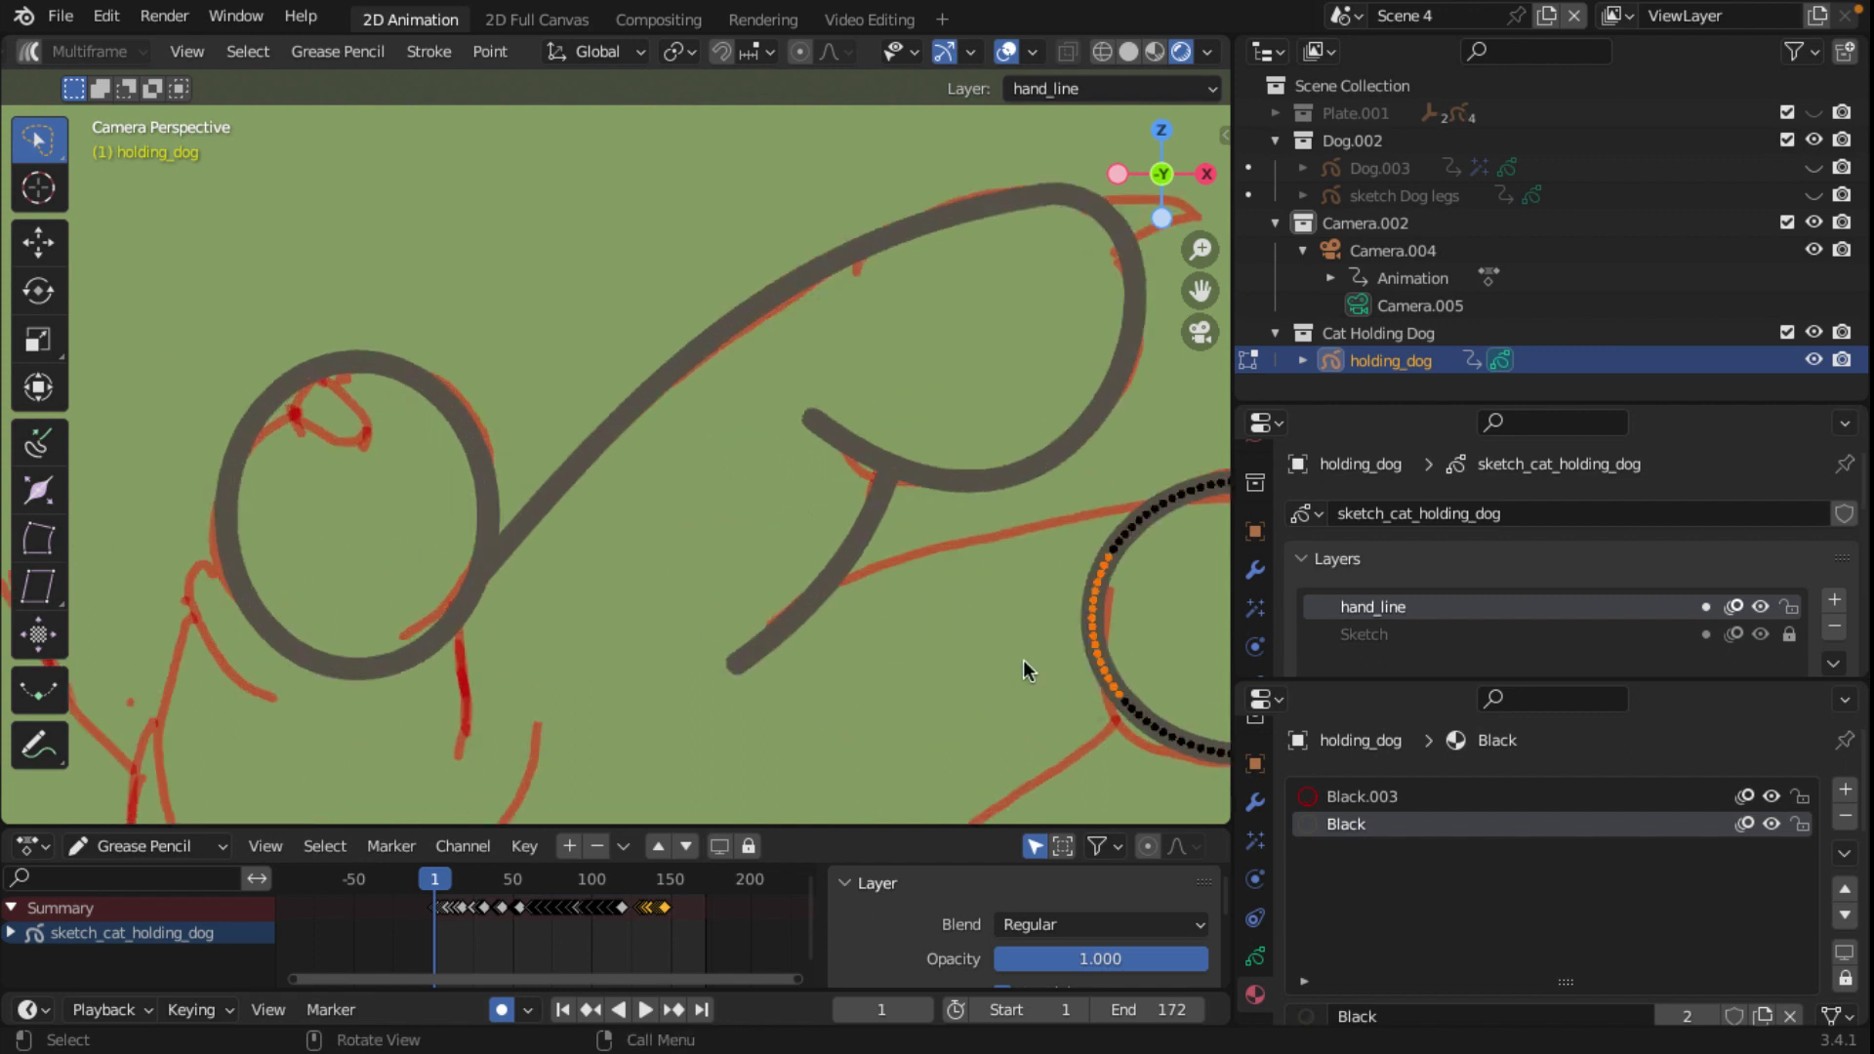
Step: Refine the selection to the right circle's left-edge points and delete them
{"action": "left_click", "coordinate": [1117, 693], "text": "shift"}
{"action": "left_click", "coordinate": [1097, 656], "text": "shift"}
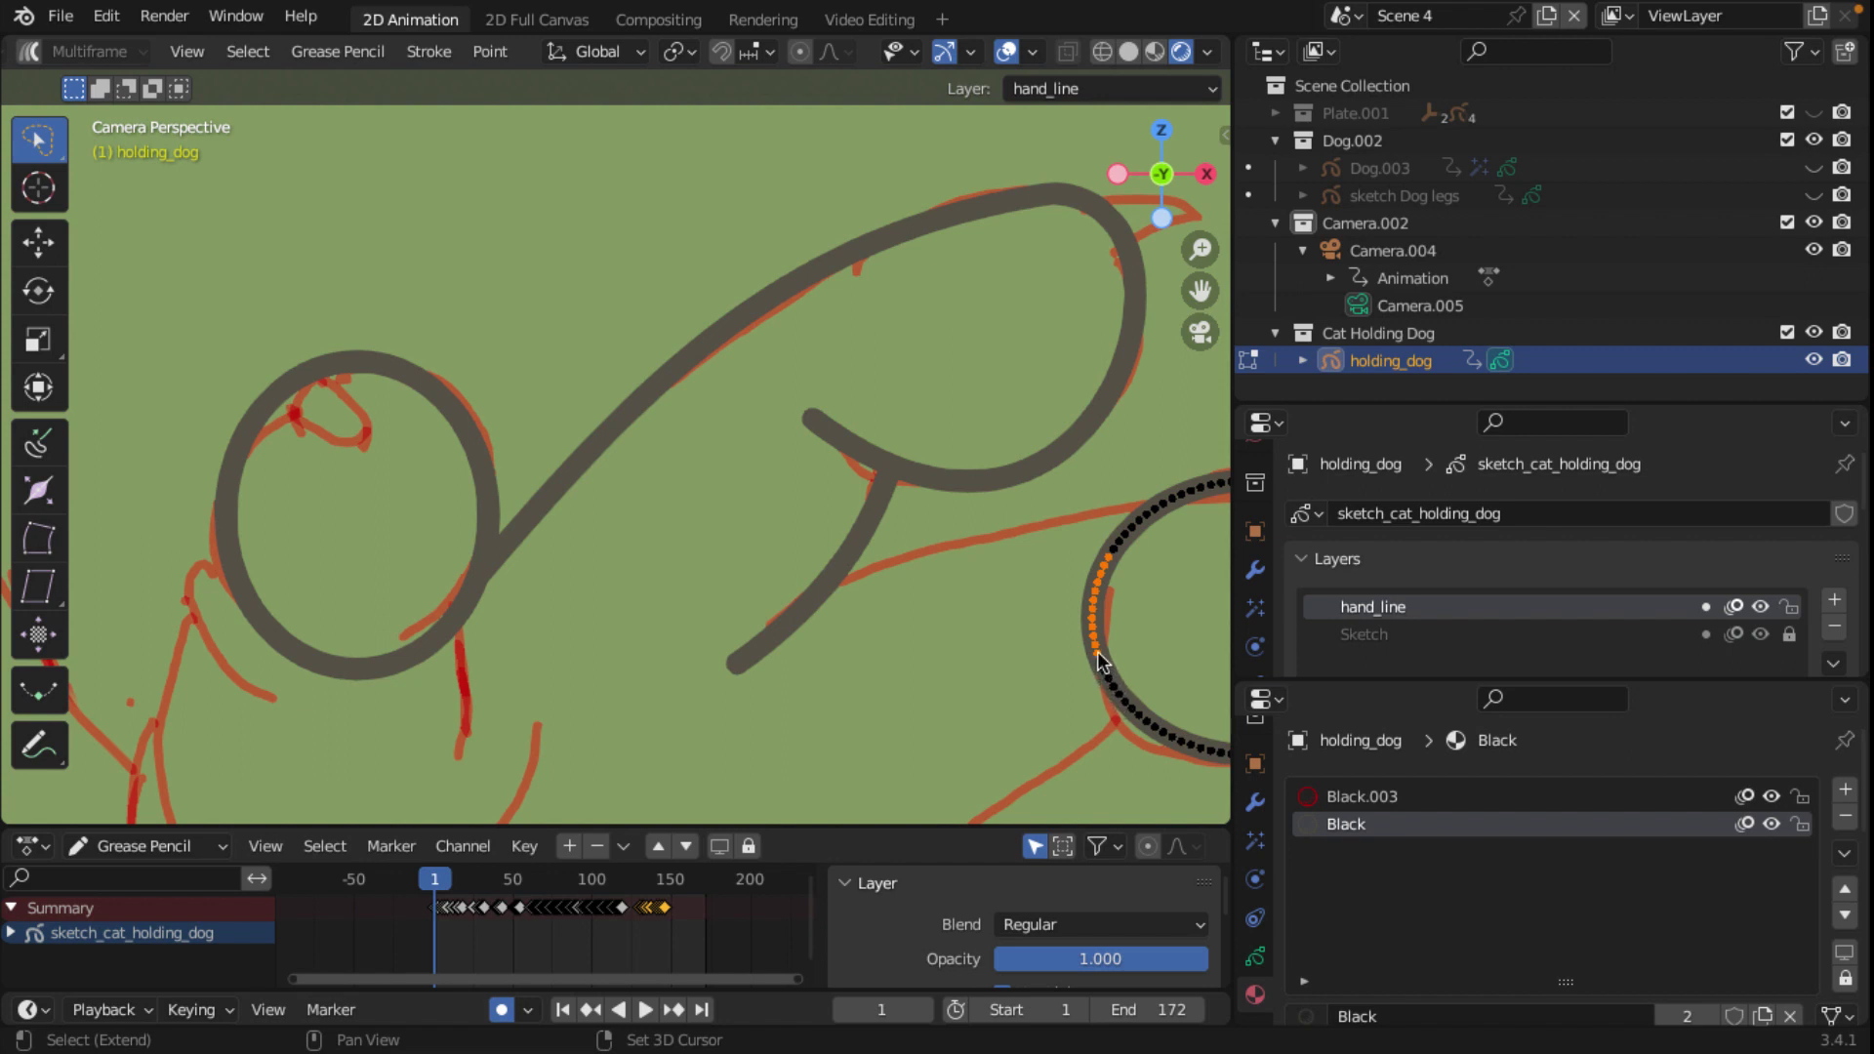
{"action": "left_click", "coordinate": [1143, 519], "text": "shift"}
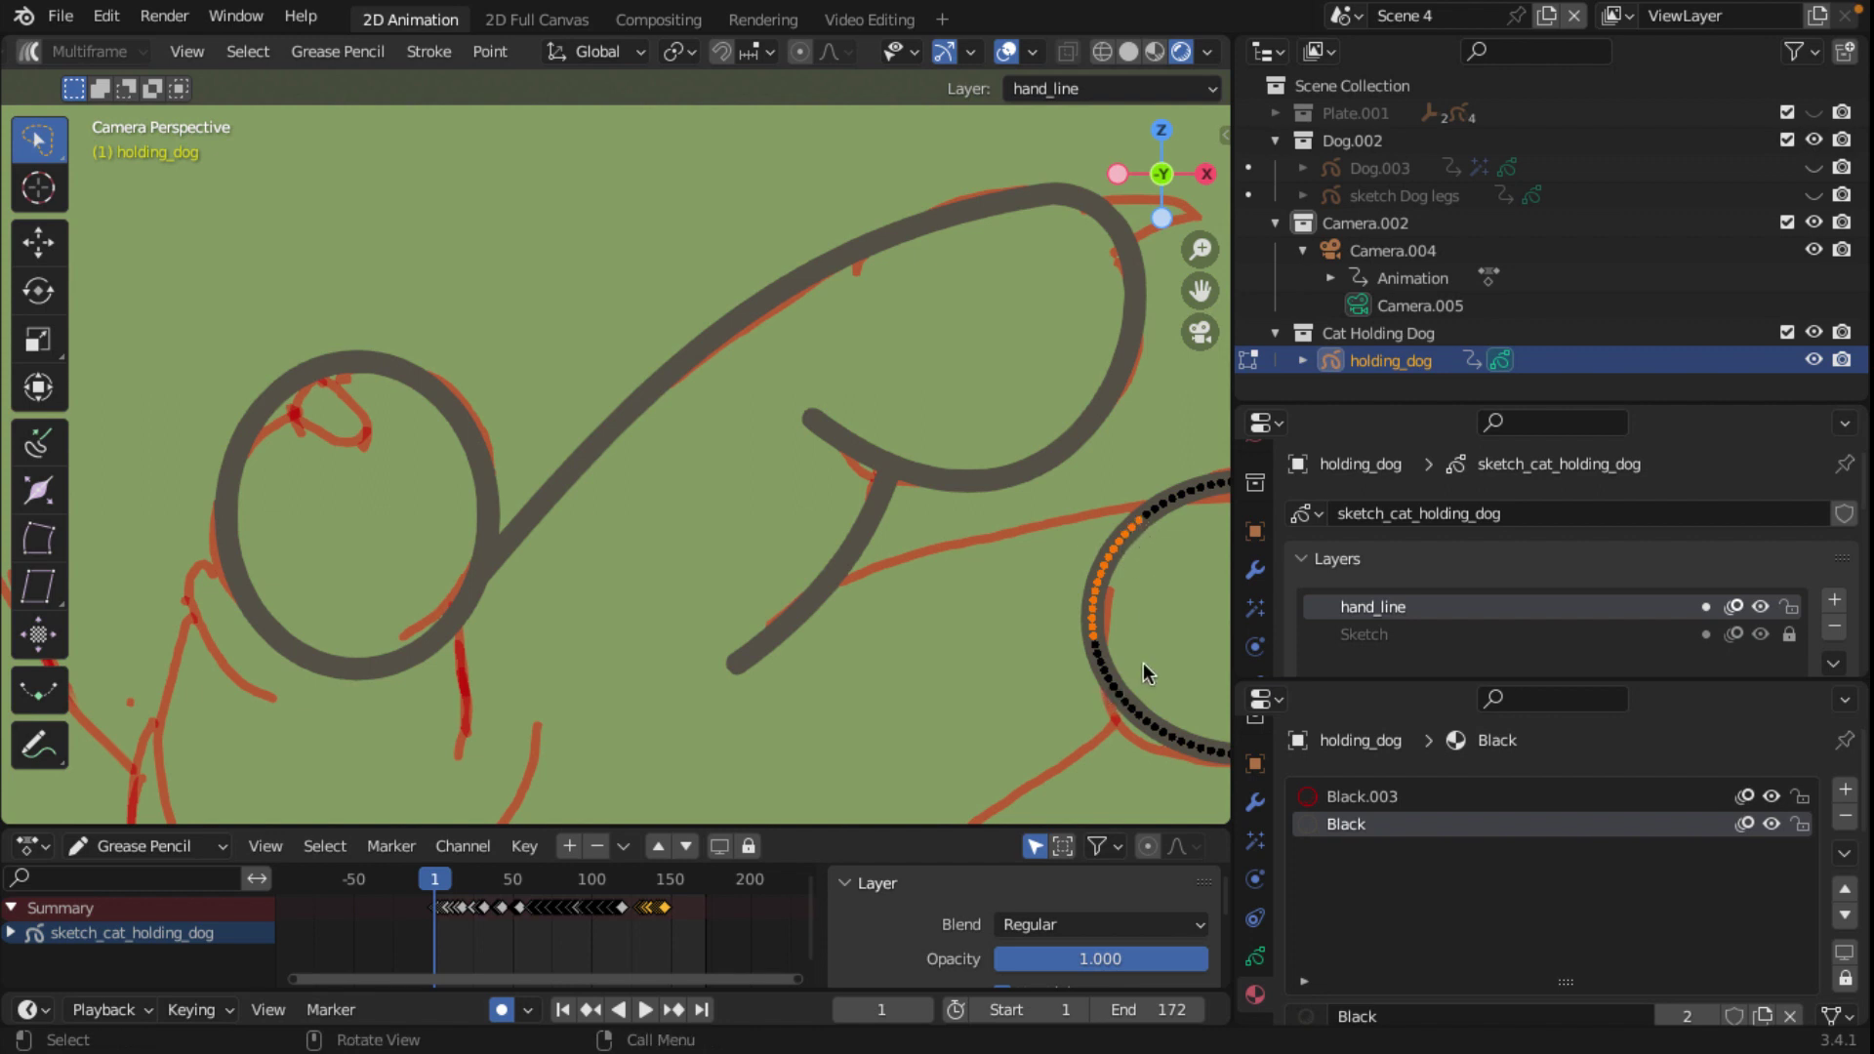
{"action": "key", "text": "x"}
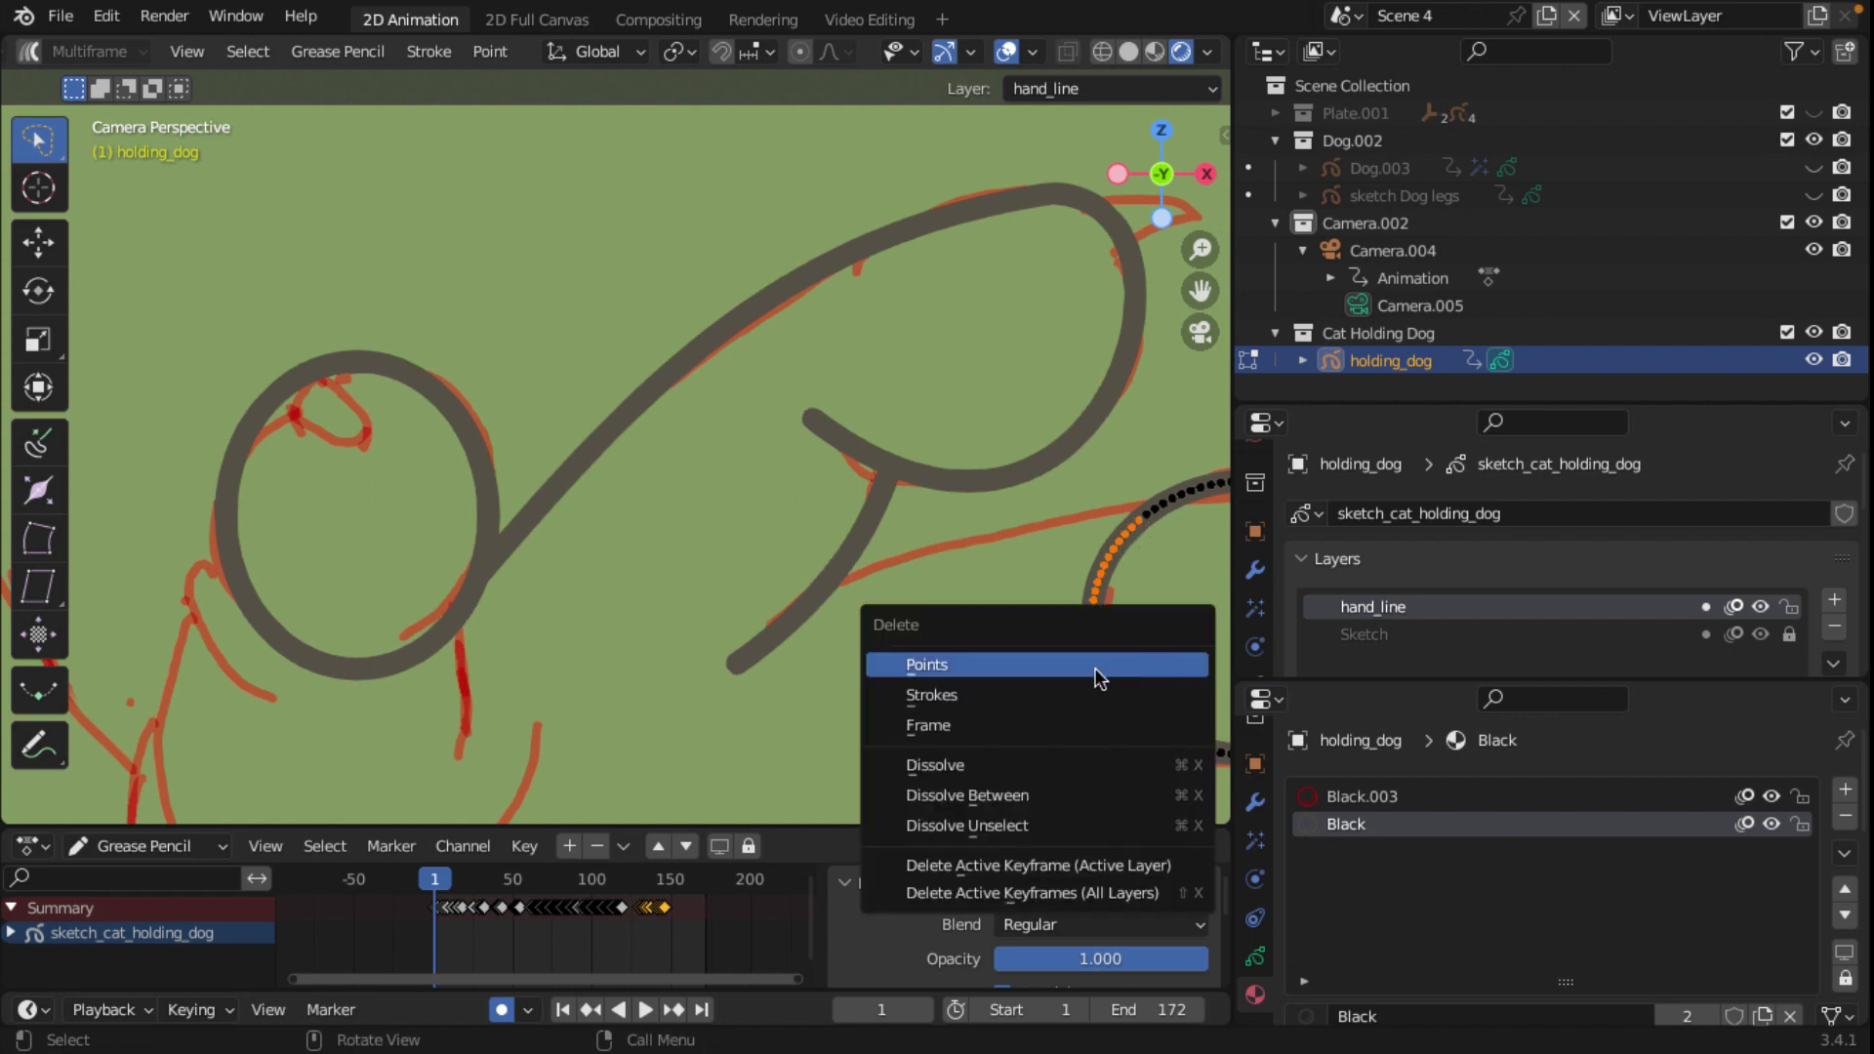
{"action": "left_click", "coordinate": [1093, 664]}
{"action": "scroll", "coordinate": [986, 681], "scroll_direction": "down", "scroll_amount": 3}
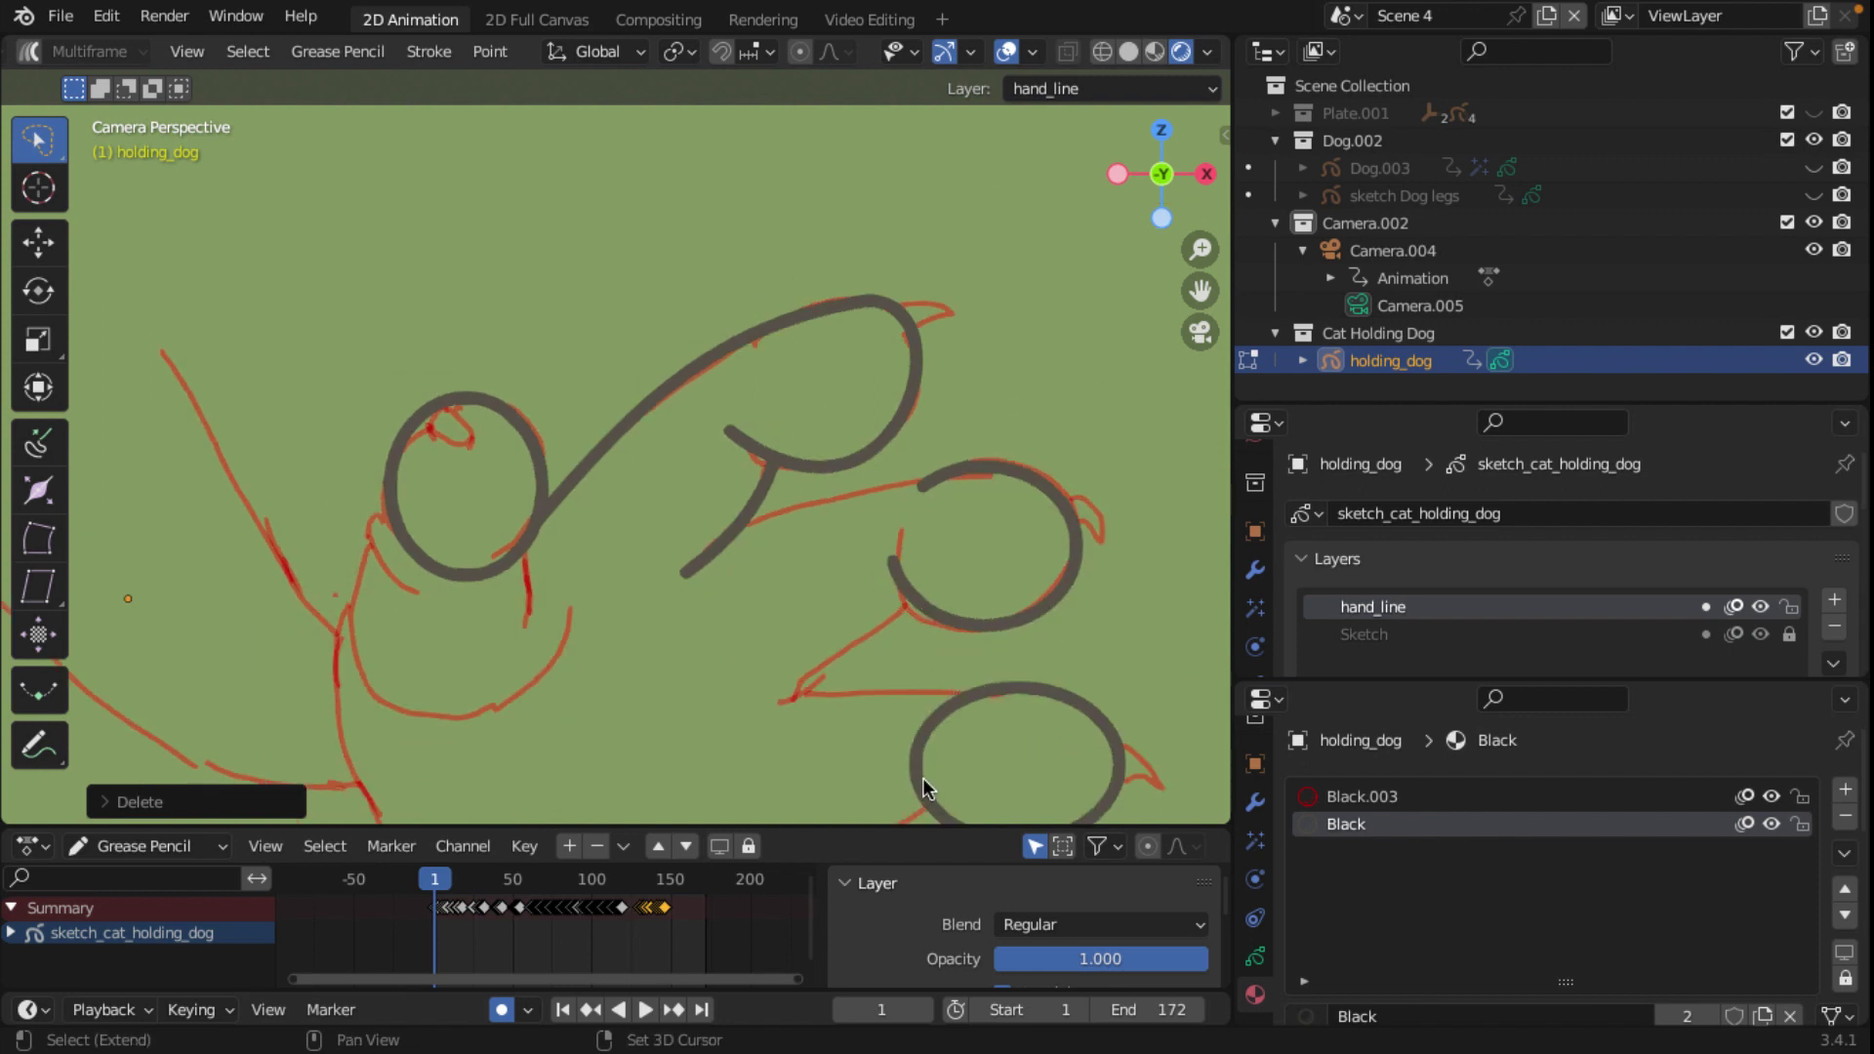
Step: Open a gap in the lower circle's left side by deleting its points
{"action": "middle_click_drag", "start_coordinate": [922, 778], "coordinate": [887, 529], "text": "shift"}
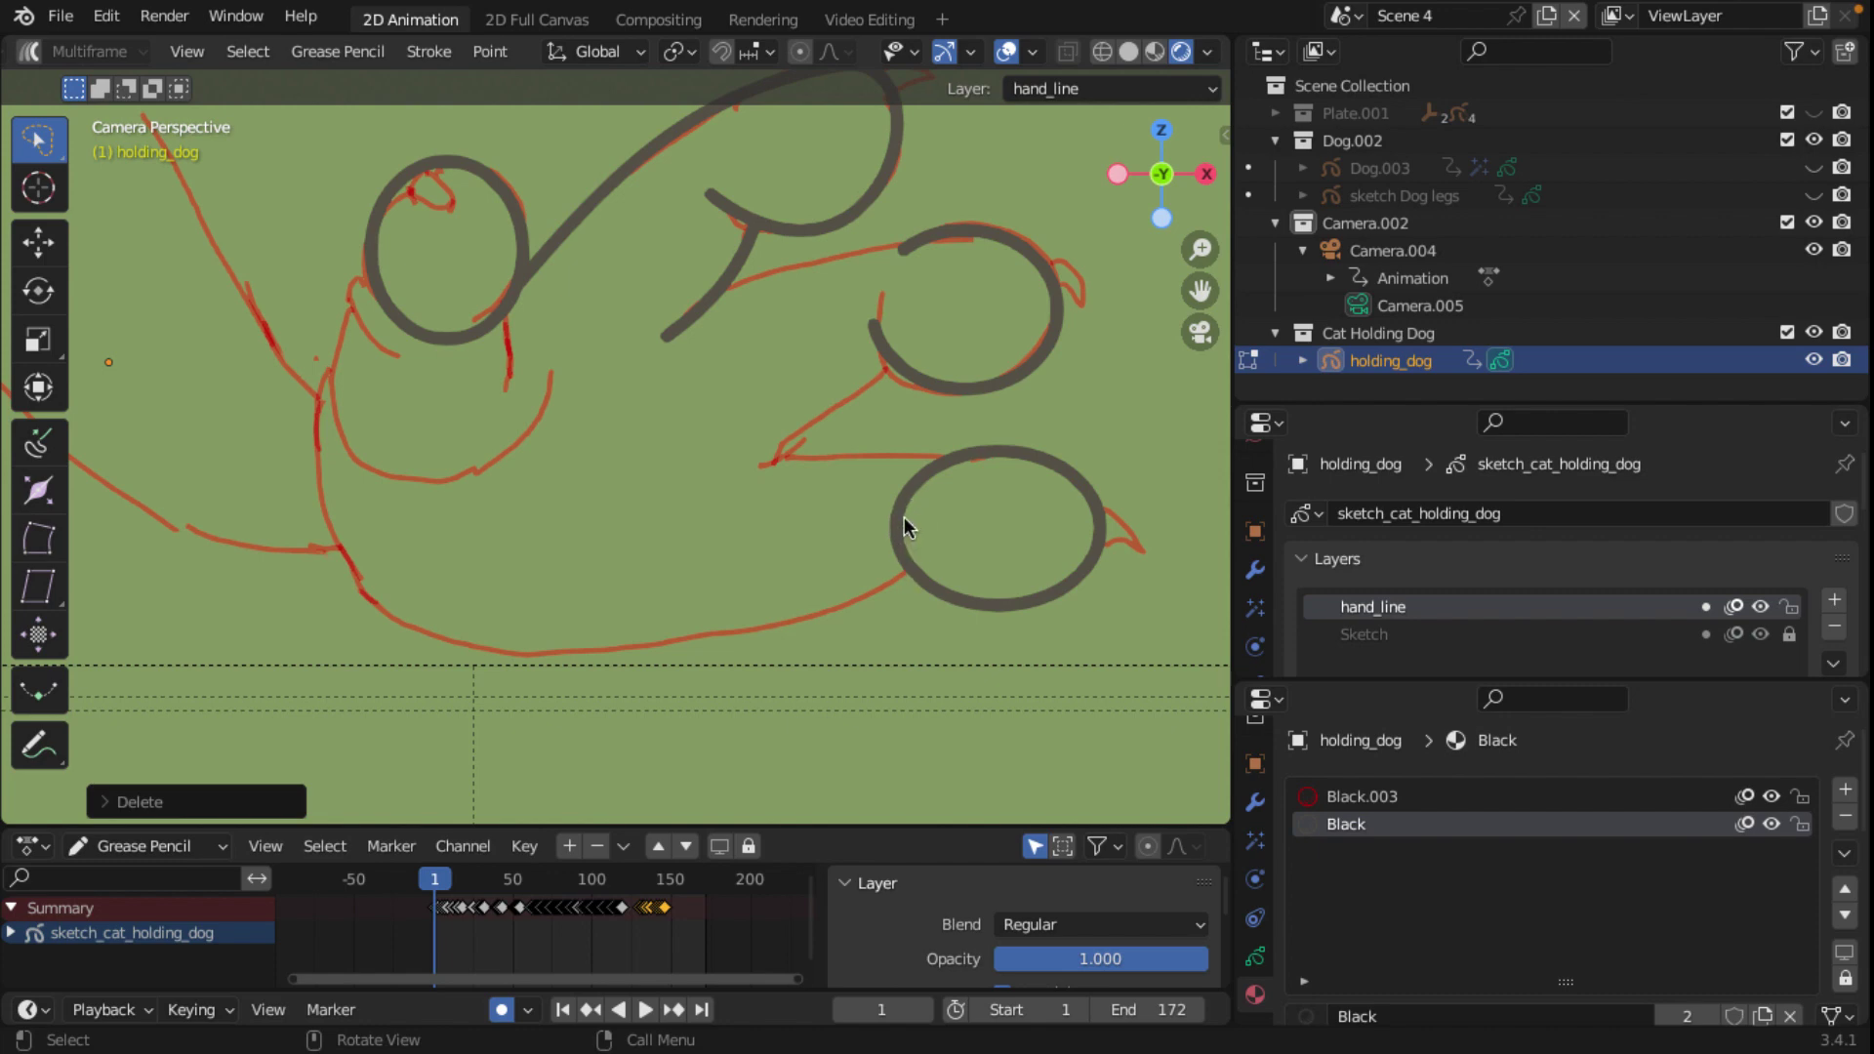
{"action": "left_click", "coordinate": [900, 503]}
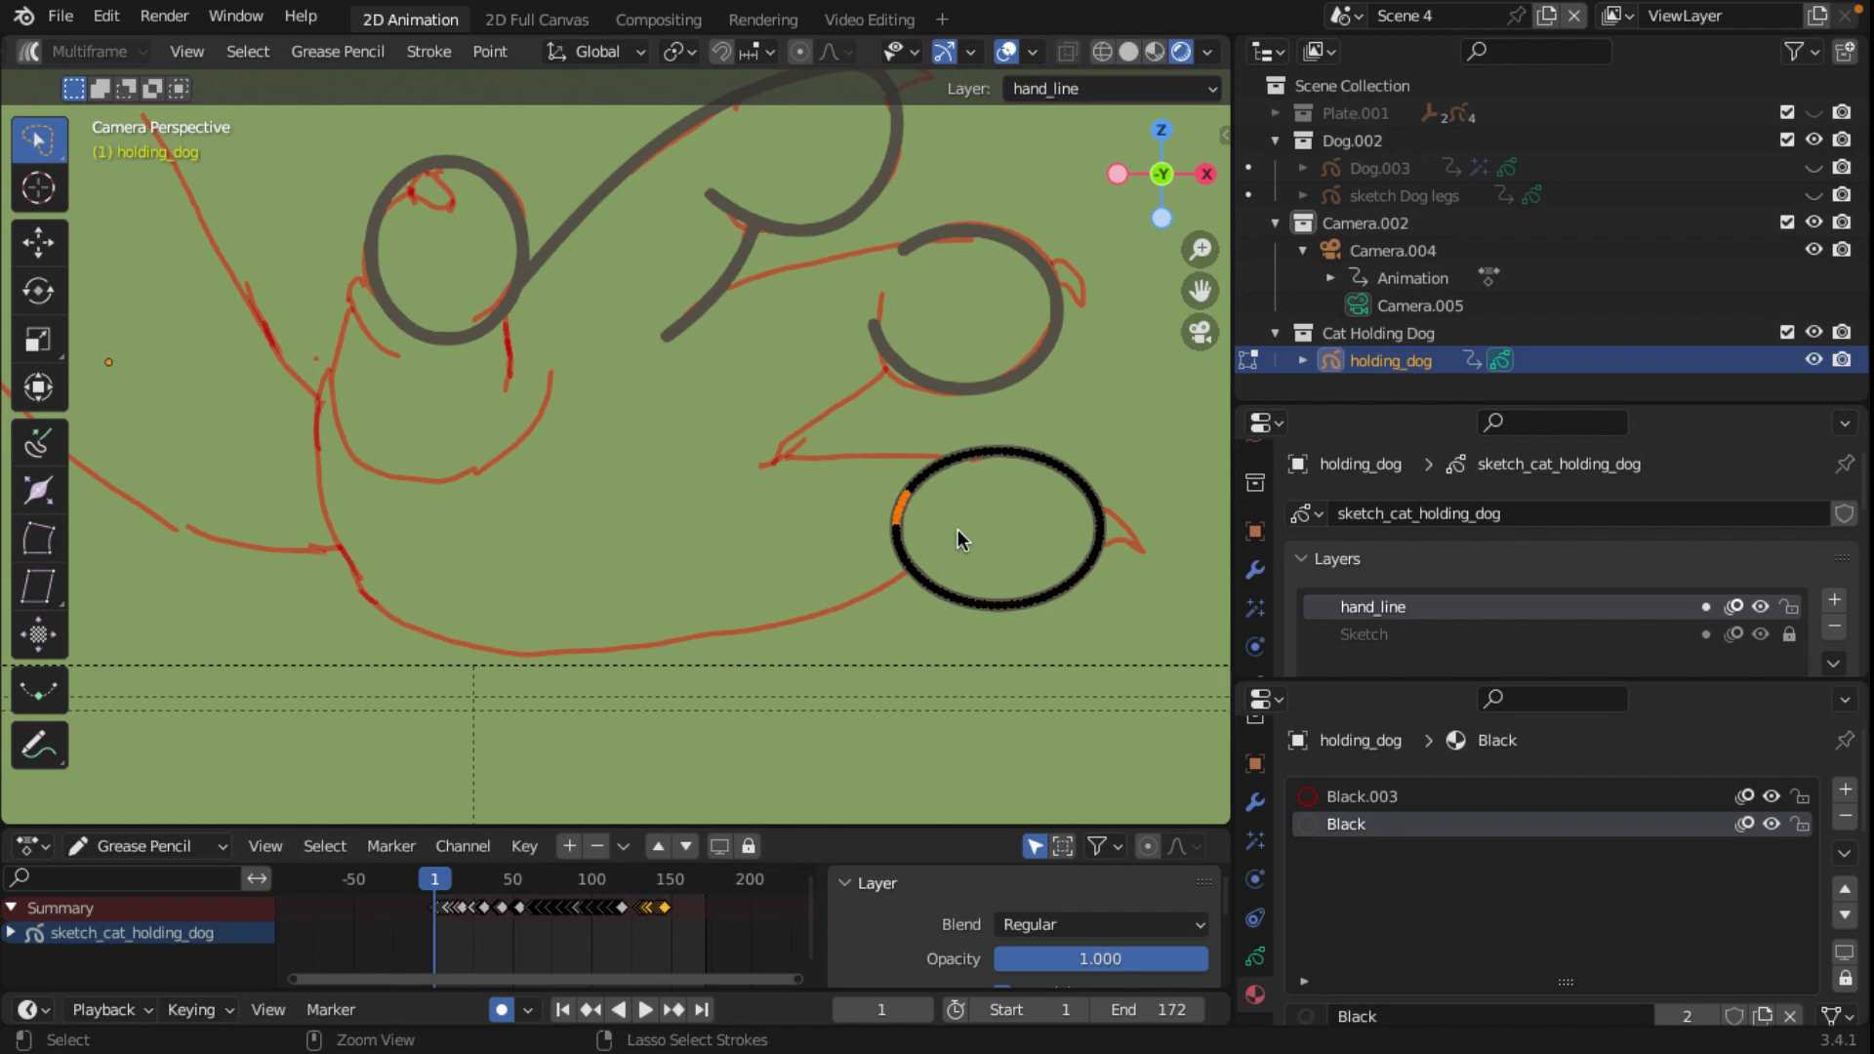
{"action": "key", "text": "ctrl+KP_Add"}
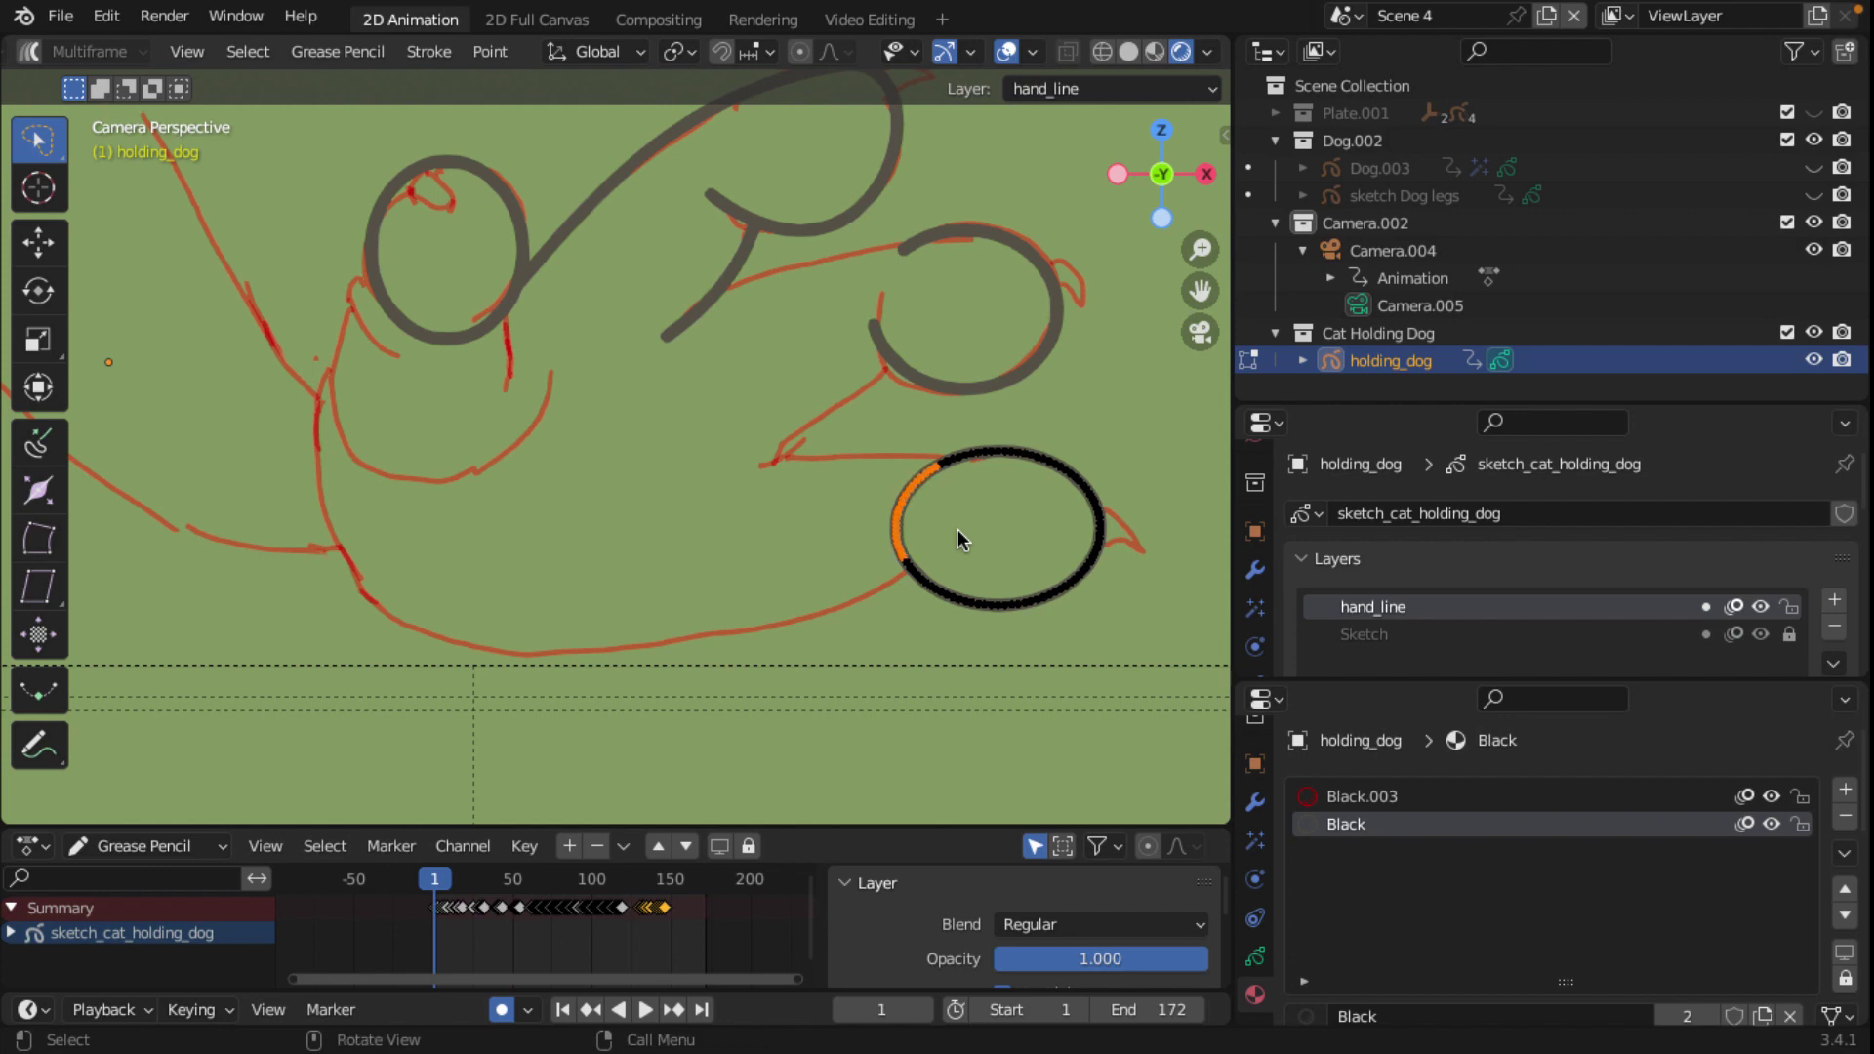
{"action": "key", "text": "x"}
{"action": "left_click", "coordinate": [961, 540]}
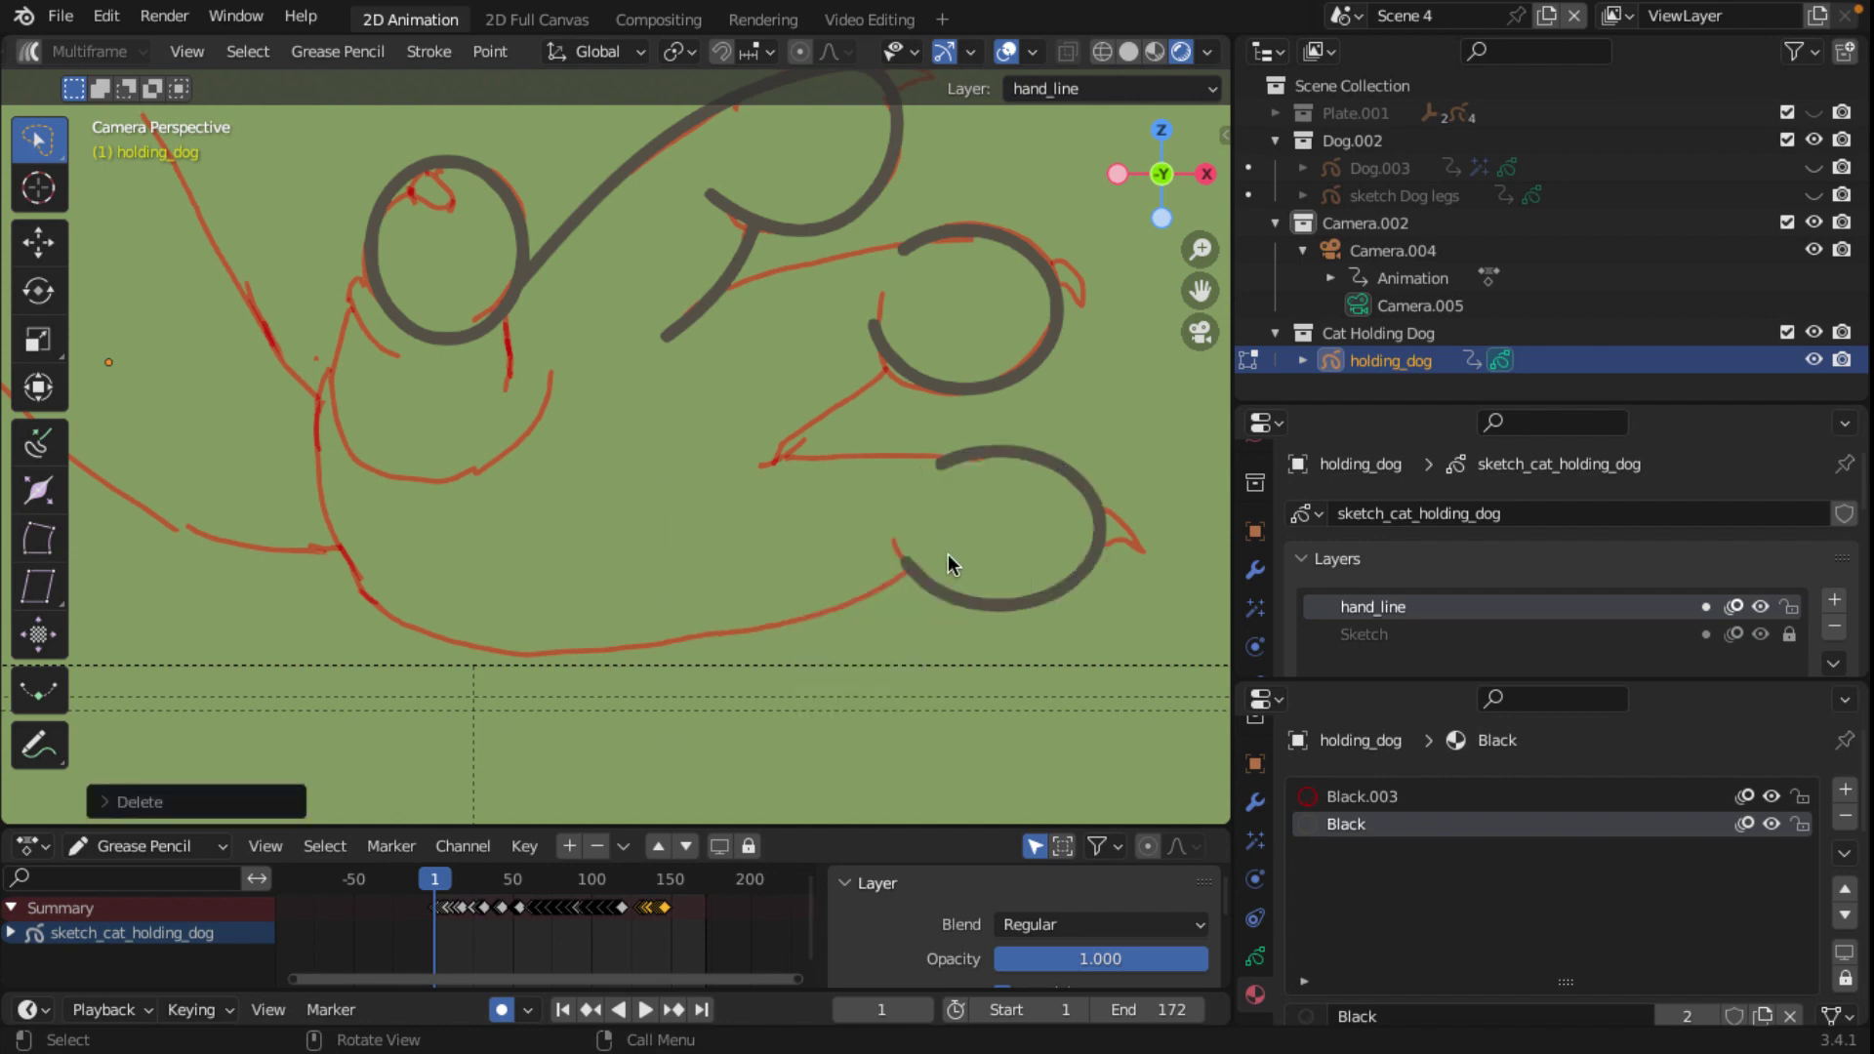
Step: Open a gap in the upper-left circle's bottom by deleting its points
{"action": "left_click", "coordinate": [448, 337]}
{"action": "key", "text": "ctrl"}
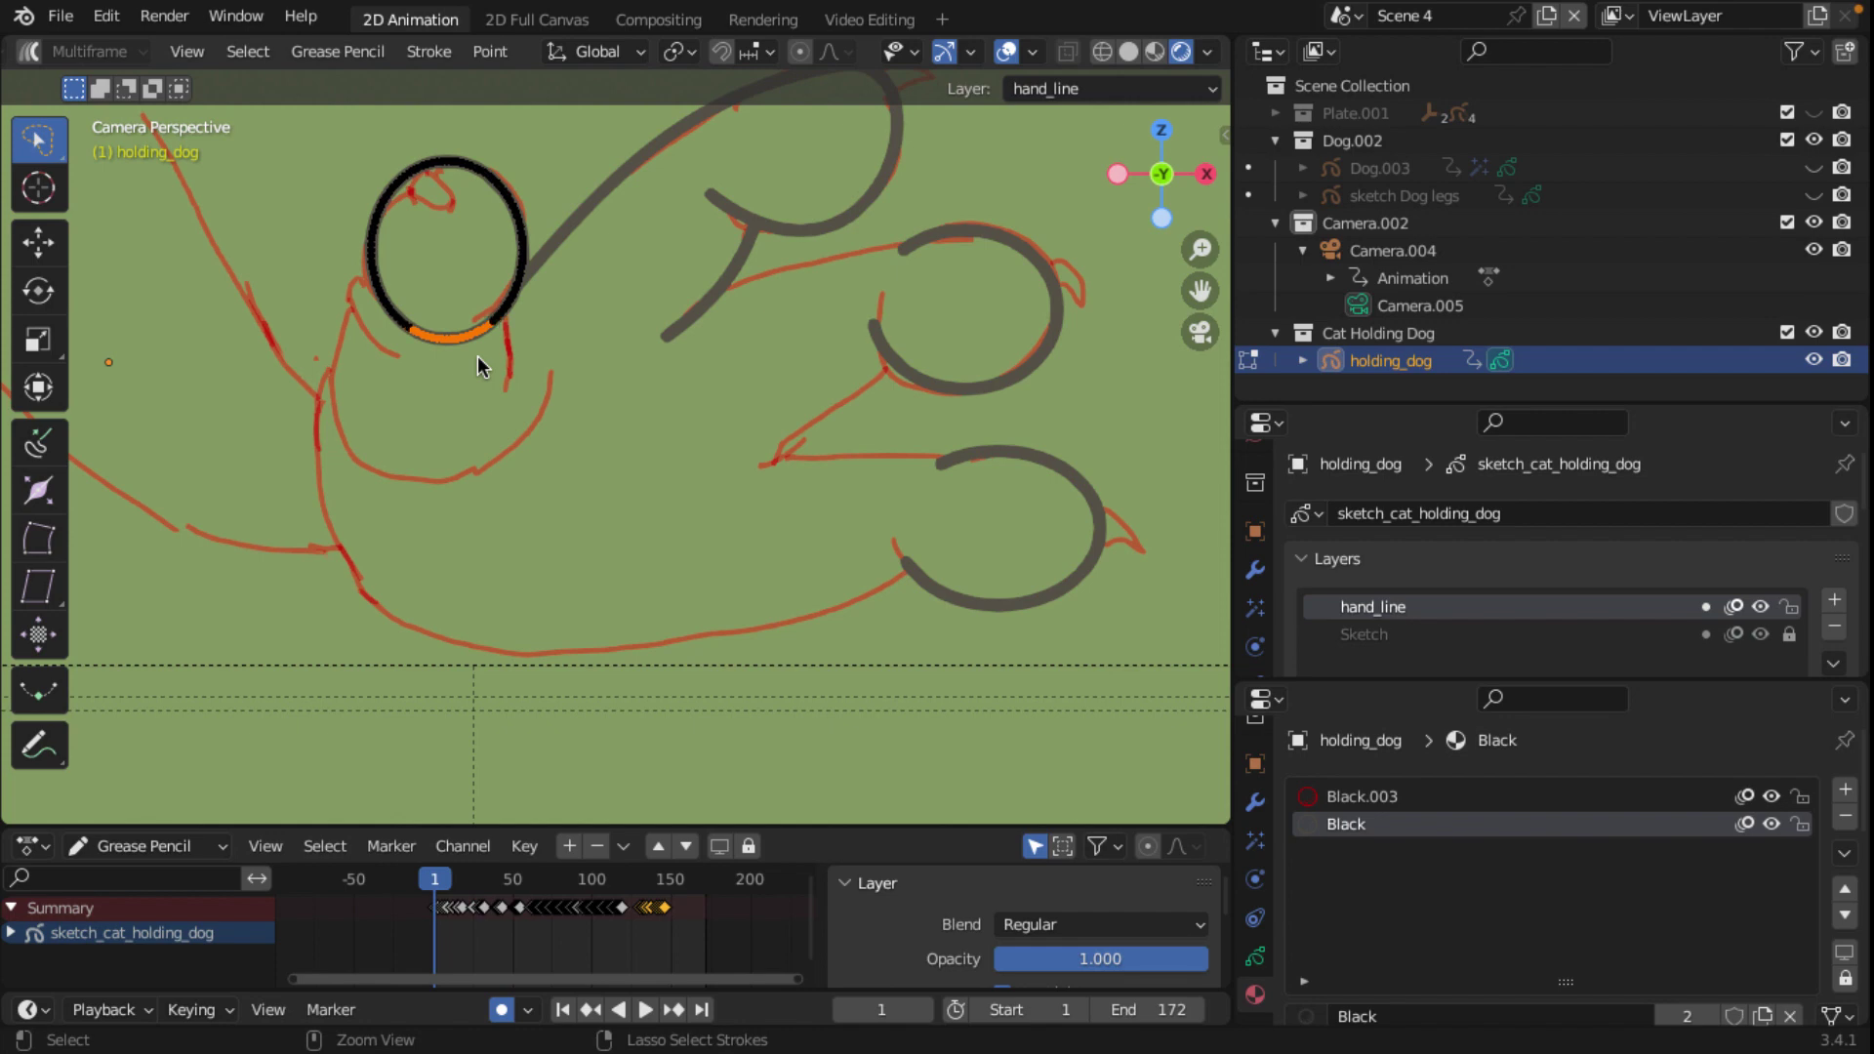
{"action": "key", "text": "x"}
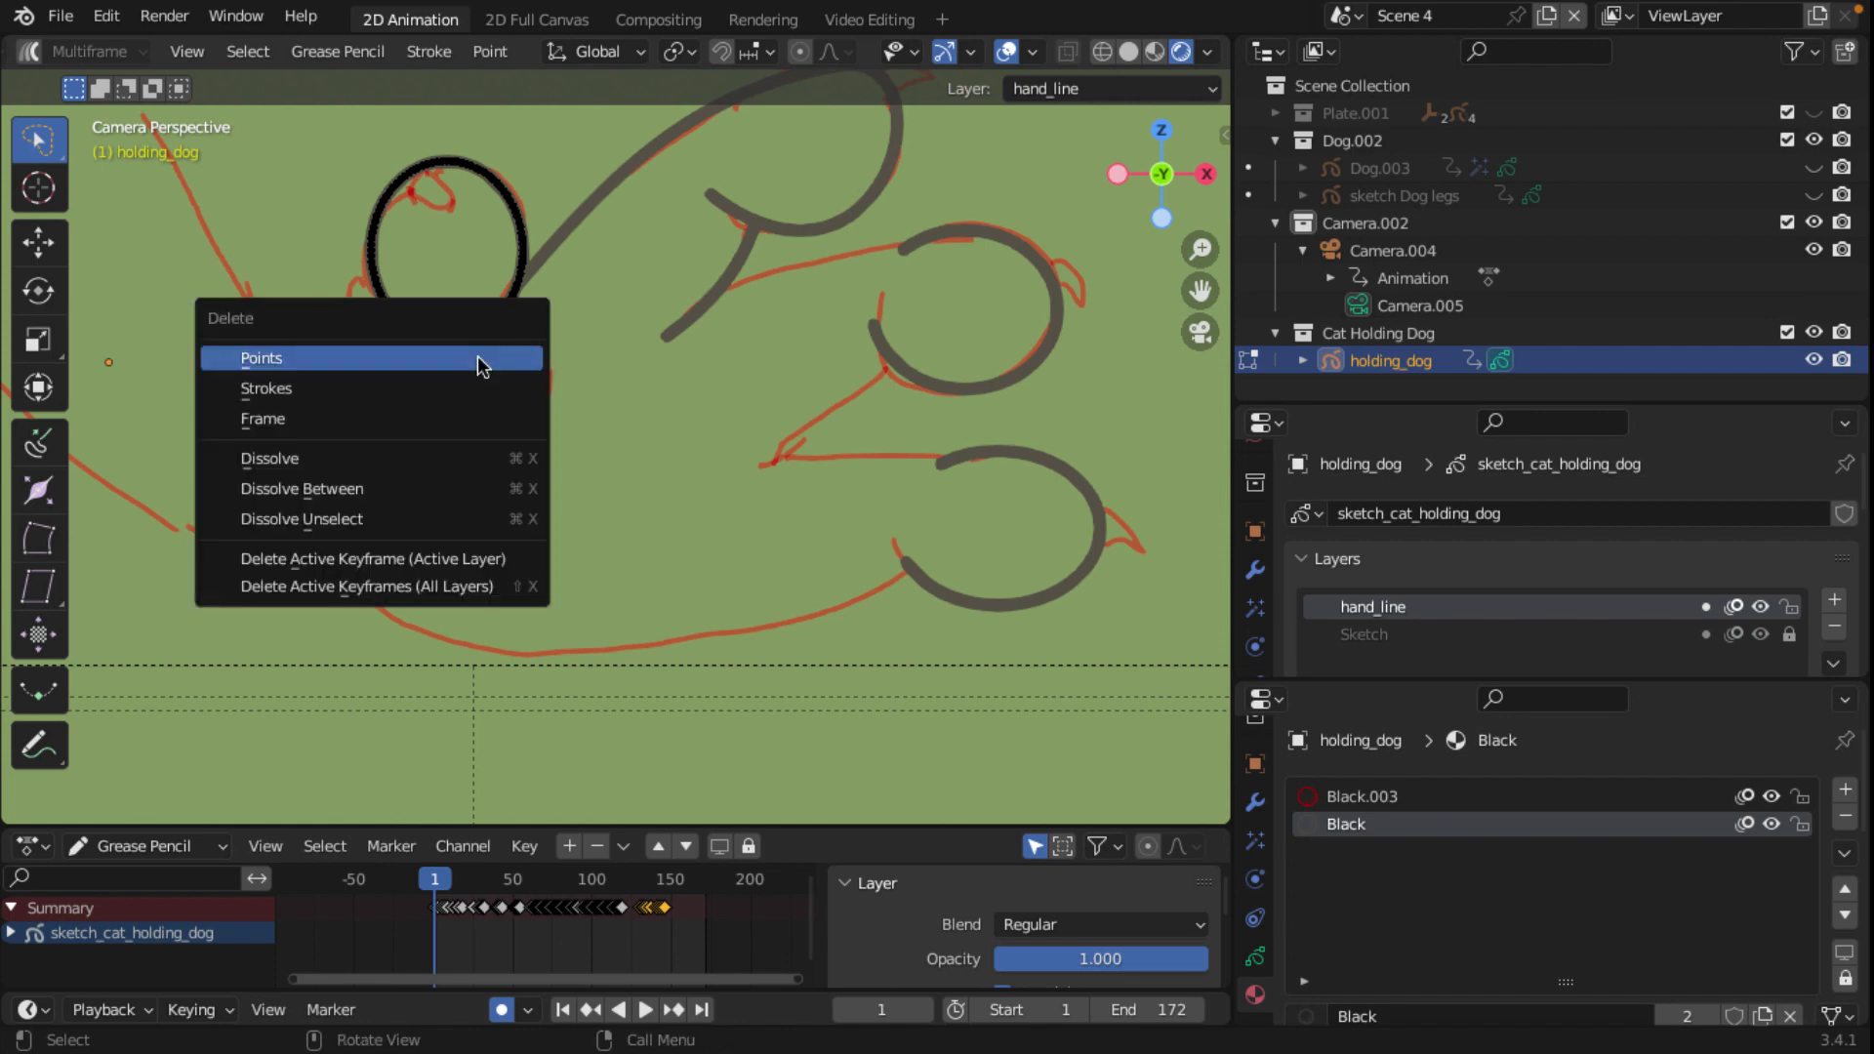
{"action": "left_click", "coordinate": [478, 355]}
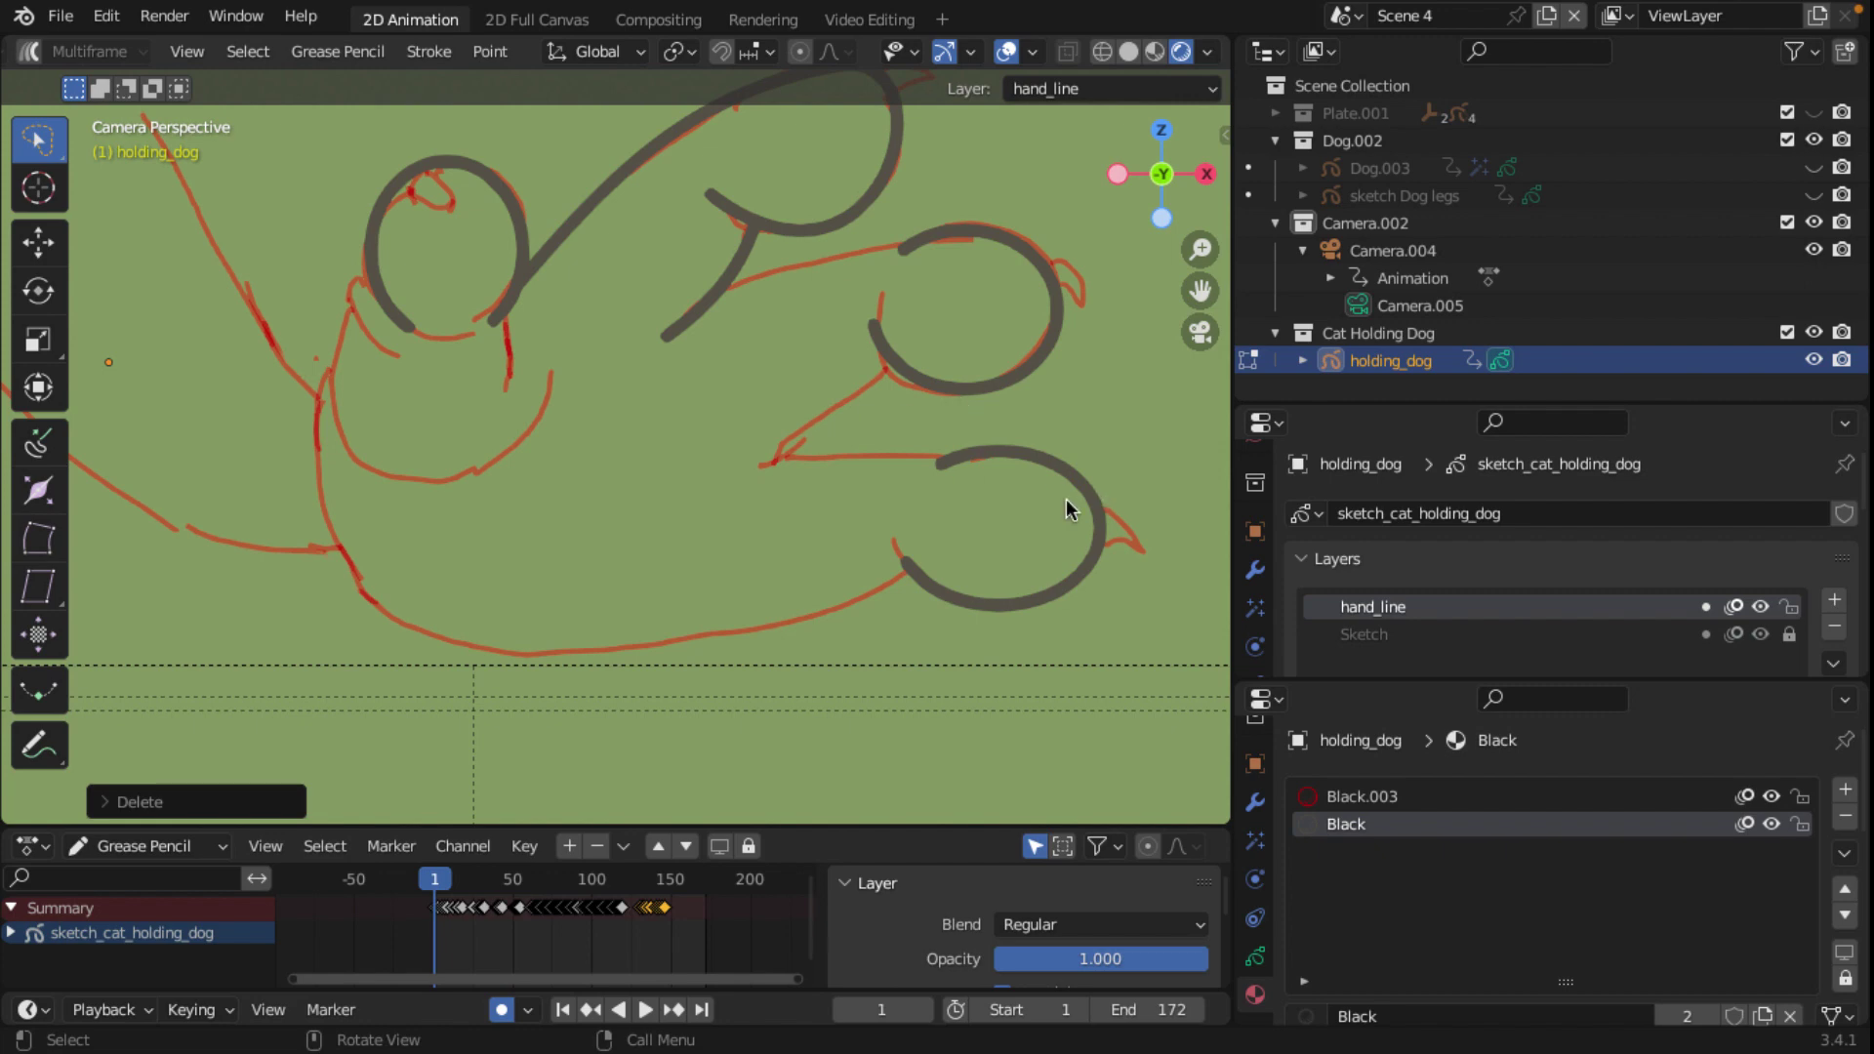
{"action": "scroll", "coordinate": [123, 49], "scroll_direction": "up", "scroll_amount": 5}
{"action": "left_click", "coordinate": [123, 51]}
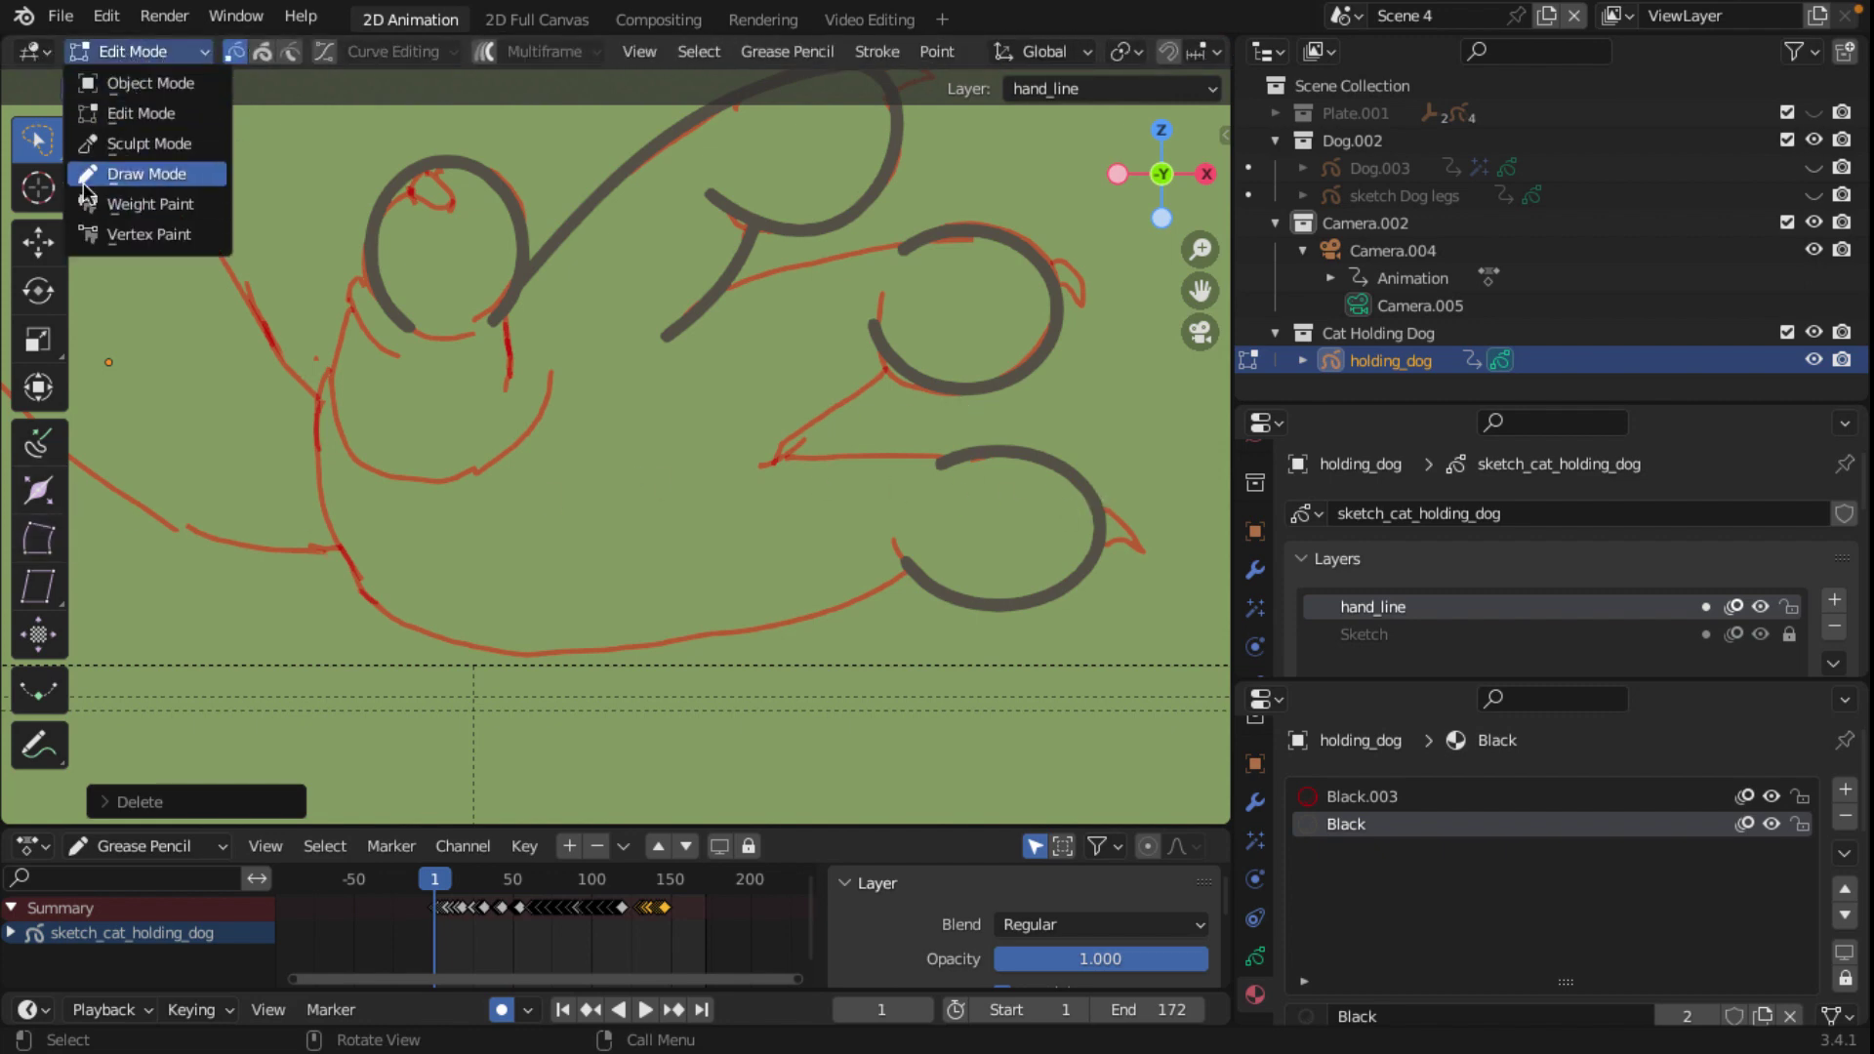
Step: With the Curve tool, ink two short curves on and inside the cat's left toe
{"action": "left_click", "coordinate": [147, 176]}
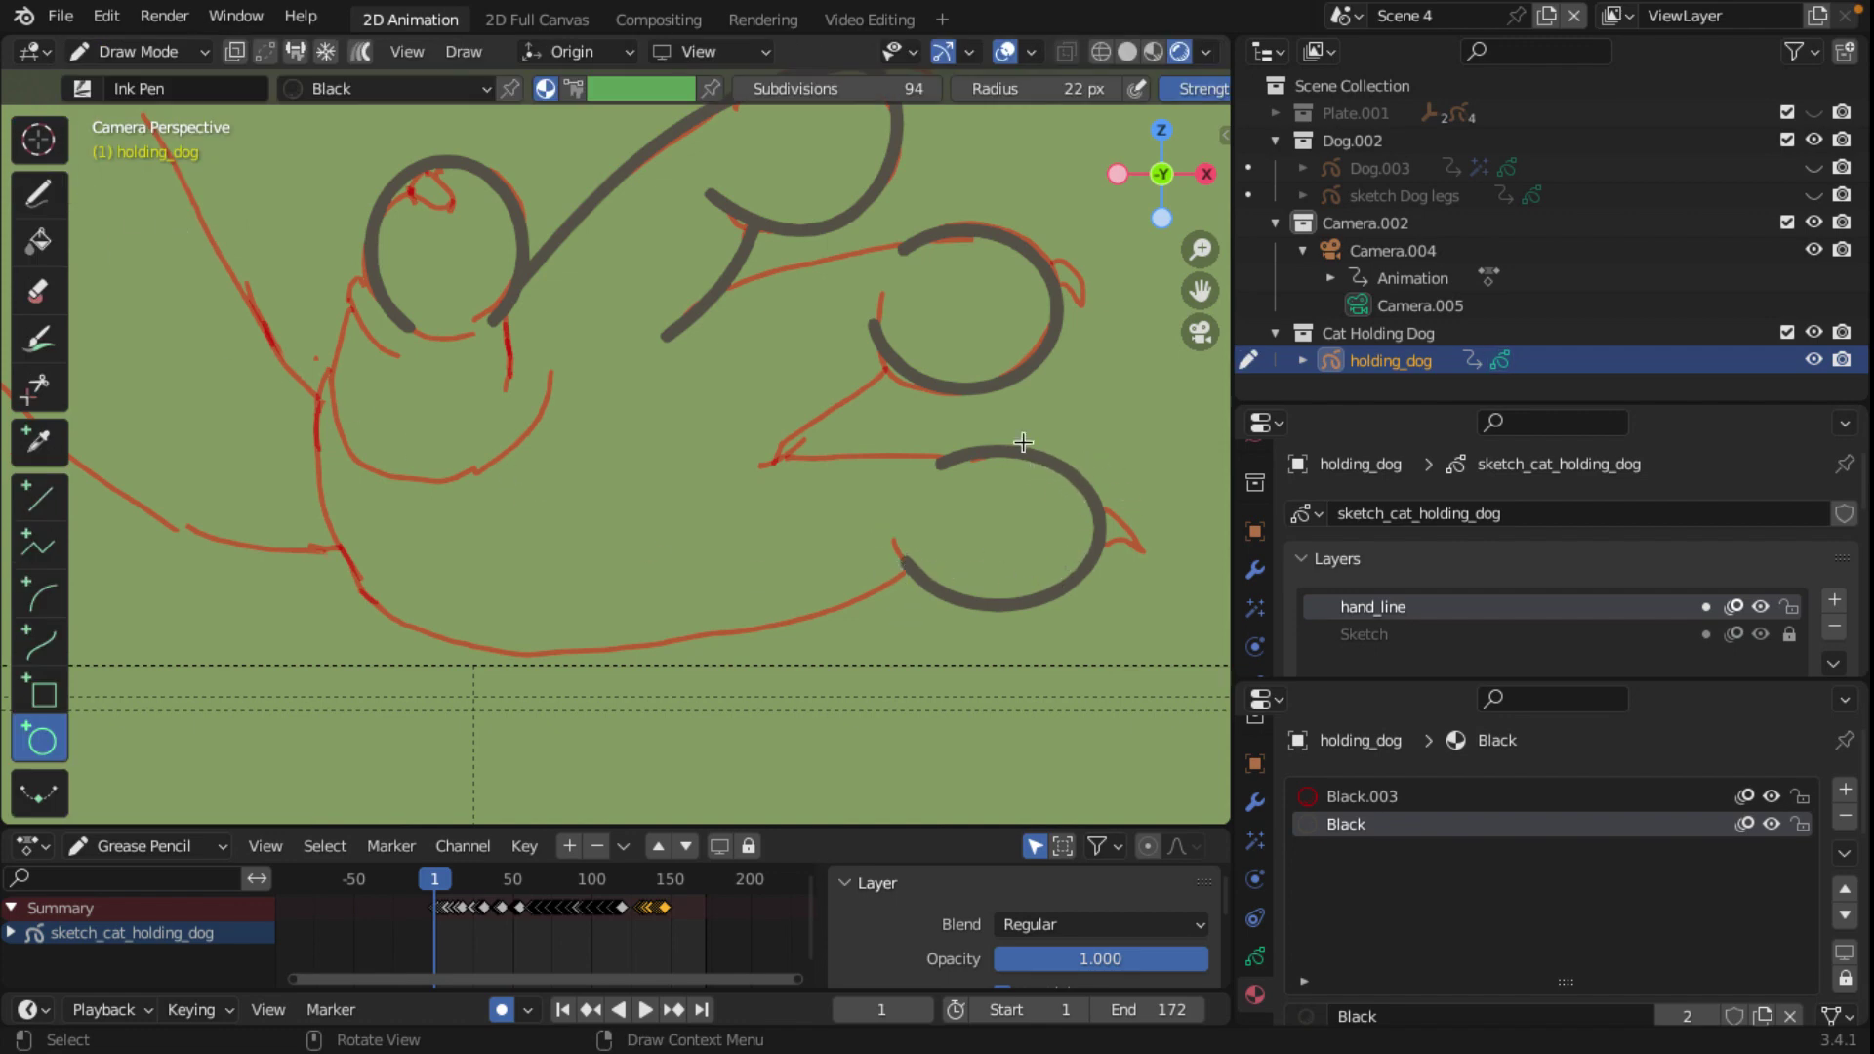
{"action": "scroll", "coordinate": [808, 368], "scroll_direction": "down", "scroll_amount": 1}
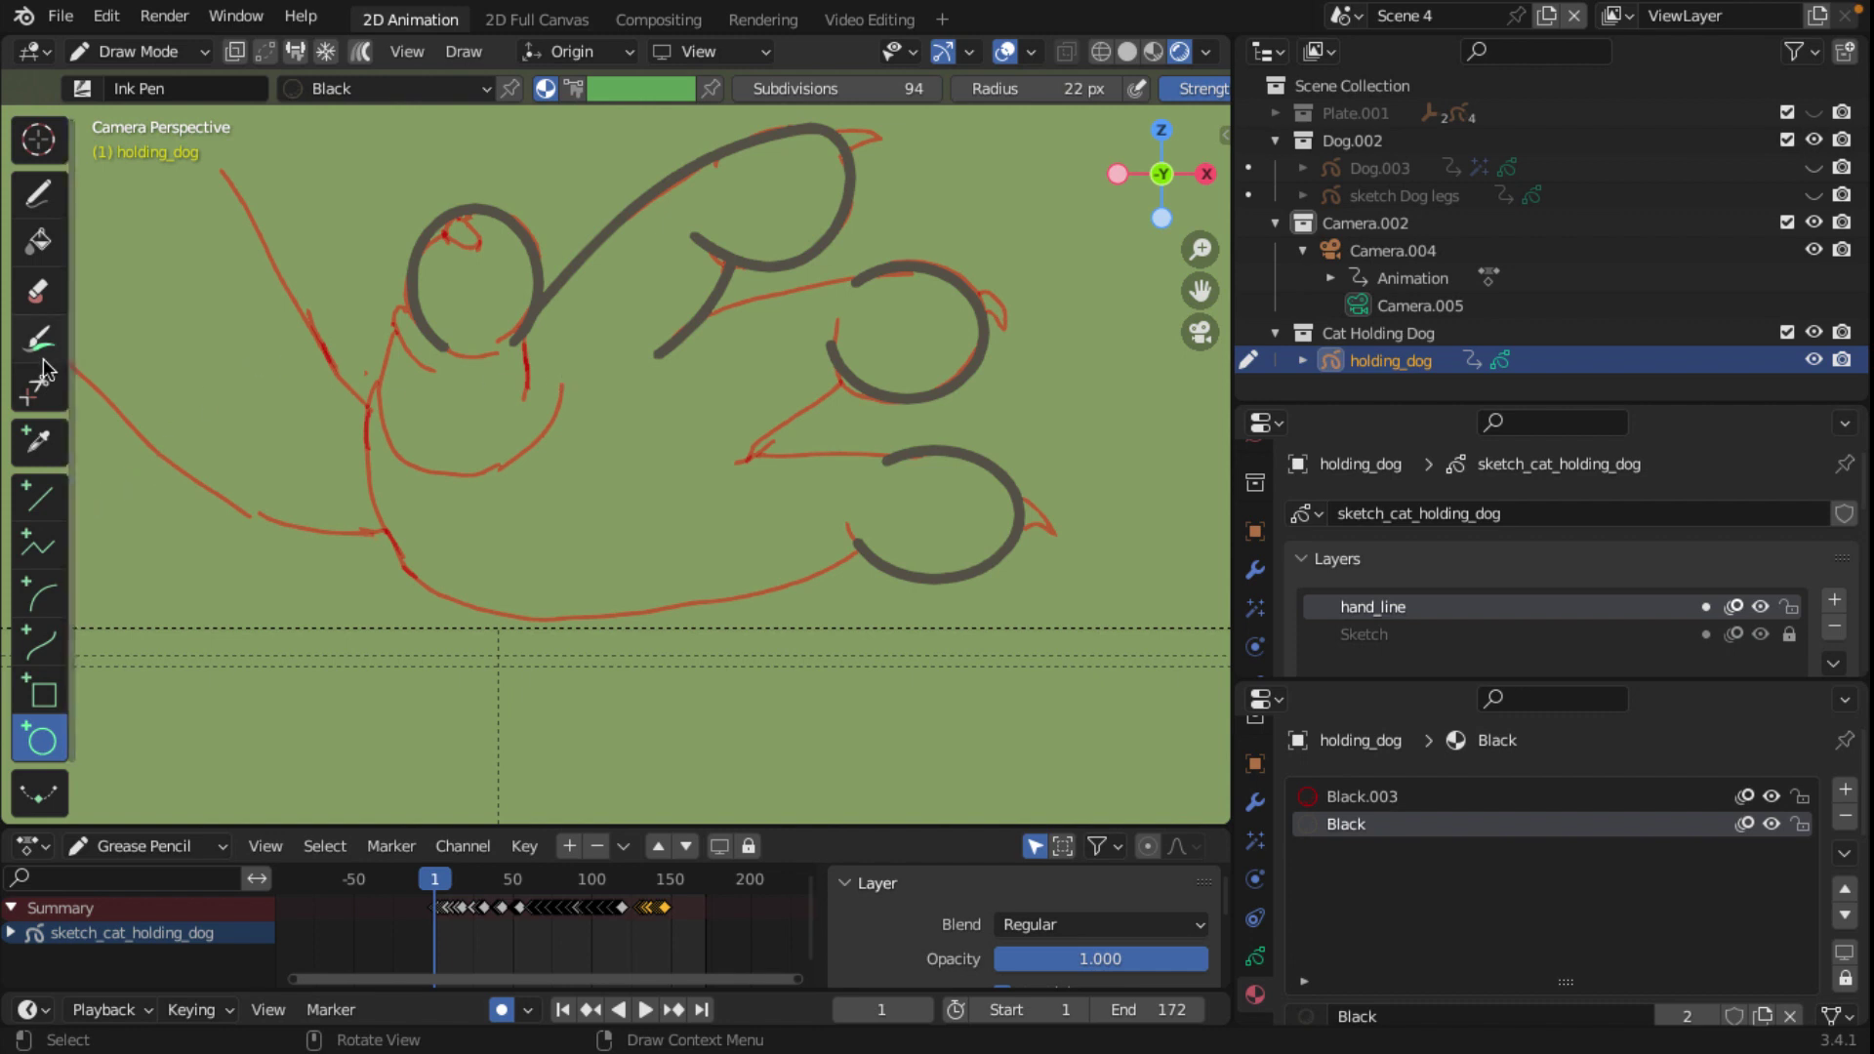
{"action": "left_click", "coordinate": [46, 657]}
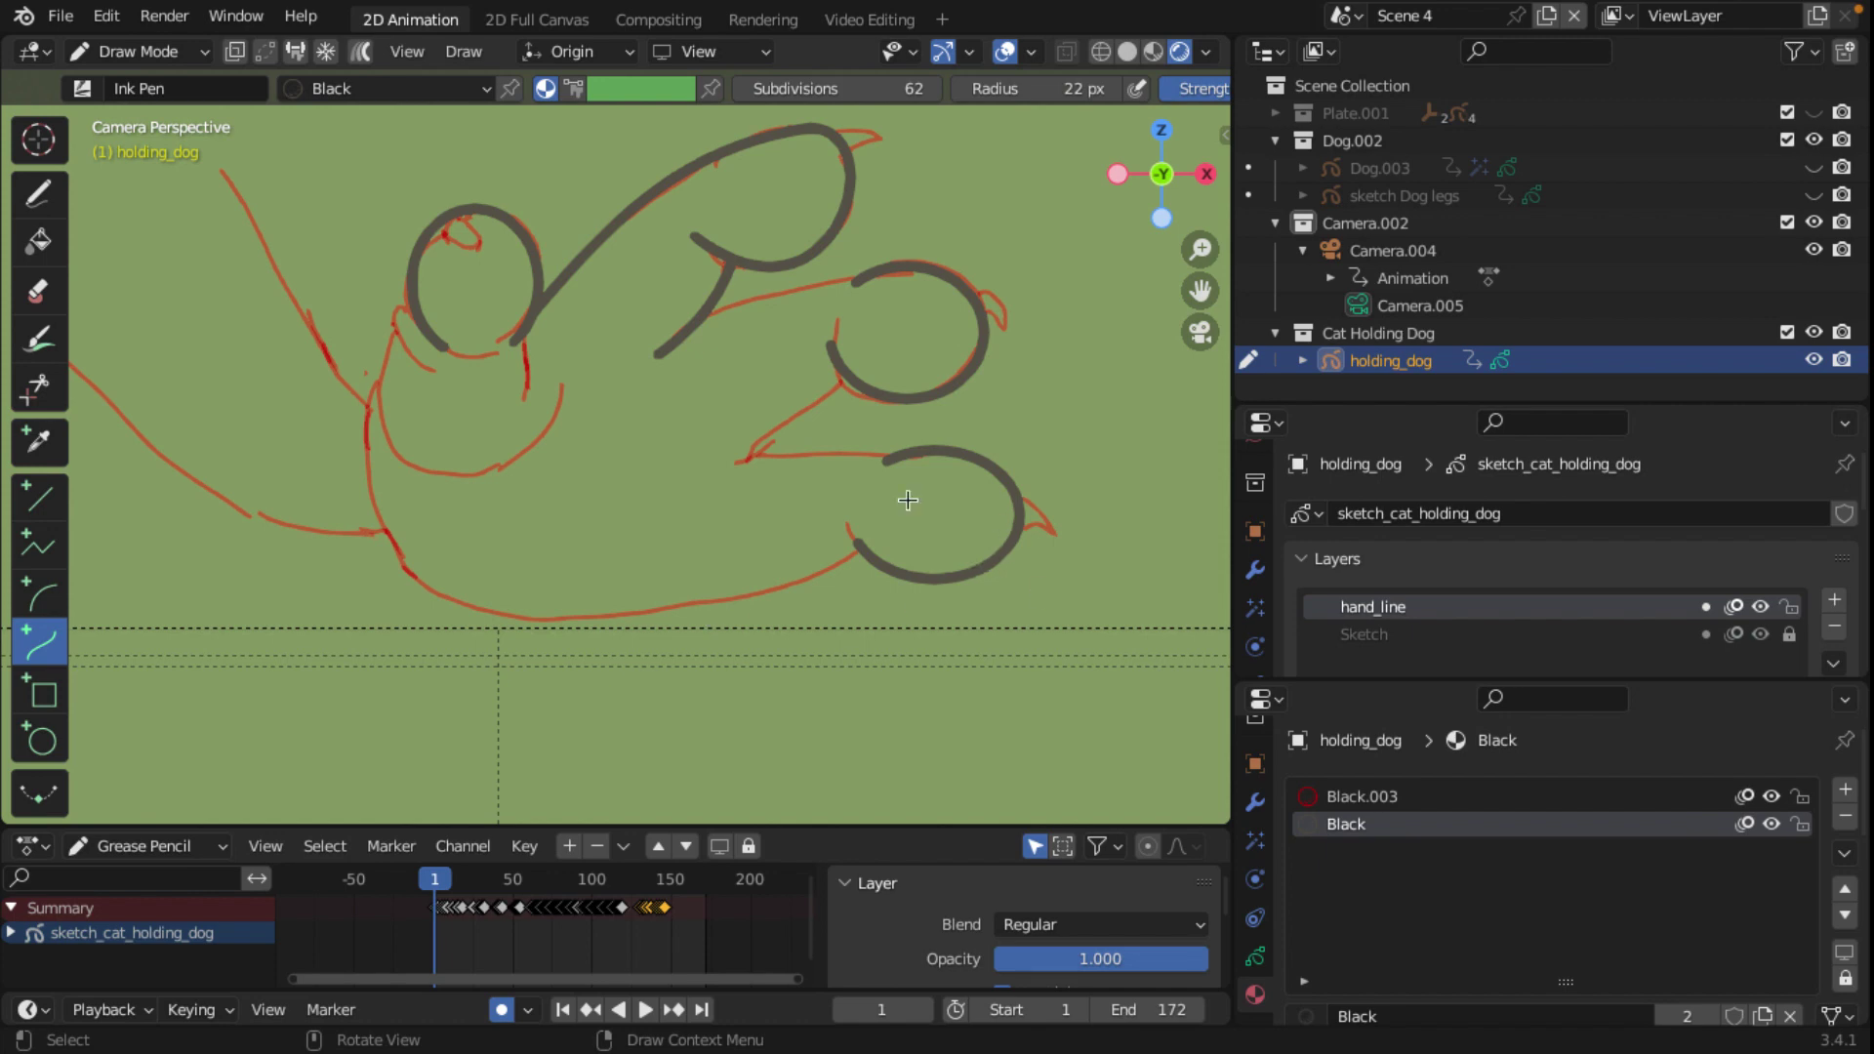
{"action": "scroll", "coordinate": [850, 498], "scroll_direction": "up", "scroll_amount": 1}
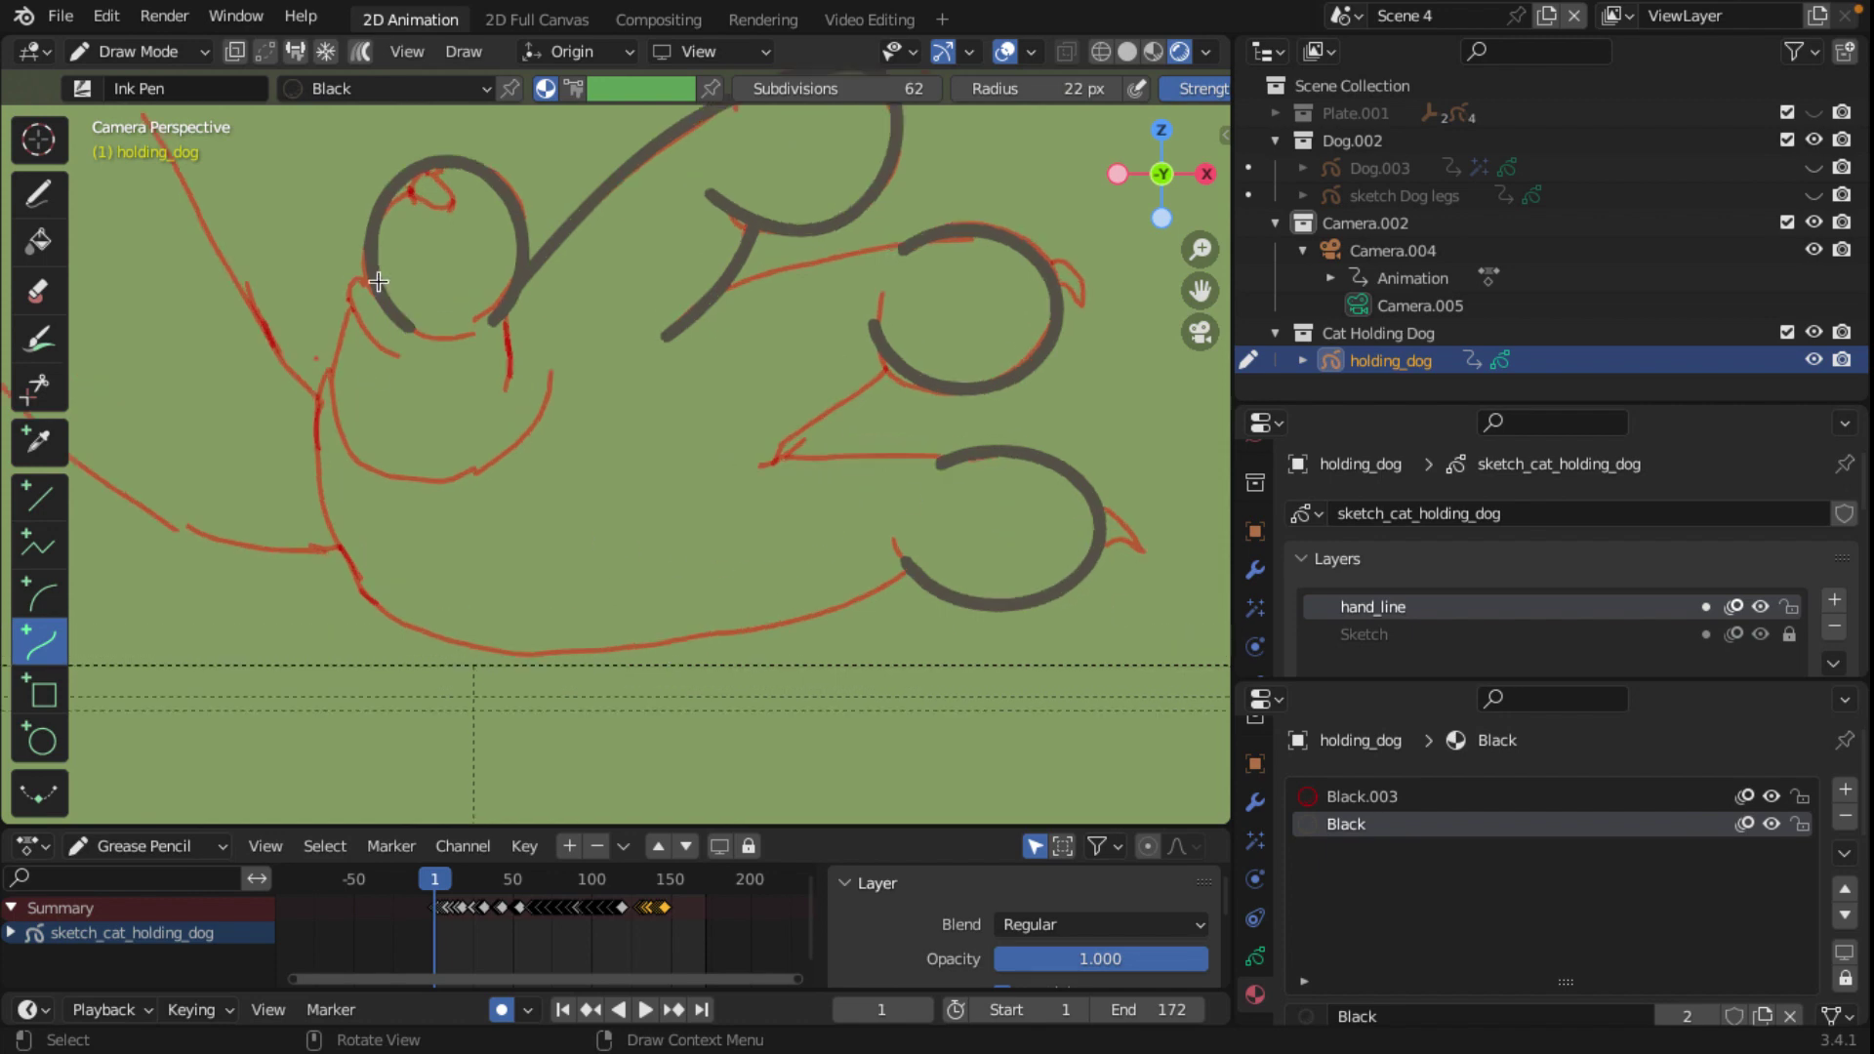
{"action": "mouse_move", "coordinate": [368, 274]}
{"action": "left_mouse_down"}
{"action": "mouse_move", "coordinate": [395, 358]}
{"action": "mouse_move", "coordinate": [325, 306]}
{"action": "left_mouse_up"}
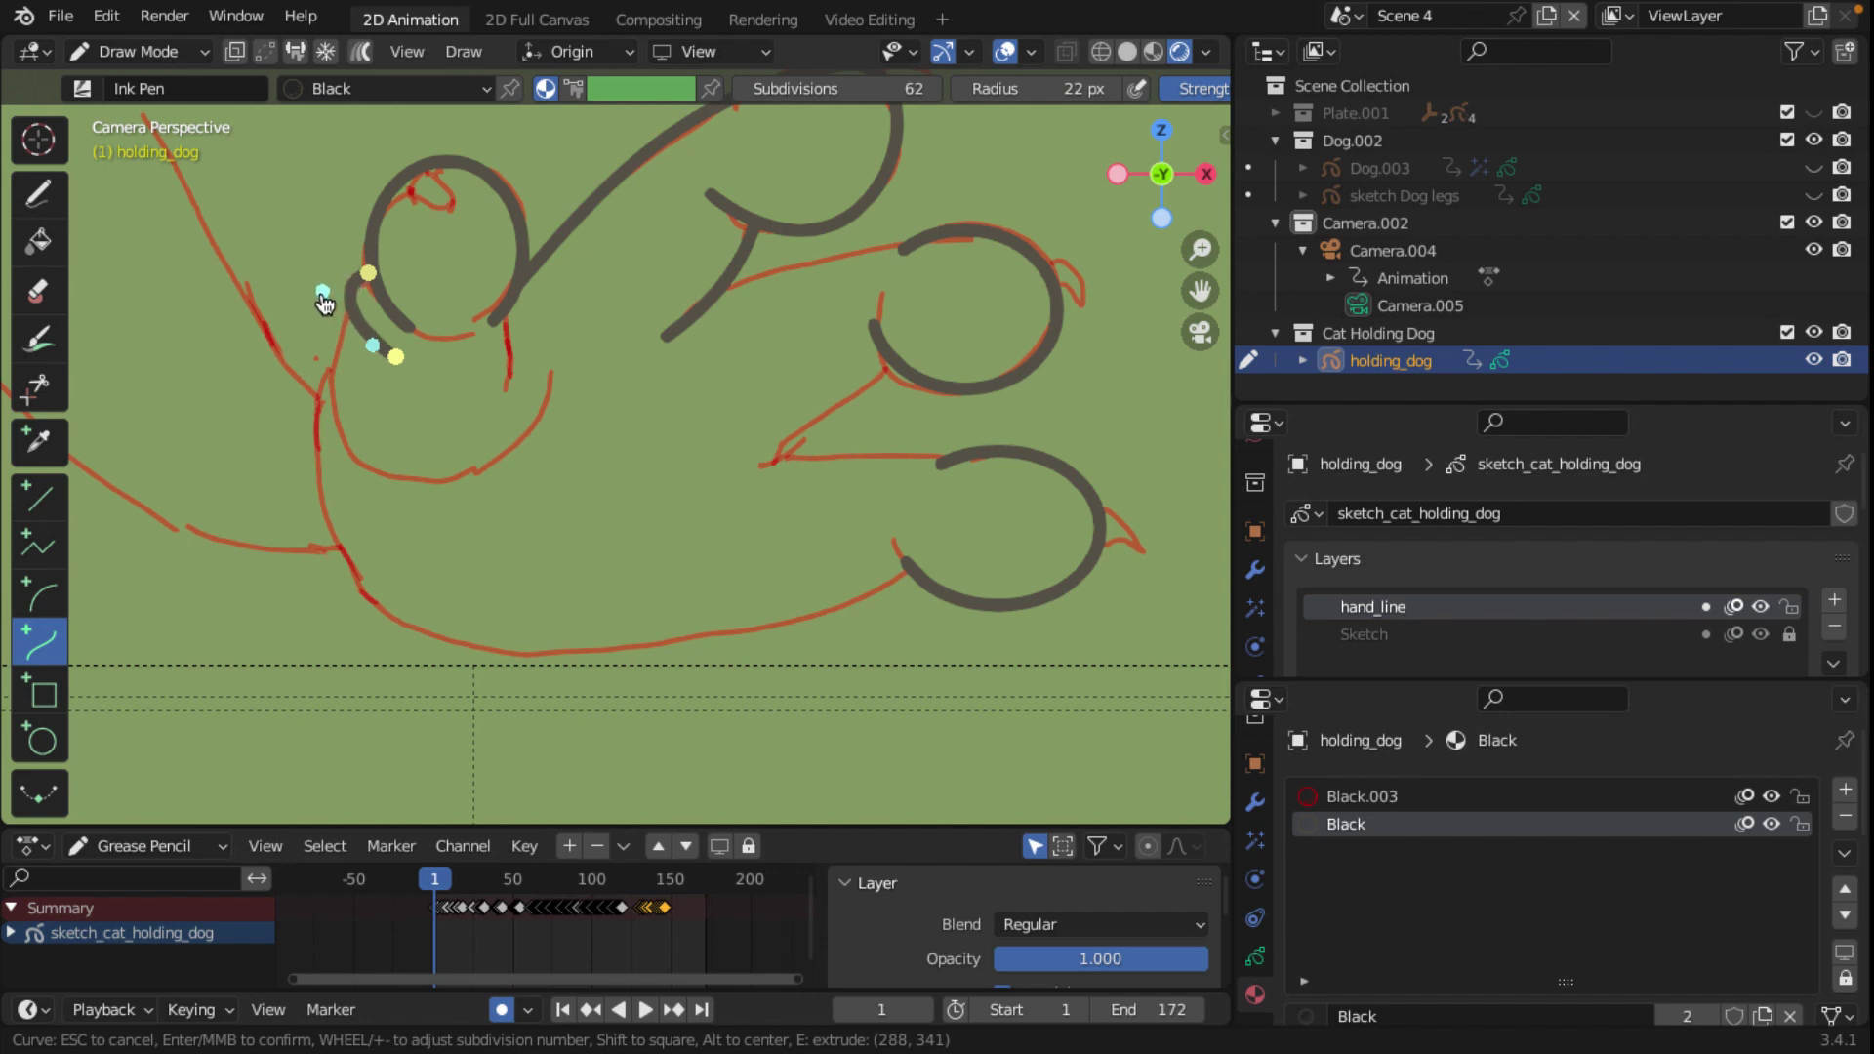
{"action": "key", "text": "Return"}
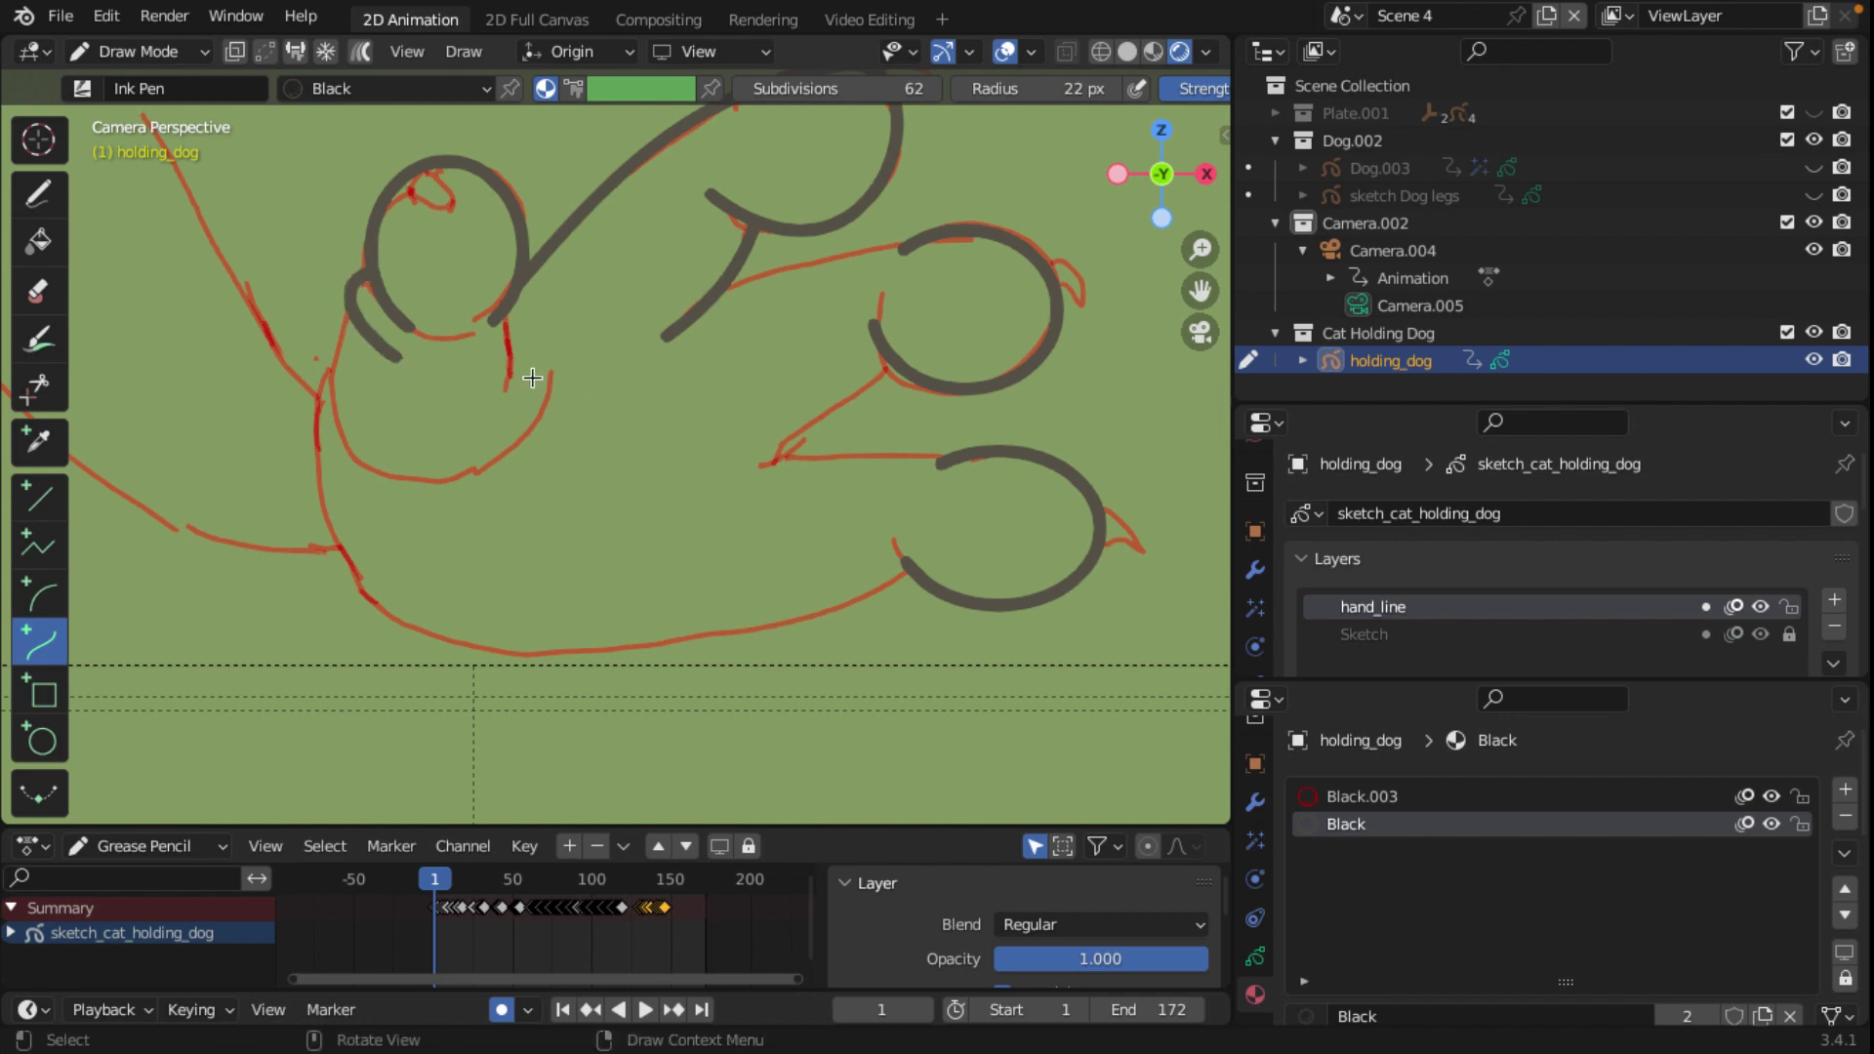
{"action": "mouse_move", "coordinate": [499, 312]}
{"action": "left_mouse_down"}
{"action": "mouse_move", "coordinate": [506, 388]}
{"action": "mouse_move", "coordinate": [523, 363]}
{"action": "mouse_move", "coordinate": [509, 338]}
{"action": "left_mouse_up"}
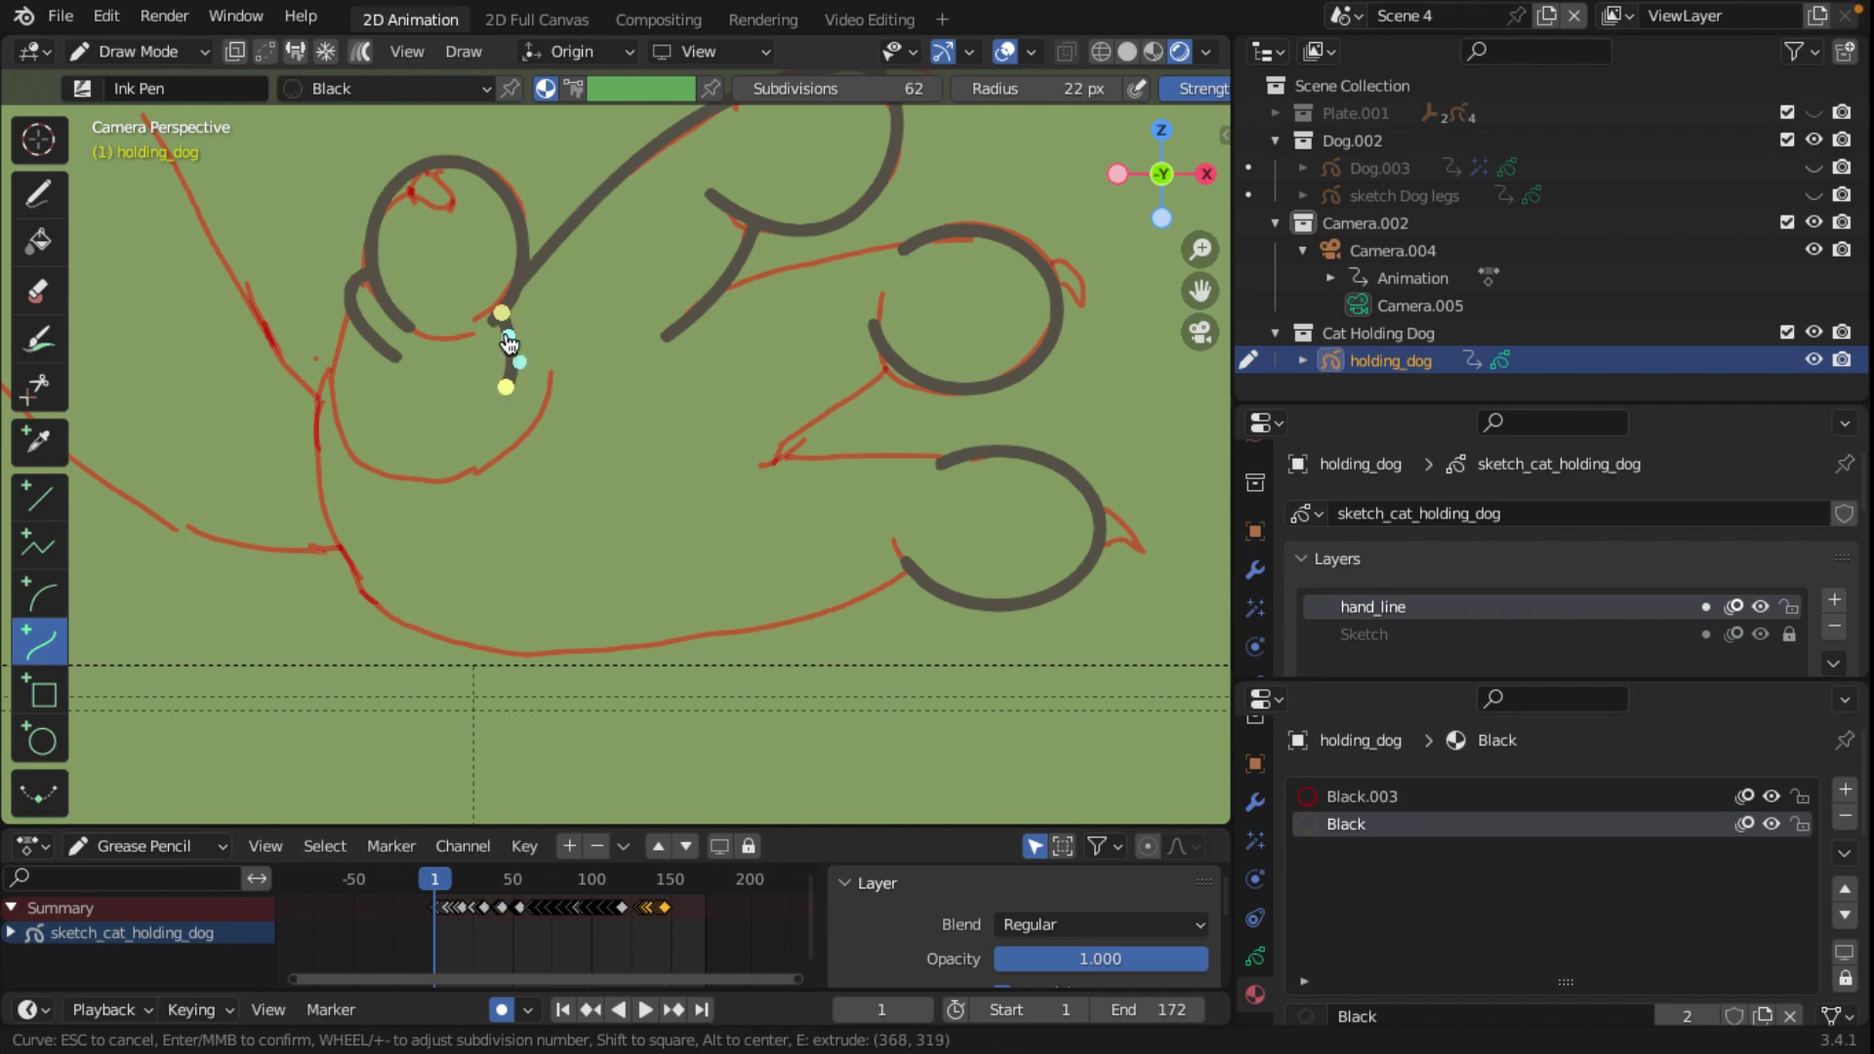
{"action": "key", "text": "Return"}
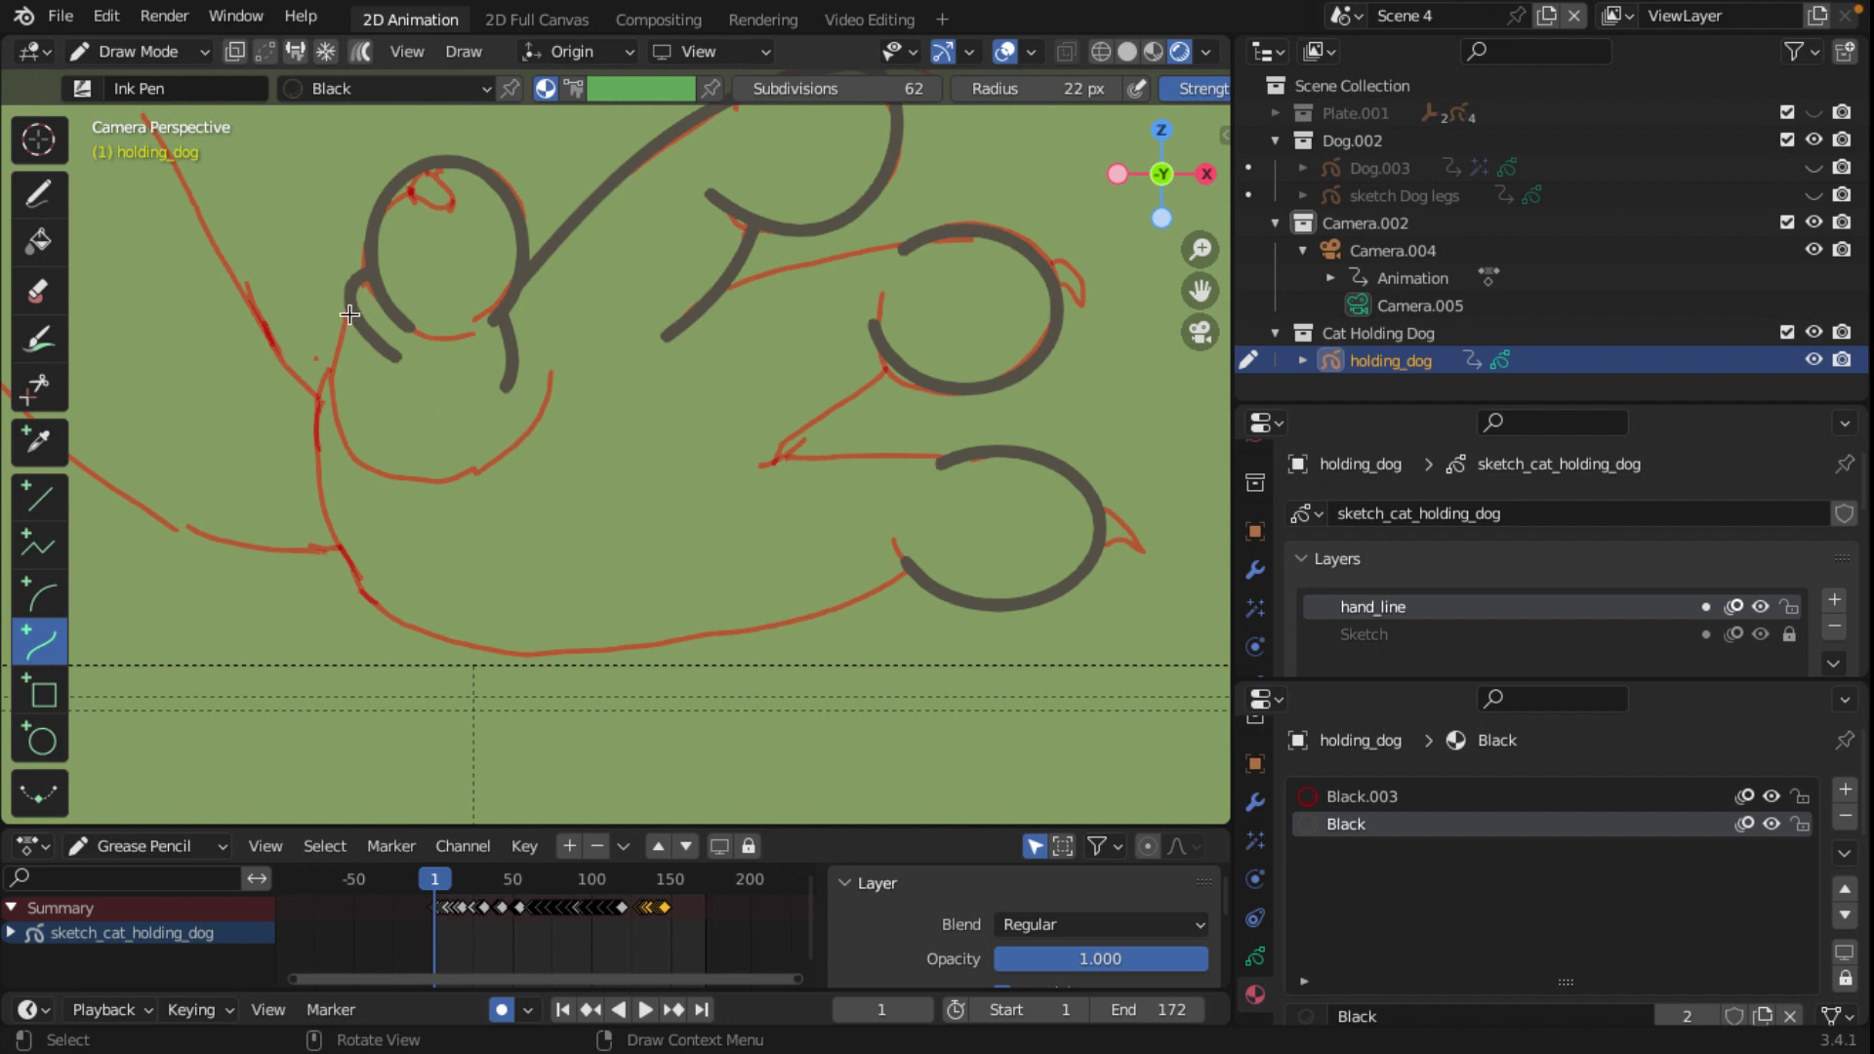
Step: Draw a U-shaped curve under the left toe, reshaping its bends and ends to the outline
{"action": "mouse_move", "coordinate": [349, 314]}
{"action": "left_mouse_down"}
{"action": "mouse_move", "coordinate": [545, 374]}
{"action": "mouse_move", "coordinate": [354, 647]}
{"action": "left_mouse_up"}
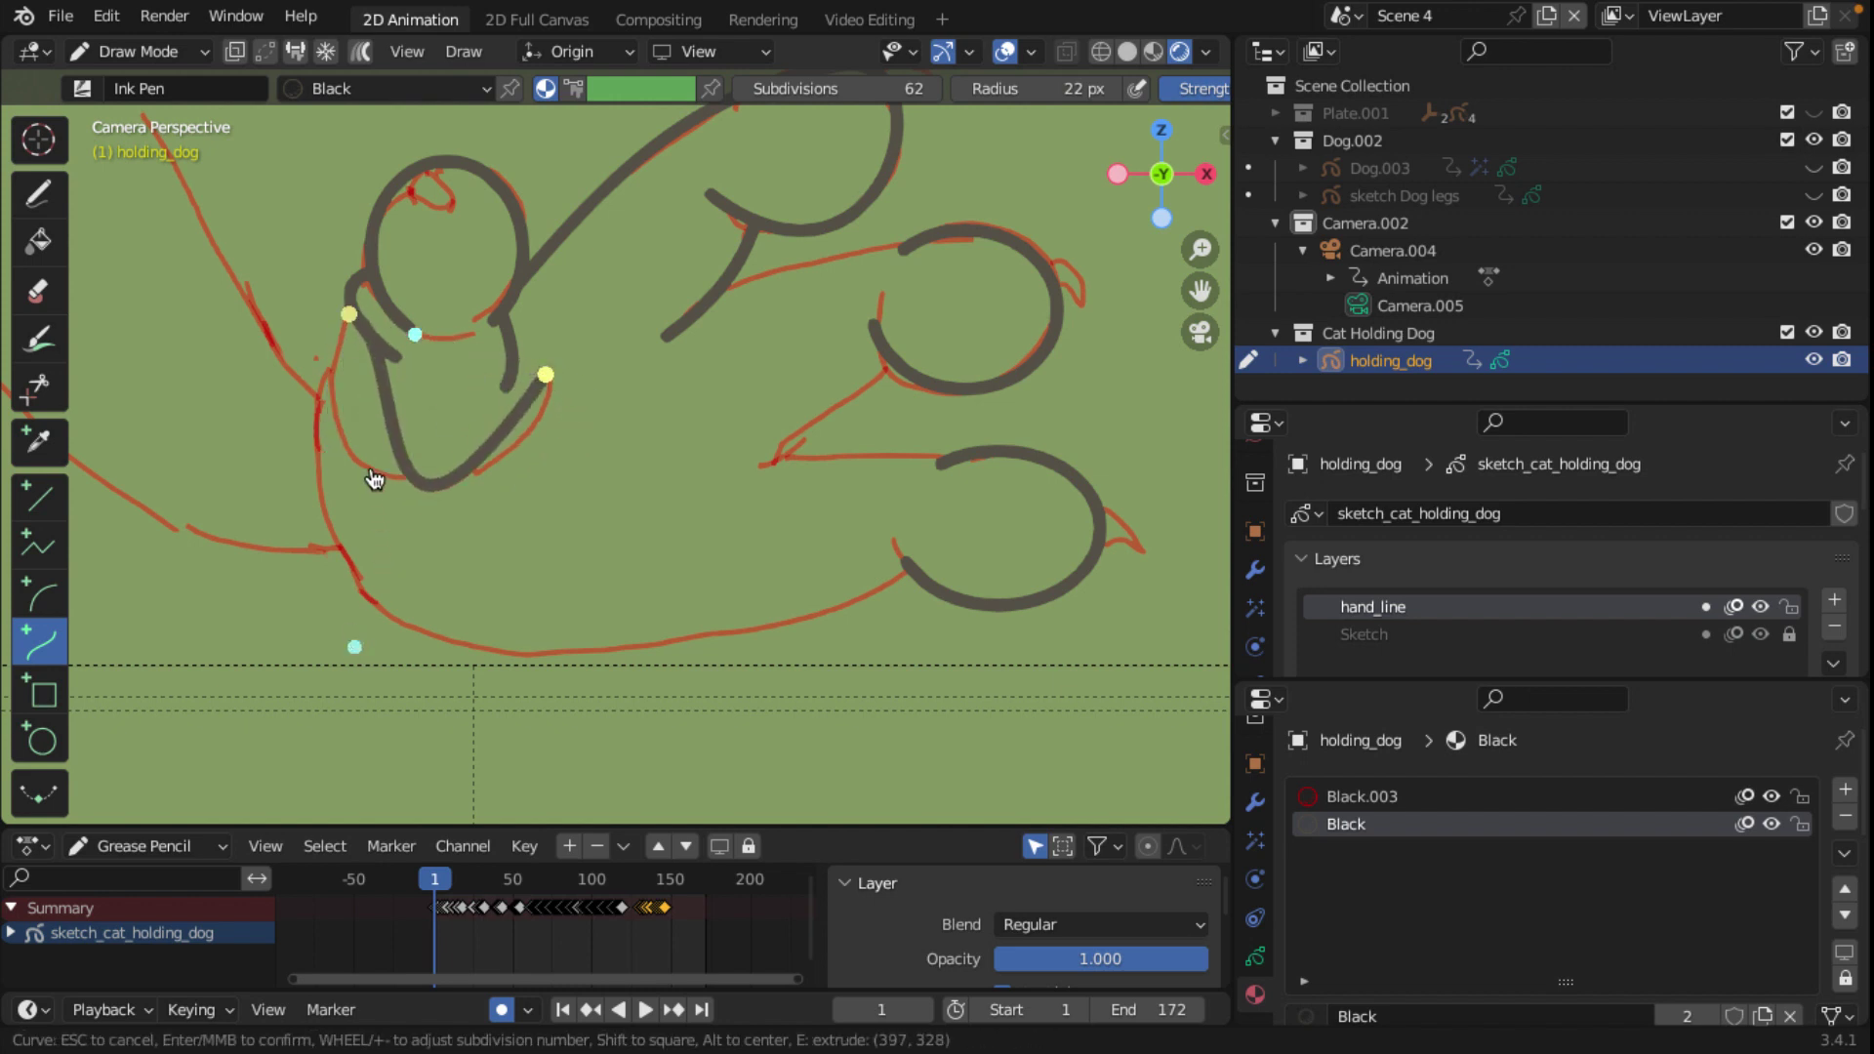
{"action": "mouse_move", "coordinate": [415, 337]}
{"action": "left_mouse_down"}
{"action": "mouse_move", "coordinate": [388, 391]}
{"action": "mouse_move", "coordinate": [303, 369]}
{"action": "left_mouse_up"}
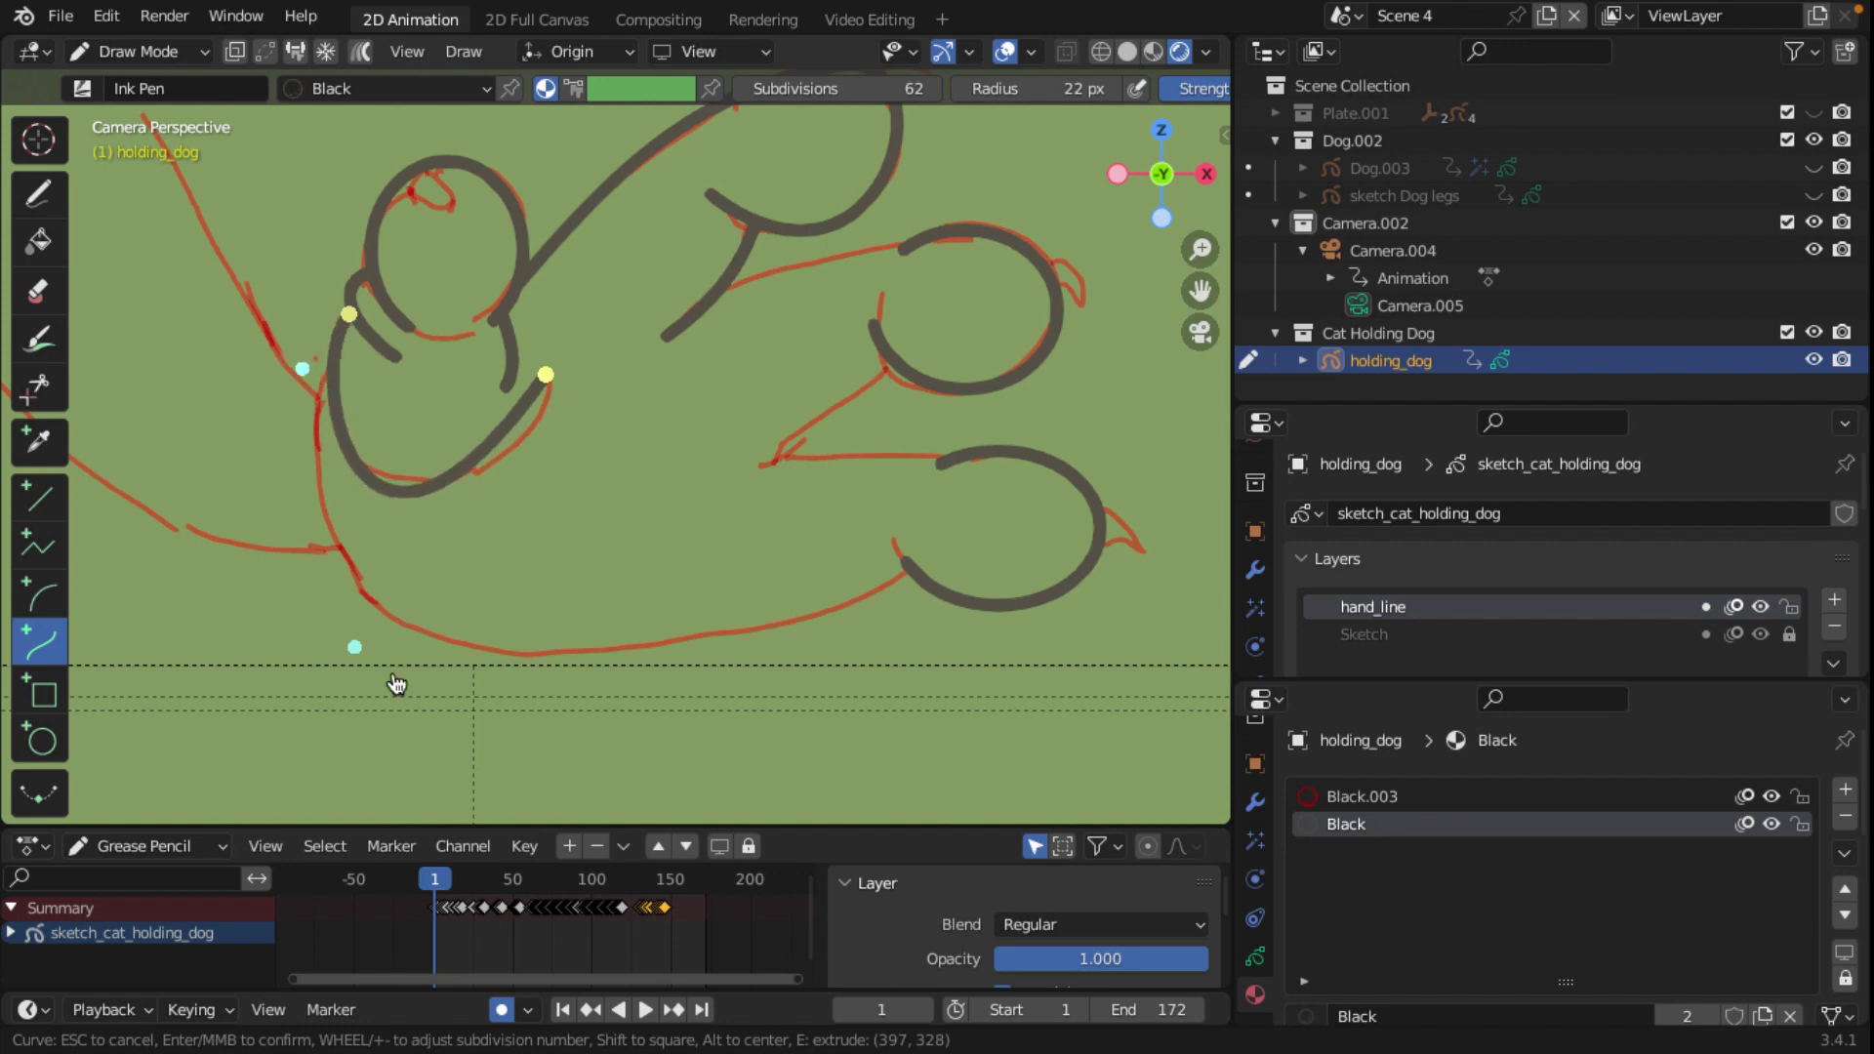
{"action": "mouse_move", "coordinate": [354, 647]}
{"action": "left_mouse_down"}
{"action": "mouse_move", "coordinate": [391, 573]}
{"action": "mouse_move", "coordinate": [389, 613]}
{"action": "left_mouse_up"}
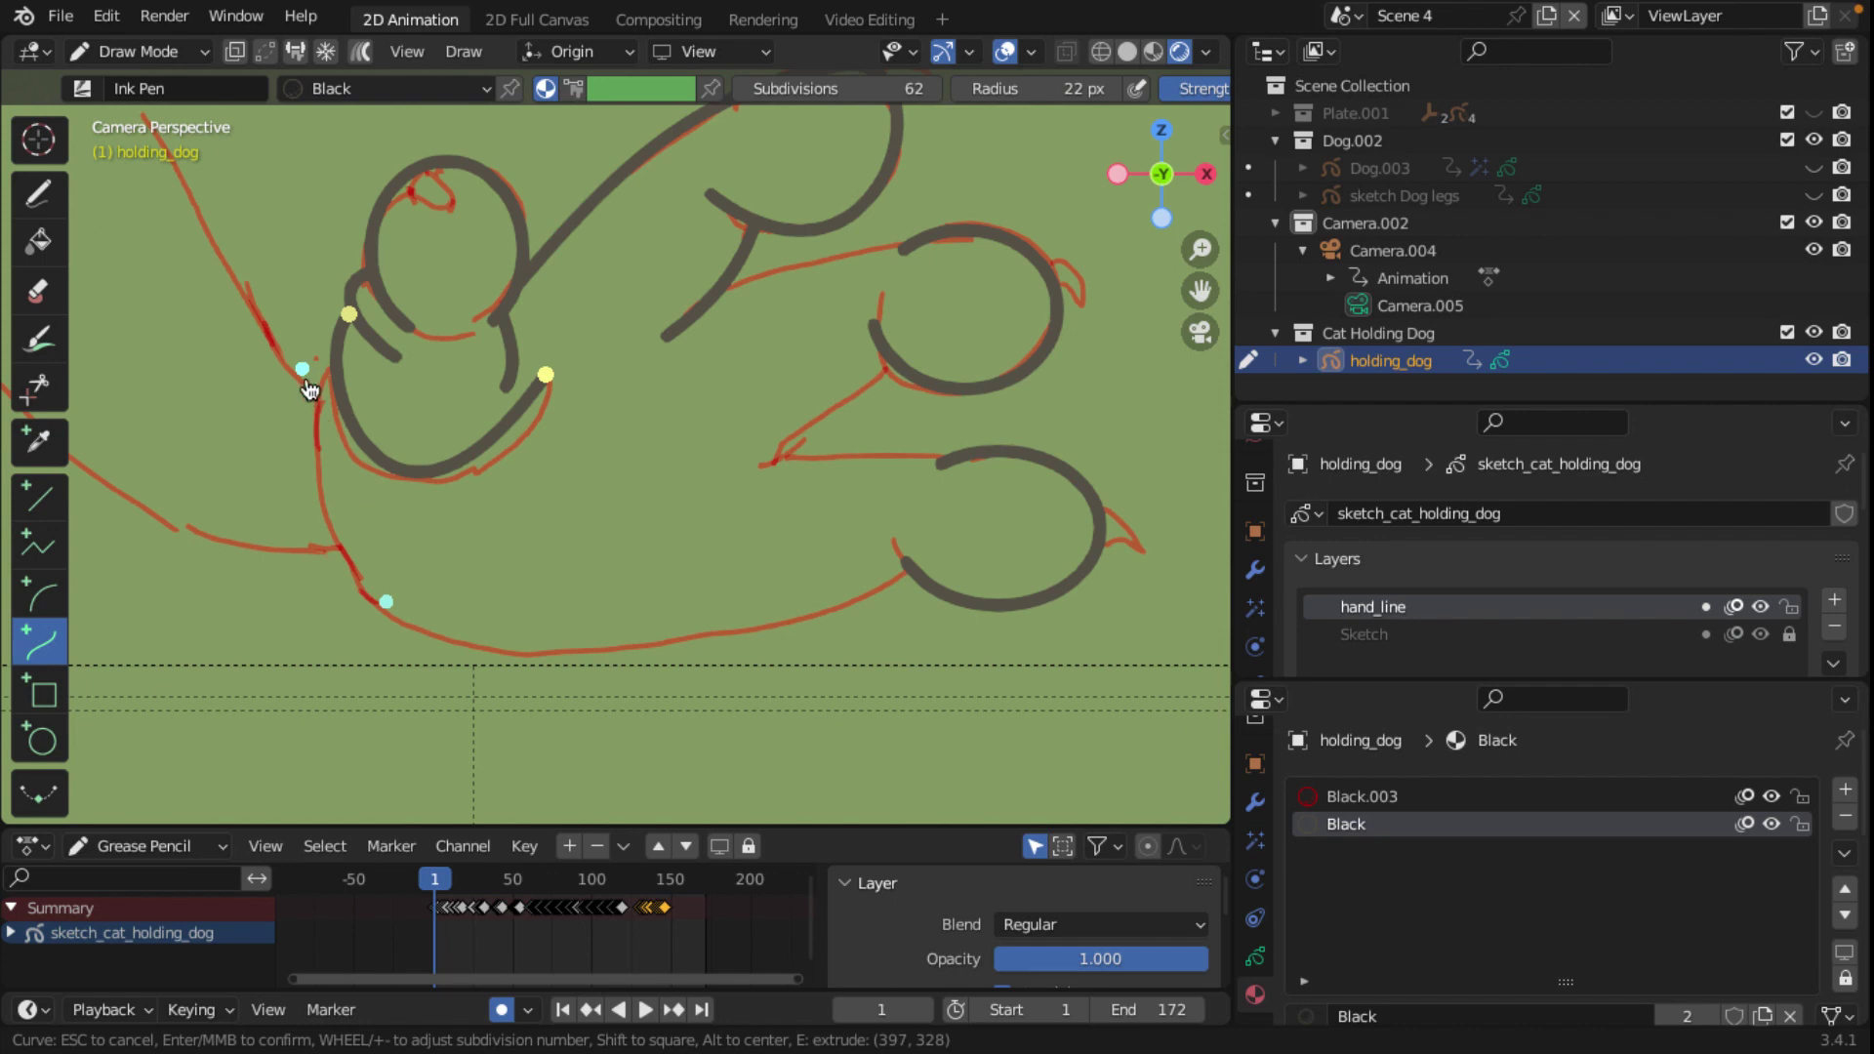
{"action": "left_click_drag", "start_coordinate": [305, 384], "coordinate": [285, 410]}
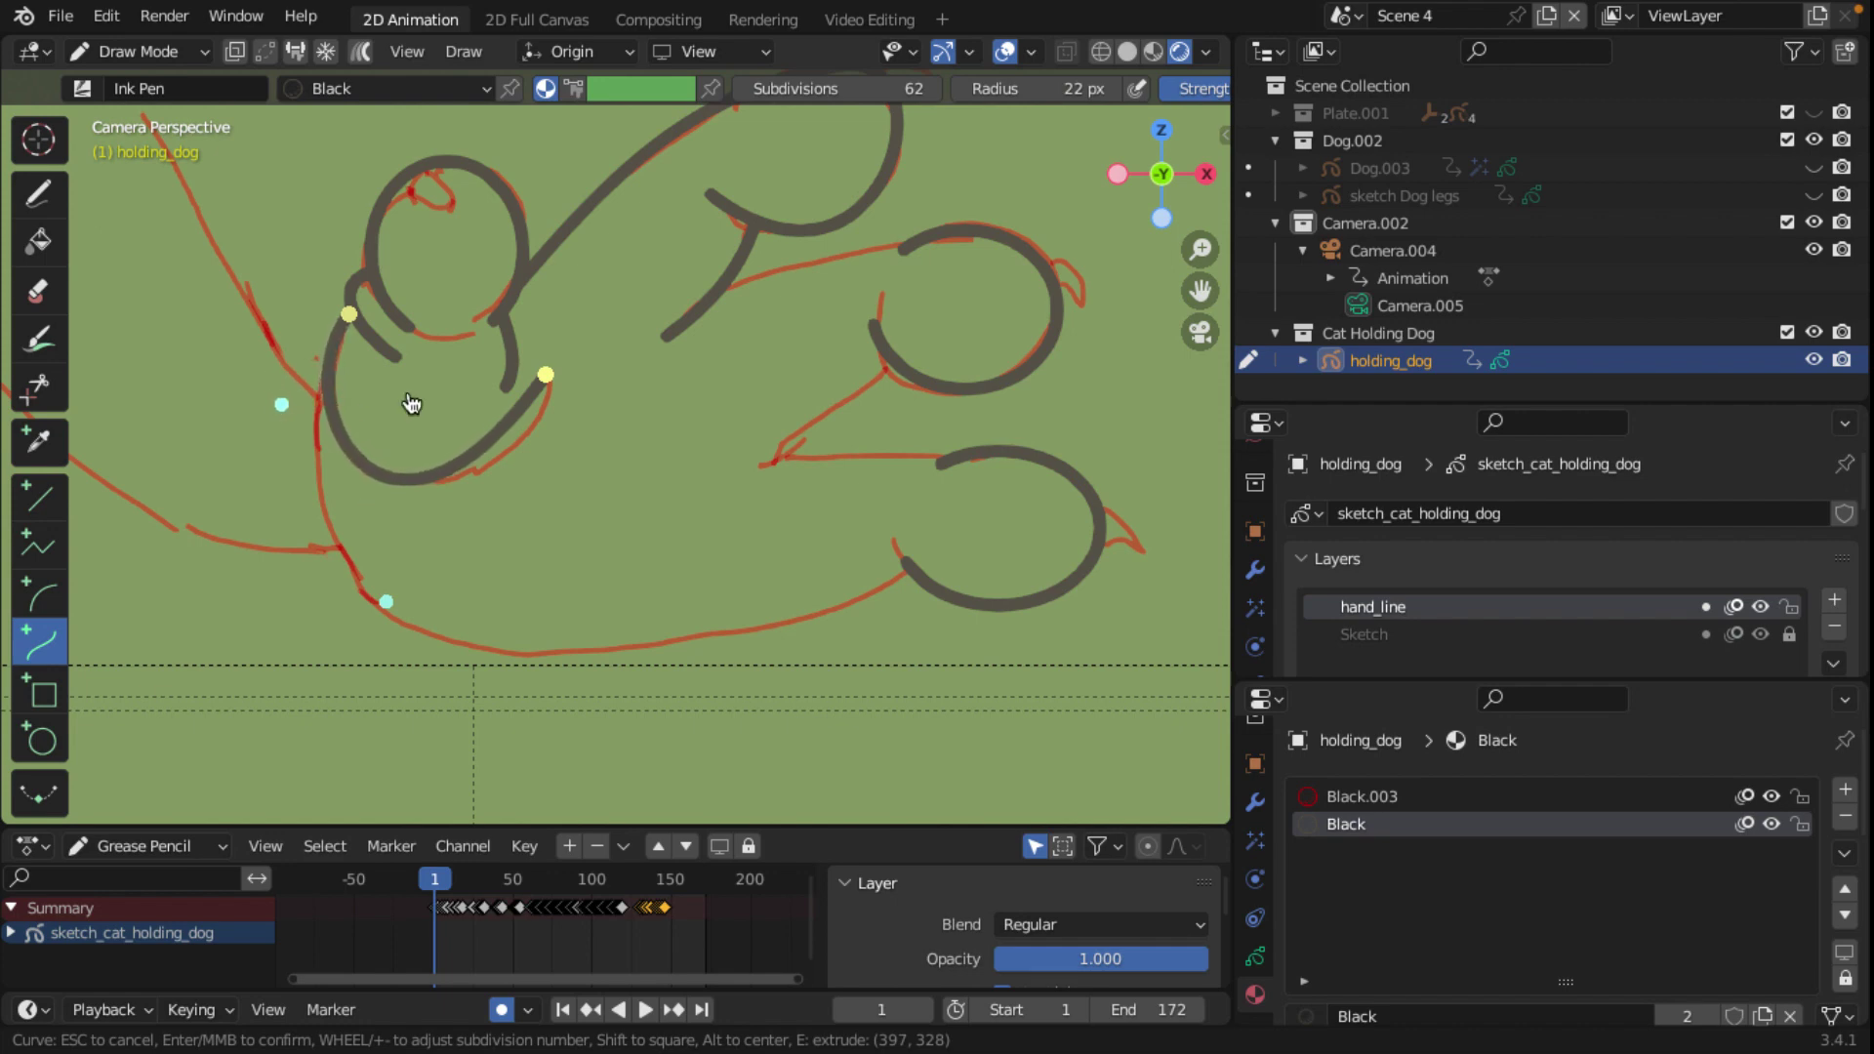
{"action": "left_click_drag", "start_coordinate": [546, 377], "coordinate": [538, 417]}
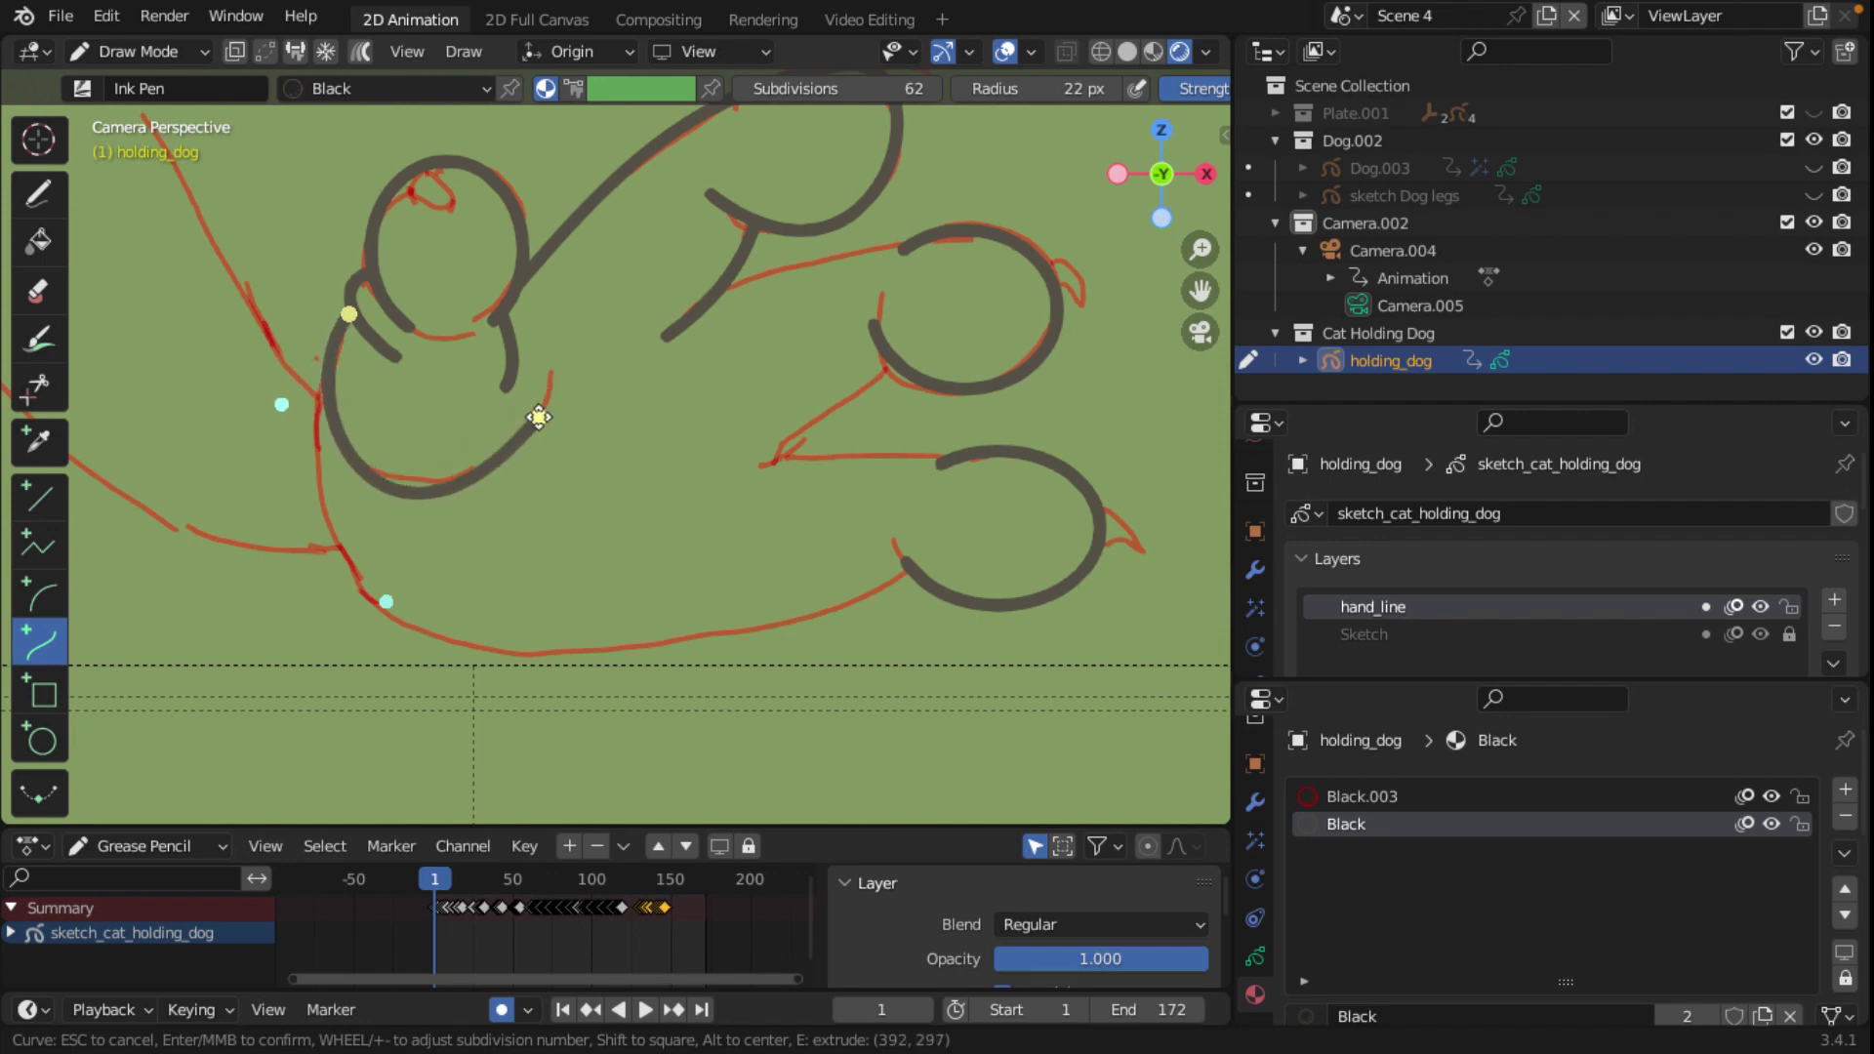
{"action": "left_click_drag", "start_coordinate": [384, 613], "coordinate": [399, 586]}
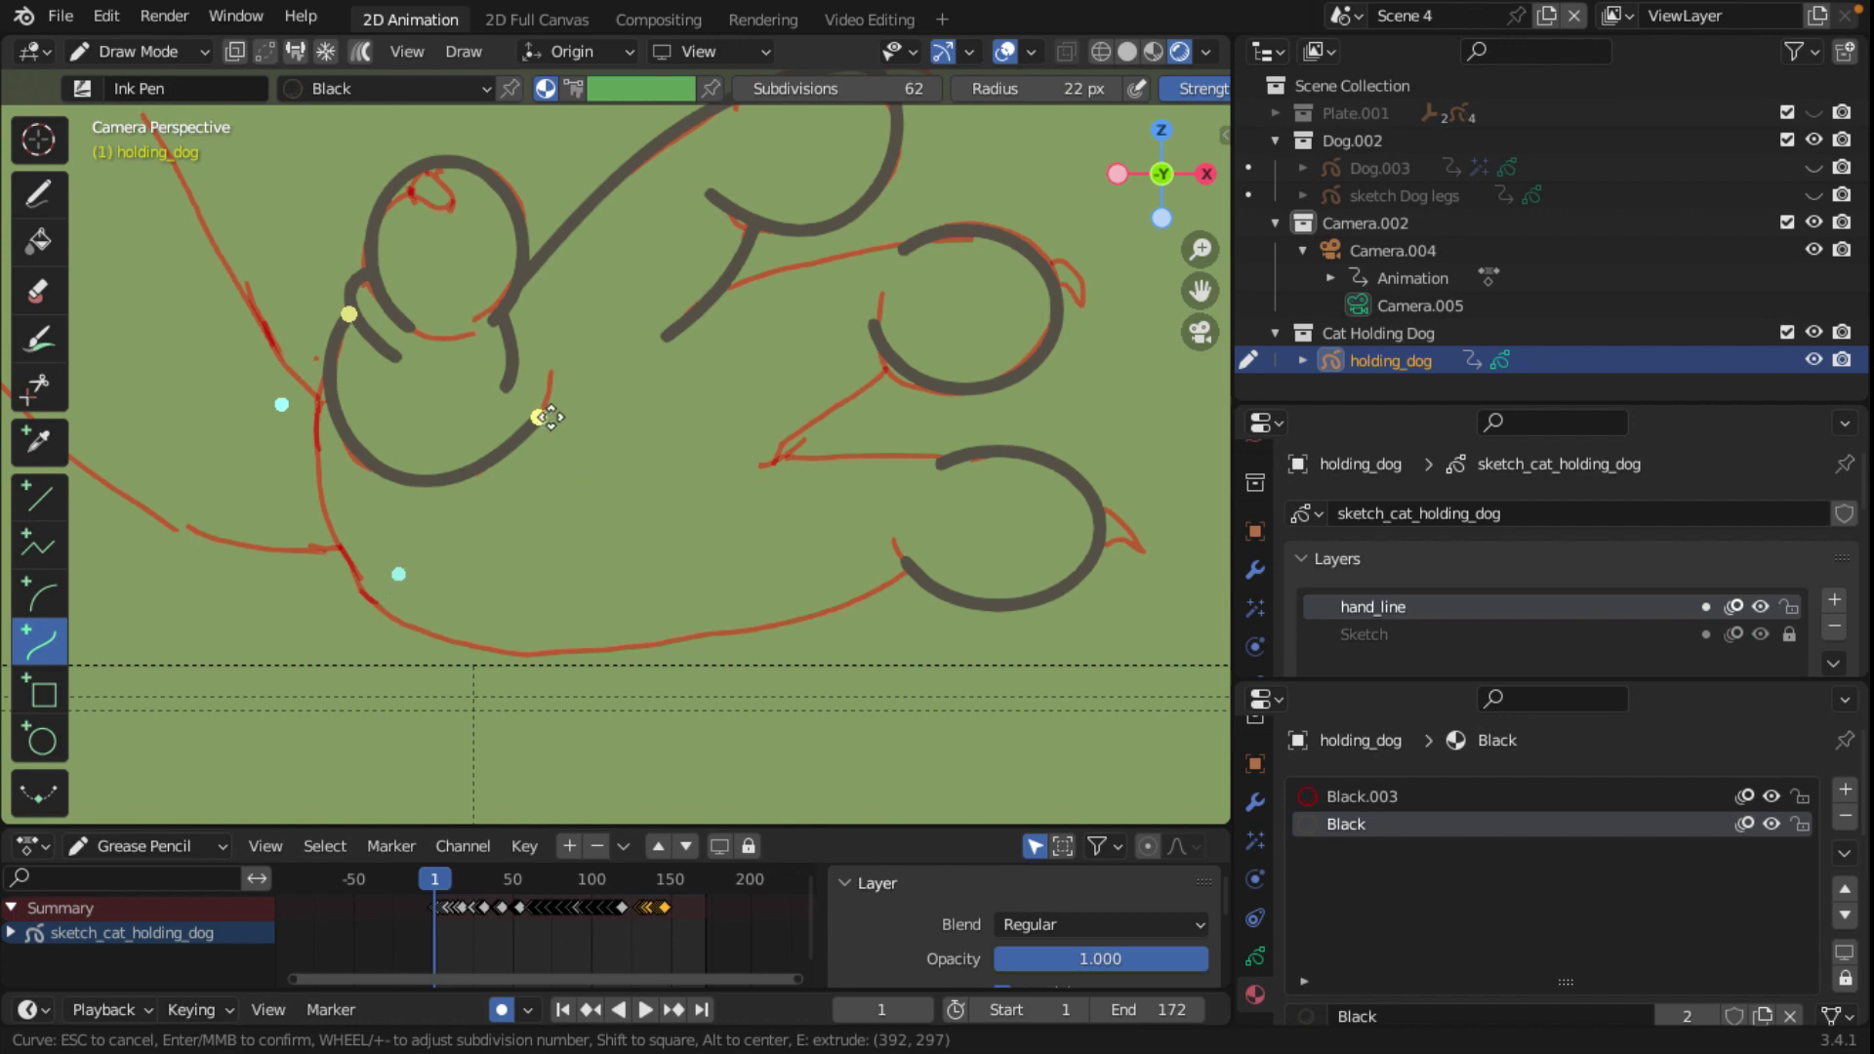
{"action": "mouse_move", "coordinate": [551, 417]}
{"action": "left_mouse_down"}
{"action": "mouse_move", "coordinate": [549, 360]}
{"action": "mouse_move", "coordinate": [552, 404]}
{"action": "left_mouse_up"}
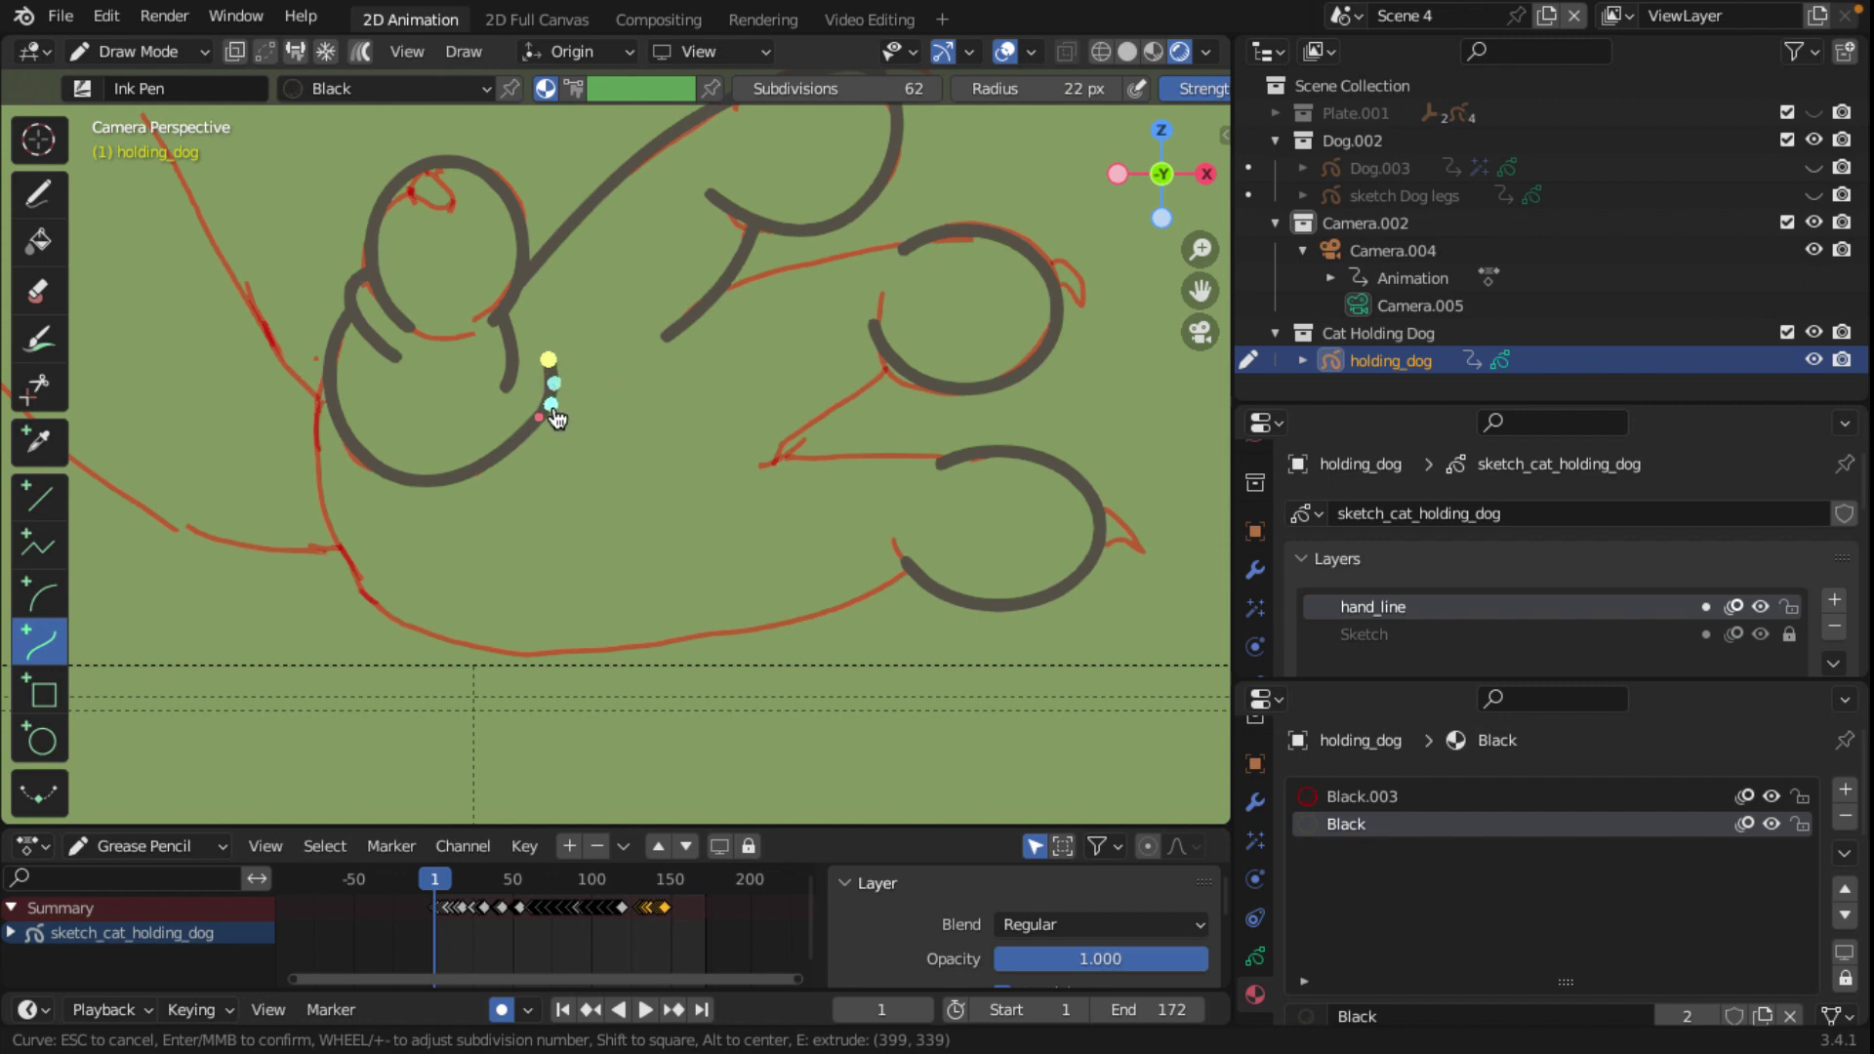
Step: Ink a long curved stroke along the paw's bottom edge
{"action": "key", "text": "Return"}
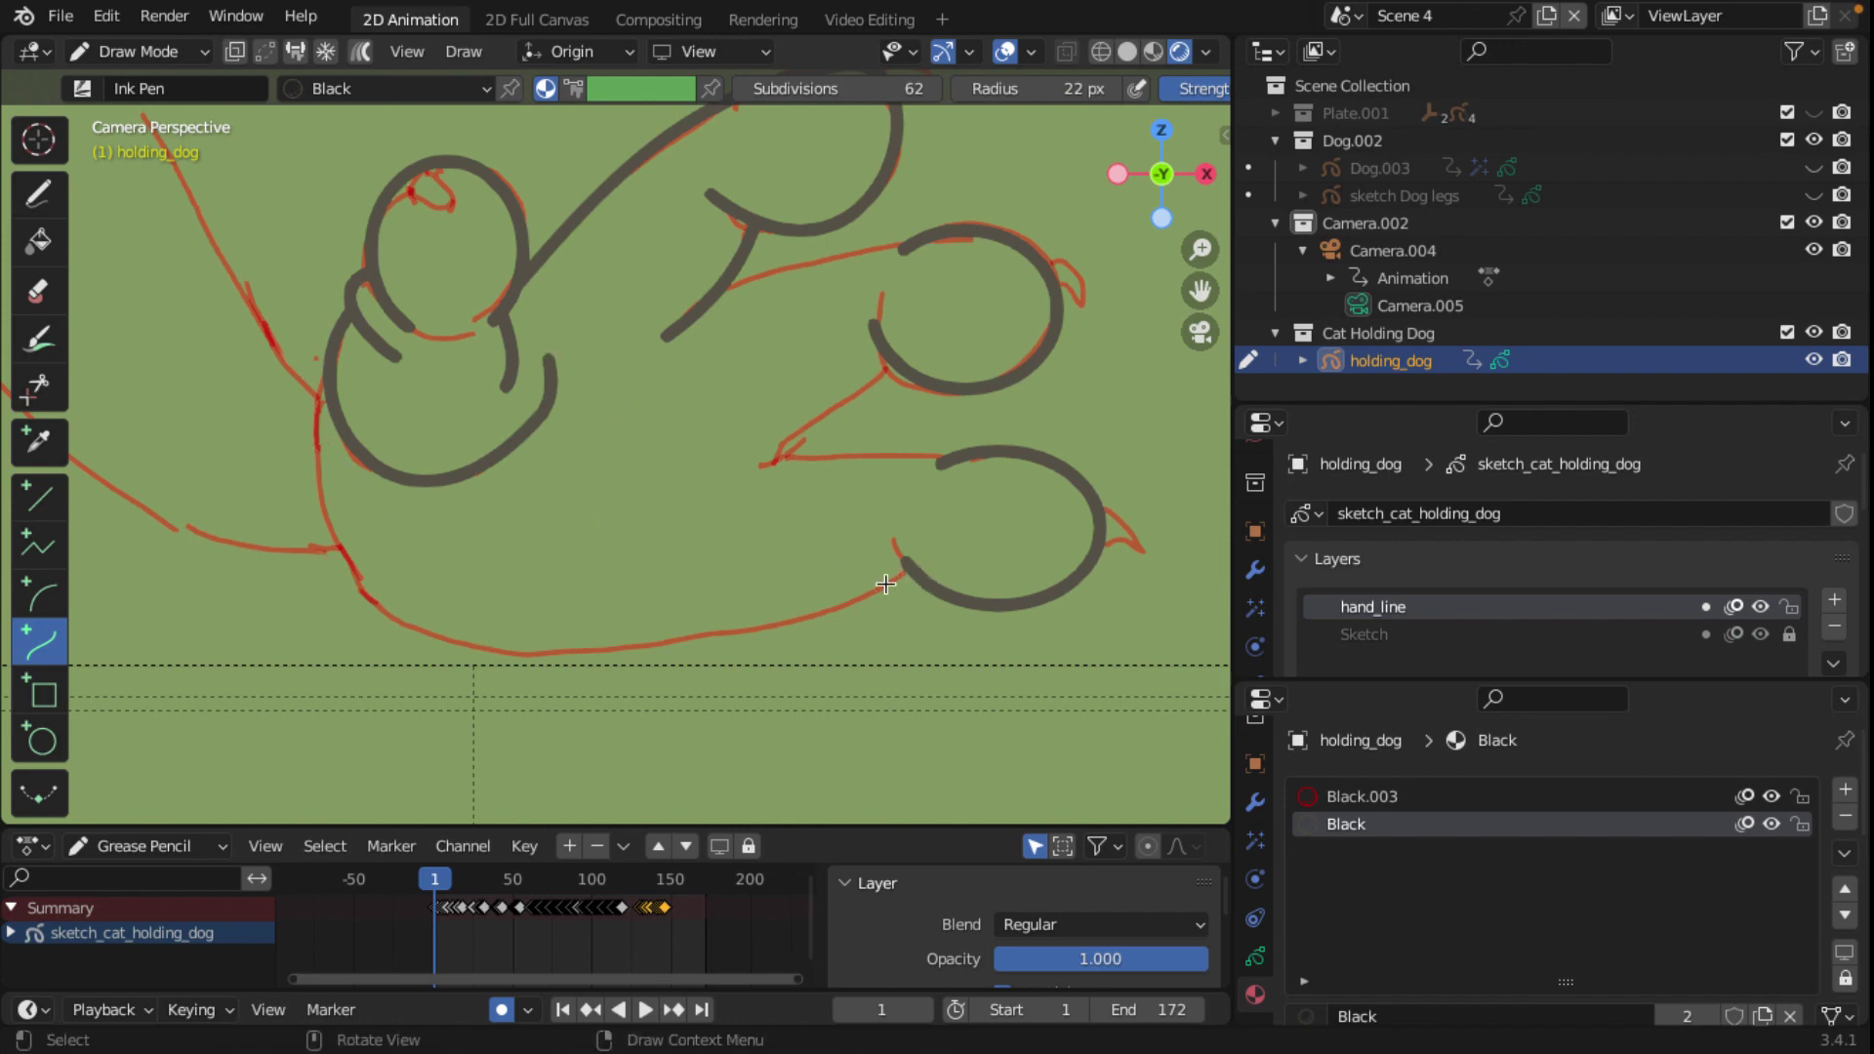
{"action": "left_click_drag", "start_coordinate": [325, 380], "coordinate": [908, 575]}
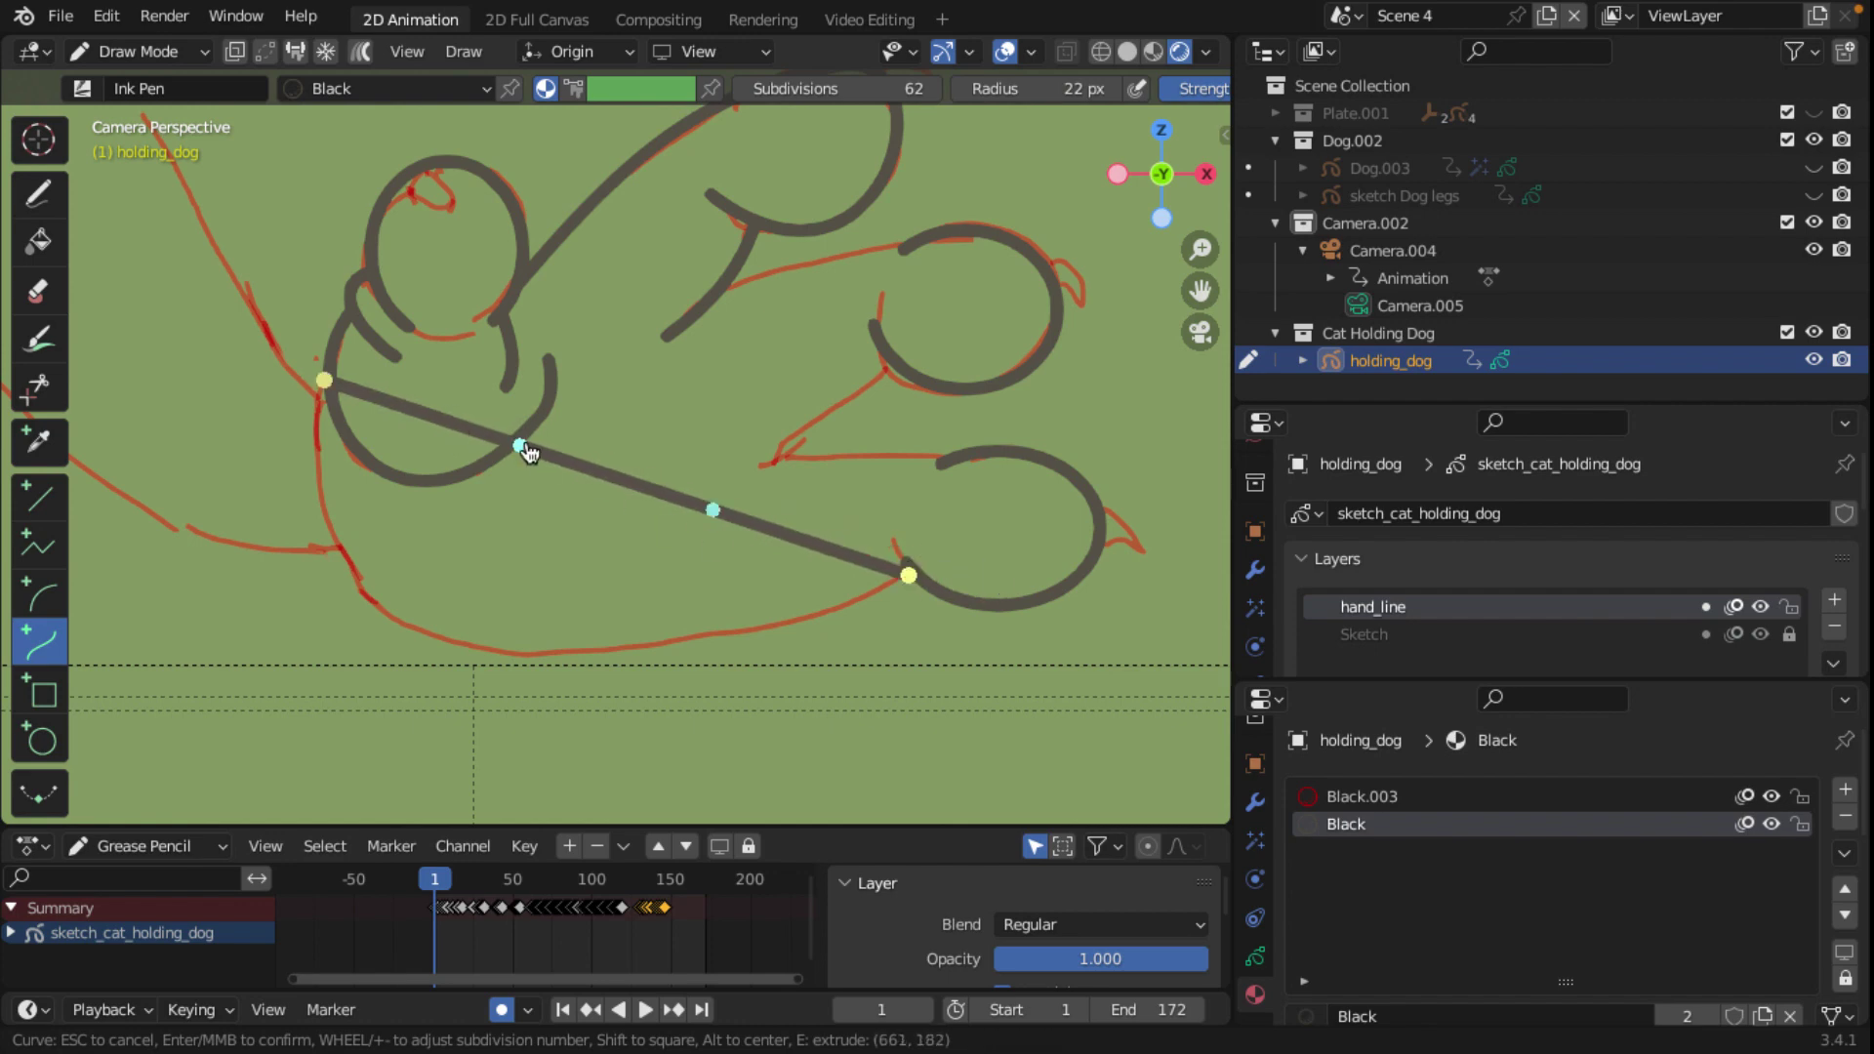
{"action": "left_click_drag", "start_coordinate": [522, 447], "coordinate": [278, 831]}
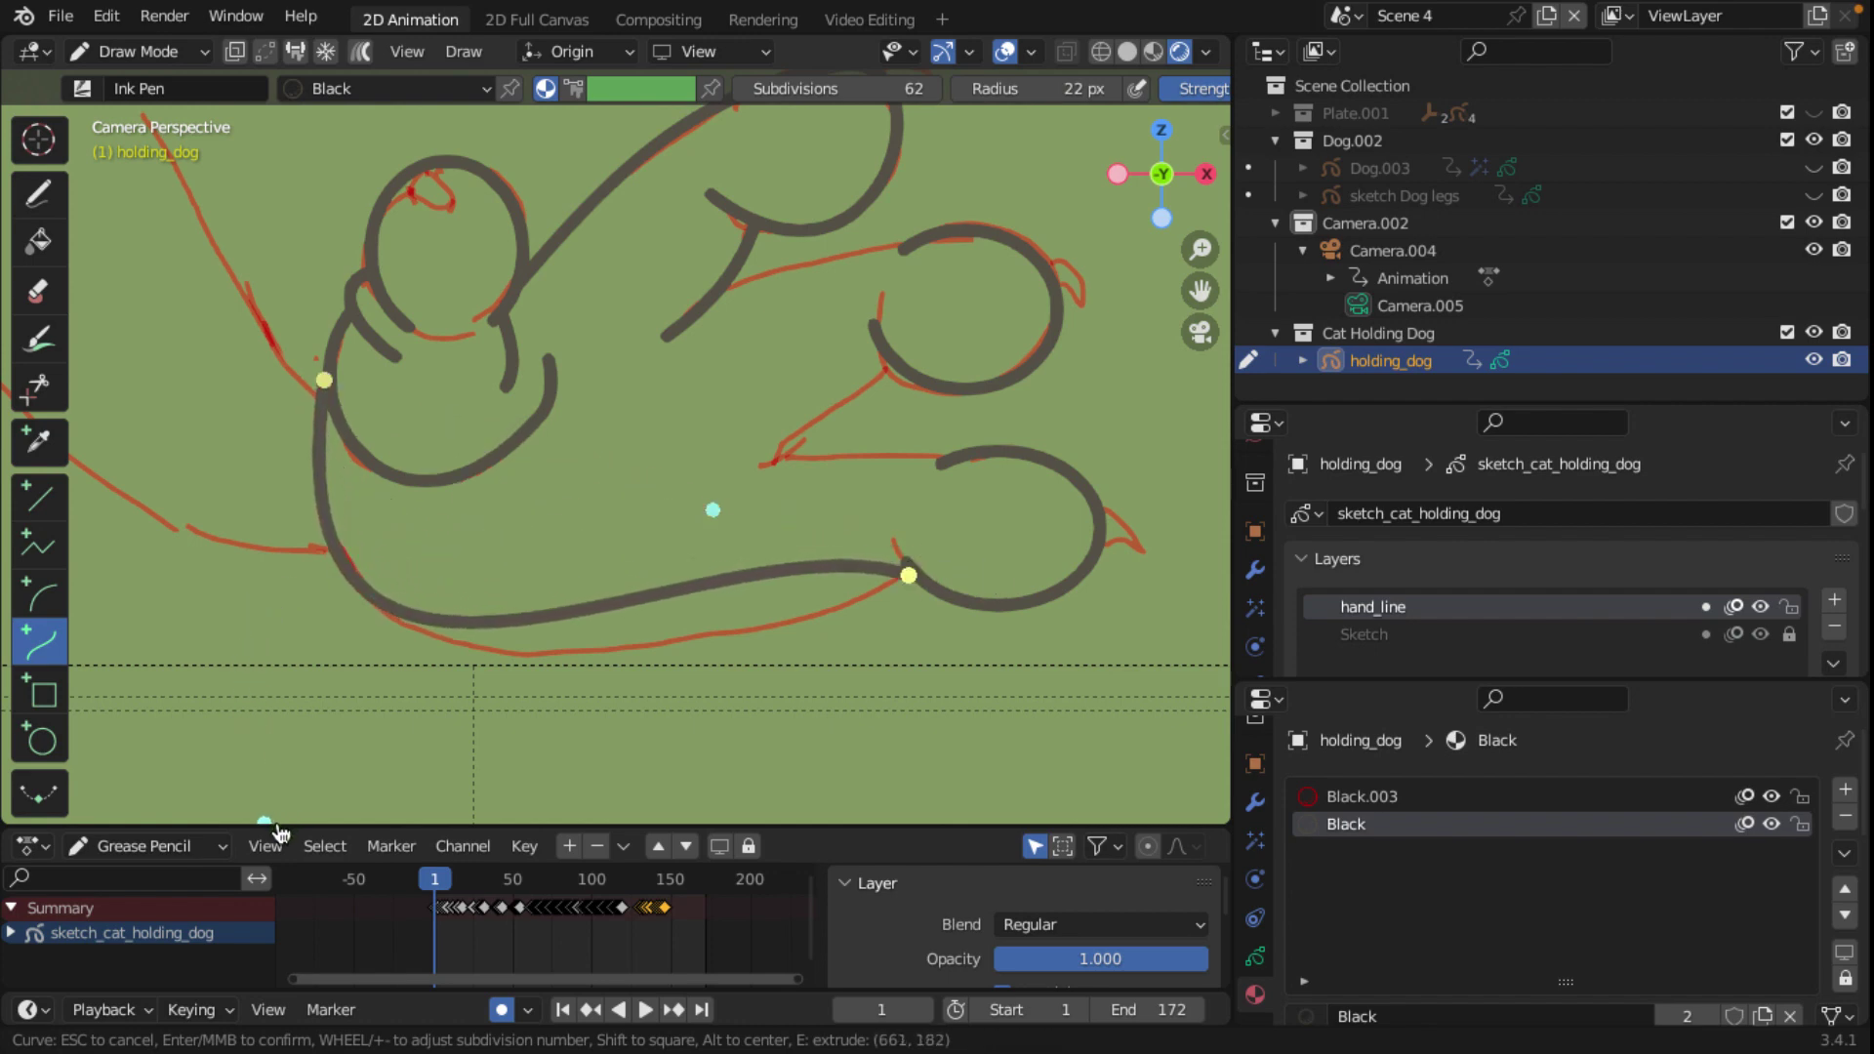
{"action": "mouse_move", "coordinate": [712, 515]}
{"action": "left_mouse_down"}
{"action": "mouse_move", "coordinate": [724, 645]}
{"action": "mouse_move", "coordinate": [727, 584]}
{"action": "left_mouse_up"}
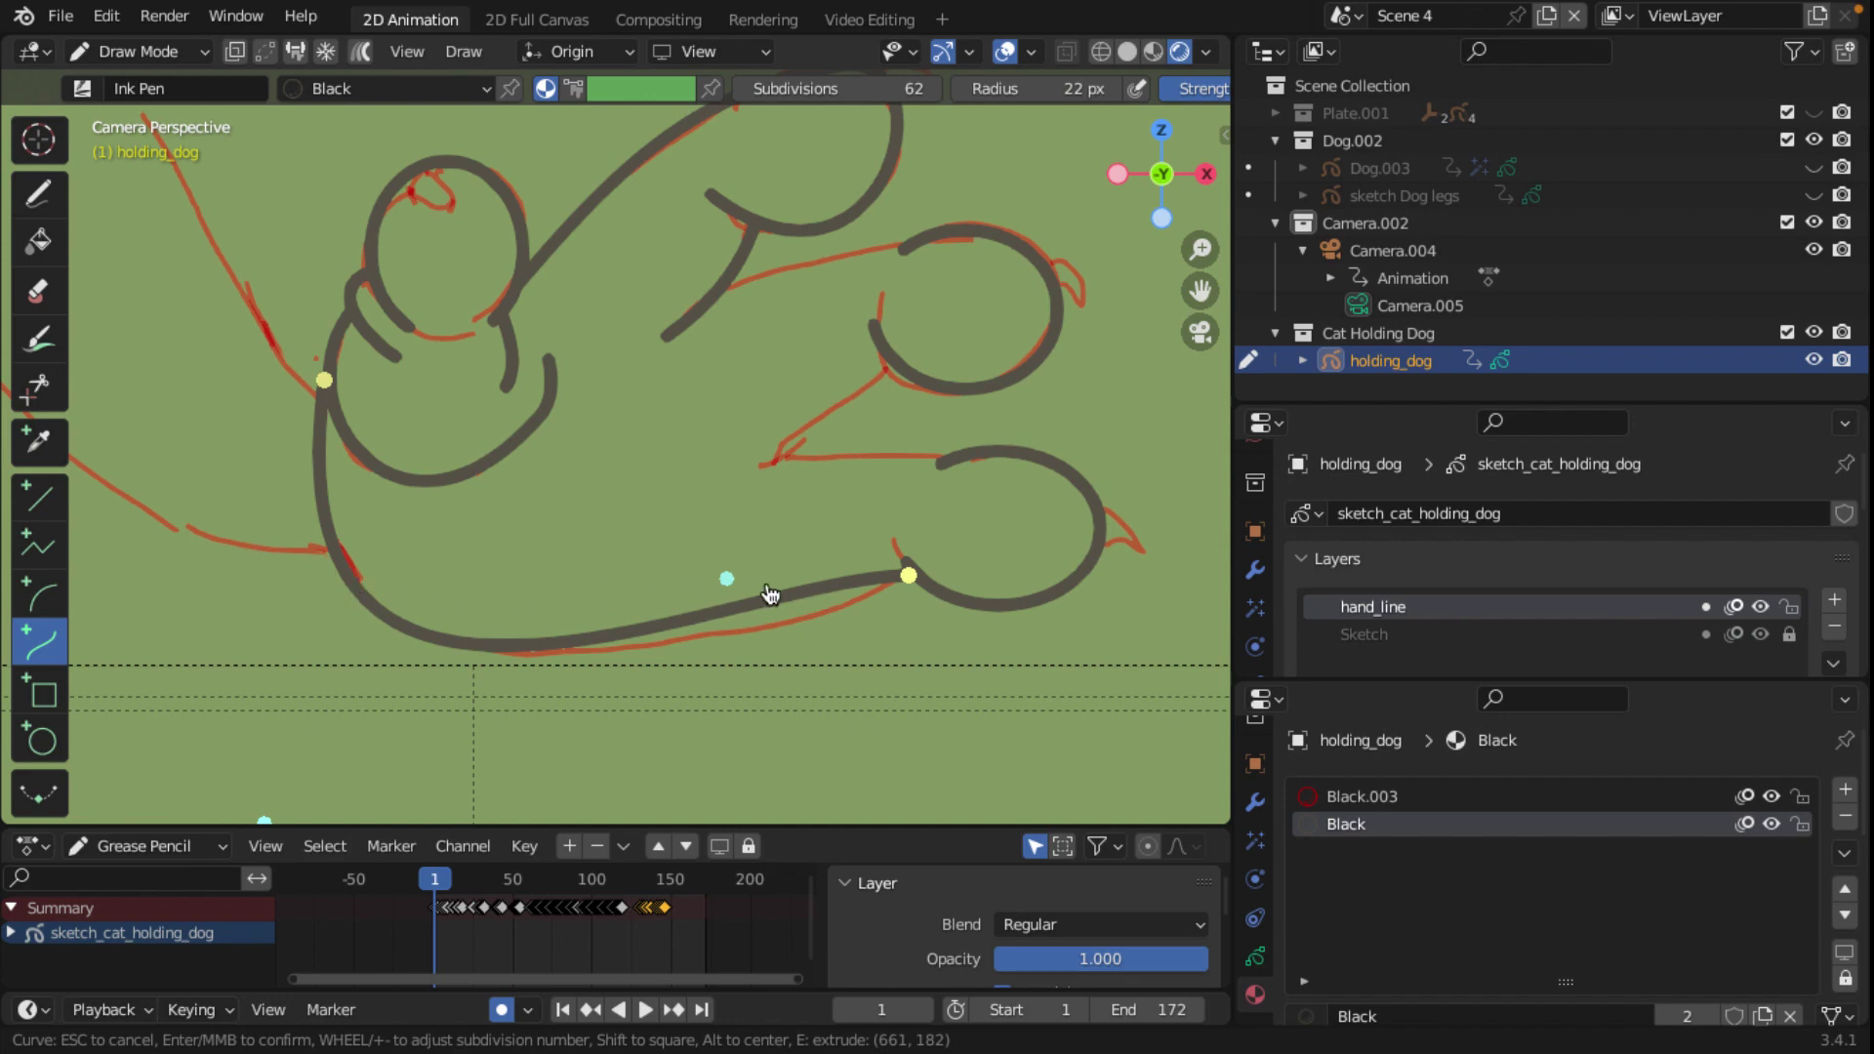
{"action": "left_click_drag", "start_coordinate": [908, 575], "coordinate": [903, 574]}
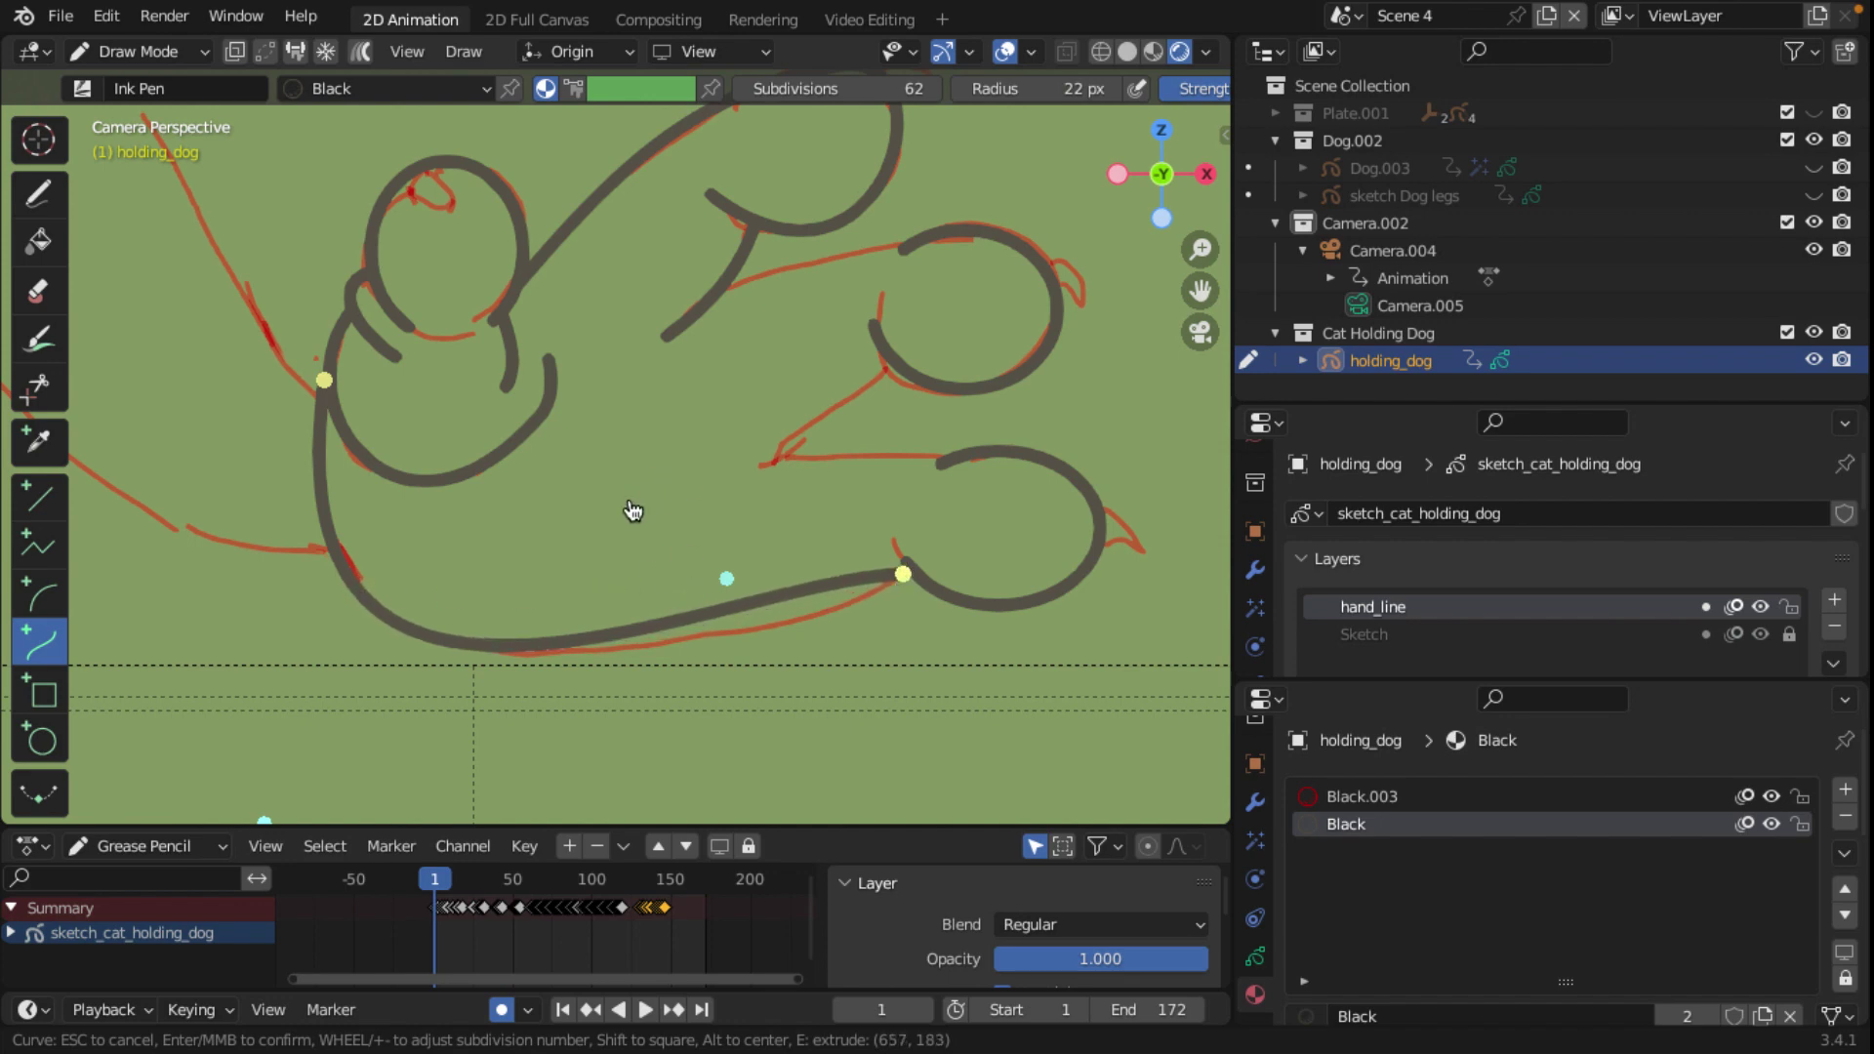
{"action": "key", "text": "Return"}
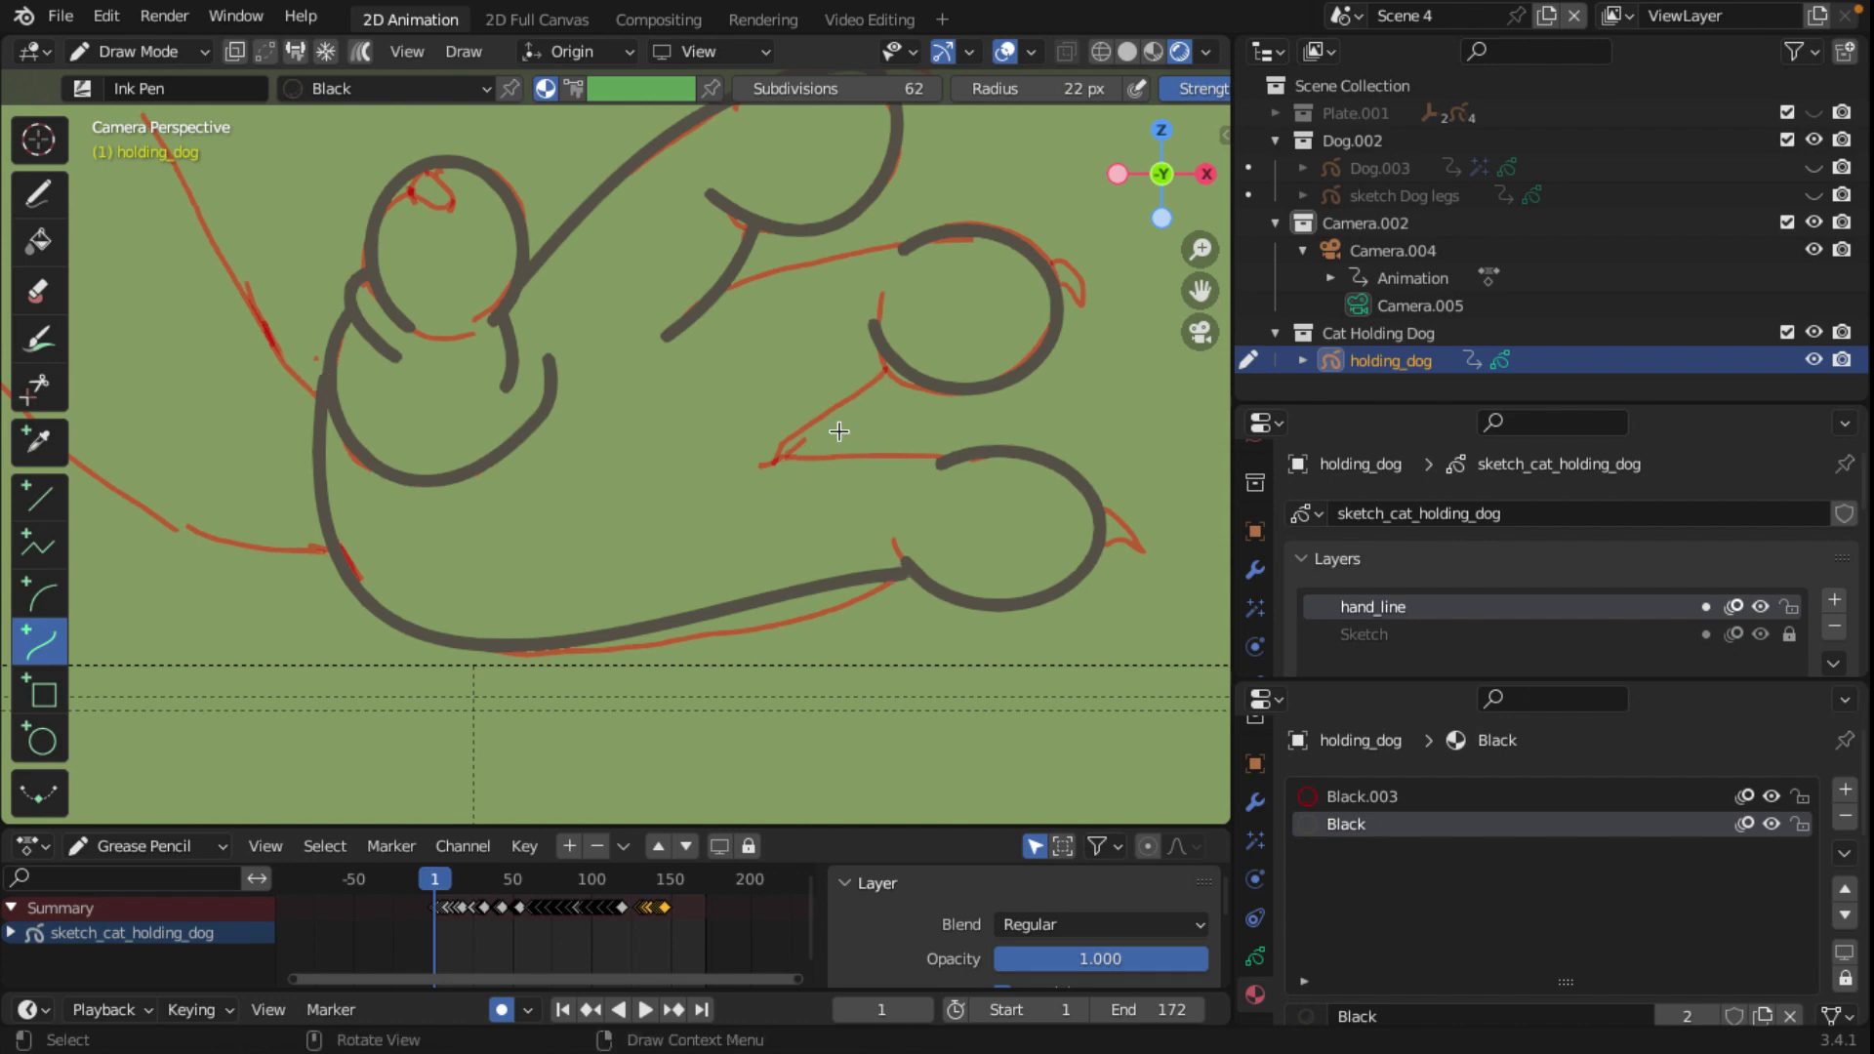
Step: Add toe dividers: a curve from the middle toe, a line between lower toes, a curve under the upper toe
{"action": "left_click_drag", "start_coordinate": [895, 361], "coordinate": [765, 459]}
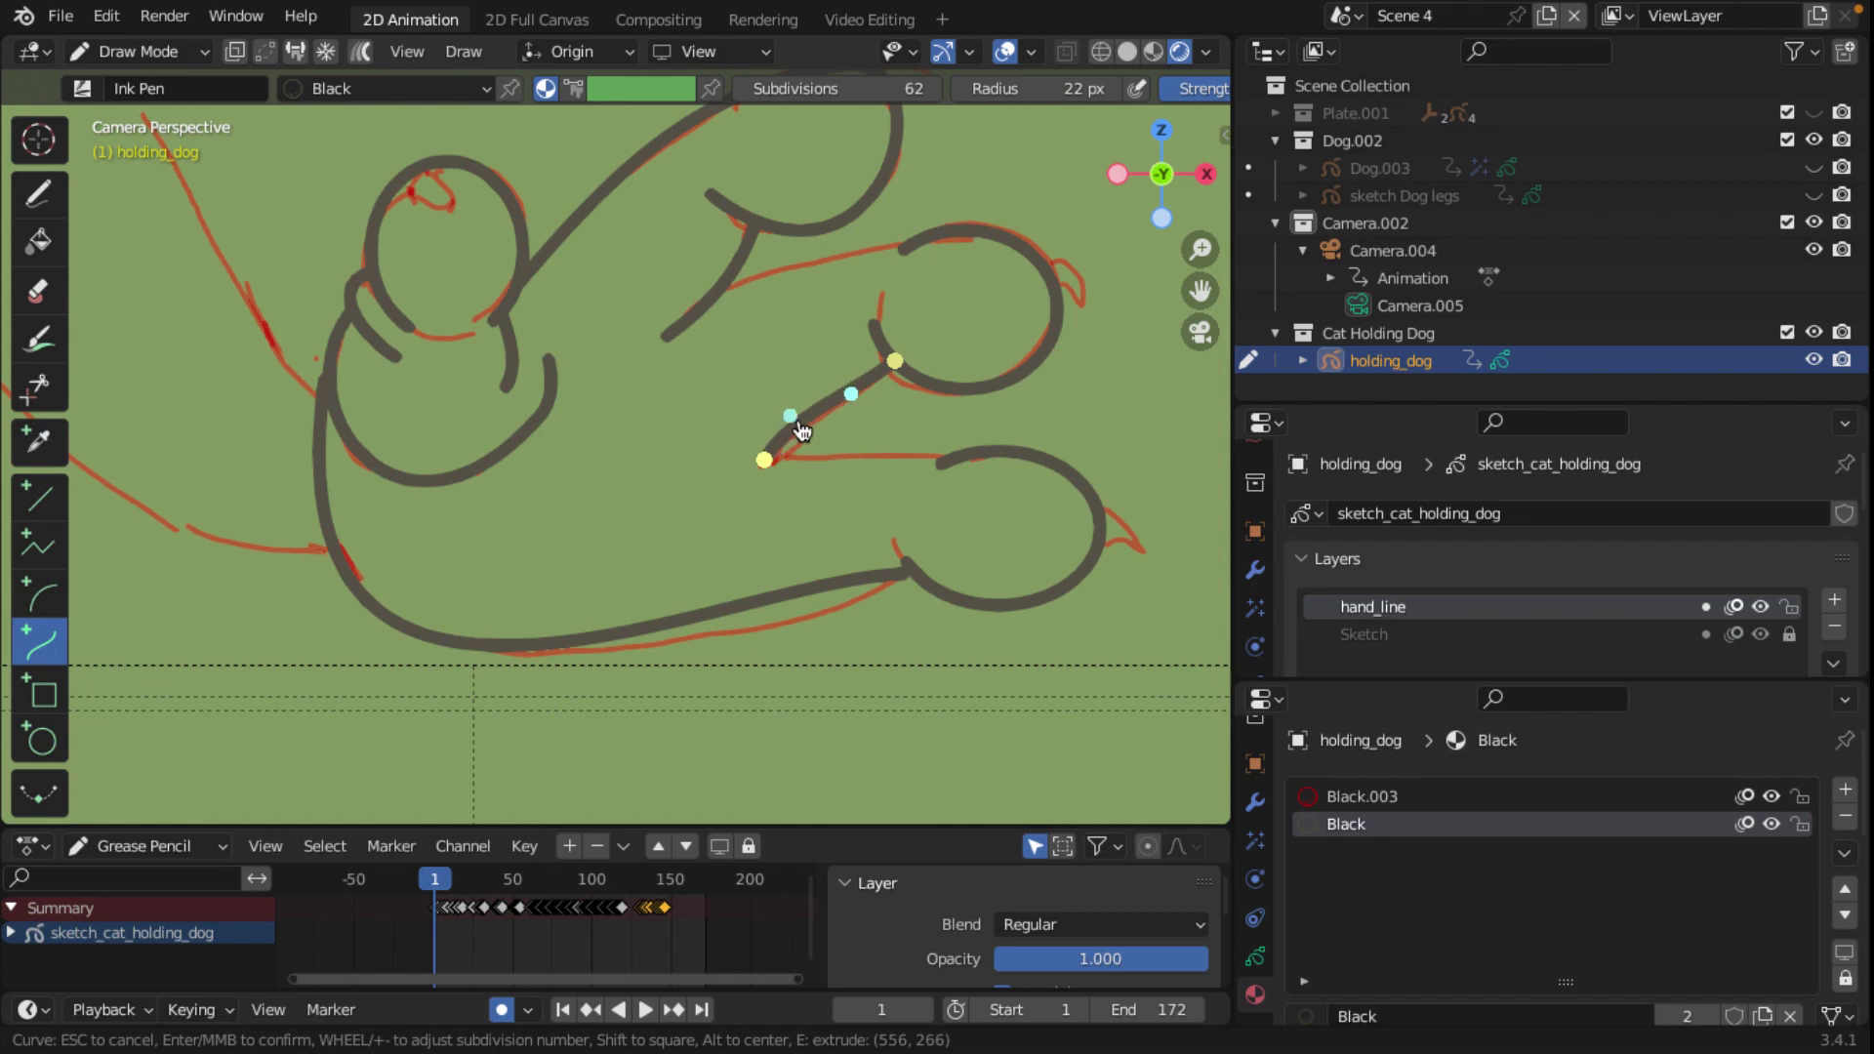
{"action": "key", "text": "Return"}
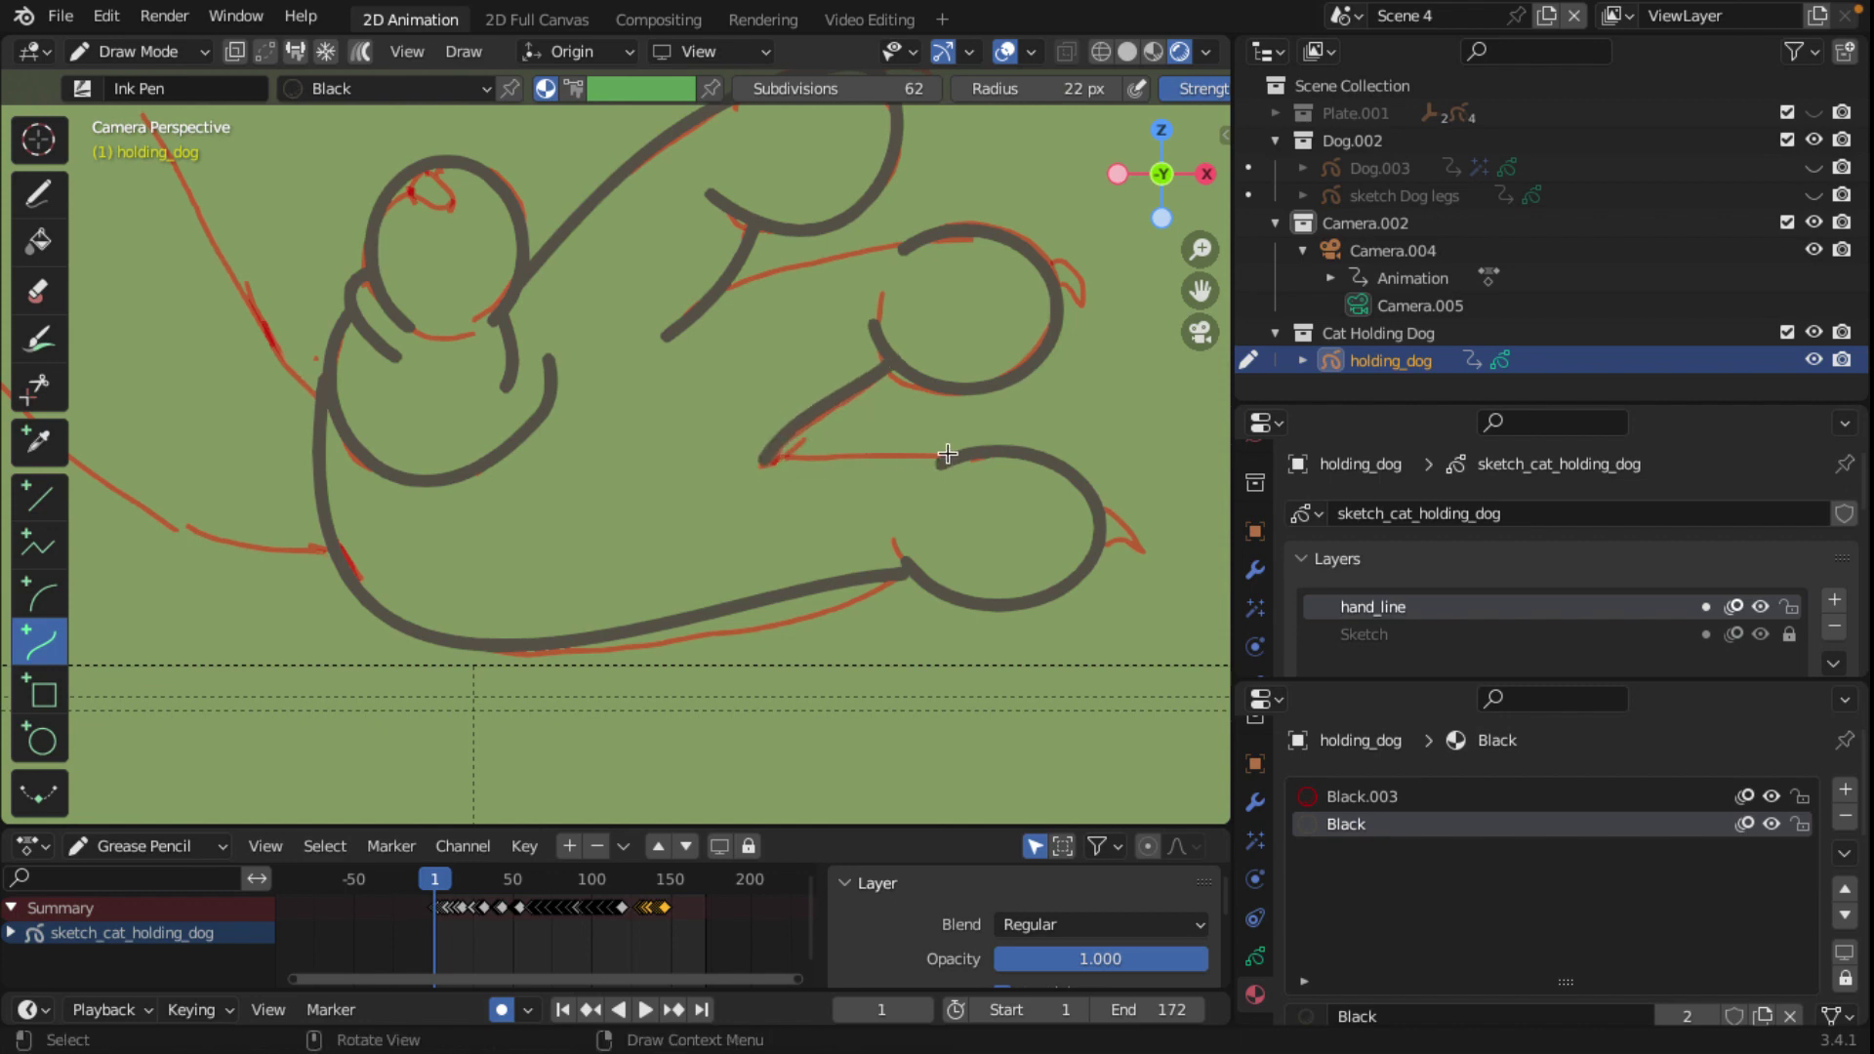
{"action": "left_click_drag", "start_coordinate": [950, 457], "coordinate": [767, 456]}
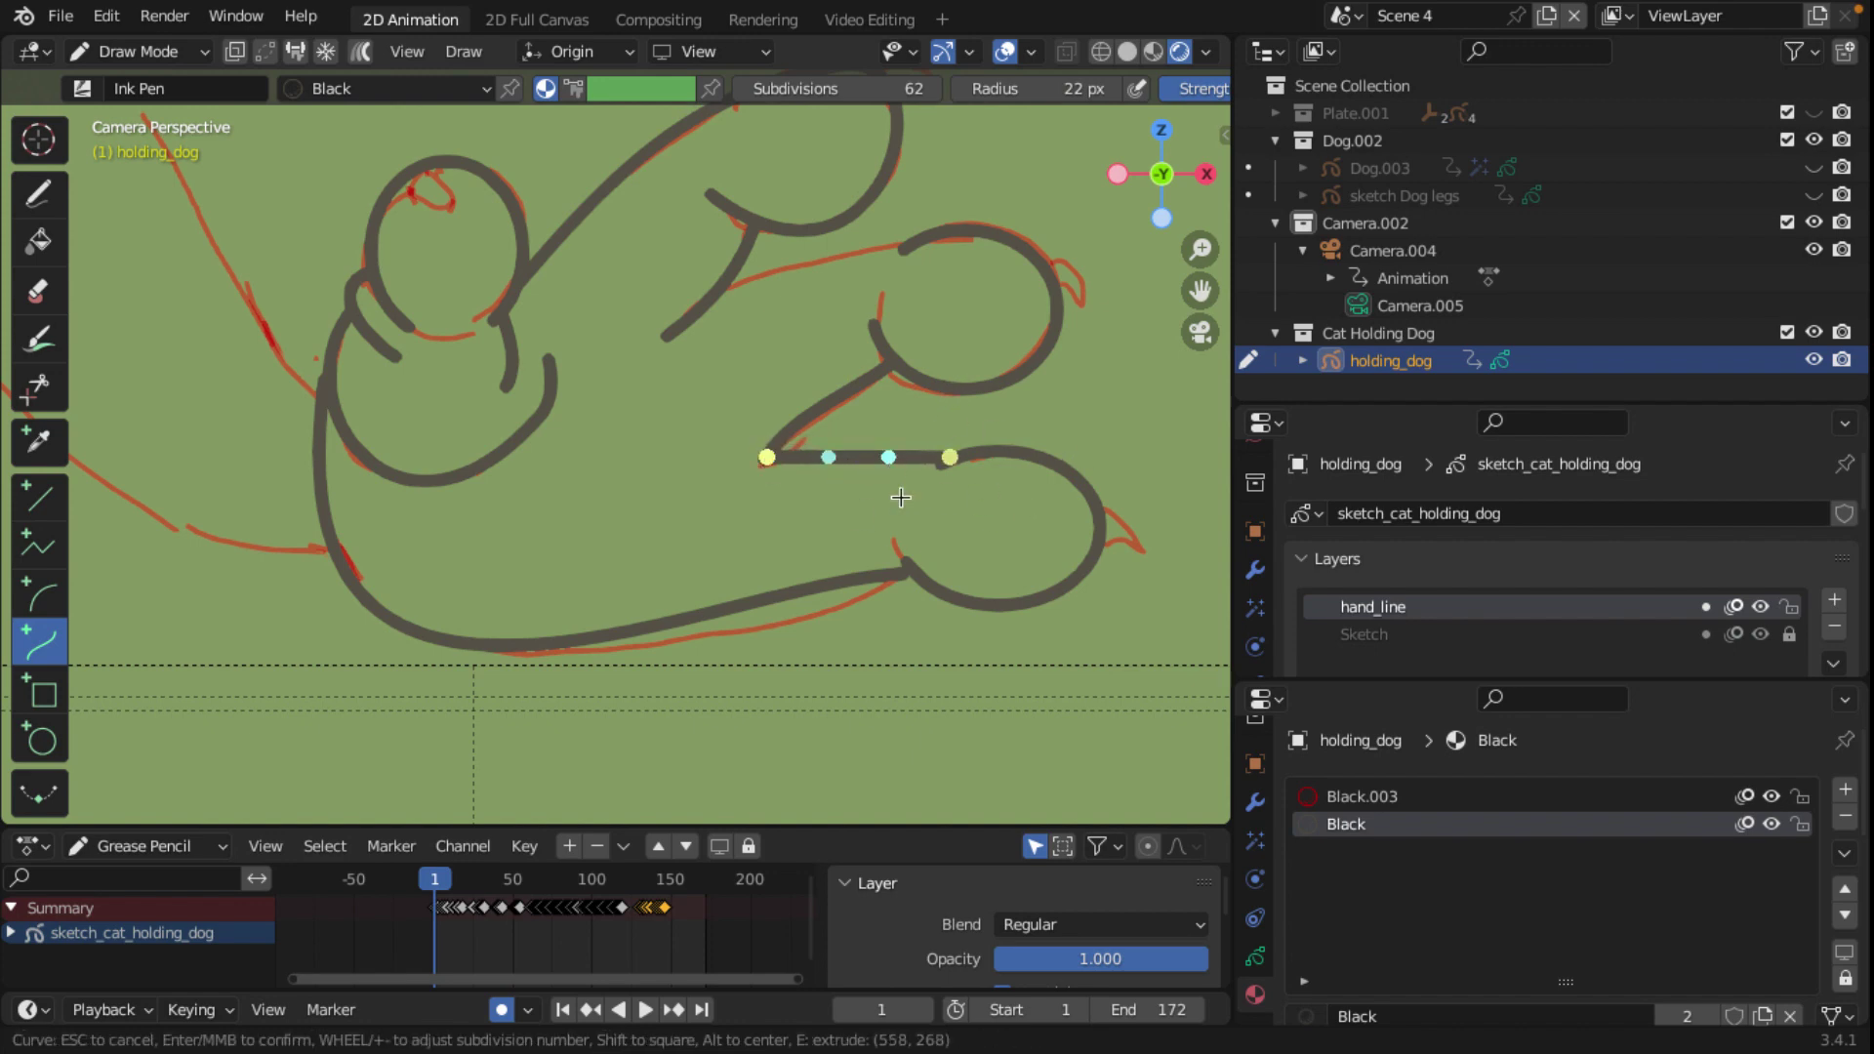
{"action": "key", "text": "Return"}
{"action": "scroll", "coordinate": [718, 483], "scroll_direction": "down", "scroll_amount": 4}
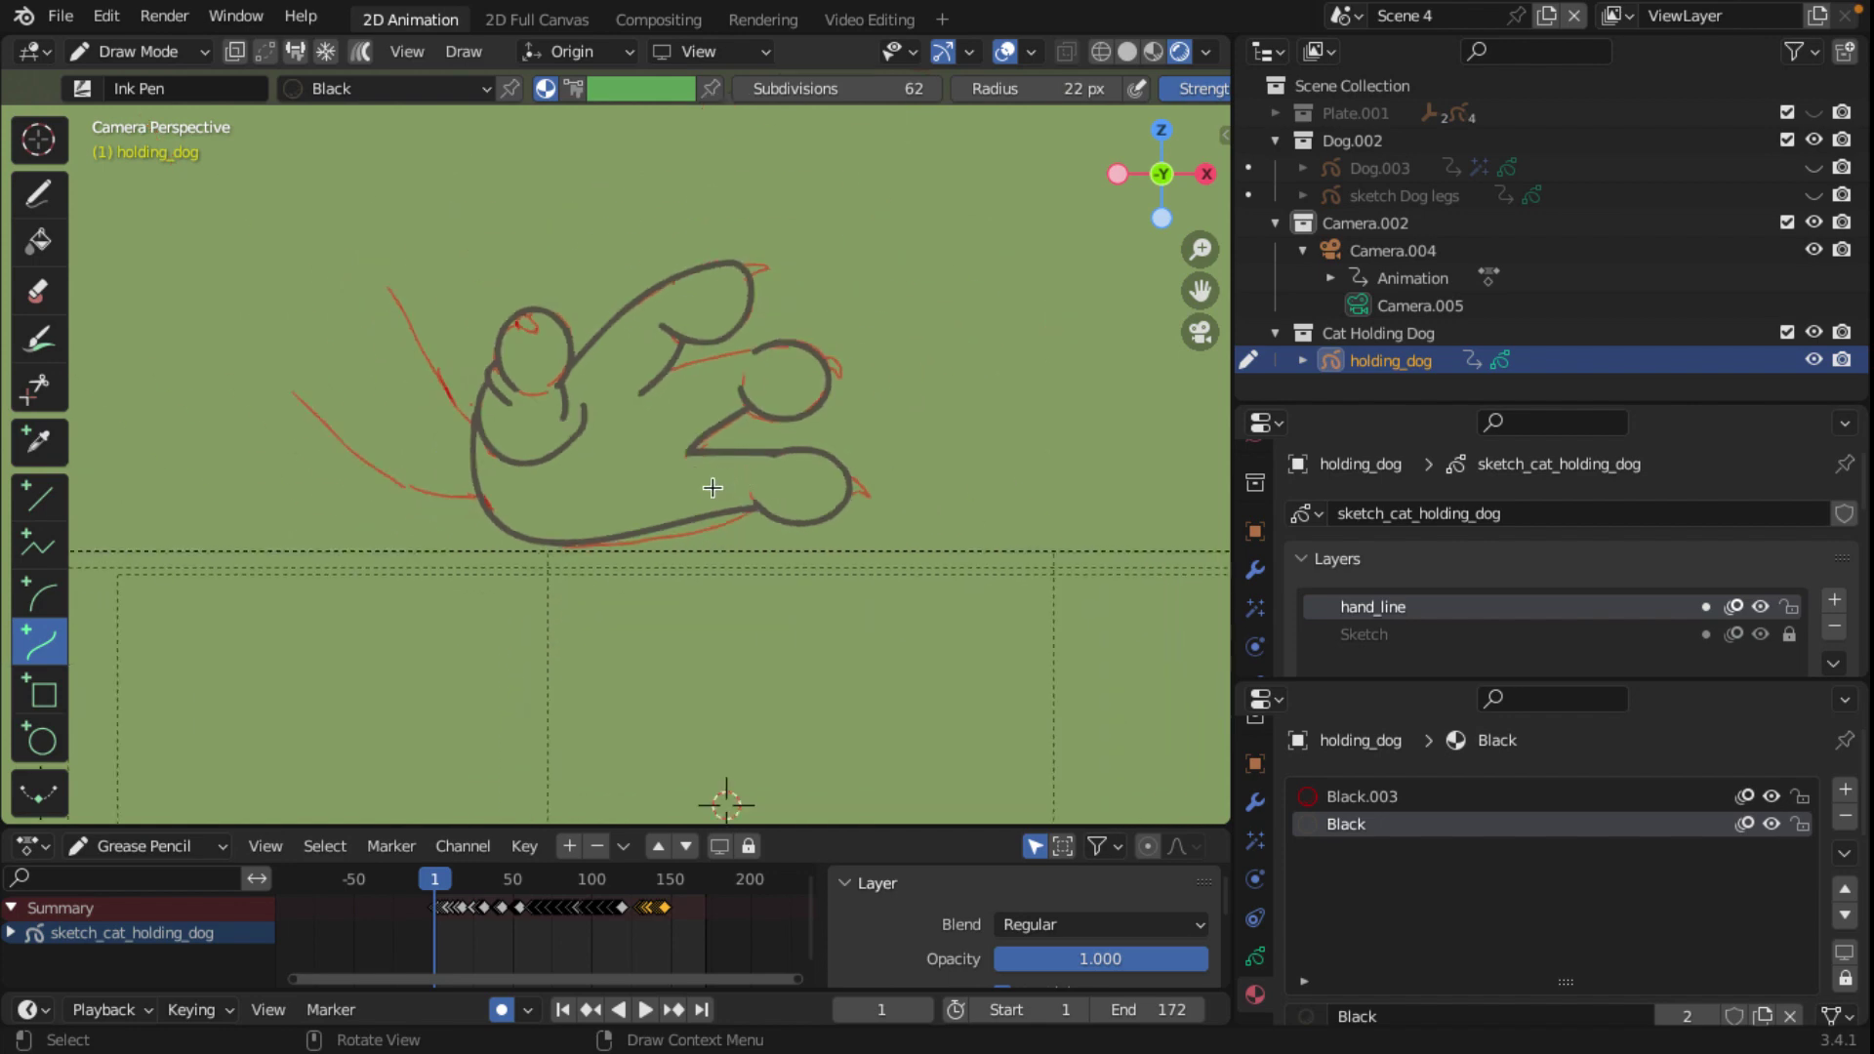
{"action": "scroll", "coordinate": [712, 488], "scroll_direction": "up", "scroll_amount": 3}
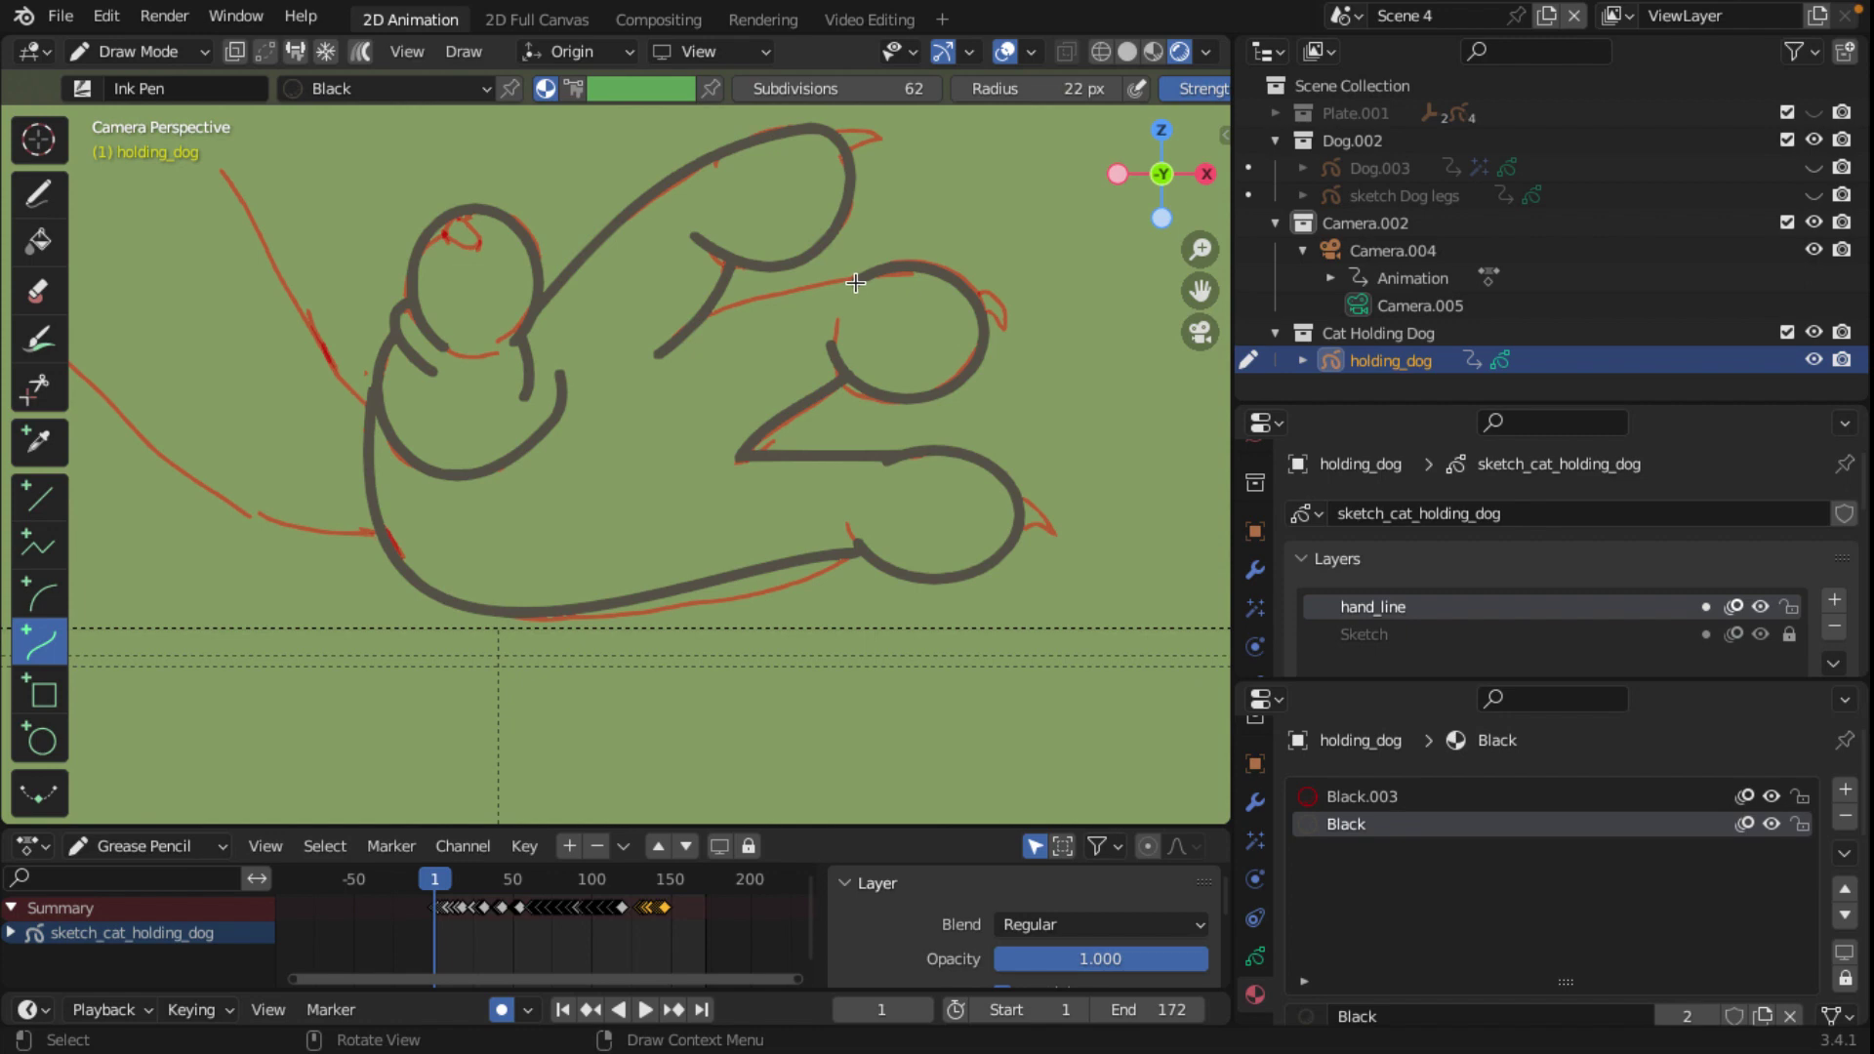
{"action": "left_click_drag", "start_coordinate": [855, 281], "coordinate": [713, 311]}
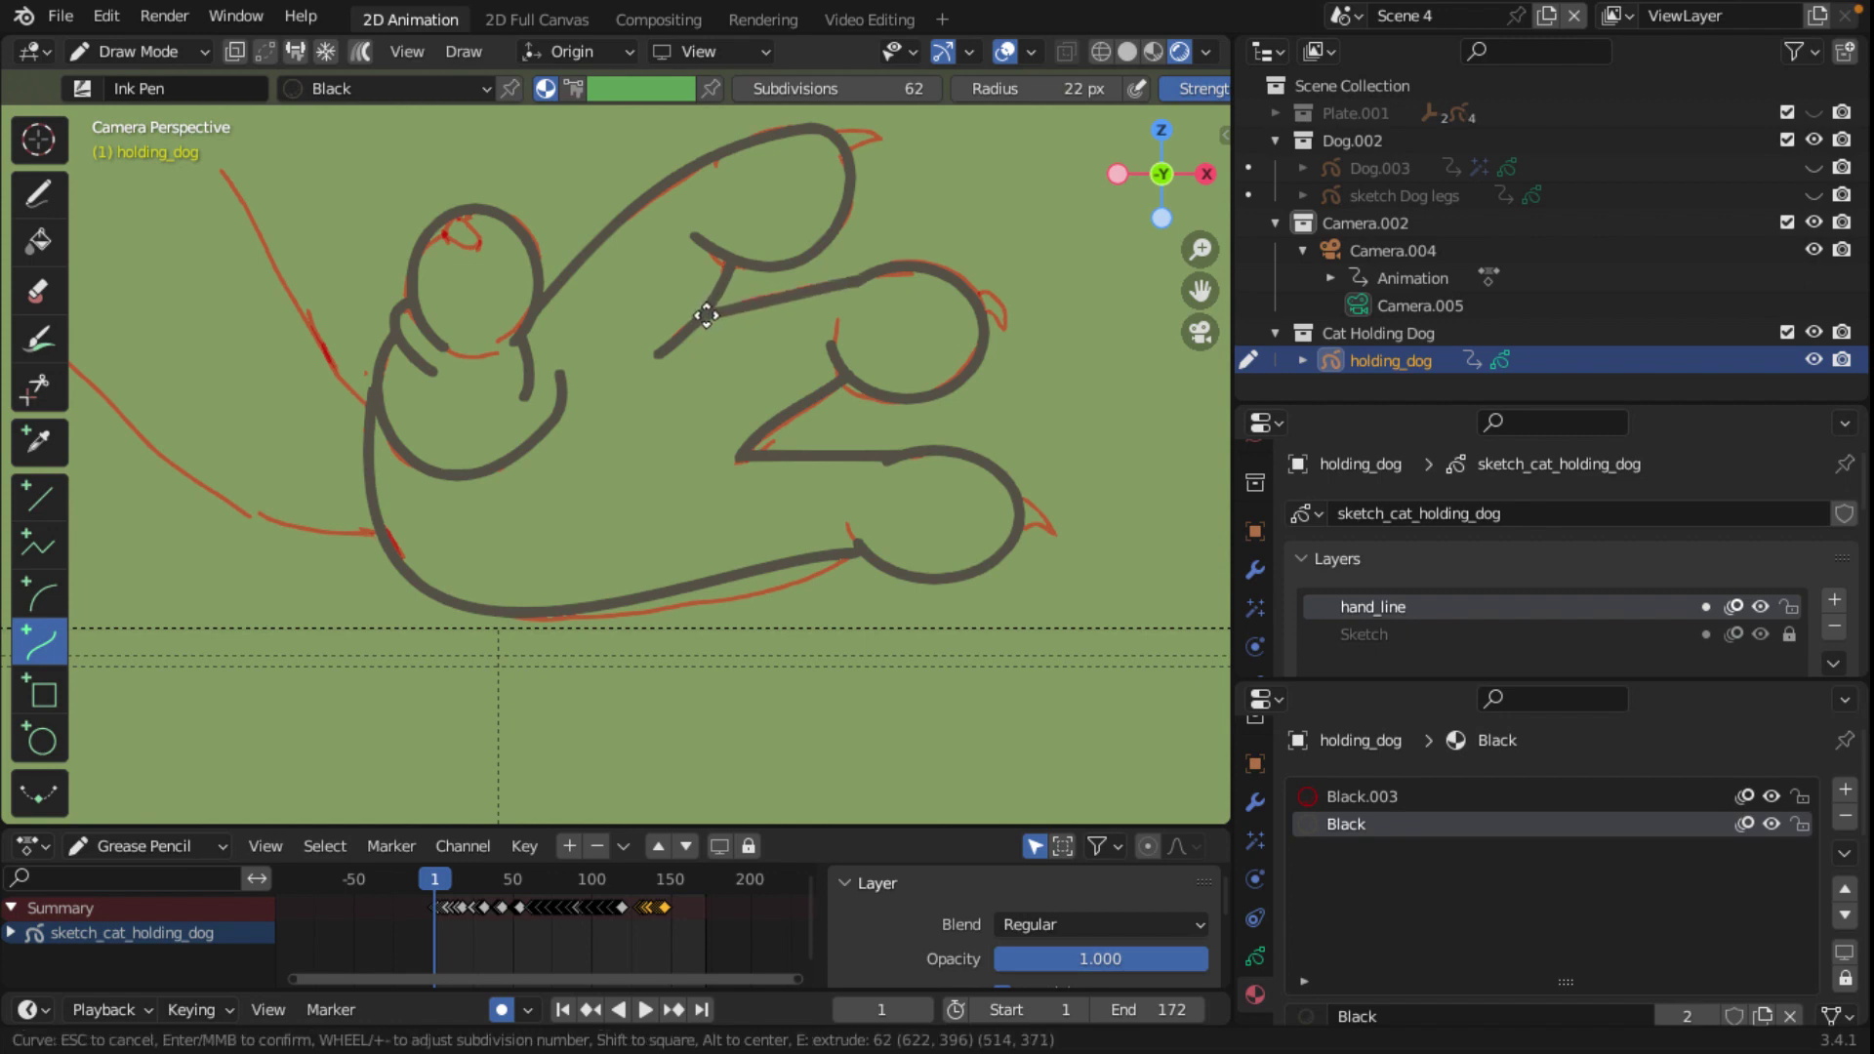
{"action": "left_click_drag", "start_coordinate": [701, 315], "coordinate": [701, 317]}
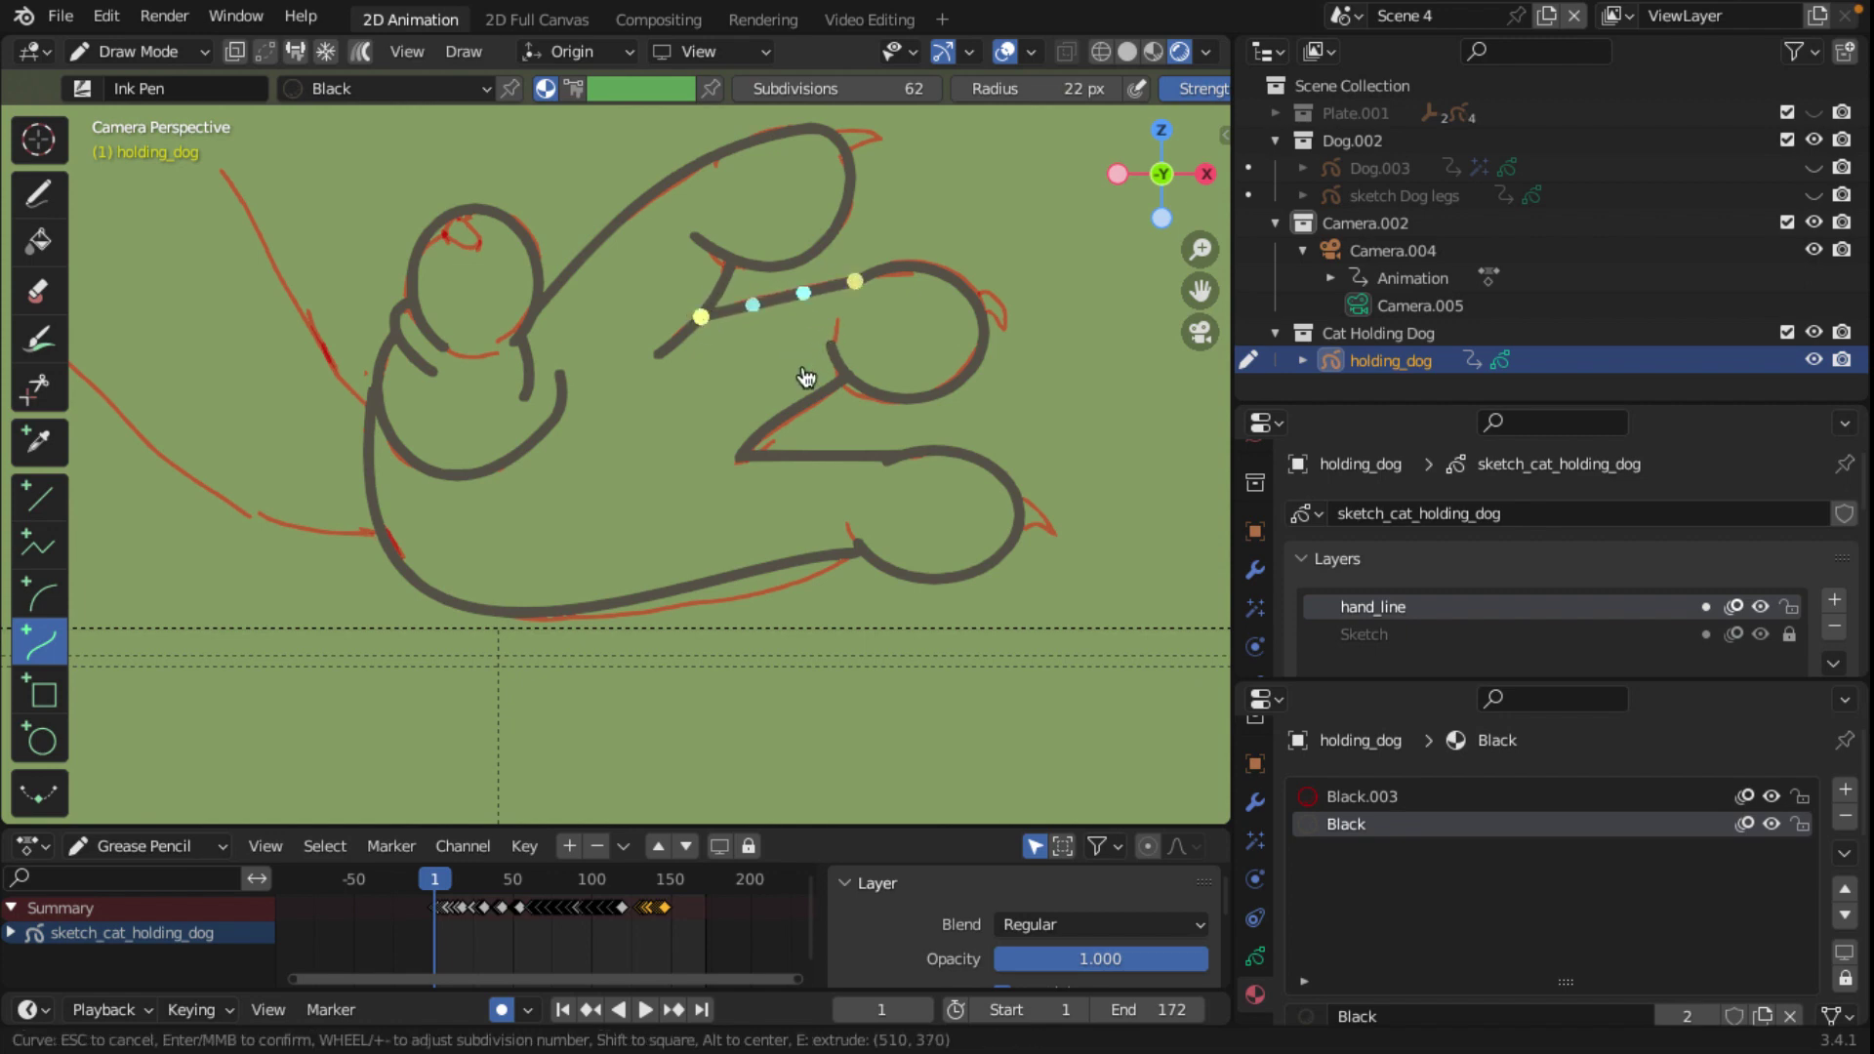
{"action": "key", "text": "Return"}
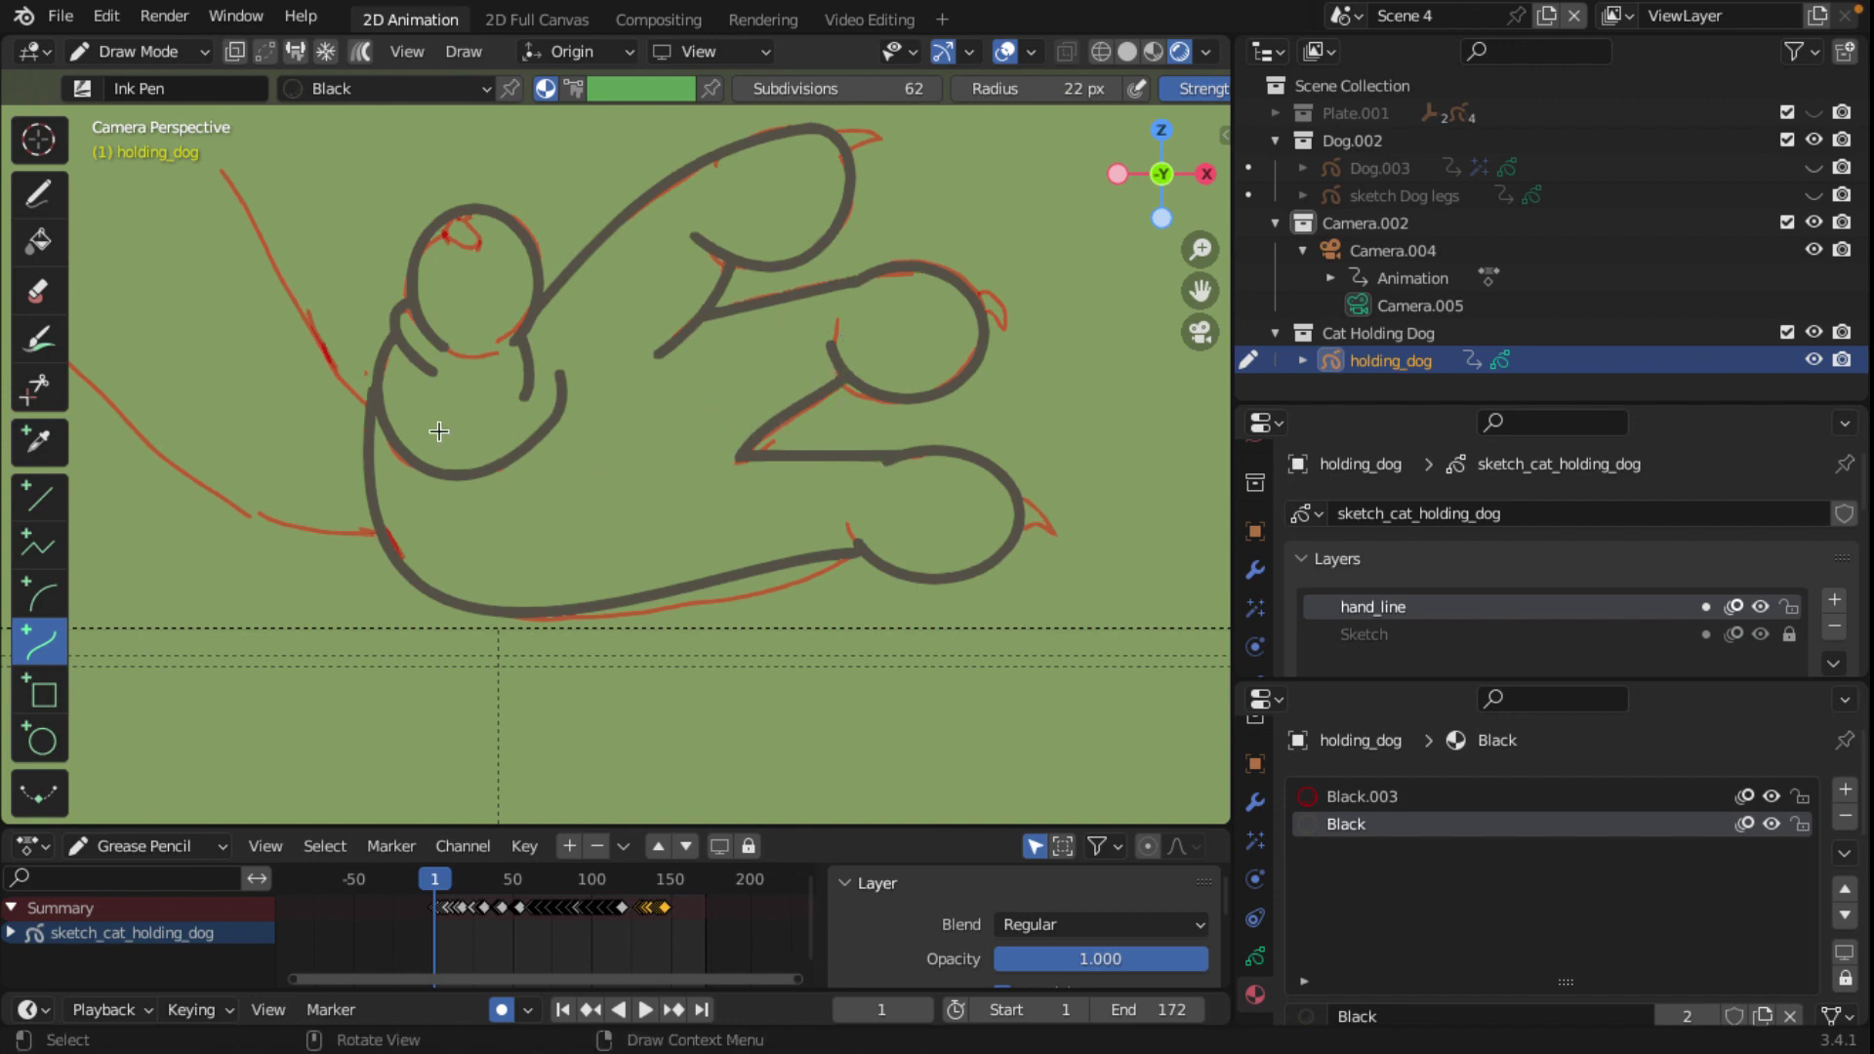
Step: Draw two long arm lines sweeping up-left from the paw, bending the second into a curve
{"action": "scroll", "coordinate": [430, 435], "scroll_direction": "down", "scroll_amount": 3}
{"action": "left_click_drag", "start_coordinate": [475, 426], "coordinate": [346, 230]}
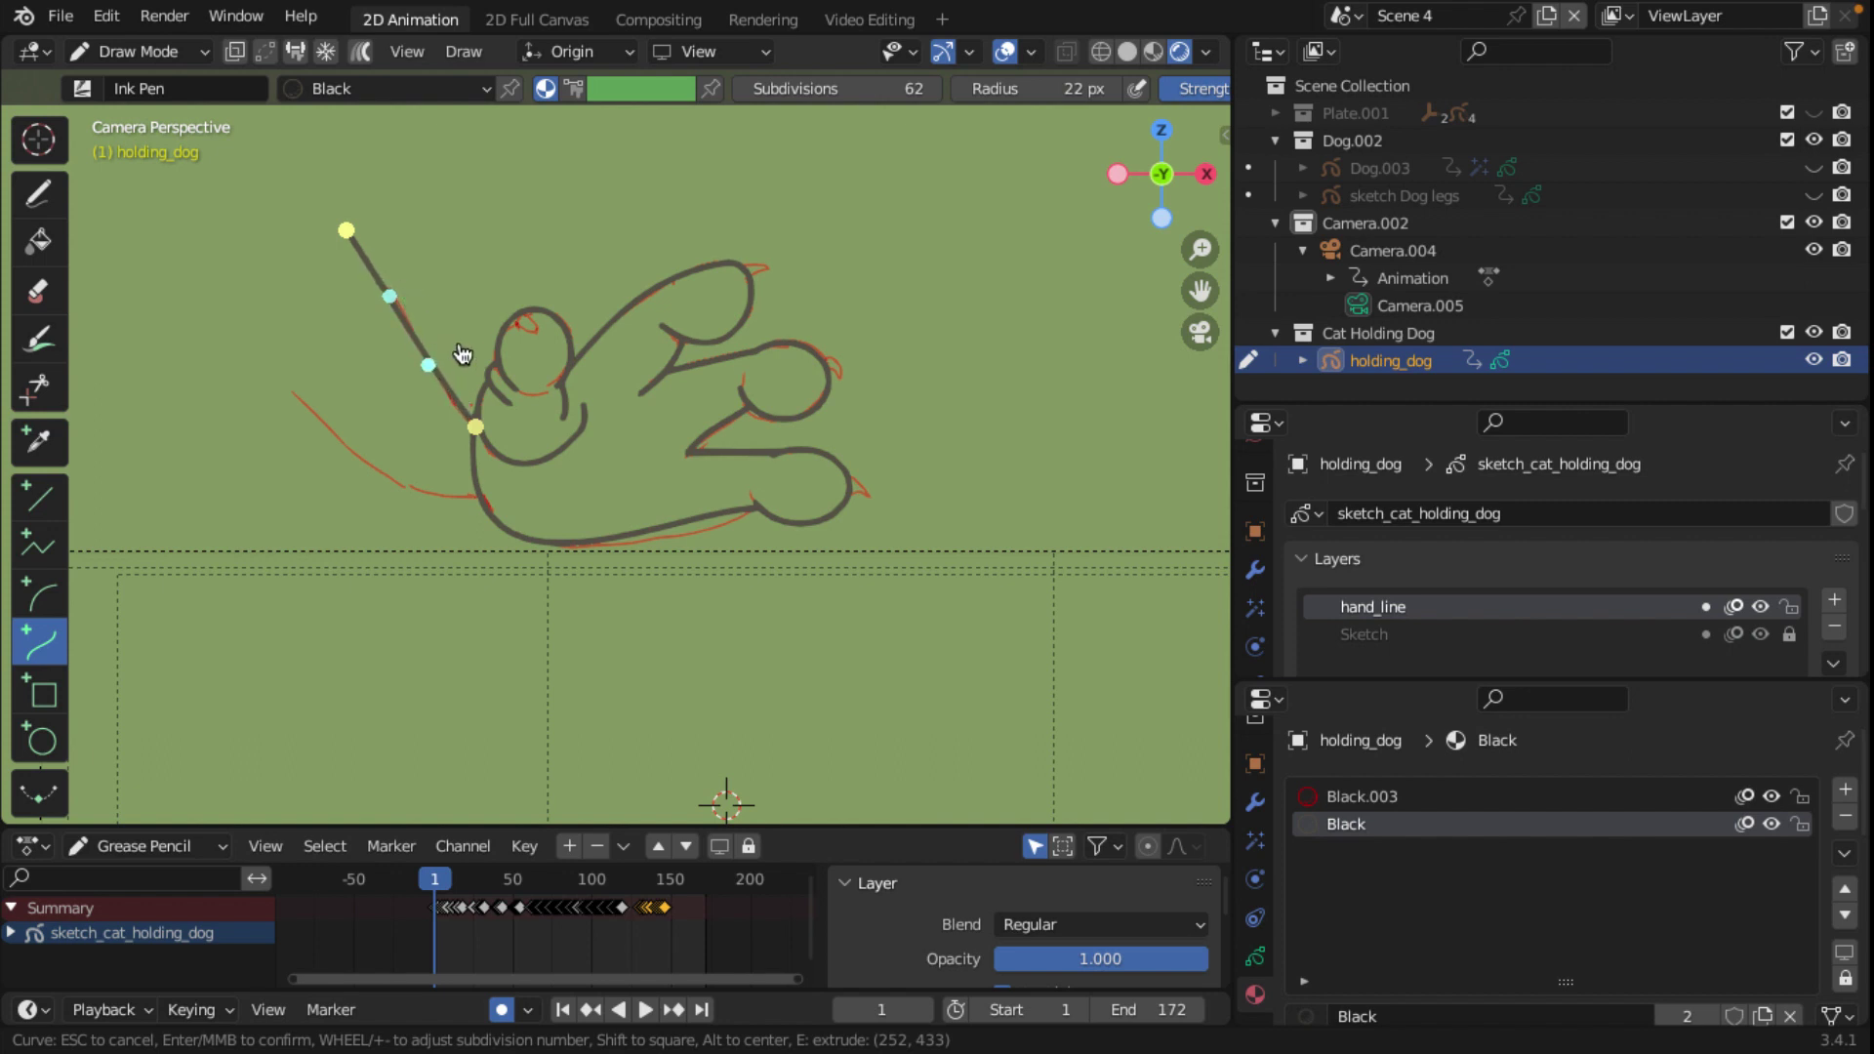
{"action": "key", "text": "Return"}
{"action": "mouse_move", "coordinate": [472, 496]}
{"action": "left_mouse_down"}
{"action": "mouse_move", "coordinate": [166, 257]}
{"action": "mouse_move", "coordinate": [180, 282]}
{"action": "left_mouse_up"}
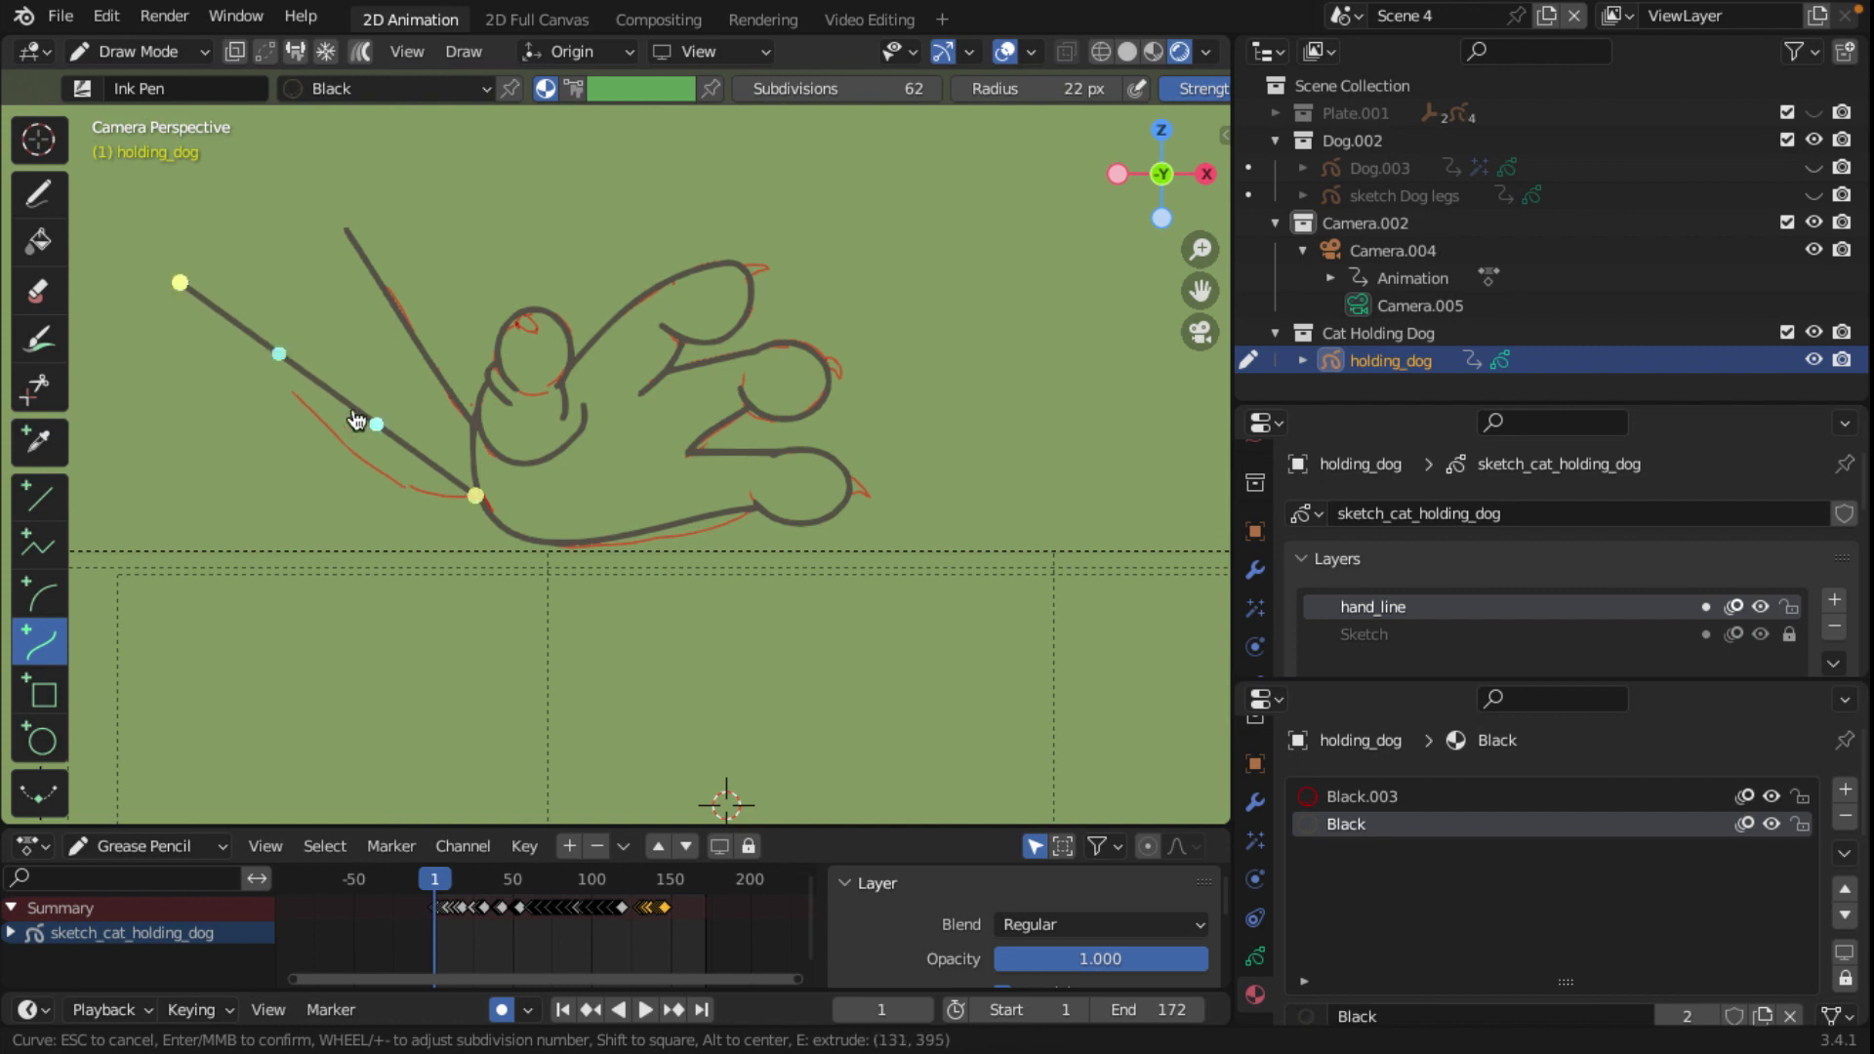
{"action": "left_click_drag", "start_coordinate": [366, 423], "coordinate": [364, 502]}
{"action": "left_click_drag", "start_coordinate": [179, 282], "coordinate": [192, 276]}
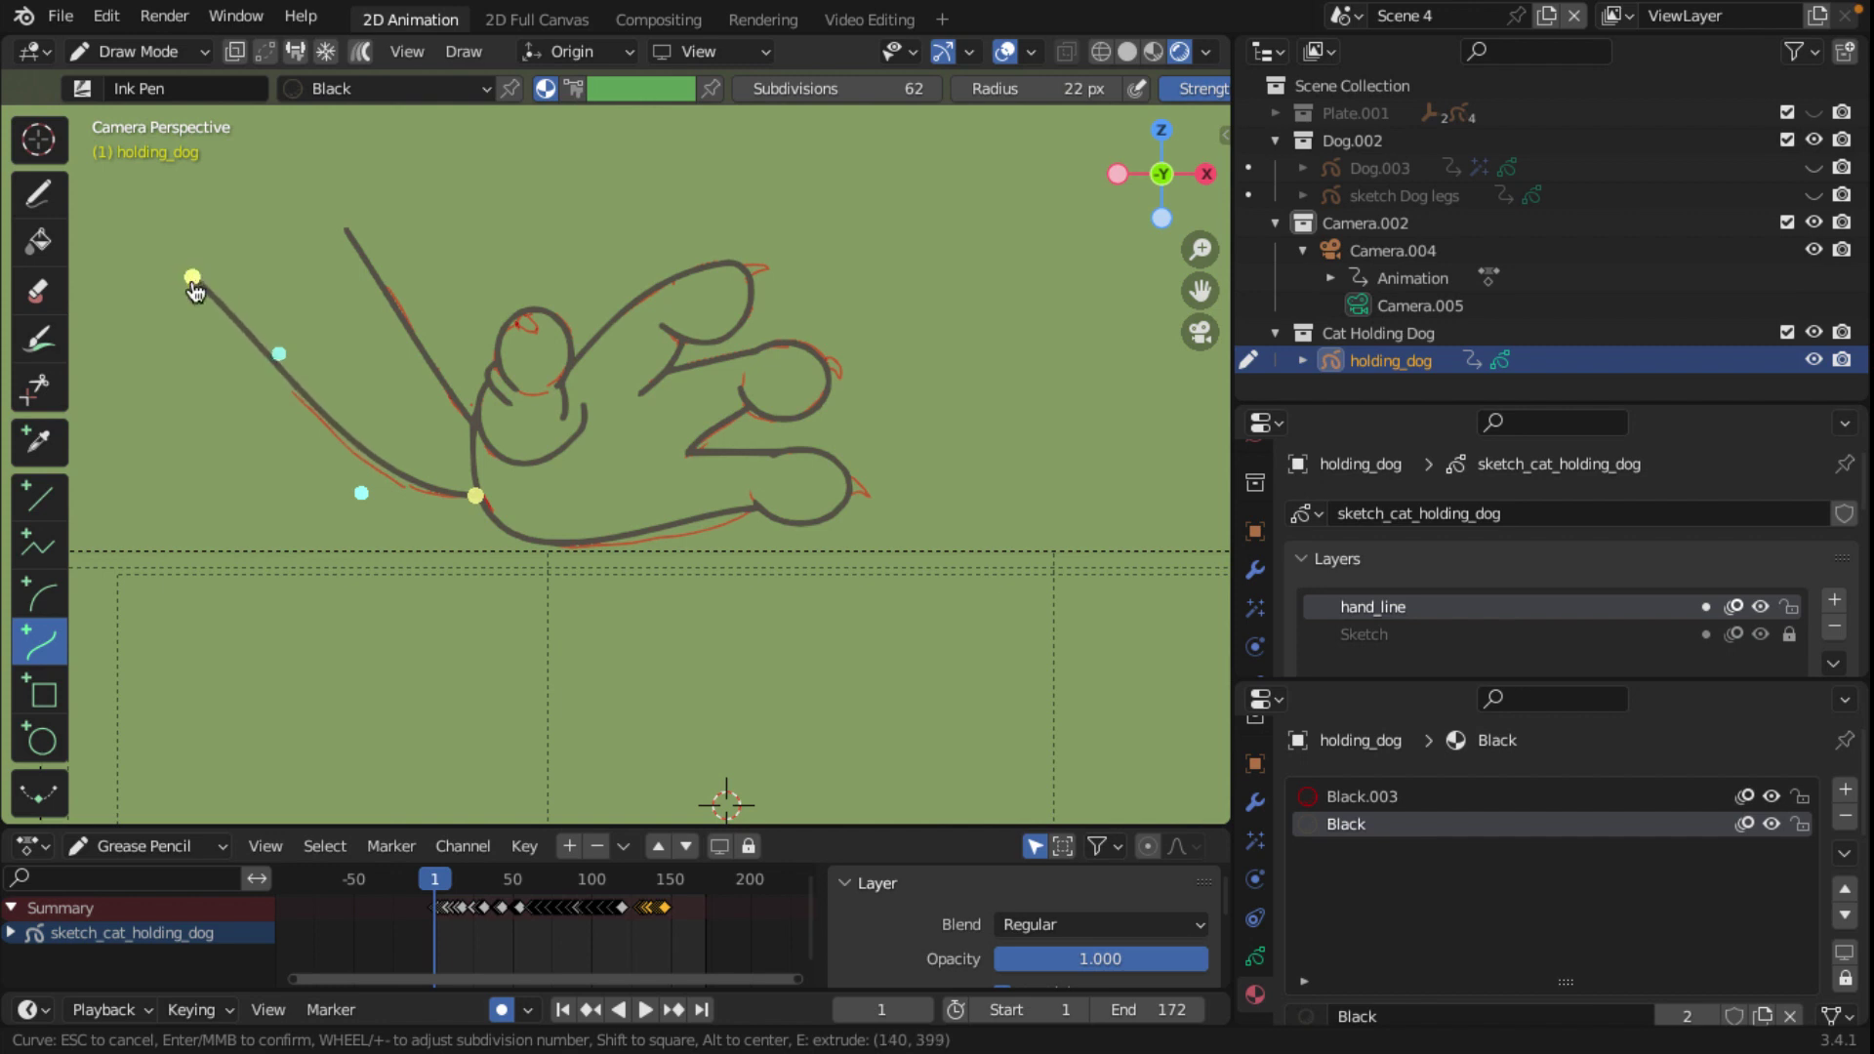
{"action": "left_click_drag", "start_coordinate": [279, 354], "coordinate": [268, 382]}
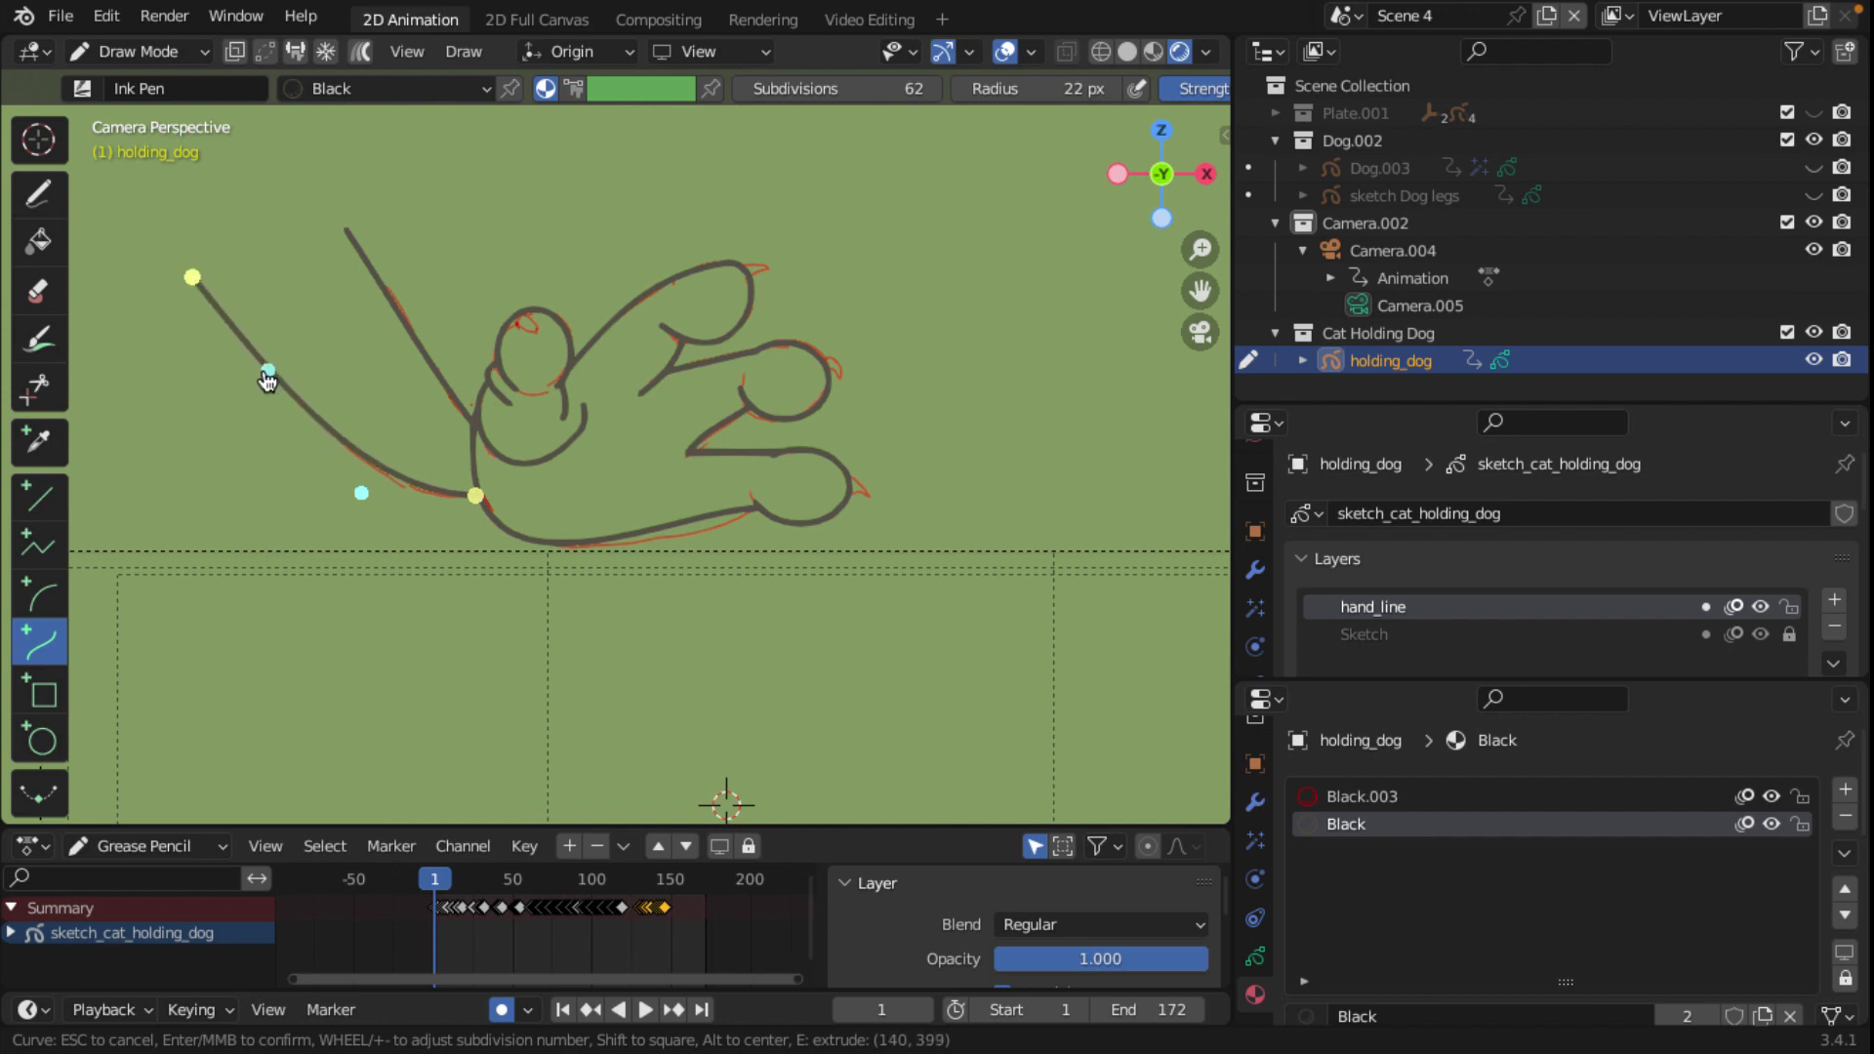
{"action": "key", "text": "Return"}
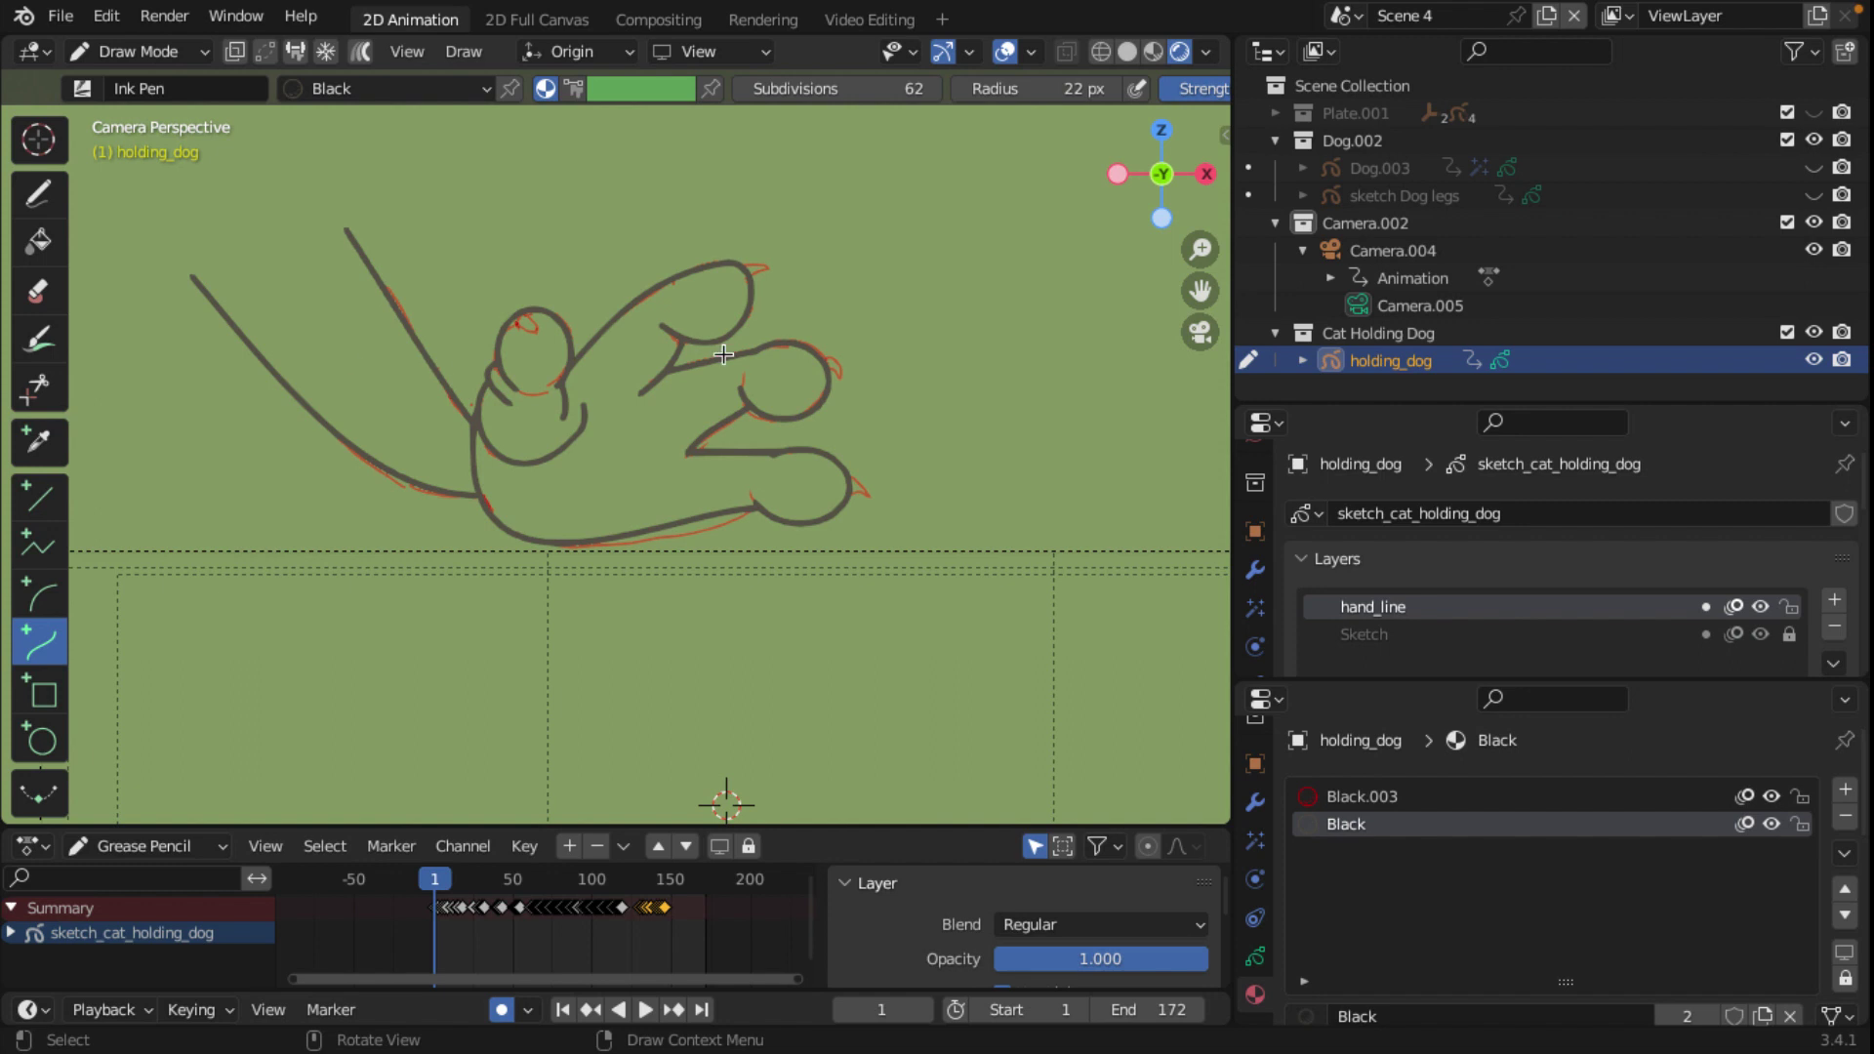
Step: Add pointed claw curves to the top, middle and lowest fingertips
{"action": "scroll", "coordinate": [724, 355], "scroll_direction": "up", "scroll_amount": 2}
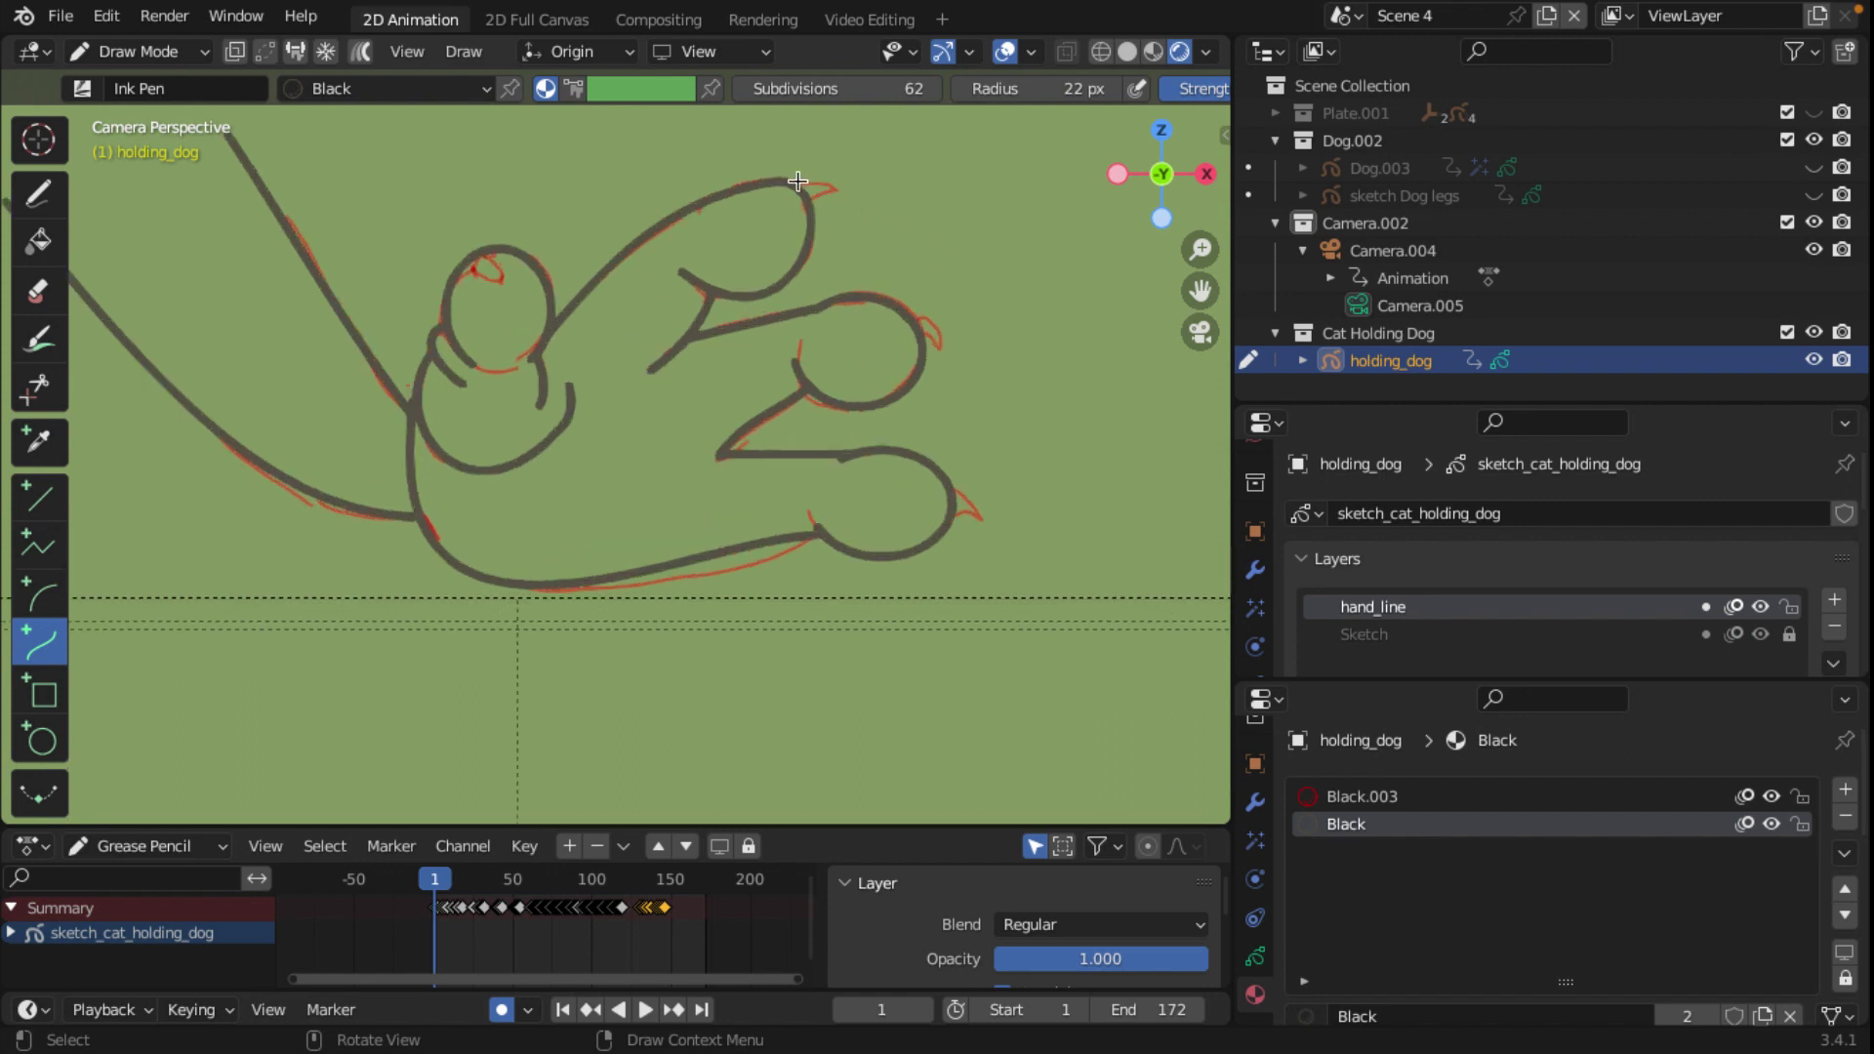
{"action": "left_click_drag", "start_coordinate": [796, 182], "coordinate": [844, 182]}
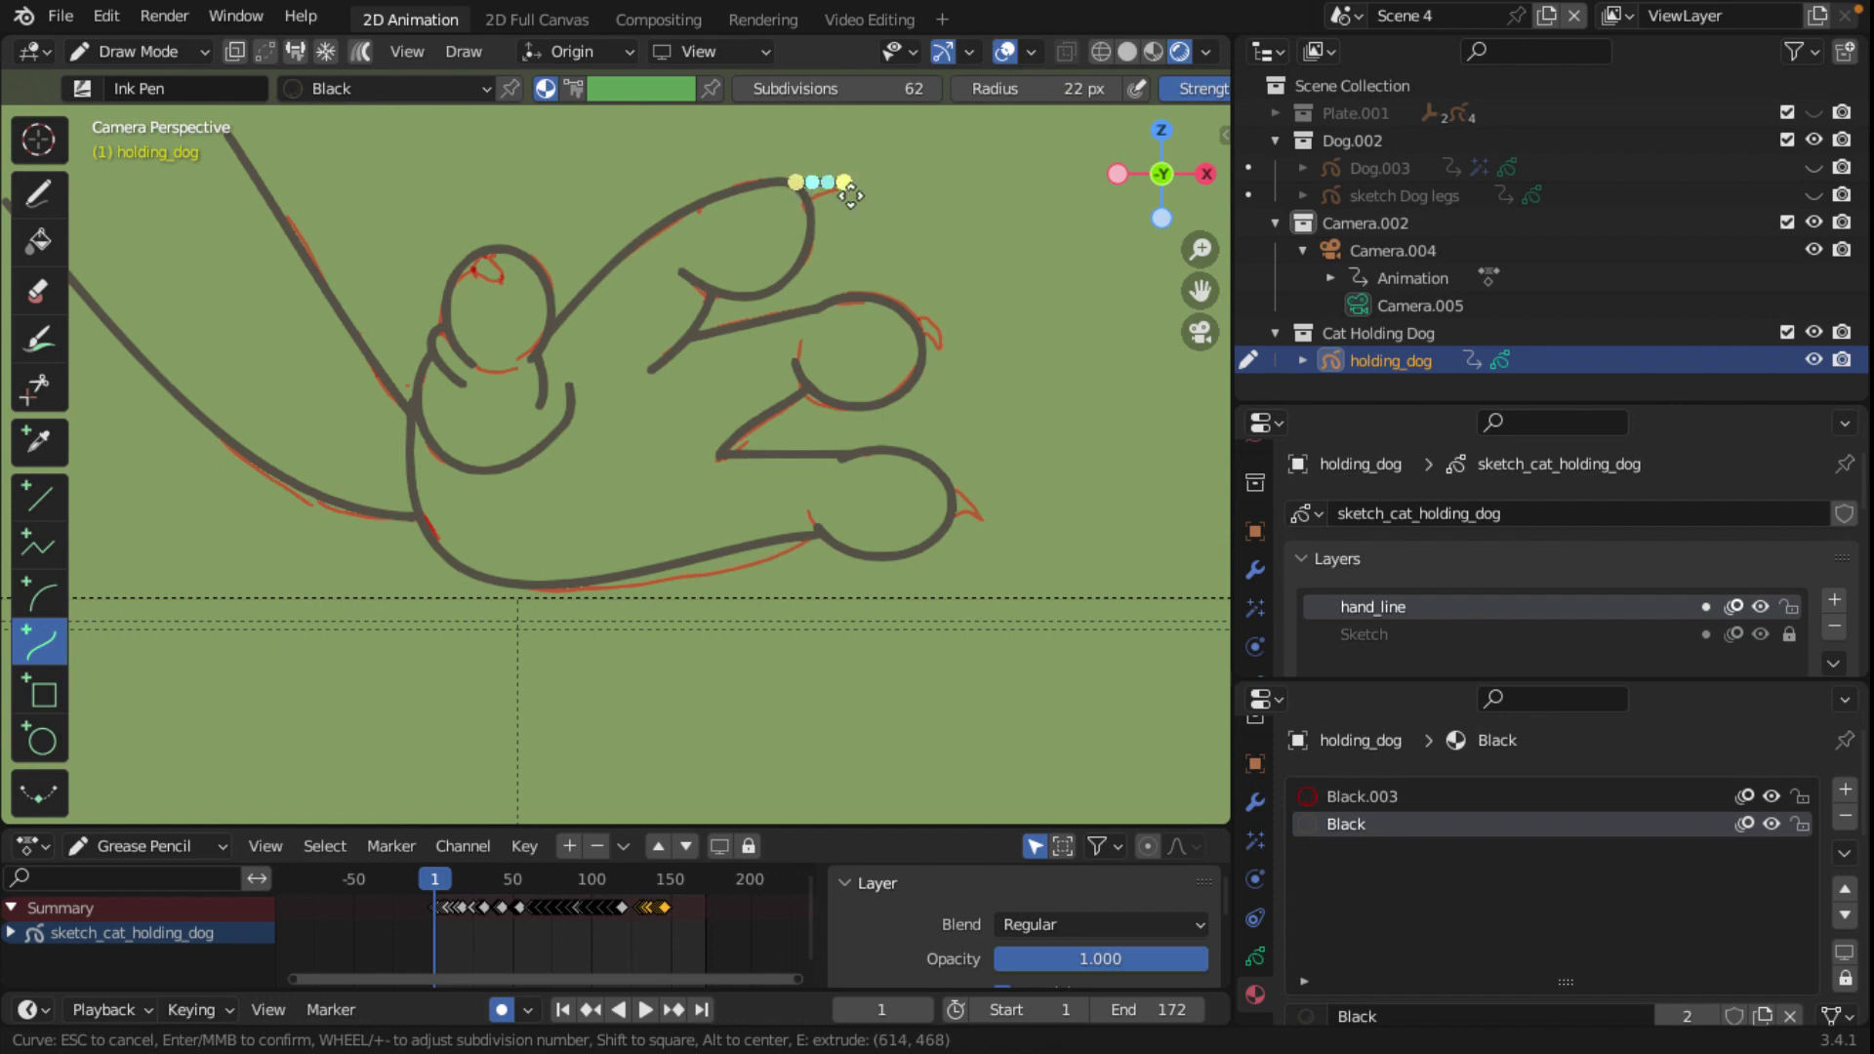
{"action": "left_click_drag", "start_coordinate": [851, 195], "coordinate": [806, 197]}
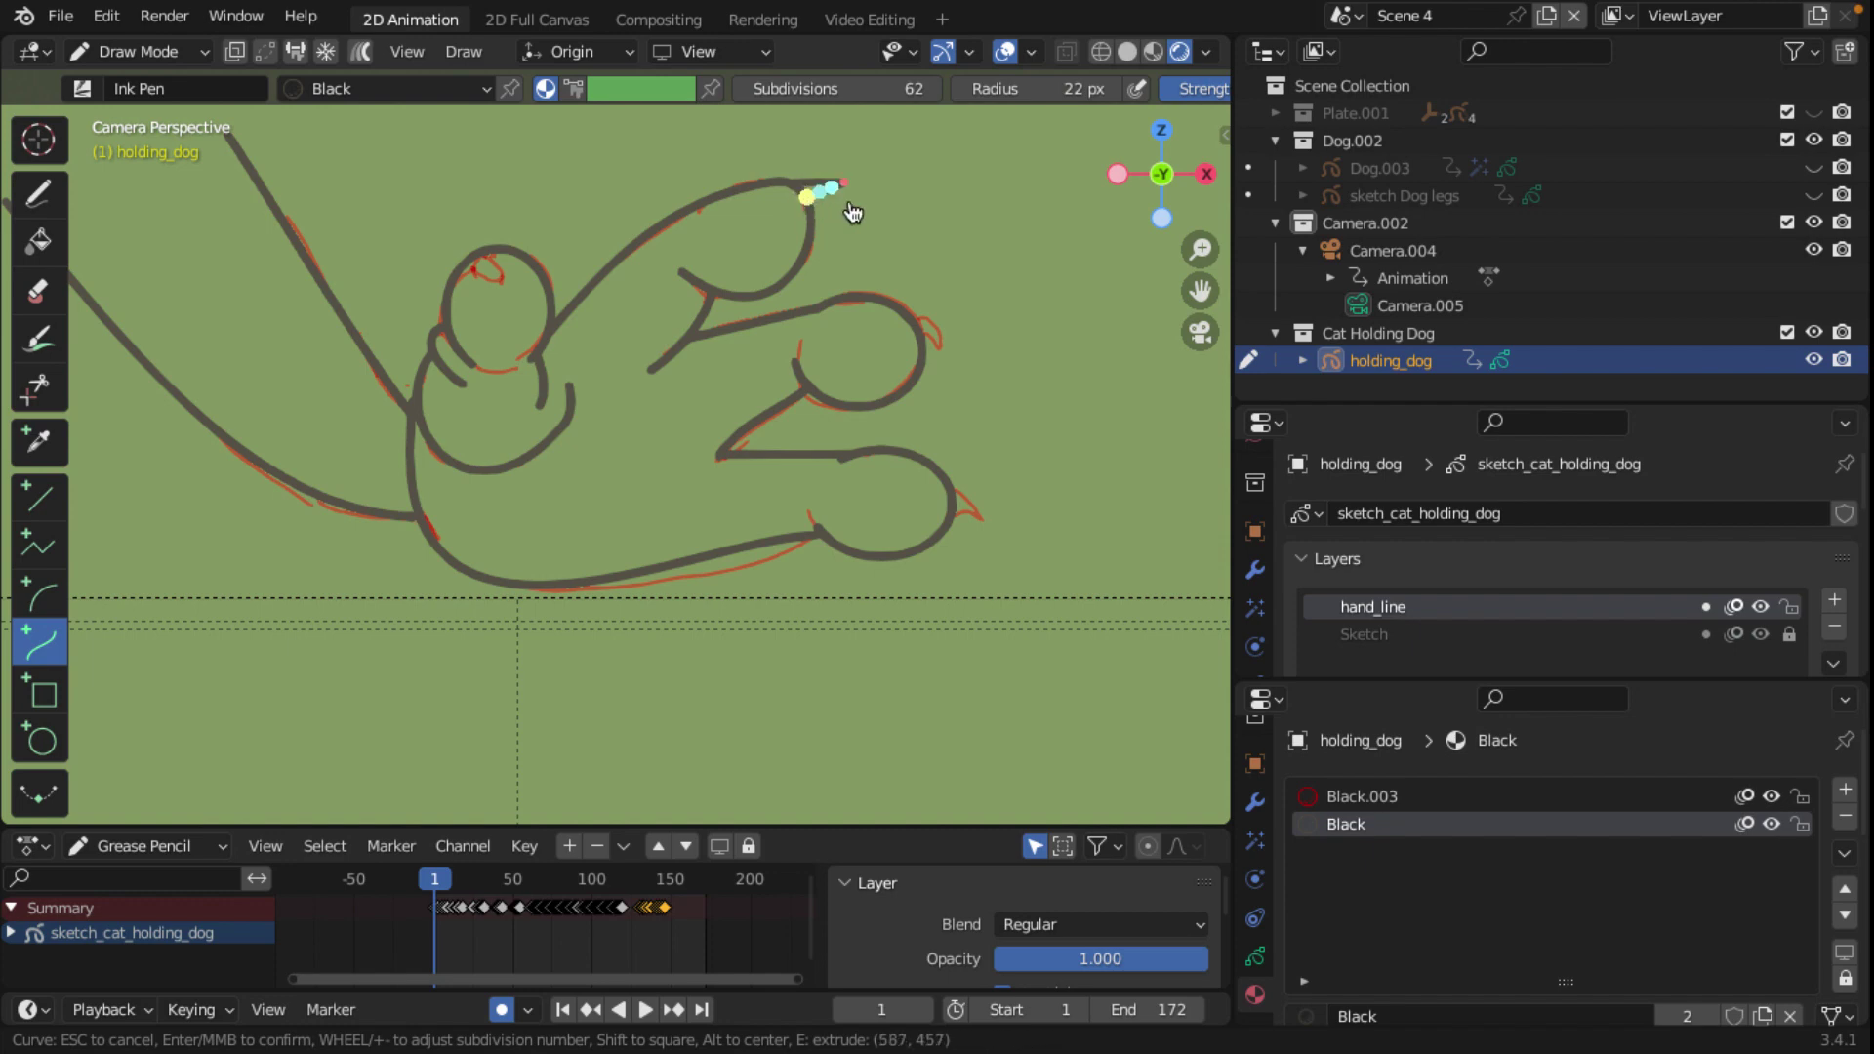
{"action": "key", "text": "Return"}
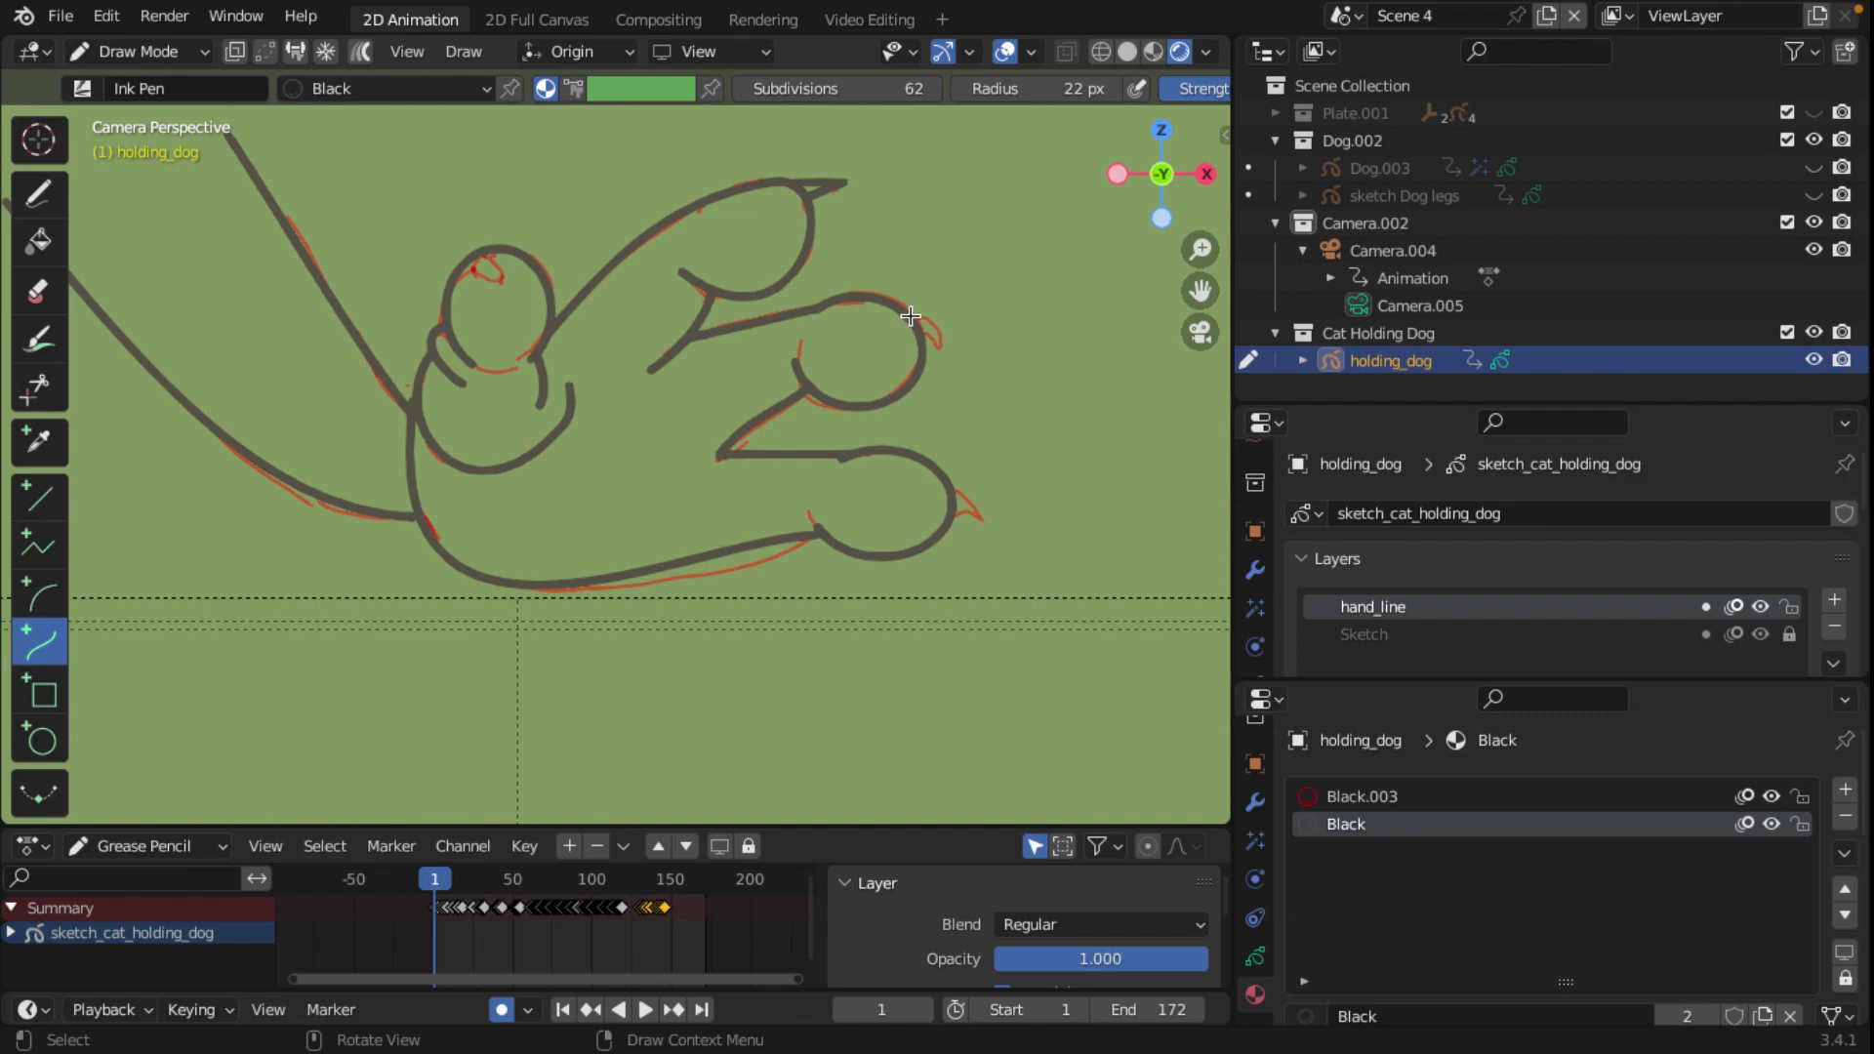
{"action": "left_click_drag", "start_coordinate": [911, 315], "coordinate": [953, 340]}
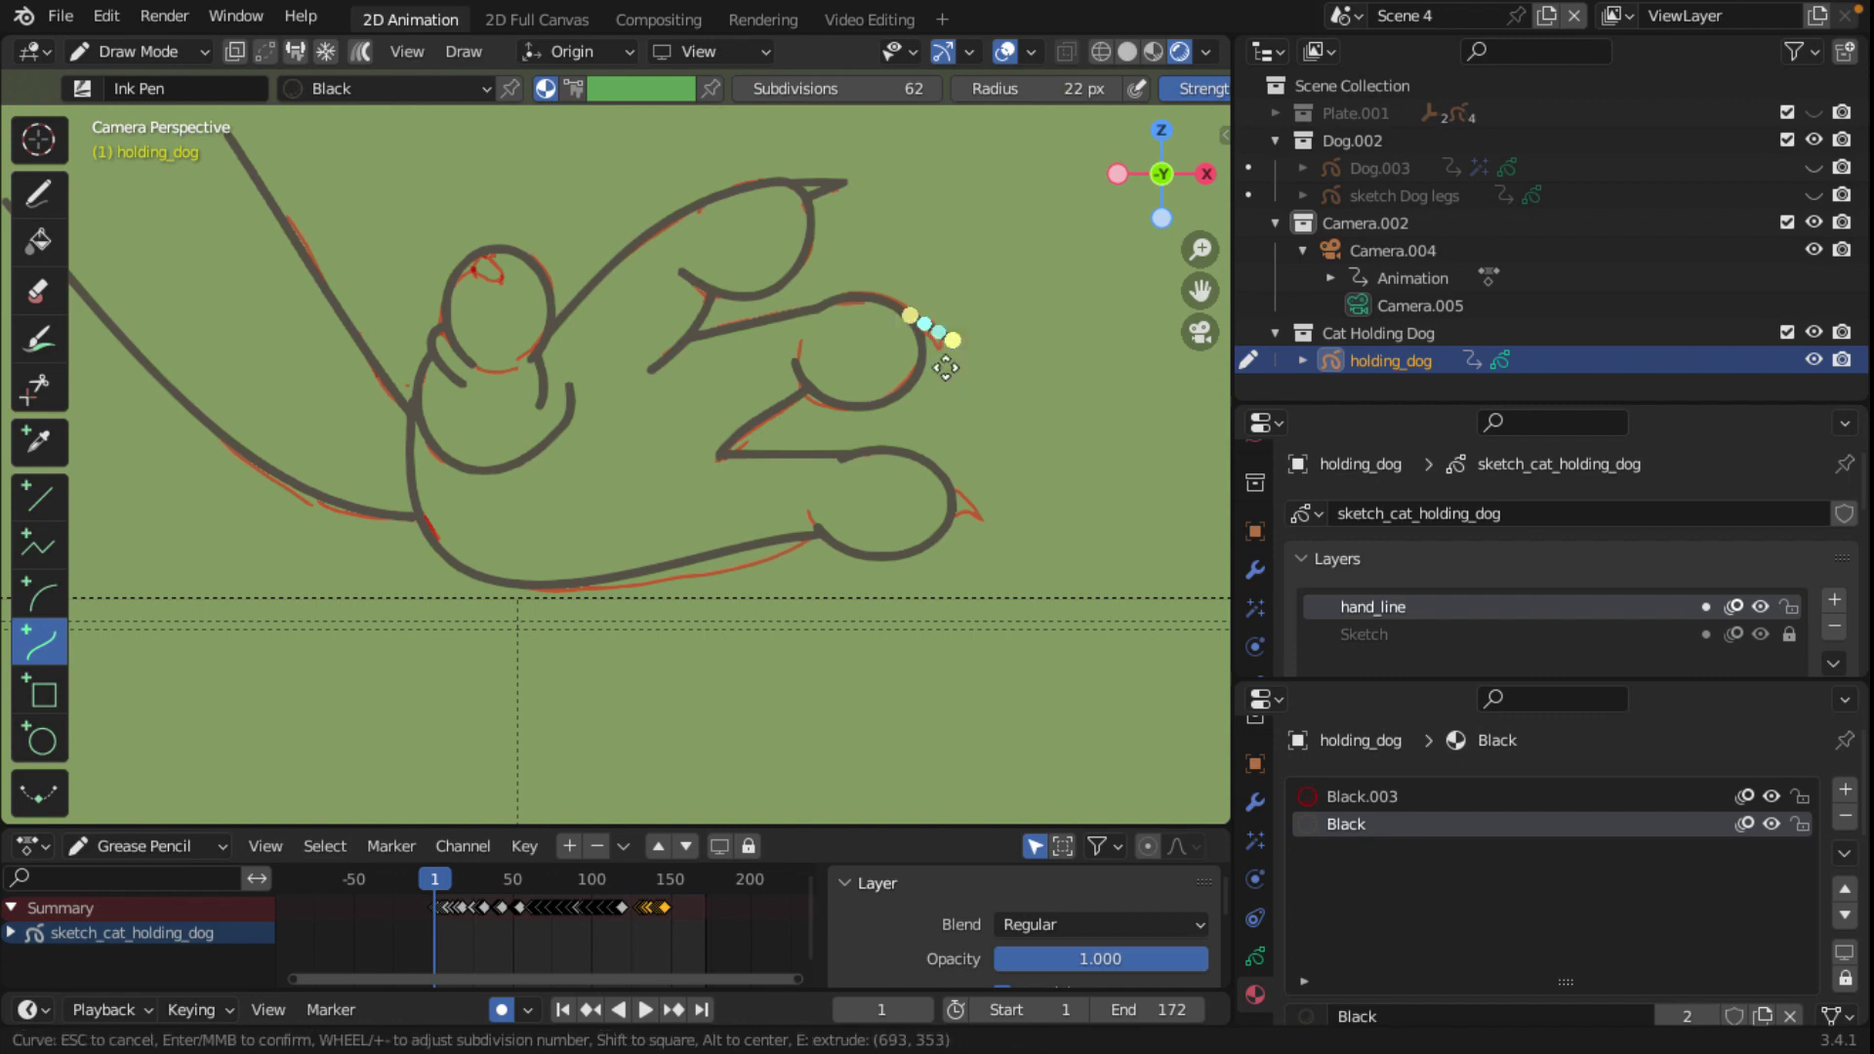
{"action": "left_click_drag", "start_coordinate": [938, 333], "coordinate": [925, 338]}
{"action": "key", "text": "Return"}
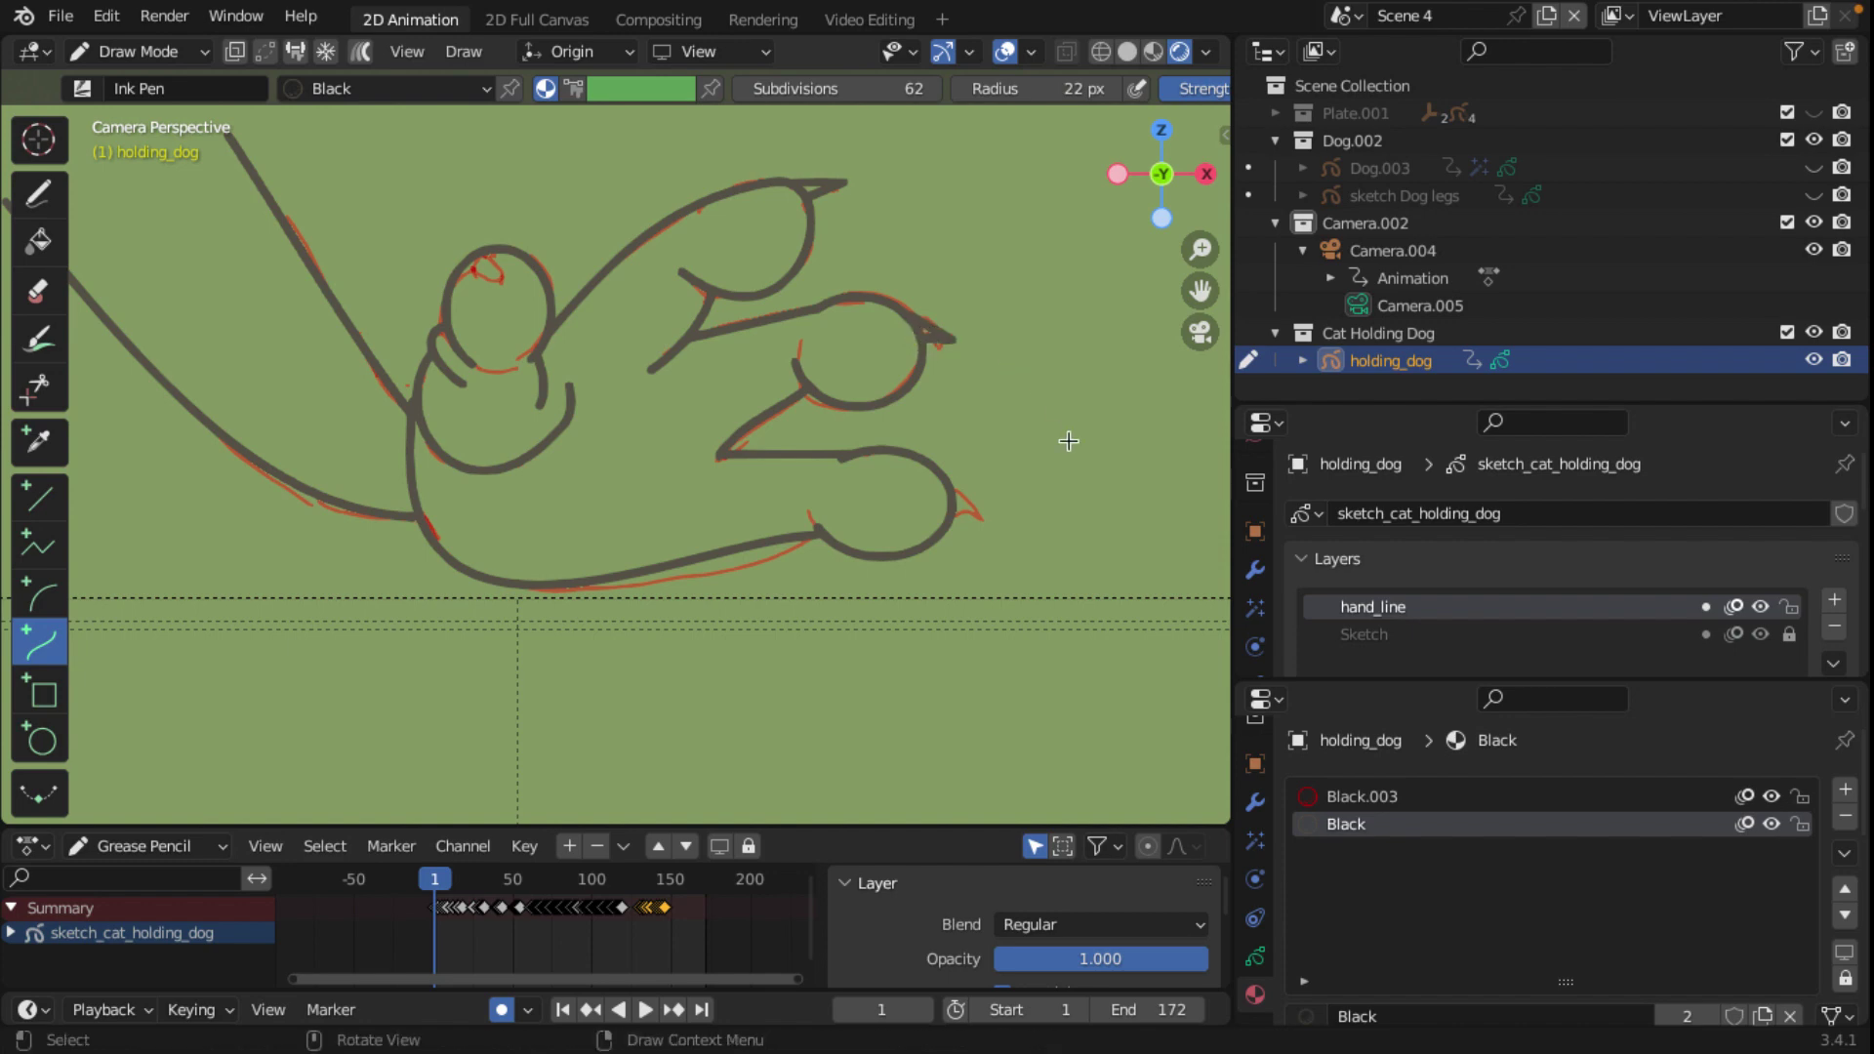
{"action": "mouse_move", "coordinate": [953, 488]}
{"action": "left_mouse_down"}
{"action": "mouse_move", "coordinate": [1001, 515]}
{"action": "mouse_move", "coordinate": [952, 511]}
{"action": "left_mouse_up"}
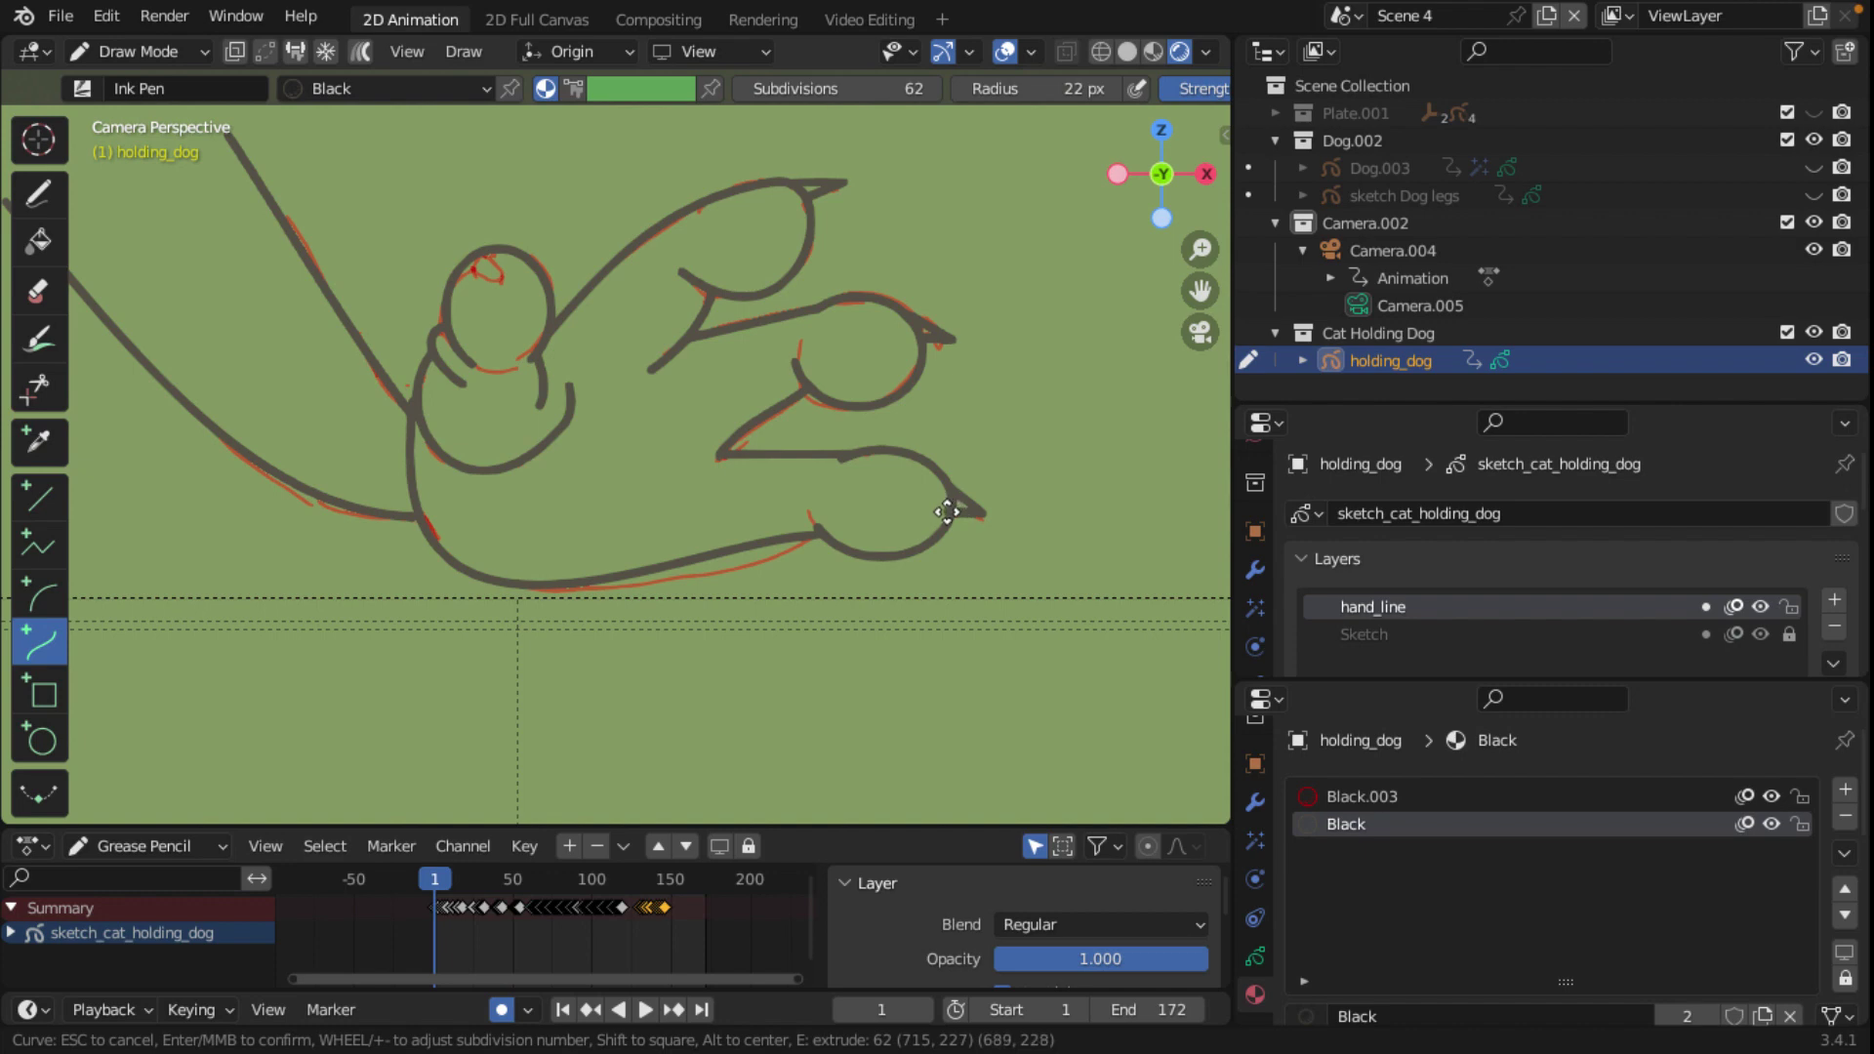
{"action": "left_click_drag", "start_coordinate": [952, 508], "coordinate": [952, 509]}
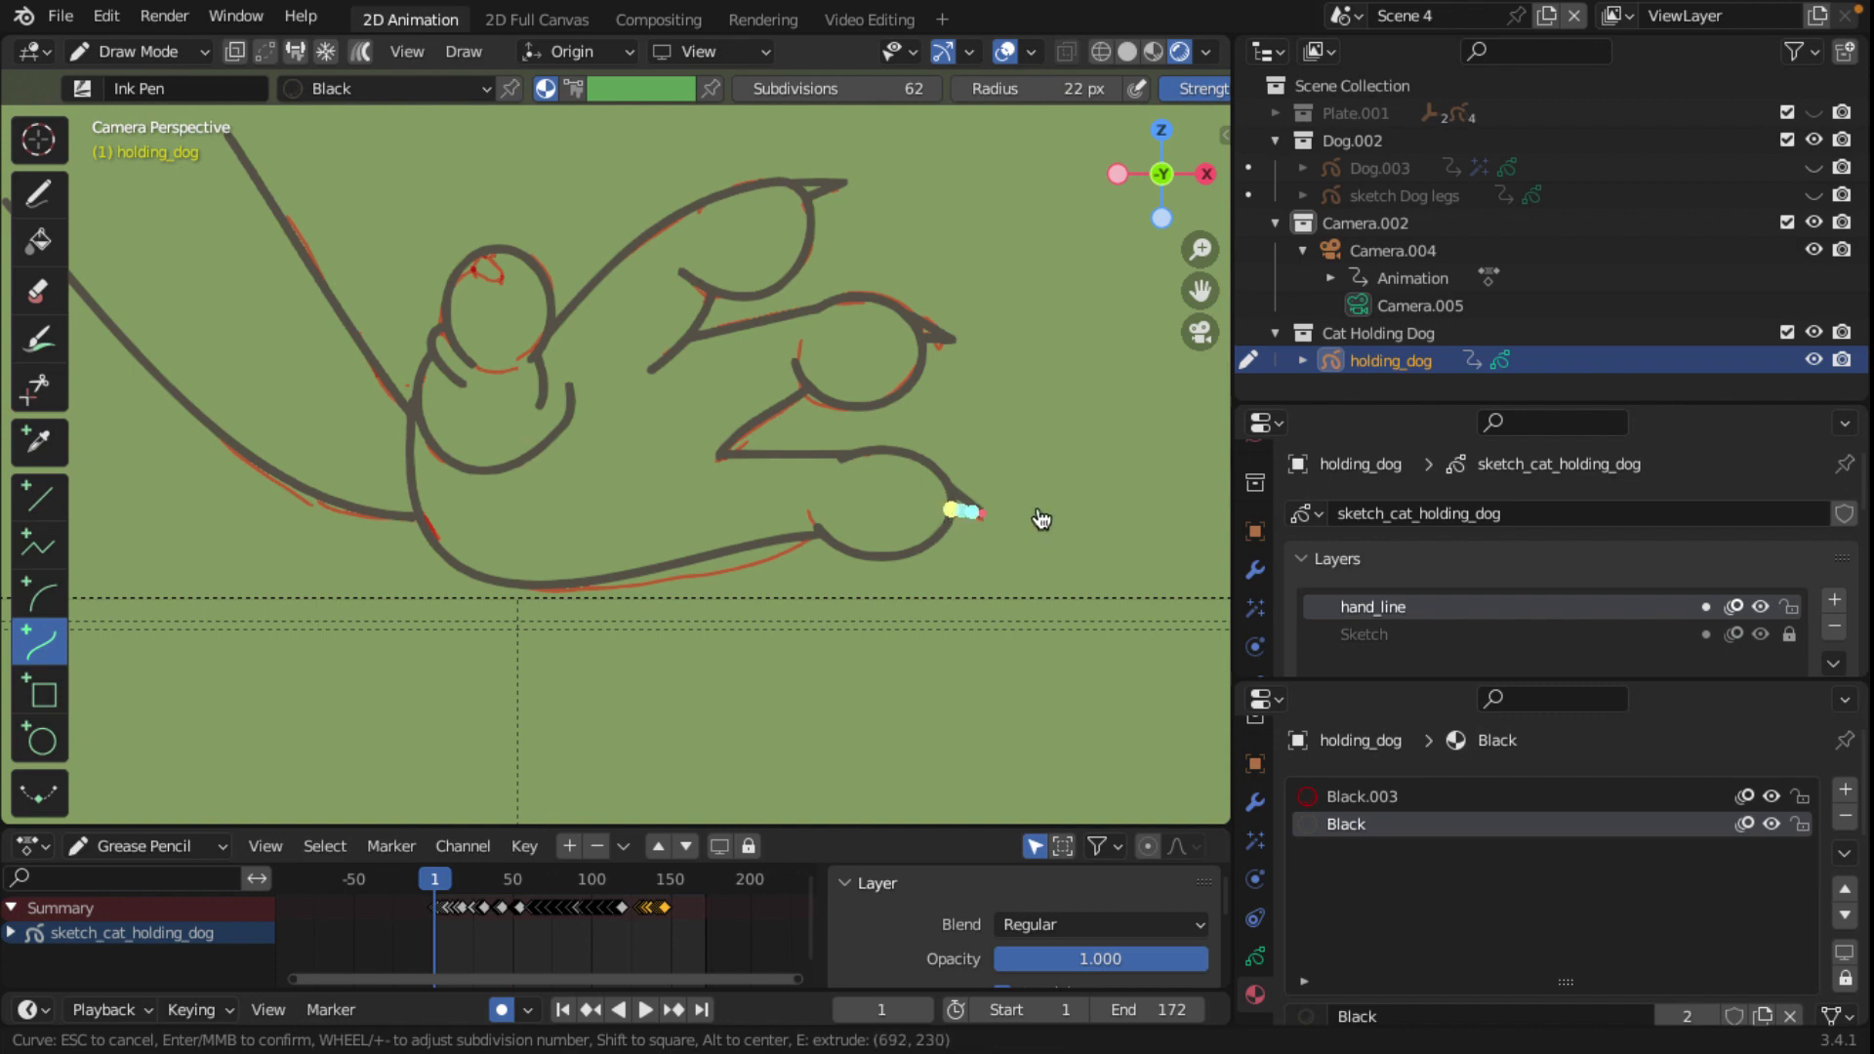
{"action": "key", "text": "Return"}
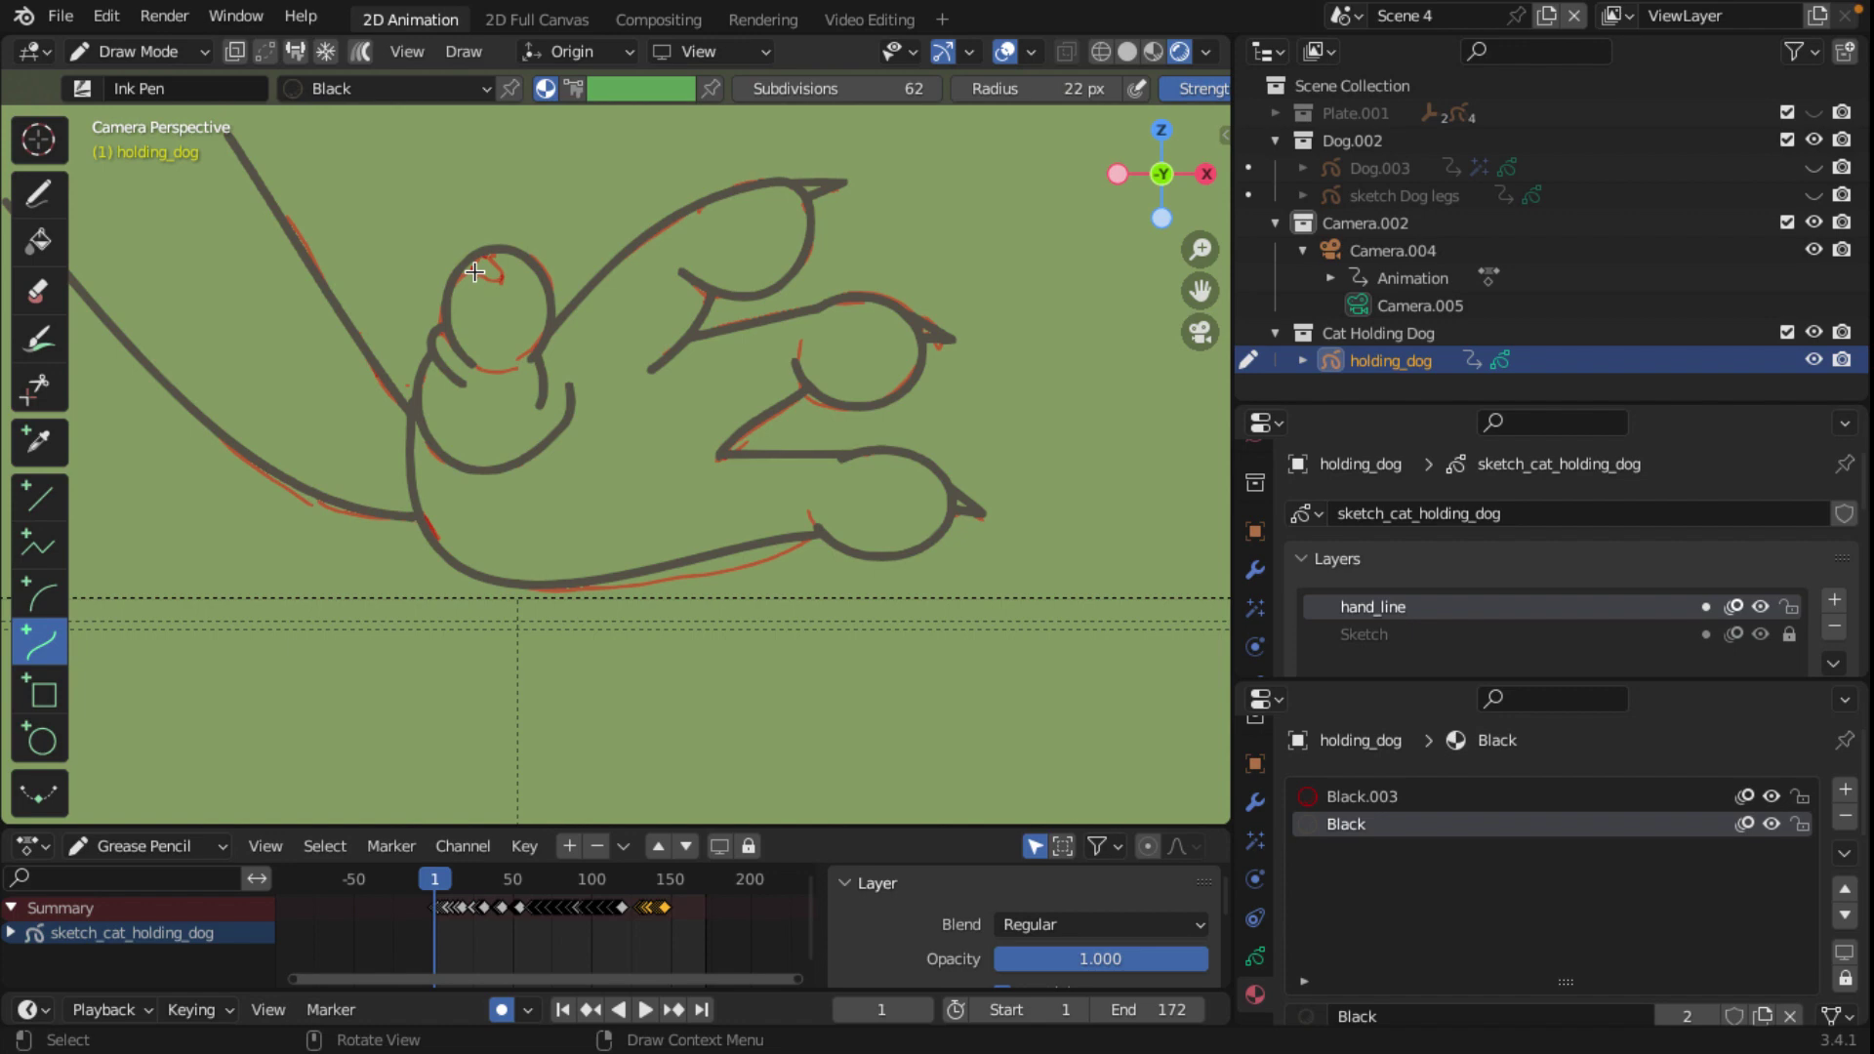
Step: Draw a claw on top of the thumb, extruding it with two extra segments
{"action": "left_click_drag", "start_coordinate": [474, 272], "coordinate": [481, 232]}
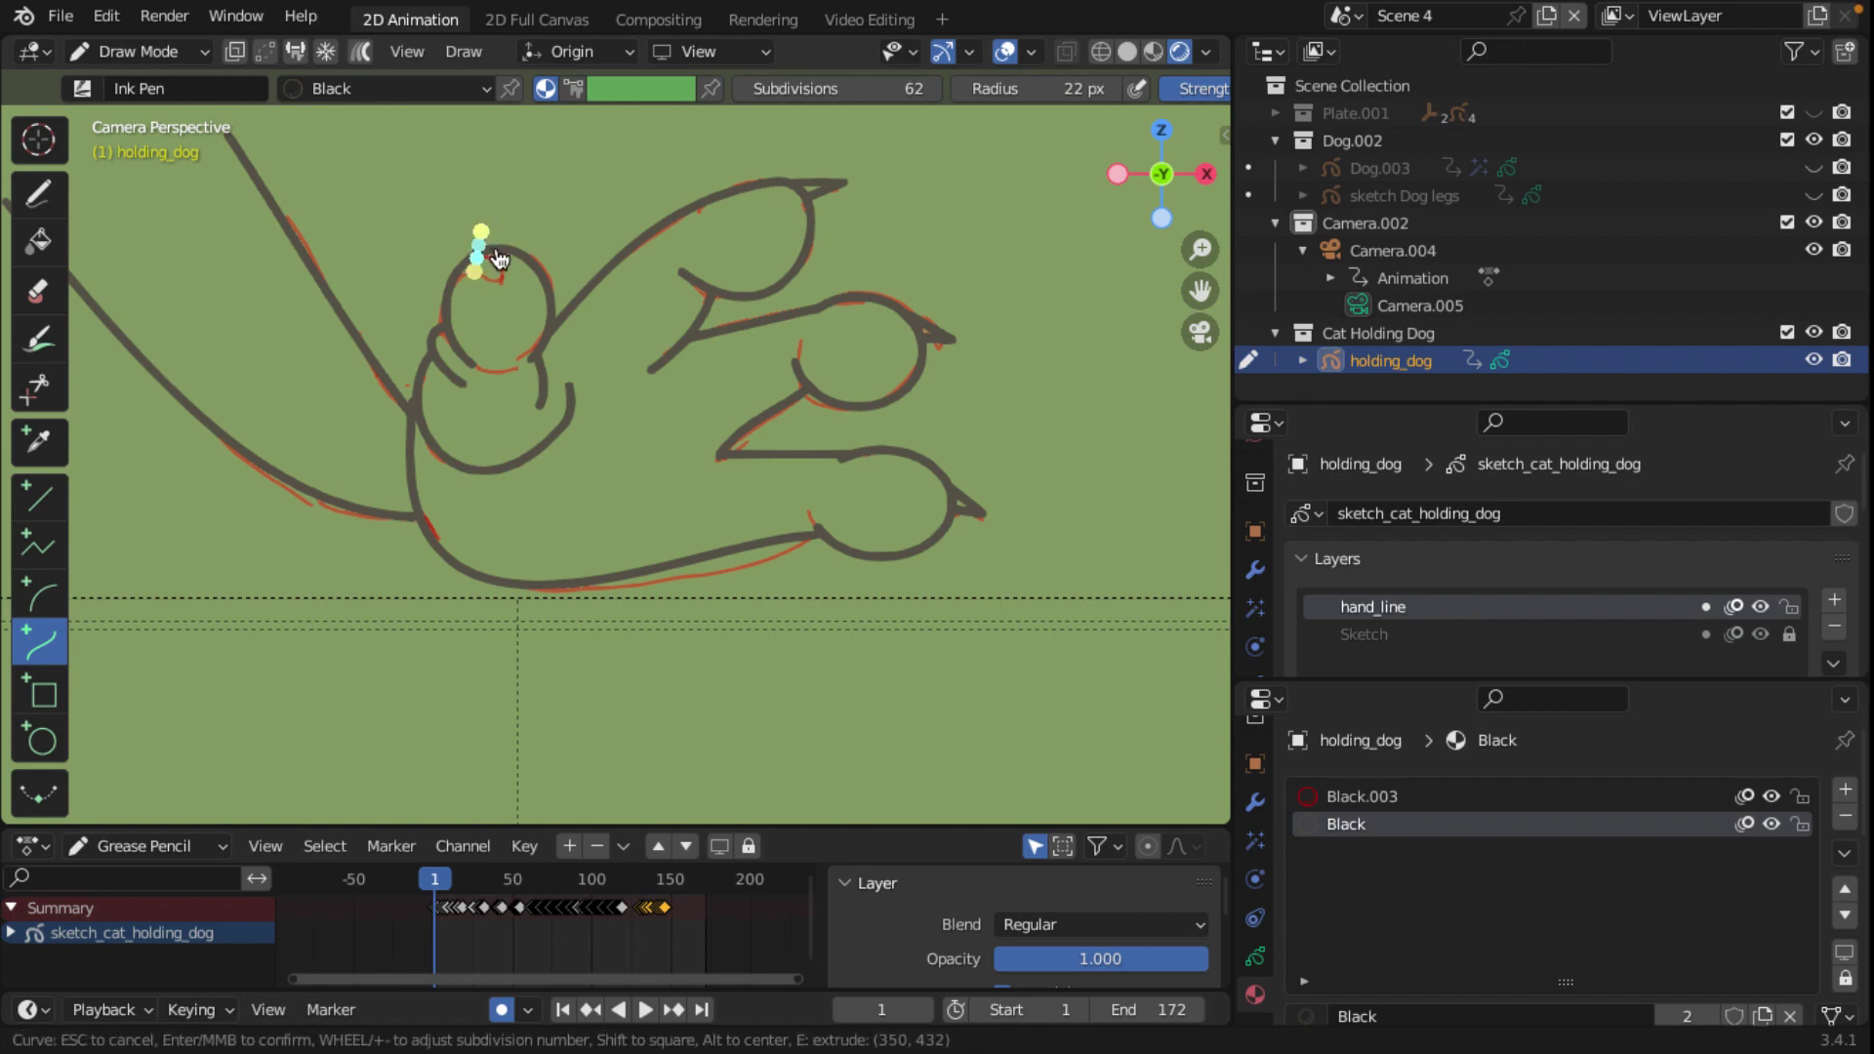
{"action": "key", "text": "e"}
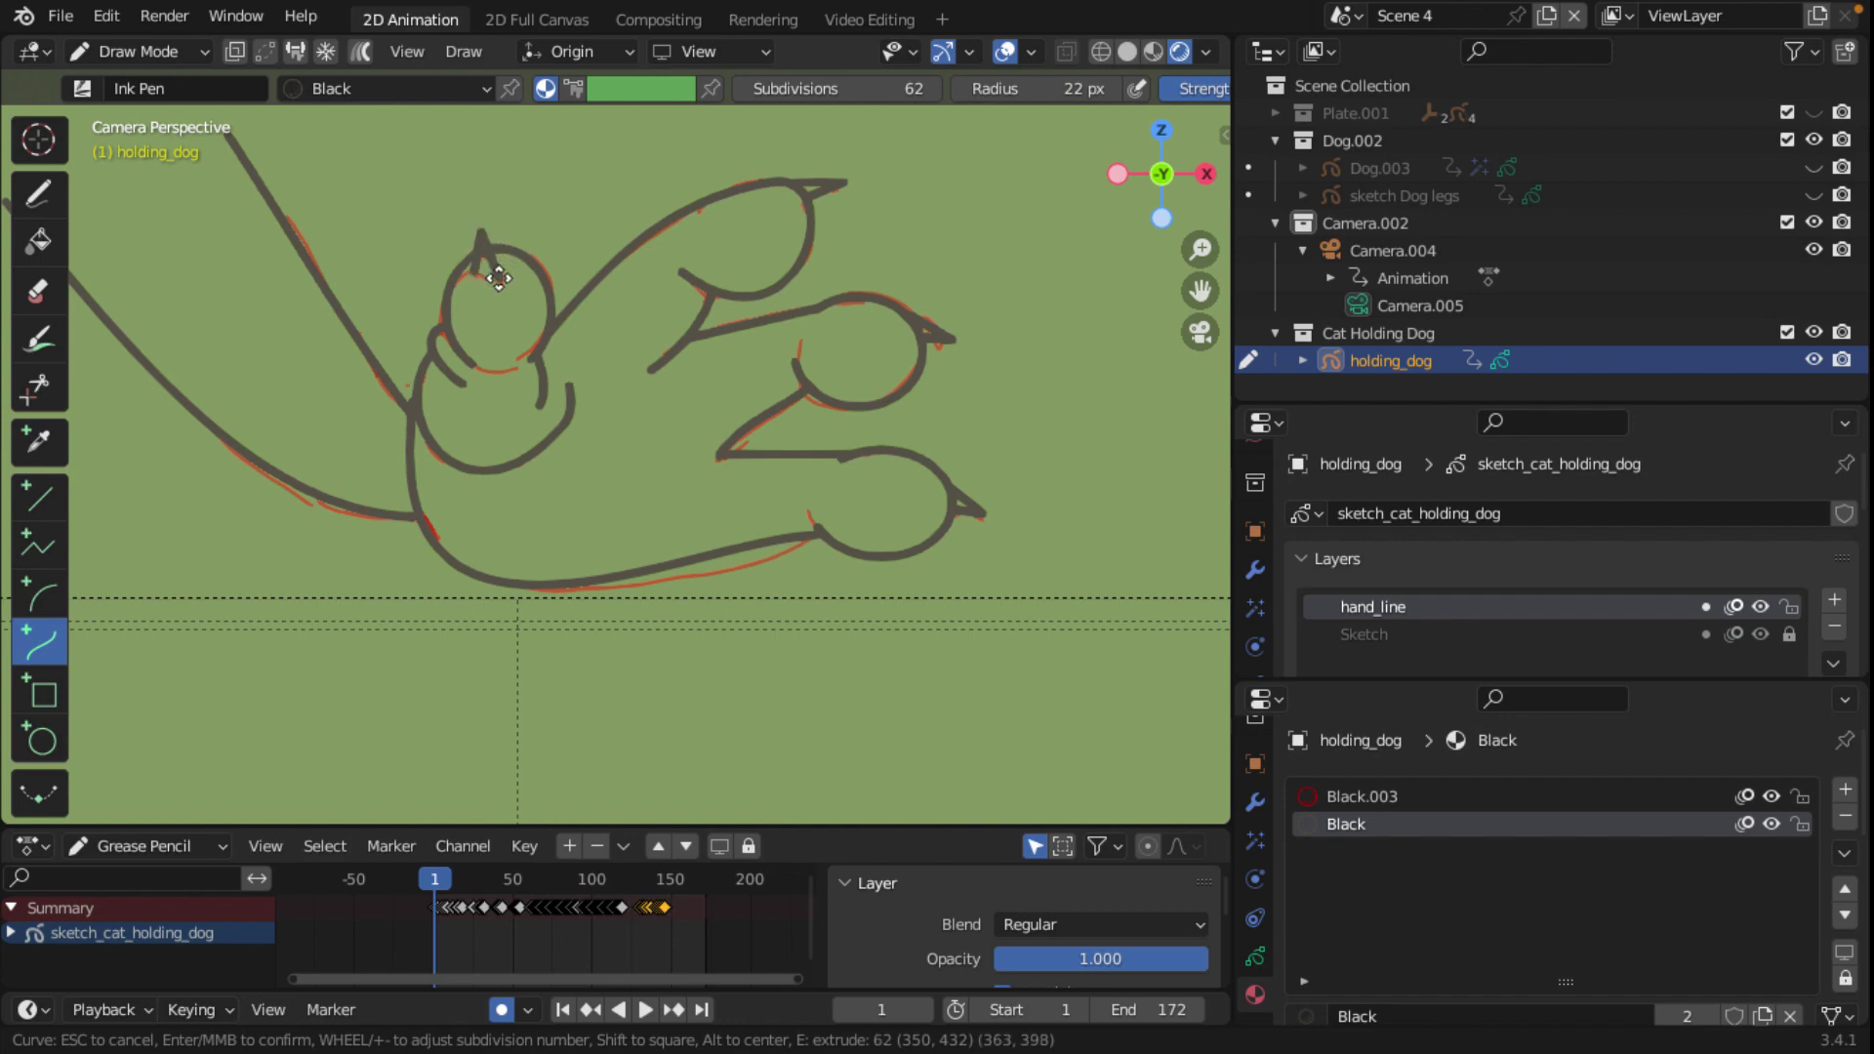
{"action": "left_click", "coordinate": [499, 278]}
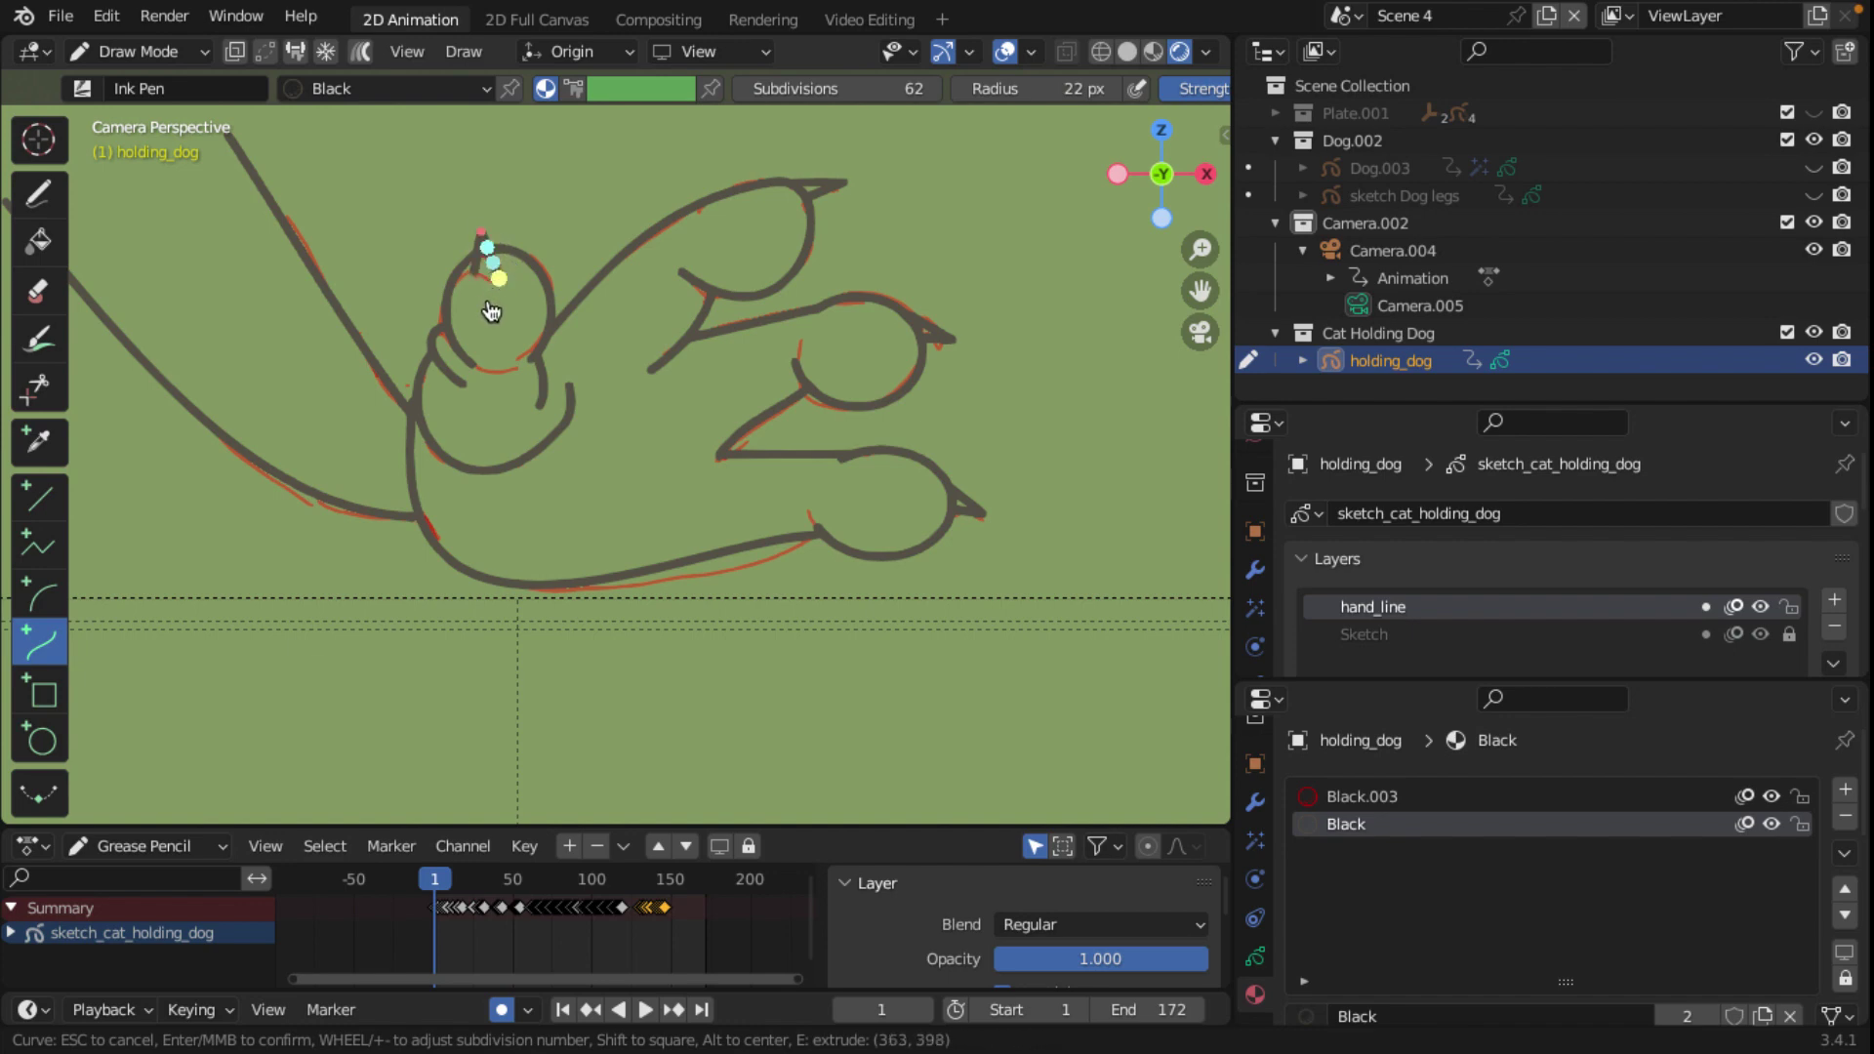
{"action": "key", "text": "e"}
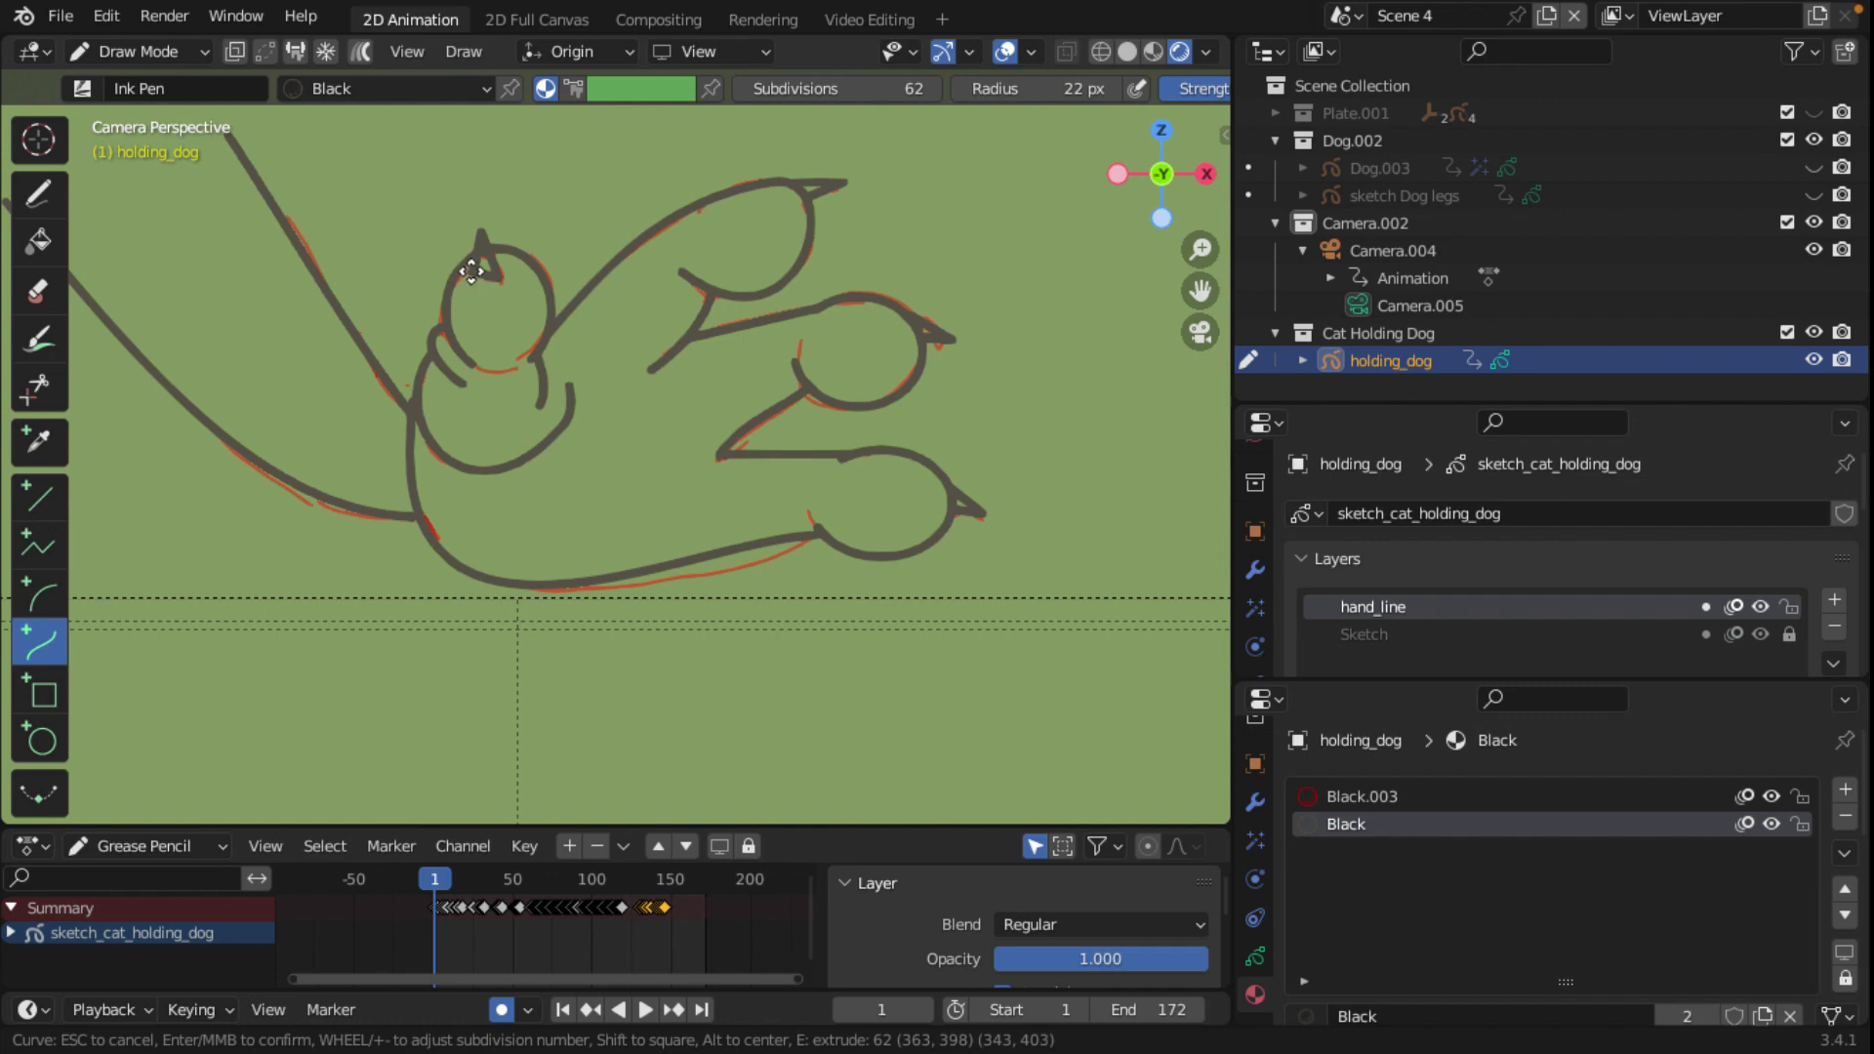
{"action": "left_click", "coordinate": [475, 268]}
{"action": "key", "text": "Return"}
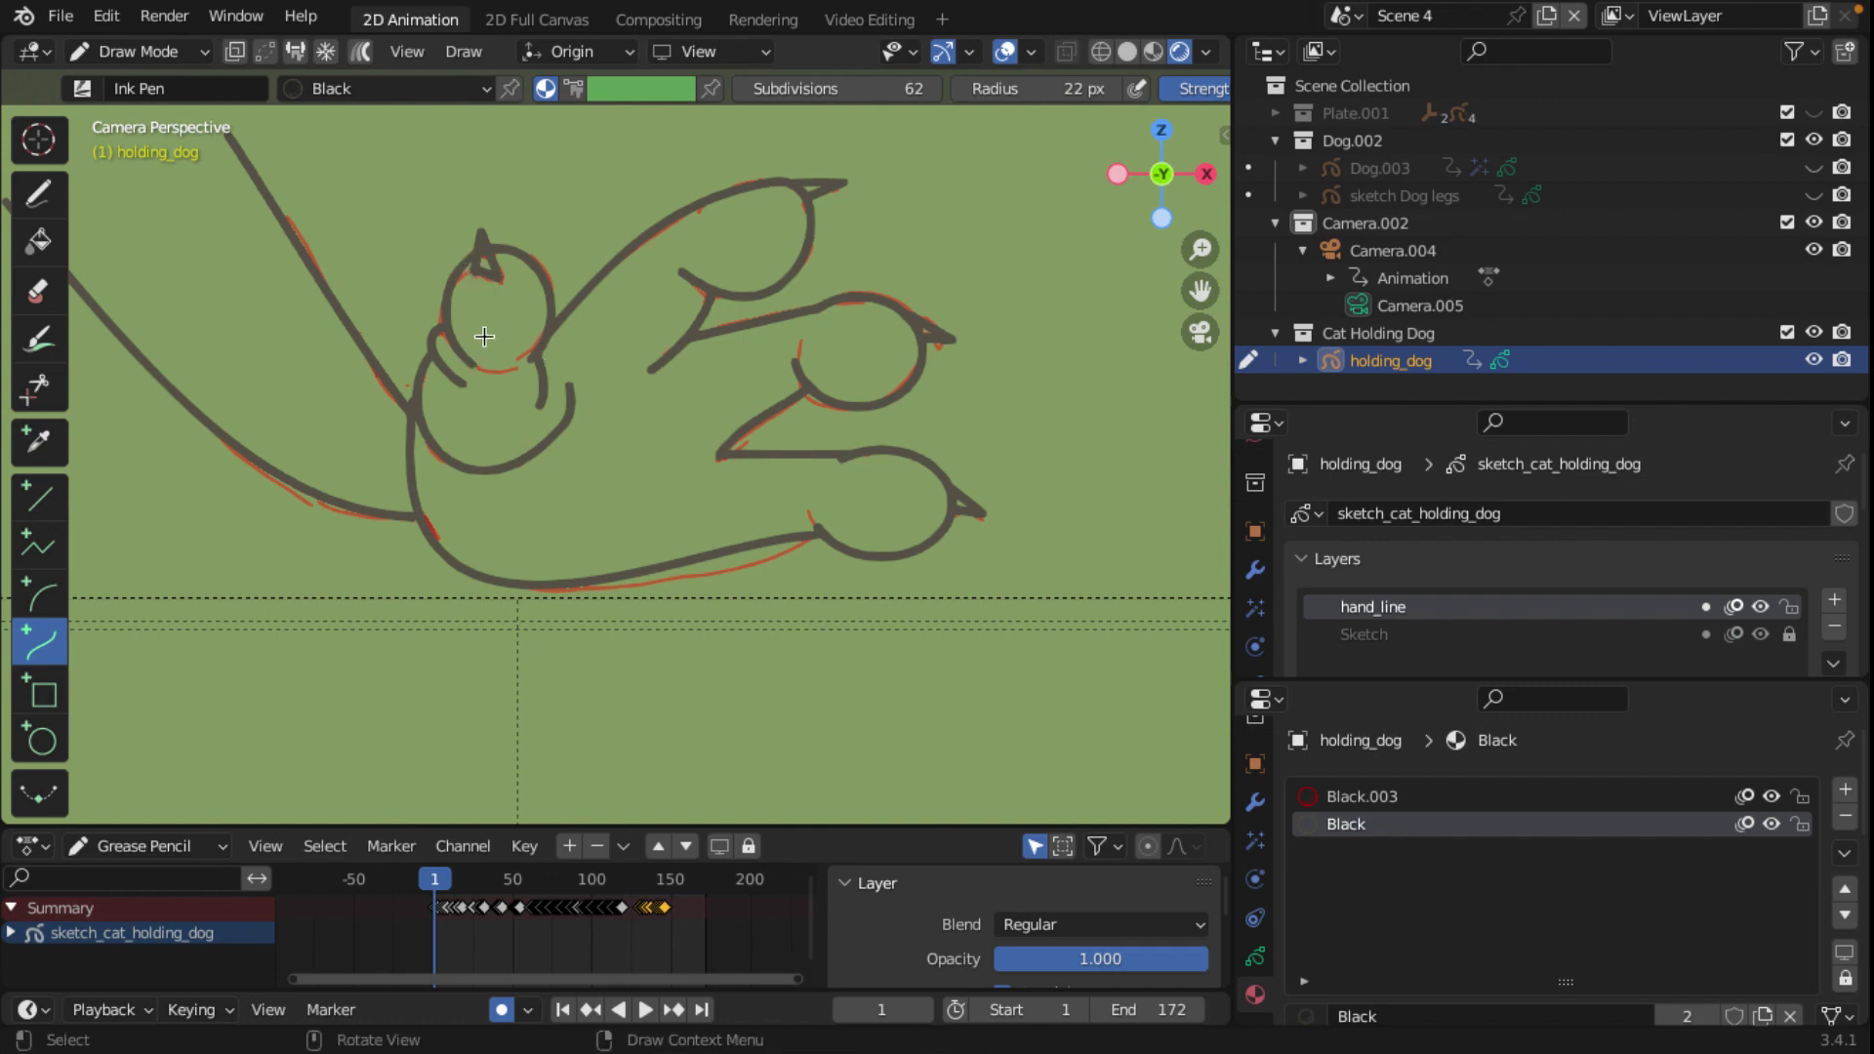
{"action": "scroll", "coordinate": [547, 376], "scroll_direction": "down", "scroll_amount": 2}
{"action": "scroll", "coordinate": [613, 412], "scroll_direction": "down", "scroll_amount": 1}
{"action": "scroll", "coordinate": [587, 400], "scroll_direction": "up", "scroll_amount": 2}
Step: Undo the thumb claw and redraw it as a curve with two extruded segments
{"action": "key", "text": "ctrl+z"}
{"action": "left_click_drag", "start_coordinate": [471, 271], "coordinate": [512, 229]}
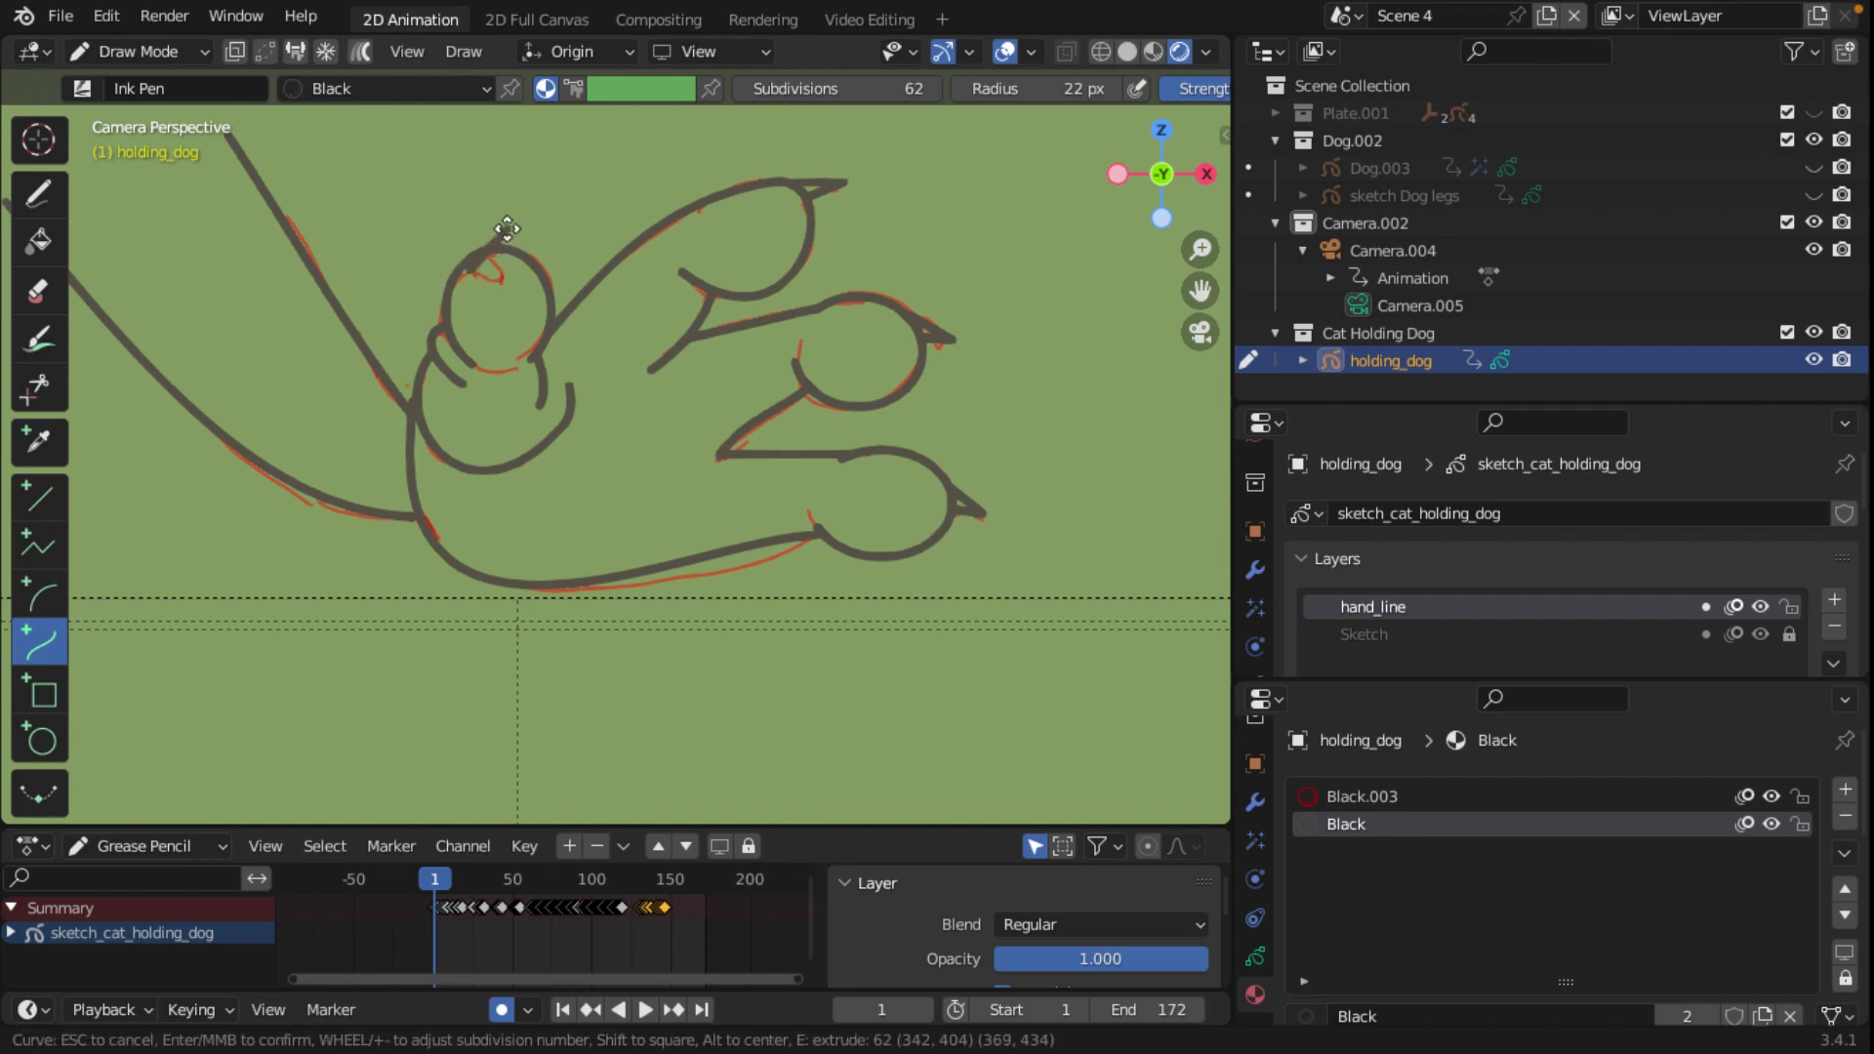
{"action": "left_click_drag", "start_coordinate": [507, 228], "coordinate": [503, 229]}
{"action": "key", "text": "e"}
{"action": "left_click", "coordinate": [489, 286]}
{"action": "key", "text": "e"}
{"action": "left_click", "coordinate": [469, 269]}
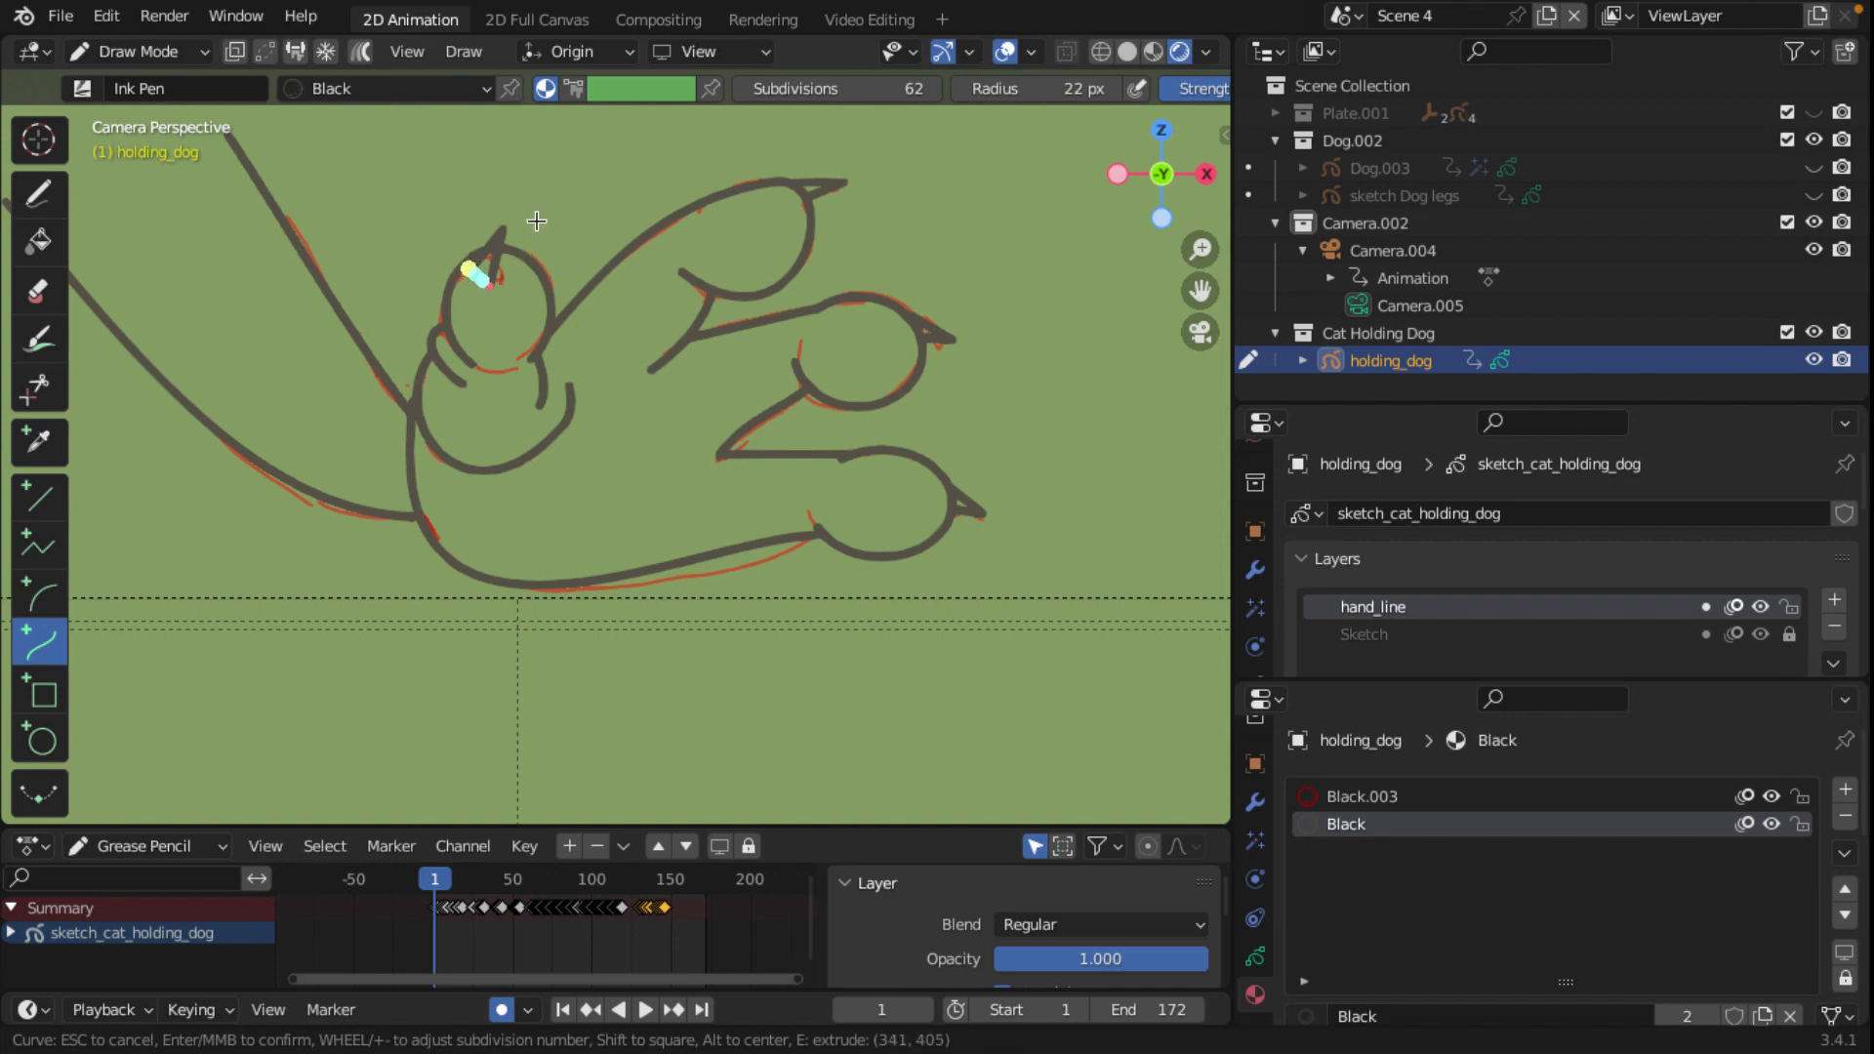
{"action": "key", "text": "Return"}
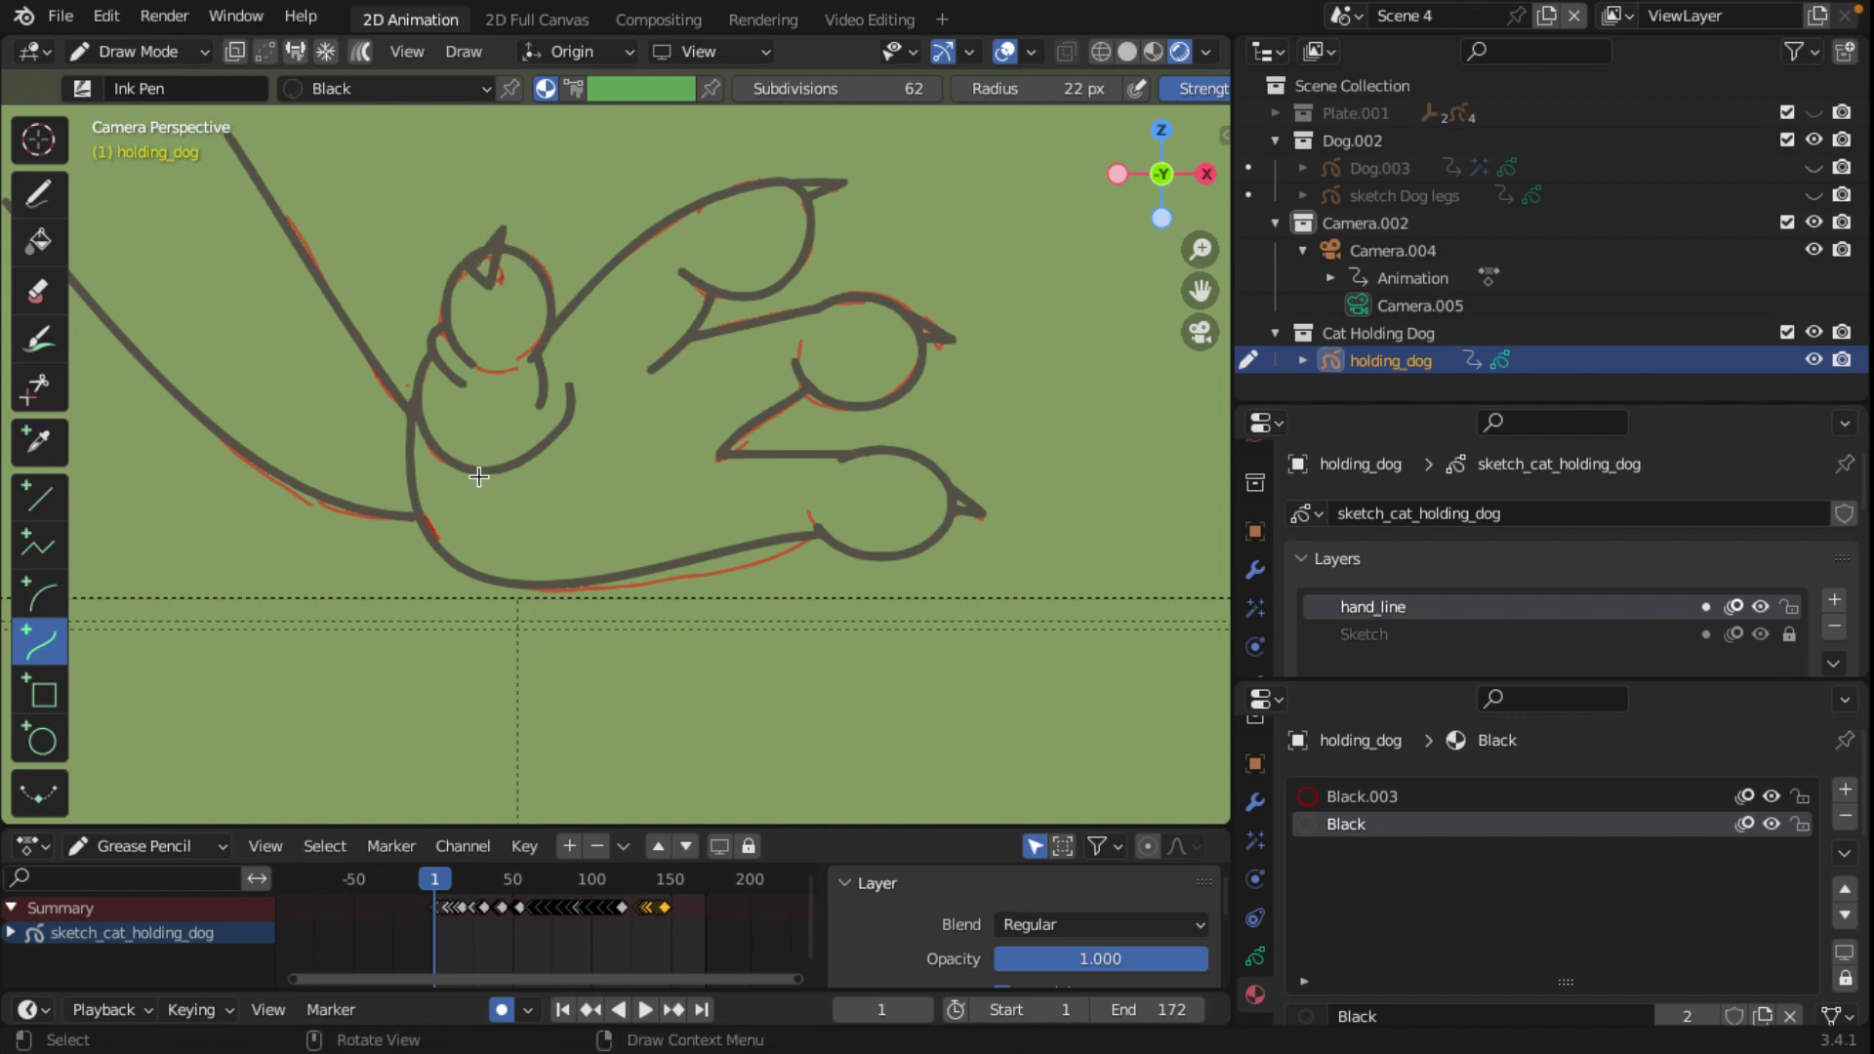
{"action": "scroll", "coordinate": [478, 476], "scroll_direction": "down", "scroll_amount": 2}
{"action": "scroll", "coordinate": [479, 476], "scroll_direction": "down", "scroll_amount": 2}
{"action": "scroll", "coordinate": [622, 491], "scroll_direction": "up", "scroll_amount": 2}
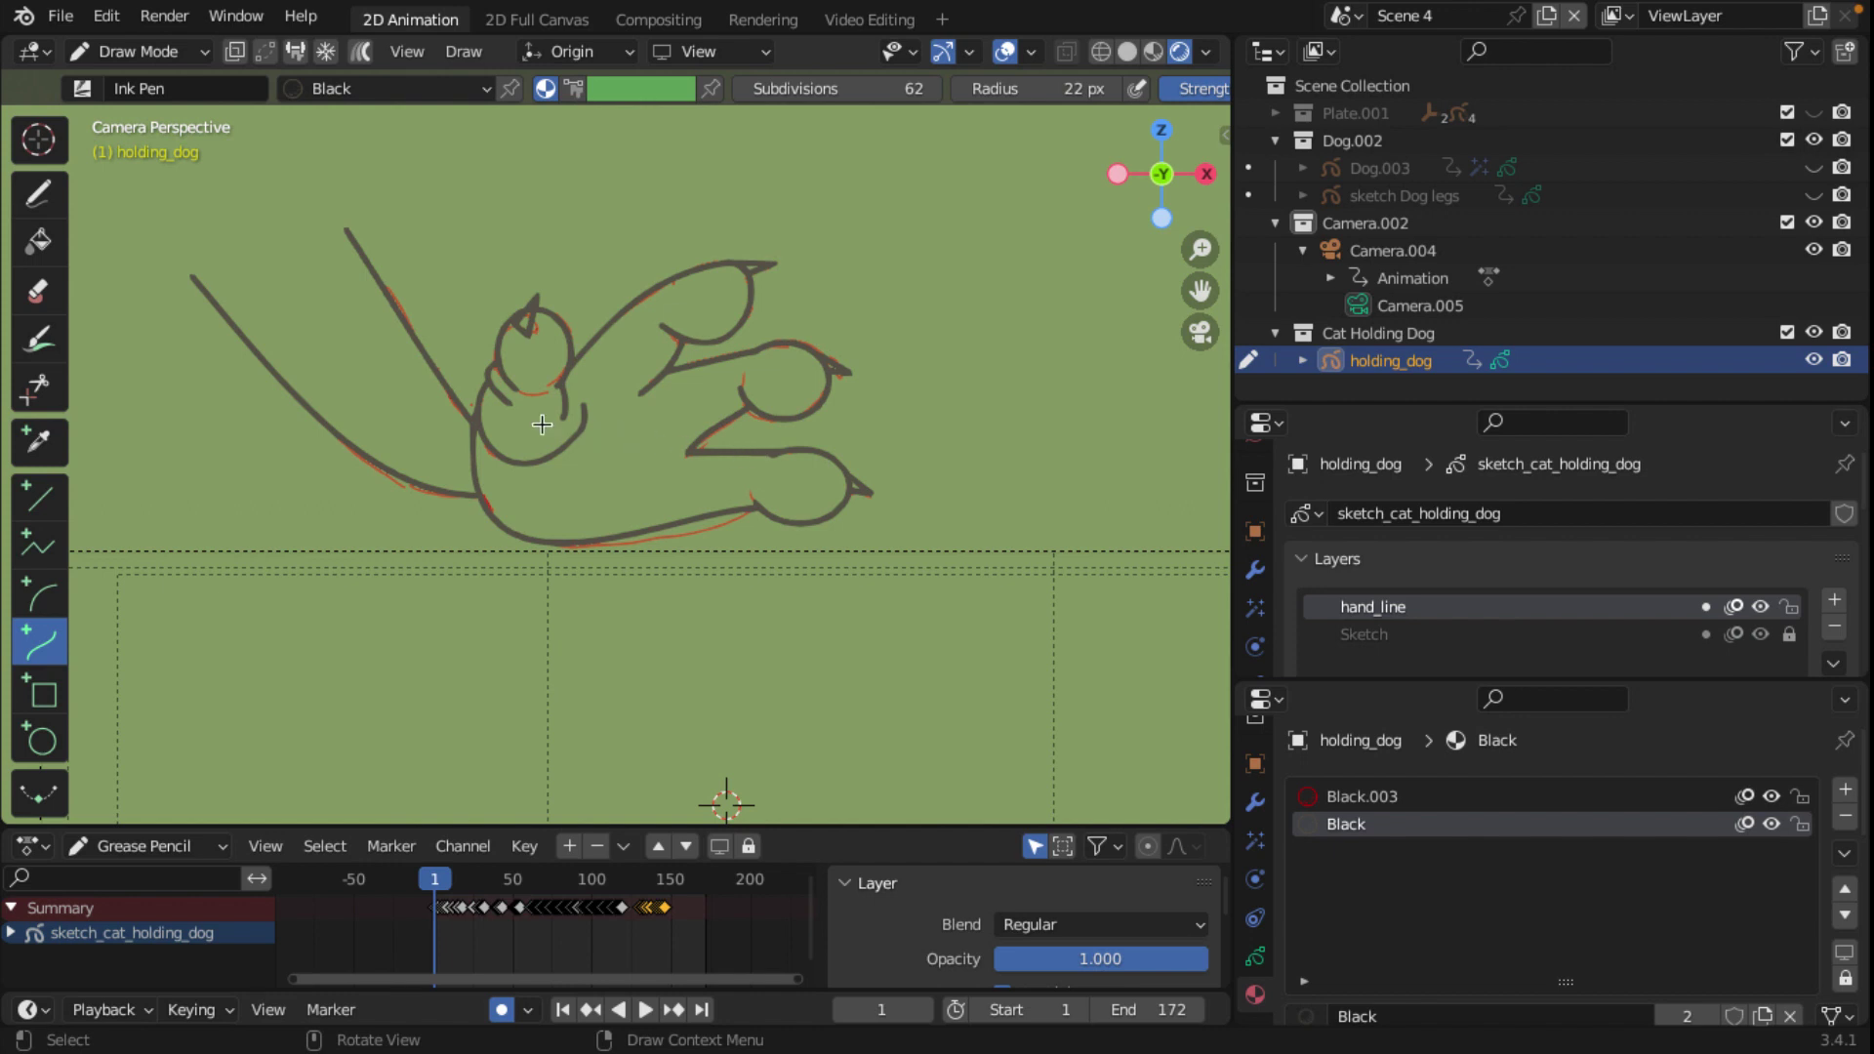
{"action": "left_click", "coordinate": [151, 53]}
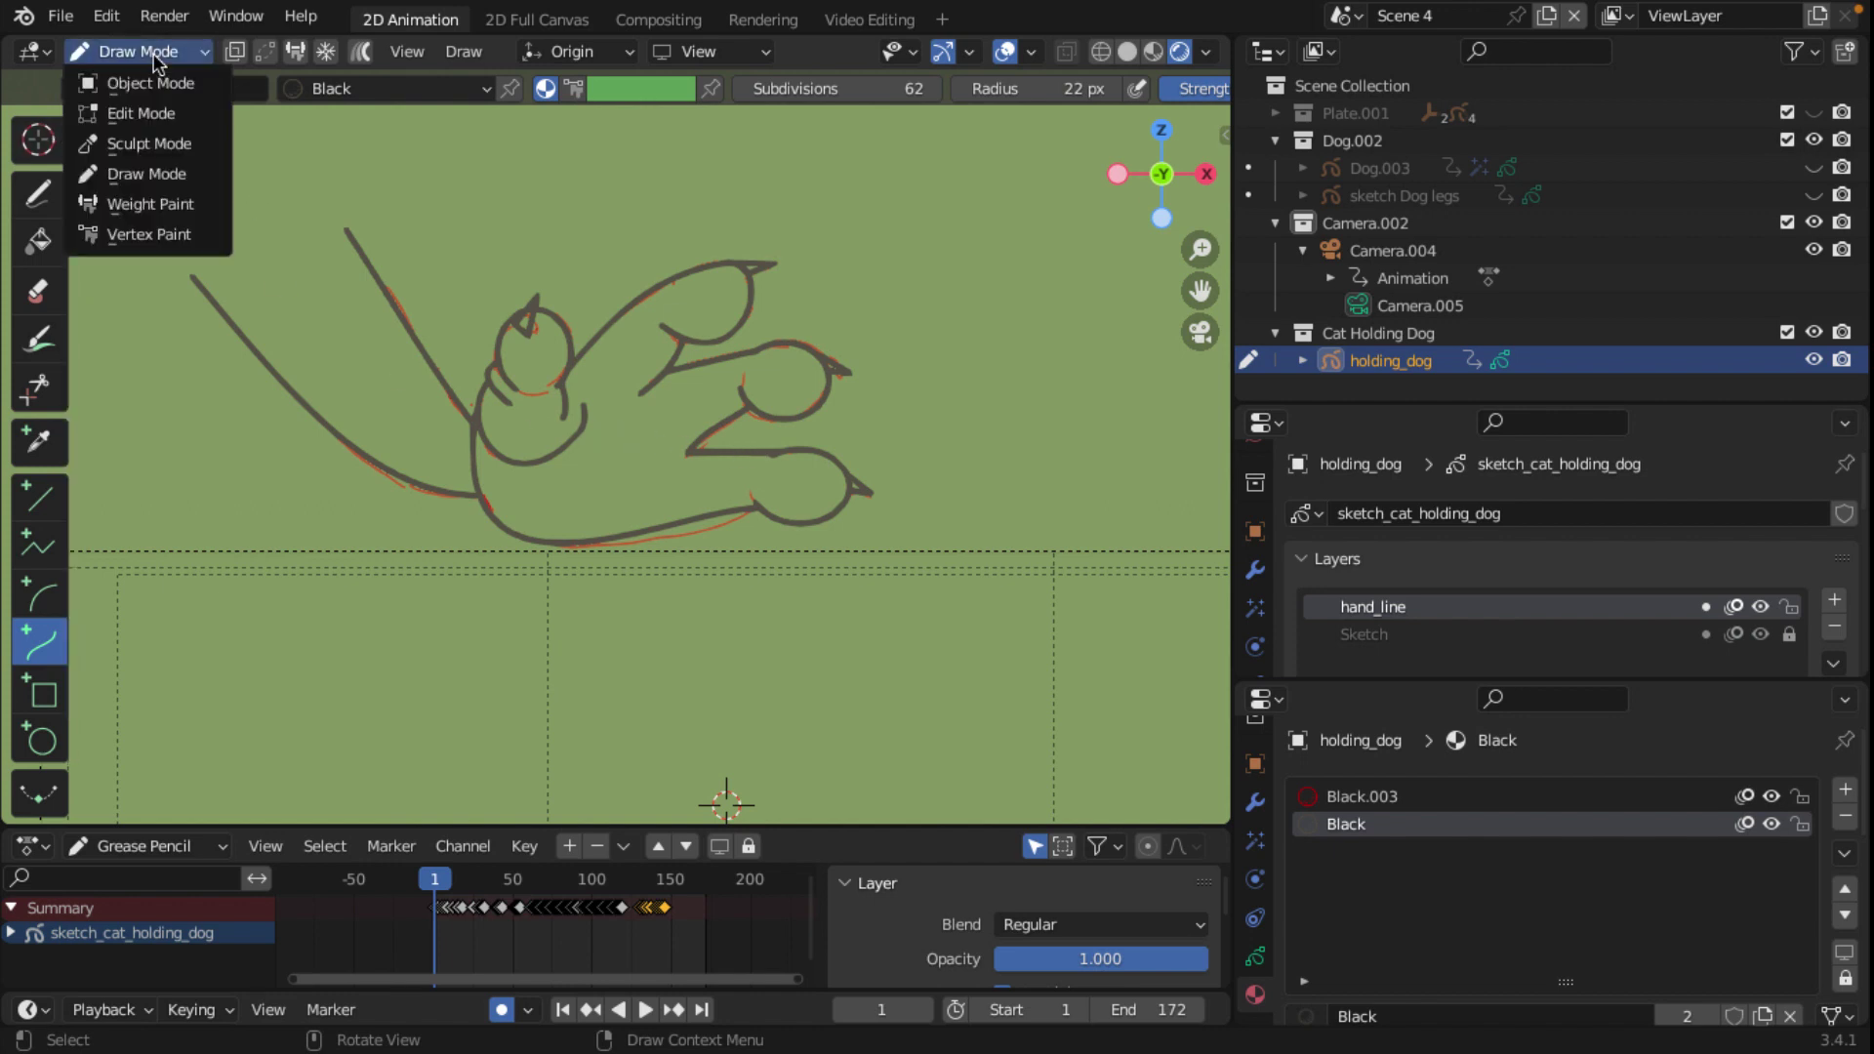
Step: In Sculpt Mode, choose the Thickness brush, select all strokes and hide overlays
{"action": "left_click", "coordinate": [148, 144]}
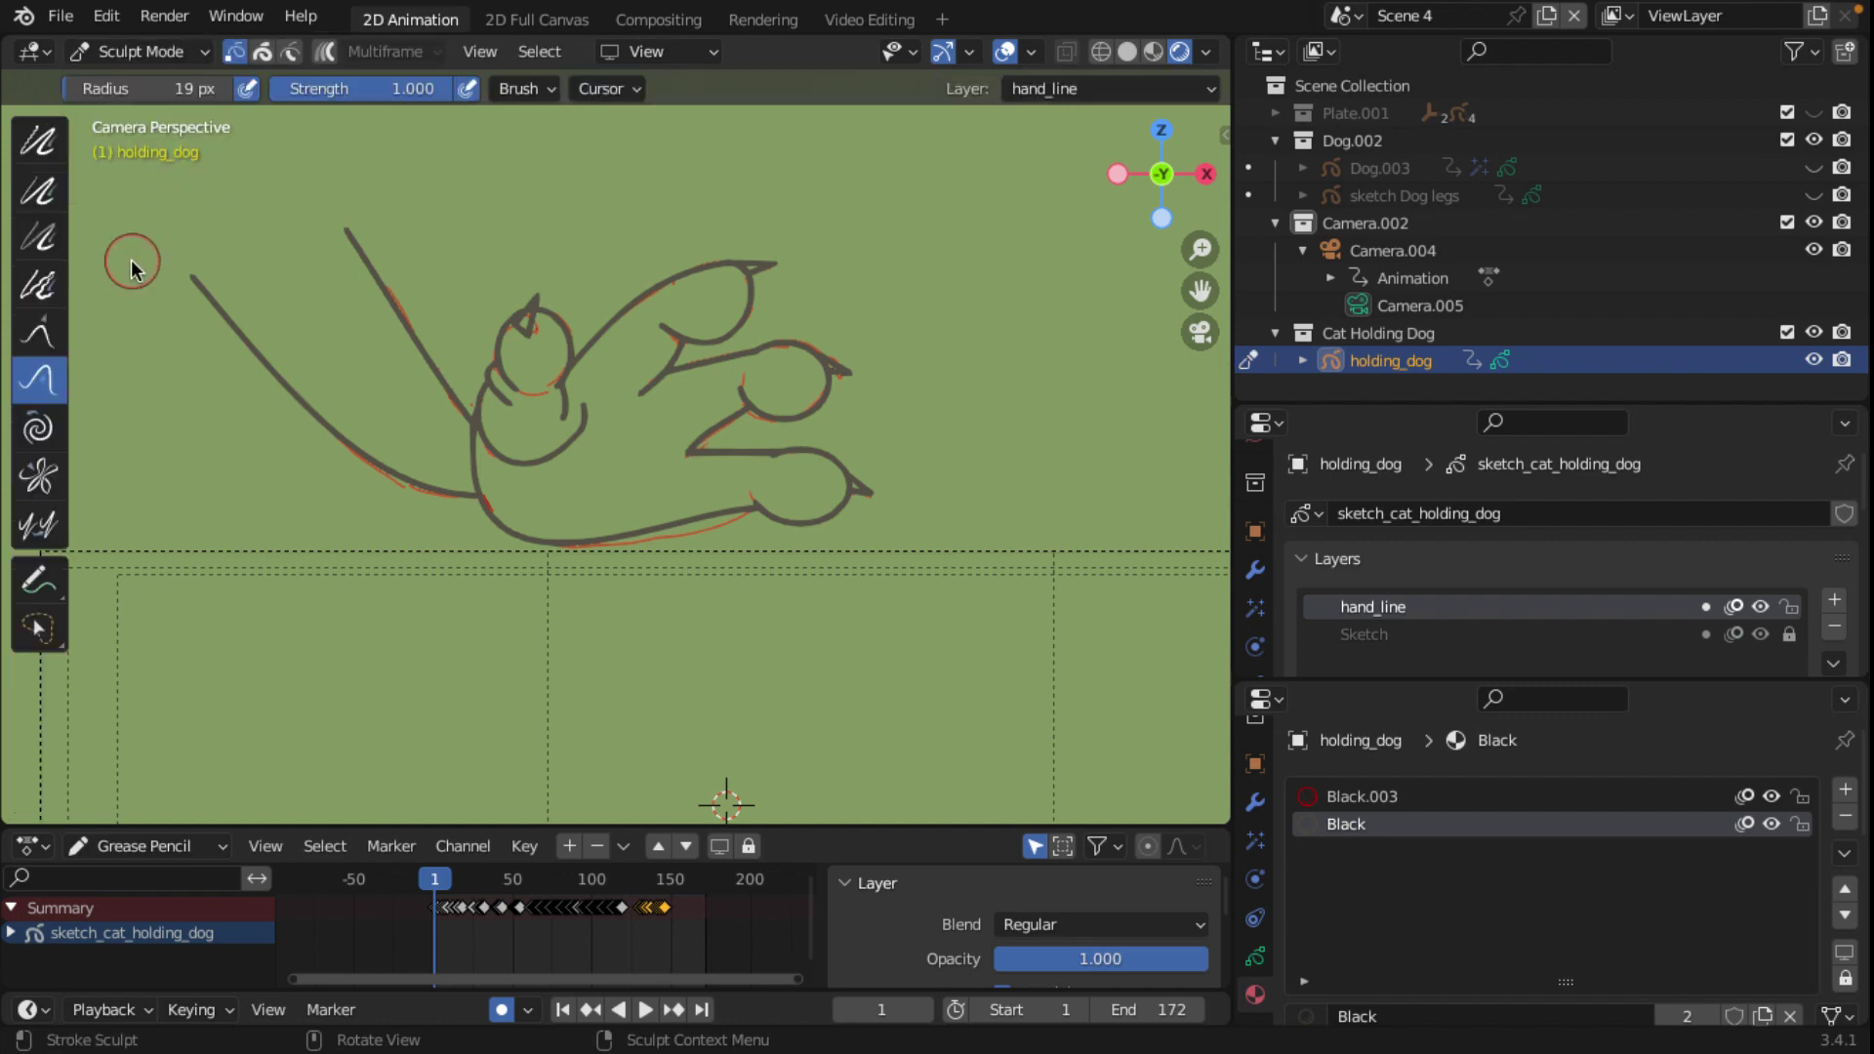
{"action": "left_click", "coordinate": [37, 200]}
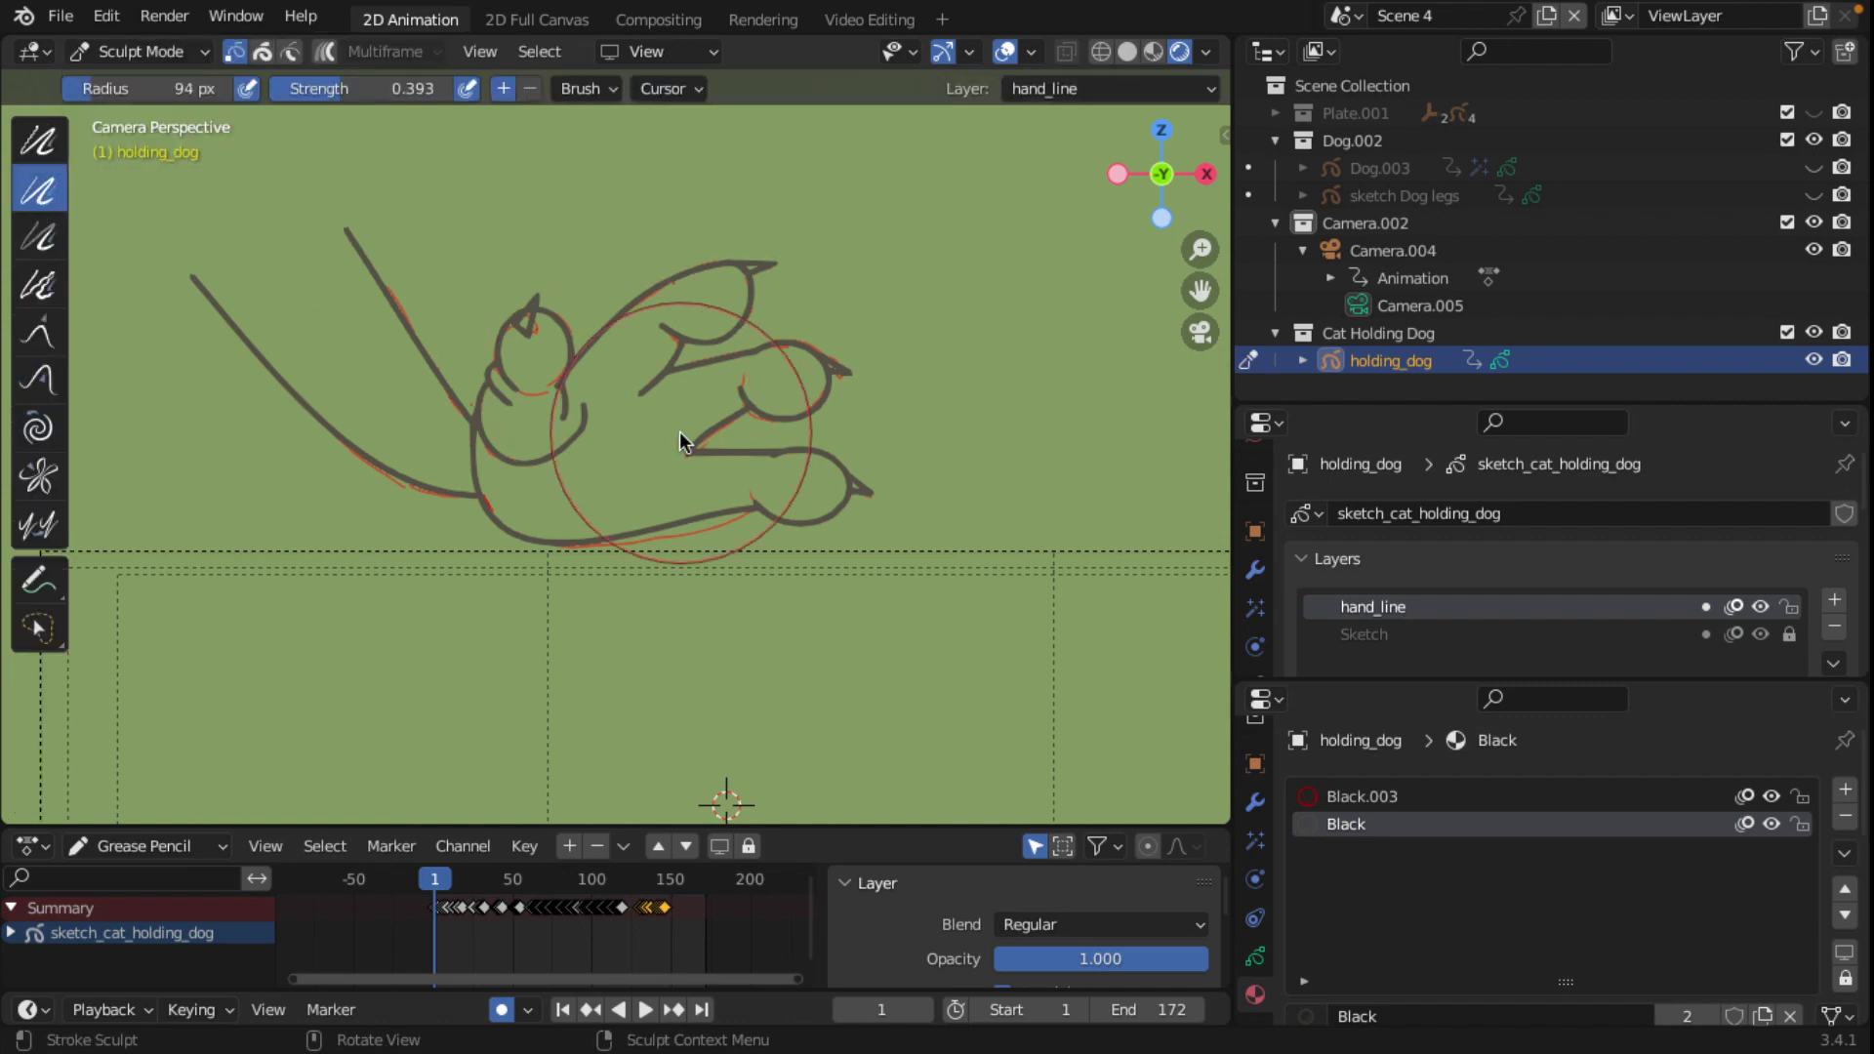
{"action": "scroll", "coordinate": [674, 454], "scroll_direction": "up", "scroll_amount": 3}
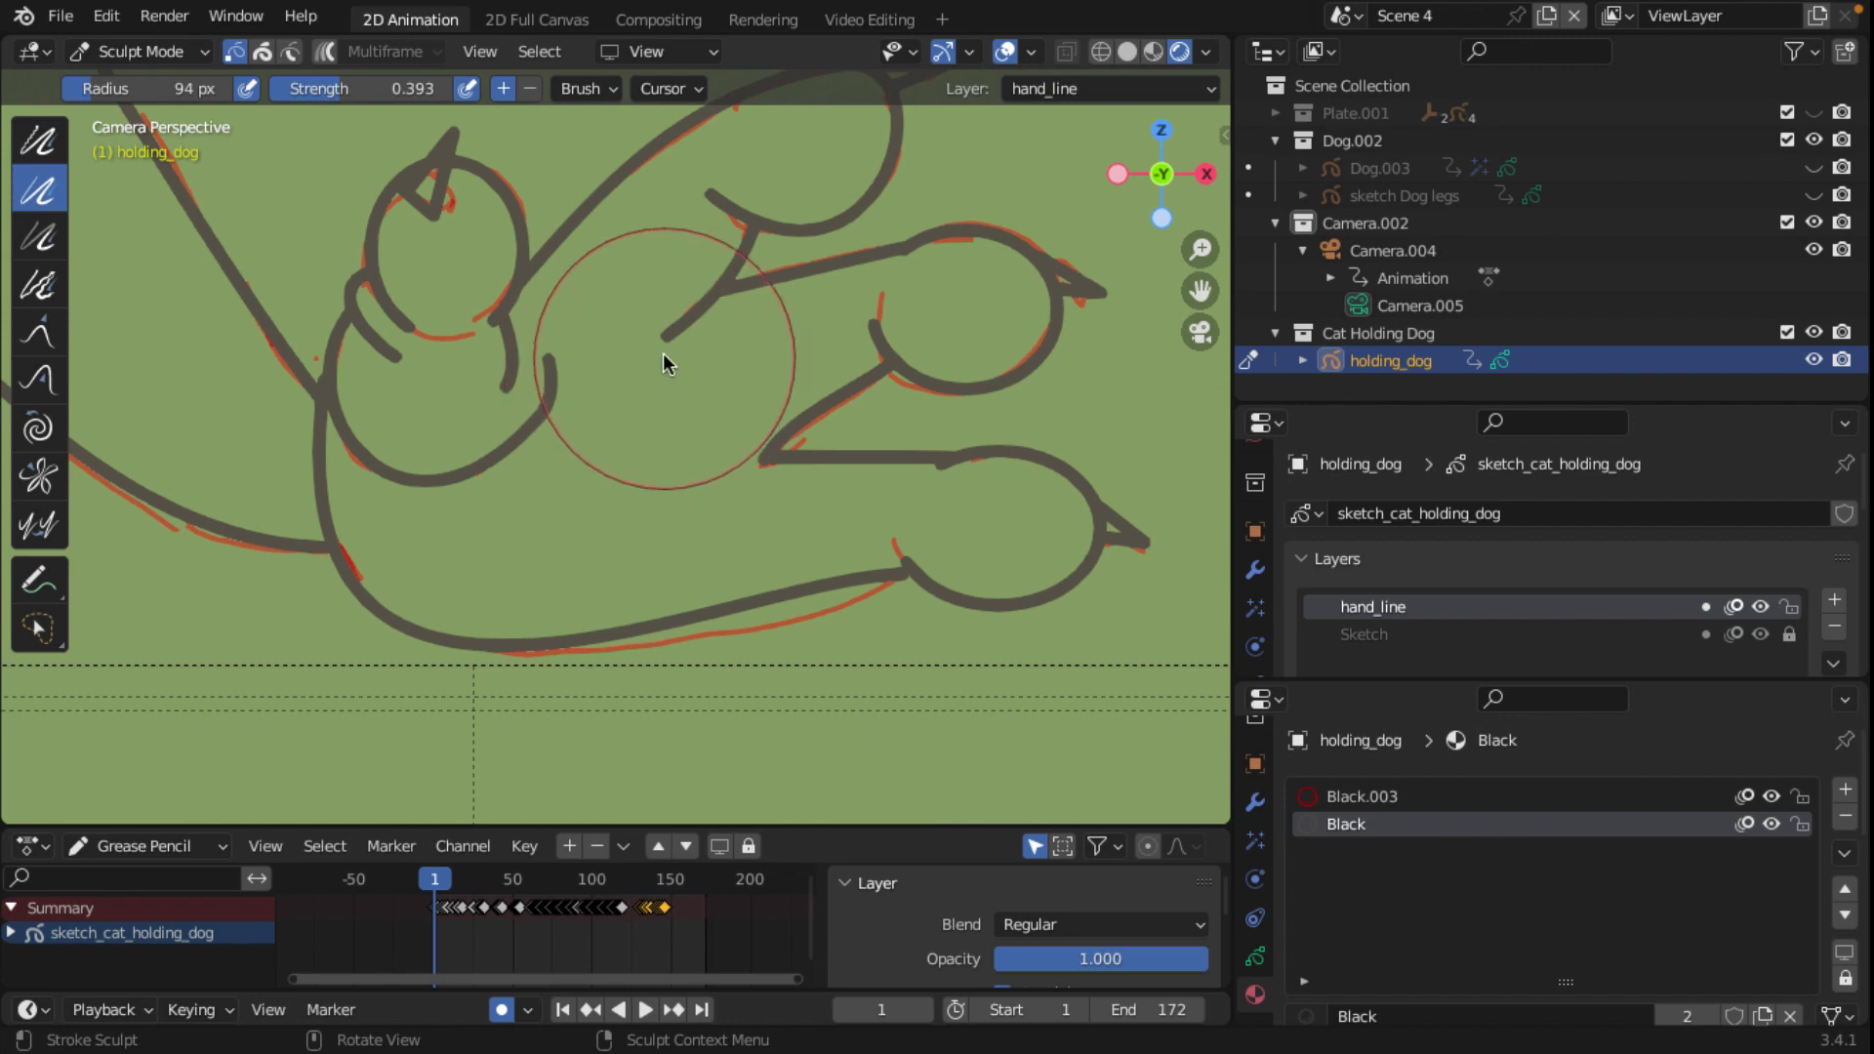
{"action": "left_click_drag", "start_coordinate": [665, 348], "coordinate": [766, 301]}
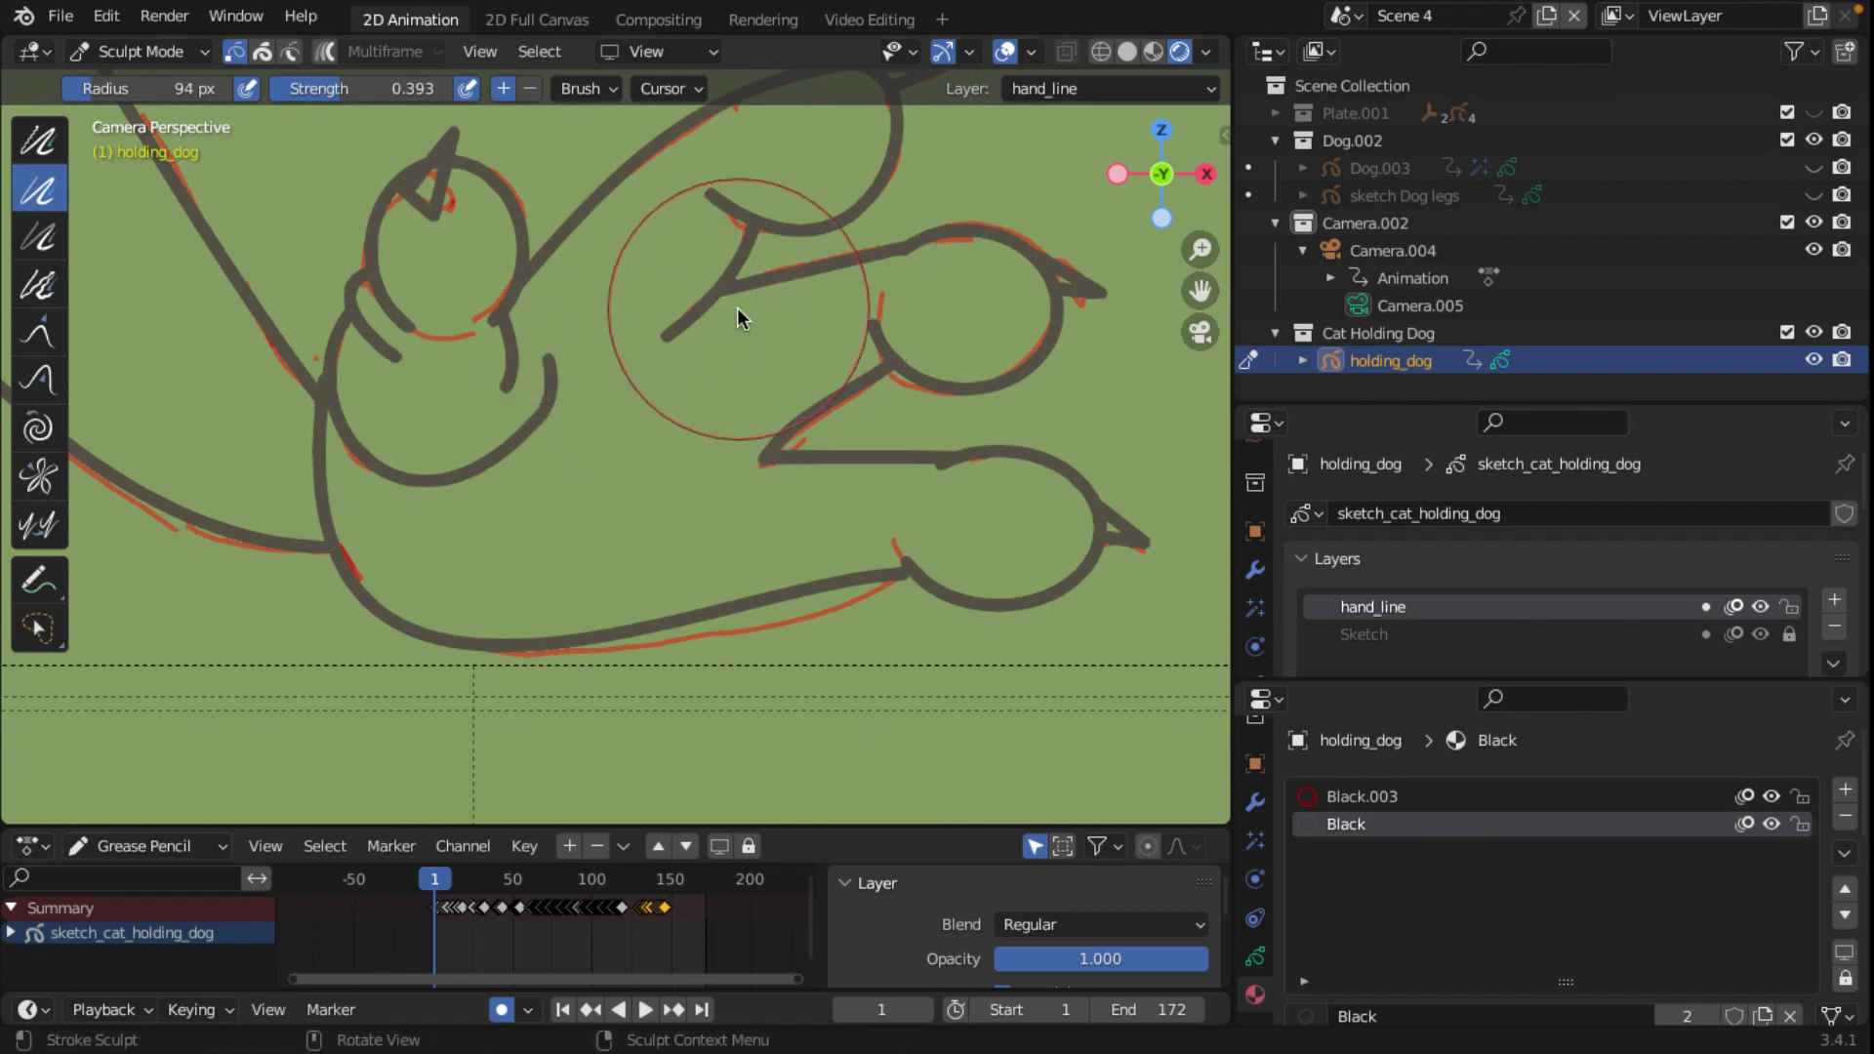
{"action": "key", "text": "a"}
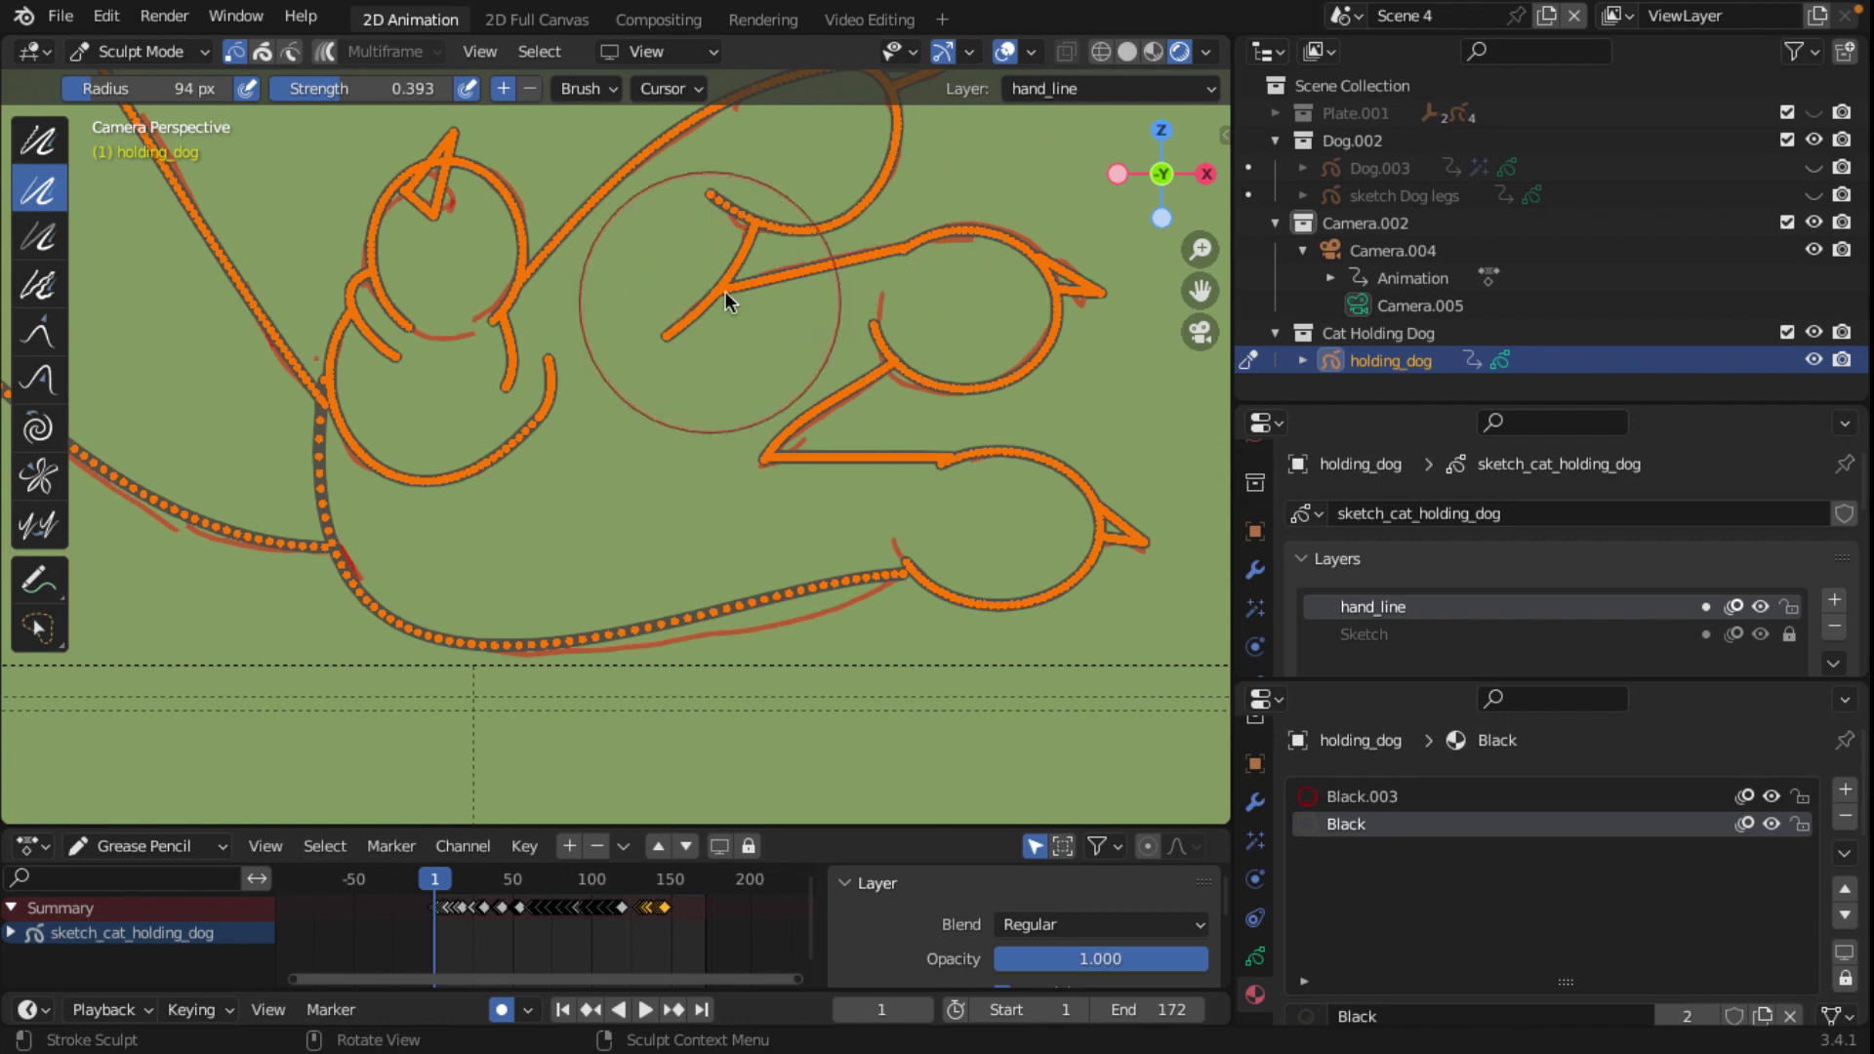
{"action": "left_click", "coordinate": [1005, 53]}
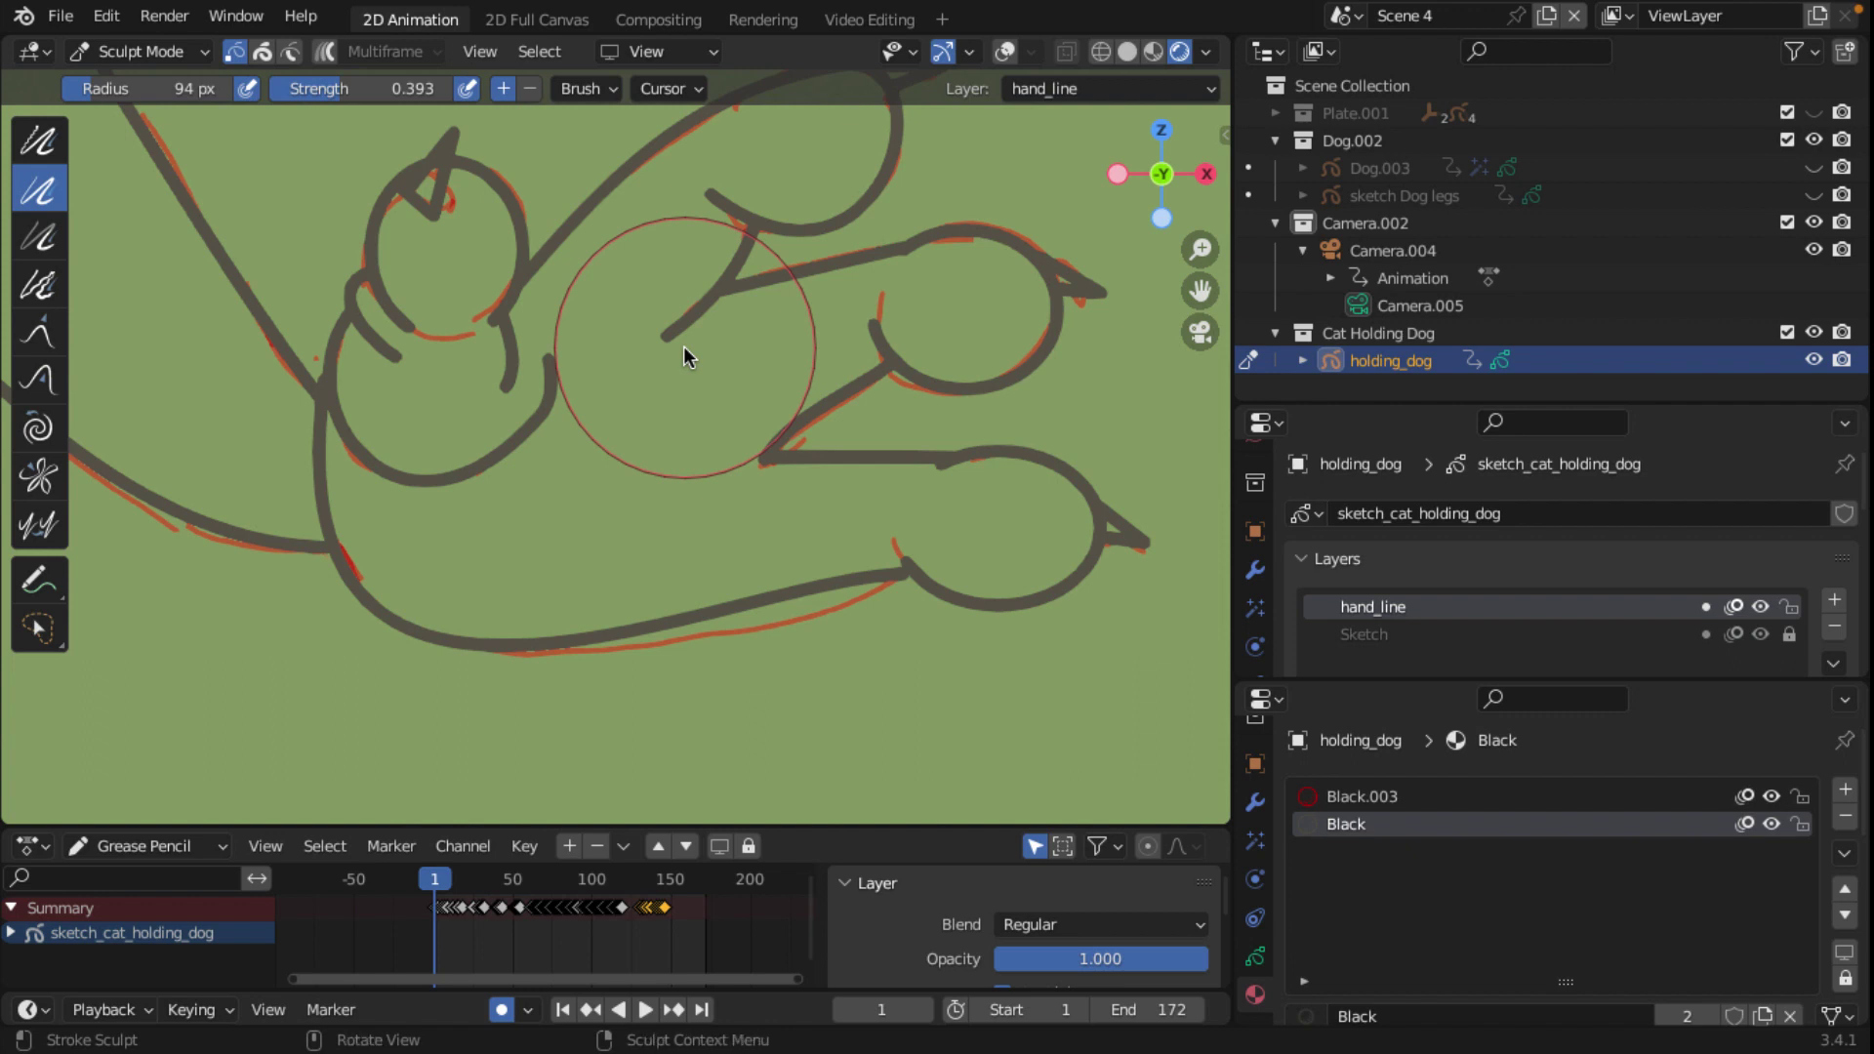
Step: Vary the thickness of the inner finger lines and taper the claw tips and thumb lines
{"action": "left_click_drag", "start_coordinate": [675, 343], "coordinate": [674, 338], "text": "ctrl"}
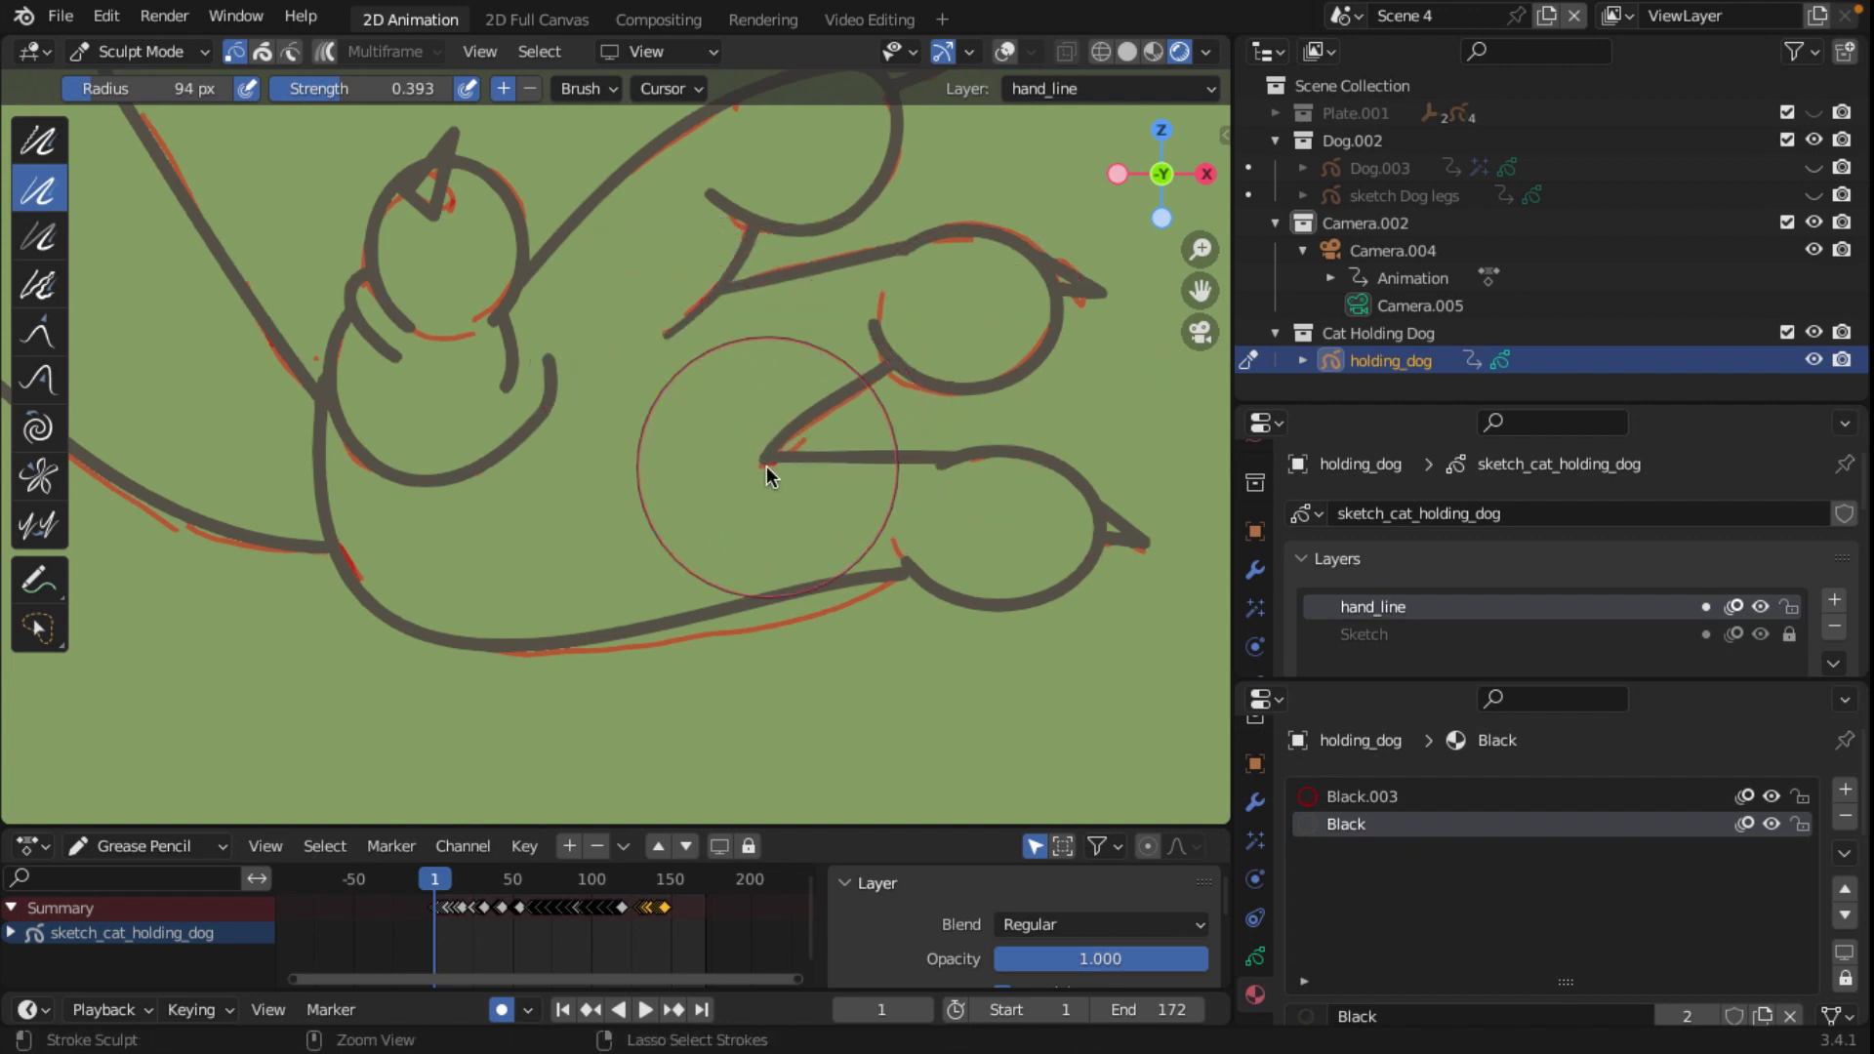
{"action": "left_click_drag", "start_coordinate": [898, 586], "coordinate": [953, 554], "text": "ctrl"}
{"action": "left_click_drag", "start_coordinate": [946, 473], "coordinate": [951, 471], "text": "ctrl"}
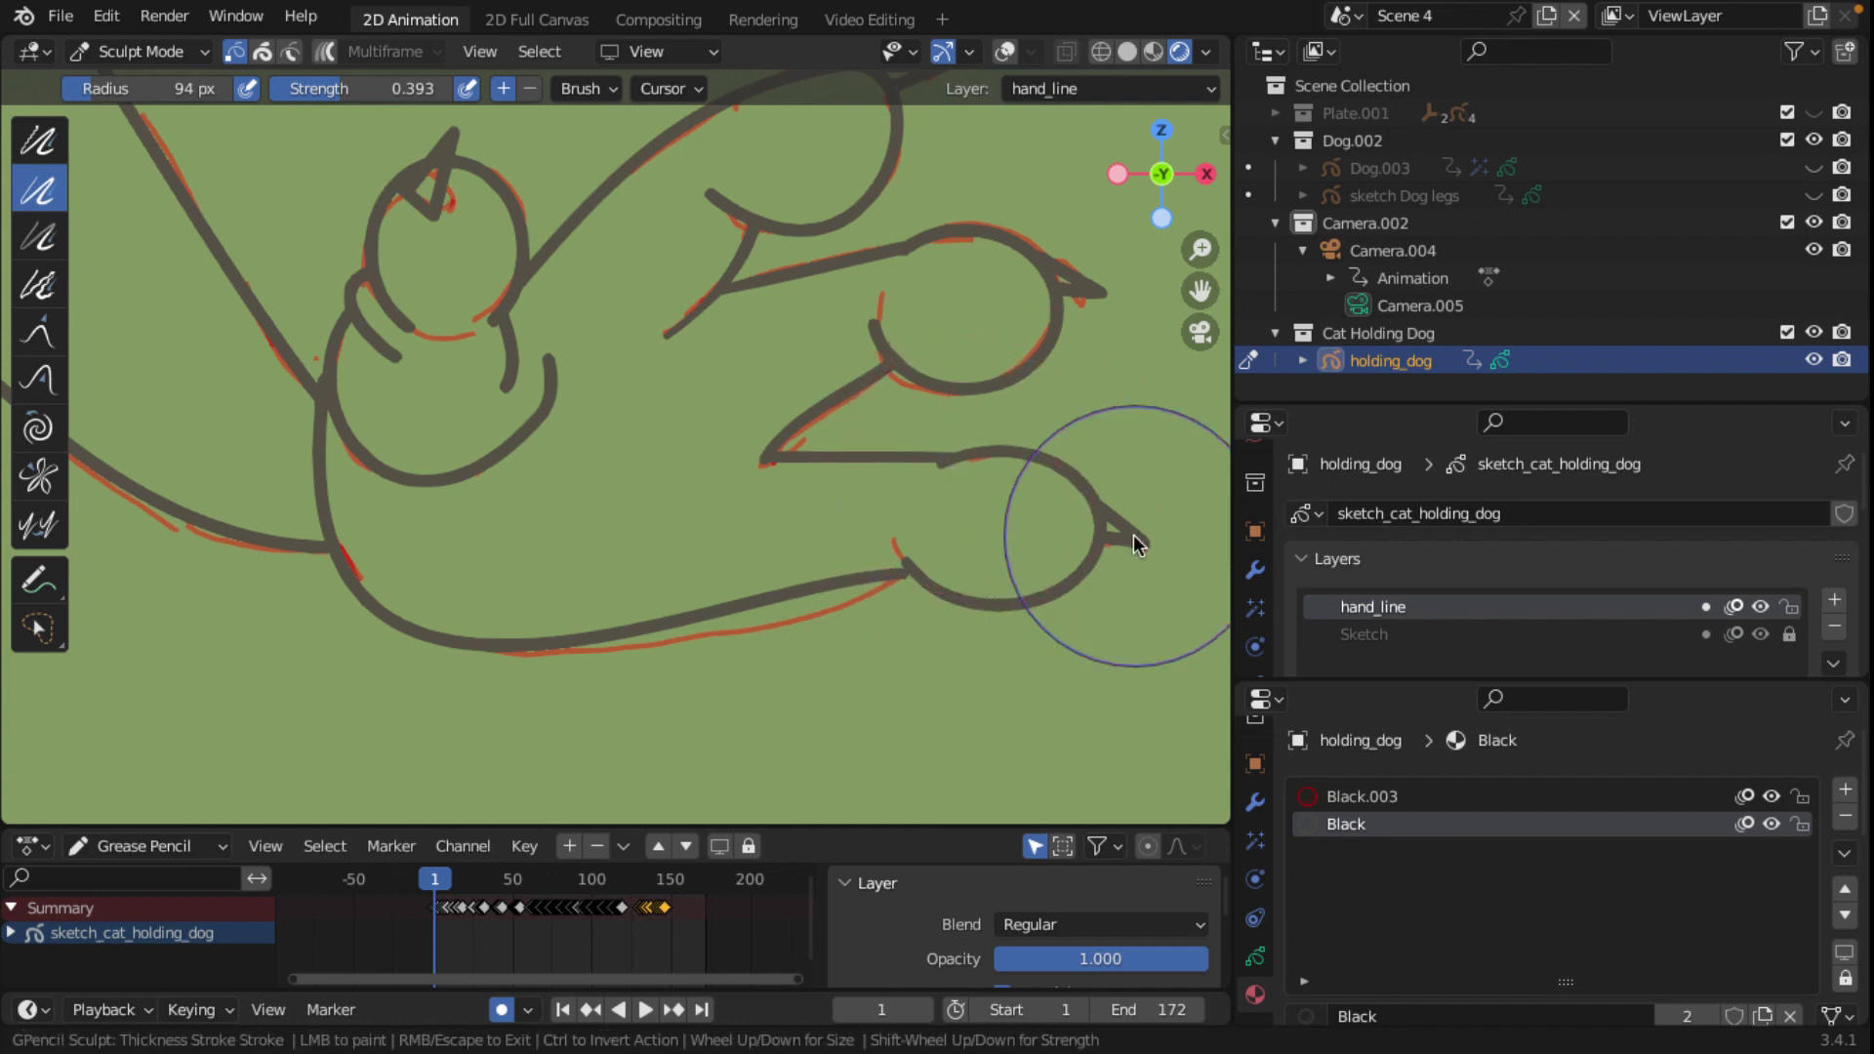
{"action": "left_click_drag", "start_coordinate": [1122, 536], "coordinate": [1162, 554], "text": "ctrl"}
{"action": "left_click_drag", "start_coordinate": [1125, 291], "coordinate": [1123, 291], "text": "ctrl"}
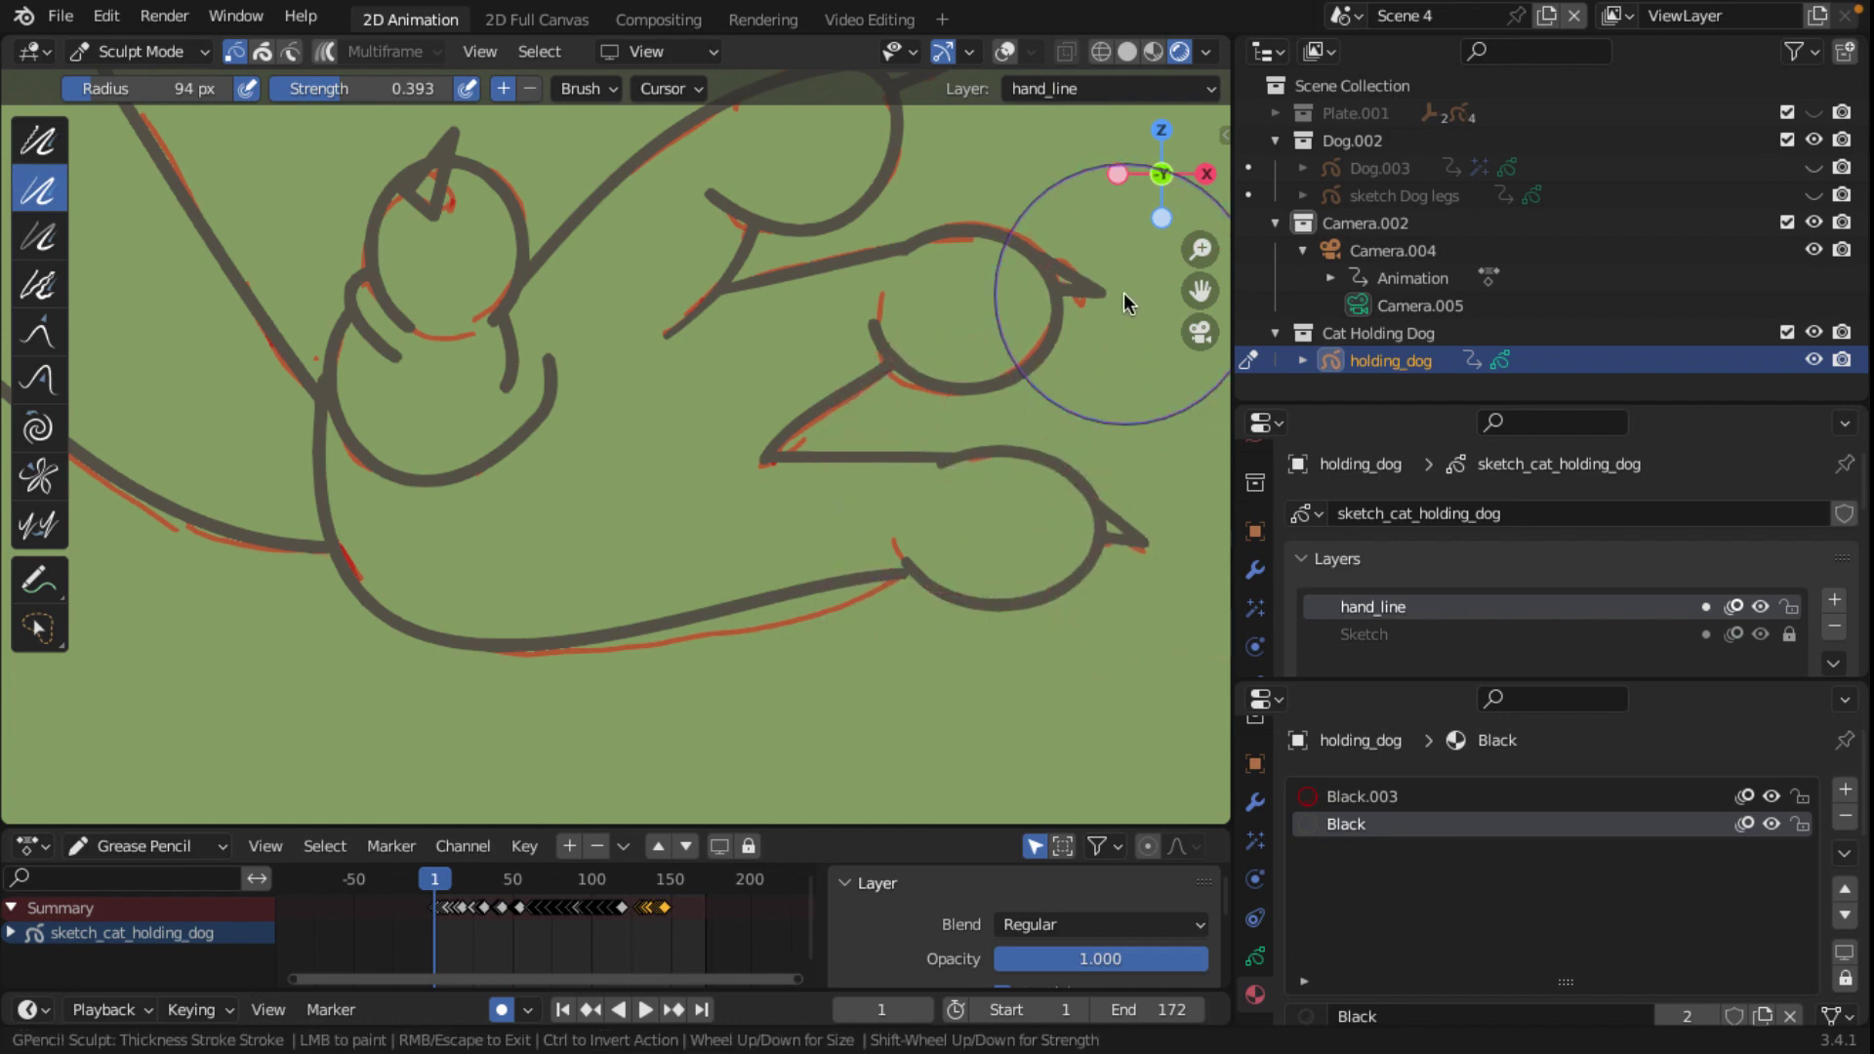
{"action": "mouse_move", "coordinate": [551, 379]}
{"action": "left_mouse_down", "text": "ctrl"}
{"action": "mouse_move", "coordinate": [563, 410]}
{"action": "mouse_move", "coordinate": [507, 467]}
{"action": "left_mouse_up", "text": "ctrl"}
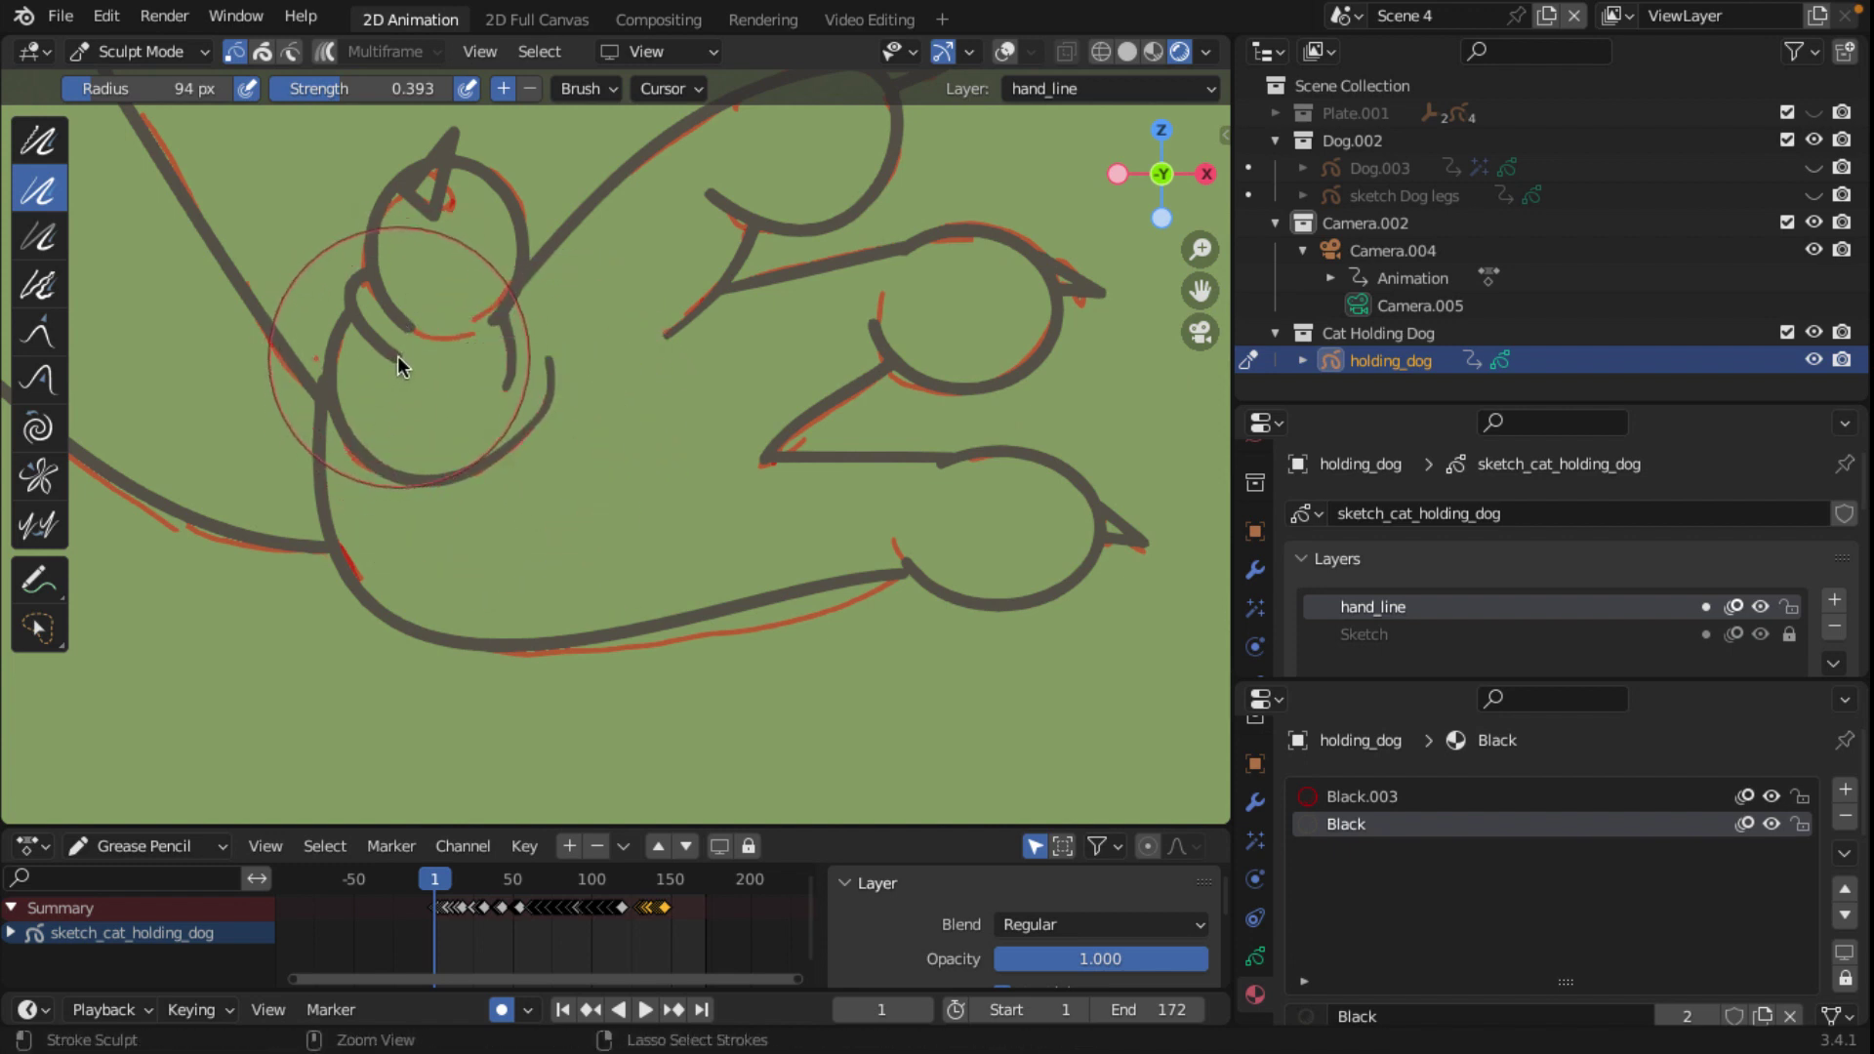
{"action": "left_click_drag", "start_coordinate": [396, 356], "coordinate": [412, 346], "text": "ctrl"}
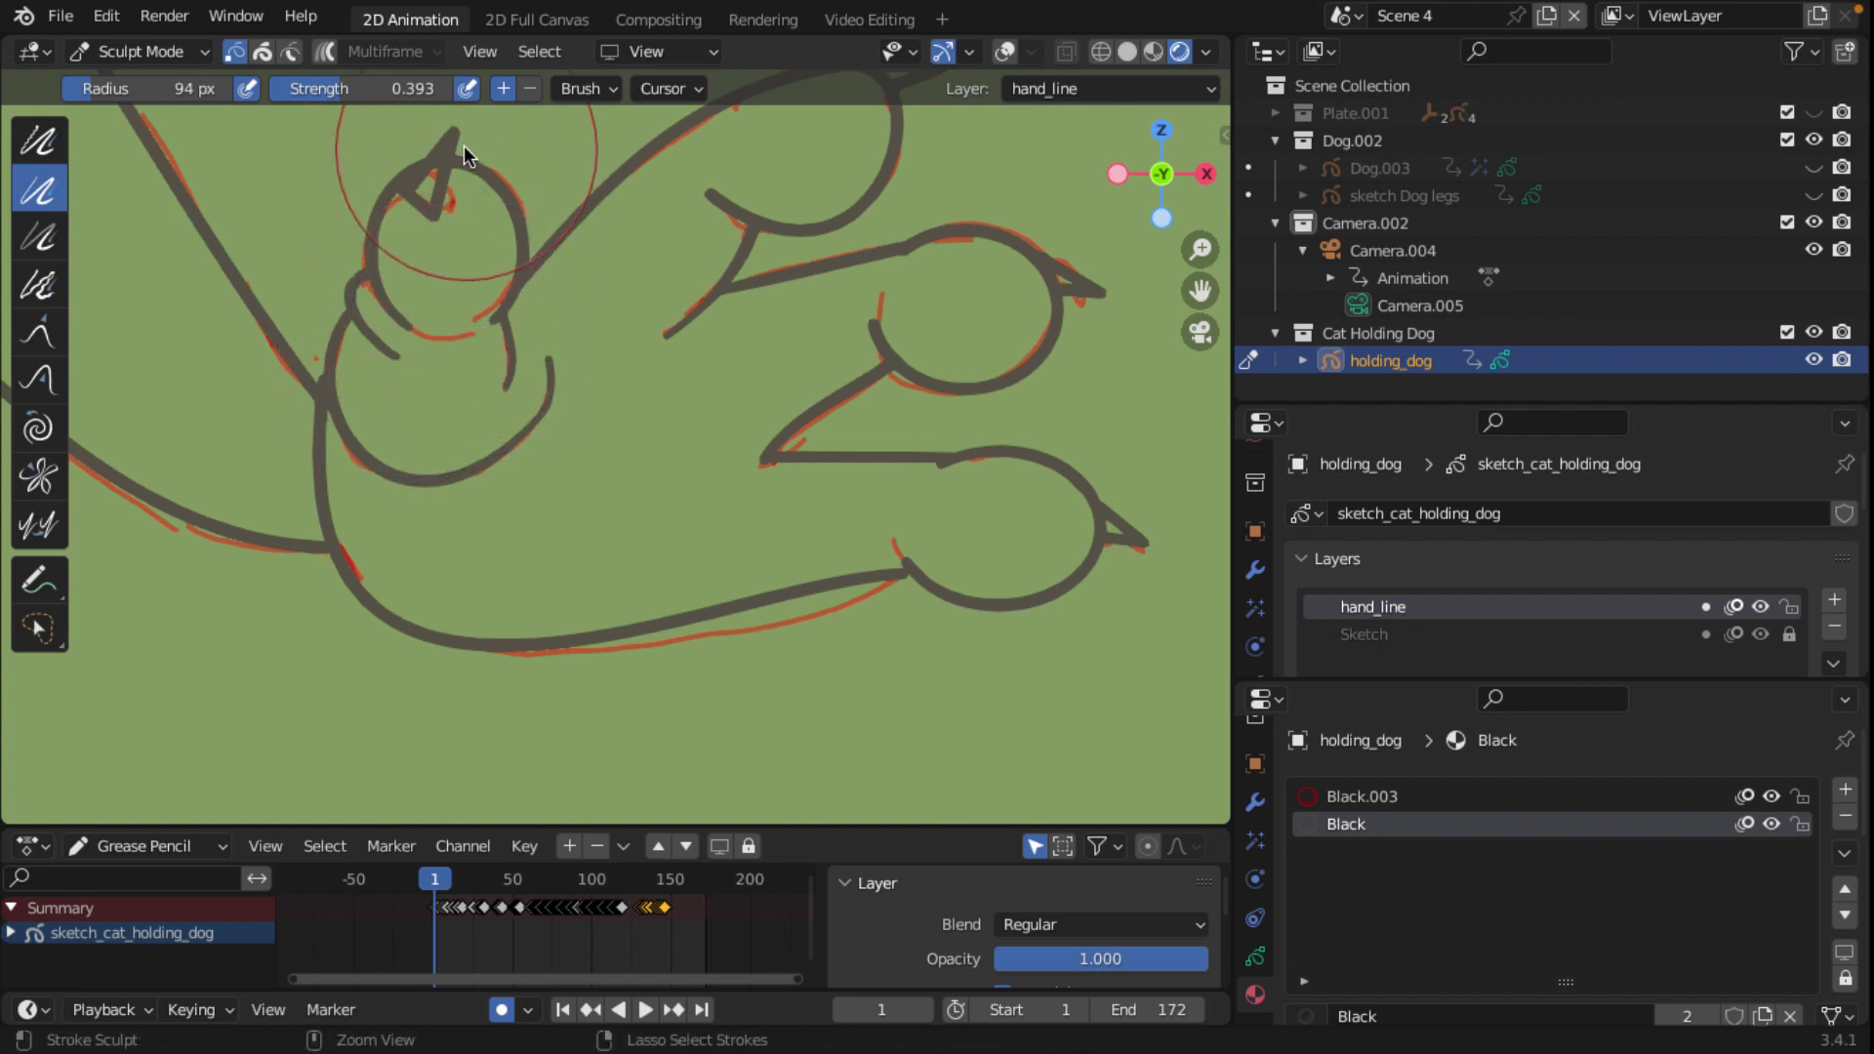
{"action": "left_click_drag", "start_coordinate": [435, 154], "coordinate": [454, 155]}
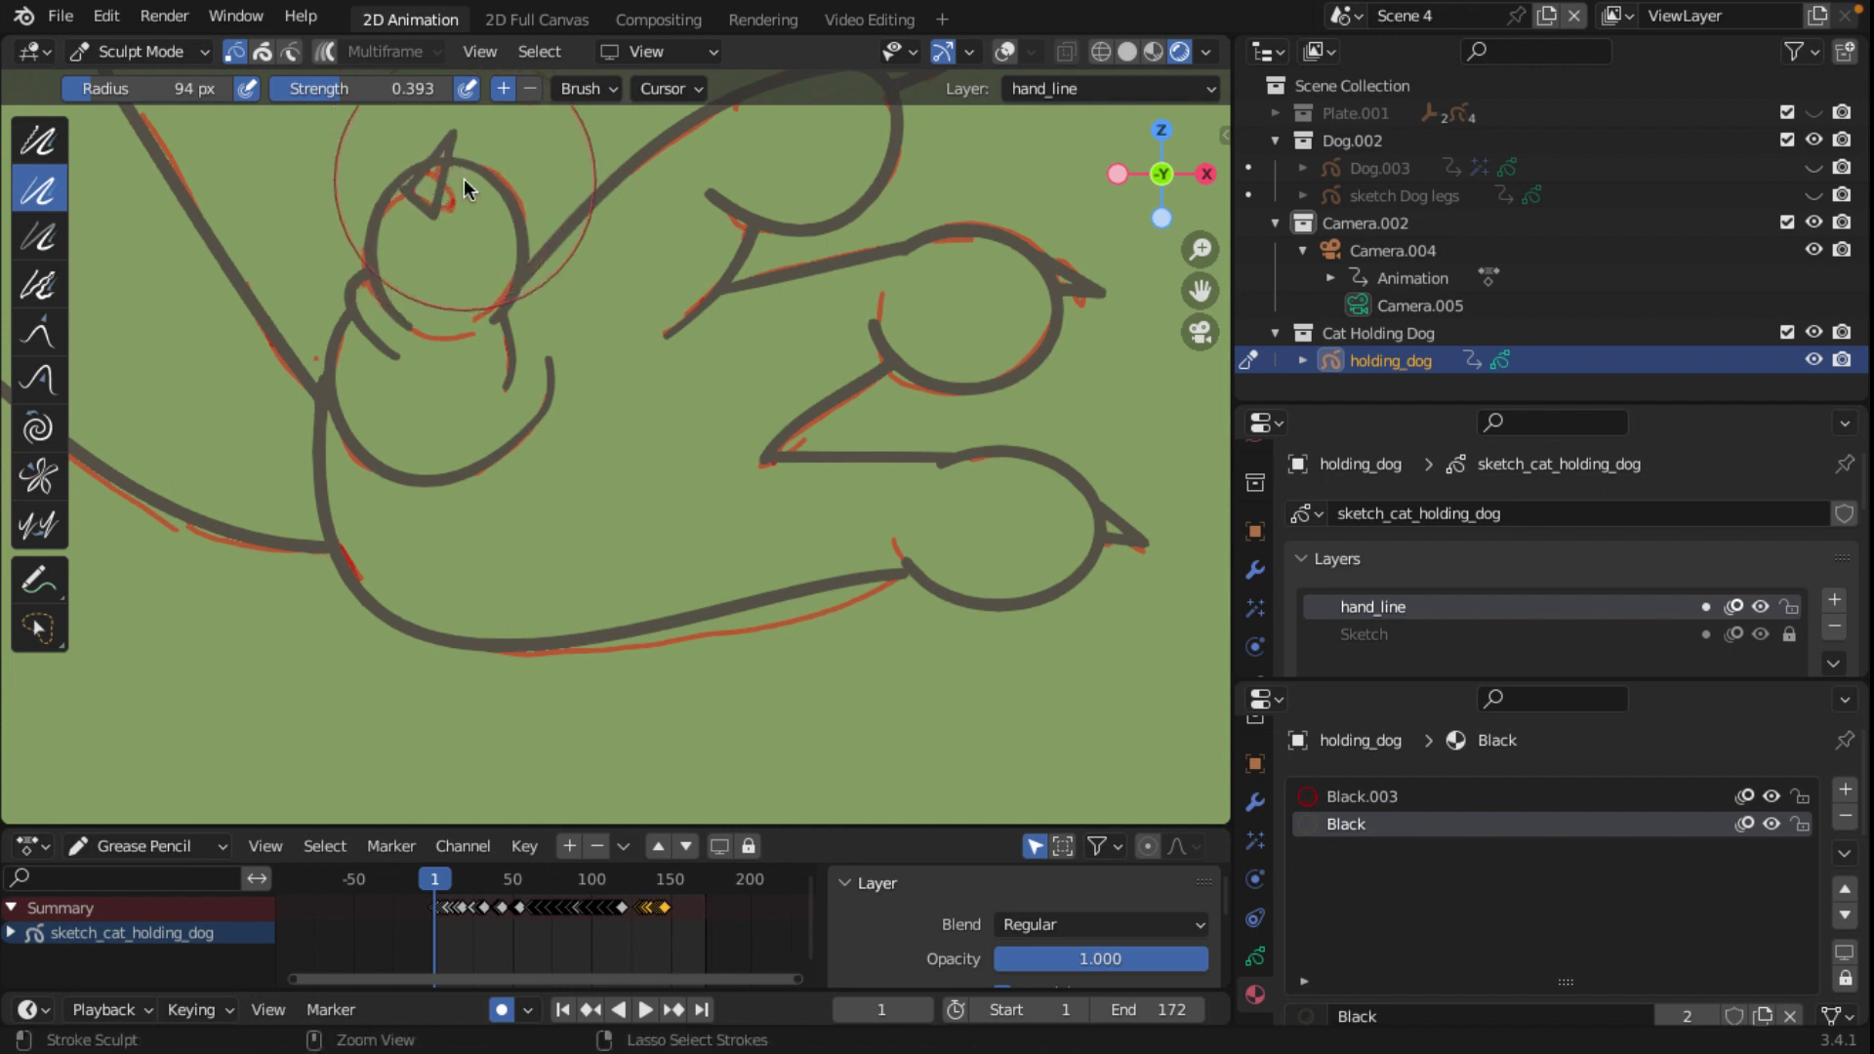
{"action": "left_click_drag", "start_coordinate": [689, 201], "coordinate": [705, 203], "text": "ctrl"}
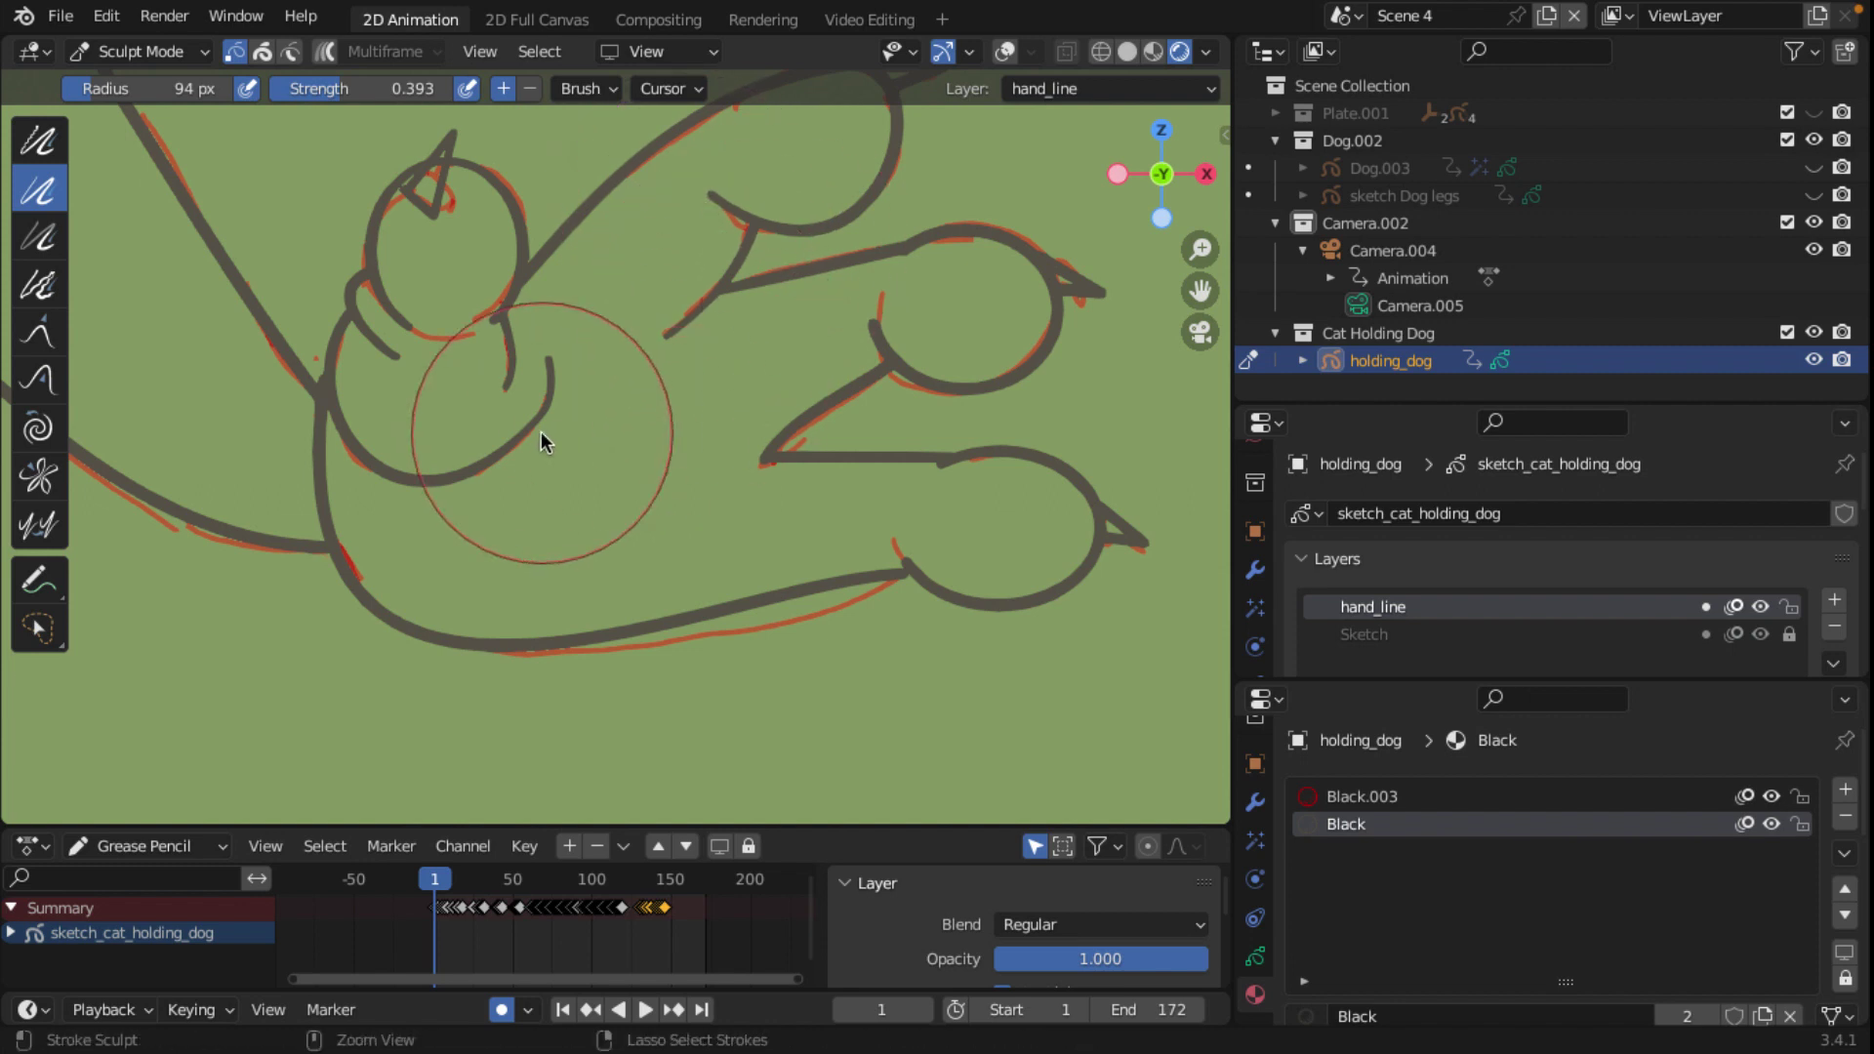
Step: Thin the long upper-left arm line and sculpt thickness where fingers meet the palm
{"action": "scroll", "coordinate": [530, 453], "scroll_direction": "down", "scroll_amount": 4}
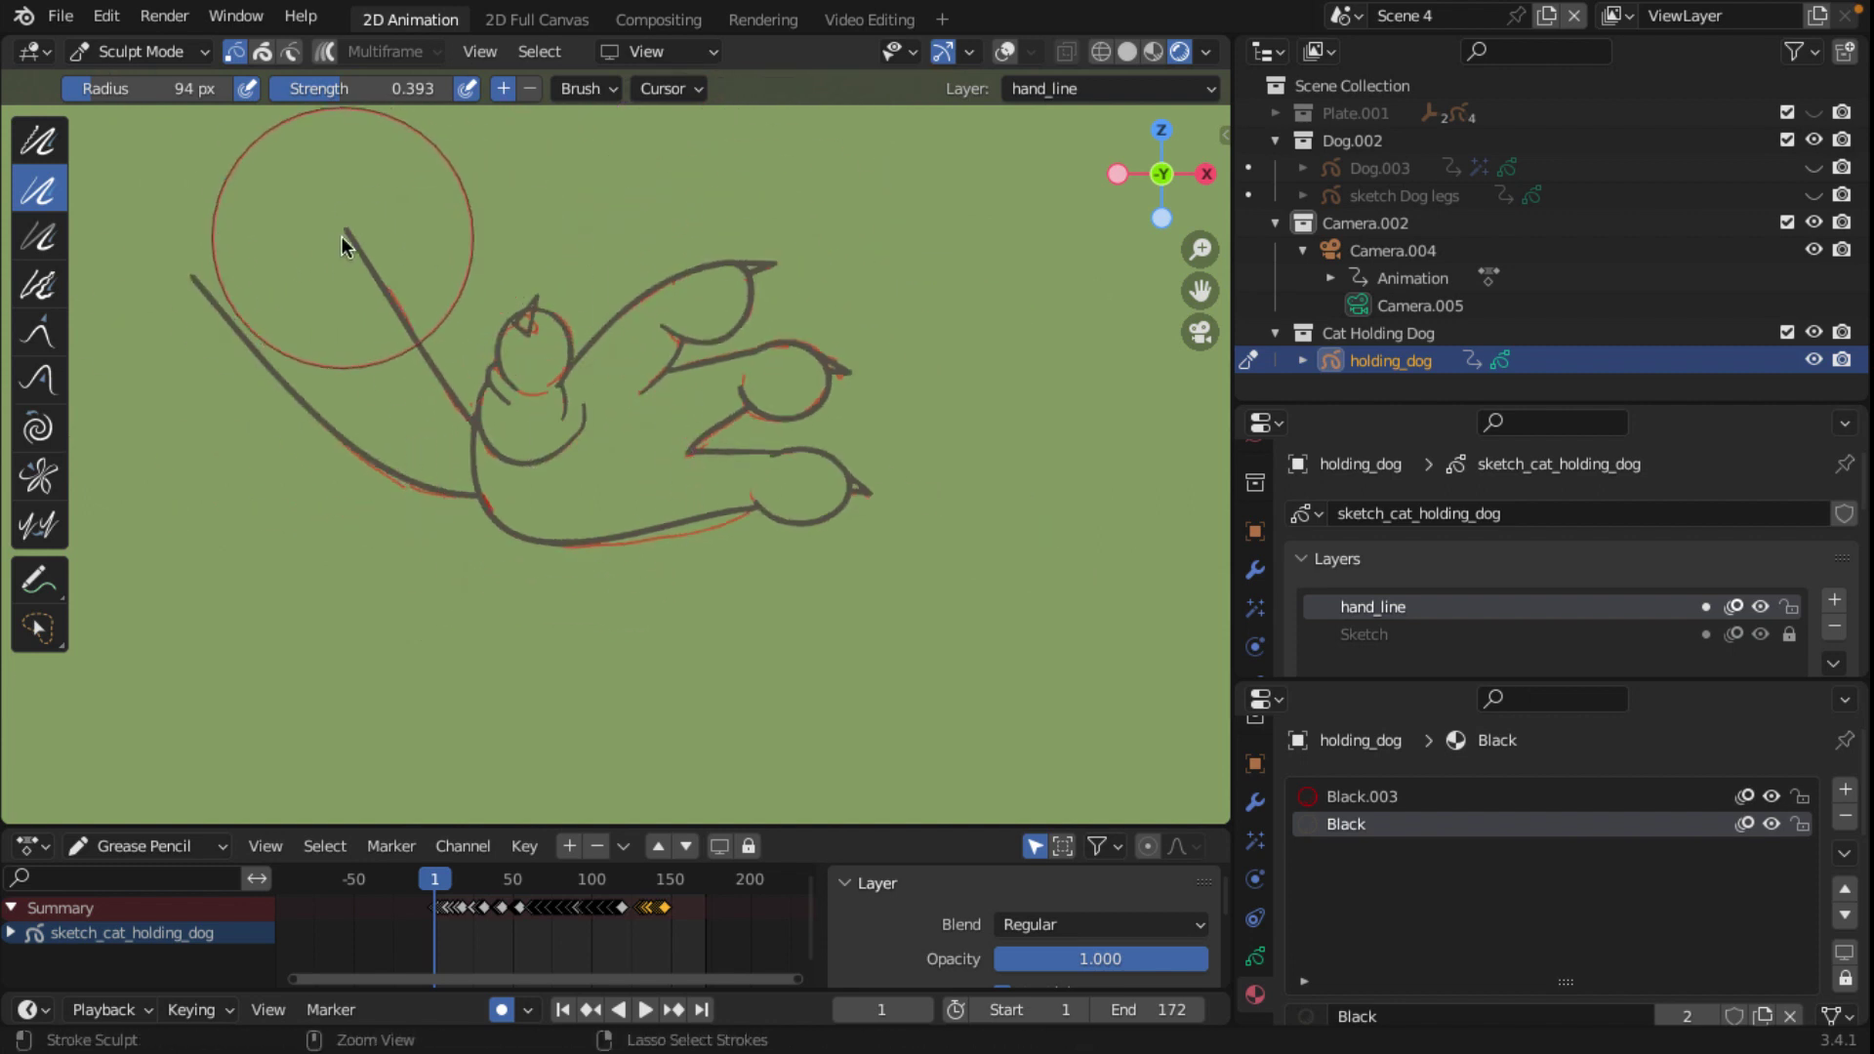
{"action": "left_click_drag", "start_coordinate": [350, 238], "coordinate": [160, 304], "text": "ctrl"}
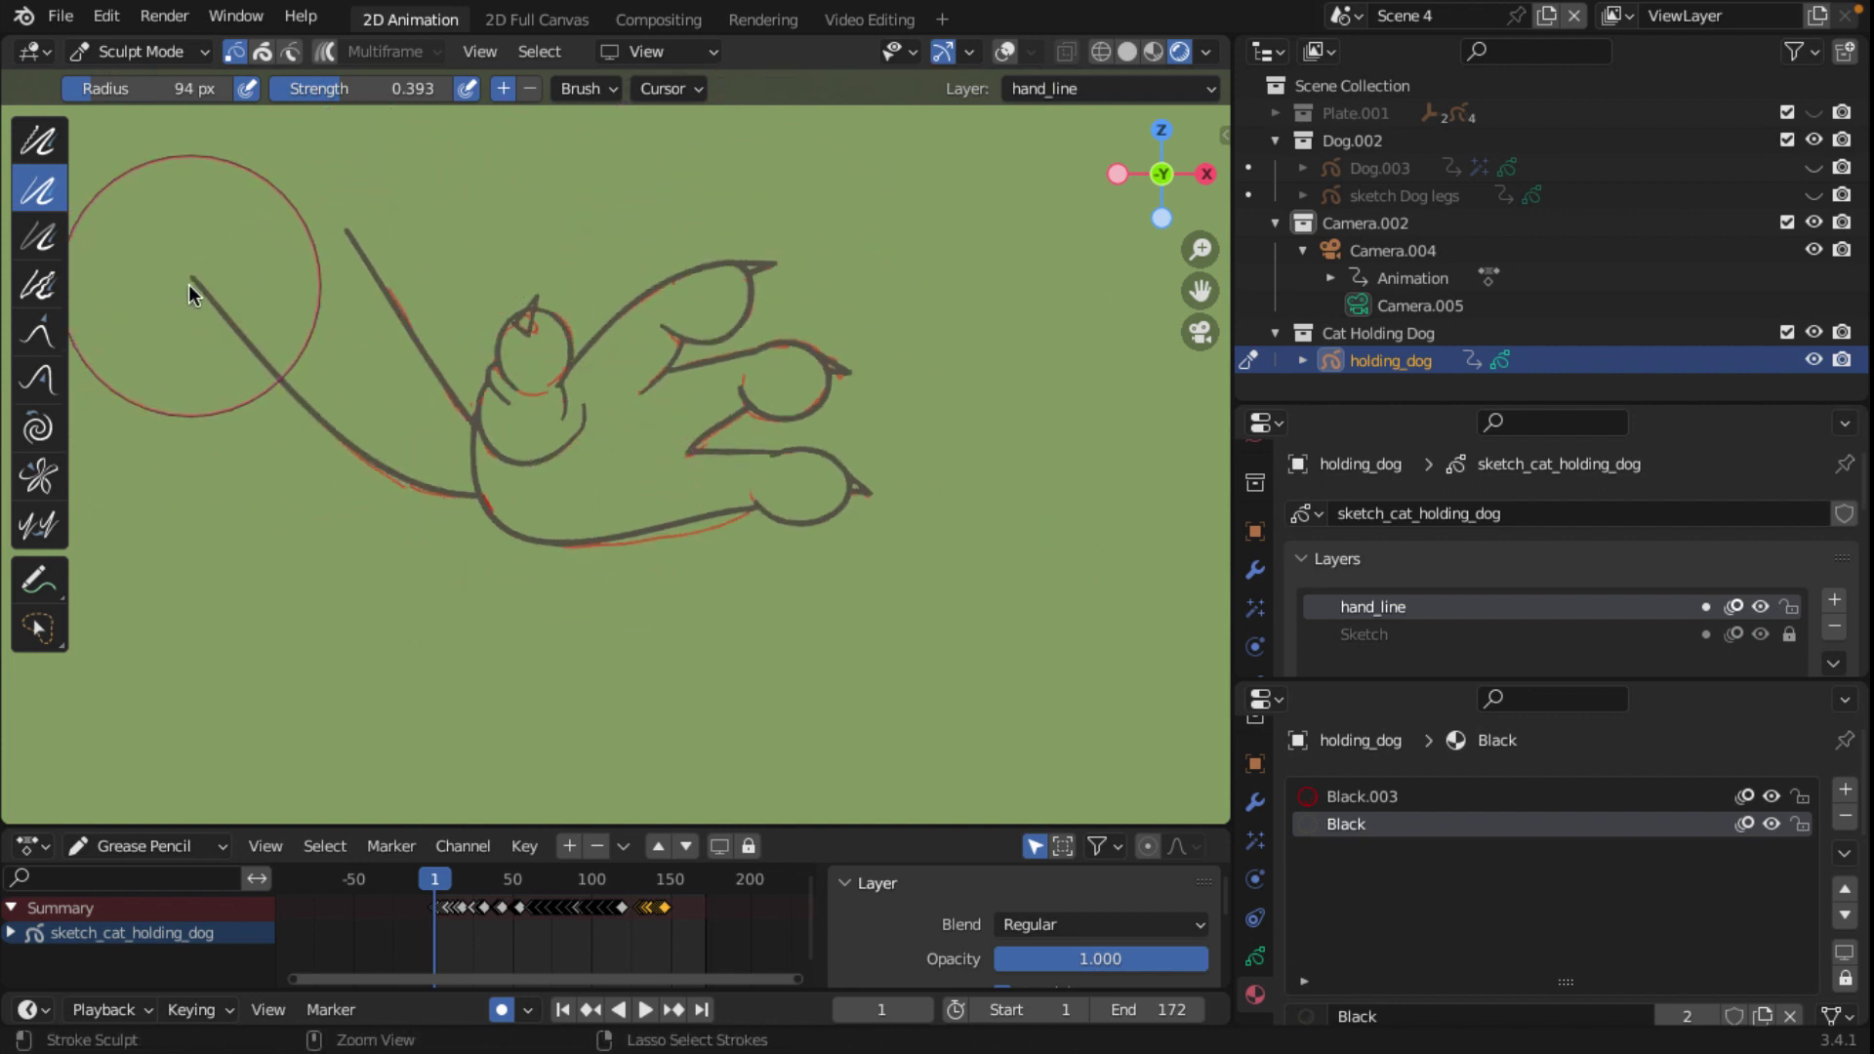
{"action": "scroll", "coordinate": [932, 538], "scroll_direction": "up", "scroll_amount": 3}
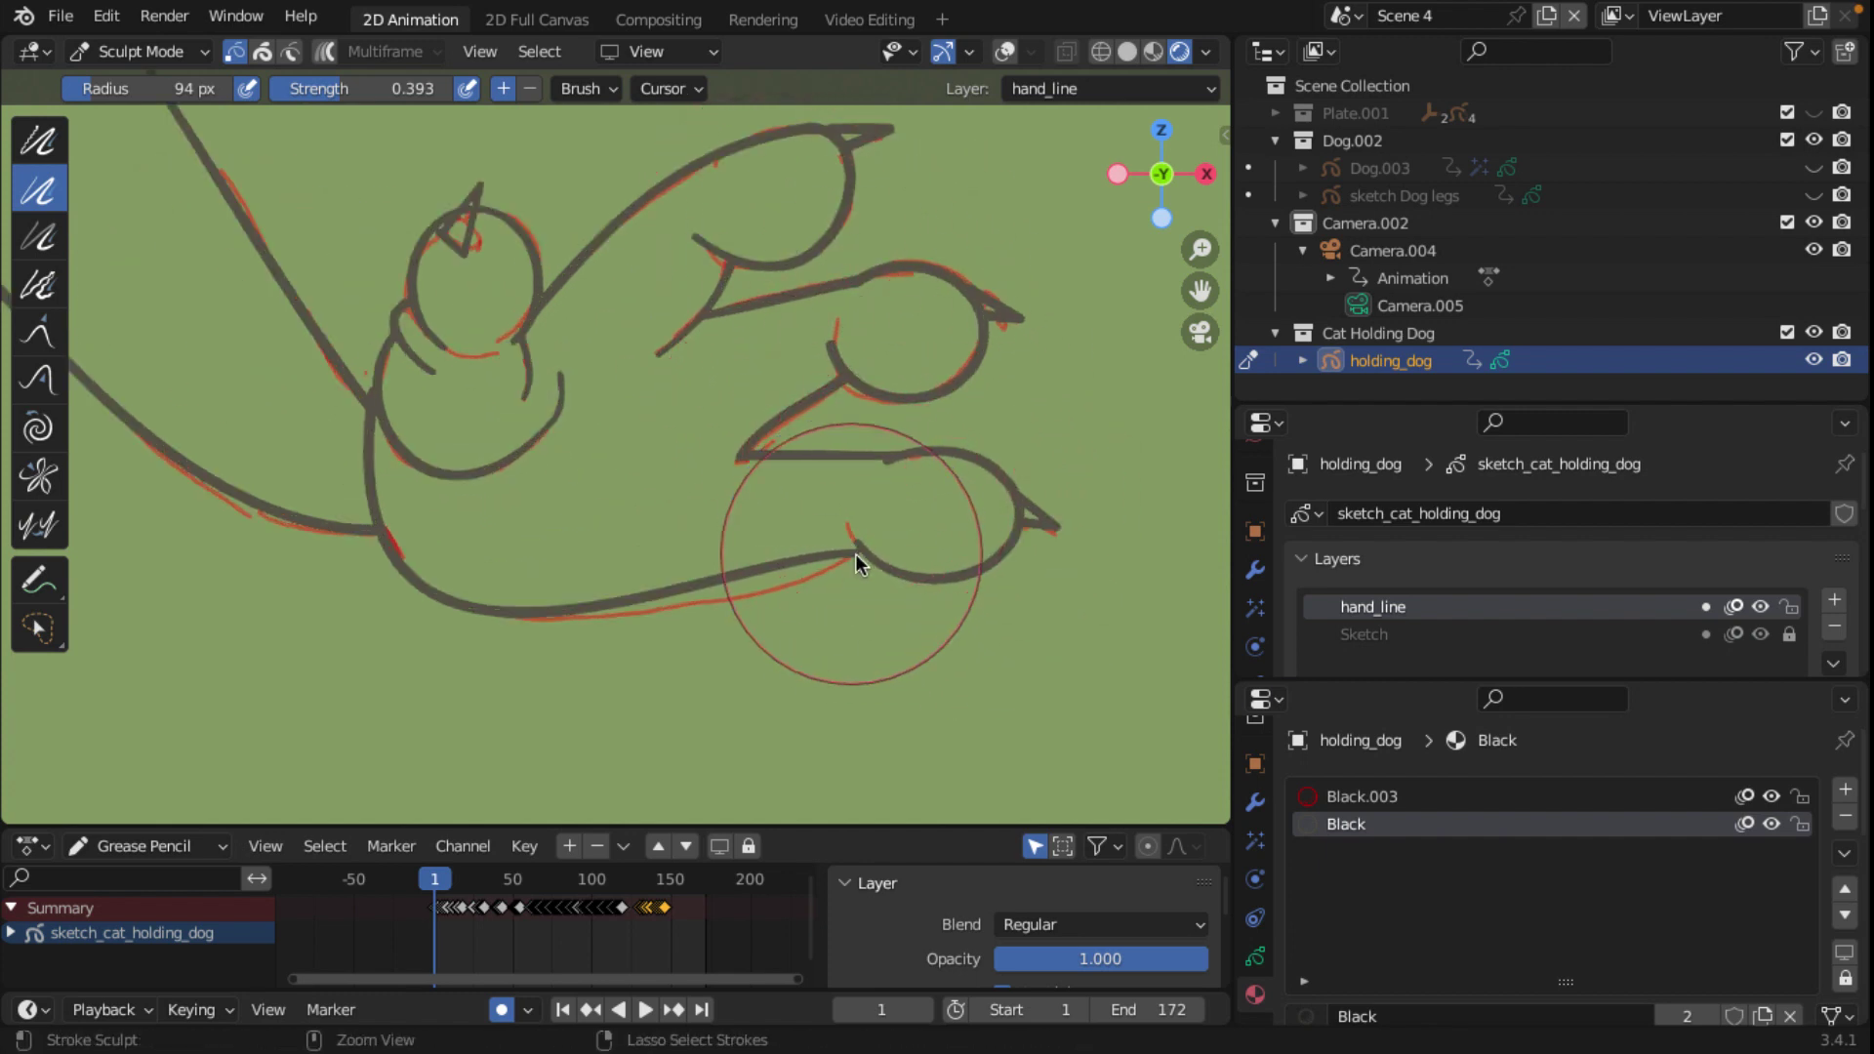
{"action": "scroll", "coordinate": [842, 566], "scroll_direction": "up", "scroll_amount": 1}
{"action": "scroll", "coordinate": [840, 564], "scroll_direction": "up", "scroll_amount": 1}
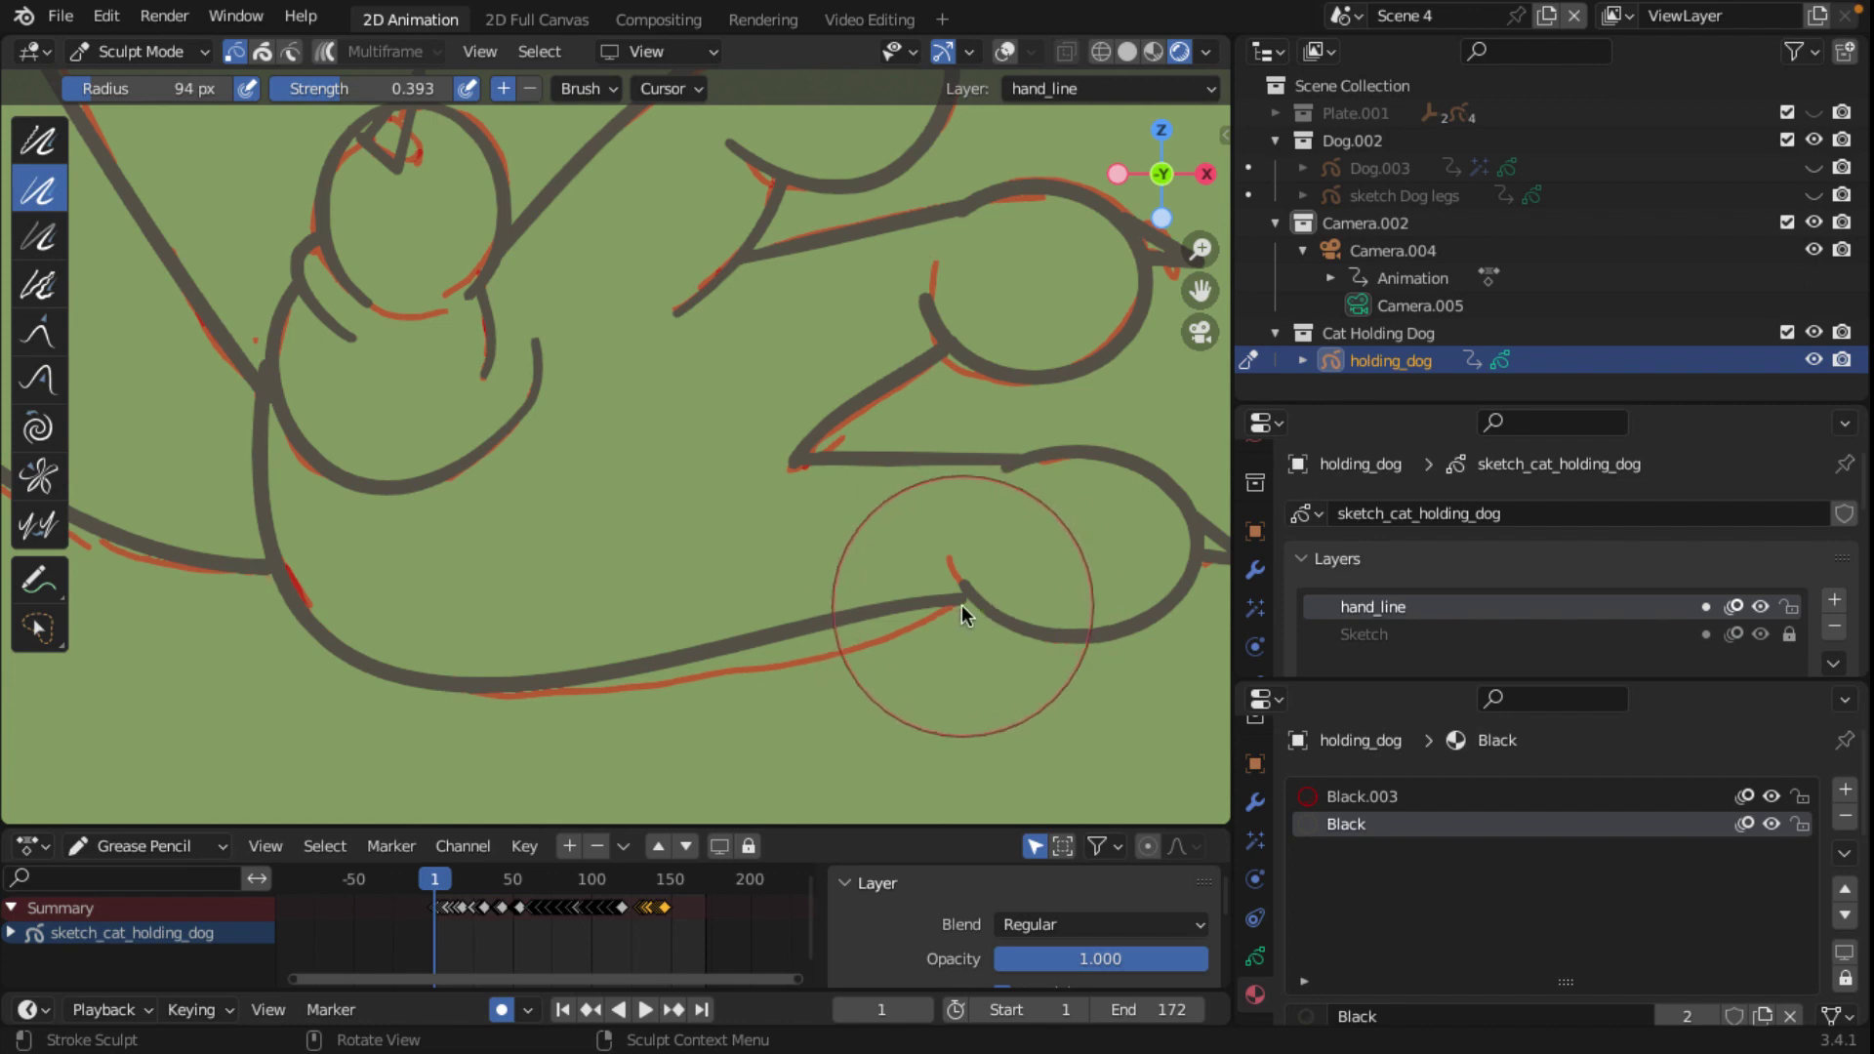
{"action": "left_click_drag", "start_coordinate": [1011, 494], "coordinate": [1006, 479]}
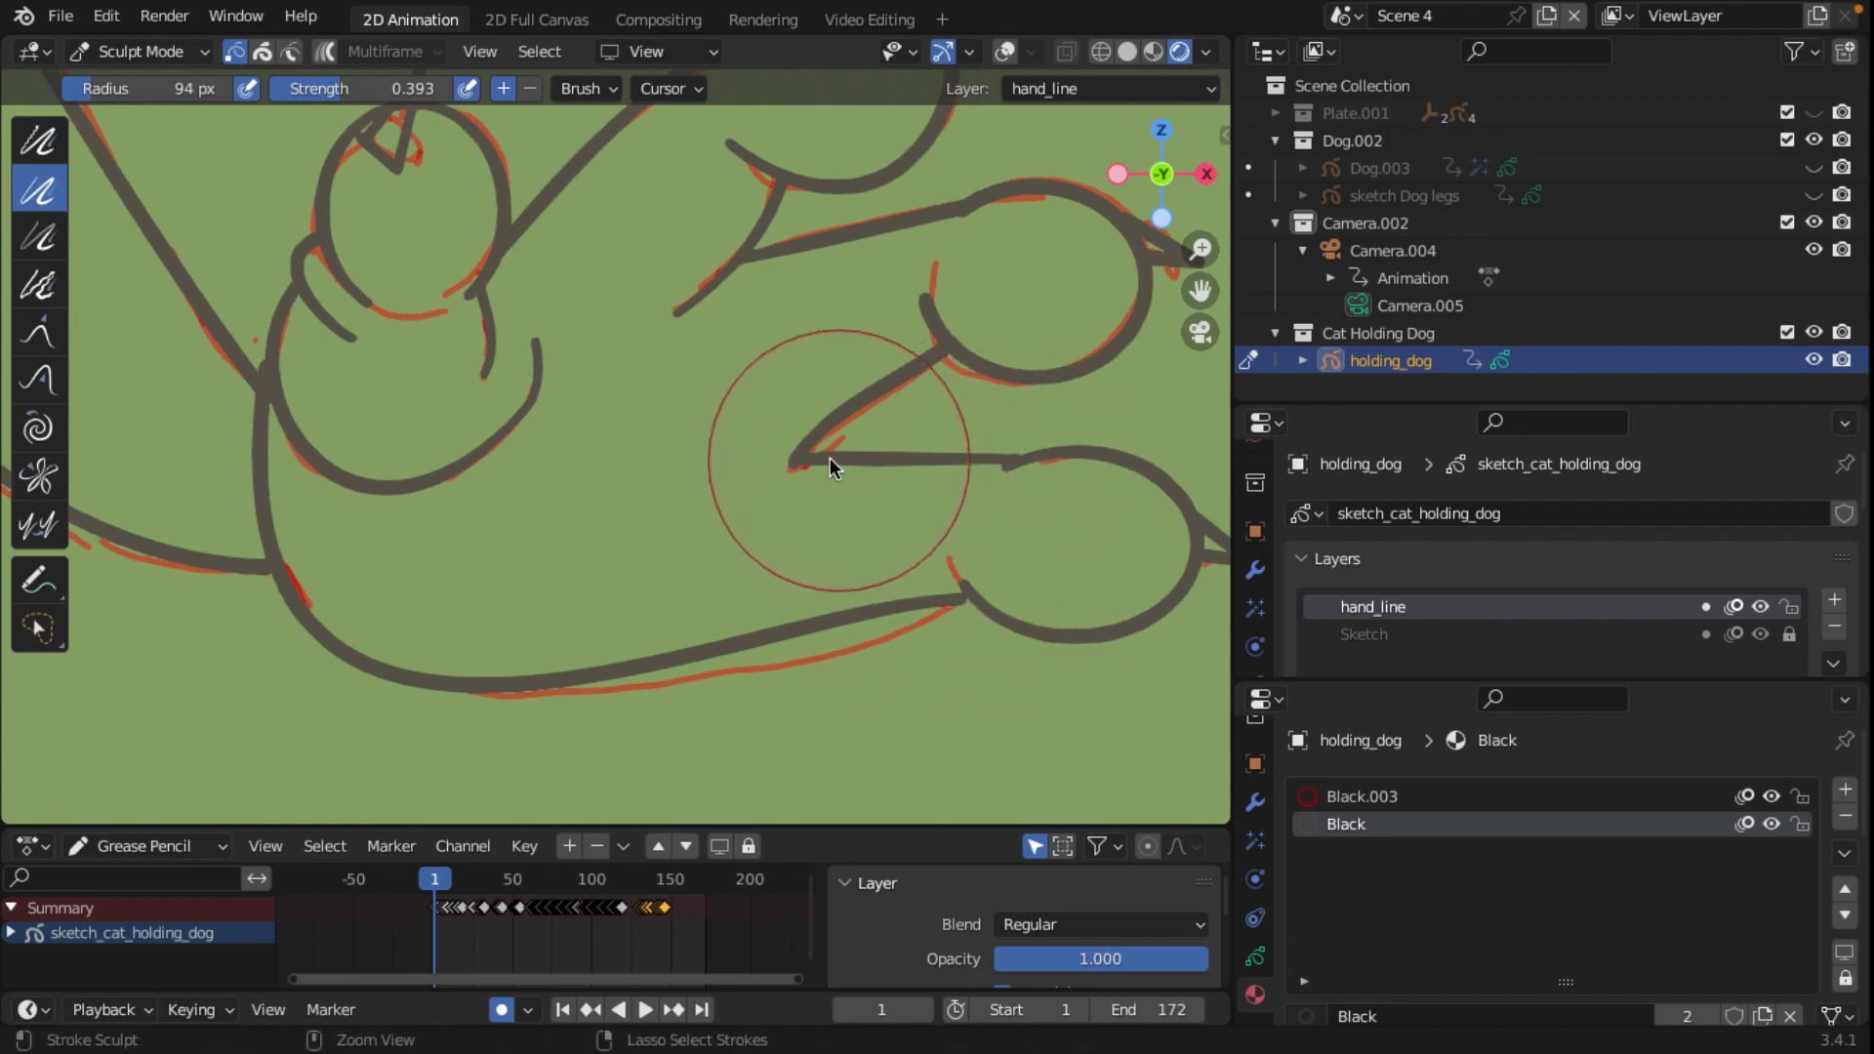
{"action": "scroll", "coordinate": [607, 564], "scroll_direction": "down", "scroll_amount": 2}
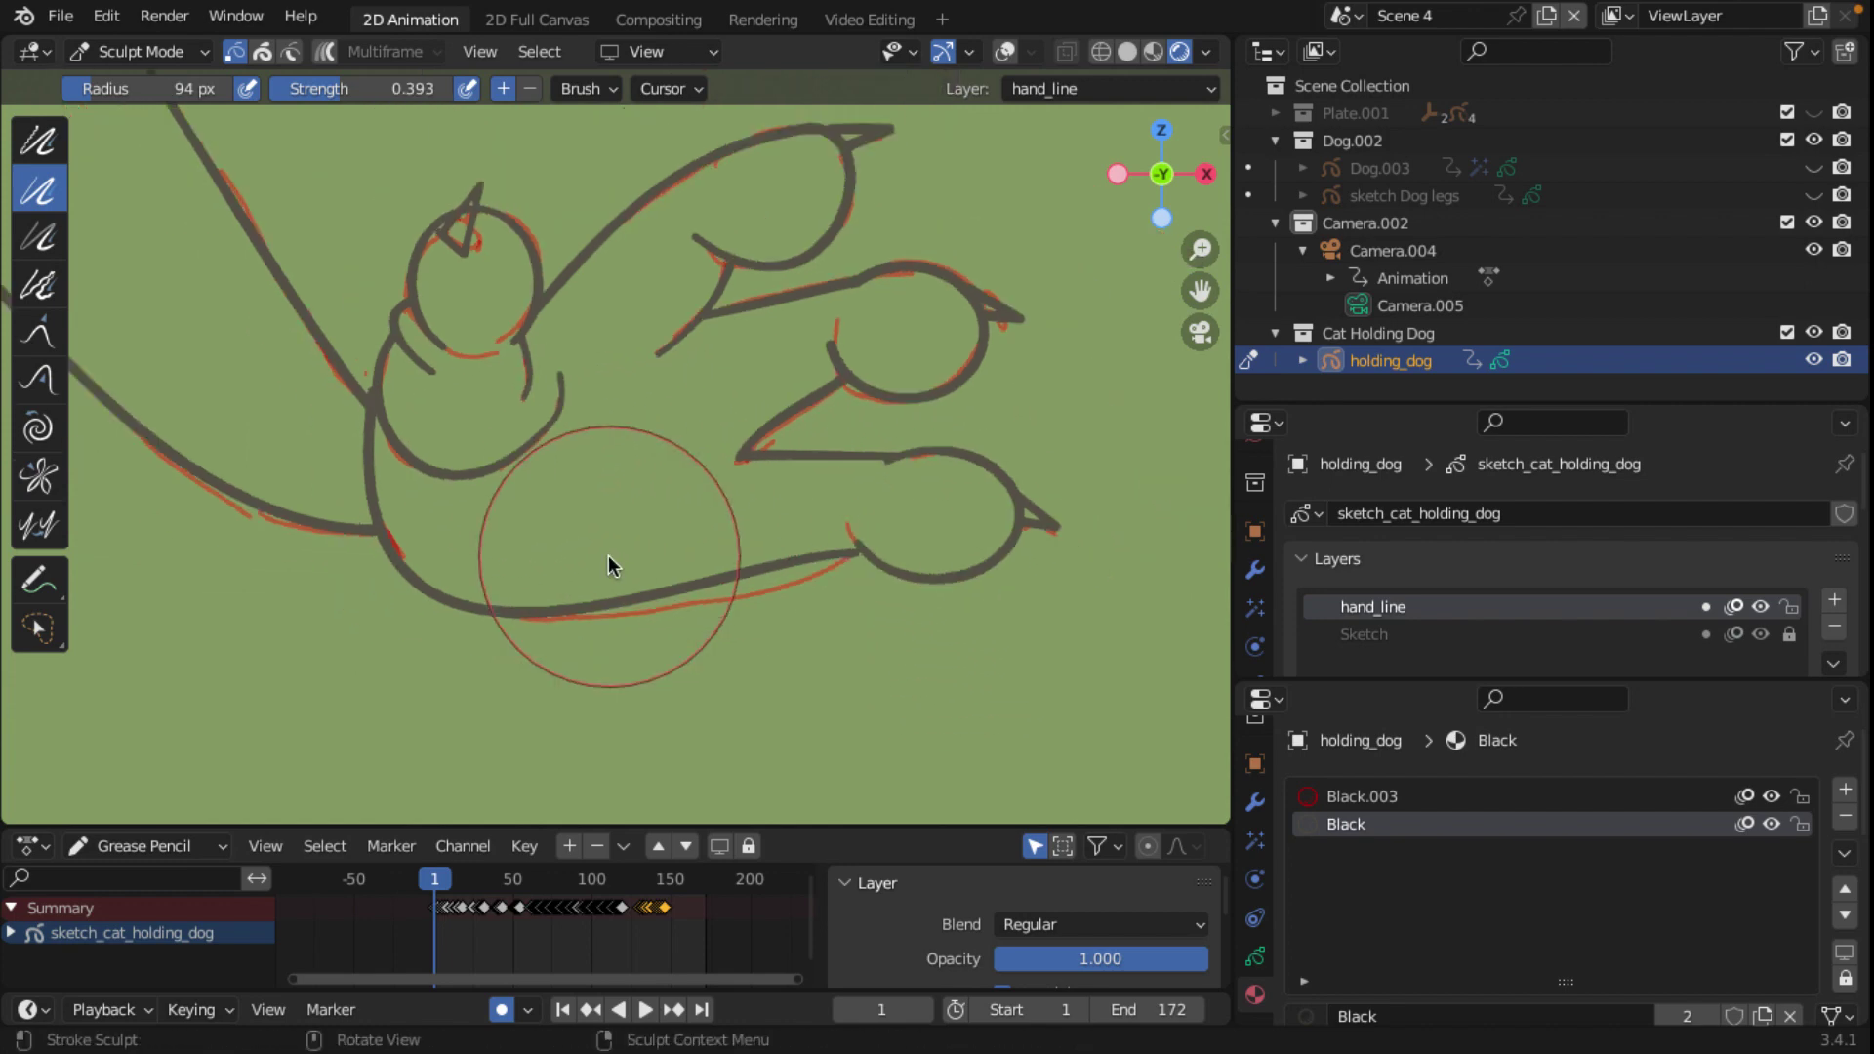
{"action": "left_click_drag", "start_coordinate": [687, 257], "coordinate": [689, 248]}
{"action": "scroll", "coordinate": [672, 422], "scroll_direction": "down", "scroll_amount": 1}
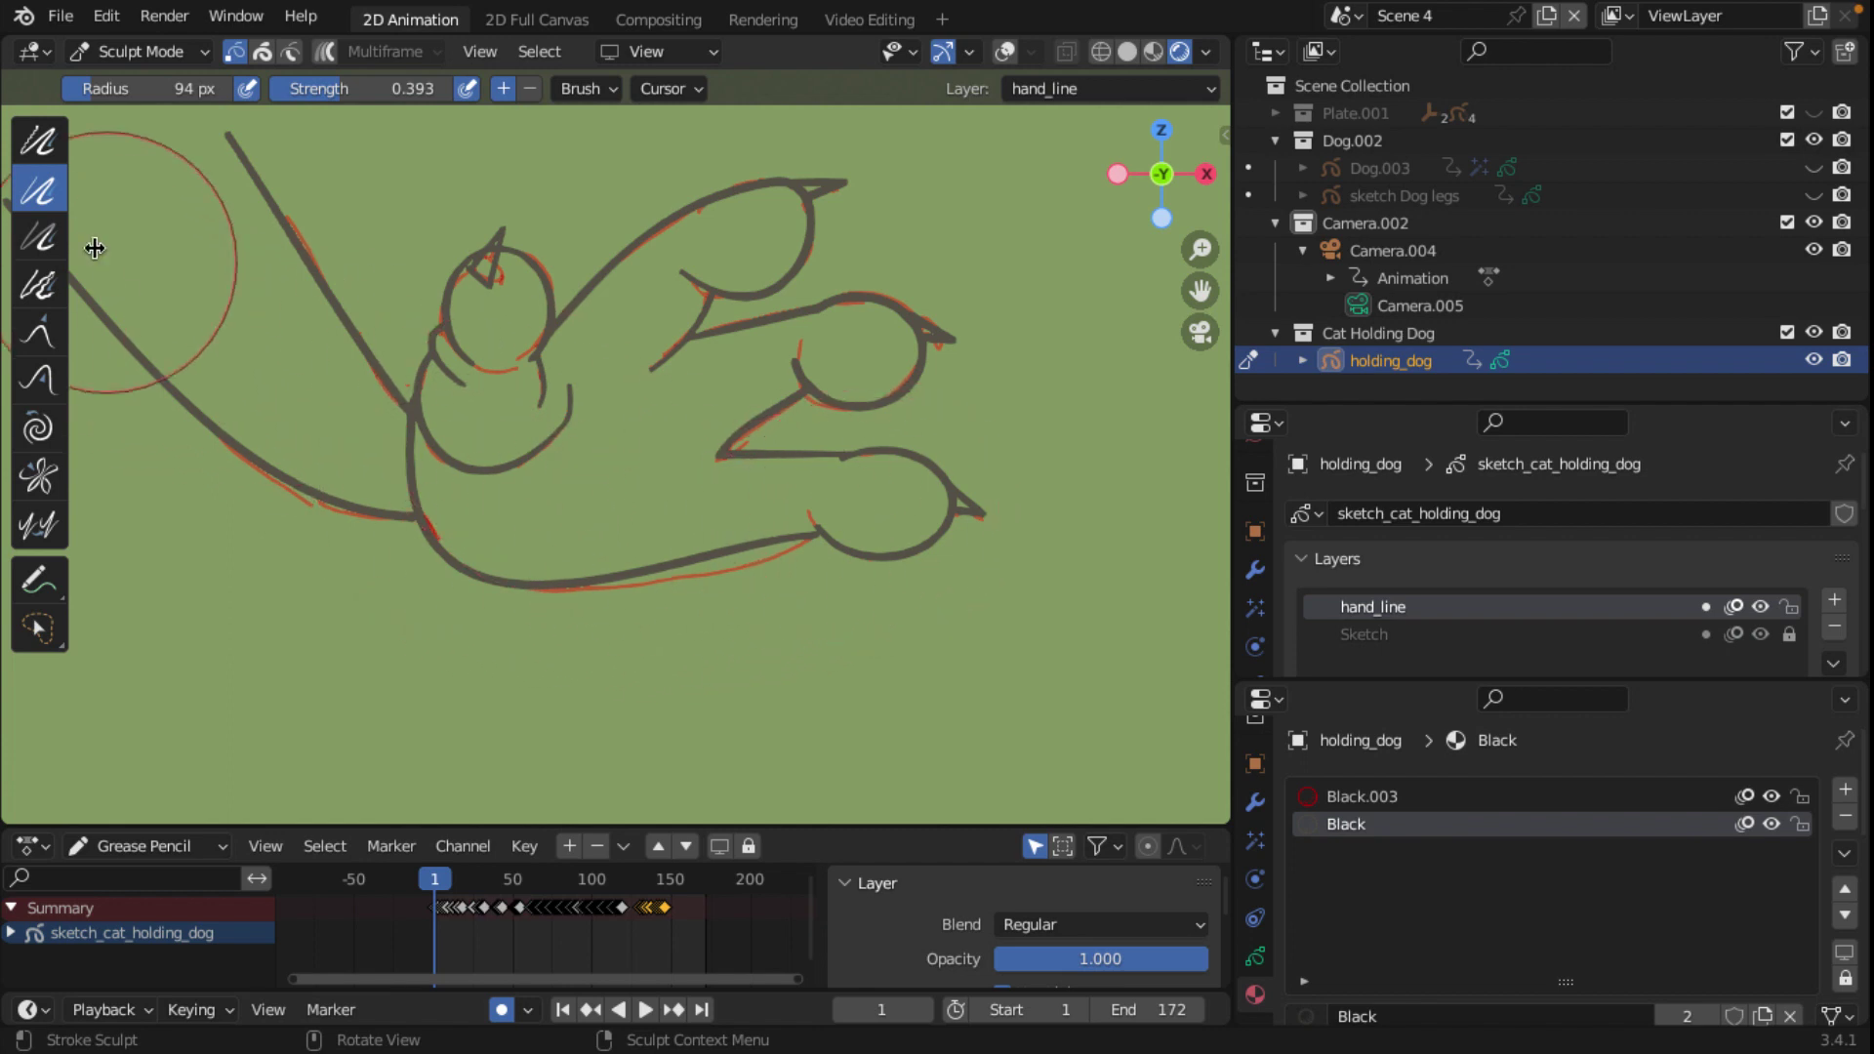
{"action": "left_click", "coordinate": [172, 44]}
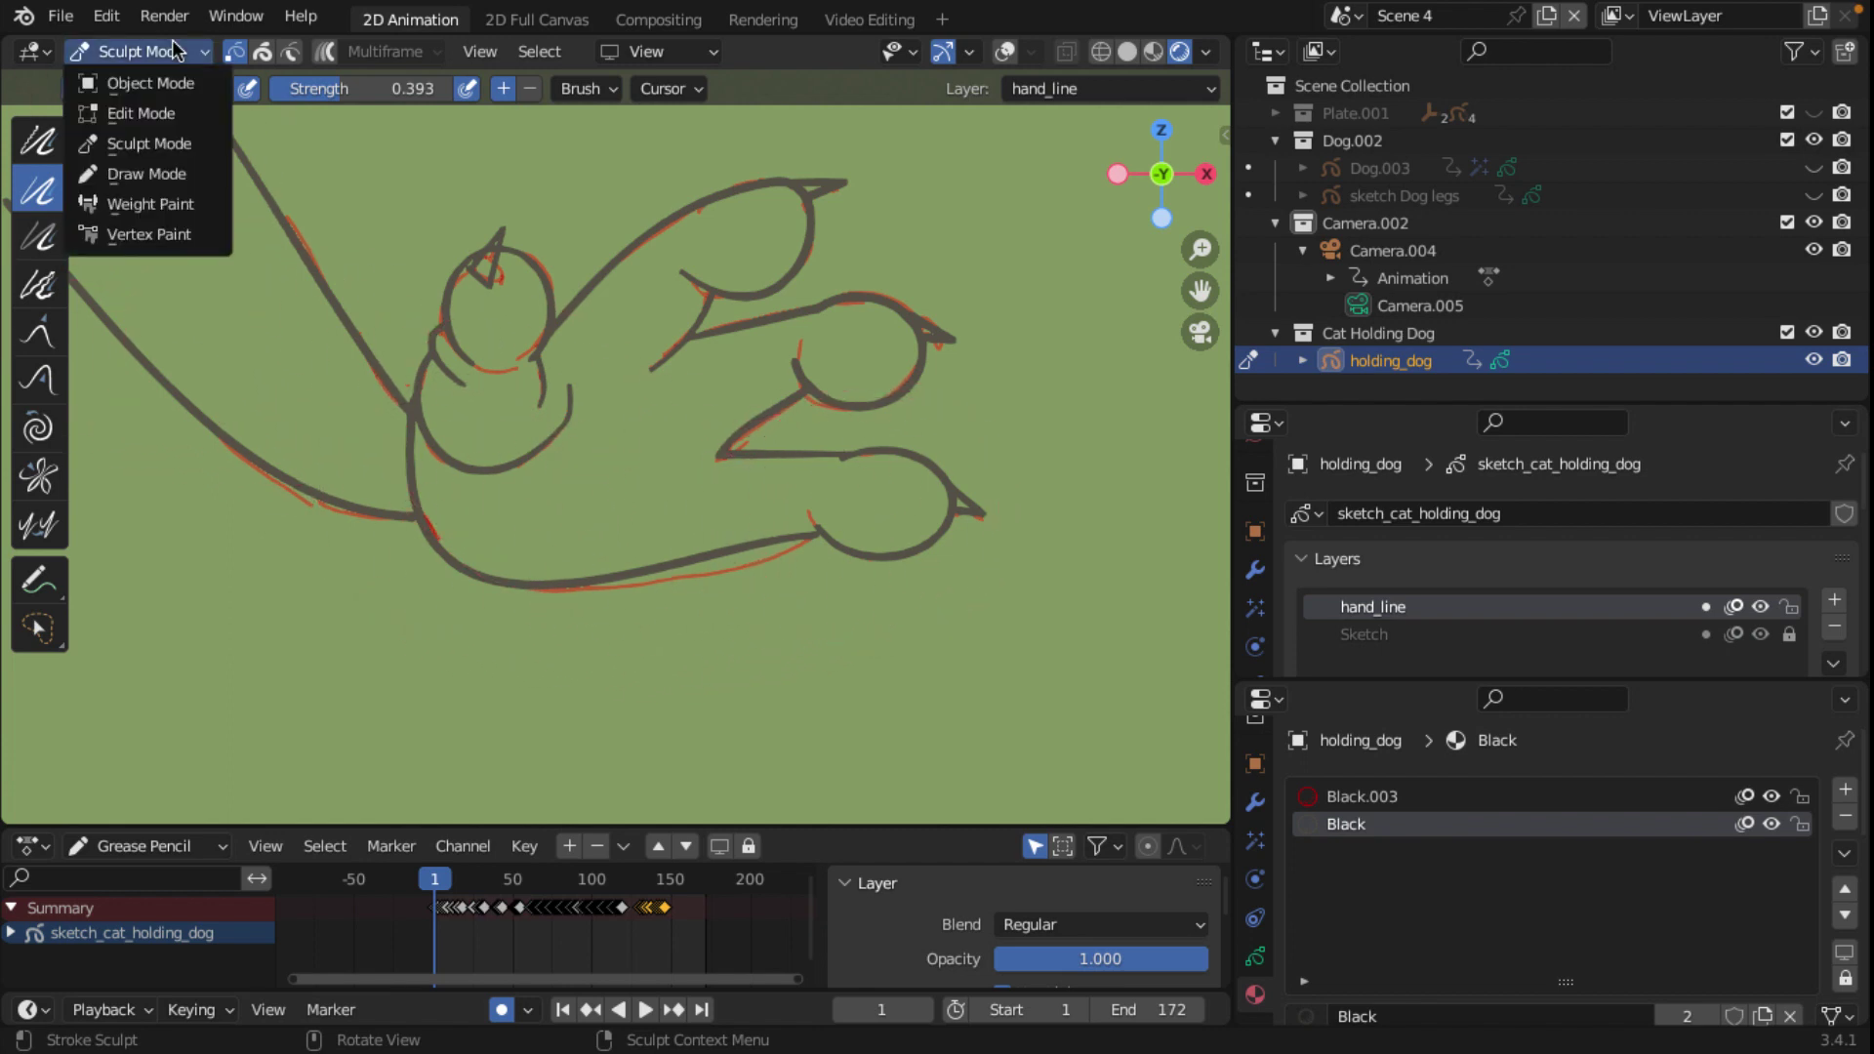
Step: In Edit Mode with overlays shown, move the lower finger line's endpoint onto its curve
{"action": "left_click", "coordinate": [147, 117]}
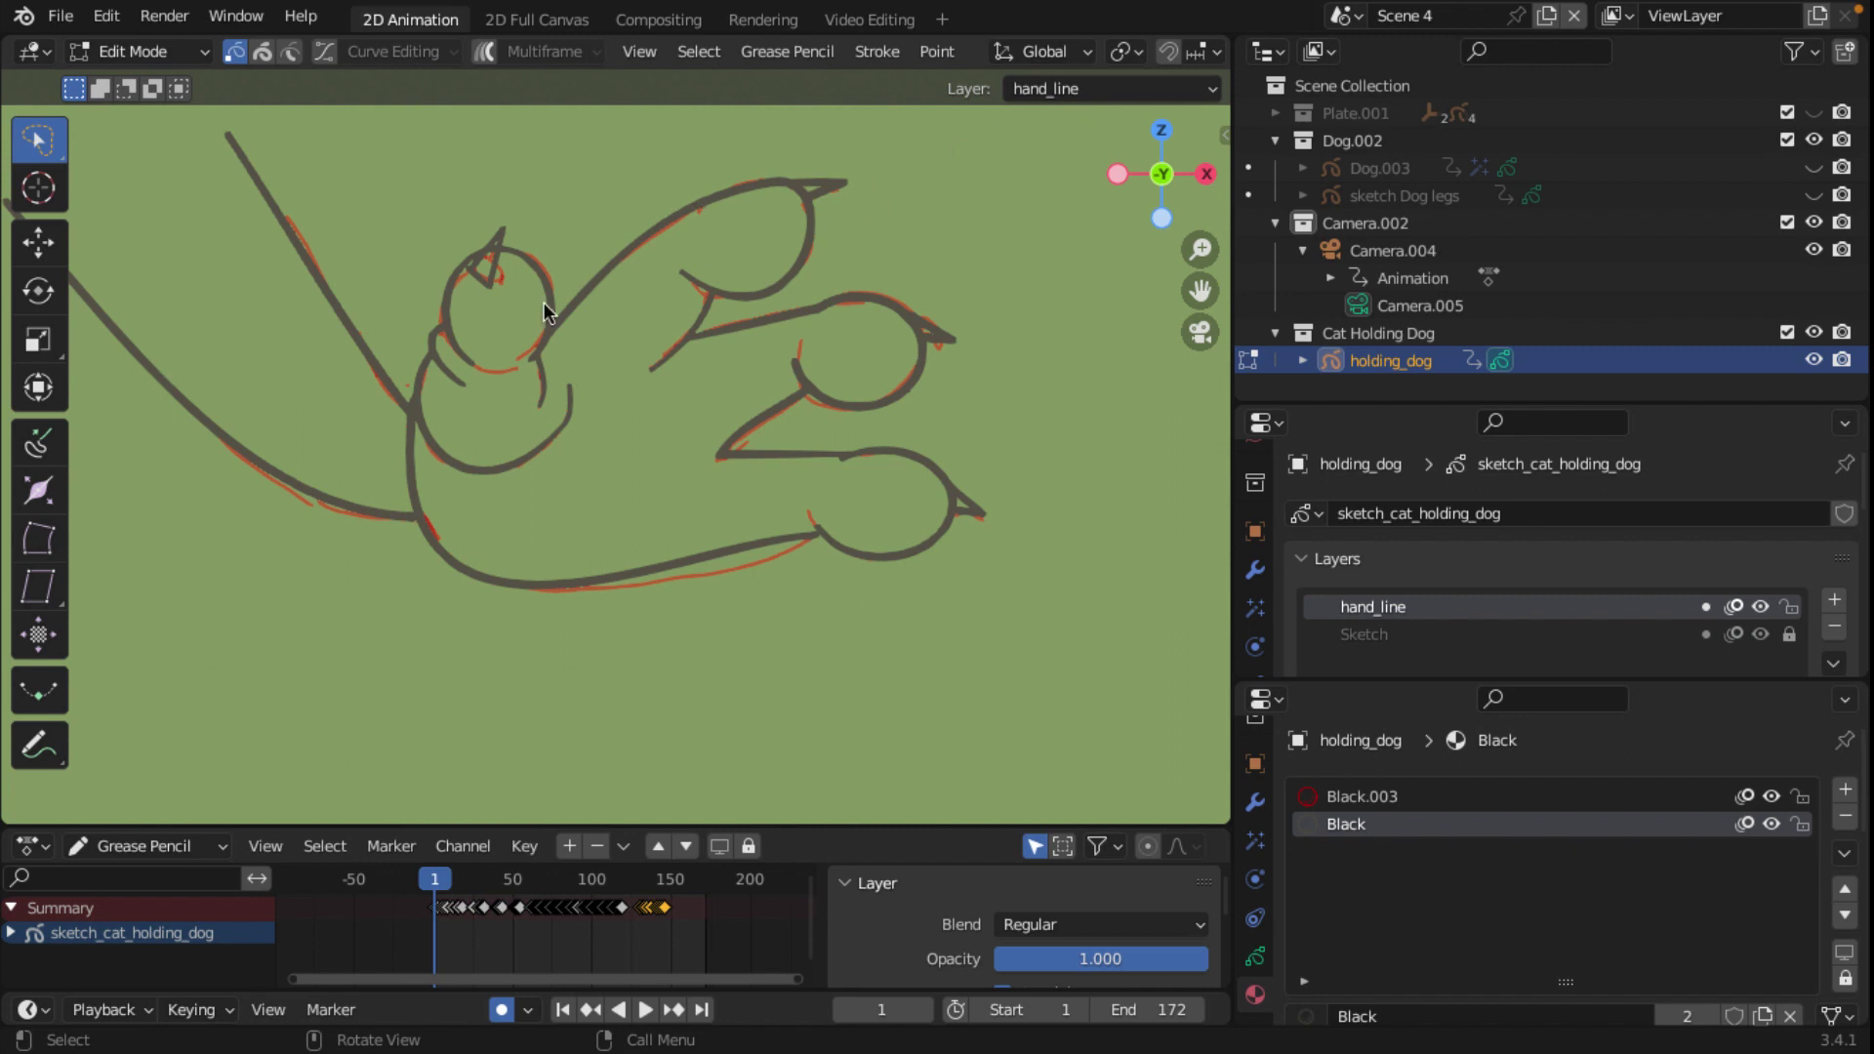
{"action": "scroll", "coordinate": [412, 455], "scroll_direction": "up", "scroll_amount": 5}
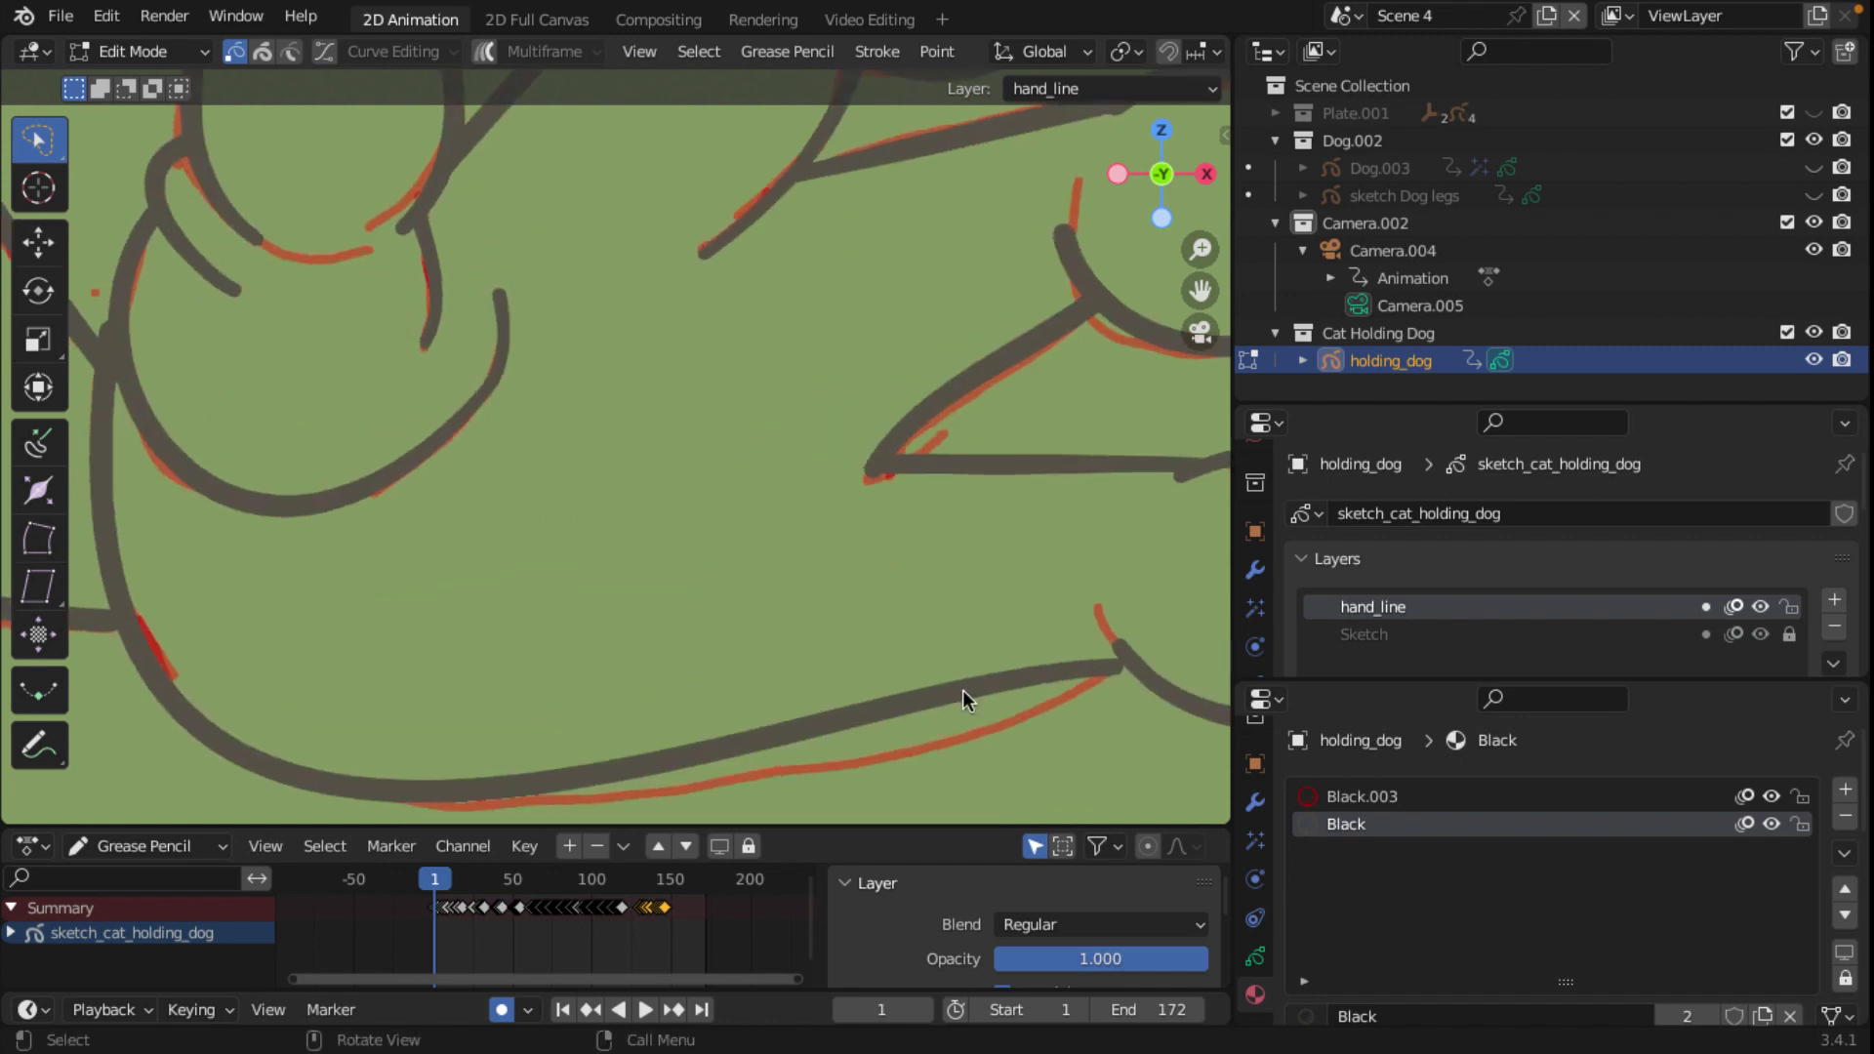
{"action": "mouse_move", "coordinate": [957, 688]}
{"action": "middle_mouse_down", "text": "shift"}
{"action": "mouse_move", "coordinate": [600, 607]}
{"action": "mouse_move", "coordinate": [887, 707]}
{"action": "middle_mouse_up", "text": "shift"}
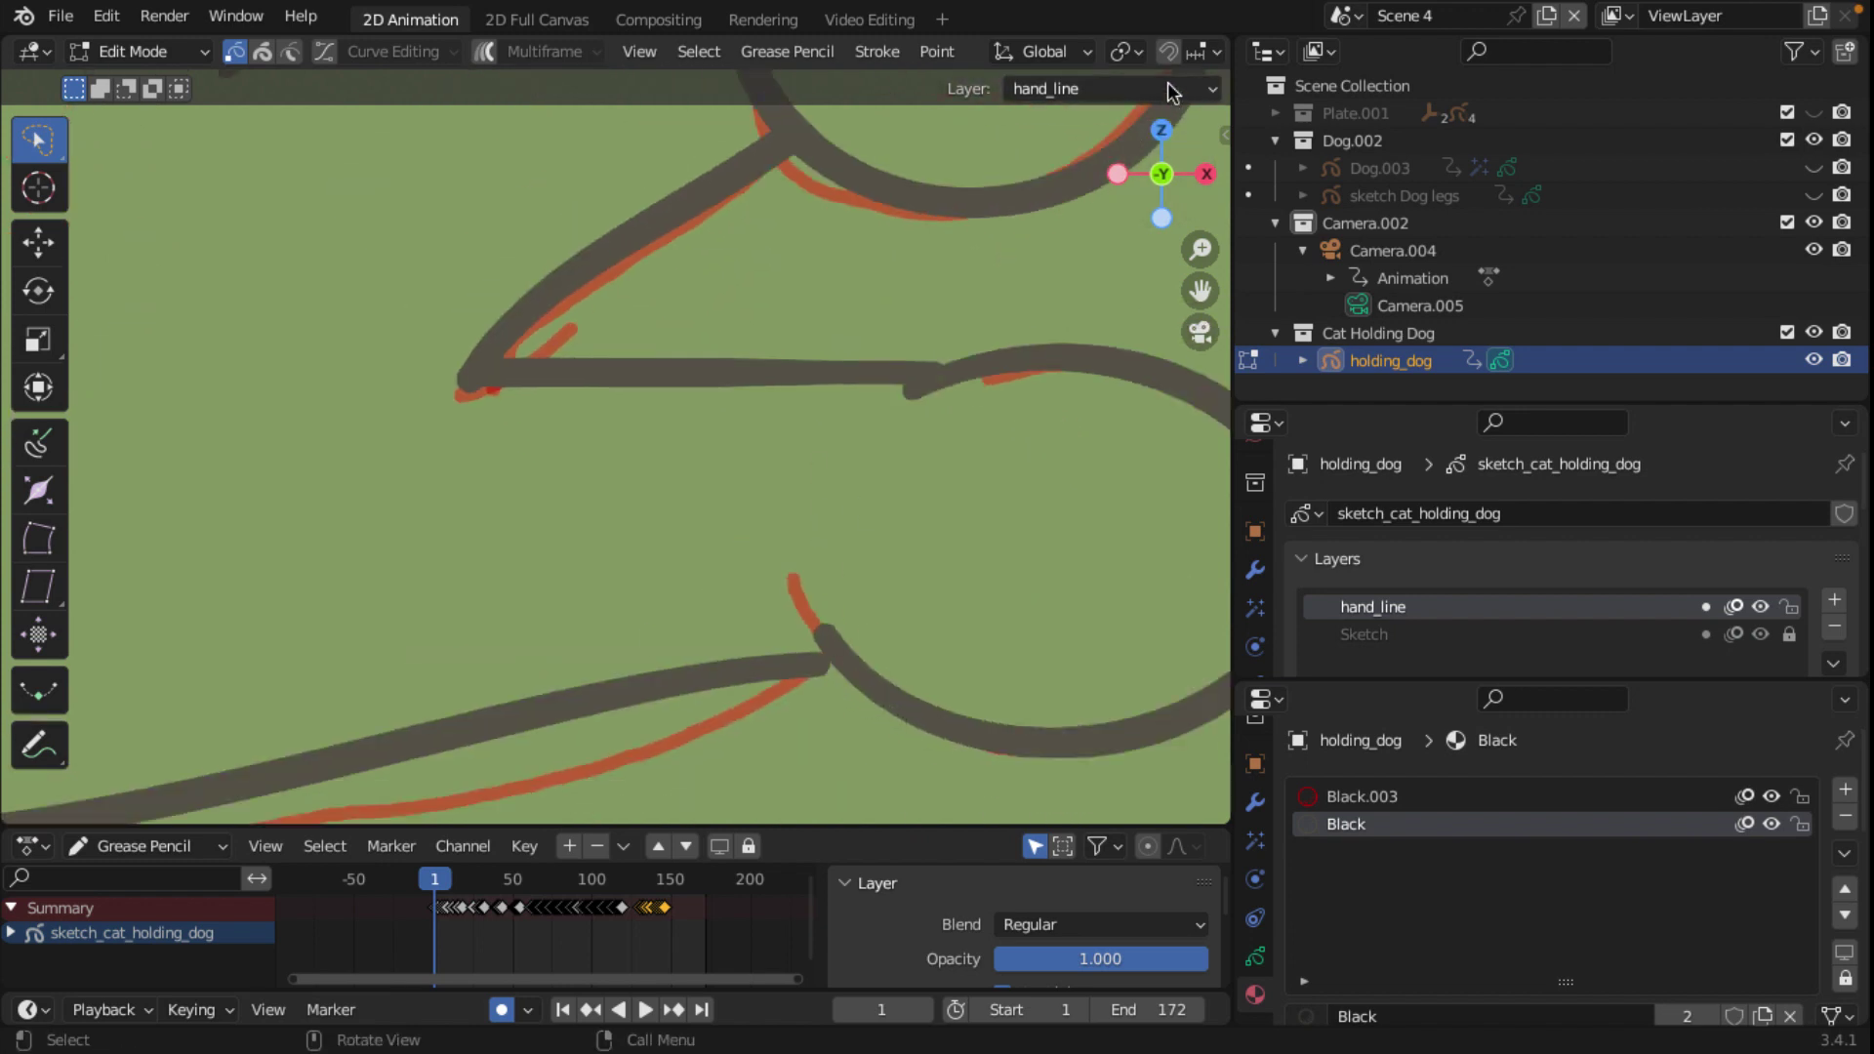
{"action": "scroll", "coordinate": [1174, 60], "scroll_direction": "down", "scroll_amount": 3}
{"action": "scroll", "coordinate": [1175, 61], "scroll_direction": "down", "scroll_amount": 3}
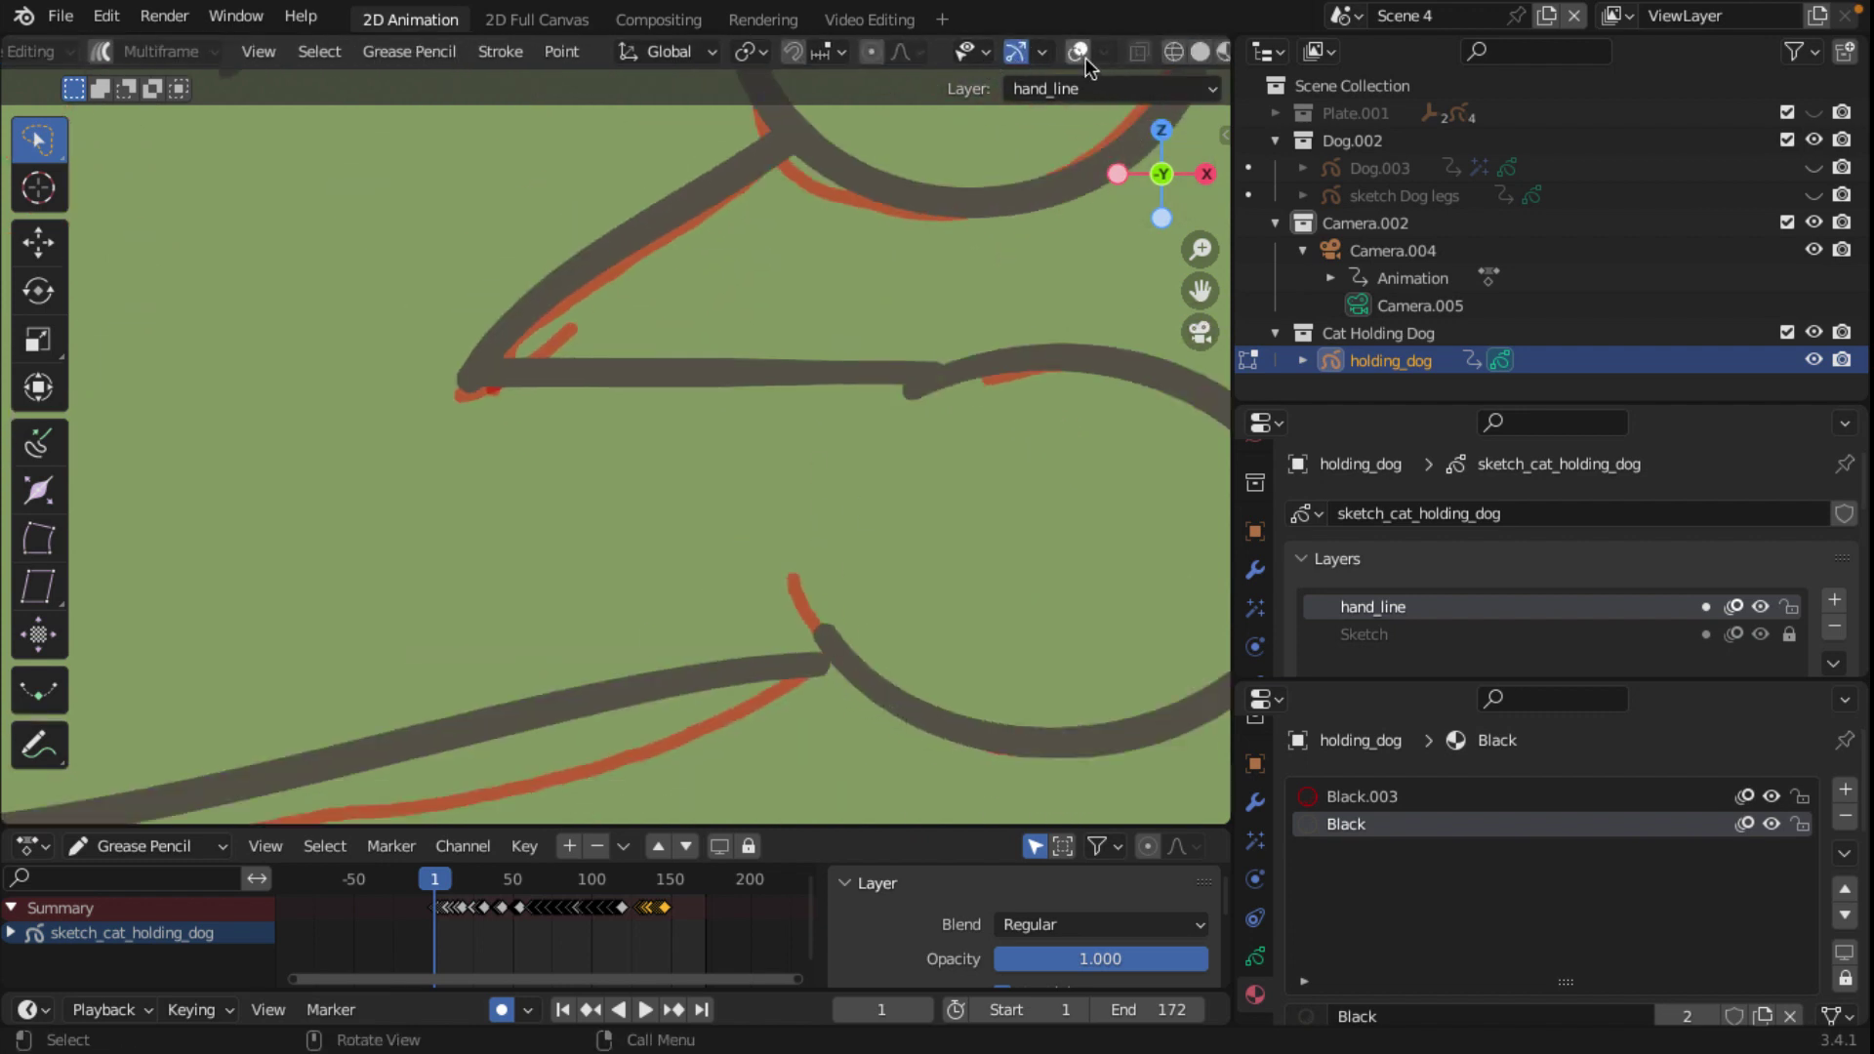
{"action": "left_click", "coordinate": [1079, 54]}
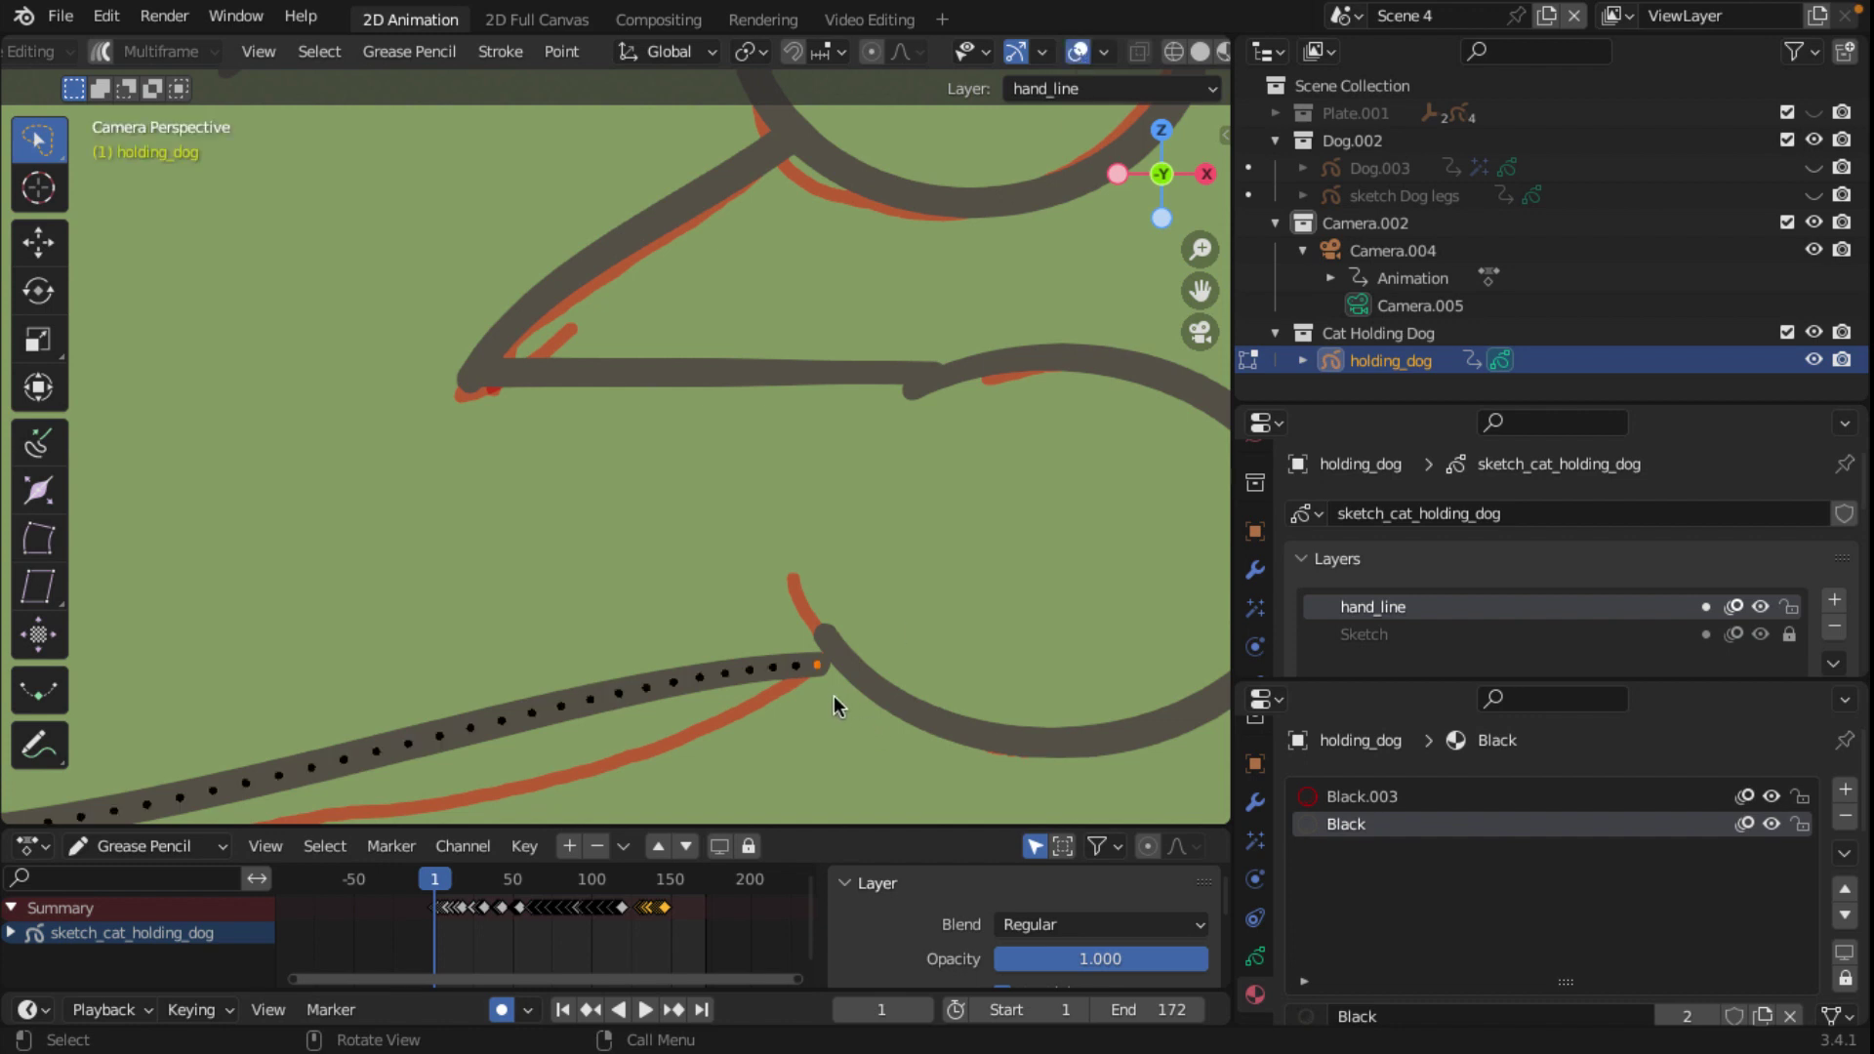
{"action": "key", "text": "g"}
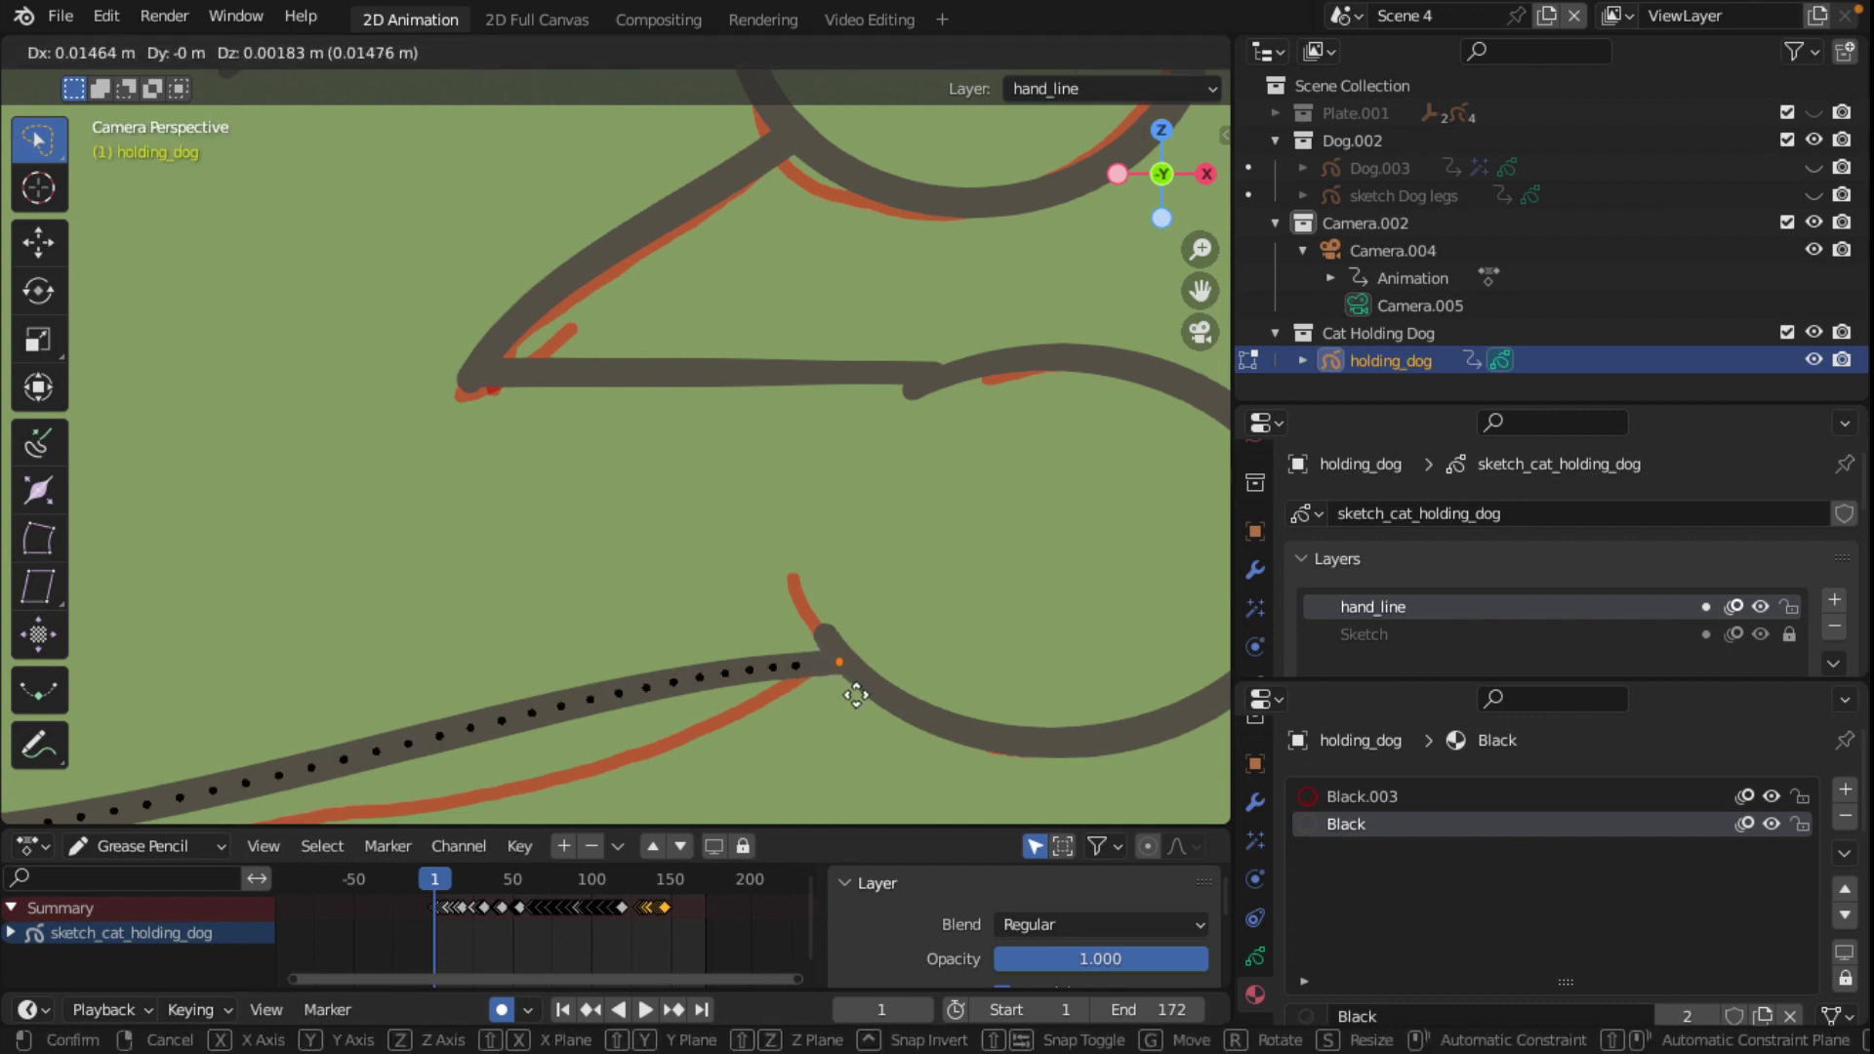
{"action": "left_click", "coordinate": [855, 694]}
Step: Move the horizontal finger stroke onto the round finger, then select the top round finger stroke
{"action": "left_click", "coordinate": [934, 370]}
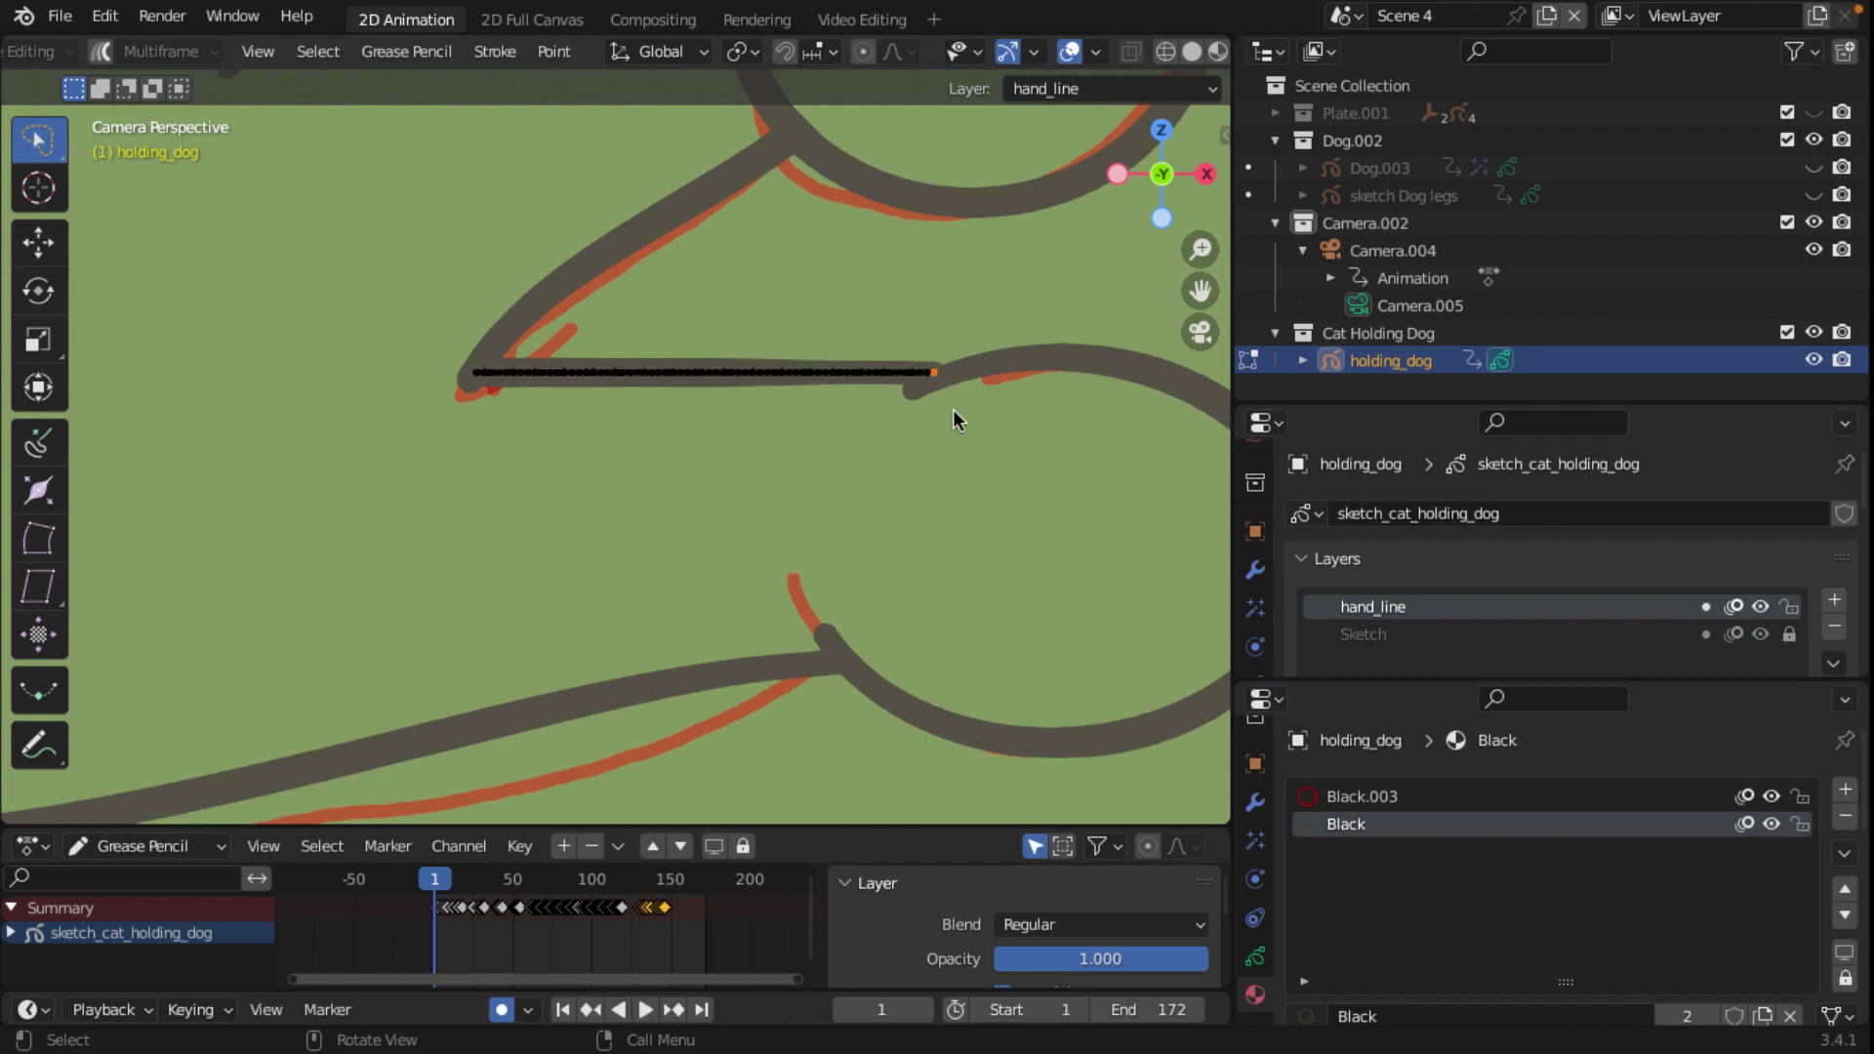
{"action": "key", "text": "g"}
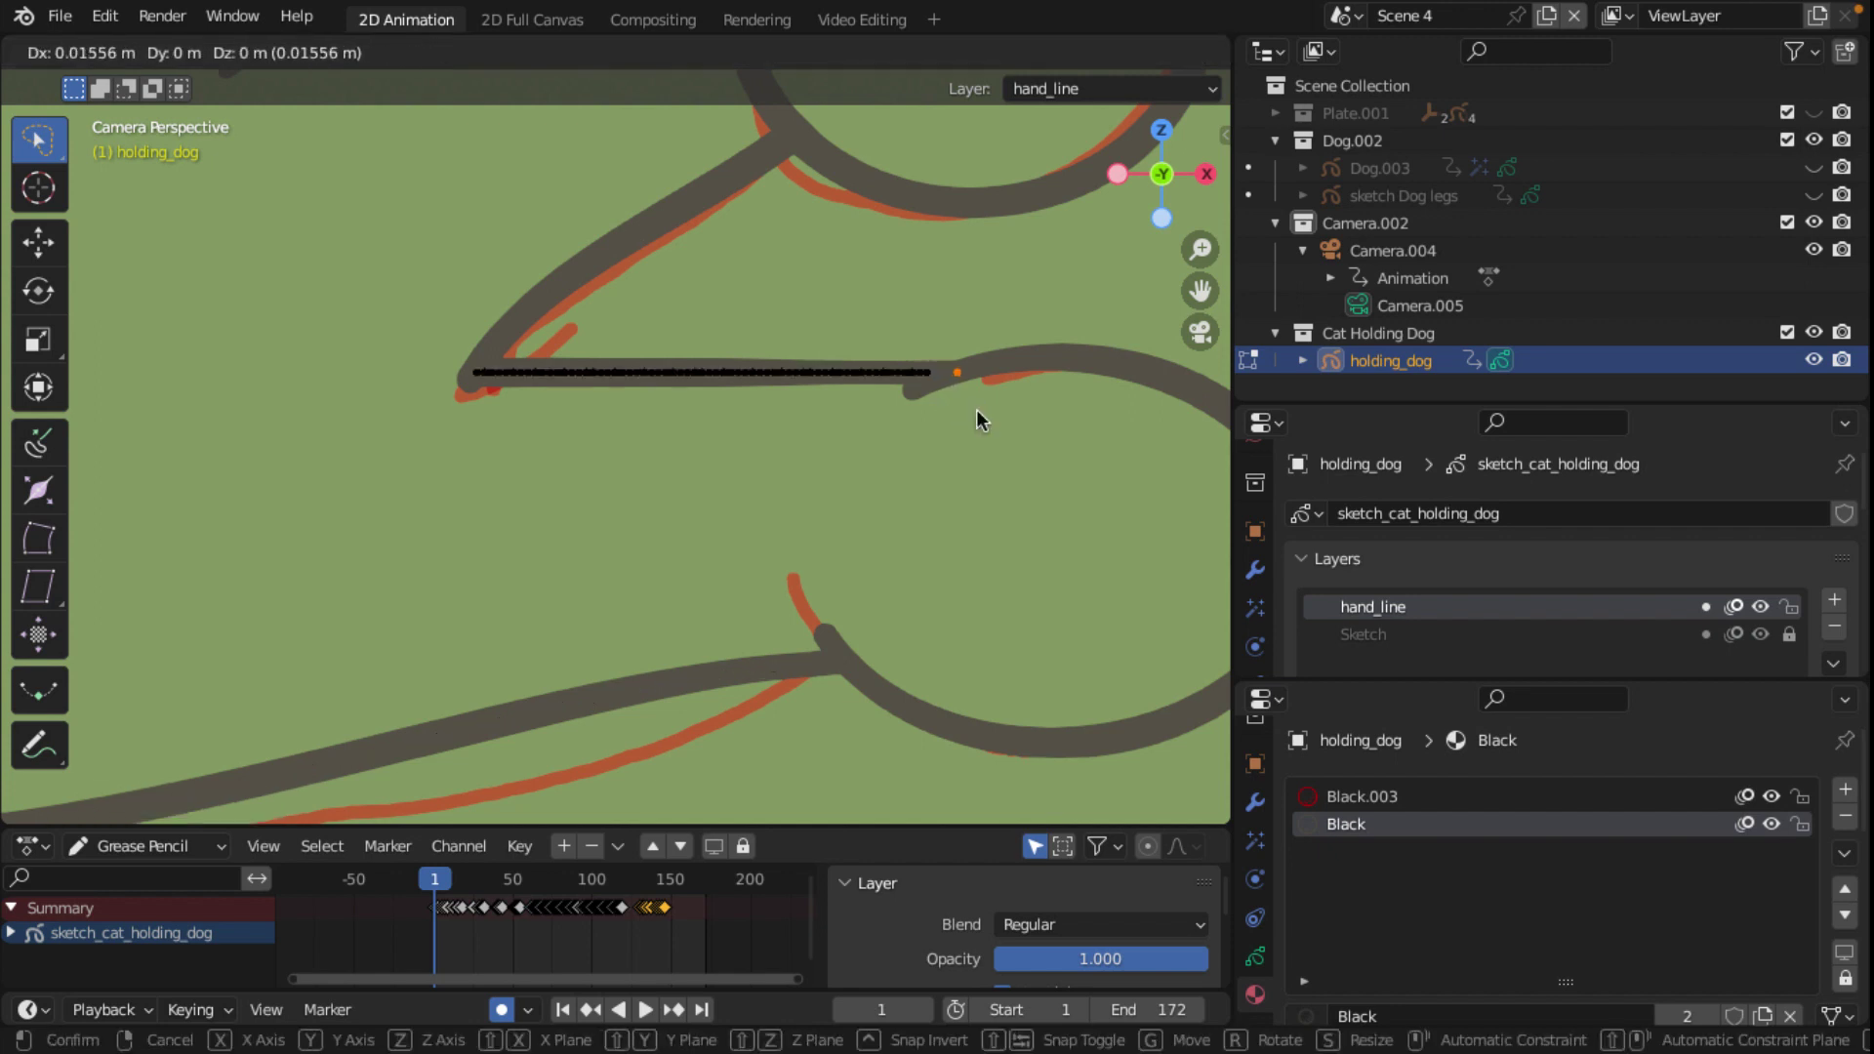
{"action": "left_click", "coordinate": [976, 408]}
{"action": "scroll", "coordinate": [688, 361], "scroll_direction": "down", "scroll_amount": 5}
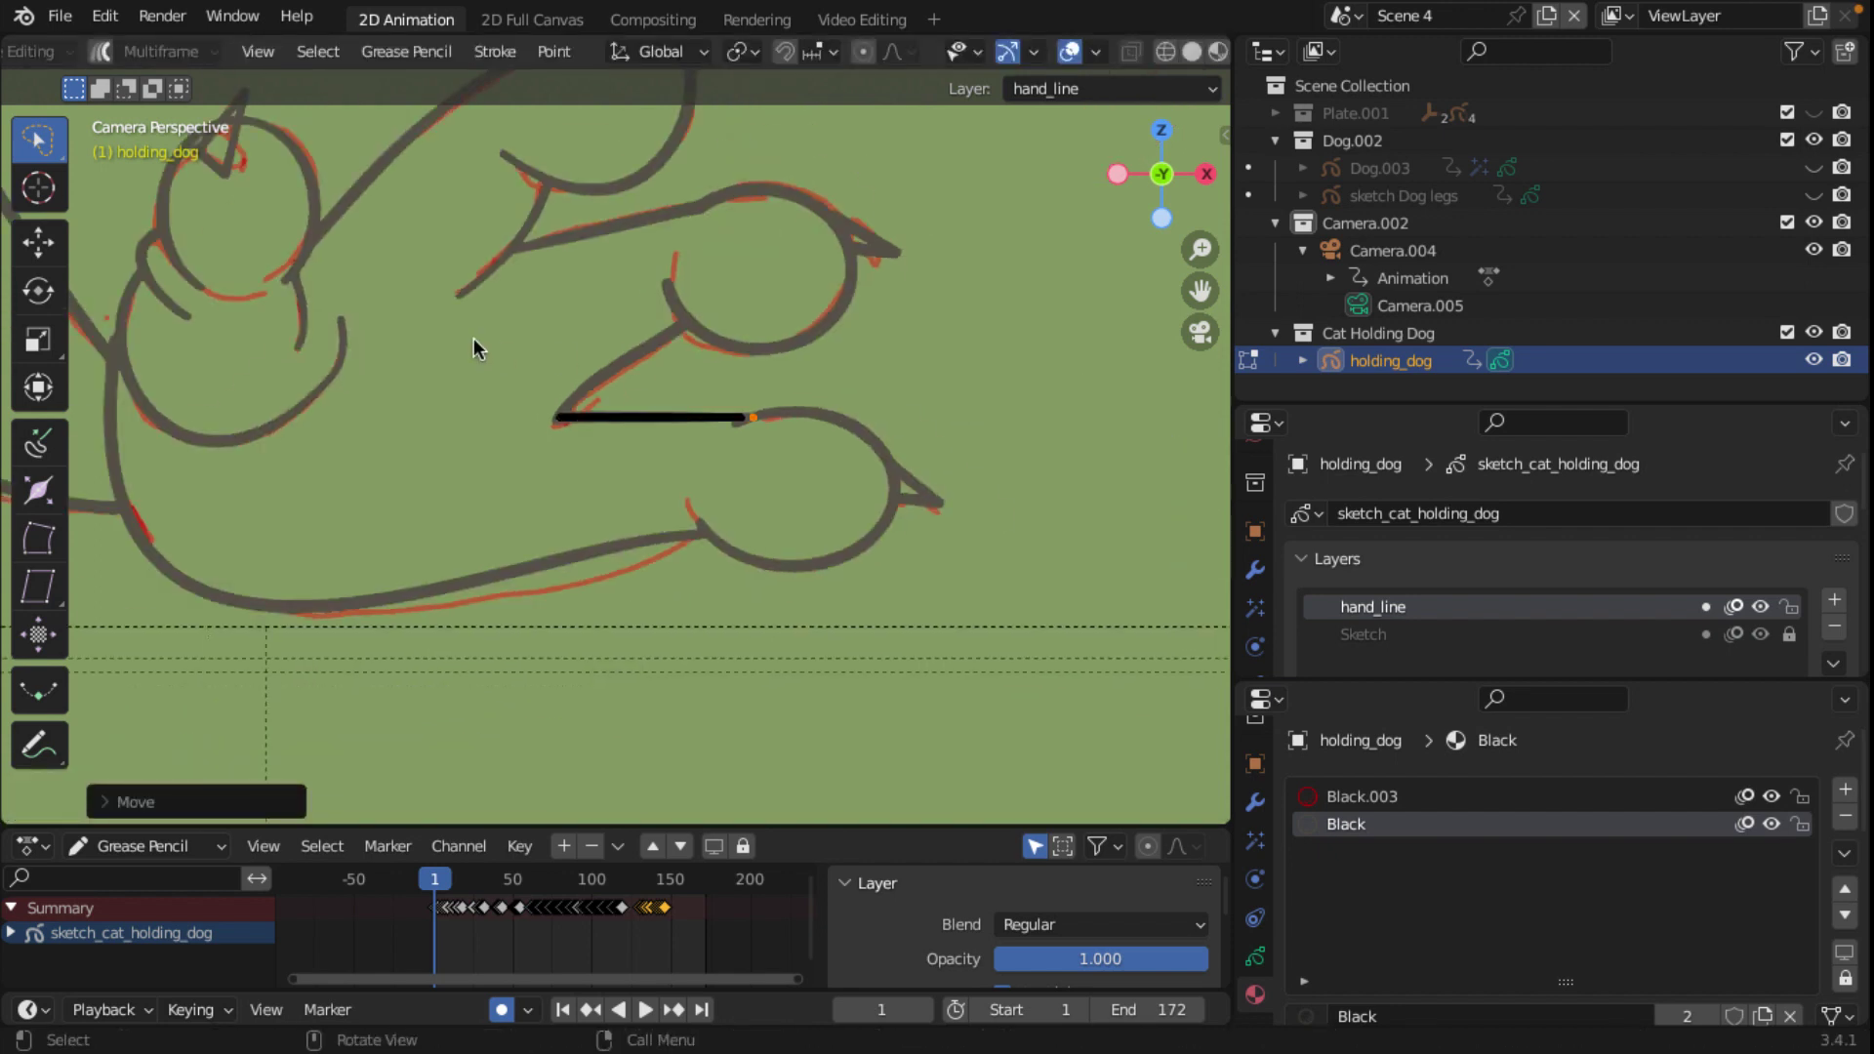
{"action": "scroll", "coordinate": [400, 331], "scroll_direction": "up", "scroll_amount": 2}
{"action": "left_click", "coordinate": [687, 221]}
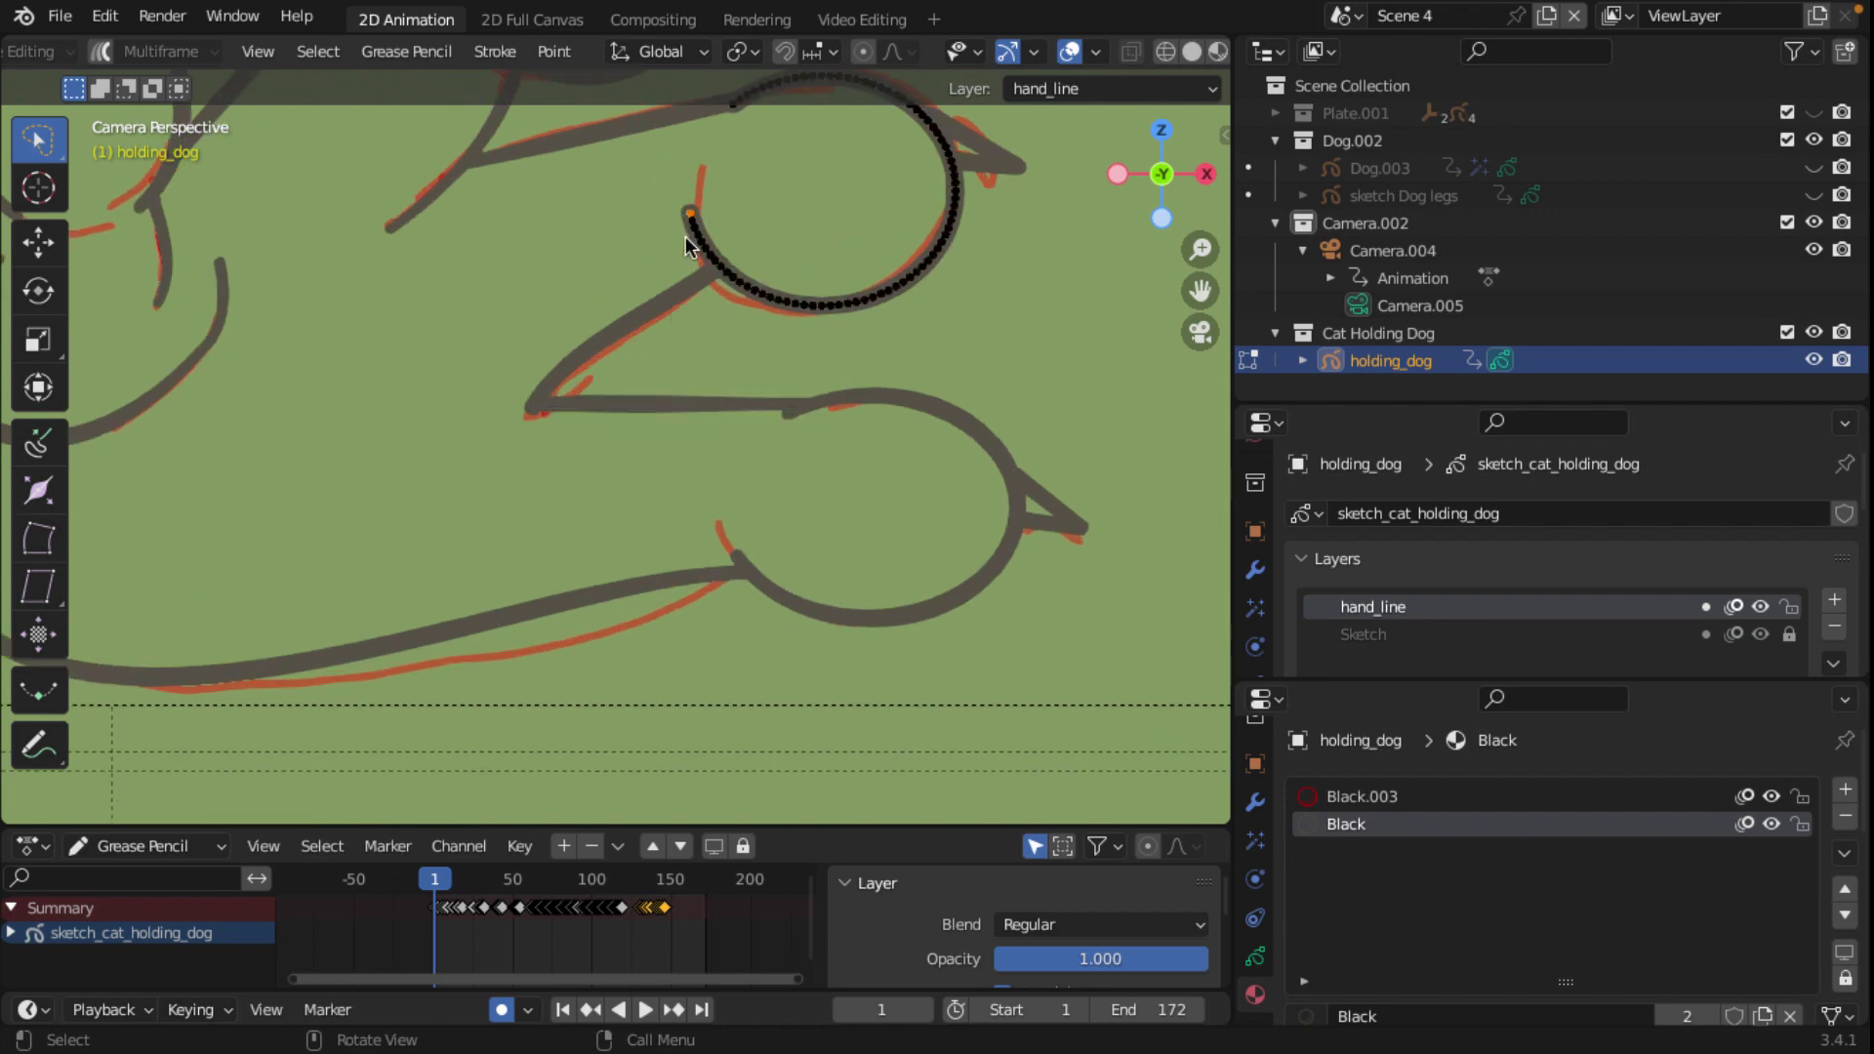
Step: With Proportional Editing on, scale the round finger stroke's loose end inward using a small falloff
{"action": "left_click", "coordinate": [865, 53]}
{"action": "key", "text": "s"}
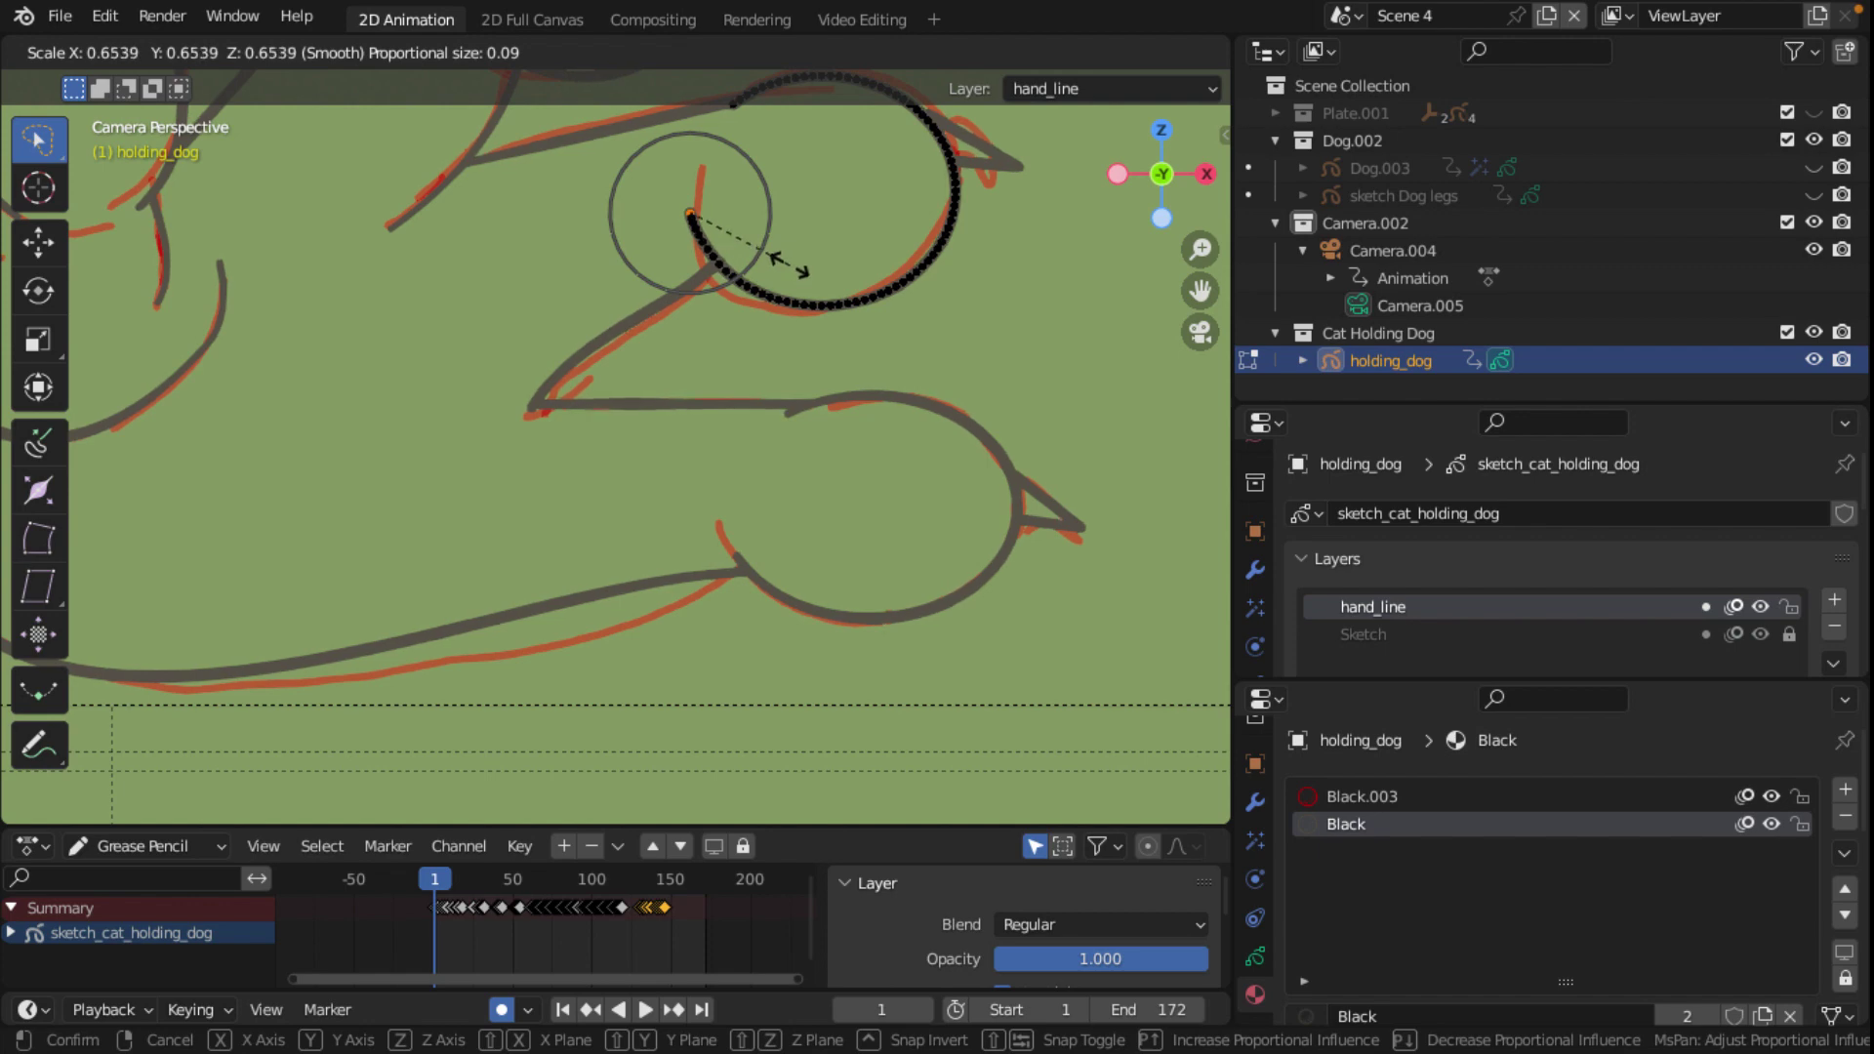
{"action": "left_click", "coordinate": [789, 262]}
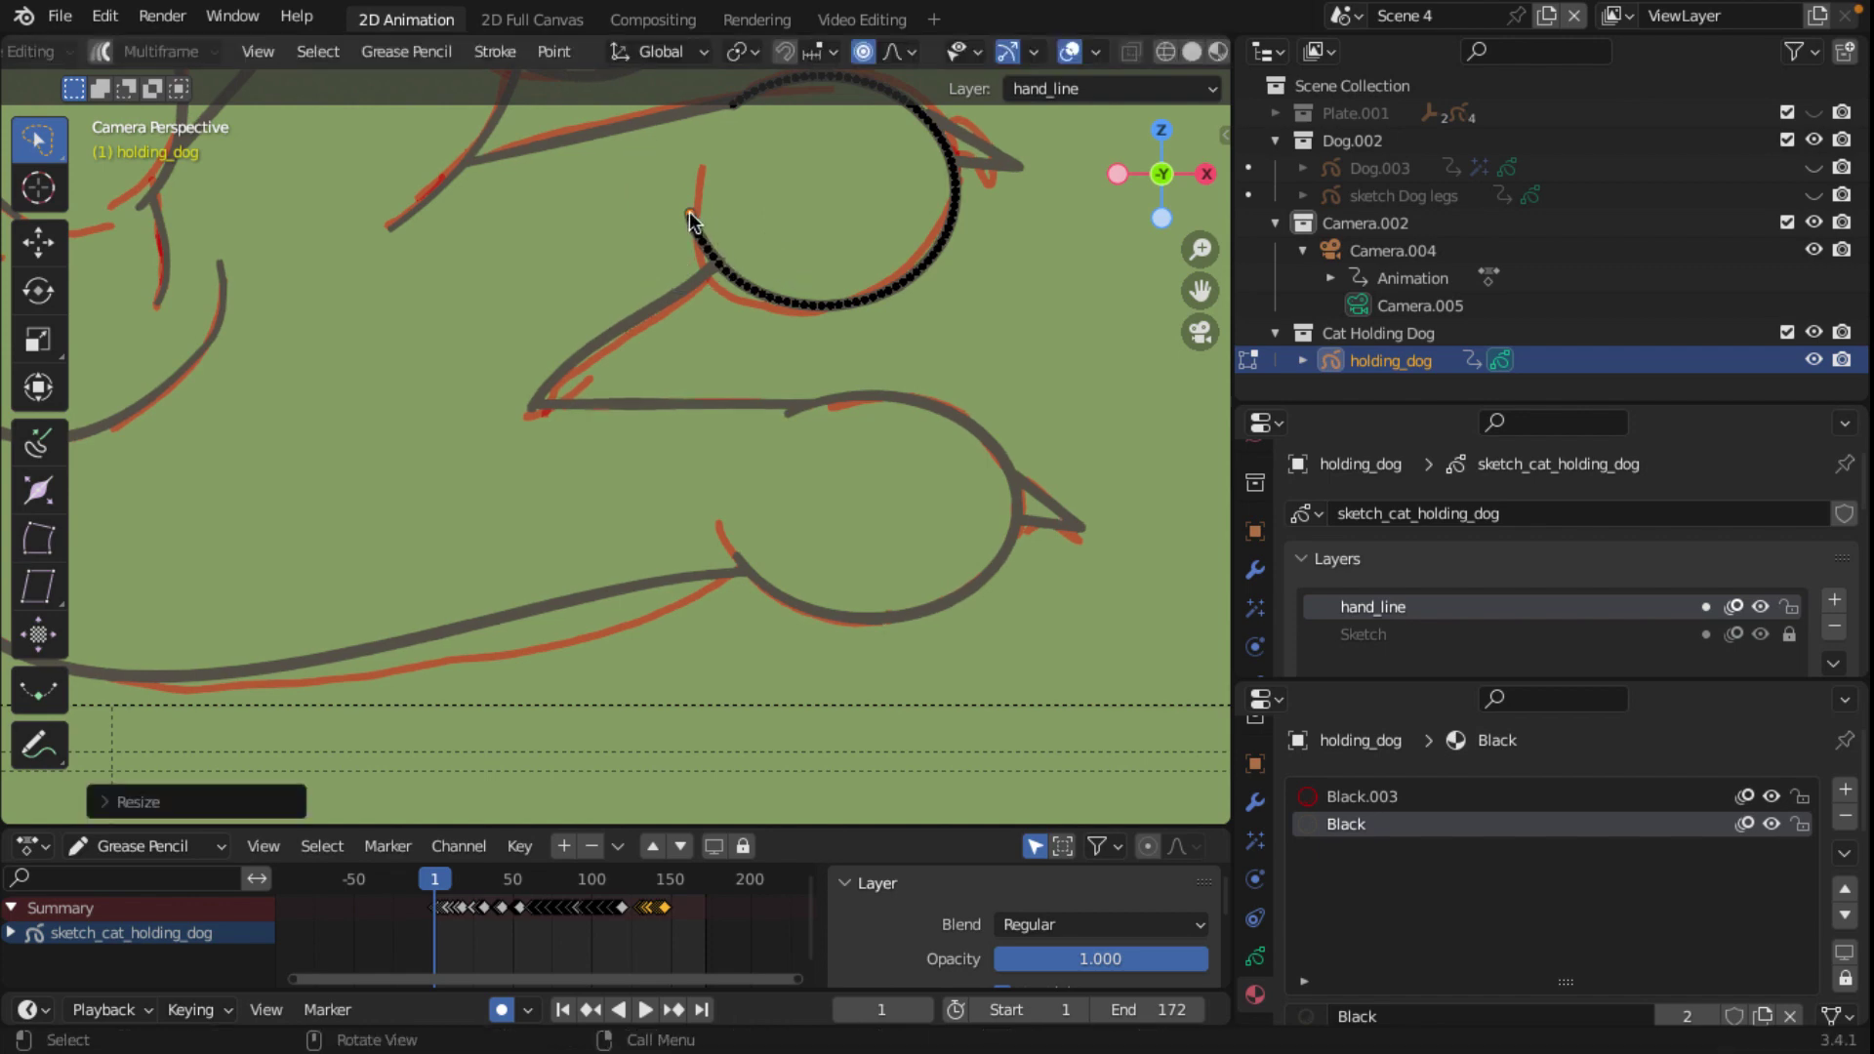
{"action": "left_click", "coordinate": [690, 211]}
{"action": "key", "text": "s"}
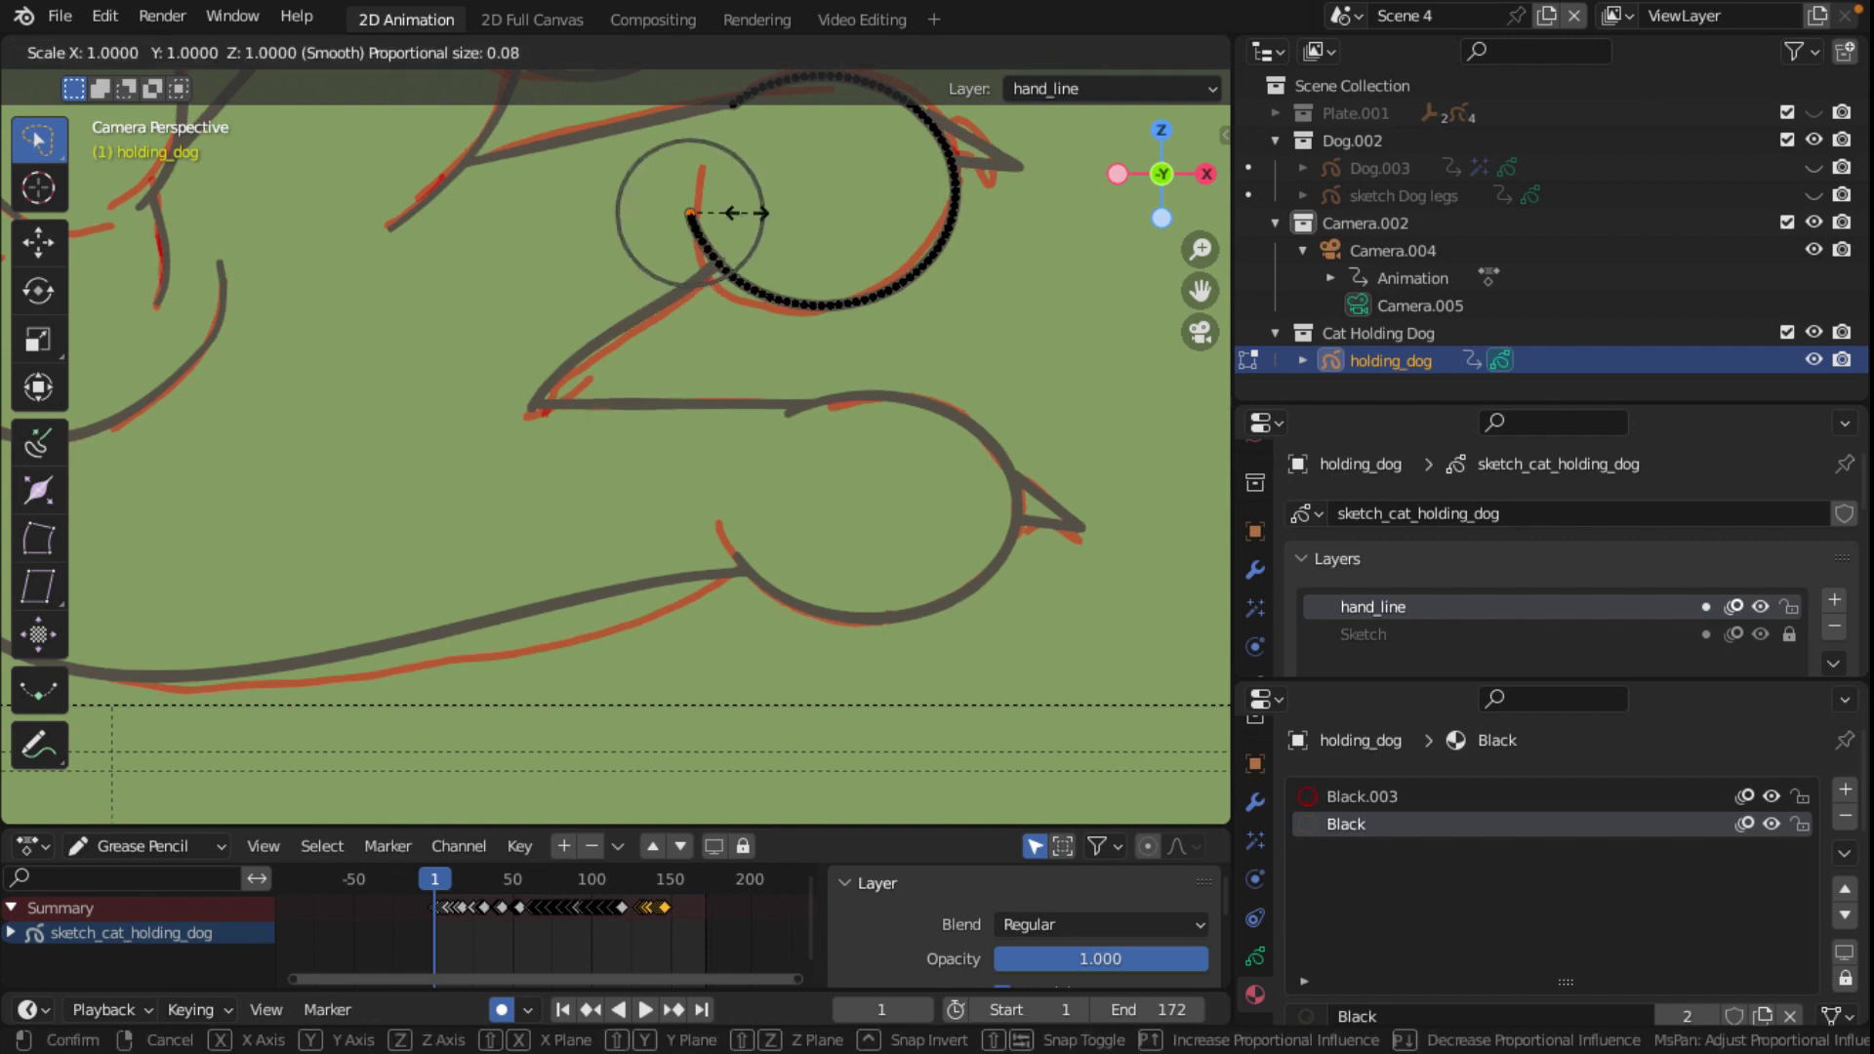
{"action": "scroll", "coordinate": [745, 213], "scroll_direction": "up", "scroll_amount": 7}
{"action": "scroll", "coordinate": [746, 212], "scroll_direction": "up", "scroll_amount": 4}
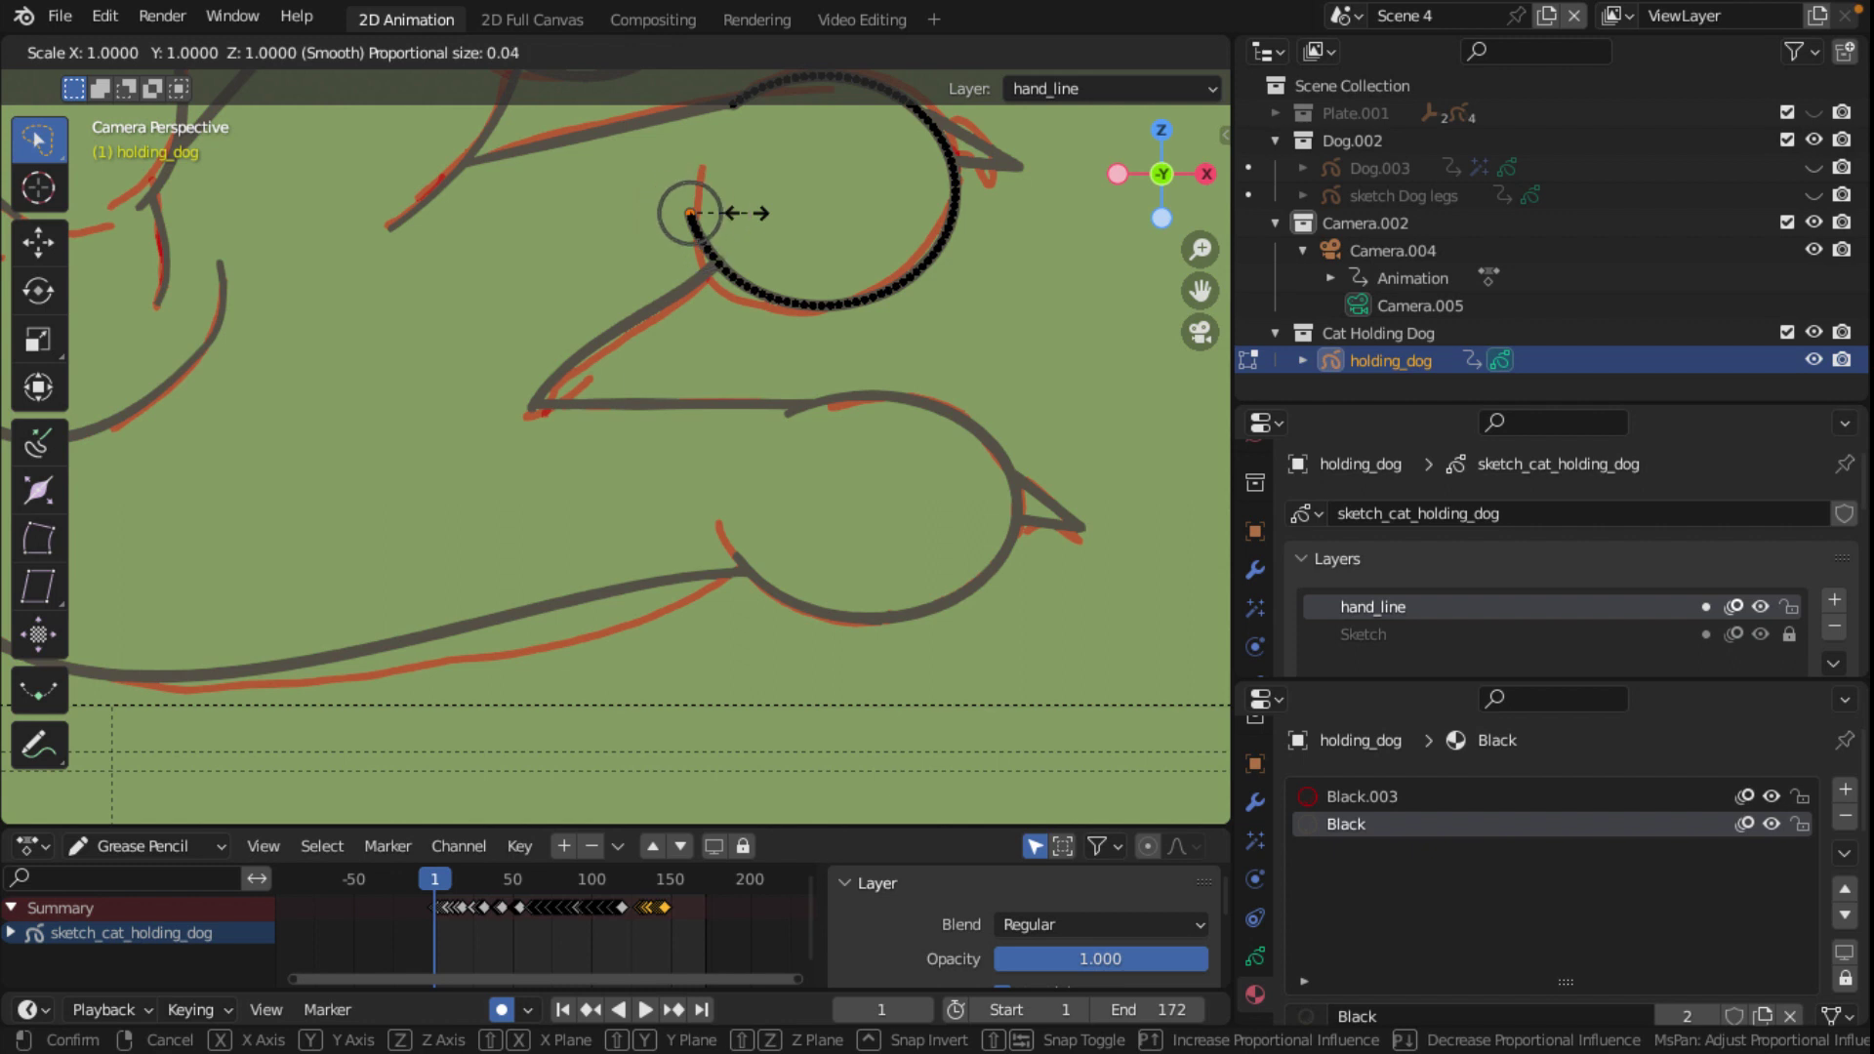
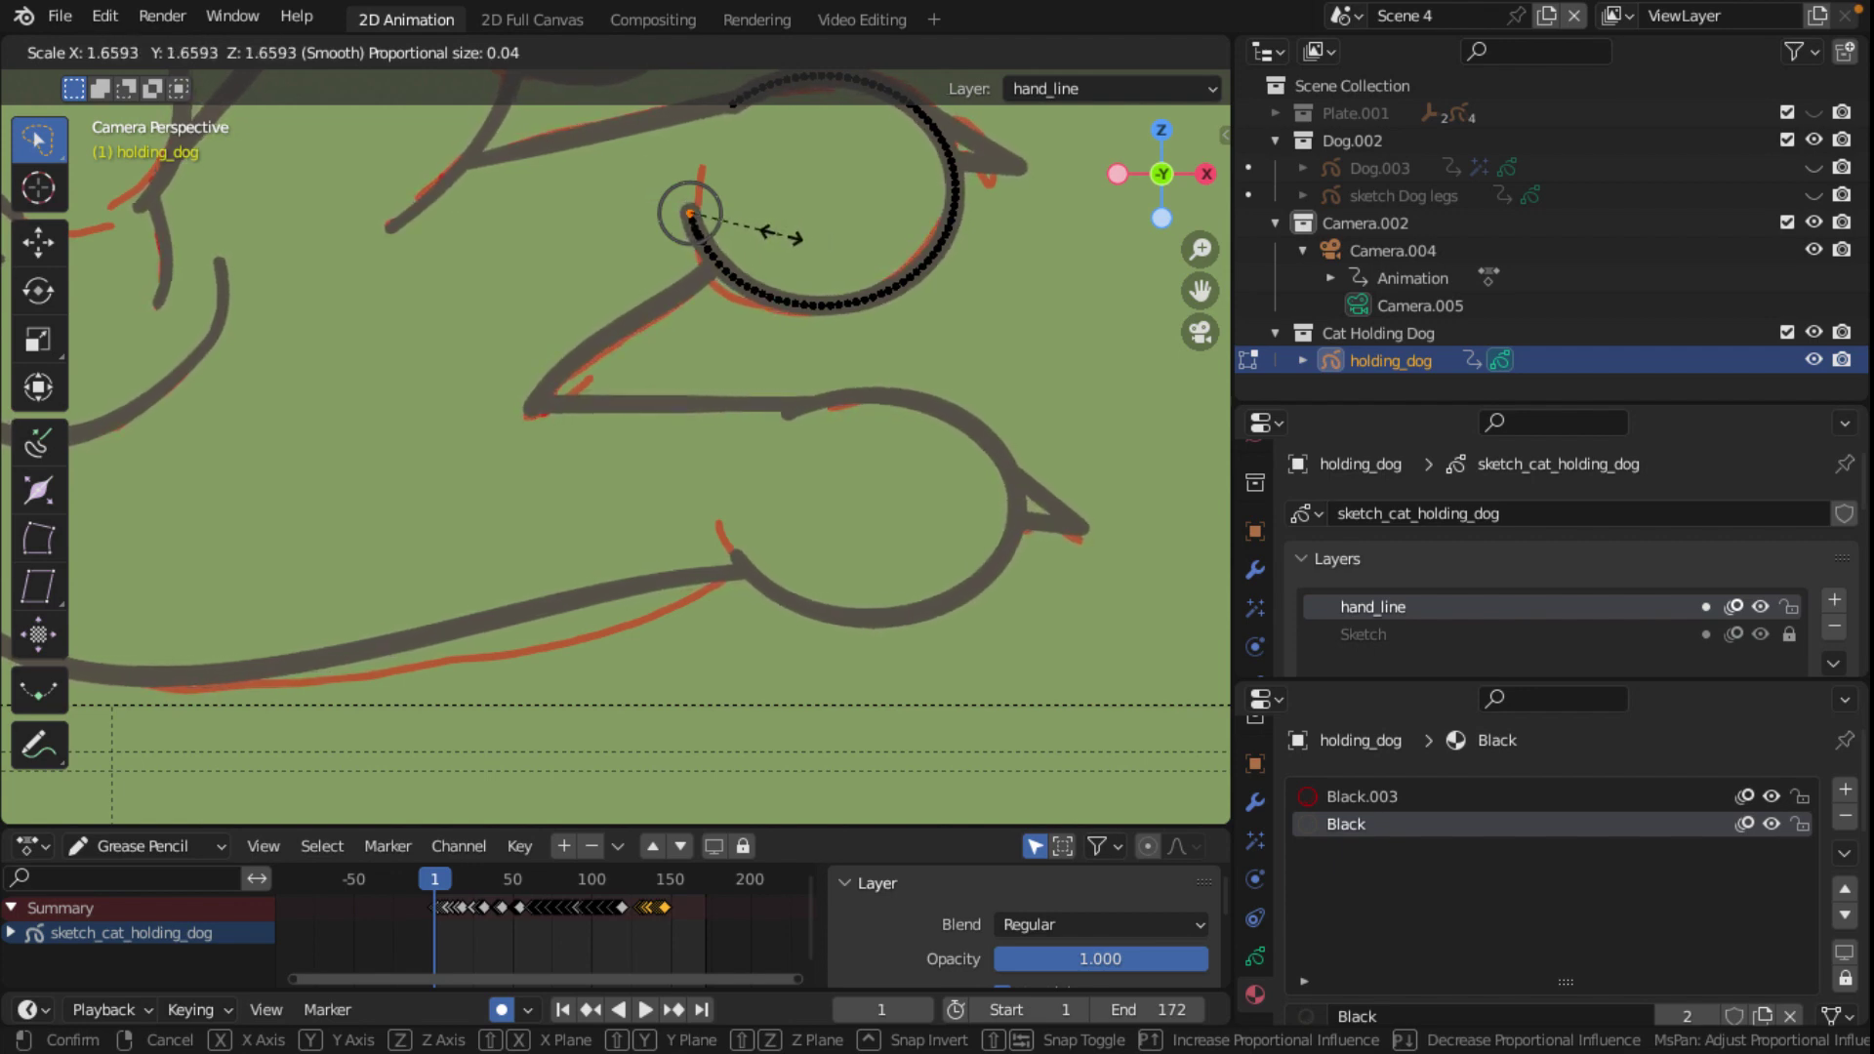
Step: Confirm the black circle's resize, then remove the black circle stroke from the cat's paw
{"action": "left_click", "coordinate": [772, 237]}
{"action": "scroll", "coordinate": [527, 293], "scroll_direction": "down", "scroll_amount": 3}
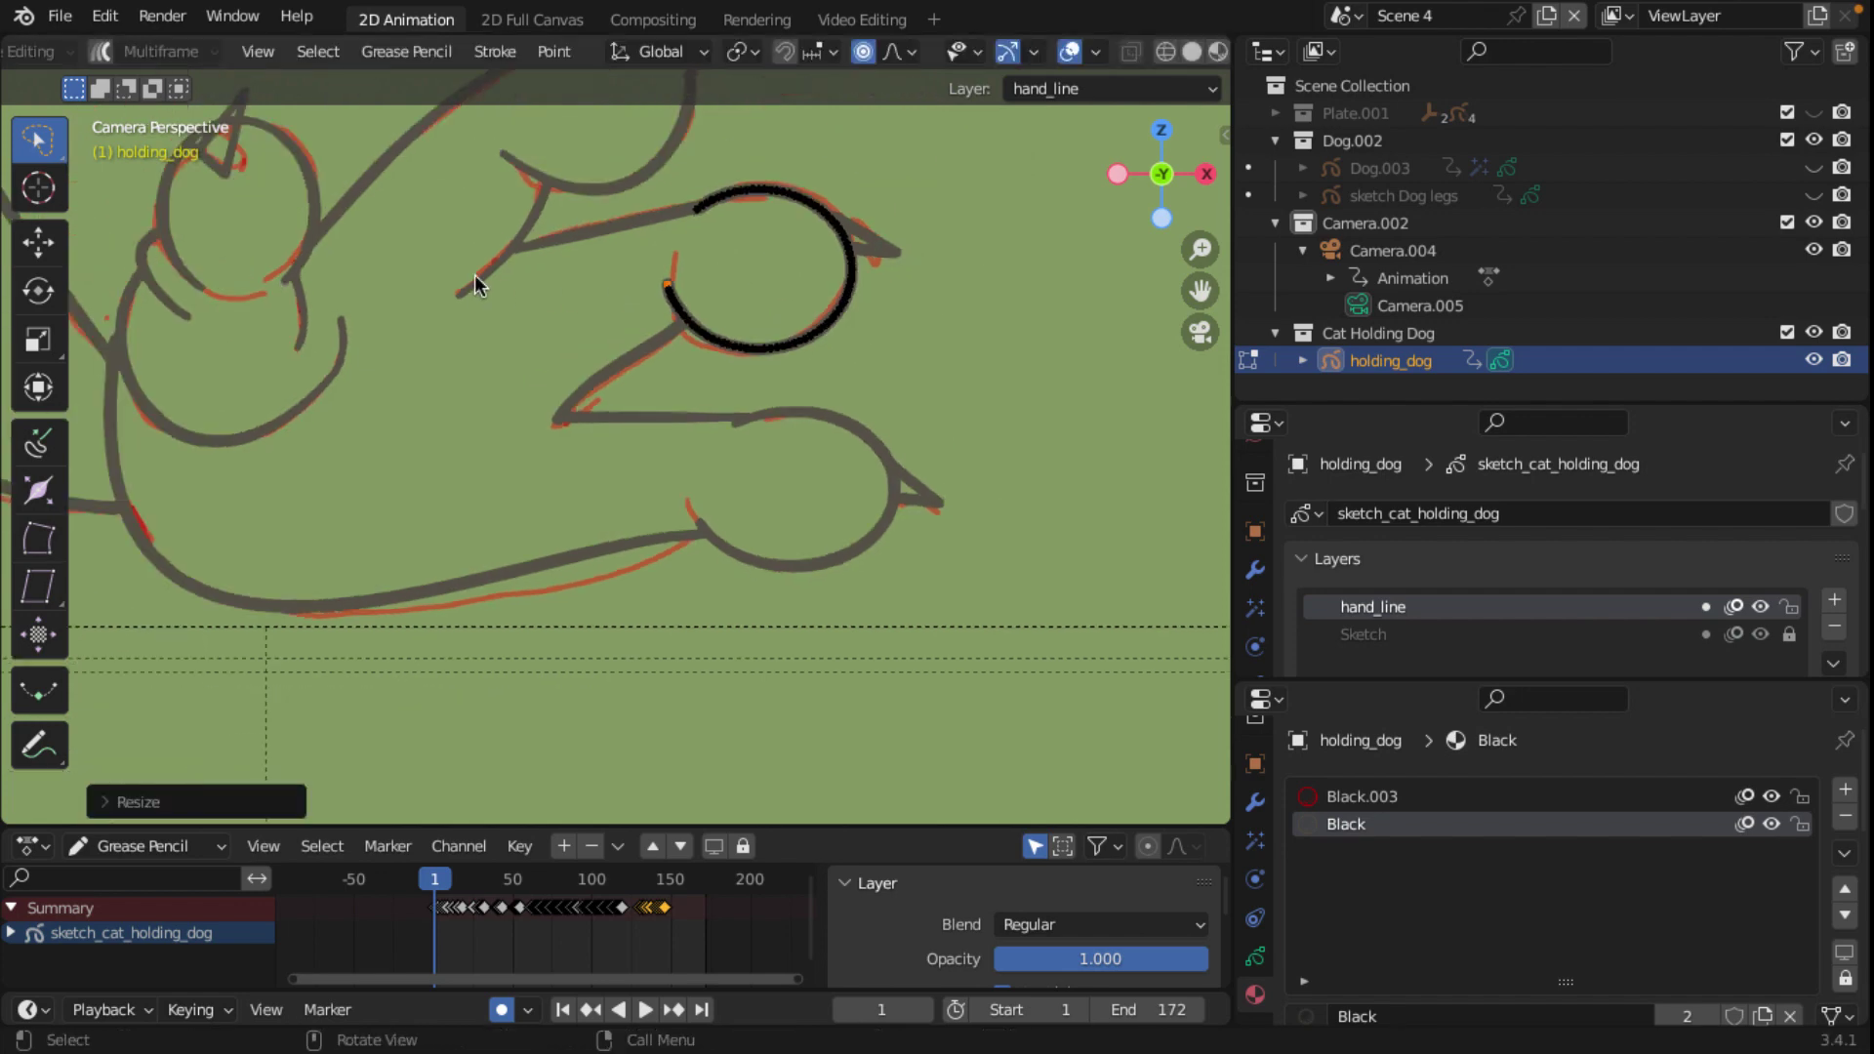
{"action": "scroll", "coordinate": [440, 281], "scroll_direction": "down", "scroll_amount": 2}
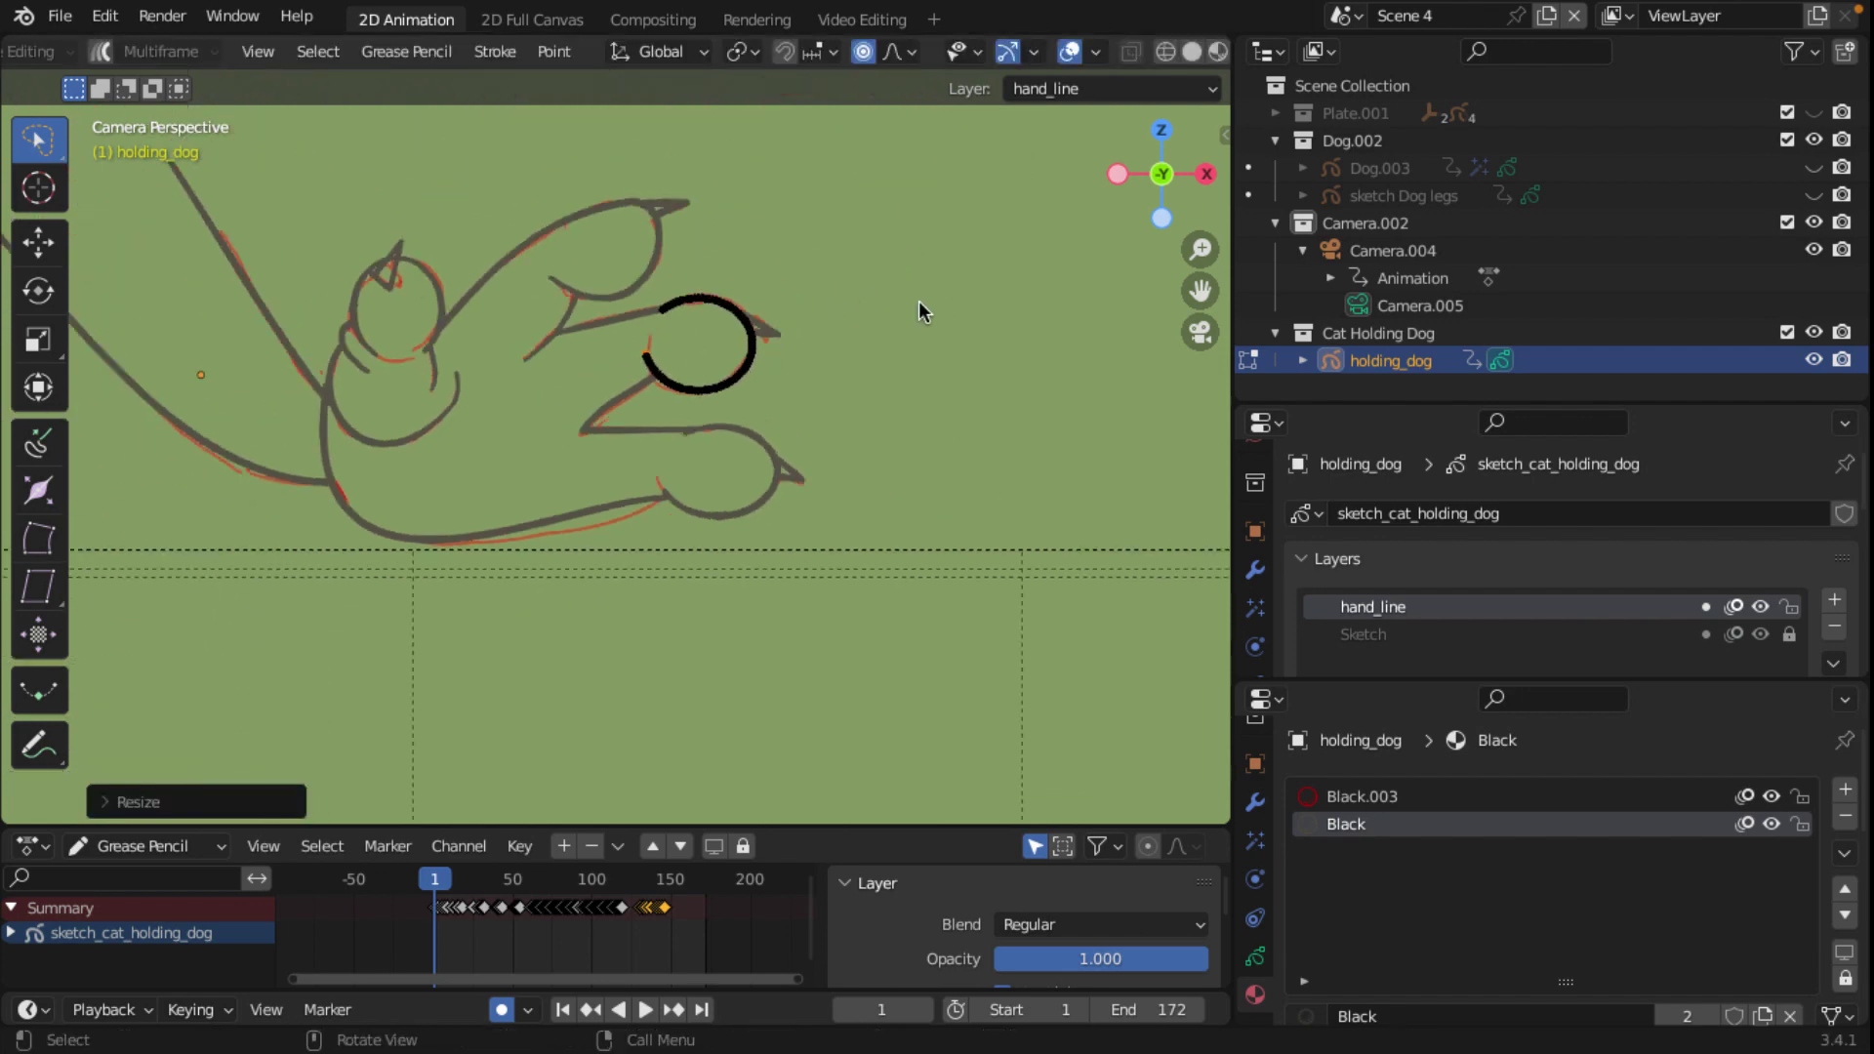
{"action": "key", "text": "ctrl+z"}
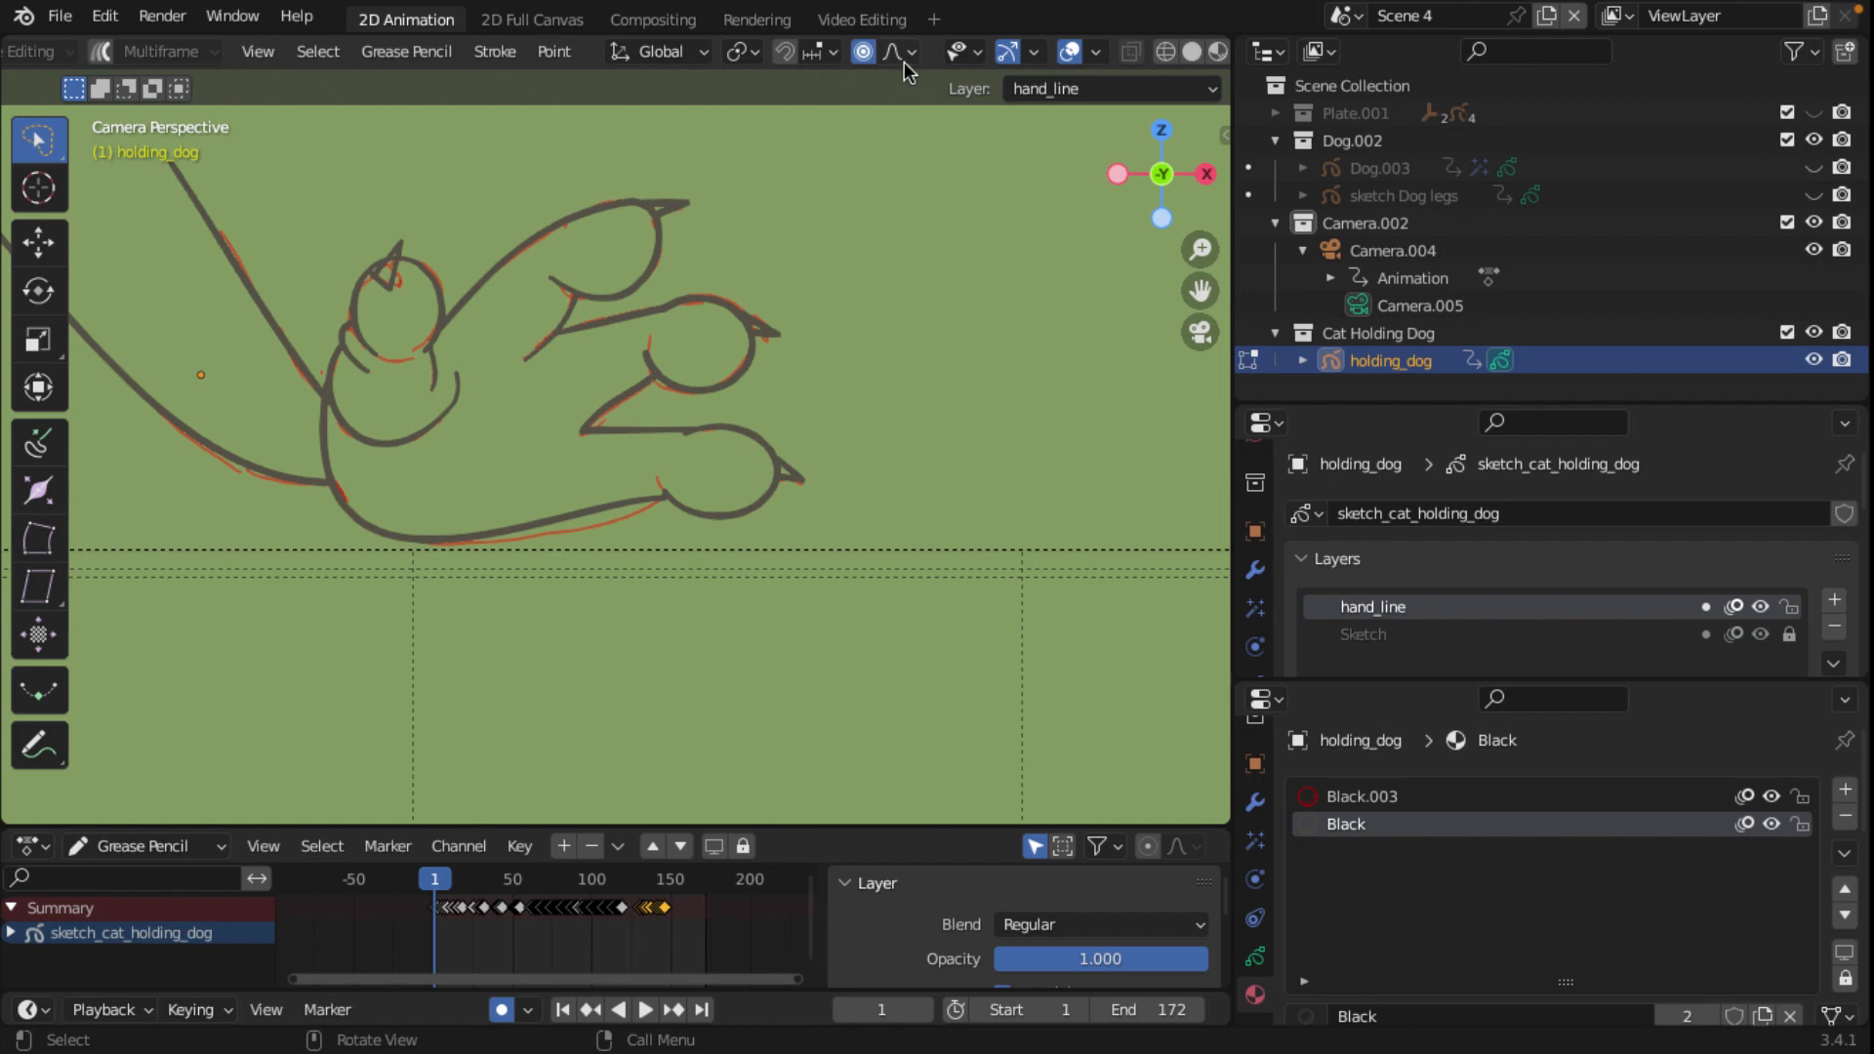
Step: Check the proportional editing falloff options, which stay on Smooth
{"action": "left_click", "coordinate": [911, 55]}
{"action": "scroll", "coordinate": [816, 401], "scroll_direction": "up", "scroll_amount": 3}
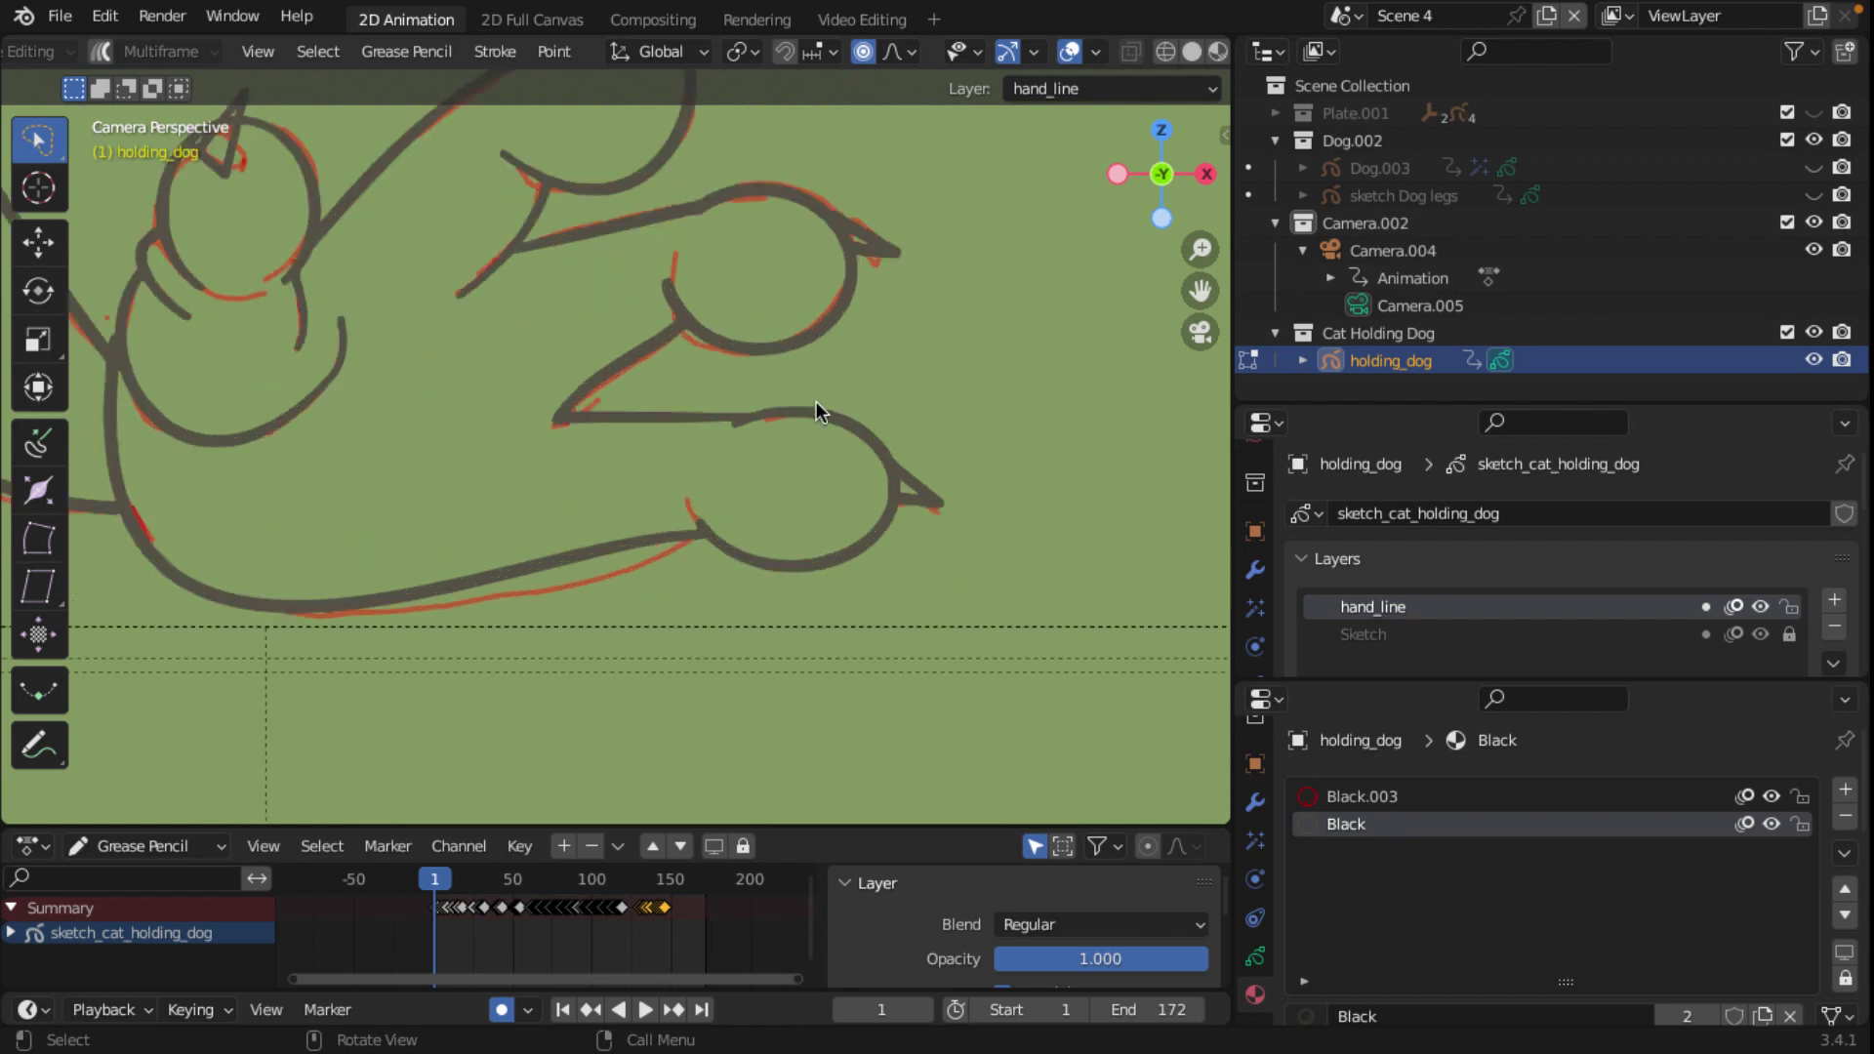
{"action": "scroll", "coordinate": [816, 402], "scroll_direction": "down", "scroll_amount": 2}
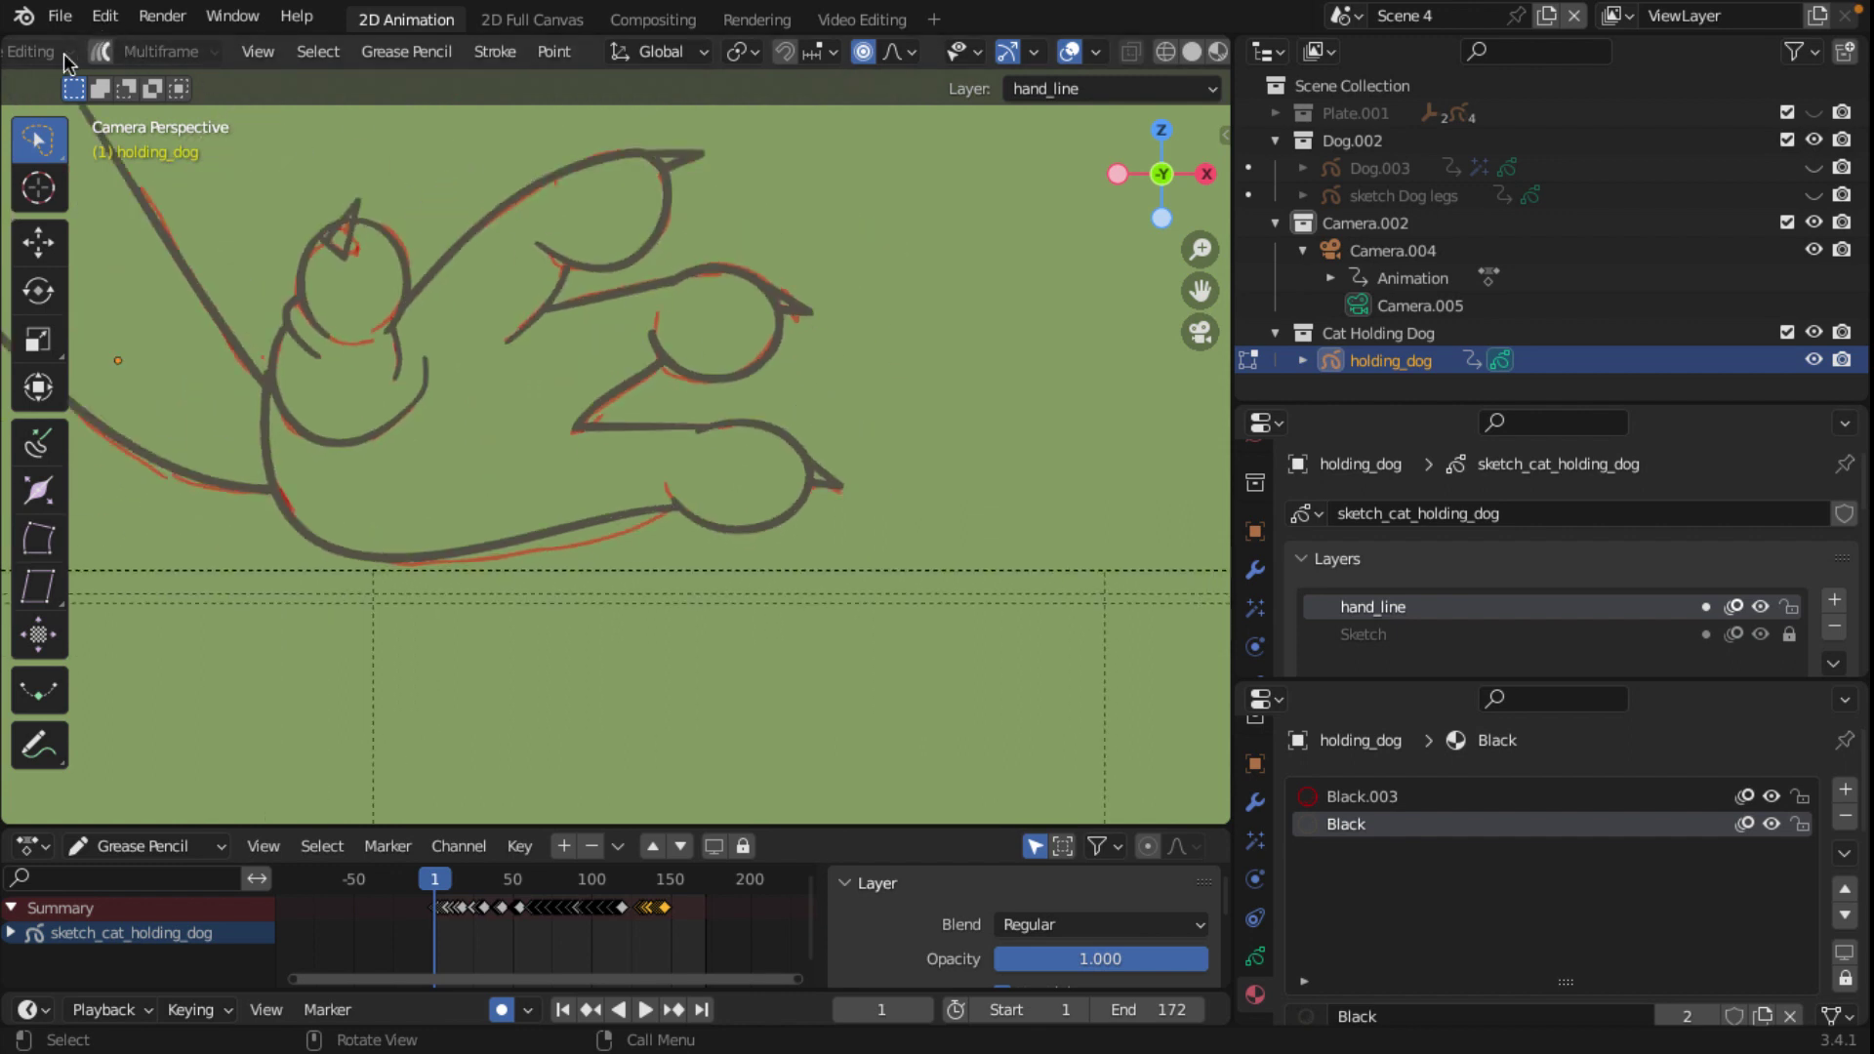
{"action": "scroll", "coordinate": [132, 54], "scroll_direction": "up", "scroll_amount": 5}
Step: Switch the holding_dog drawing to Sculpt Mode and zoom in on the paw's stroke junction
{"action": "left_click", "coordinate": [135, 53]}
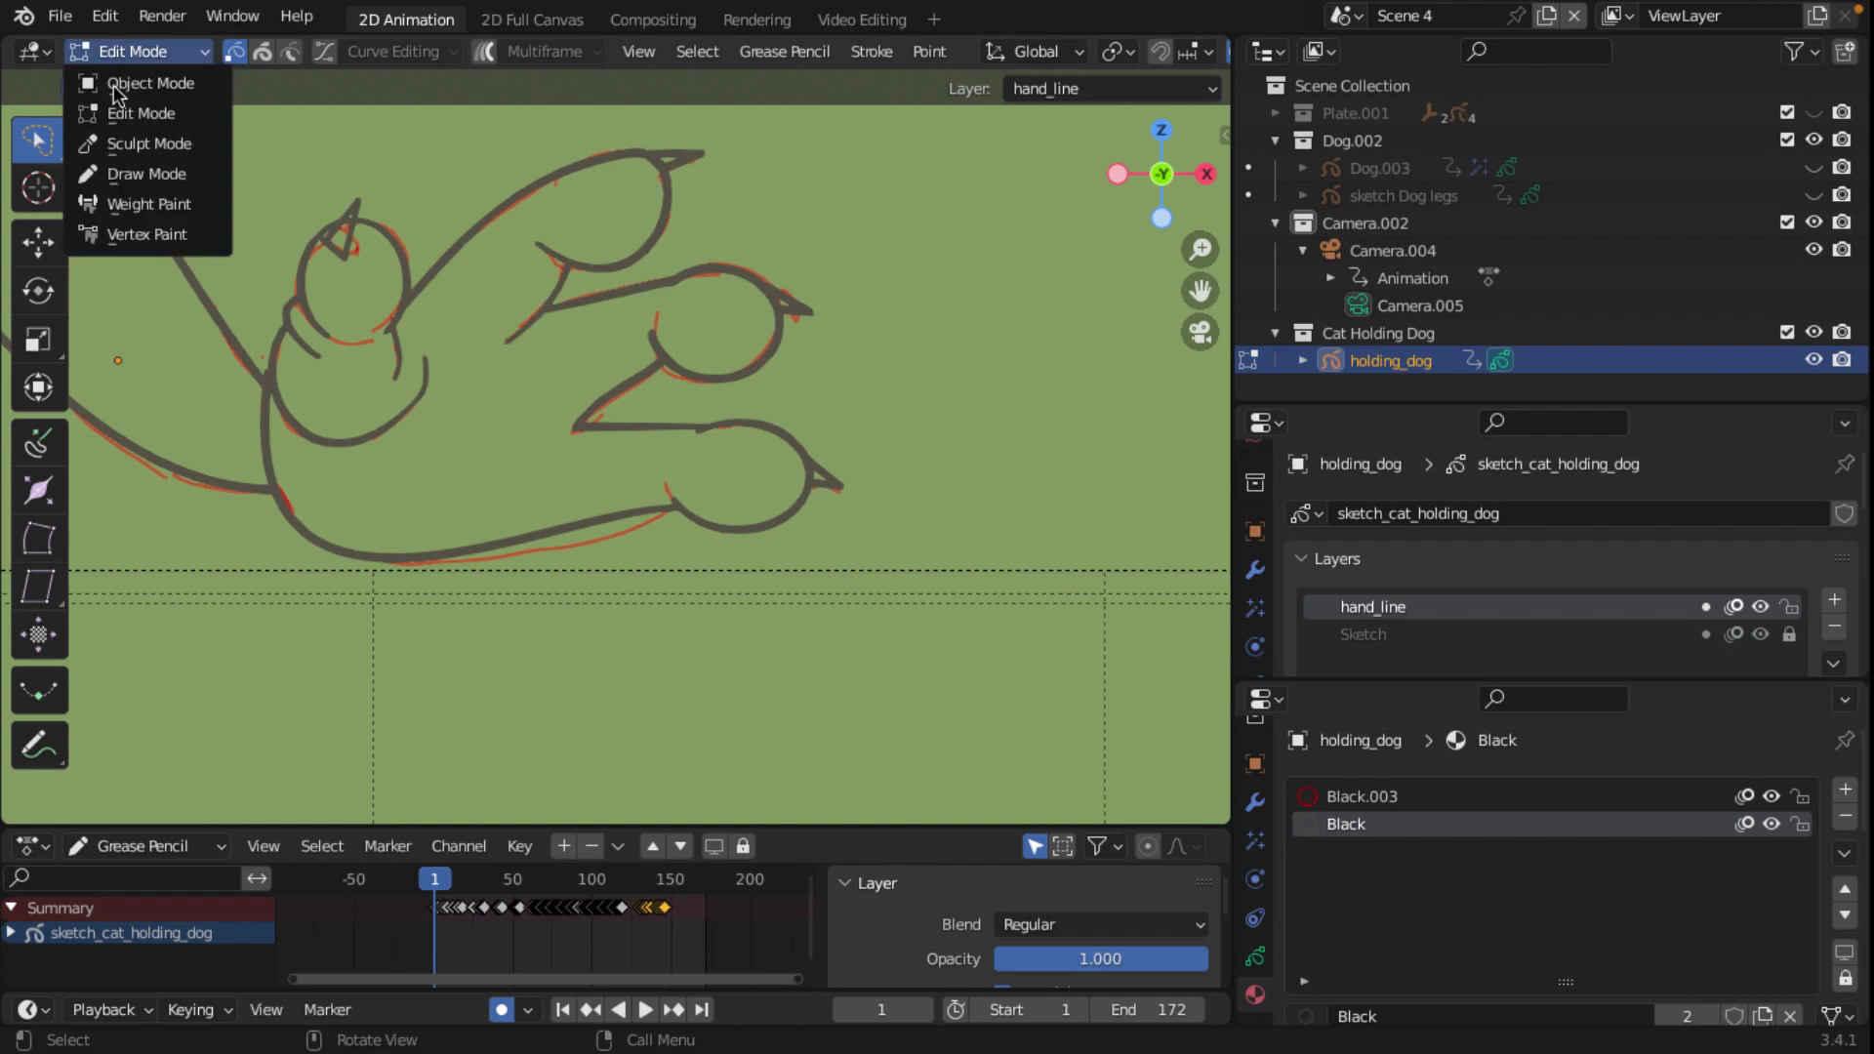
{"action": "left_click", "coordinate": [157, 138]}
{"action": "scroll", "coordinate": [599, 279], "scroll_direction": "up", "scroll_amount": 3}
{"action": "scroll", "coordinate": [599, 279], "scroll_direction": "up", "scroll_amount": 2}
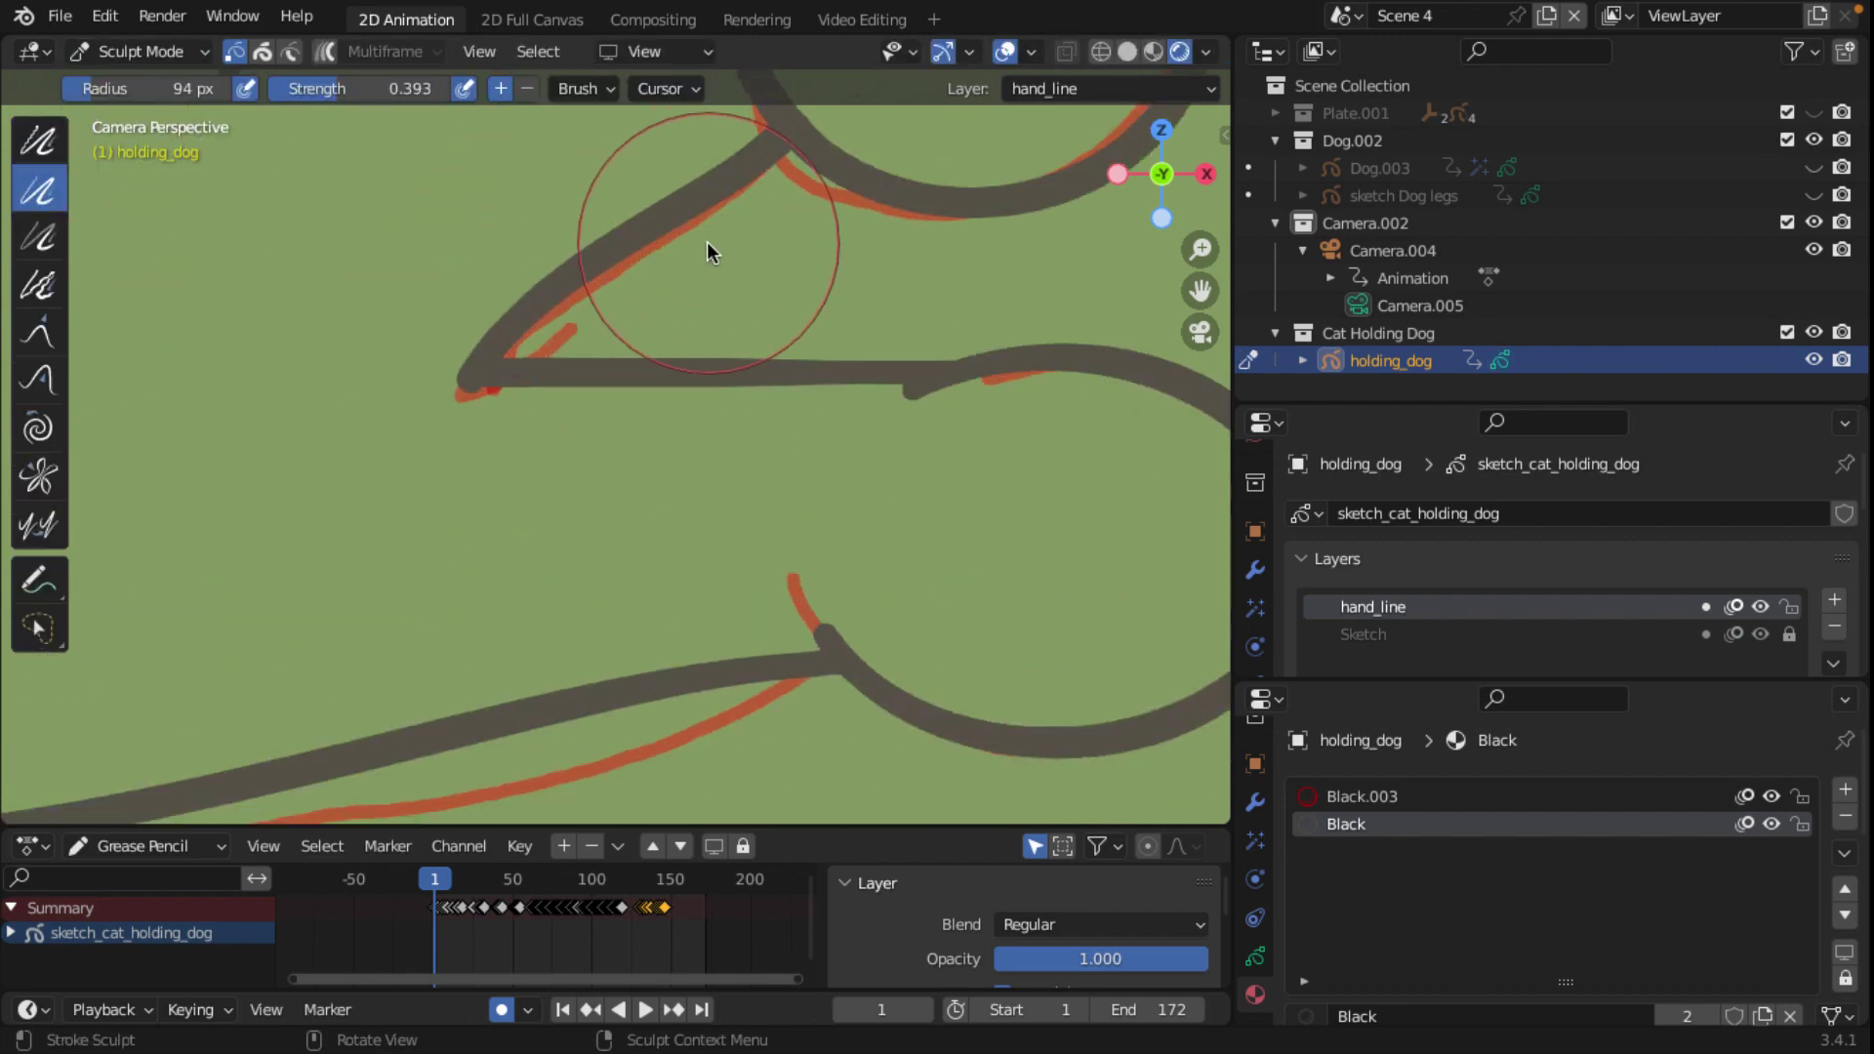
{"action": "middle_click_drag", "start_coordinate": [709, 245], "coordinate": [723, 586], "text": "shift"}
{"action": "middle_click_drag", "start_coordinate": [590, 484], "coordinate": [858, 390], "text": "ctrl"}
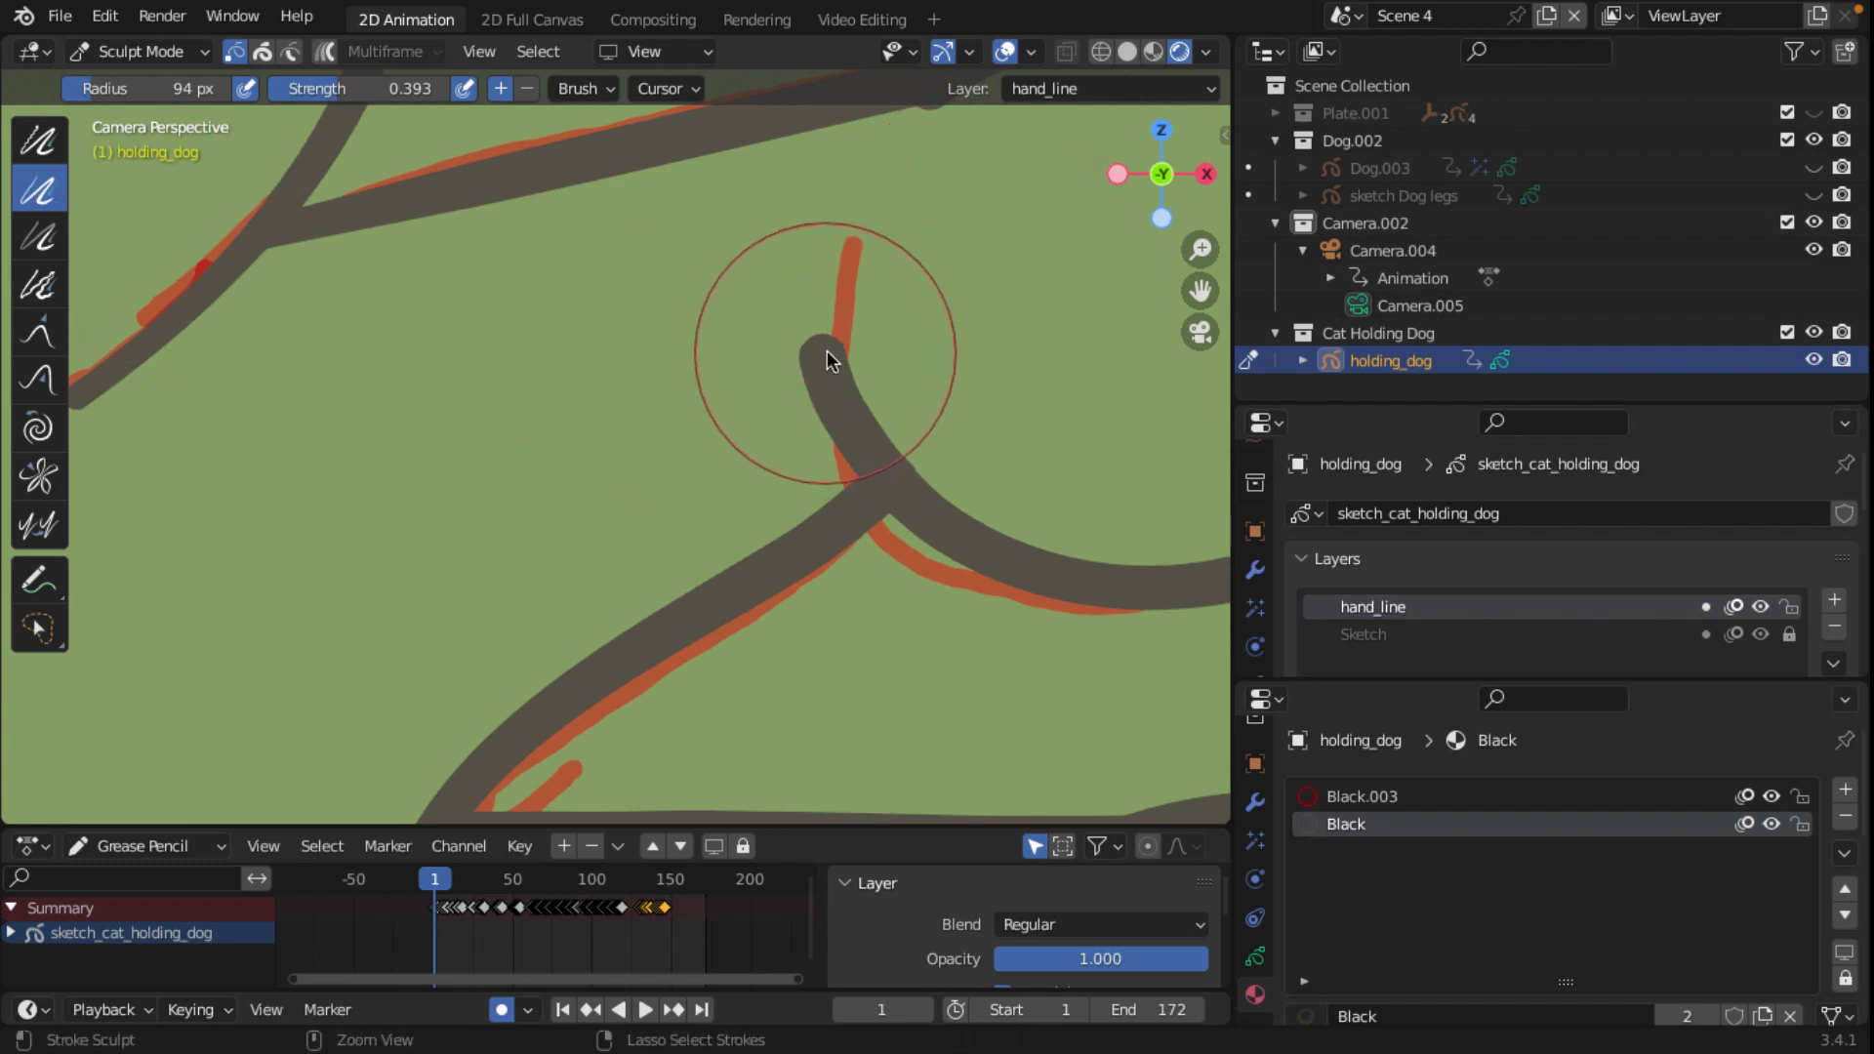
Step: Select all strokes, hide overlays and sculpt the paw line thickness with the Thickness brush
{"action": "key", "text": "a"}
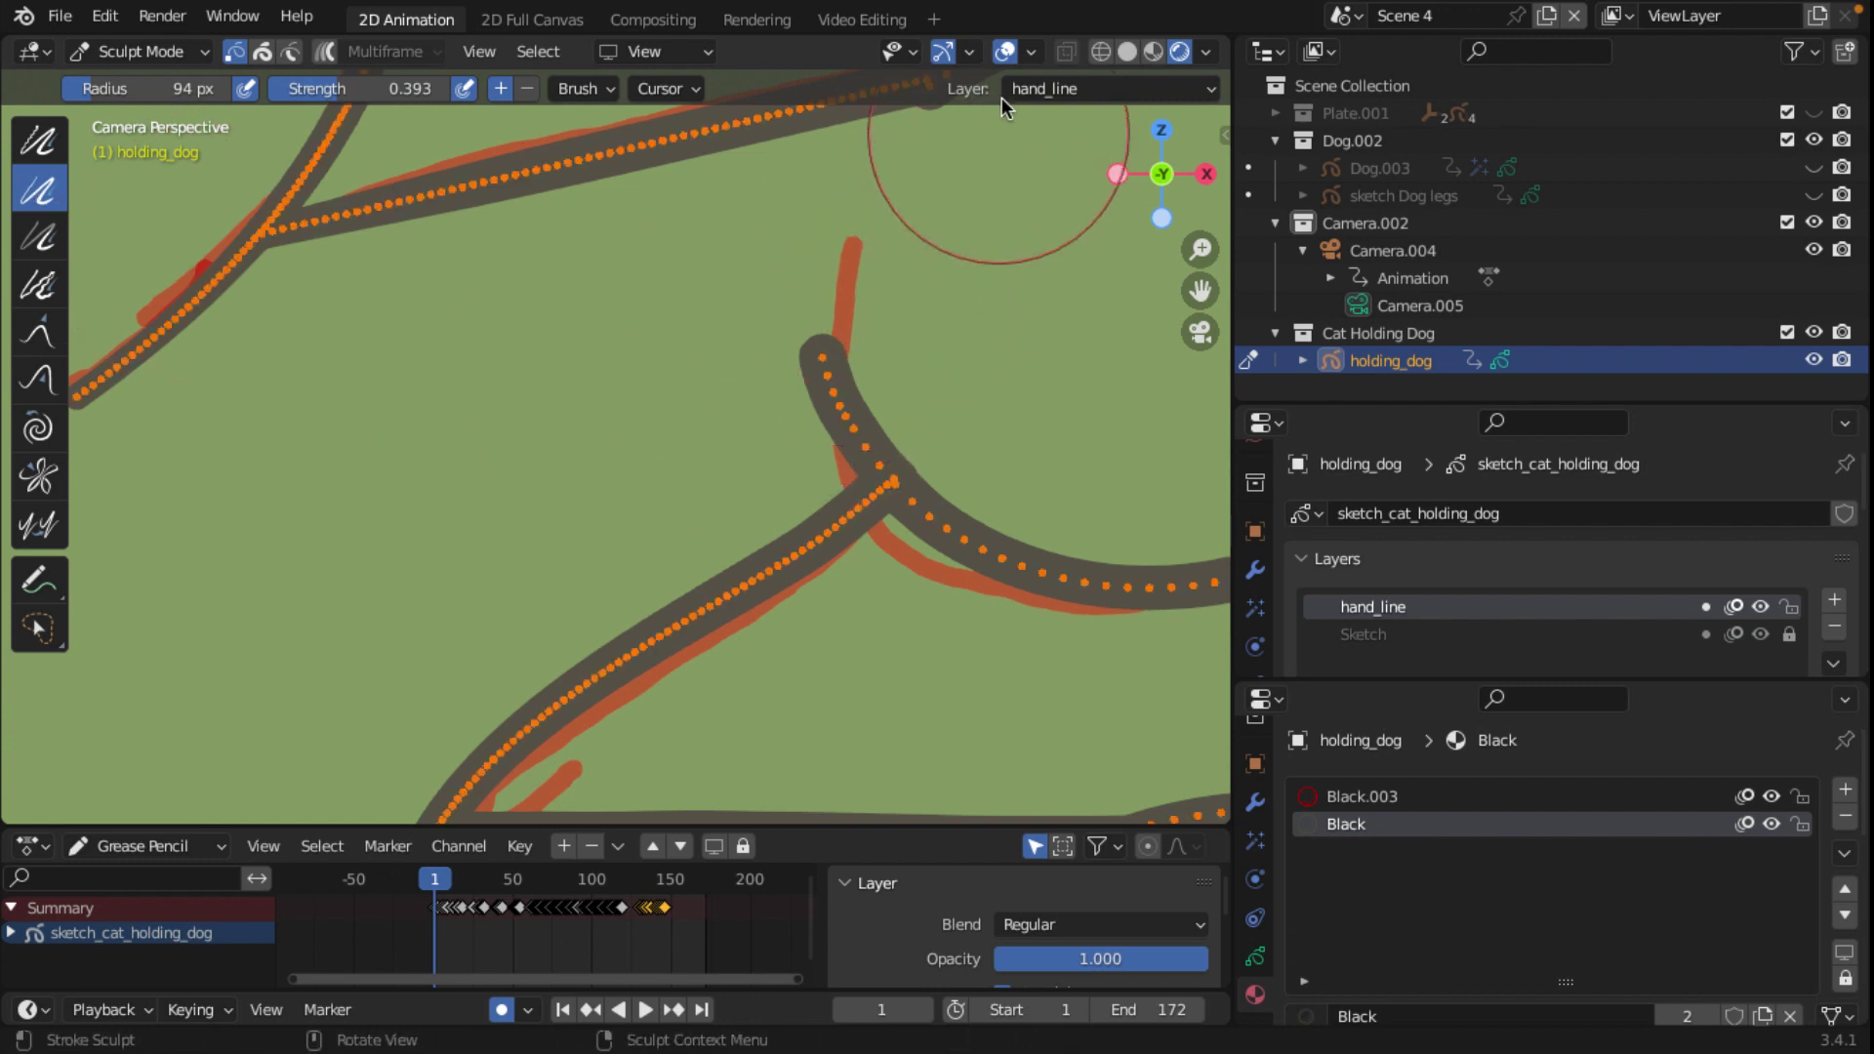
{"action": "left_click", "coordinate": [1004, 50]}
{"action": "left_click_drag", "start_coordinate": [830, 353], "coordinate": [844, 387]}
{"action": "scroll", "coordinate": [857, 336], "scroll_direction": "down", "scroll_amount": 4}
{"action": "scroll", "coordinate": [857, 336], "scroll_direction": "down", "scroll_amount": 3}
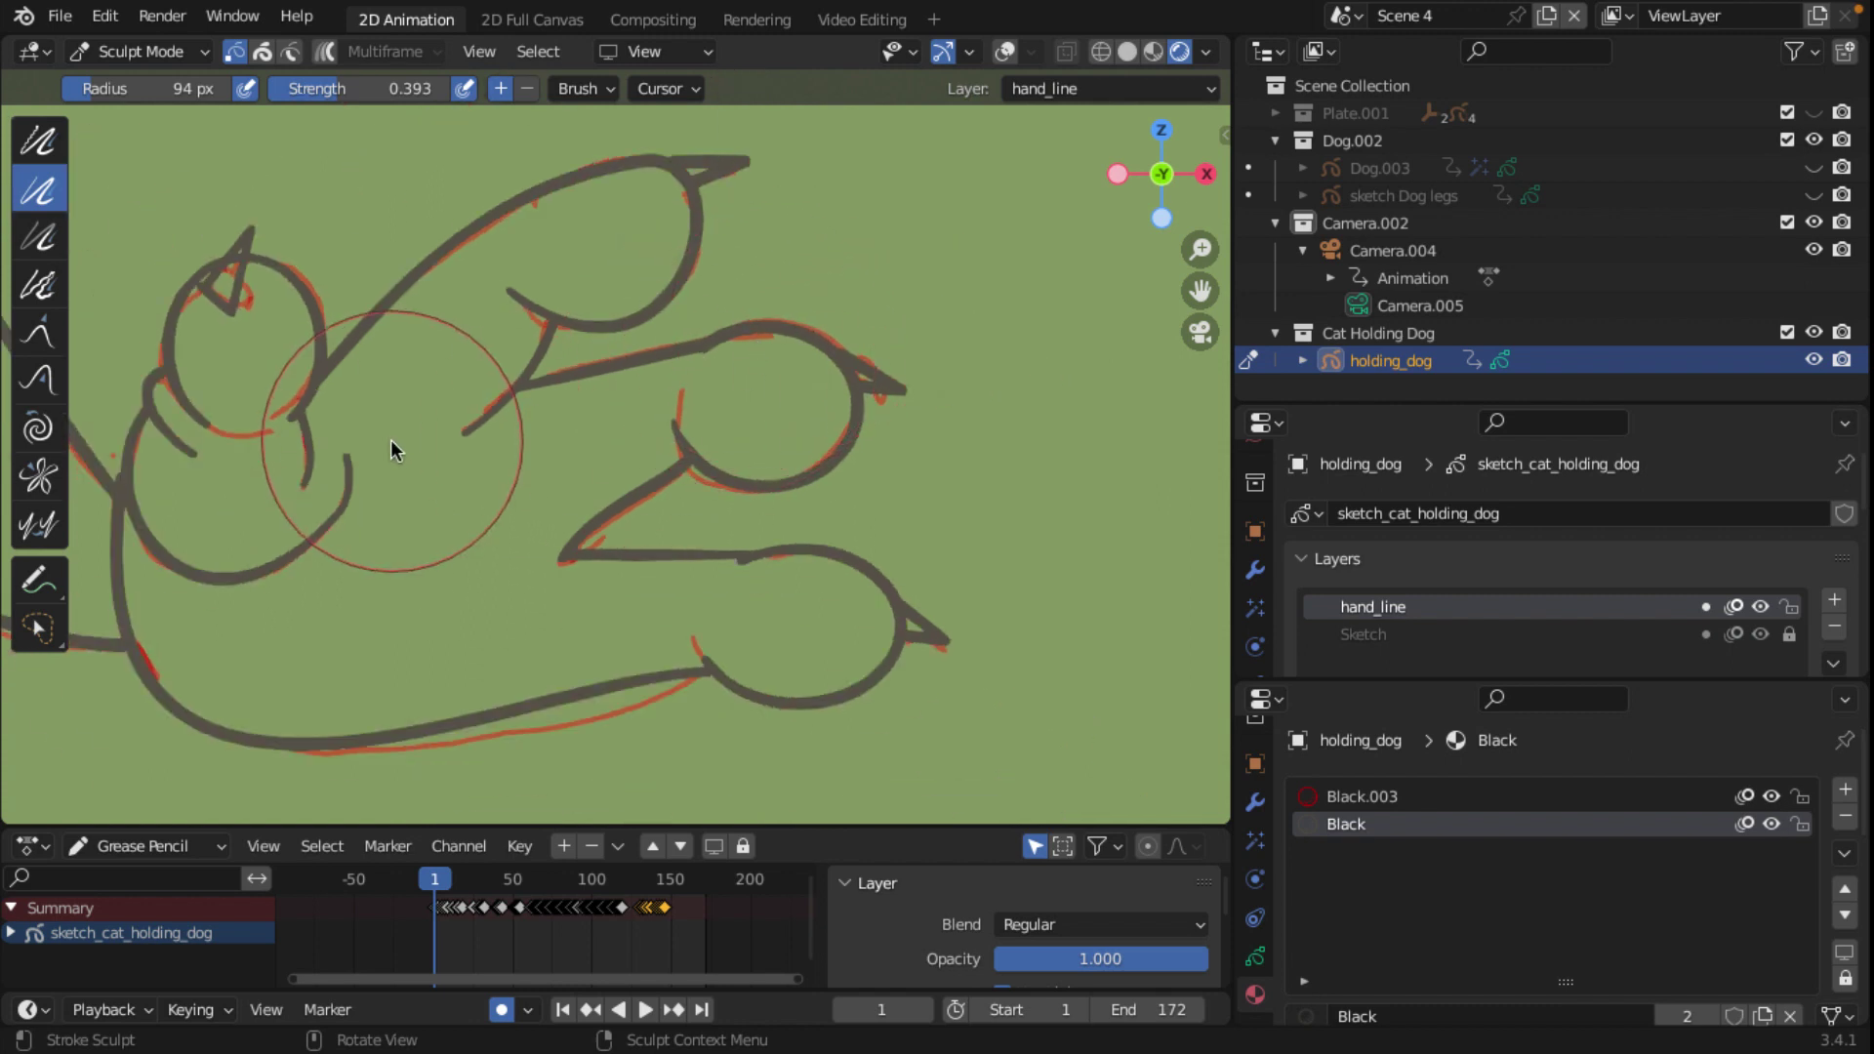
{"action": "scroll", "coordinate": [391, 449], "scroll_direction": "down", "scroll_amount": 3}
{"action": "scroll", "coordinate": [391, 441], "scroll_direction": "up", "scroll_amount": 1}
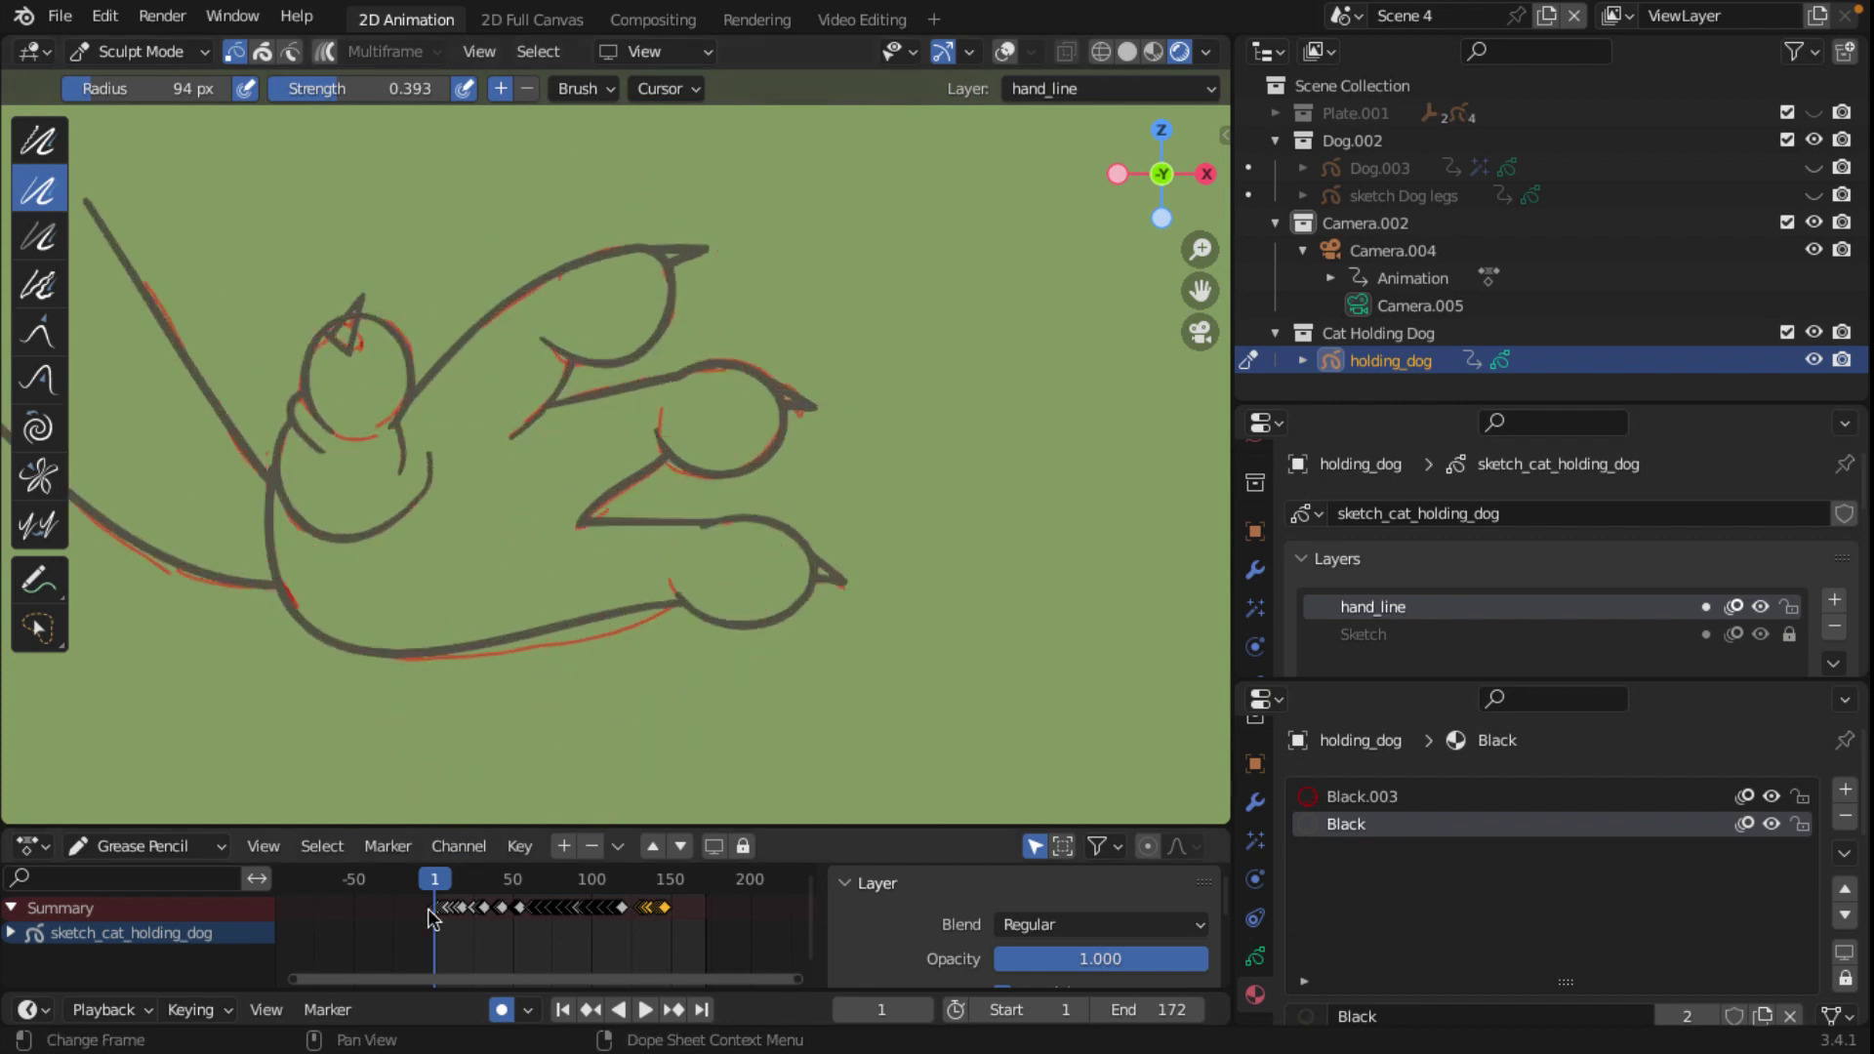
Step: Turn off auto-keying and play the animation from frame 9
{"action": "left_click", "coordinate": [502, 1018]}
{"action": "left_click", "coordinate": [447, 882]}
{"action": "key", "text": "space"}
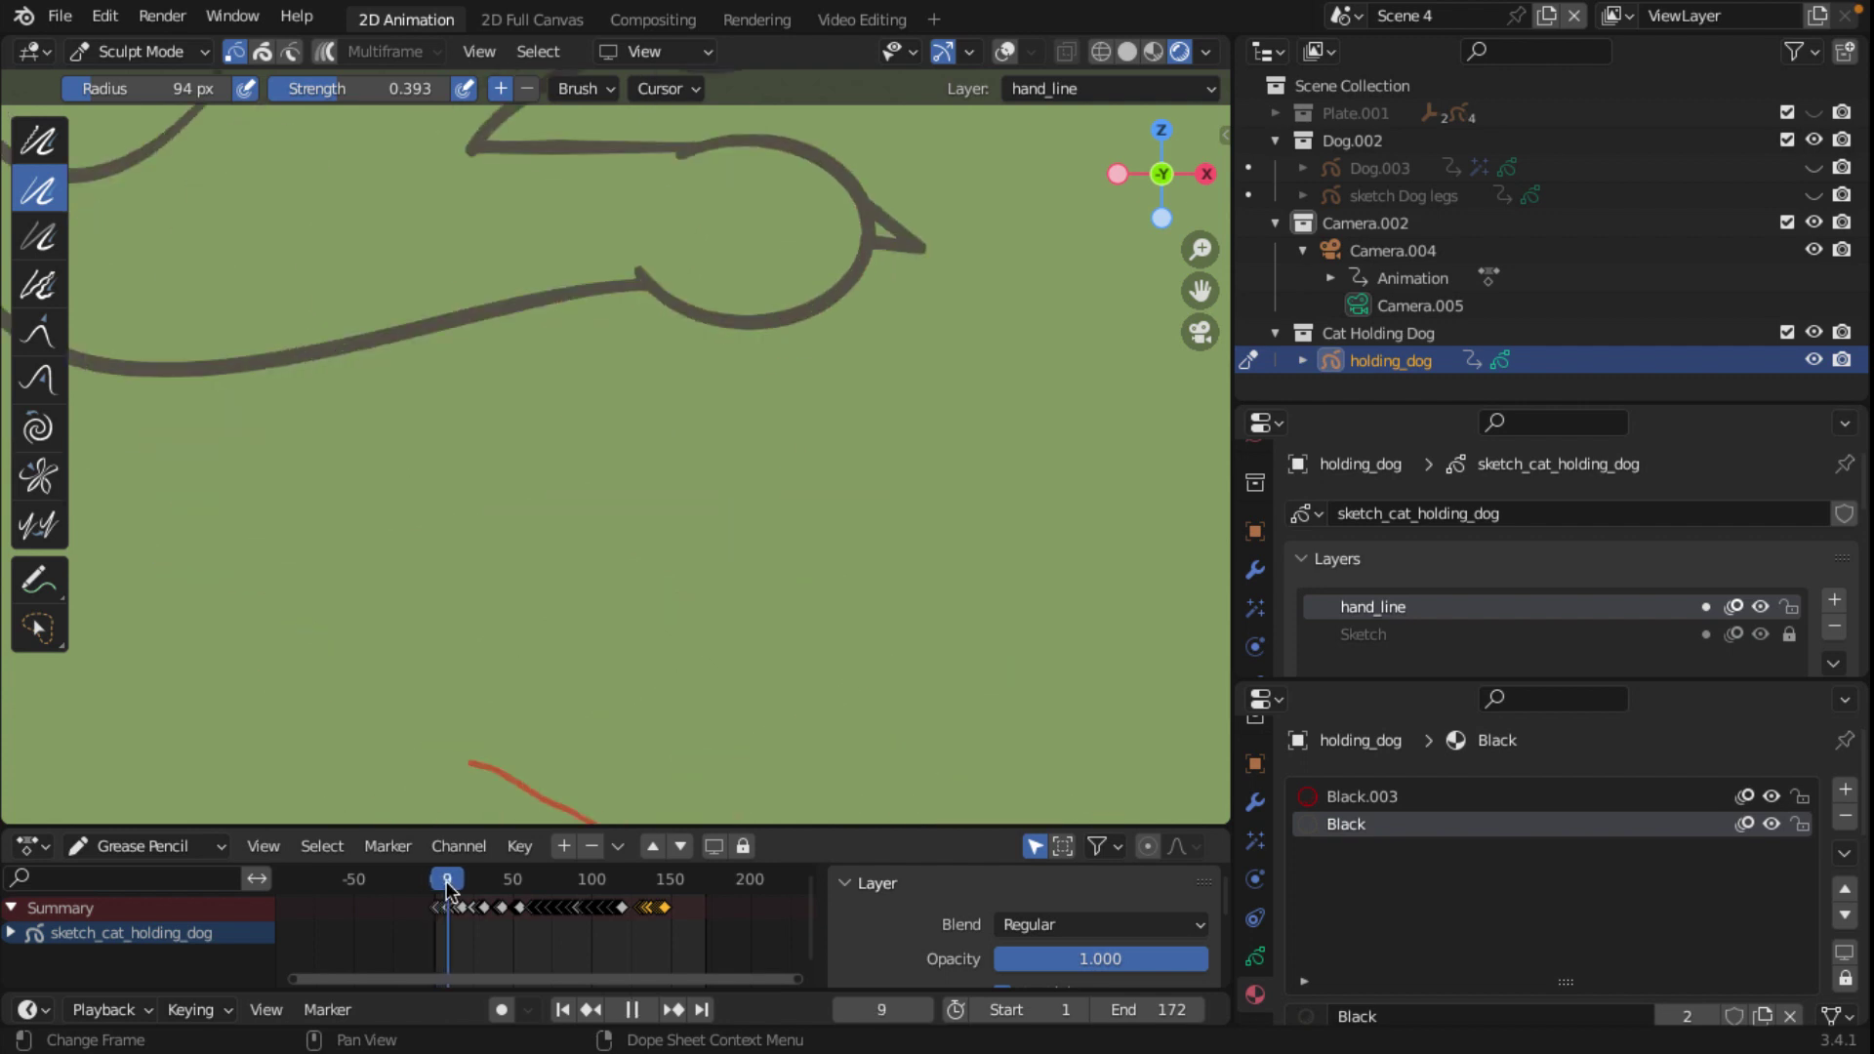
{"action": "left_click_drag", "start_coordinate": [447, 882], "coordinate": [434, 884]}
{"action": "scroll", "coordinate": [721, 678], "scroll_direction": "down", "scroll_amount": 3}
{"action": "key", "text": "space"}
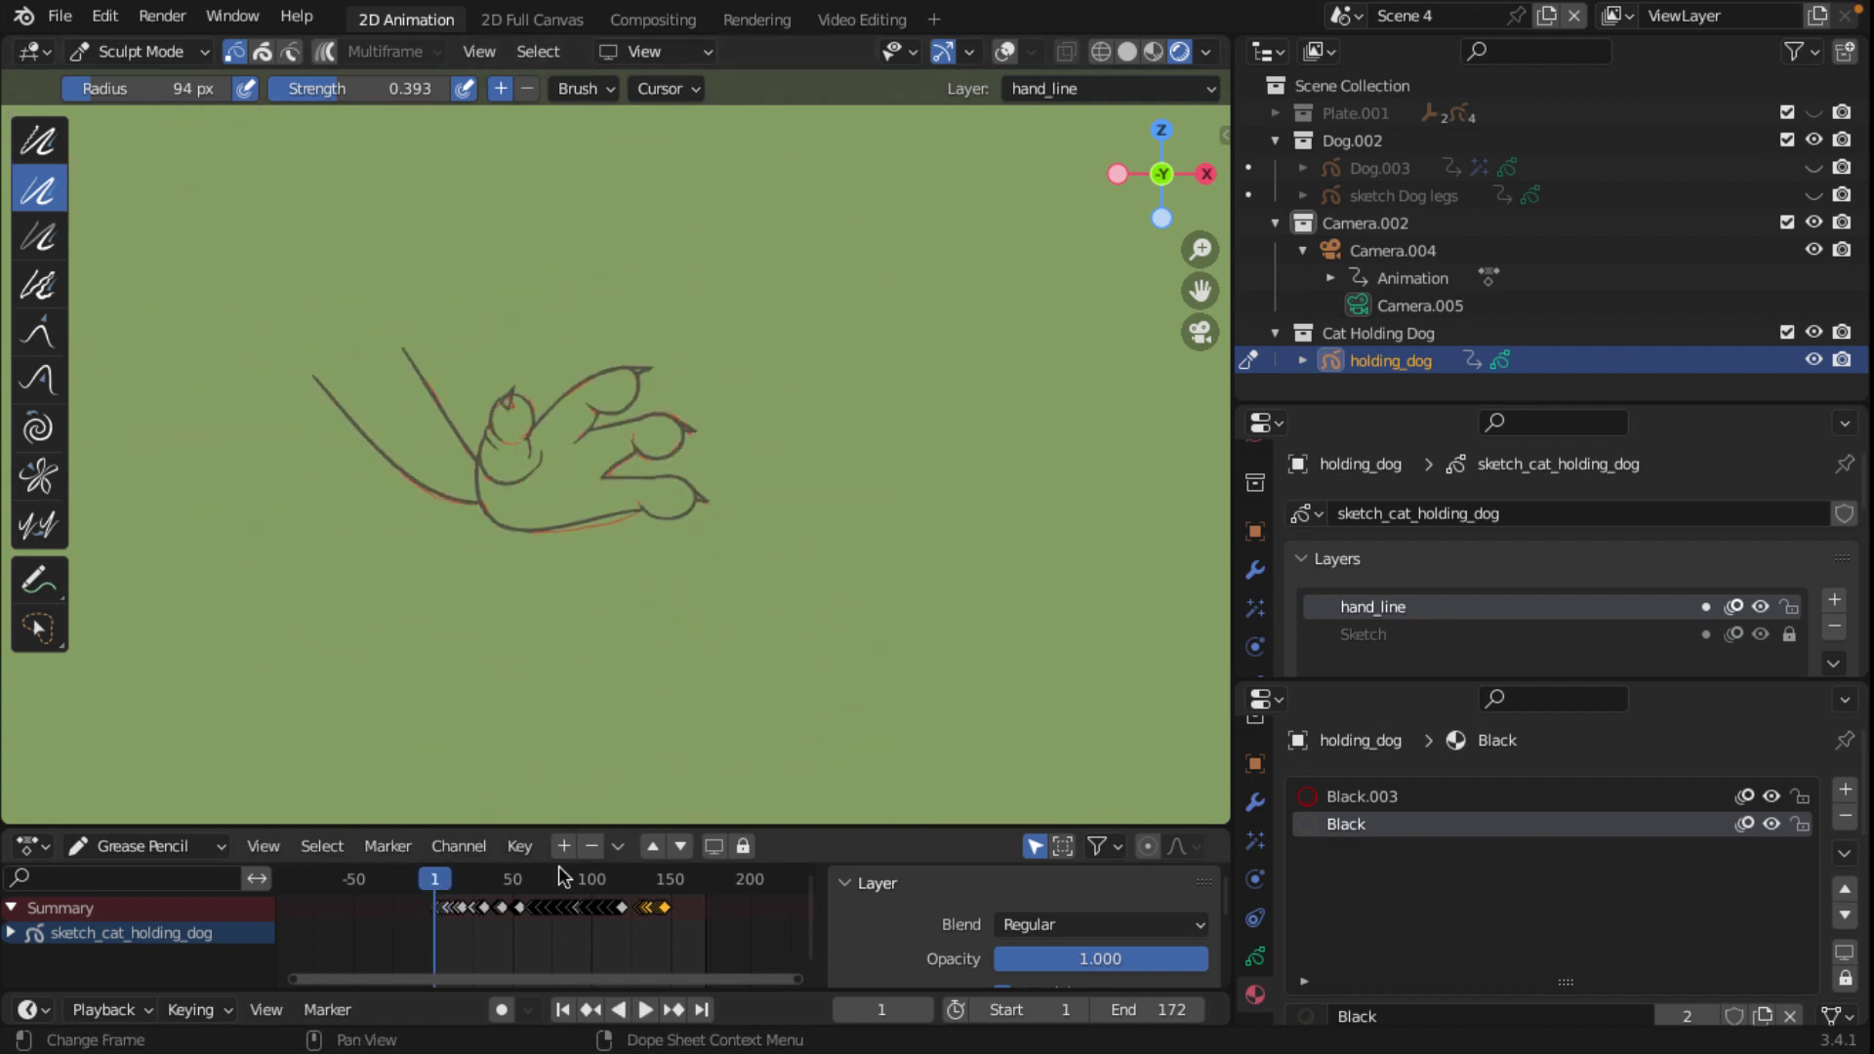
Step: Return to frame 9, replay it and compare it with frame 8
{"action": "left_click", "coordinate": [449, 882]}
{"action": "key", "text": "space"}
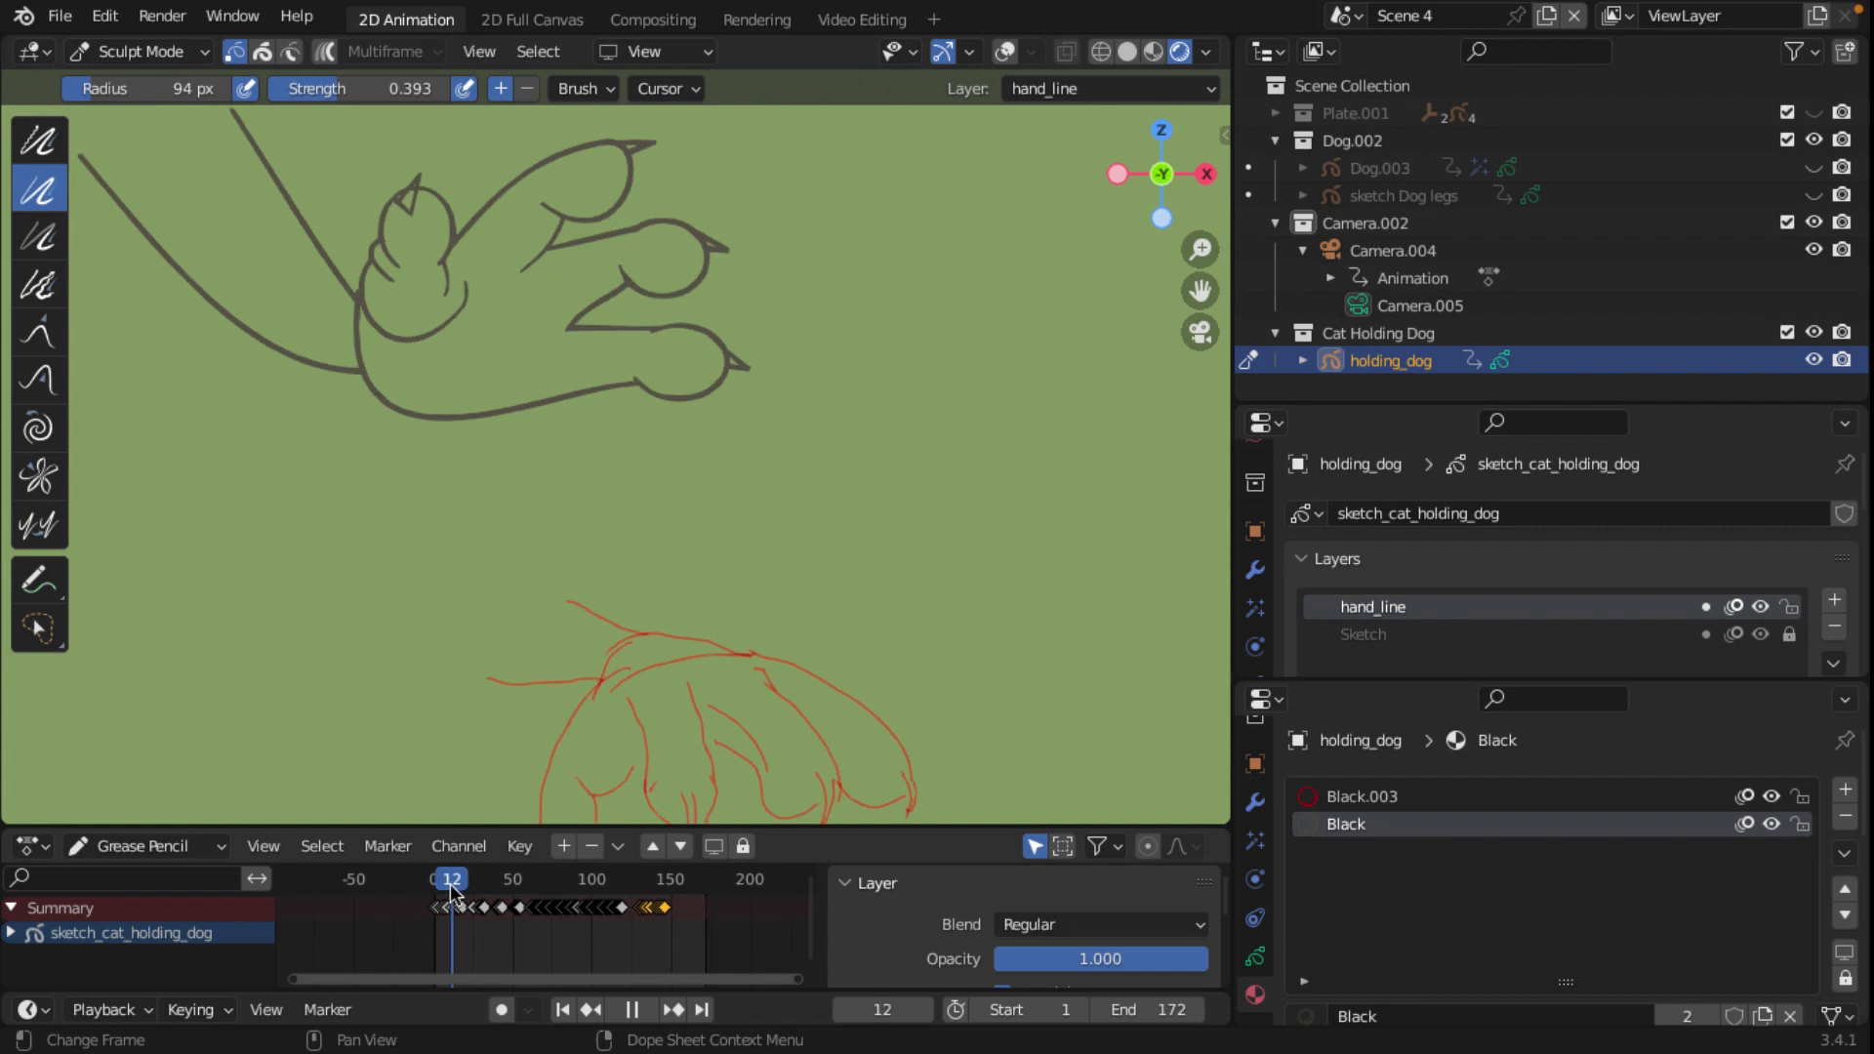
{"action": "left_click_drag", "start_coordinate": [448, 882], "coordinate": [459, 888]}
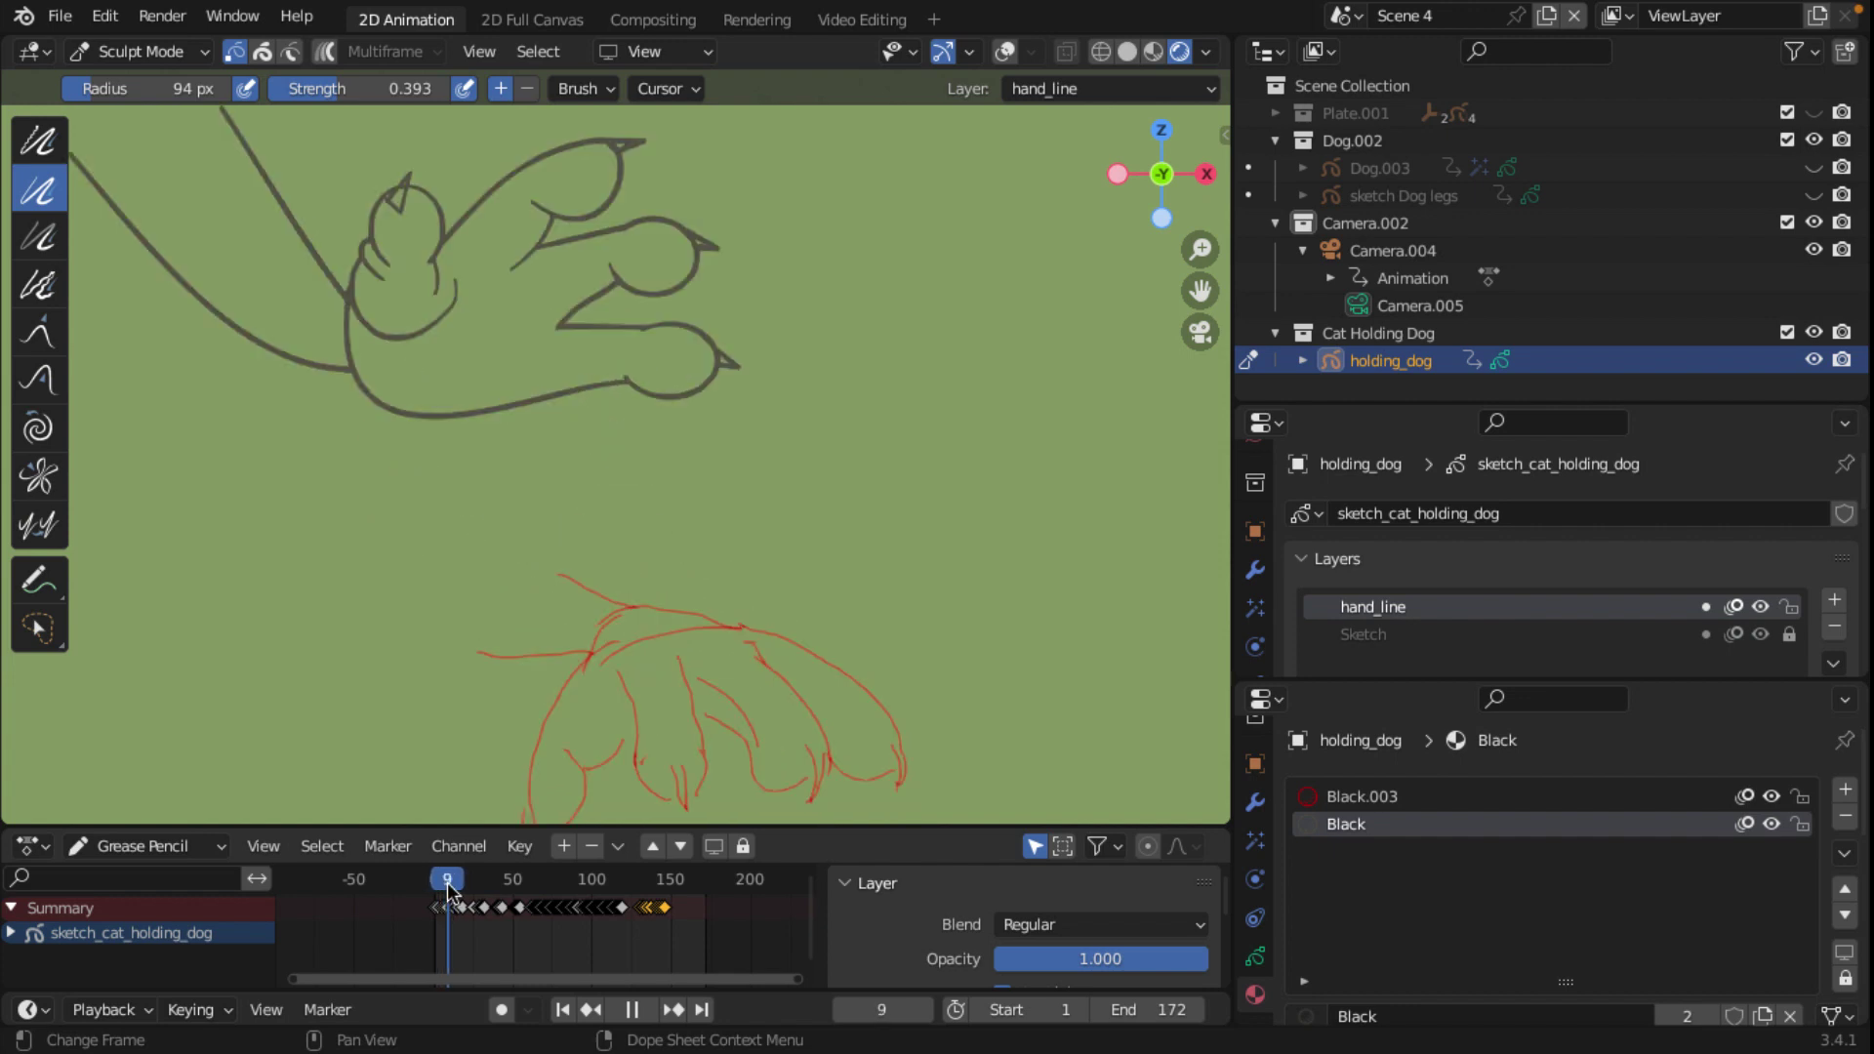
{"action": "key", "text": "space"}
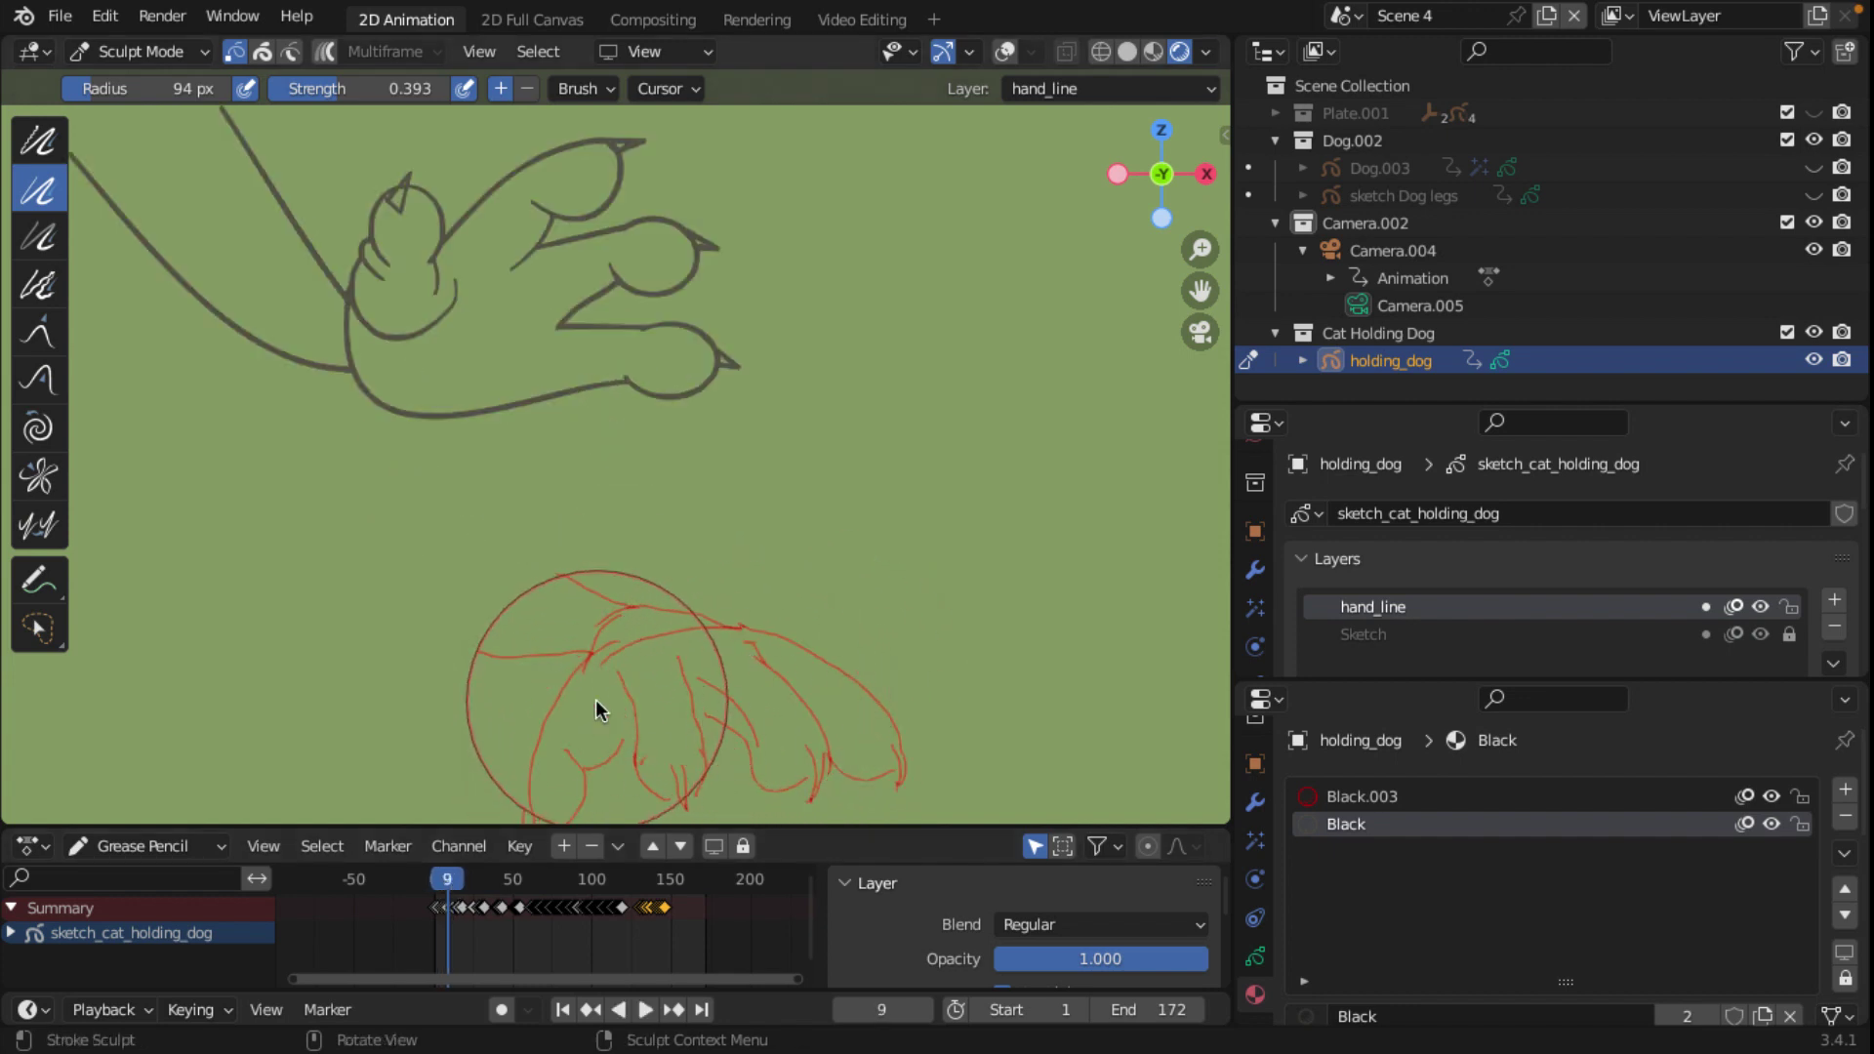
{"action": "key", "text": "Left"}
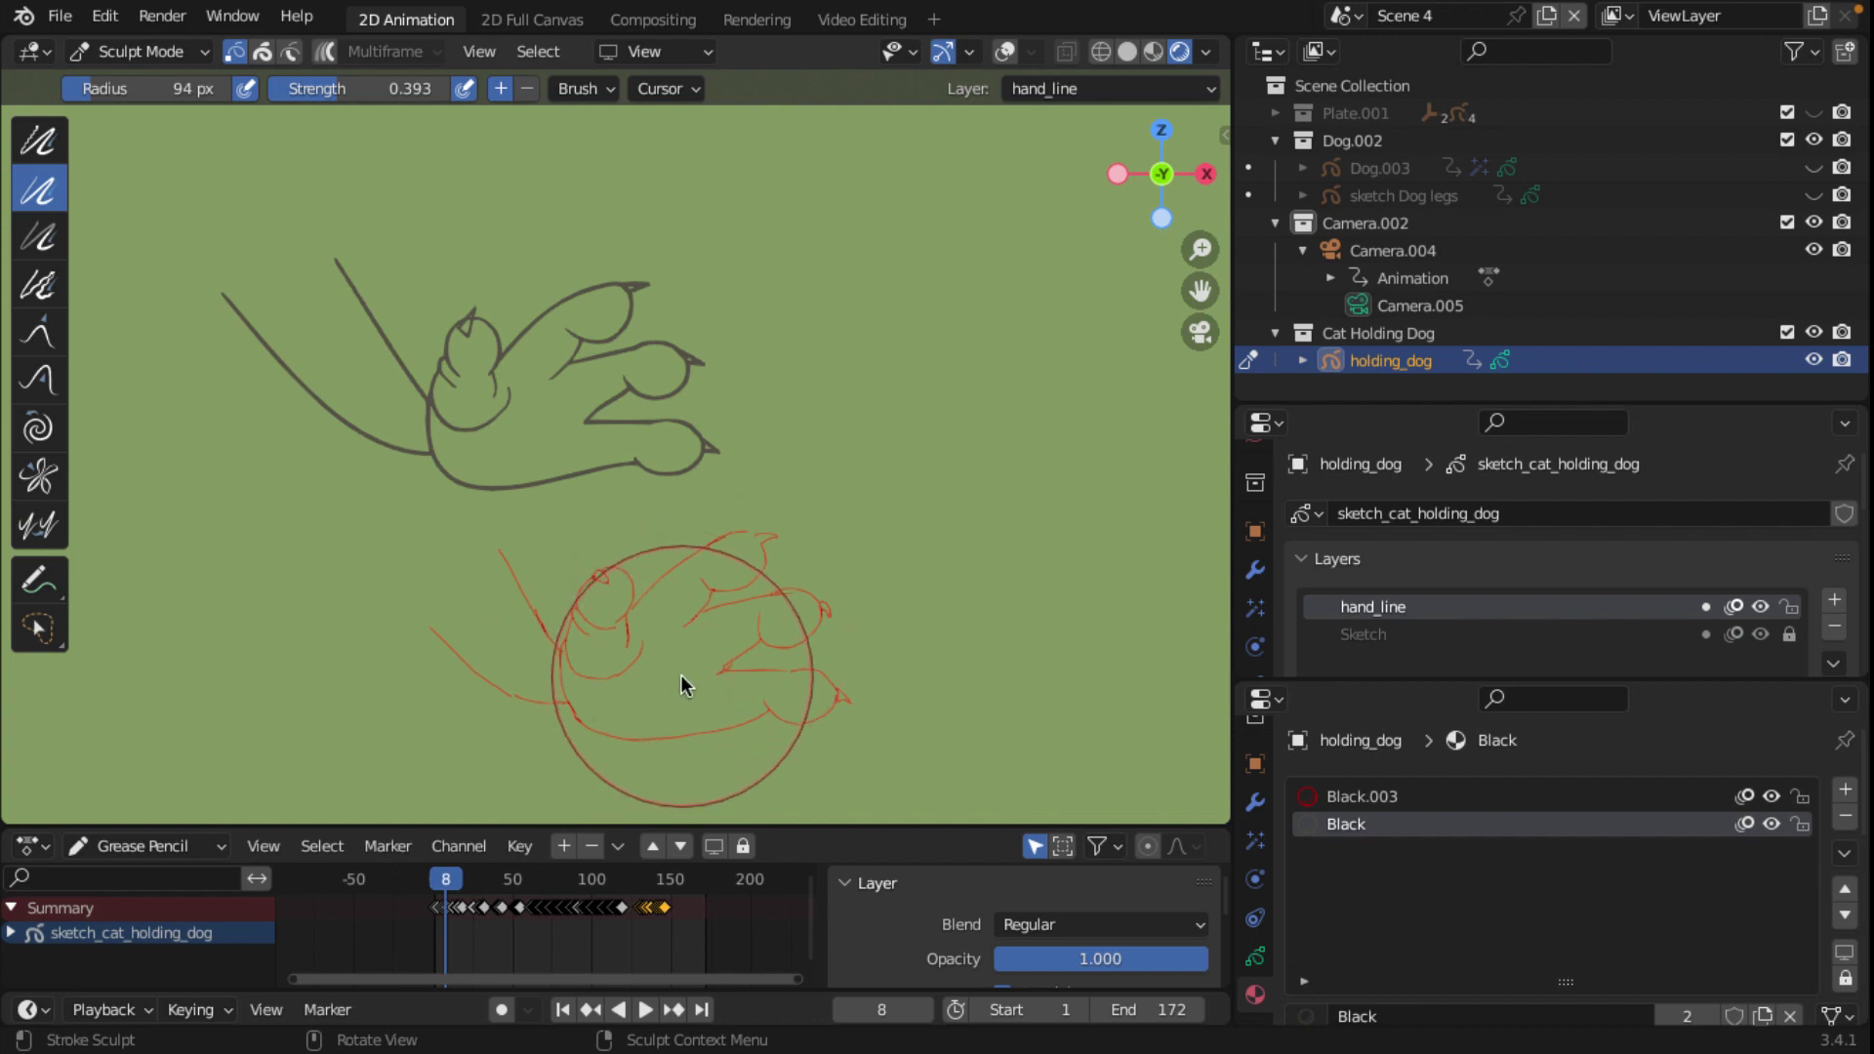
{"action": "key", "text": "Right"}
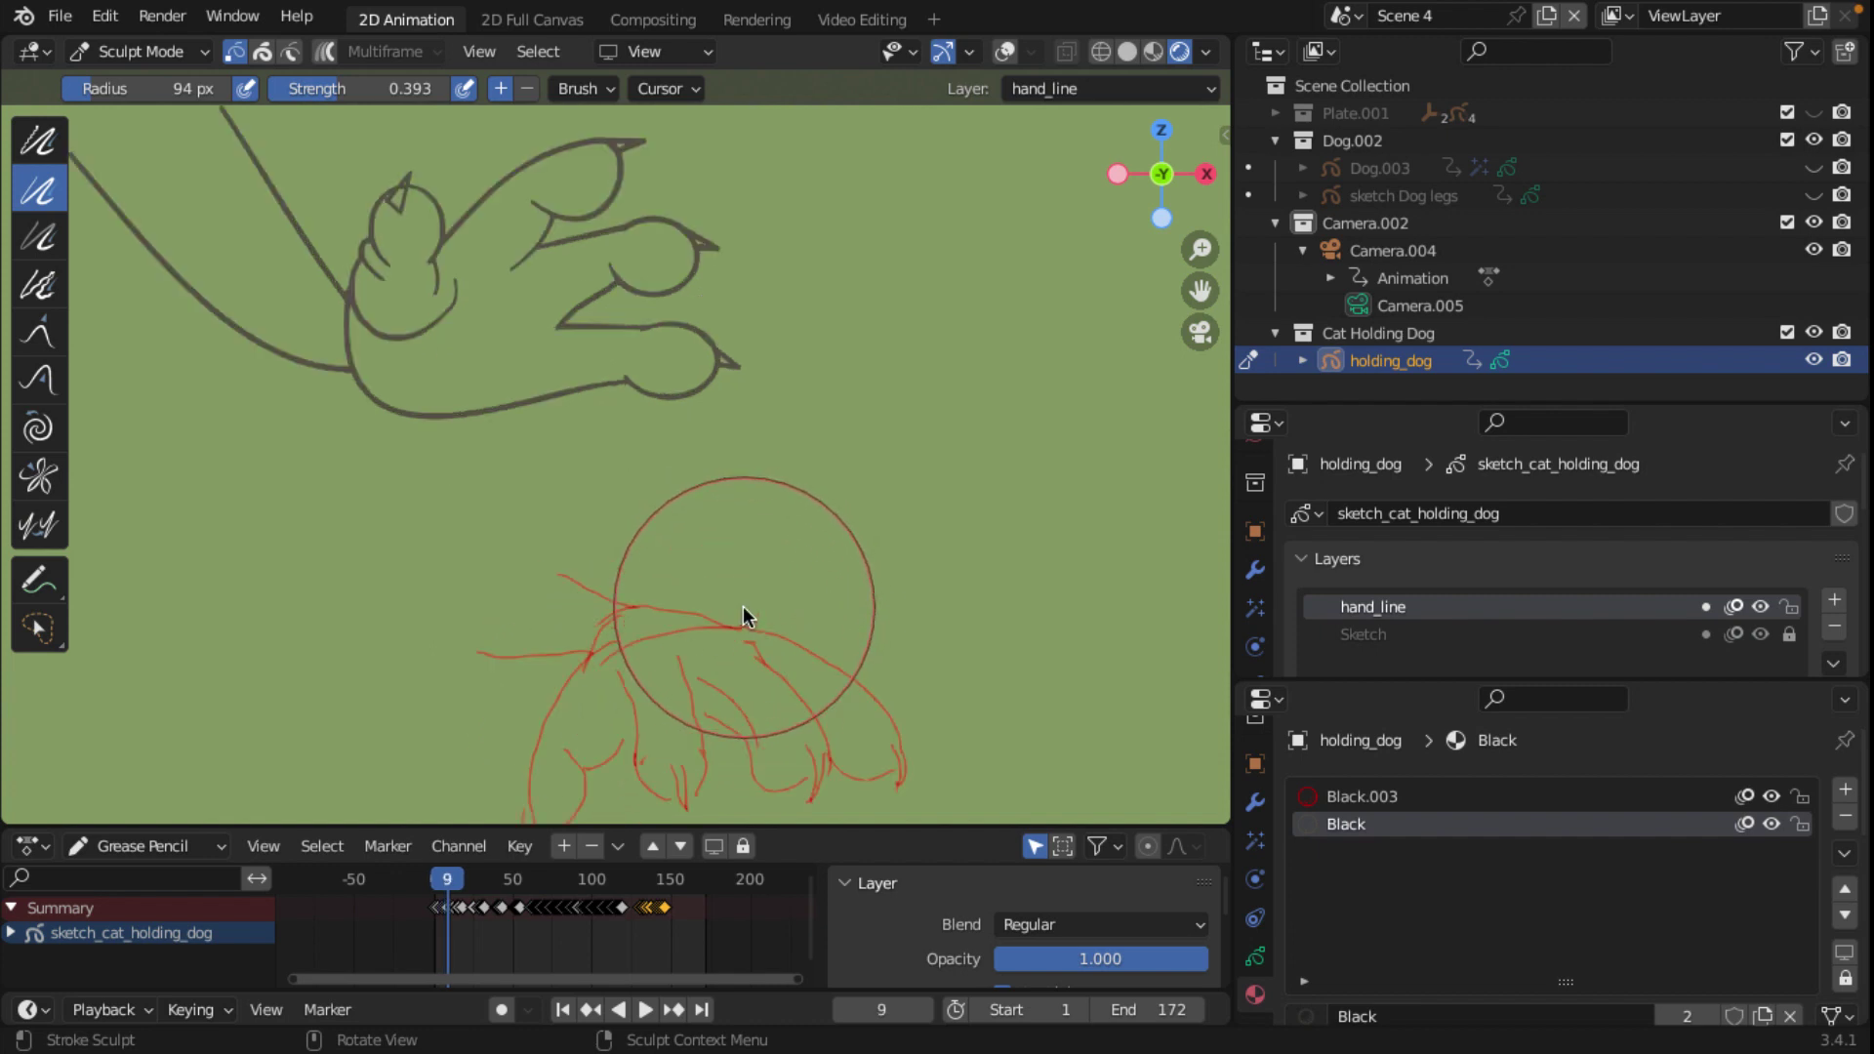
Step: Push the red dog sketch strokes into a cleaner shape on frame 9
{"action": "mouse_move", "coordinate": [742, 606]}
{"action": "left_mouse_down"}
{"action": "mouse_move", "coordinate": [777, 734]}
{"action": "mouse_move", "coordinate": [717, 716]}
{"action": "left_mouse_up"}
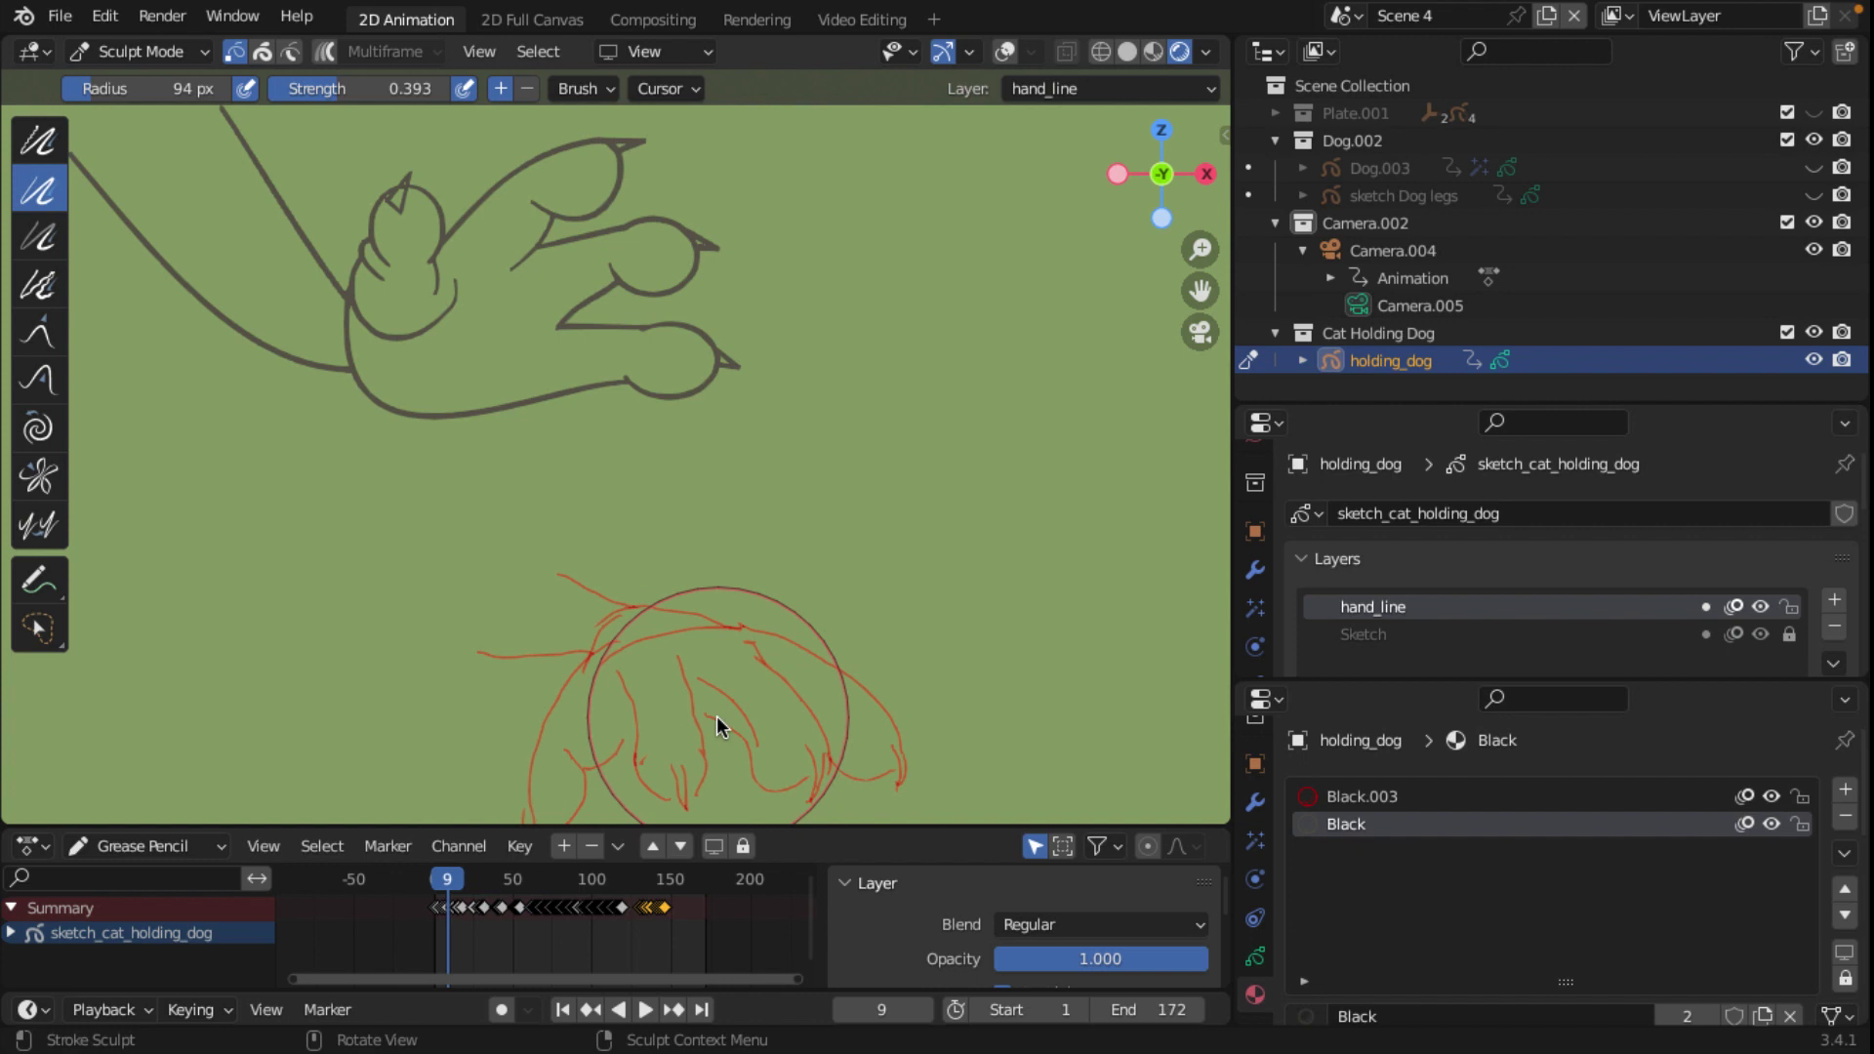
{"action": "mouse_move", "coordinate": [717, 716]}
{"action": "left_mouse_down"}
{"action": "mouse_move", "coordinate": [856, 752]}
{"action": "mouse_move", "coordinate": [763, 695]}
{"action": "left_mouse_up"}
{"action": "middle_click_drag", "start_coordinate": [763, 695], "coordinate": [835, 466]}
{"action": "scroll", "coordinate": [888, 607], "scroll_direction": "up", "scroll_amount": 2}
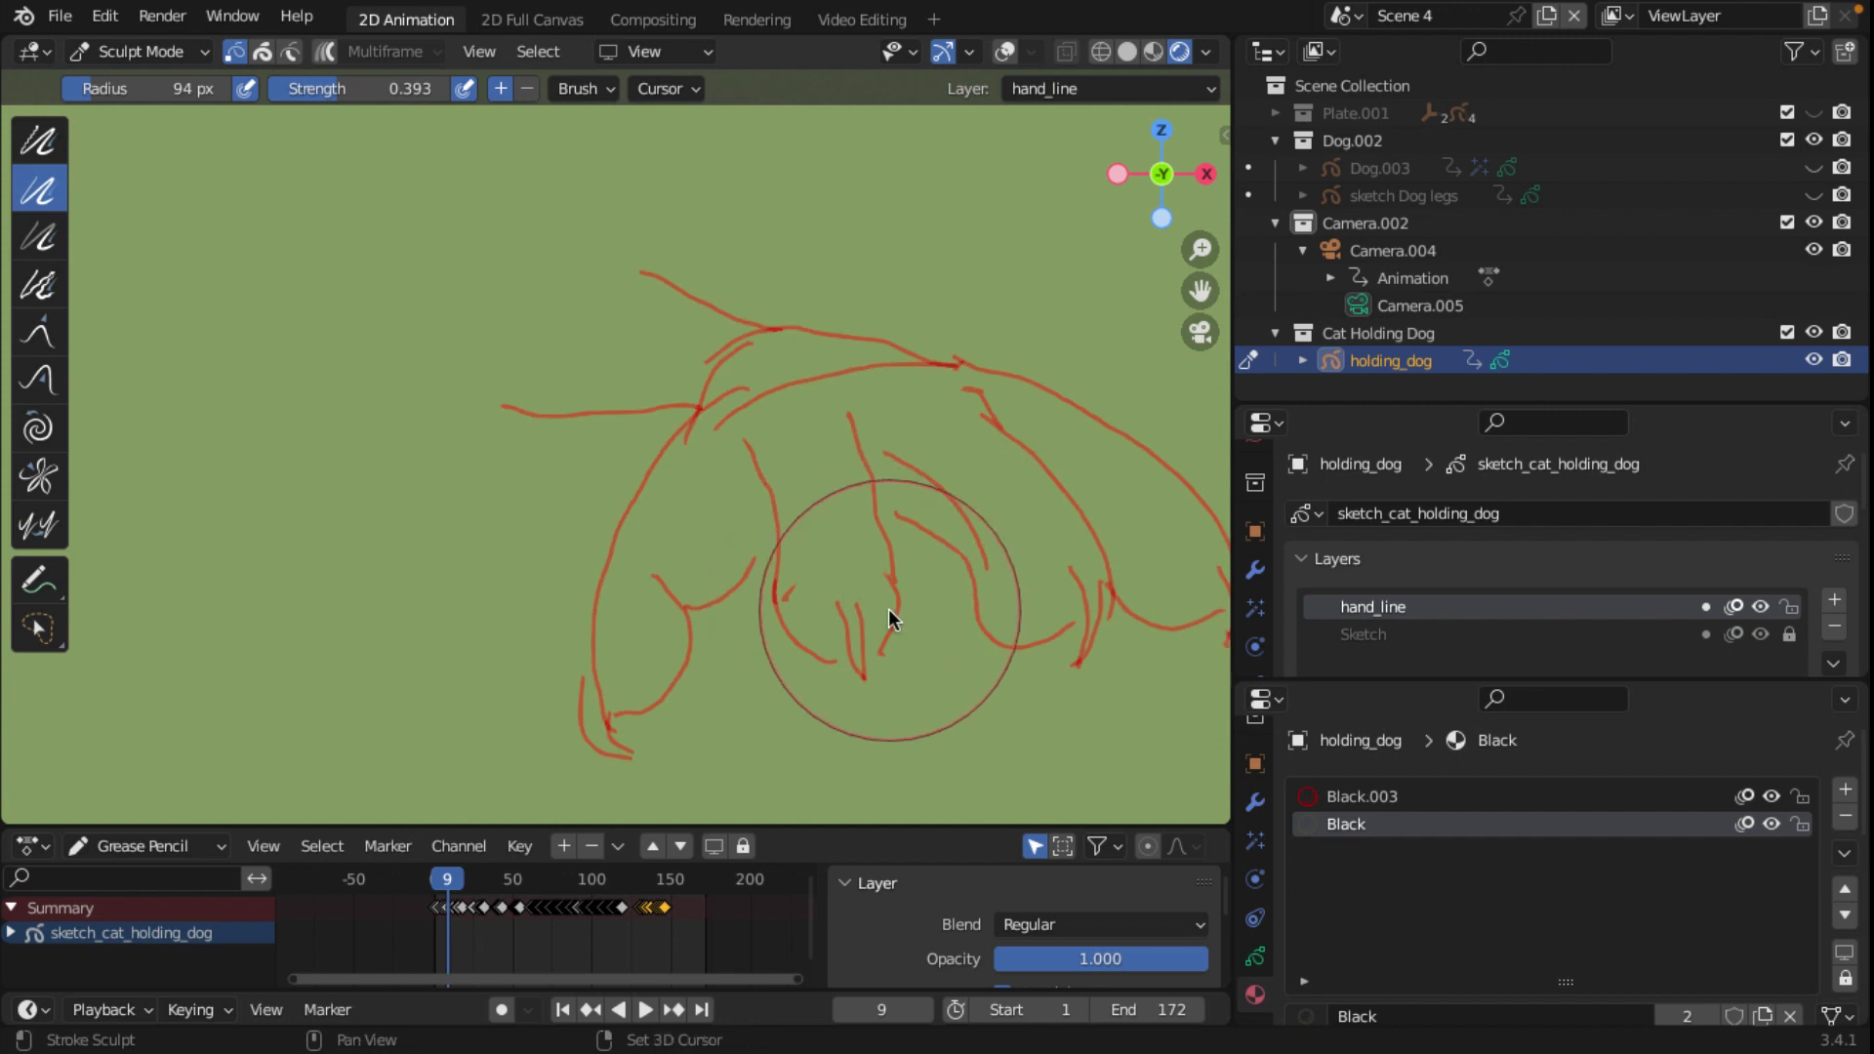
{"action": "scroll", "coordinate": [716, 605], "scroll_direction": "up", "scroll_amount": 1}
{"action": "middle_click_drag", "start_coordinate": [717, 605], "coordinate": [703, 648], "text": "shift"}
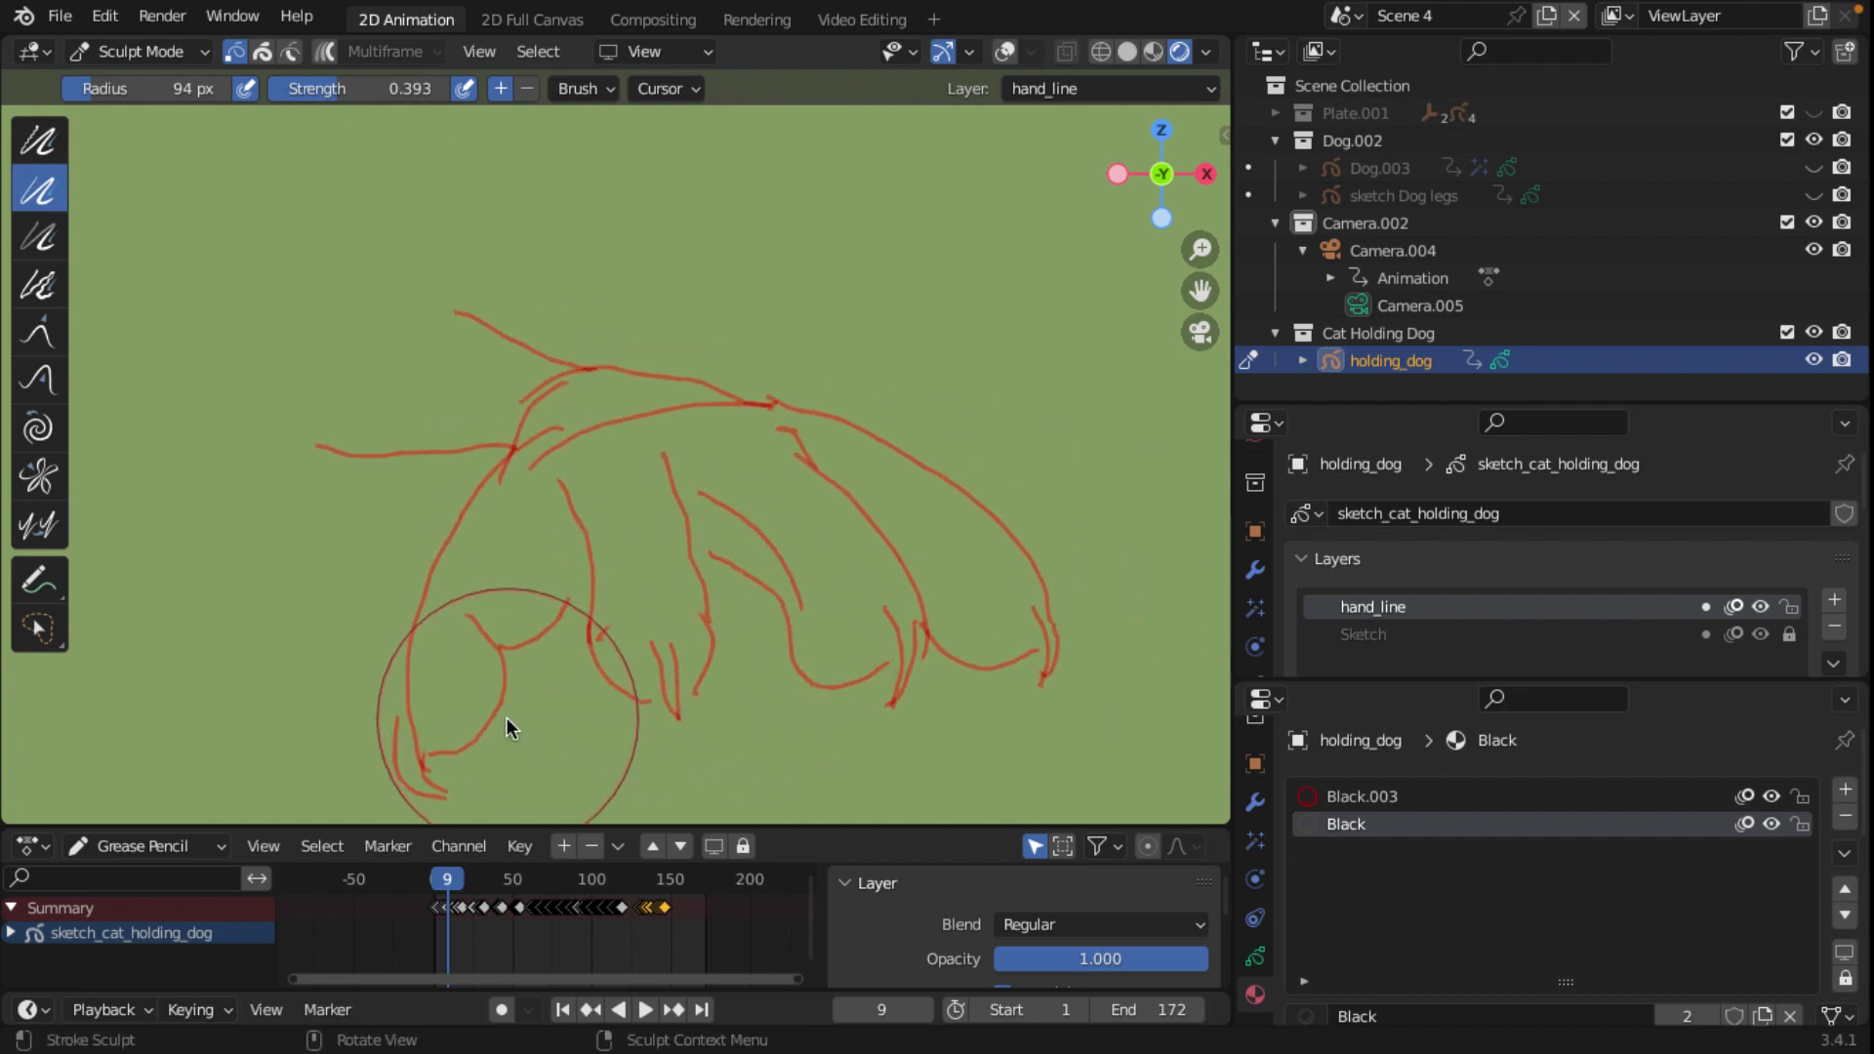
Step: In Draw Mode, draw a Circle-tool outline over the rightmost toe and fit its edges
{"action": "left_click", "coordinate": [171, 49]}
{"action": "left_click", "coordinate": [146, 174]}
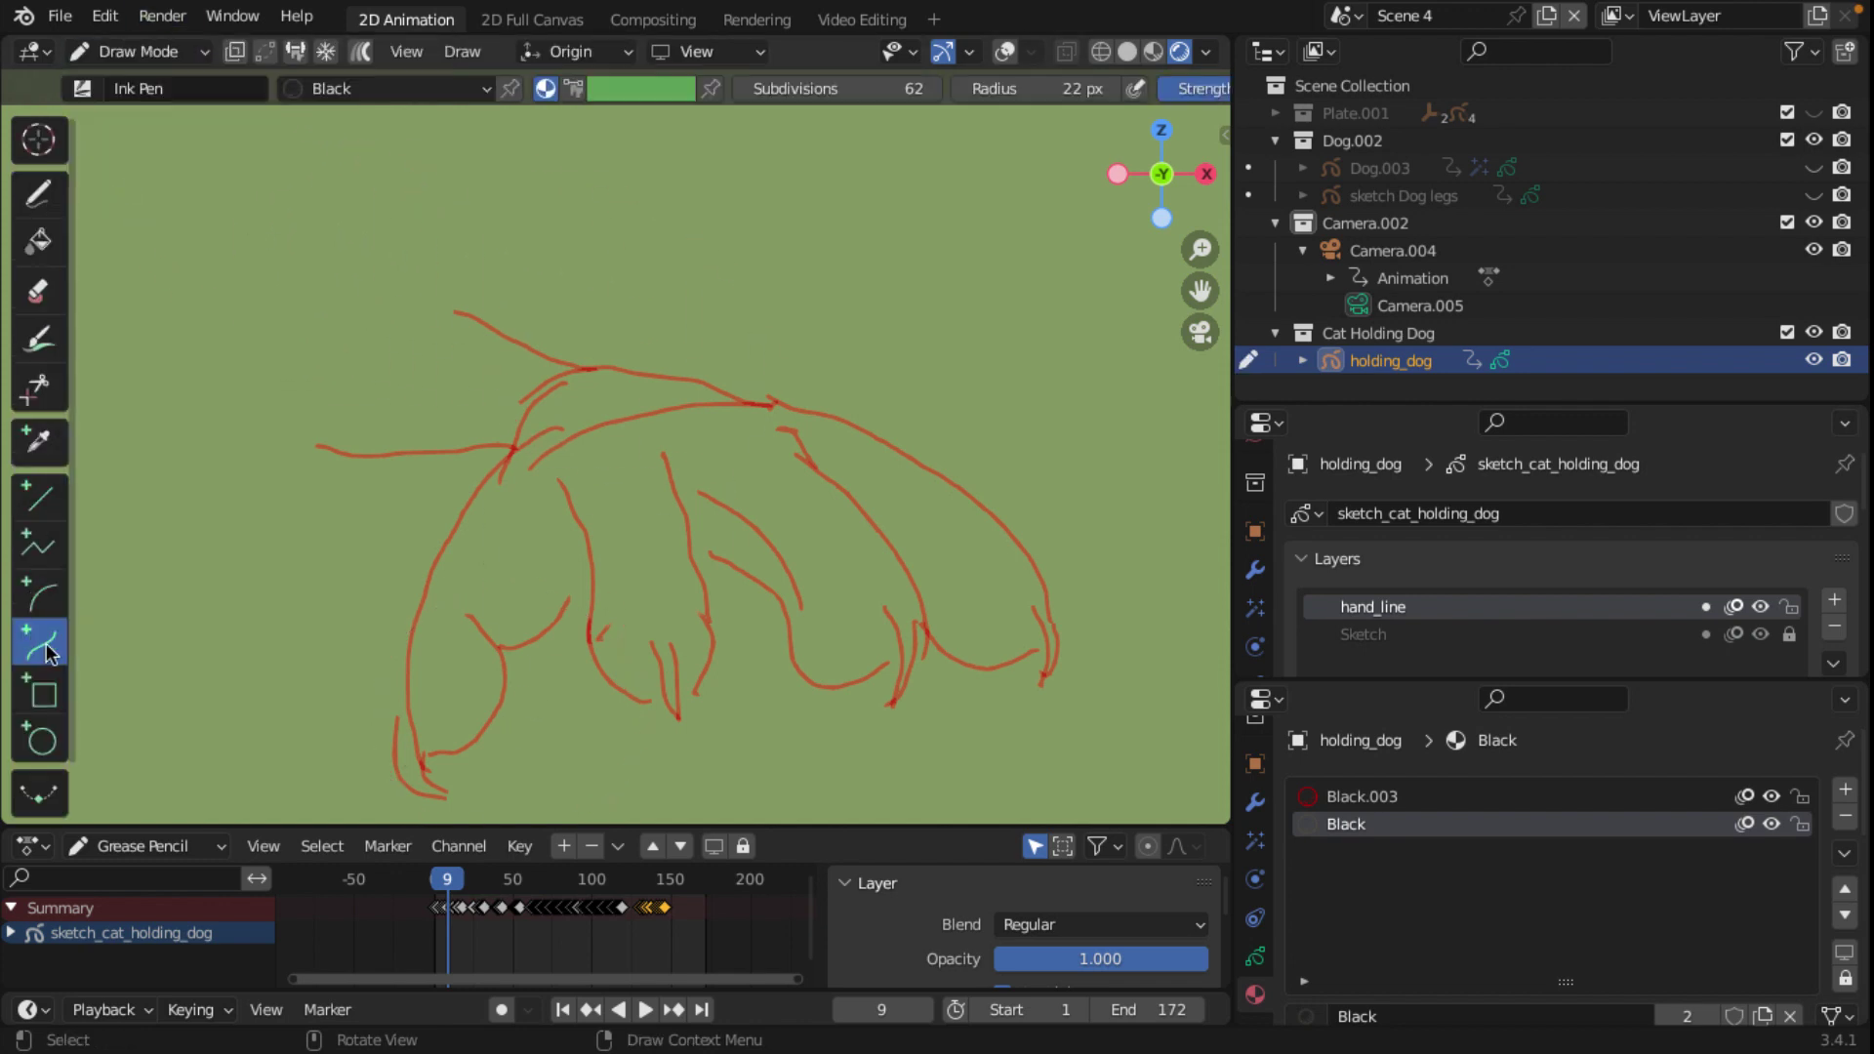
{"action": "left_click", "coordinate": [42, 744]}
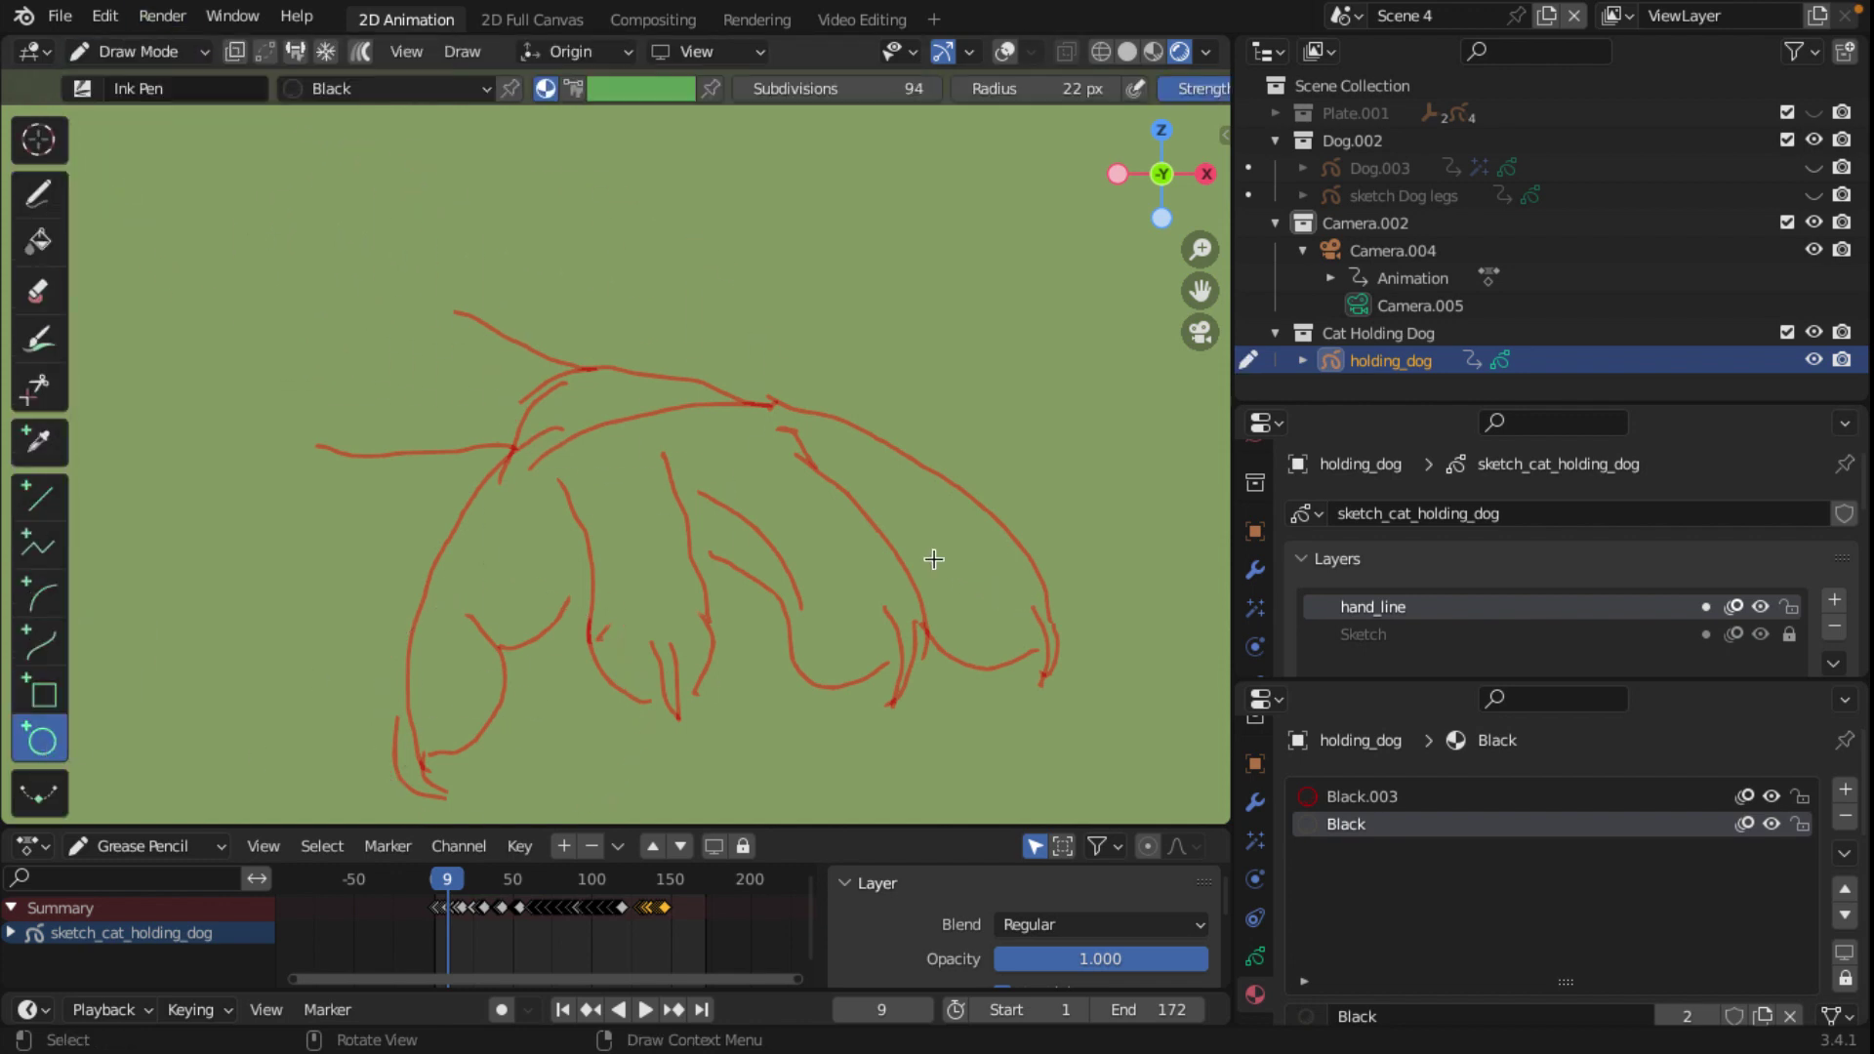
{"action": "left_click_drag", "start_coordinate": [923, 532], "coordinate": [1055, 671]}
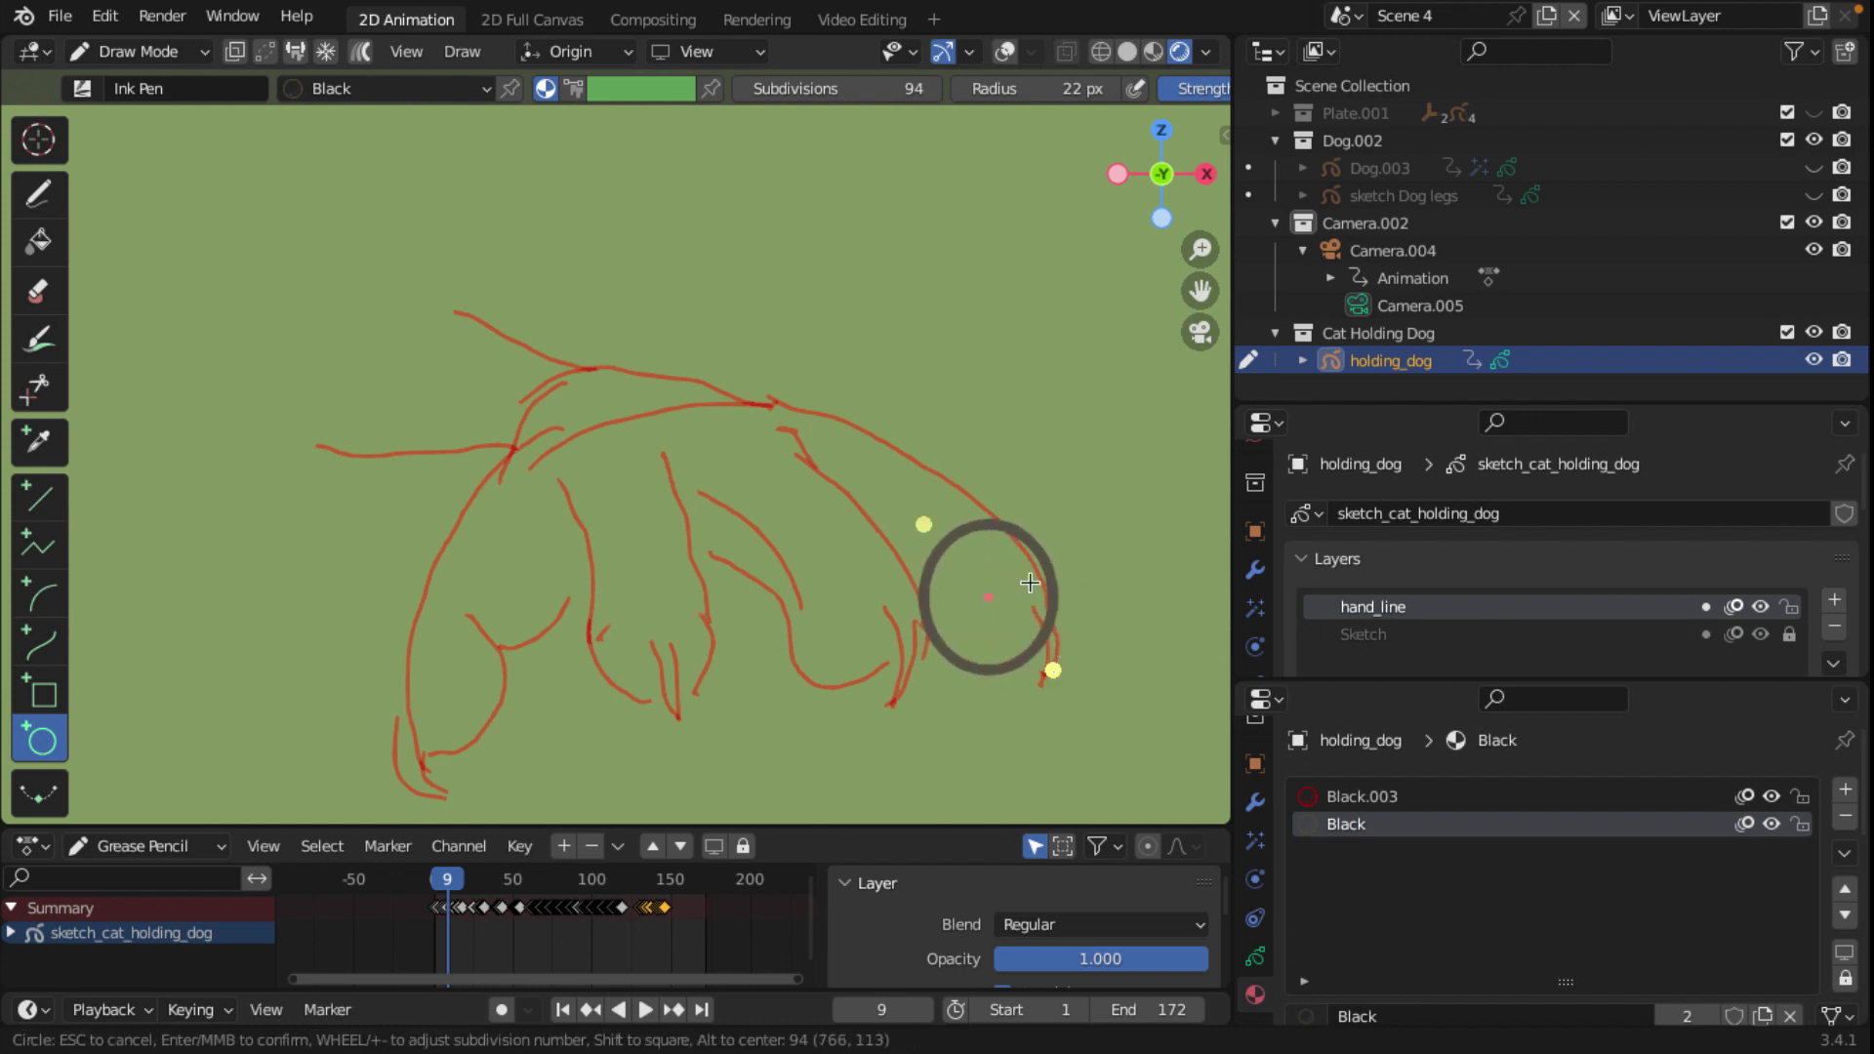
{"action": "left_click_drag", "start_coordinate": [921, 524], "coordinate": [917, 523]}
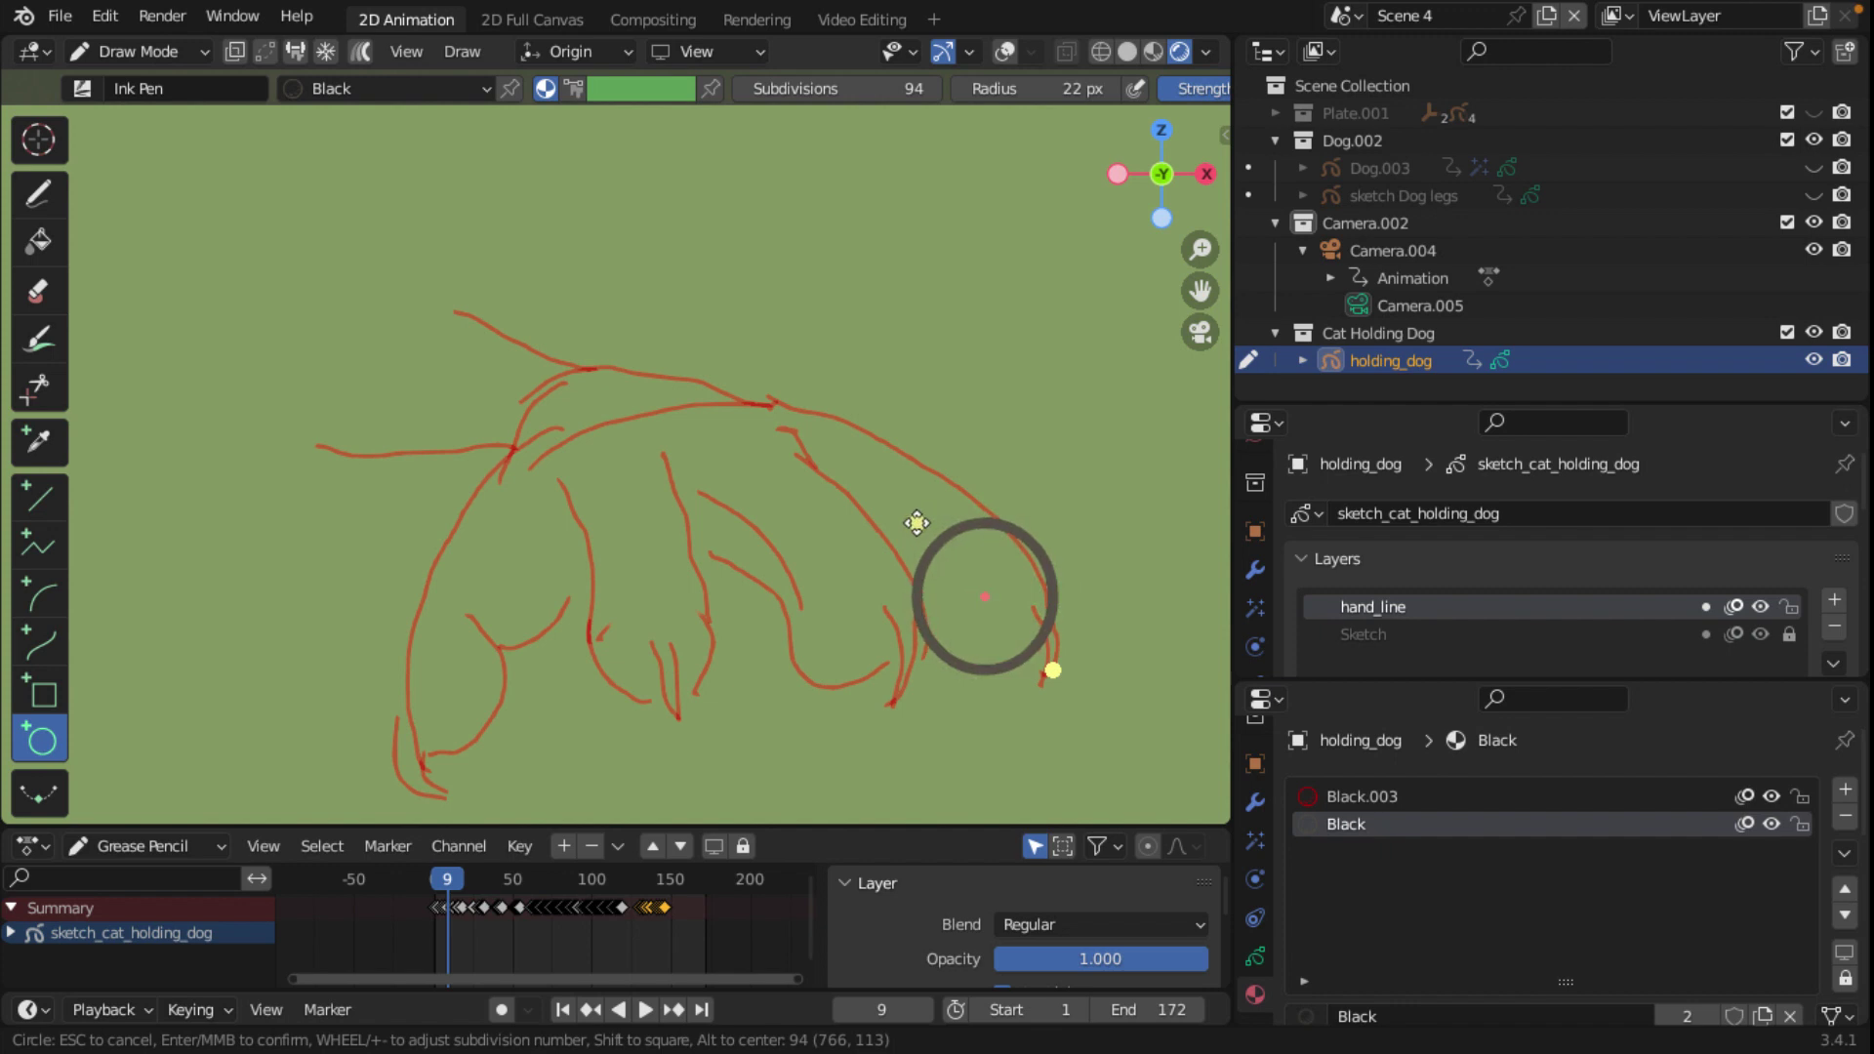
{"action": "left_click_drag", "start_coordinate": [1052, 671], "coordinate": [1042, 672]}
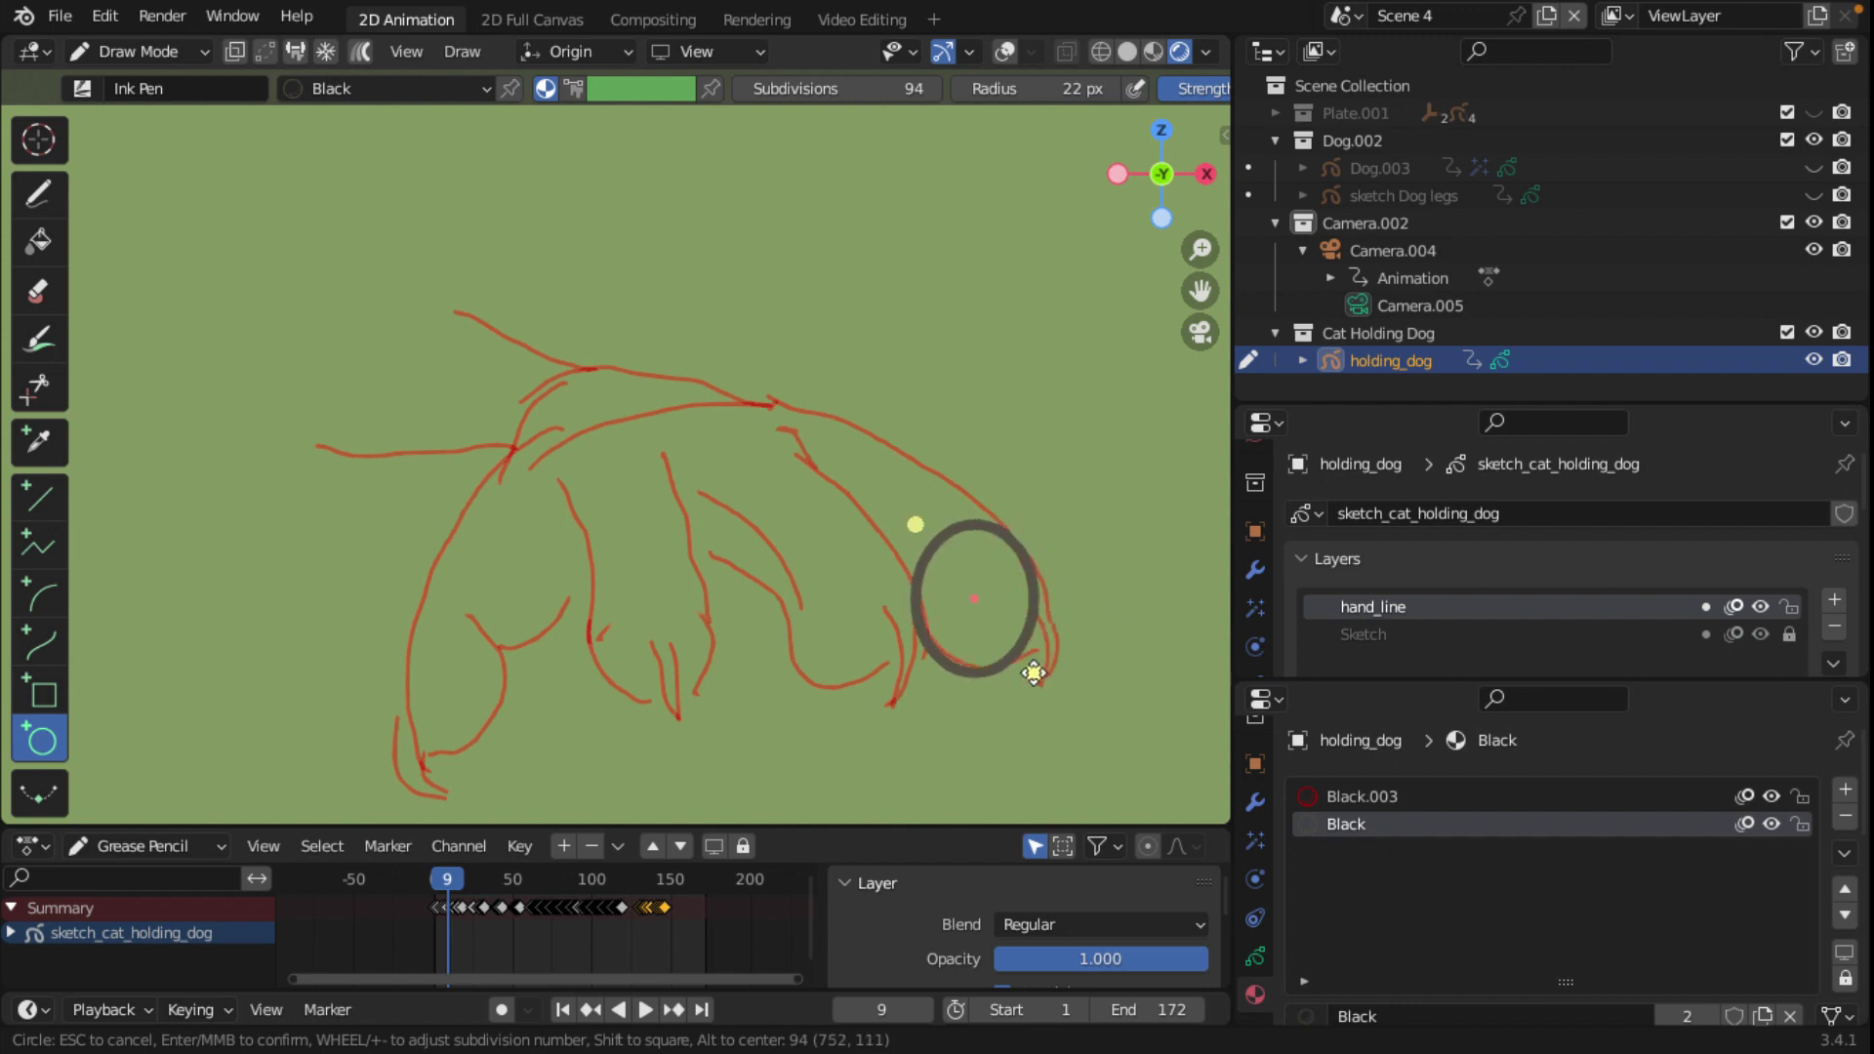
{"action": "left_click_drag", "start_coordinate": [914, 524], "coordinate": [919, 520]}
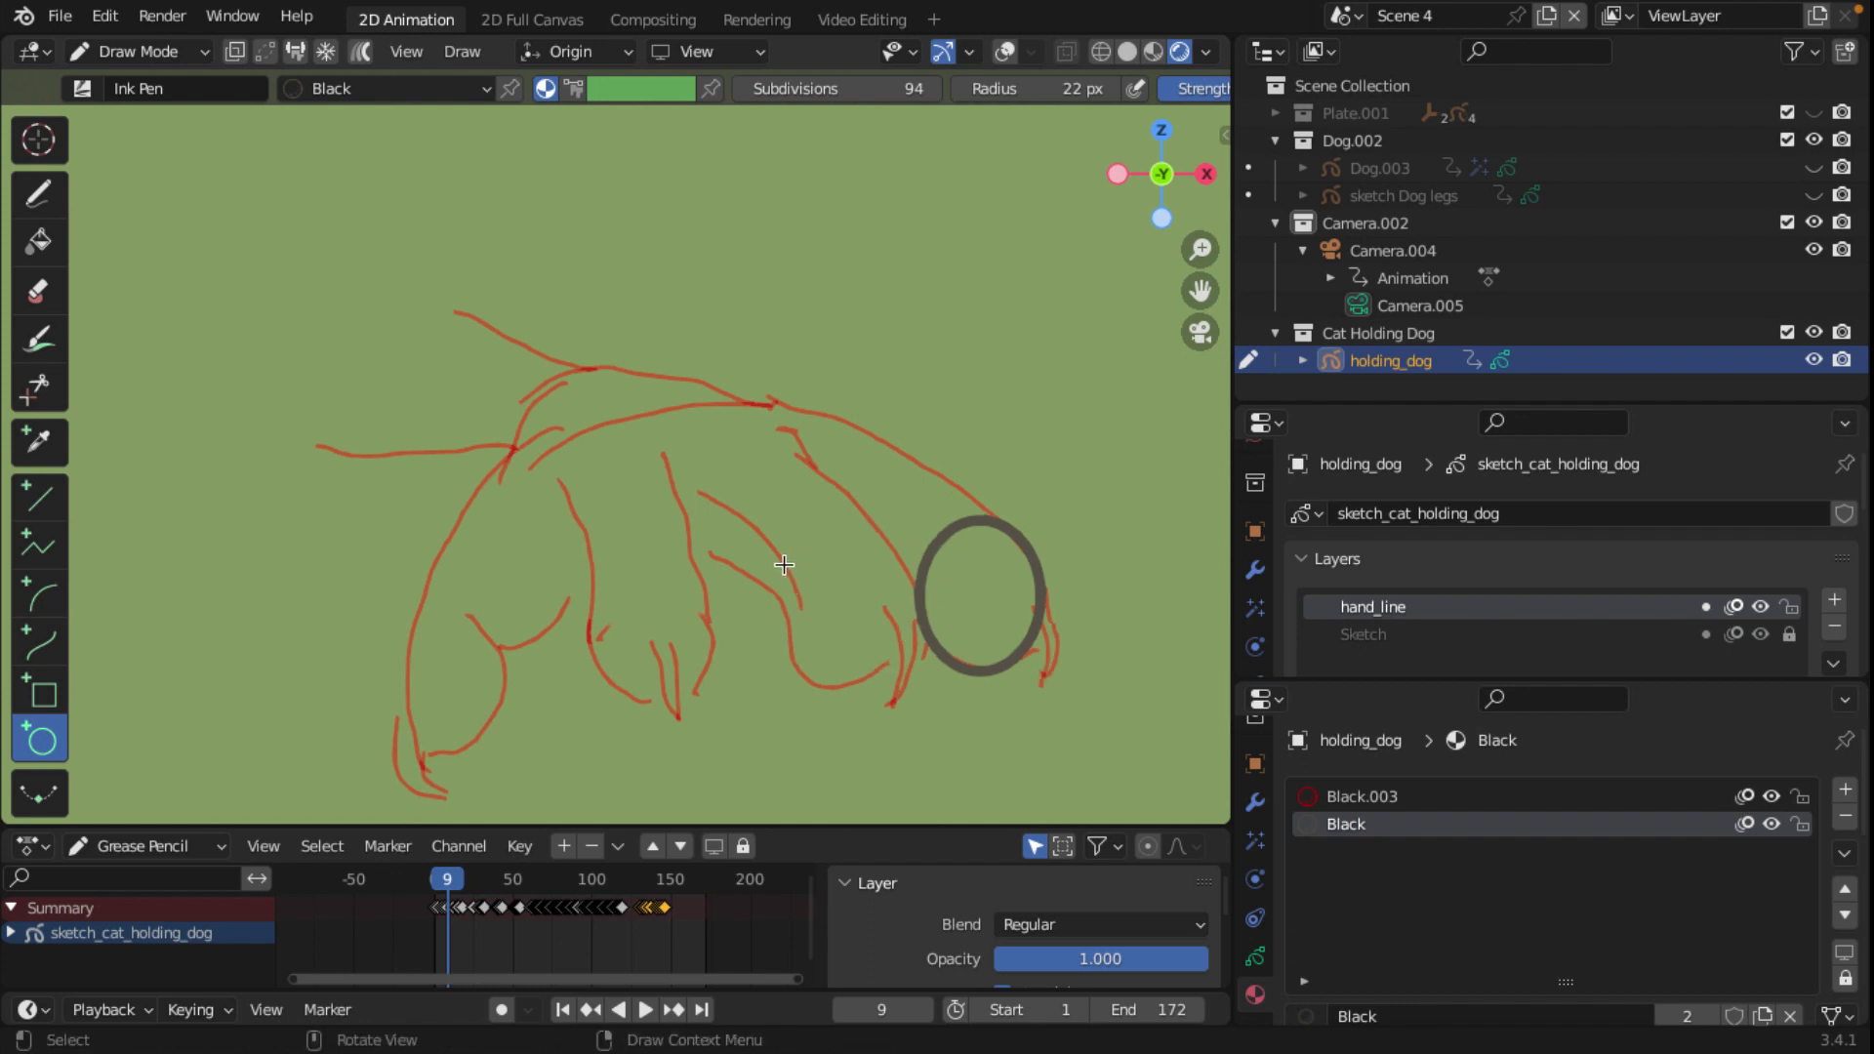
Step: Draw and confirm circles over the next two toe tips
{"action": "left_click_drag", "start_coordinate": [781, 563], "coordinate": [919, 691]}
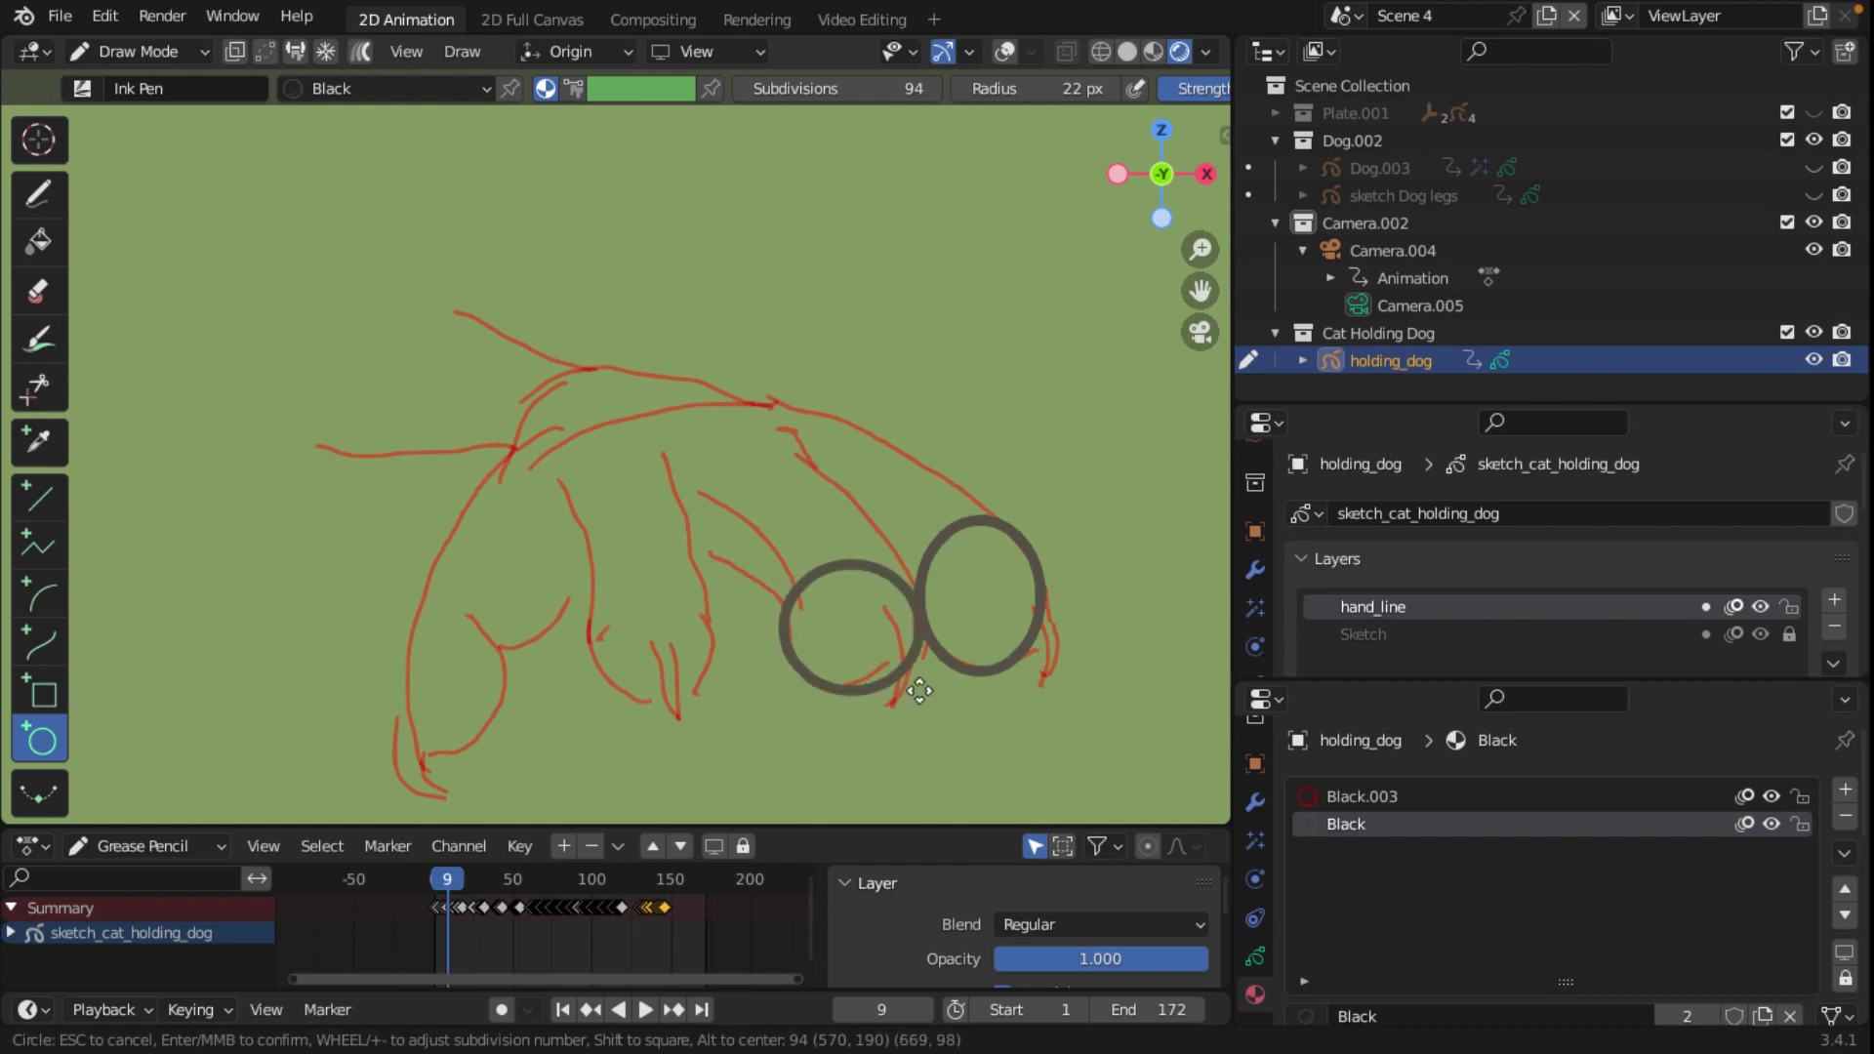
{"action": "key", "text": "Return"}
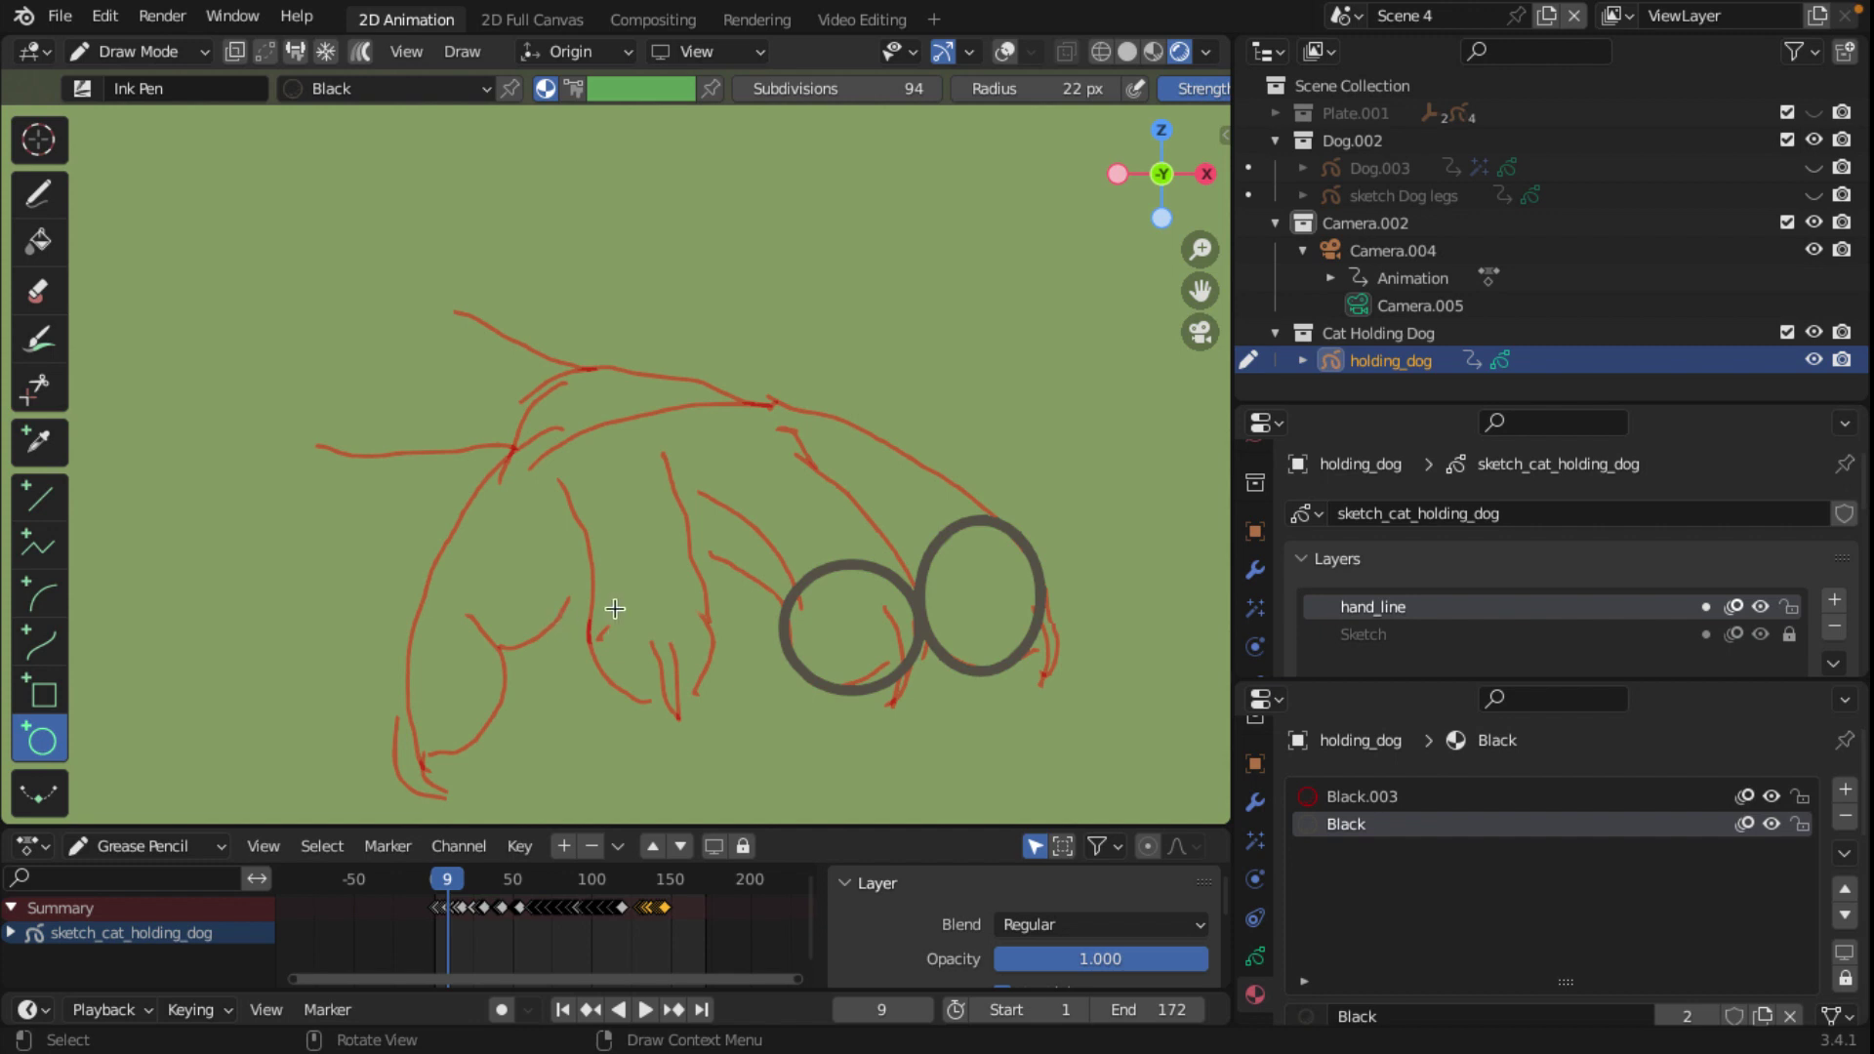
{"action": "left_click_drag", "start_coordinate": [587, 599], "coordinate": [711, 700]}
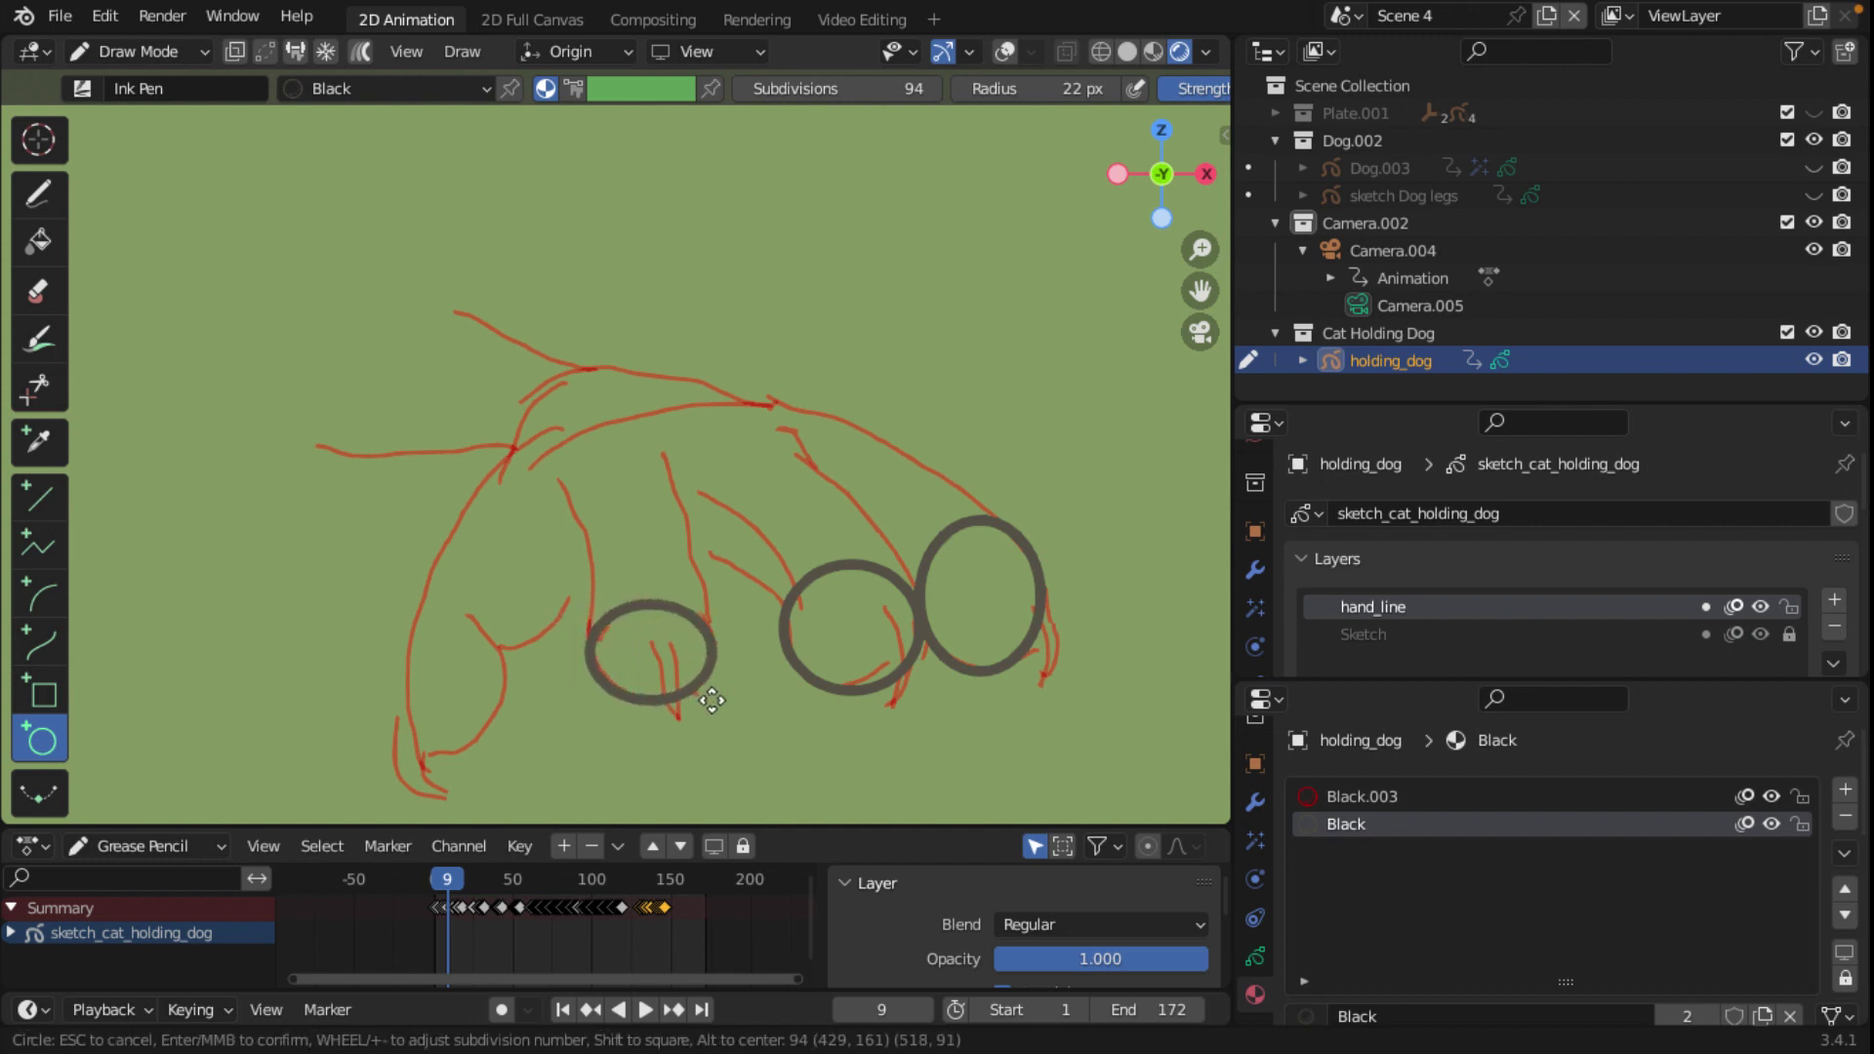
{"action": "mouse_move", "coordinate": [588, 599]}
{"action": "left_mouse_down"}
{"action": "mouse_move", "coordinate": [602, 586]}
{"action": "mouse_move", "coordinate": [586, 581]}
{"action": "left_mouse_up"}
{"action": "key", "text": "Return"}
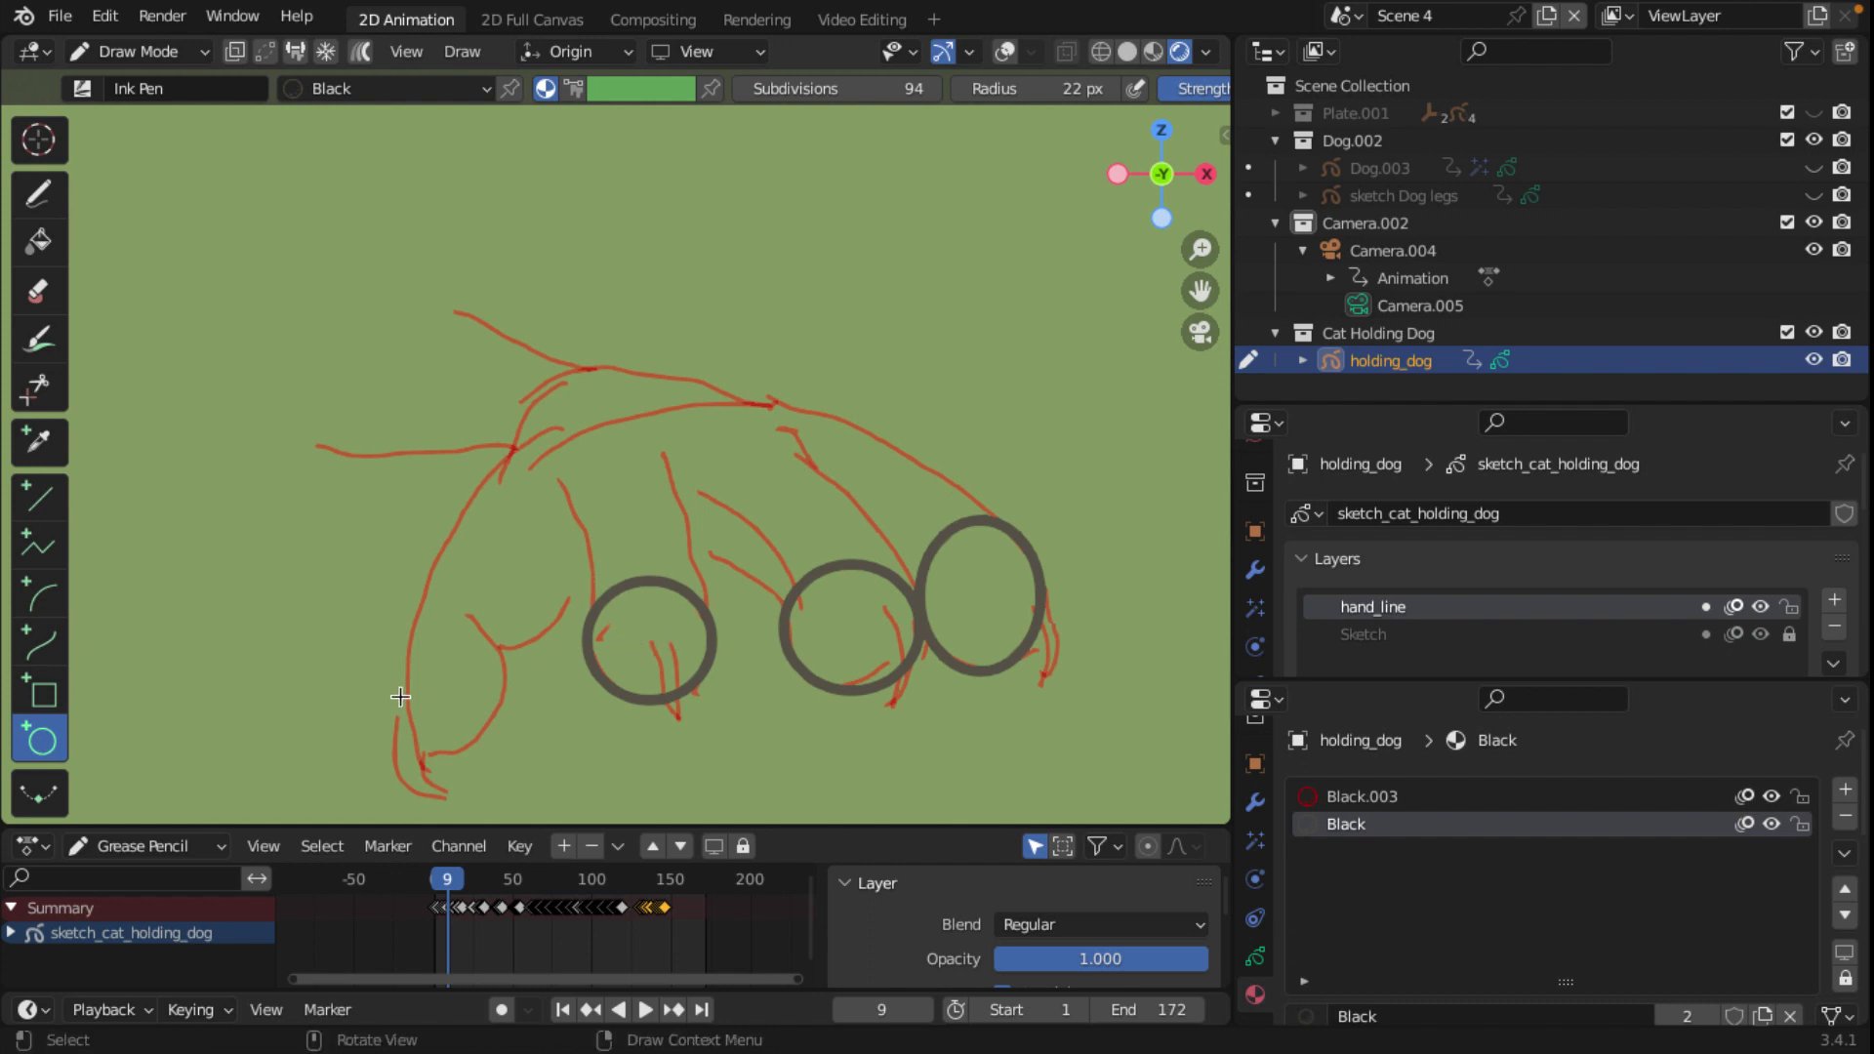
Step: Draw a widened ellipse over the leftmost toe tip and confirm it
{"action": "left_click_drag", "start_coordinate": [428, 611], "coordinate": [503, 744]}
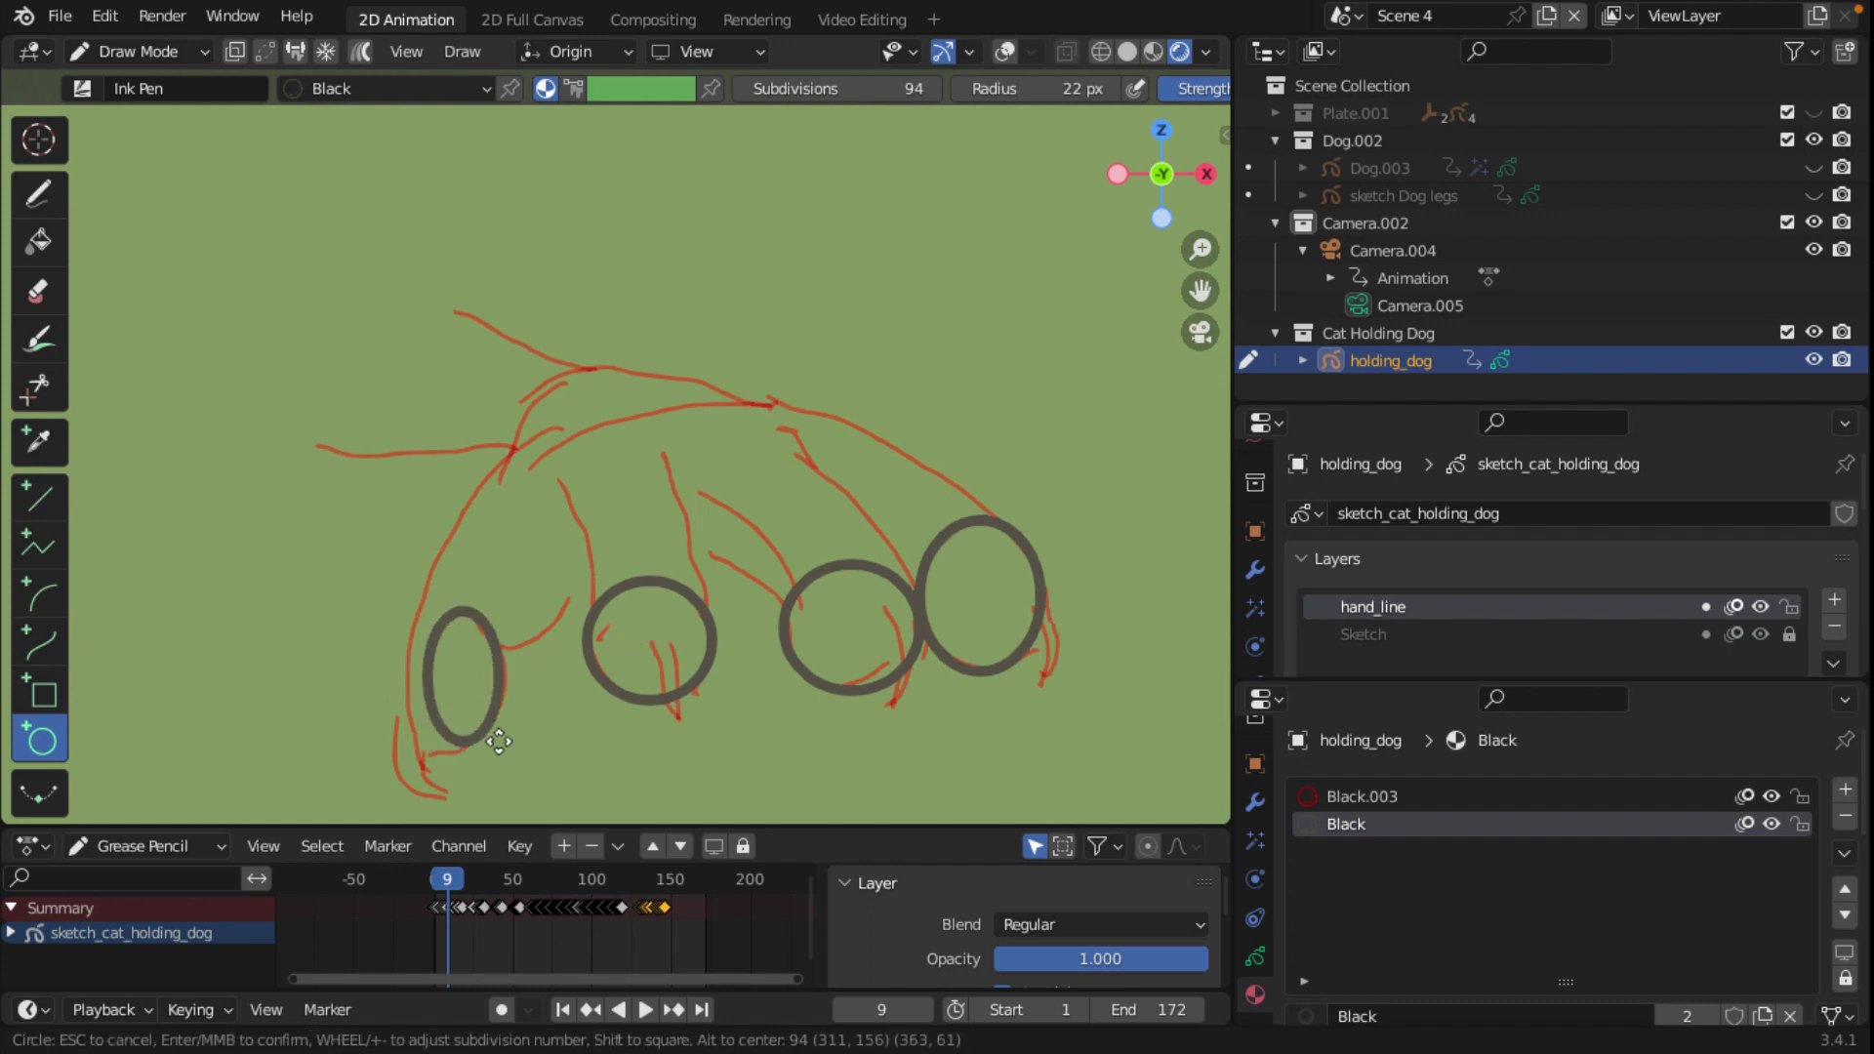
{"action": "left_click_drag", "start_coordinate": [436, 630], "coordinate": [410, 642]}
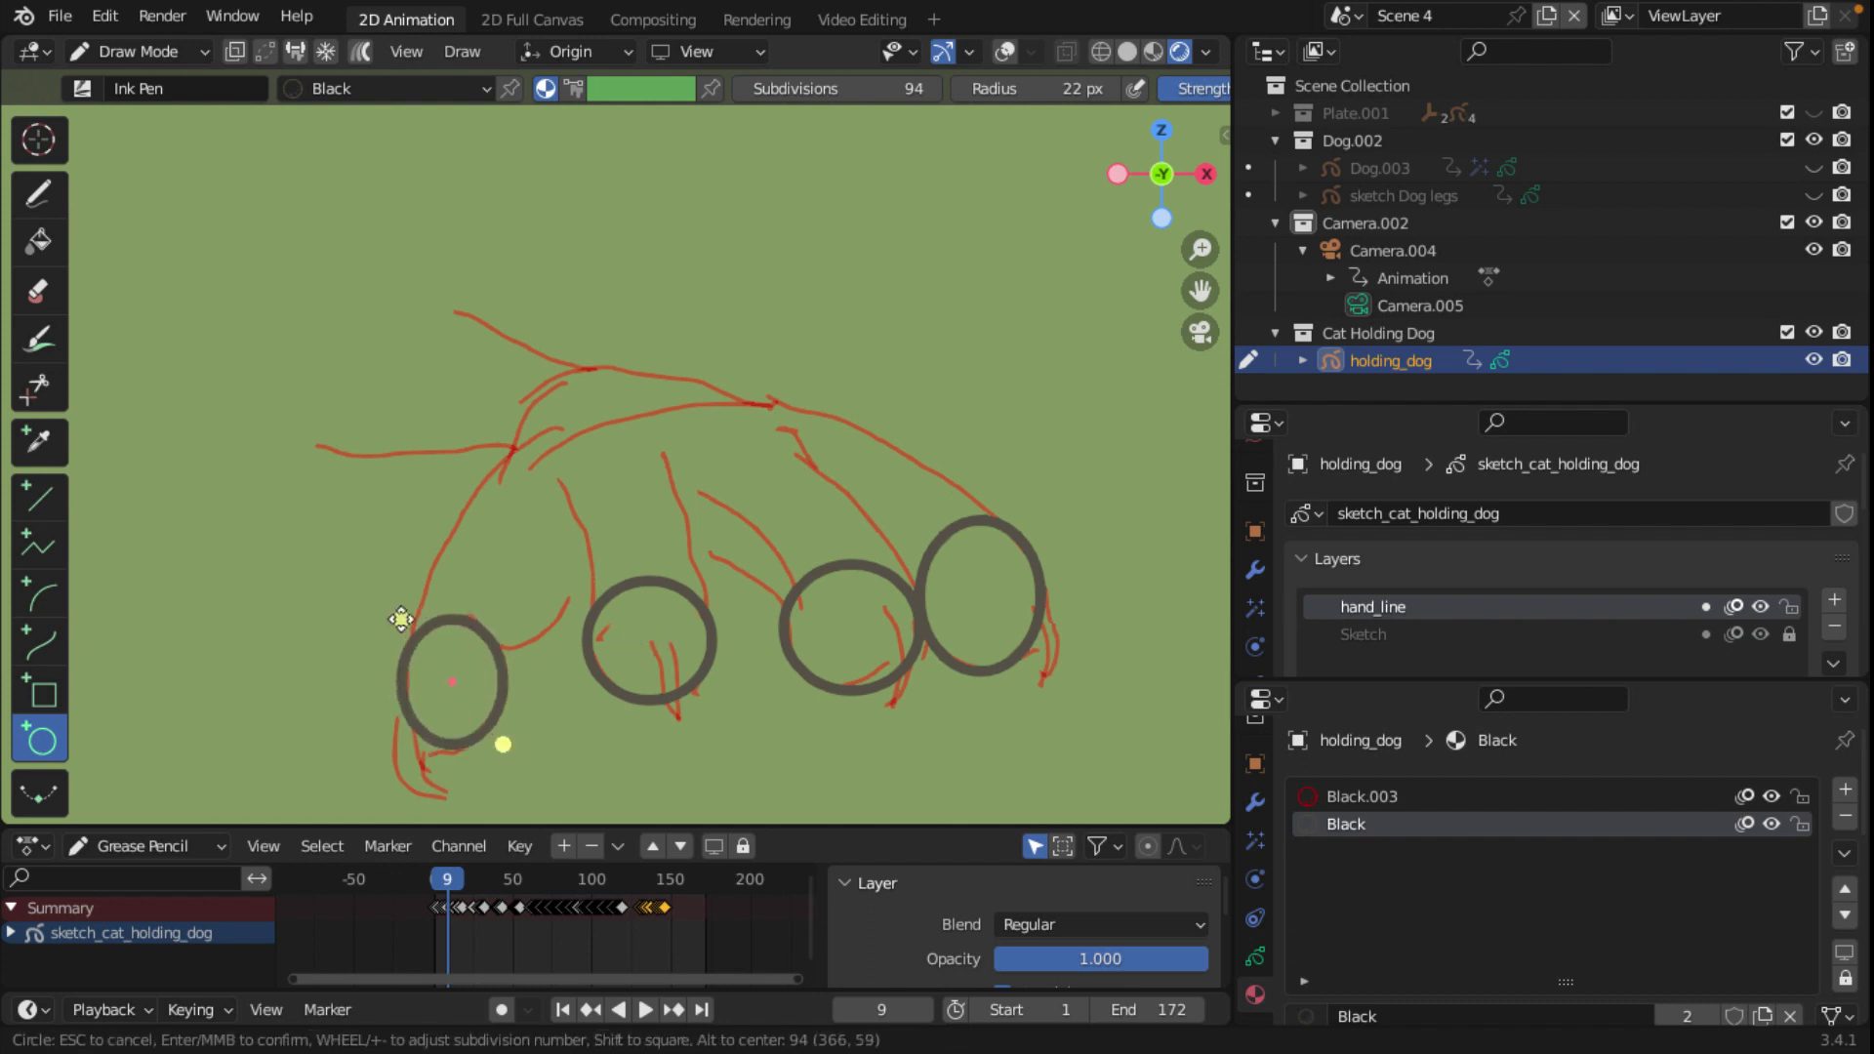
{"action": "left_click_drag", "start_coordinate": [503, 743], "coordinate": [504, 742]}
{"action": "key", "text": "Return"}
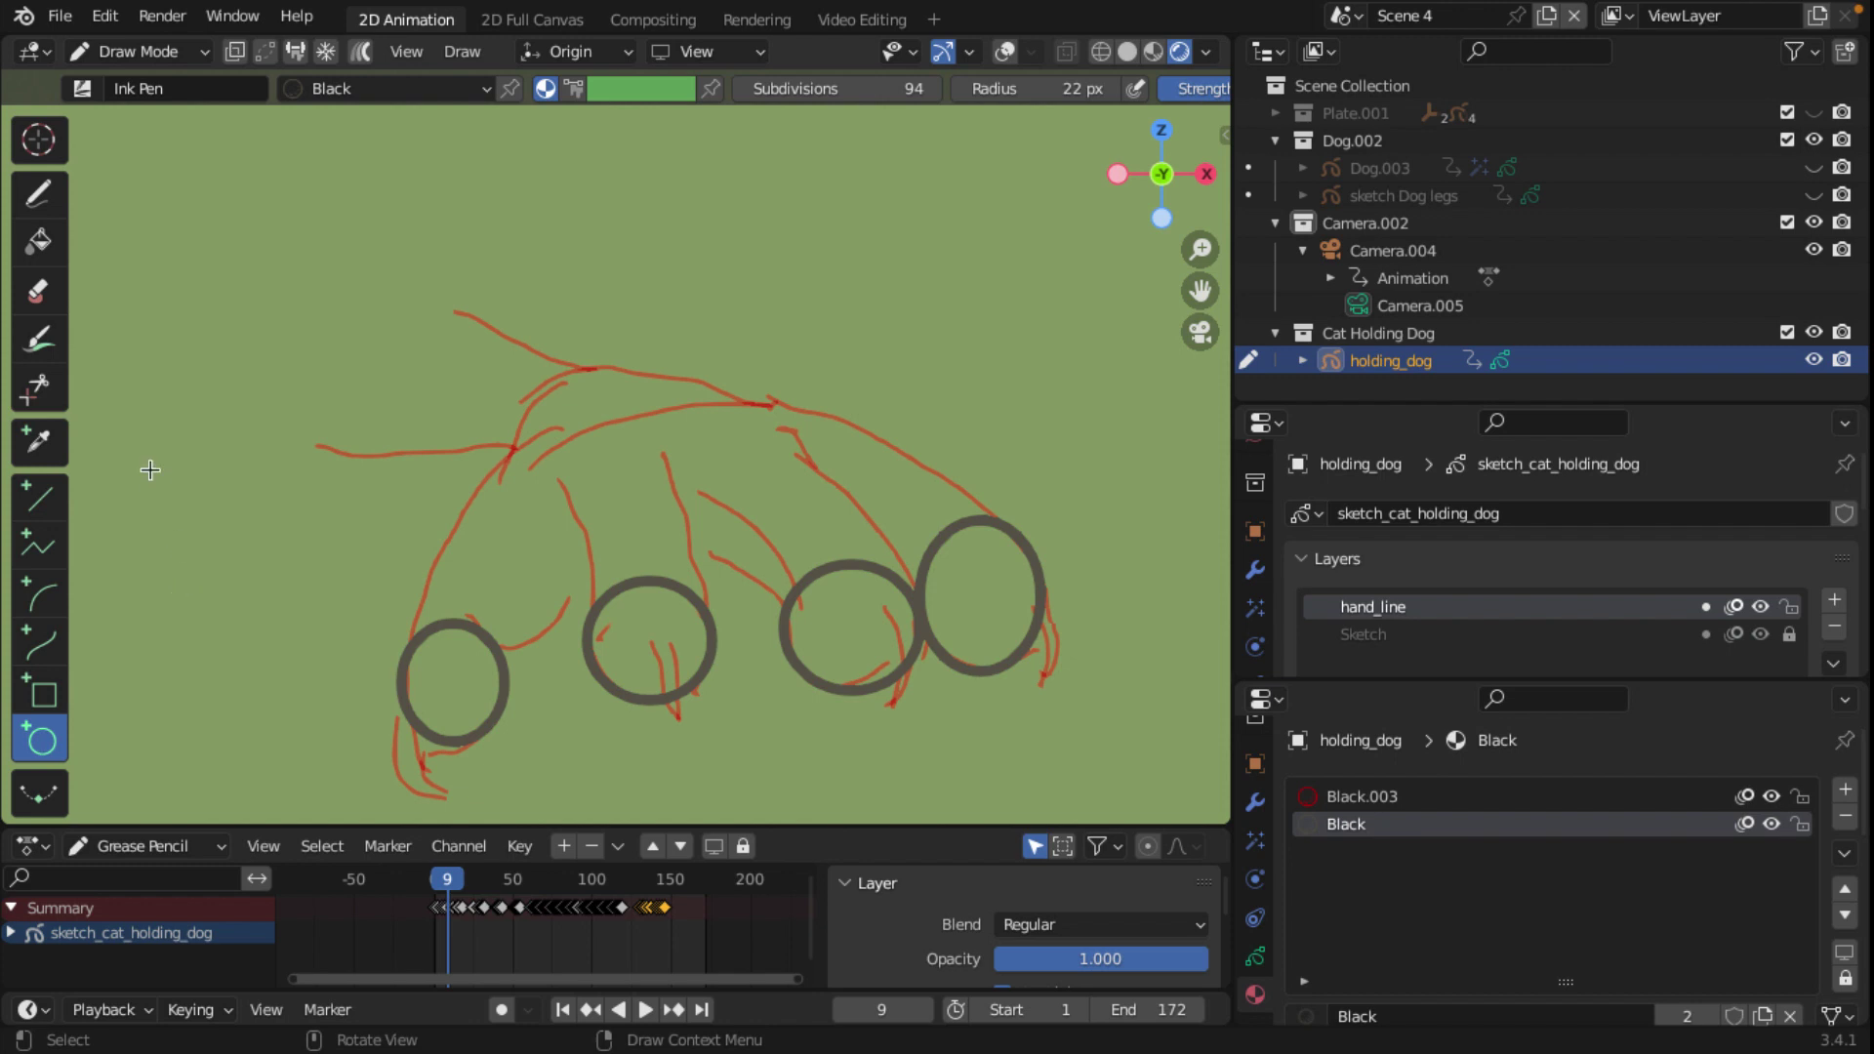
{"action": "left_click", "coordinate": [185, 55]}
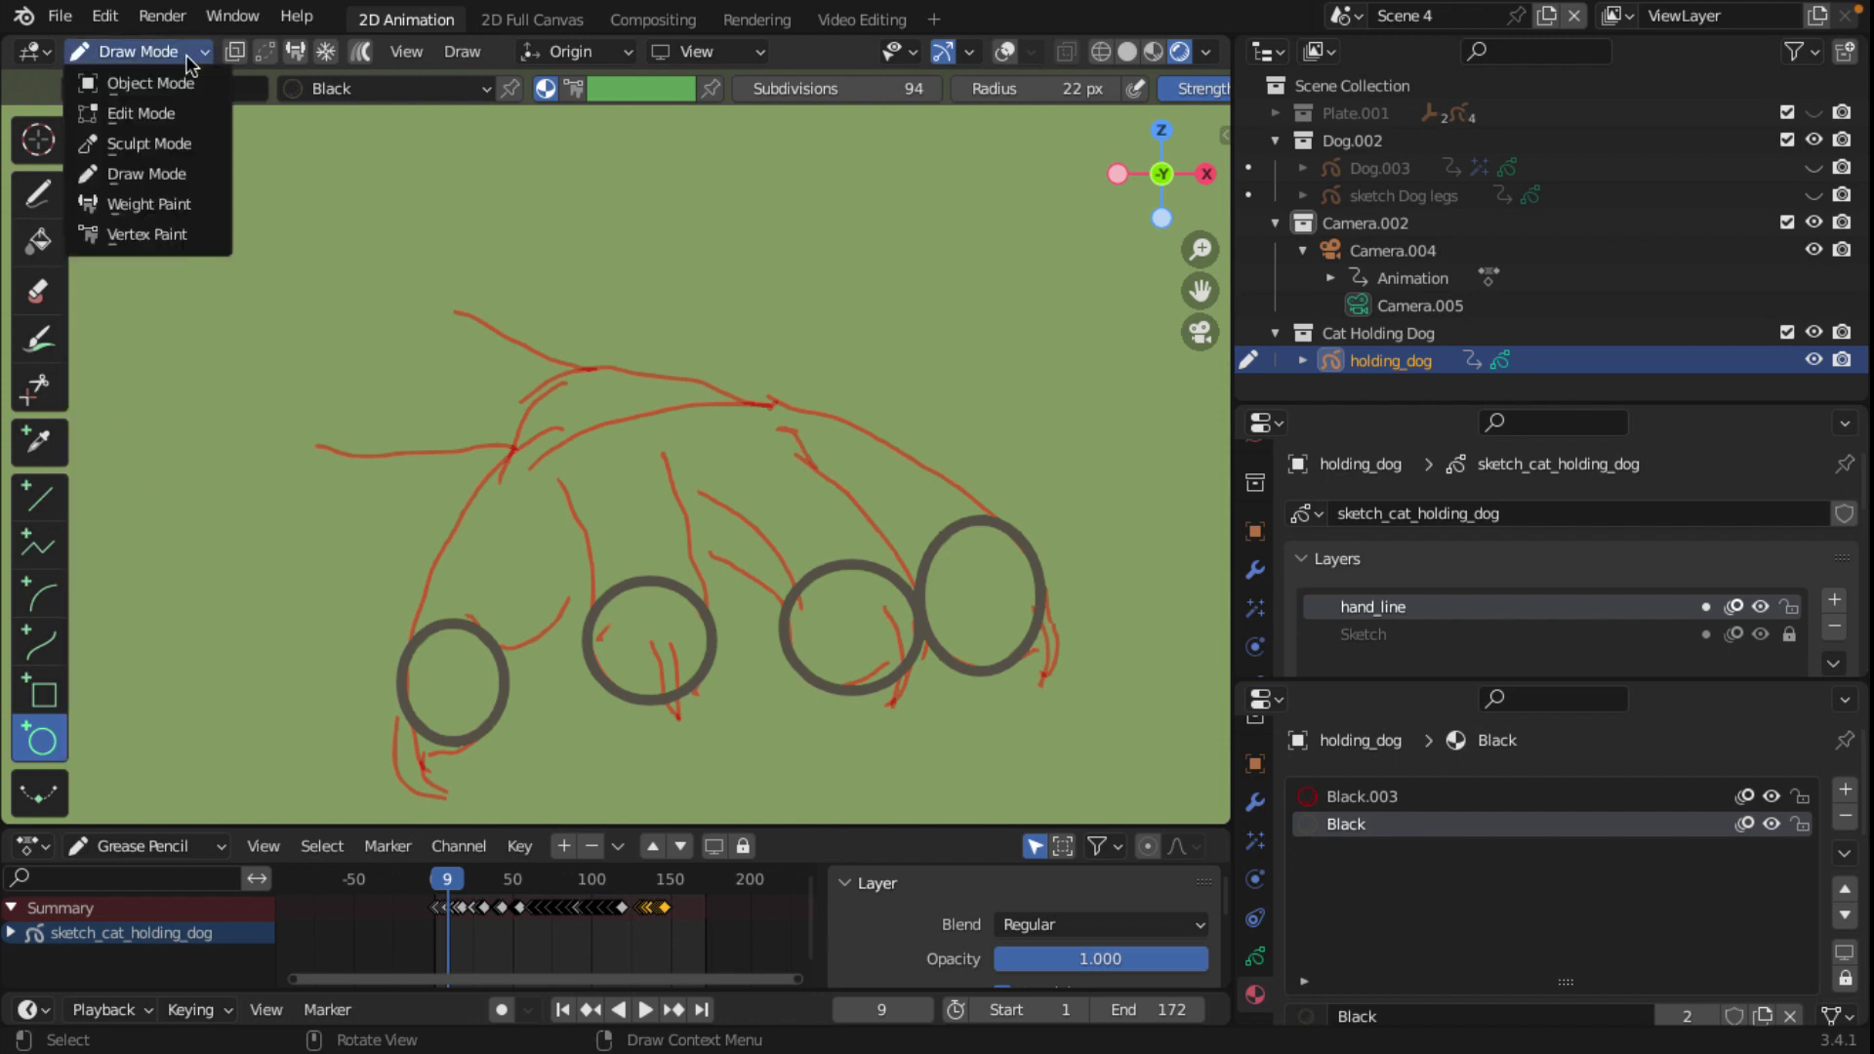
Step: Switch to Edit Mode and turn viewport overlays on to see point selections
{"action": "left_click", "coordinate": [142, 113]}
{"action": "scroll", "coordinate": [1044, 51], "scroll_direction": "down", "scroll_amount": 3}
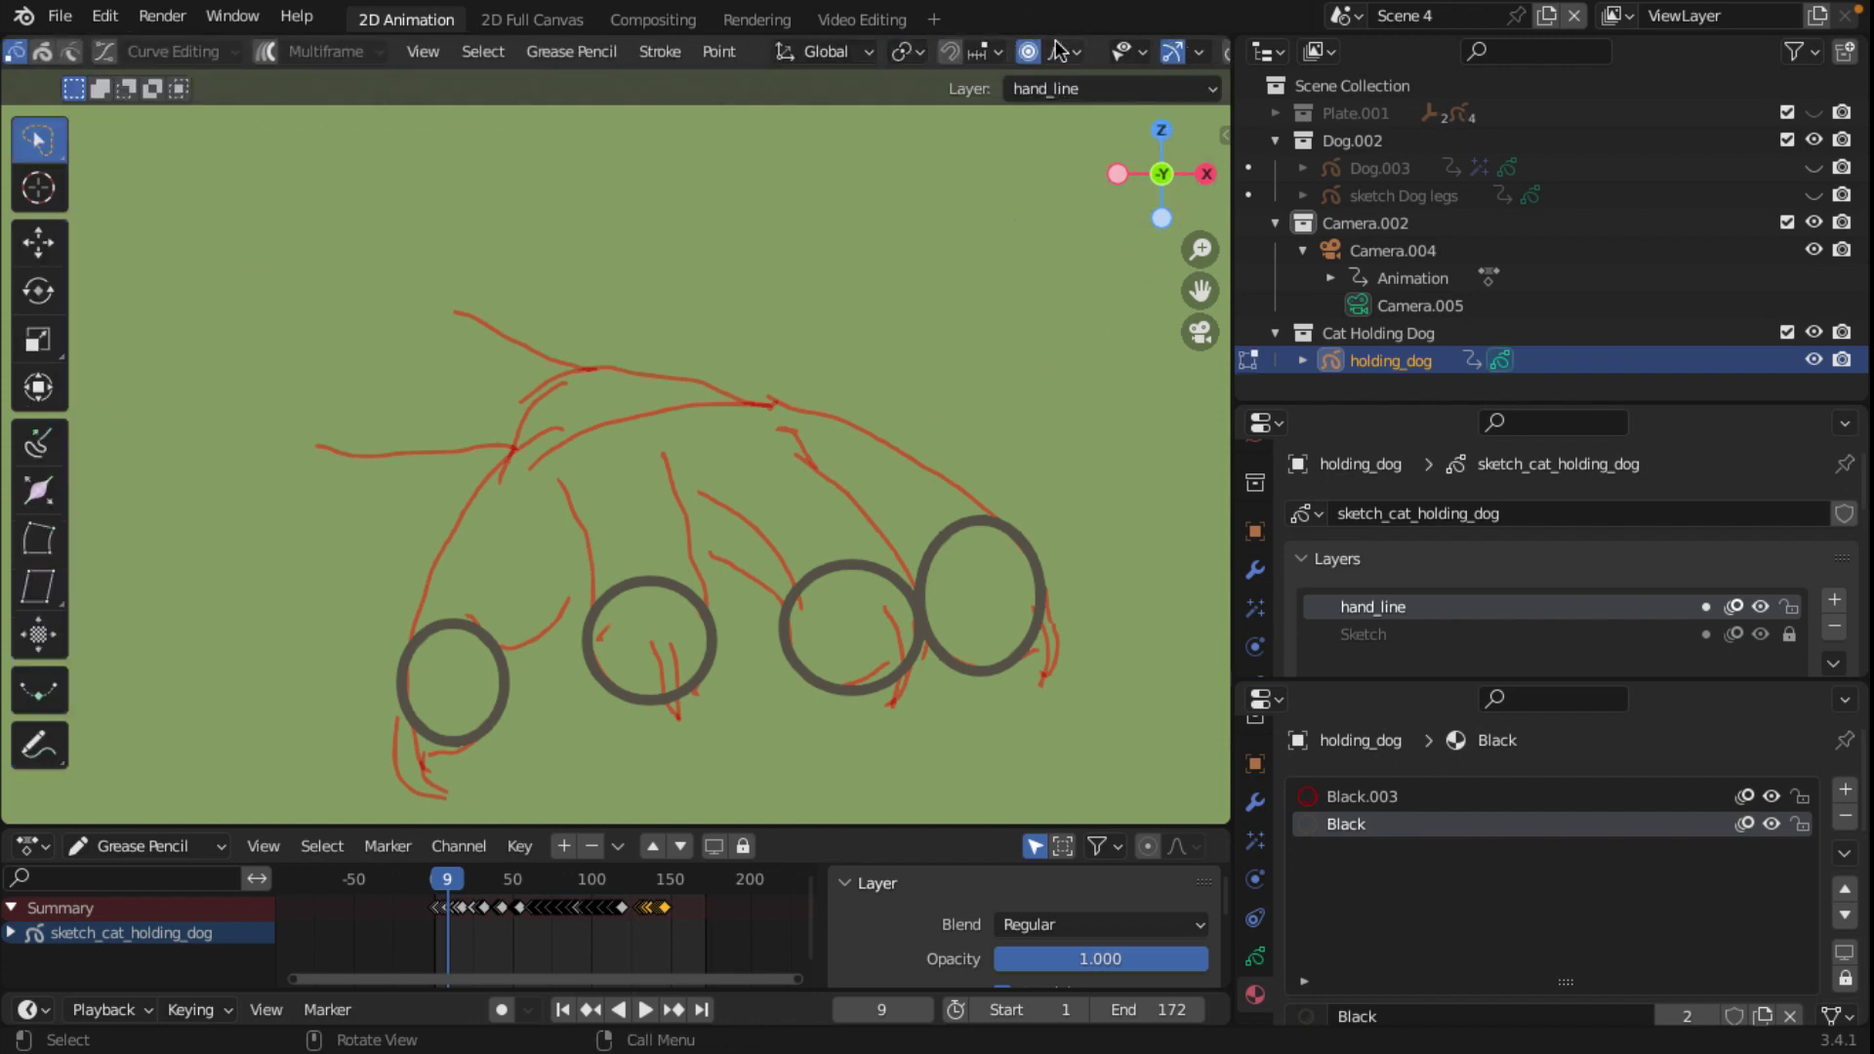
{"action": "scroll", "coordinate": [945, 58], "scroll_direction": "down", "scroll_amount": 3}
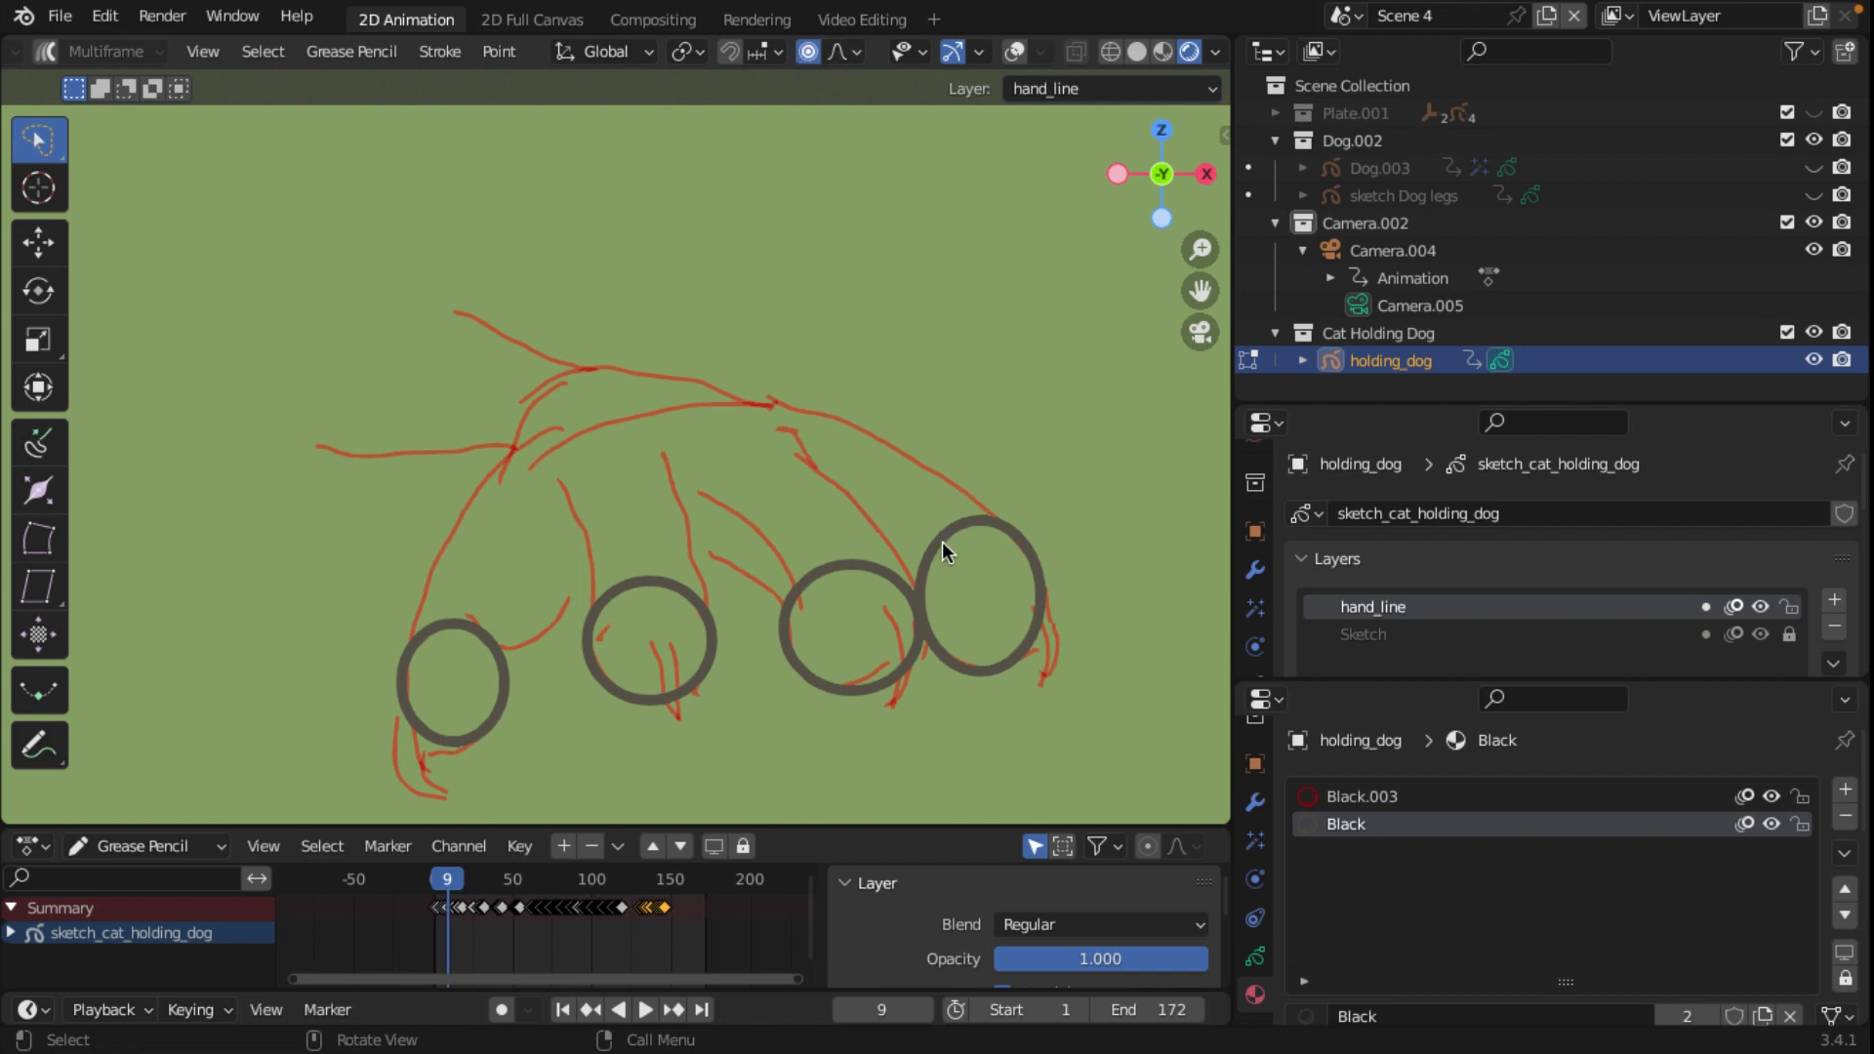
{"action": "scroll", "coordinate": [94, 67], "scroll_direction": "up", "scroll_amount": 3}
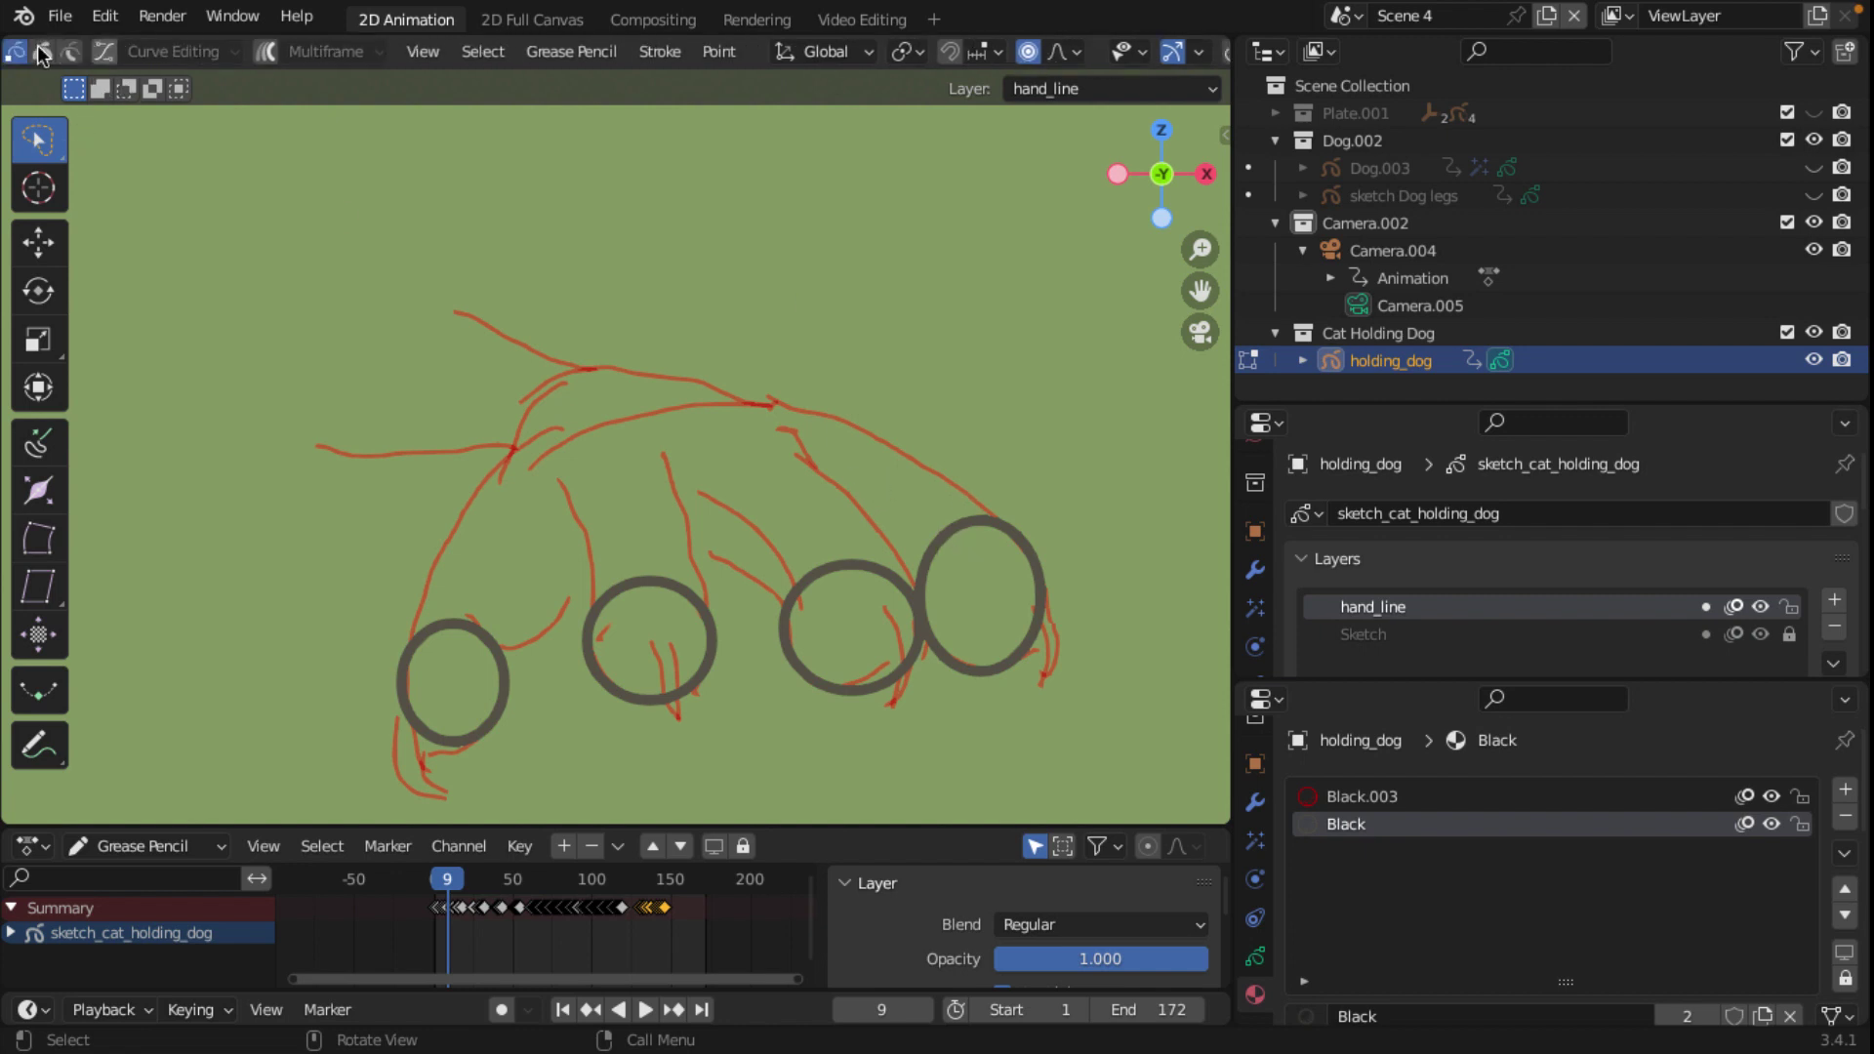
{"action": "scroll", "coordinate": [37, 45], "scroll_direction": "up", "scroll_amount": 2}
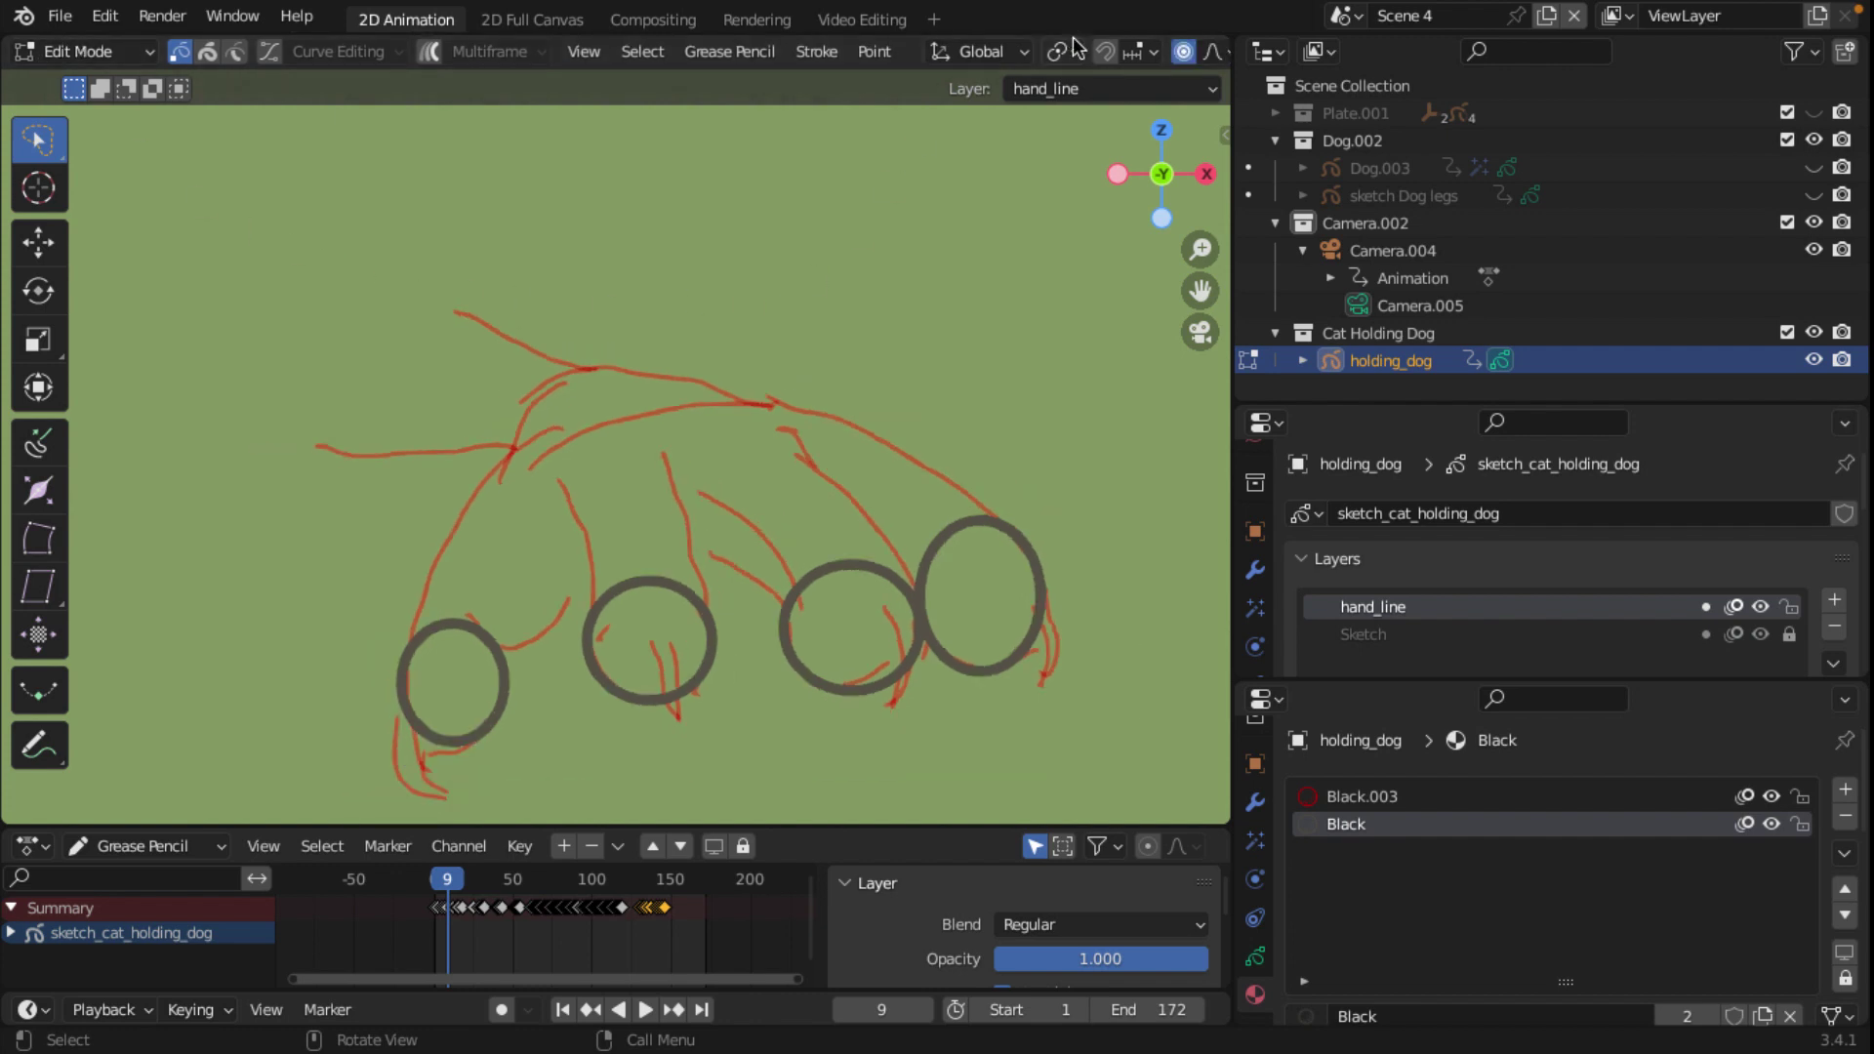
{"action": "scroll", "coordinate": [1016, 50], "scroll_direction": "down", "scroll_amount": 2}
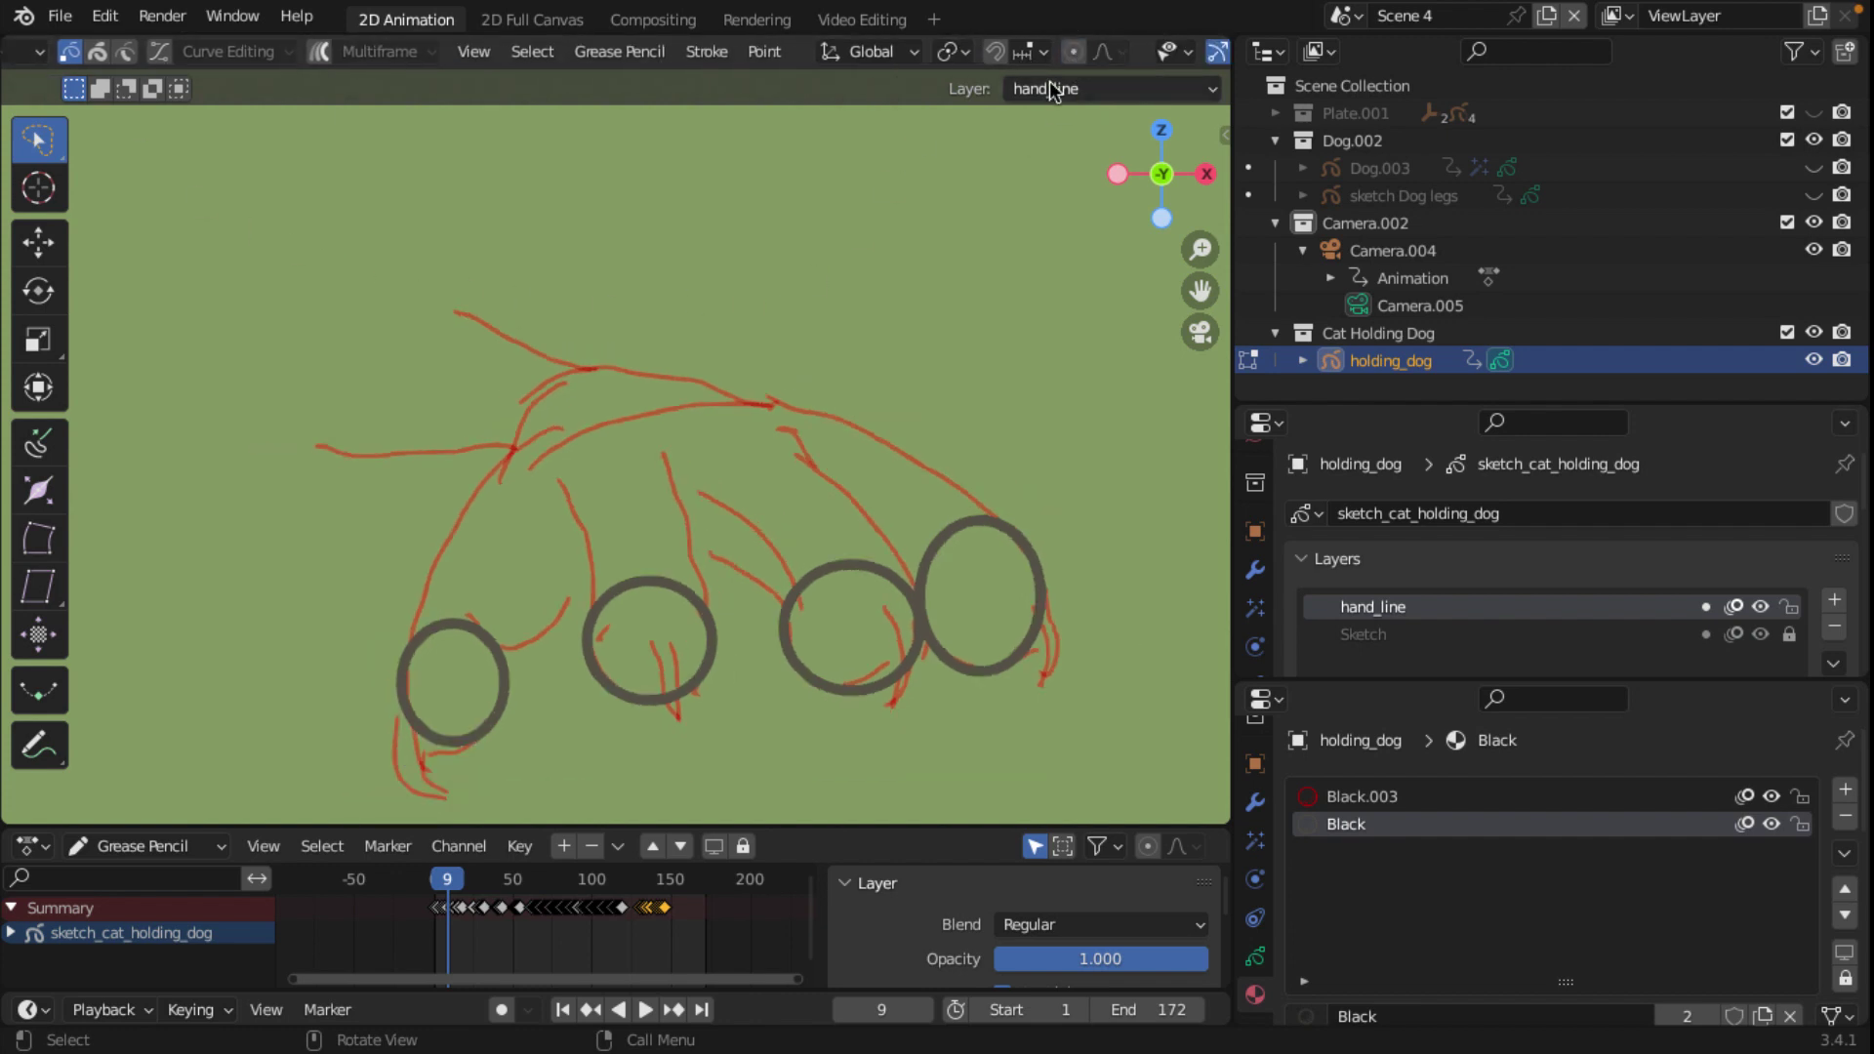
{"action": "scroll", "coordinate": [1122, 55], "scroll_direction": "down", "scroll_amount": 1}
{"action": "scroll", "coordinate": [1123, 54], "scroll_direction": "down", "scroll_amount": 1}
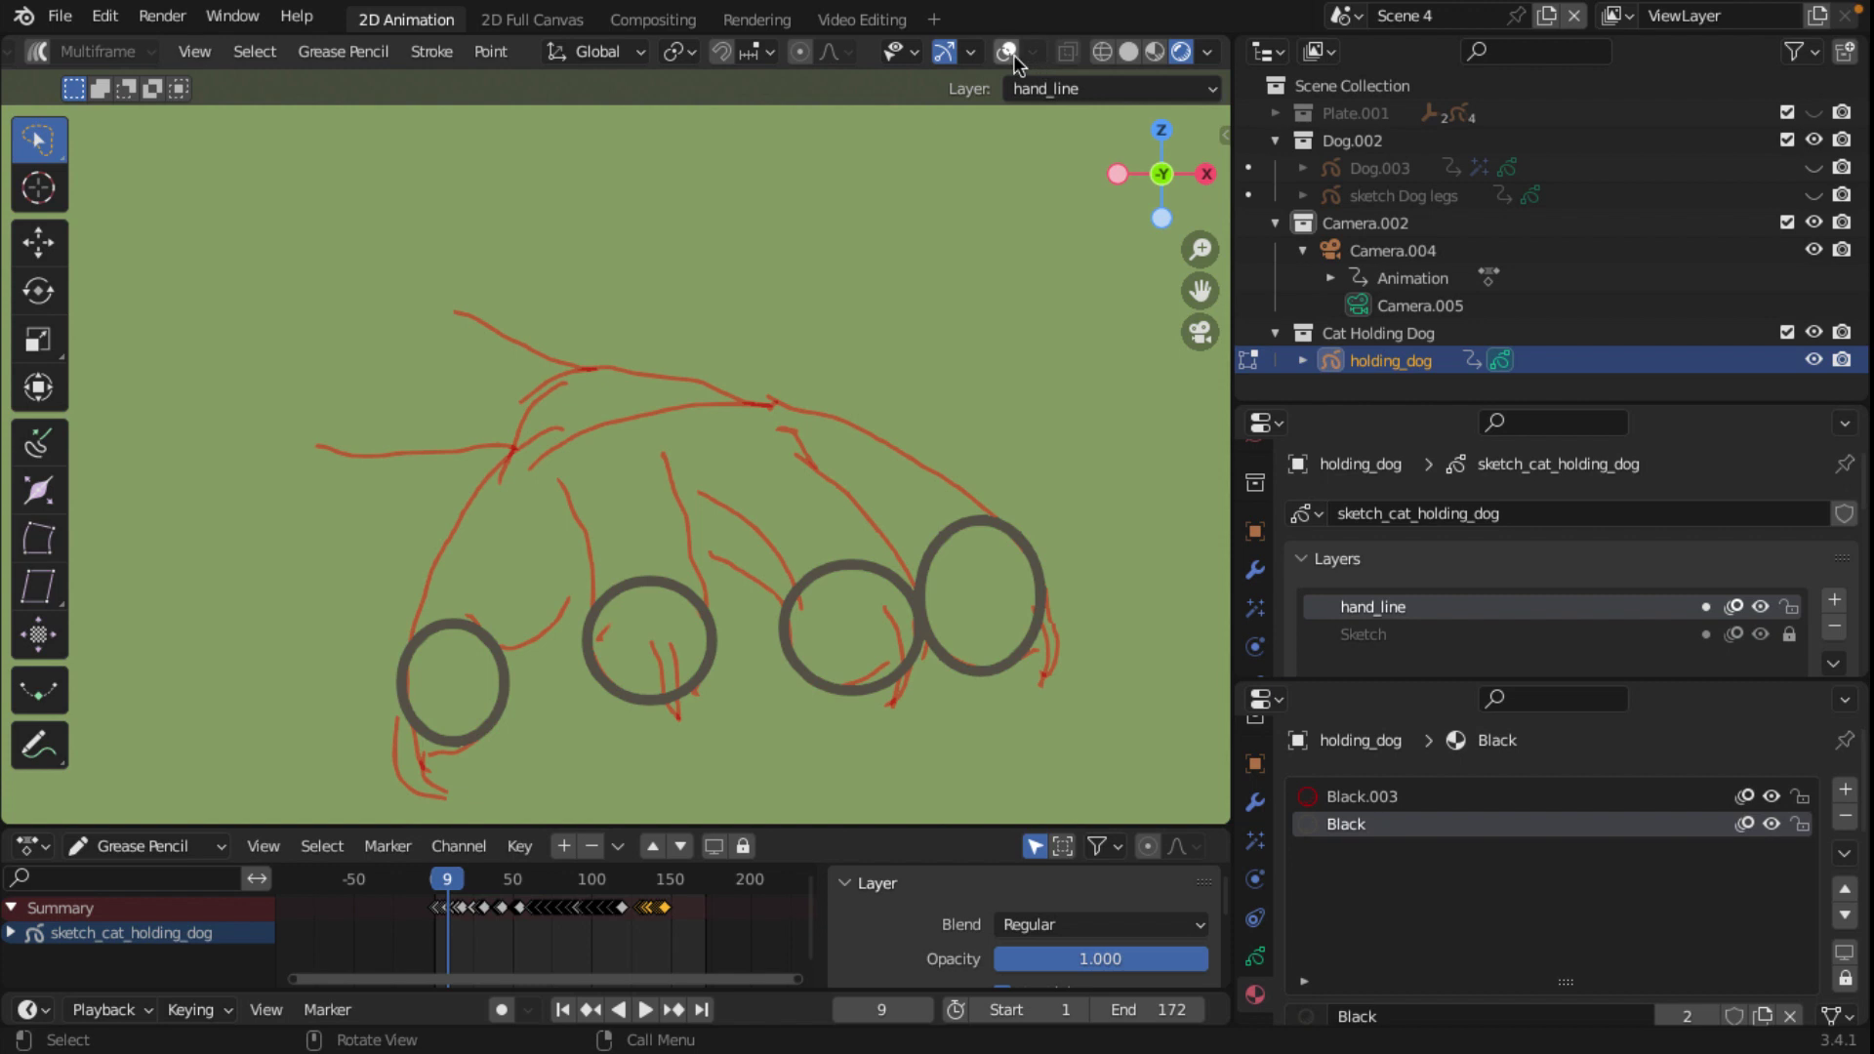
{"action": "left_click", "coordinate": [1014, 54]}
{"action": "scroll", "coordinate": [923, 584], "scroll_direction": "up", "scroll_amount": 3}
{"action": "scroll", "coordinate": [1110, 613], "scroll_direction": "down", "scroll_amount": 2}
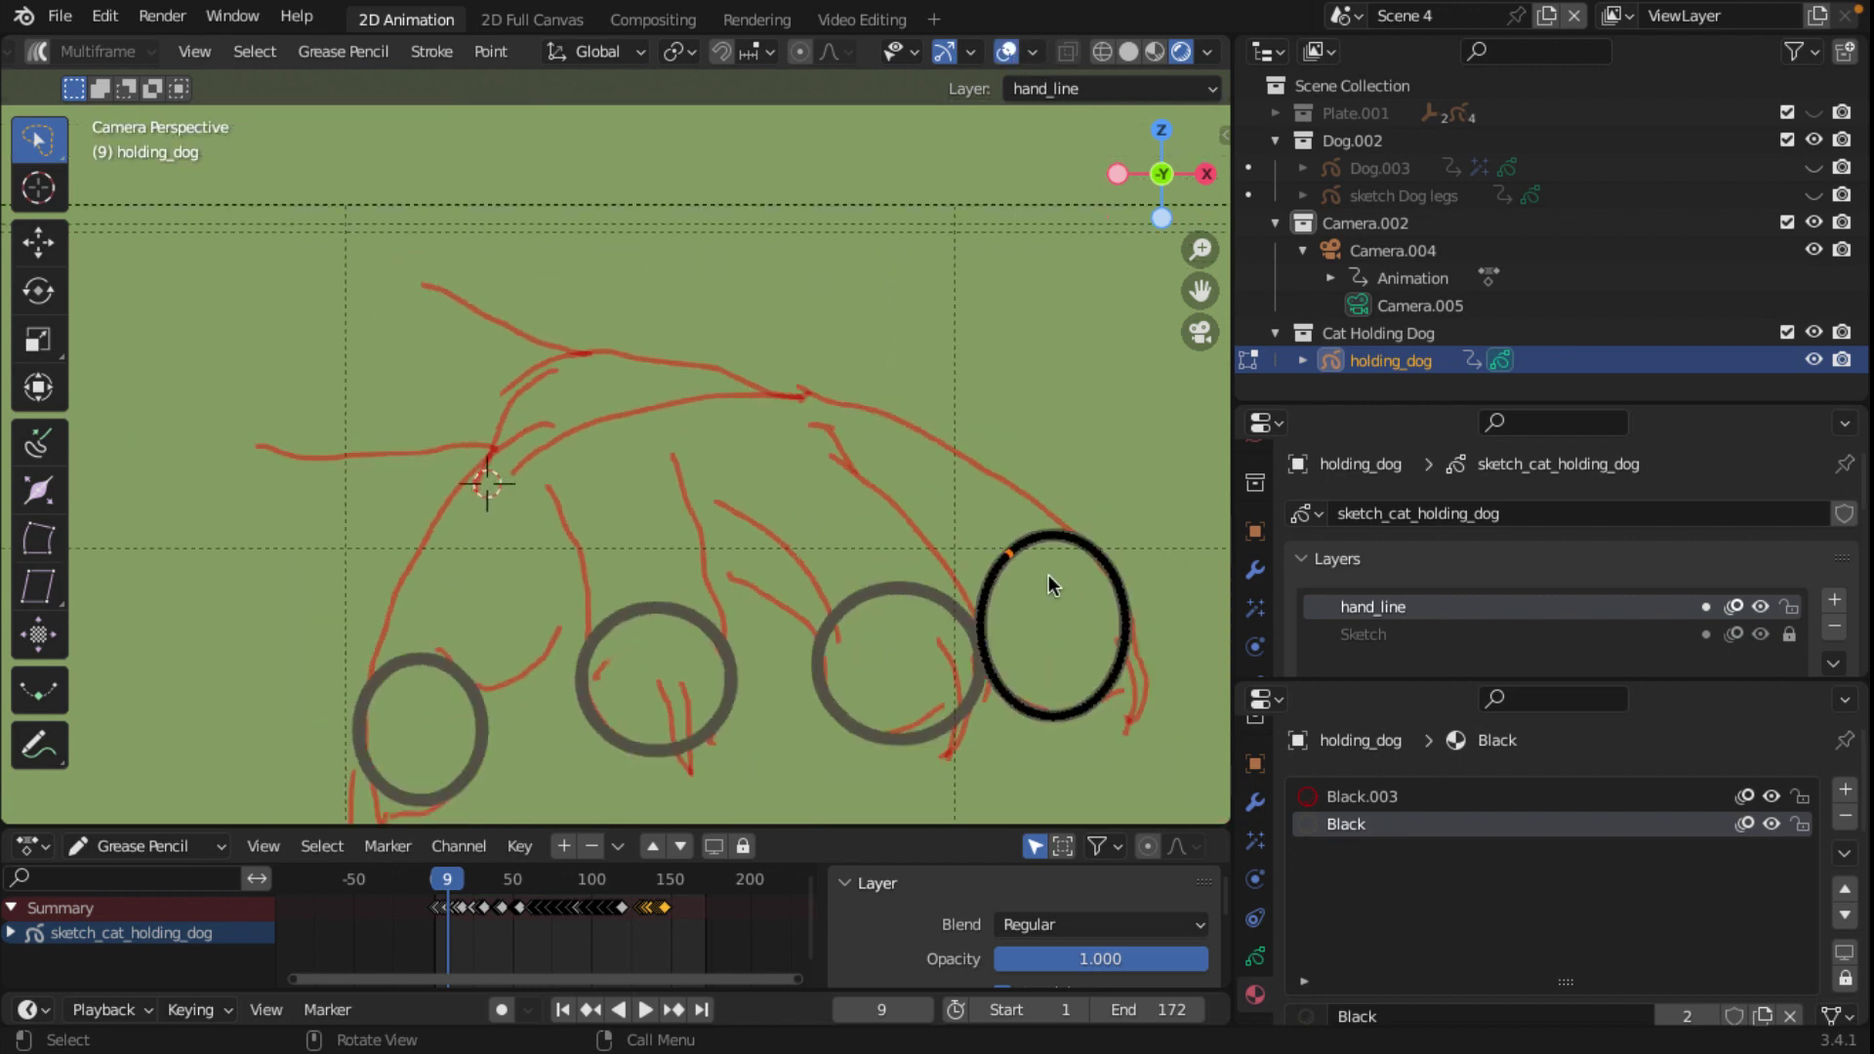
Step: Delete the top arc points of the rightmost, third and second toe circles
{"action": "key", "text": "ctrl"}
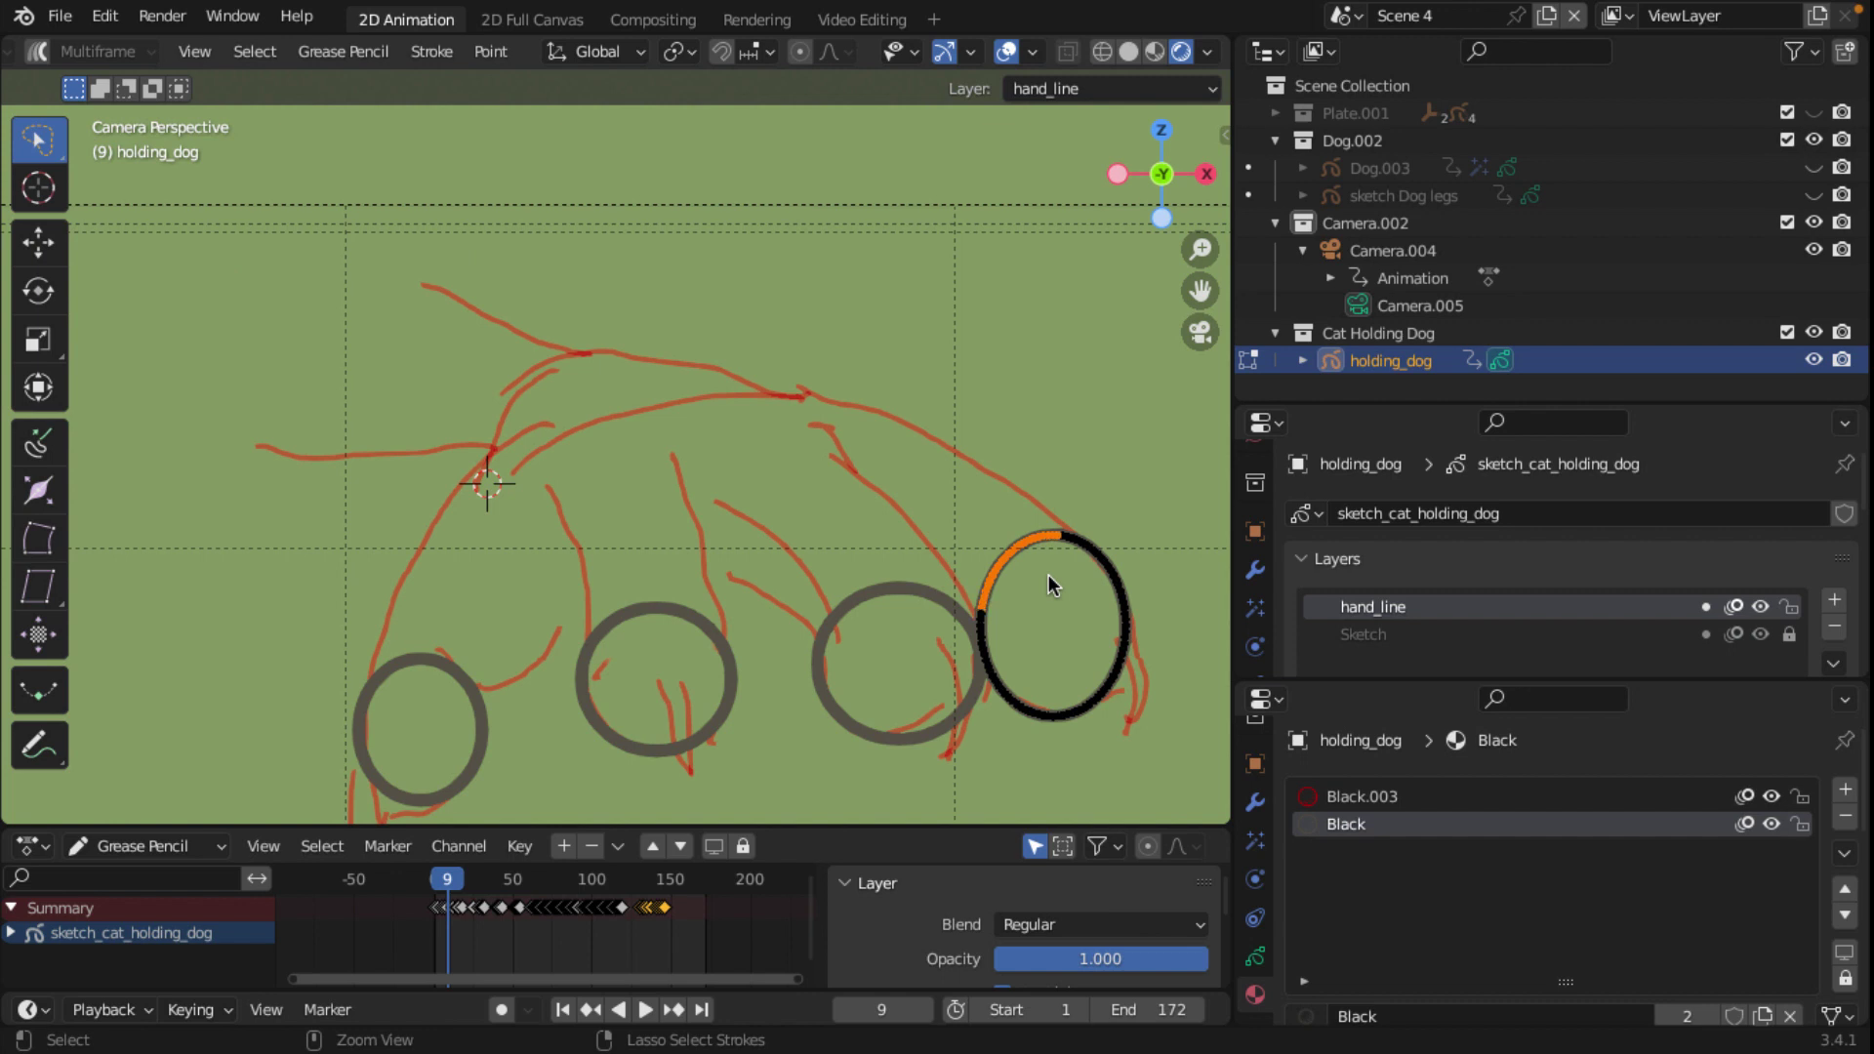
{"action": "key", "text": "x"}
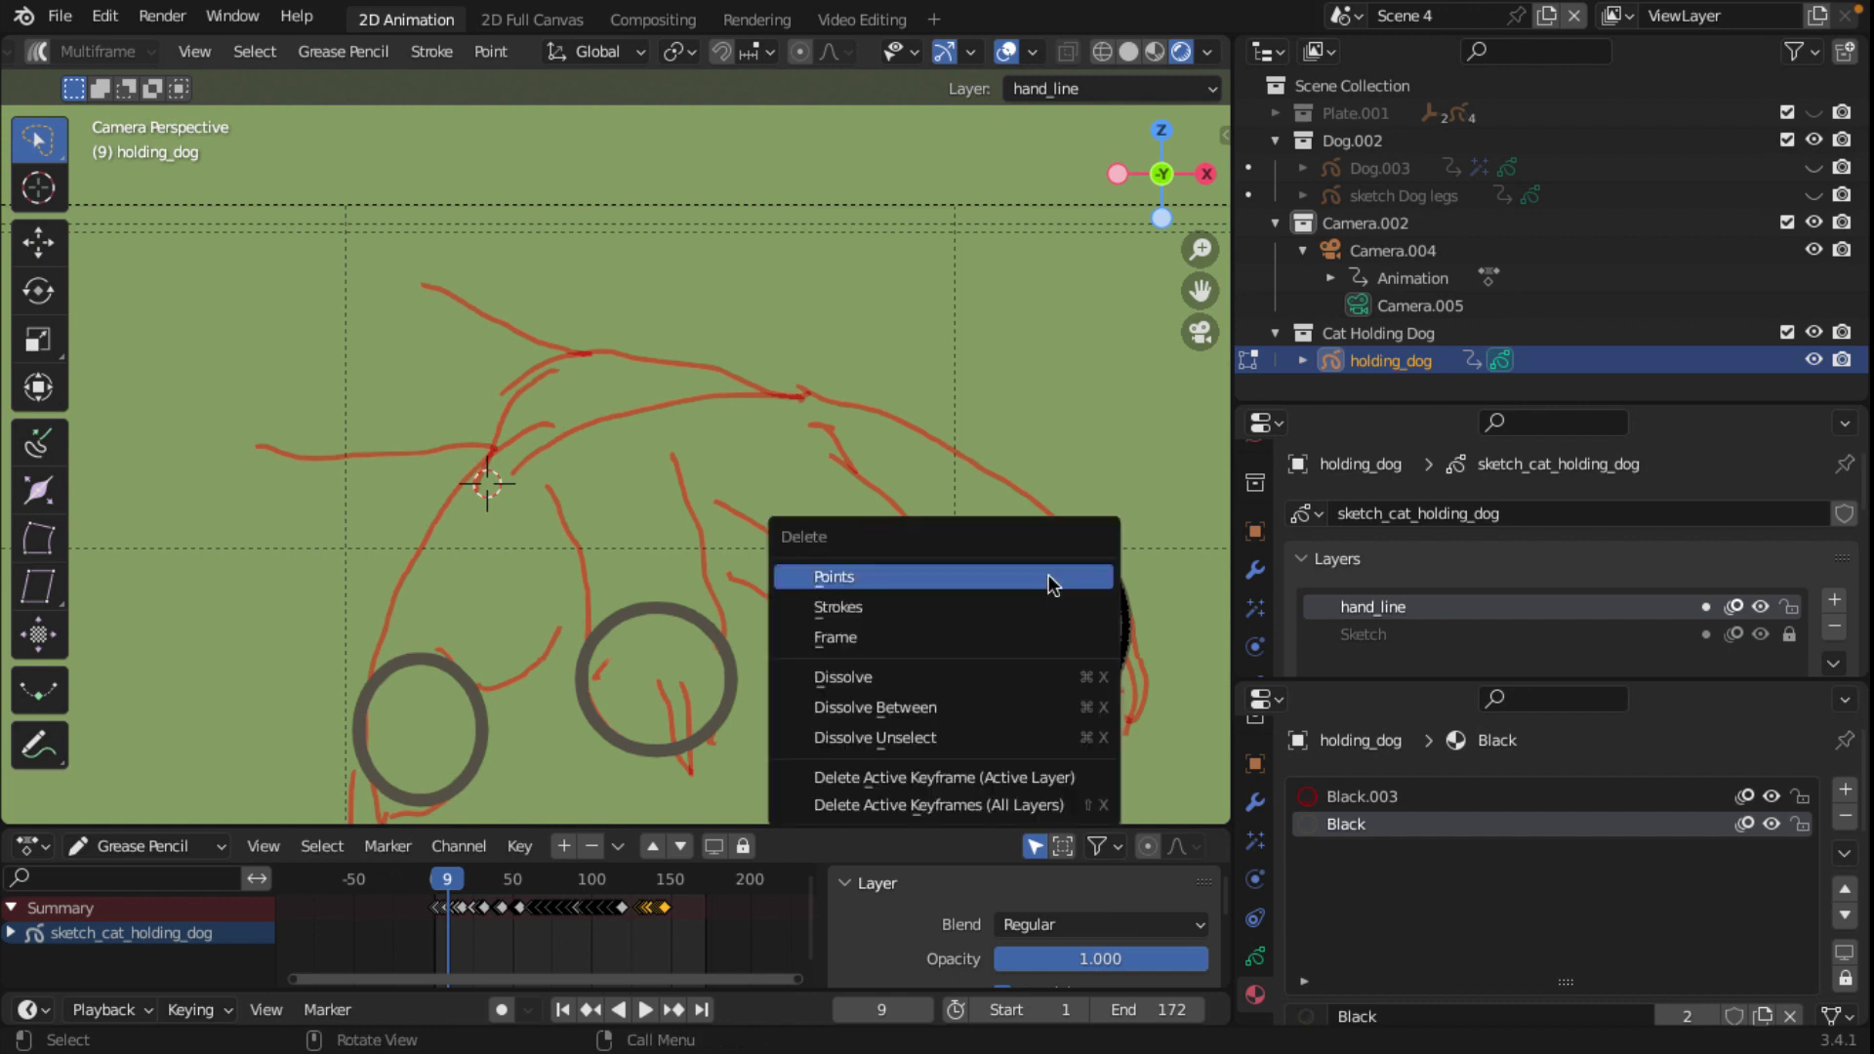
{"action": "left_click", "coordinate": [1017, 578]}
{"action": "left_click", "coordinate": [888, 592]}
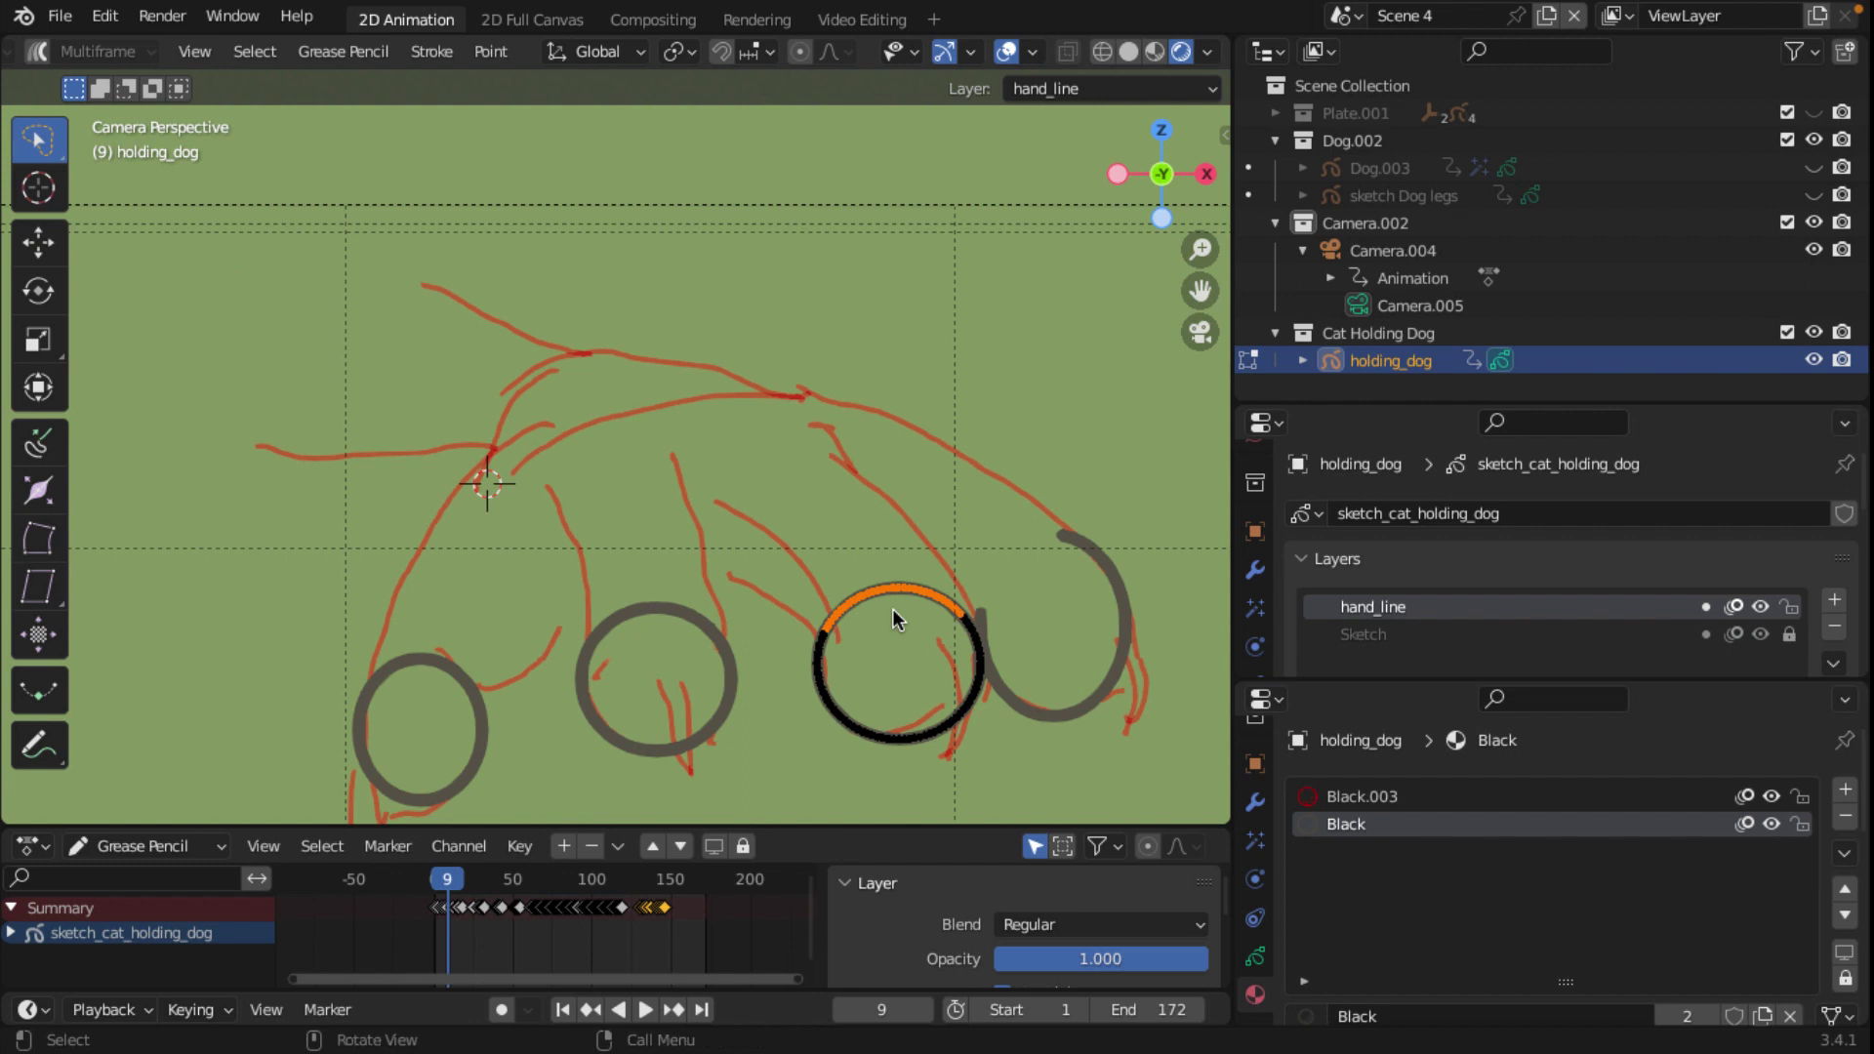
{"action": "key", "text": "x"}
{"action": "left_click", "coordinate": [892, 615]}
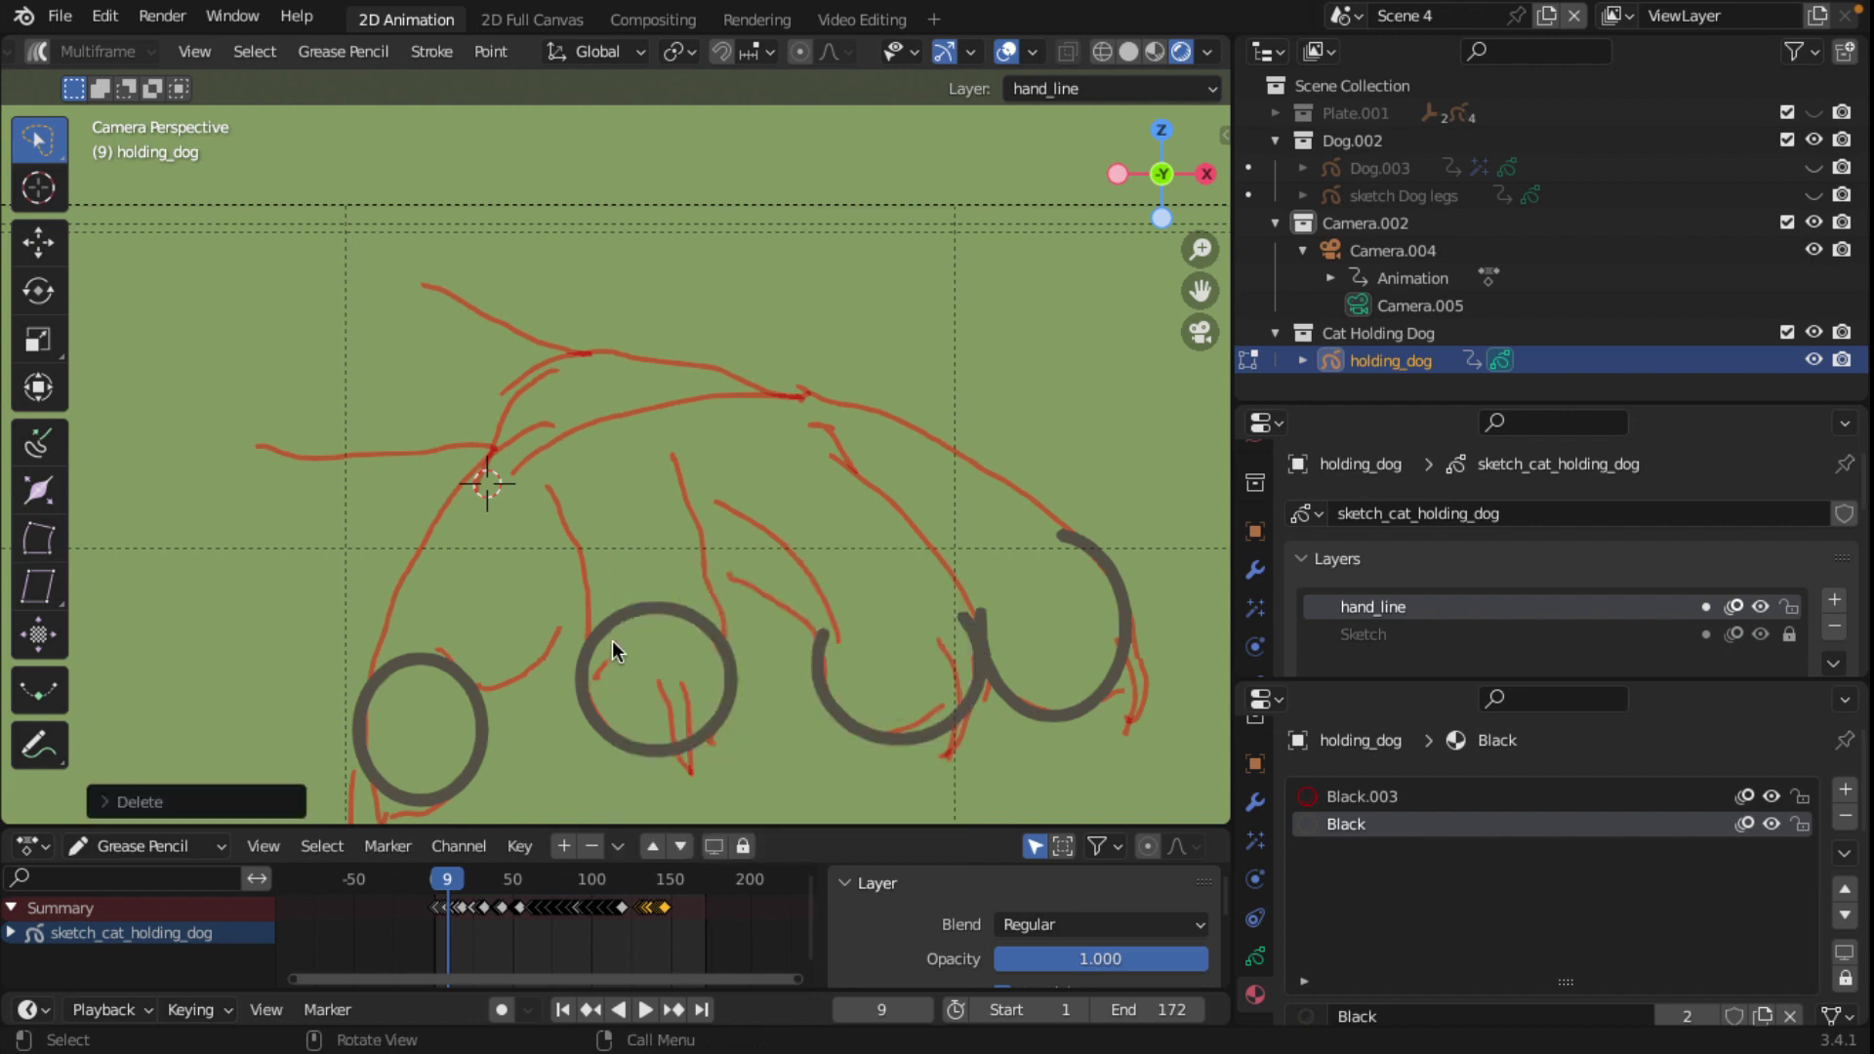
{"action": "left_click", "coordinate": [643, 605]}
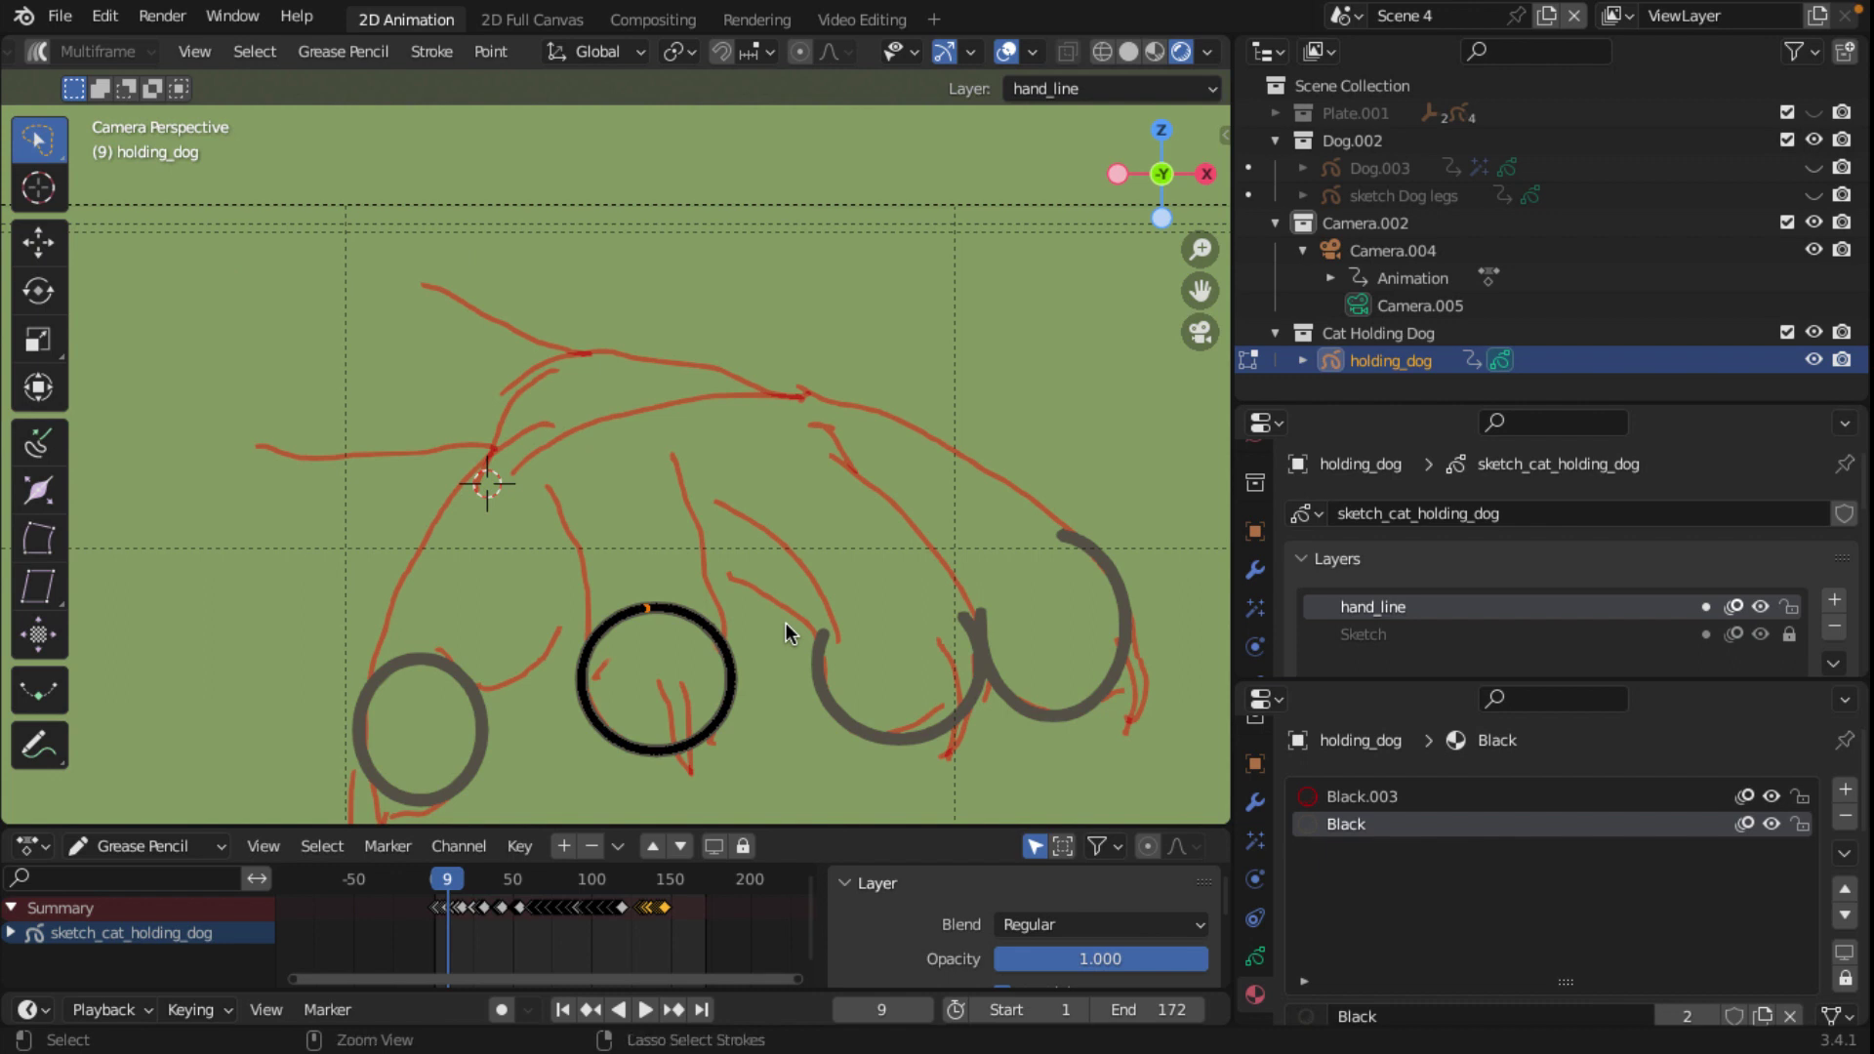
{"action": "key", "text": "ctrl+KP_Add"}
{"action": "key", "text": "ctrl+KP_Add"}
{"action": "key", "text": "ctrl+KP_Add"}
{"action": "key", "text": "ctrl+KP_Add"}
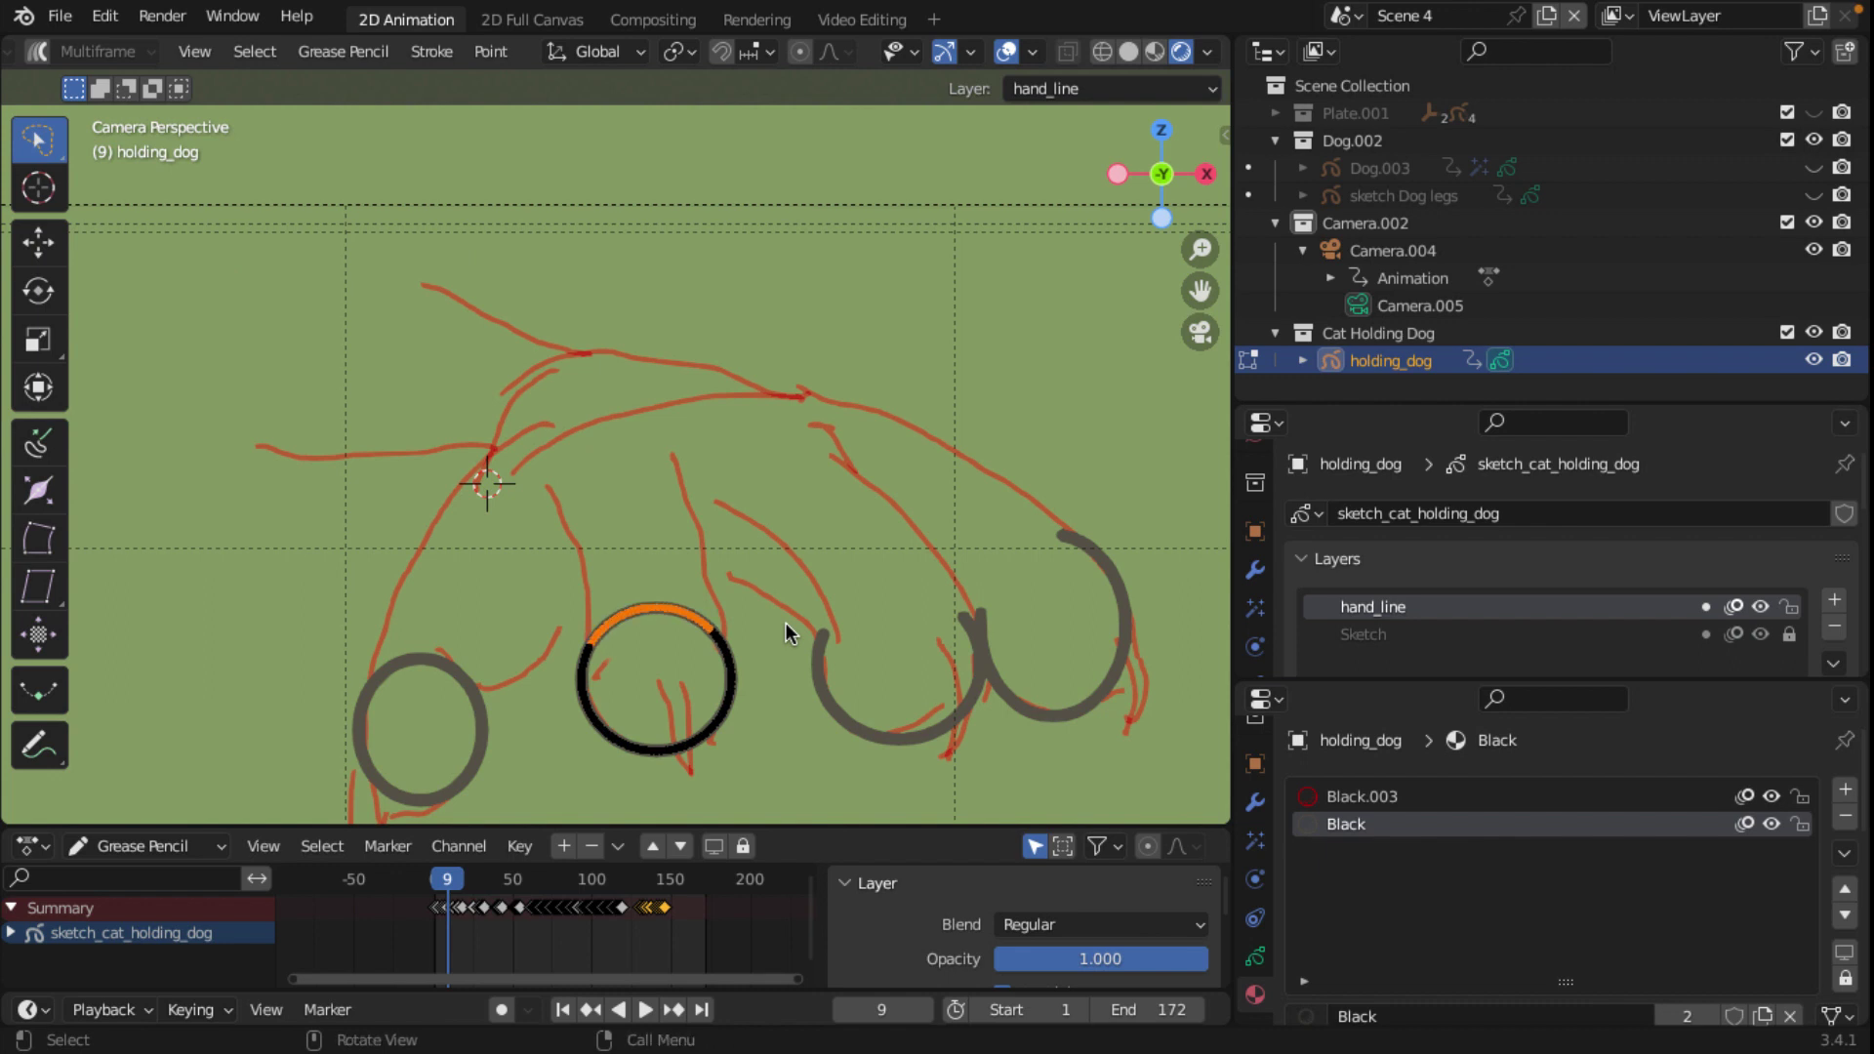
{"action": "key", "text": "x"}
{"action": "left_click", "coordinate": [787, 623]}
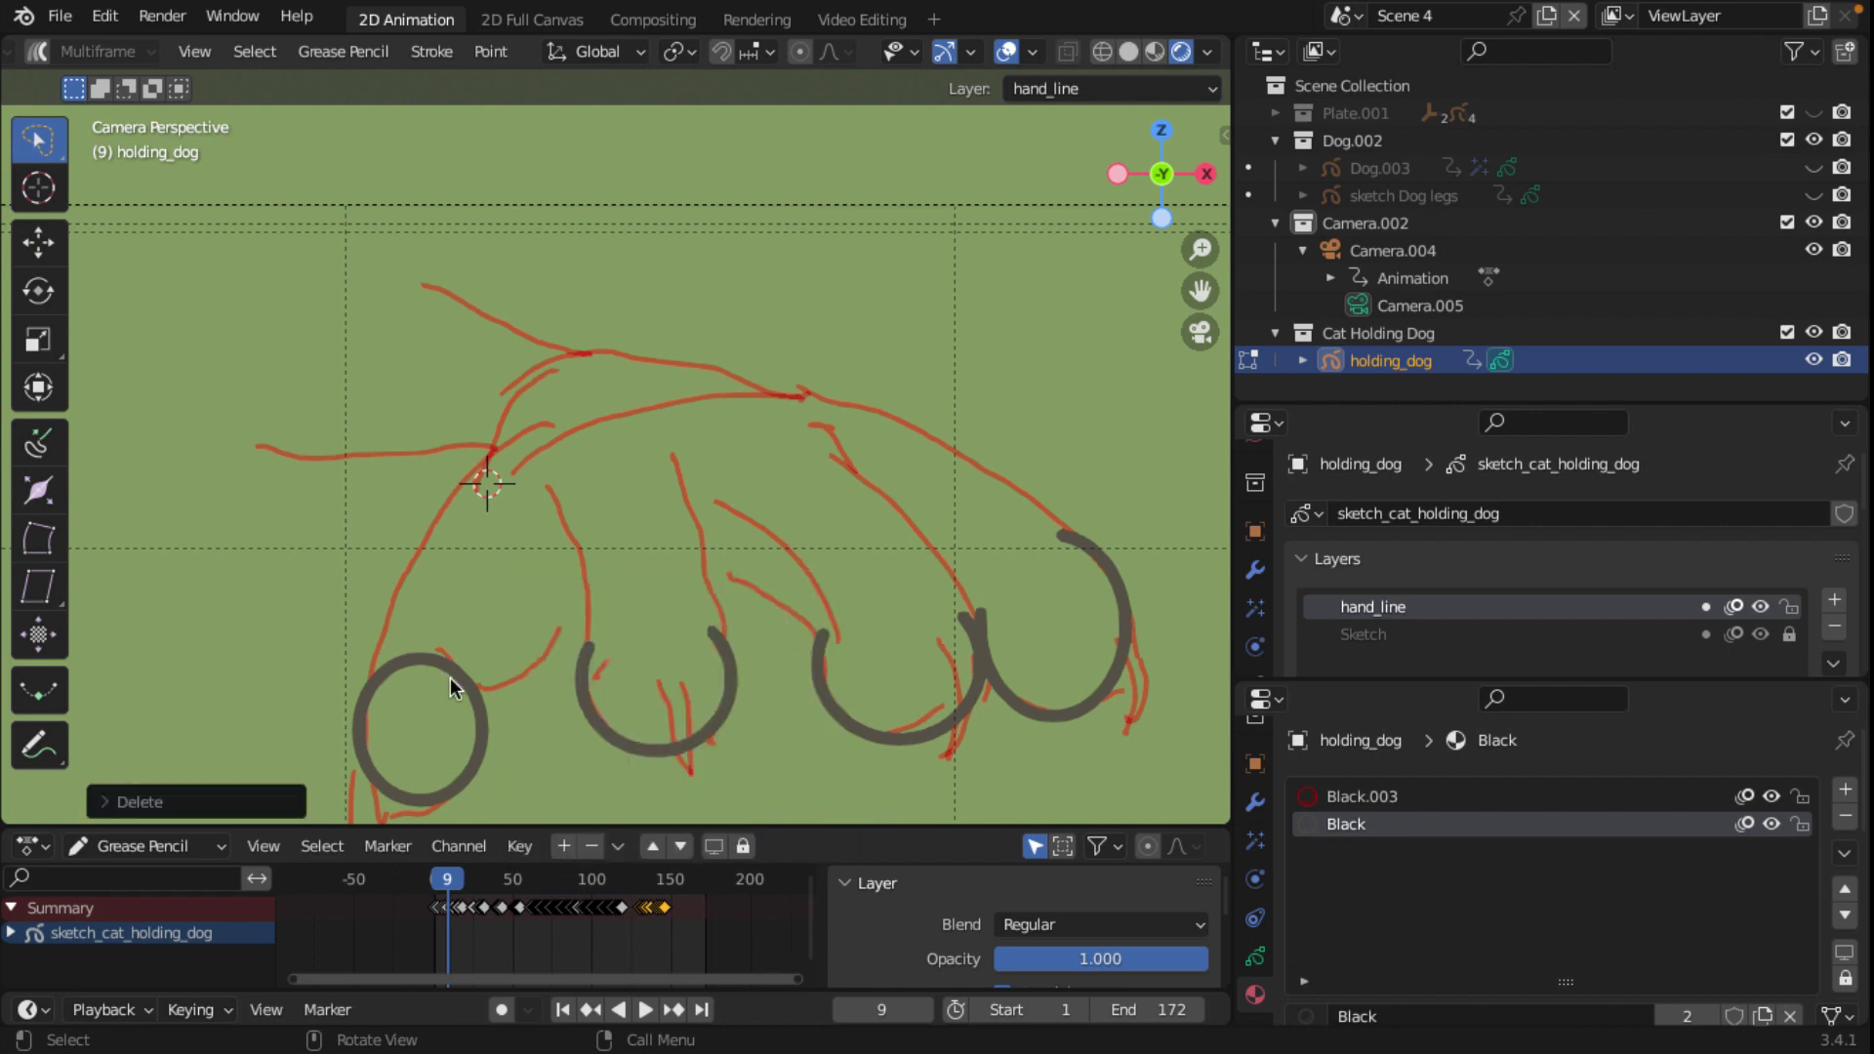
Step: Delete the leftmost circle's top arc and its leftover stray end point
{"action": "left_click", "coordinate": [424, 662]}
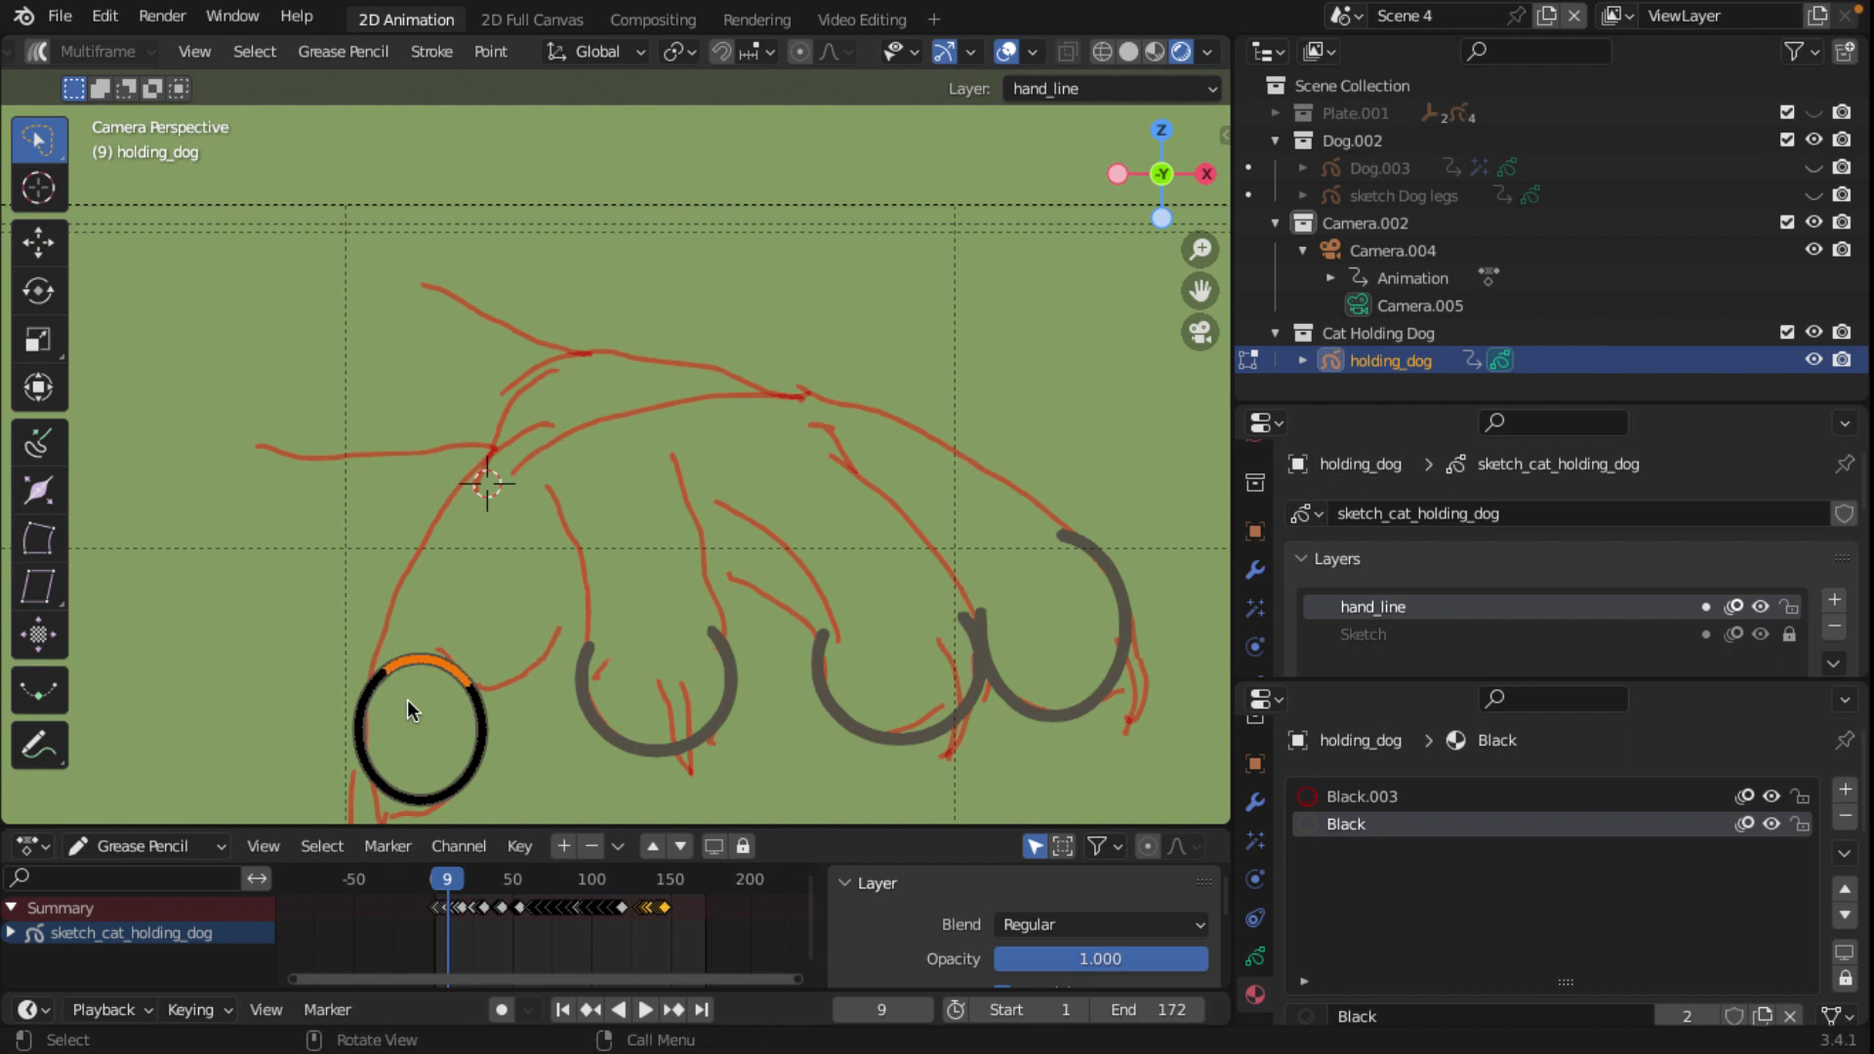
{"action": "key", "text": "Delete"}
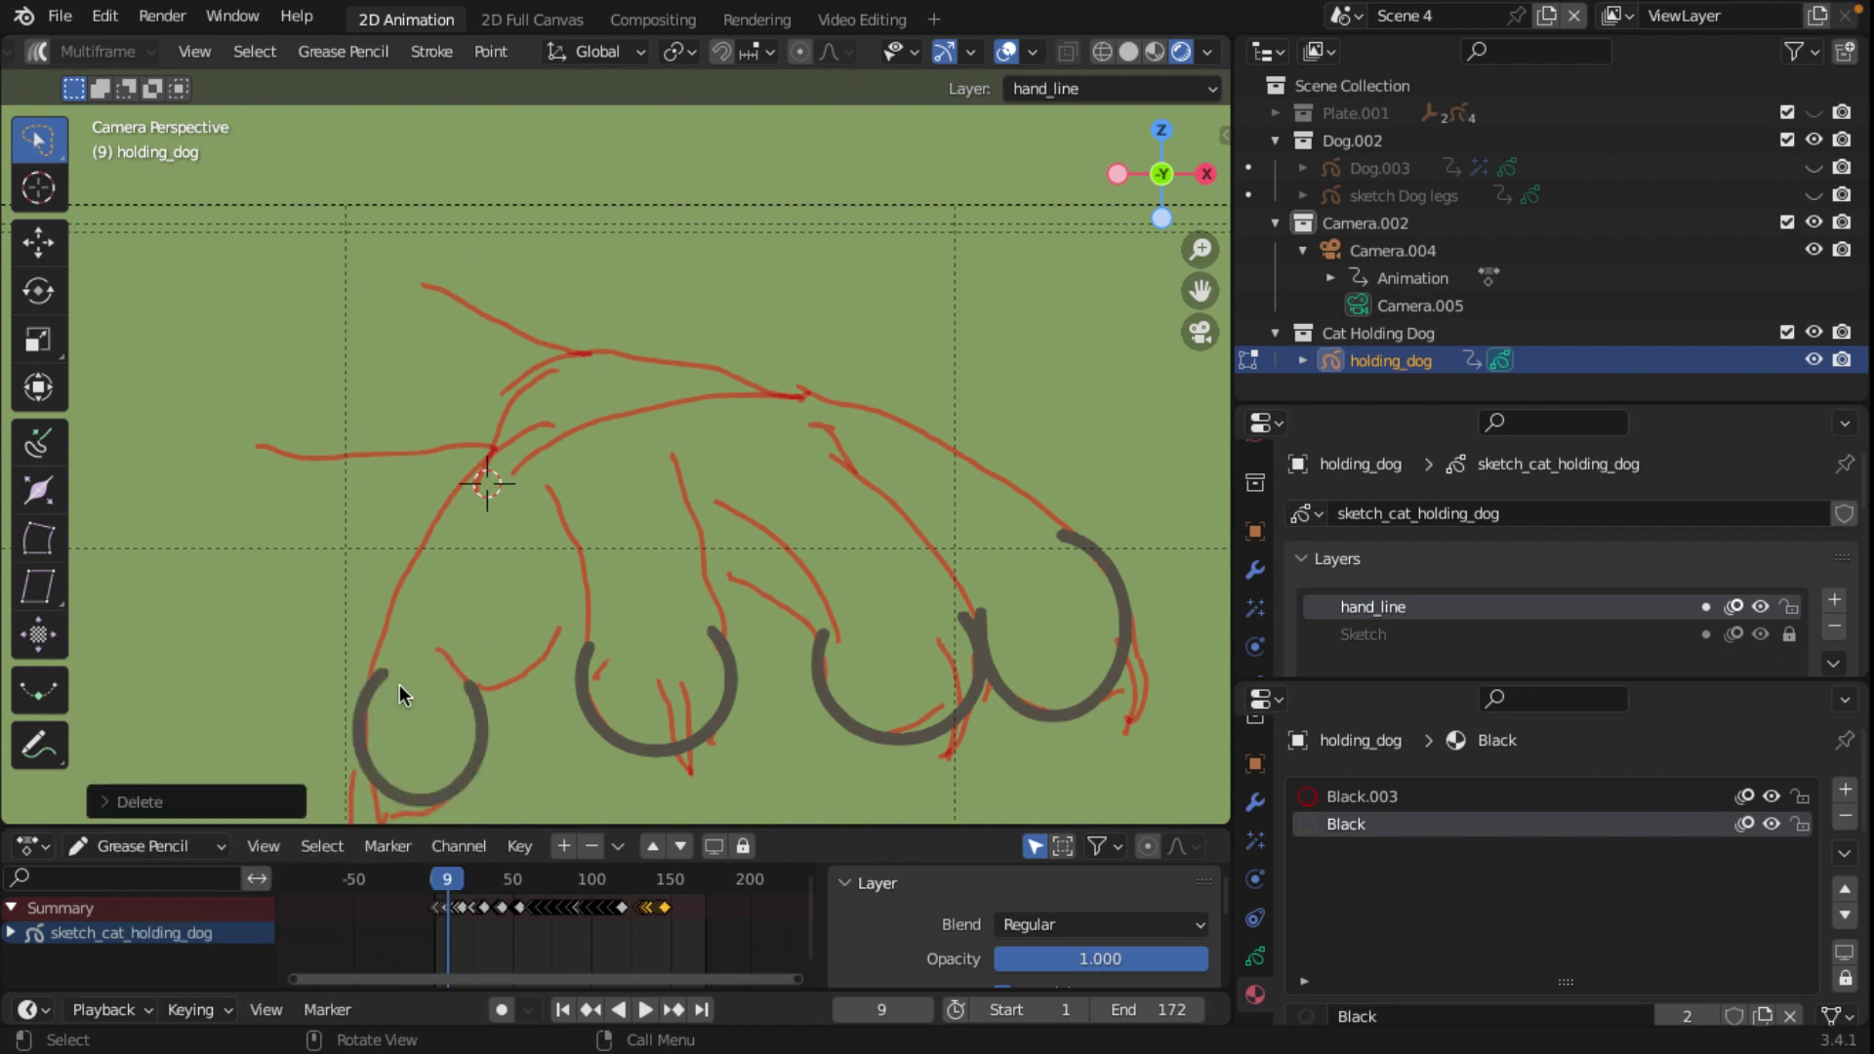
{"action": "left_click", "coordinate": [410, 675]}
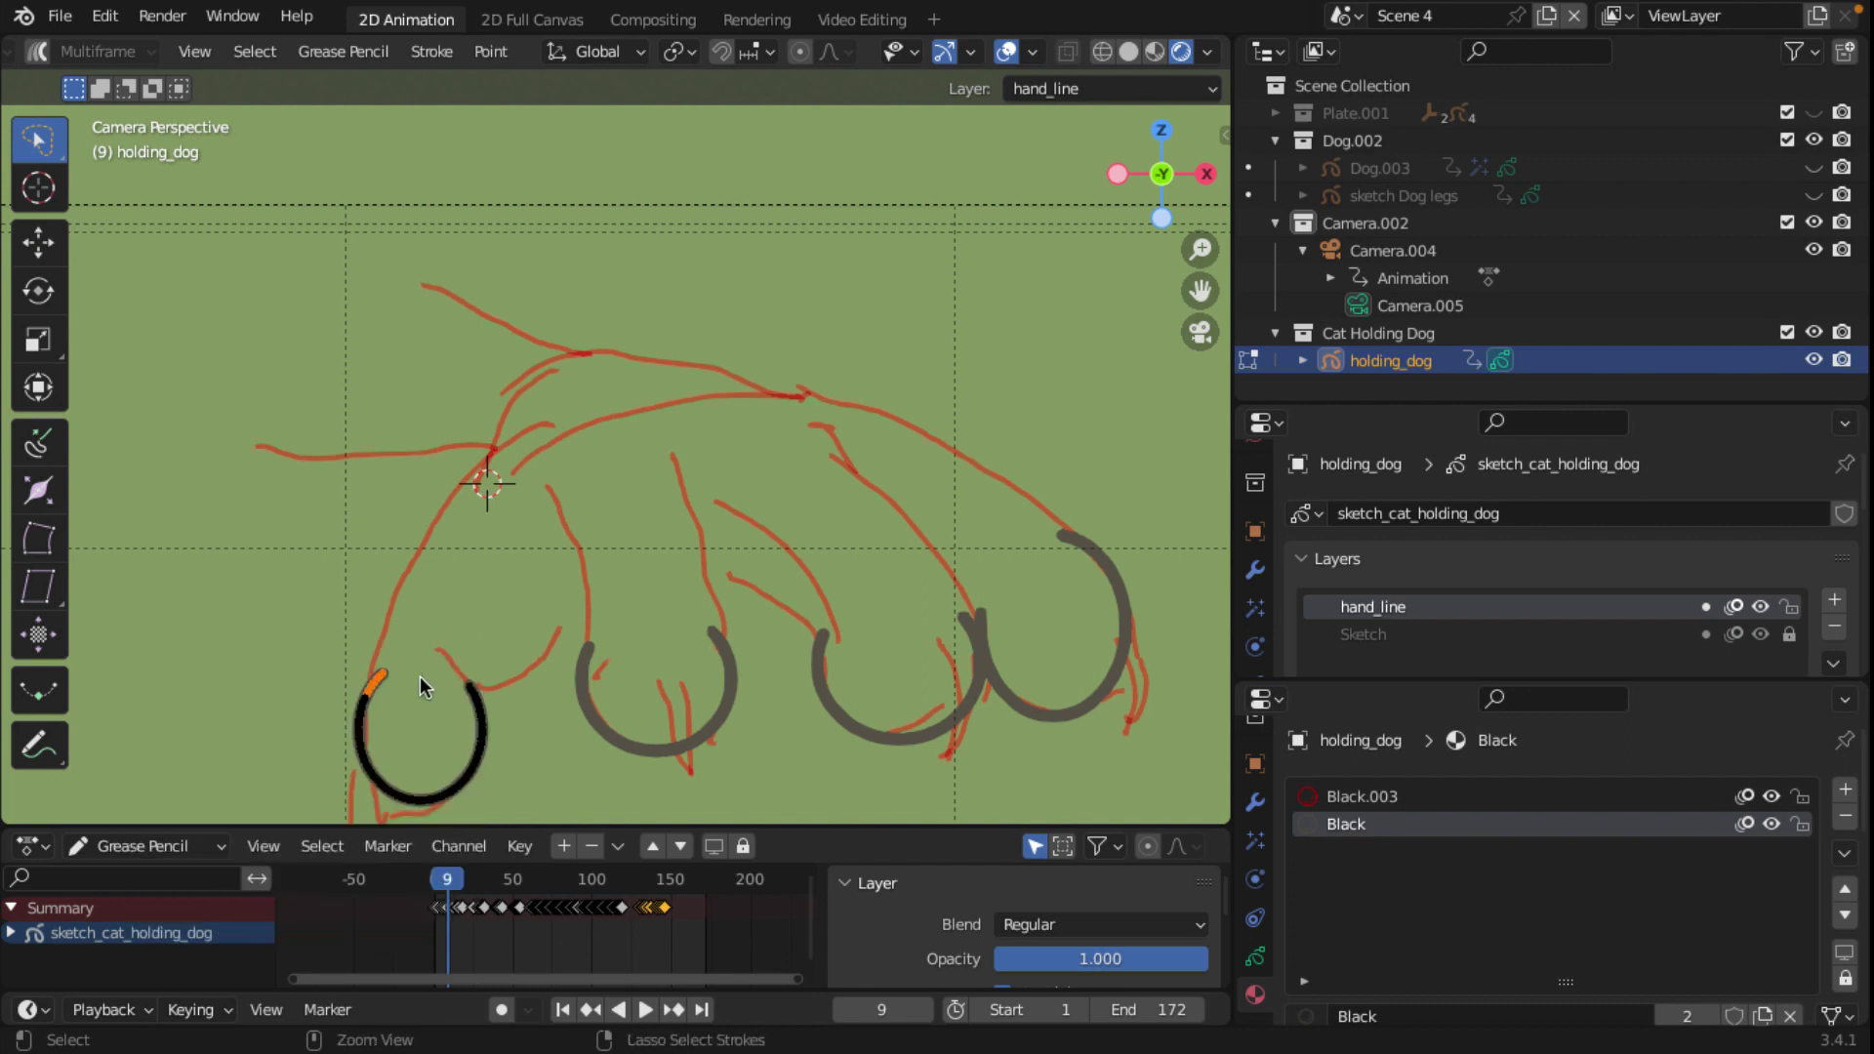
{"action": "key", "text": "x"}
{"action": "left_click", "coordinate": [420, 676]}
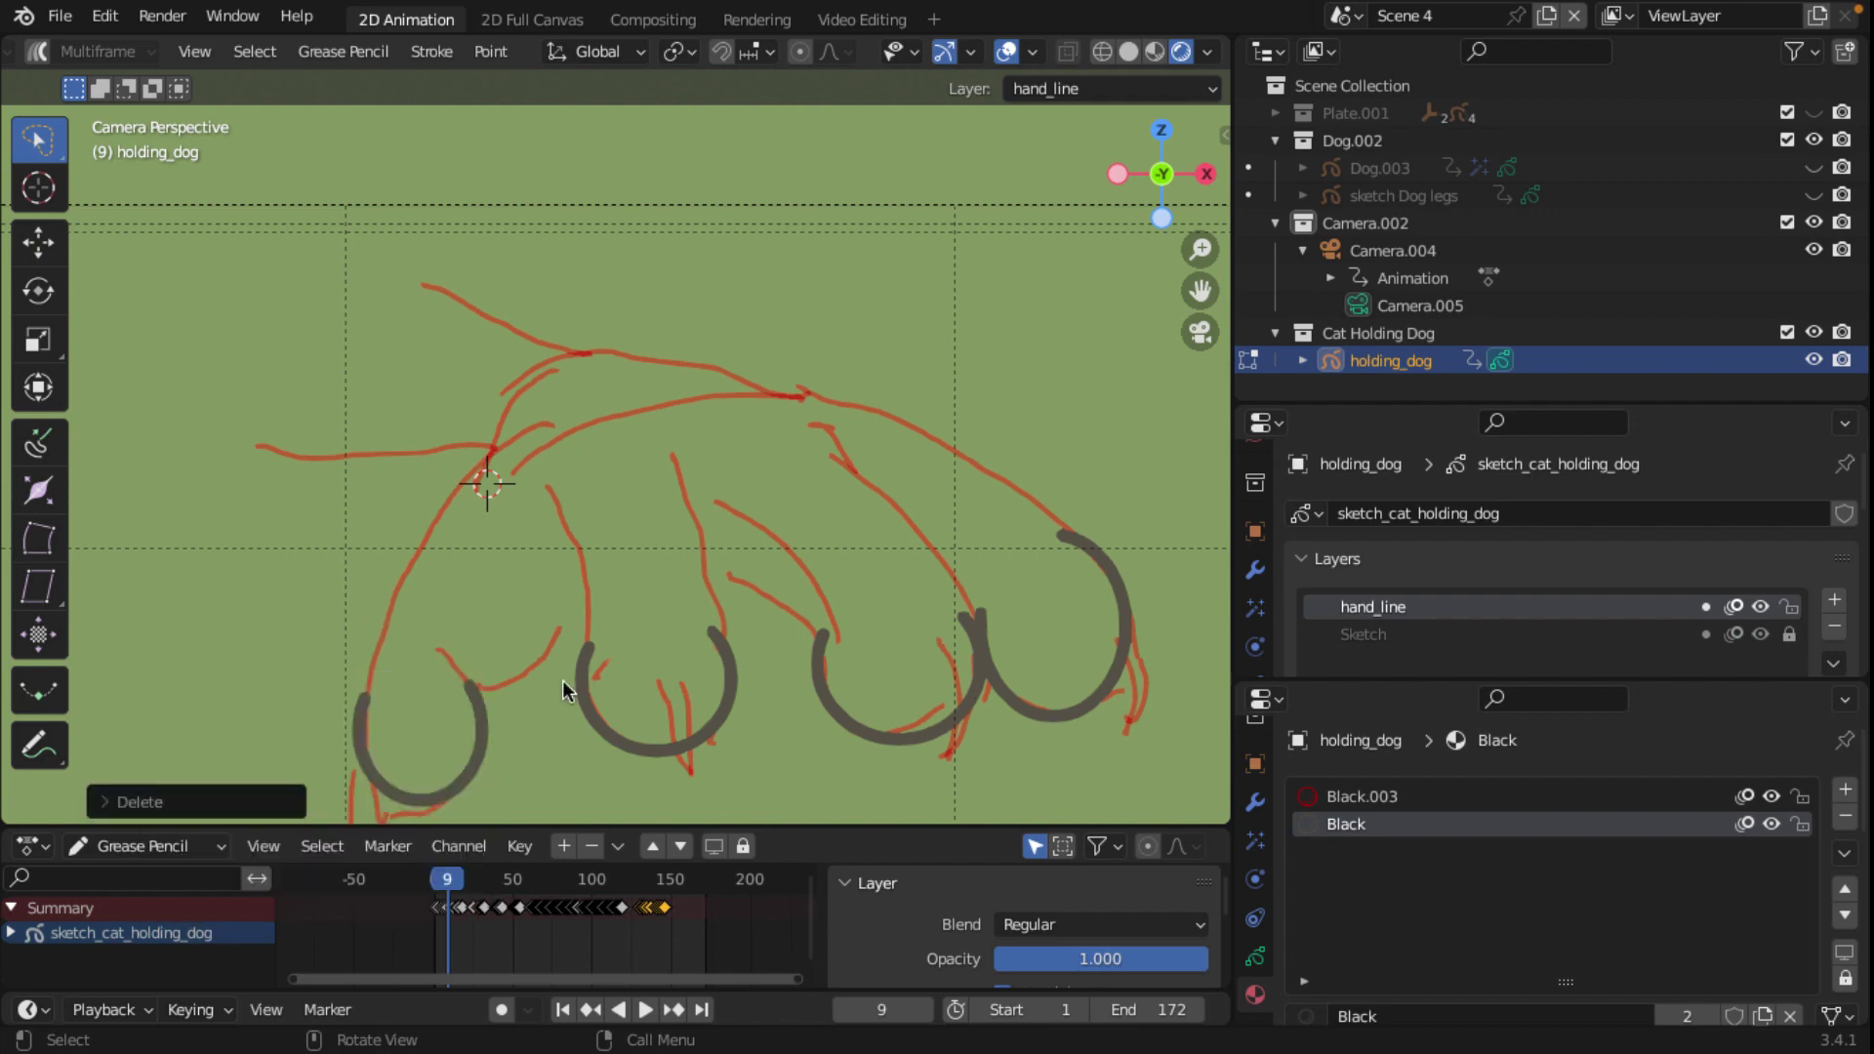
{"action": "scroll", "coordinate": [562, 681], "scroll_direction": "down", "scroll_amount": 2}
{"action": "scroll", "coordinate": [820, 670], "scroll_direction": "up", "scroll_amount": 4}
{"action": "scroll", "coordinate": [806, 677], "scroll_direction": "down", "scroll_amount": 2}
{"action": "scroll", "coordinate": [125, 63], "scroll_direction": "up", "scroll_amount": 4}
{"action": "scroll", "coordinate": [121, 116], "scroll_direction": "up", "scroll_amount": 2}
{"action": "scroll", "coordinate": [188, 198], "scroll_direction": "down", "scroll_amount": 3}
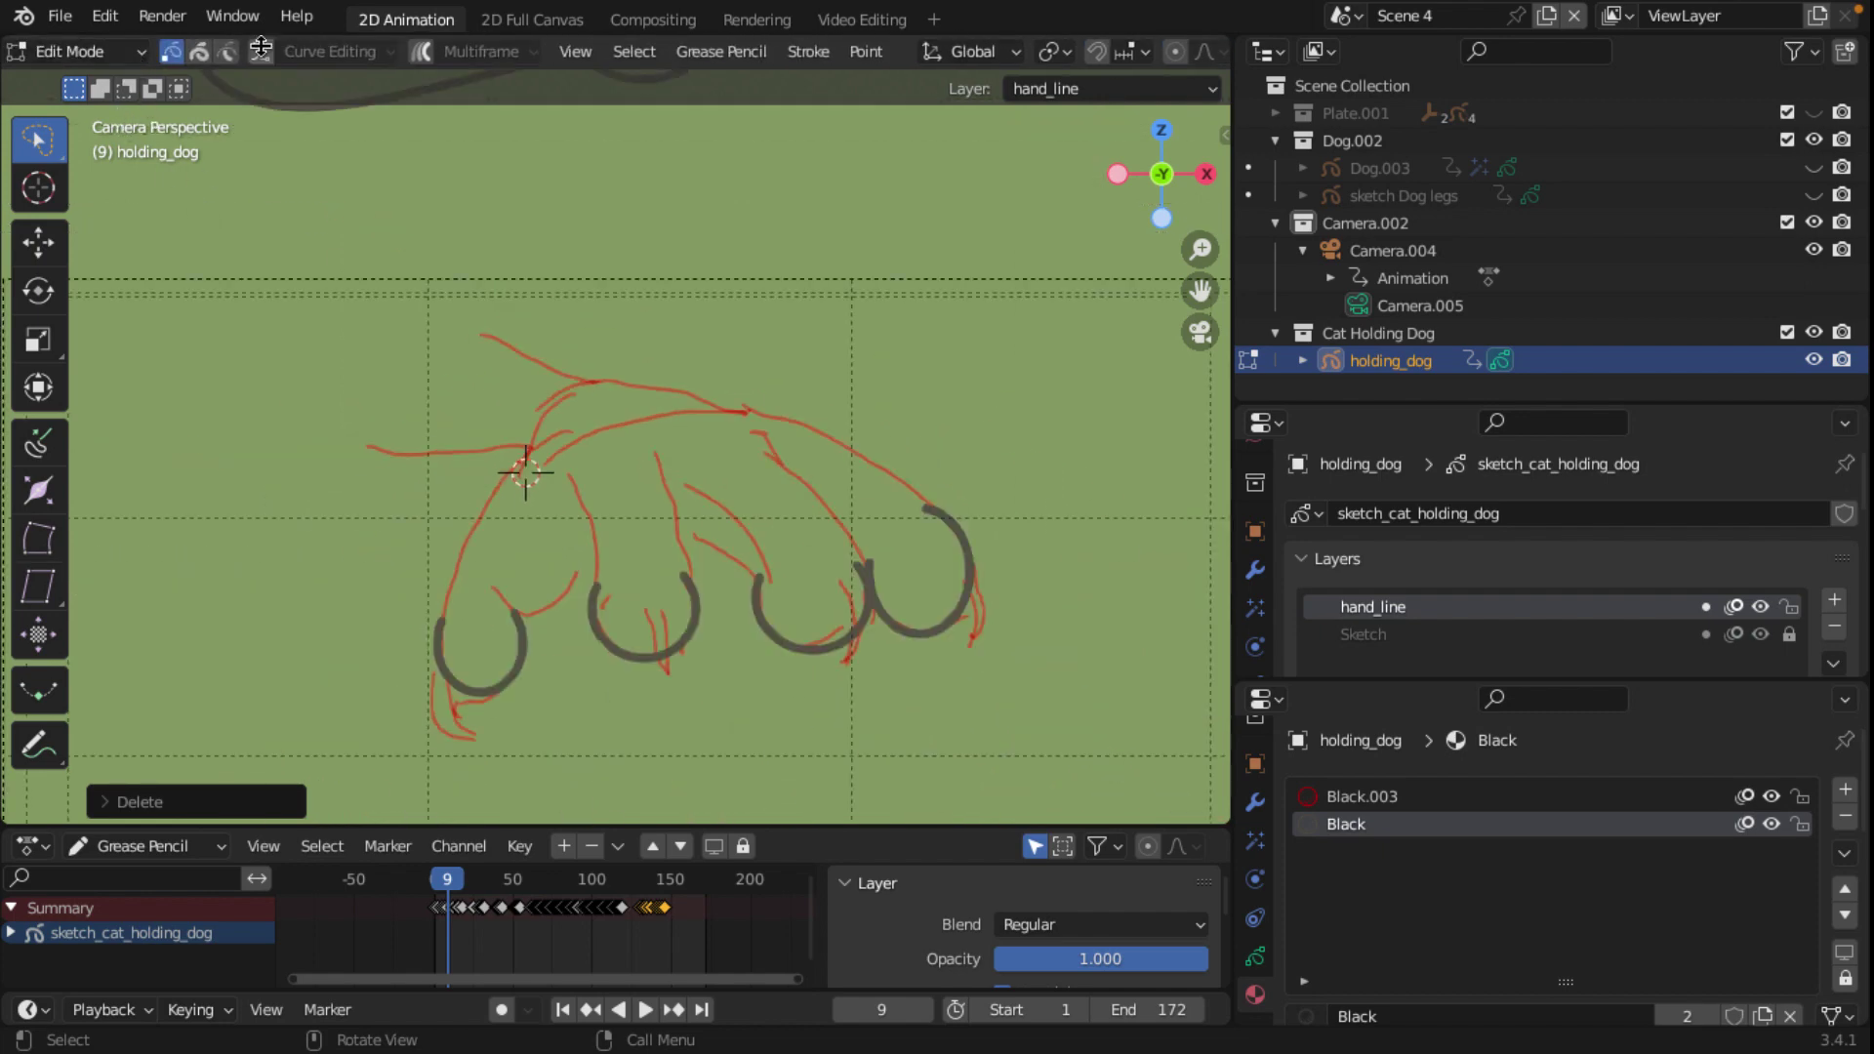
{"action": "left_click", "coordinate": [125, 51]}
Step: In Sculpt Mode, set the Push brush radius to 97 px, select all arcs, hide overlays
{"action": "left_click", "coordinate": [105, 155]}
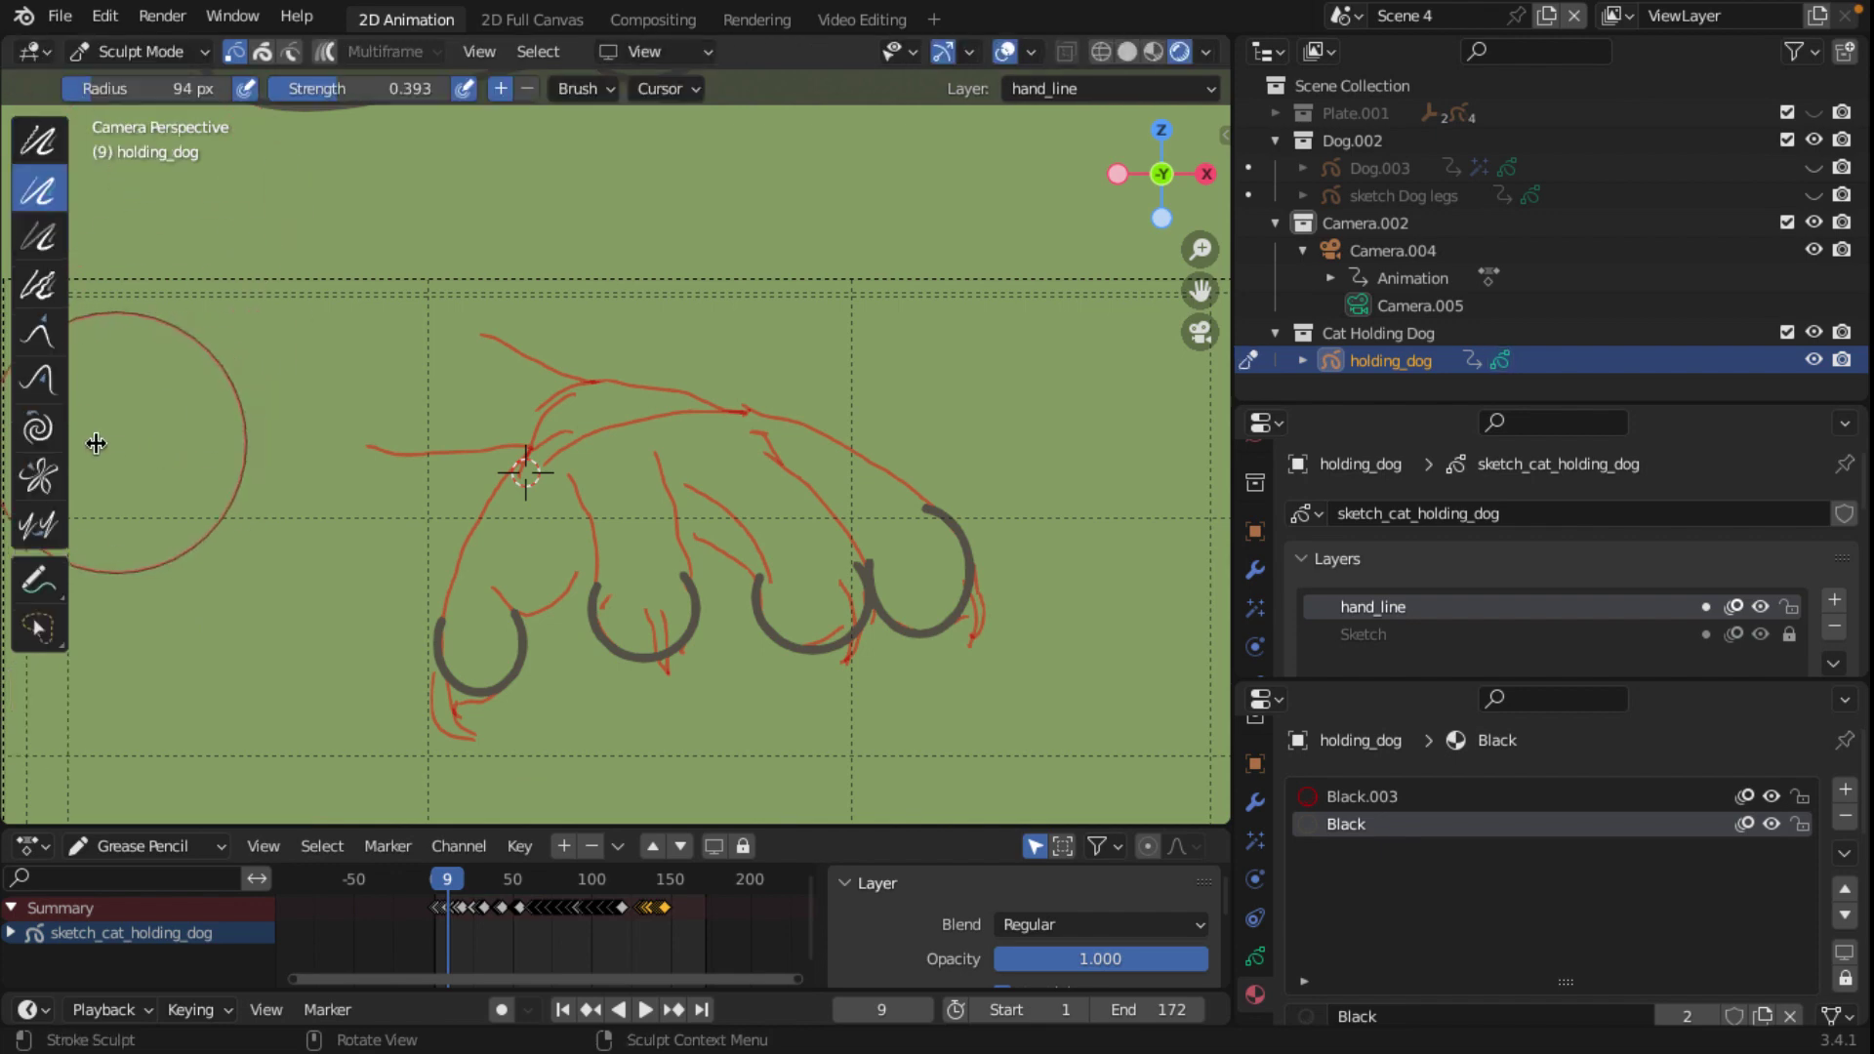
{"action": "left_click", "coordinate": [37, 379]}
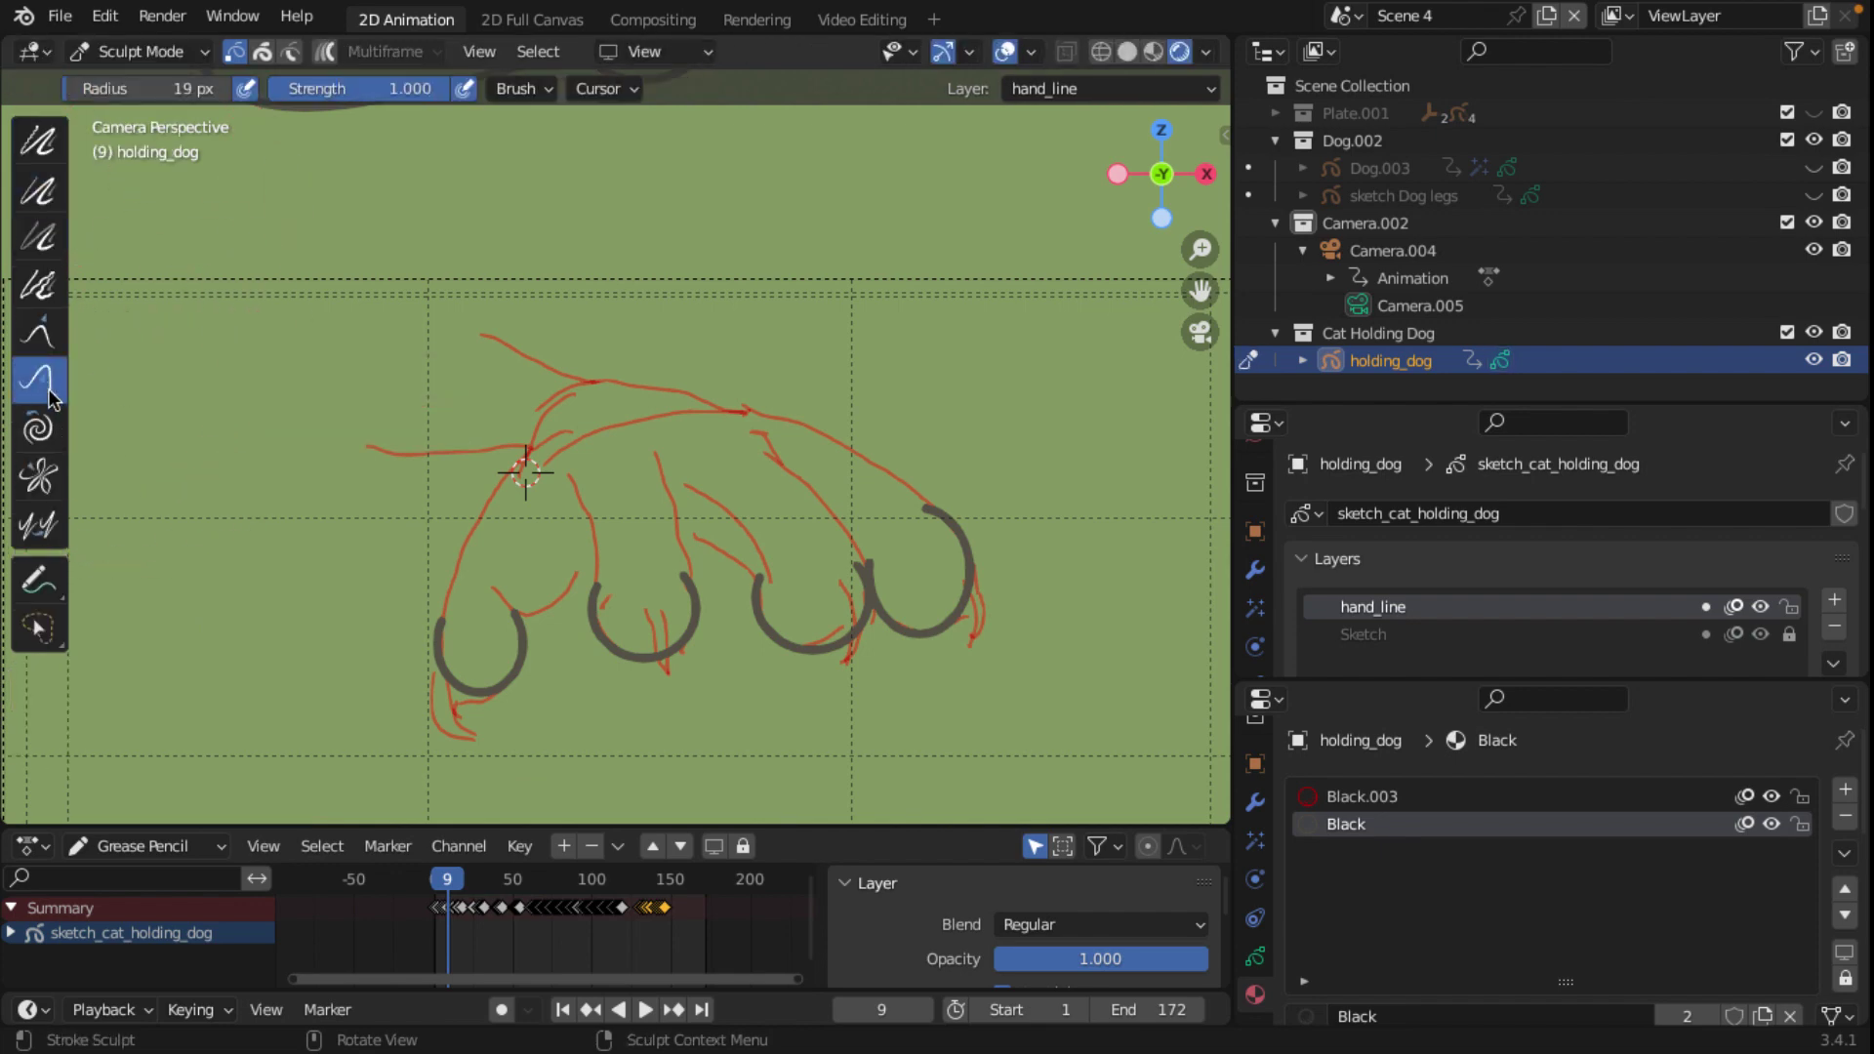
{"action": "scroll", "coordinate": [644, 612], "scroll_direction": "up", "scroll_amount": 2}
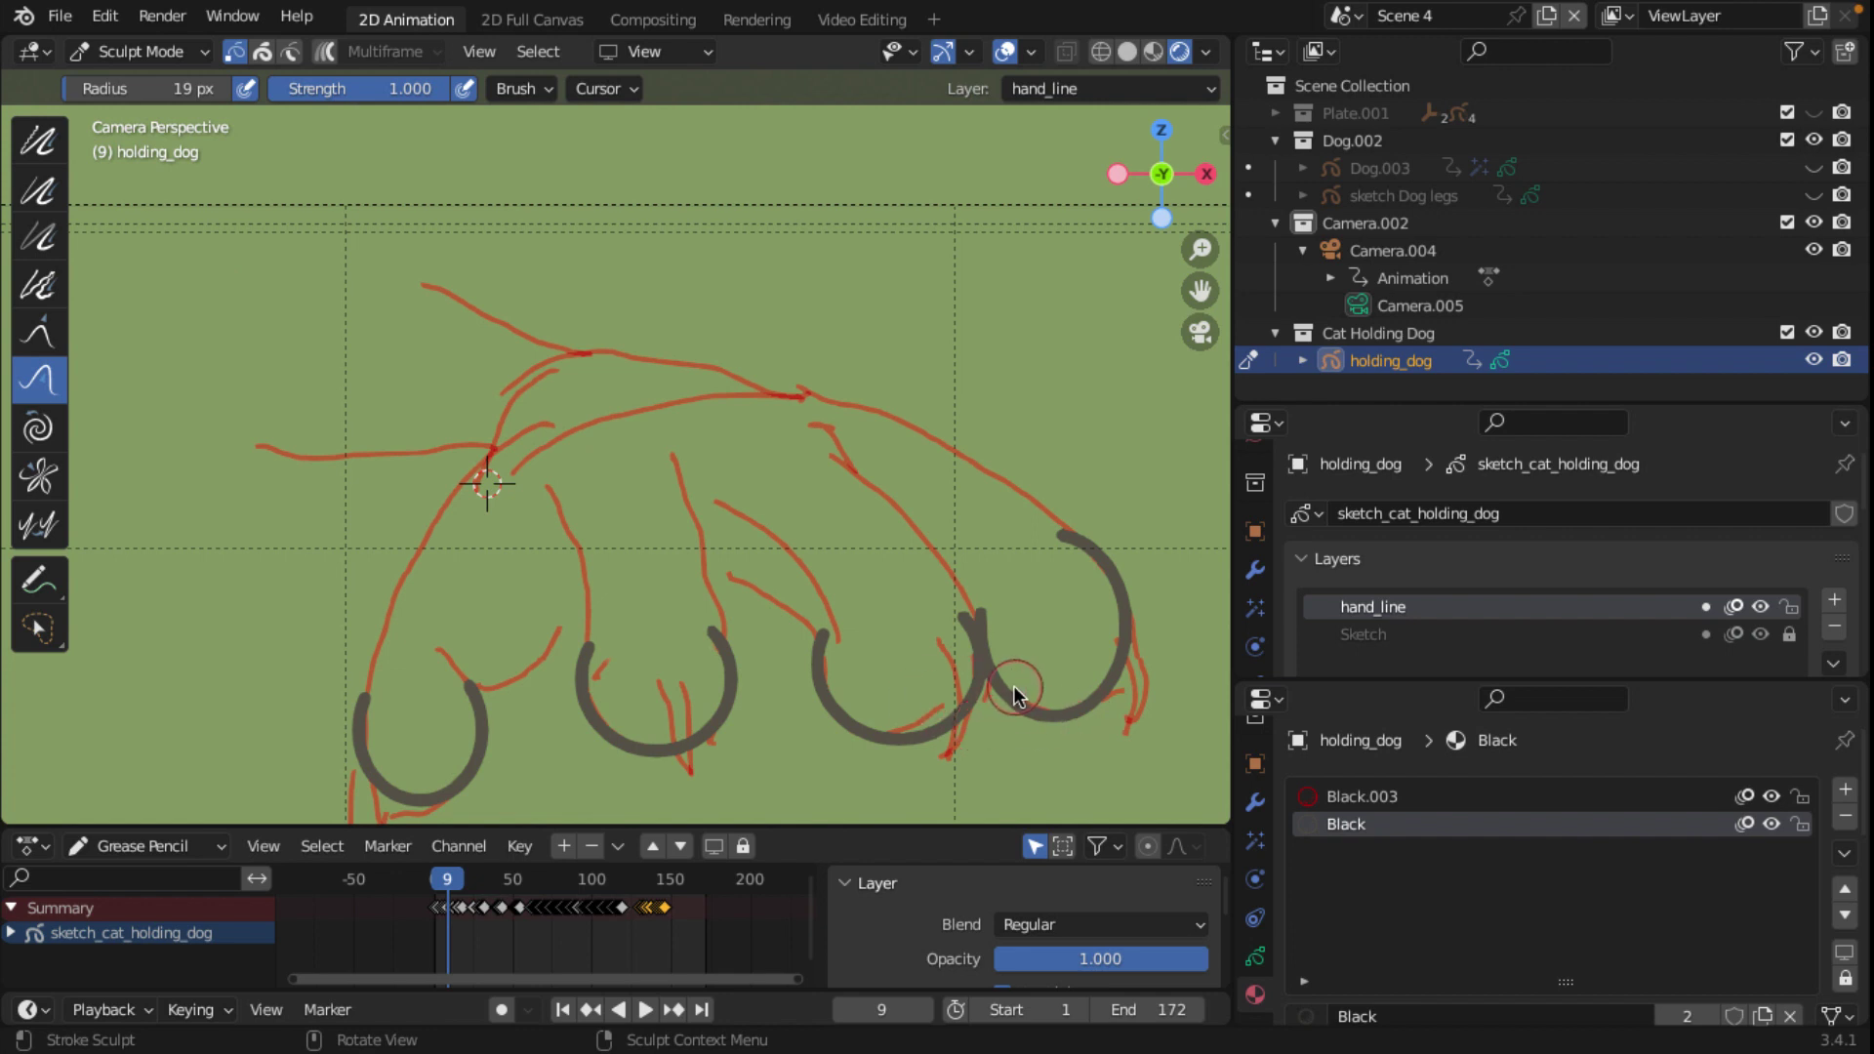
{"action": "key", "text": "f"}
{"action": "left_click", "coordinate": [1147, 664]}
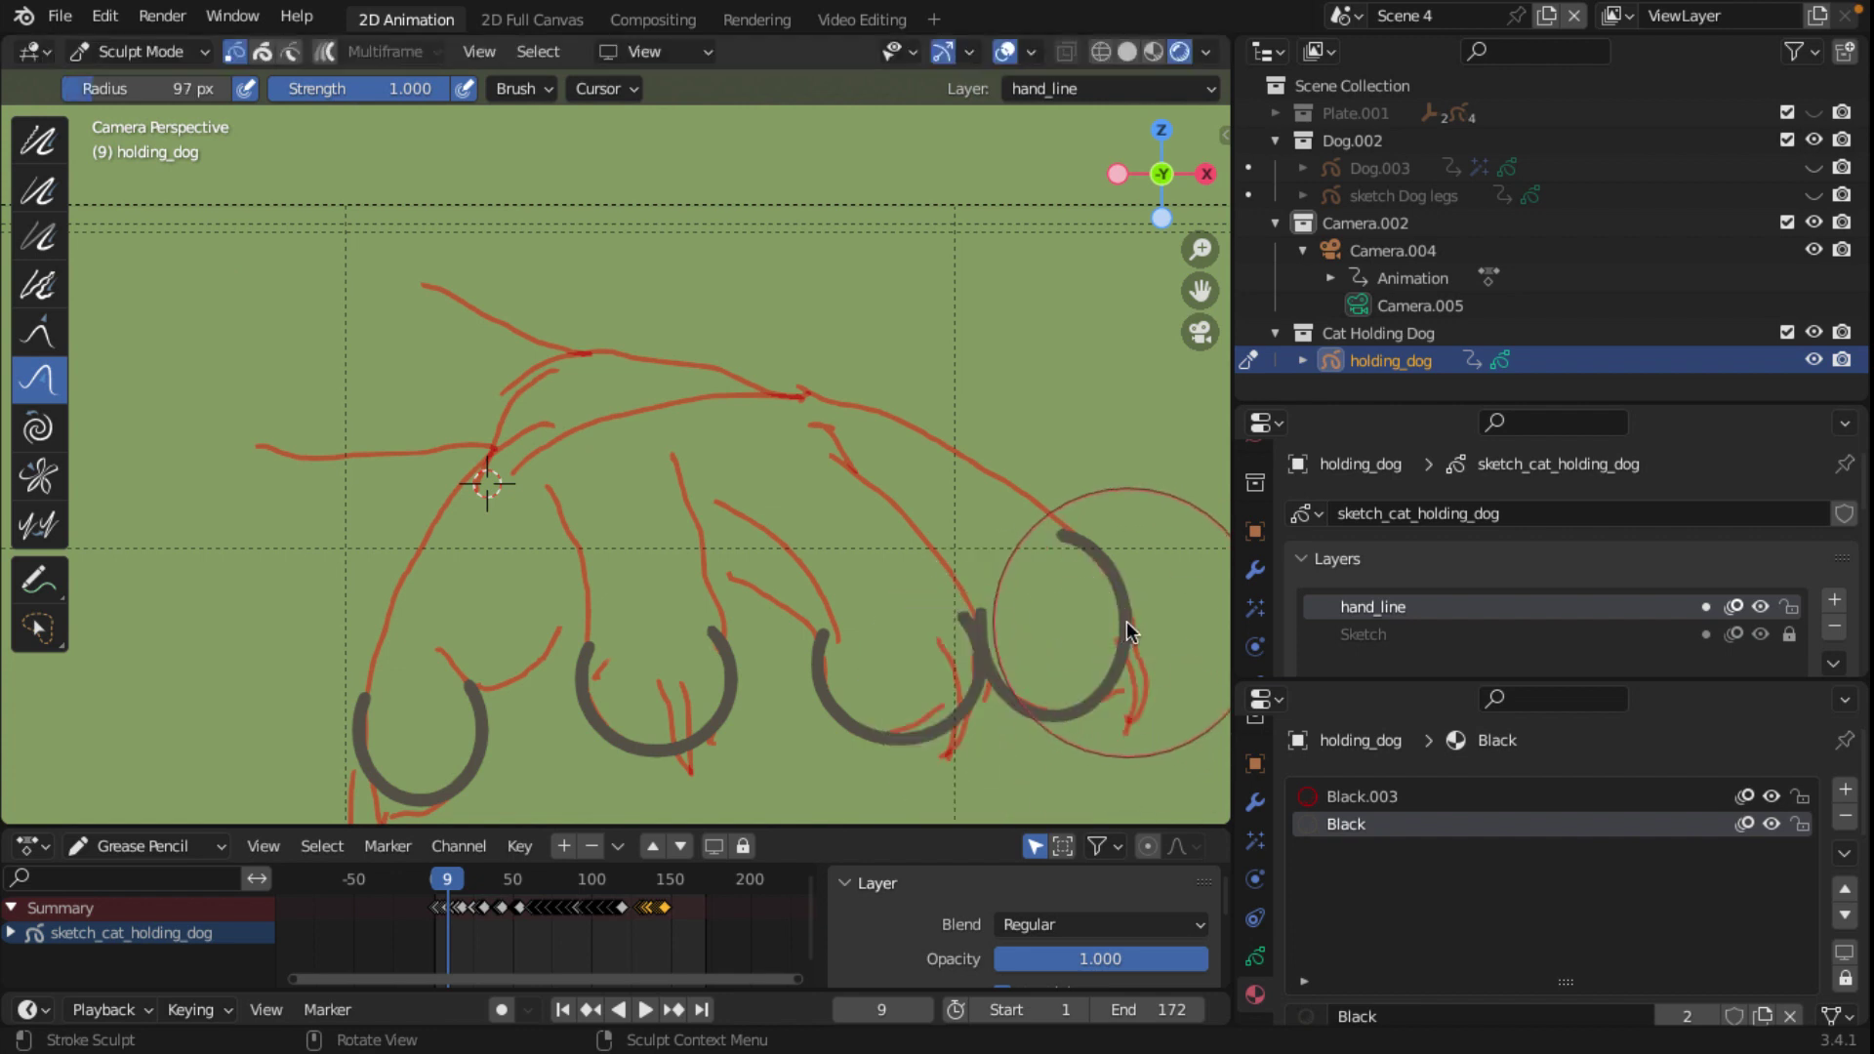
{"action": "left_click_drag", "start_coordinate": [1127, 621], "coordinate": [1128, 618]}
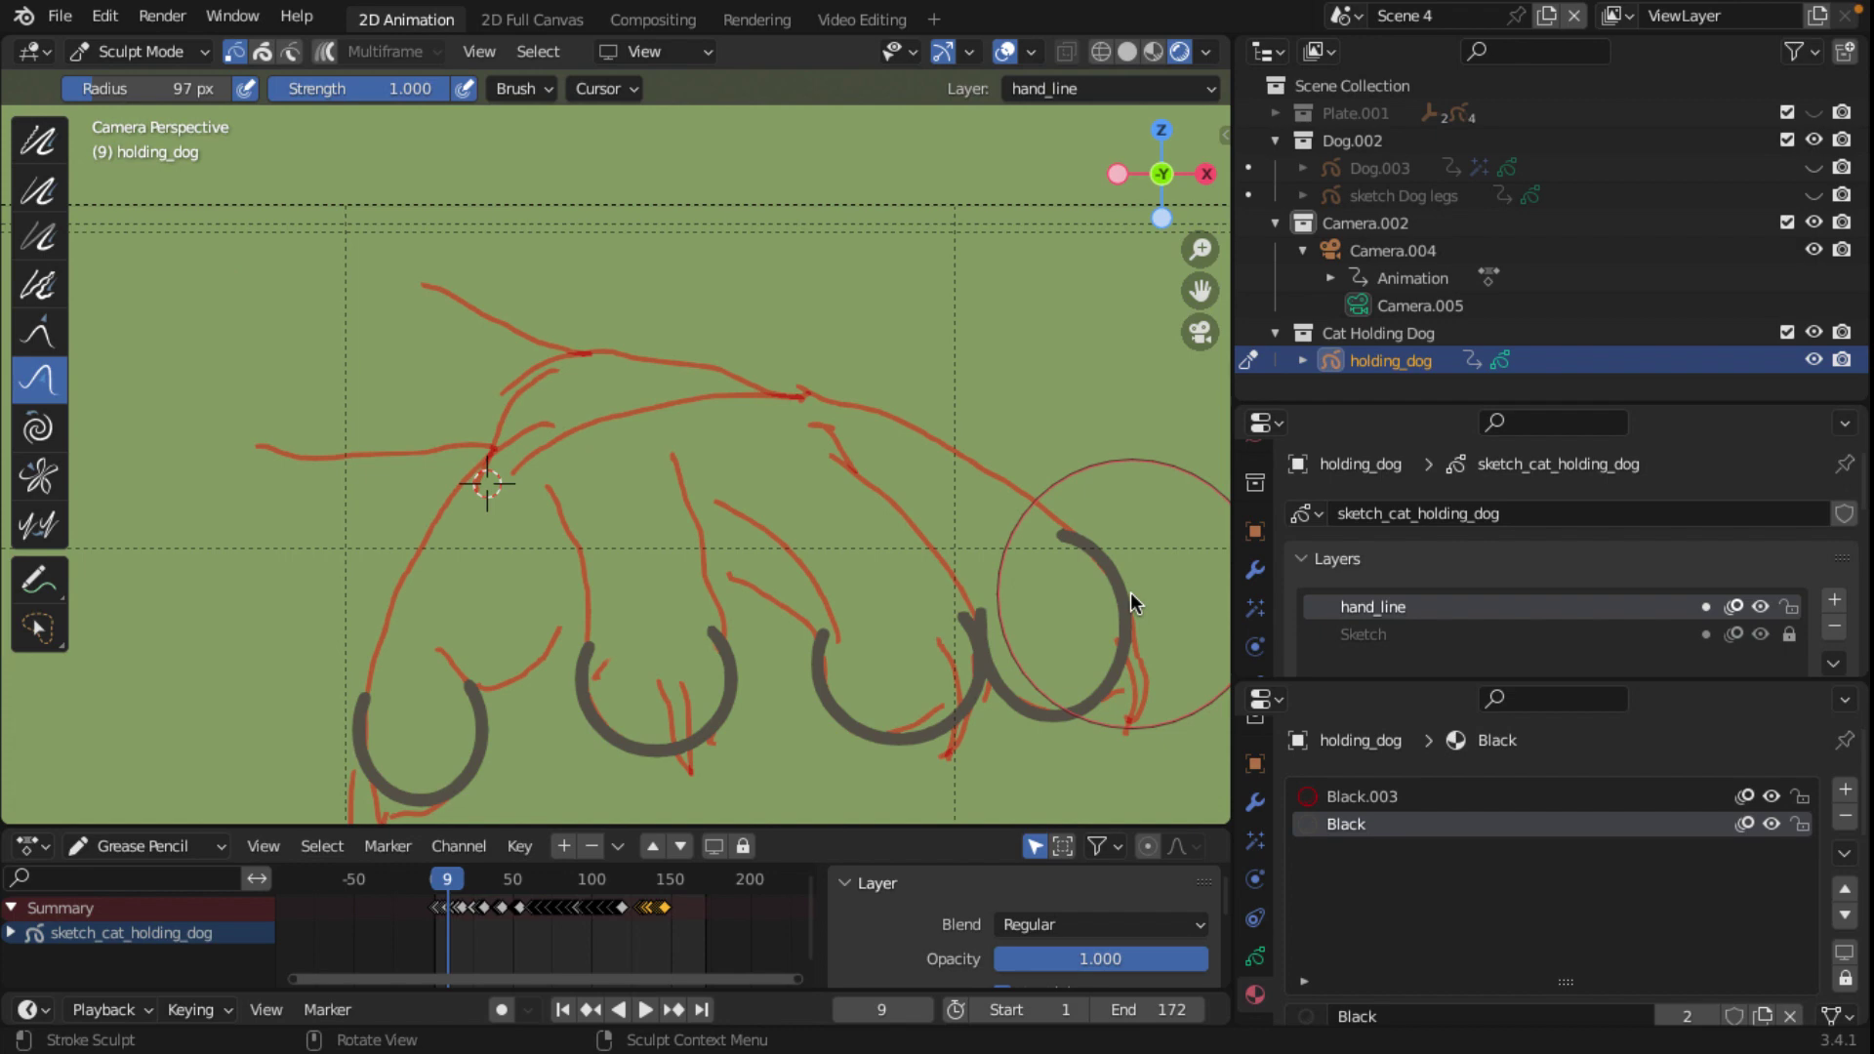
{"action": "key", "text": "a"}
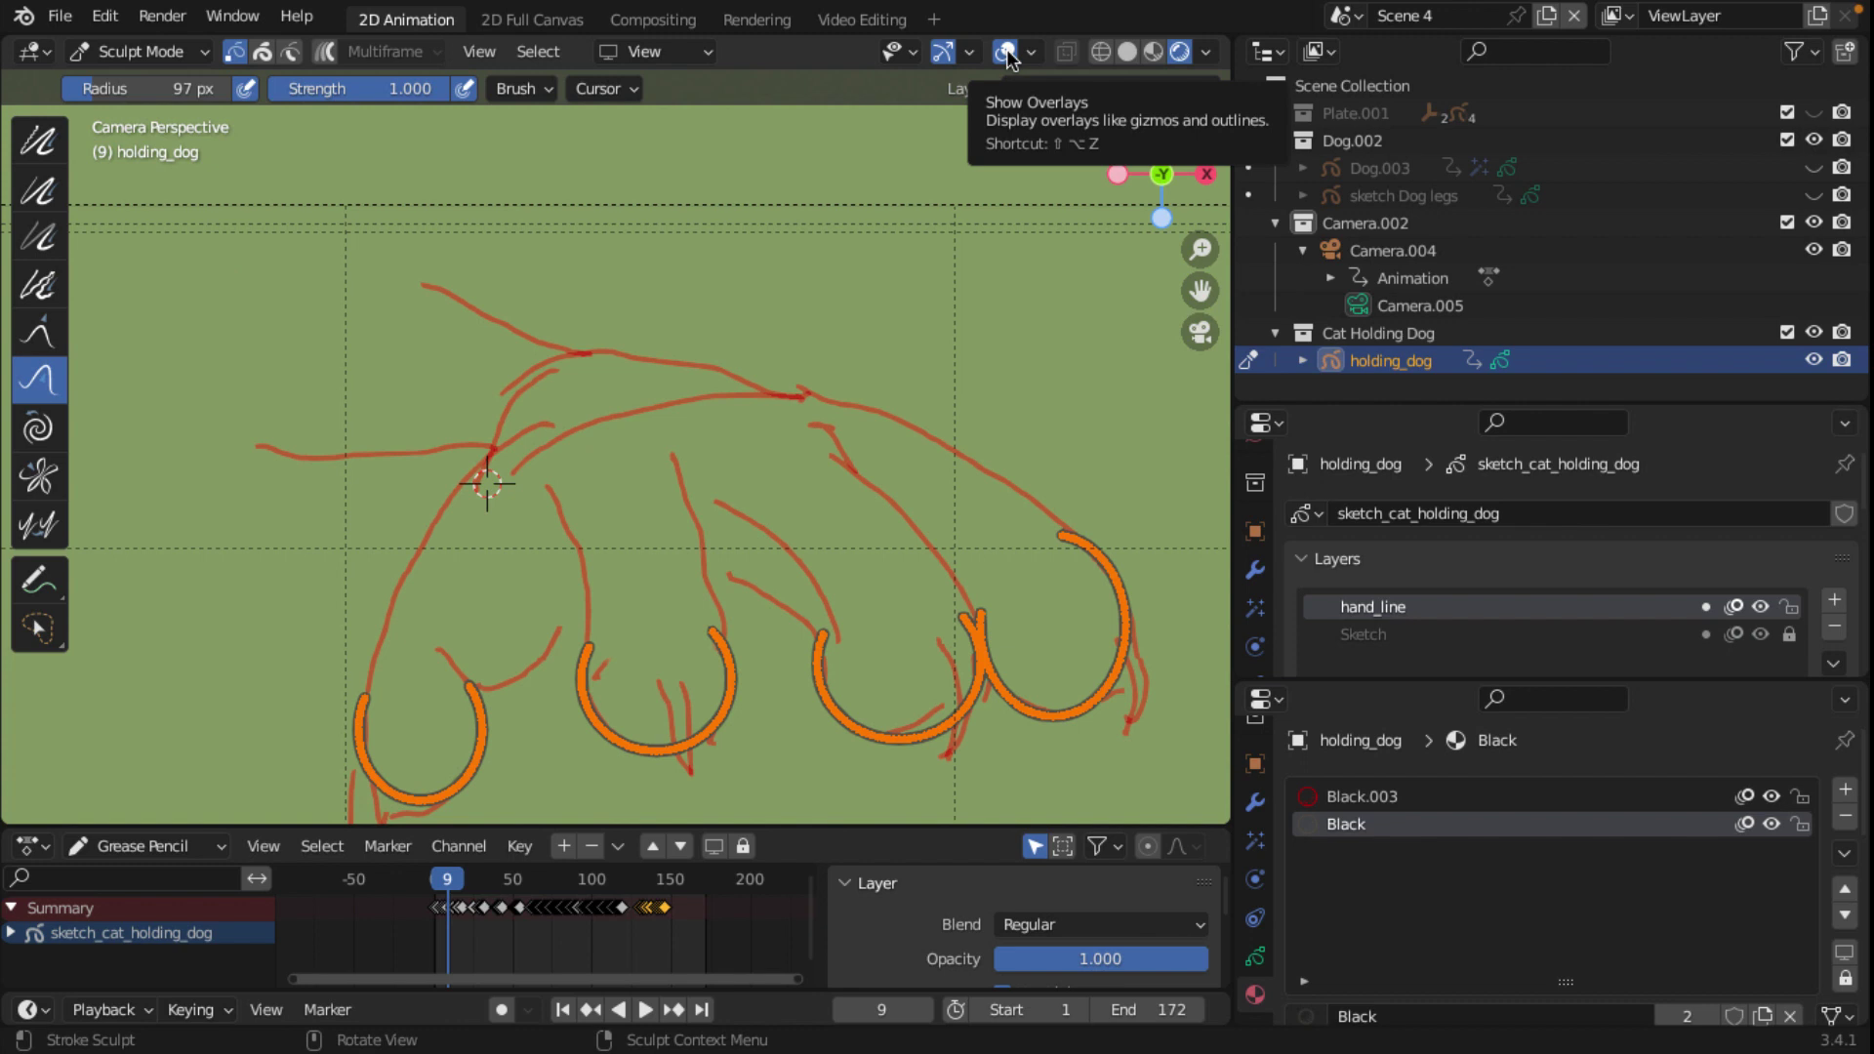
{"action": "left_click", "coordinate": [1009, 54]}
Step: Push the rightmost and middle fingertip arcs toward the red sketch
{"action": "mouse_move", "coordinate": [1132, 577]}
{"action": "left_mouse_down"}
{"action": "mouse_move", "coordinate": [1064, 551]}
{"action": "mouse_move", "coordinate": [1080, 547]}
{"action": "left_mouse_up"}
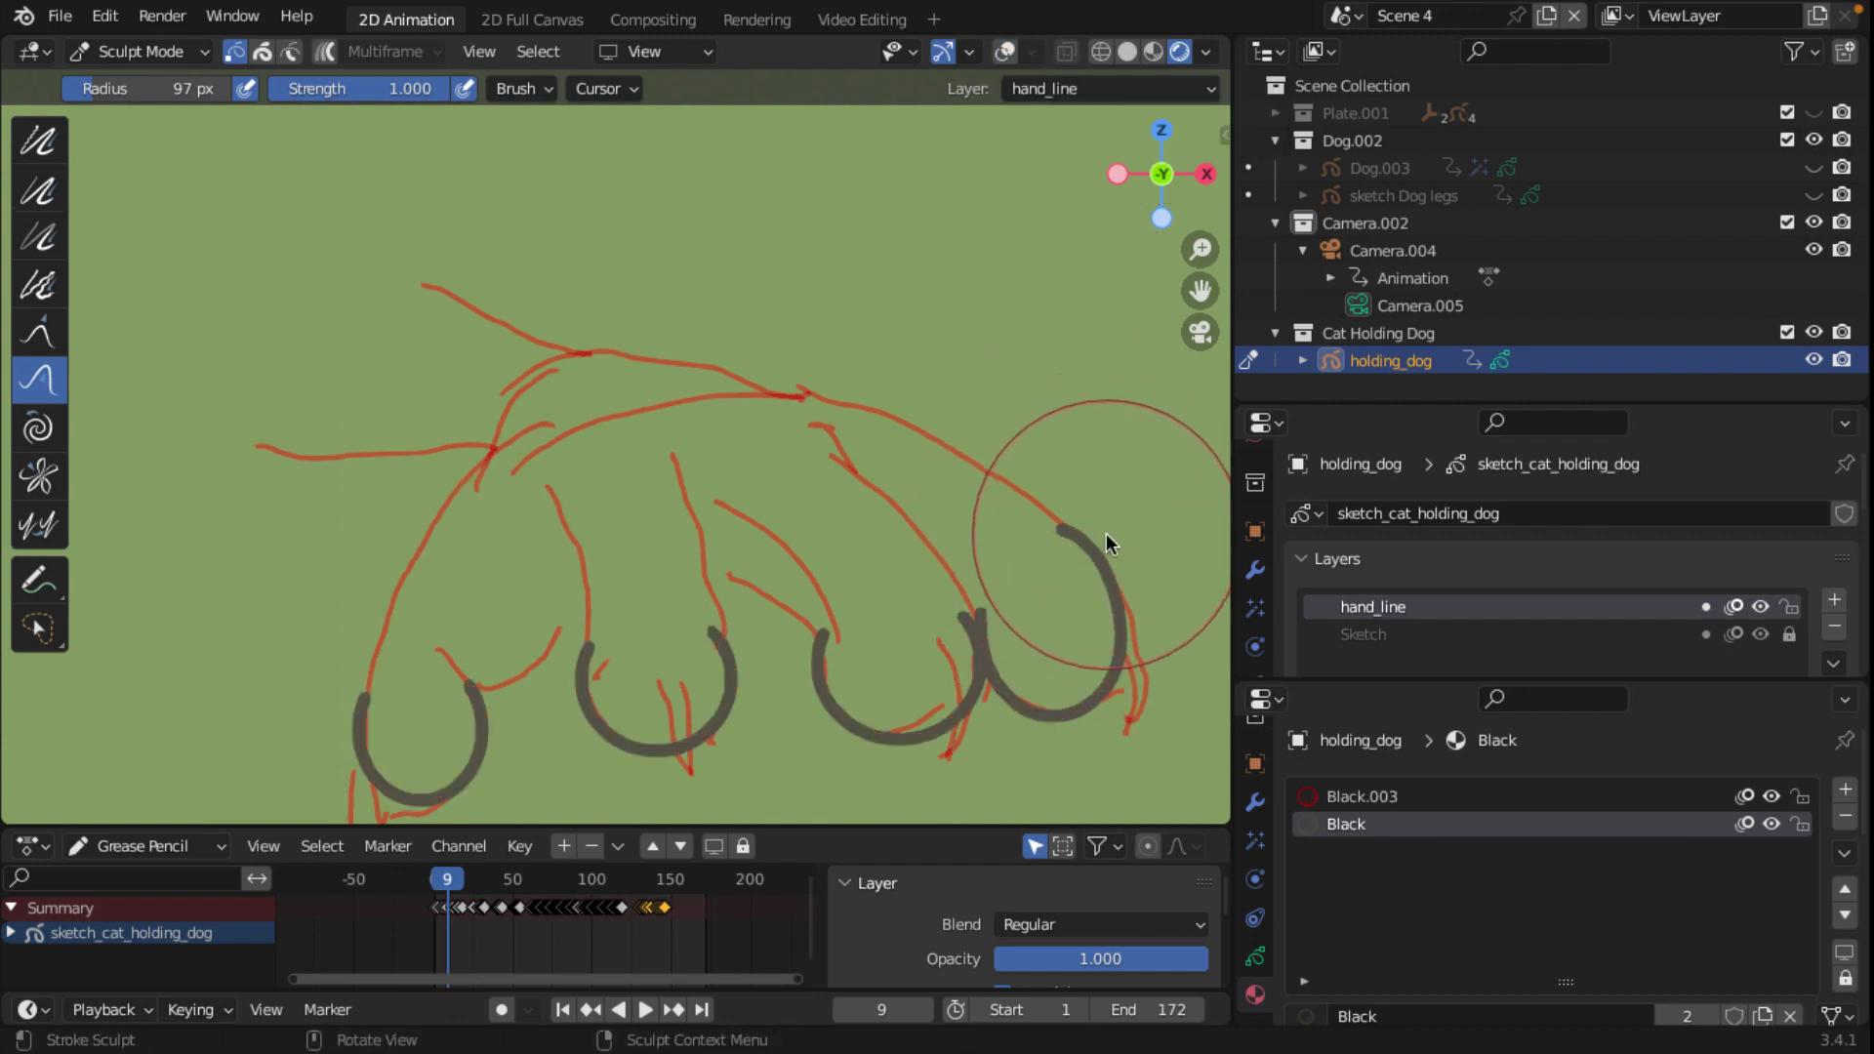
{"action": "left_click_drag", "start_coordinate": [855, 779], "coordinate": [870, 758]}
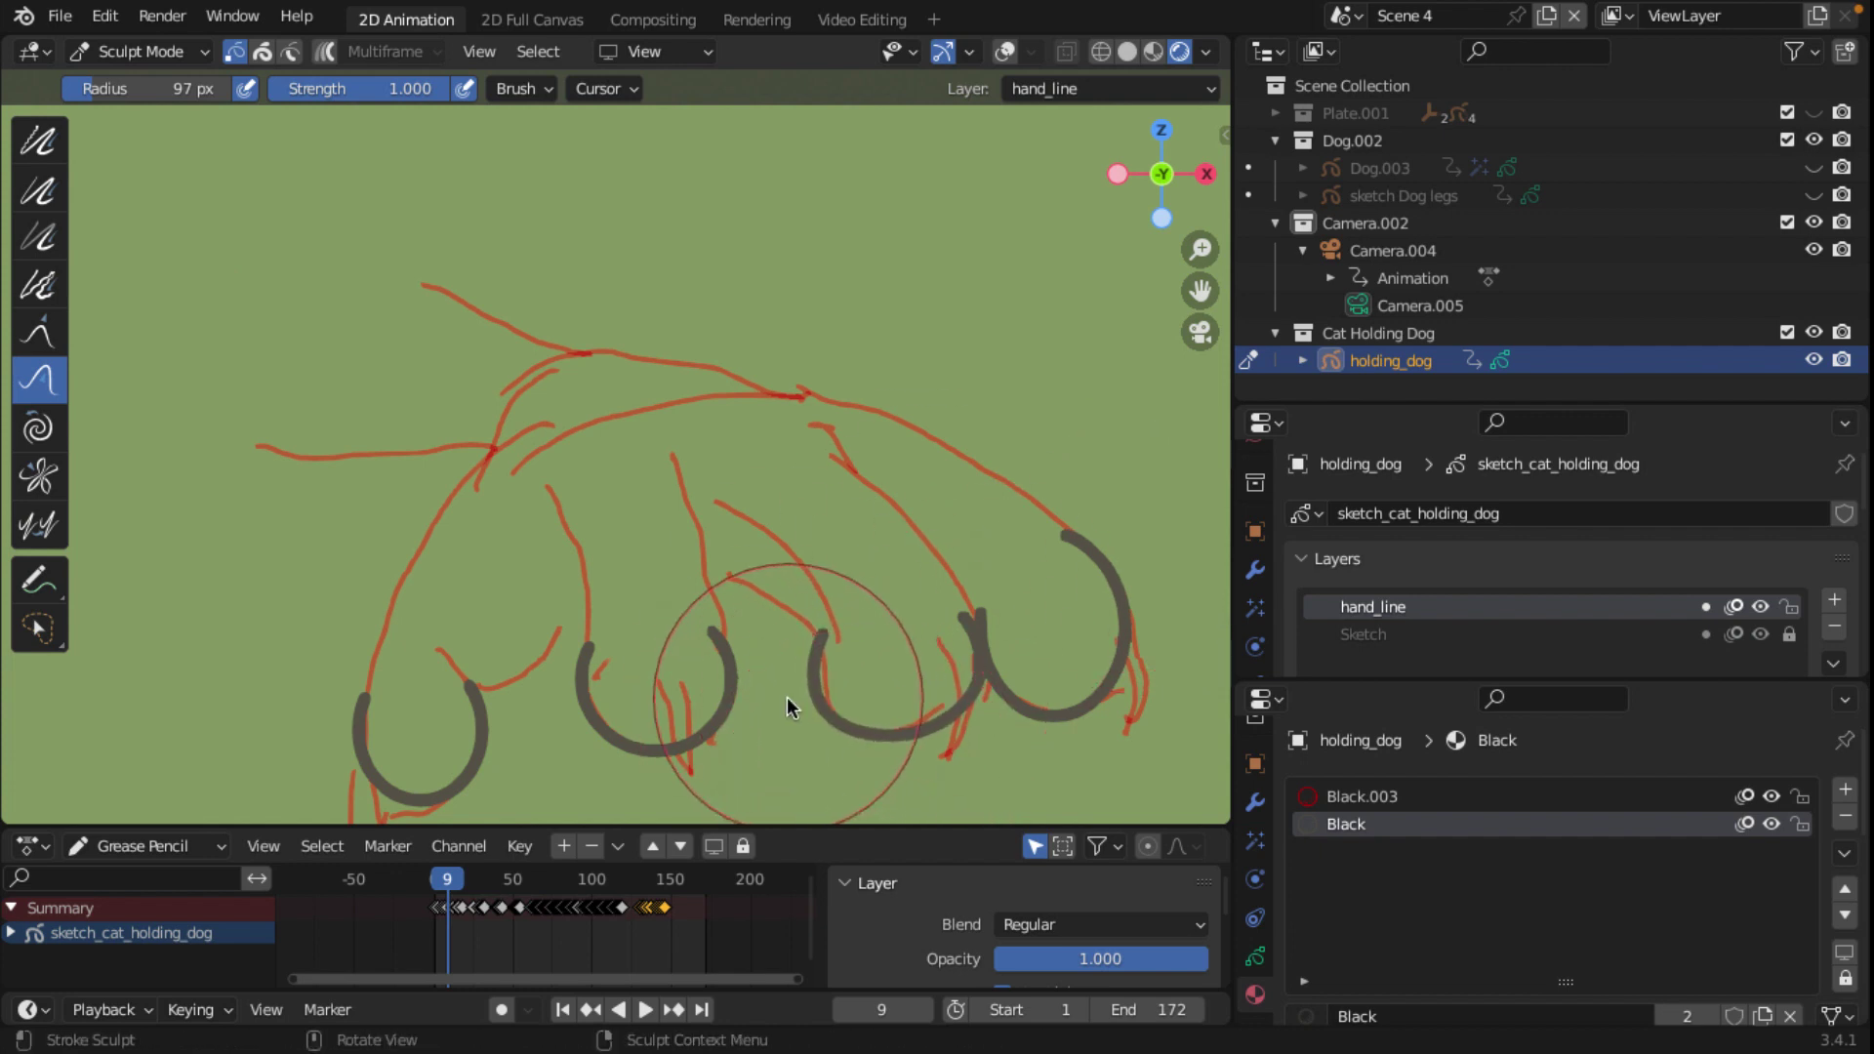
{"action": "left_click_drag", "start_coordinate": [786, 697], "coordinate": [730, 704]}
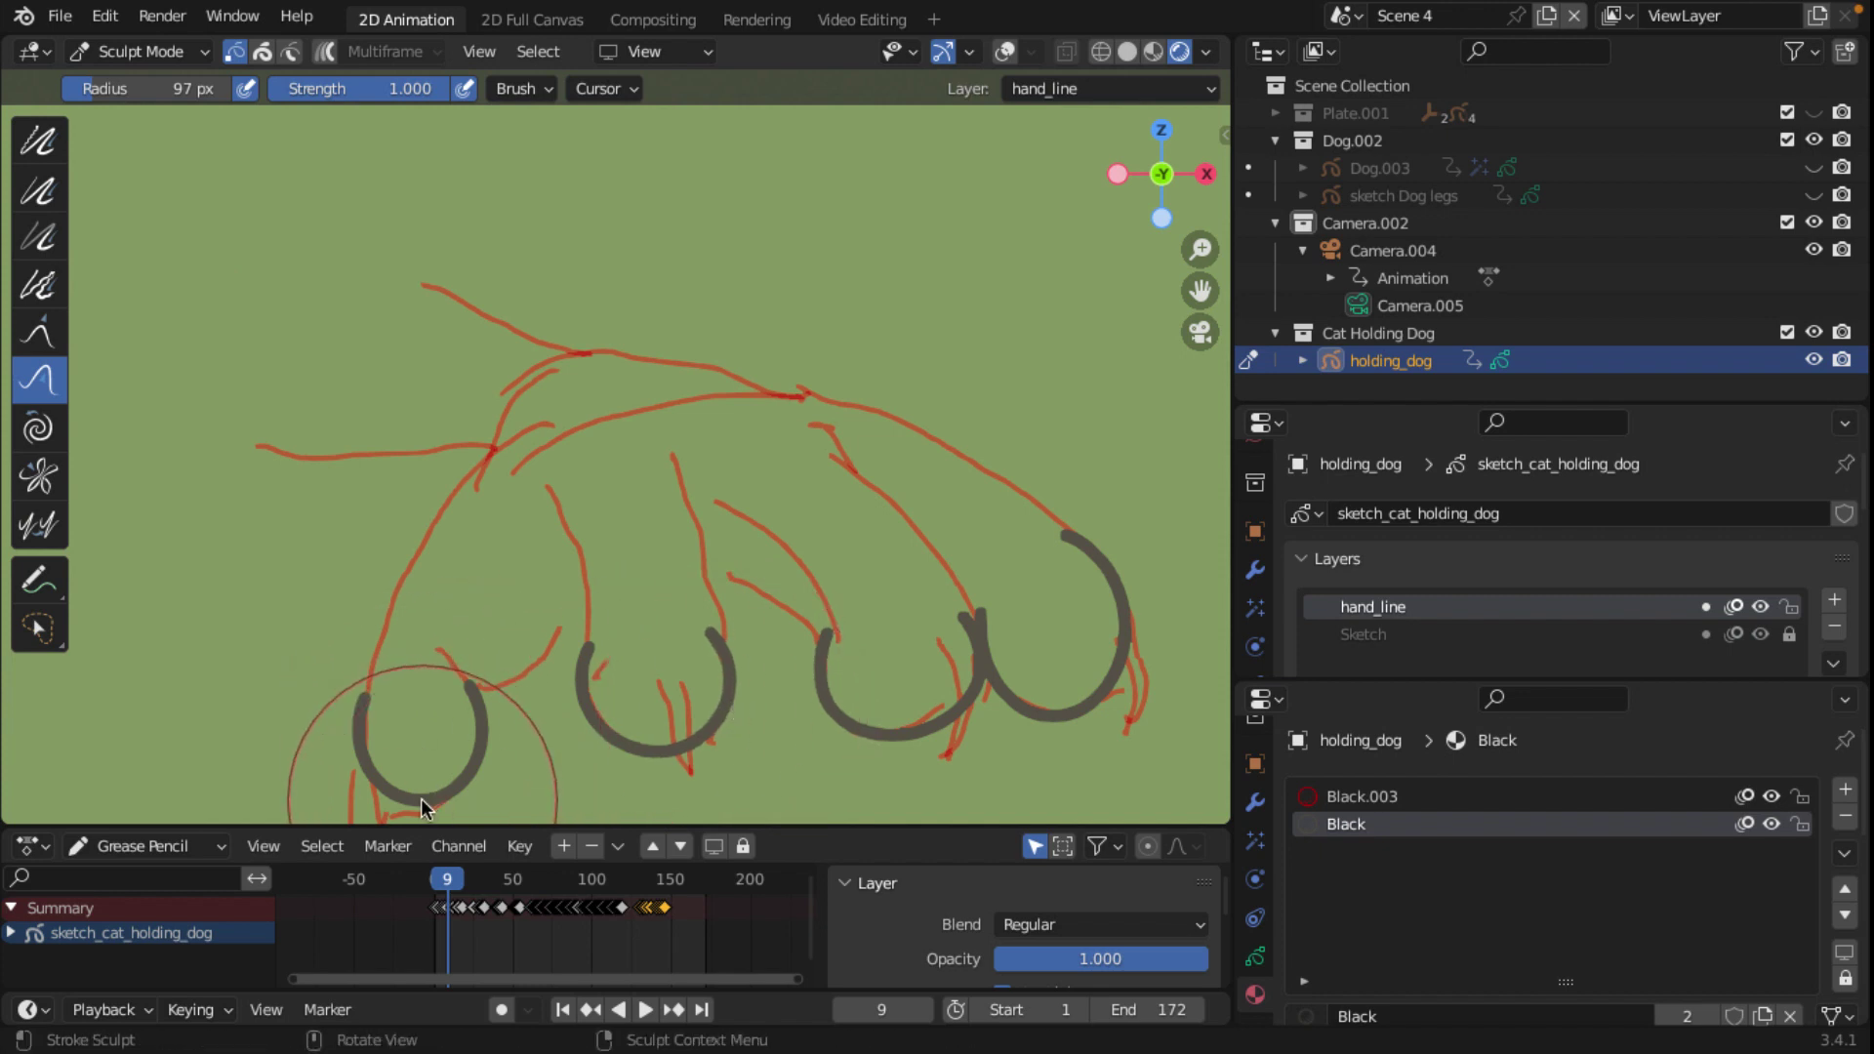
Step: Reshape the left fingertip arc's ends and bottom, then nudge the paw lines further
{"action": "left_click_drag", "start_coordinate": [419, 798], "coordinate": [413, 808]}
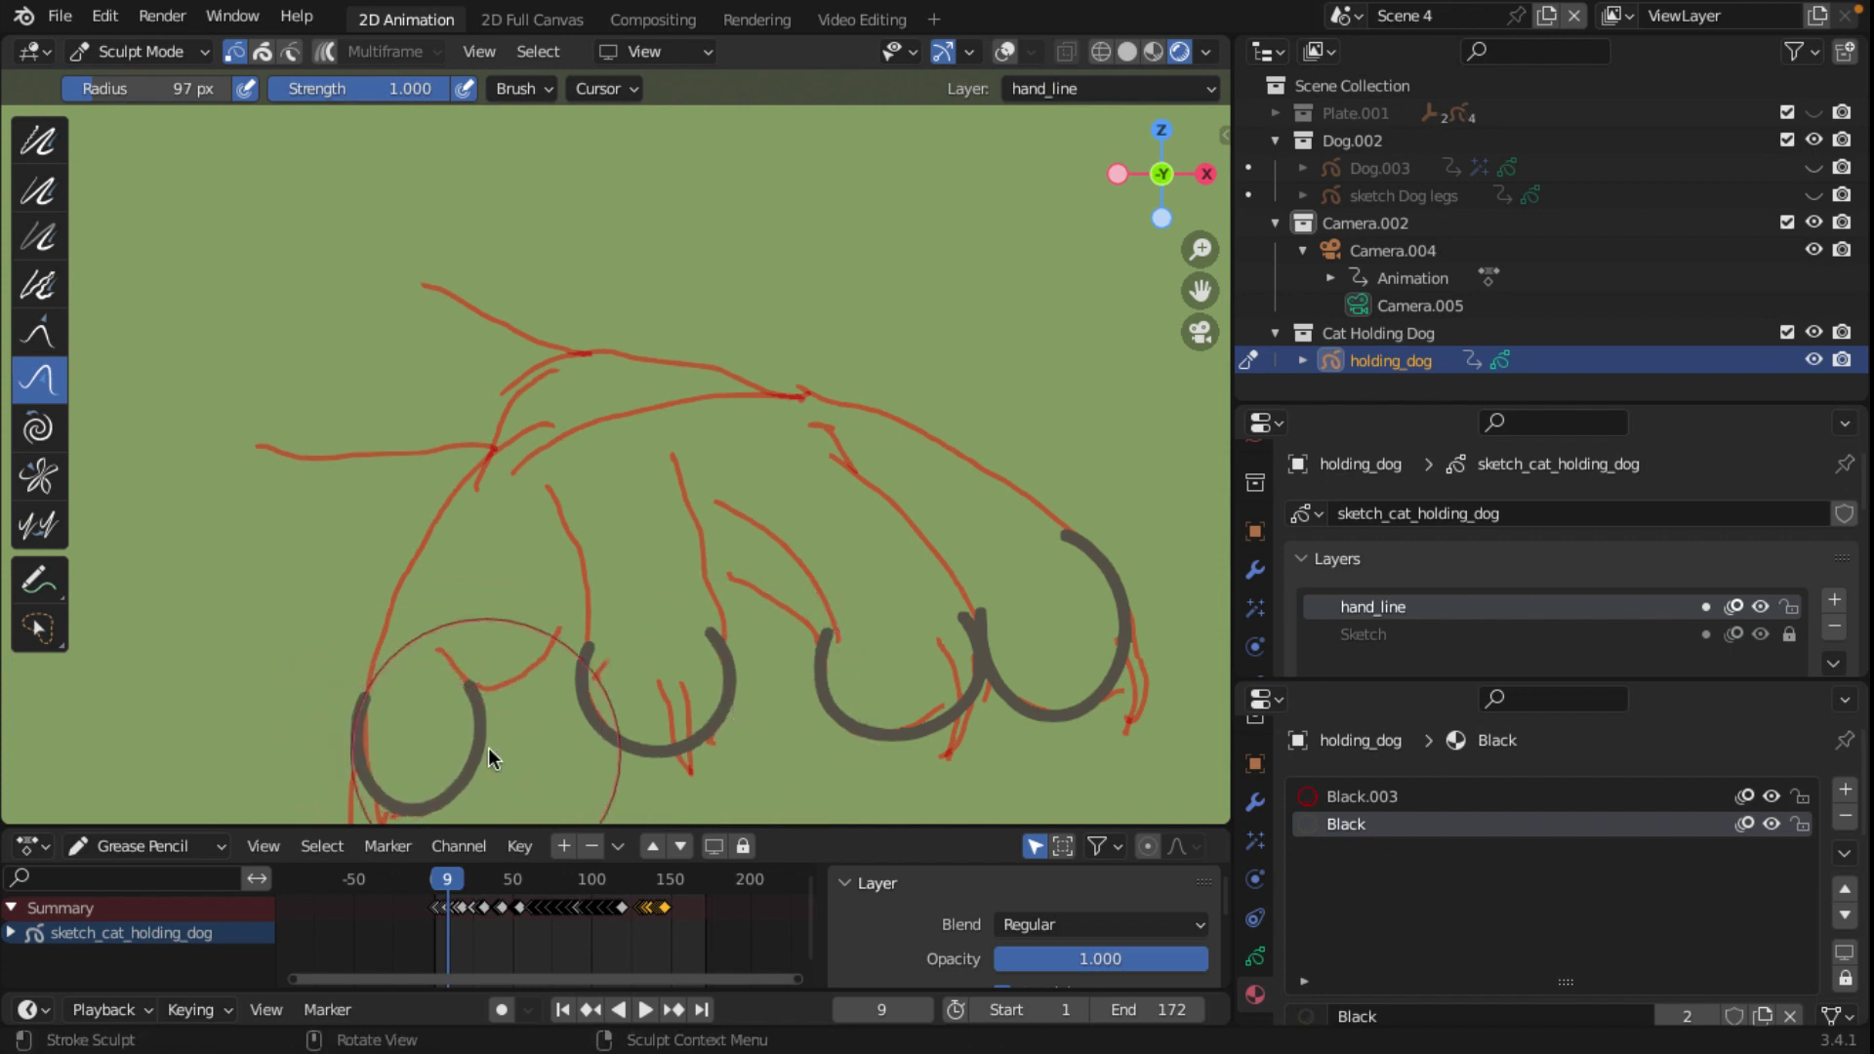
{"action": "left_click_drag", "start_coordinate": [488, 748], "coordinate": [488, 676]}
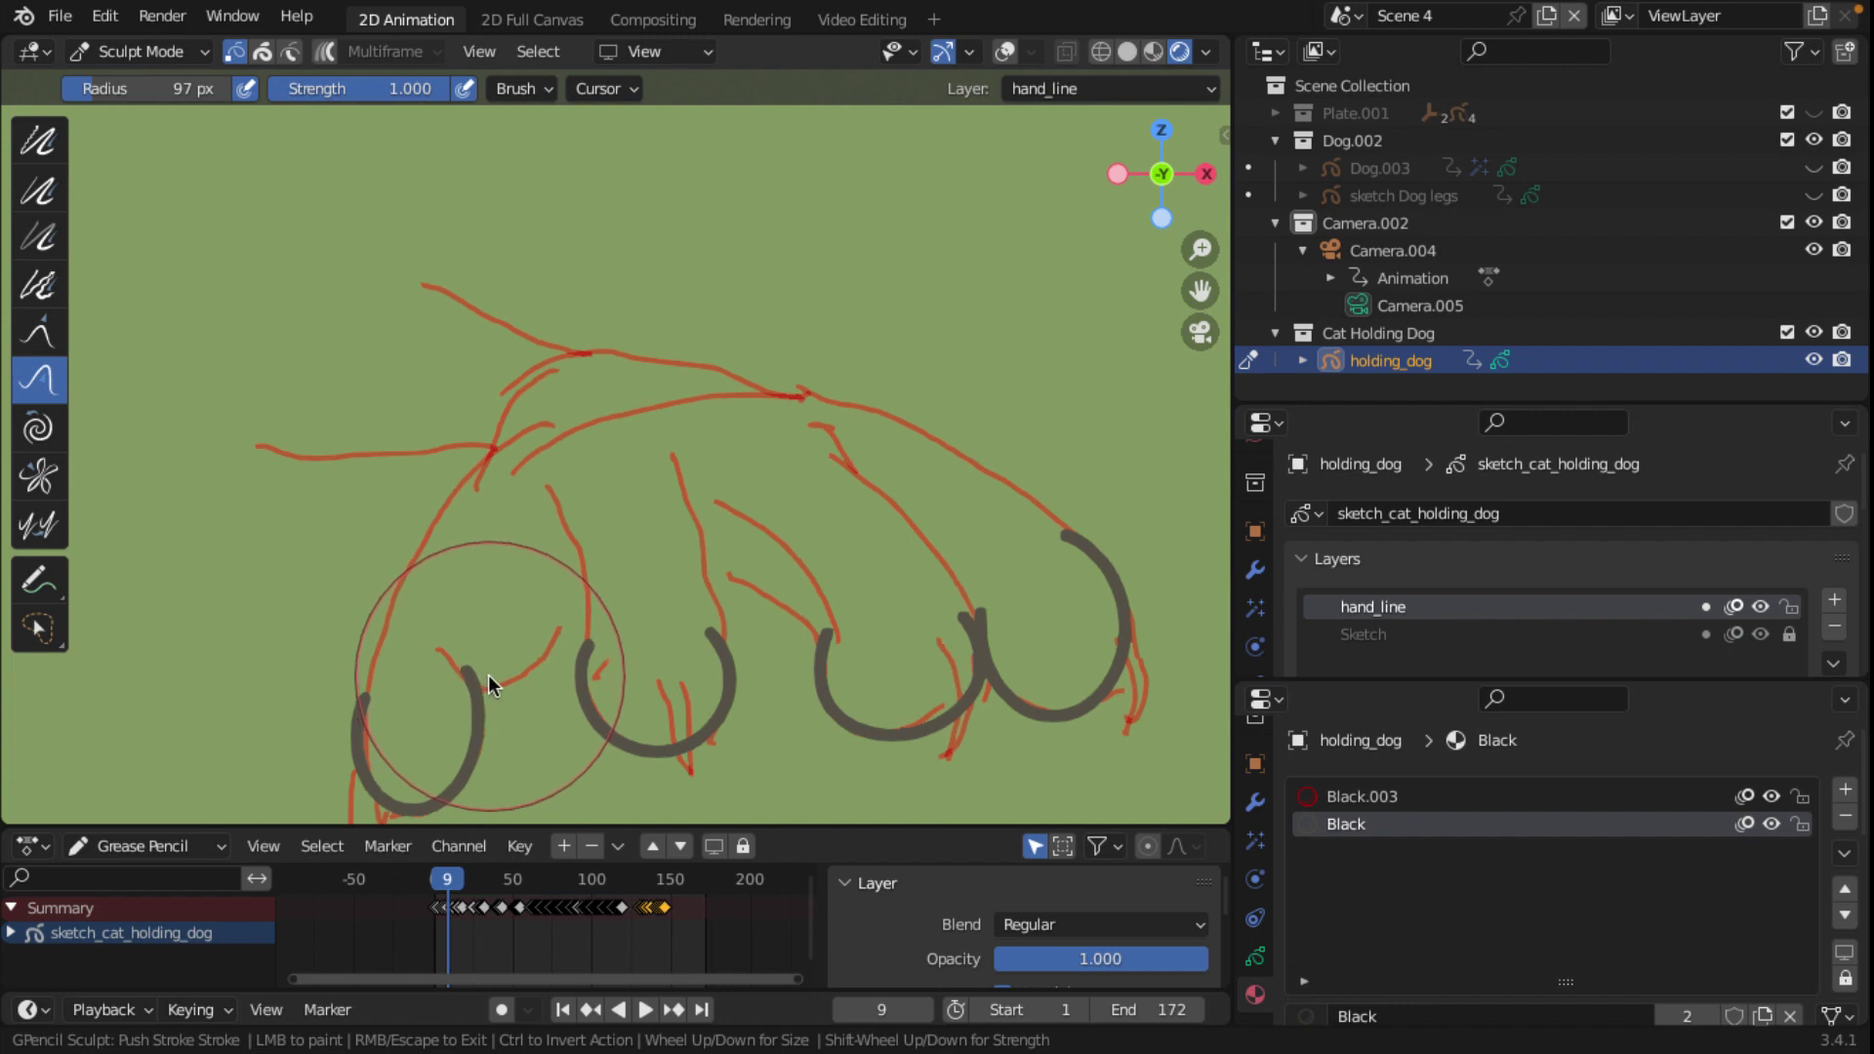
{"action": "left_click_drag", "start_coordinate": [488, 676], "coordinate": [490, 681]}
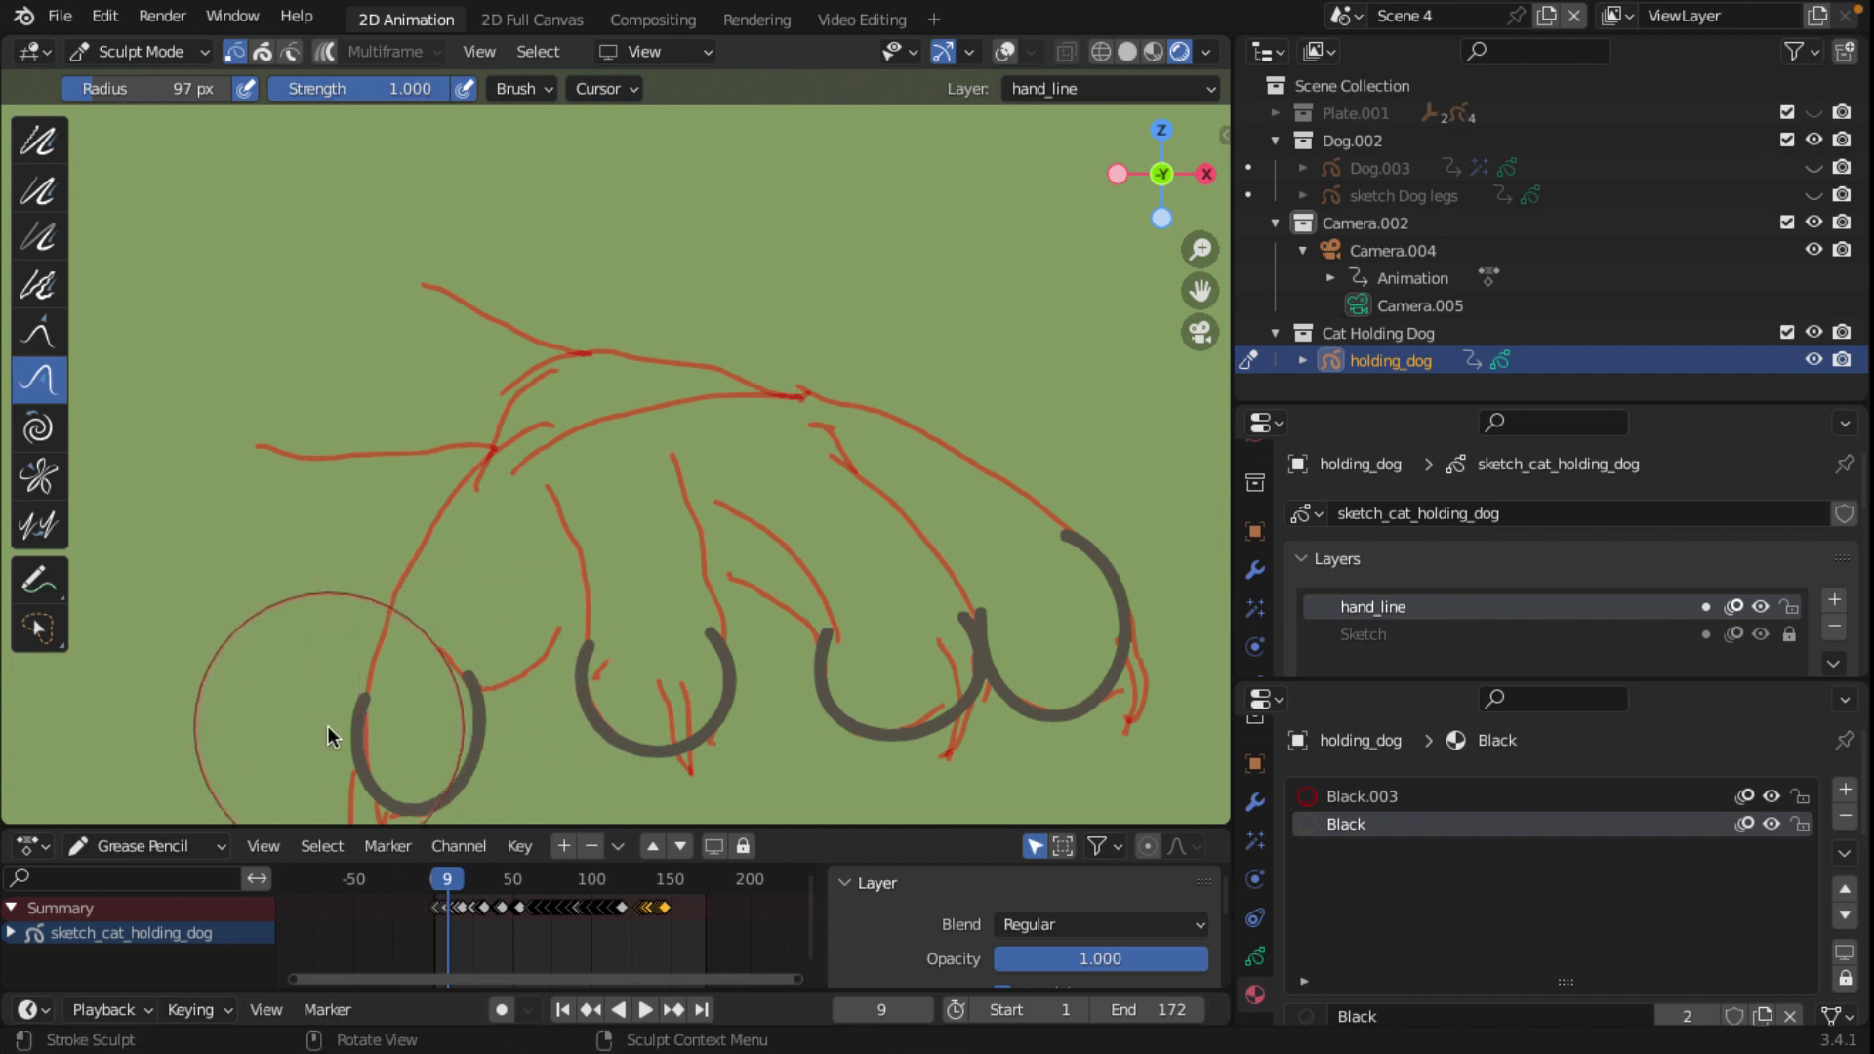
{"action": "left_click_drag", "start_coordinate": [326, 724], "coordinate": [336, 722]}
{"action": "left_click_drag", "start_coordinate": [397, 803], "coordinate": [395, 805]}
{"action": "scroll", "coordinate": [513, 732], "scroll_direction": "down", "scroll_amount": 3}
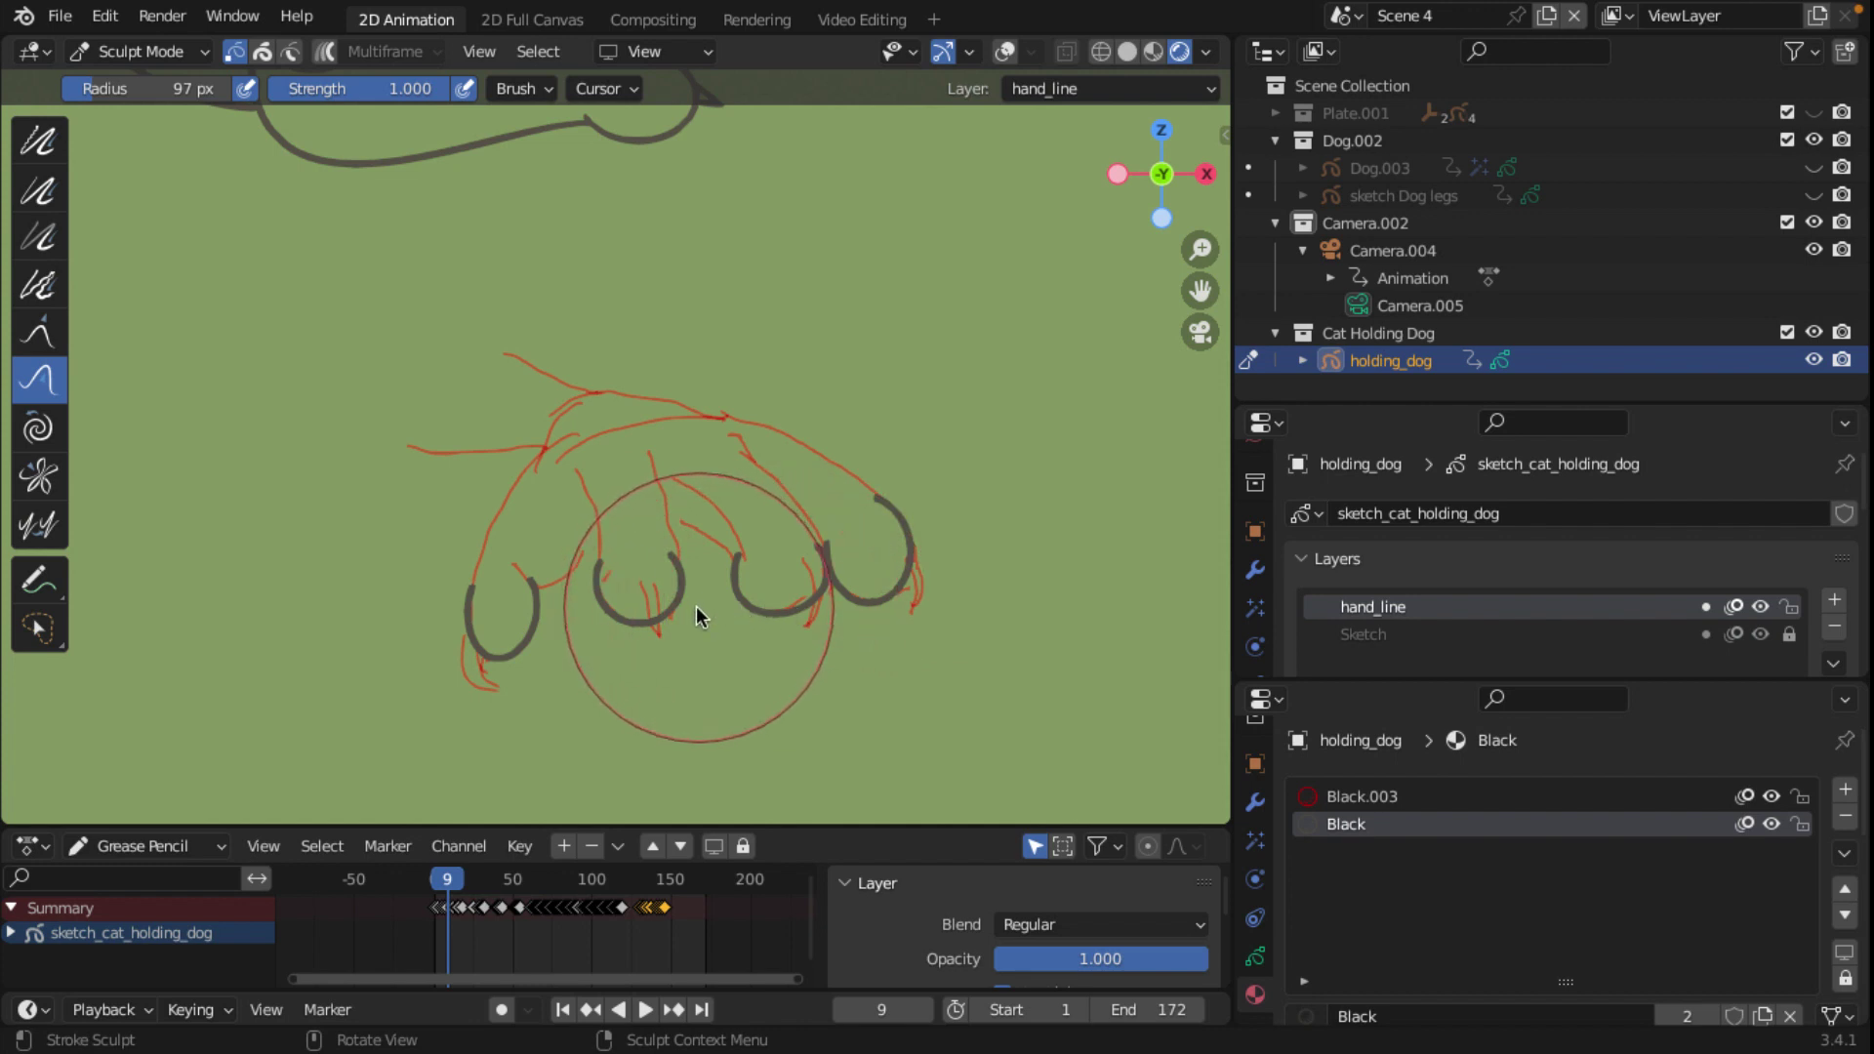
{"action": "left_click_drag", "start_coordinate": [787, 617], "coordinate": [974, 636]}
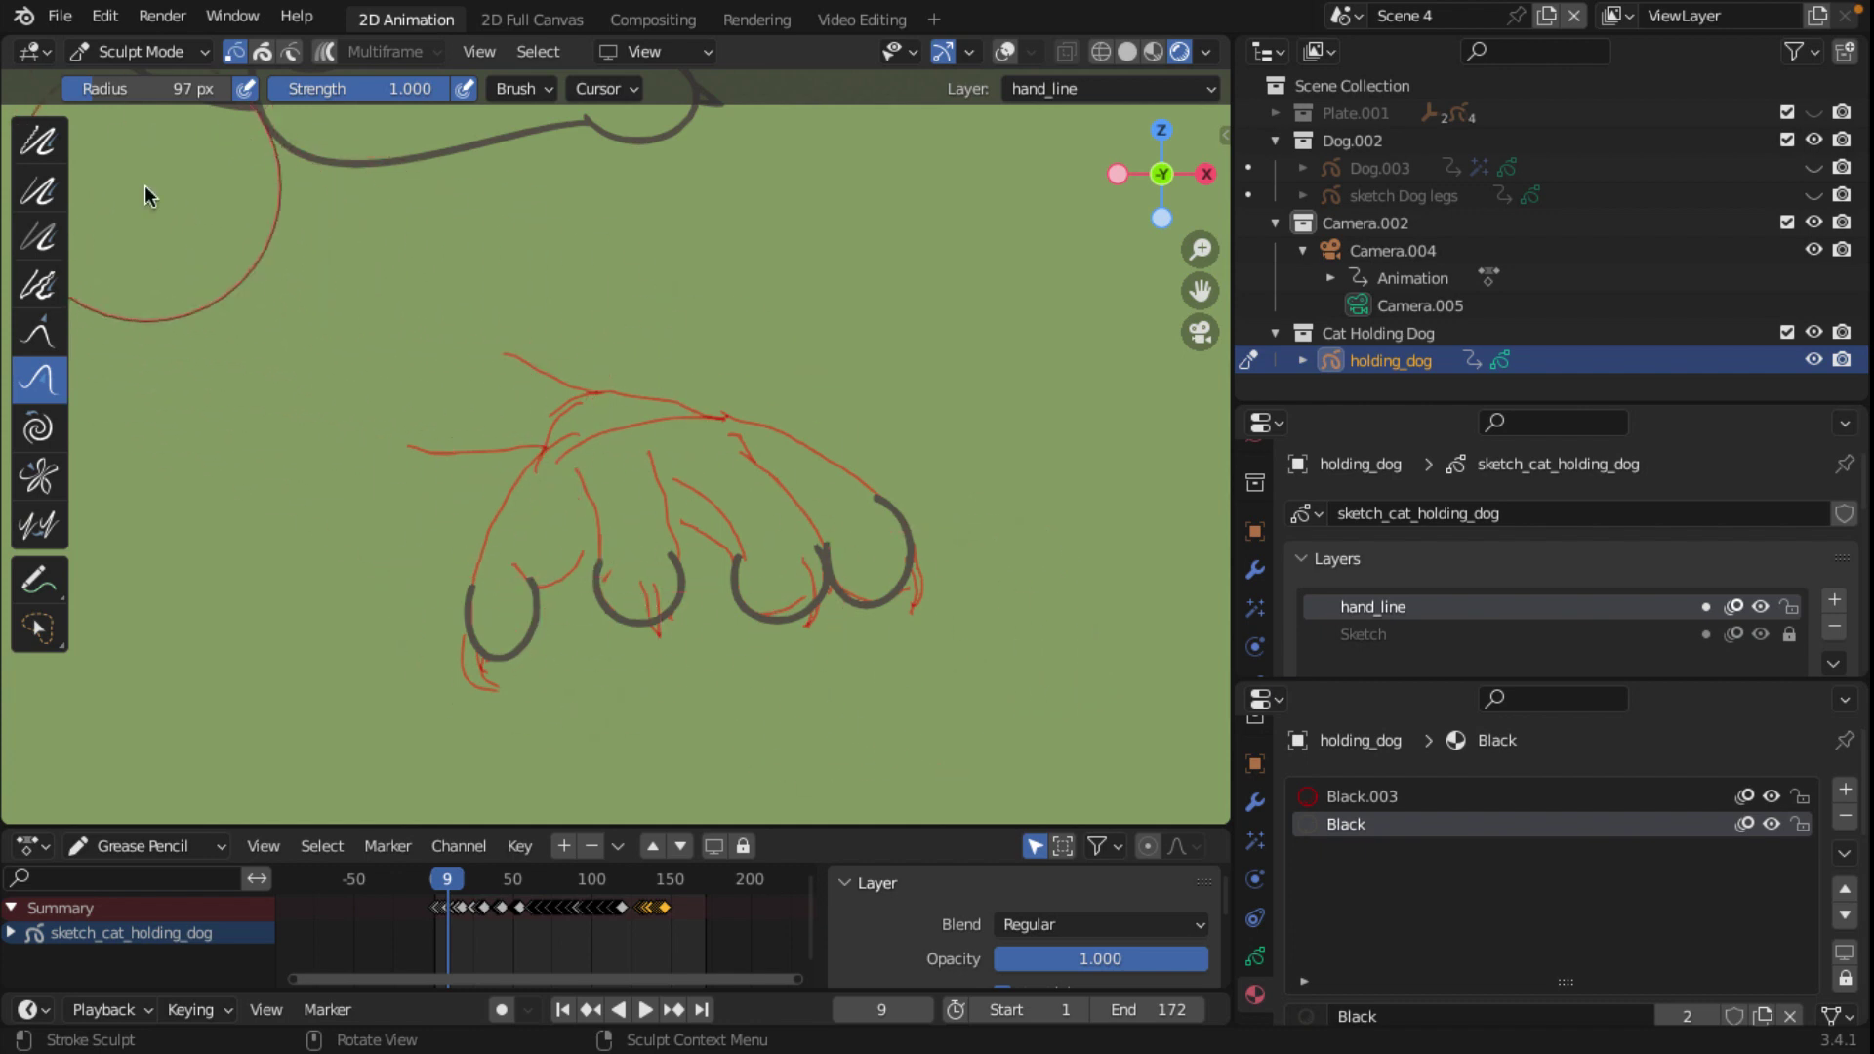
{"action": "left_click", "coordinate": [114, 51]}
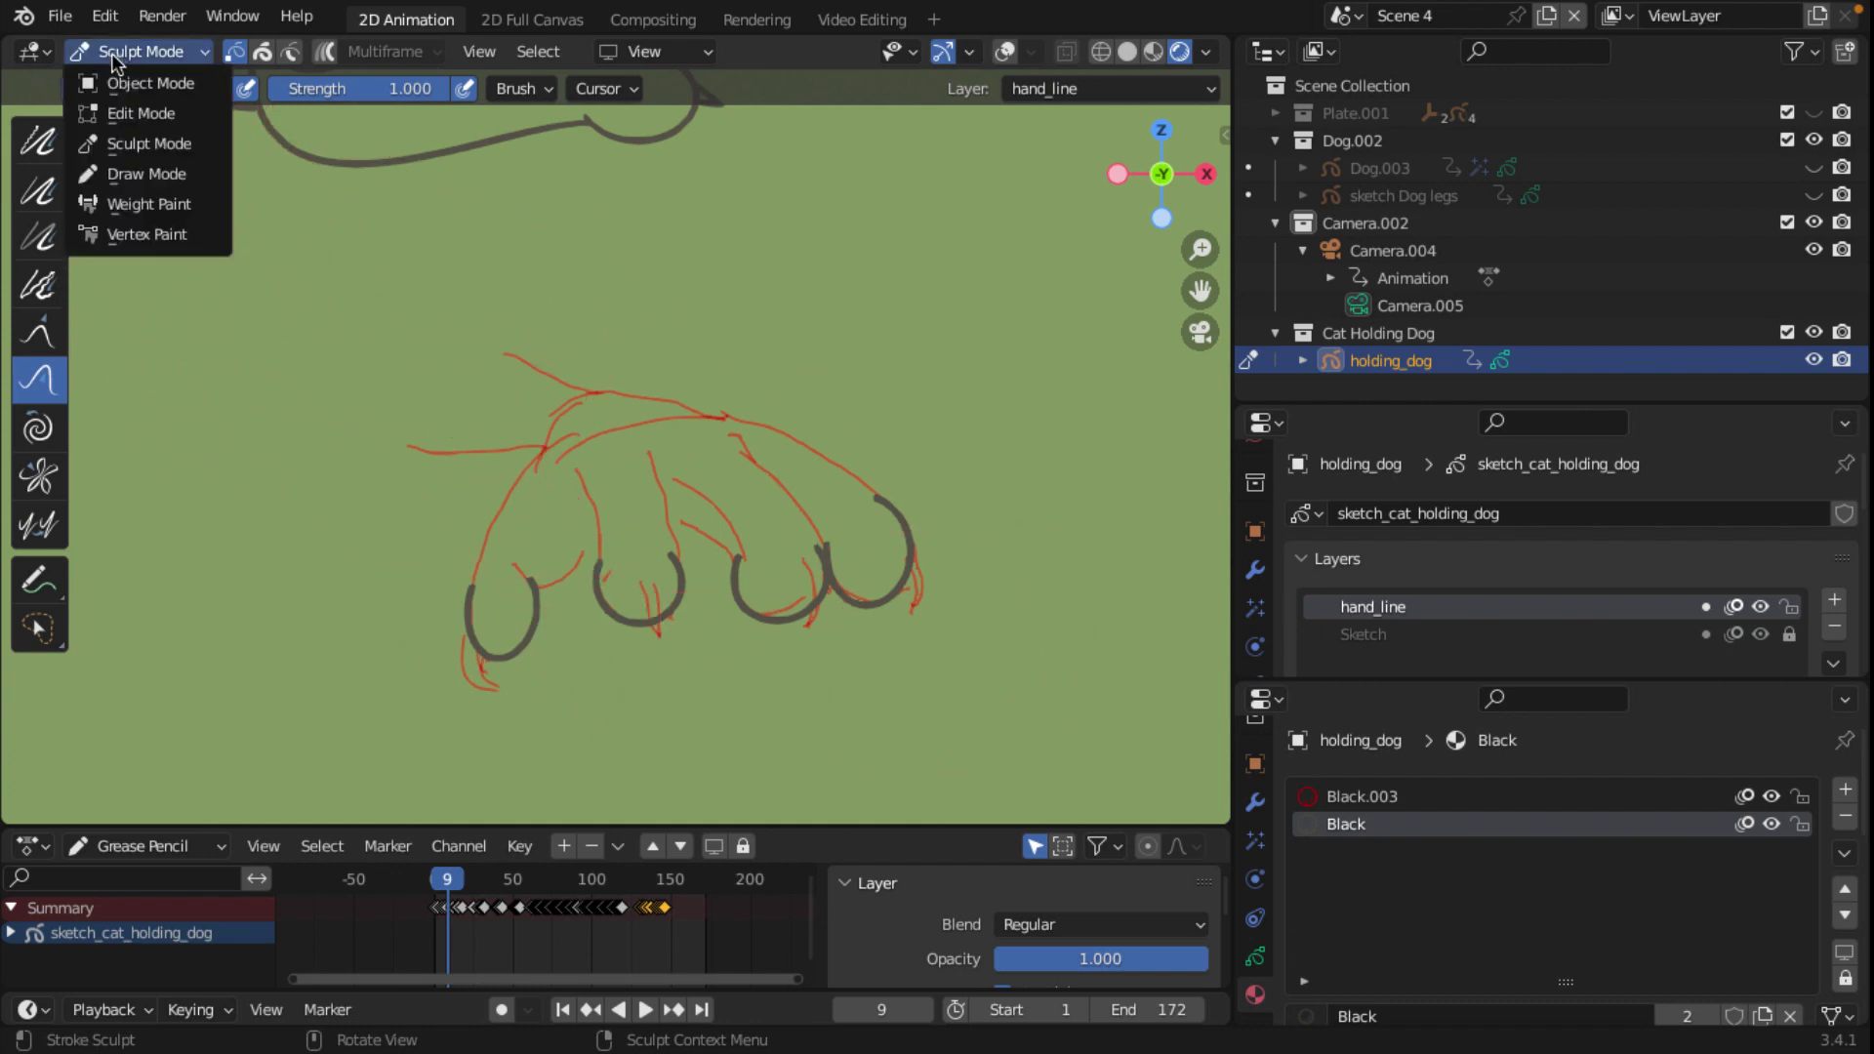
Step: Switch to Draw Mode, save the file, and cancel an accidental ellipse
{"action": "left_click", "coordinate": [141, 174]}
{"action": "left_click", "coordinate": [59, 16]}
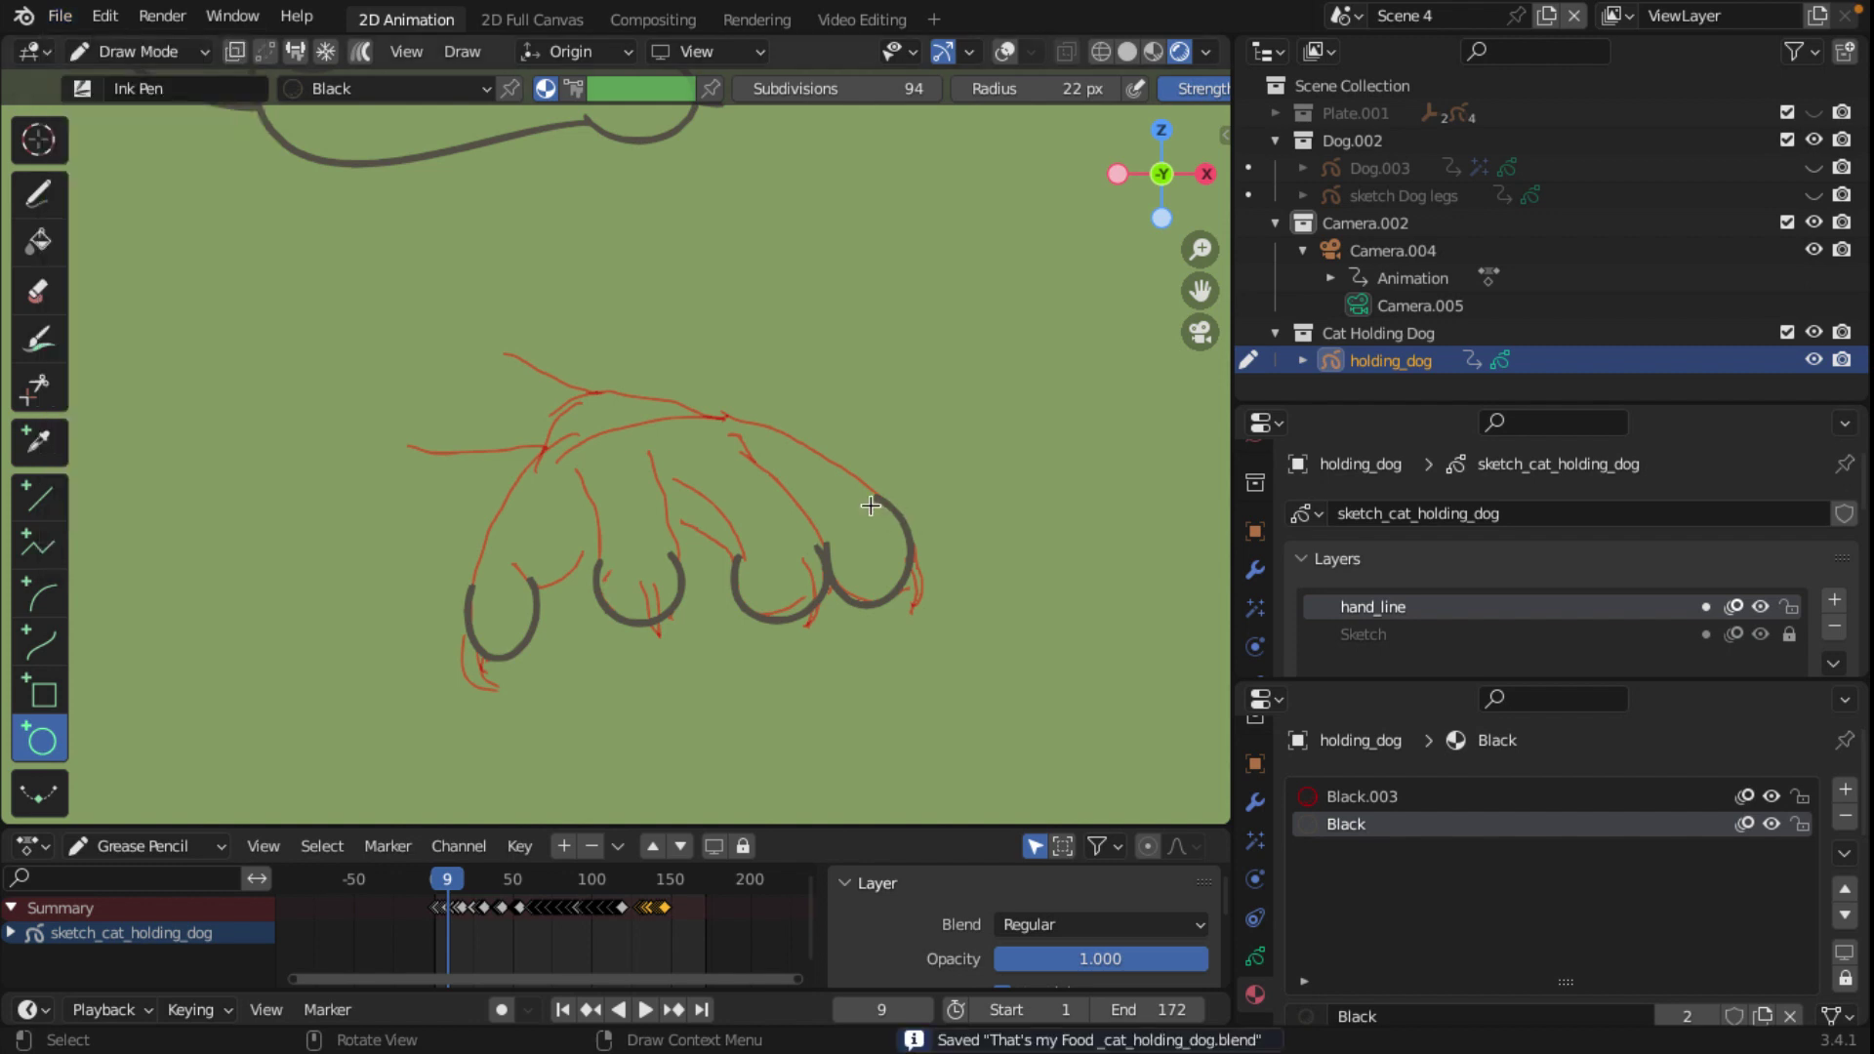
{"action": "scroll", "coordinate": [973, 517], "scroll_direction": "up", "scroll_amount": 2}
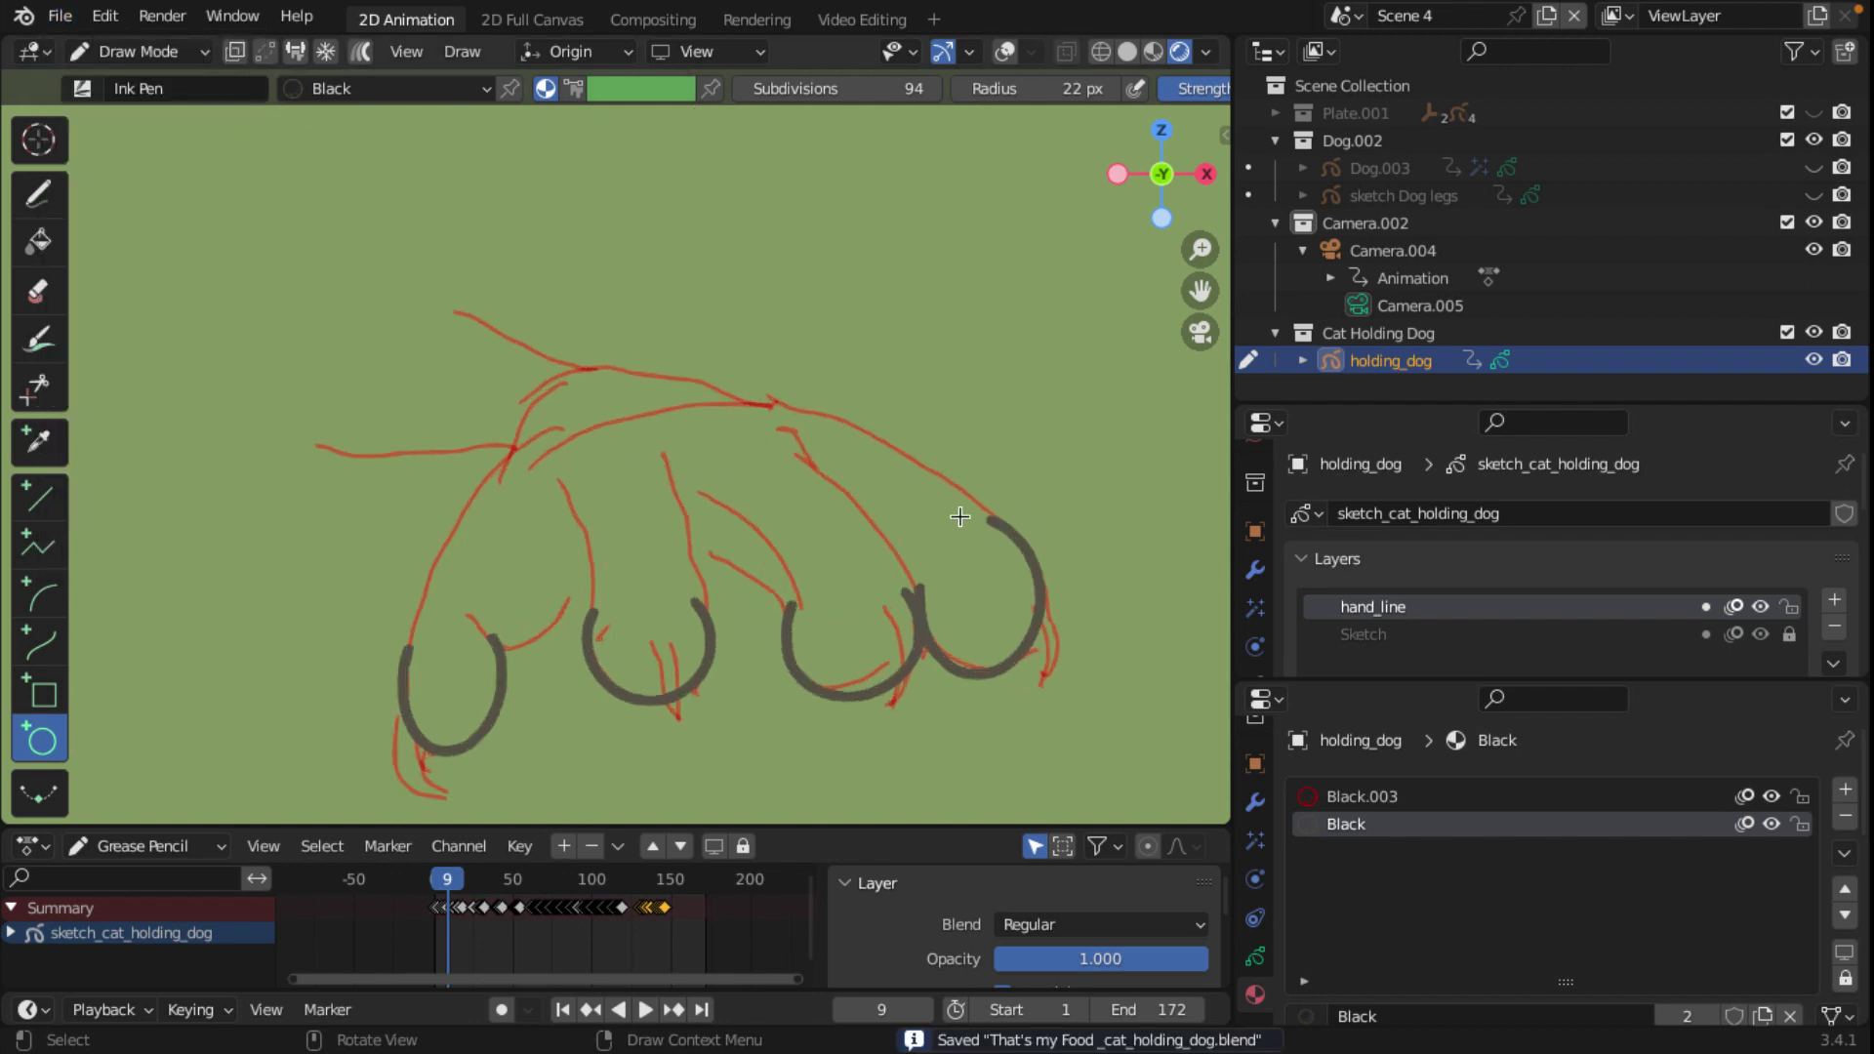
{"action": "scroll", "coordinate": [752, 606], "scroll_direction": "up", "scroll_amount": 2}
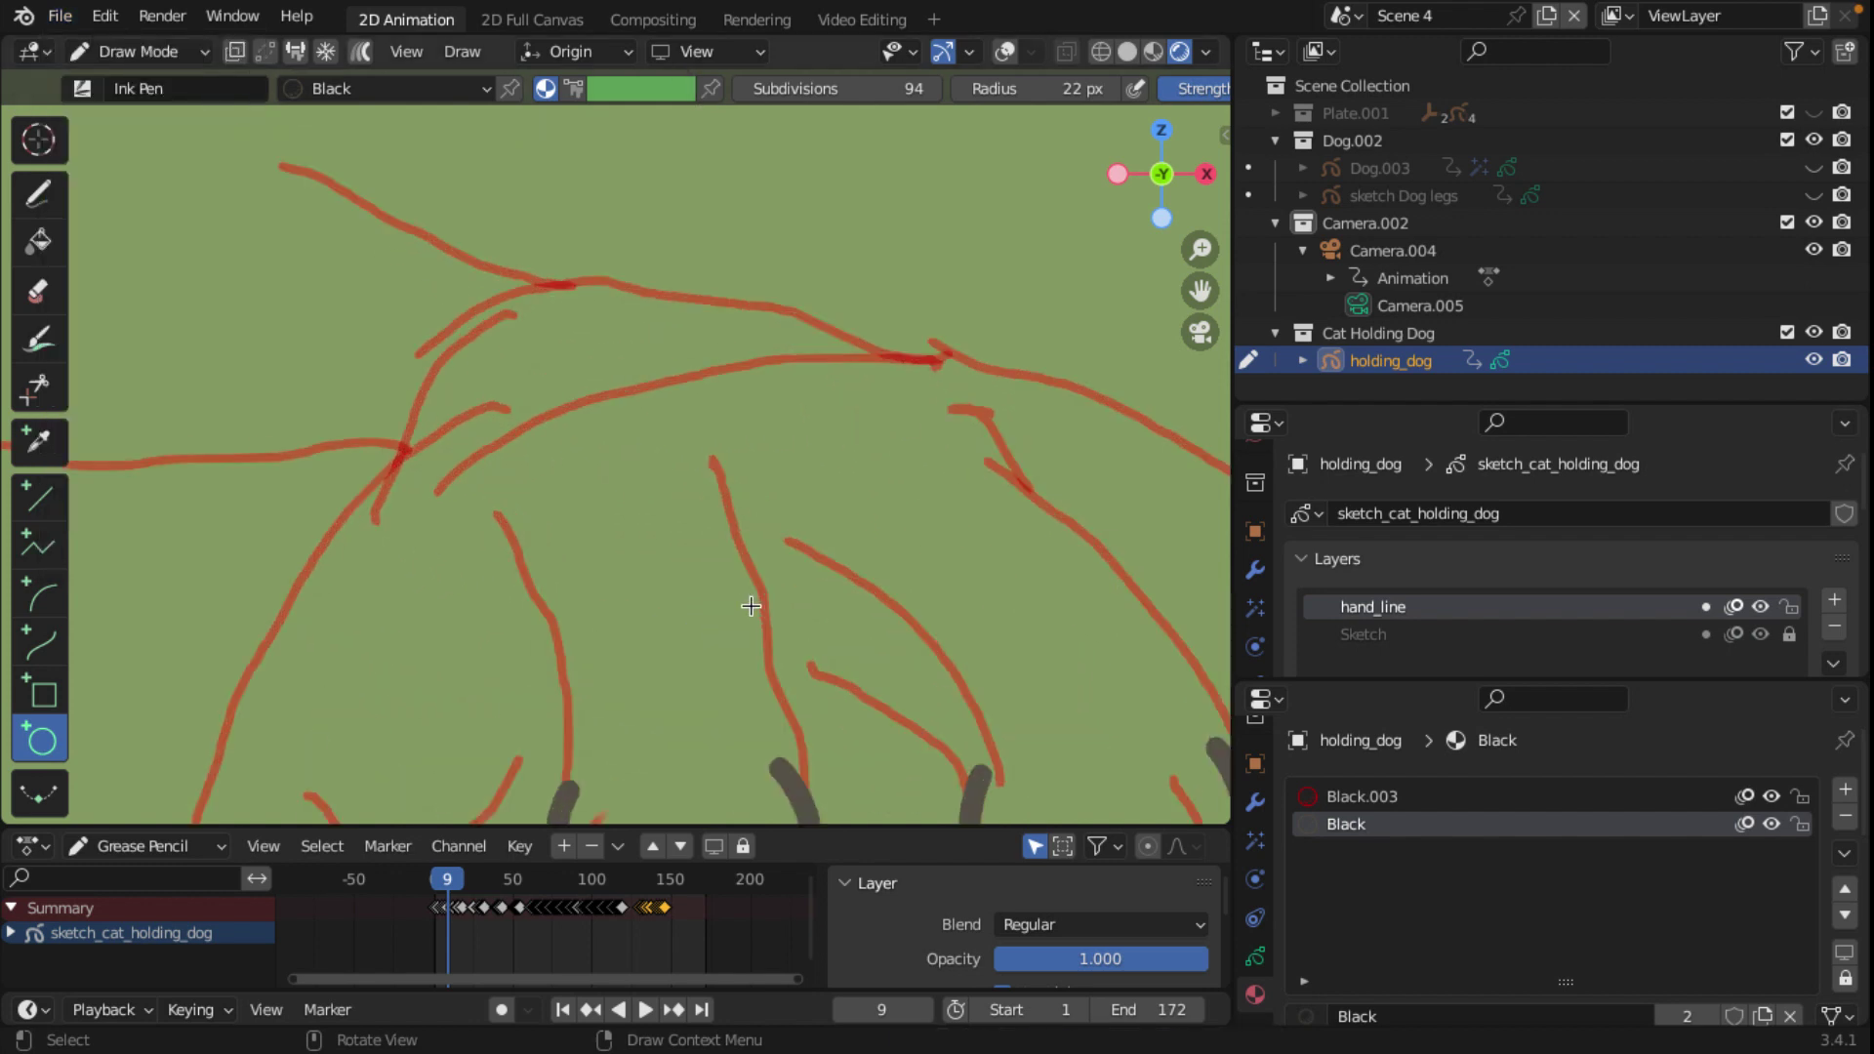
{"action": "scroll", "coordinate": [797, 641], "scroll_direction": "down", "scroll_amount": 1}
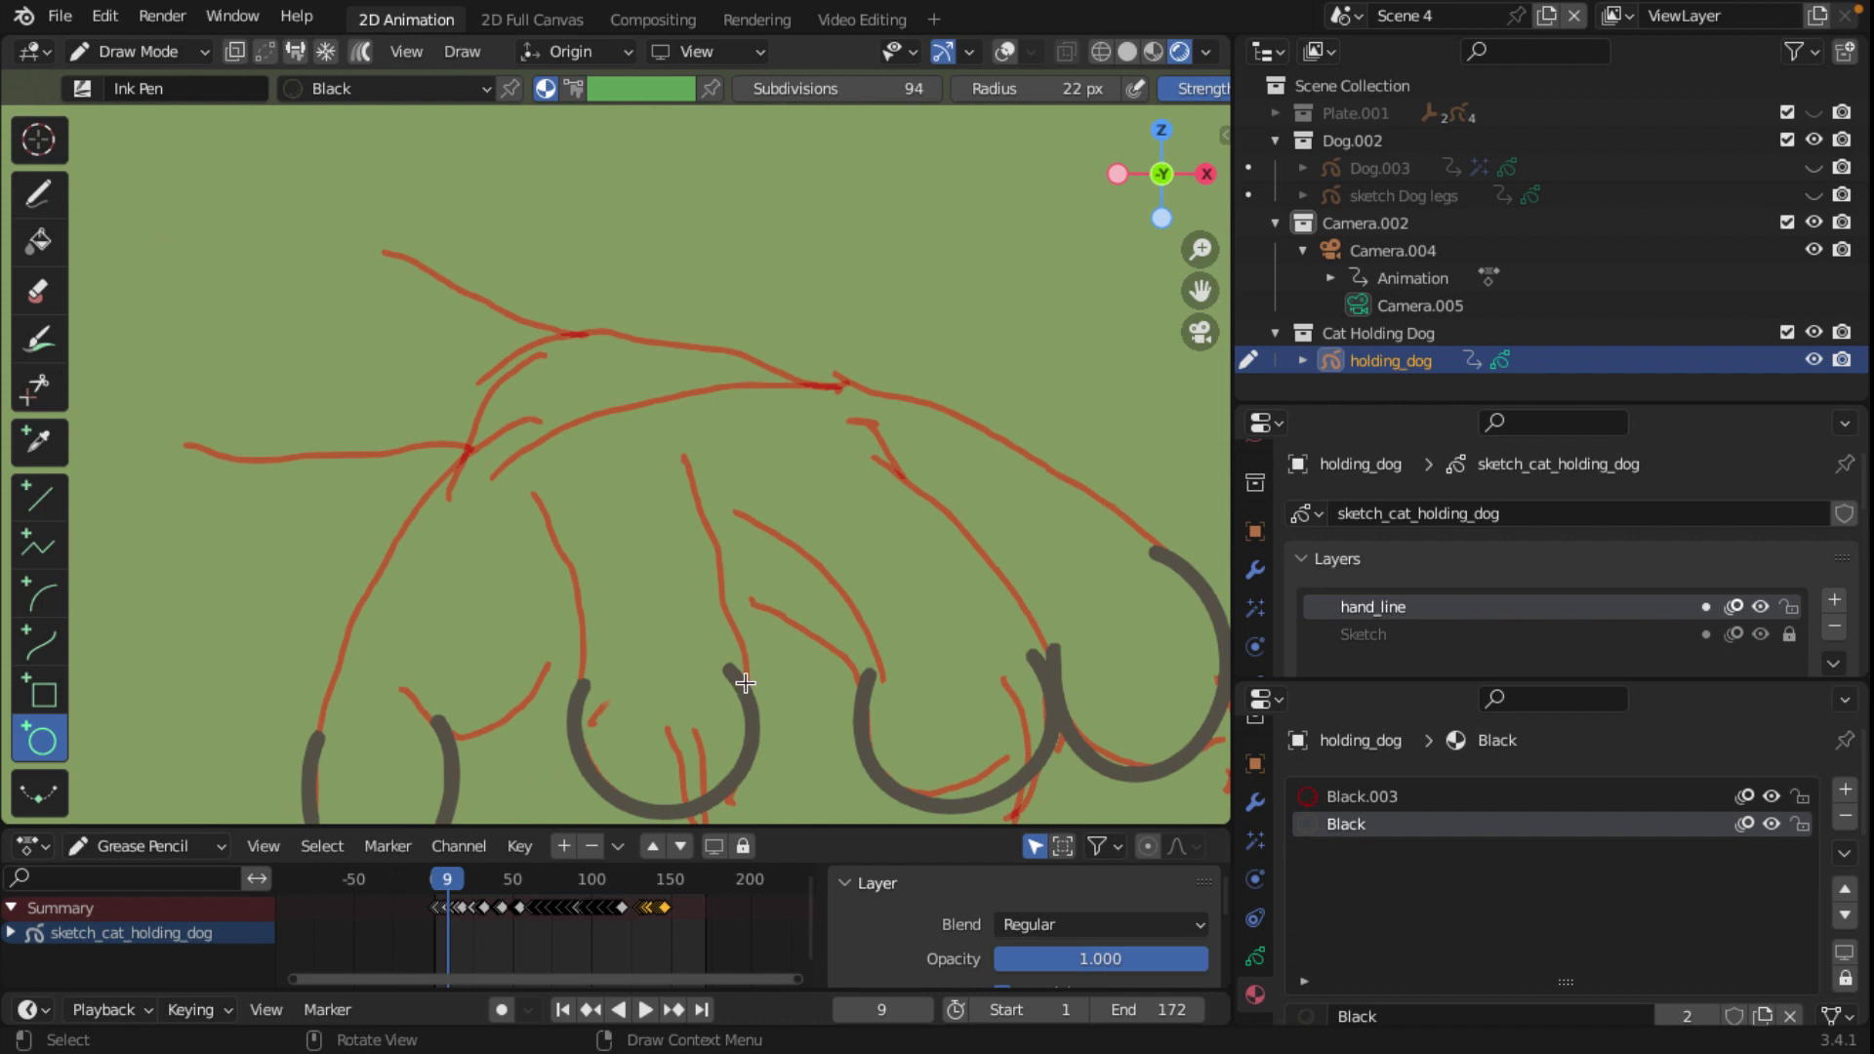
{"action": "left_click_drag", "start_coordinate": [745, 683], "coordinate": [661, 416]}
{"action": "key", "text": "Escape"}
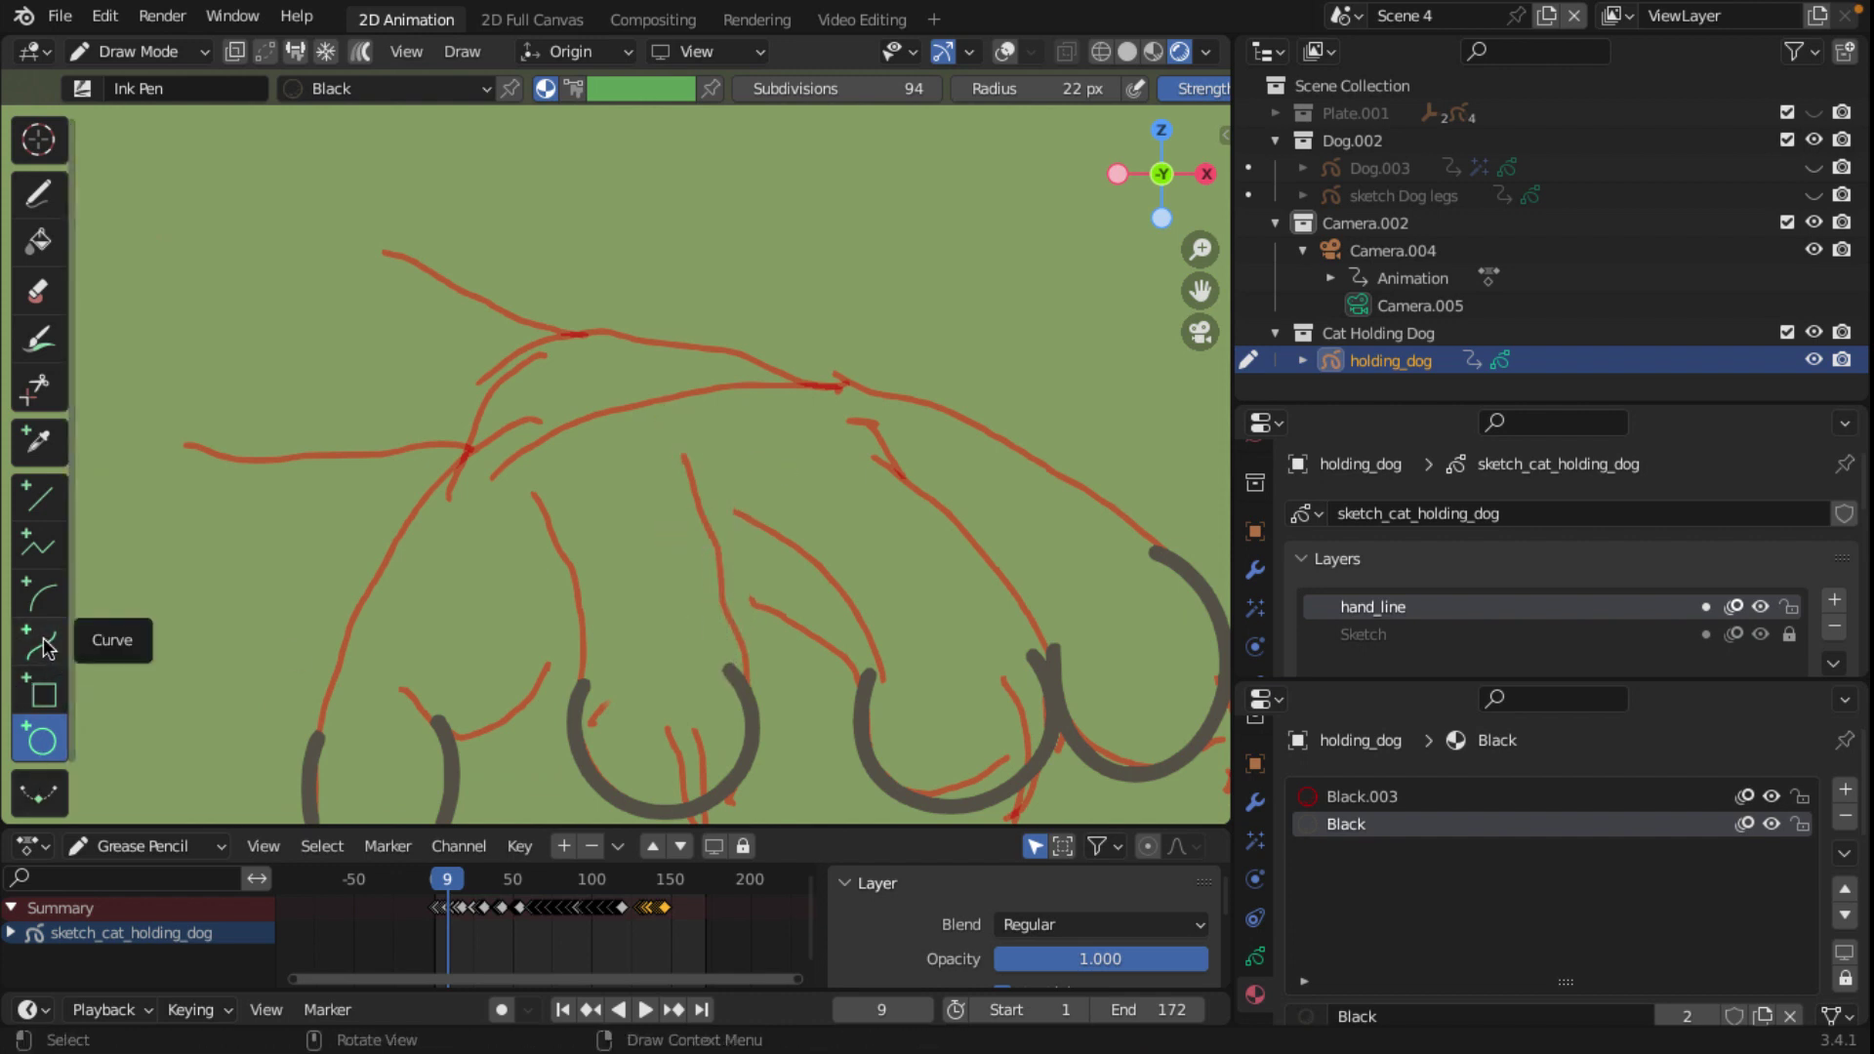
Step: Ink Curve-tool strokes along the middle and left finger edges of the sketch
{"action": "left_click", "coordinate": [44, 646]}
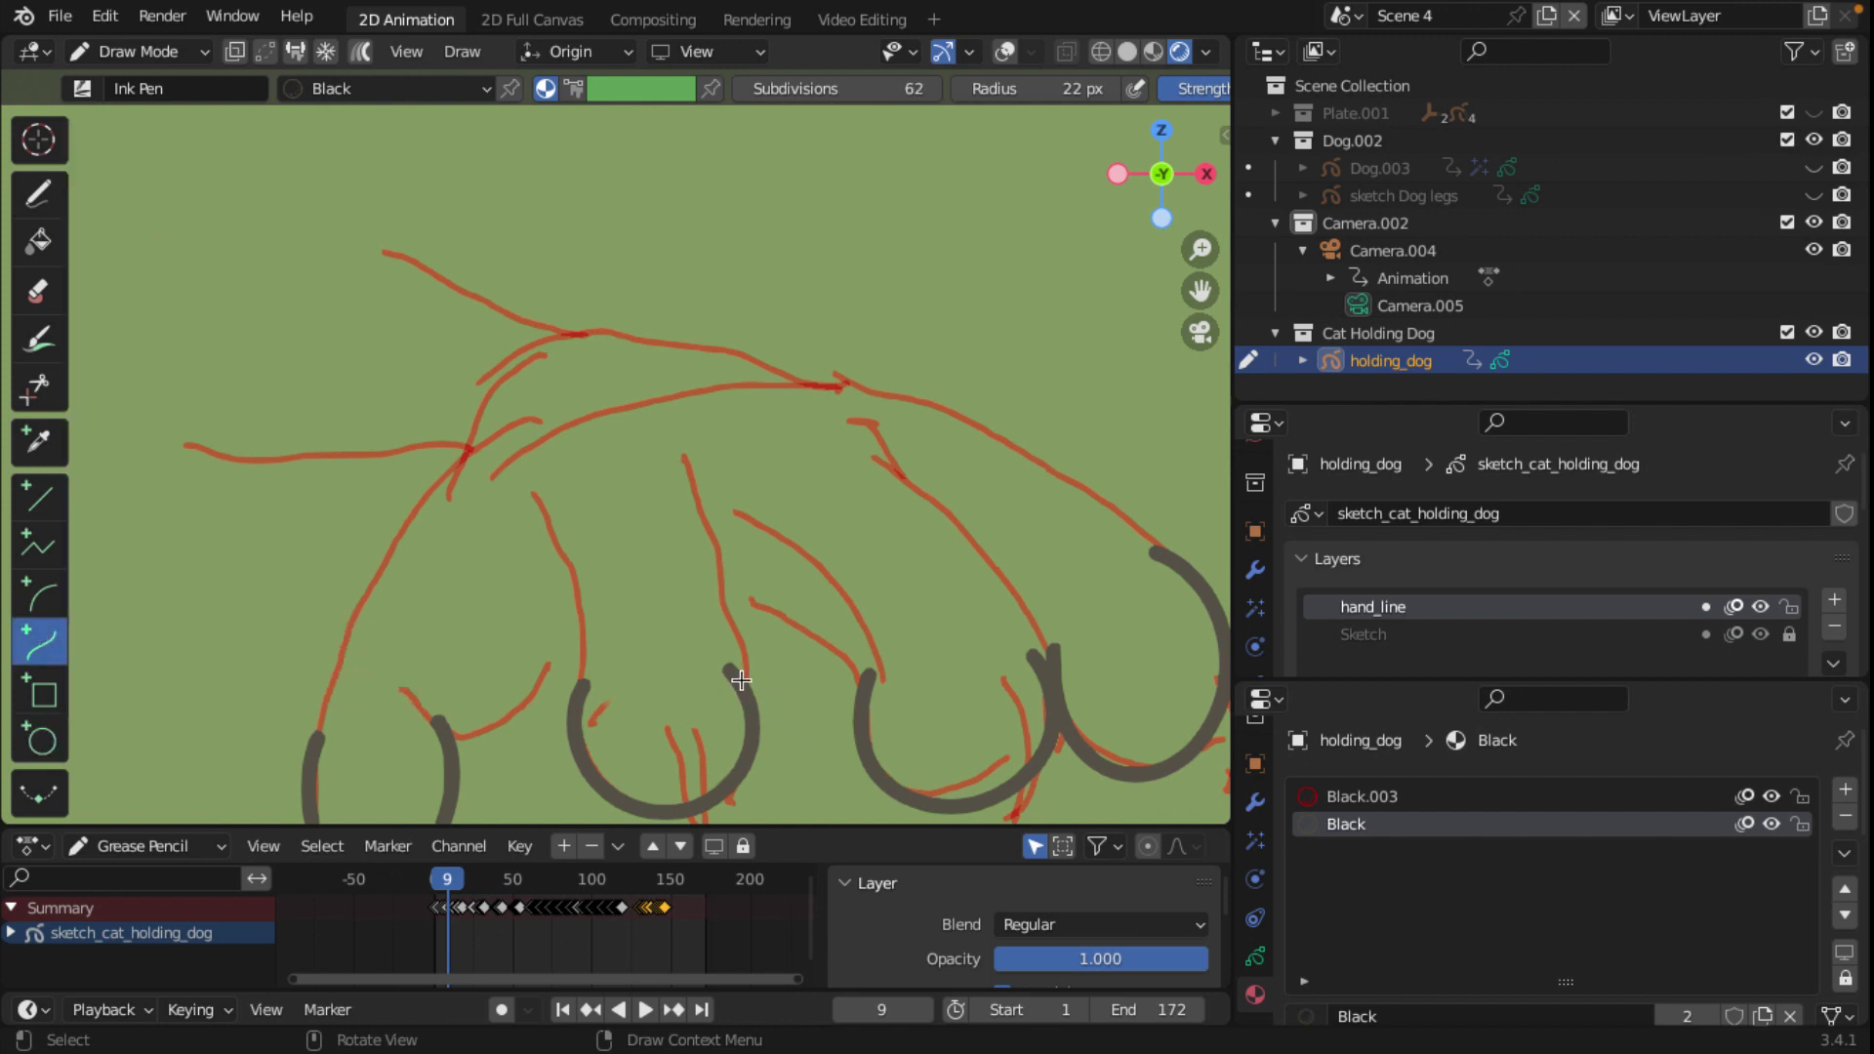
{"action": "left_click_drag", "start_coordinate": [742, 681], "coordinate": [690, 458]}
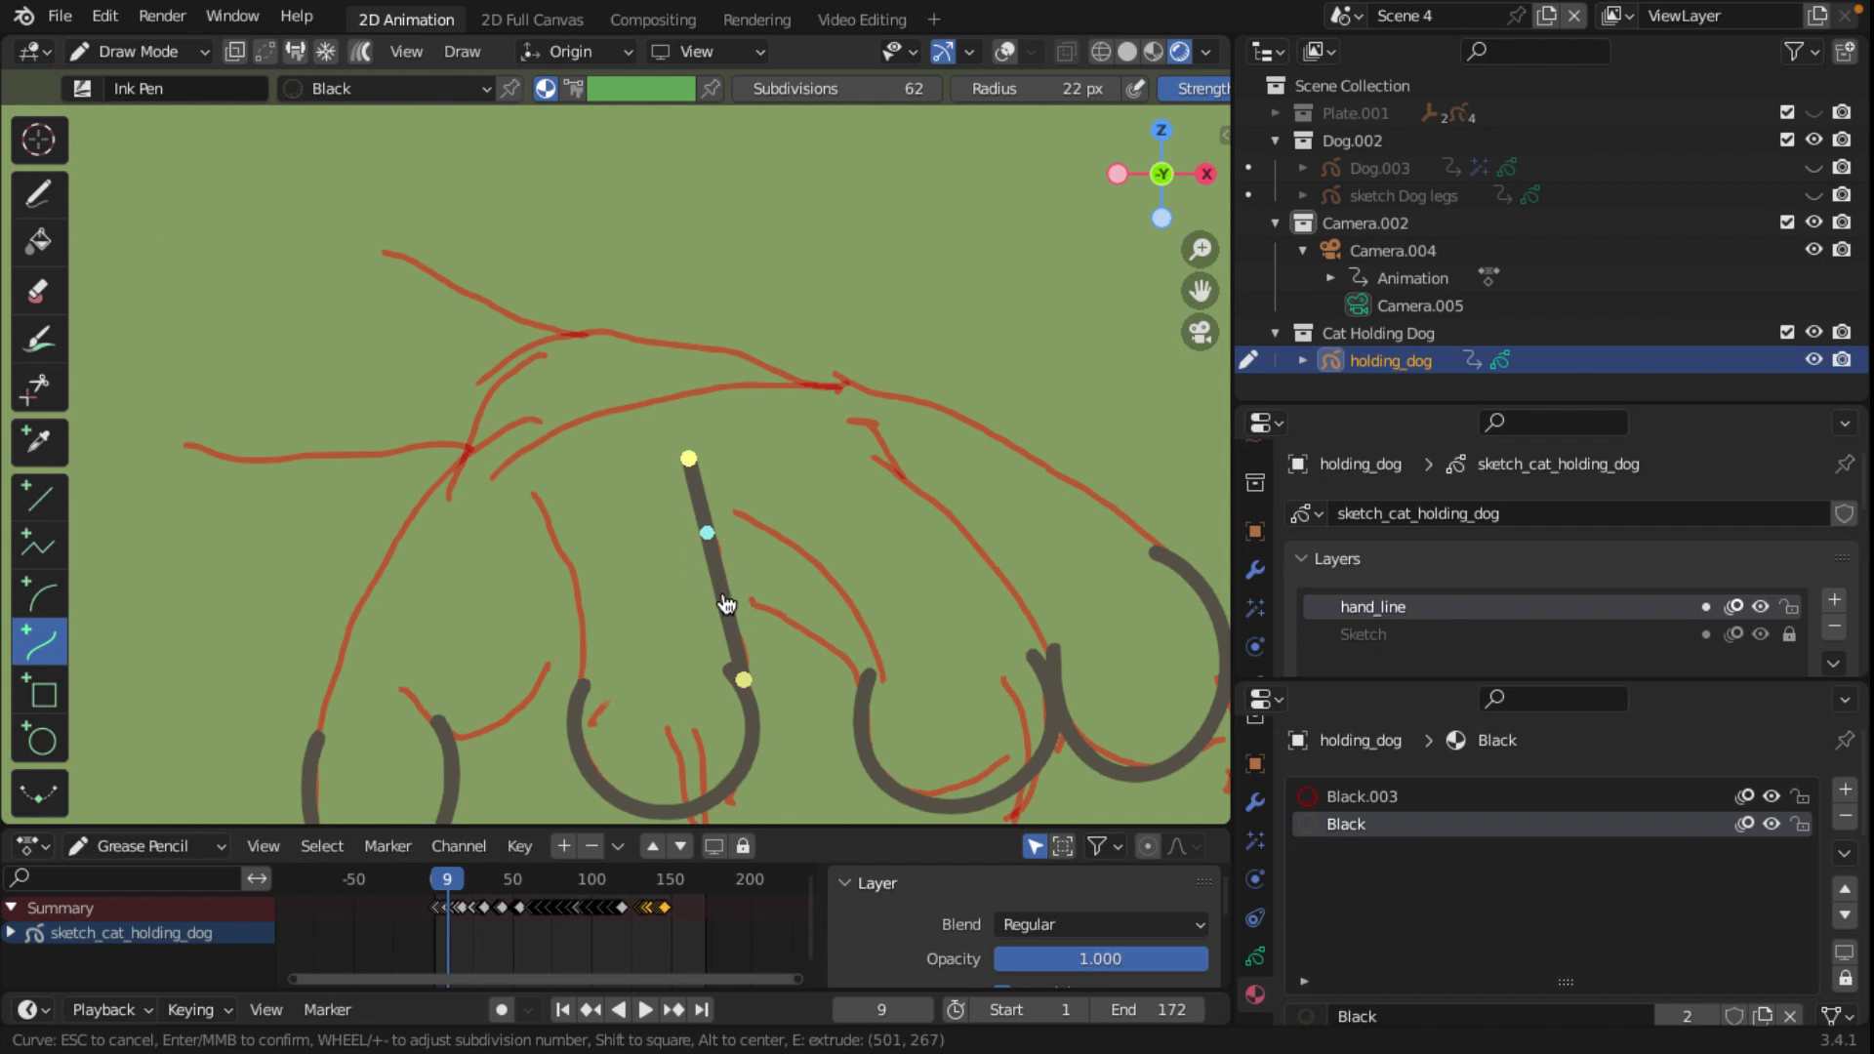
{"action": "left_click_drag", "start_coordinate": [726, 604], "coordinate": [727, 541]}
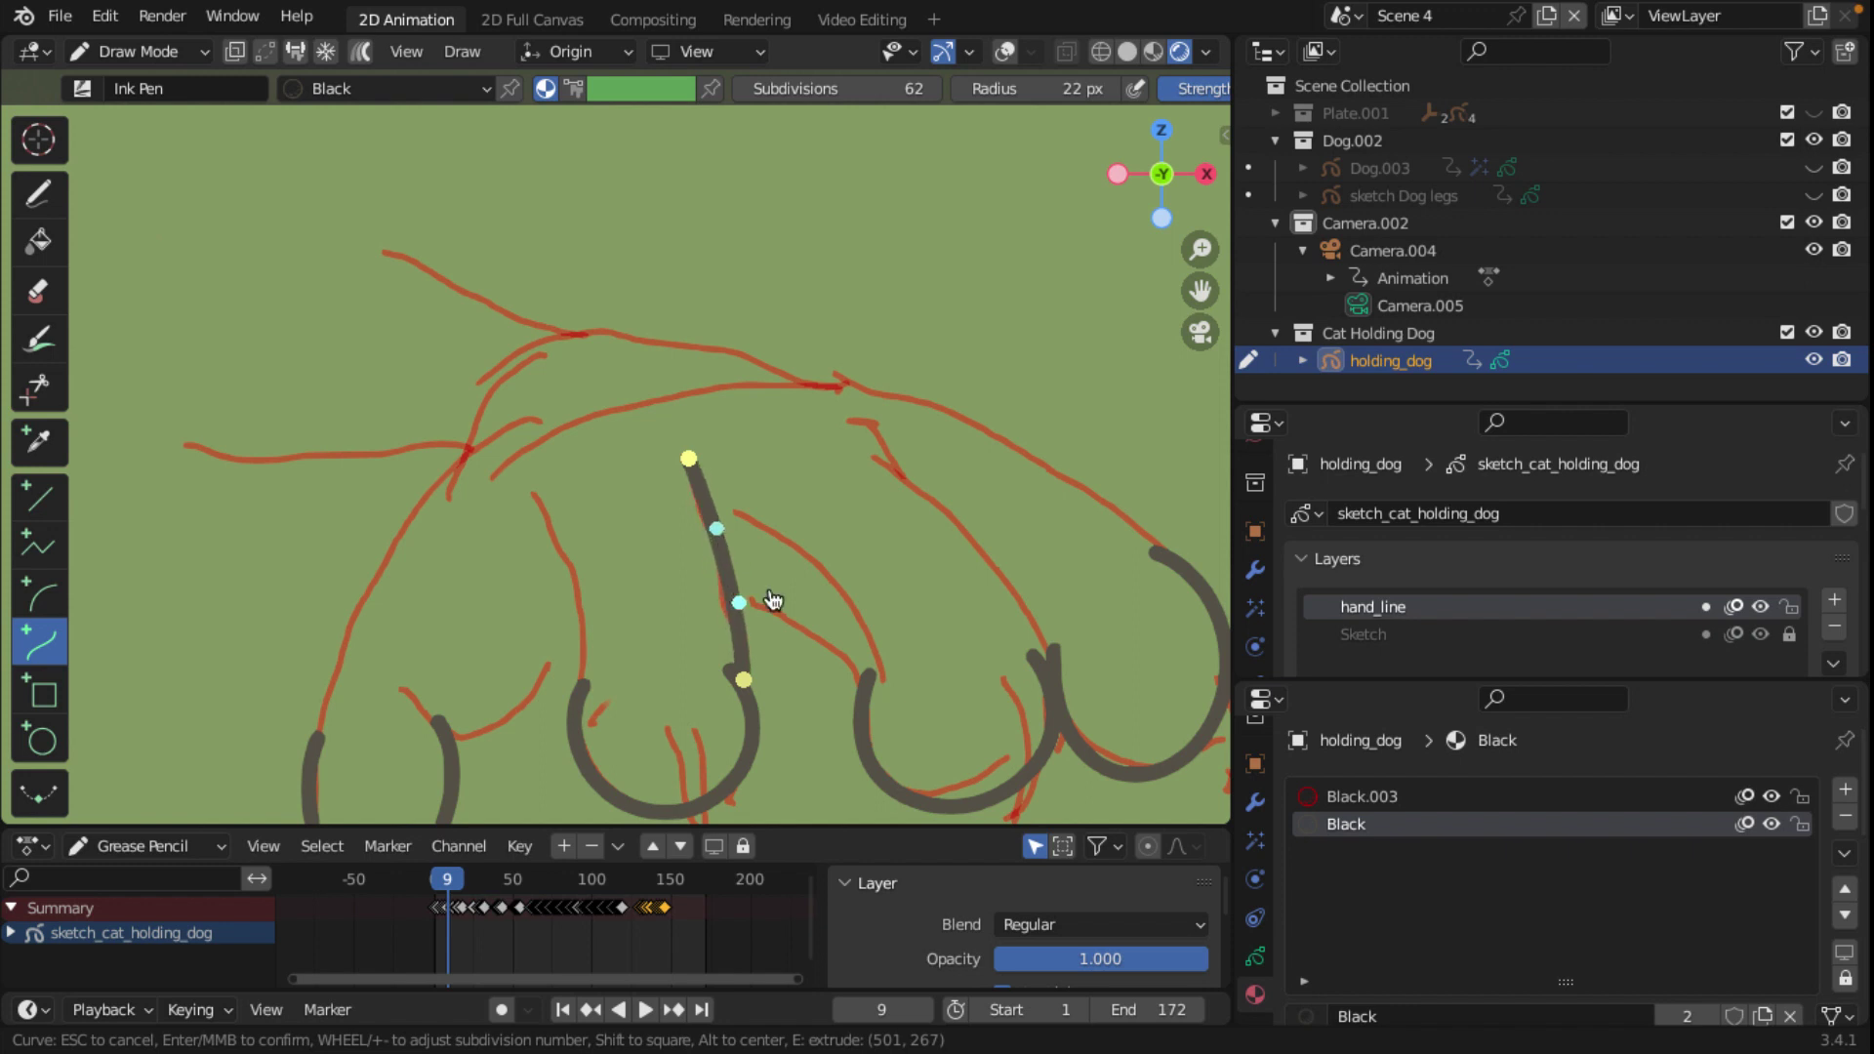
{"action": "key", "text": "Return"}
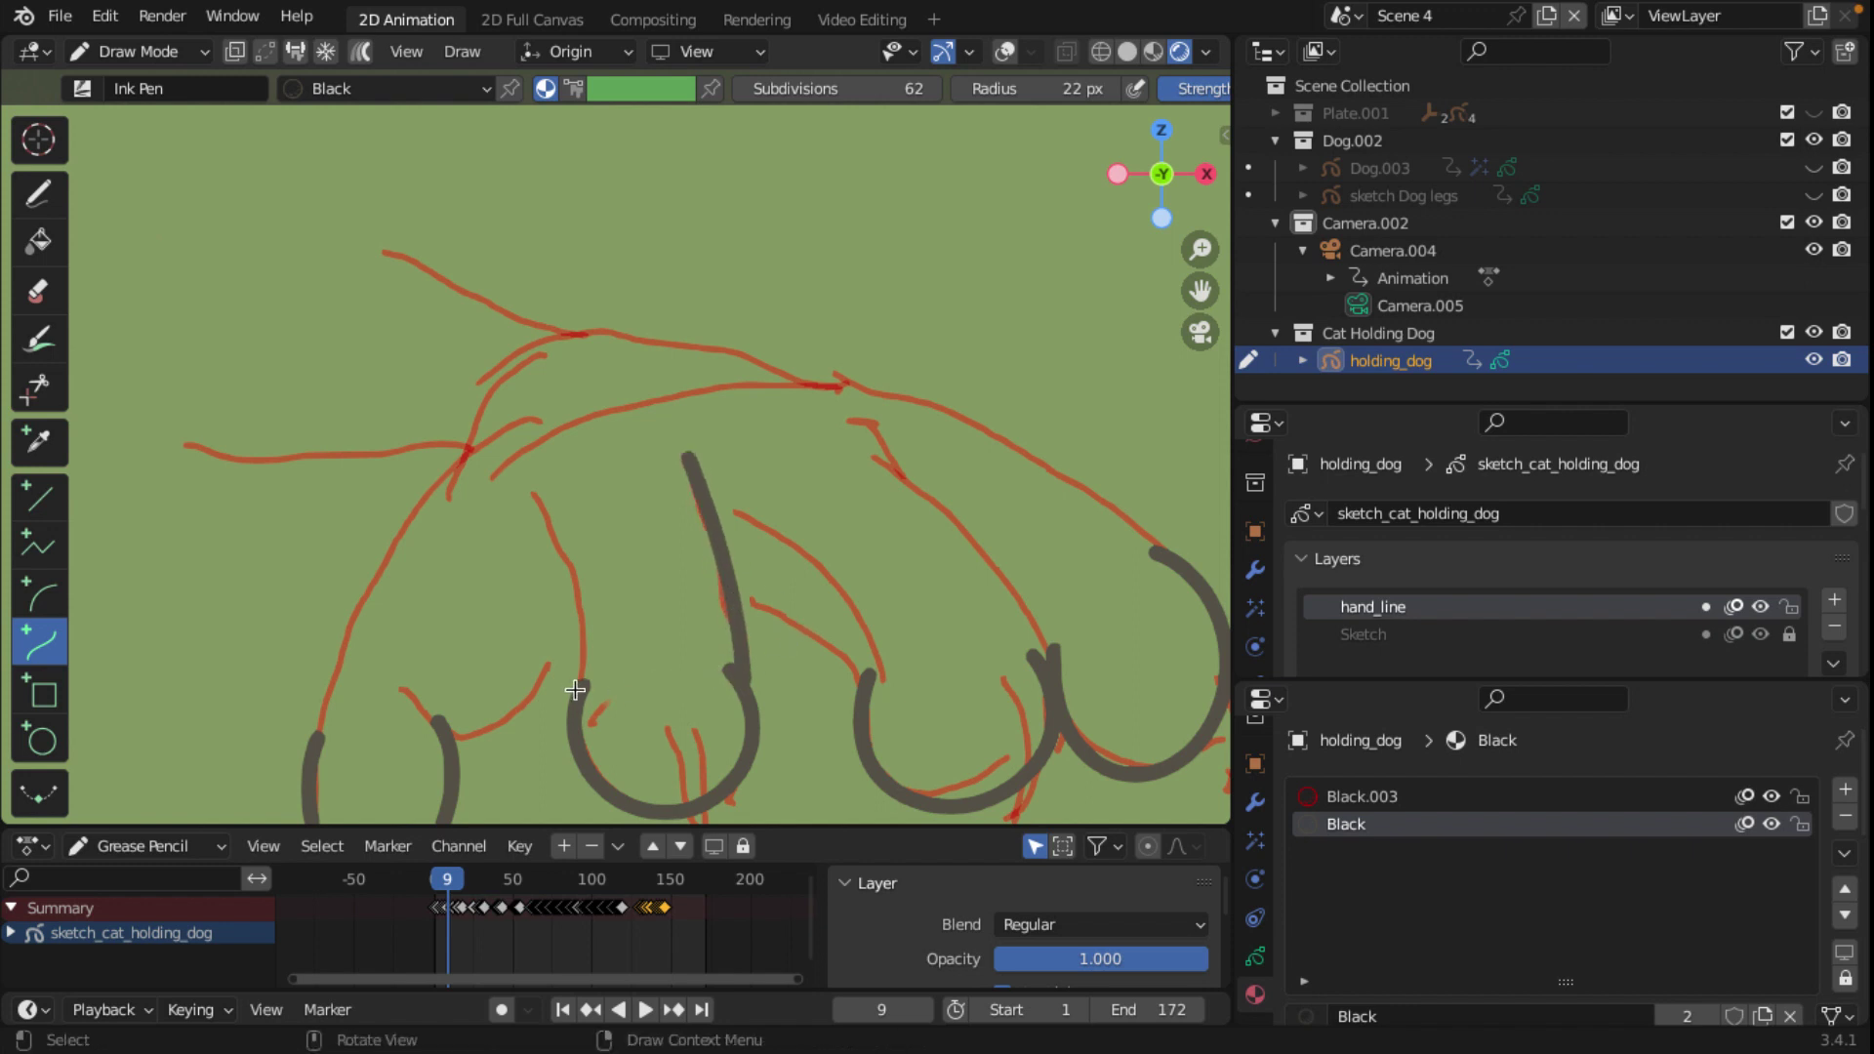
{"action": "left_click_drag", "start_coordinate": [583, 689], "coordinate": [544, 499]}
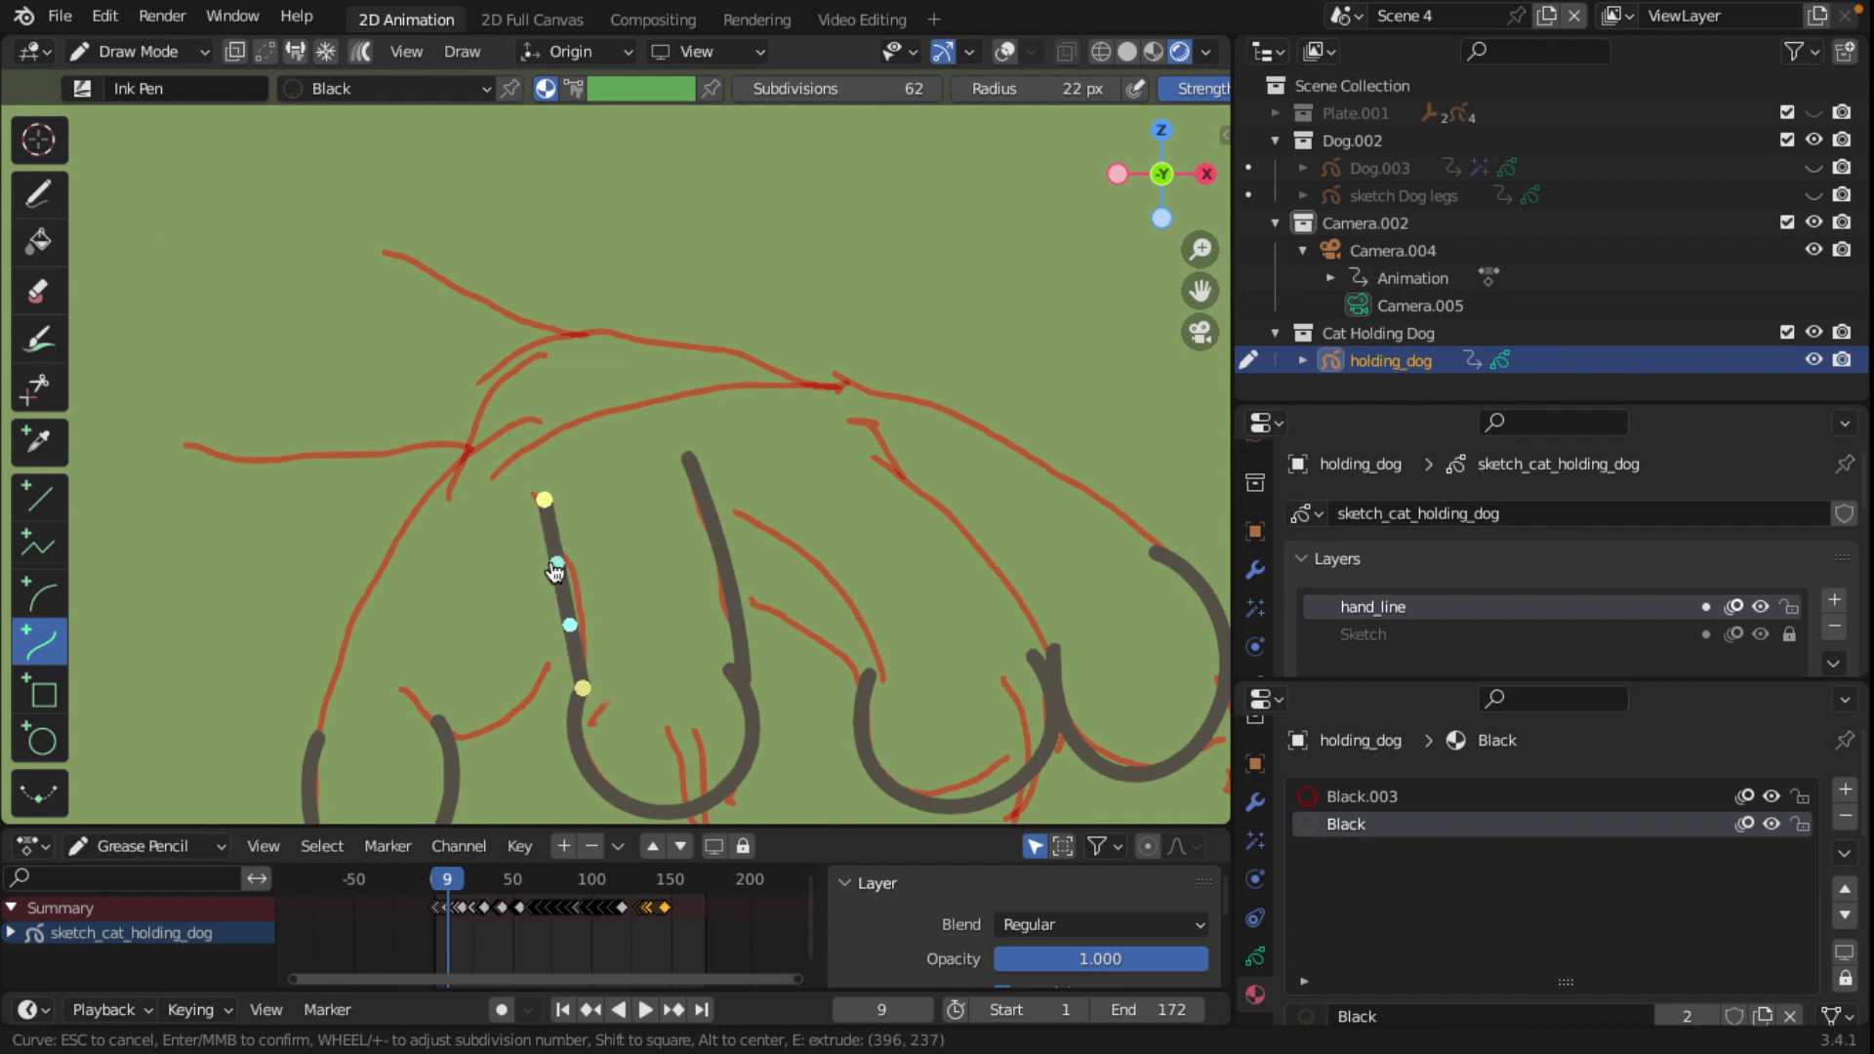
{"action": "left_click_drag", "start_coordinate": [568, 626], "coordinate": [584, 570]}
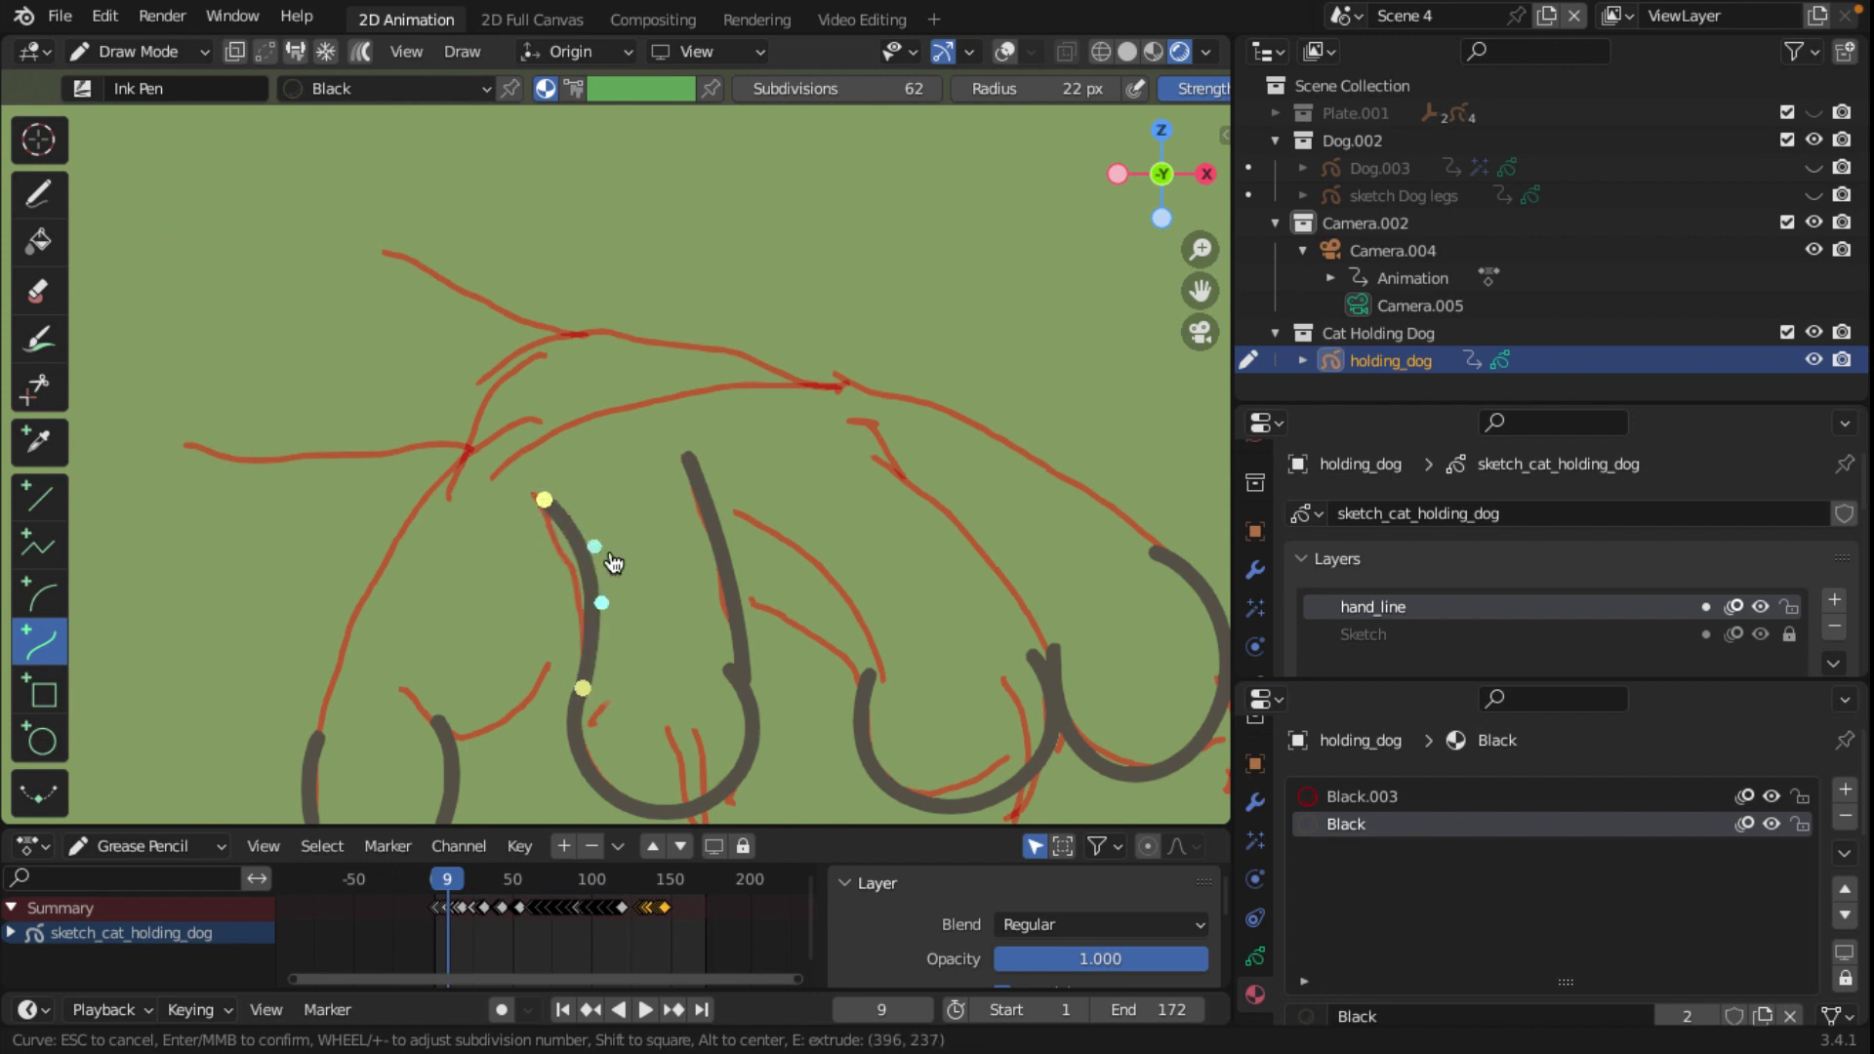
{"action": "key", "text": "Return"}
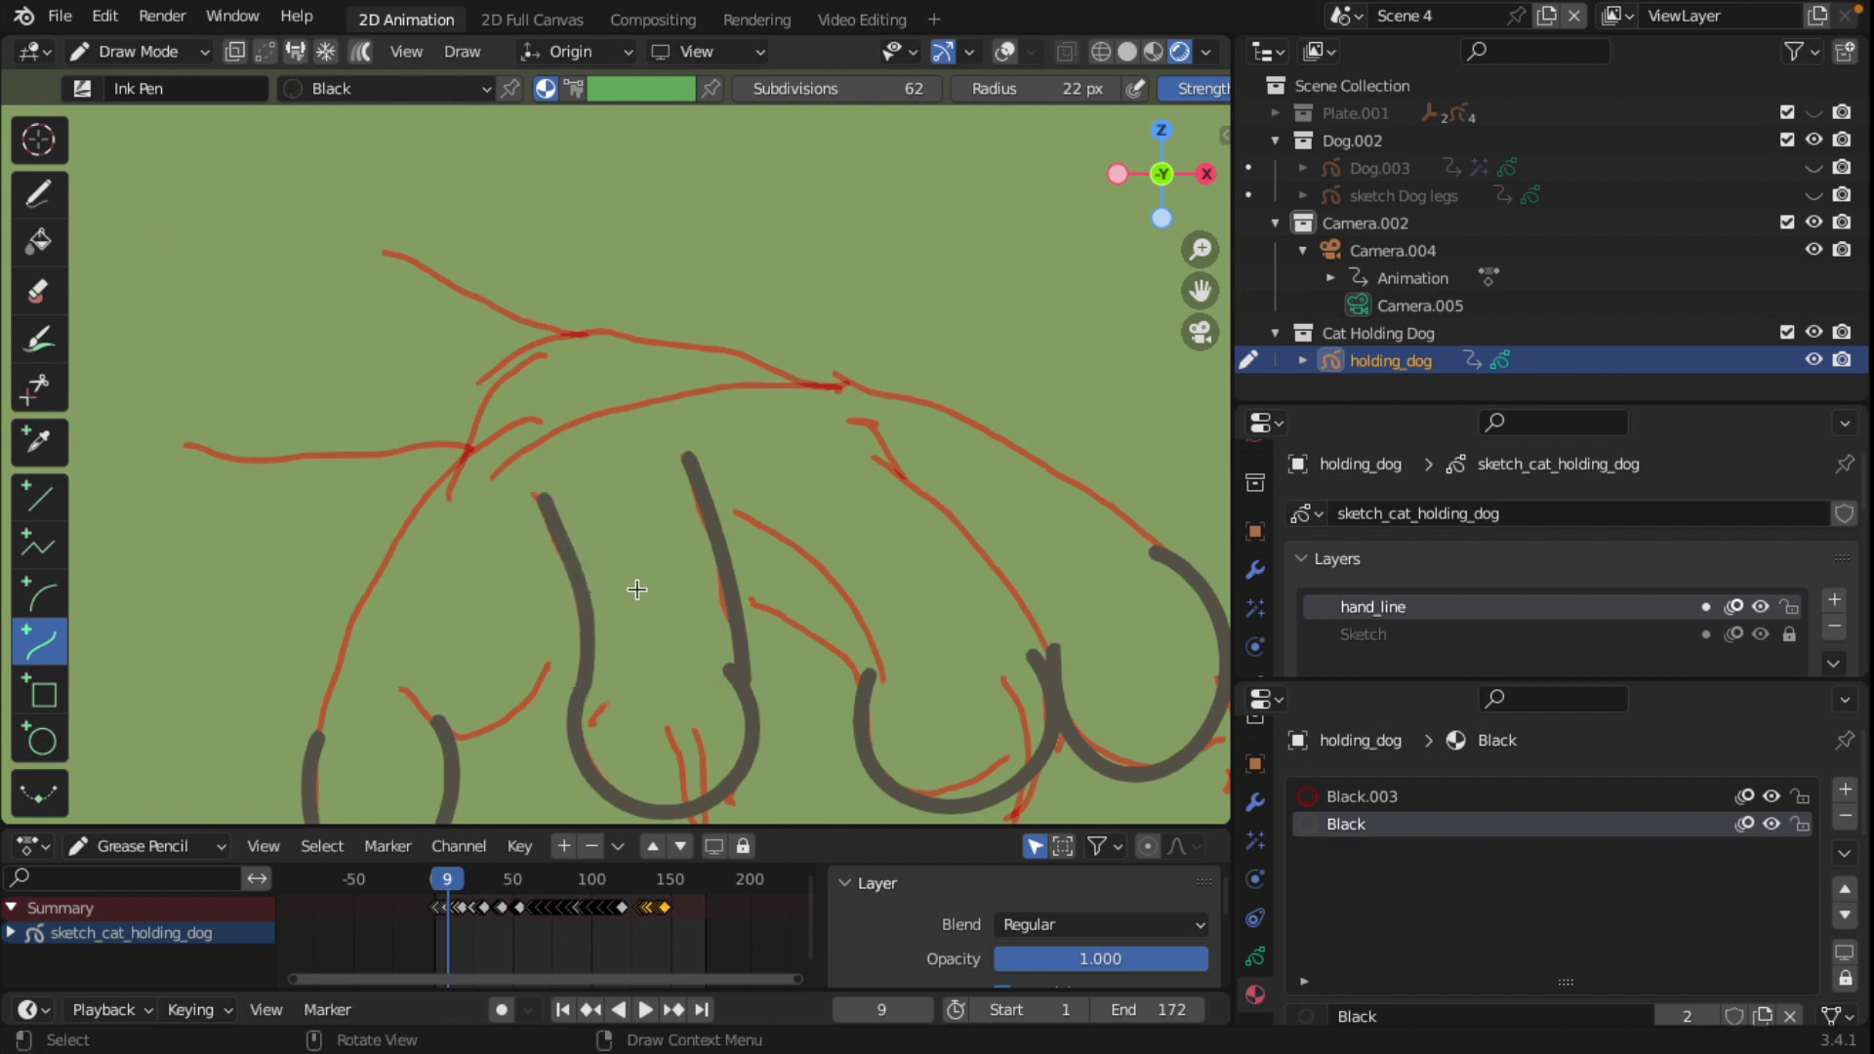
Step: Ink curves for the diagonal between fingers, the right finger edge and the finger top
{"action": "left_click_drag", "start_coordinate": [864, 680], "coordinate": [742, 589]}
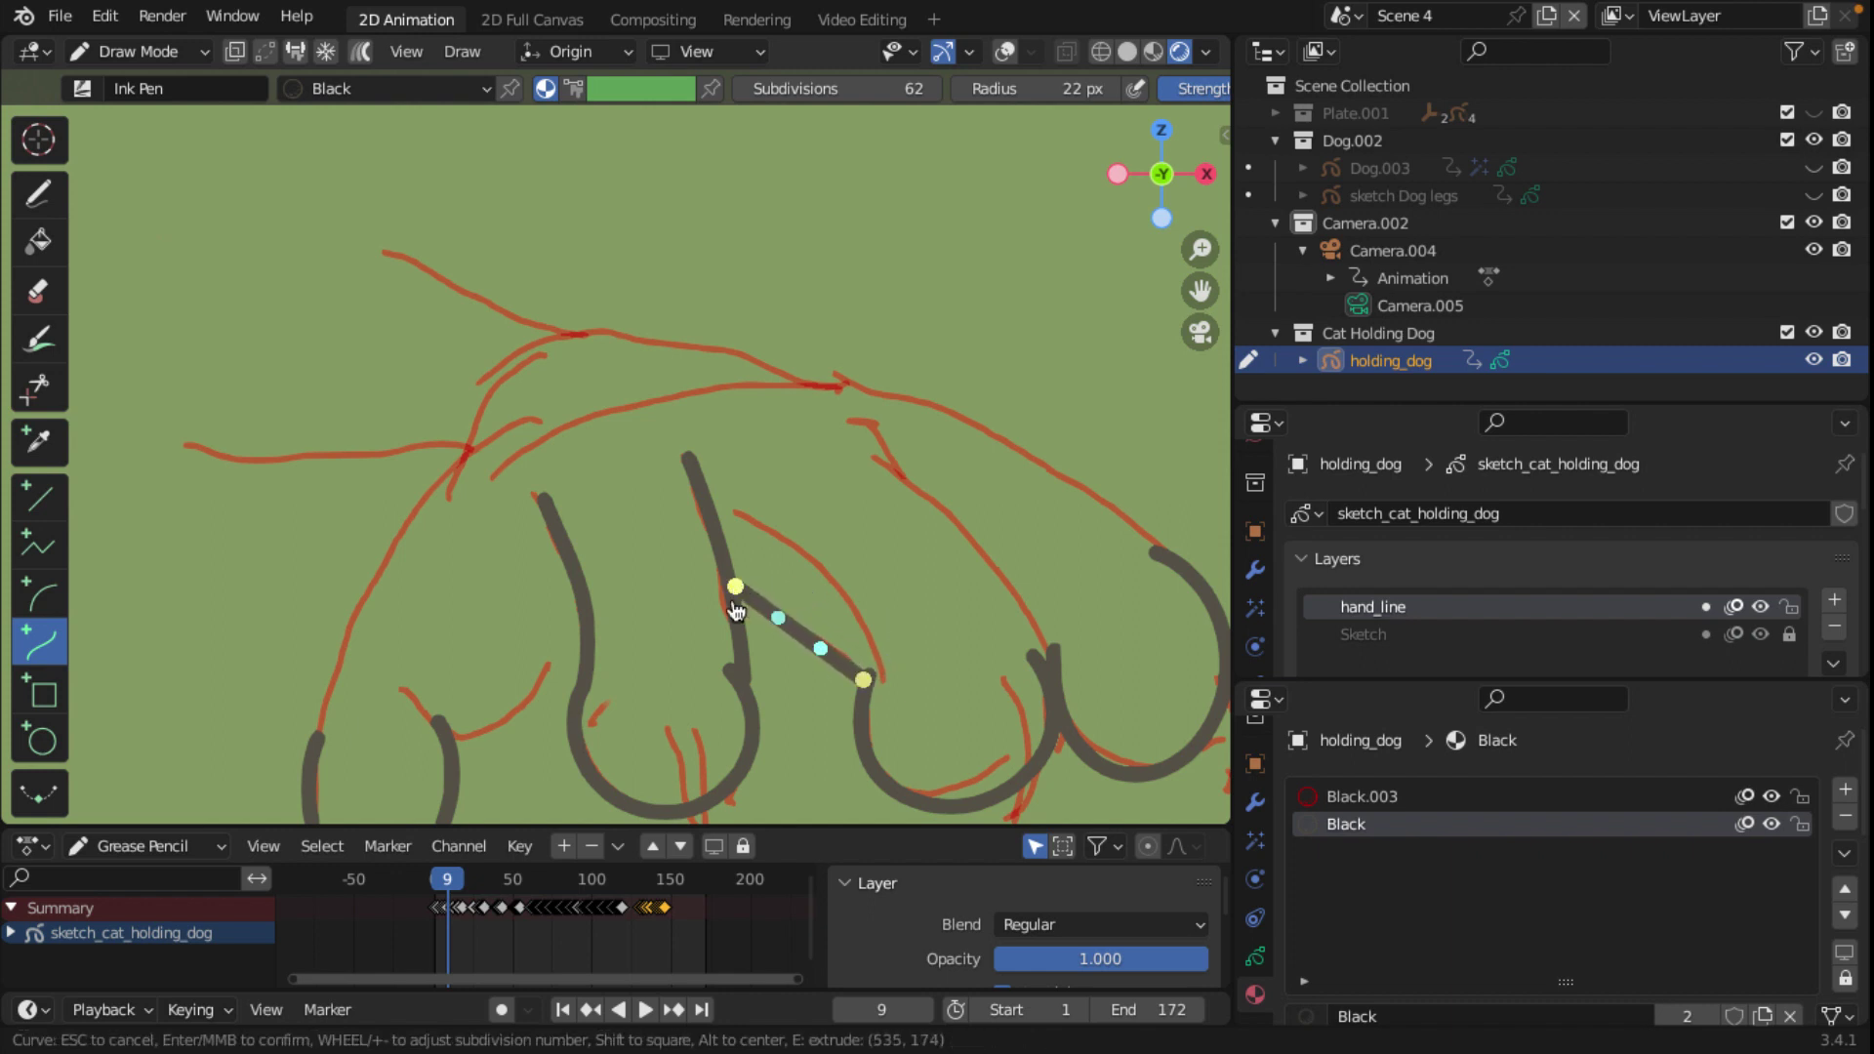
{"action": "left_click_drag", "start_coordinate": [821, 648], "coordinate": [833, 634]}
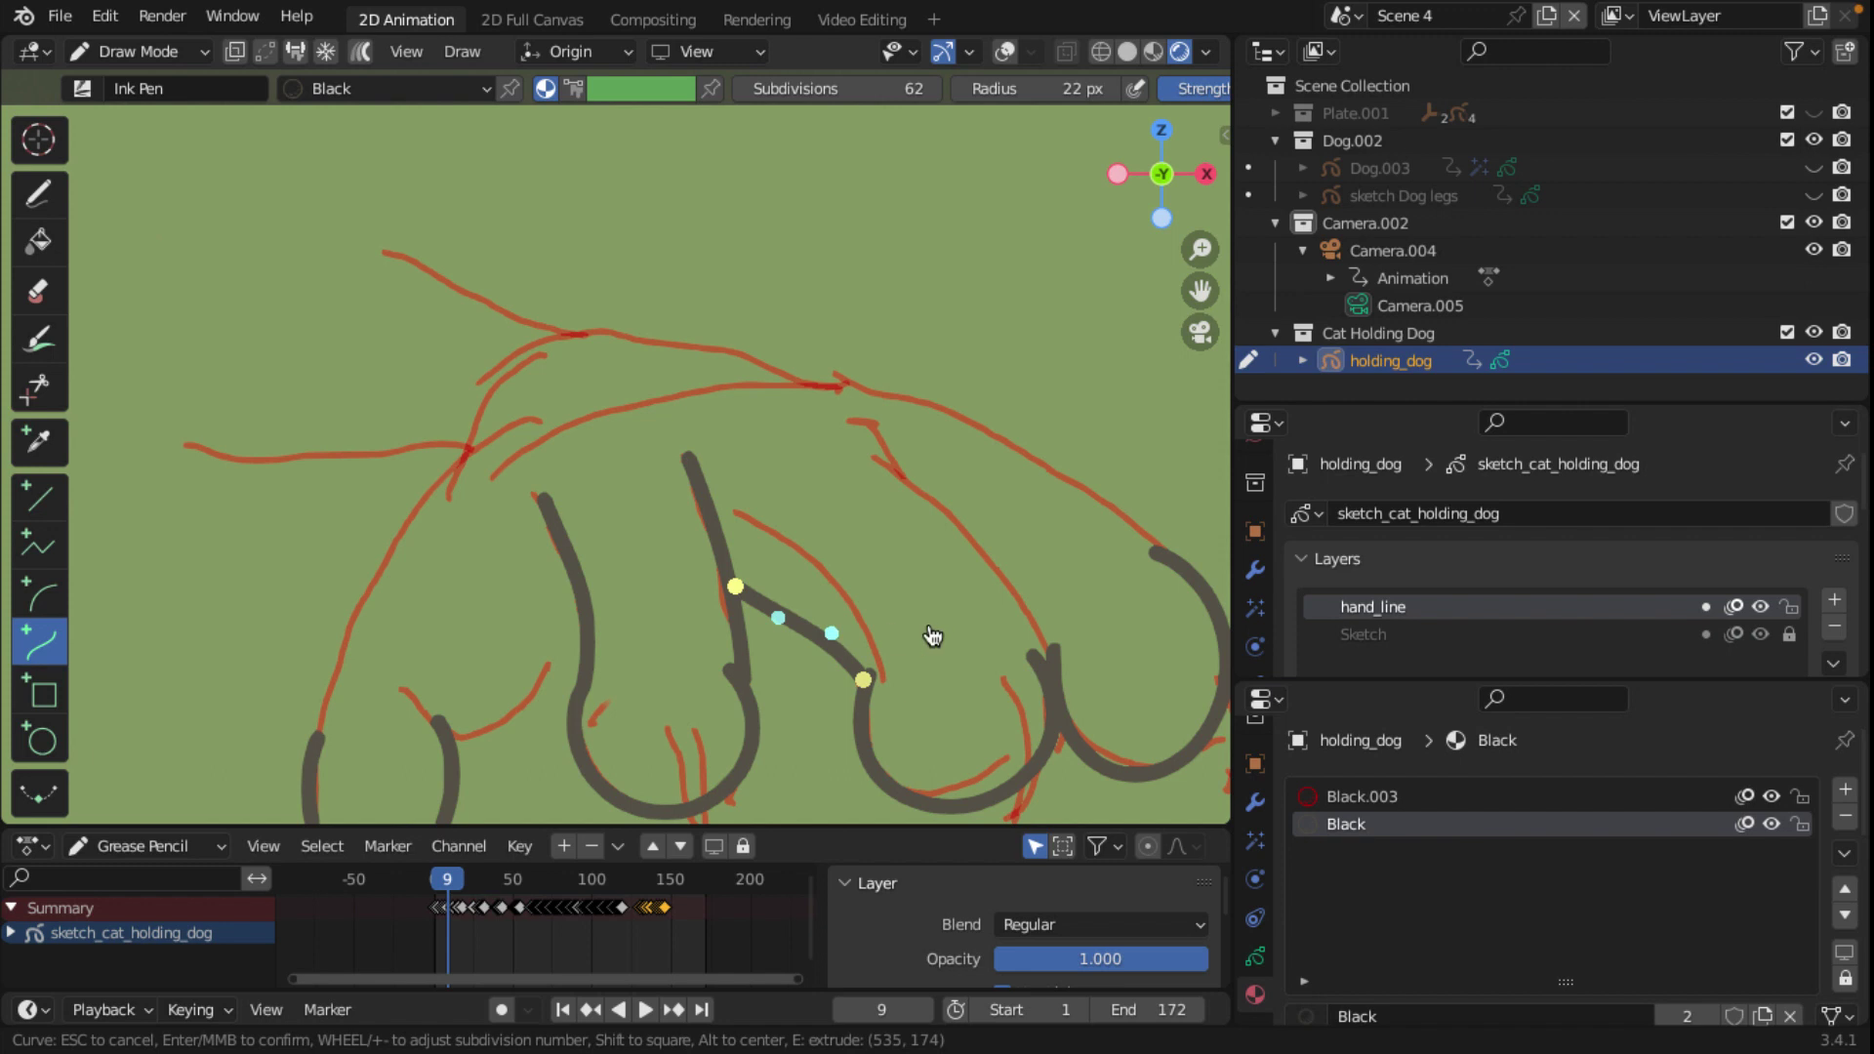
{"action": "key", "text": "Return"}
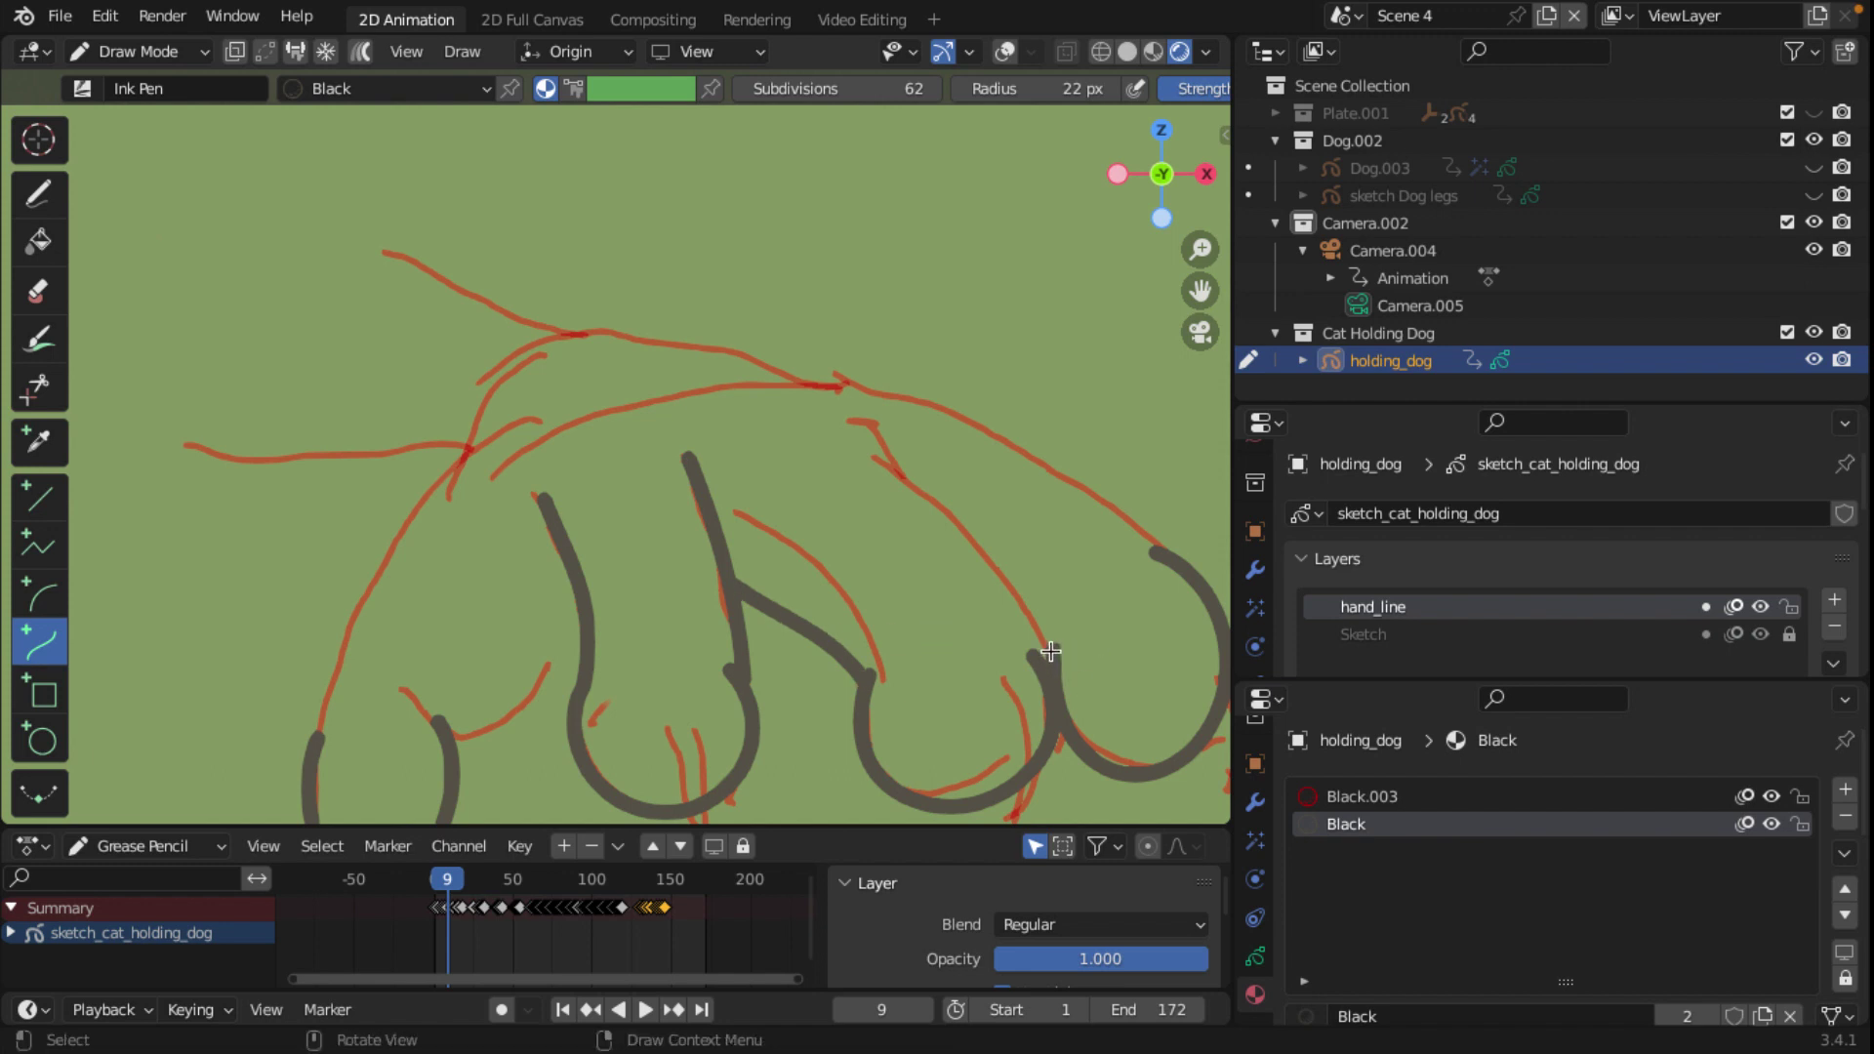
{"action": "left_click_drag", "start_coordinate": [1051, 649], "coordinate": [872, 460]}
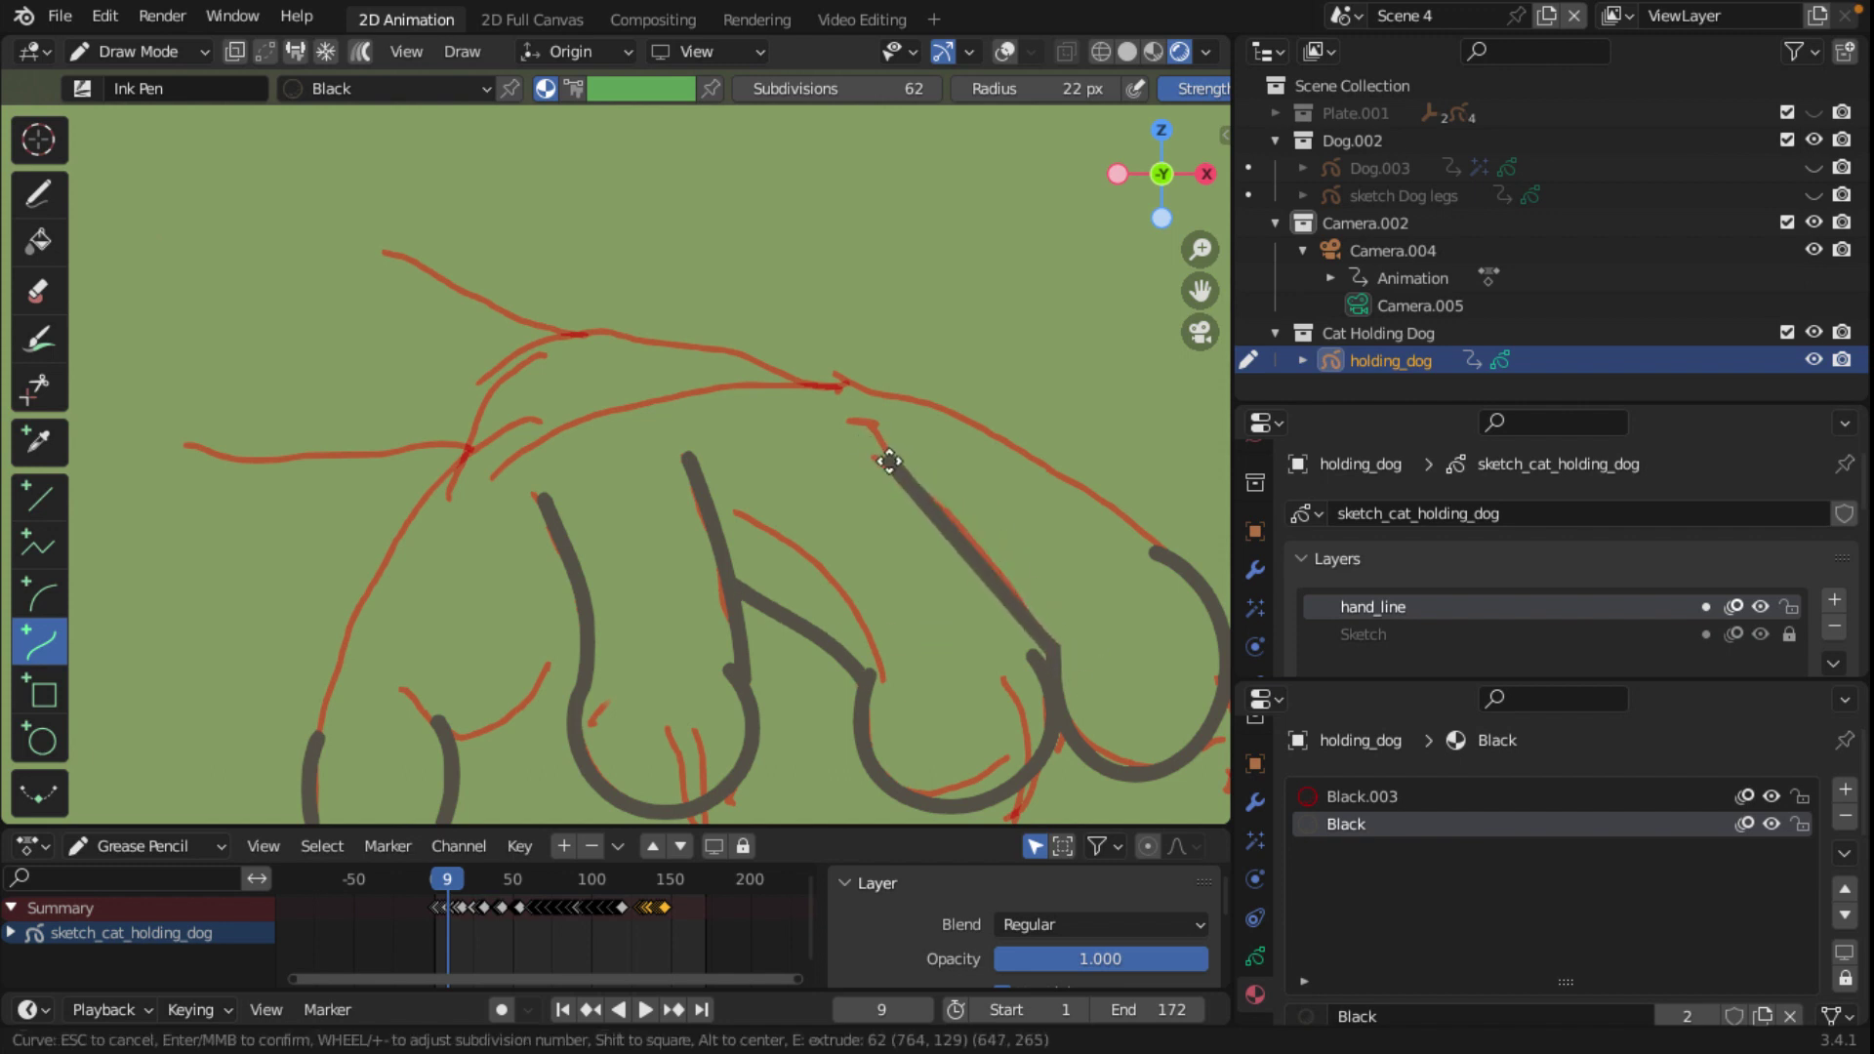
{"action": "left_click_drag", "start_coordinate": [972, 556], "coordinate": [1013, 566]}
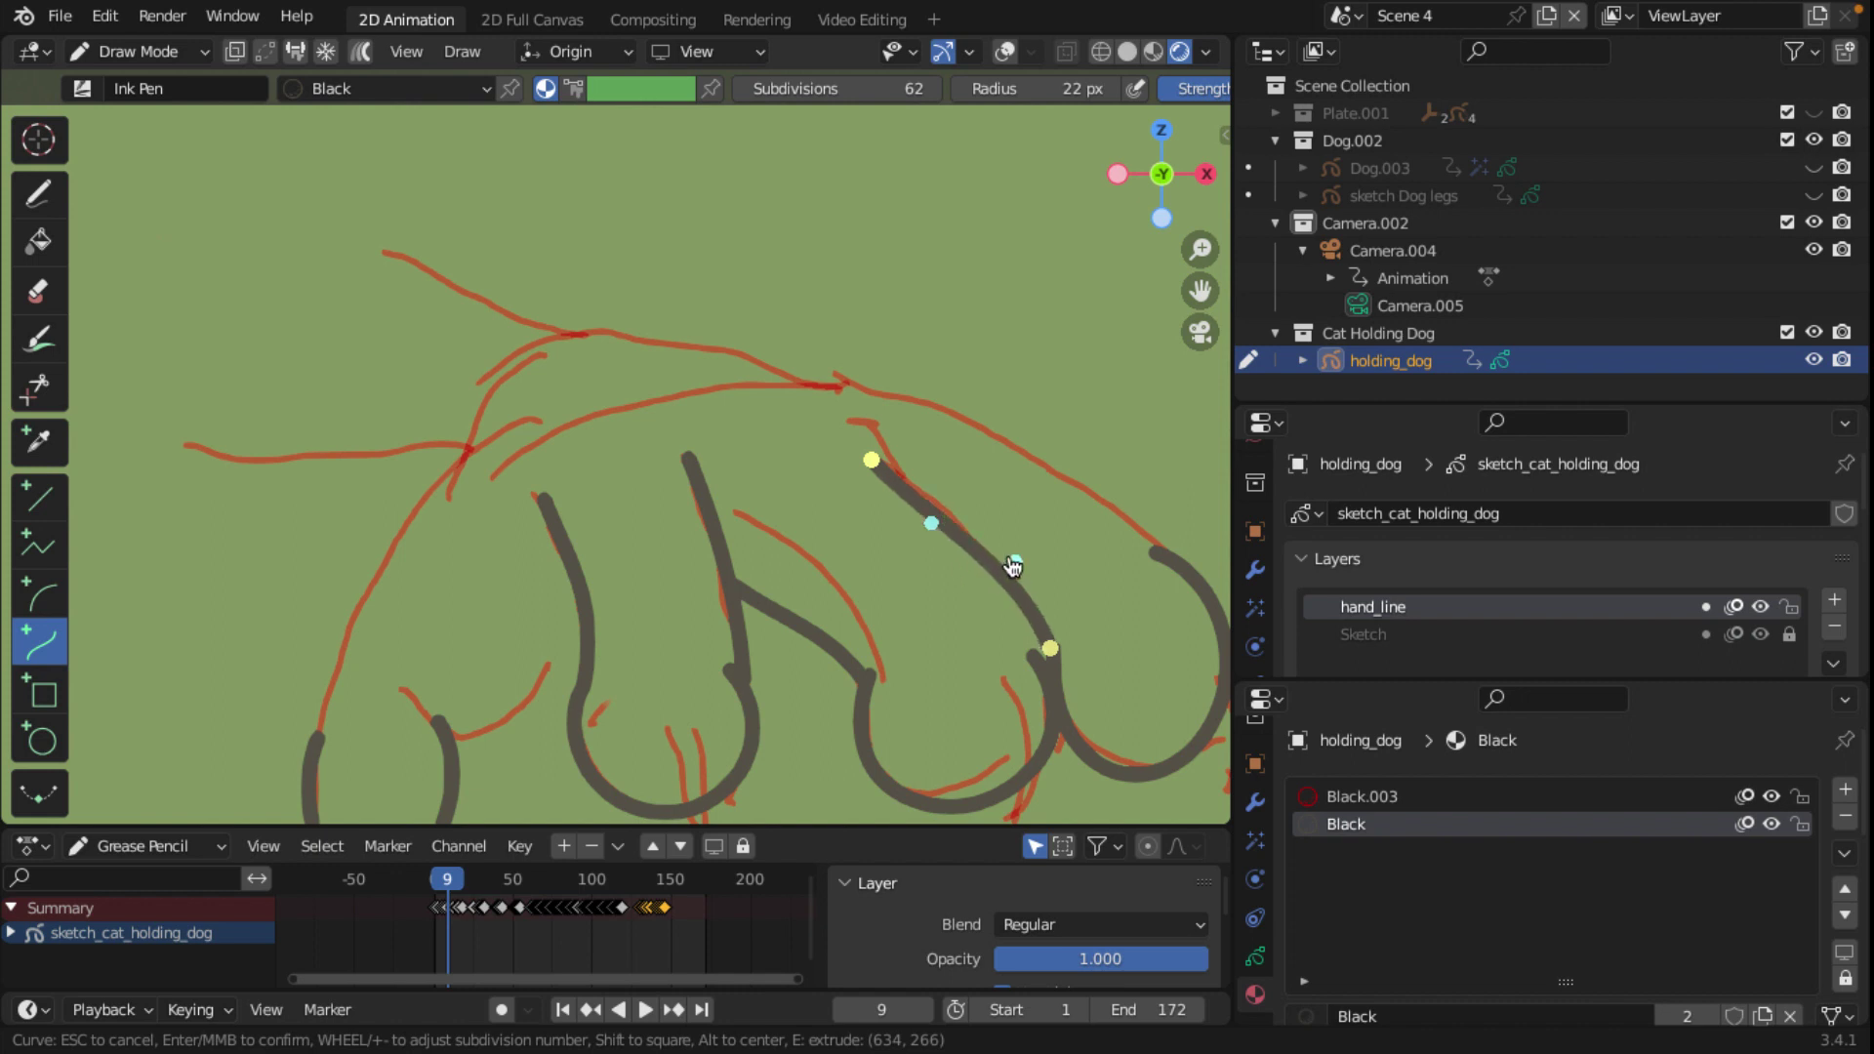
{"action": "key", "text": "Return"}
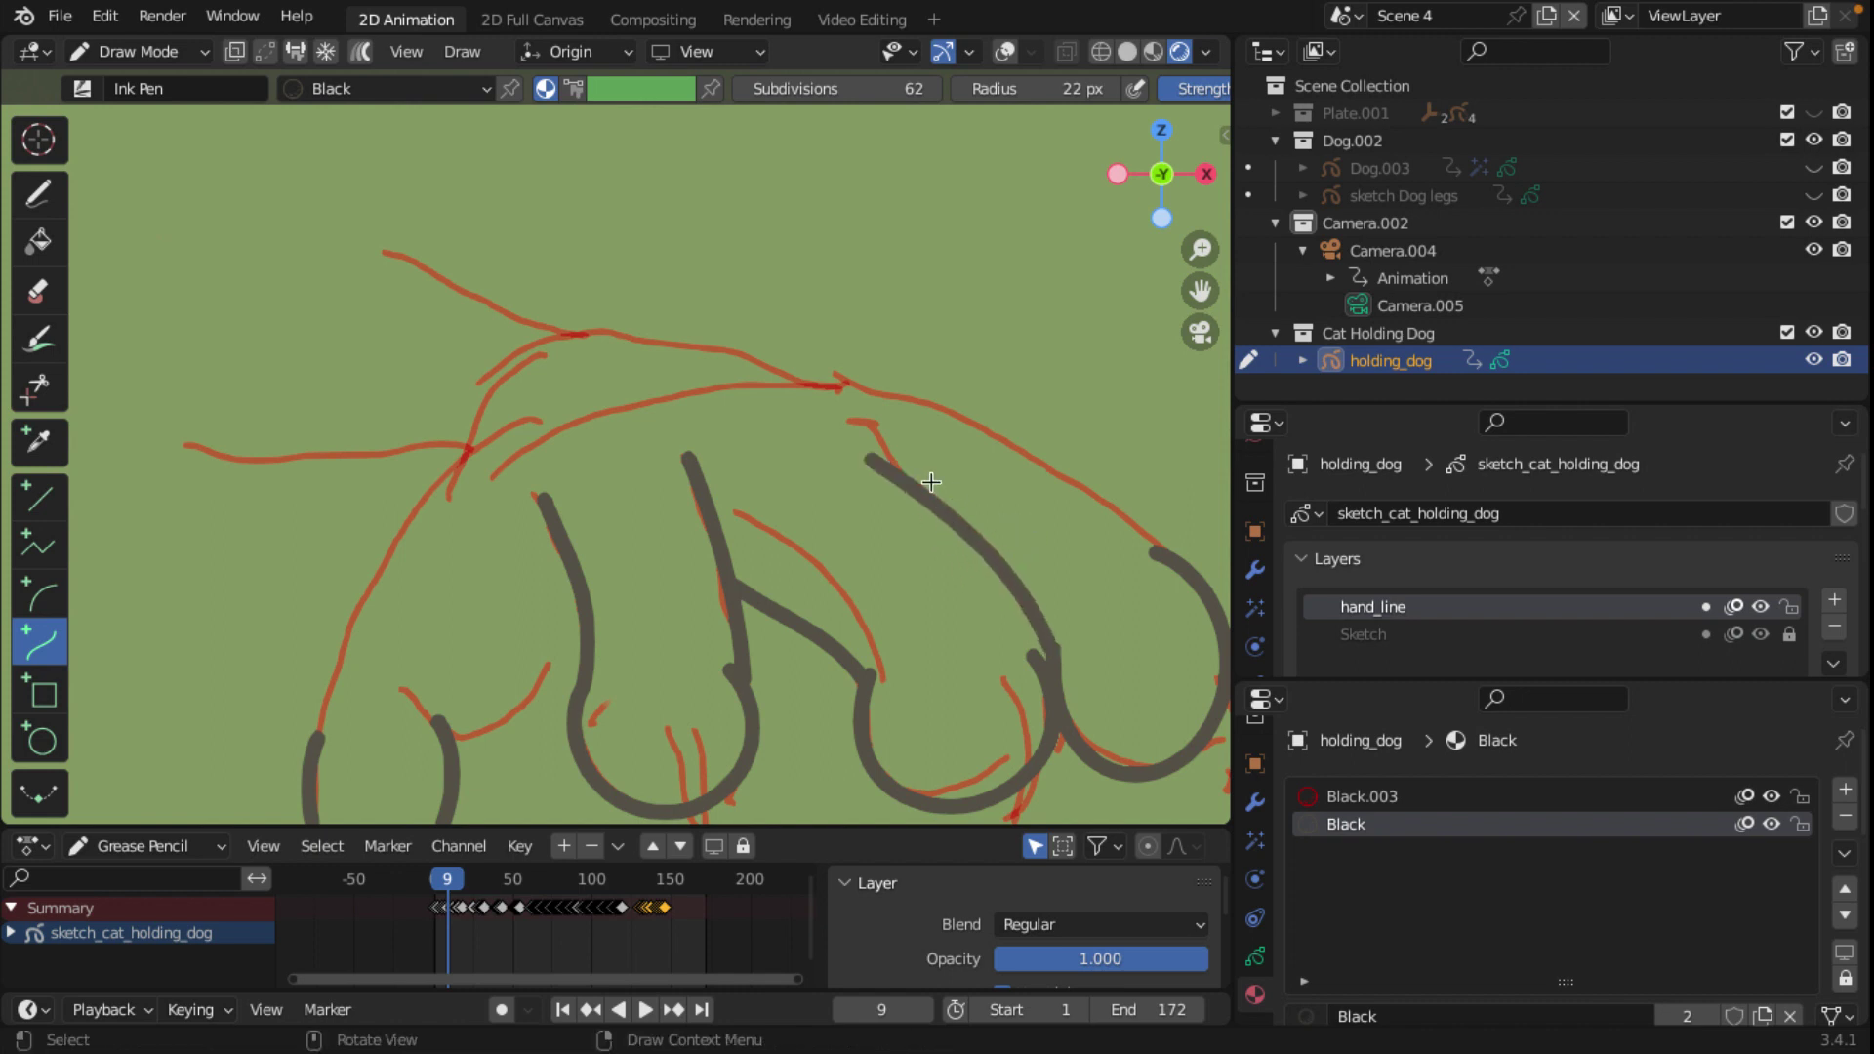
{"action": "left_click_drag", "start_coordinate": [900, 470], "coordinate": [869, 417]}
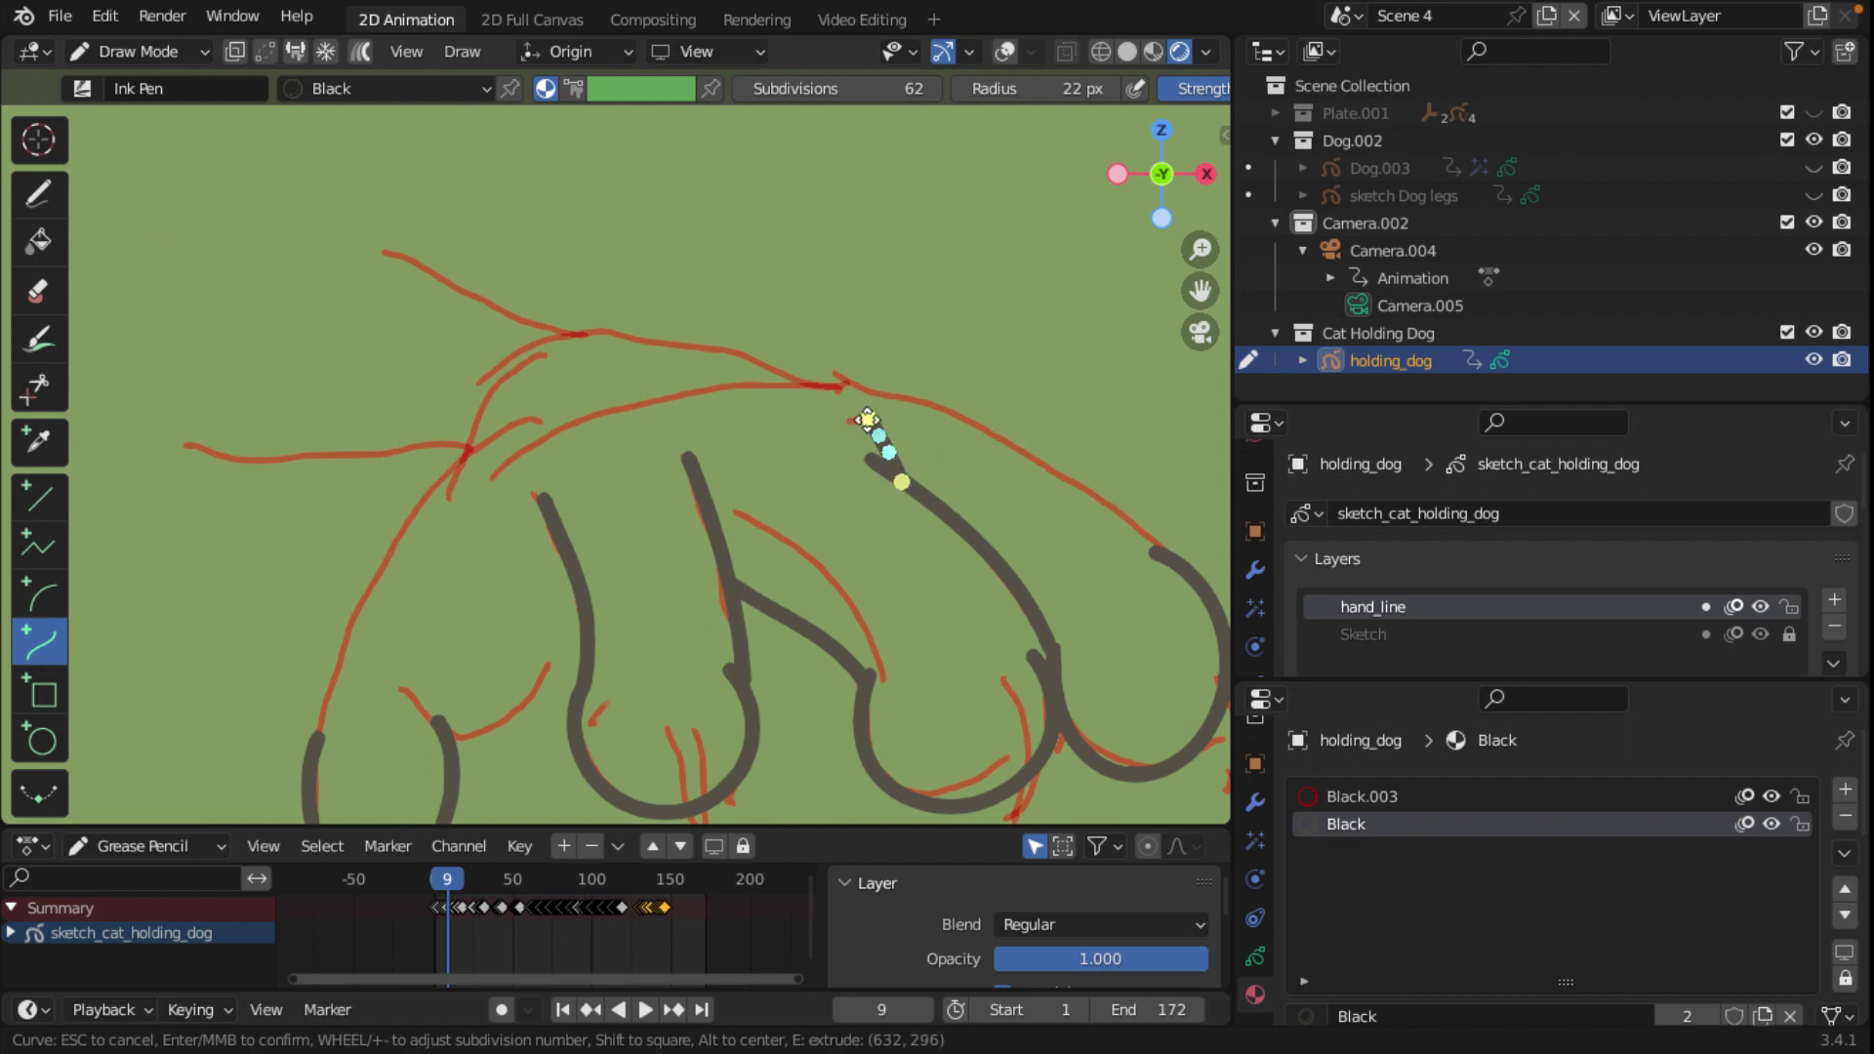
{"action": "key", "text": "Return"}
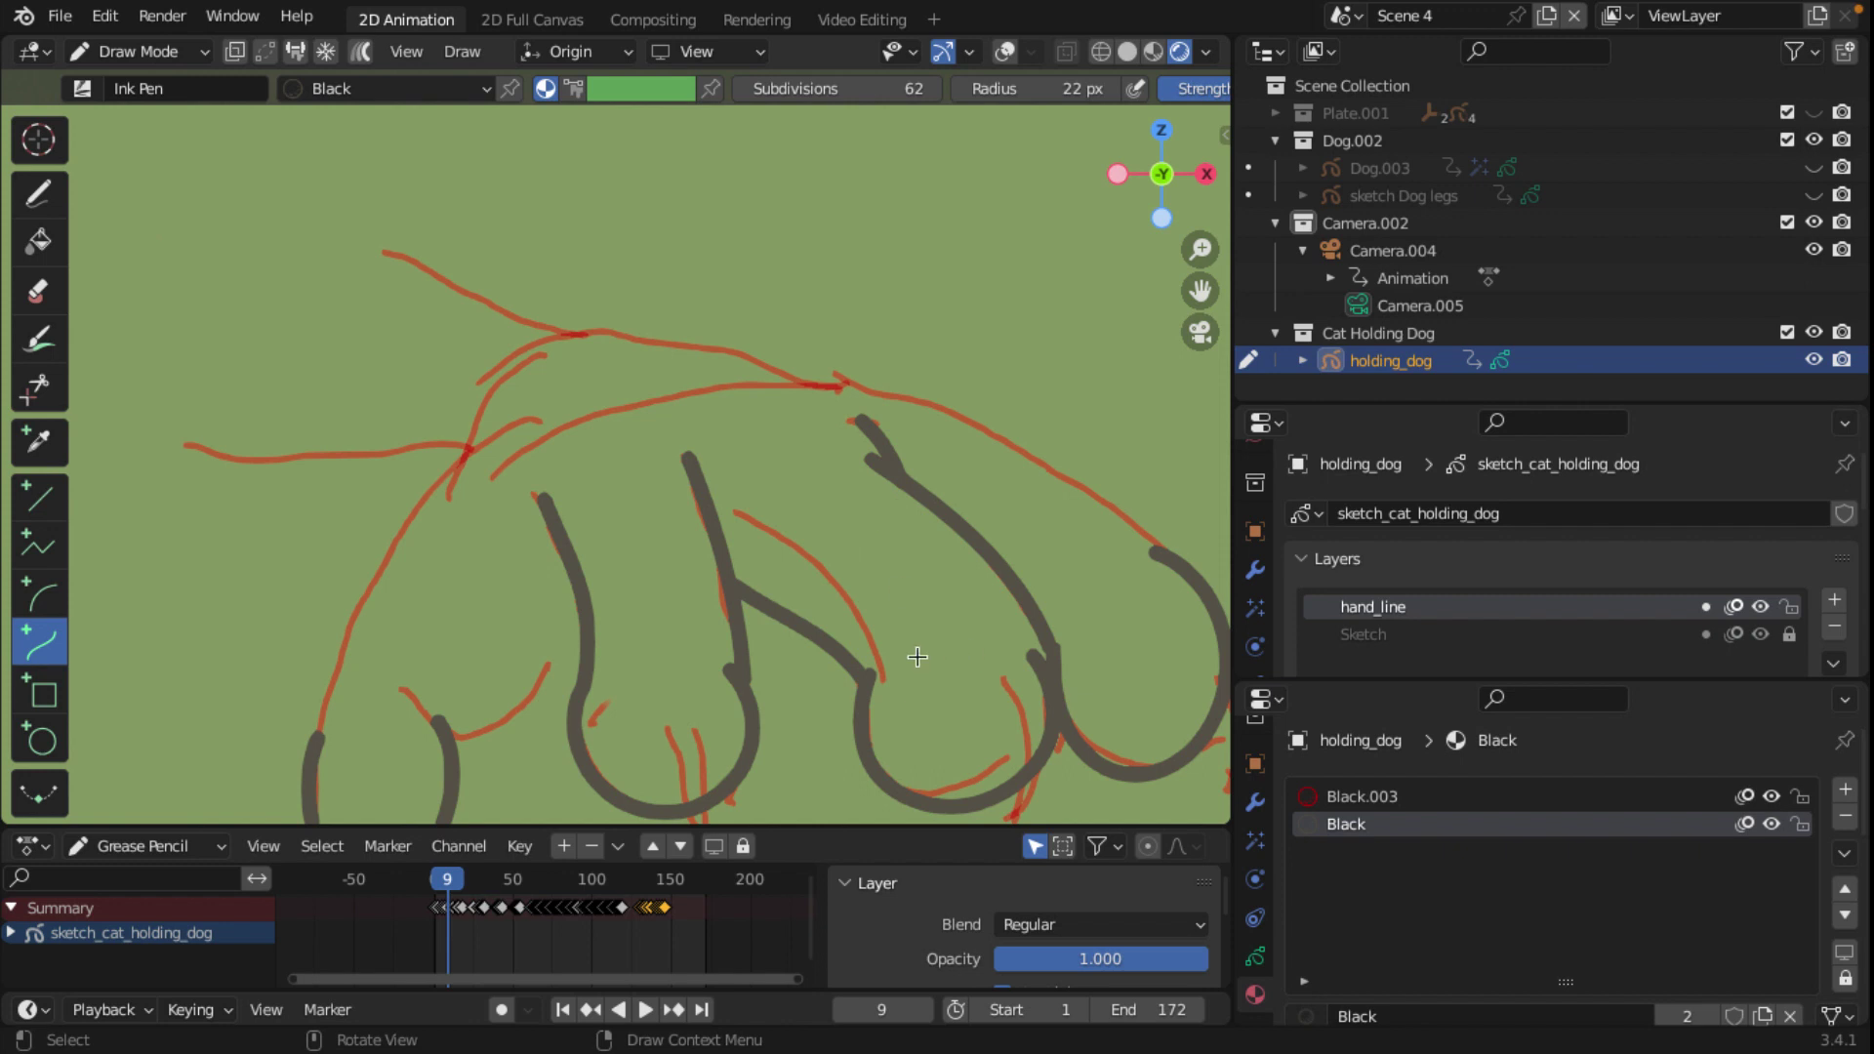
{"action": "scroll", "coordinate": [917, 657], "scroll_direction": "down", "scroll_amount": 3}
Step: Ink the curve joining the paw's first two toes
{"action": "scroll", "coordinate": [559, 628], "scroll_direction": "up", "scroll_amount": 2}
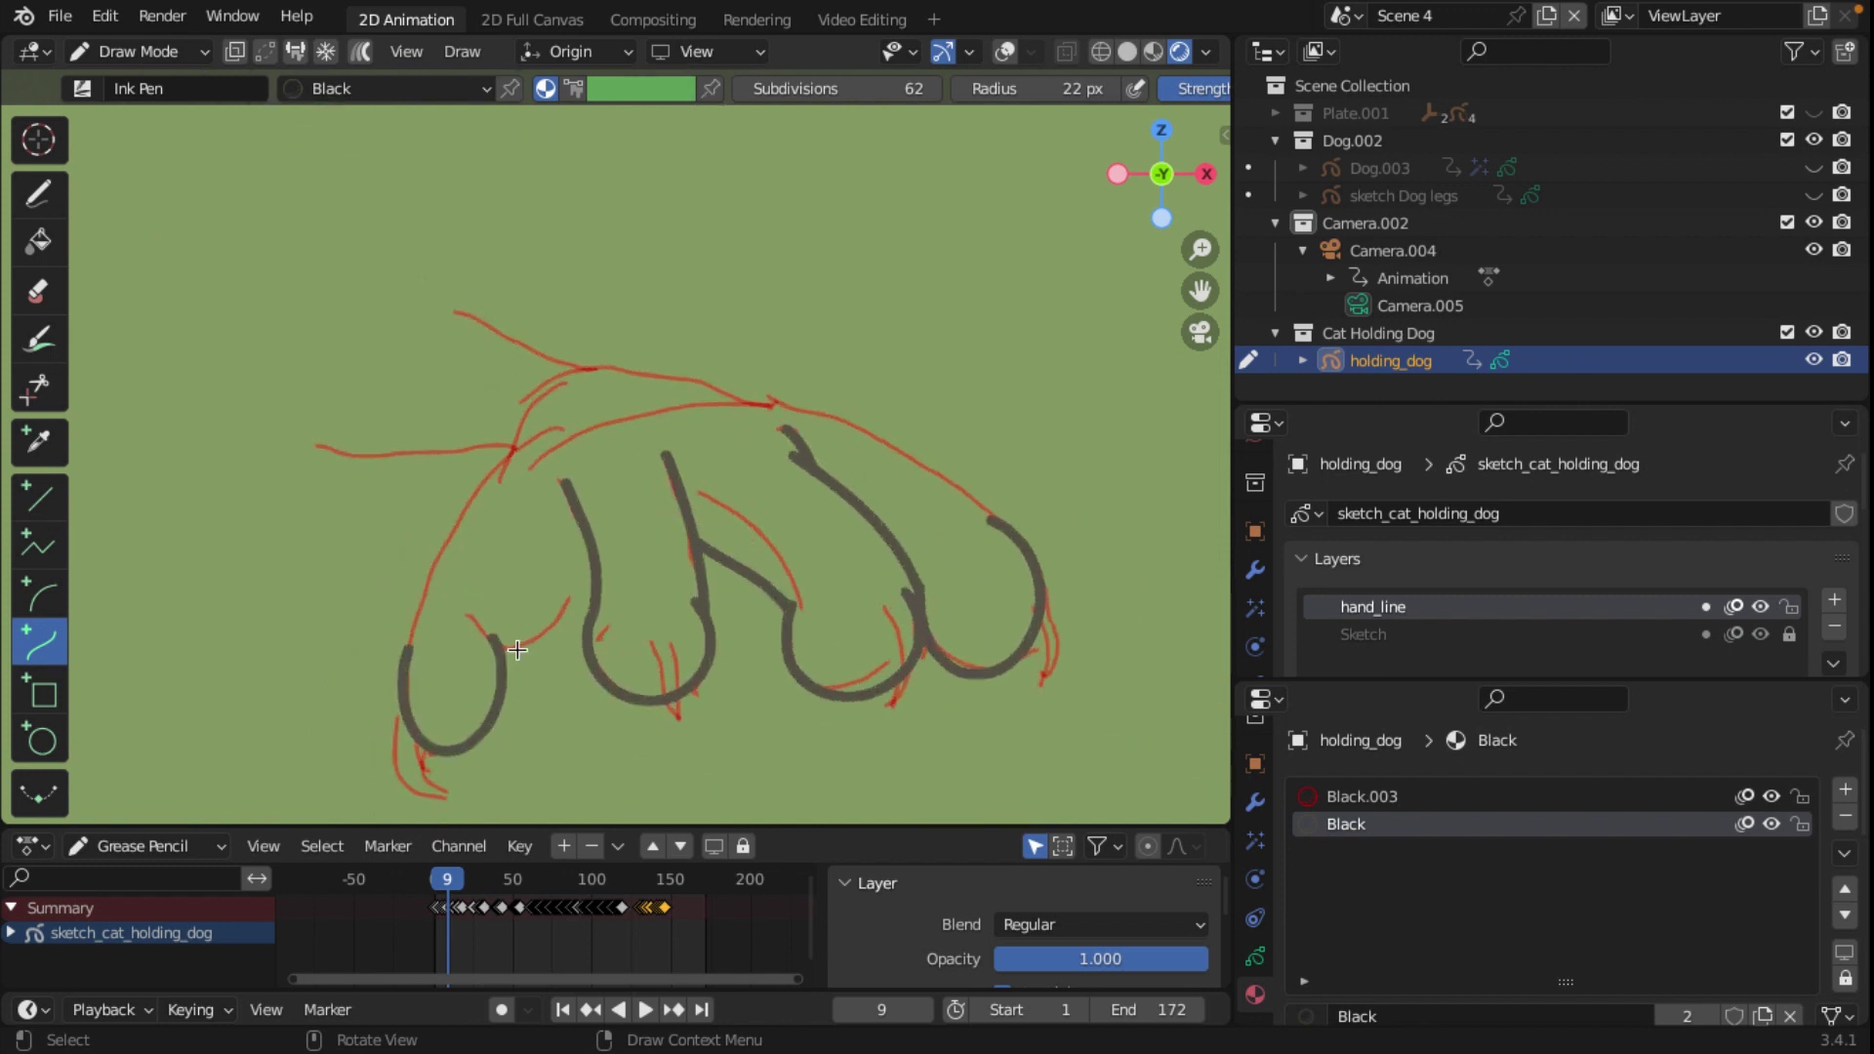
{"action": "mouse_move", "coordinate": [505, 649]}
{"action": "left_mouse_down"}
{"action": "mouse_move", "coordinate": [590, 557]}
{"action": "mouse_move", "coordinate": [572, 608]}
{"action": "mouse_move", "coordinate": [584, 537]}
{"action": "mouse_move", "coordinate": [587, 585]}
{"action": "left_mouse_up"}
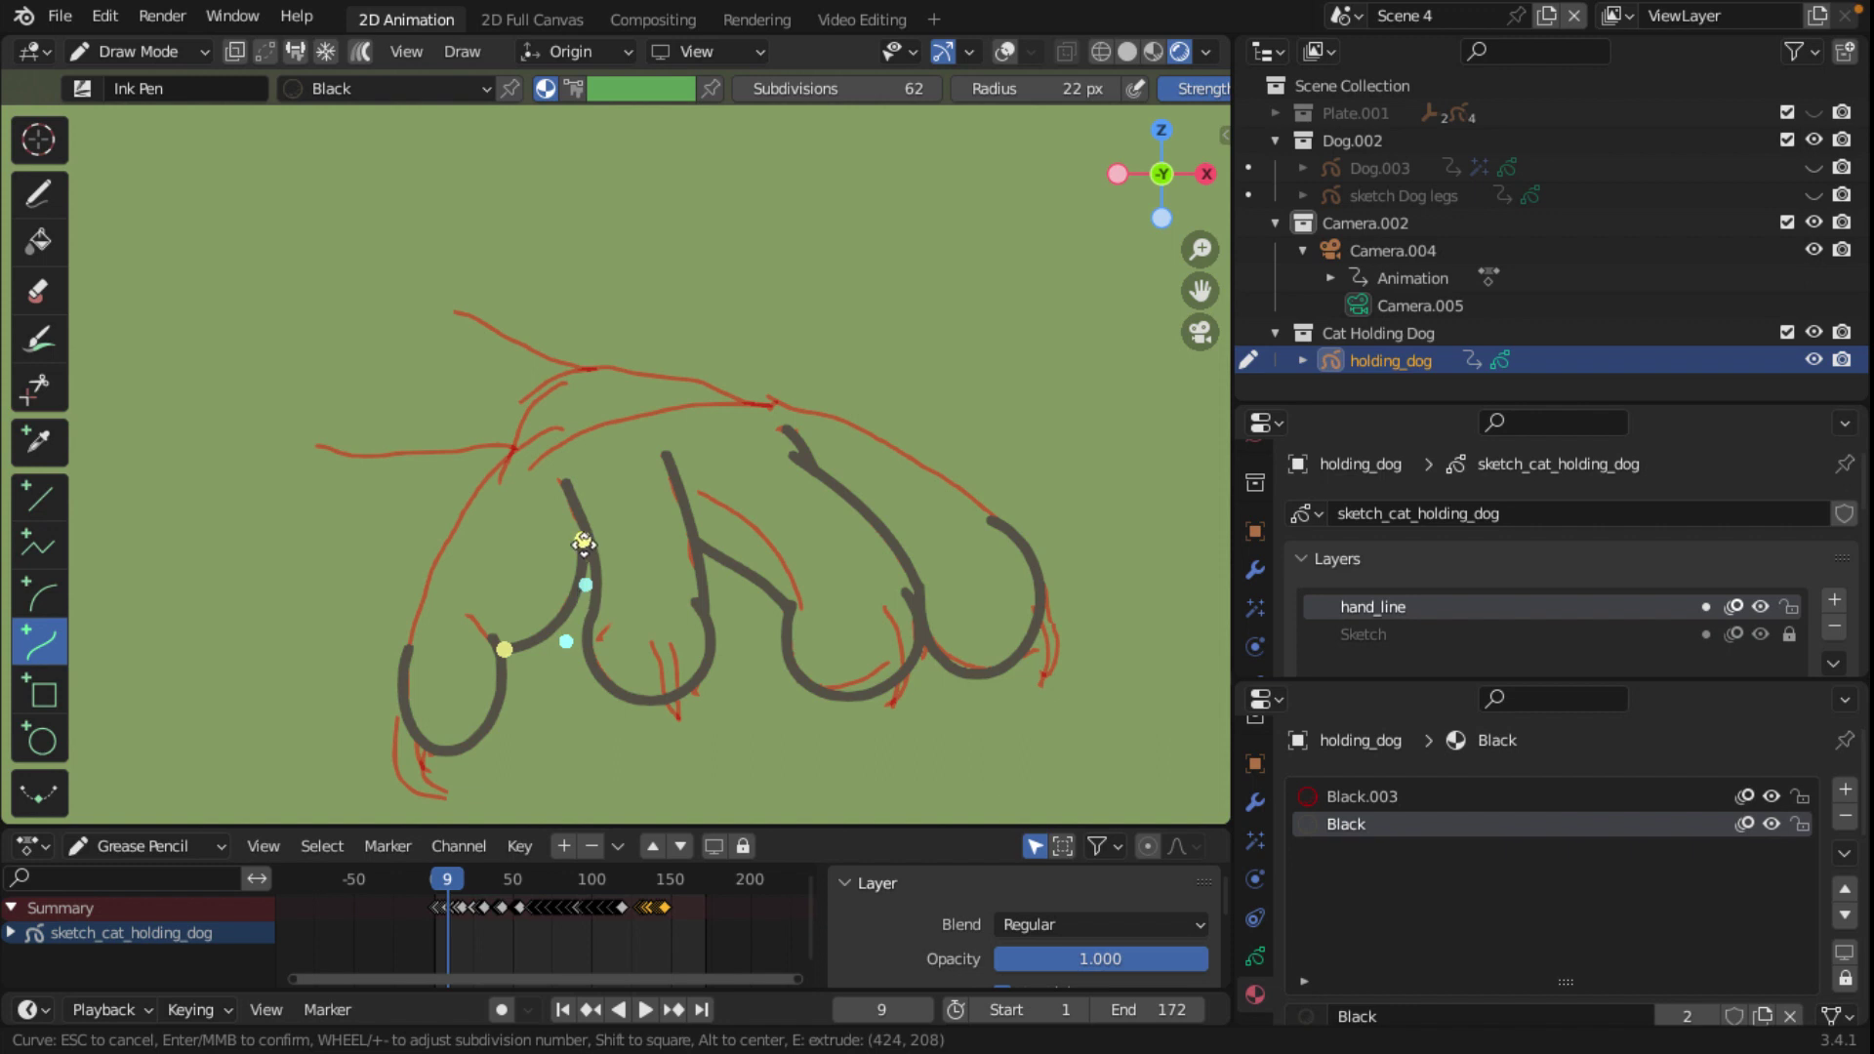
{"action": "key", "text": "Return"}
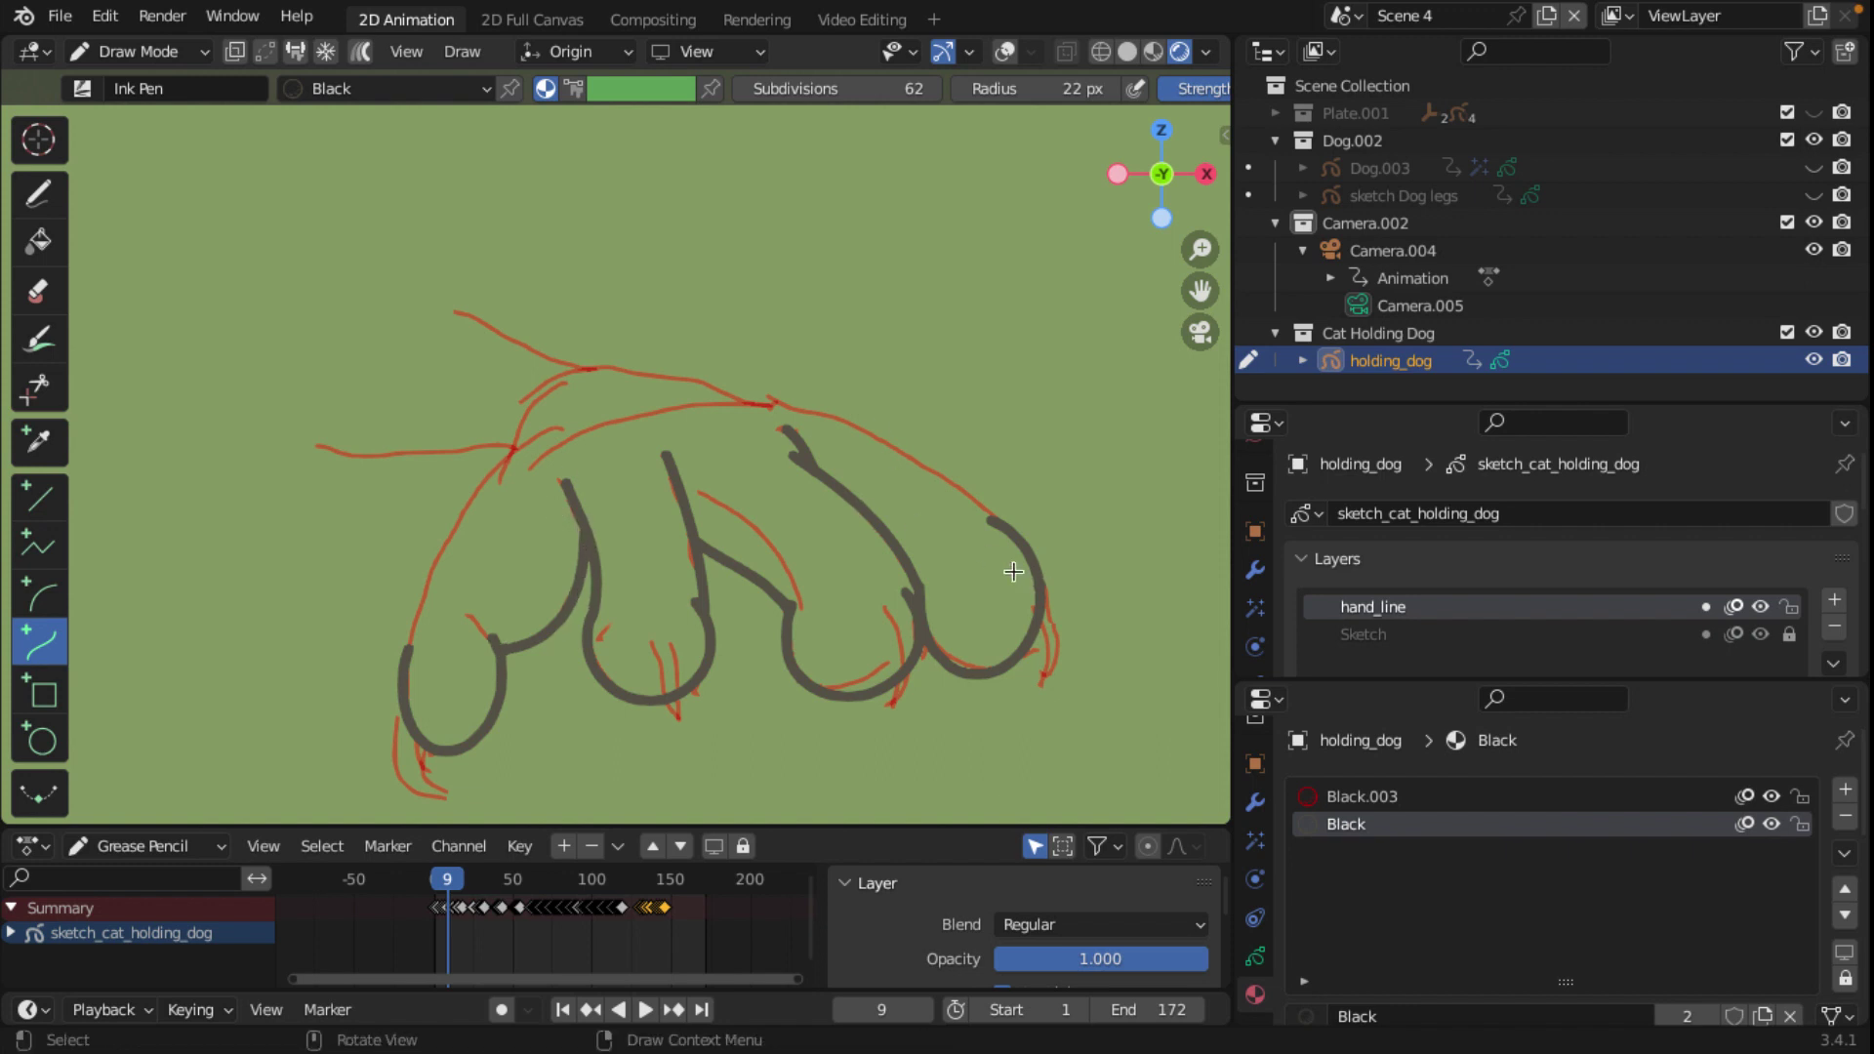
Step: Ink a long arc following the paw's arched top edge
{"action": "left_click_drag", "start_coordinate": [993, 518], "coordinate": [764, 401]}
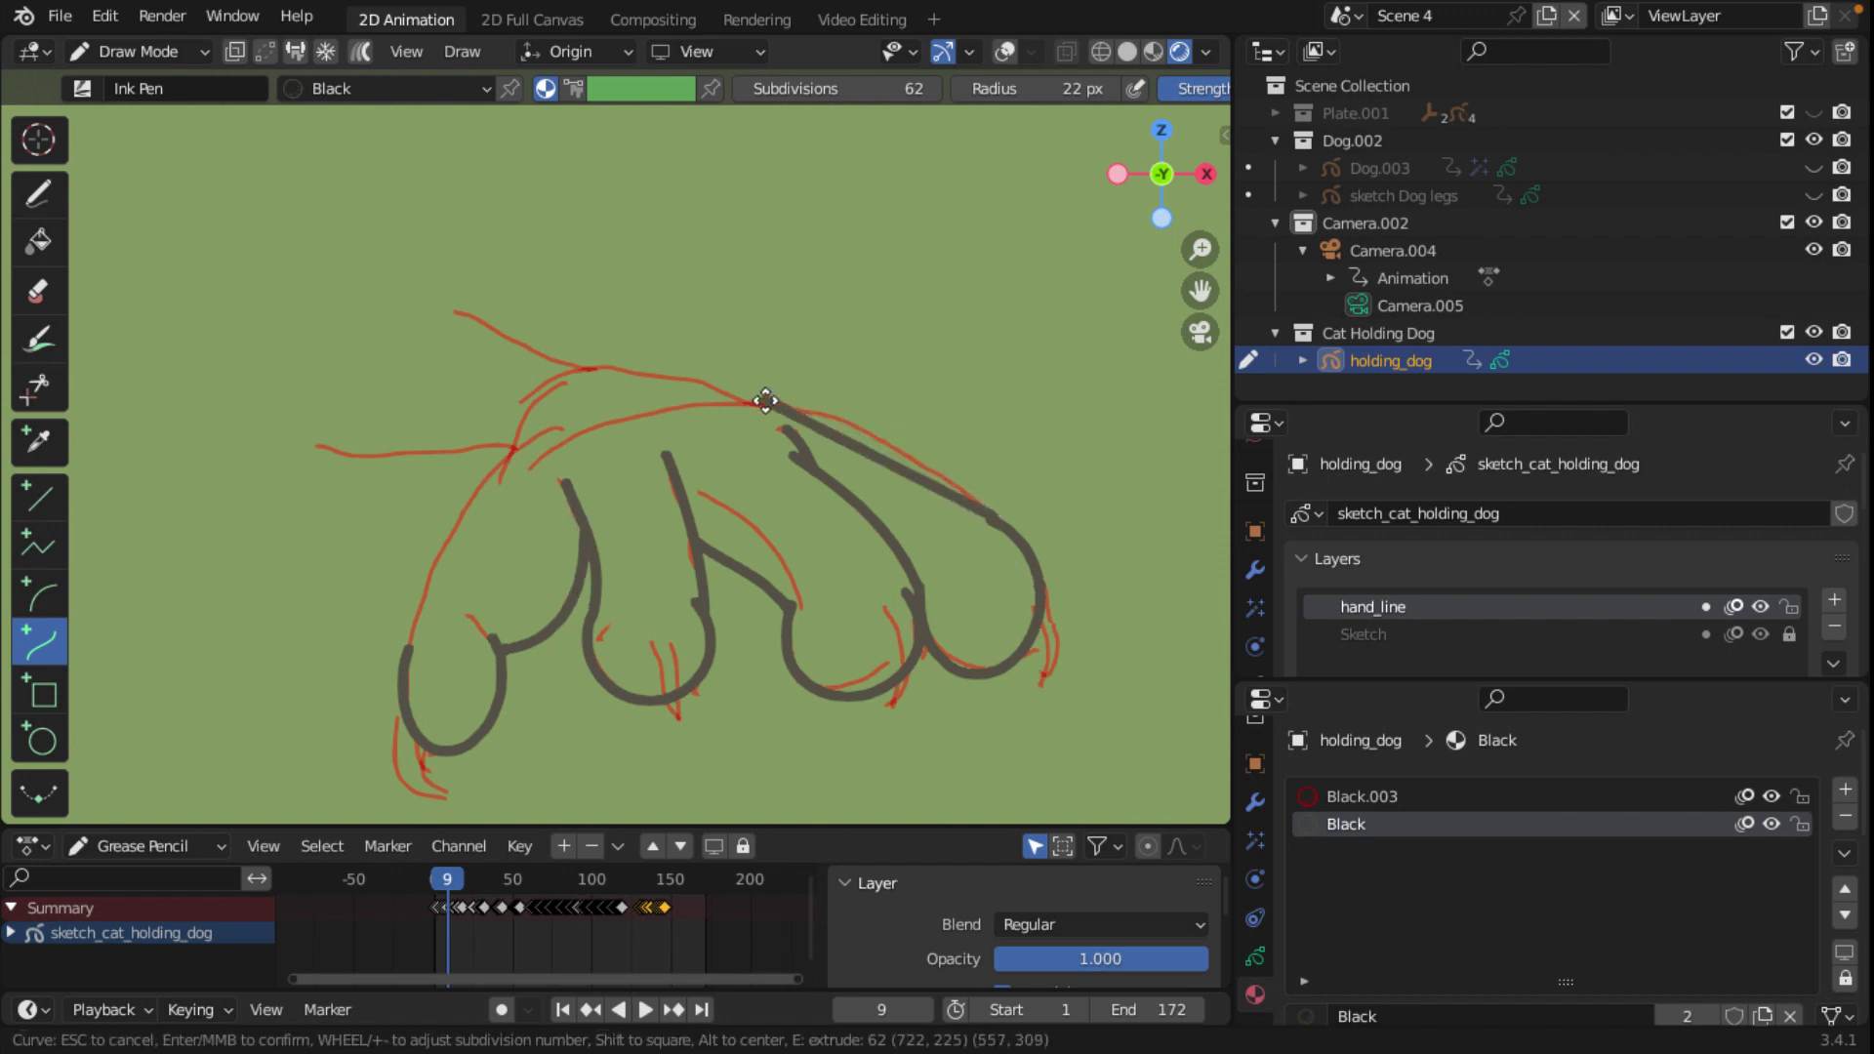
{"action": "mouse_move", "coordinate": [916, 477]}
{"action": "left_mouse_down"}
{"action": "mouse_move", "coordinate": [932, 456]}
{"action": "mouse_move", "coordinate": [861, 396]}
{"action": "mouse_move", "coordinate": [557, 423]}
{"action": "mouse_move", "coordinate": [530, 461]}
{"action": "left_mouse_up"}
{"action": "mouse_move", "coordinate": [849, 410]}
{"action": "left_mouse_down"}
{"action": "mouse_move", "coordinate": [757, 418]}
{"action": "mouse_move", "coordinate": [747, 353]}
{"action": "mouse_move", "coordinate": [778, 332]}
{"action": "left_mouse_up"}
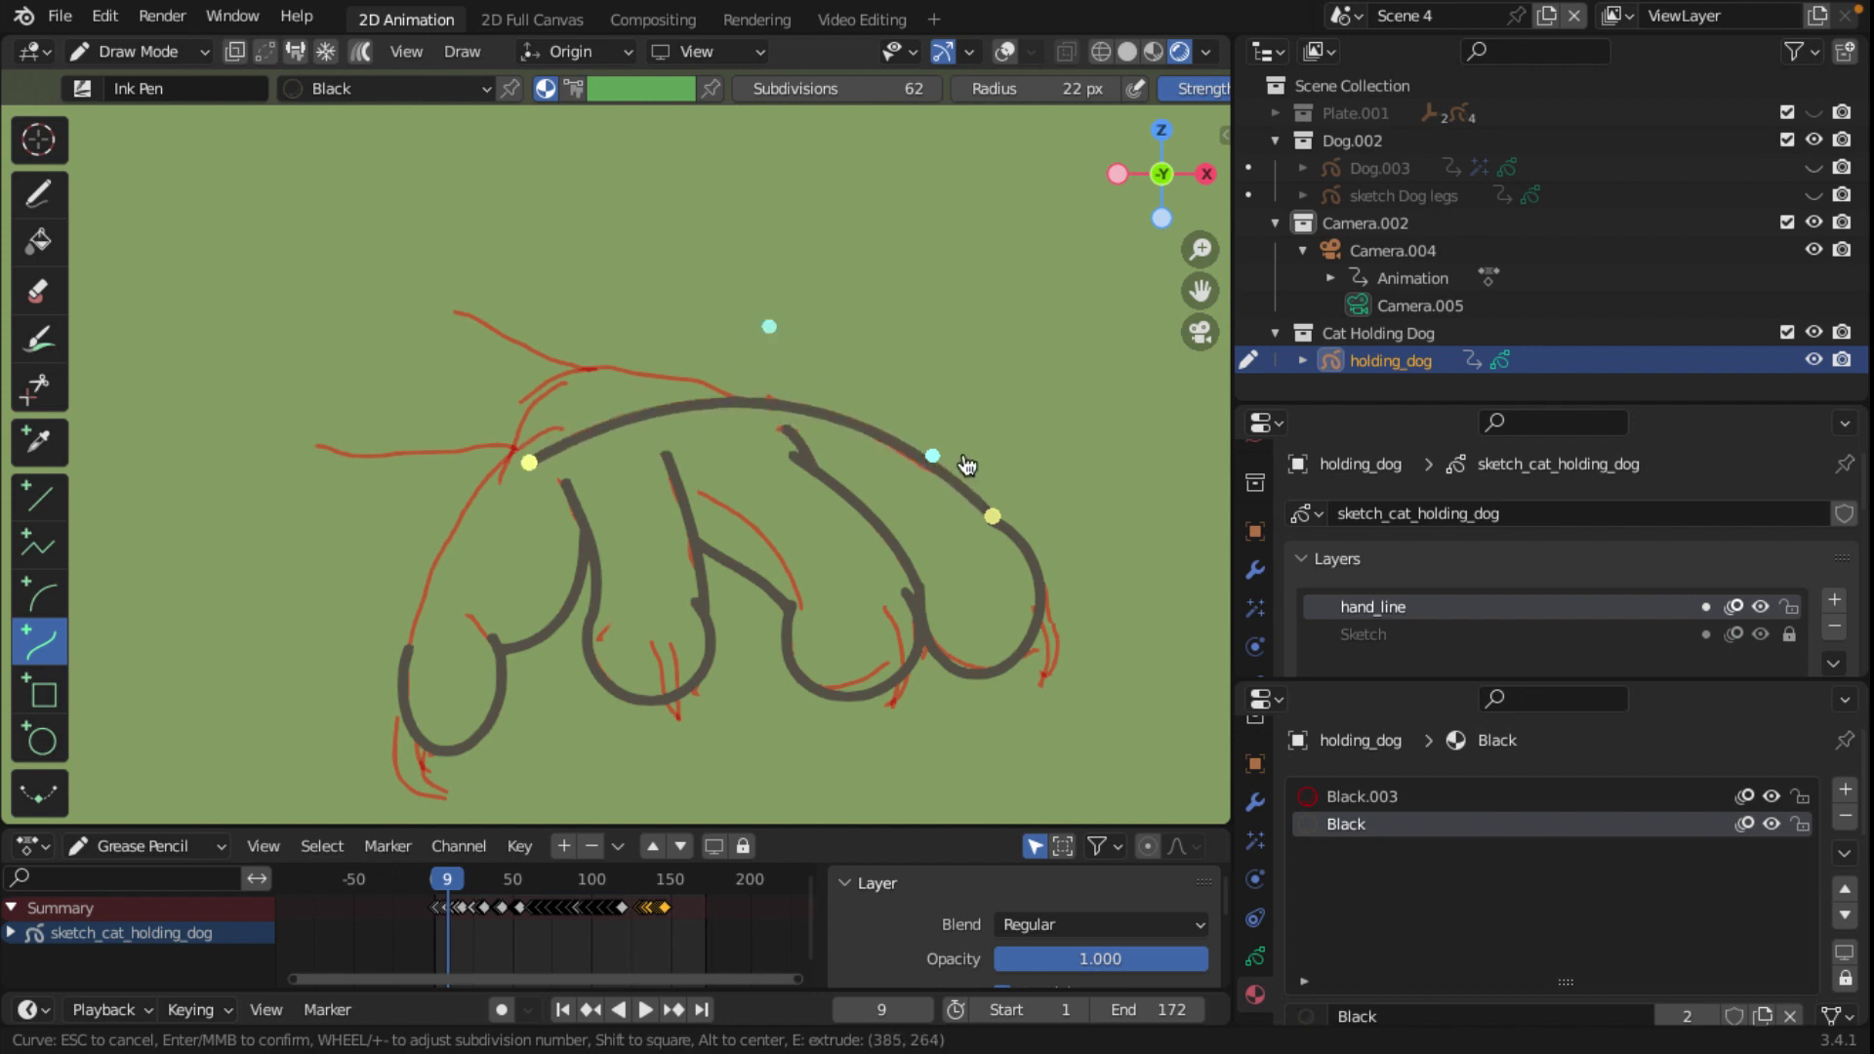
{"action": "left_click_drag", "start_coordinate": [934, 455], "coordinate": [925, 466]}
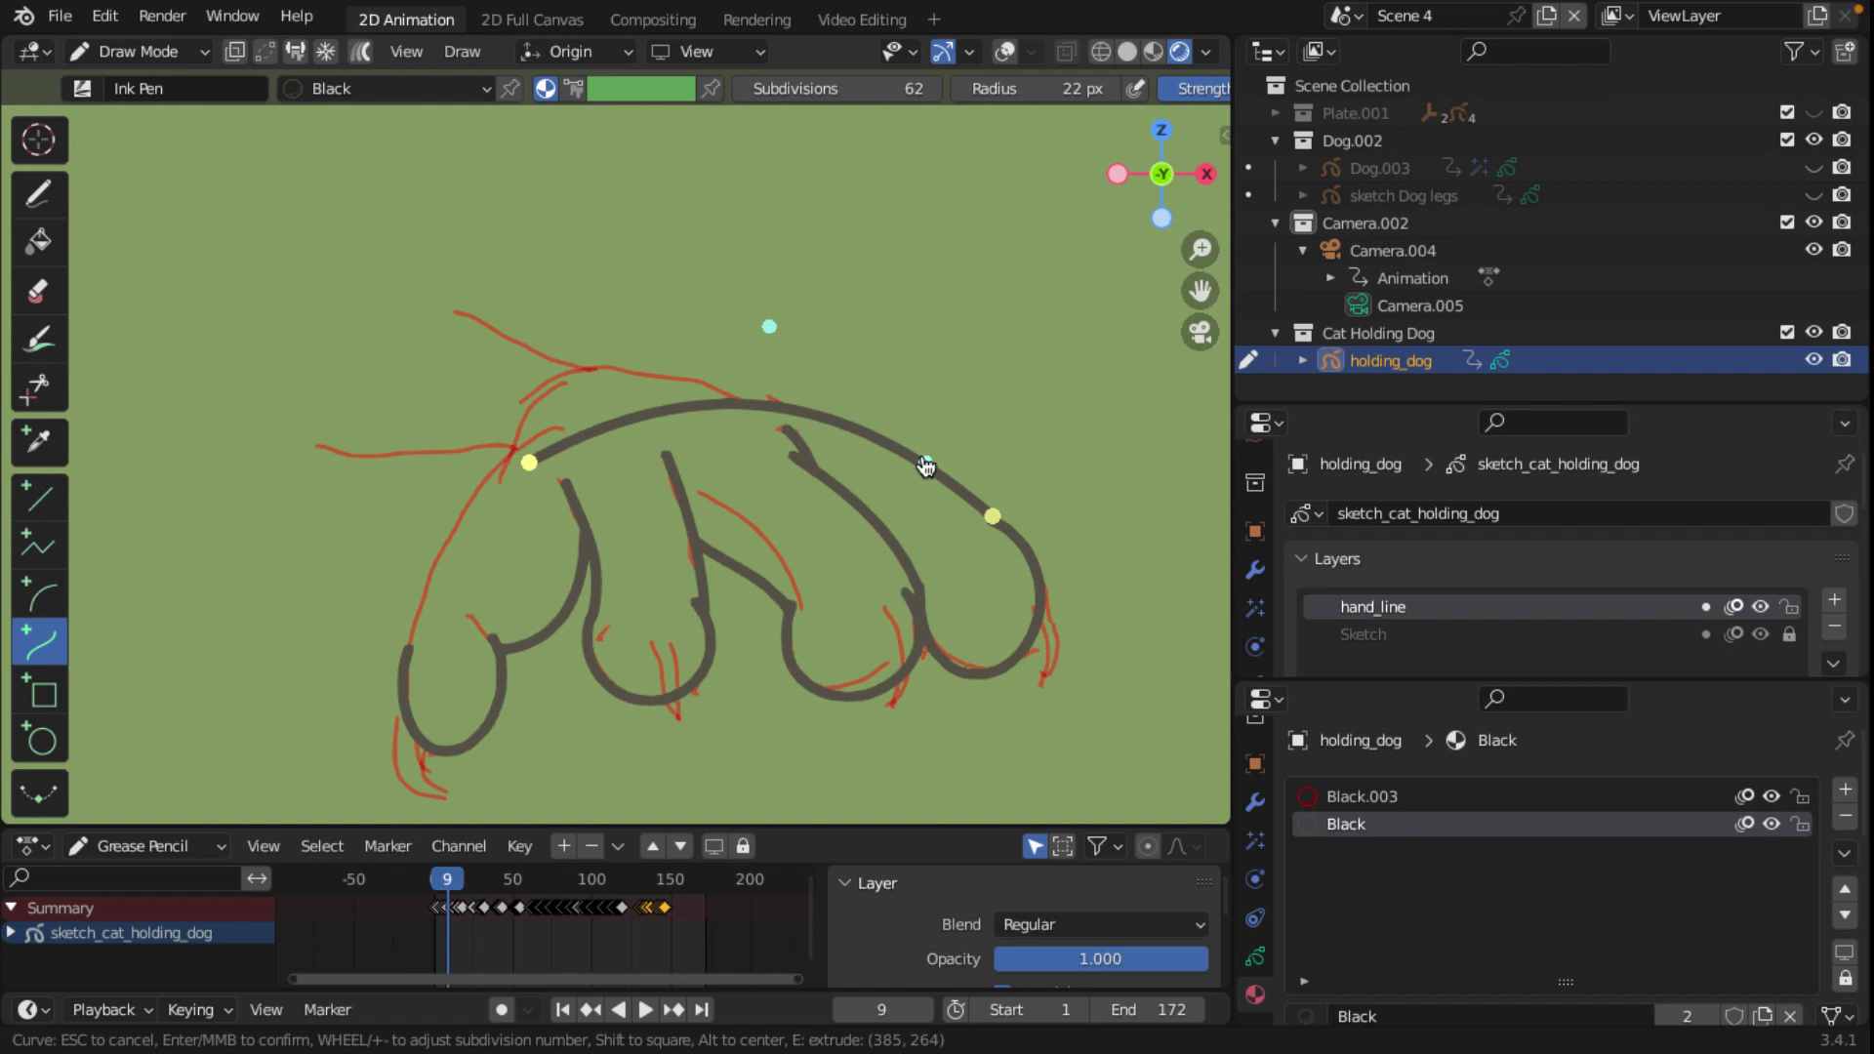
{"action": "key", "text": "Return"}
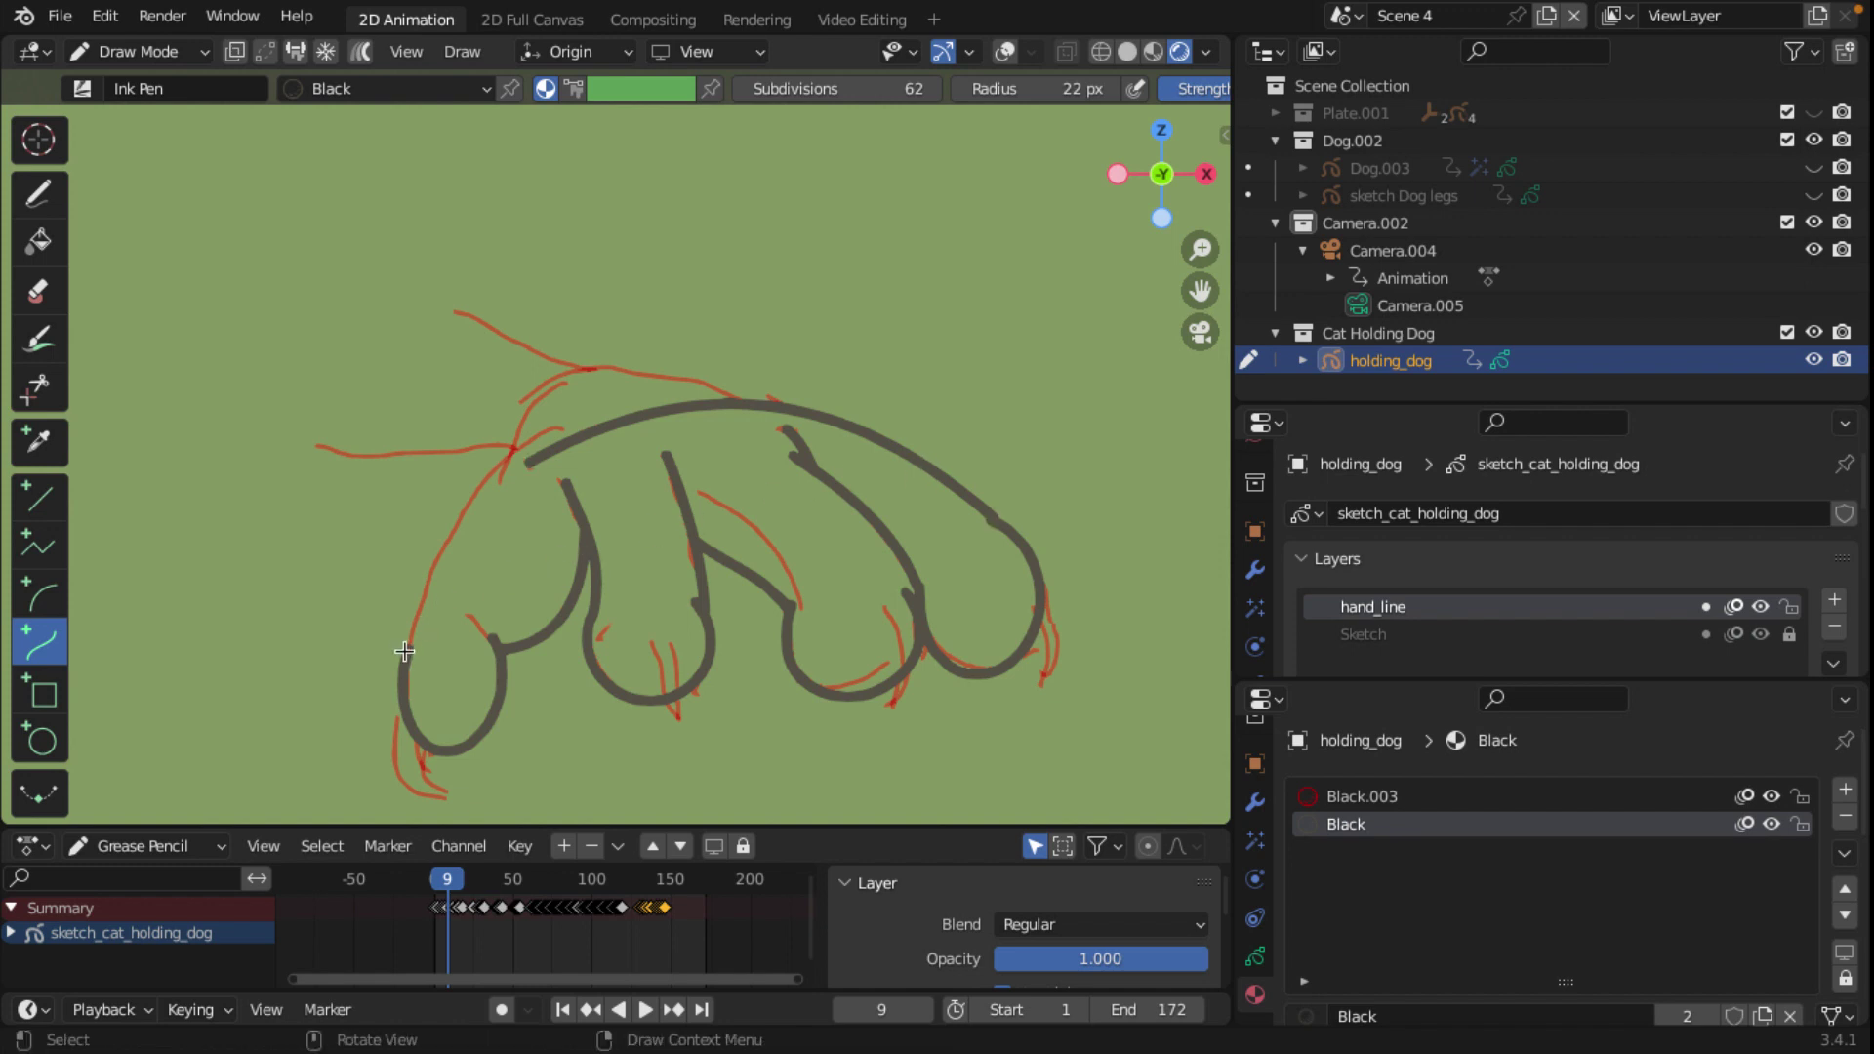
Step: Ink the paw's left edge, bowed outward to match the red sketch
{"action": "left_click_drag", "start_coordinate": [407, 652], "coordinate": [556, 425]}
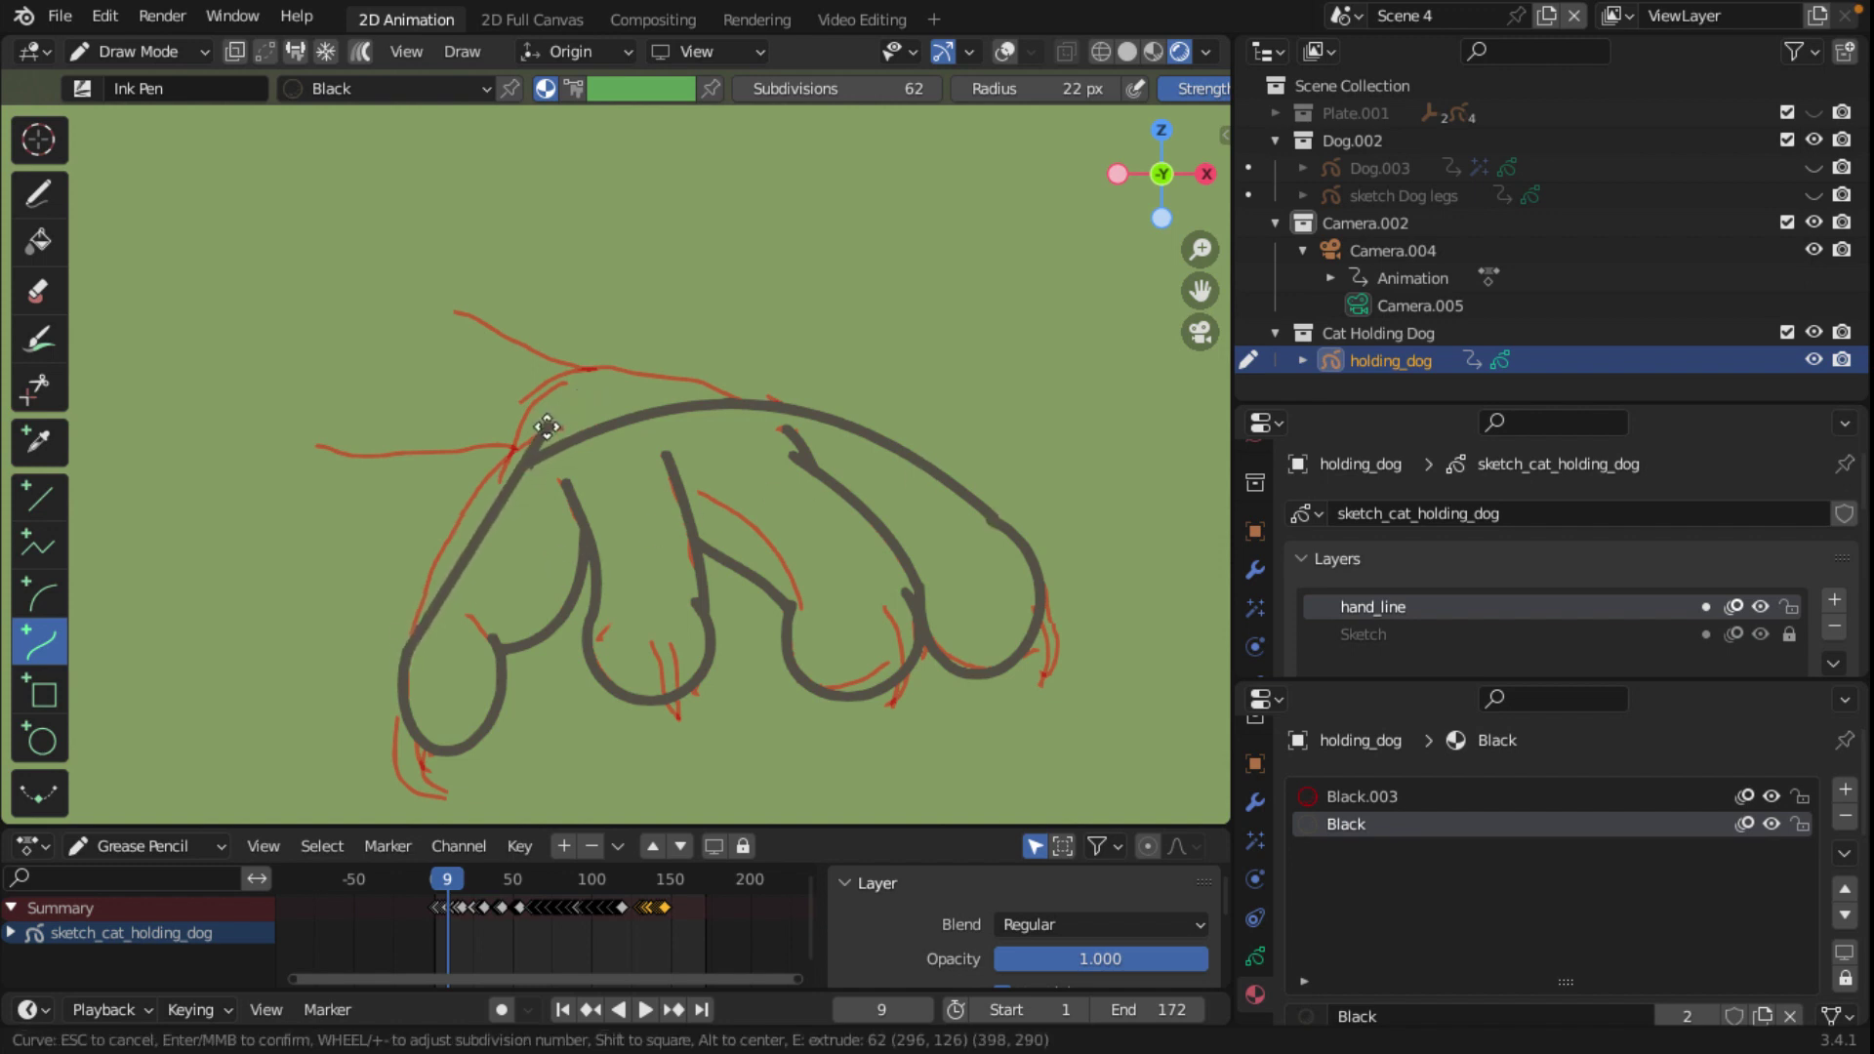
{"action": "mouse_move", "coordinate": [457, 576]}
{"action": "left_mouse_down"}
{"action": "mouse_move", "coordinate": [452, 544]}
{"action": "mouse_move", "coordinate": [414, 519]}
{"action": "left_mouse_up"}
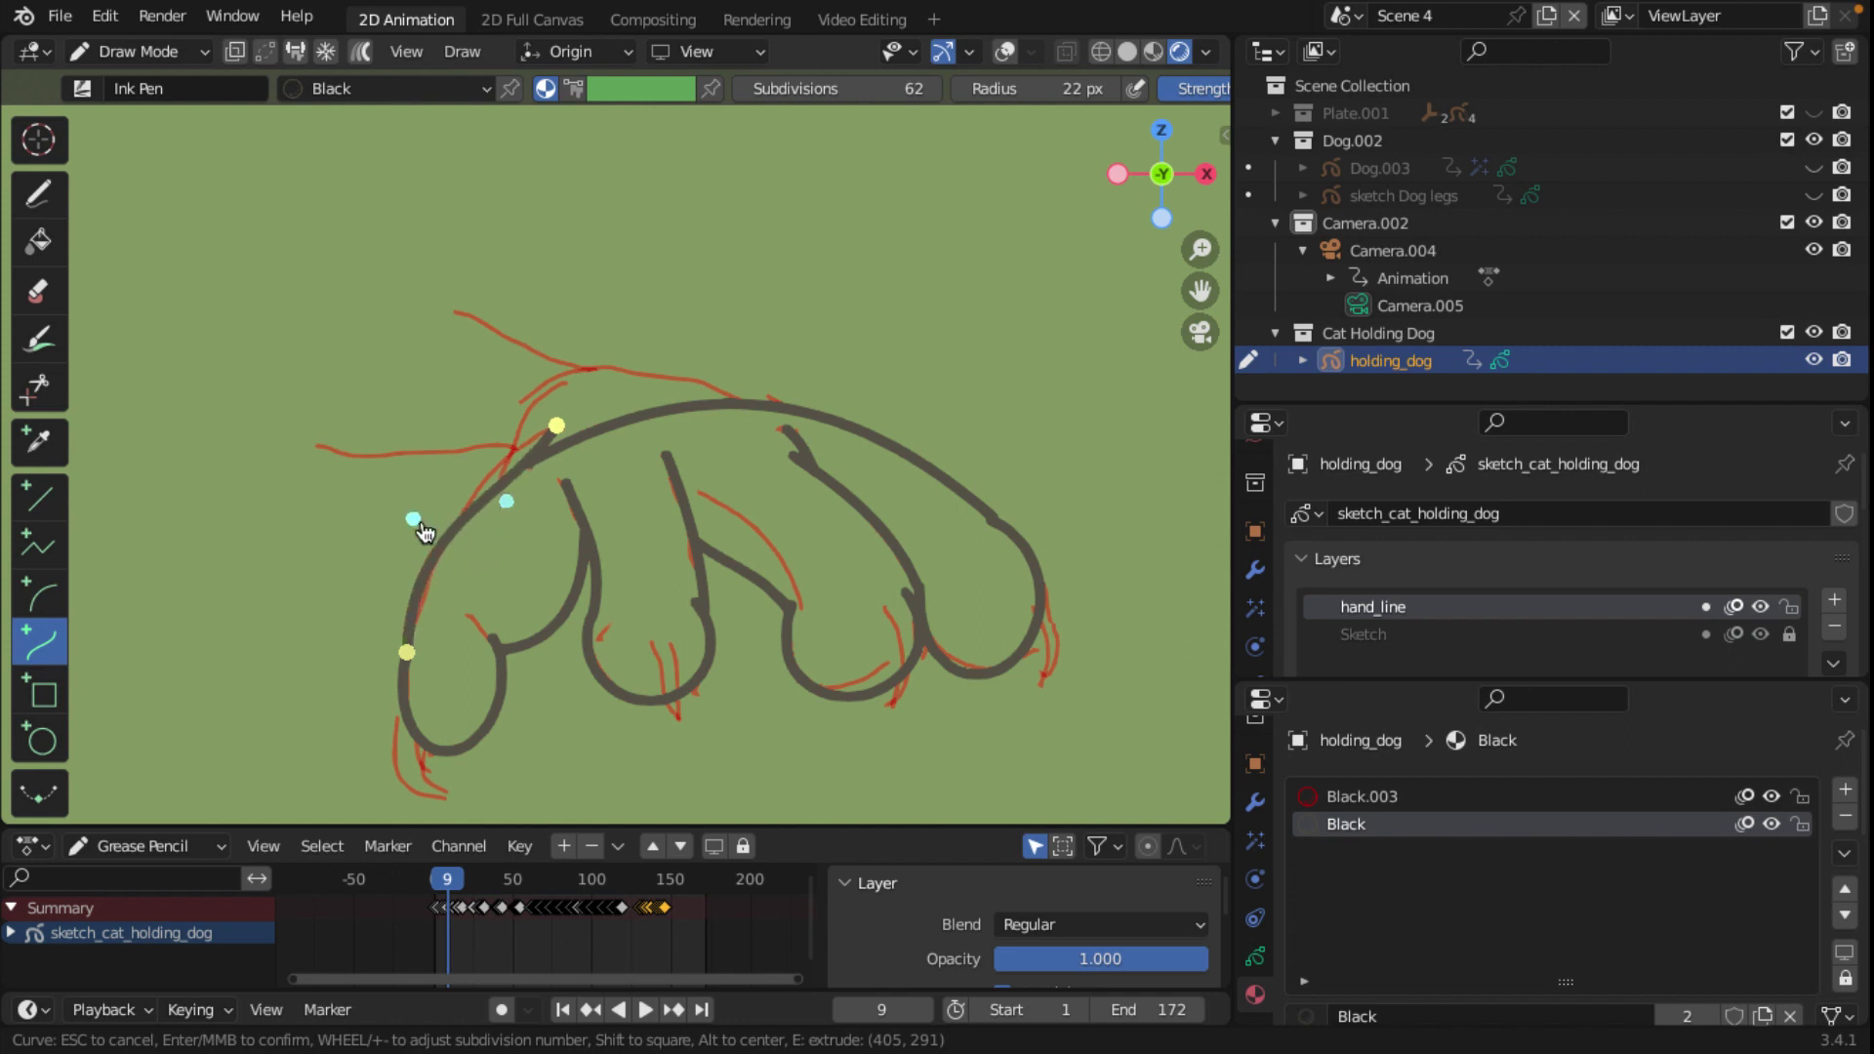
{"action": "left_click_drag", "start_coordinate": [540, 544], "coordinate": [532, 491]}
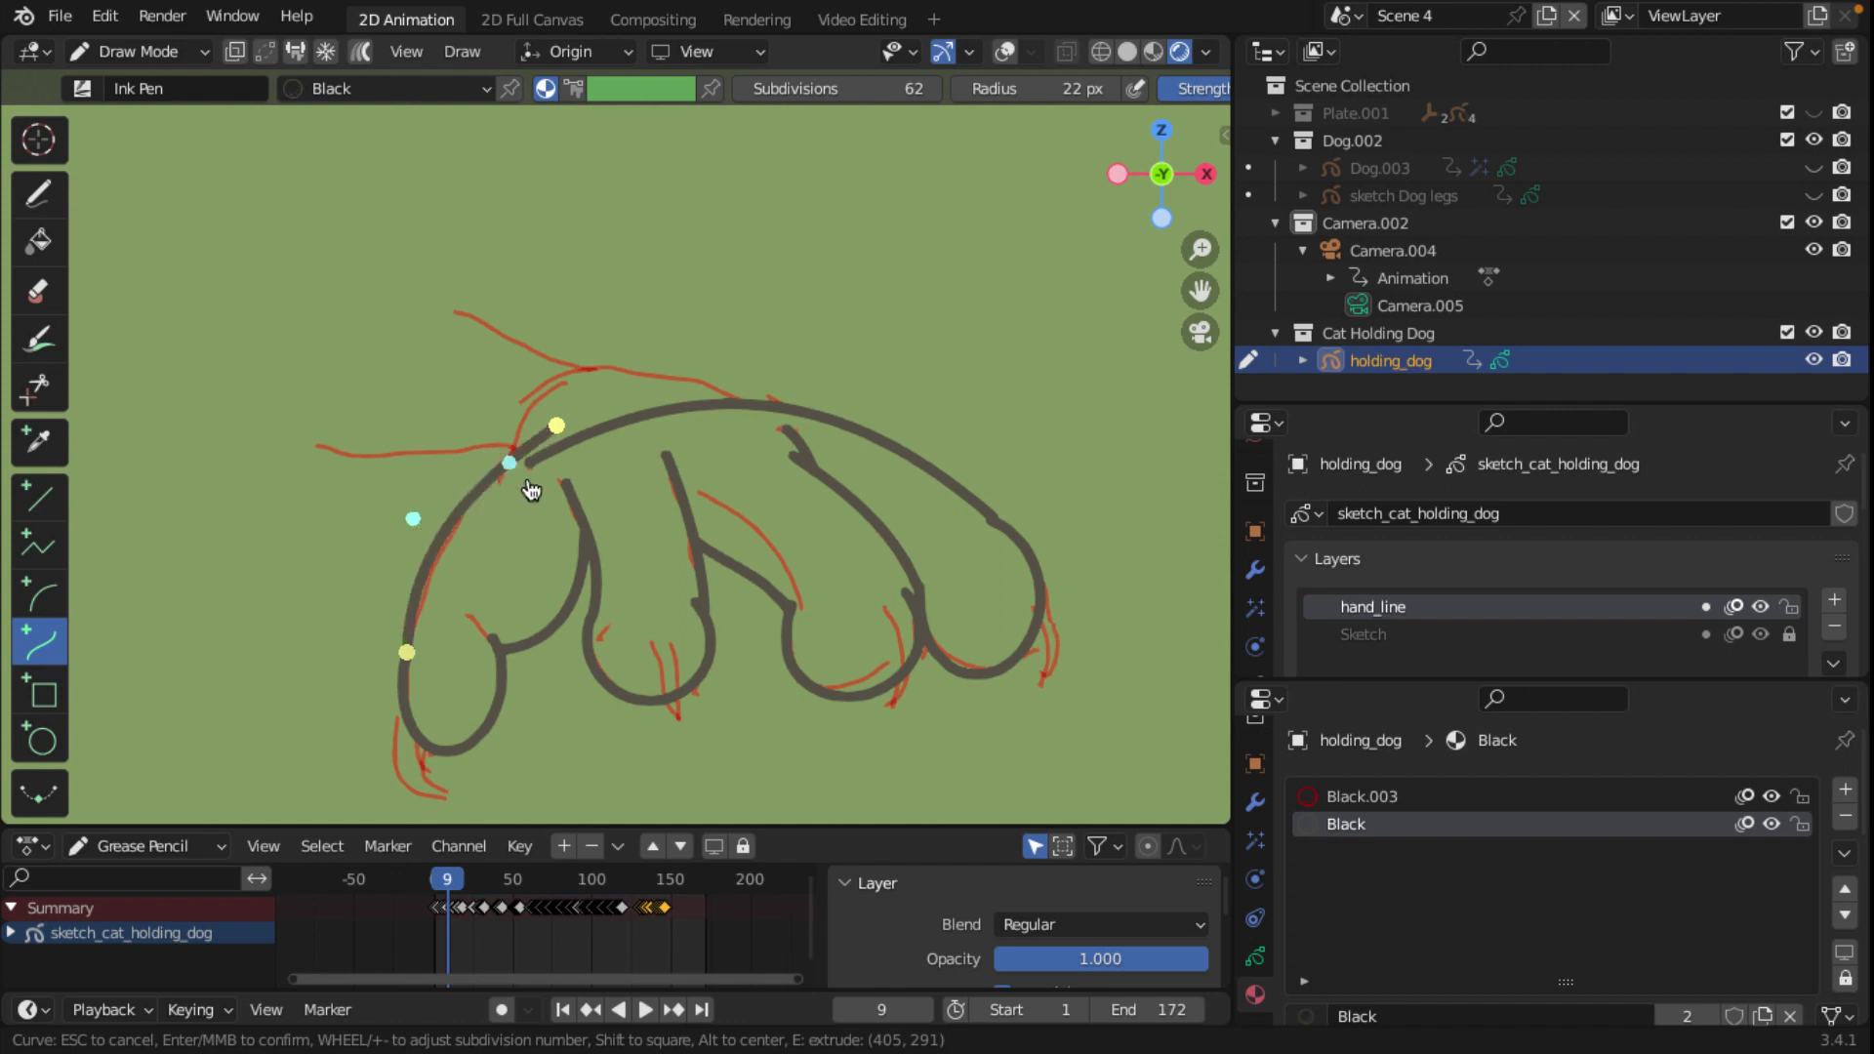
{"action": "key", "text": "Return"}
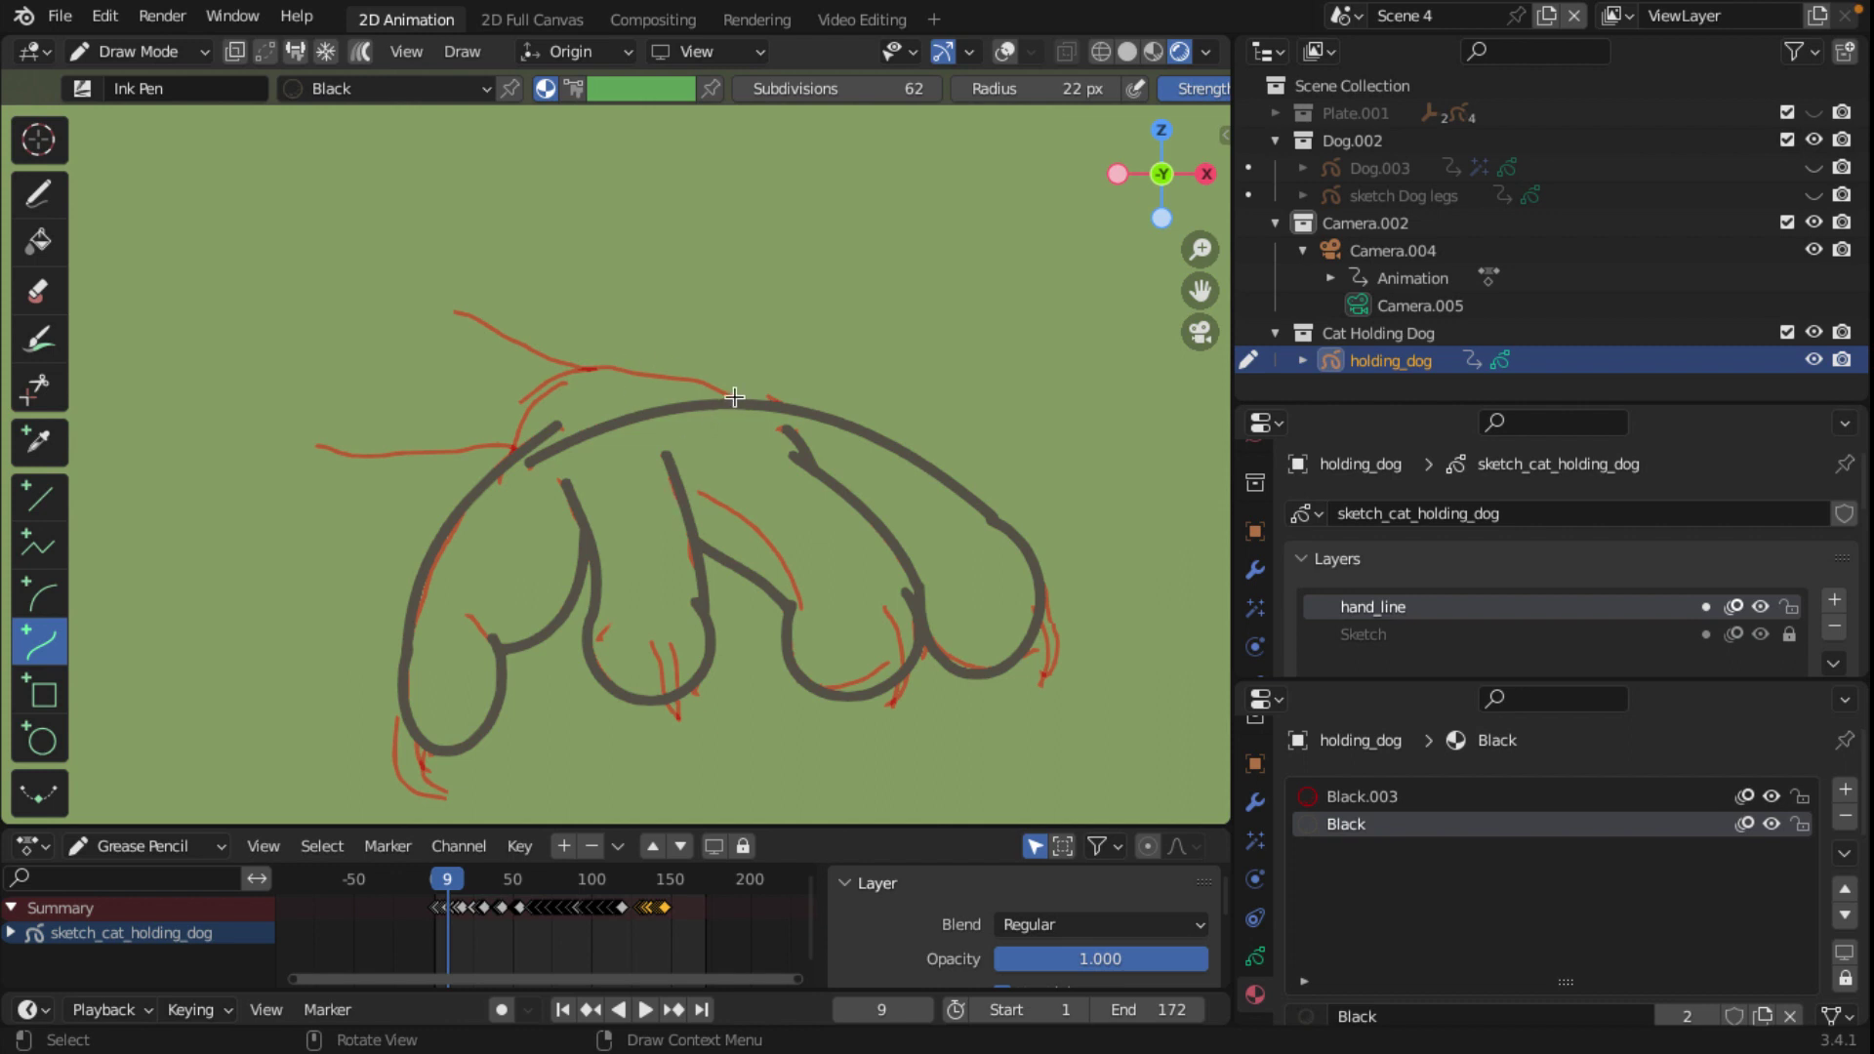
Step: Ink the paw's back line, then start the upper arm line toward the upper left
{"action": "mouse_move", "coordinate": [735, 402]}
{"action": "left_mouse_down"}
{"action": "mouse_move", "coordinate": [586, 314]}
{"action": "mouse_move", "coordinate": [503, 419]}
{"action": "mouse_move", "coordinate": [512, 453]}
{"action": "mouse_move", "coordinate": [552, 313]}
{"action": "left_mouse_up"}
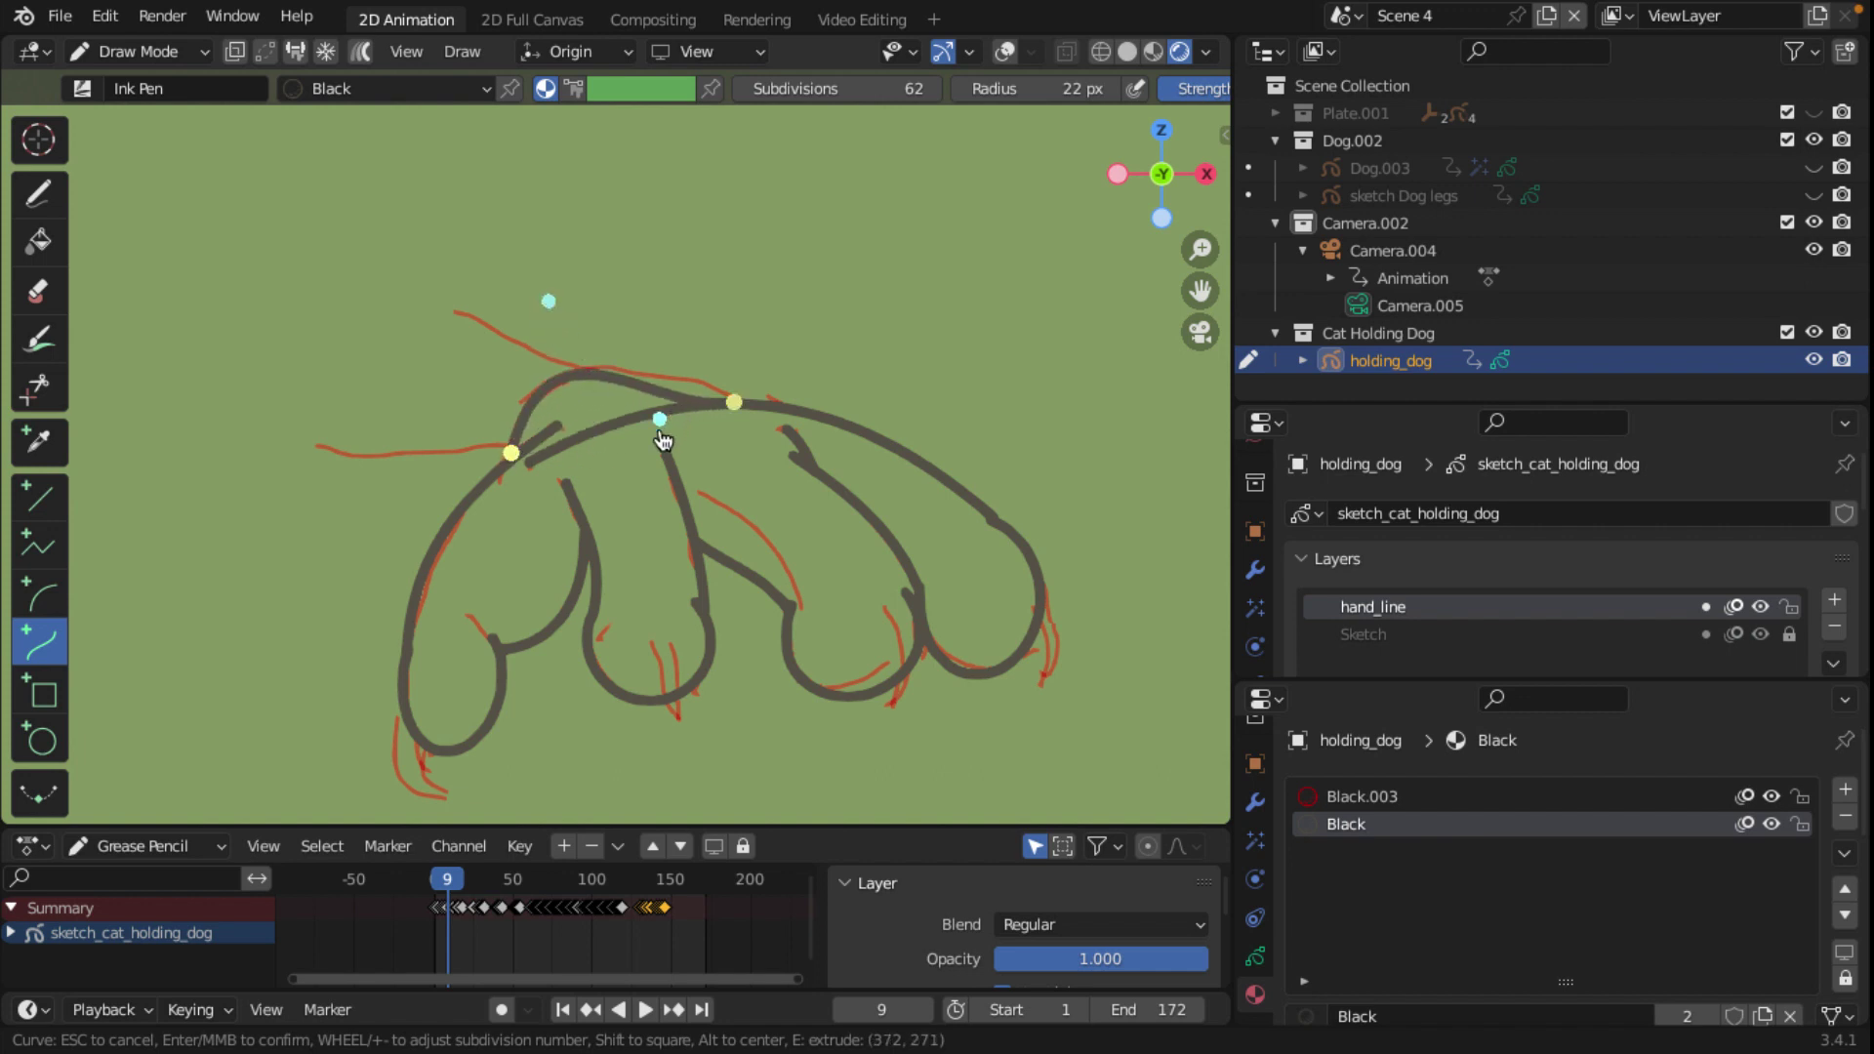
{"action": "mouse_move", "coordinate": [663, 439]}
{"action": "left_mouse_down"}
{"action": "mouse_move", "coordinate": [672, 371]}
{"action": "mouse_move", "coordinate": [683, 387]}
{"action": "mouse_move", "coordinate": [658, 403]}
{"action": "mouse_move", "coordinate": [683, 397]}
{"action": "left_mouse_up"}
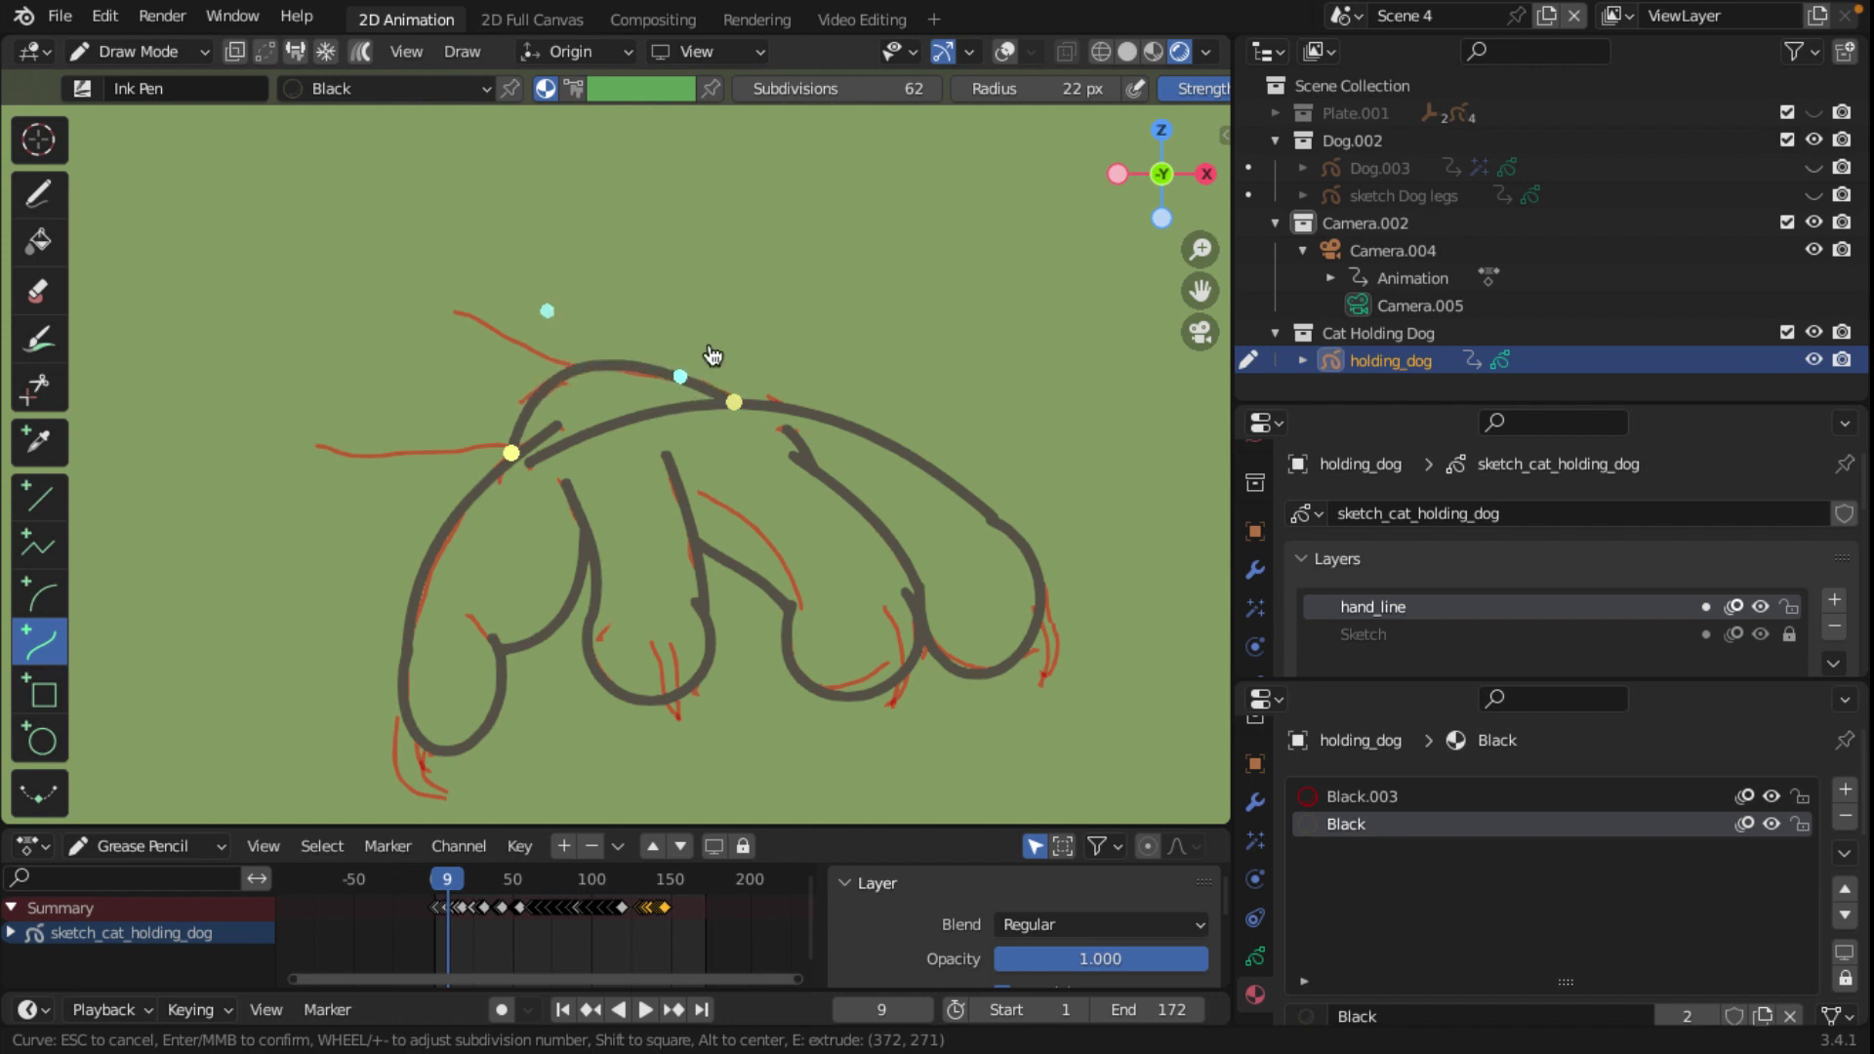
{"action": "key", "text": "Return"}
{"action": "left_click_drag", "start_coordinate": [577, 366], "coordinate": [283, 230]}
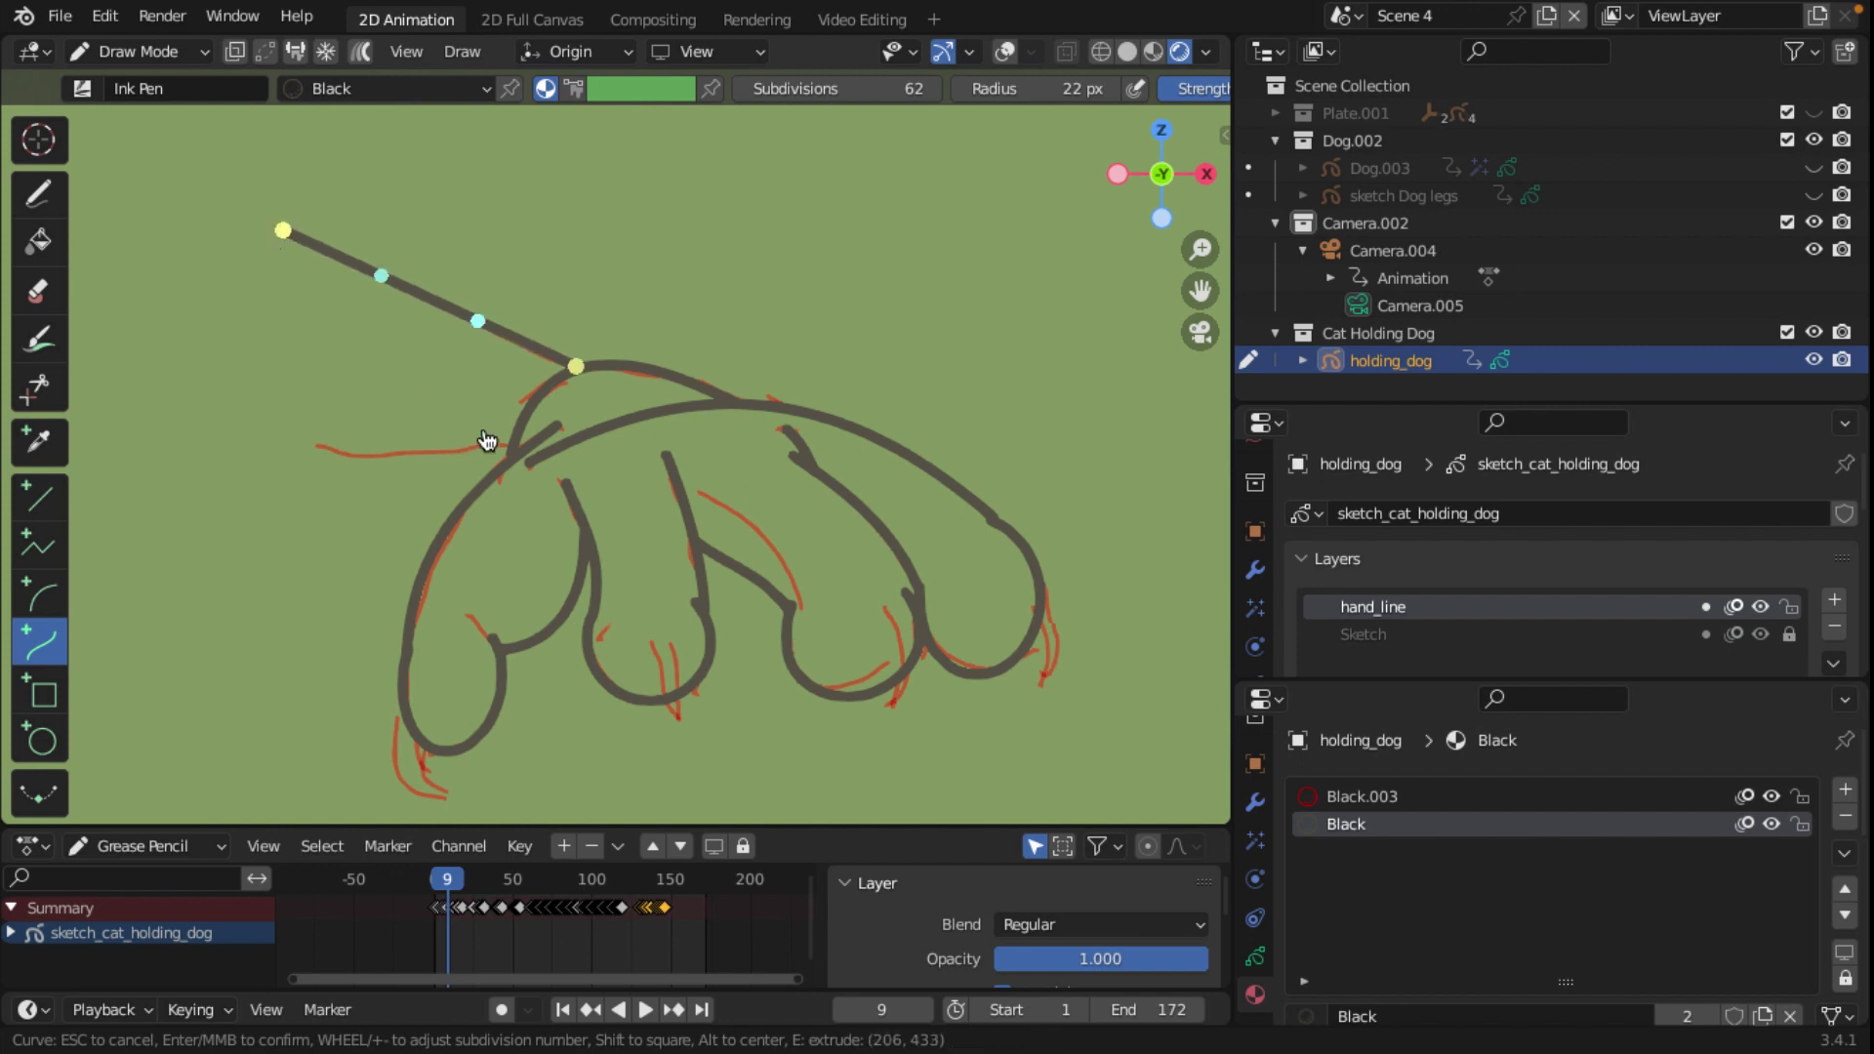
Step: Discard a bent lower arm attempt and redraw it as a straight line to the left
{"action": "key", "text": "Return"}
{"action": "left_click_drag", "start_coordinate": [509, 446], "coordinate": [140, 353]}
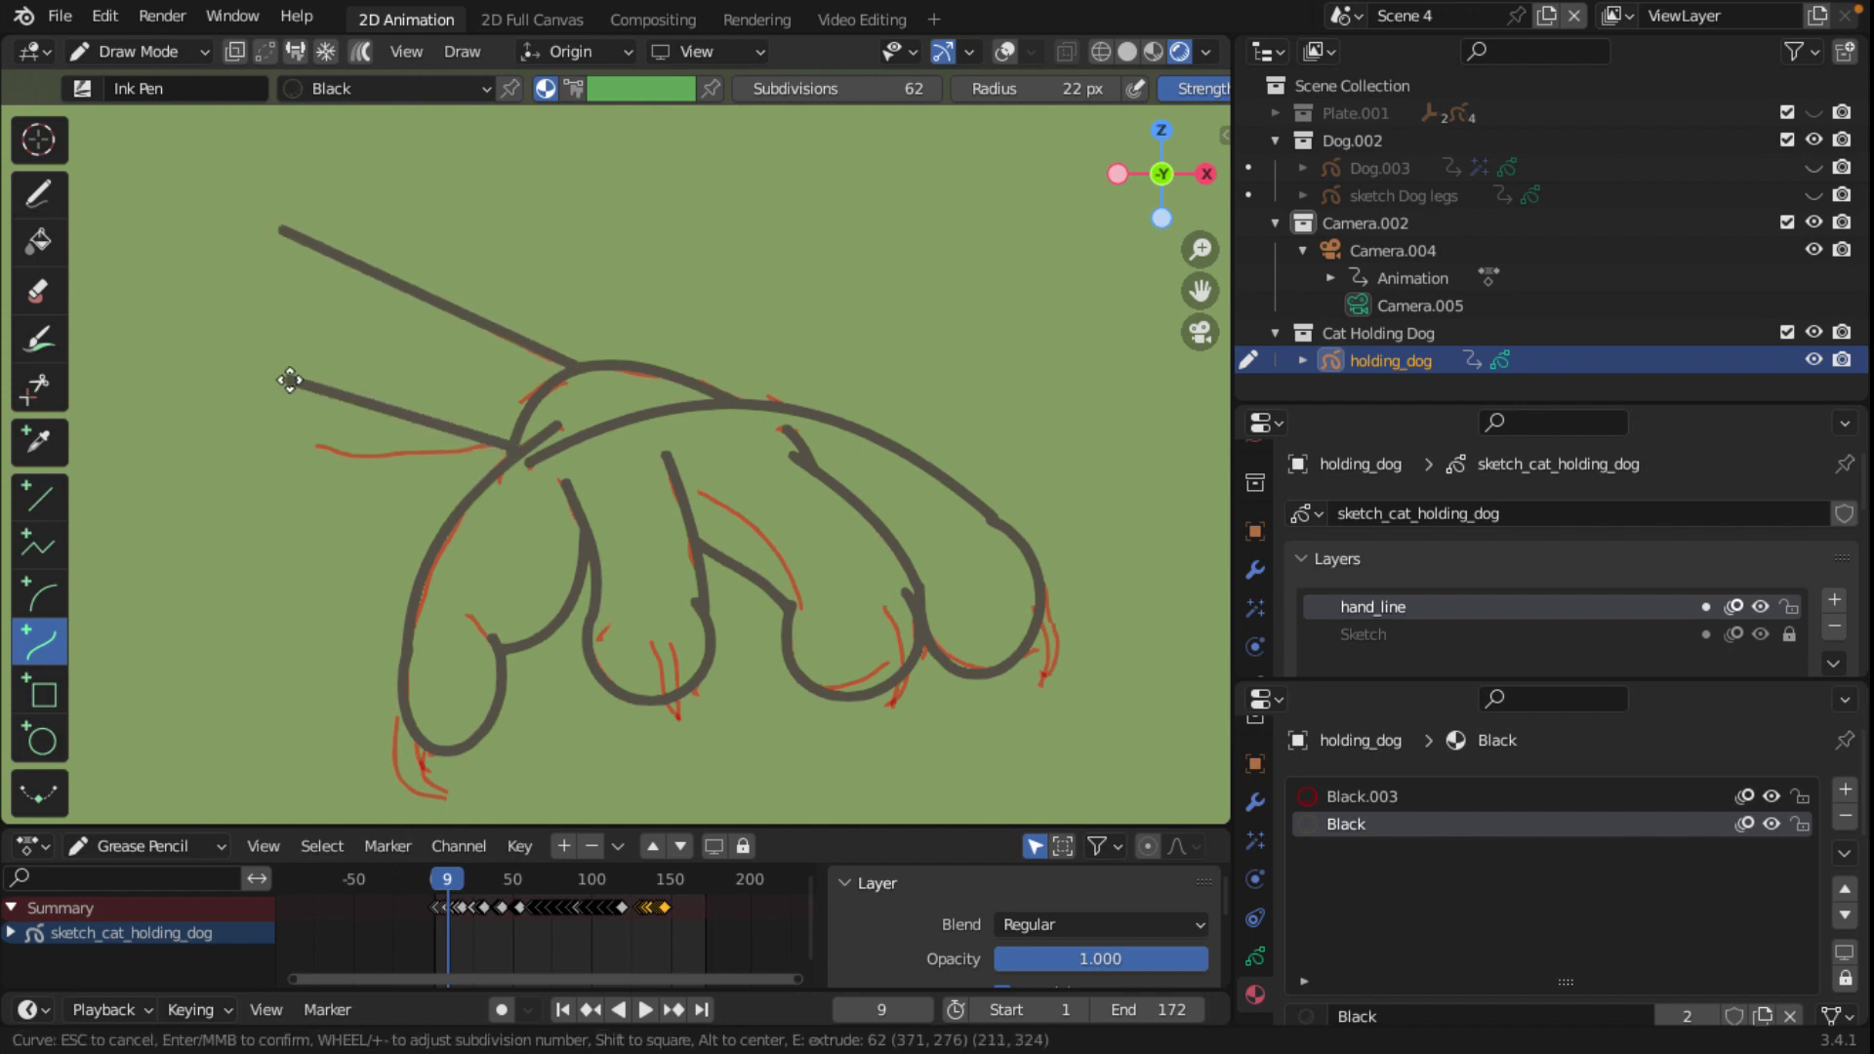
{"action": "left_click_drag", "start_coordinate": [385, 415], "coordinate": [385, 461]}
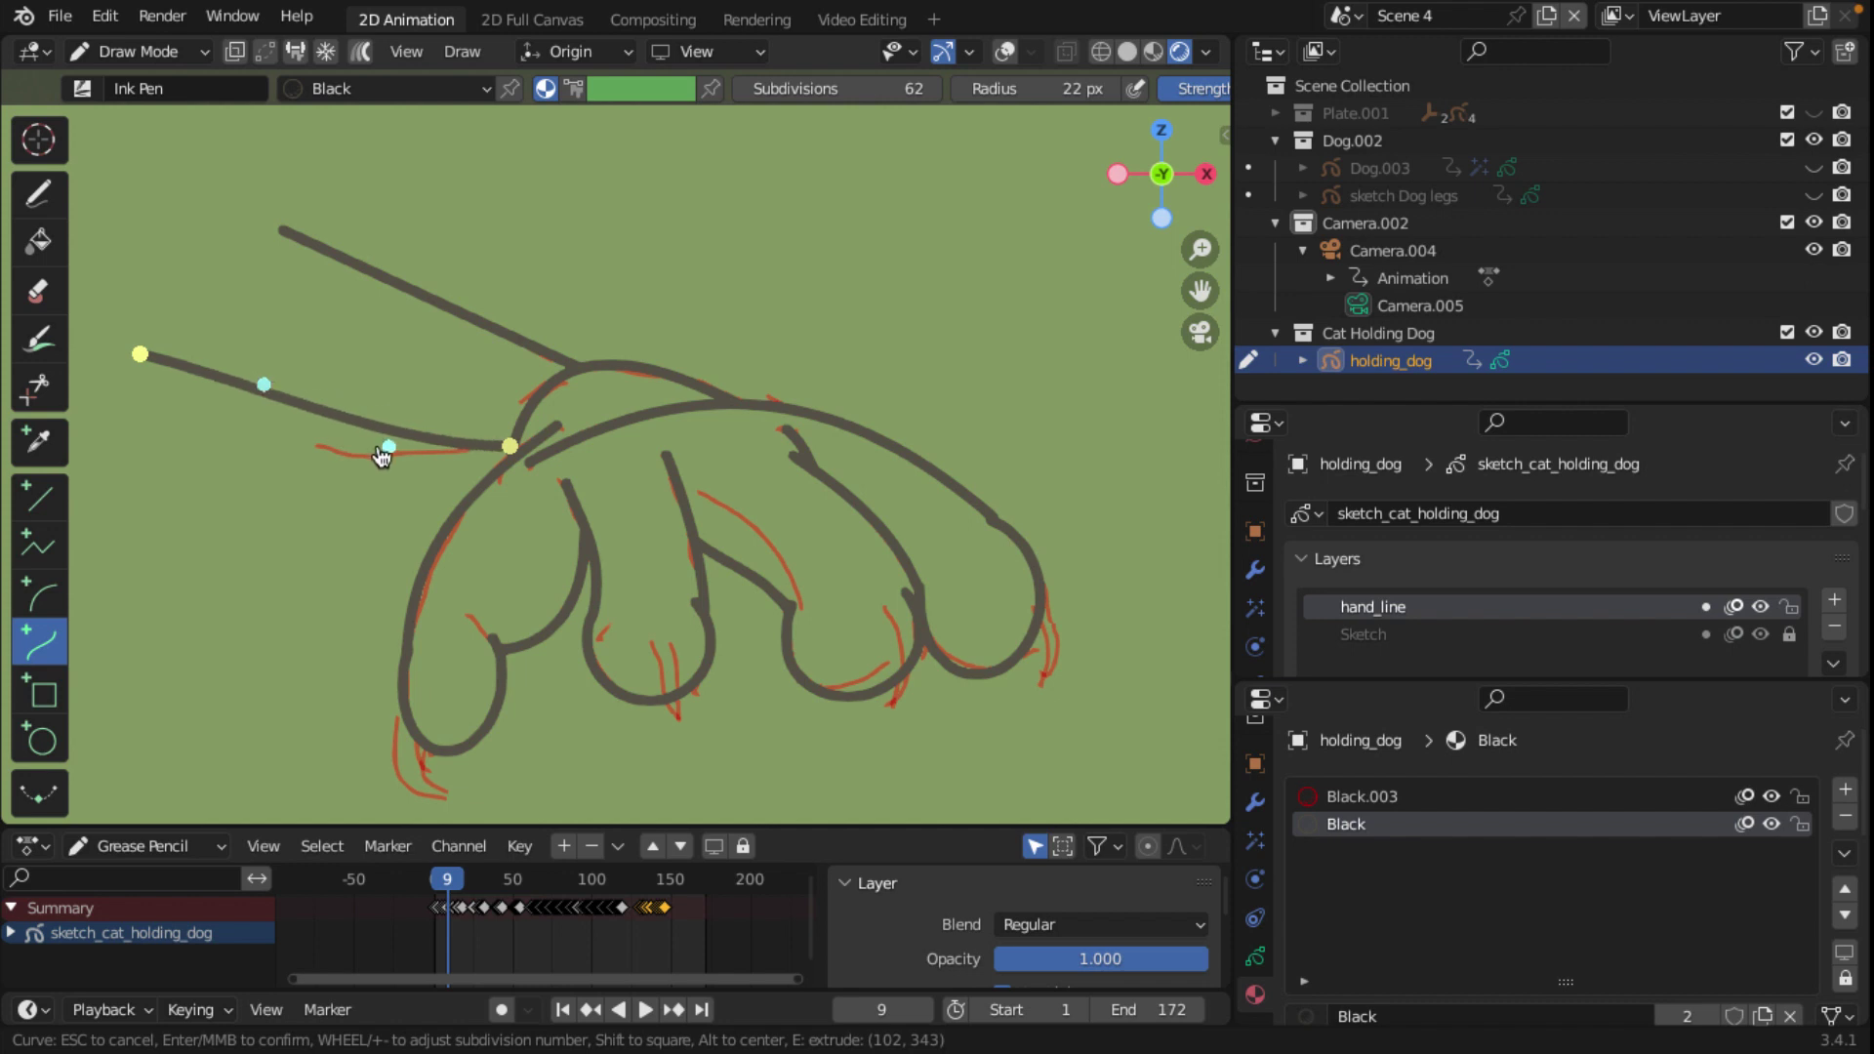
{"action": "left_click_drag", "start_coordinate": [264, 384], "coordinate": [246, 448]}
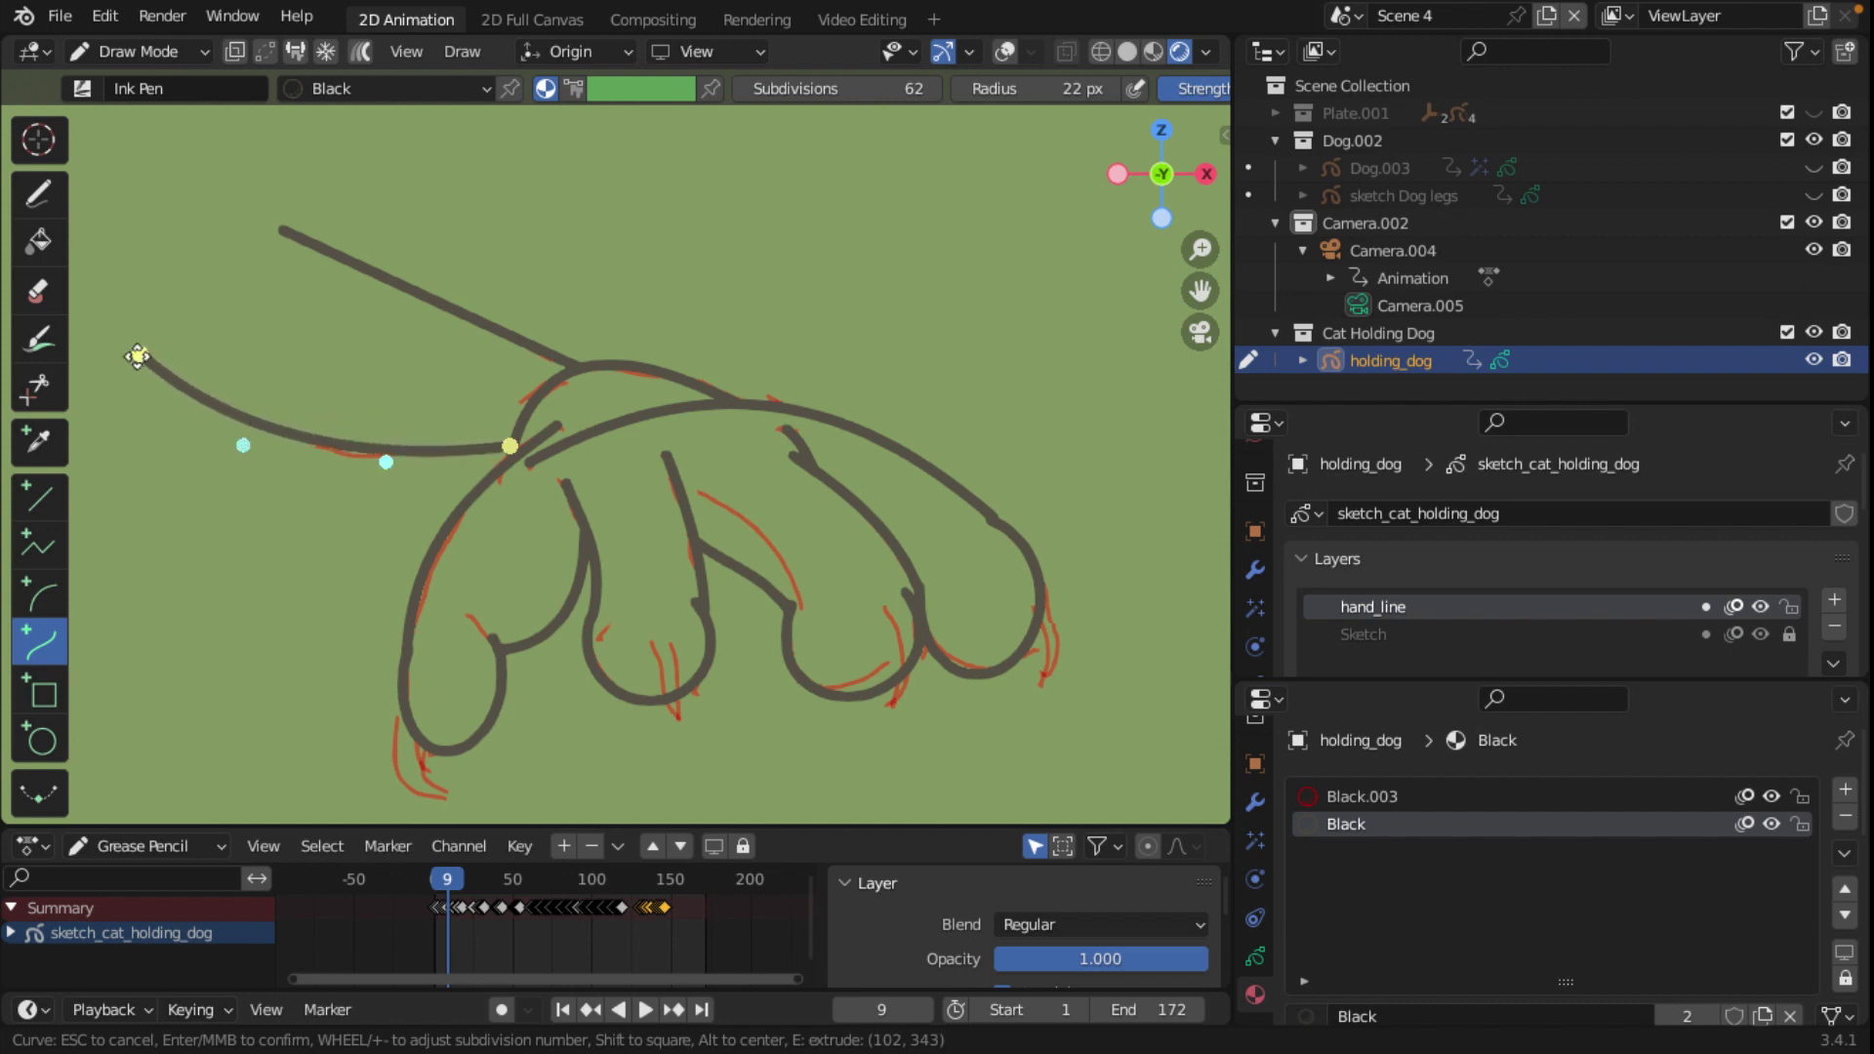
{"action": "left_click_drag", "start_coordinate": [137, 357], "coordinate": [126, 364]}
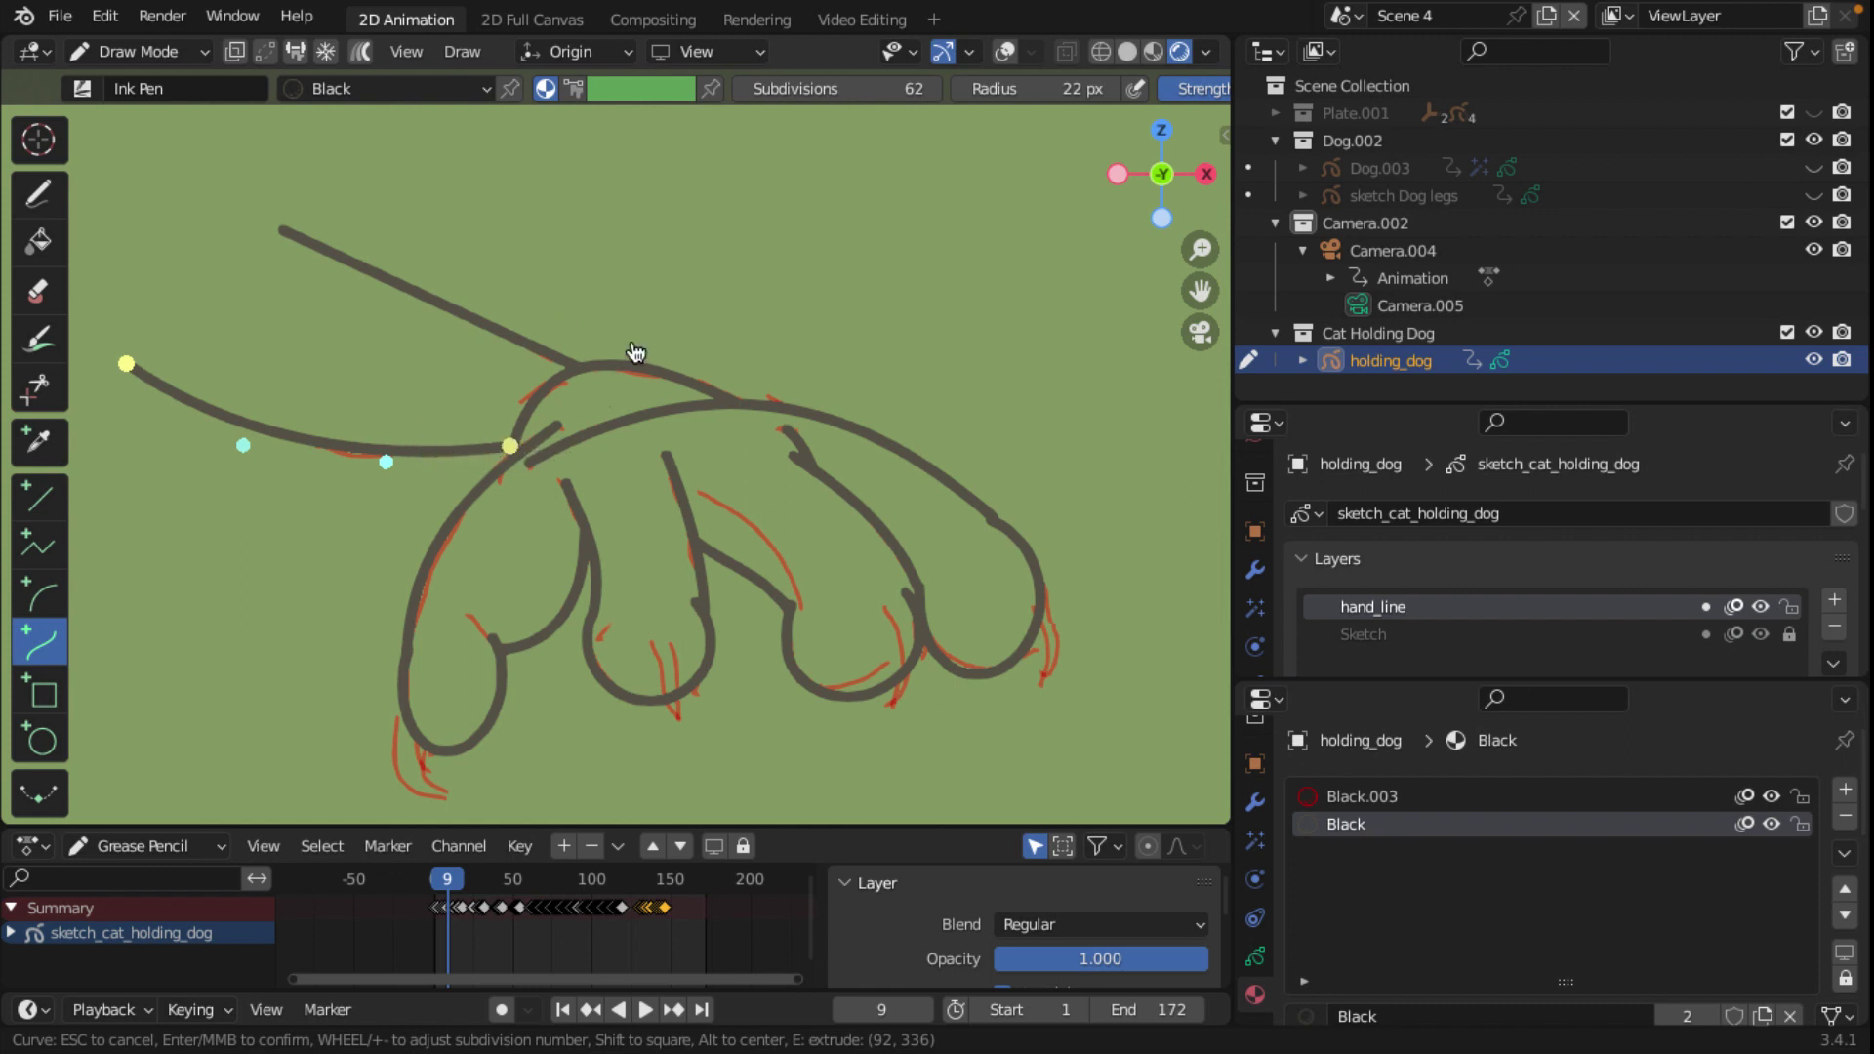
{"action": "key", "text": "Escape"}
{"action": "key", "text": "ctrl+z"}
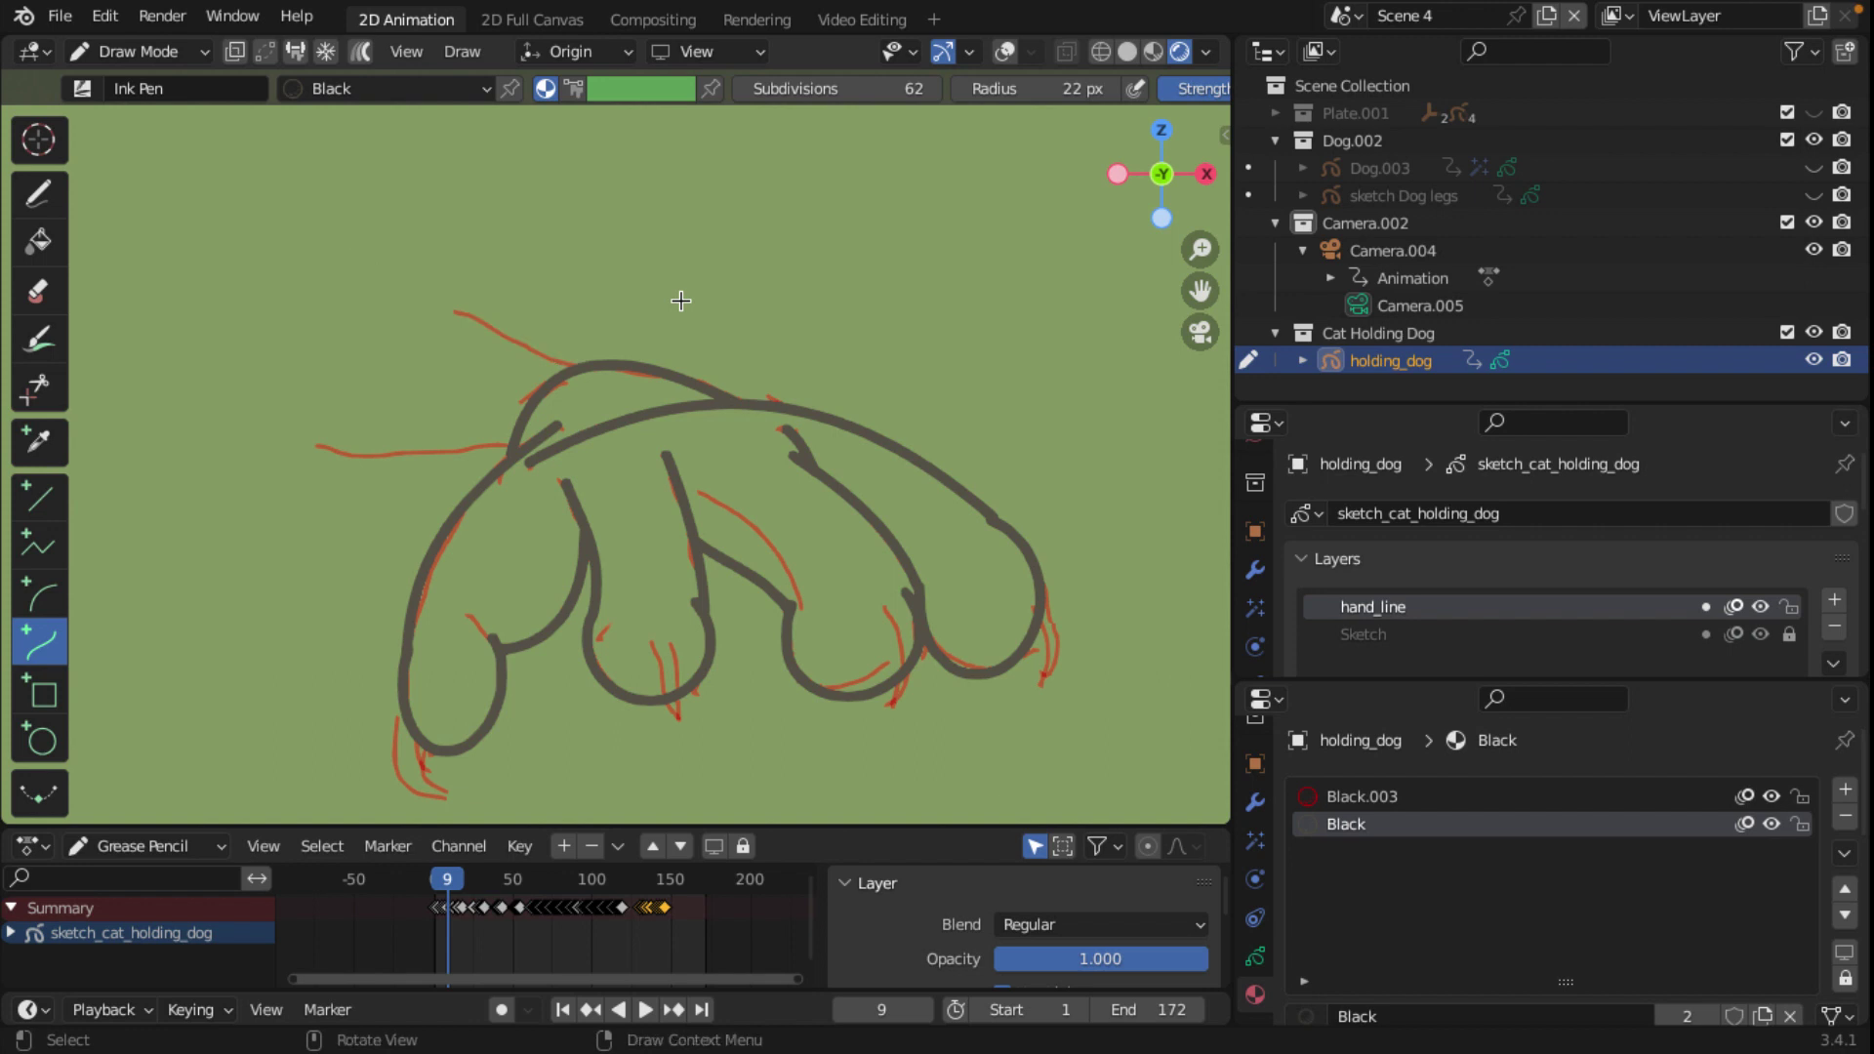
{"action": "left_click_drag", "start_coordinate": [510, 448], "coordinate": [129, 361]}
{"action": "key", "text": "Return"}
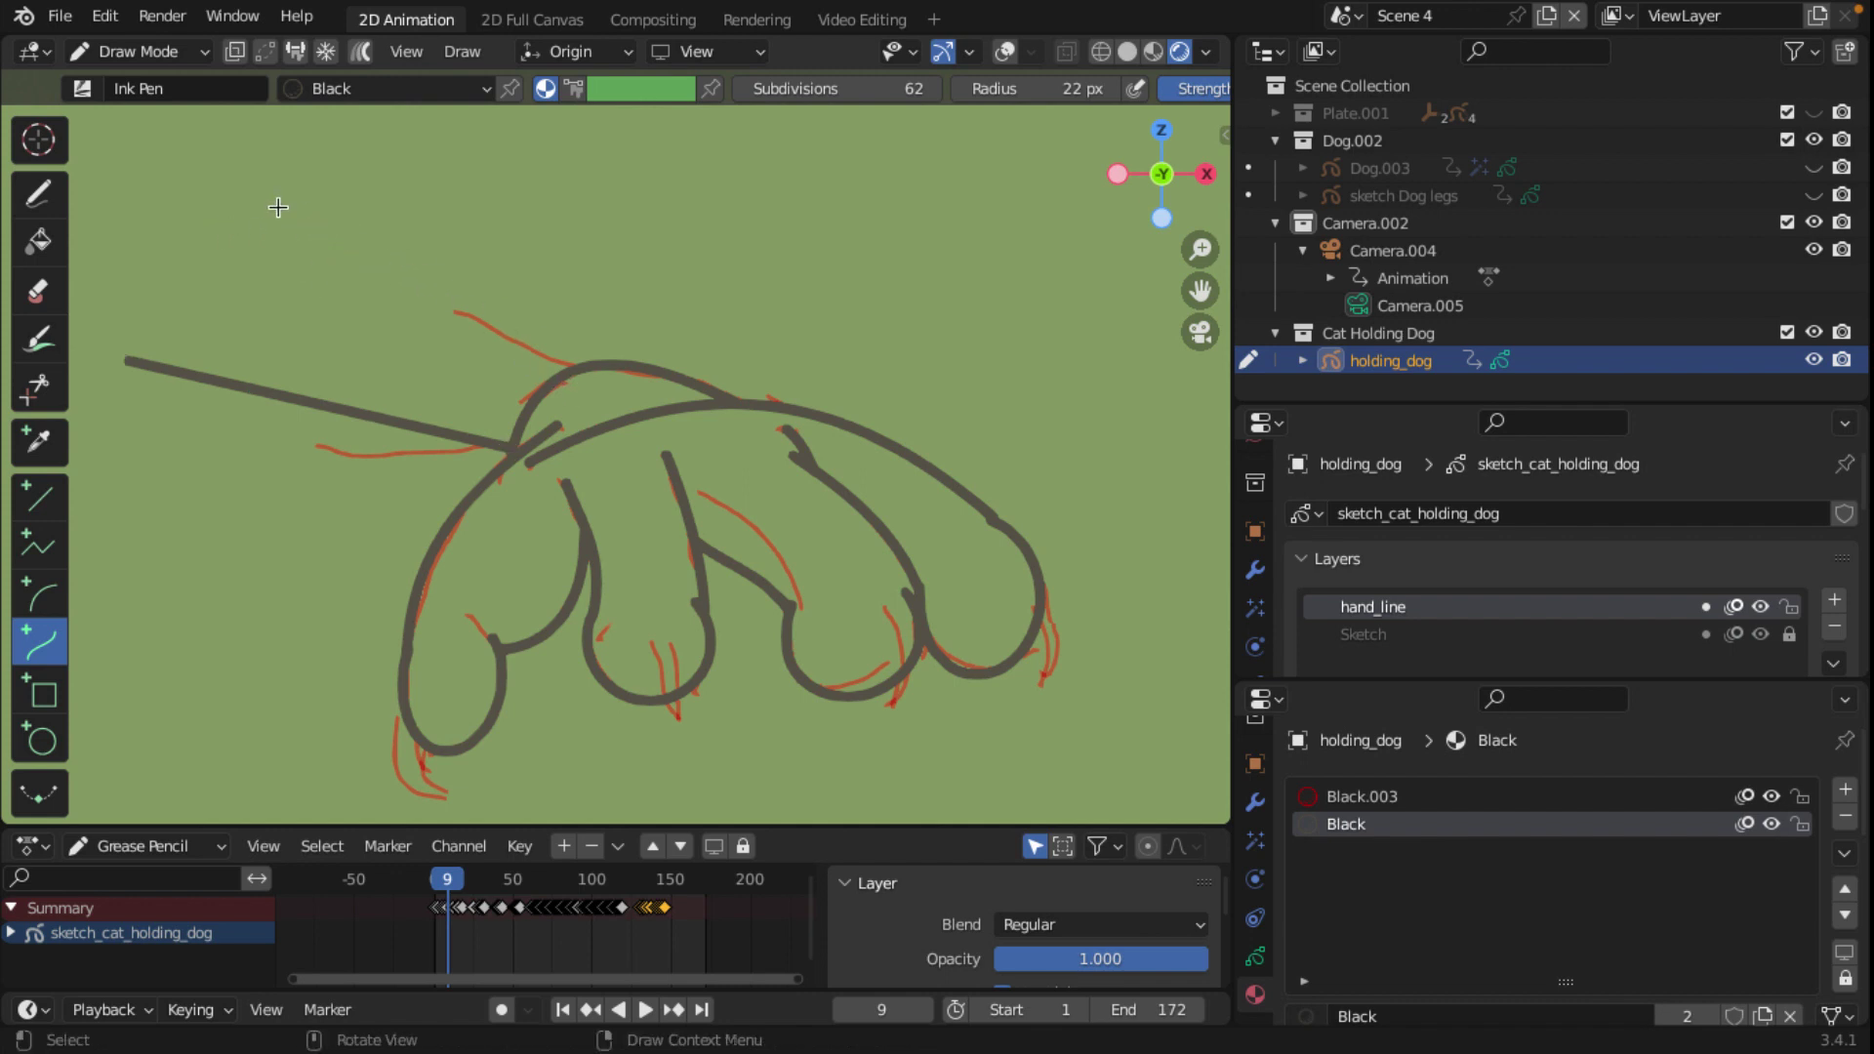
Step: Draw a new upper arm line from the paw and bend it along the sketch
{"action": "left_click_drag", "start_coordinate": [278, 207], "coordinate": [567, 366]}
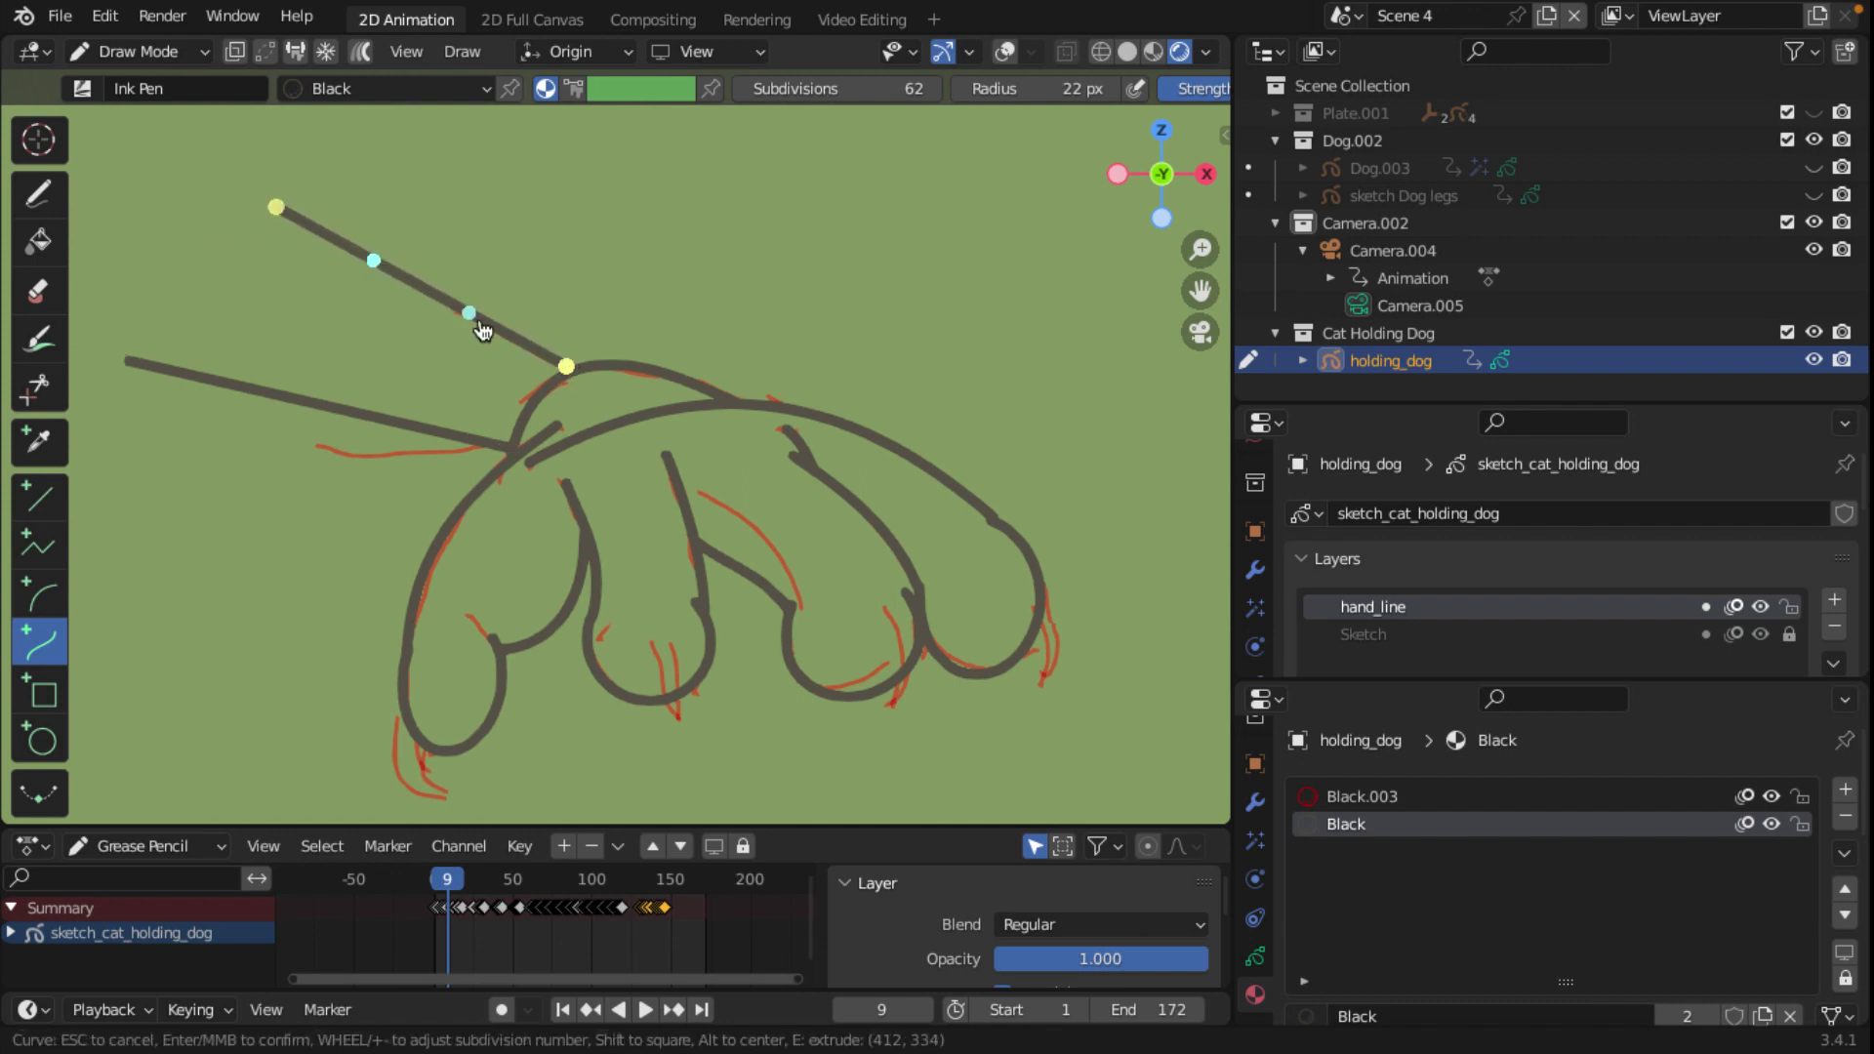
{"action": "left_click_drag", "start_coordinate": [470, 313], "coordinate": [492, 270]}
{"action": "left_click_drag", "start_coordinate": [373, 261], "coordinate": [412, 206]}
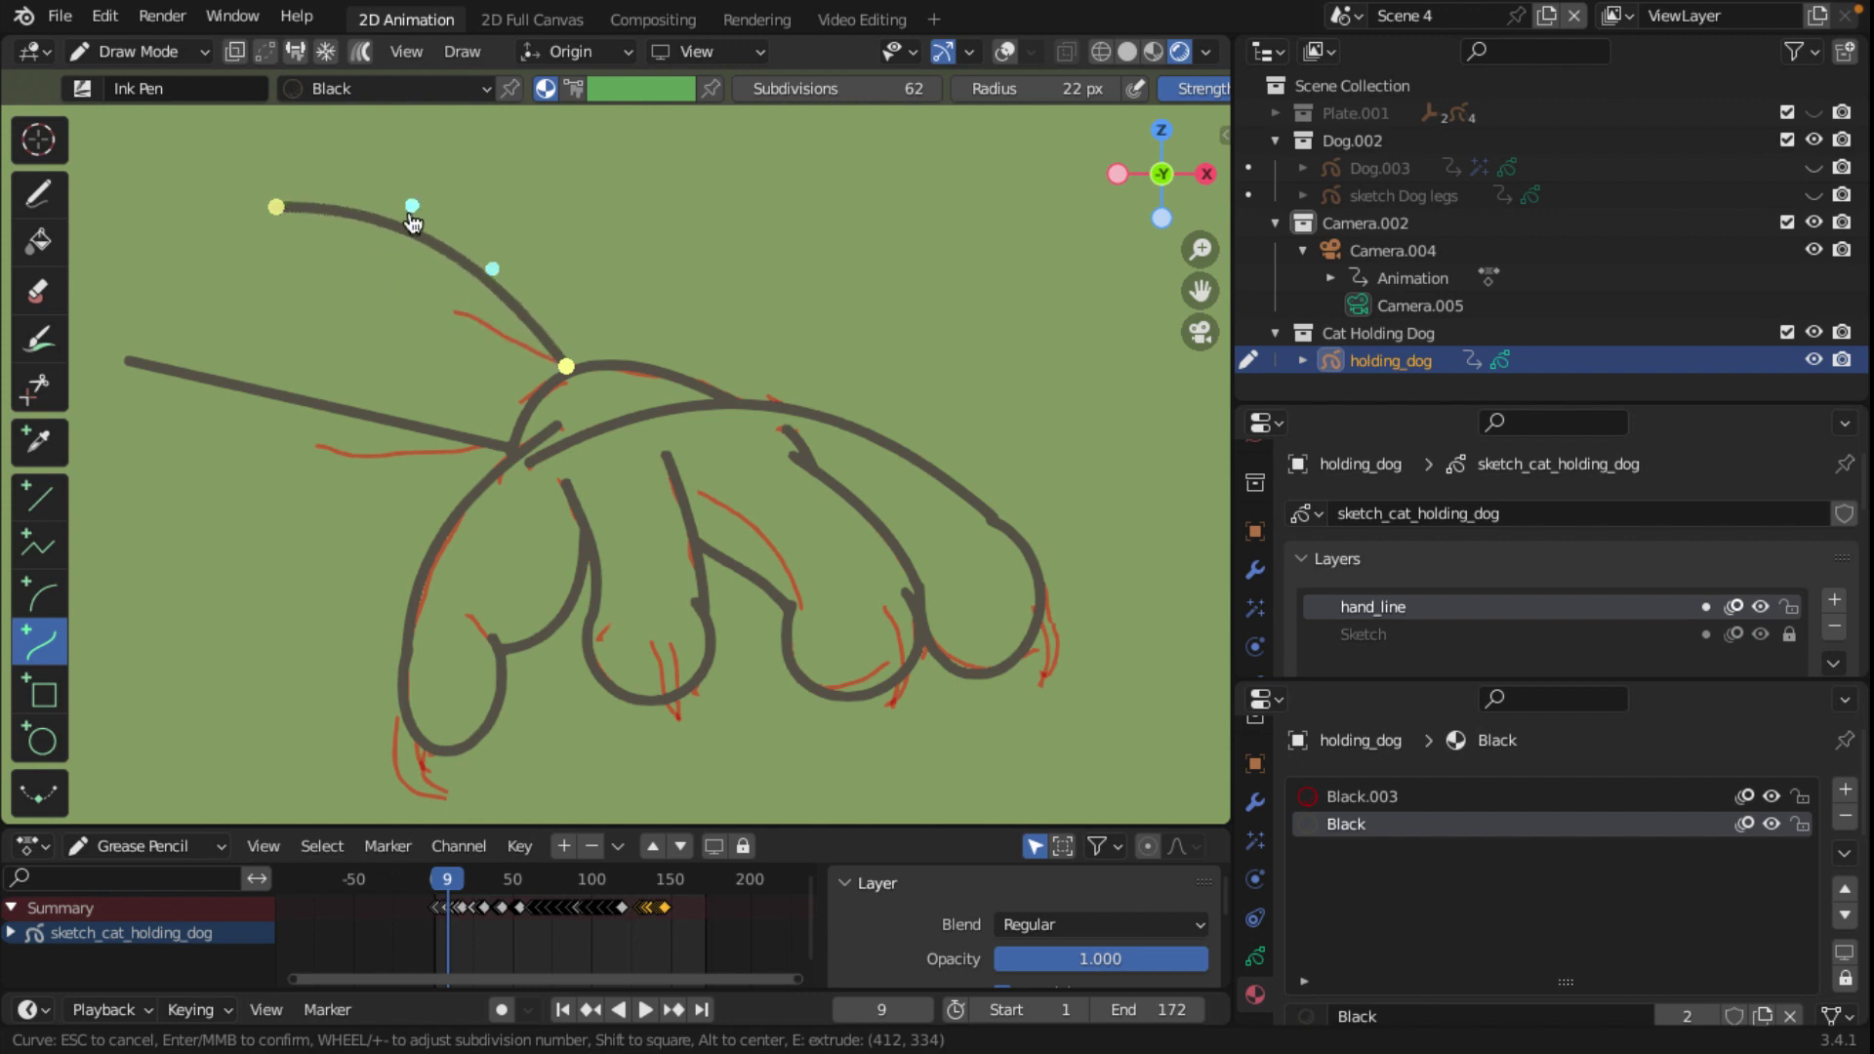
{"action": "left_click_drag", "start_coordinate": [276, 207], "coordinate": [287, 152]}
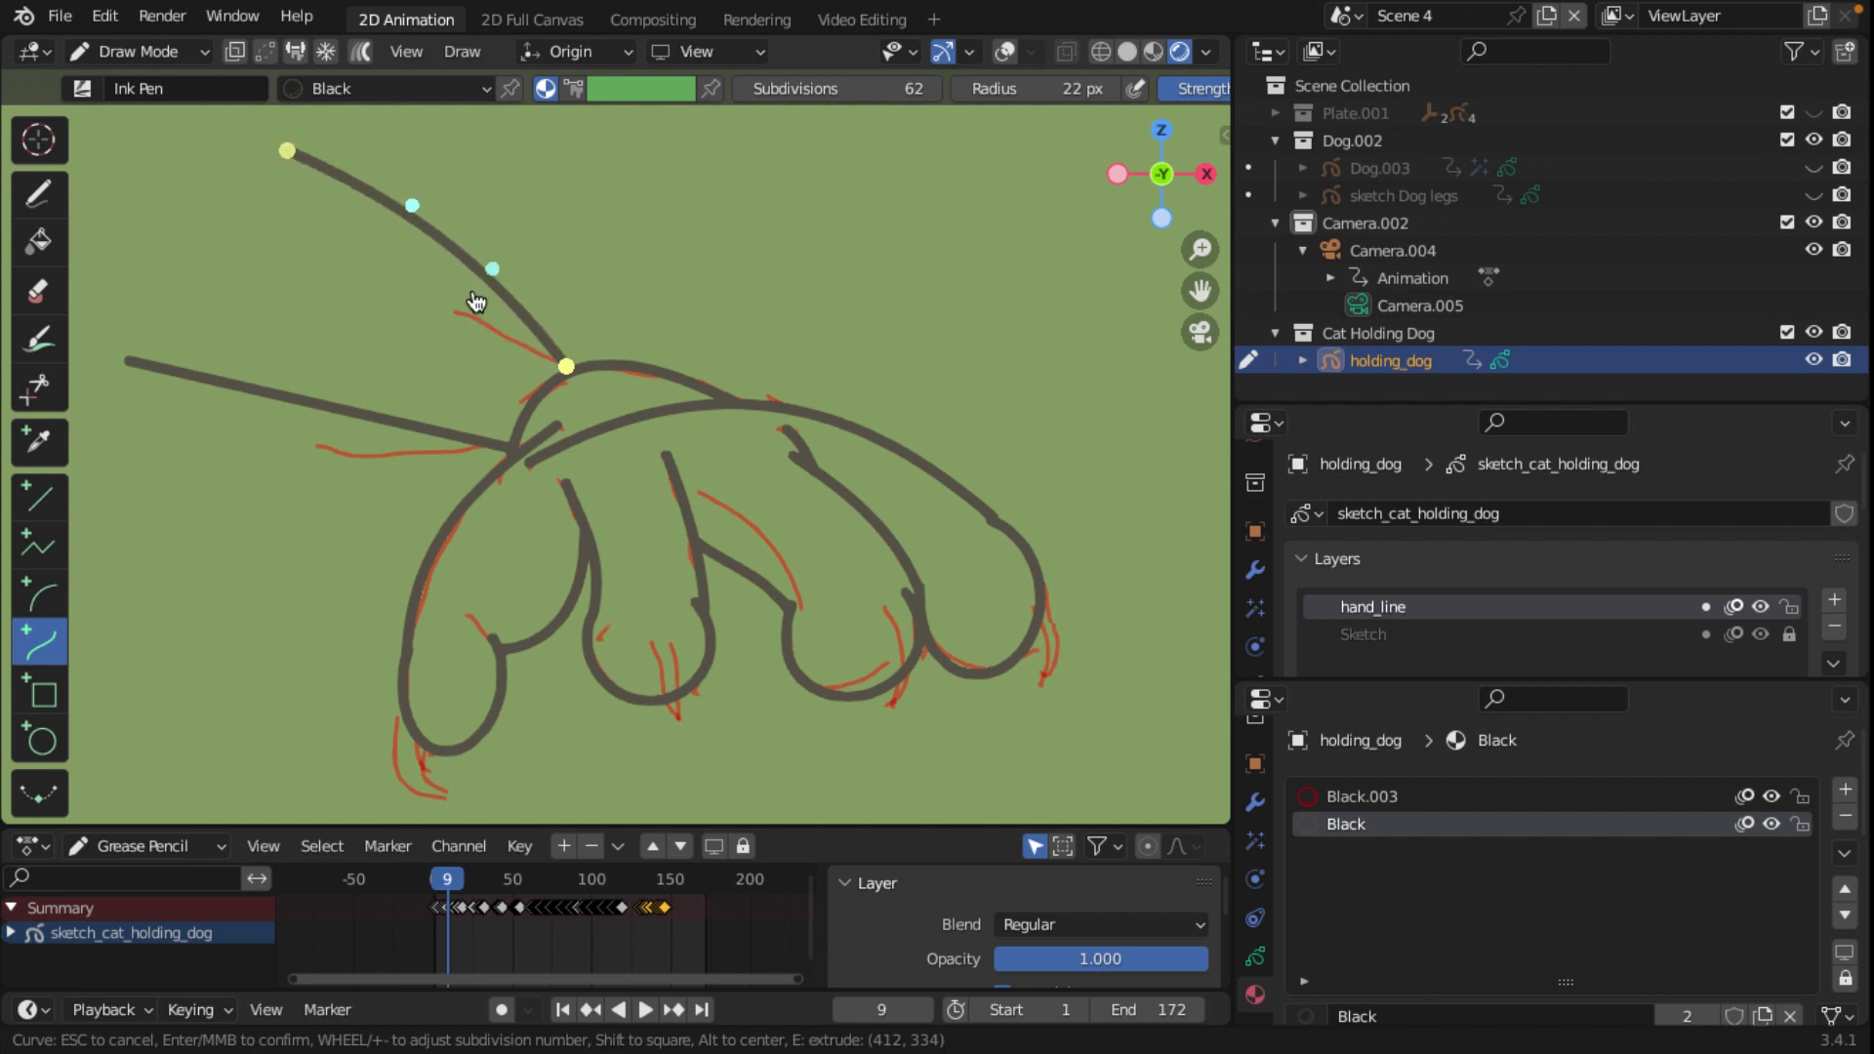
{"action": "left_click_drag", "start_coordinate": [563, 366], "coordinate": [558, 378]}
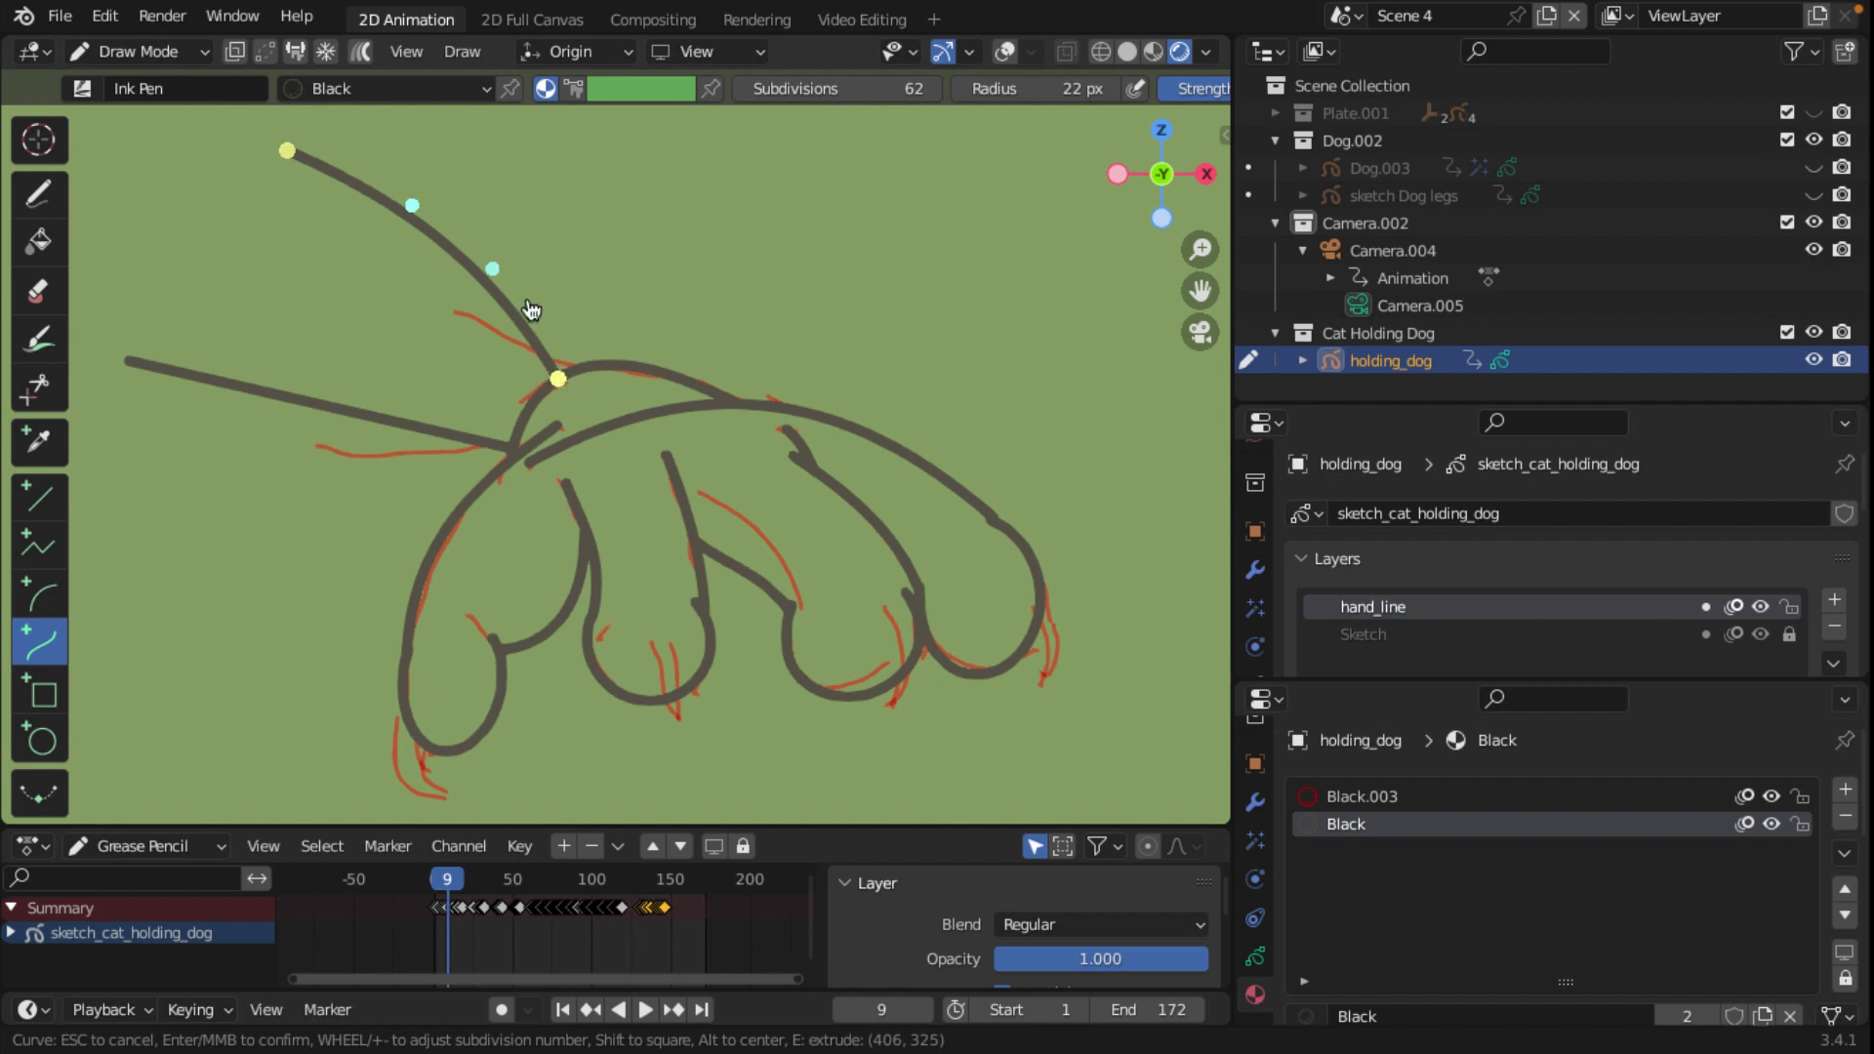
{"action": "mouse_move", "coordinate": [492, 270]}
{"action": "left_mouse_down"}
{"action": "mouse_move", "coordinate": [446, 310]}
{"action": "mouse_move", "coordinate": [482, 292]}
{"action": "left_mouse_up"}
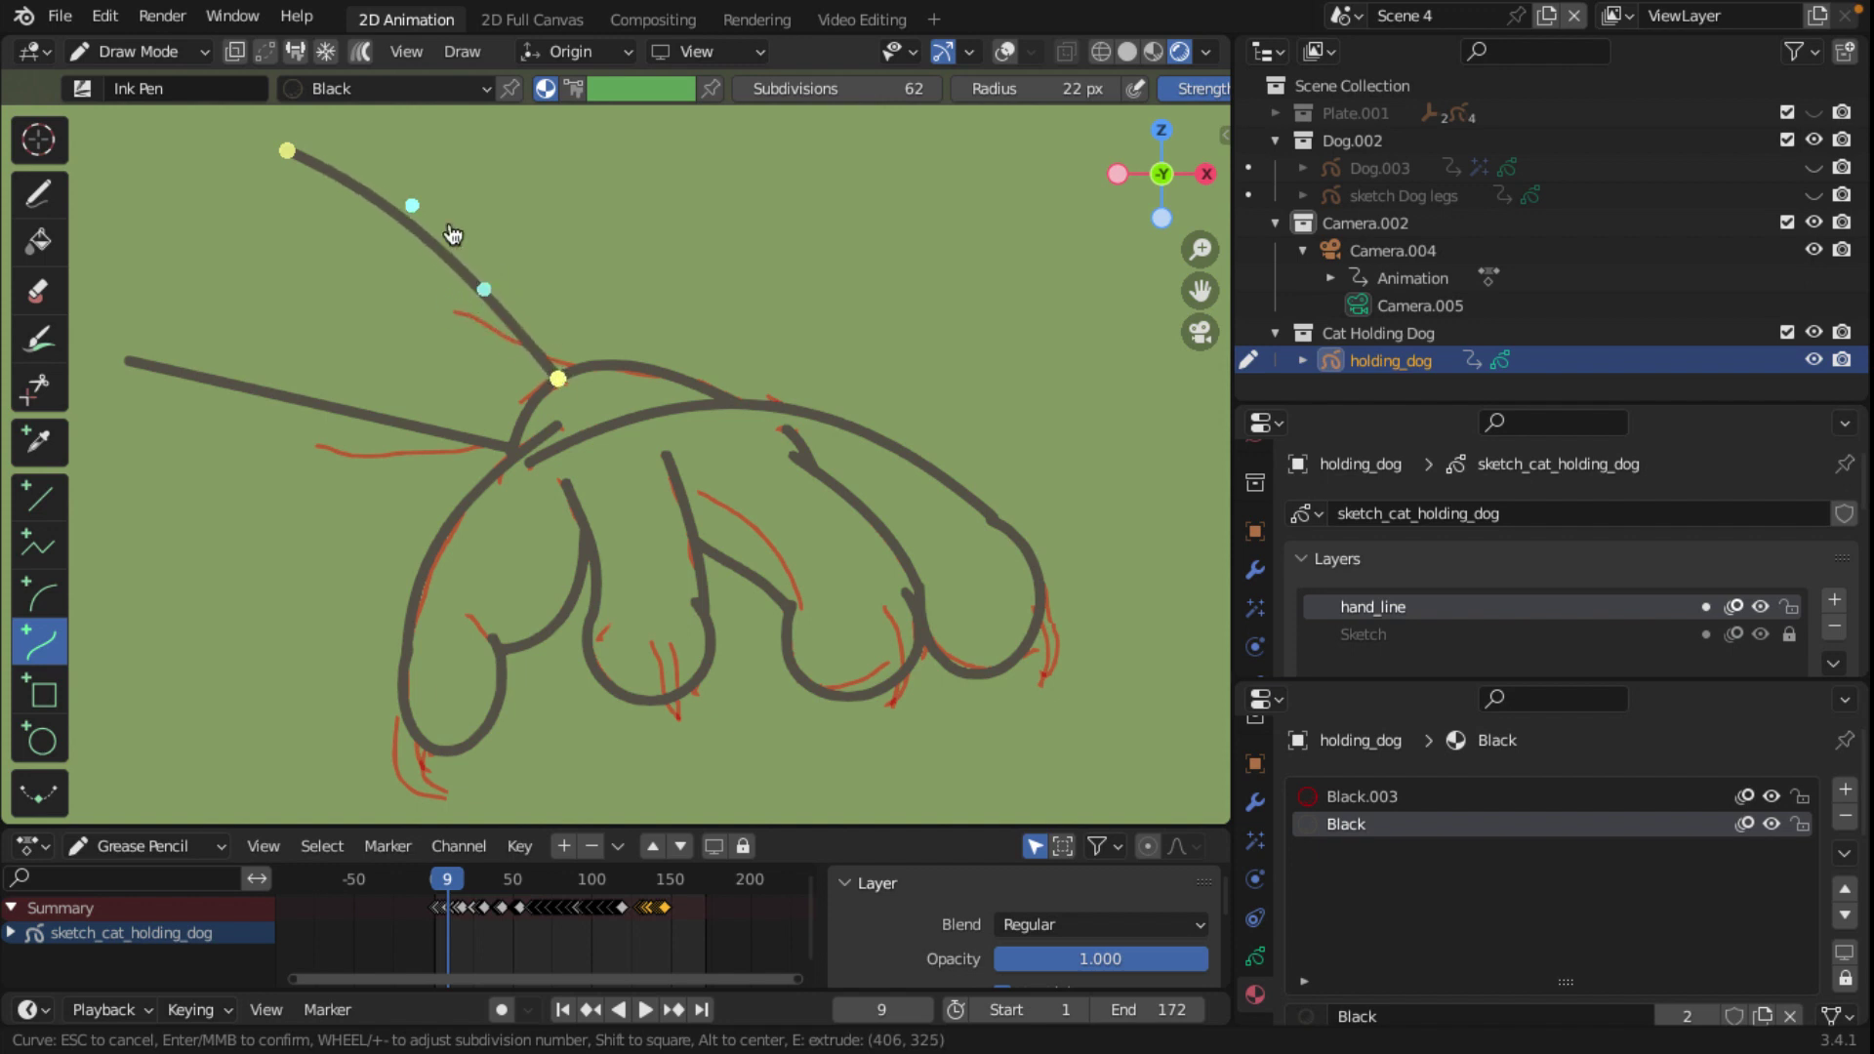
{"action": "mouse_move", "coordinate": [285, 153]}
{"action": "left_mouse_down"}
{"action": "mouse_move", "coordinate": [253, 227]}
{"action": "mouse_move", "coordinate": [236, 194]}
{"action": "left_mouse_up"}
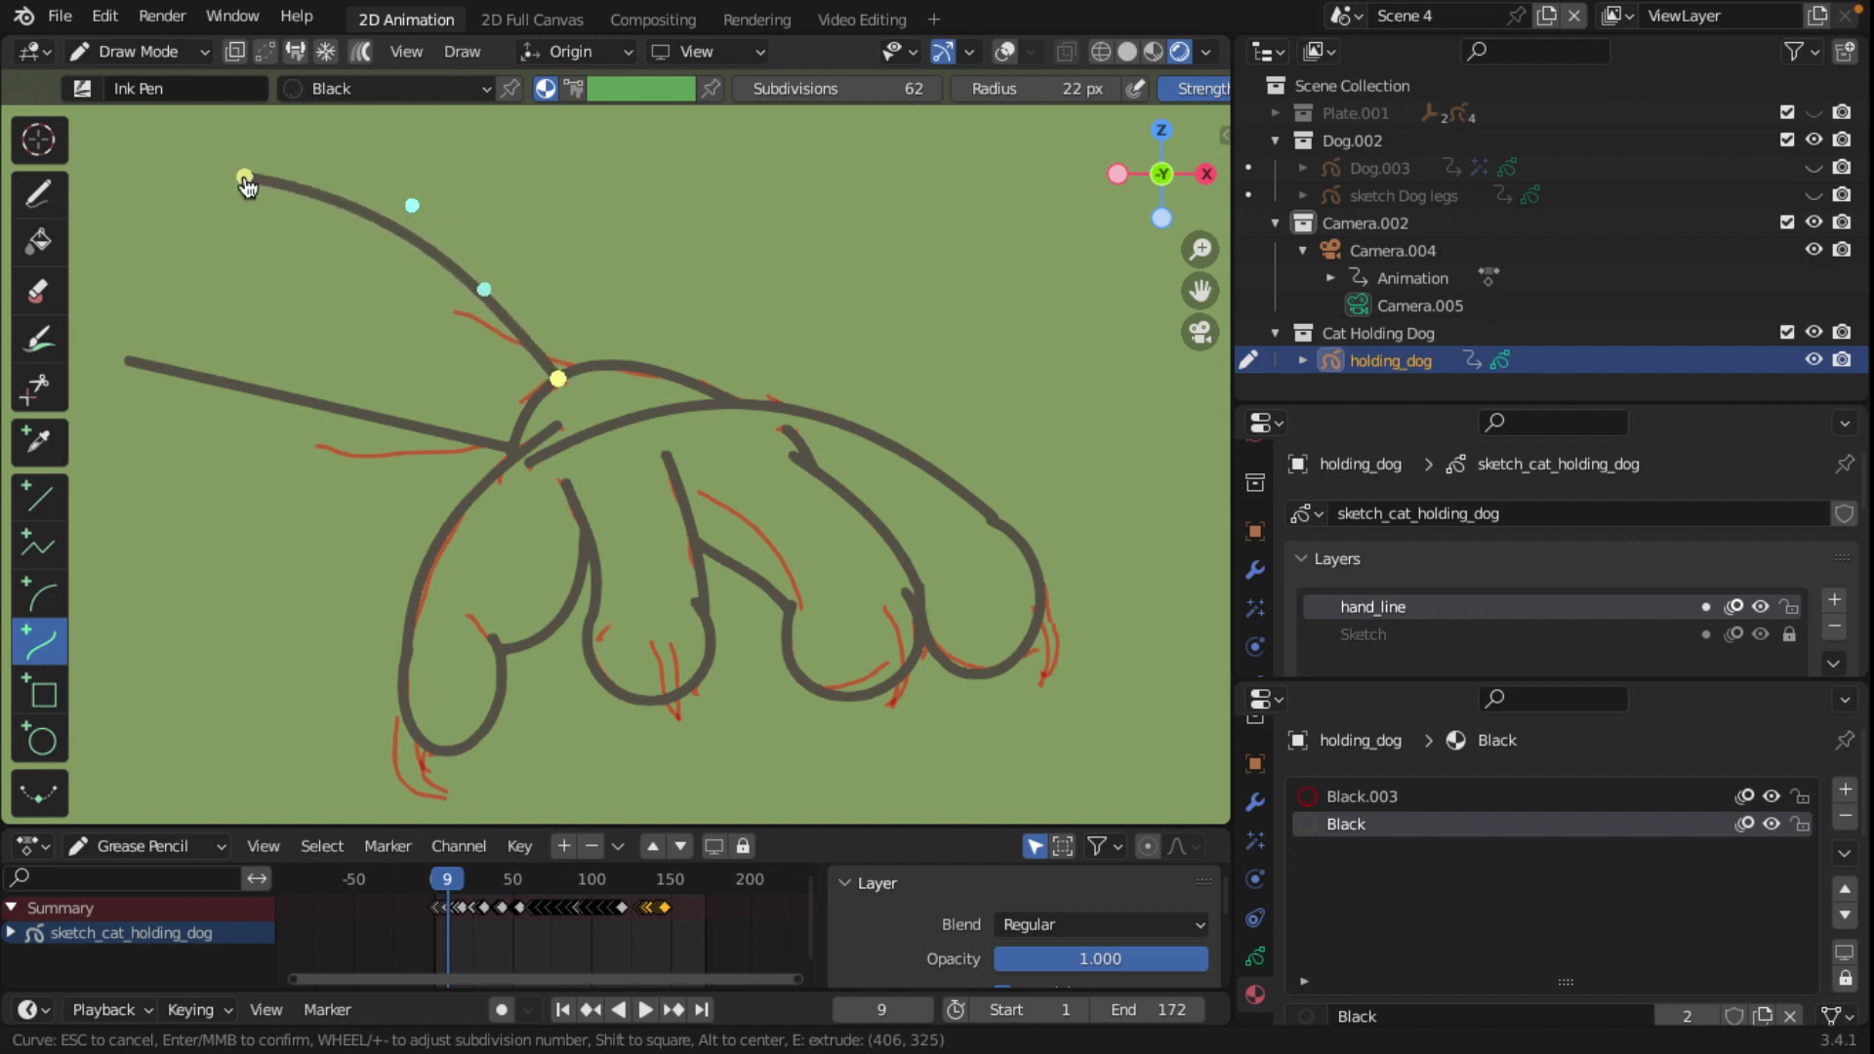
{"action": "mouse_move", "coordinate": [405, 216]}
{"action": "left_mouse_down"}
{"action": "mouse_move", "coordinate": [383, 266]}
{"action": "mouse_move", "coordinate": [400, 257]}
{"action": "left_mouse_up"}
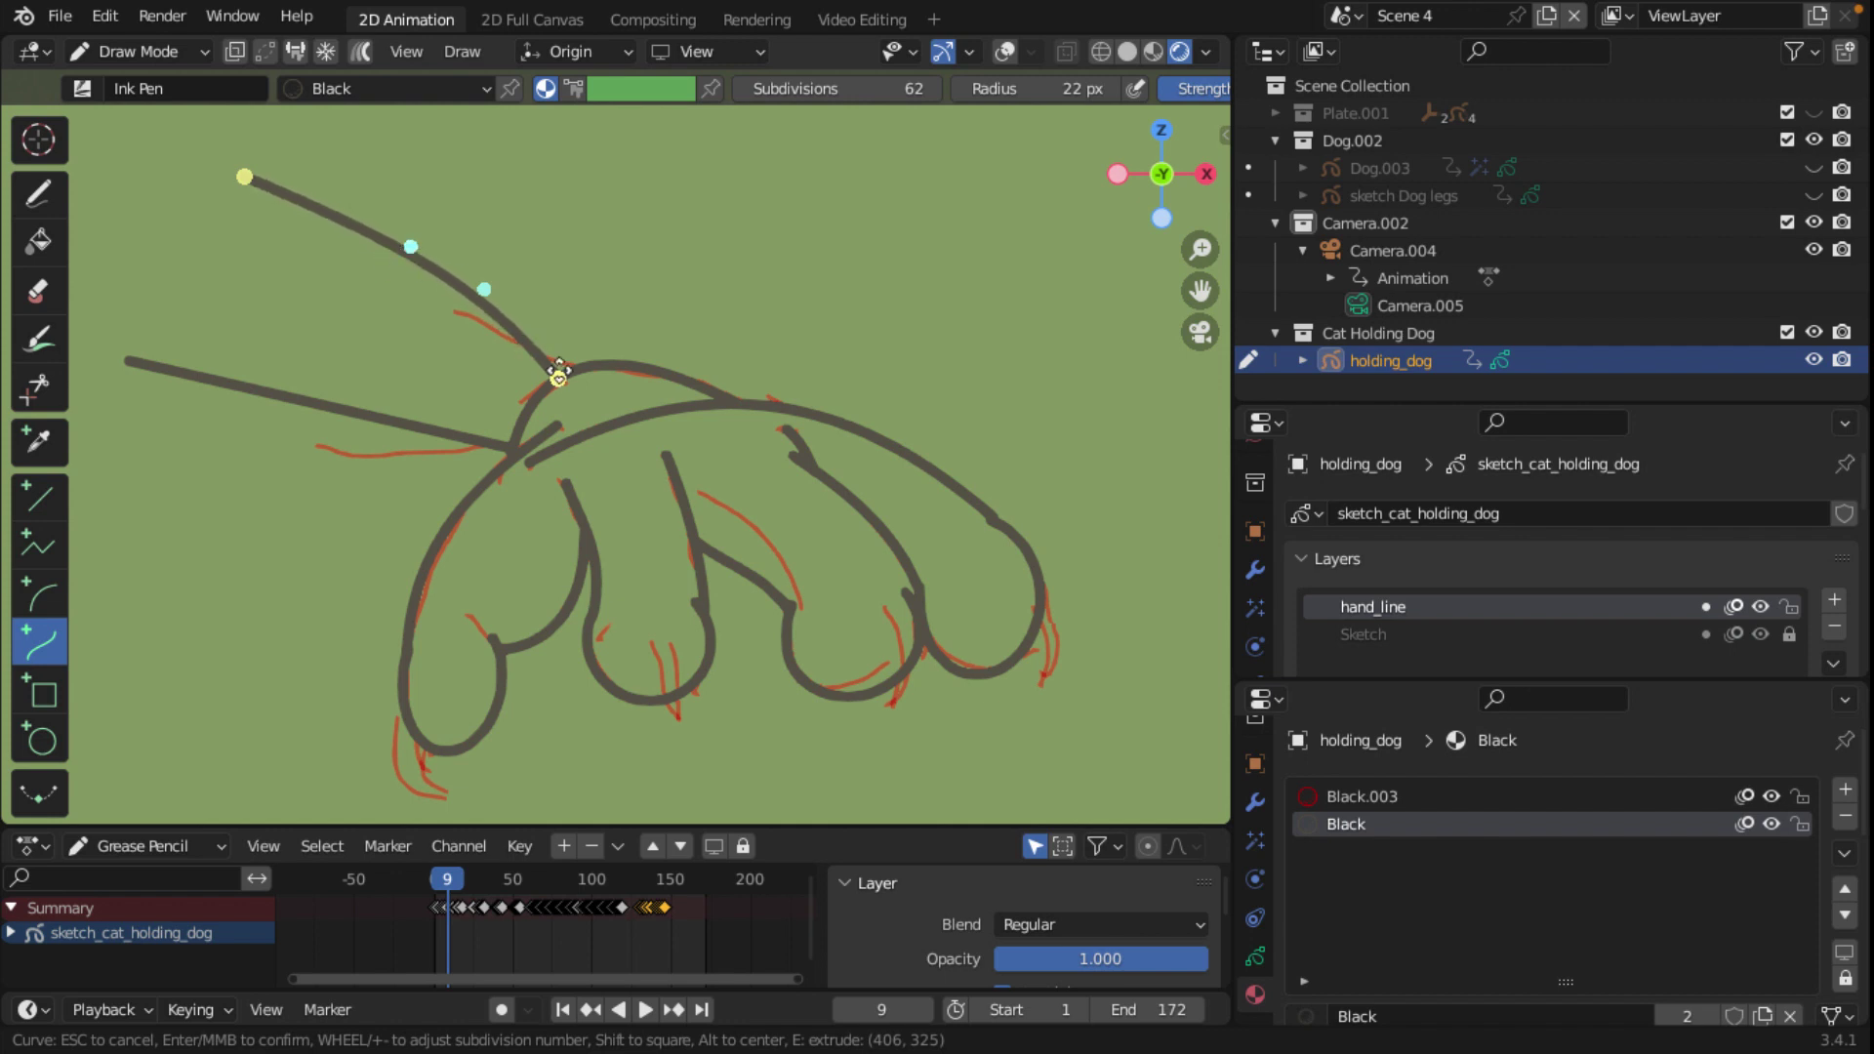
{"action": "left_click_drag", "start_coordinate": [557, 379], "coordinate": [576, 365]}
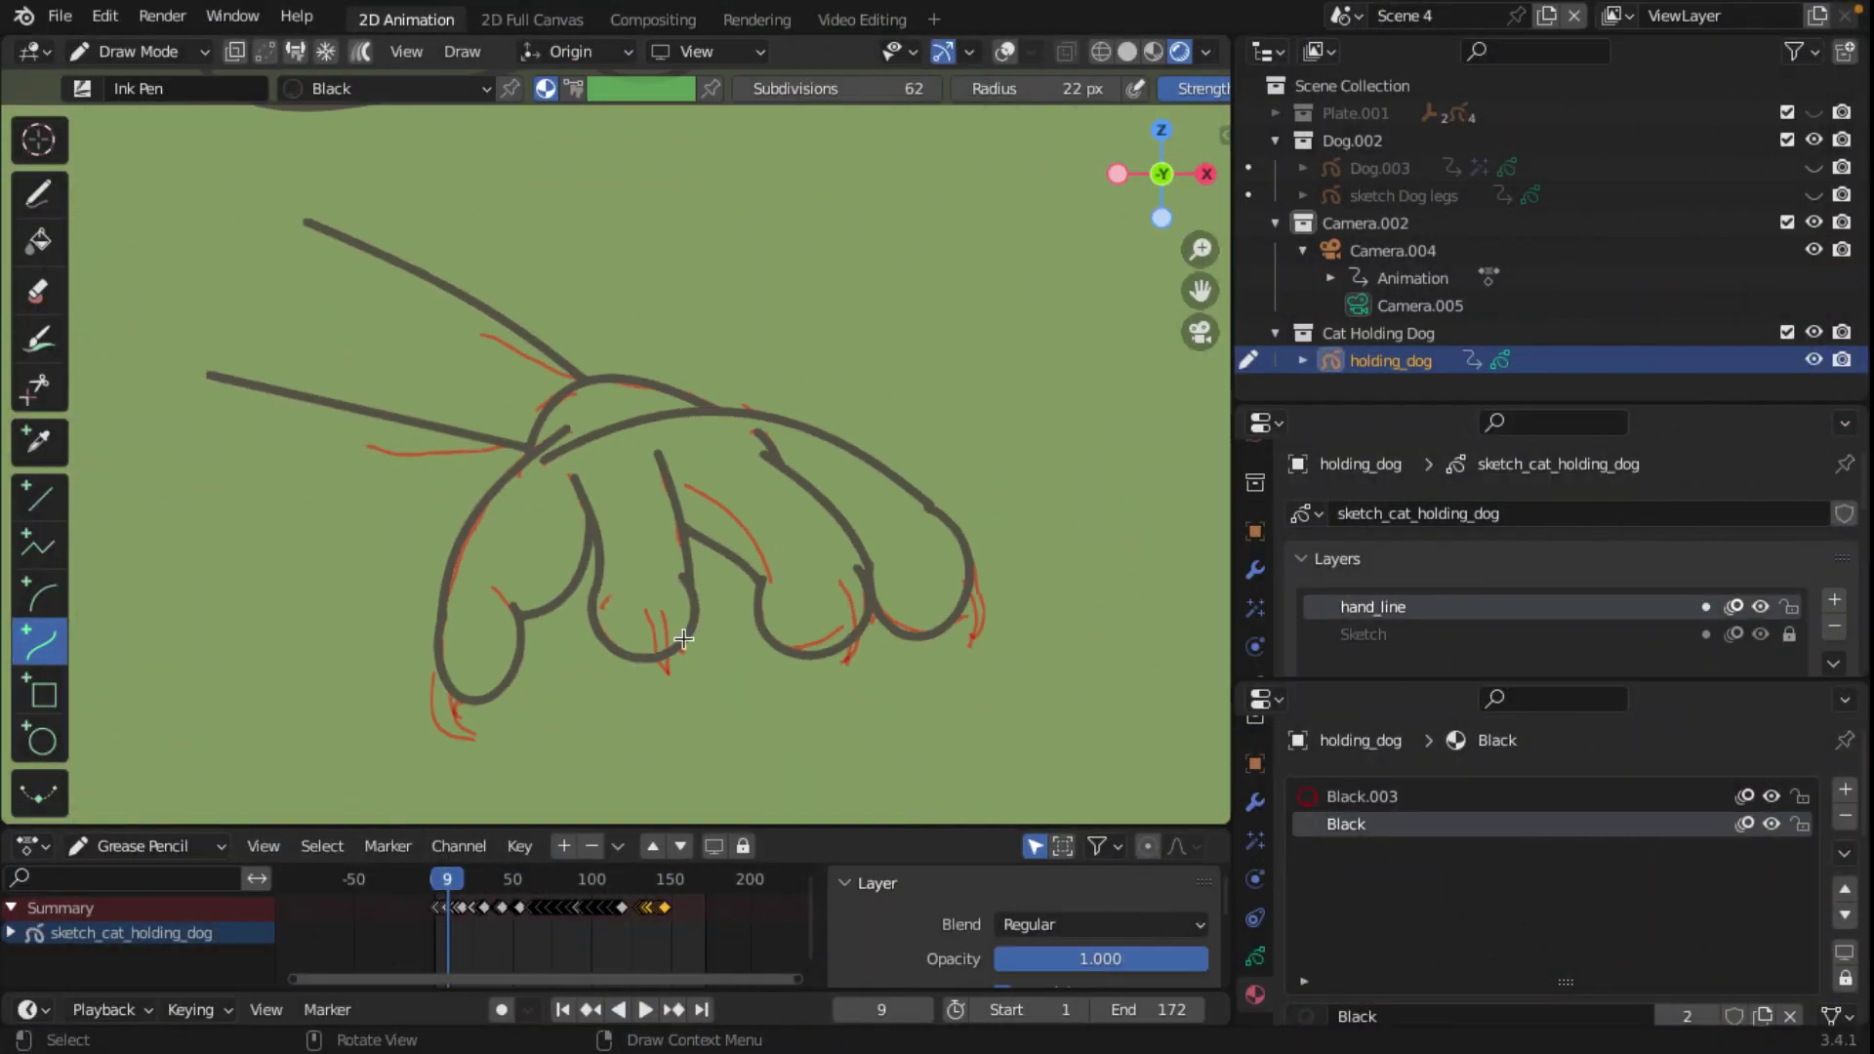
Step: Draw a claw line below the second toe, extruding an extra point for the hooked tip
{"action": "left_click_drag", "start_coordinate": [643, 610], "coordinate": [665, 705]}
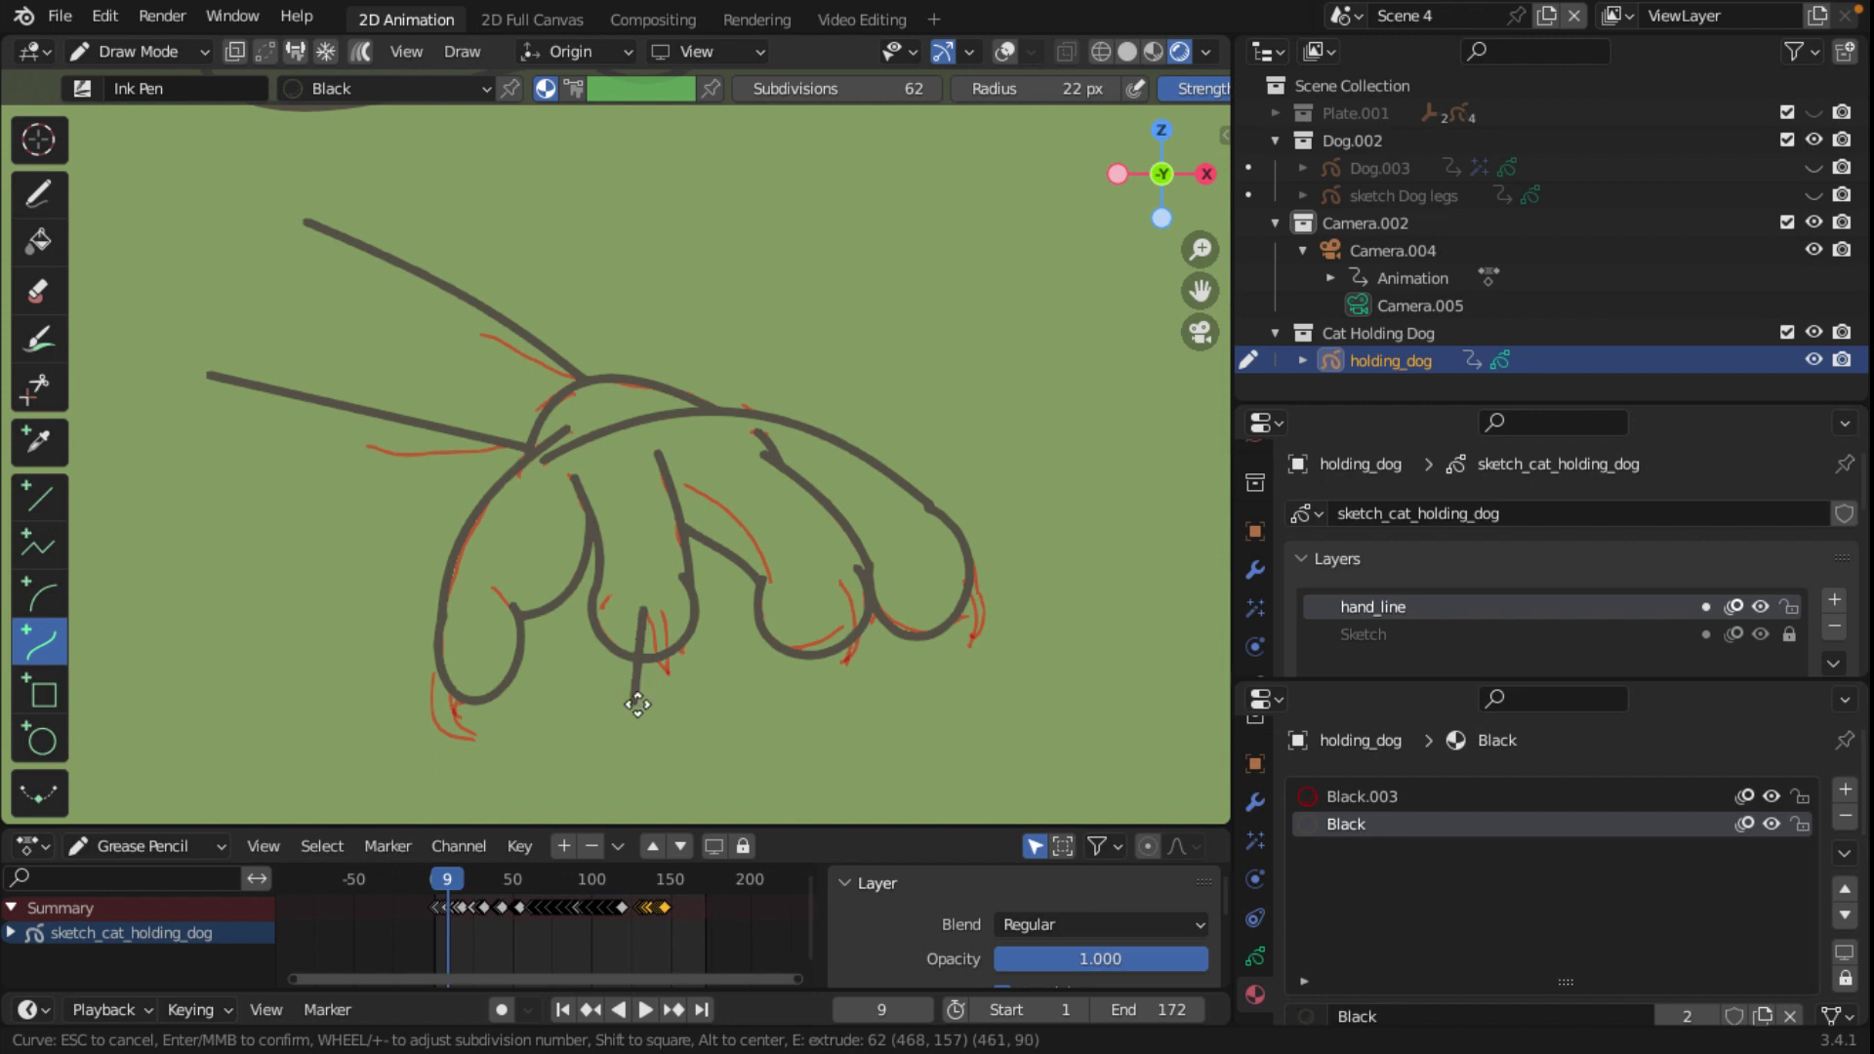
{"action": "mouse_move", "coordinate": [669, 693]}
{"action": "left_mouse_down"}
{"action": "mouse_move", "coordinate": [650, 695]}
{"action": "mouse_move", "coordinate": [668, 668]}
{"action": "mouse_move", "coordinate": [655, 639]}
{"action": "left_mouse_up"}
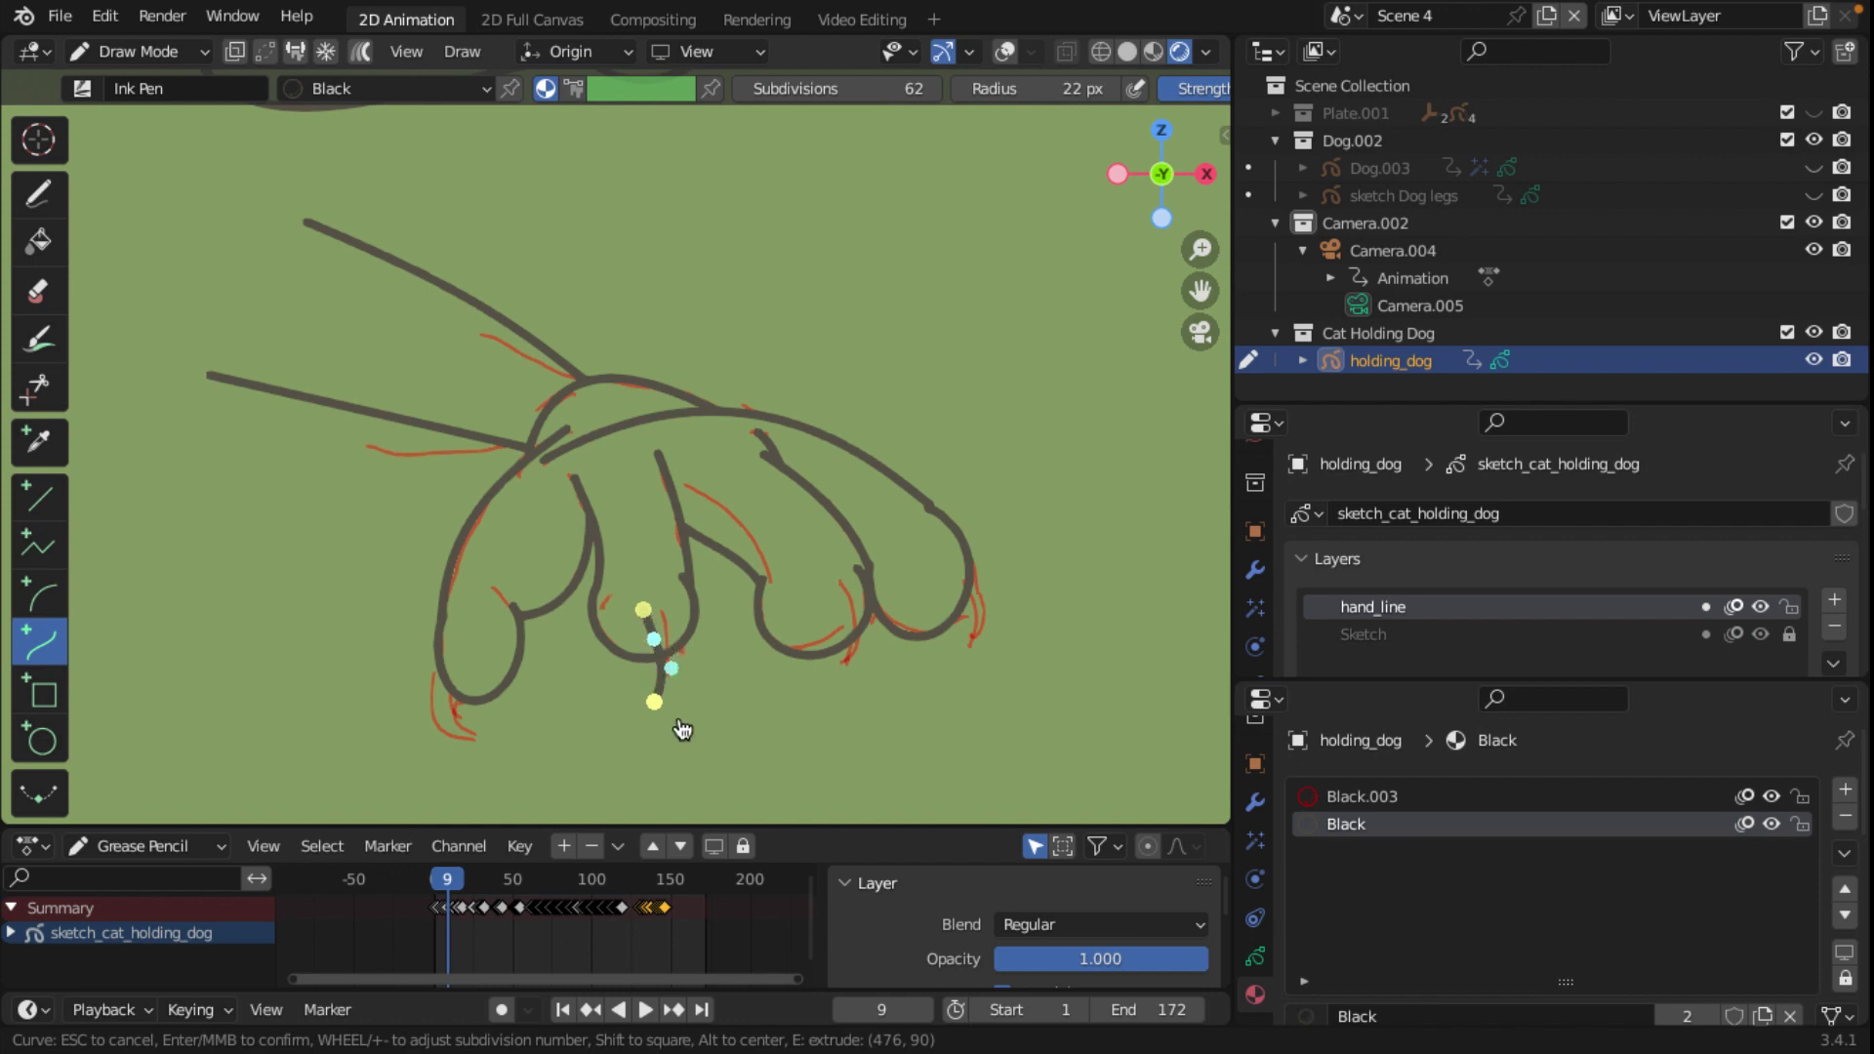
{"action": "key", "text": "e"}
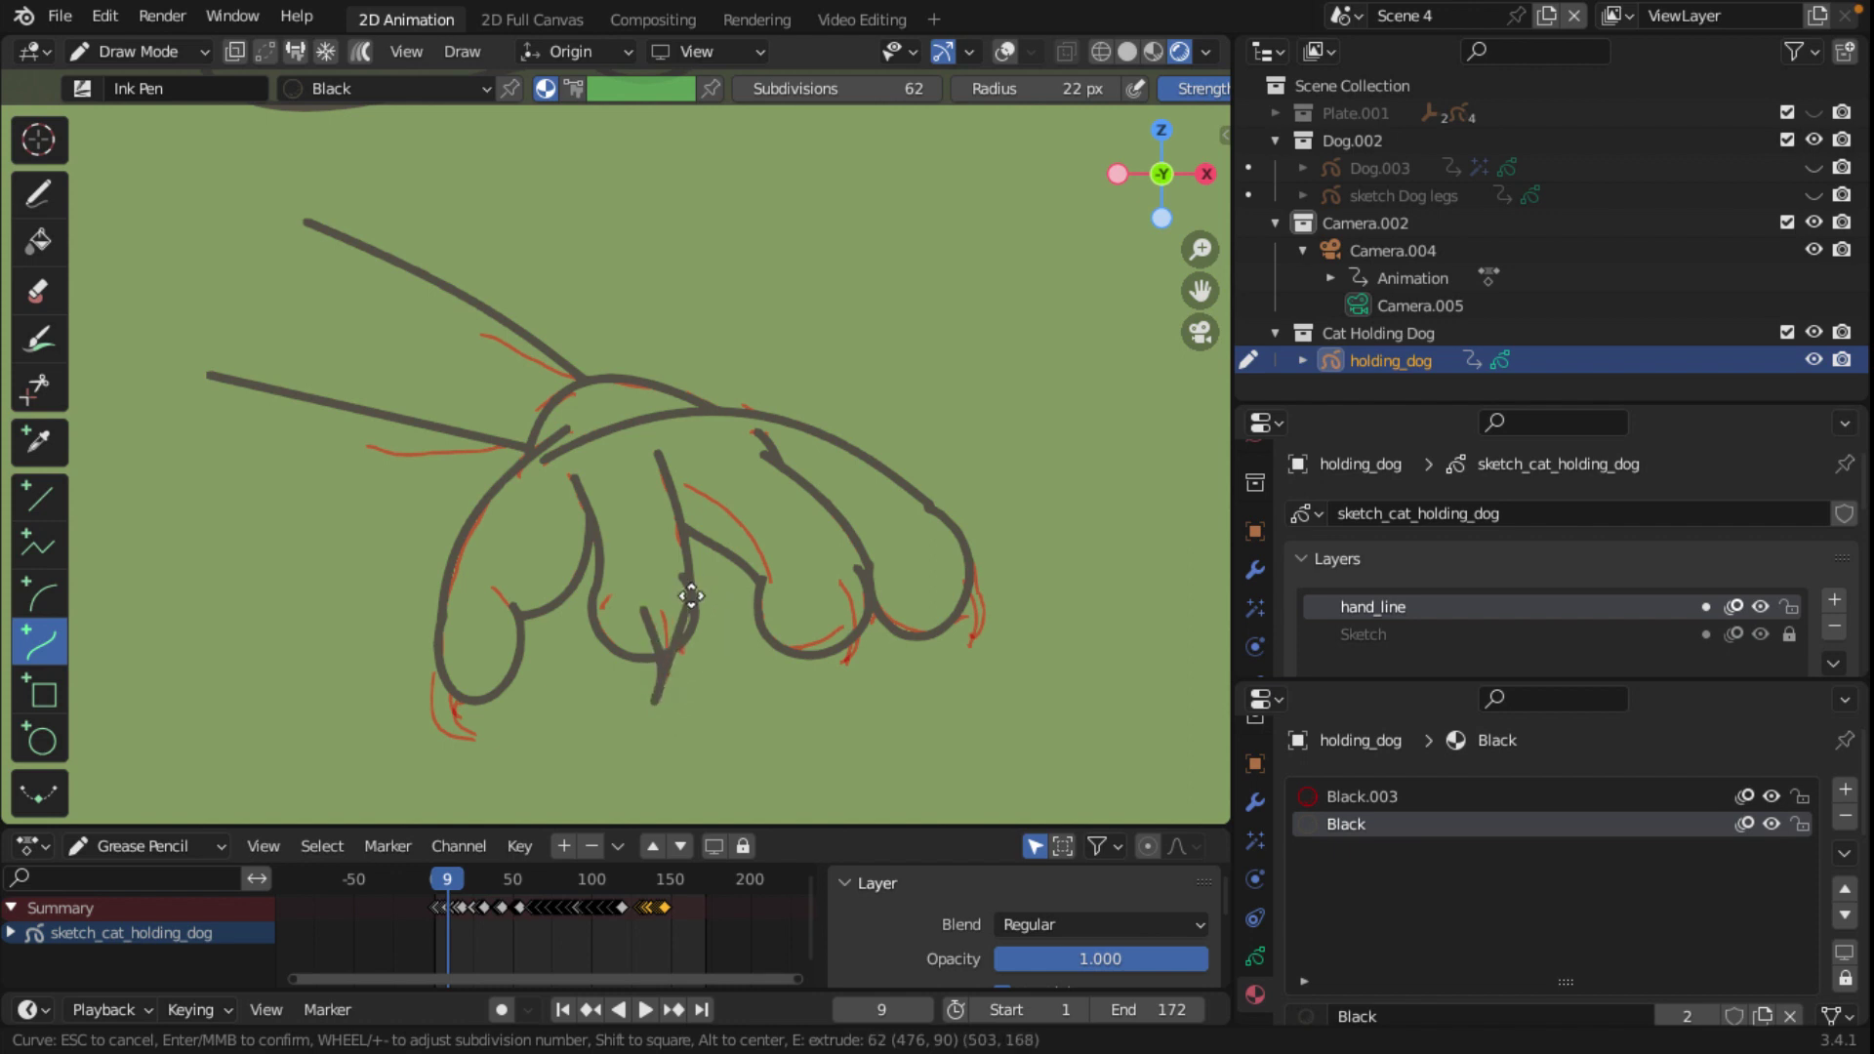
{"action": "left_click", "coordinate": [677, 612]}
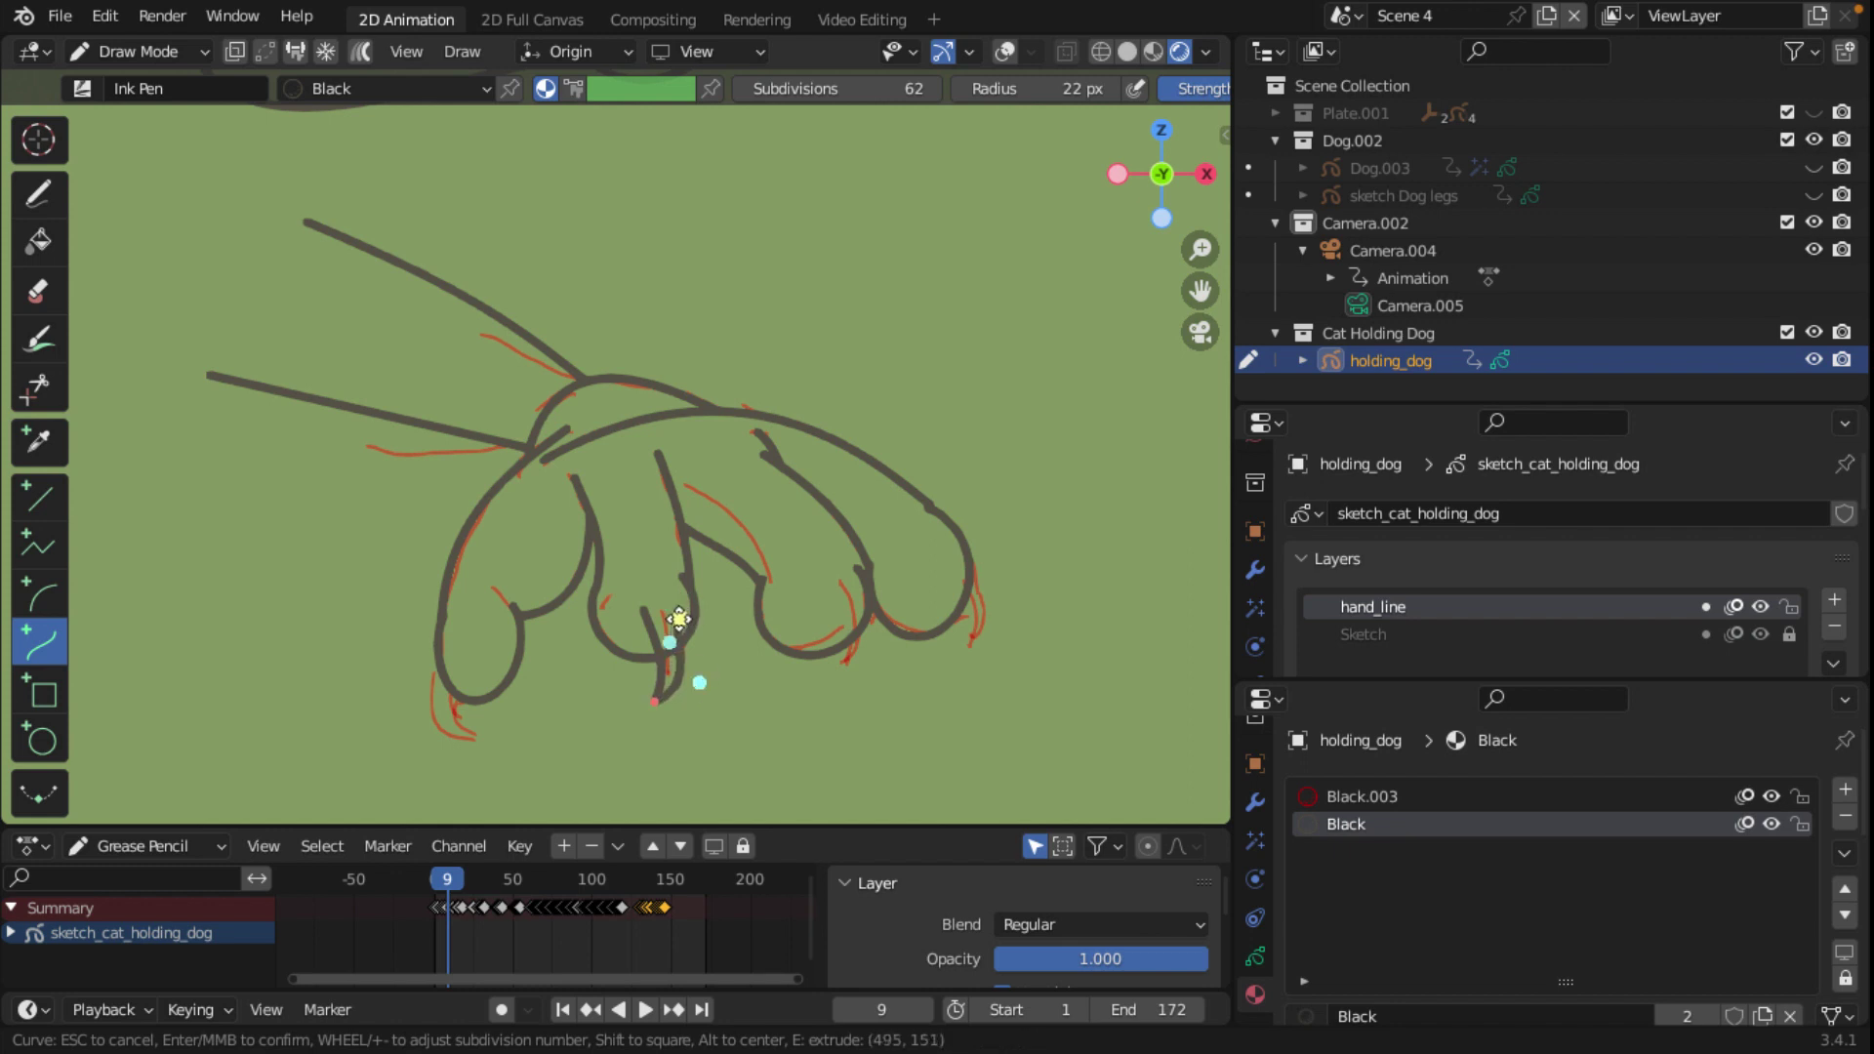
{"action": "left_click_drag", "start_coordinate": [678, 612], "coordinate": [683, 643]}
{"action": "key", "text": "Return"}
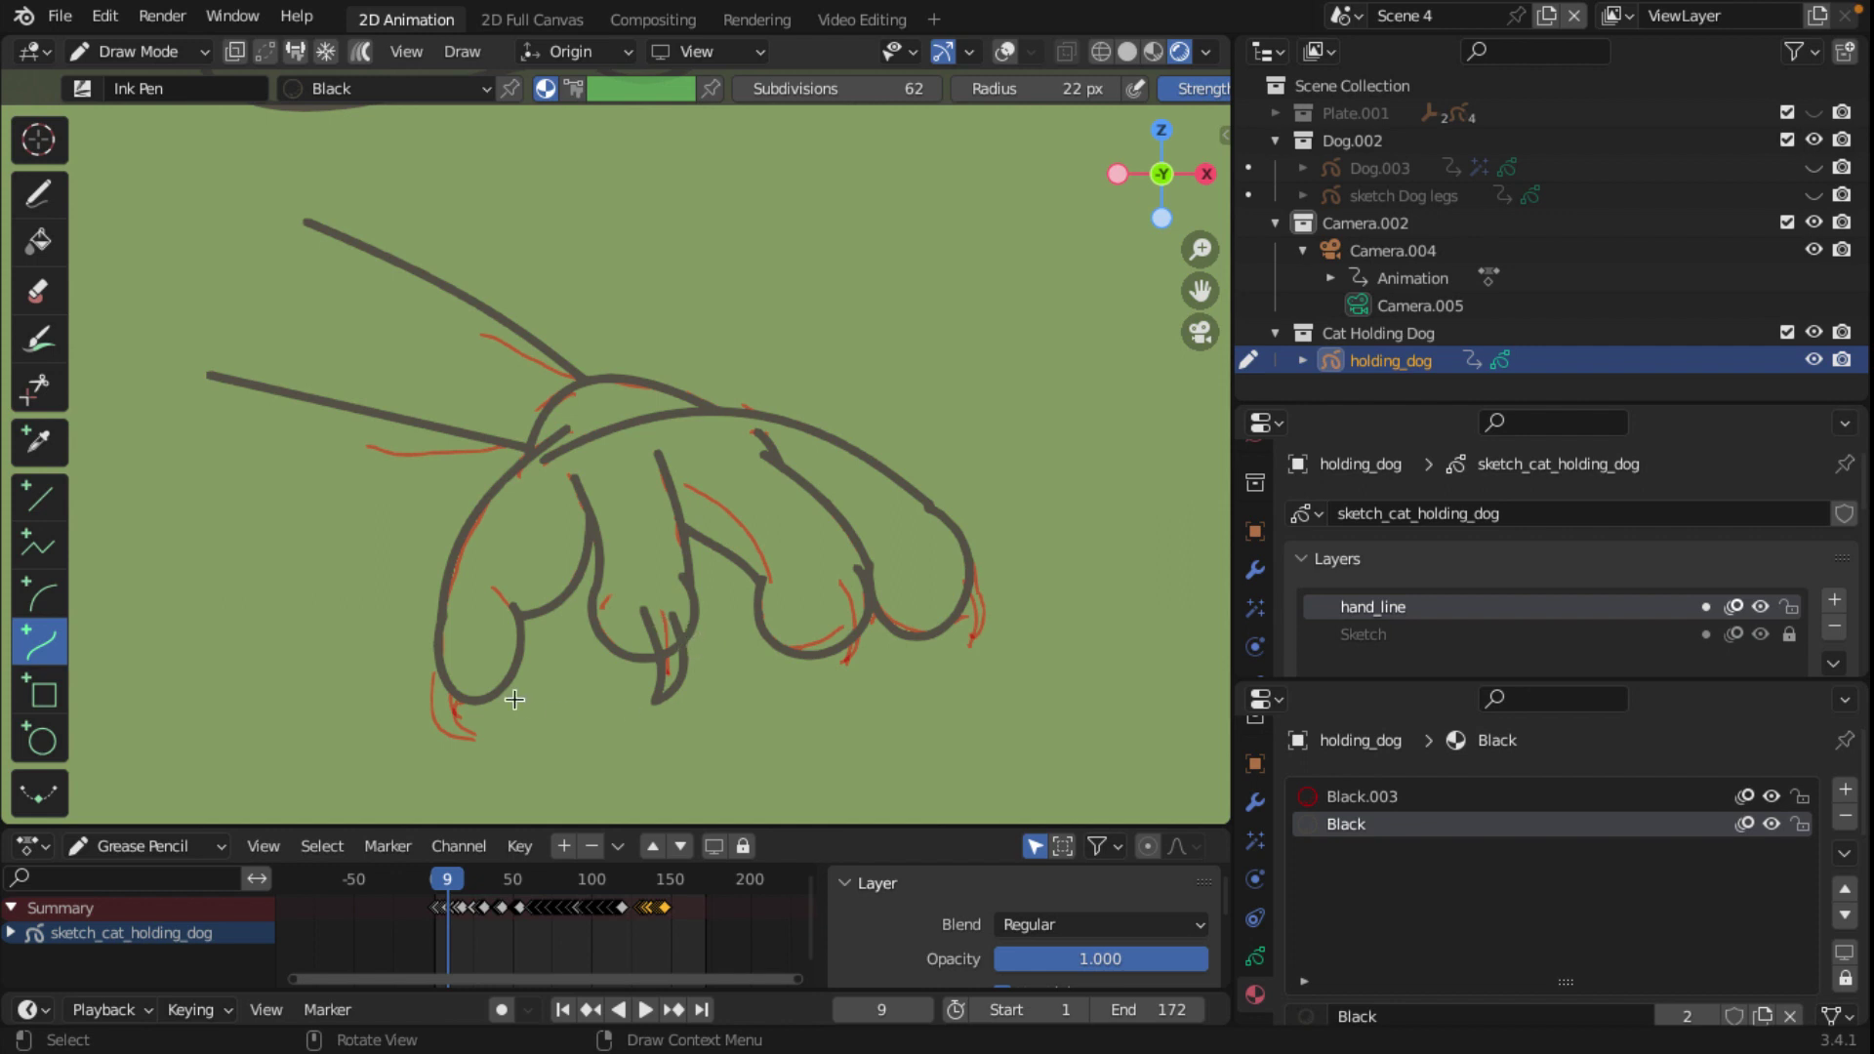
Step: Switch to Edit Mode and show the viewport overlays
{"action": "left_click", "coordinate": [107, 51]}
{"action": "left_click", "coordinate": [123, 115]}
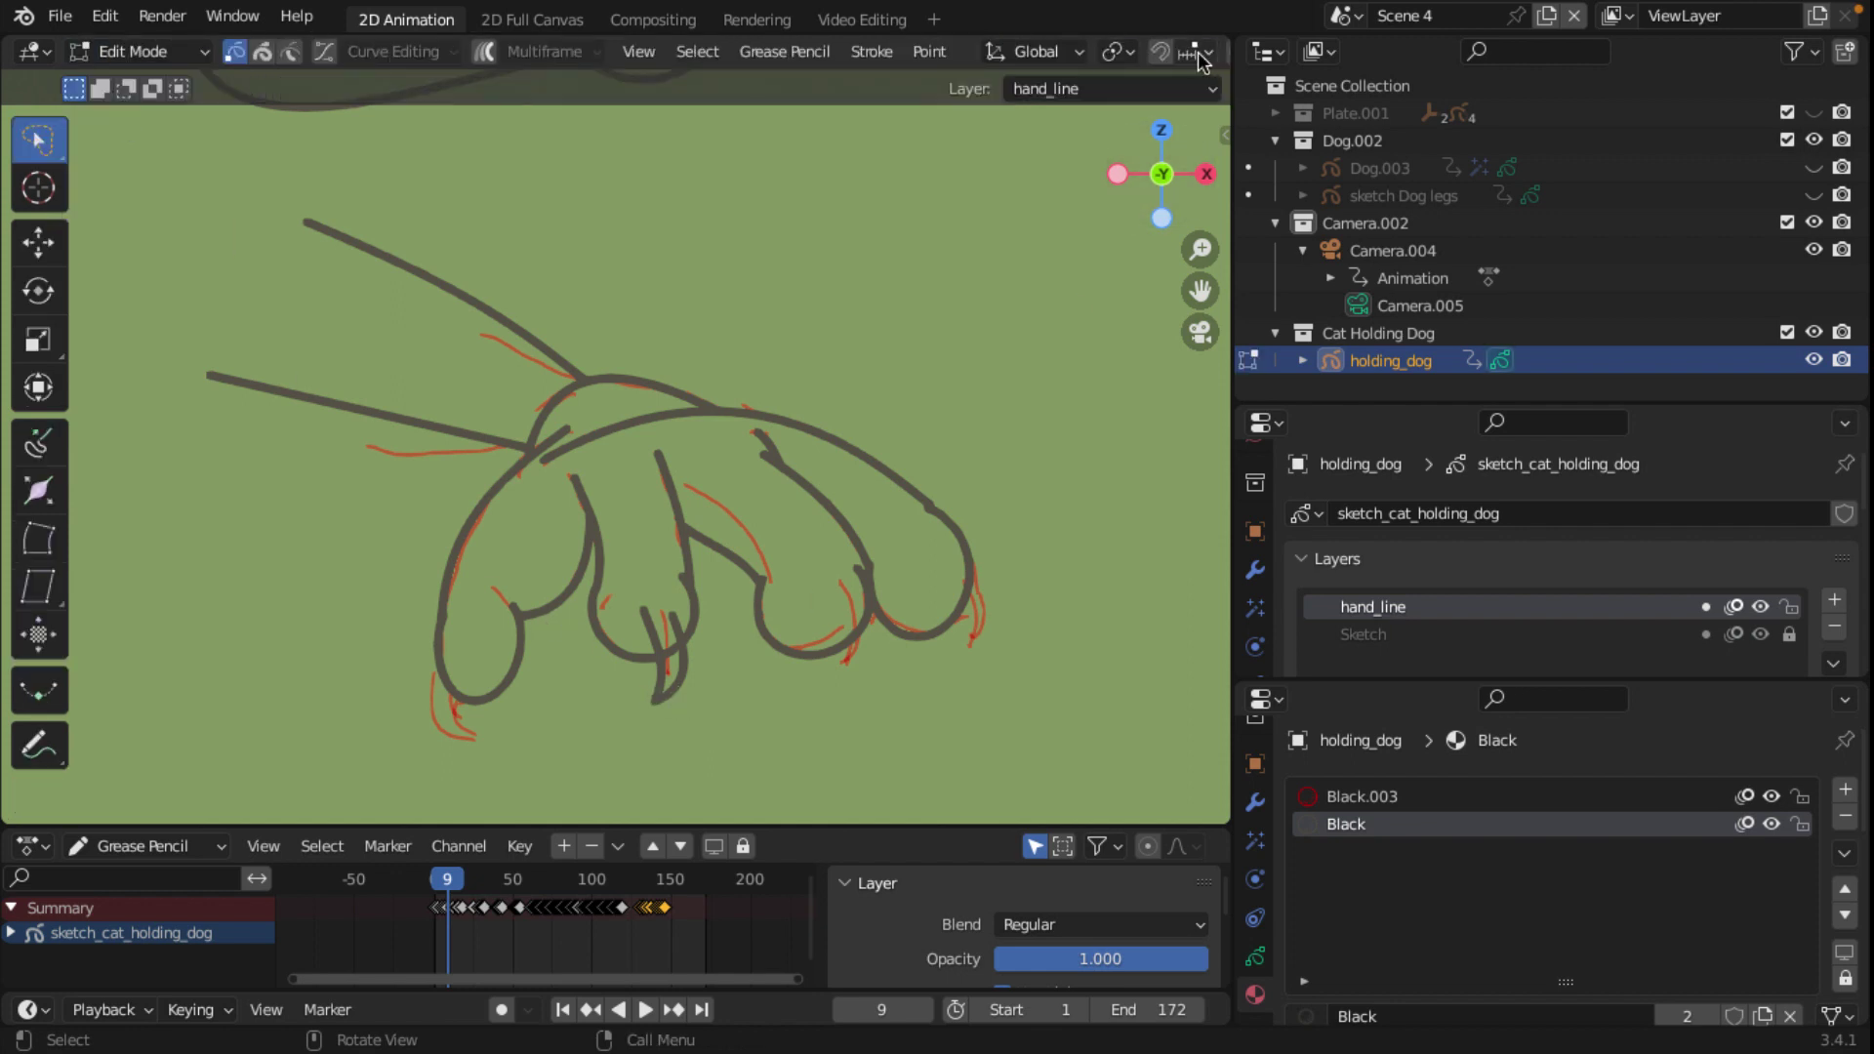
{"action": "scroll", "coordinate": [1170, 67], "scroll_direction": "down", "scroll_amount": 4}
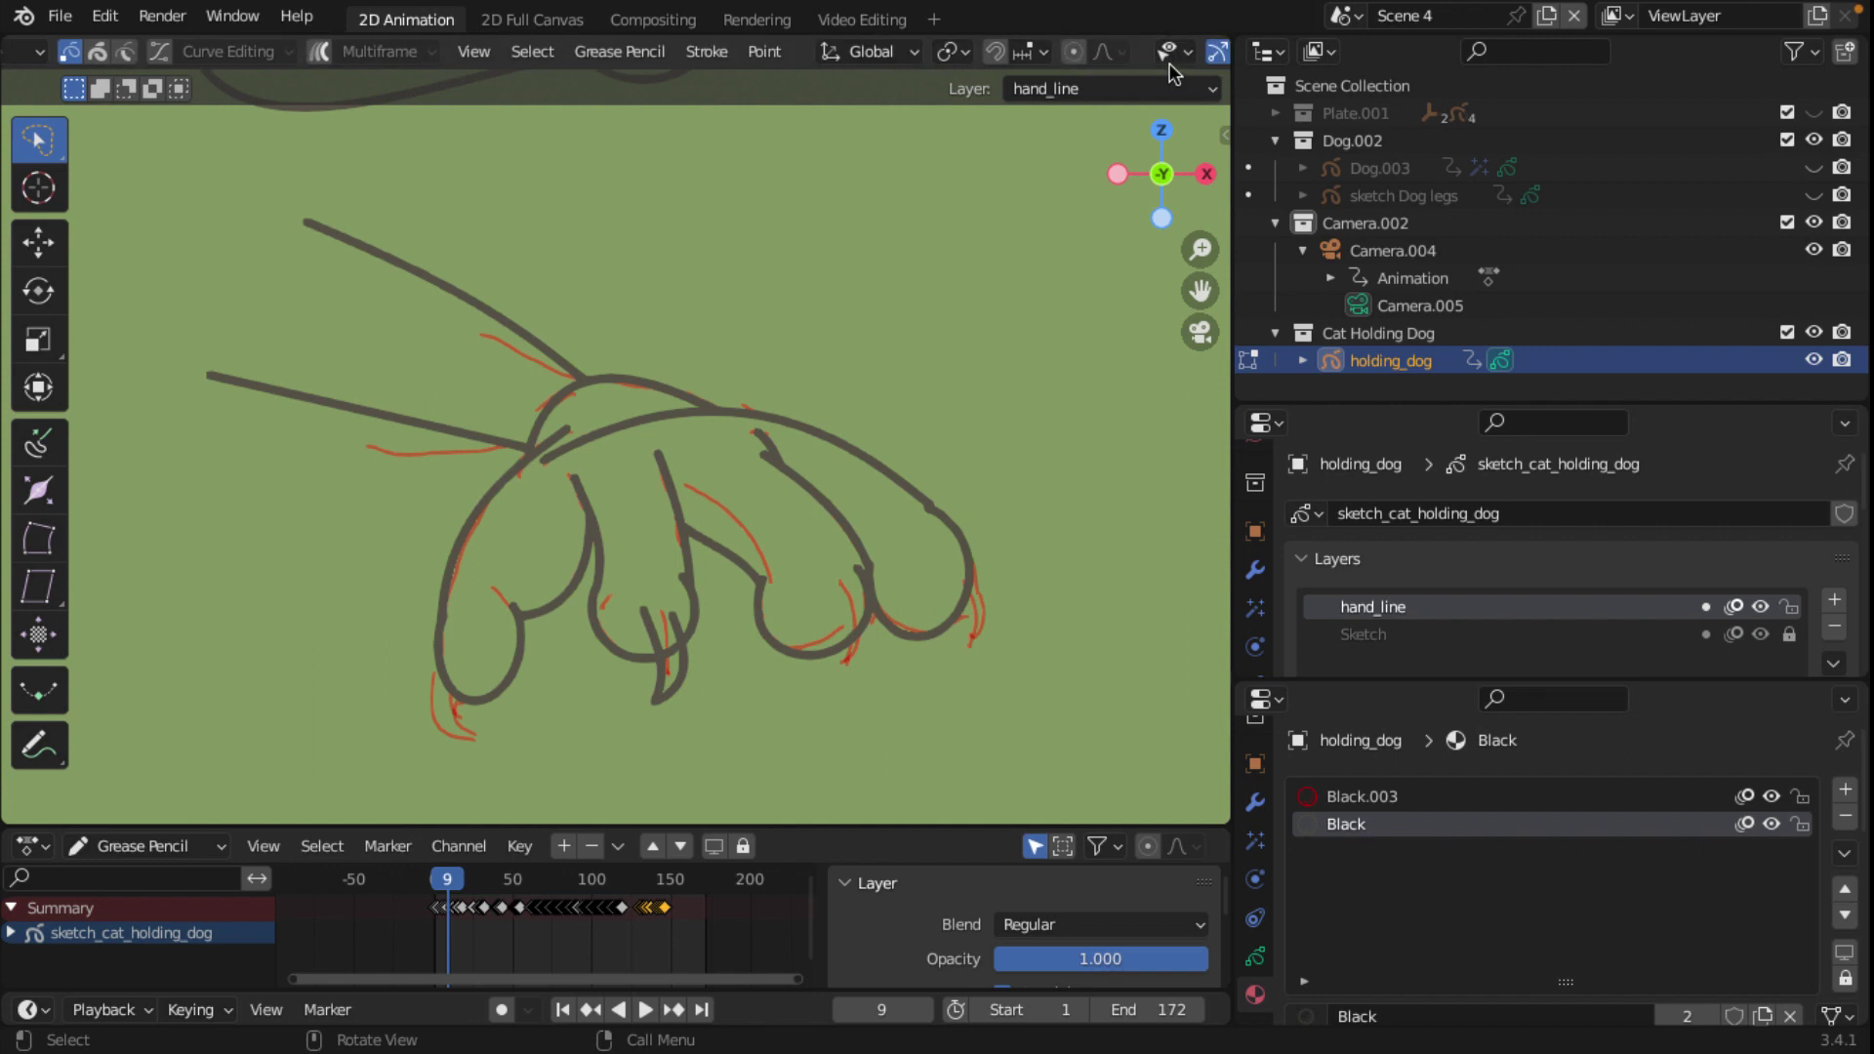
{"action": "scroll", "coordinate": [1168, 61], "scroll_direction": "down", "scroll_amount": 4}
{"action": "left_click", "coordinate": [1070, 56]}
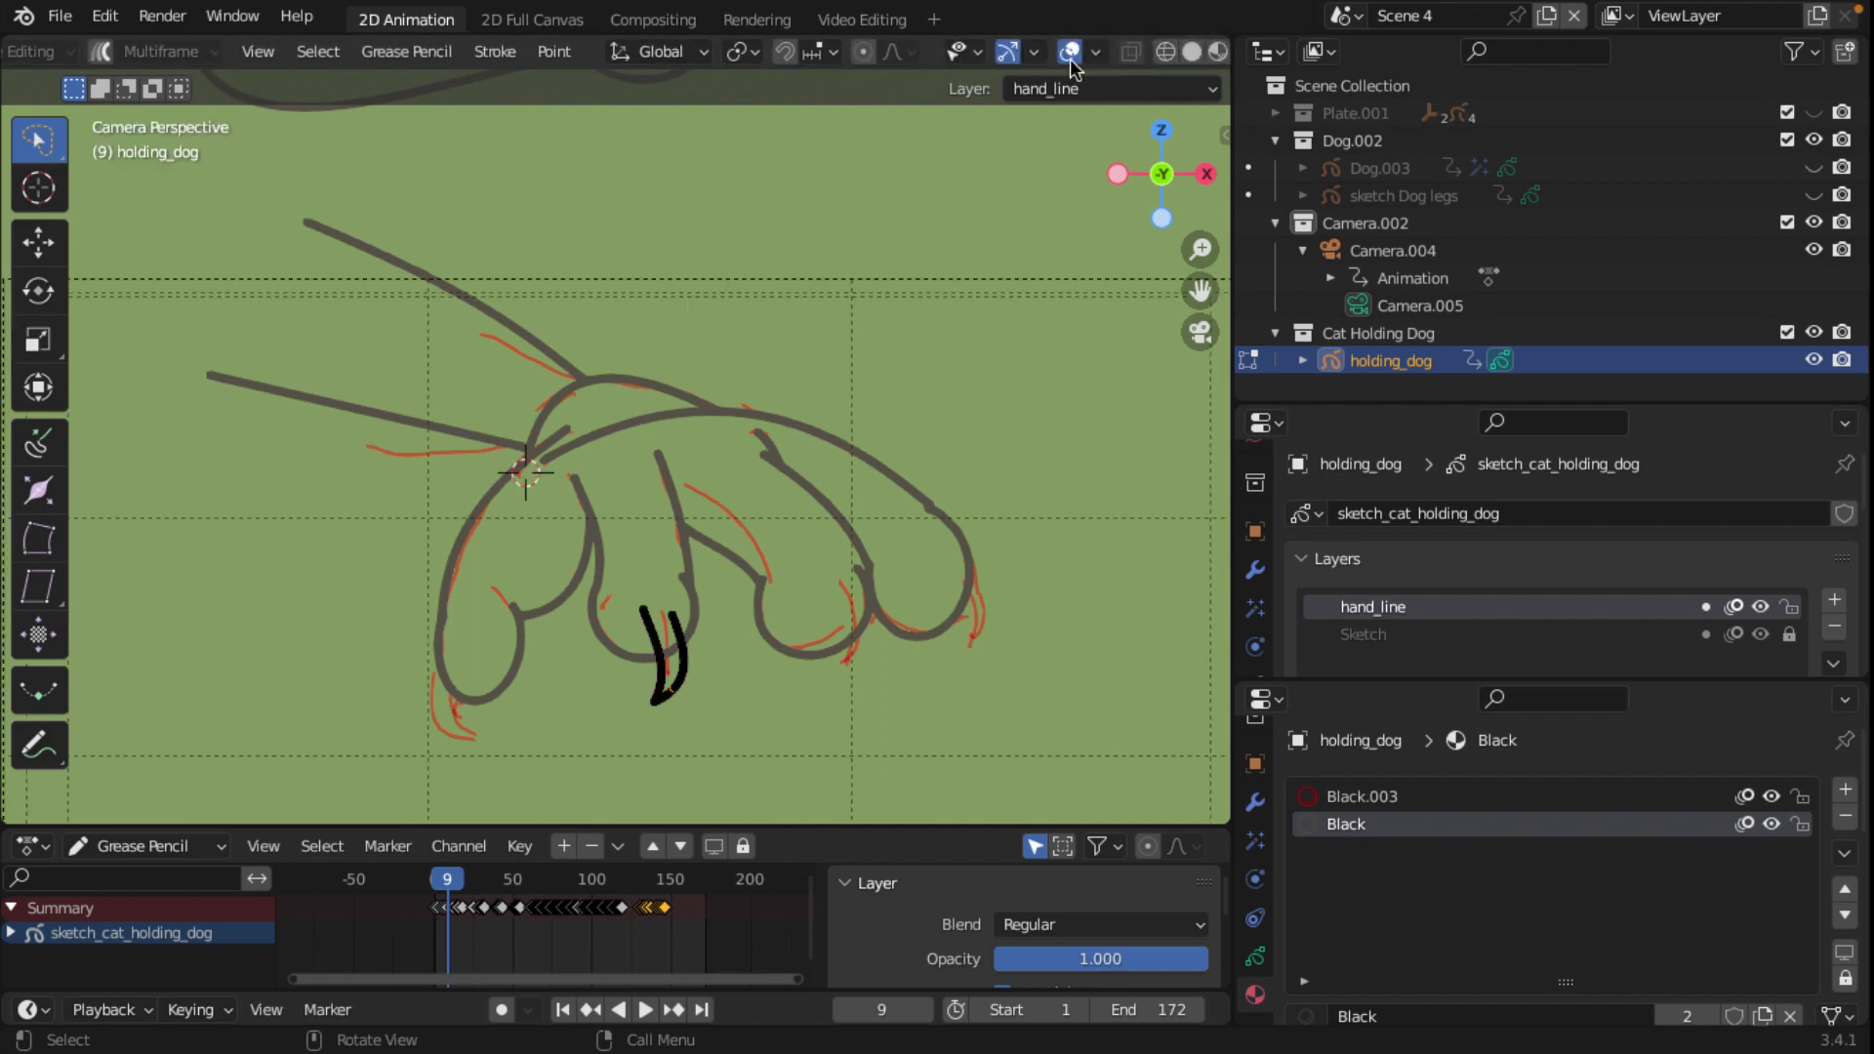
Step: Move the middle claw stroke slightly left onto its toe, then deselect it
{"action": "left_click", "coordinate": [682, 689]}
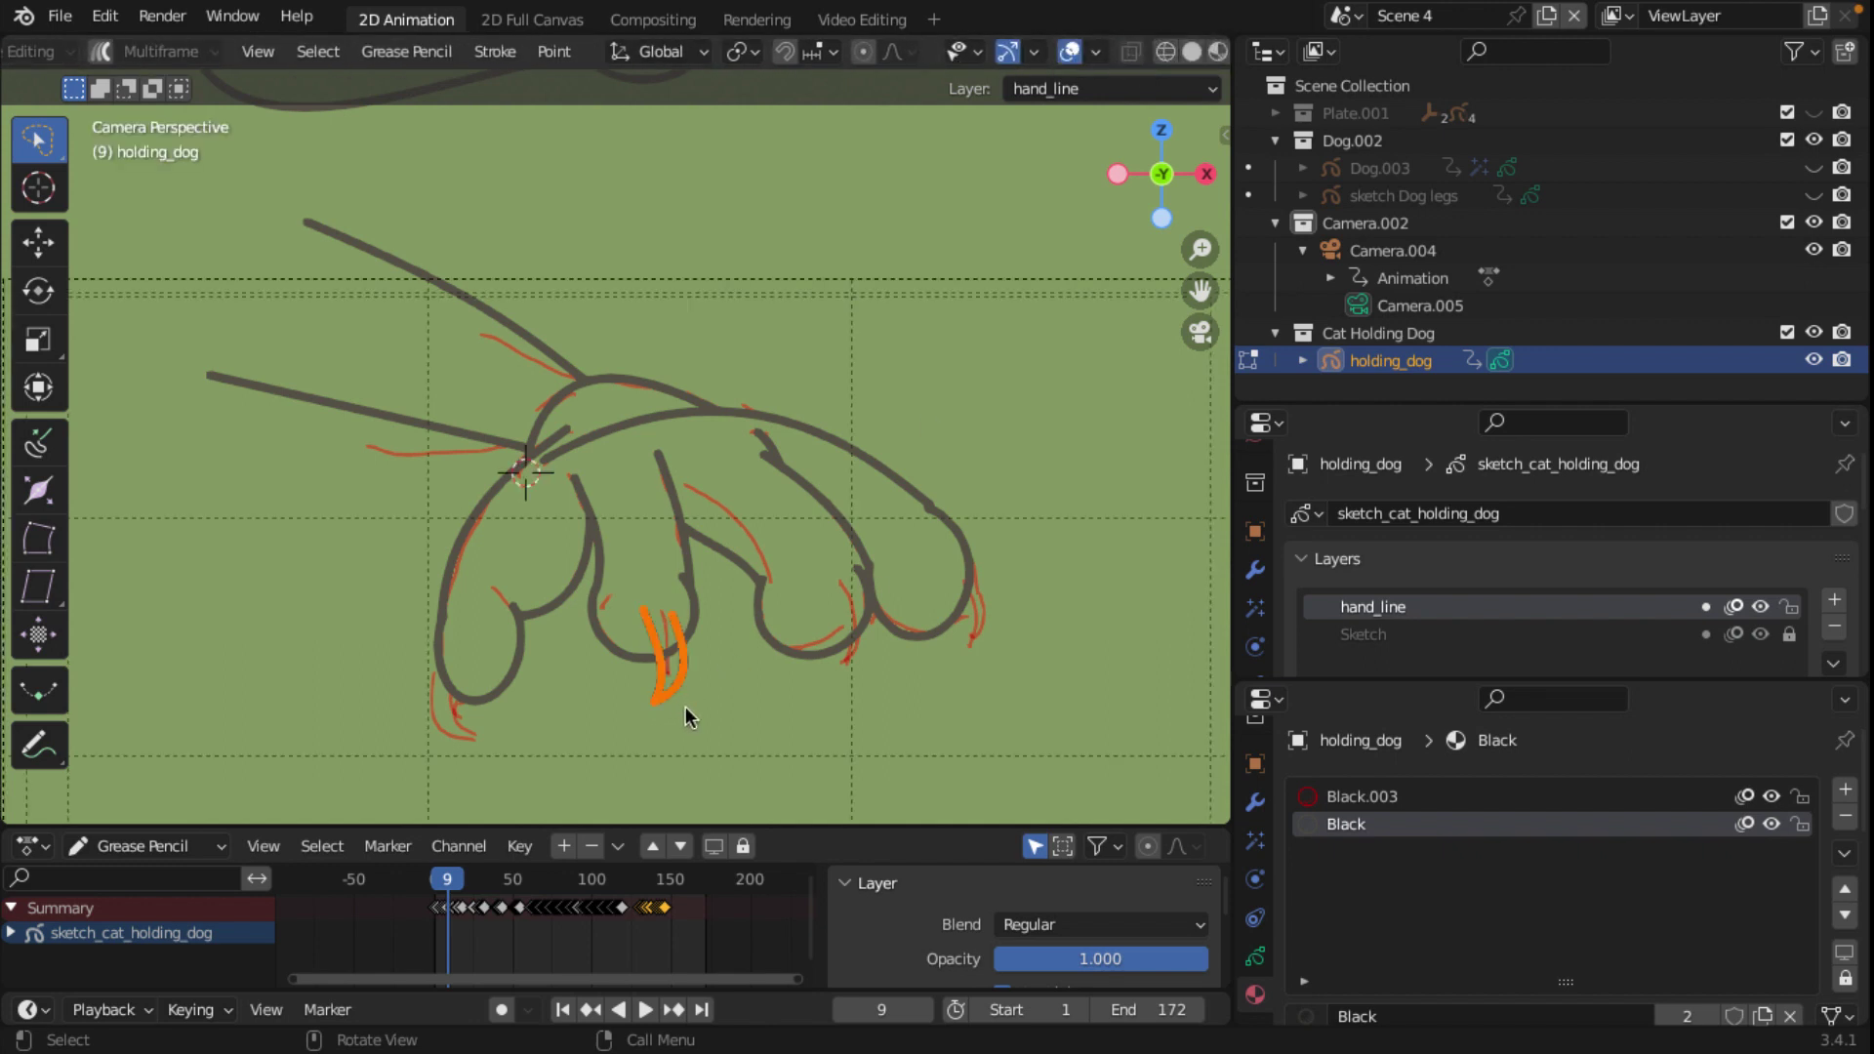
{"action": "key", "text": "g"}
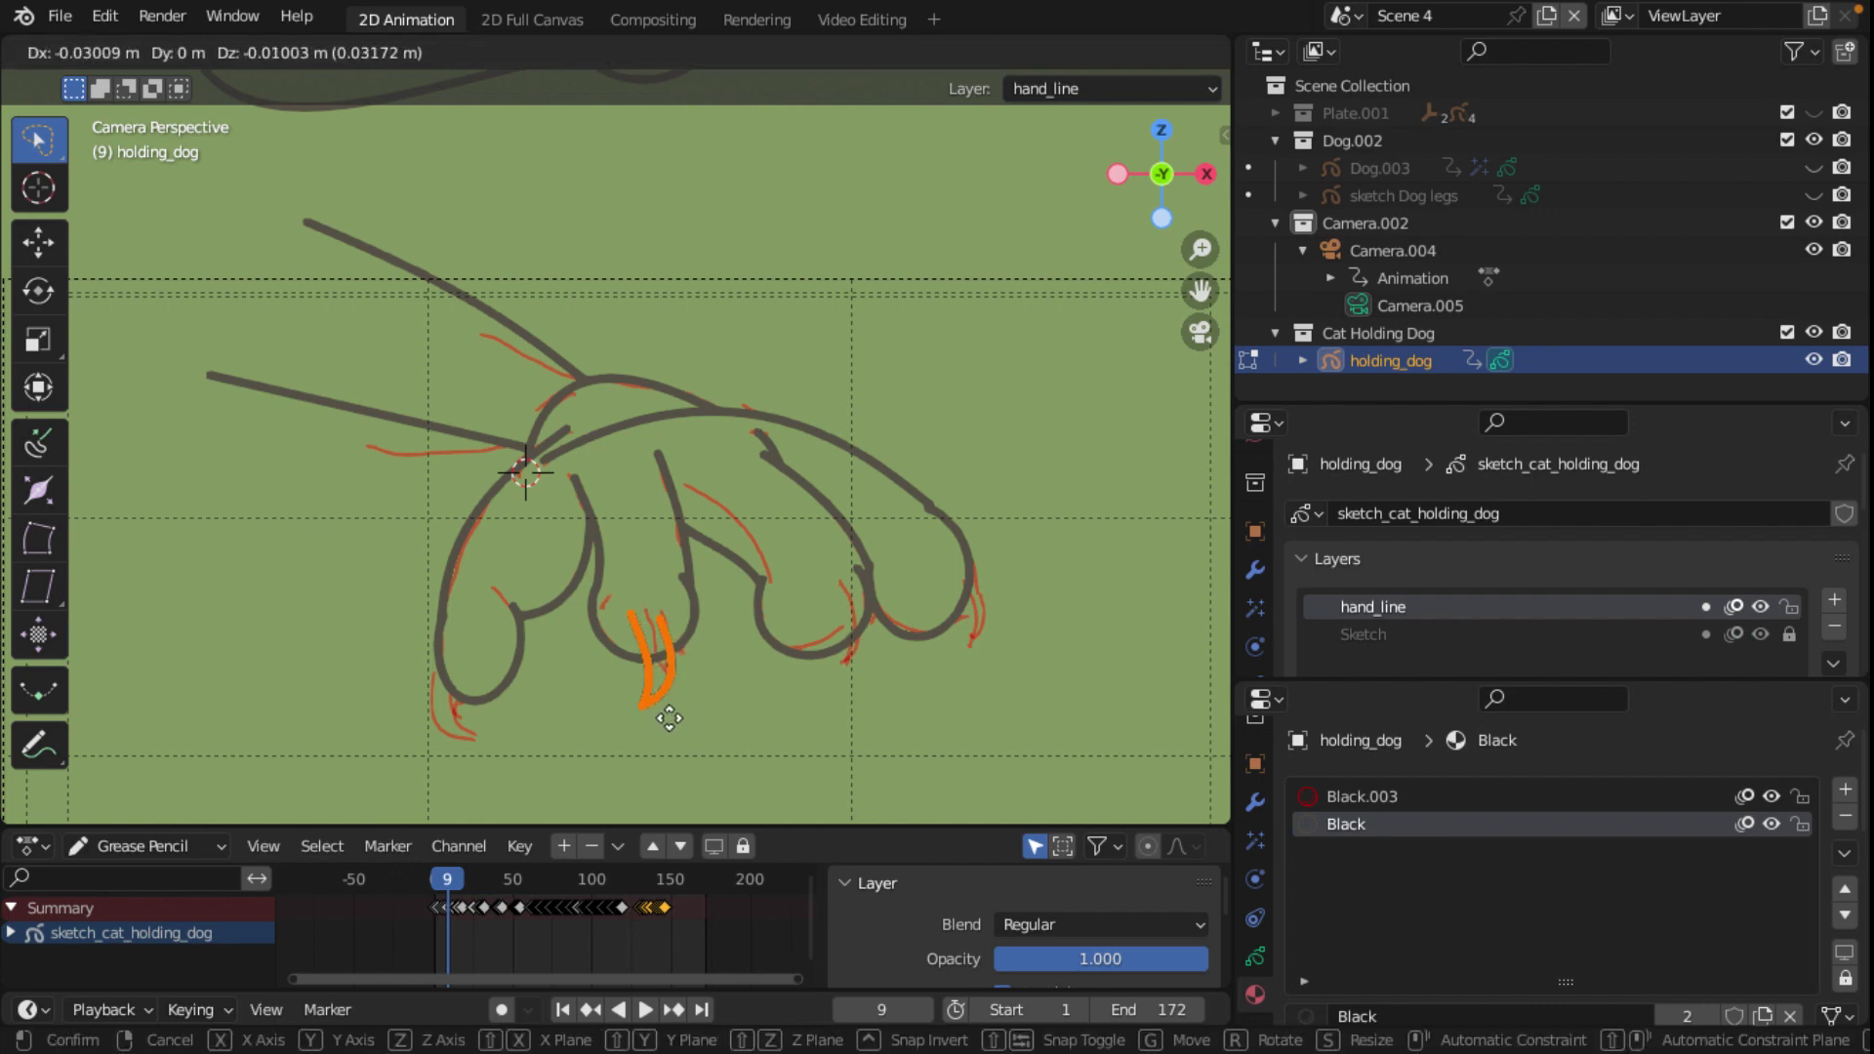
{"action": "left_click", "coordinate": [671, 717]}
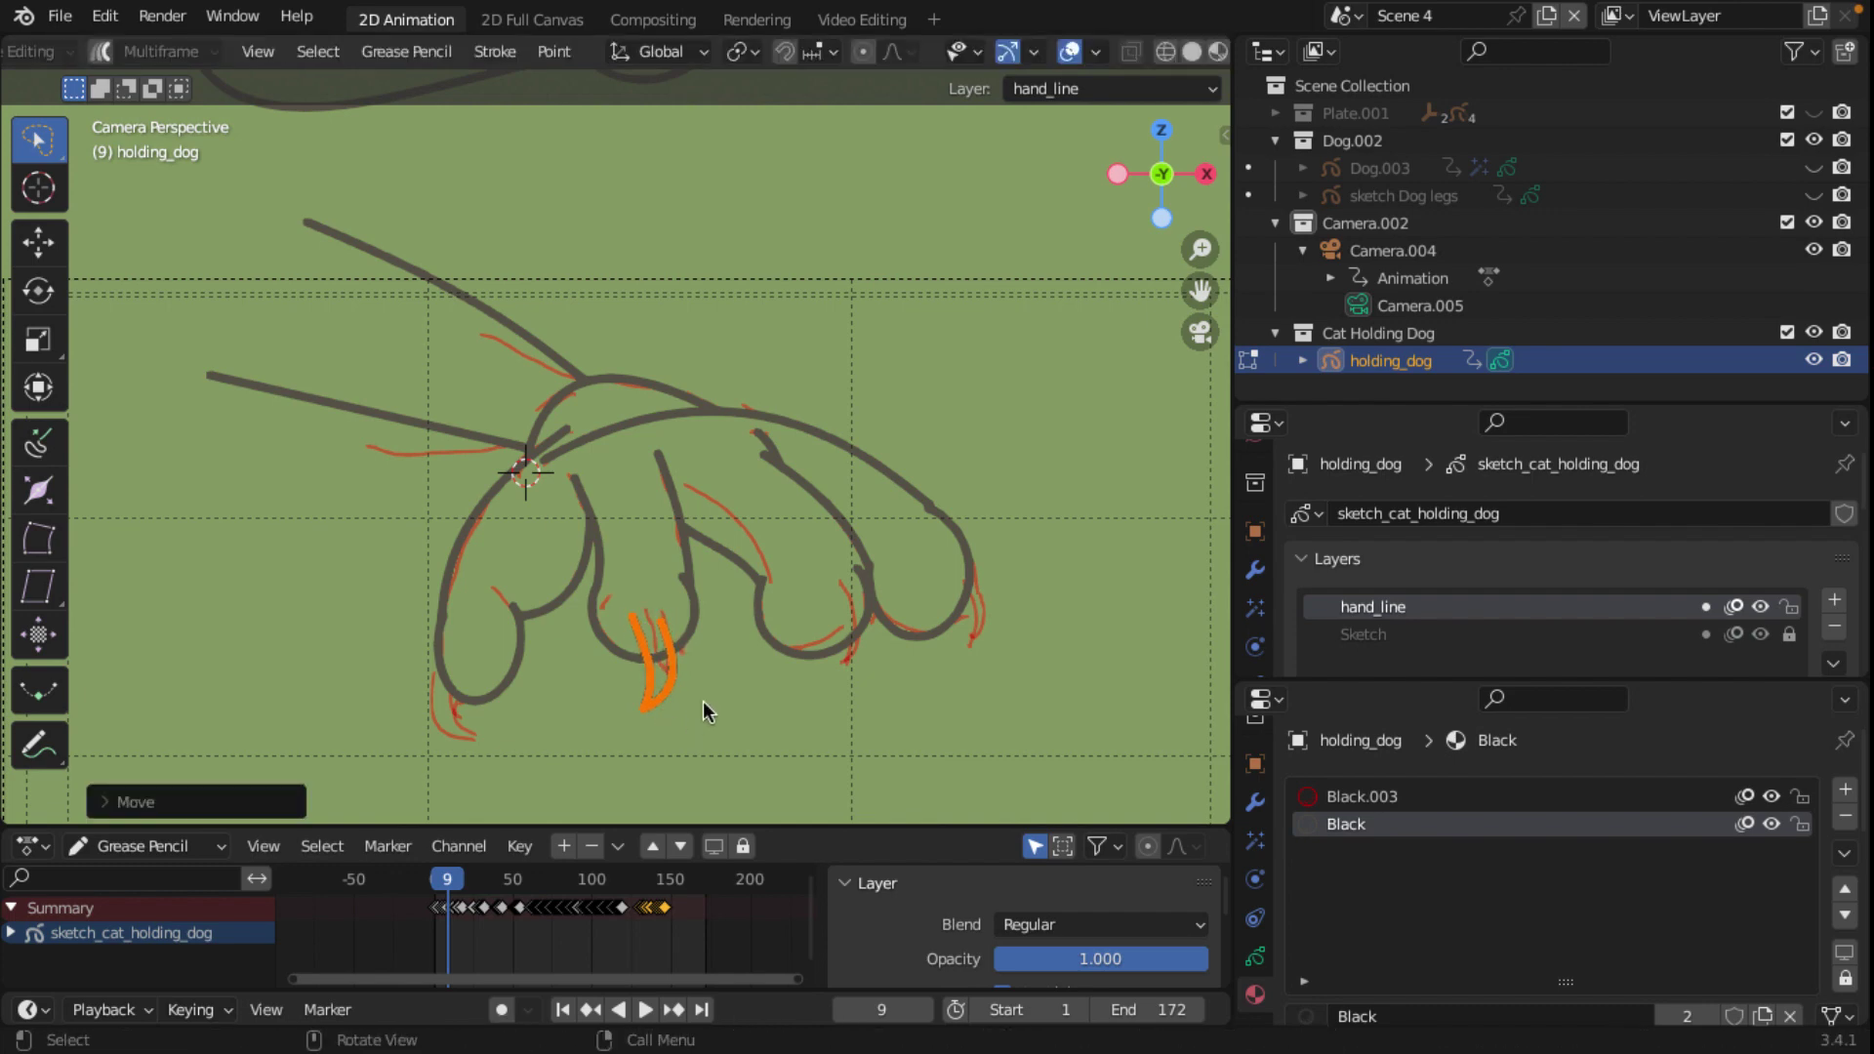
{"action": "key", "text": "alt+a"}
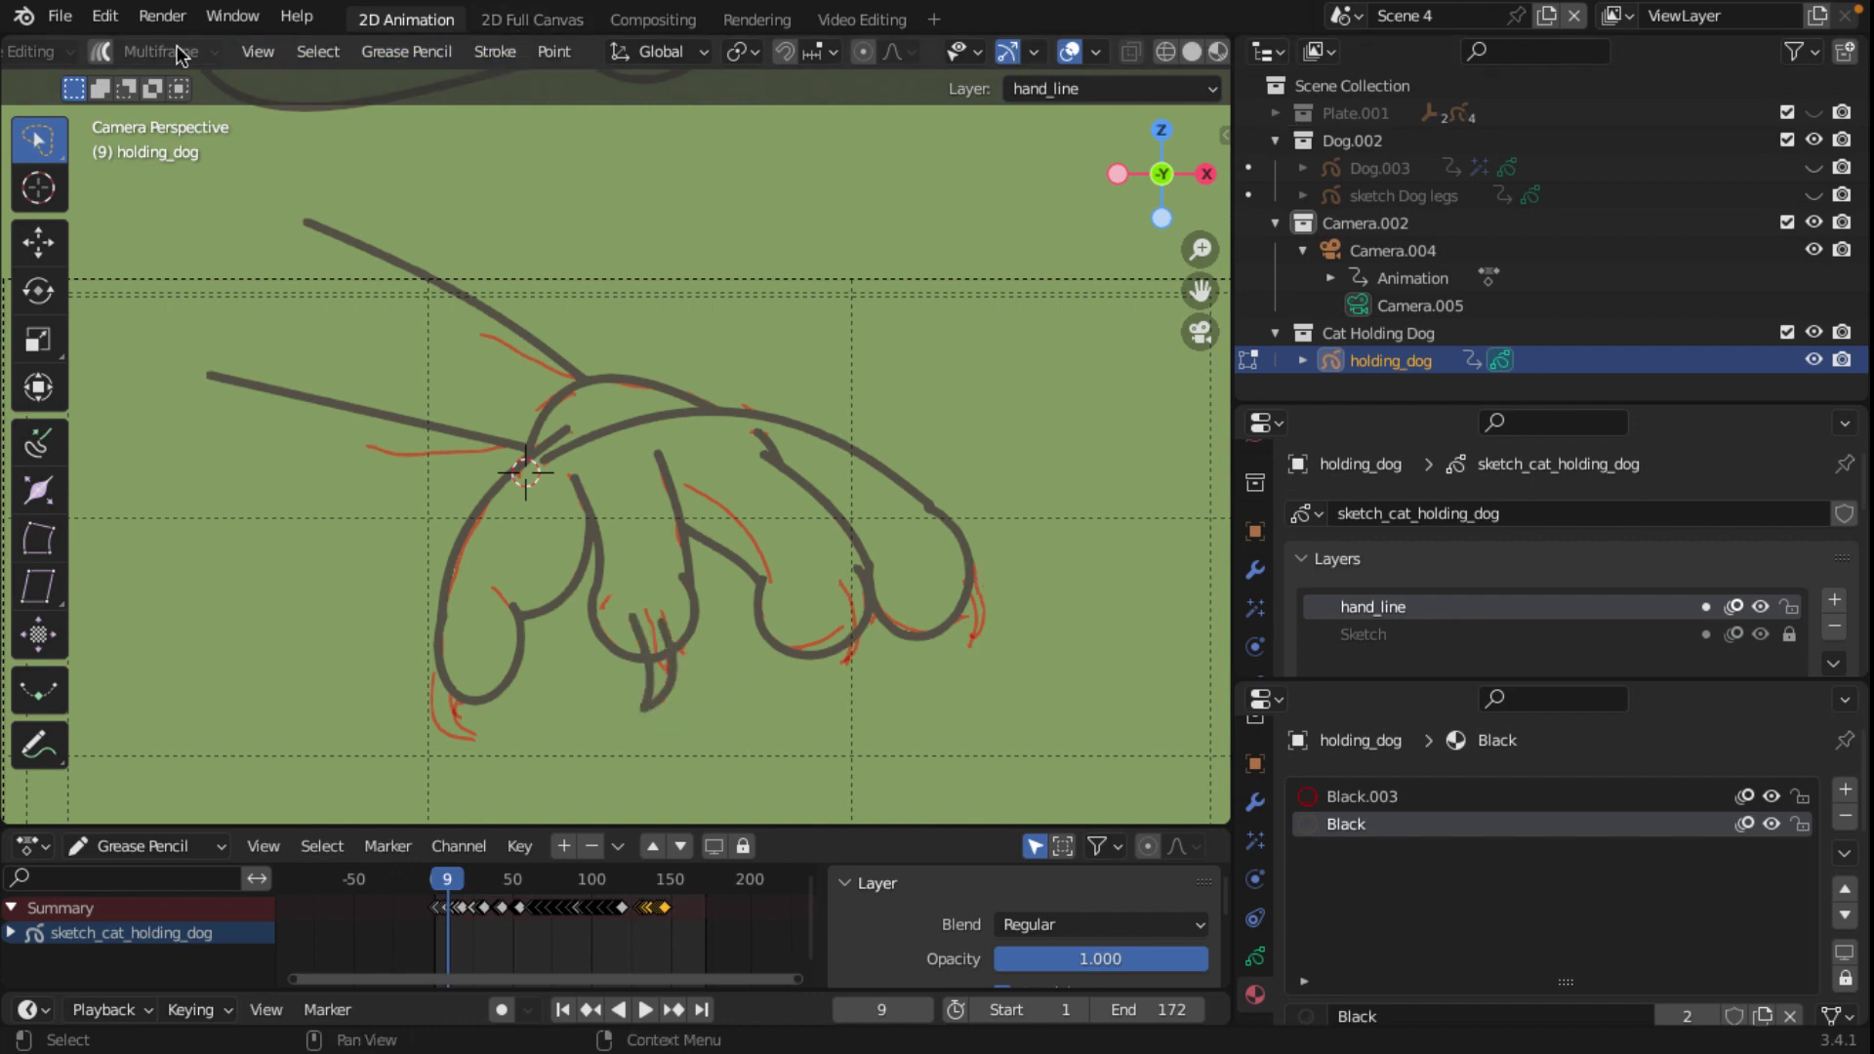
Step: Return to Draw Mode to continue inking
{"action": "scroll", "coordinate": [83, 56], "scroll_direction": "up", "scroll_amount": 5}
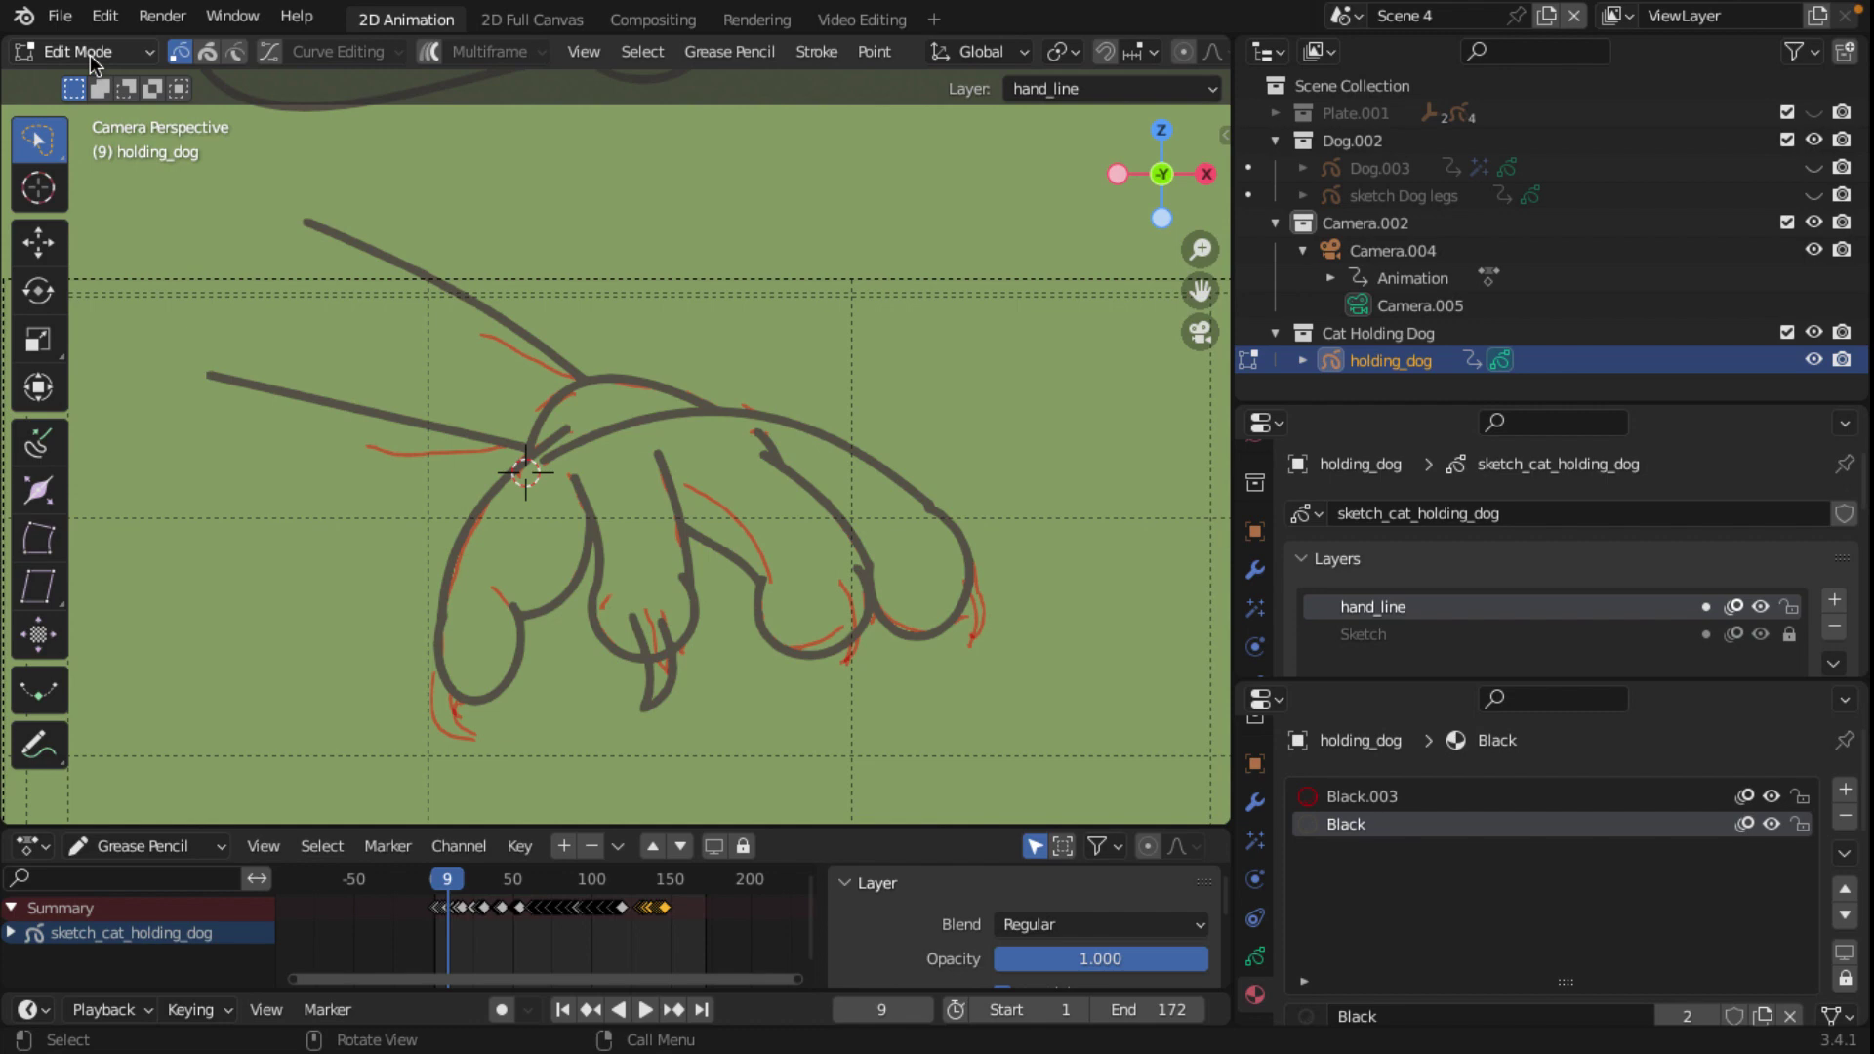
{"action": "left_click", "coordinate": [162, 62]}
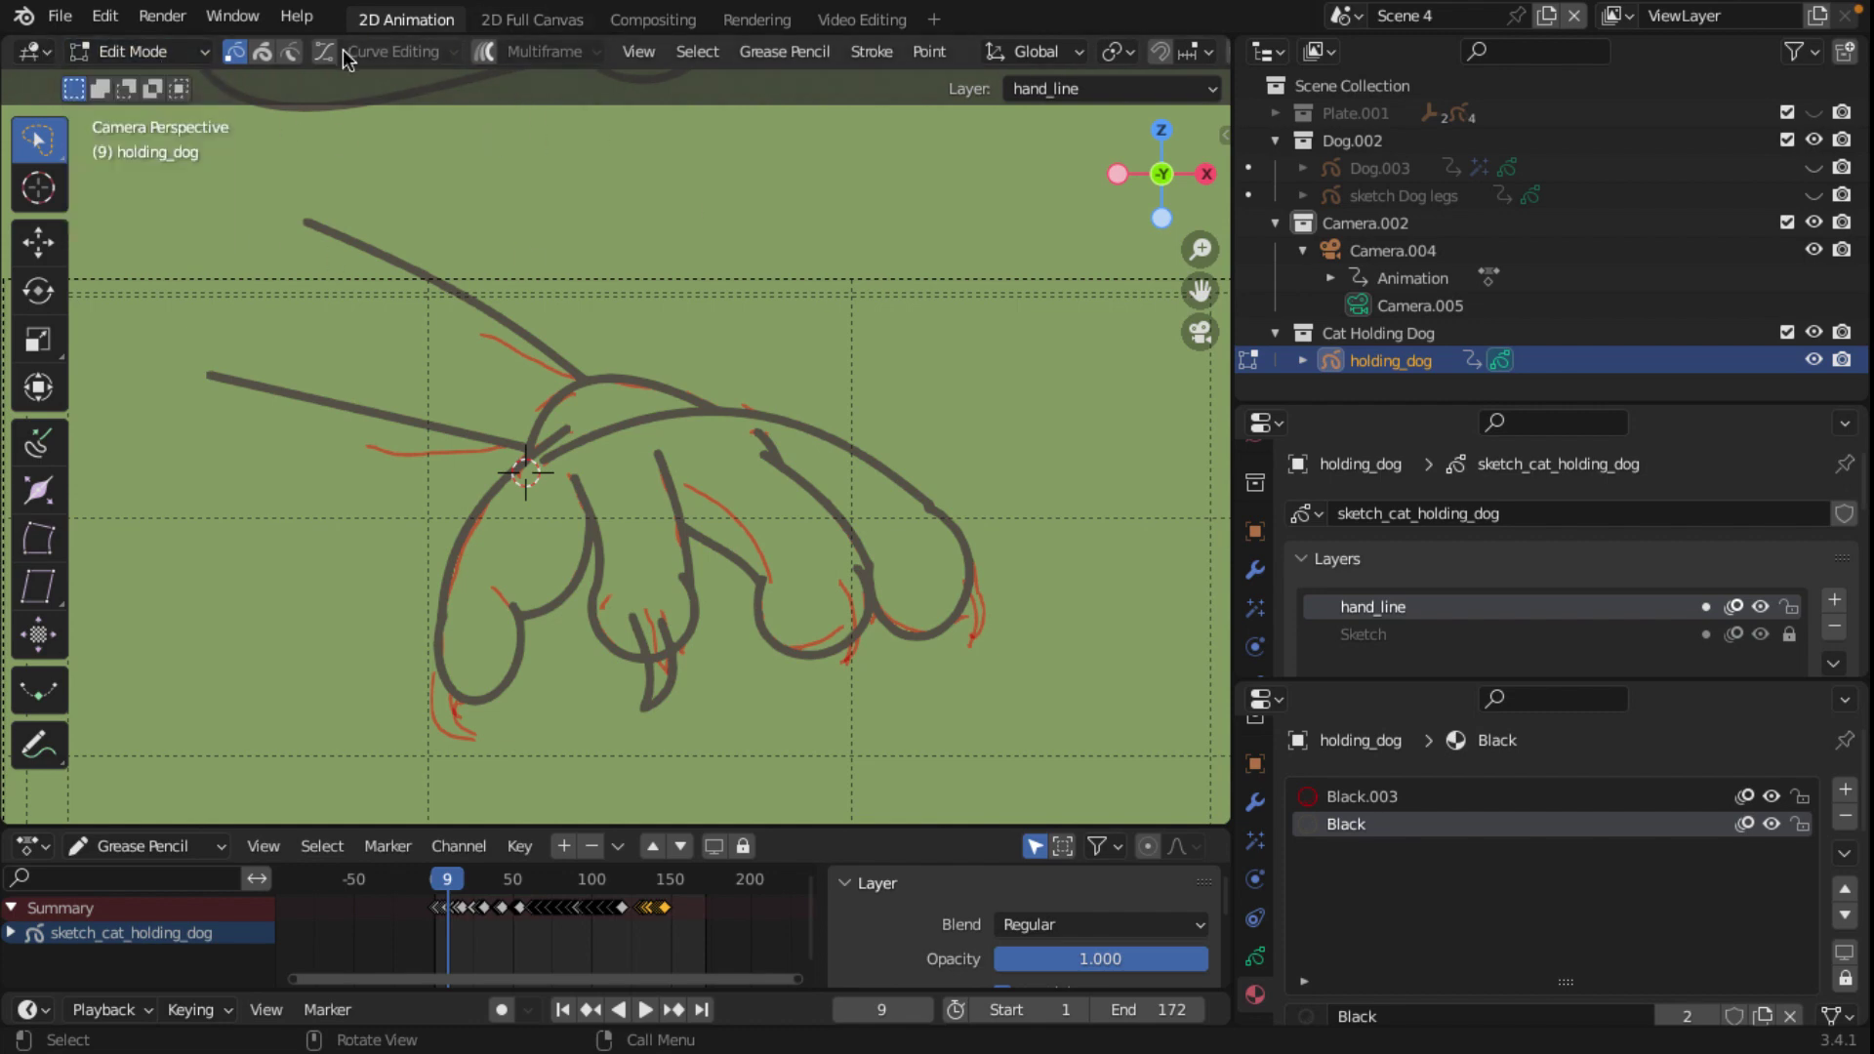
{"action": "scroll", "coordinate": [343, 49], "scroll_direction": "down", "scroll_amount": 3}
{"action": "scroll", "coordinate": [343, 48], "scroll_direction": "down", "scroll_amount": 2}
{"action": "scroll", "coordinate": [342, 49], "scroll_direction": "up", "scroll_amount": 4}
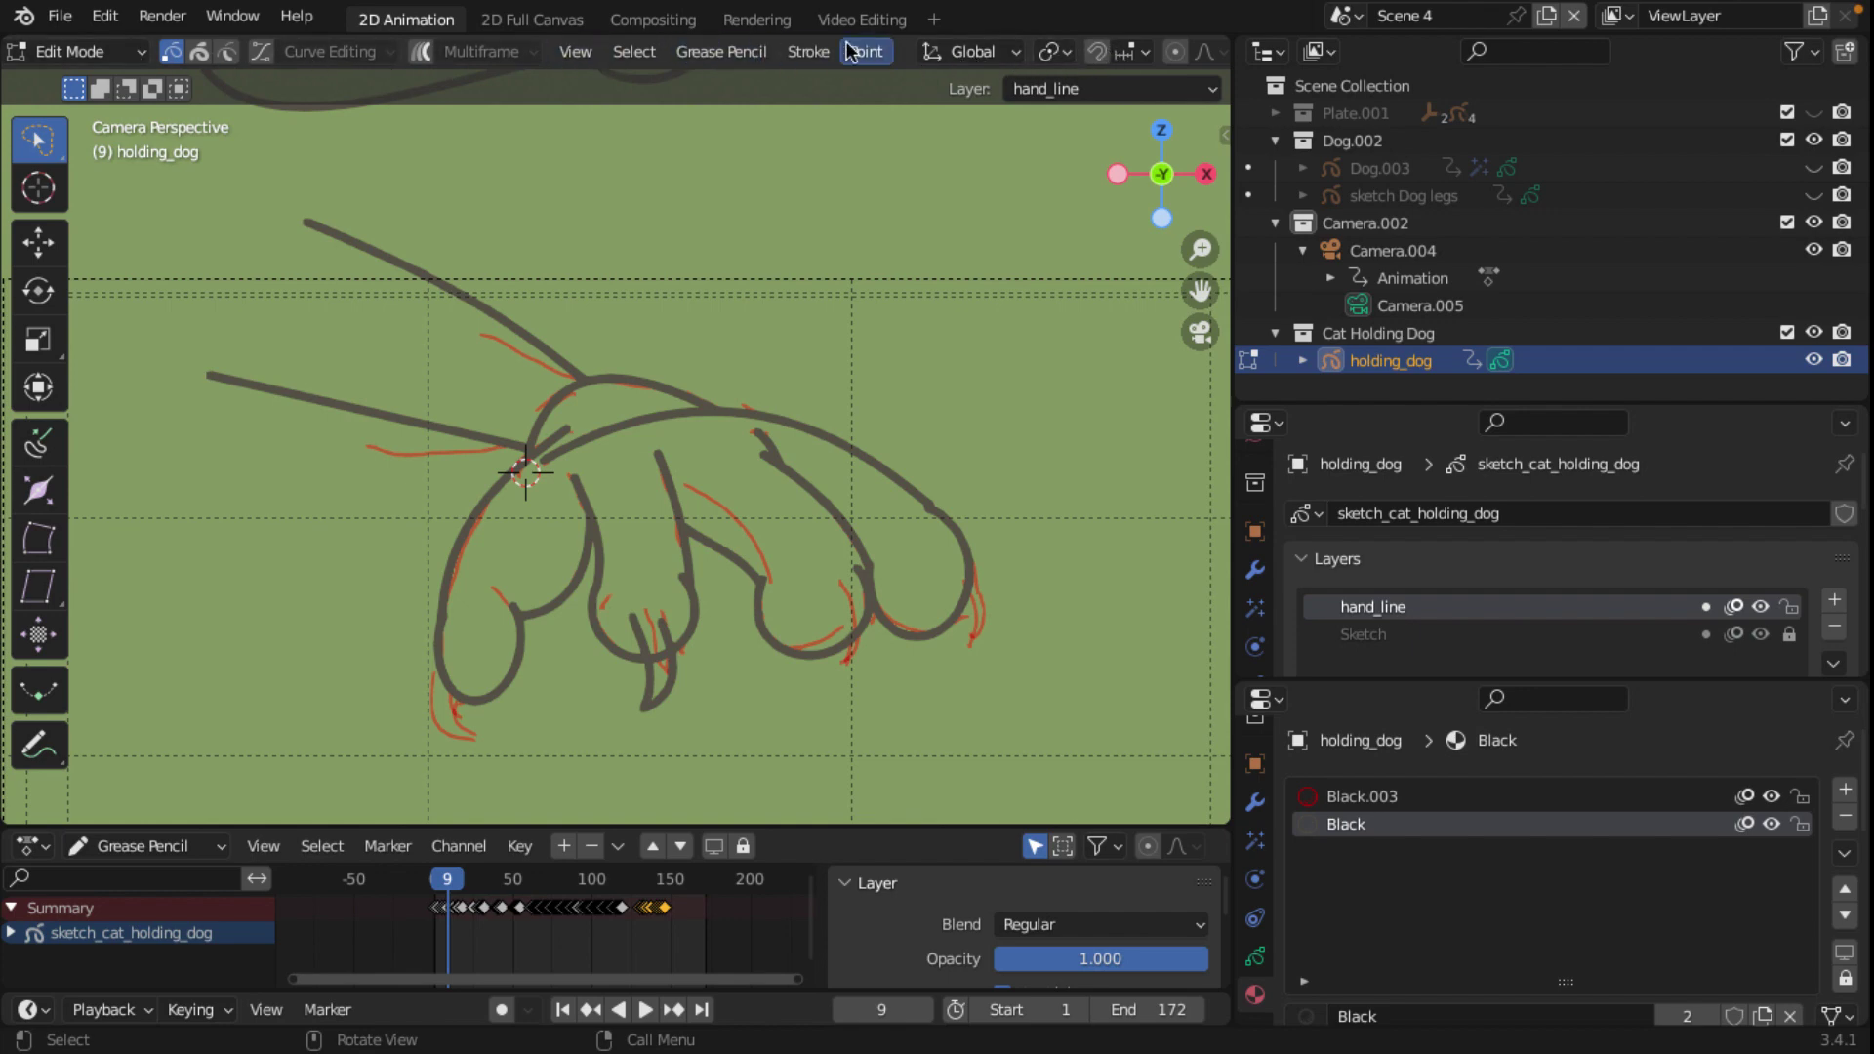
{"action": "scroll", "coordinate": [671, 48], "scroll_direction": "down", "scroll_amount": 4}
{"action": "scroll", "coordinate": [672, 54], "scroll_direction": "up", "scroll_amount": 1}
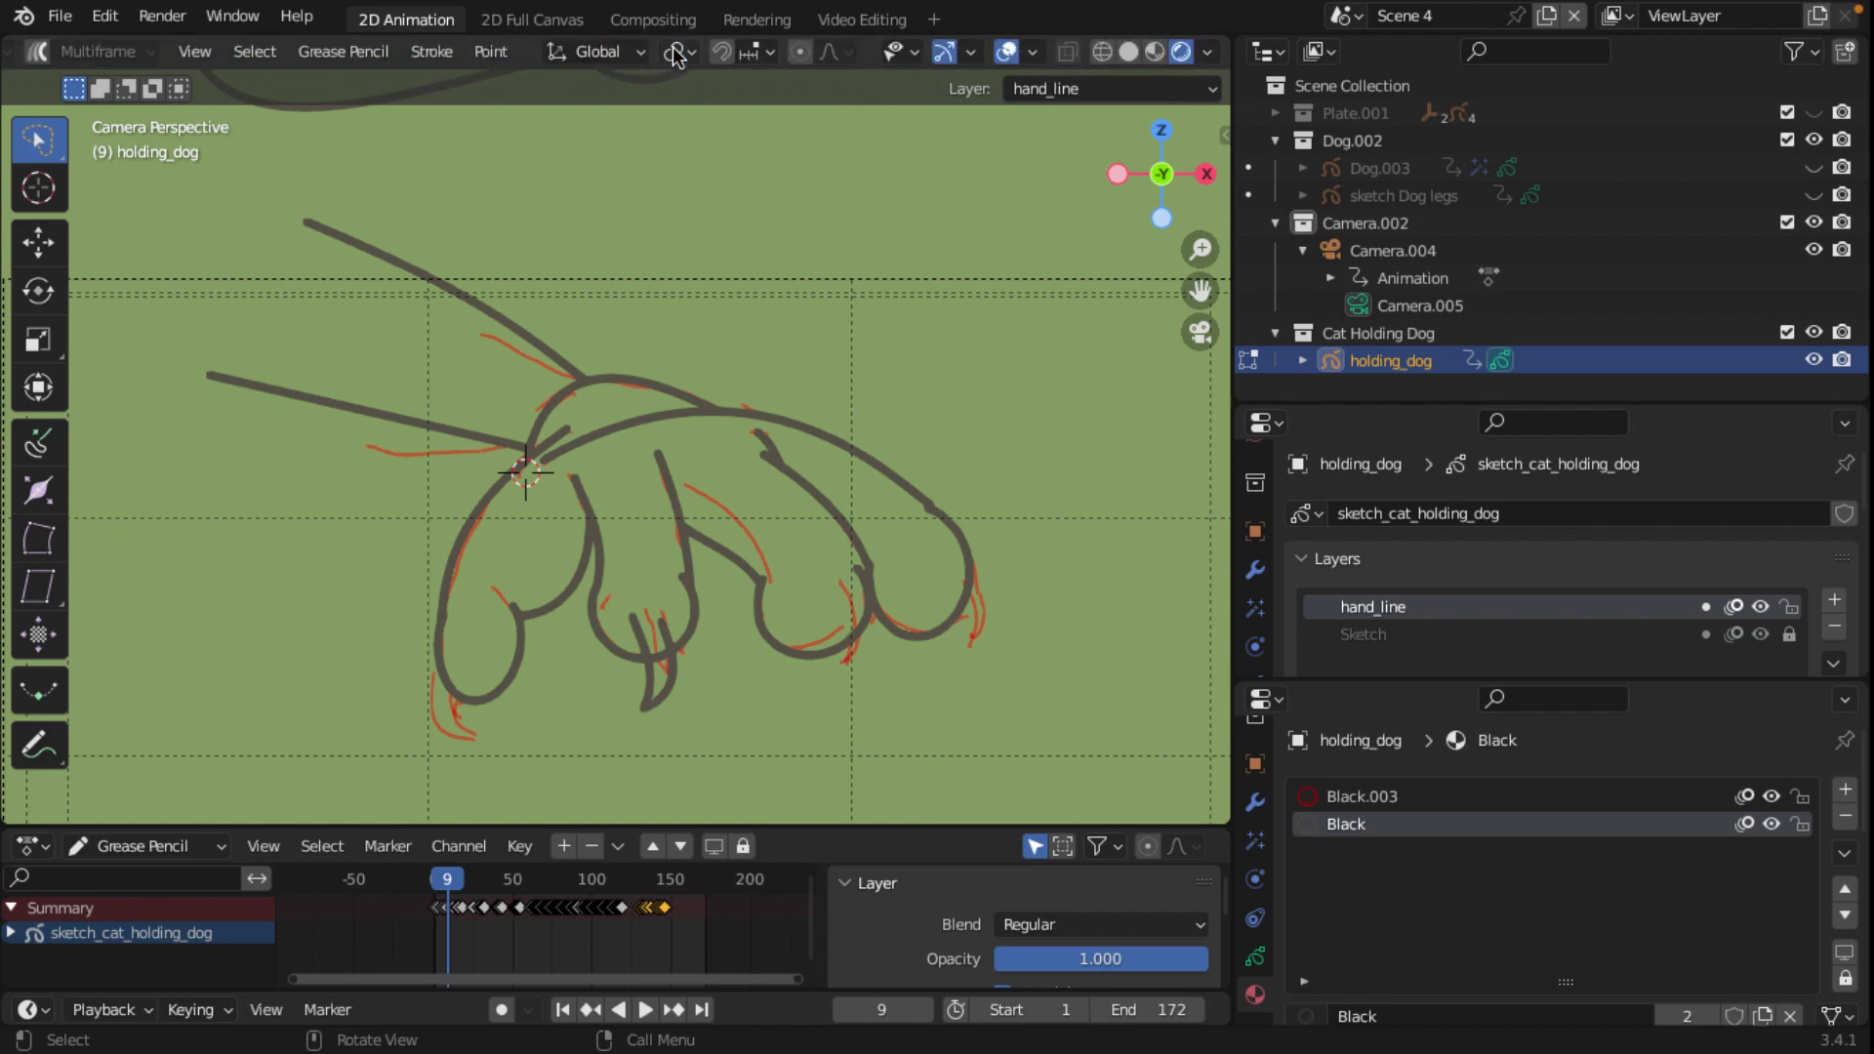
{"action": "scroll", "coordinate": [672, 54], "scroll_direction": "up", "scroll_amount": 1}
{"action": "scroll", "coordinate": [672, 53], "scroll_direction": "up", "scroll_amount": 1}
{"action": "scroll", "coordinate": [673, 53], "scroll_direction": "down", "scroll_amount": 5}
{"action": "scroll", "coordinate": [674, 54], "scroll_direction": "up", "scroll_amount": 8}
{"action": "scroll", "coordinate": [674, 53], "scroll_direction": "up", "scroll_amount": 1}
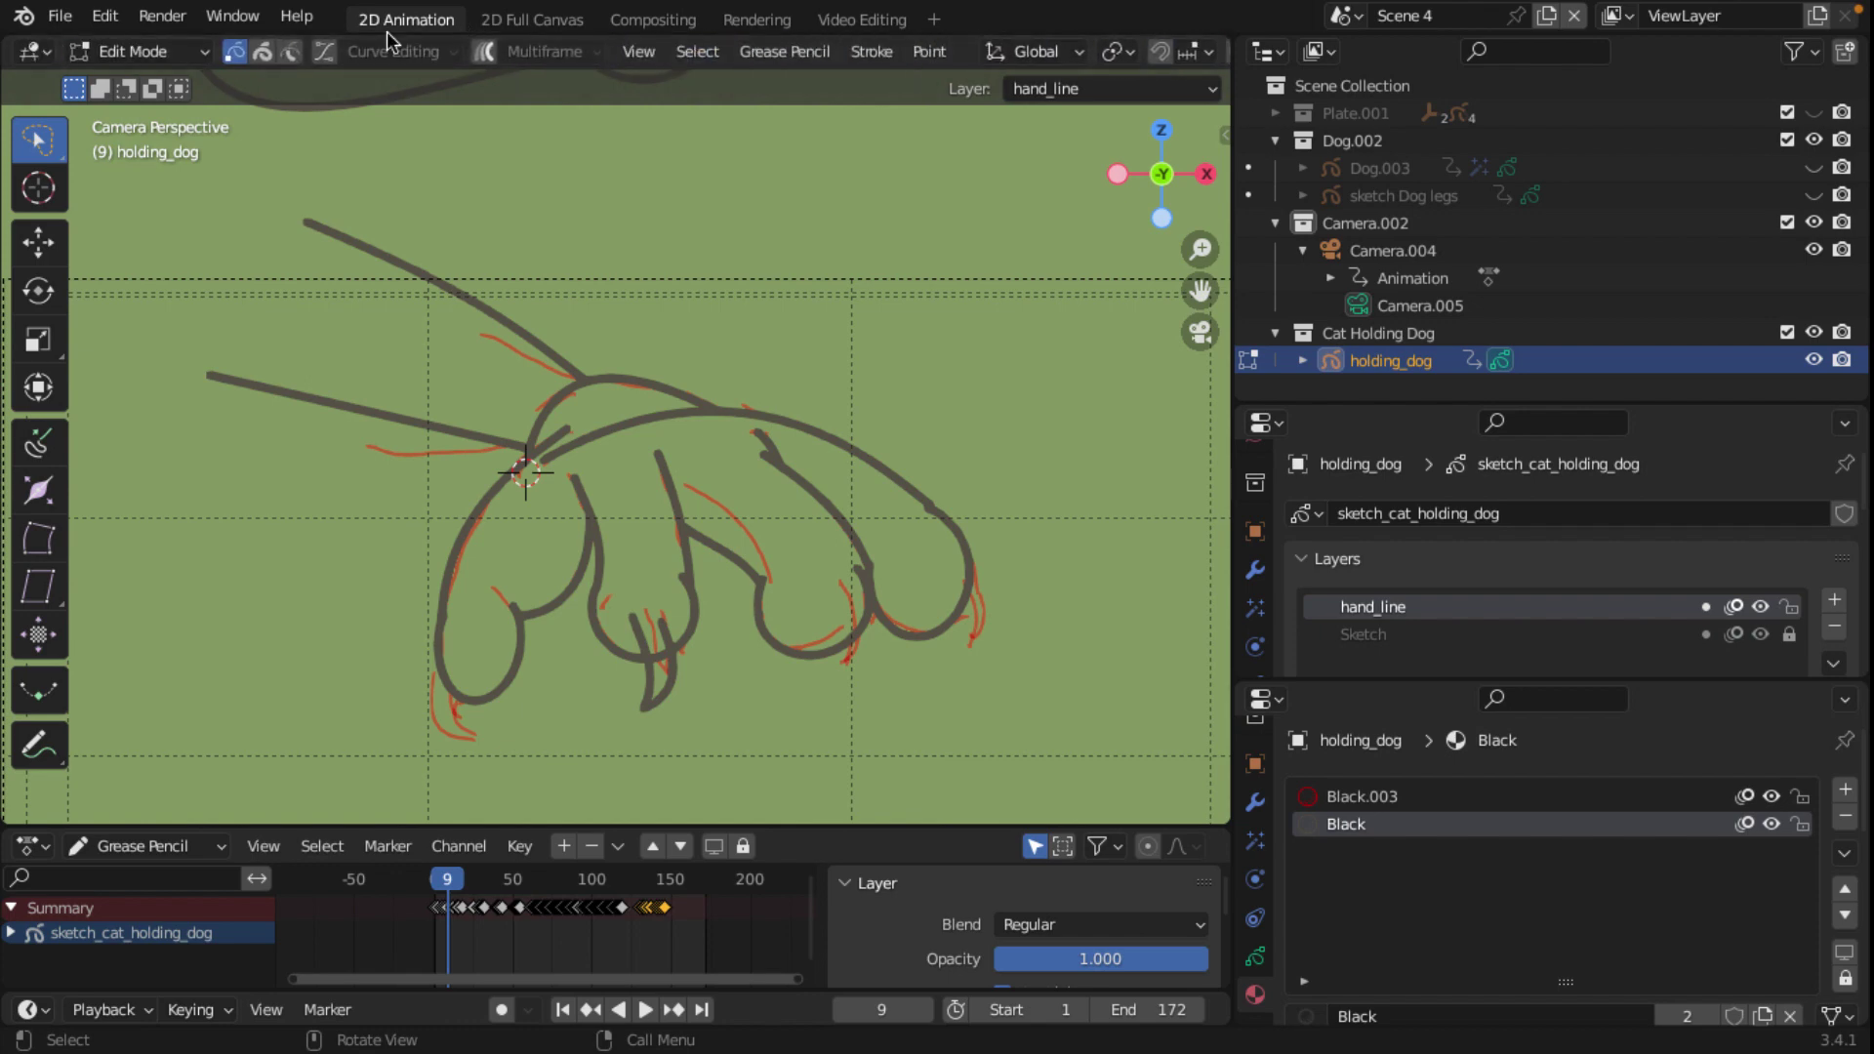
{"action": "left_click", "coordinate": [136, 51]}
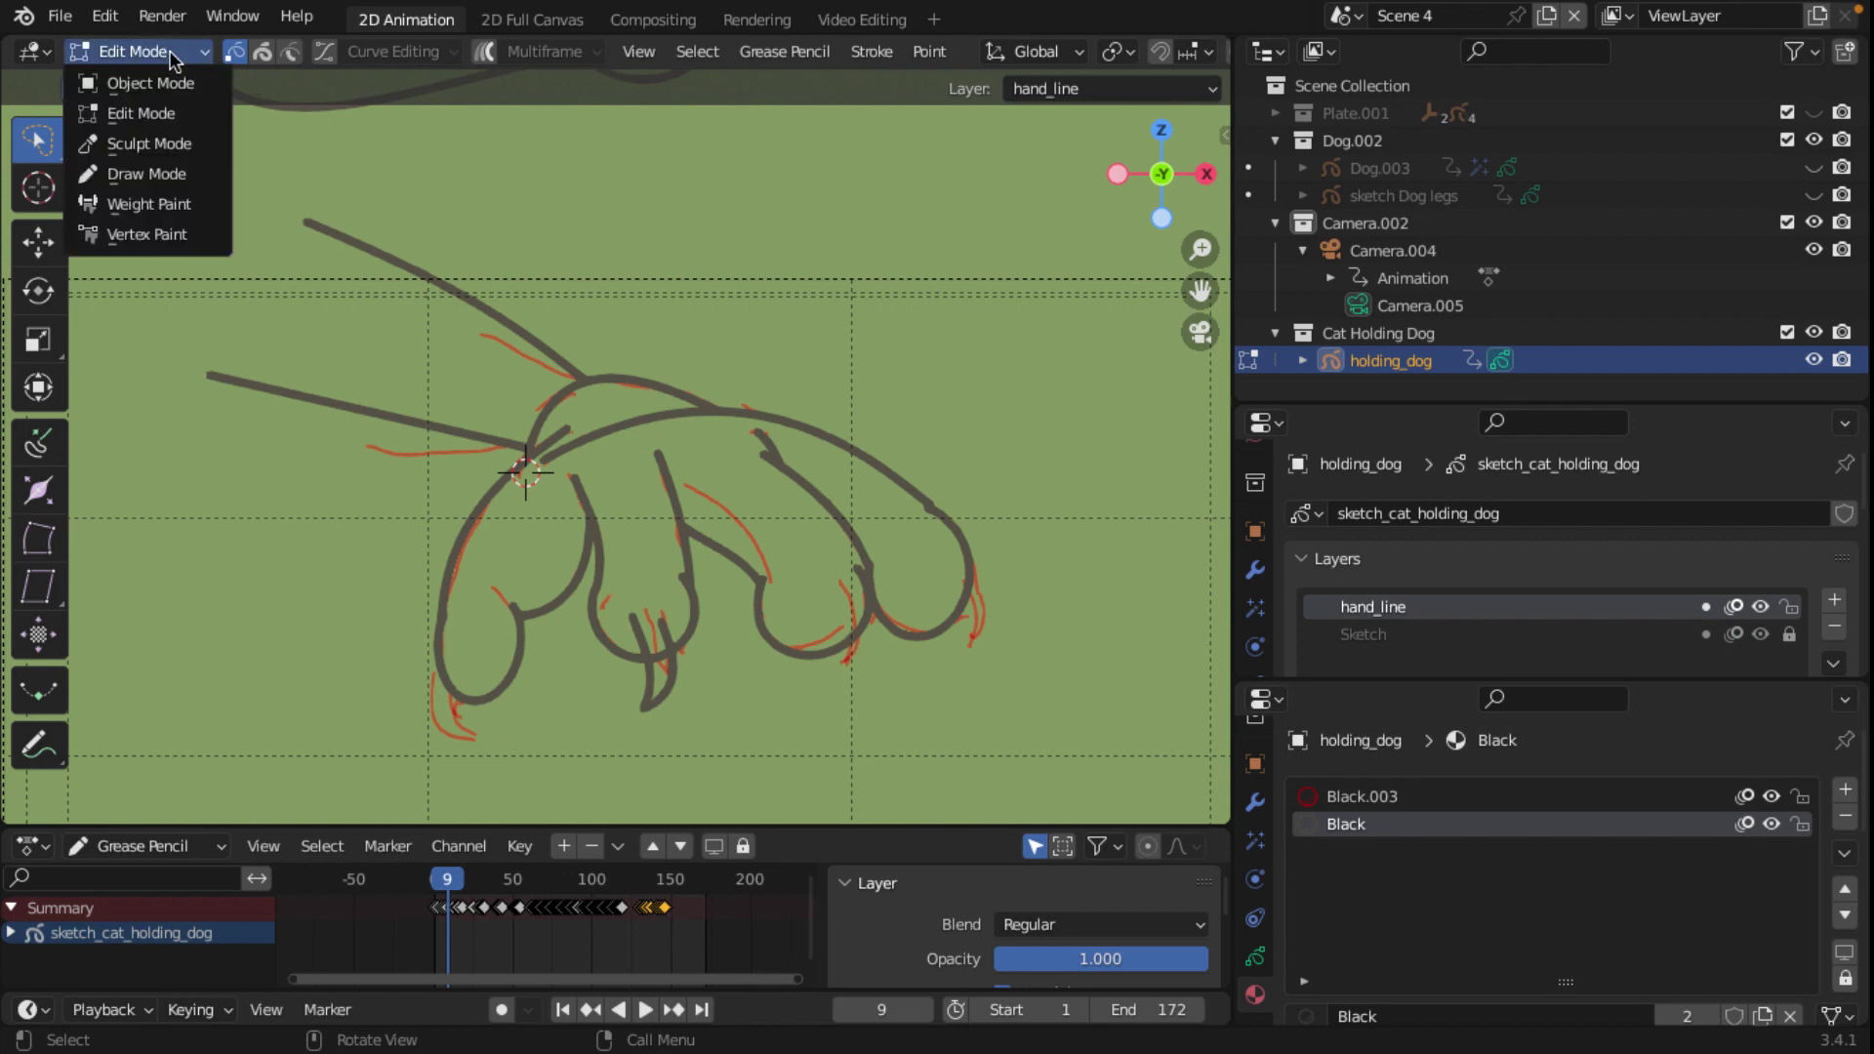
{"action": "left_click", "coordinate": [147, 176]}
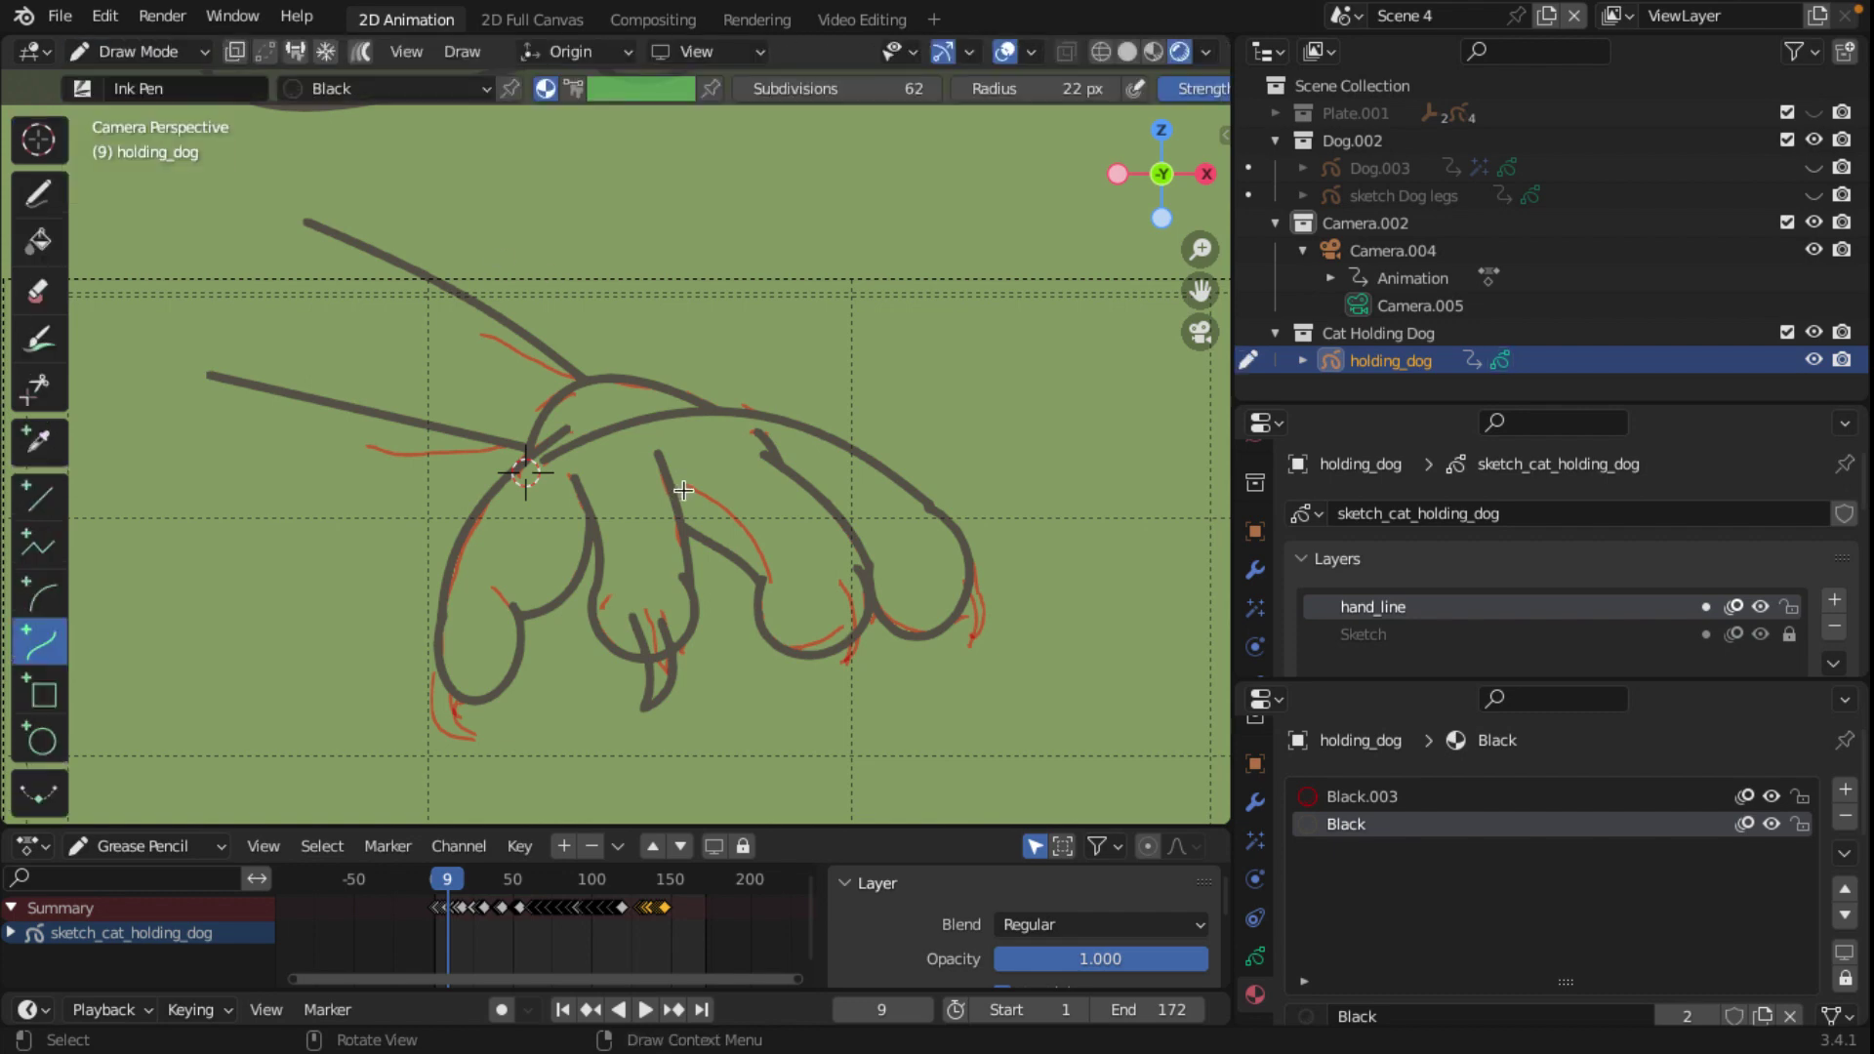
Step: Bring the toes into view and ink a hooked claw on the leftmost toe
{"action": "scroll", "coordinate": [450, 673], "scroll_direction": "up", "scroll_amount": 2}
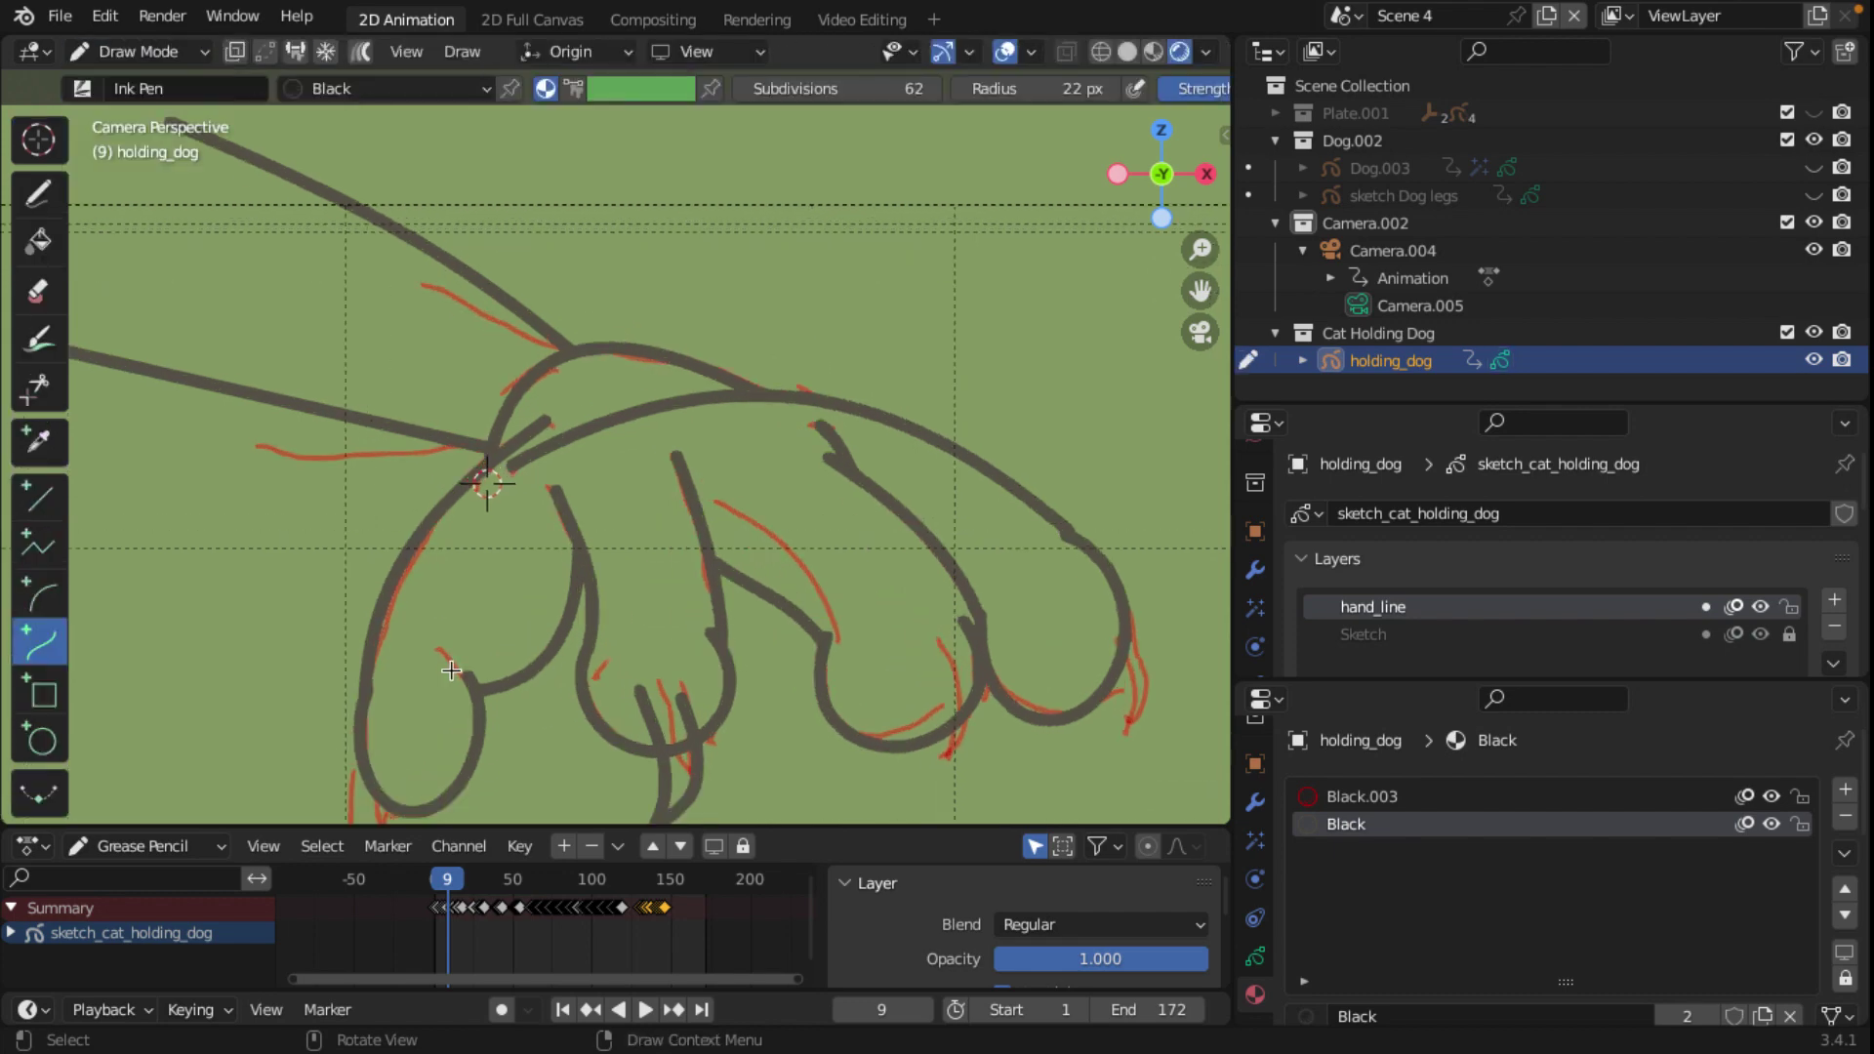
{"action": "scroll", "coordinate": [437, 677], "scroll_direction": "down", "scroll_amount": 5}
{"action": "scroll", "coordinate": [436, 677], "scroll_direction": "down", "scroll_amount": 2}
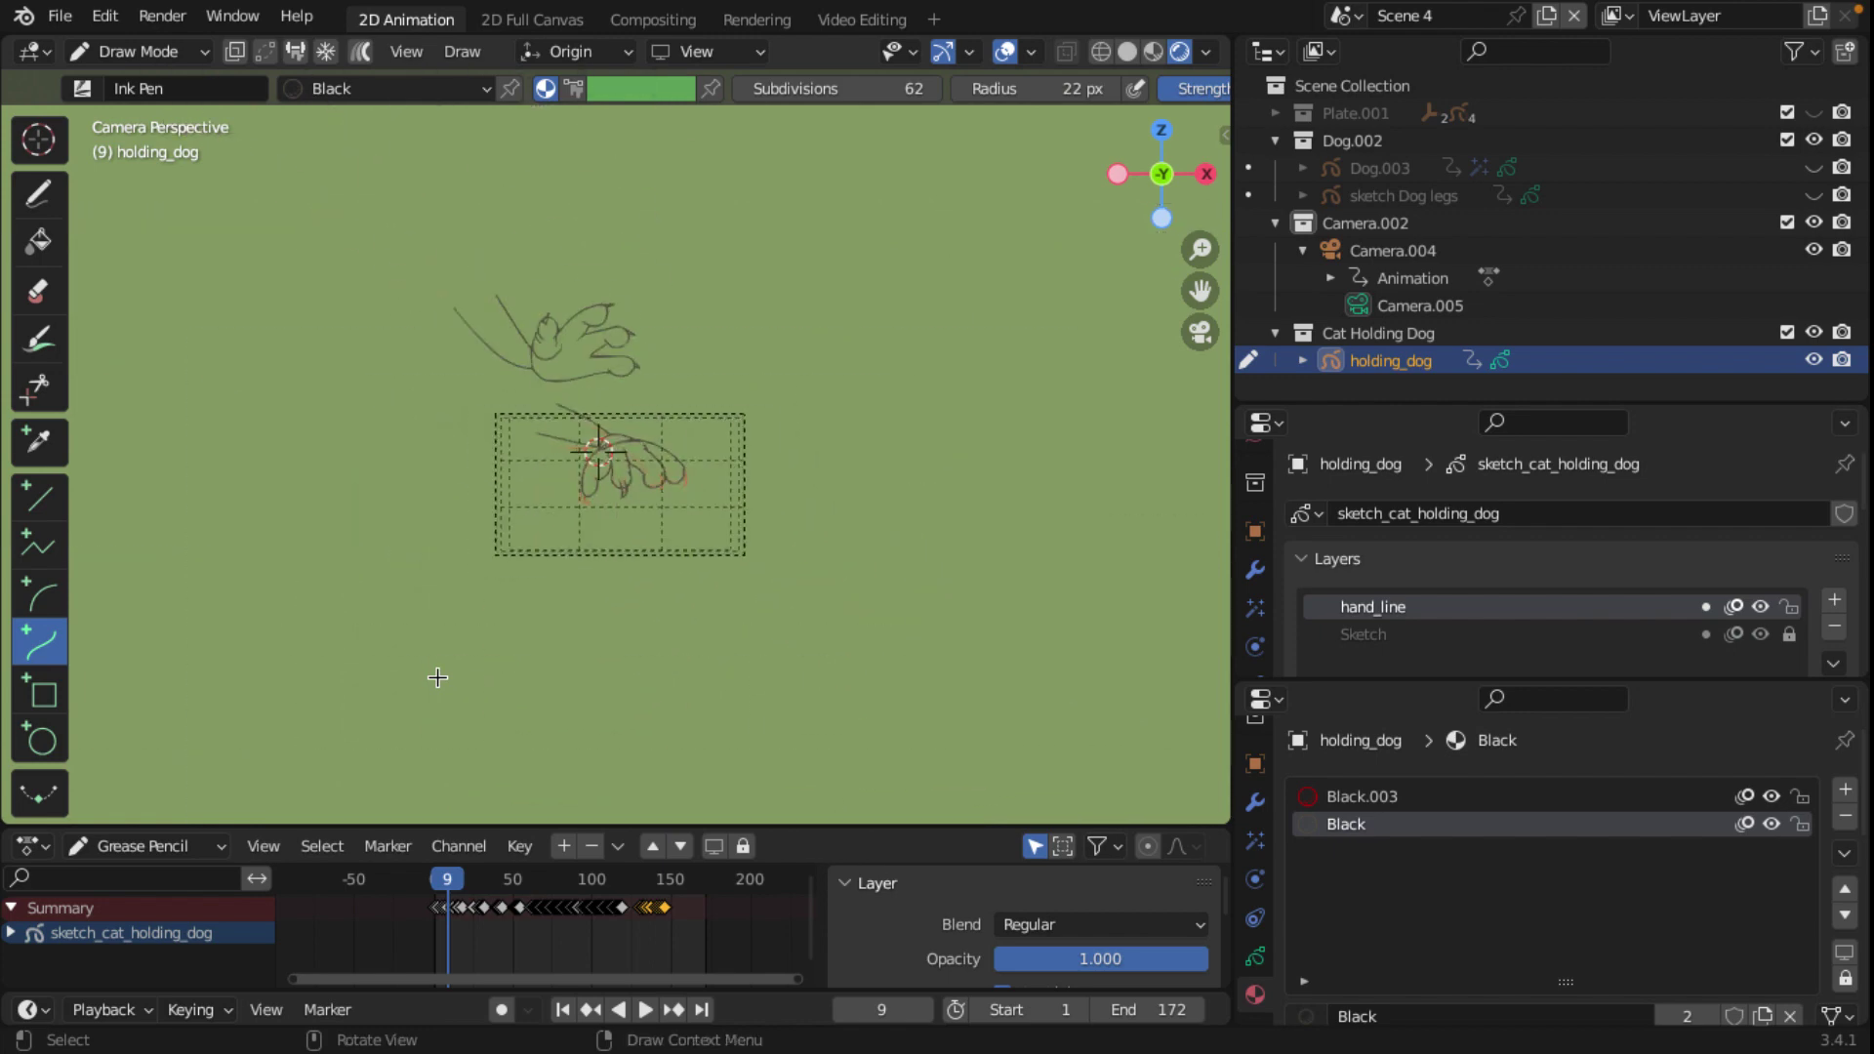
{"action": "scroll", "coordinate": [437, 677], "scroll_direction": "up", "scroll_amount": 5}
{"action": "scroll", "coordinate": [437, 677], "scroll_direction": "up", "scroll_amount": 5}
{"action": "scroll", "coordinate": [437, 677], "scroll_direction": "down", "scroll_amount": 10}
{"action": "scroll", "coordinate": [437, 677], "scroll_direction": "up", "scroll_amount": 4}
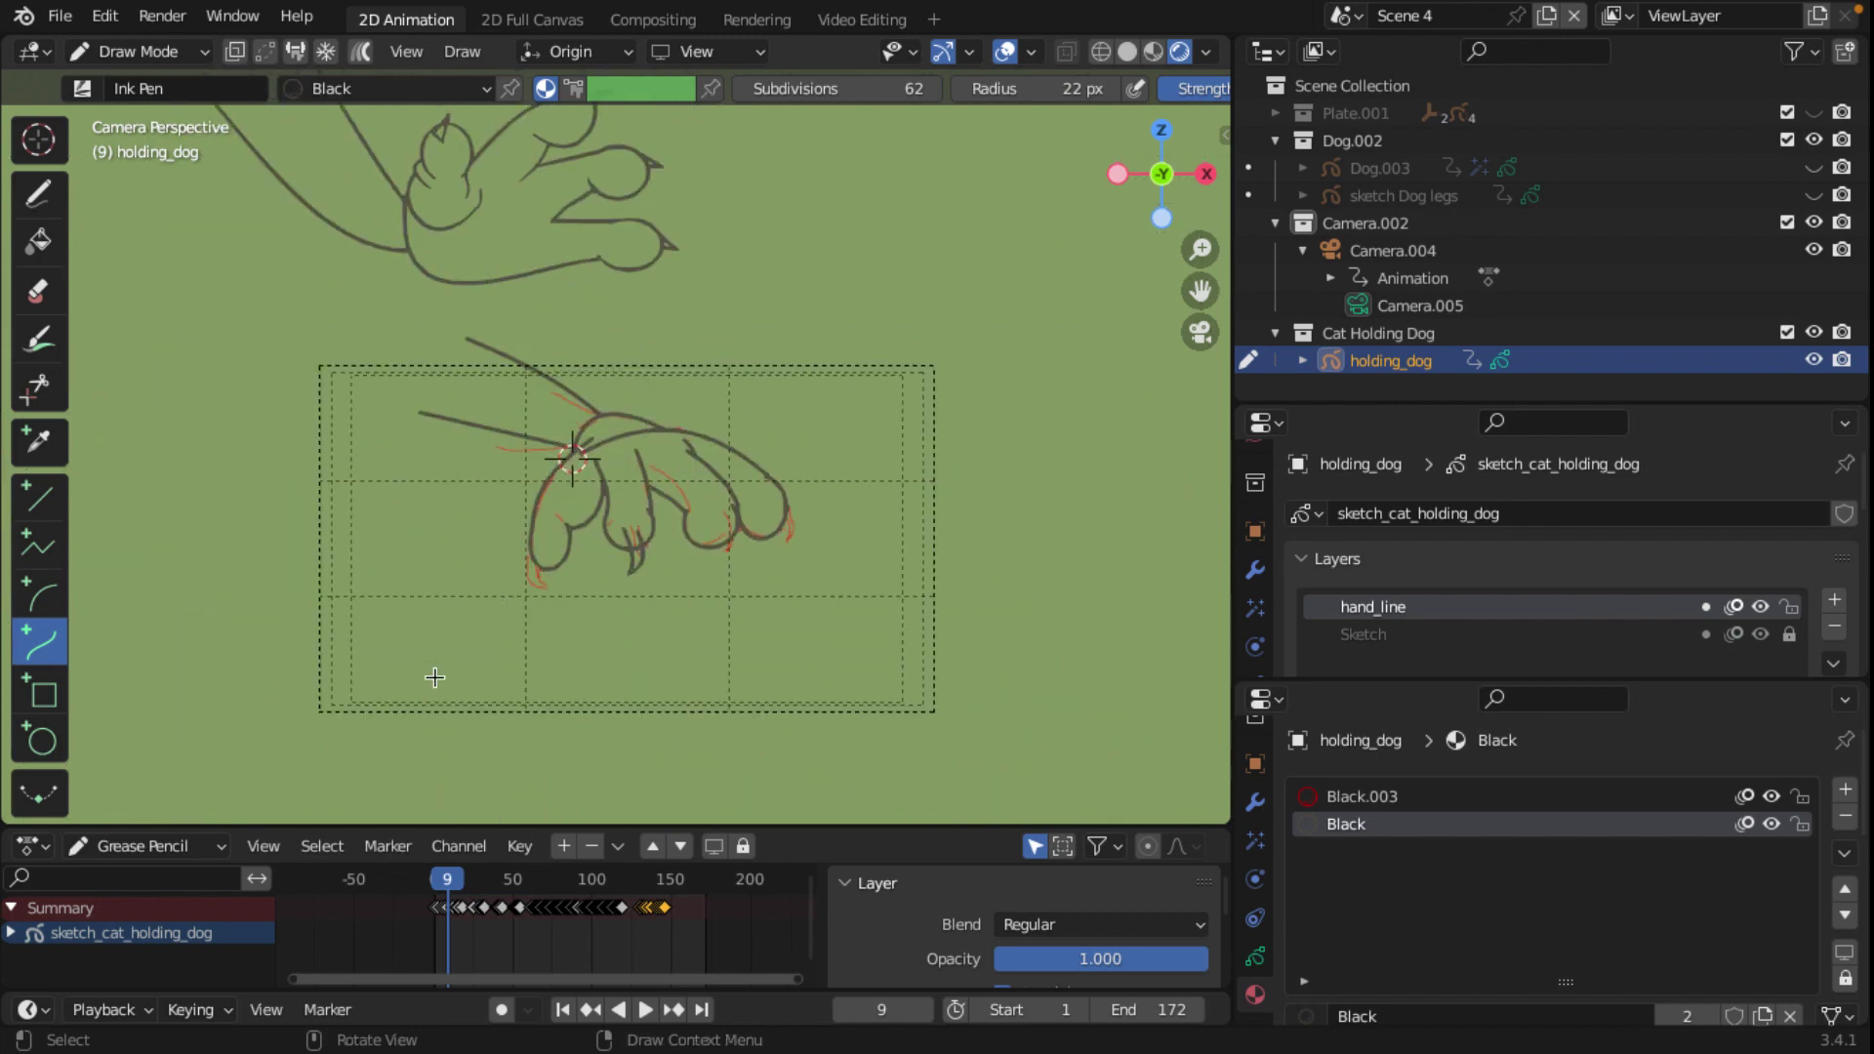
{"action": "scroll", "coordinate": [449, 719], "scroll_direction": "up", "scroll_amount": 5}
{"action": "scroll", "coordinate": [449, 719], "scroll_direction": "down", "scroll_amount": 4}
{"action": "scroll", "coordinate": [456, 745], "scroll_direction": "up", "scroll_amount": 3}
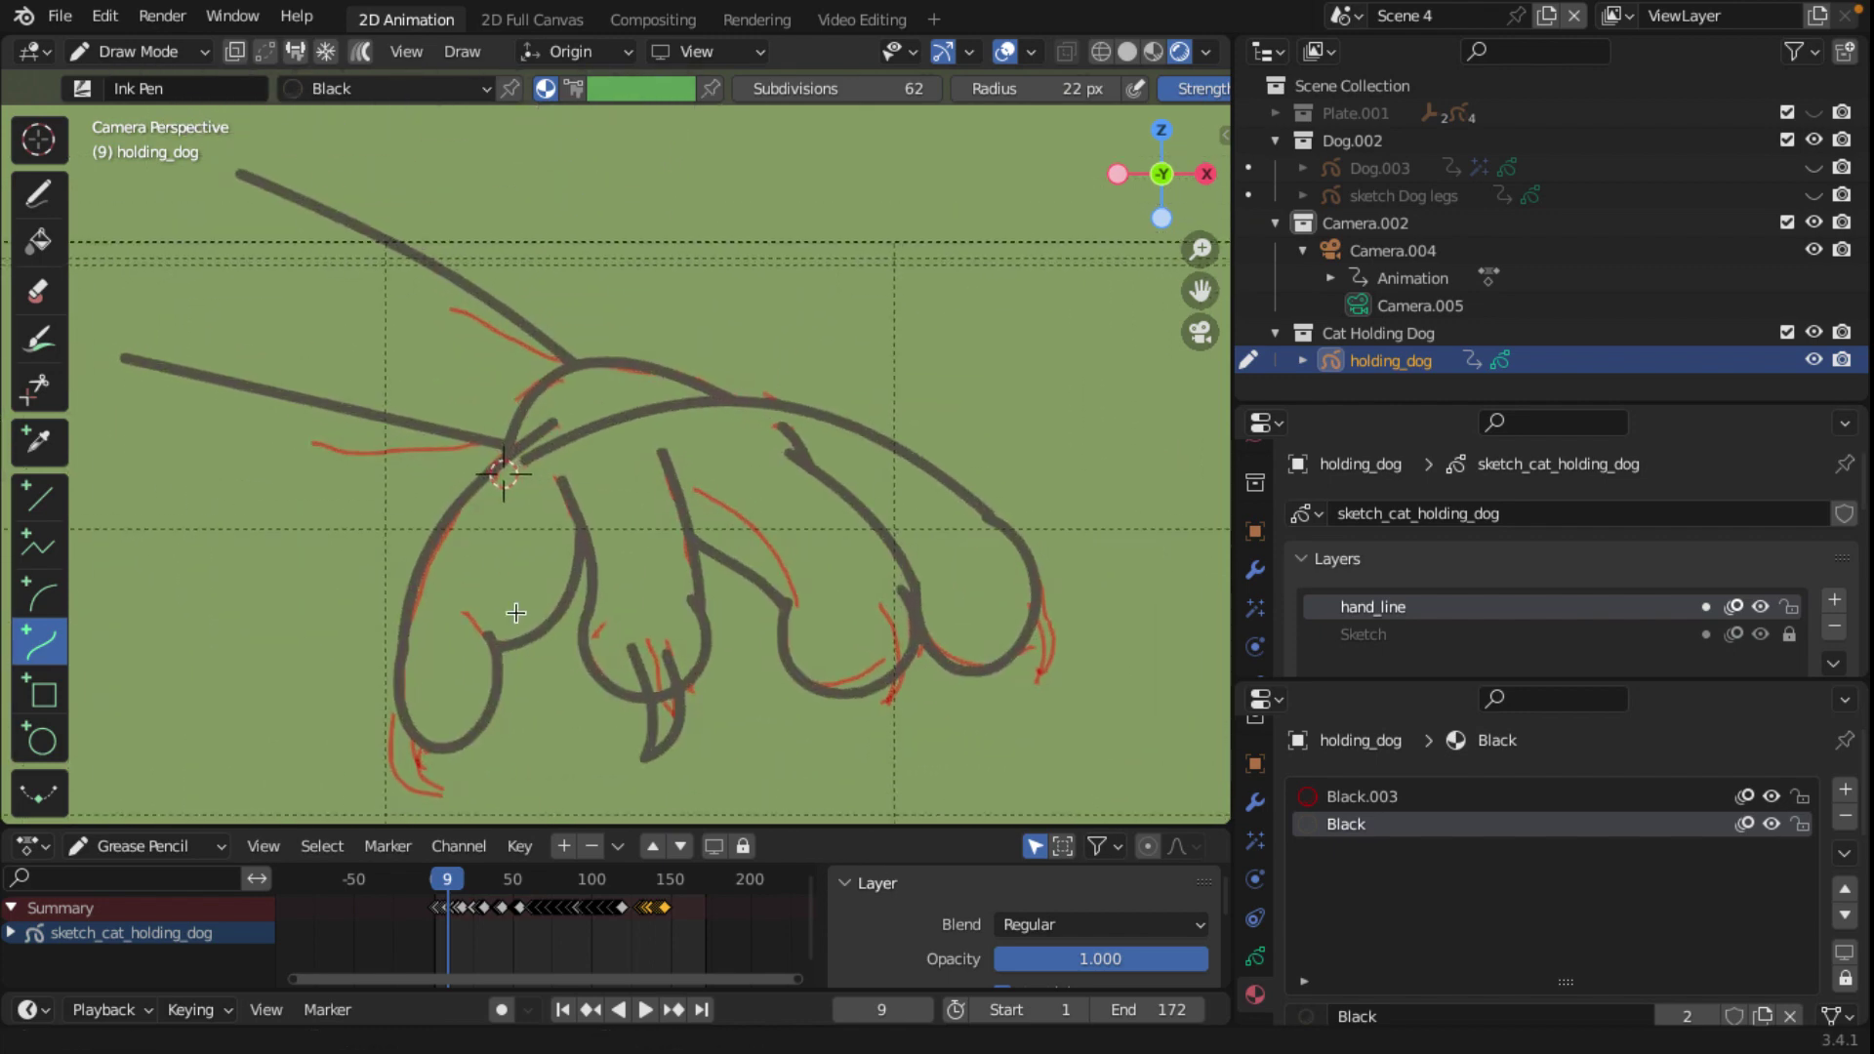
{"action": "middle_click_drag", "start_coordinate": [511, 619], "coordinate": [558, 393], "text": "shift"}
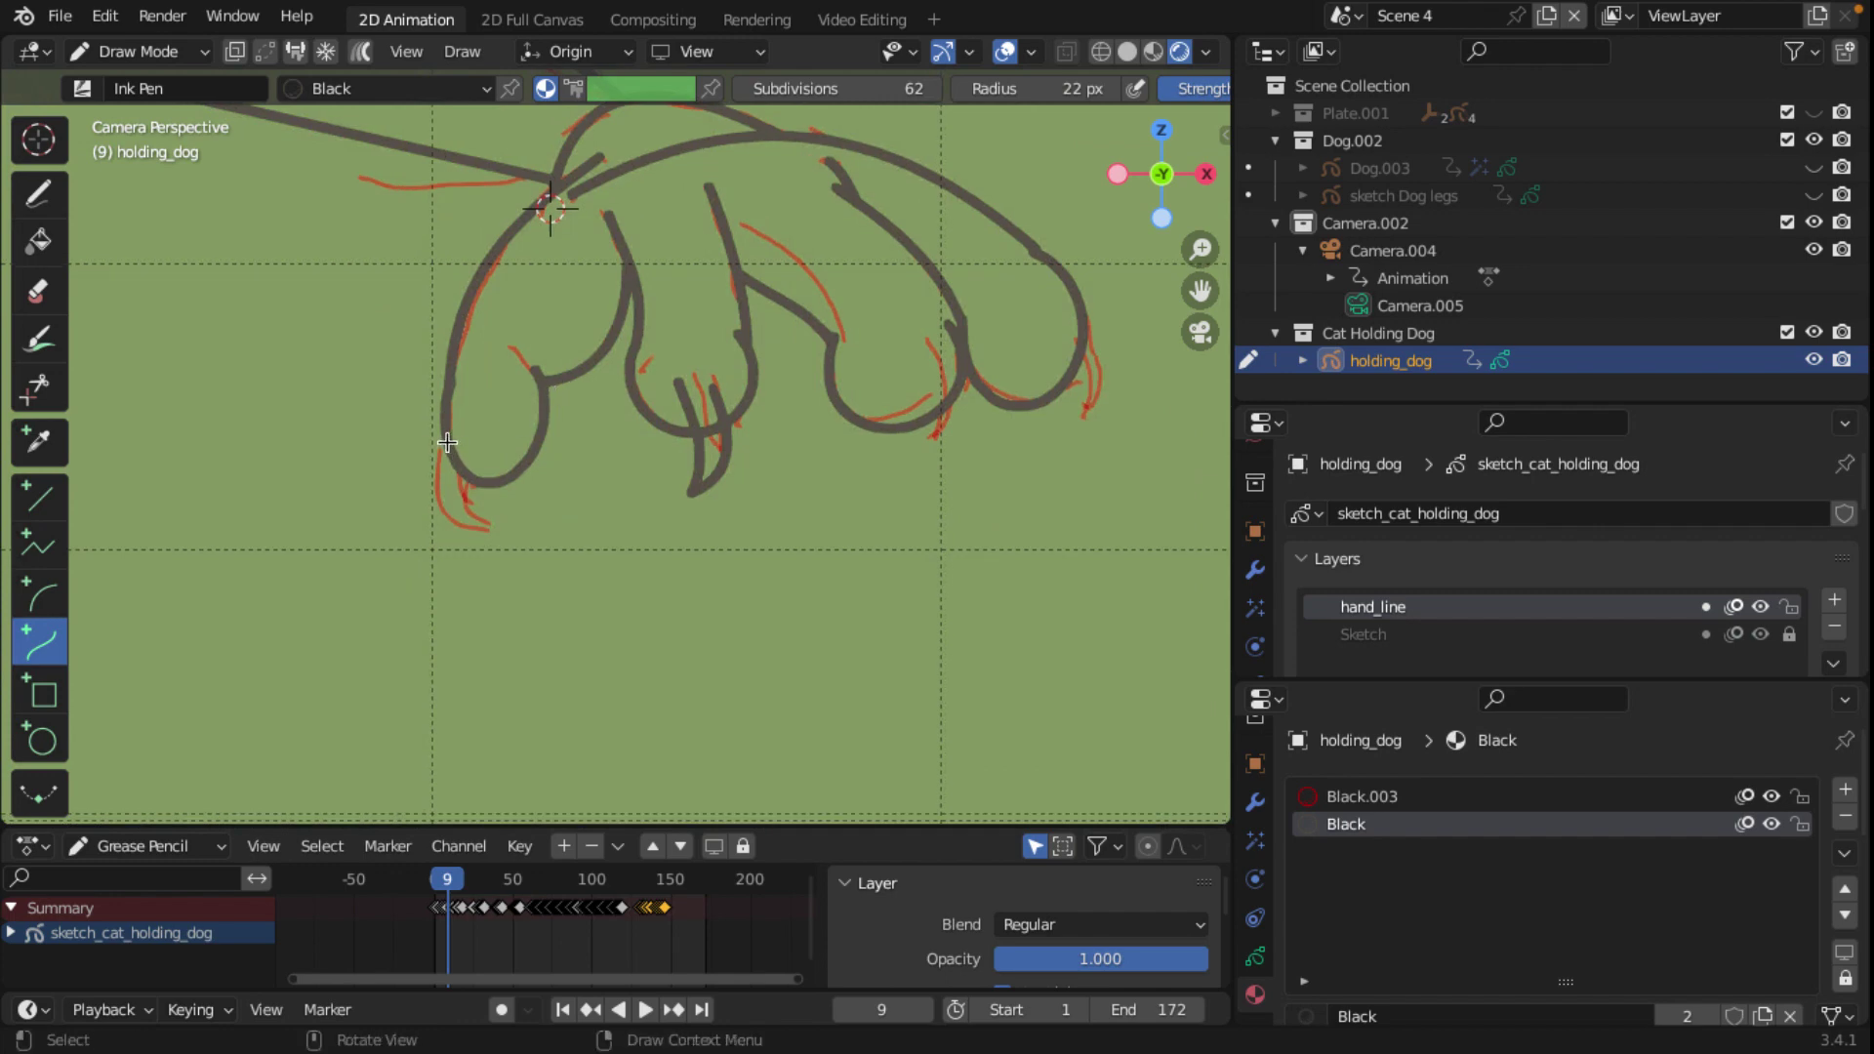
{"action": "mouse_move", "coordinate": [447, 445]}
{"action": "left_mouse_down"}
{"action": "mouse_move", "coordinate": [481, 530]}
{"action": "mouse_move", "coordinate": [415, 514]}
{"action": "mouse_move", "coordinate": [429, 469]}
{"action": "left_mouse_up"}
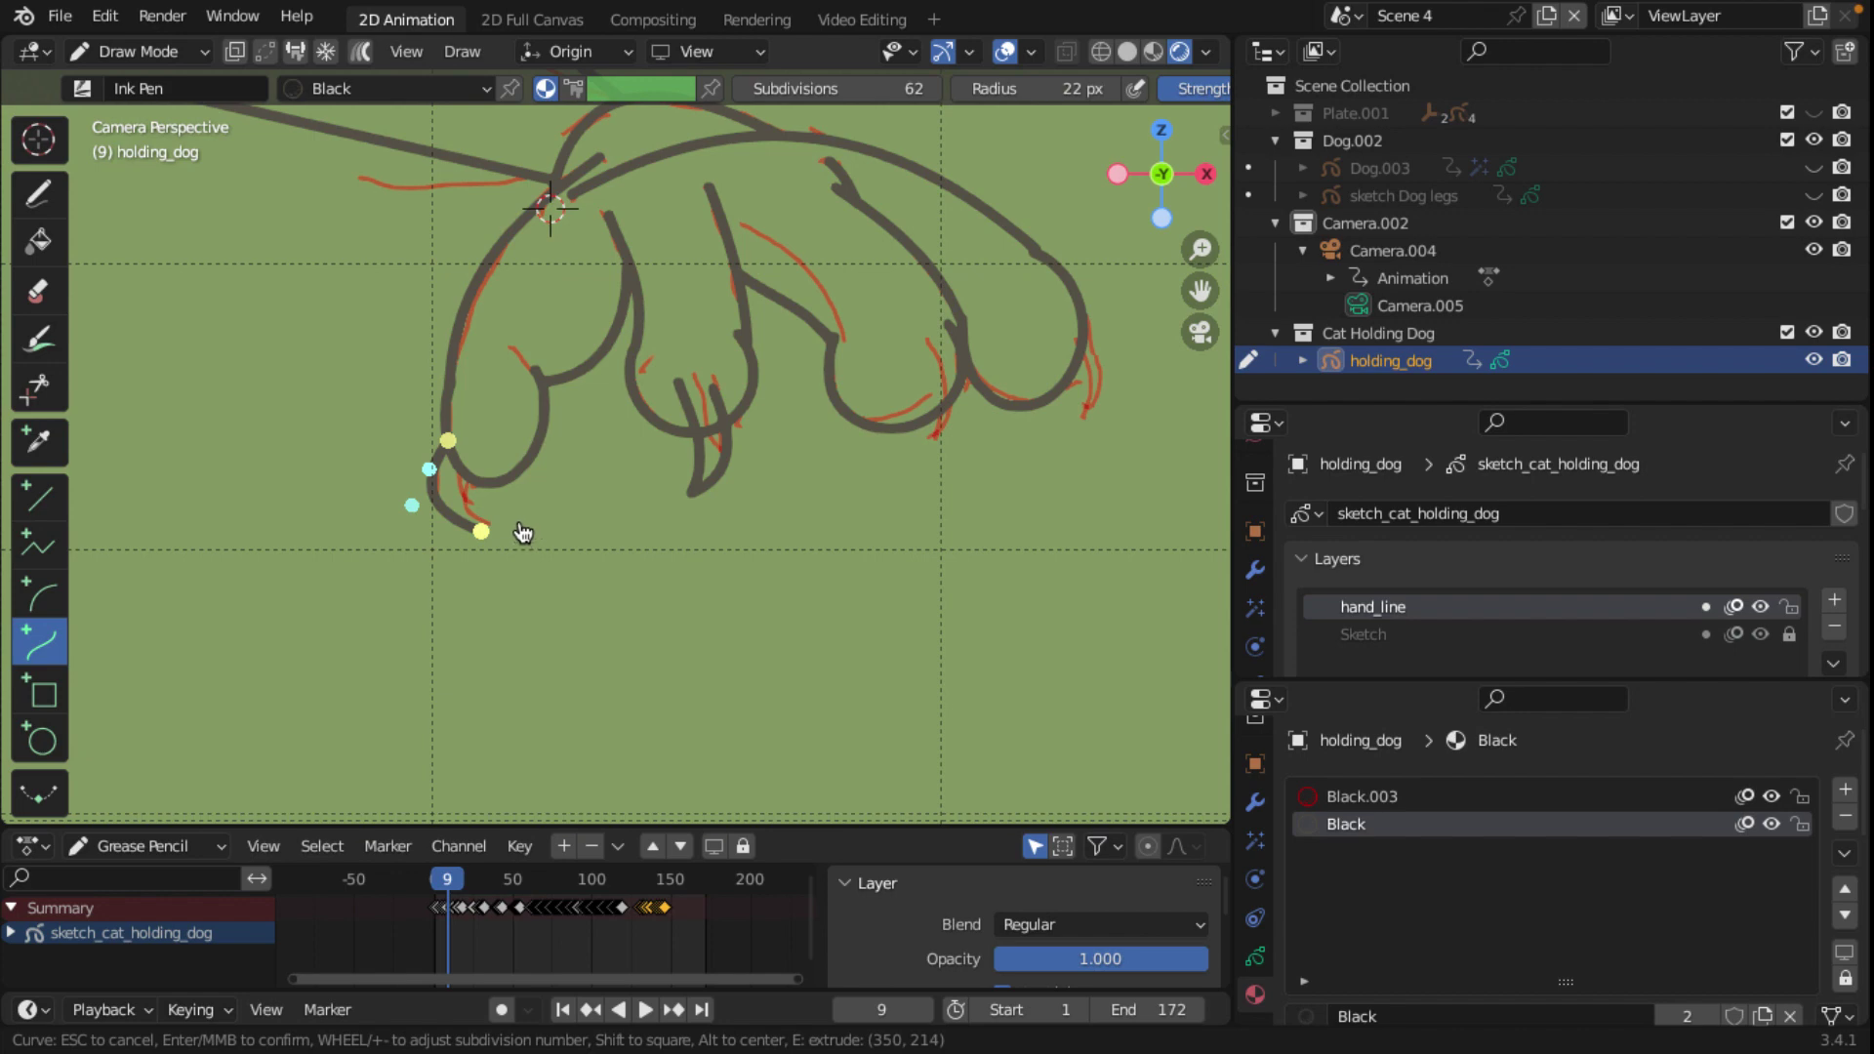
{"action": "mouse_move", "coordinate": [481, 531]}
{"action": "left_mouse_down"}
{"action": "mouse_move", "coordinate": [458, 456]}
{"action": "mouse_move", "coordinate": [452, 494]}
{"action": "left_mouse_up"}
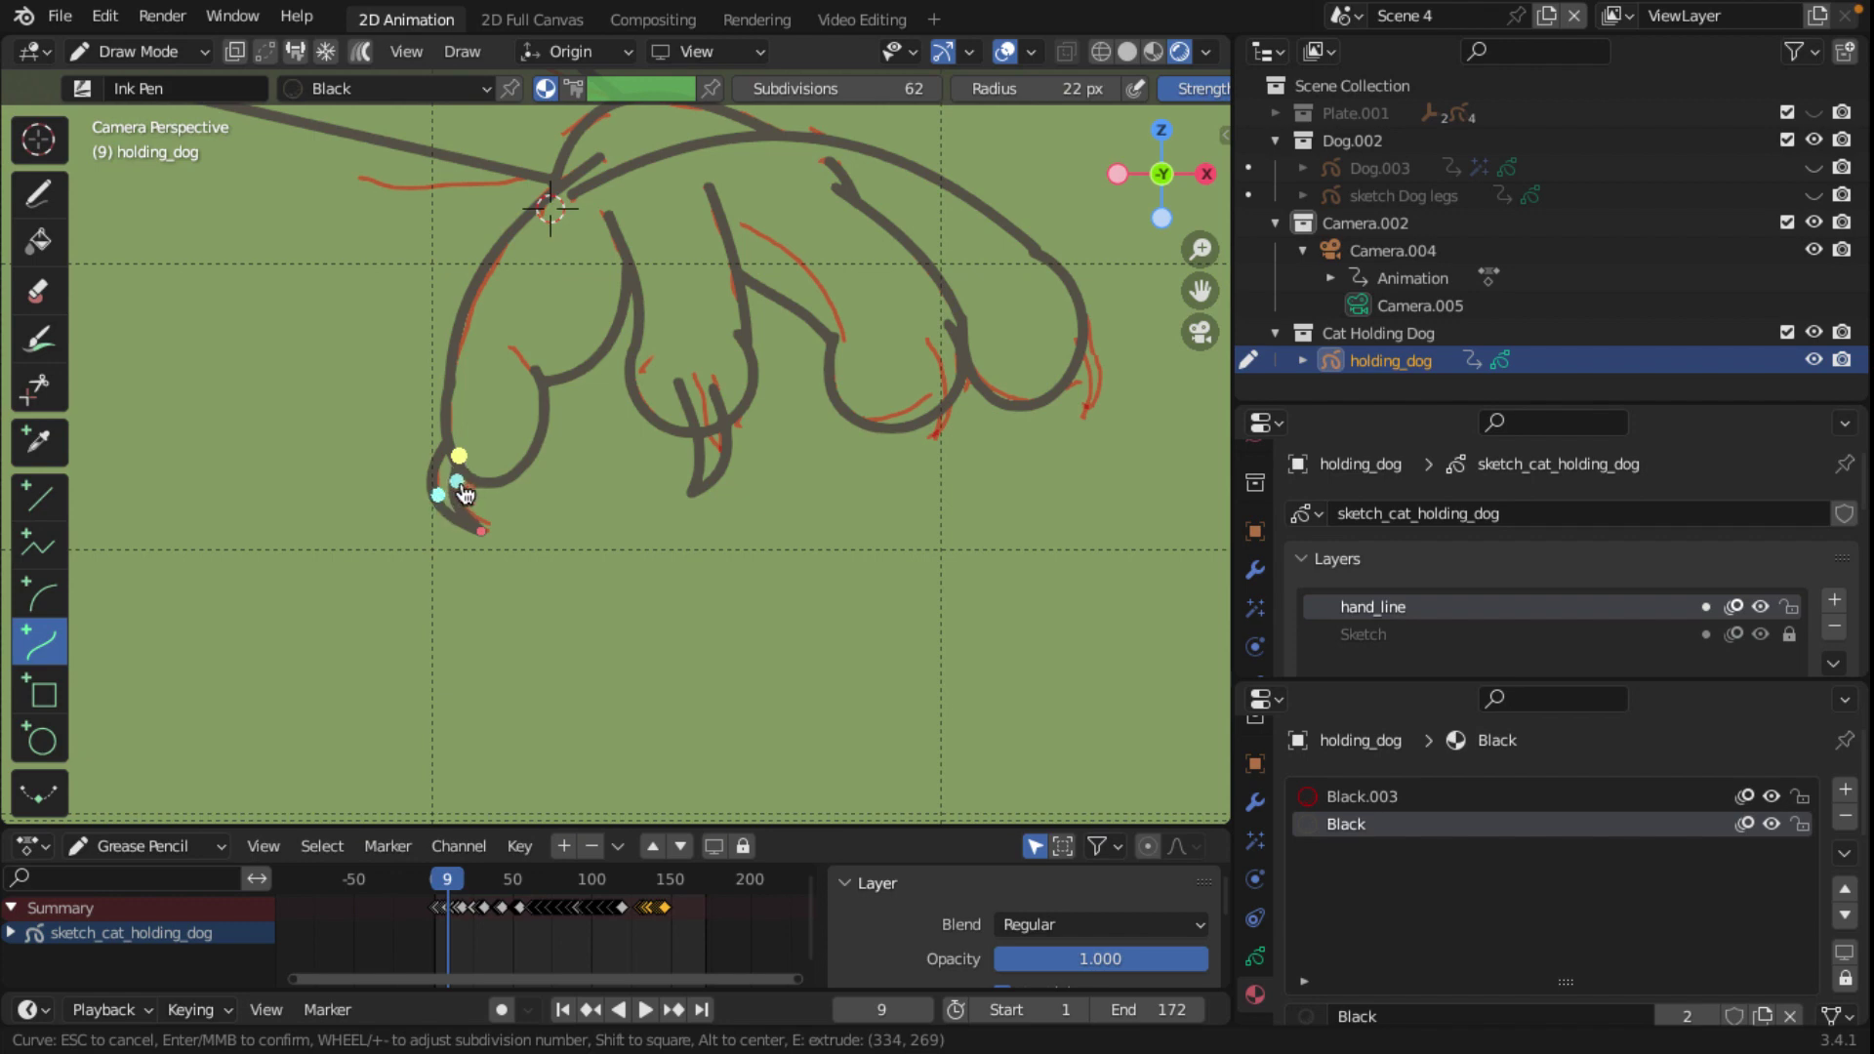
{"action": "key", "text": "Return"}
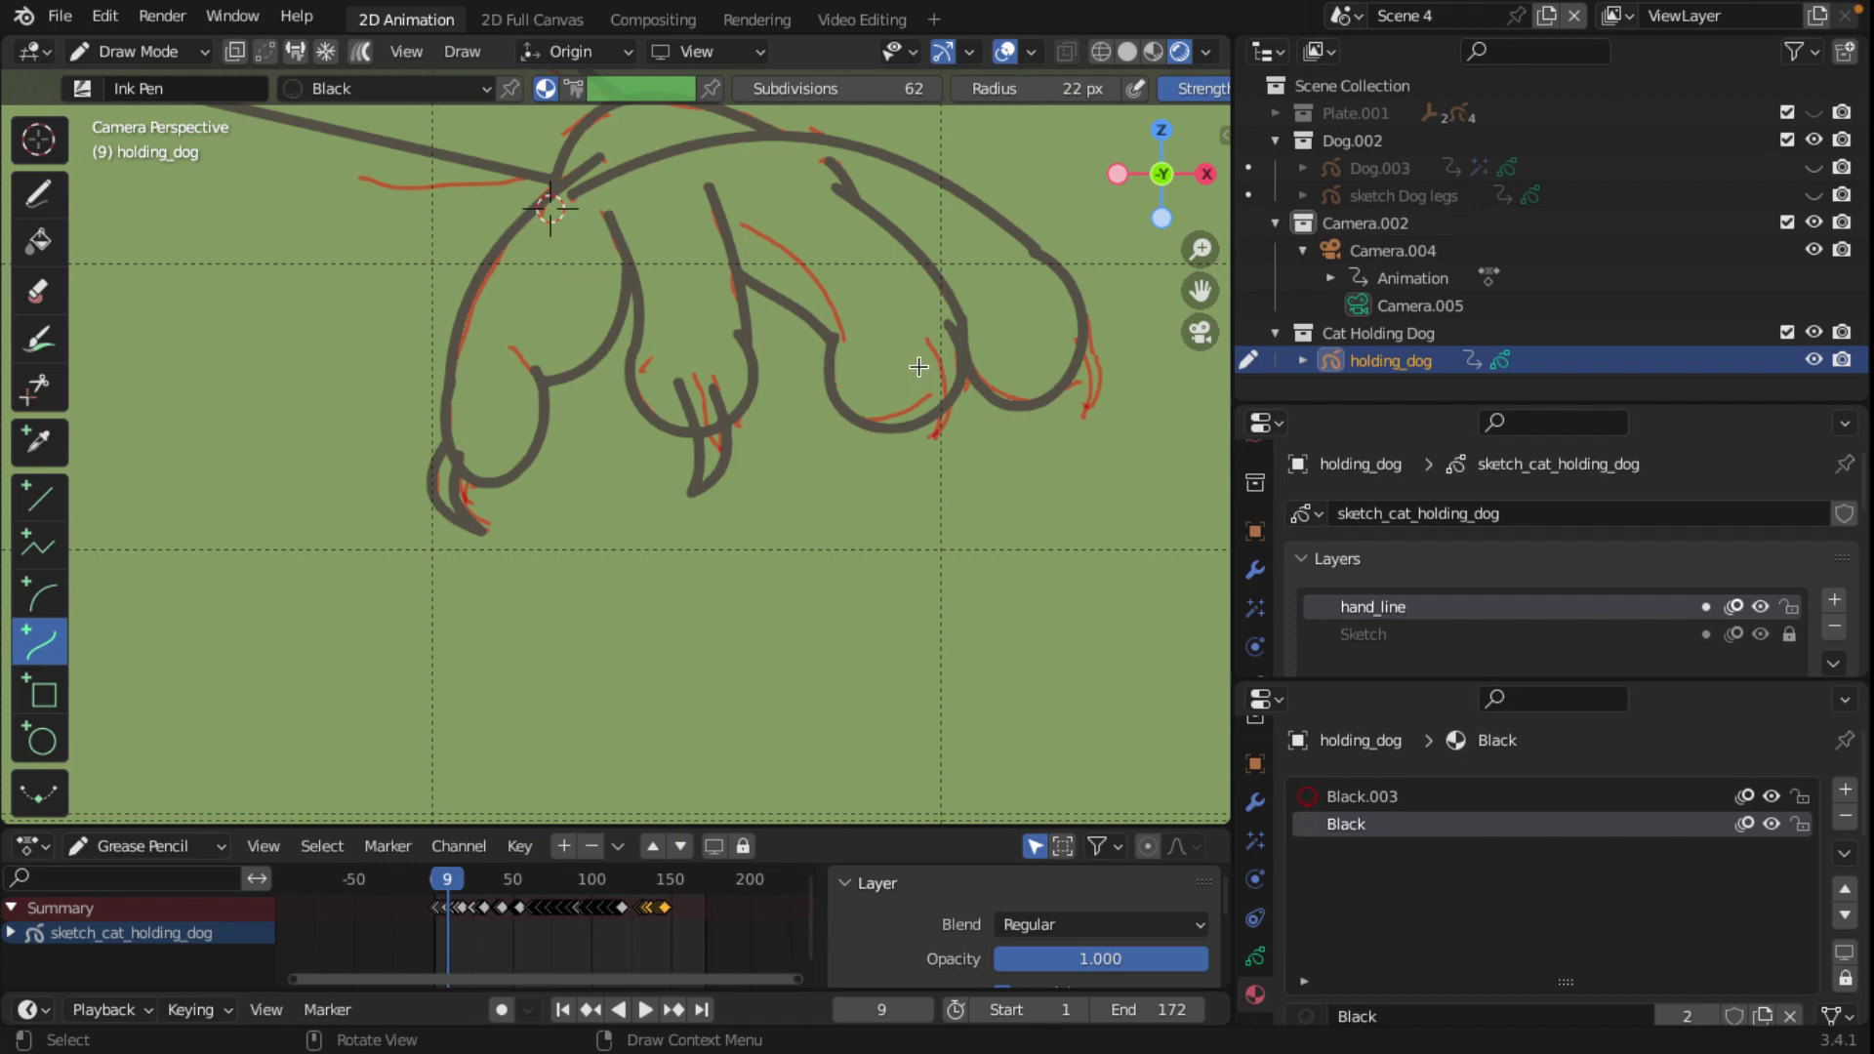
Step: Ink a hooked claw on the fourth toe, extruding an extra curved segment
{"action": "mouse_move", "coordinate": [919, 366]}
{"action": "left_mouse_down"}
{"action": "mouse_move", "coordinate": [919, 473]}
{"action": "mouse_move", "coordinate": [943, 404]}
{"action": "left_mouse_up"}
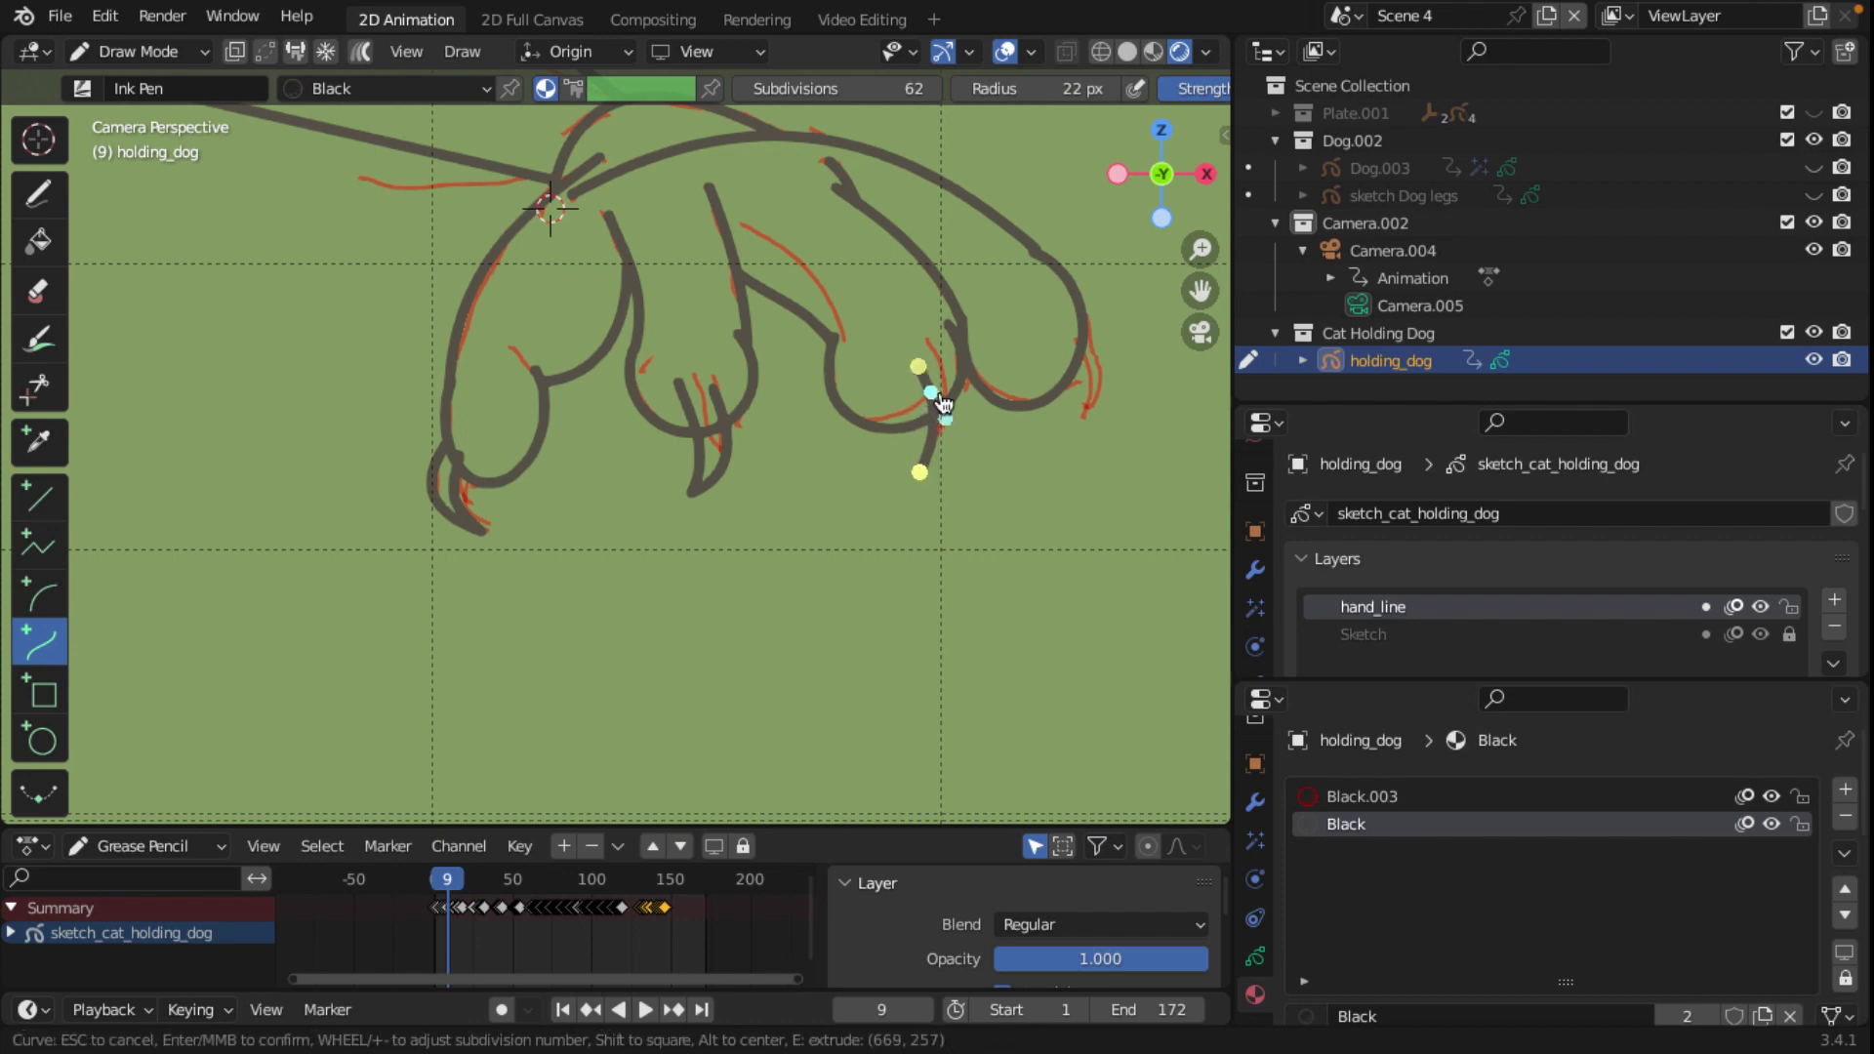
{"action": "left_click_drag", "start_coordinate": [918, 368], "coordinate": [913, 376]}
{"action": "key", "text": "e"}
{"action": "left_click", "coordinate": [938, 345]}
{"action": "mouse_move", "coordinate": [932, 402]}
{"action": "left_mouse_down"}
{"action": "mouse_move", "coordinate": [984, 449]}
{"action": "mouse_move", "coordinate": [946, 473]}
{"action": "mouse_move", "coordinate": [977, 444]}
{"action": "left_mouse_up"}
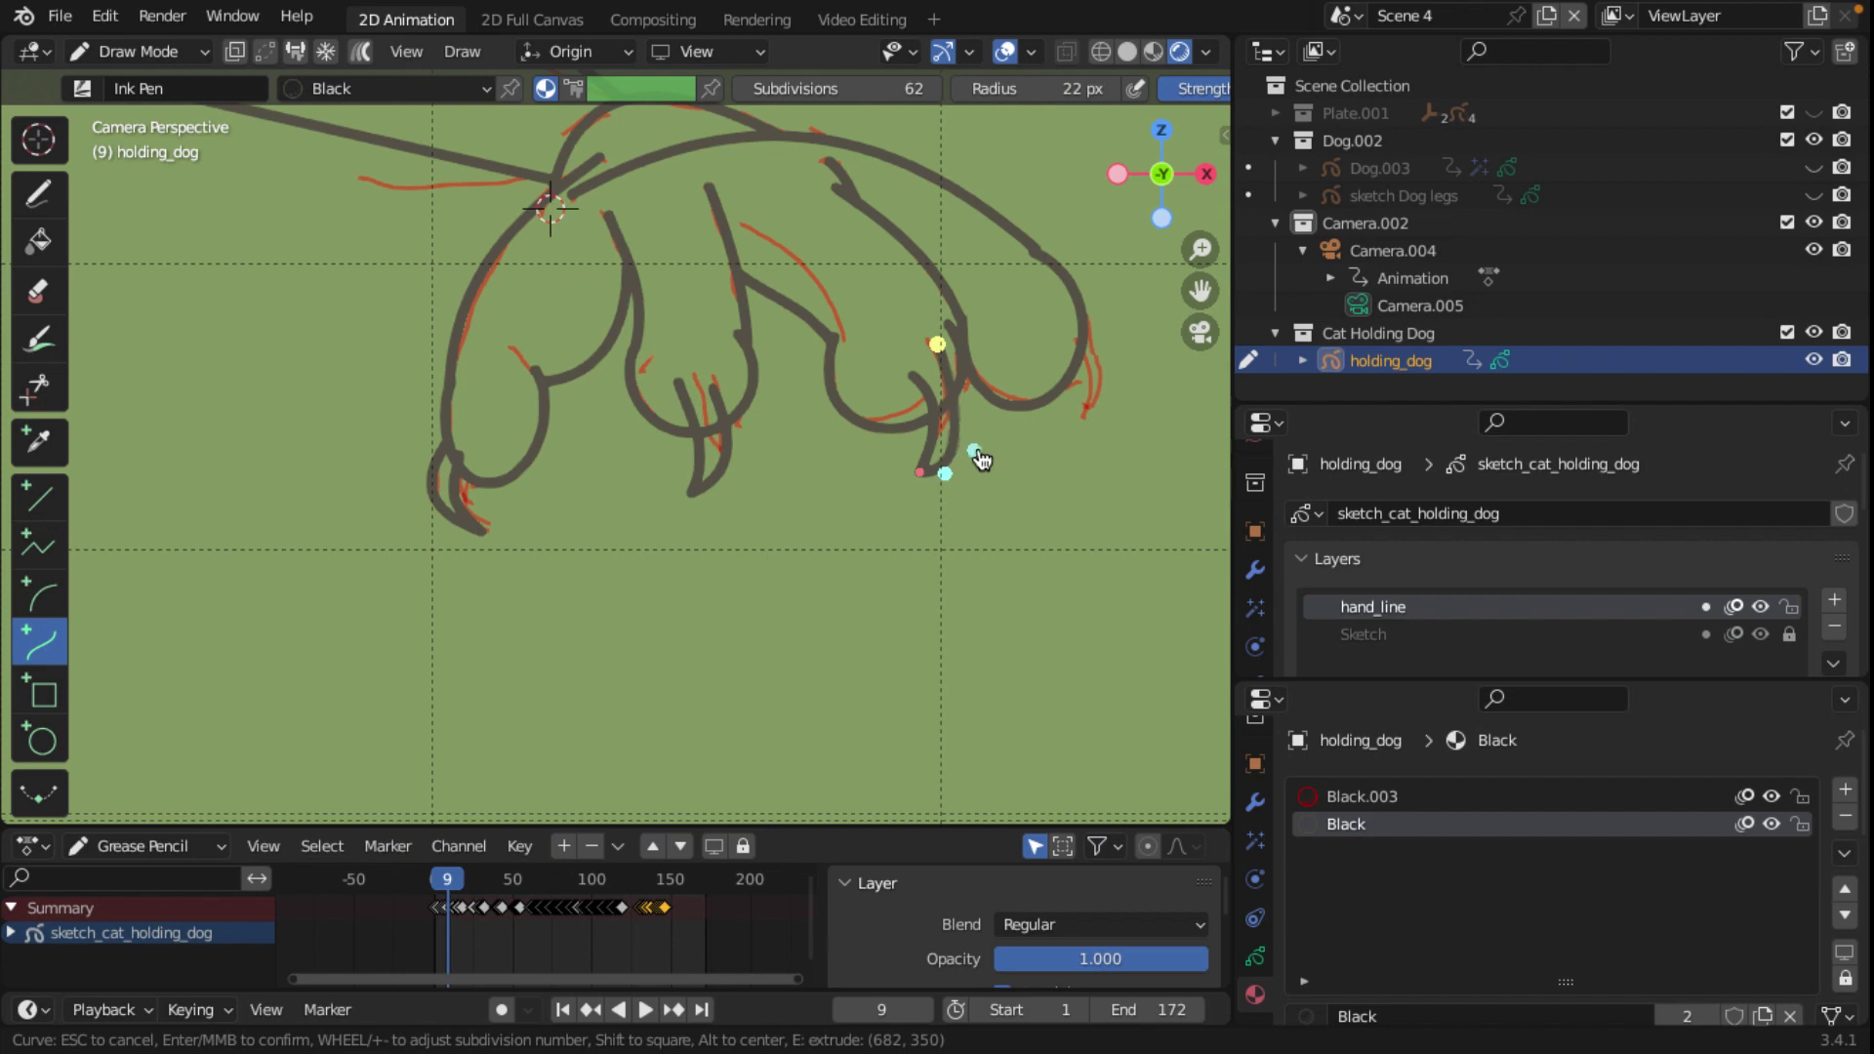
{"action": "left_click_drag", "start_coordinate": [943, 347], "coordinate": [943, 361]}
{"action": "left_click_drag", "start_coordinate": [975, 442], "coordinate": [980, 424]}
{"action": "key", "text": "Return"}
Step: Ink a hooked claw on the rightmost toe
{"action": "scroll", "coordinate": [1015, 449], "scroll_direction": "down", "scroll_amount": 1}
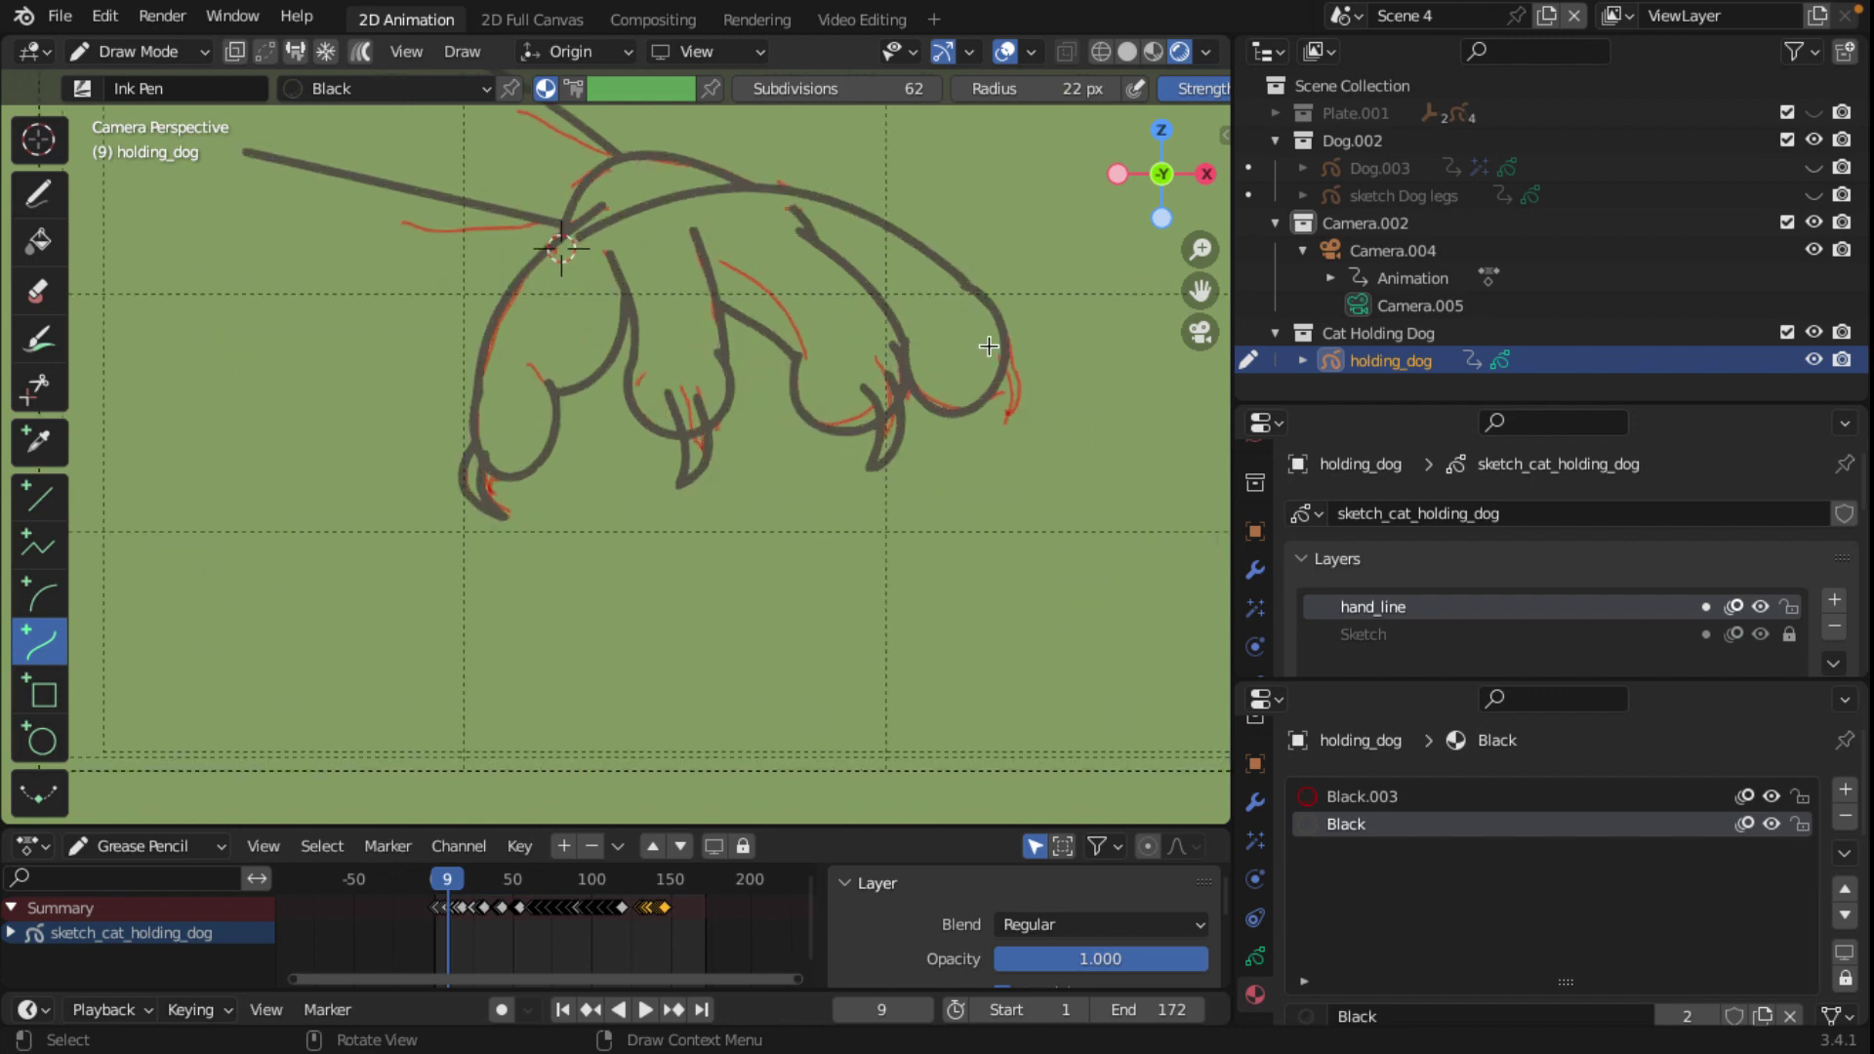
{"action": "mouse_move", "coordinate": [989, 346]}
{"action": "left_mouse_down"}
{"action": "mouse_move", "coordinate": [1004, 435]}
{"action": "mouse_move", "coordinate": [1021, 397]}
{"action": "mouse_move", "coordinate": [1000, 304]}
{"action": "mouse_move", "coordinate": [997, 327]}
{"action": "left_mouse_up"}
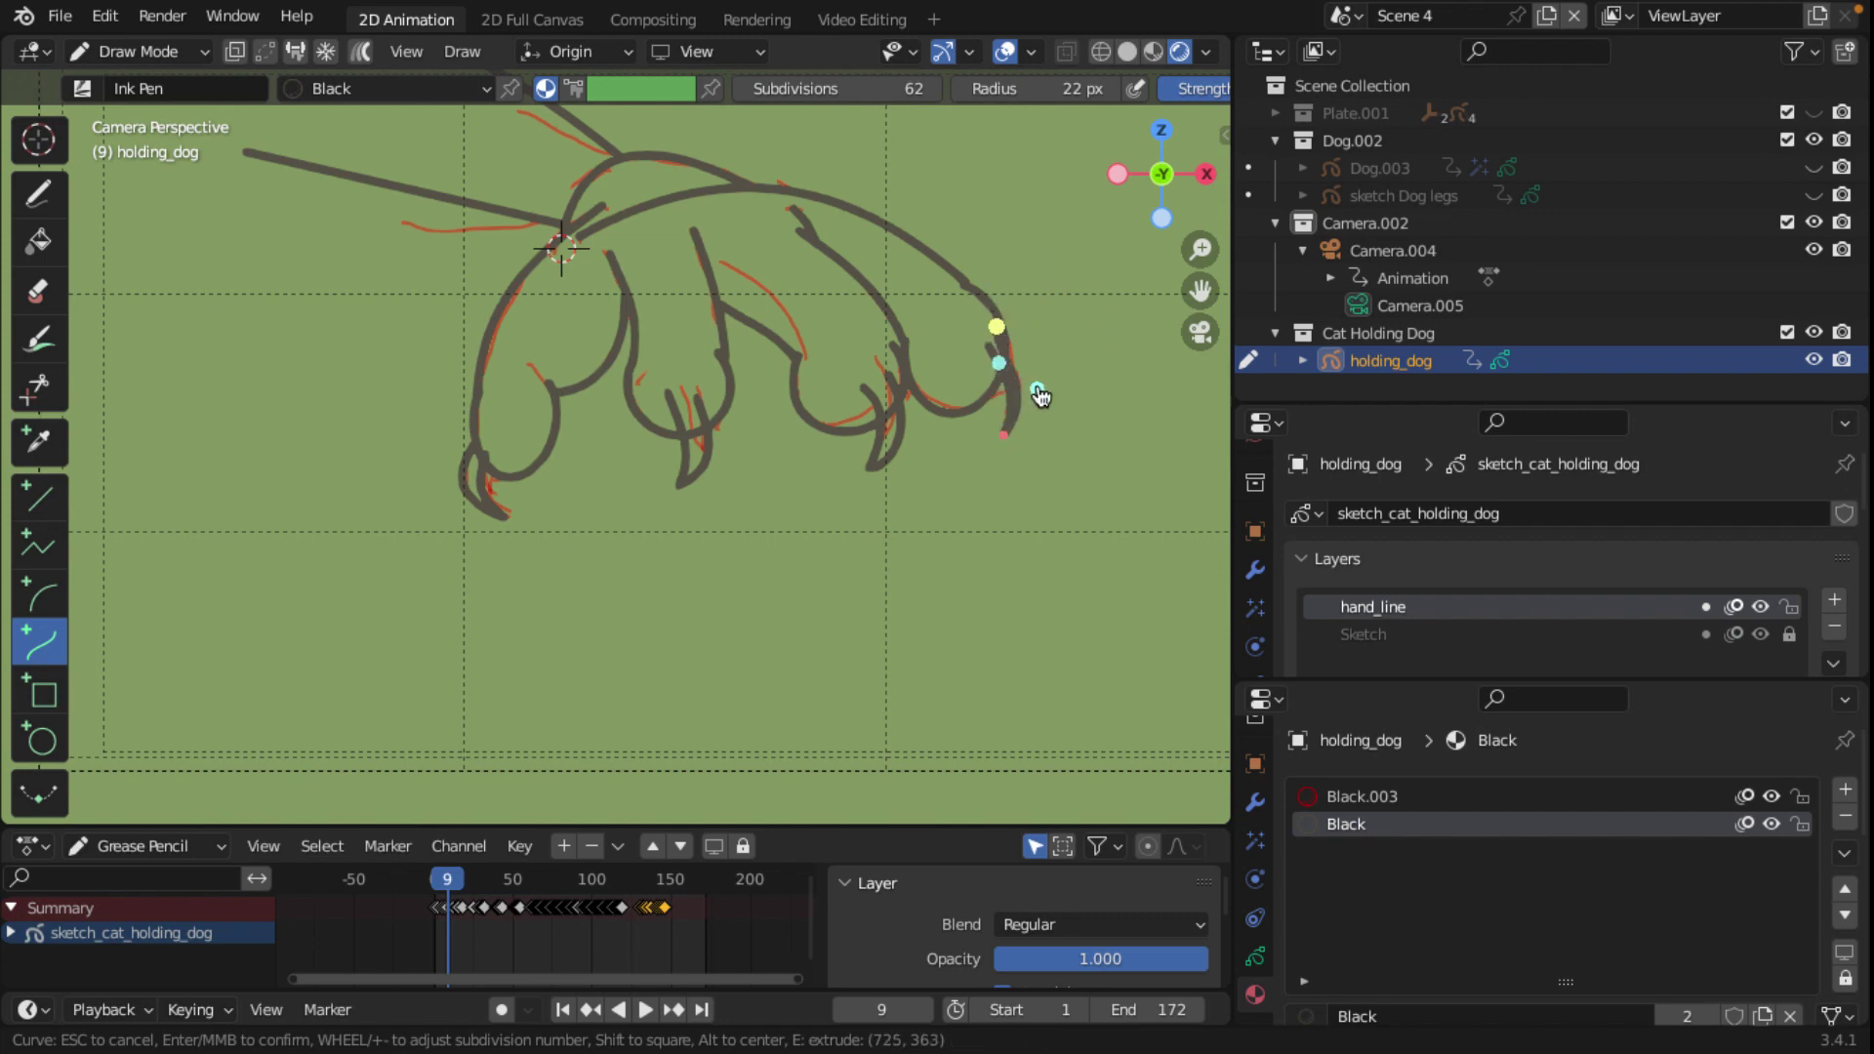
{"action": "mouse_move", "coordinate": [1037, 390]}
{"action": "left_mouse_down"}
{"action": "mouse_move", "coordinate": [1060, 386]}
{"action": "mouse_move", "coordinate": [1014, 348]}
{"action": "mouse_move", "coordinate": [1048, 380]}
{"action": "left_mouse_up"}
{"action": "key", "text": "Return"}
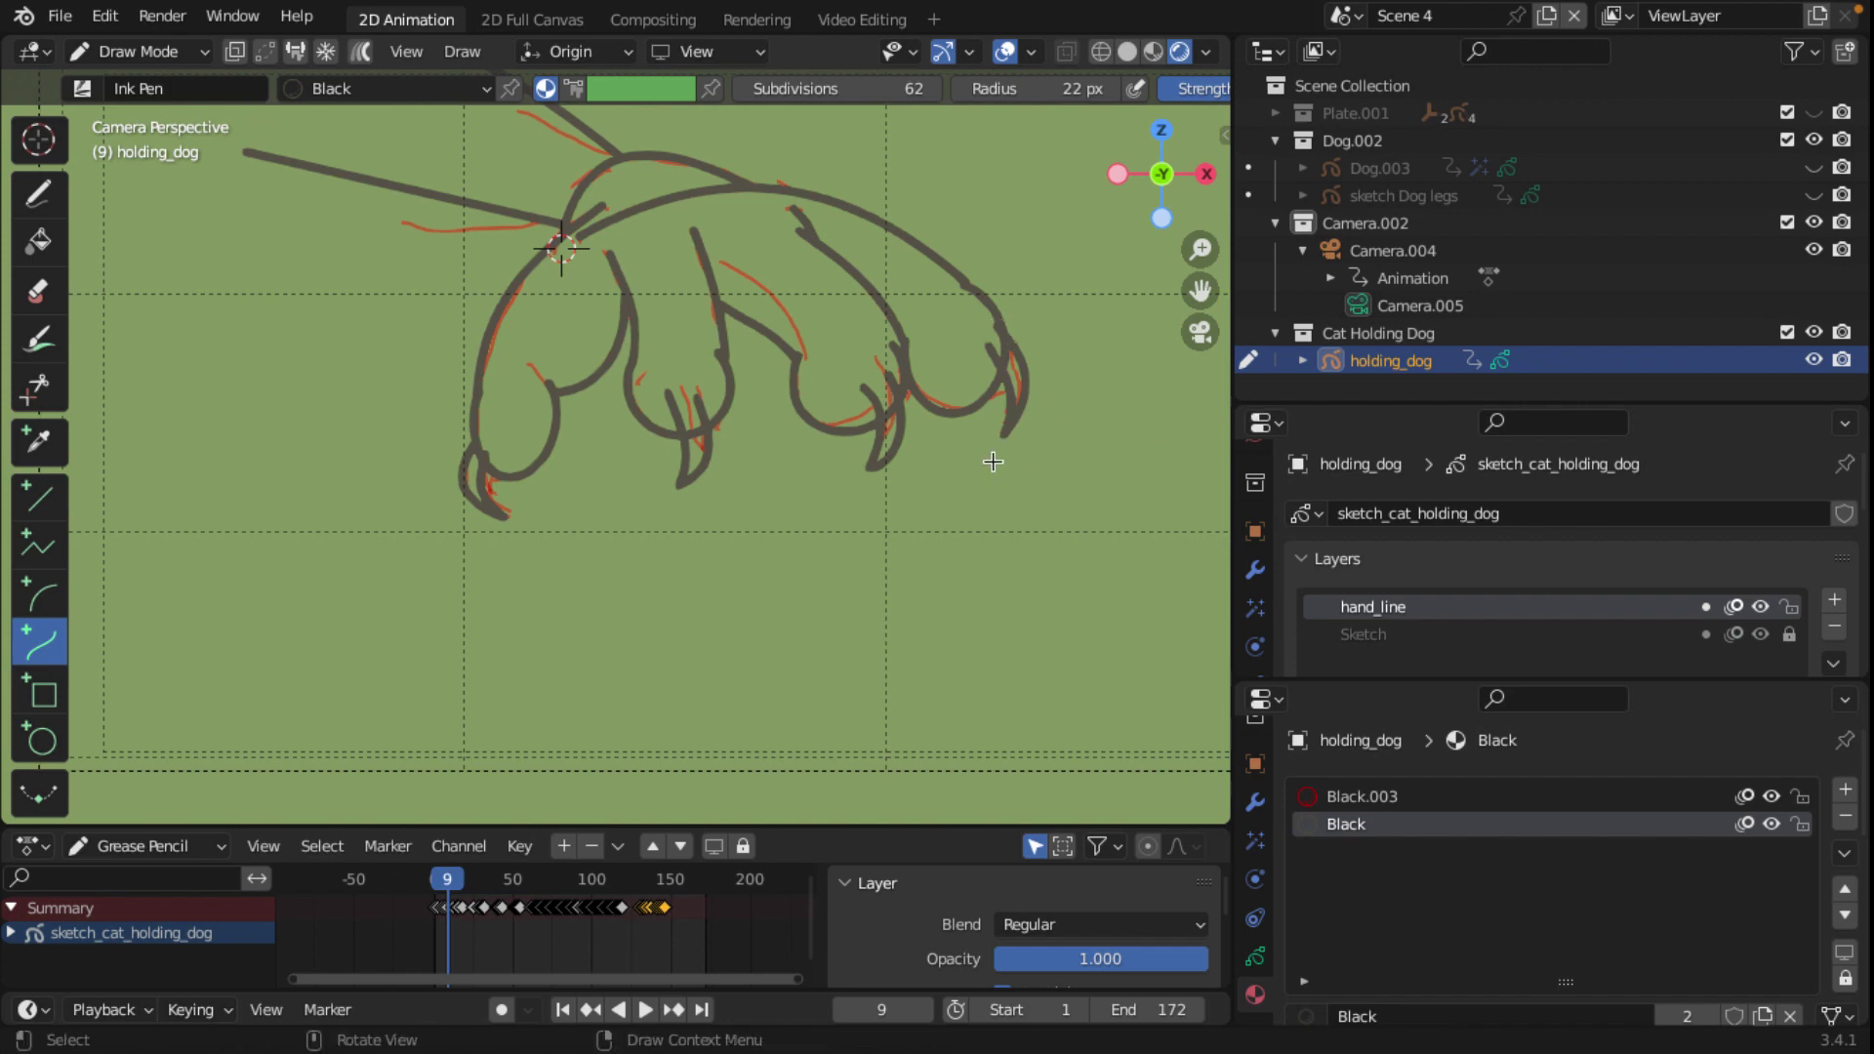
{"action": "left_click", "coordinate": [136, 51]}
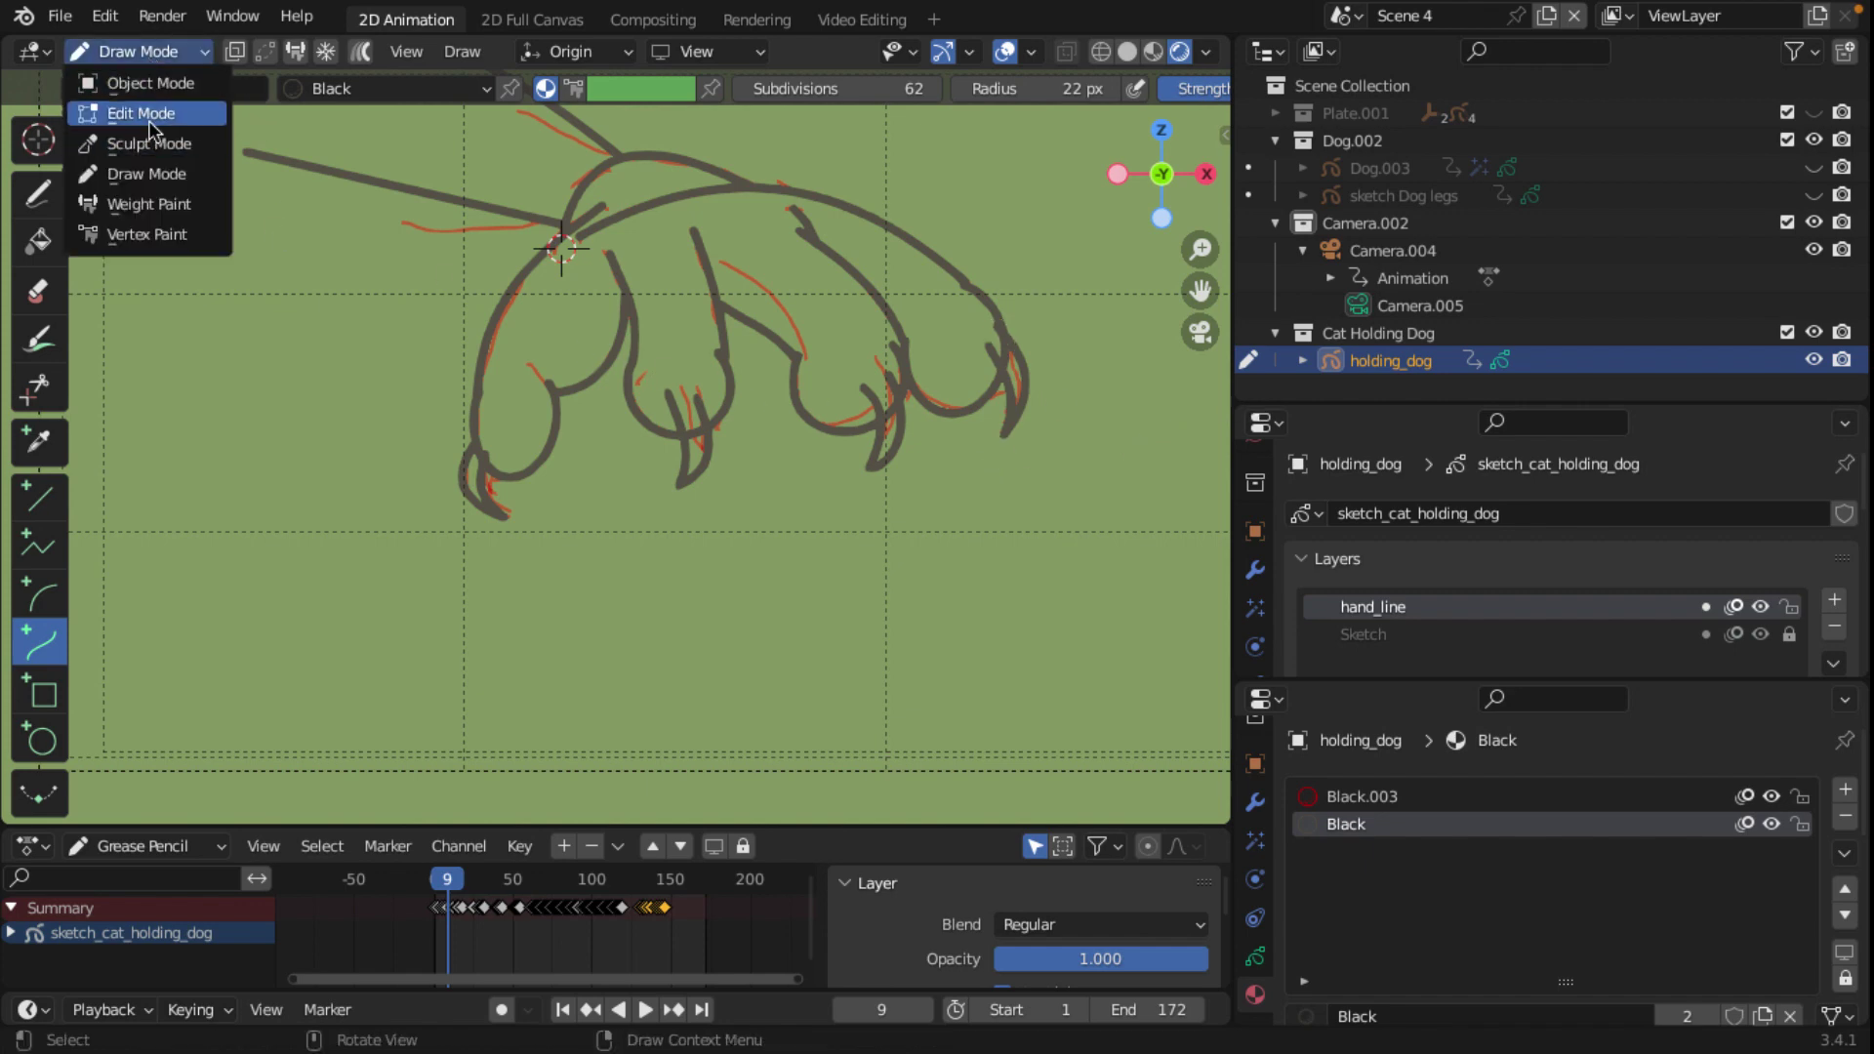
Step: In Edit Mode, move the whole rightmost claw stroke down-left, then deselect all
{"action": "left_click", "coordinate": [148, 119]}
{"action": "left_click", "coordinate": [1006, 435]}
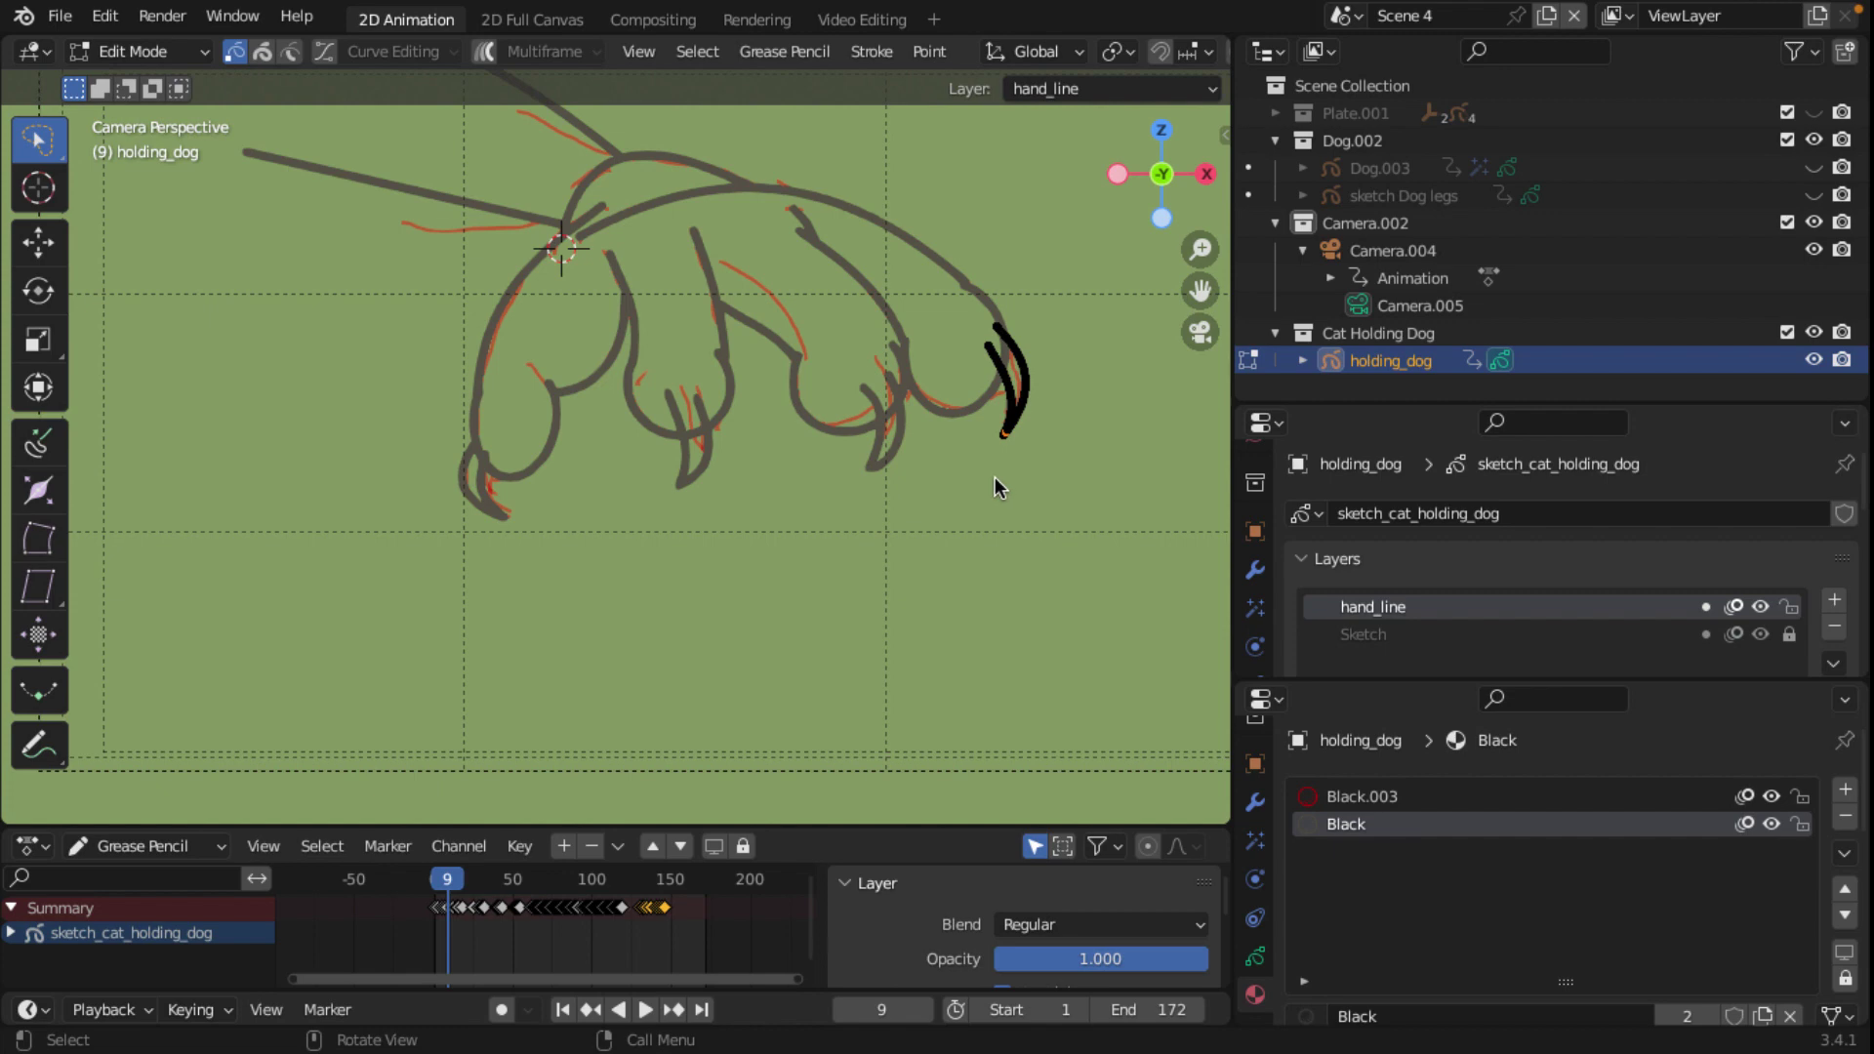
{"action": "key", "text": "l"}
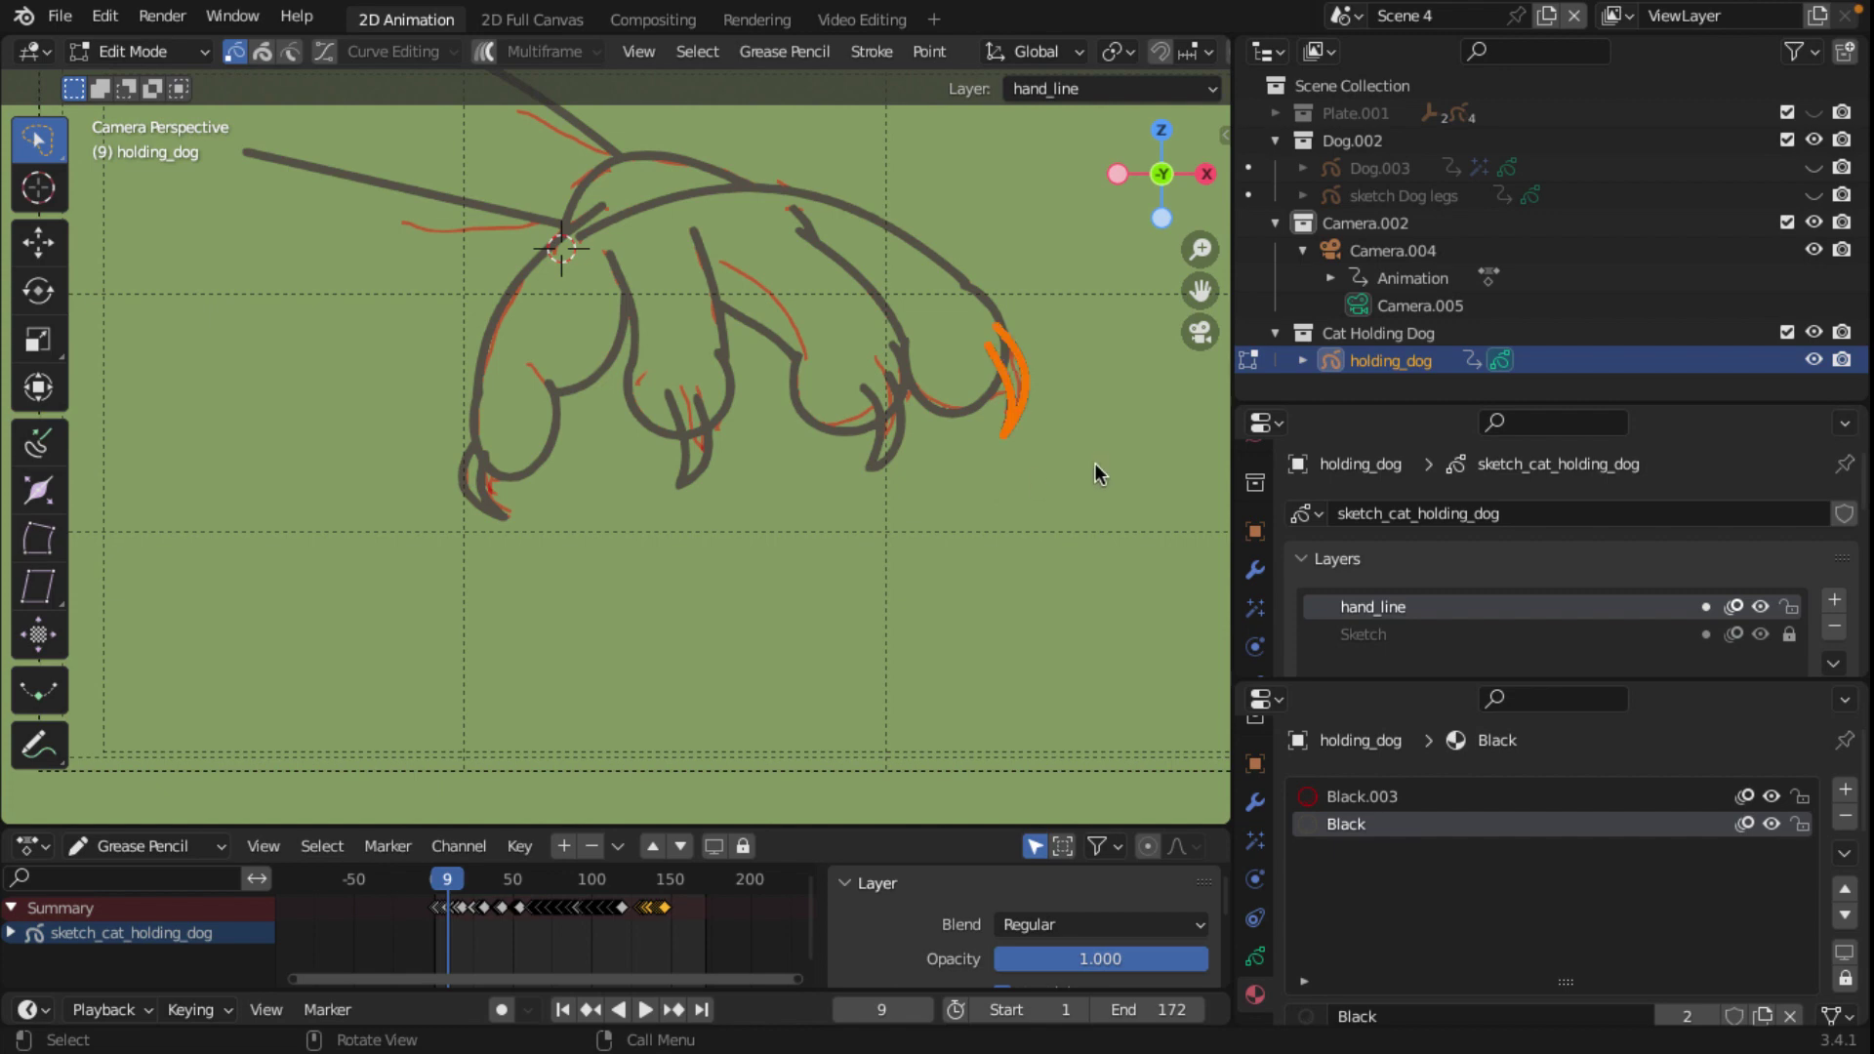
{"action": "key", "text": "g"}
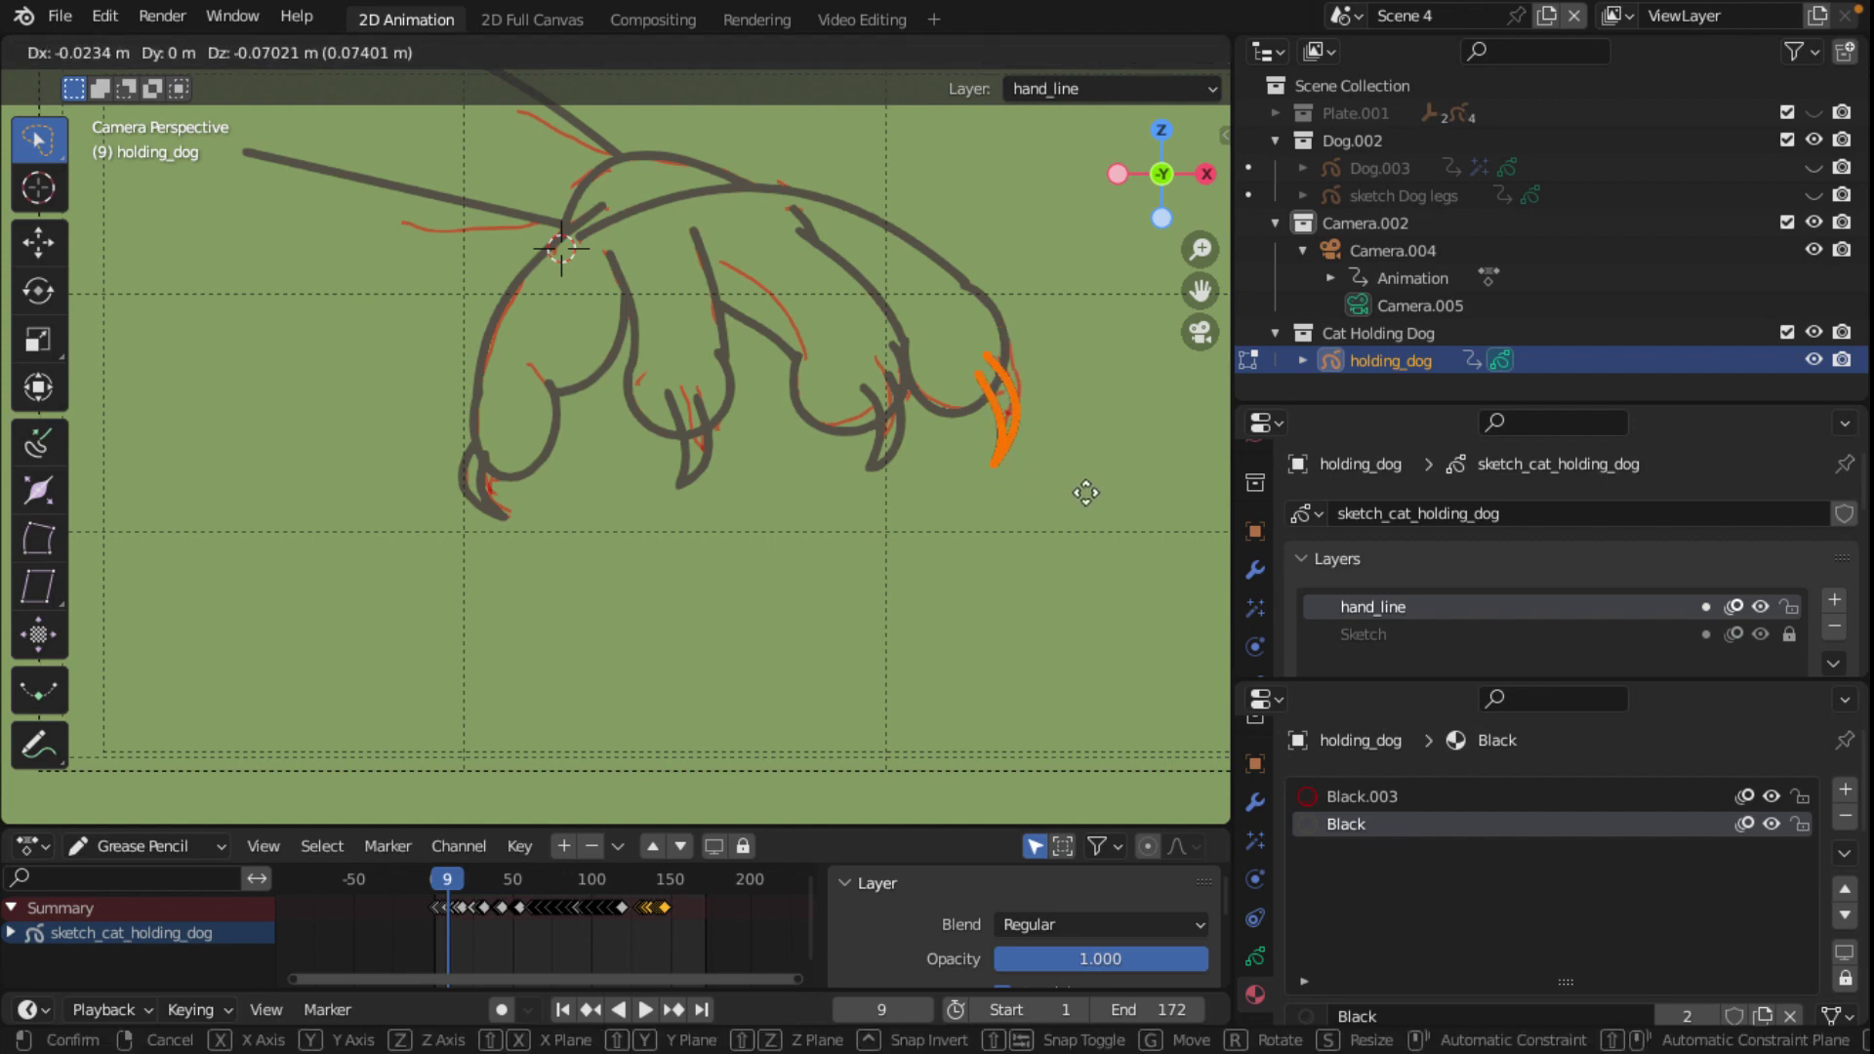
{"action": "left_click", "coordinate": [1085, 492]}
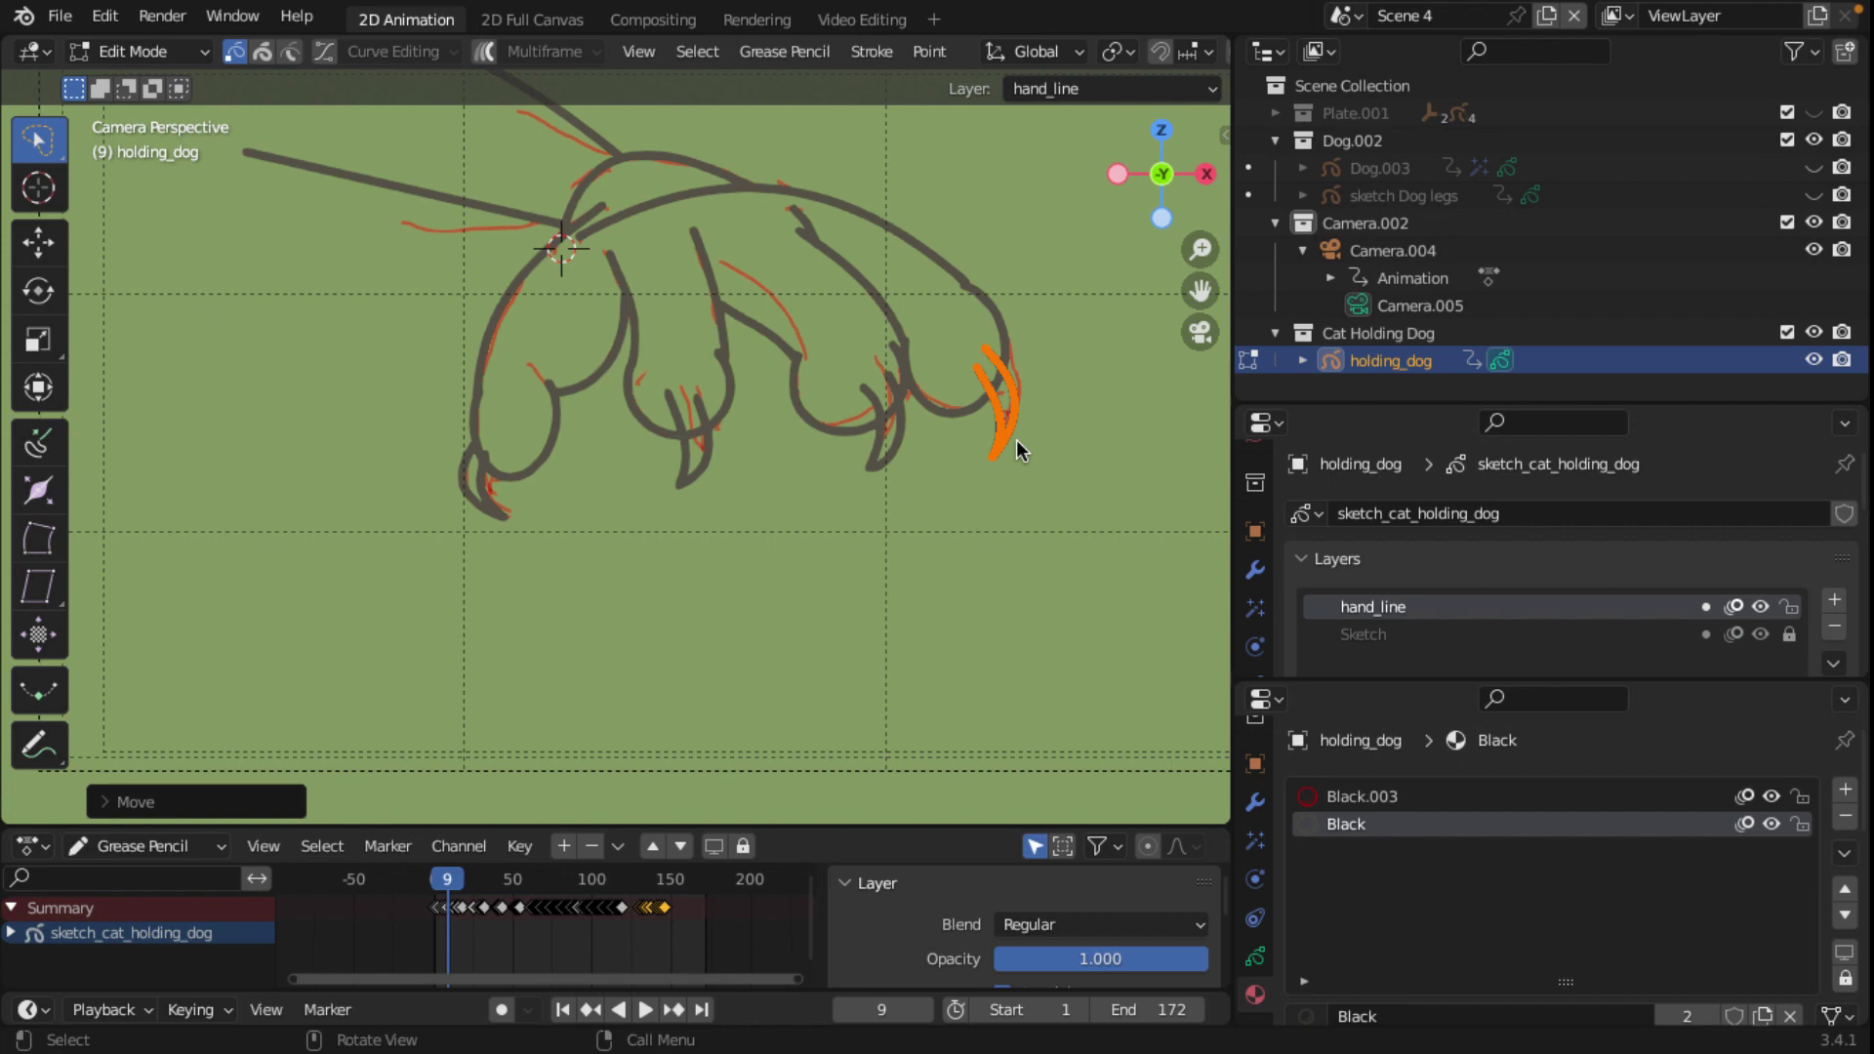
{"action": "key", "text": "alt+a"}
Step: Make the dope sheet taller and zoom its timeline to about frames 0–140
{"action": "scroll", "coordinate": [808, 630], "scroll_direction": "down", "scroll_amount": 3}
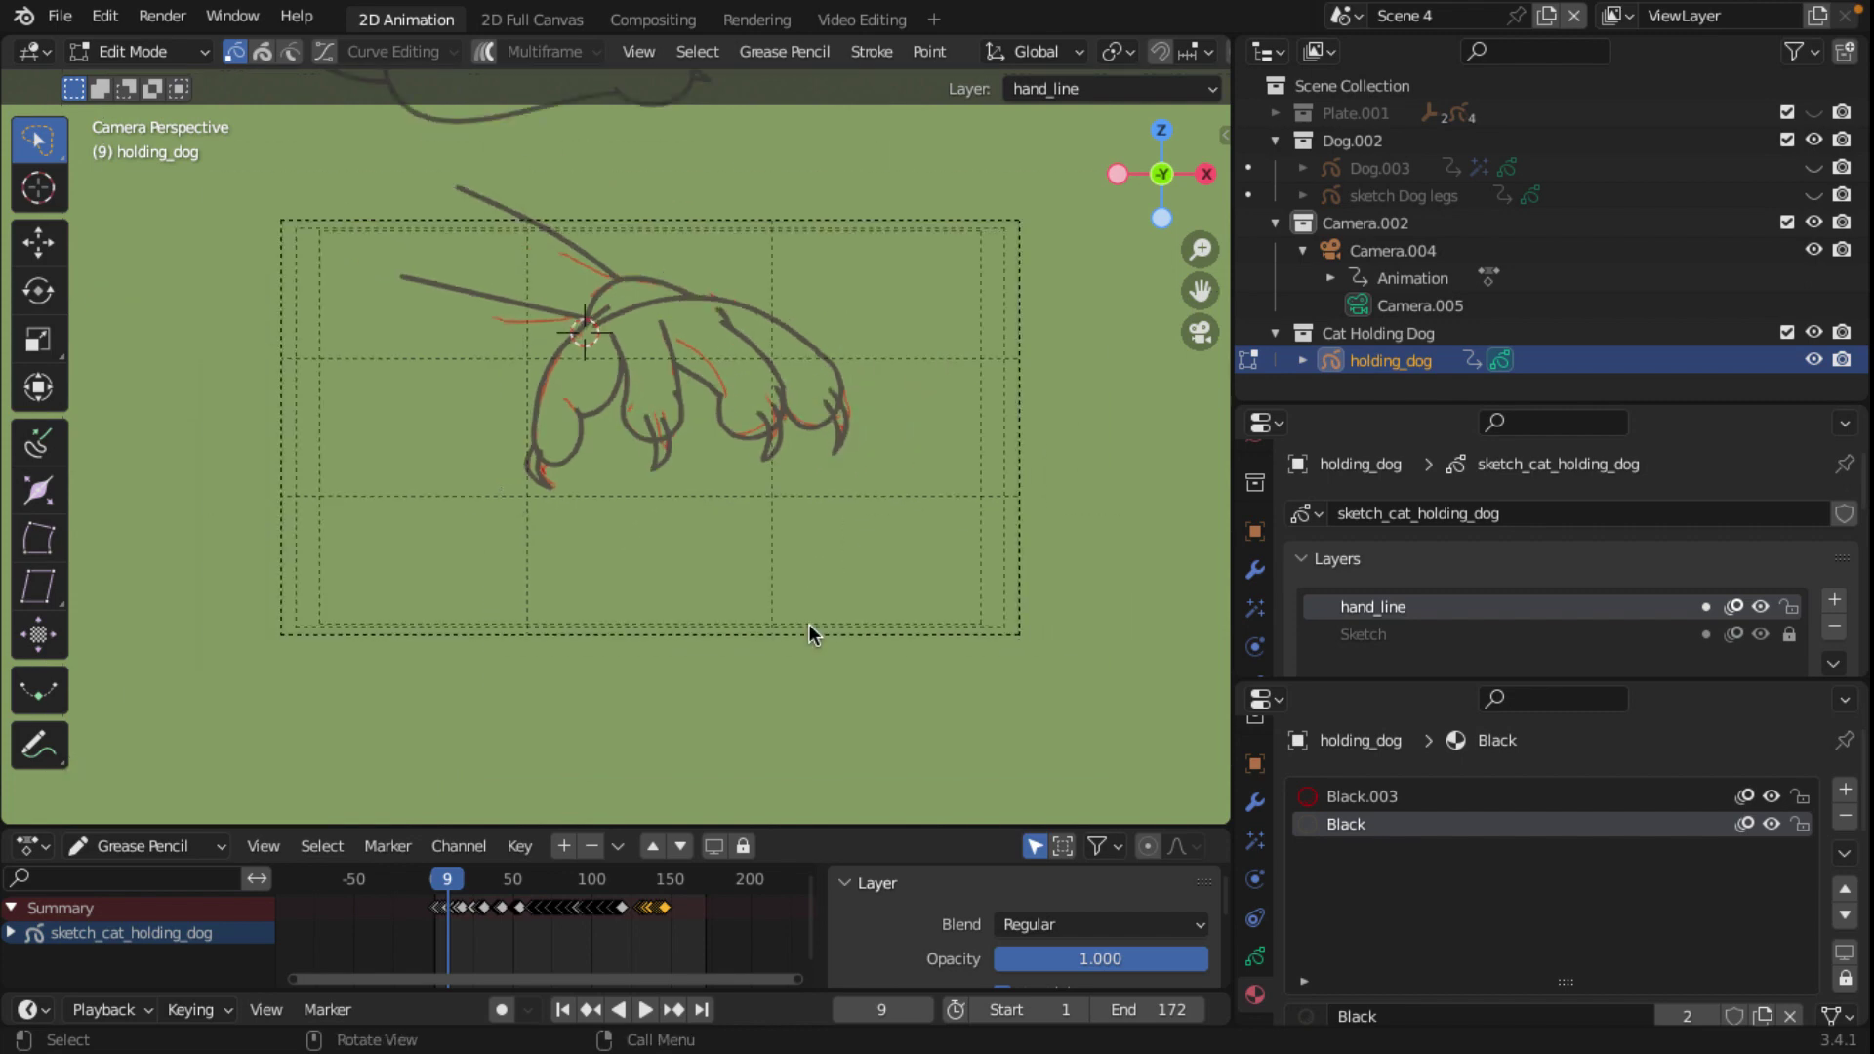
{"action": "scroll", "coordinate": [808, 624], "scroll_direction": "down", "scroll_amount": 2}
{"action": "scroll", "coordinate": [808, 624], "scroll_direction": "down", "scroll_amount": 2}
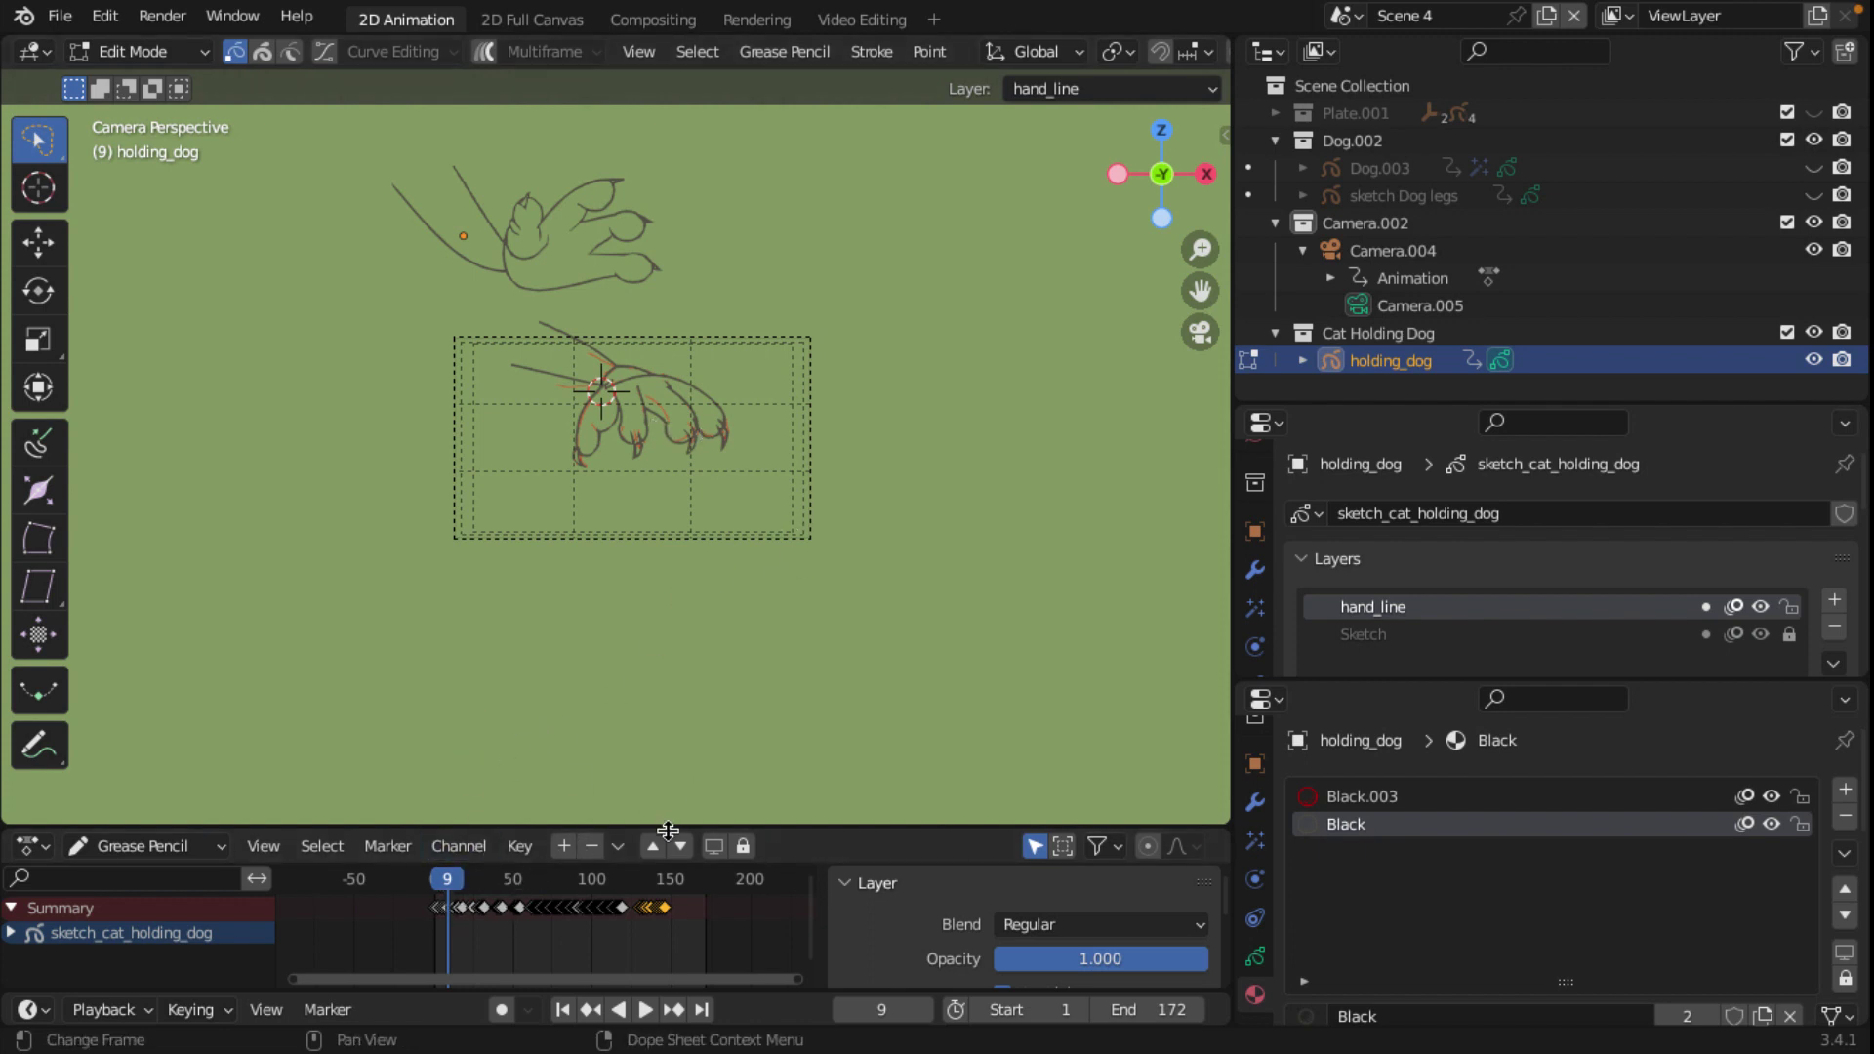
{"action": "mouse_move", "coordinate": [667, 831]}
{"action": "left_mouse_down"}
{"action": "mouse_move", "coordinate": [667, 713]}
{"action": "mouse_move", "coordinate": [668, 750]}
{"action": "left_mouse_up"}
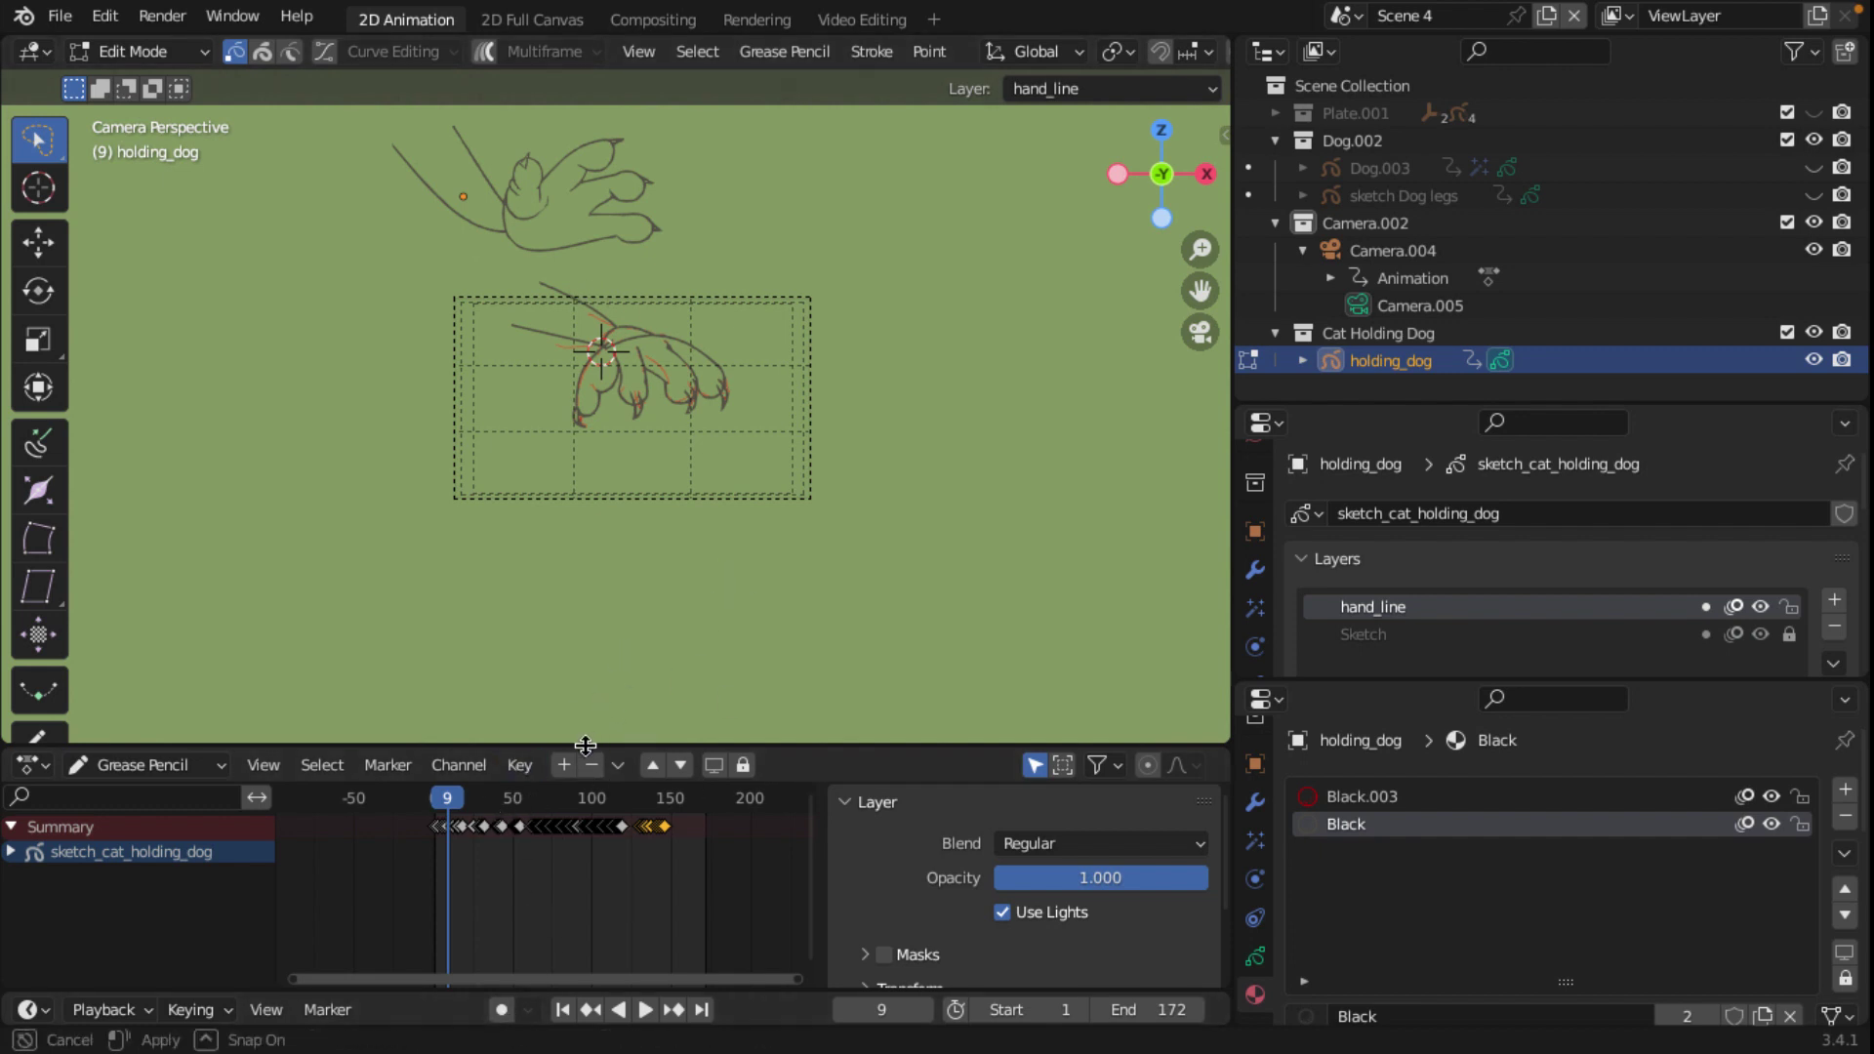
{"action": "left_click_drag", "start_coordinate": [592, 746], "coordinate": [586, 554]}
{"action": "scroll", "coordinate": [564, 832], "scroll_direction": "up", "scroll_amount": 2}
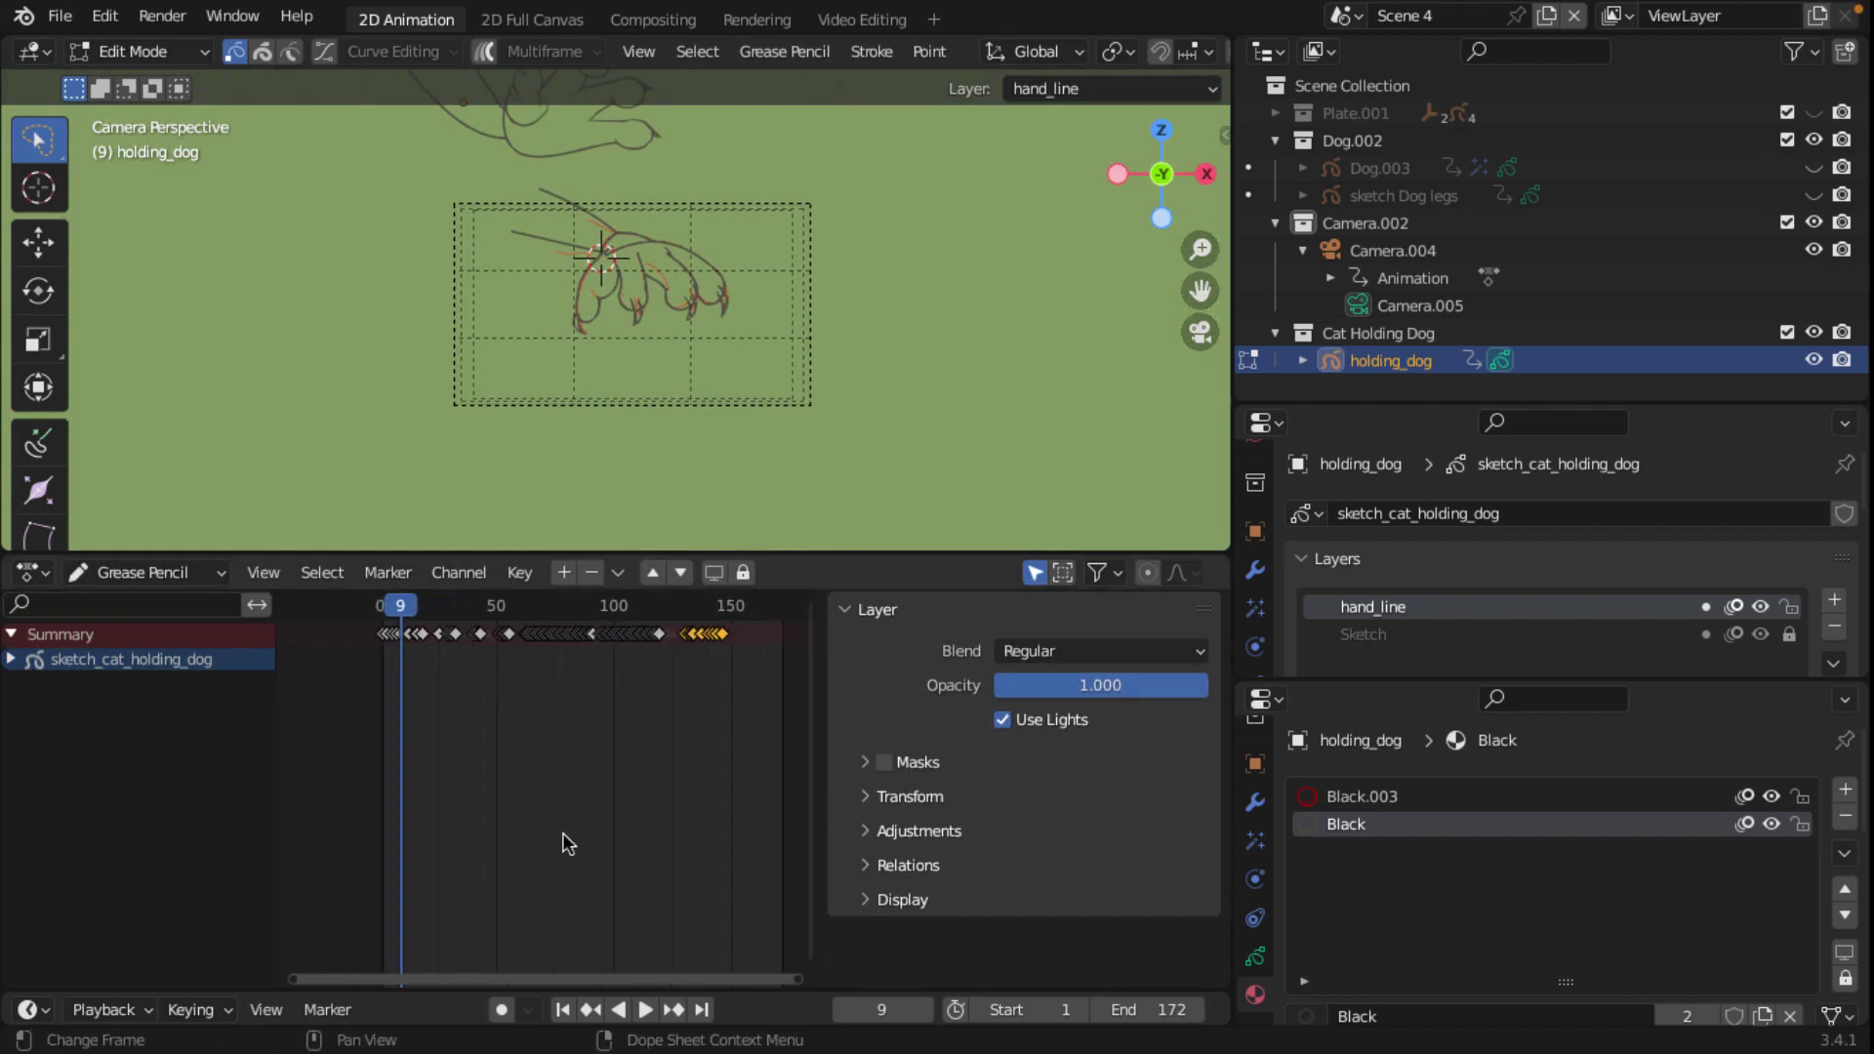
{"action": "scroll", "coordinate": [564, 833], "scroll_direction": "up", "scroll_amount": 1}
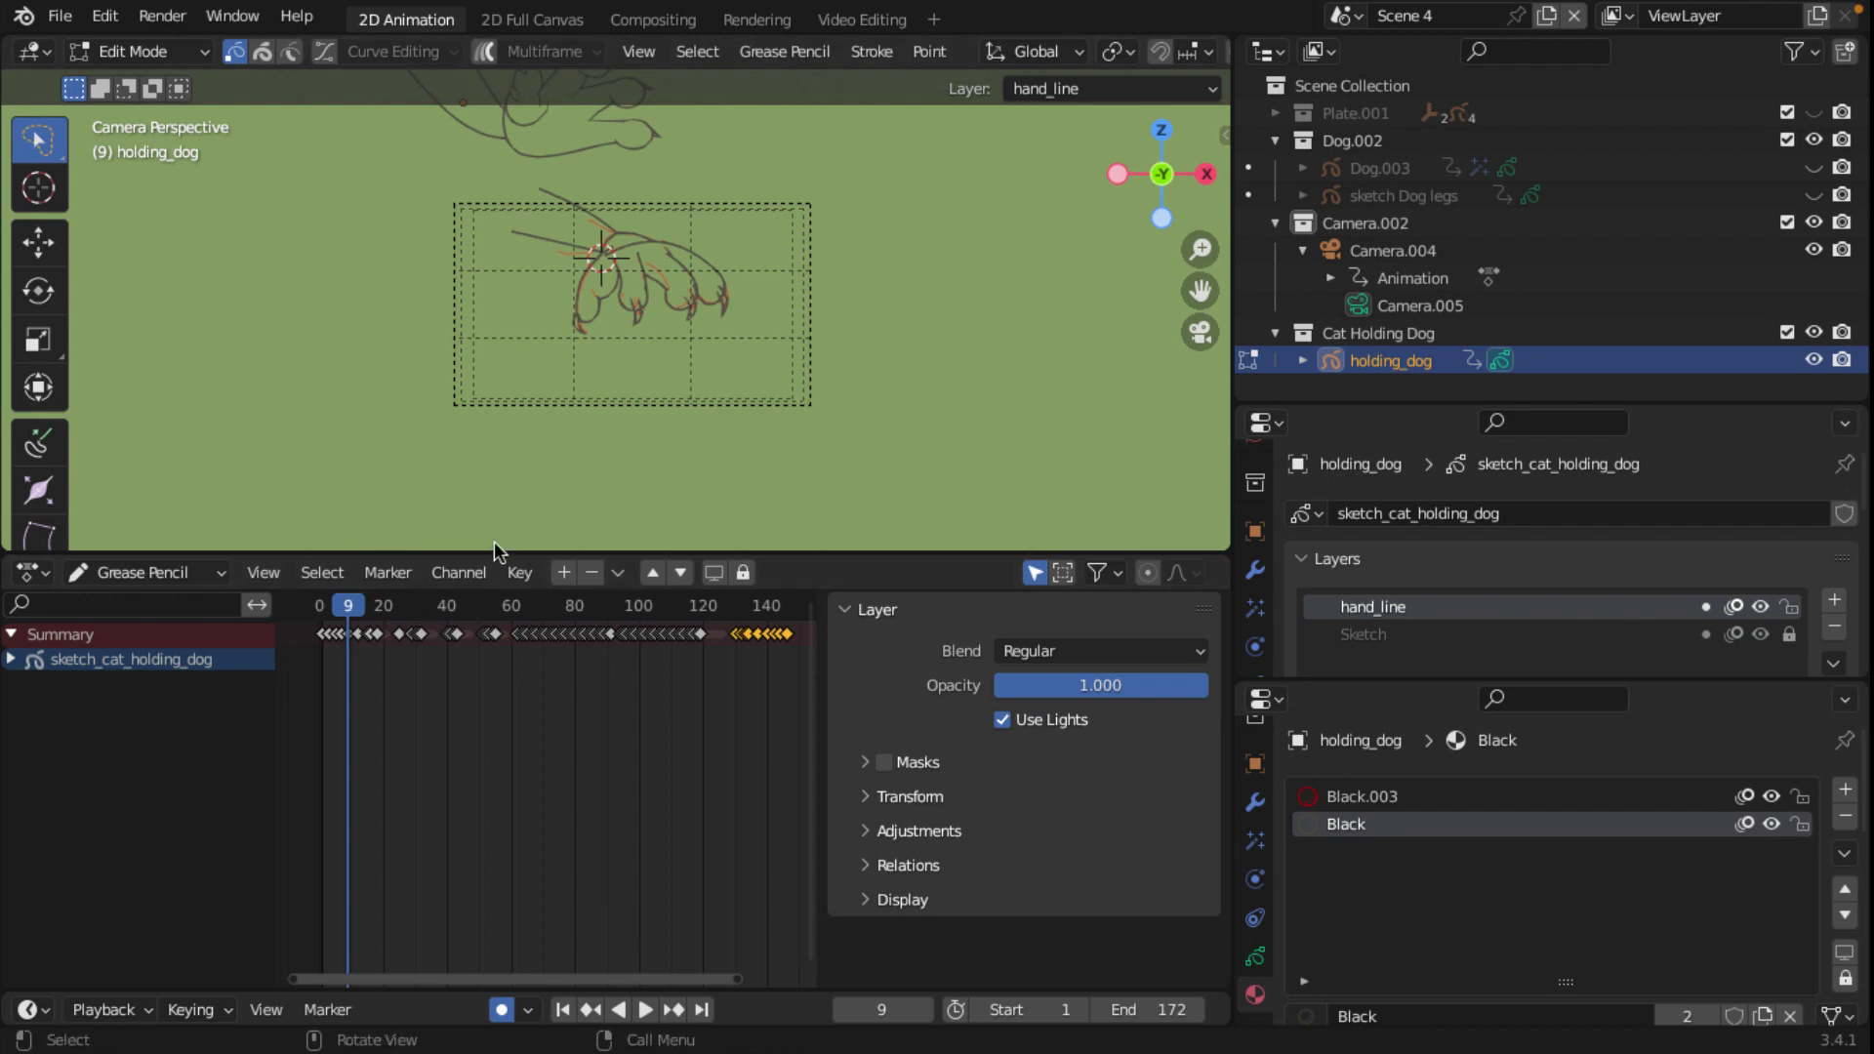
{"action": "scroll", "coordinate": [620, 316], "scroll_direction": "down", "scroll_amount": 2}
{"action": "scroll", "coordinate": [673, 189], "scroll_direction": "down", "scroll_amount": 1}
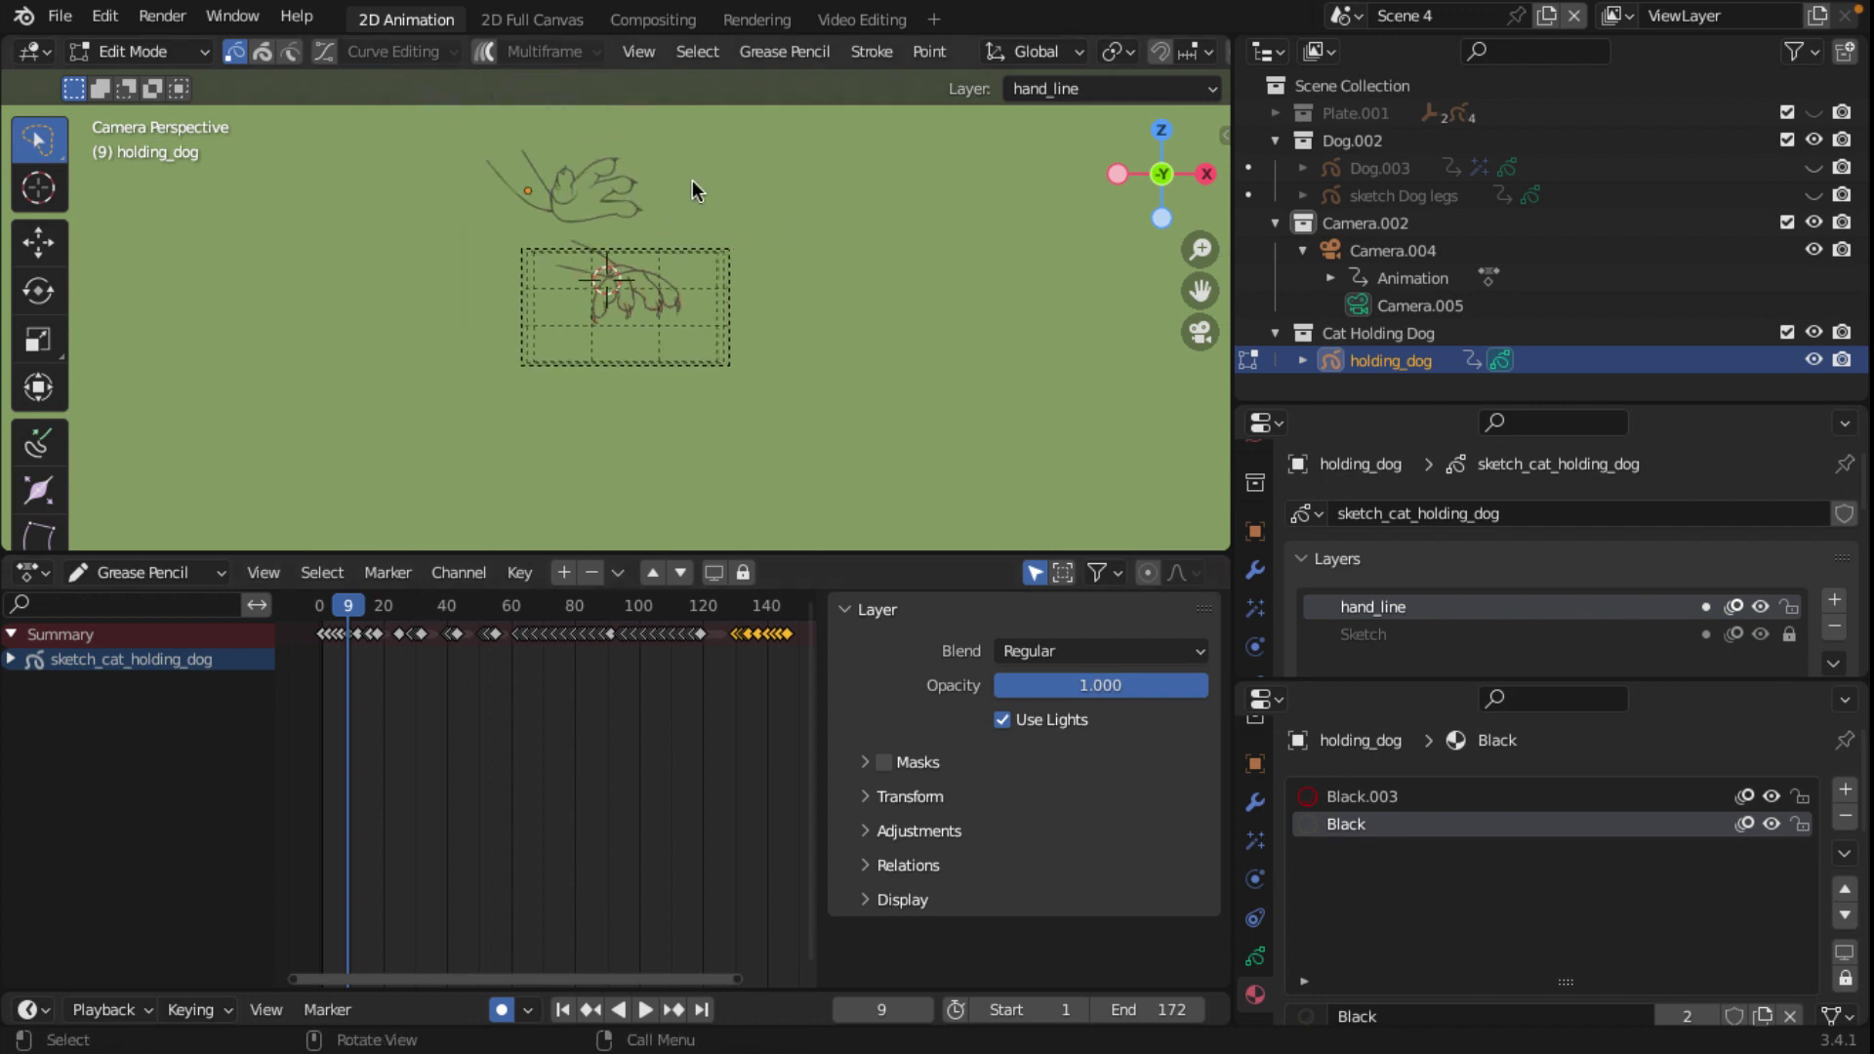
Step: Delete the stray hand sketch strokes above the camera frame
{"action": "right_click_drag", "start_coordinate": [744, 181], "coordinate": [496, 232], "text": "ctrl"}
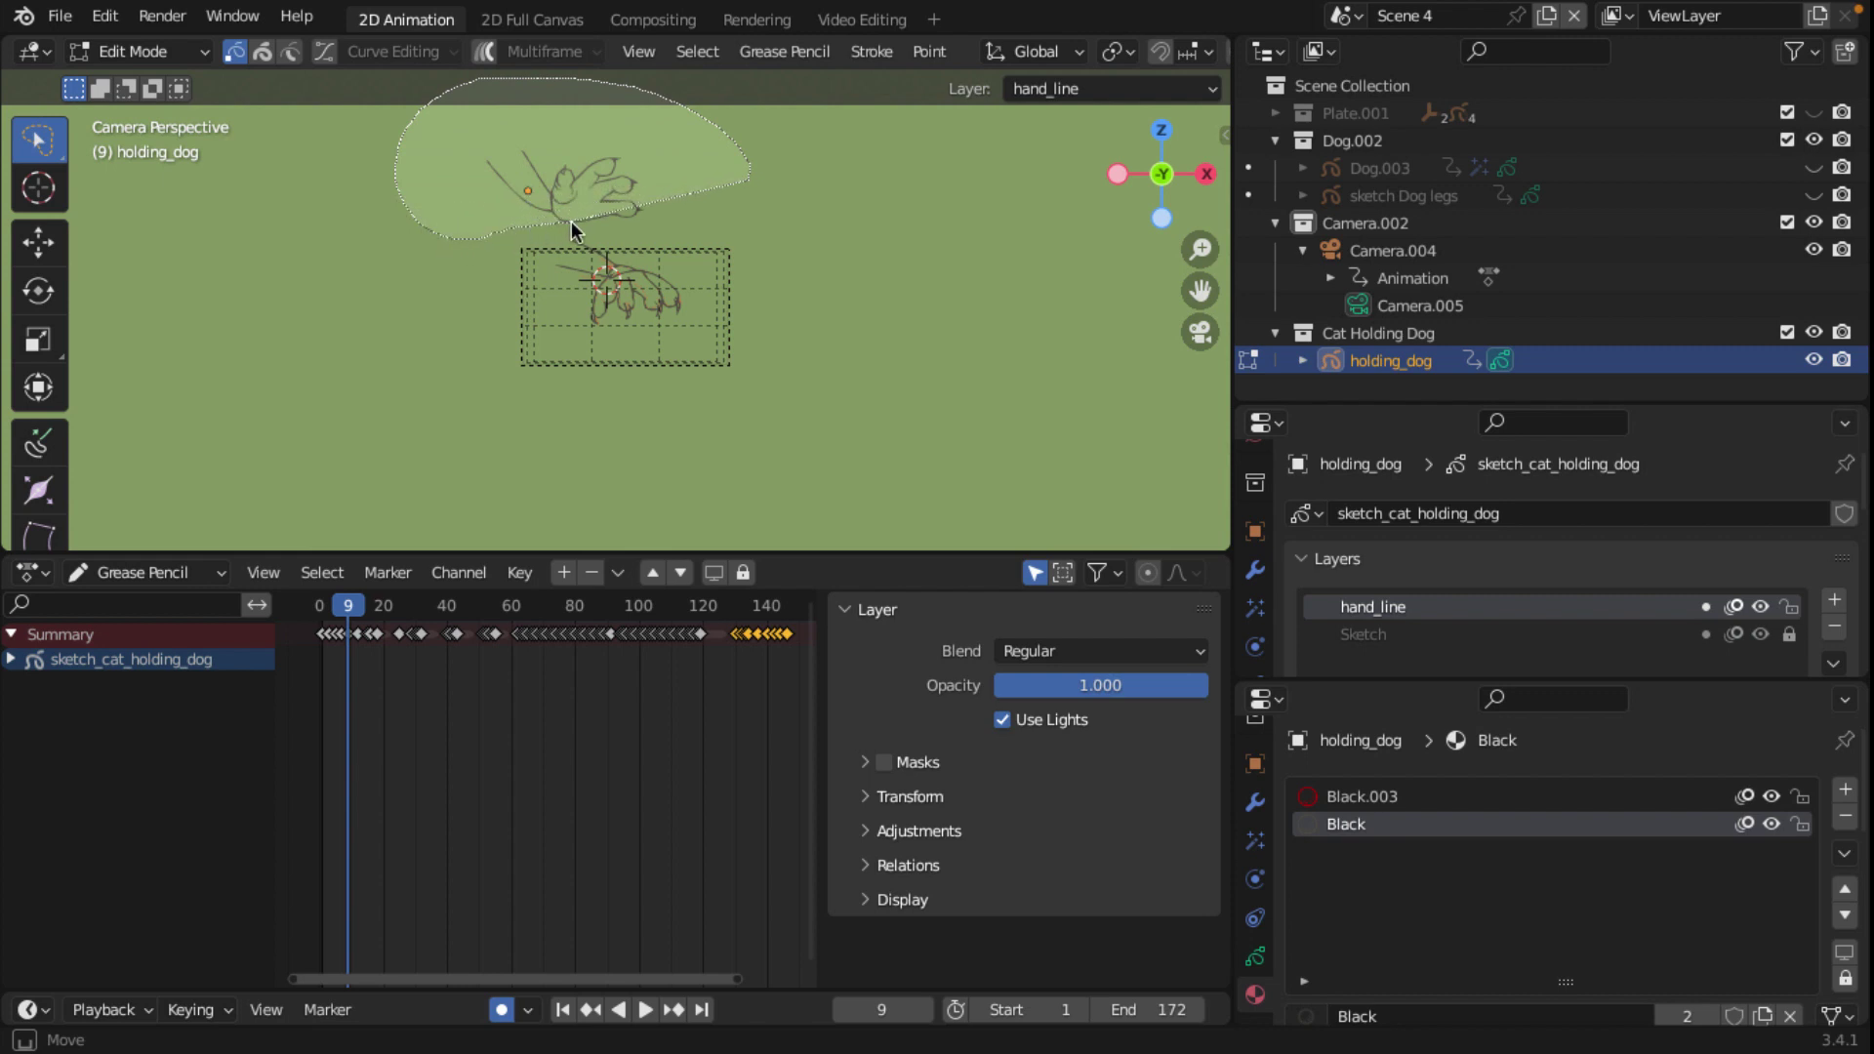
{"action": "right_click_drag", "start_coordinate": [496, 230], "coordinate": [764, 232], "text": "ctrl"}
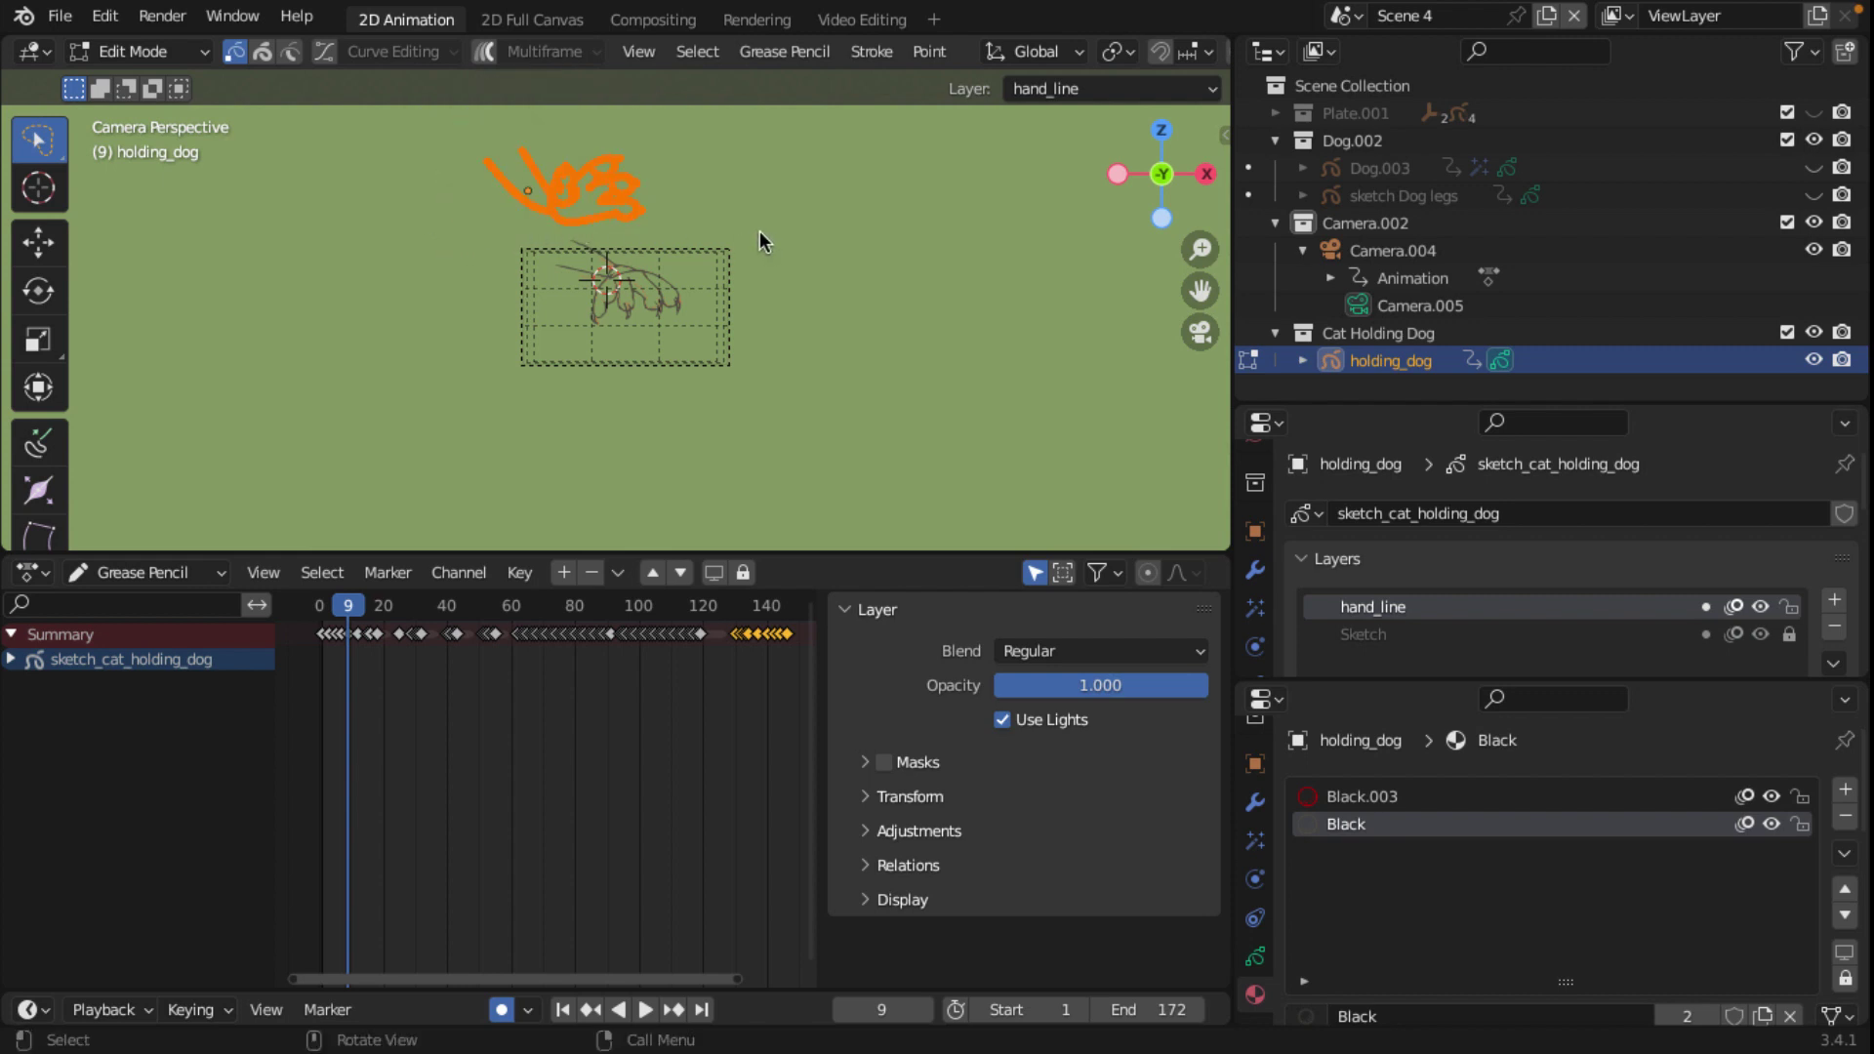
{"action": "key", "text": "g"}
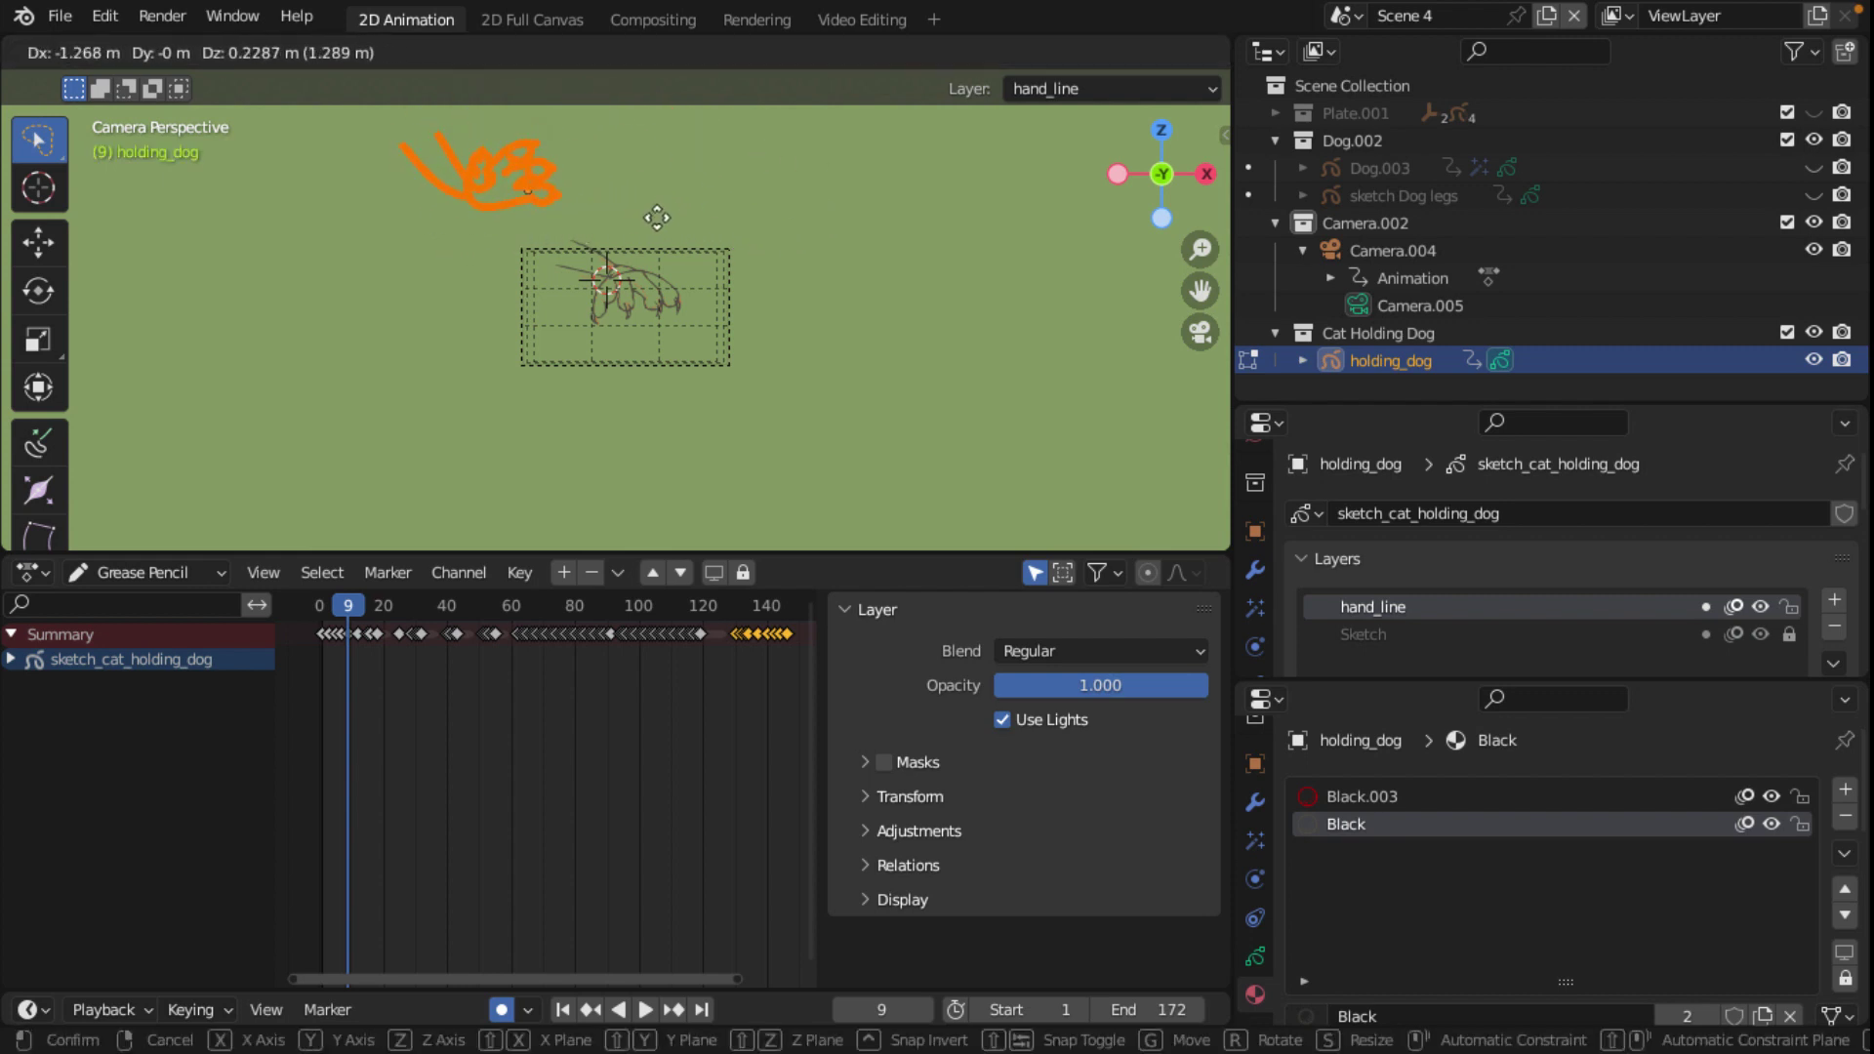
{"action": "left_click", "coordinate": [632, 201]}
{"action": "key", "text": "x"}
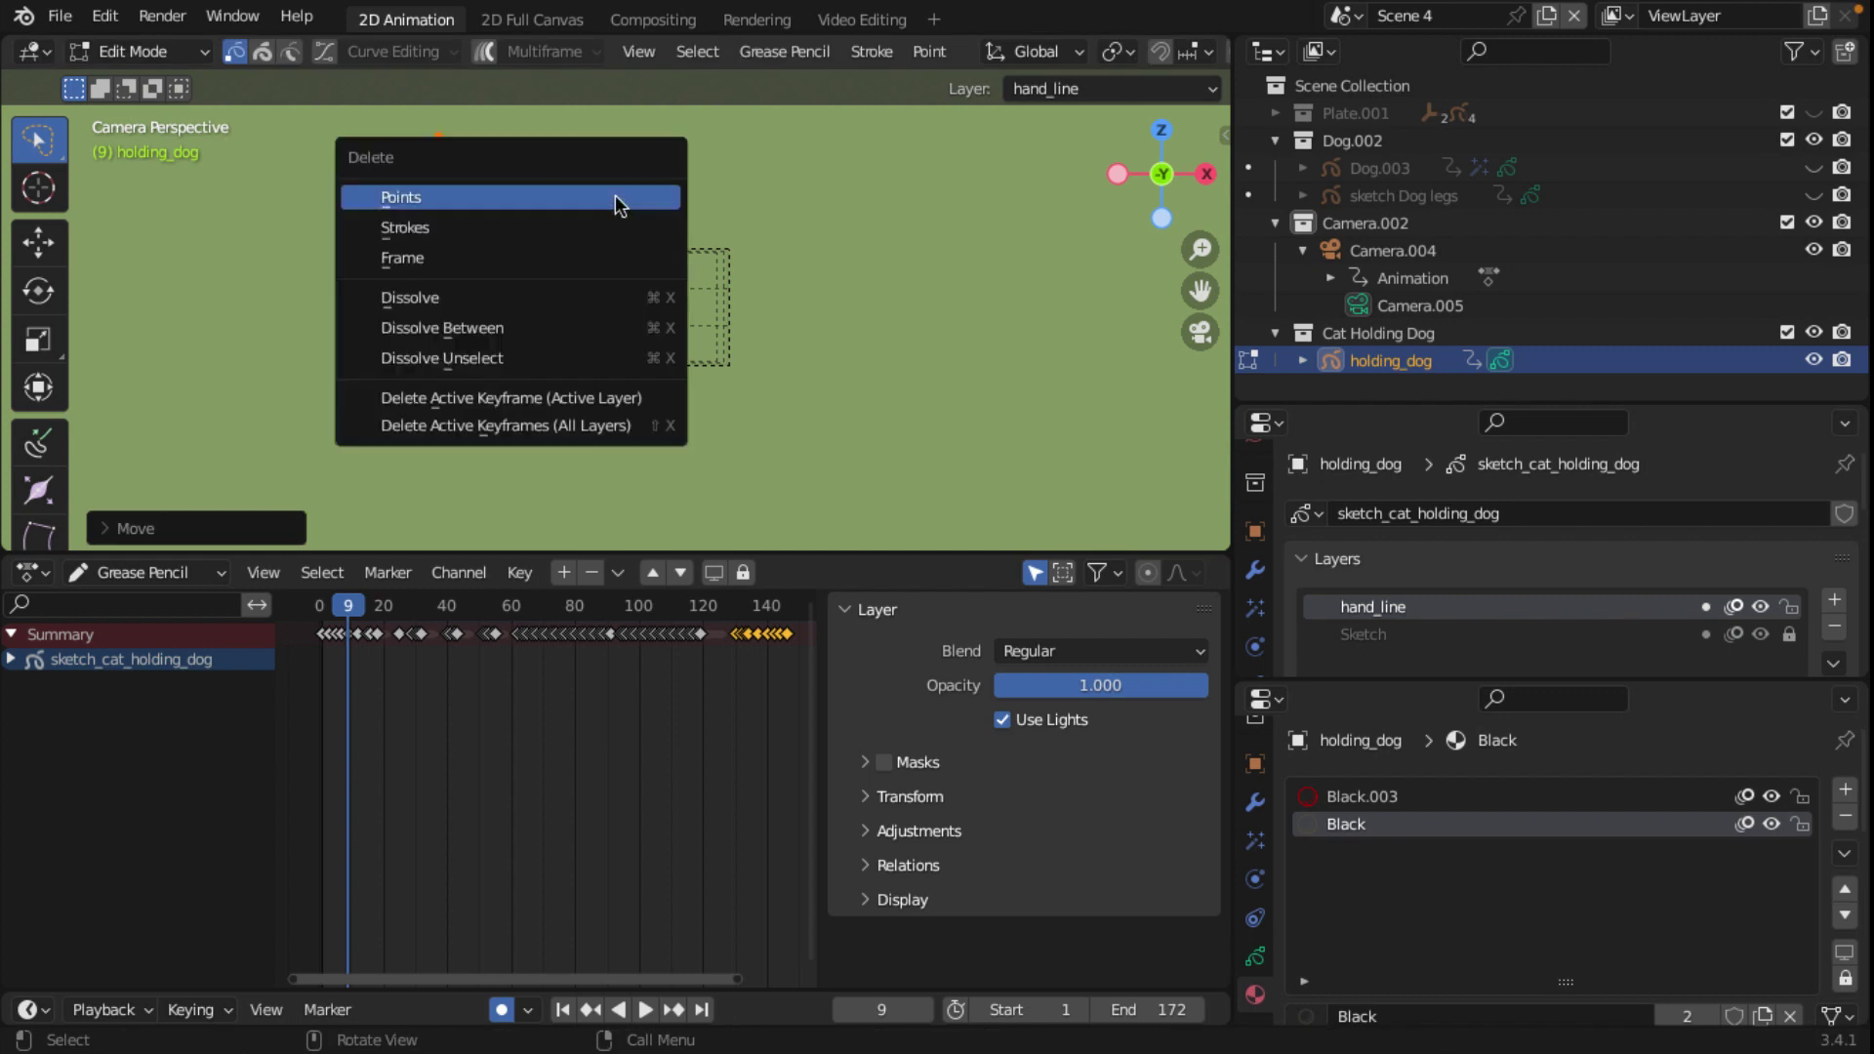
{"action": "left_click", "coordinate": [436, 201]}
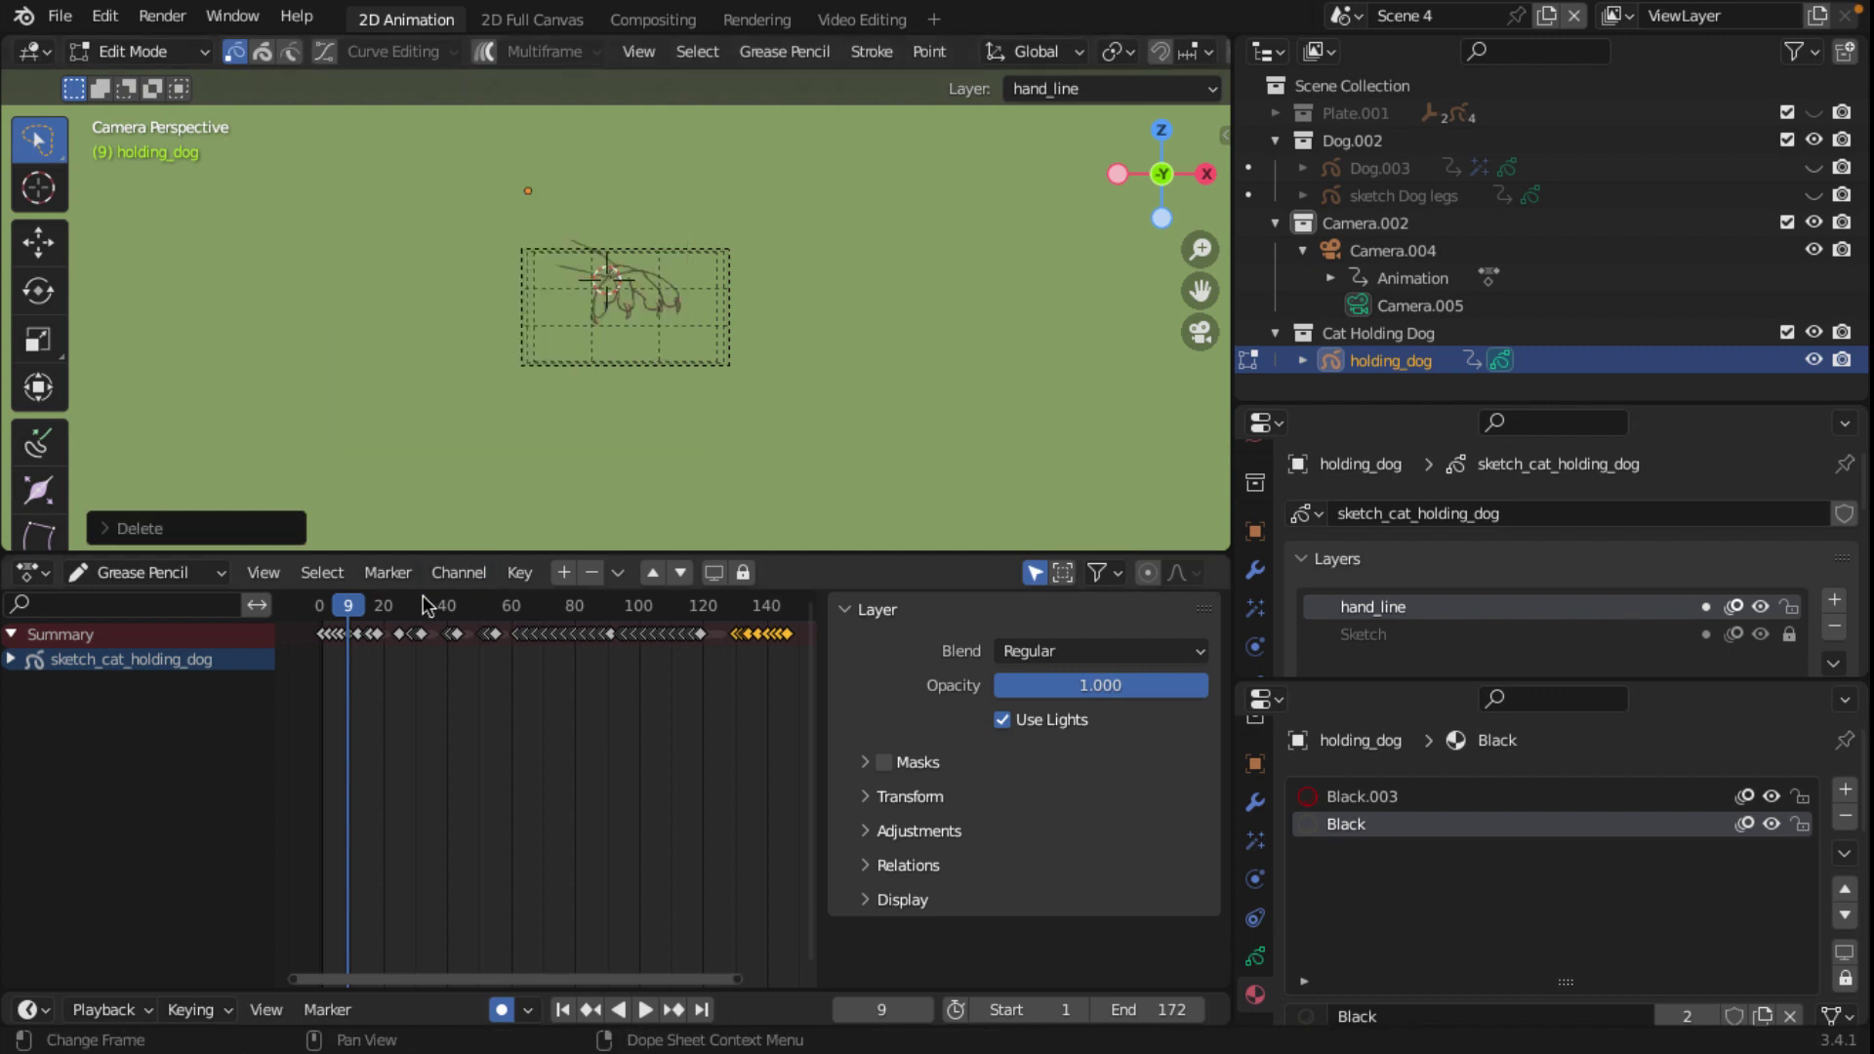
Step: Delete the hand strokes on frame 3
{"action": "key", "text": "ctrl+shift+space"}
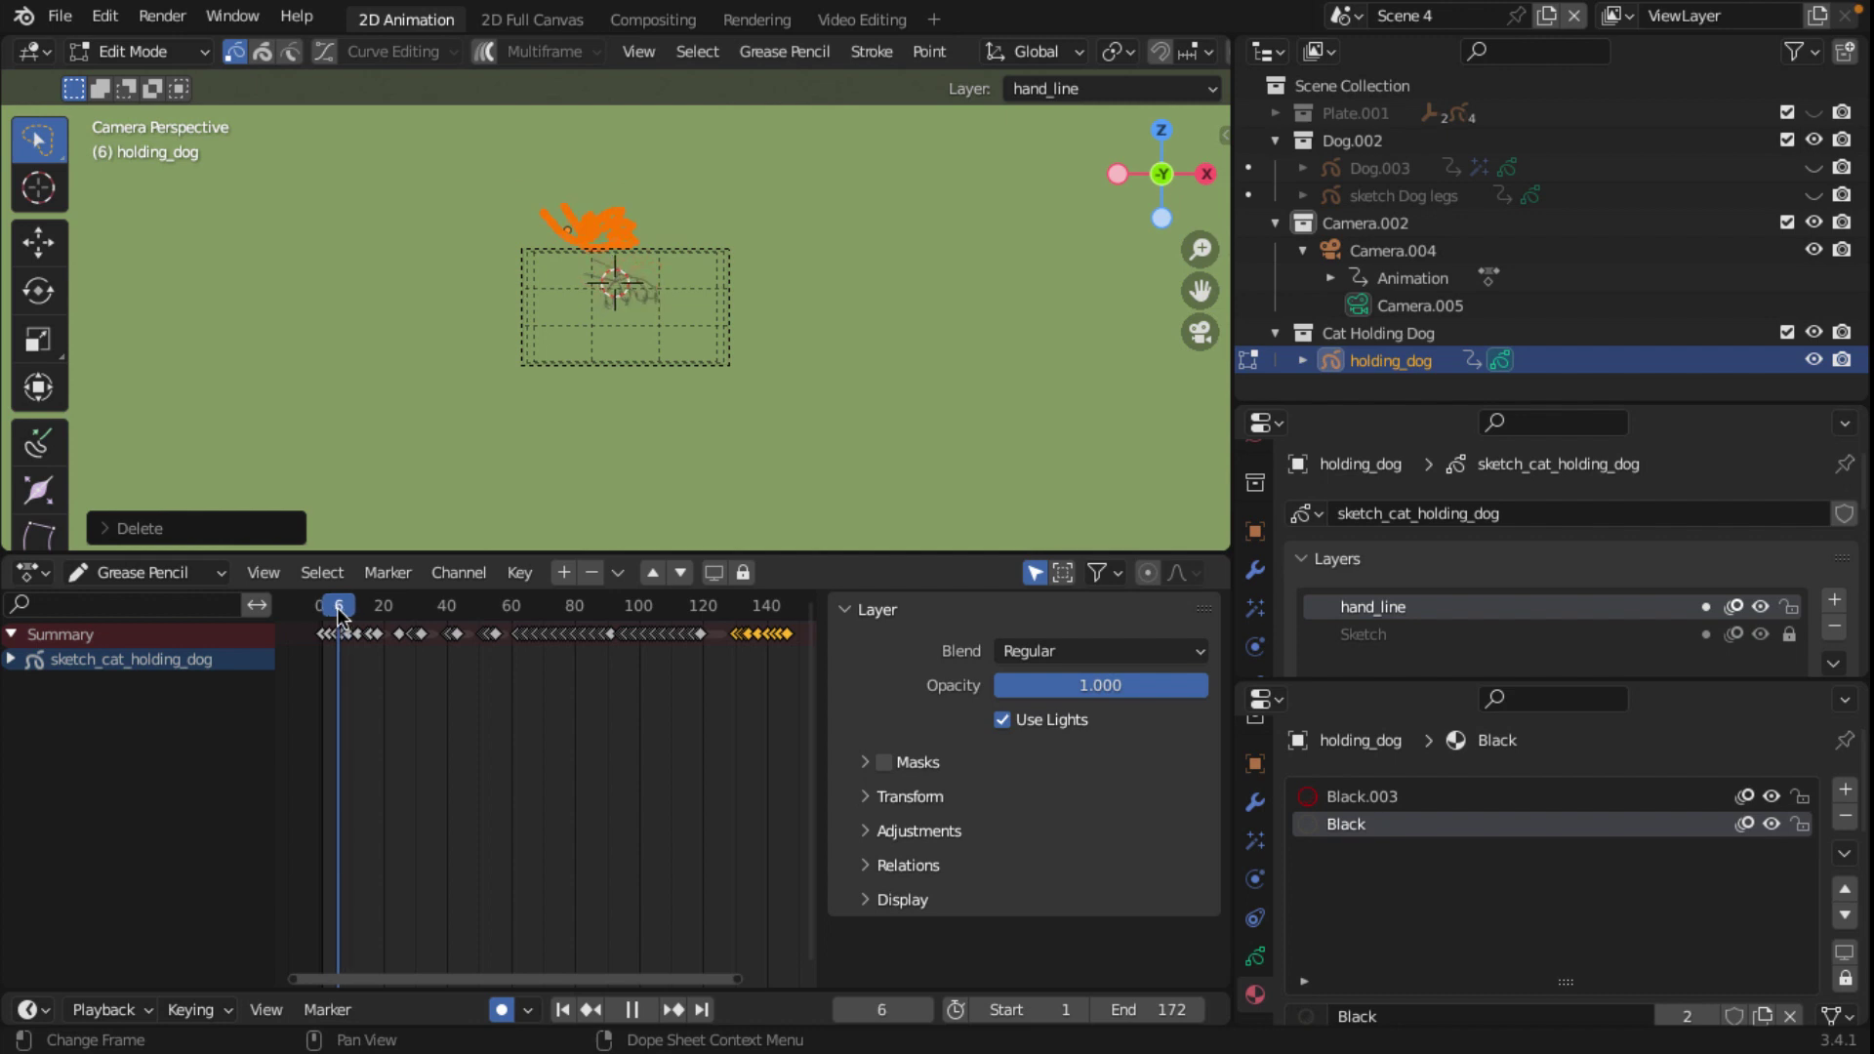
{"action": "left_click_drag", "start_coordinate": [340, 613], "coordinate": [329, 613]}
{"action": "scroll", "coordinate": [740, 330], "scroll_direction": "up", "scroll_amount": 5}
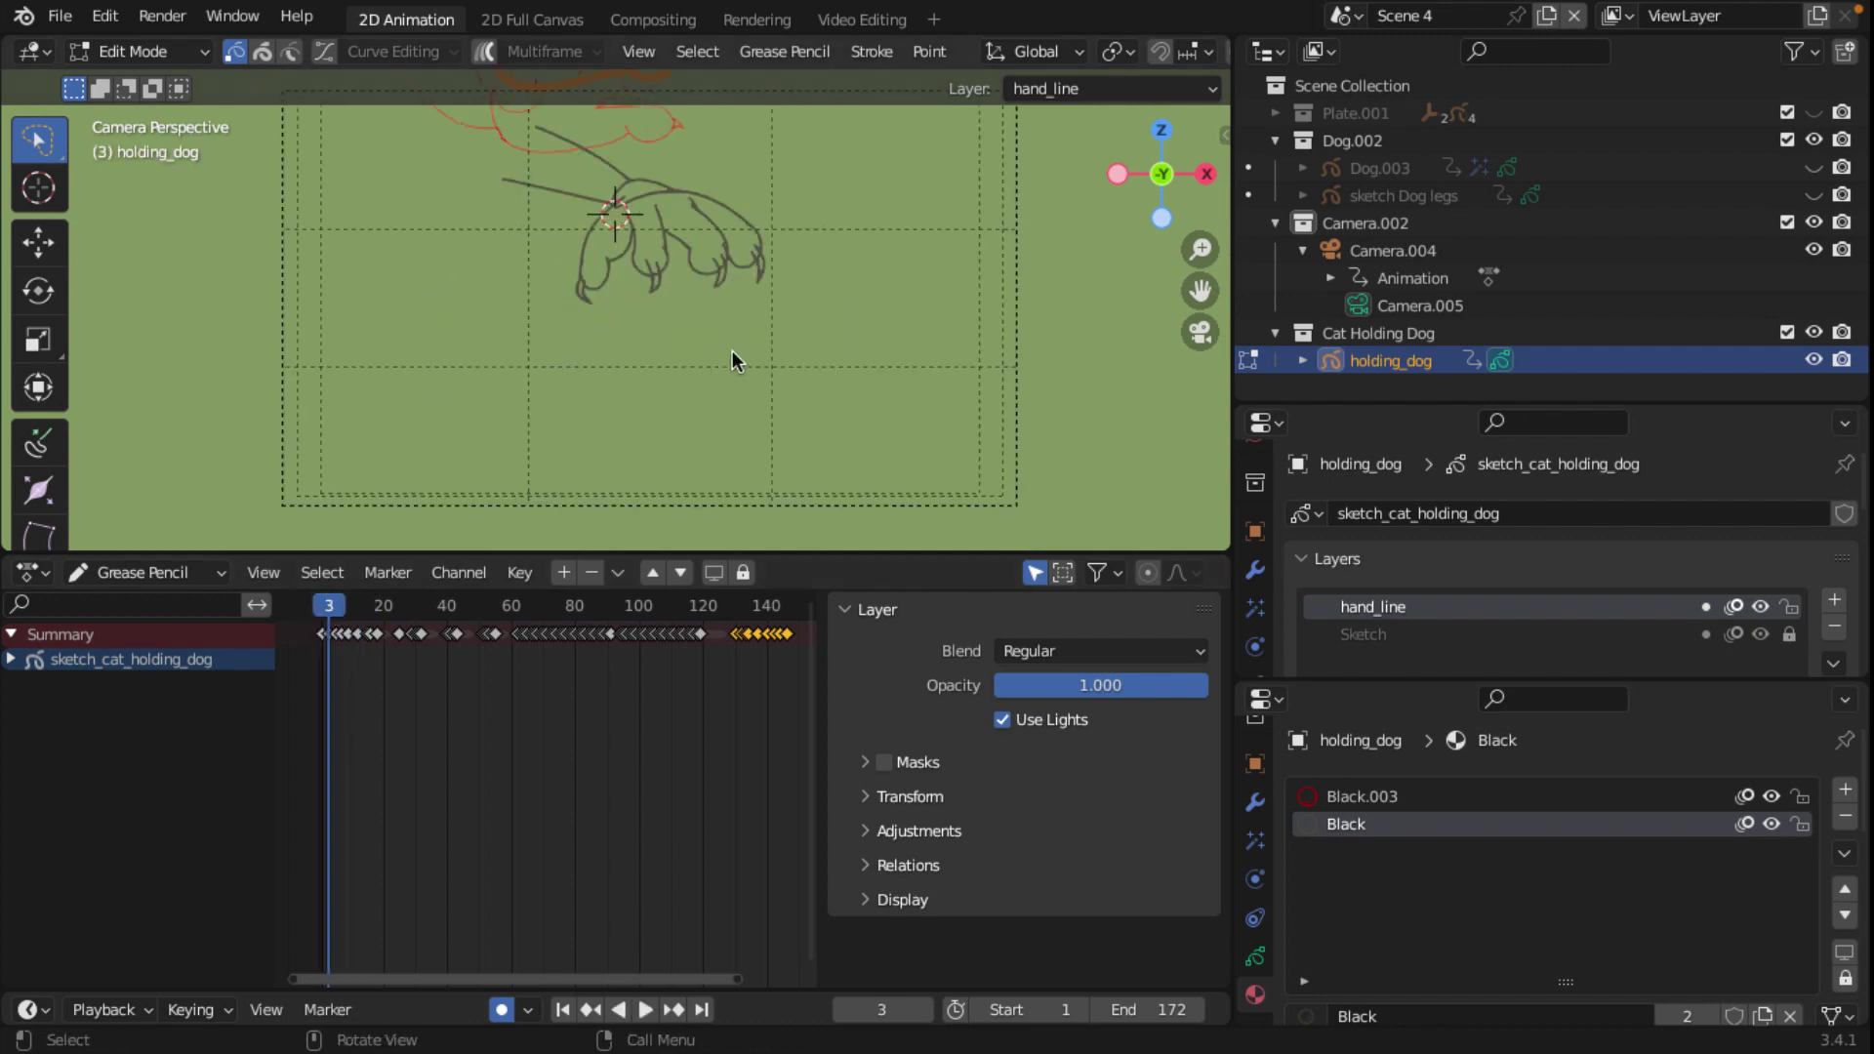
{"action": "left_click_drag", "start_coordinate": [484, 334], "coordinate": [571, 147]}
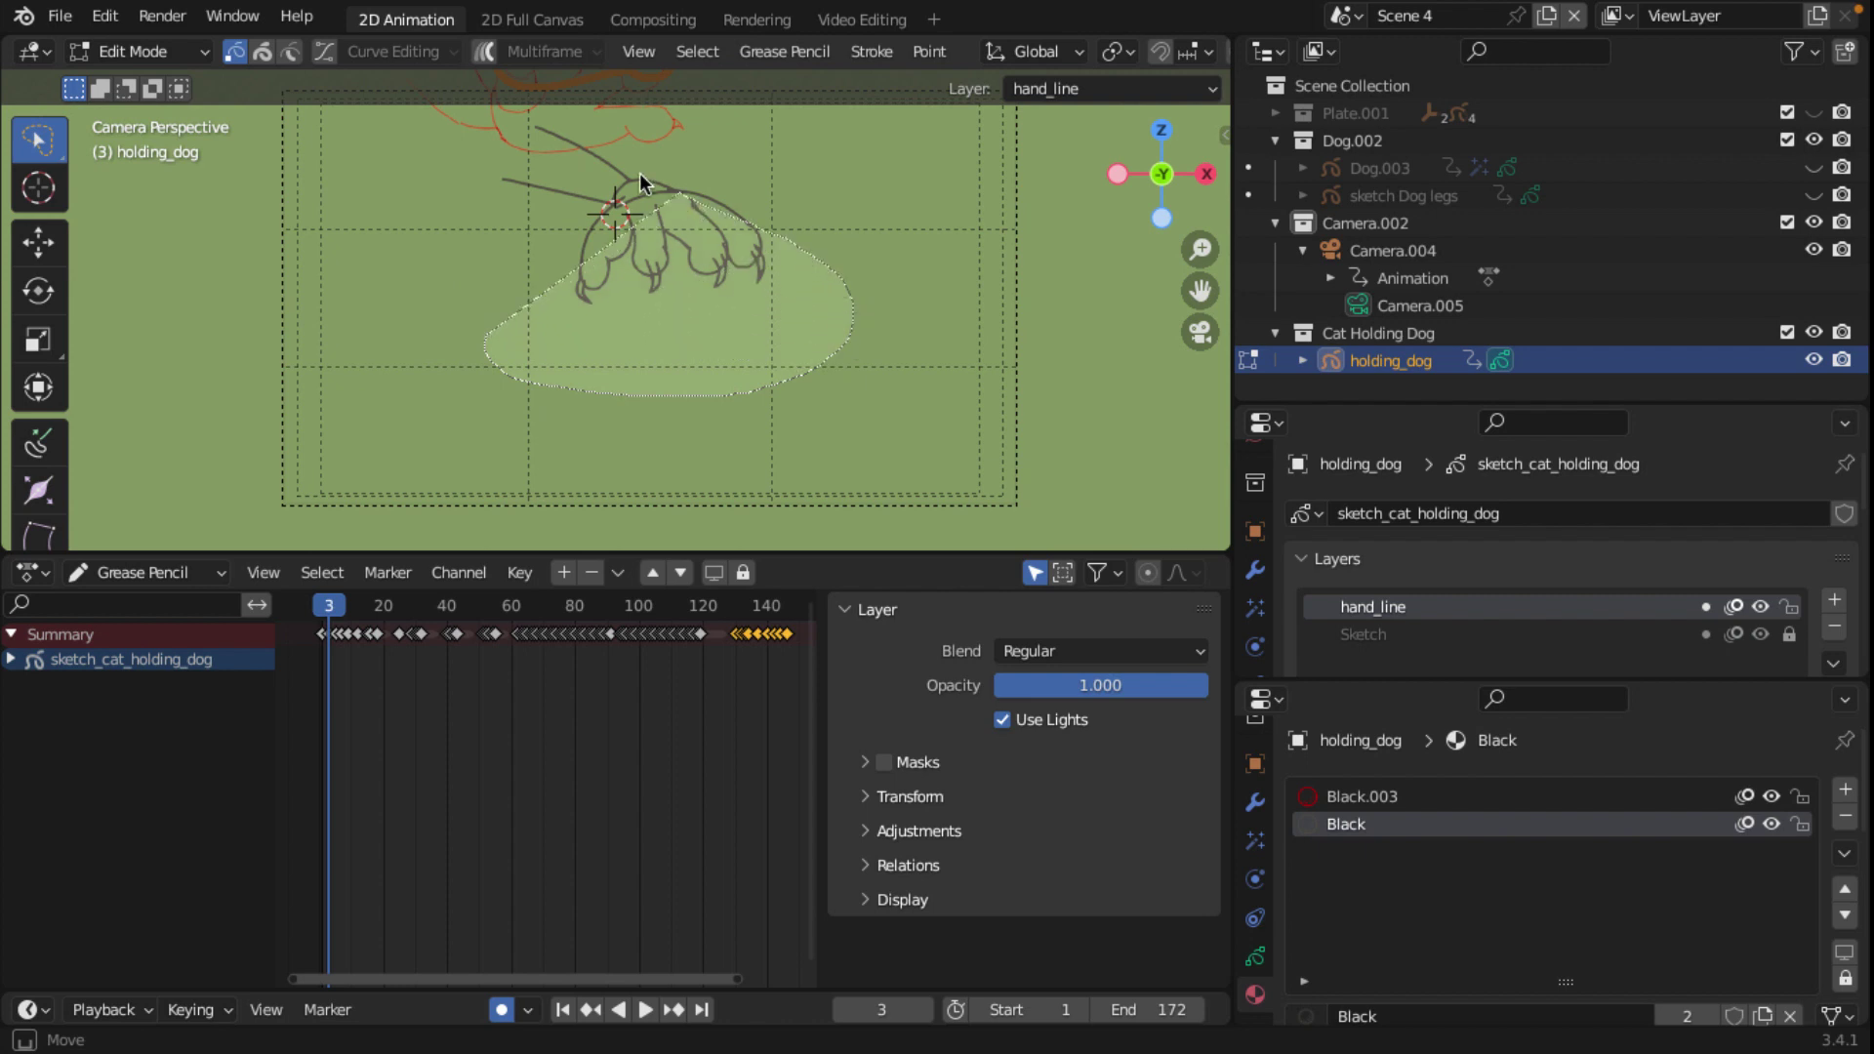
{"action": "left_click_drag", "start_coordinate": [571, 147], "coordinate": [426, 174]}
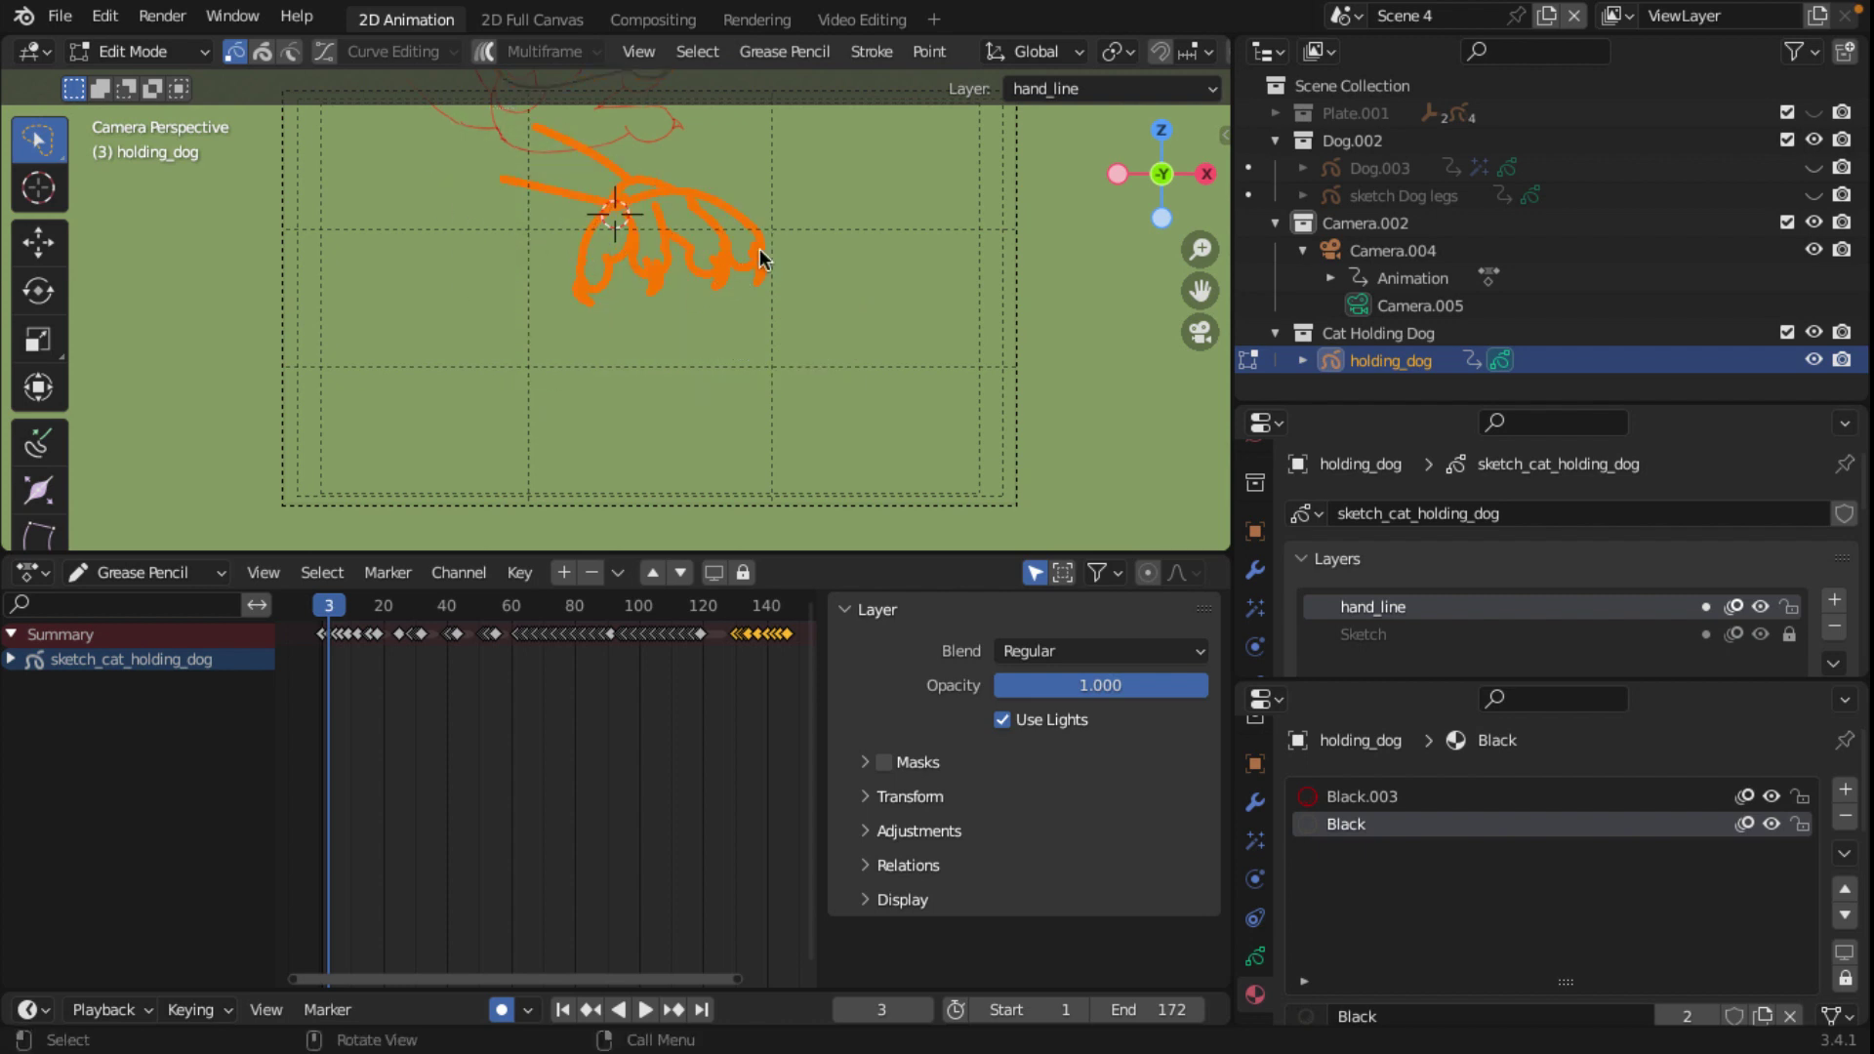
{"action": "scroll", "coordinate": [705, 302], "scroll_direction": "down", "scroll_amount": 3}
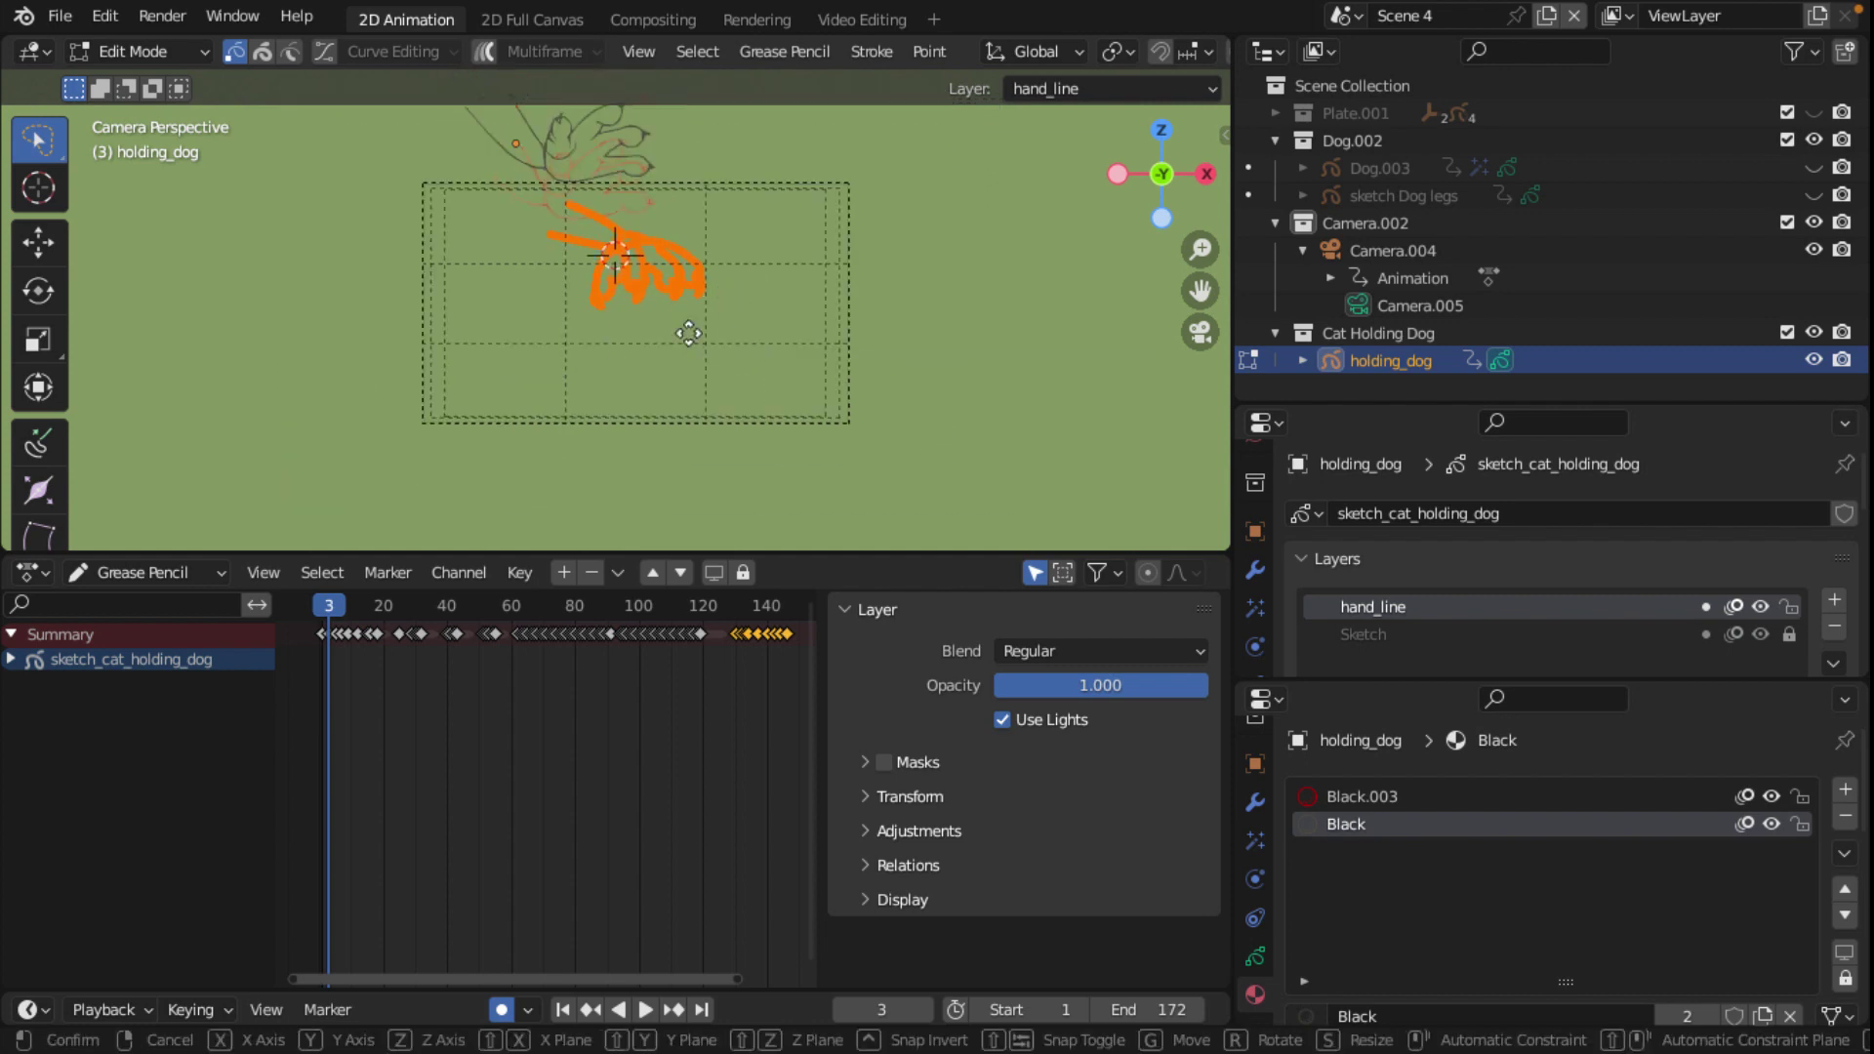
{"action": "key", "text": "g"}
{"action": "left_click", "coordinate": [823, 369]}
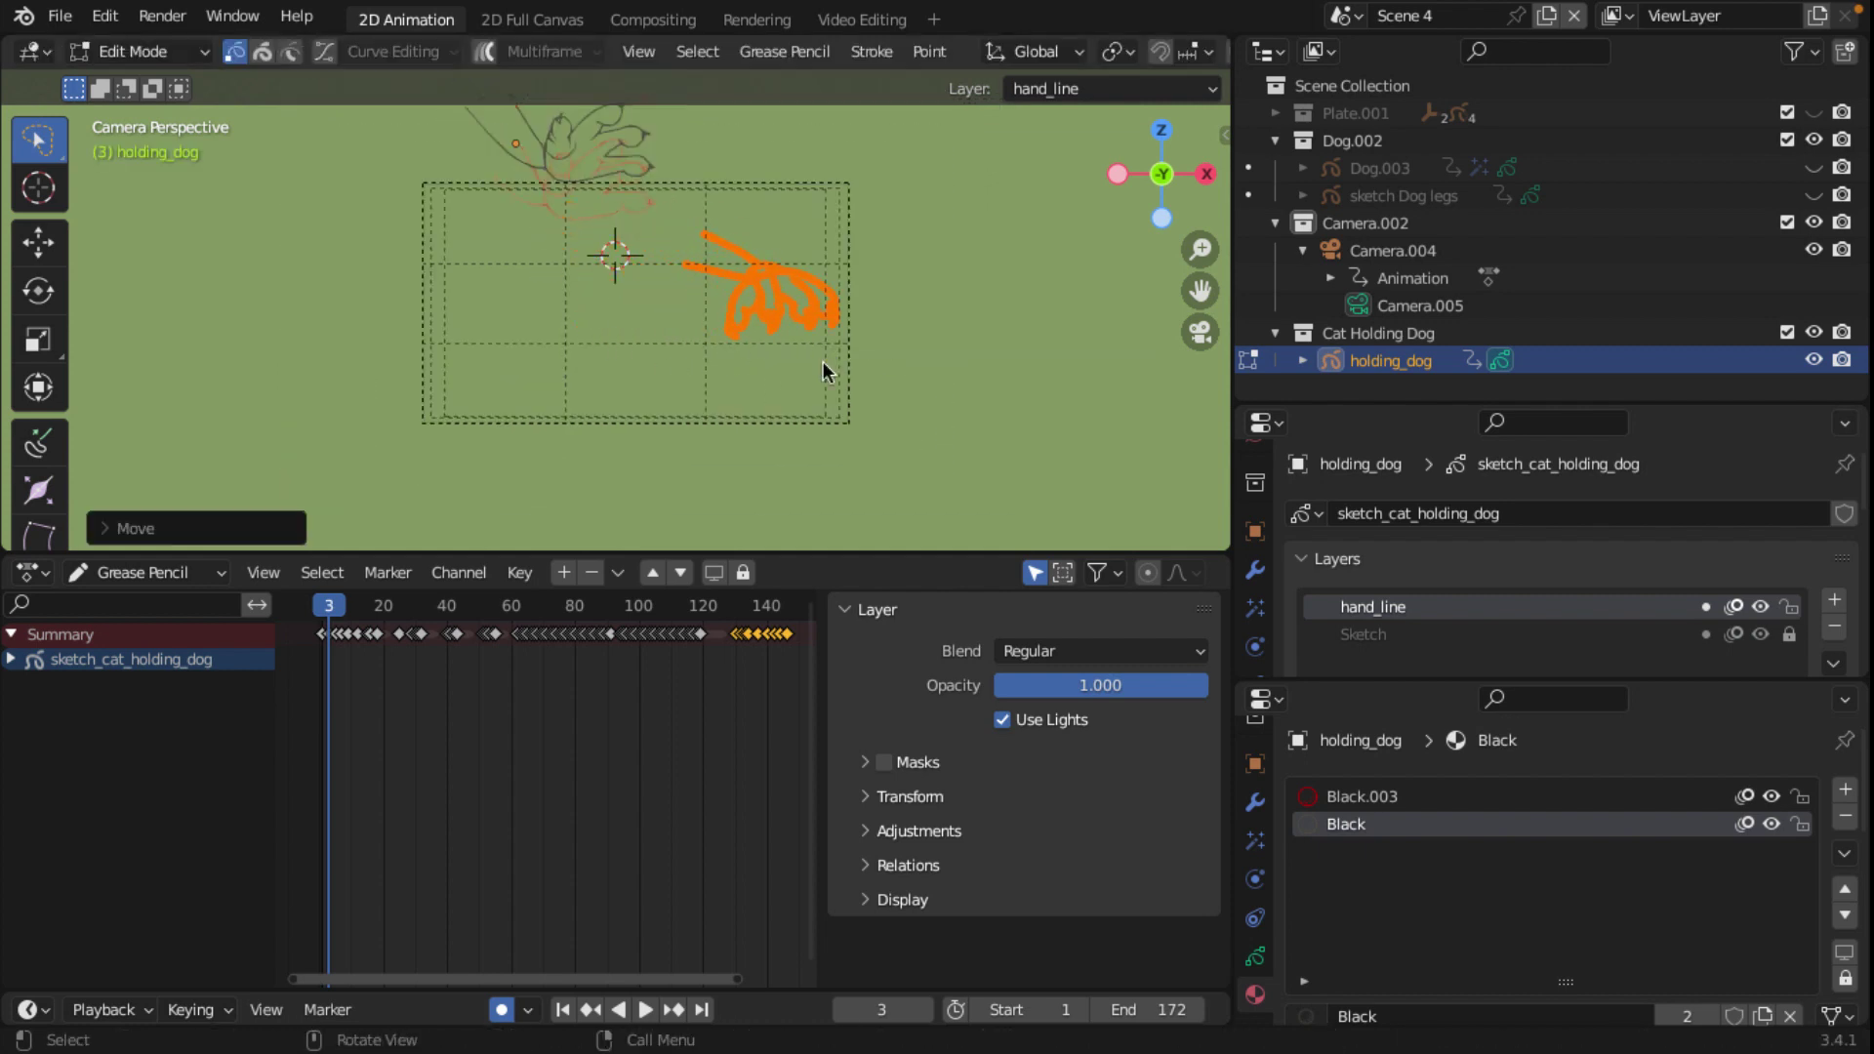
{"action": "key", "text": "x"}
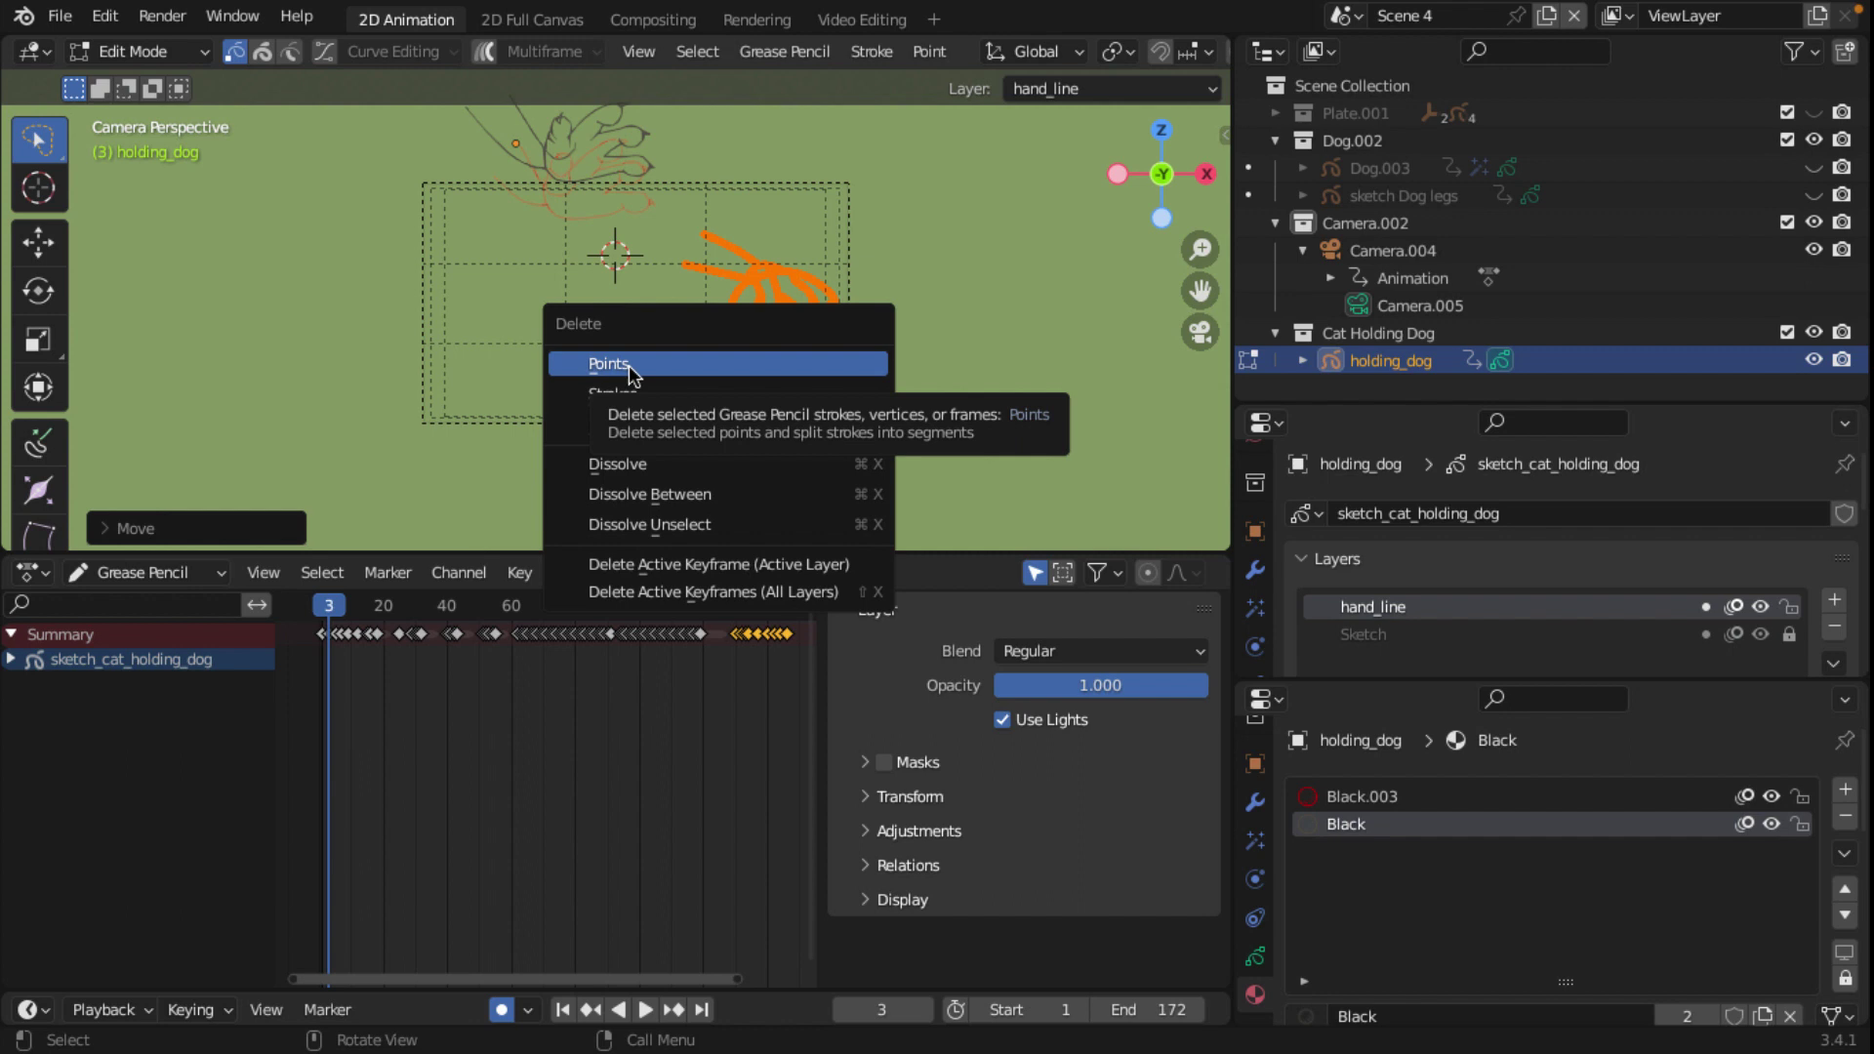
{"action": "left_click", "coordinate": [628, 365]}
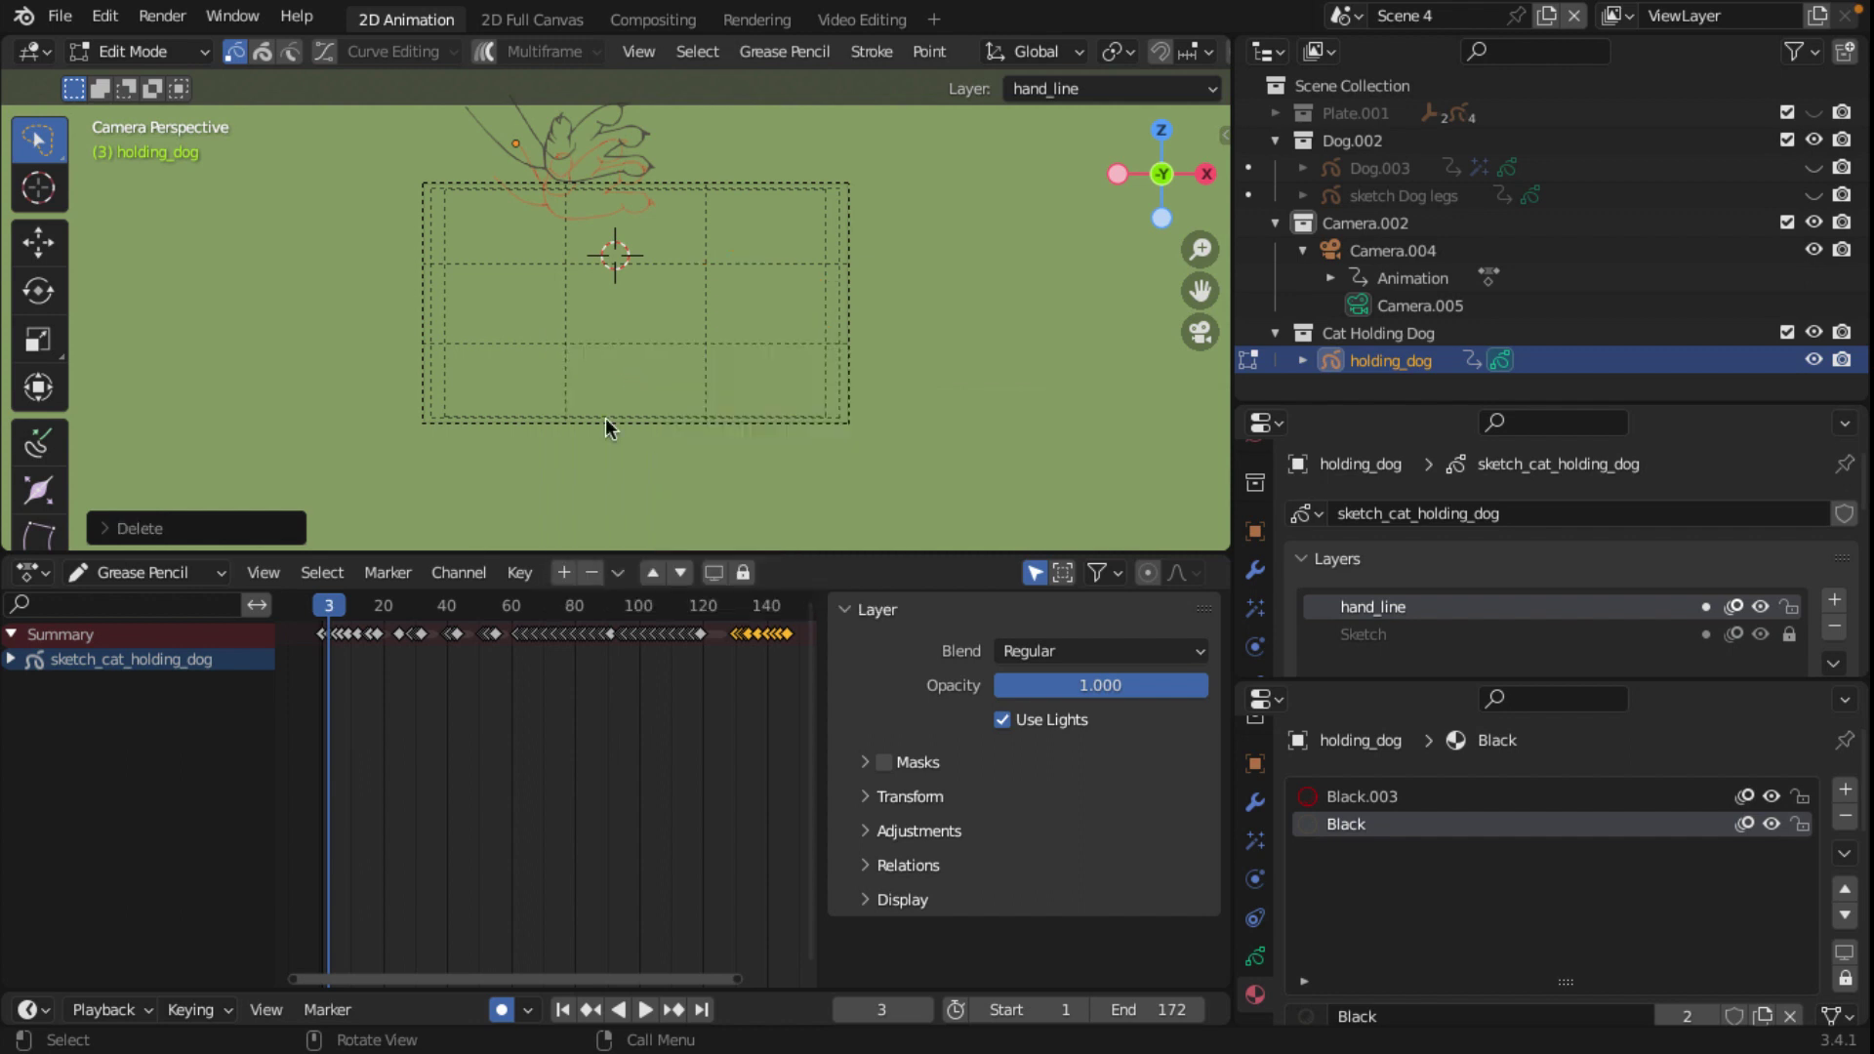
Step: Delete the hand strokes on frame 1 and play the animation to check
{"action": "left_click_drag", "start_coordinate": [333, 612], "coordinate": [325, 612]}
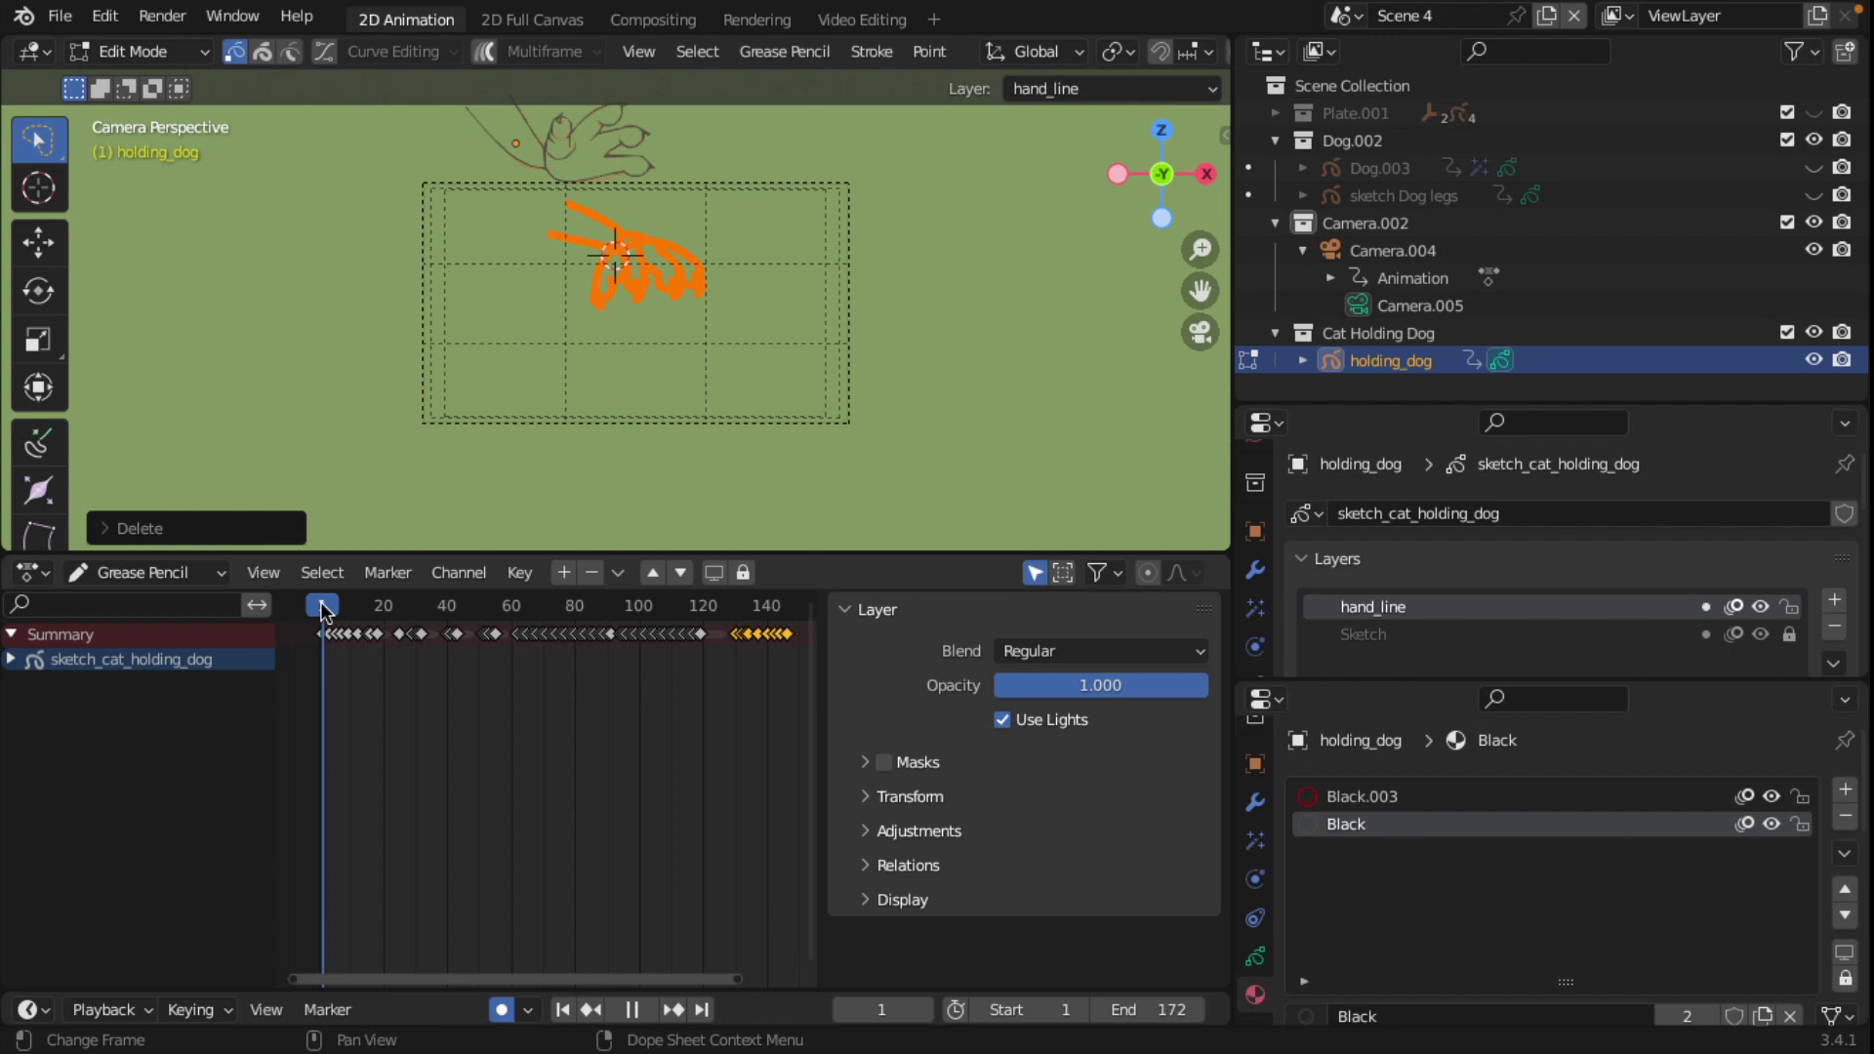
{"action": "key", "text": "x"}
{"action": "left_click", "coordinate": [781, 297]}
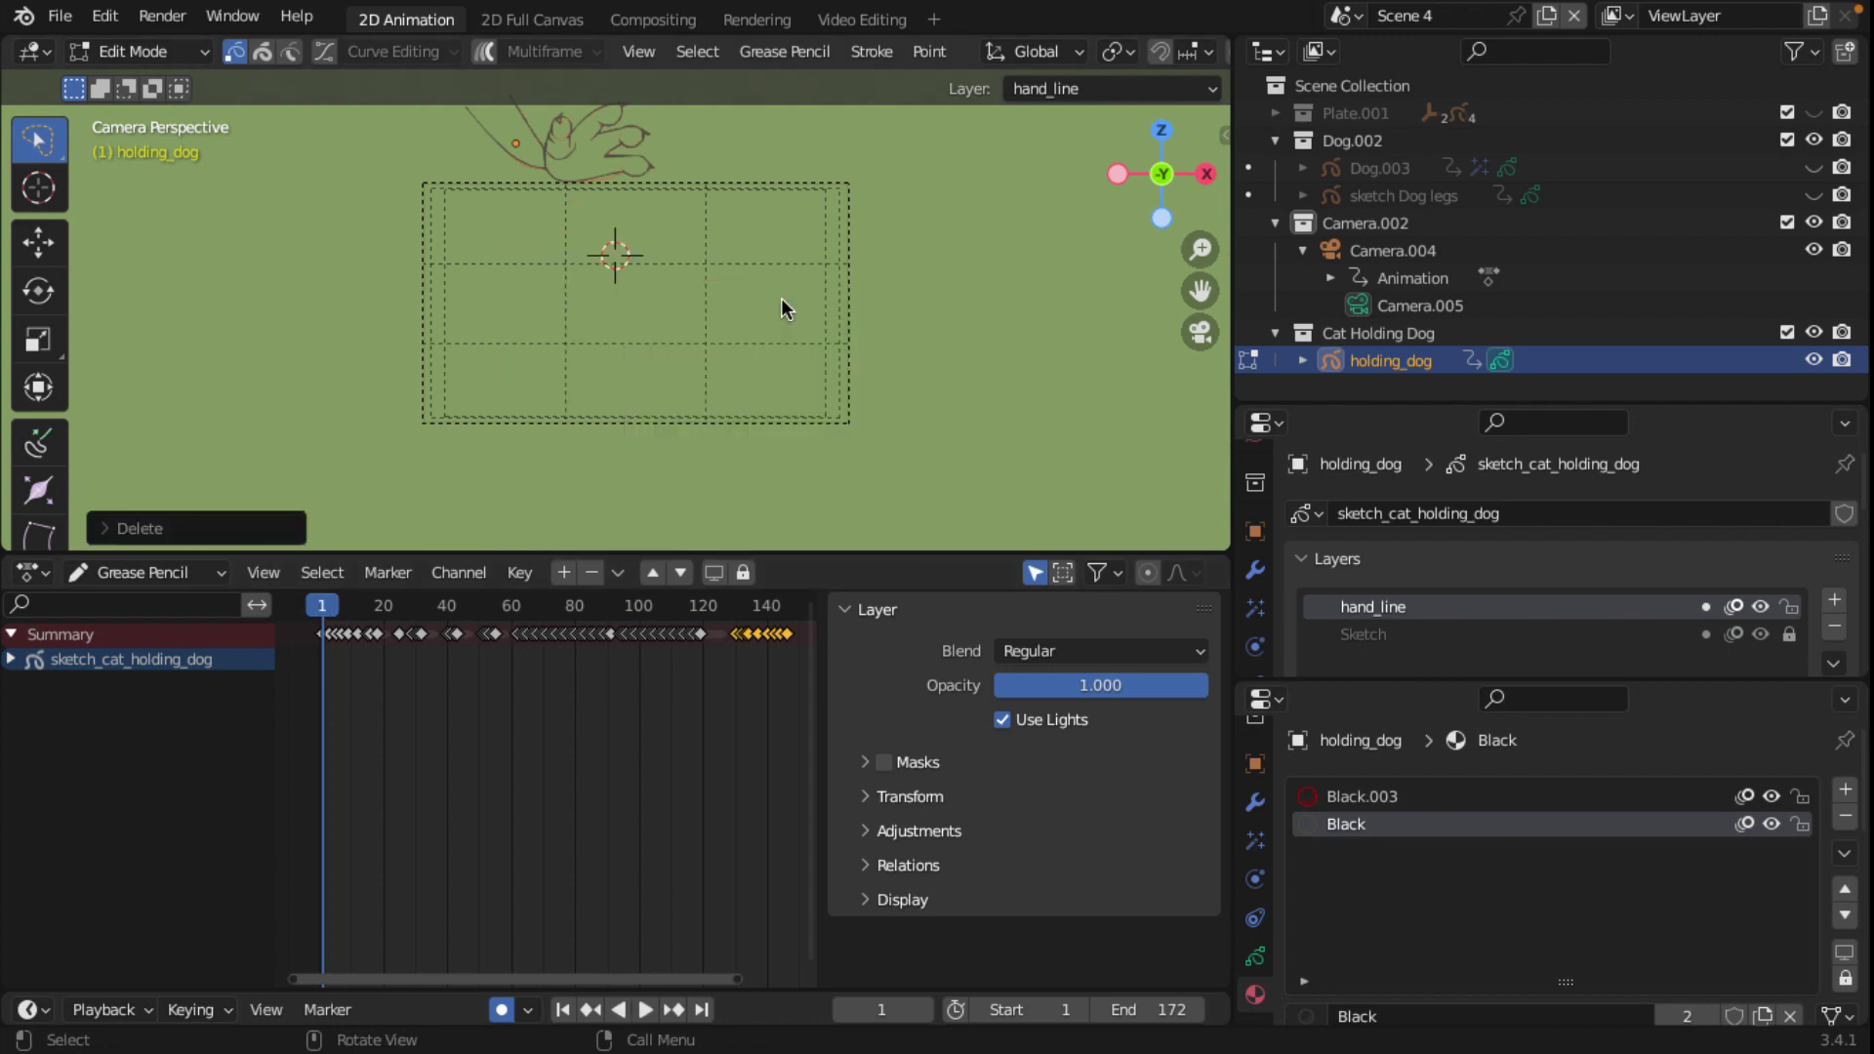
{"action": "key", "text": "space"}
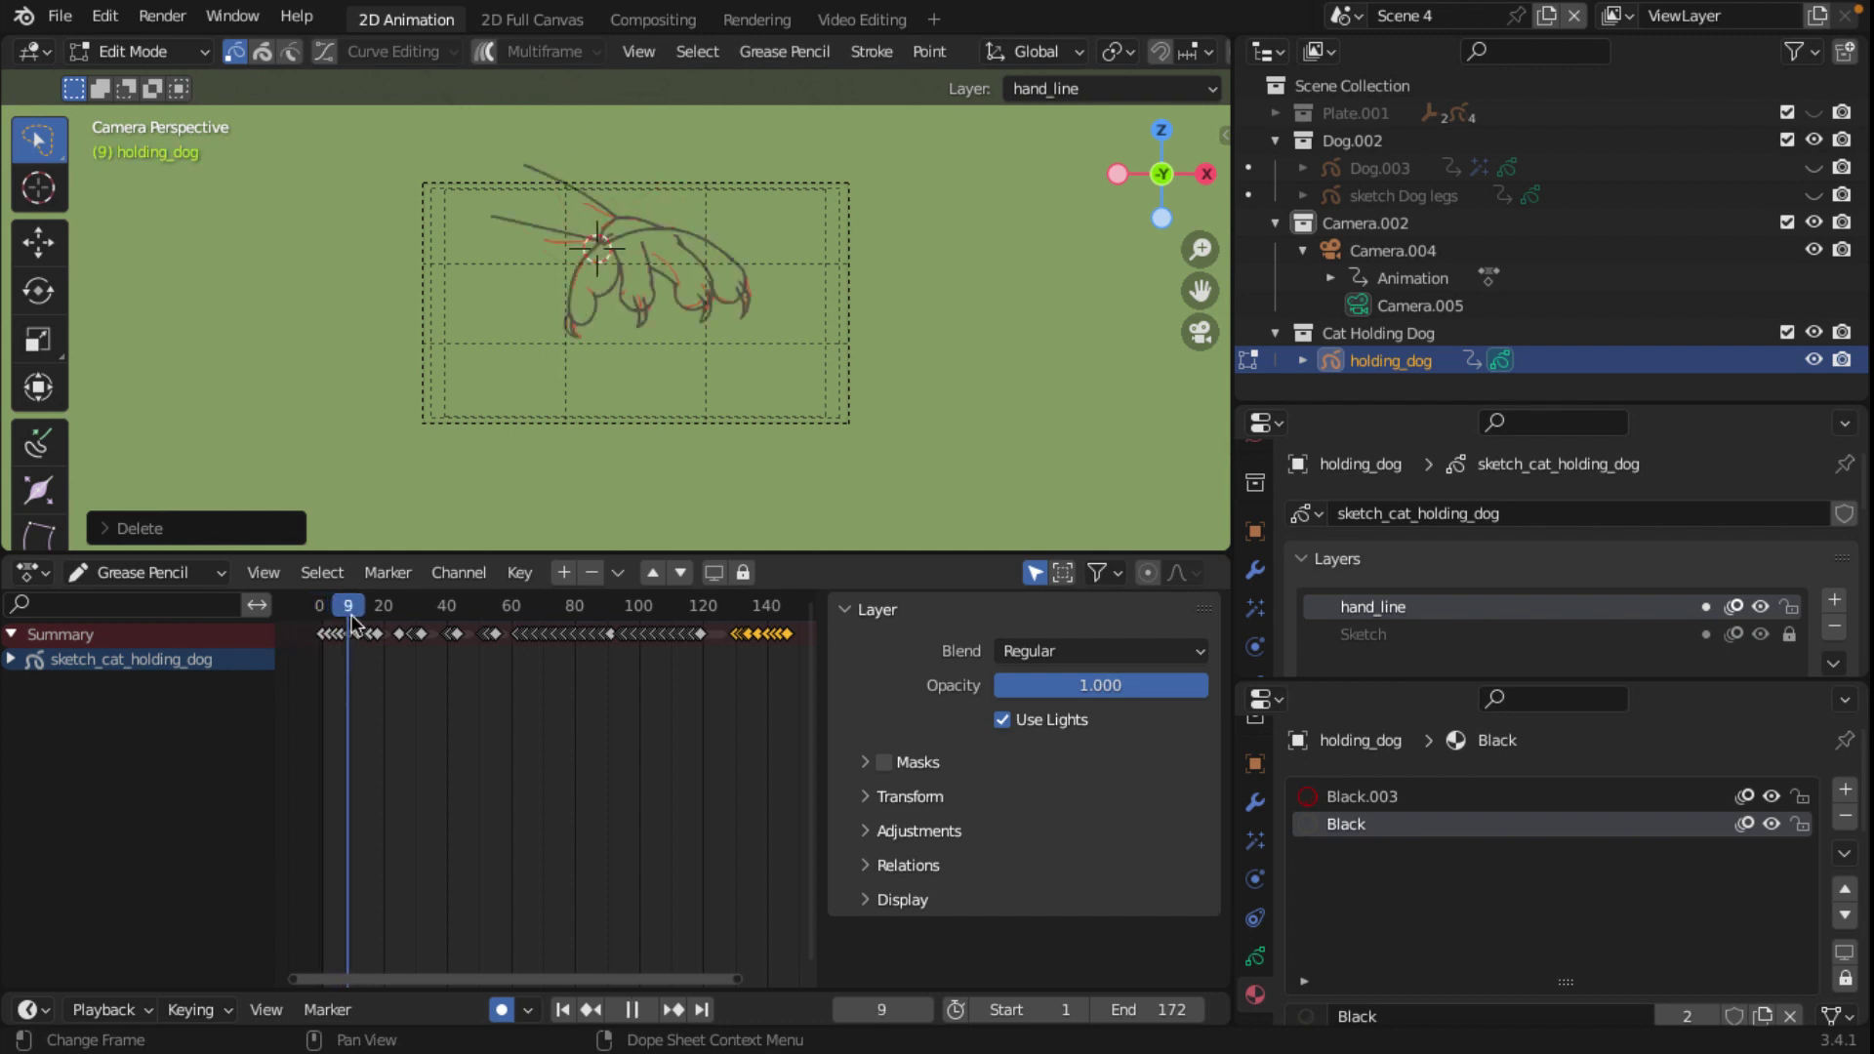
Step: Scrub the timeline to frame 18
{"action": "left_click", "coordinate": [305, 615]}
{"action": "left_click_drag", "start_coordinate": [319, 622], "coordinate": [376, 630]}
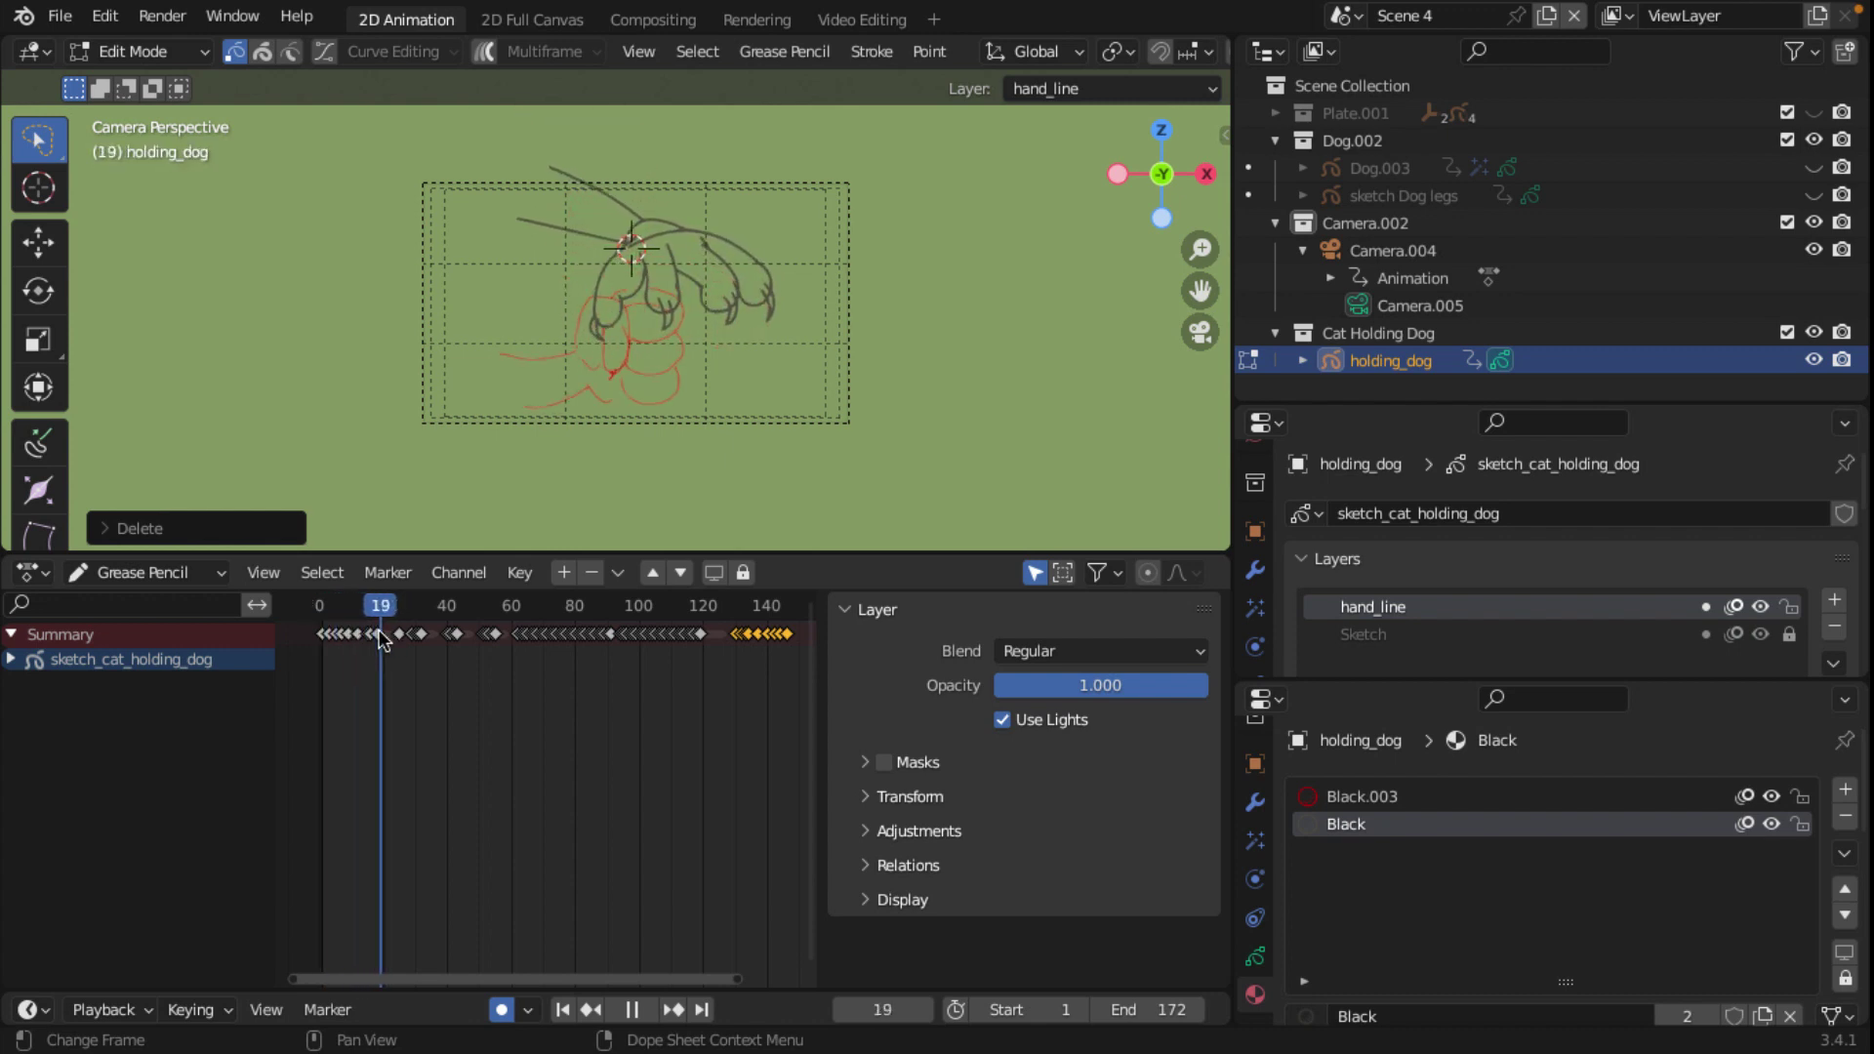
{"action": "left_click_drag", "start_coordinate": [377, 630], "coordinate": [365, 631]}
{"action": "scroll", "coordinate": [799, 418], "scroll_direction": "up", "scroll_amount": 1}
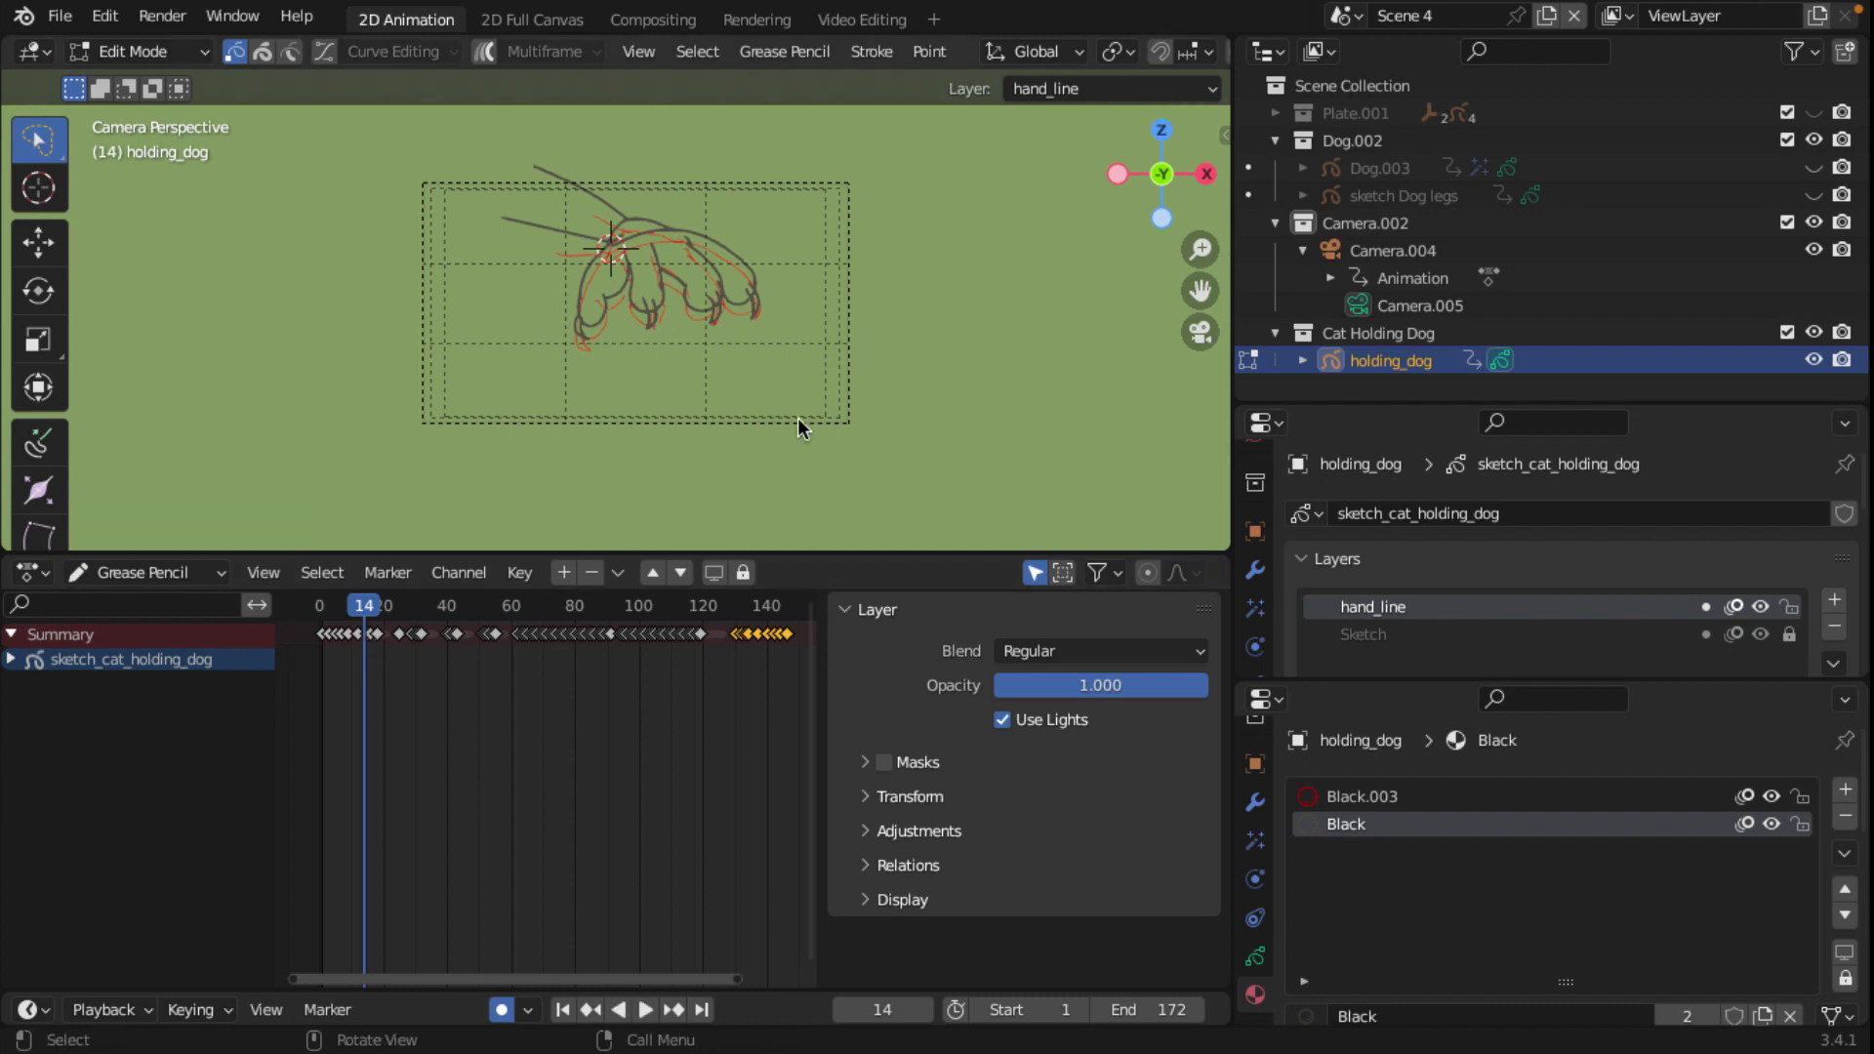
{"action": "key", "text": "Right"}
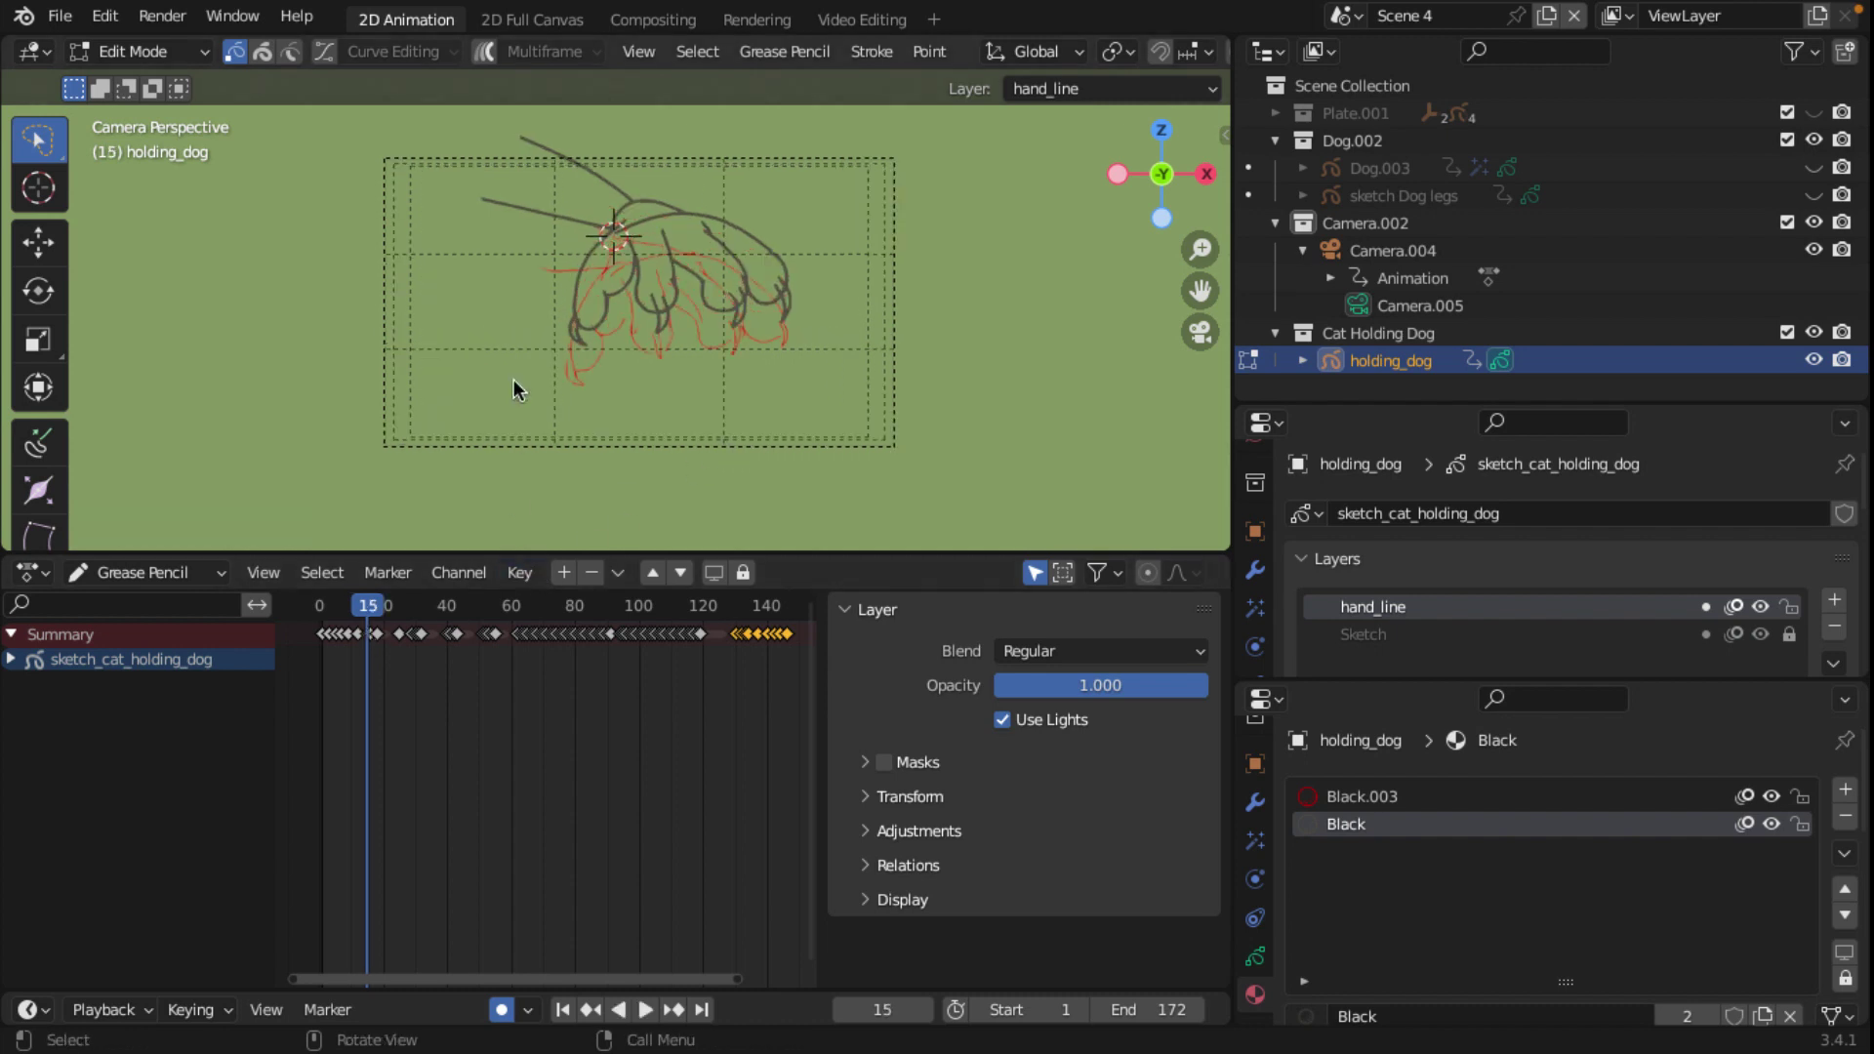
{"action": "key", "text": "Right"}
{"action": "key", "text": "Right"}
{"action": "key", "text": "Right"}
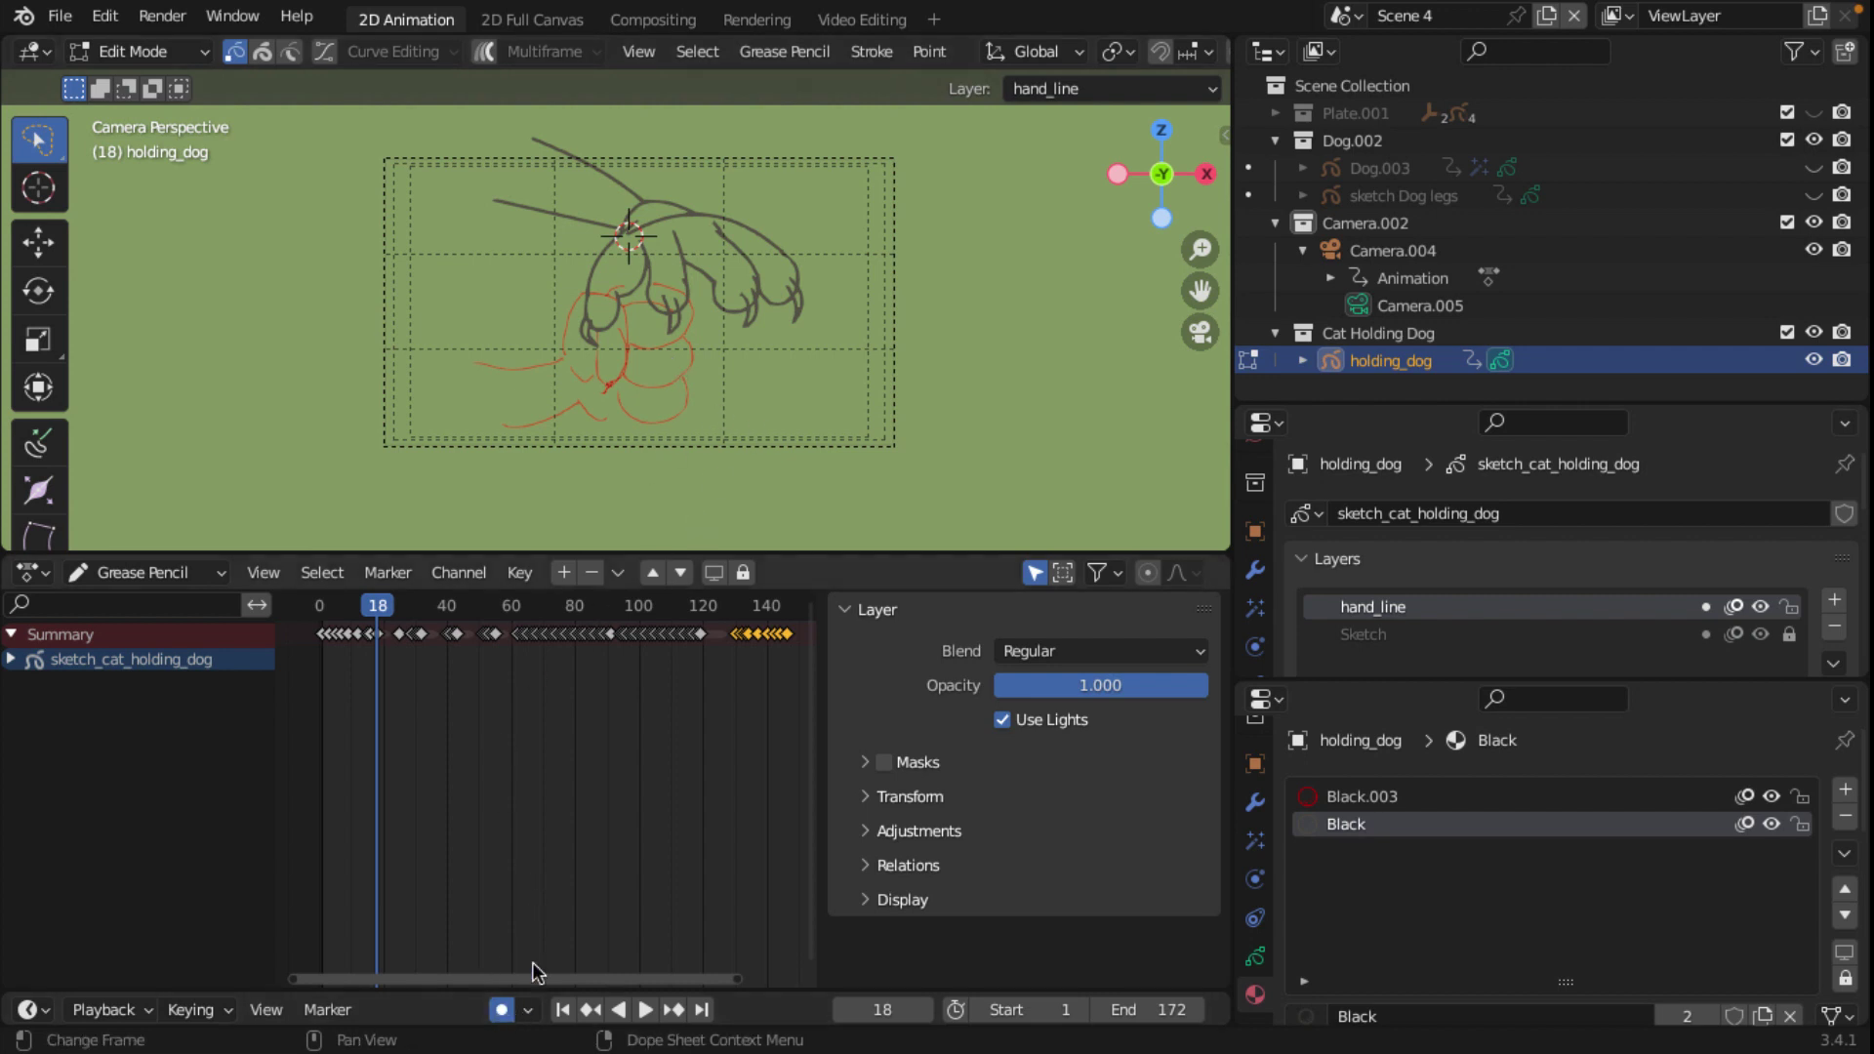
Step: Enlarge the viewport over the dope sheet, centre the paw, and show the mode list
{"action": "scroll", "coordinate": [660, 367], "scroll_direction": "up", "scroll_amount": 4}
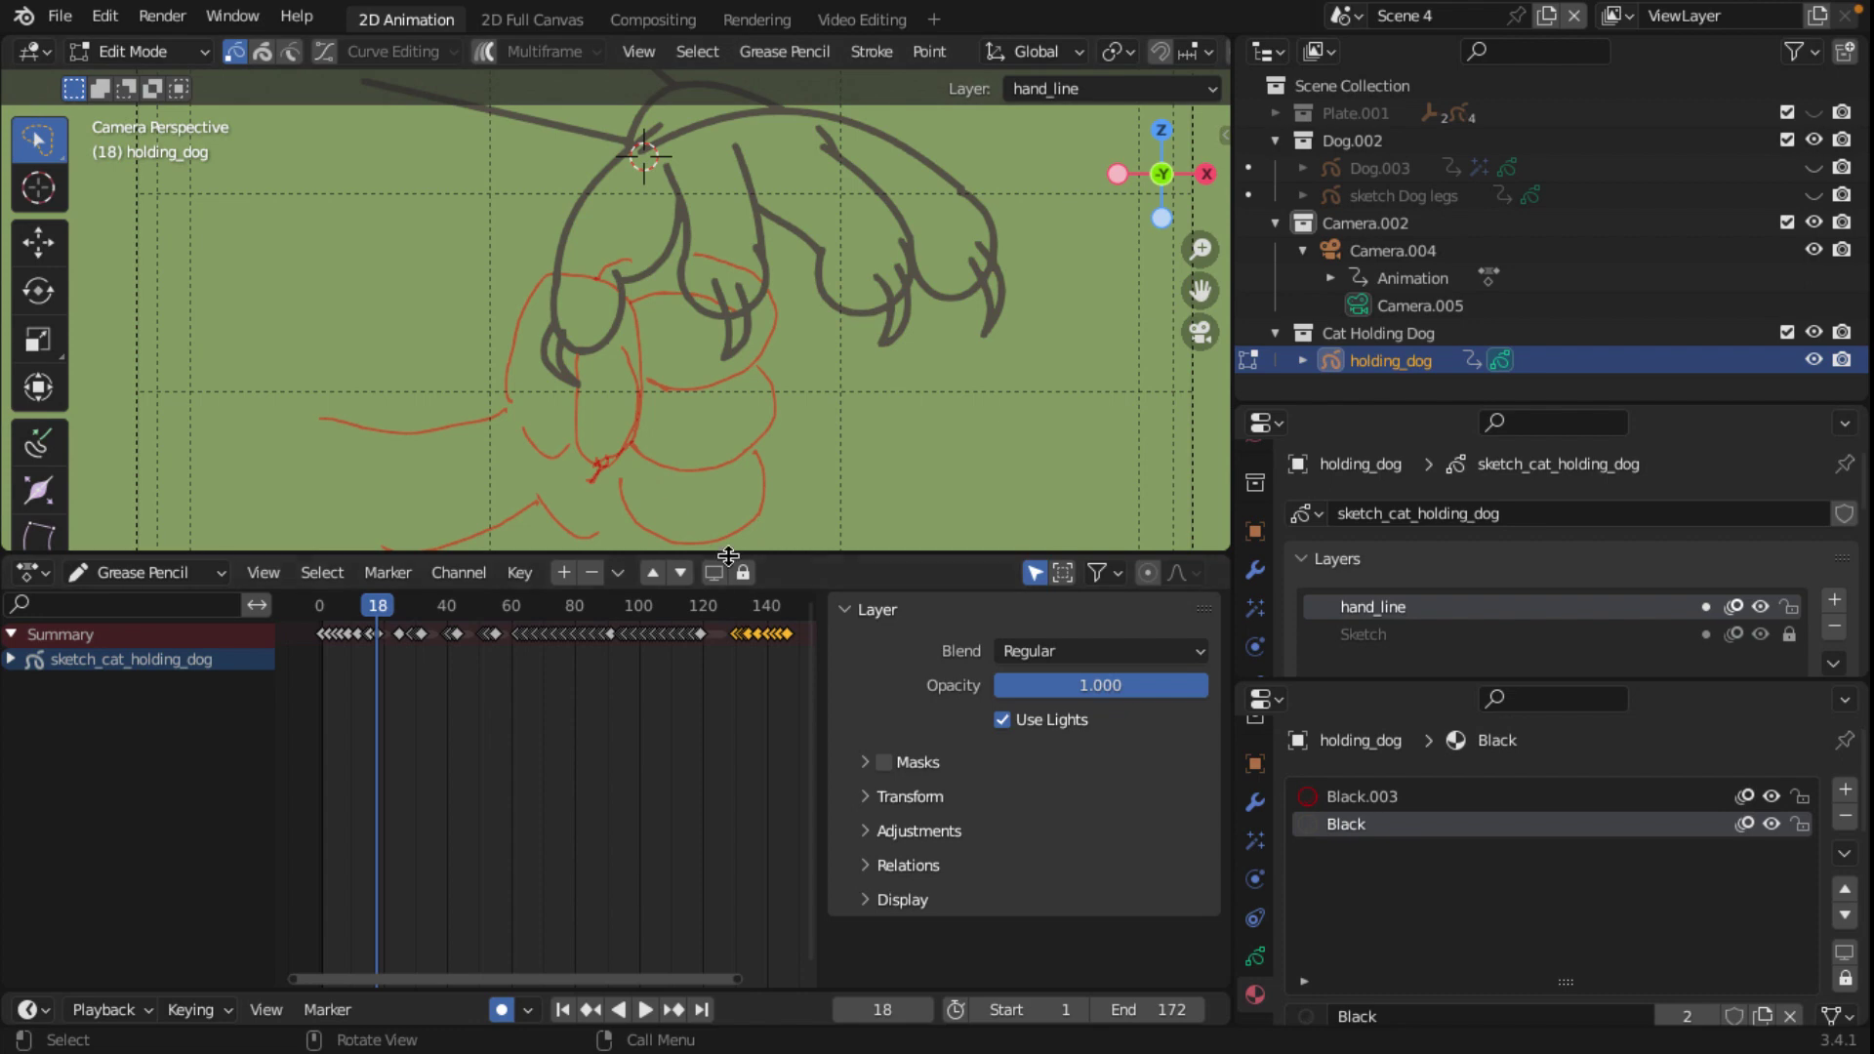
{"action": "left_click_drag", "start_coordinate": [728, 555], "coordinate": [742, 933]}
{"action": "scroll", "coordinate": [770, 732], "scroll_direction": "up", "scroll_amount": 3}
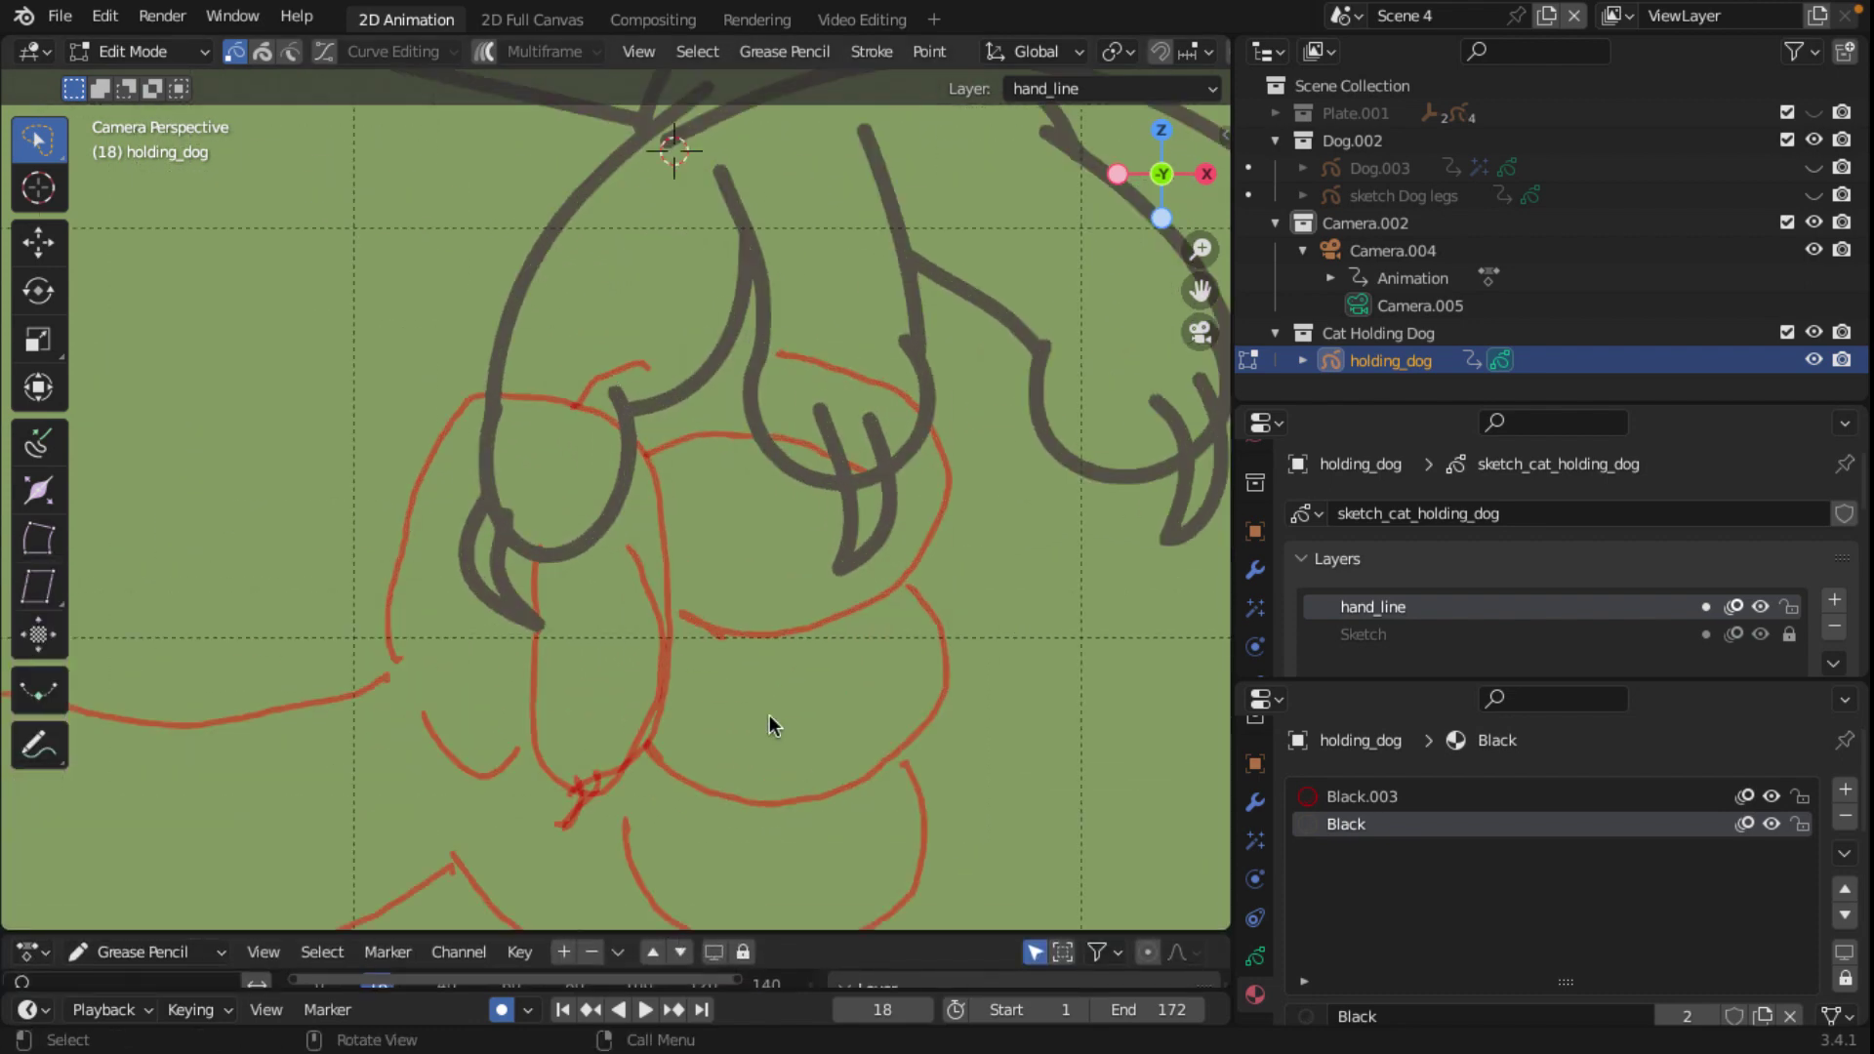
{"action": "scroll", "coordinate": [770, 725], "scroll_direction": "down", "scroll_amount": 2}
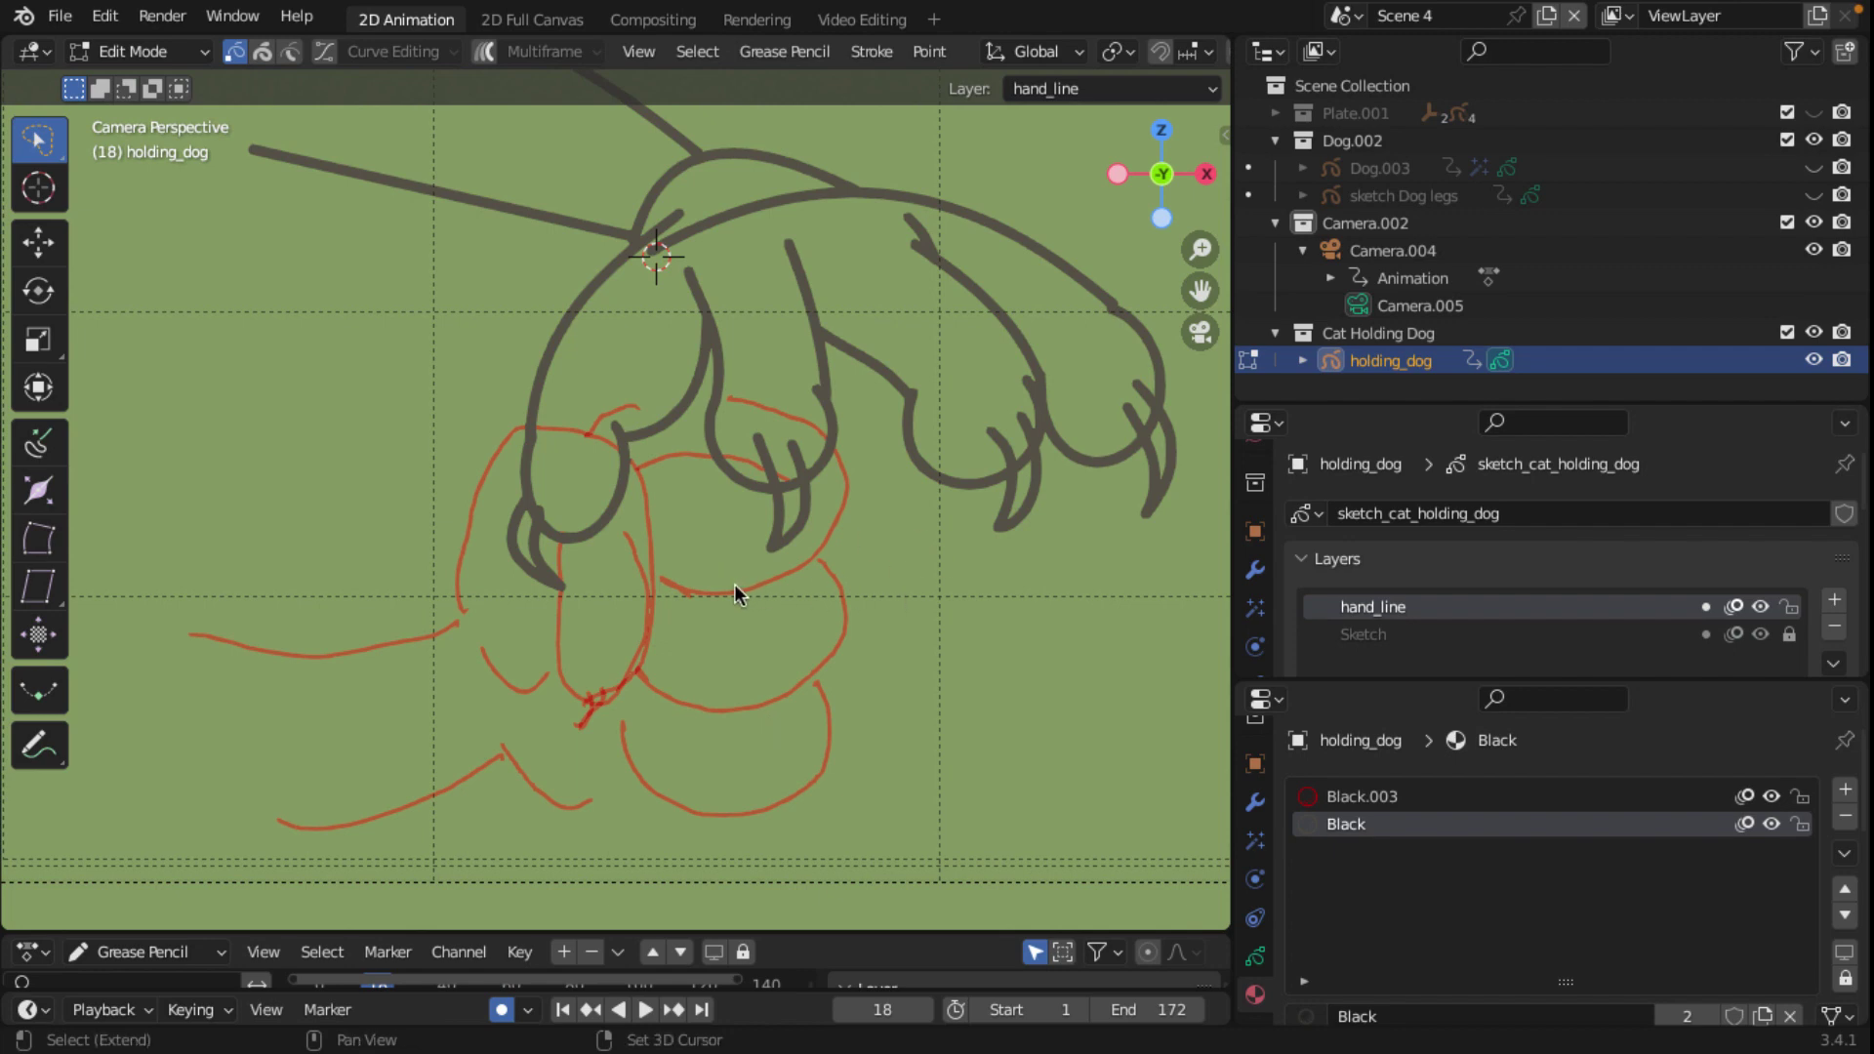
{"action": "mouse_move", "coordinate": [734, 584]}
{"action": "middle_mouse_down", "text": "shift"}
{"action": "mouse_move", "coordinate": [800, 405]}
{"action": "mouse_move", "coordinate": [736, 496]}
{"action": "middle_mouse_up", "text": "shift"}
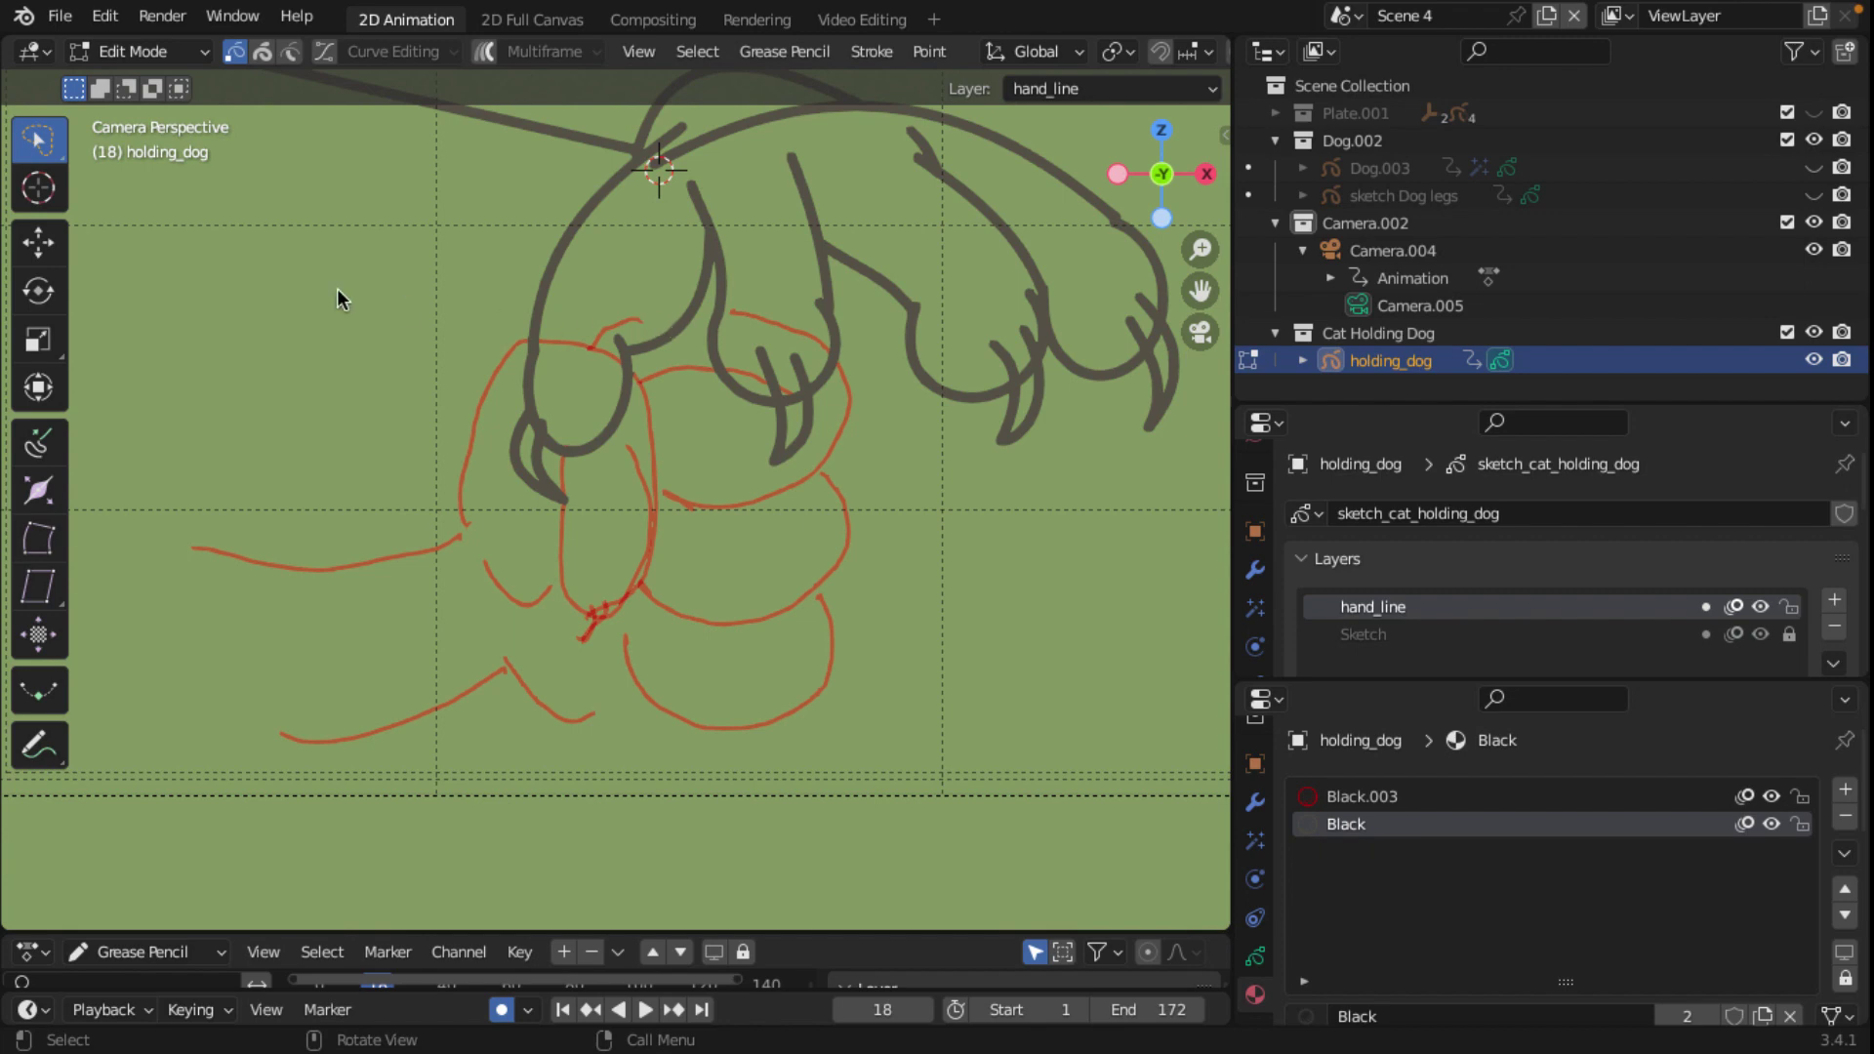
{"action": "left_click", "coordinate": [189, 55]}
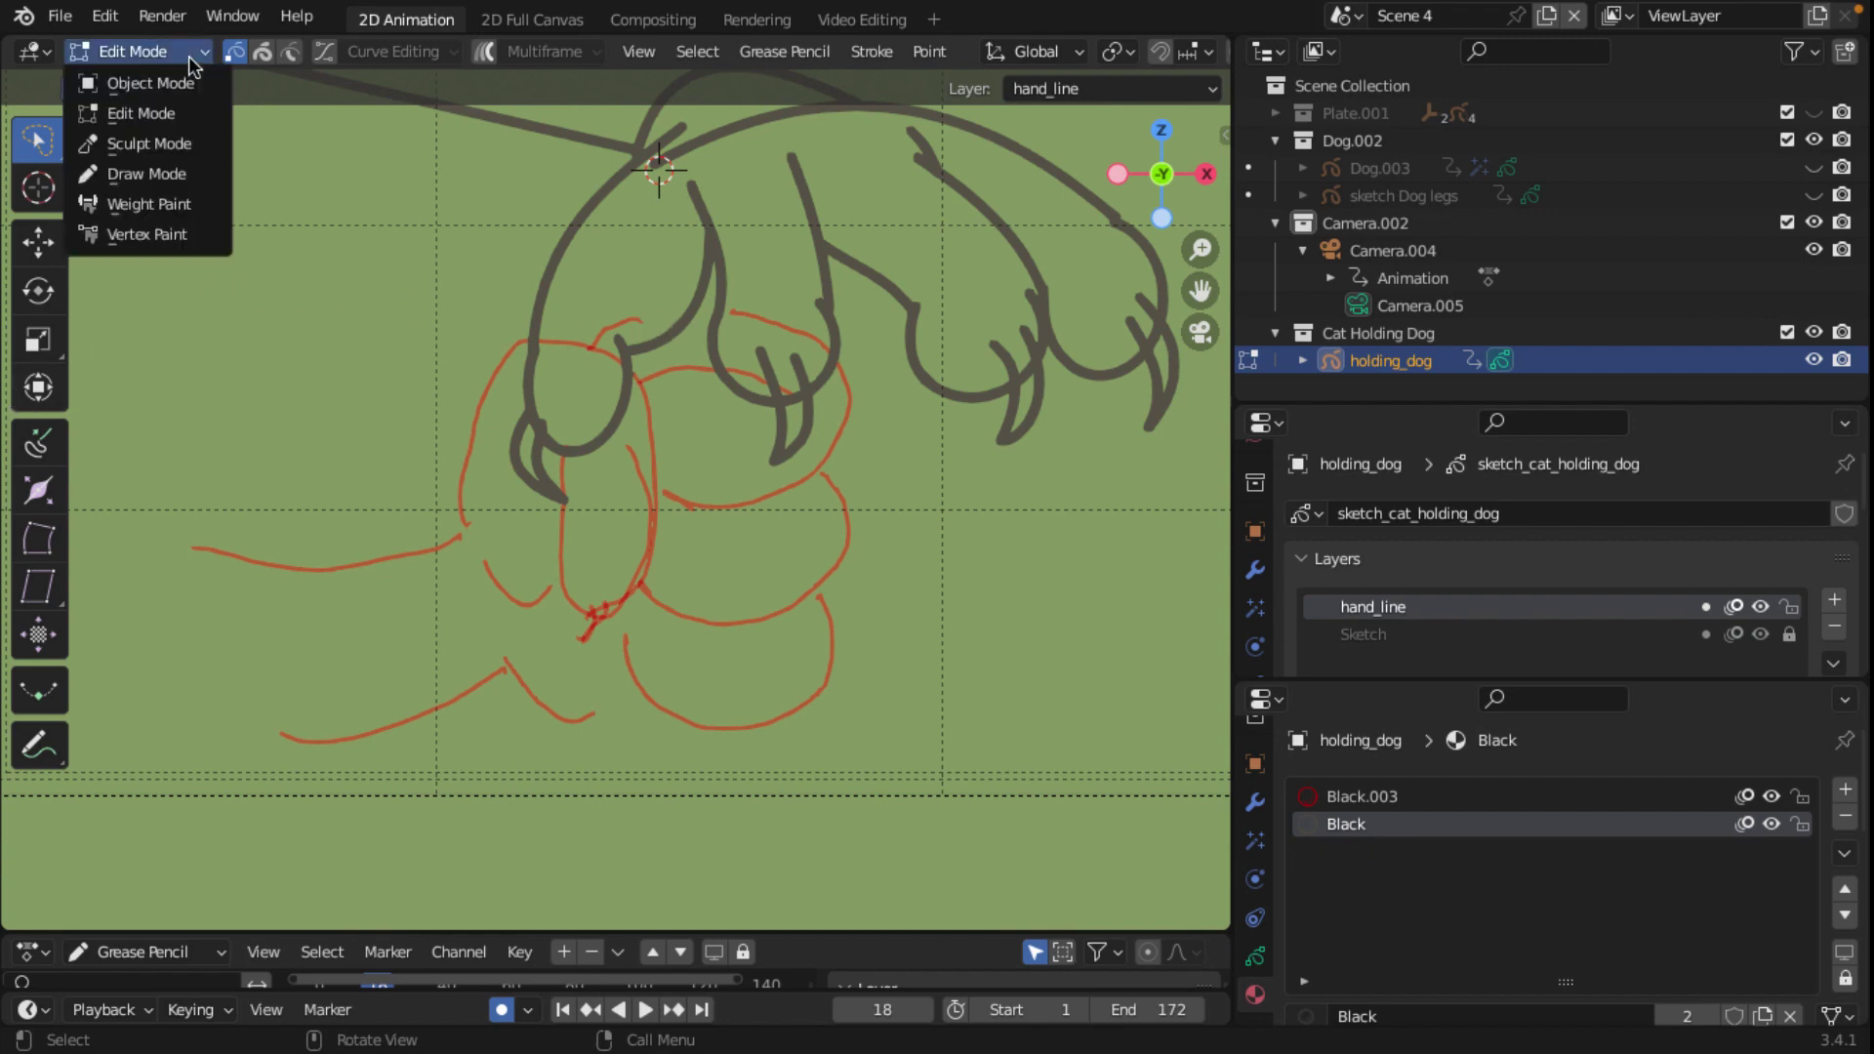
Step: In Draw Mode, ink a U-shaped black curve along the dog's lower body over the sketch
{"action": "left_click", "coordinate": [149, 176]}
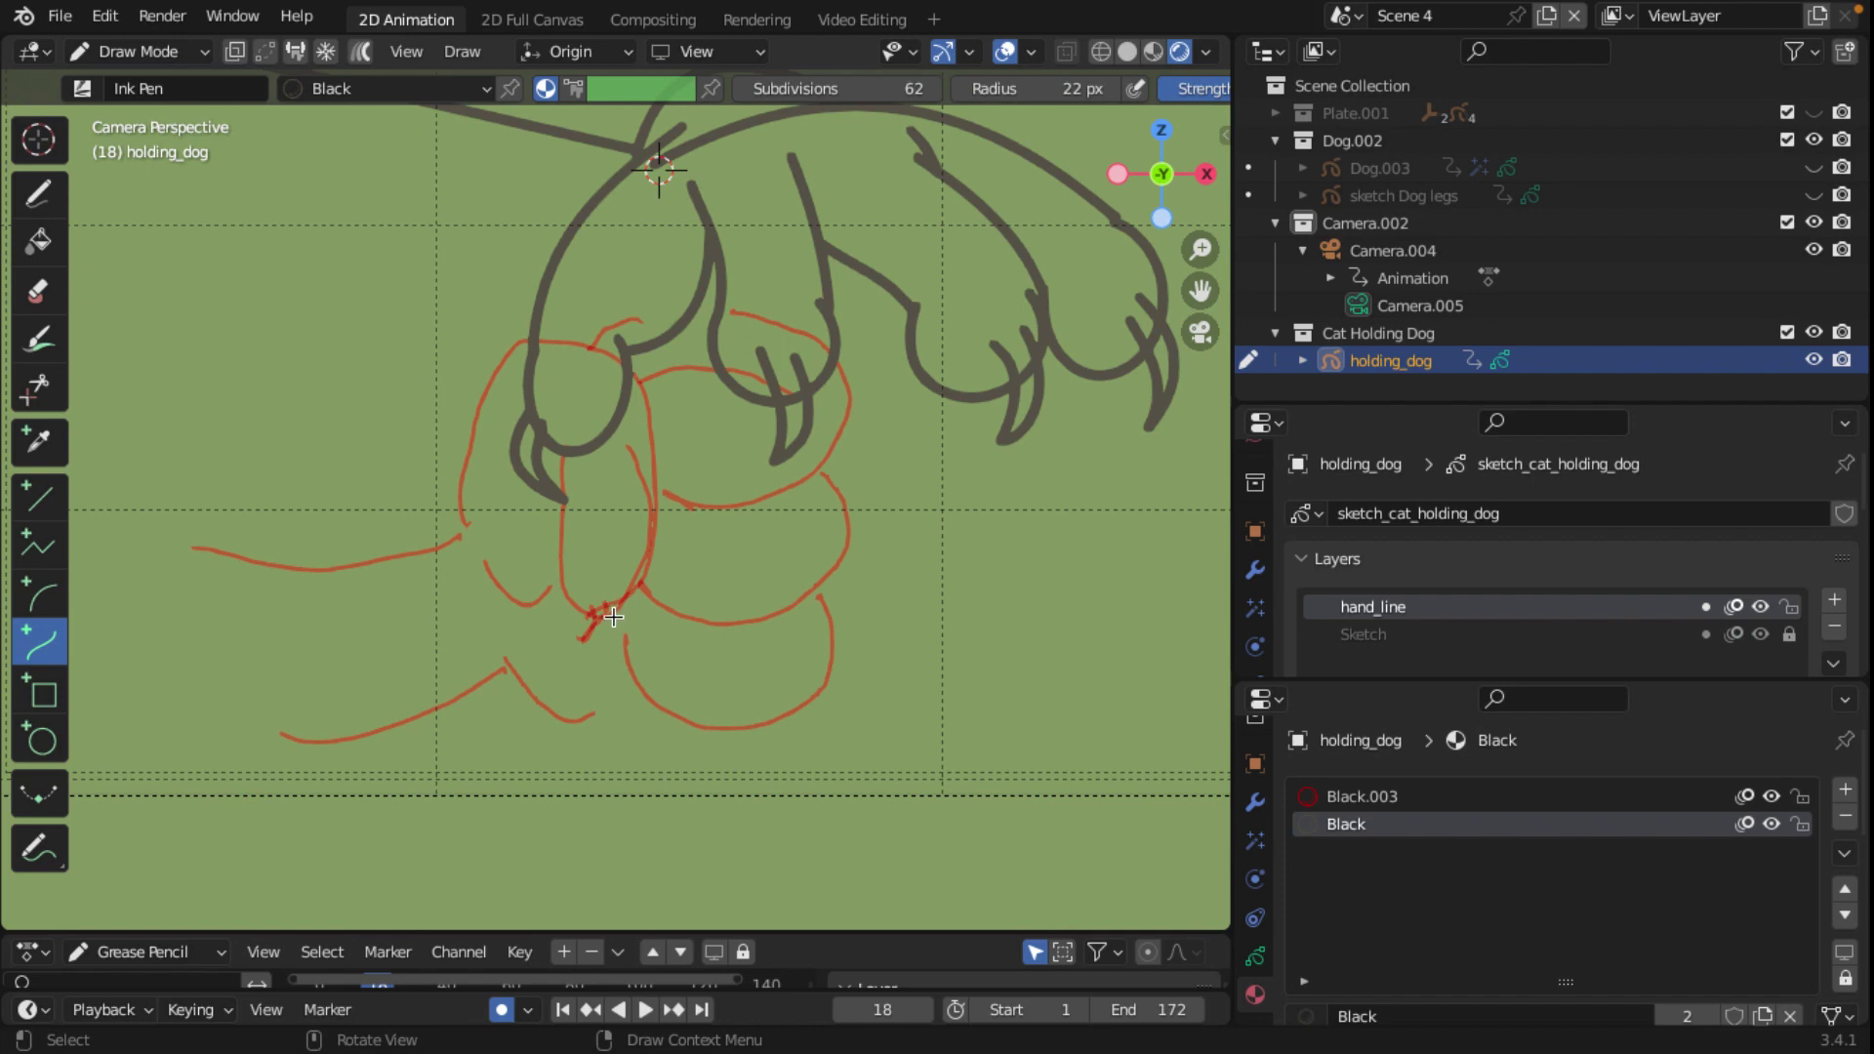
{"action": "mouse_move", "coordinate": [613, 617]}
{"action": "left_mouse_down"}
{"action": "mouse_move", "coordinate": [859, 650]}
{"action": "mouse_move", "coordinate": [826, 604]}
{"action": "left_mouse_up"}
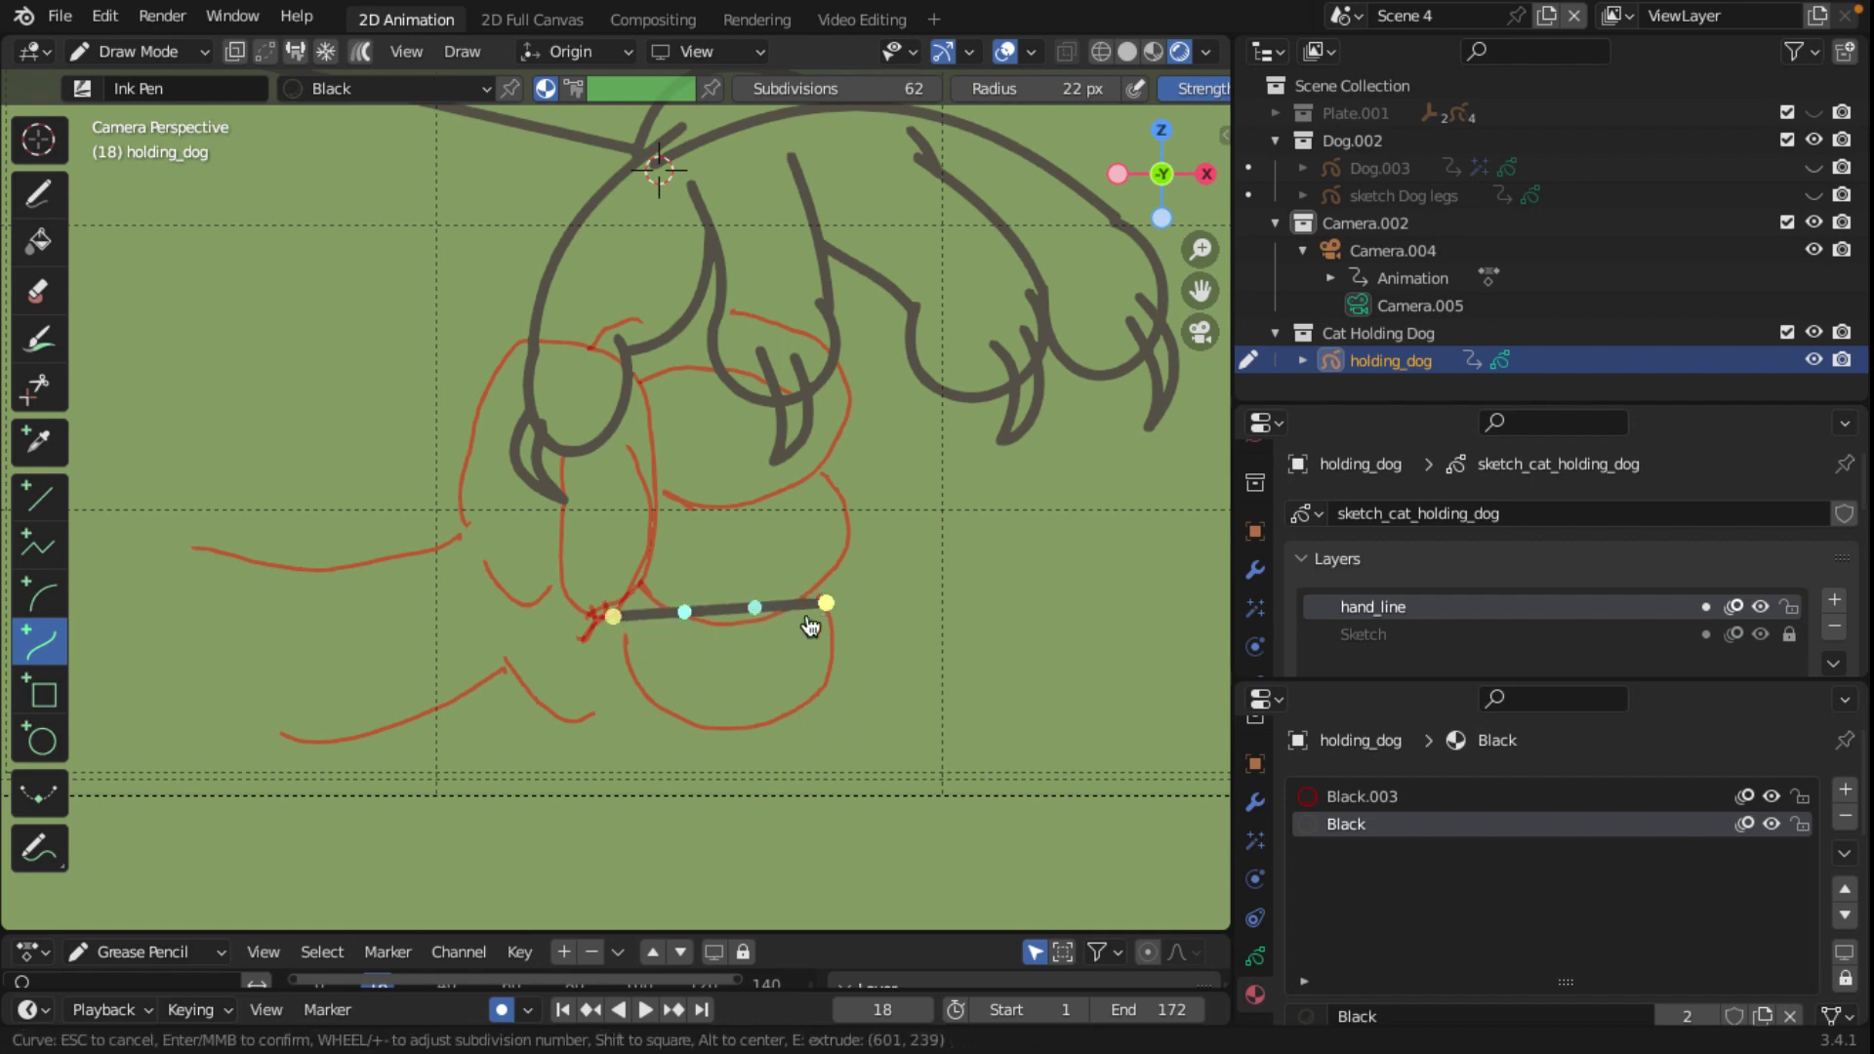
{"action": "left_click_drag", "start_coordinate": [747, 701], "coordinate": [745, 836]}
{"action": "mouse_move", "coordinate": [695, 625]}
{"action": "left_mouse_down"}
{"action": "mouse_move", "coordinate": [643, 750]}
{"action": "mouse_move", "coordinate": [641, 722]}
{"action": "left_mouse_up"}
{"action": "mouse_move", "coordinate": [748, 846]}
{"action": "left_mouse_down"}
{"action": "mouse_move", "coordinate": [875, 806]}
{"action": "mouse_move", "coordinate": [857, 814]}
{"action": "left_mouse_up"}
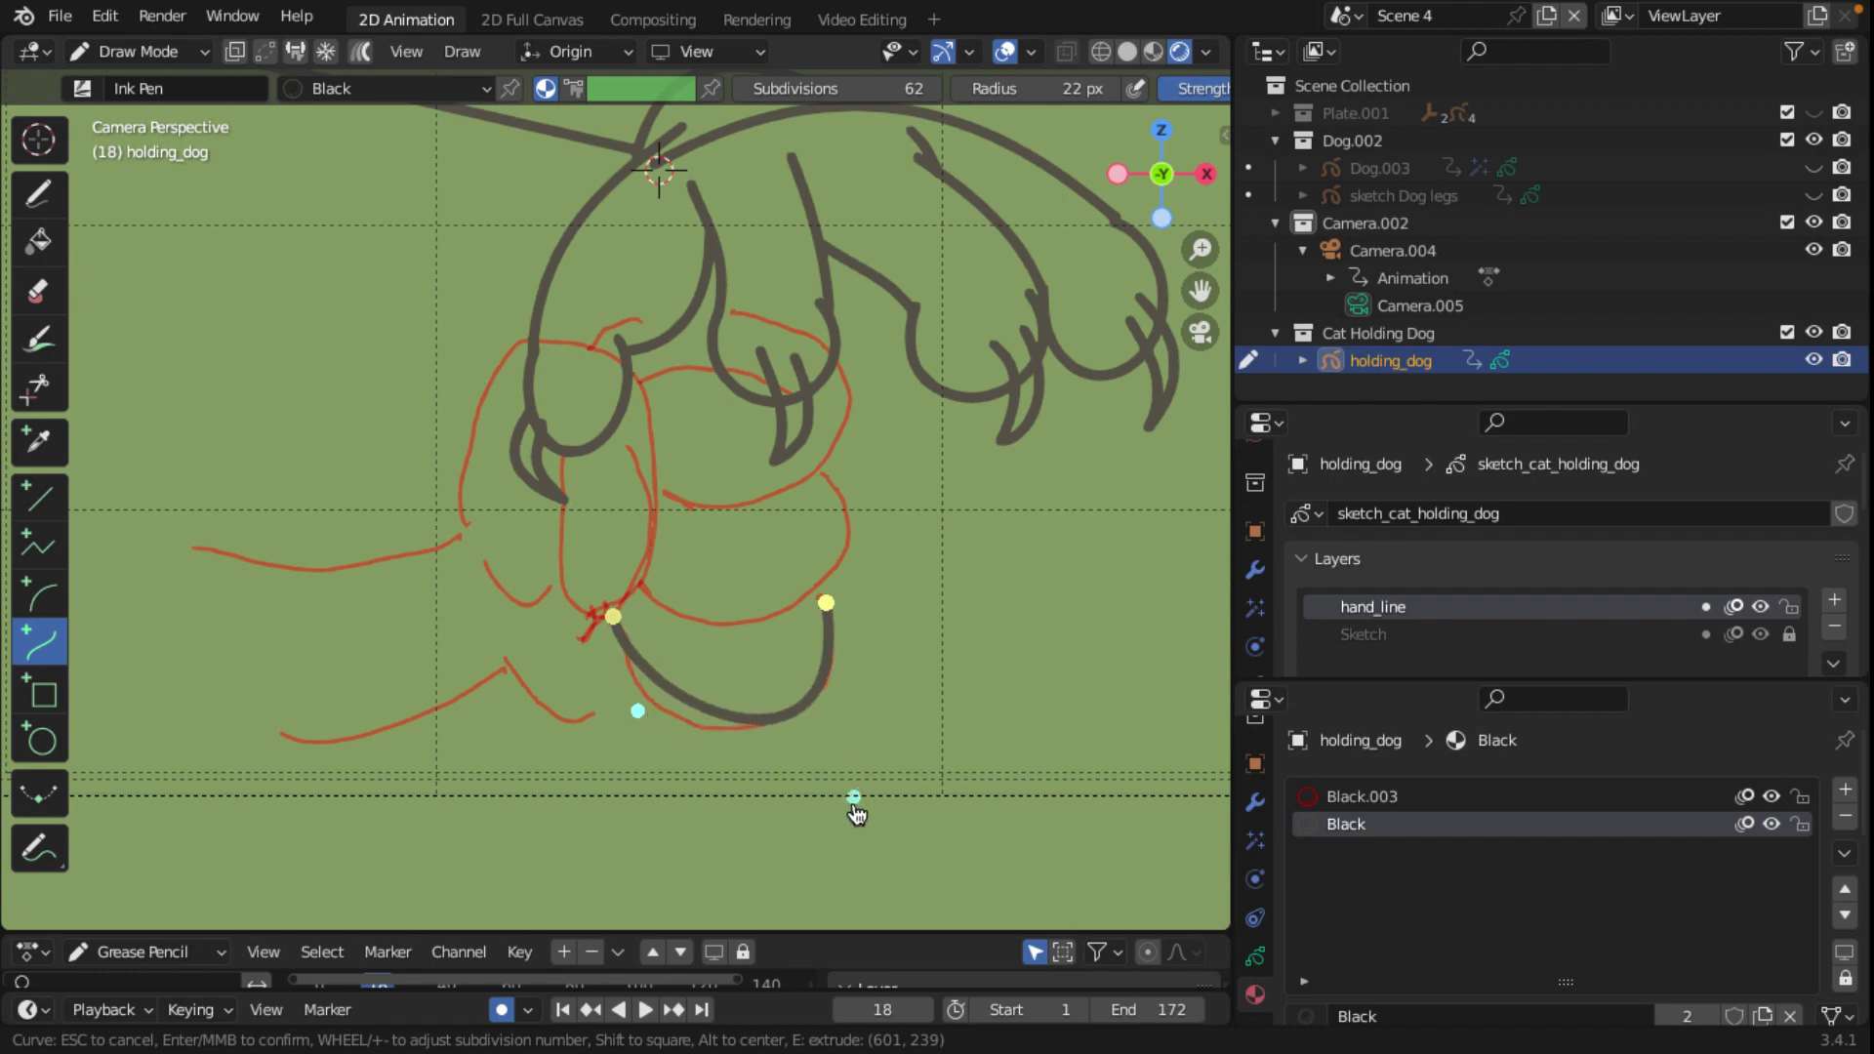
{"action": "left_click_drag", "start_coordinate": [670, 733], "coordinate": [634, 752]}
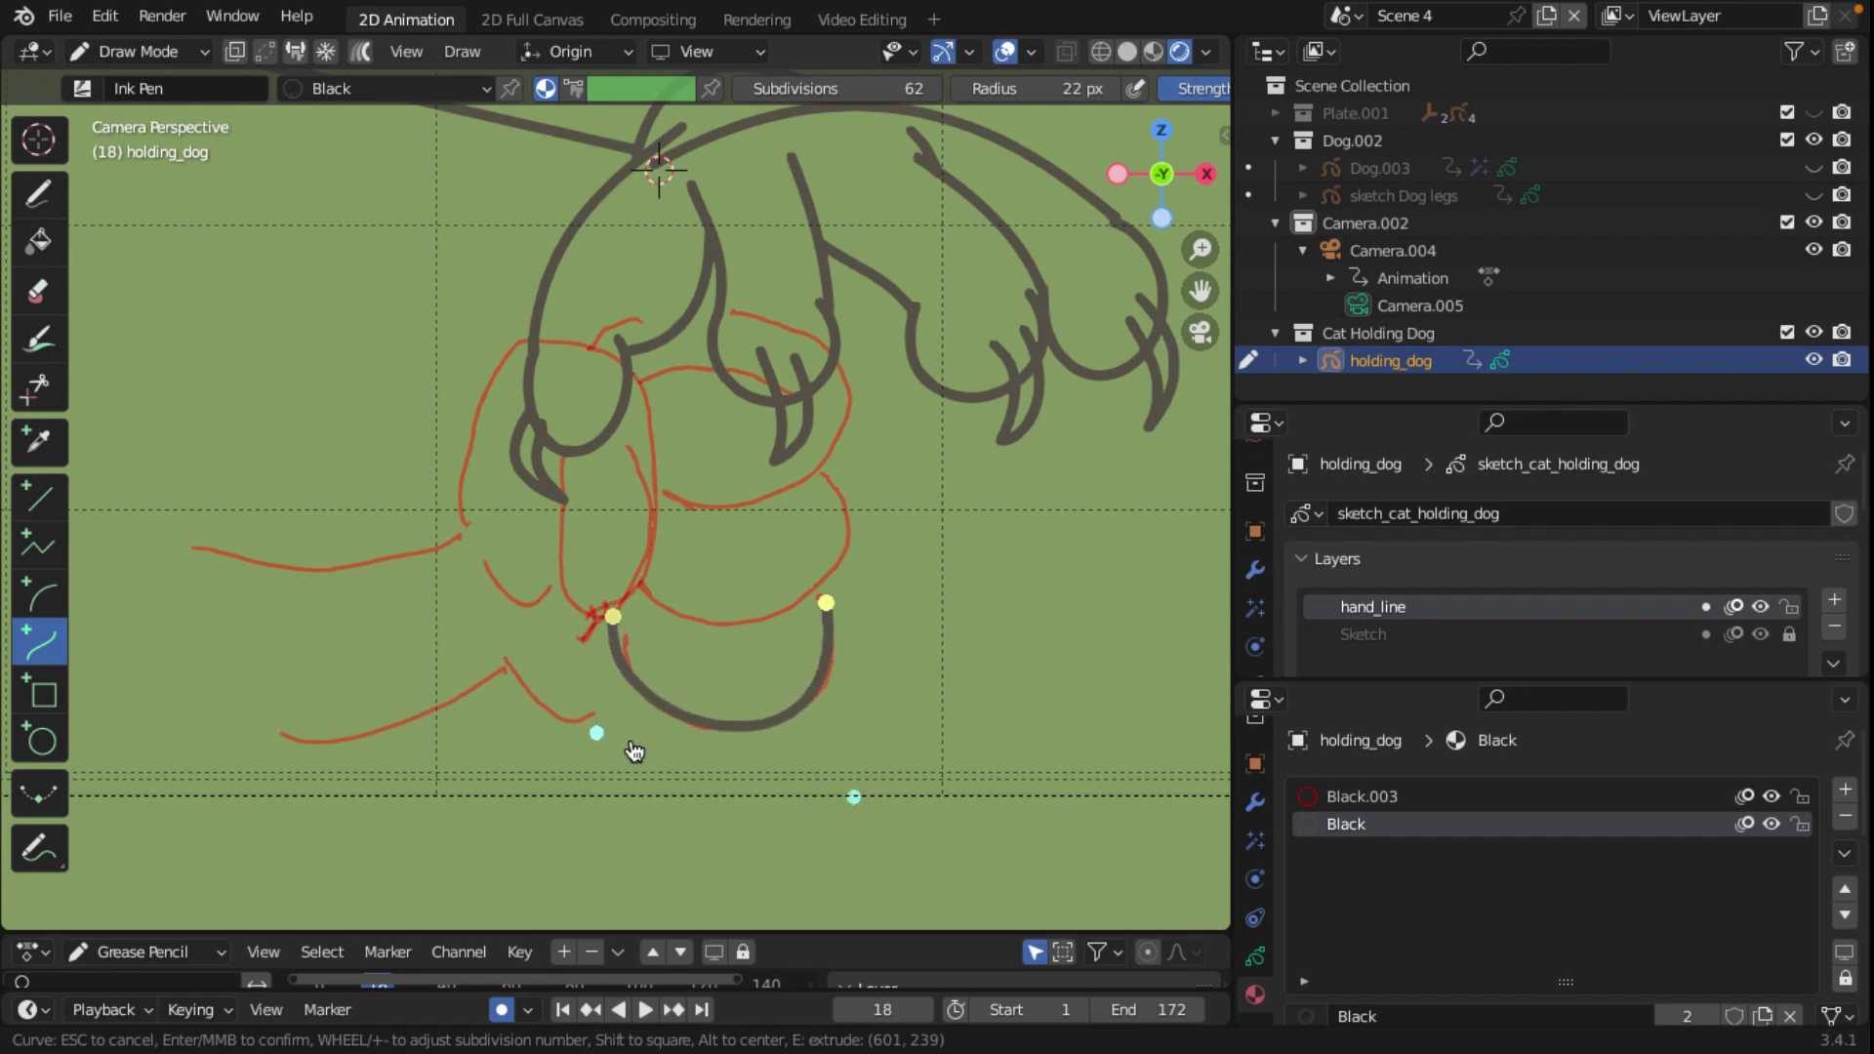
{"action": "left_click_drag", "start_coordinate": [855, 797], "coordinate": [865, 779]}
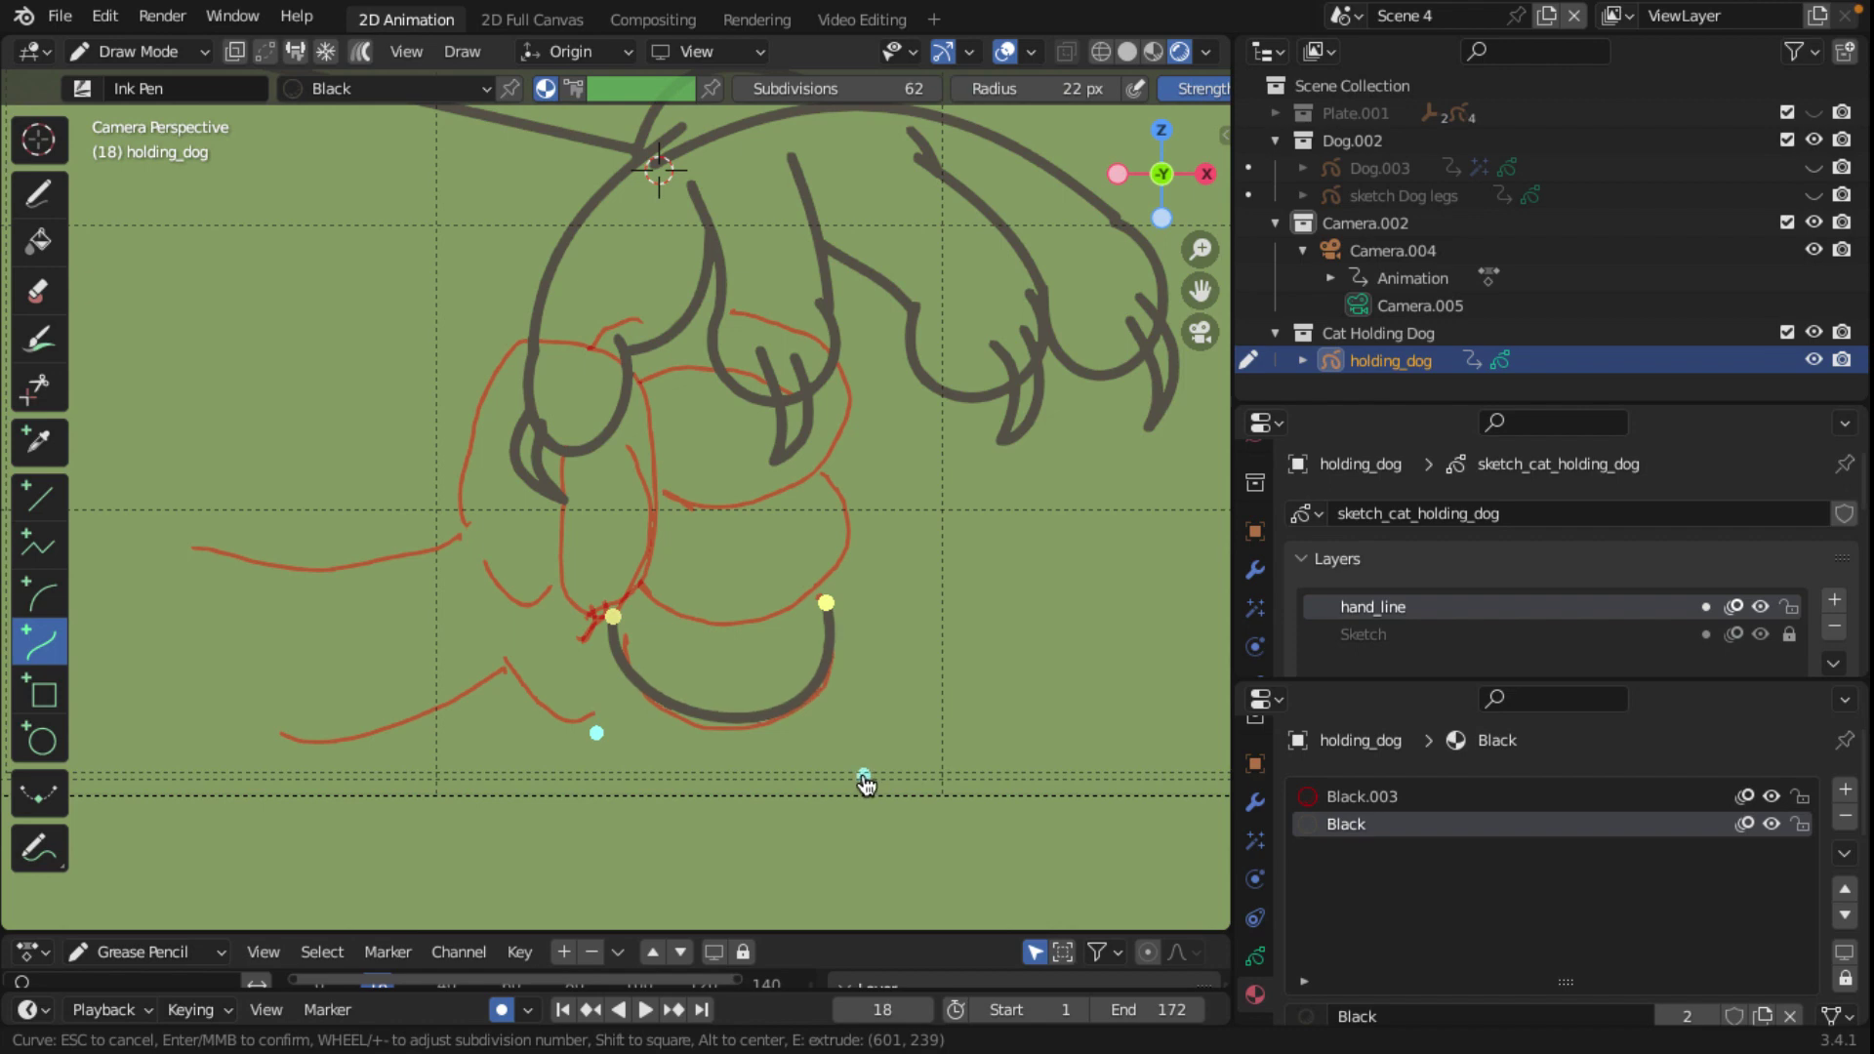
{"action": "key", "text": "Return"}
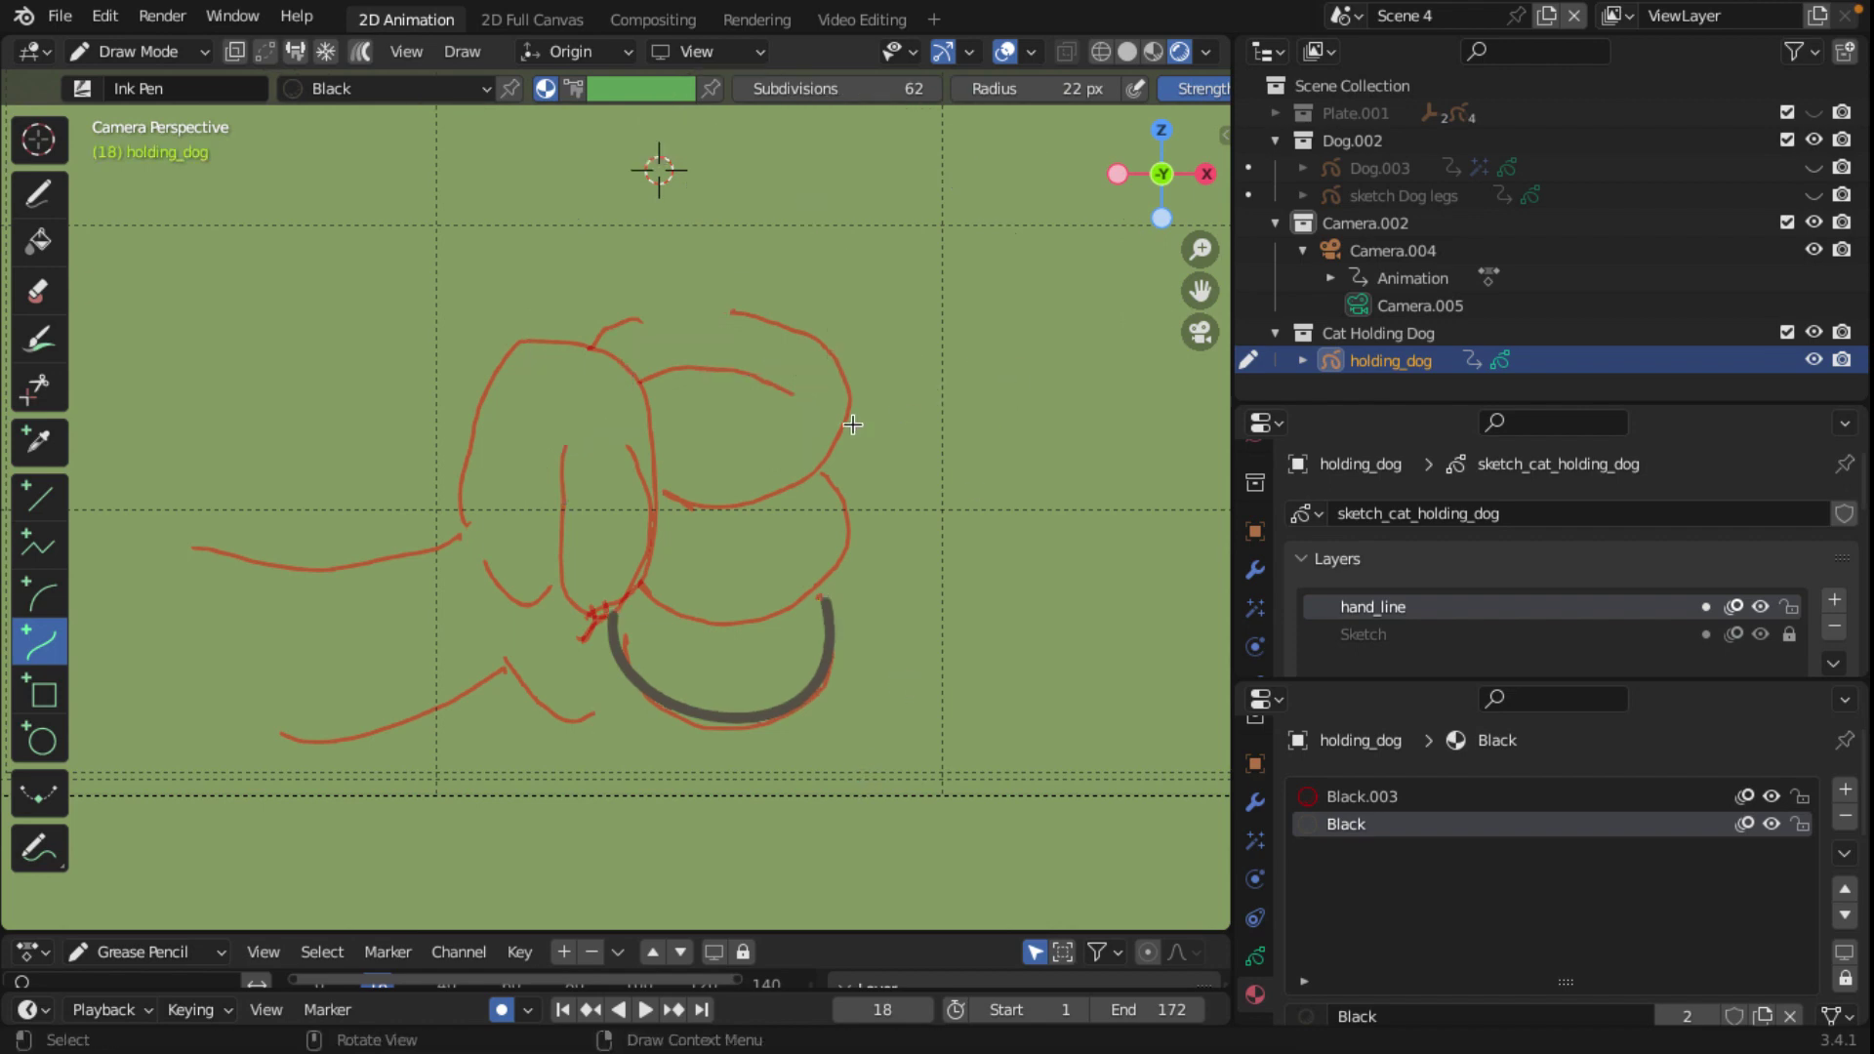
Step: Ink a C-shaped curve for the next body arc, its upper end on the sketch line
{"action": "scroll", "coordinate": [813, 543], "scroll_direction": "up", "scroll_amount": 1}
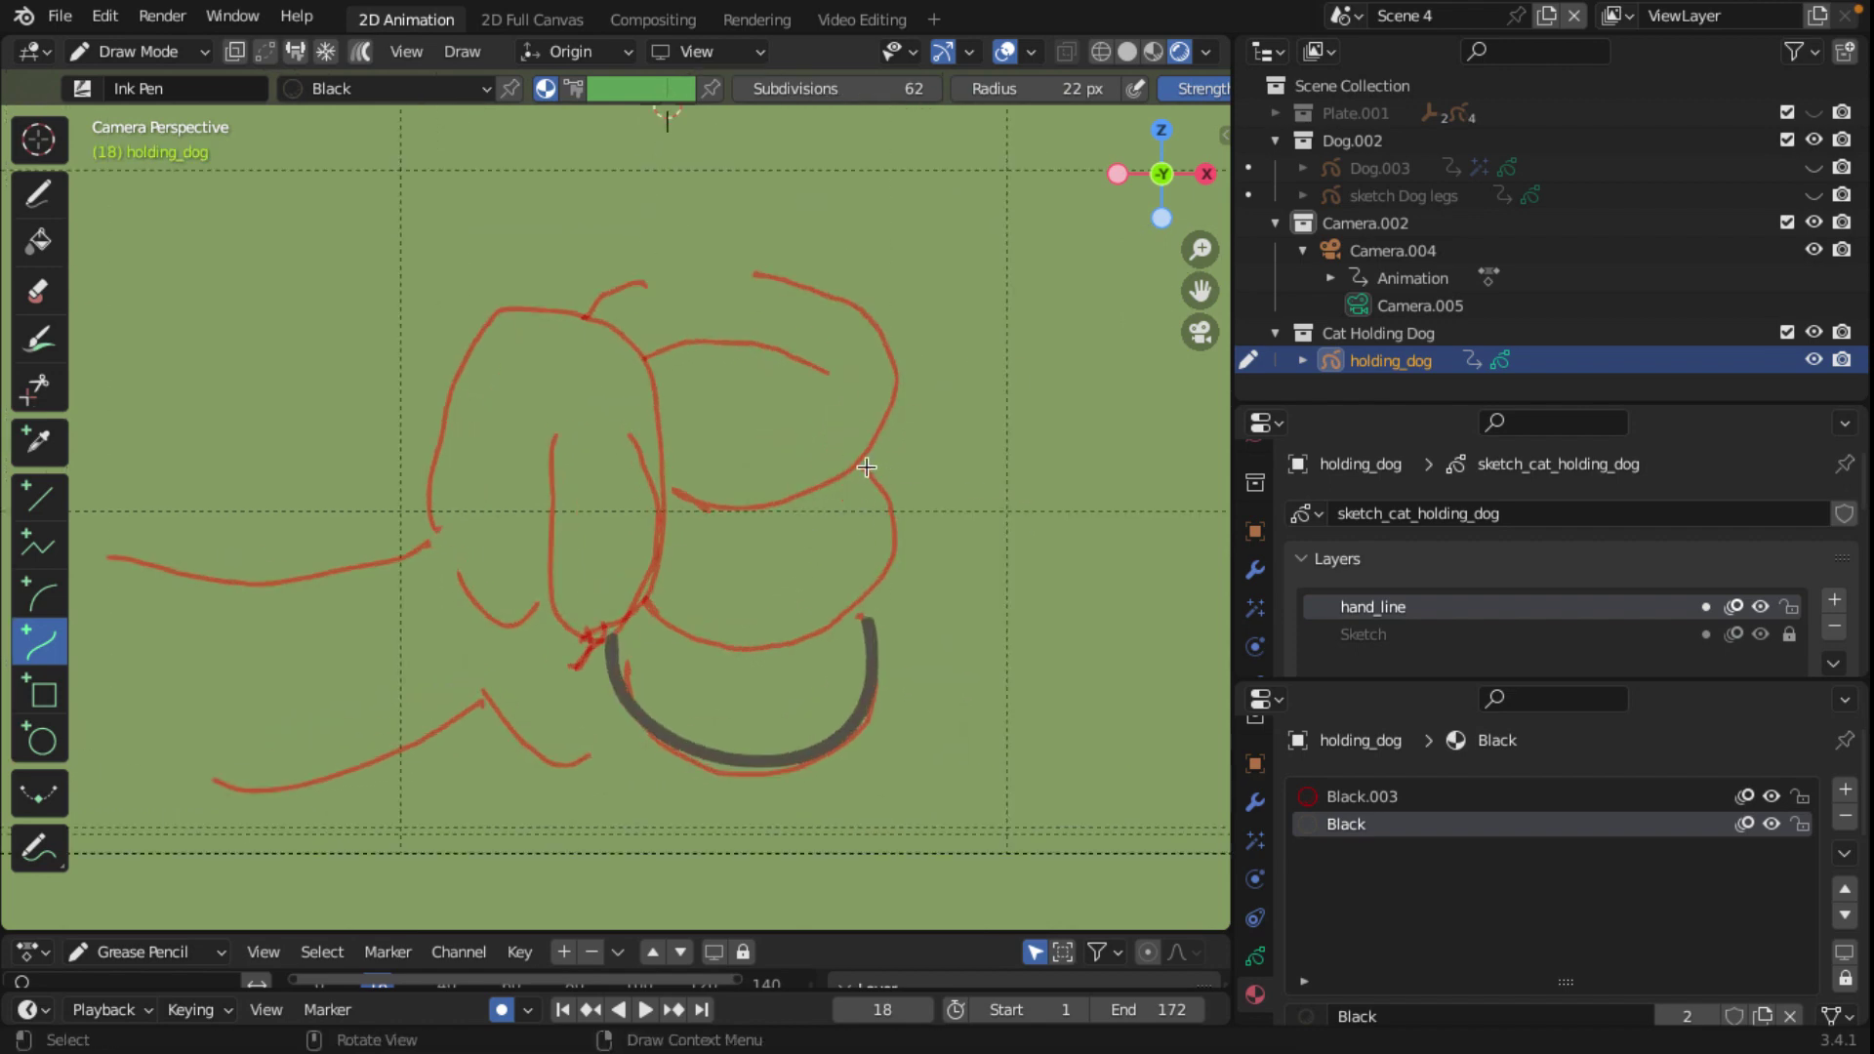
{"action": "mouse_move", "coordinate": [865, 463]}
{"action": "left_mouse_down"}
{"action": "mouse_move", "coordinate": [644, 603]}
{"action": "mouse_move", "coordinate": [851, 758]}
{"action": "left_mouse_up"}
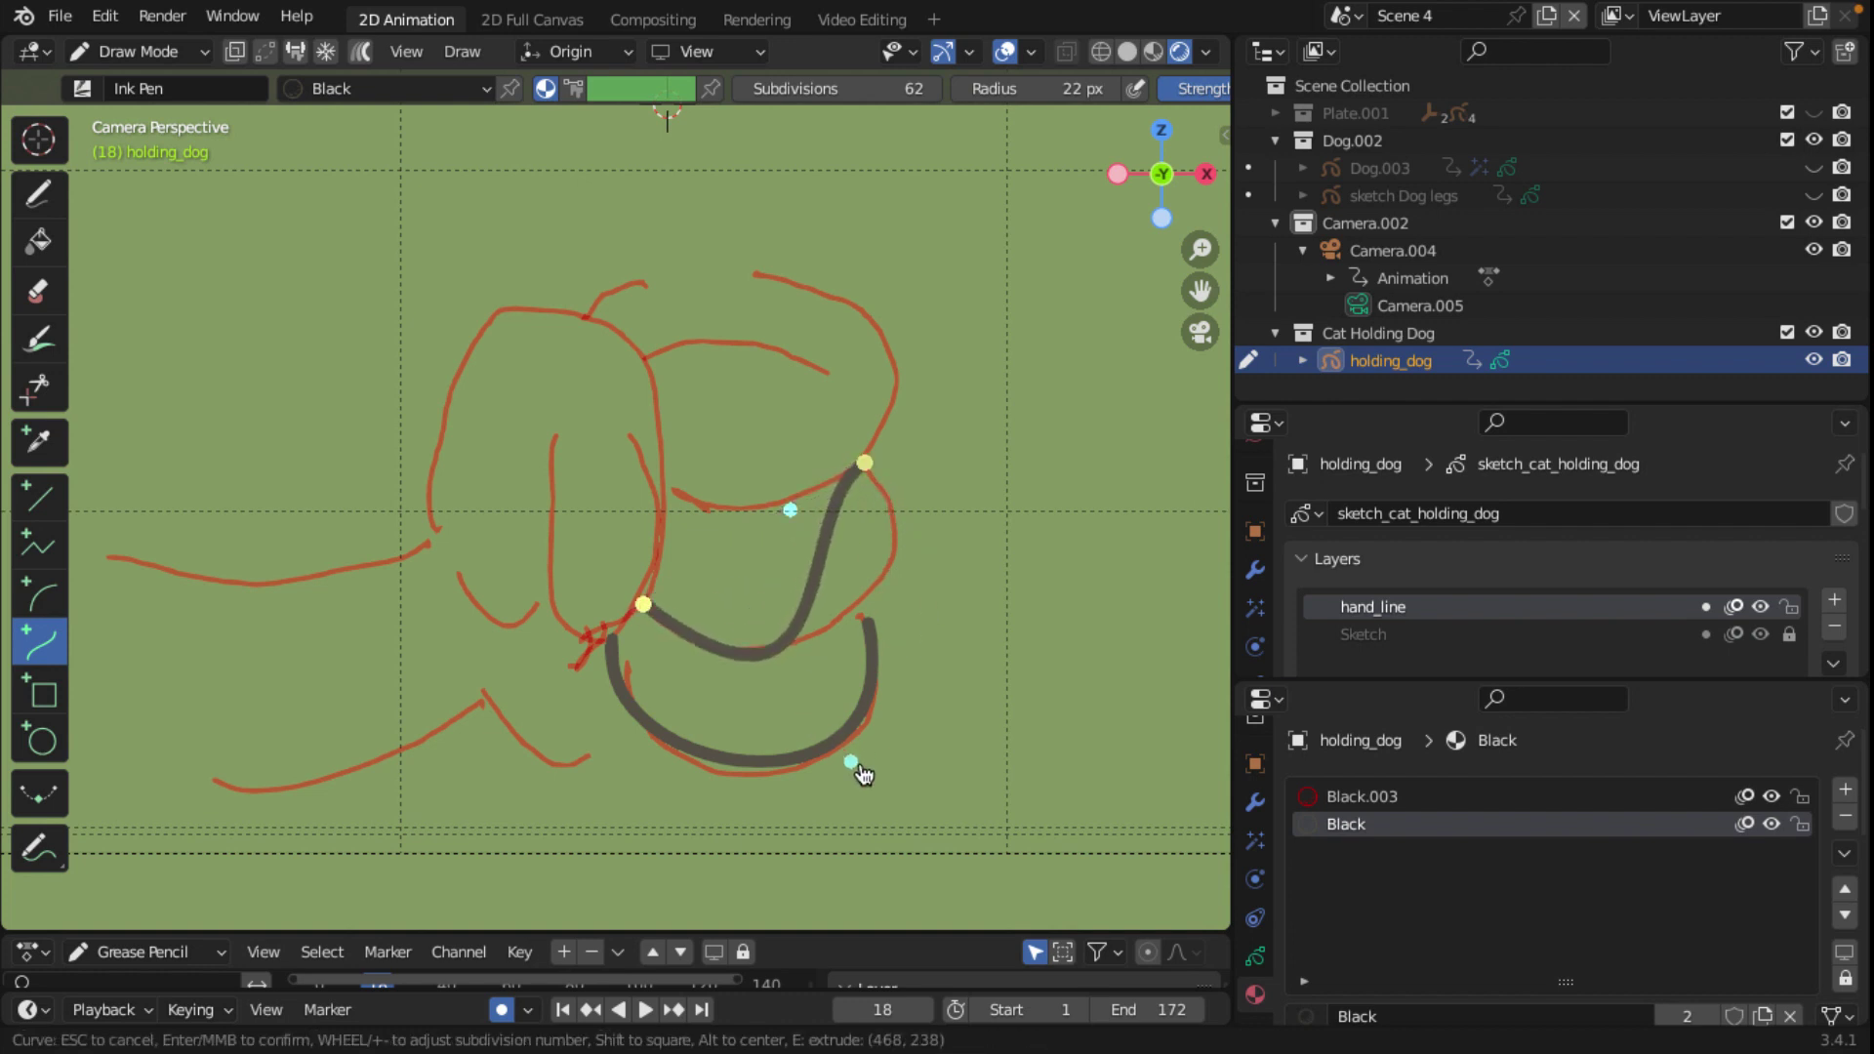
{"action": "mouse_move", "coordinate": [800, 535]}
{"action": "left_mouse_down"}
{"action": "mouse_move", "coordinate": [920, 657]}
{"action": "mouse_move", "coordinate": [969, 556]}
{"action": "left_mouse_up"}
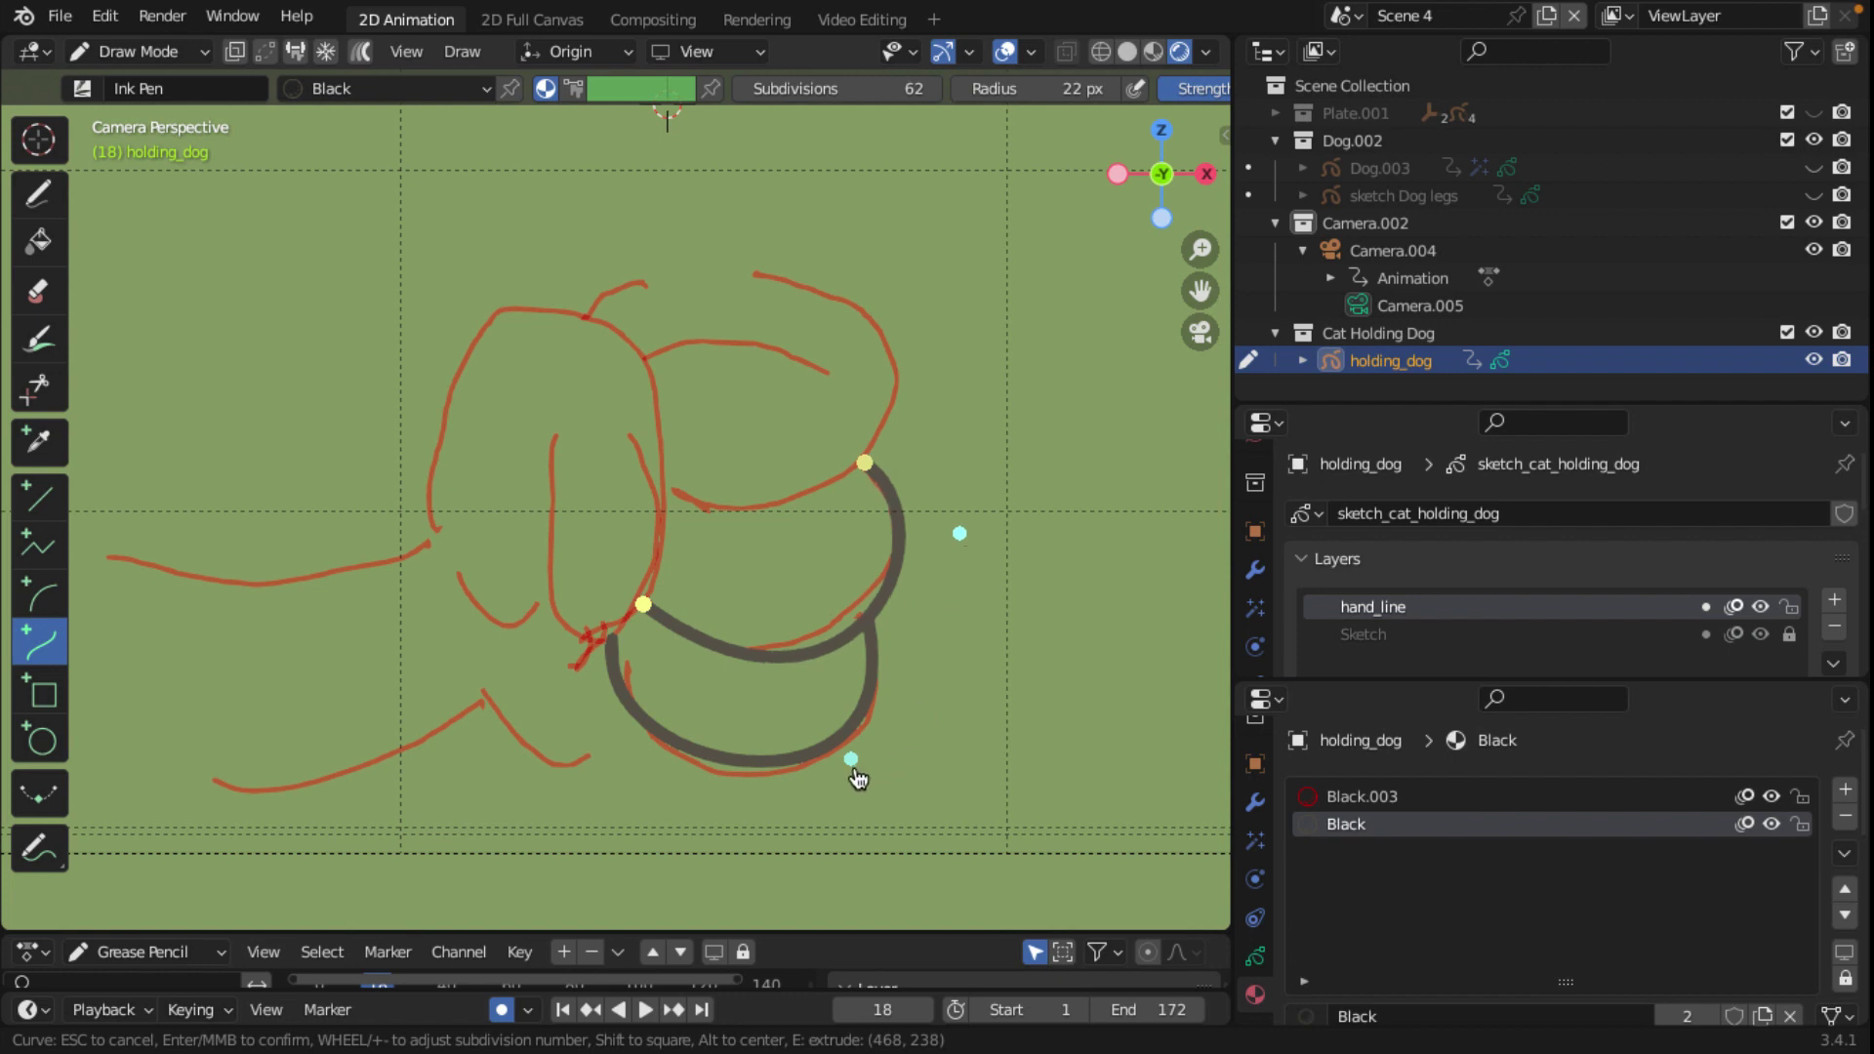
{"action": "left_click_drag", "start_coordinate": [852, 759], "coordinate": [855, 722]}
{"action": "left_click_drag", "start_coordinate": [958, 547], "coordinate": [965, 569]}
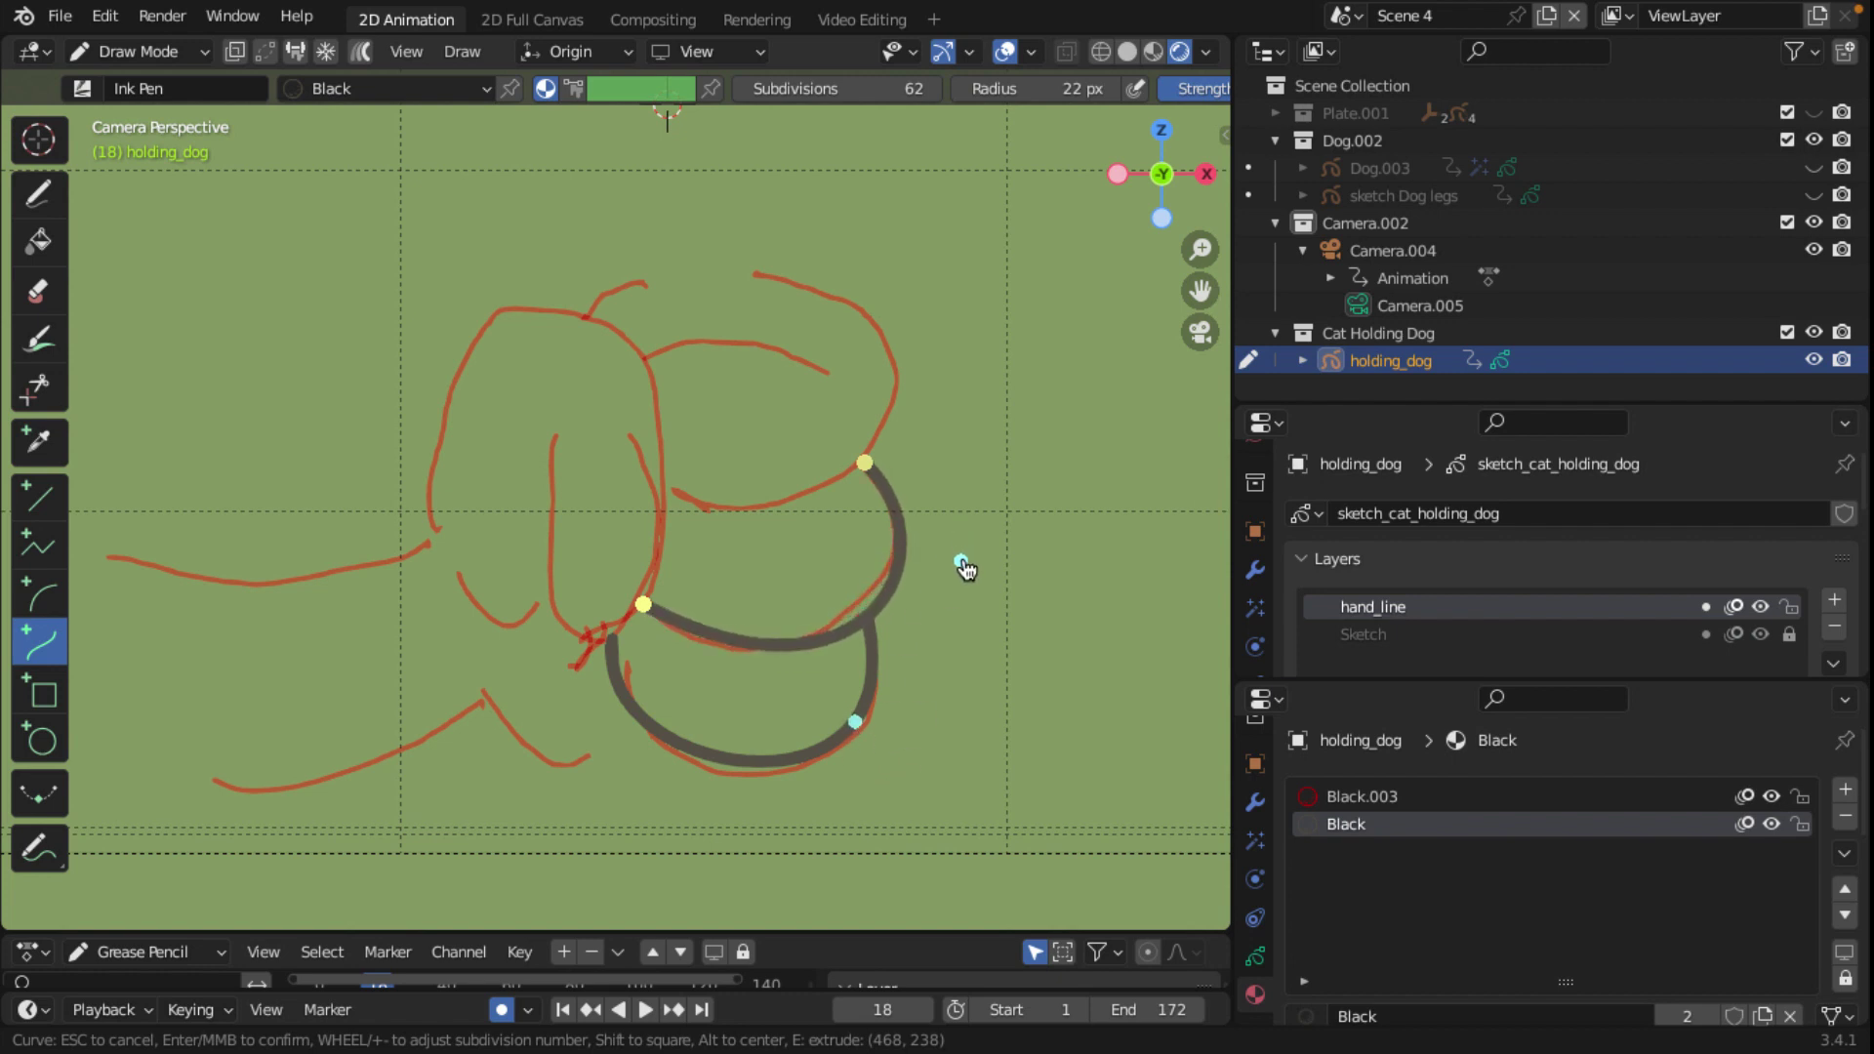
{"action": "left_click_drag", "start_coordinate": [872, 461], "coordinate": [866, 474]}
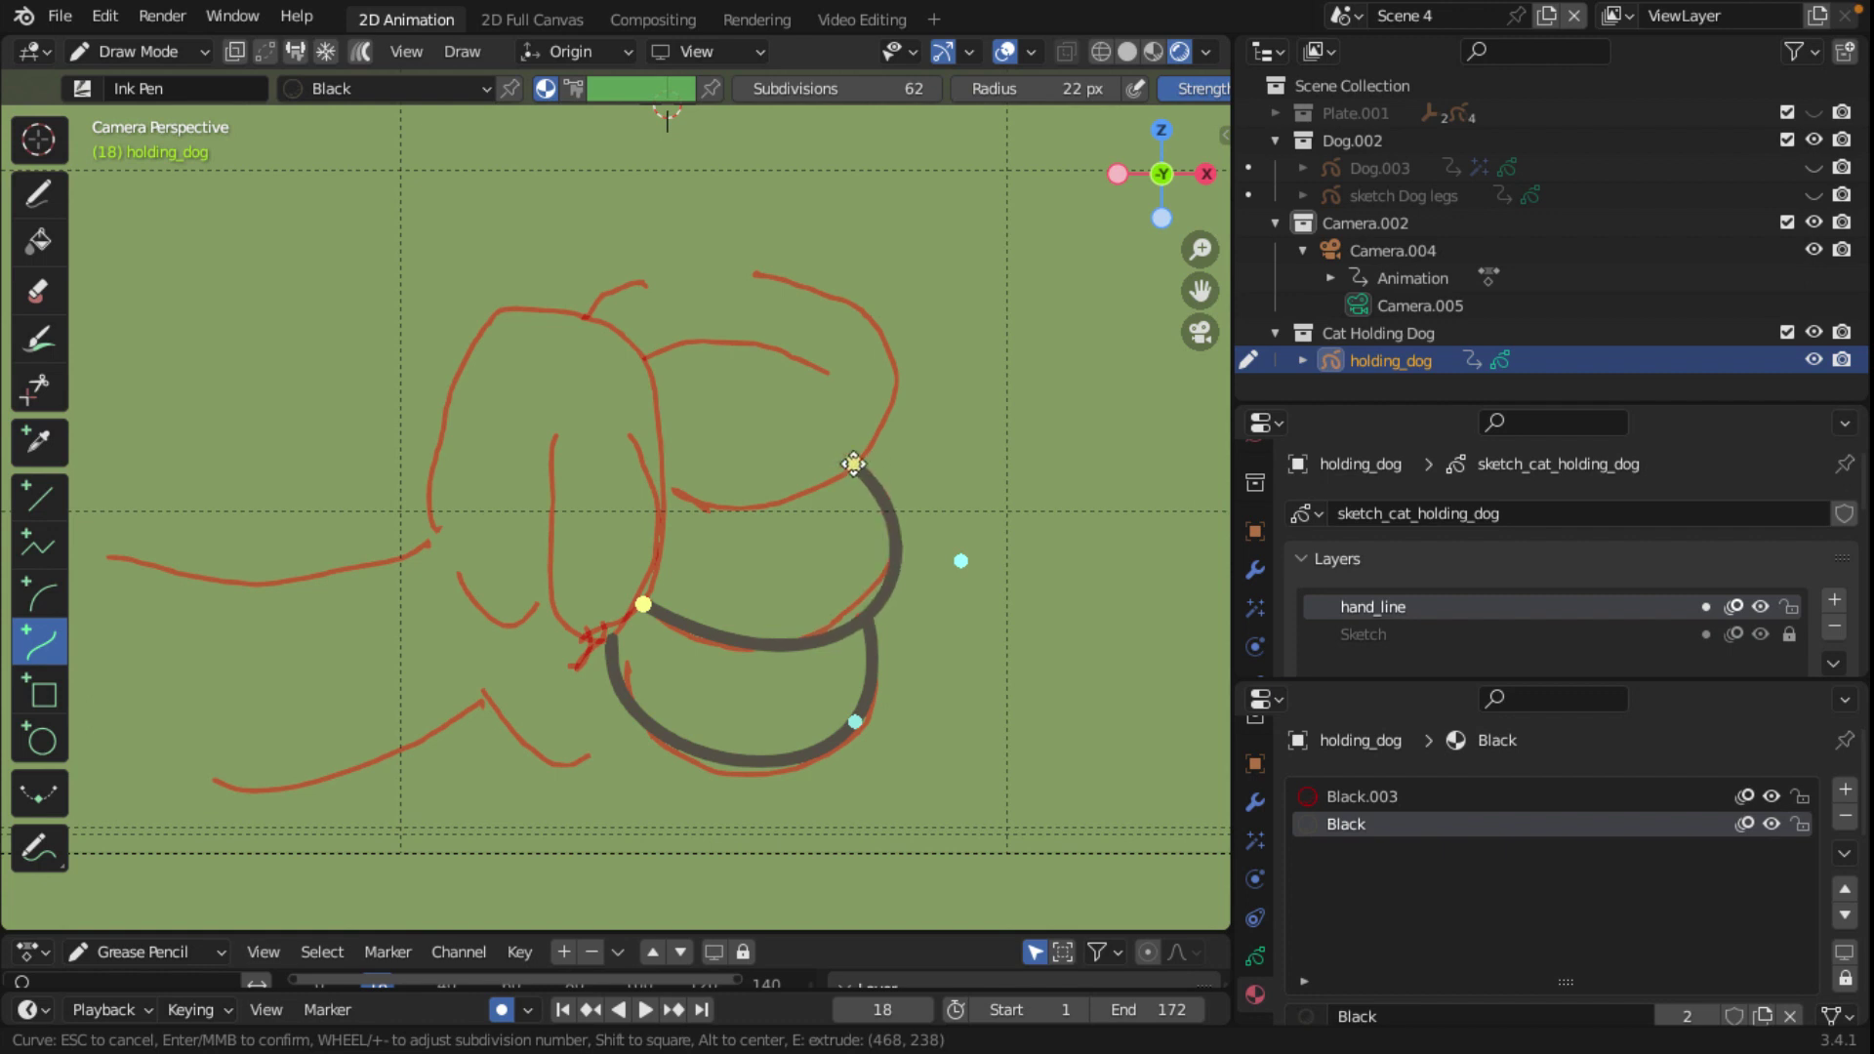
{"action": "left_click_drag", "start_coordinate": [957, 574], "coordinate": [955, 565]}
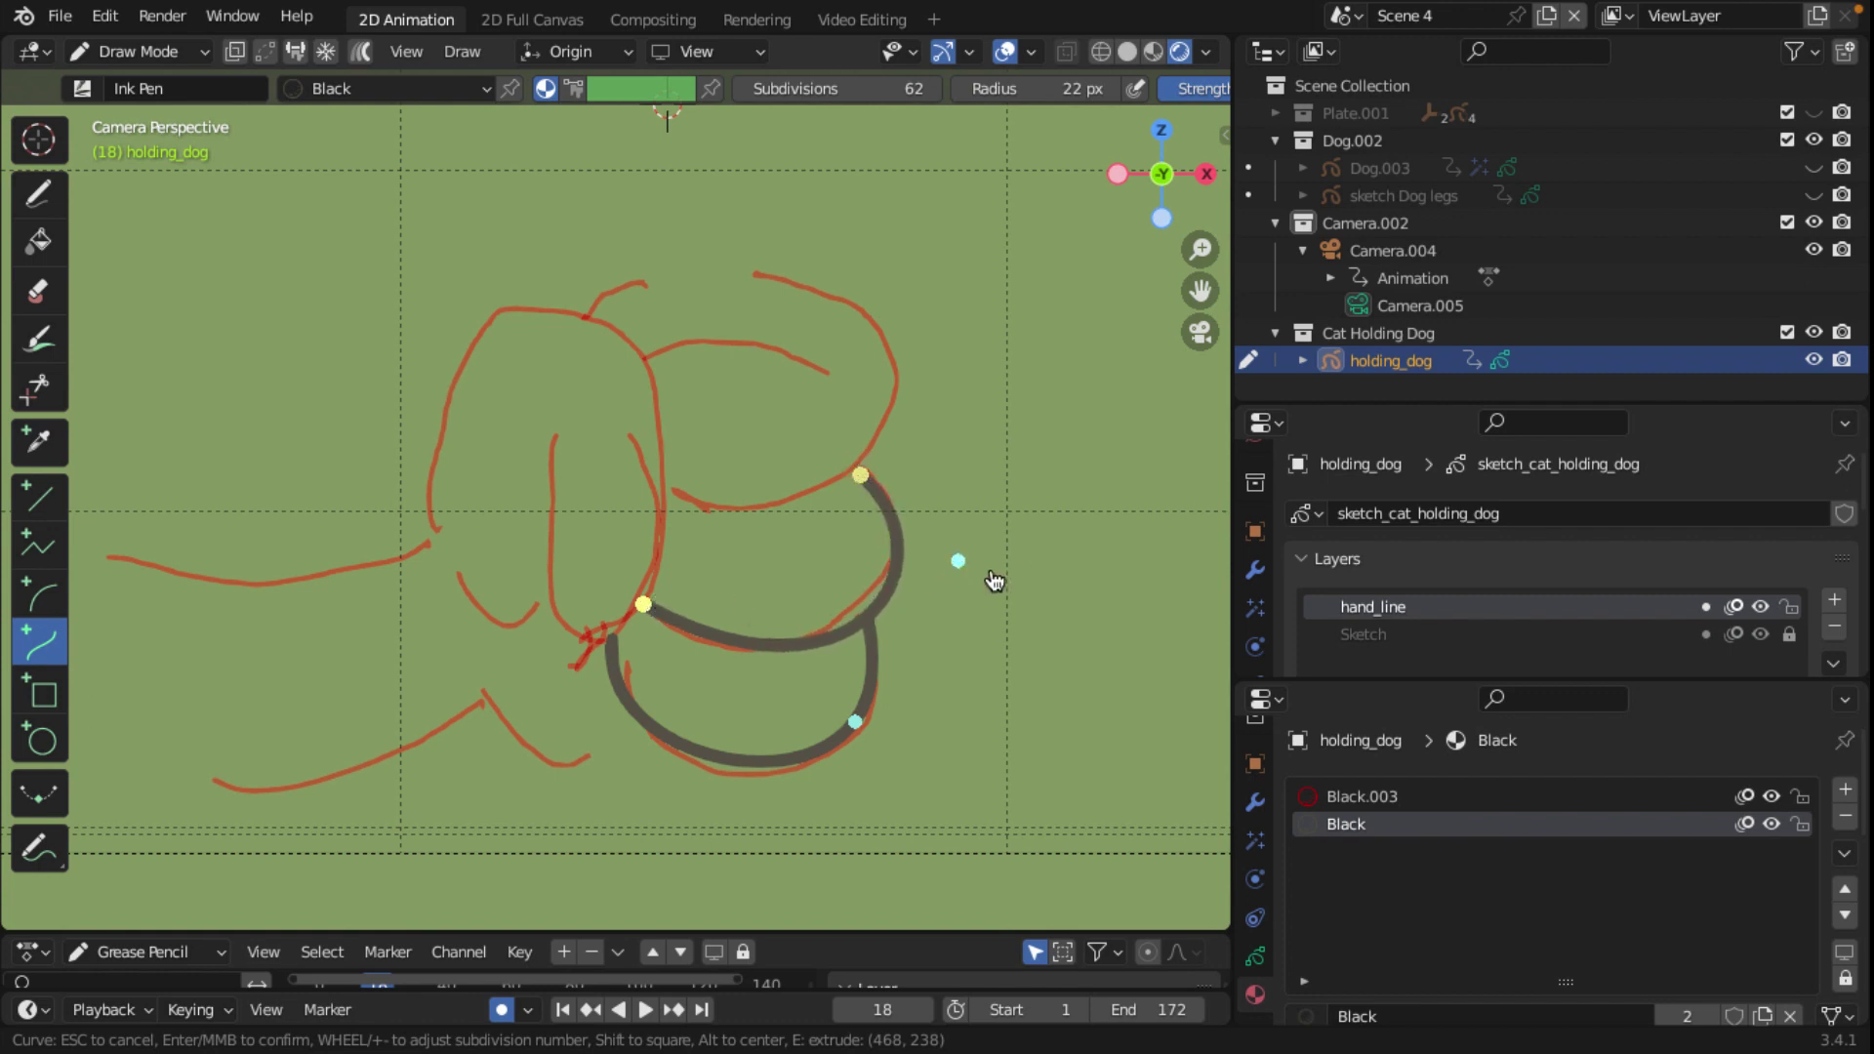
{"action": "left_click", "coordinate": [993, 571]}
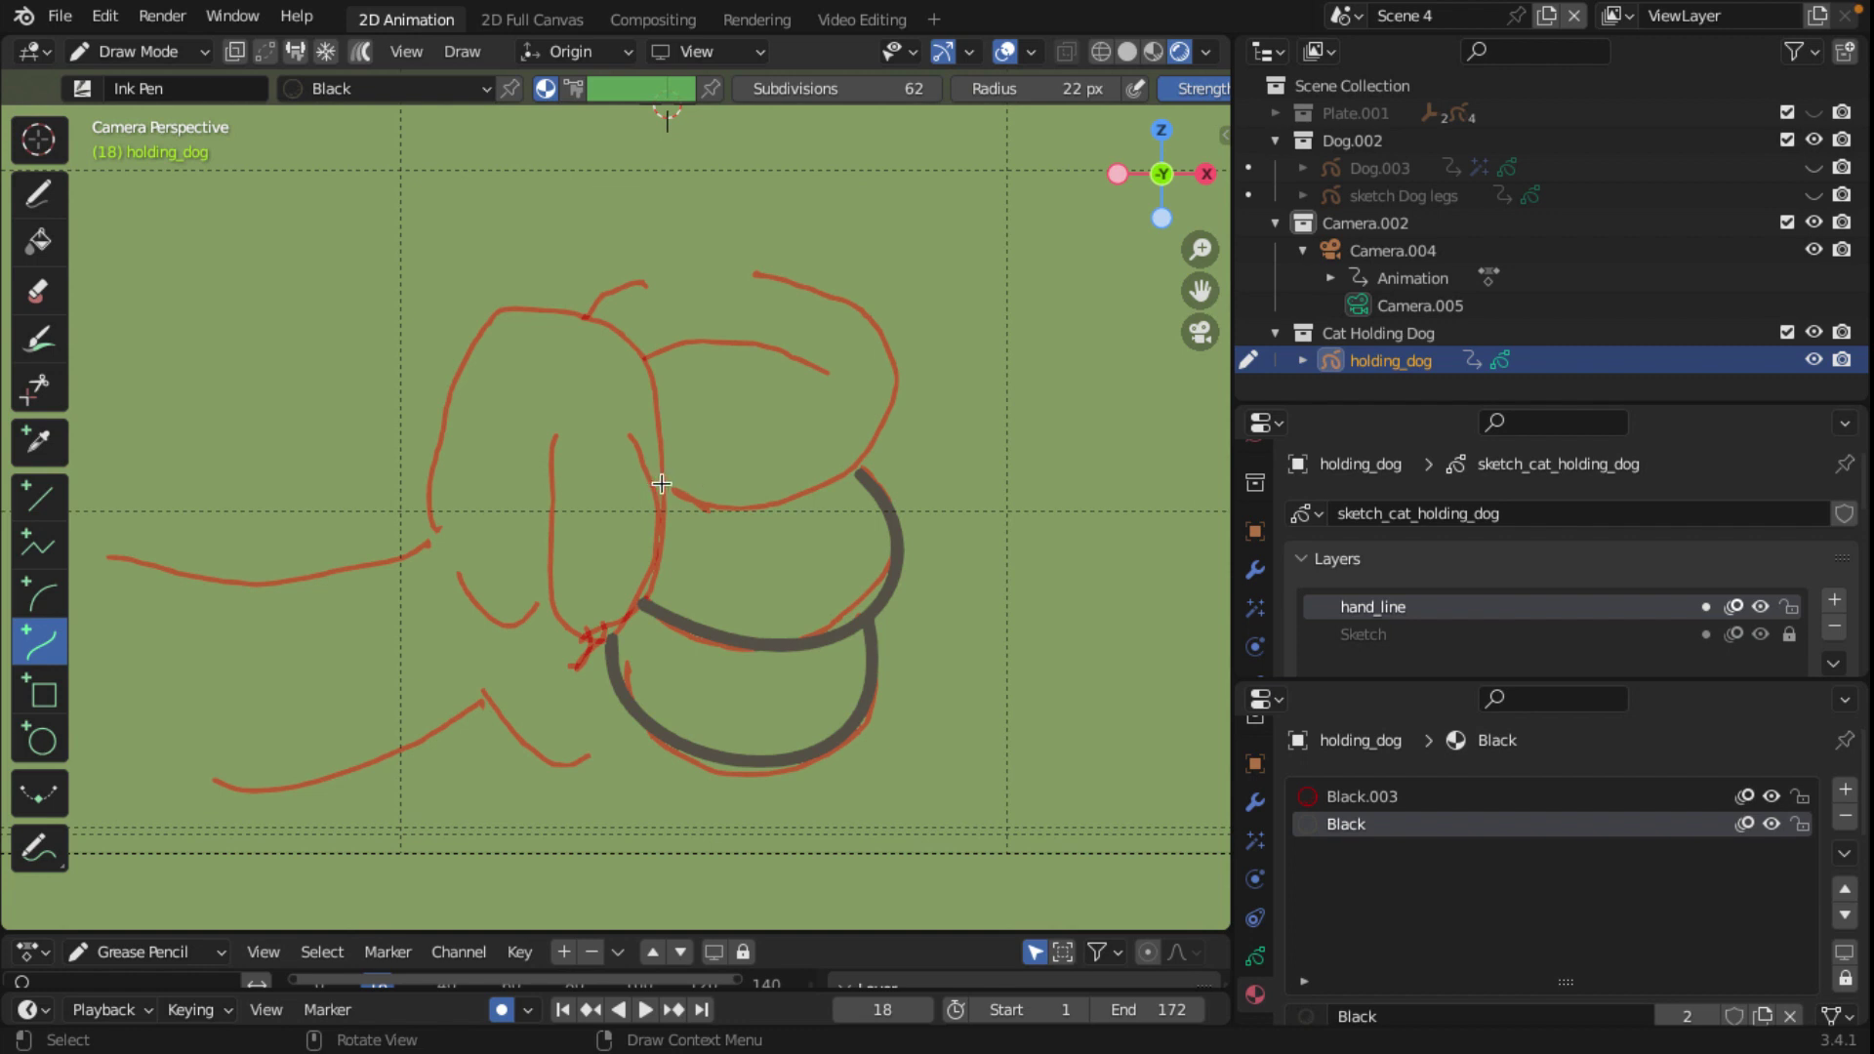
Step: Ink the top body arc as a curve bulging outward to the right
{"action": "left_click_drag", "start_coordinate": [665, 486], "coordinate": [758, 269]}
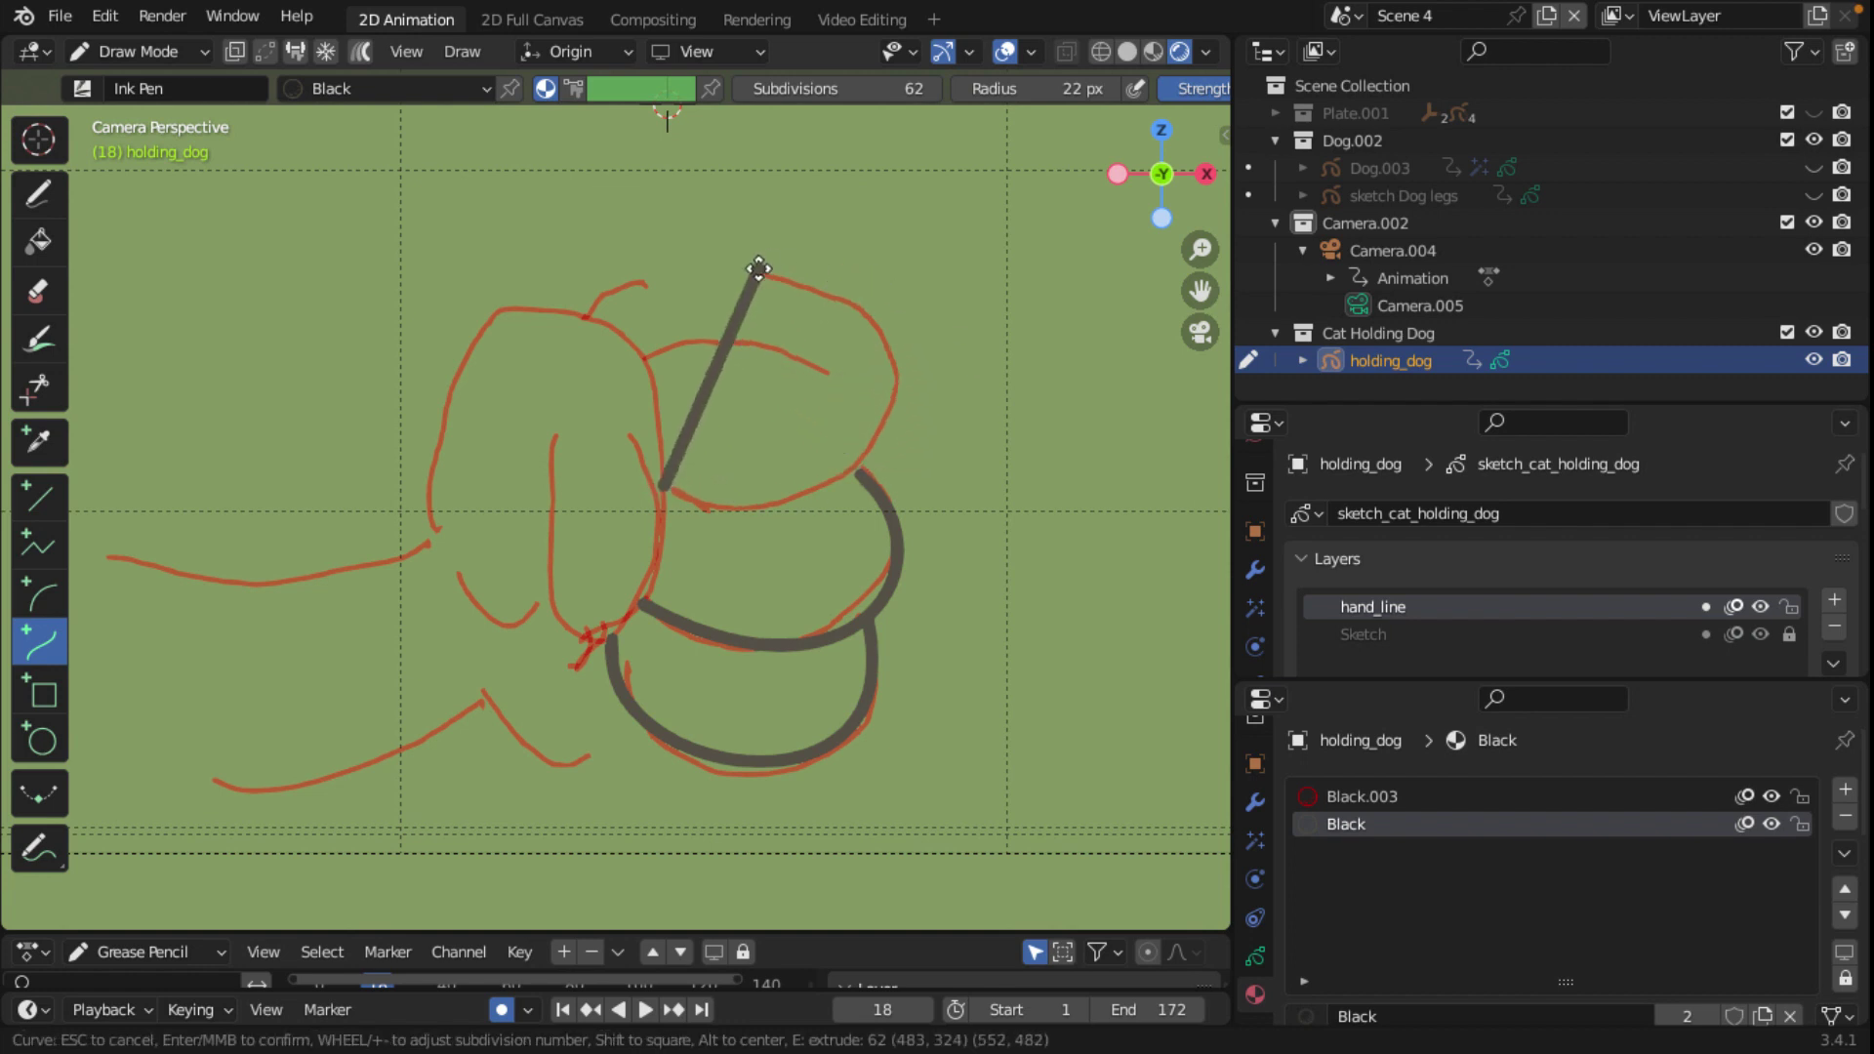
{"action": "left_click_drag", "start_coordinate": [727, 341], "coordinate": [1101, 454]}
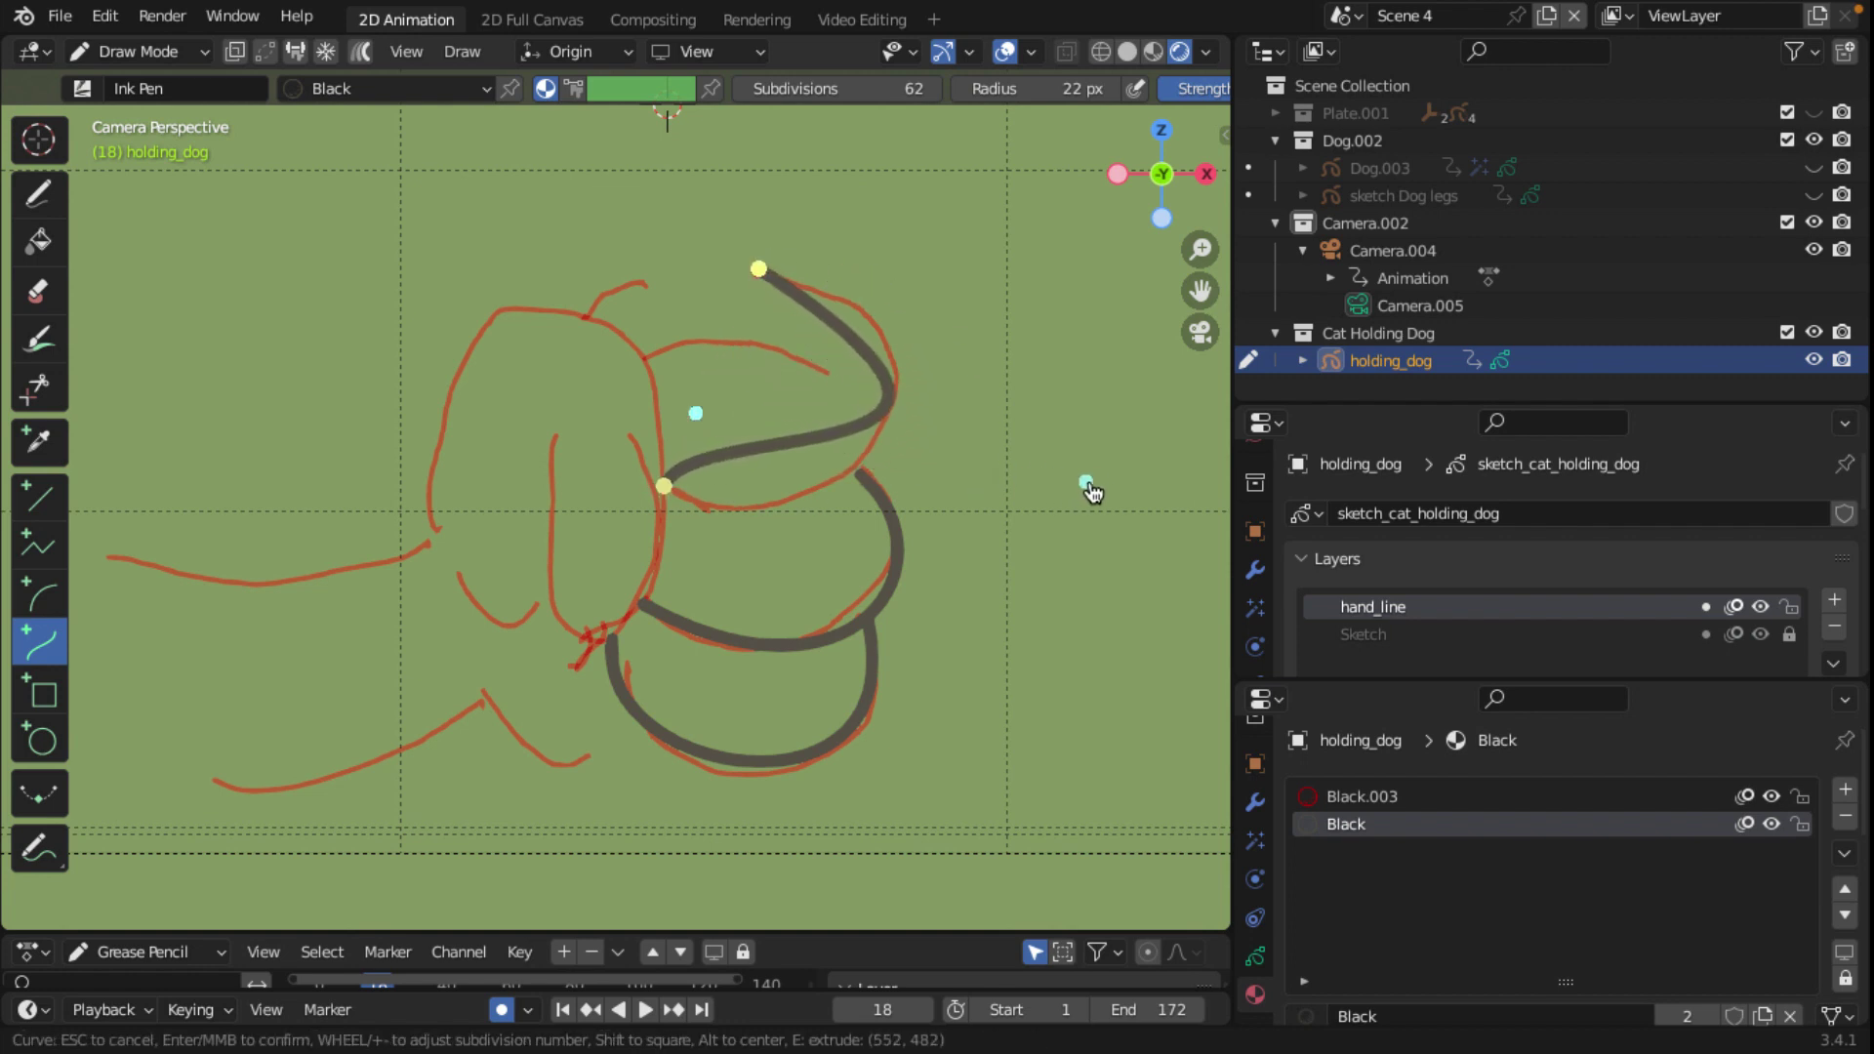
{"action": "left_click_drag", "start_coordinate": [695, 413], "coordinate": [739, 552]}
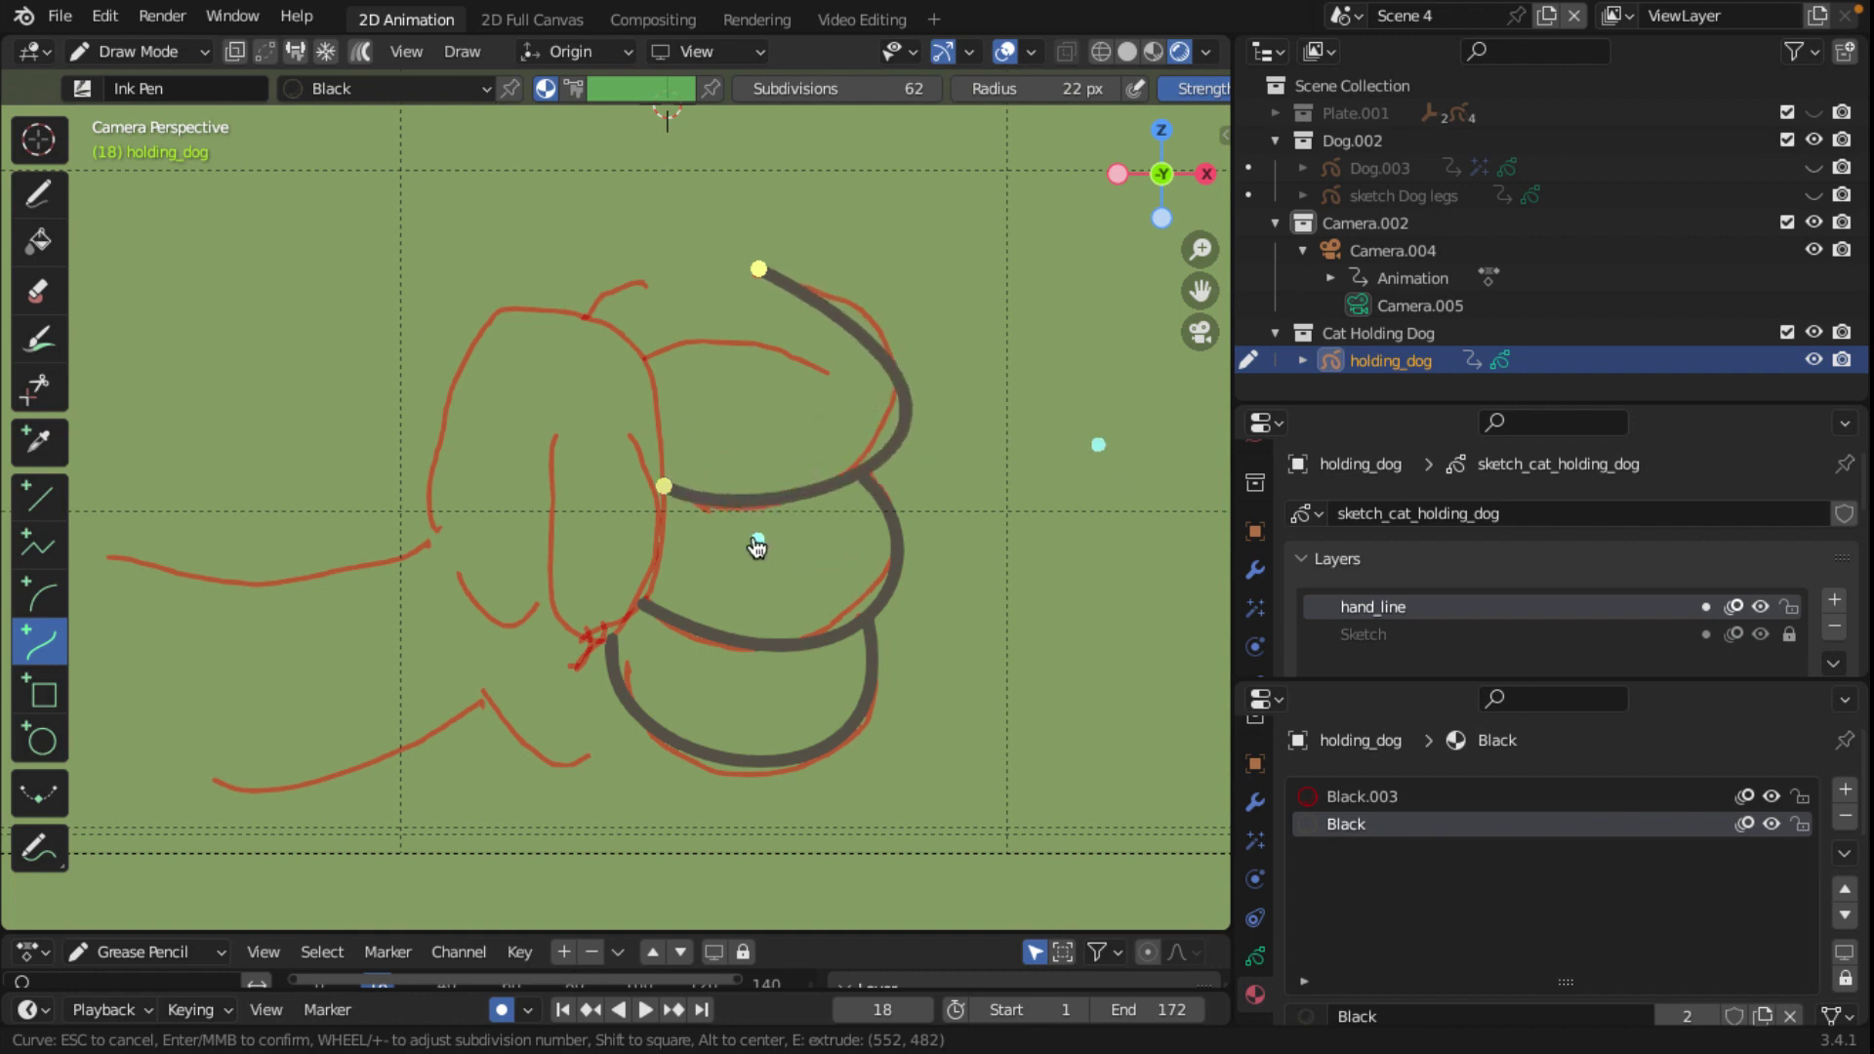
{"action": "left_click_drag", "start_coordinate": [1098, 446], "coordinate": [1097, 403]}
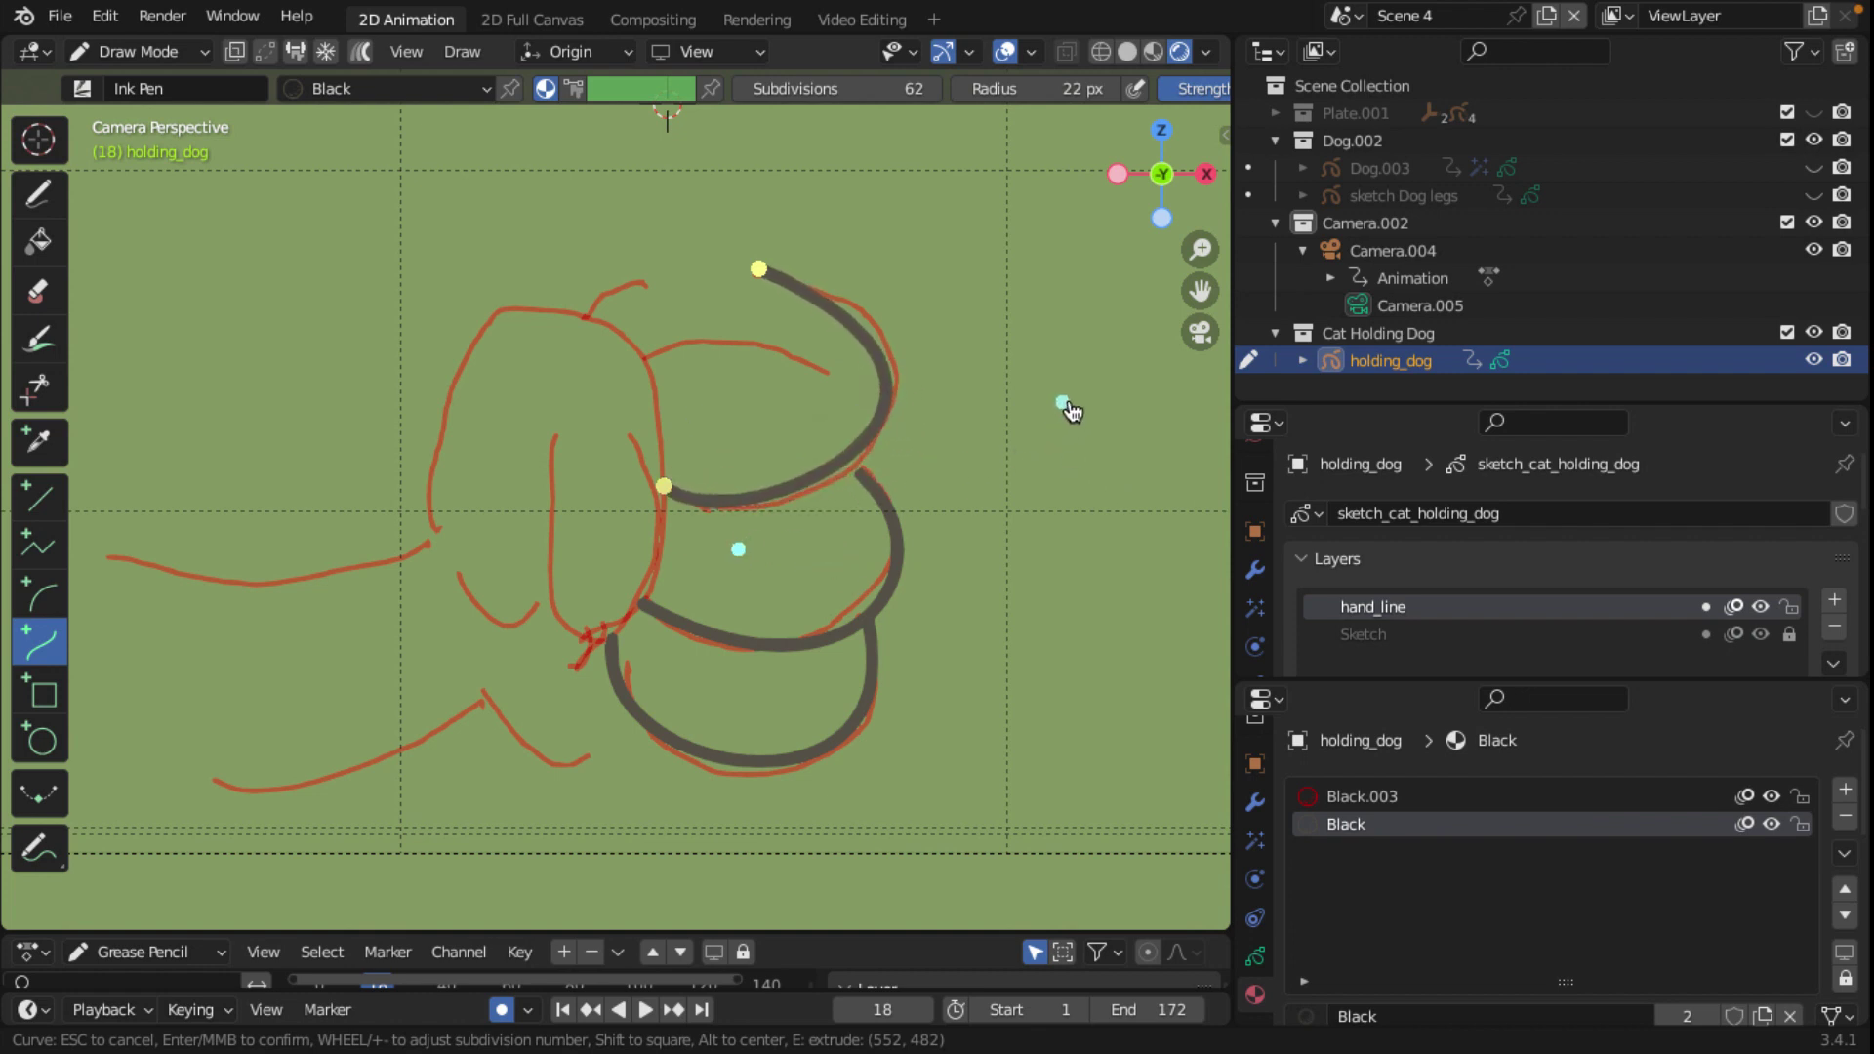
{"action": "left_click_drag", "start_coordinate": [758, 269], "coordinate": [768, 269]}
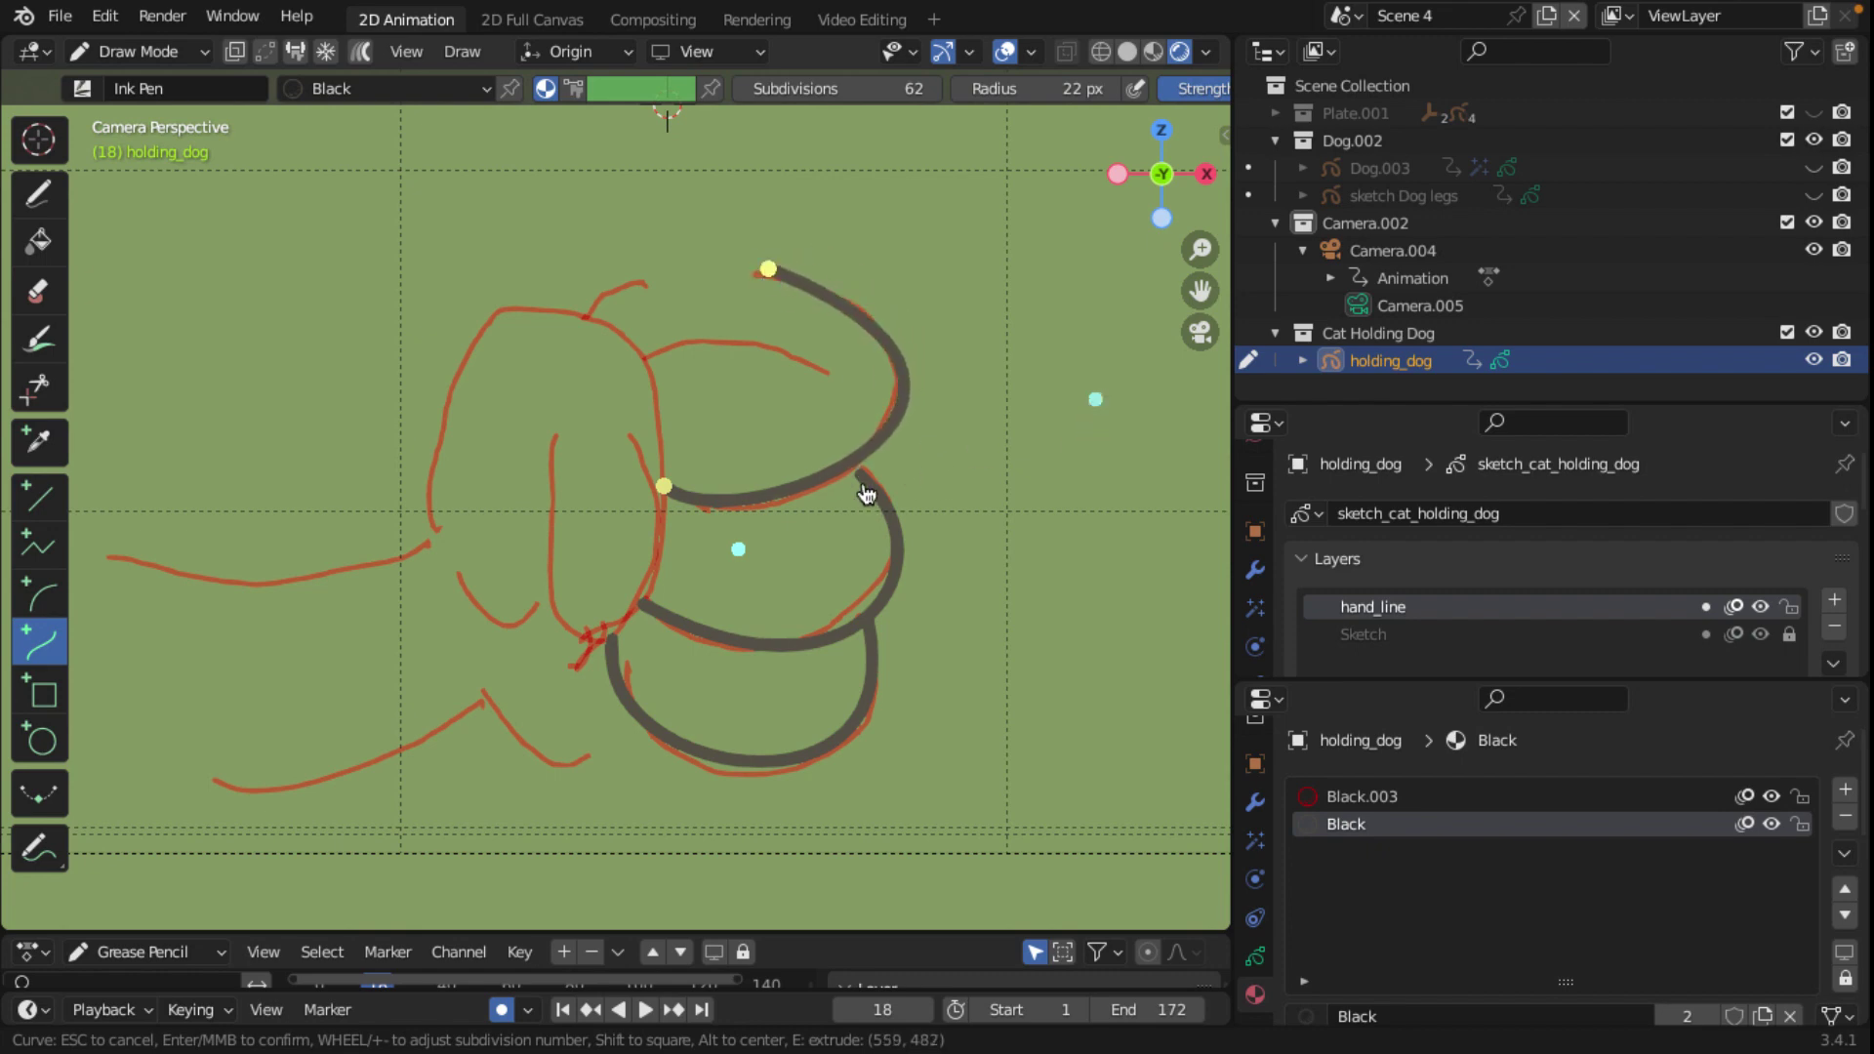
{"action": "left_click_drag", "start_coordinate": [1095, 401], "coordinate": [1110, 422]}
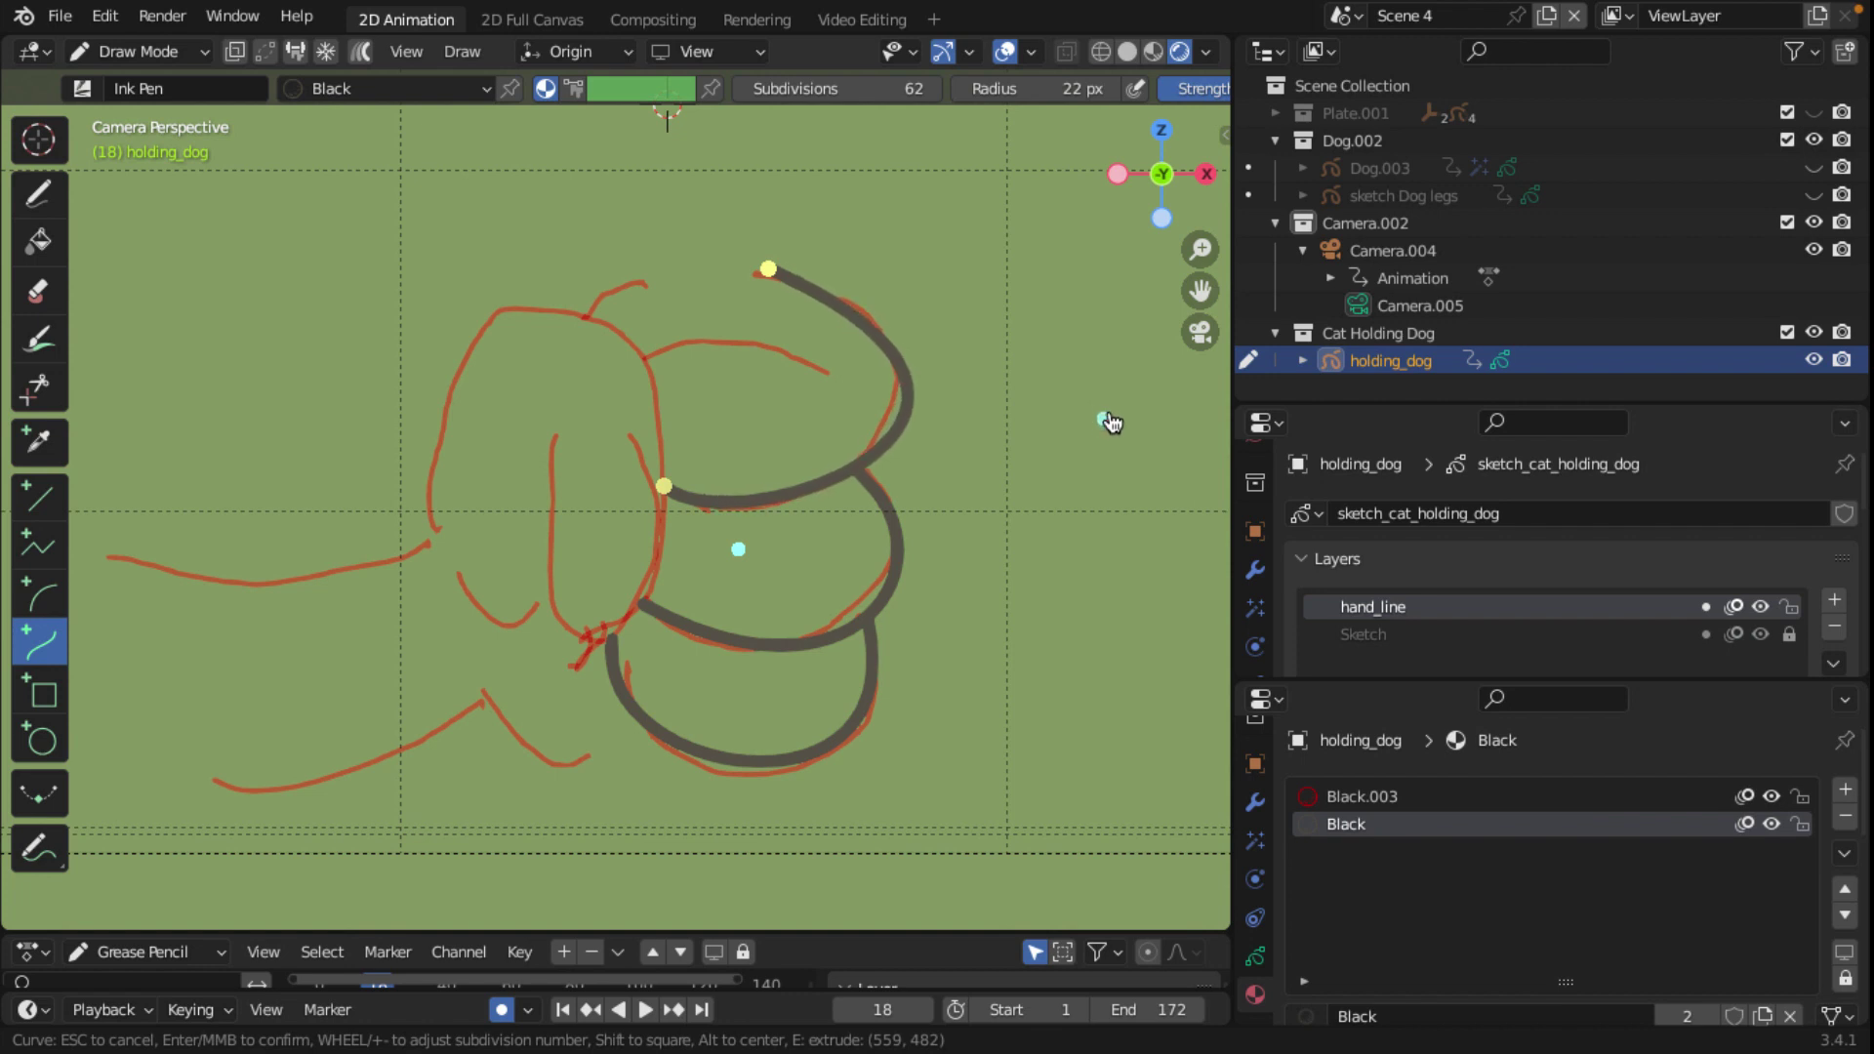
{"action": "key", "text": "Return"}
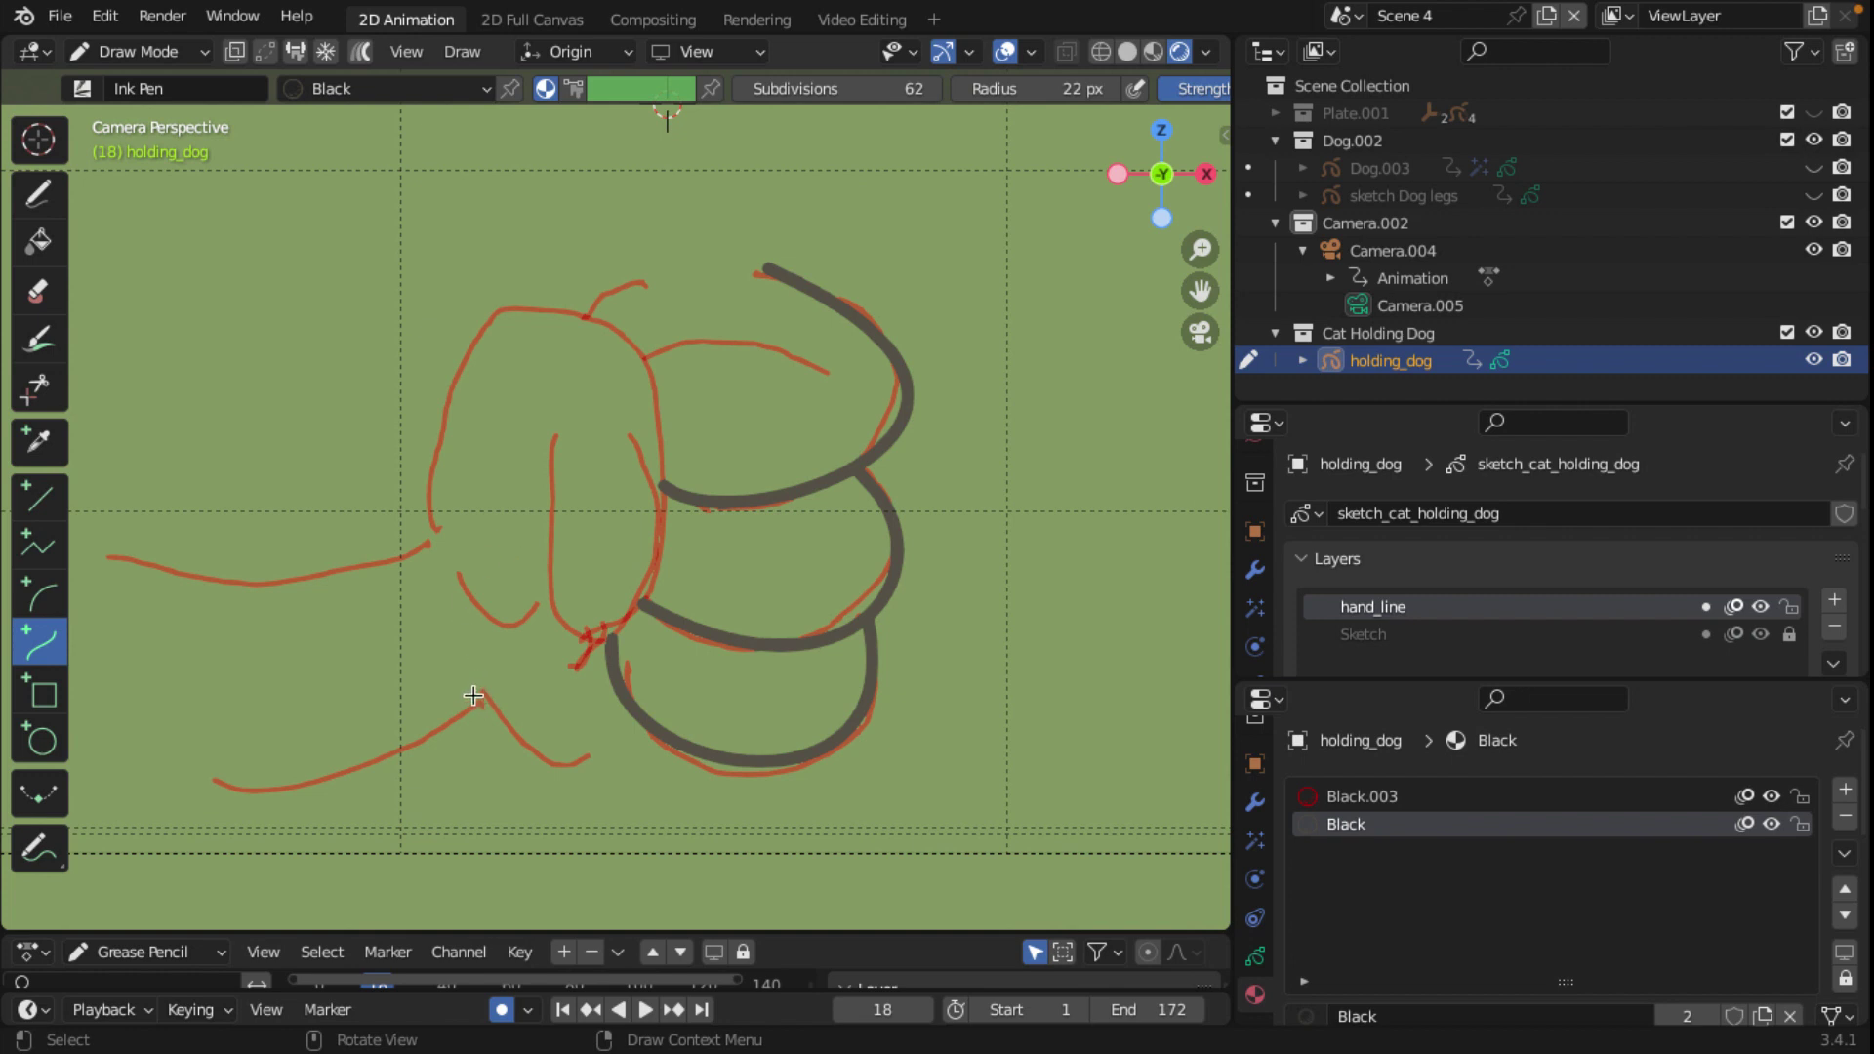
Step: Ink a short curve along the lower left edge, lifting its left end along the sketch
{"action": "mouse_move", "coordinate": [459, 682]}
{"action": "left_mouse_down"}
{"action": "mouse_move", "coordinate": [657, 735]}
{"action": "mouse_move", "coordinate": [505, 809]}
{"action": "left_mouse_up"}
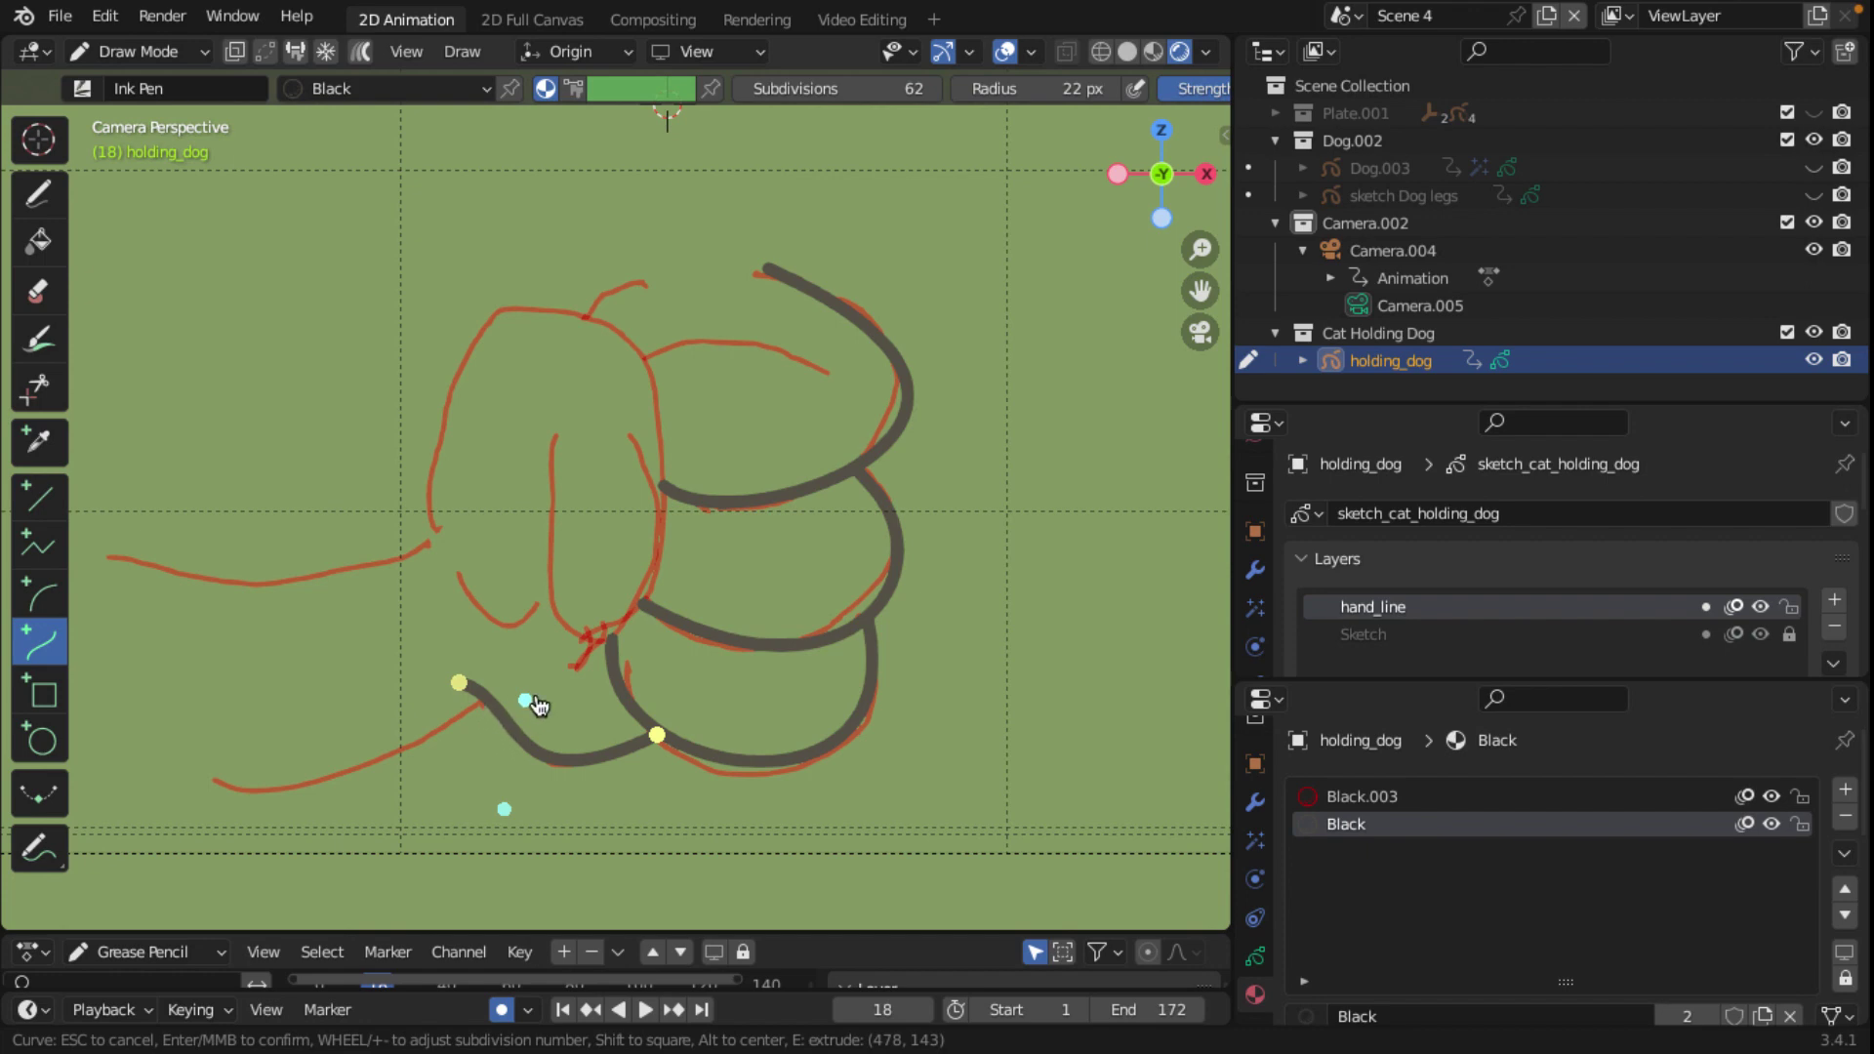
{"action": "mouse_move", "coordinate": [539, 705]}
{"action": "left_mouse_down"}
{"action": "mouse_move", "coordinate": [484, 732]}
{"action": "mouse_move", "coordinate": [470, 652]}
{"action": "left_mouse_up"}
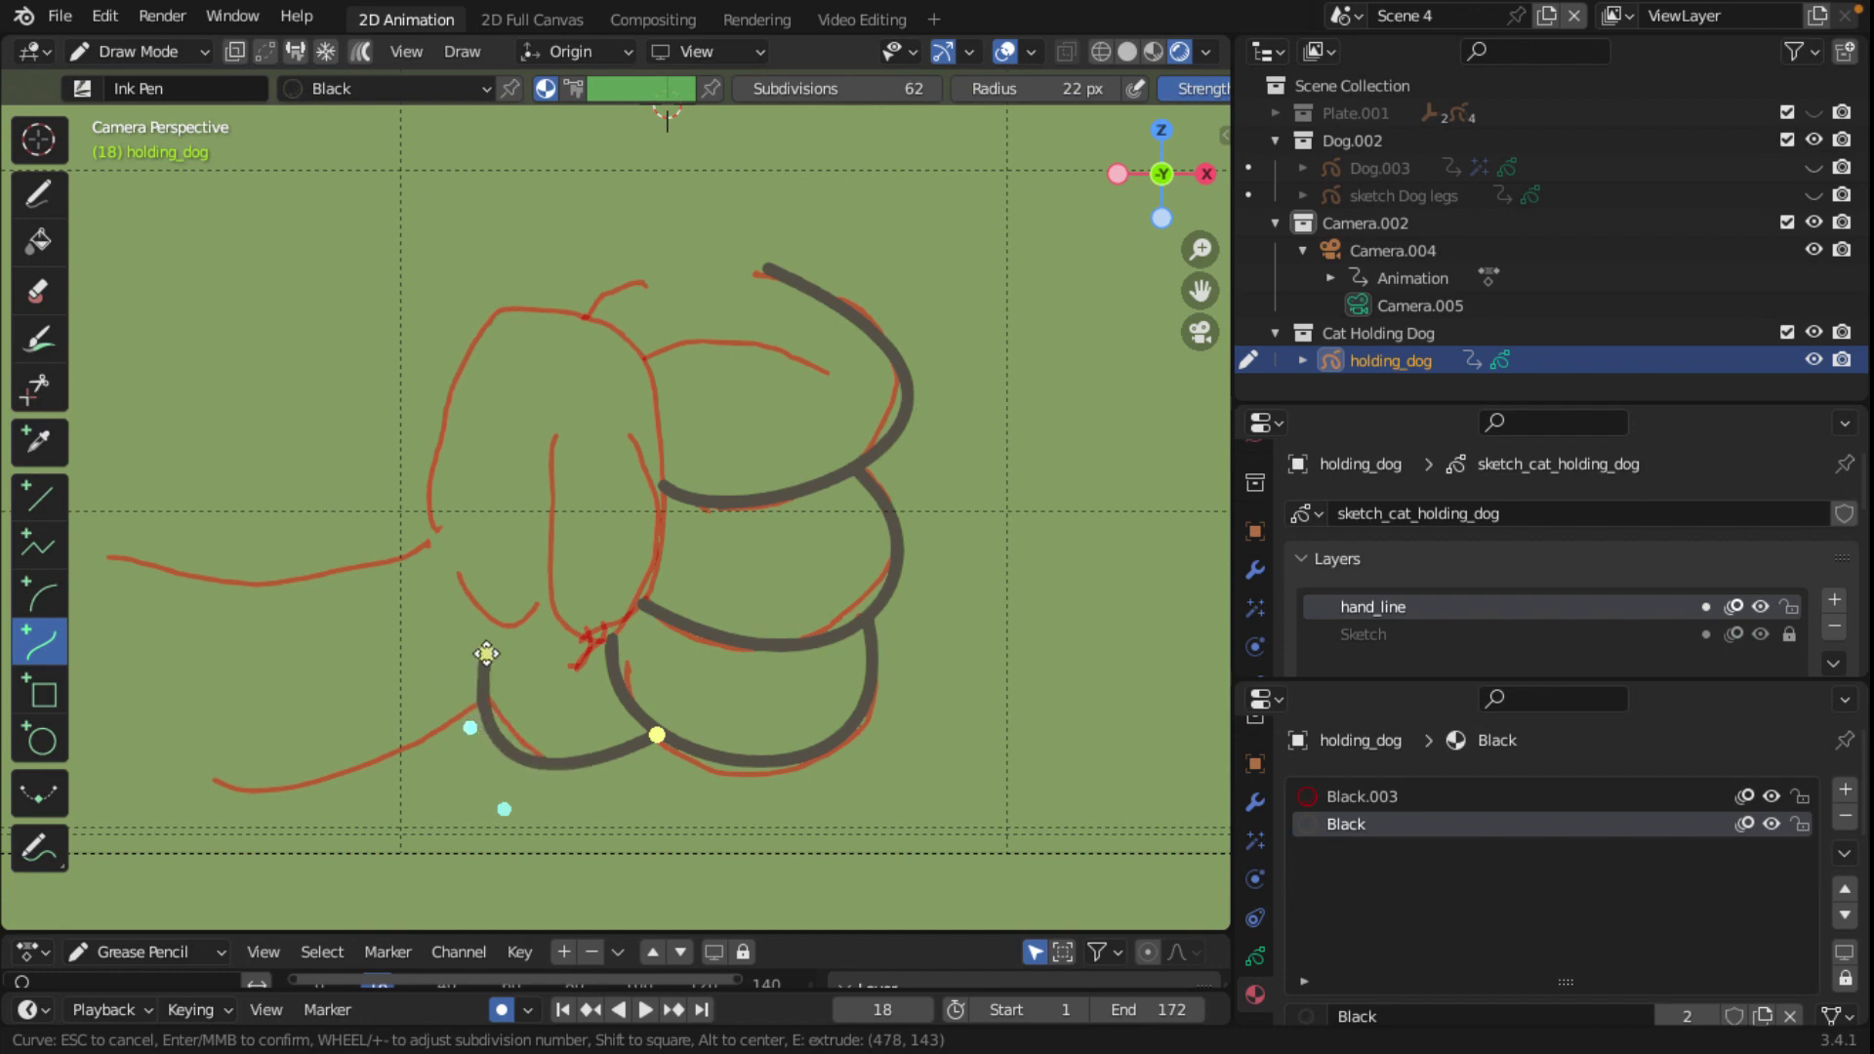
{"action": "left_click_drag", "start_coordinate": [507, 829], "coordinate": [550, 798]}
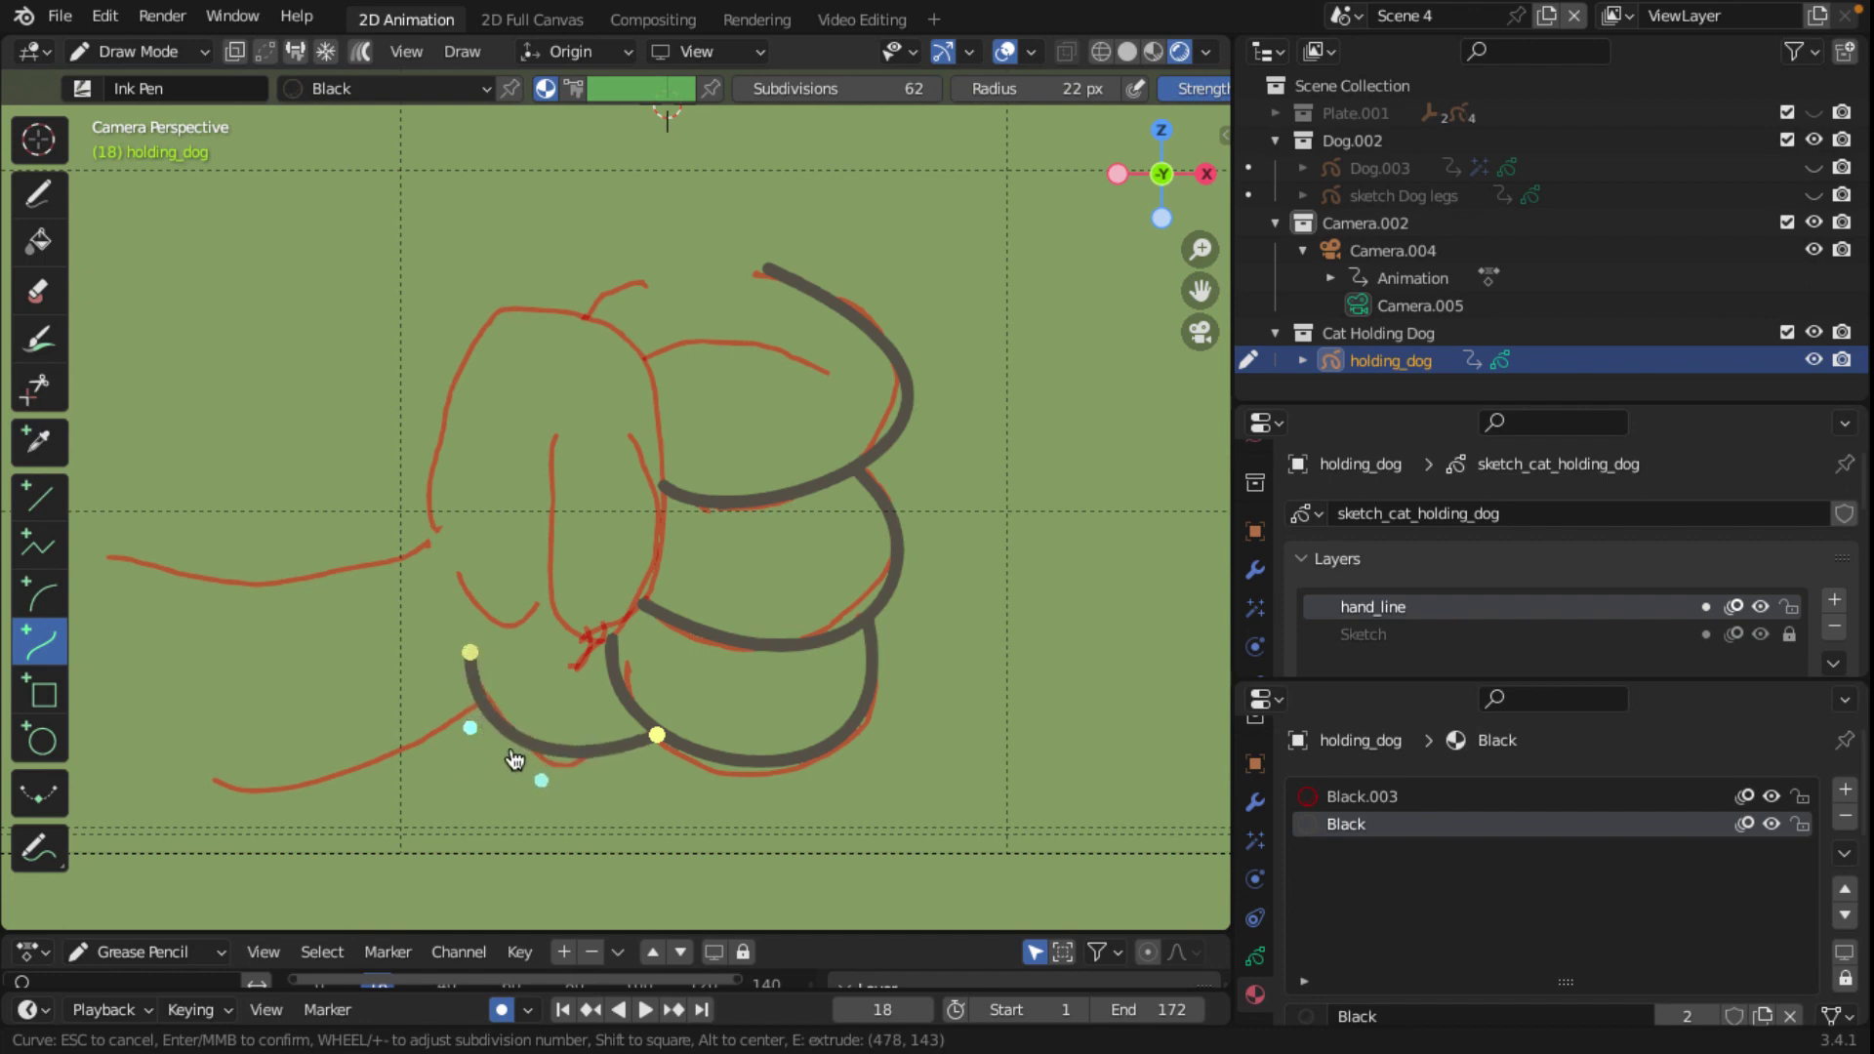
{"action": "left_click_drag", "start_coordinate": [483, 745], "coordinate": [509, 750]}
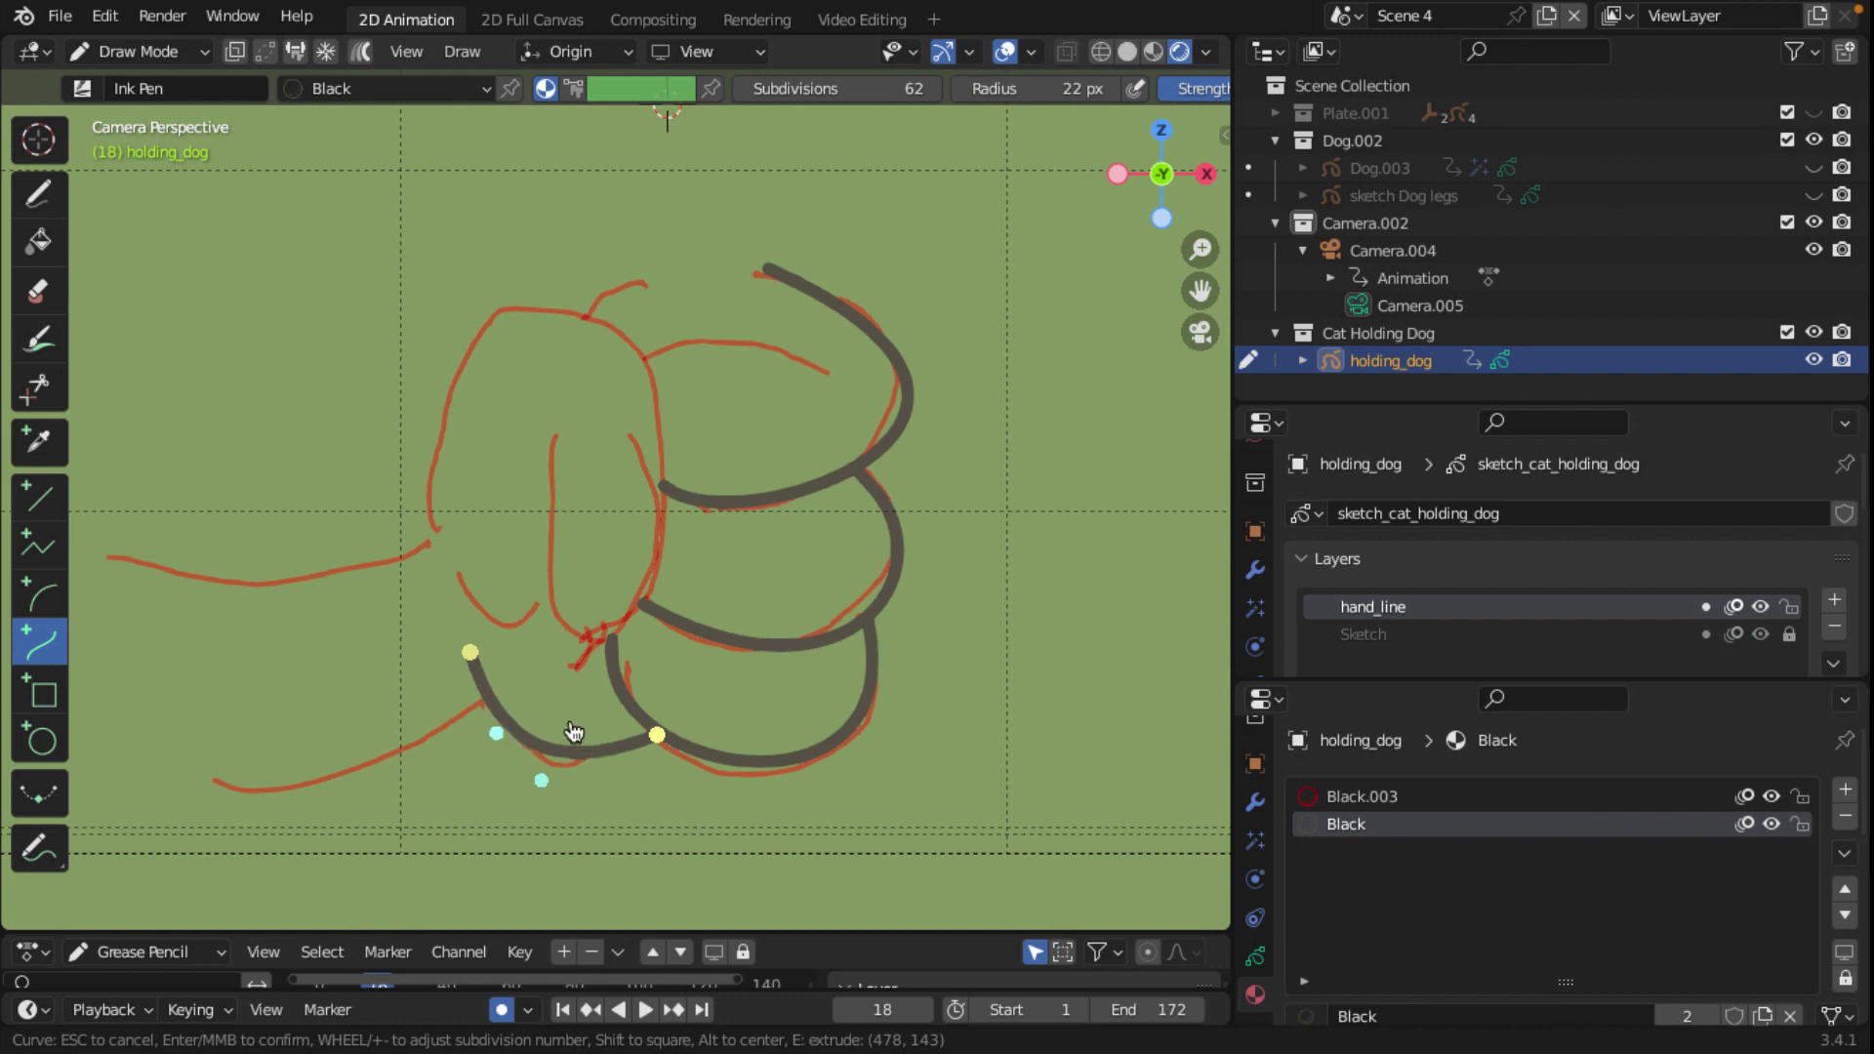
{"action": "key", "text": "Return"}
Step: Ink a long arc running toward the lower left, flattened at its left end
{"action": "left_click_drag", "start_coordinate": [490, 703], "coordinate": [156, 794]}
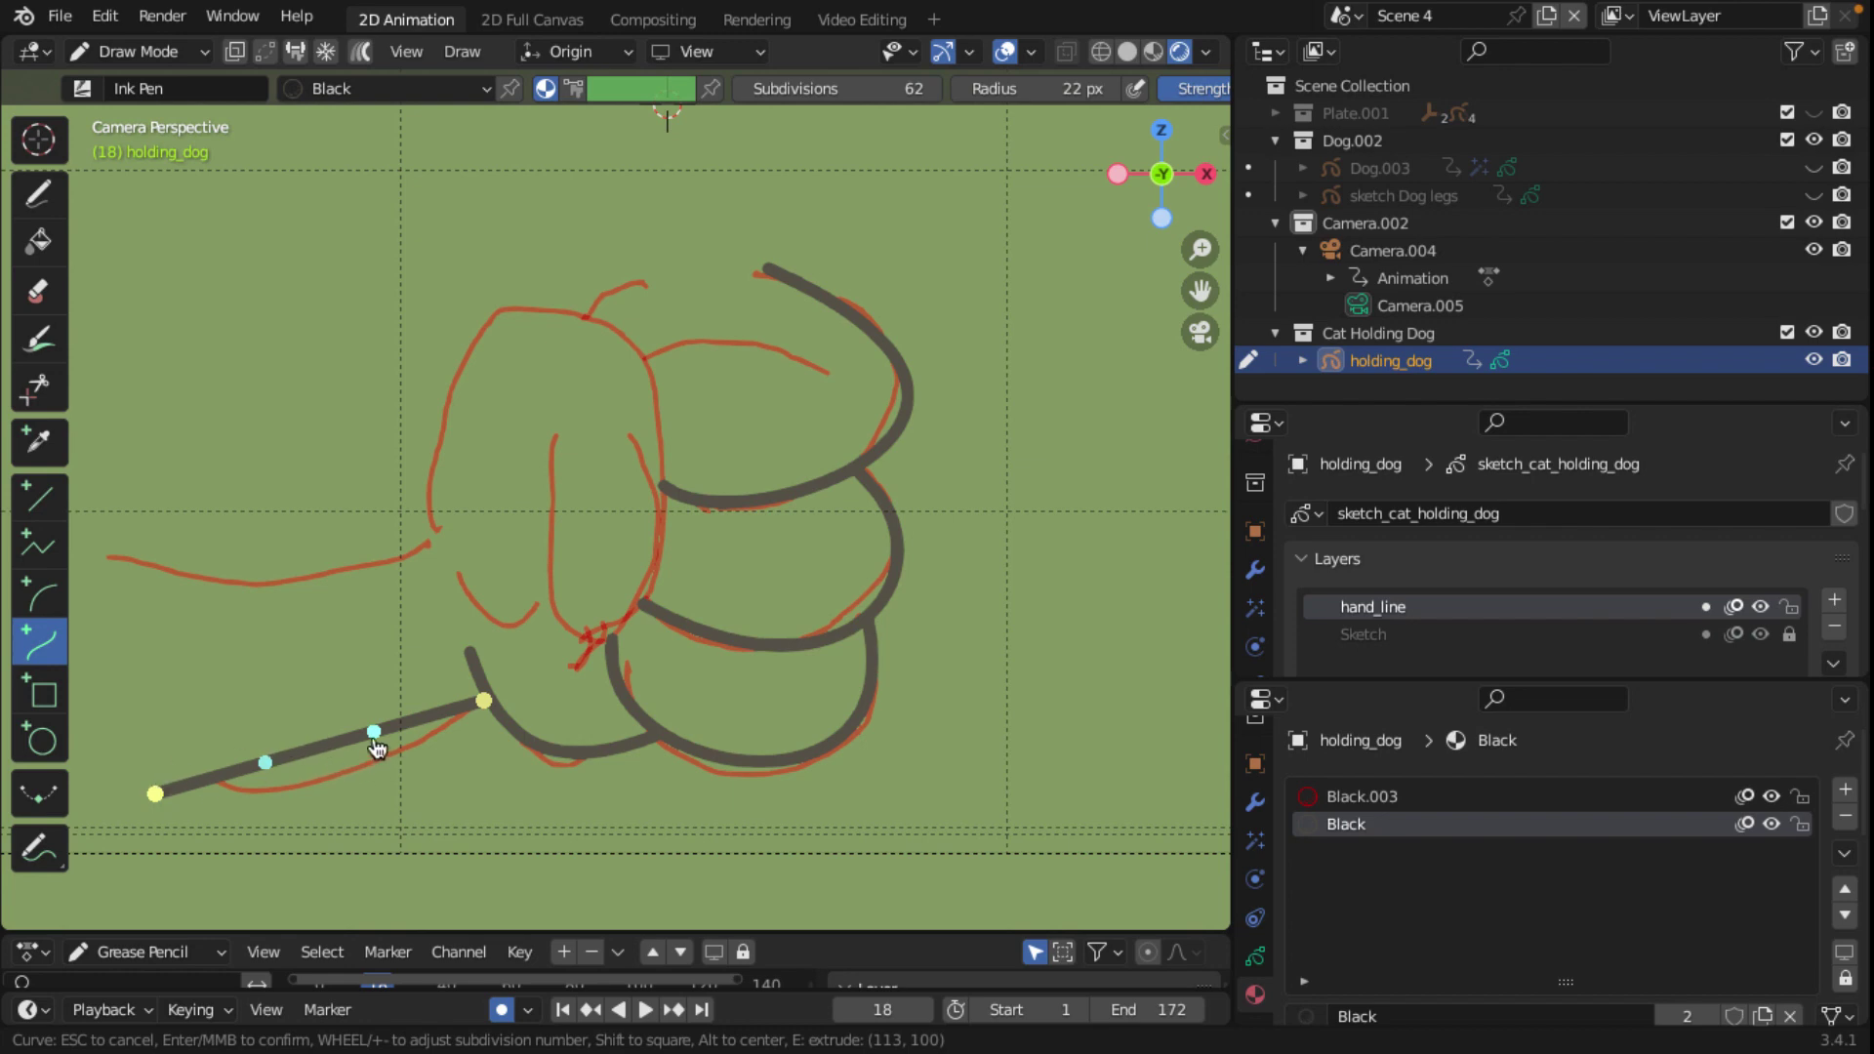
{"action": "mouse_move", "coordinate": [376, 739]}
{"action": "left_mouse_down"}
{"action": "mouse_move", "coordinate": [368, 696]}
{"action": "mouse_move", "coordinate": [382, 811]}
{"action": "left_mouse_up"}
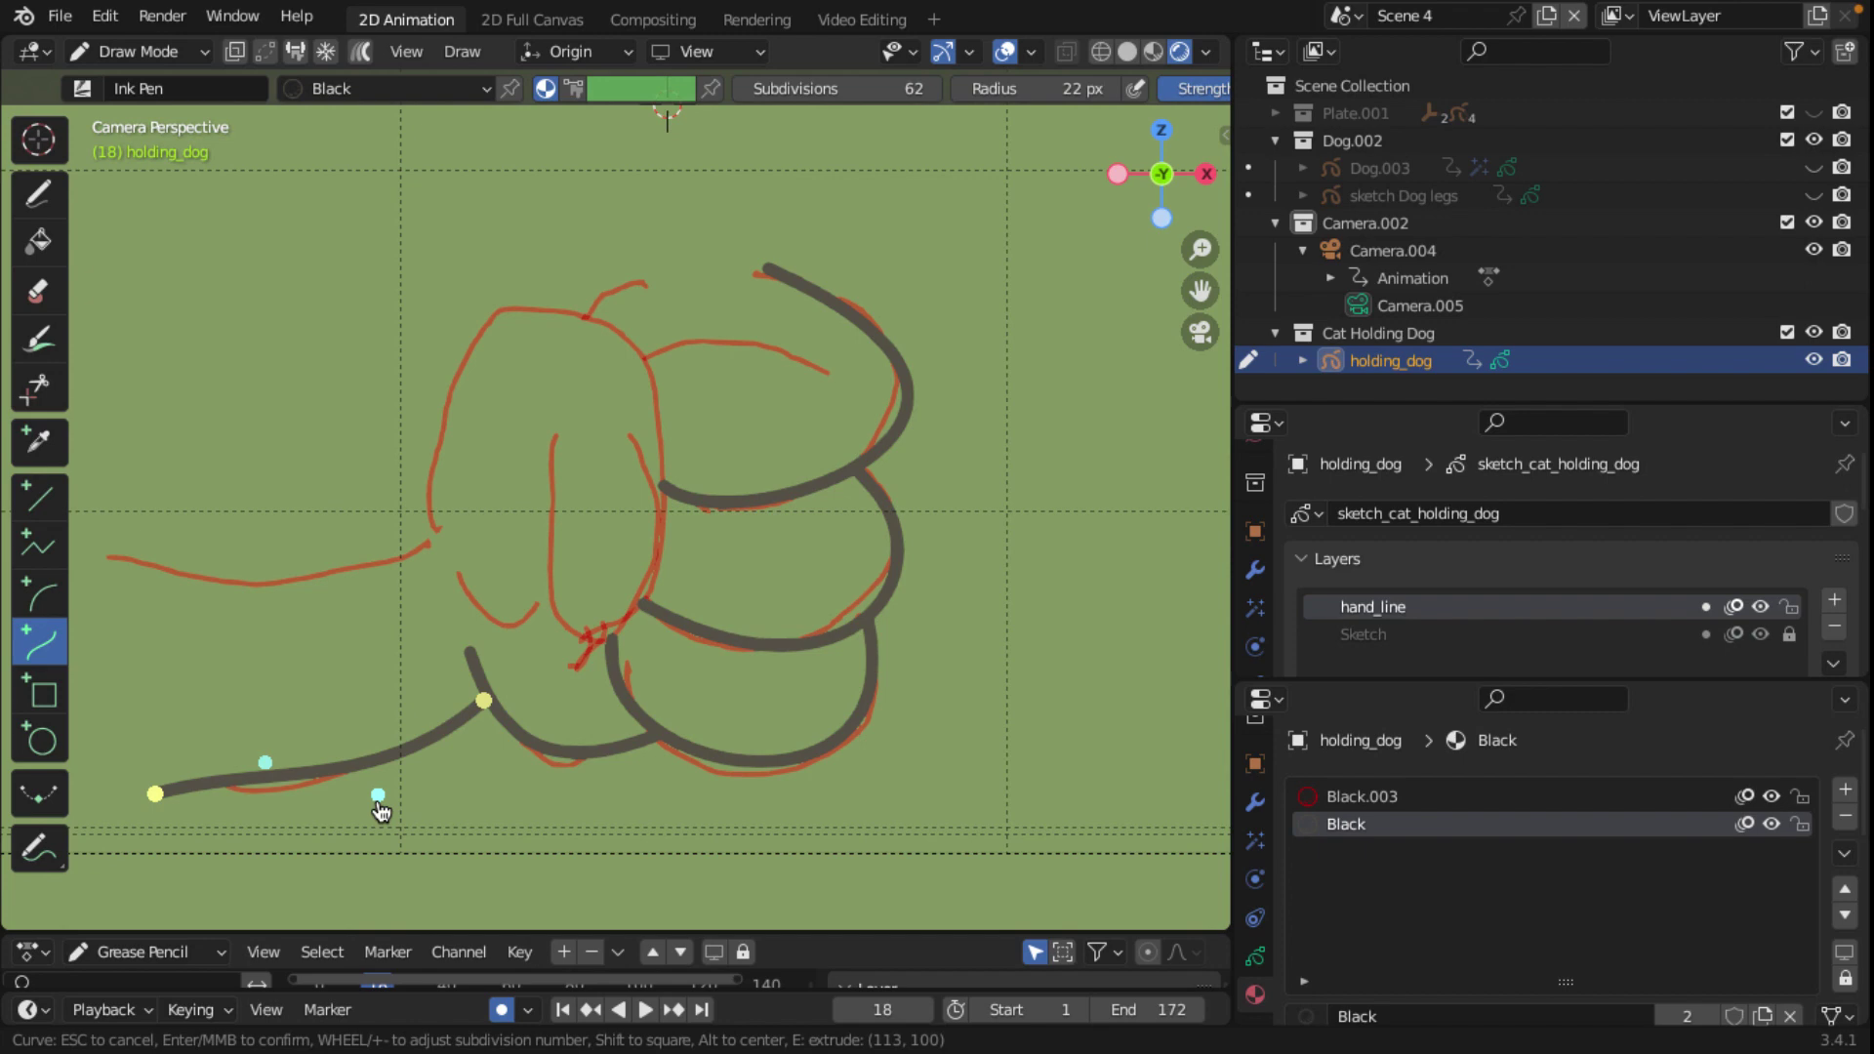
{"action": "left_click_drag", "start_coordinate": [262, 776], "coordinate": [263, 810]}
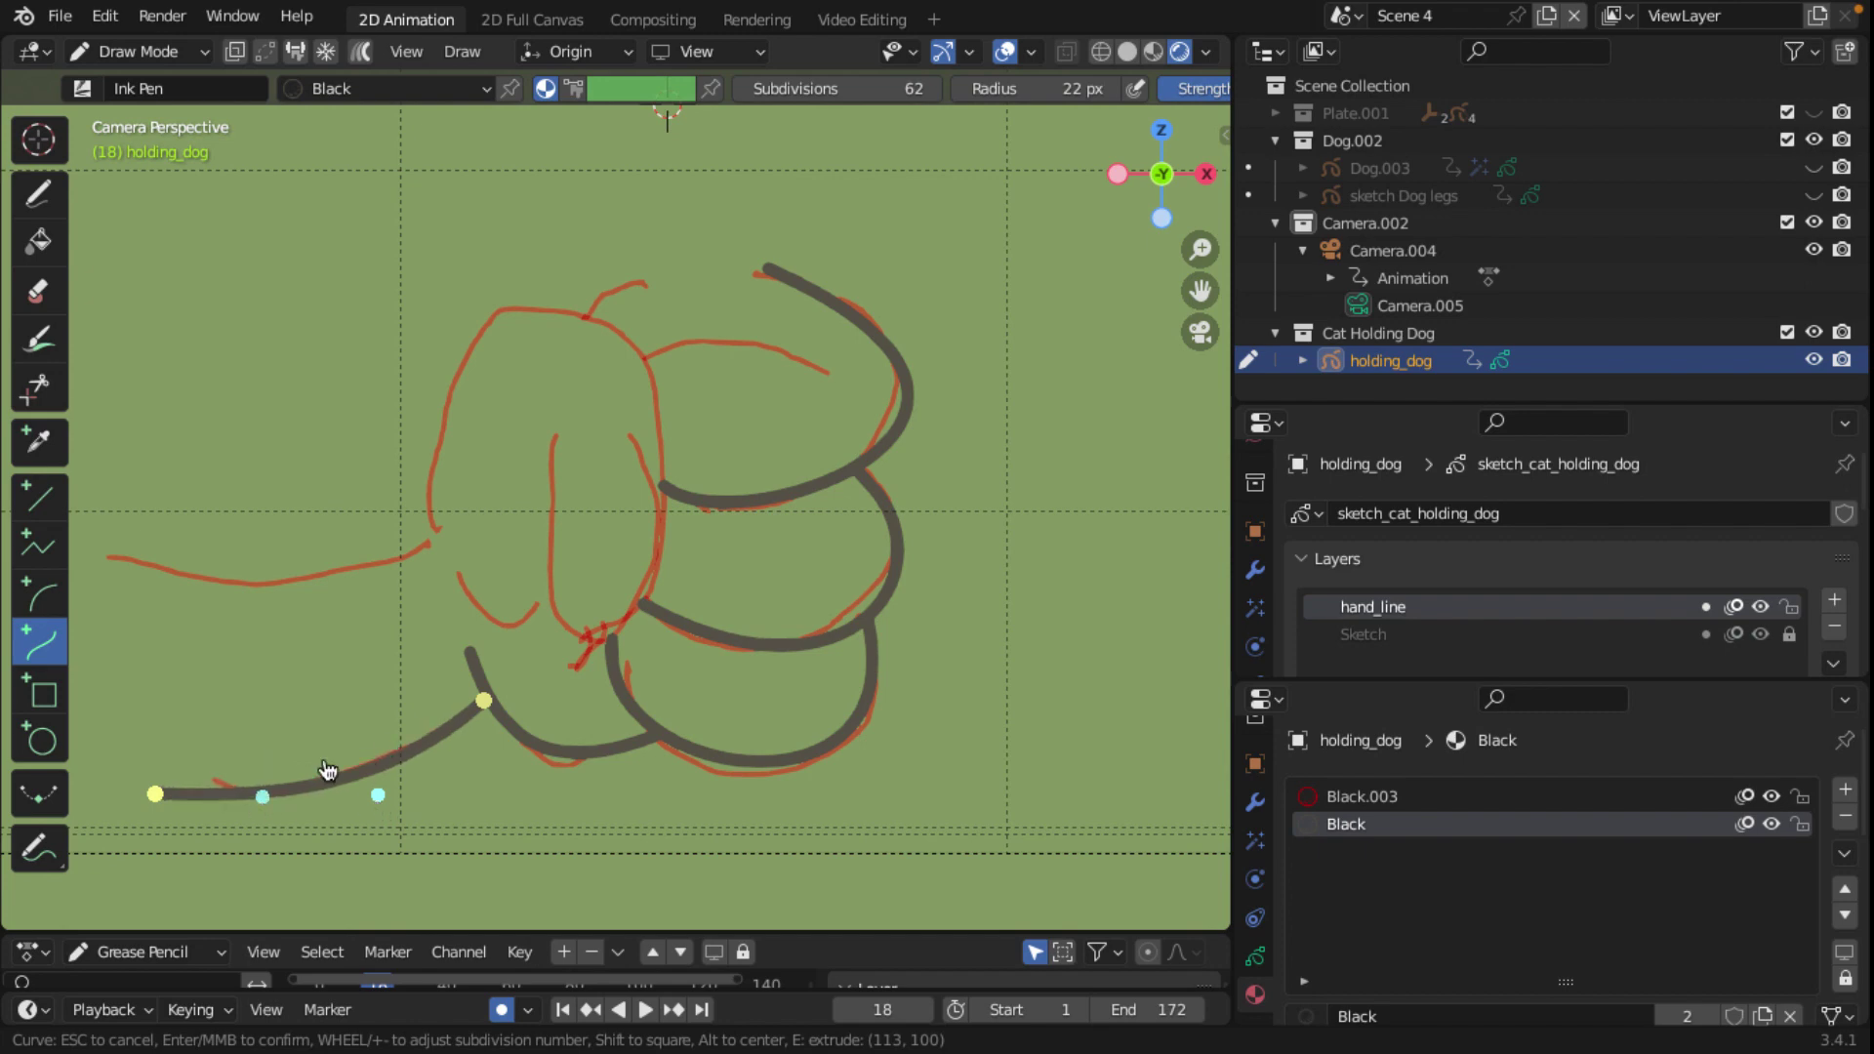
{"action": "key", "text": "Return"}
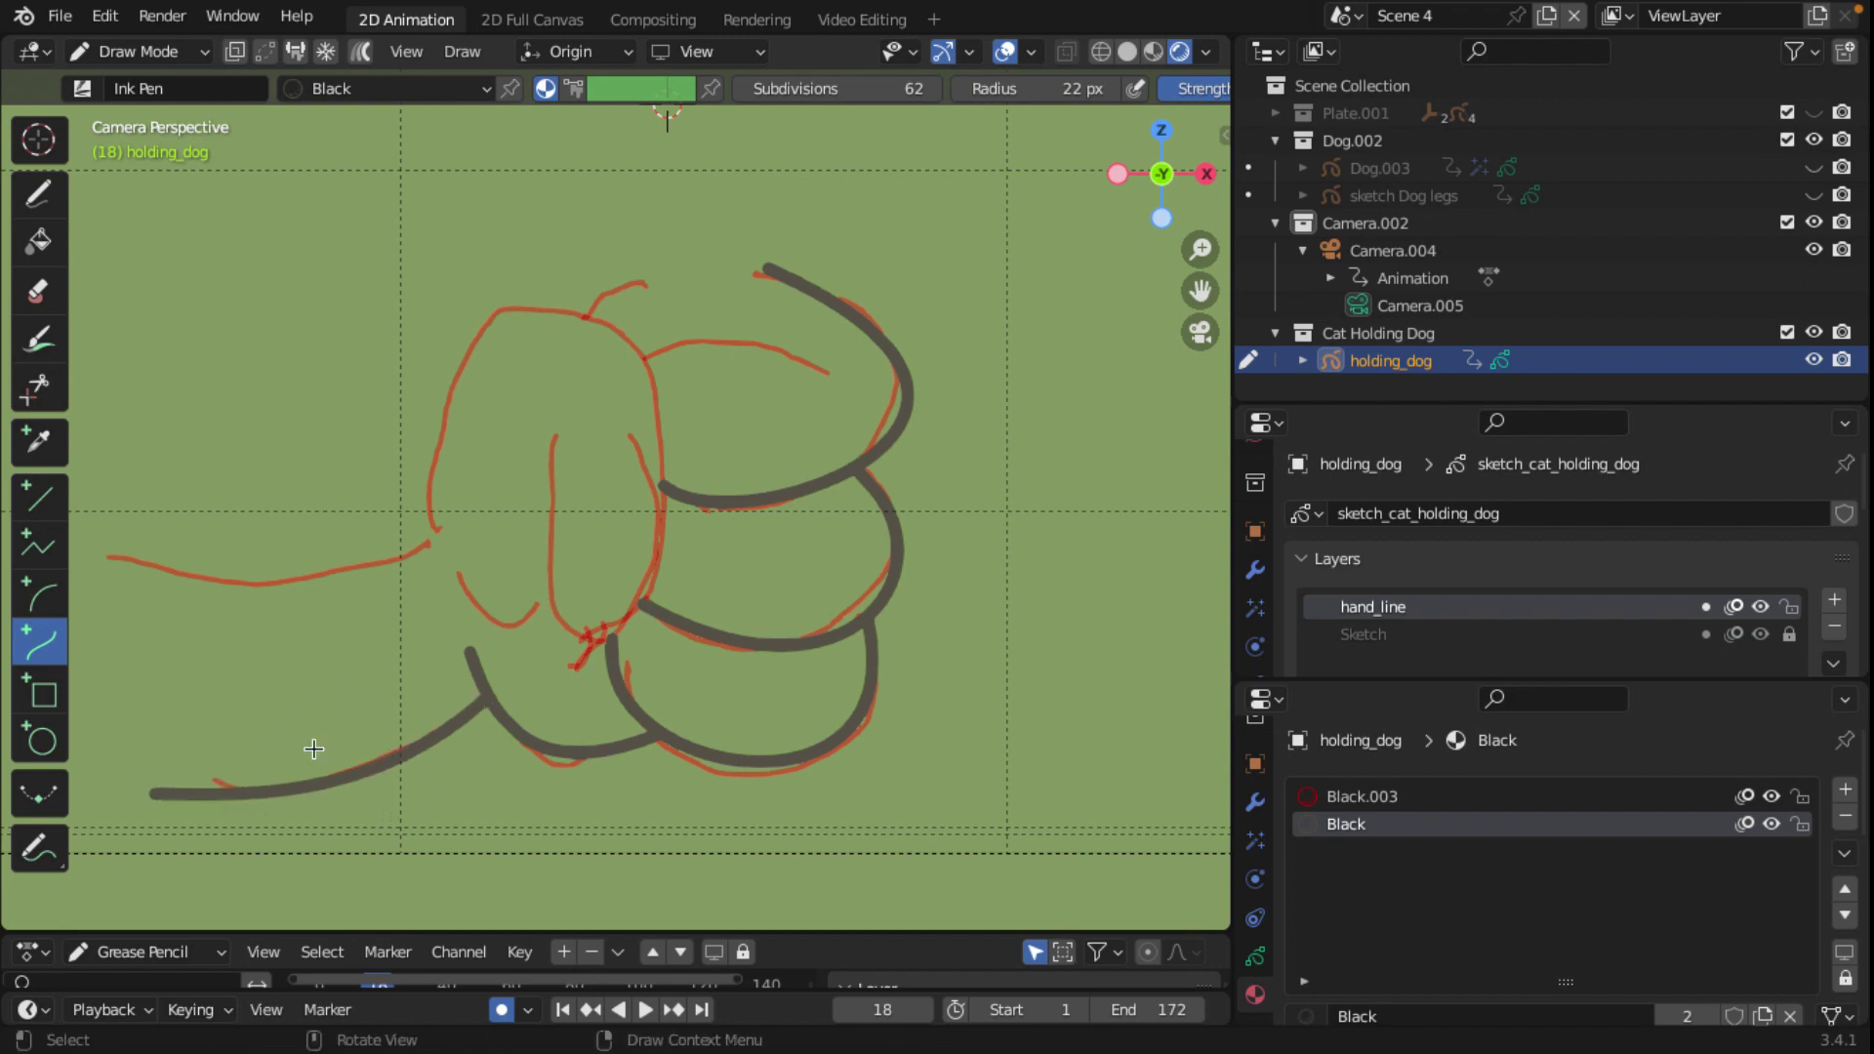
Step: Ink the upper arm line running left, sagging to follow the red sketch
{"action": "left_click_drag", "start_coordinate": [435, 533], "coordinate": [93, 521]}
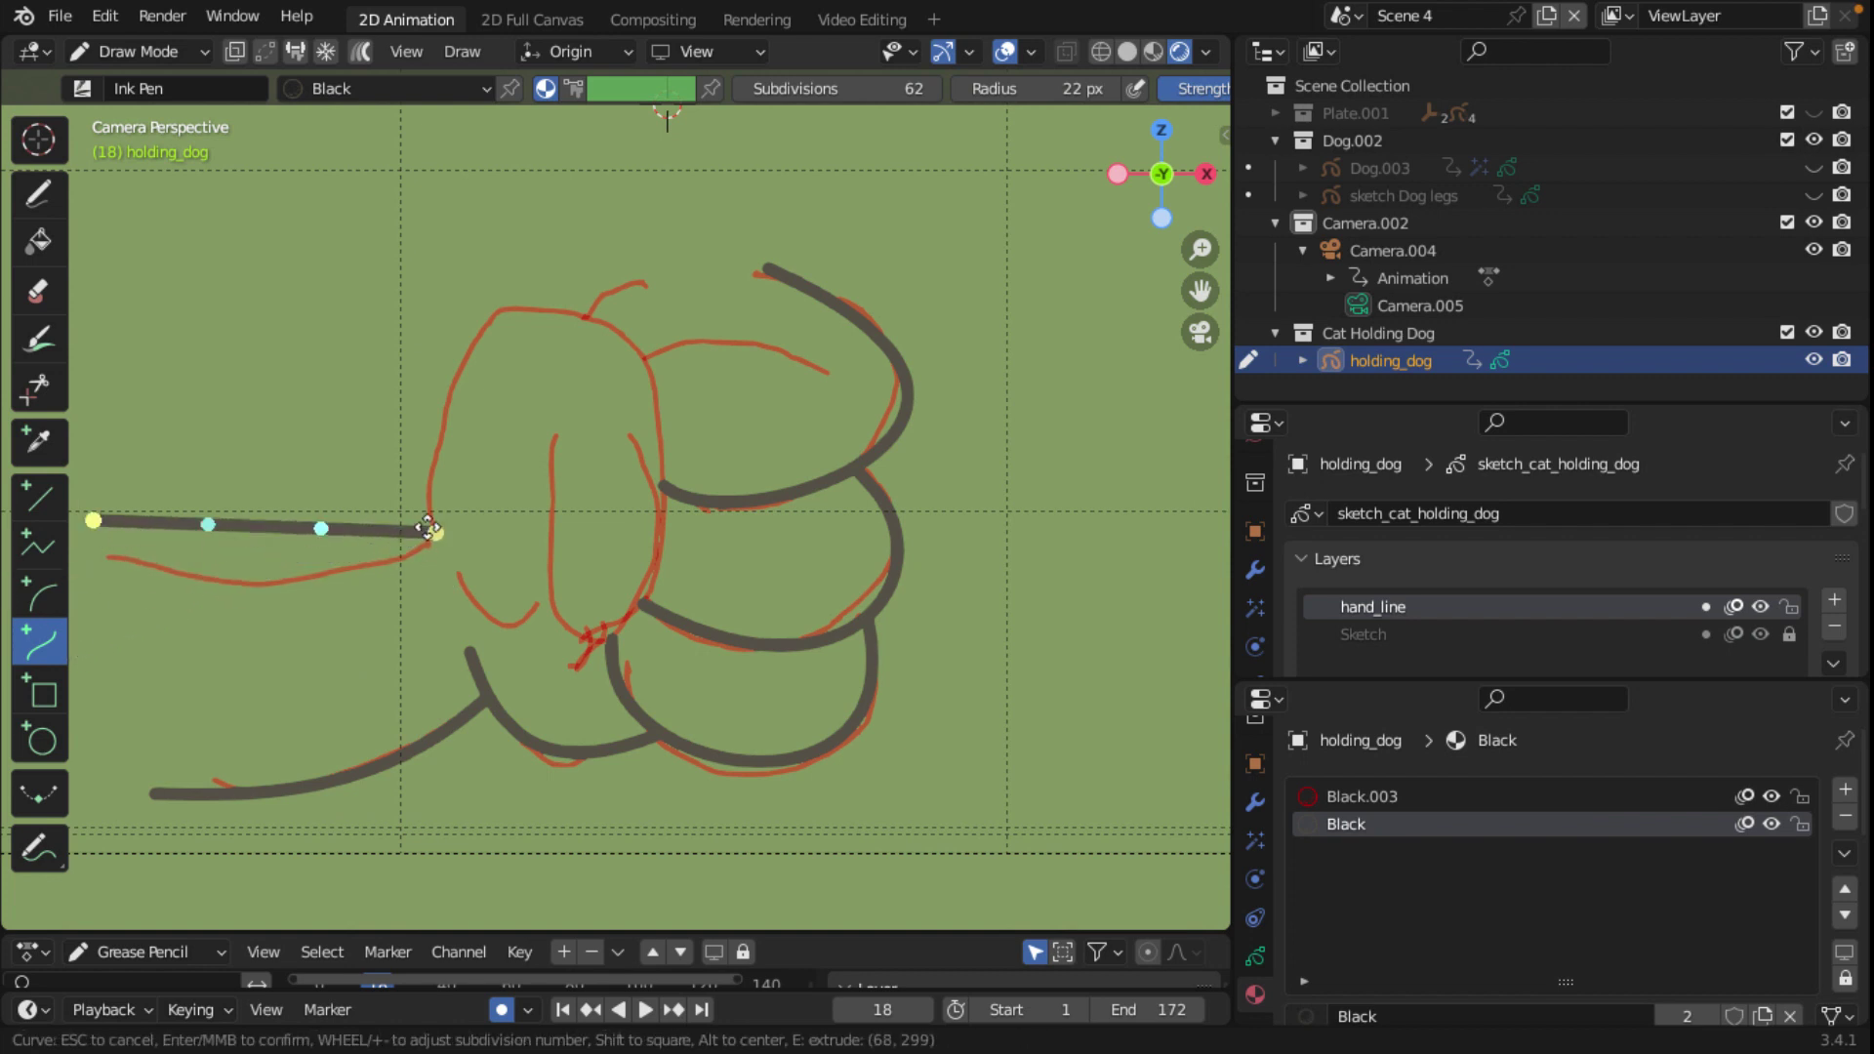
{"action": "left_click_drag", "start_coordinate": [435, 533], "coordinate": [423, 560]}
{"action": "left_click_drag", "start_coordinate": [321, 529], "coordinate": [288, 600]}
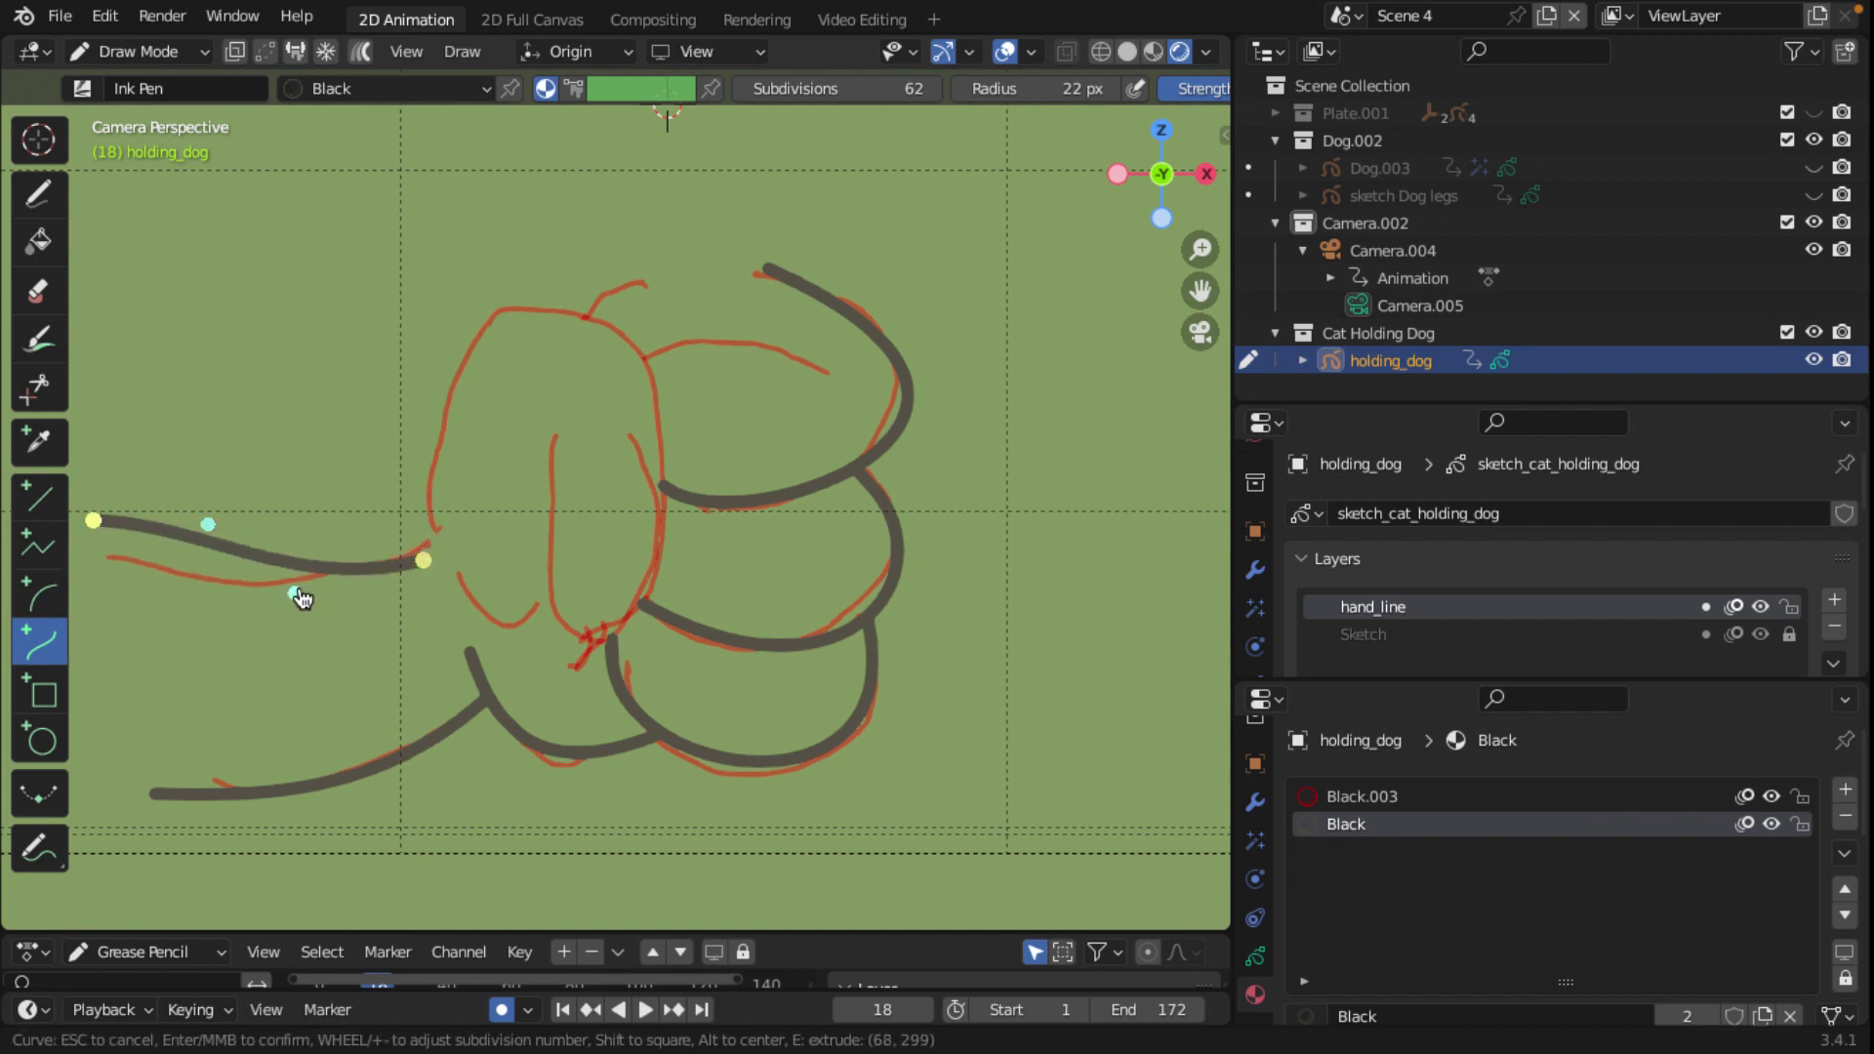
{"action": "left_click_drag", "start_coordinate": [208, 524], "coordinate": [195, 572]}
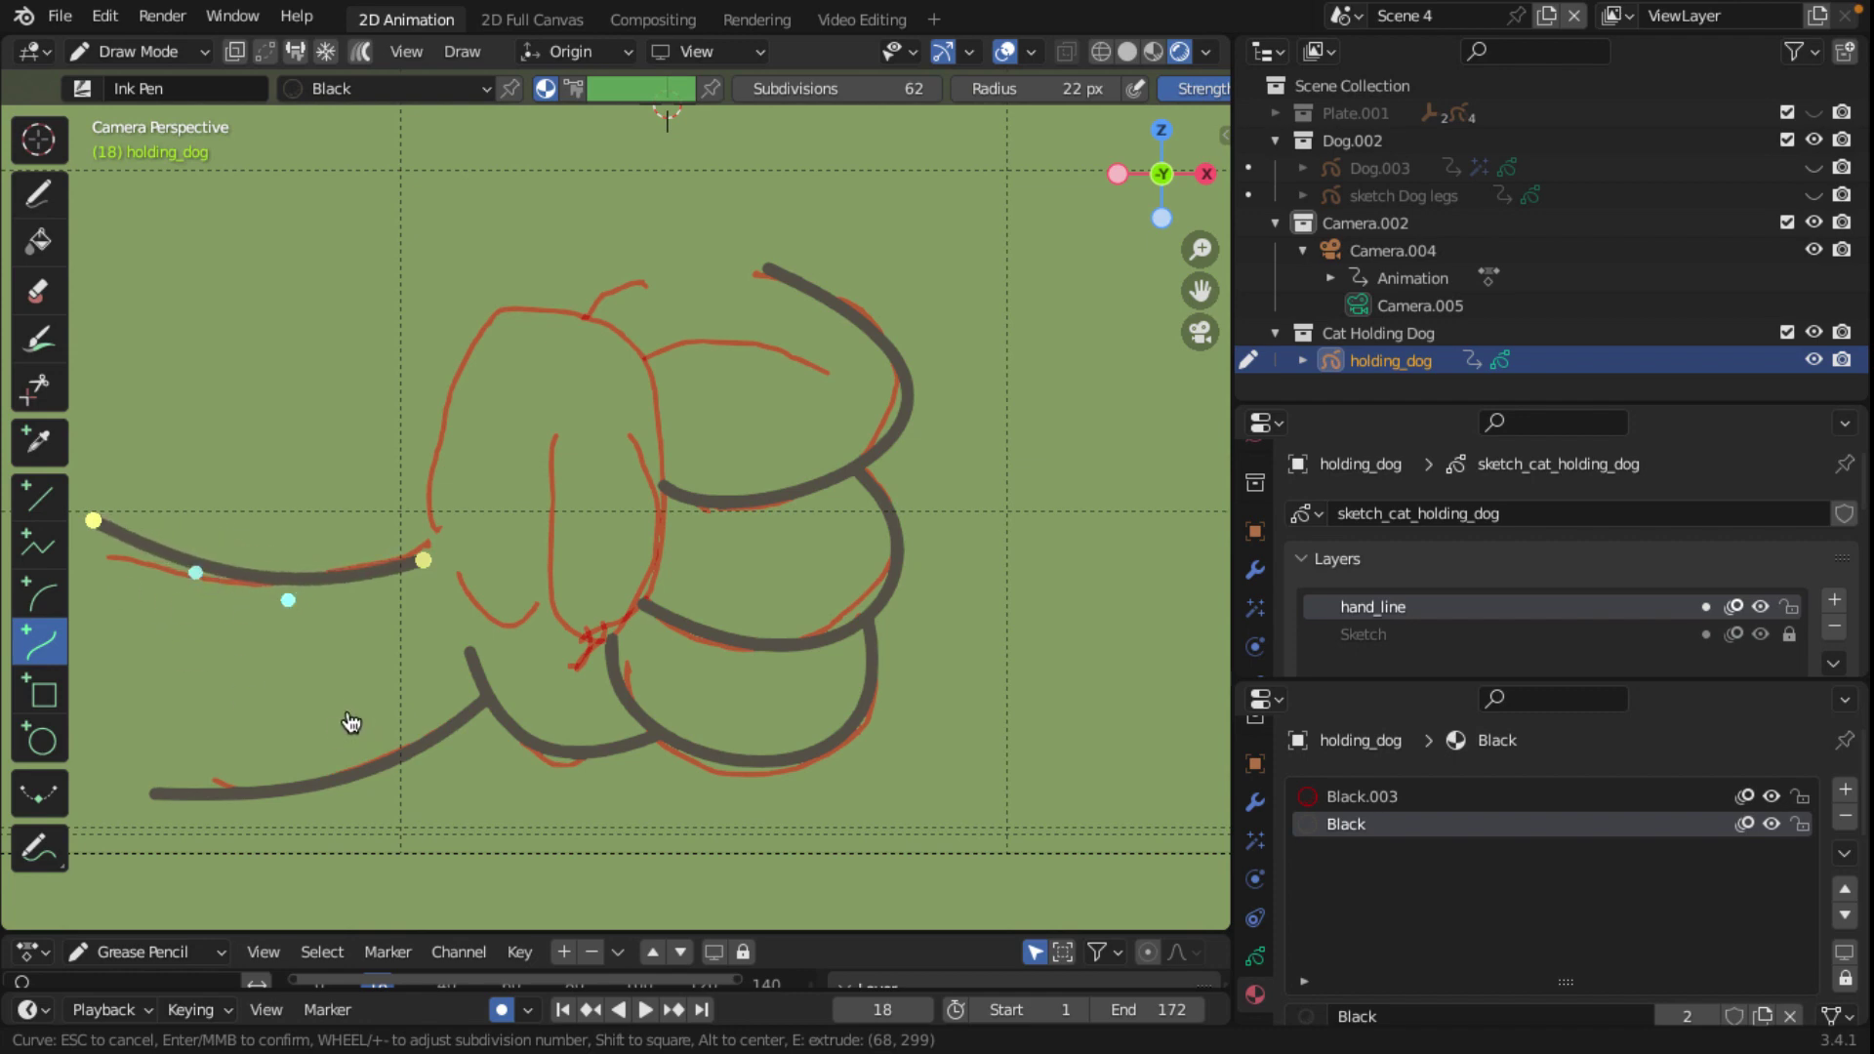
{"action": "key", "text": "Return"}
Step: Ink a curve from the arm's end up the toe's left side and over its top
{"action": "scroll", "coordinate": [227, 712], "scroll_direction": "down", "scroll_amount": 1}
{"action": "scroll", "coordinate": [228, 711], "scroll_direction": "up", "scroll_amount": 3}
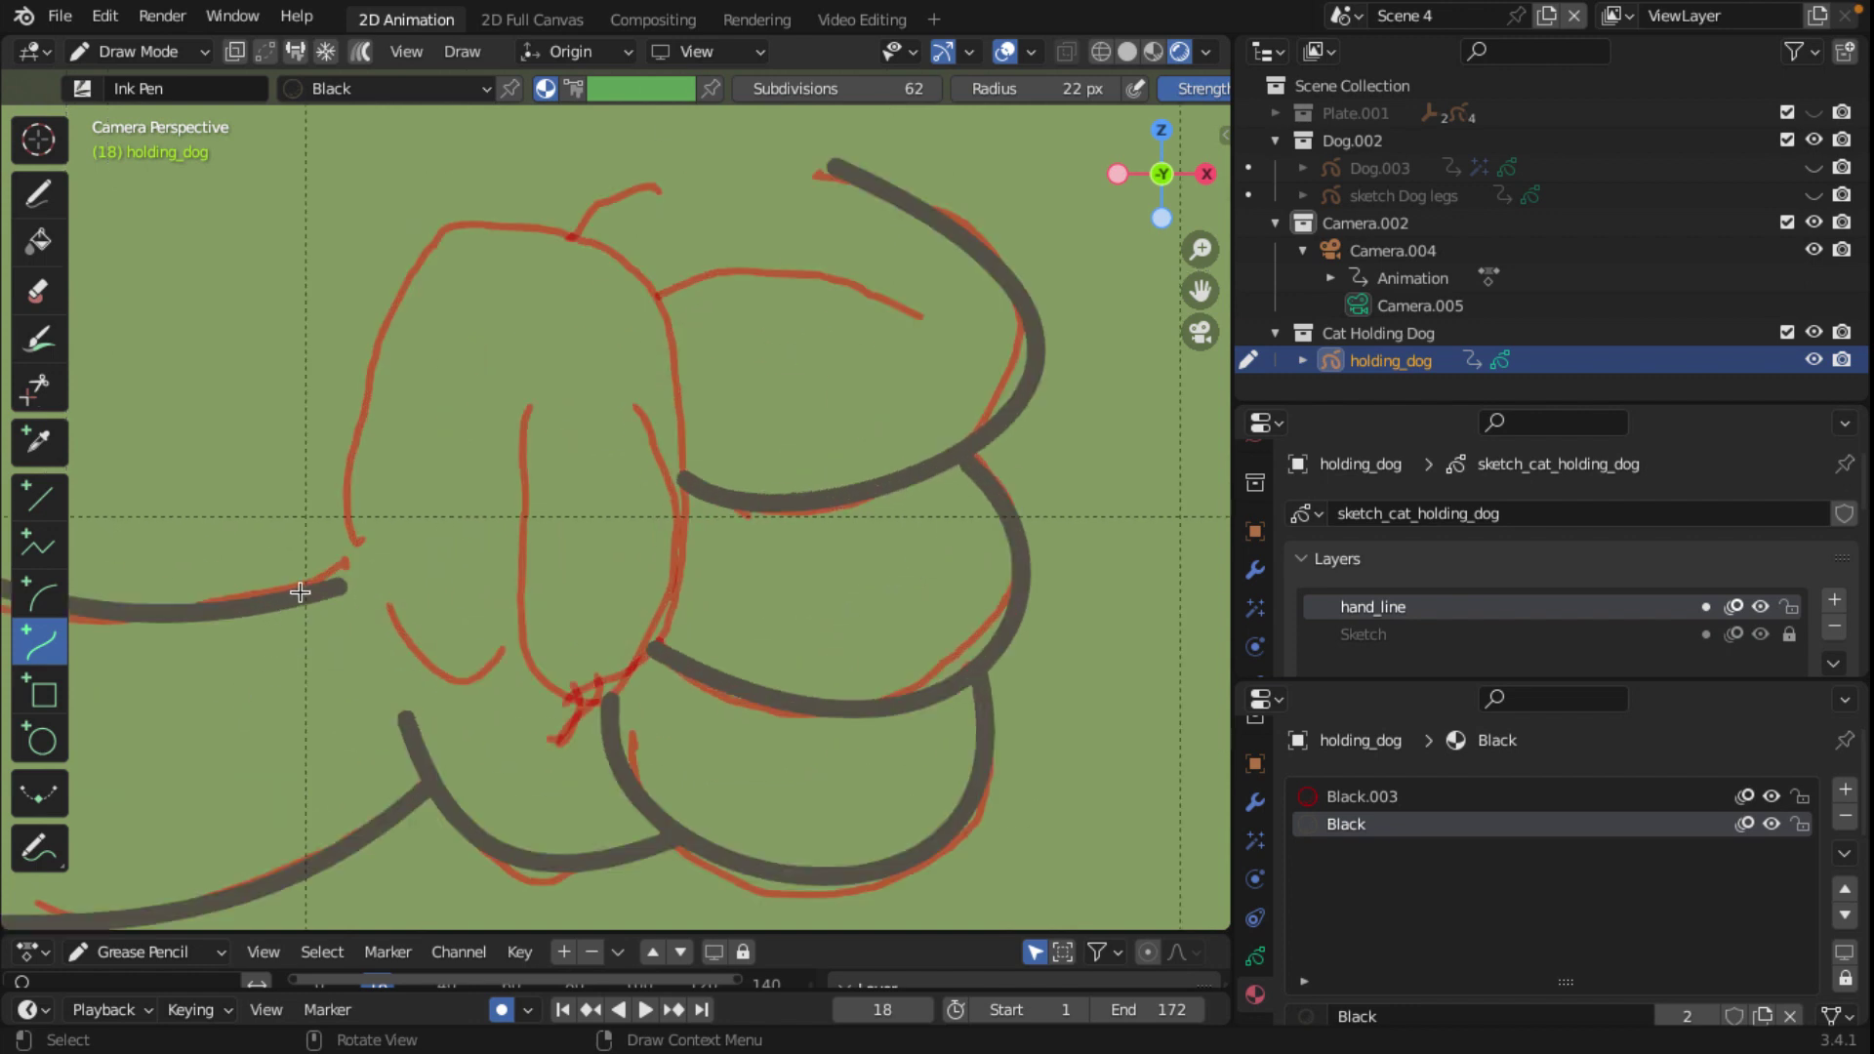
{"action": "left_click_drag", "start_coordinate": [338, 586], "coordinate": [651, 292]}
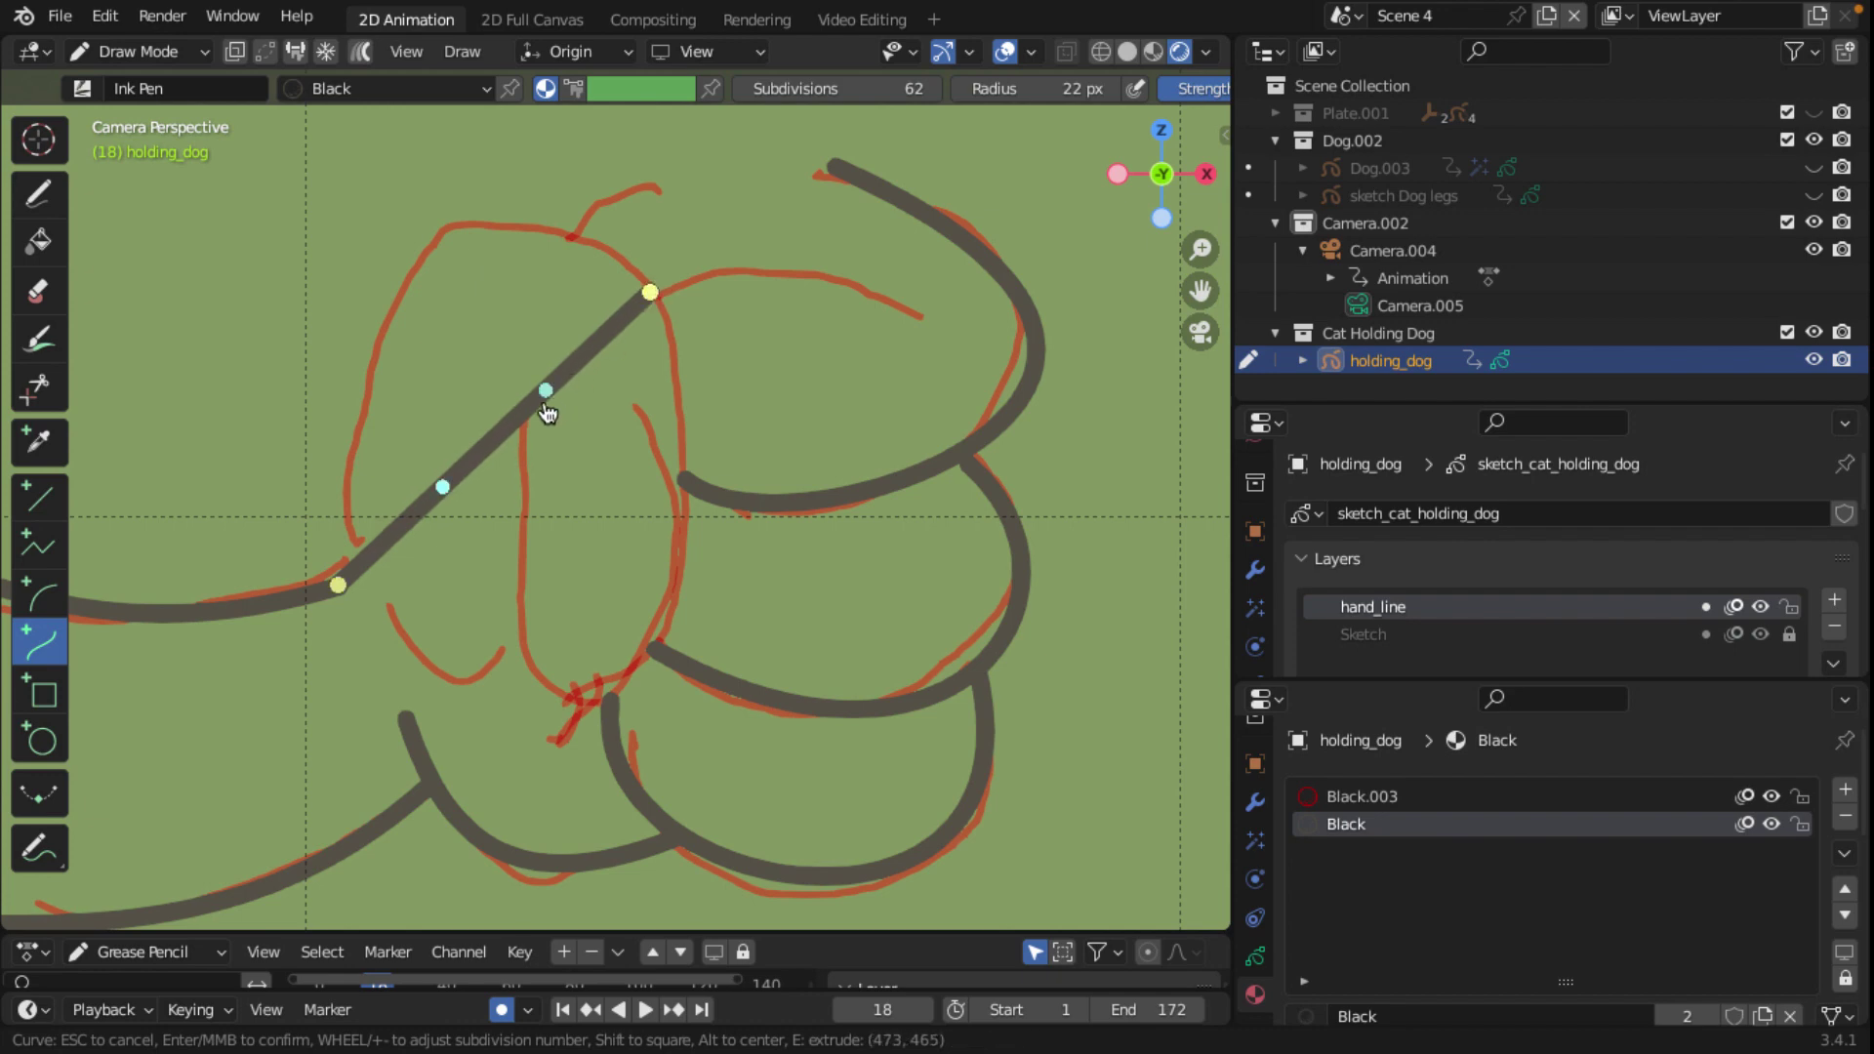
{"action": "left_click_drag", "start_coordinate": [544, 390], "coordinate": [295, 132]}
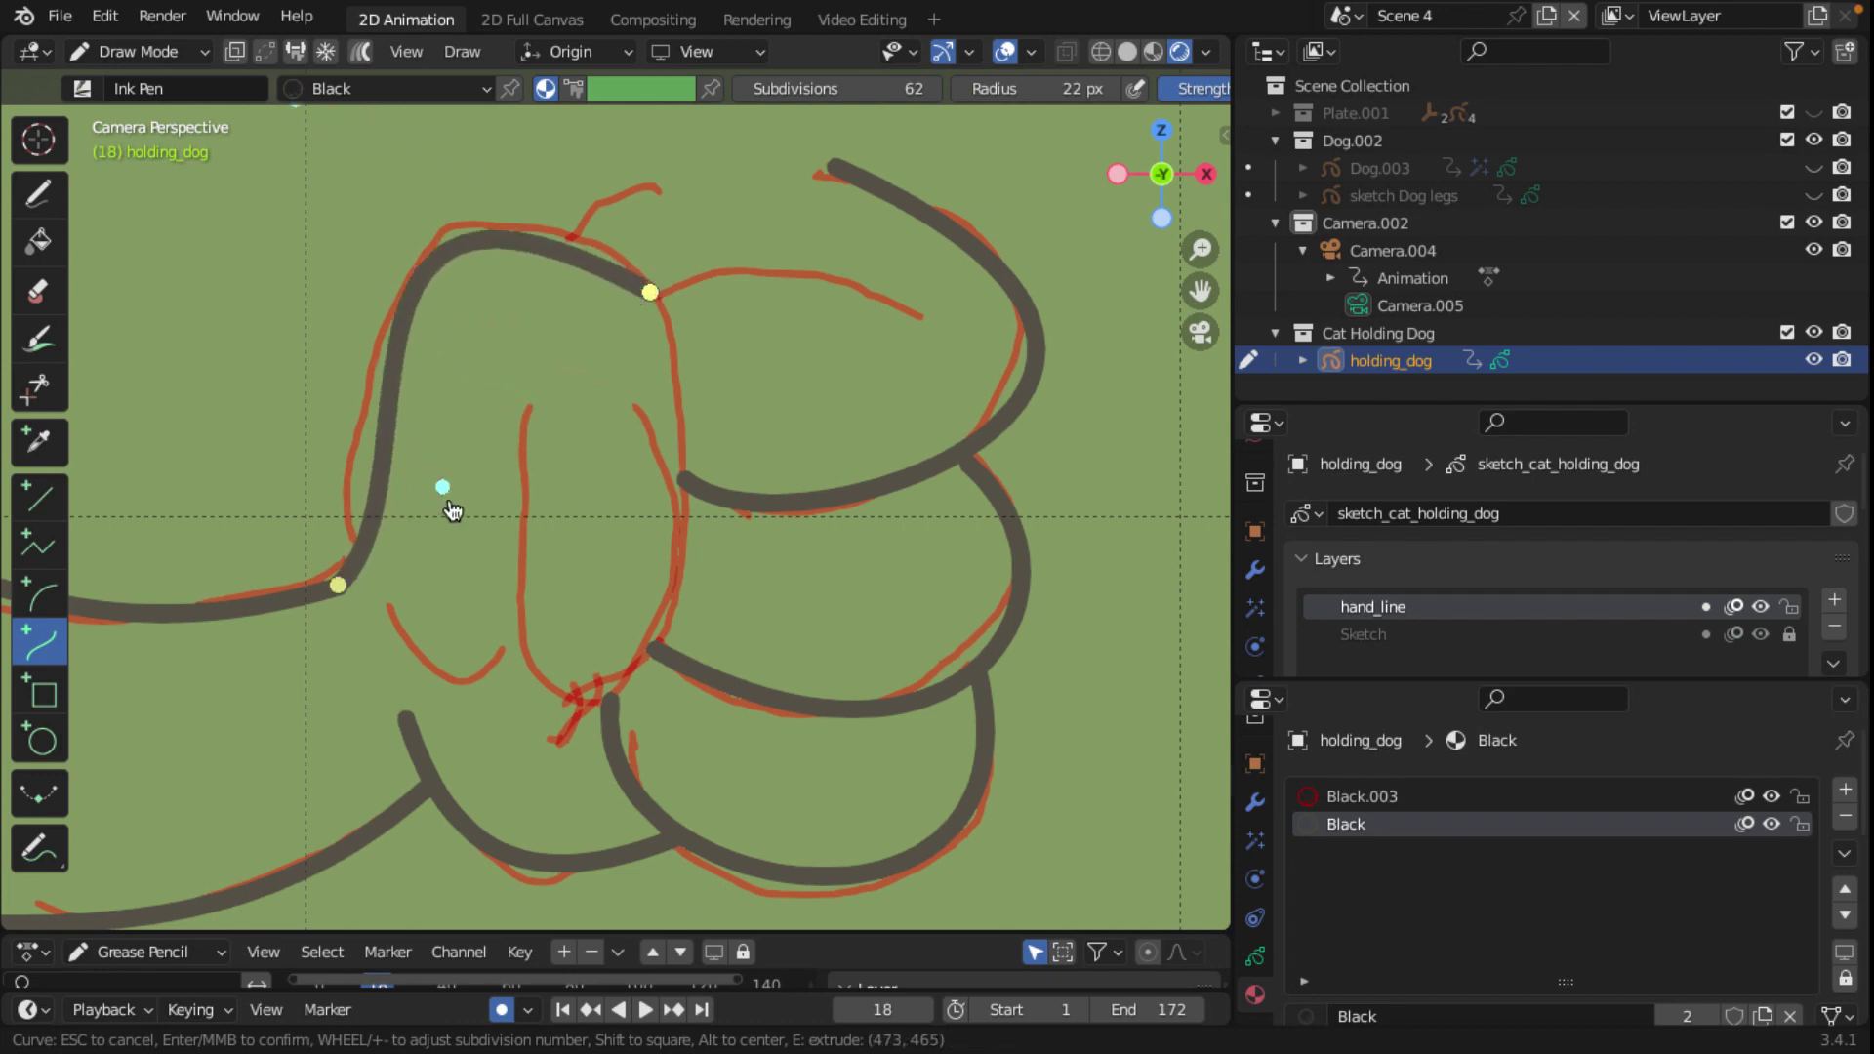
{"action": "left_click_drag", "start_coordinate": [442, 486], "coordinate": [353, 452]}
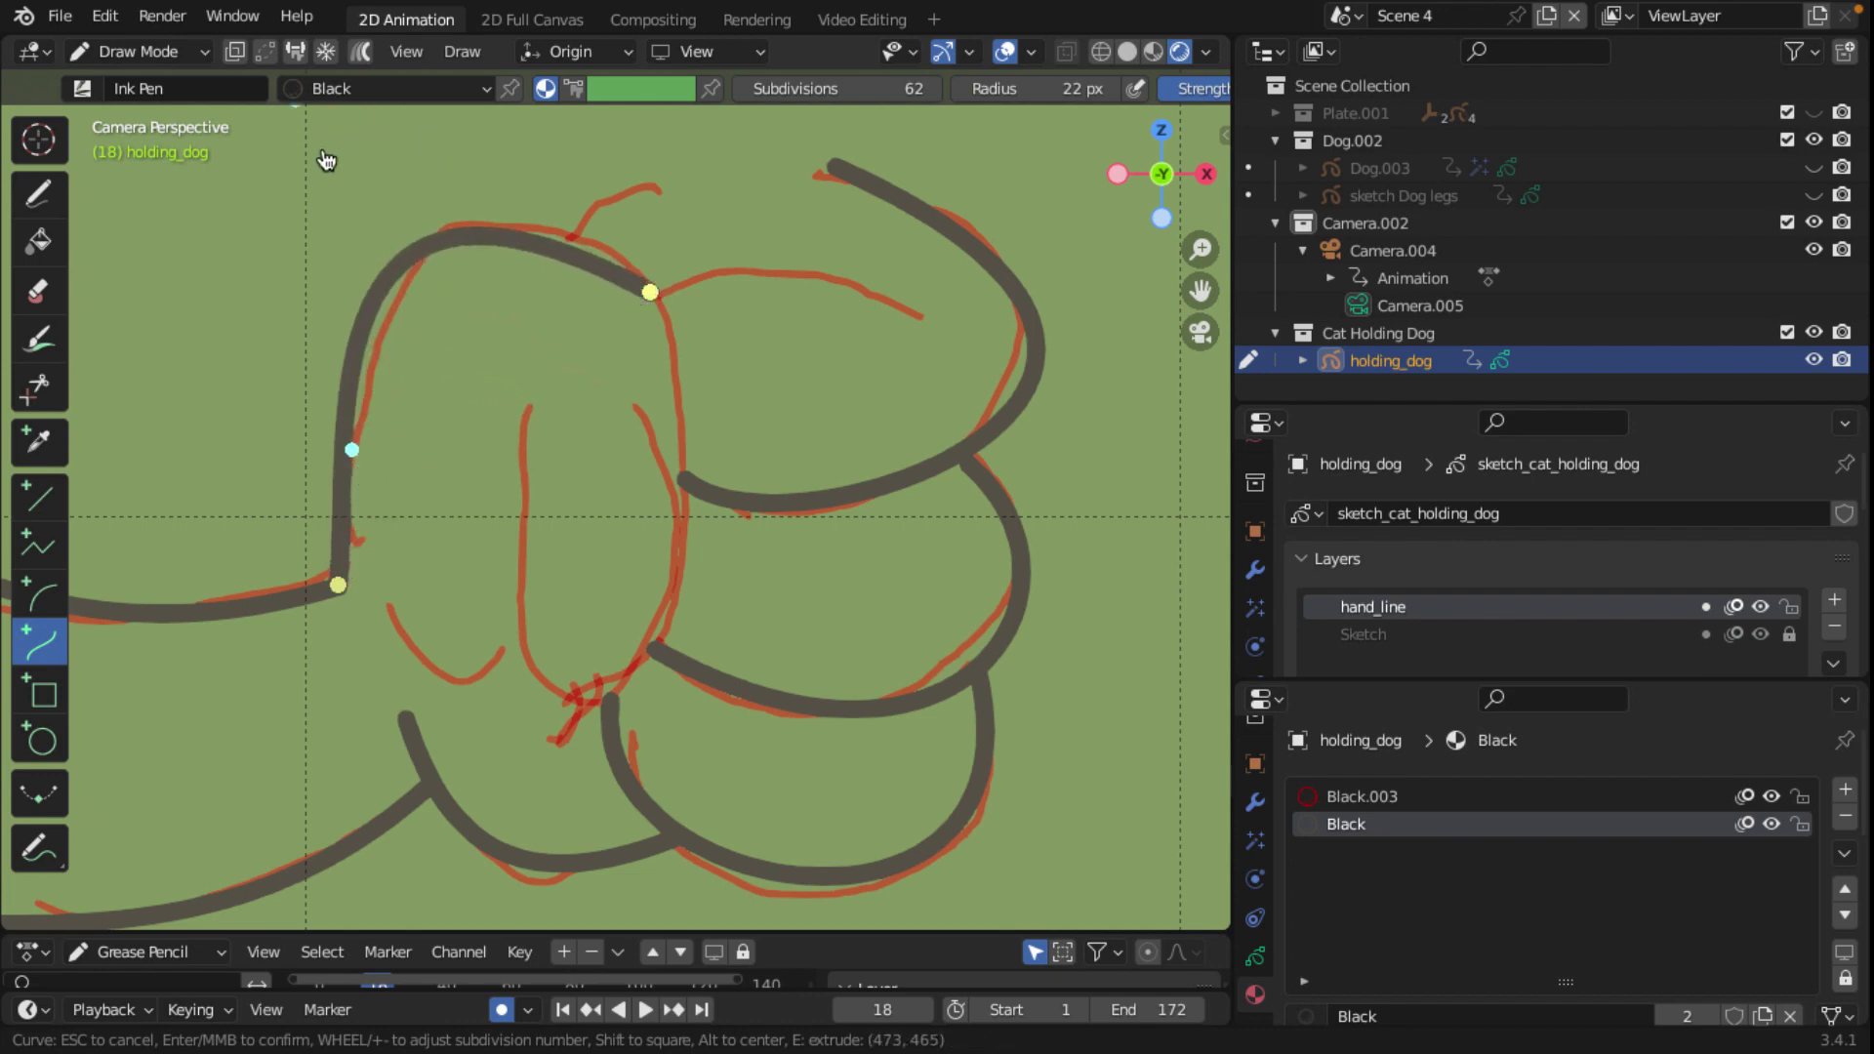
{"action": "left_click_drag", "start_coordinate": [300, 118], "coordinate": [360, 130]}
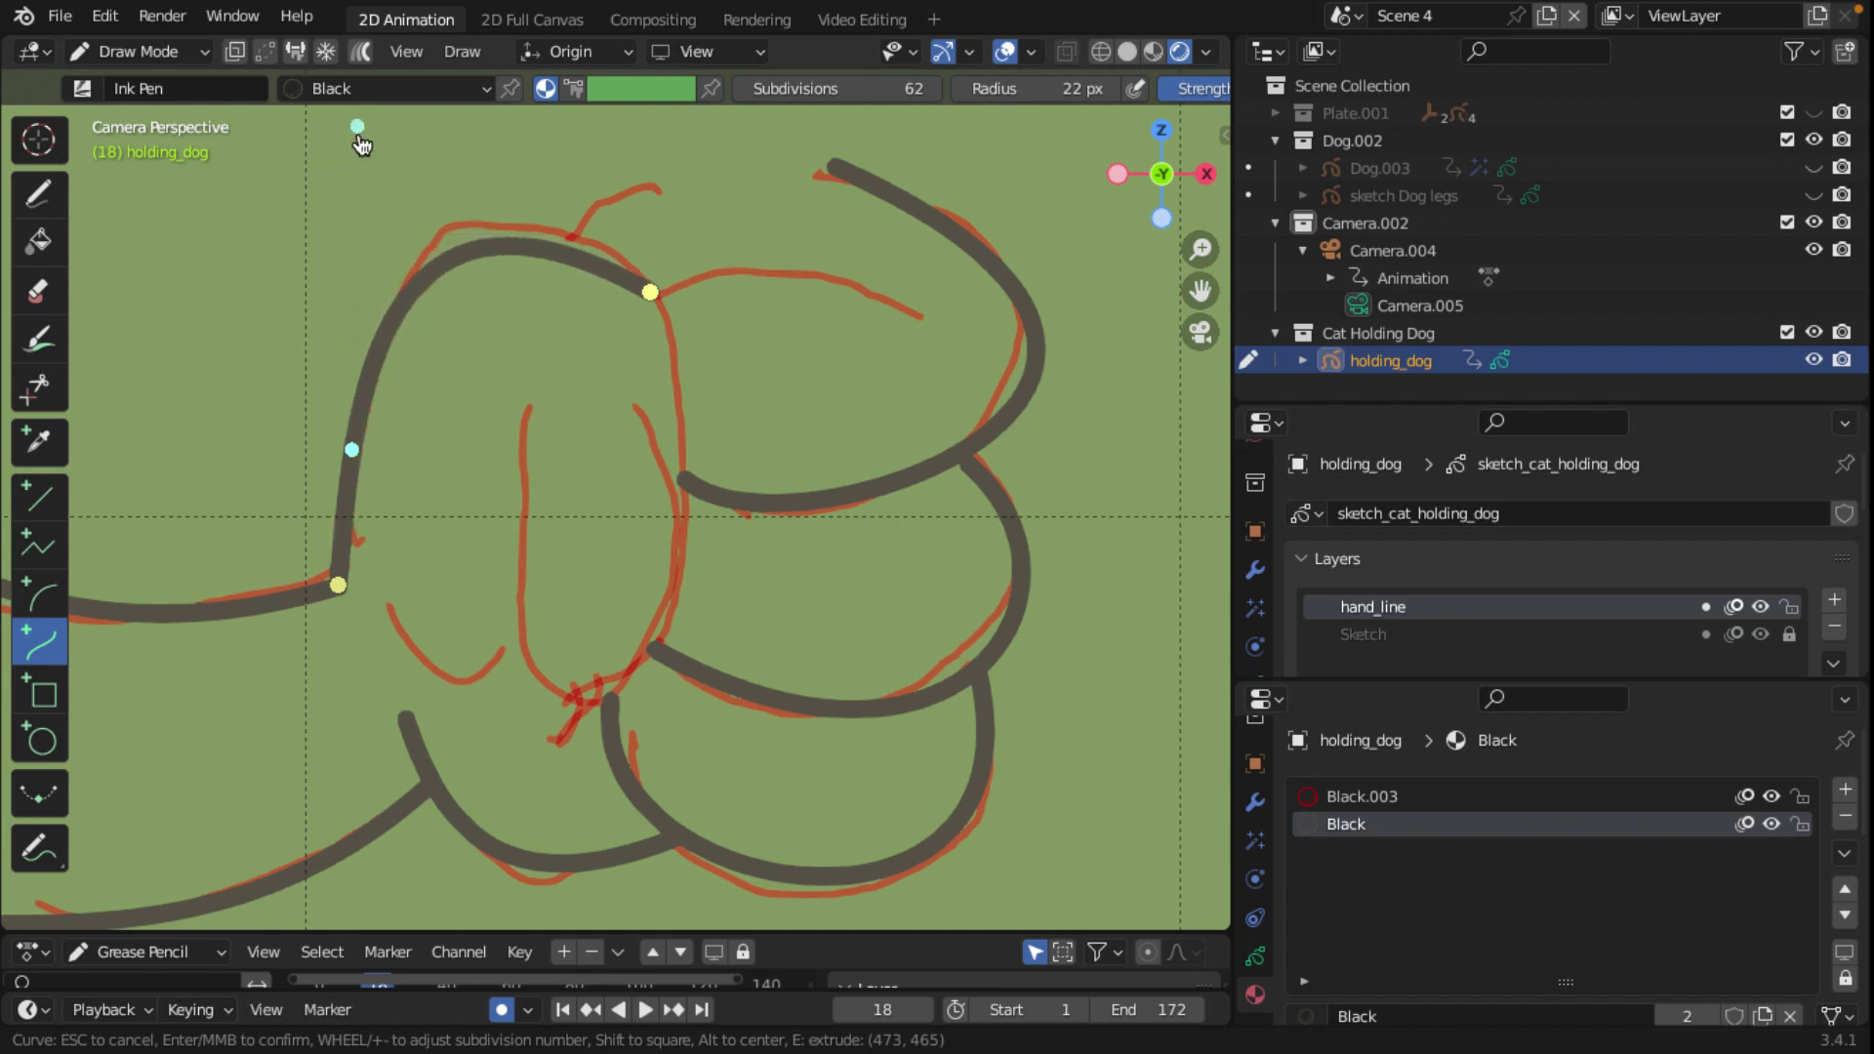
{"action": "mouse_move", "coordinate": [376, 486]}
{"action": "left_mouse_down"}
{"action": "mouse_move", "coordinate": [389, 378]}
{"action": "mouse_move", "coordinate": [435, 360]}
{"action": "mouse_move", "coordinate": [406, 372]}
{"action": "mouse_move", "coordinate": [359, 454]}
{"action": "left_mouse_up"}
{"action": "left_click_drag", "start_coordinate": [359, 128], "coordinate": [380, 159]}
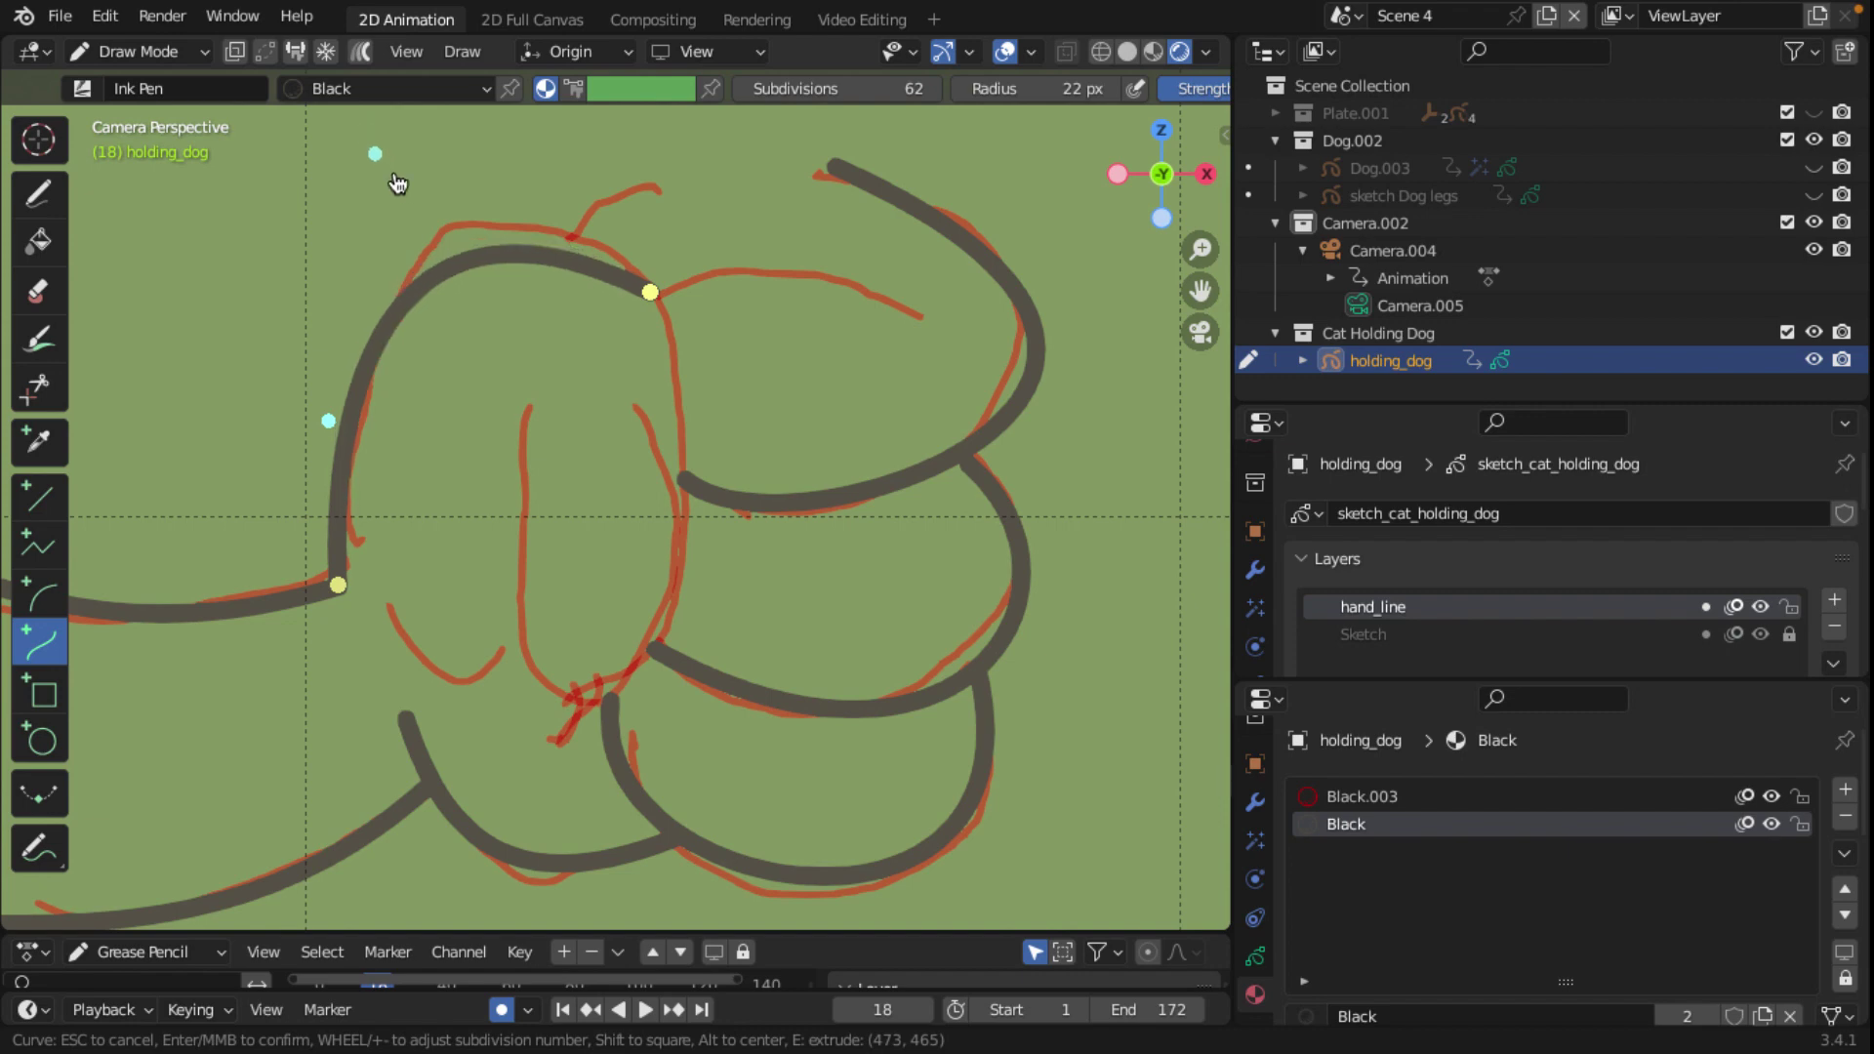
{"action": "mouse_move", "coordinate": [650, 292]}
{"action": "left_mouse_down"}
{"action": "mouse_move", "coordinate": [527, 221]}
{"action": "mouse_move", "coordinate": [597, 239]}
{"action": "left_mouse_up"}
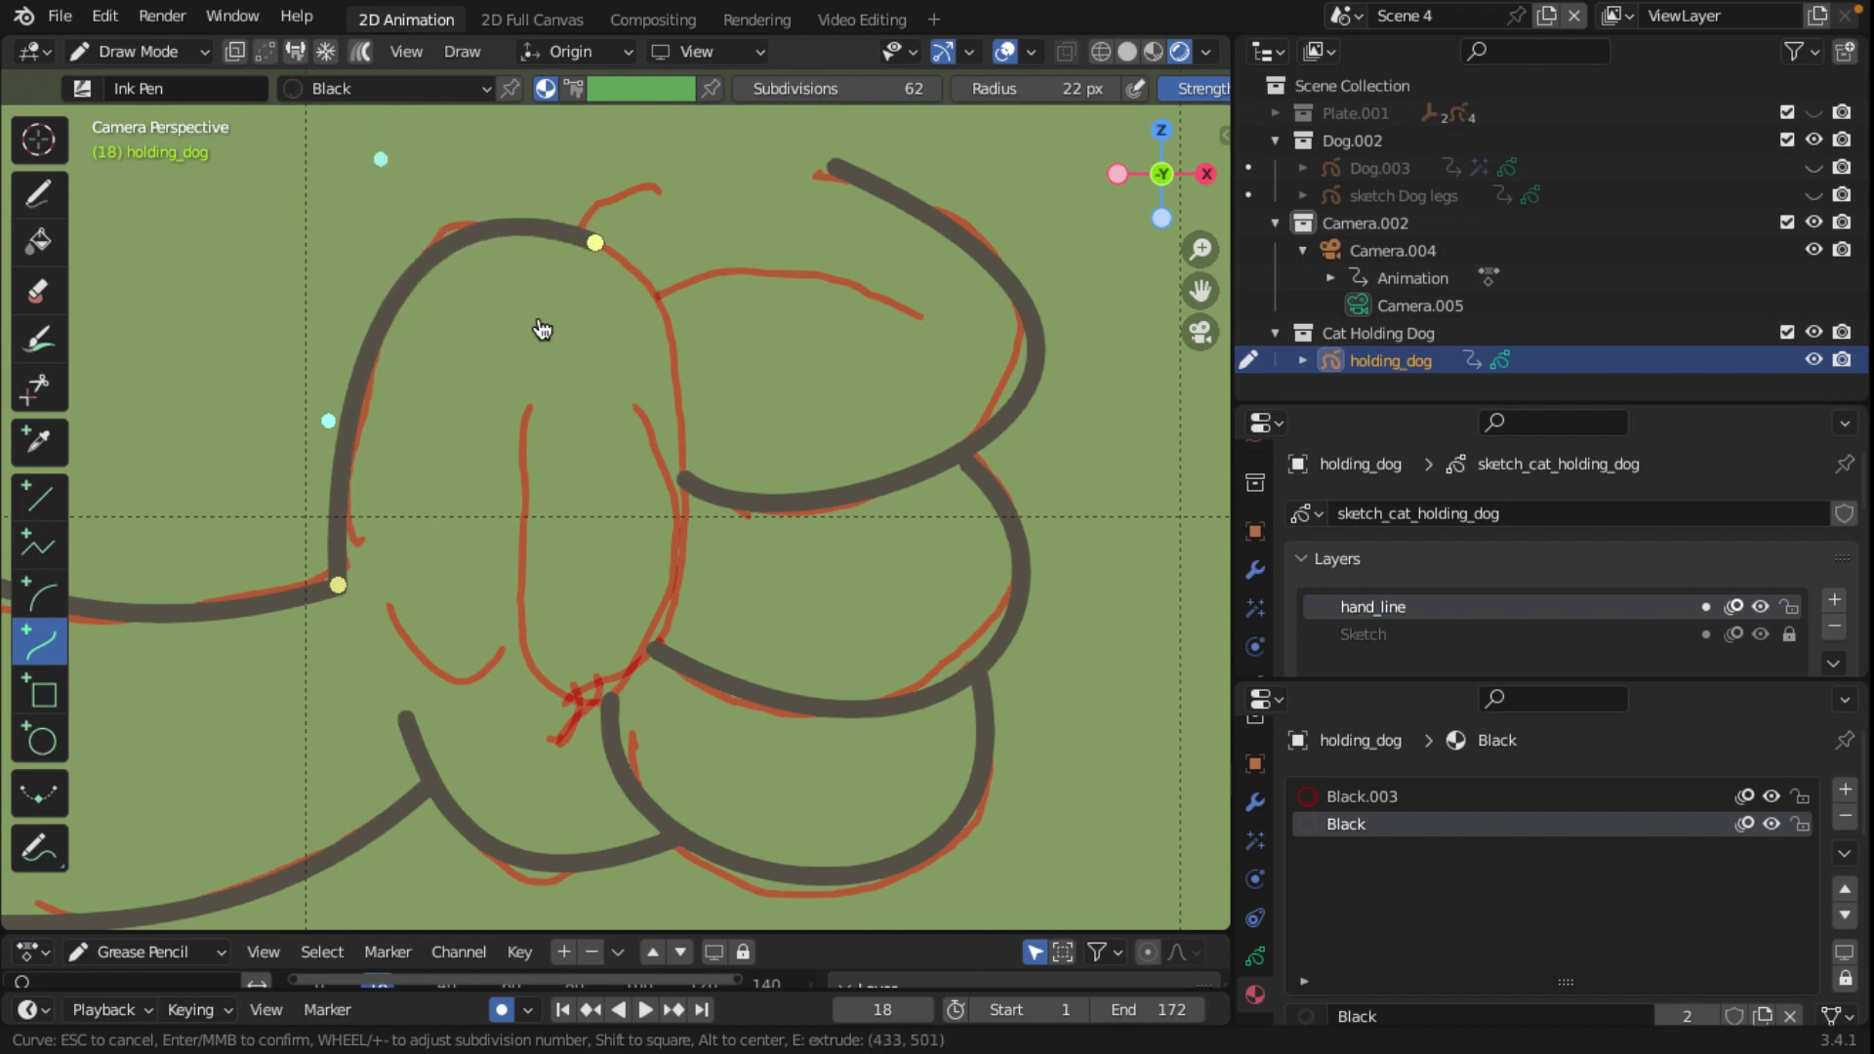
{"action": "left_click_drag", "start_coordinate": [329, 422], "coordinate": [338, 422]}
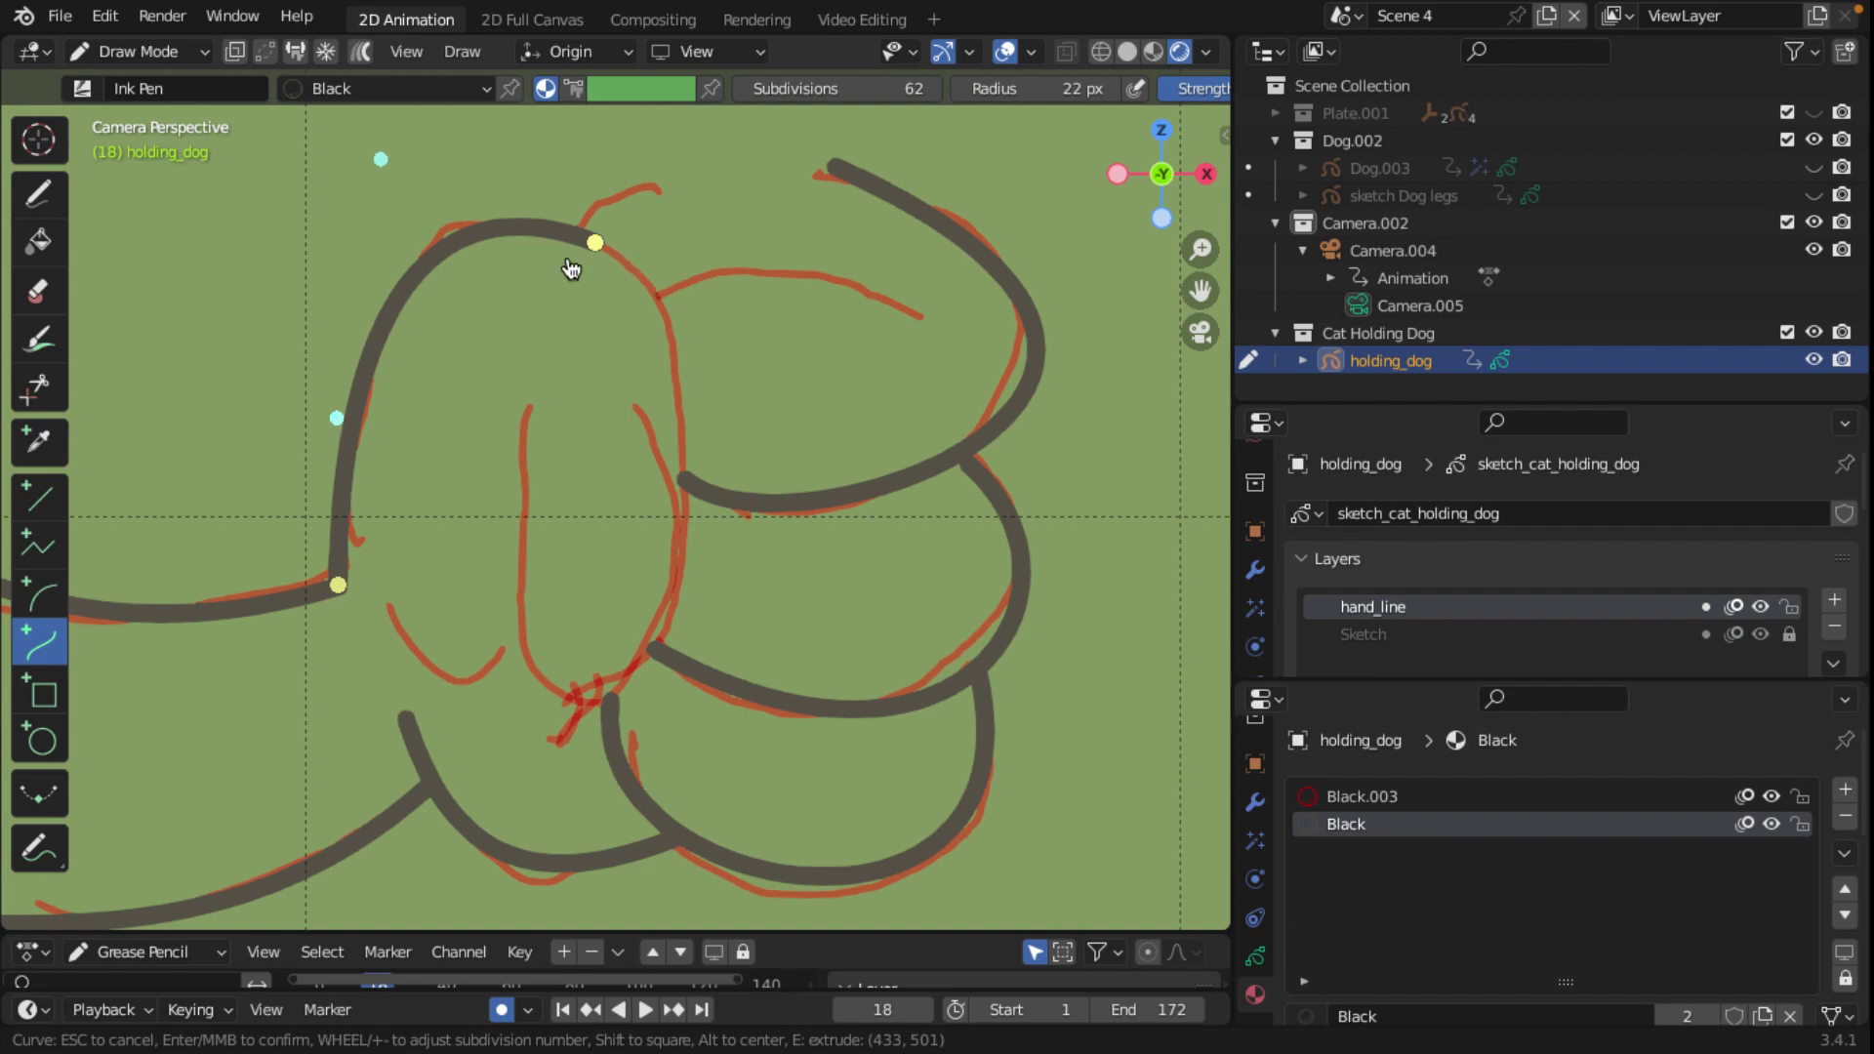
{"action": "left_click_drag", "start_coordinate": [394, 177], "coordinate": [395, 163]}
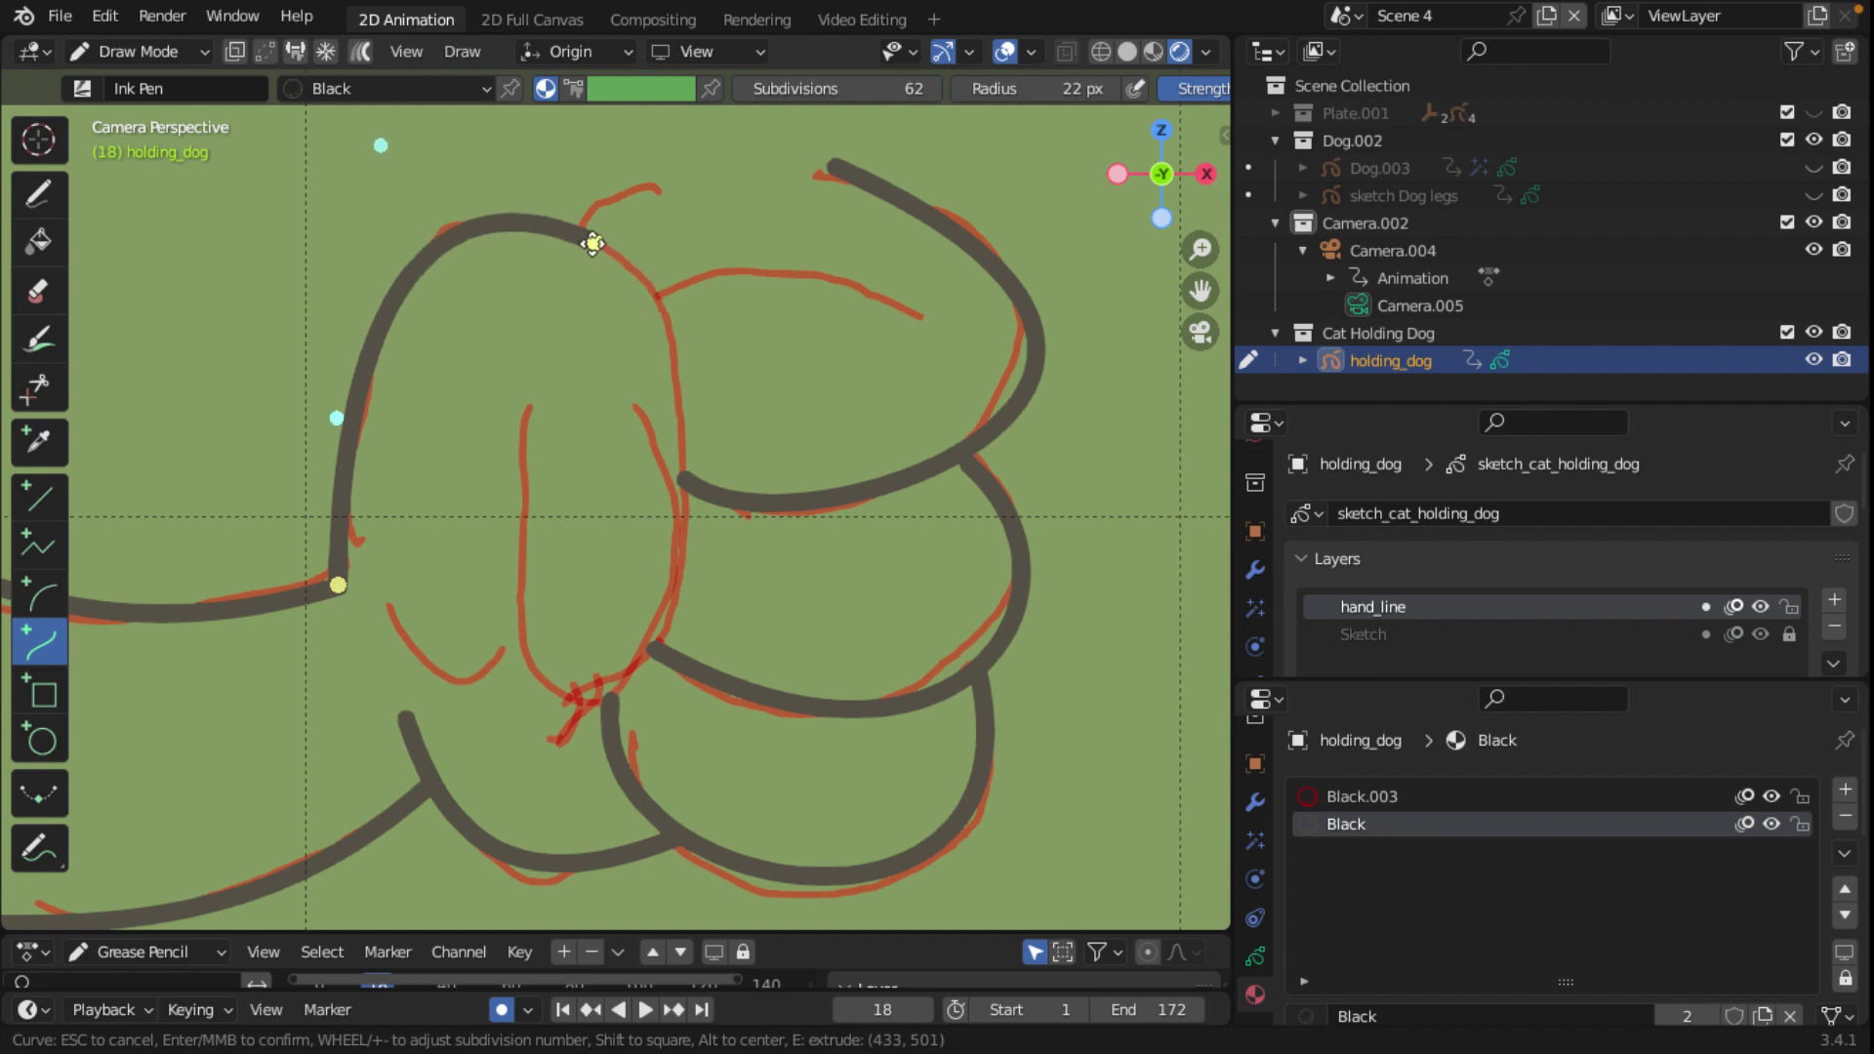
Step: Extrude a second segment down the toe's right side to the paw's base, bowing it outward
{"action": "key", "text": "e"}
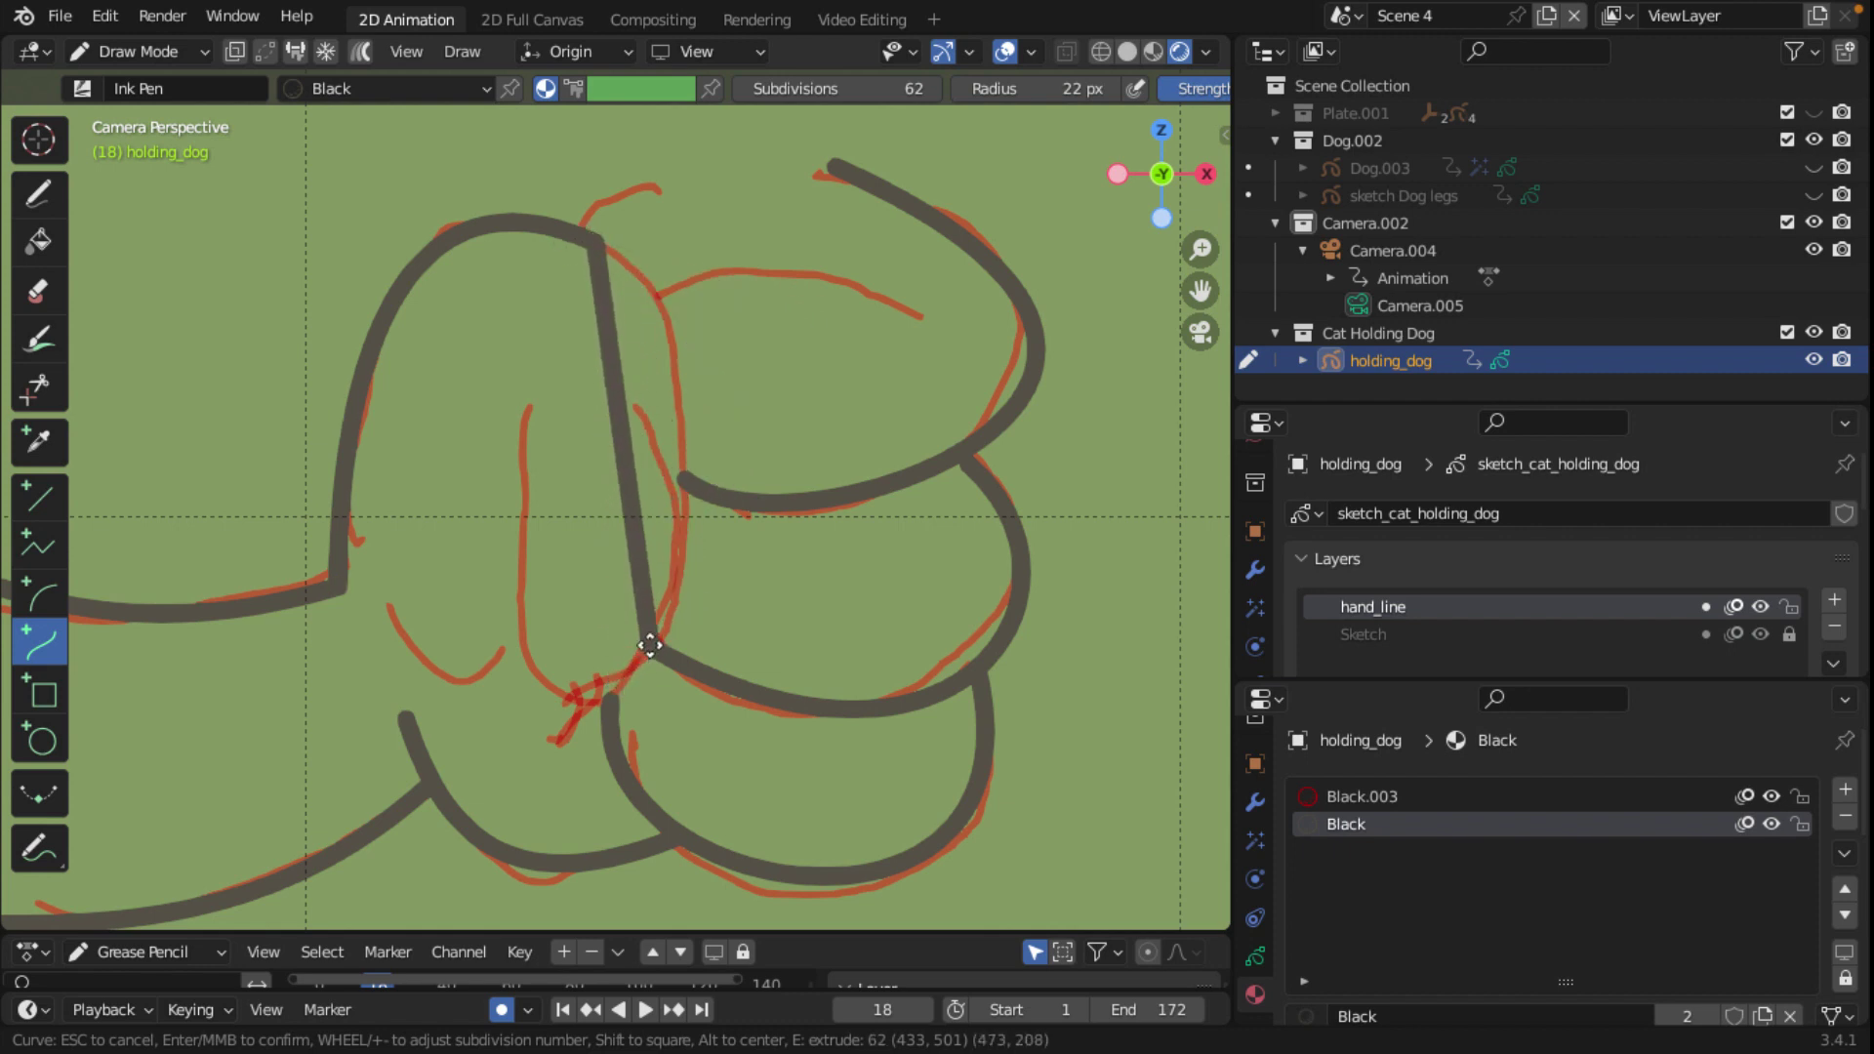
{"action": "left_click", "coordinate": [610, 687]}
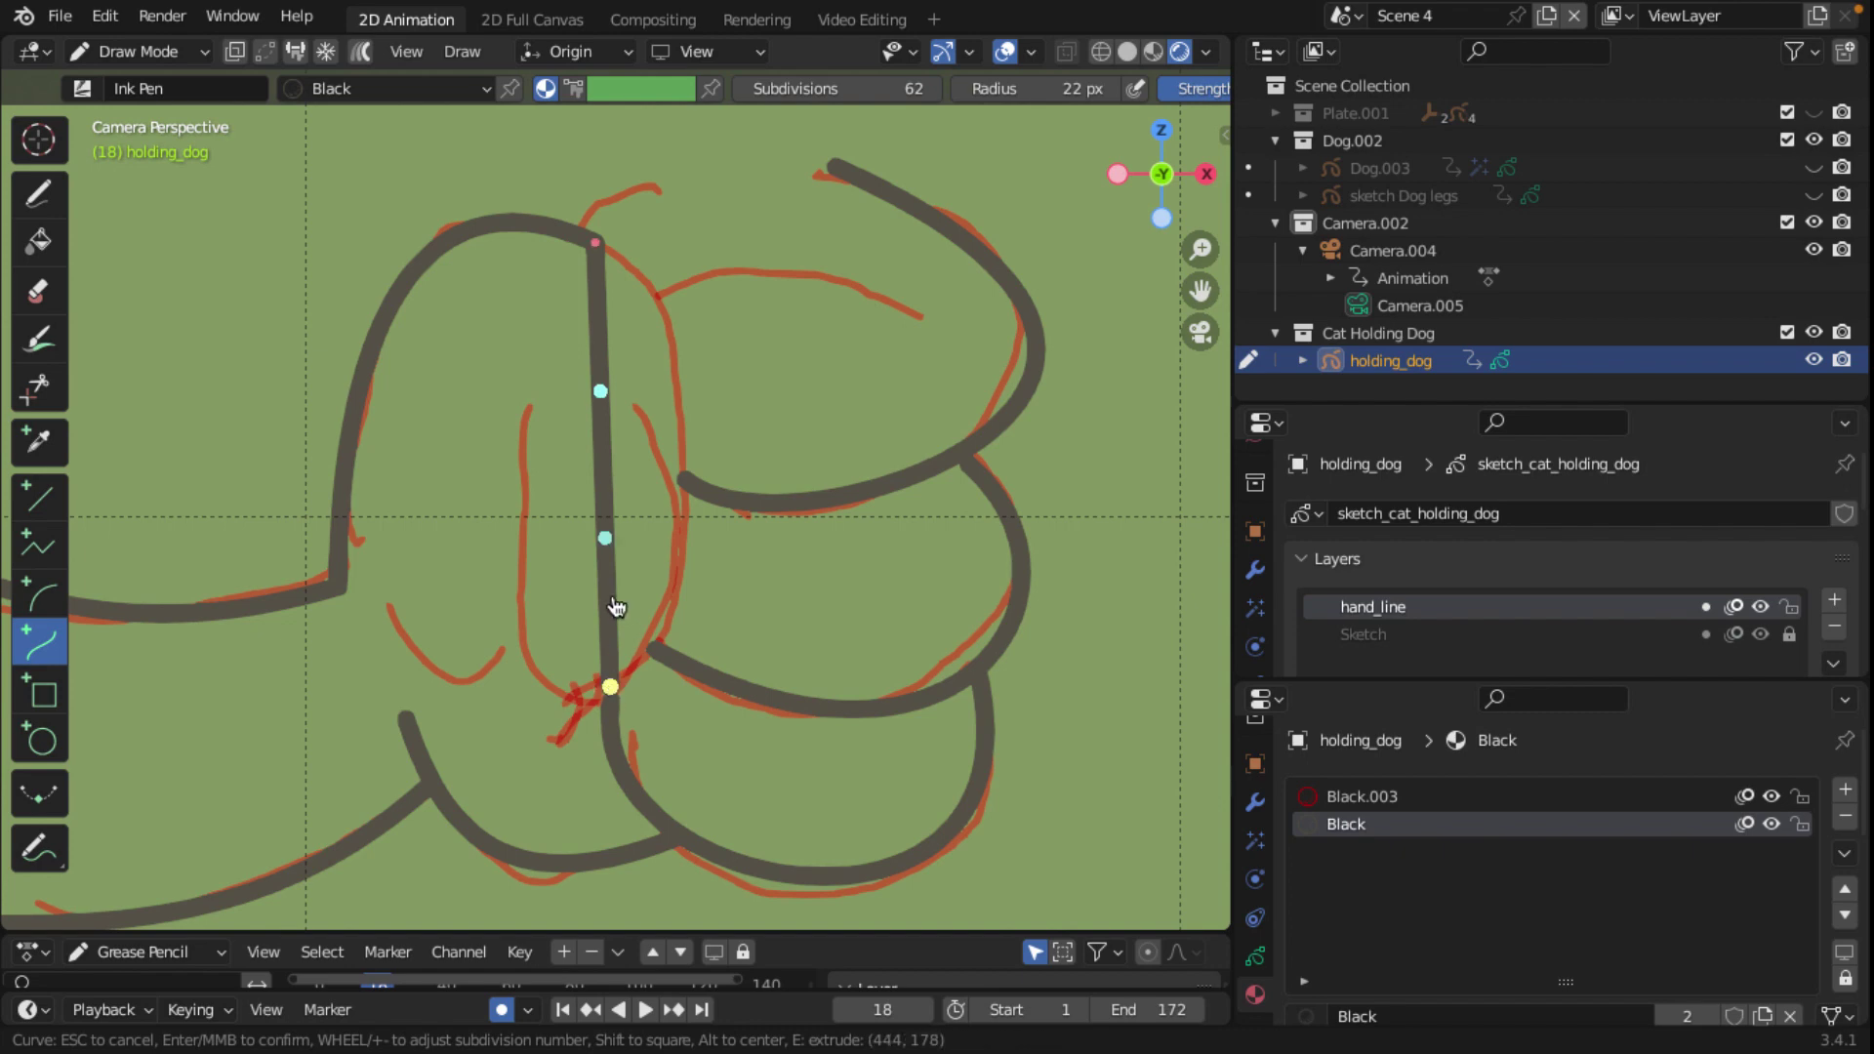
{"action": "left_click_drag", "start_coordinate": [599, 537], "coordinate": [801, 527]}
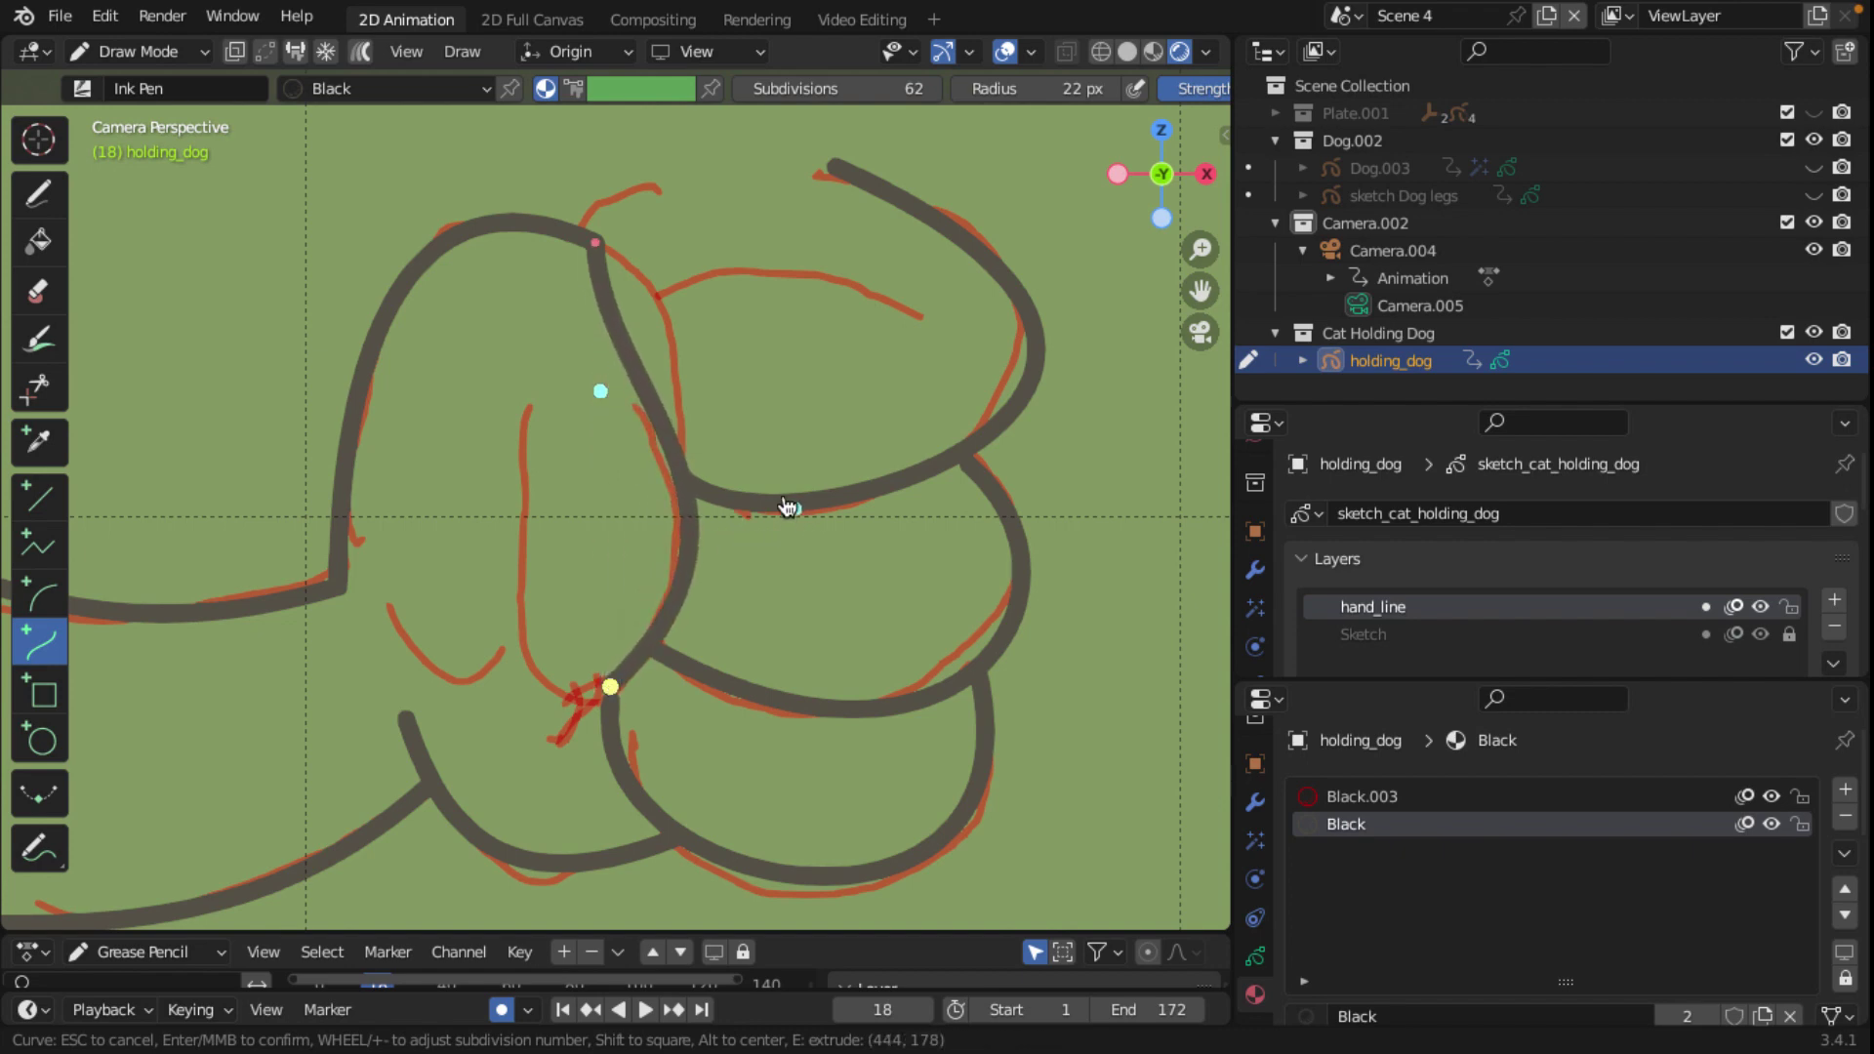
{"action": "left_click_drag", "start_coordinate": [600, 391], "coordinate": [684, 273]}
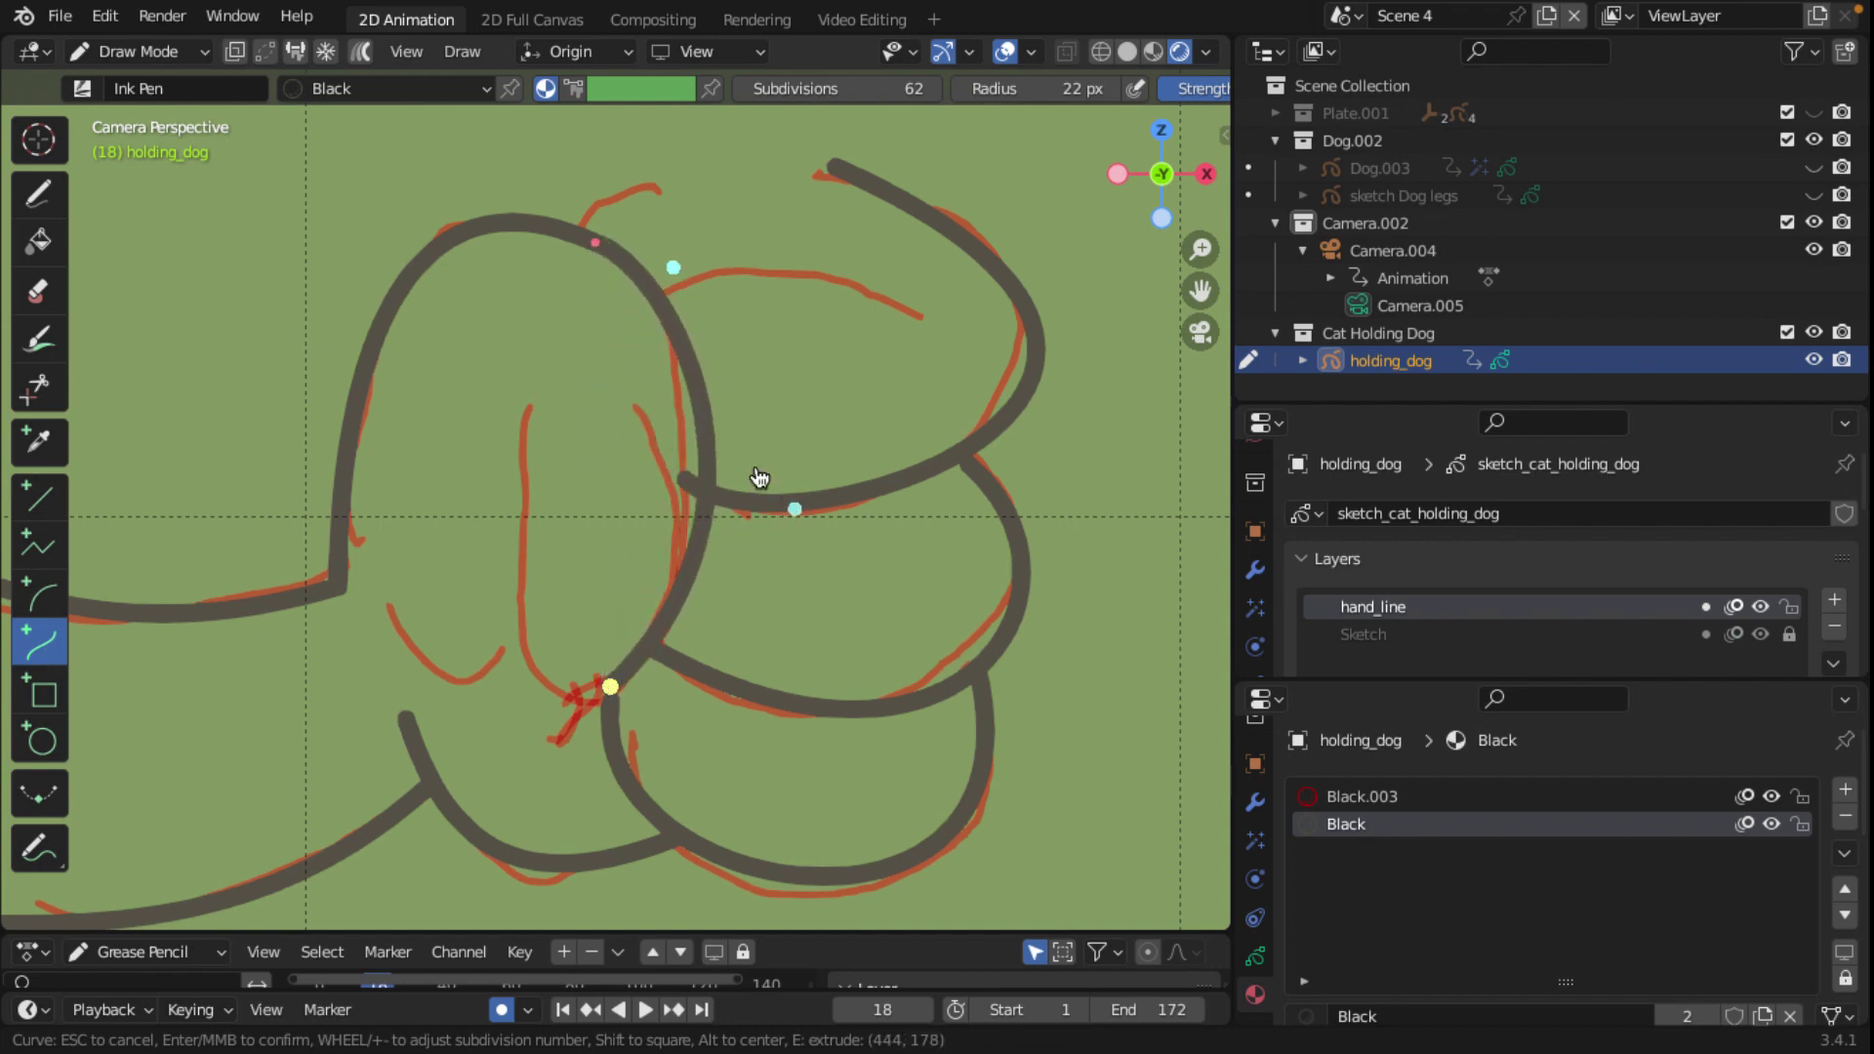
{"action": "mouse_move", "coordinate": [795, 509]}
{"action": "left_mouse_down"}
{"action": "mouse_move", "coordinate": [739, 522]}
{"action": "mouse_move", "coordinate": [751, 594]}
{"action": "left_mouse_up"}
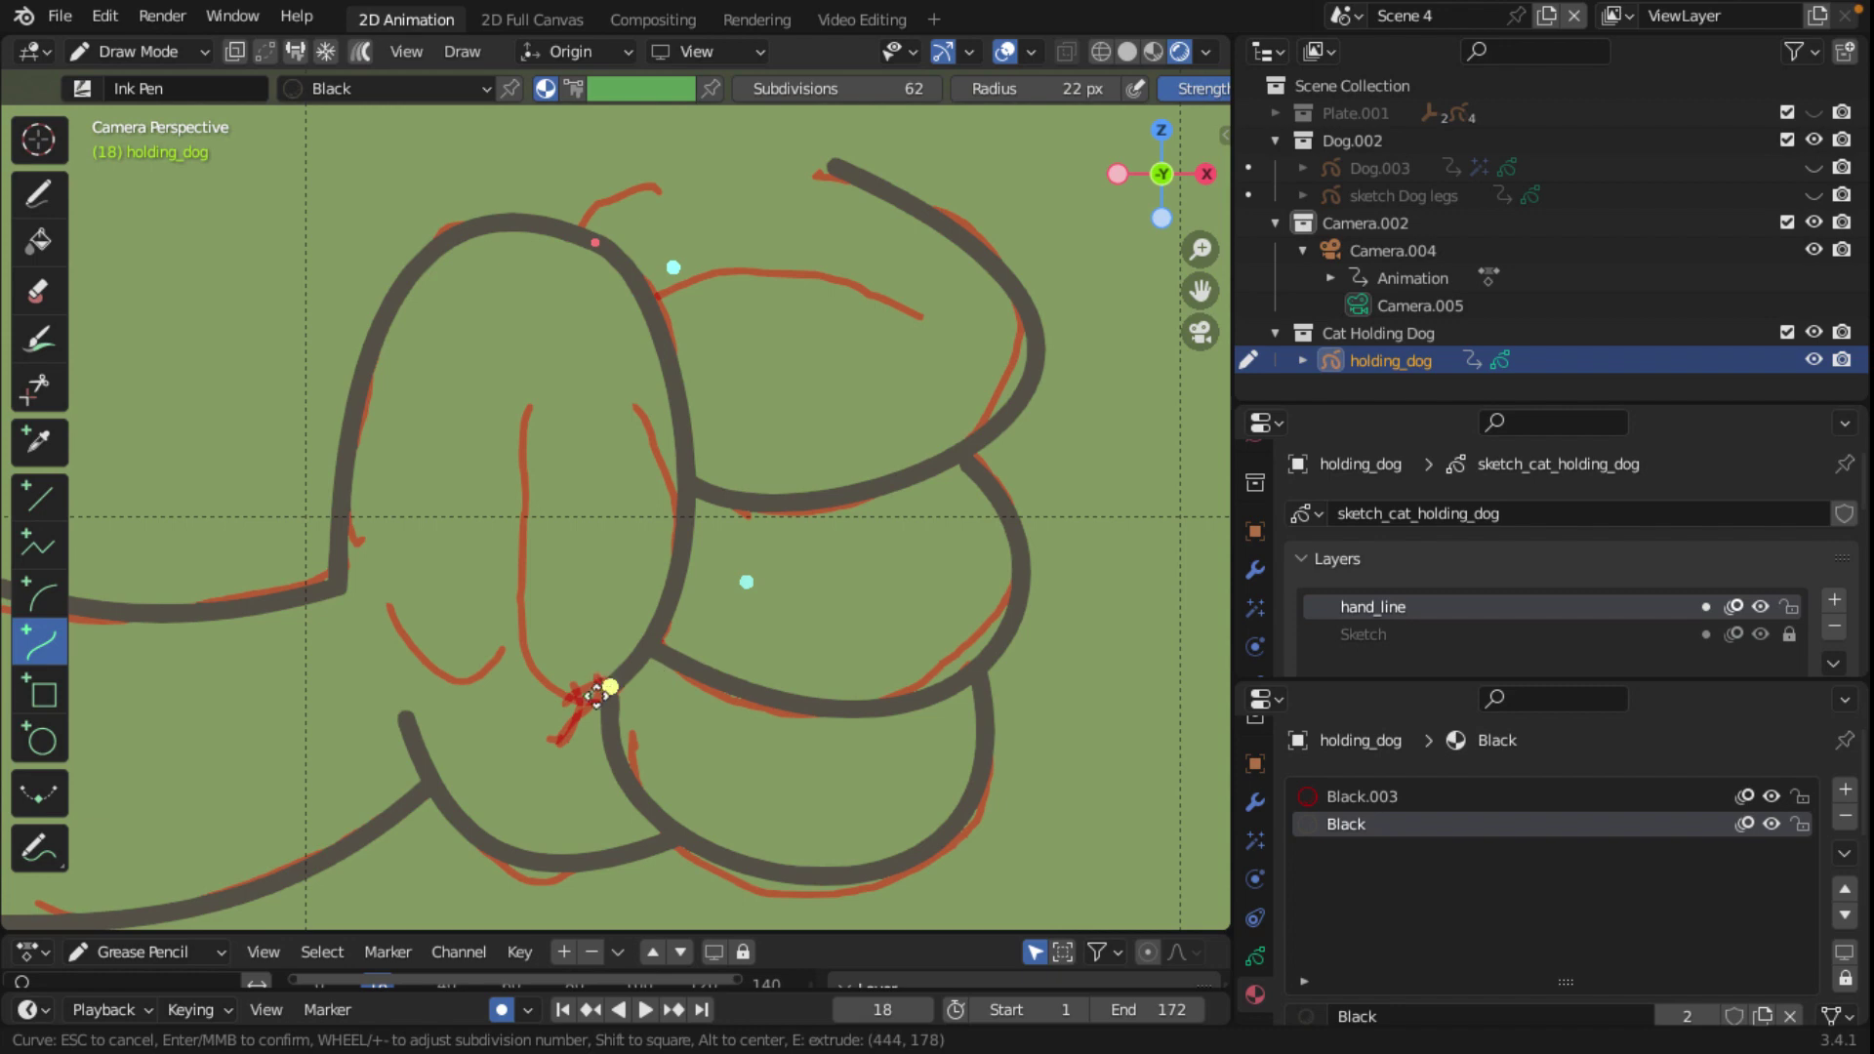
Step: Ink the U-shaped crease into the toe's centre and a small U at the lower left toe
{"action": "left_click_drag", "start_coordinate": [598, 695], "coordinate": [526, 410]}
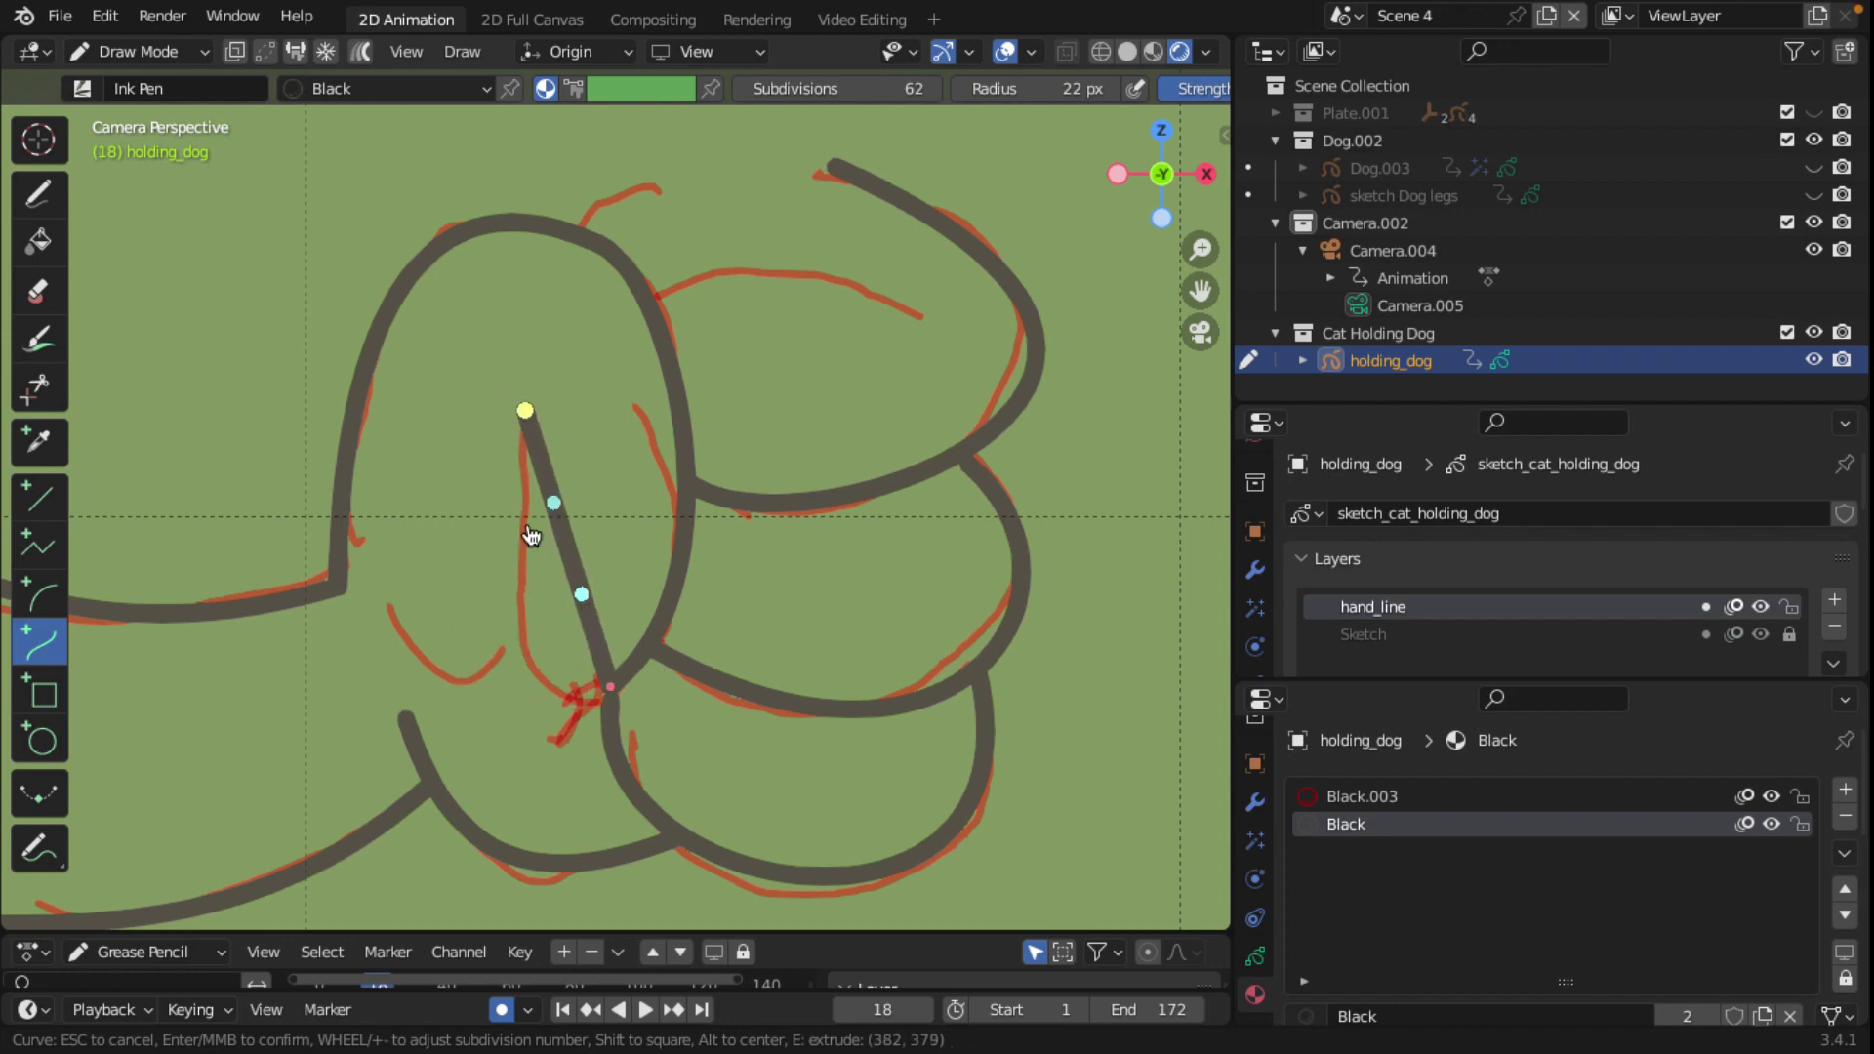
{"action": "mouse_move", "coordinate": [554, 502]}
{"action": "left_mouse_down"}
{"action": "mouse_move", "coordinate": [500, 597]}
{"action": "mouse_move", "coordinate": [547, 708]}
{"action": "mouse_move", "coordinate": [529, 748]}
{"action": "left_mouse_up"}
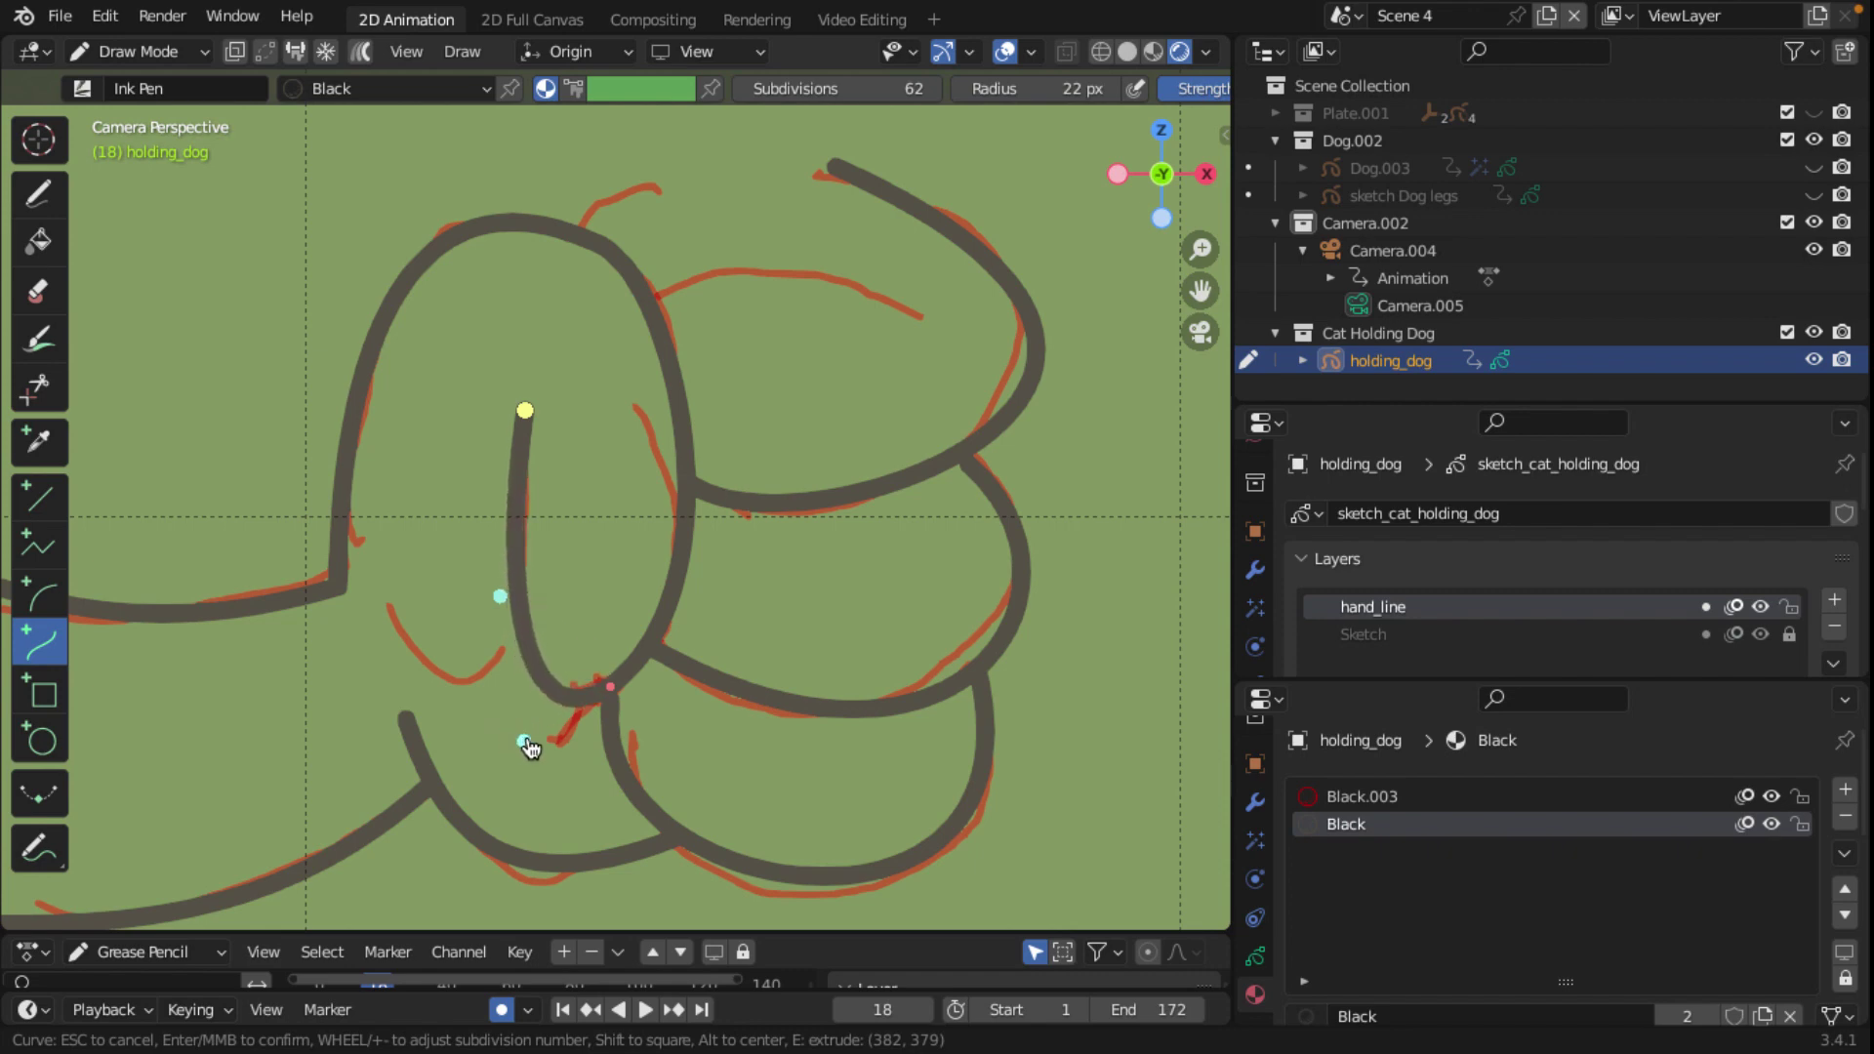
{"action": "left_click_drag", "start_coordinate": [530, 747], "coordinate": [500, 734]}
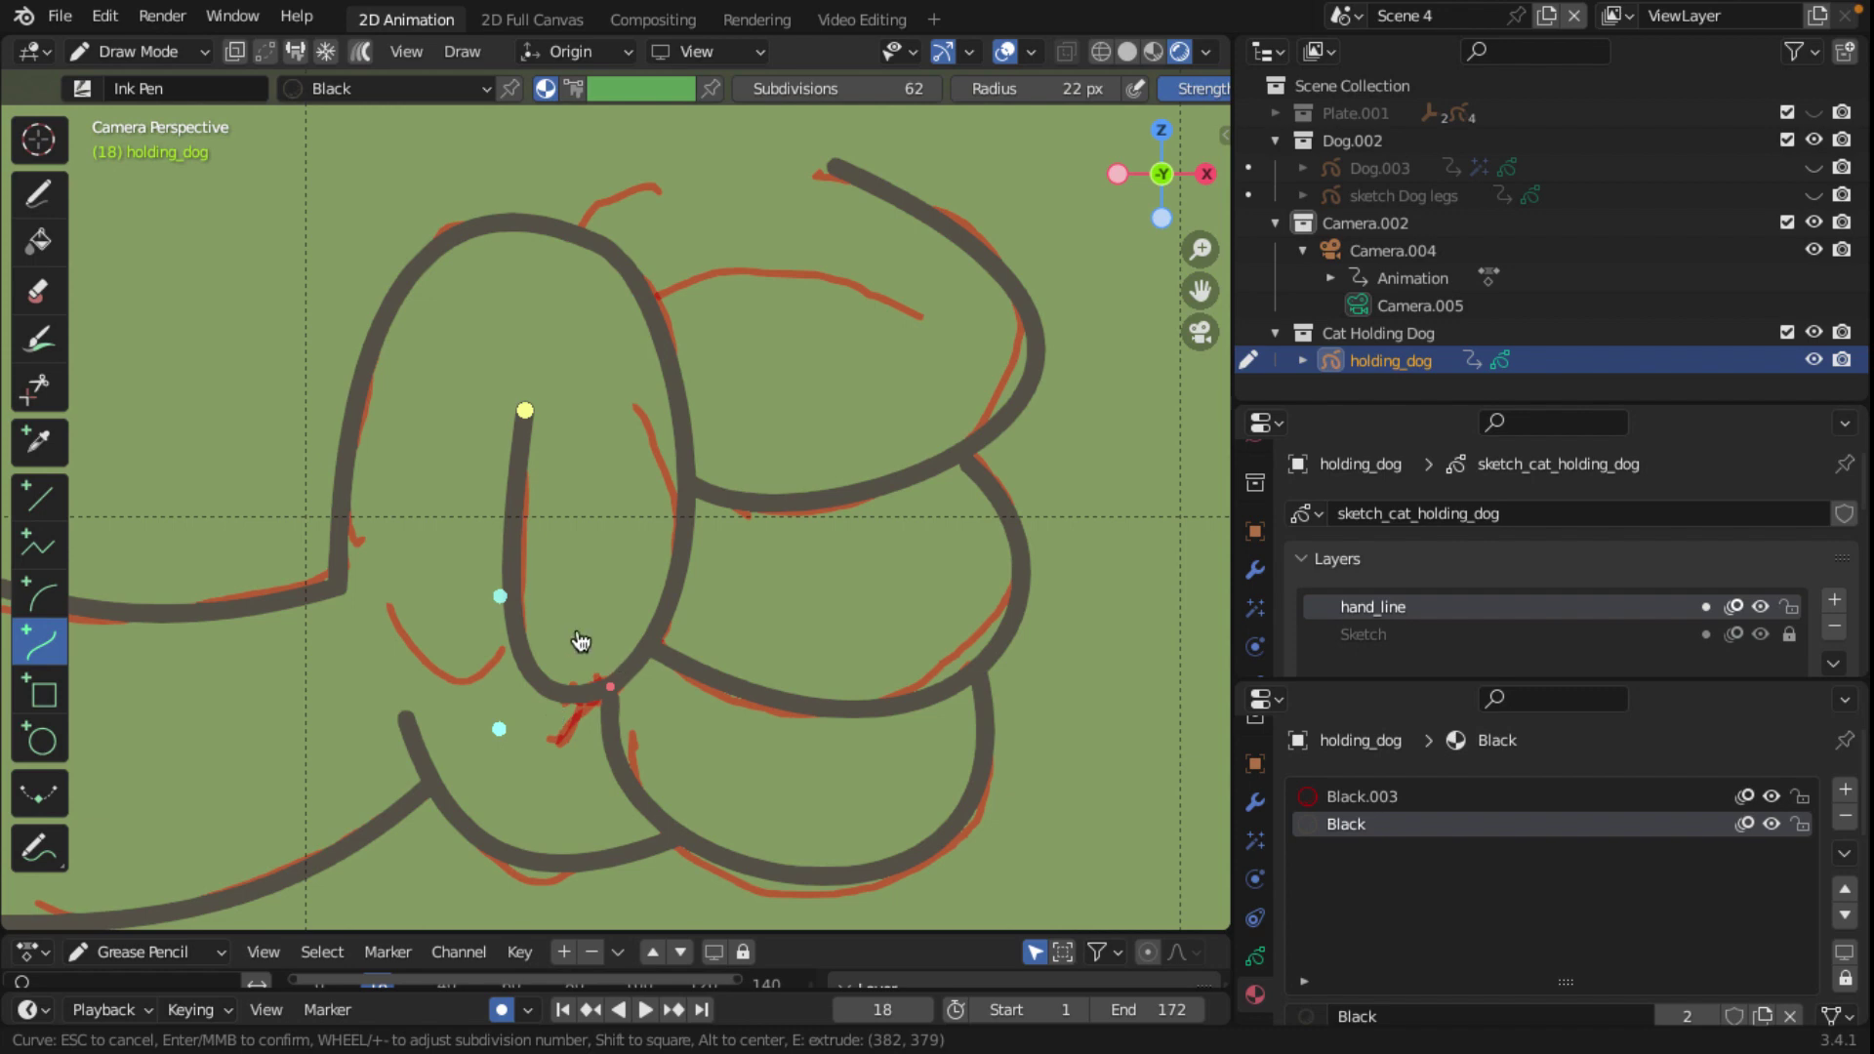
{"action": "key", "text": "Return"}
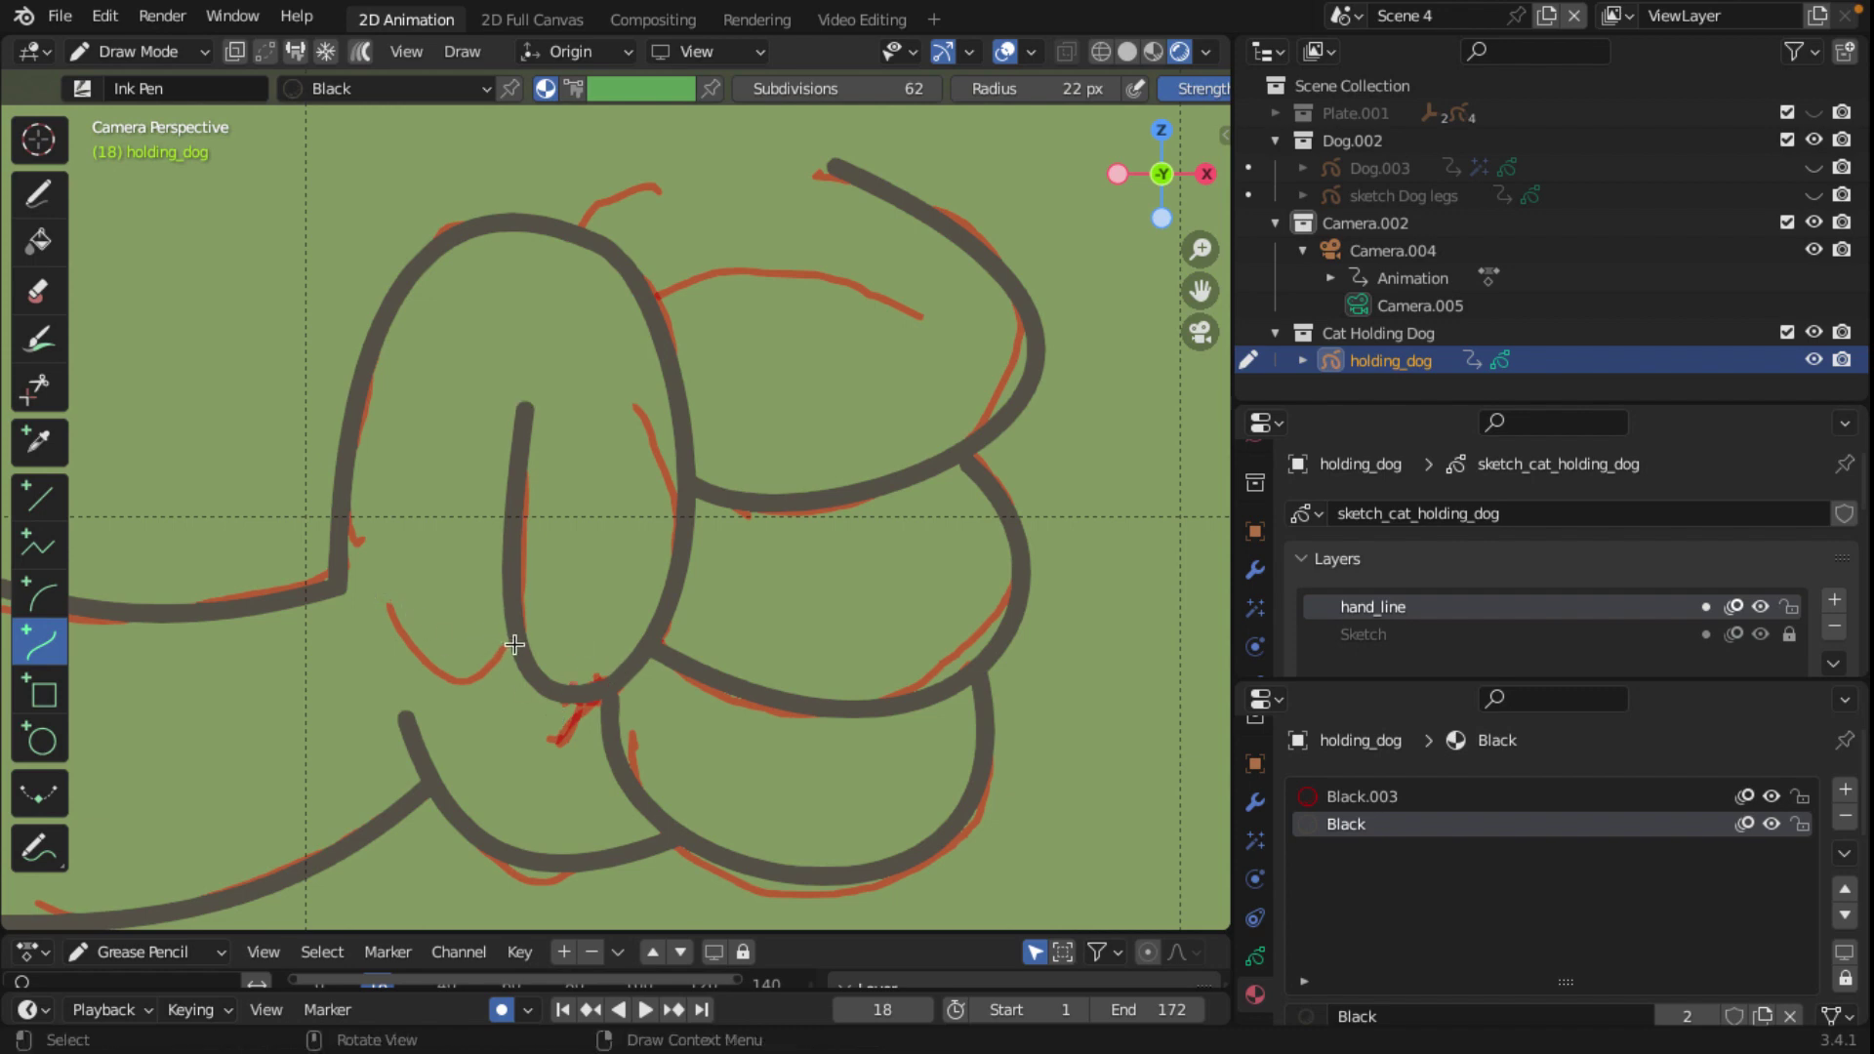
{"action": "mouse_move", "coordinate": [514, 644]}
{"action": "left_mouse_down"}
{"action": "mouse_move", "coordinate": [392, 606]}
{"action": "mouse_move", "coordinate": [450, 715]}
{"action": "left_mouse_up"}
{"action": "left_click_drag", "start_coordinate": [435, 621], "coordinate": [407, 662]}
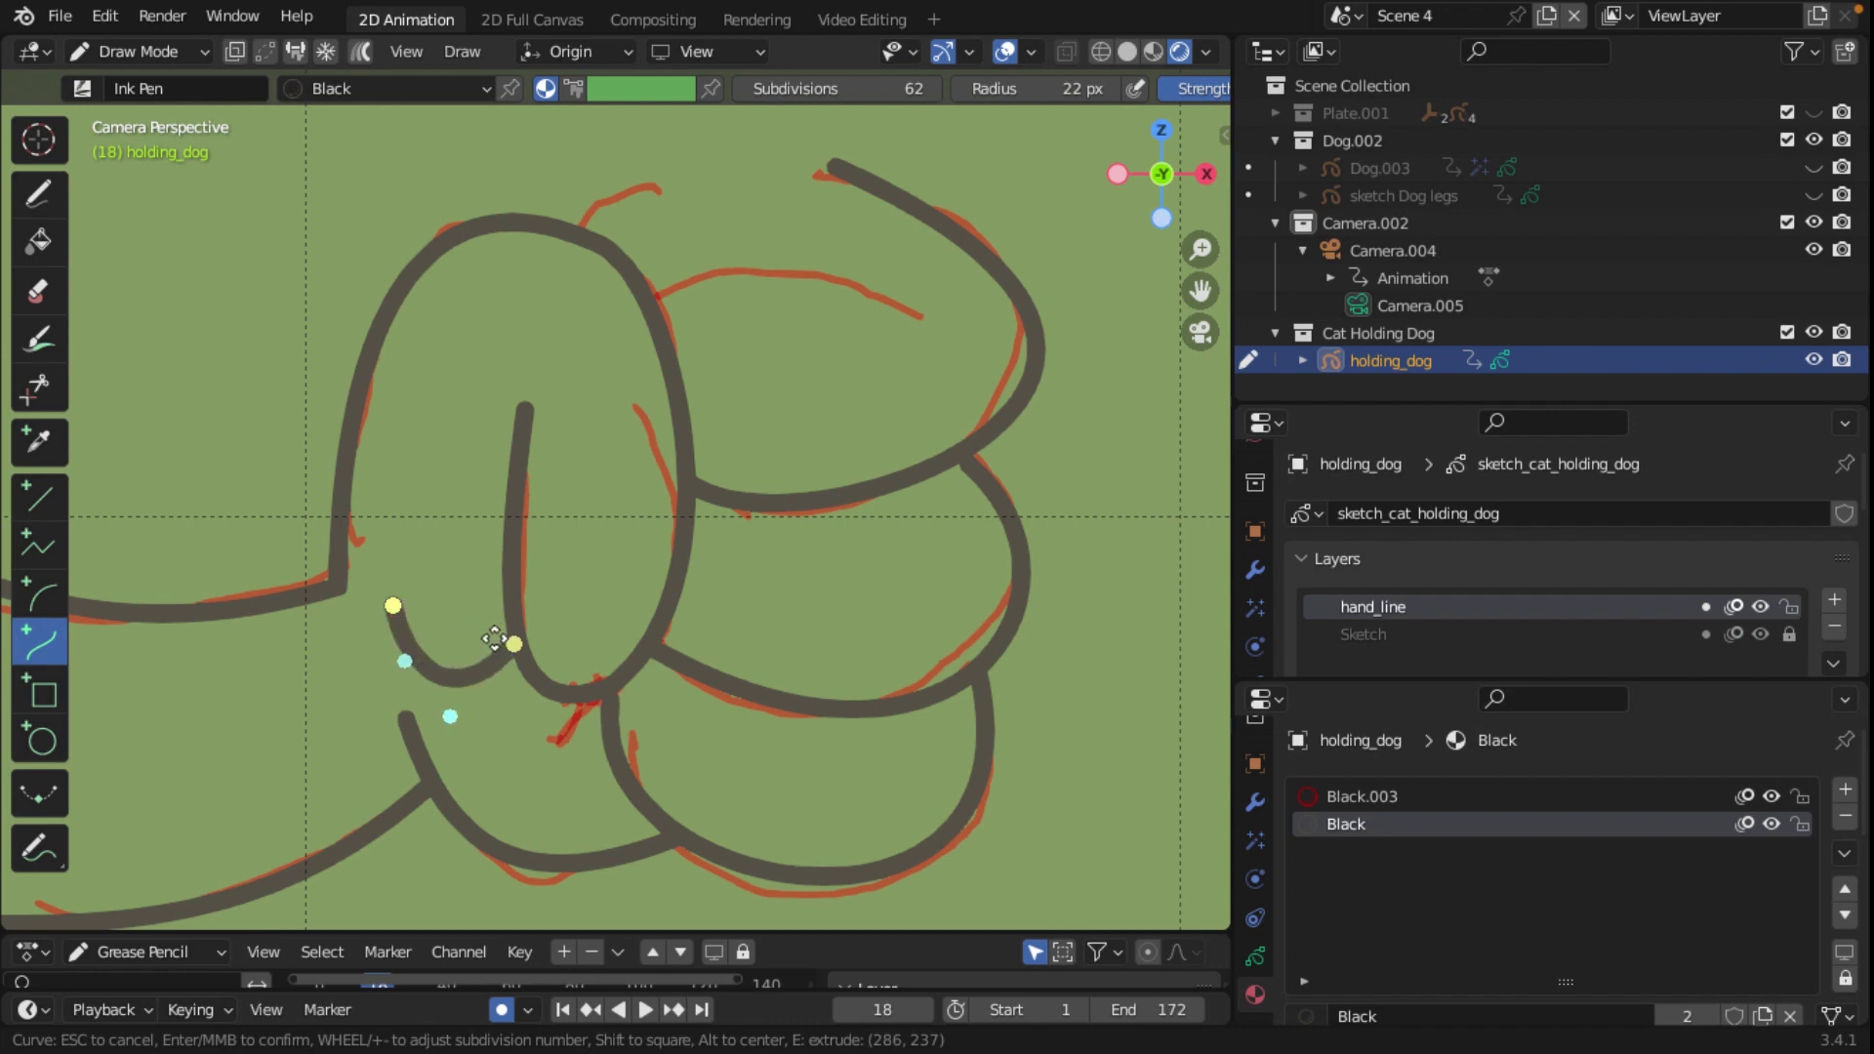
{"action": "key", "text": "Return"}
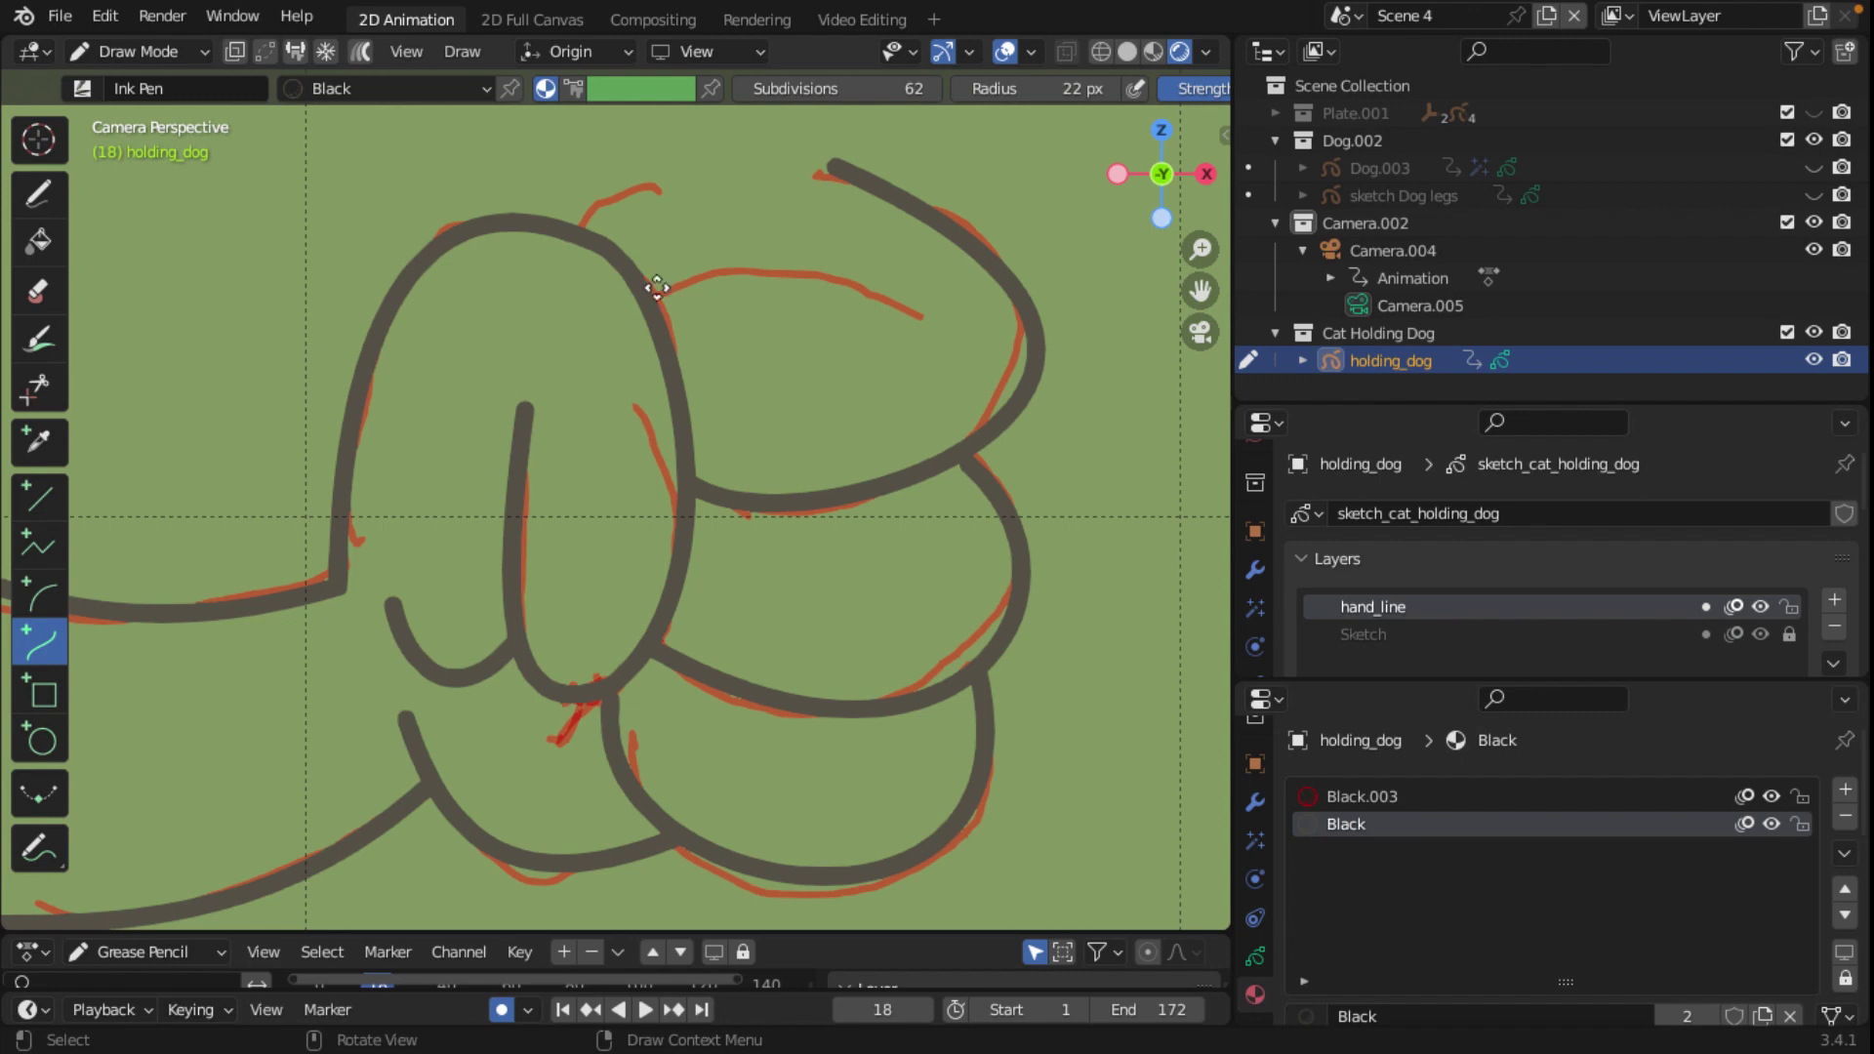
Step: Ink an arc over the next toe and begin the arc along the paw's top edge
{"action": "mouse_move", "coordinate": [658, 286]}
{"action": "left_mouse_down"}
{"action": "mouse_move", "coordinate": [918, 314]}
{"action": "mouse_move", "coordinate": [820, 229]}
{"action": "left_mouse_up"}
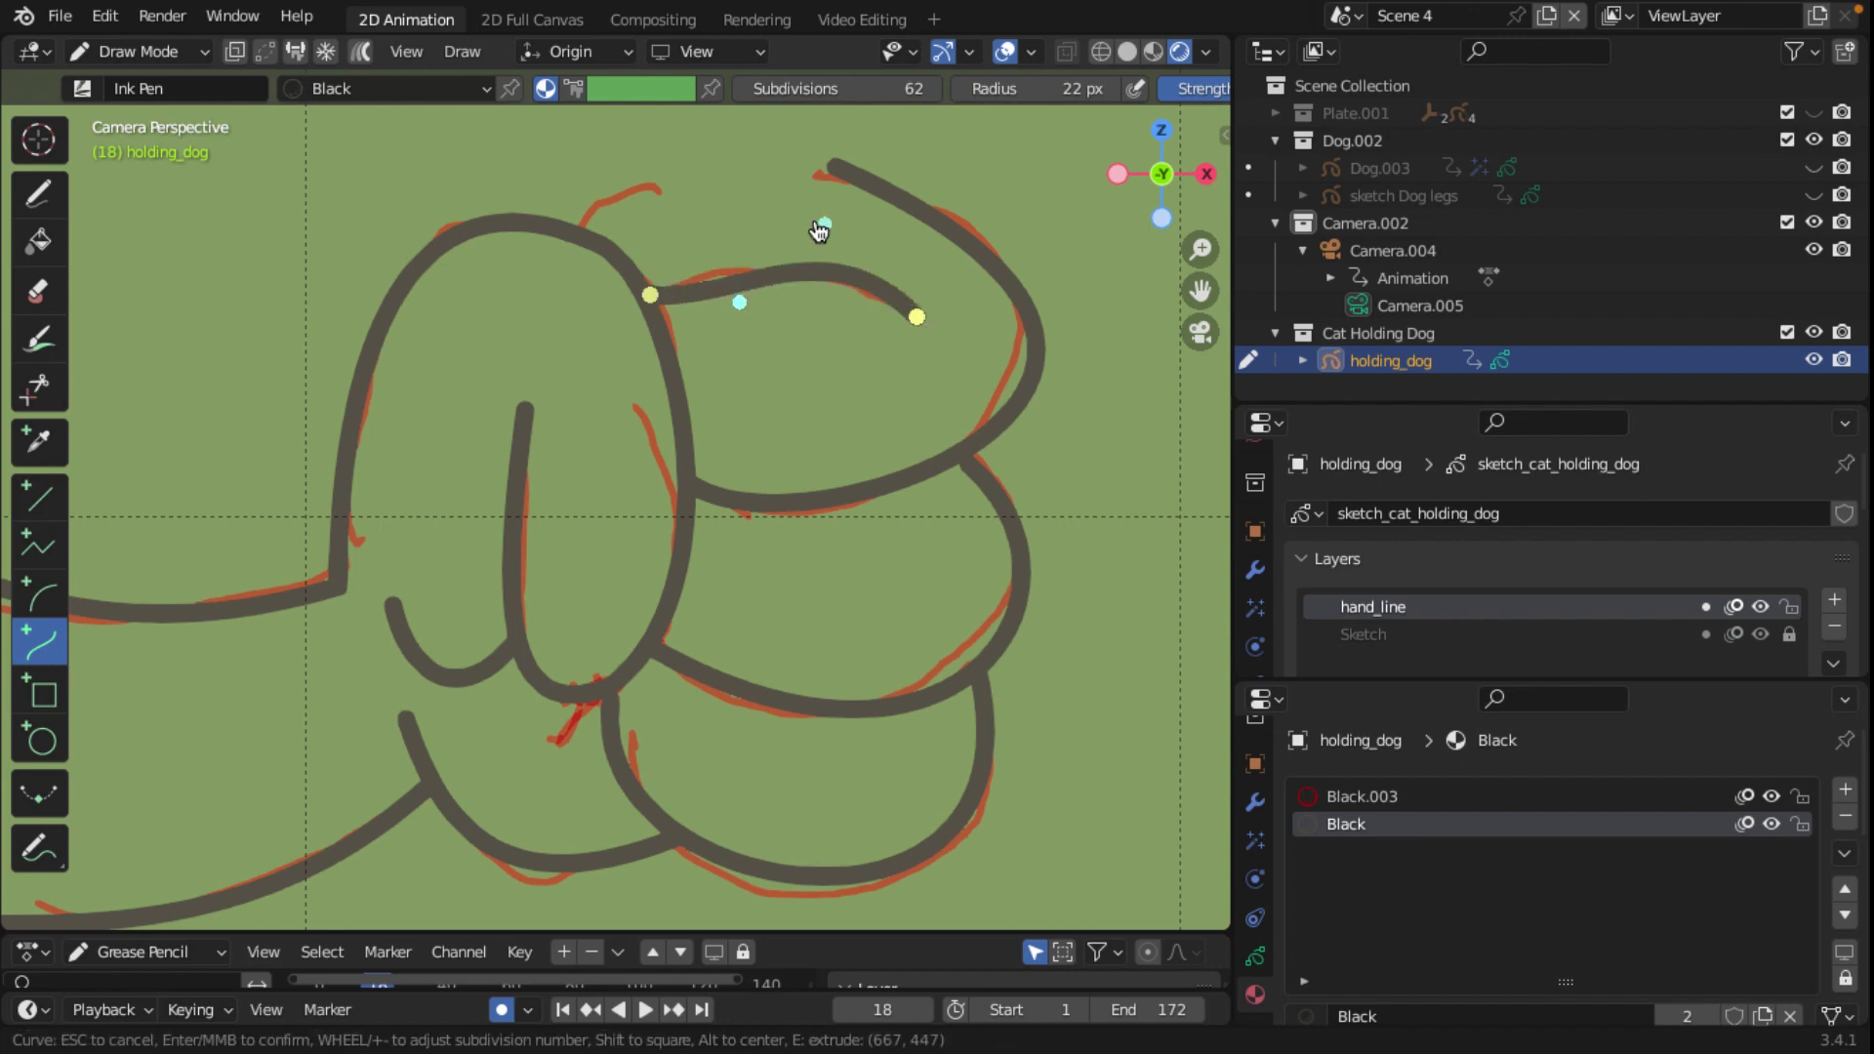
{"action": "left_click_drag", "start_coordinate": [740, 302], "coordinate": [723, 264]}
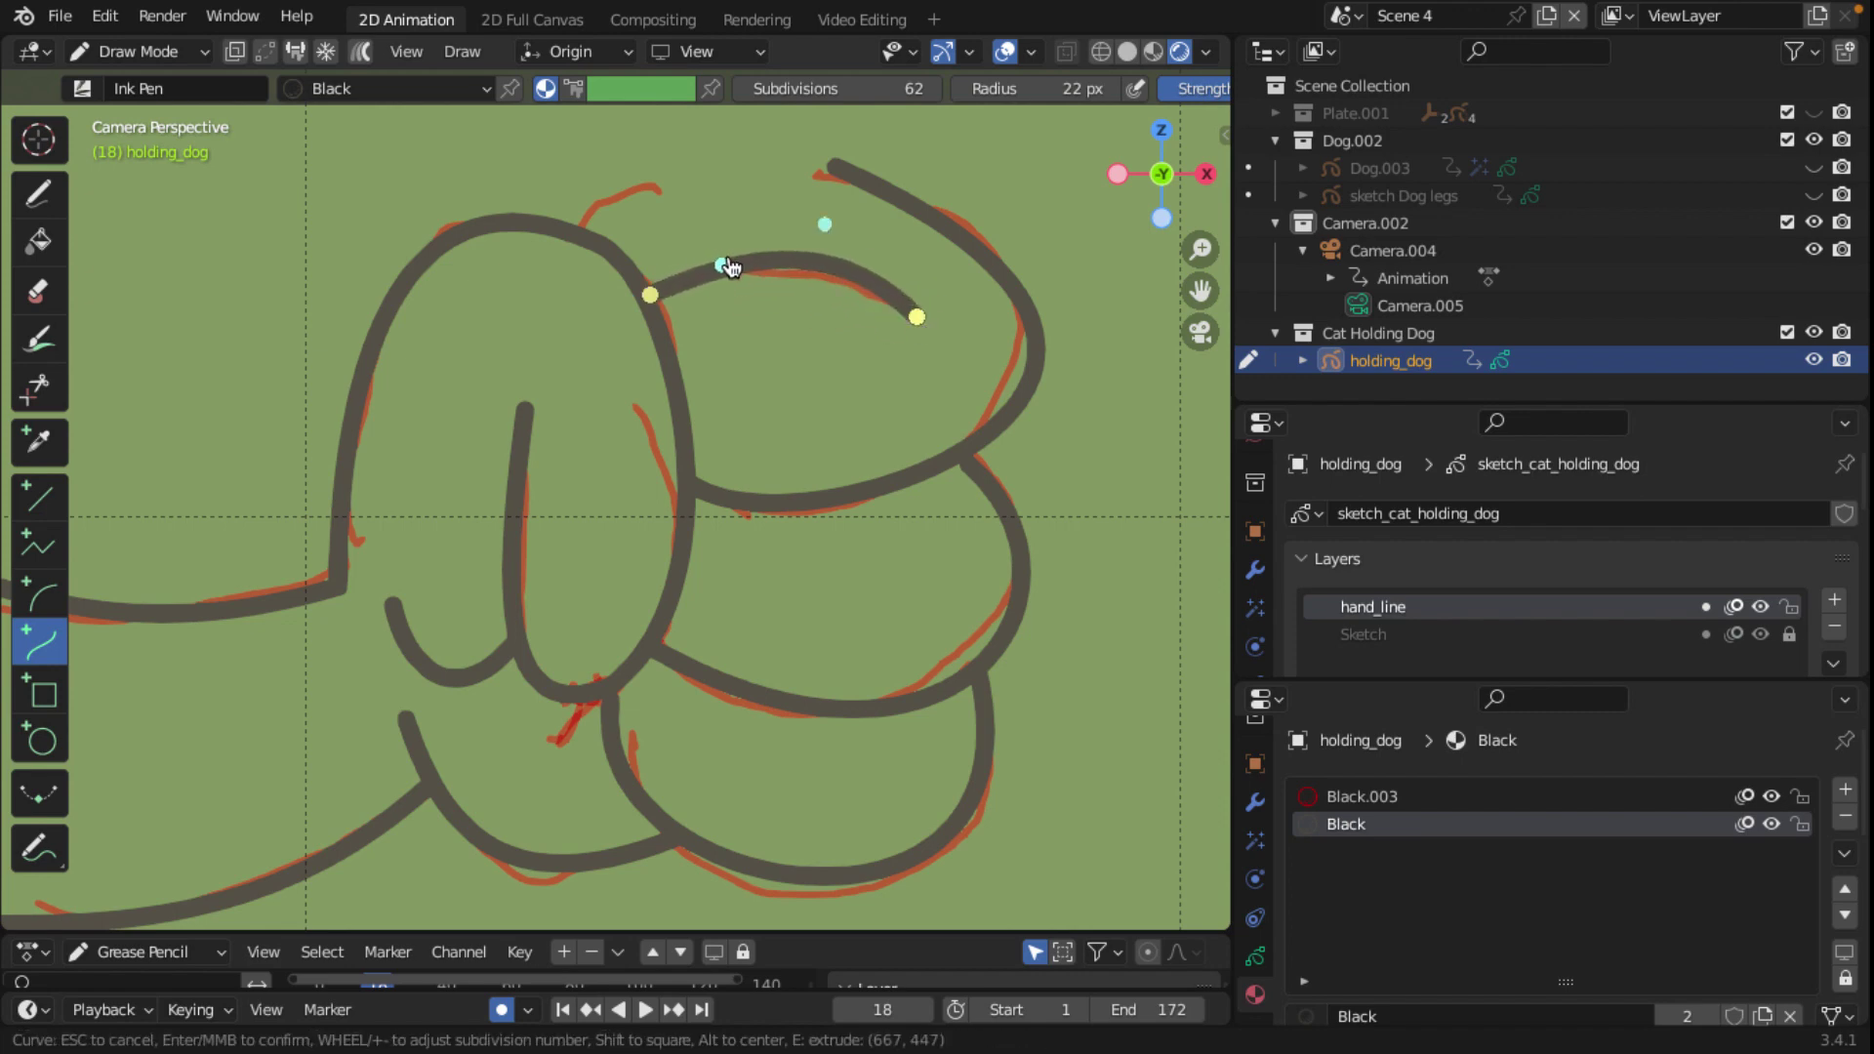
{"action": "left_click_drag", "start_coordinate": [833, 226], "coordinate": [838, 247]}
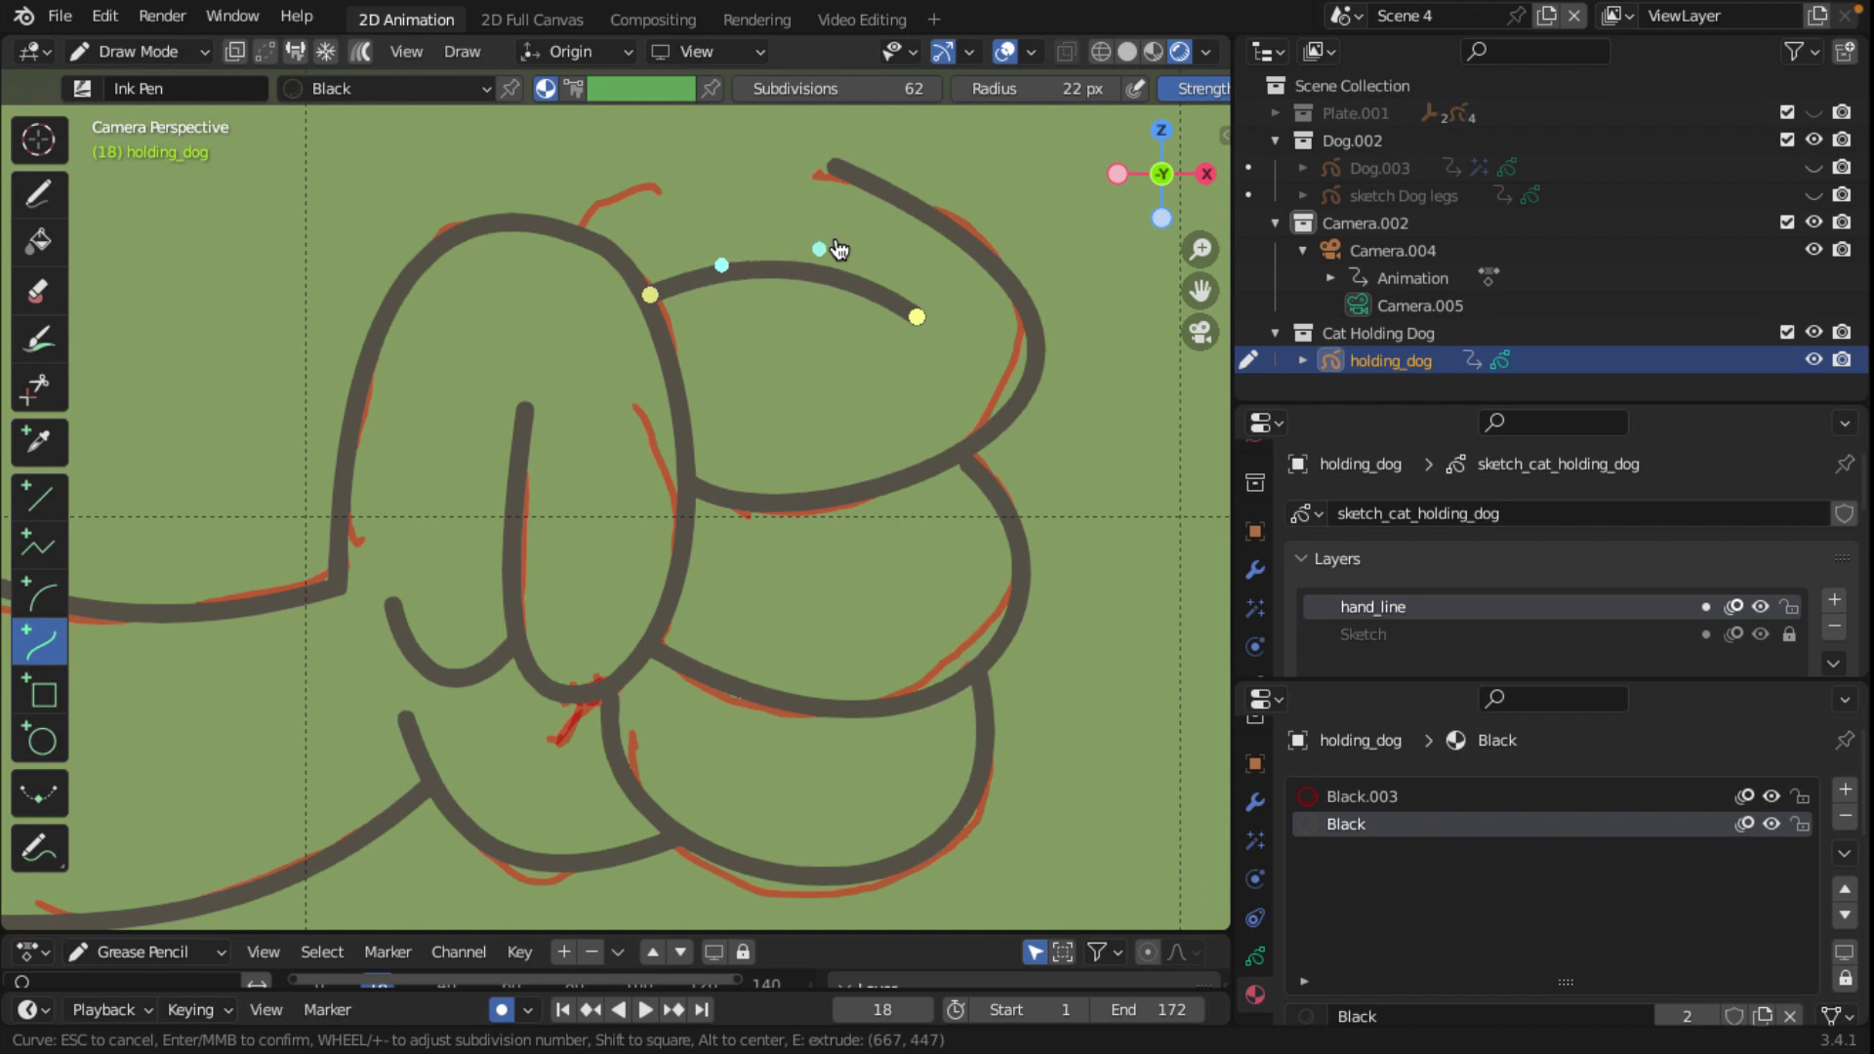
{"action": "key", "text": "Return"}
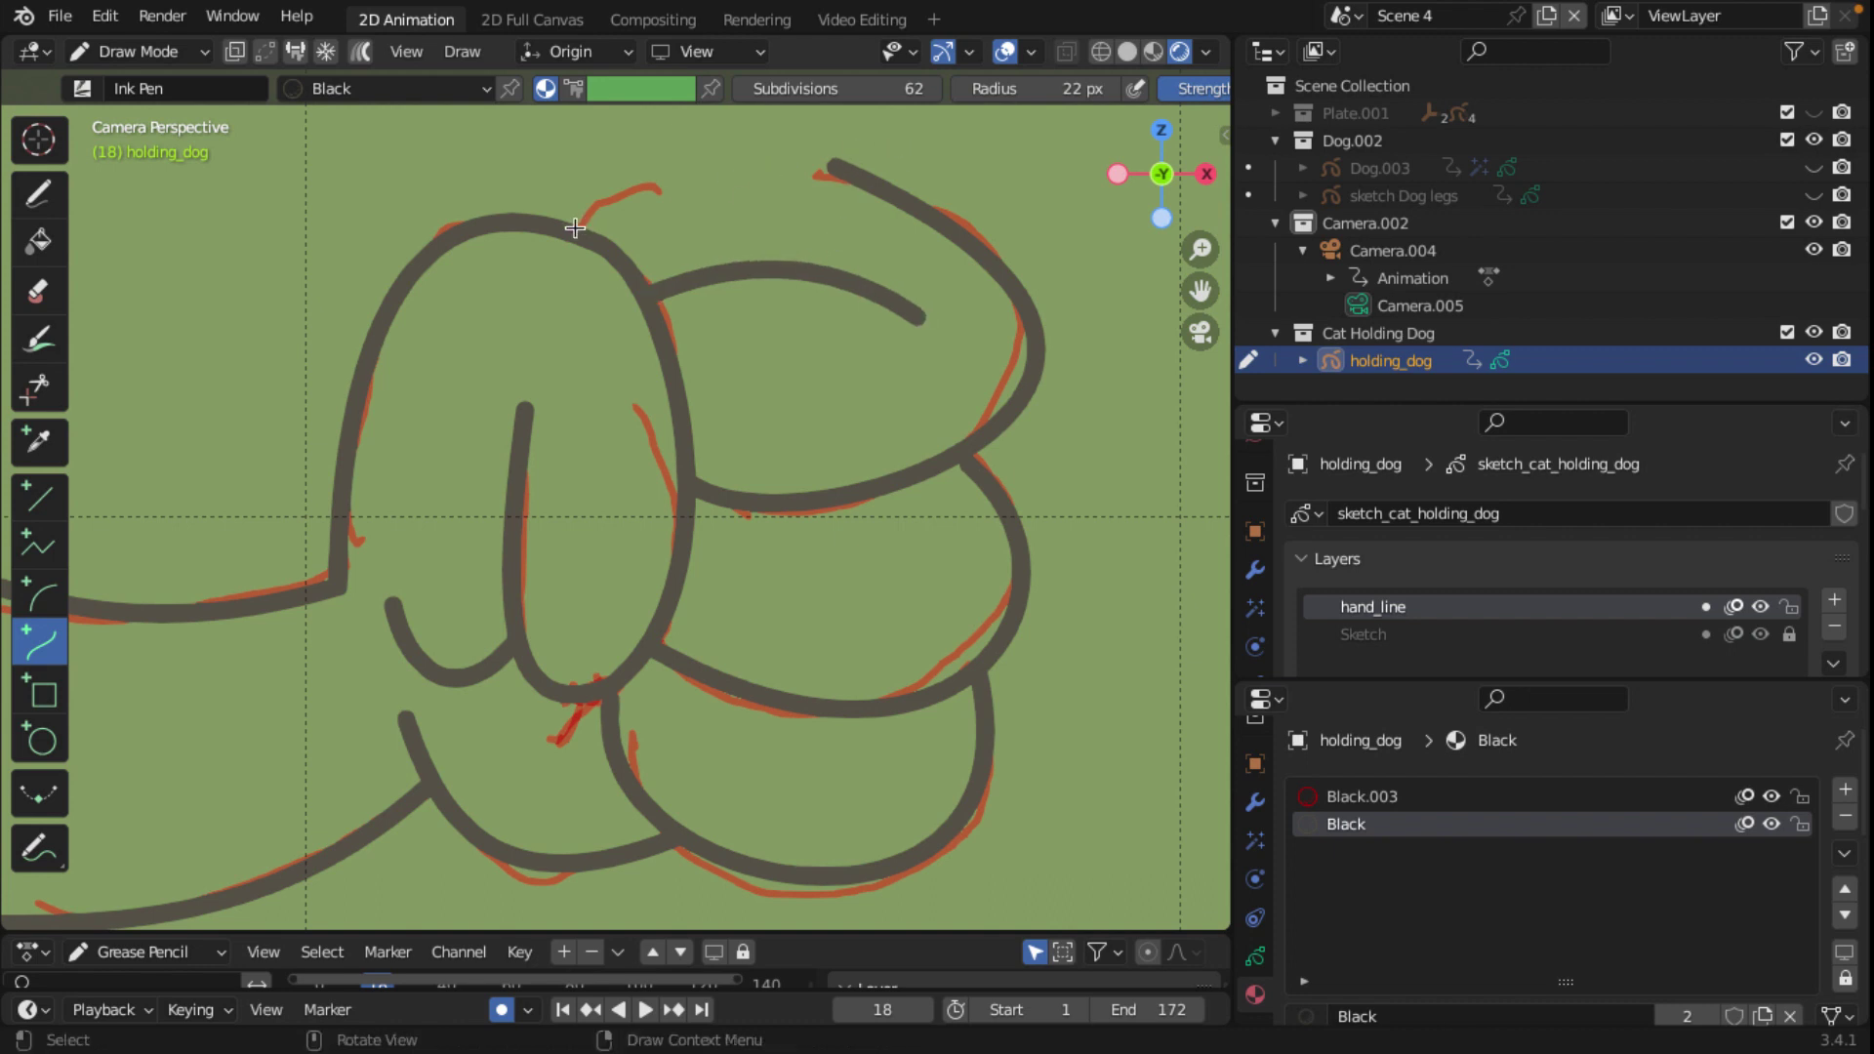
{"action": "mouse_move", "coordinate": [576, 227]}
{"action": "left_mouse_down"}
{"action": "mouse_move", "coordinate": [835, 170]}
{"action": "mouse_move", "coordinate": [702, 146]}
{"action": "mouse_move", "coordinate": [648, 183]}
{"action": "mouse_move", "coordinate": [647, 164]}
{"action": "mouse_move", "coordinate": [821, 148]}
{"action": "mouse_move", "coordinate": [841, 168]}
{"action": "left_mouse_up"}
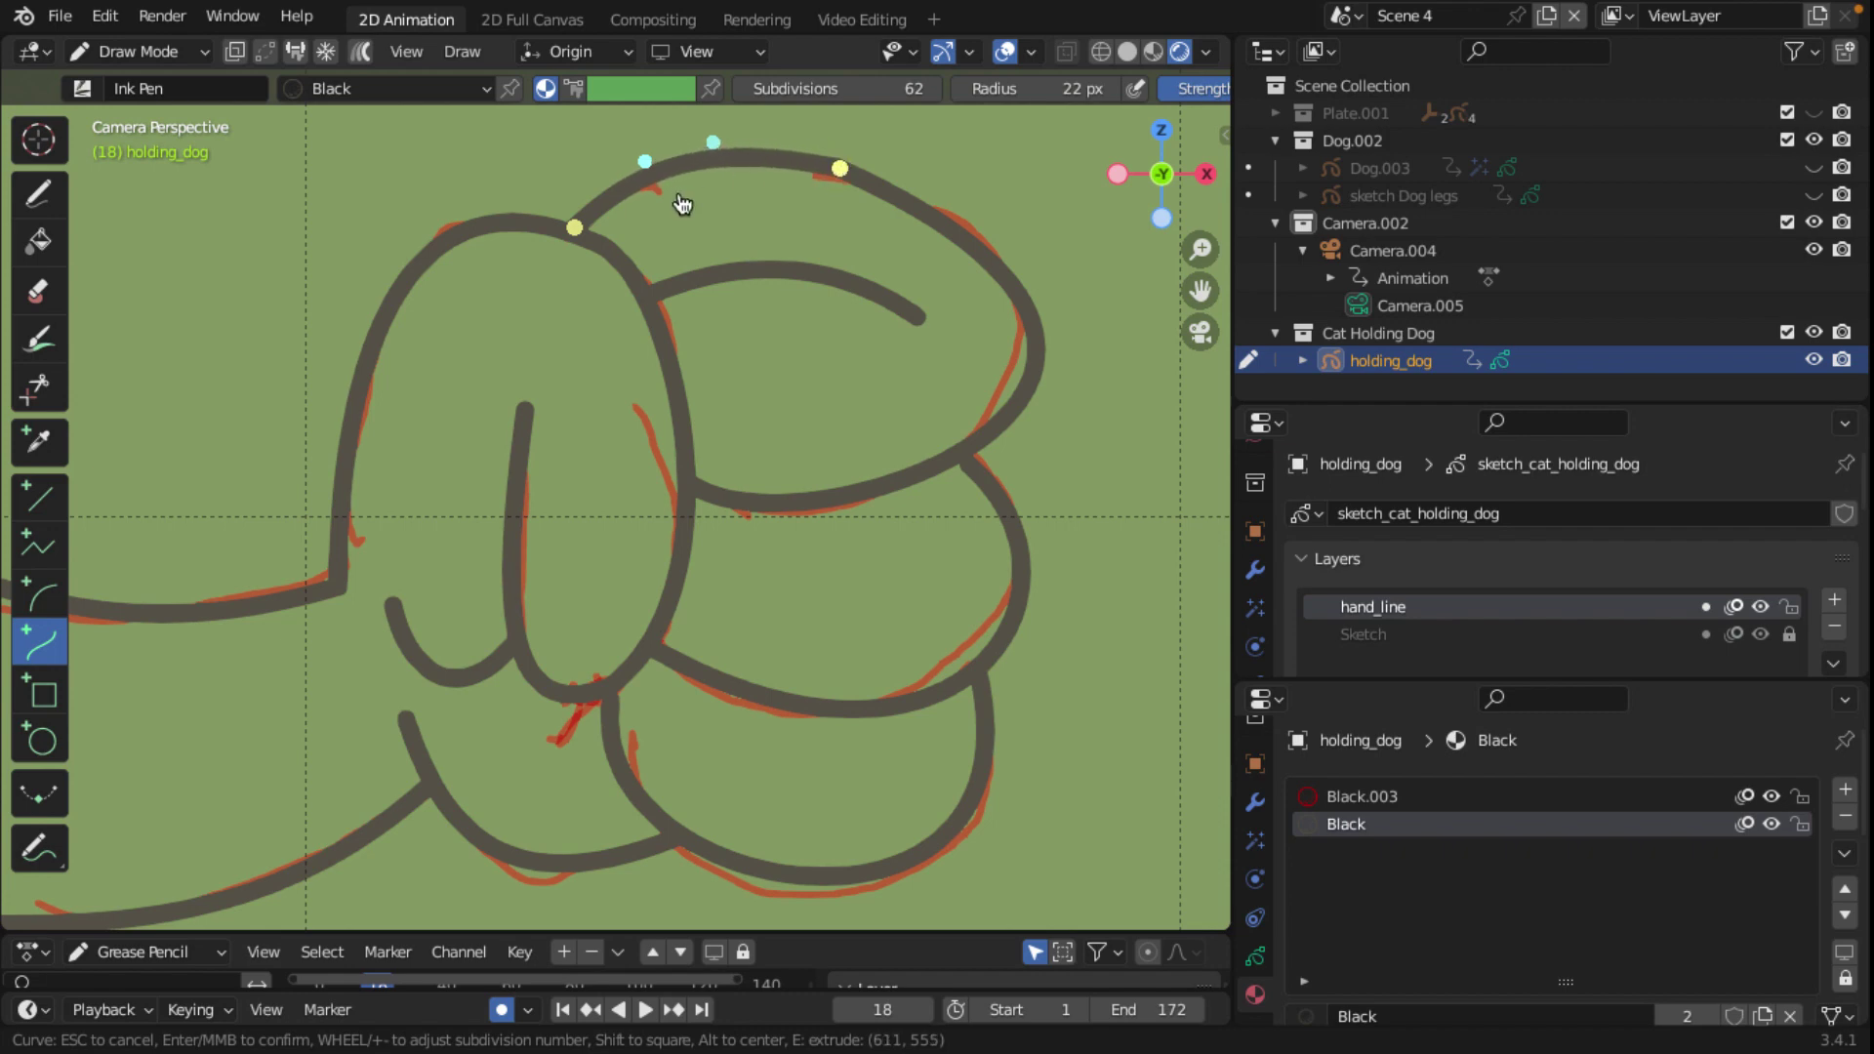
Step: Confirm the paw's top-edge arc, then zoom out and back in to review the inking
{"action": "key", "text": "Return"}
{"action": "scroll", "coordinate": [785, 336], "scroll_direction": "down", "scroll_amount": 3}
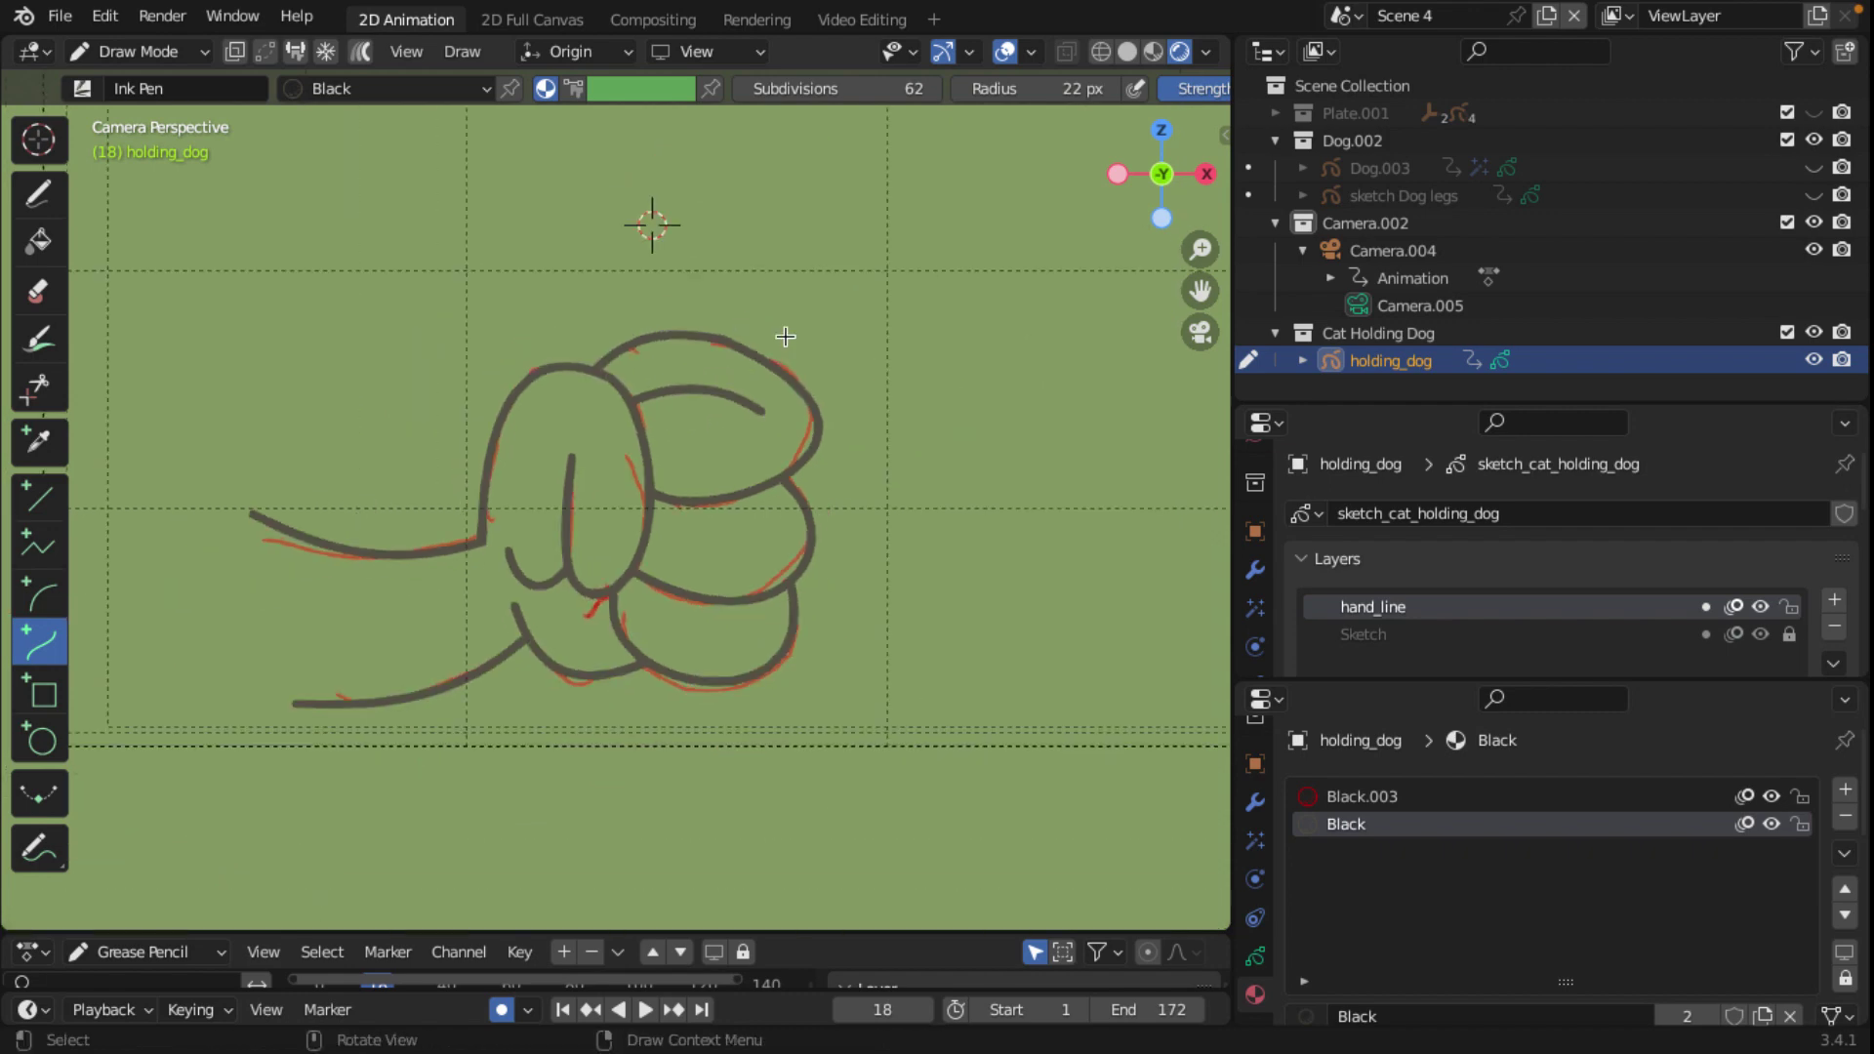
{"action": "scroll", "coordinate": [879, 439], "scroll_direction": "down", "scroll_amount": 1}
{"action": "scroll", "coordinate": [879, 439], "scroll_direction": "down", "scroll_amount": 1}
{"action": "scroll", "coordinate": [870, 433], "scroll_direction": "down", "scroll_amount": 1}
{"action": "scroll", "coordinate": [870, 432], "scroll_direction": "up", "scroll_amount": 2}
{"action": "scroll", "coordinate": [870, 432], "scroll_direction": "up", "scroll_amount": 3}
{"action": "scroll", "coordinate": [870, 433], "scroll_direction": "down", "scroll_amount": 1}
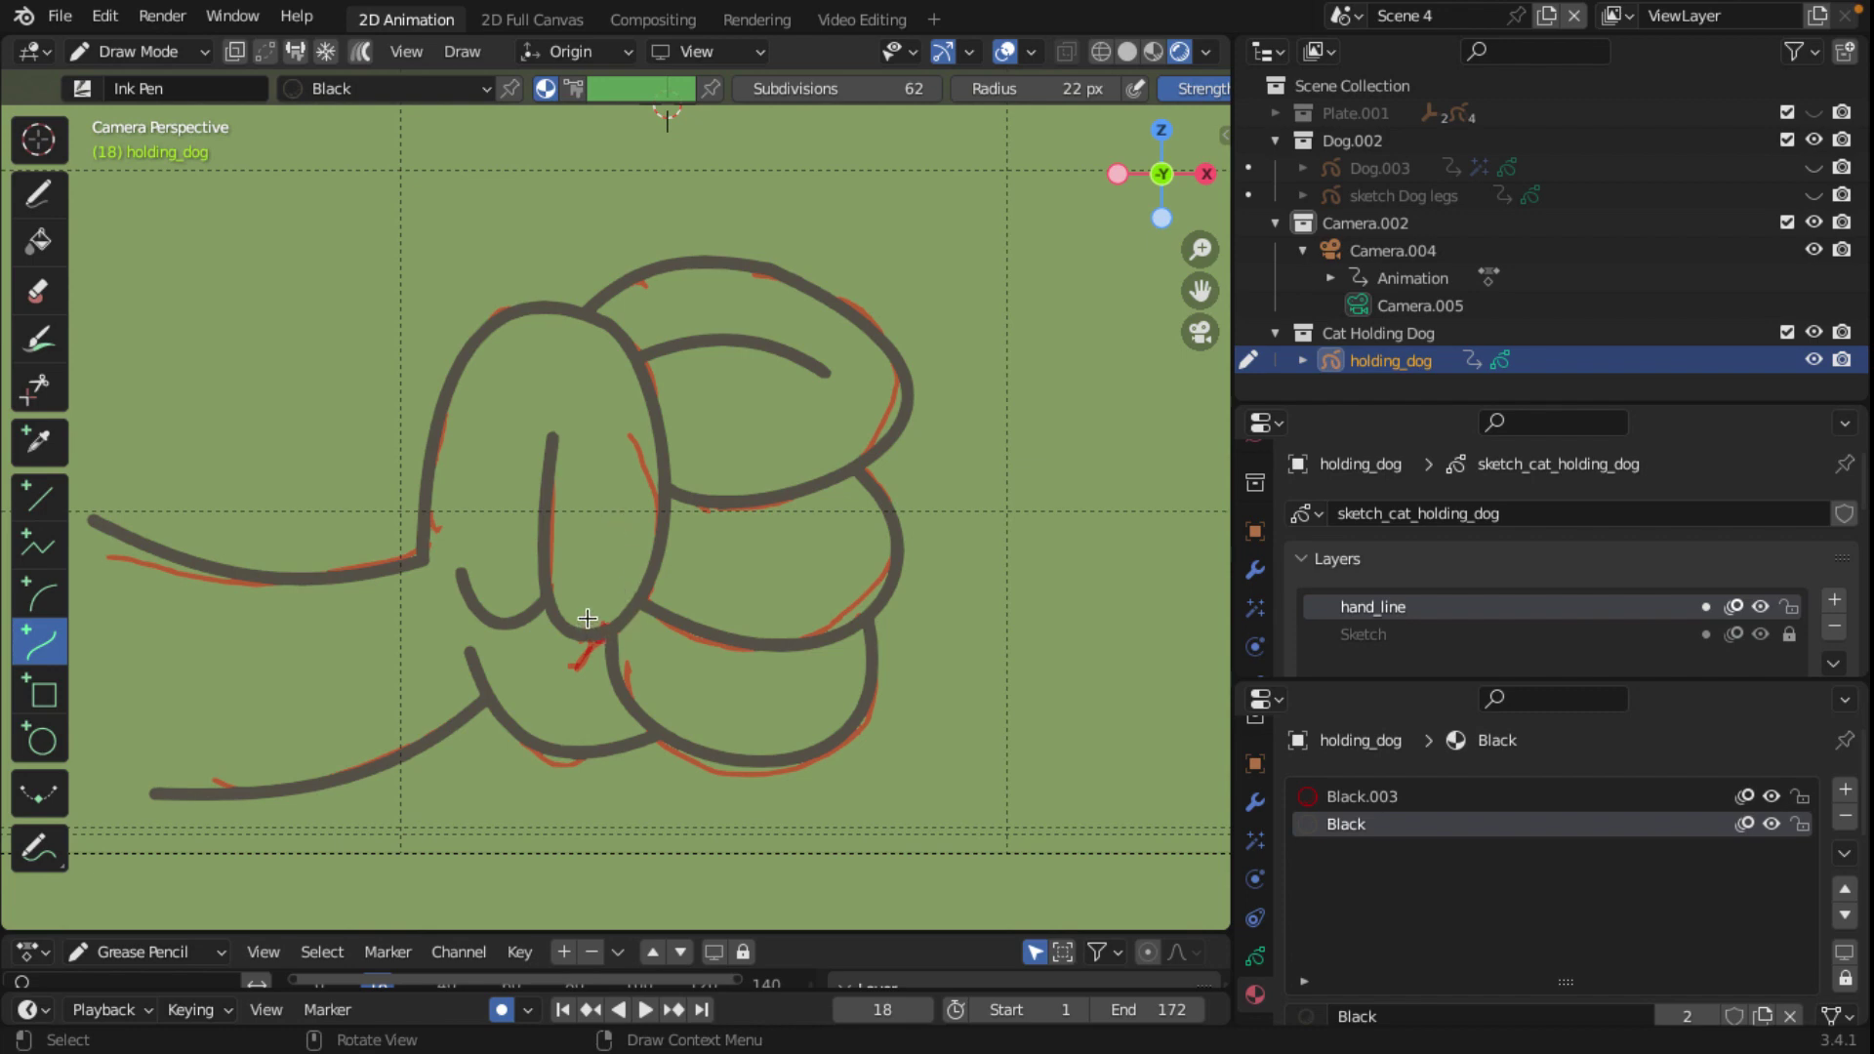
Step: Draw a curved claw stroke where the thumb meets the curled fingers, extended with a second point
{"action": "left_click_drag", "start_coordinate": [588, 618], "coordinate": [553, 669]}
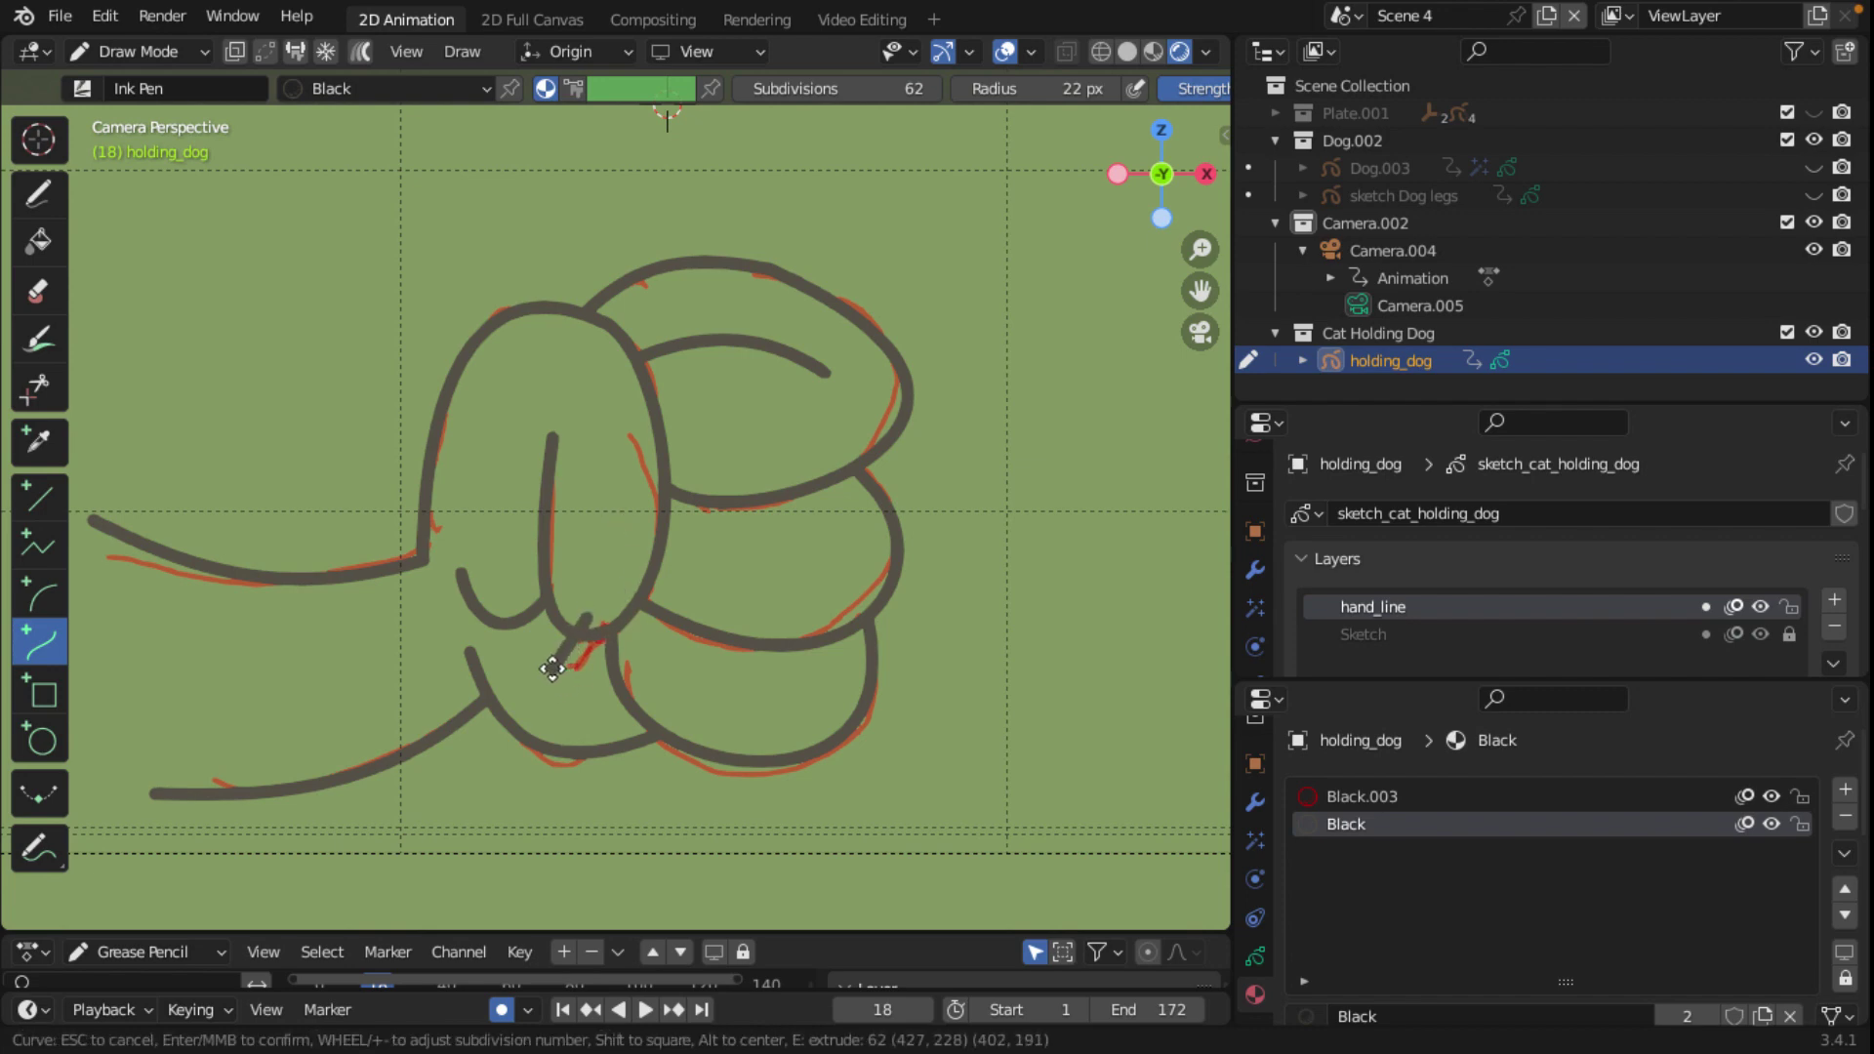
{"action": "mouse_move", "coordinate": [553, 668]}
{"action": "left_mouse_down"}
{"action": "mouse_move", "coordinate": [590, 649]}
{"action": "mouse_move", "coordinate": [569, 662]}
{"action": "mouse_move", "coordinate": [585, 674]}
{"action": "mouse_move", "coordinate": [553, 674]}
{"action": "left_mouse_up"}
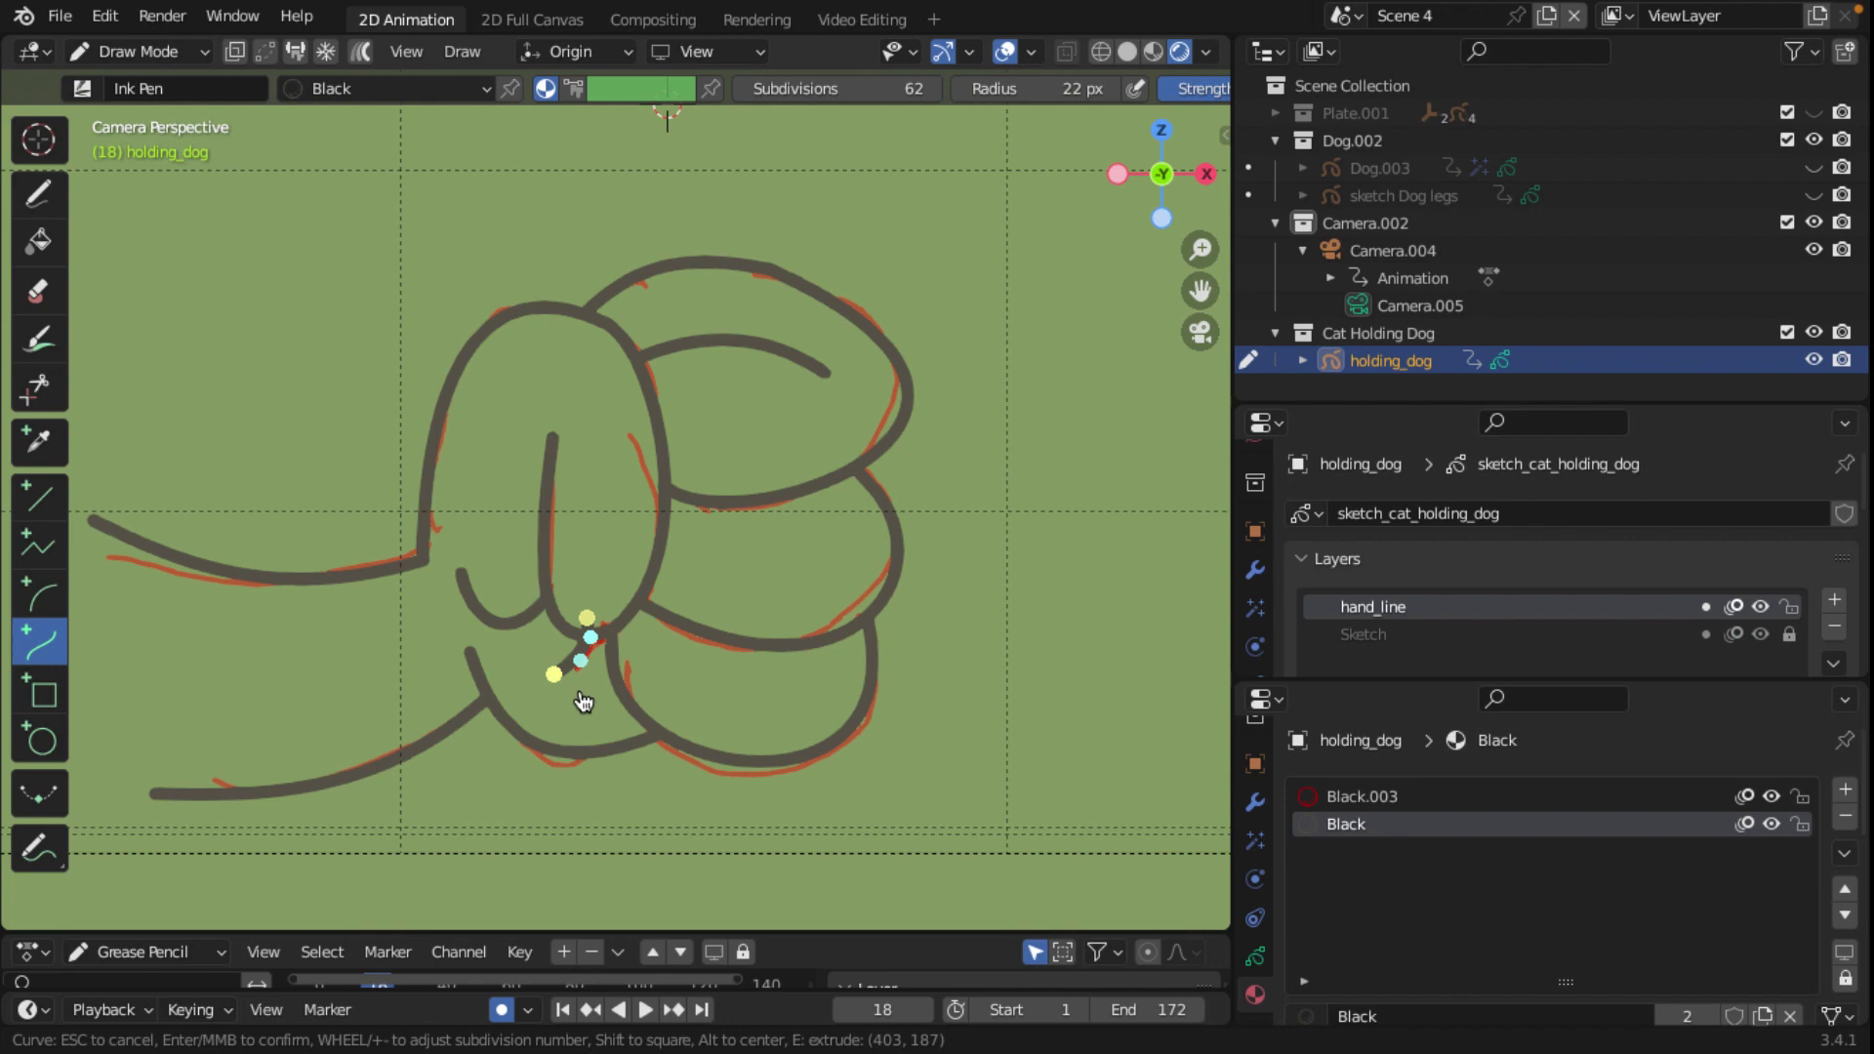
{"action": "key", "text": "e"}
{"action": "mouse_move", "coordinate": [614, 610]}
{"action": "left_mouse_down"}
{"action": "mouse_move", "coordinate": [576, 666]}
{"action": "mouse_move", "coordinate": [589, 694]}
{"action": "mouse_move", "coordinate": [612, 670]}
{"action": "left_mouse_up"}
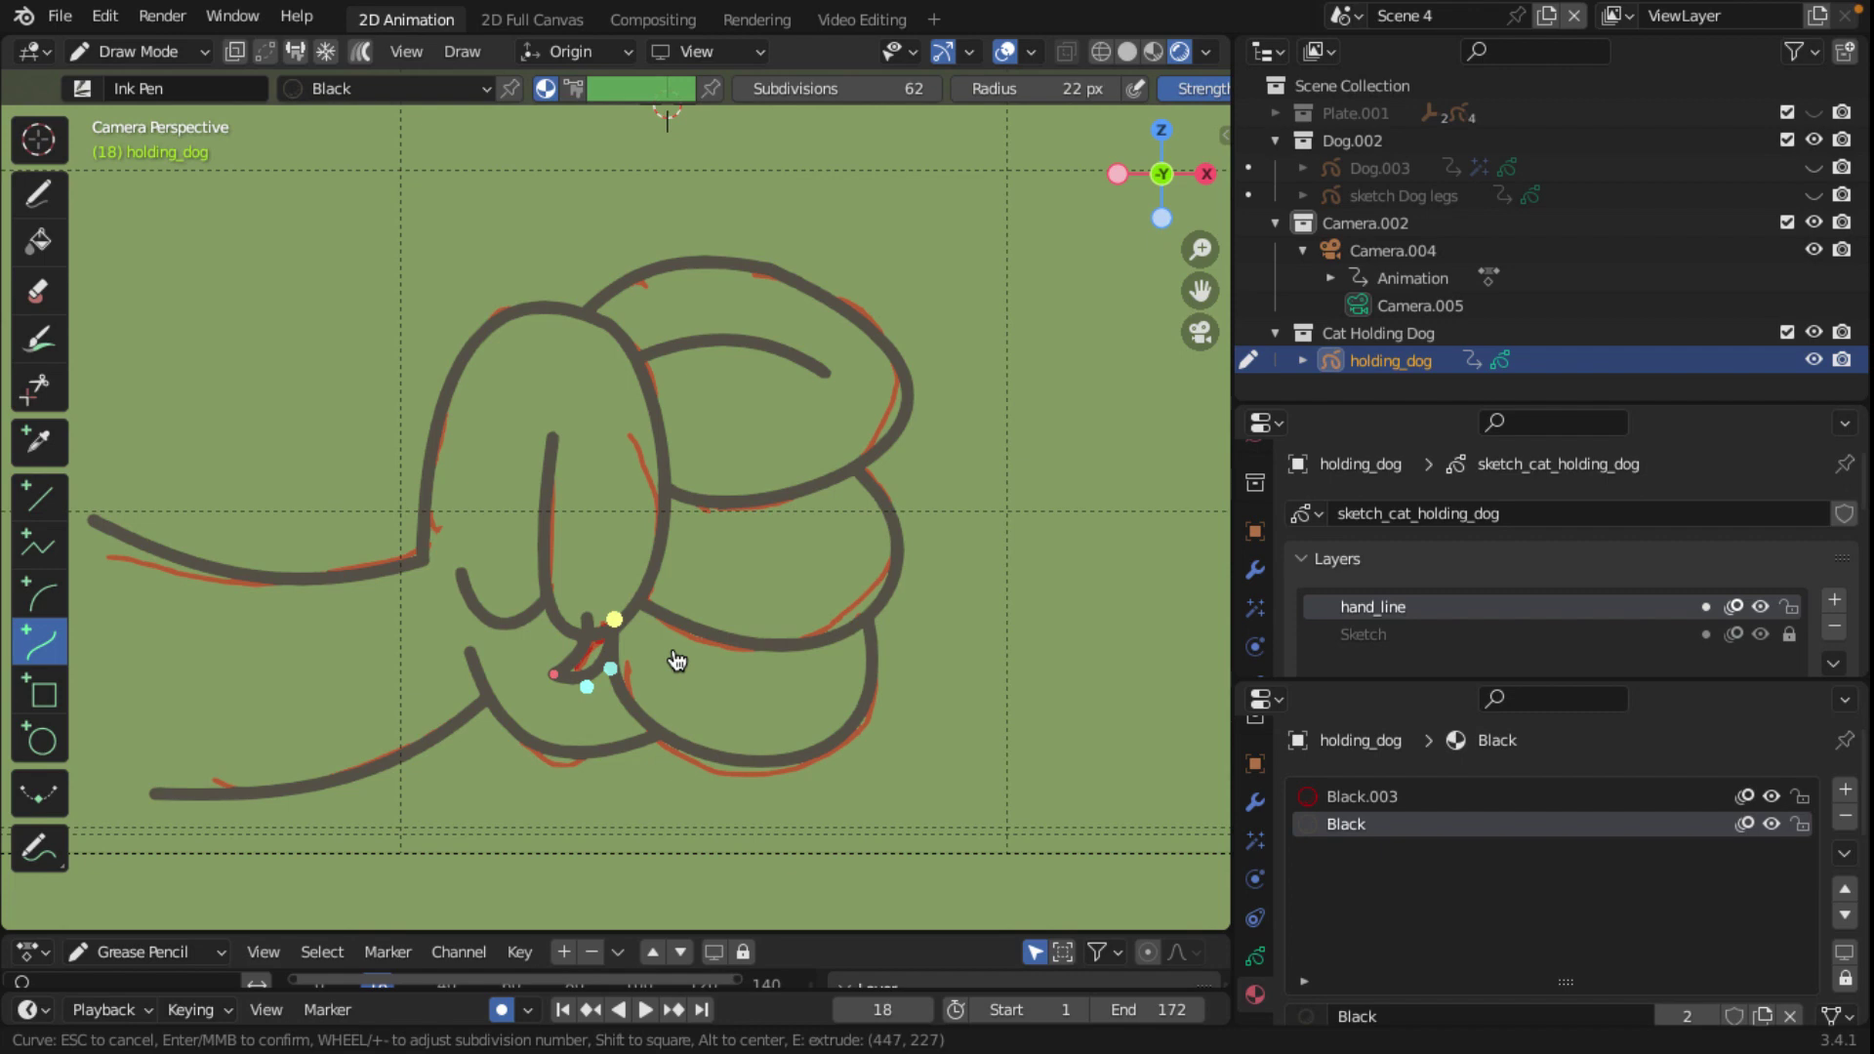
{"action": "key", "text": "Return"}
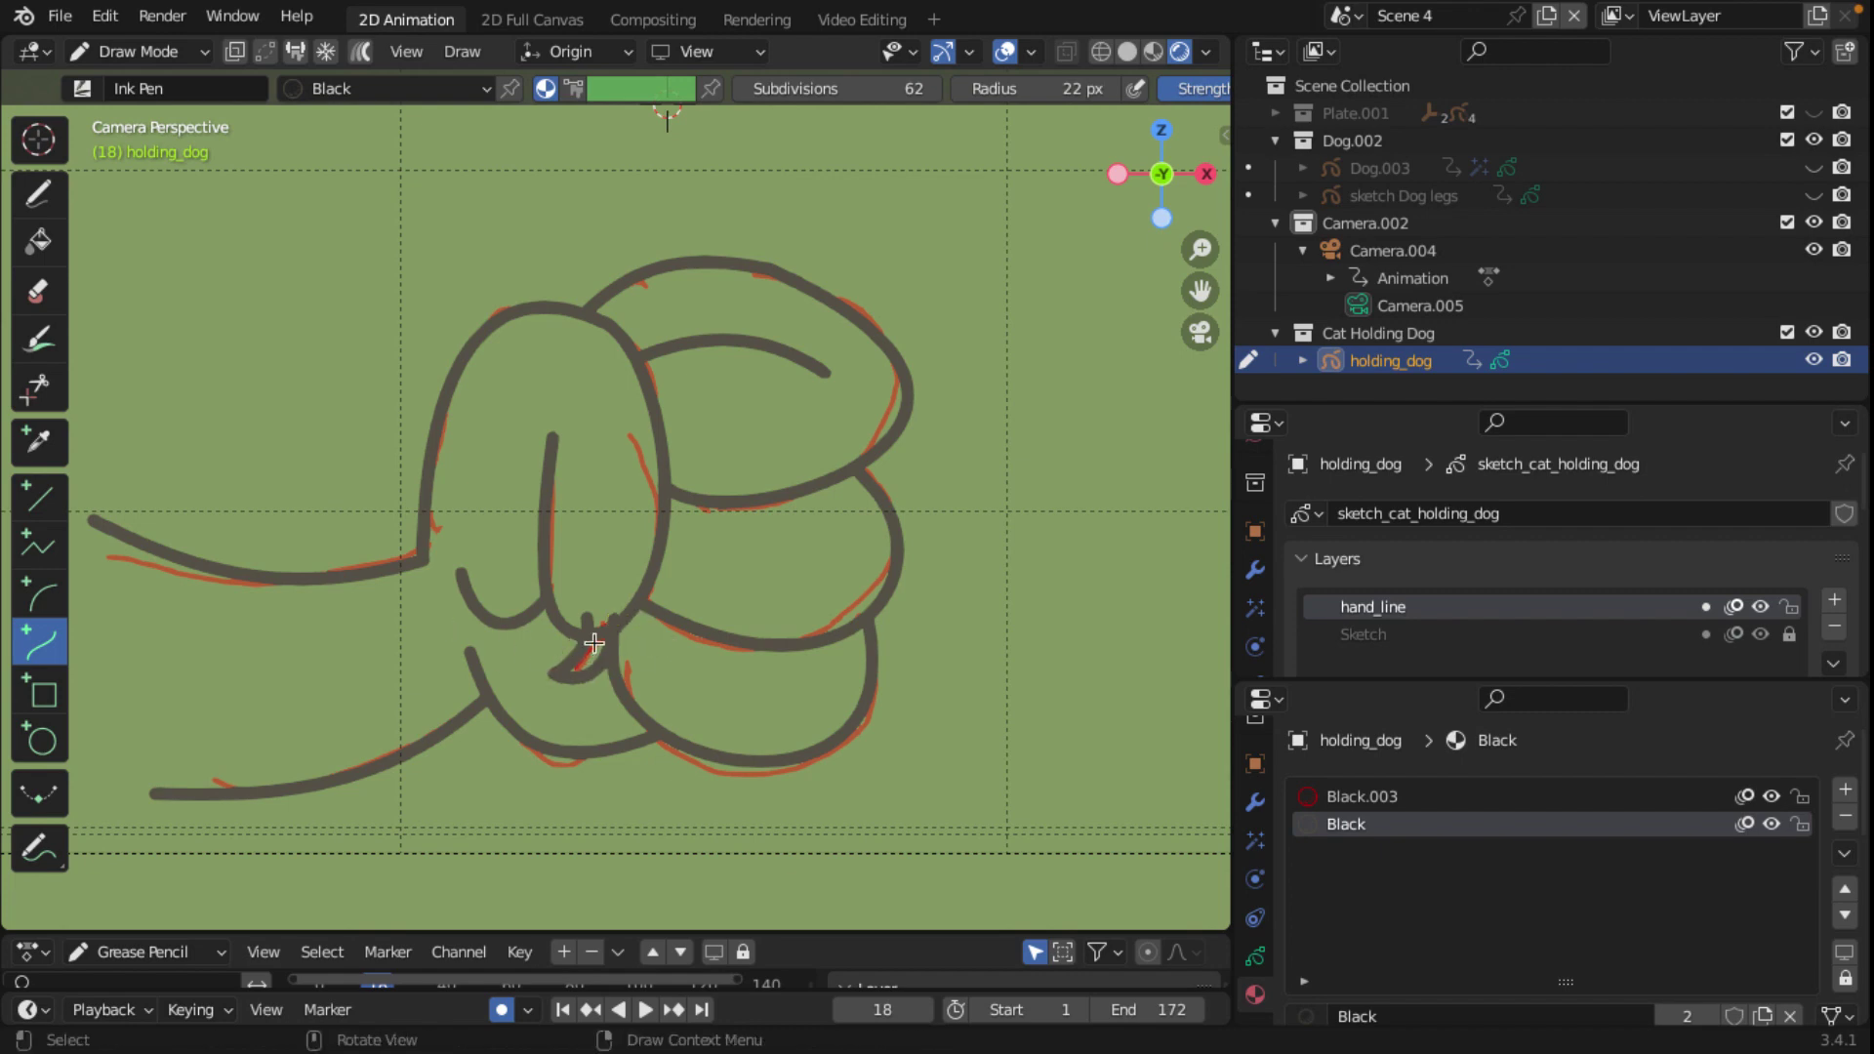
{"action": "left_click", "coordinate": [154, 50]}
Step: In Edit Mode, move the whole claw stroke beside the thumb, then return to Draw Mode
{"action": "left_click", "coordinate": [146, 114]}
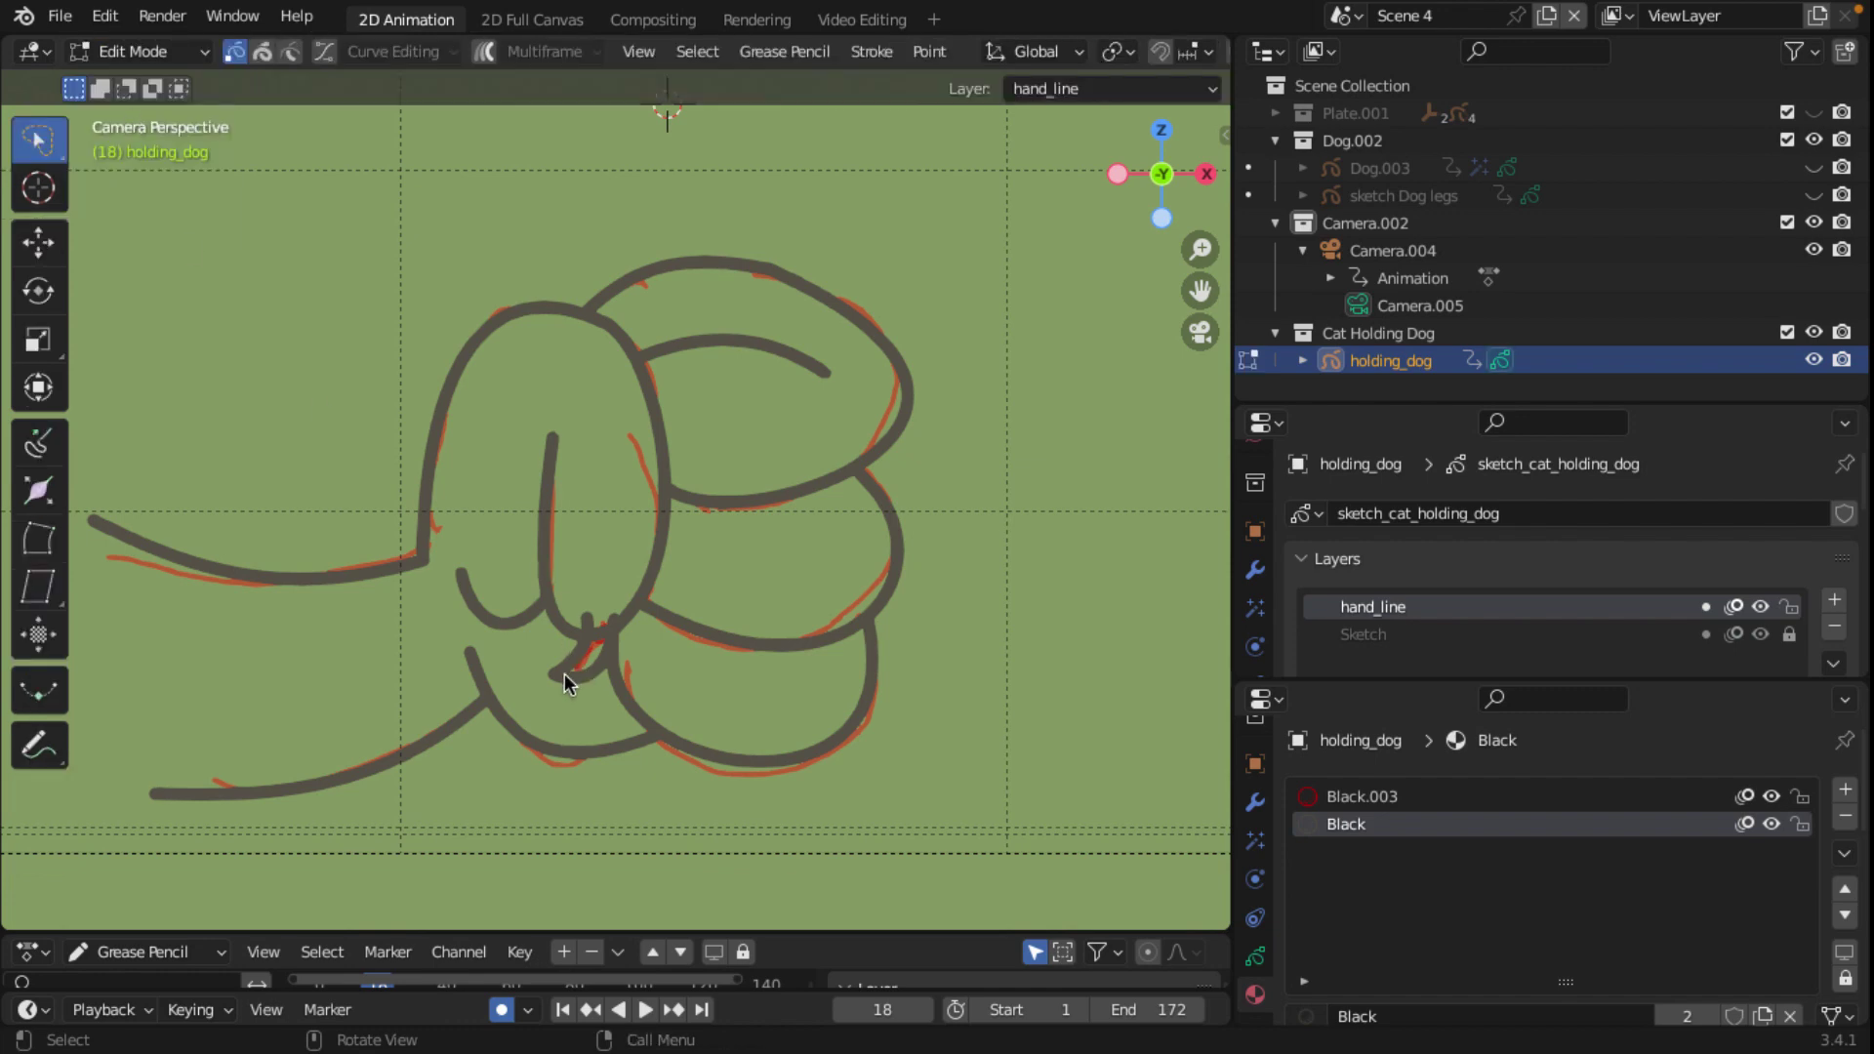
{"action": "key", "text": "a"}
{"action": "key", "text": "g"}
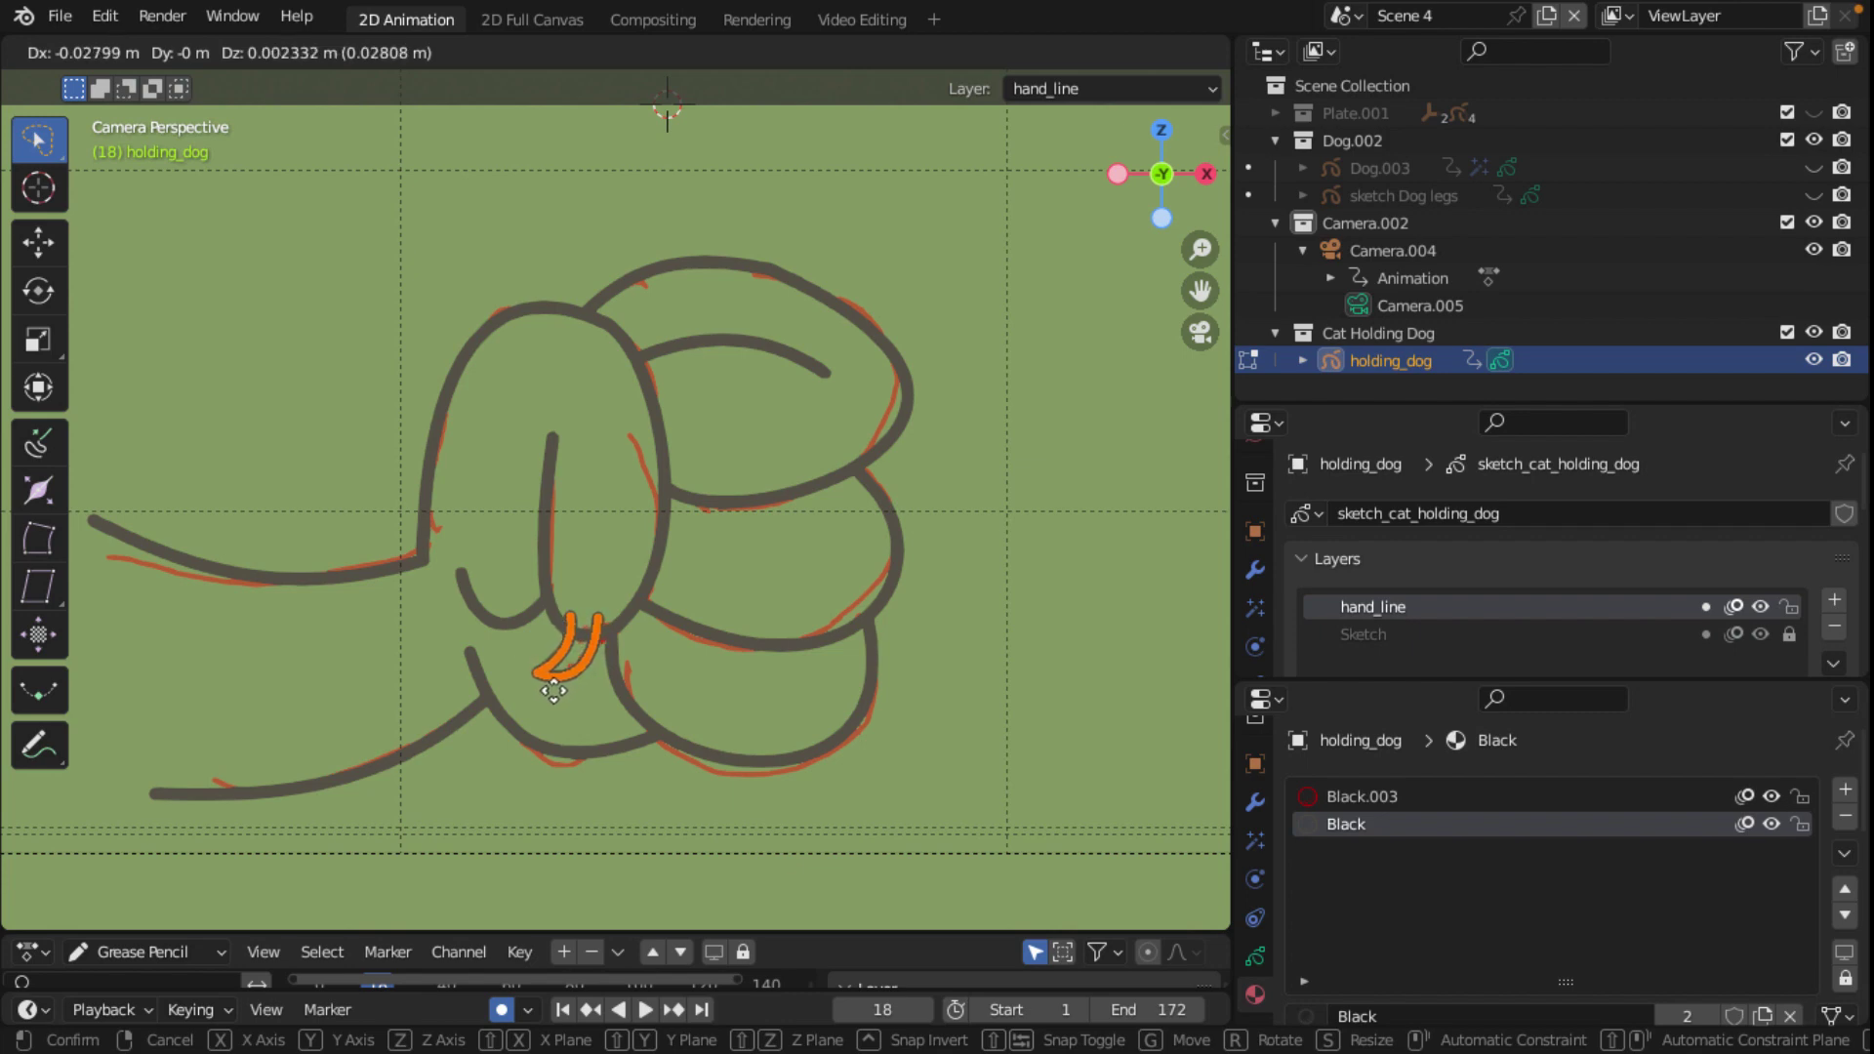
{"action": "left_click", "coordinate": [553, 690]}
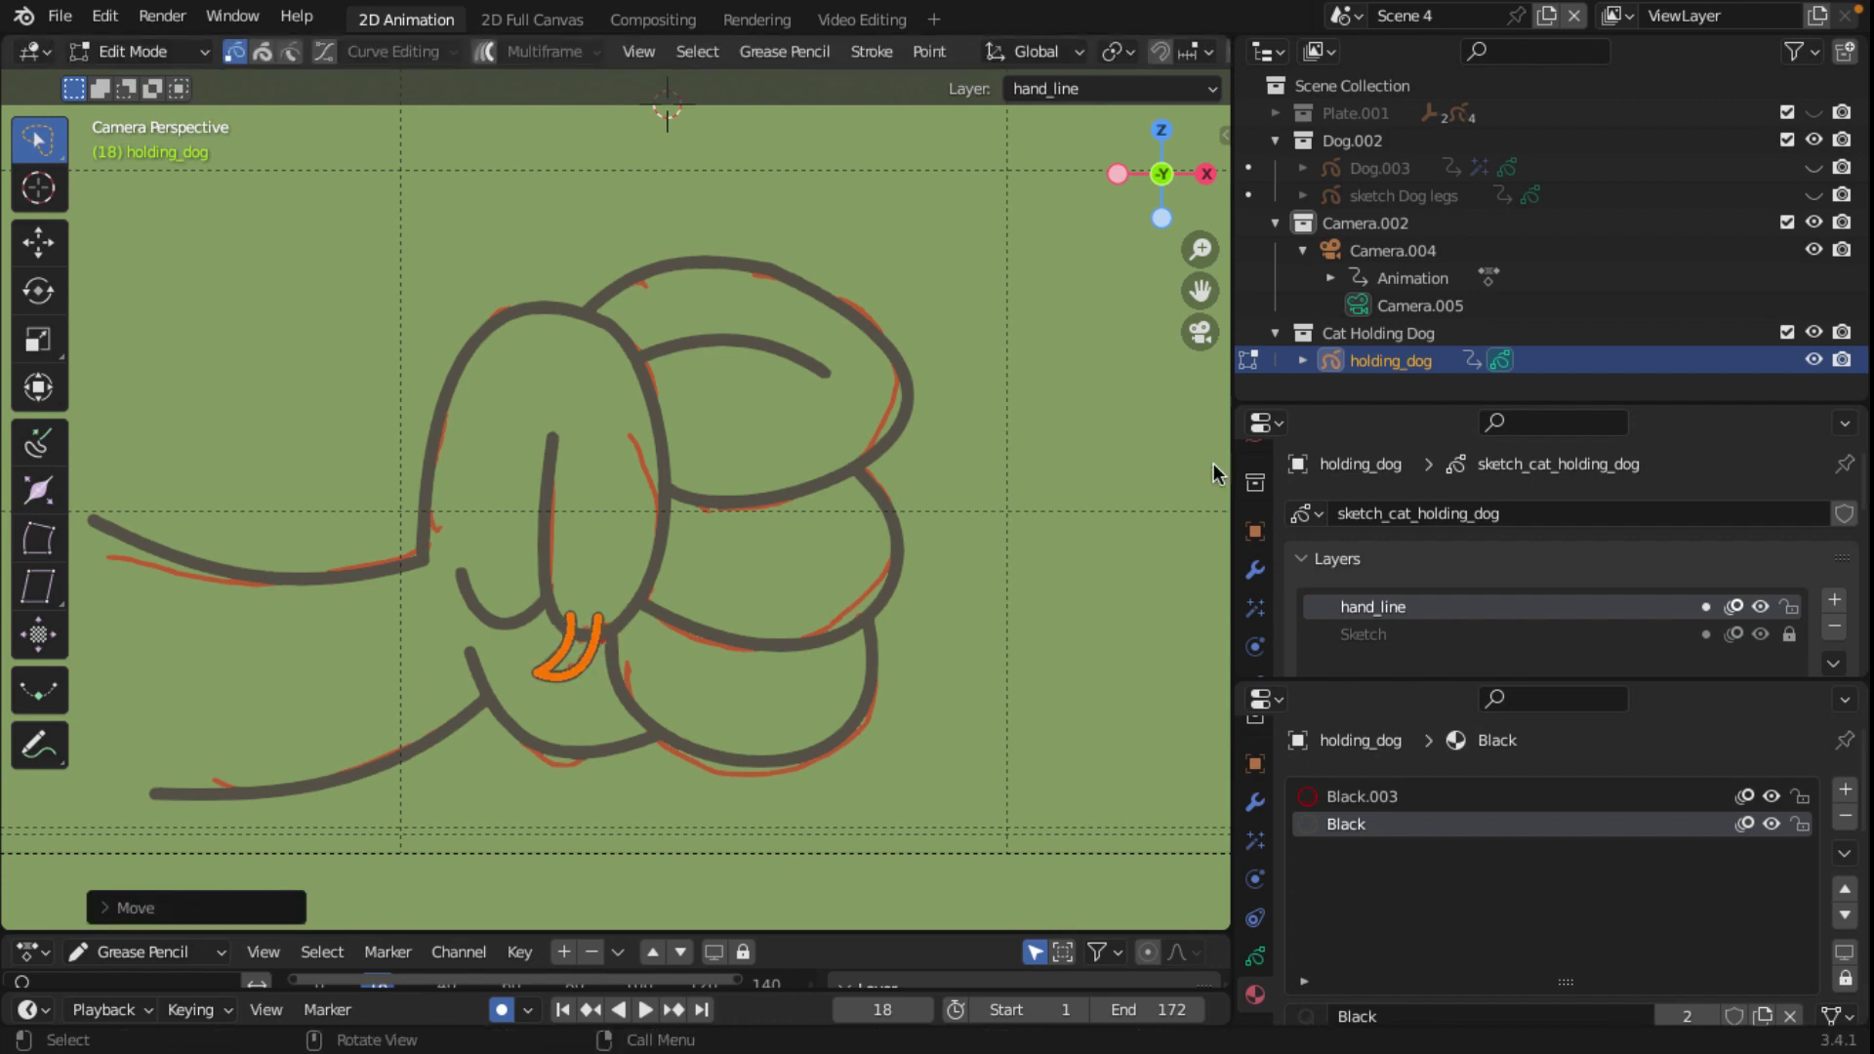
{"action": "left_click", "coordinate": [141, 51]}
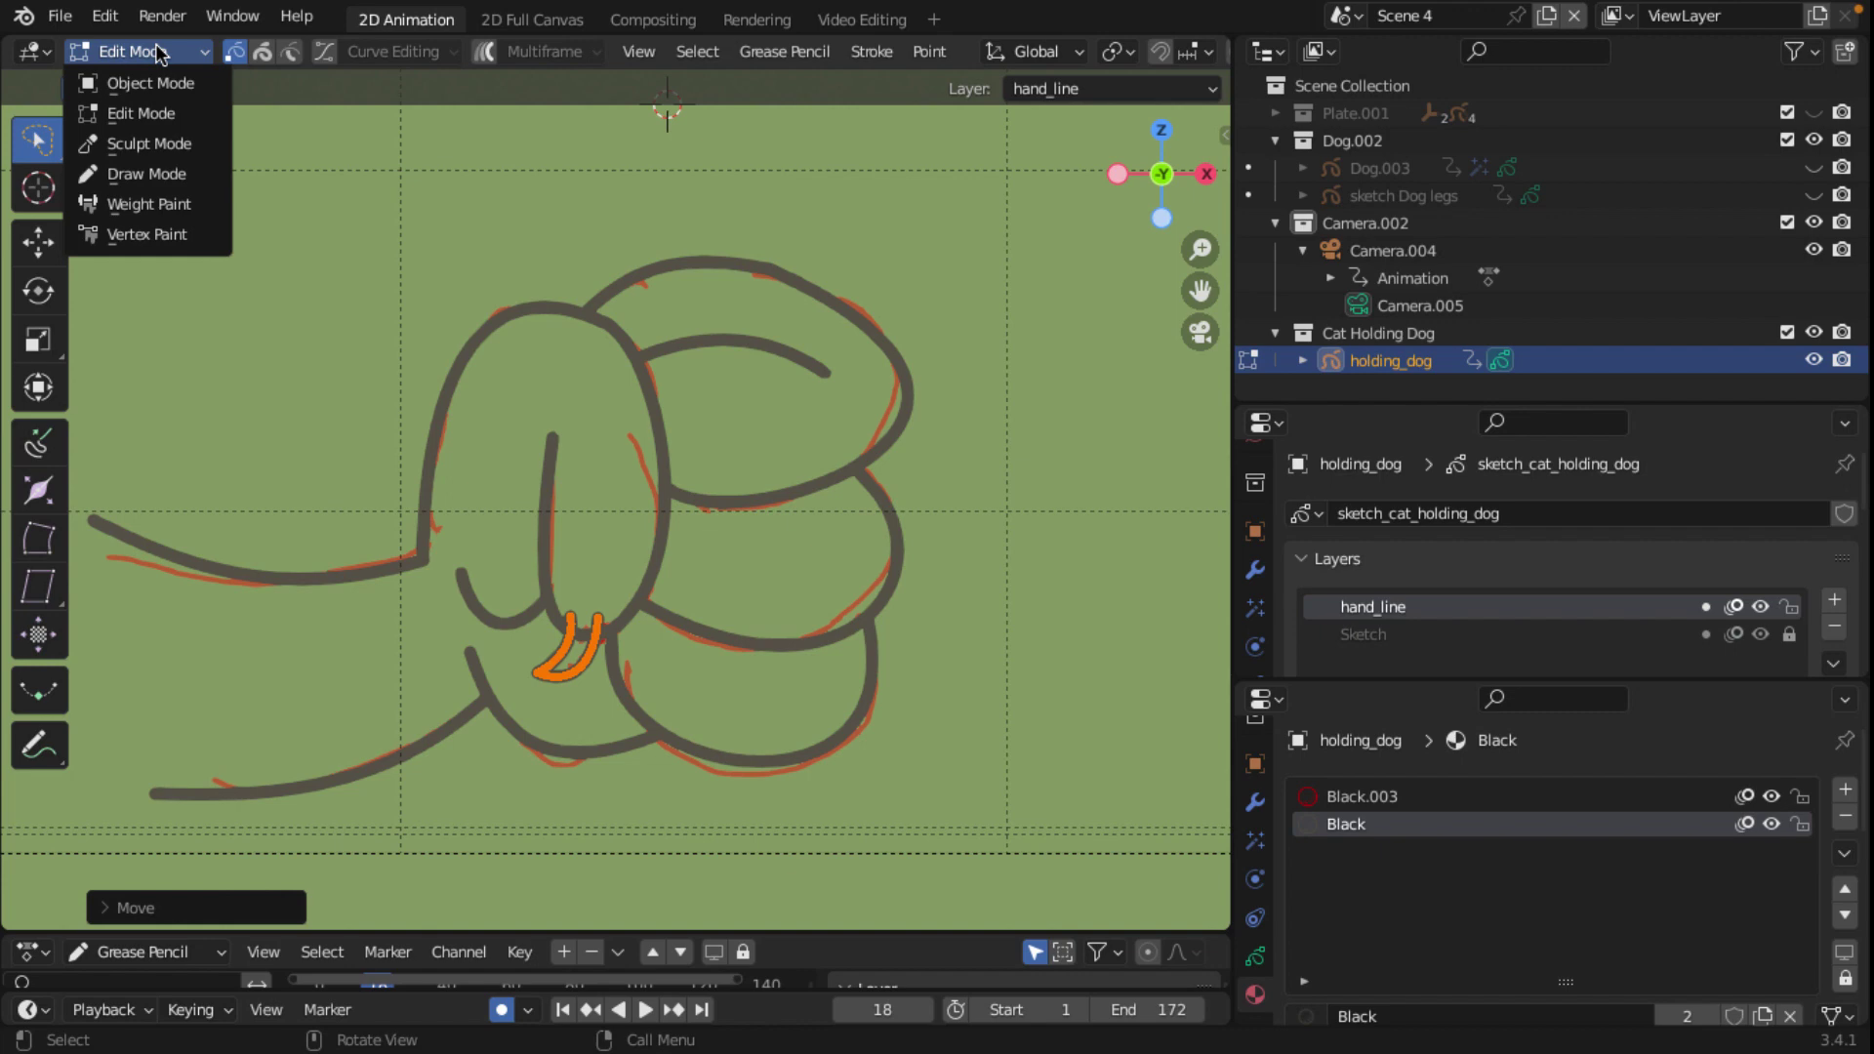
{"action": "left_click", "coordinate": [146, 172]}
{"action": "scroll", "coordinate": [889, 560], "scroll_direction": "down", "scroll_amount": 5}
{"action": "scroll", "coordinate": [929, 631], "scroll_direction": "down", "scroll_amount": 4}
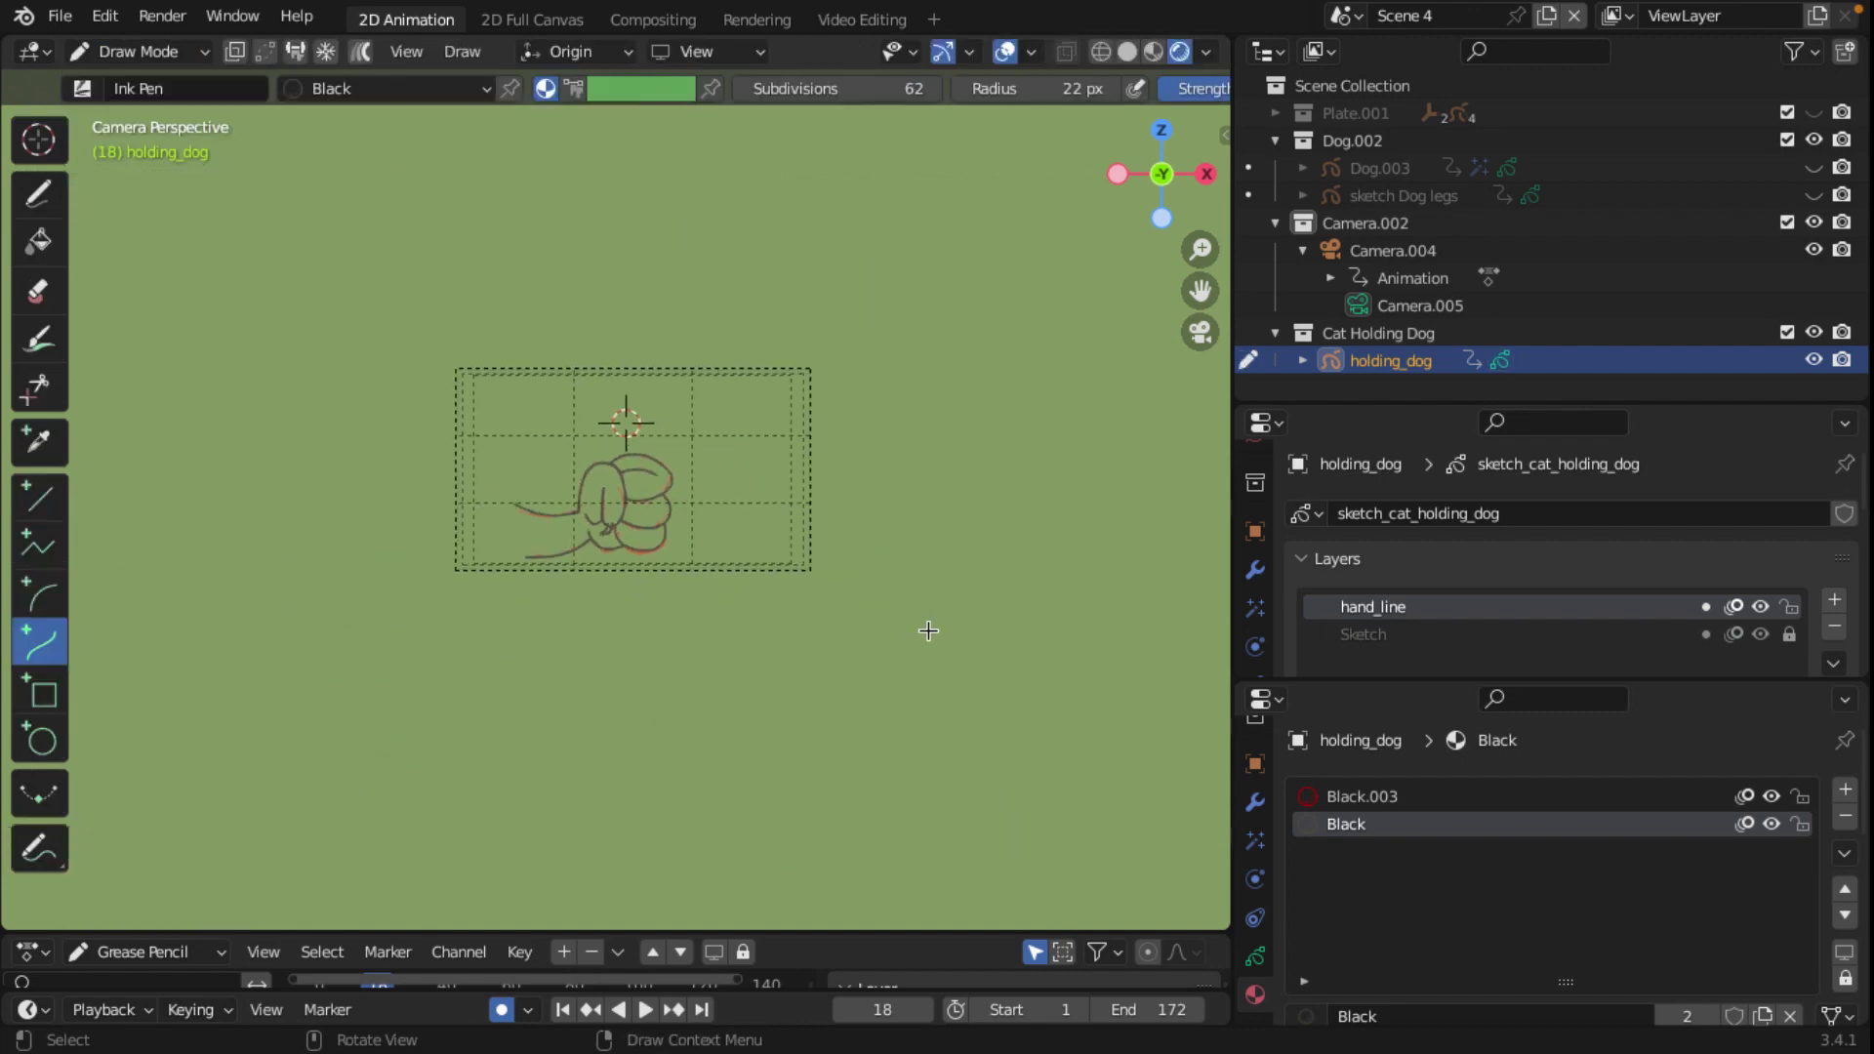
{"action": "scroll", "coordinate": [928, 631], "scroll_direction": "up", "scroll_amount": 4}
{"action": "scroll", "coordinate": [928, 631], "scroll_direction": "up", "scroll_amount": 3}
{"action": "scroll", "coordinate": [928, 630], "scroll_direction": "up", "scroll_amount": 2}
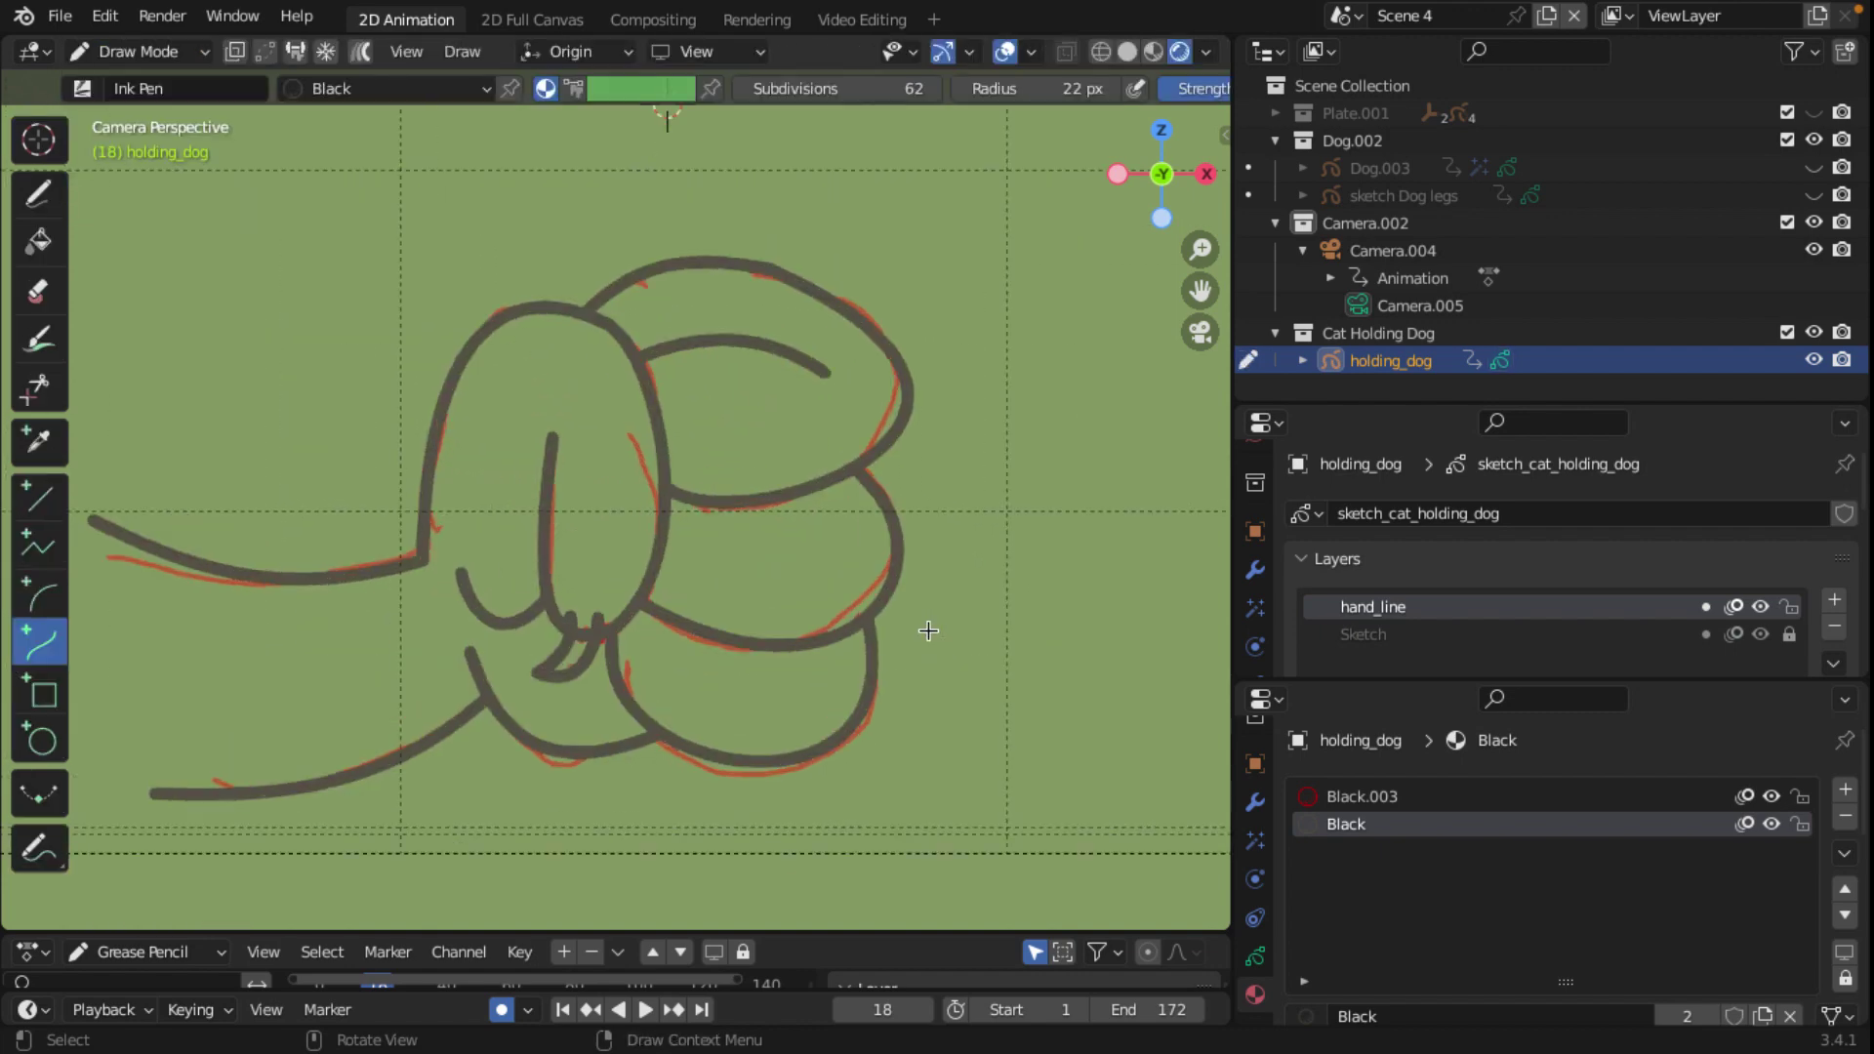
{"action": "scroll", "coordinate": [929, 631], "scroll_direction": "down", "scroll_amount": 4}
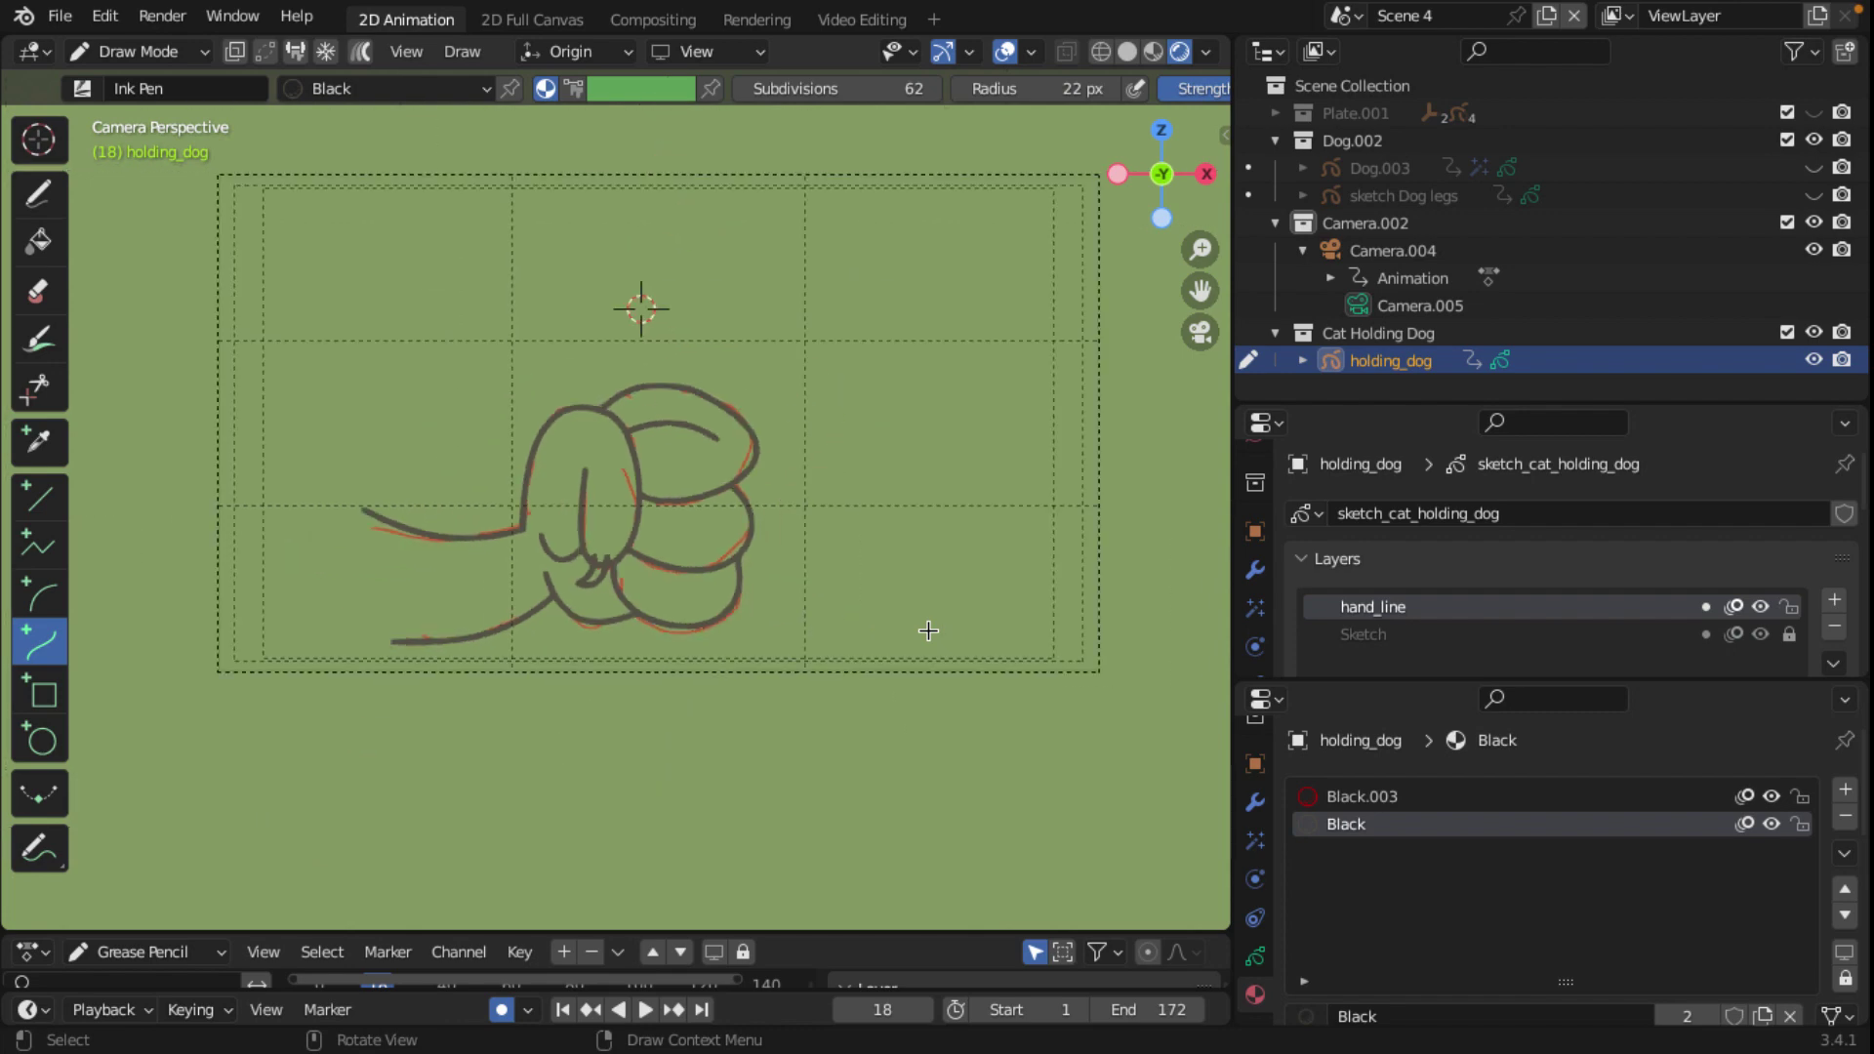
{"action": "scroll", "coordinate": [928, 630], "scroll_direction": "up", "scroll_amount": 3}
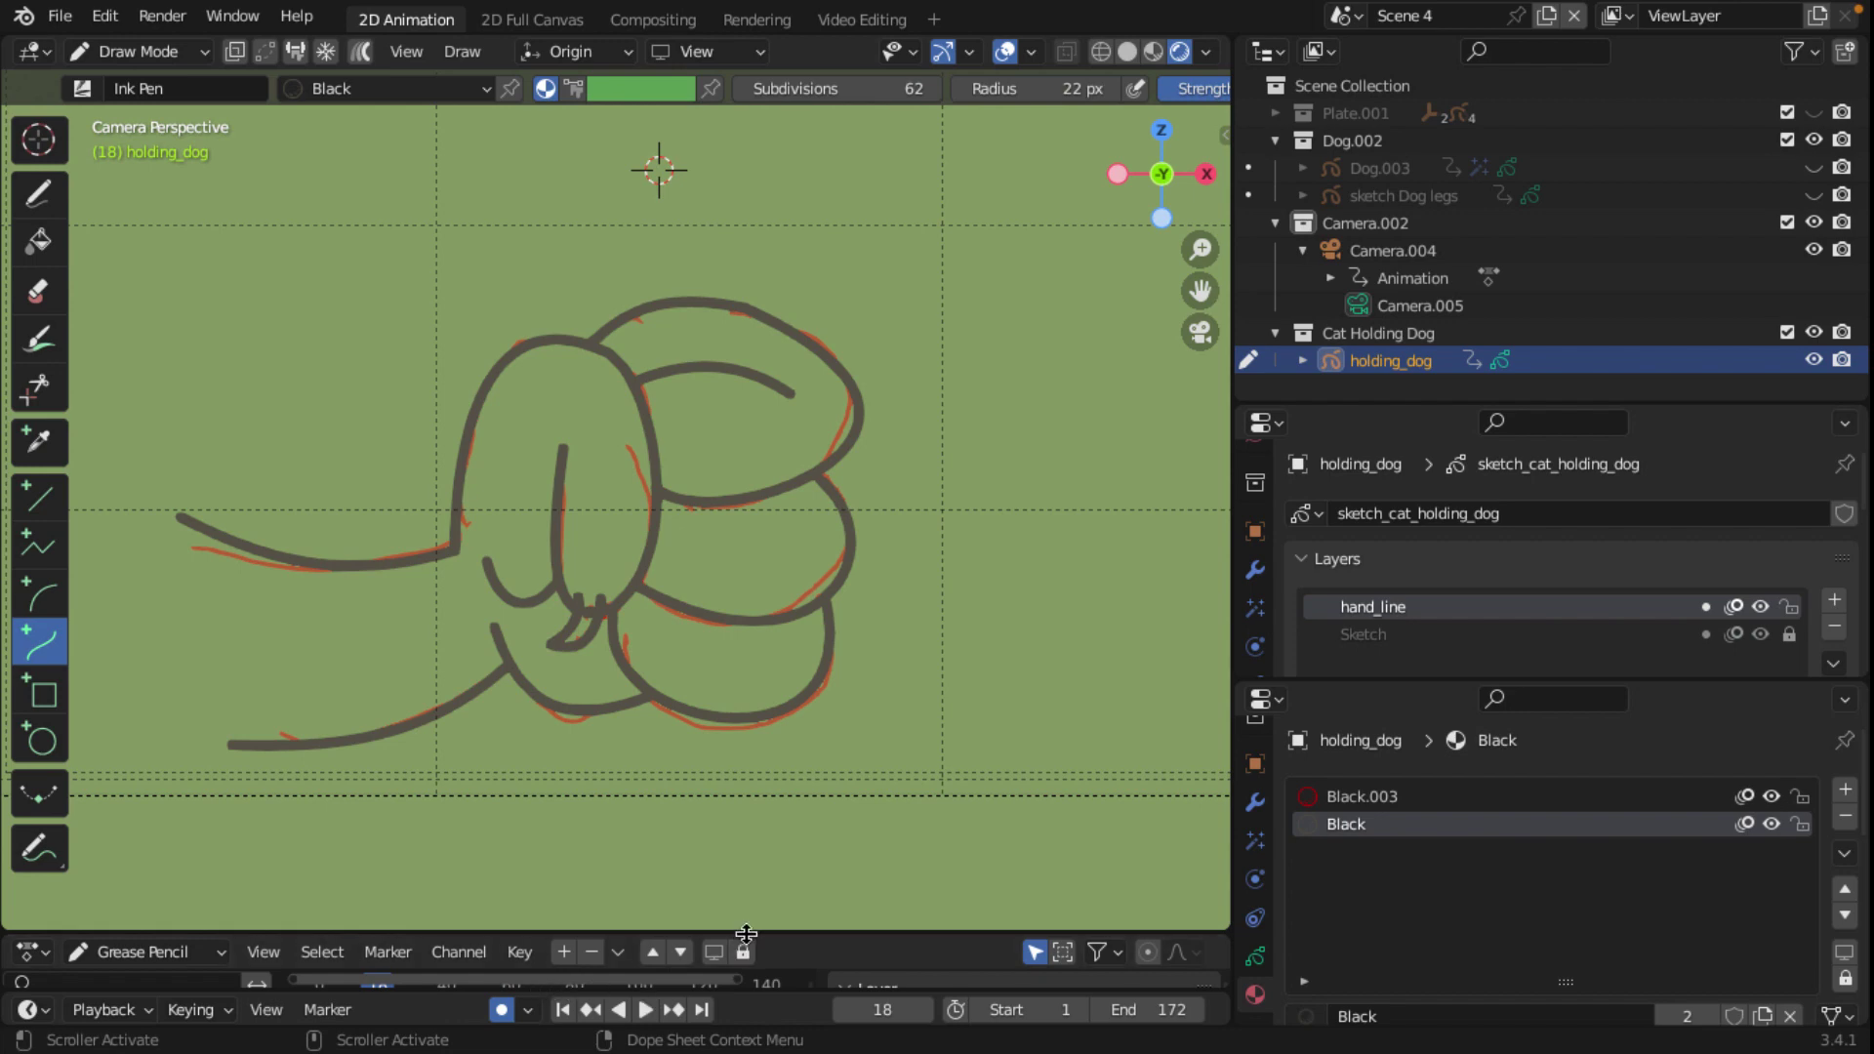
Step: Enlarge the dope sheet and move the playhead back to frame 4
{"action": "left_click_drag", "start_coordinate": [746, 934], "coordinate": [775, 762]}
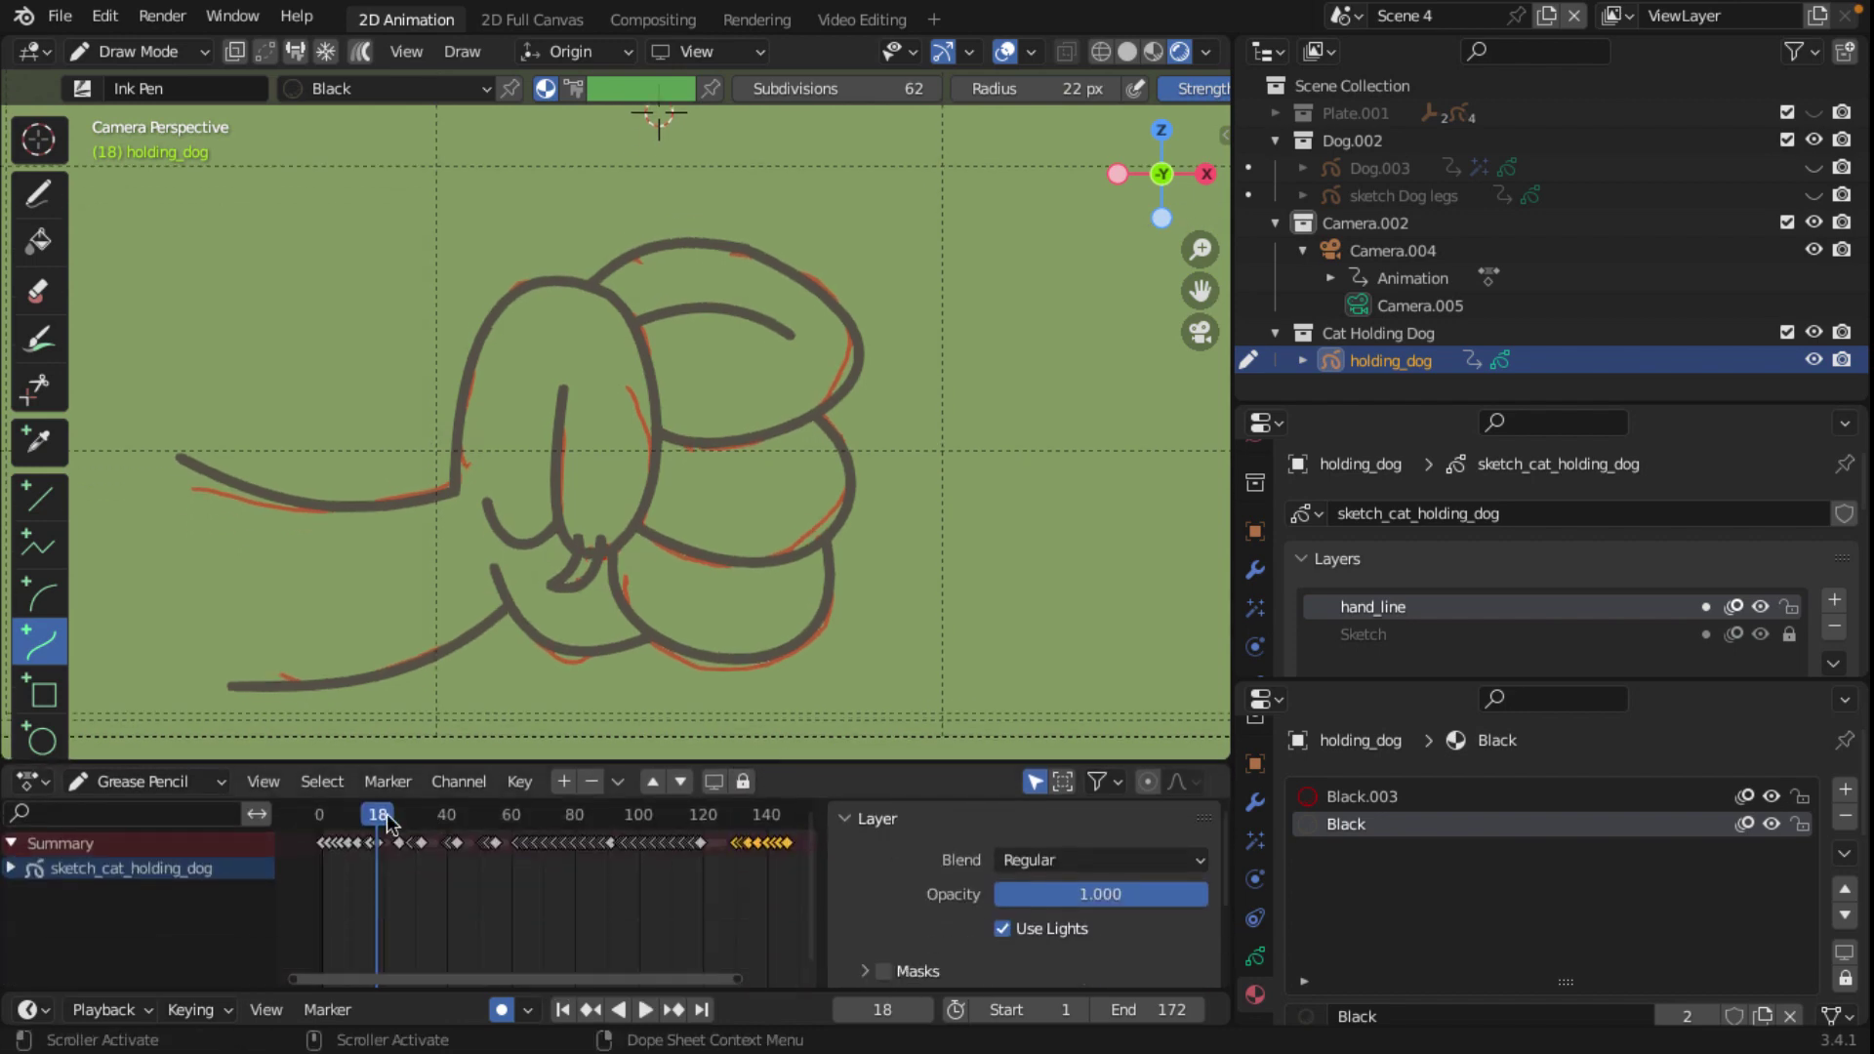
{"action": "left_click_drag", "start_coordinate": [387, 823], "coordinate": [335, 820]}
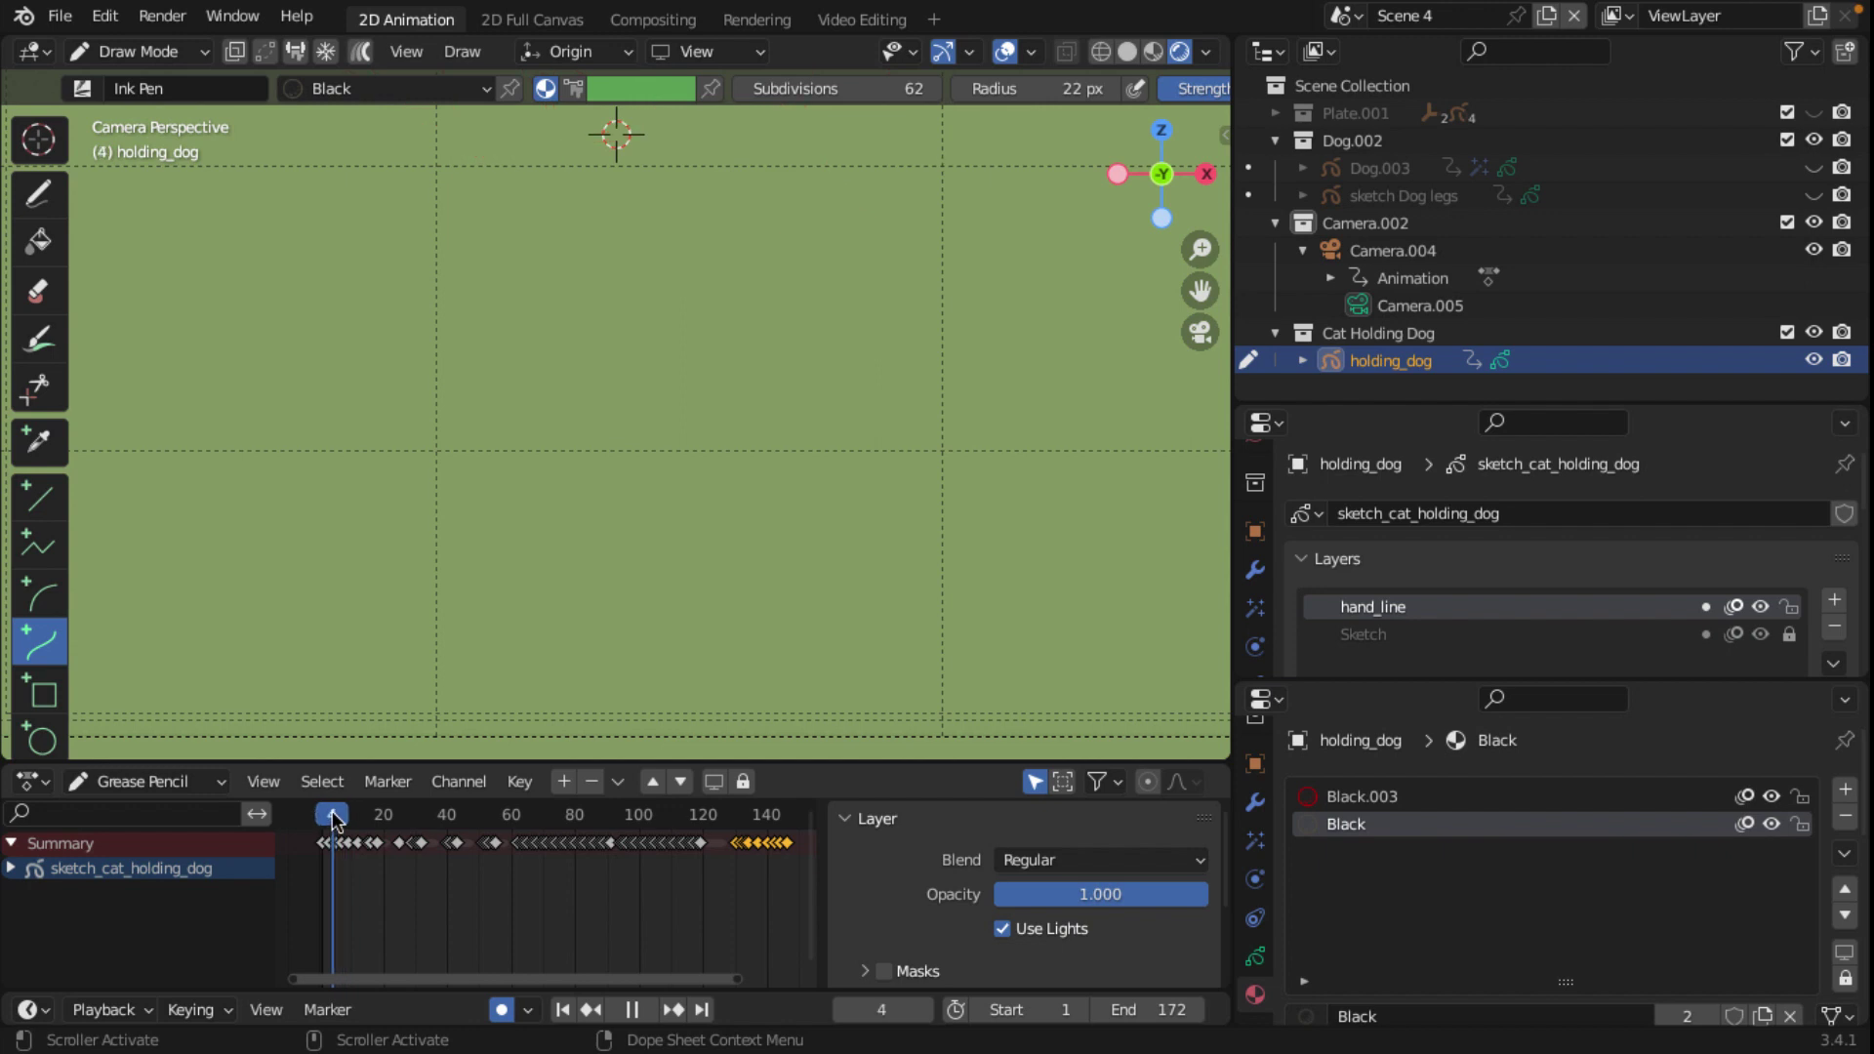
{"action": "scroll", "coordinate": [837, 536], "scroll_direction": "down", "scroll_amount": 2}
{"action": "scroll", "coordinate": [837, 536], "scroll_direction": "down", "scroll_amount": 4}
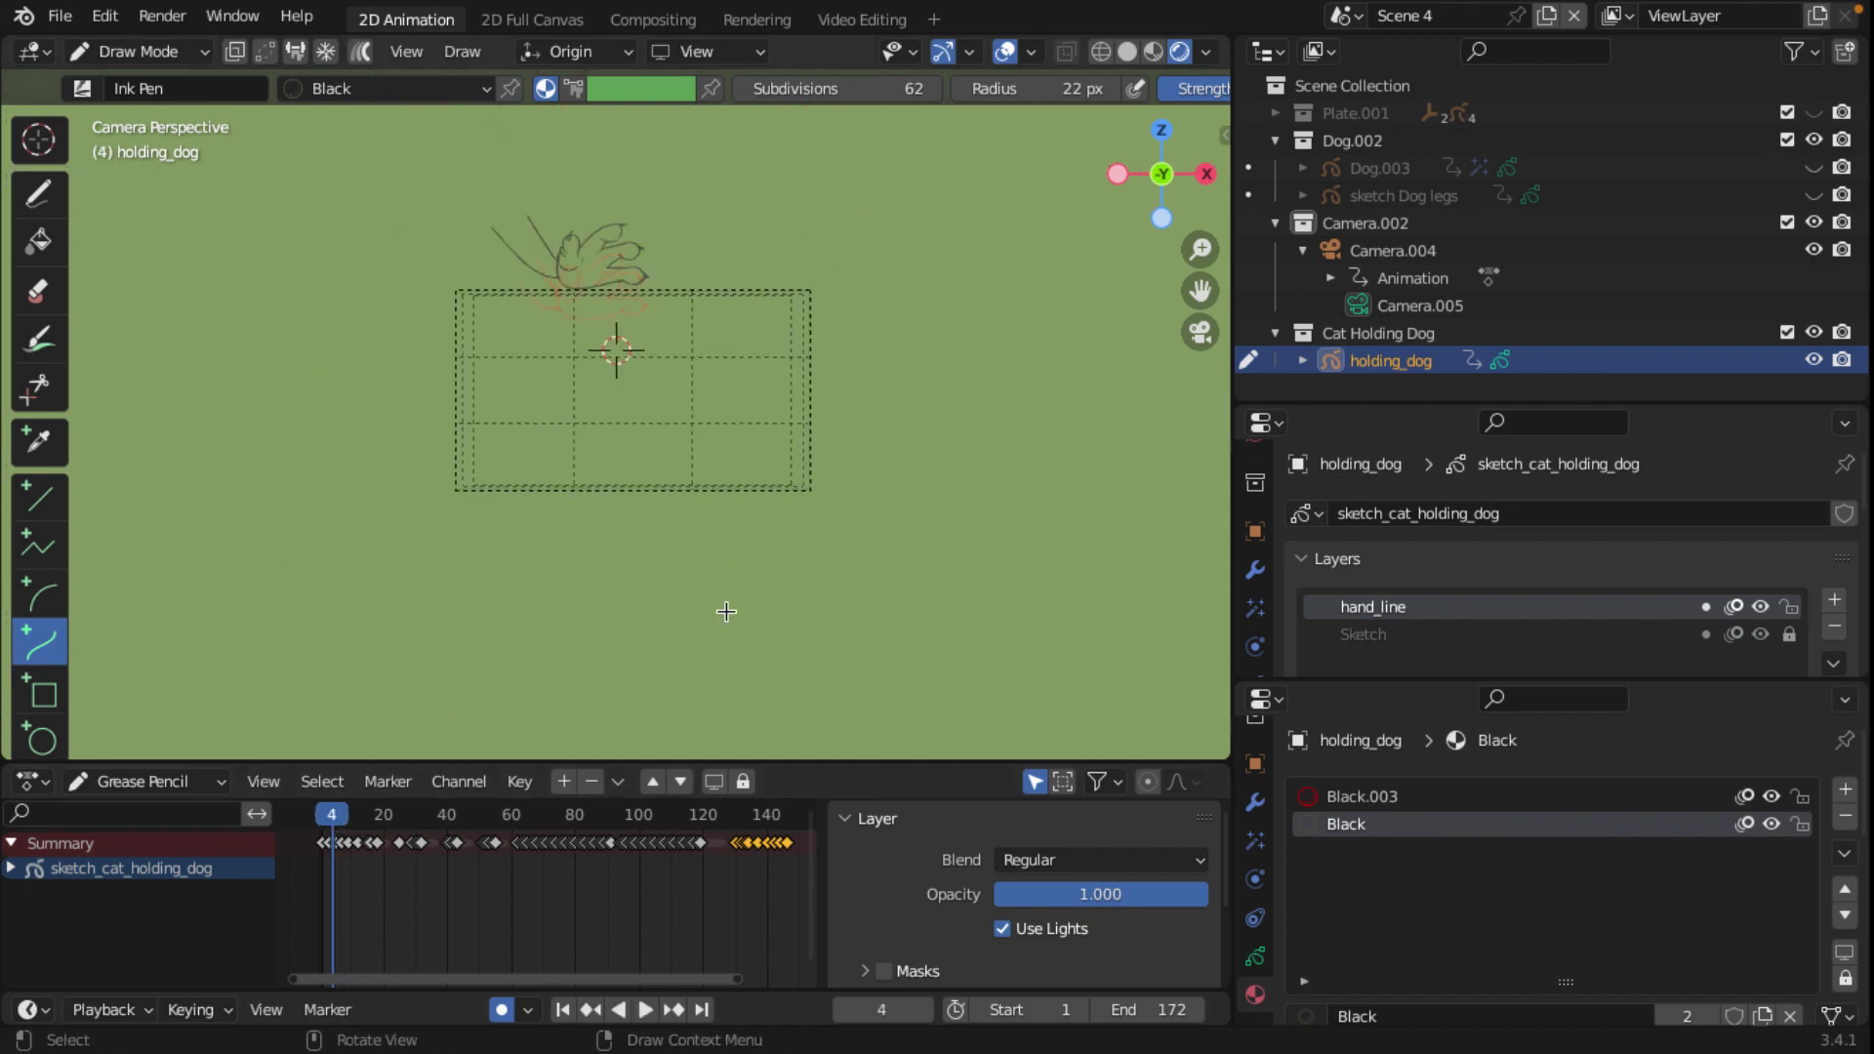
{"action": "scroll", "coordinate": [725, 615], "scroll_direction": "up", "scroll_amount": 1}
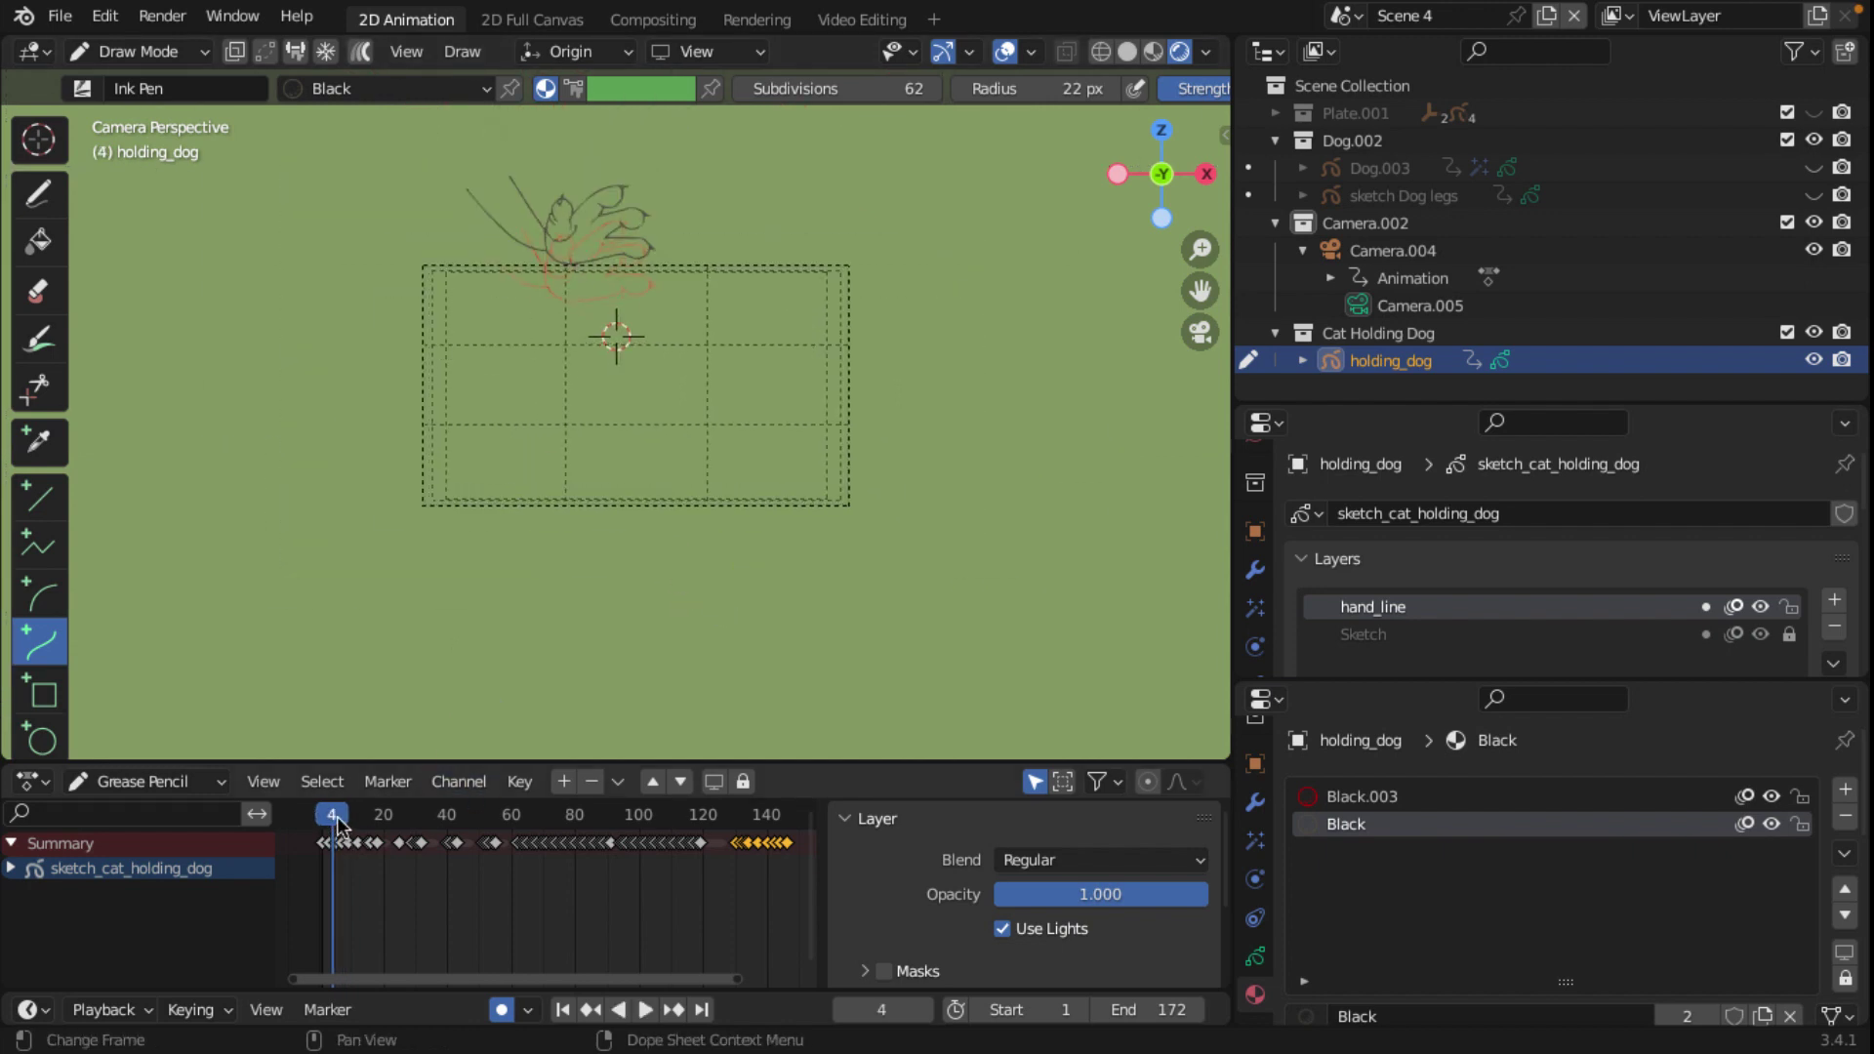
Step: Play the animation, stopping at frame 58, then scrub through frames 30, 133 and 55
{"action": "key", "text": "space"}
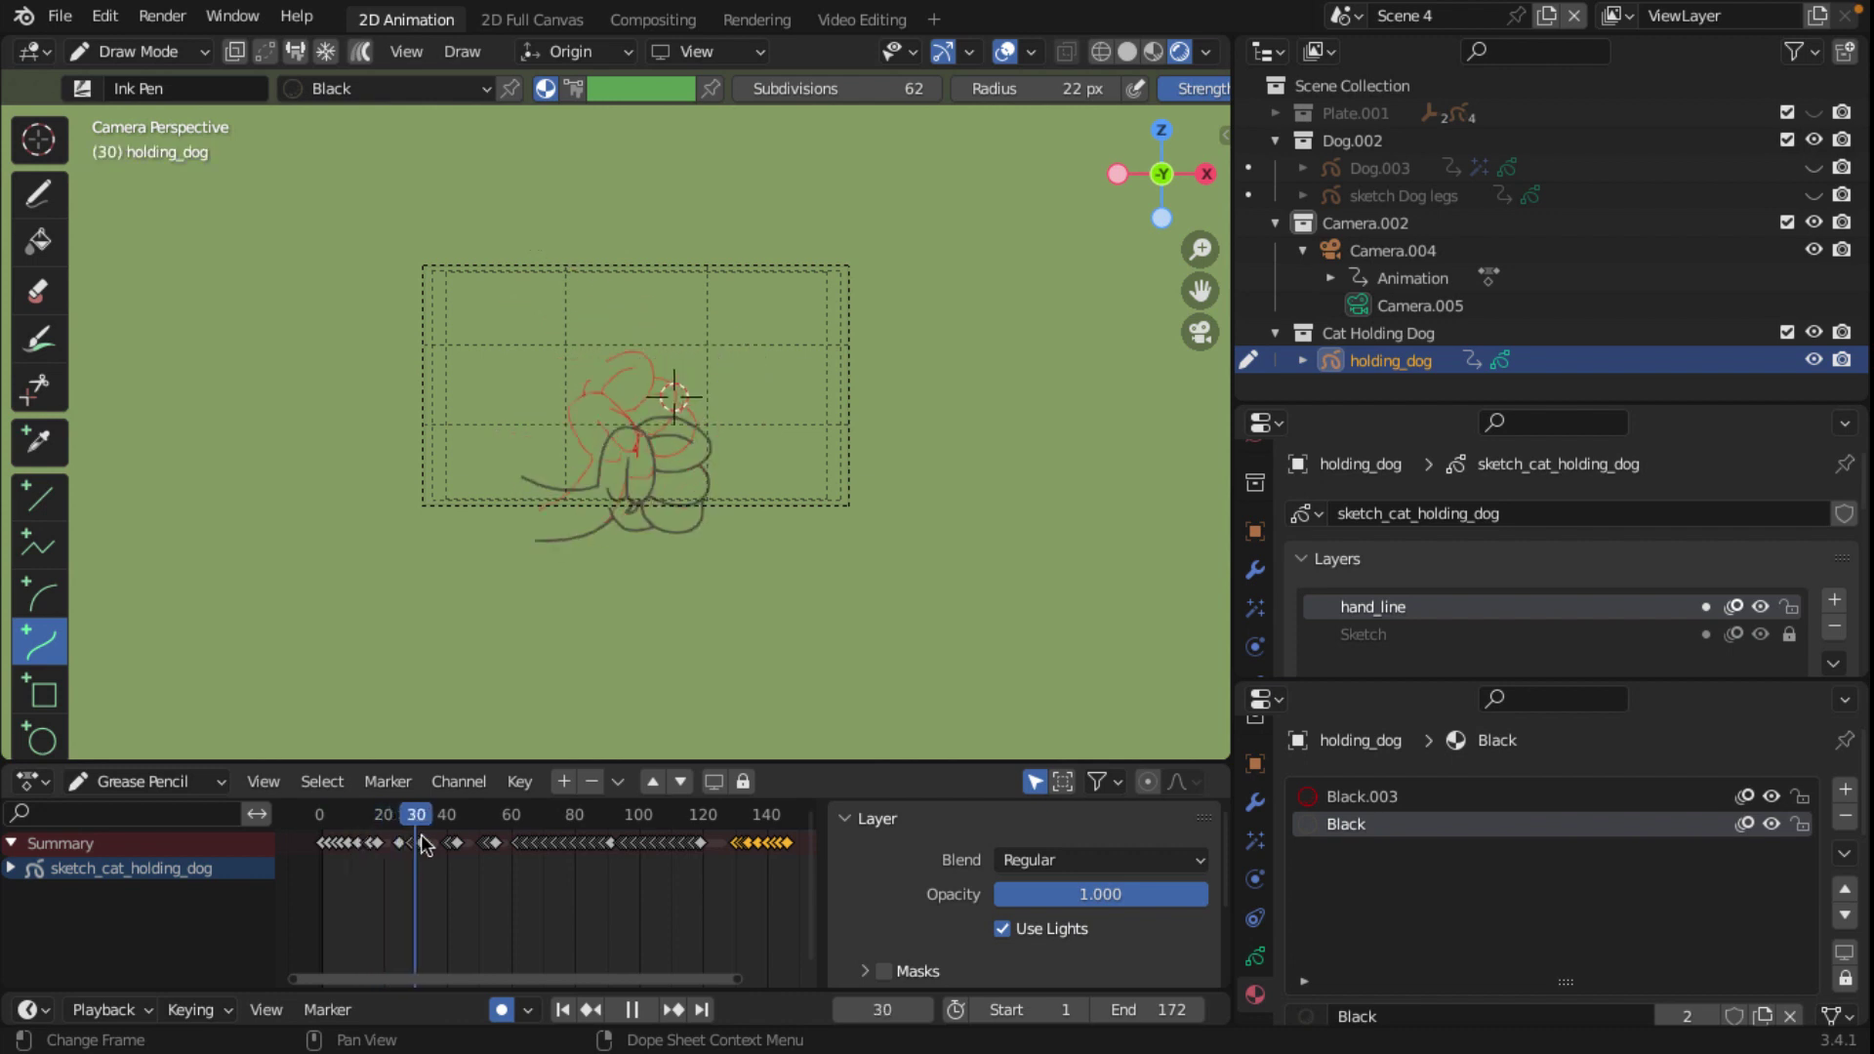
{"action": "left_click_drag", "start_coordinate": [541, 855], "coordinate": [502, 841]}
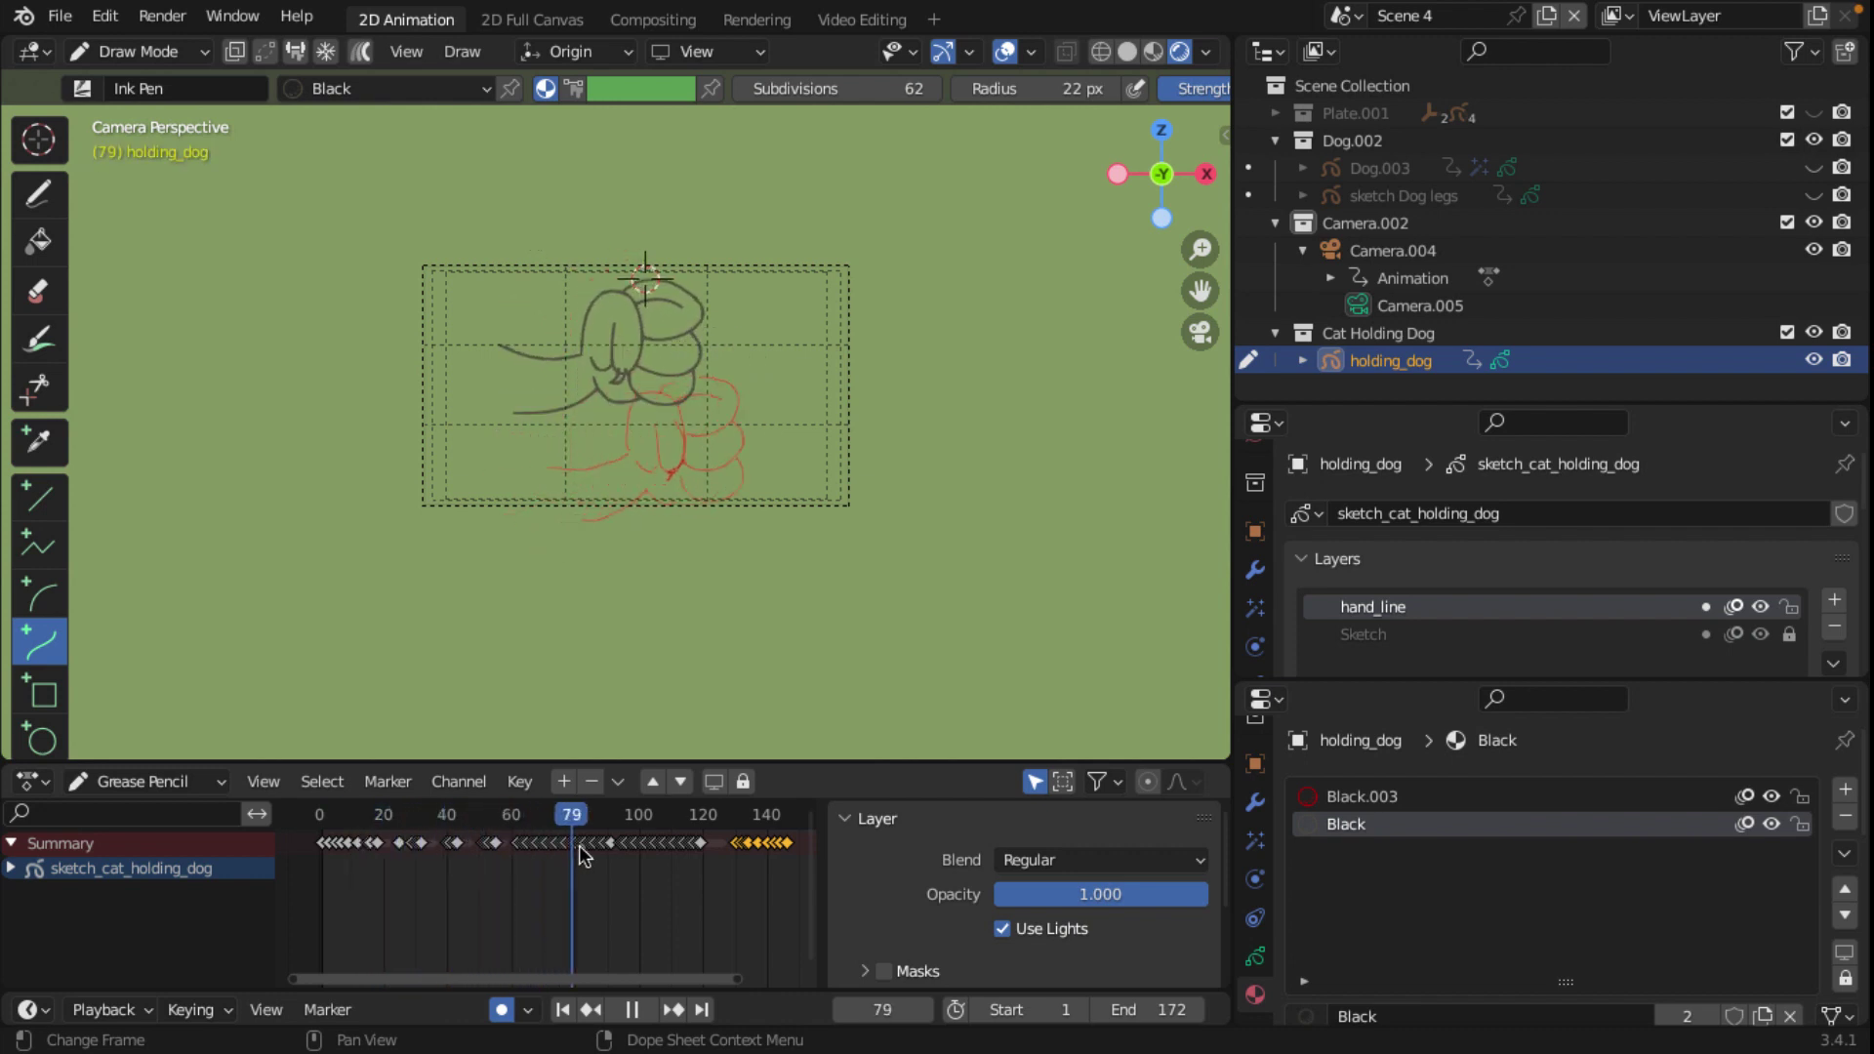
{"action": "key", "text": "space"}
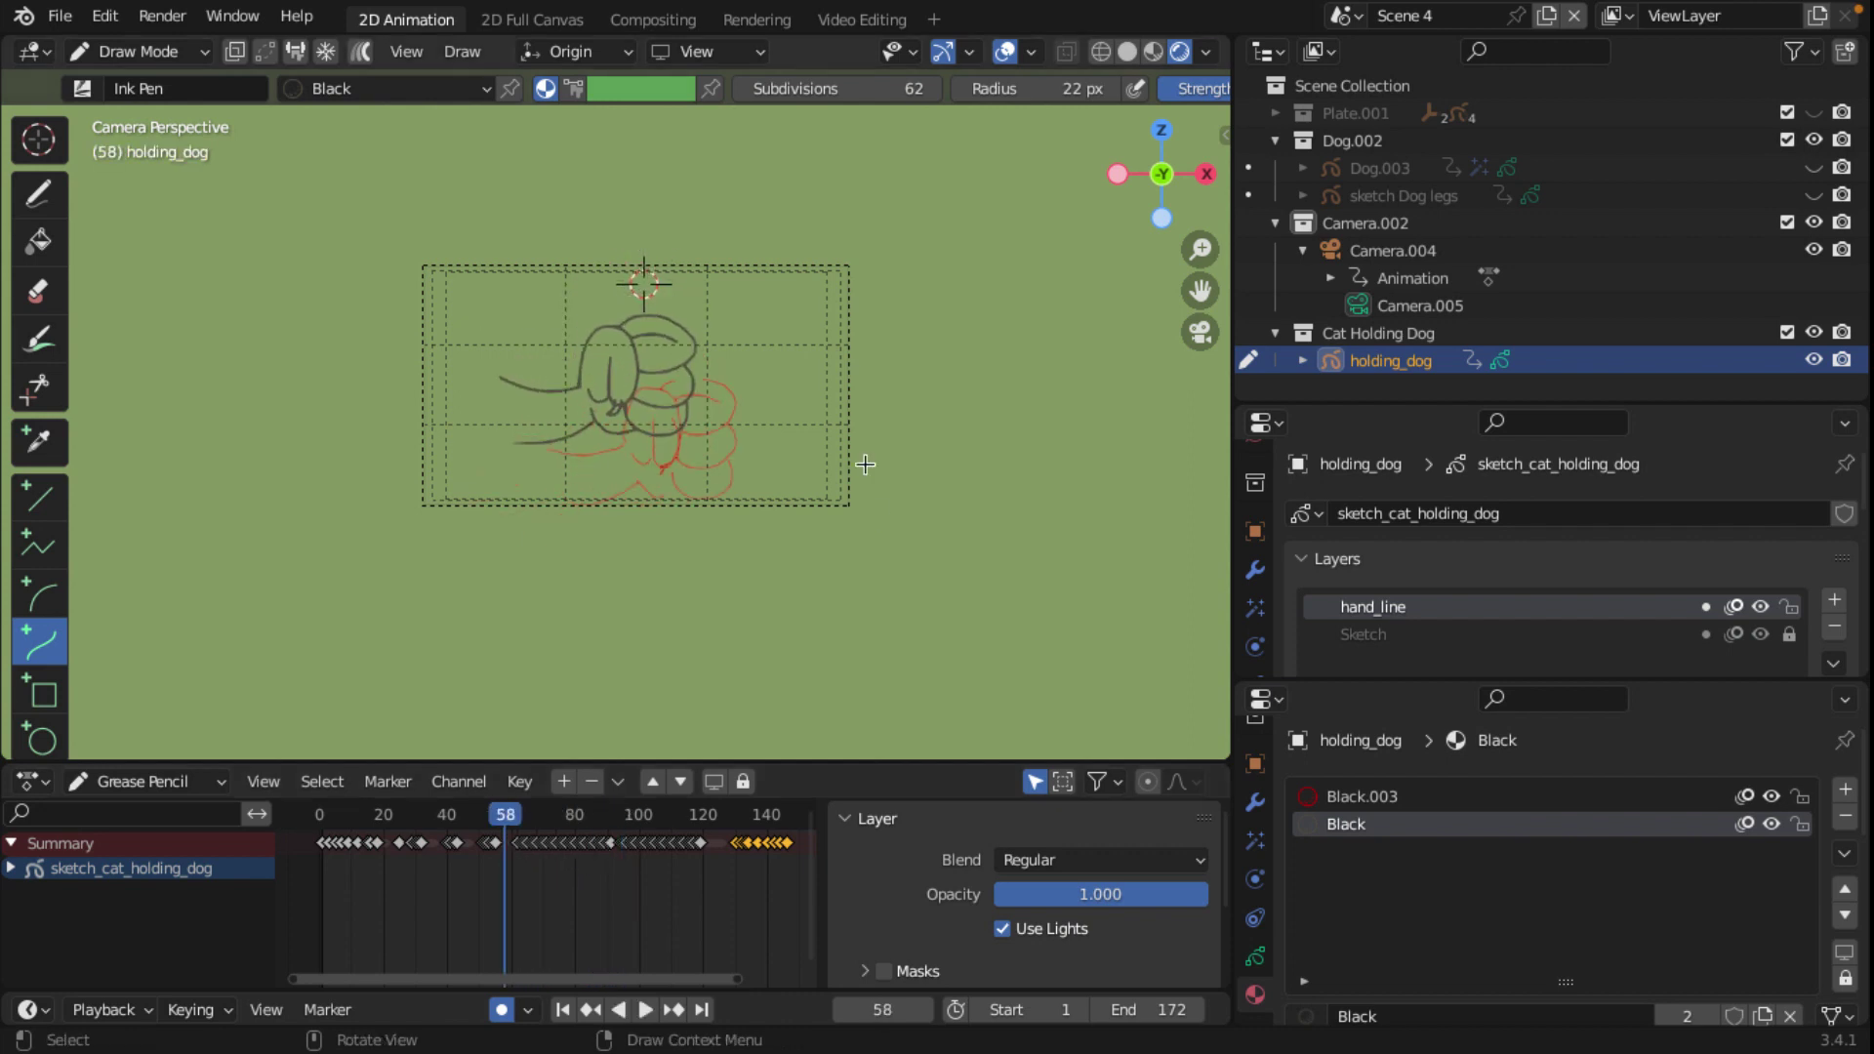
{"action": "scroll", "coordinate": [787, 506], "scroll_direction": "up", "scroll_amount": 7}
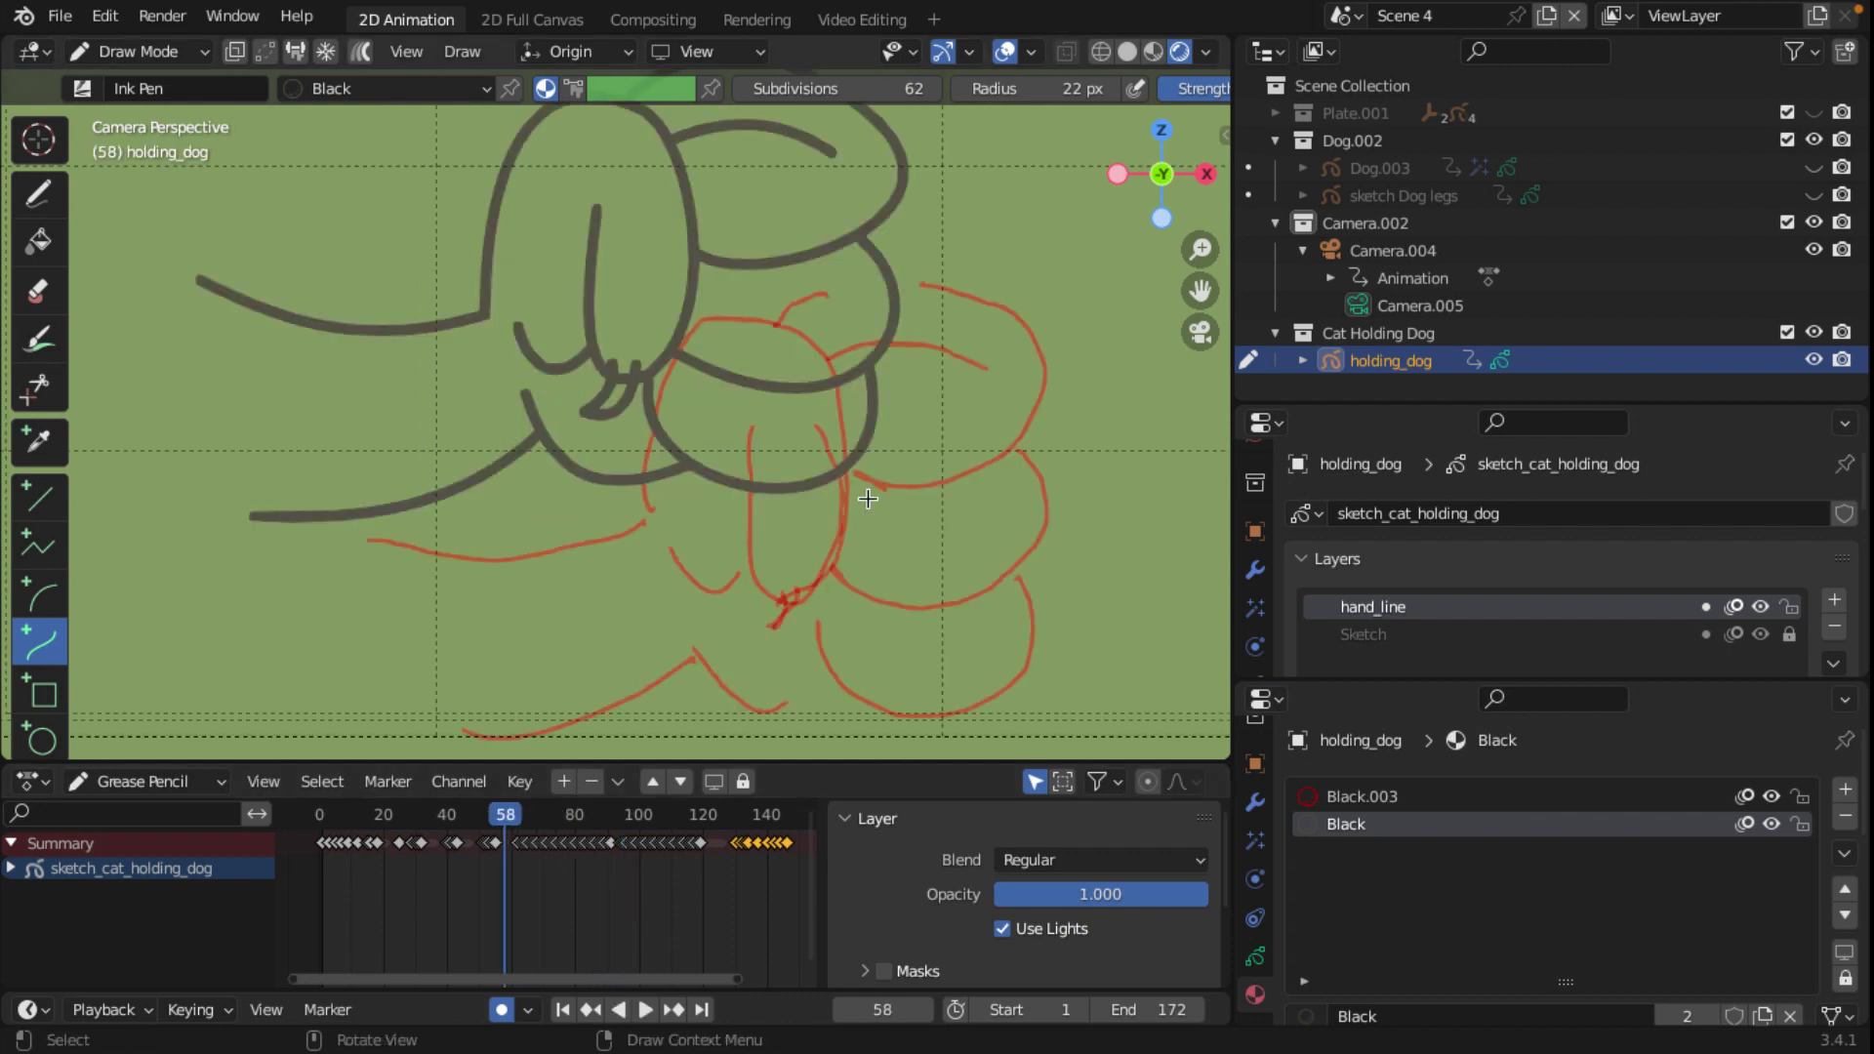
{"action": "key", "text": "space"}
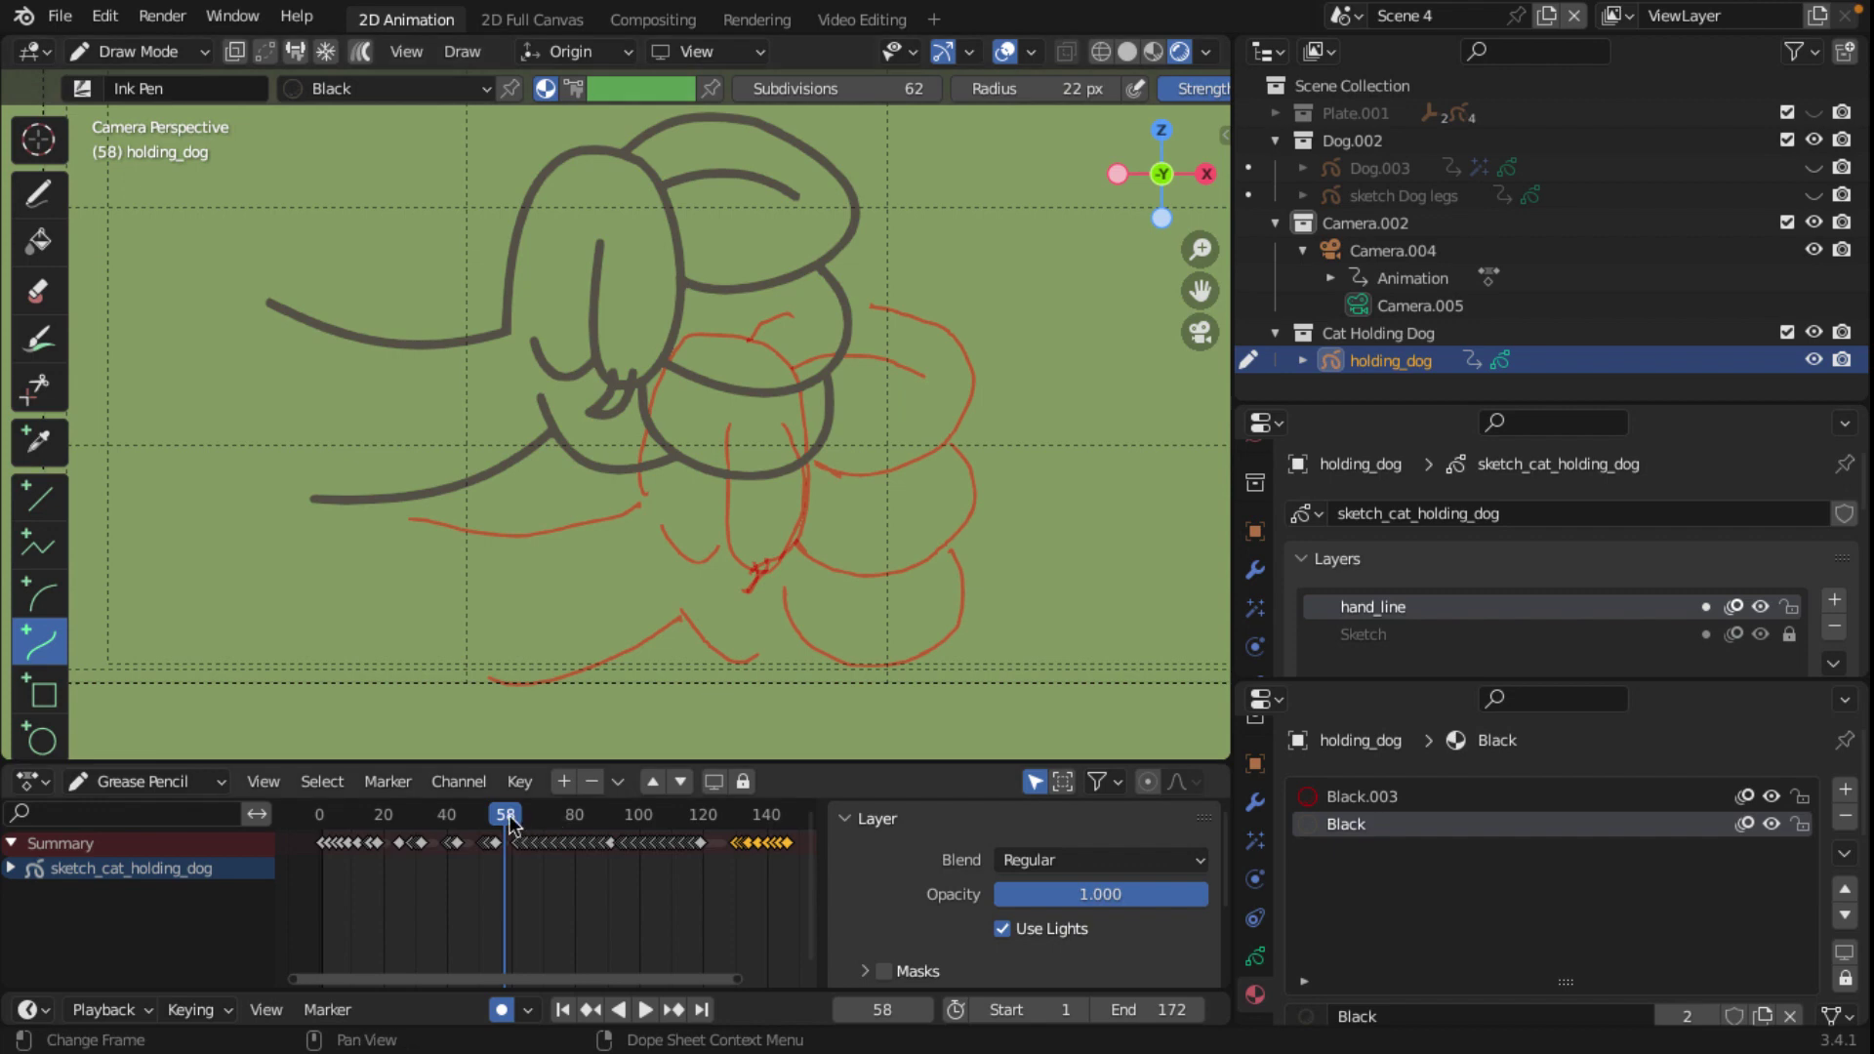
{"action": "left_click_drag", "start_coordinate": [689, 823], "coordinate": [405, 795]}
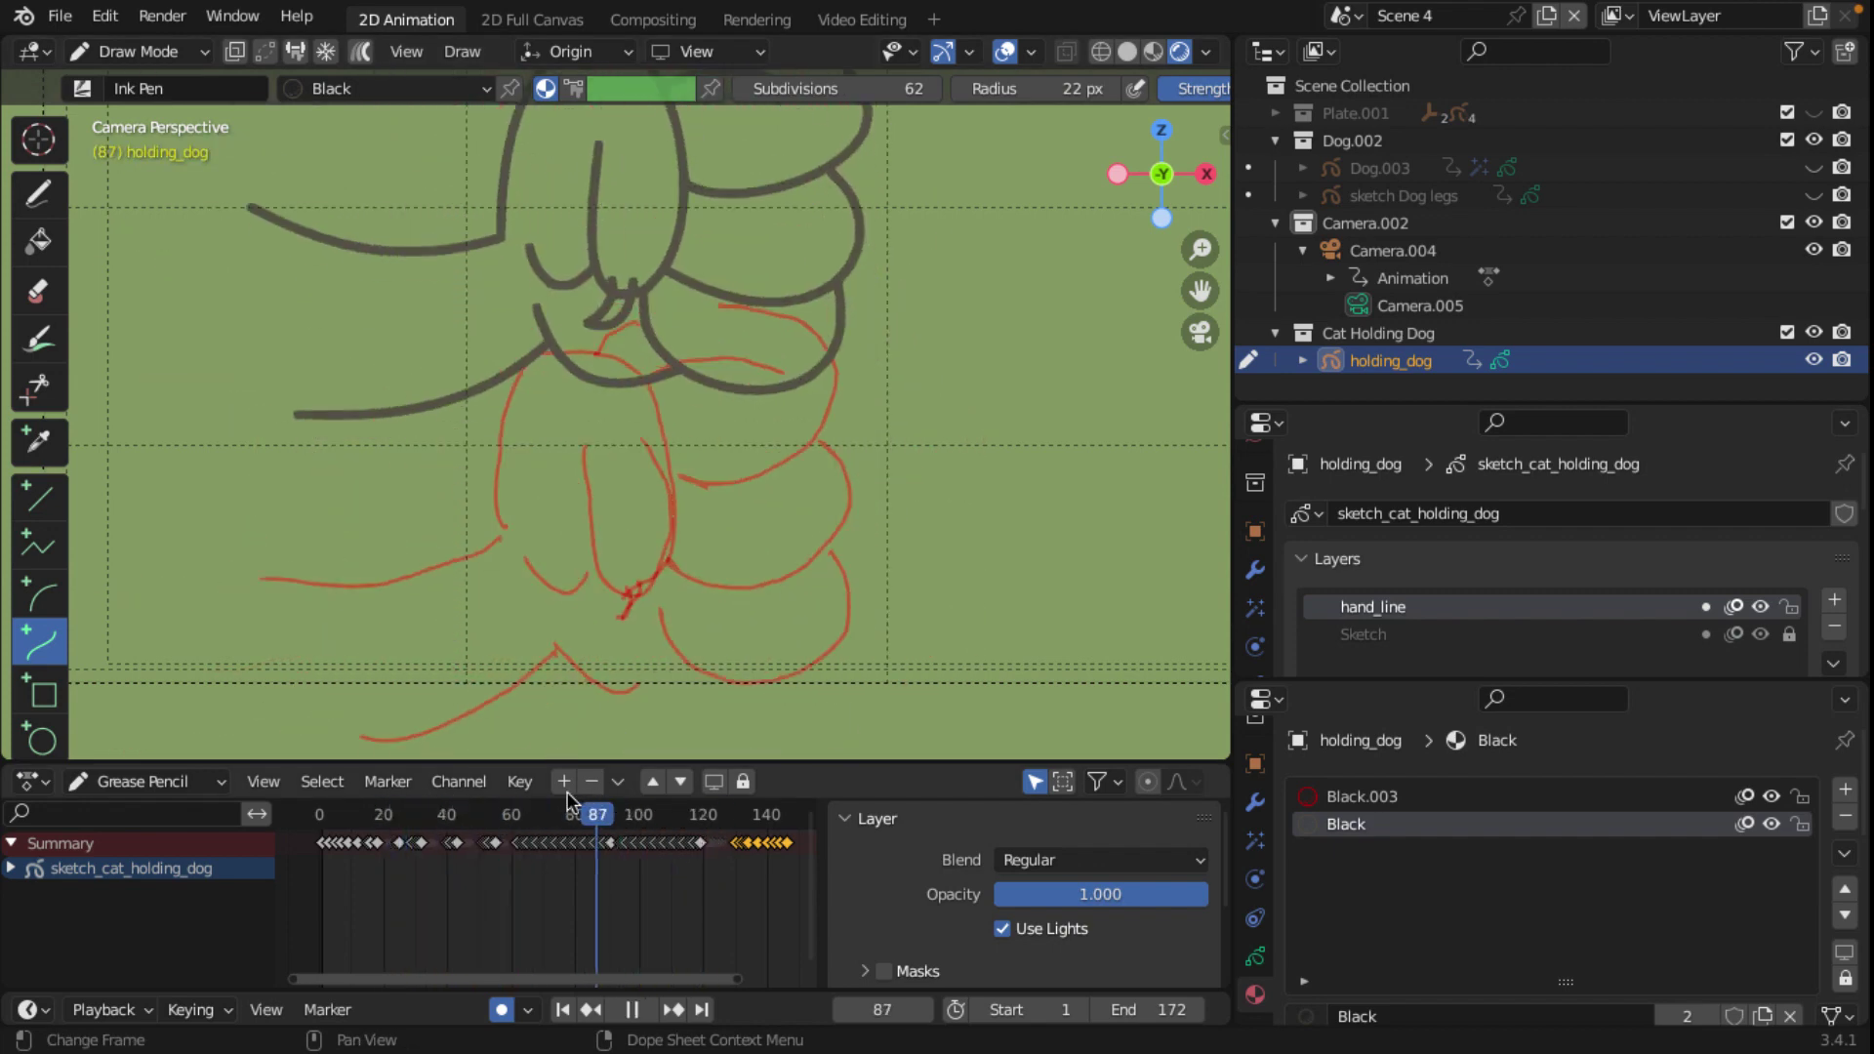
{"action": "left_click_drag", "start_coordinate": [708, 816], "coordinate": [742, 816]}
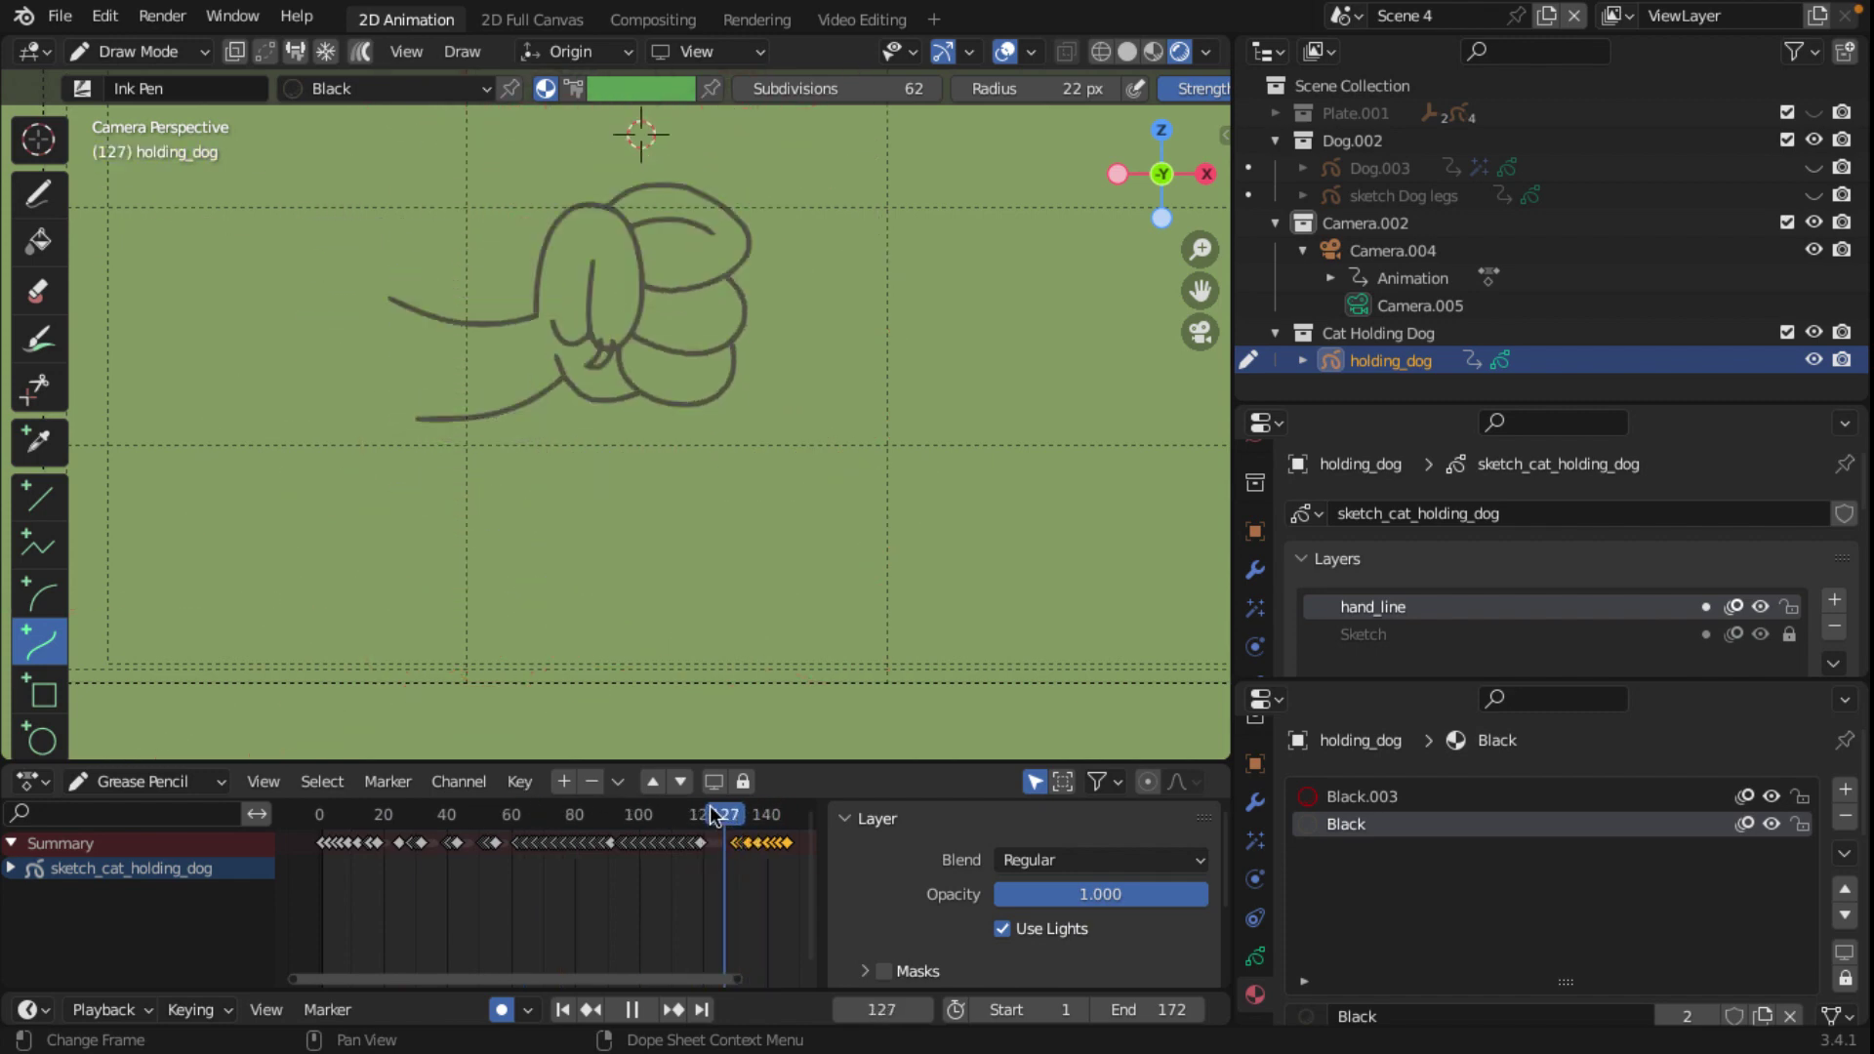
{"action": "mouse_move", "coordinate": [742, 816]}
{"action": "left_mouse_down"}
{"action": "mouse_move", "coordinate": [573, 813]}
{"action": "mouse_move", "coordinate": [326, 746]}
{"action": "mouse_move", "coordinate": [496, 747]}
{"action": "mouse_move", "coordinate": [326, 730]}
{"action": "mouse_move", "coordinate": [348, 728]}
{"action": "left_mouse_up"}
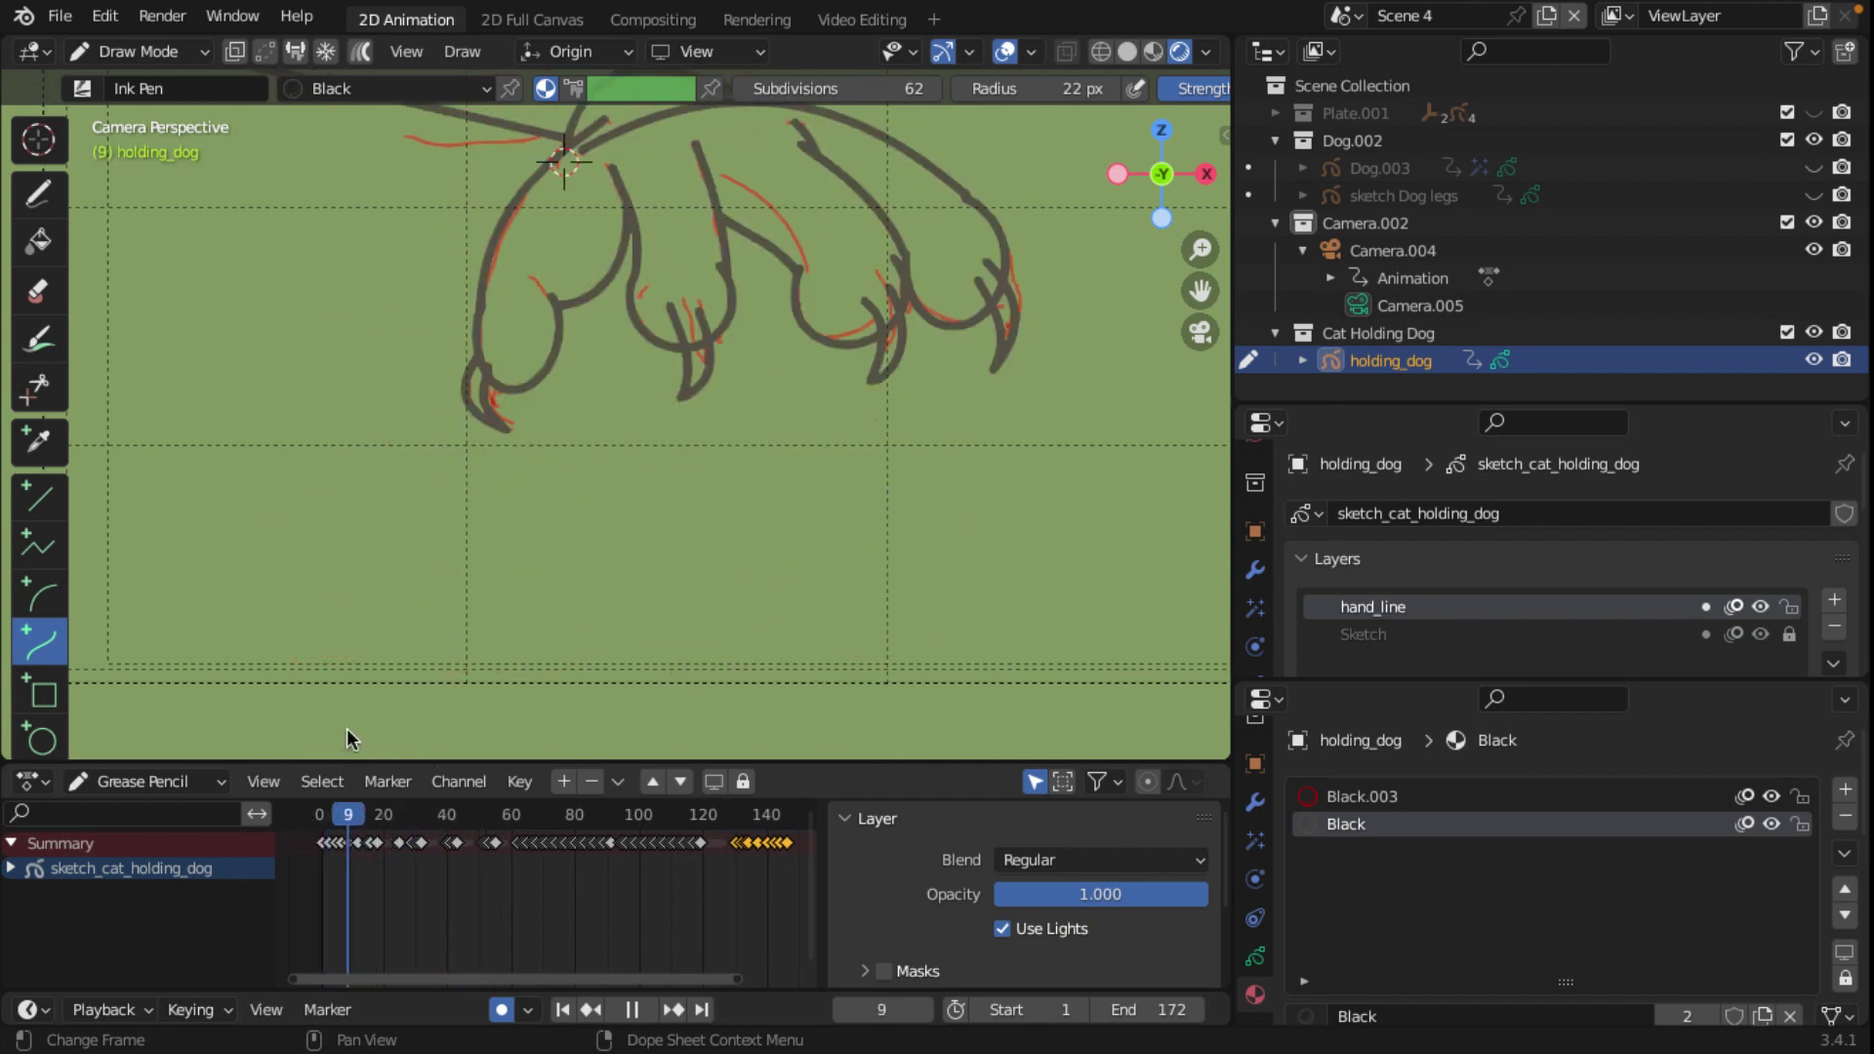
{"action": "scroll", "coordinate": [712, 465], "scroll_direction": "down", "scroll_amount": 4}
{"action": "scroll", "coordinate": [714, 468], "scroll_direction": "up", "scroll_amount": 3}
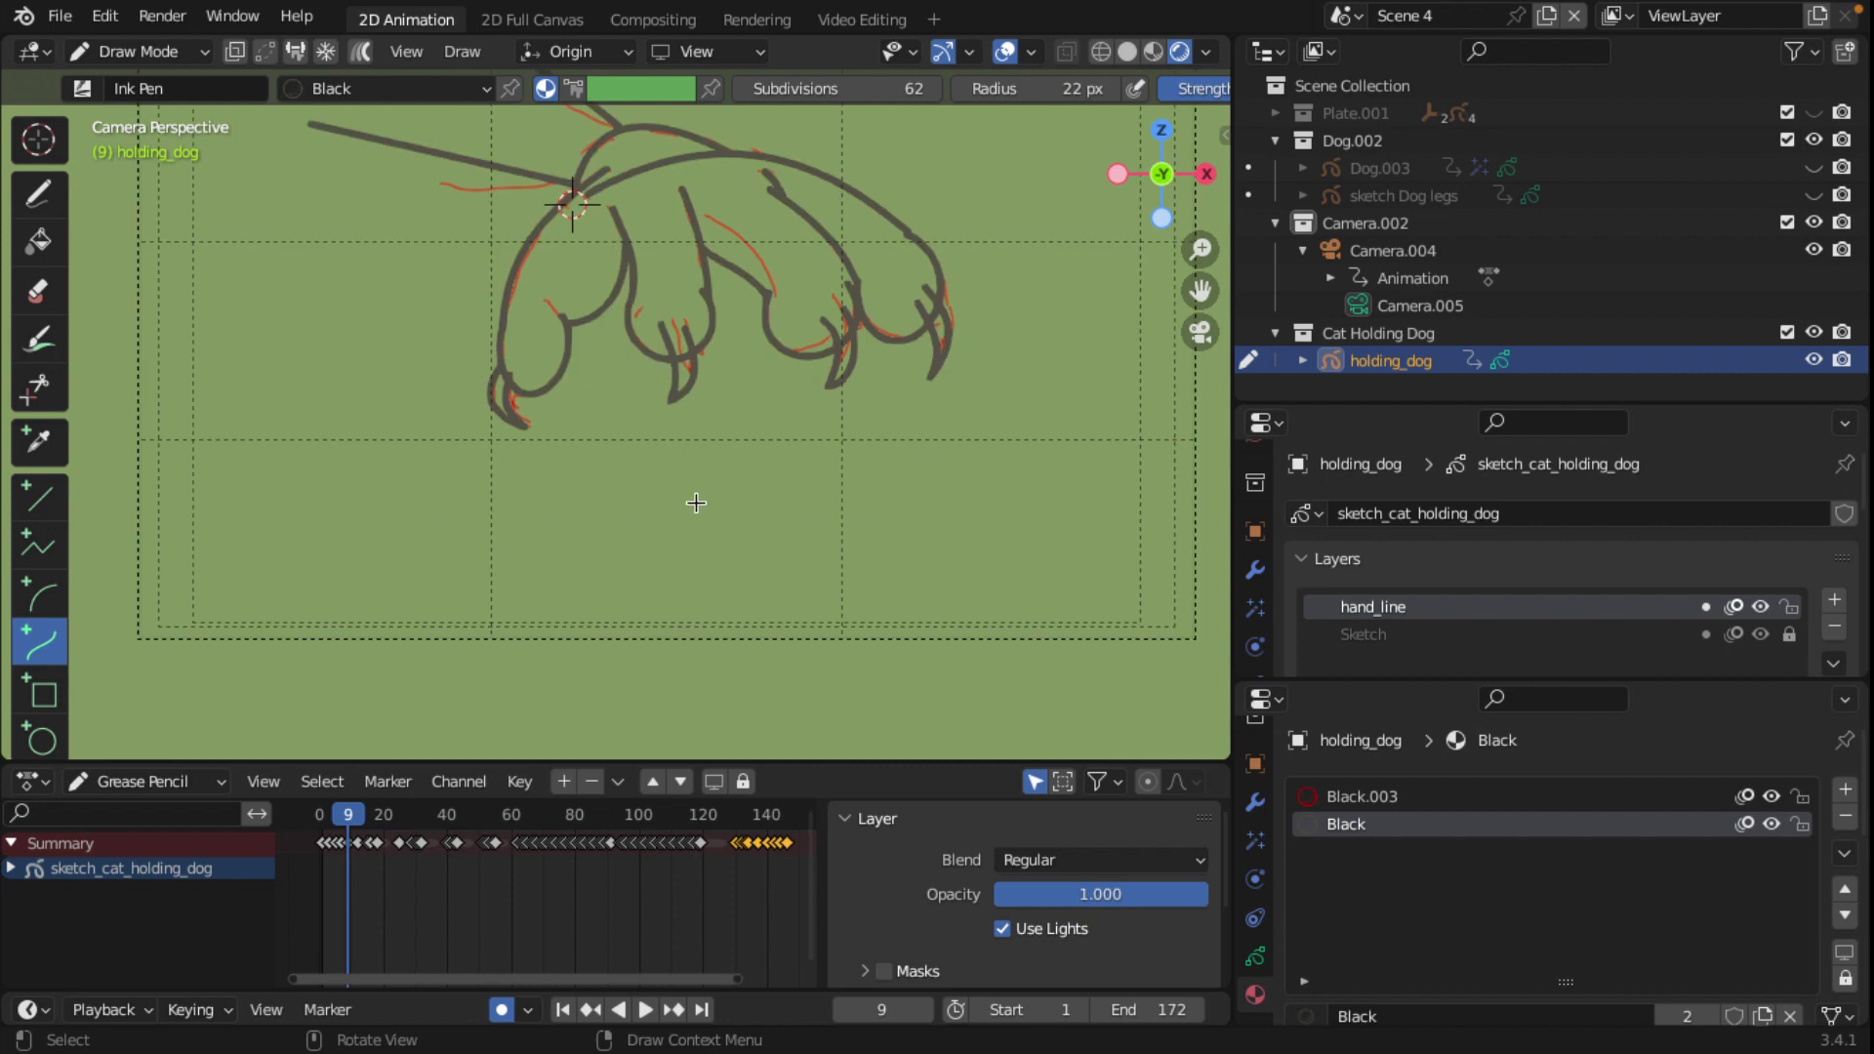
{"action": "scroll", "coordinate": [696, 503], "scroll_direction": "up", "scroll_amount": 2}
{"action": "scroll", "coordinate": [696, 502], "scroll_direction": "down", "scroll_amount": 6}
{"action": "scroll", "coordinate": [697, 503], "scroll_direction": "up", "scroll_amount": 2}
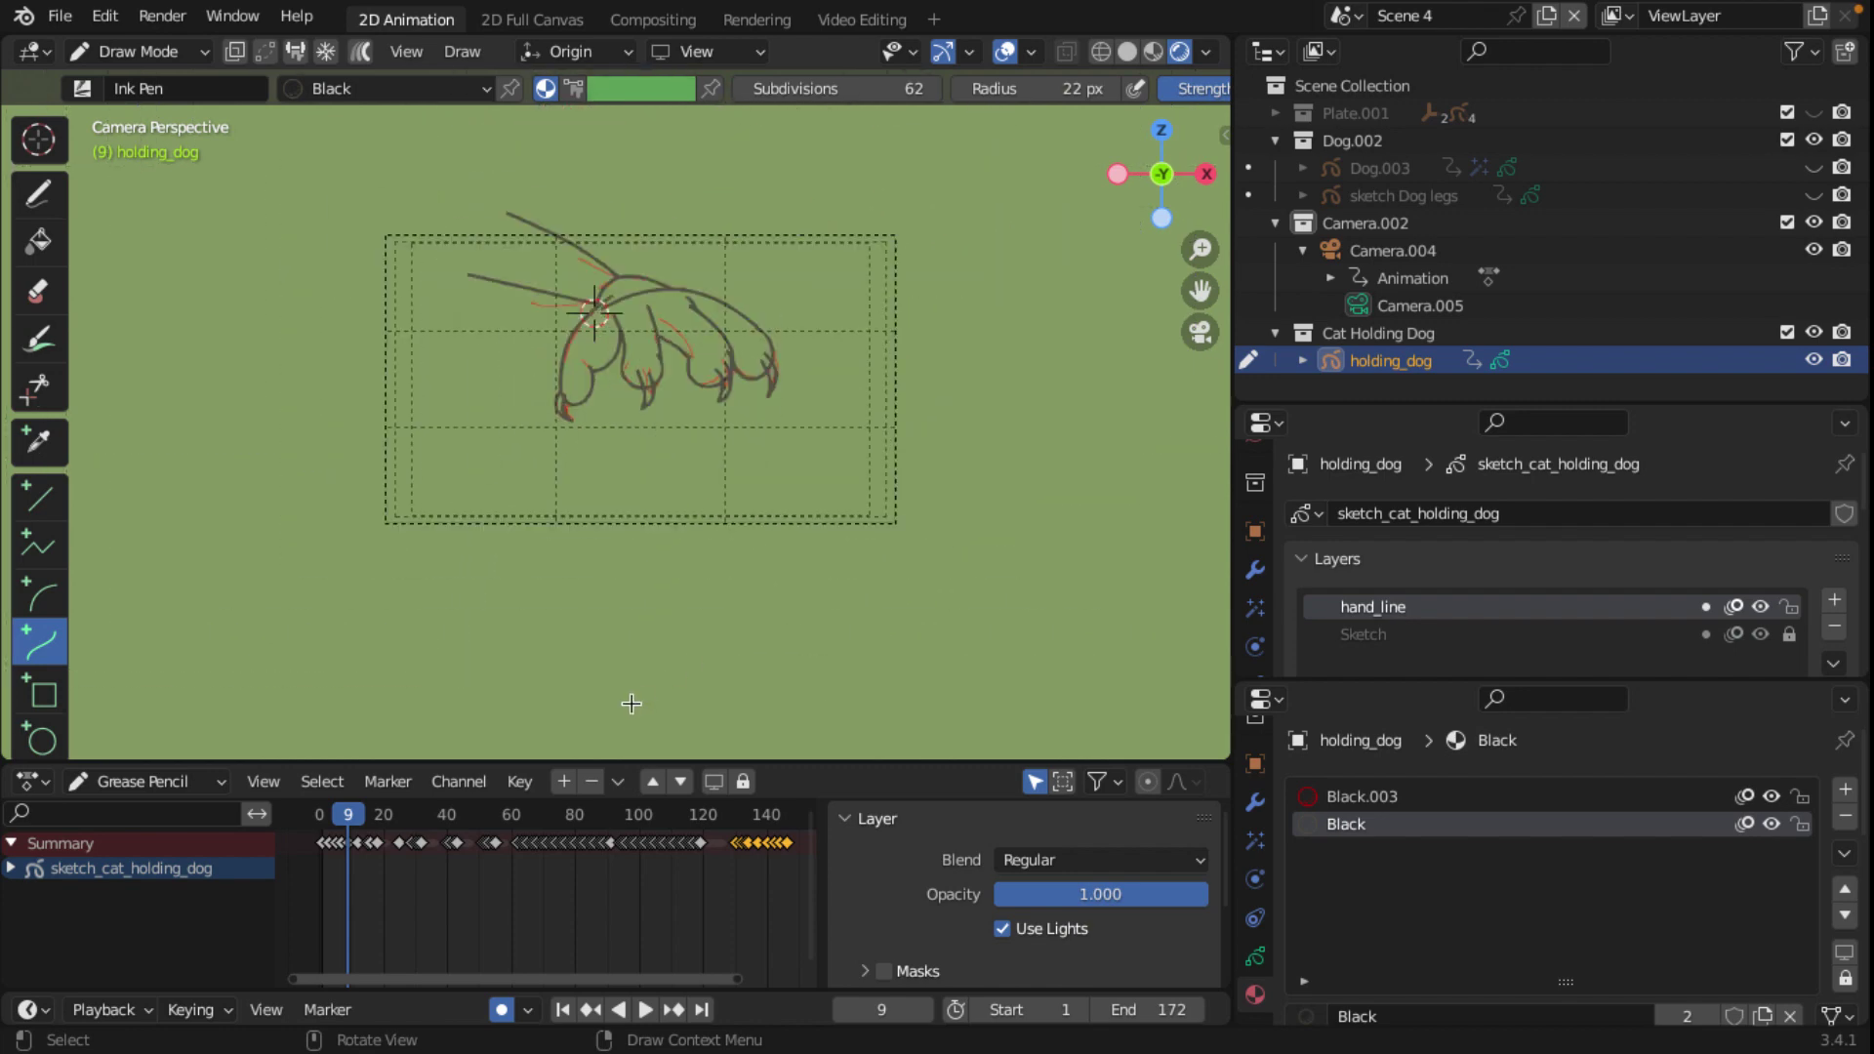
{"action": "scroll", "coordinate": [634, 664], "scroll_direction": "up", "scroll_amount": 3}
{"action": "scroll", "coordinate": [651, 534], "scroll_direction": "up", "scroll_amount": 1}
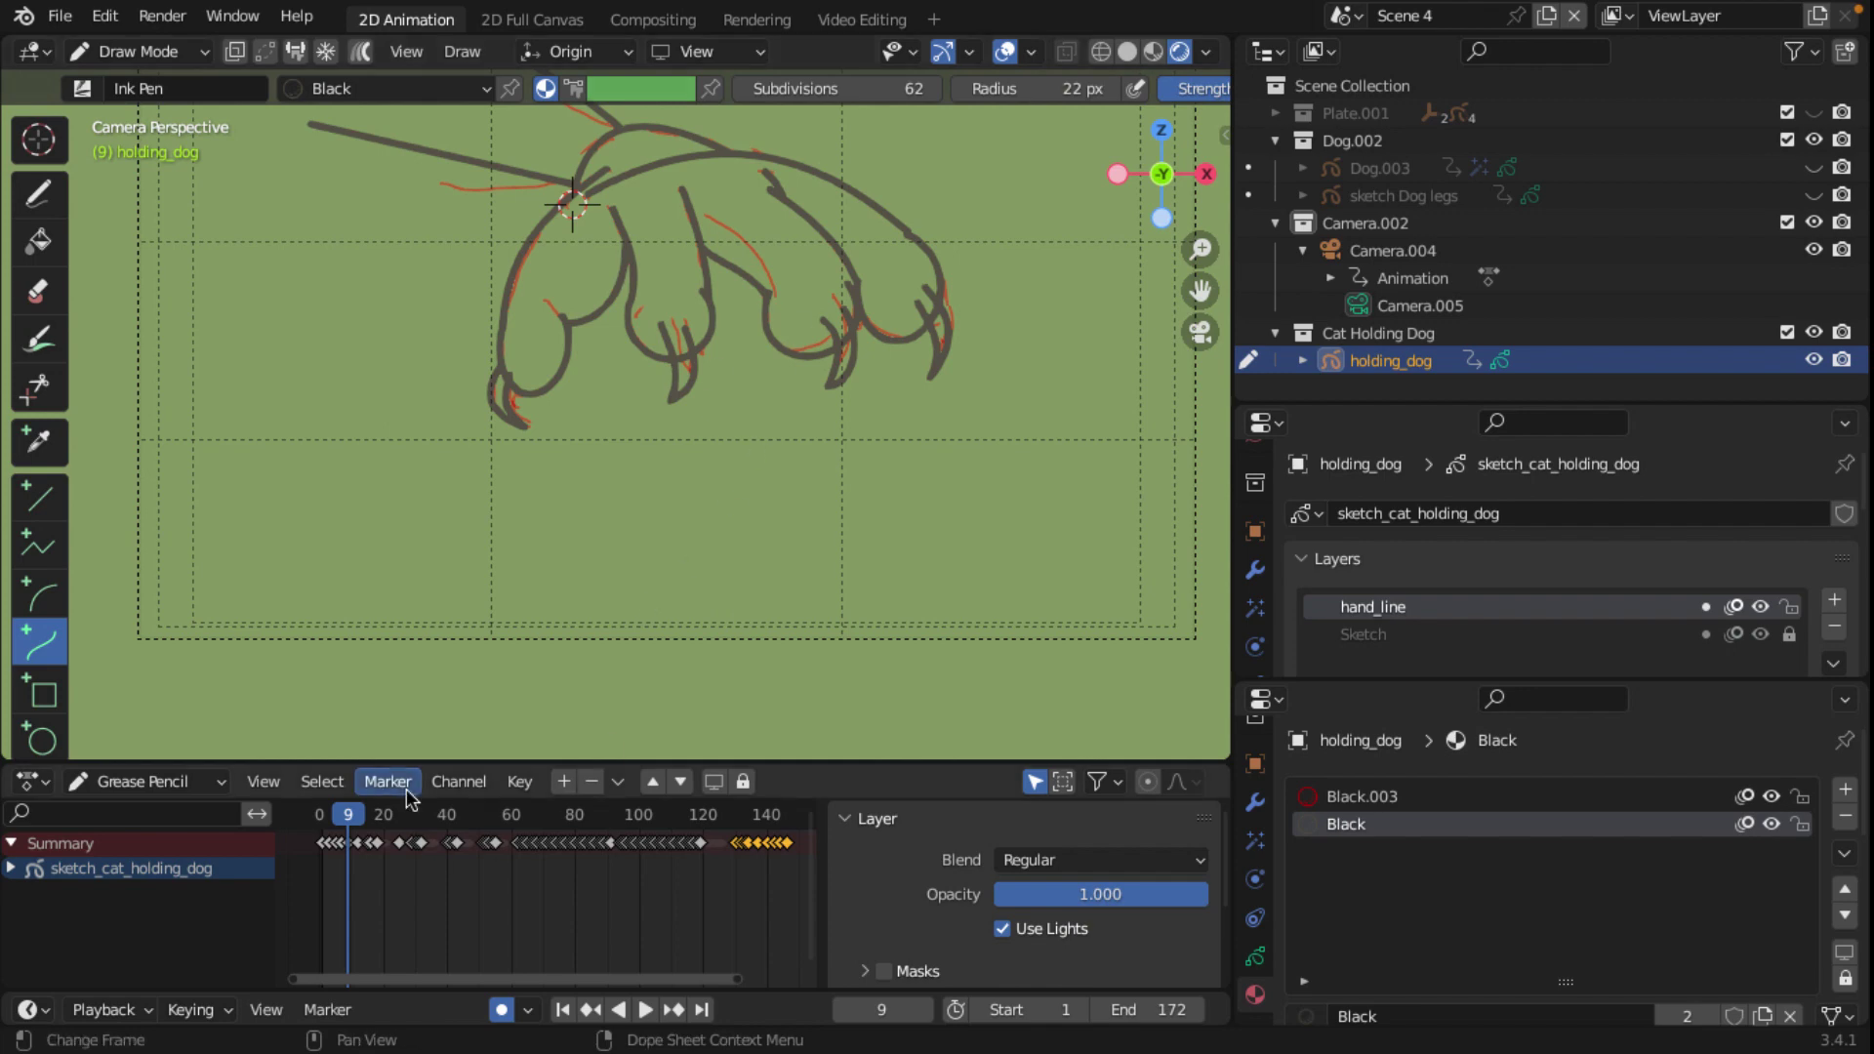
{"action": "left_click_drag", "start_coordinate": [363, 818], "coordinate": [325, 818]}
{"action": "key", "text": "space"}
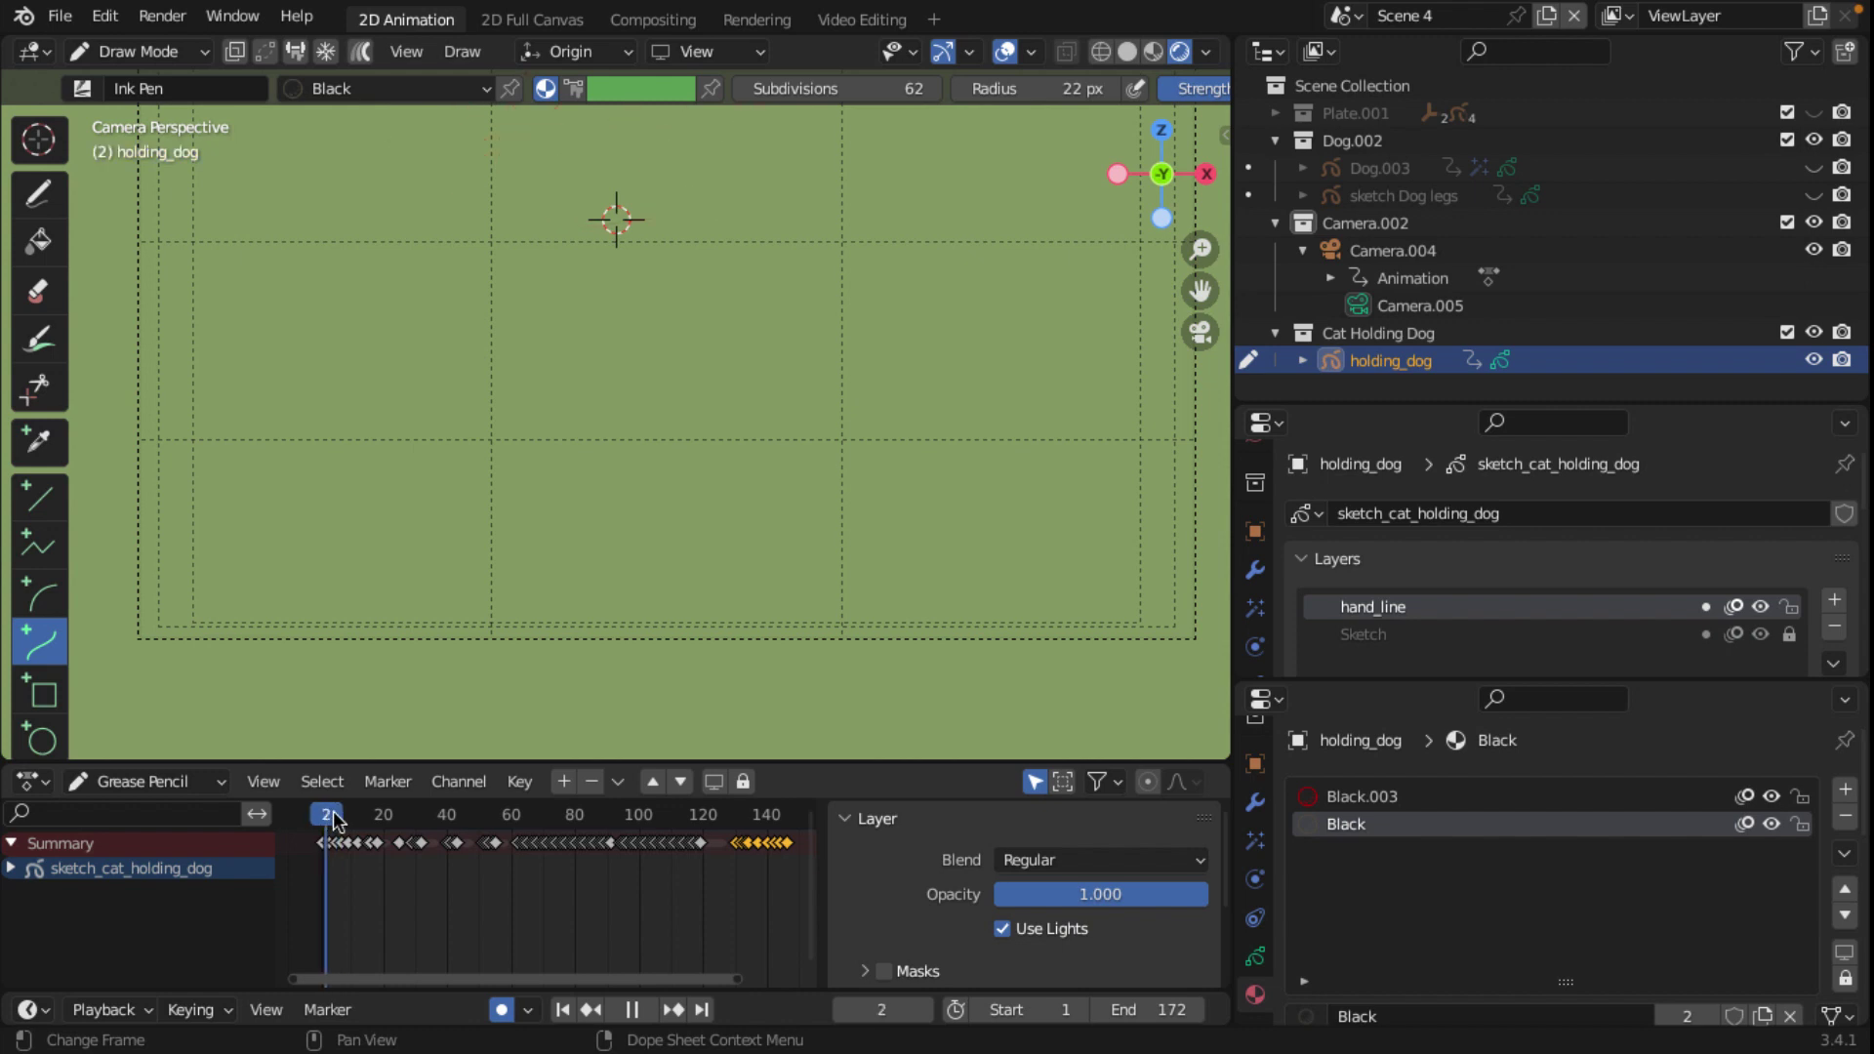
{"action": "left_click_drag", "start_coordinate": [326, 818], "coordinate": [325, 820]}
{"action": "key", "text": "space"}
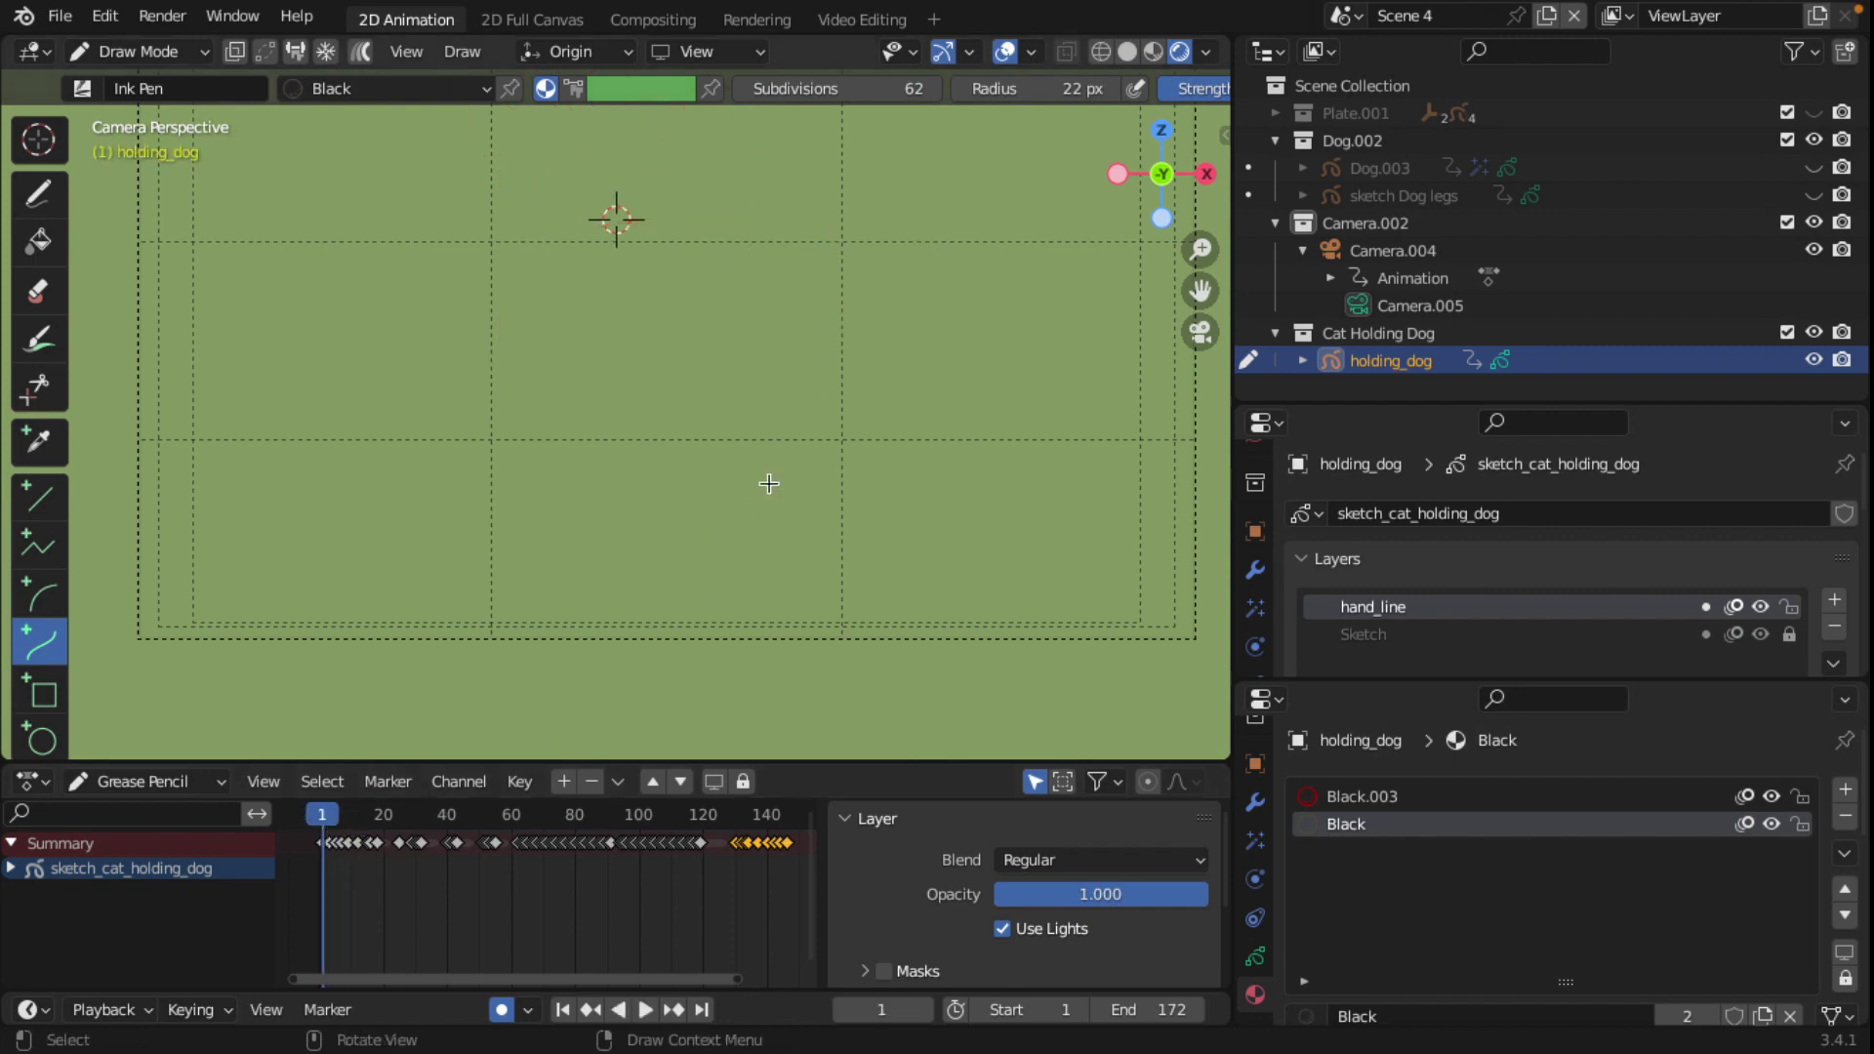
{"action": "scroll", "coordinate": [769, 483], "scroll_direction": "down", "scroll_amount": 1}
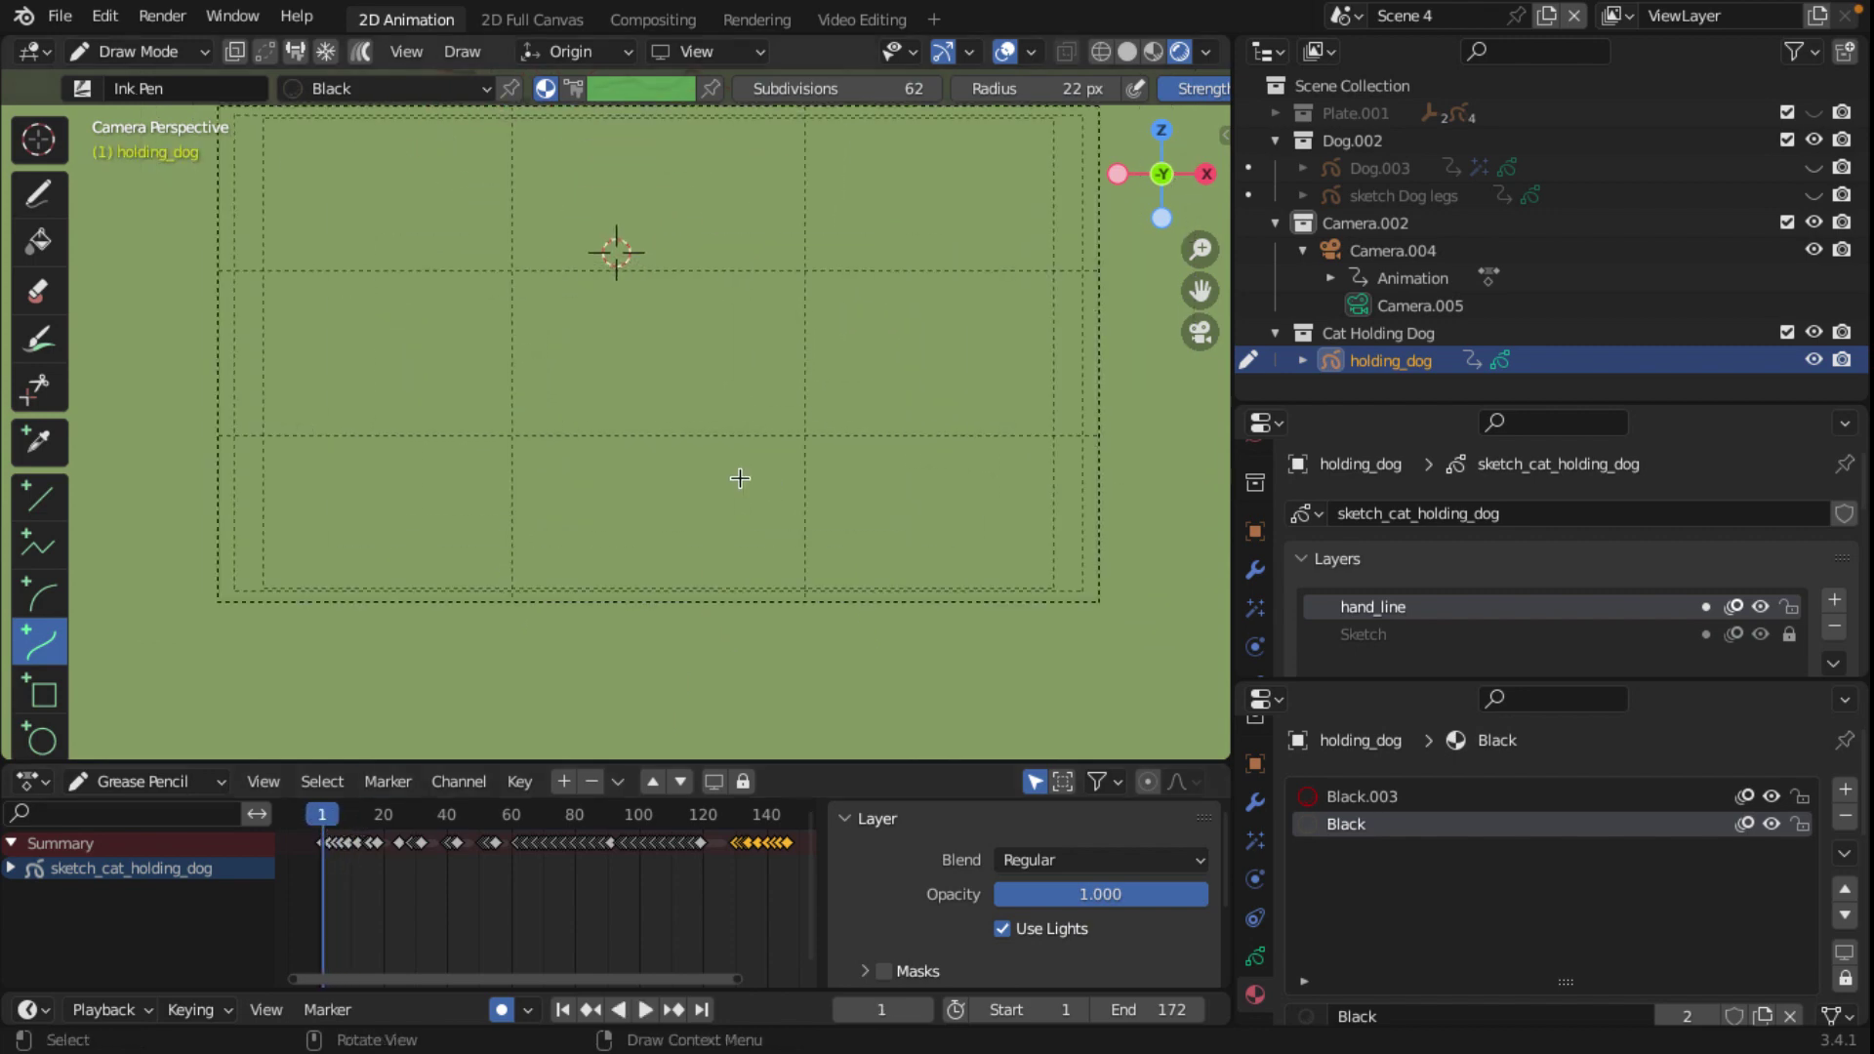
{"action": "scroll", "coordinate": [740, 478], "scroll_direction": "up", "scroll_amount": 5, "text": "shift"}
{"action": "scroll", "coordinate": [795, 566], "scroll_direction": "up", "scroll_amount": 1, "text": "shift"}
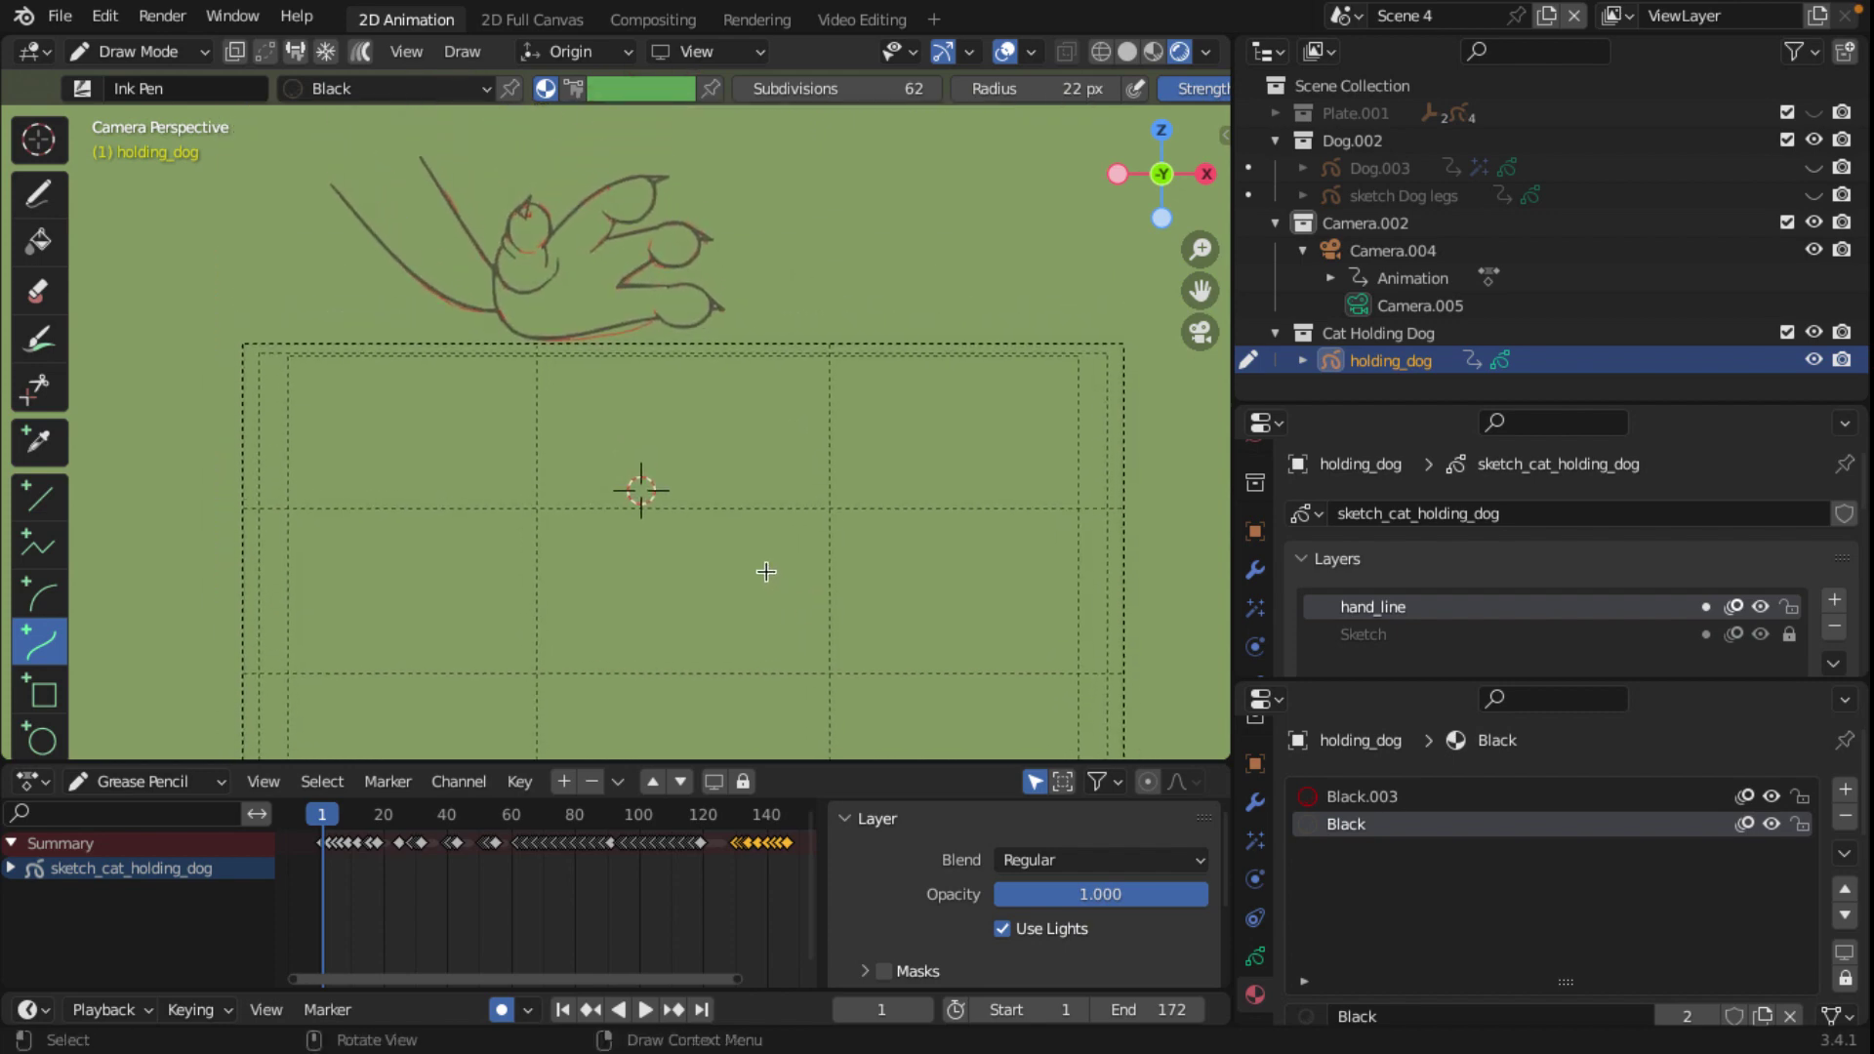
{"action": "scroll", "coordinate": [680, 300], "scroll_direction": "up", "scroll_amount": 2}
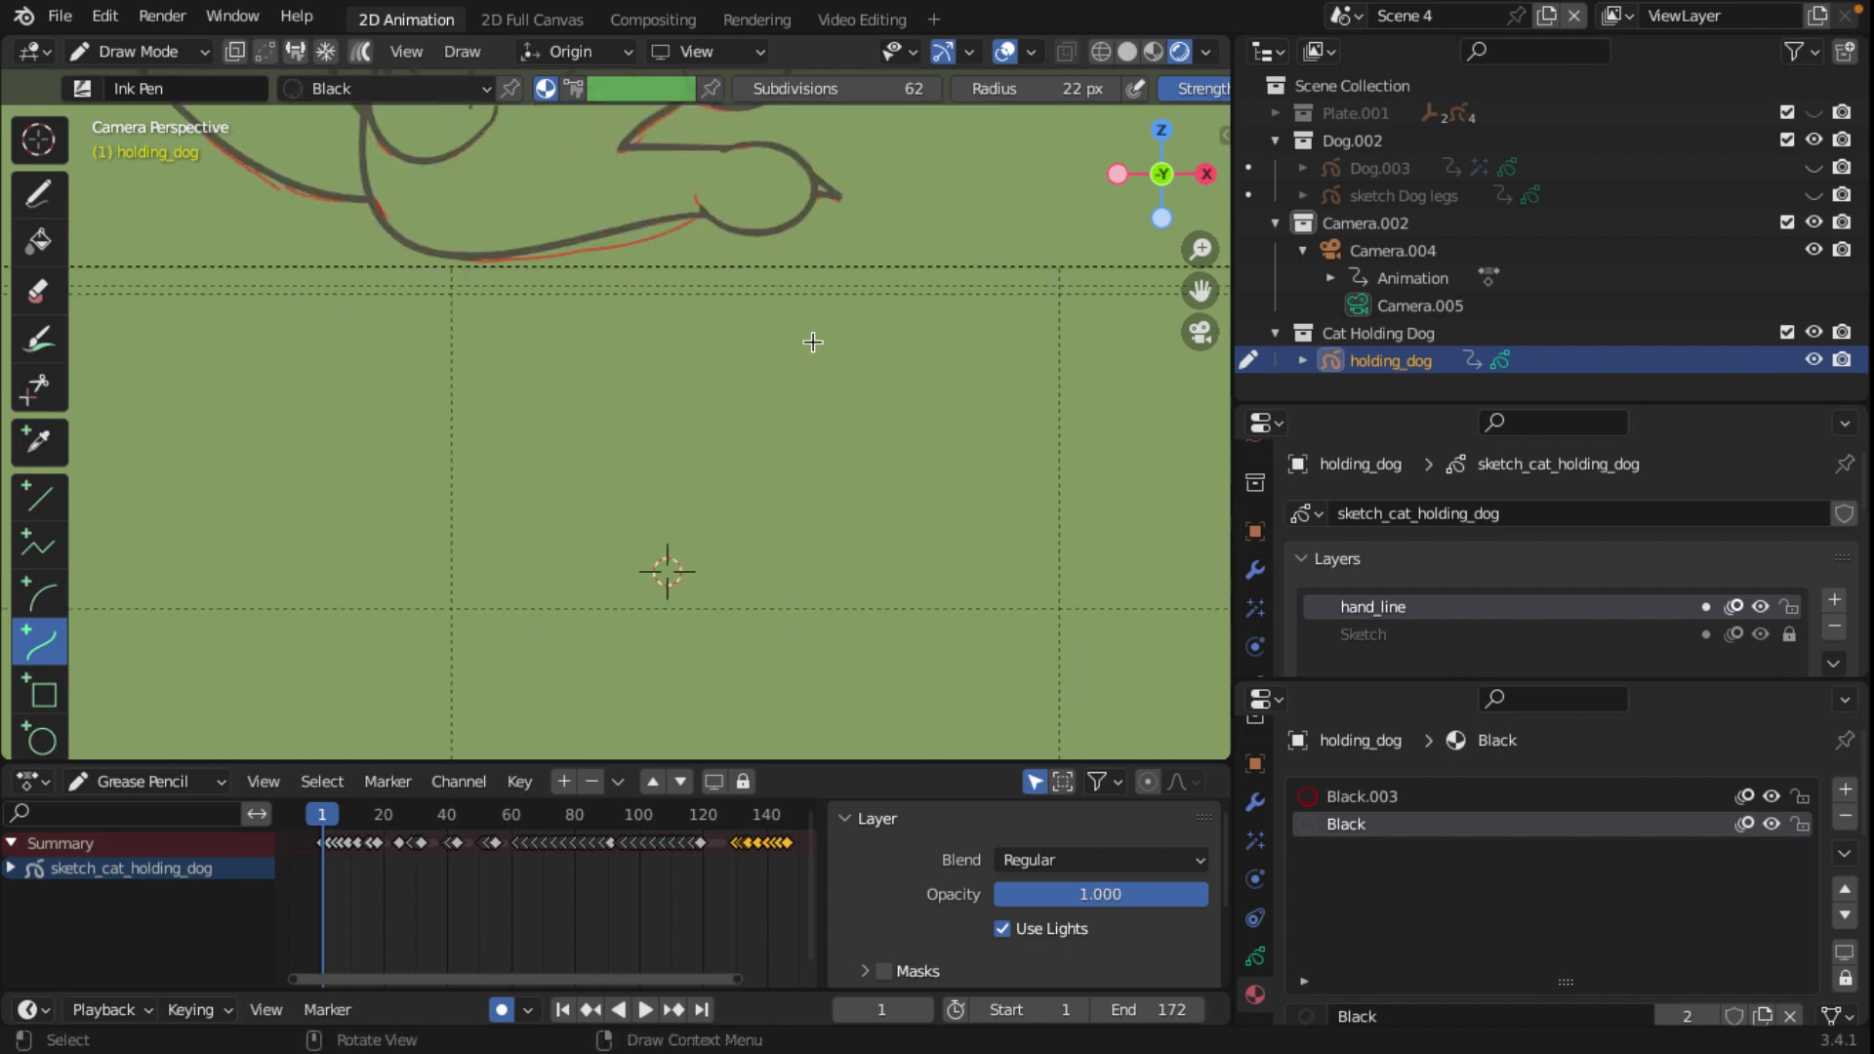
{"action": "scroll", "coordinate": [811, 360], "scroll_direction": "up", "scroll_amount": 4, "text": "shift"}
{"action": "scroll", "coordinate": [859, 606], "scroll_direction": "down", "scroll_amount": 2}
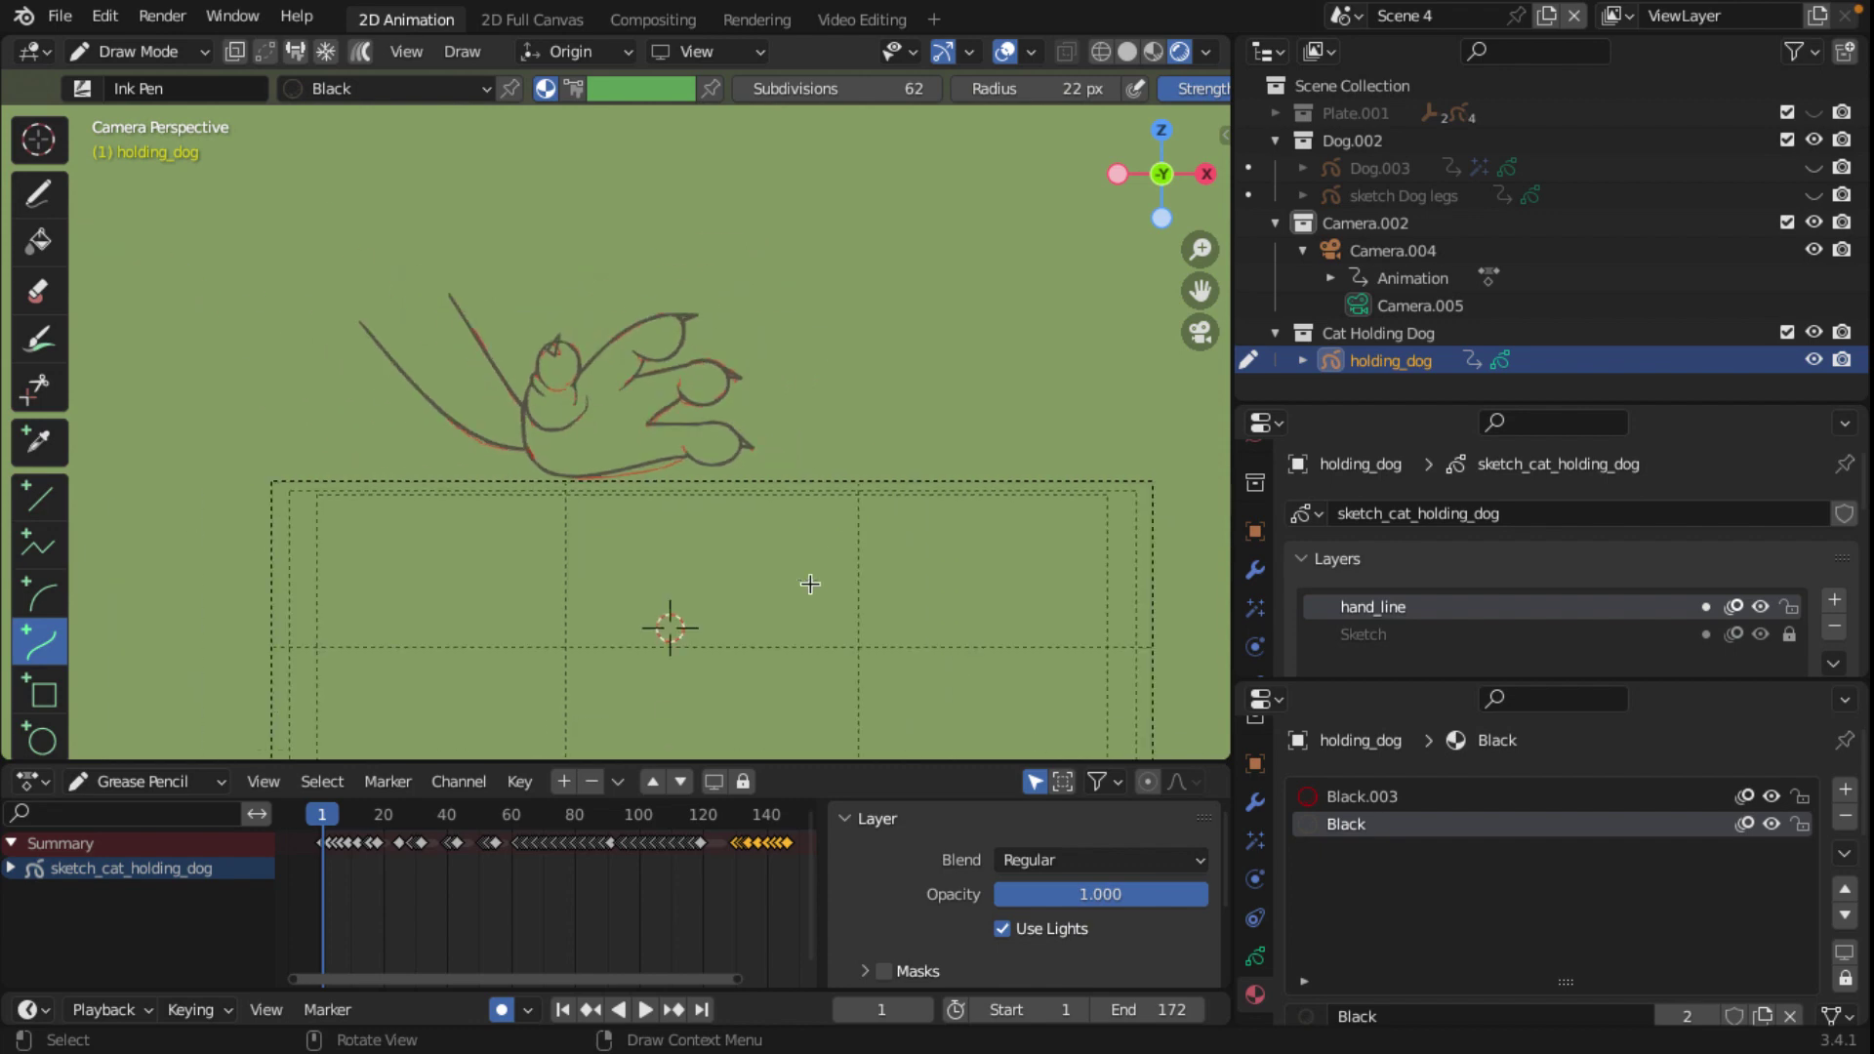
{"action": "scroll", "coordinate": [809, 582], "scroll_direction": "up", "scroll_amount": 3}
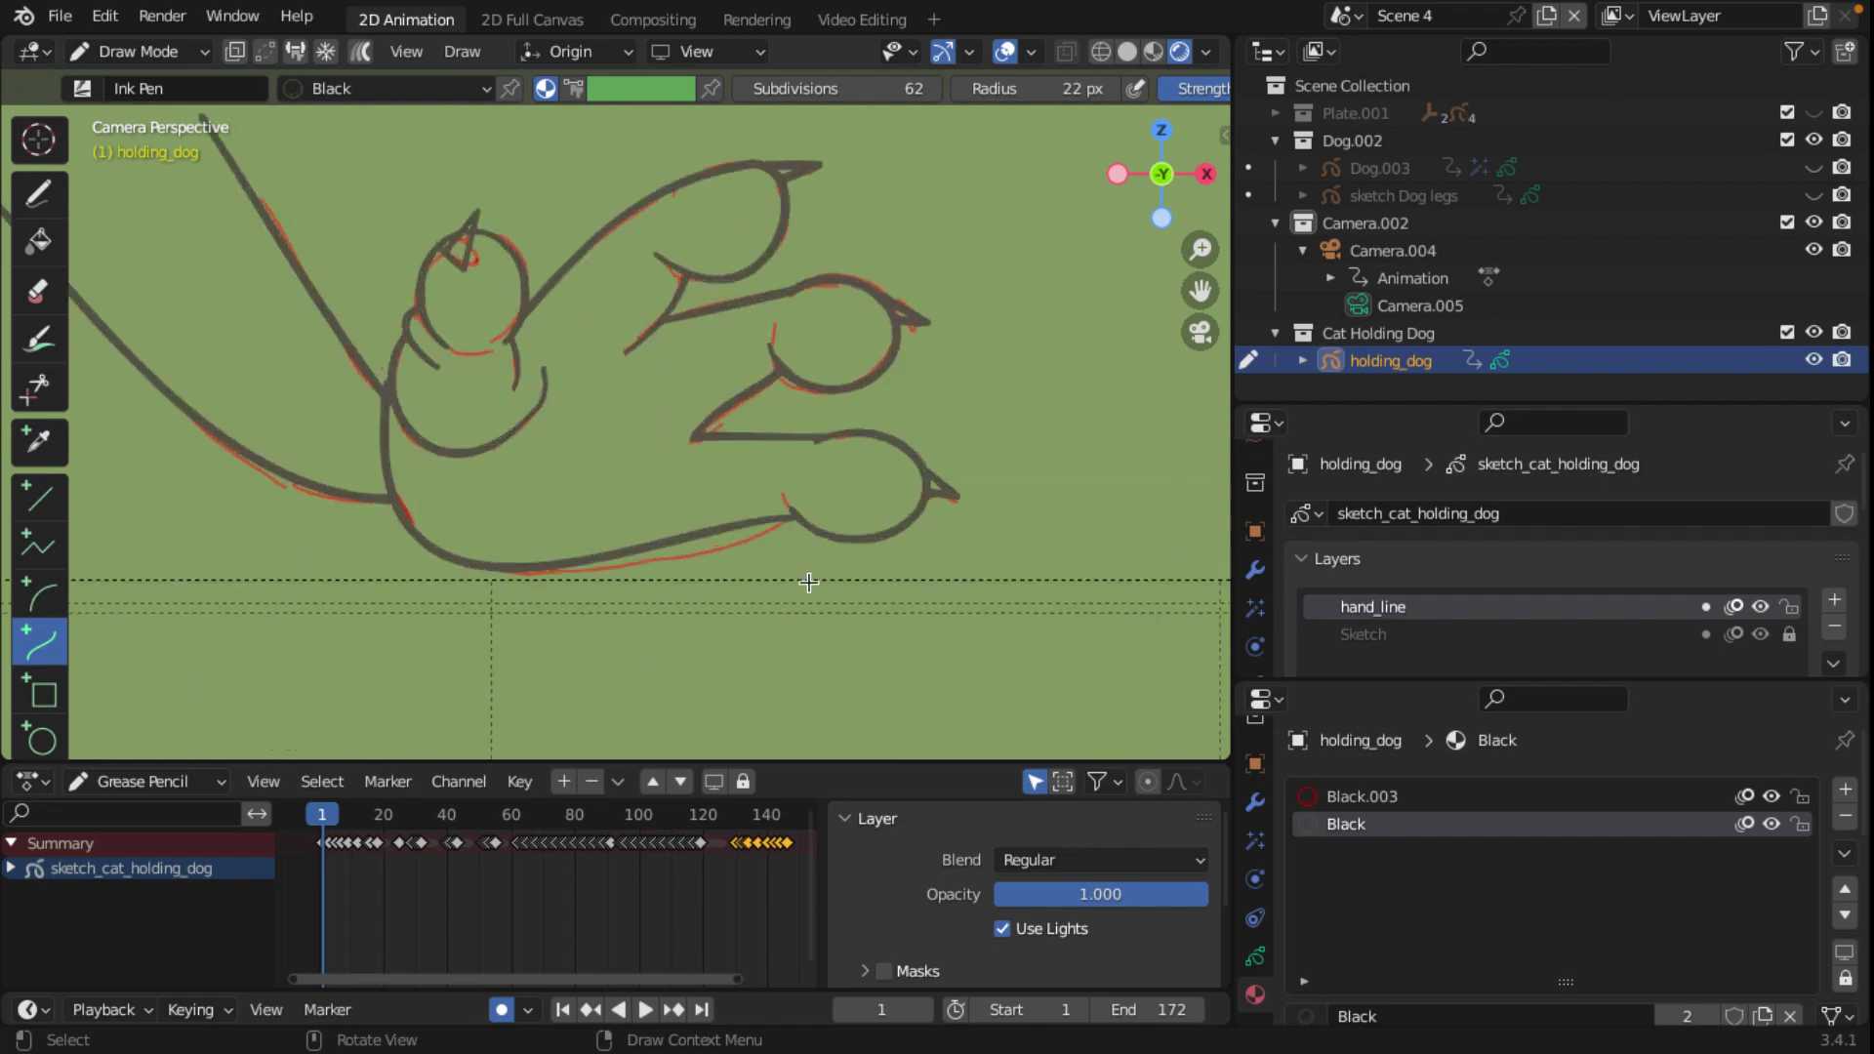
{"action": "key", "text": "space"}
{"action": "left_click", "coordinate": [325, 823]}
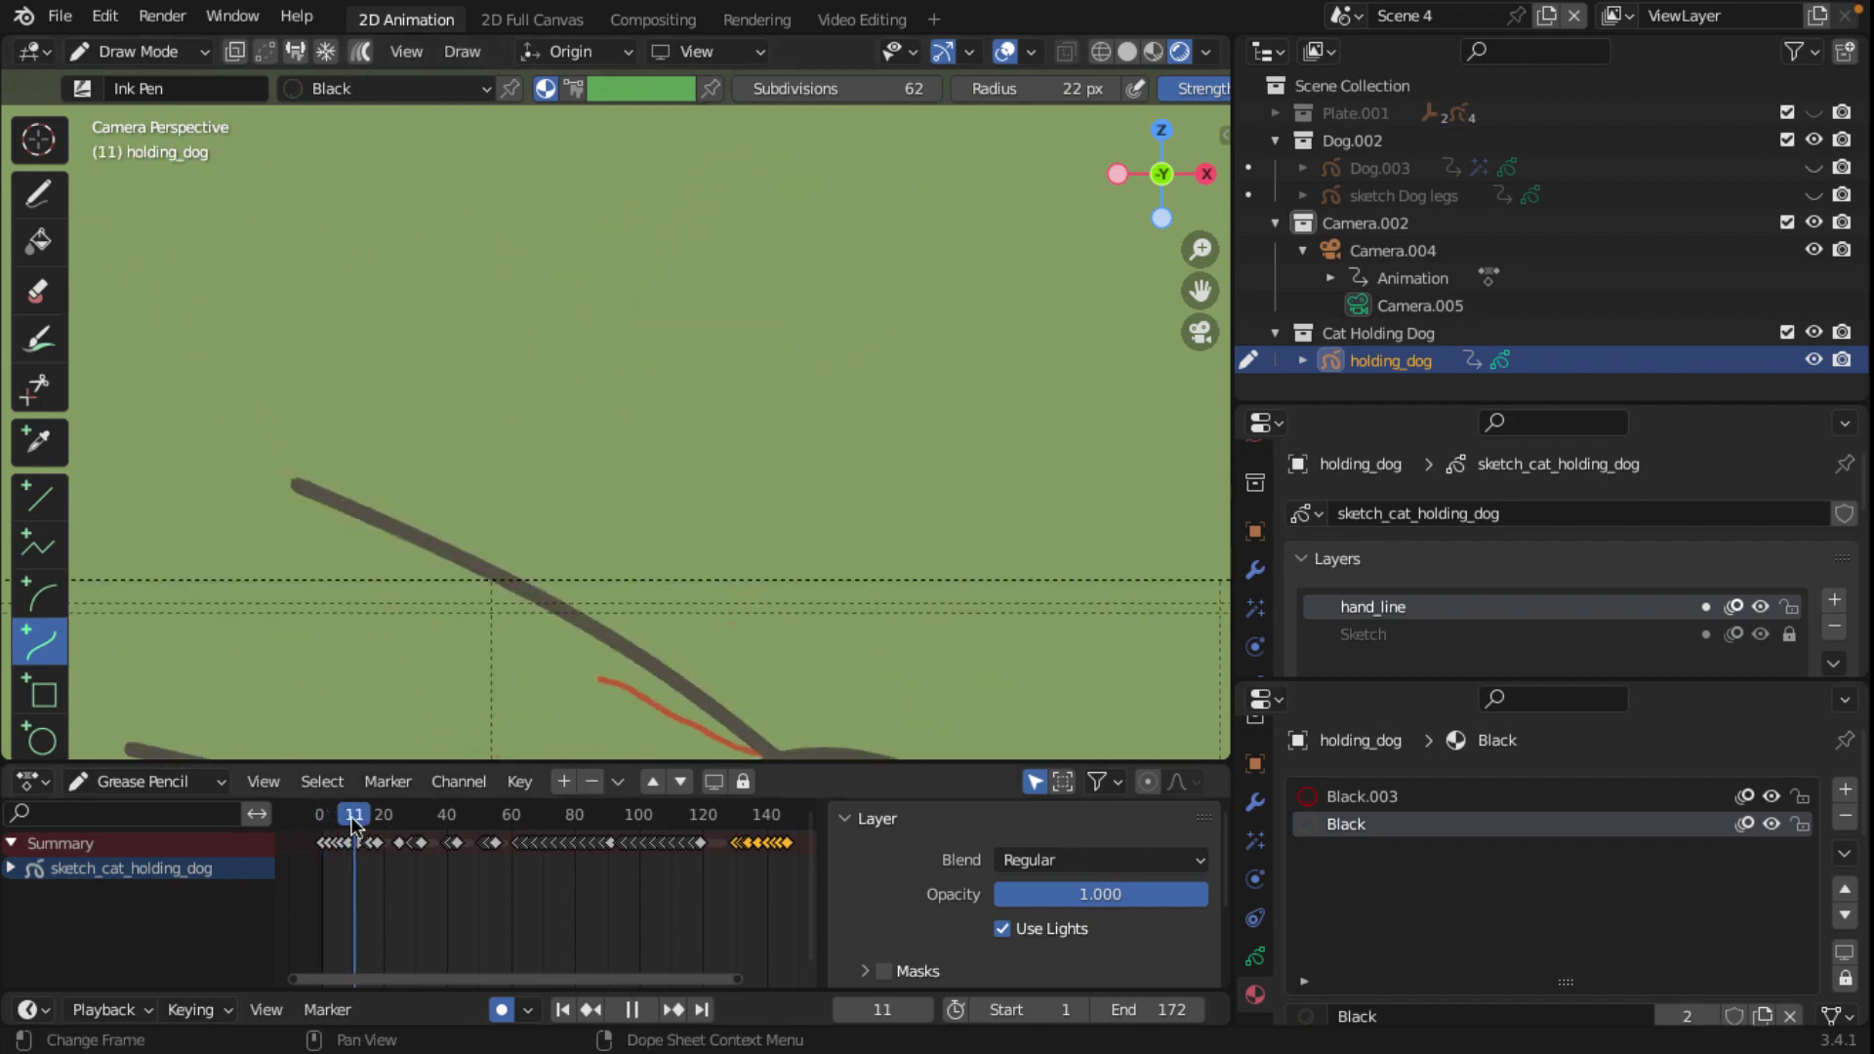
{"action": "left_click", "coordinate": [325, 823]}
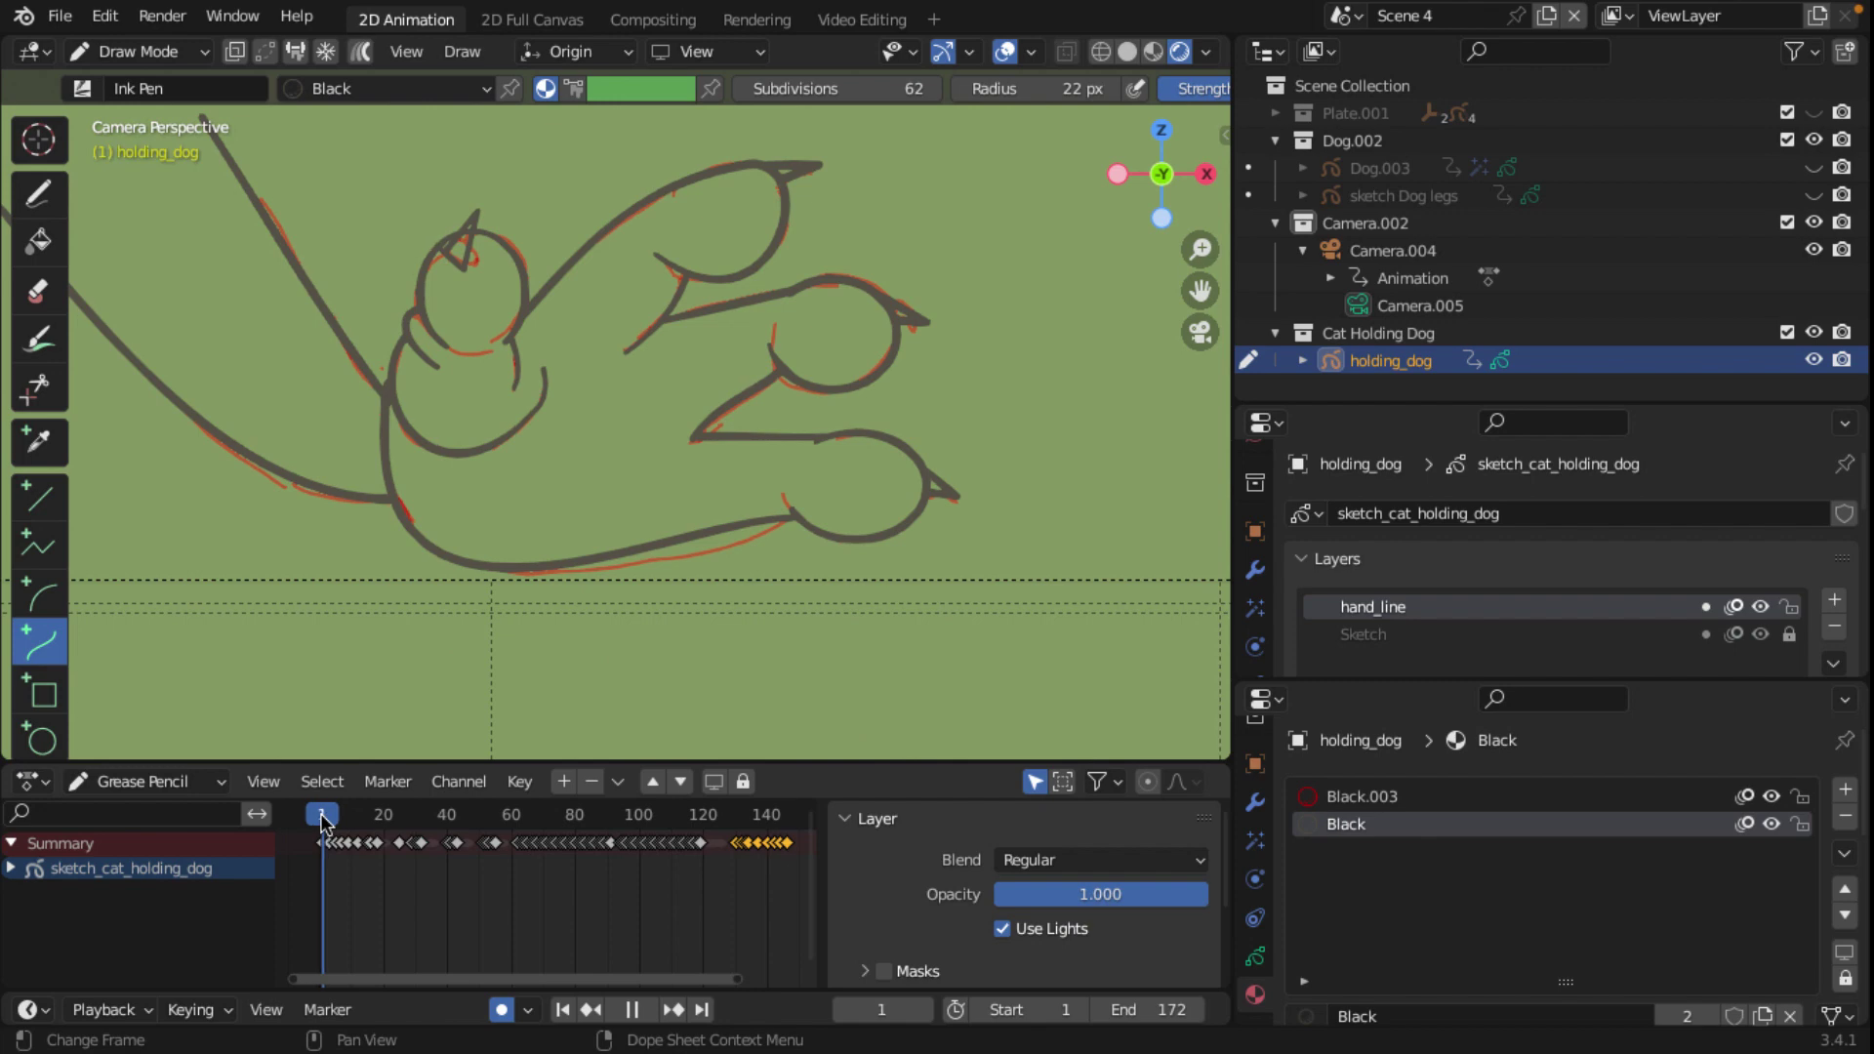
{"action": "key", "text": "space"}
{"action": "scroll", "coordinate": [632, 564], "scroll_direction": "down", "scroll_amount": 1}
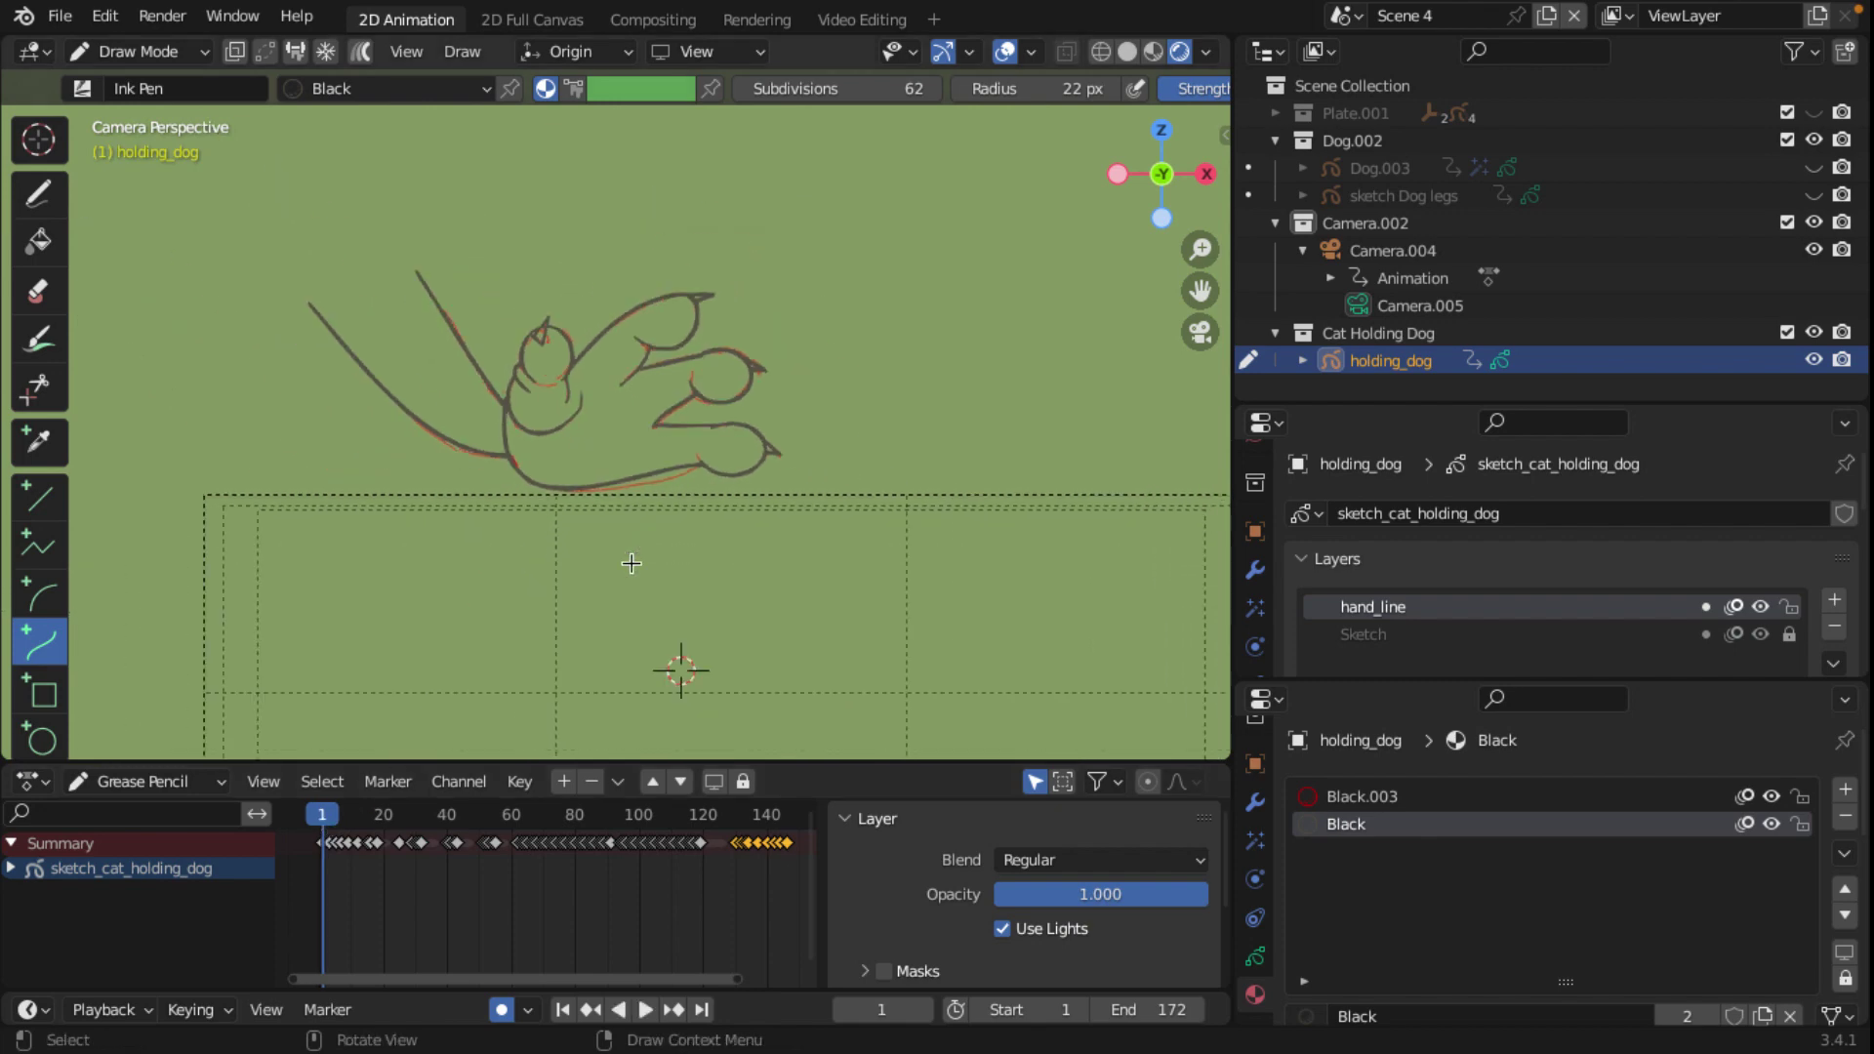
{"action": "scroll", "coordinate": [630, 547], "scroll_direction": "up", "scroll_amount": 3}
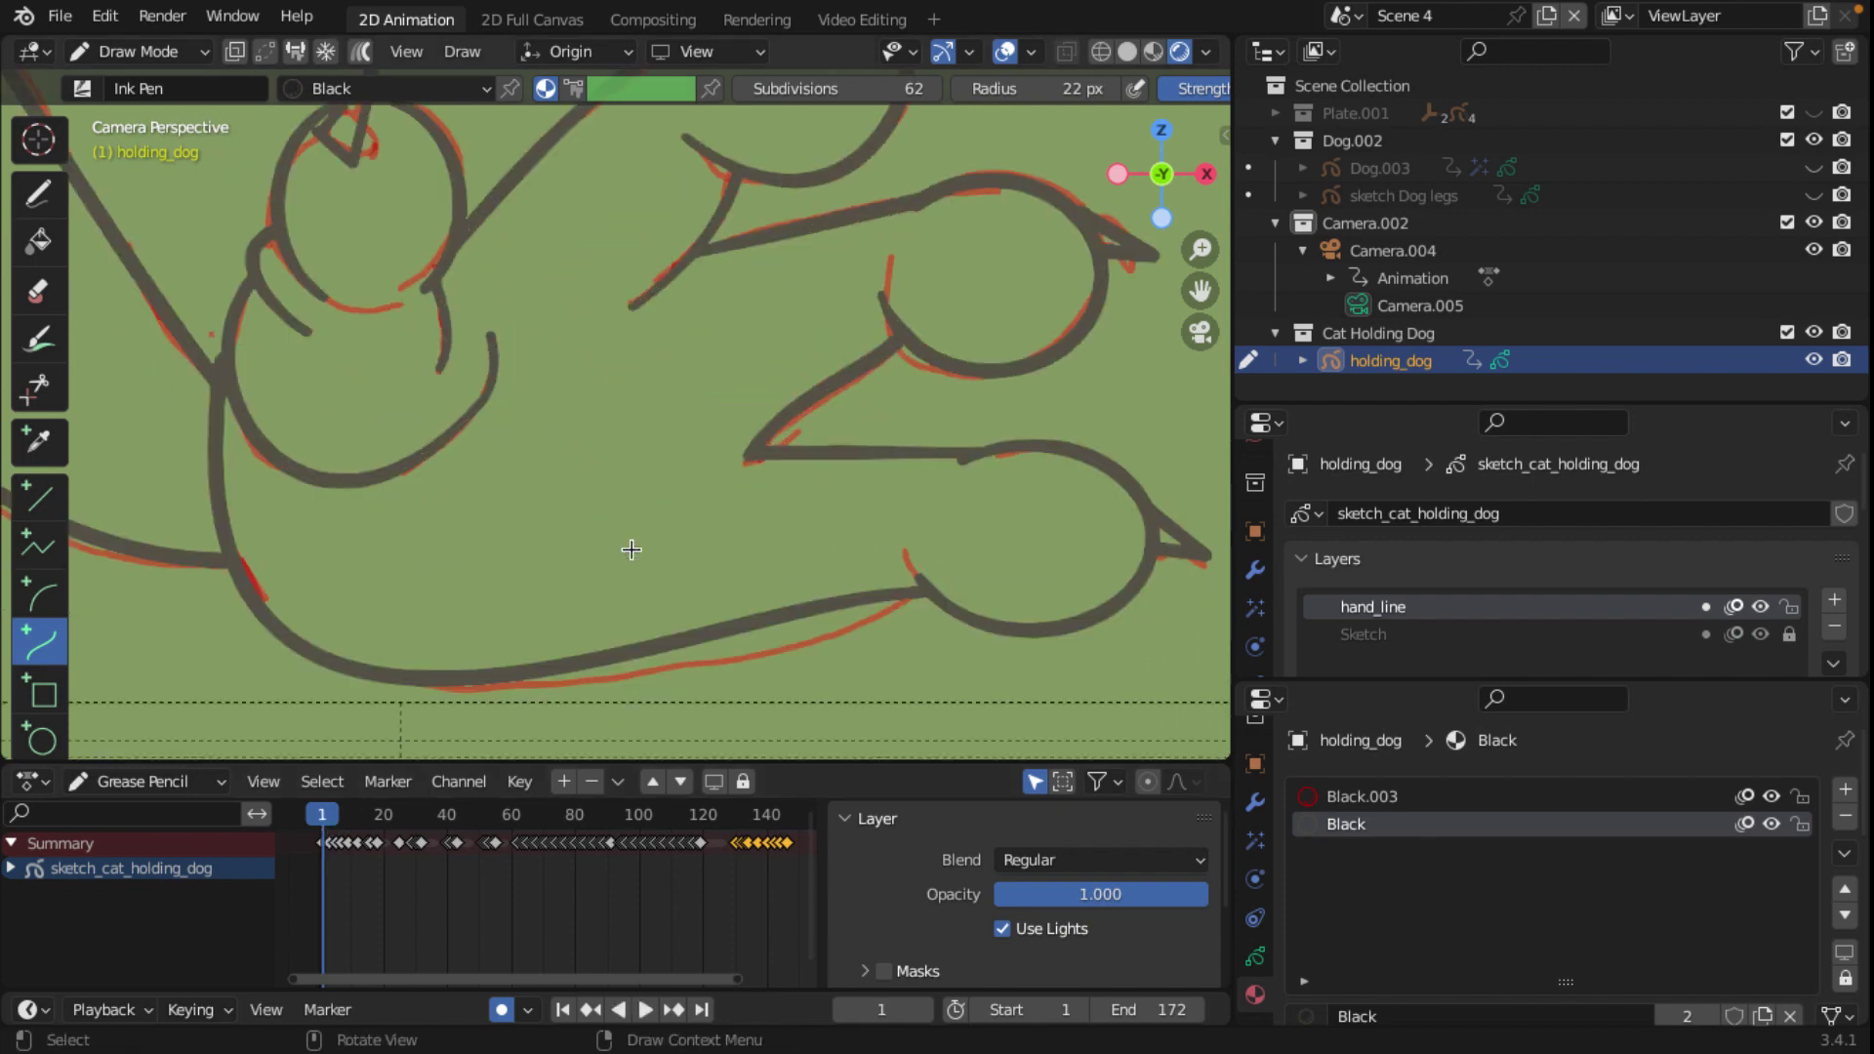
{"action": "scroll", "coordinate": [623, 547], "scroll_direction": "down", "scroll_amount": 2}
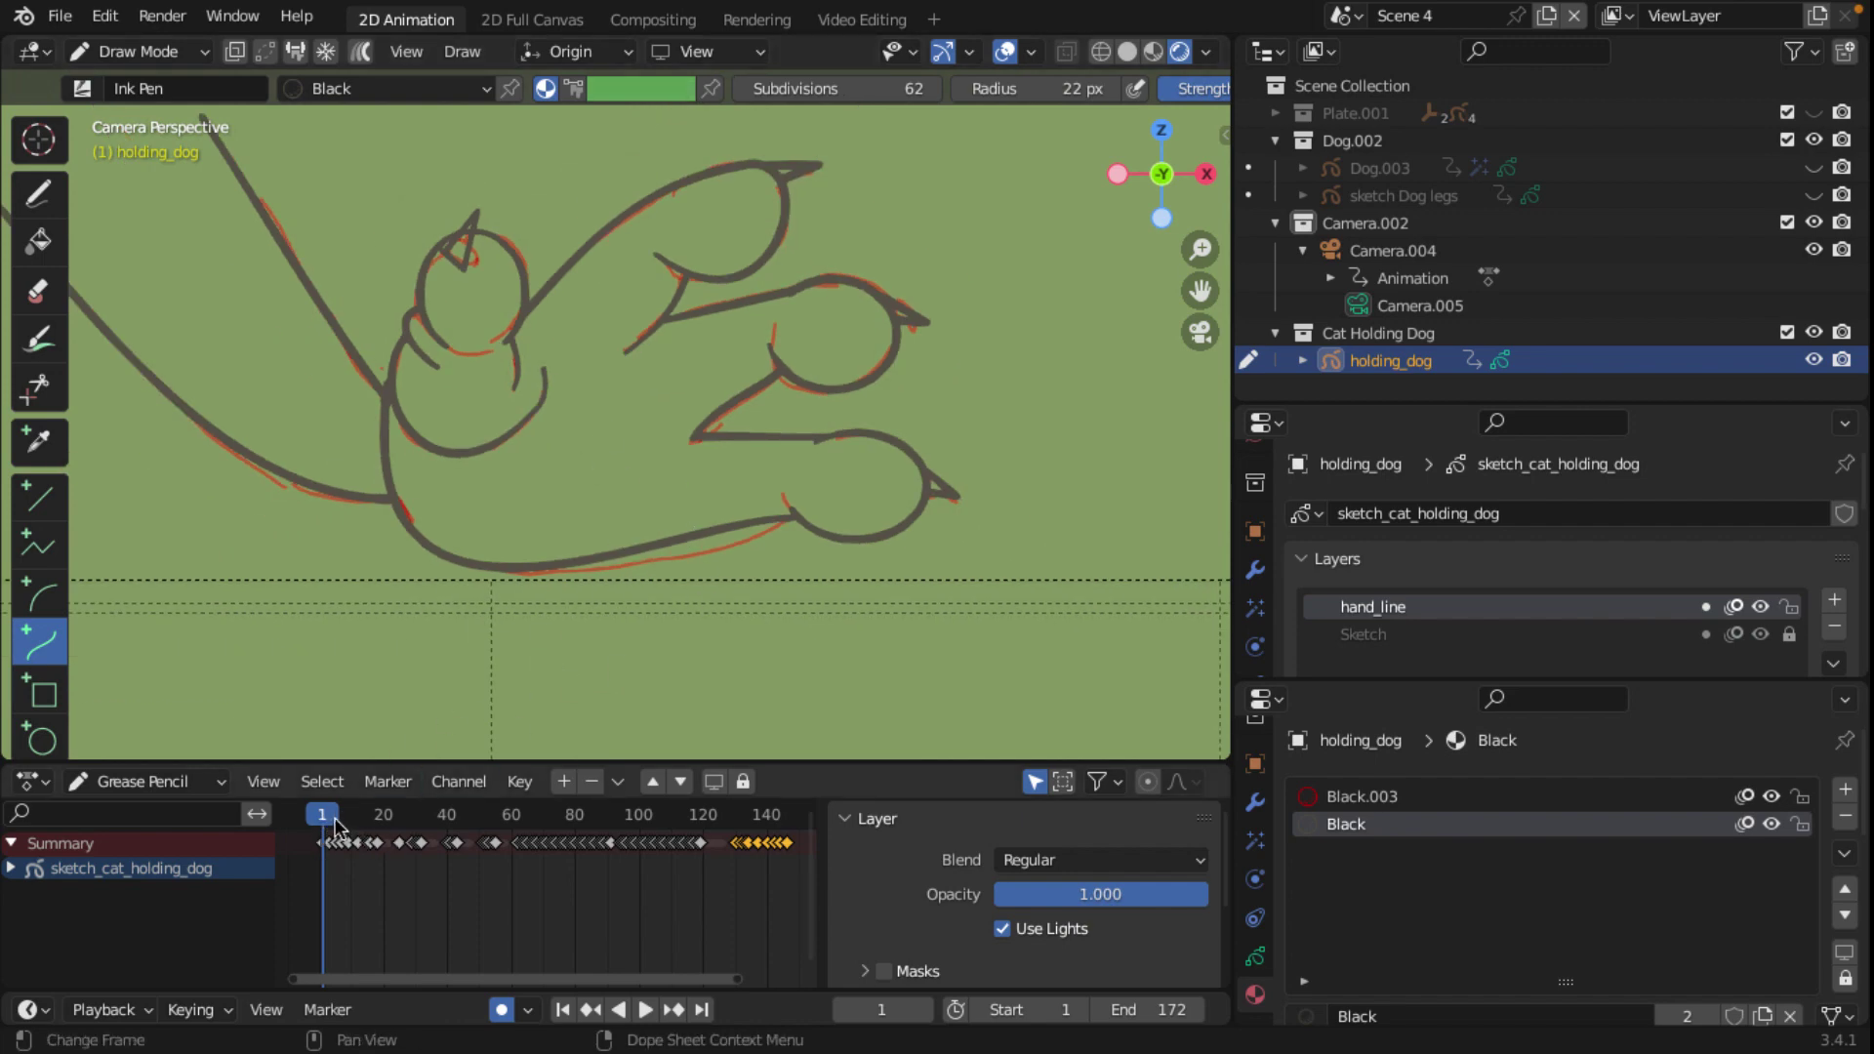
{"action": "key", "text": "space"}
{"action": "left_click_drag", "start_coordinate": [354, 823], "coordinate": [364, 823]}
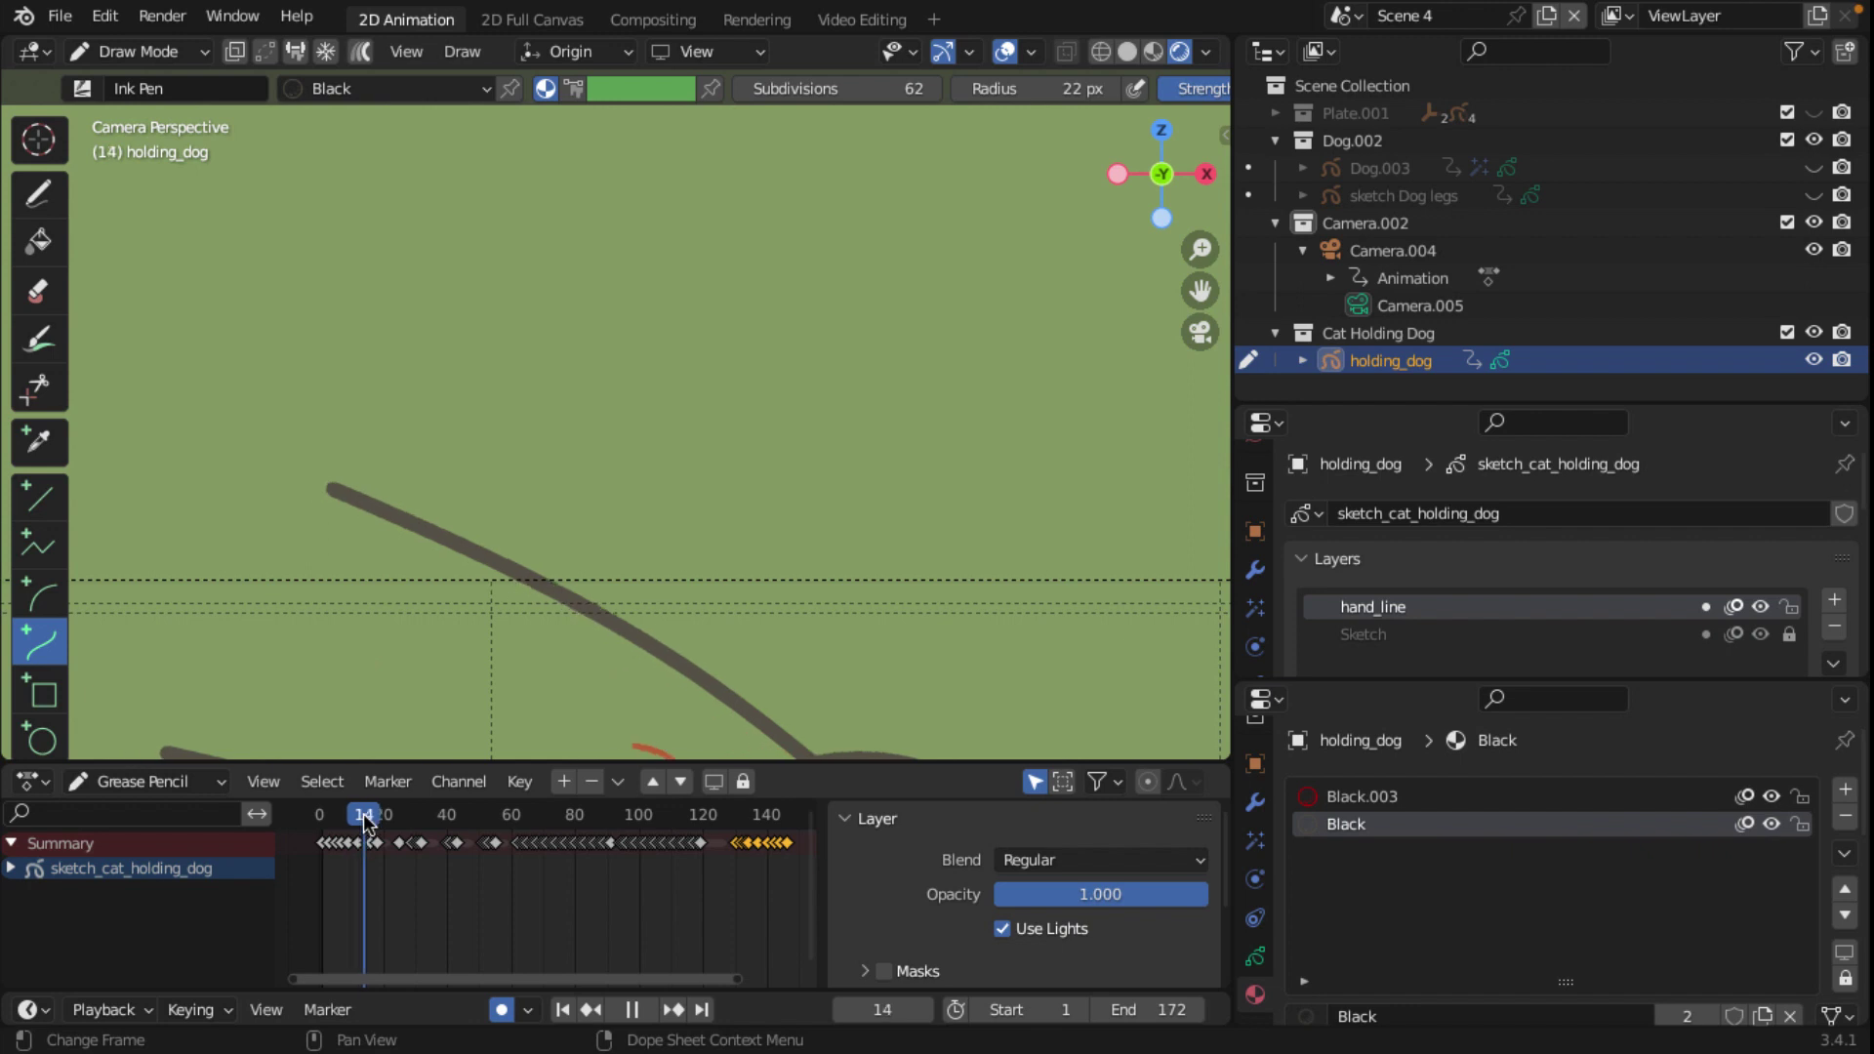
{"action": "scroll", "coordinate": [586, 619], "scroll_direction": "down", "scroll_amount": 4}
{"action": "scroll", "coordinate": [547, 590], "scroll_direction": "down", "scroll_amount": 1}
{"action": "scroll", "coordinate": [477, 589], "scroll_direction": "down", "scroll_amount": 1}
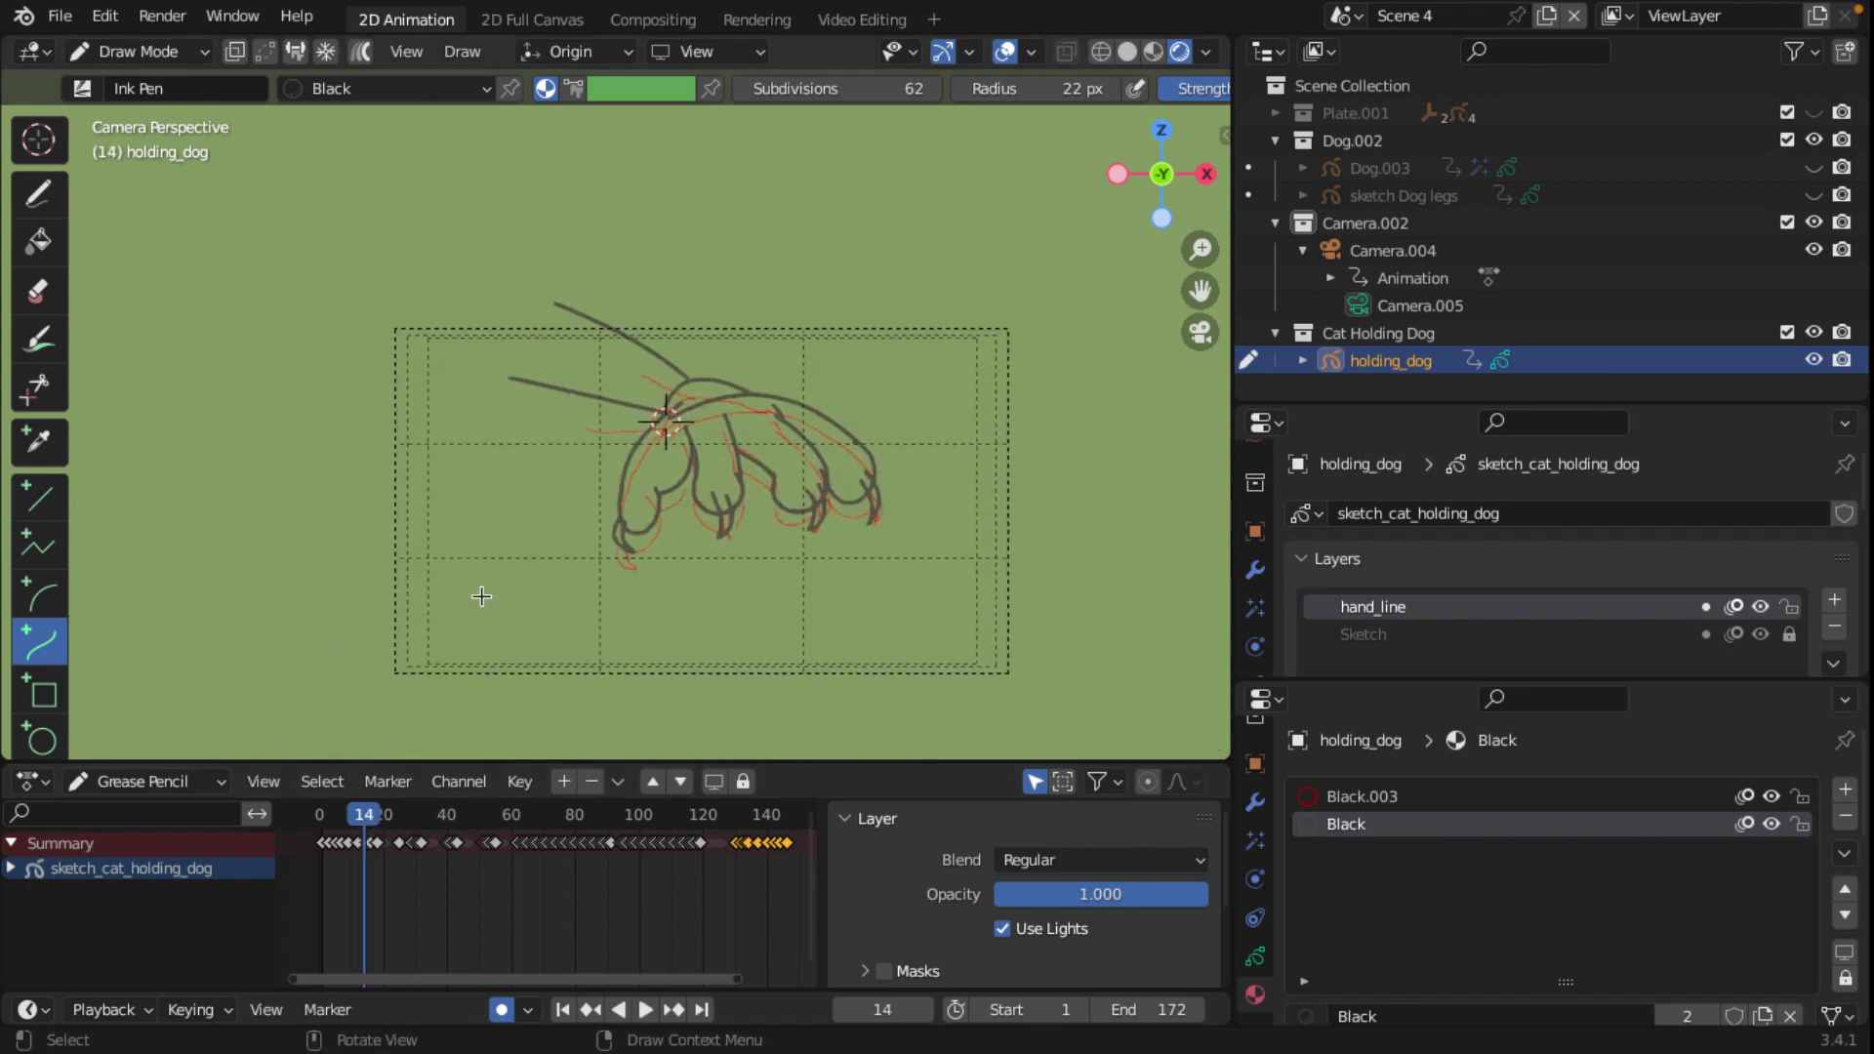
{"action": "key", "text": "space"}
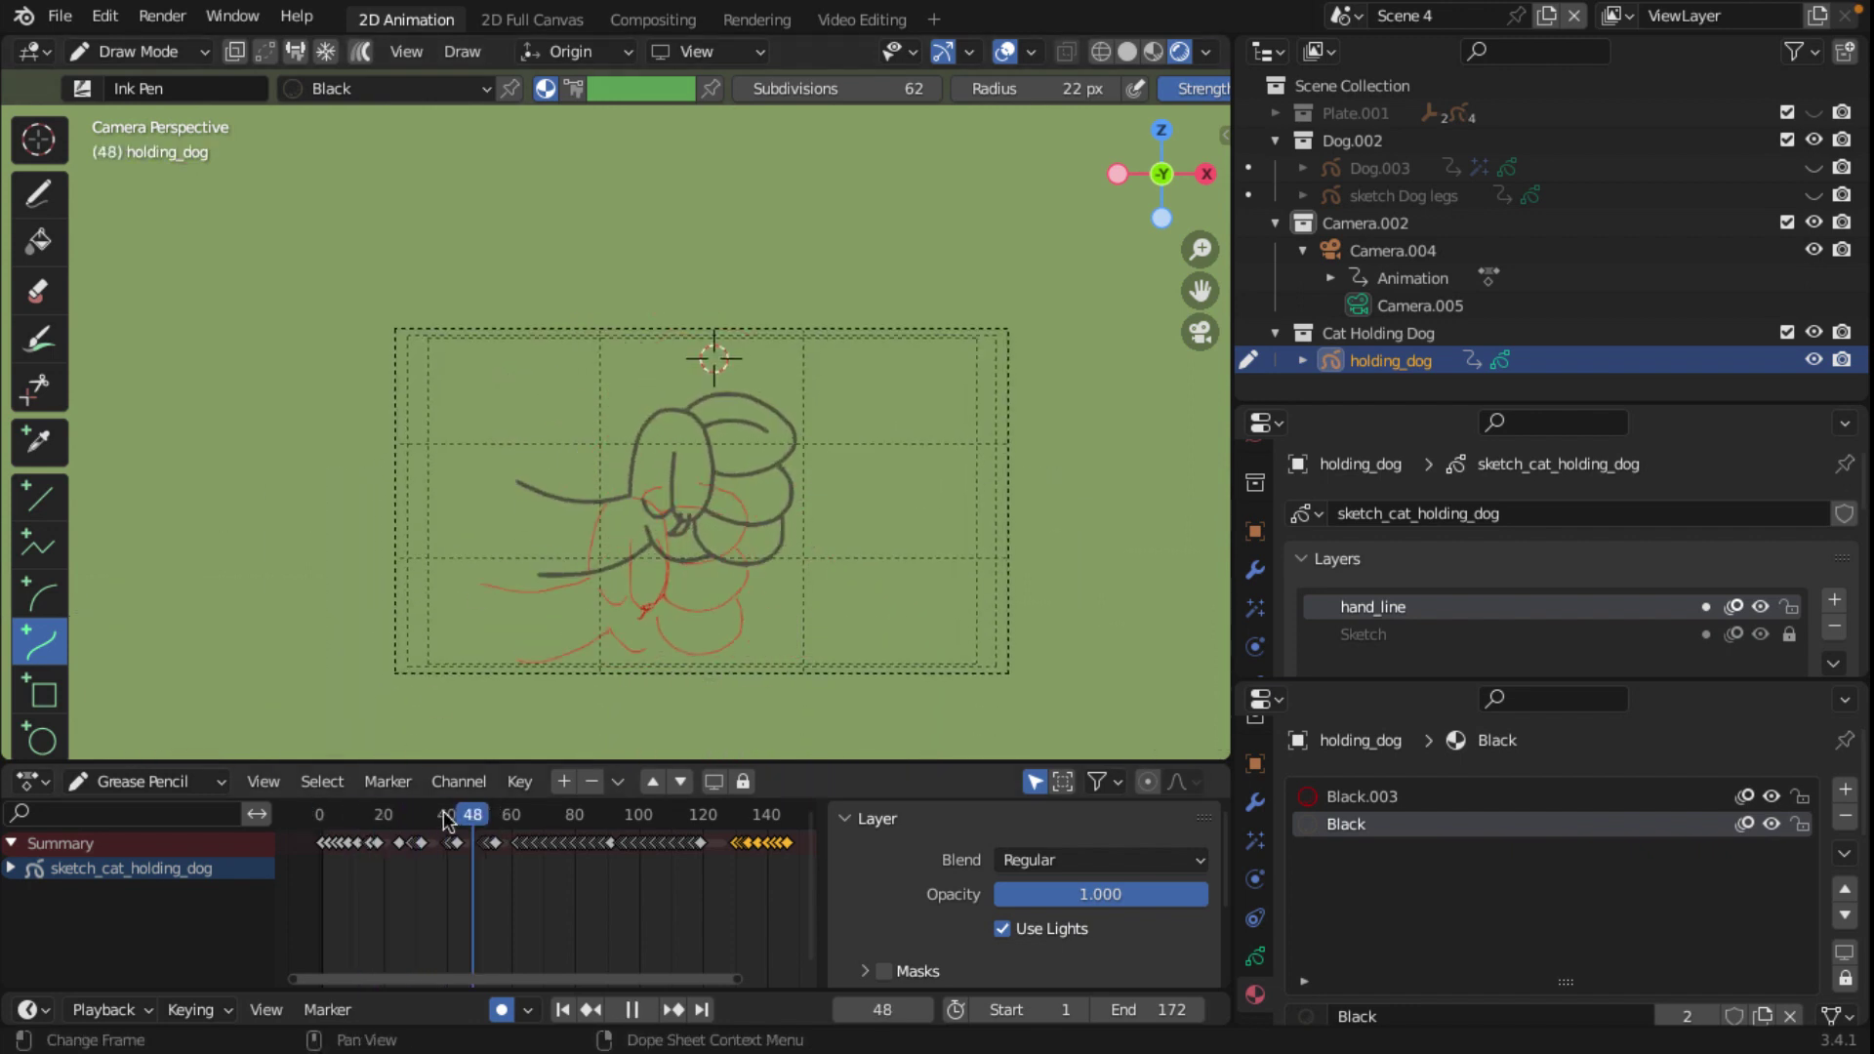
{"action": "mouse_move", "coordinate": [400, 820]}
{"action": "left_mouse_down"}
{"action": "mouse_move", "coordinate": [322, 814]}
{"action": "mouse_move", "coordinate": [728, 830]}
{"action": "mouse_move", "coordinate": [325, 796]}
{"action": "left_mouse_up"}
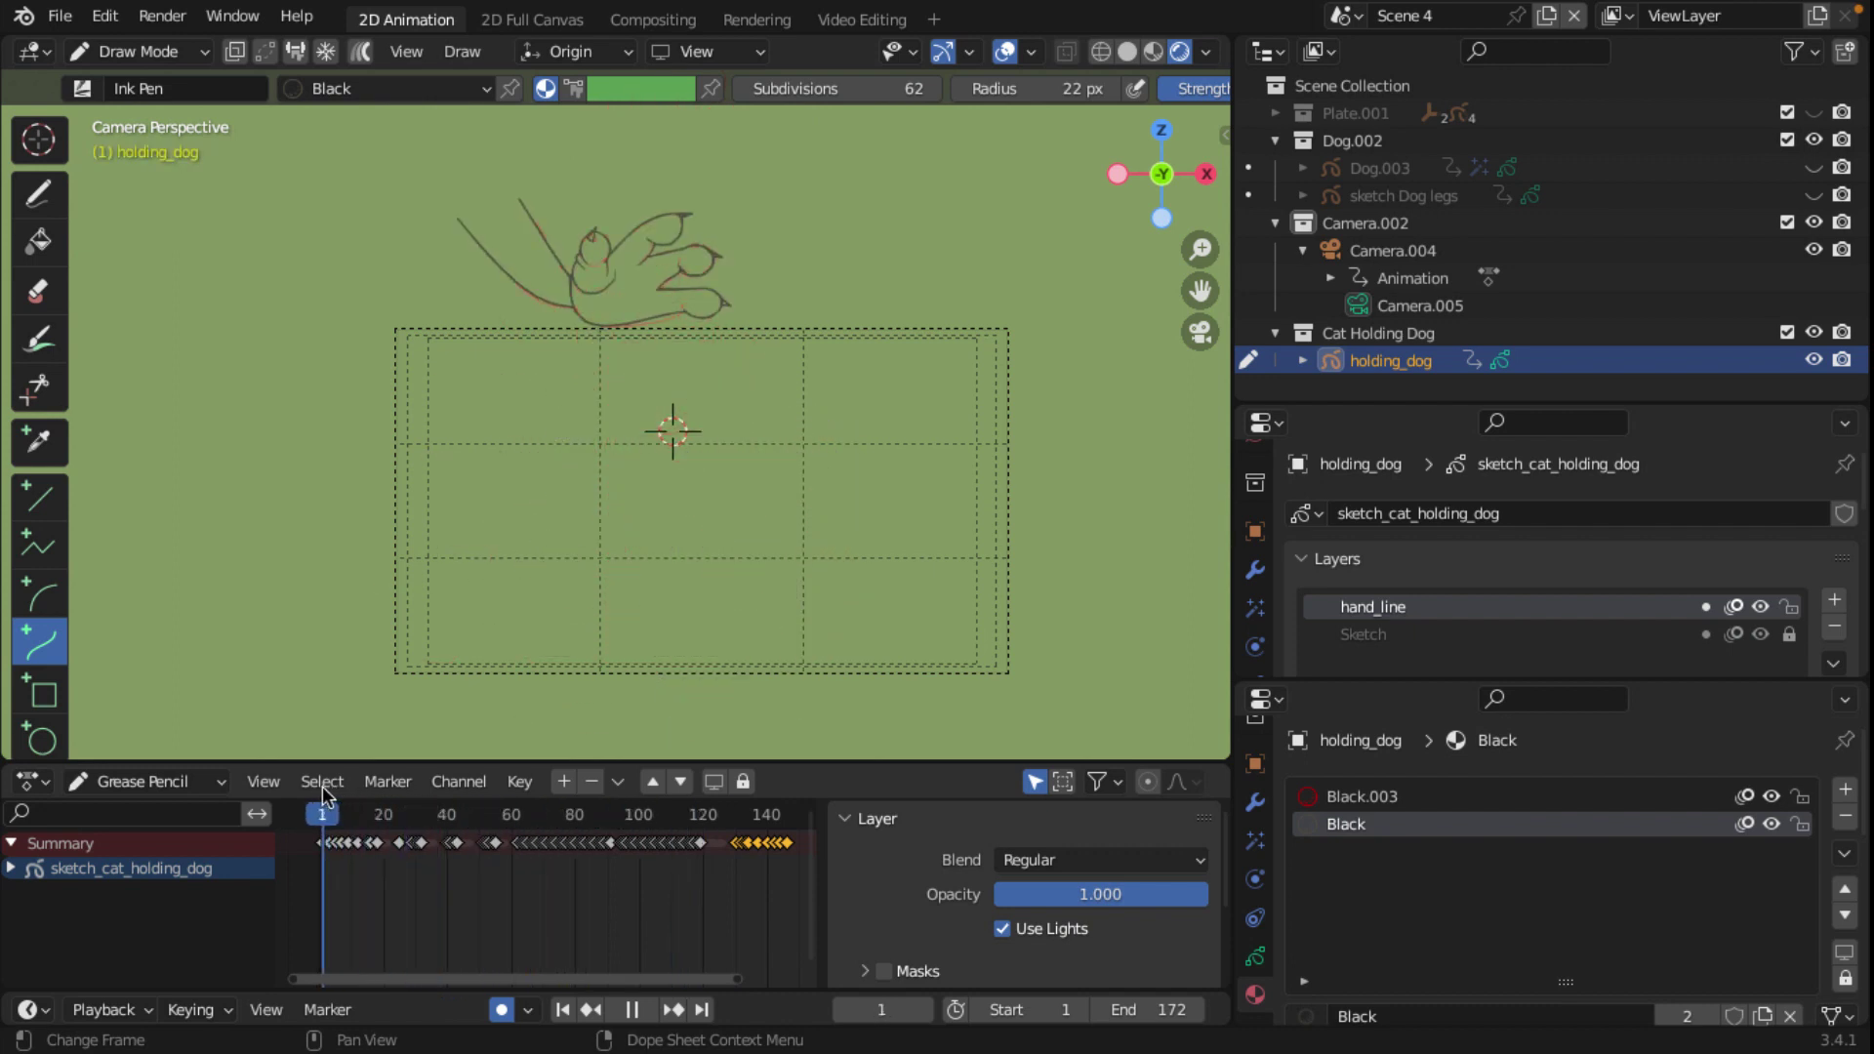
{"action": "scroll", "coordinate": [683, 430], "scroll_direction": "up", "scroll_amount": 4}
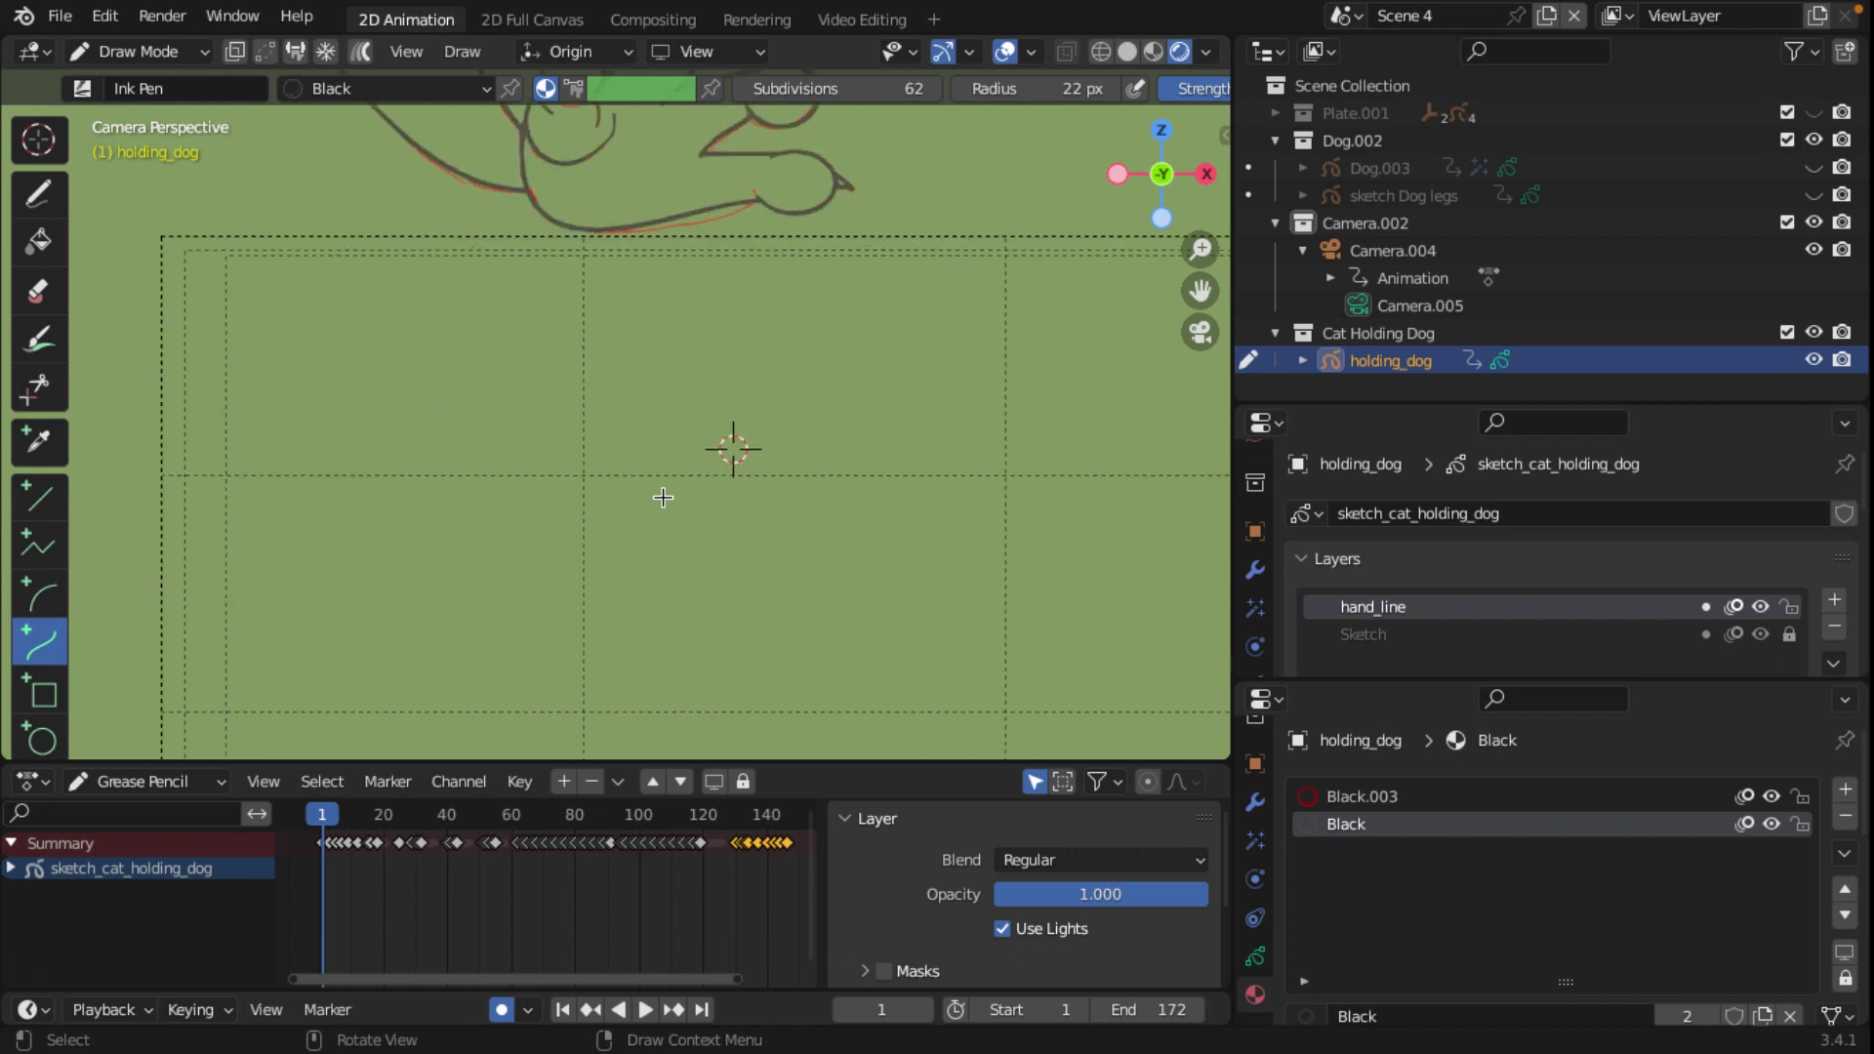
{"action": "scroll", "coordinate": [663, 497], "scroll_direction": "down", "scroll_amount": 2}
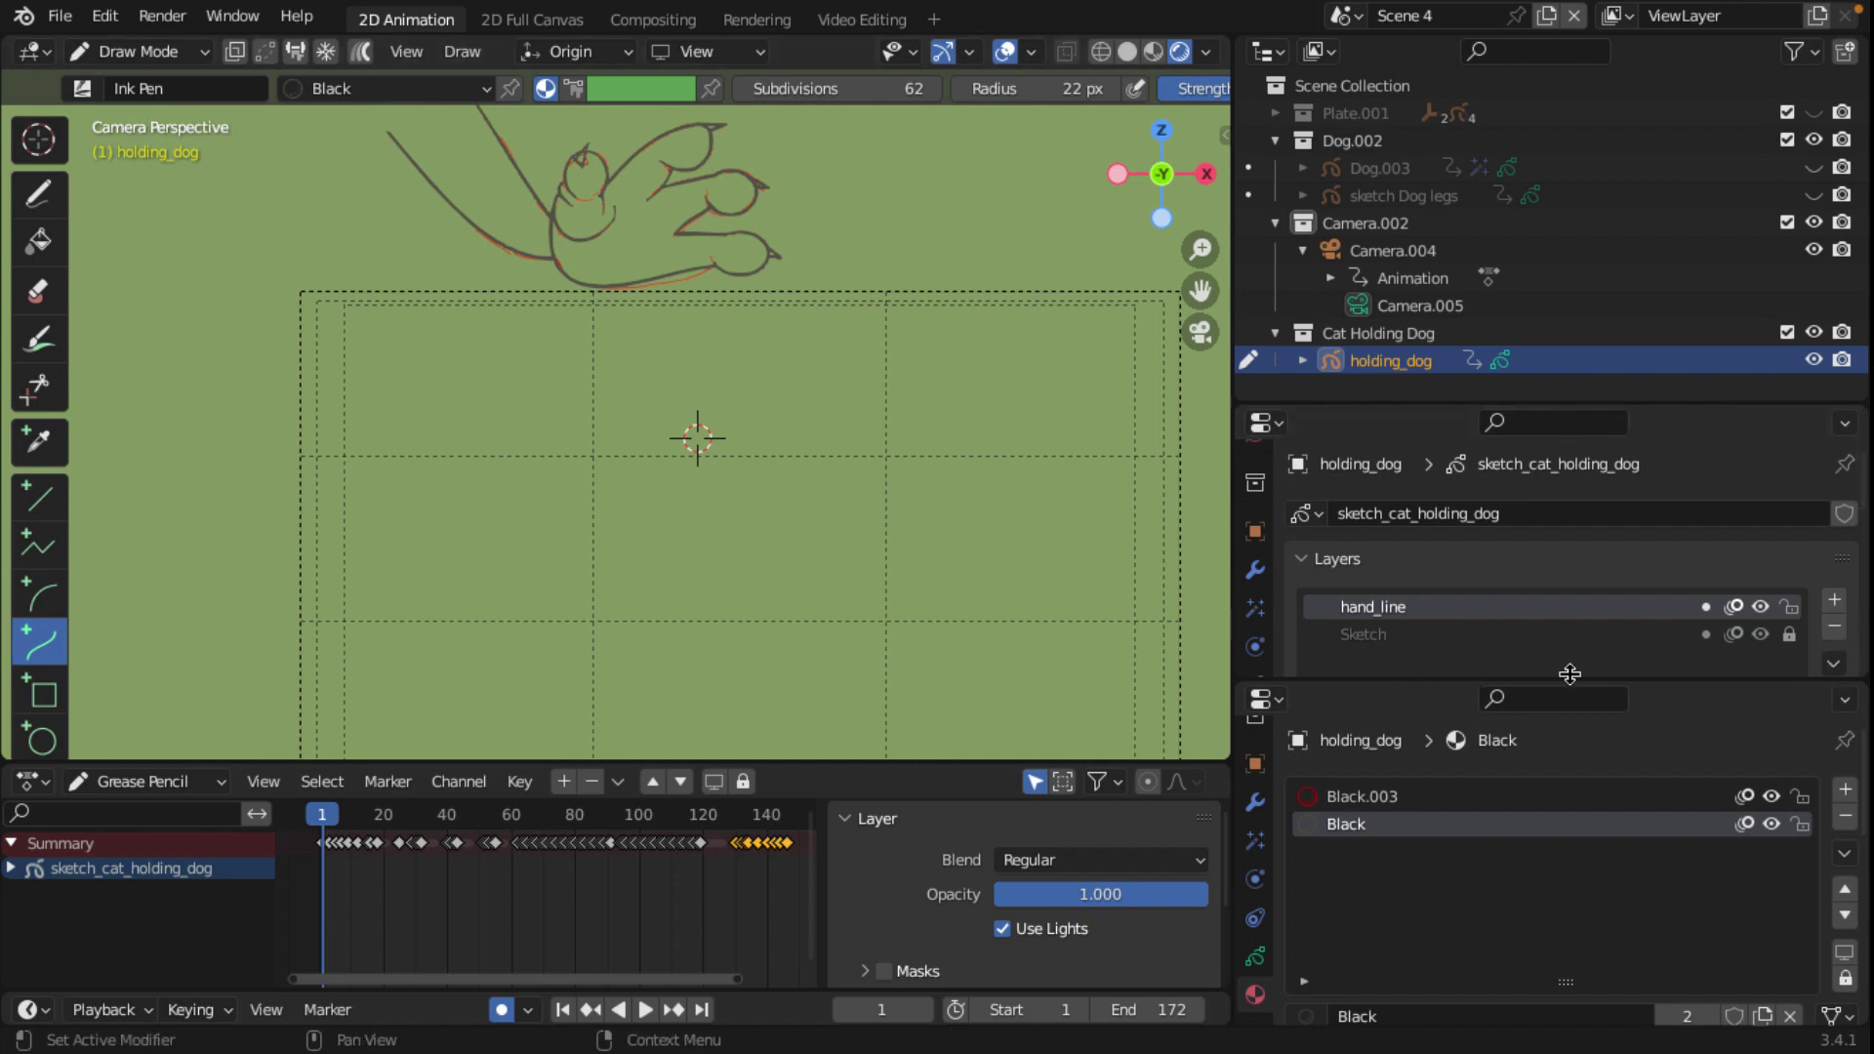
Step: Add a new grease pencil layer named hand_color, placed below hand_line
{"action": "left_click_drag", "start_coordinate": [1570, 680], "coordinate": [1565, 806]}
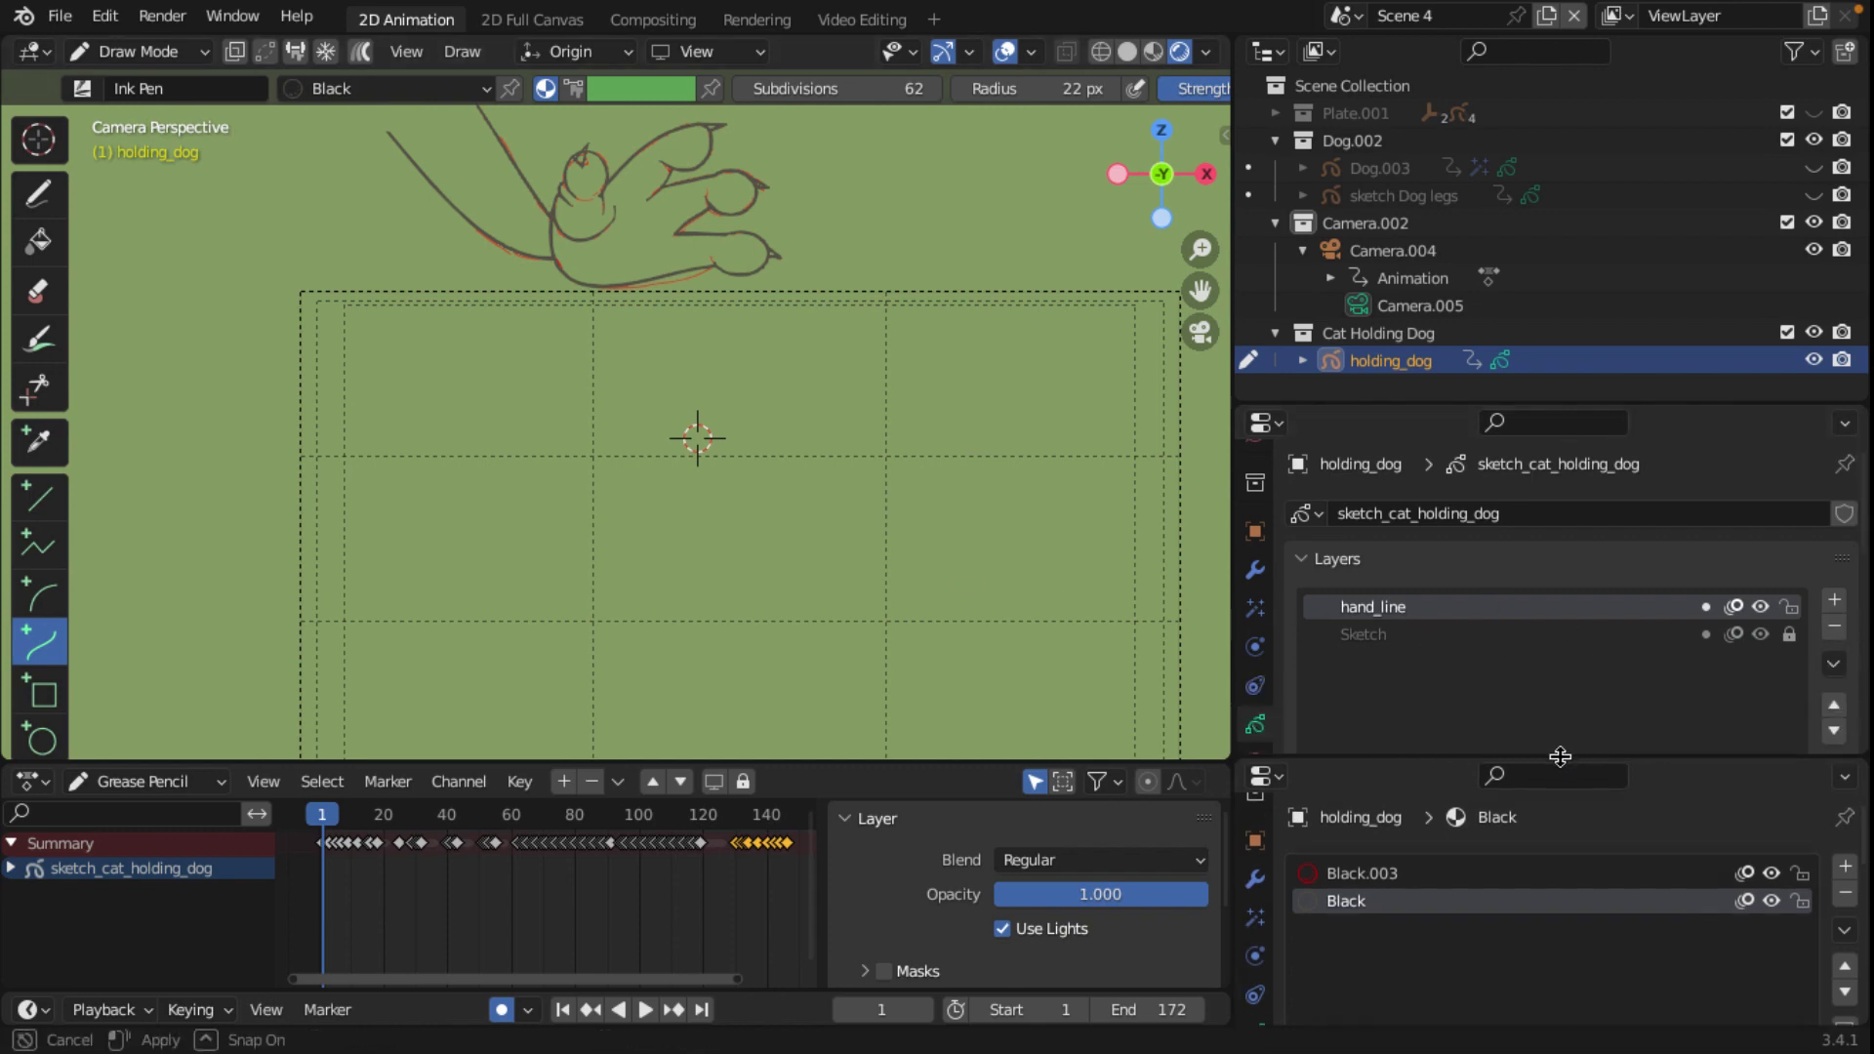
{"action": "left_click", "coordinate": [1835, 600]}
{"action": "double_click", "coordinate": [1384, 615]}
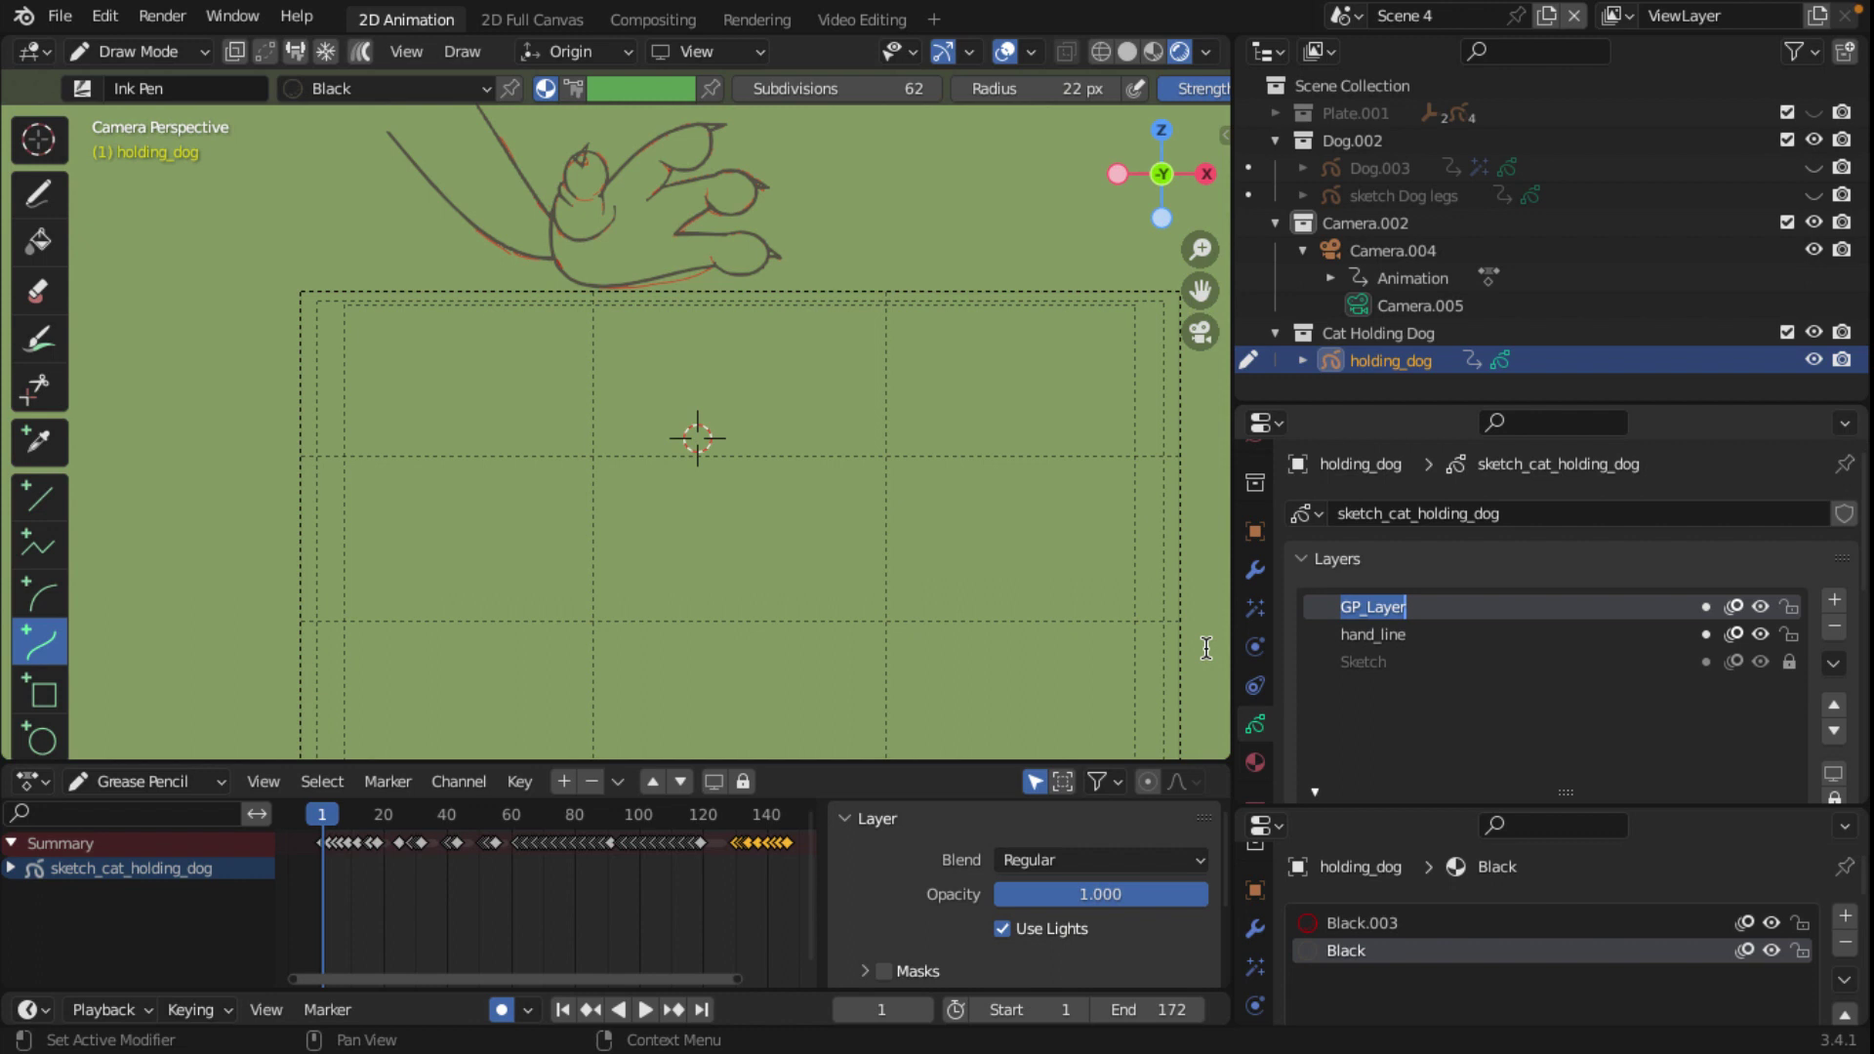
{"action": "type", "text": "hand_color"}
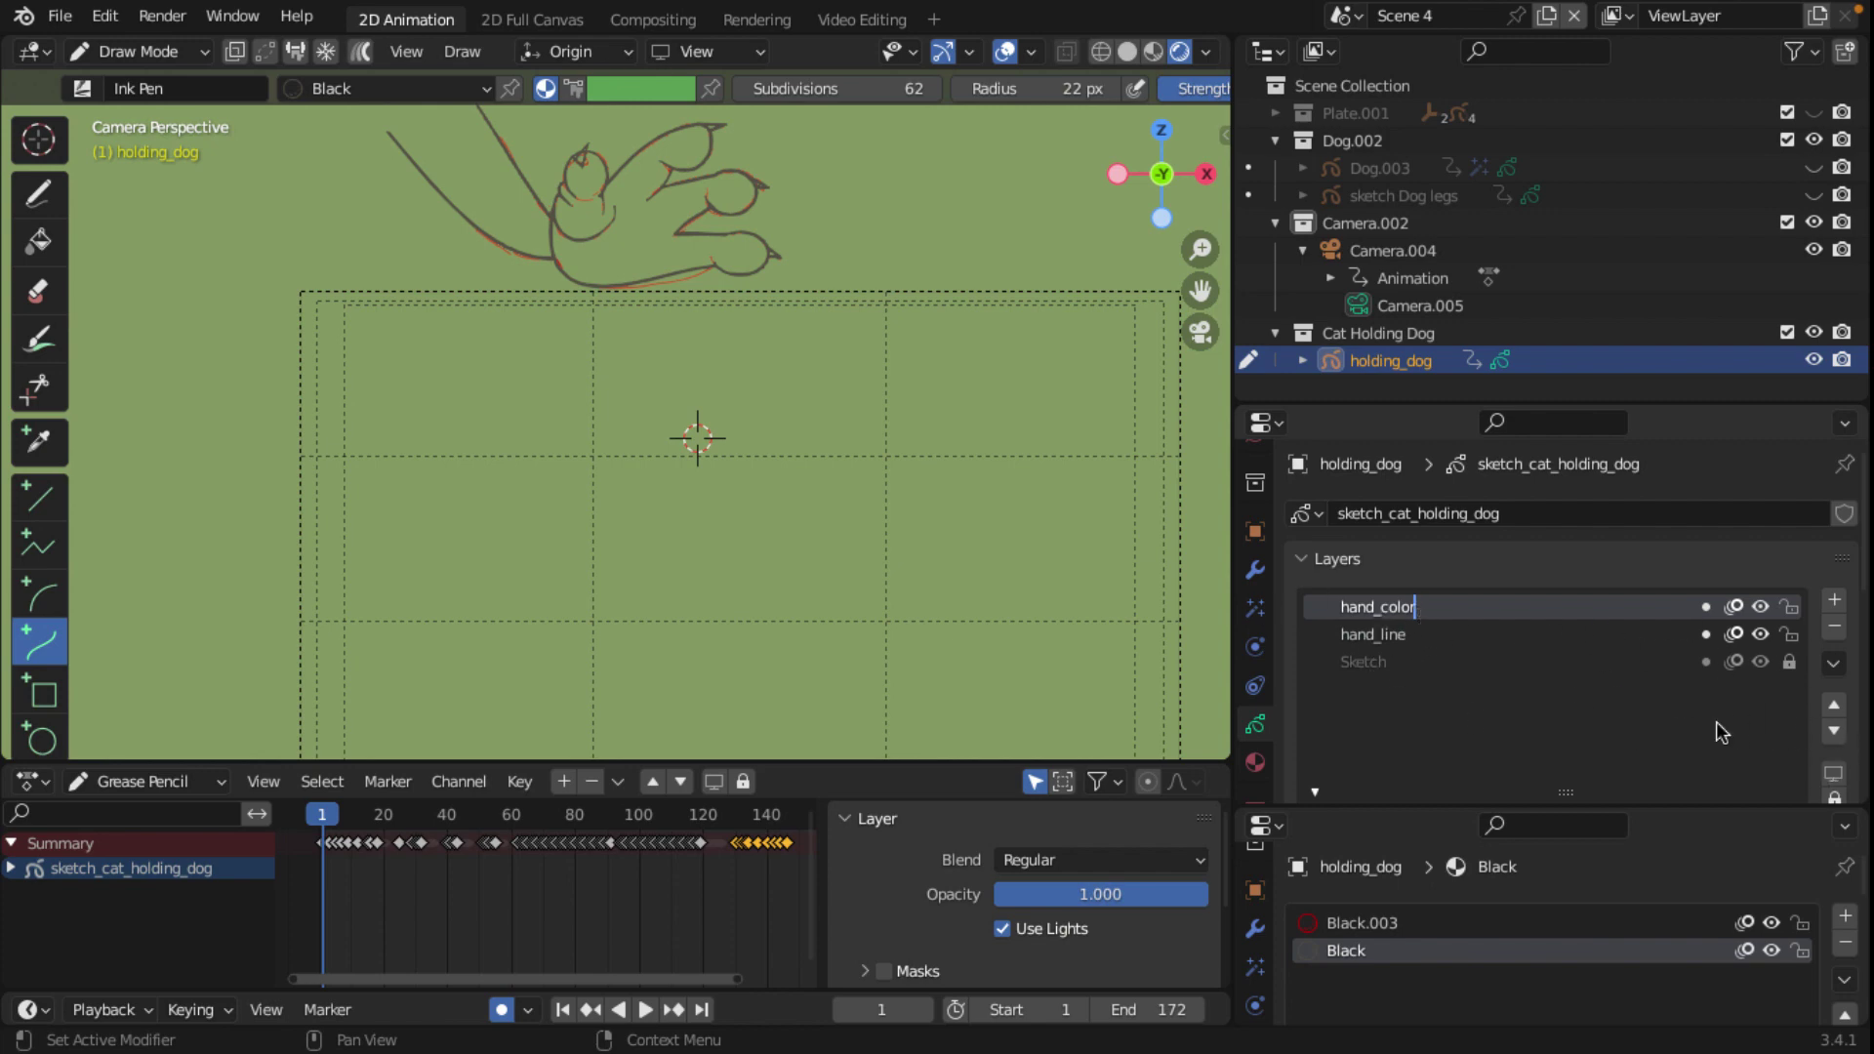
{"action": "key", "text": "Return"}
{"action": "left_click", "coordinate": [1834, 731]}
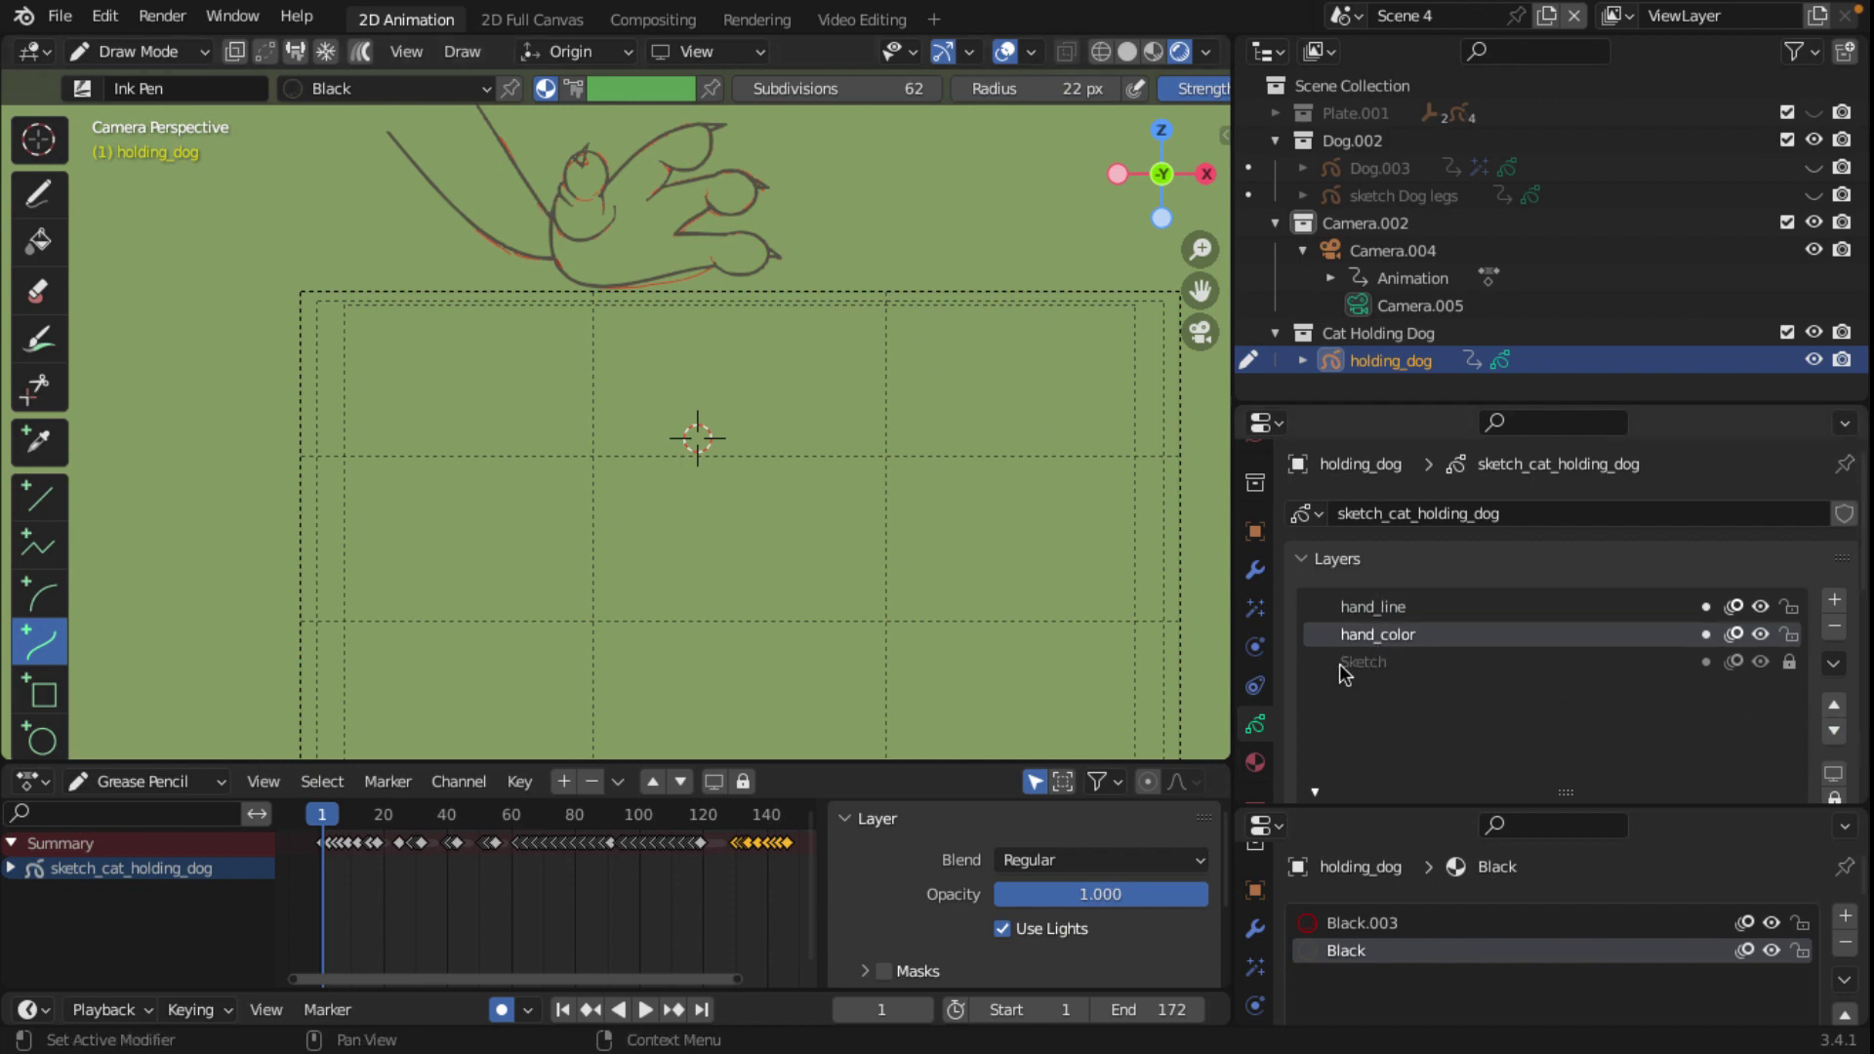
Step: Hide the Sketch layer and make hand_color the active layer
{"action": "left_click", "coordinate": [1760, 662]}
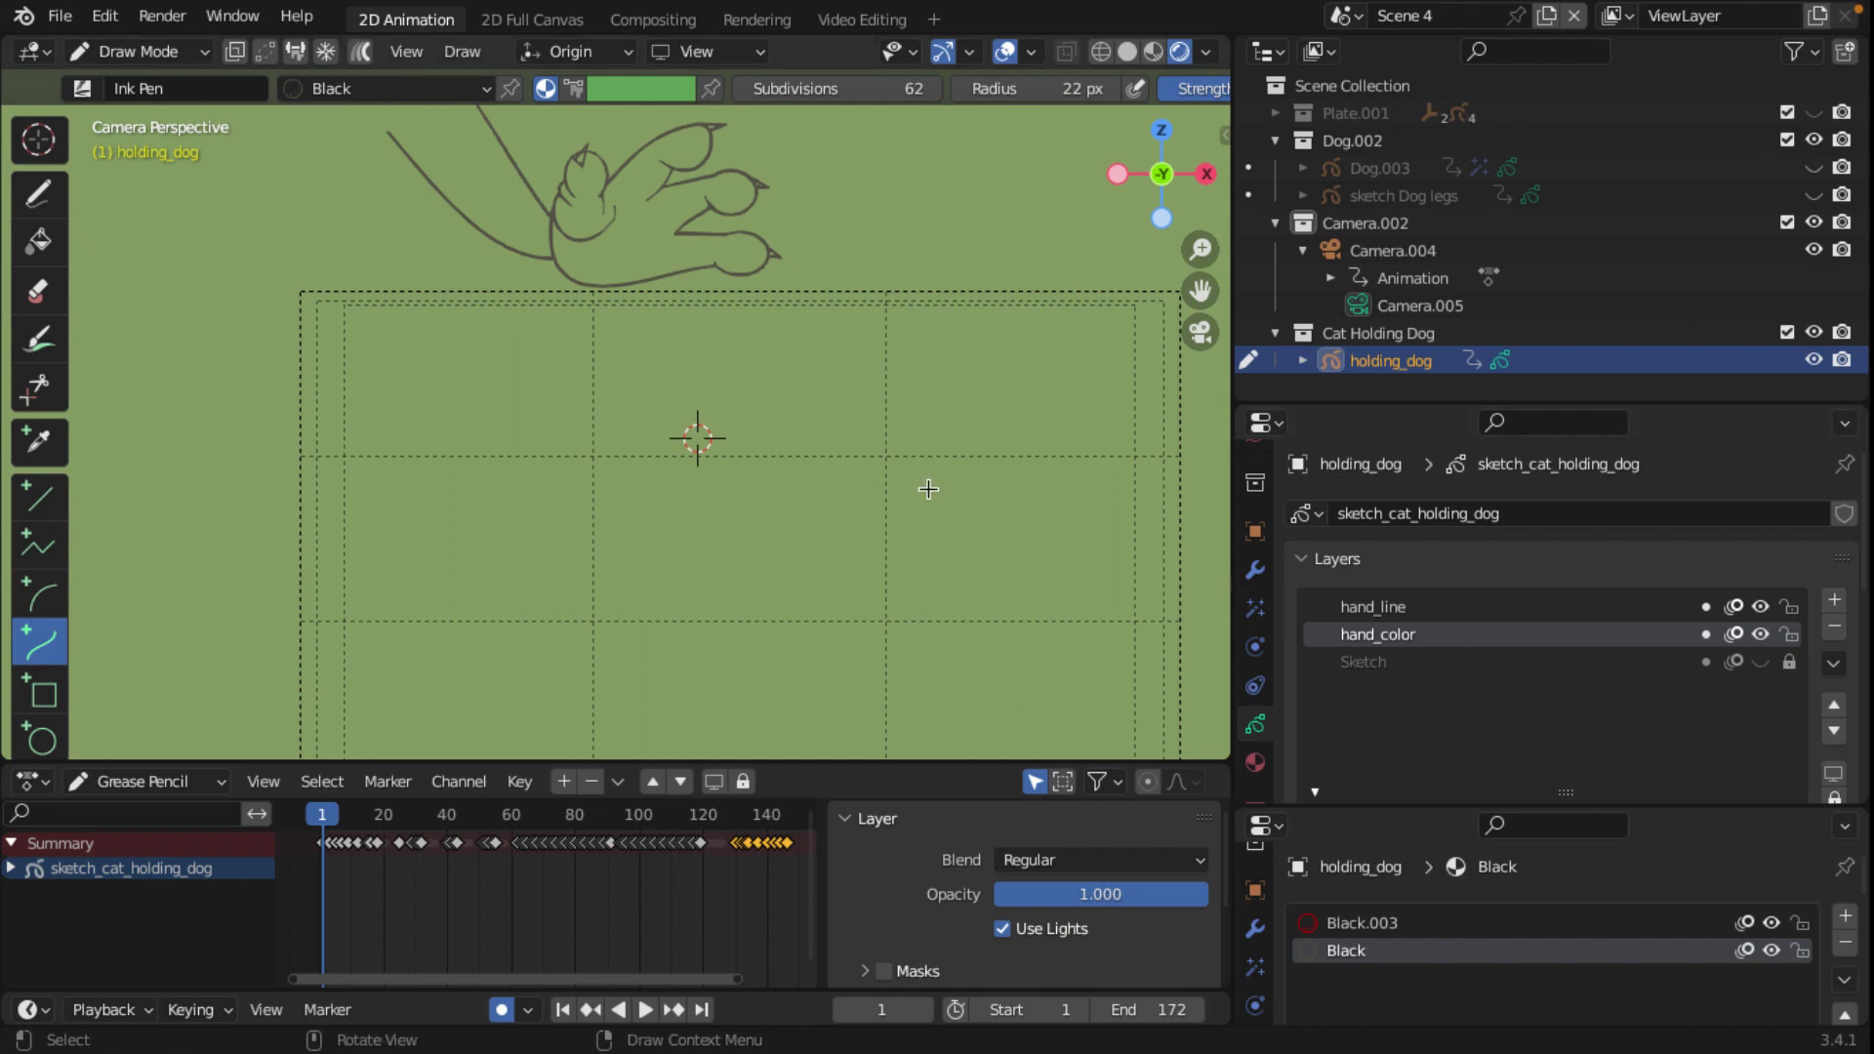
{"action": "left_click", "coordinate": [1420, 666]}
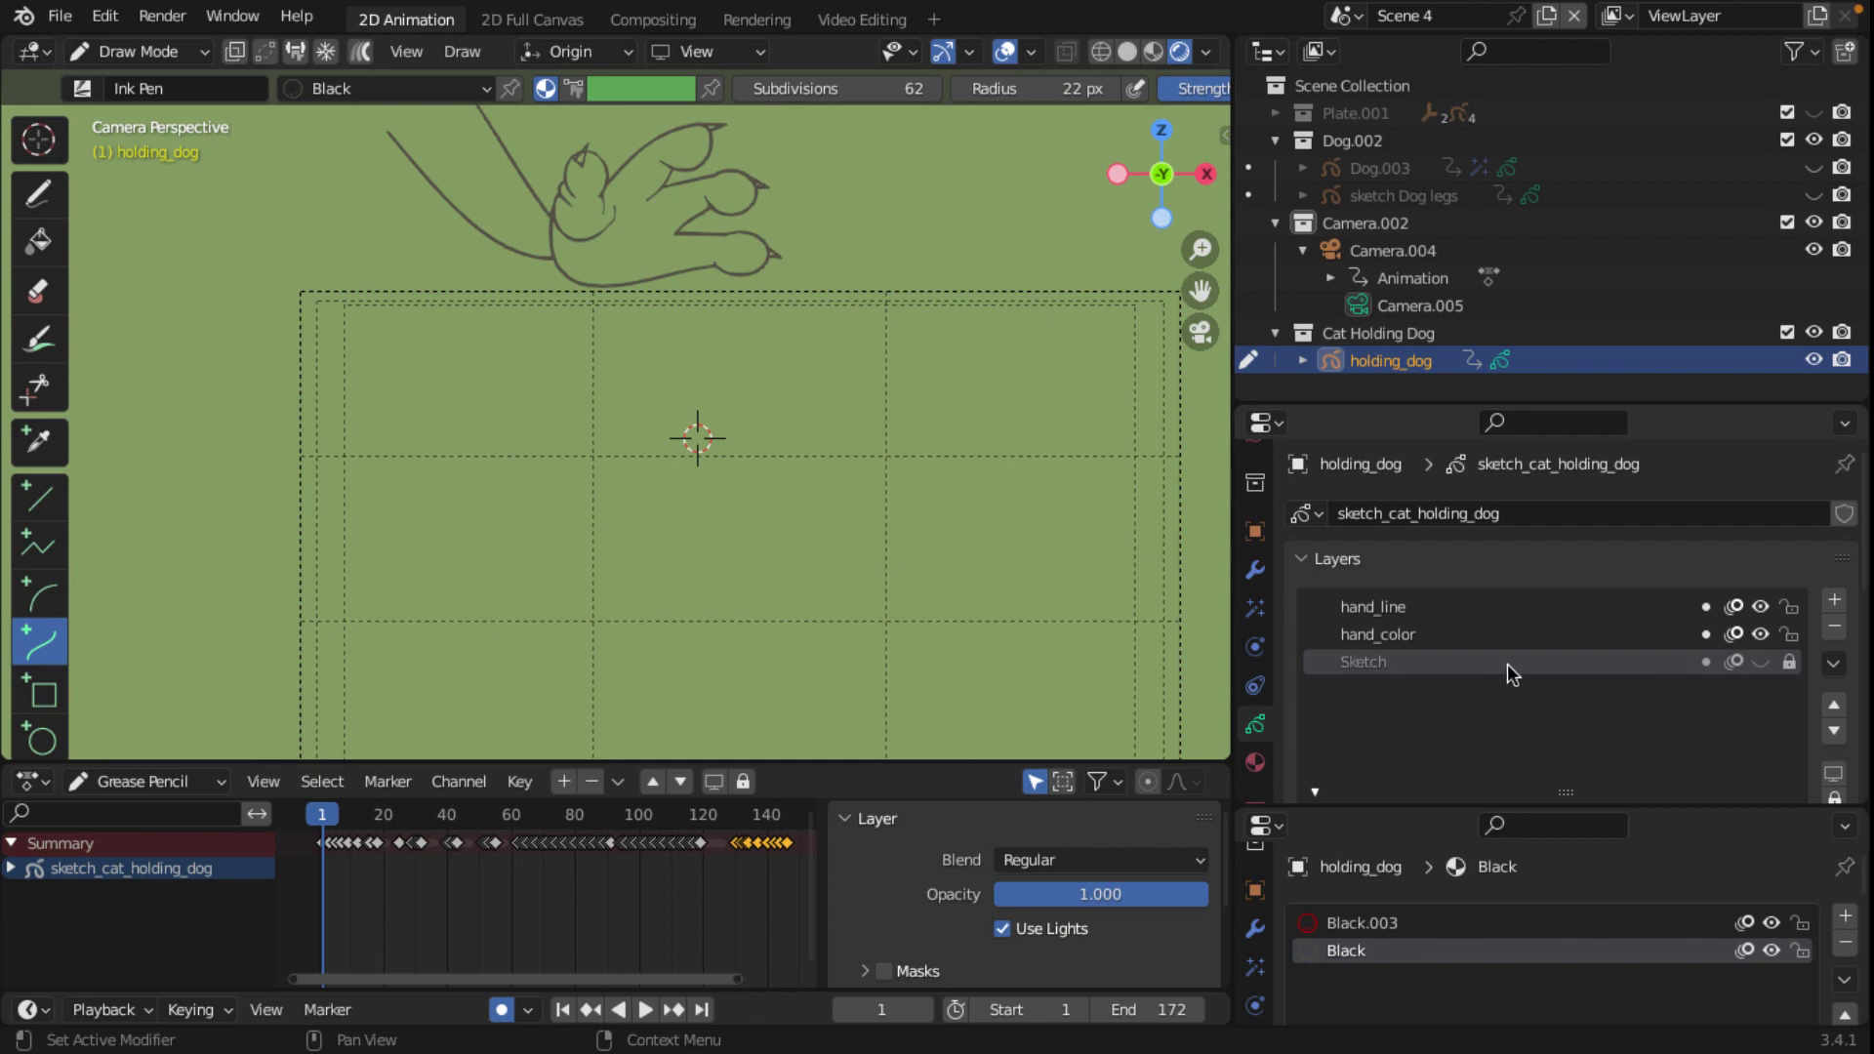
{"action": "left_click", "coordinate": [1426, 637]}
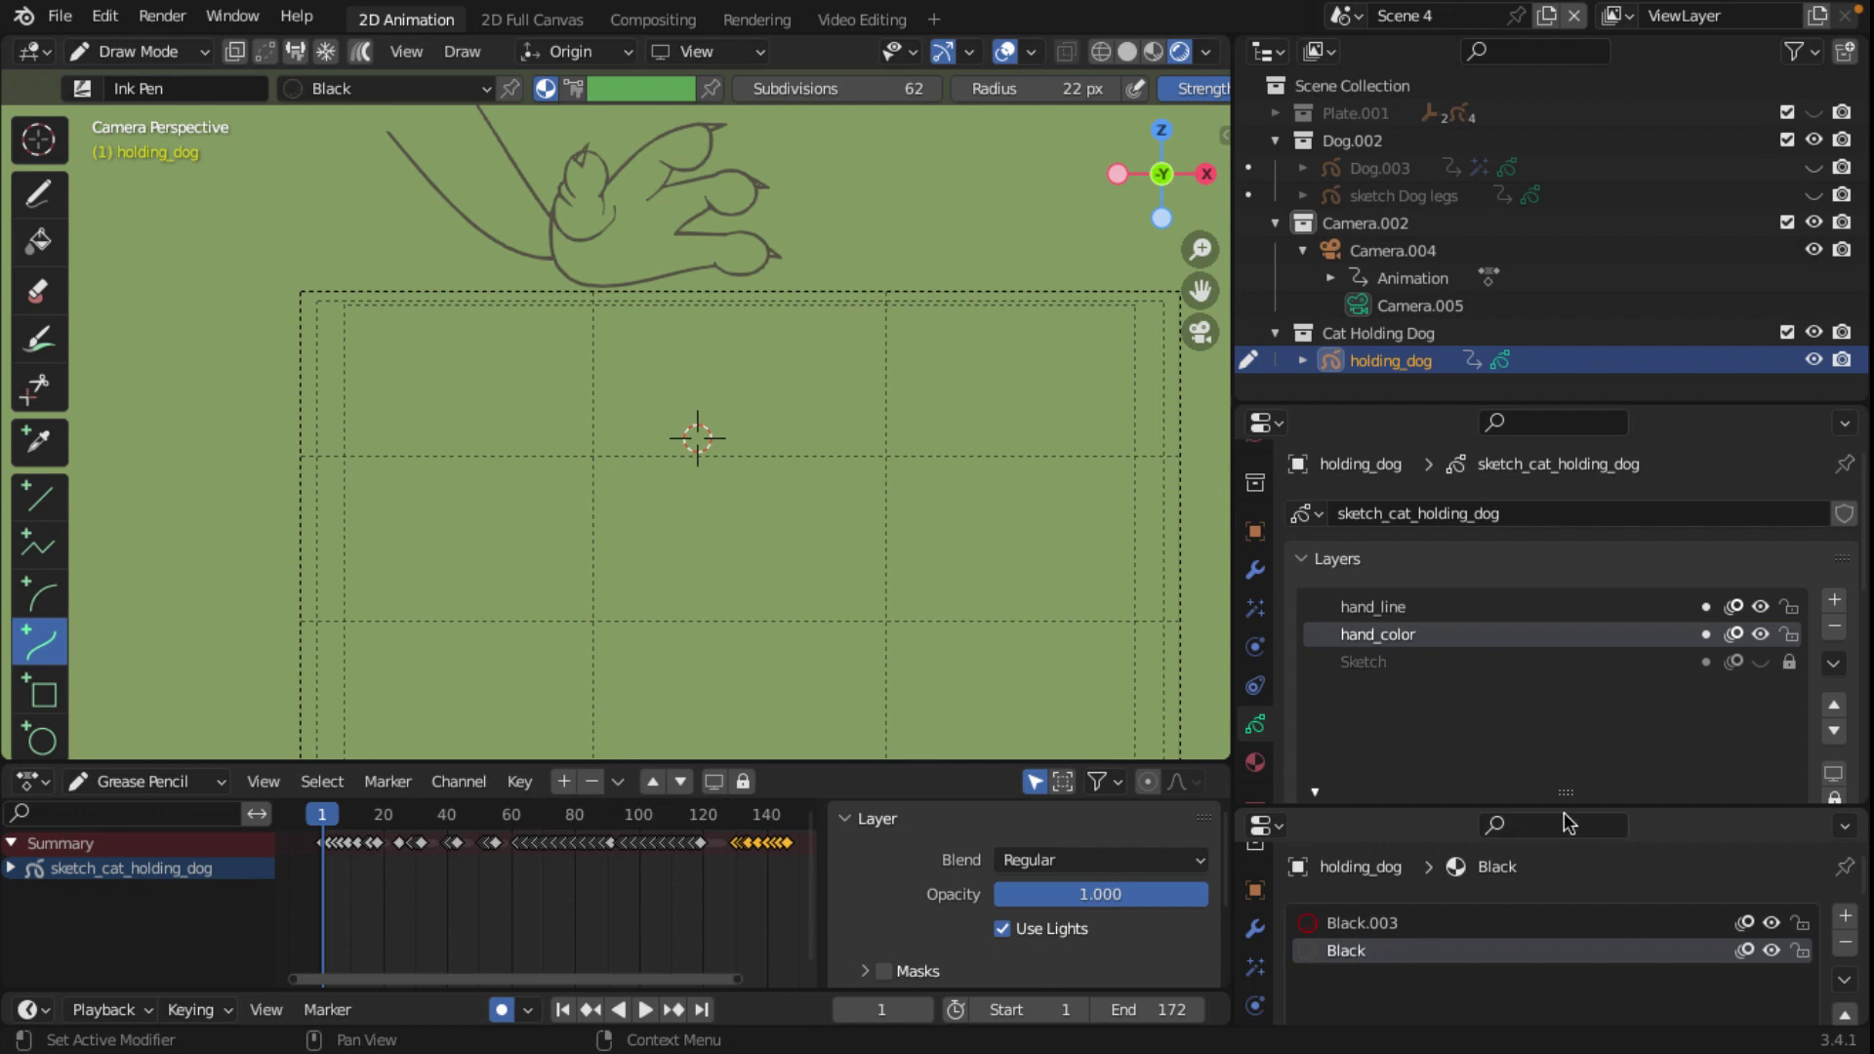
Step: Add a new material slot with a new material that has Stroke turned off
{"action": "left_click_drag", "start_coordinate": [1567, 807], "coordinate": [1567, 598]}
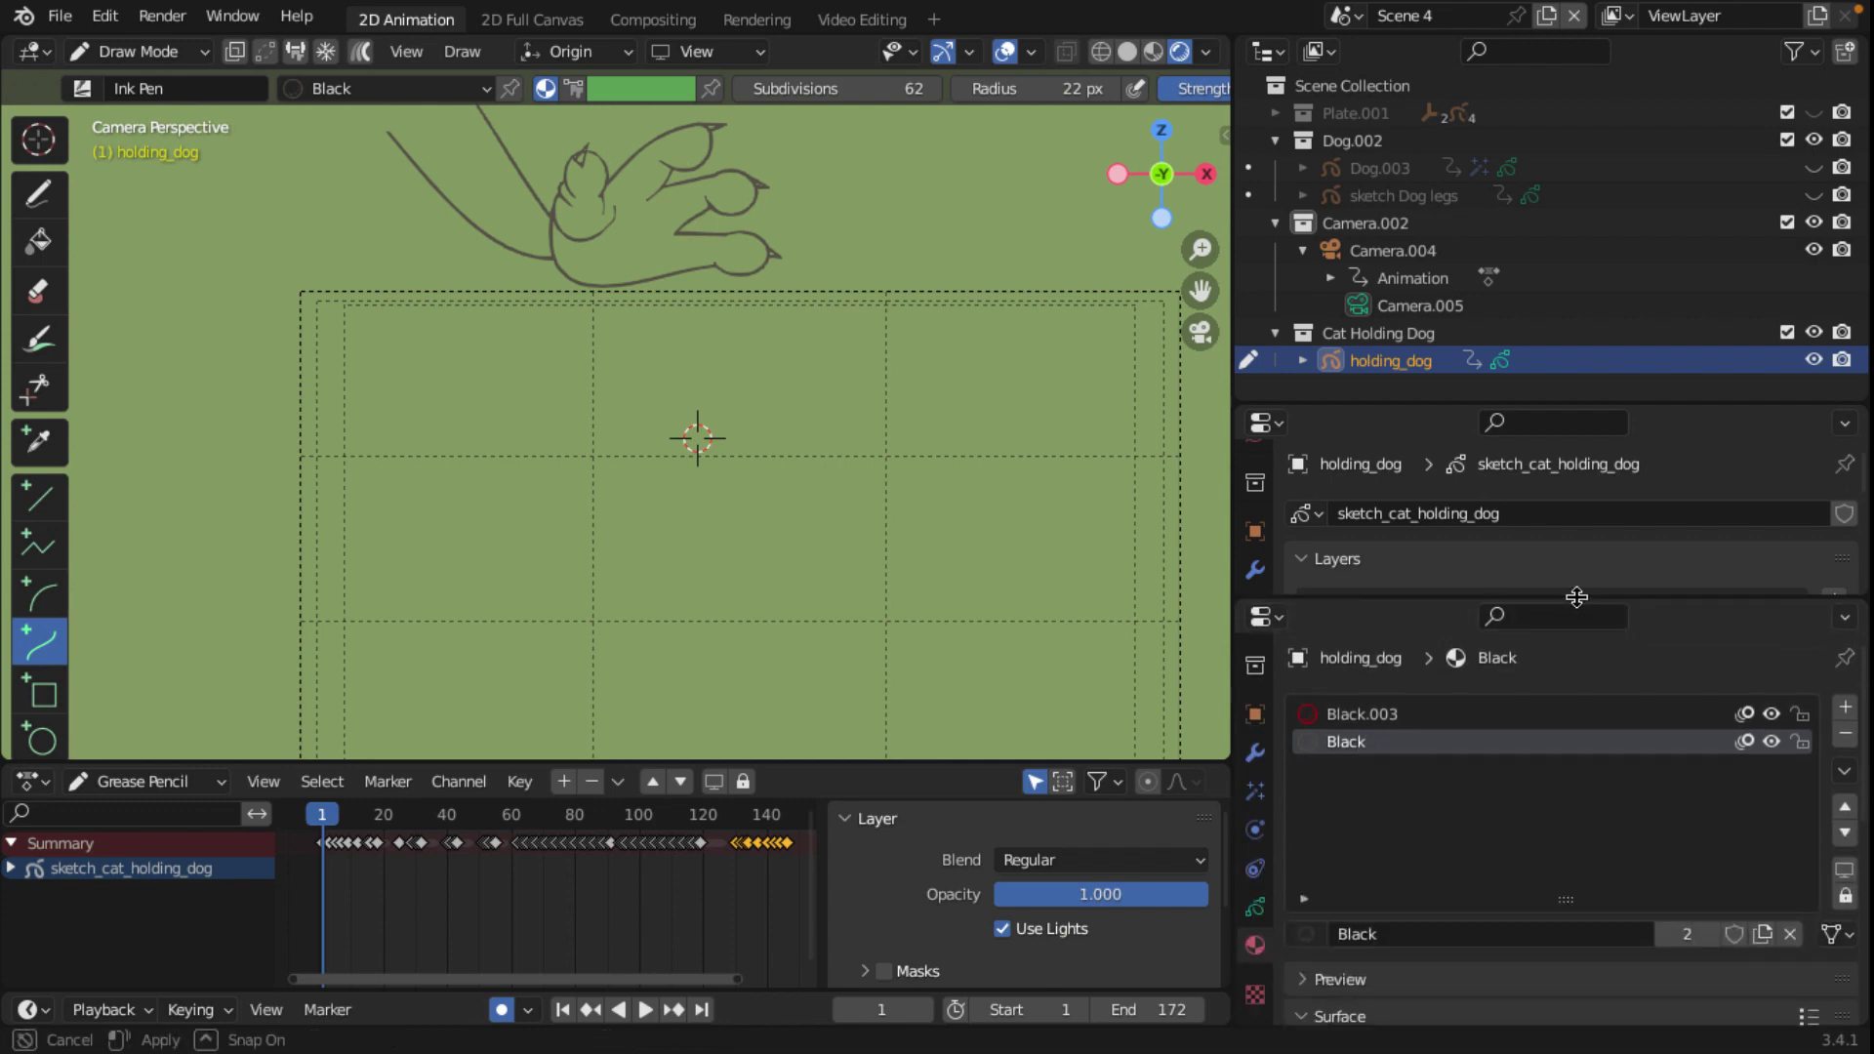
{"action": "left_click", "coordinate": [1847, 710]}
{"action": "left_click", "coordinate": [1557, 937]}
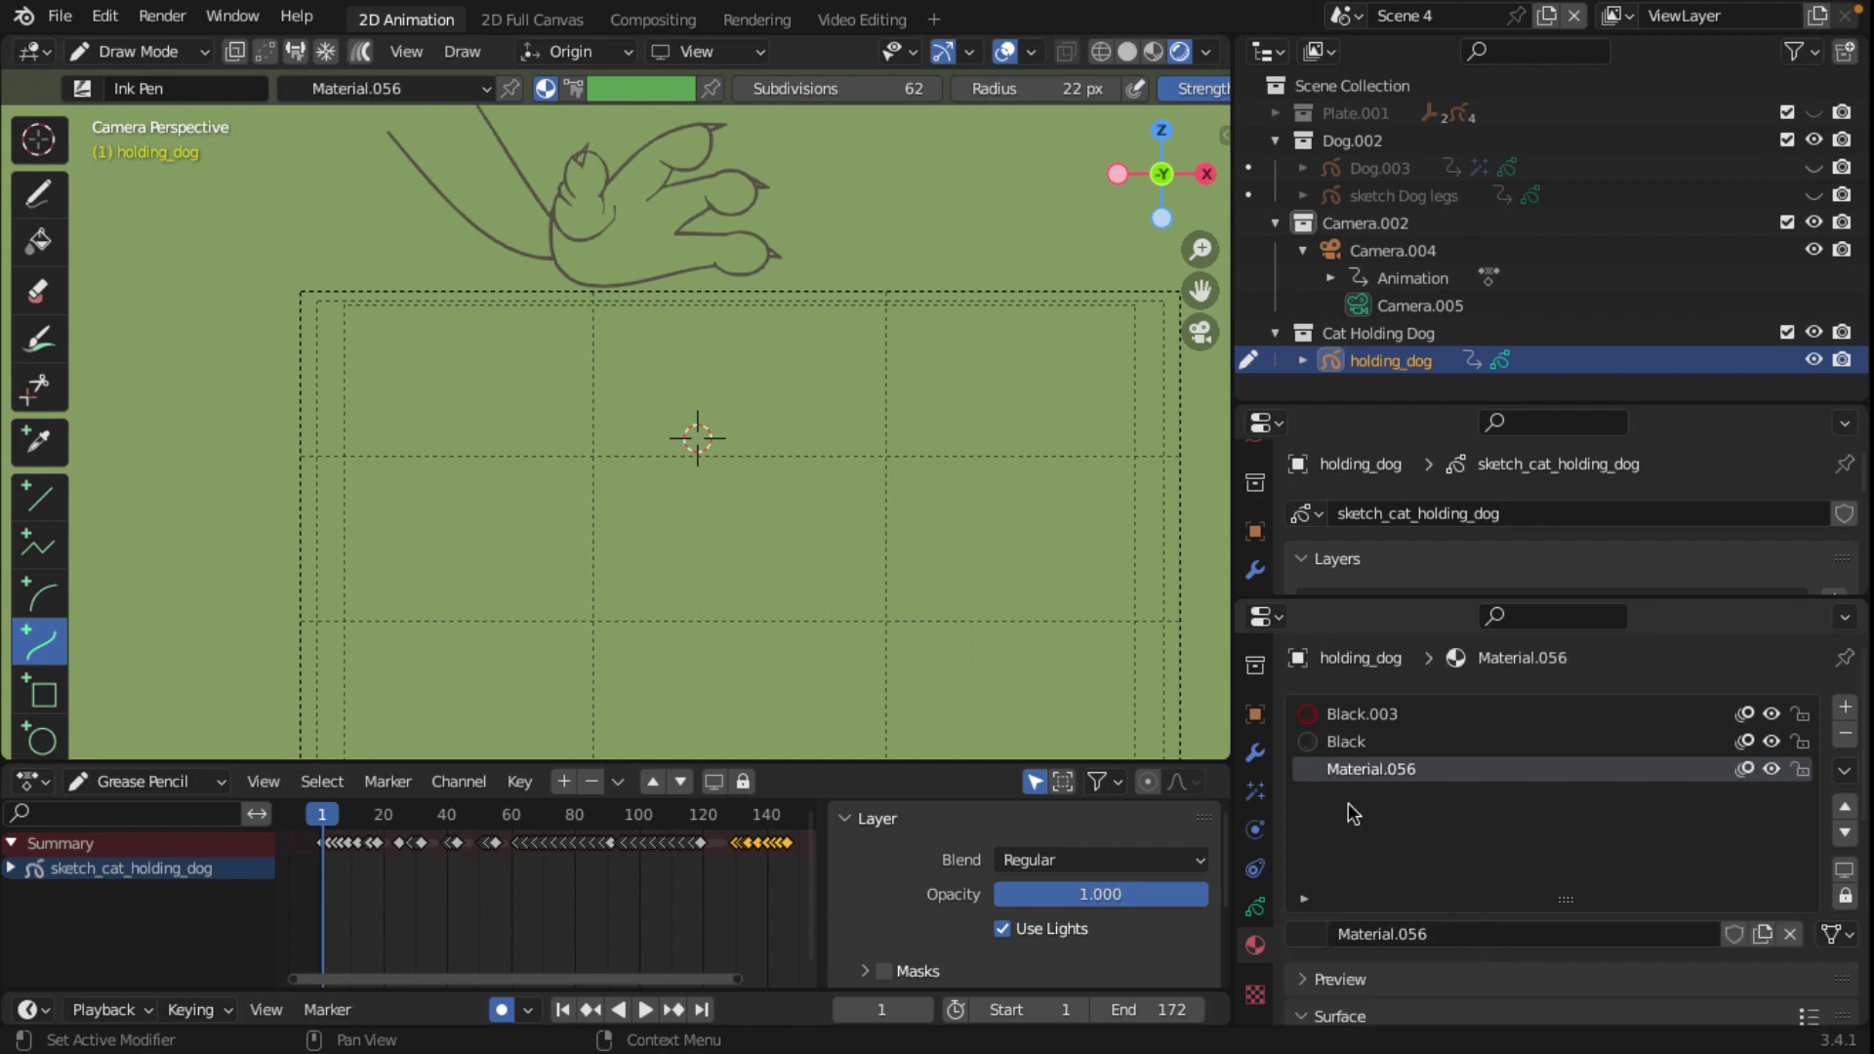
{"action": "scroll", "coordinate": [1403, 860], "scroll_direction": "down", "scroll_amount": 3}
{"action": "scroll", "coordinate": [1403, 859], "scroll_direction": "down", "scroll_amount": 3}
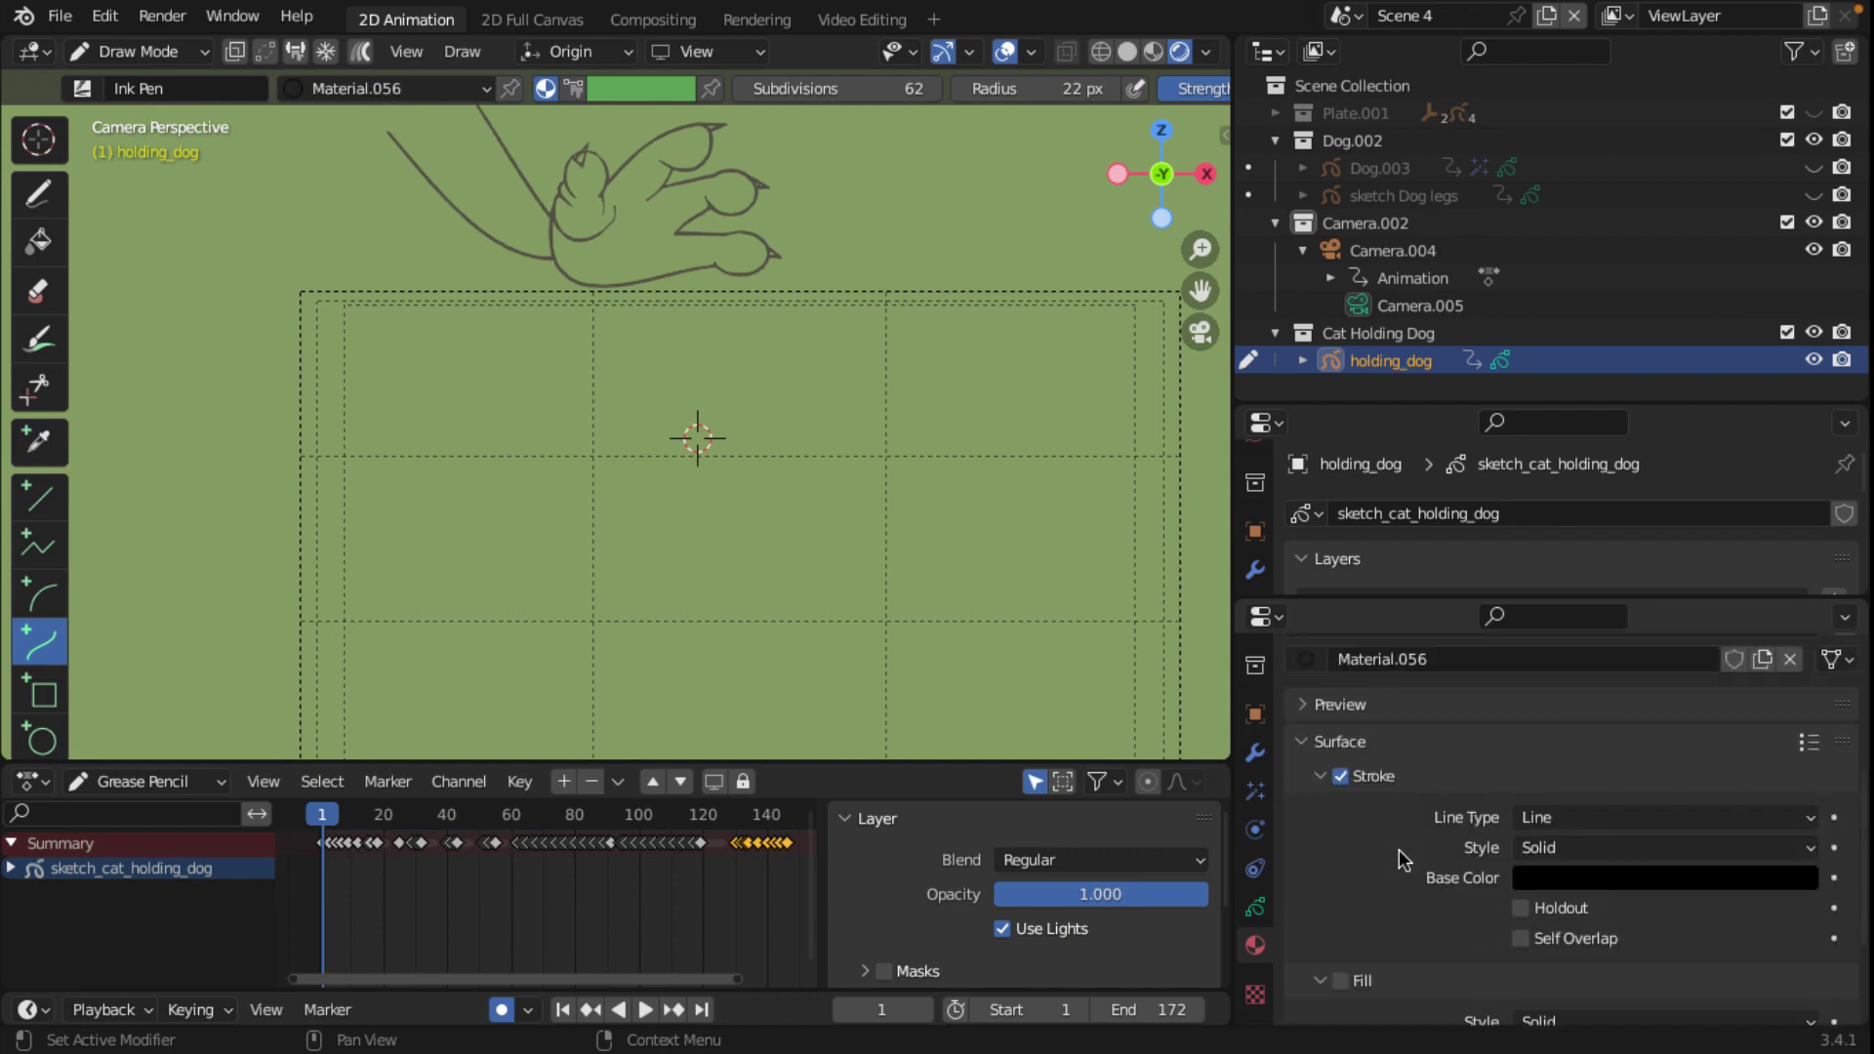
{"action": "left_click", "coordinate": [1341, 776]}
{"action": "scroll", "coordinate": [1376, 913], "scroll_direction": "down", "scroll_amount": 1}
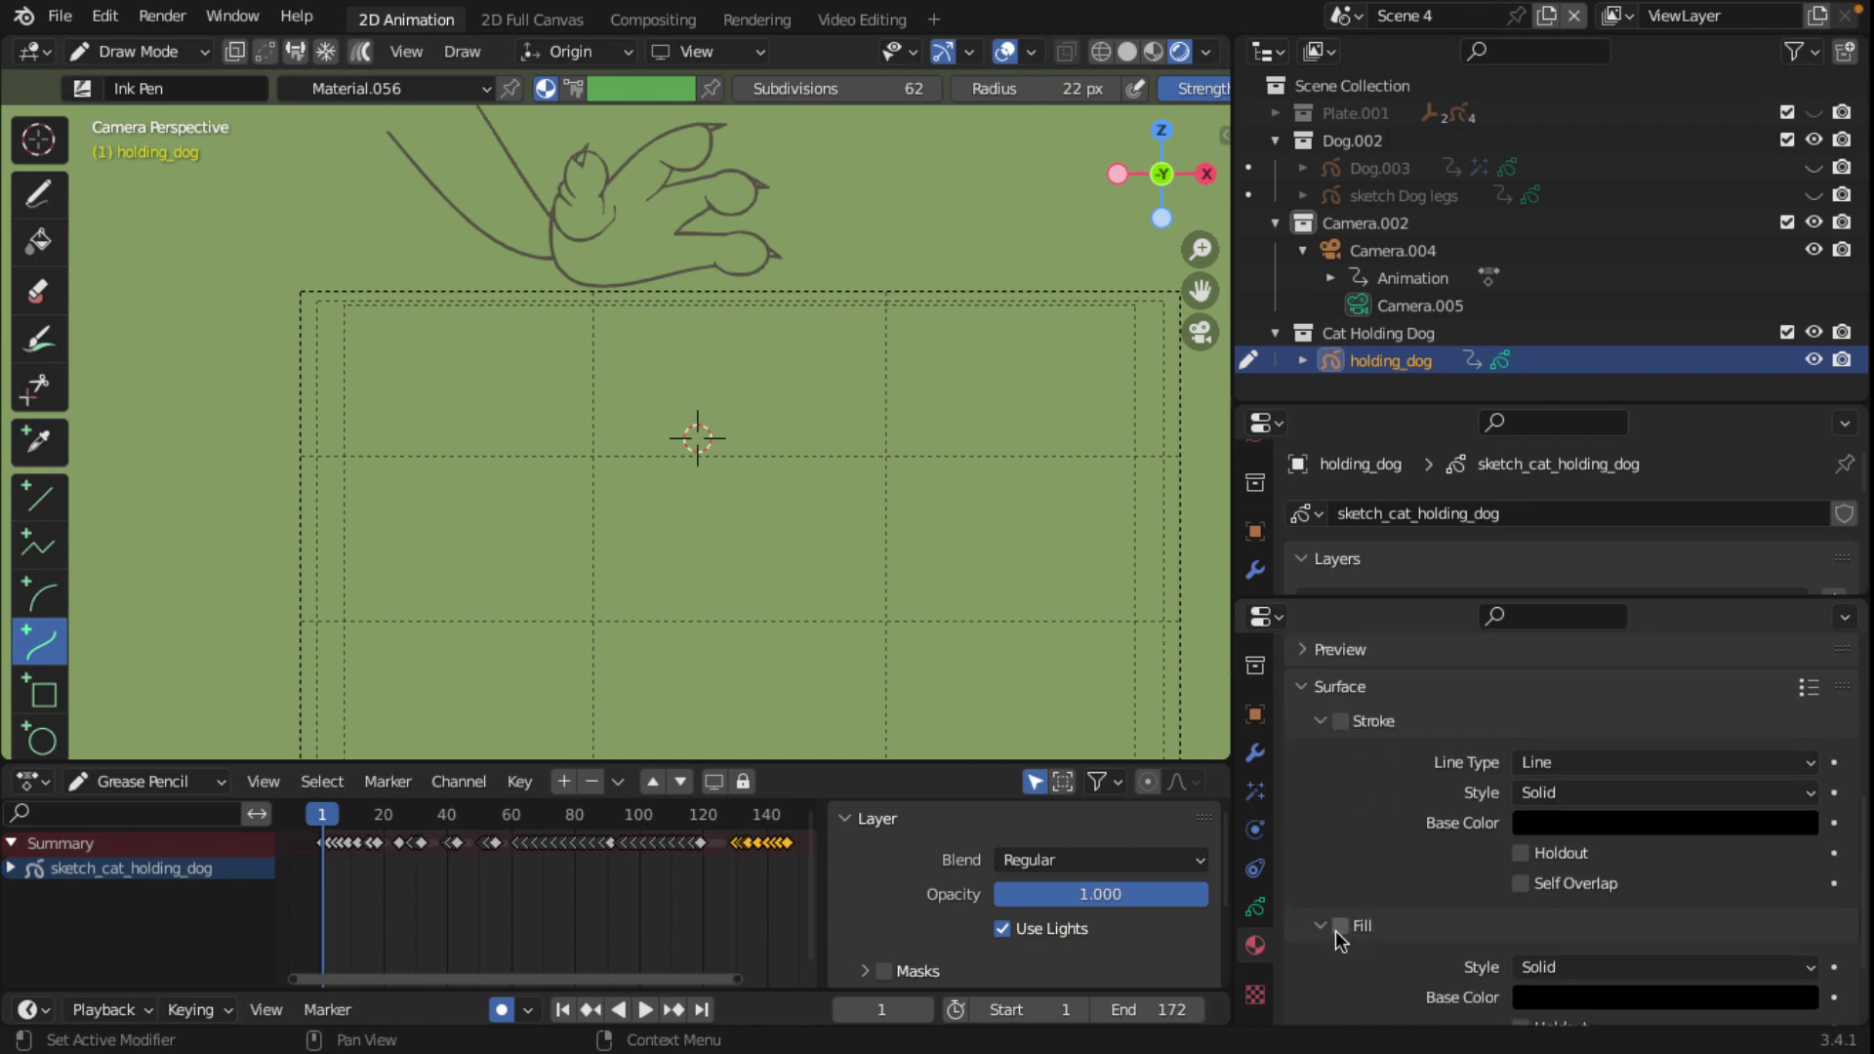
{"action": "scroll", "coordinate": [1410, 799], "scroll_direction": "up", "scroll_amount": 1}
{"action": "scroll", "coordinate": [1411, 805], "scroll_direction": "up", "scroll_amount": 5}
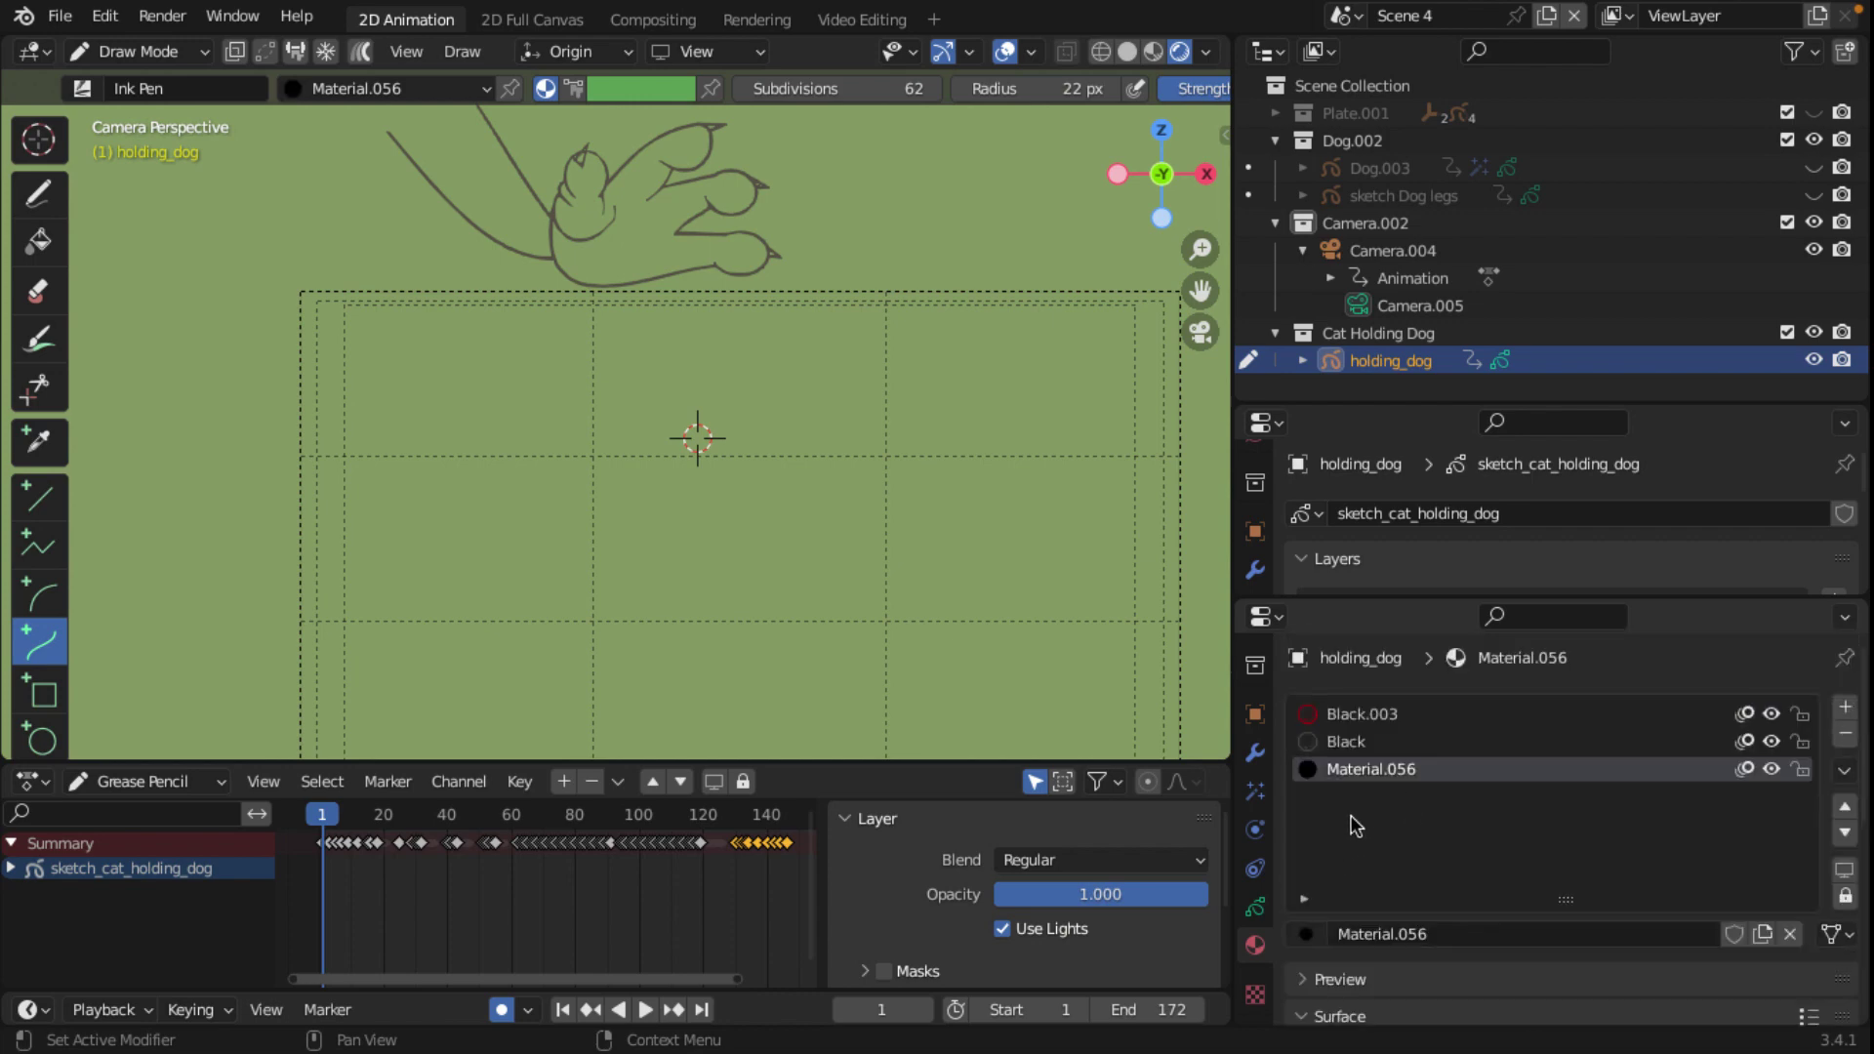
Step: Assign the existing cat_skin_color material to the slot by searching 'cat'
{"action": "left_click", "coordinate": [1308, 936]}
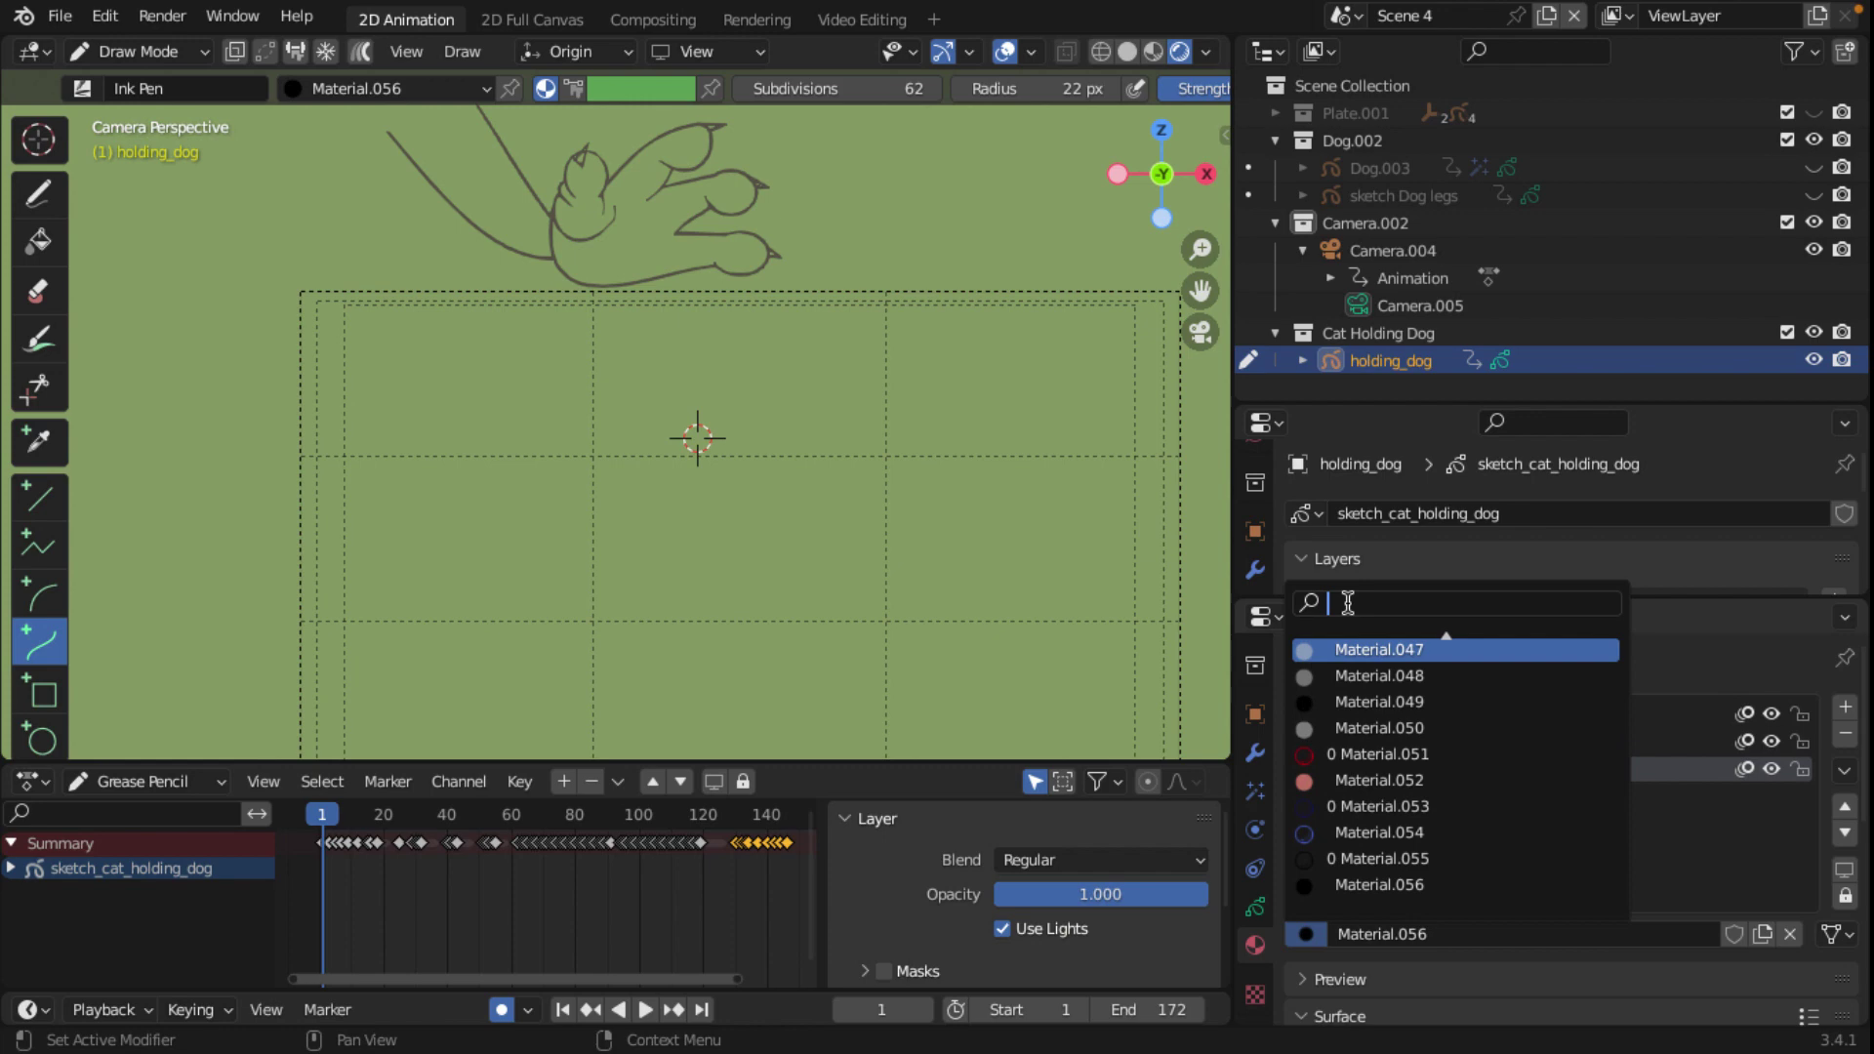
{"action": "type", "text": "cat"}
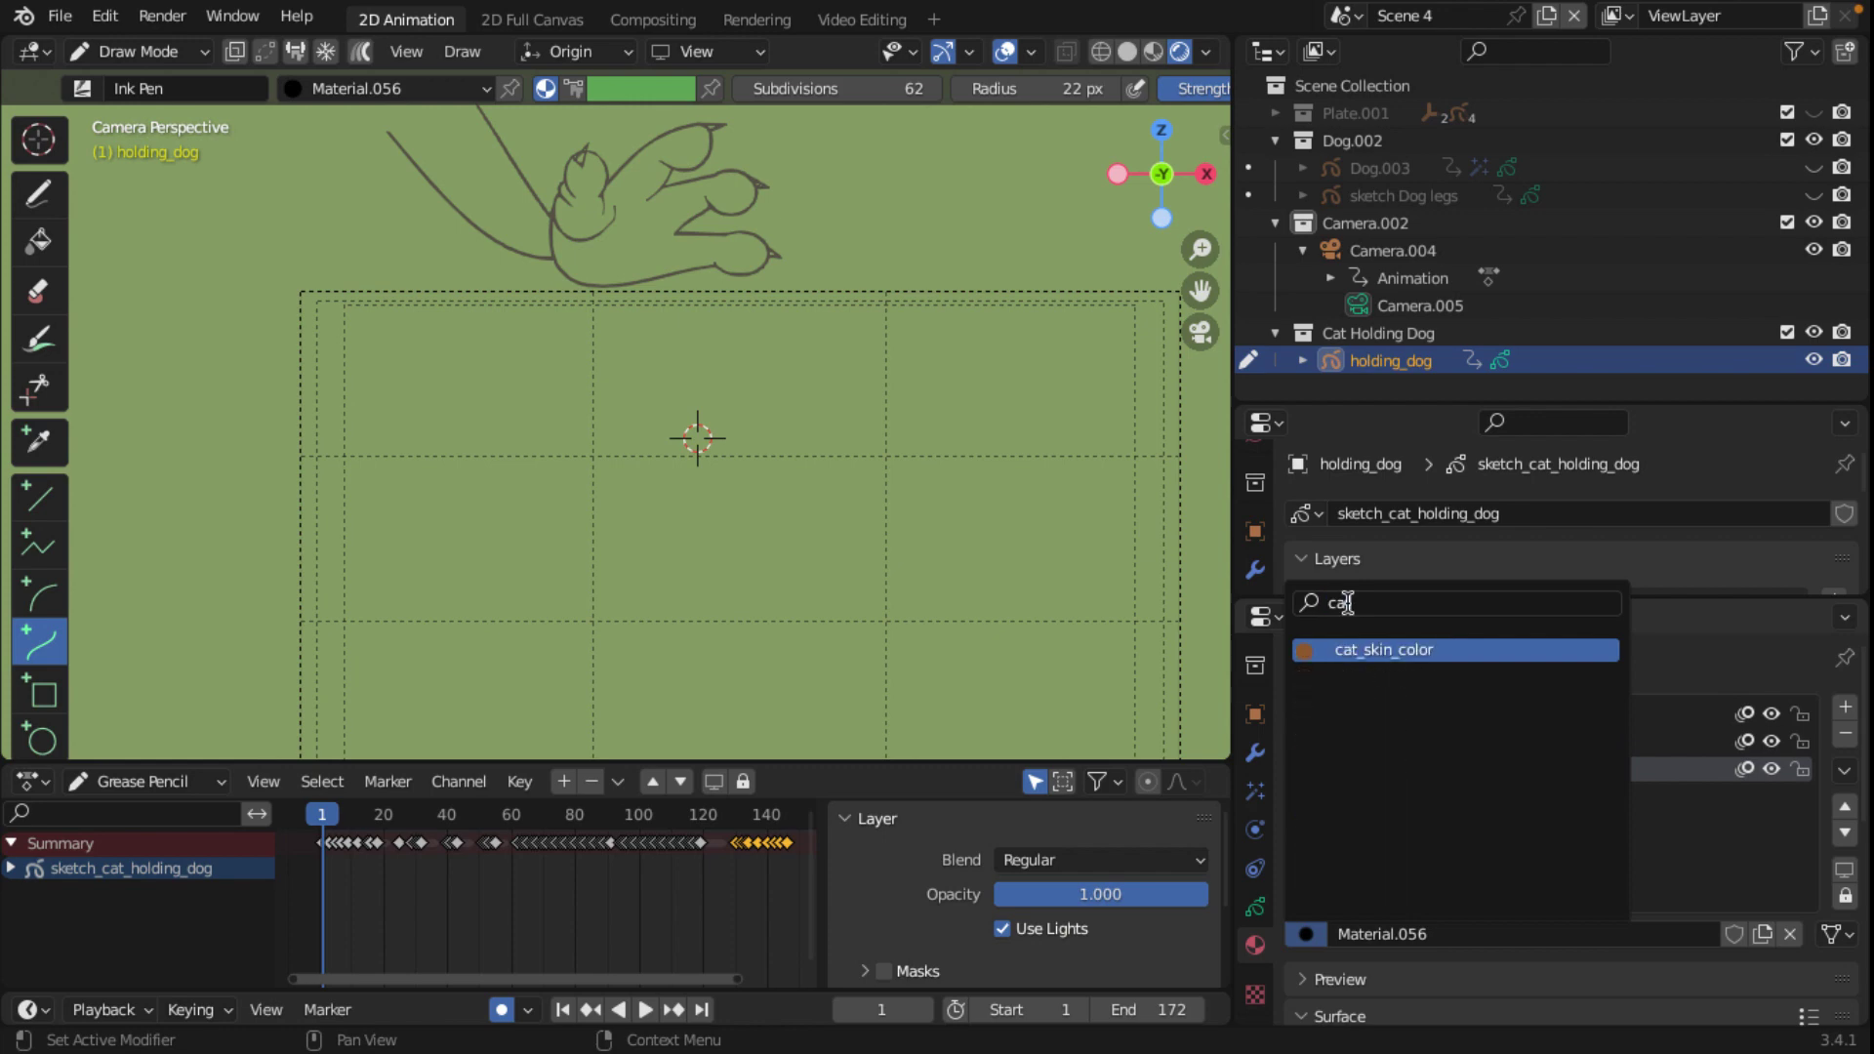
{"action": "left_click", "coordinate": [1411, 650]}
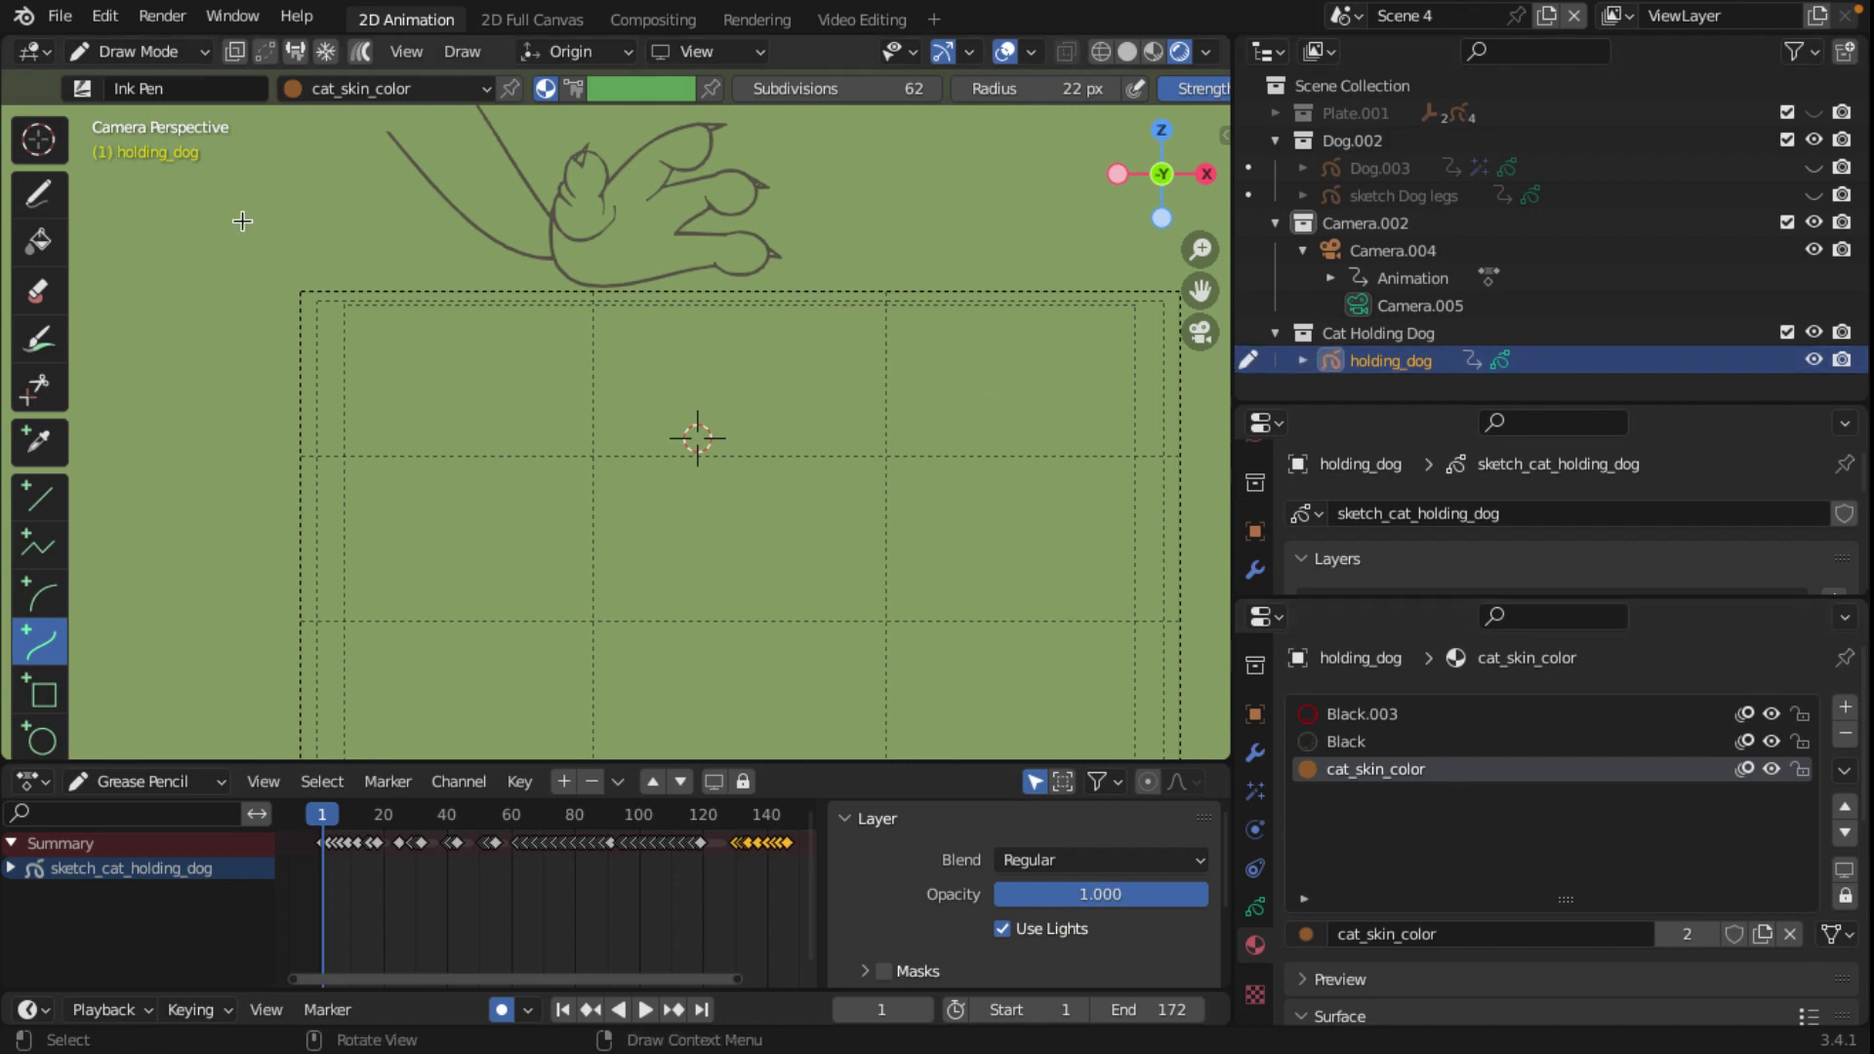
{"action": "scroll", "coordinate": [1035, 88], "scroll_direction": "down", "scroll_amount": 5}
{"action": "scroll", "coordinate": [981, 207], "scroll_direction": "down", "scroll_amount": 4}
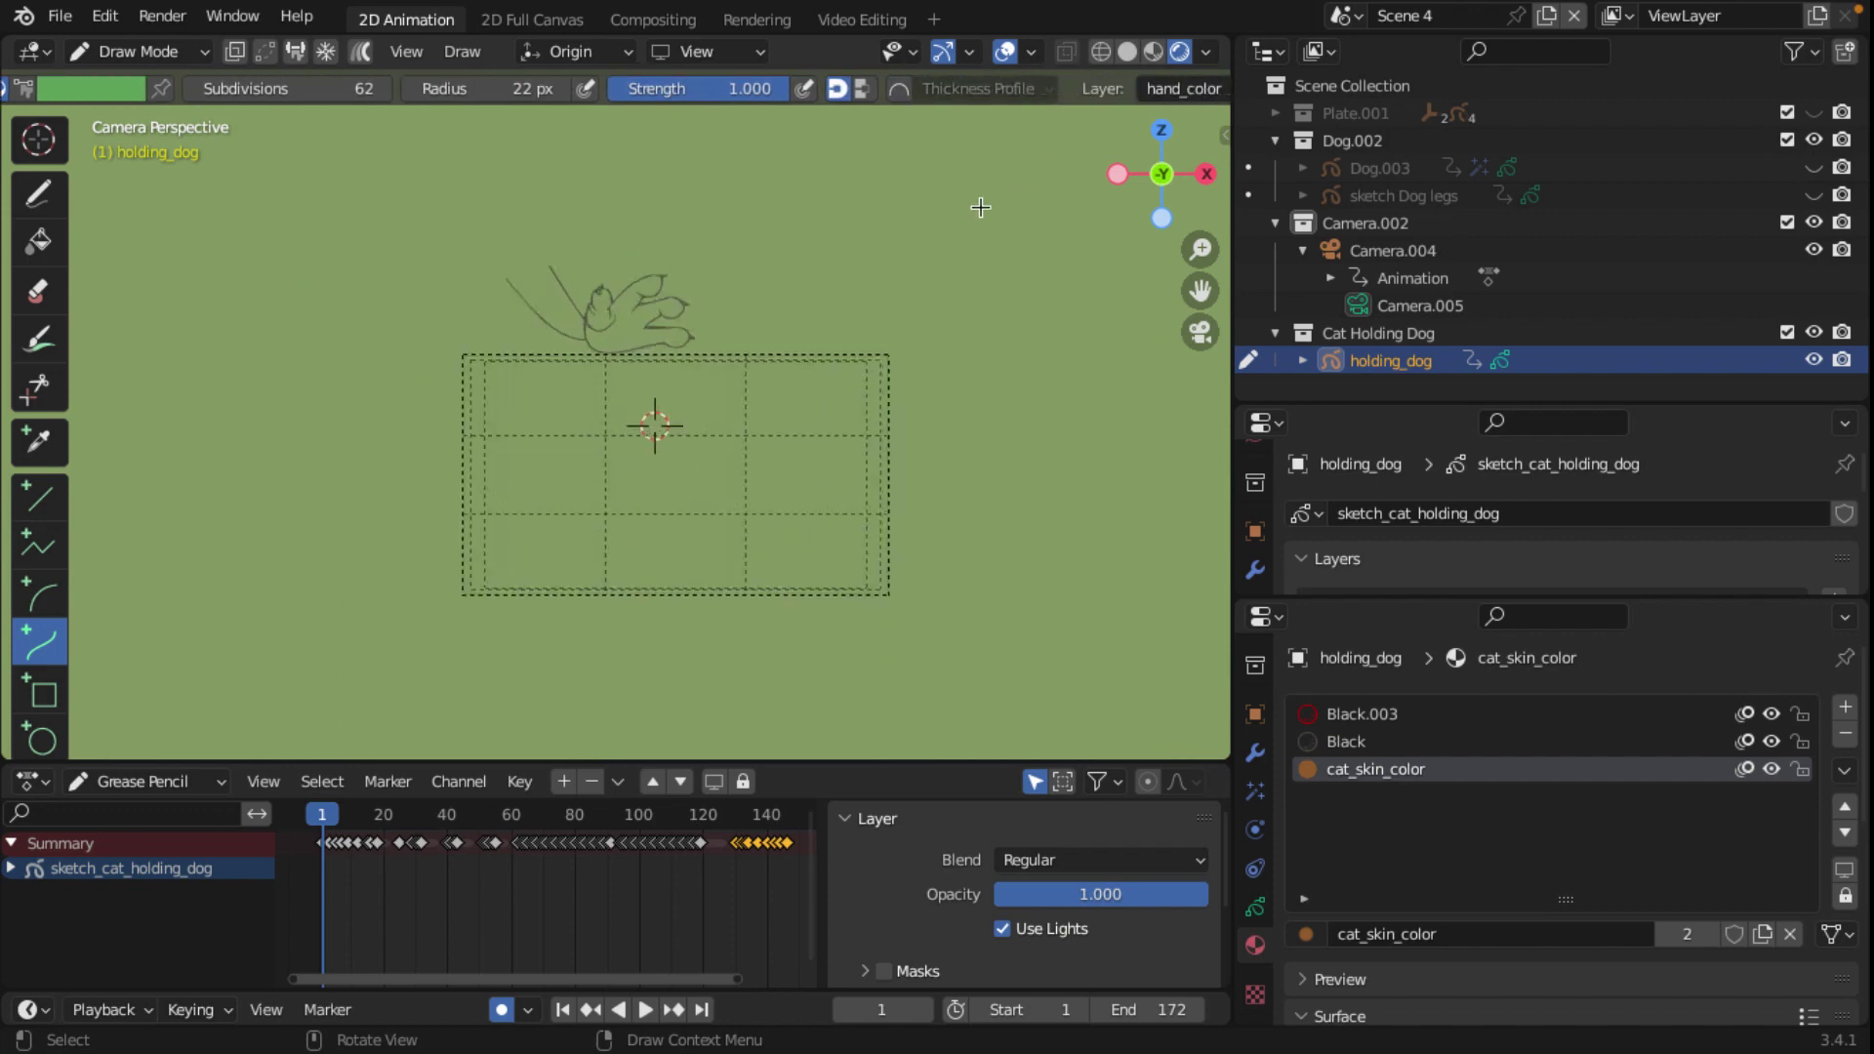
{"action": "scroll", "coordinate": [981, 207], "scroll_direction": "up", "scroll_amount": 4}
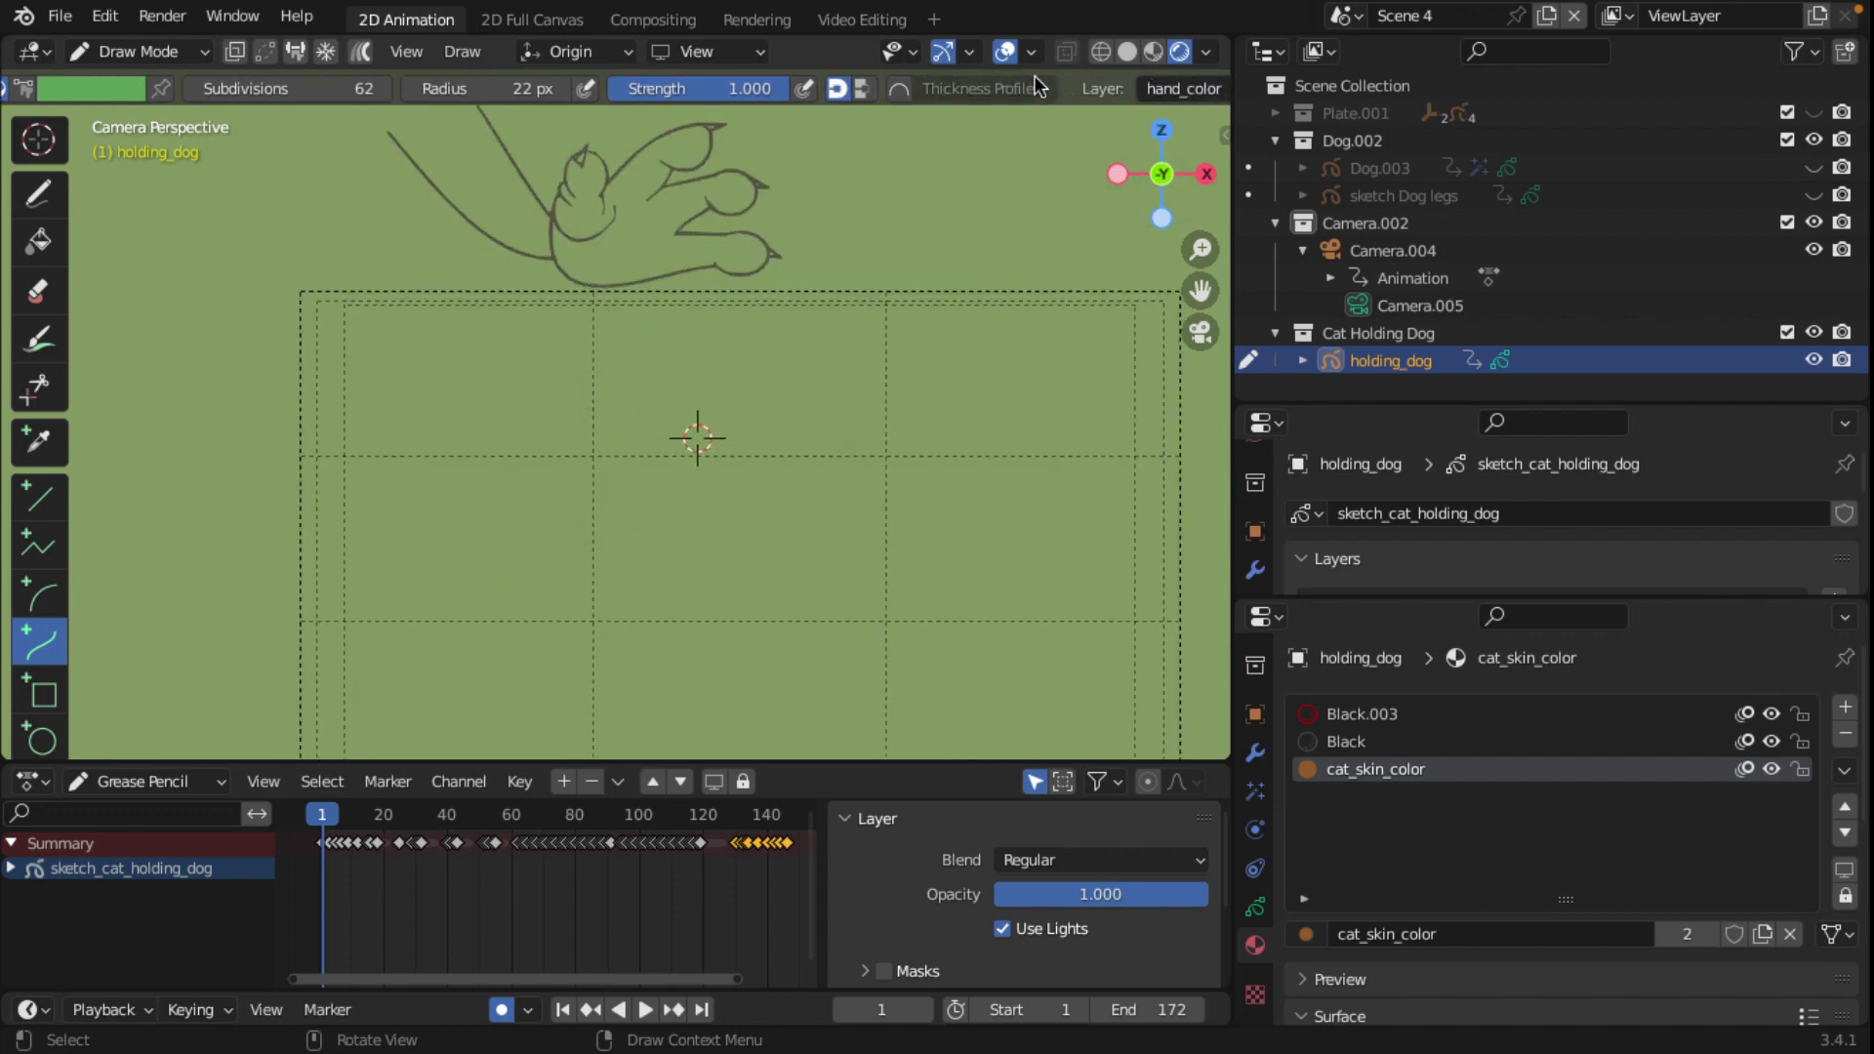
{"action": "scroll", "coordinate": [547, 90], "scroll_direction": "up", "scroll_amount": 2}
{"action": "scroll", "coordinate": [306, 96], "scroll_direction": "up", "scroll_amount": 2}
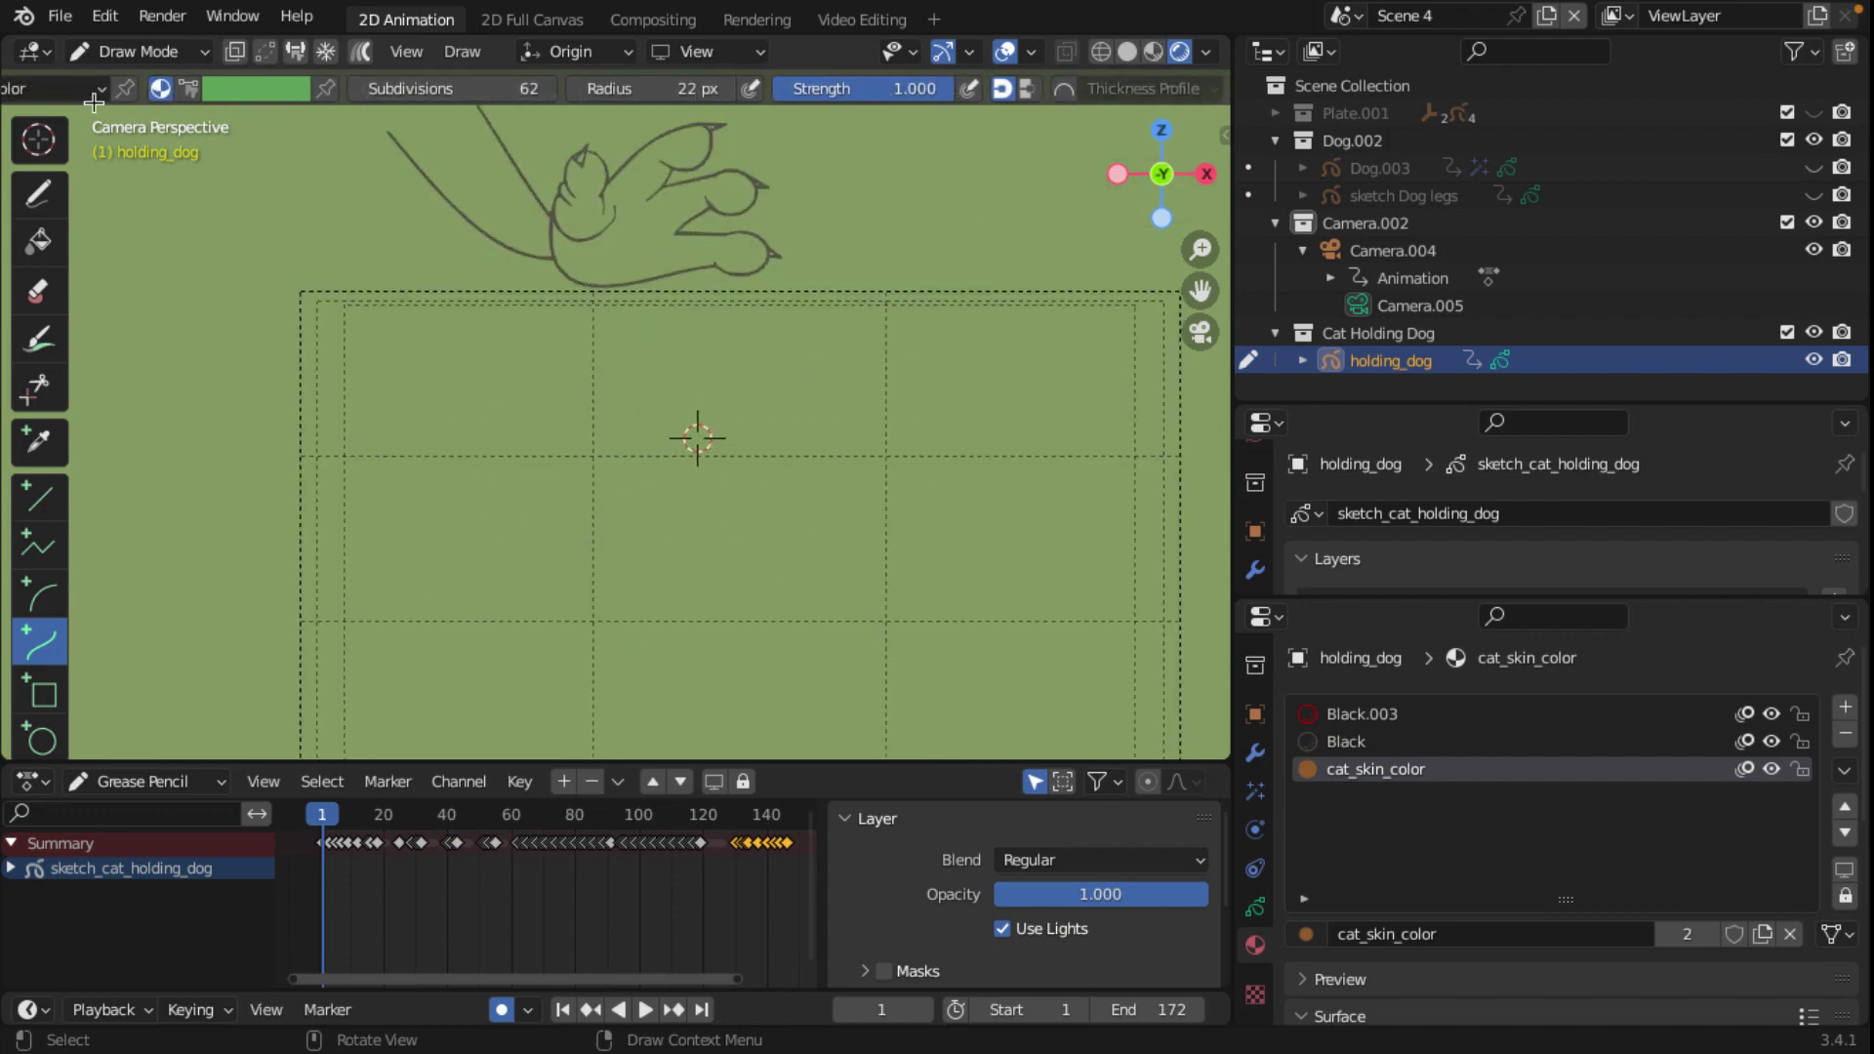
Step: Select the Fill tool with advanced fill settings enabled, viewing the paw through the camera
{"action": "left_click", "coordinate": [38, 252]}
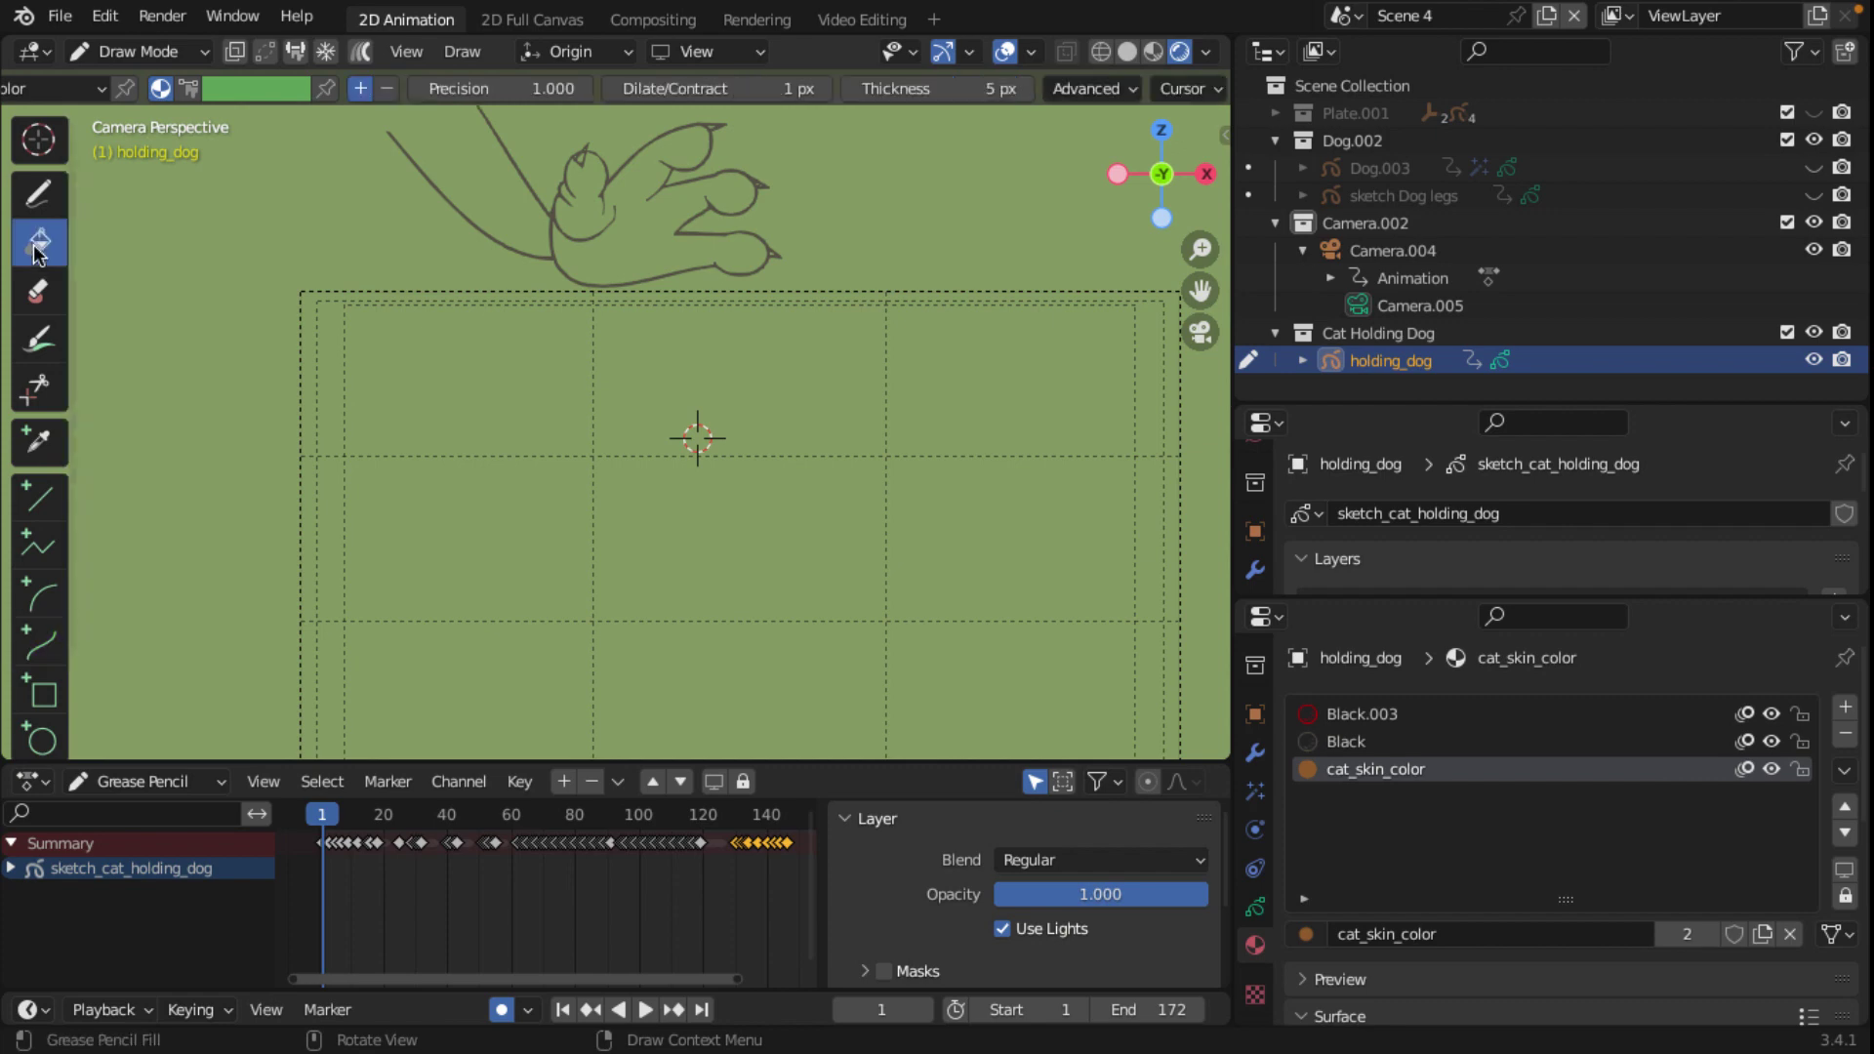
{"action": "left_click", "coordinate": [1121, 90]}
{"action": "scroll", "coordinate": [632, 240], "scroll_direction": "down", "scroll_amount": 1}
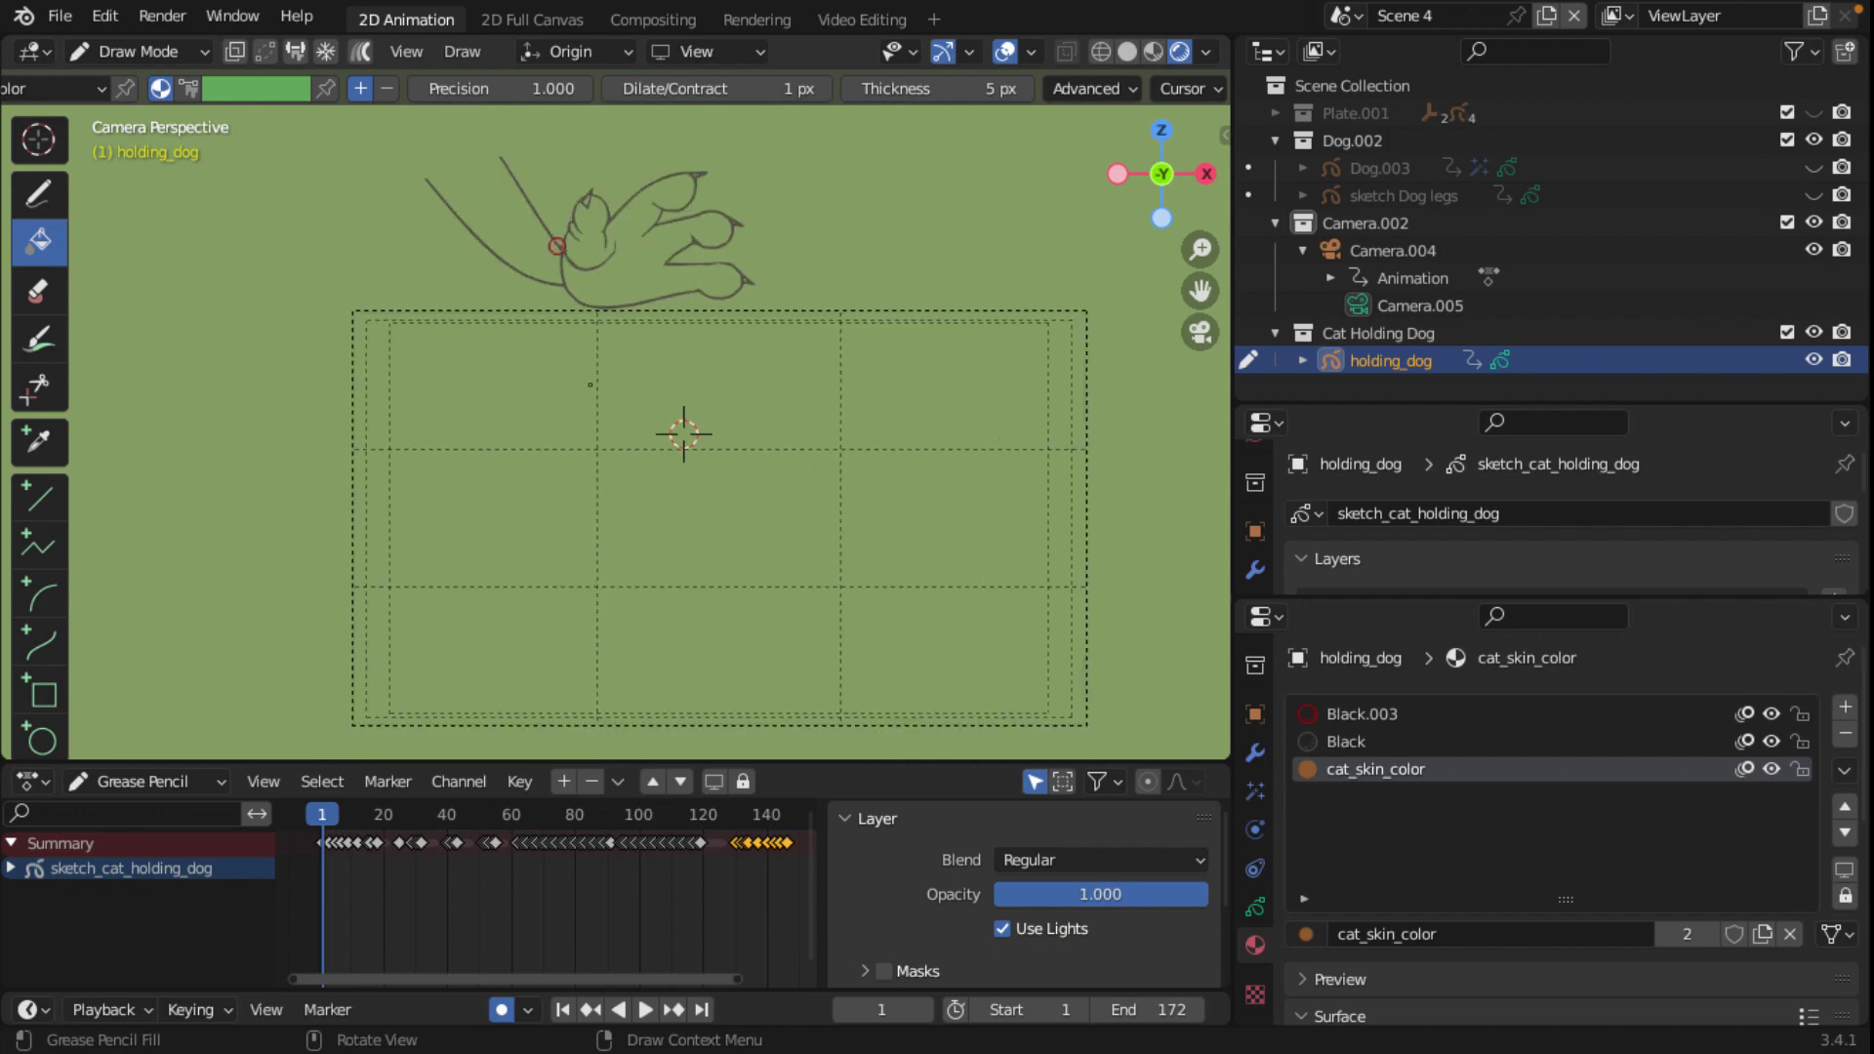
{"action": "middle_click_drag", "start_coordinate": [556, 246], "coordinate": [447, 253]}
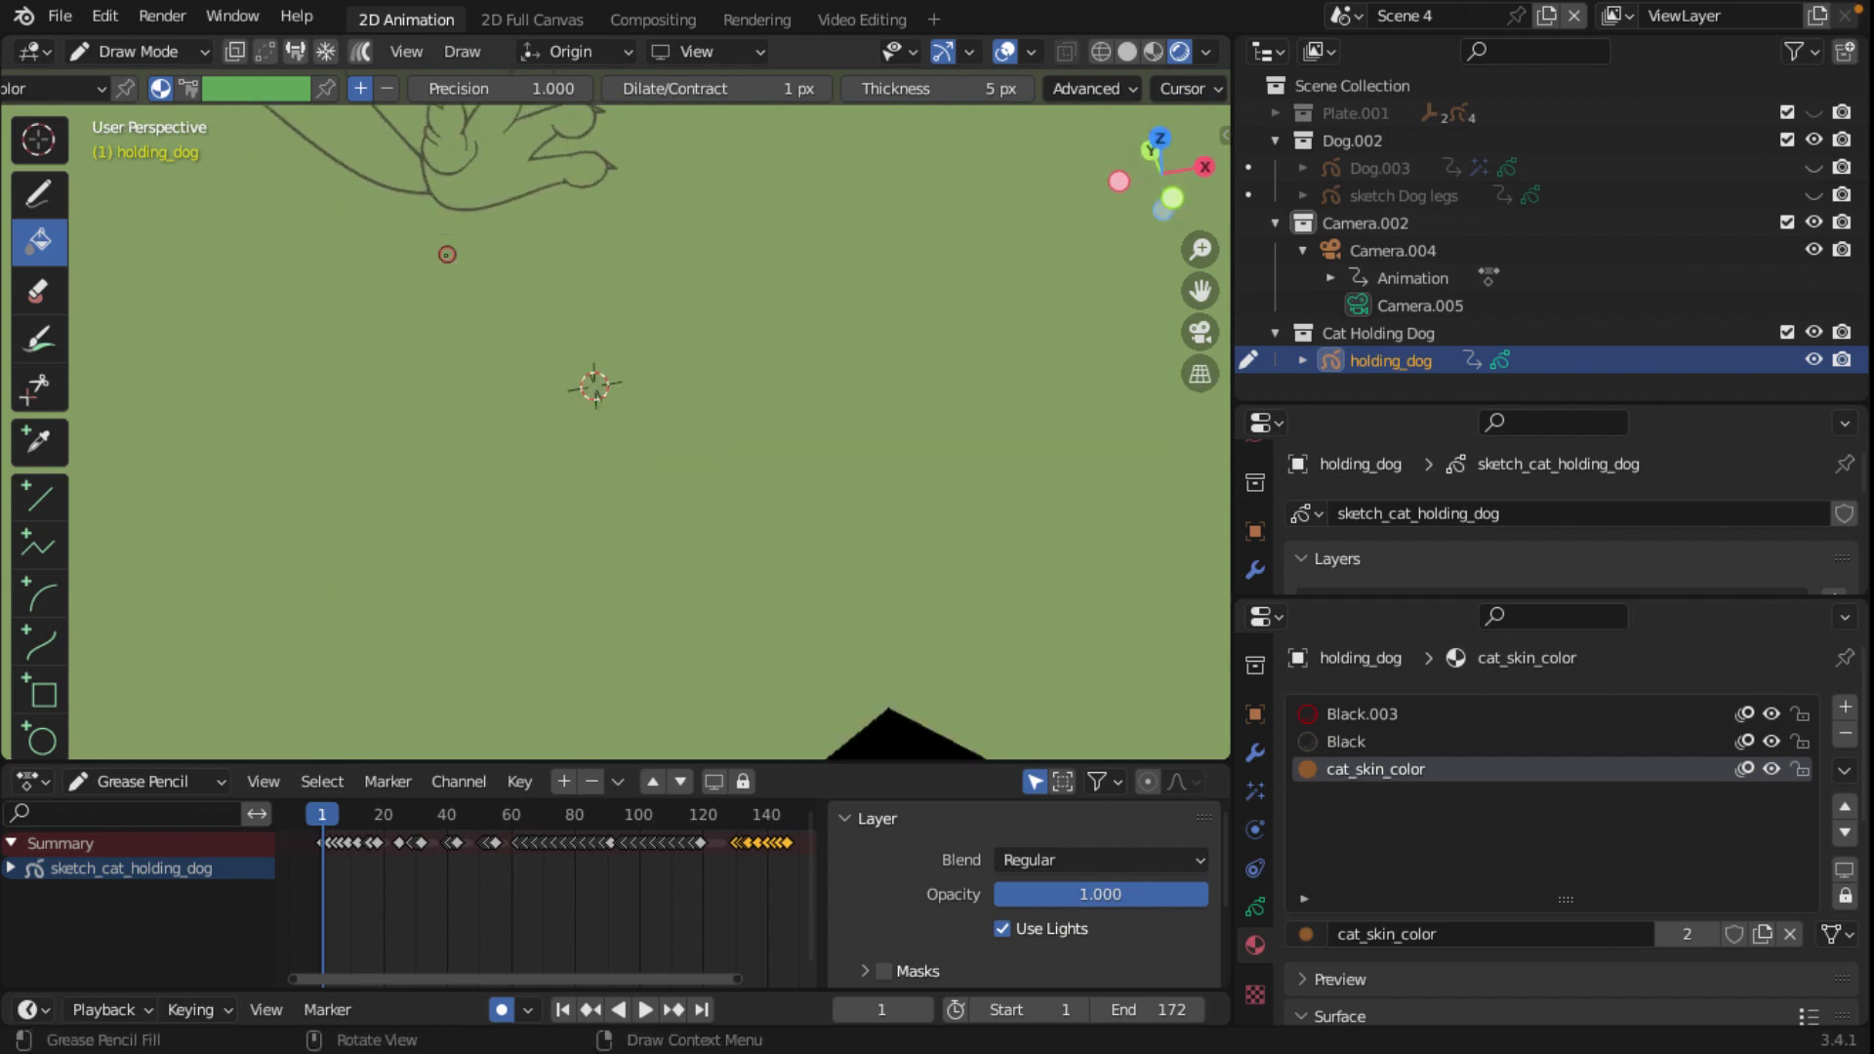
{"action": "key", "text": "KP_0"}
{"action": "scroll", "coordinate": [645, 298], "scroll_direction": "up", "scroll_amount": 1}
{"action": "scroll", "coordinate": [699, 331], "scroll_direction": "up", "scroll_amount": 1}
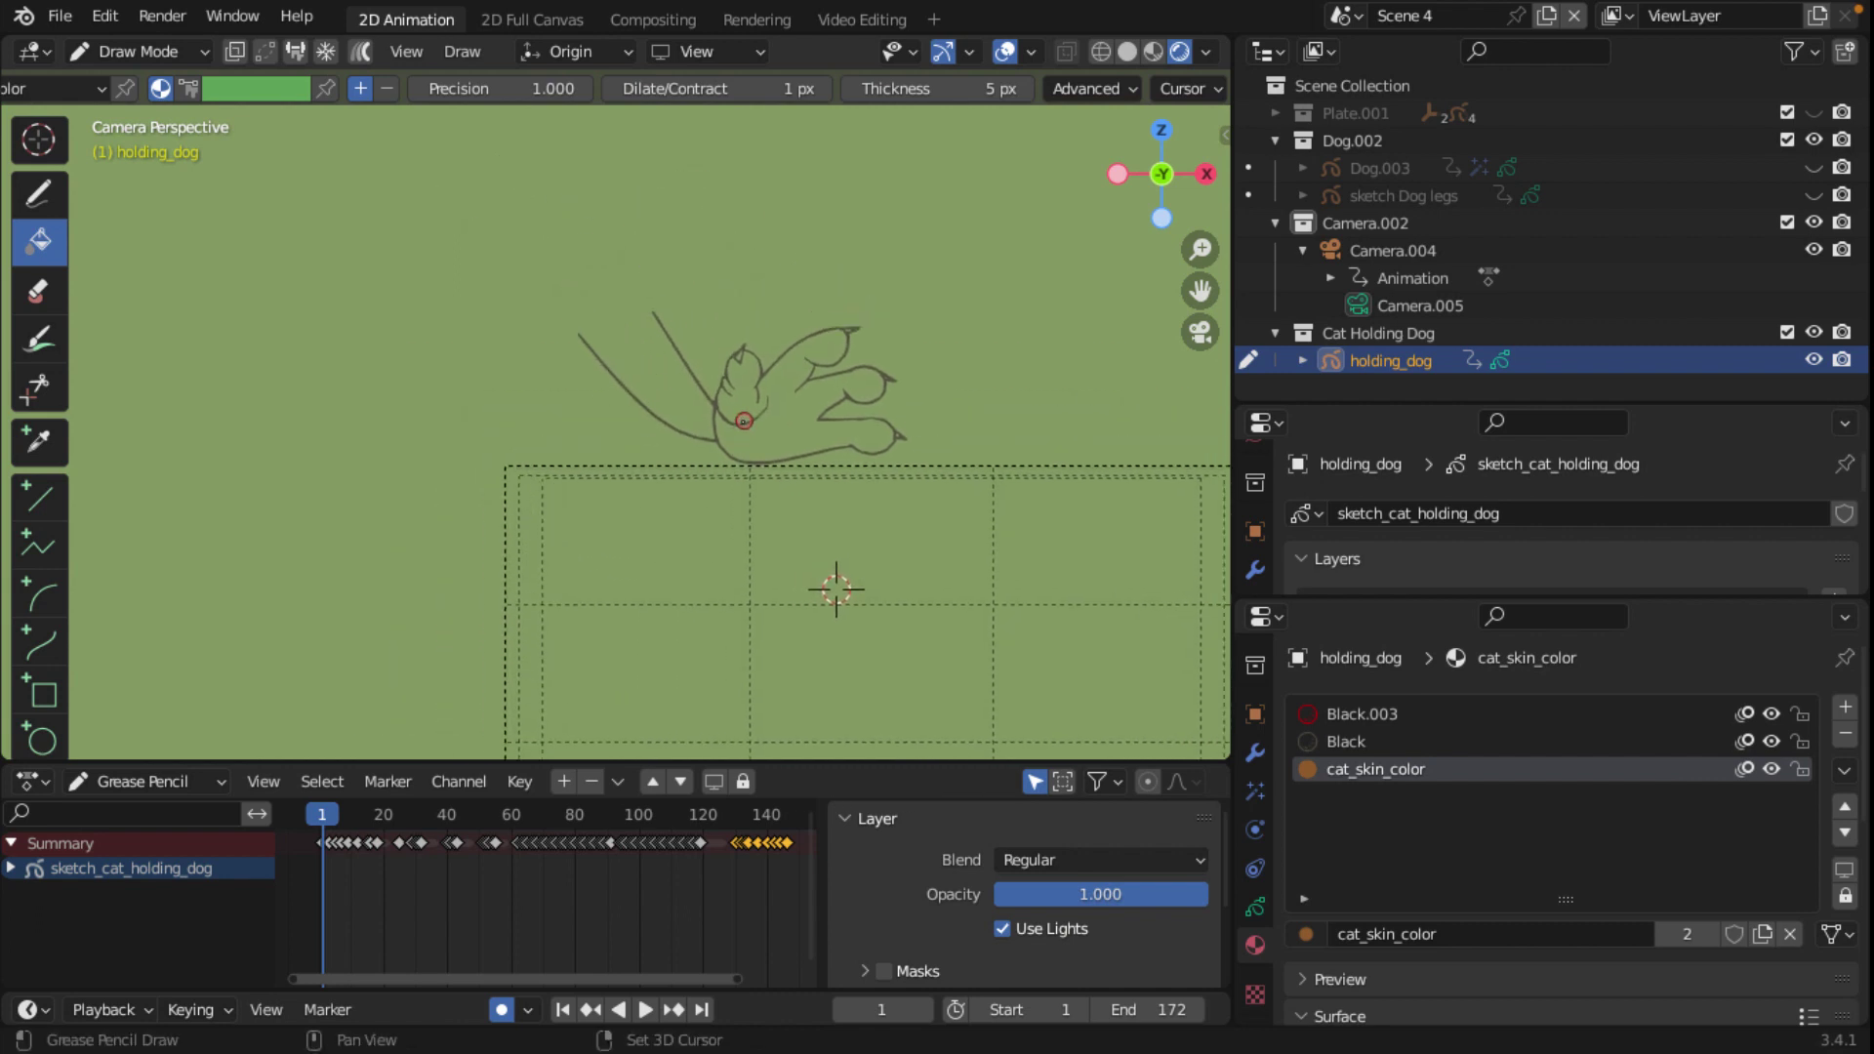
{"action": "scroll", "coordinate": [737, 400], "scroll_direction": "up", "scroll_amount": 1}
{"action": "scroll", "coordinate": [737, 399], "scroll_direction": "down", "scroll_amount": 1}
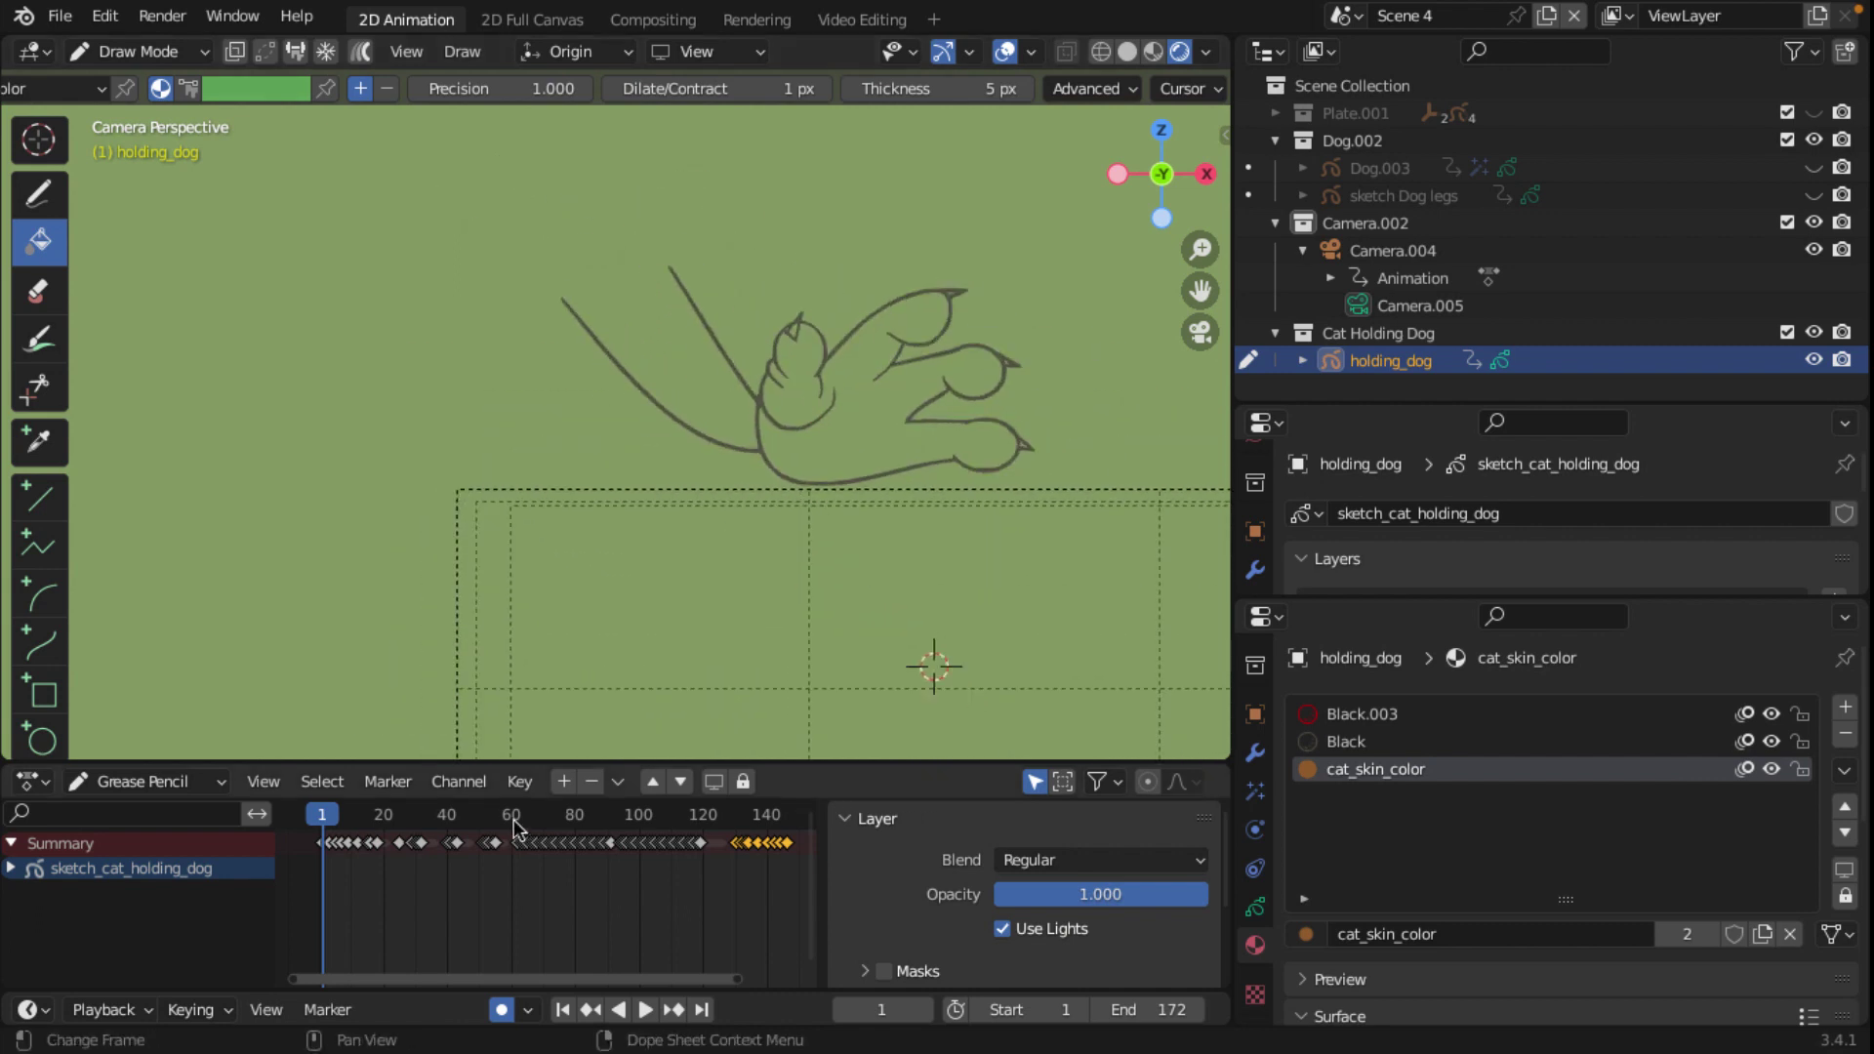
Step: Fill the paw interior with the brown cat_skin_color
{"action": "left_click", "coordinate": [869, 401]}
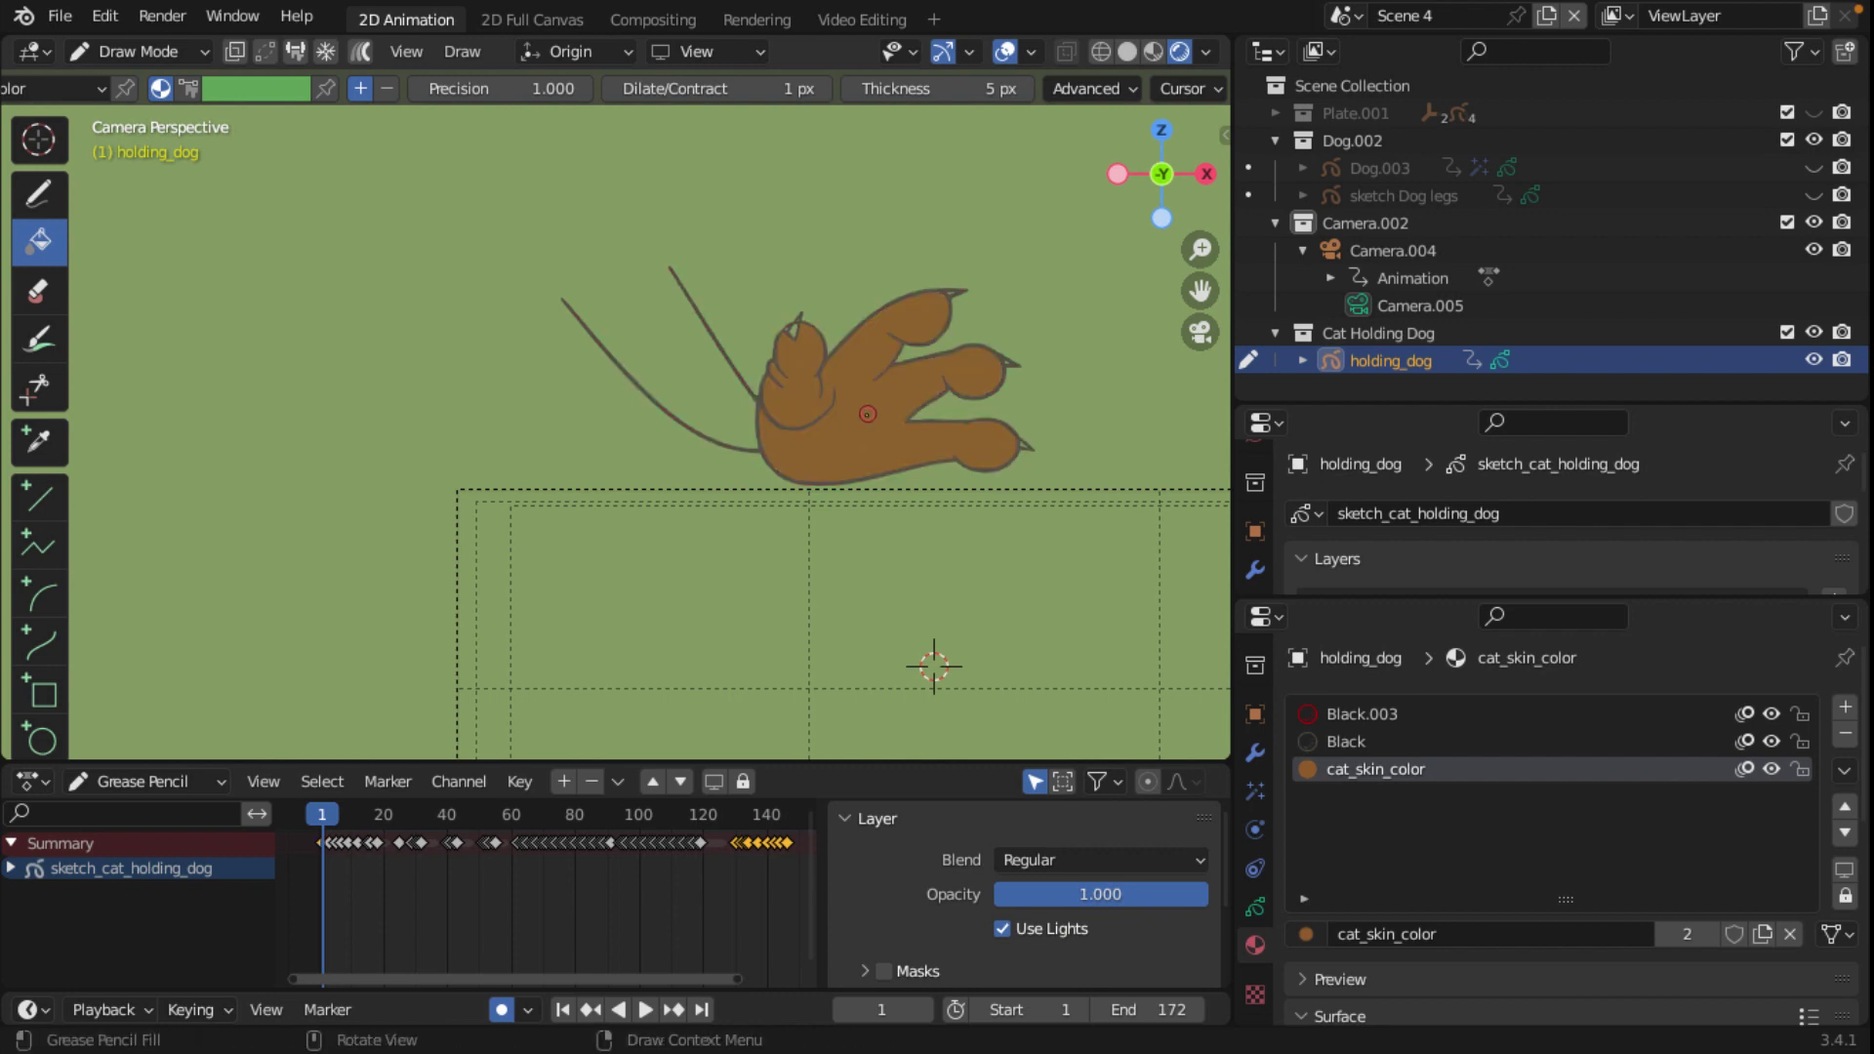
{"action": "scroll", "coordinate": [873, 411], "scroll_direction": "up", "scroll_amount": 3}
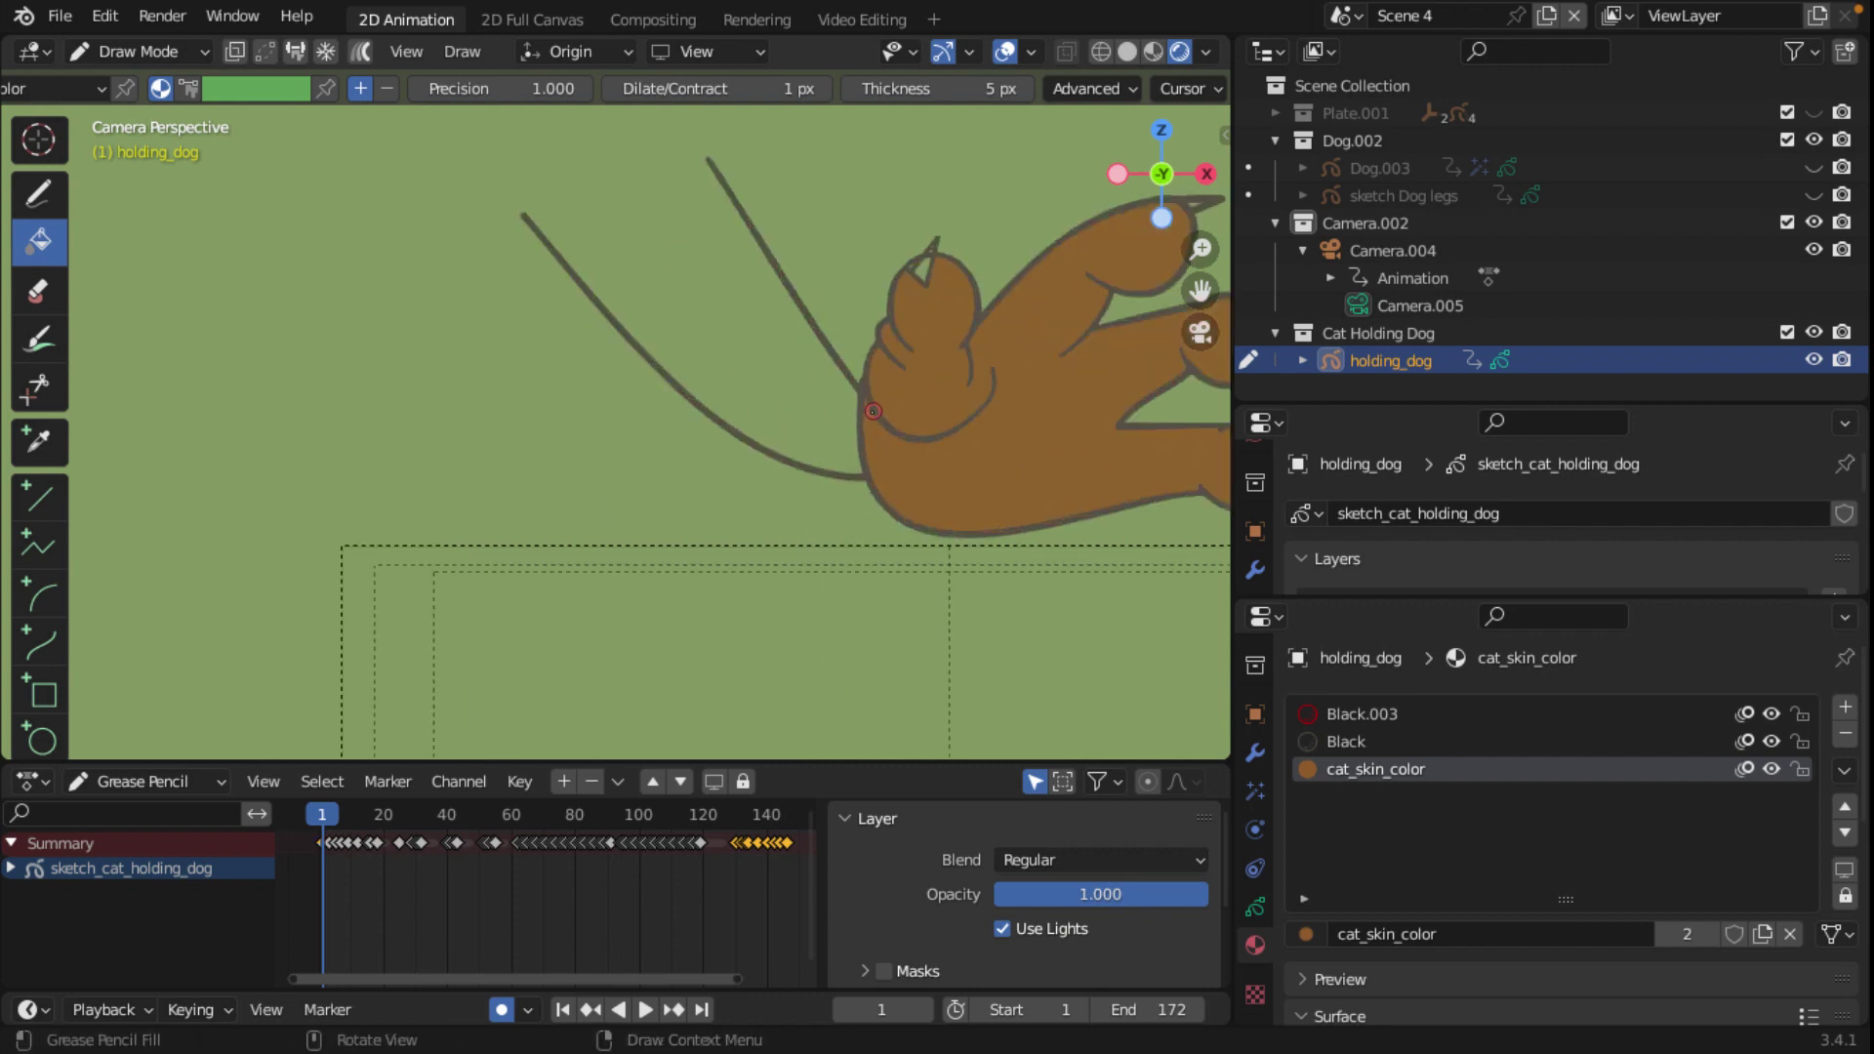
{"action": "scroll", "coordinate": [873, 411], "scroll_direction": "down", "scroll_amount": 1}
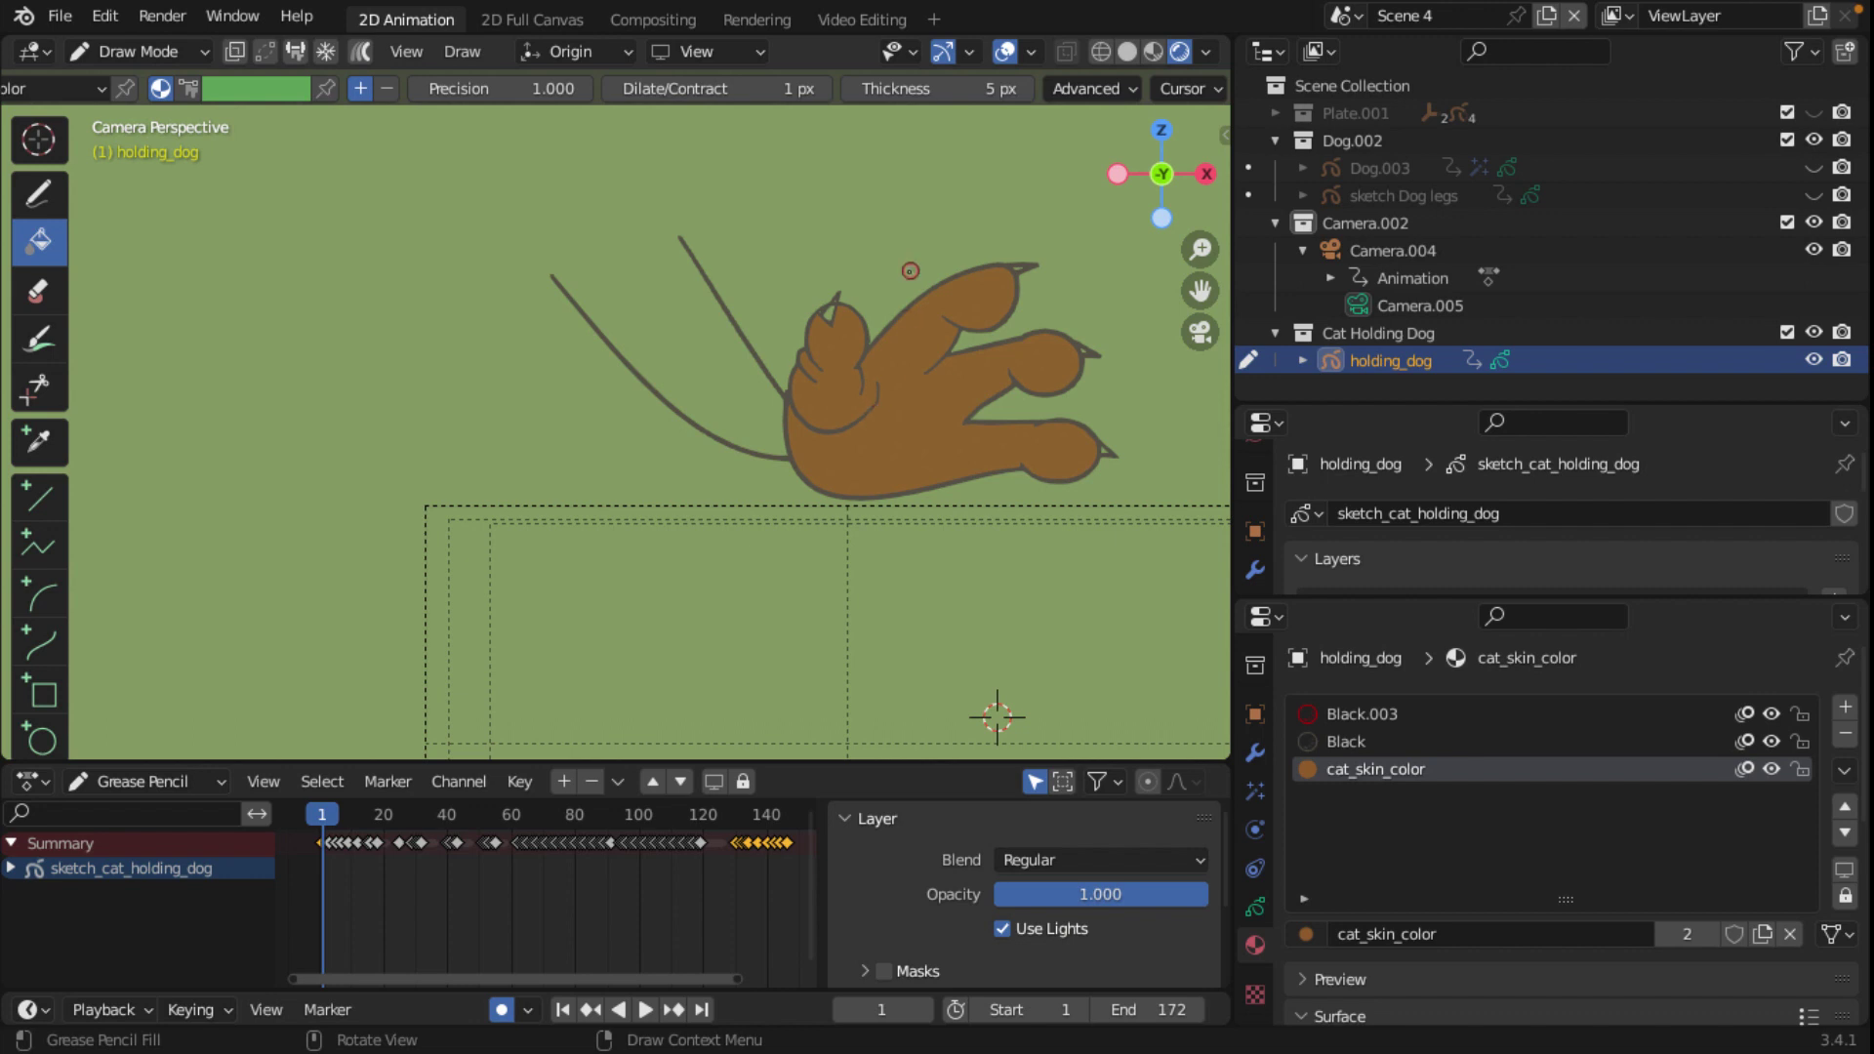
{"action": "scroll", "coordinate": [845, 310], "scroll_direction": "up", "scroll_amount": 2}
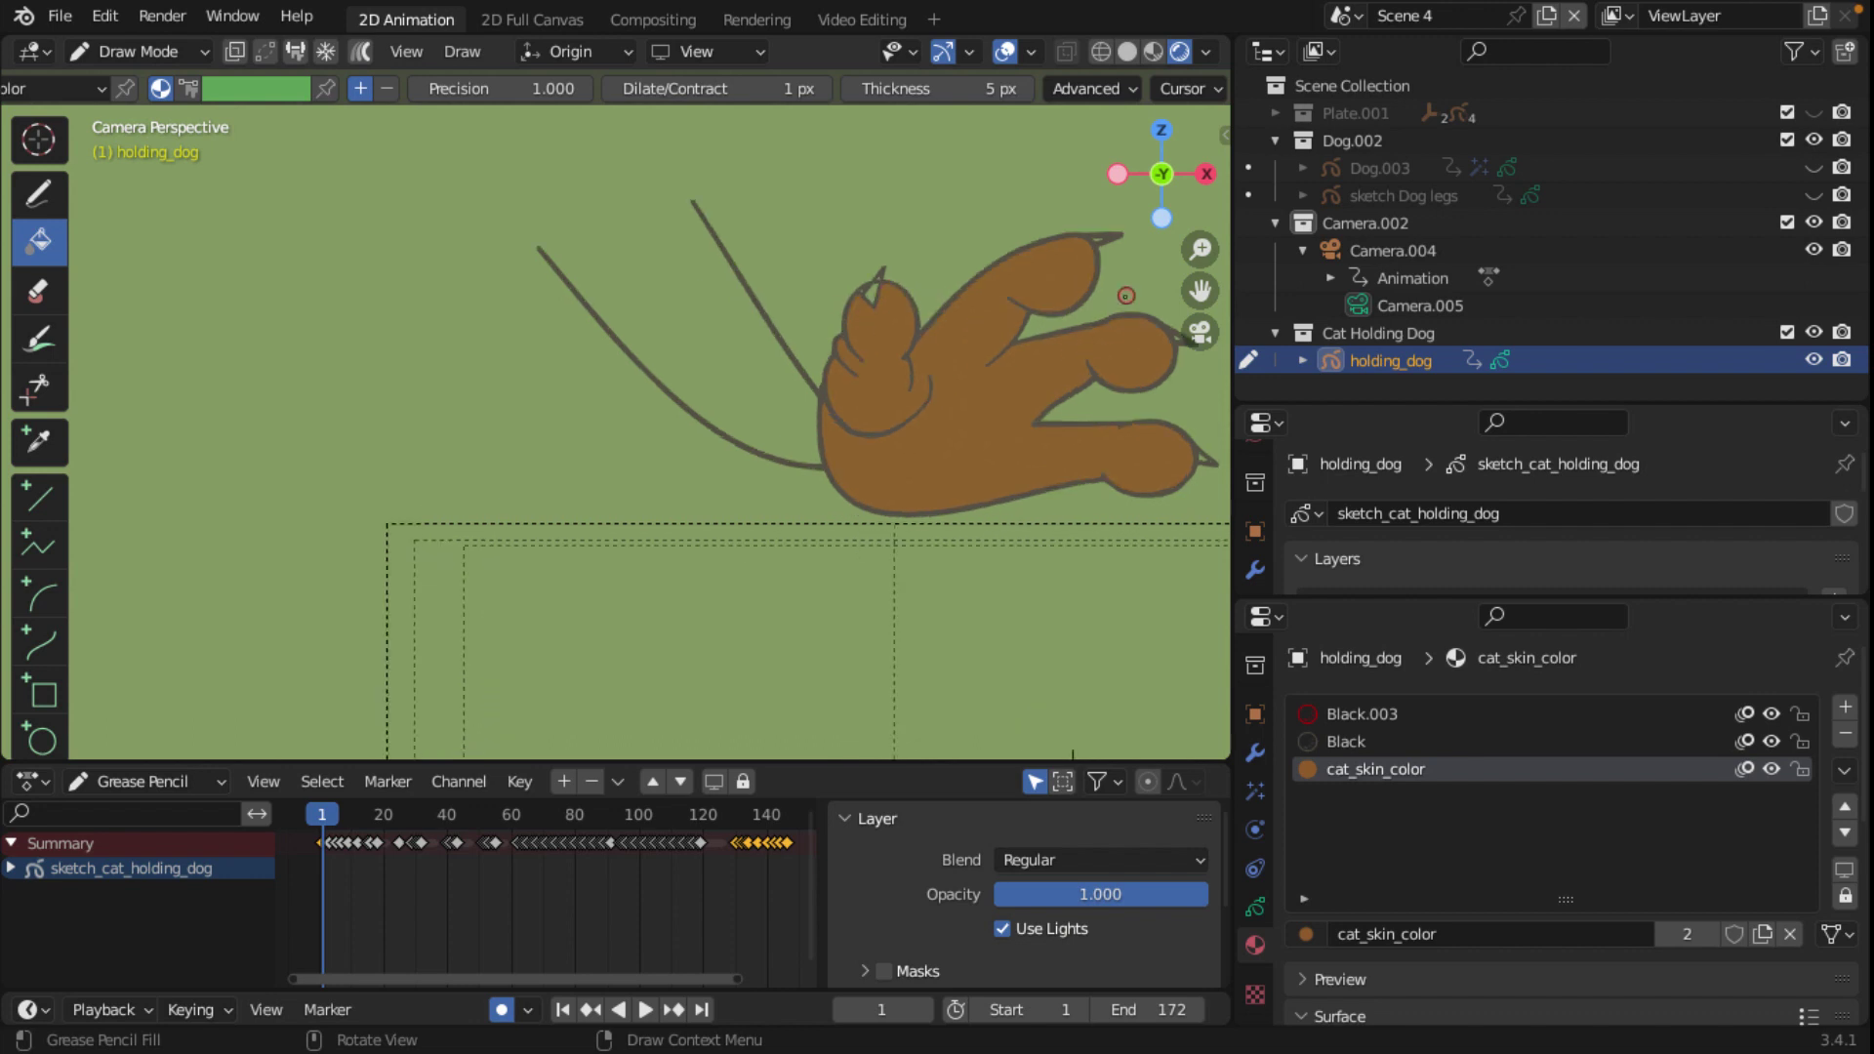
{"action": "scroll", "coordinate": [913, 474], "scroll_direction": "down", "scroll_amount": 2}
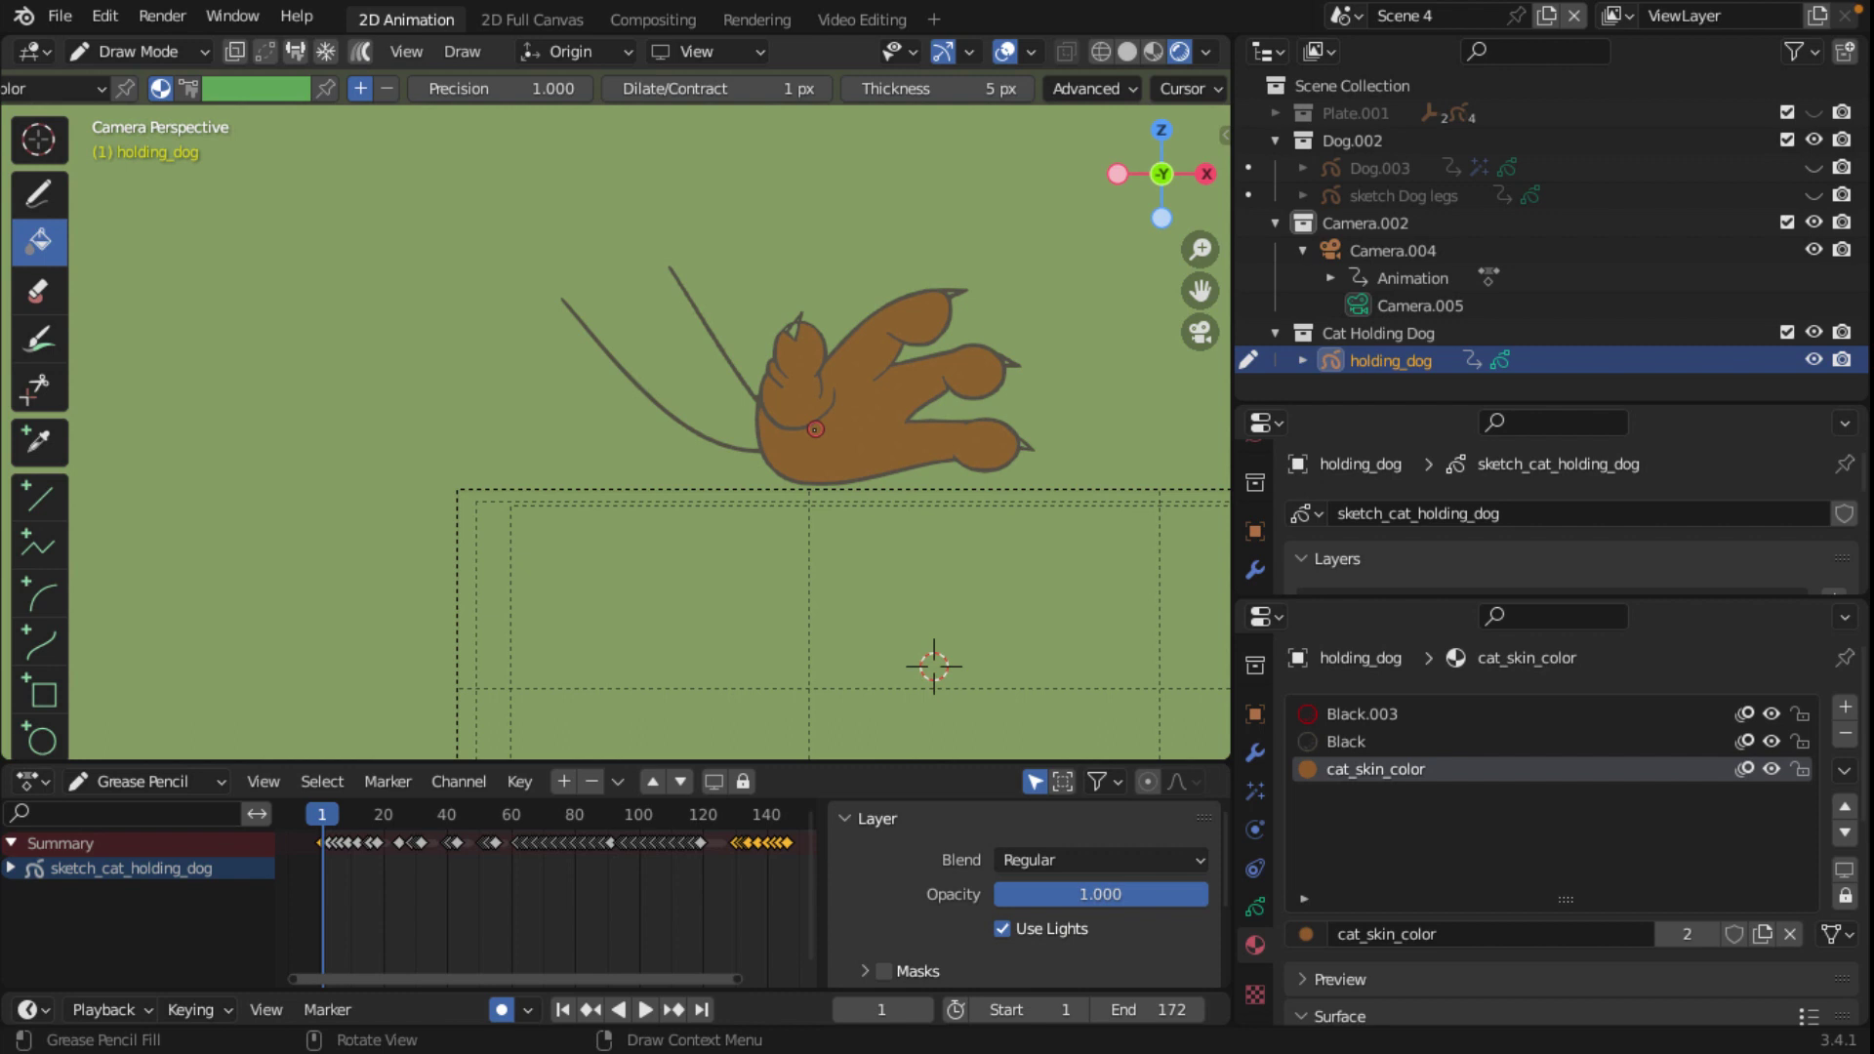
{"action": "scroll", "coordinate": [825, 354], "scroll_direction": "up", "scroll_amount": 1}
{"action": "scroll", "coordinate": [823, 348], "scroll_direction": "up", "scroll_amount": 2}
{"action": "scroll", "coordinate": [990, 256], "scroll_direction": "up", "scroll_amount": 2}
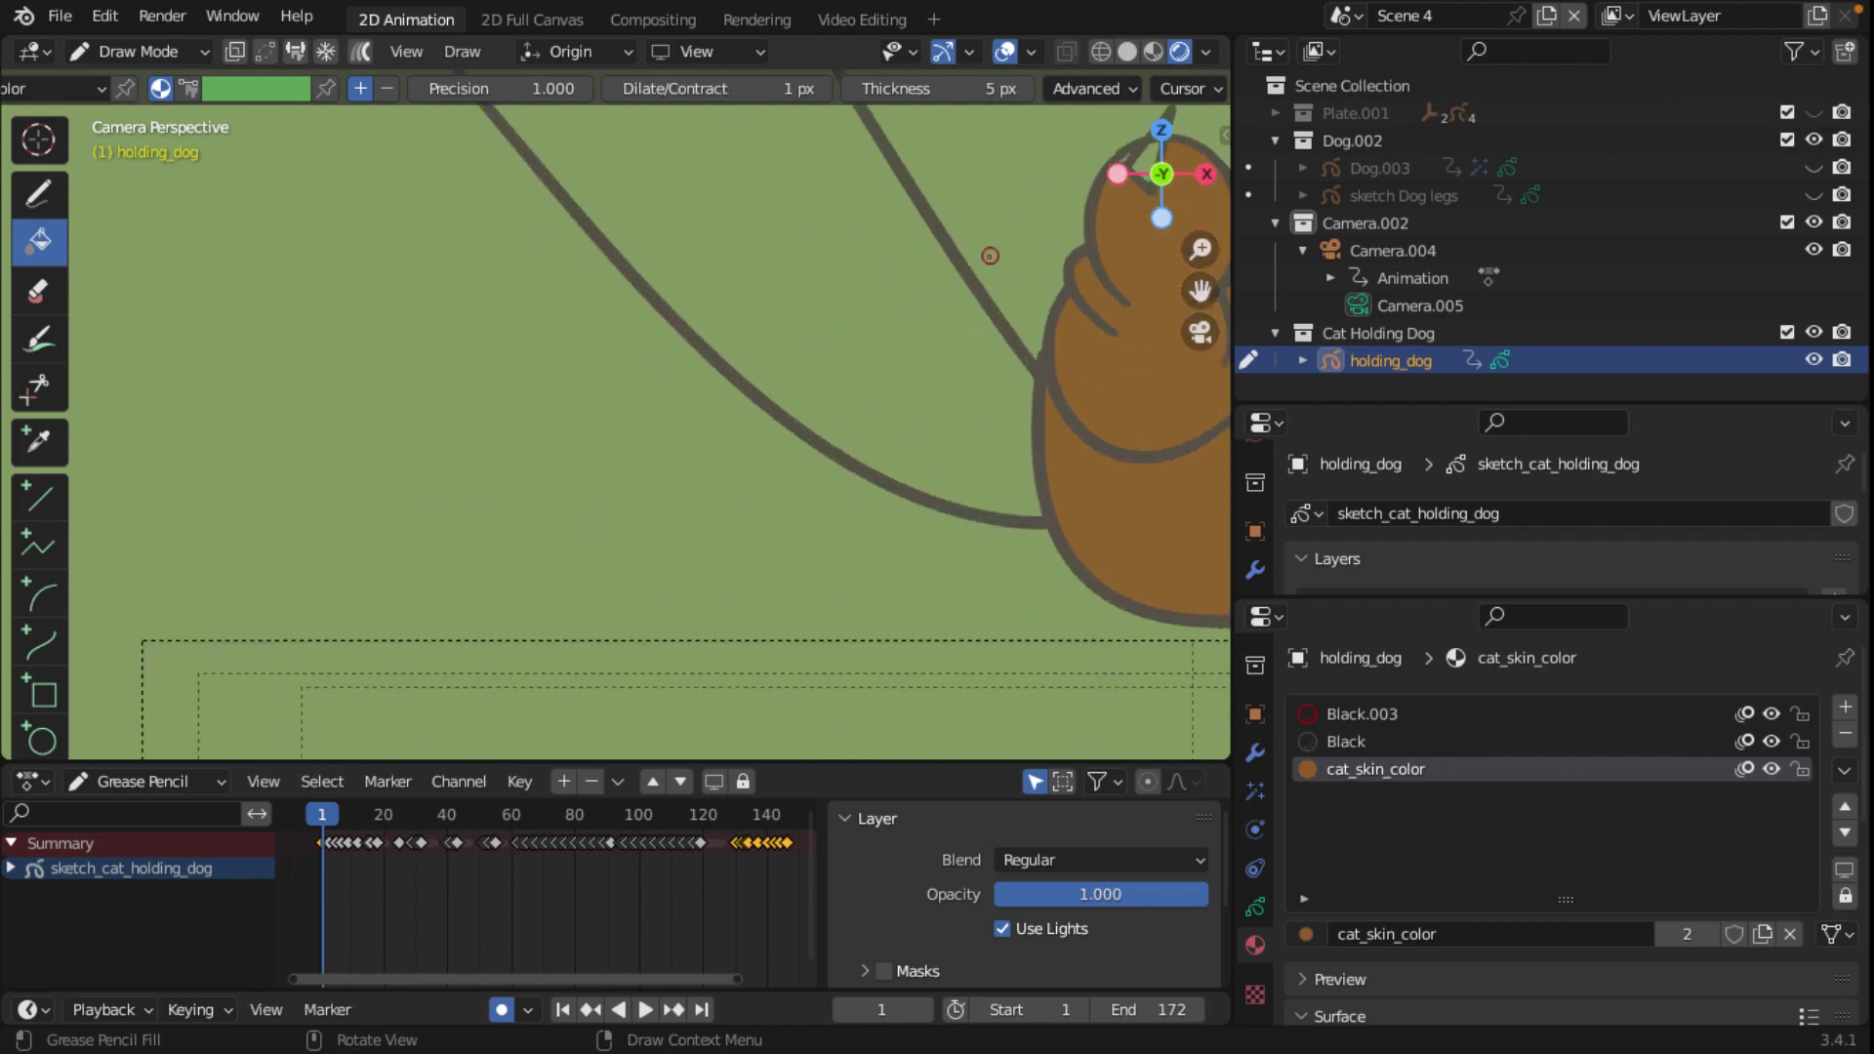
Step: Zoom in through the camera view and fill the leftover gap near the top claw
{"action": "left_click", "coordinate": [1118, 173]}
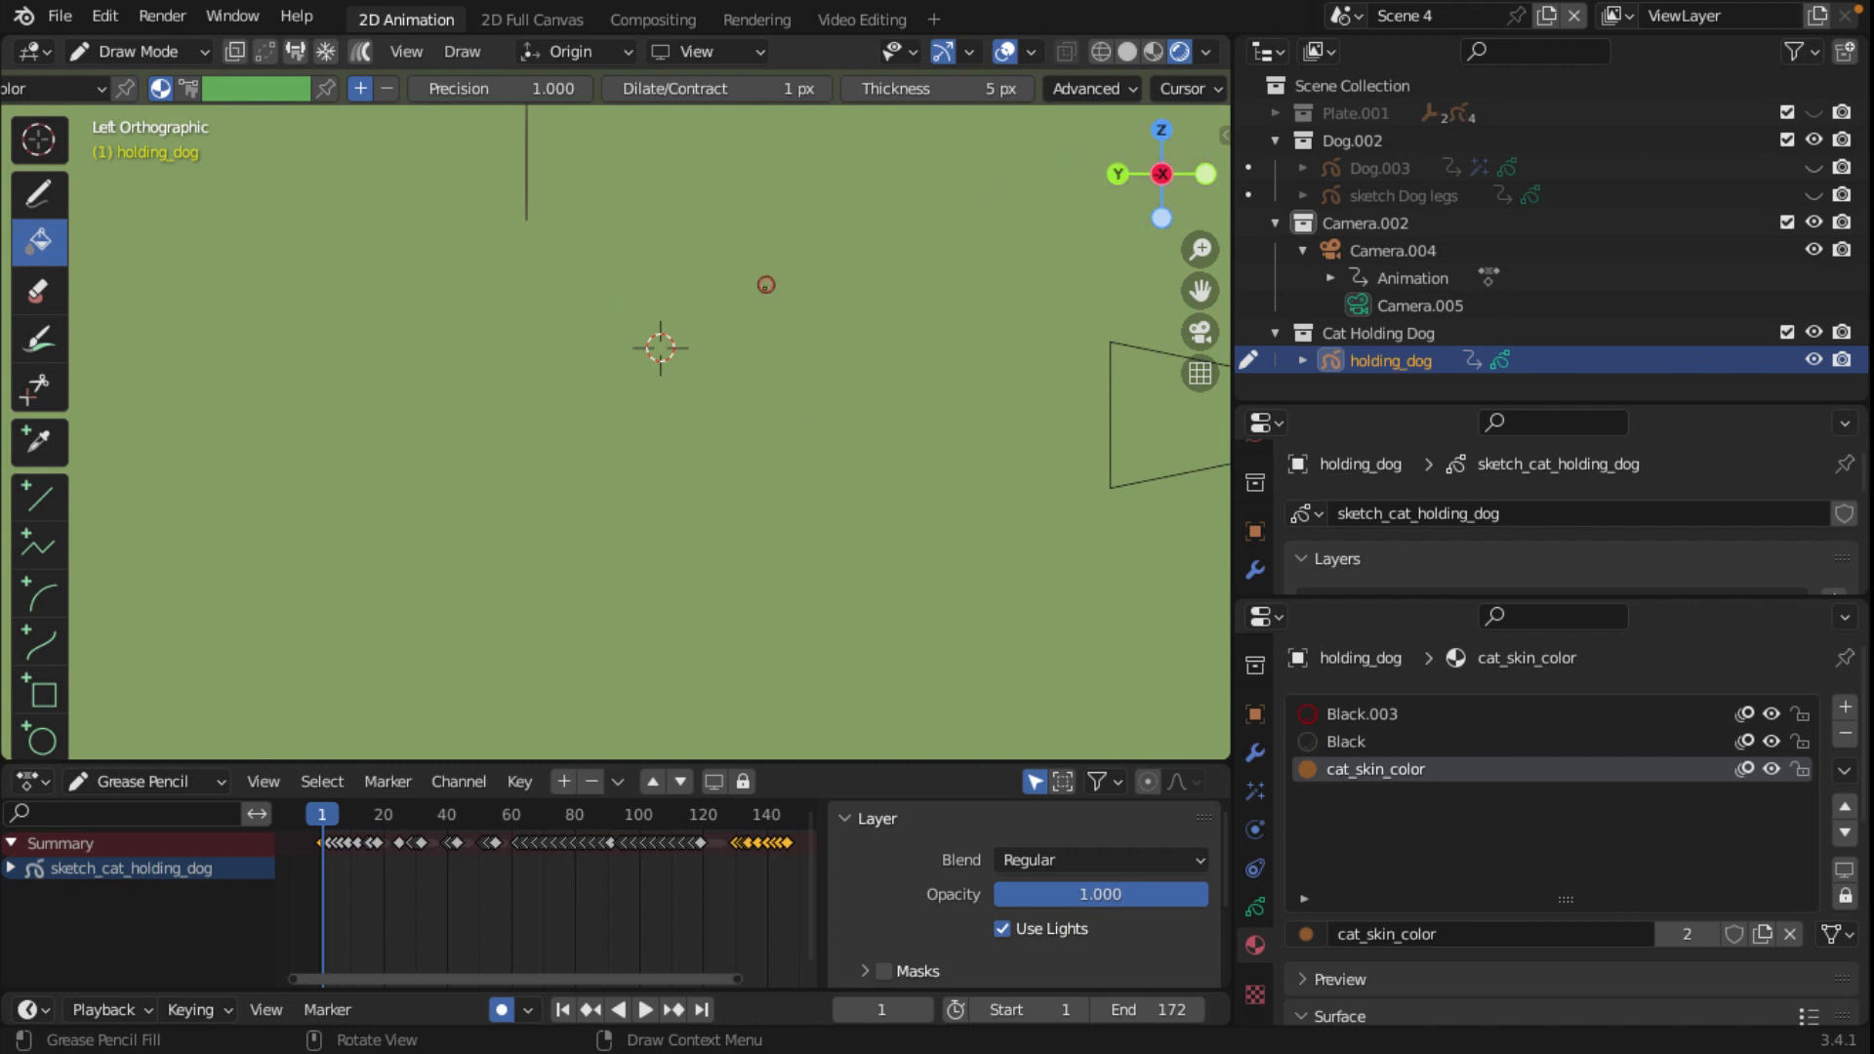
{"action": "key", "text": "KP_0"}
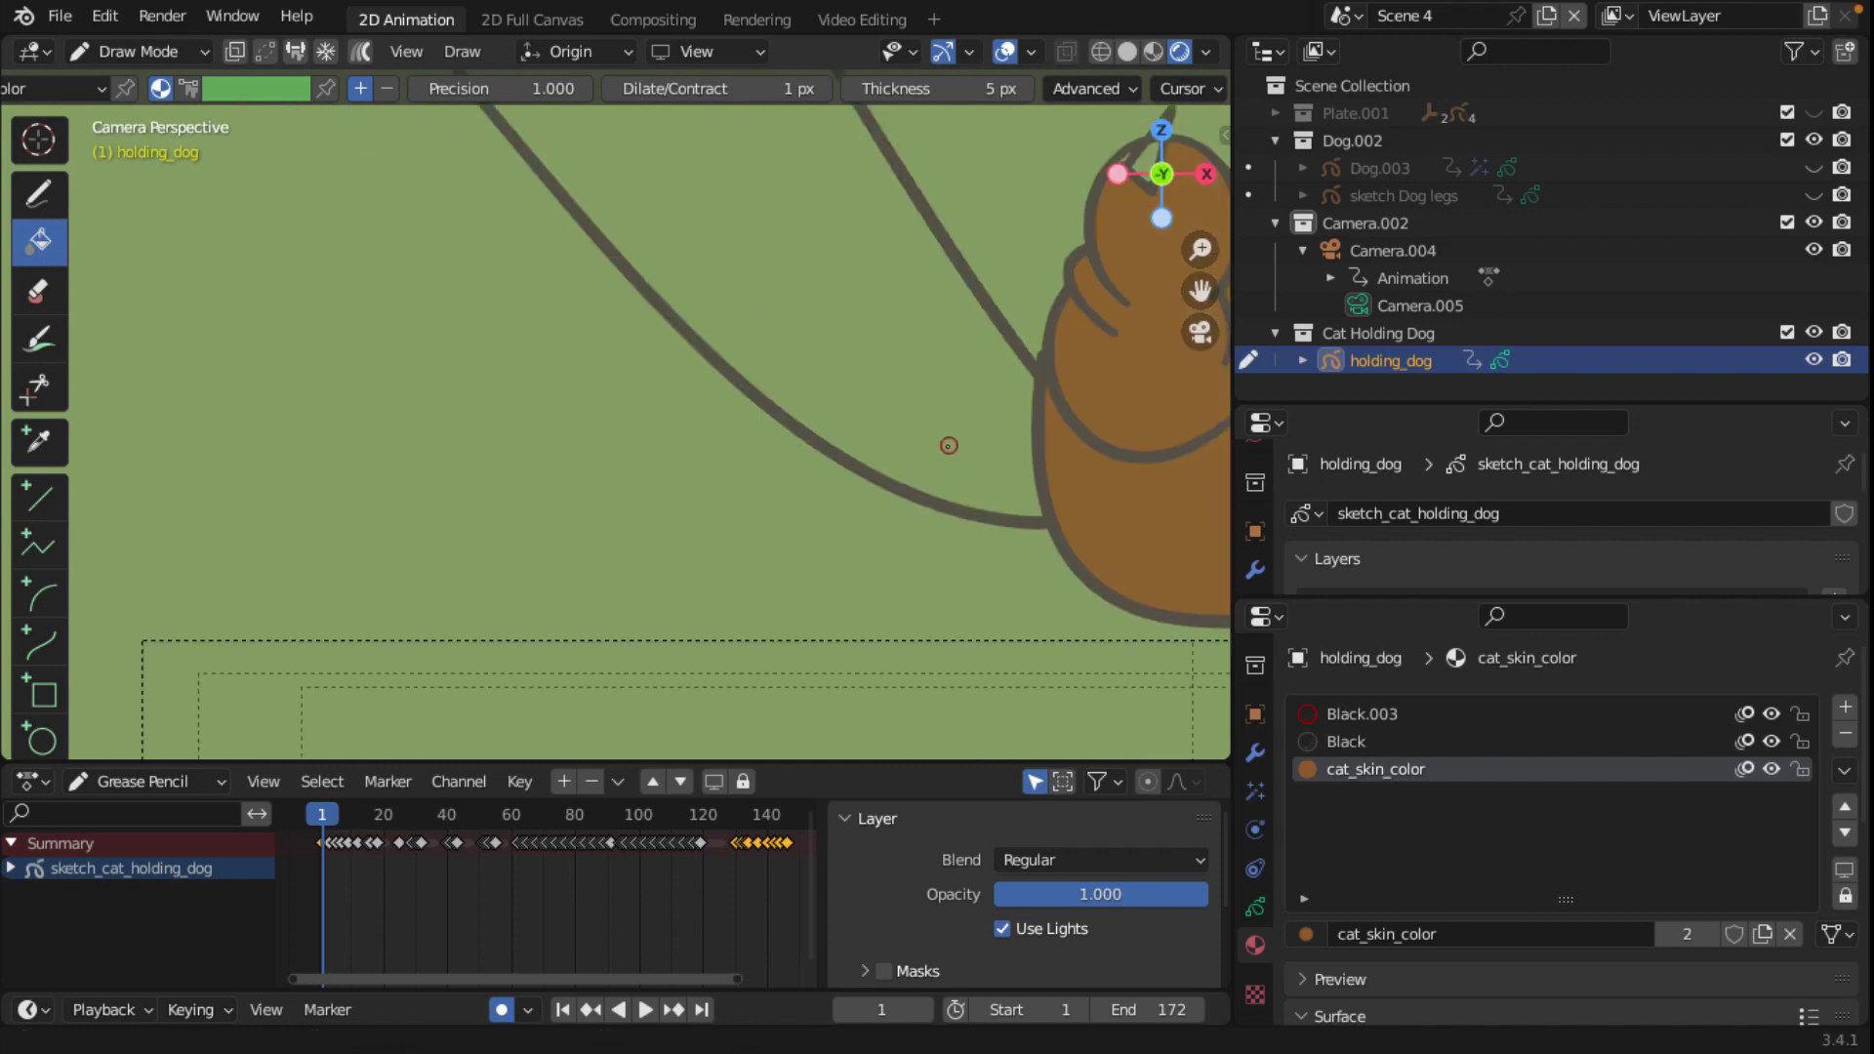
{"action": "scroll", "coordinate": [574, 615], "scroll_direction": "up", "scroll_amount": 2}
{"action": "scroll", "coordinate": [766, 541], "scroll_direction": "up", "scroll_amount": 2}
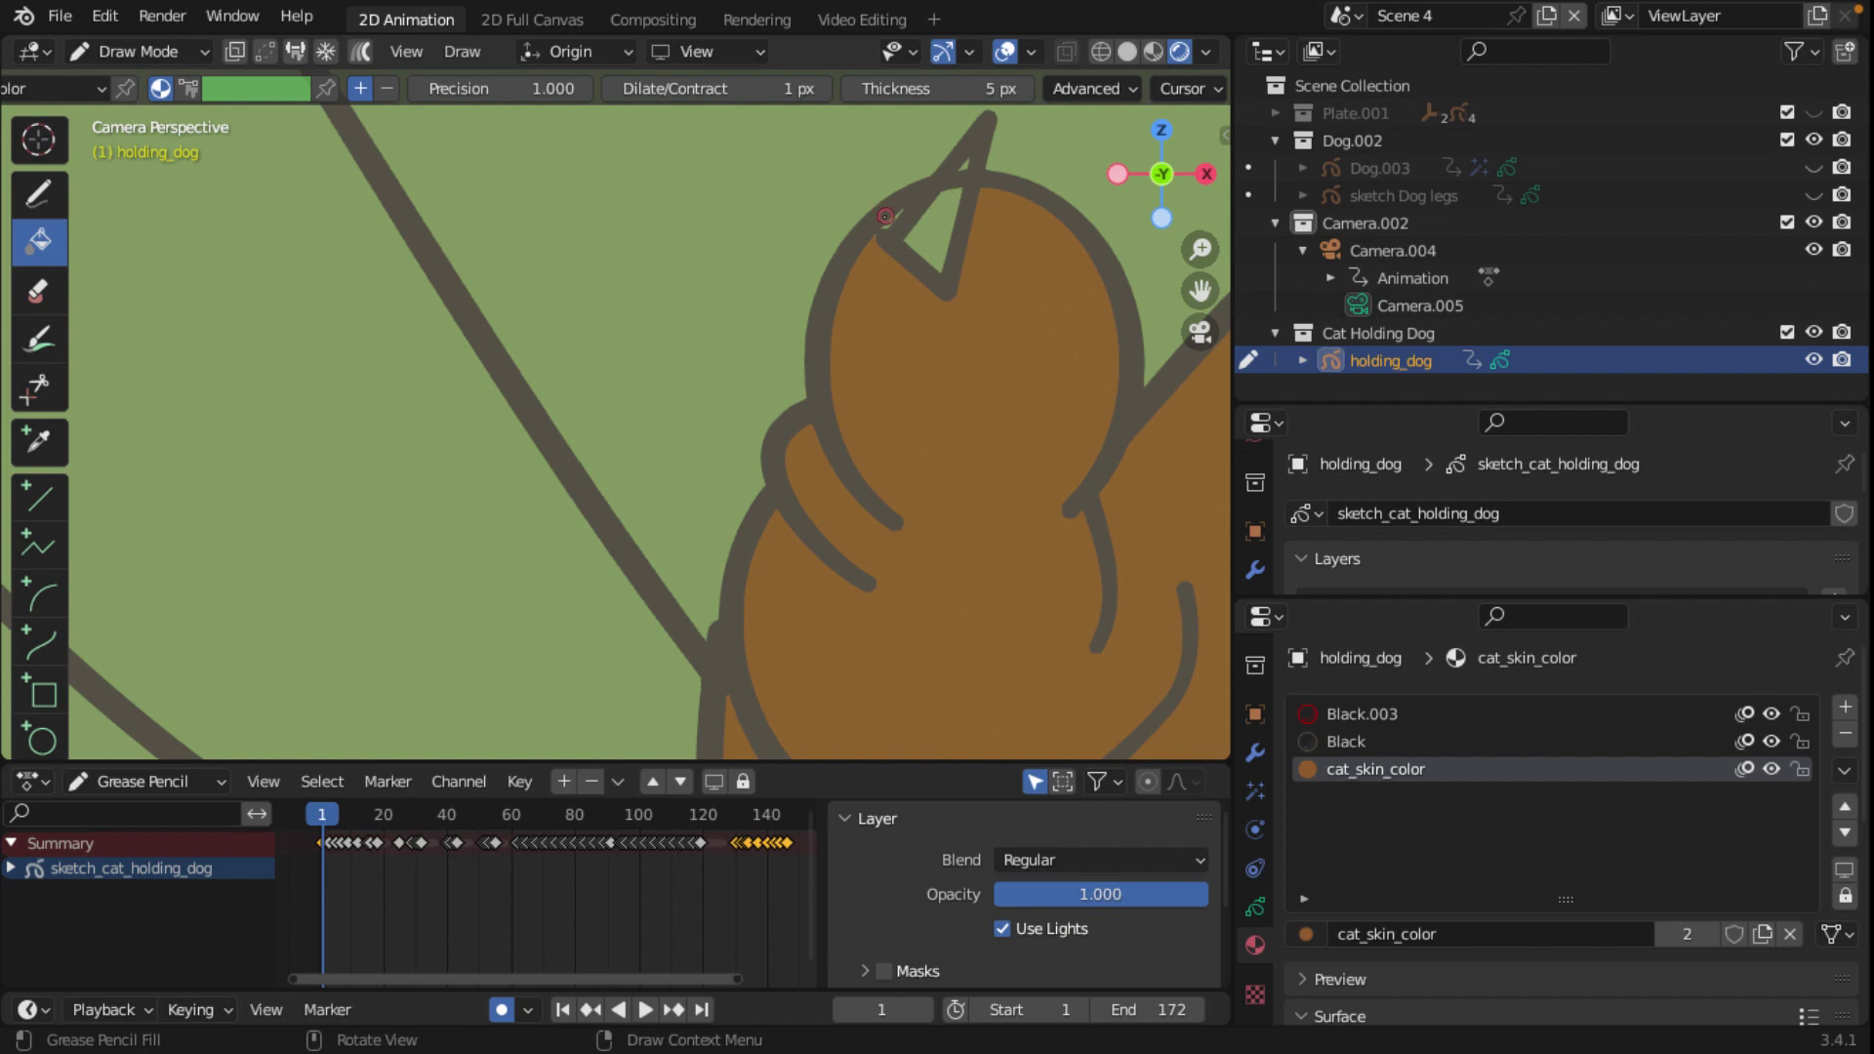
{"action": "left_click", "coordinate": [890, 219]}
{"action": "scroll", "coordinate": [859, 274], "scroll_direction": "down", "scroll_amount": 2}
{"action": "scroll", "coordinate": [839, 329], "scroll_direction": "down", "scroll_amount": 3}
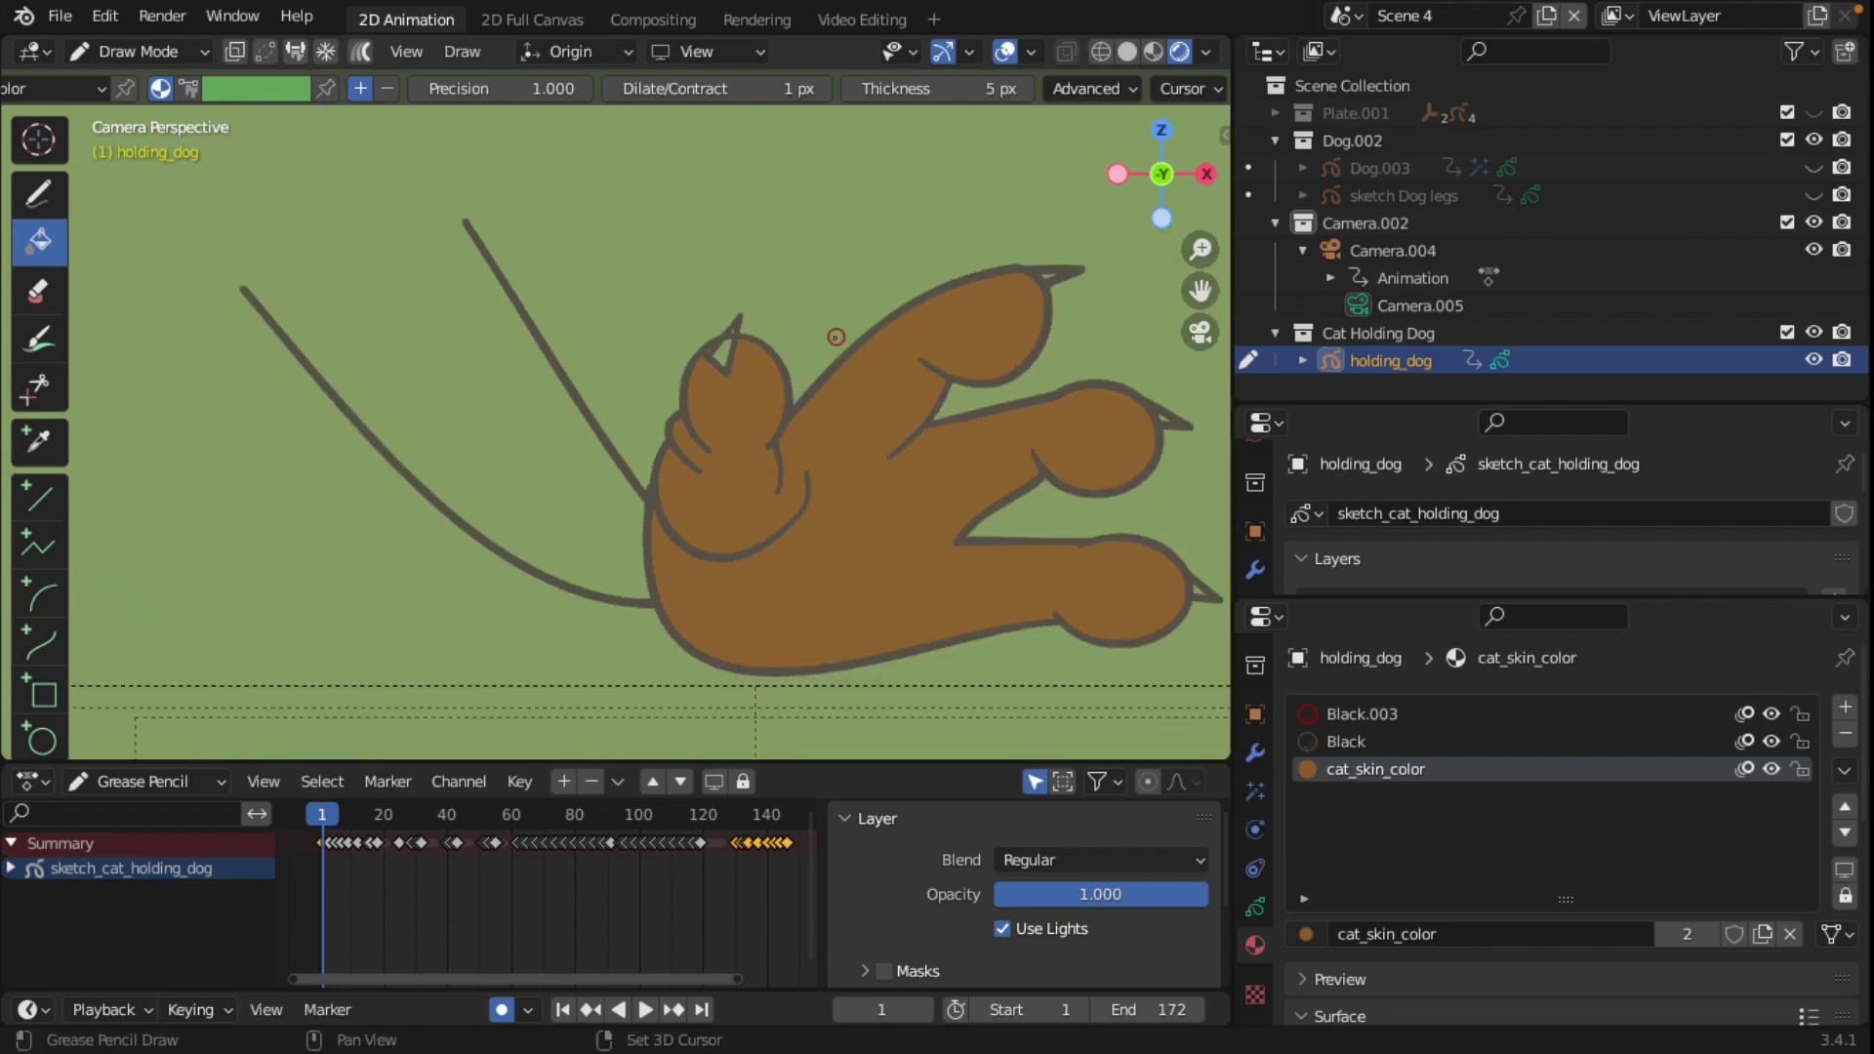
{"action": "scroll", "coordinate": [820, 323], "scroll_direction": "down", "scroll_amount": 1}
{"action": "scroll", "coordinate": [865, 410], "scroll_direction": "down", "scroll_amount": 2}
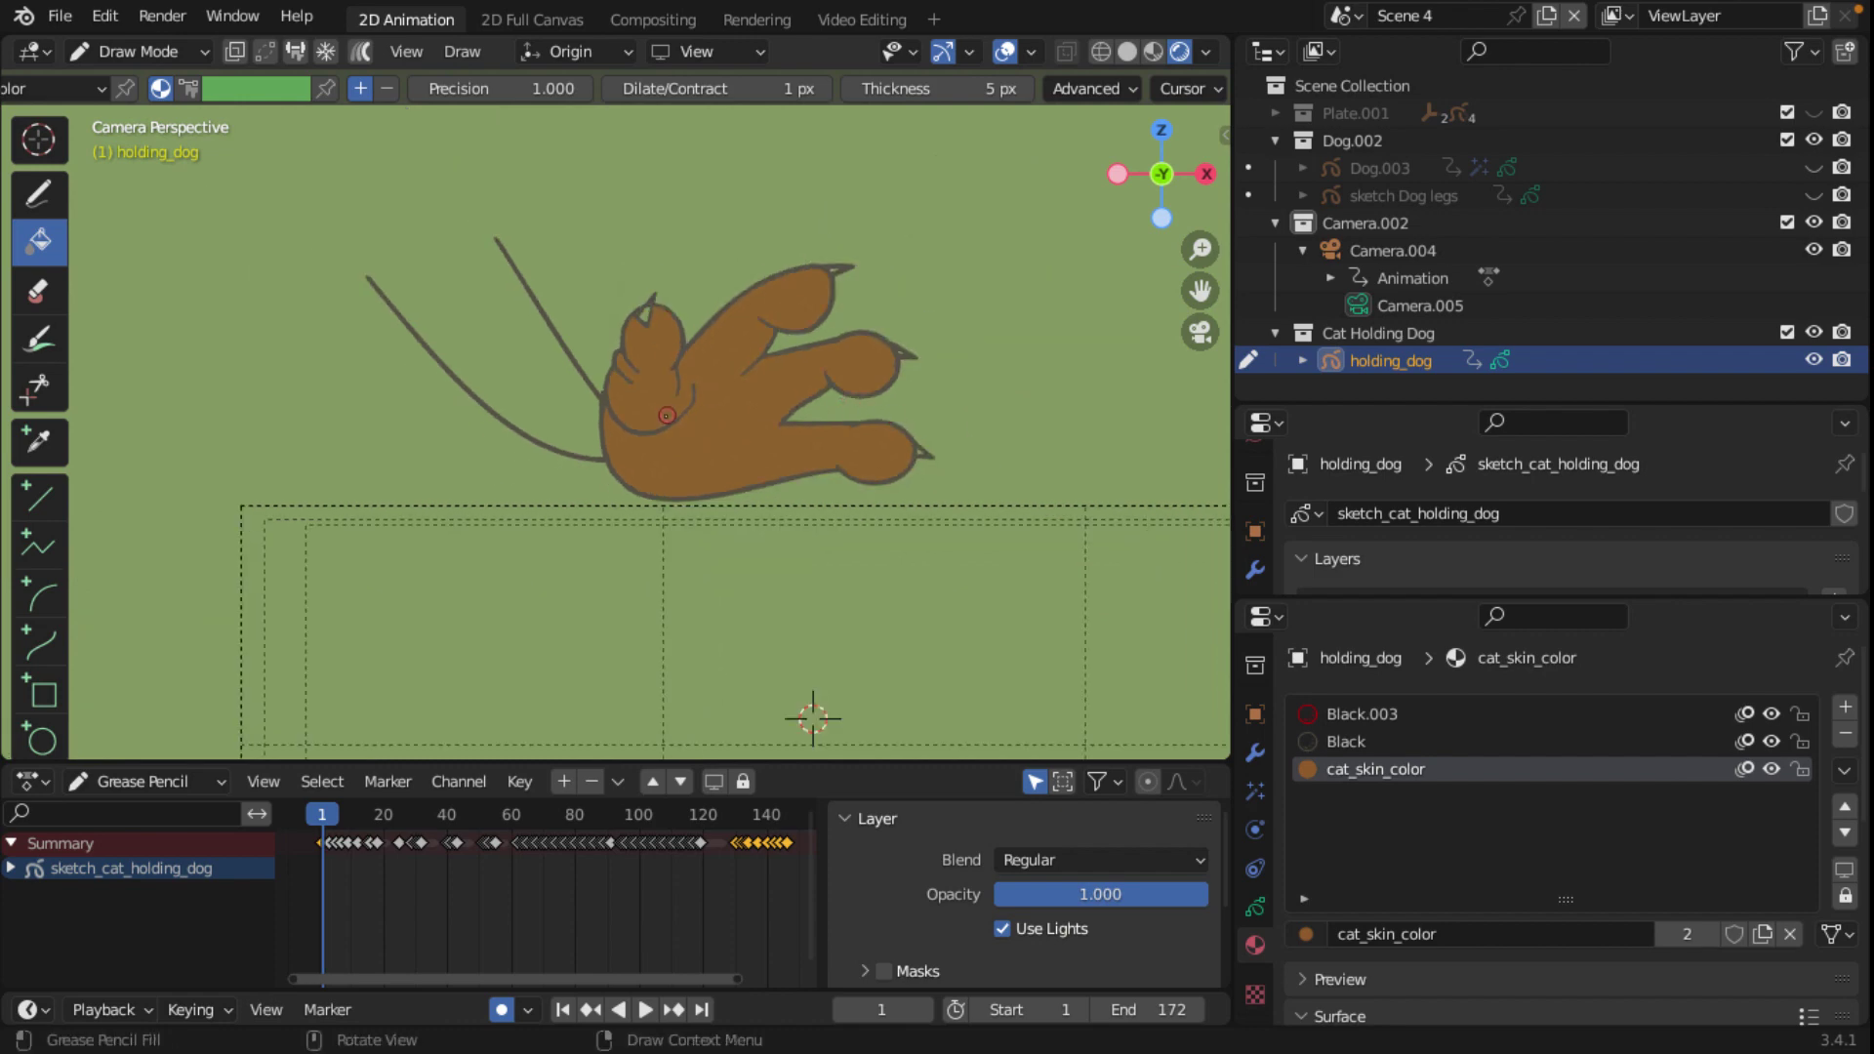
Step: Play to frame 9, center the paw drawing, and switch to Edit Mode
{"action": "key", "text": "space"}
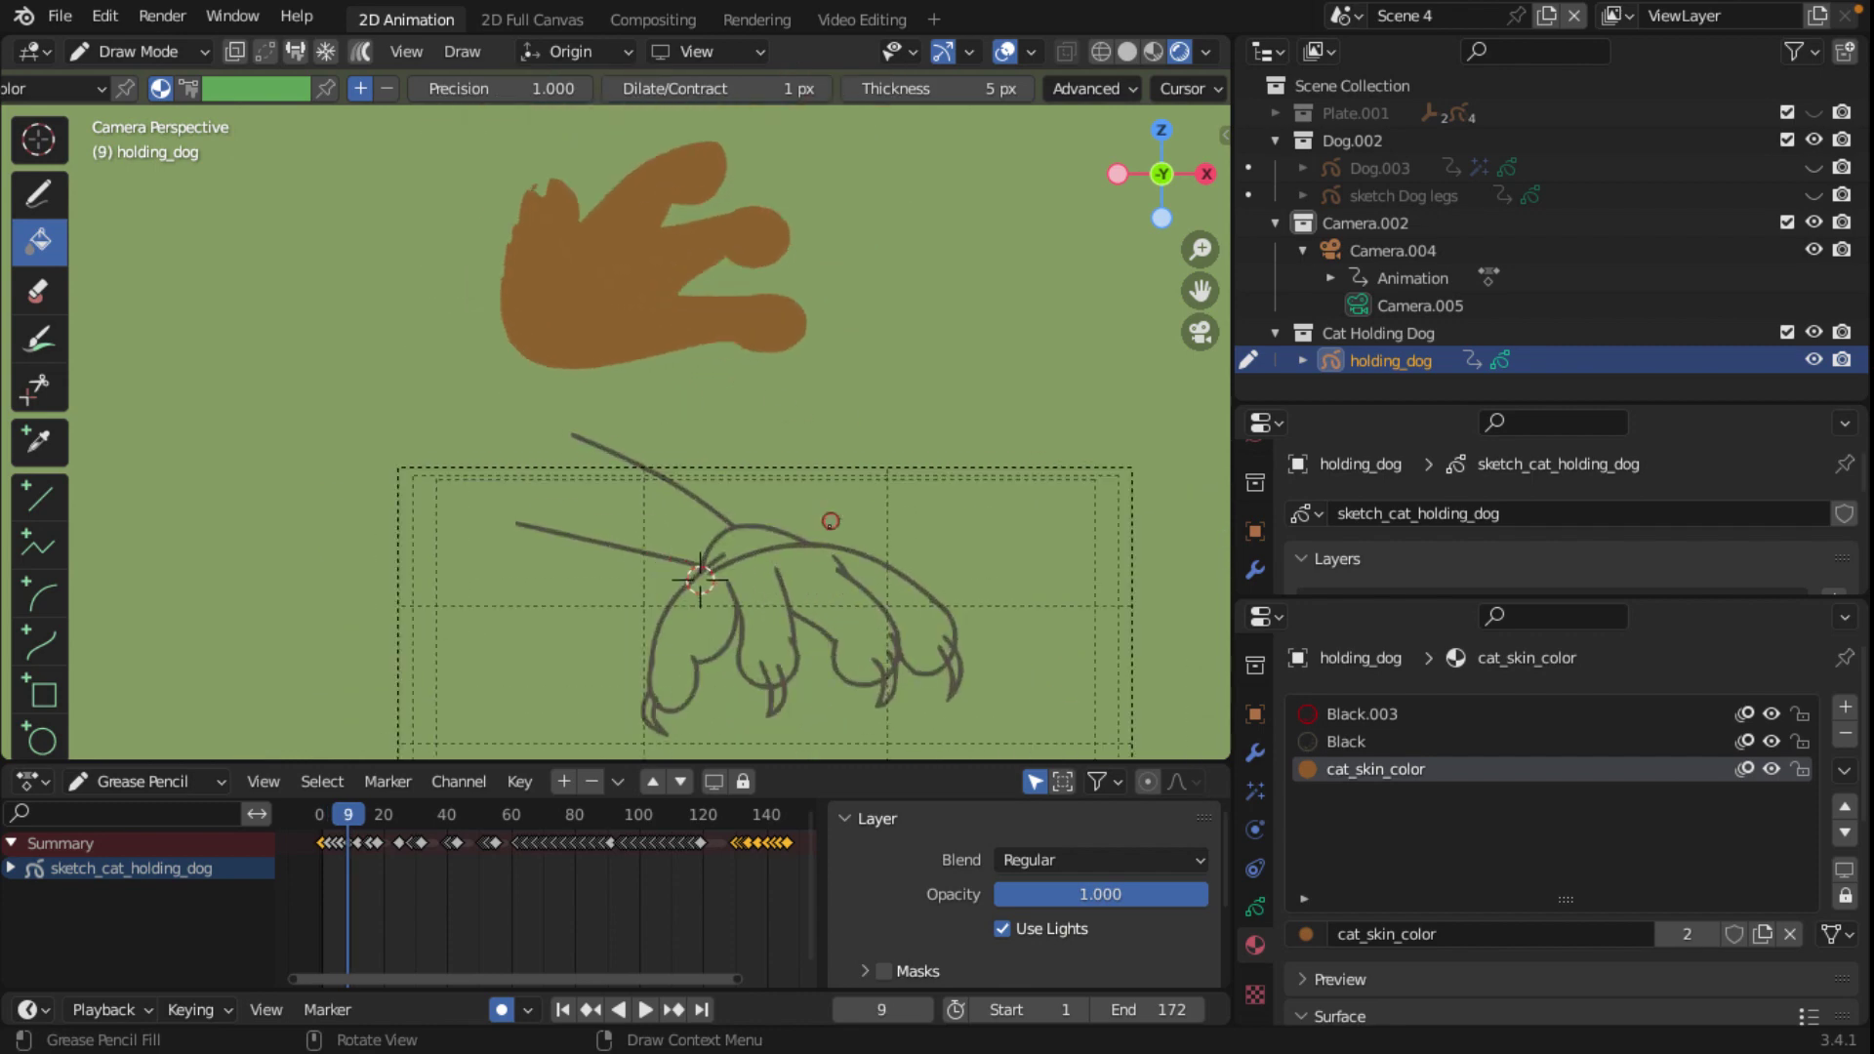
{"action": "middle_click_drag", "start_coordinate": [792, 519], "coordinate": [808, 280], "text": "shift"}
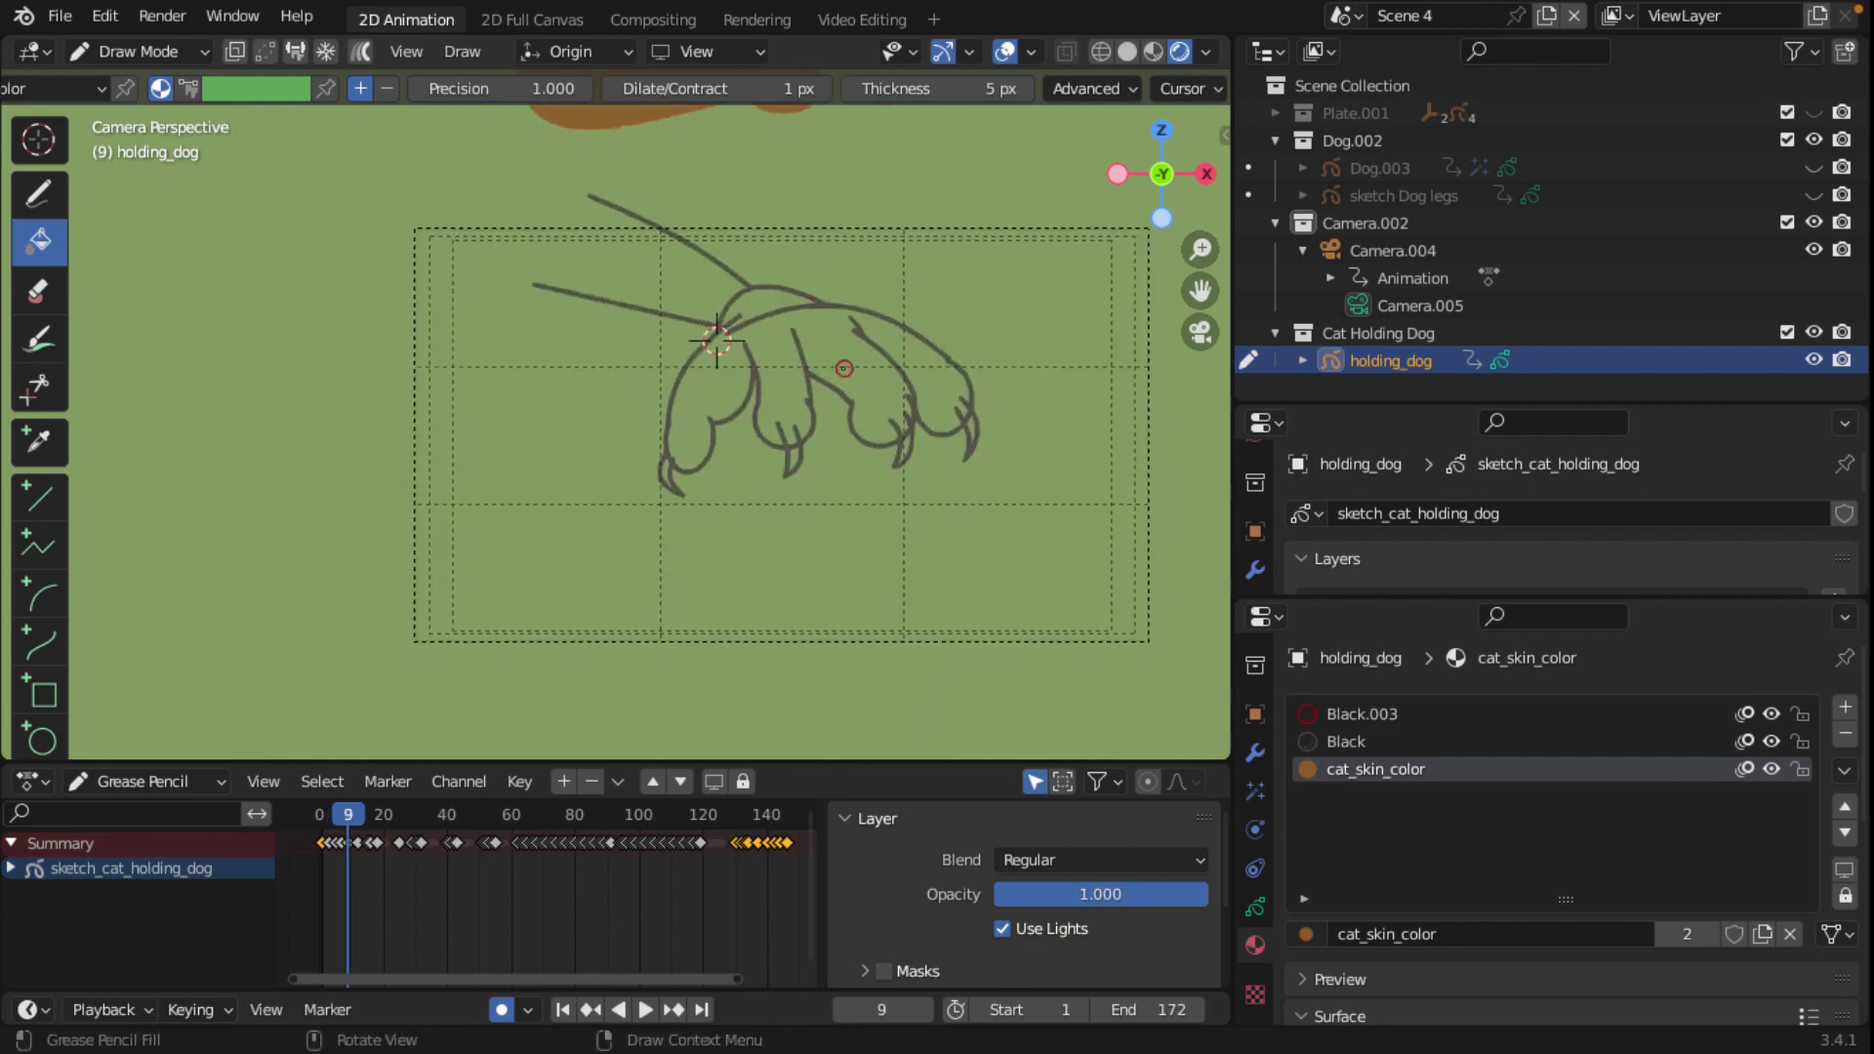
{"action": "scroll", "coordinate": [796, 378], "scroll_direction": "up", "scroll_amount": 4}
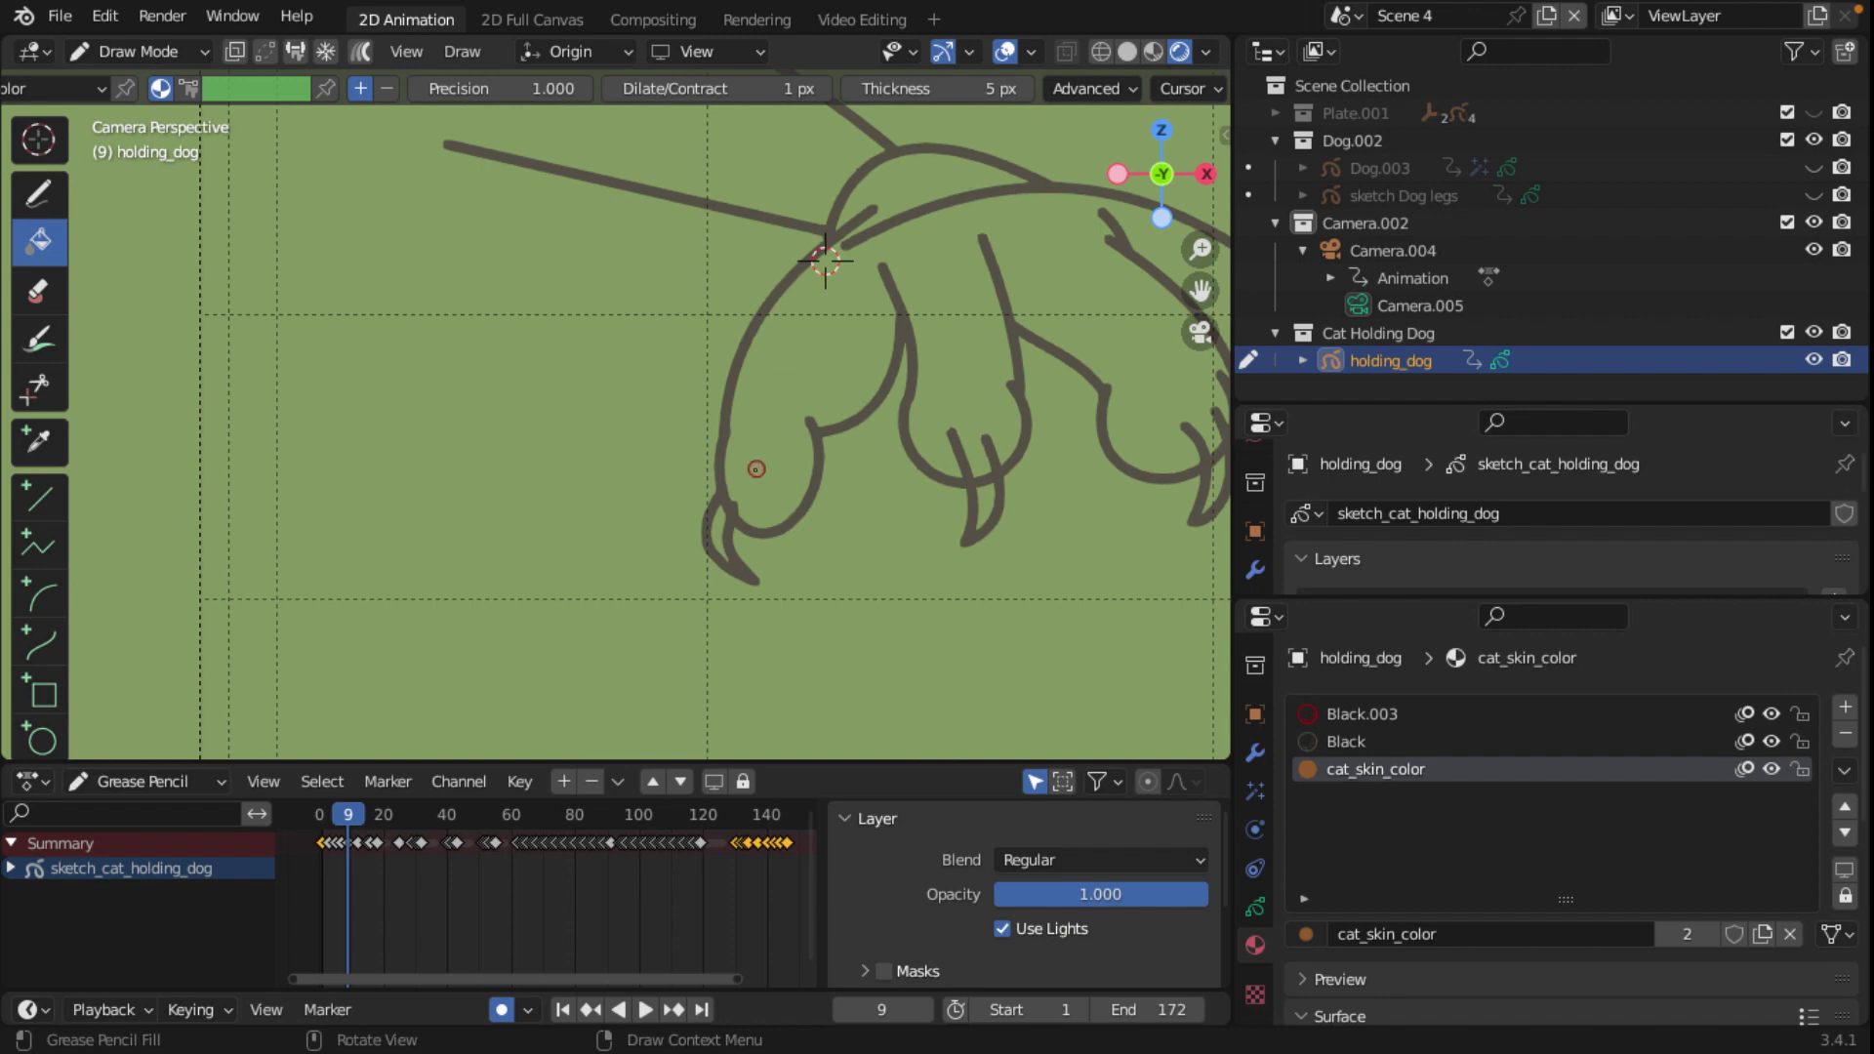
{"action": "scroll", "coordinate": [757, 469], "scroll_direction": "down", "scroll_amount": 1}
{"action": "scroll", "coordinate": [923, 415], "scroll_direction": "down", "scroll_amount": 1}
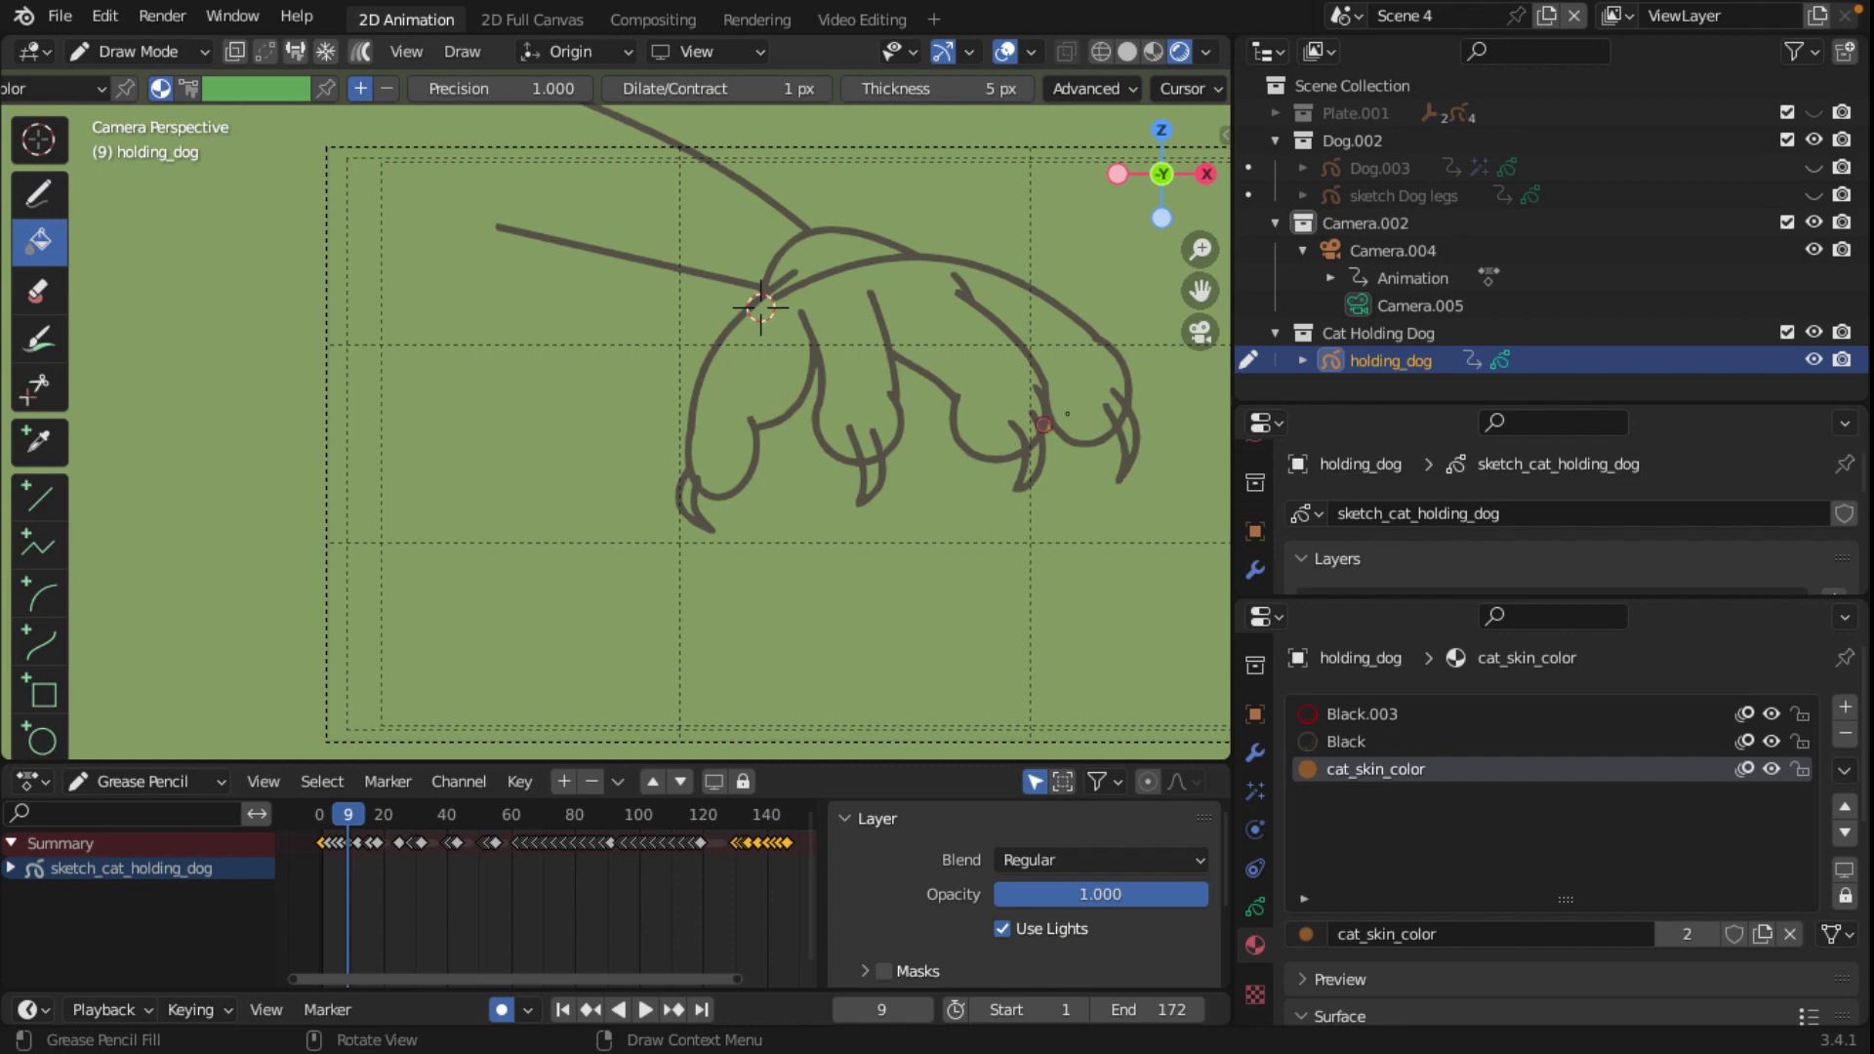
{"action": "scroll", "coordinate": [615, 366], "scroll_direction": "down", "scroll_amount": 3}
{"action": "scroll", "coordinate": [607, 362], "scroll_direction": "down", "scroll_amount": 3}
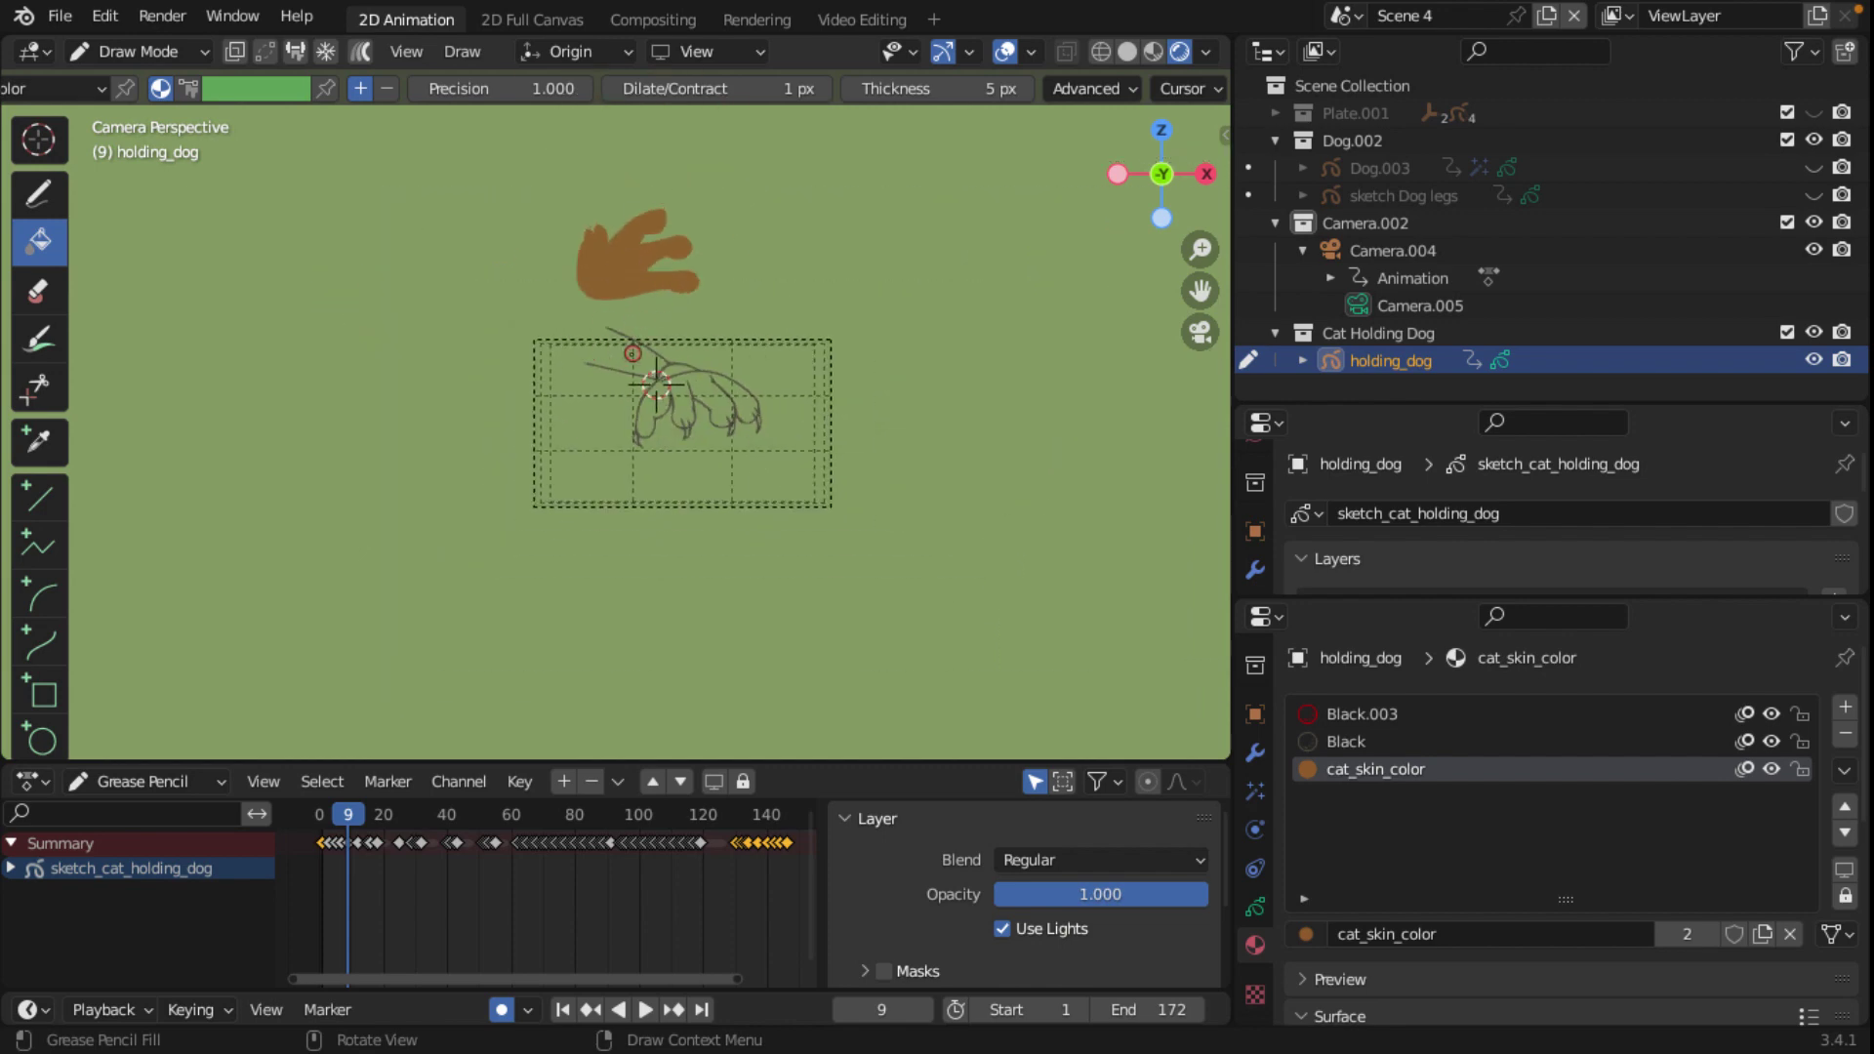
{"action": "left_click", "coordinate": [137, 51]}
{"action": "left_click", "coordinate": [149, 114]}
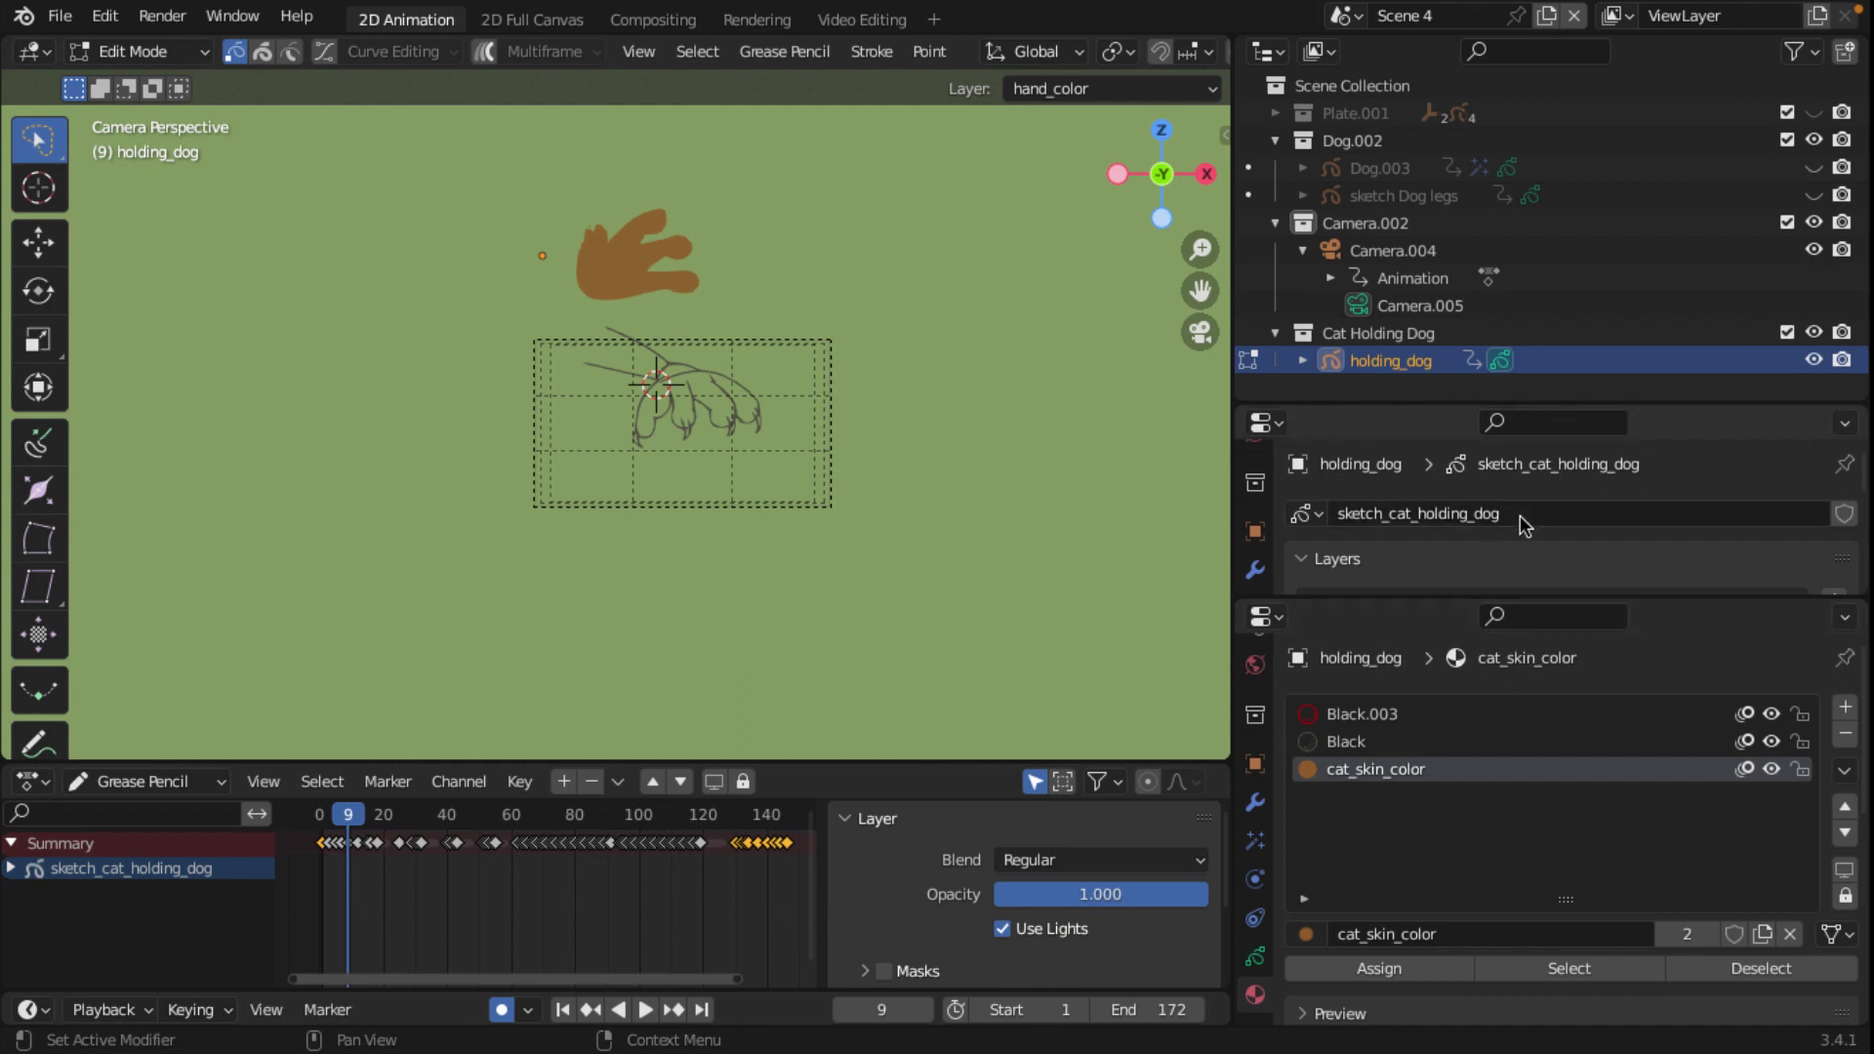
Step: Enlarge the Layers list, select hand_line, and center the paw strokes in view
{"action": "left_click_drag", "start_coordinate": [1496, 597], "coordinate": [1495, 777]}
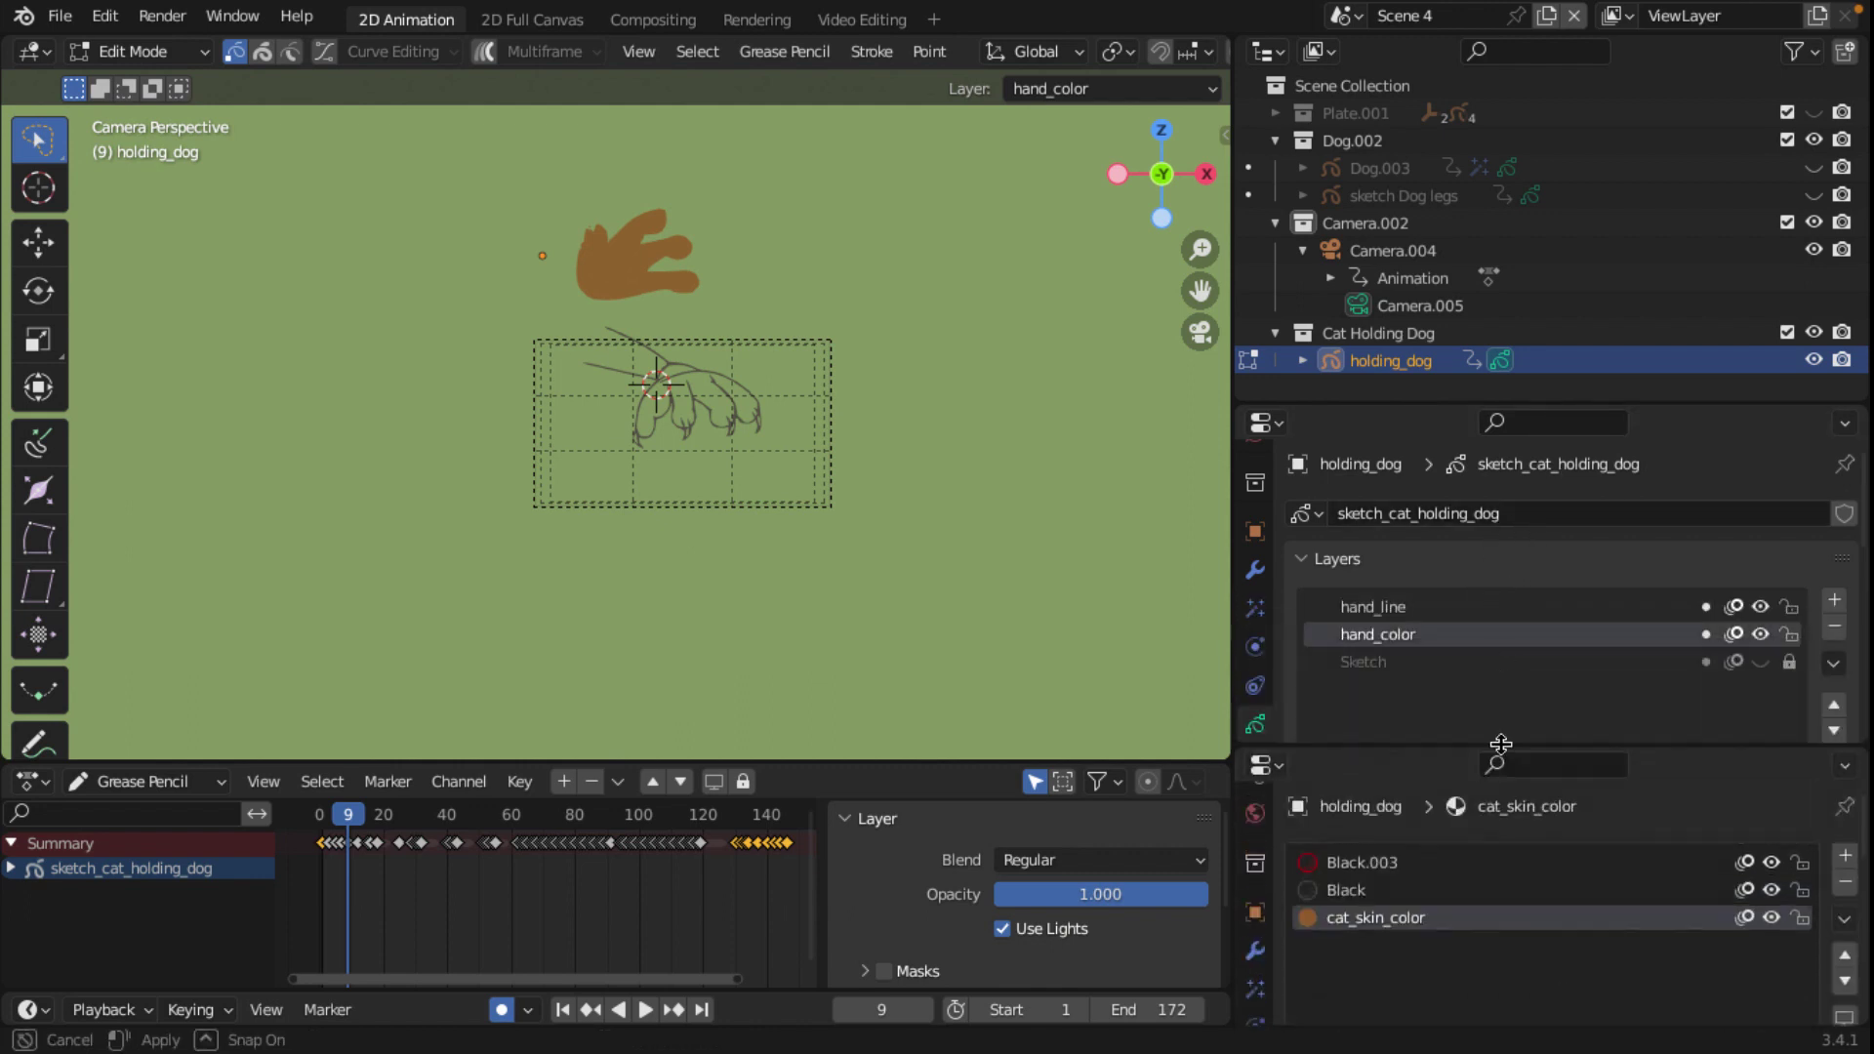
{"action": "left_click", "coordinate": [1411, 609]}
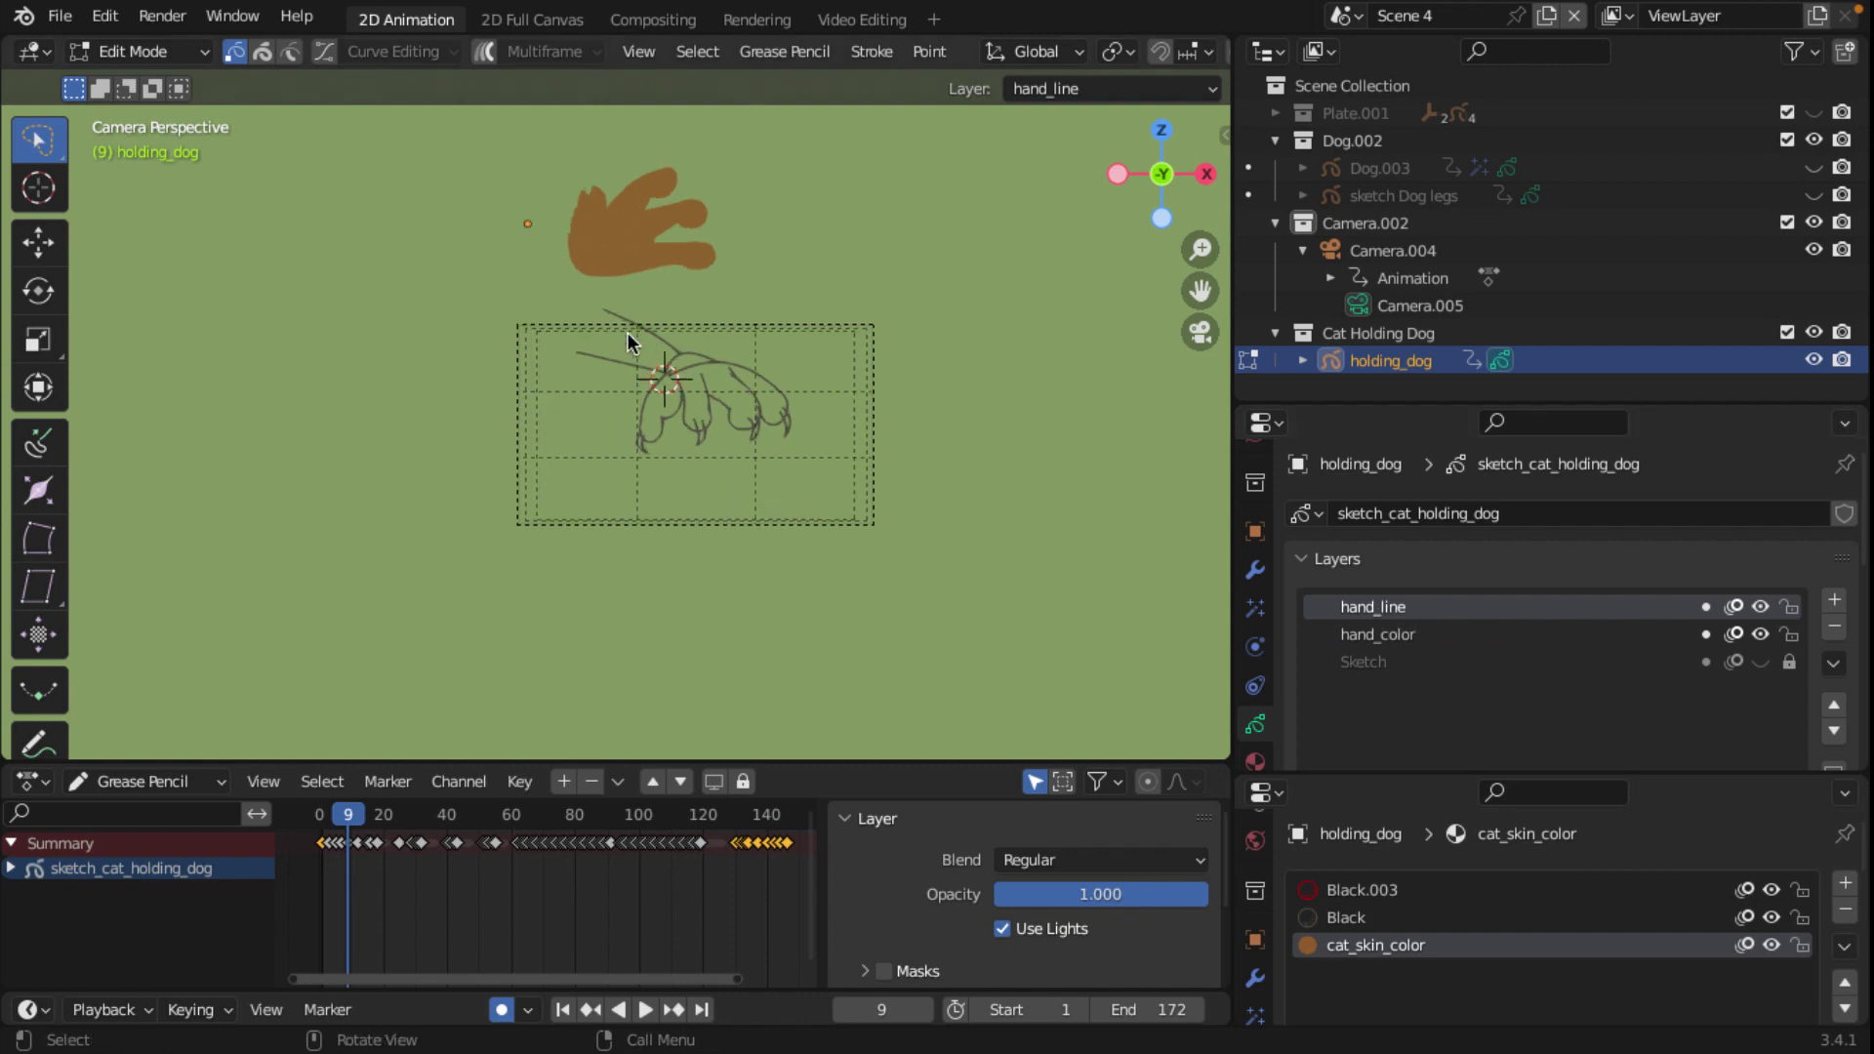
{"action": "scroll", "coordinate": [627, 332], "scroll_direction": "up", "scroll_amount": 8}
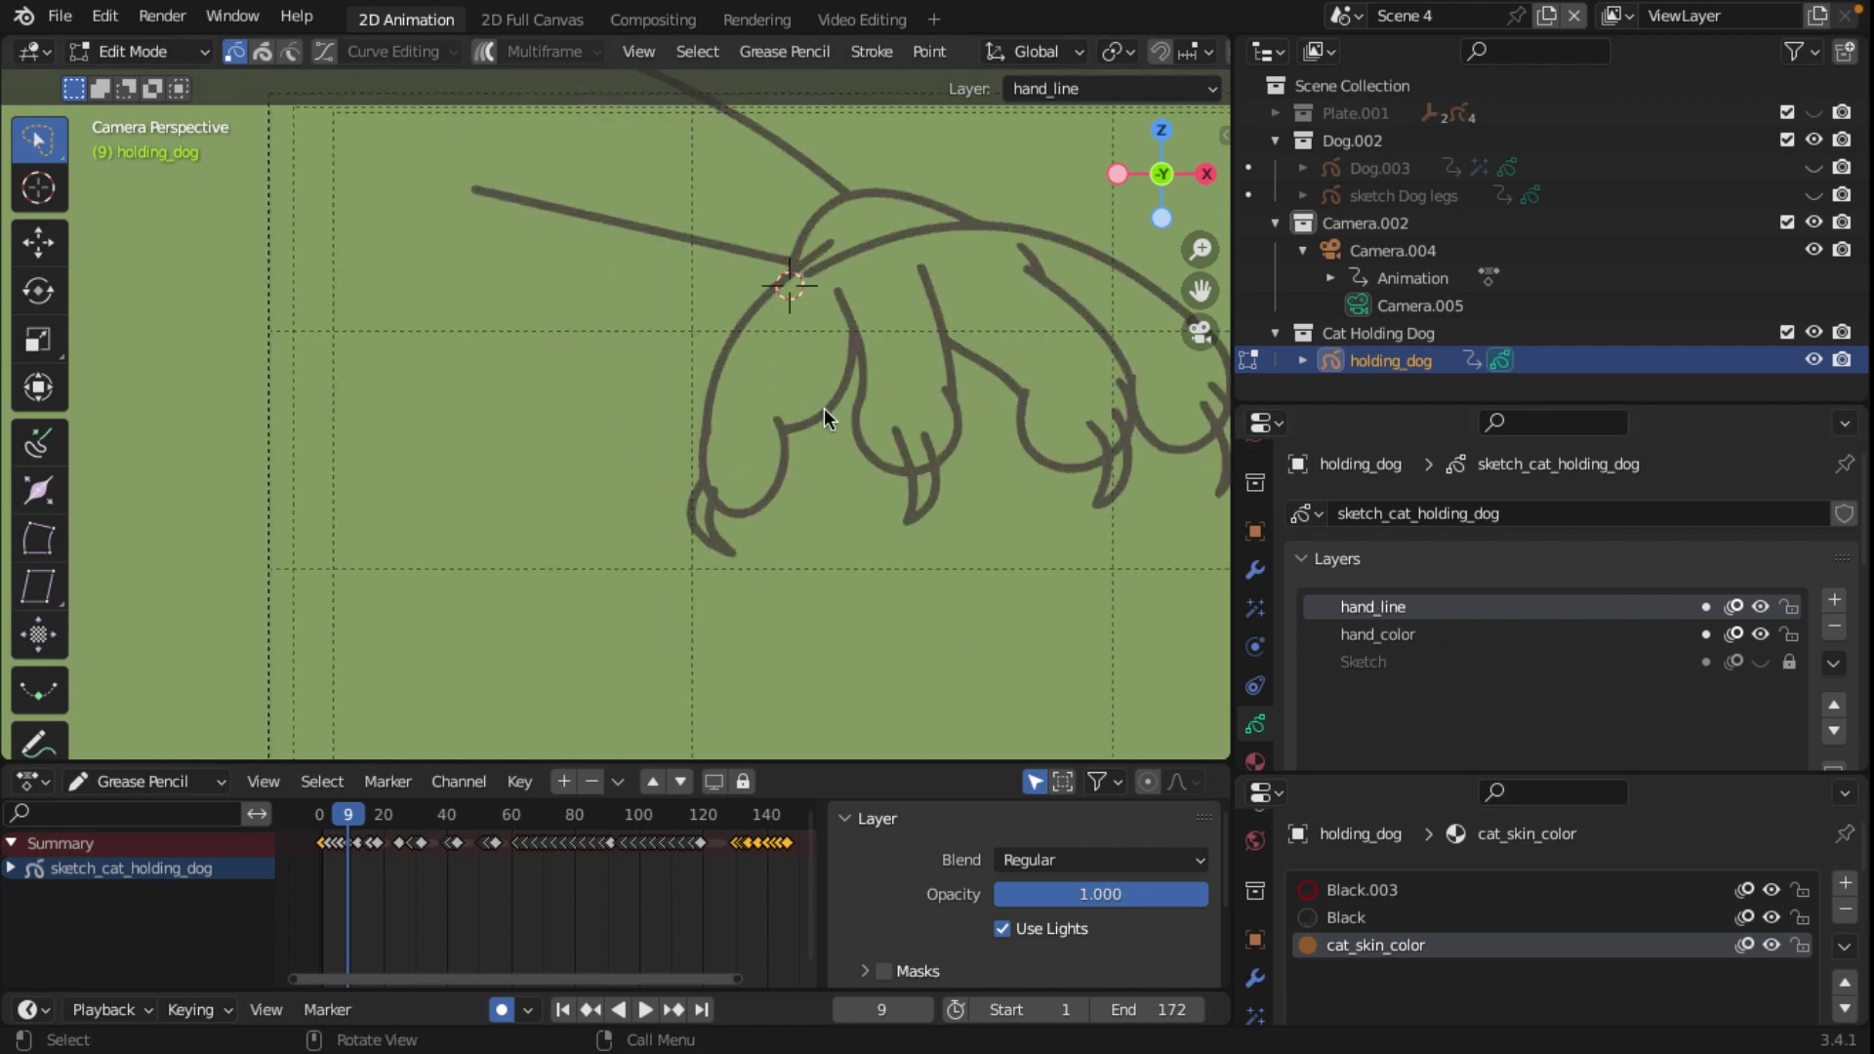
{"action": "middle_click_drag", "start_coordinate": [824, 408], "coordinate": [742, 507], "text": "shift"}
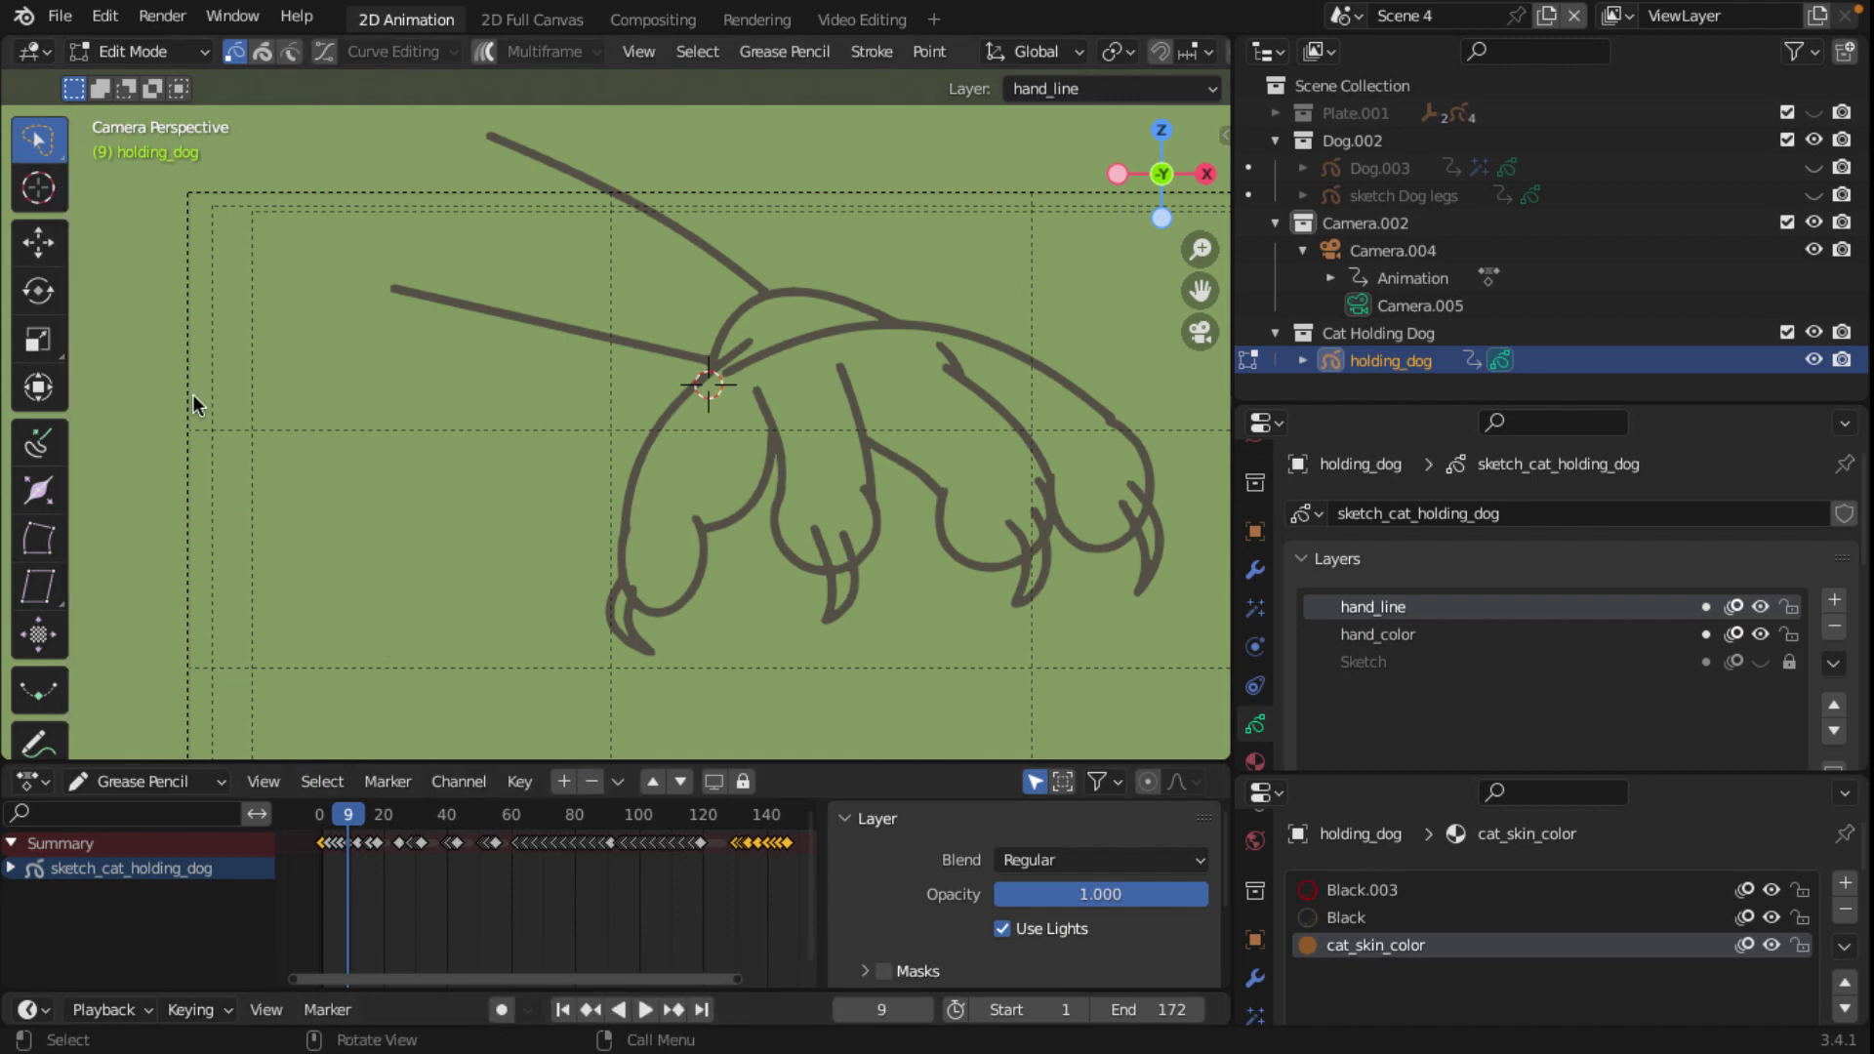
Step: Switch to Sculpt Mode with the Thickness brush and make first passes over the paw lines
{"action": "left_click", "coordinate": [131, 53]}
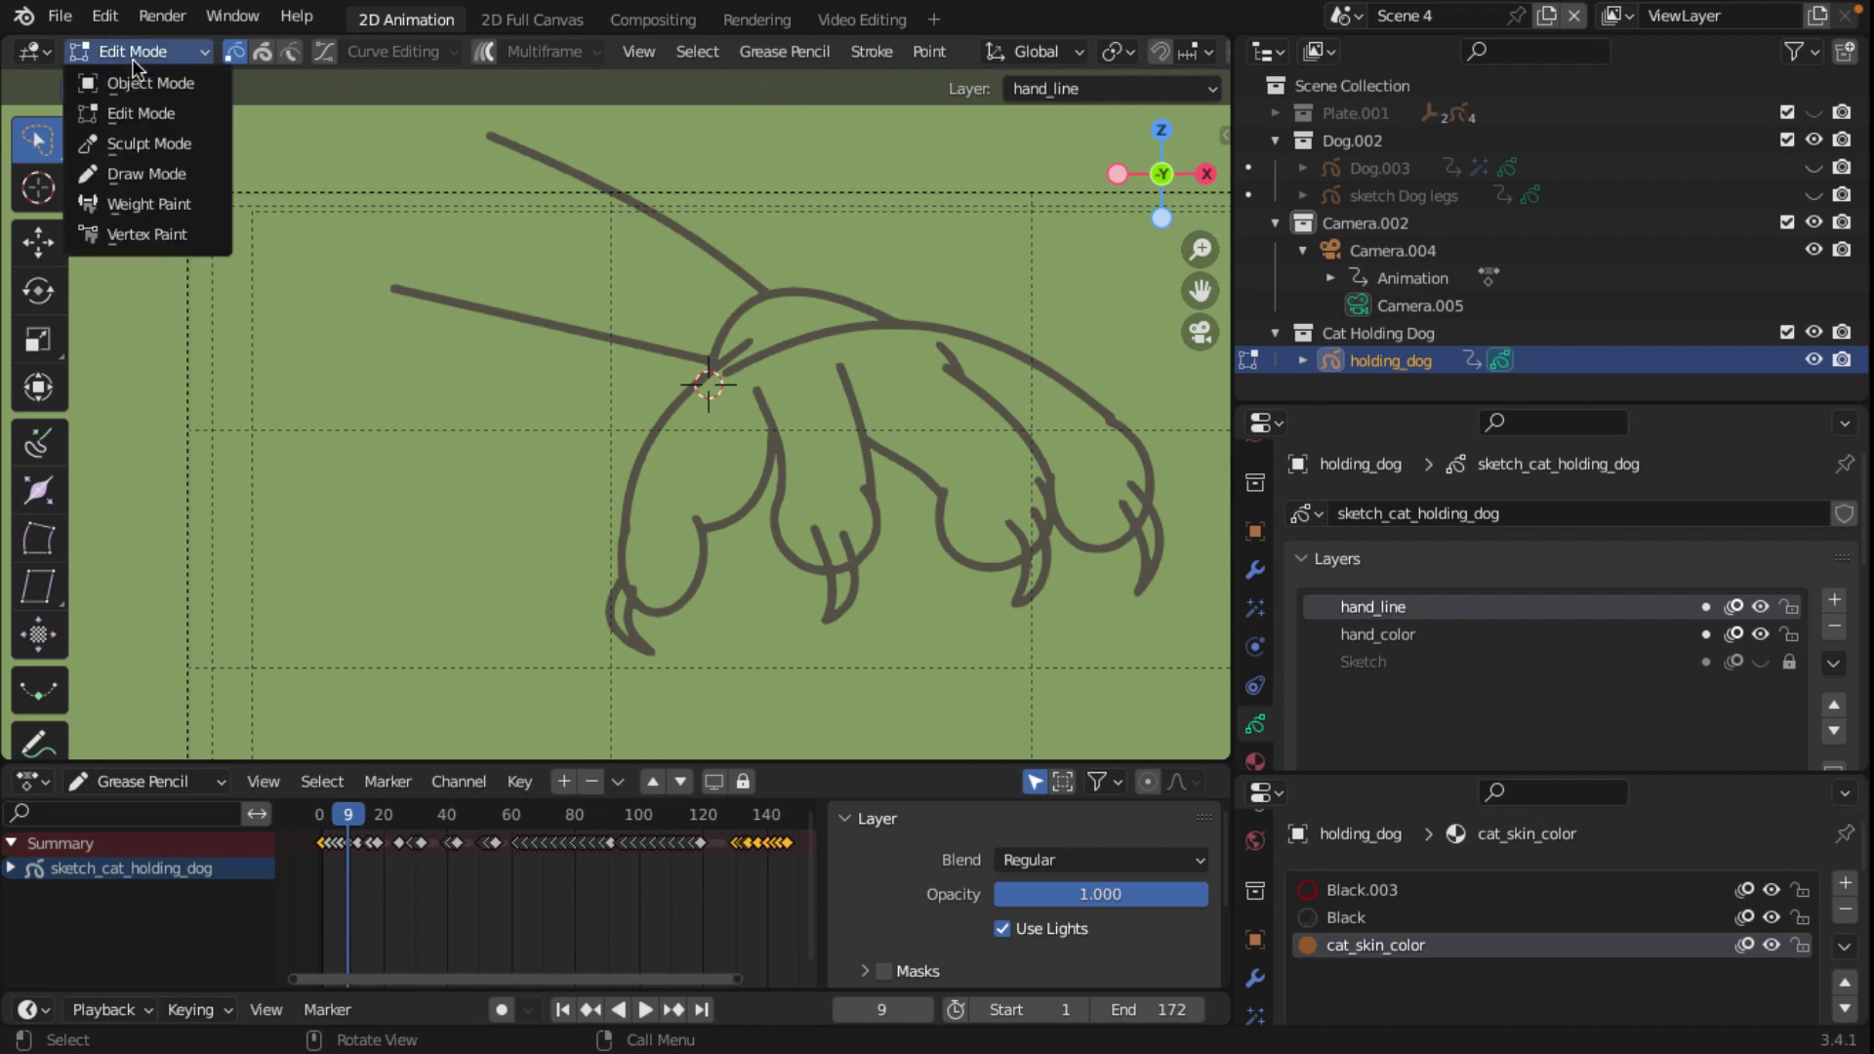
{"action": "left_click", "coordinate": [148, 143]}
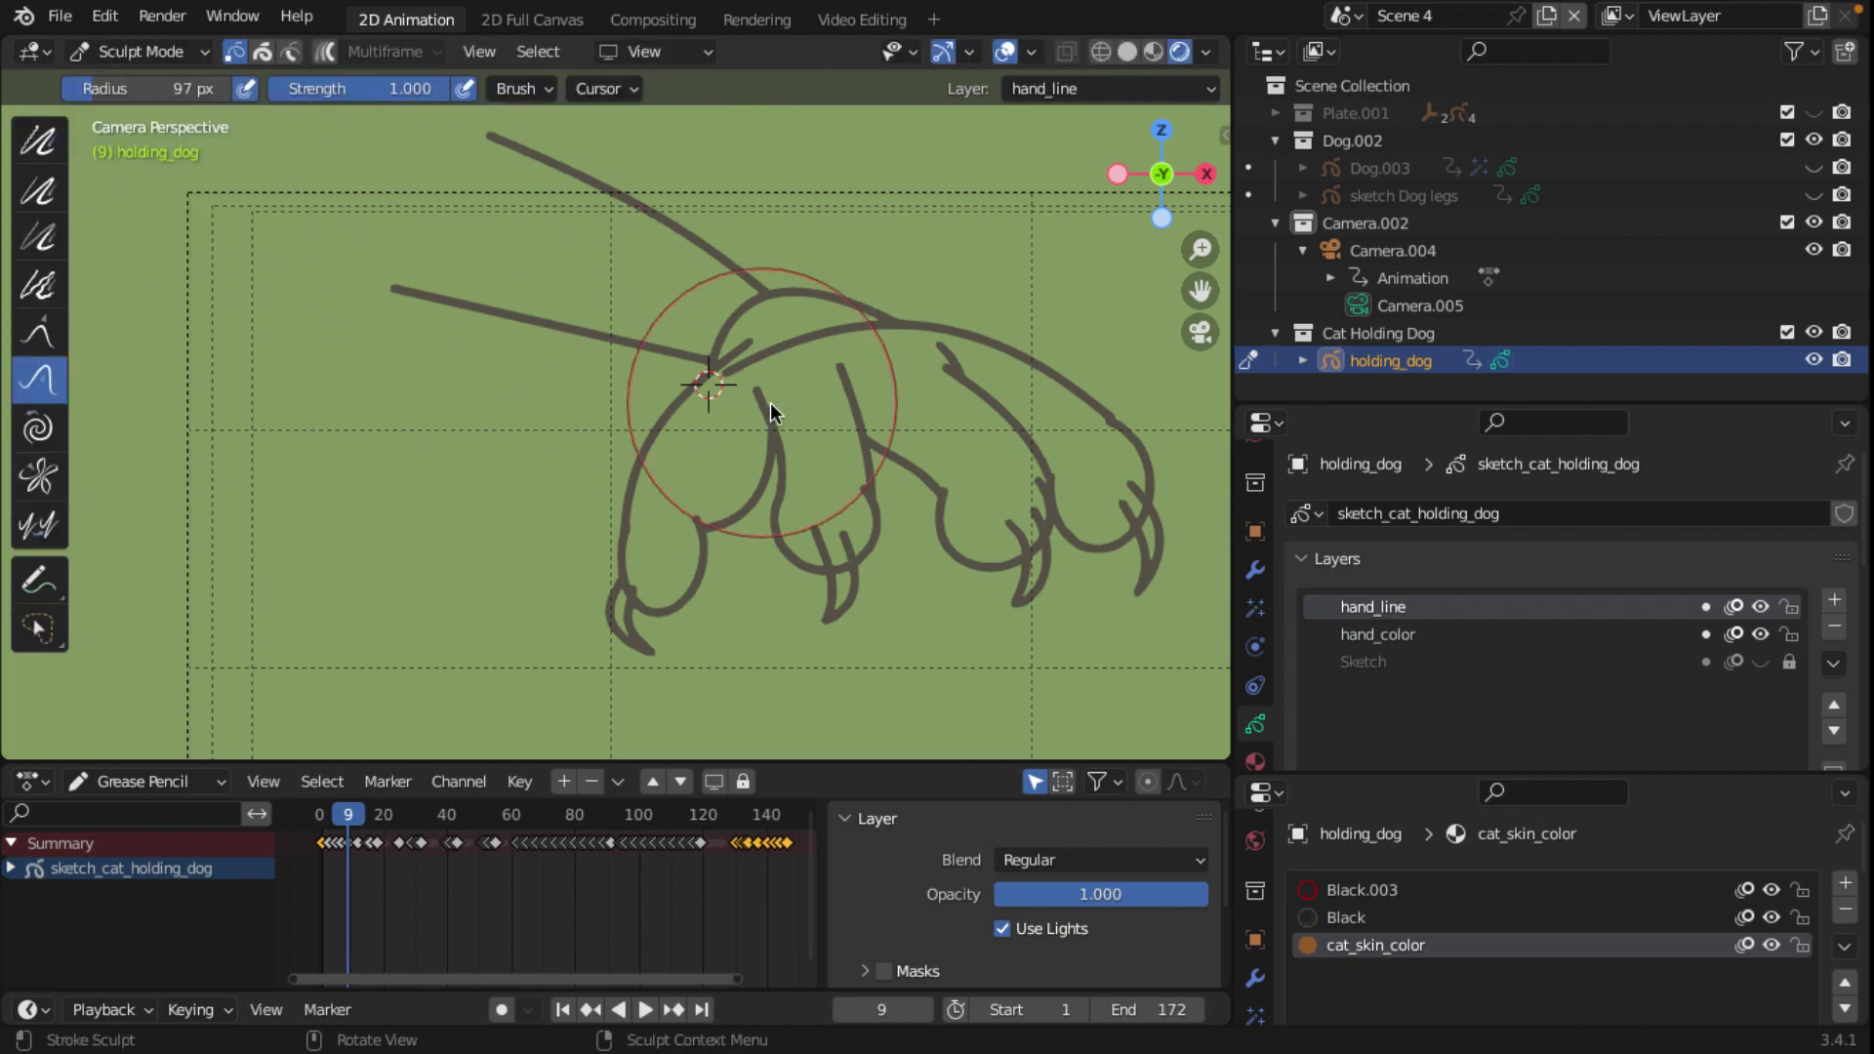
{"action": "left_click", "coordinate": [37, 191]}
{"action": "mouse_move", "coordinate": [1016, 447]}
{"action": "left_mouse_down"}
{"action": "mouse_move", "coordinate": [969, 437]}
{"action": "mouse_move", "coordinate": [988, 461]}
{"action": "left_mouse_up"}
{"action": "middle_click_drag", "start_coordinate": [988, 461], "coordinate": [792, 506], "text": "shift"}
{"action": "scroll", "coordinate": [792, 506], "scroll_direction": "up", "scroll_amount": 2}
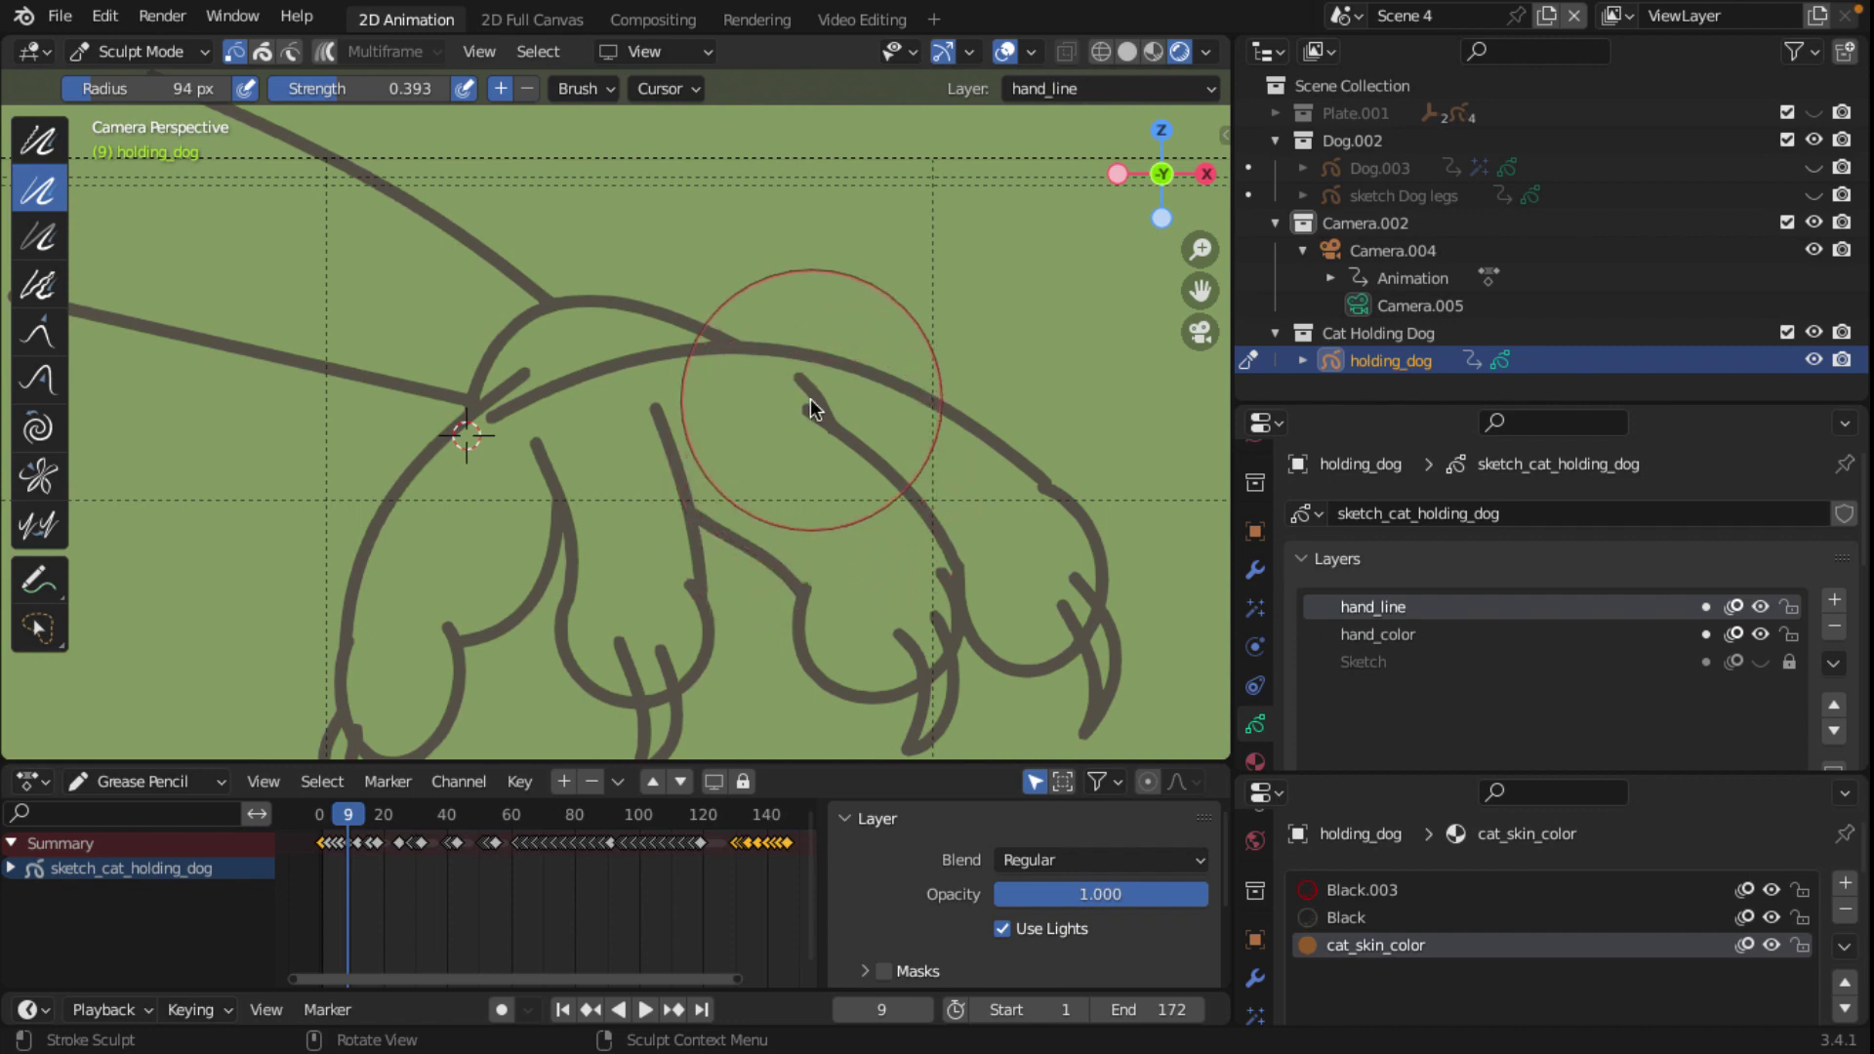
{"action": "key", "text": "a"}
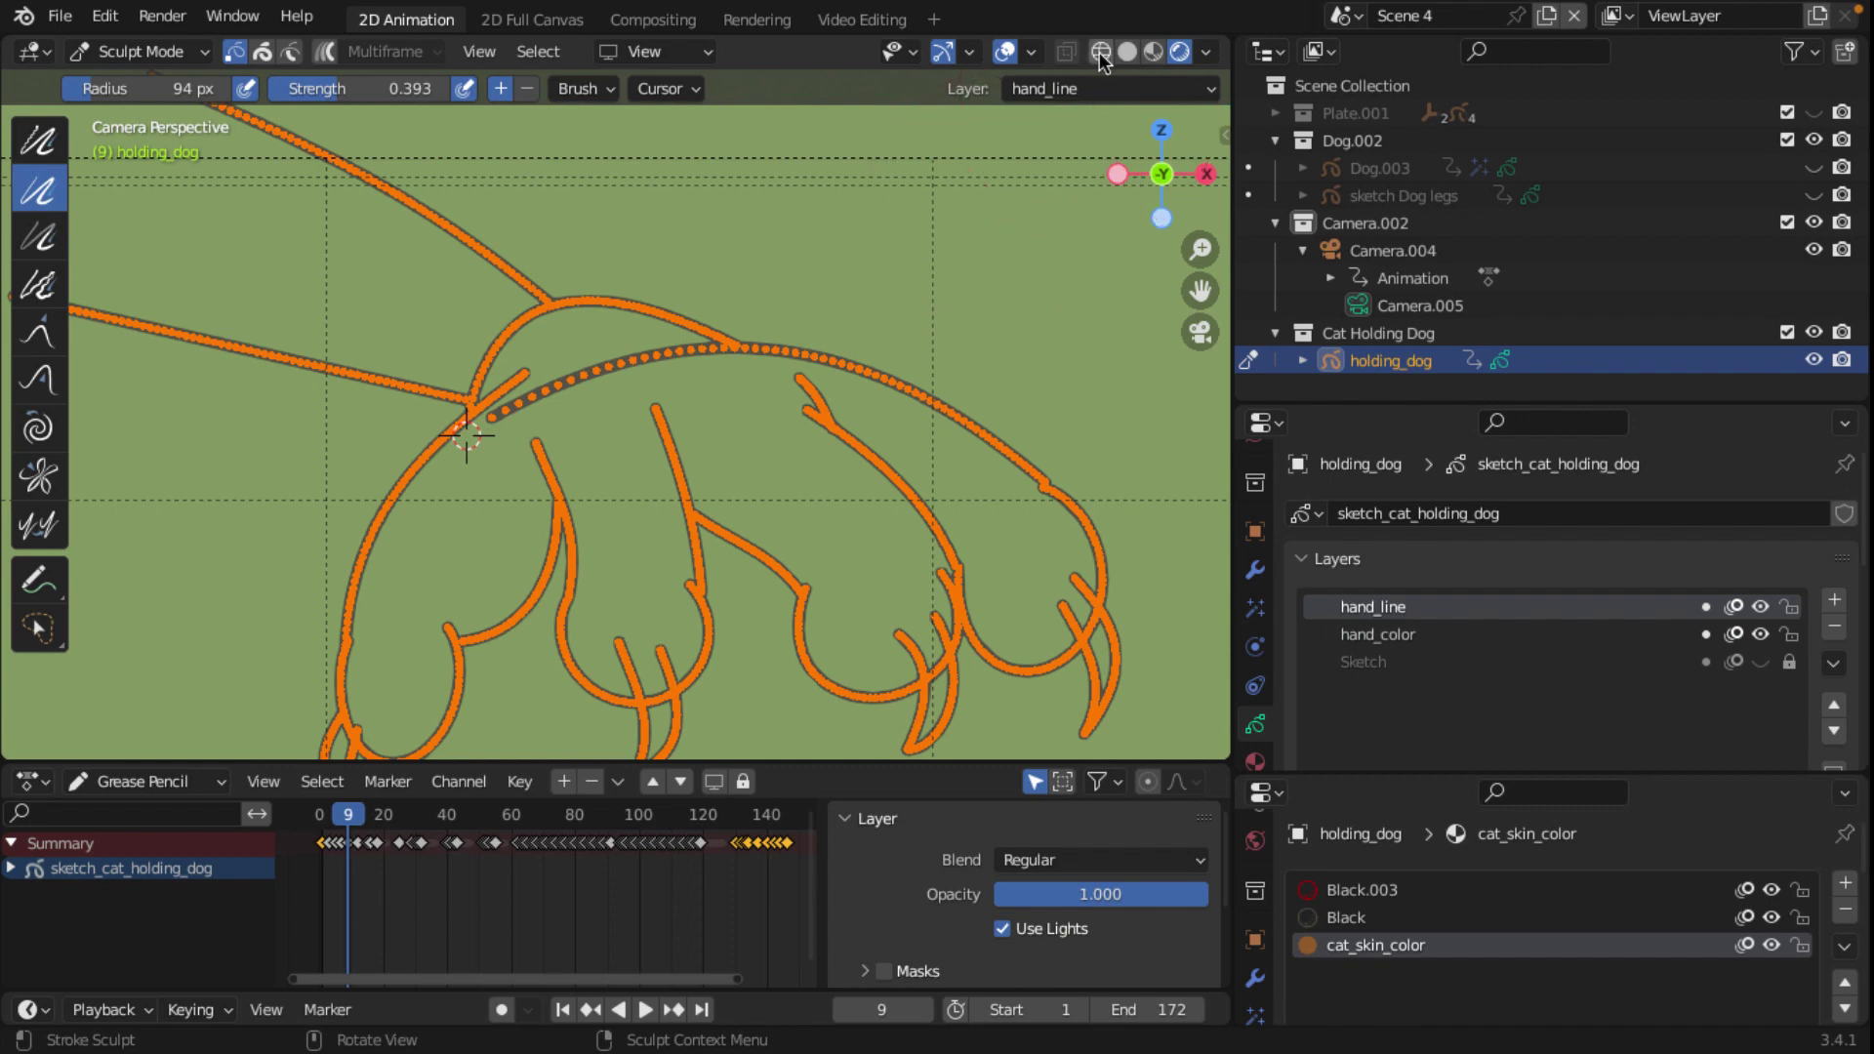
Step: Hide overlays and thin the toe, outline, middle finger, upper and left paw strokes
{"action": "left_click", "coordinate": [1010, 53]}
{"action": "scroll", "coordinate": [945, 295], "scroll_direction": "down", "scroll_amount": 2}
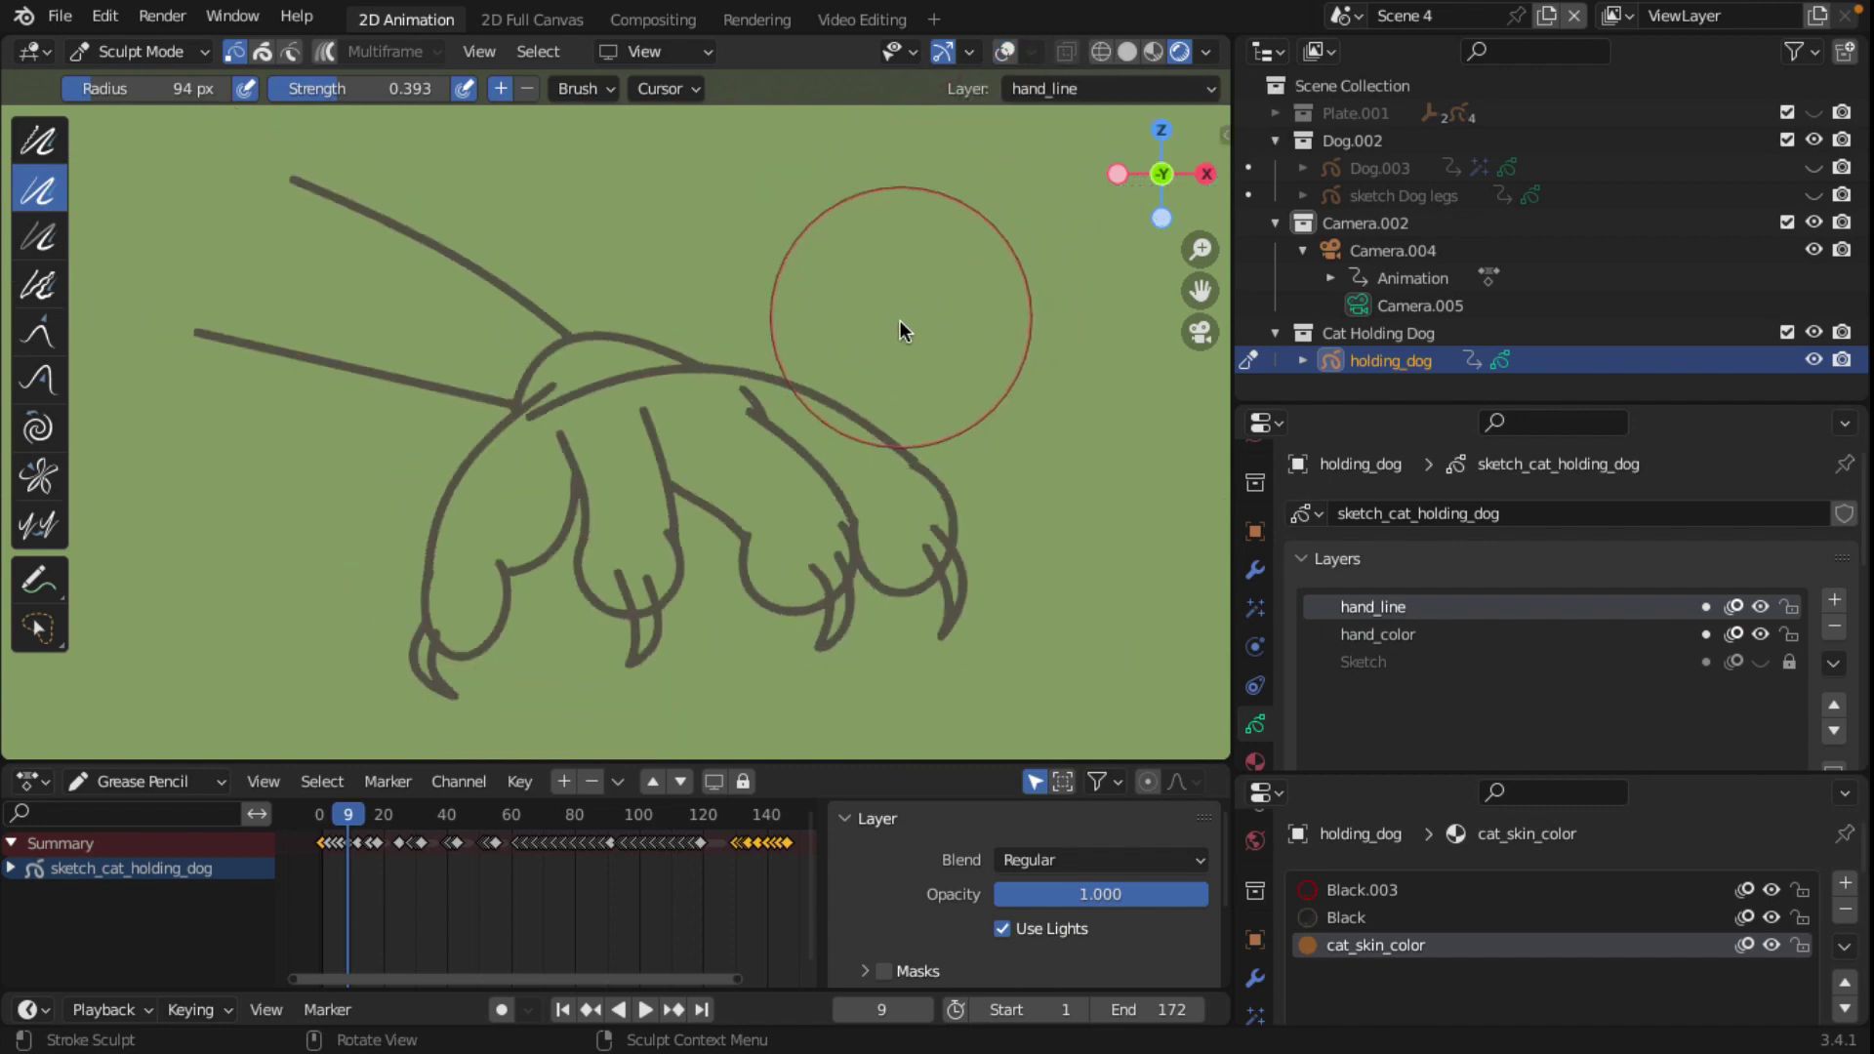
{"action": "scroll", "coordinate": [929, 377], "scroll_direction": "up", "scroll_amount": 1}
{"action": "scroll", "coordinate": [921, 254], "scroll_direction": "up", "scroll_amount": 2}
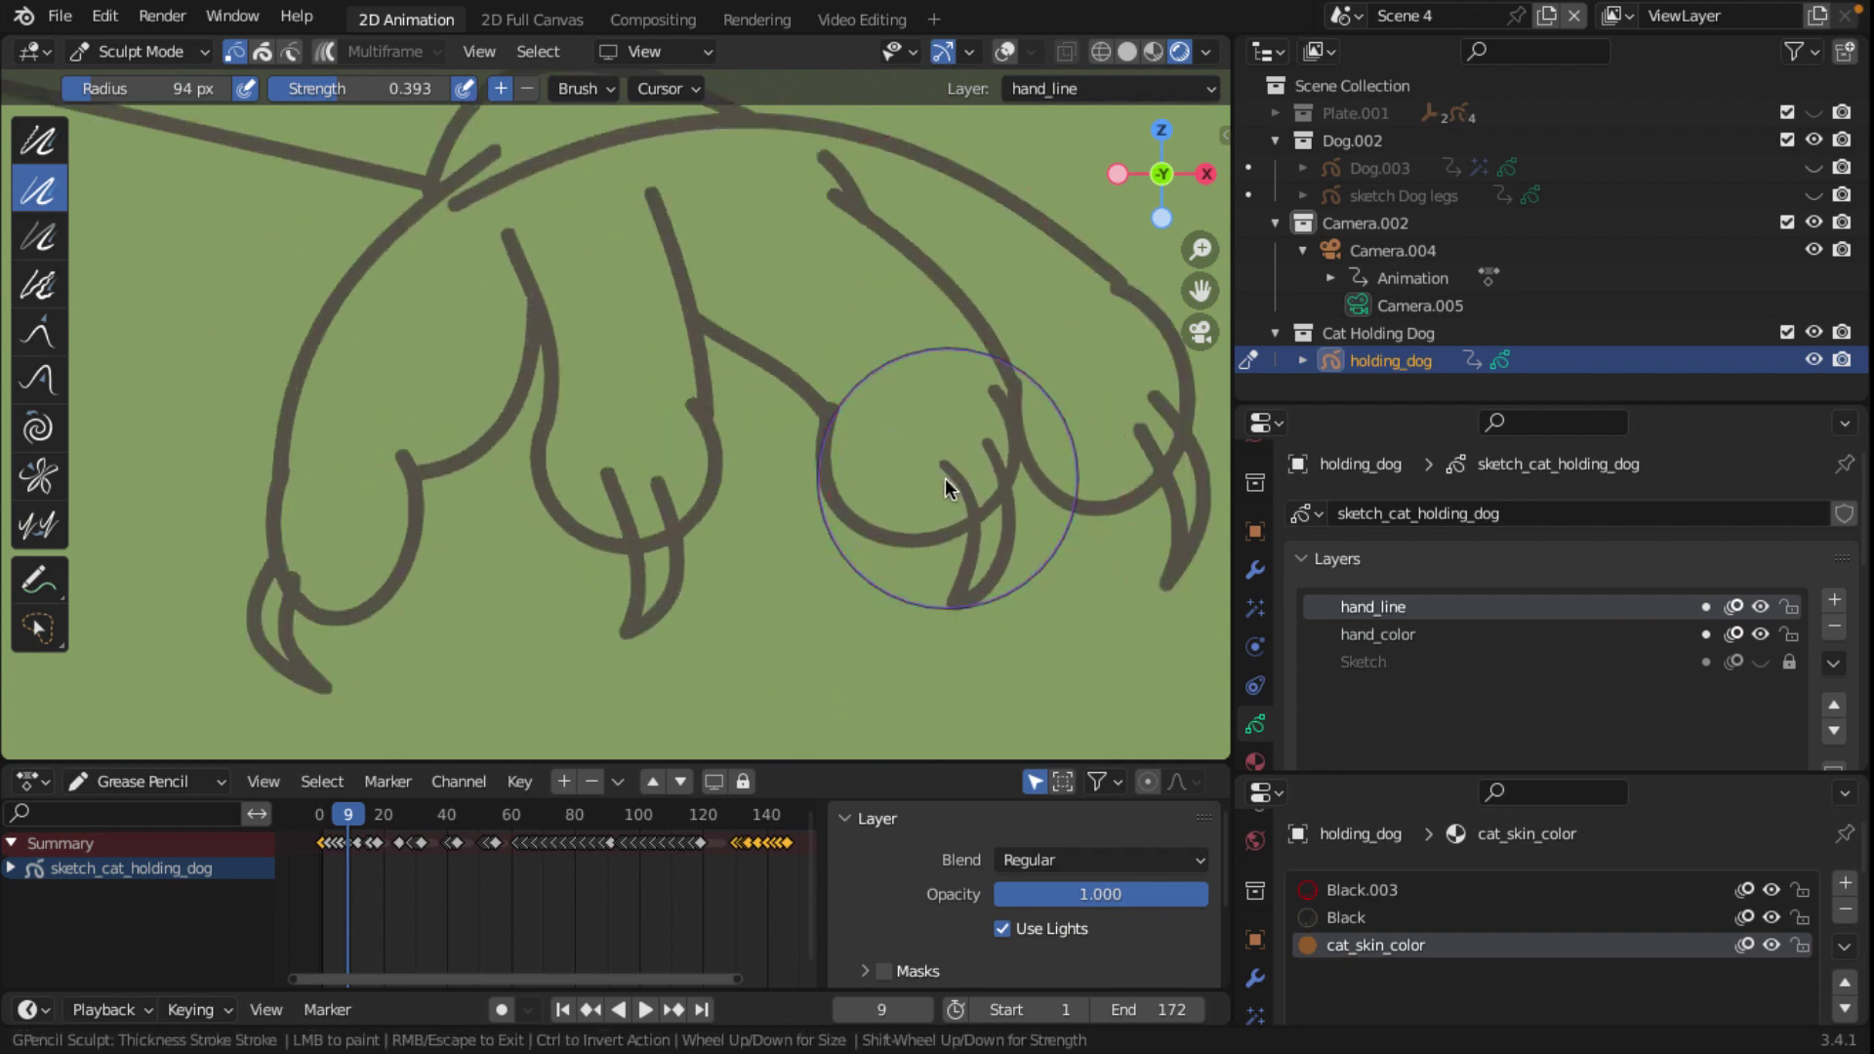
{"action": "left_click_drag", "start_coordinate": [1141, 432], "coordinate": [1146, 401]}
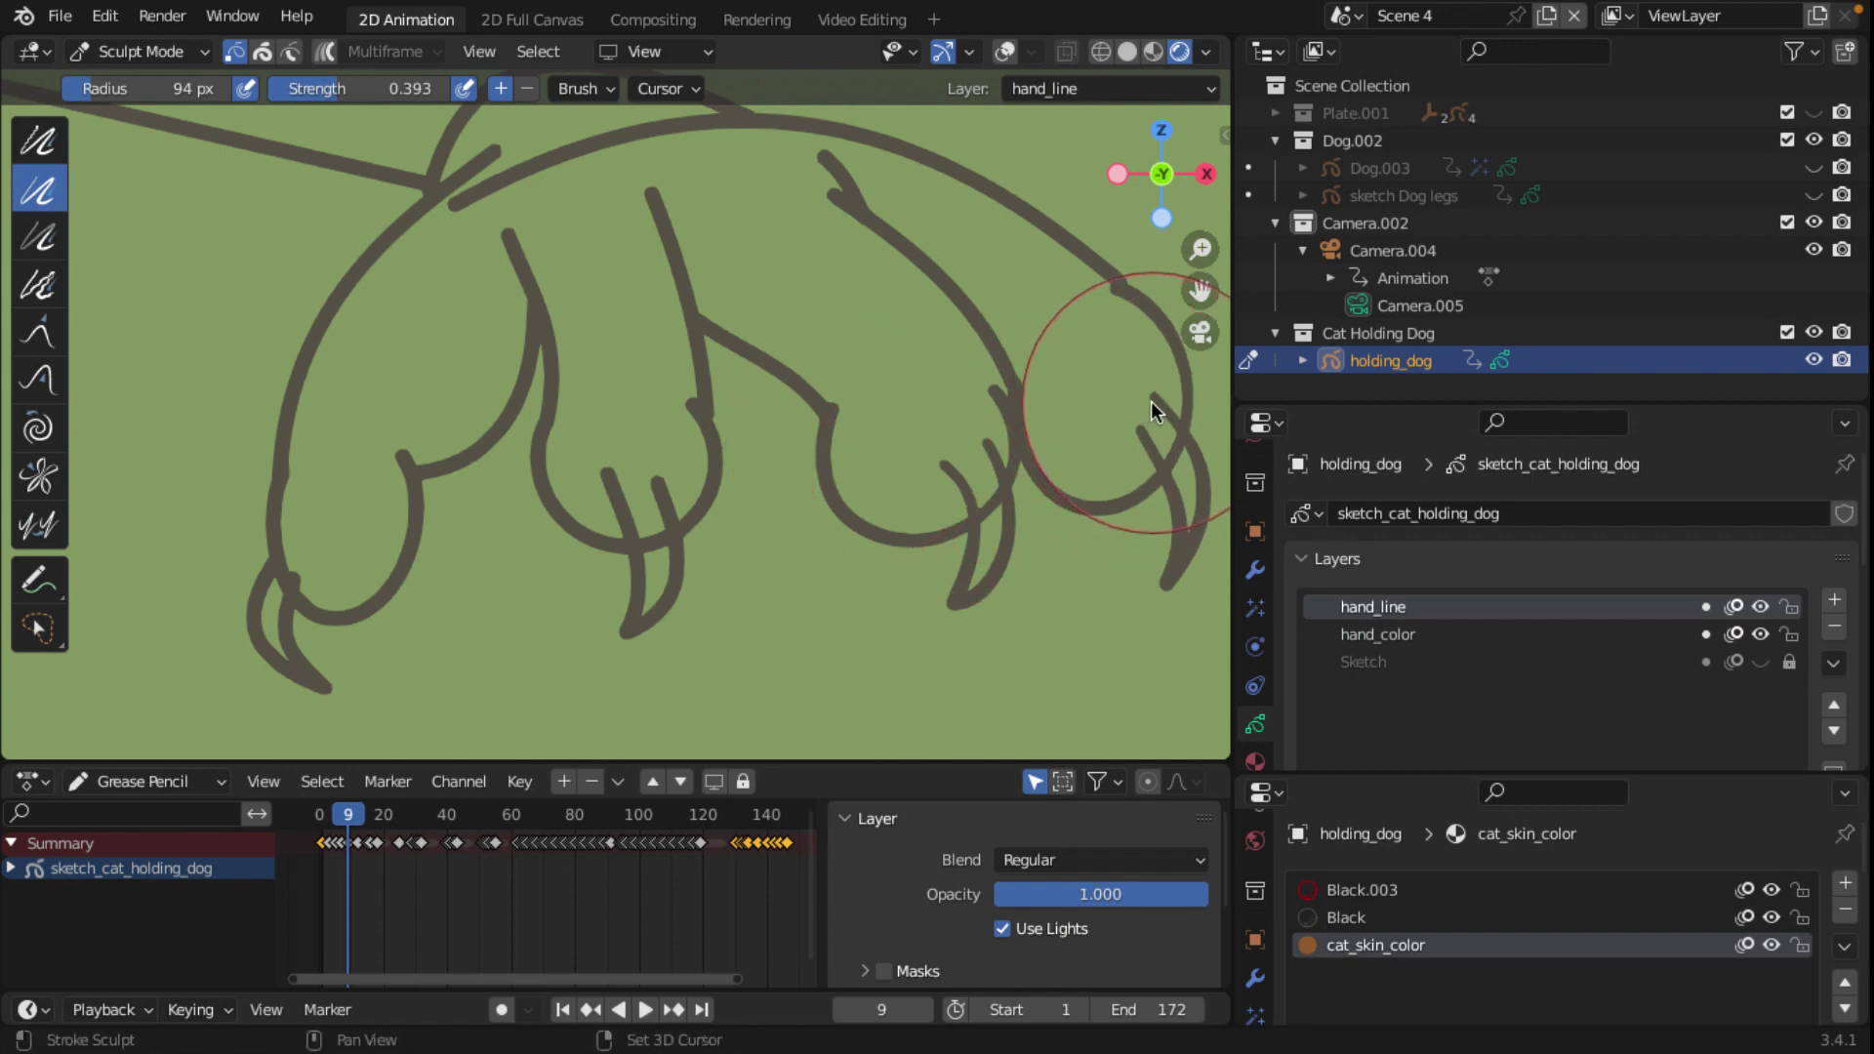
{"action": "mouse_move", "coordinate": [1063, 463]}
{"action": "left_mouse_down", "text": "ctrl"}
{"action": "mouse_move", "coordinate": [1139, 437]}
{"action": "mouse_move", "coordinate": [977, 433]}
{"action": "mouse_move", "coordinate": [994, 402]}
{"action": "left_mouse_up", "text": "ctrl"}
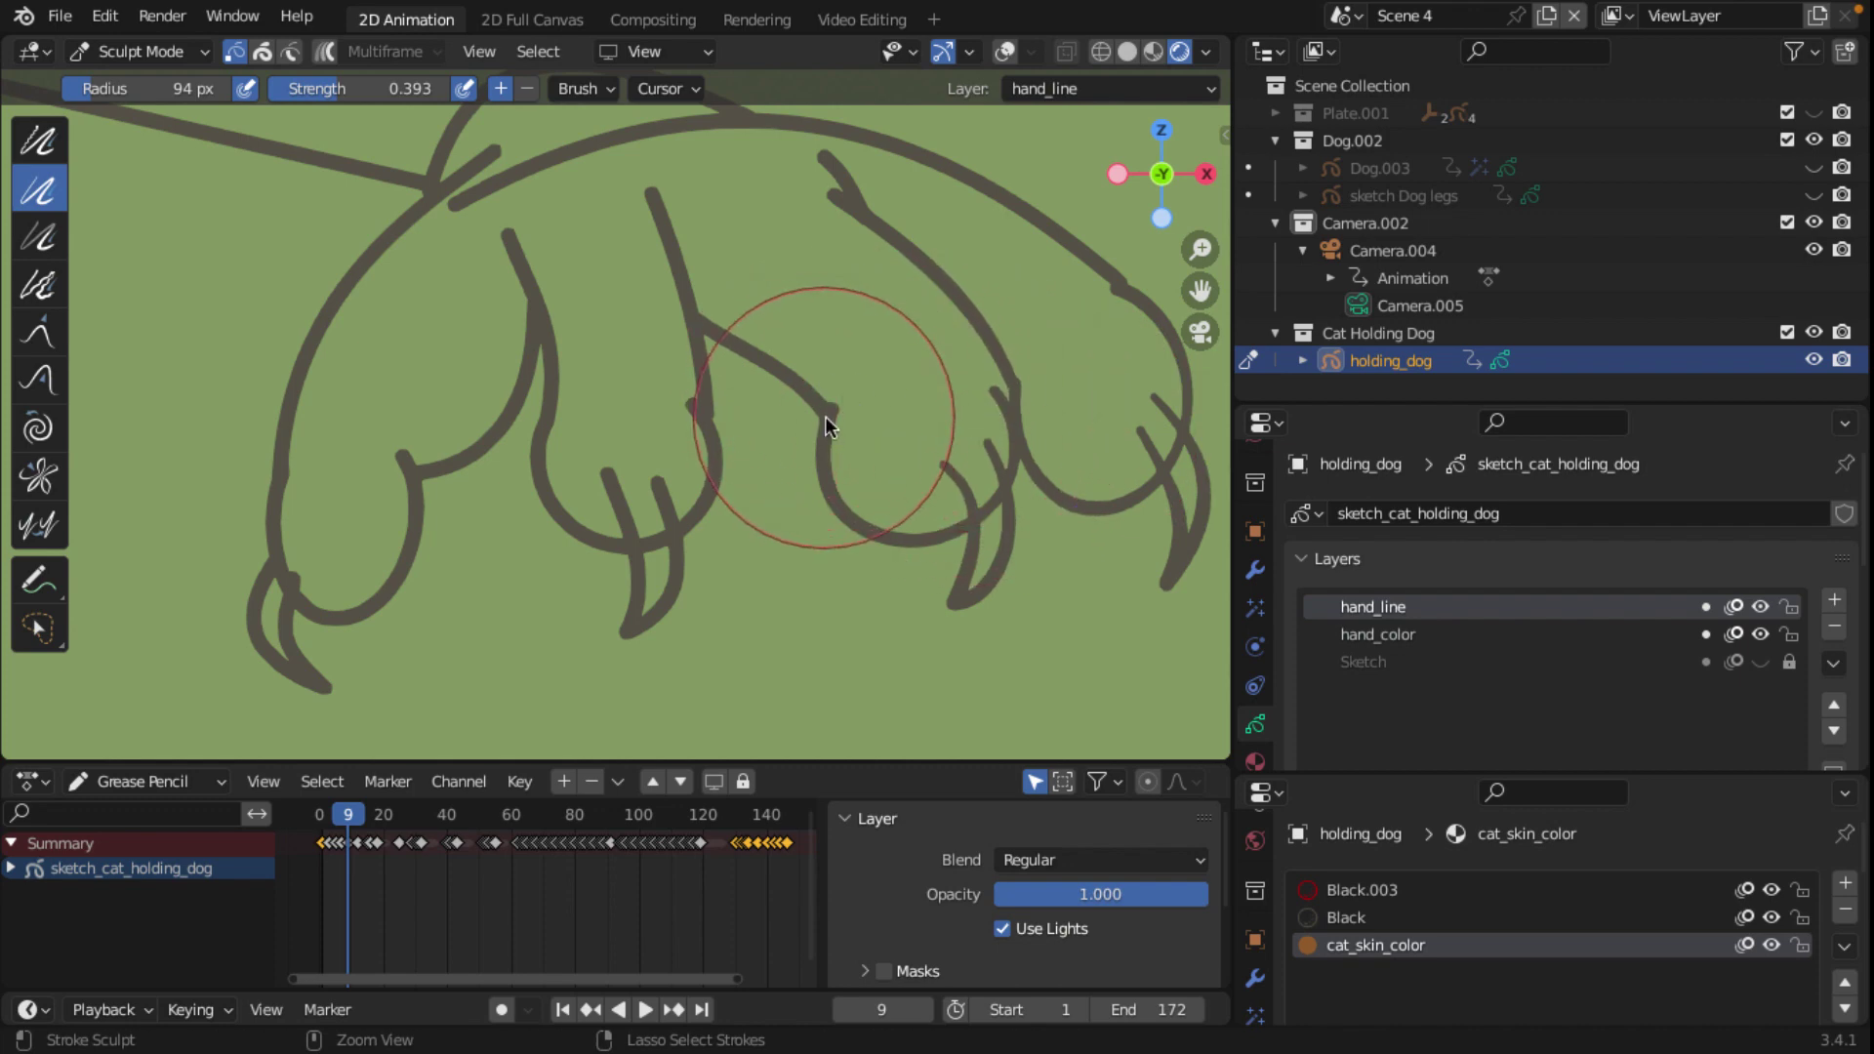
{"action": "mouse_move", "coordinate": [851, 395]}
{"action": "left_mouse_down", "text": "ctrl"}
{"action": "mouse_move", "coordinate": [846, 420]}
{"action": "mouse_move", "coordinate": [828, 395]}
{"action": "left_mouse_up", "text": "ctrl"}
{"action": "left_click_drag", "start_coordinate": [689, 412], "coordinate": [688, 412], "text": "ctrl"}
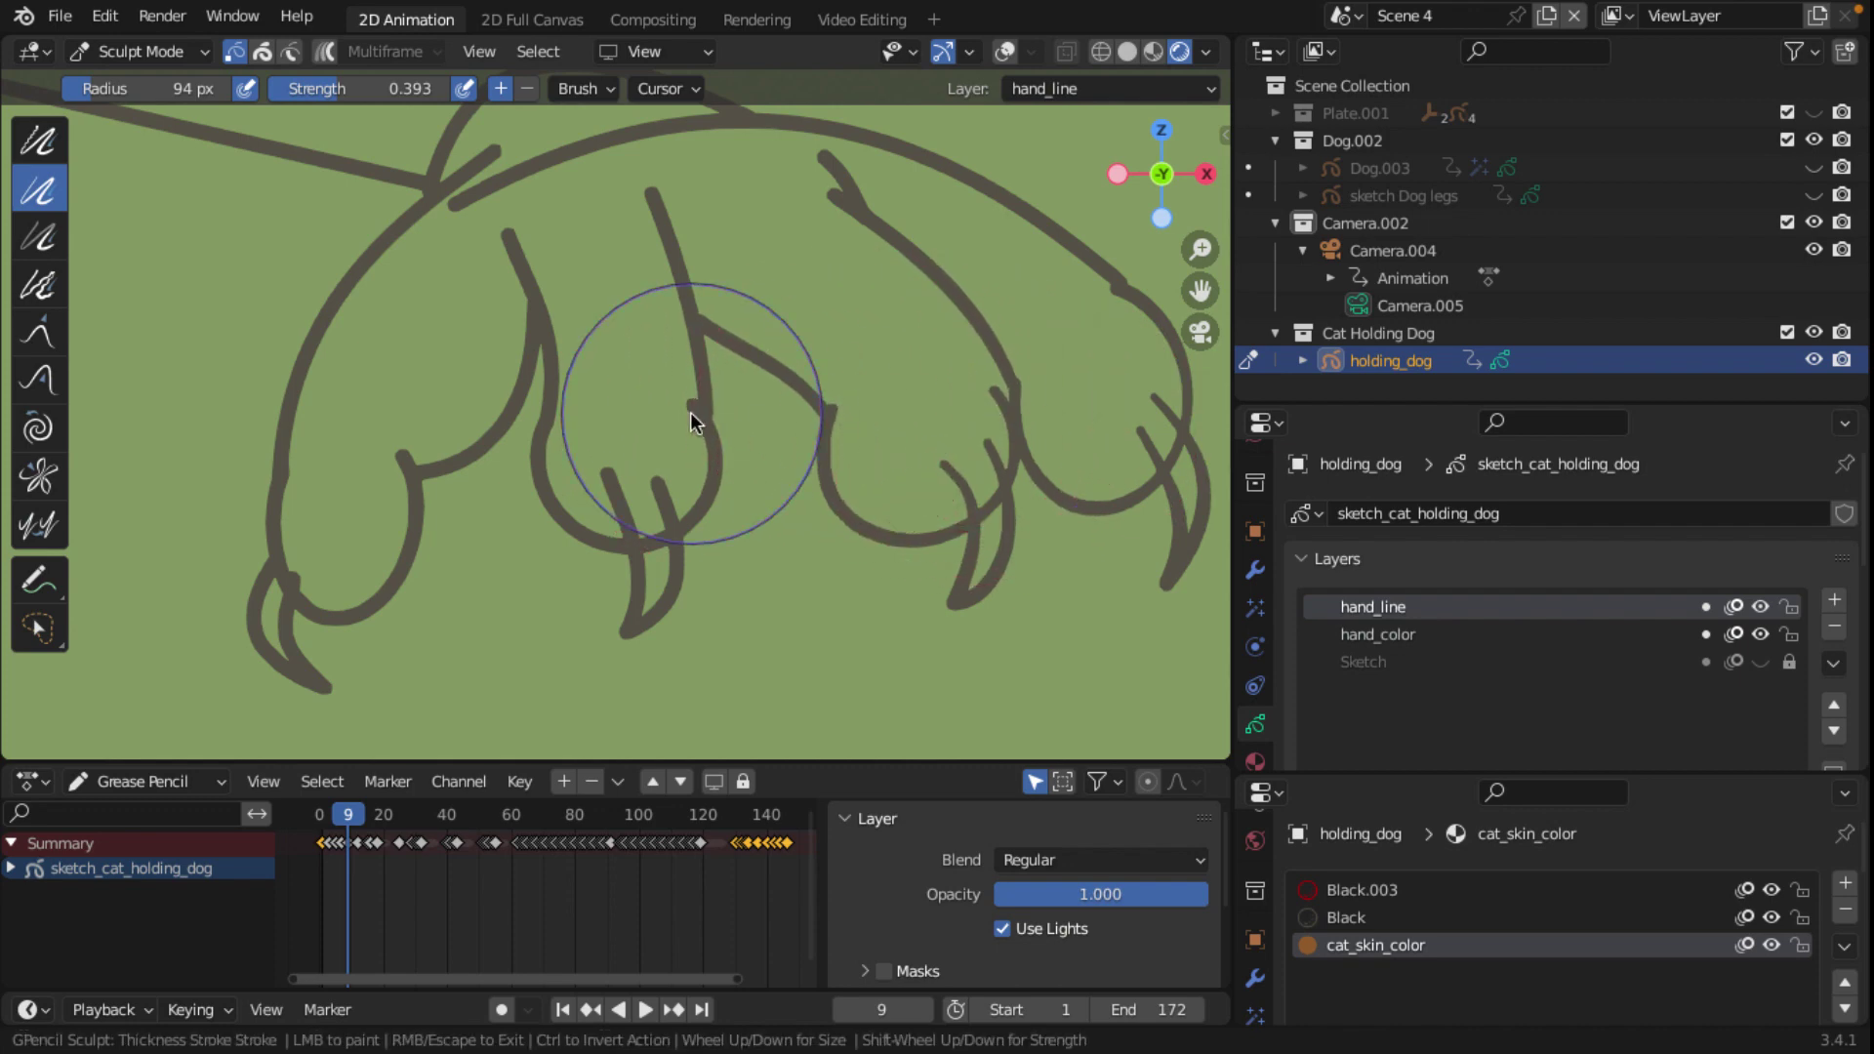
{"action": "left_click_drag", "start_coordinate": [640, 176], "coordinate": [649, 194], "text": "ctrl"}
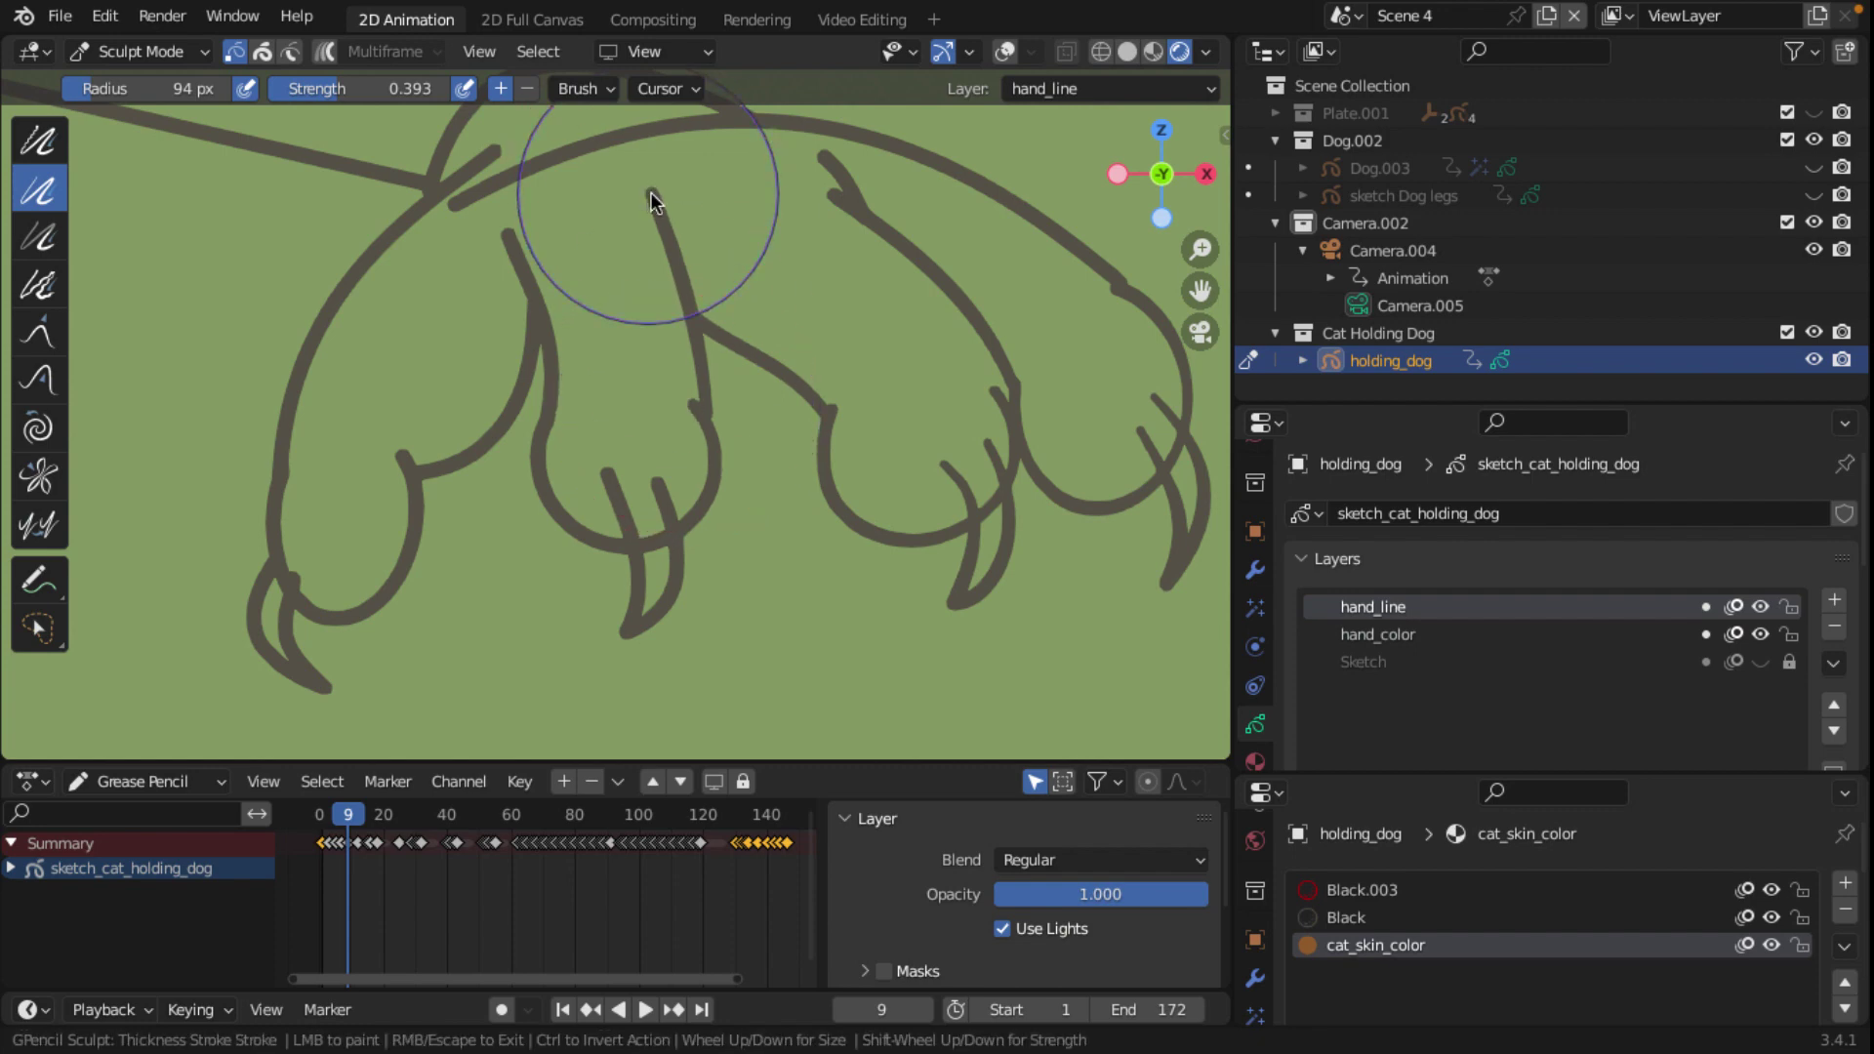
{"action": "left_click_drag", "start_coordinate": [830, 173], "coordinate": [822, 215], "text": "ctrl"}
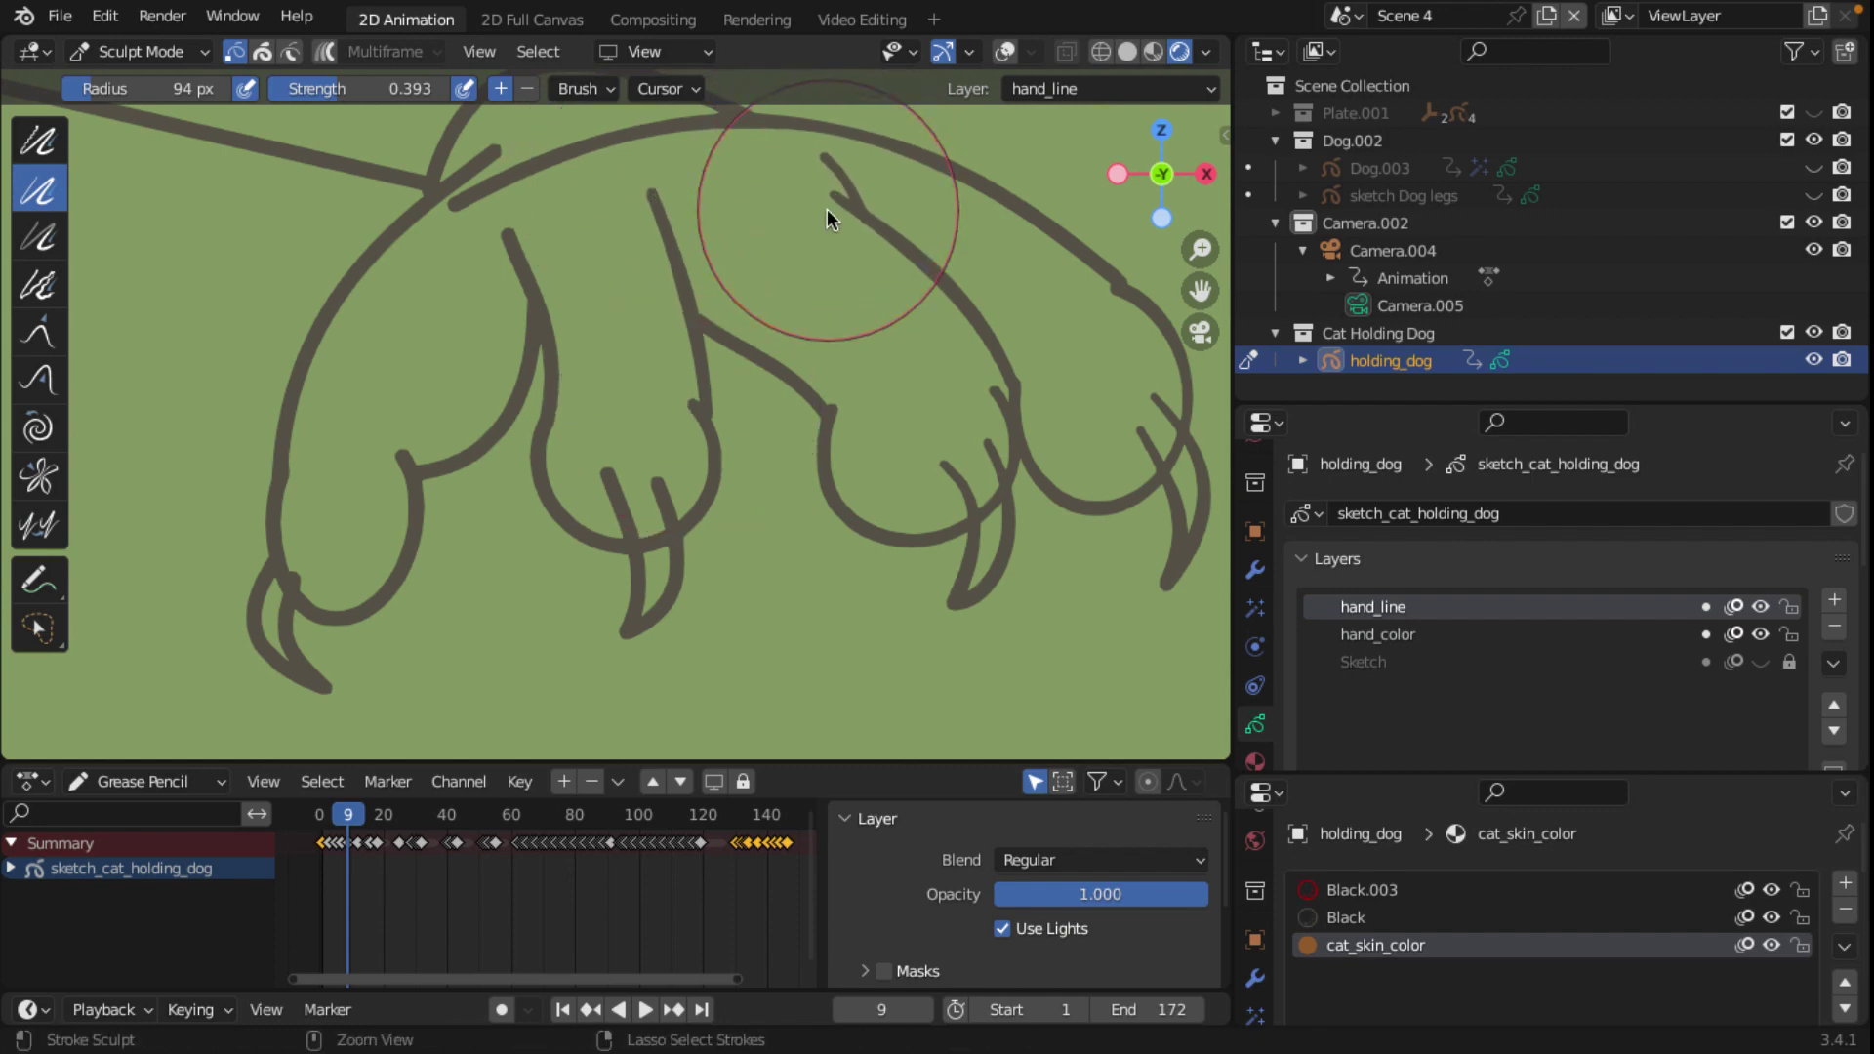
{"action": "left_click_drag", "start_coordinate": [385, 402], "coordinate": [407, 453], "text": "ctrl"}
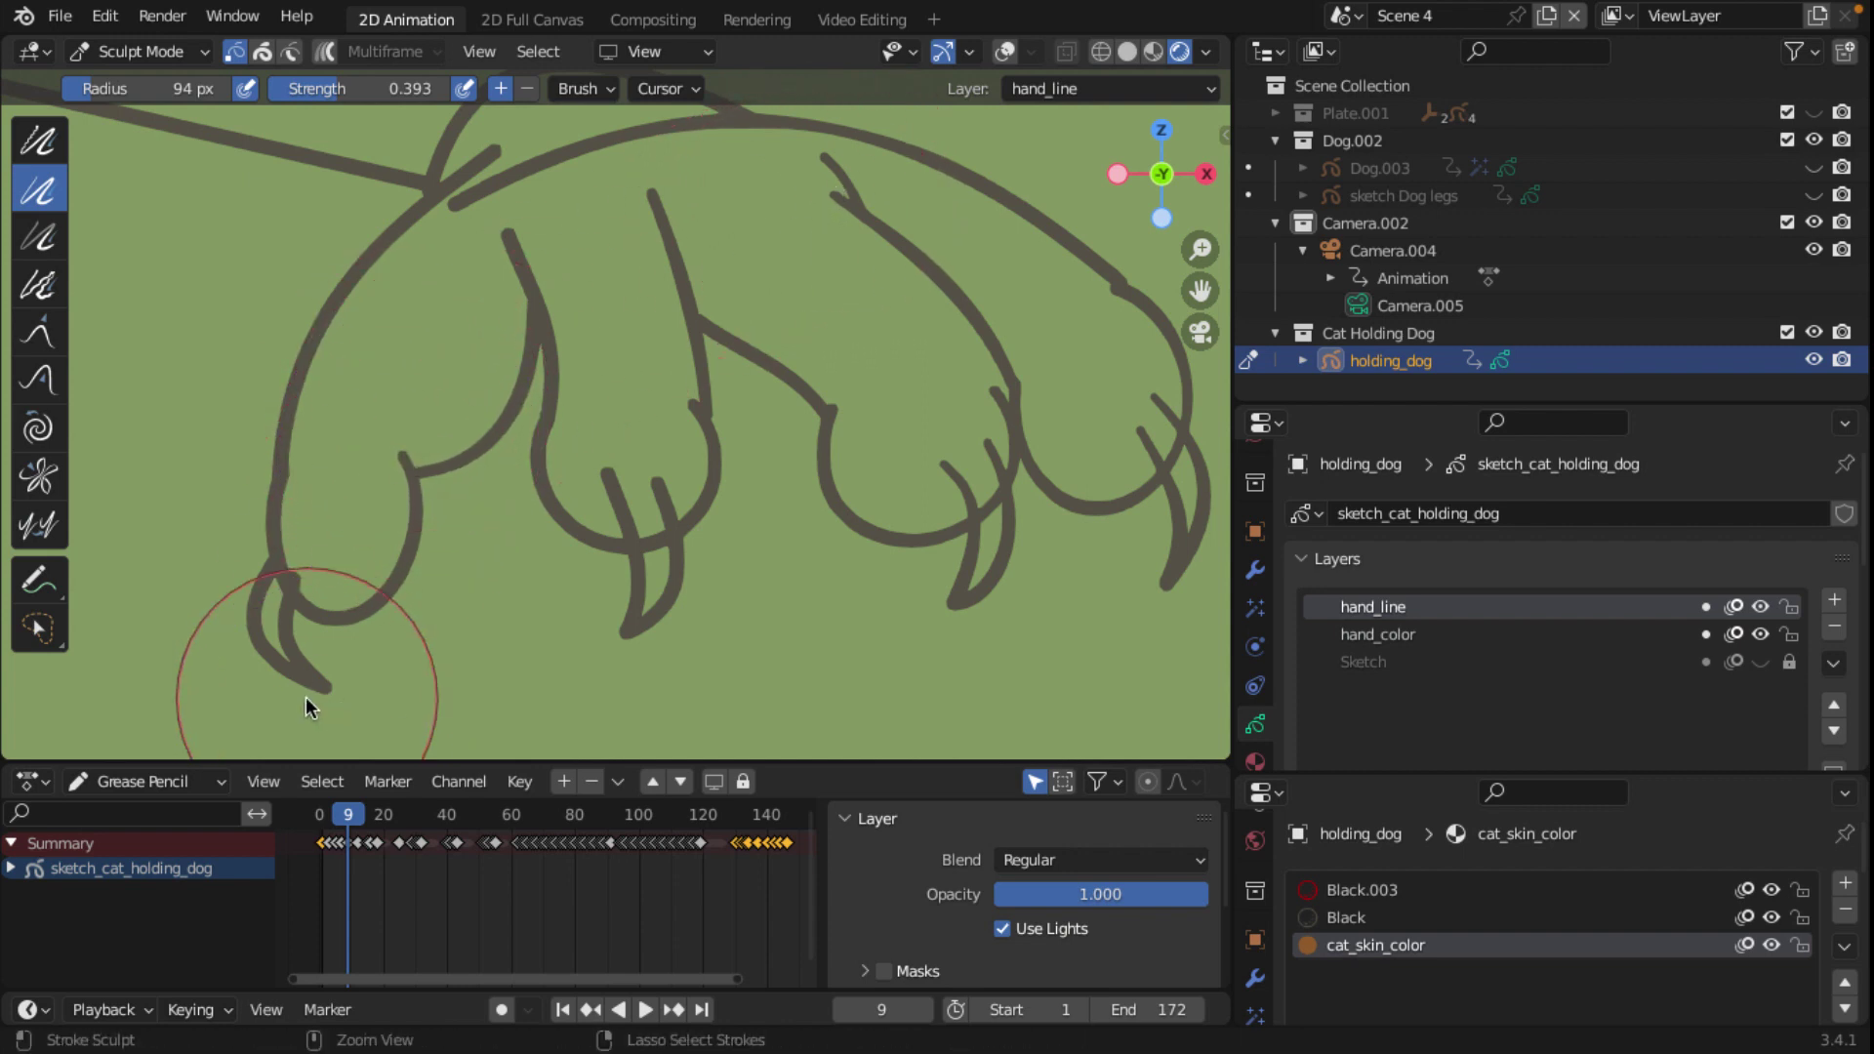
Step: Taper the lower-left, middle and right claw tips and the upper stroke end
{"action": "left_click_drag", "start_coordinate": [306, 697], "coordinate": [308, 687], "text": "ctrl"}
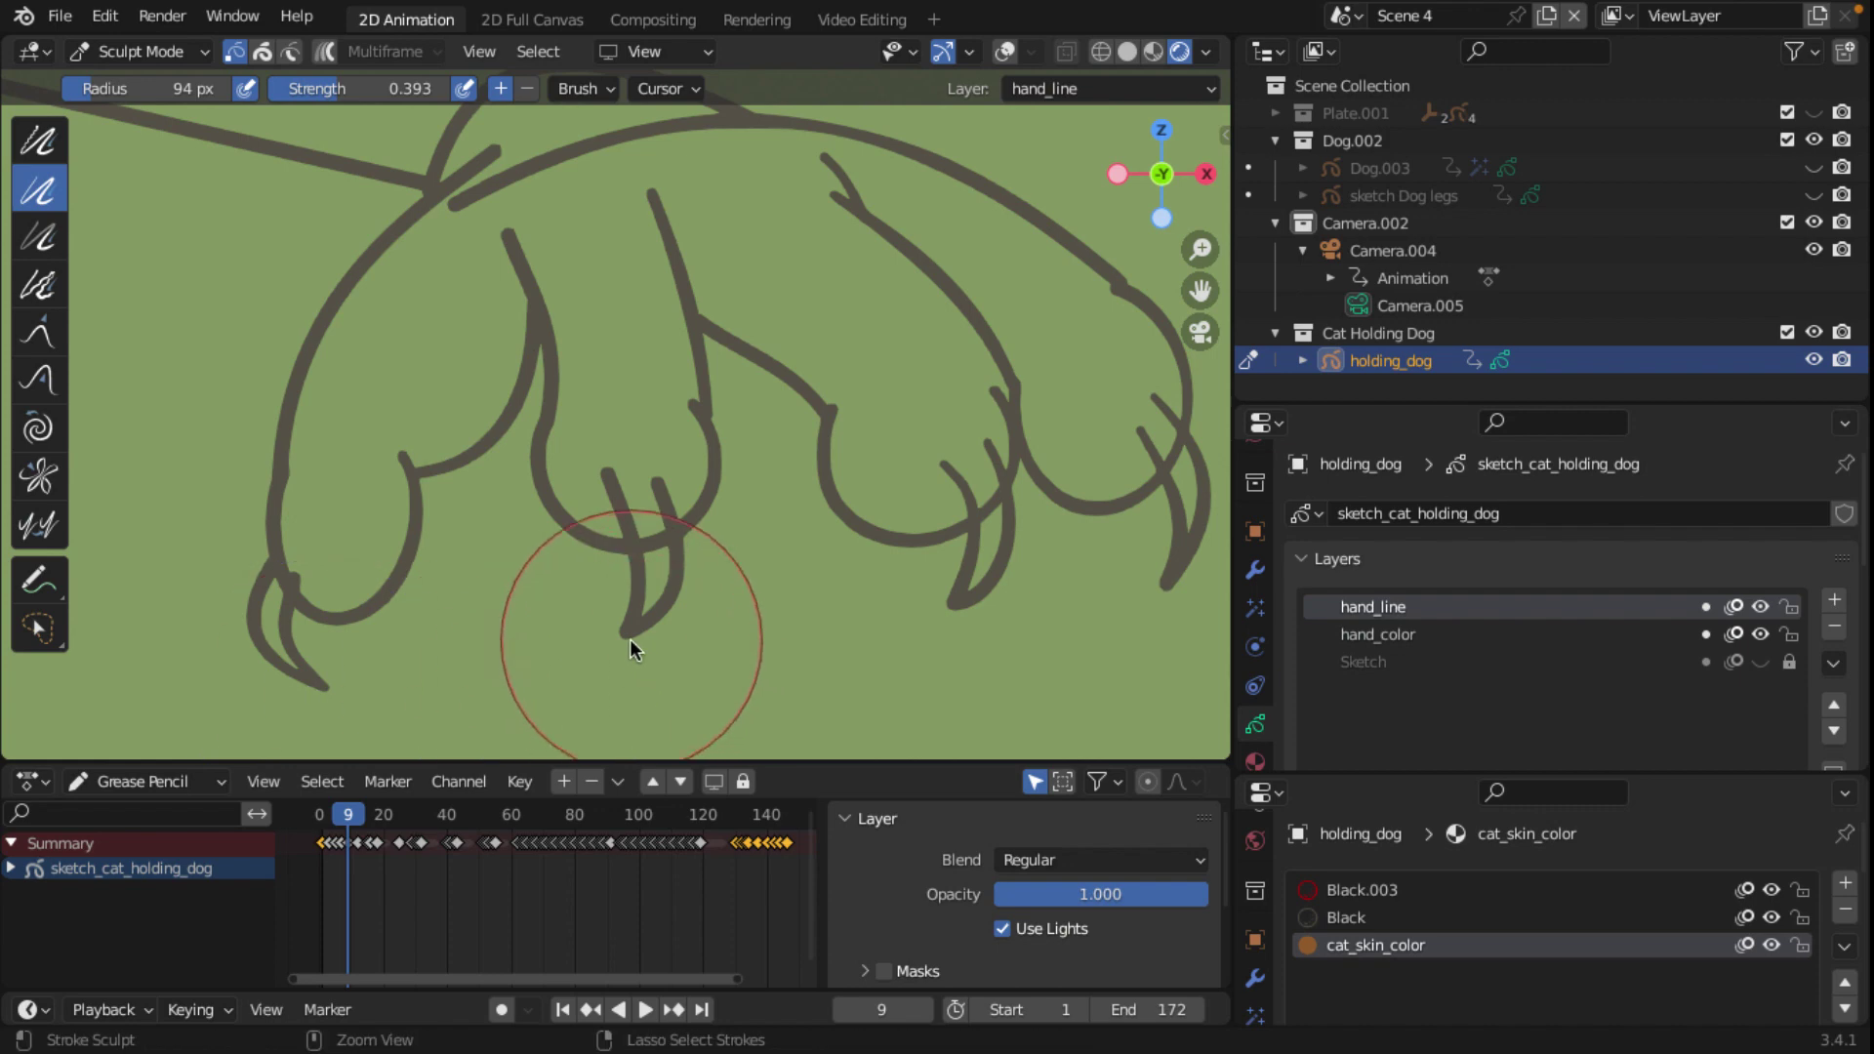
{"action": "left_click_drag", "start_coordinate": [629, 638], "coordinate": [630, 637], "text": "ctrl"}
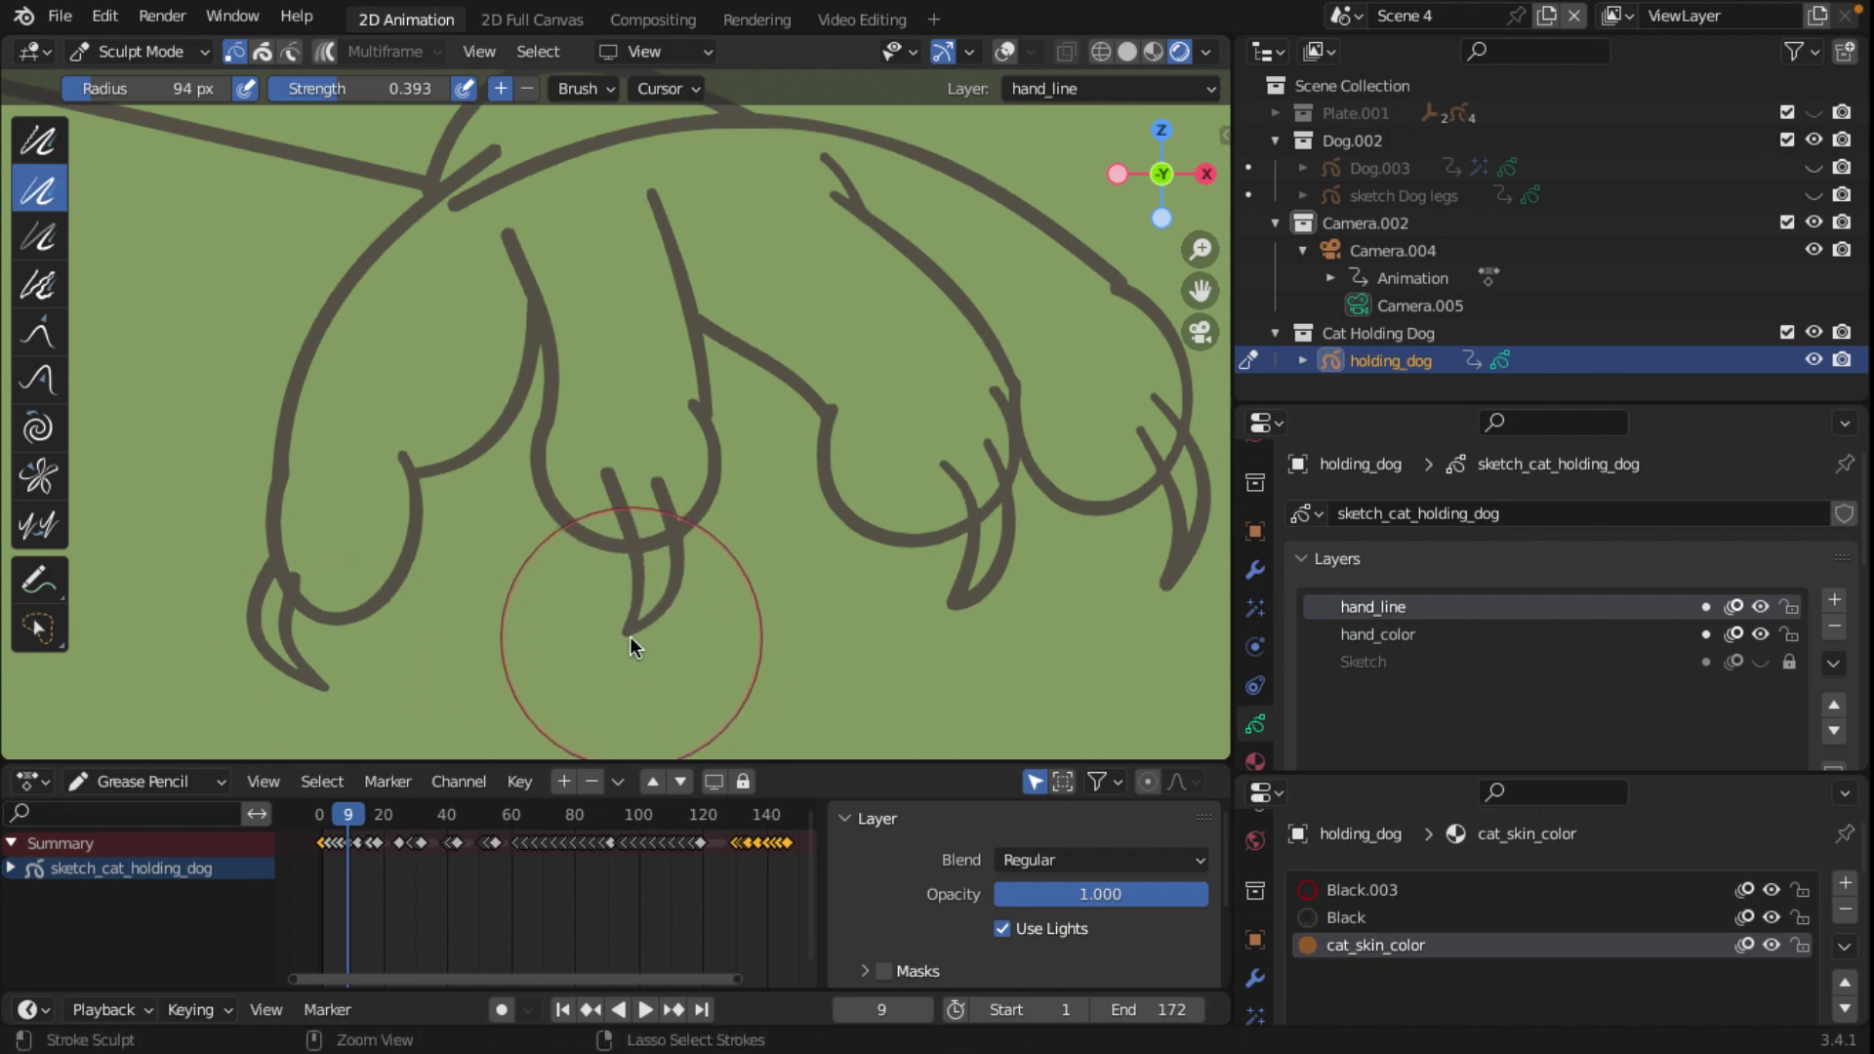
{"action": "left_click_drag", "start_coordinate": [958, 599], "coordinate": [953, 607], "text": "ctrl"}
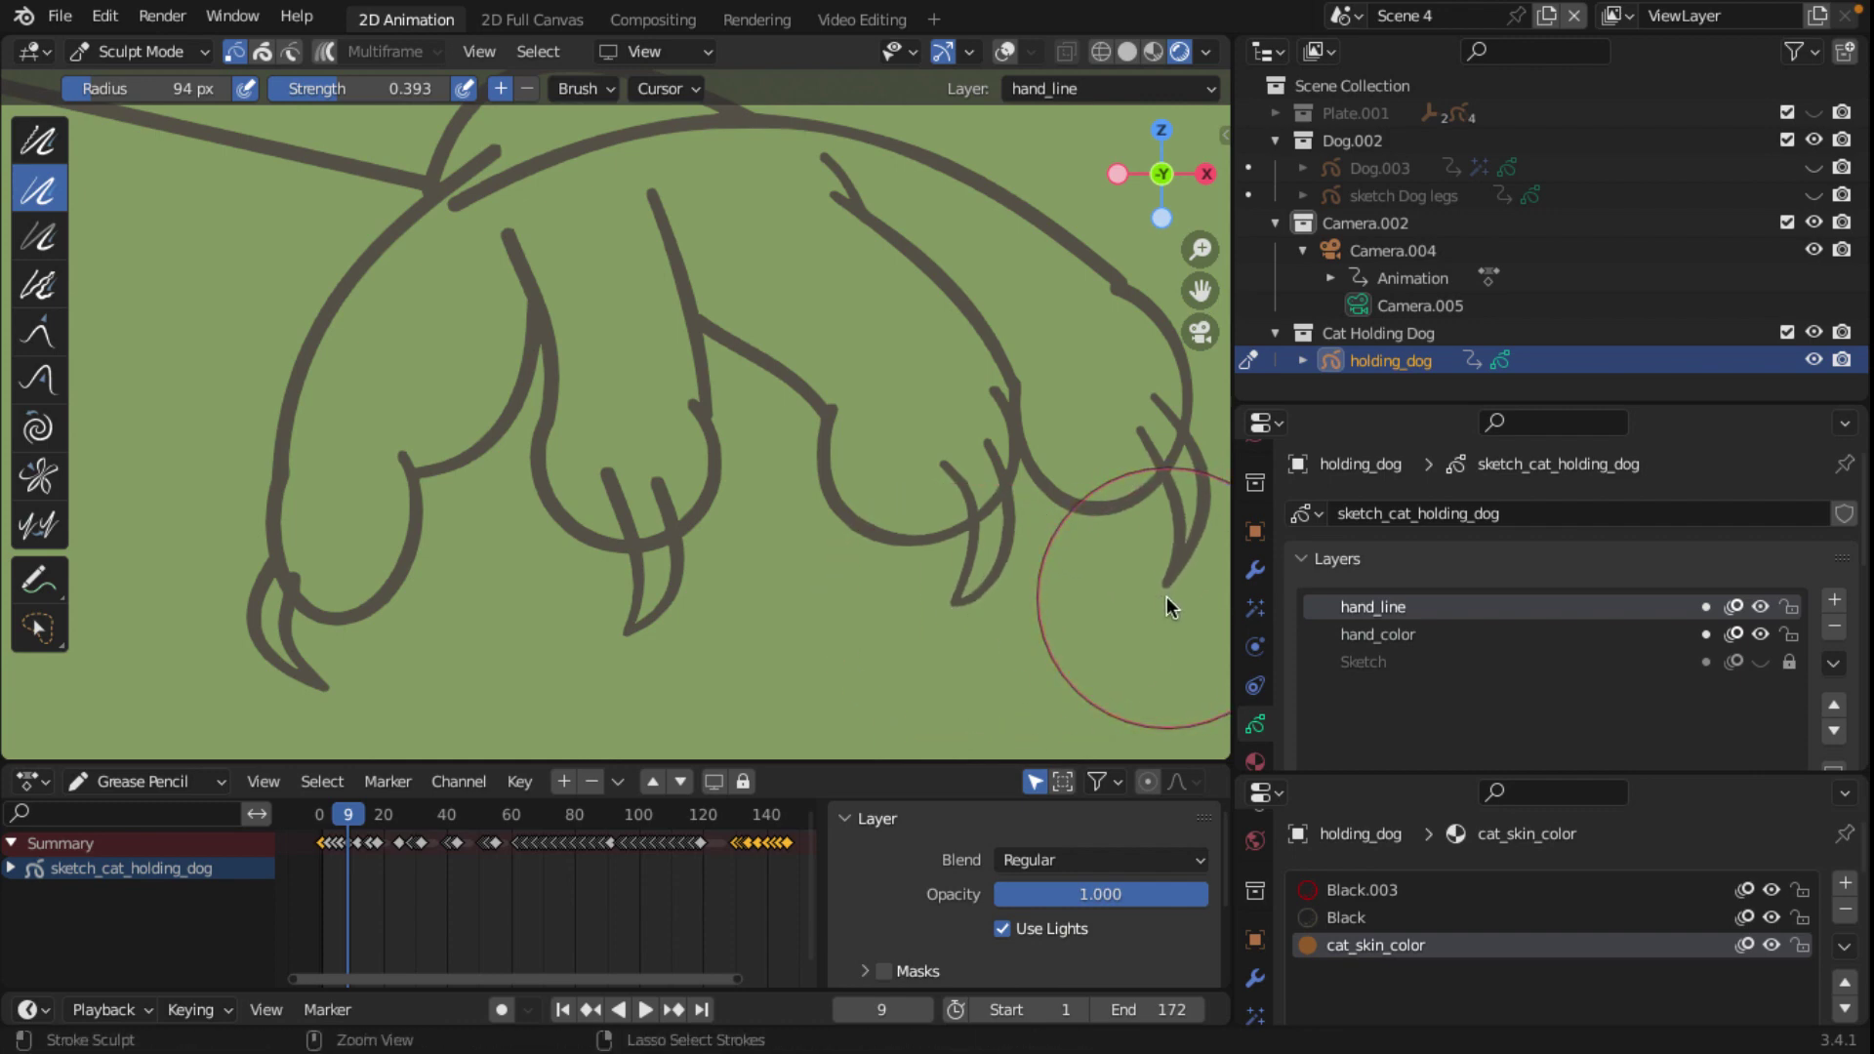
{"action": "left_click_drag", "start_coordinate": [461, 199], "coordinate": [466, 191], "text": "ctrl"}
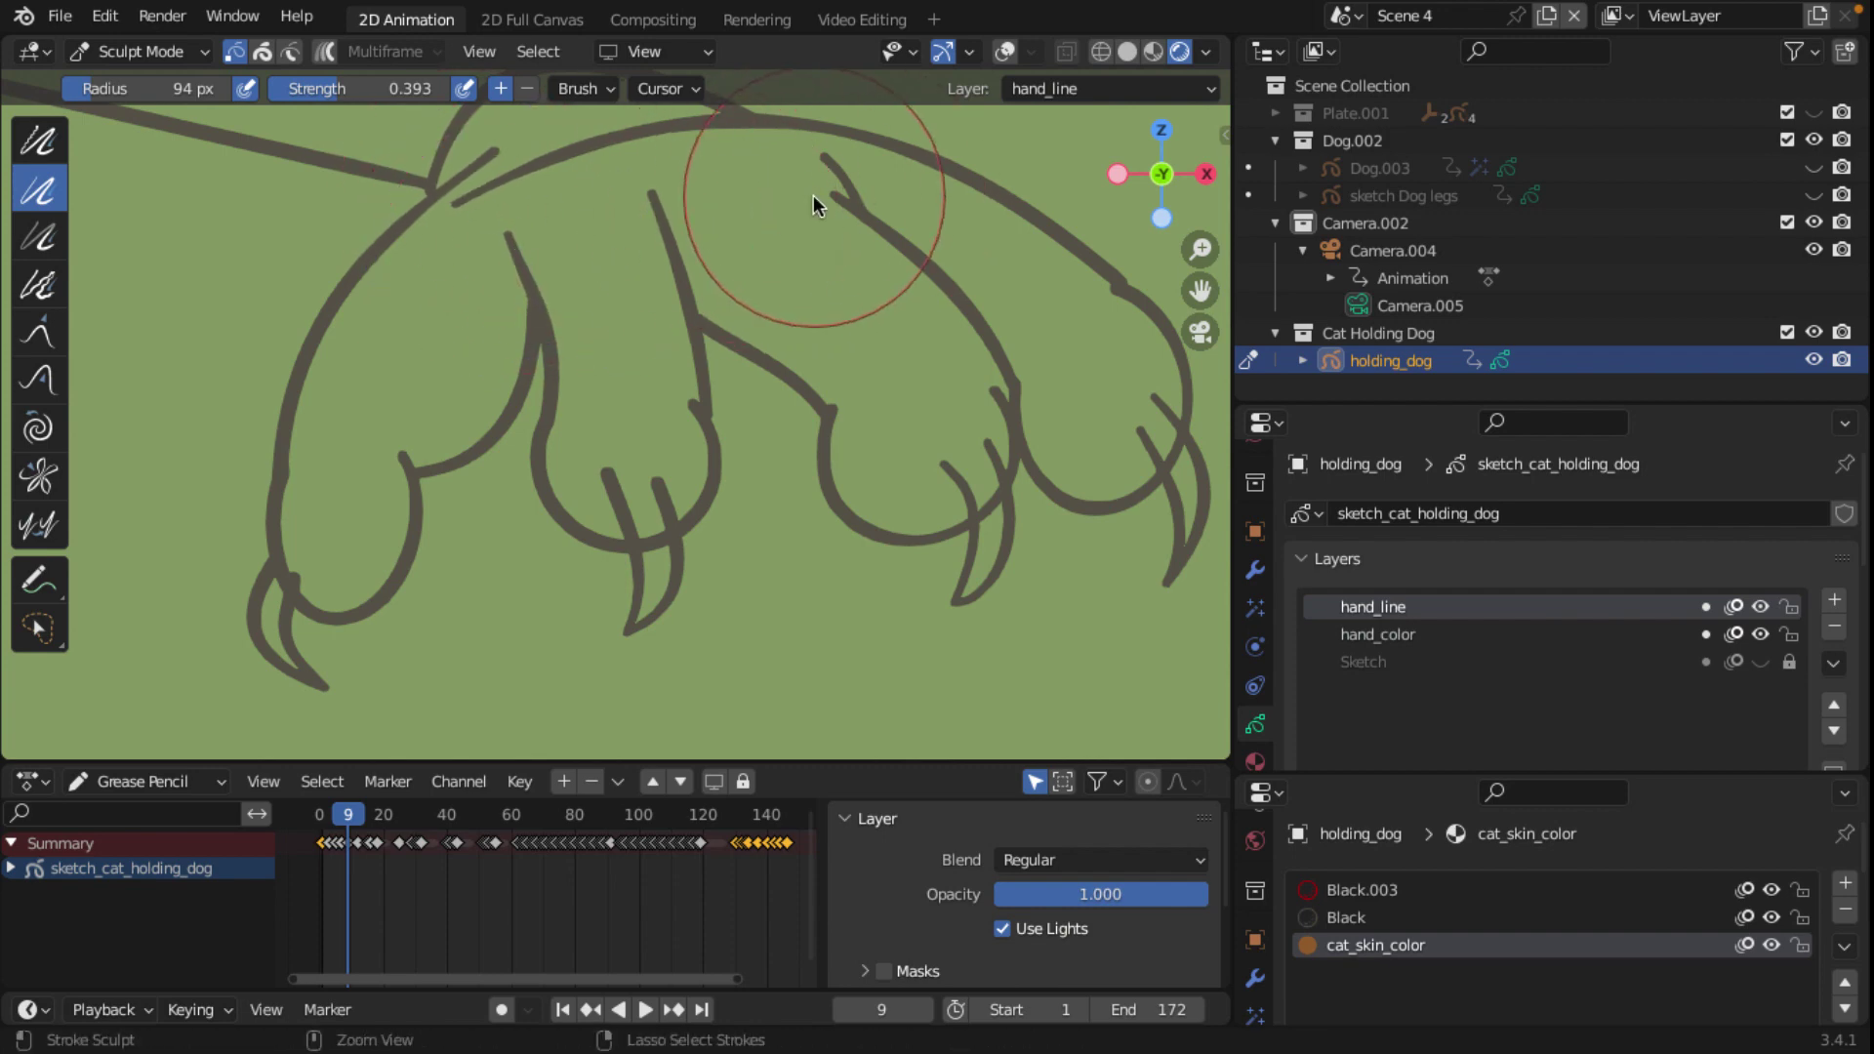
Step: Zoom in and thin the hooked finger-stroke end and taper its tip
{"action": "scroll", "coordinate": [713, 290], "scroll_direction": "down", "scroll_amount": 2}
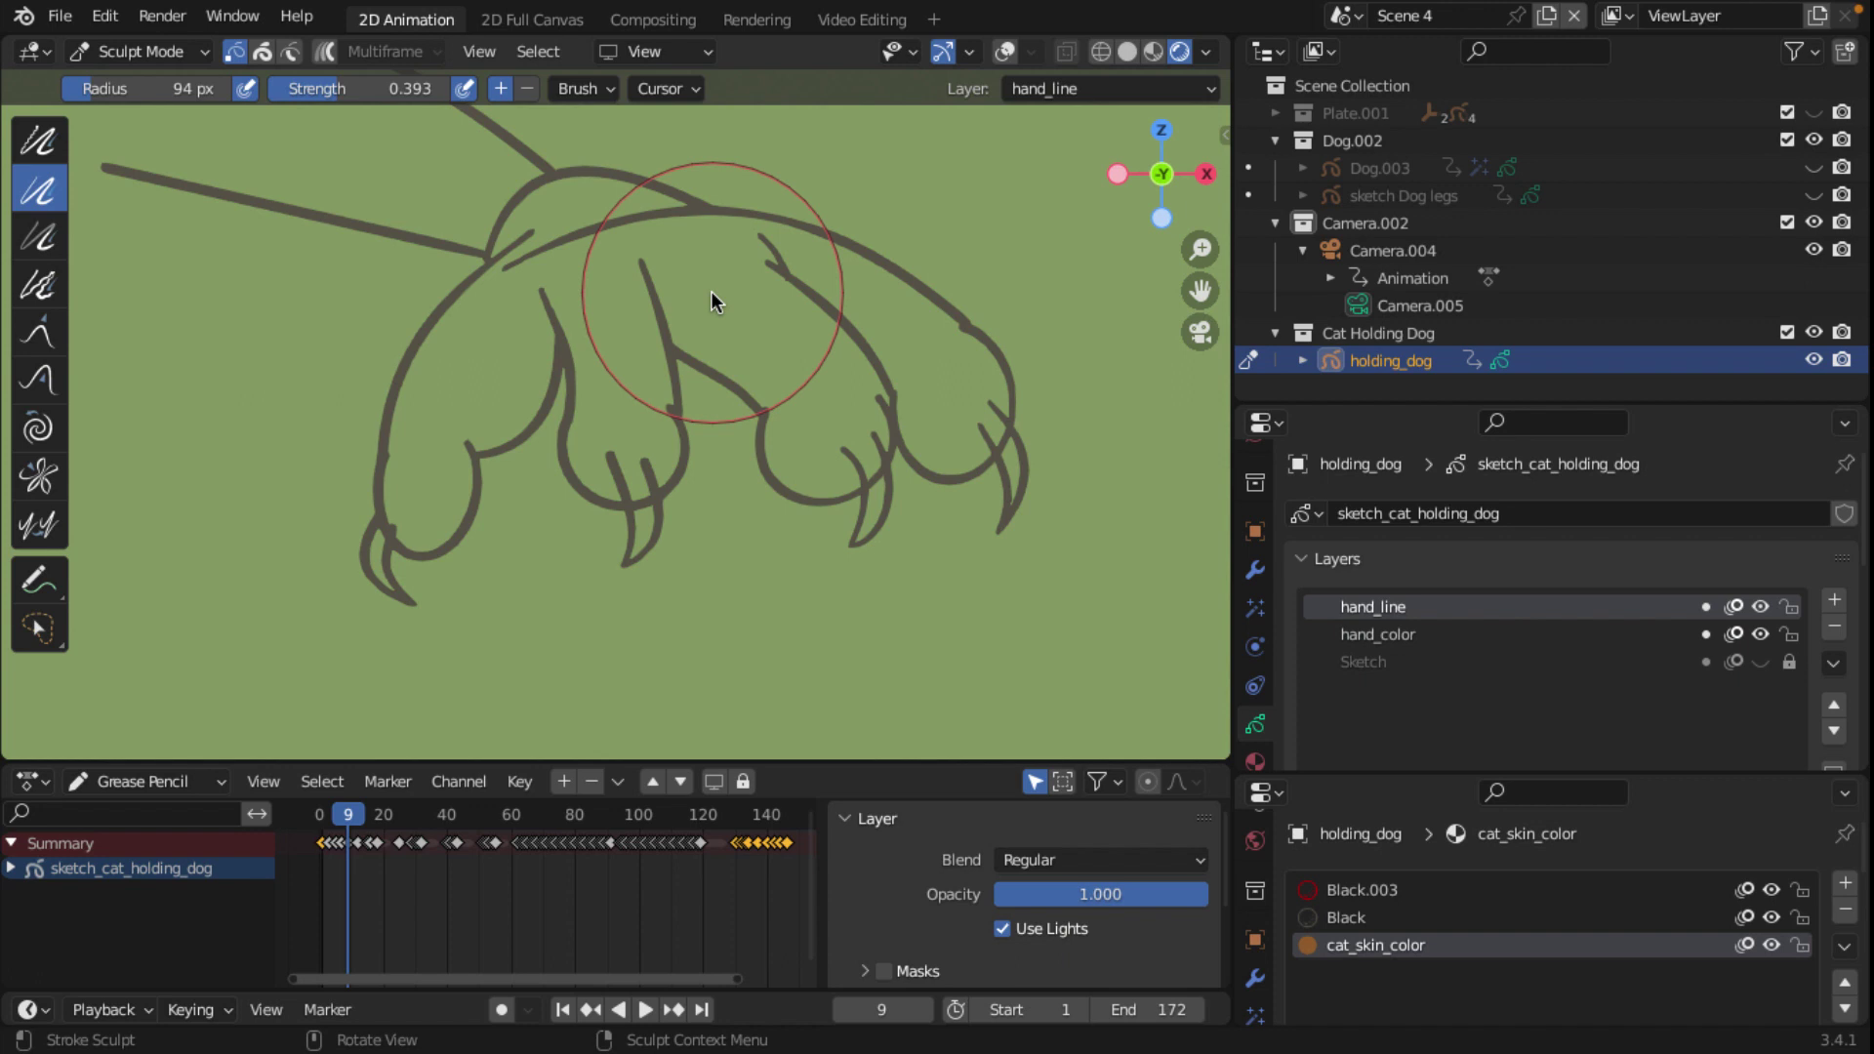
{"action": "scroll", "coordinate": [711, 291], "scroll_direction": "down", "scroll_amount": 3}
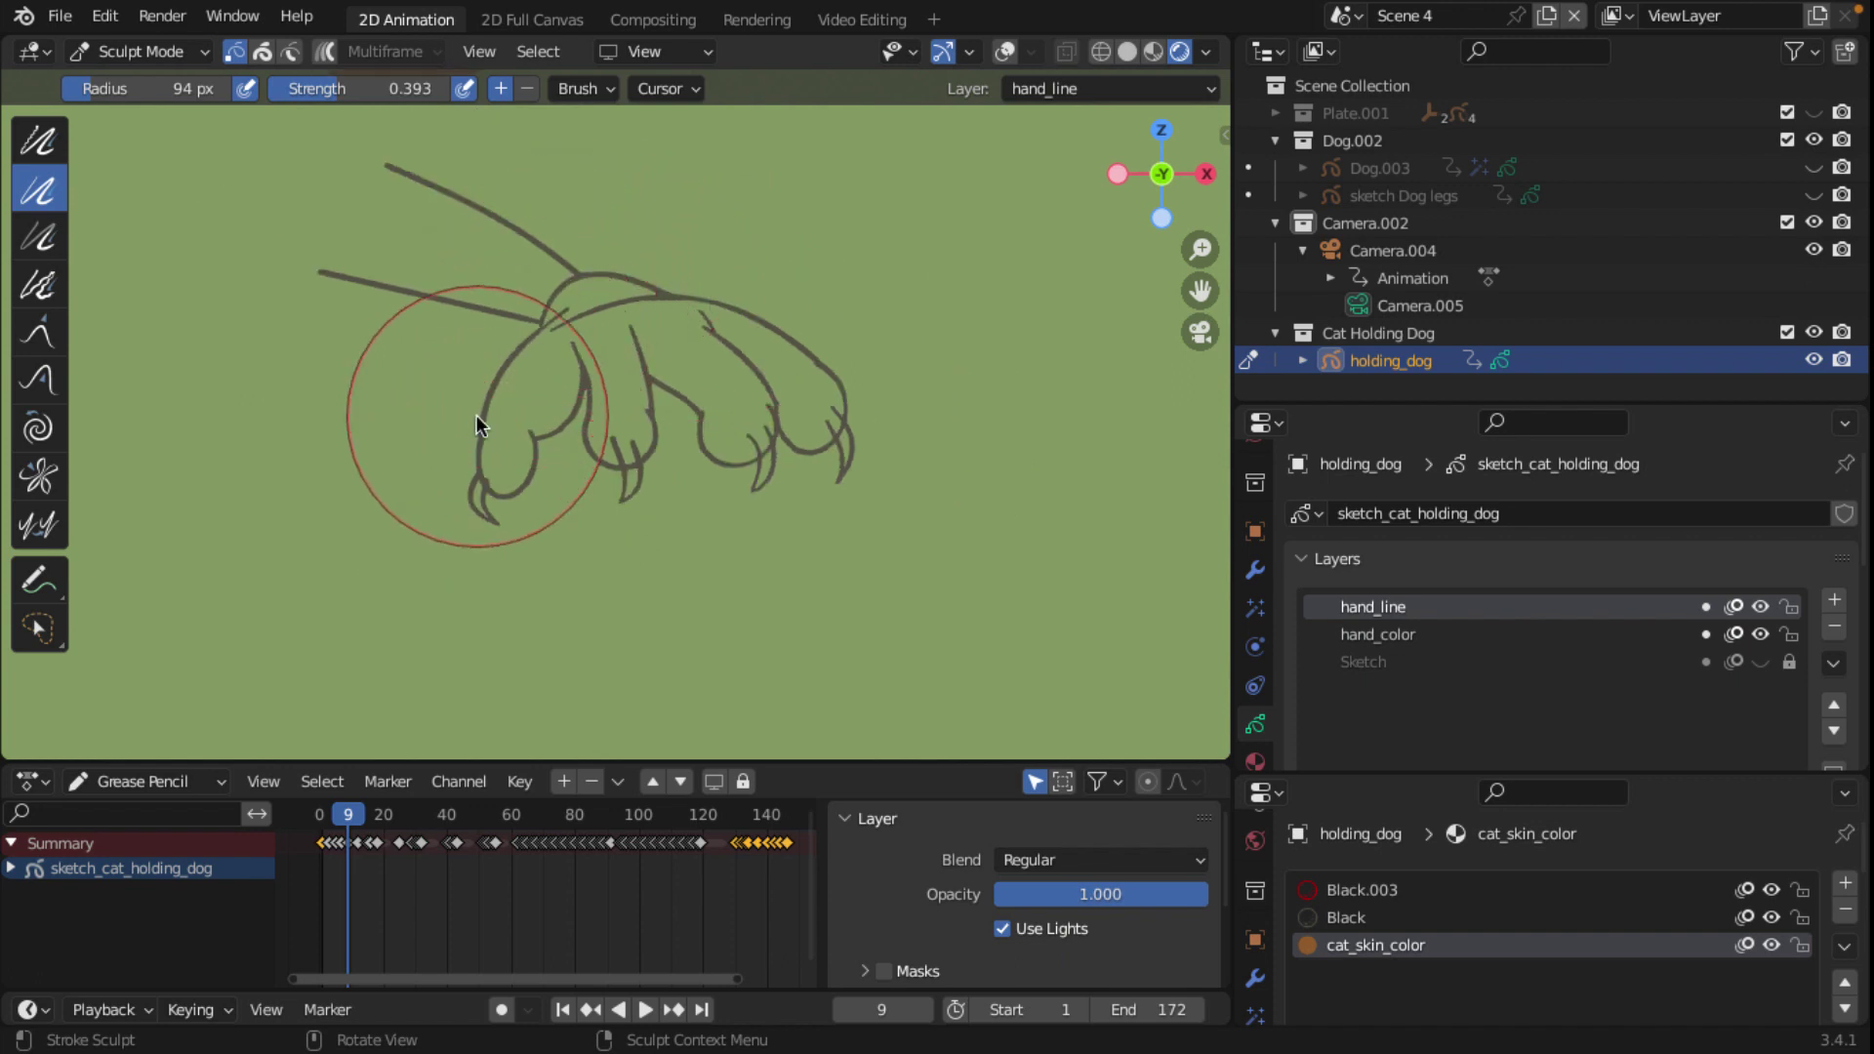
{"action": "scroll", "coordinate": [476, 413], "scroll_direction": "up", "scroll_amount": 1}
{"action": "scroll", "coordinate": [477, 414], "scroll_direction": "up", "scroll_amount": 4}
{"action": "scroll", "coordinate": [471, 418], "scroll_direction": "down", "scroll_amount": 2}
{"action": "scroll", "coordinate": [413, 428], "scroll_direction": "up", "scroll_amount": 1}
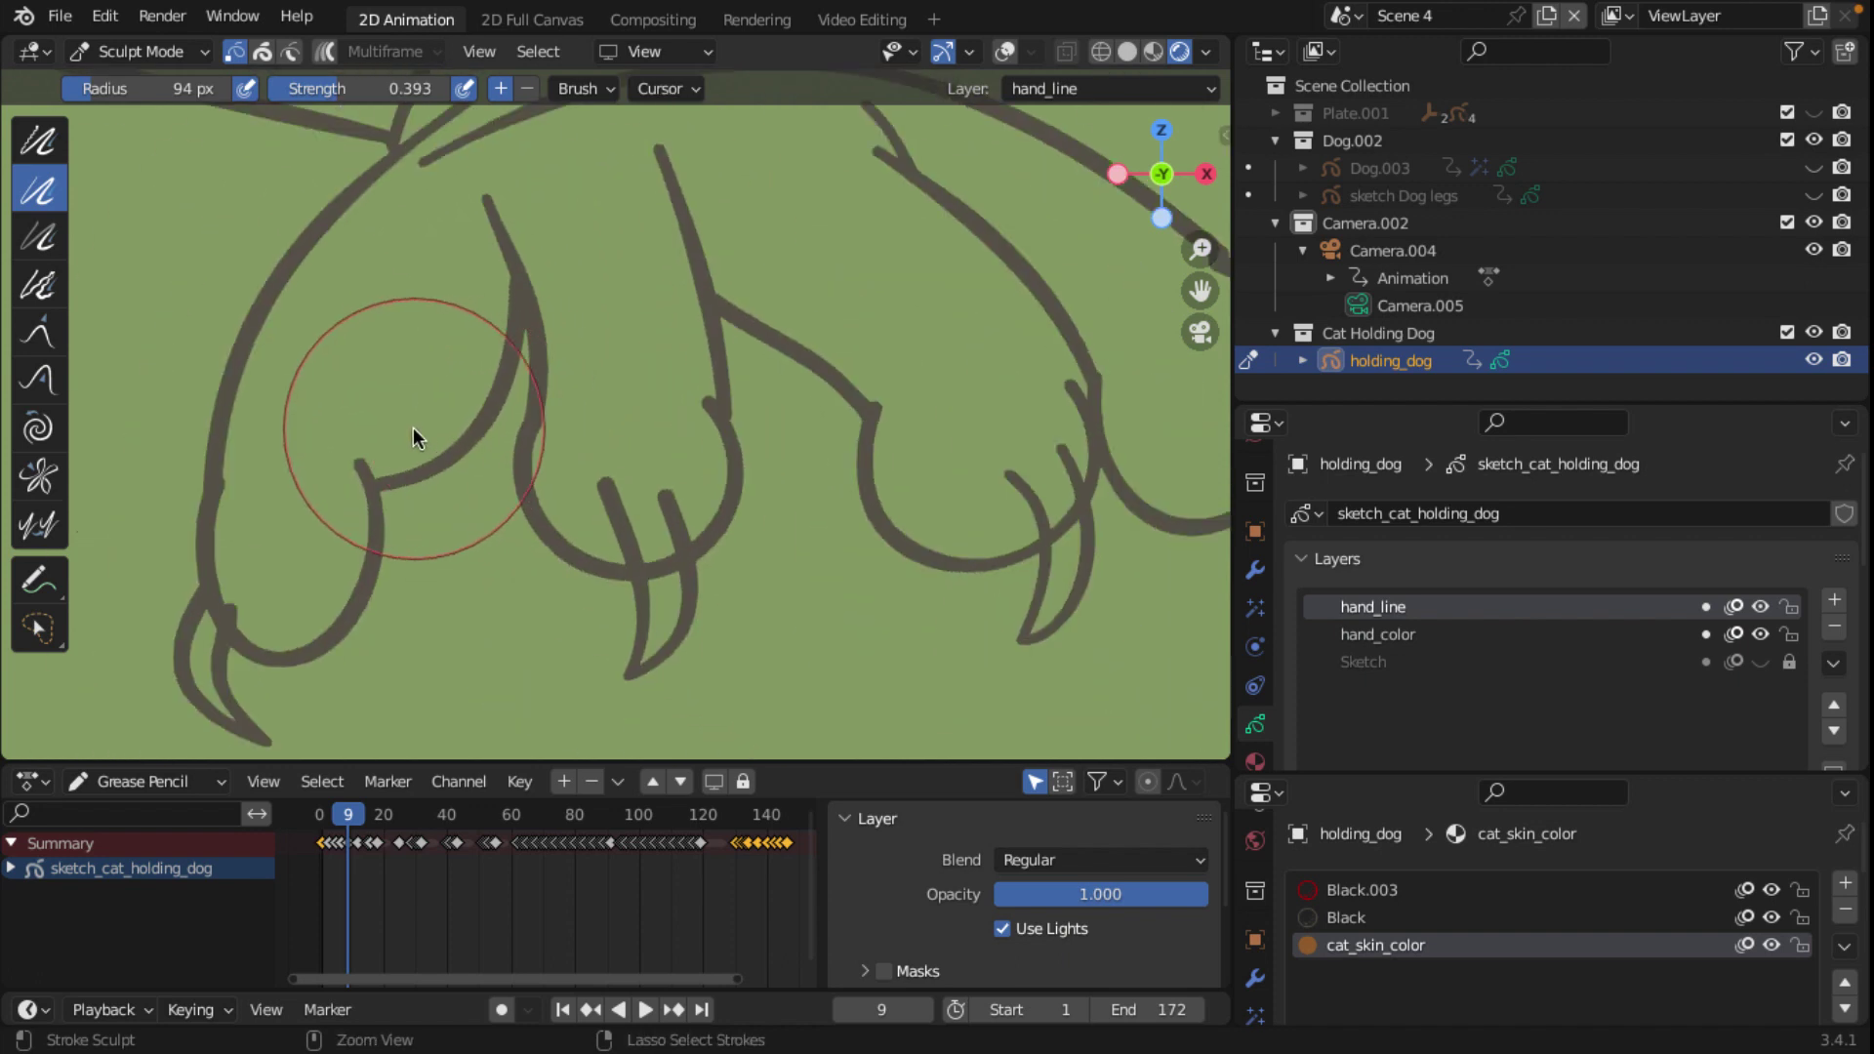
{"action": "scroll", "coordinate": [670, 381], "scroll_direction": "up", "scroll_amount": 1}
{"action": "left_click_drag", "start_coordinate": [273, 479], "coordinate": [285, 480], "text": "ctrl"}
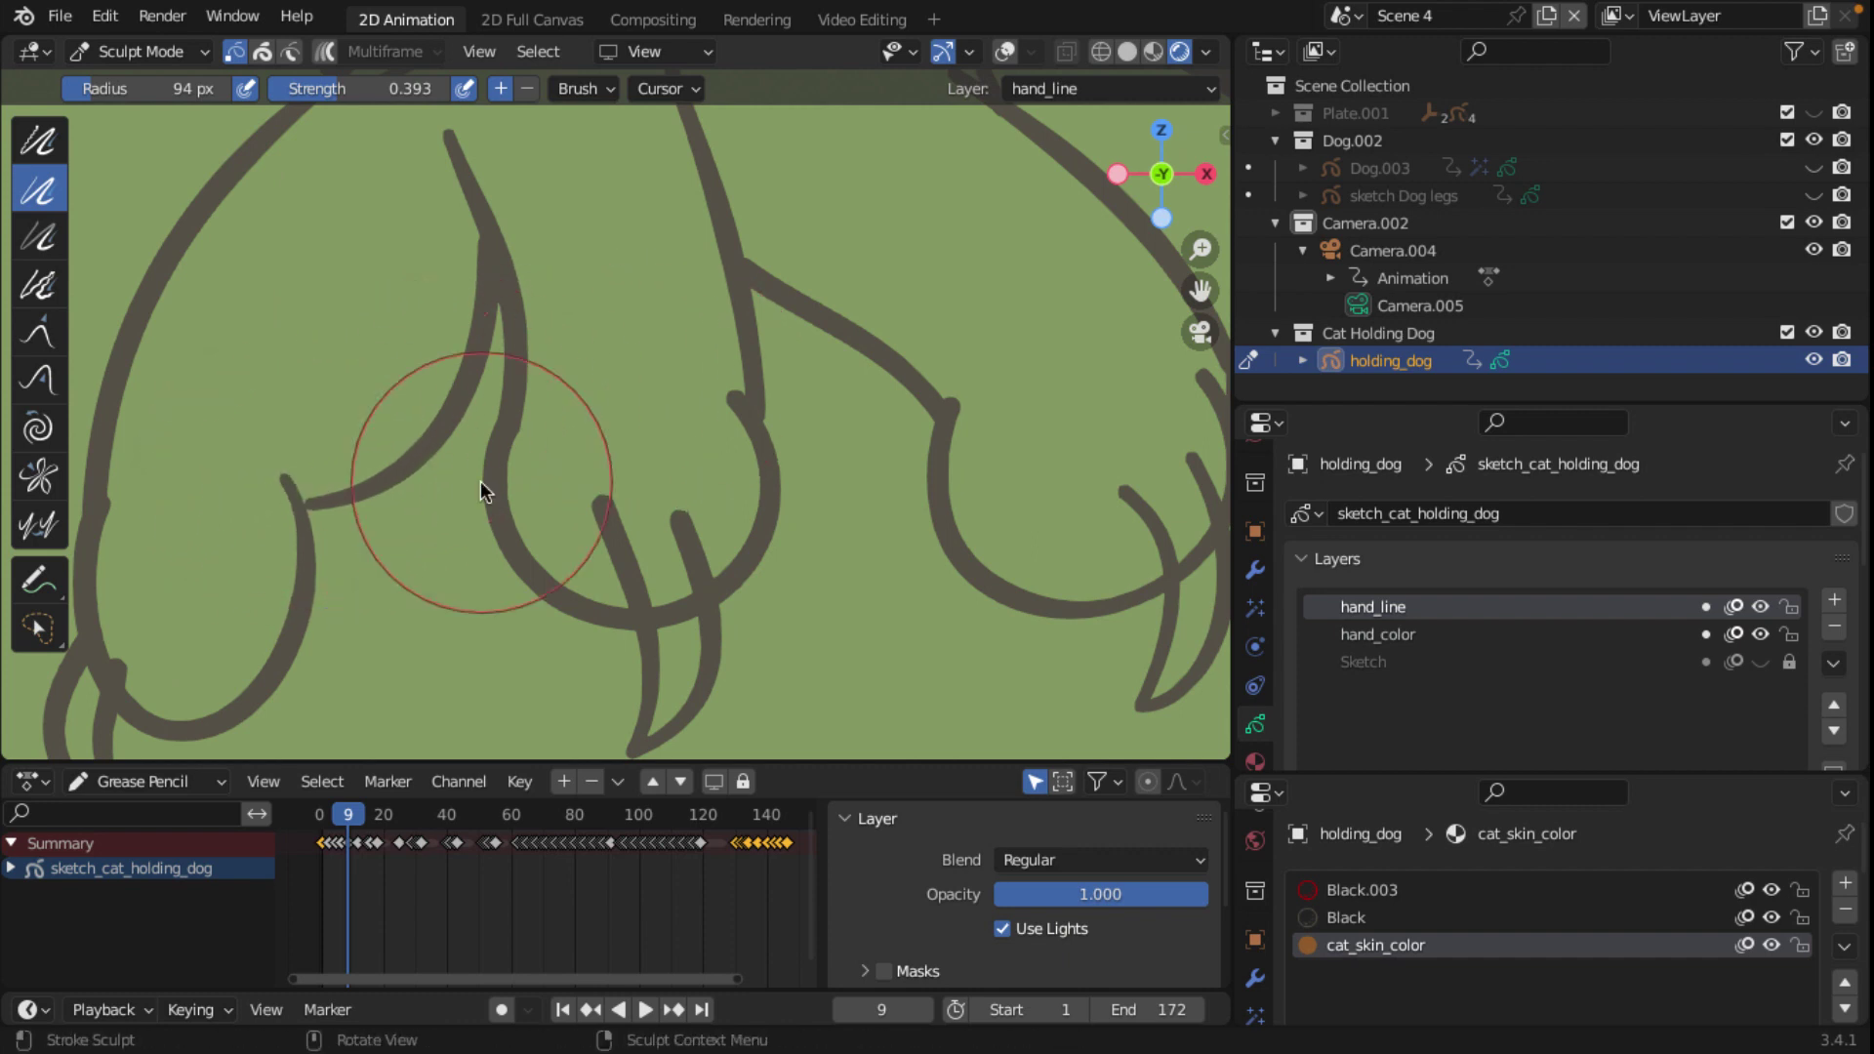
{"action": "left_click_drag", "start_coordinate": [610, 508], "coordinate": [607, 515], "text": "ctrl"}
{"action": "scroll", "coordinate": [635, 516], "scroll_direction": "down", "scroll_amount": 3}
{"action": "scroll", "coordinate": [589, 541], "scroll_direction": "down", "scroll_amount": 2}
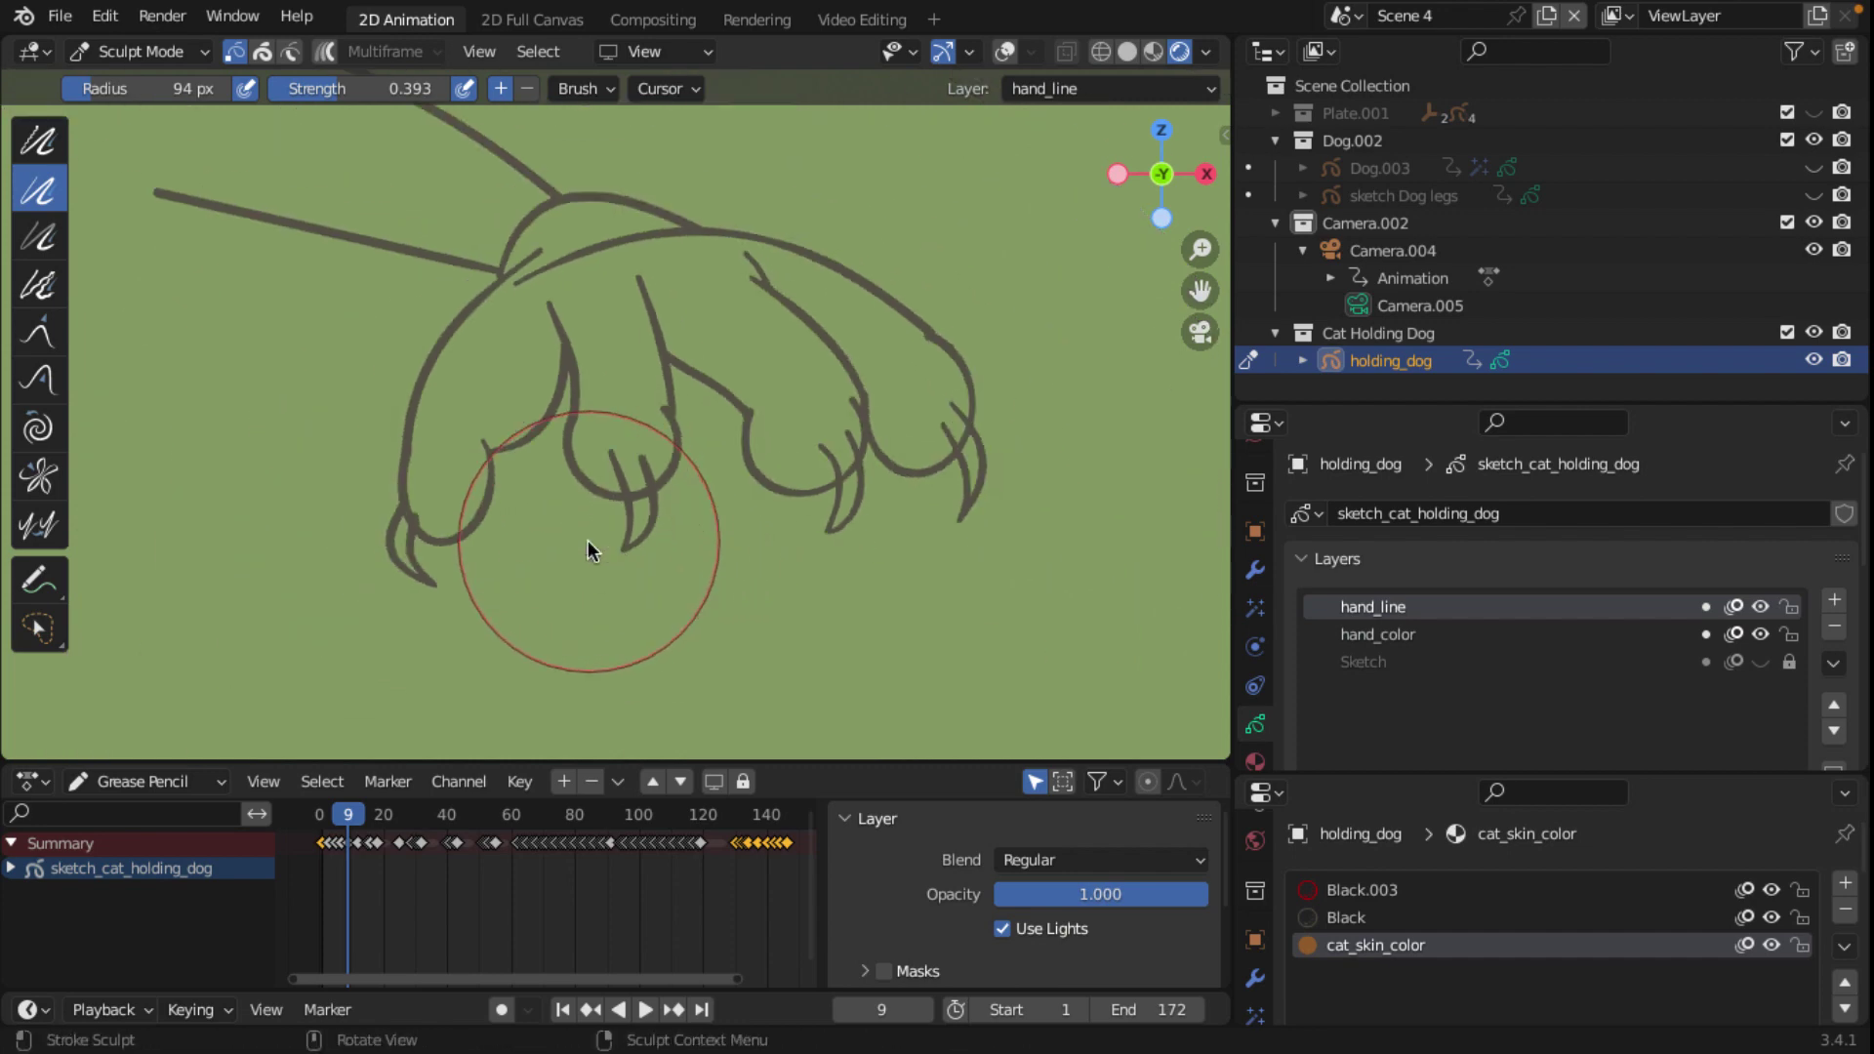
{"action": "scroll", "coordinate": [588, 541], "scroll_direction": "up", "scroll_amount": 3}
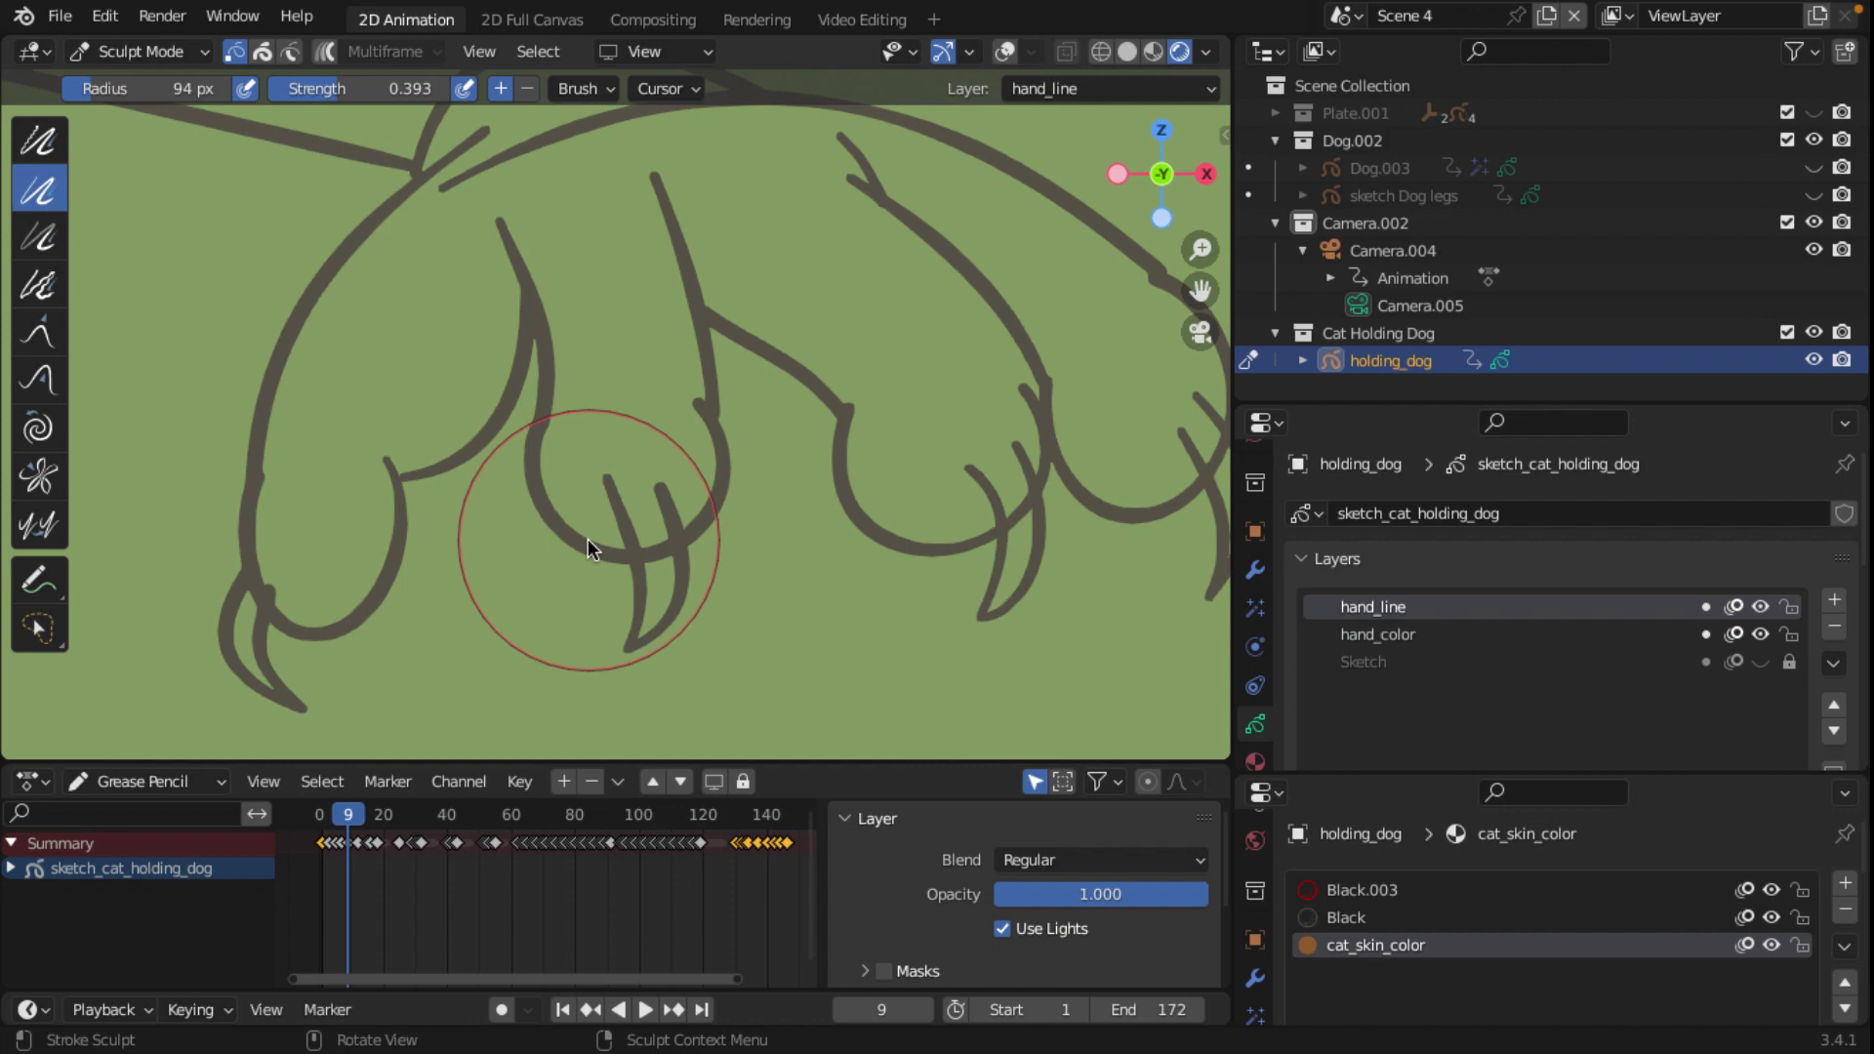
{"action": "scroll", "coordinate": [587, 539], "scroll_direction": "down", "scroll_amount": 3}
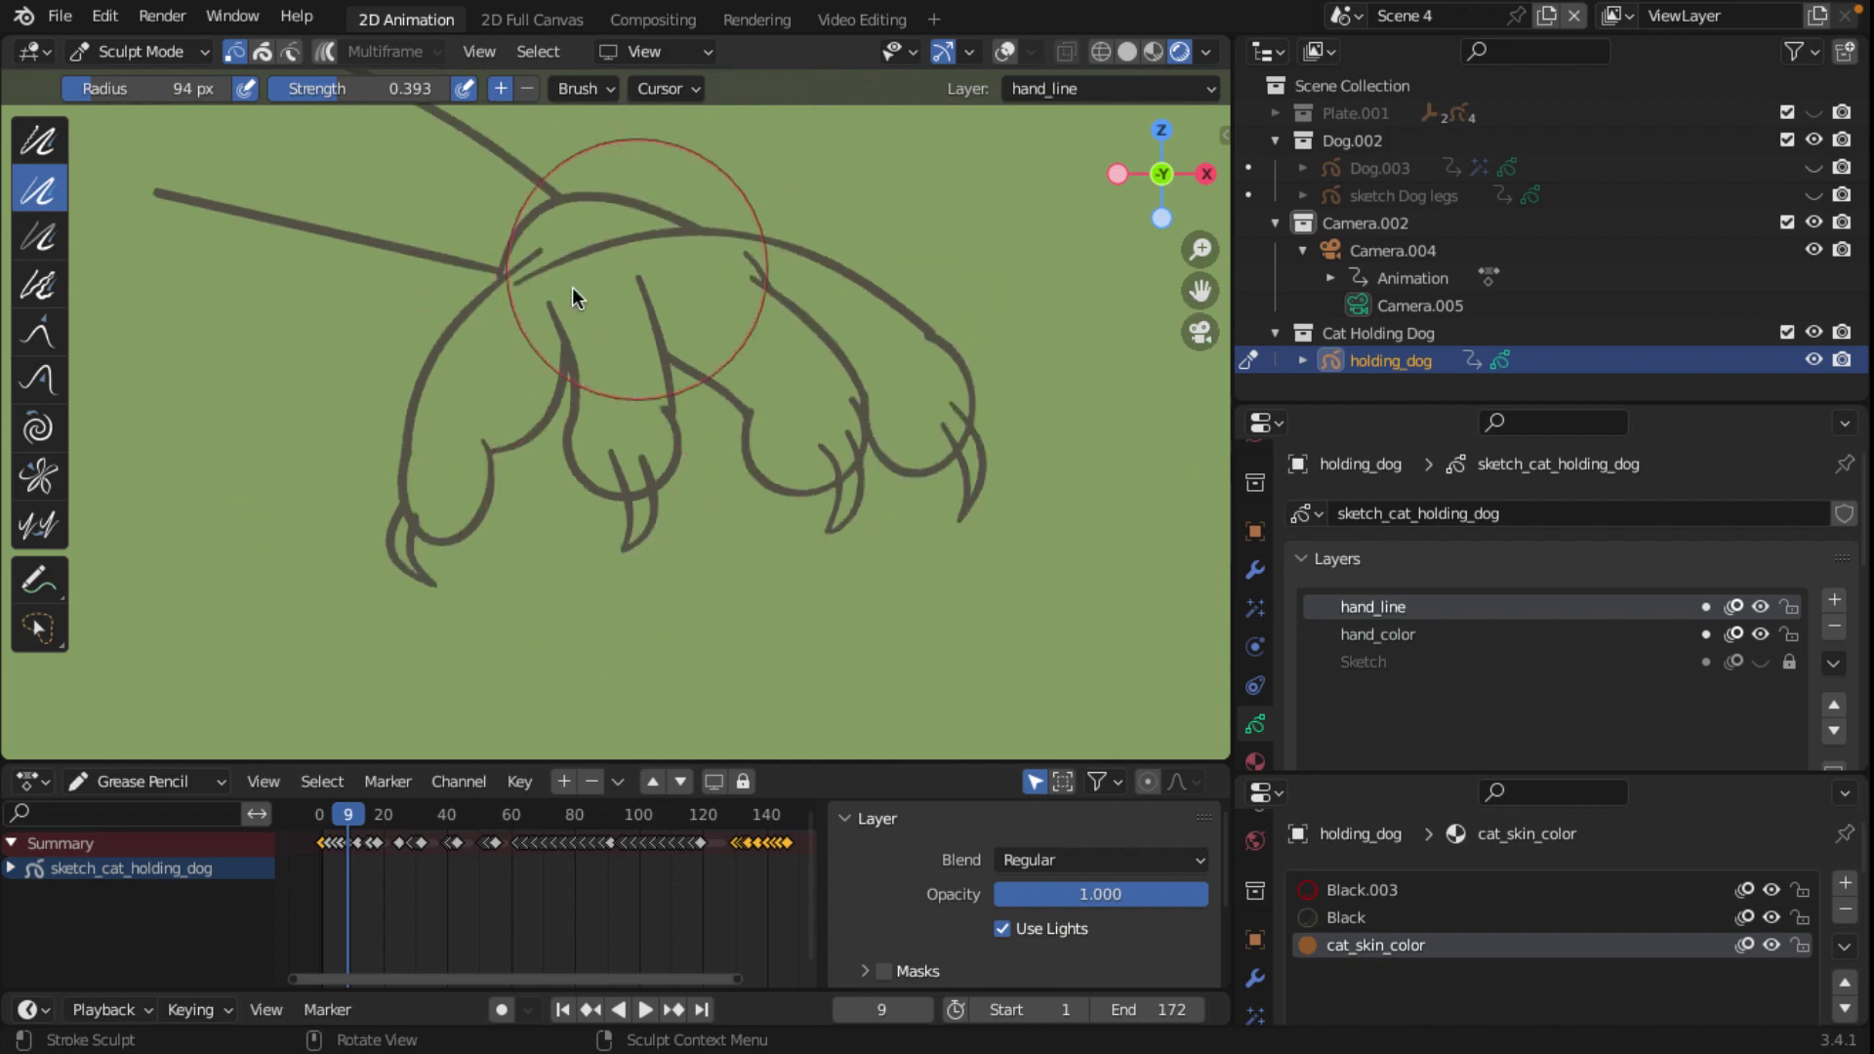
Step: Smooth the notch where two strokes meet on the upper paw line with Push, Pinch and Grab strokes
{"action": "left_click", "coordinate": [37, 379]}
{"action": "scroll", "coordinate": [1015, 390], "scroll_direction": "up", "scroll_amount": 3}
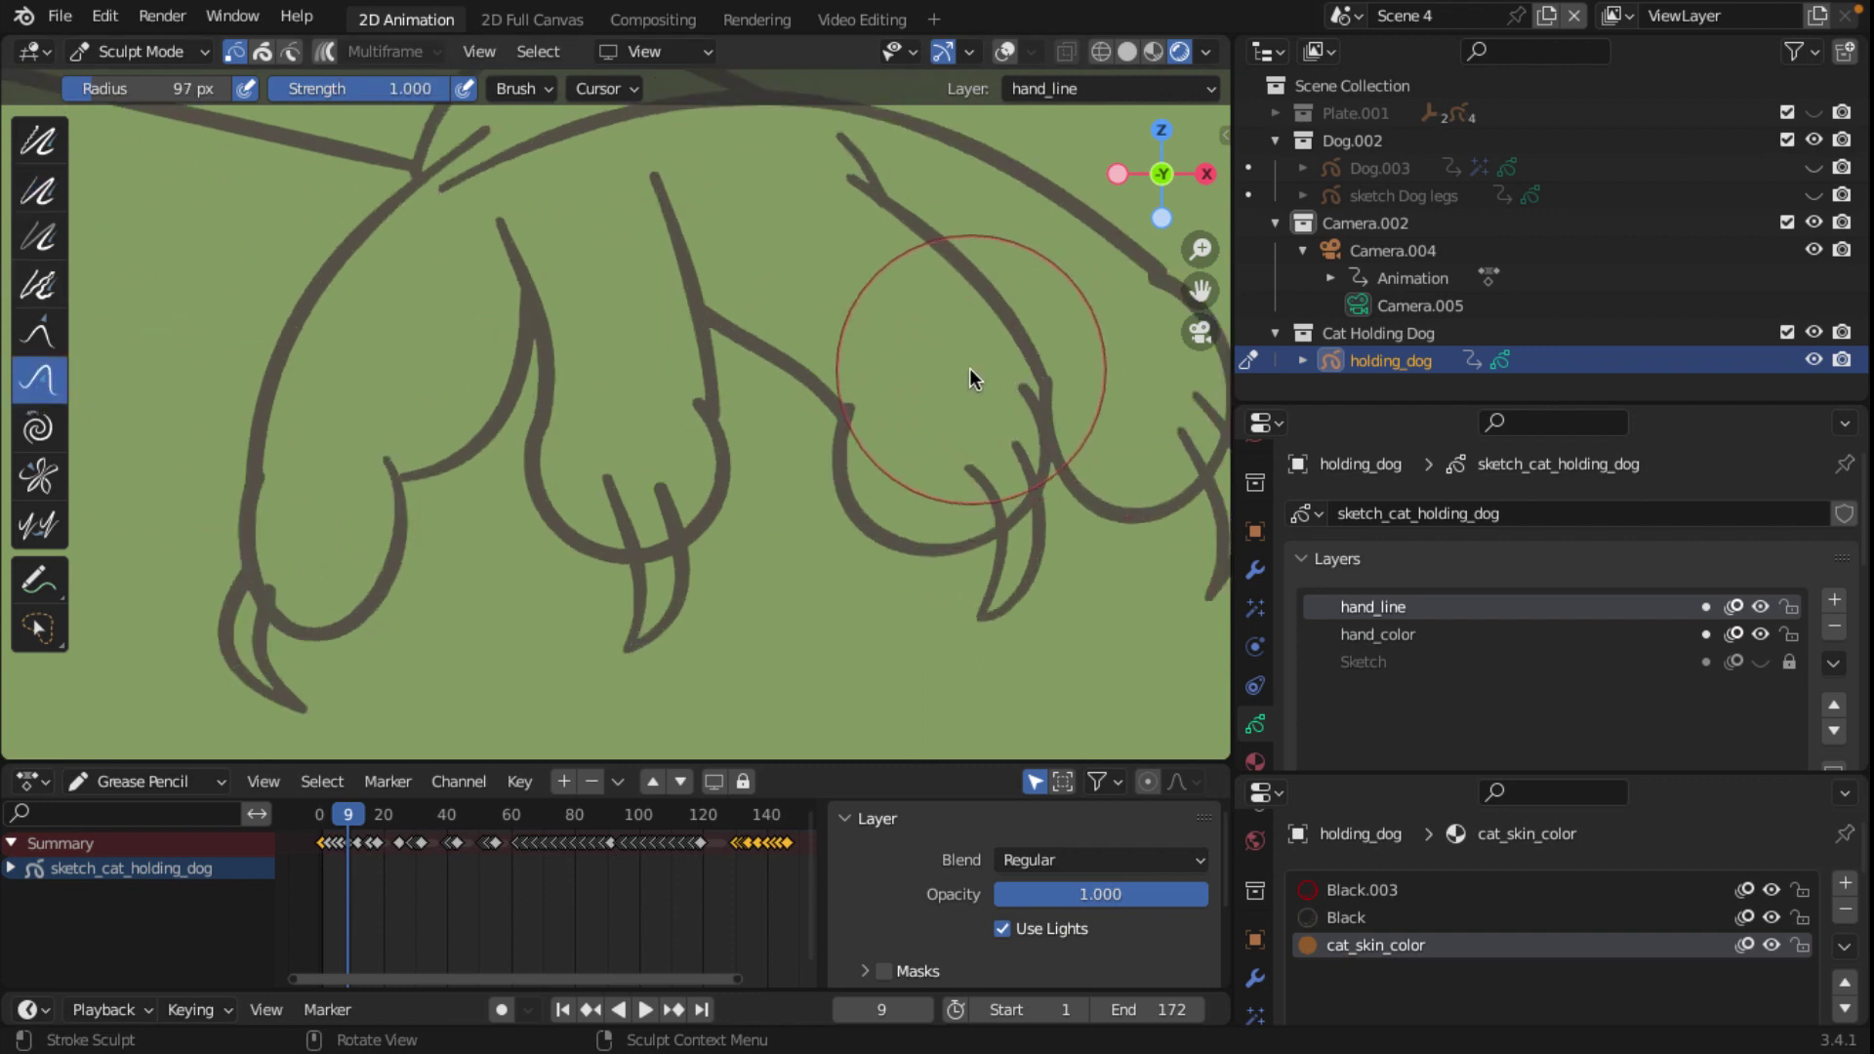
{"action": "scroll", "coordinate": [890, 398], "scroll_direction": "up", "scroll_amount": 3}
{"action": "scroll", "coordinate": [693, 420], "scroll_direction": "up", "scroll_amount": 3}
{"action": "scroll", "coordinate": [912, 453], "scroll_direction": "up", "scroll_amount": 3}
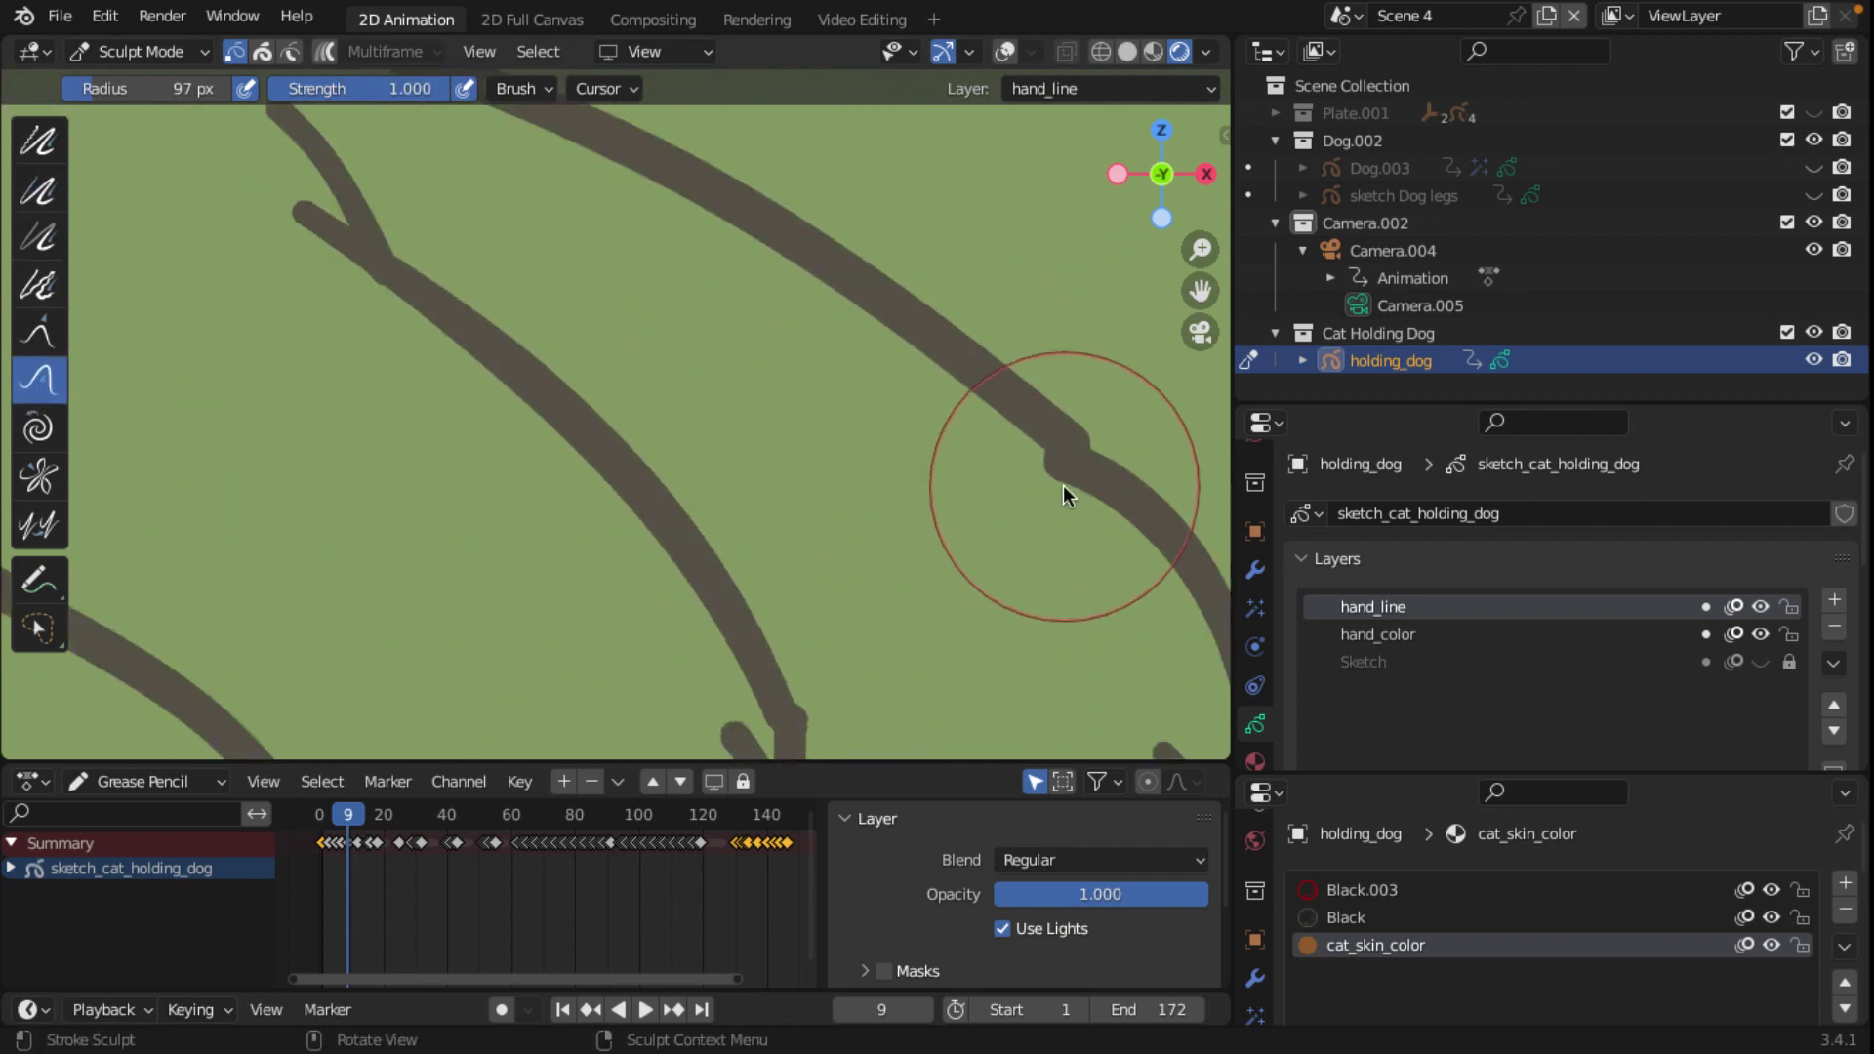
{"action": "left_click_drag", "start_coordinate": [1063, 478], "coordinate": [1121, 435]}
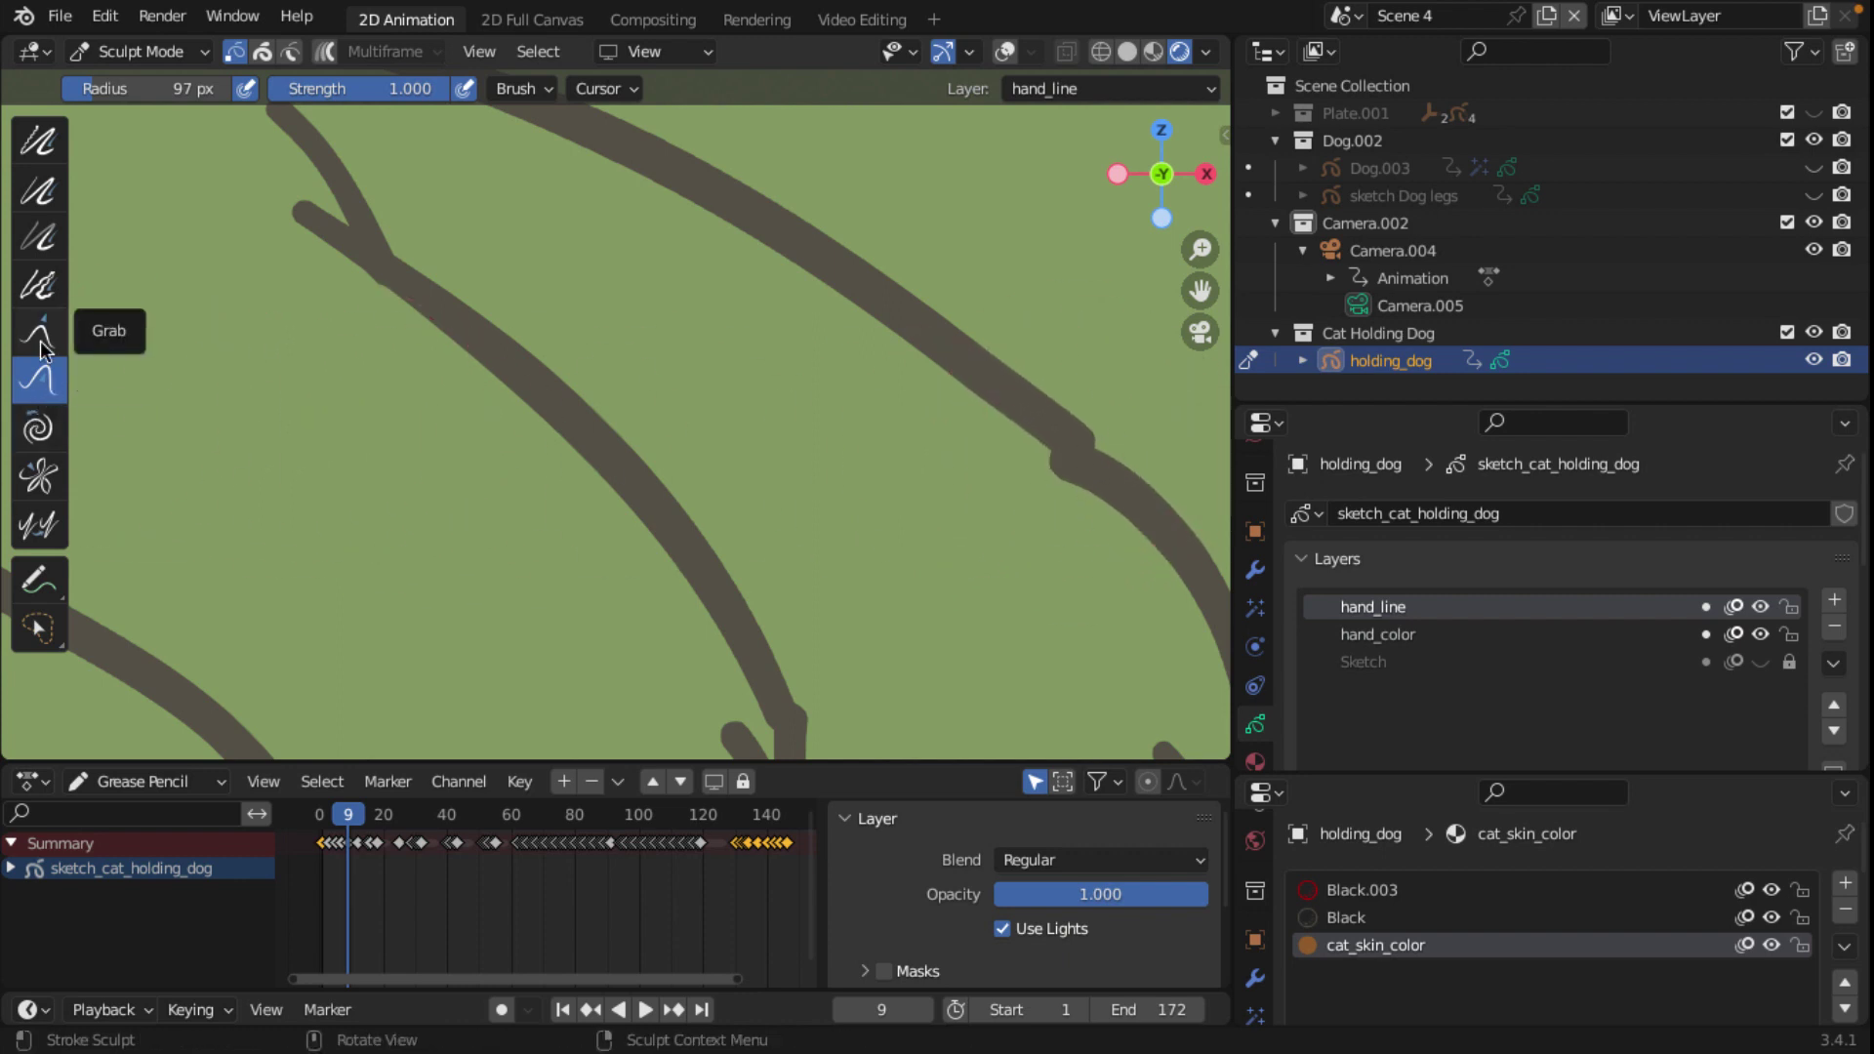
{"action": "left_click", "coordinate": [40, 477]}
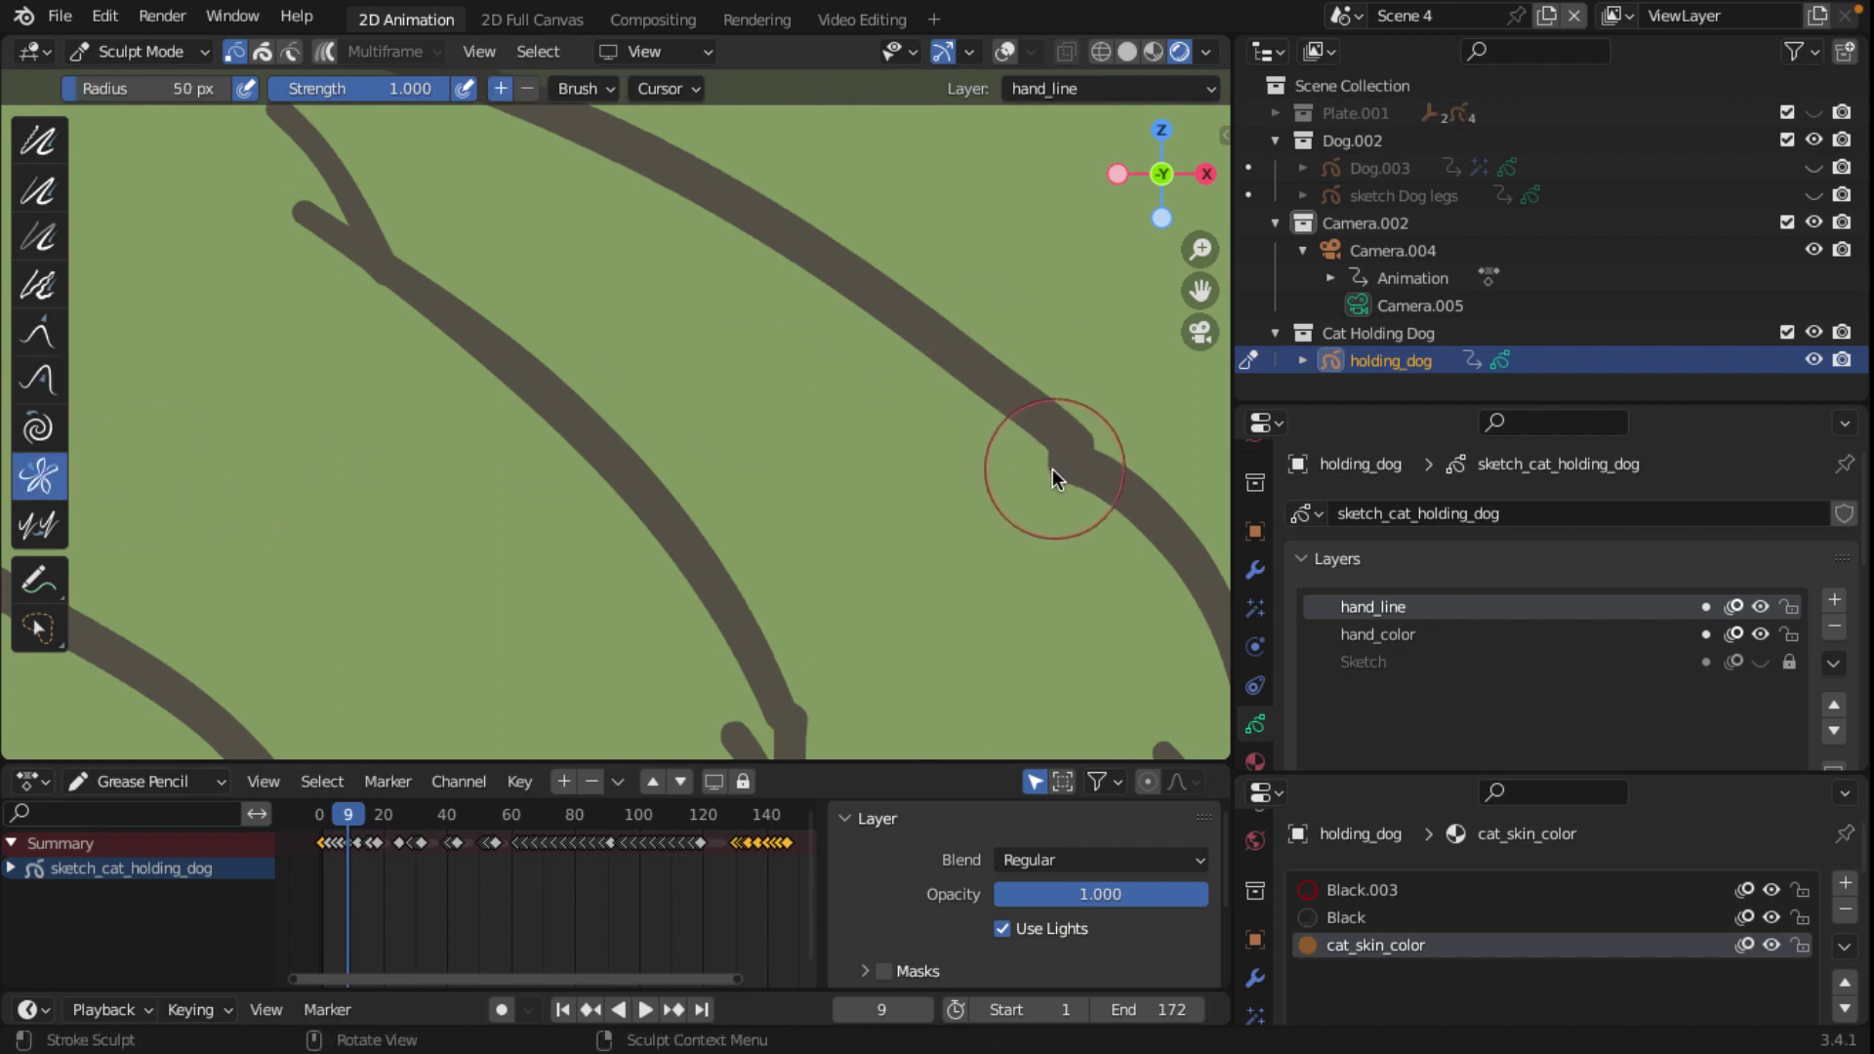
{"action": "left_click_drag", "start_coordinate": [1056, 471], "coordinate": [1052, 466]}
{"action": "left_click", "coordinate": [39, 333]}
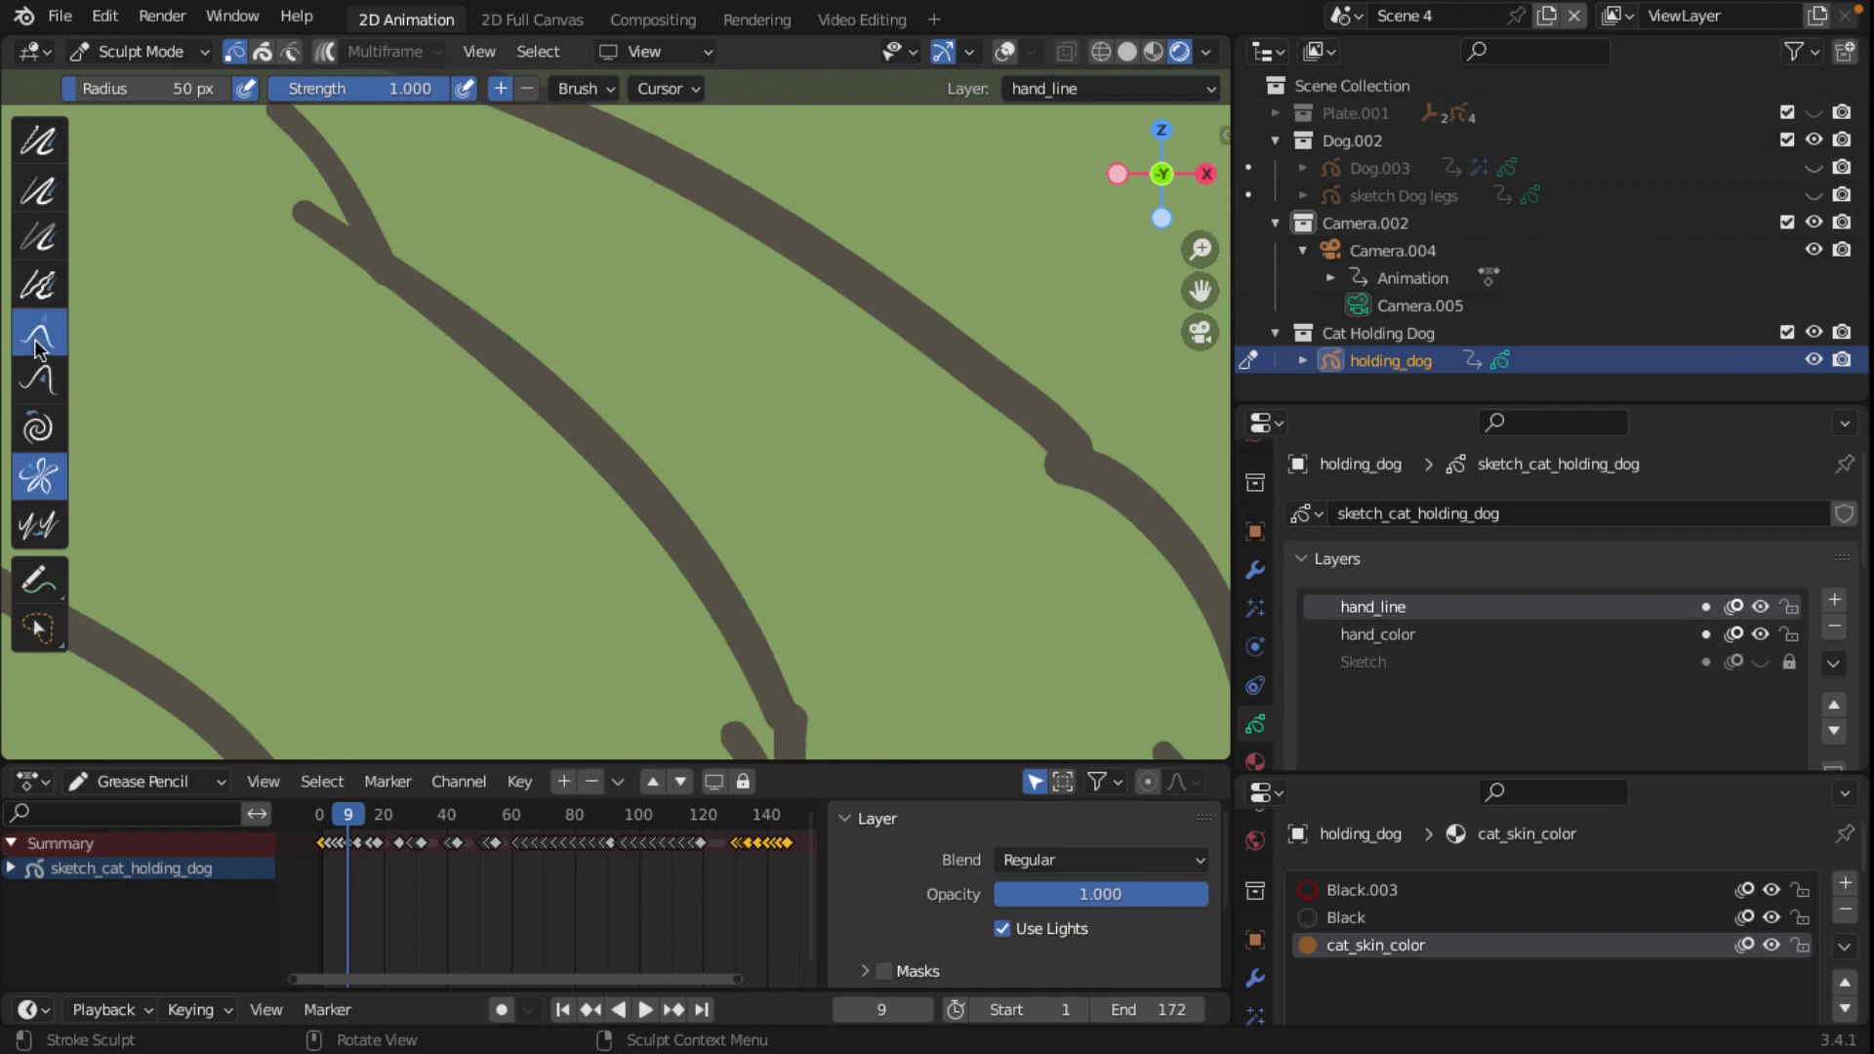
{"action": "left_click_drag", "start_coordinate": [1058, 476], "coordinate": [1063, 477]}
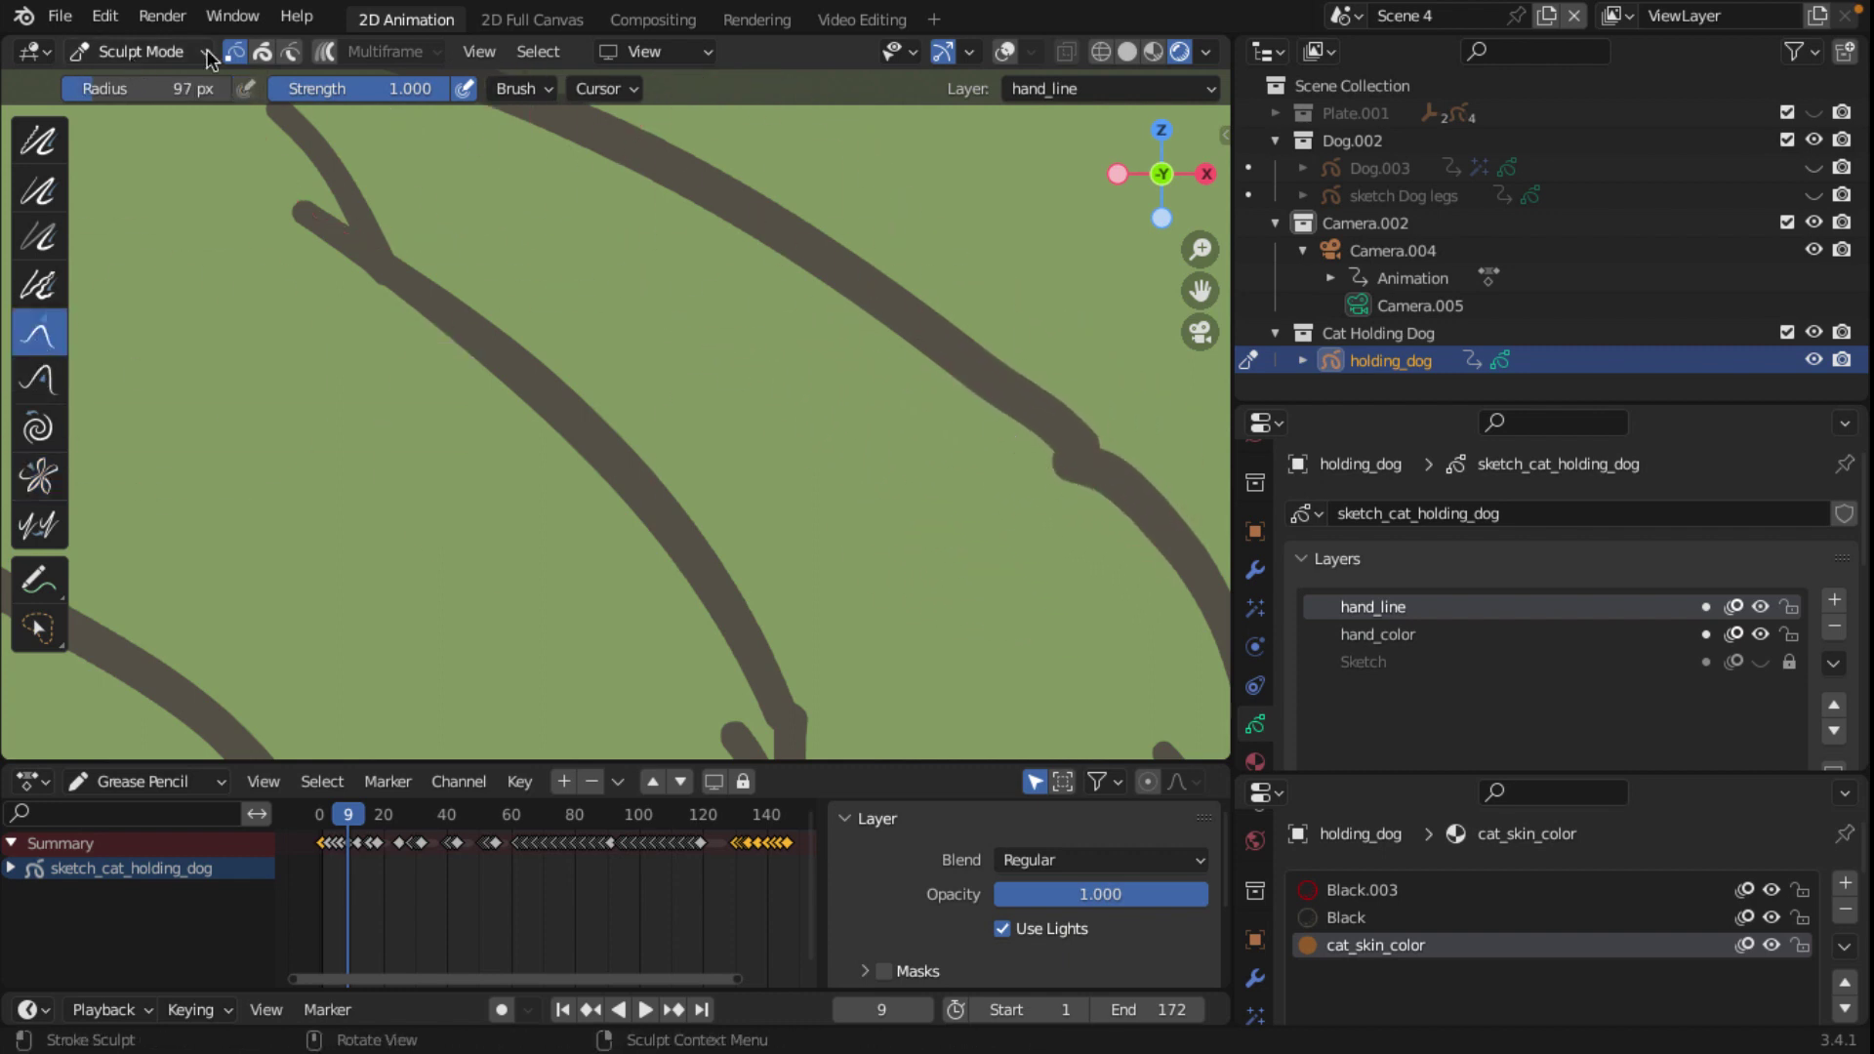
Step: Switch to Edit Mode with proportional editing and overlays enabled
{"action": "left_click", "coordinate": [136, 51]}
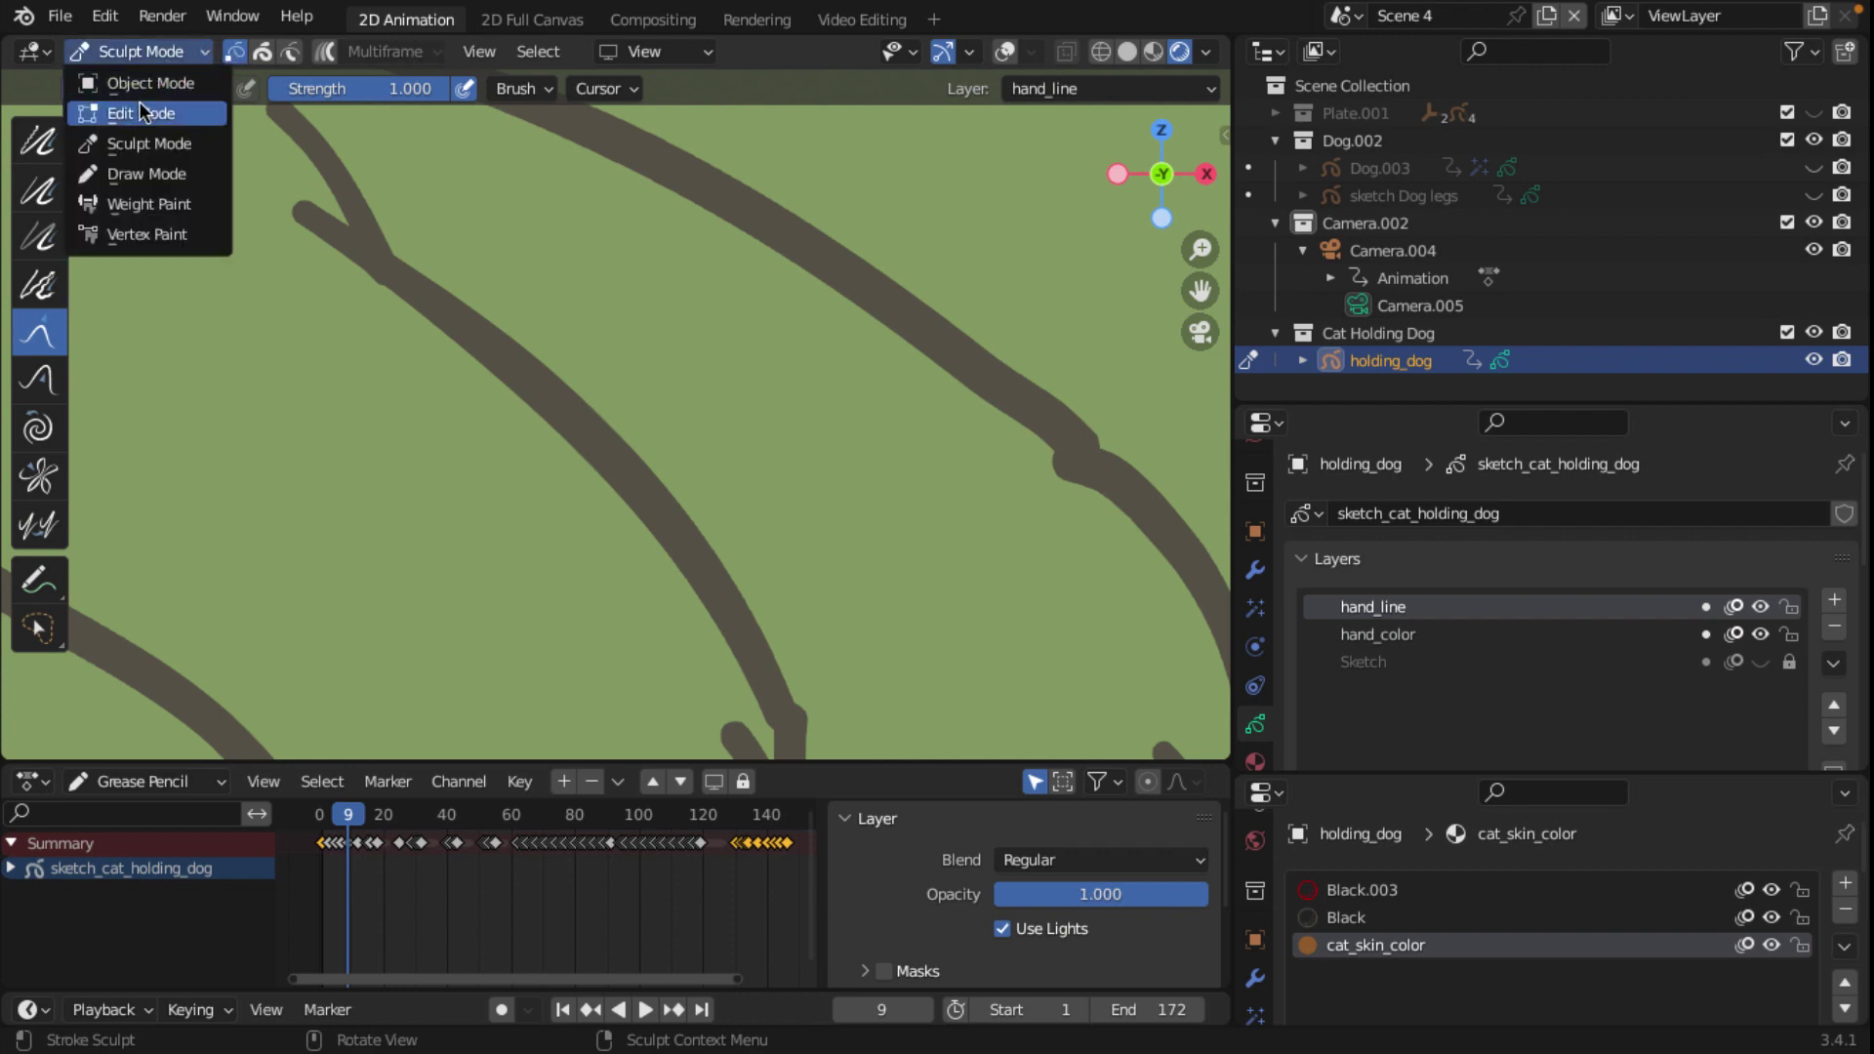
{"action": "left_click", "coordinate": [138, 113]}
{"action": "scroll", "coordinate": [1084, 48], "scroll_direction": "down", "scroll_amount": 5}
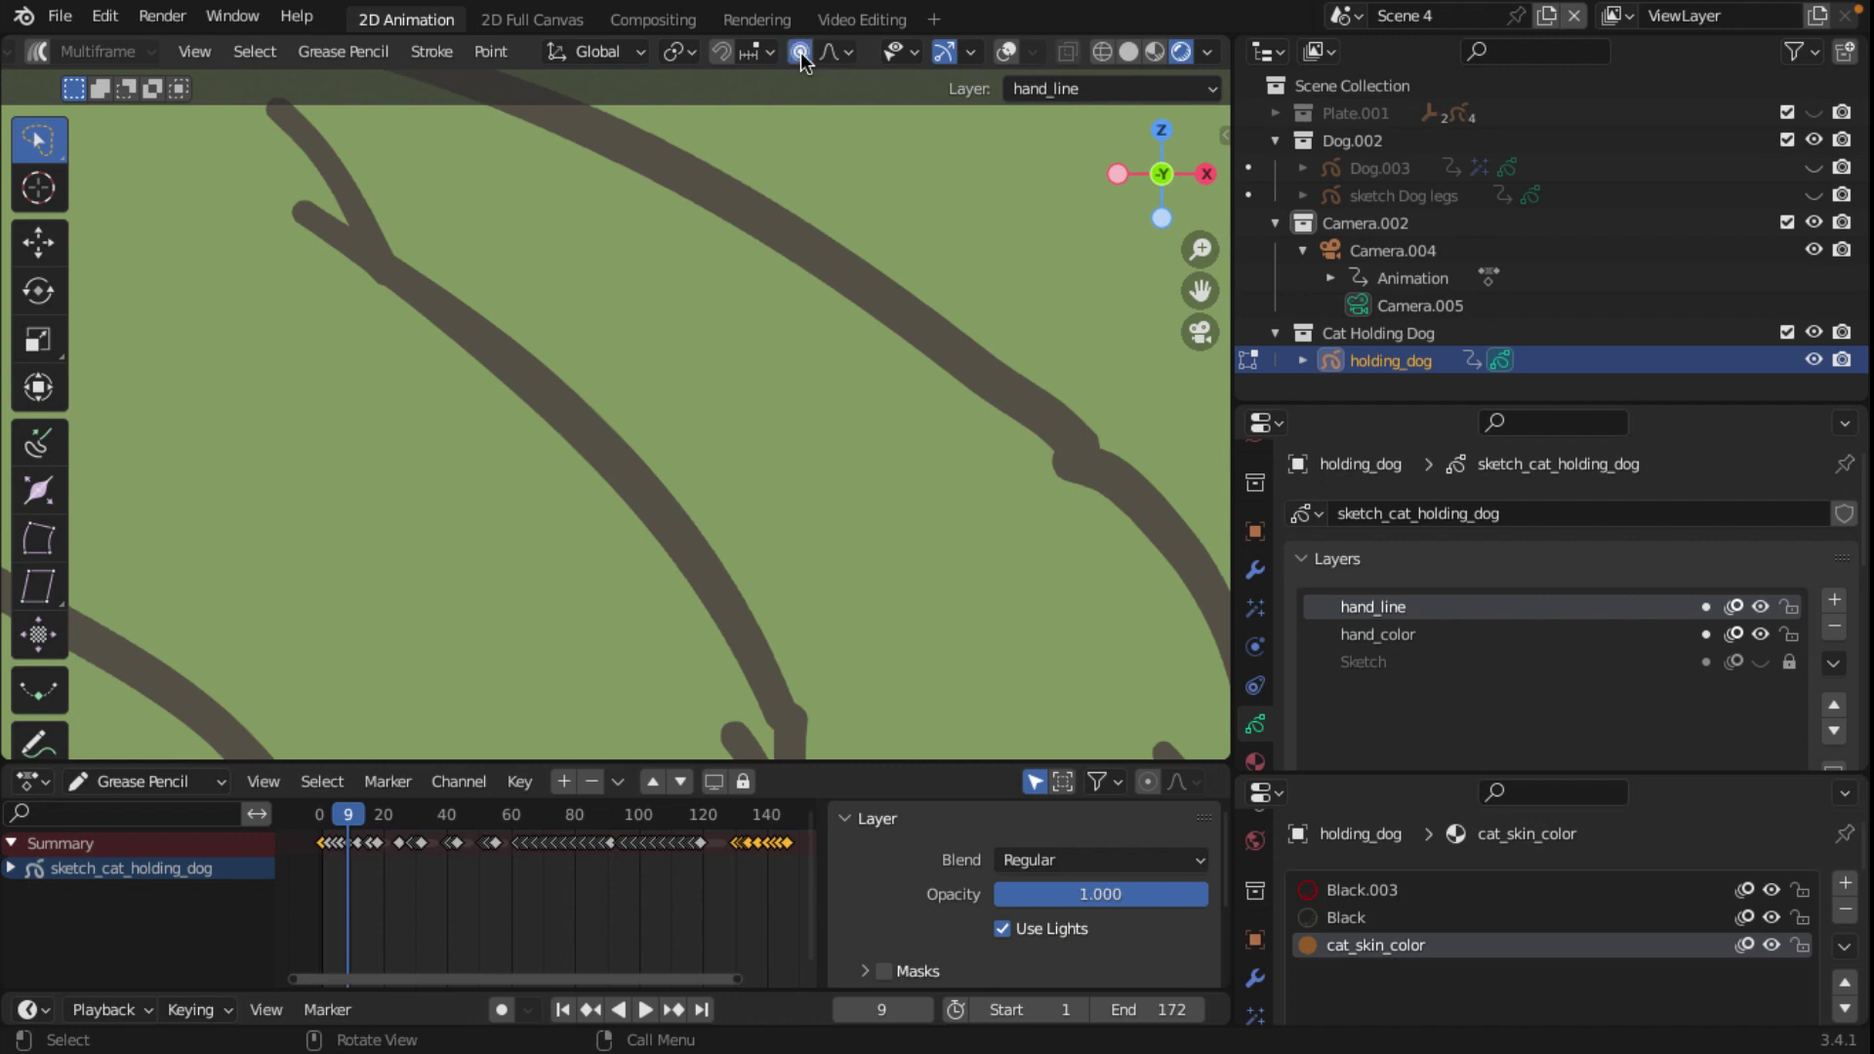
{"action": "left_click", "coordinate": [849, 54]}
{"action": "left_click", "coordinate": [1008, 54]}
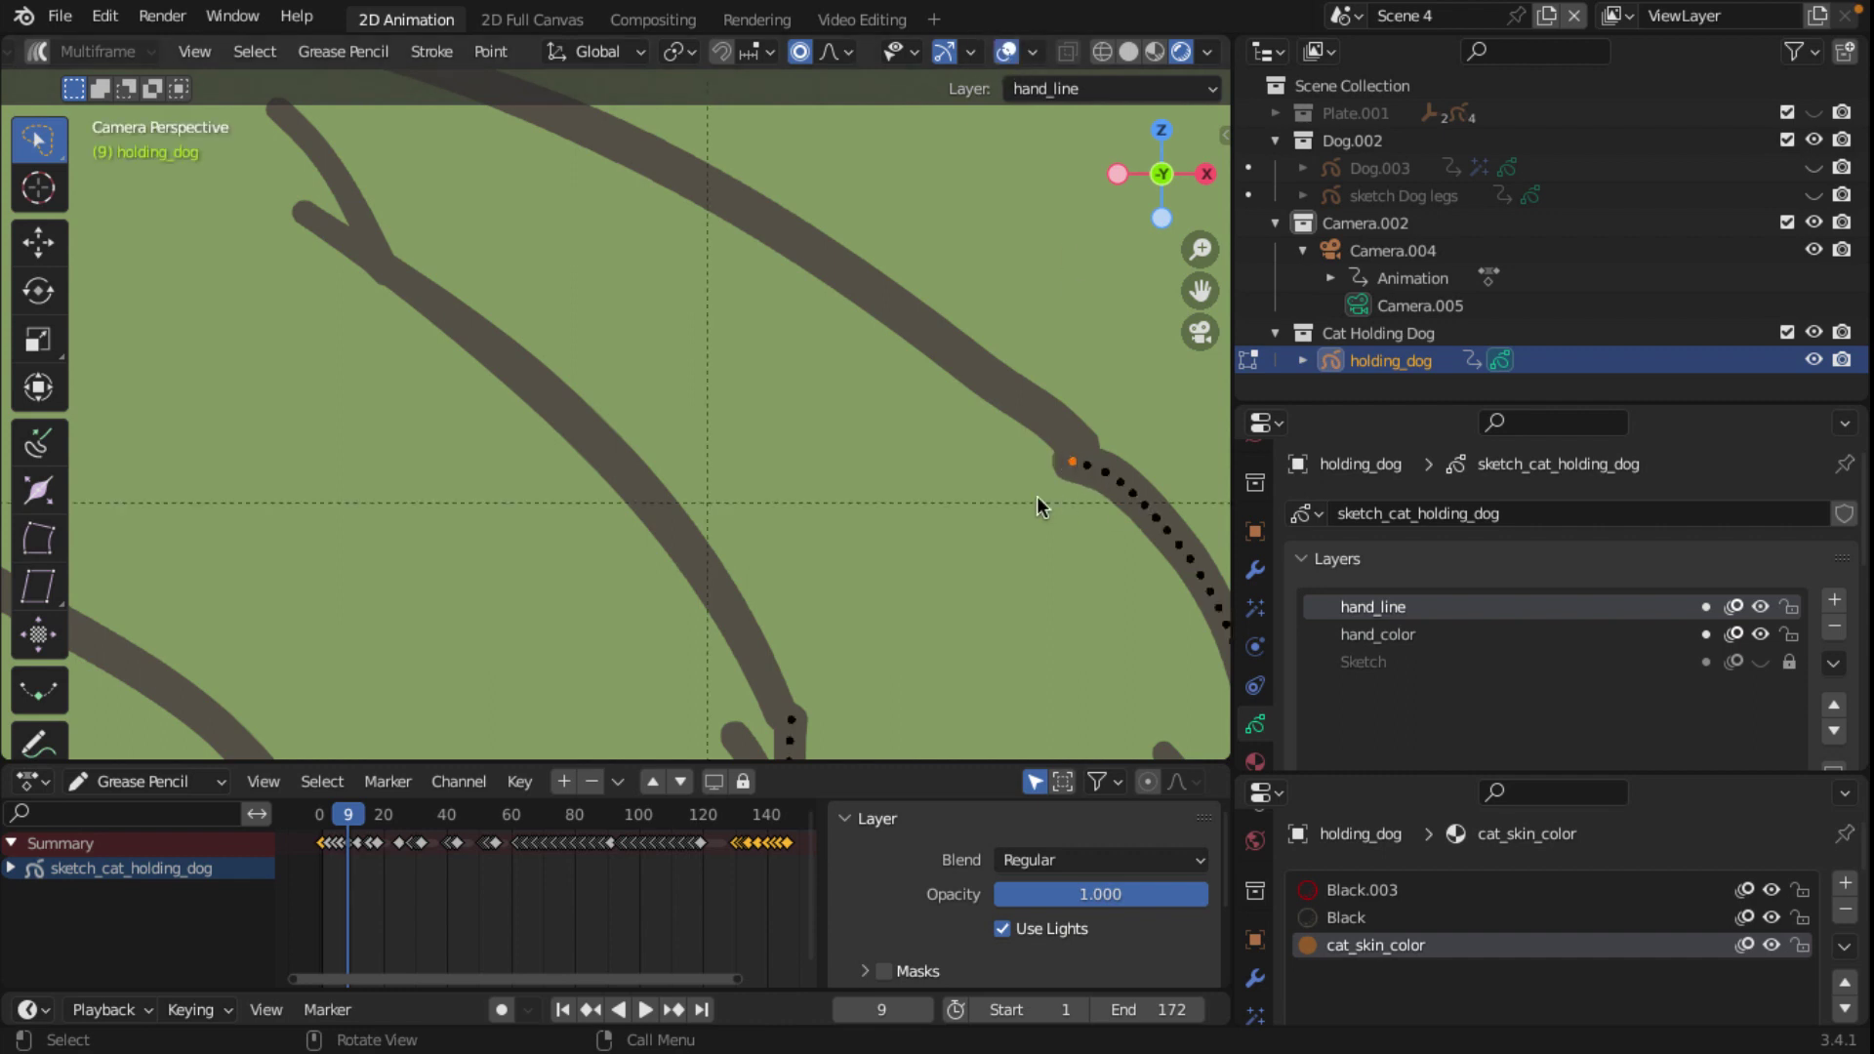
Step: Move the stroke's end point at the notch closer along the upper outline
{"action": "key", "text": "g"}
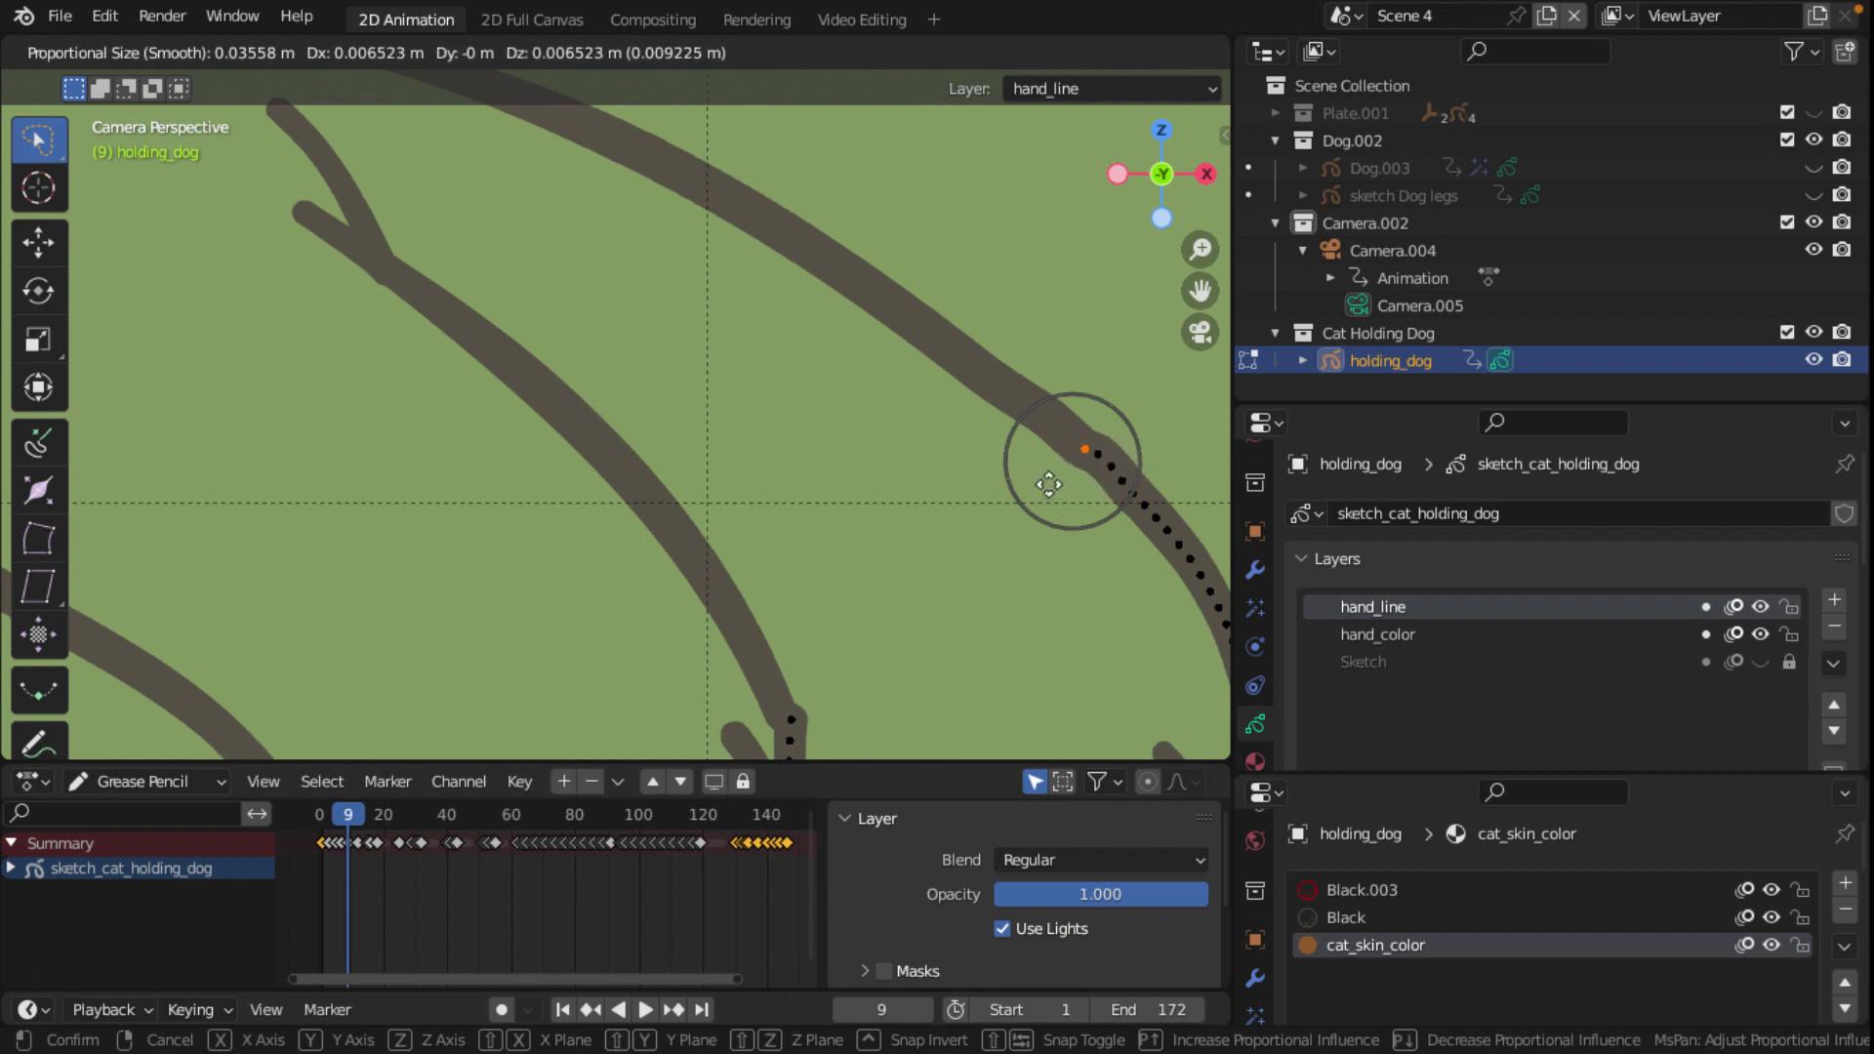
{"action": "left_click", "coordinate": [1091, 482]}
{"action": "key", "text": "g"}
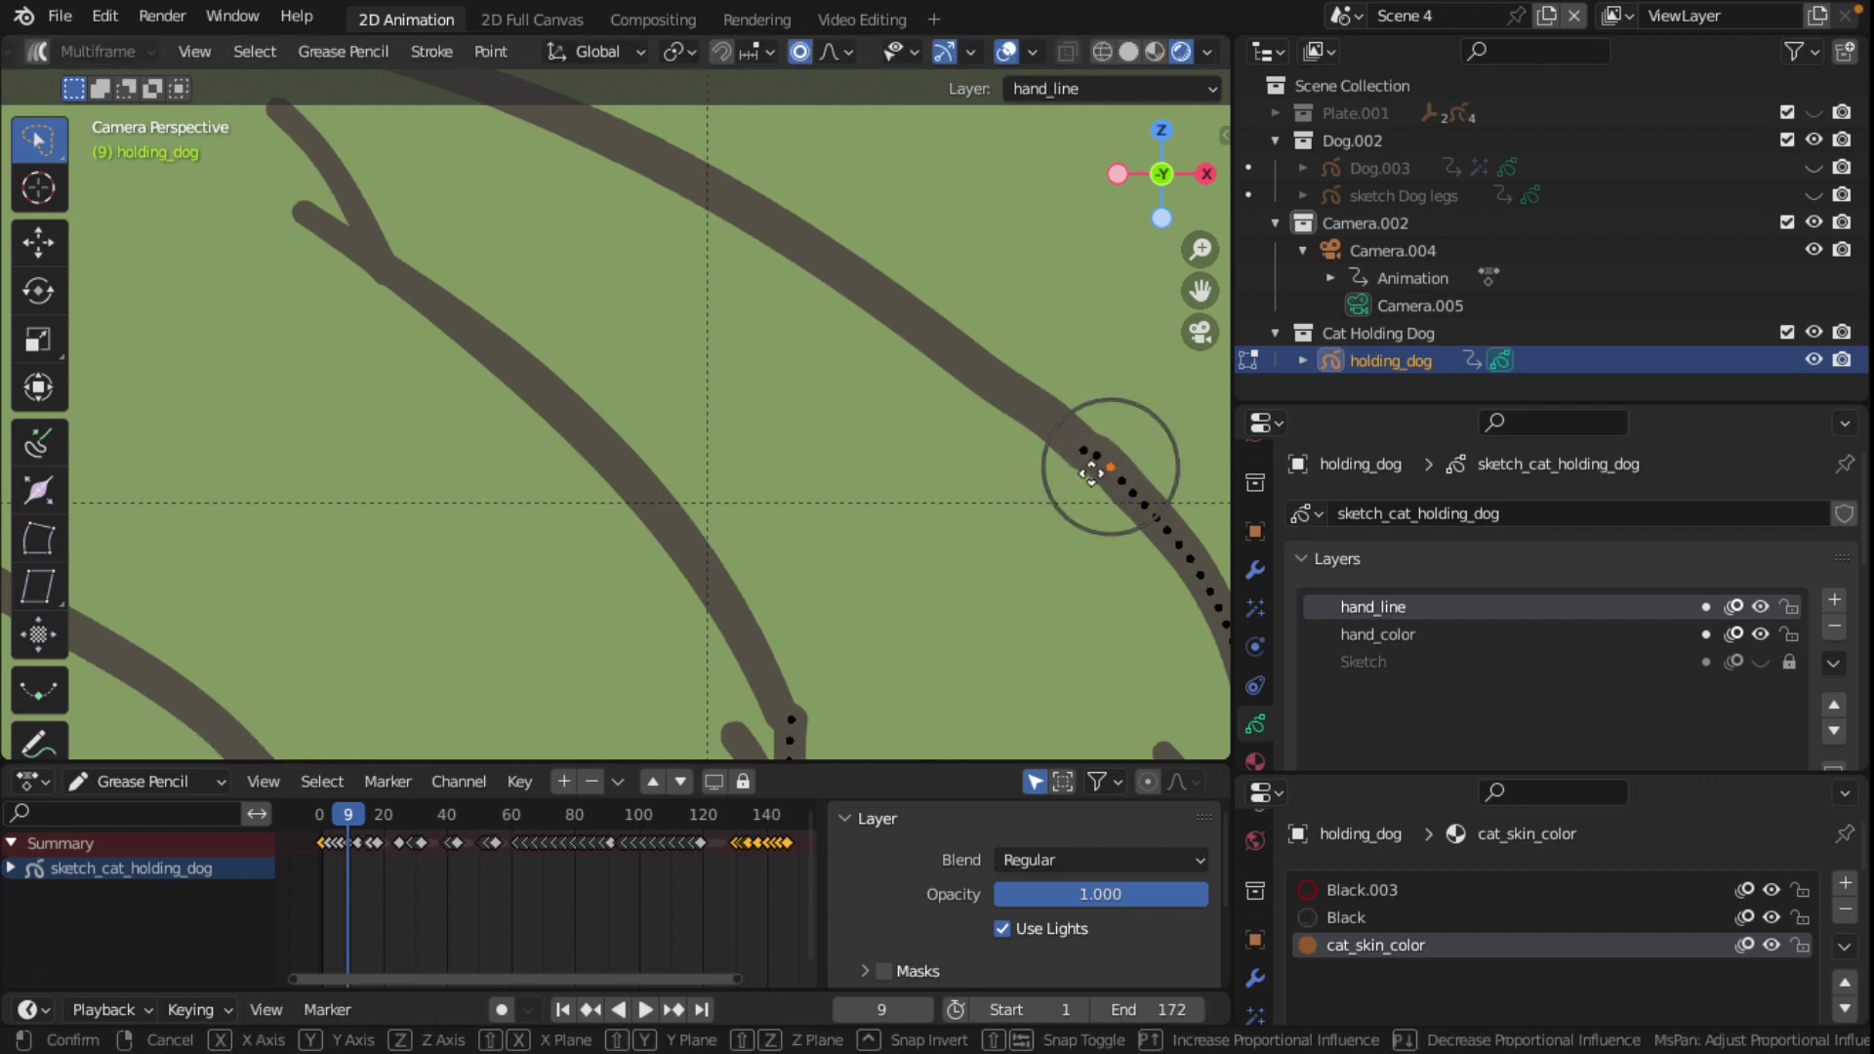
{"action": "left_click", "coordinate": [1081, 461]}
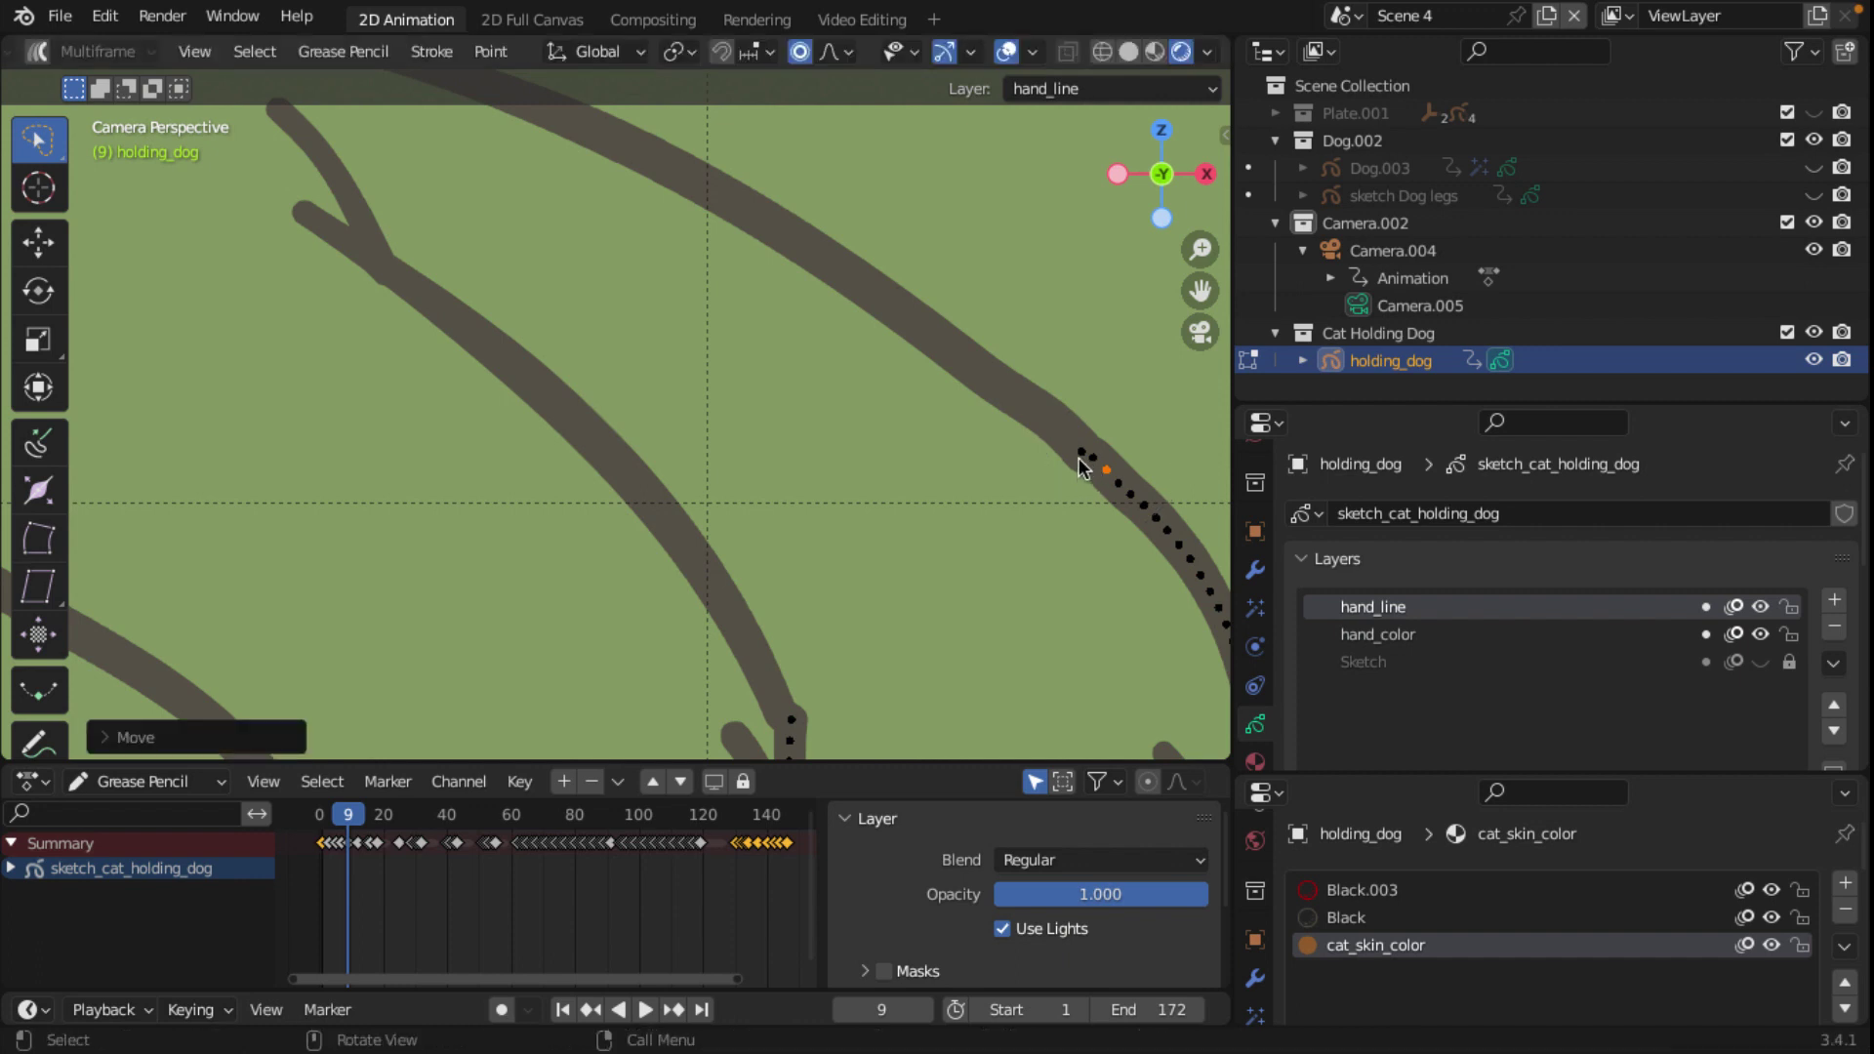
{"action": "key", "text": "g"}
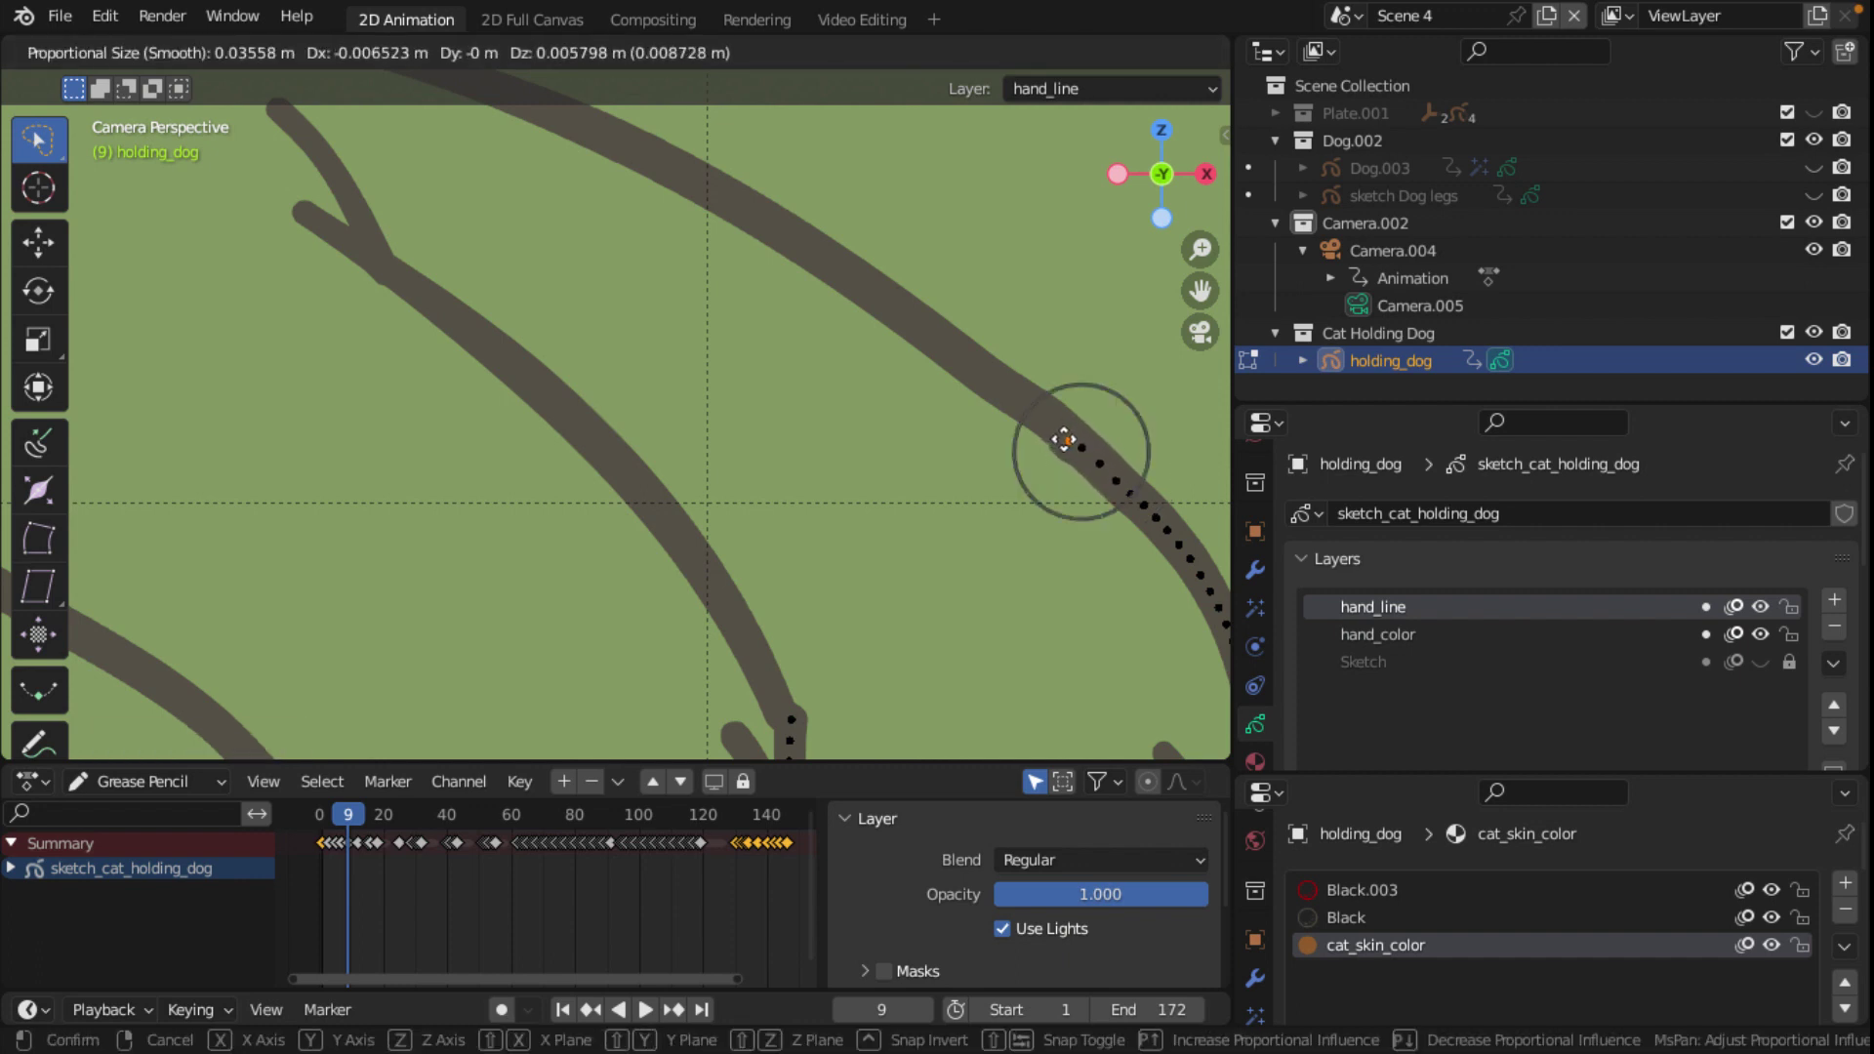
{"action": "left_click", "coordinate": [1066, 439]}
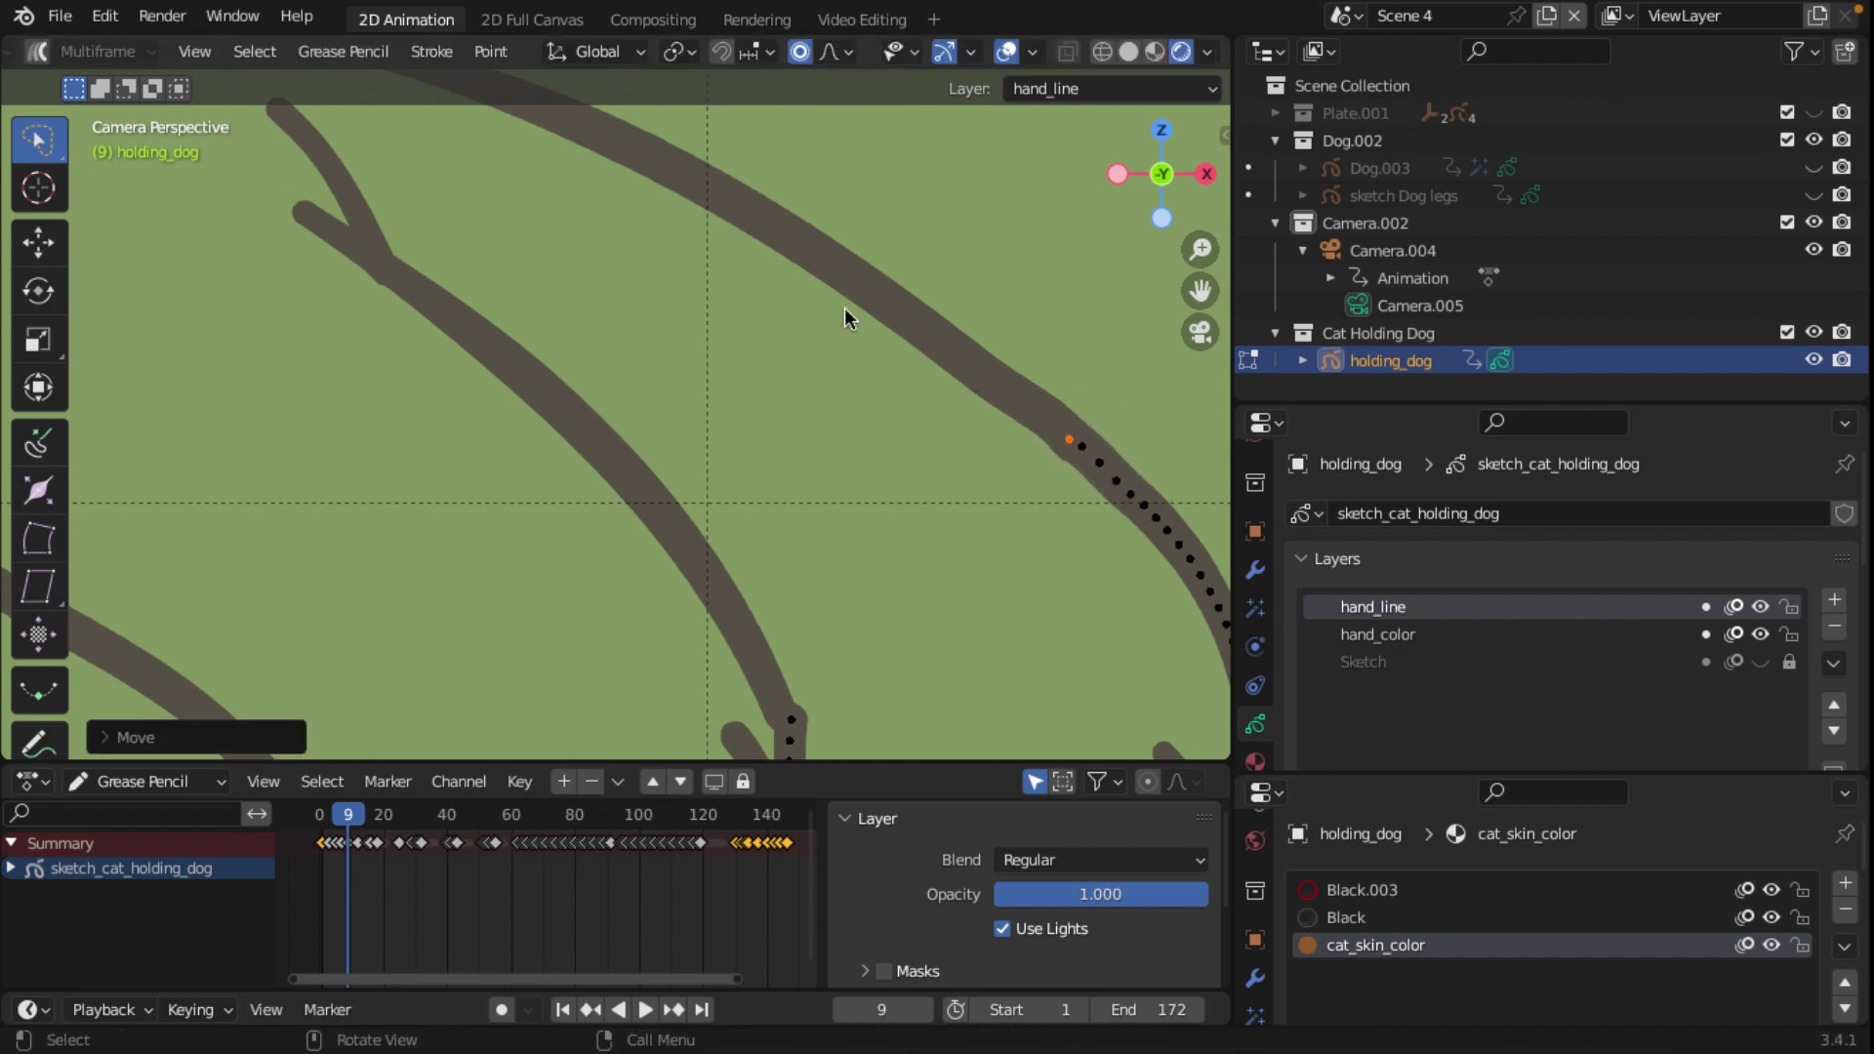
Step: Reshape the short upper-left stroke and the right stroke with proportional point moves
{"action": "left_click", "coordinate": [384, 291]}
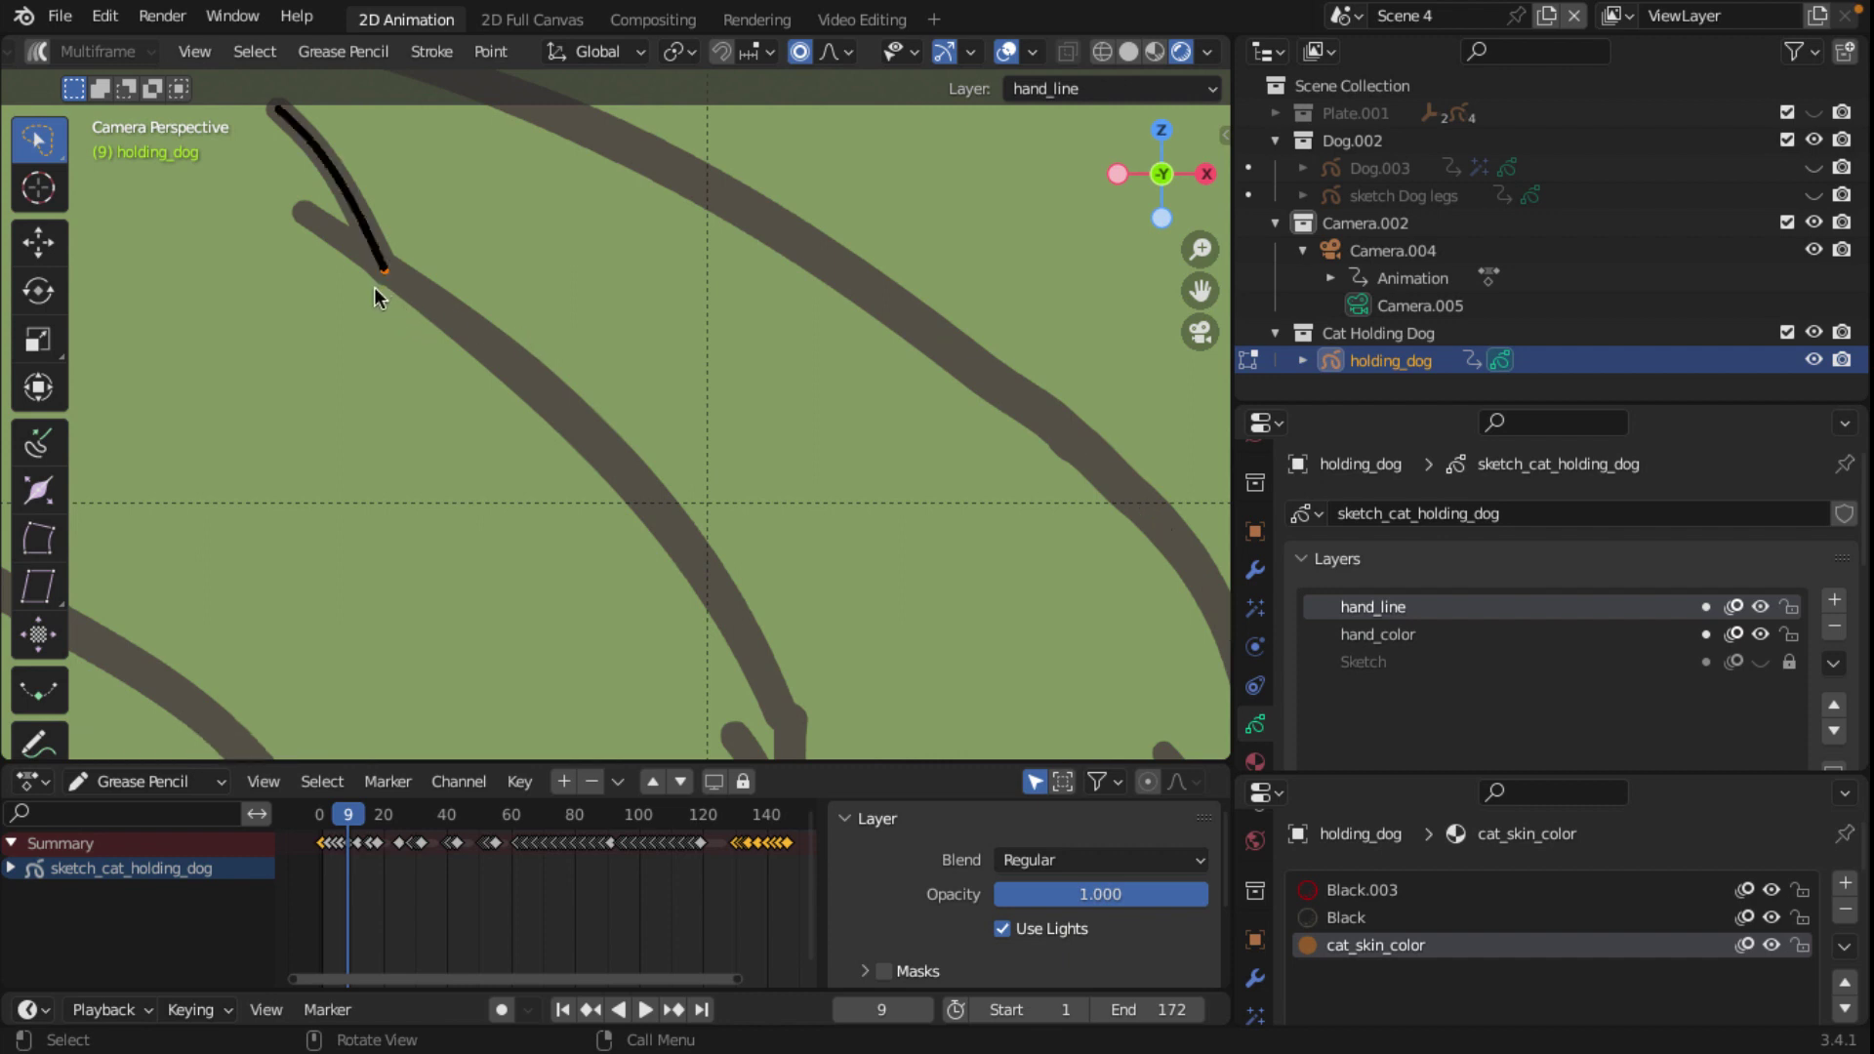
{"action": "key", "text": "g"}
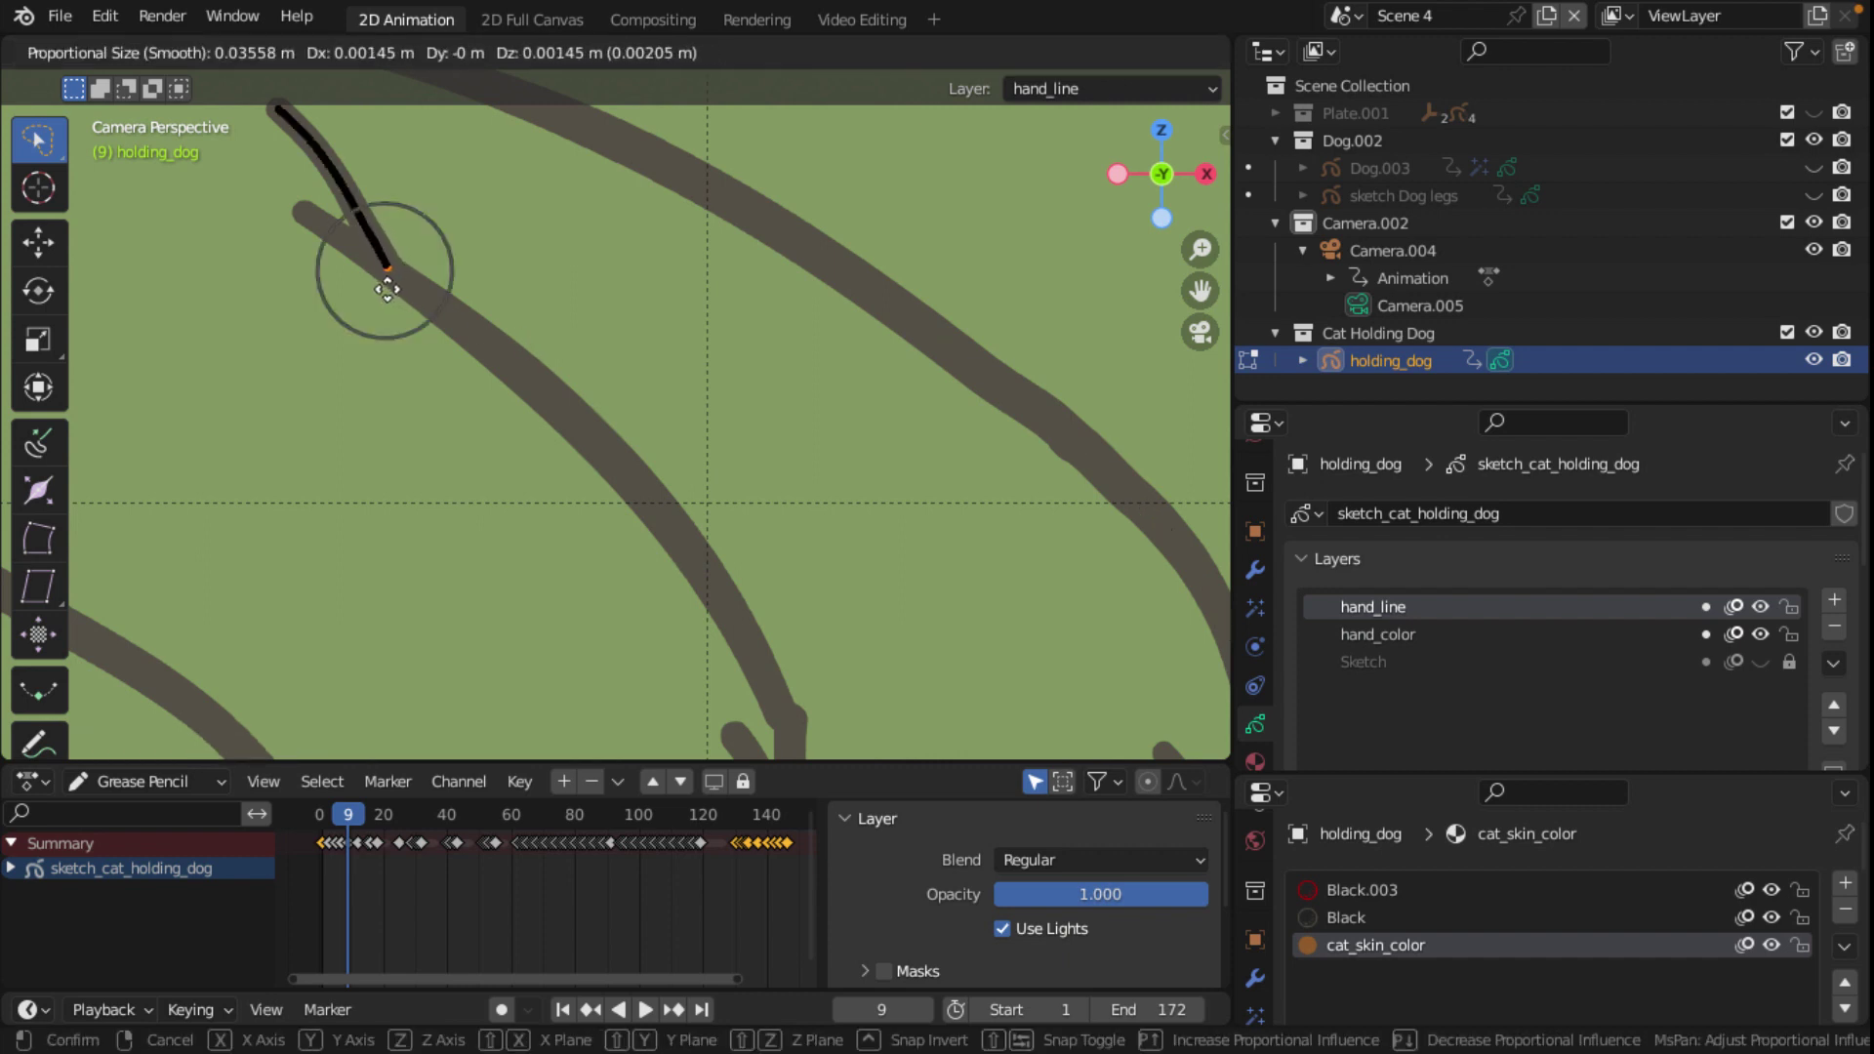
{"action": "left_click", "coordinate": [391, 290]}
{"action": "scroll", "coordinate": [552, 436], "scroll_direction": "down", "scroll_amount": 2}
{"action": "scroll", "coordinate": [720, 574], "scroll_direction": "up", "scroll_amount": 1}
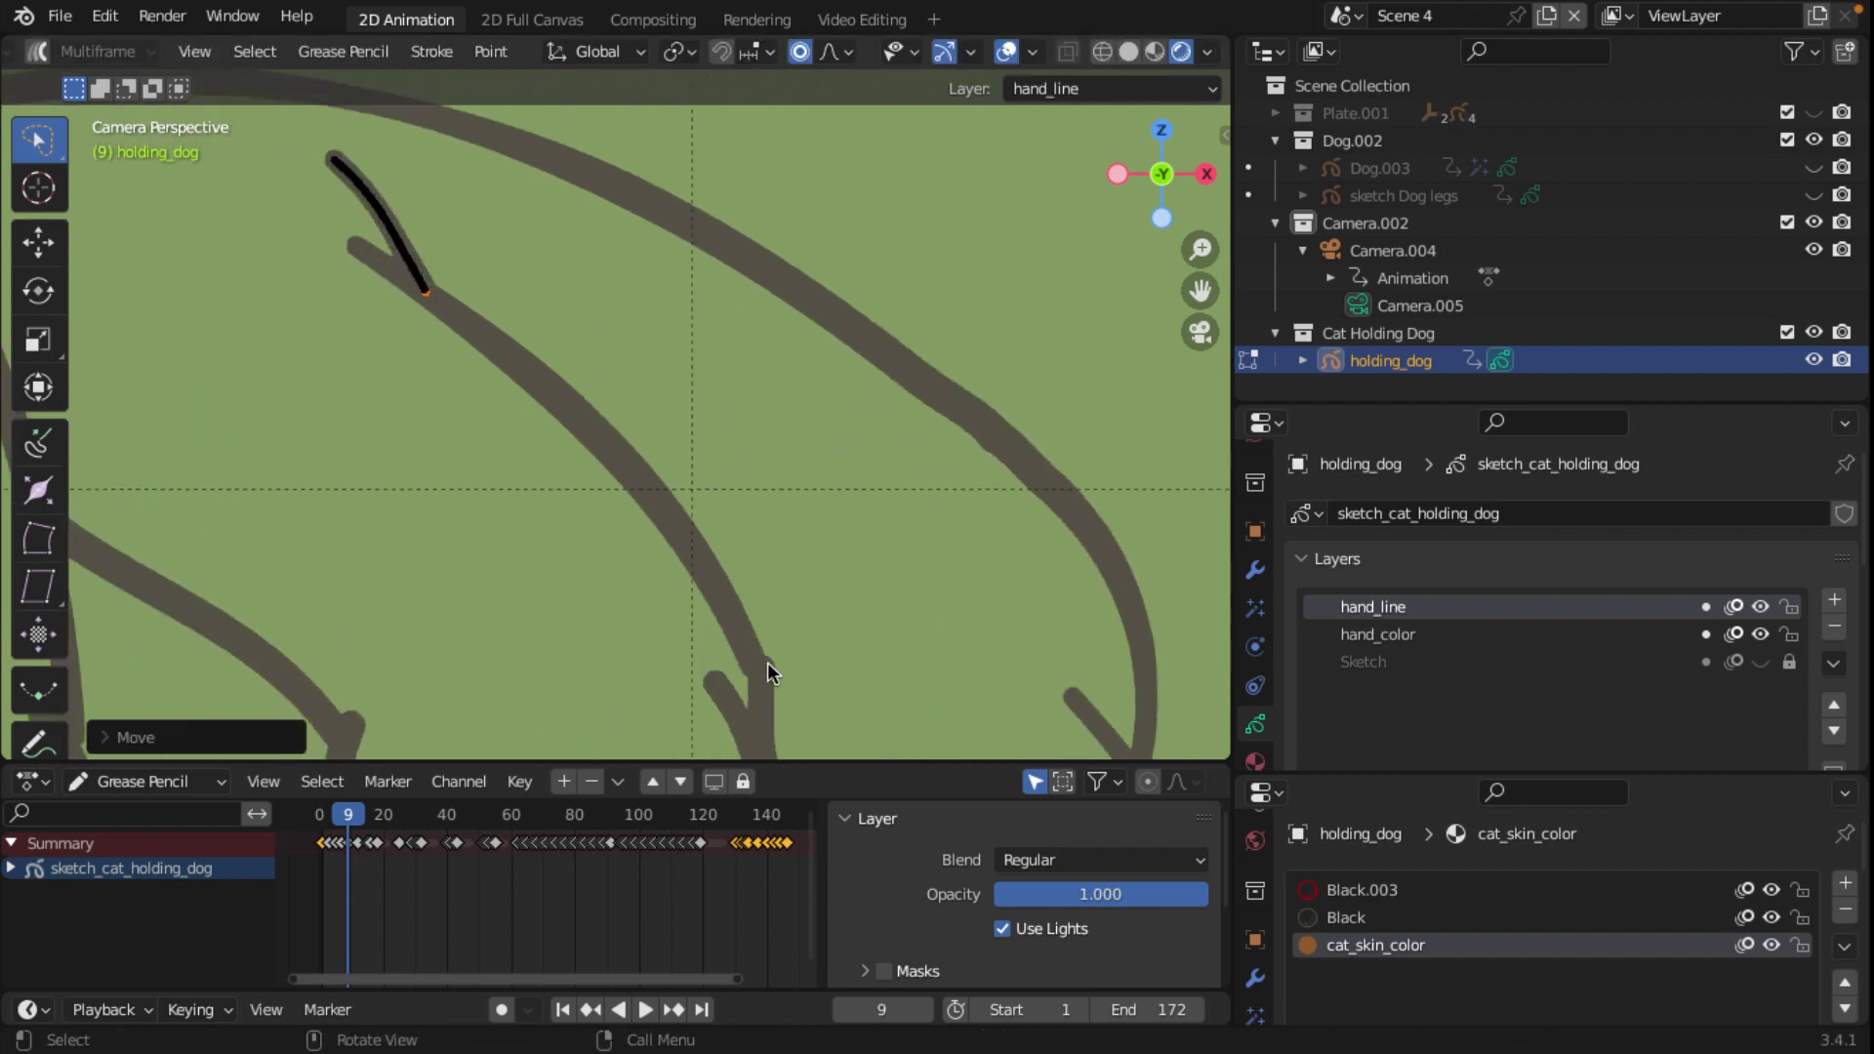
{"action": "left_click", "coordinate": [768, 664]}
{"action": "key", "text": "g"}
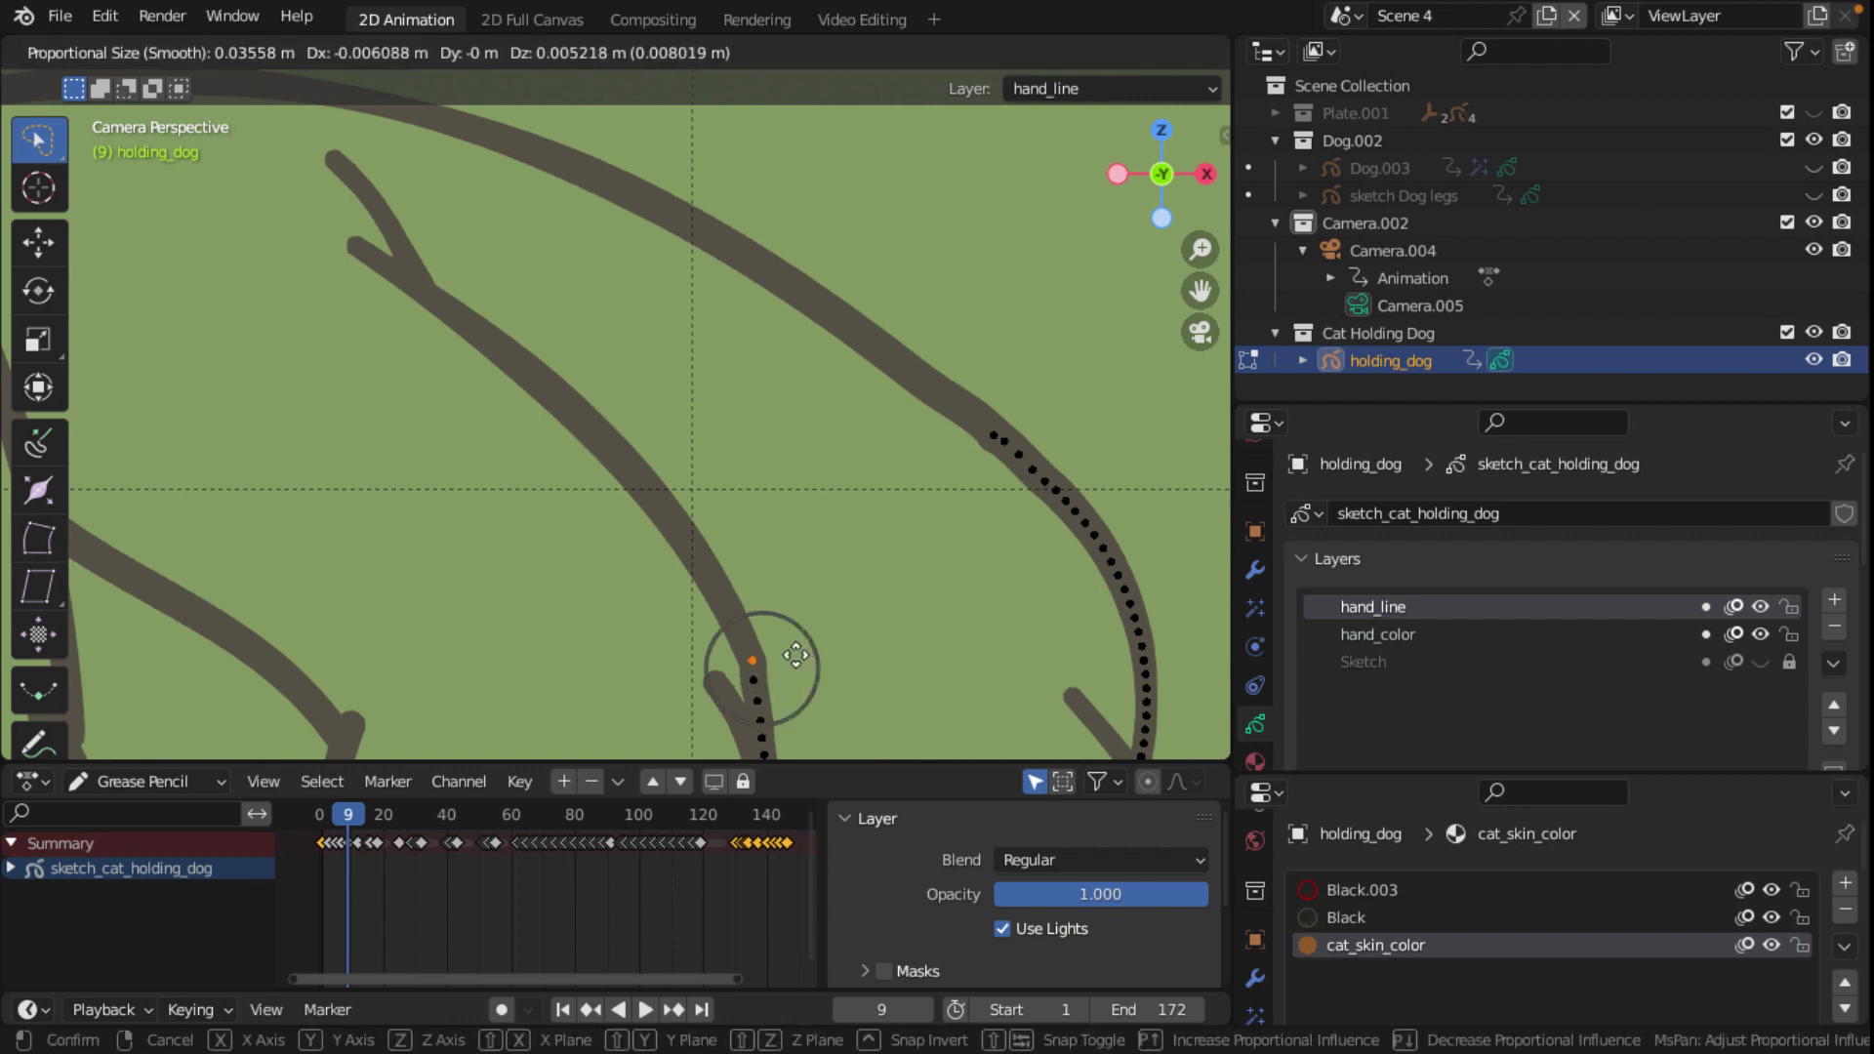
{"action": "left_click", "coordinate": [796, 655]}
{"action": "scroll", "coordinate": [720, 637], "scroll_direction": "down", "scroll_amount": 2}
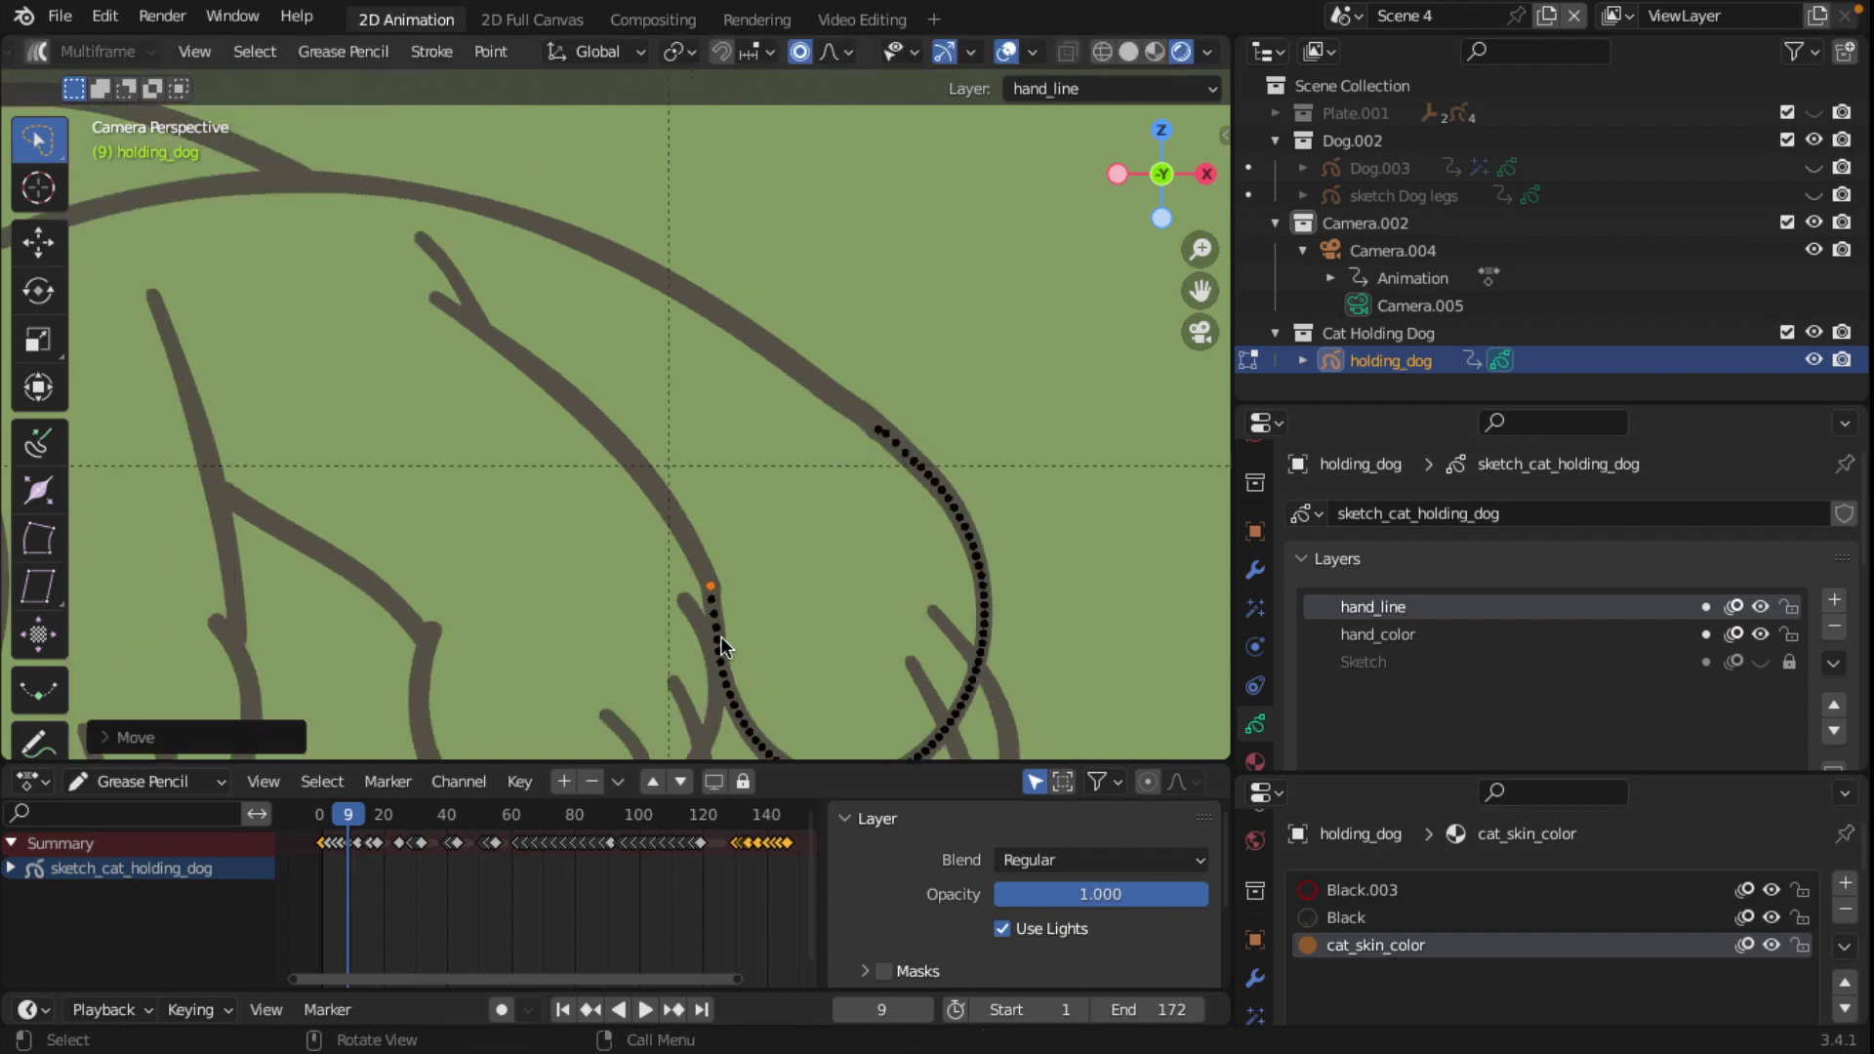
Step: Bend the left stroke and move the end of the left arc stroke
{"action": "left_click", "coordinate": [242, 641]}
{"action": "key", "text": "g"}
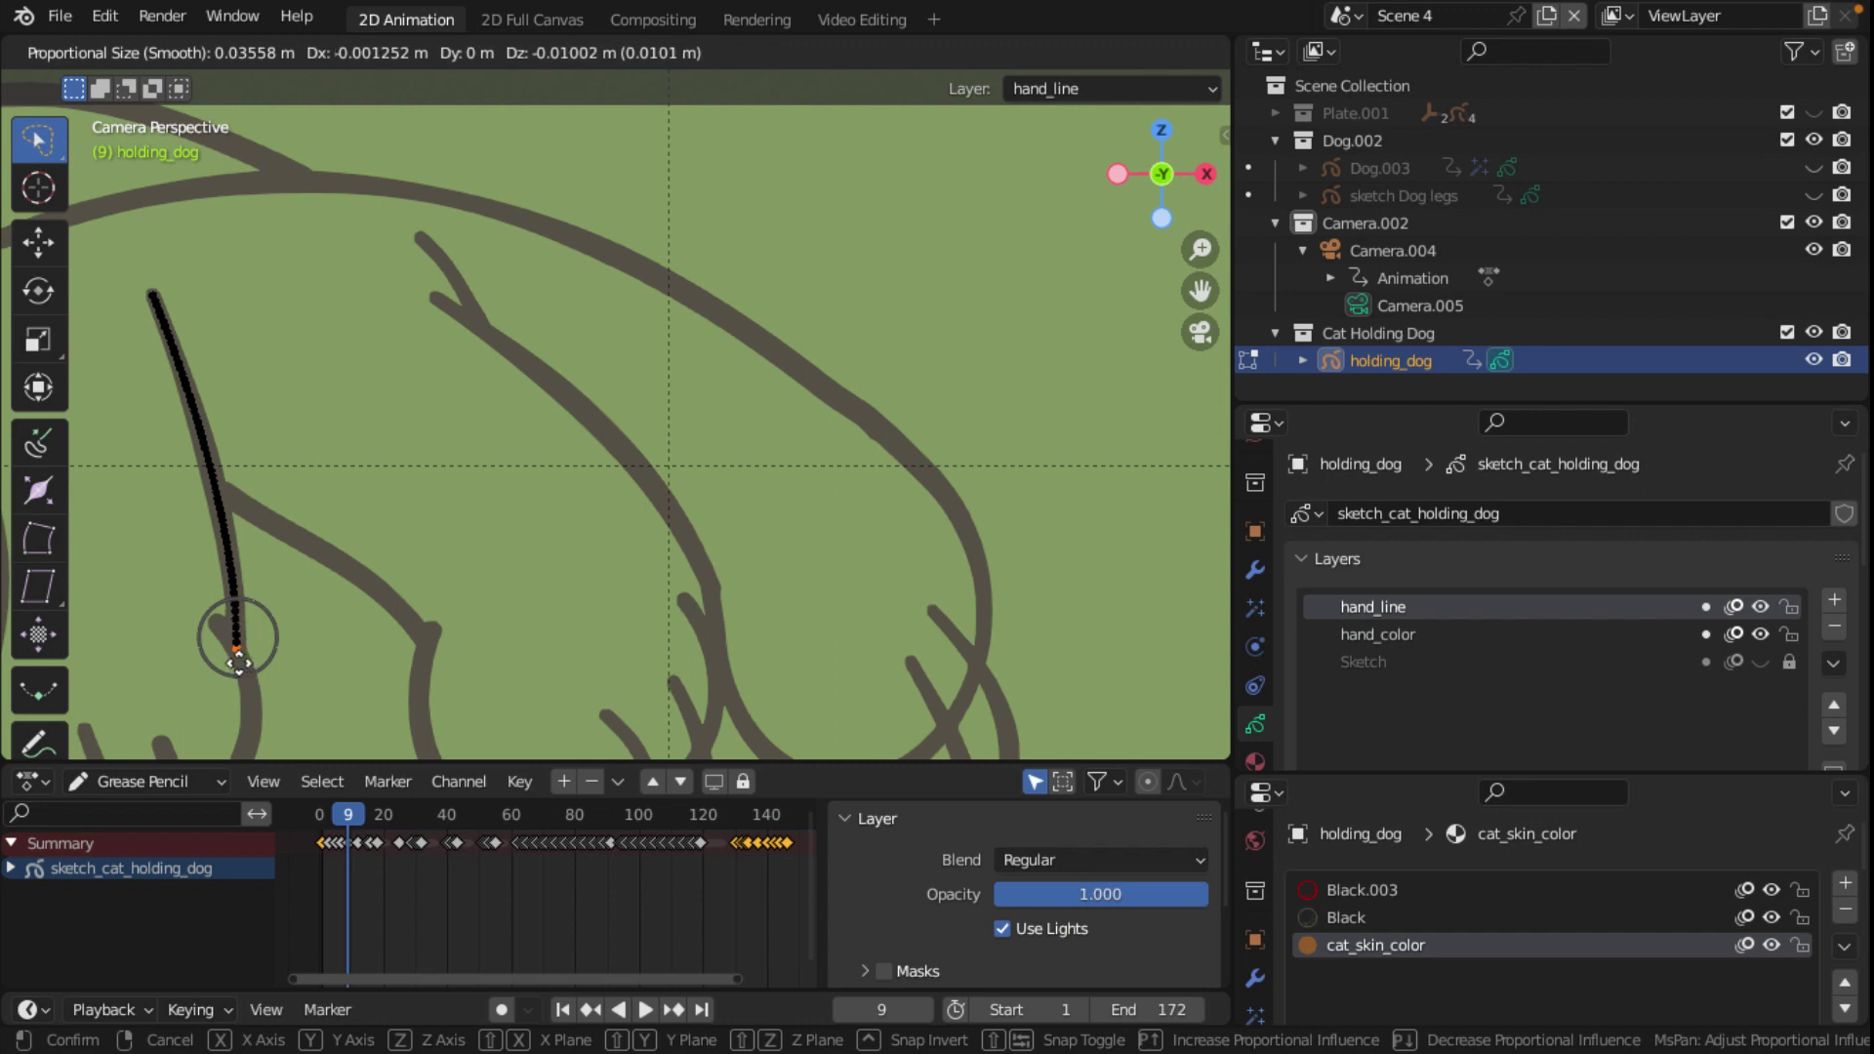
{"action": "left_click", "coordinate": [239, 664]}
{"action": "scroll", "coordinate": [552, 653], "scroll_direction": "down", "scroll_amount": 2}
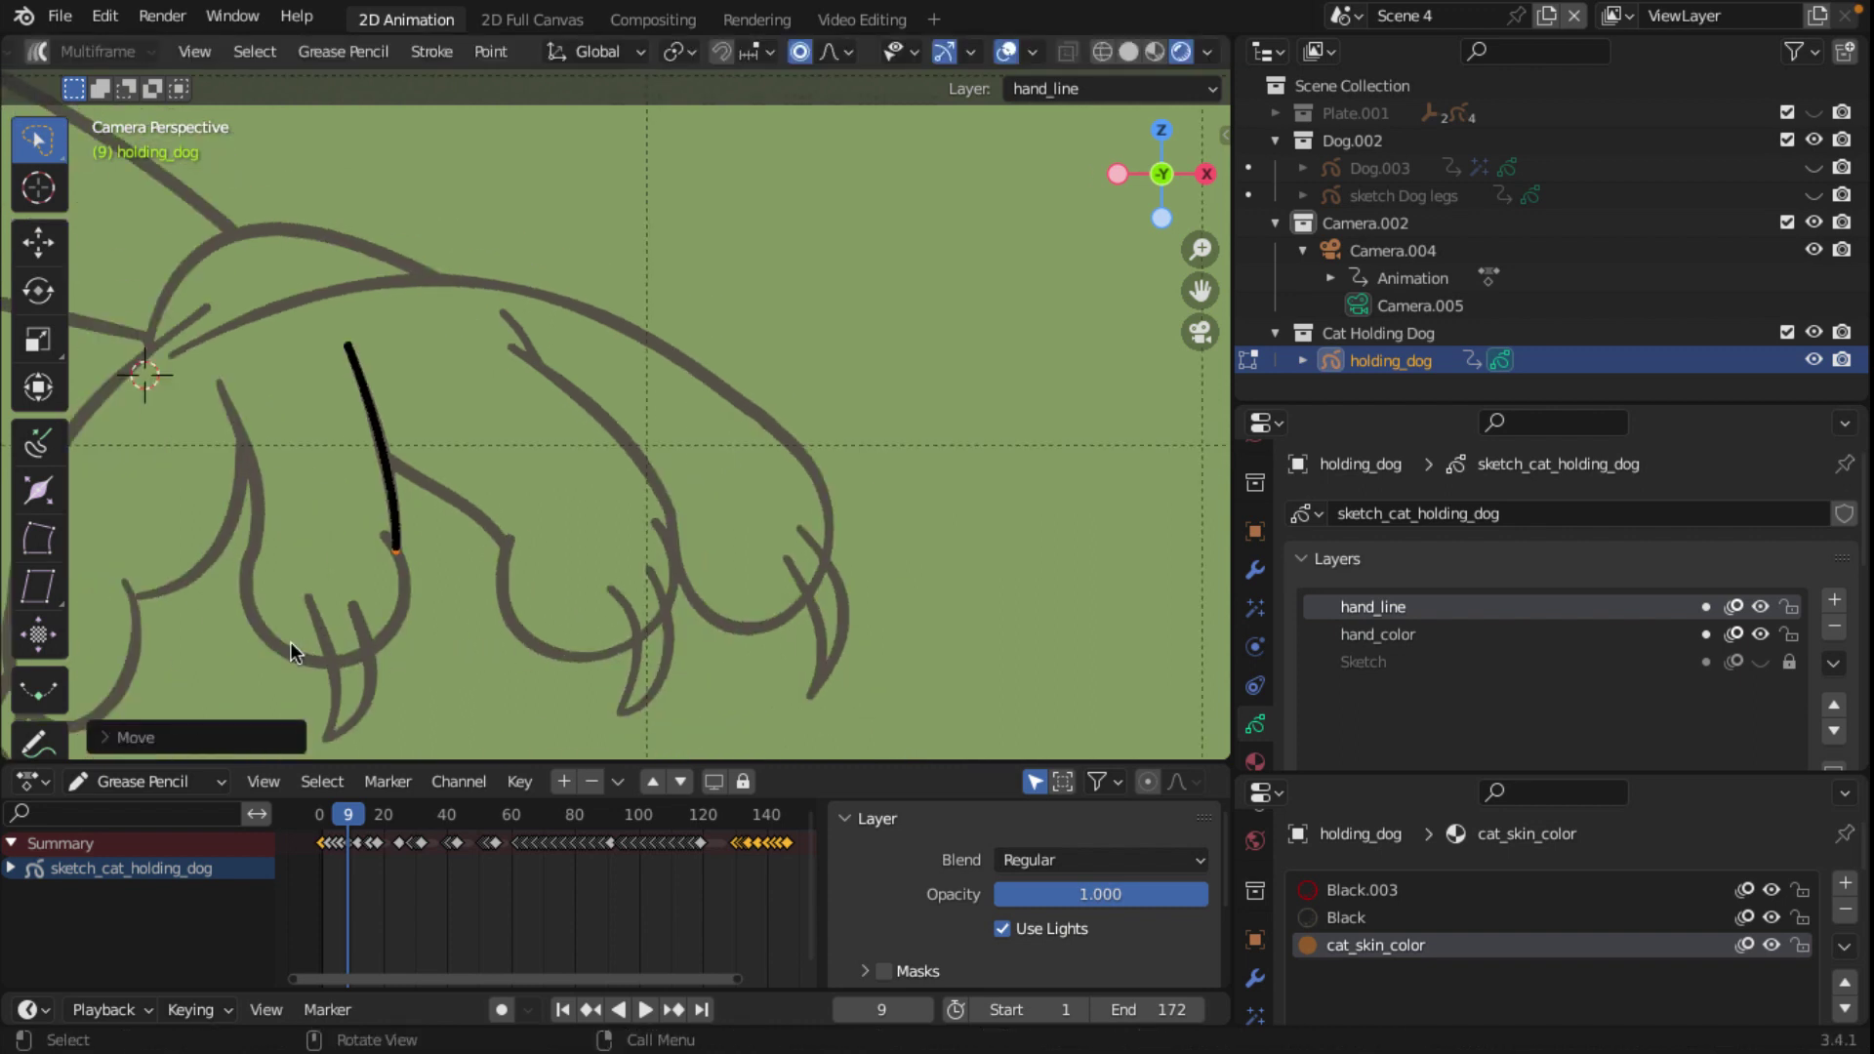
{"action": "left_click", "coordinate": [260, 553]}
{"action": "key", "text": "g"}
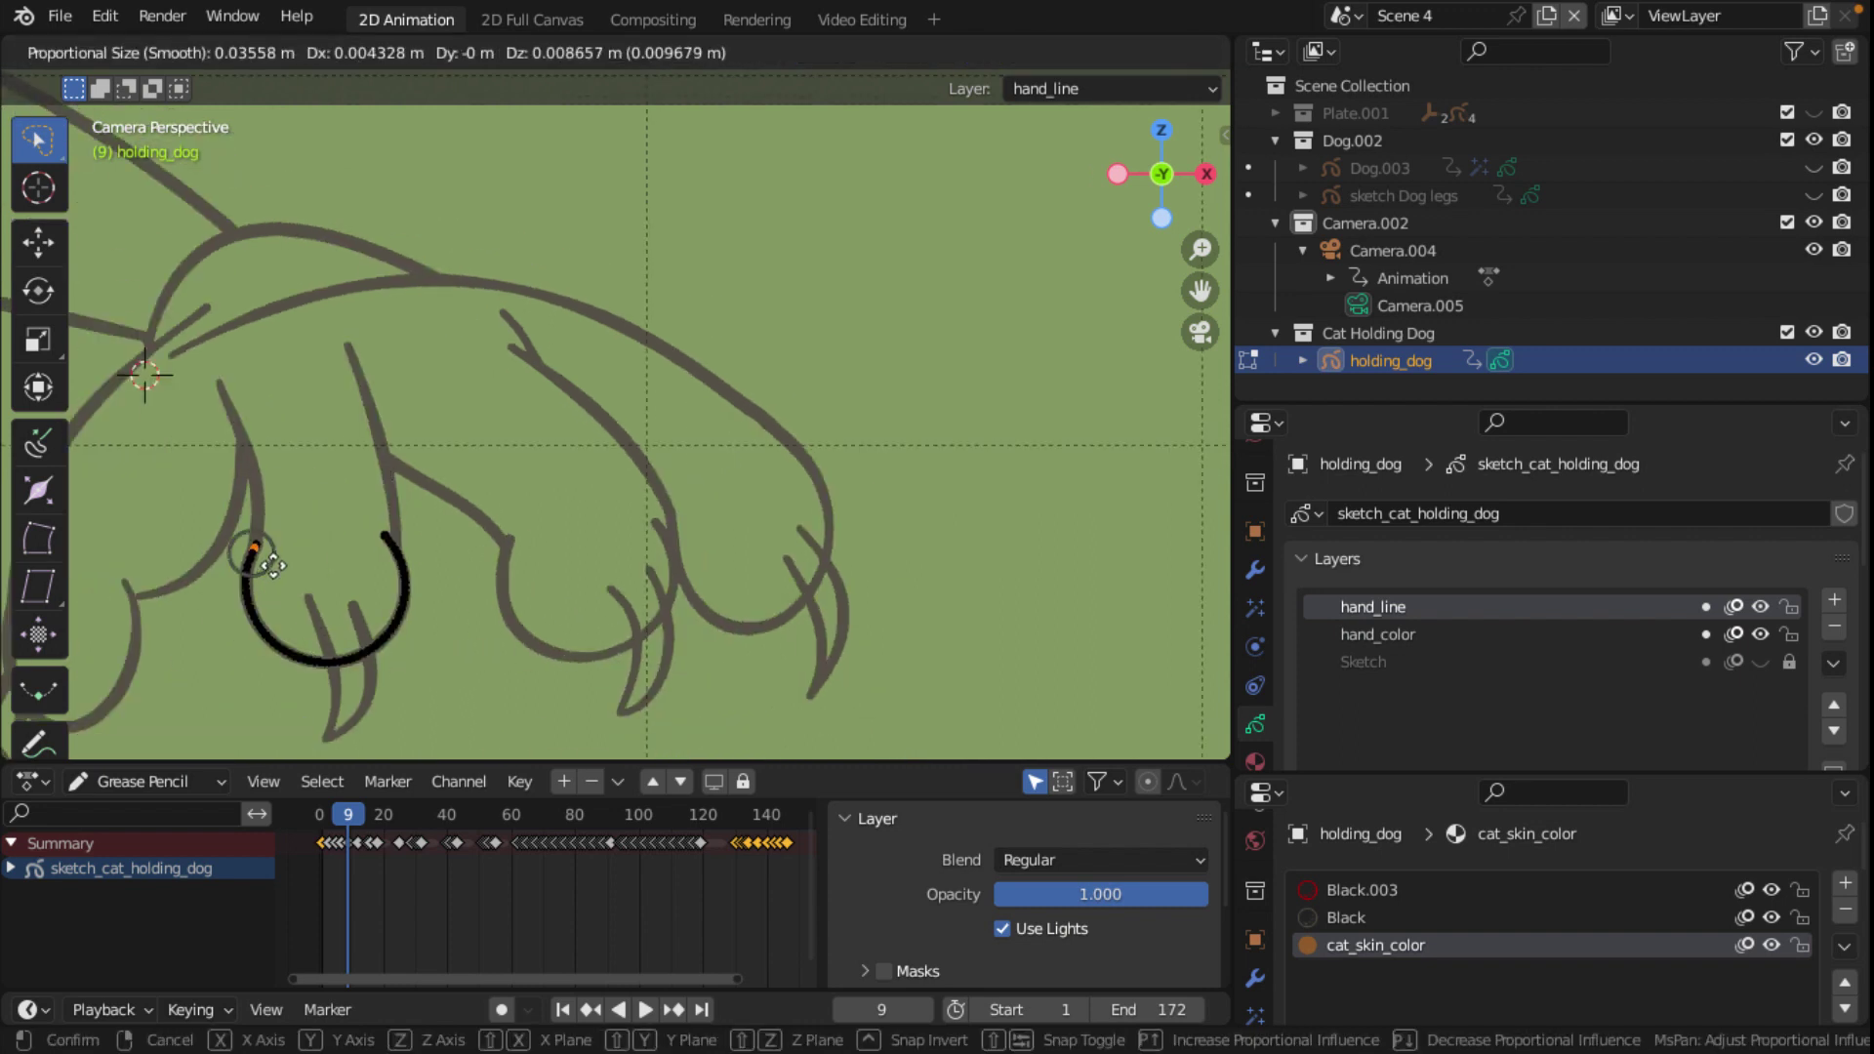
{"action": "left_click", "coordinate": [273, 570]}
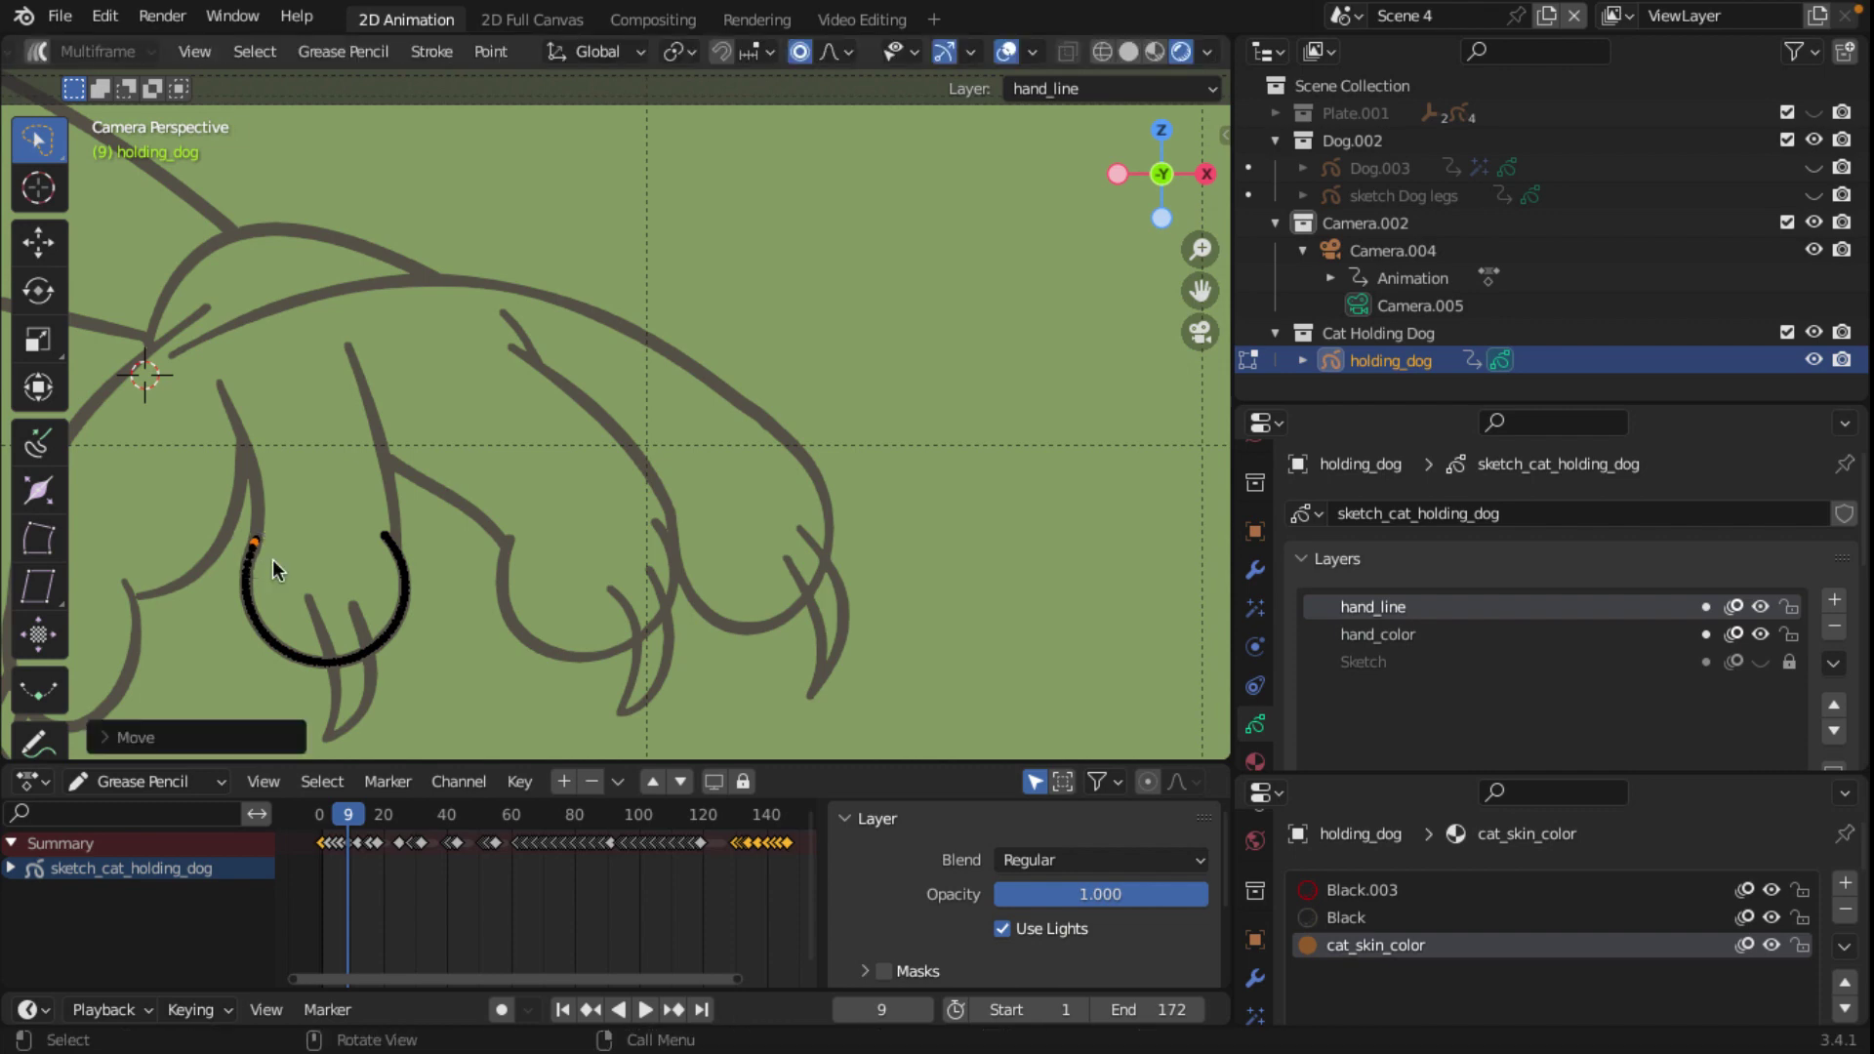
Step: Reshape the left and bottom-left toe strokes, undoing and redoing the last toe move
{"action": "left_click", "coordinate": [137, 600]}
{"action": "key", "text": "g"}
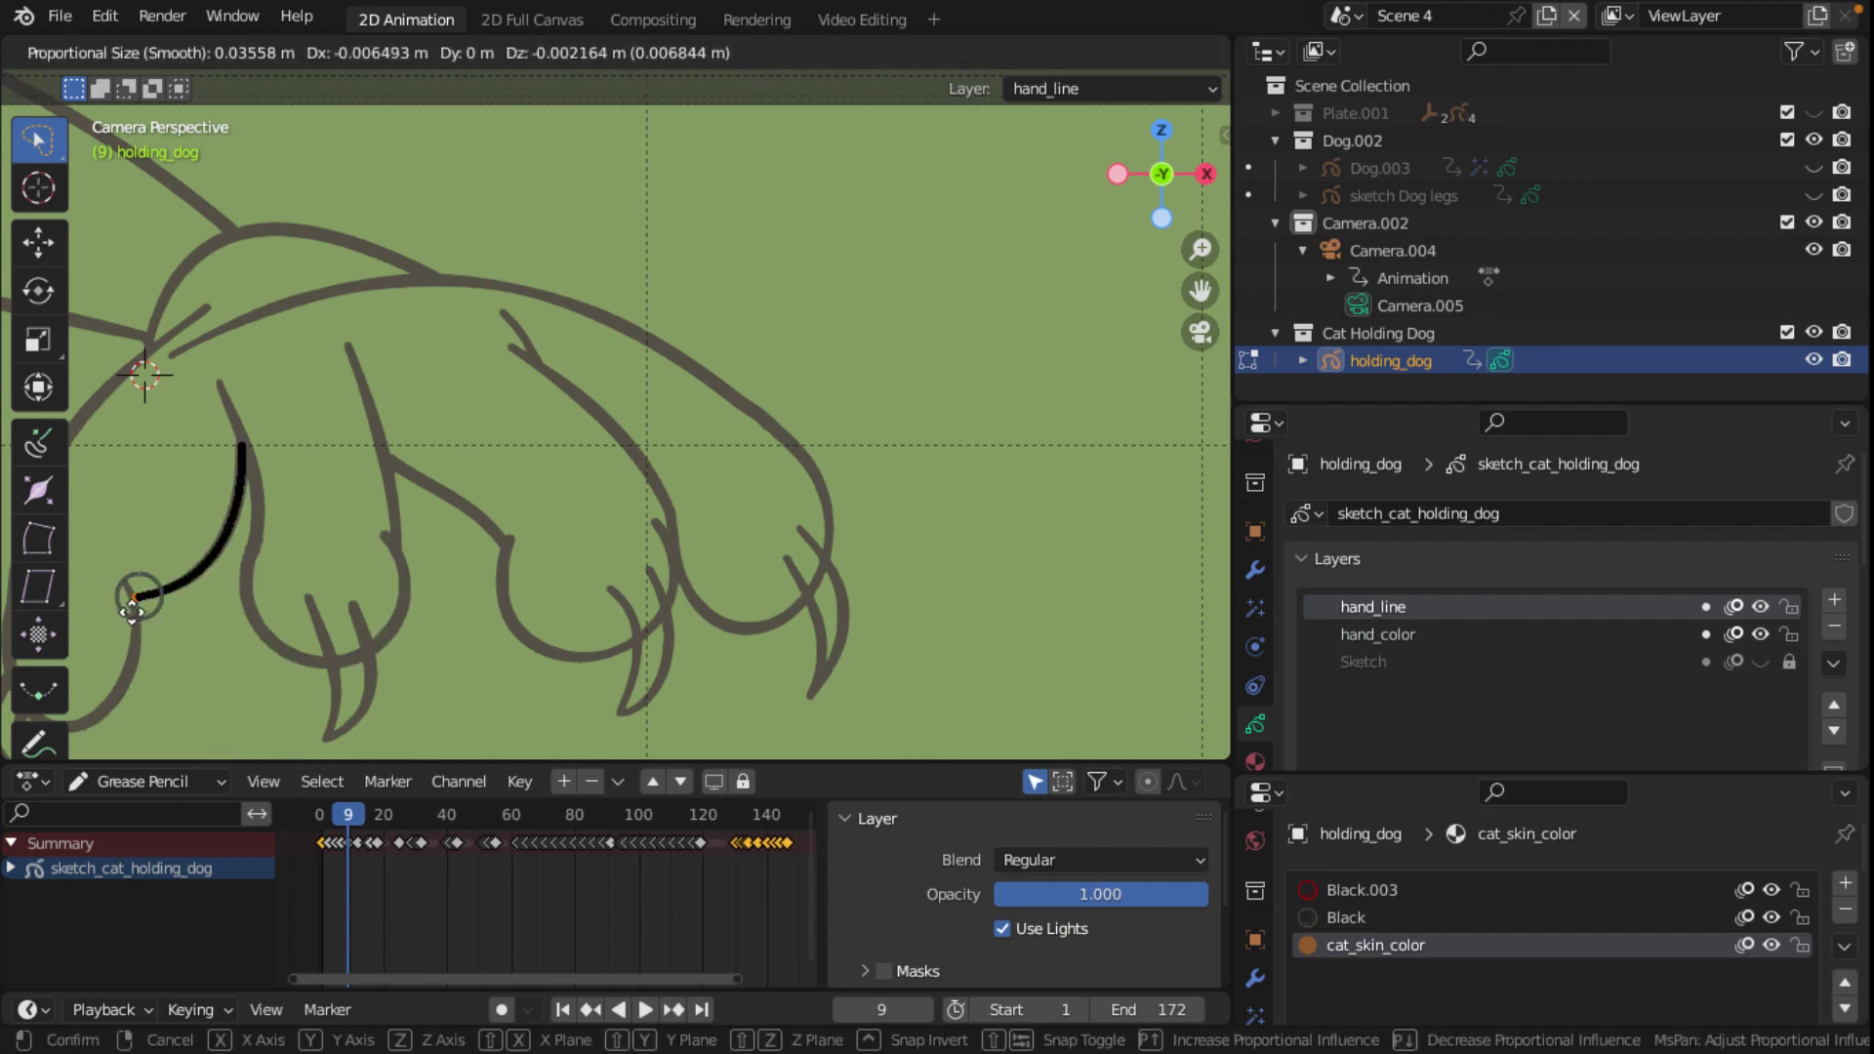
{"action": "left_click", "coordinate": [130, 607]}
{"action": "scroll", "coordinate": [332, 612], "scroll_direction": "down", "scroll_amount": 3}
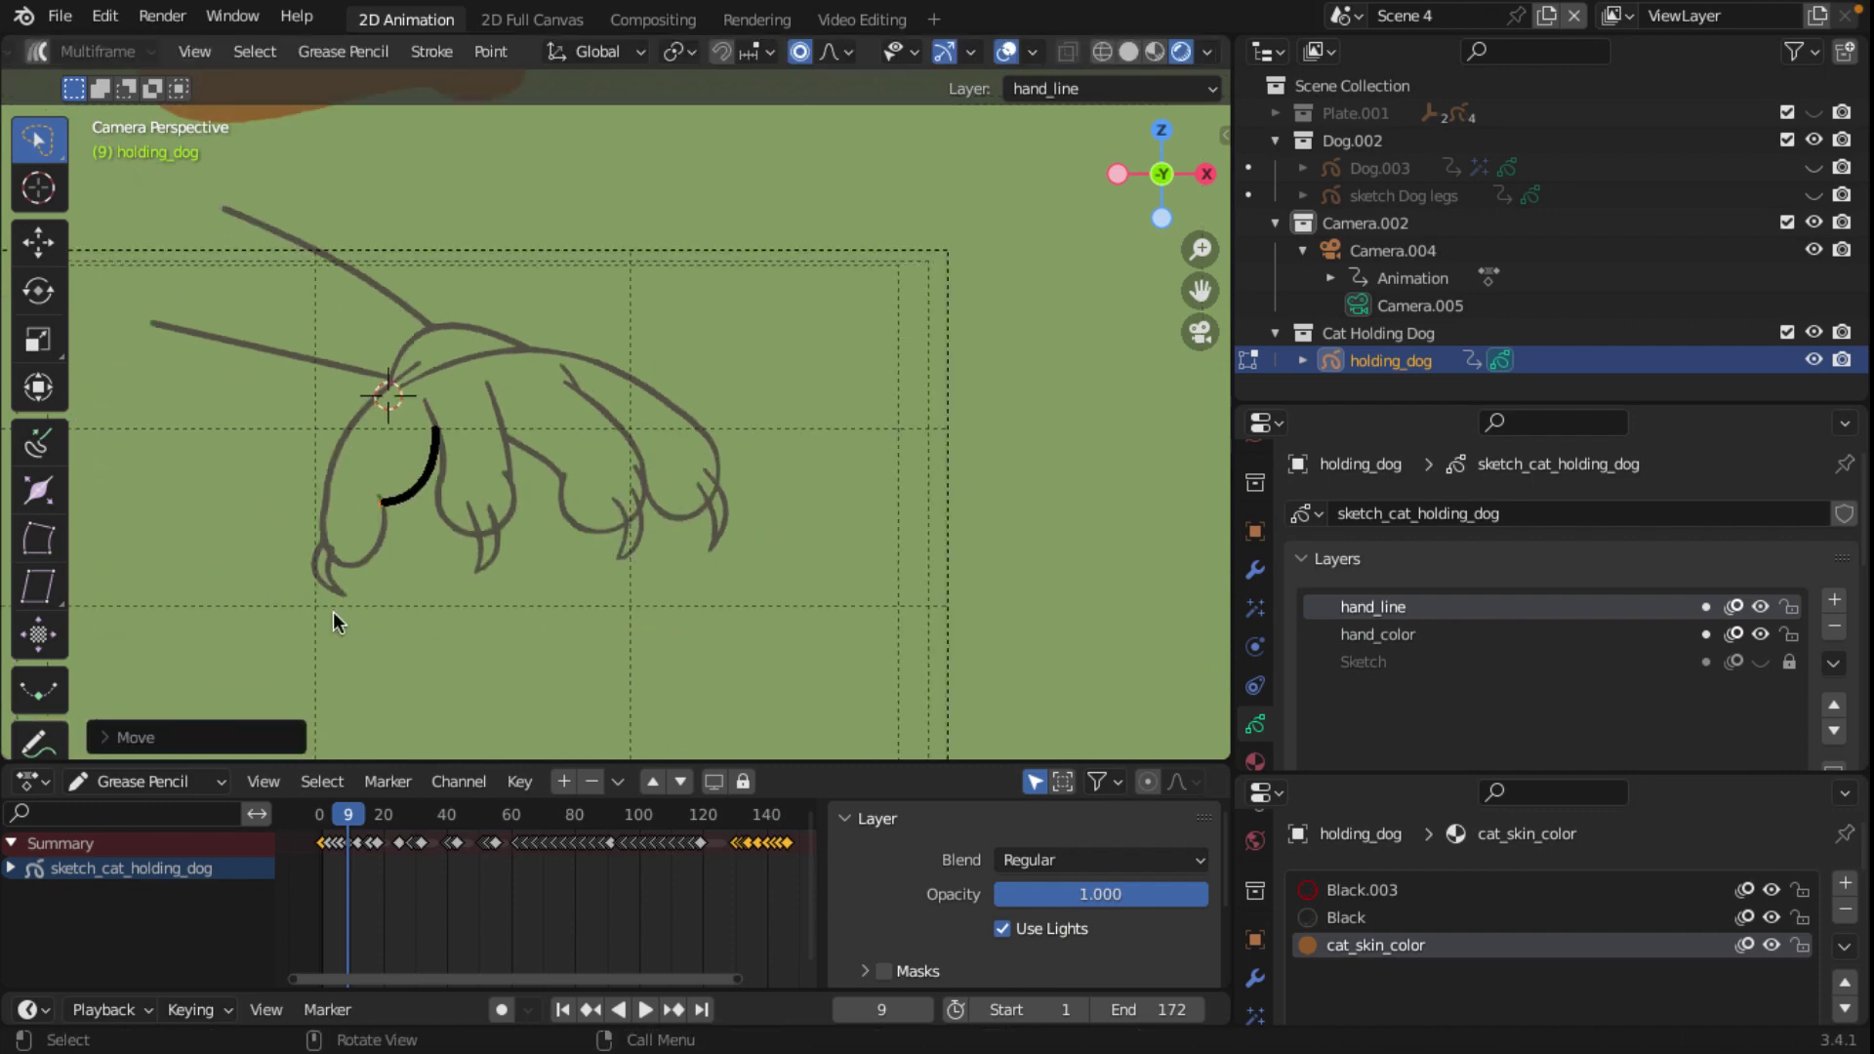
{"action": "scroll", "coordinate": [332, 609], "scroll_direction": "up", "scroll_amount": 2}
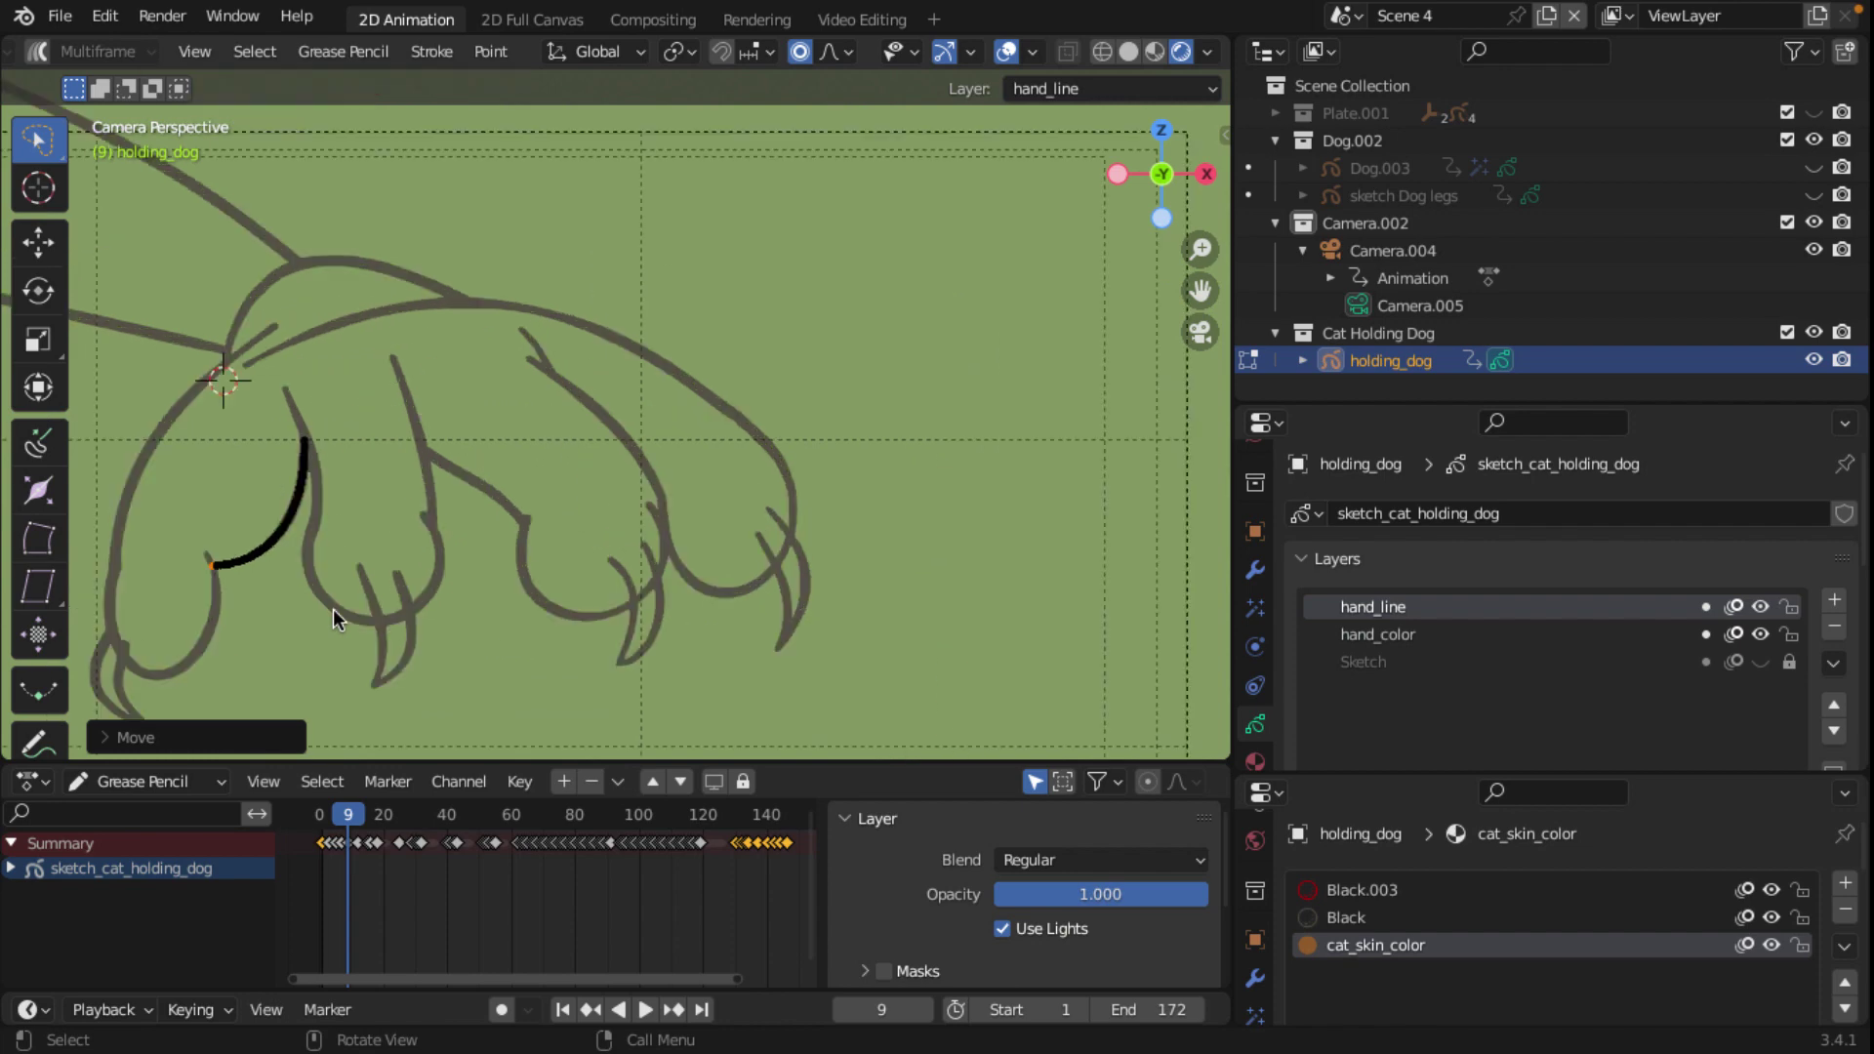
{"action": "left_click", "coordinate": [137, 585]}
{"action": "key", "text": "g"}
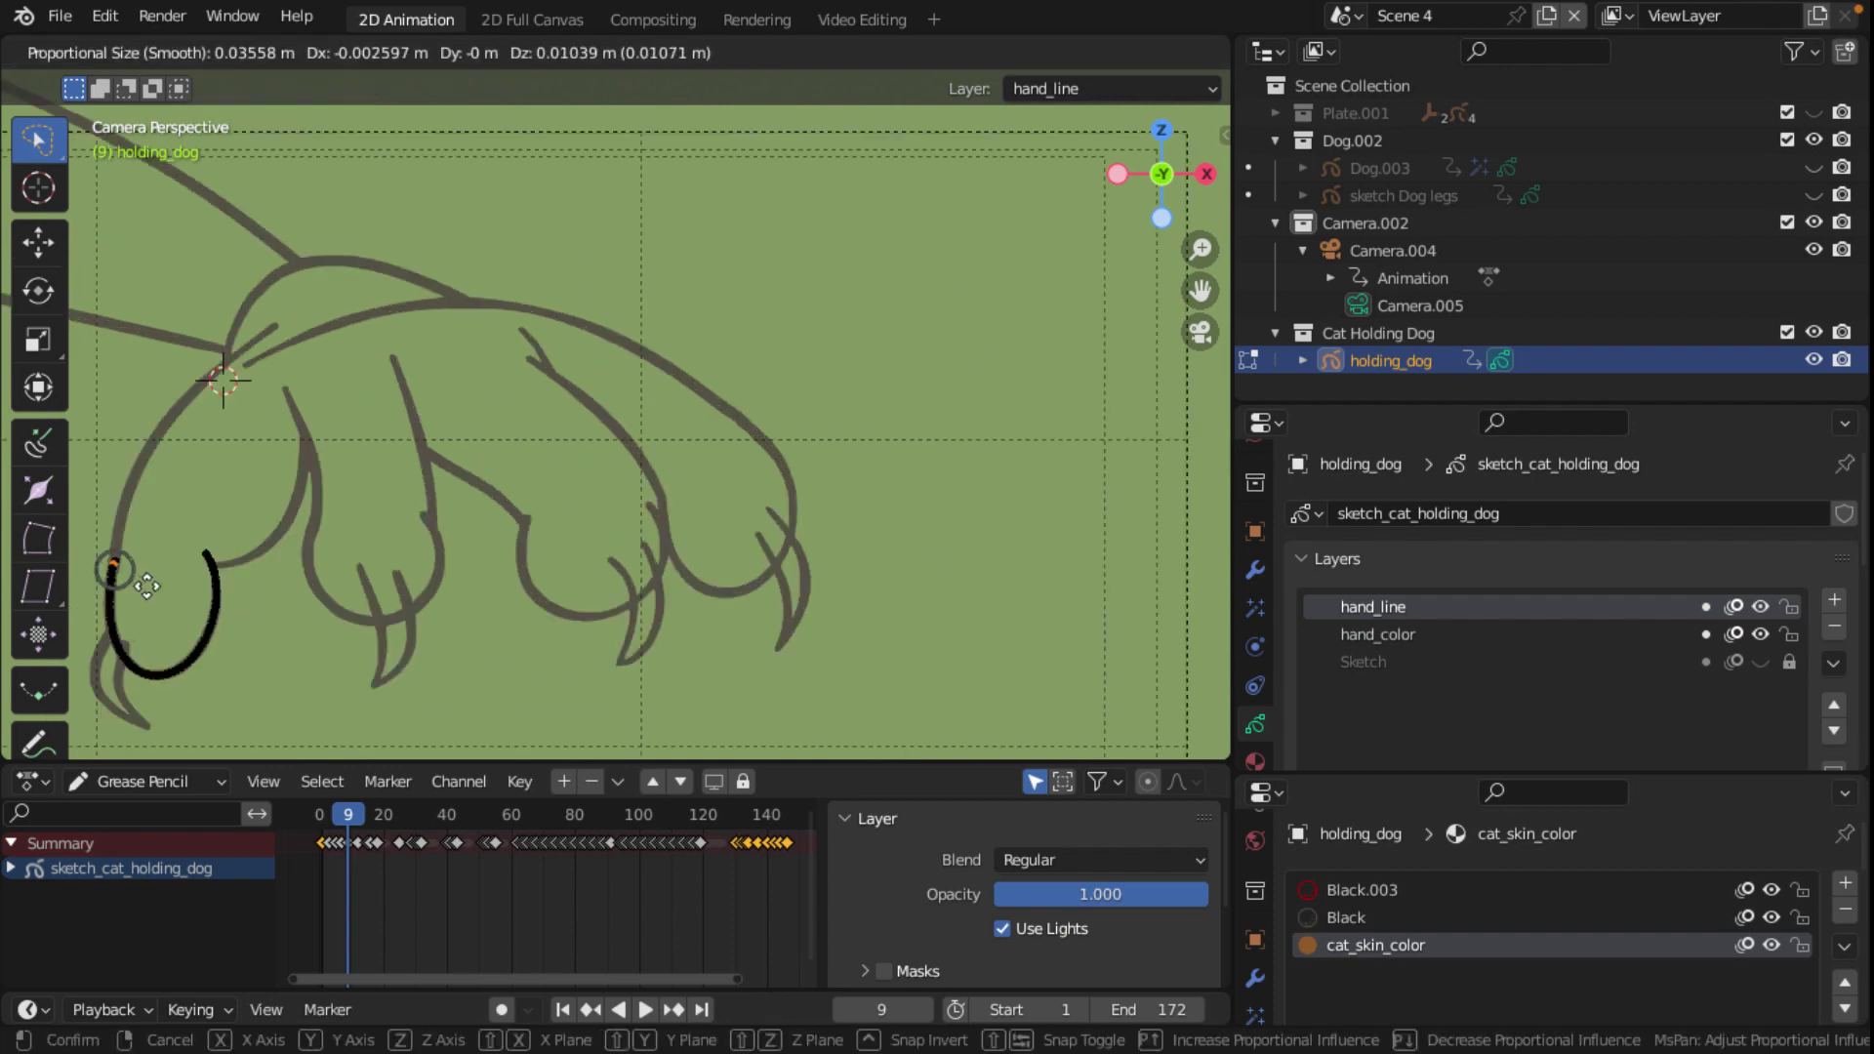
{"action": "left_click", "coordinate": [147, 586]}
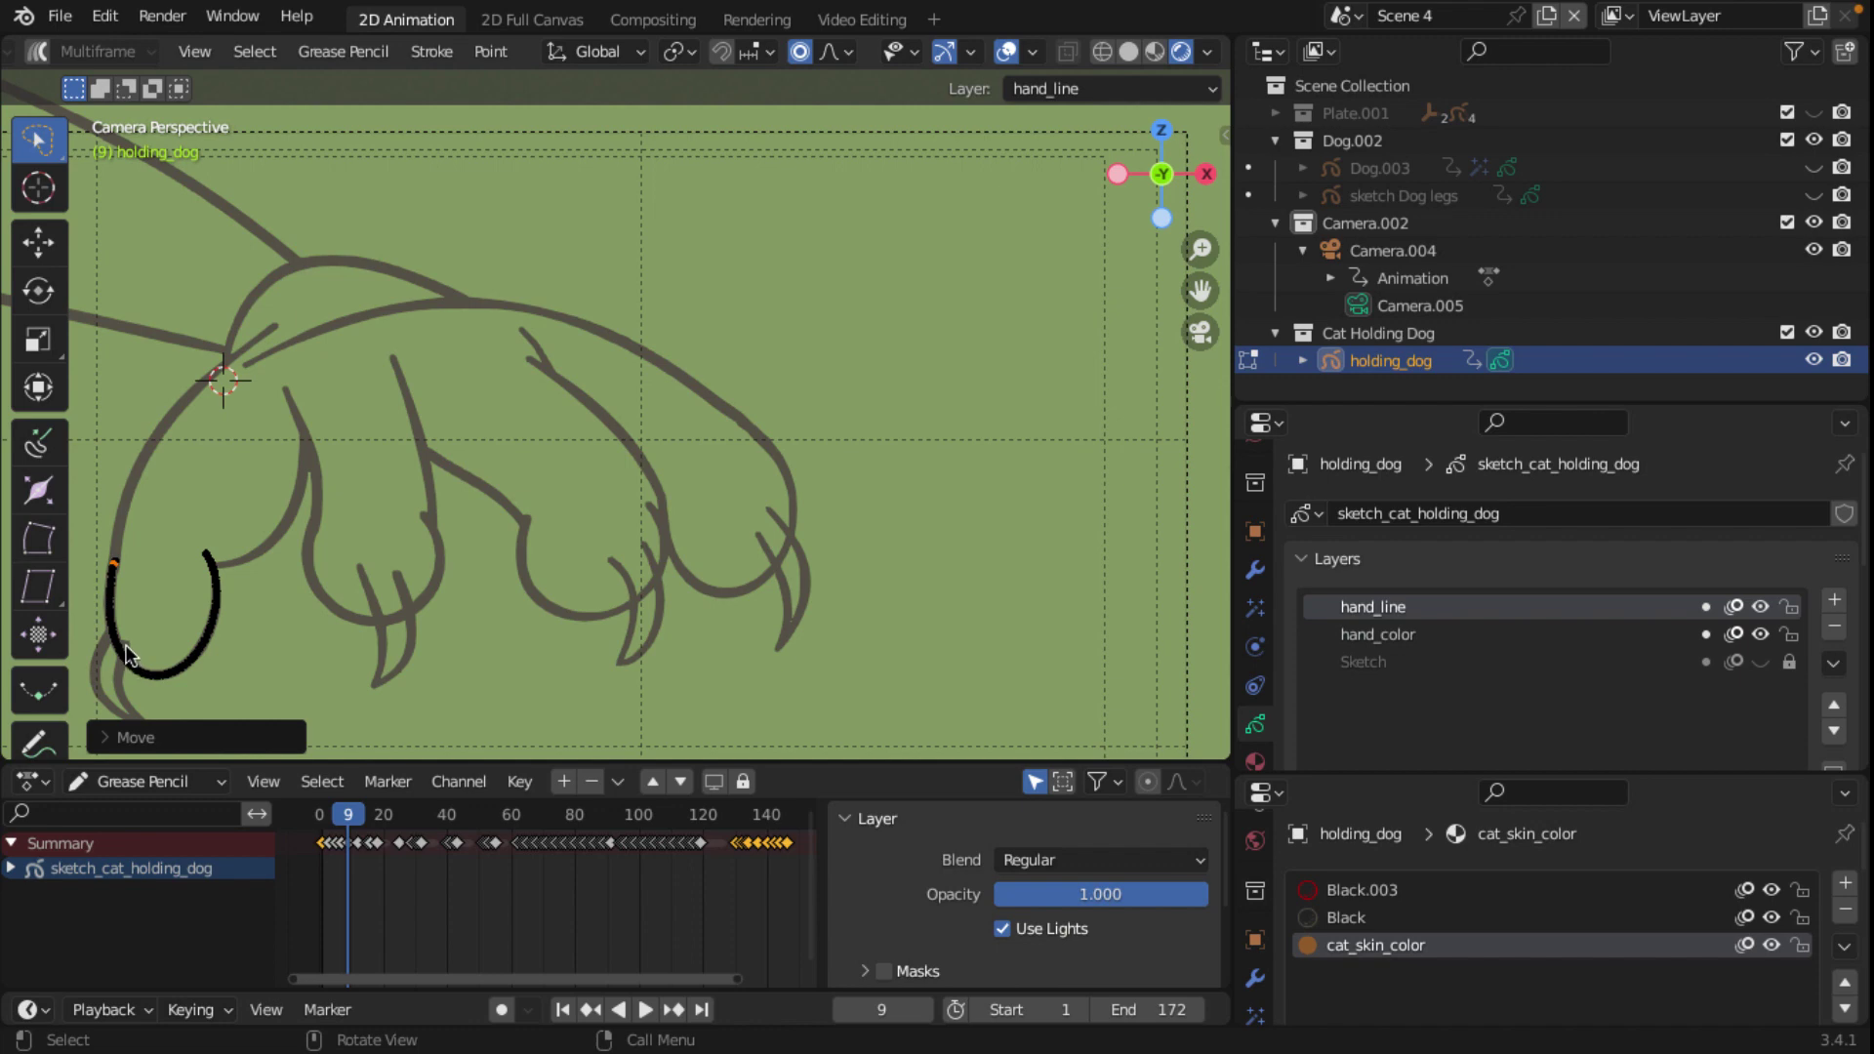
{"action": "key", "text": "ctrl+z"}
{"action": "key", "text": "g"}
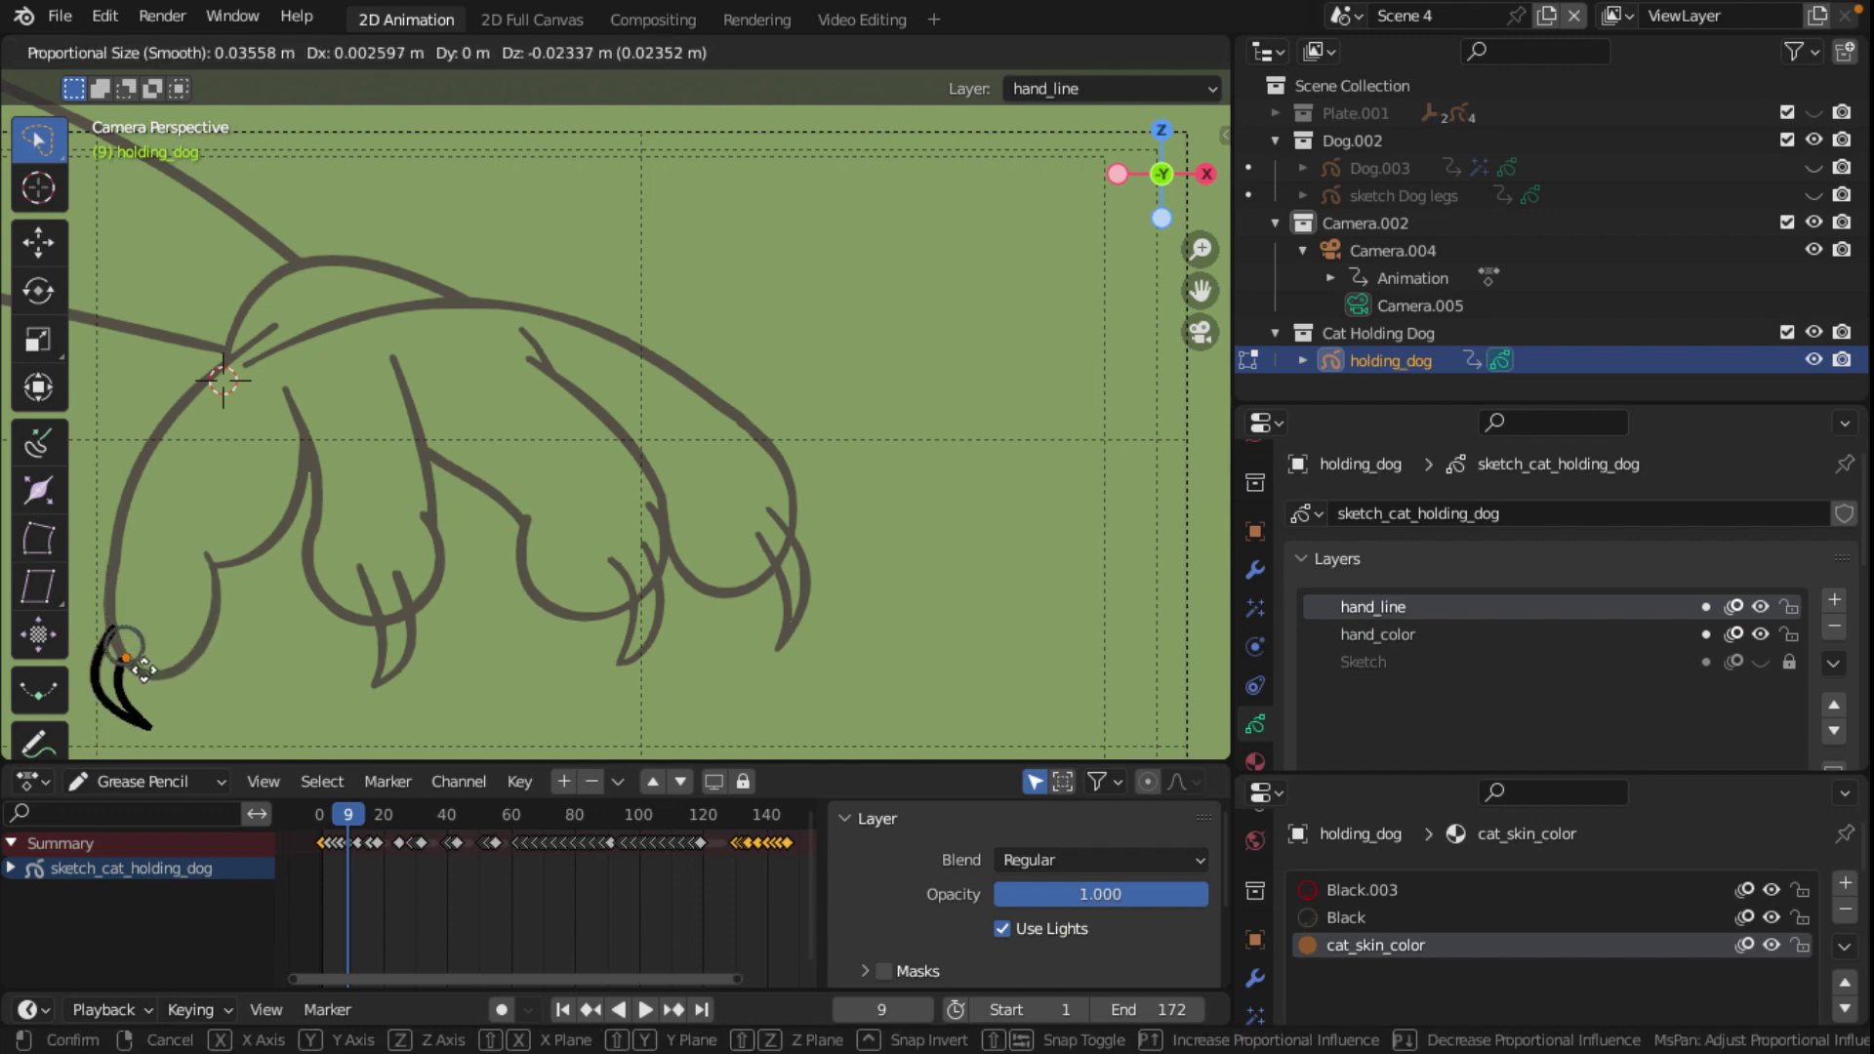
{"action": "left_click", "coordinate": [154, 665]}
Step: Select the claw stroke and play back the animation
{"action": "left_click", "coordinate": [166, 705]}
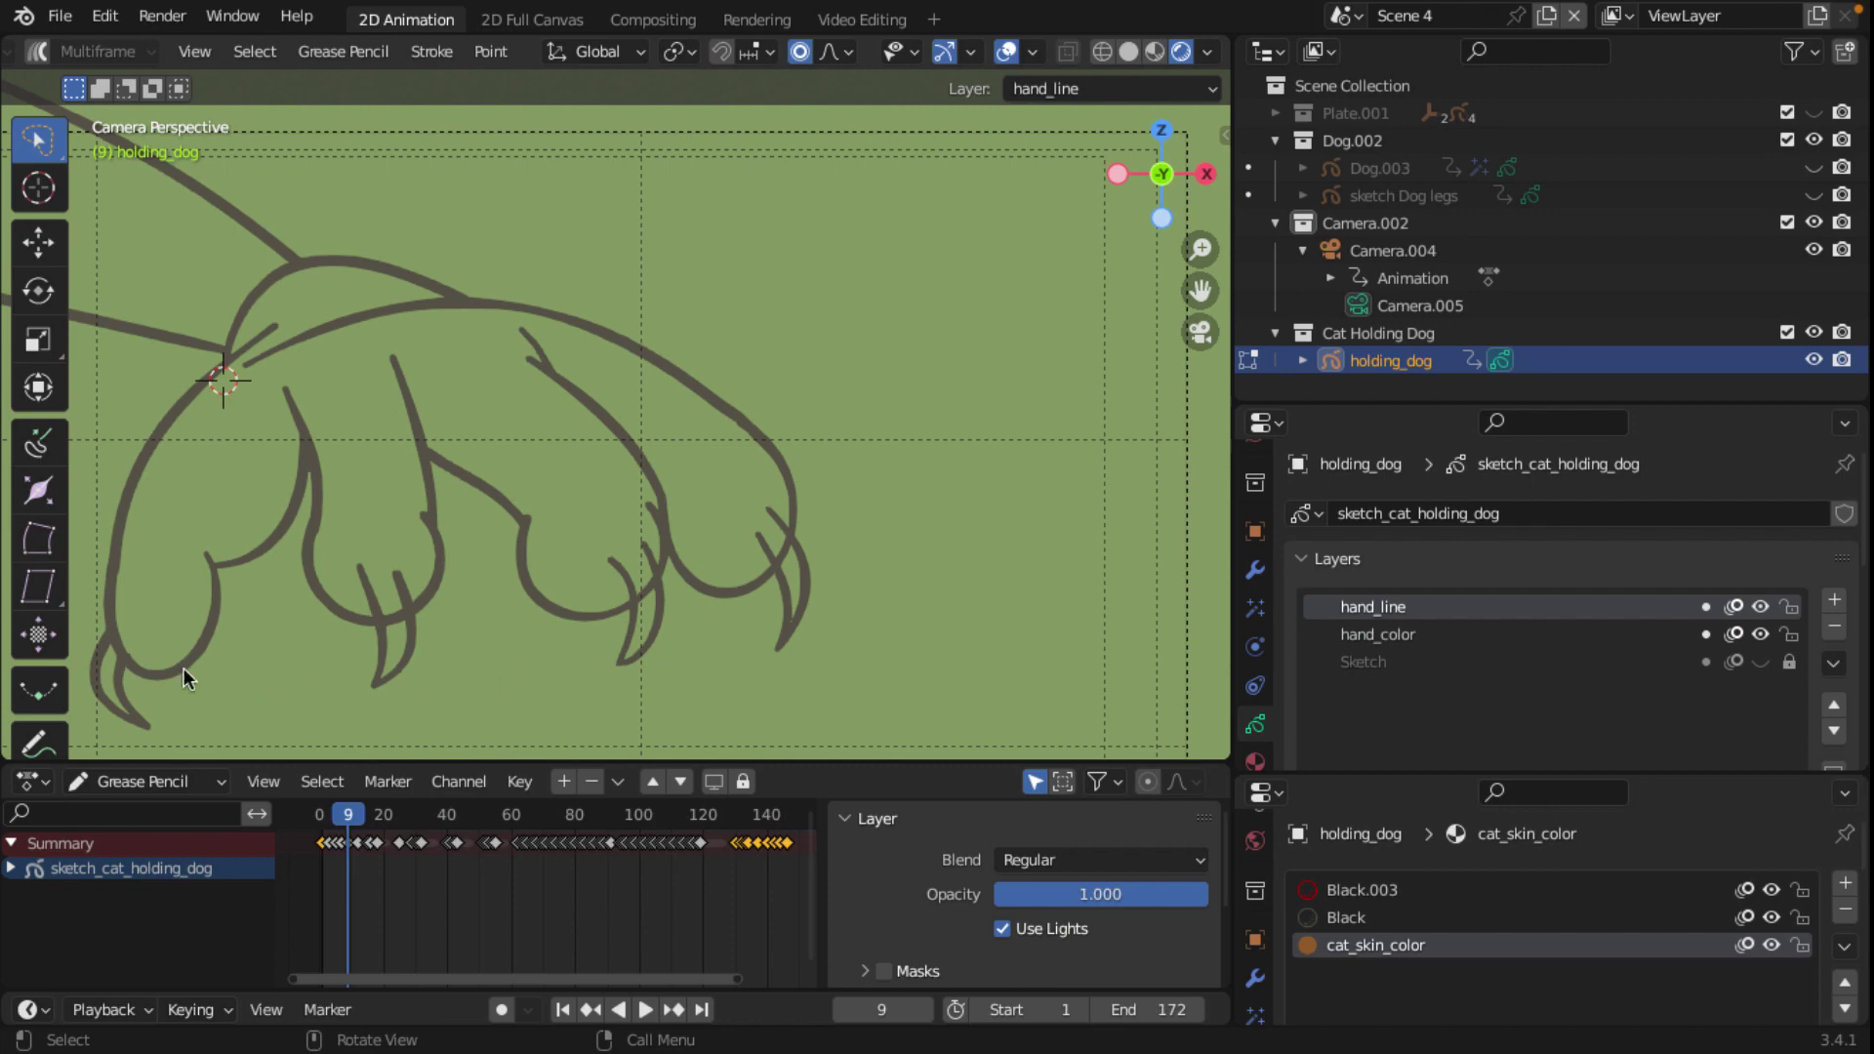
{"action": "scroll", "coordinate": [230, 660], "scroll_direction": "down", "scroll_amount": 3}
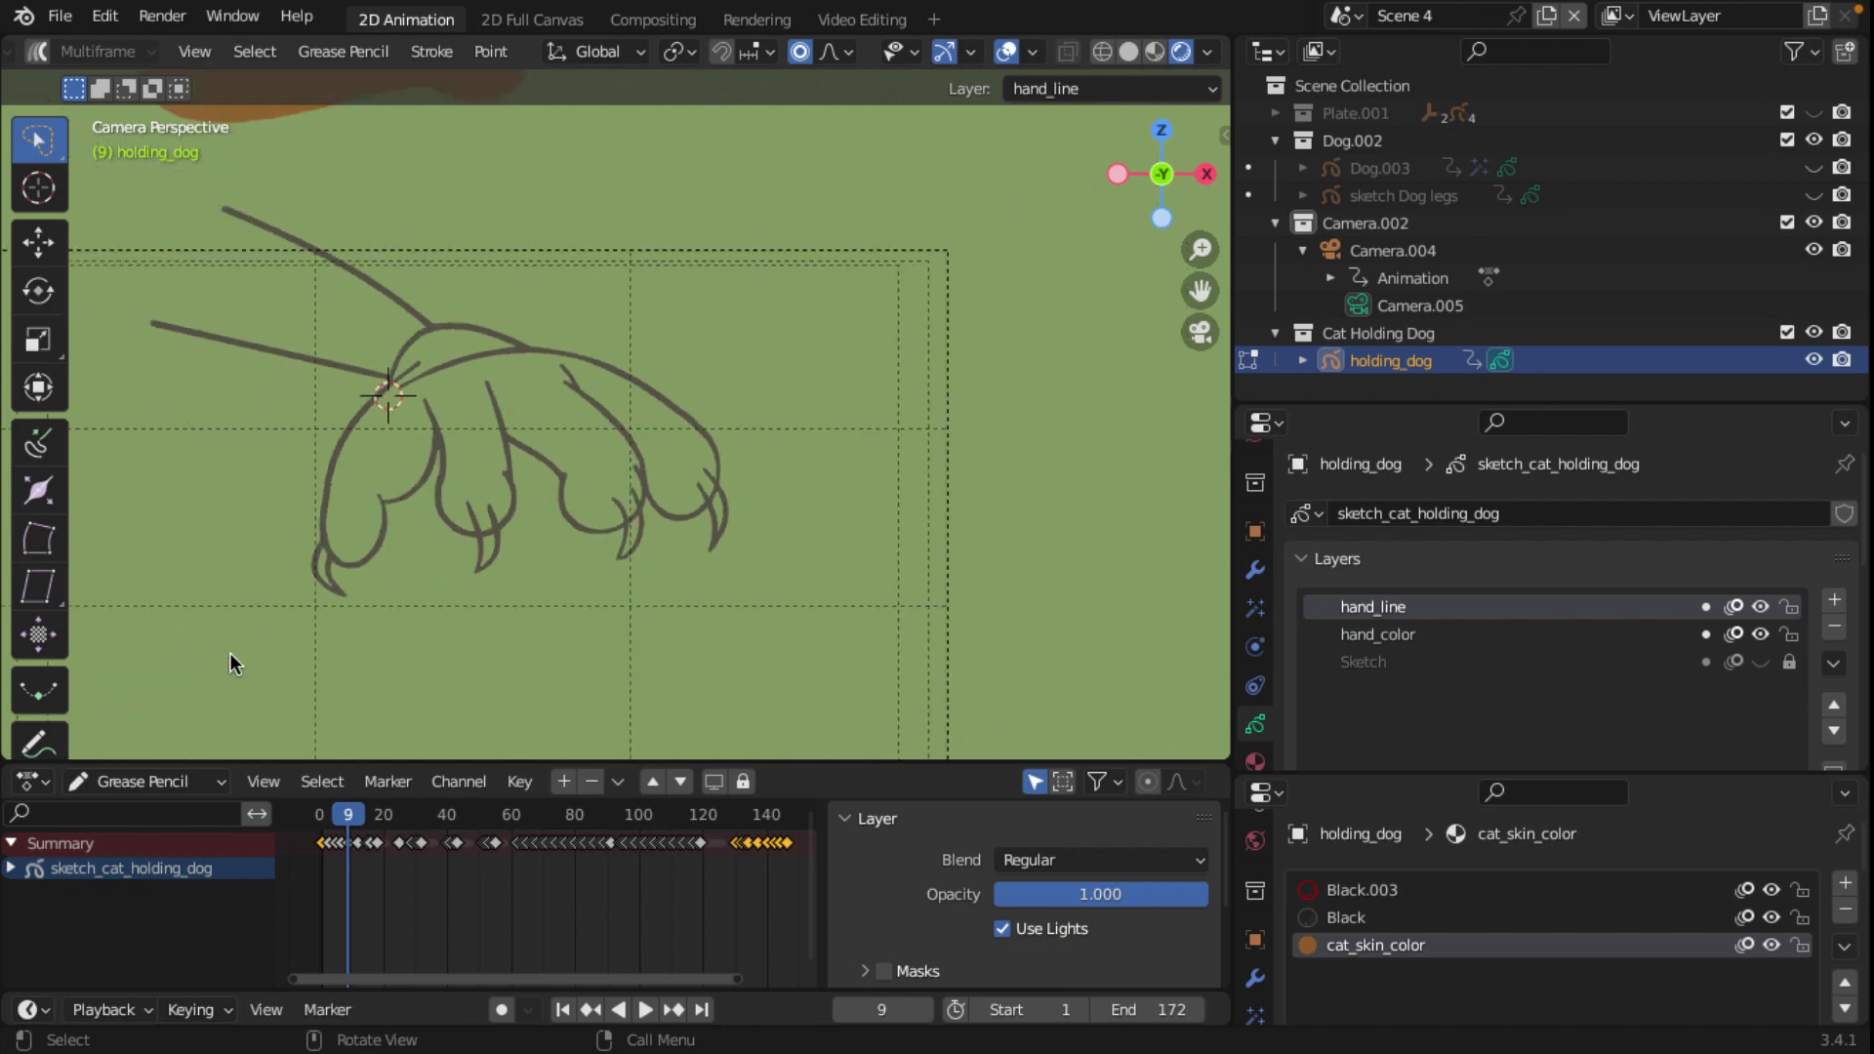
{"action": "scroll", "coordinate": [231, 652], "scroll_direction": "up", "scroll_amount": 3}
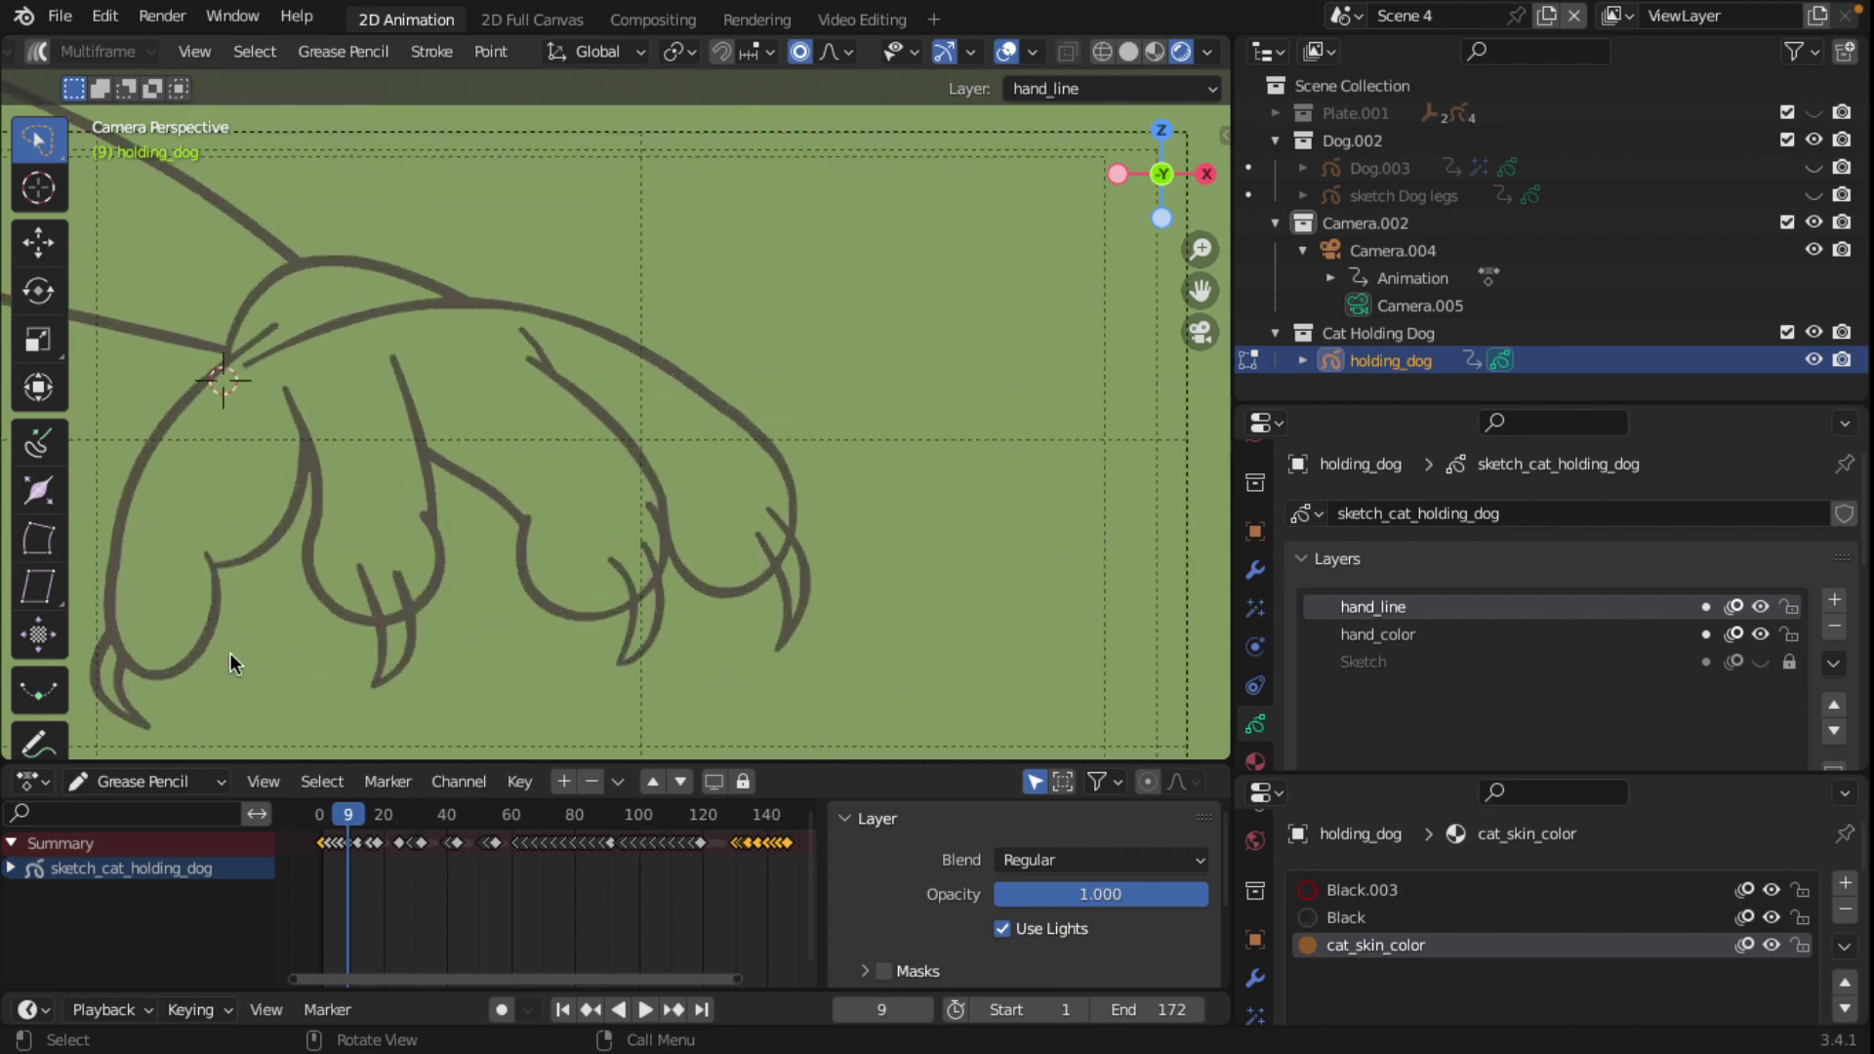
{"action": "left_click", "coordinate": [131, 658]}
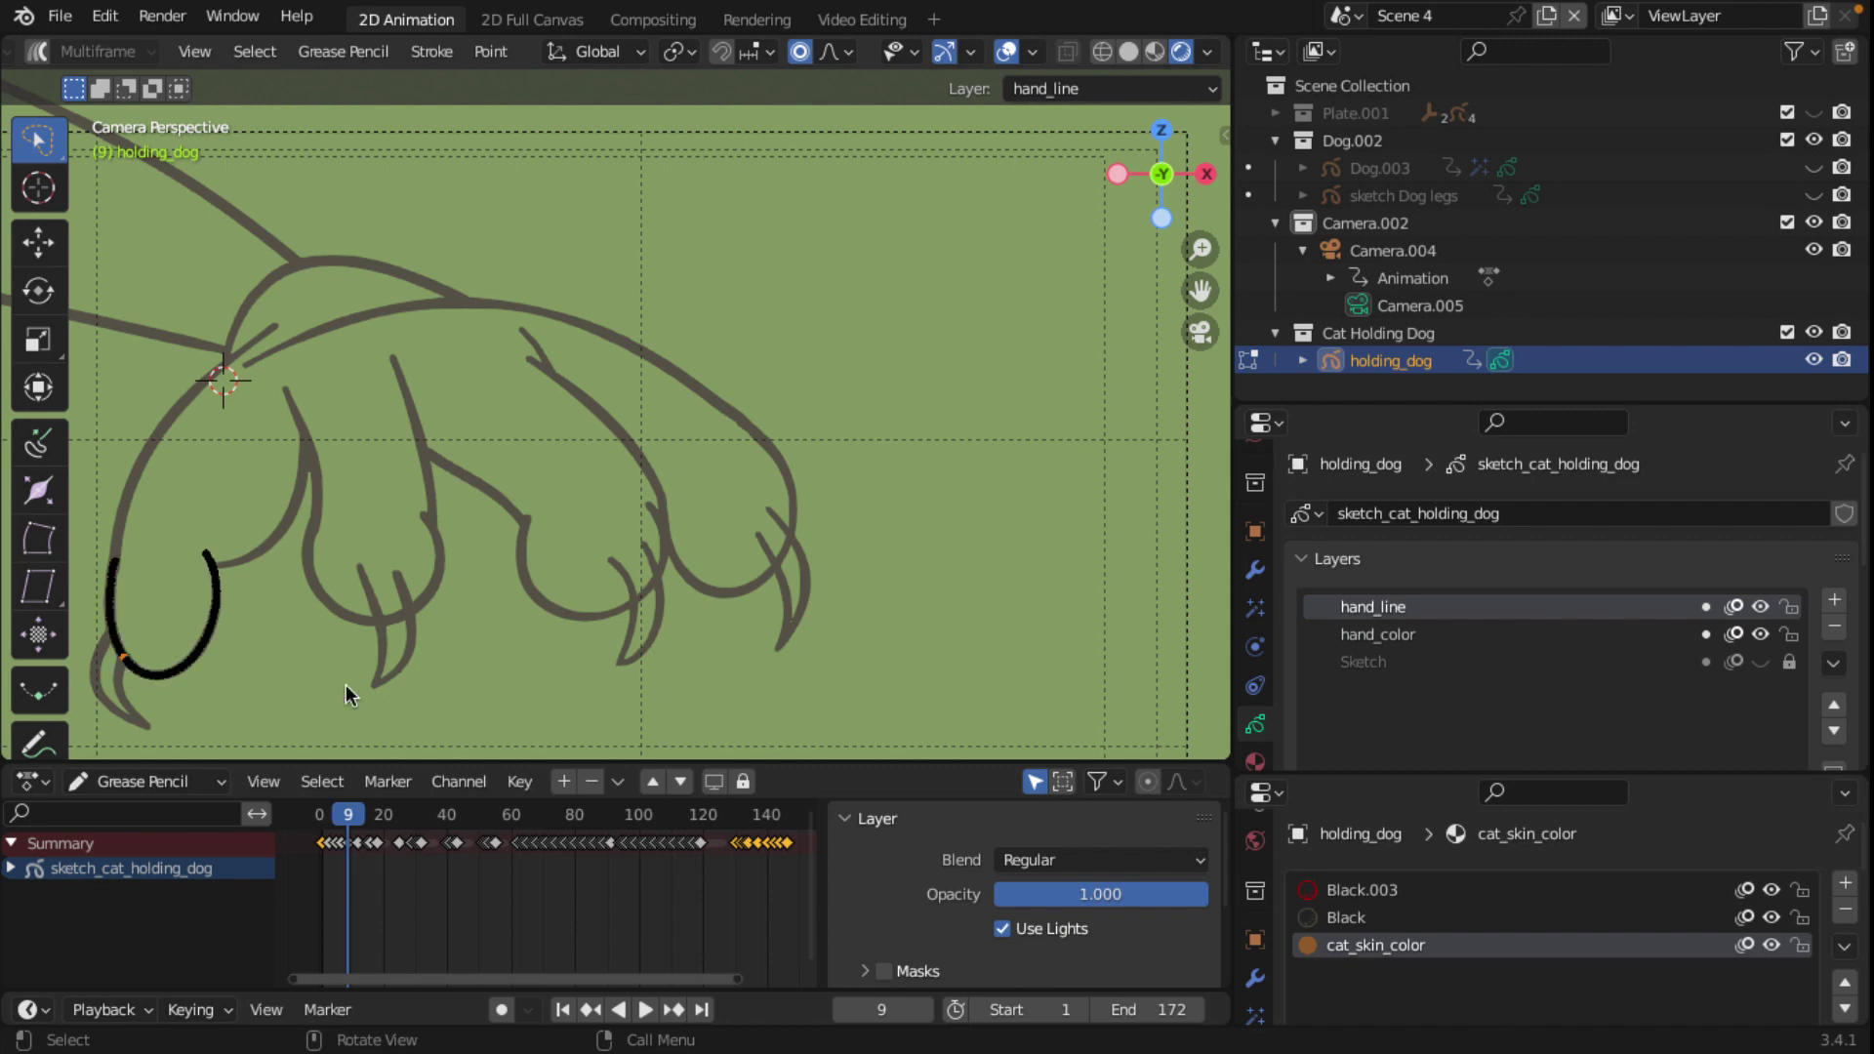
{"action": "left_click", "coordinate": [395, 674]}
{"action": "scroll", "coordinate": [881, 681], "scroll_direction": "down", "scroll_amount": 3}
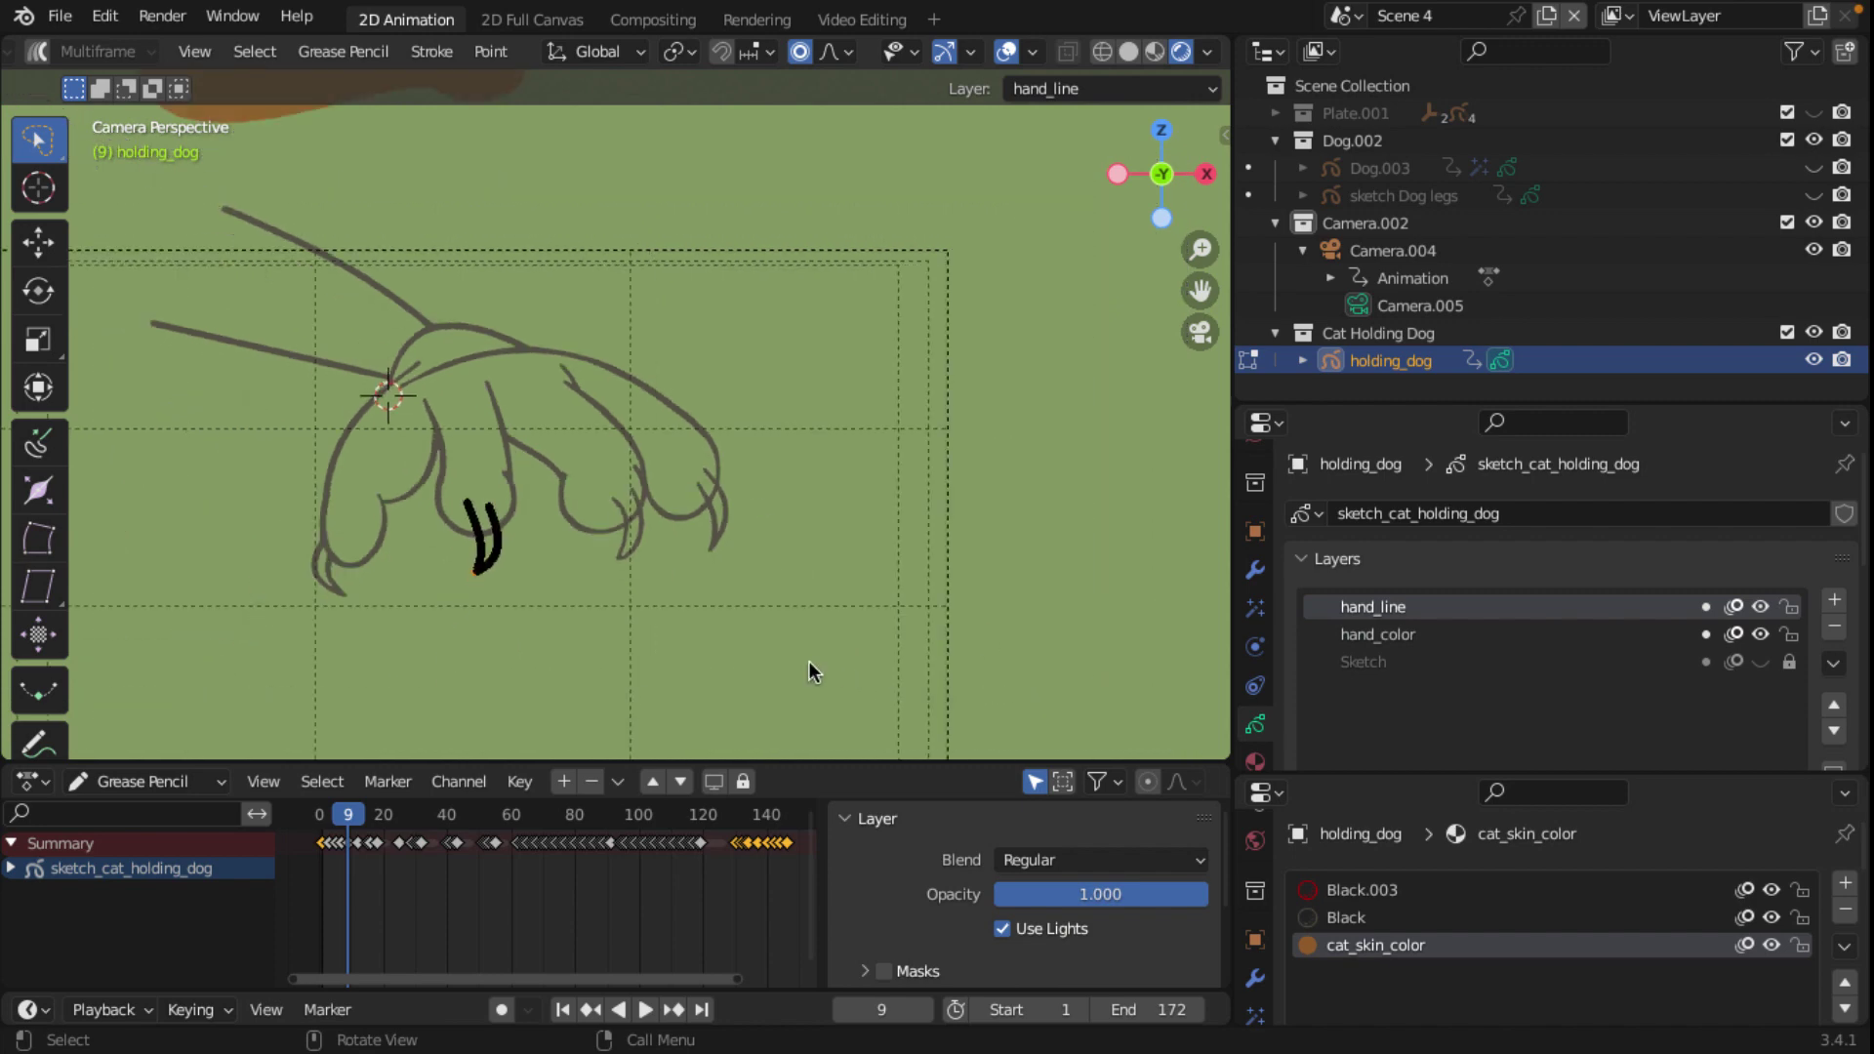
{"action": "scroll", "coordinate": [683, 596], "scroll_direction": "up", "scroll_amount": 3}
{"action": "key", "text": "space"}
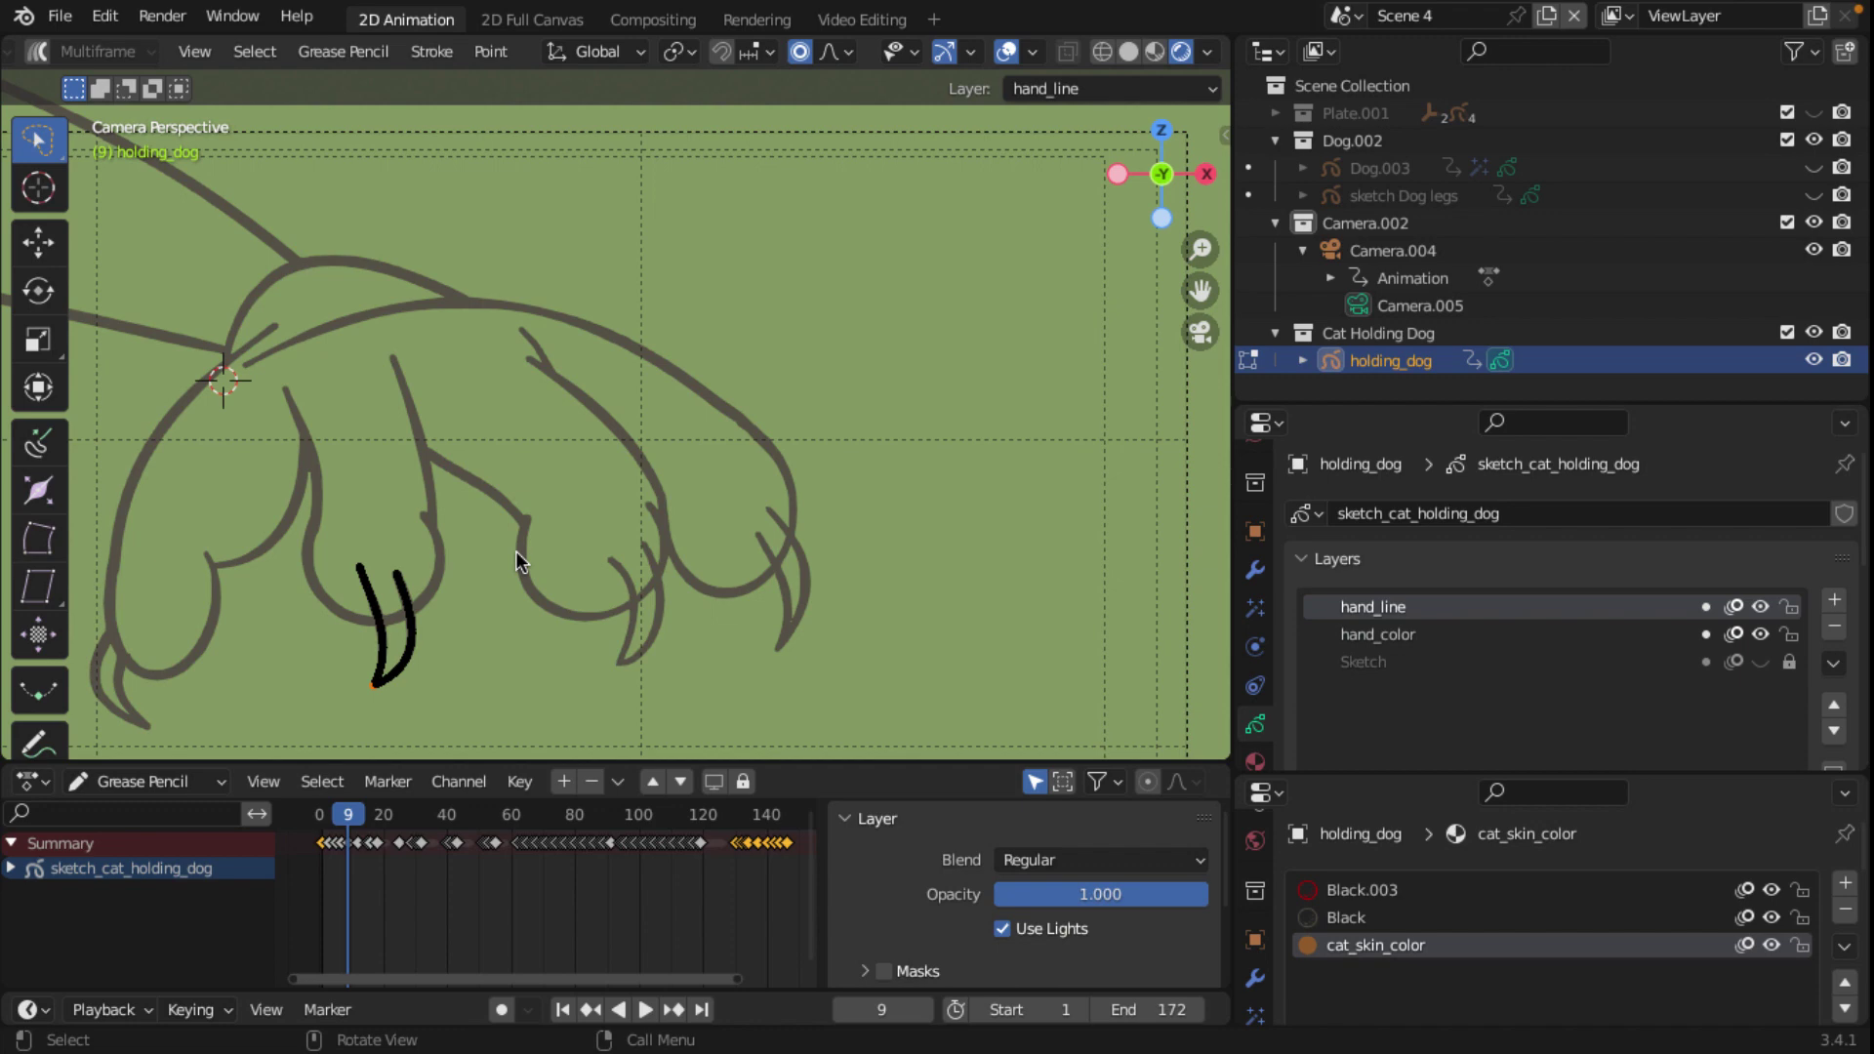
Step: Scrub to frame 27, stop playback and zoom in on the fist
{"action": "left_click", "coordinate": [347, 819]}
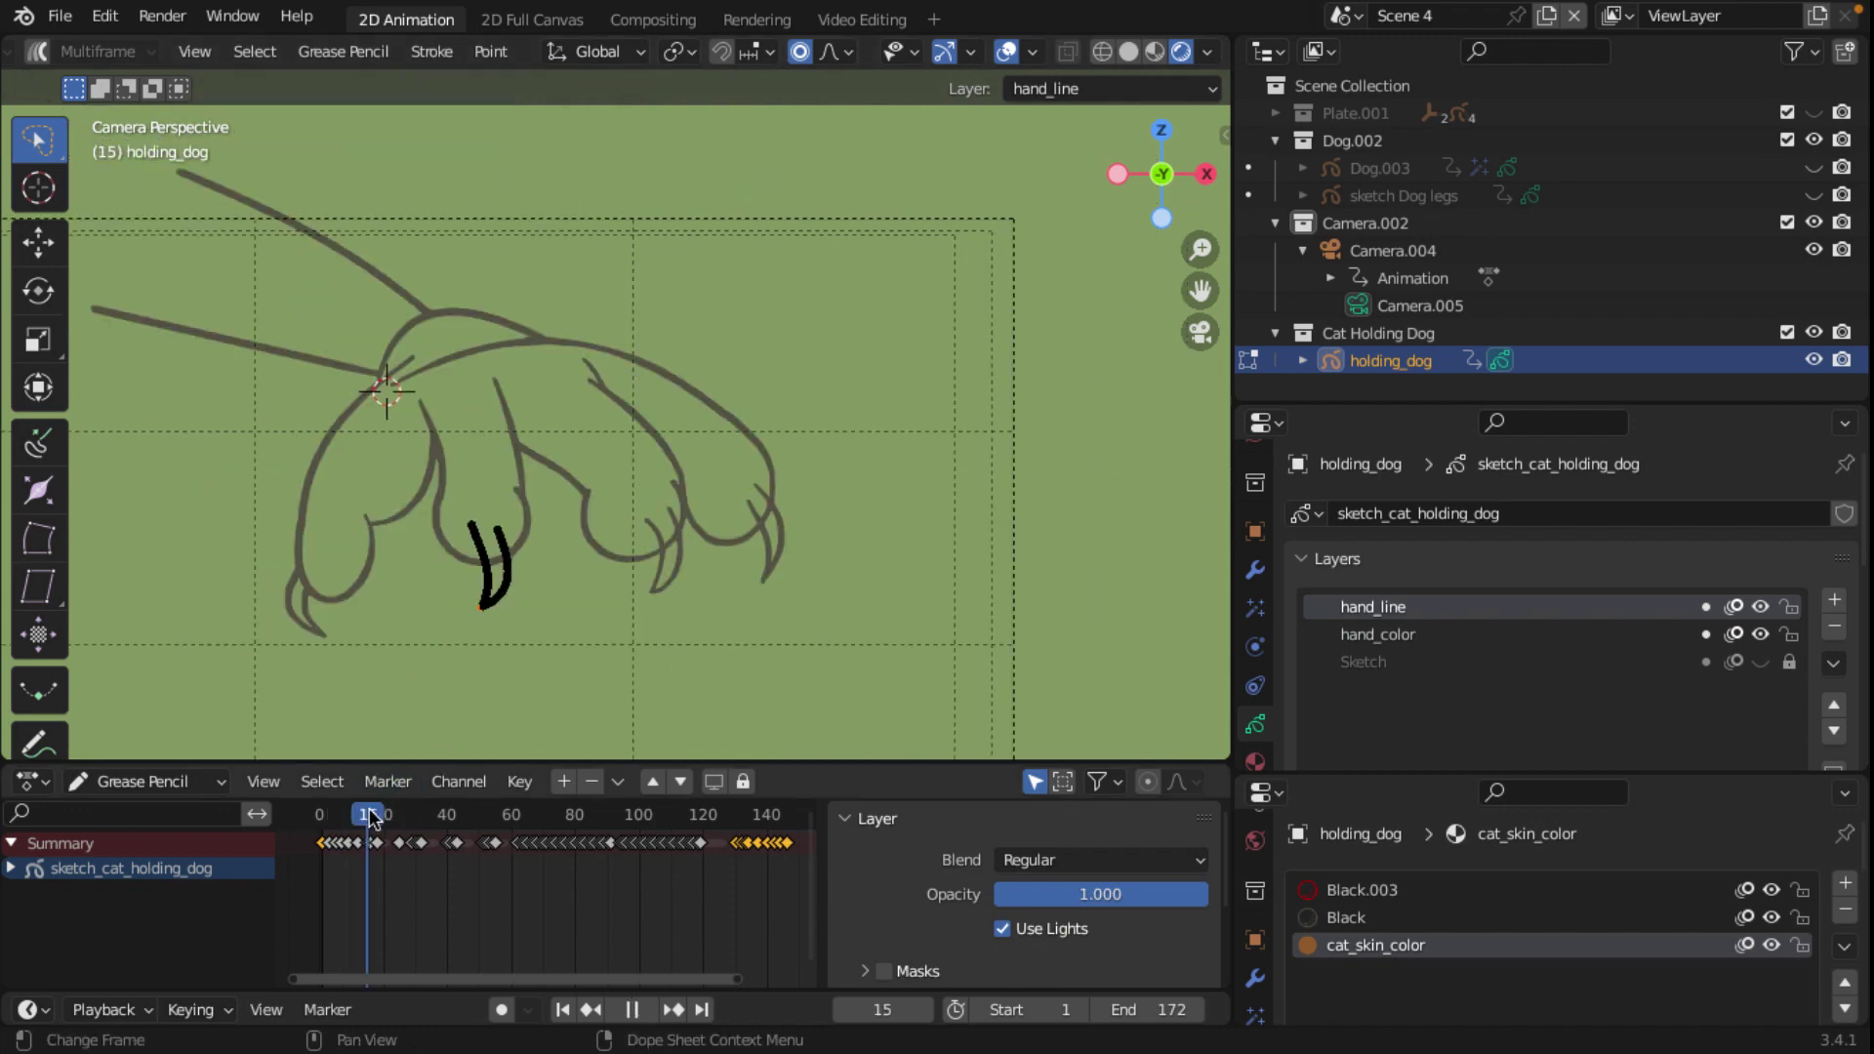
{"action": "left_click_drag", "start_coordinate": [346, 818], "coordinate": [406, 818]}
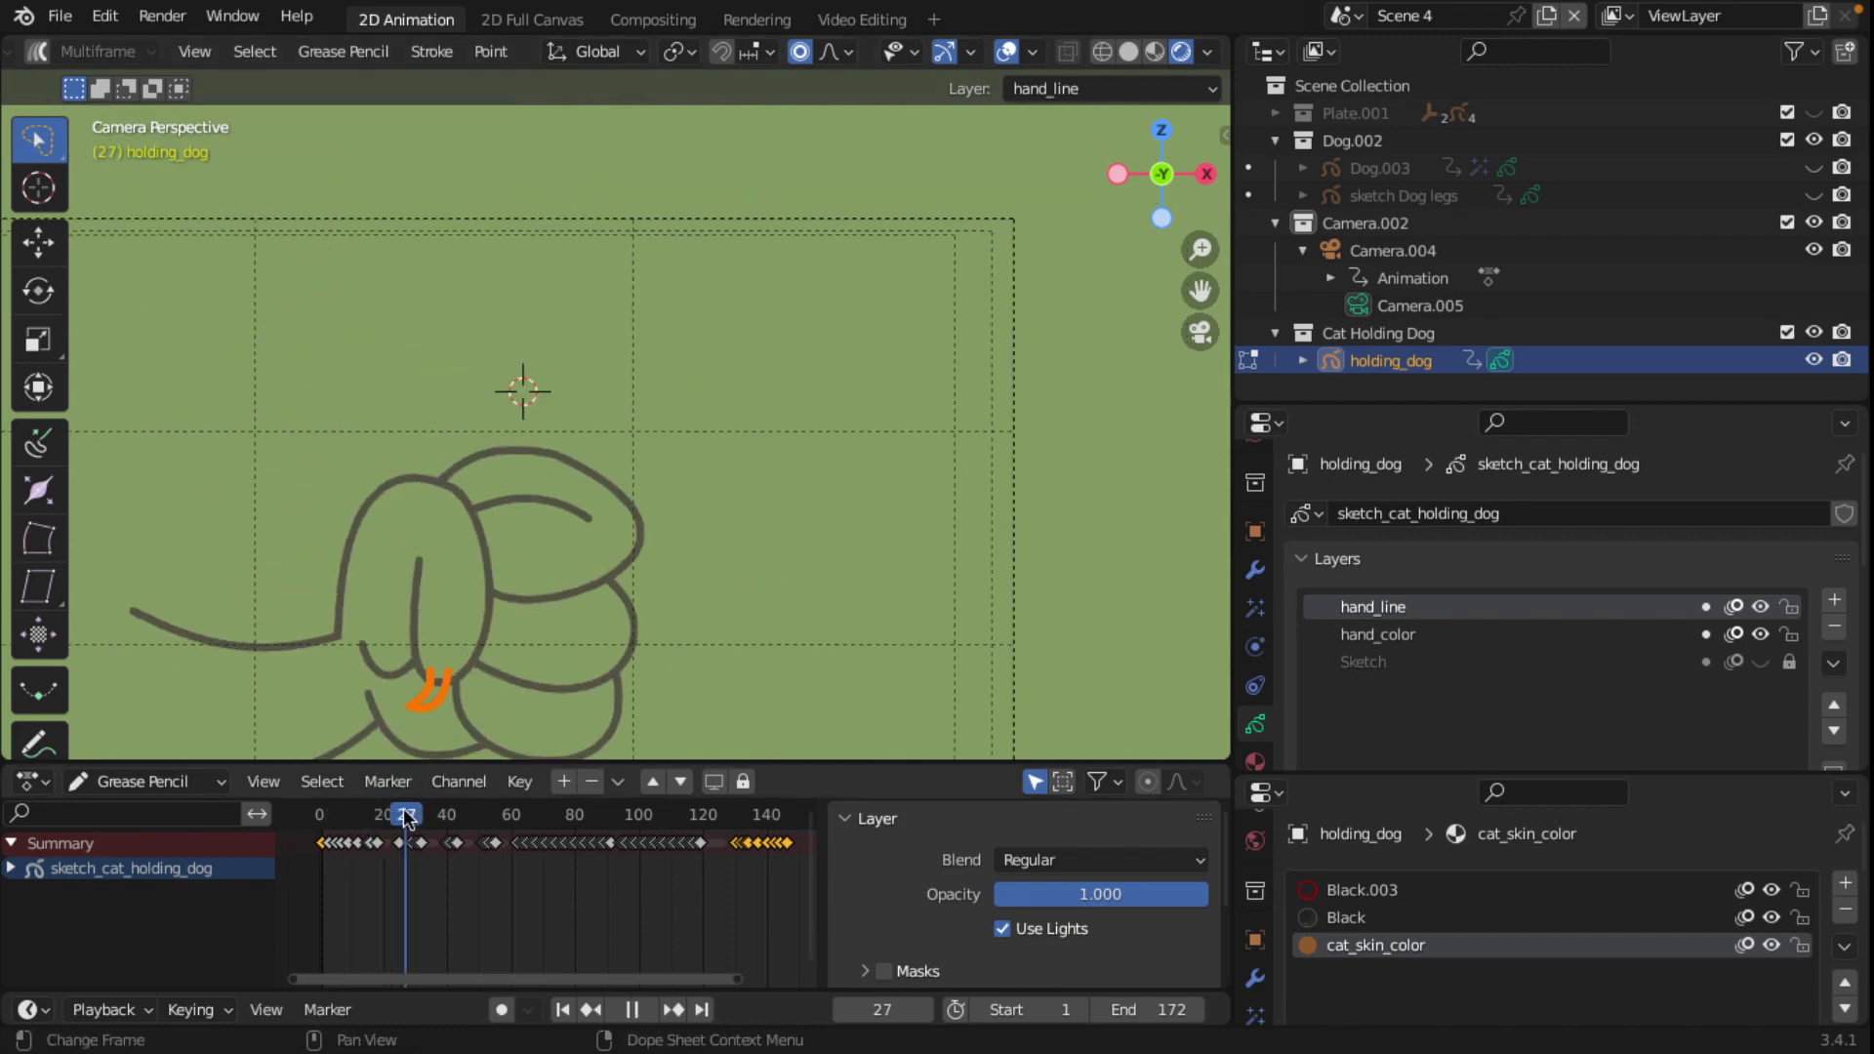
{"action": "key", "text": "space"}
{"action": "middle_click_drag", "start_coordinate": [689, 503], "coordinate": [787, 313], "text": "shift"}
{"action": "scroll", "coordinate": [787, 314], "scroll_direction": "up", "scroll_amount": 2}
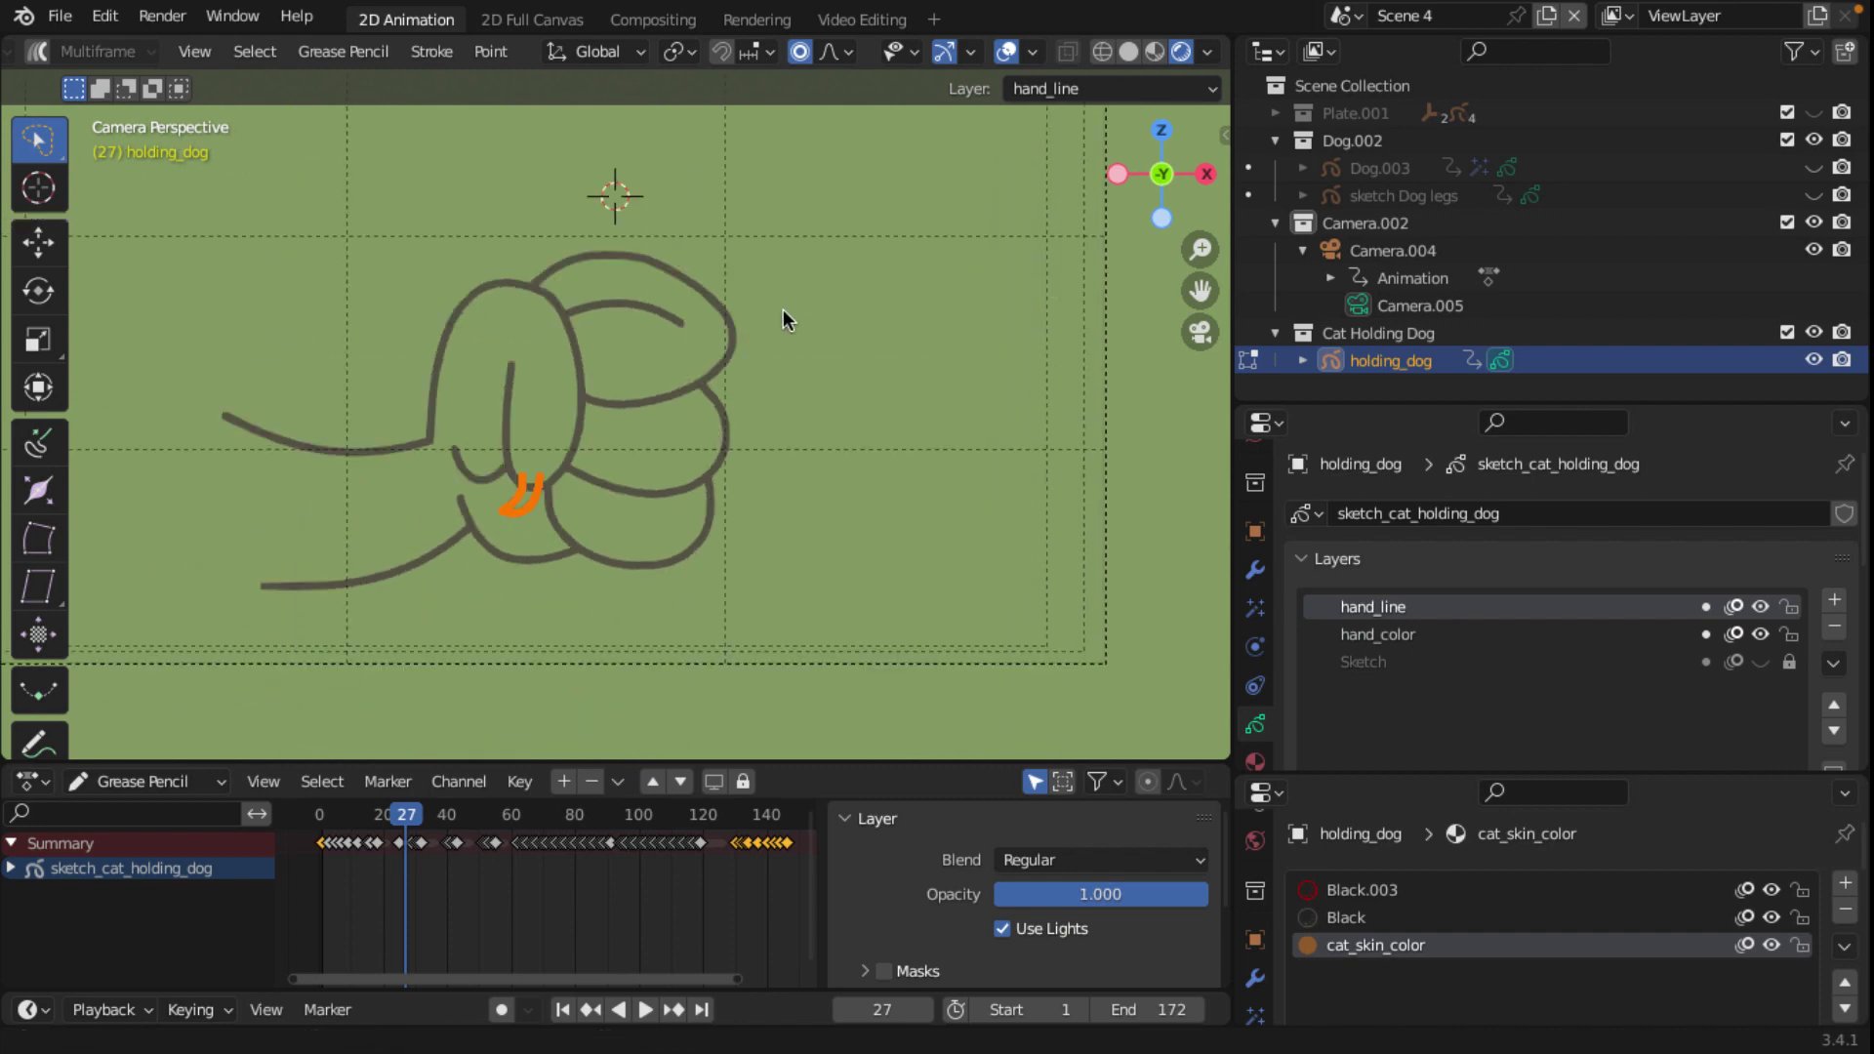
{"action": "scroll", "coordinate": [787, 326], "scroll_direction": "up", "scroll_amount": 2}
{"action": "middle_click_drag", "start_coordinate": [725, 396], "coordinate": [994, 353], "text": "shift"}
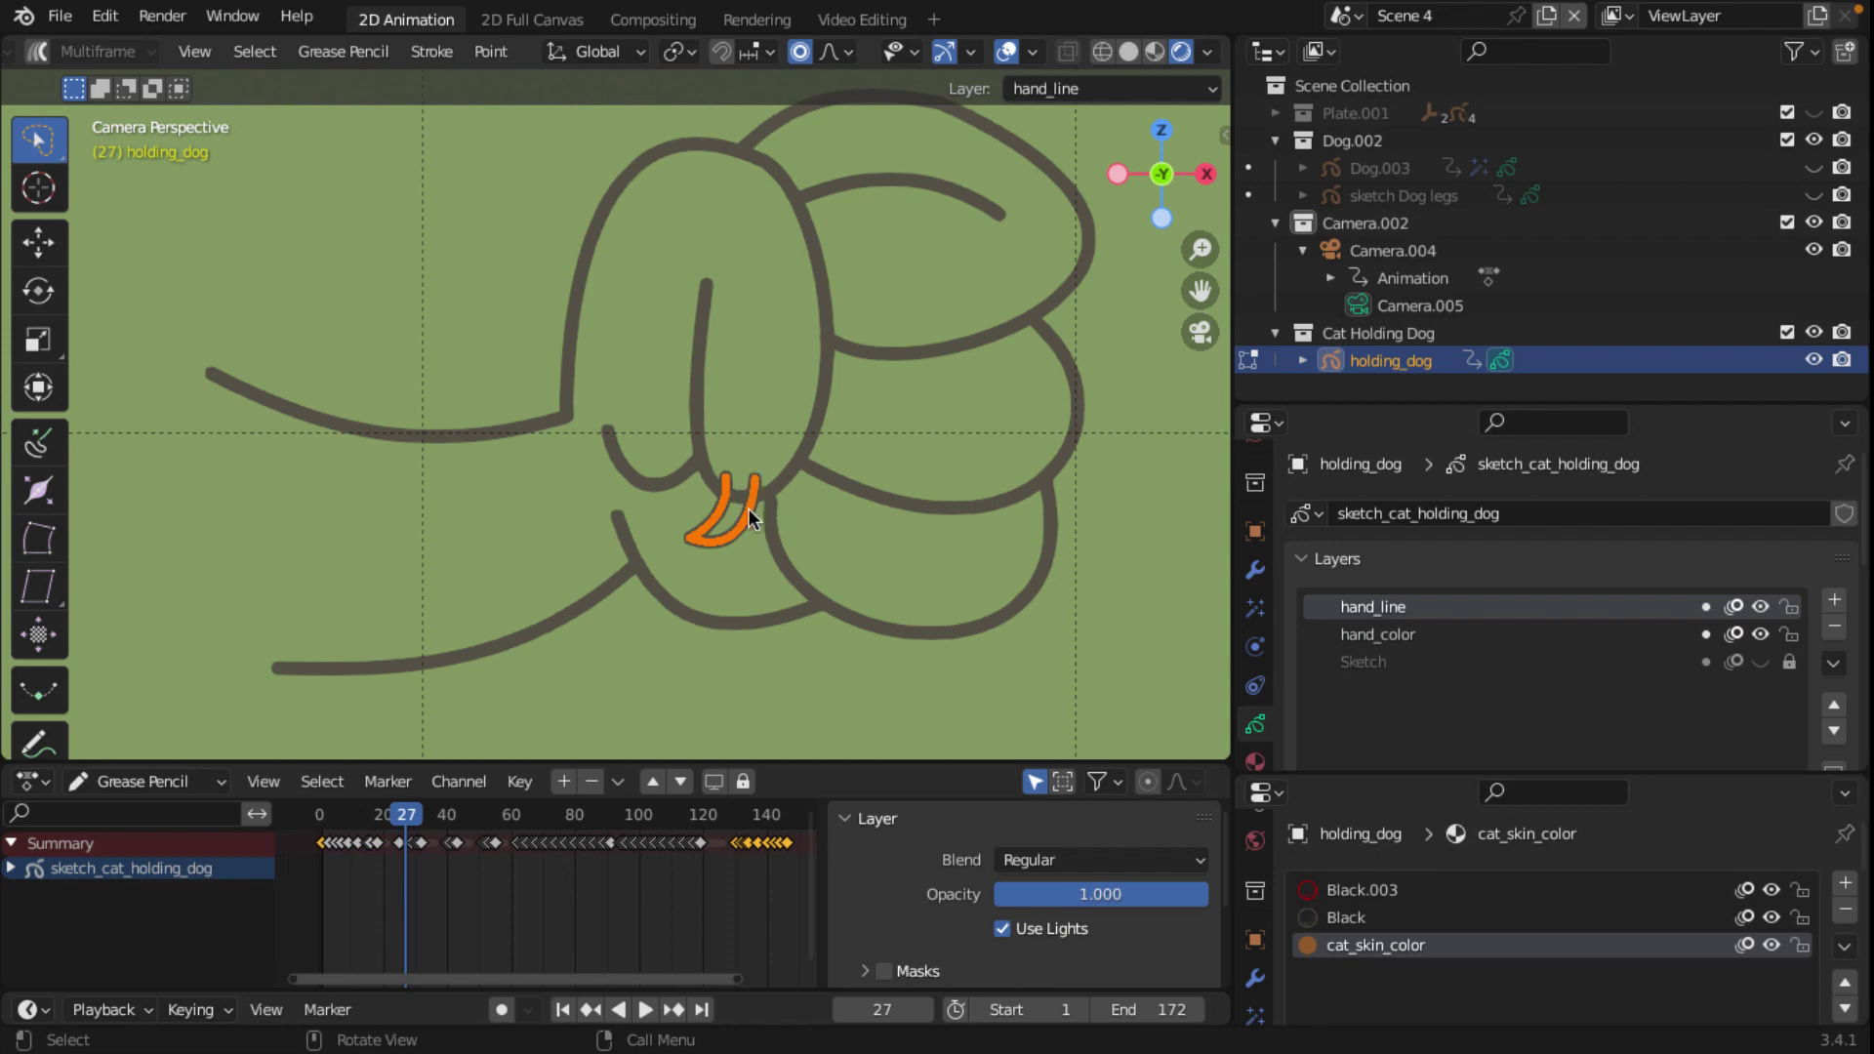
Step: Move, shrink and rotate the orange claw stroke to tuck it under the finger
{"action": "key", "text": "g"}
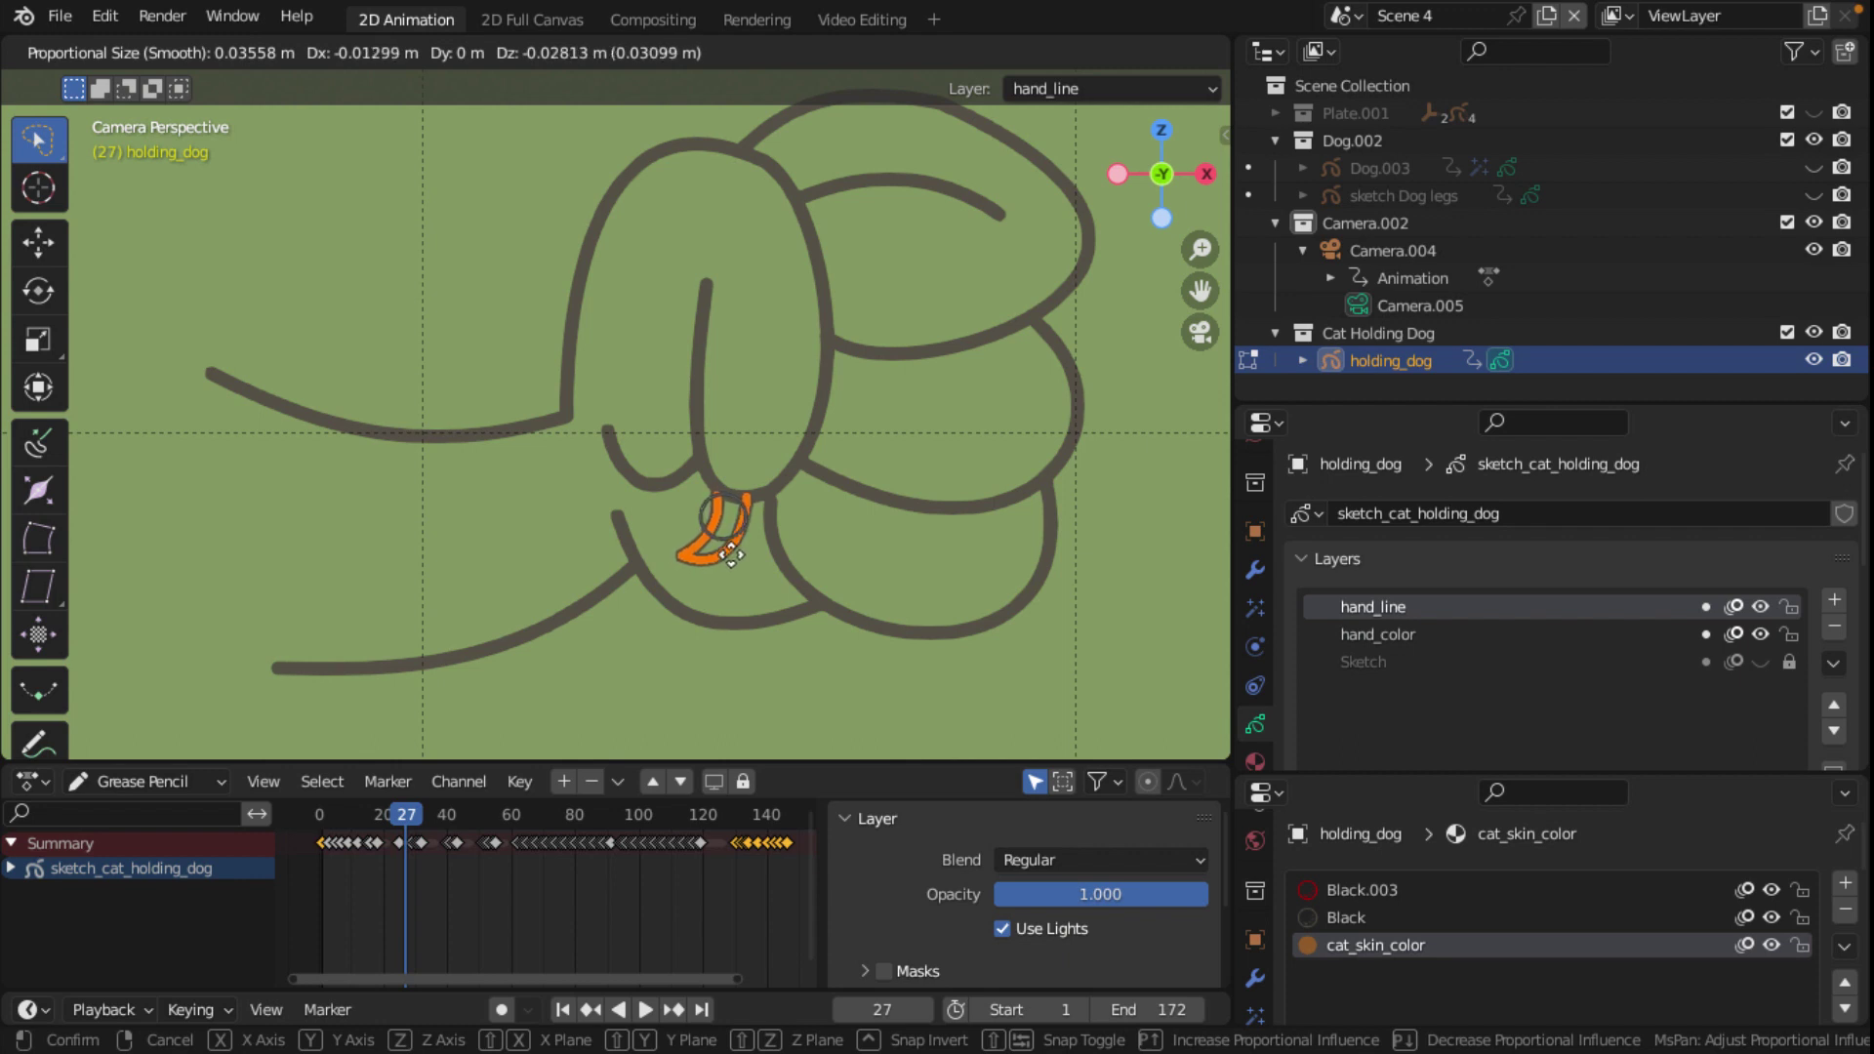
{"action": "left_click", "coordinate": [730, 553]}
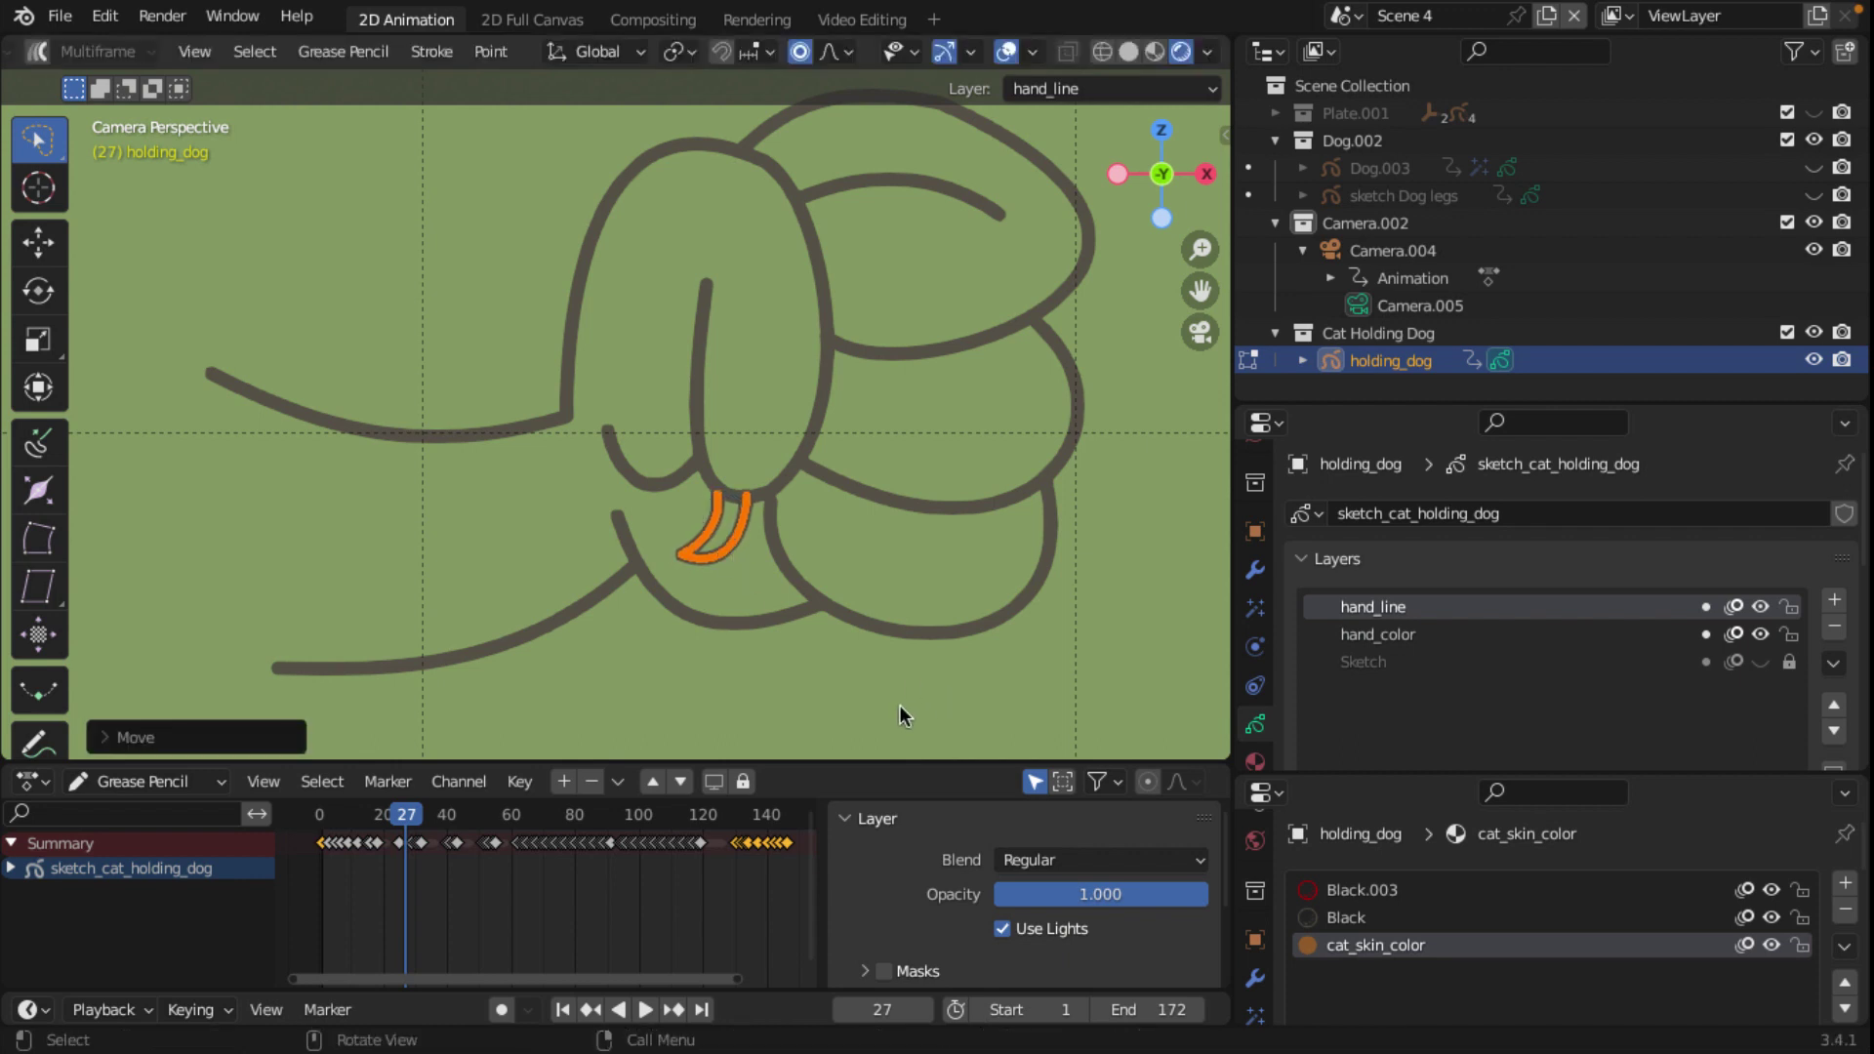
{"action": "key", "text": "s"}
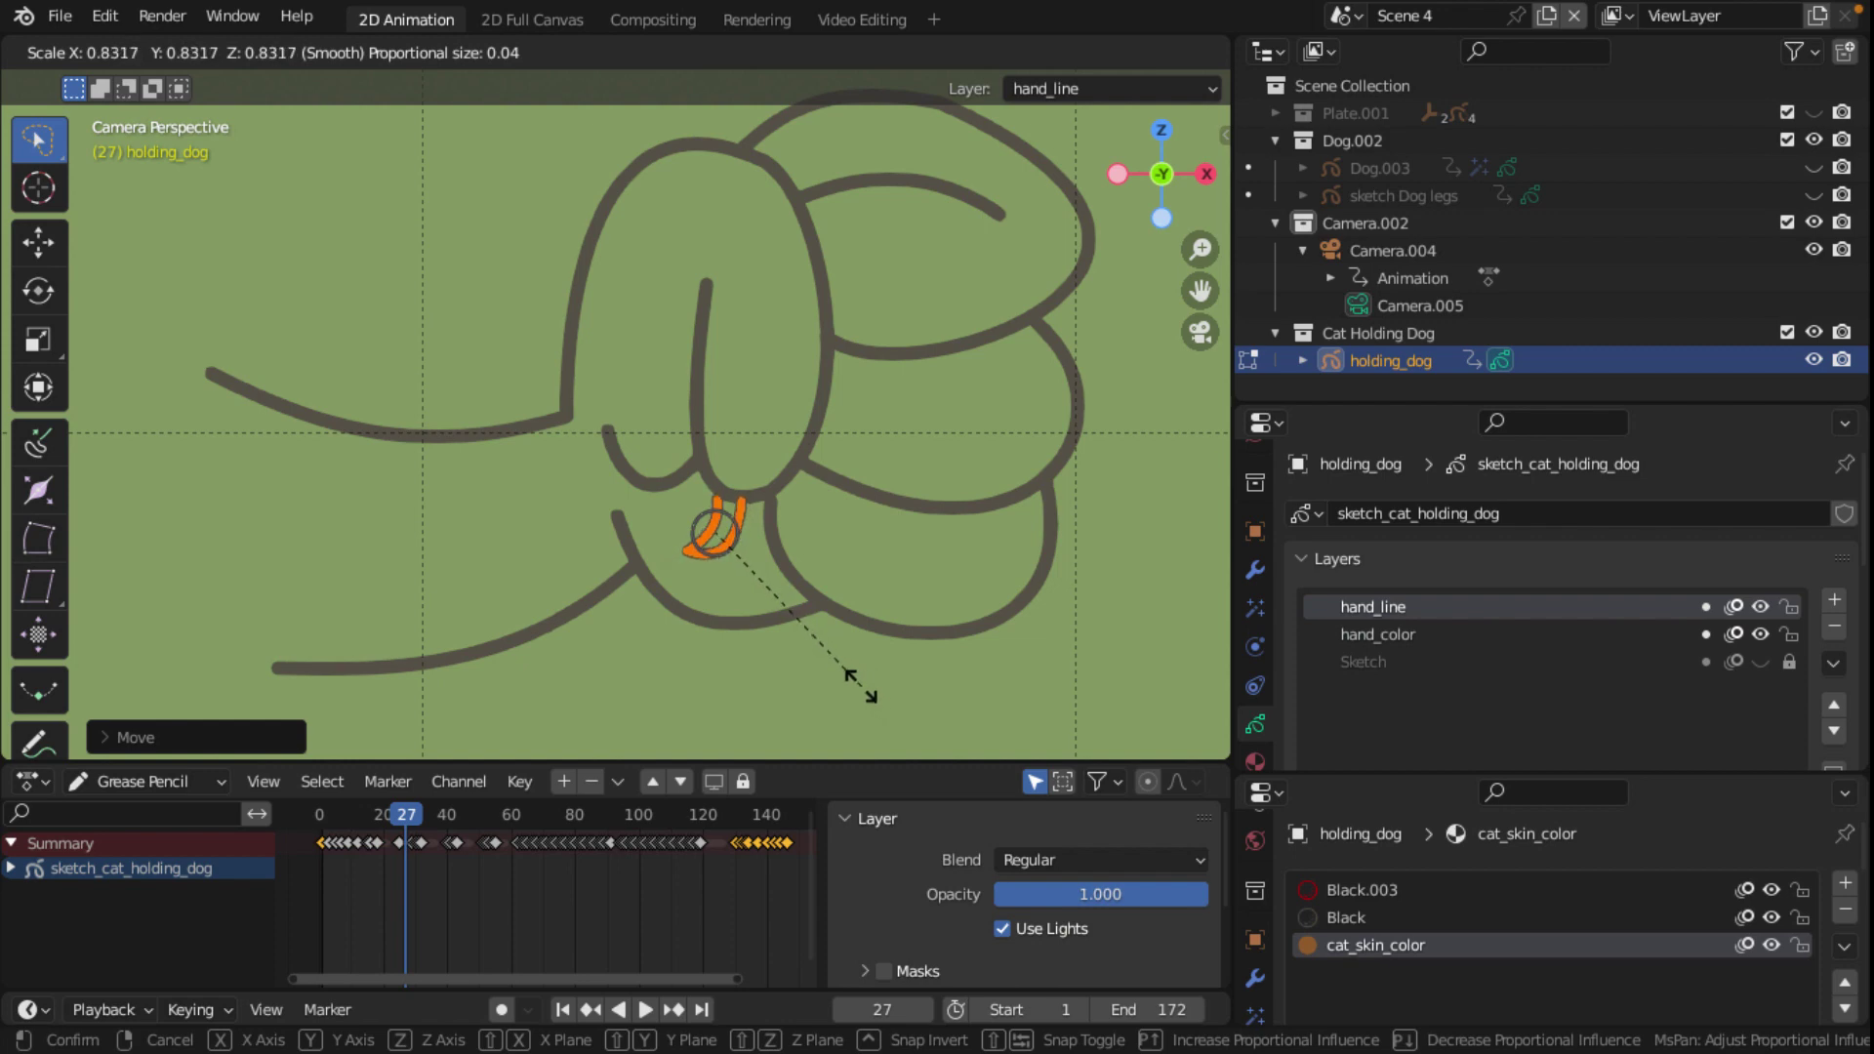
{"action": "left_click", "coordinate": [865, 685]}
{"action": "key", "text": "r"}
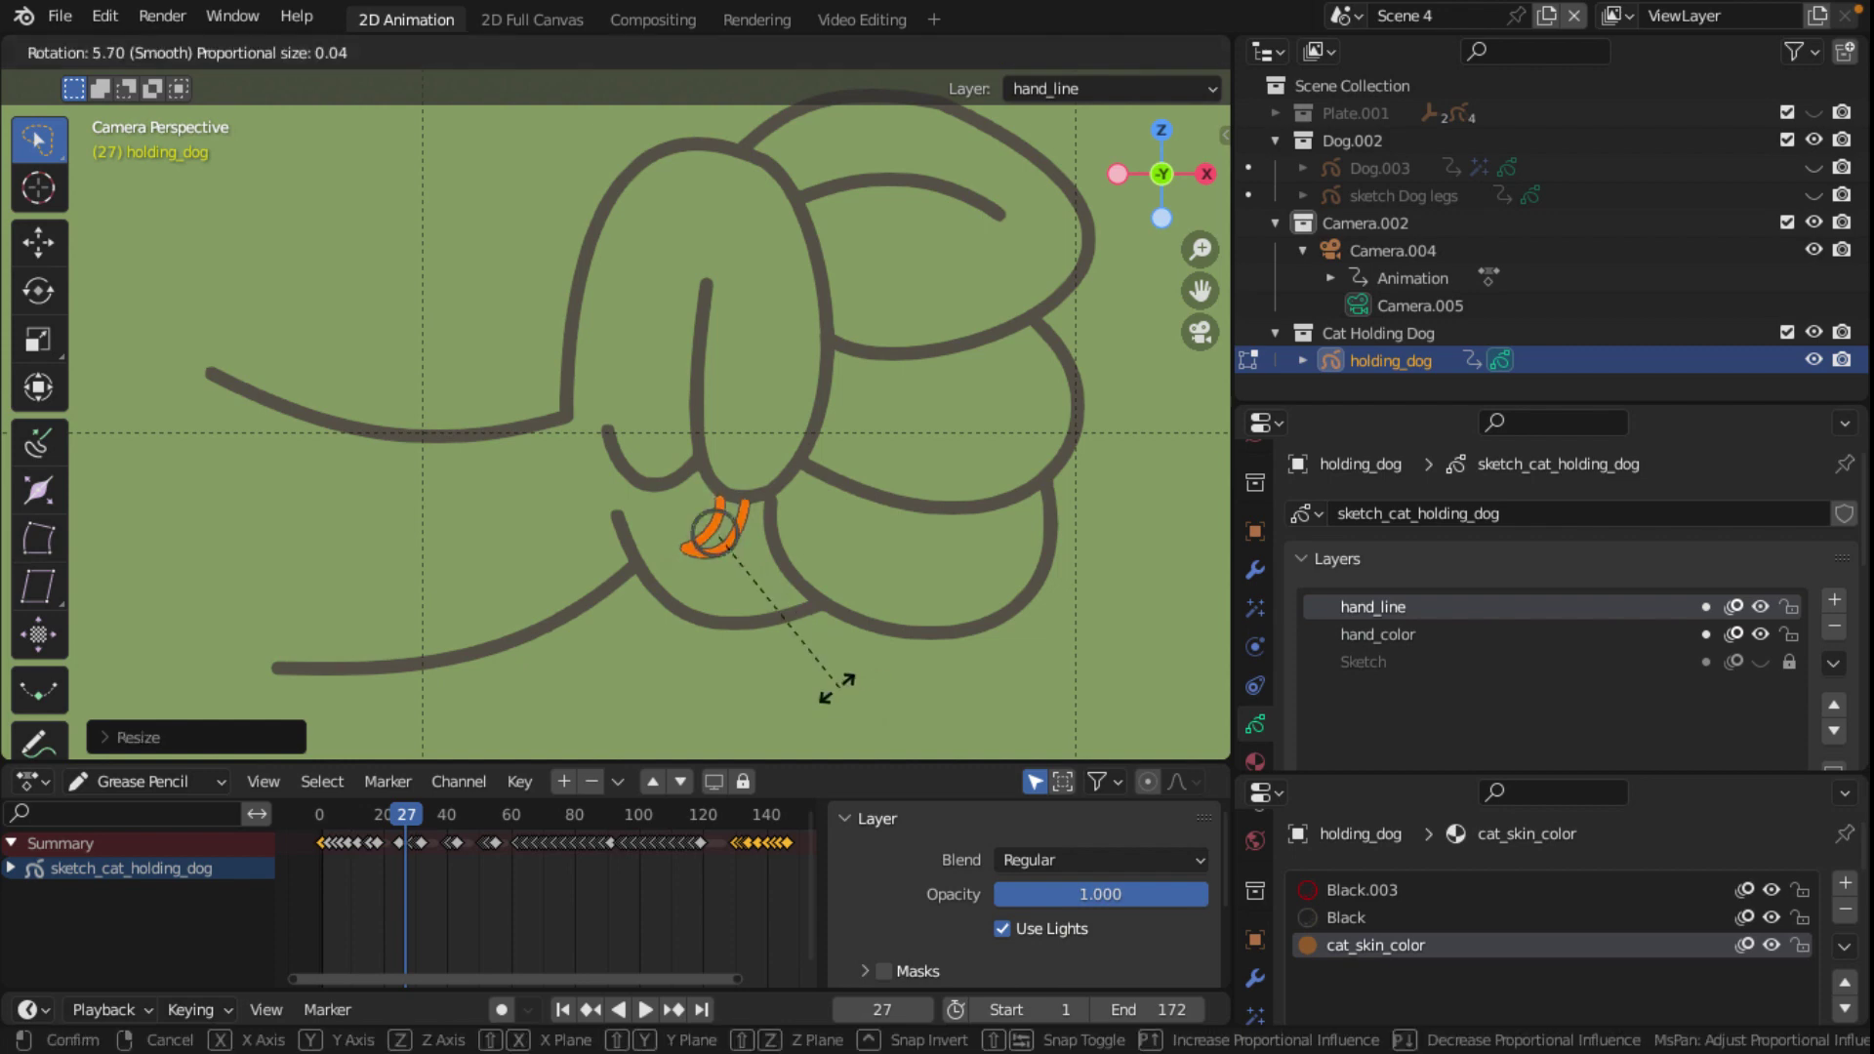
{"action": "left_click", "coordinate": [811, 681]}
{"action": "key", "text": "g"}
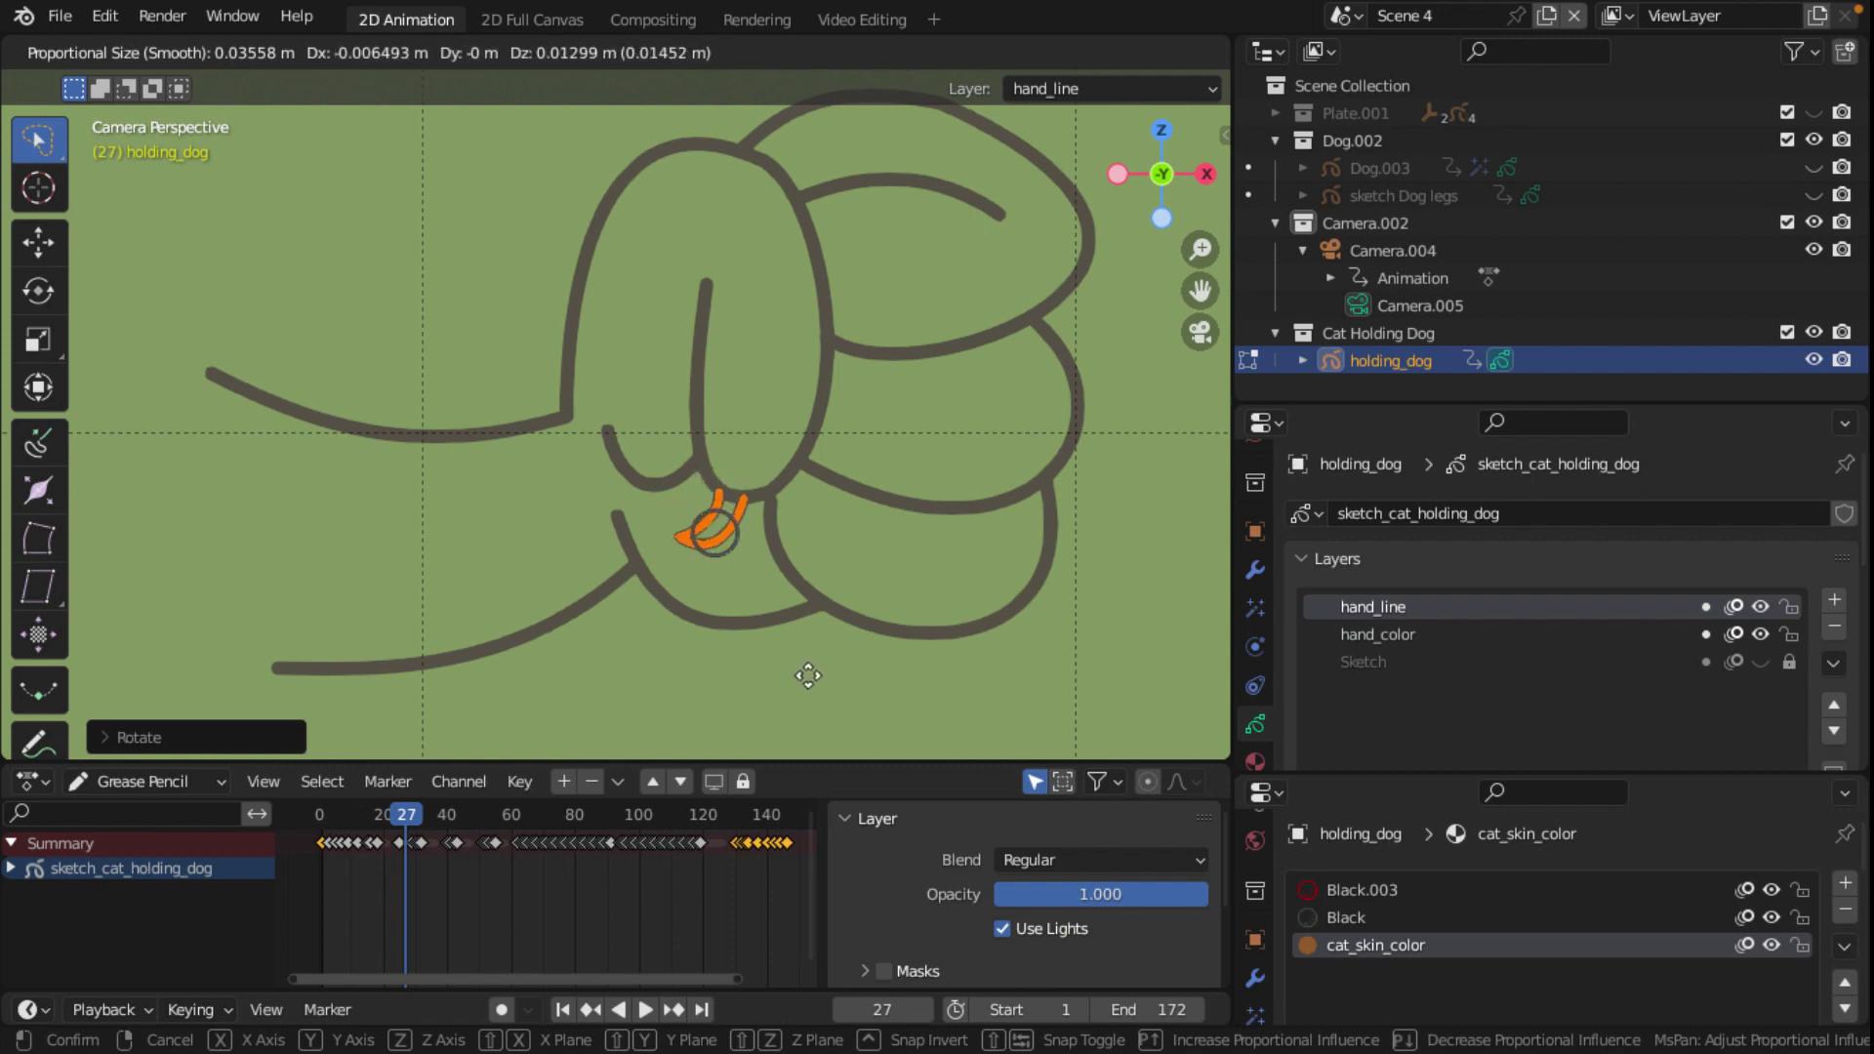
{"action": "left_click", "coordinate": [808, 676]}
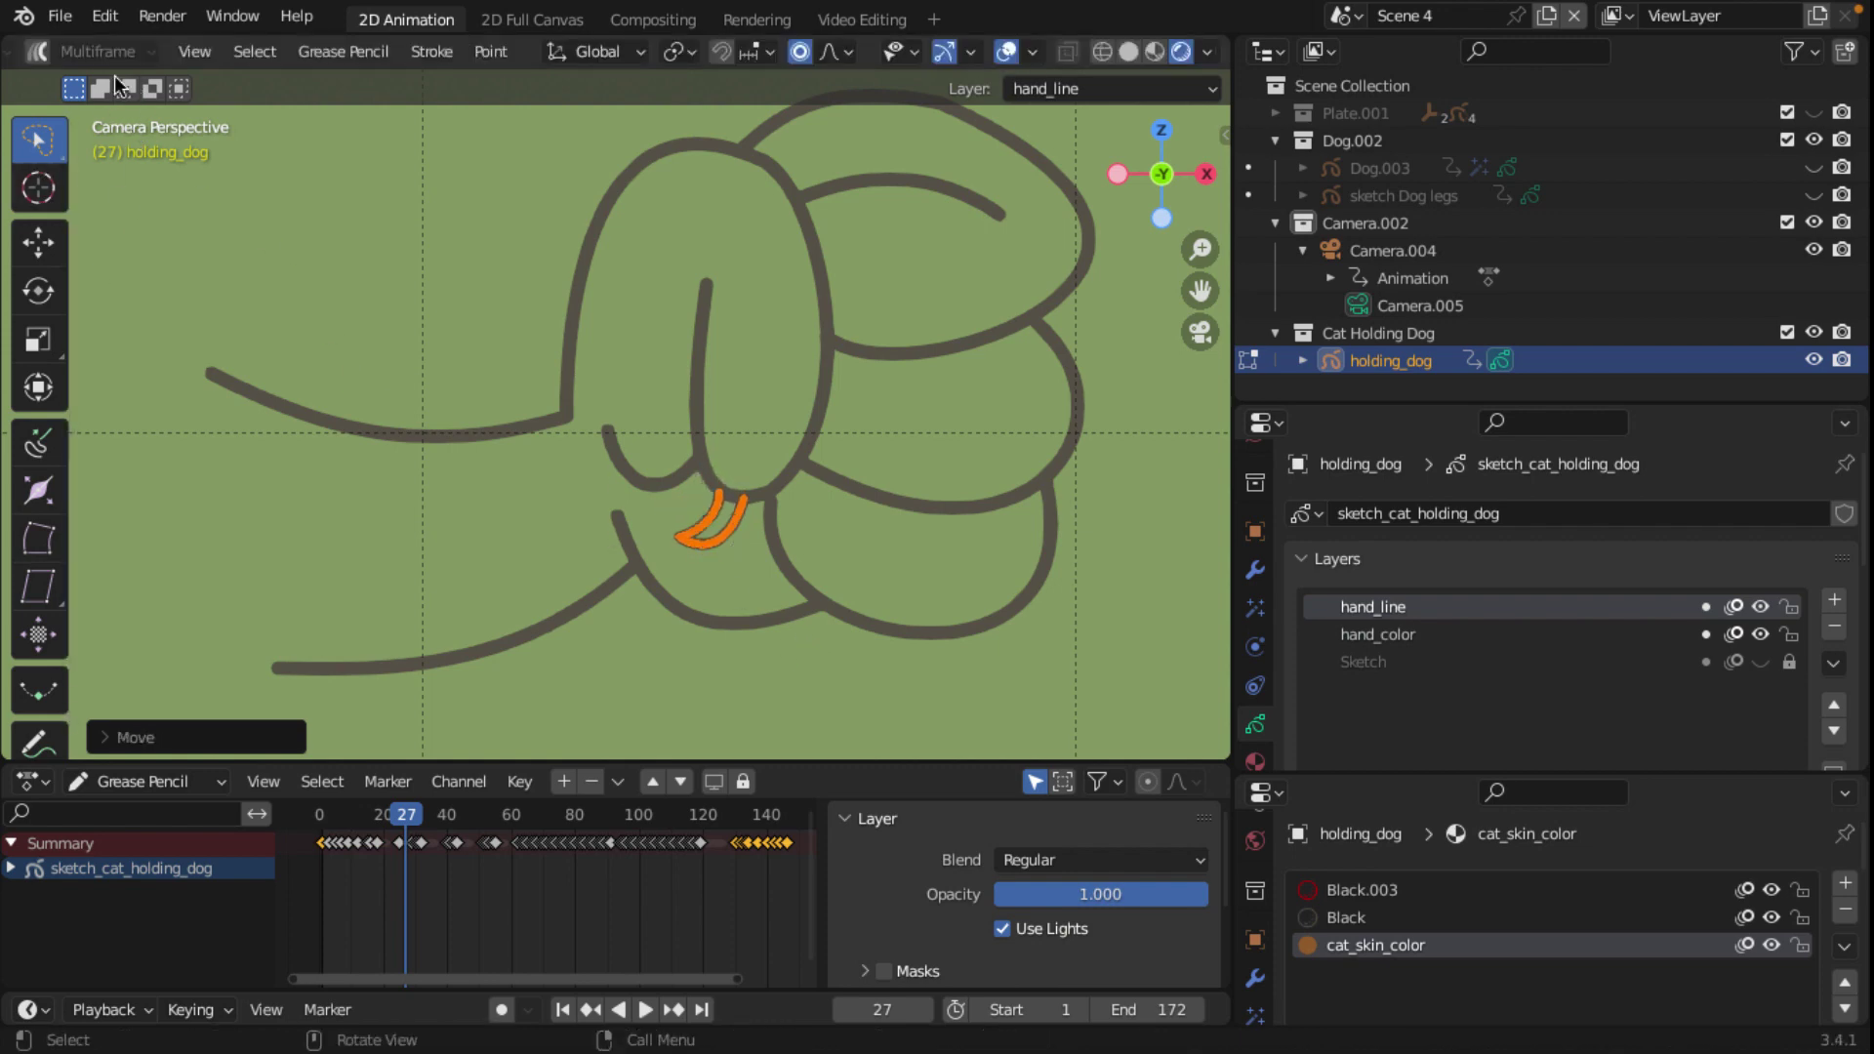
{"action": "scroll", "coordinate": [72, 54], "scroll_direction": "up", "scroll_amount": 5}
{"action": "left_click", "coordinate": [132, 52]}
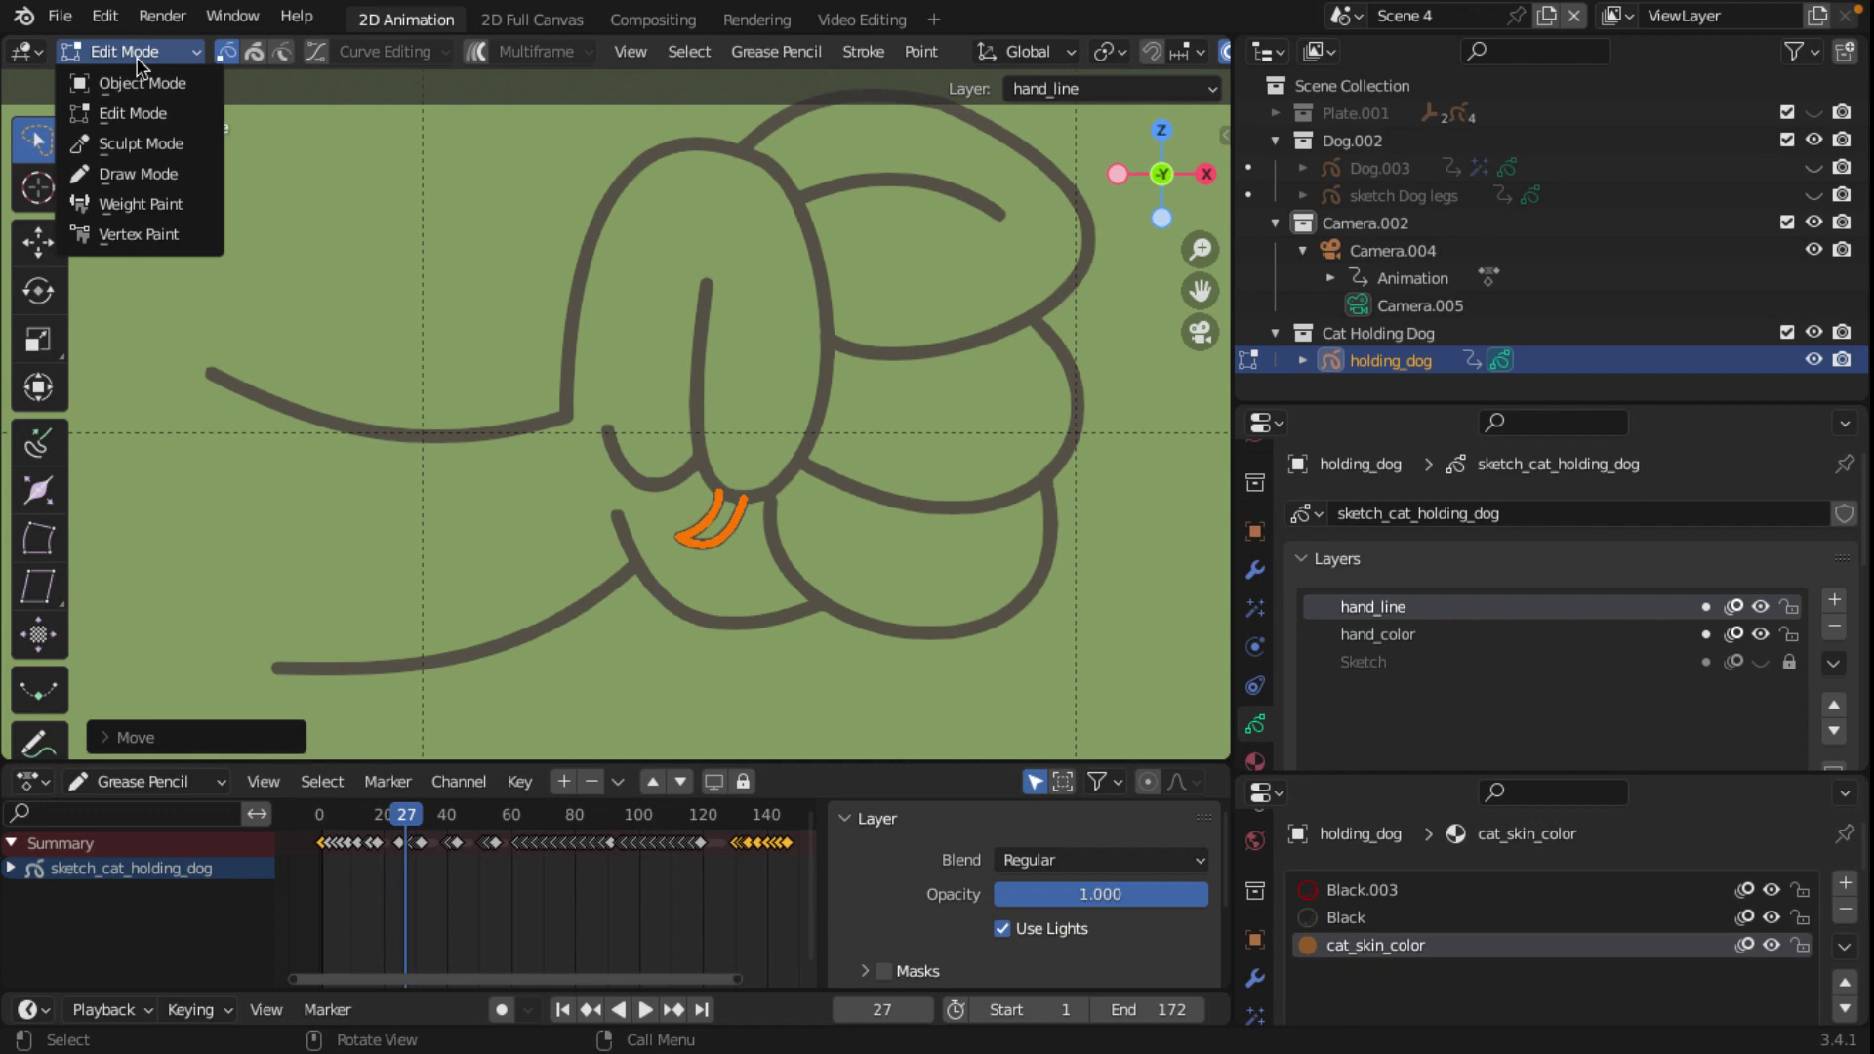
Step: Enter Sculpt Mode with the Thickness brush, select all strokes and disable the selection mask
{"action": "left_click", "coordinate": [151, 140]}
{"action": "left_click", "coordinate": [45, 342]}
{"action": "left_click", "coordinate": [38, 191]}
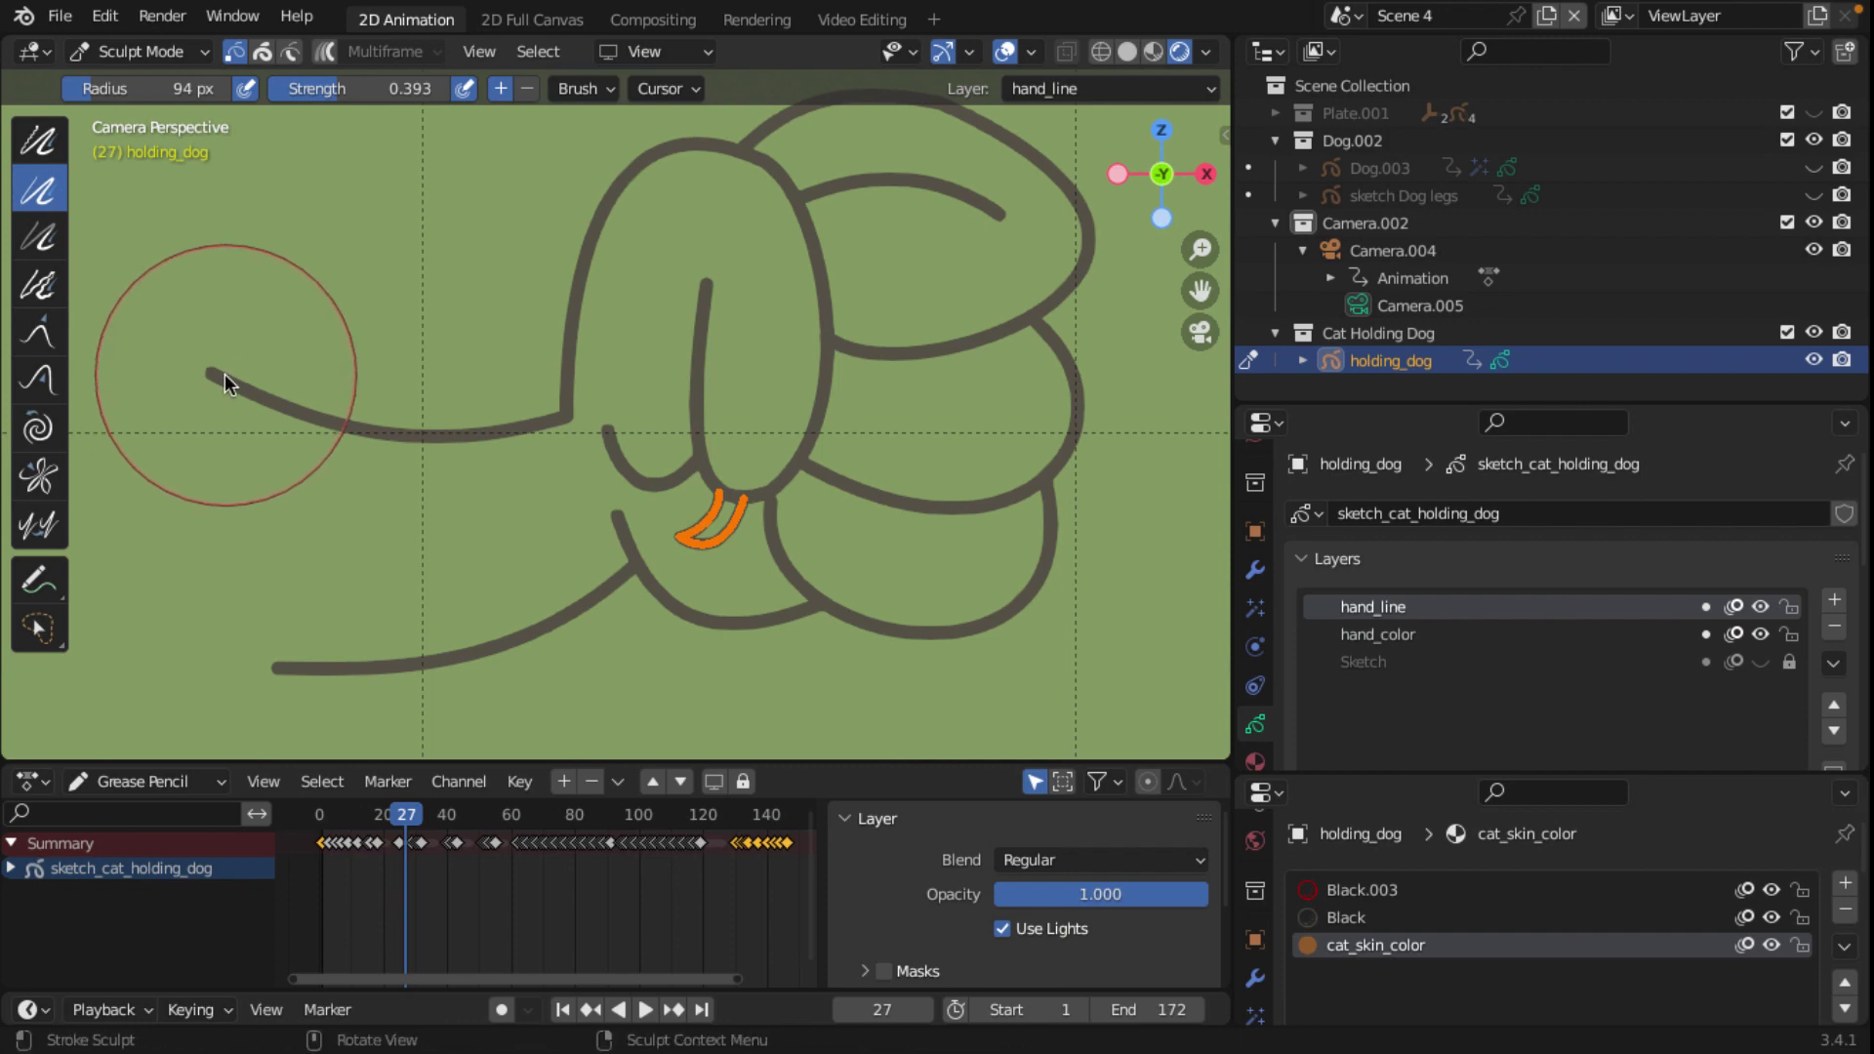
{"action": "key", "text": "a"}
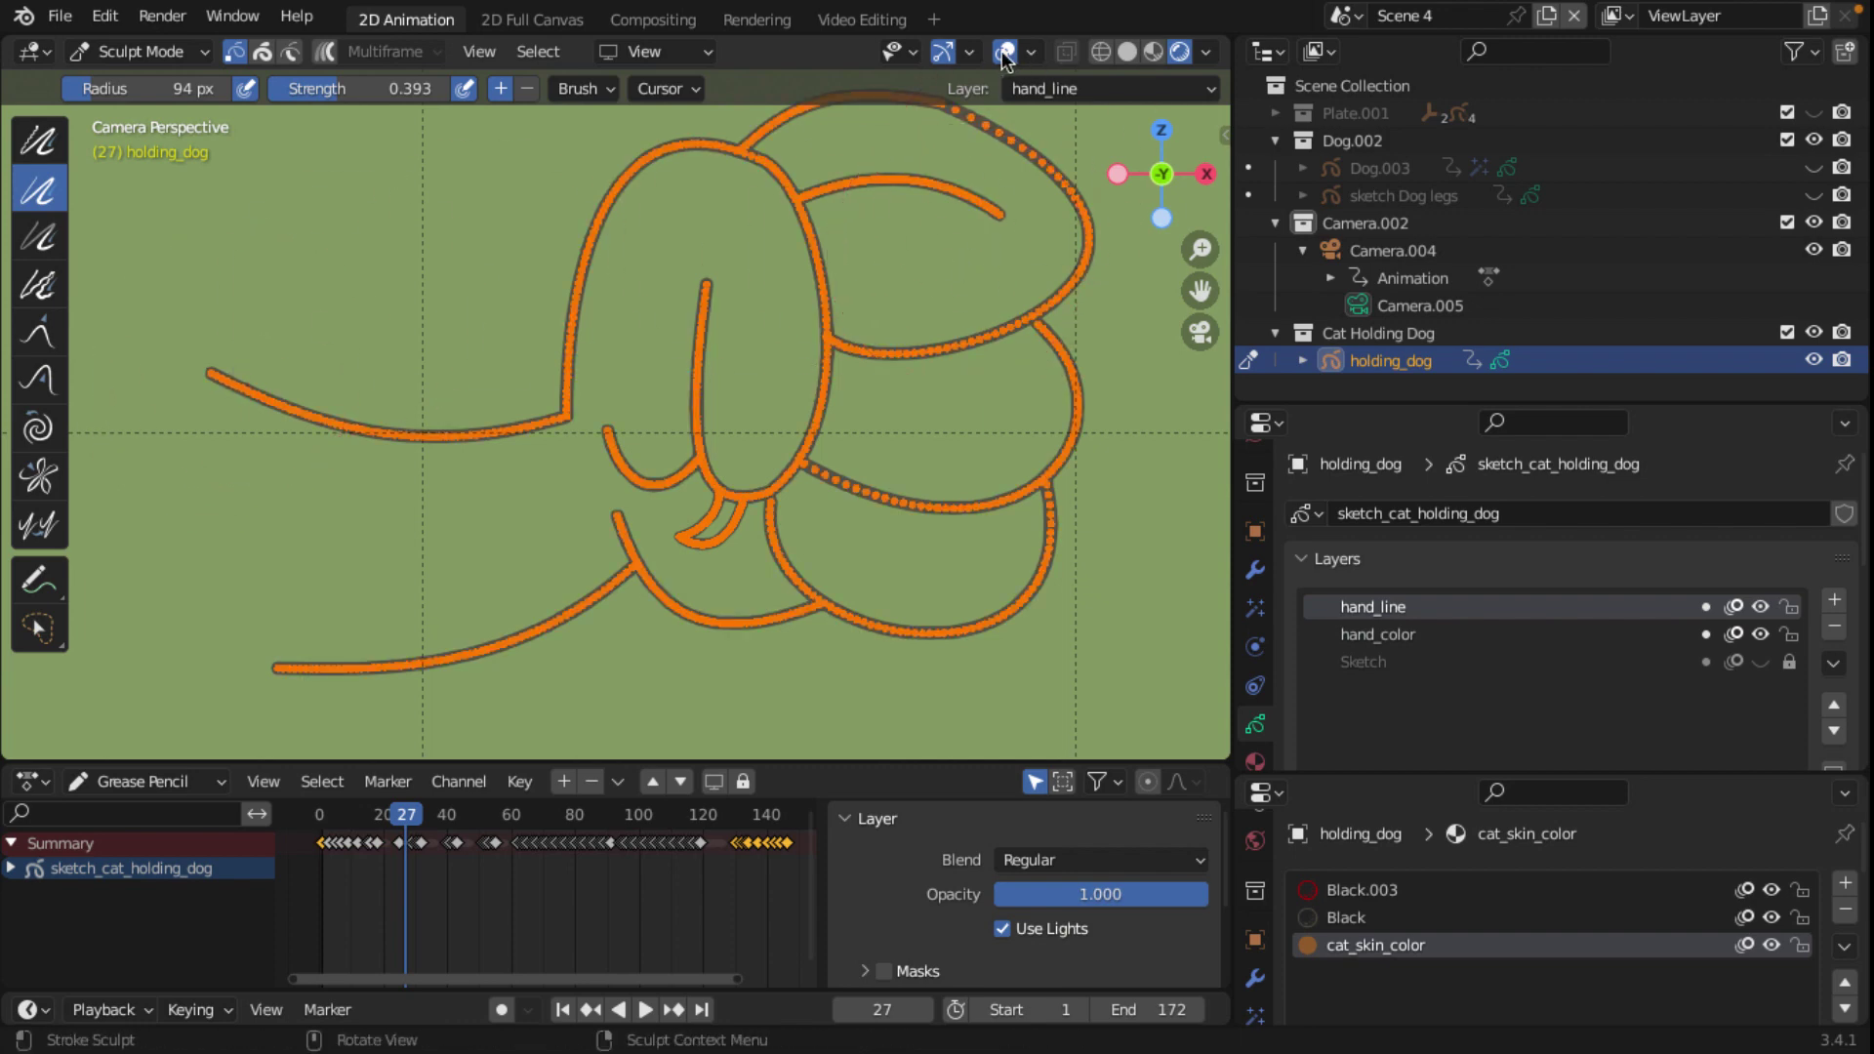
{"action": "left_click", "coordinate": [1002, 51]}
Step: Taper the open line ends, palm crease lines and right knuckle outline
{"action": "left_click_drag", "start_coordinate": [215, 383], "coordinate": [206, 384]}
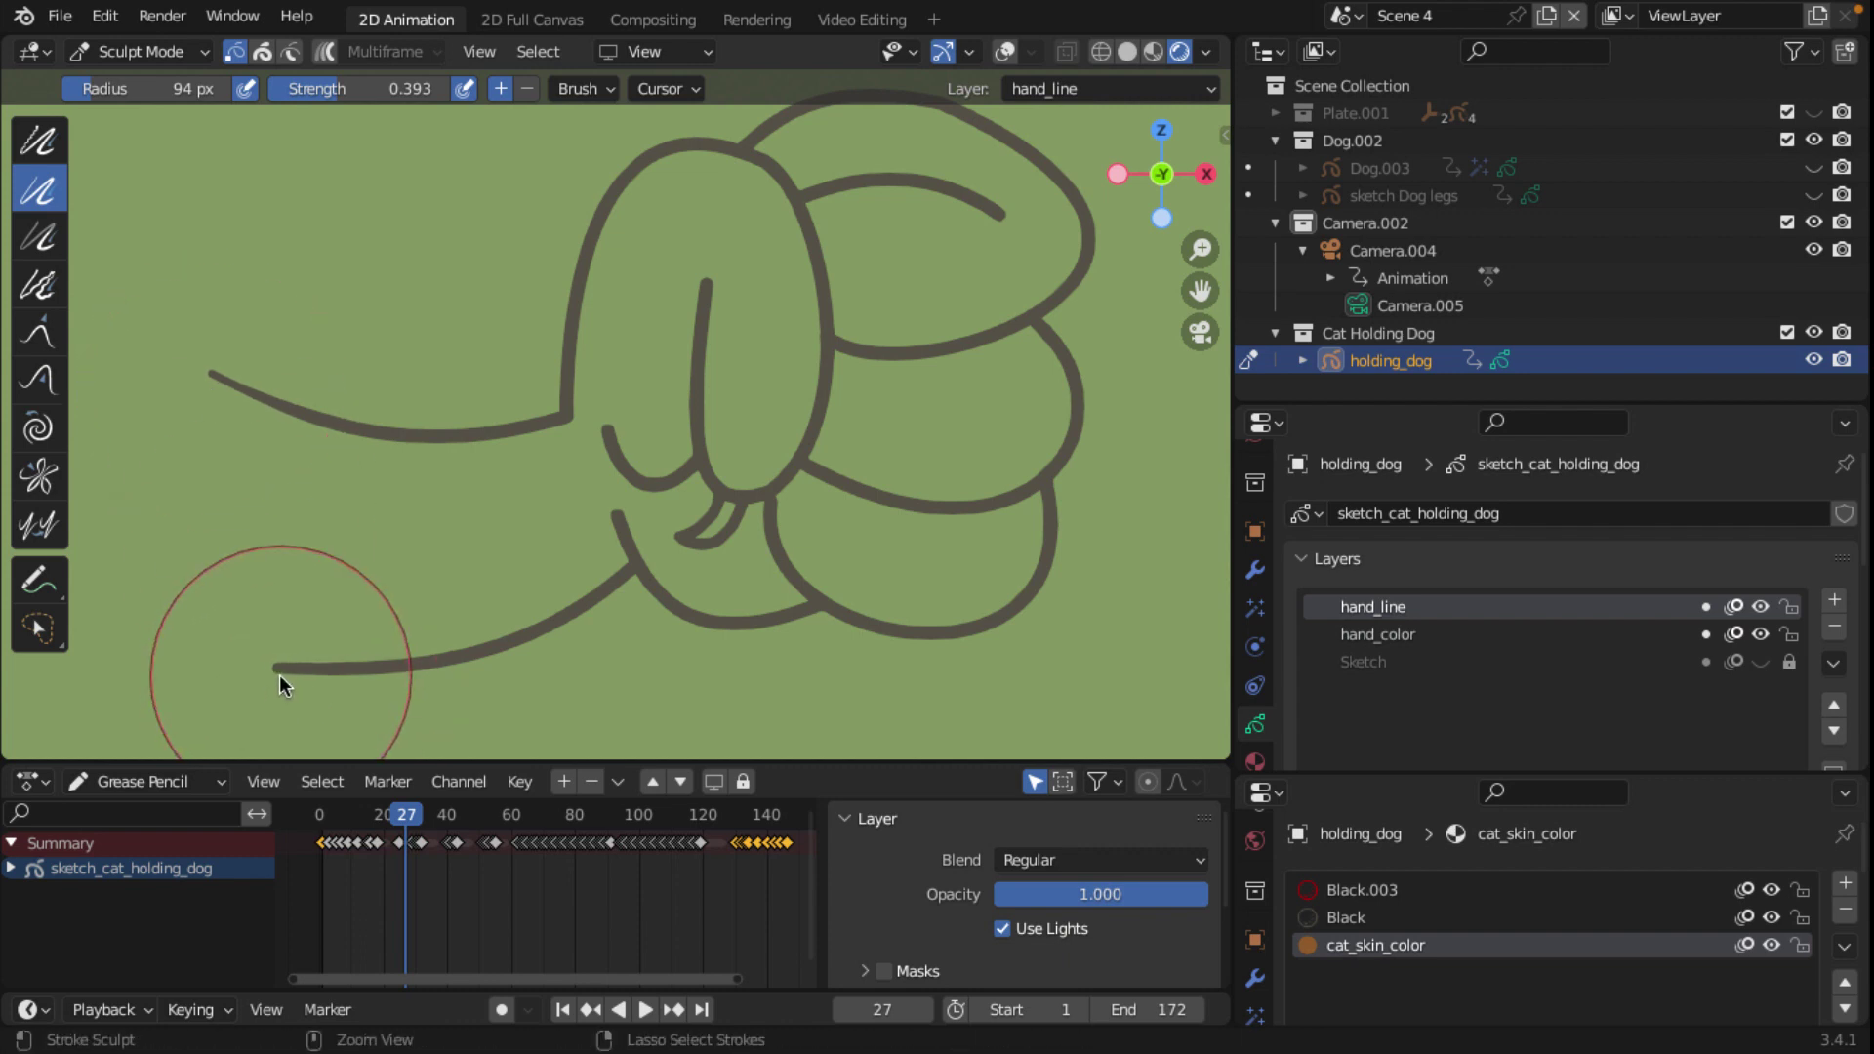
{"action": "left_click_drag", "start_coordinate": [278, 676], "coordinate": [274, 676]}
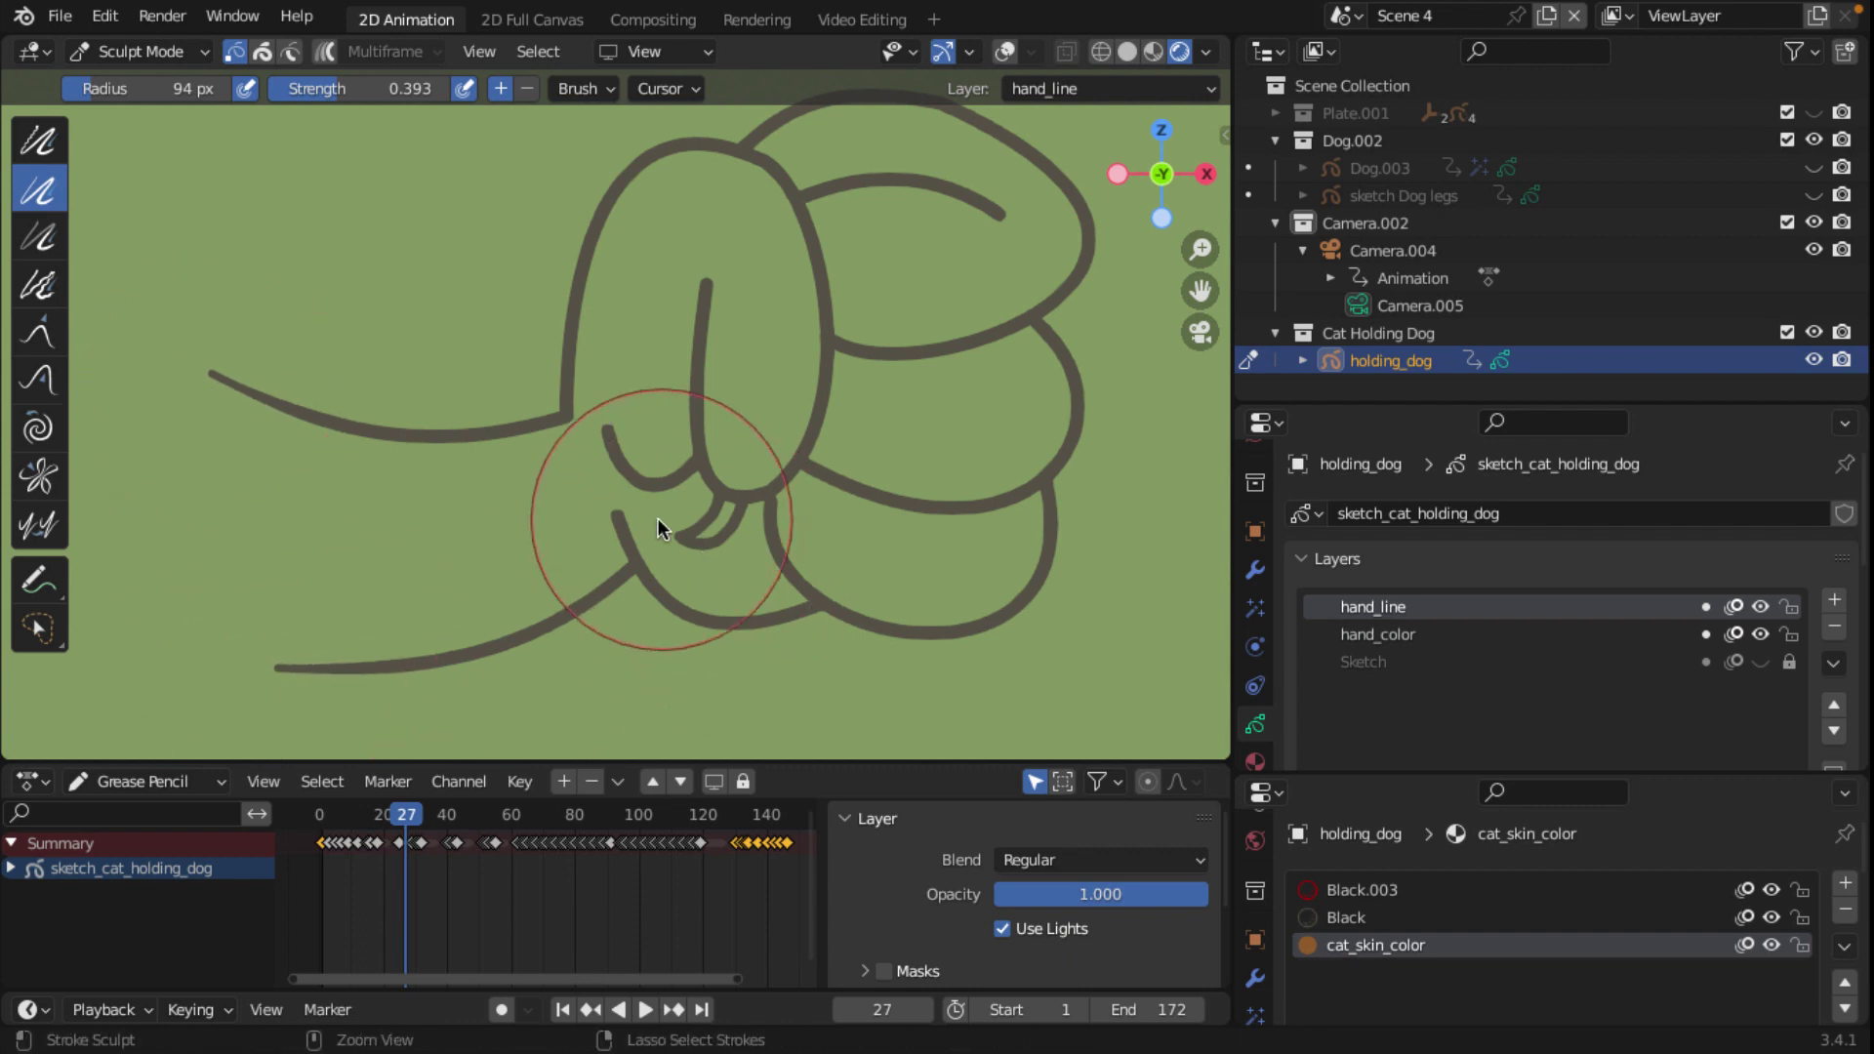
{"action": "left_click_drag", "start_coordinate": [635, 515], "coordinate": [607, 419]}
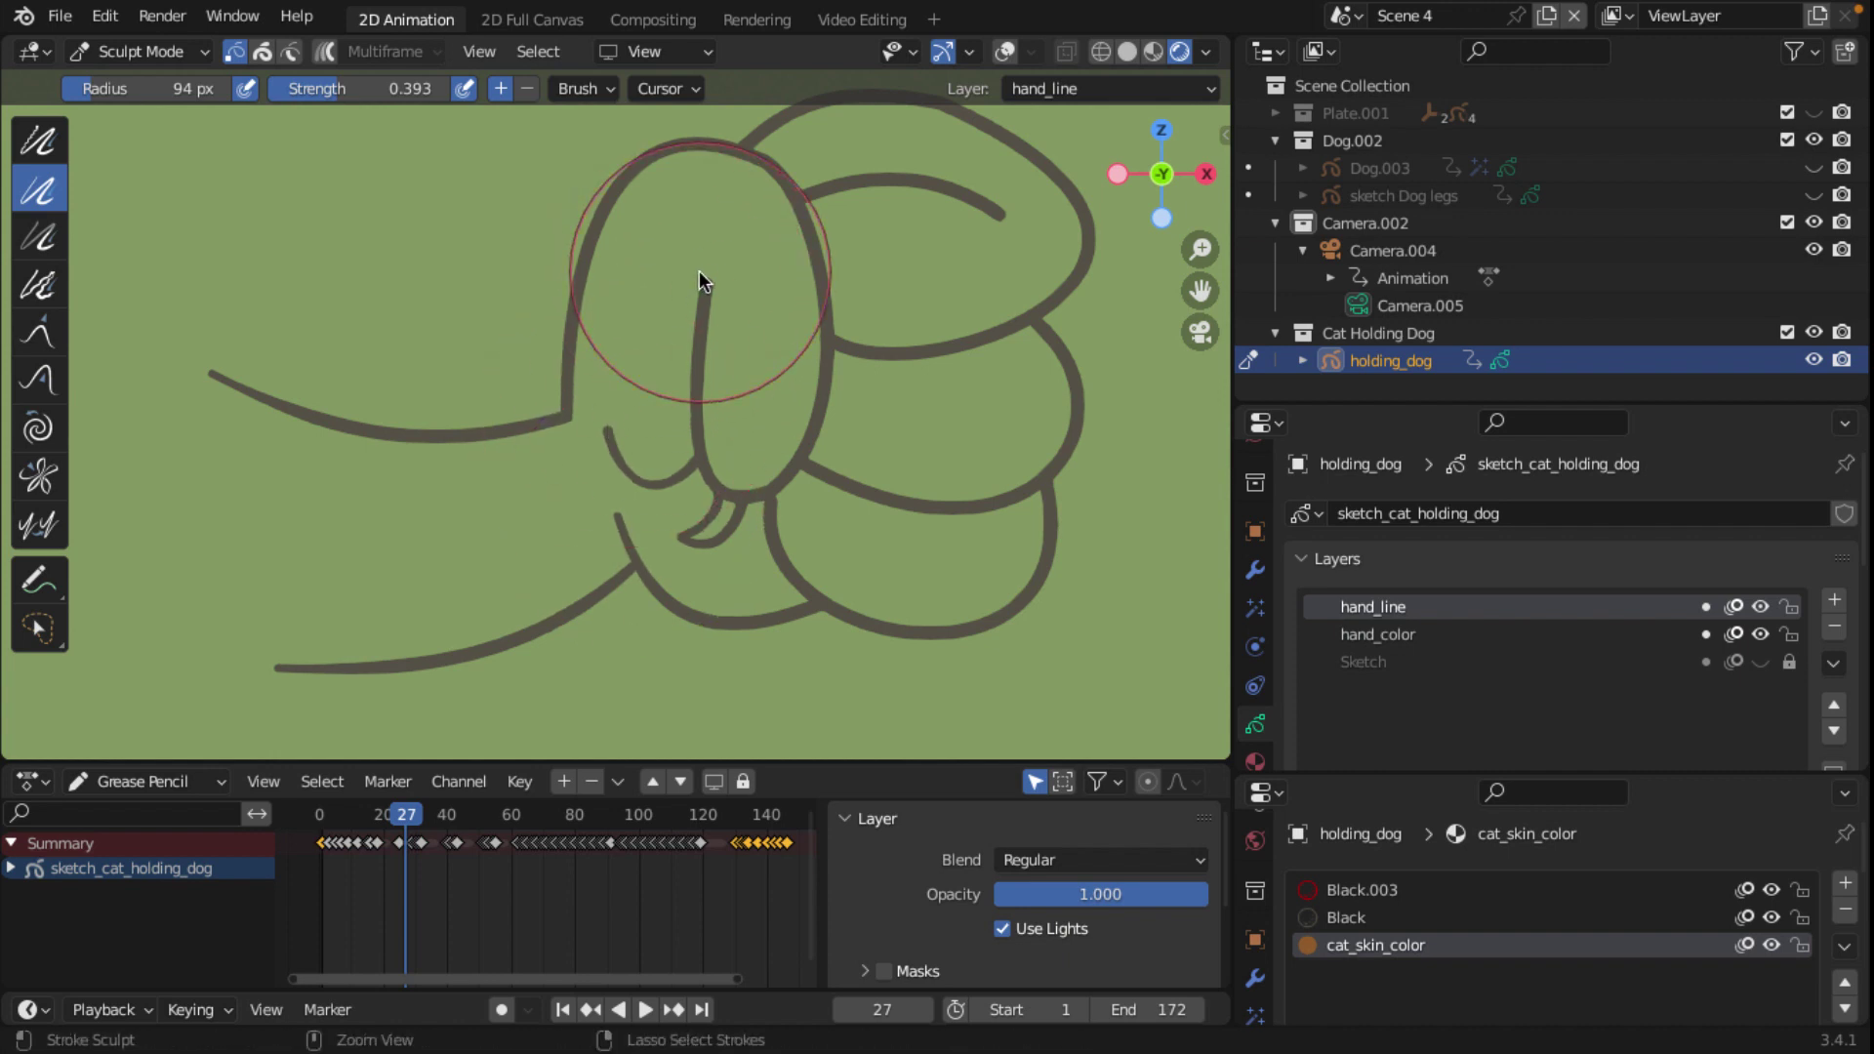
{"action": "left_click_drag", "start_coordinate": [699, 273], "coordinate": [701, 312]}
{"action": "left_click_drag", "start_coordinate": [1001, 215], "coordinate": [1000, 217]}
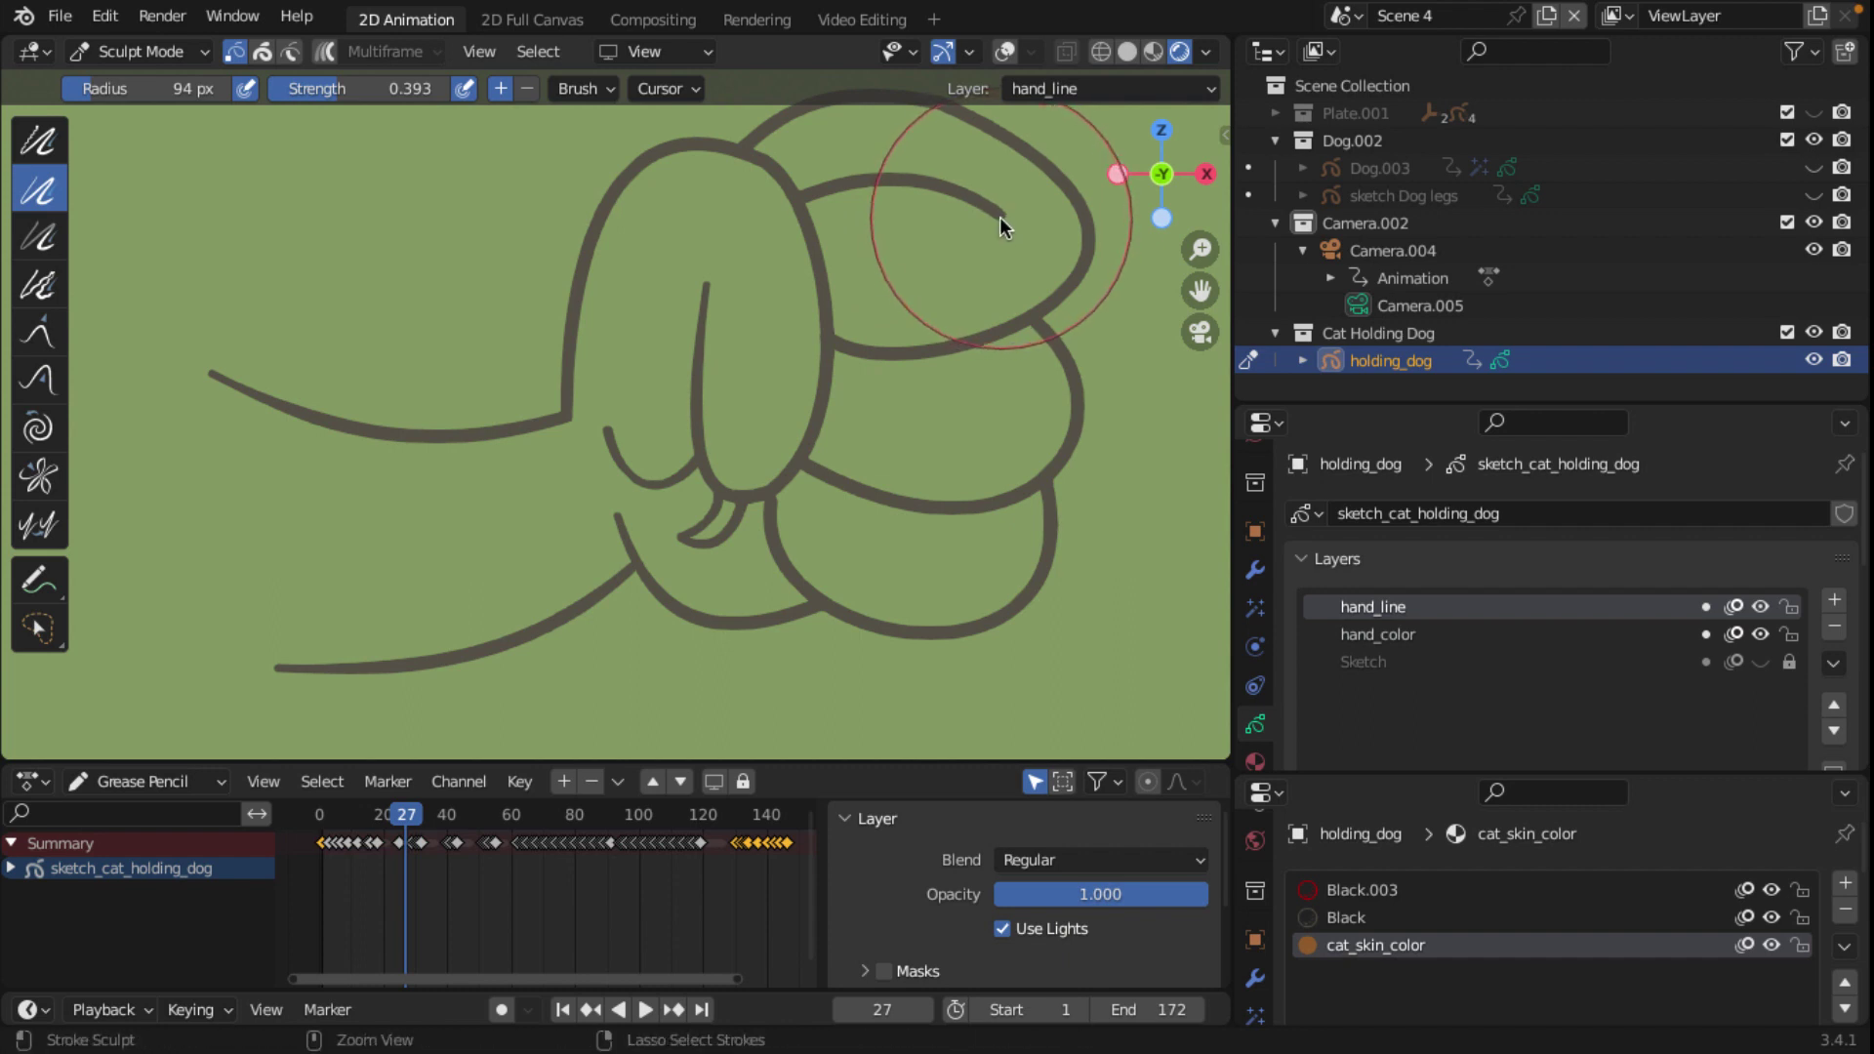
{"action": "left_click", "coordinate": [1000, 217]}
{"action": "left_click", "coordinate": [1000, 217]}
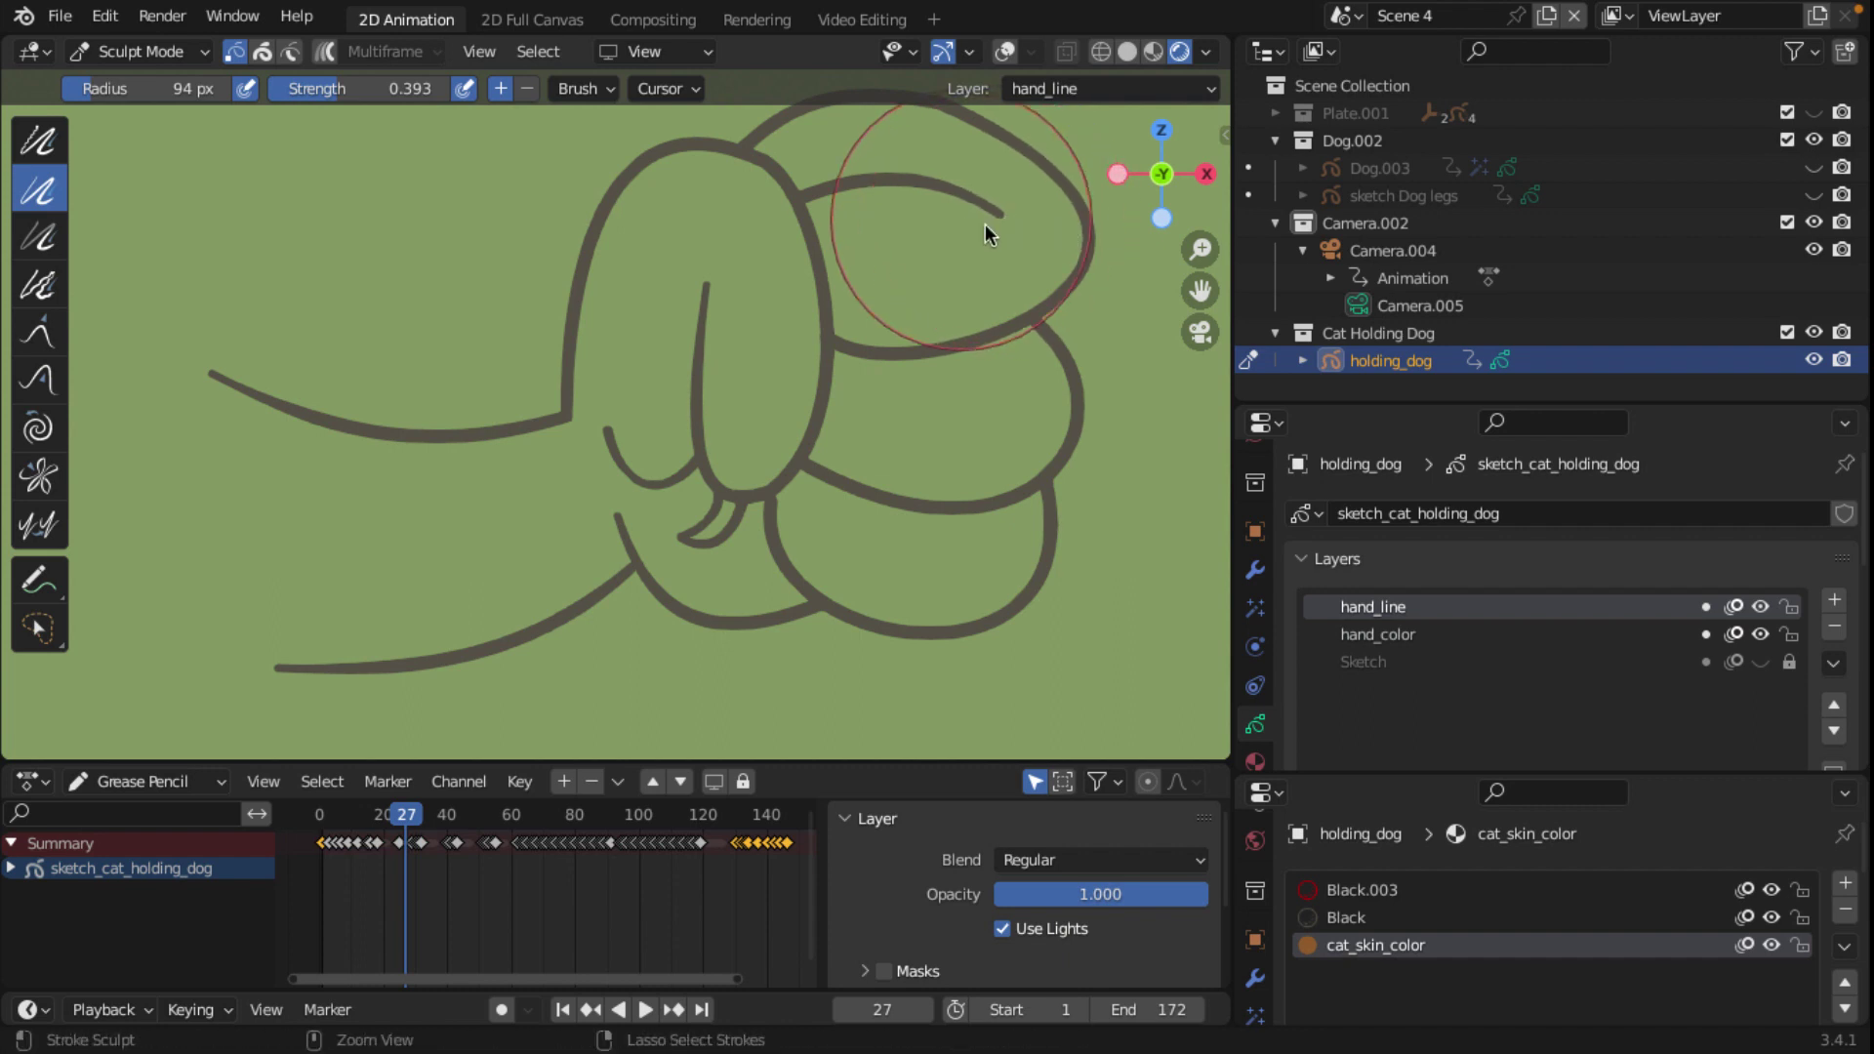
{"action": "left_click_drag", "start_coordinate": [736, 511], "coordinate": [781, 488], "text": "ctrl"}
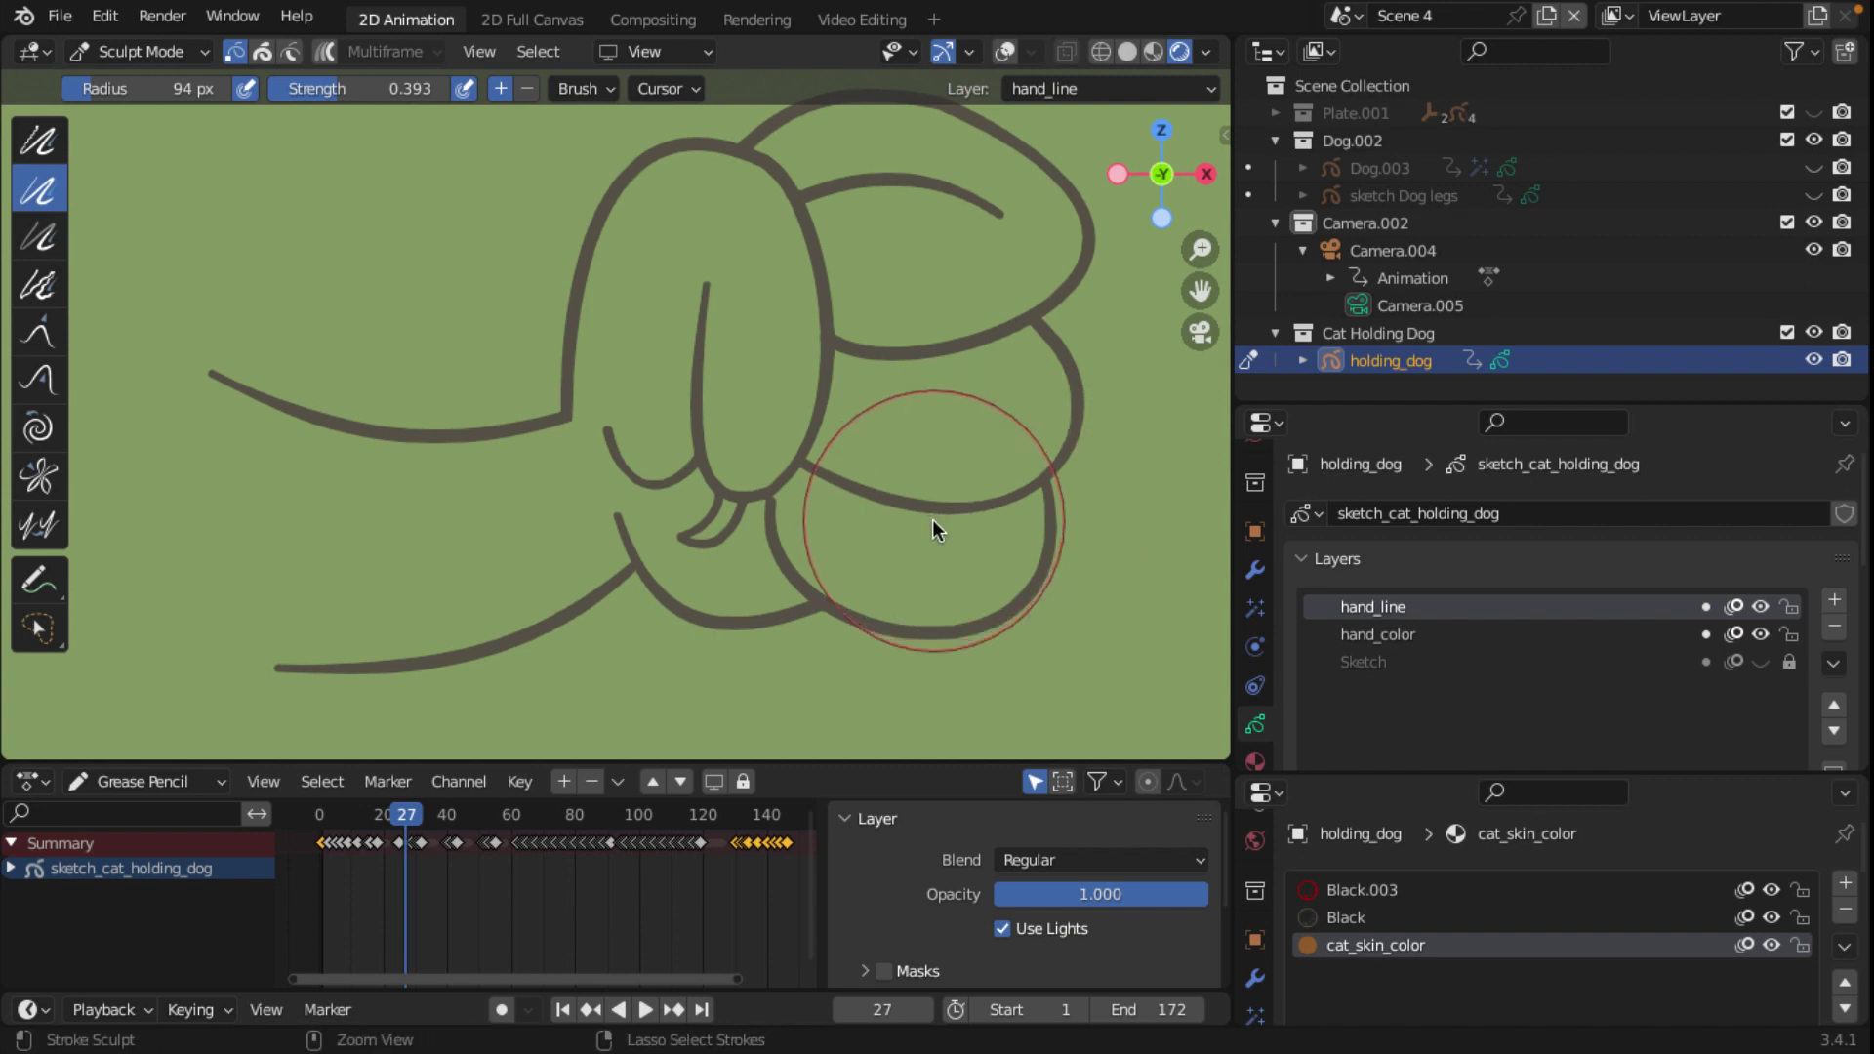
{"action": "left_click_drag", "start_coordinate": [975, 617], "coordinate": [684, 601], "text": "ctrl"}
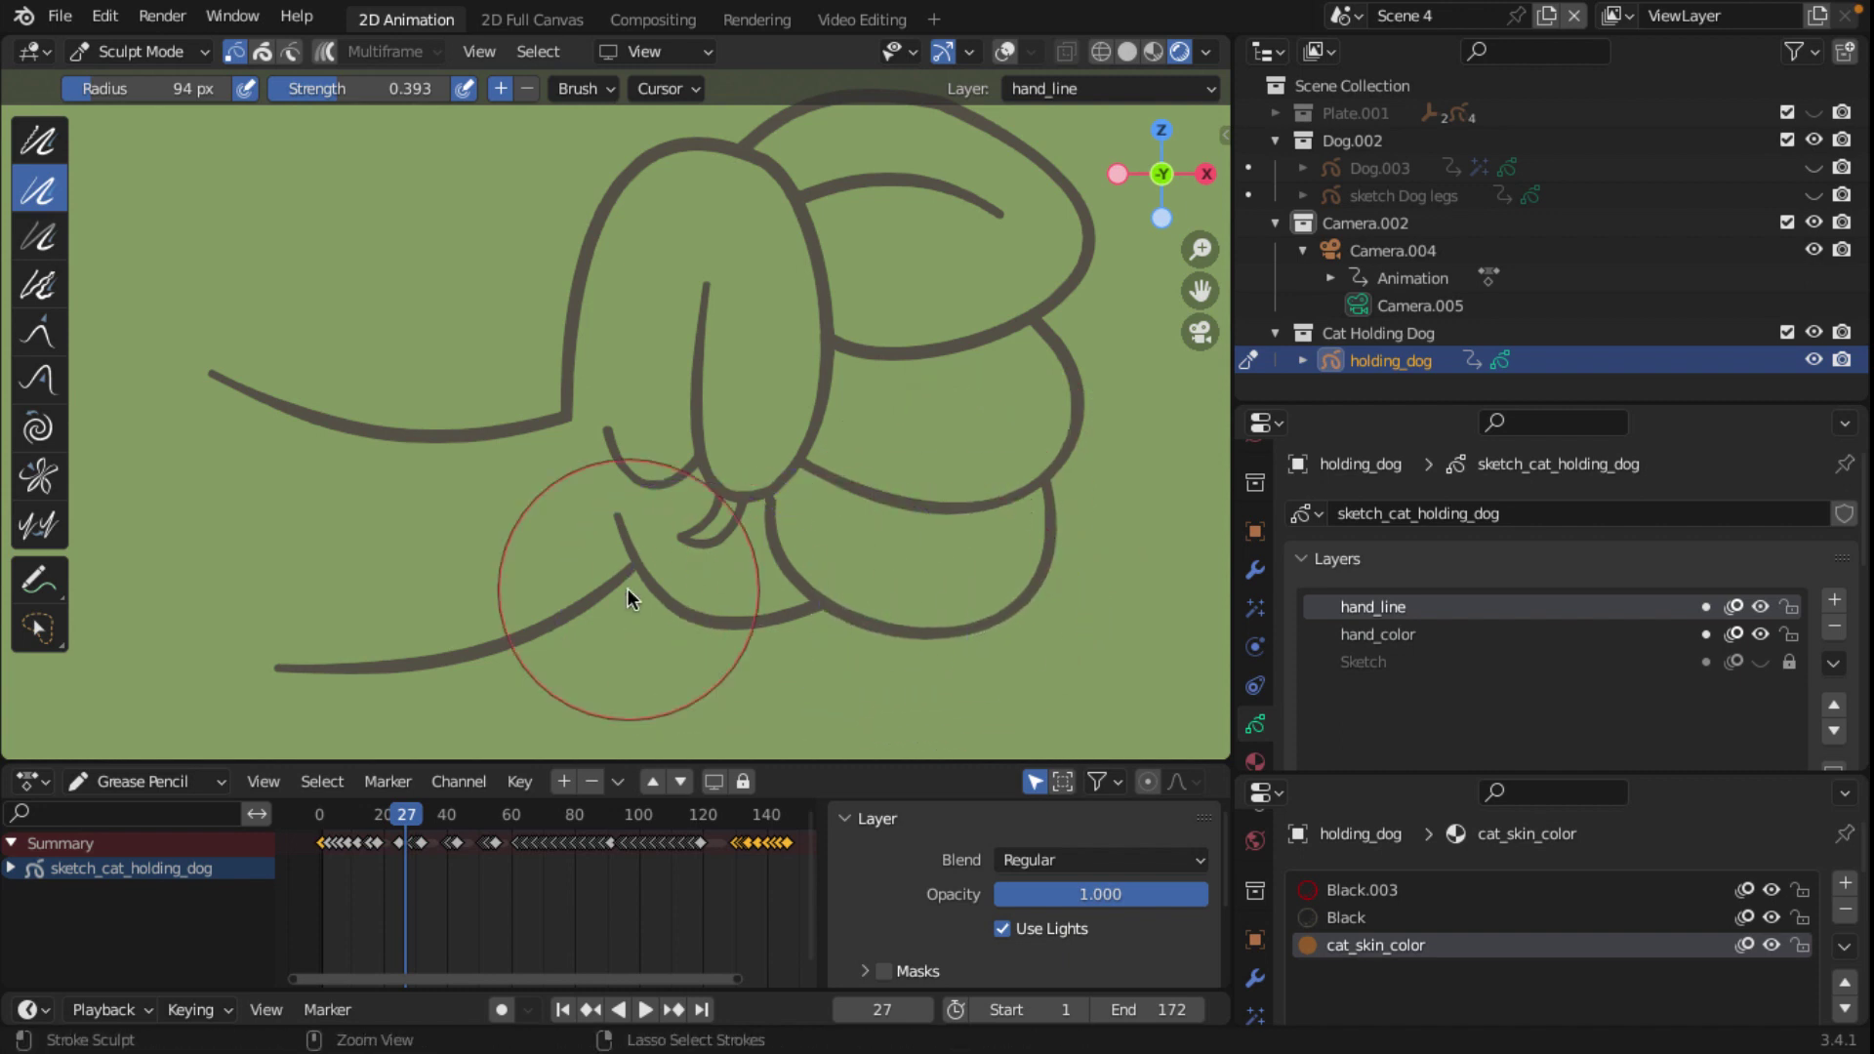
{"action": "left_click_drag", "start_coordinate": [589, 418], "coordinate": [606, 431], "text": "ctrl"}
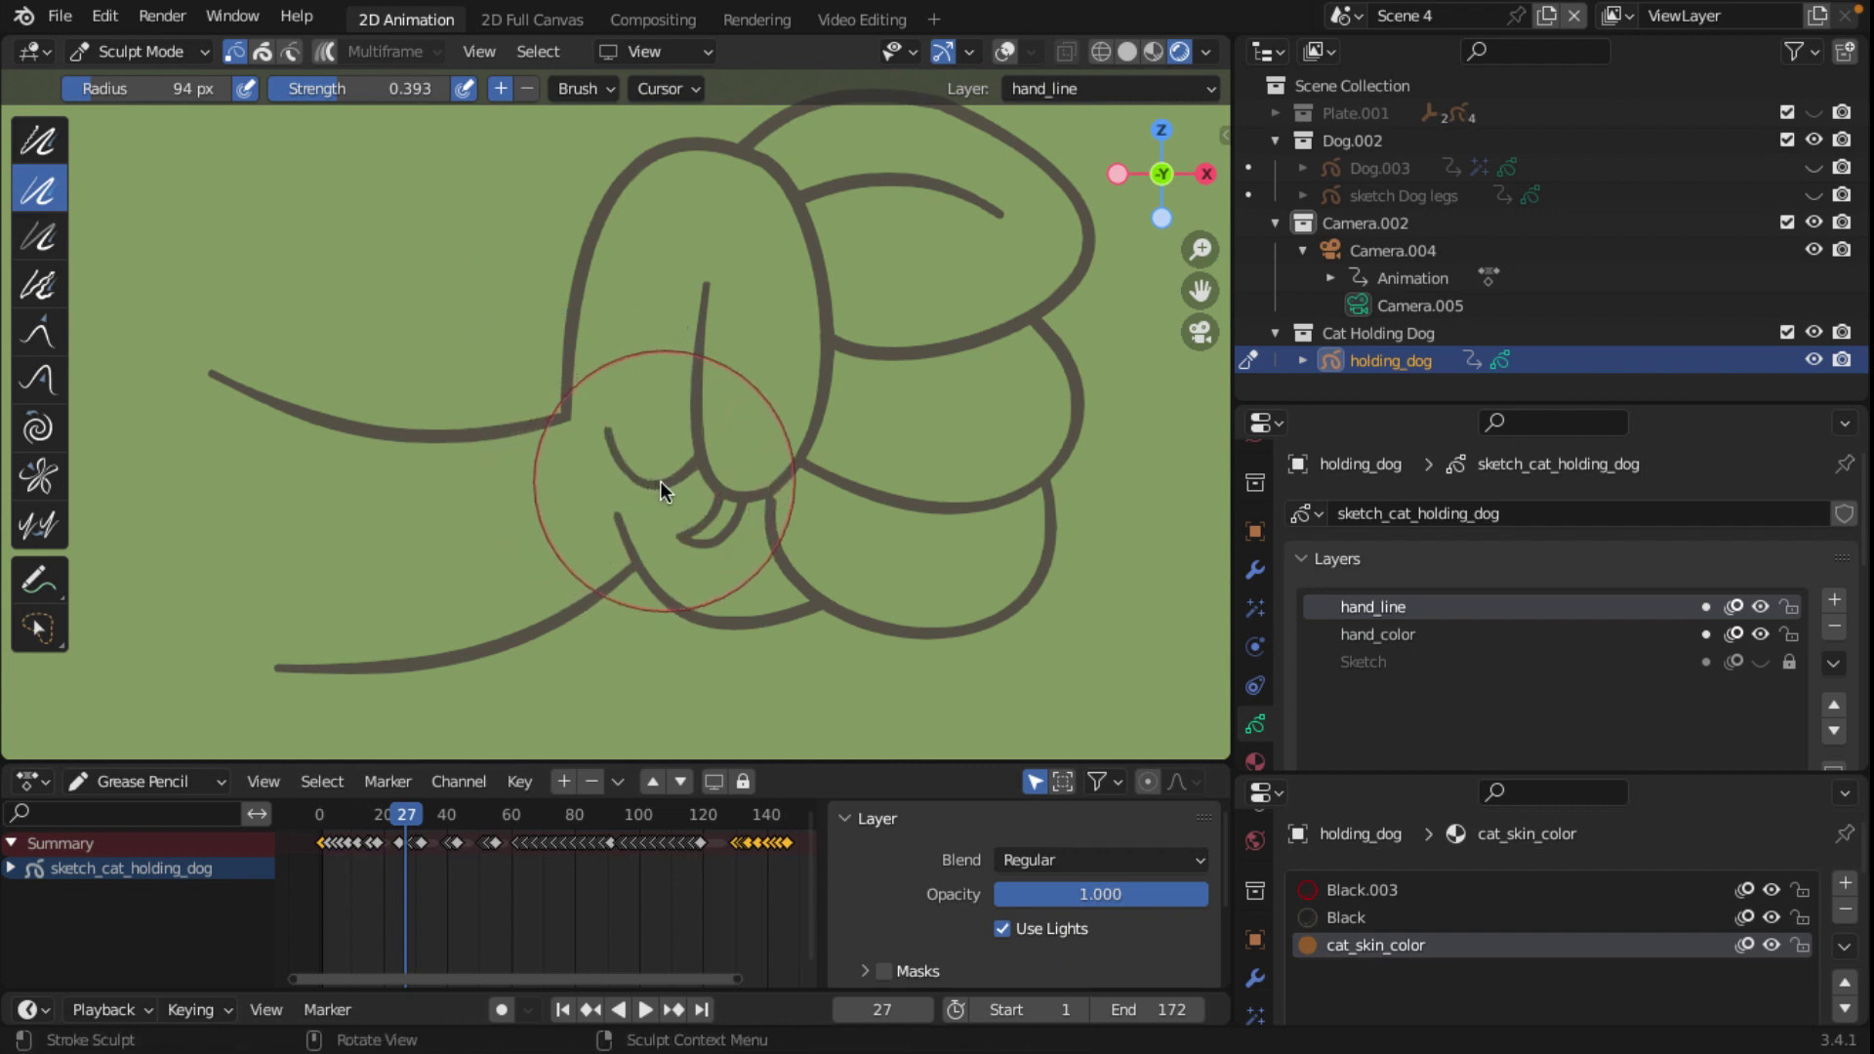
Step: Thicken the lines around the inner palm crease
{"action": "left_click_drag", "start_coordinate": [607, 435], "coordinate": [600, 437], "text": "ctrl"}
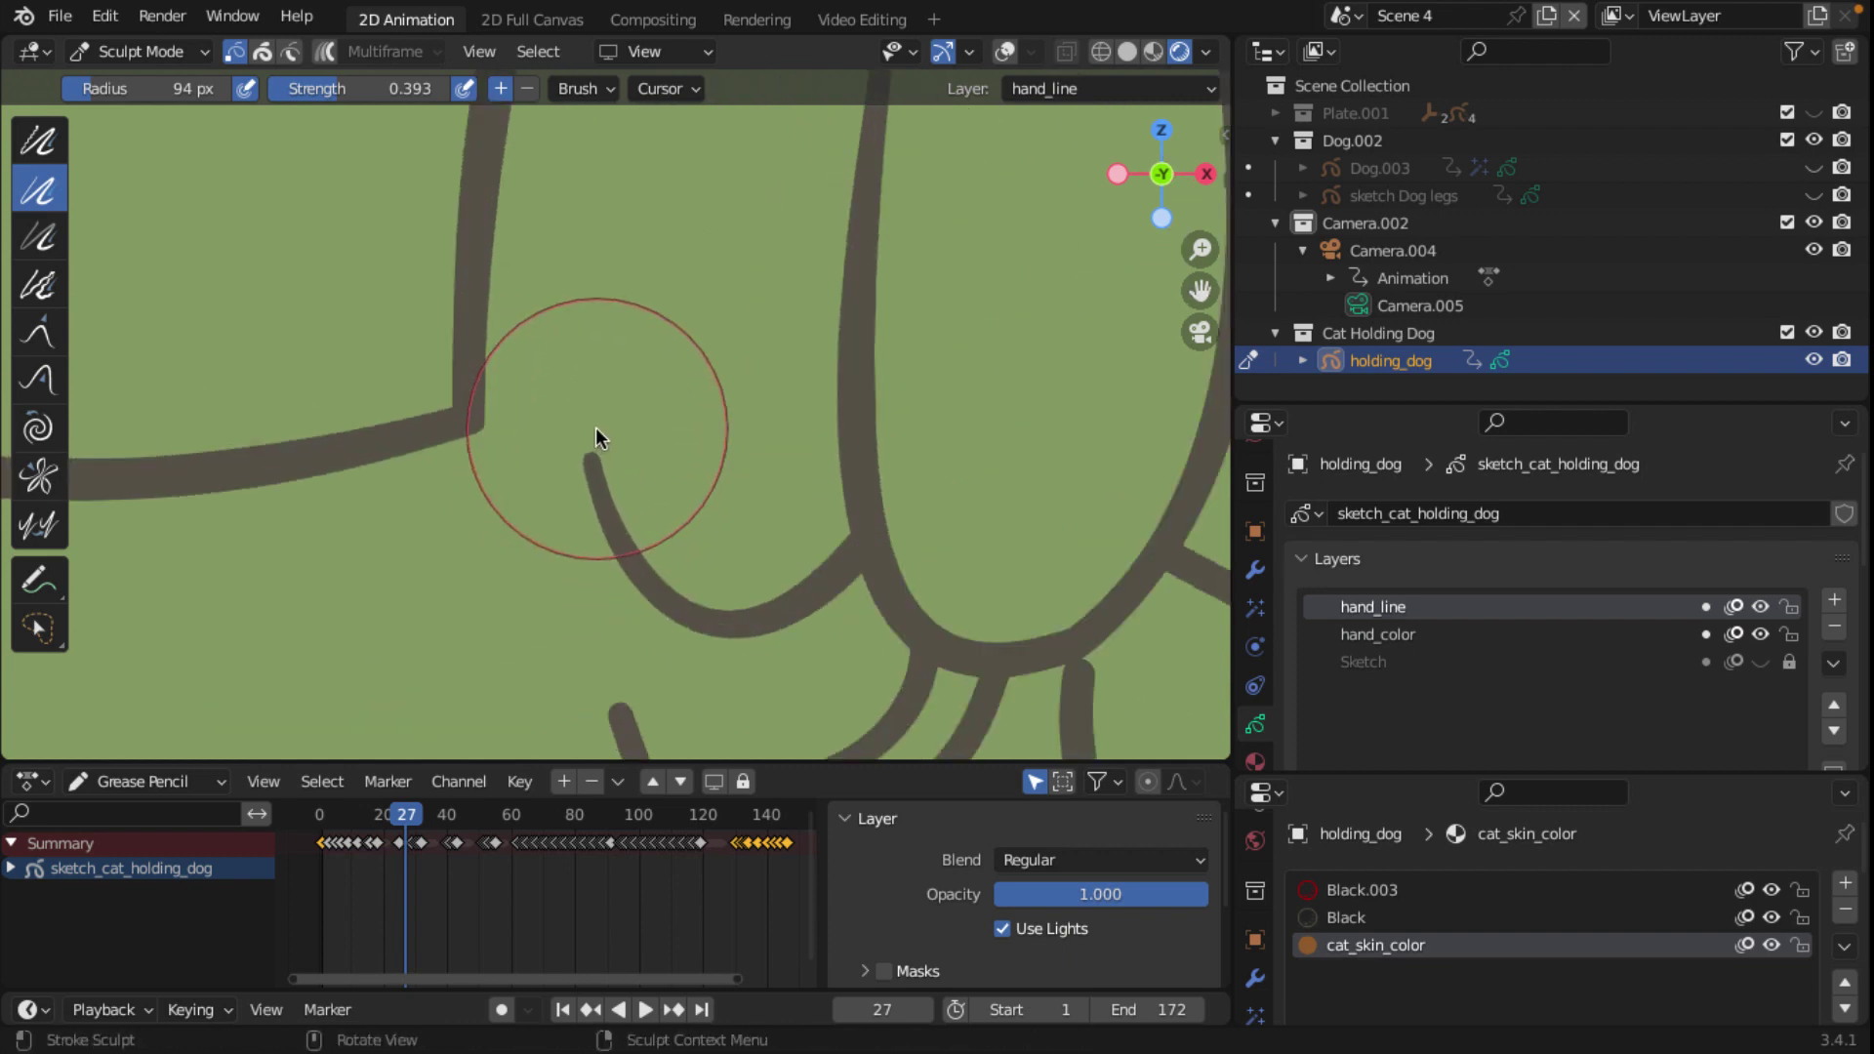
{"action": "scroll", "coordinate": [595, 426], "scroll_direction": "up", "scroll_amount": 5}
{"action": "scroll", "coordinate": [599, 488], "scroll_direction": "up", "scroll_amount": 3}
{"action": "left_click_drag", "start_coordinate": [595, 535], "coordinate": [594, 492], "text": "ctrl"}
{"action": "scroll", "coordinate": [613, 480], "scroll_direction": "down", "scroll_amount": 3}
{"action": "scroll", "coordinate": [636, 471], "scroll_direction": "down", "scroll_amount": 3}
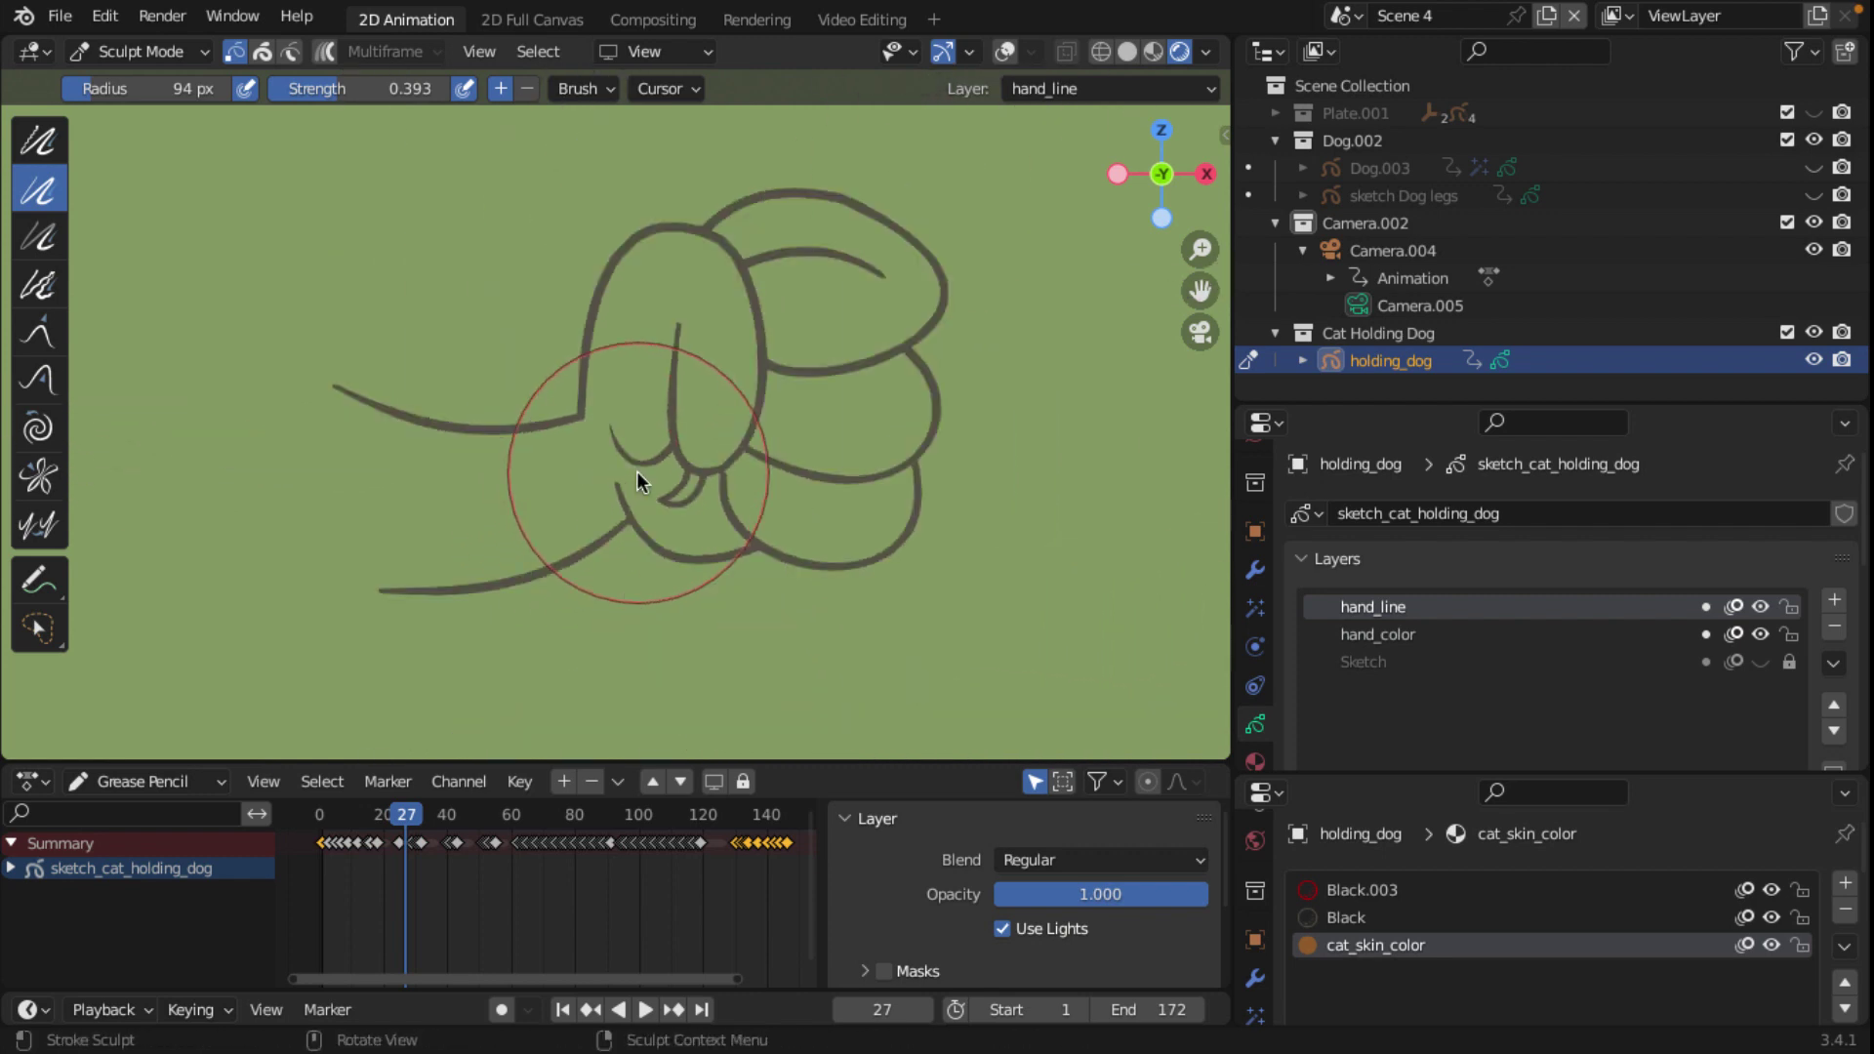
{"action": "scroll", "coordinate": [688, 382], "scroll_direction": "down", "scroll_amount": 2}
{"action": "scroll", "coordinate": [688, 388], "scroll_direction": "up", "scroll_amount": 2}
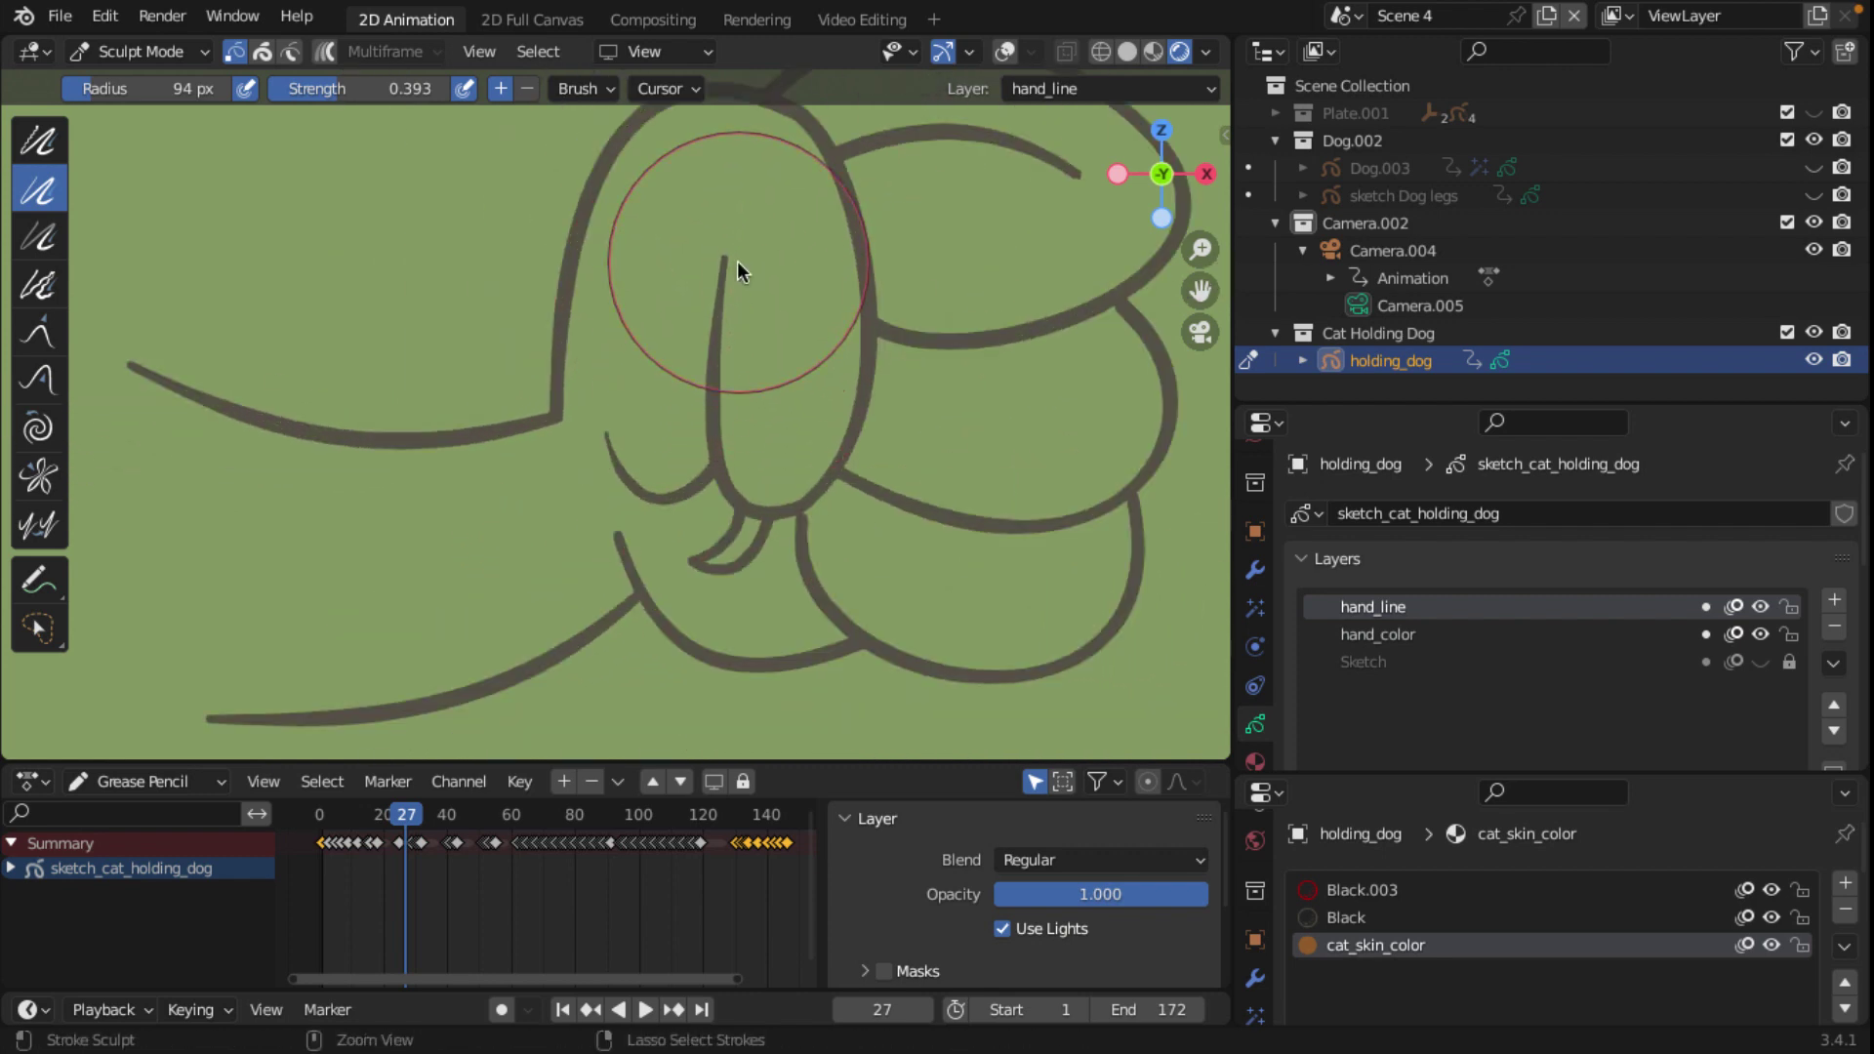
{"action": "scroll", "coordinate": [781, 224], "scroll_direction": "up", "scroll_amount": 2}
{"action": "scroll", "coordinate": [873, 293], "scroll_direction": "down", "scroll_amount": 6}
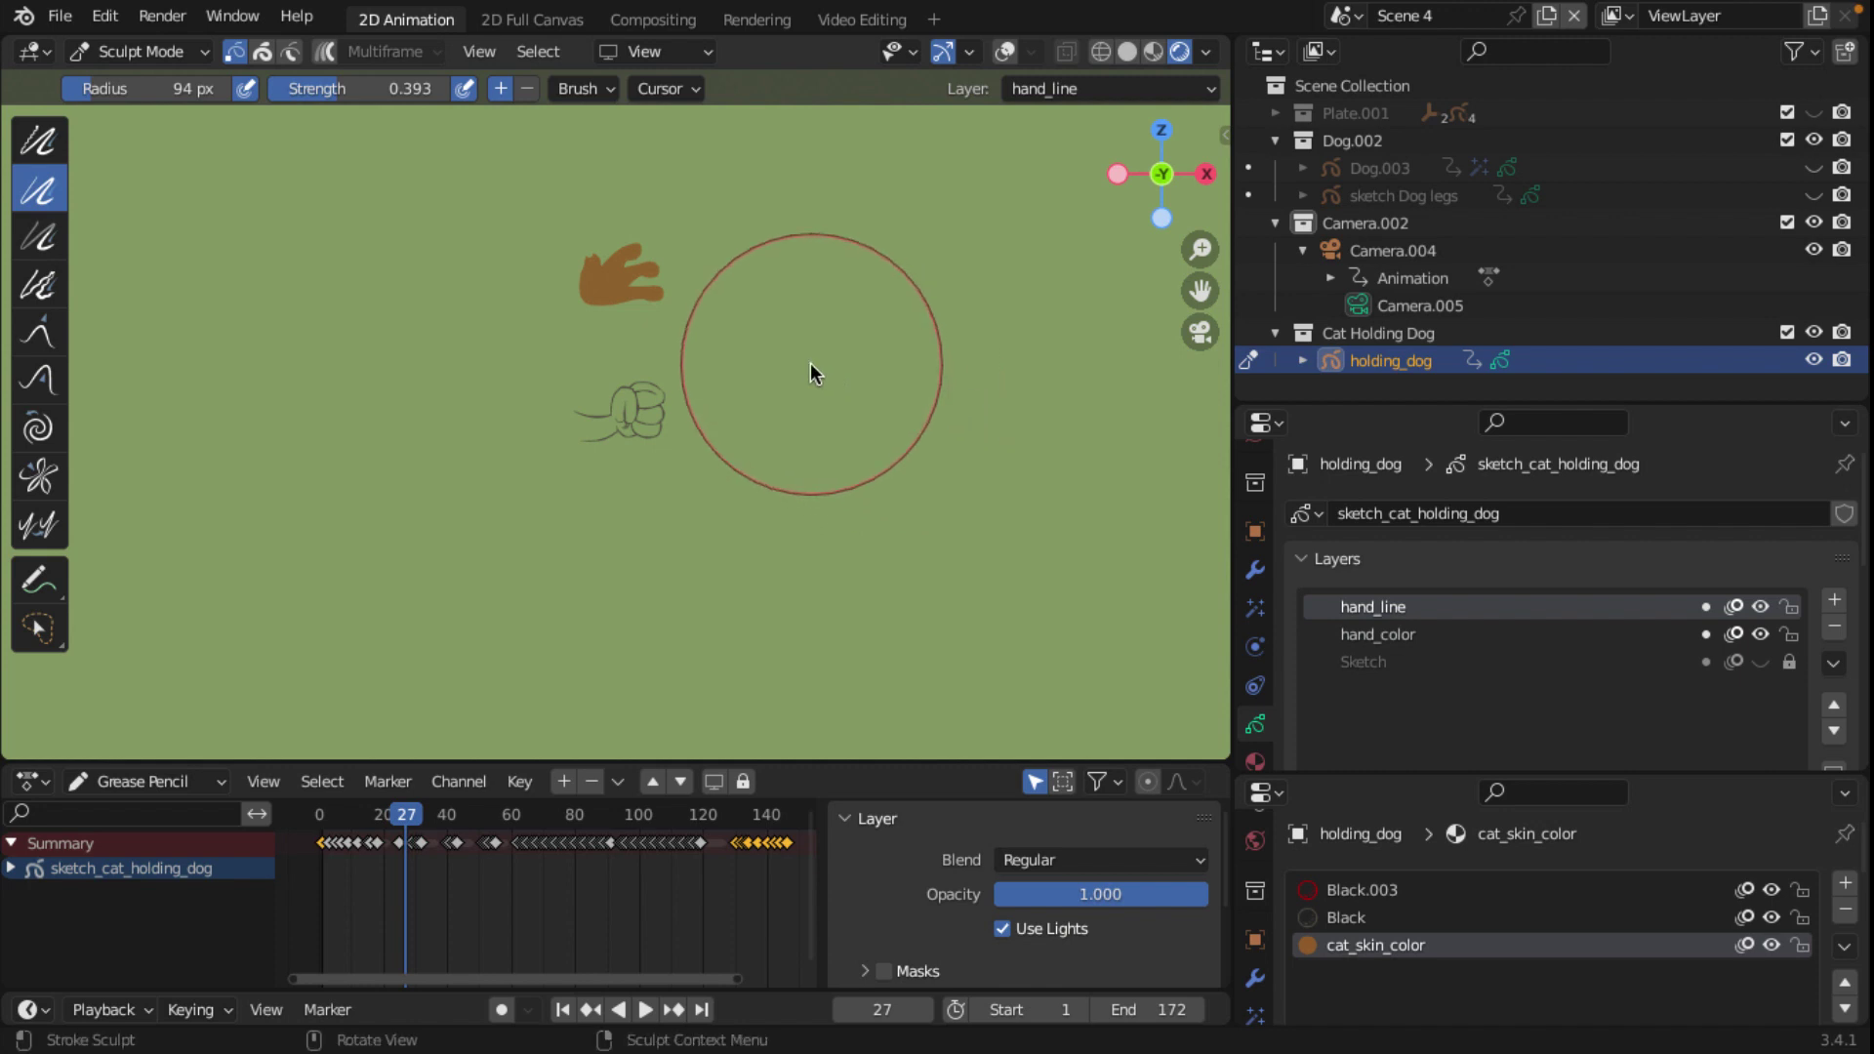
Step: Check the side view, thin the finger crease top and thicken the upper knuckle outline
{"action": "key", "text": "ctrl+KP_3"}
{"action": "key", "text": "KP_1"}
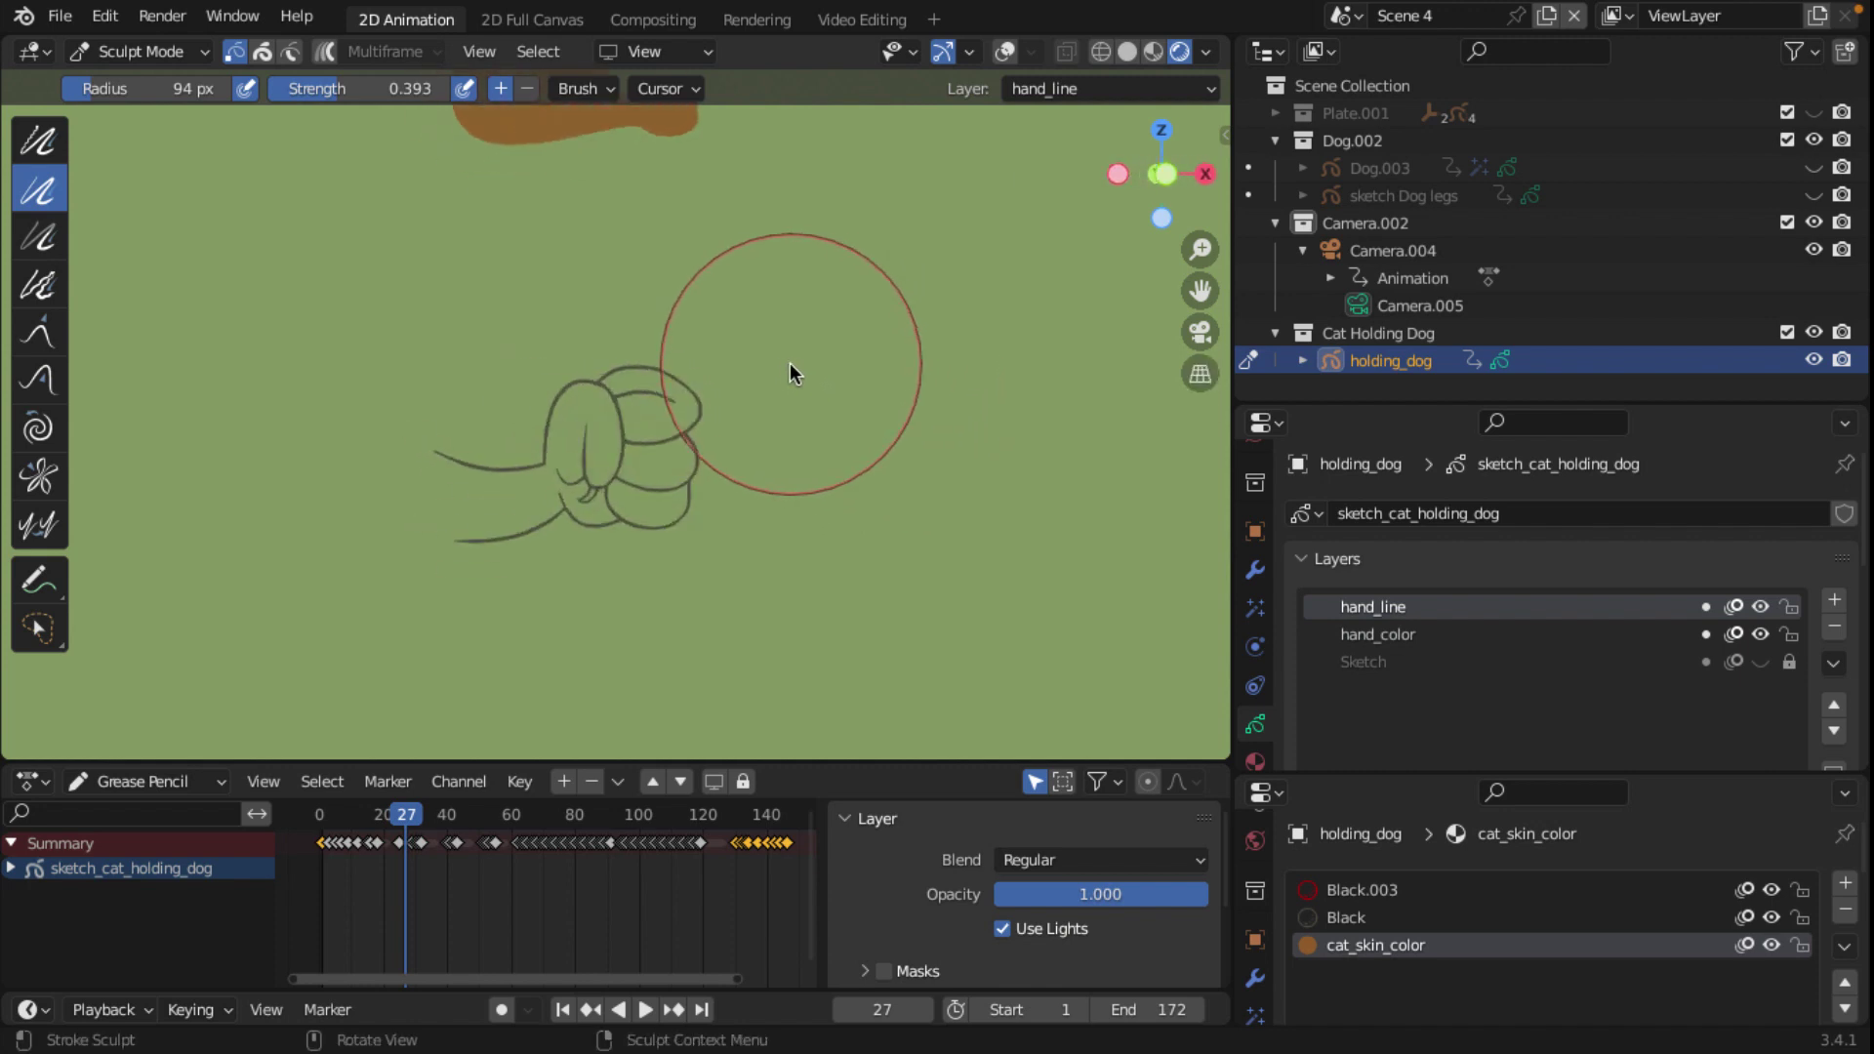
{"action": "scroll", "coordinate": [747, 365], "scroll_direction": "up", "scroll_amount": 4}
{"action": "scroll", "coordinate": [712, 381], "scroll_direction": "up", "scroll_amount": 5}
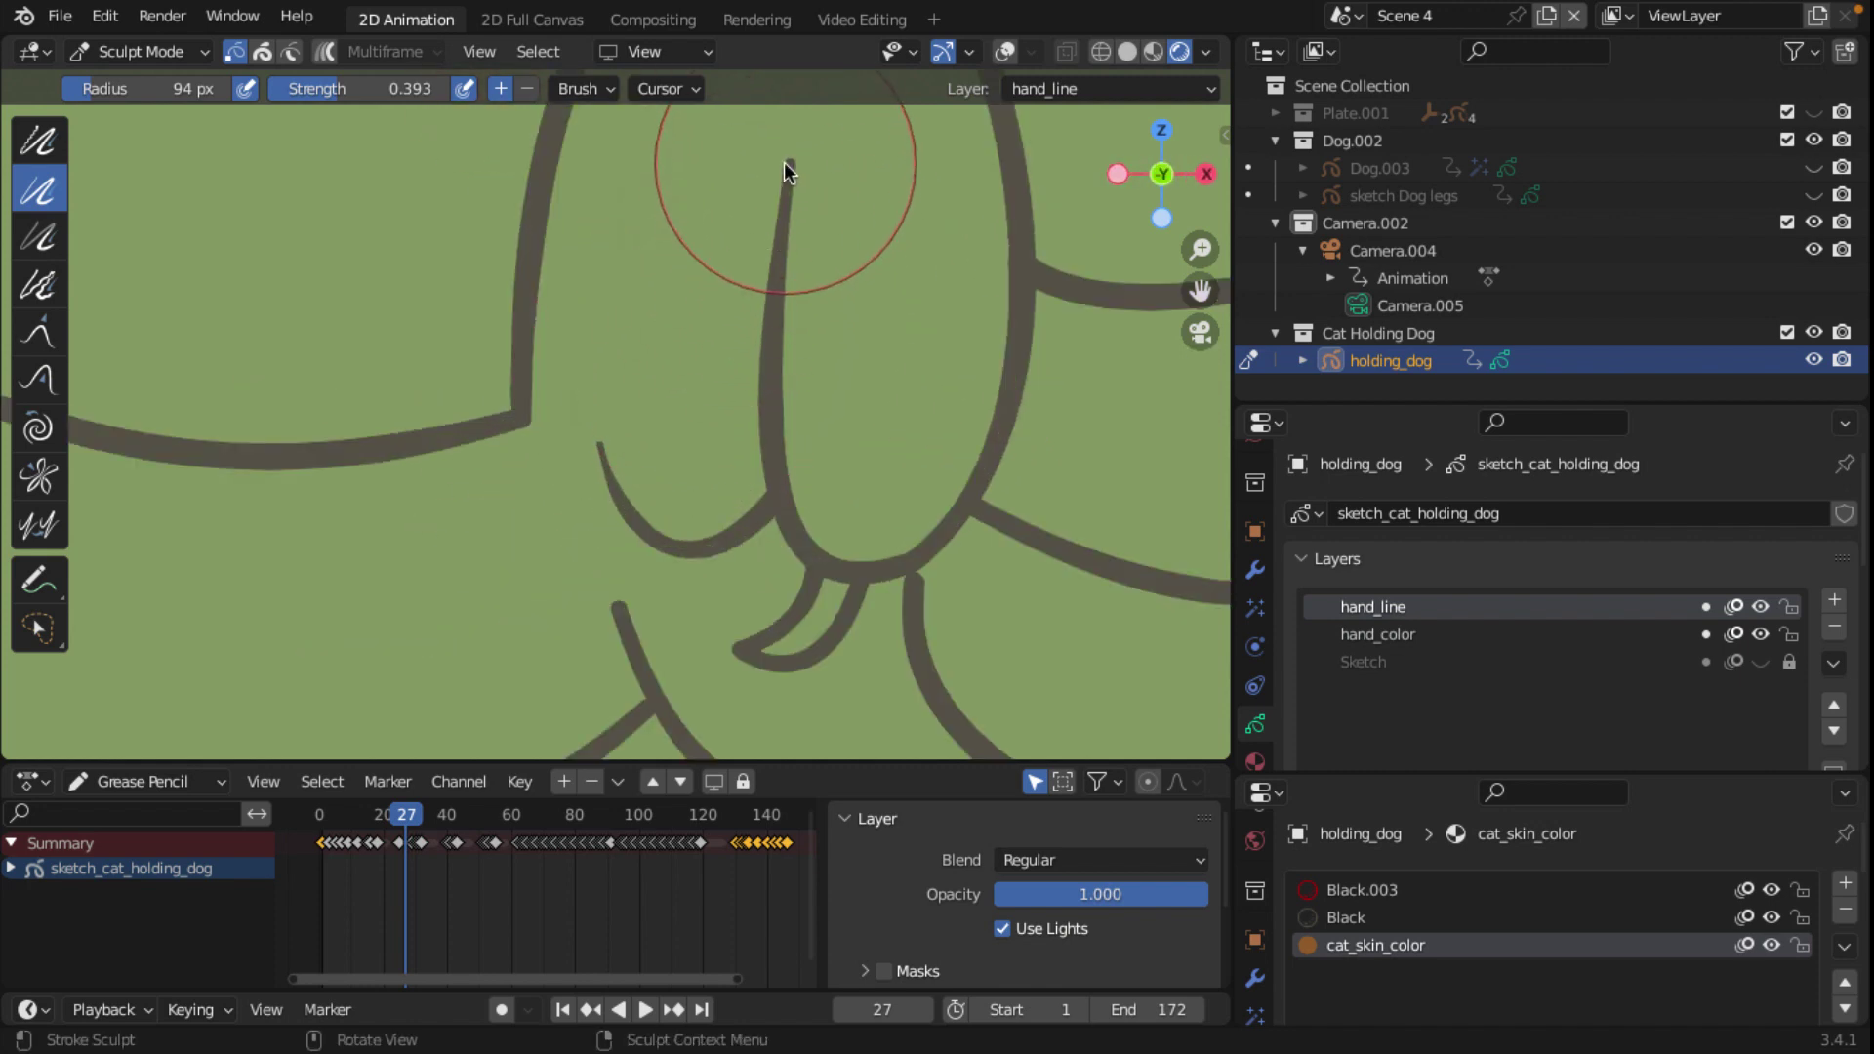
{"action": "left_click_drag", "start_coordinate": [789, 159], "coordinate": [764, 257]}
{"action": "scroll", "coordinate": [727, 313], "scroll_direction": "down", "scroll_amount": 6}
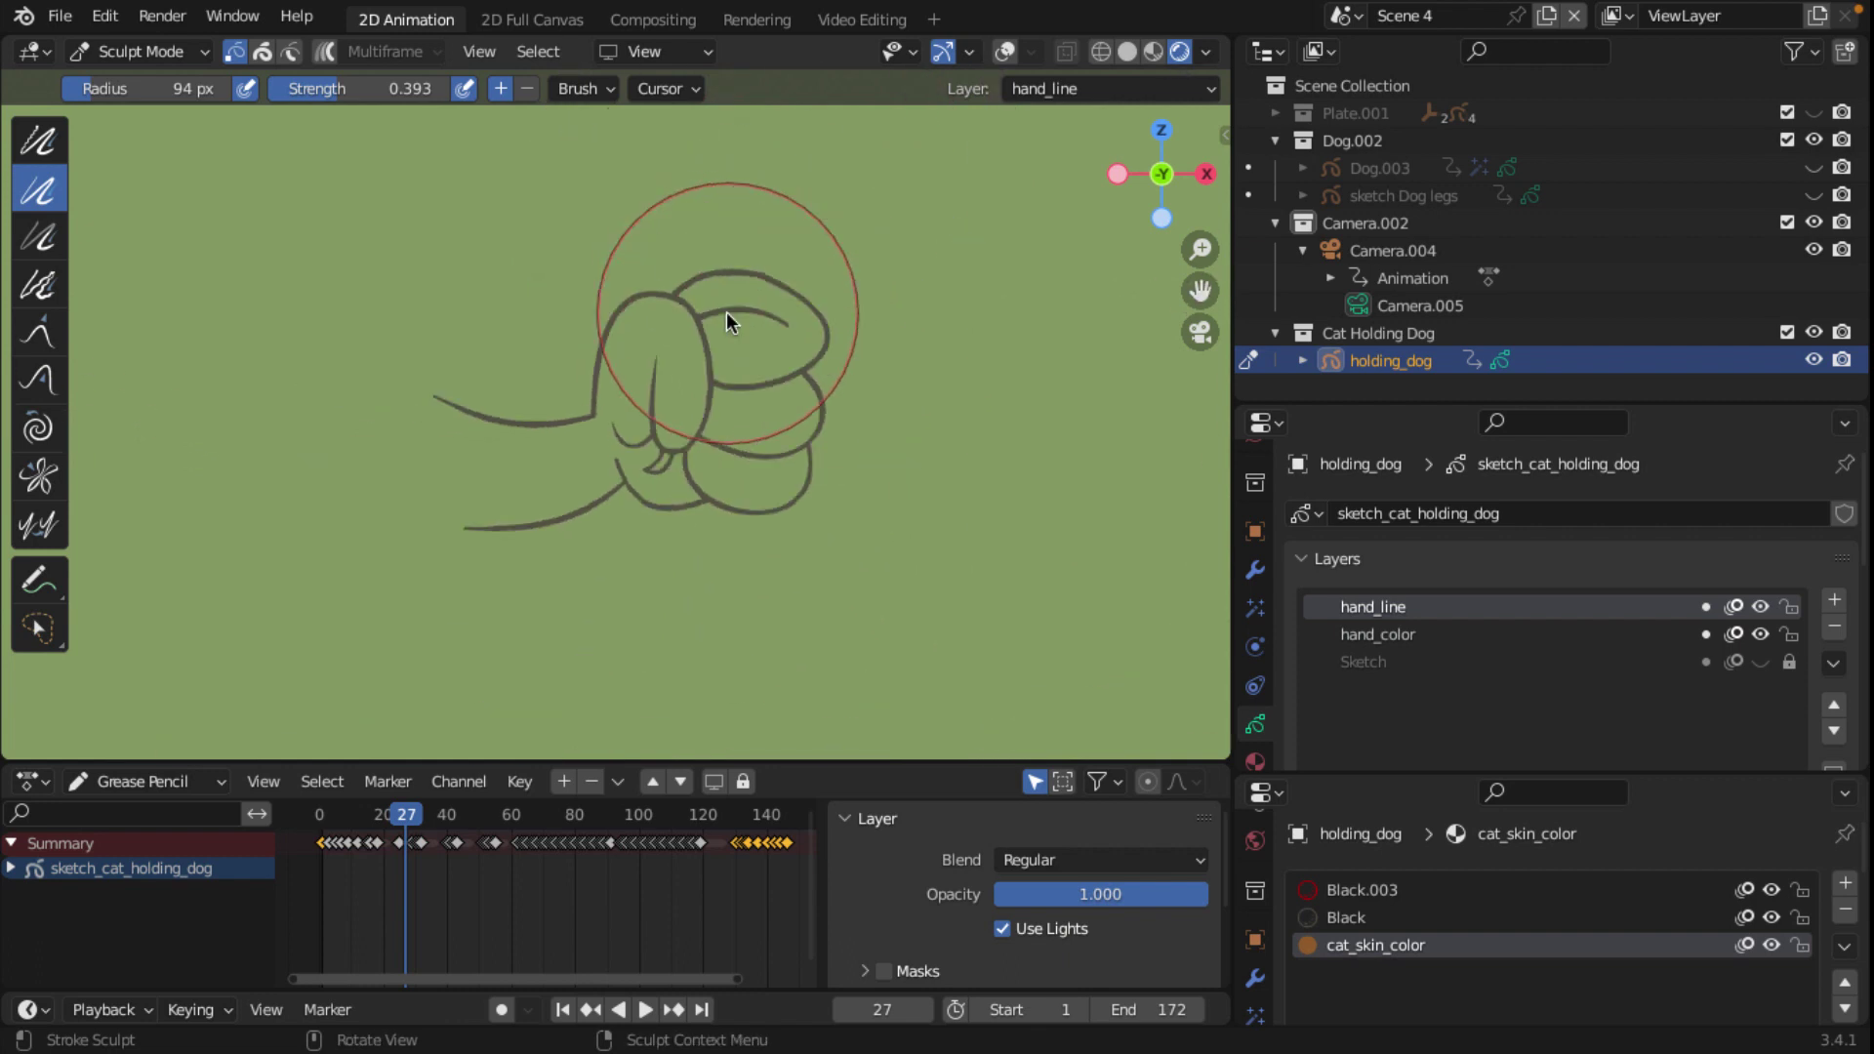
{"action": "left_click_drag", "start_coordinate": [838, 525], "coordinate": [929, 373]}
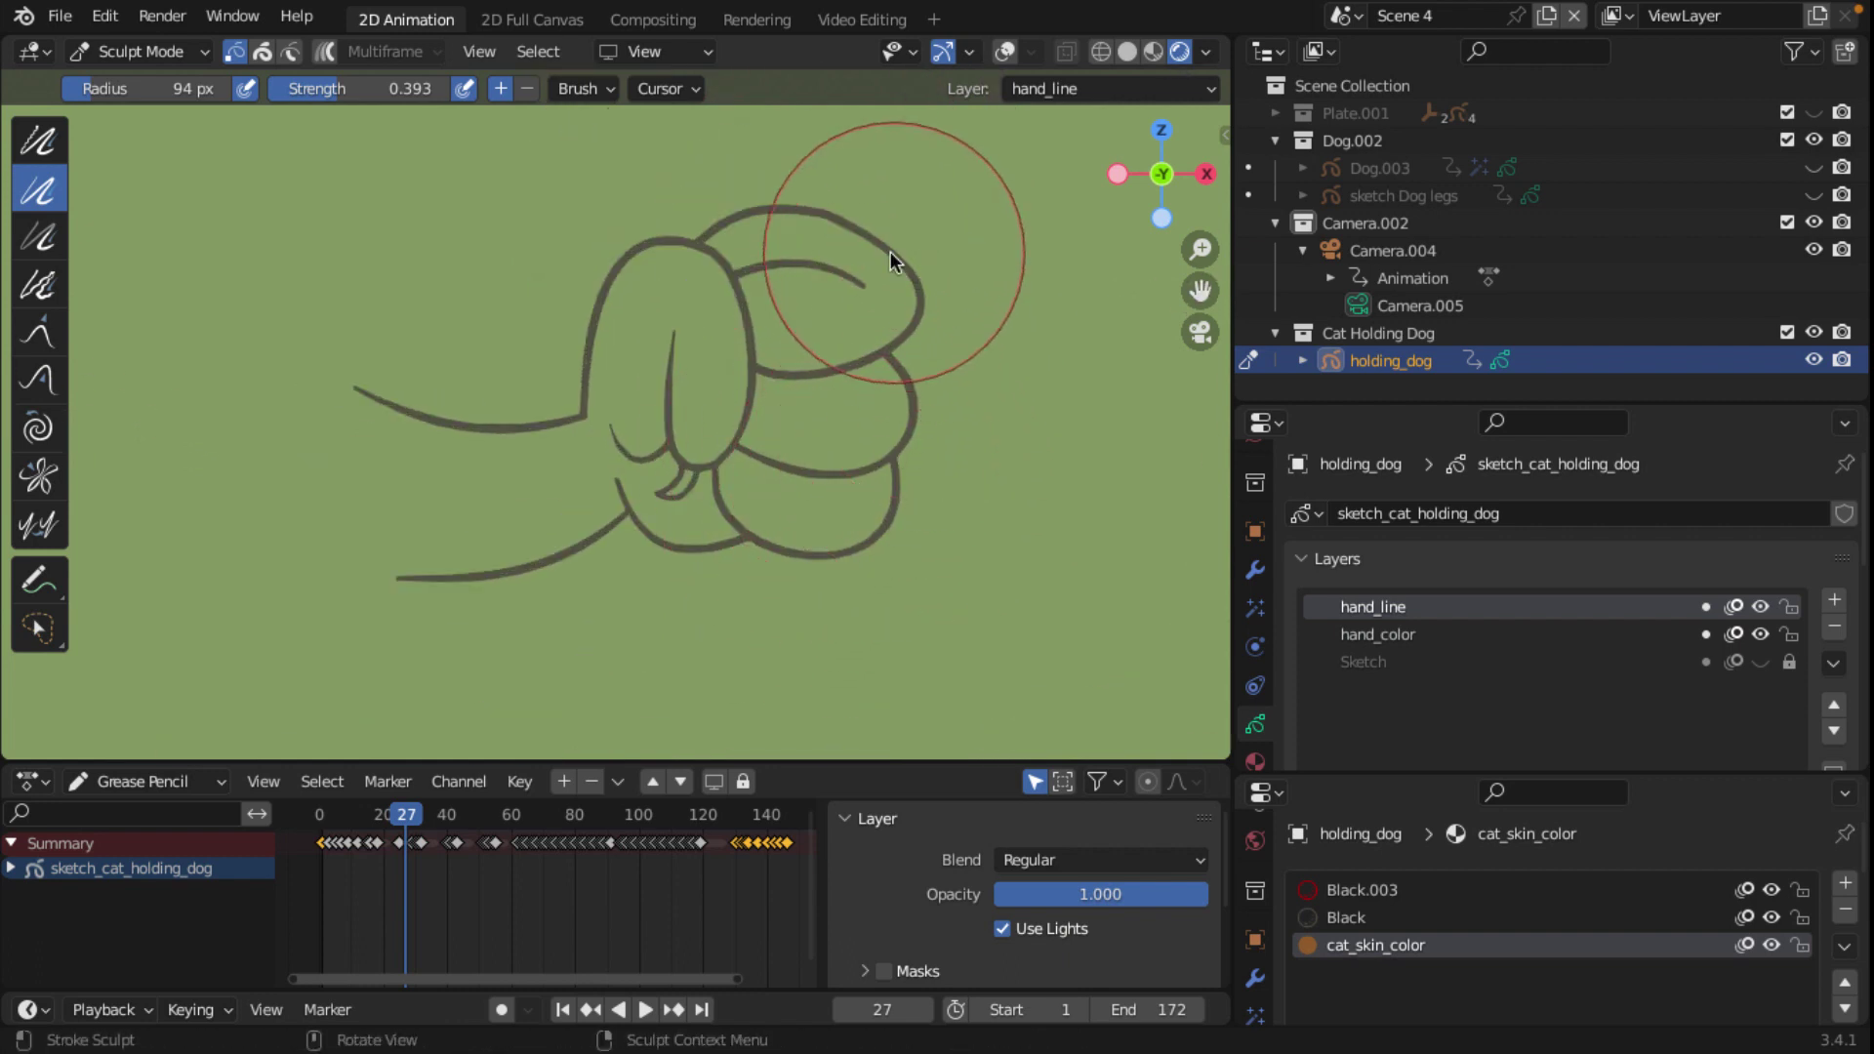
{"action": "left_click_drag", "start_coordinate": [929, 373], "coordinate": [830, 229]}
Step: Adjust the thickness of the finger crease lines
{"action": "scroll", "coordinate": [927, 490], "scroll_direction": "down", "scroll_amount": 2}
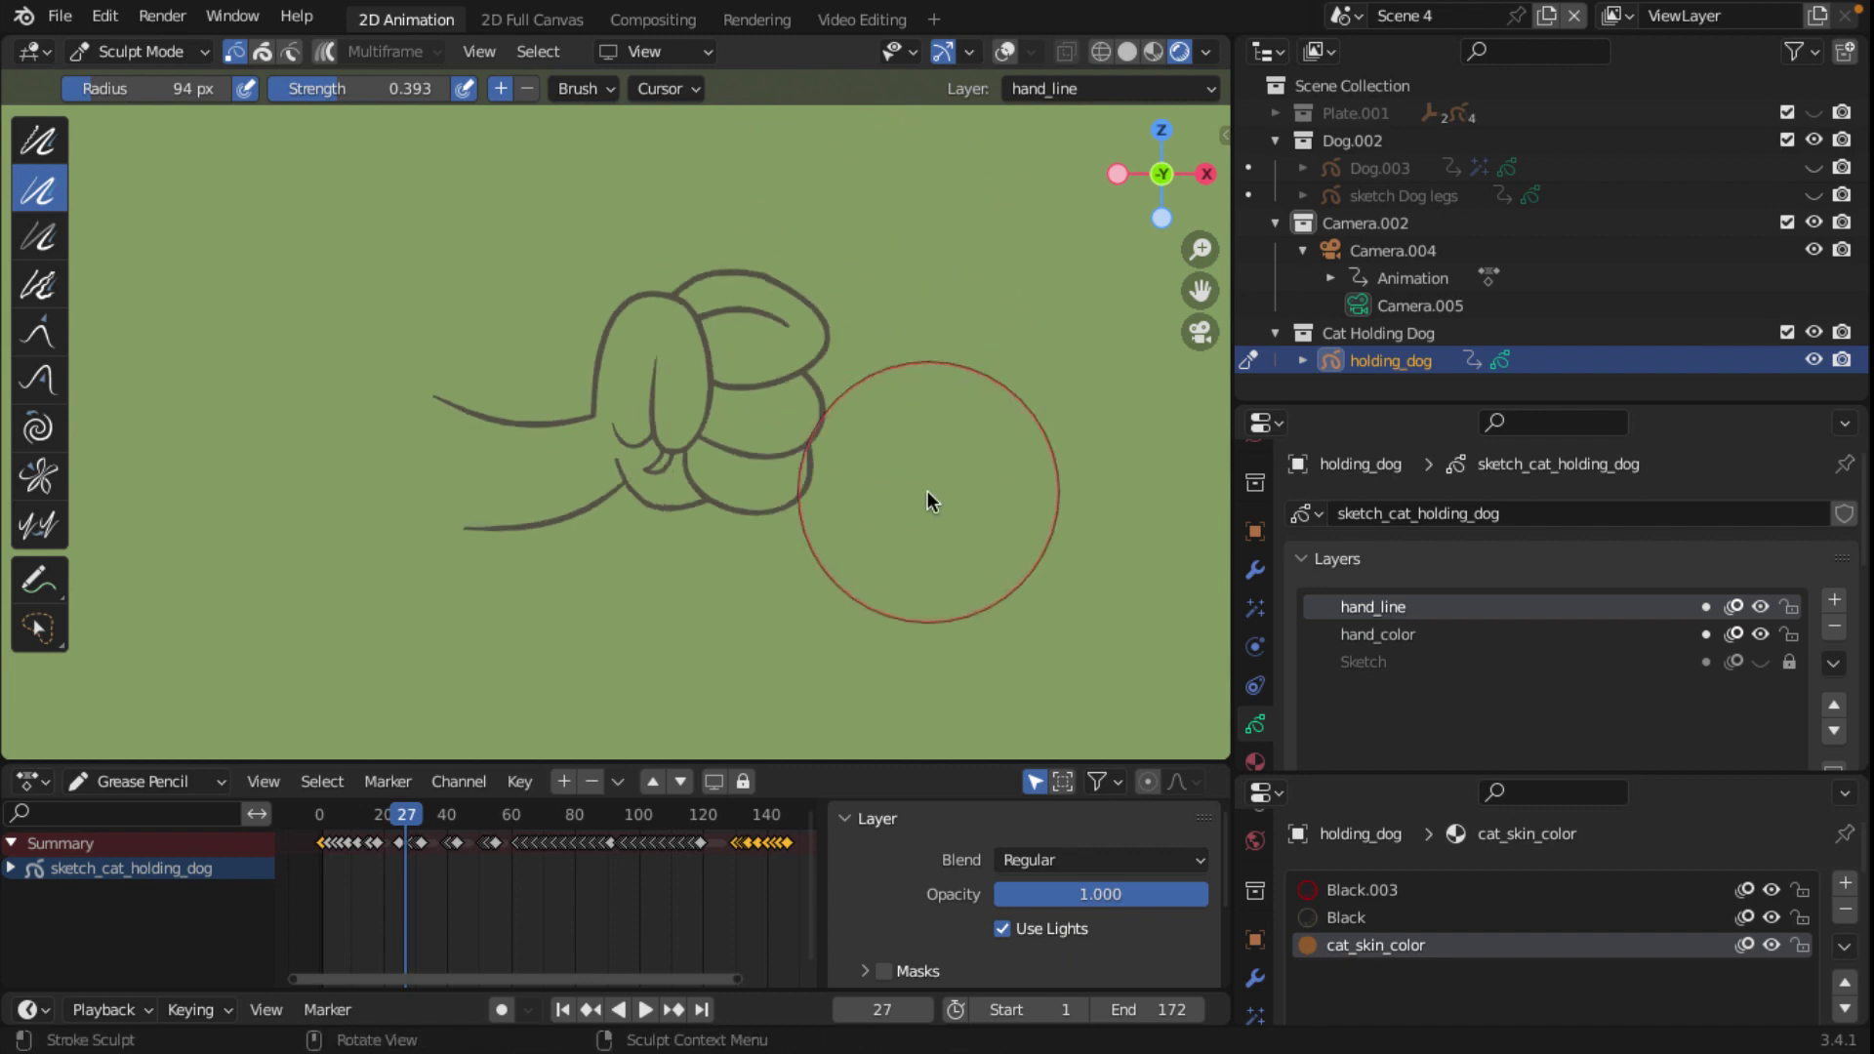
{"action": "scroll", "coordinate": [927, 490], "scroll_direction": "up", "scroll_amount": 2}
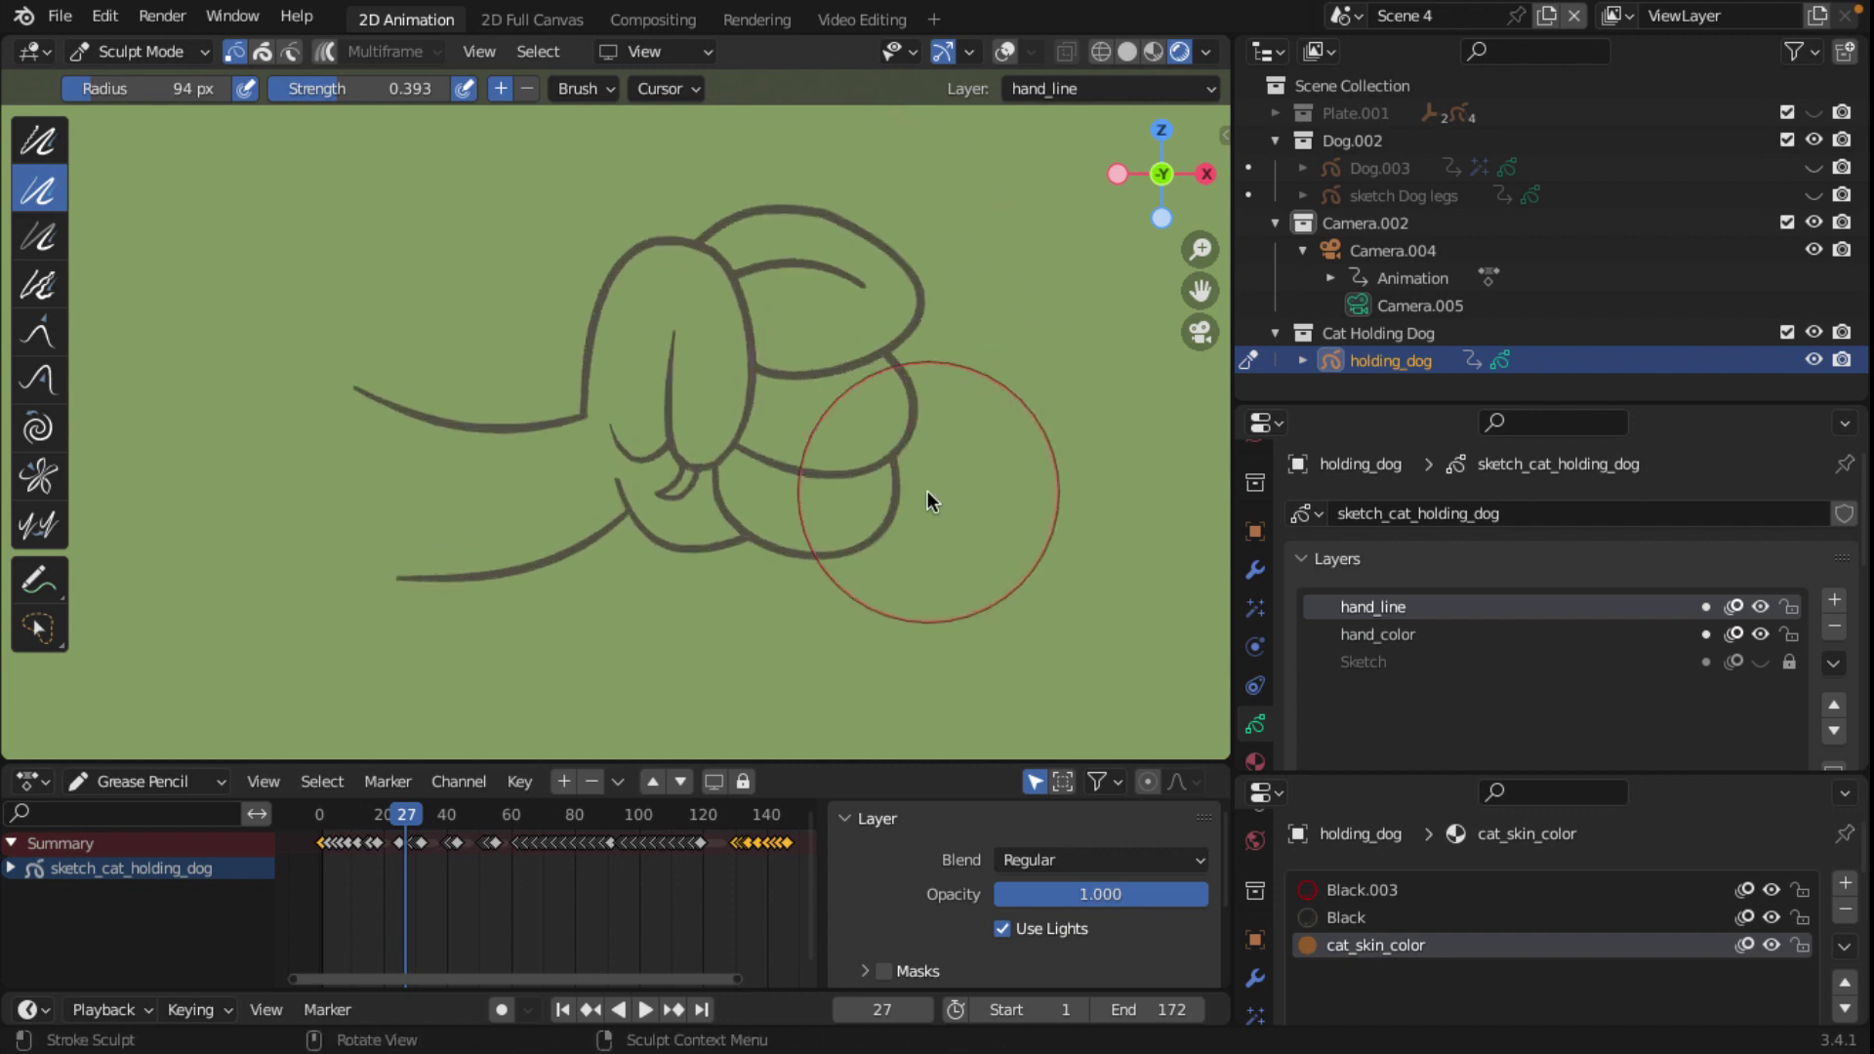
{"action": "scroll", "coordinate": [928, 490], "scroll_direction": "up", "scroll_amount": 3}
{"action": "scroll", "coordinate": [927, 490], "scroll_direction": "down", "scroll_amount": 1}
{"action": "scroll", "coordinate": [712, 568], "scroll_direction": "up", "scroll_amount": 2}
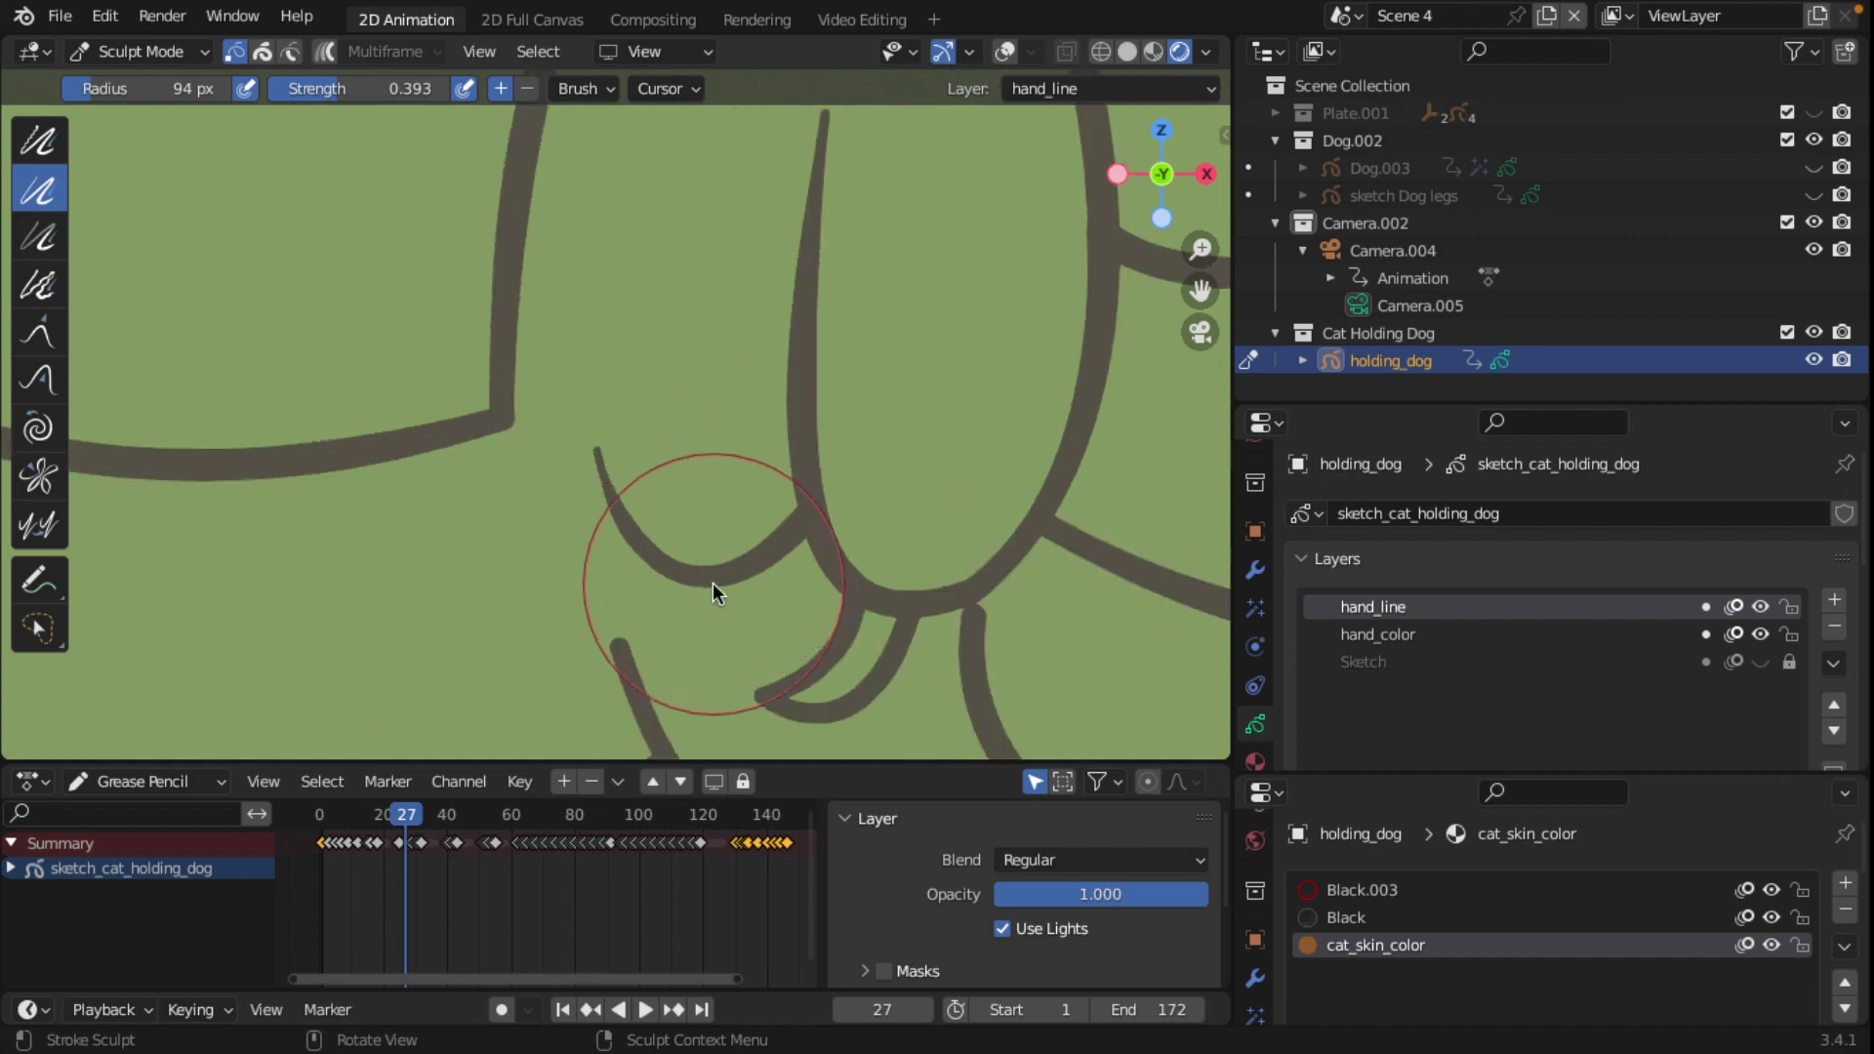
{"action": "left_click_drag", "start_coordinate": [713, 583], "coordinate": [846, 722]}
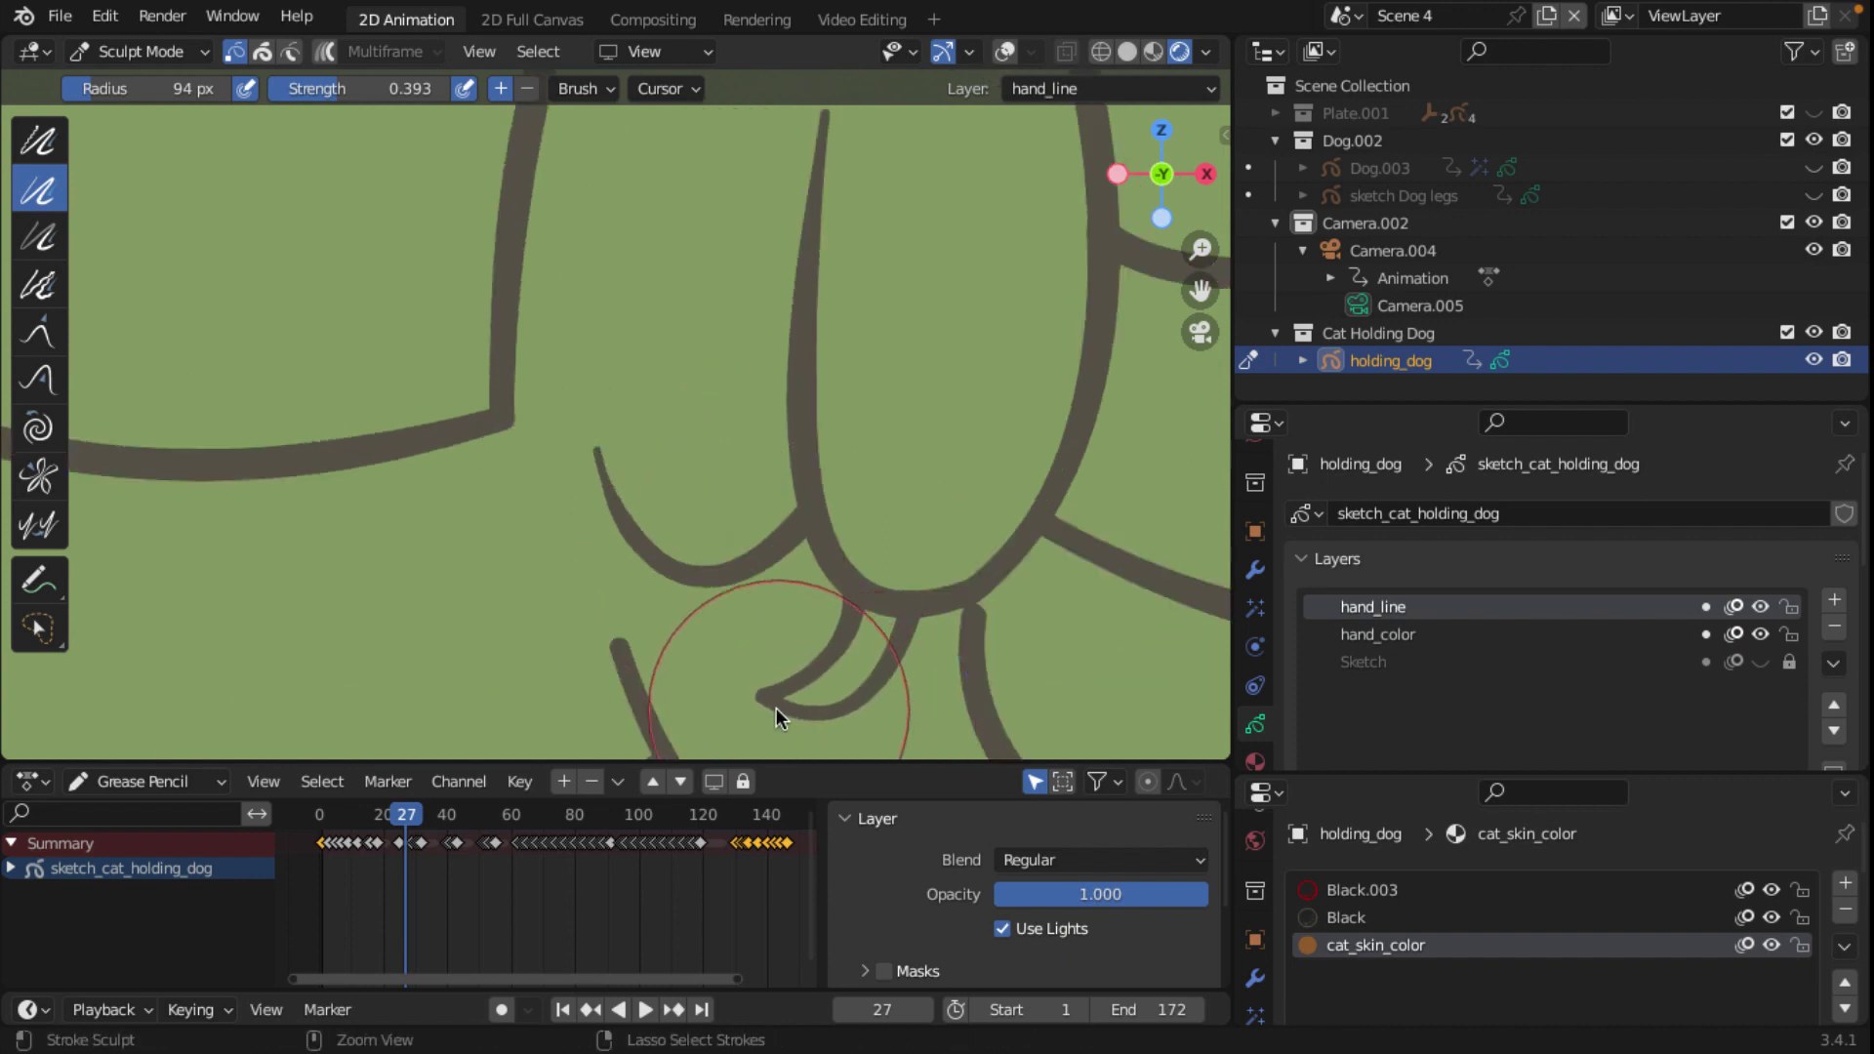
{"action": "scroll", "coordinate": [763, 705], "scroll_direction": "down", "scroll_amount": 2}
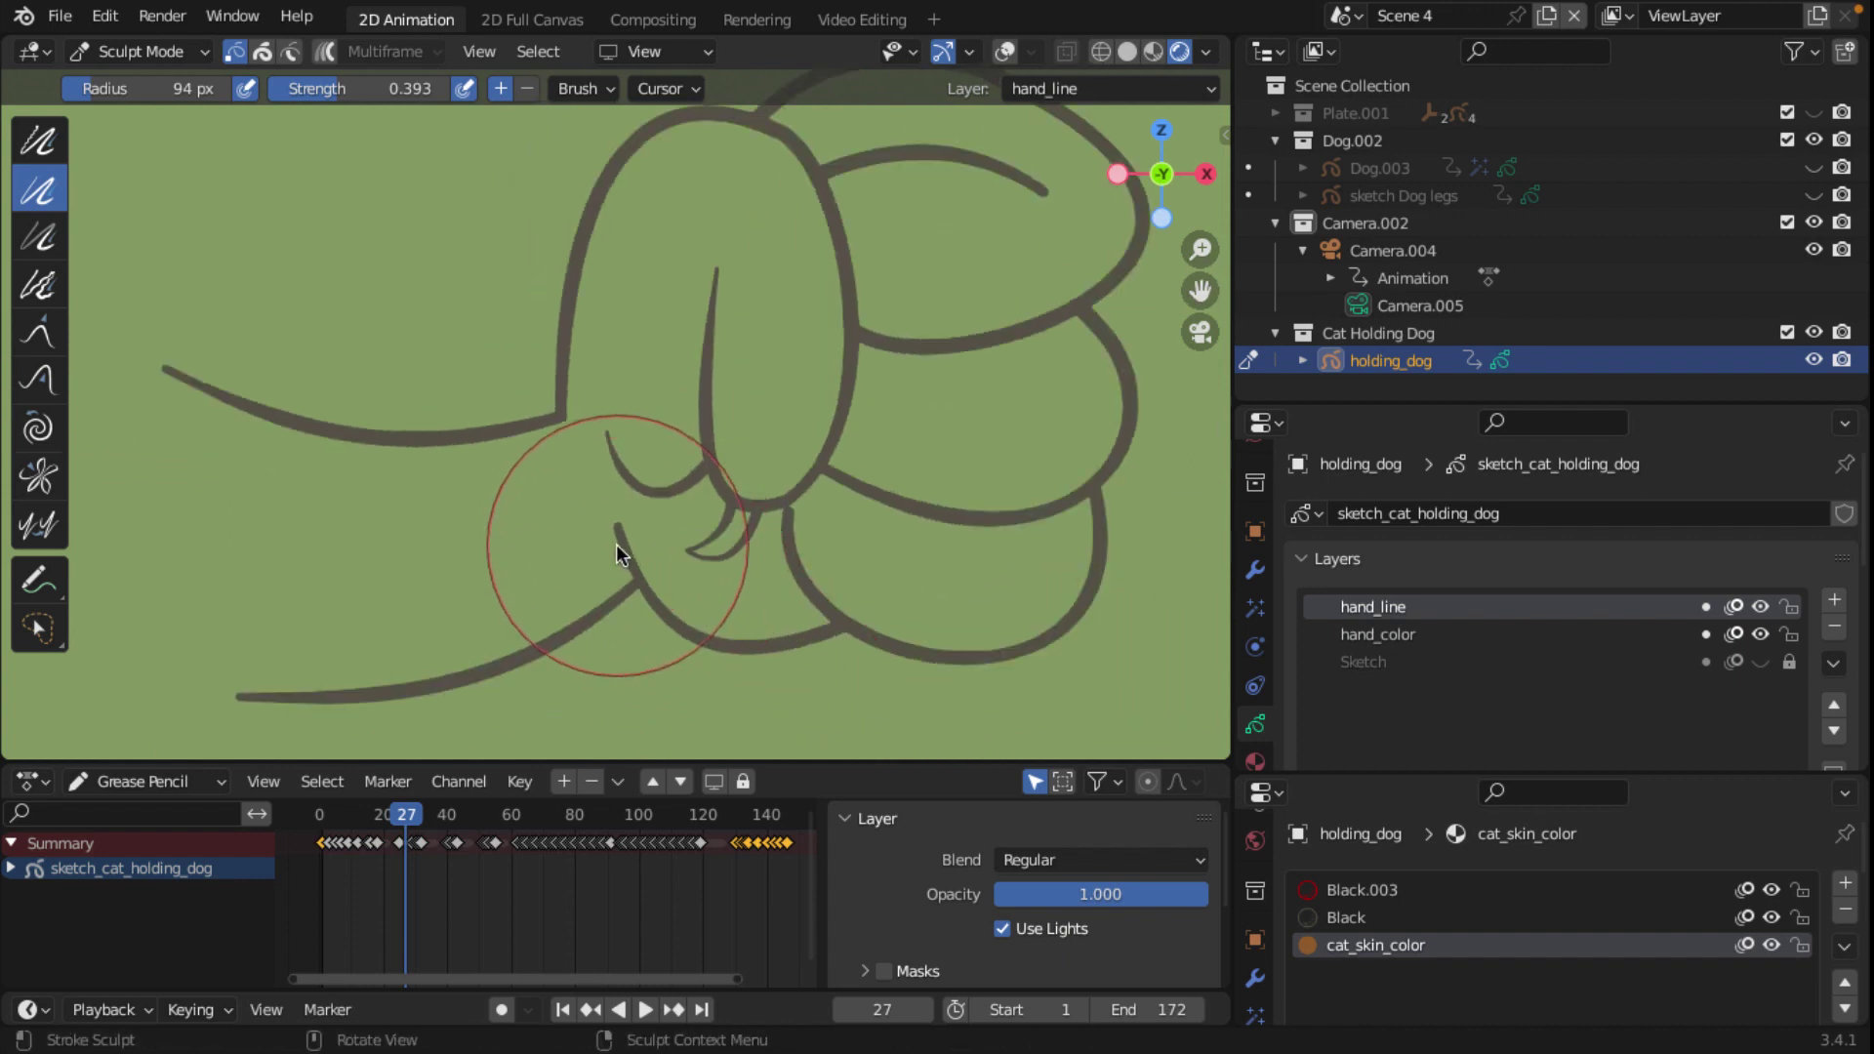
{"action": "scroll", "coordinate": [617, 543], "scroll_direction": "up", "scroll_amount": 2}
{"action": "scroll", "coordinate": [746, 631], "scroll_direction": "down", "scroll_amount": 2}
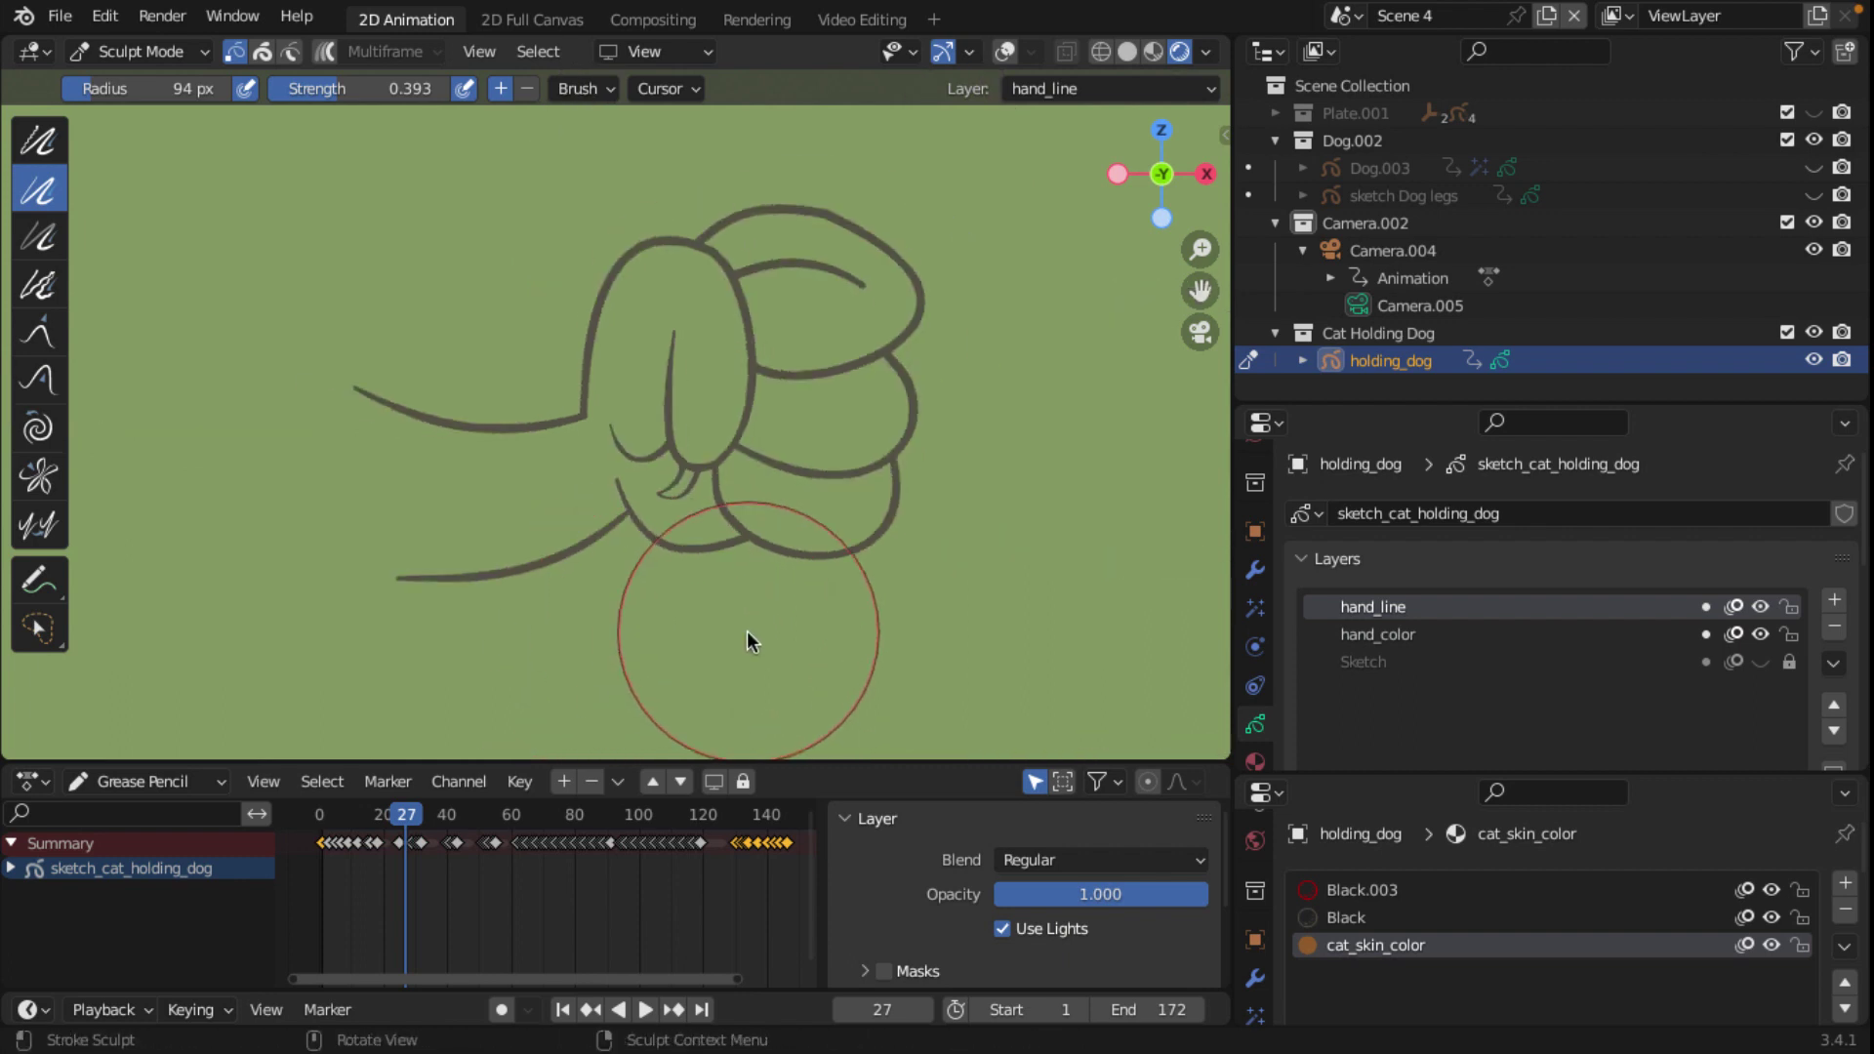
{"action": "scroll", "coordinate": [746, 630], "scroll_direction": "down", "scroll_amount": 1}
{"action": "scroll", "coordinate": [747, 631], "scroll_direction": "up", "scroll_amount": 1}
{"action": "scroll", "coordinate": [746, 630], "scroll_direction": "up", "scroll_amount": 3}
{"action": "scroll", "coordinate": [747, 633], "scroll_direction": "down", "scroll_amount": 3}
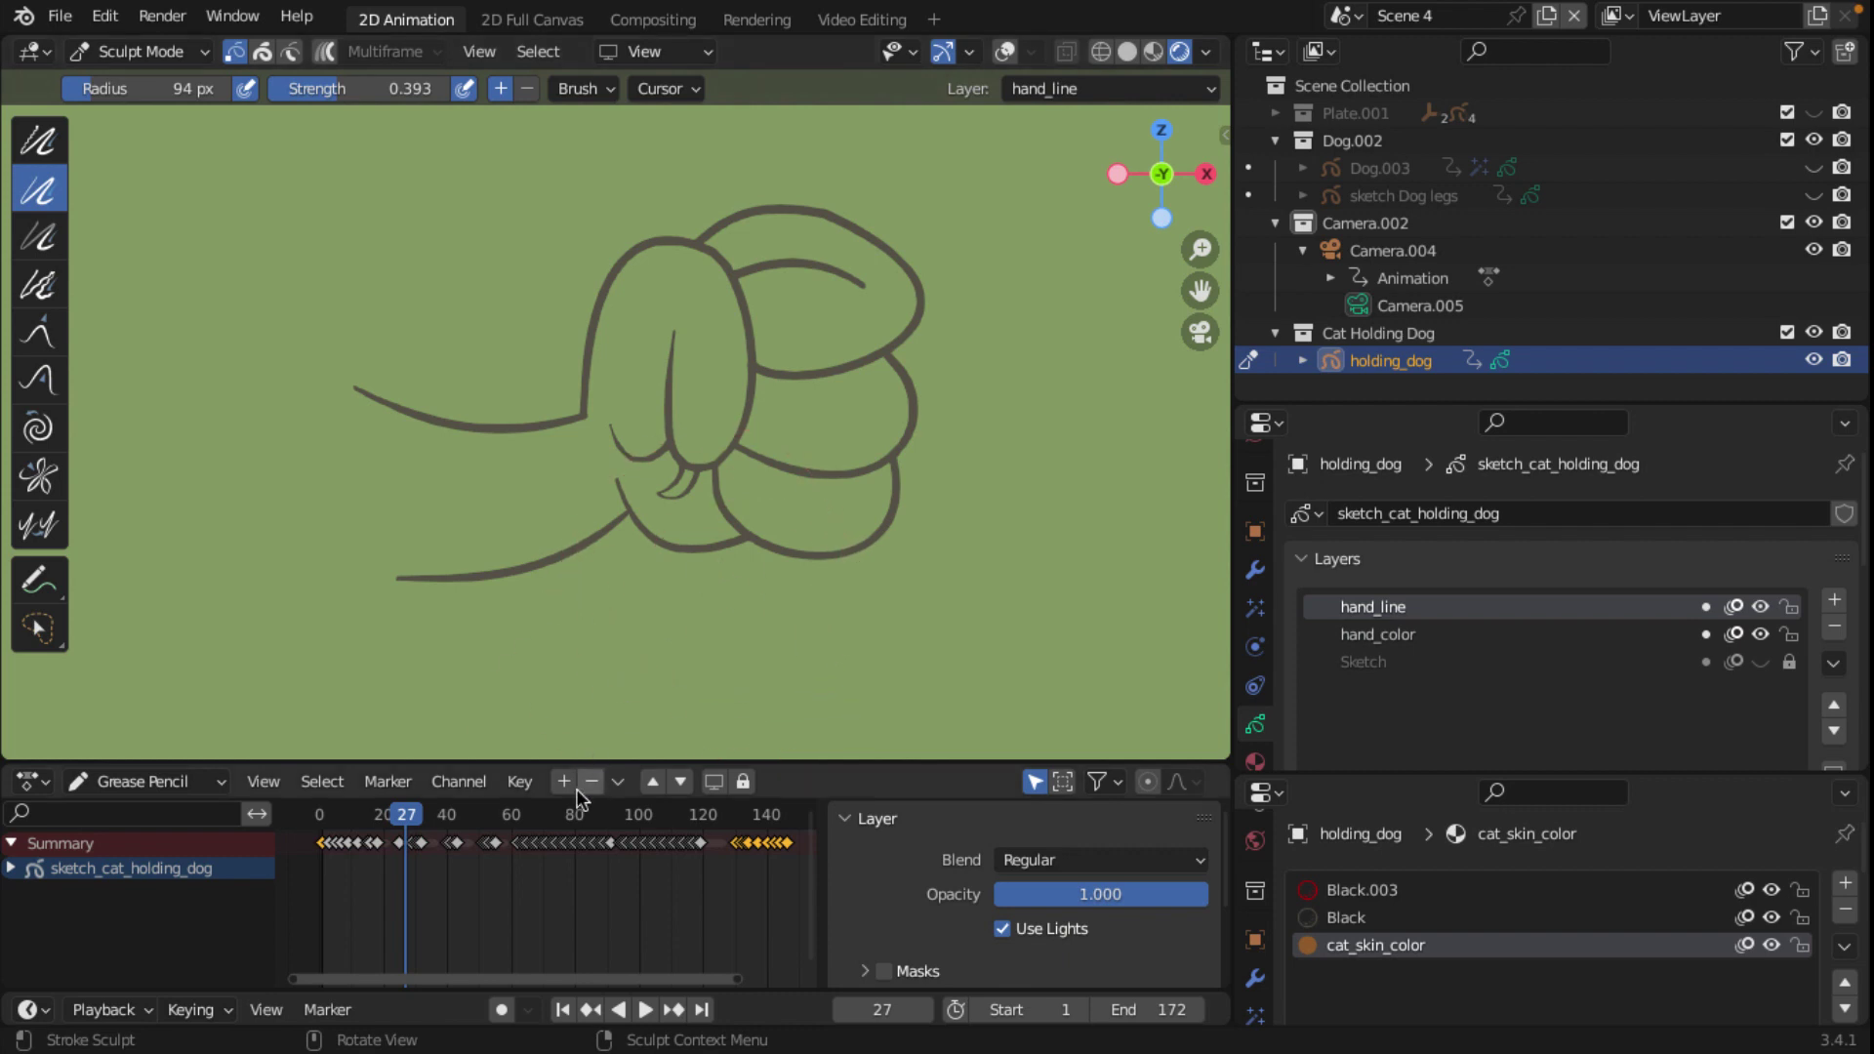
Step: Turn on Auto Keying in the timeline
{"action": "left_click", "coordinate": [502, 1009]}
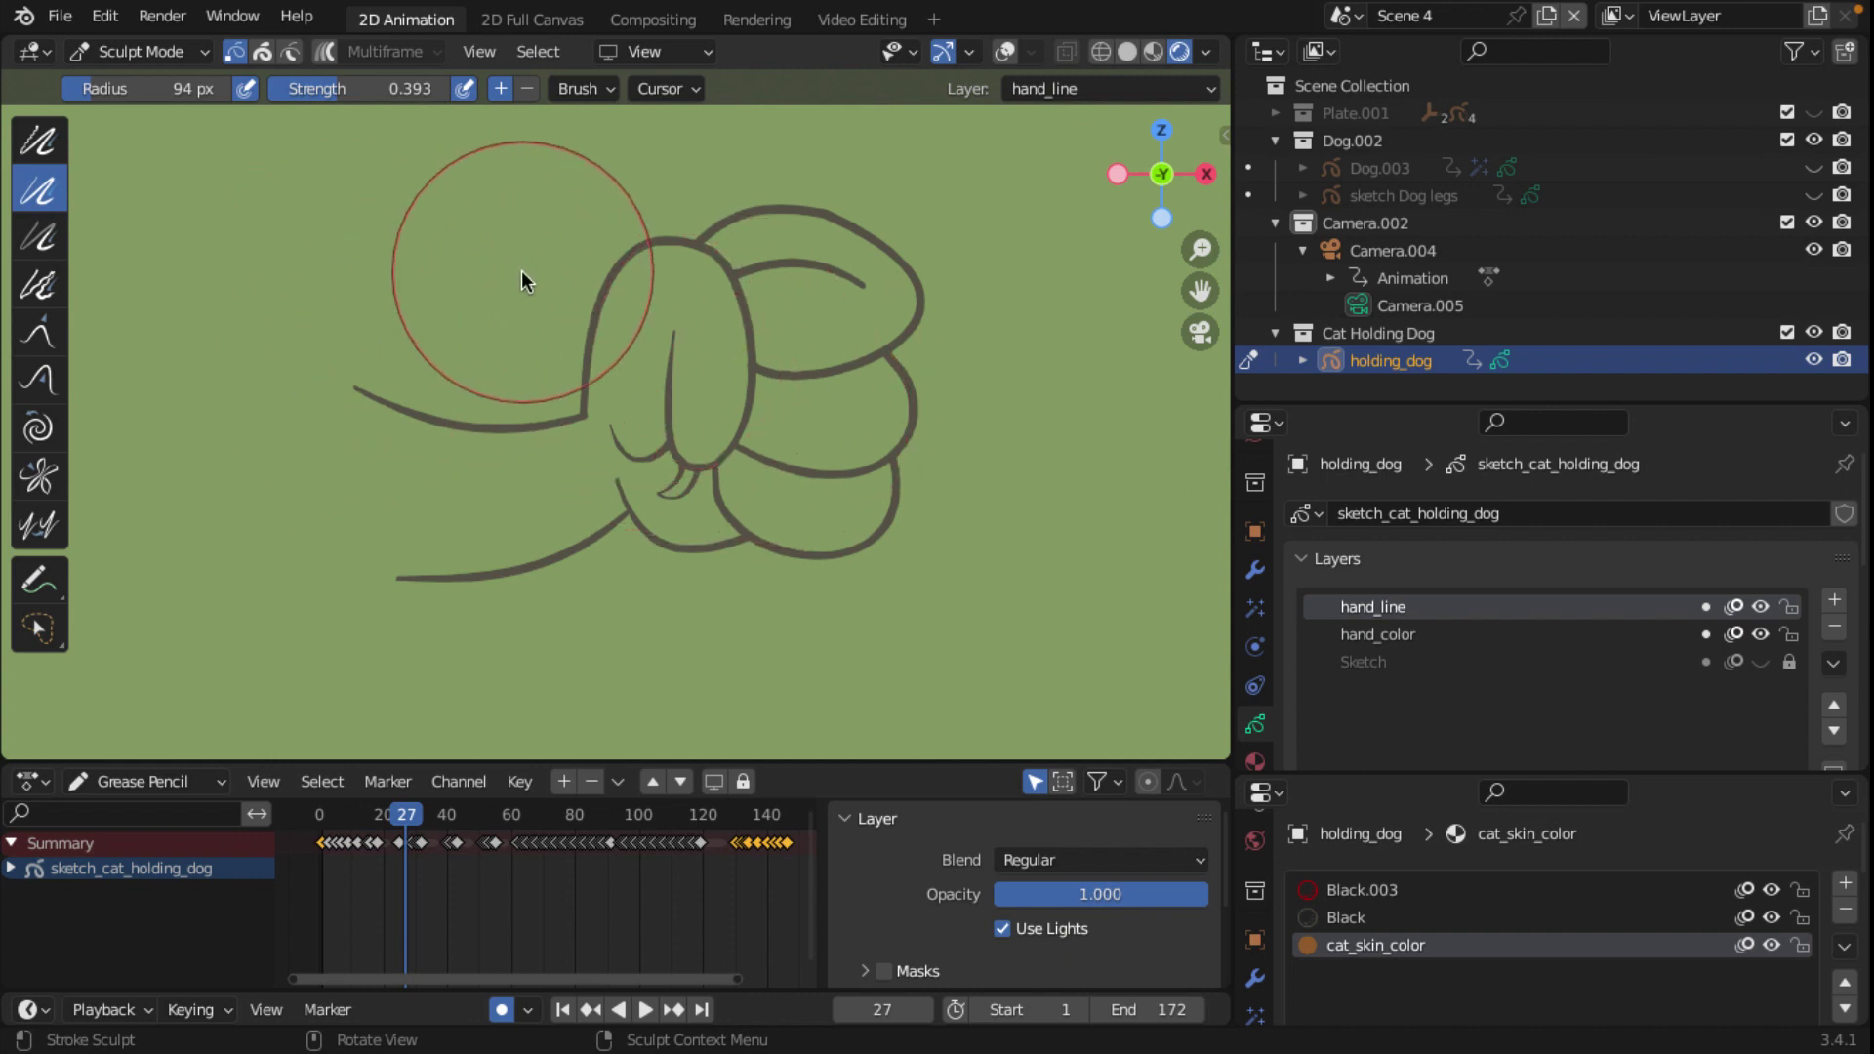
{"action": "scroll", "coordinate": [451, 274], "scroll_direction": "down", "scroll_amount": 3}
{"action": "scroll", "coordinate": [450, 270], "scroll_direction": "up", "scroll_amount": 3}
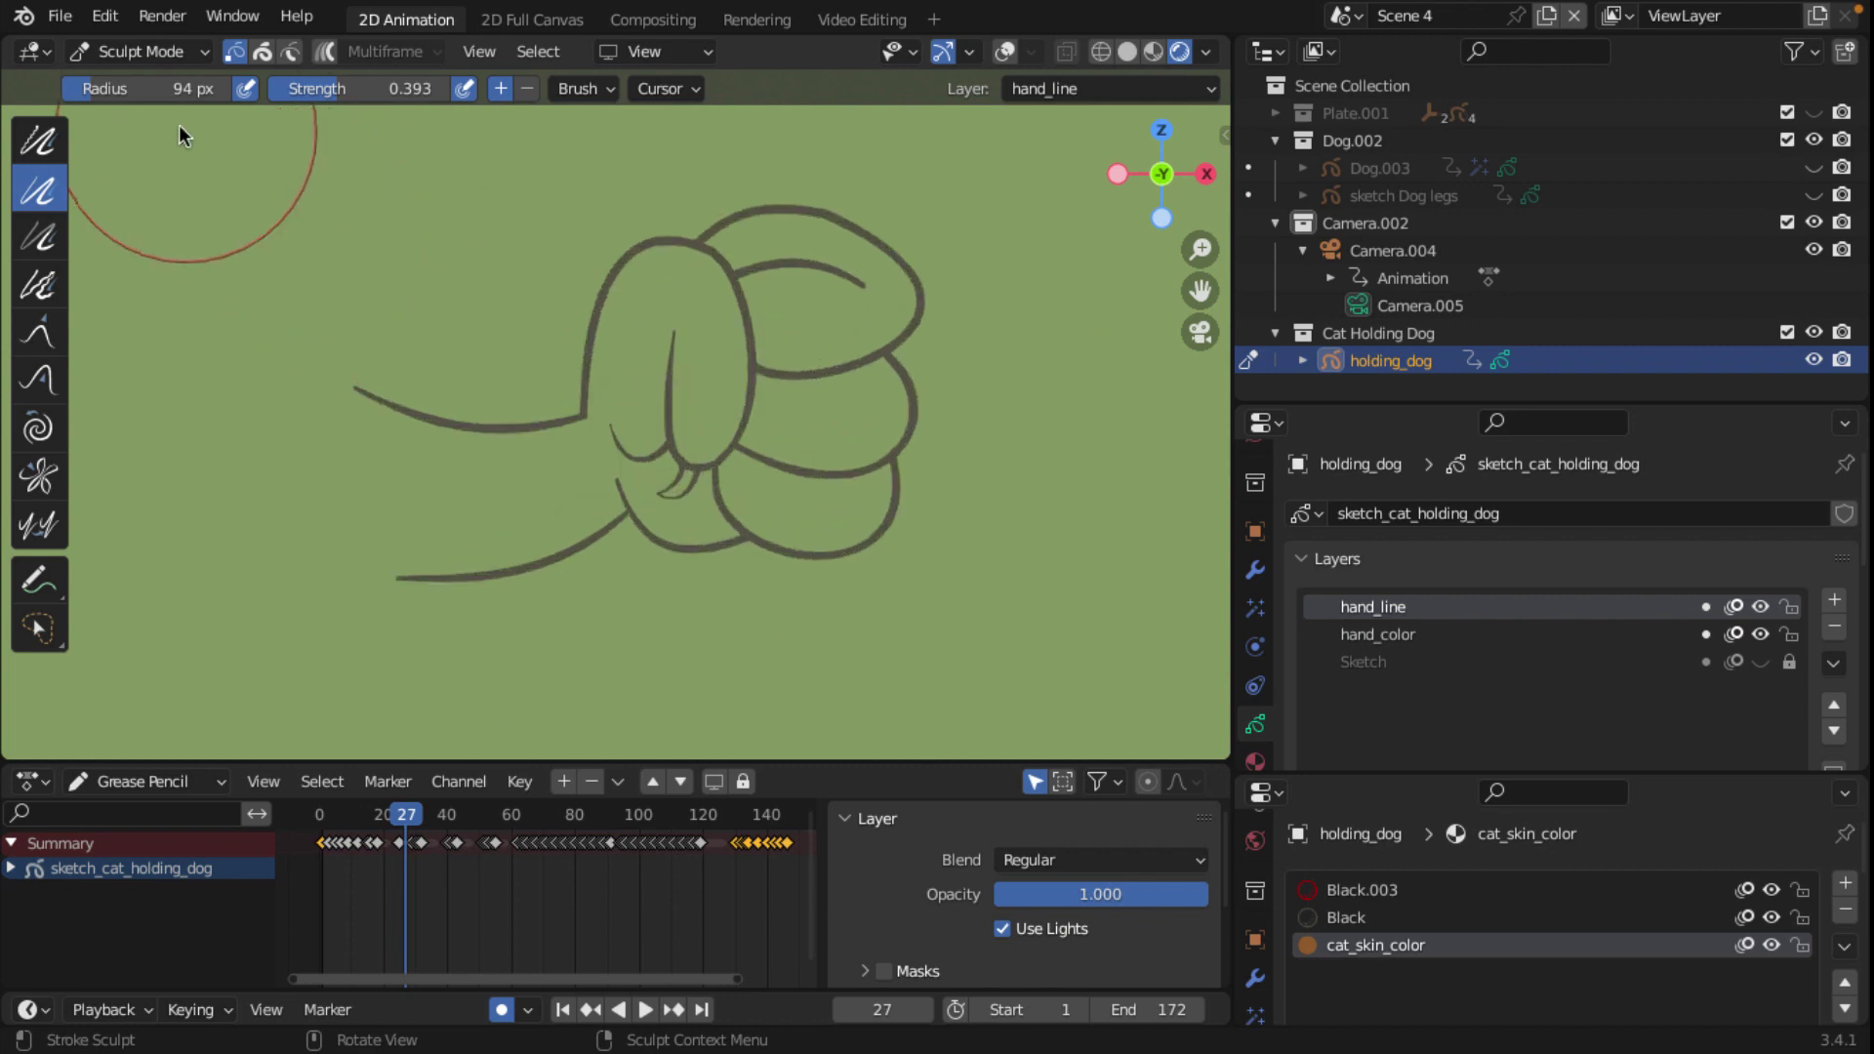
{"action": "left_click", "coordinate": [172, 55]}
Step: Switch to Draw Mode and make hand_color the active layer
{"action": "left_click", "coordinate": [147, 167]}
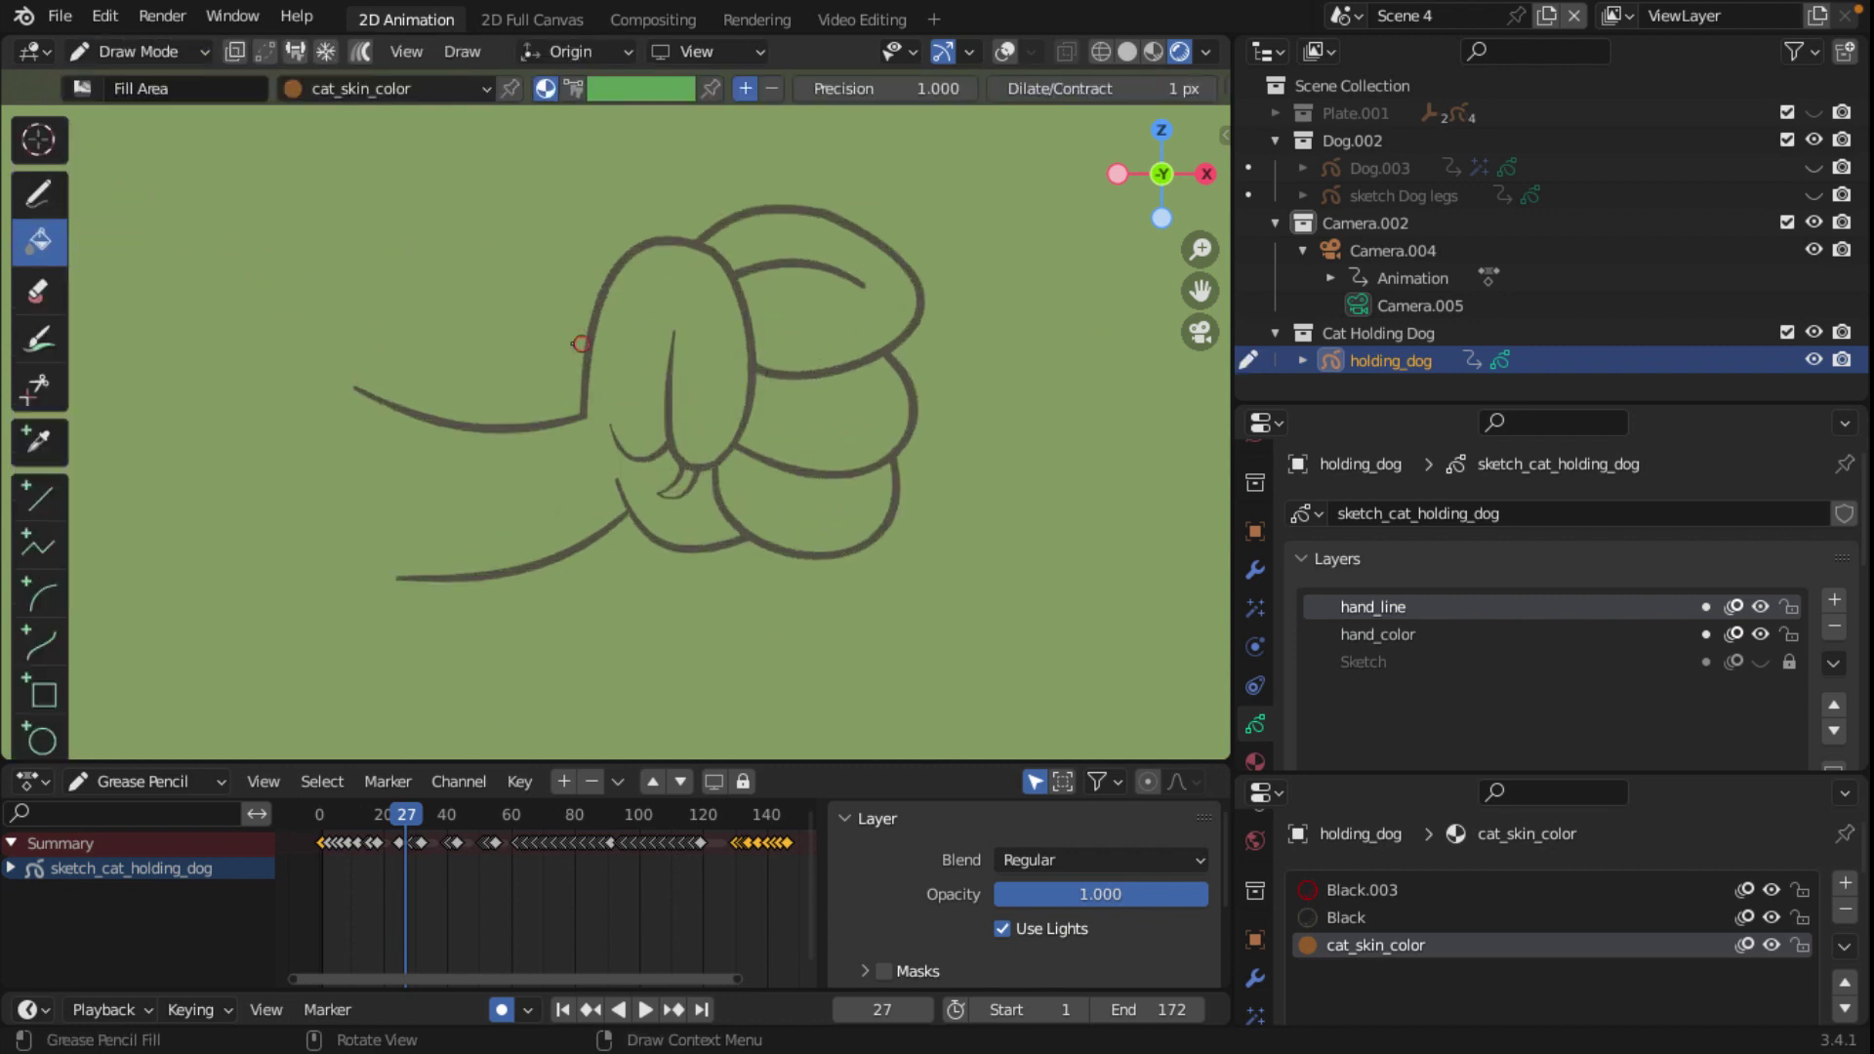
{"action": "scroll", "coordinate": [370, 286], "scroll_direction": "down", "scroll_amount": 1}
{"action": "scroll", "coordinate": [370, 286], "scroll_direction": "down", "scroll_amount": 4}
{"action": "scroll", "coordinate": [370, 286], "scroll_direction": "down", "scroll_amount": 3}
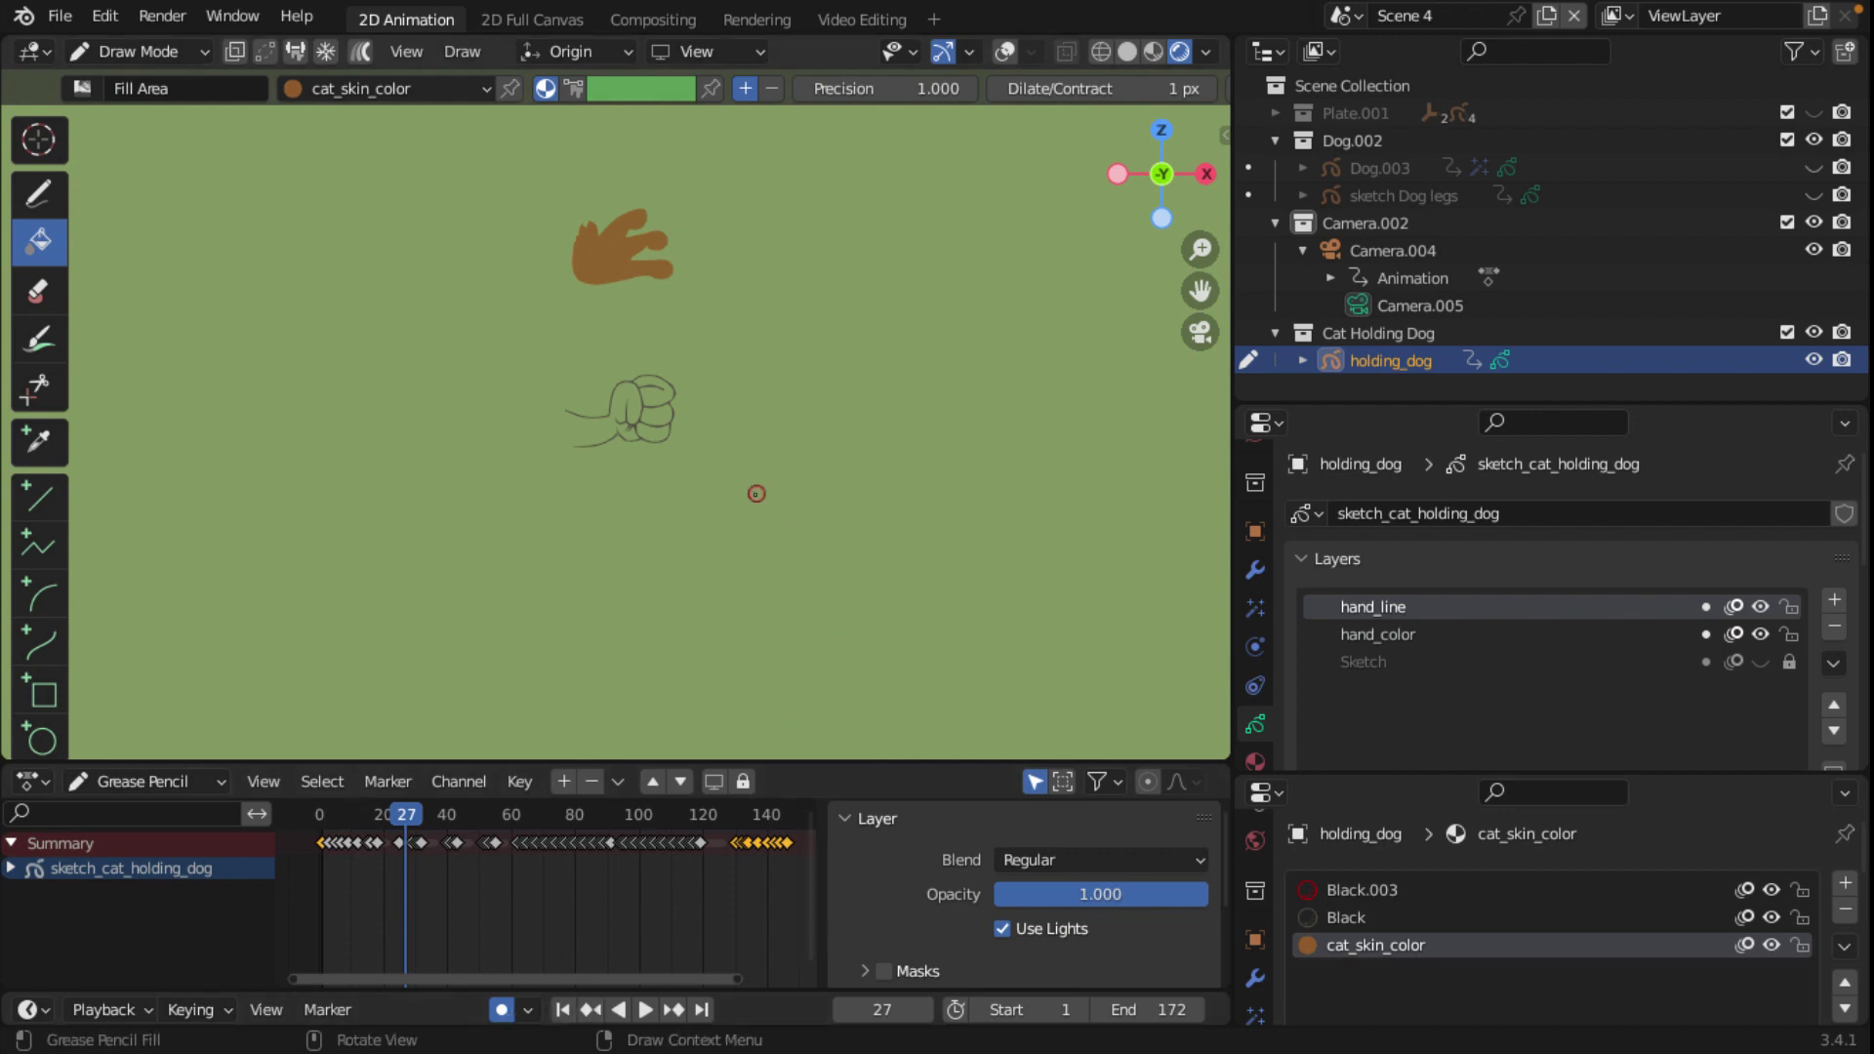
{"action": "scroll", "coordinate": [753, 489], "scroll_direction": "up", "scroll_amount": 5}
{"action": "scroll", "coordinate": [751, 510], "scroll_direction": "up", "scroll_amount": 3}
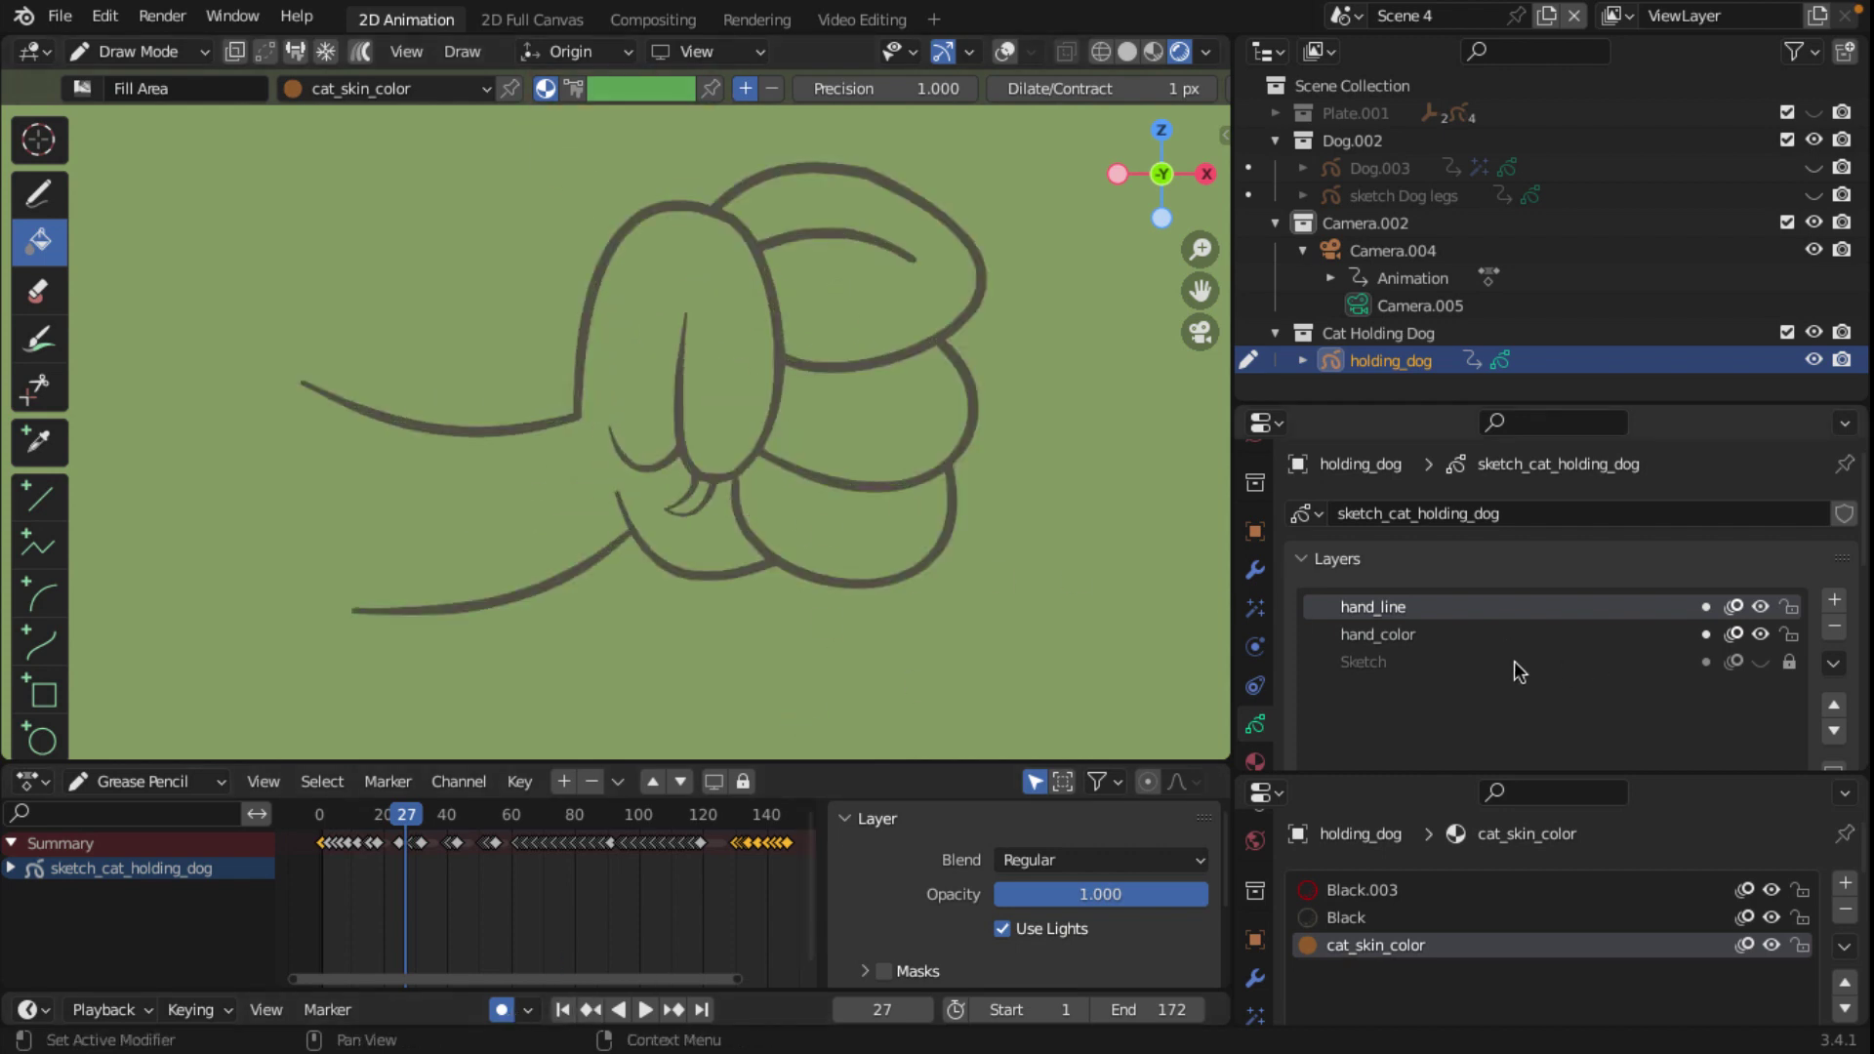
{"action": "left_click", "coordinate": [1407, 637]}
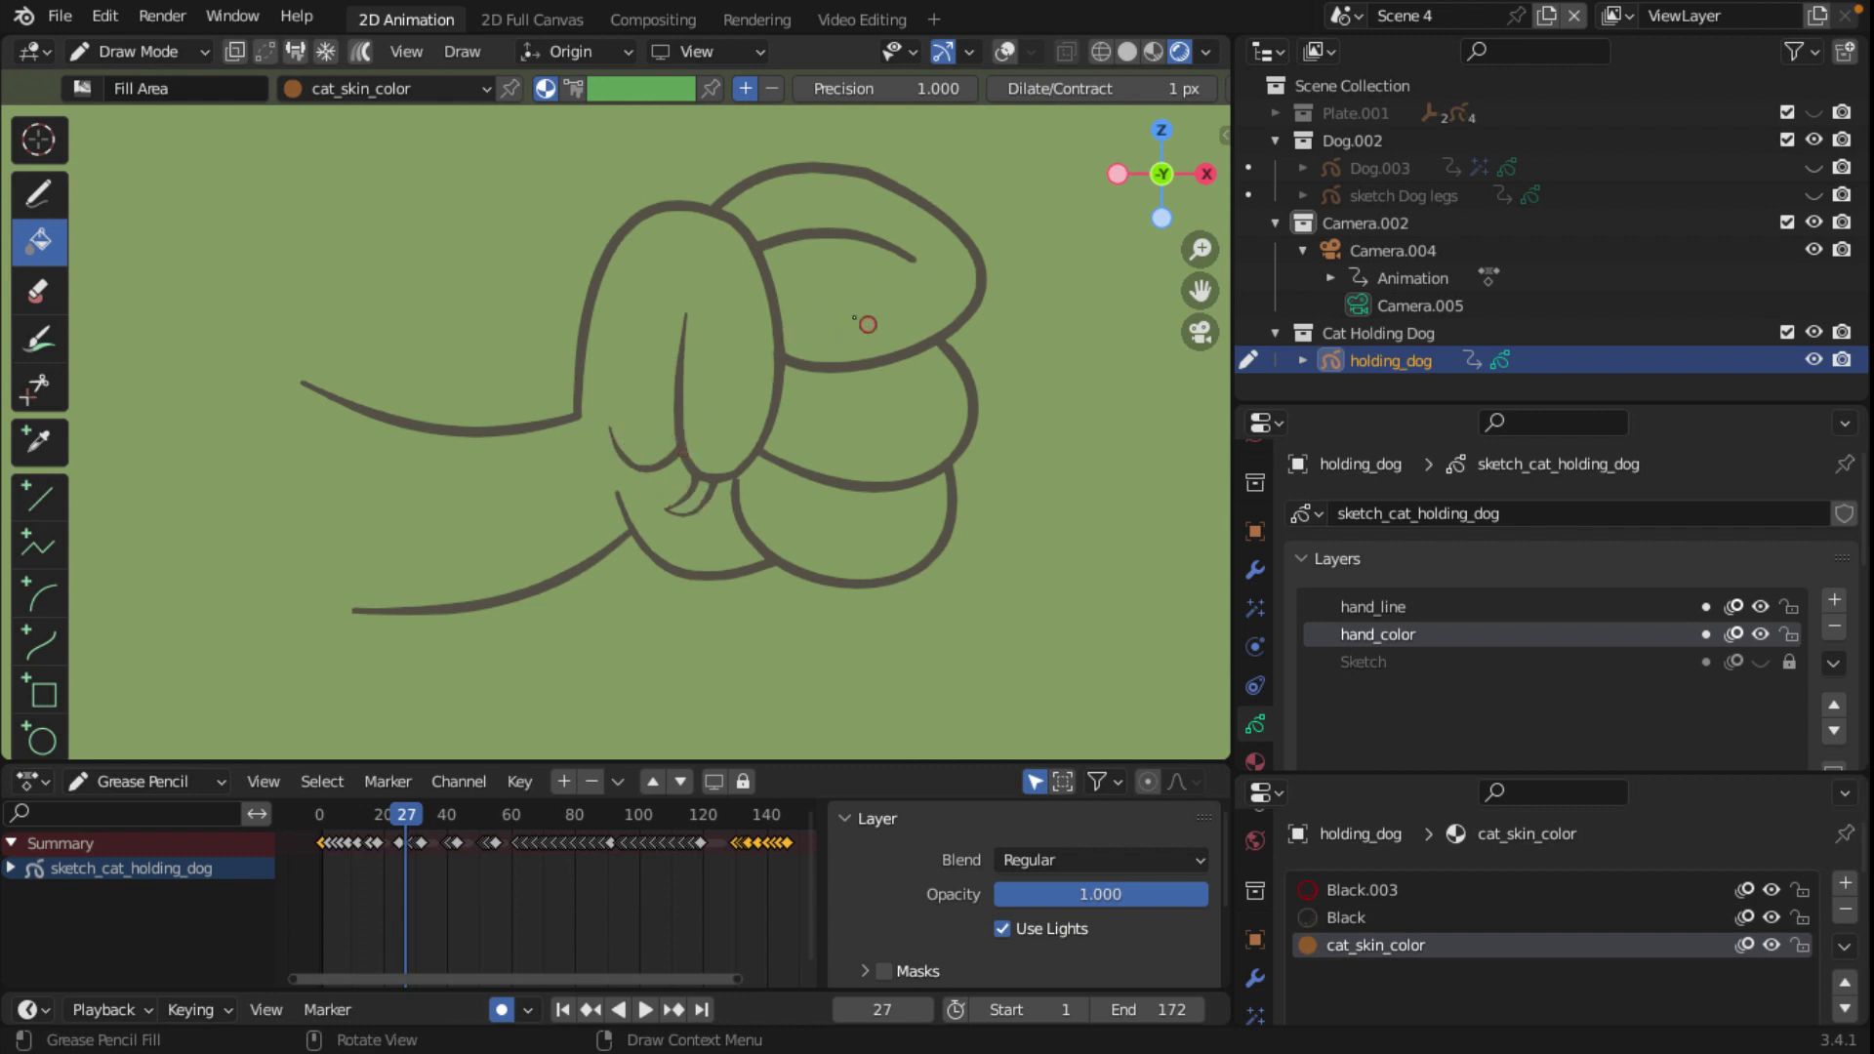
Step: Fill the three curled knuckle areas with brown cat_skin_color
{"action": "left_click", "coordinate": [835, 296]}
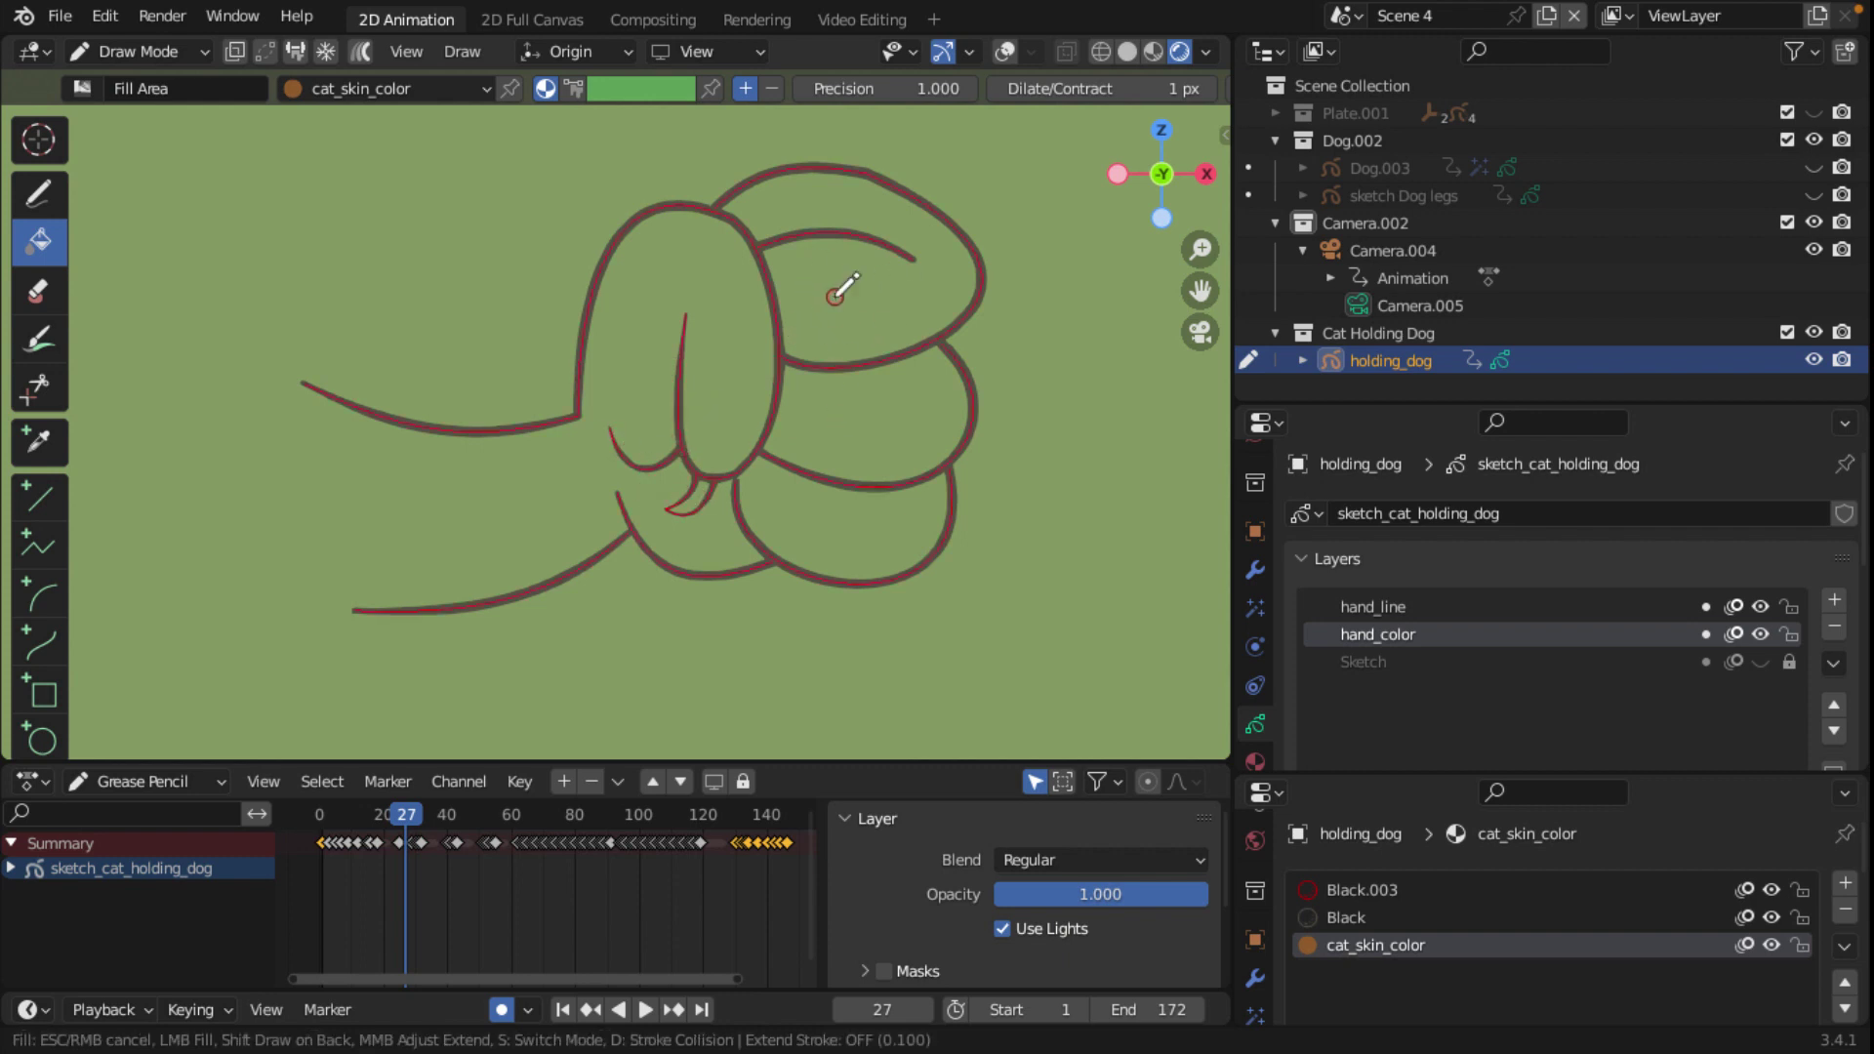
{"action": "left_click", "coordinate": [834, 297]}
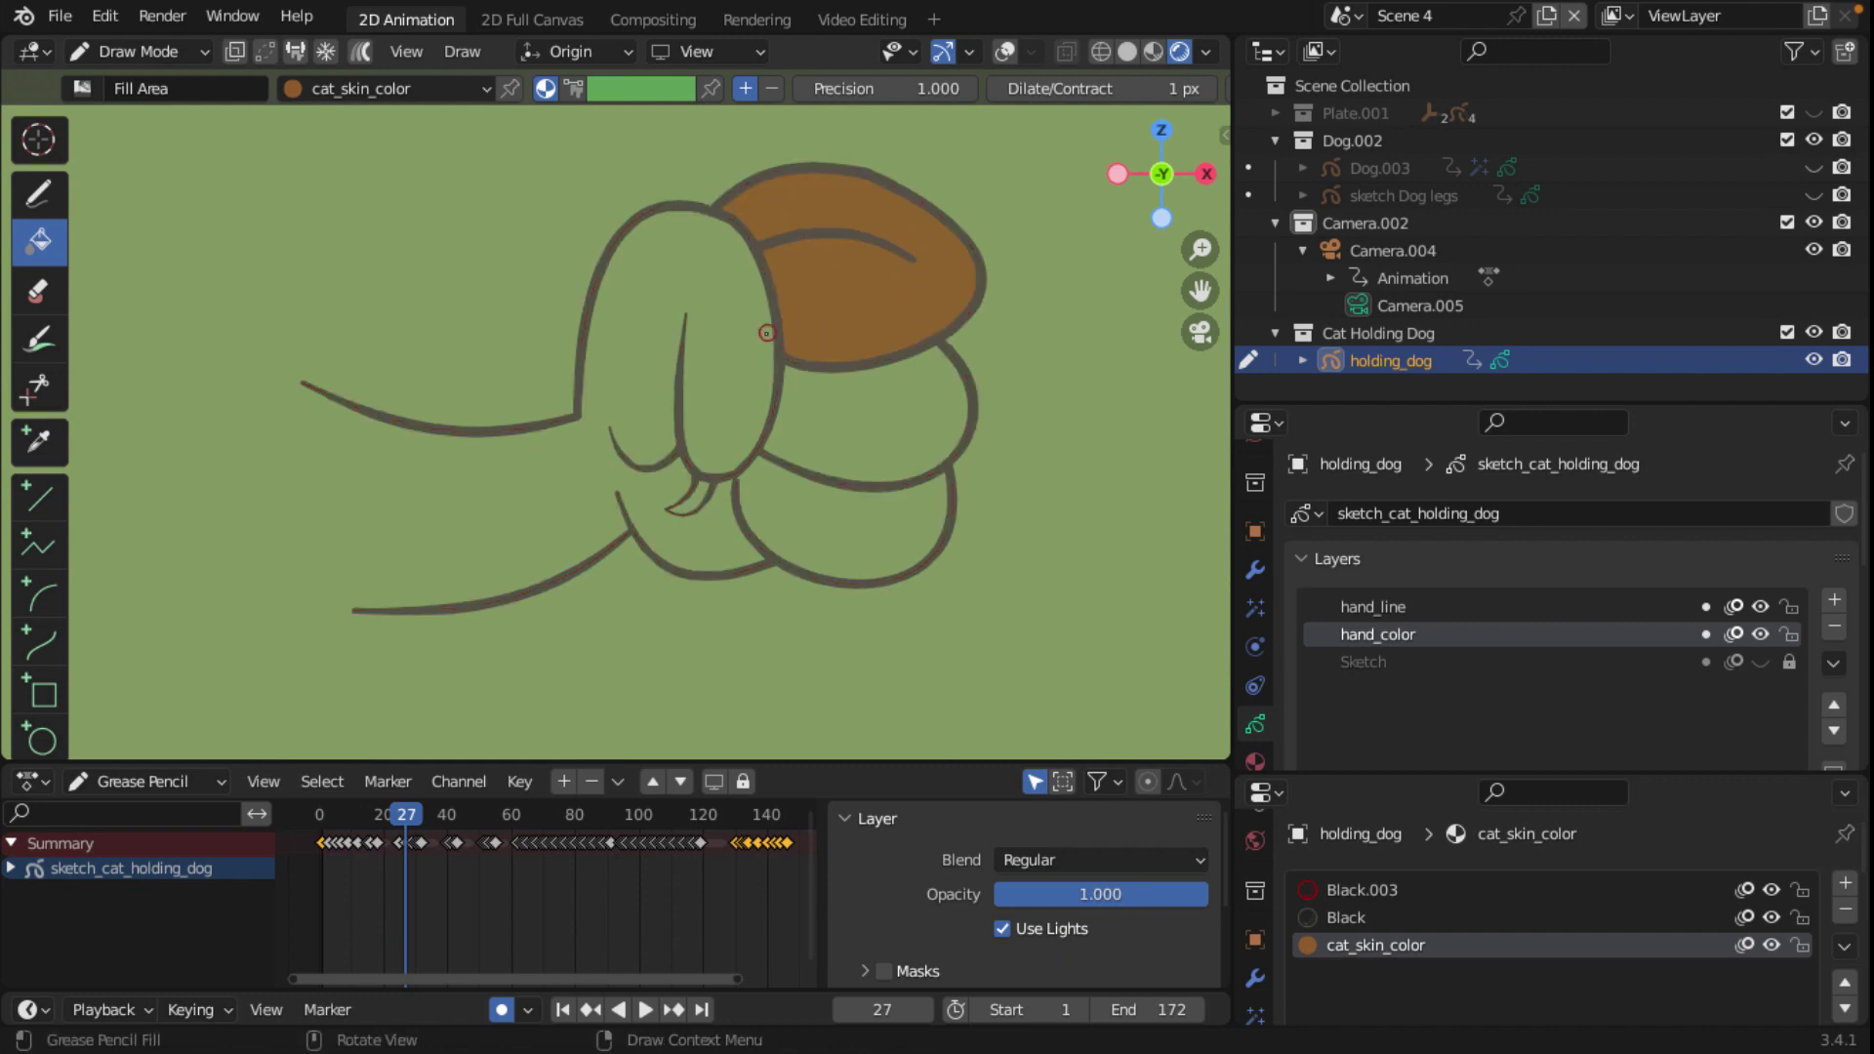
{"action": "left_click", "coordinate": [882, 449]}
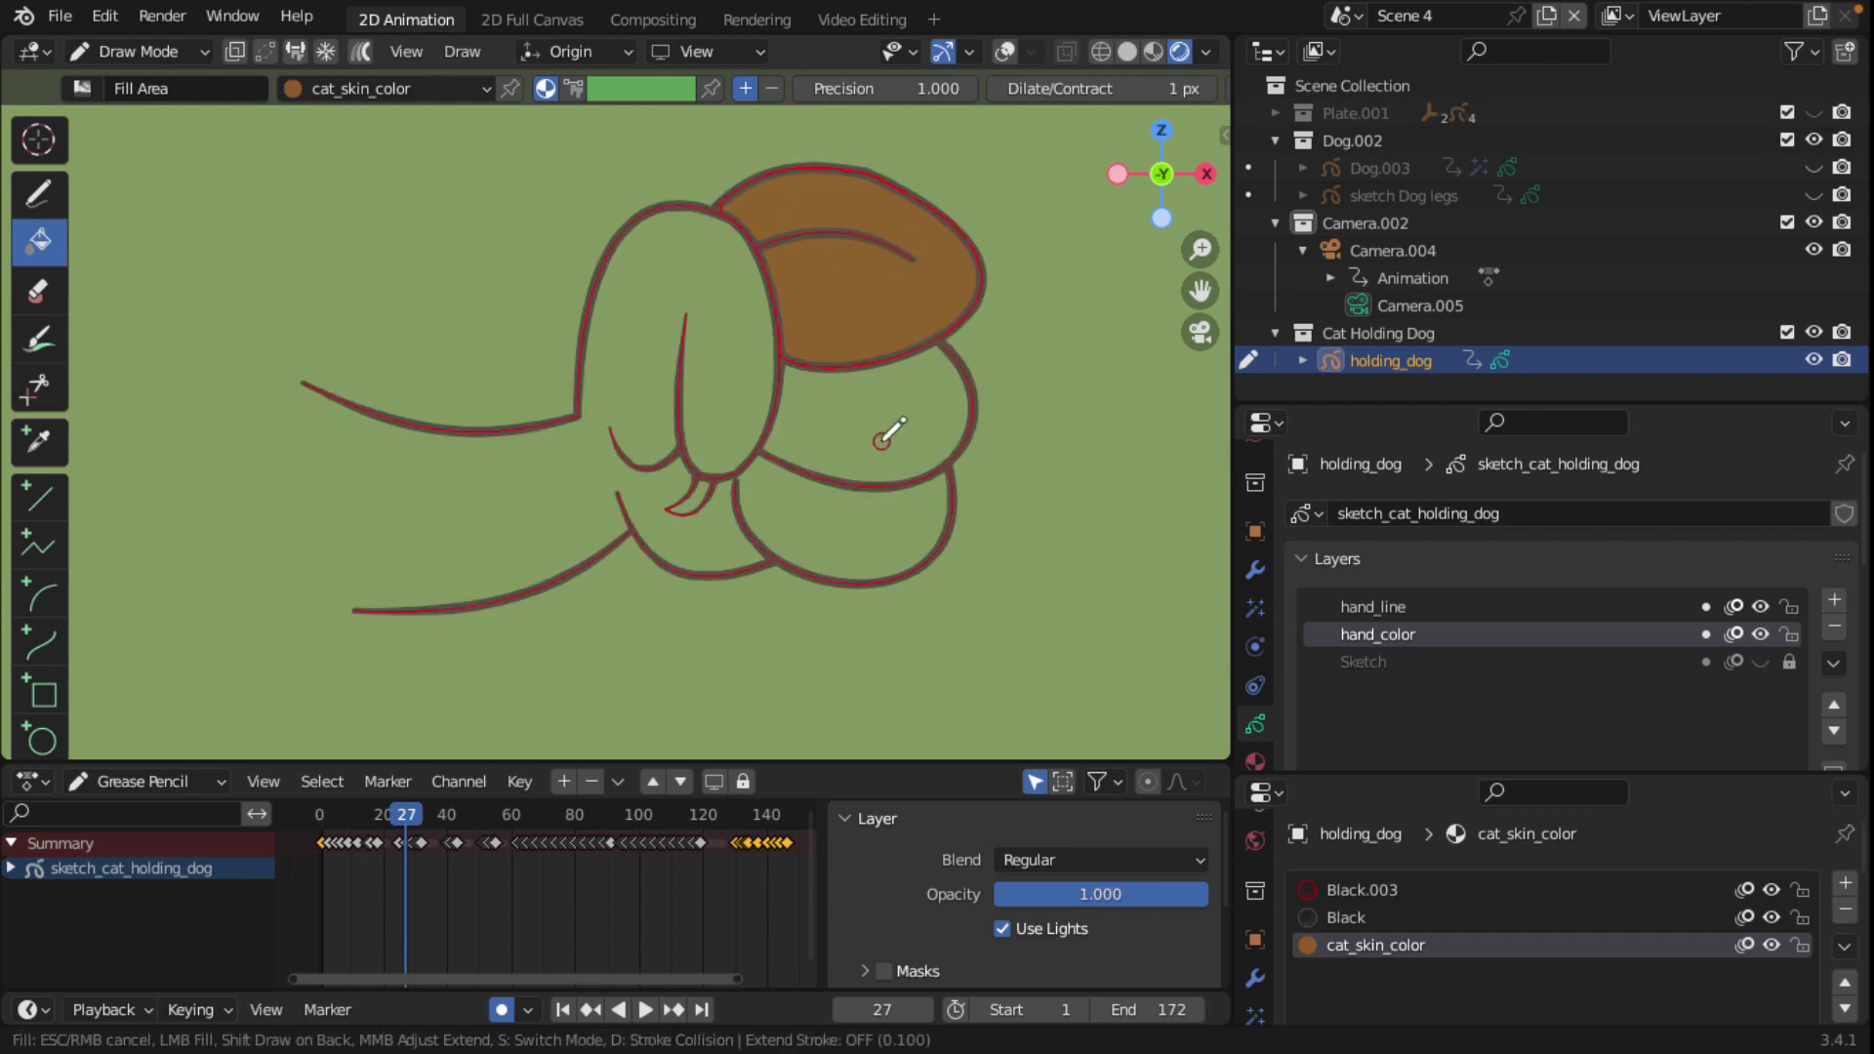
{"action": "left_click", "coordinate": [816, 526]}
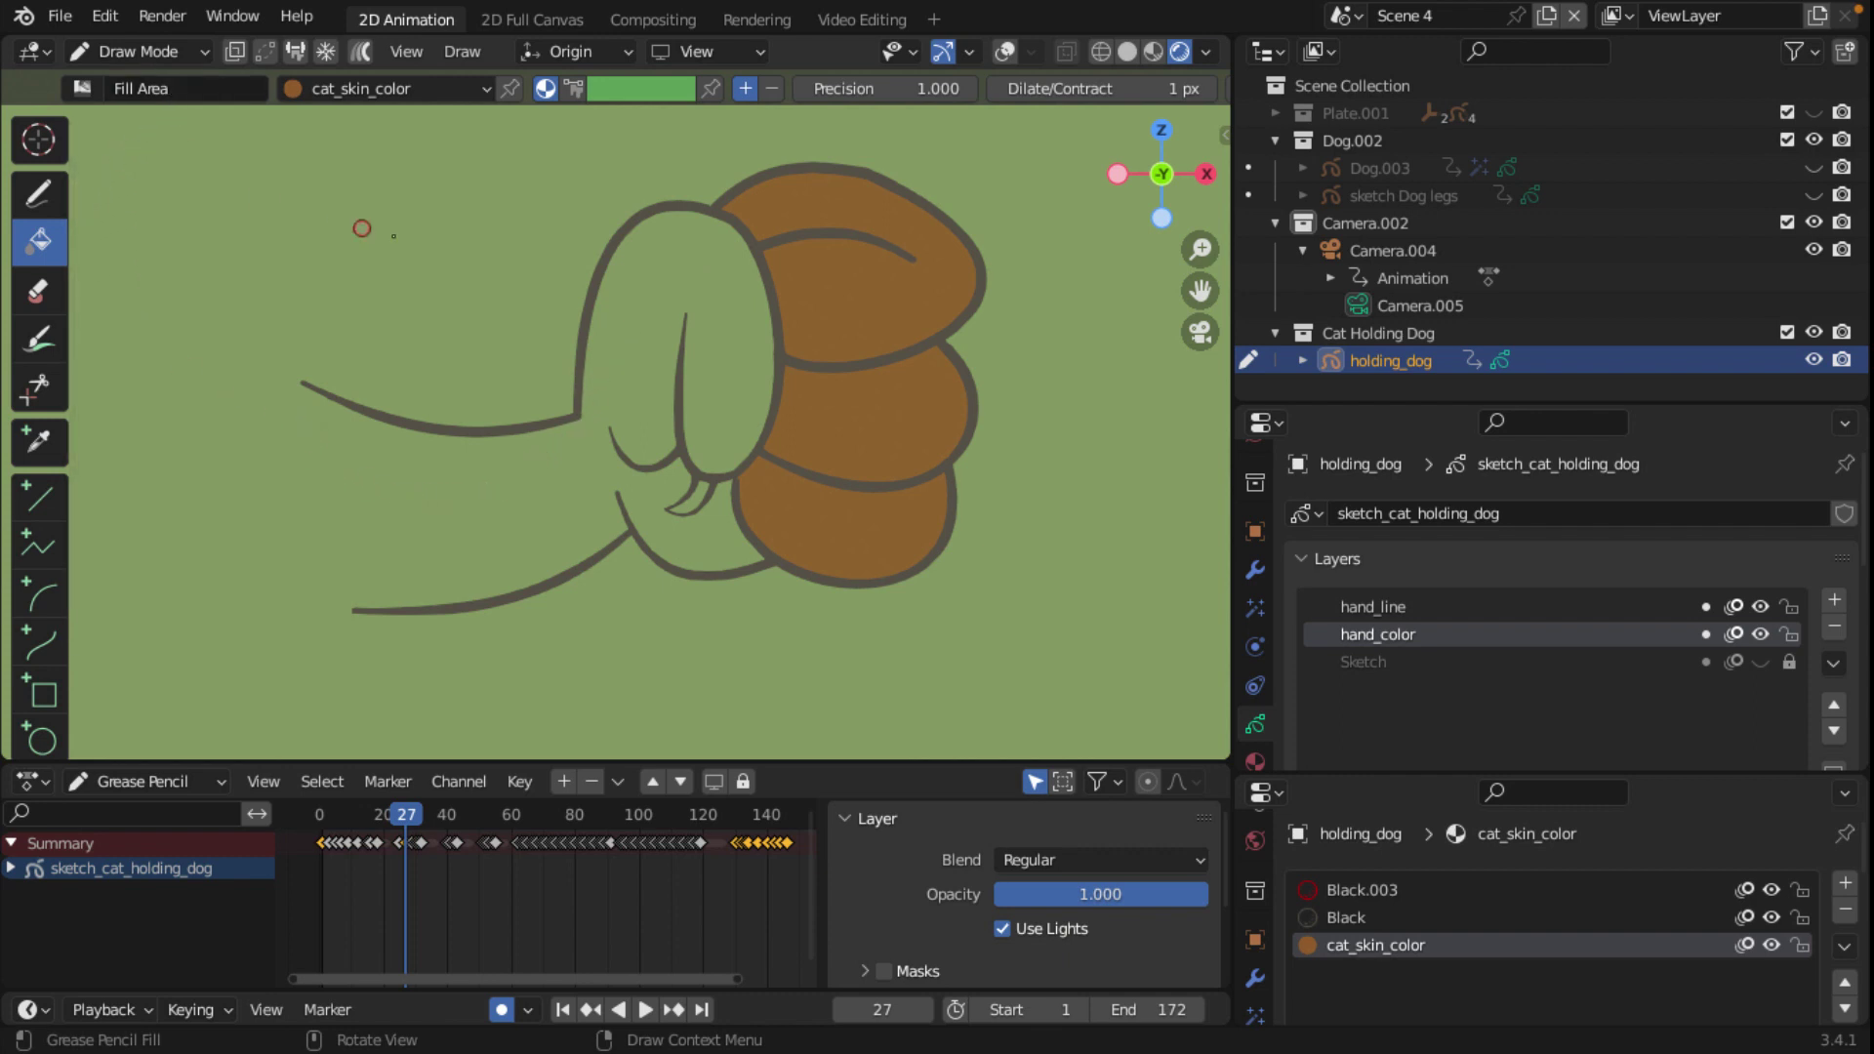
{"action": "left_click", "coordinate": [190, 57]}
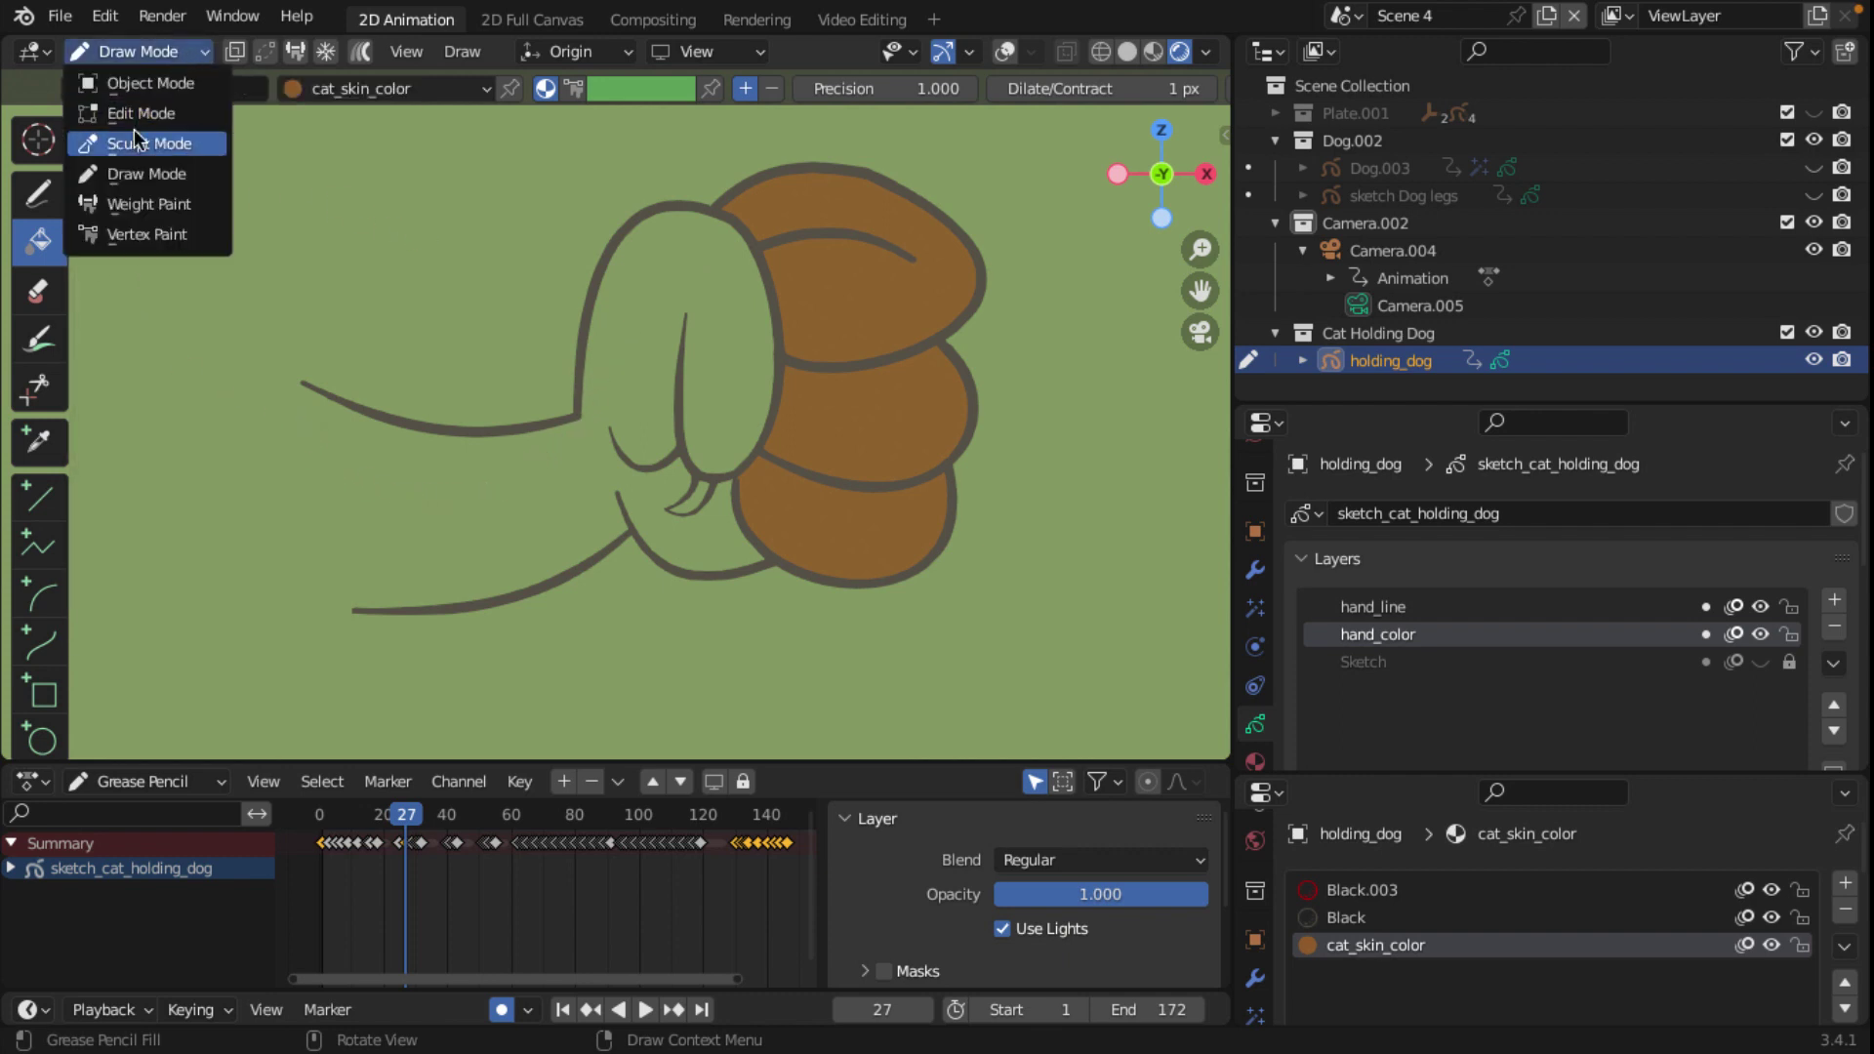
Step: Extrude the upper arm line's endpoint down past the lower line to close the wrist end
{"action": "left_click", "coordinate": [172, 115]}
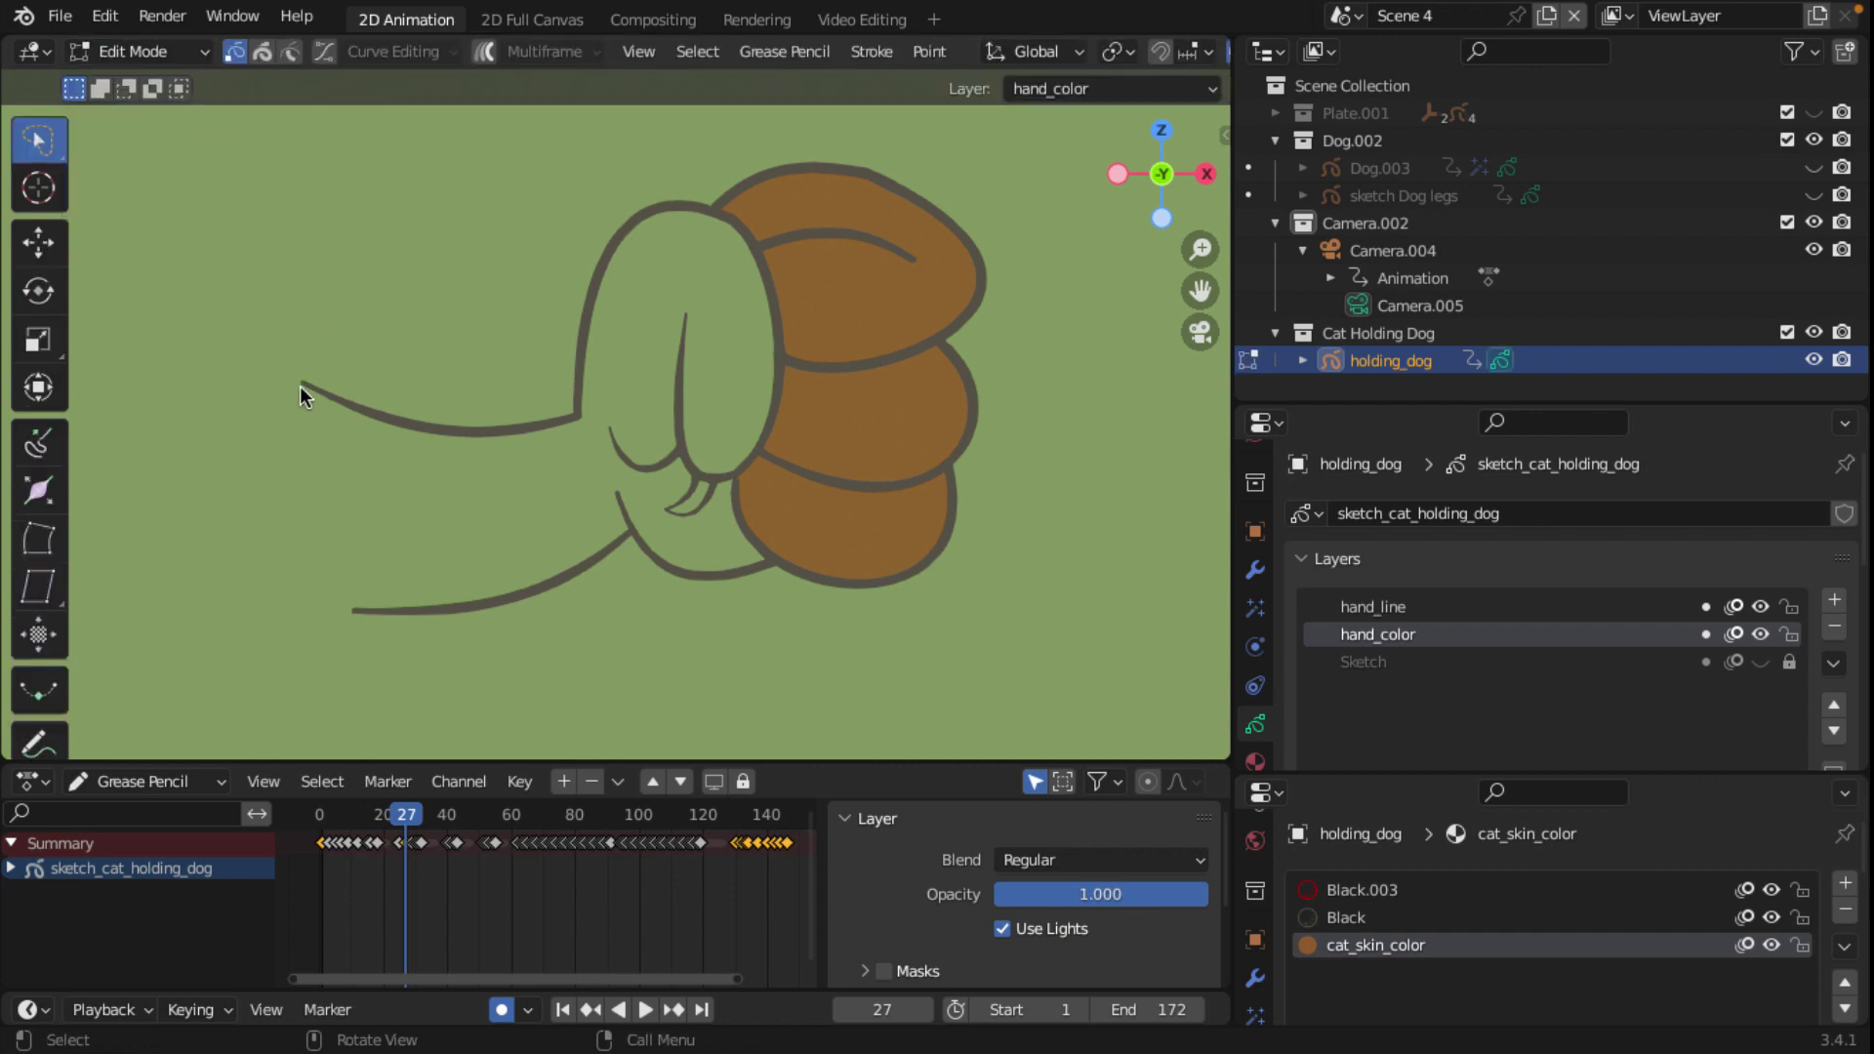
{"action": "scroll", "coordinate": [1088, 49], "scroll_direction": "down", "scroll_amount": 3}
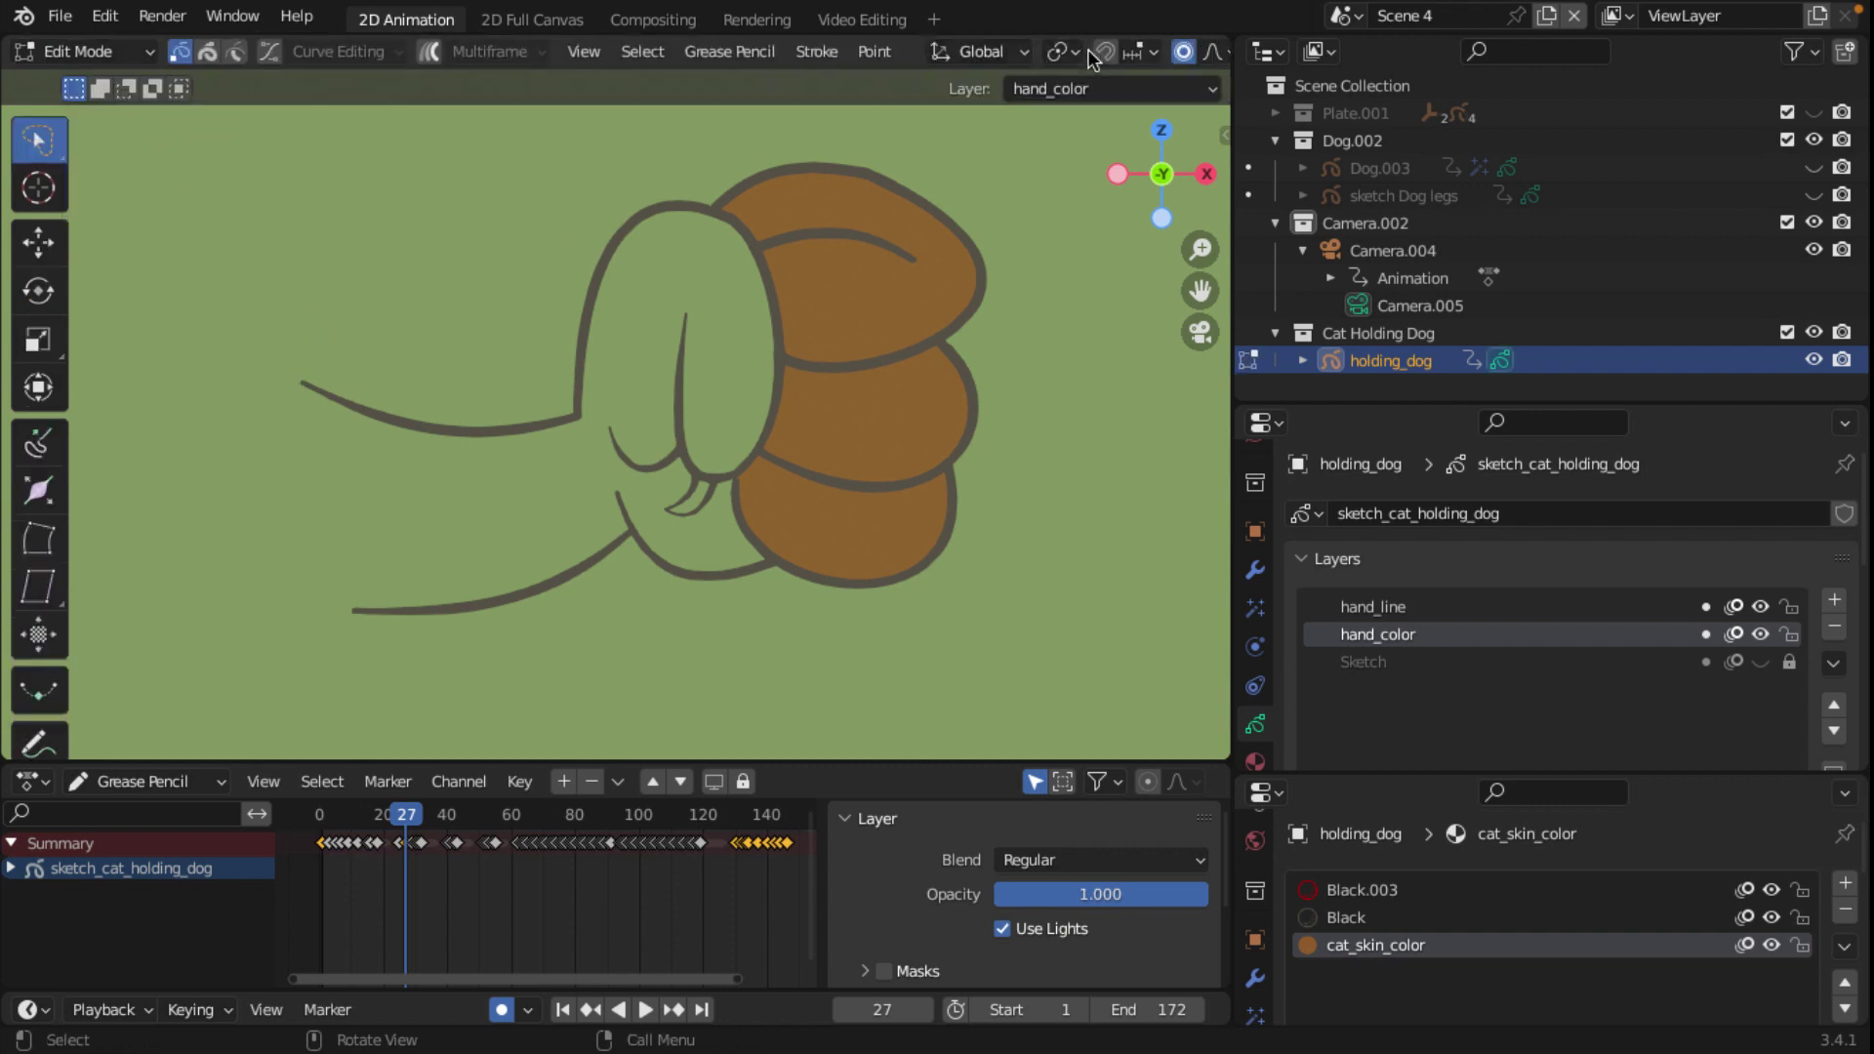
{"action": "scroll", "coordinate": [1014, 55], "scroll_direction": "down", "scroll_amount": 4}
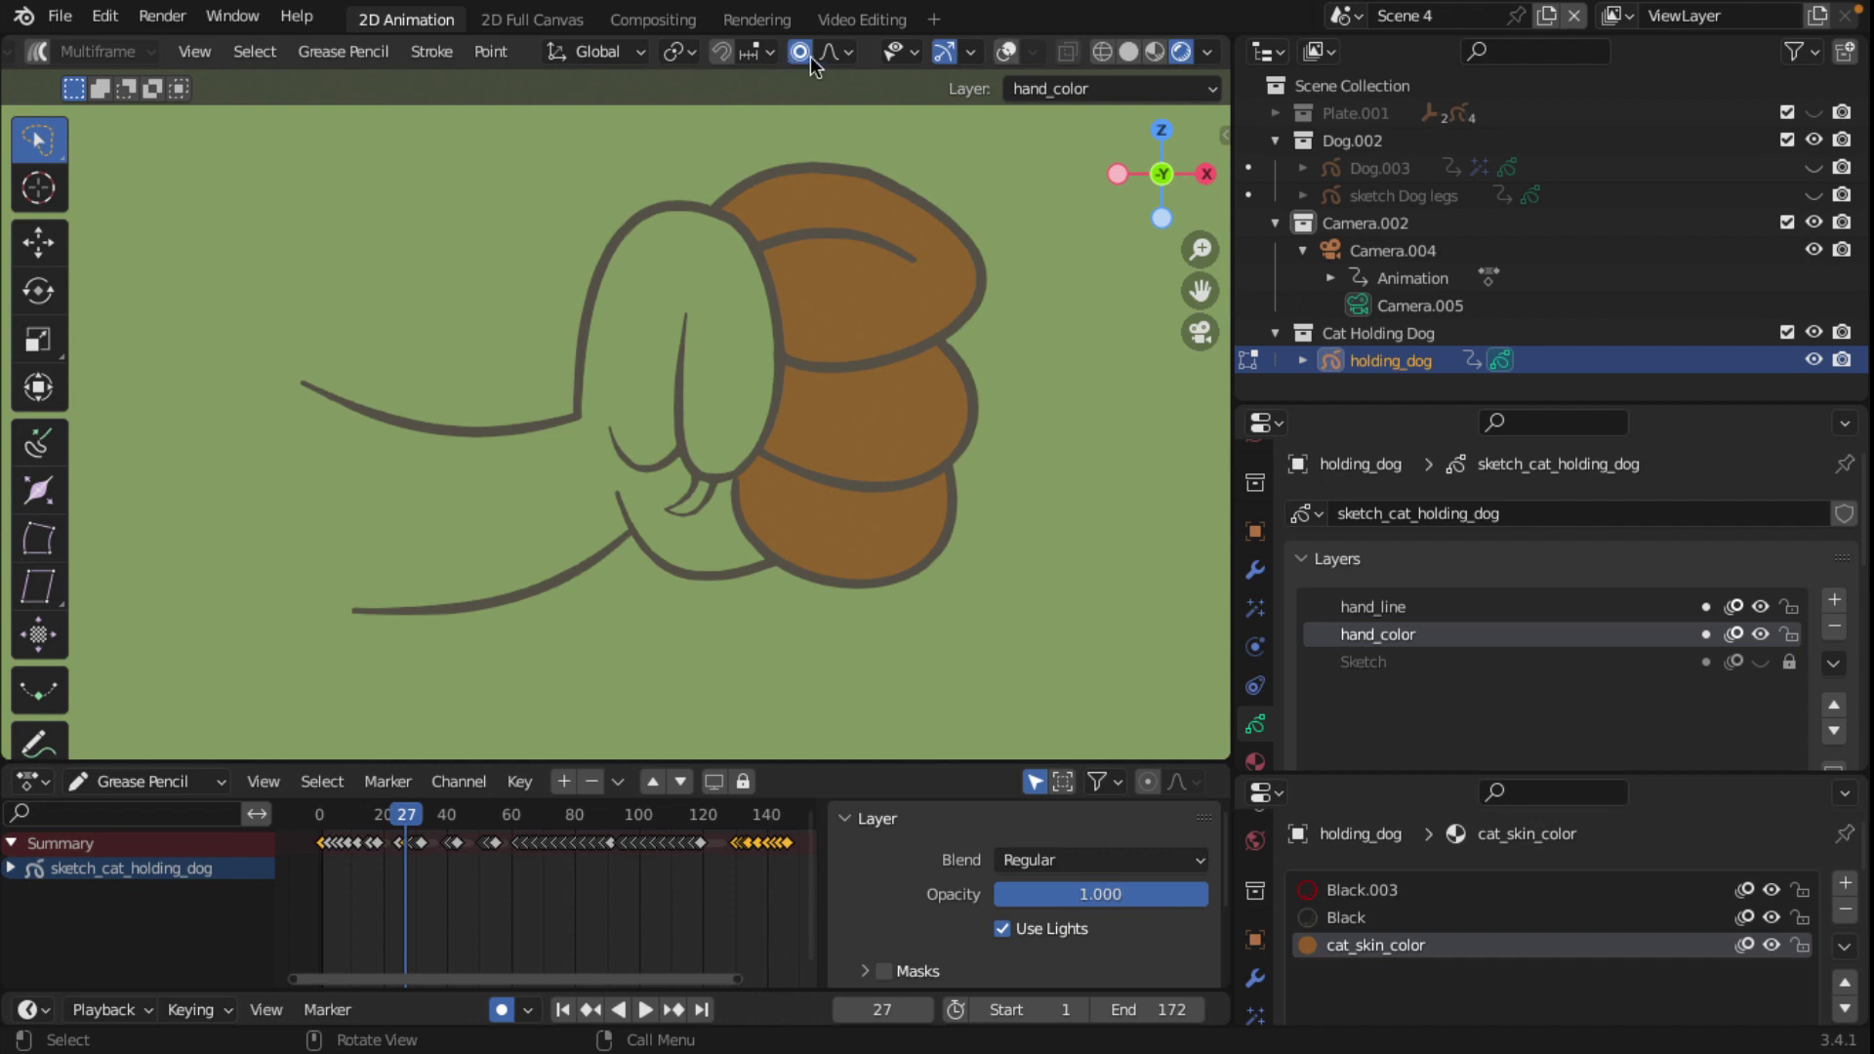
{"action": "left_click", "coordinate": [1003, 54]}
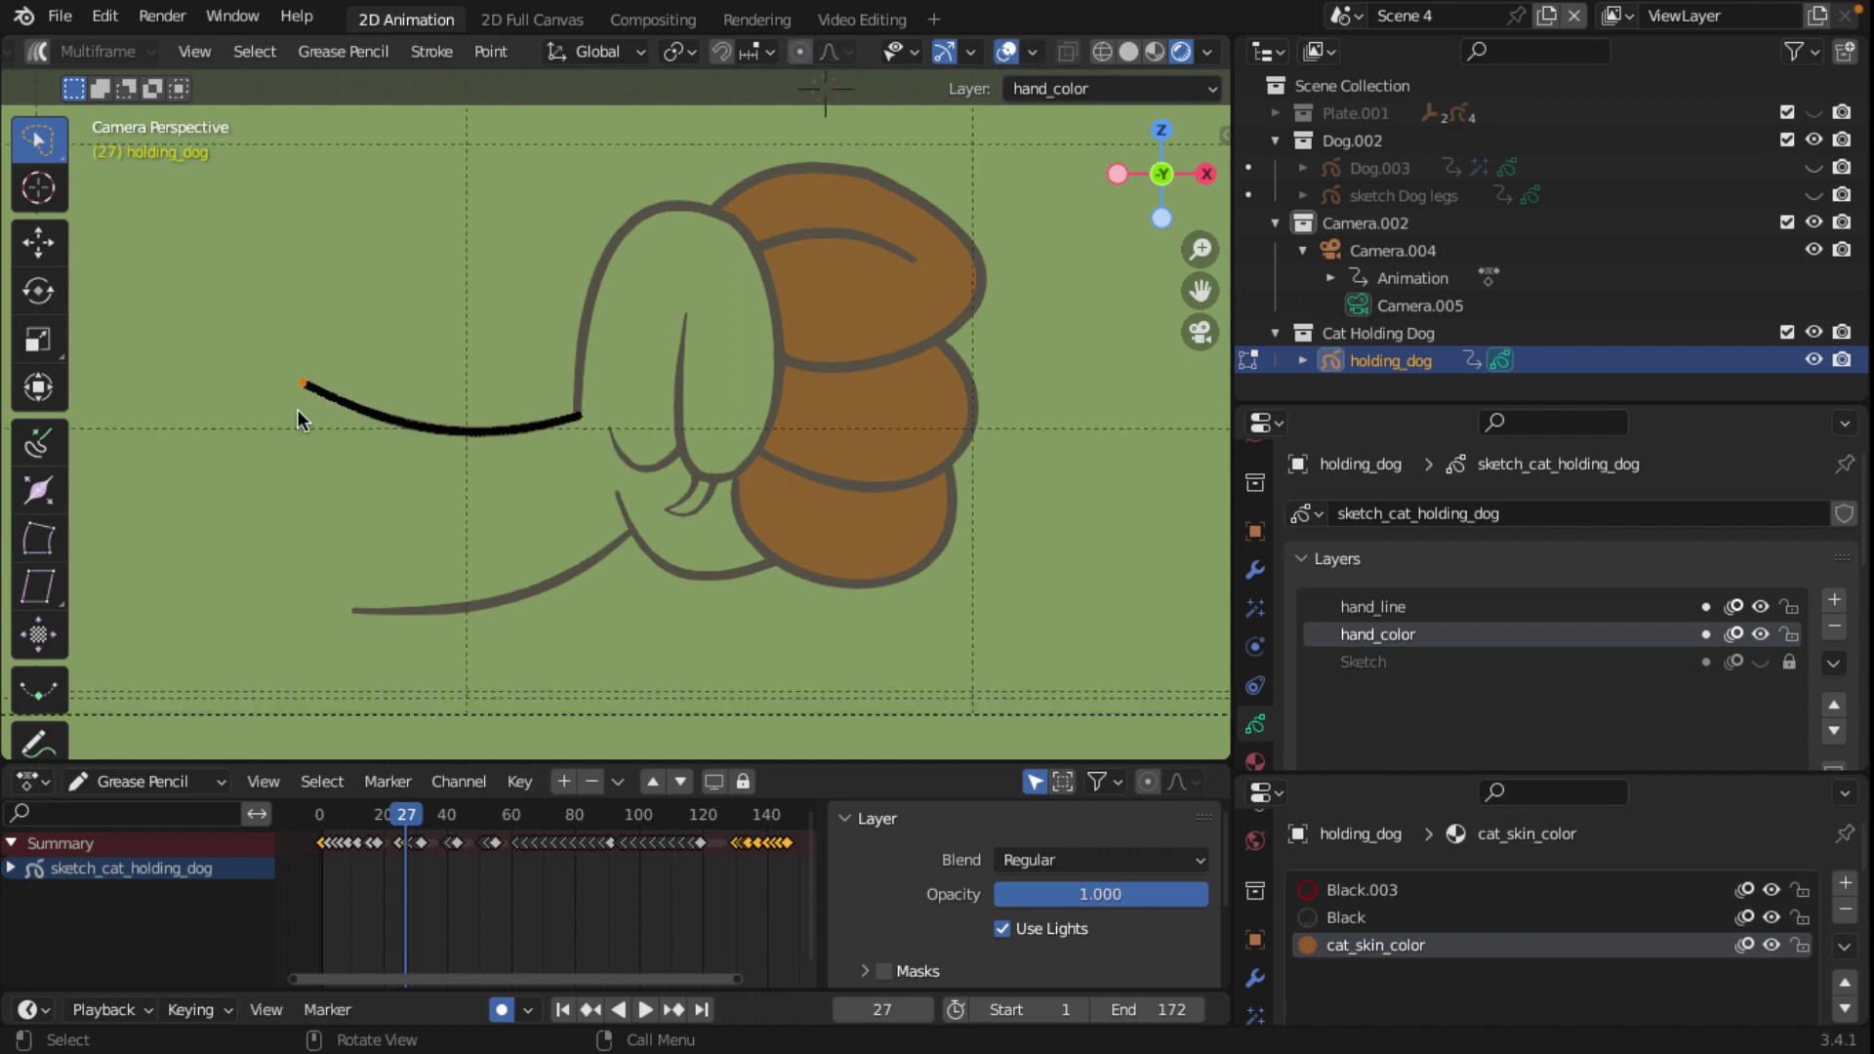
{"action": "key", "text": "e"}
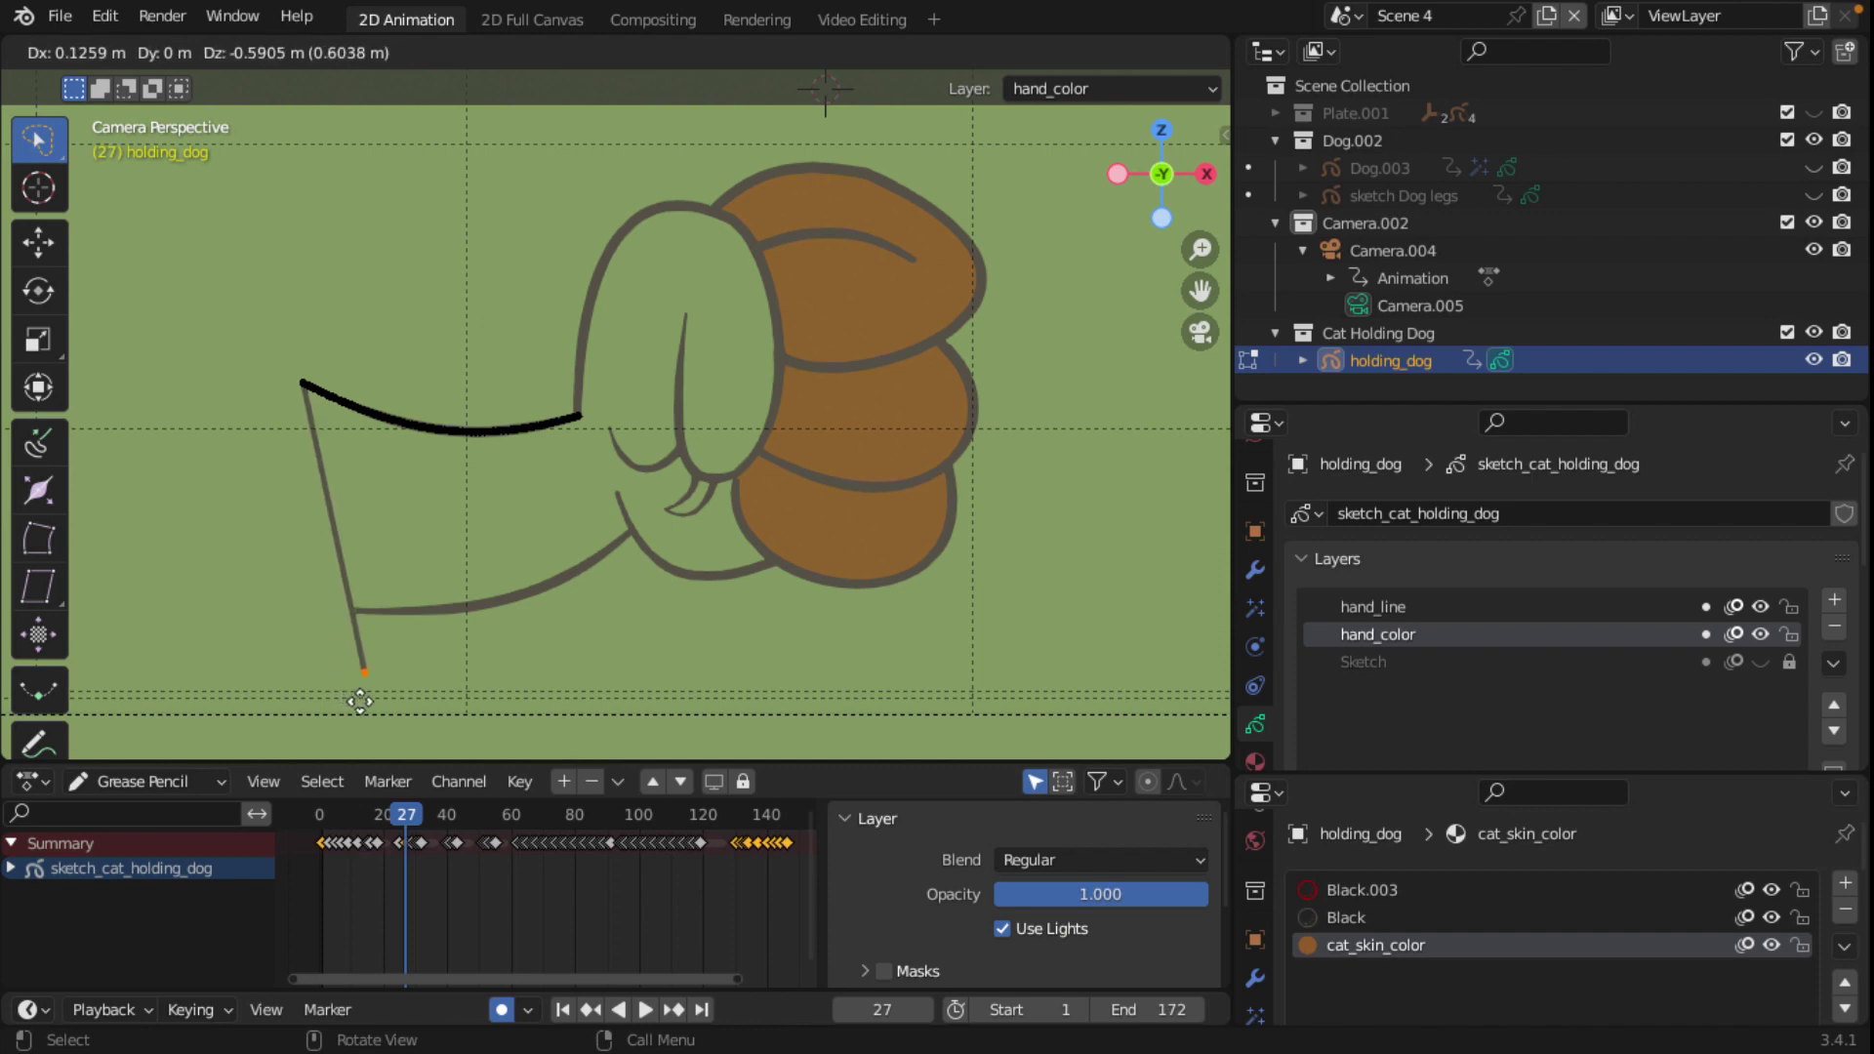
{"action": "left_click", "coordinate": [362, 707]}
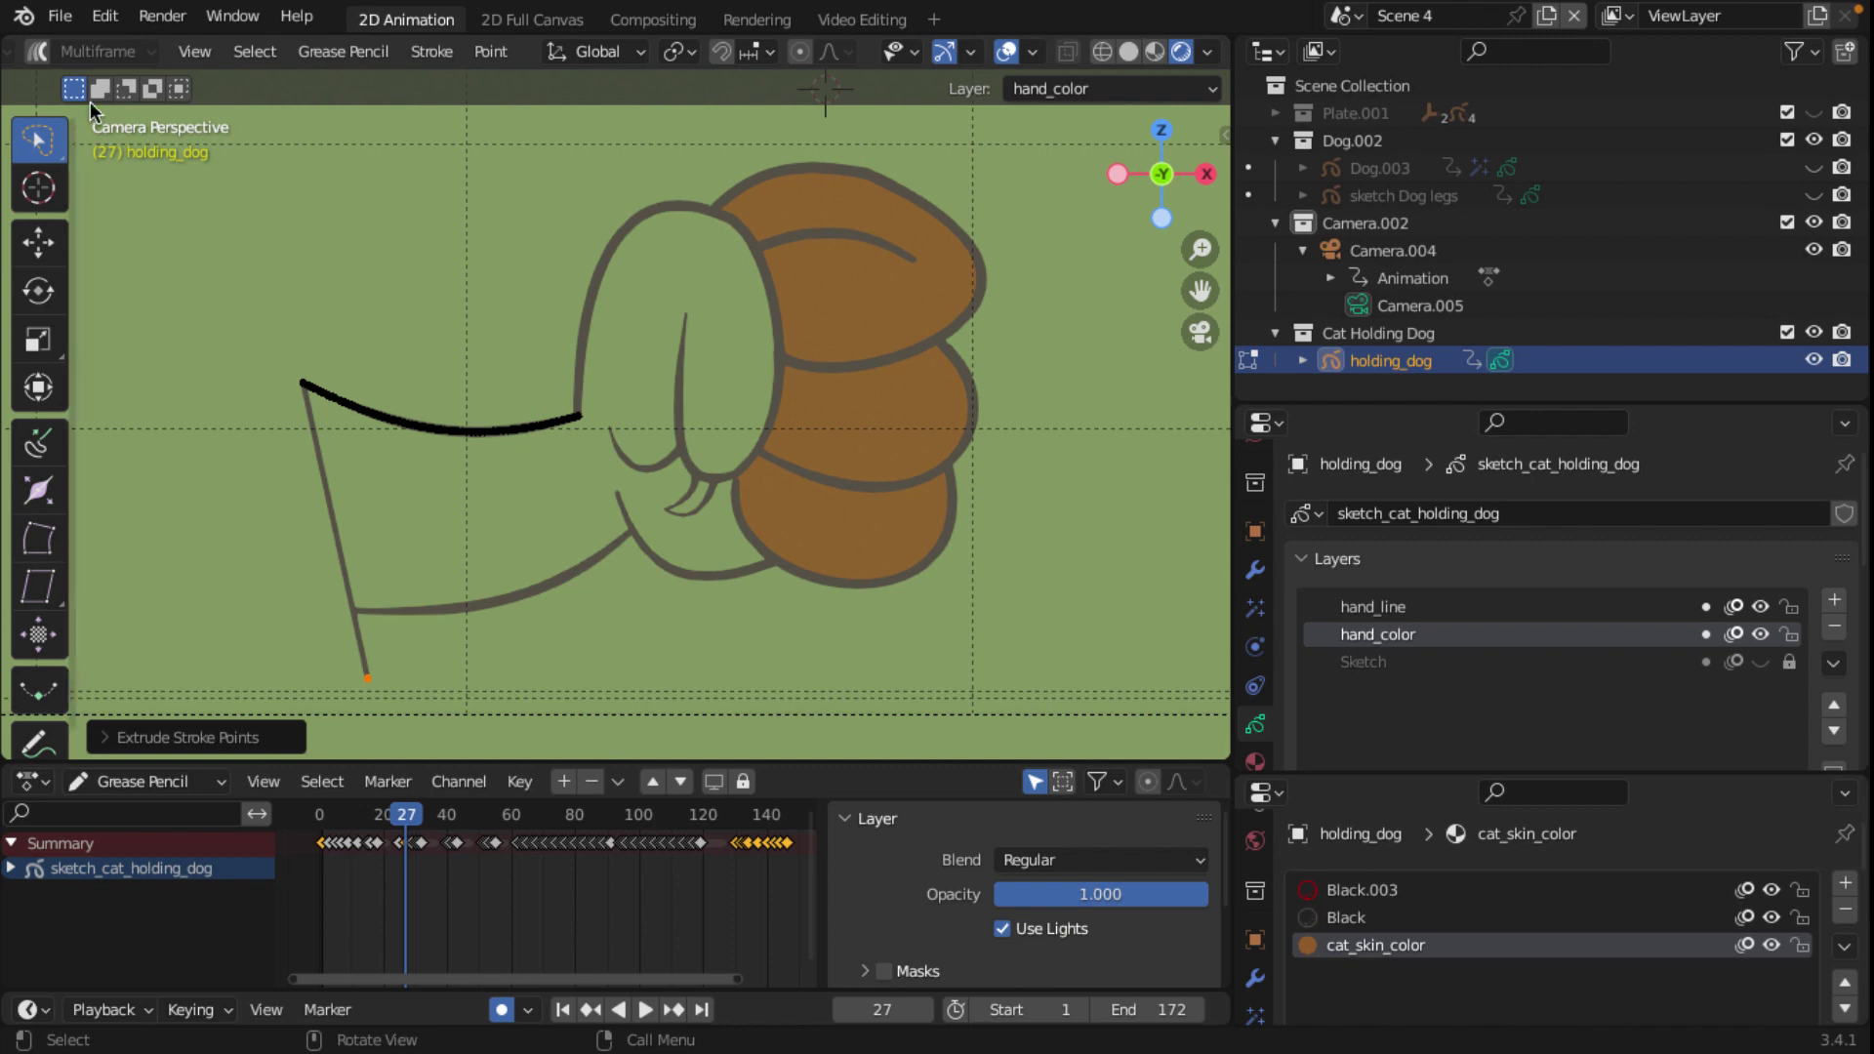
{"action": "scroll", "coordinate": [96, 53], "scroll_direction": "up", "scroll_amount": 5}
{"action": "left_click", "coordinate": [97, 53]}
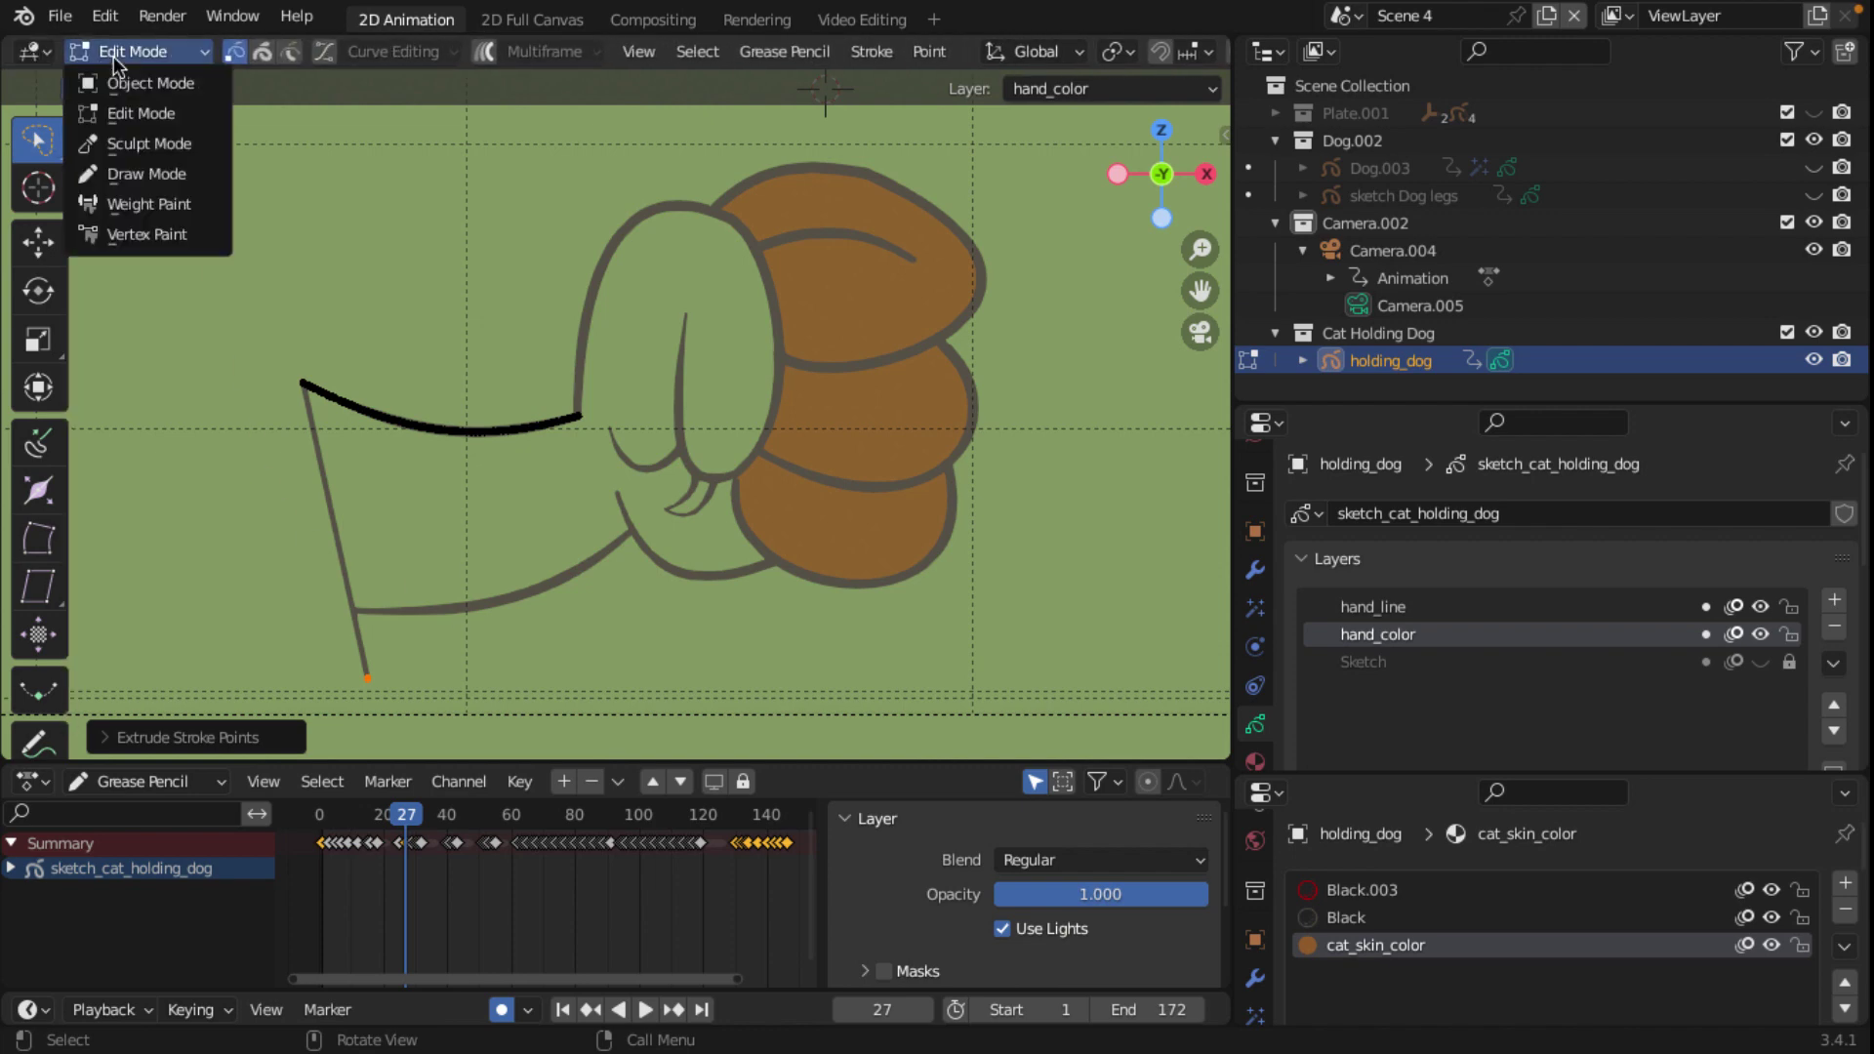
{"action": "left_click", "coordinate": [148, 173]}
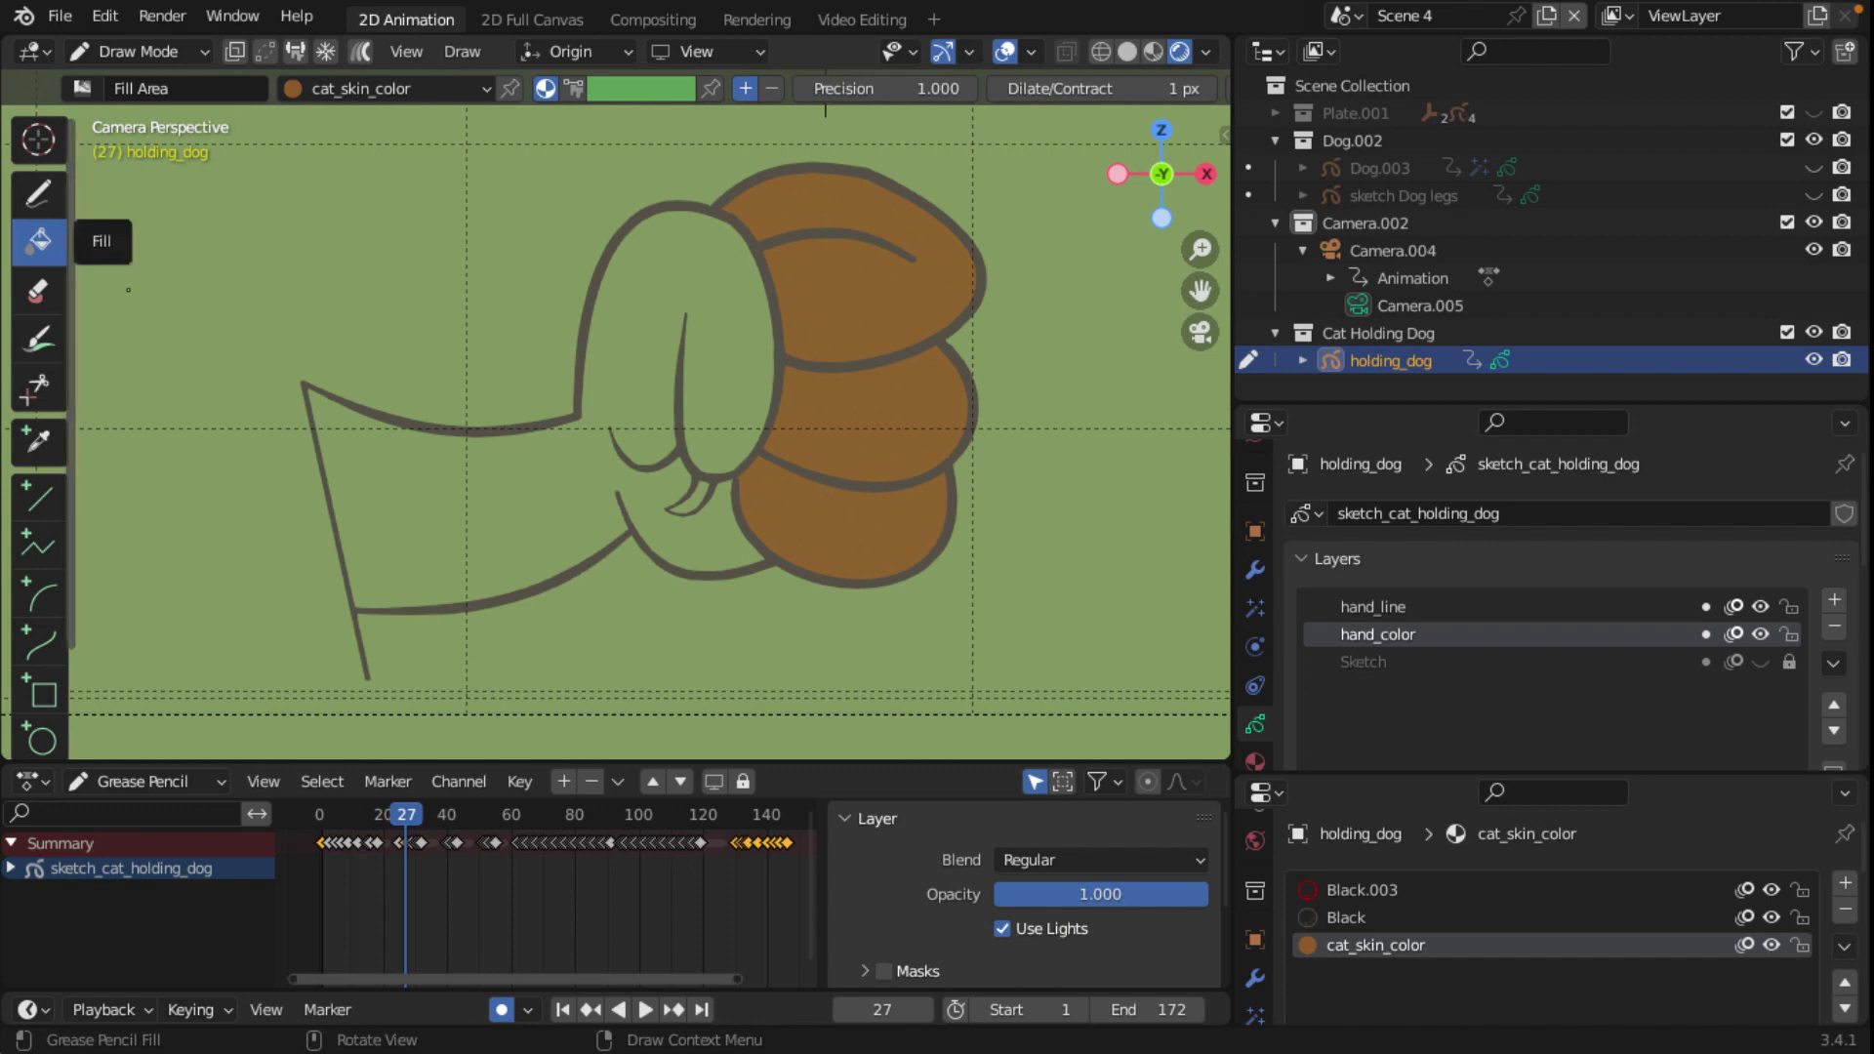
Step: Fill the palm and wrist with brown, then delete the black helper line's points
{"action": "left_click", "coordinate": [688, 257]}
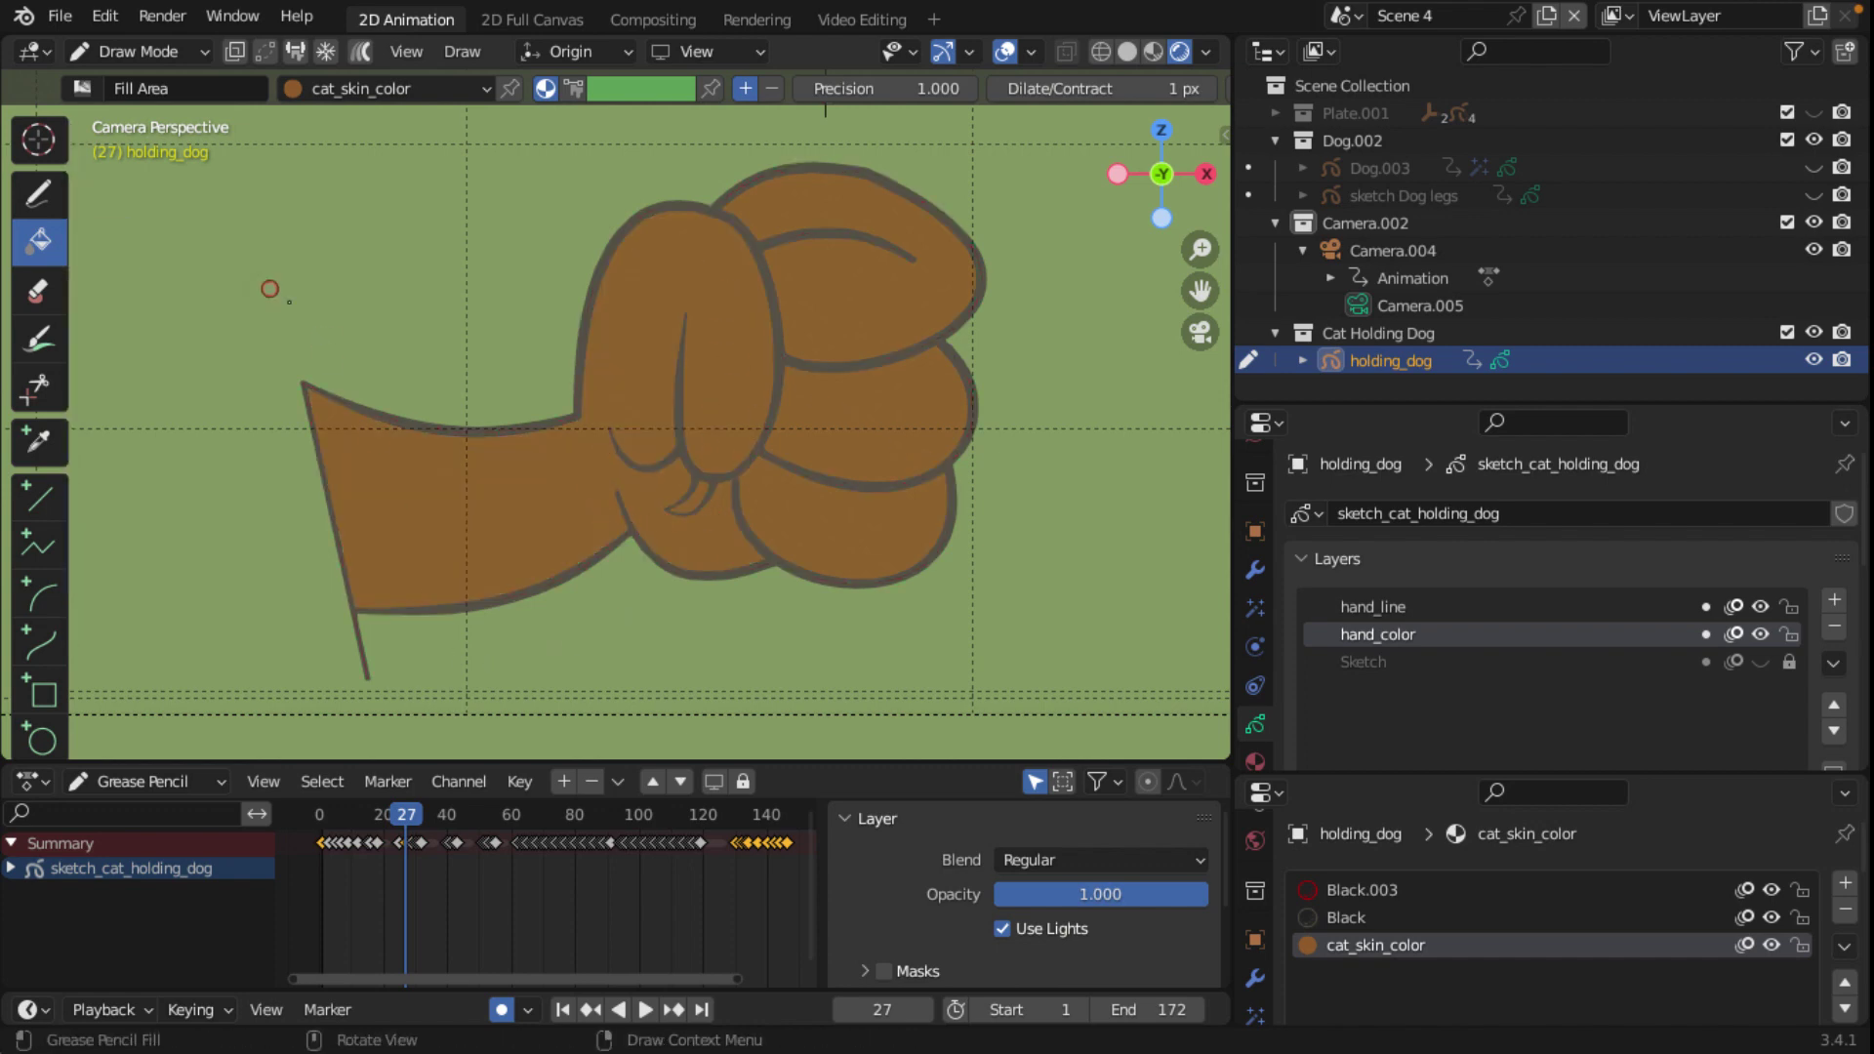
{"action": "left_click", "coordinate": [132, 52]}
{"action": "left_click", "coordinate": [147, 109]}
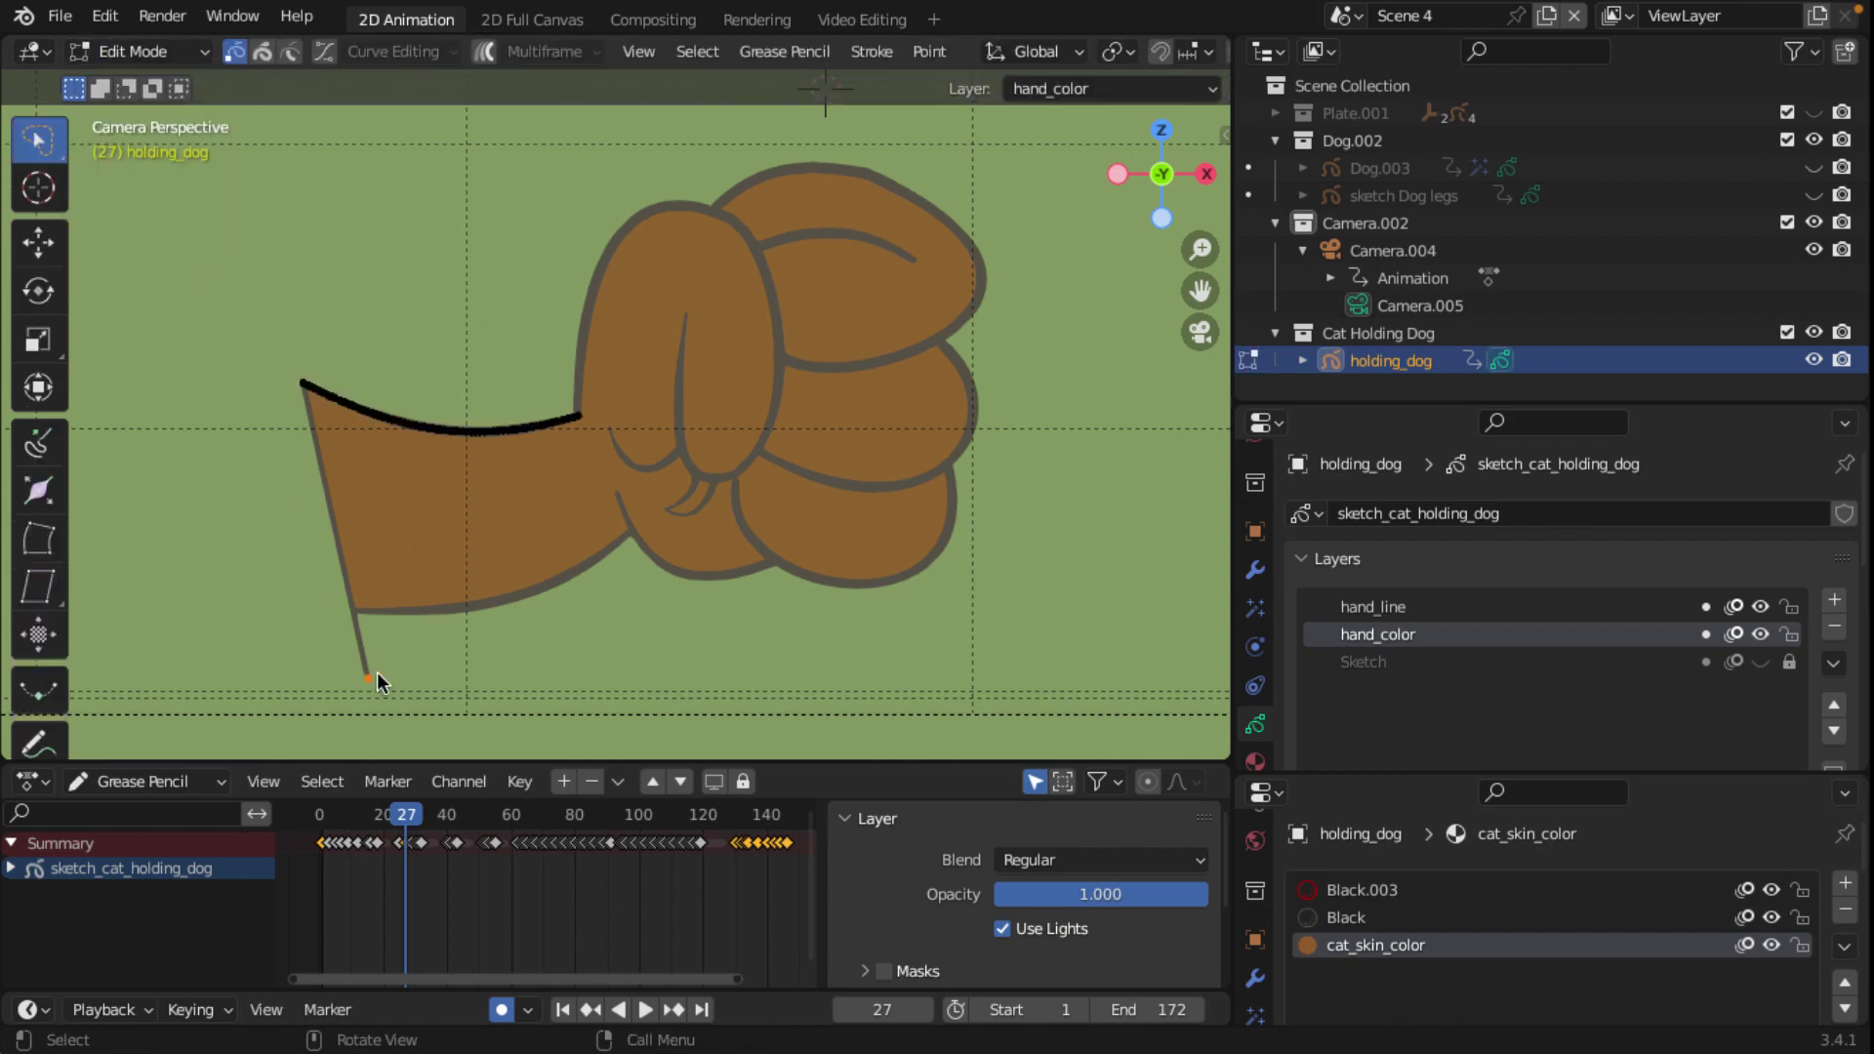
{"action": "key", "text": "x"}
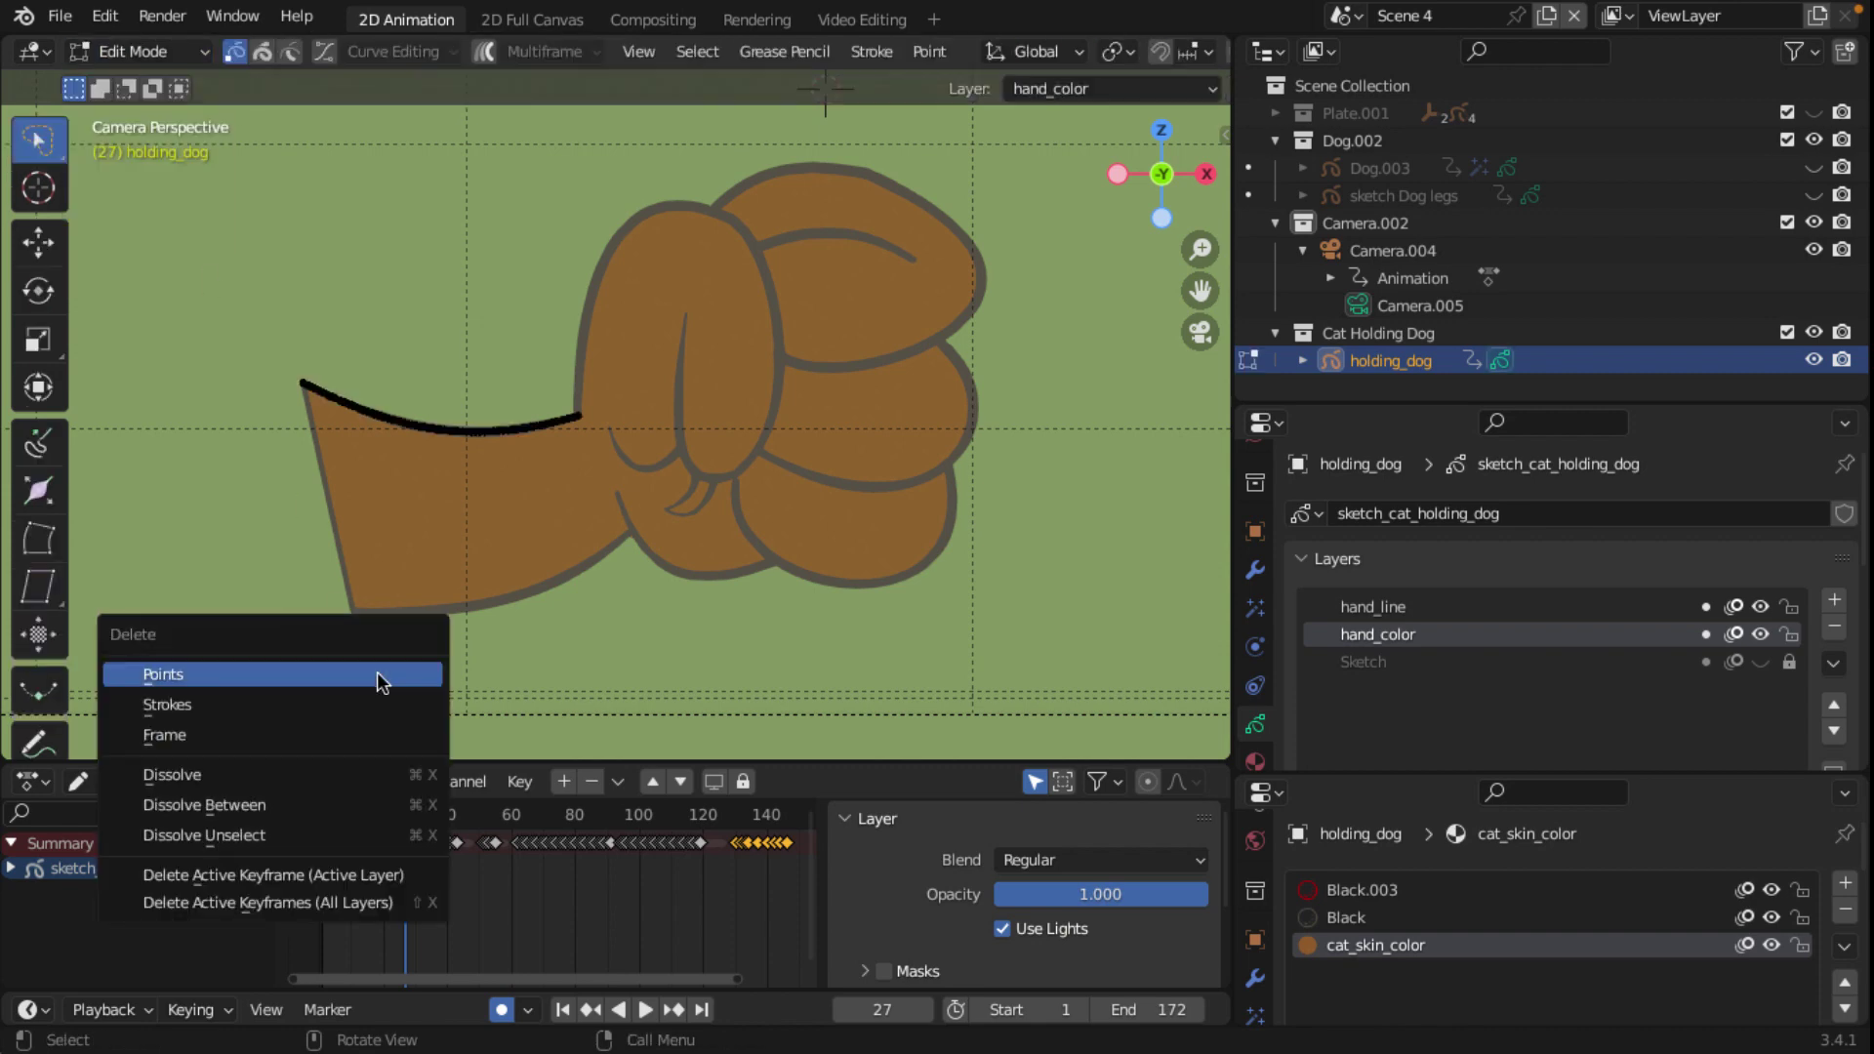
{"action": "left_click", "coordinate": [377, 674]}
{"action": "scroll", "coordinate": [664, 606], "scroll_direction": "down", "scroll_amount": 4}
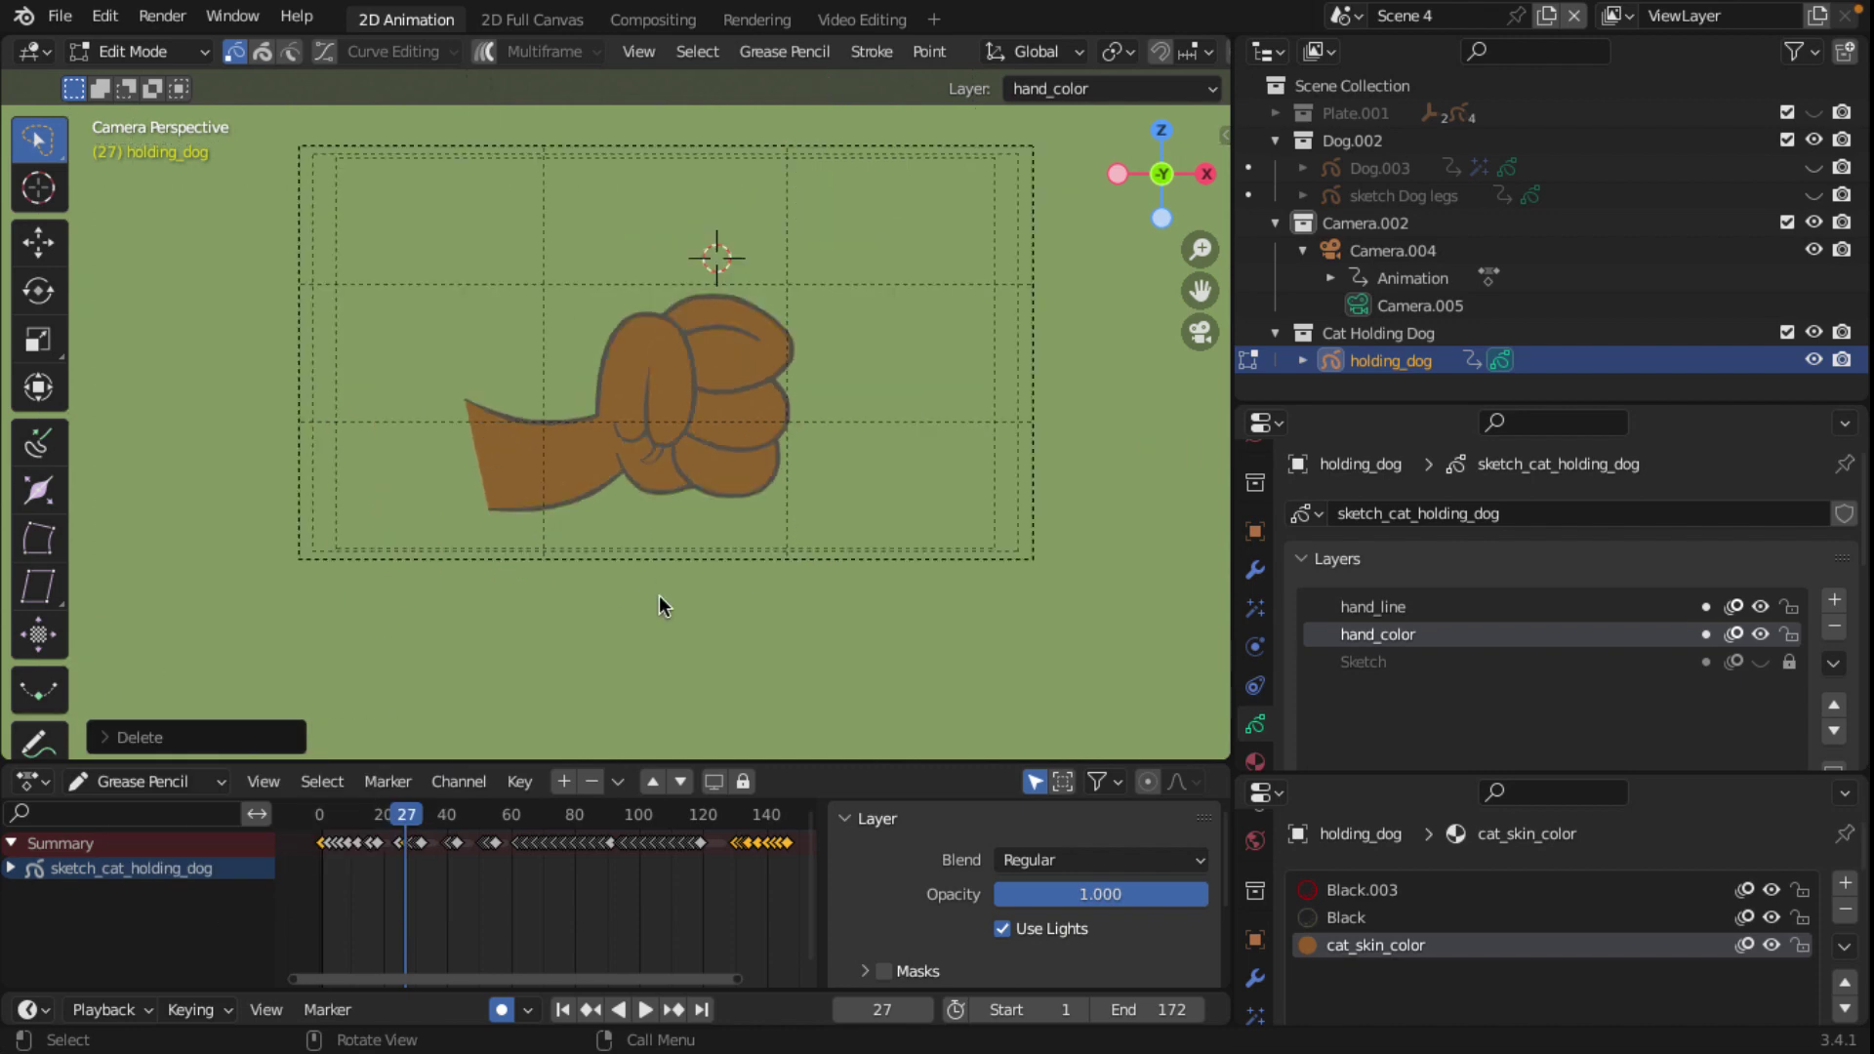
{"action": "scroll", "coordinate": [372, 494], "scroll_direction": "up", "scroll_amount": 3}
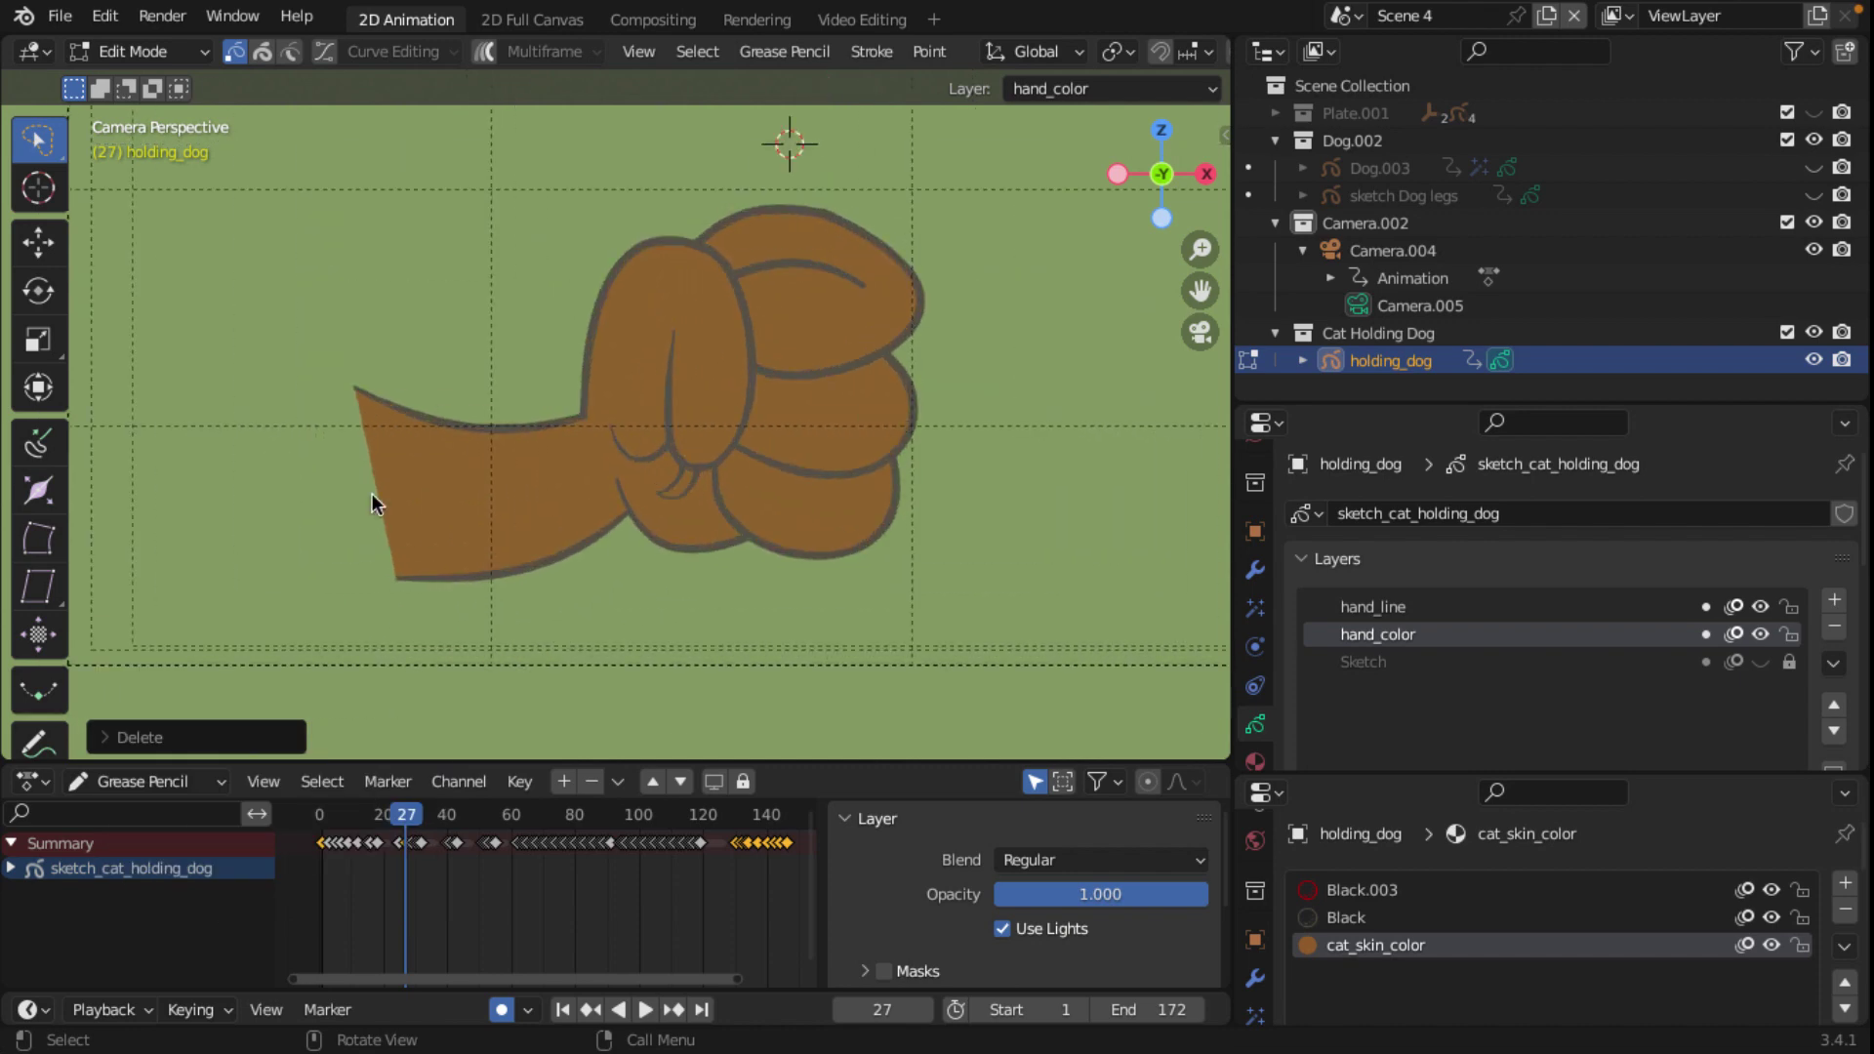
{"action": "scroll", "coordinate": [371, 495], "scroll_direction": "down", "scroll_amount": 1}
{"action": "scroll", "coordinate": [371, 494], "scroll_direction": "up", "scroll_amount": 2}
{"action": "scroll", "coordinate": [371, 494], "scroll_direction": "up", "scroll_amount": 3}
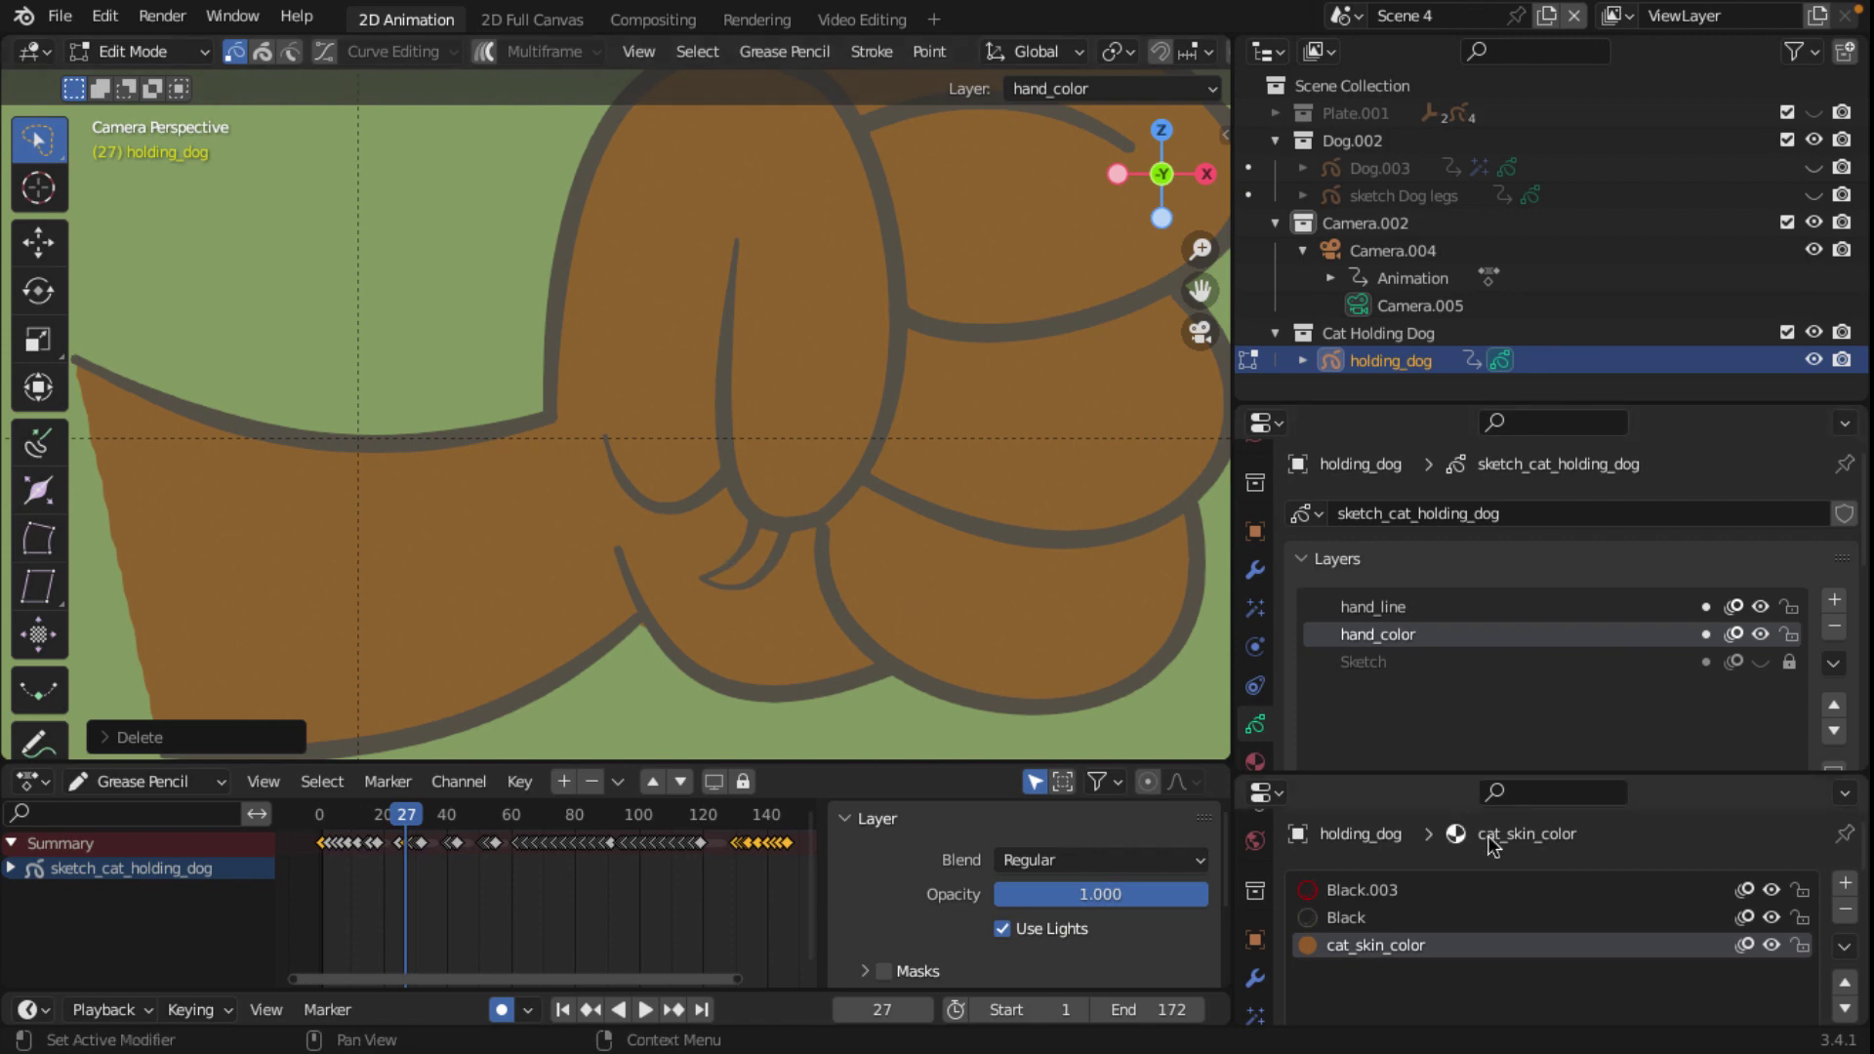
Step: Add a new material slot and create Material.057 in it
{"action": "left_click", "coordinate": [1845, 883]}
{"action": "scroll", "coordinate": [1490, 934], "scroll_direction": "down", "scroll_amount": 3}
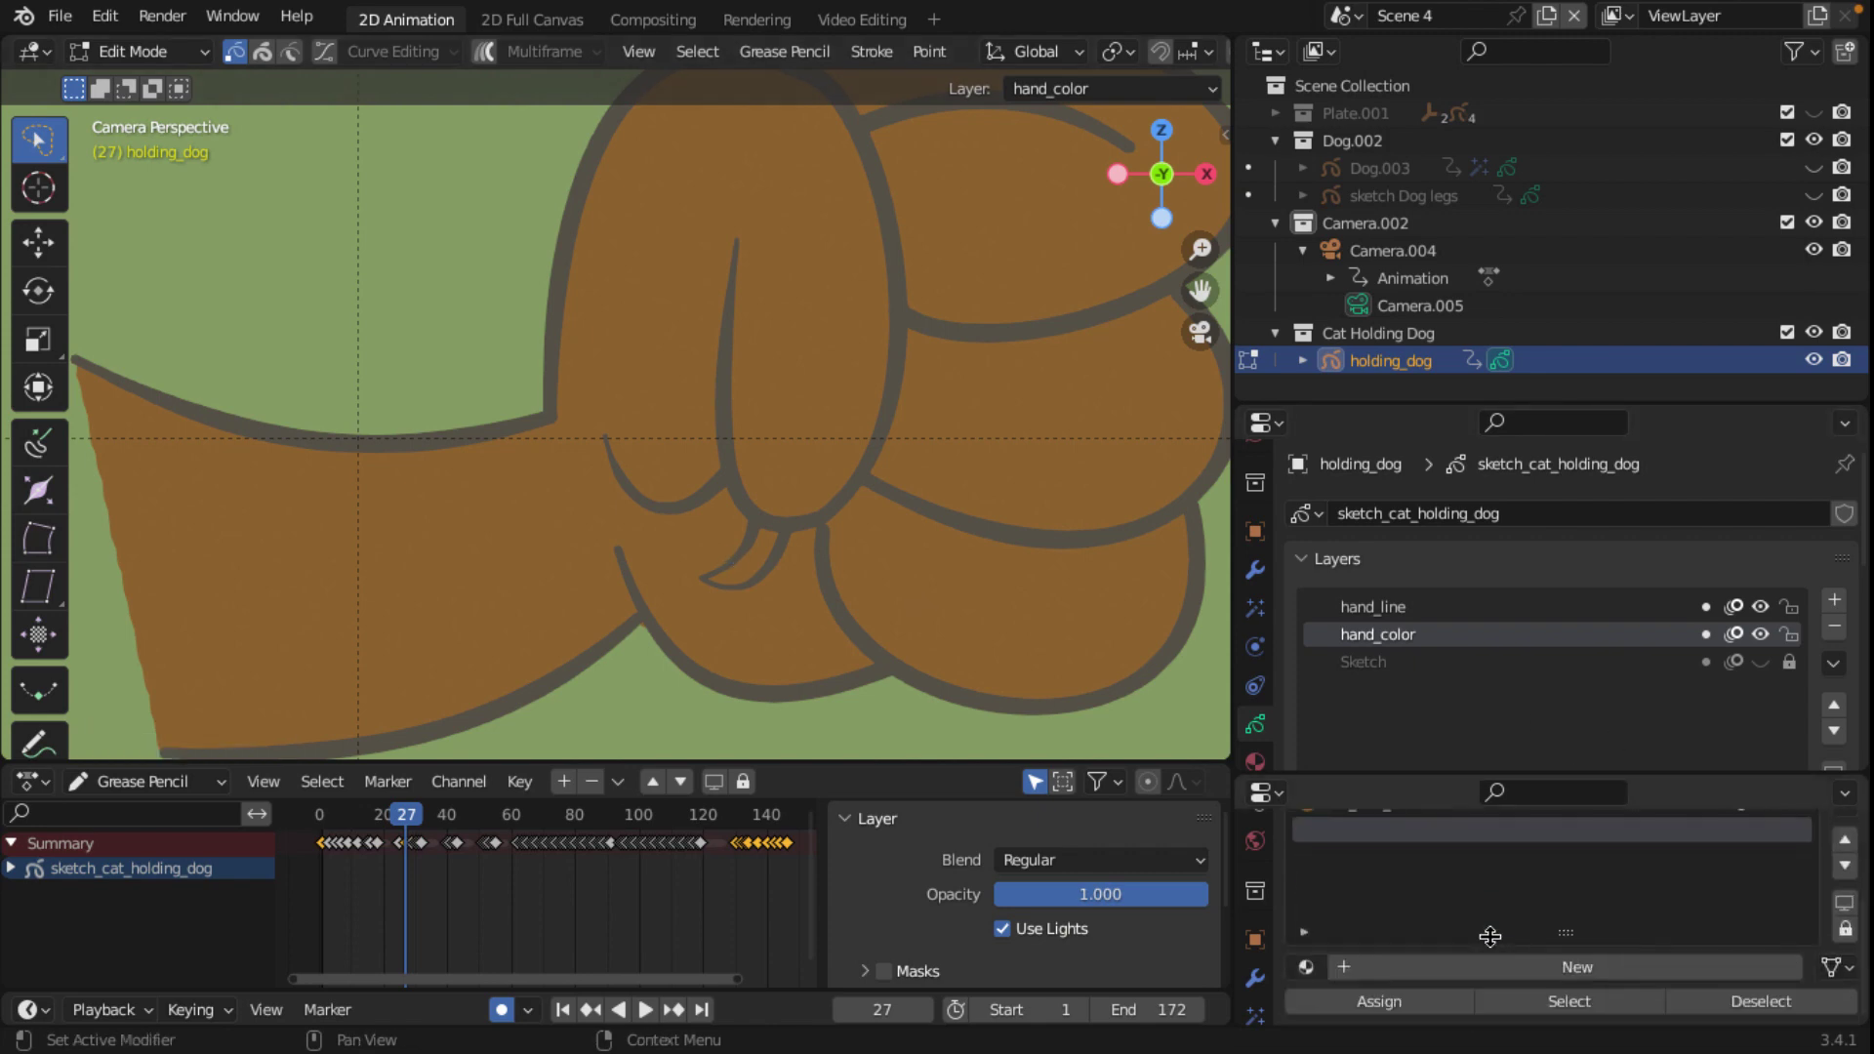
{"action": "left_click", "coordinate": [1567, 962]}
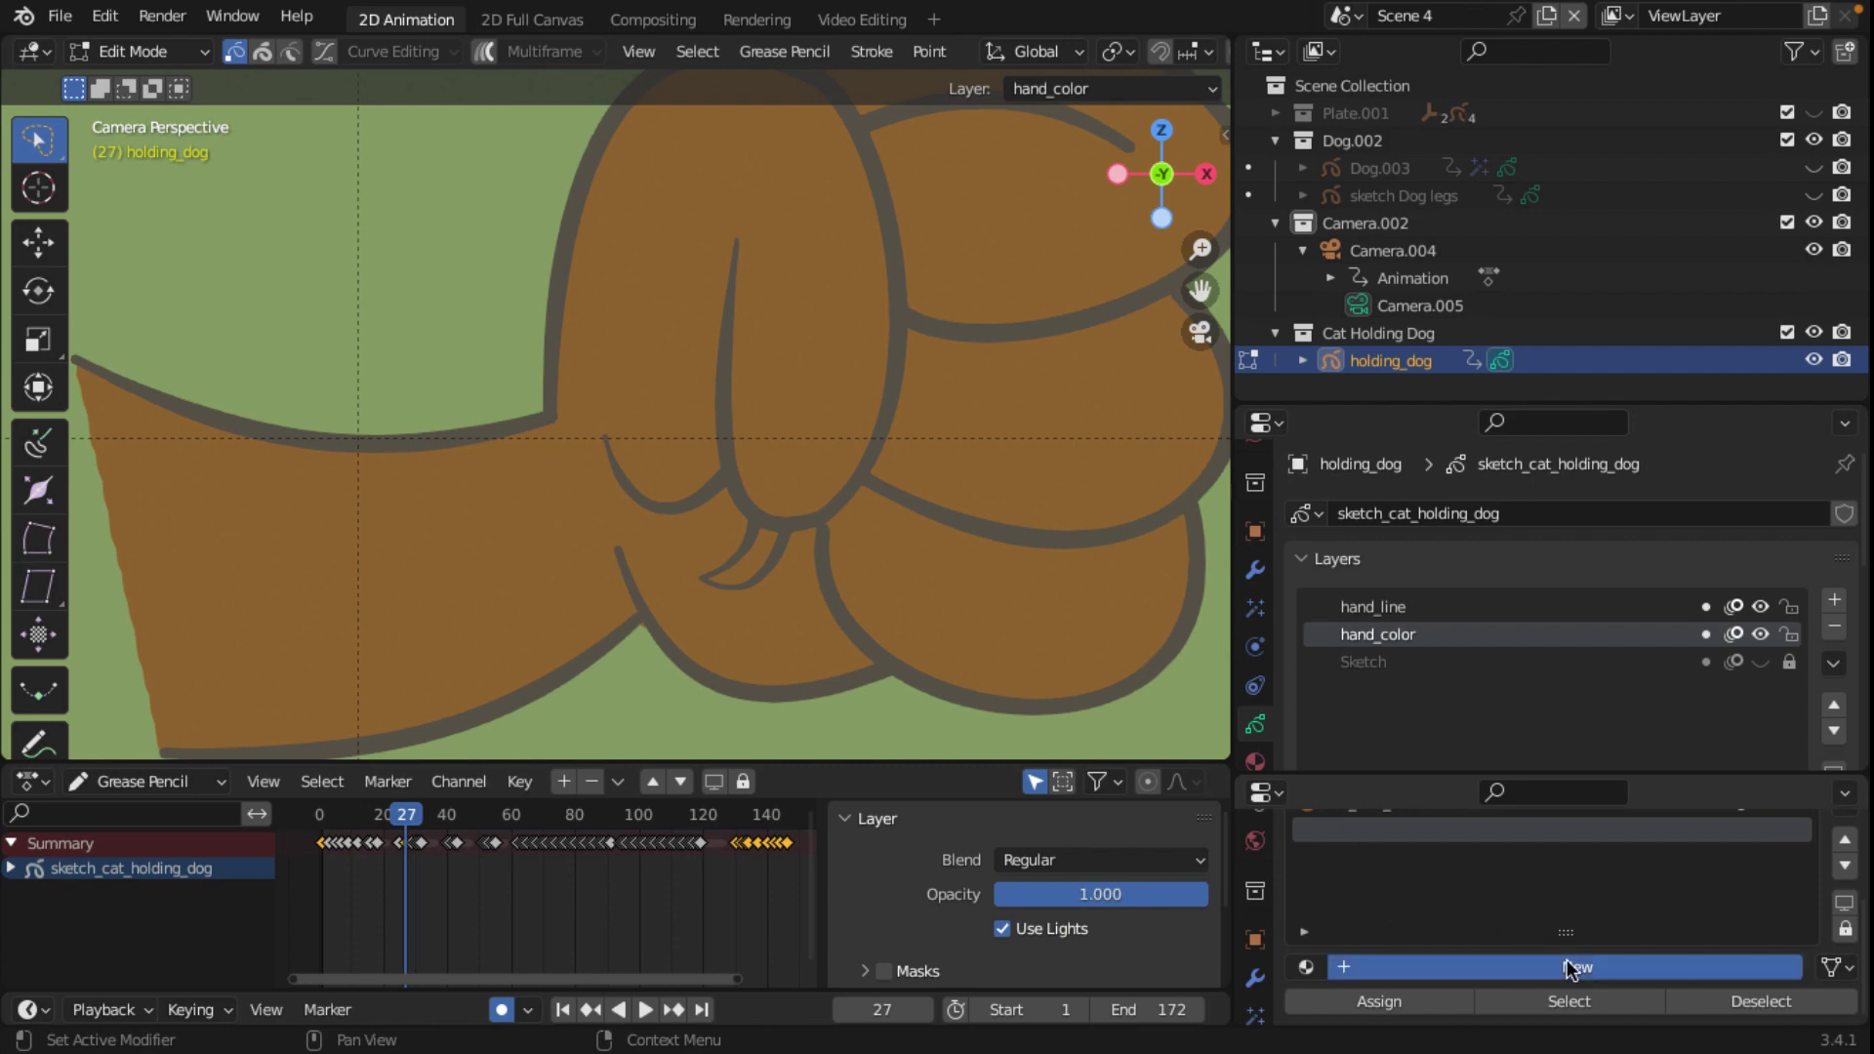
{"action": "scroll", "coordinate": [1392, 933], "scroll_direction": "down", "scroll_amount": 3}
{"action": "scroll", "coordinate": [1393, 935], "scroll_direction": "down", "scroll_amount": 2}
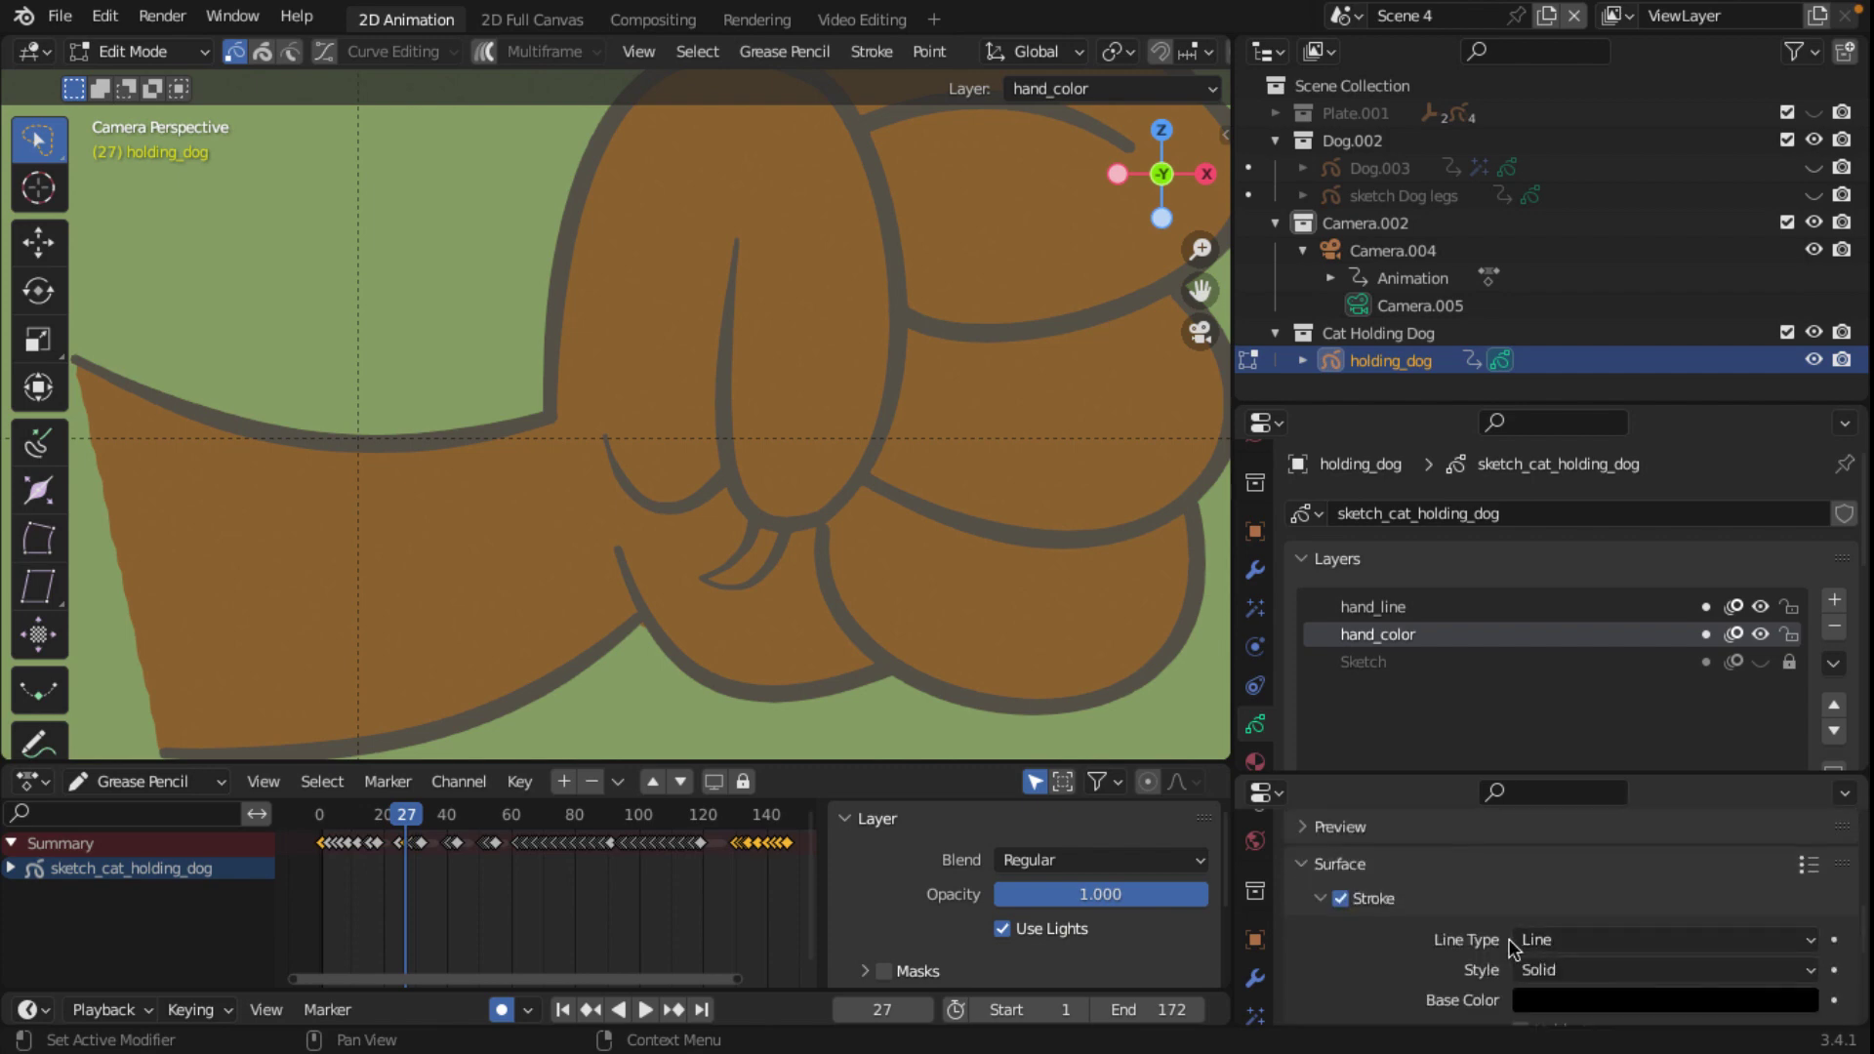
{"action": "scroll", "coordinate": [1481, 910], "scroll_direction": "down", "scroll_amount": 5}
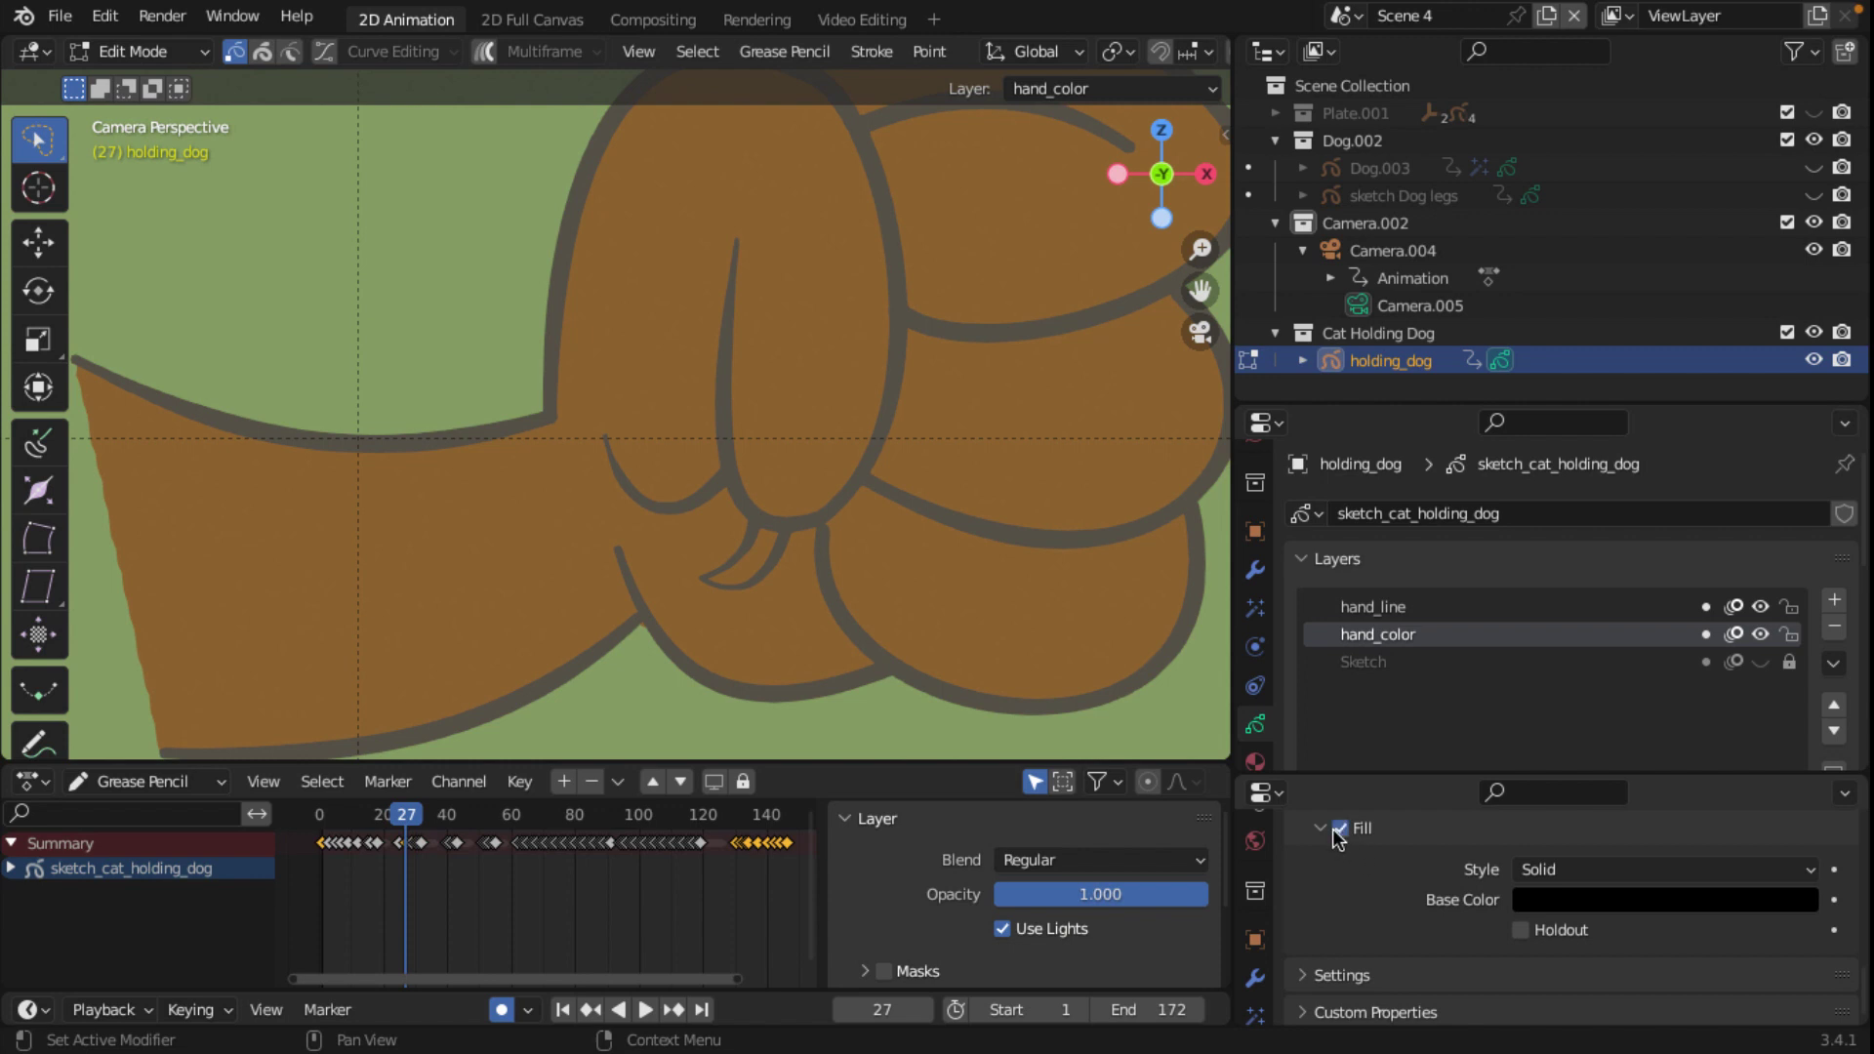
Step: Set Material.057's fill base colour to a mid grey, value about 0.4
{"action": "left_click", "coordinate": [1608, 903]}
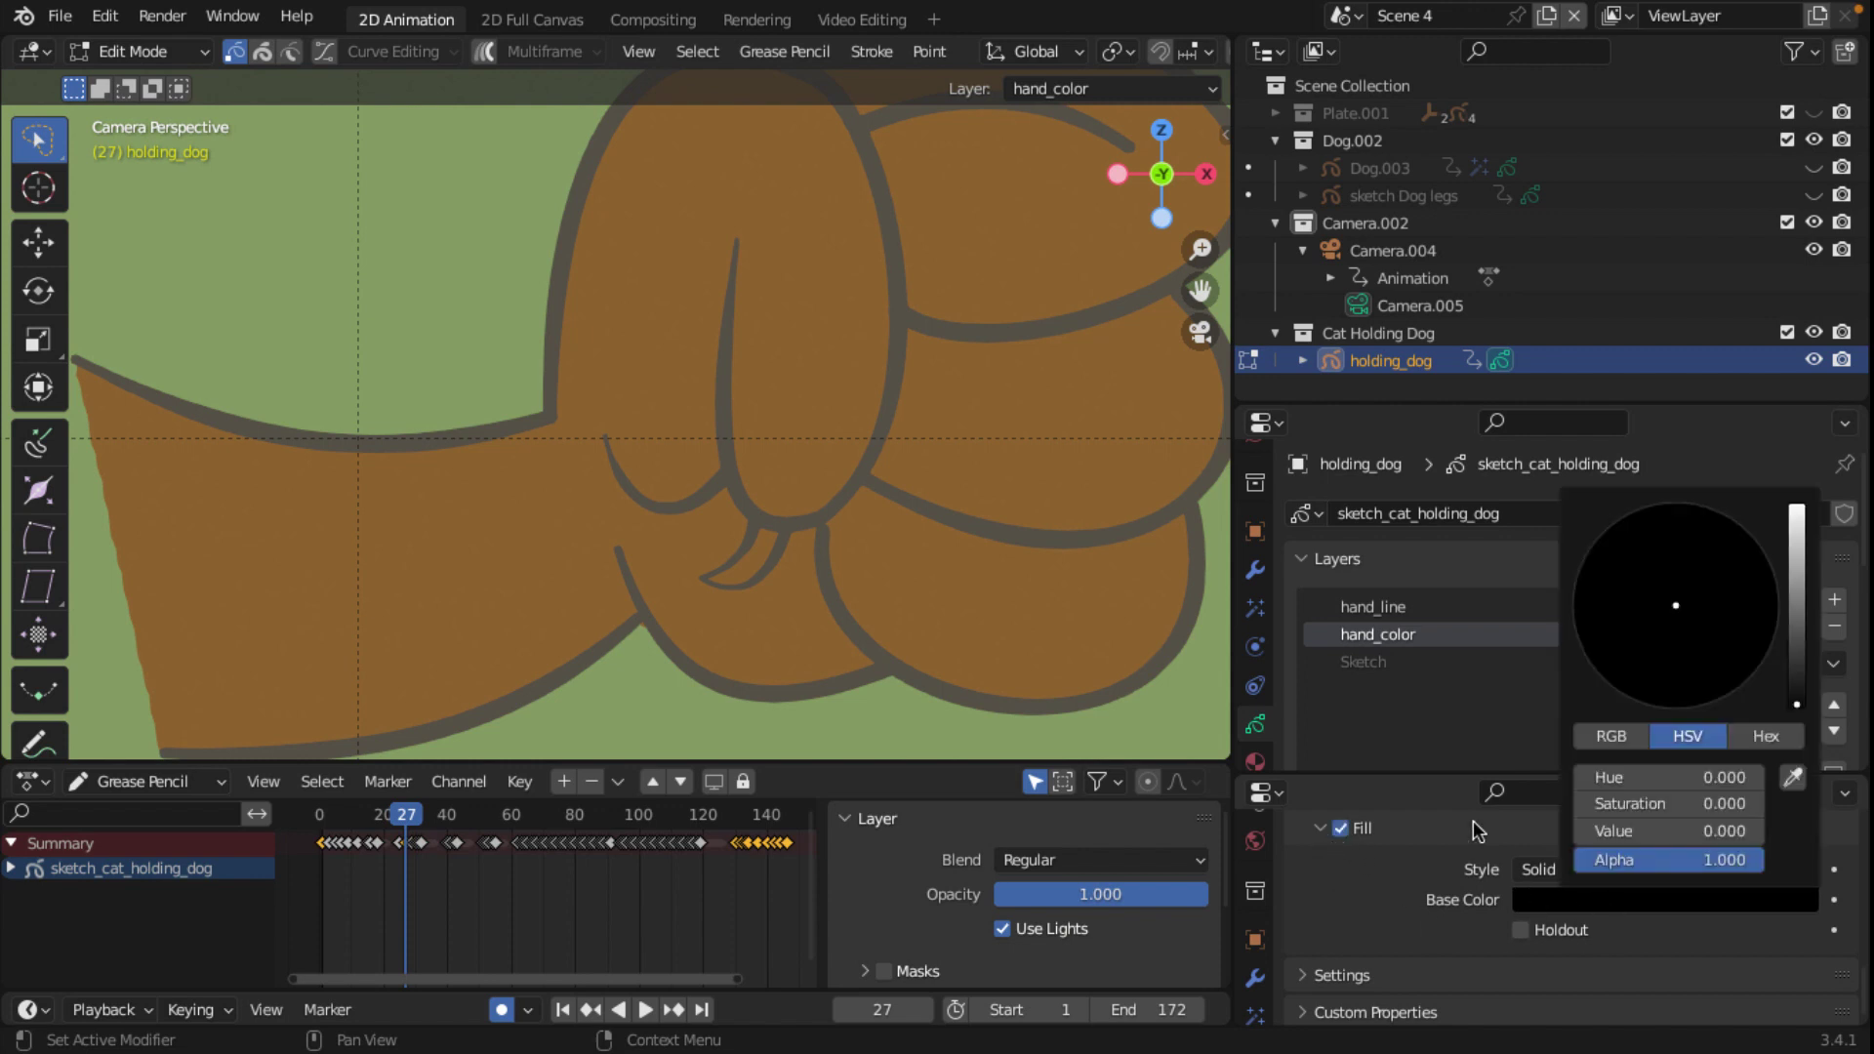
{"action": "left_click", "coordinate": [1701, 898]}
{"action": "left_click_drag", "start_coordinate": [1798, 705], "coordinate": [1797, 507]}
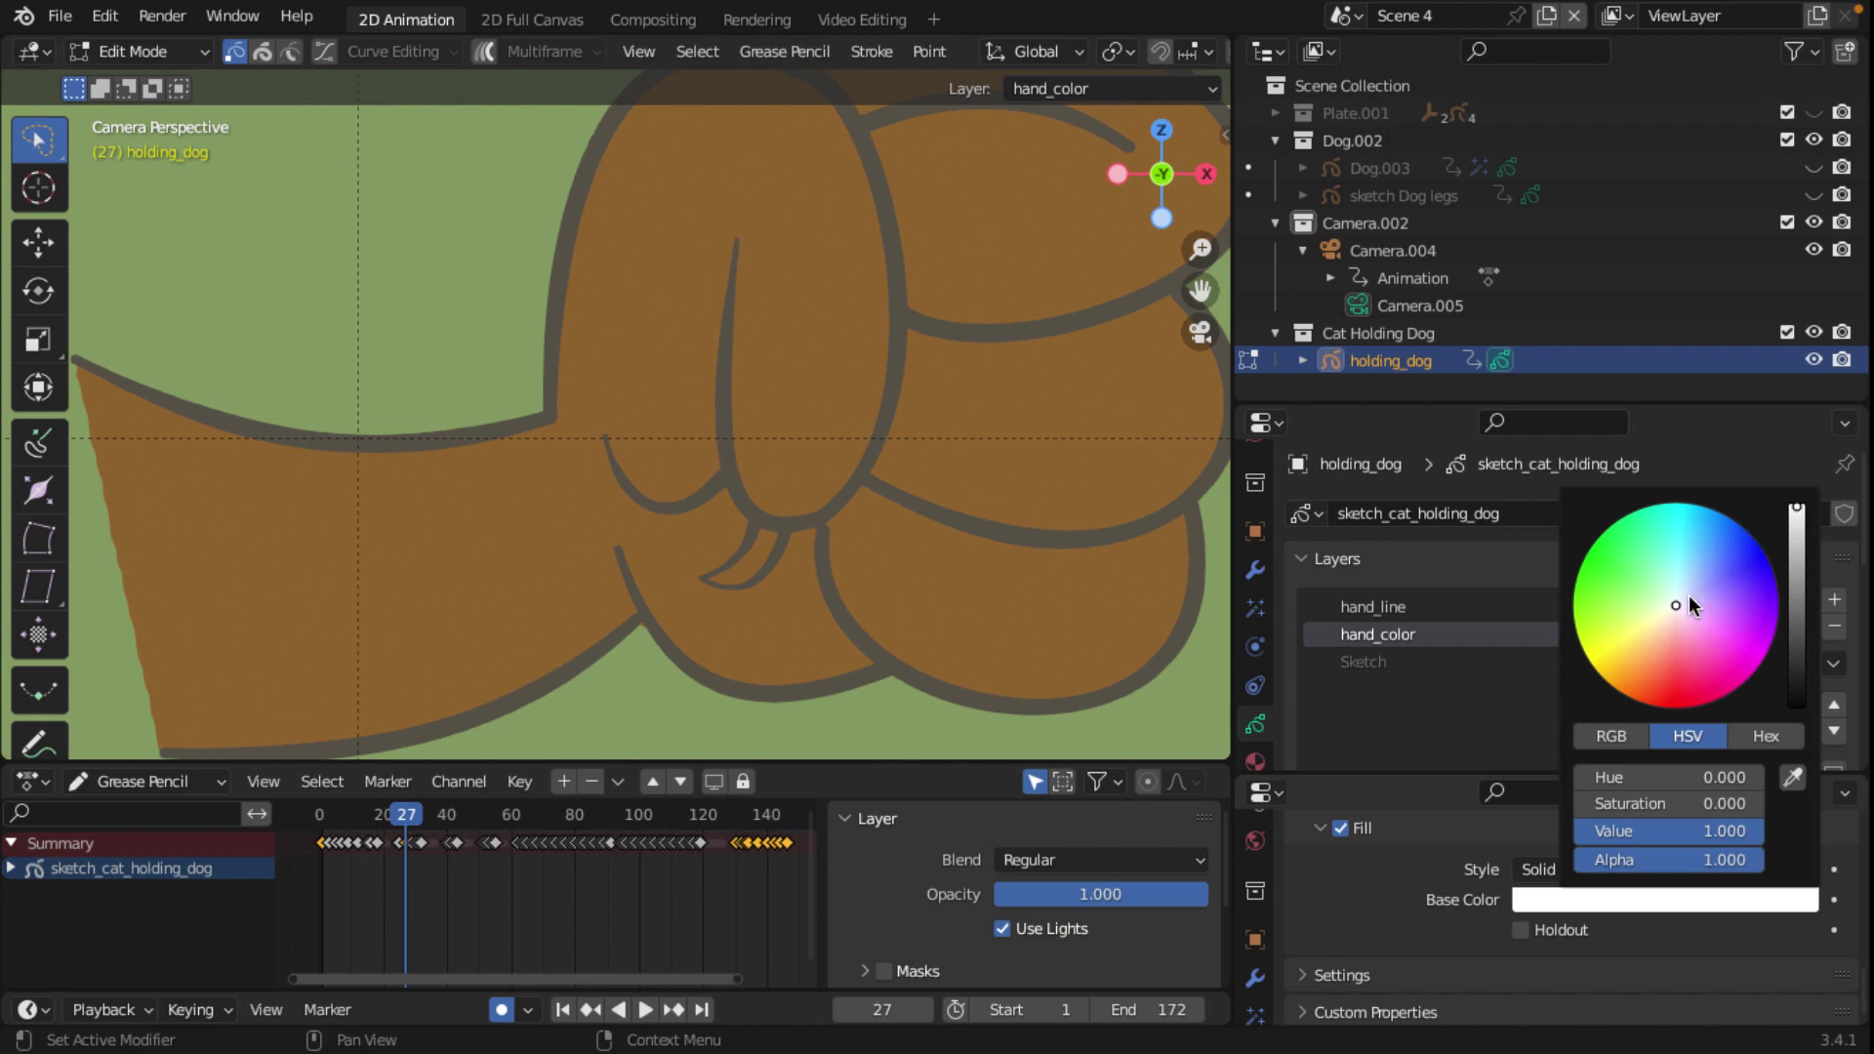
{"action": "left_click_drag", "start_coordinate": [1796, 509], "coordinate": [1796, 565]}
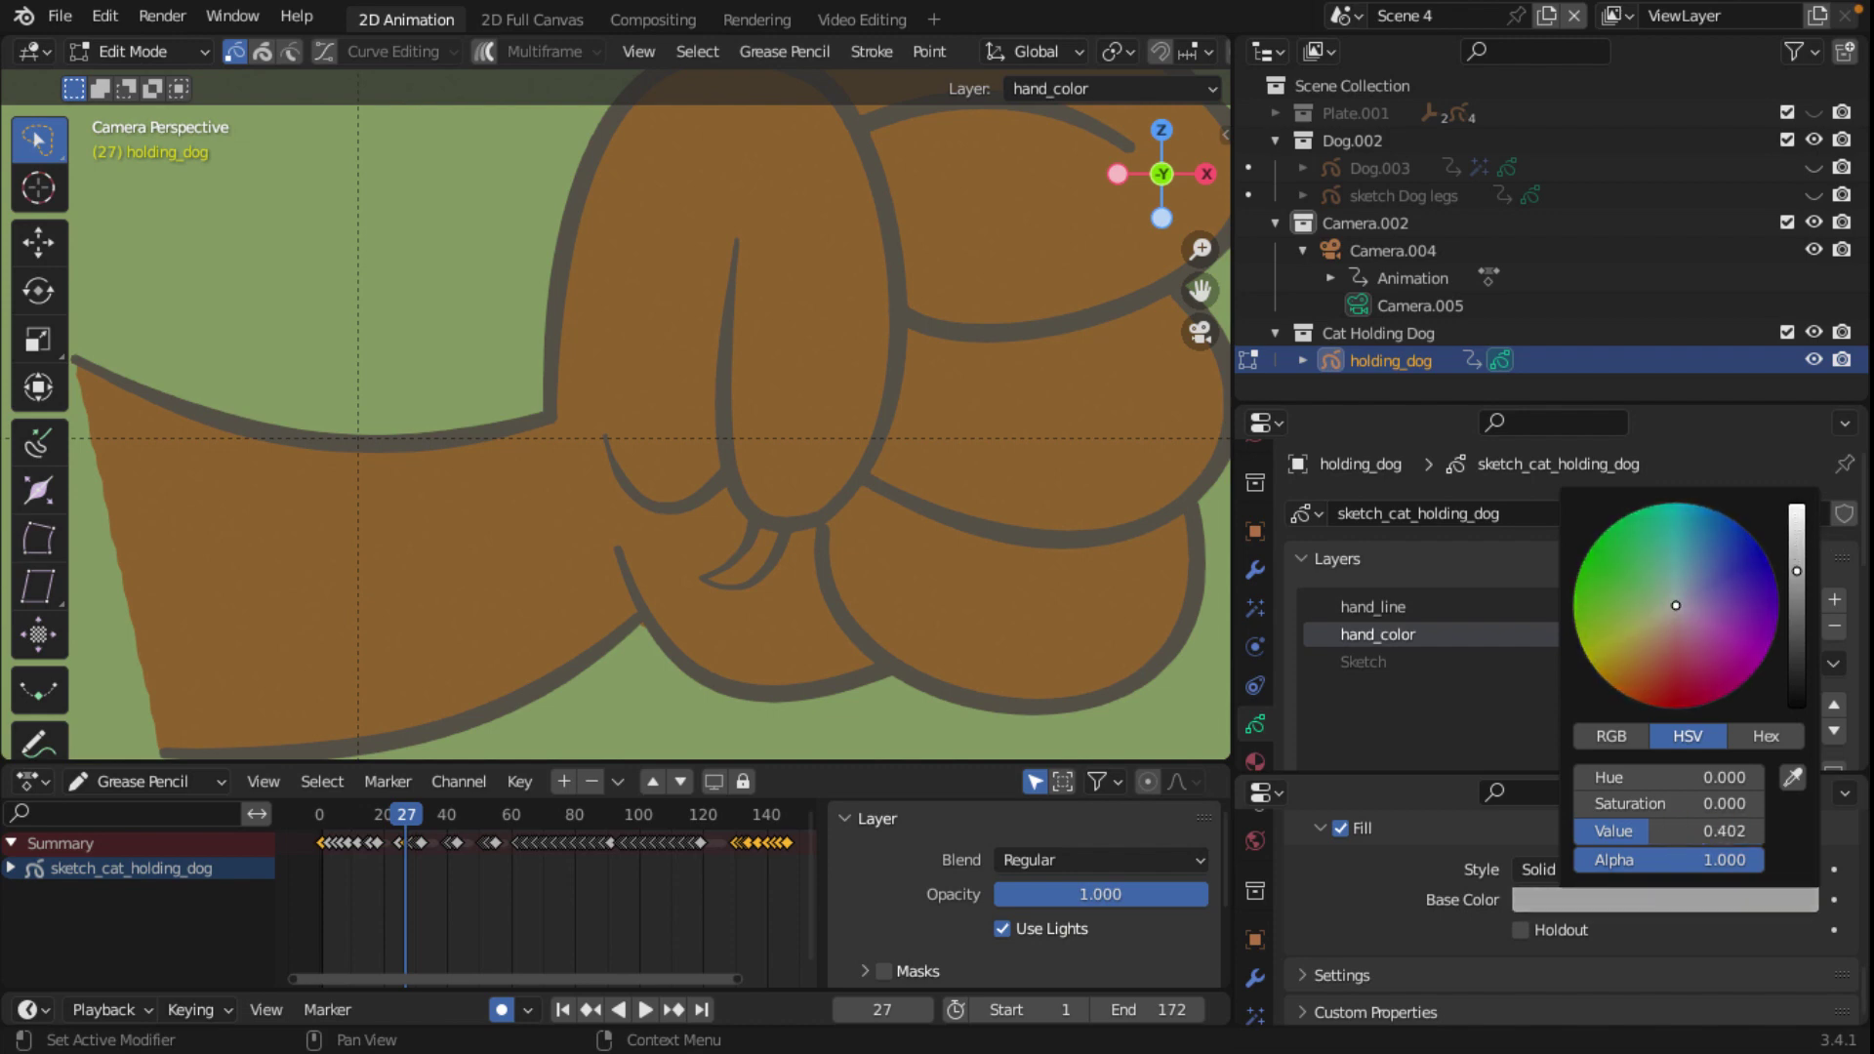
{"action": "left_click", "coordinate": [144, 49]}
{"action": "left_click", "coordinate": [157, 173]}
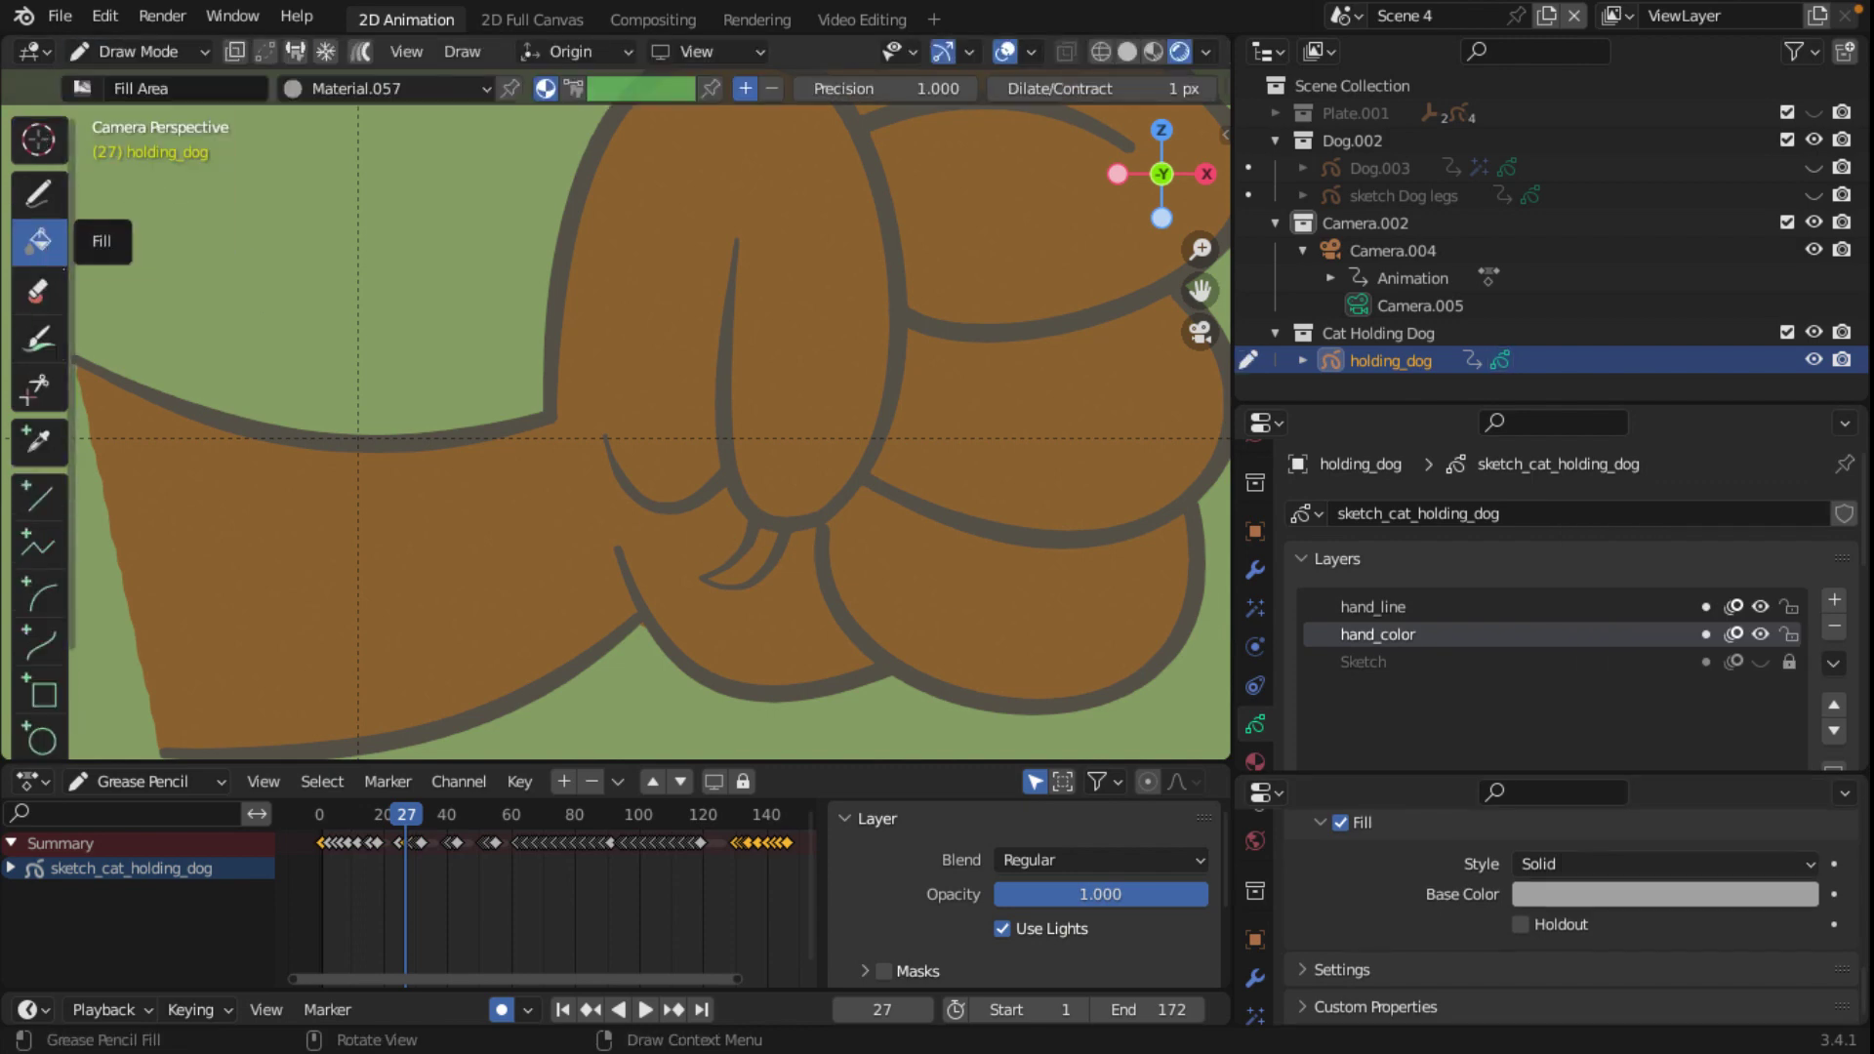
Step: Fill the claw with Material.057's grey and darken that grey to value 0.233
{"action": "left_click", "coordinate": [754, 556]}
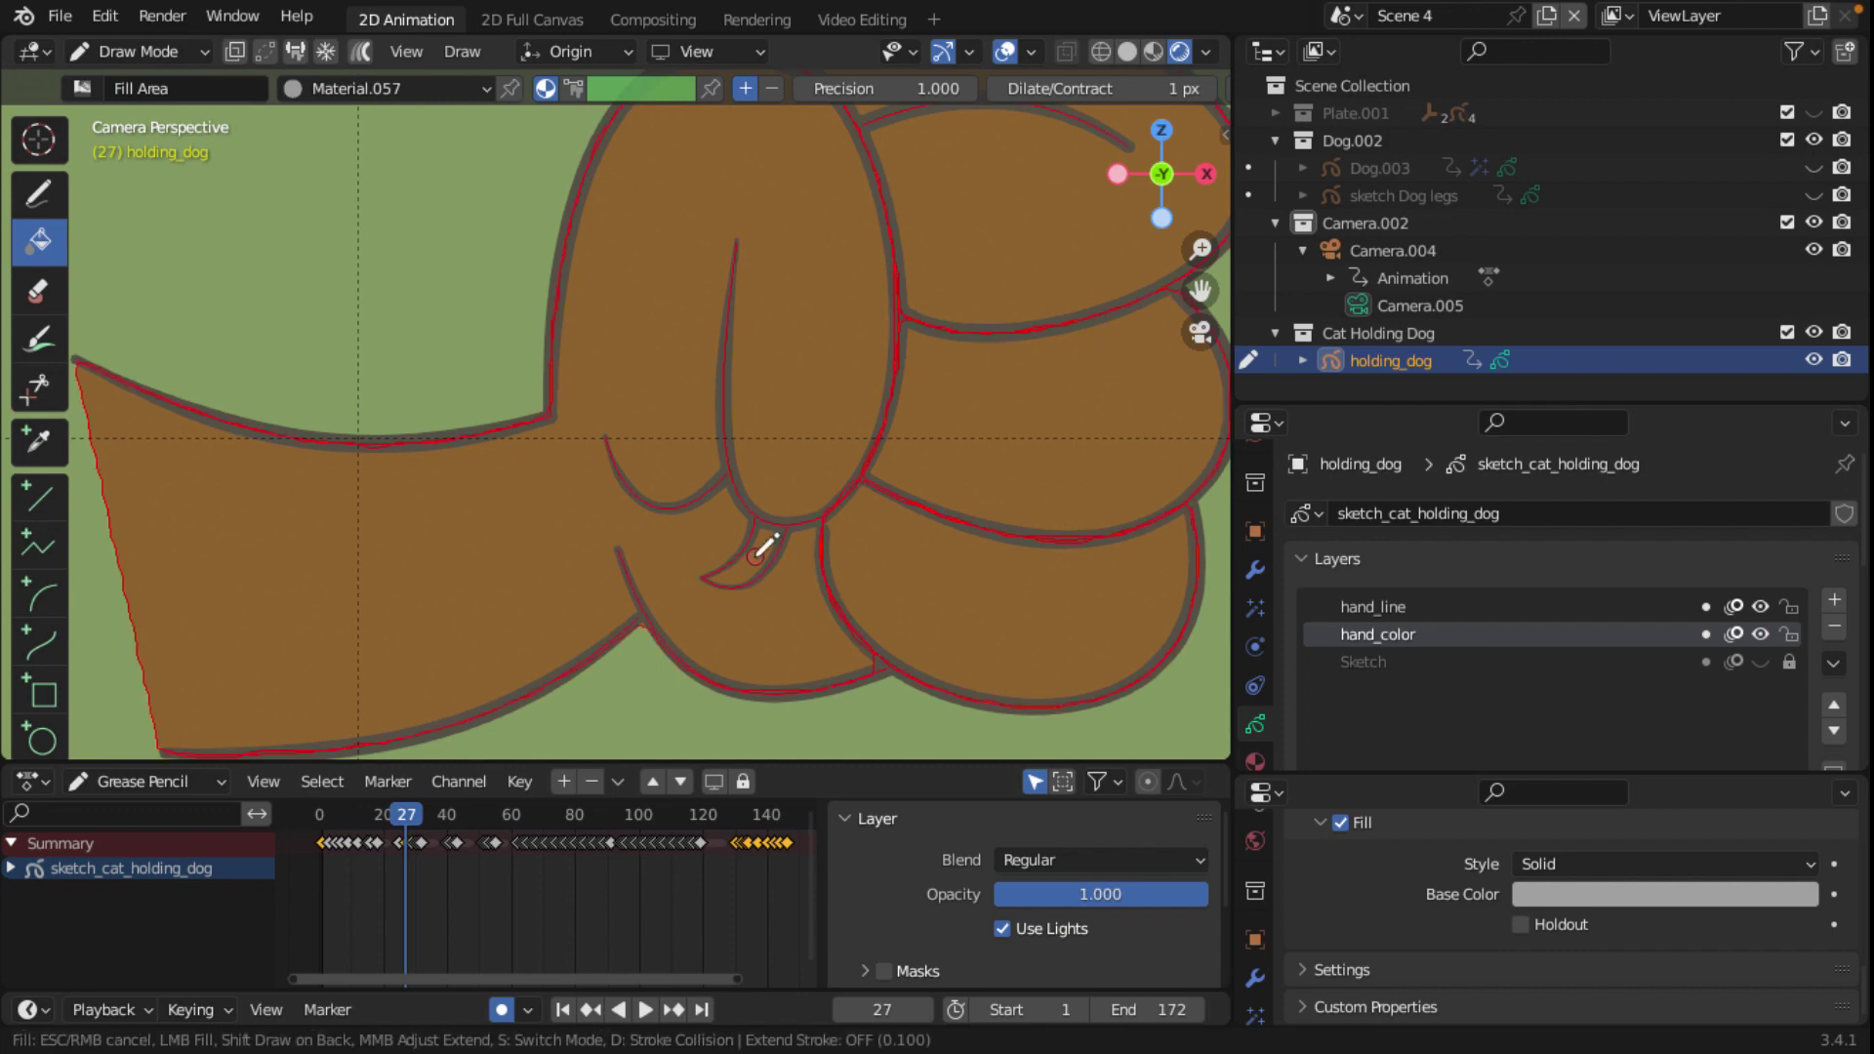
{"action": "key", "text": "Home"}
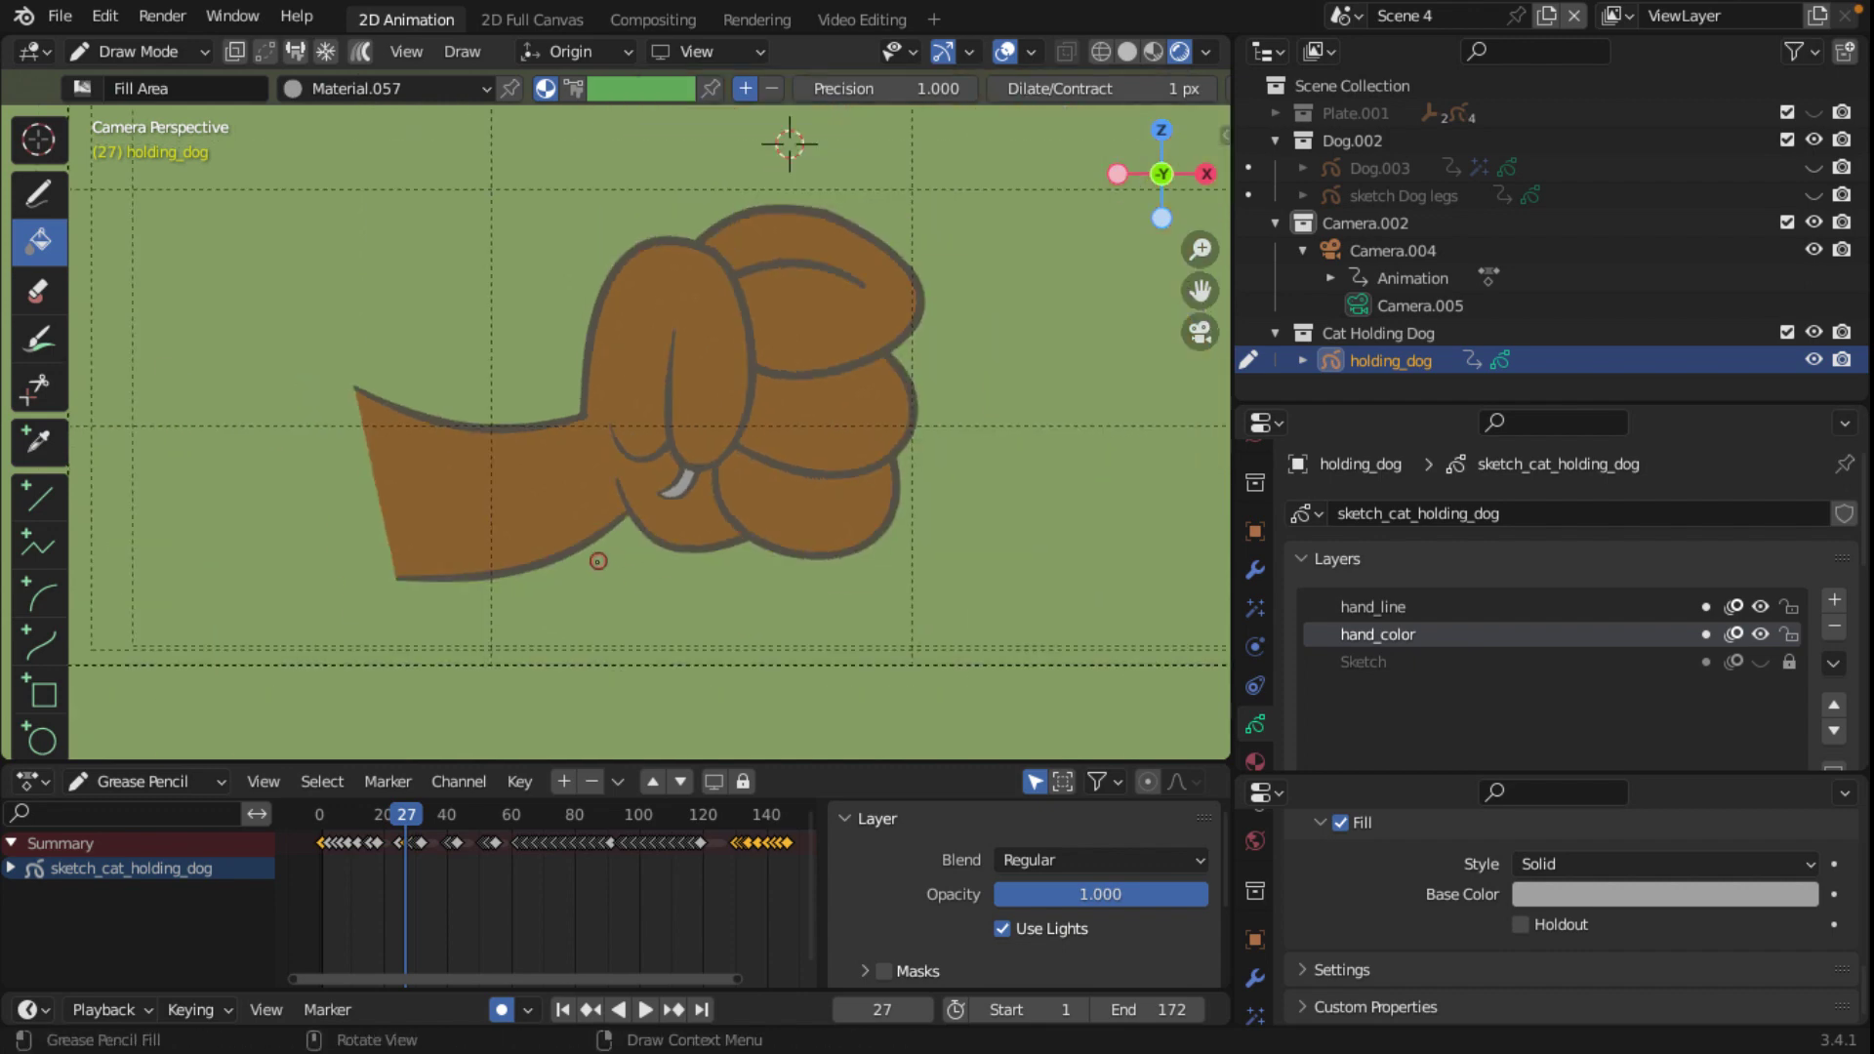
{"action": "scroll", "coordinate": [599, 562], "scroll_direction": "up", "scroll_amount": 6}
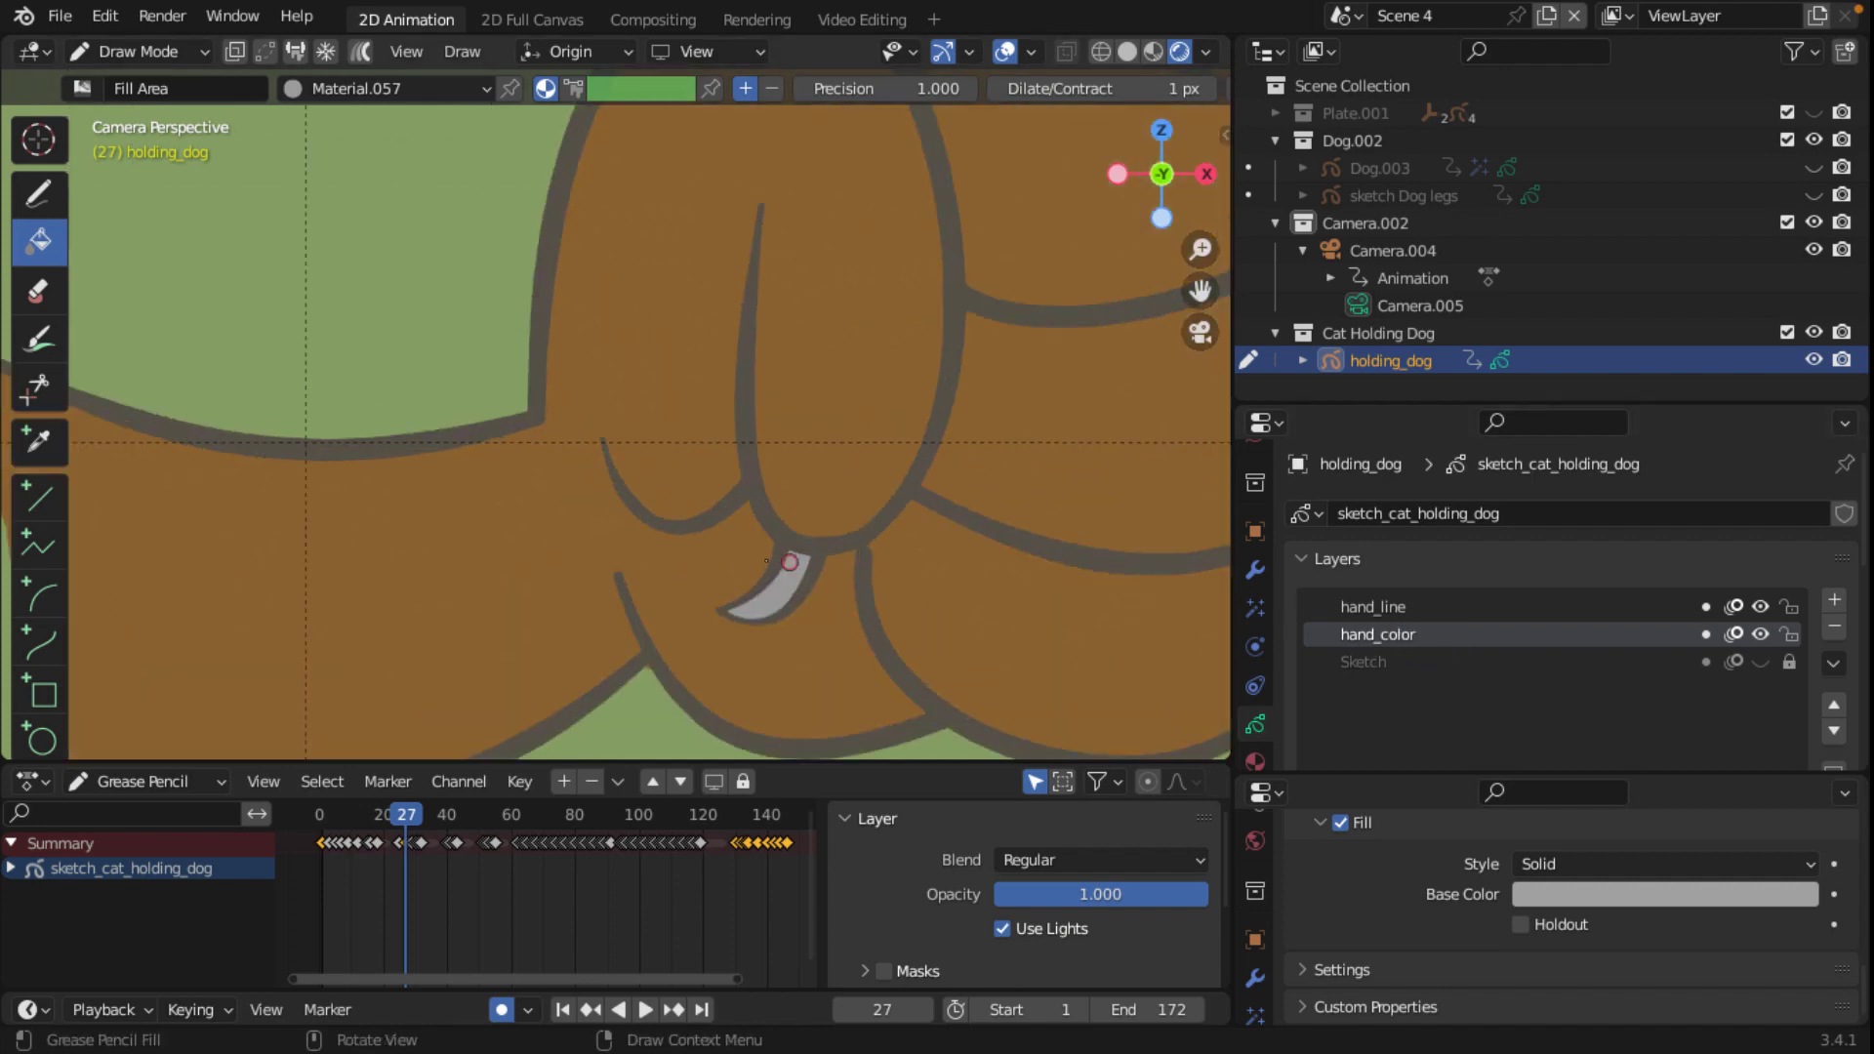
{"action": "key", "text": "Home"}
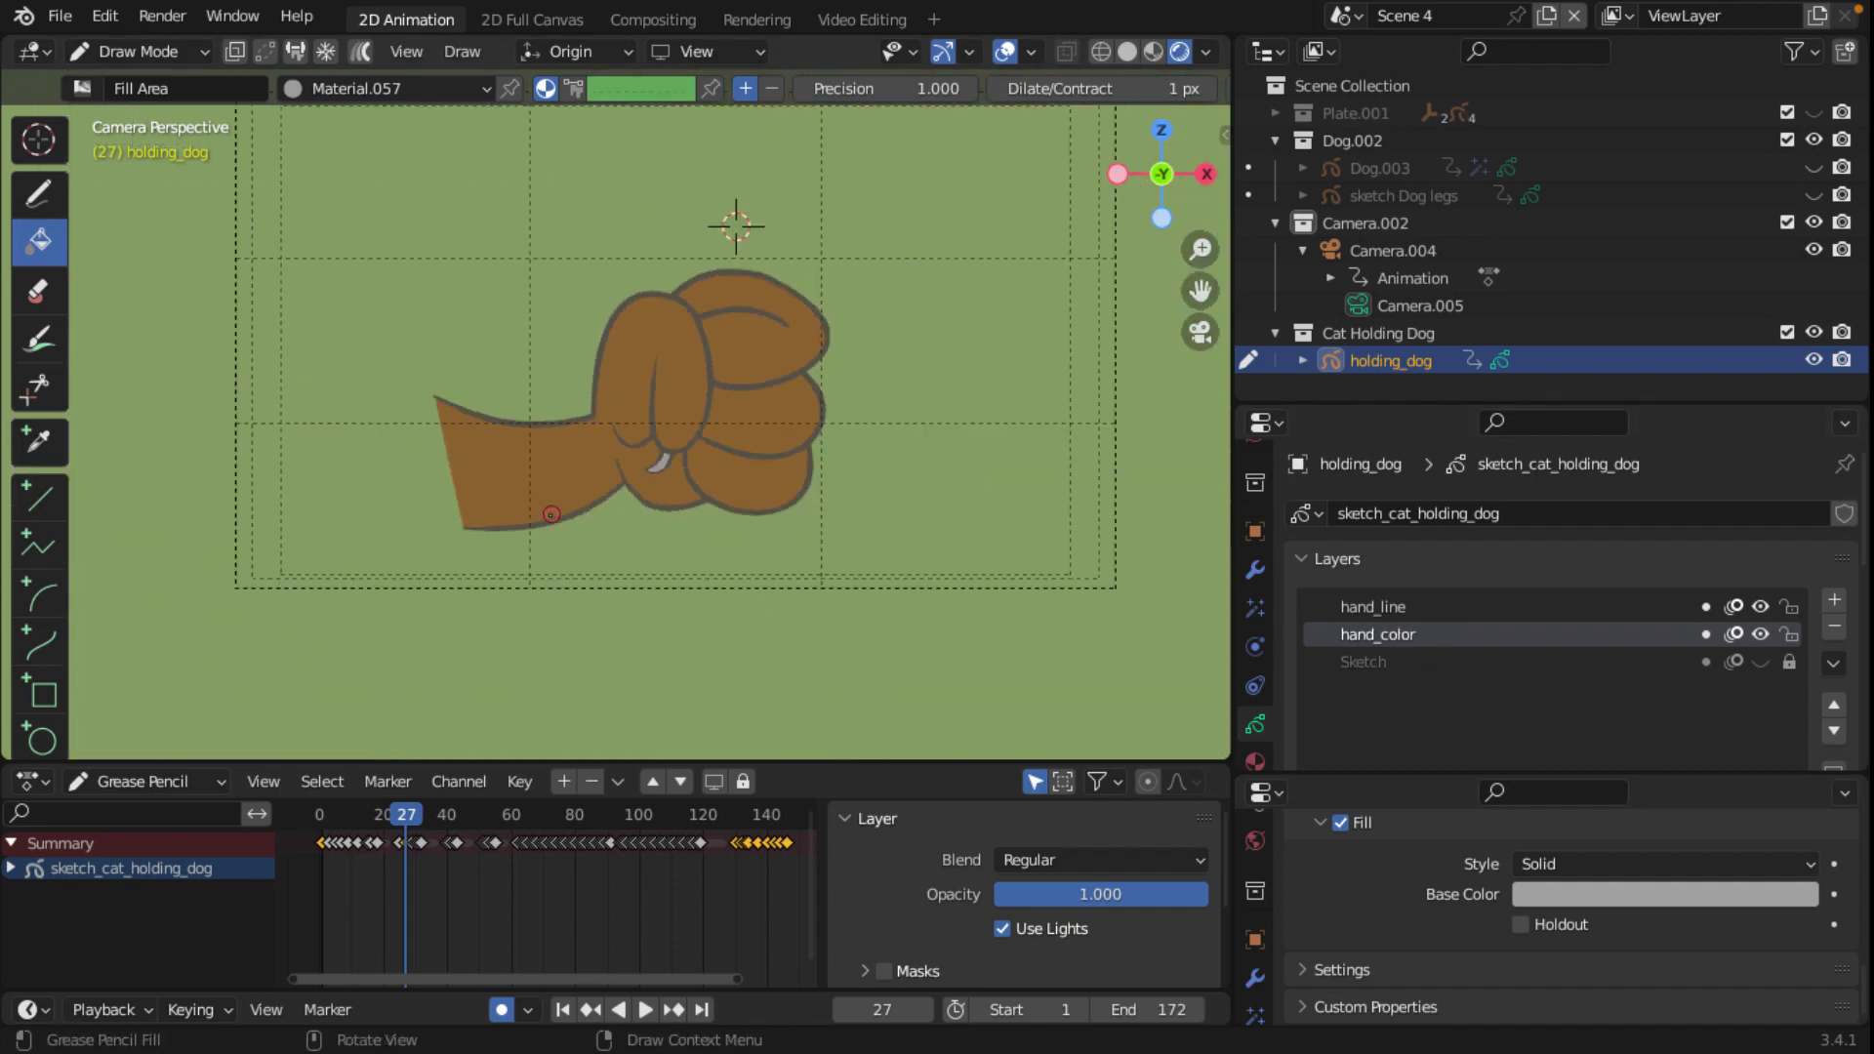
{"action": "left_click", "coordinate": [1696, 896]}
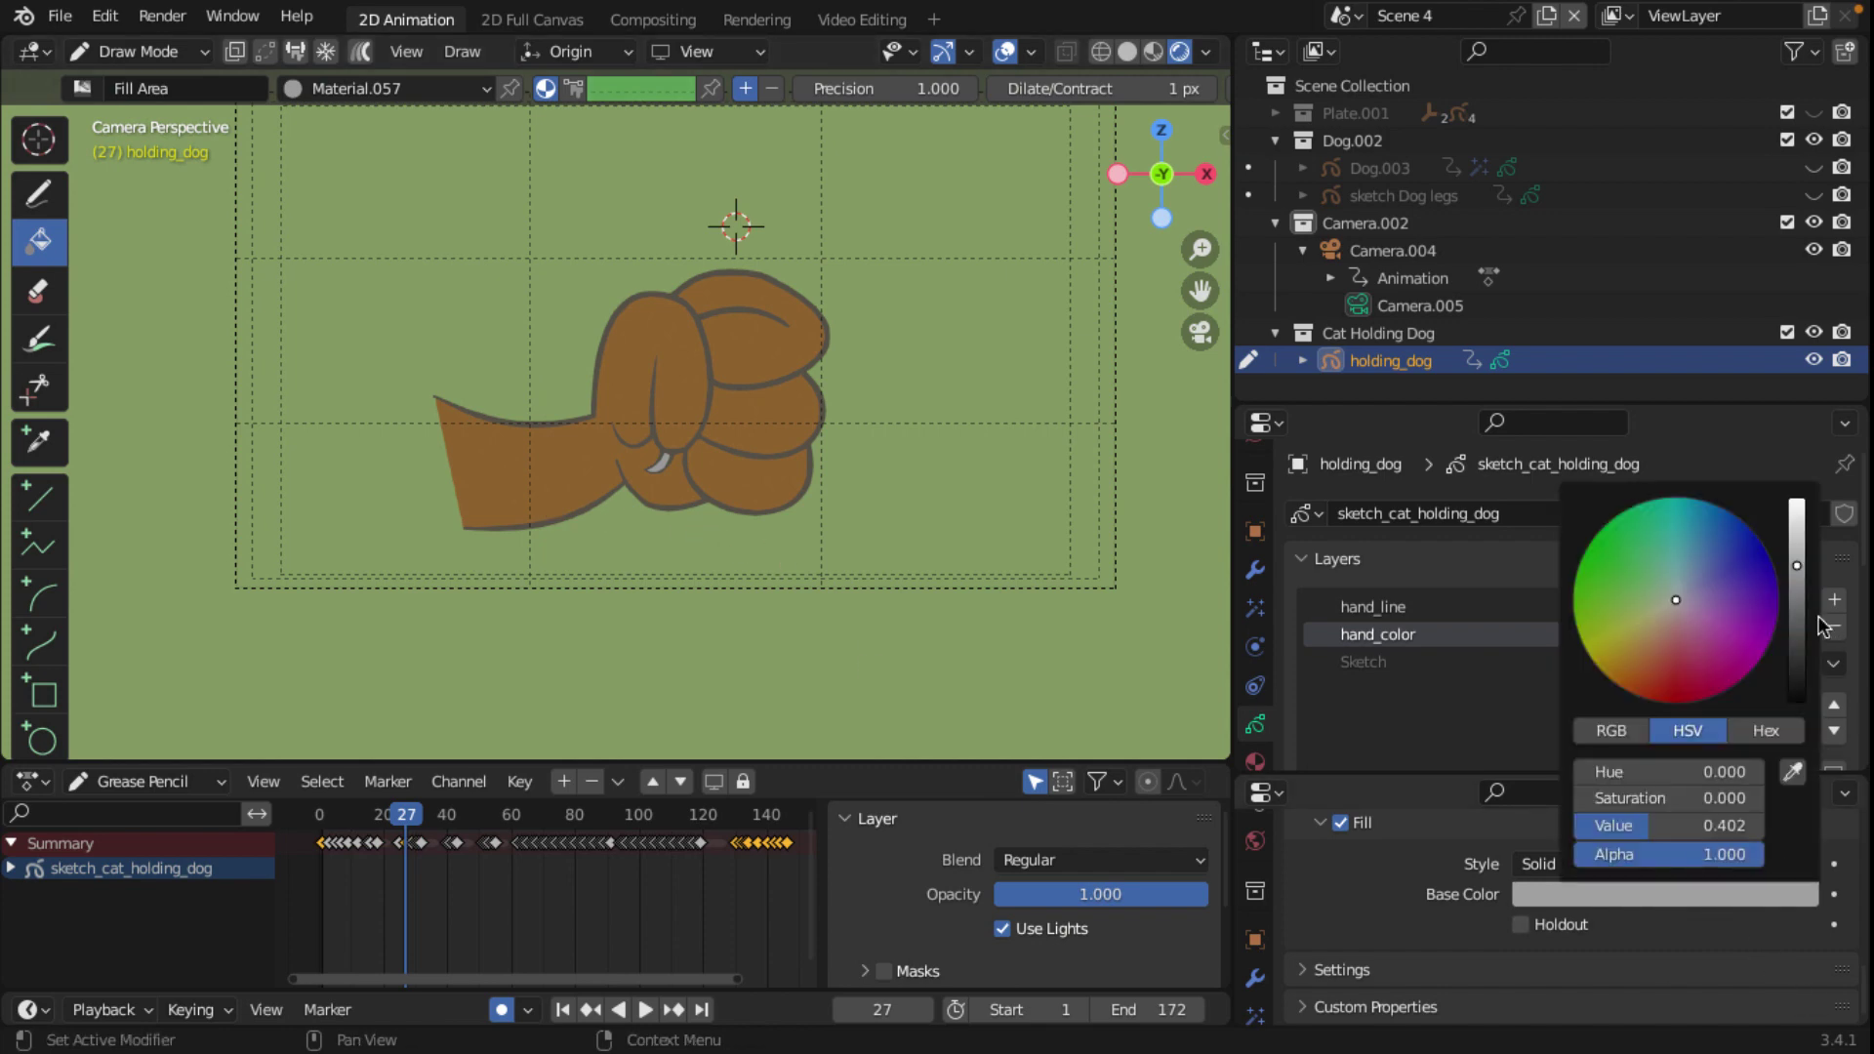
{"action": "left_click_drag", "start_coordinate": [1800, 574], "coordinate": [1798, 623]}
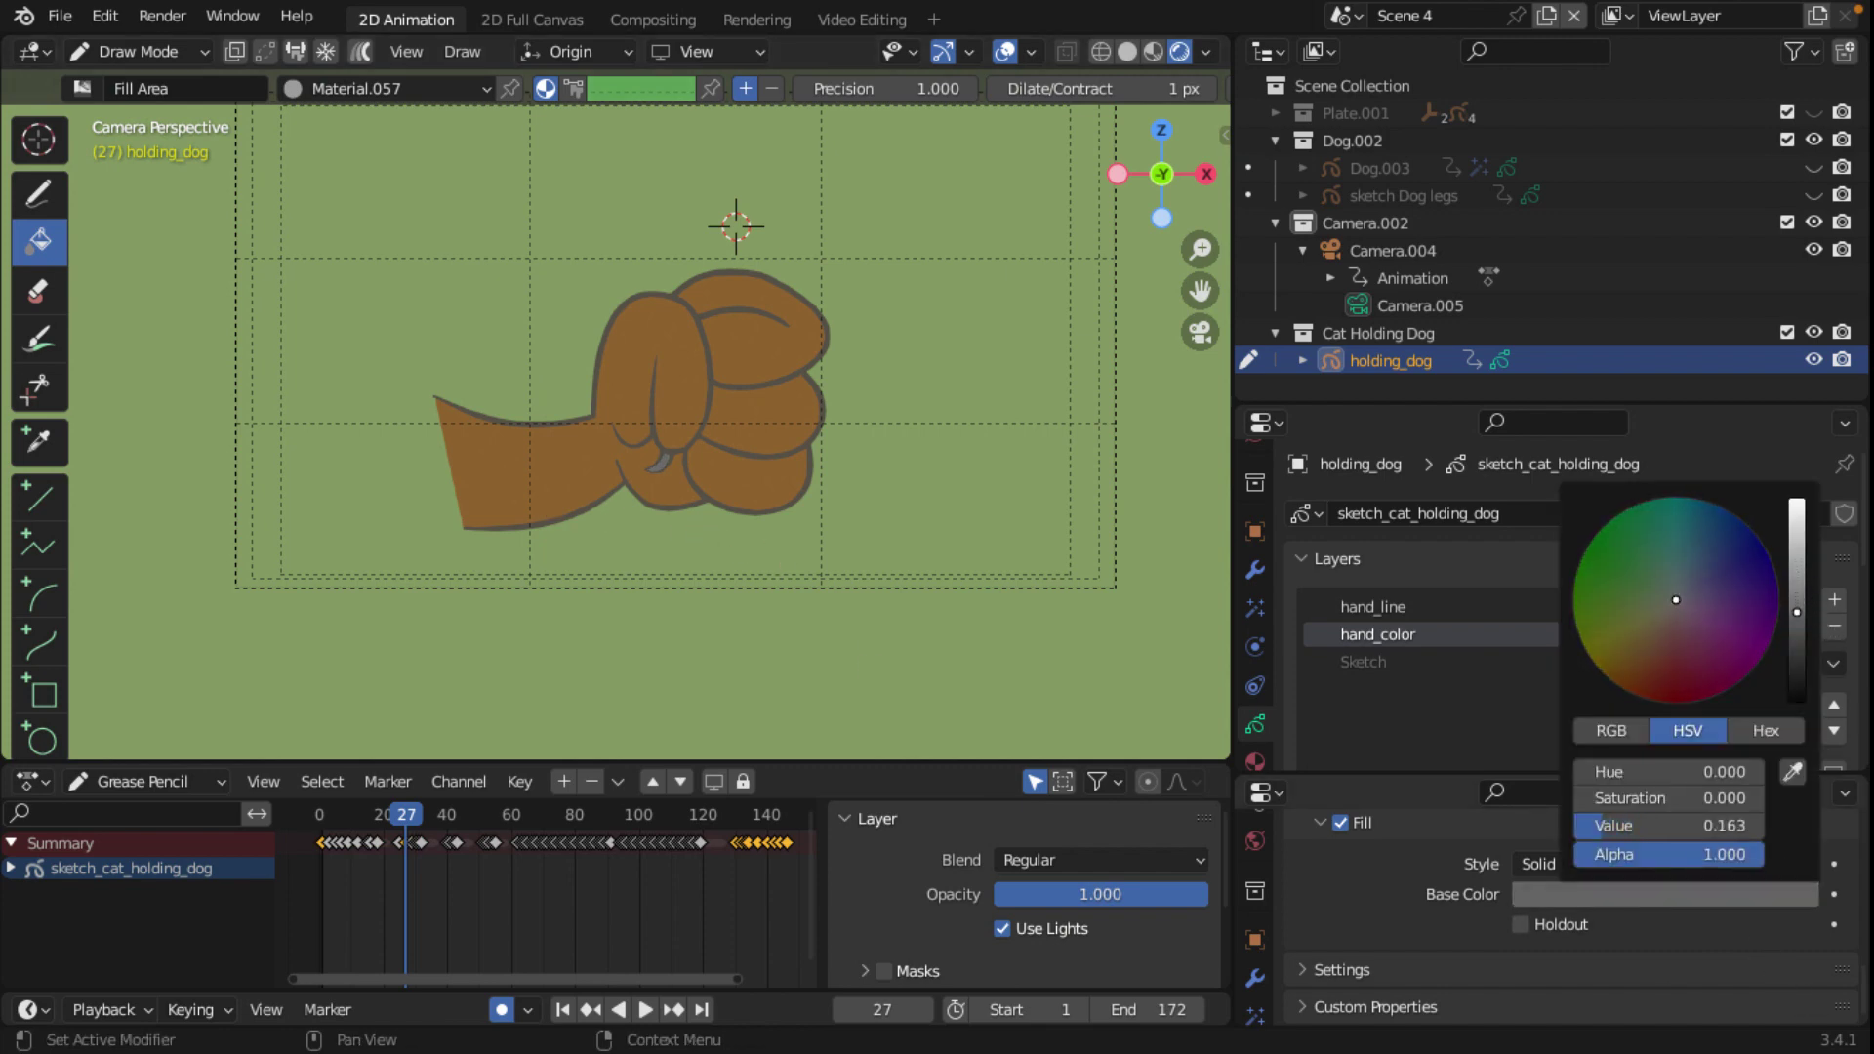
{"action": "left_click_drag", "start_coordinate": [1797, 622], "coordinate": [1798, 603]}
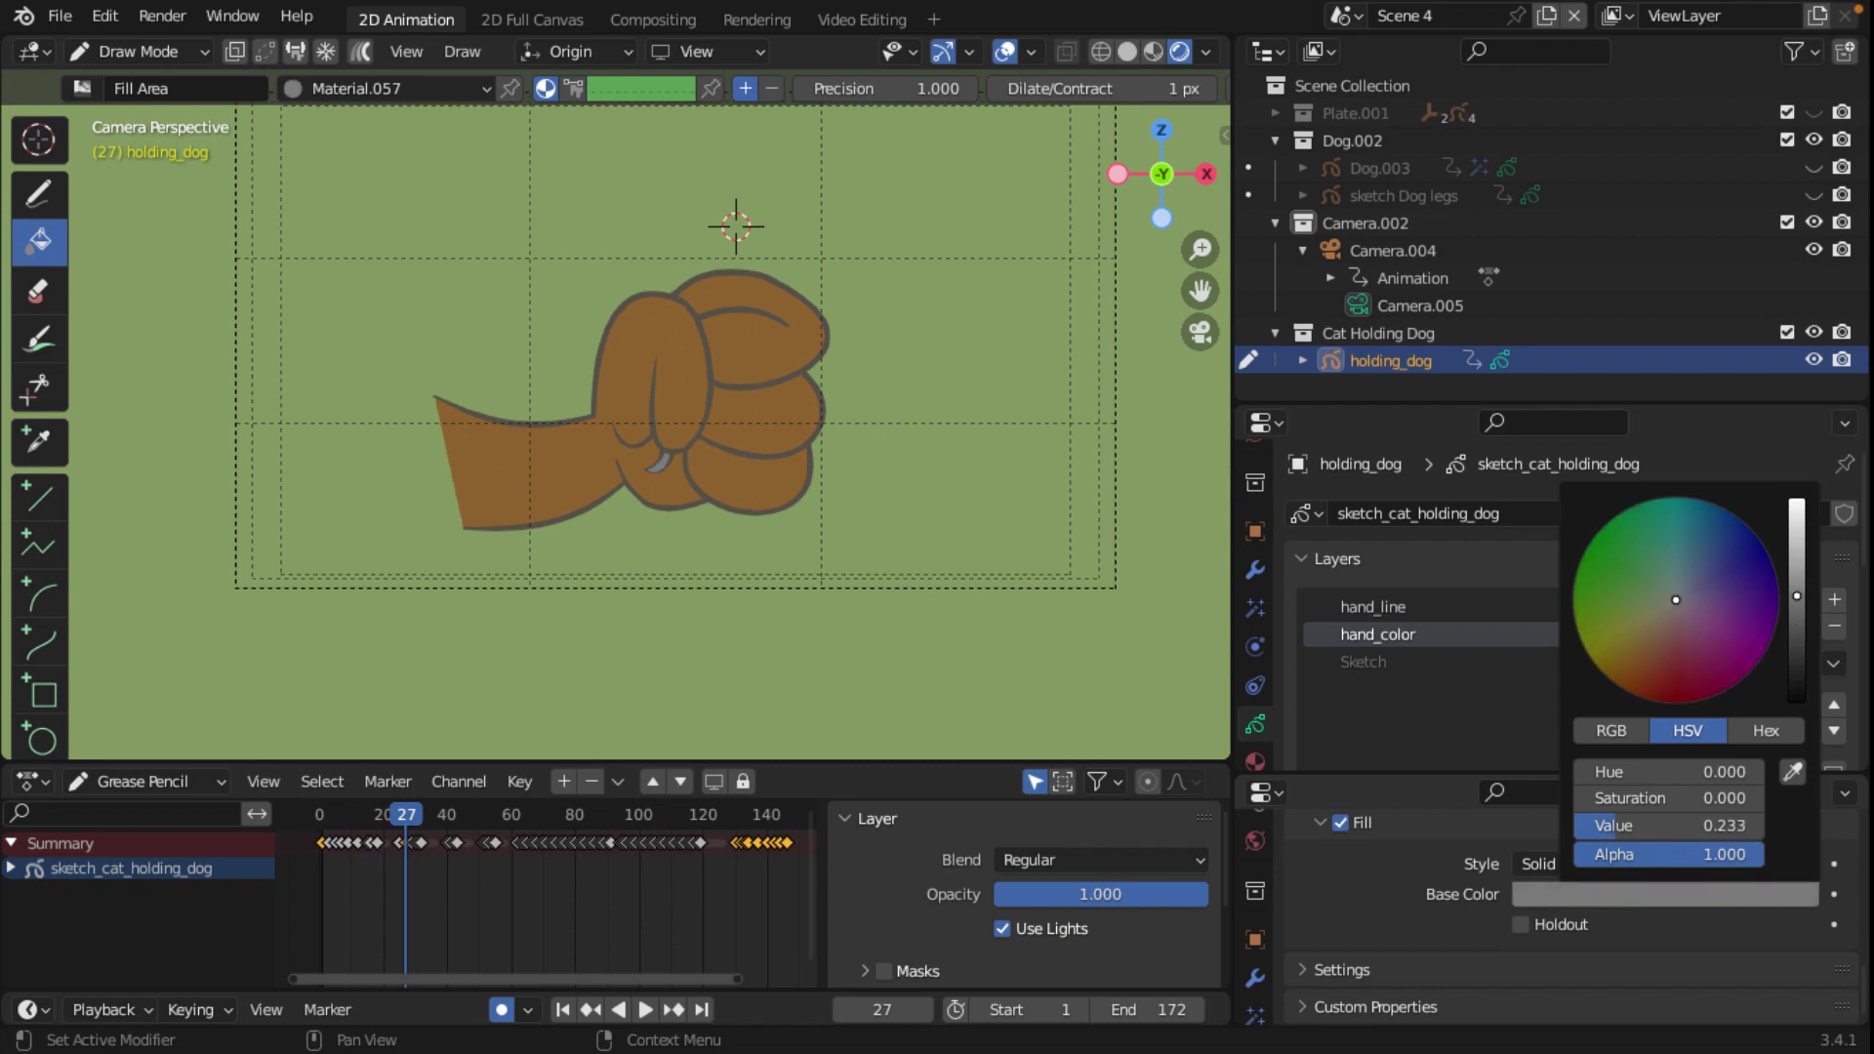
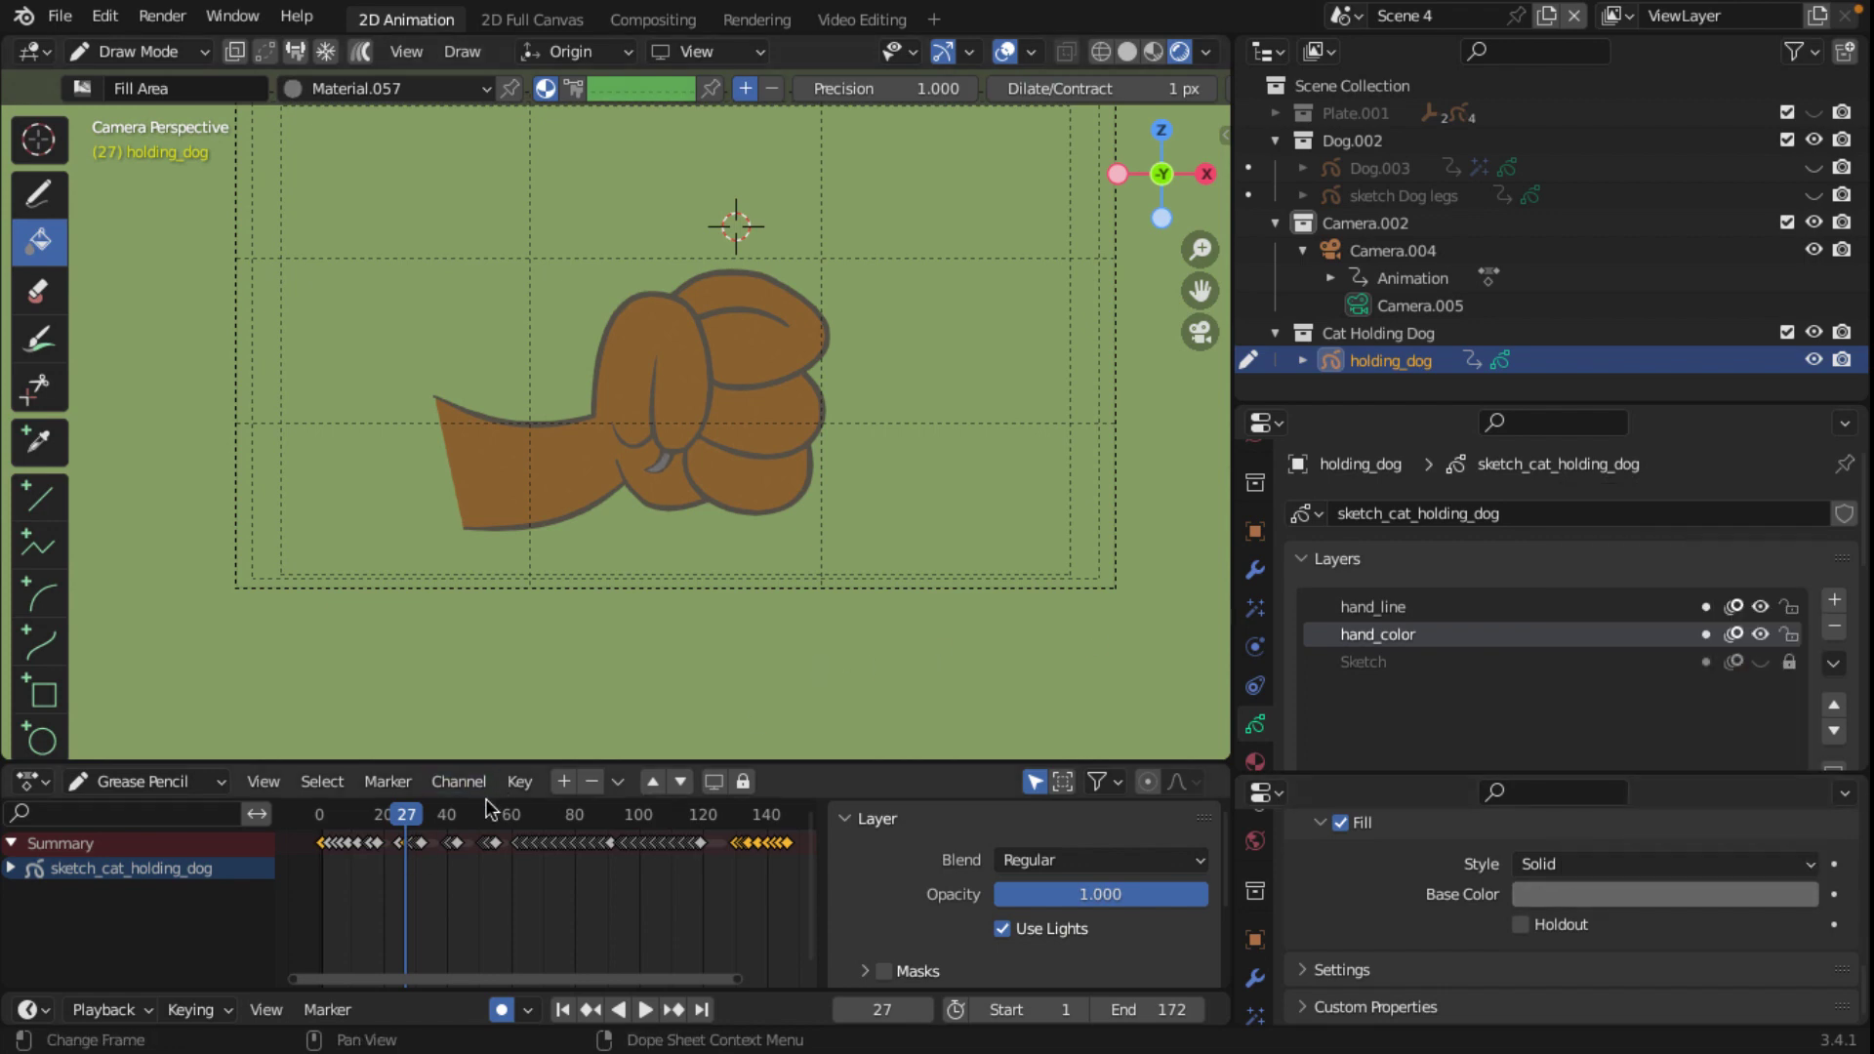
Step: Scrub back through the paw frames to frame 3 and switch Auto Keying off
{"action": "left_click_drag", "start_coordinate": [411, 823], "coordinate": [326, 815]}
{"action": "scroll", "coordinate": [681, 573], "scroll_direction": "down", "scroll_amount": 5}
{"action": "scroll", "coordinate": [516, 305], "scroll_direction": "up", "scroll_amount": 3}
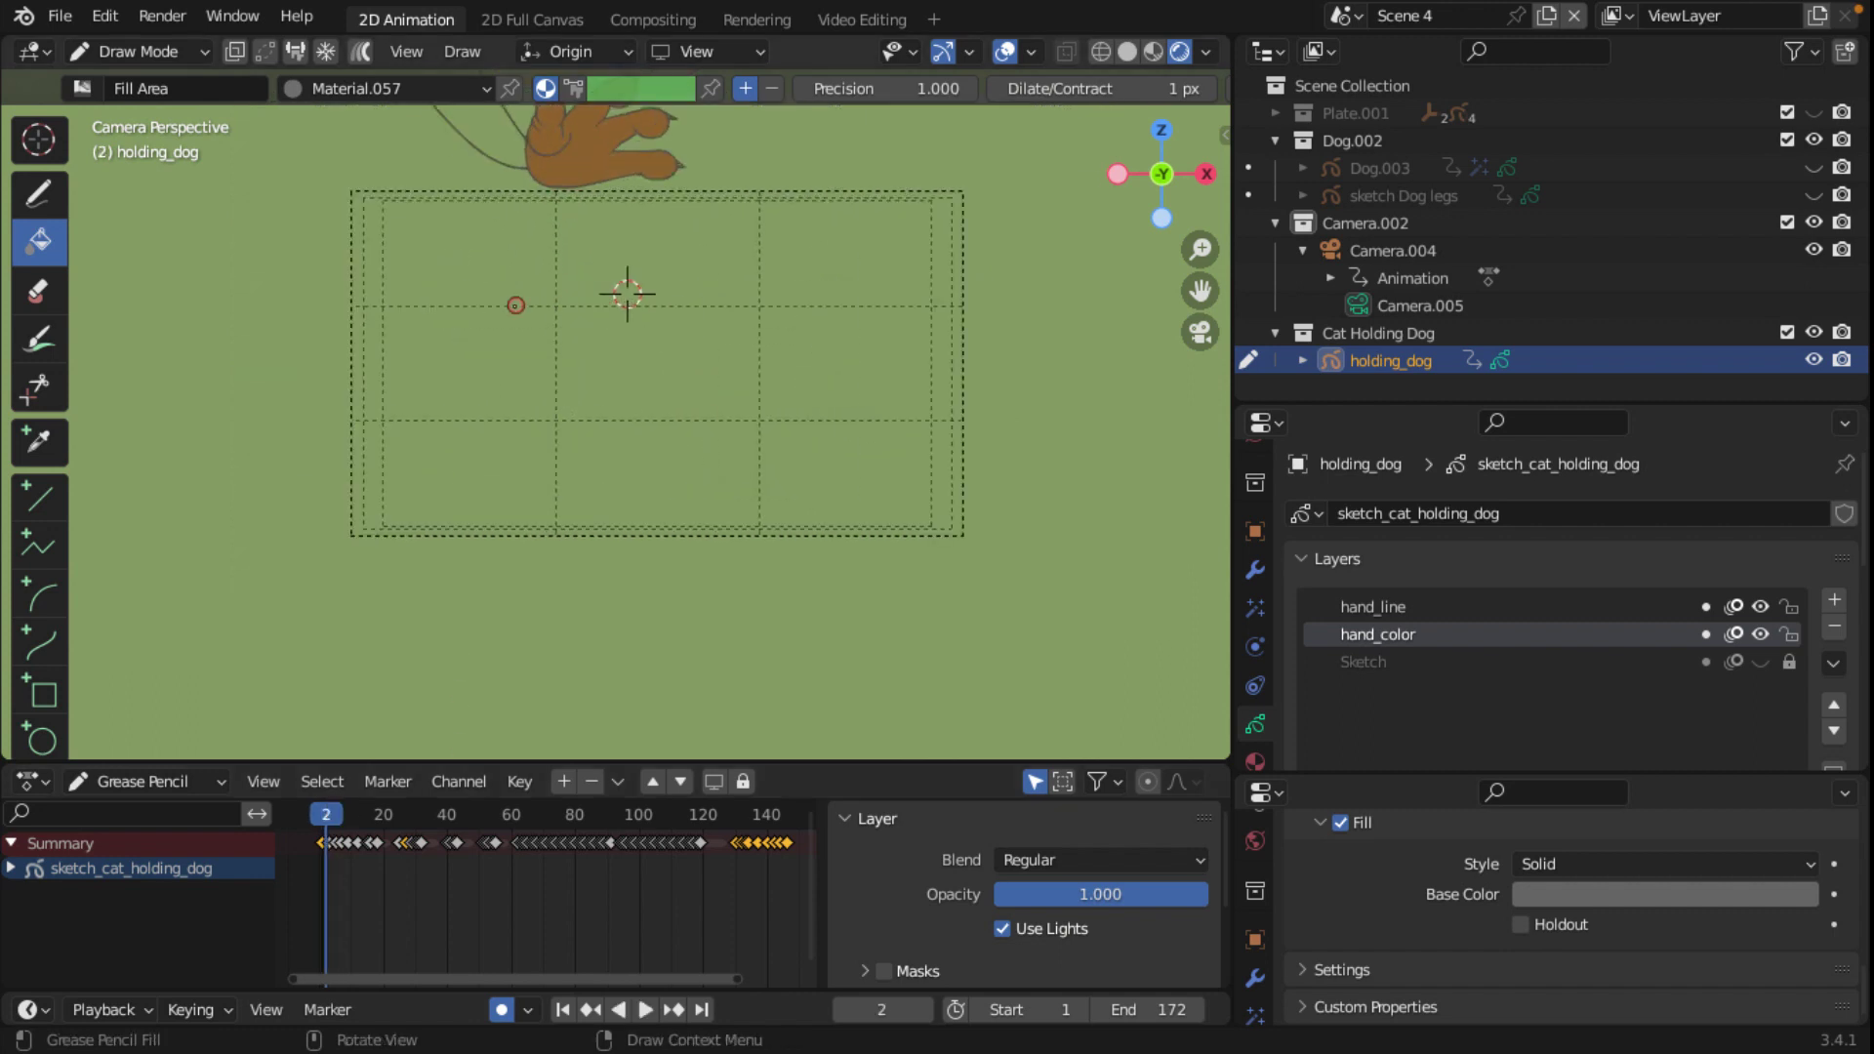
{"action": "key", "text": "Right"}
{"action": "key", "text": "Right"}
{"action": "key", "text": "Right"}
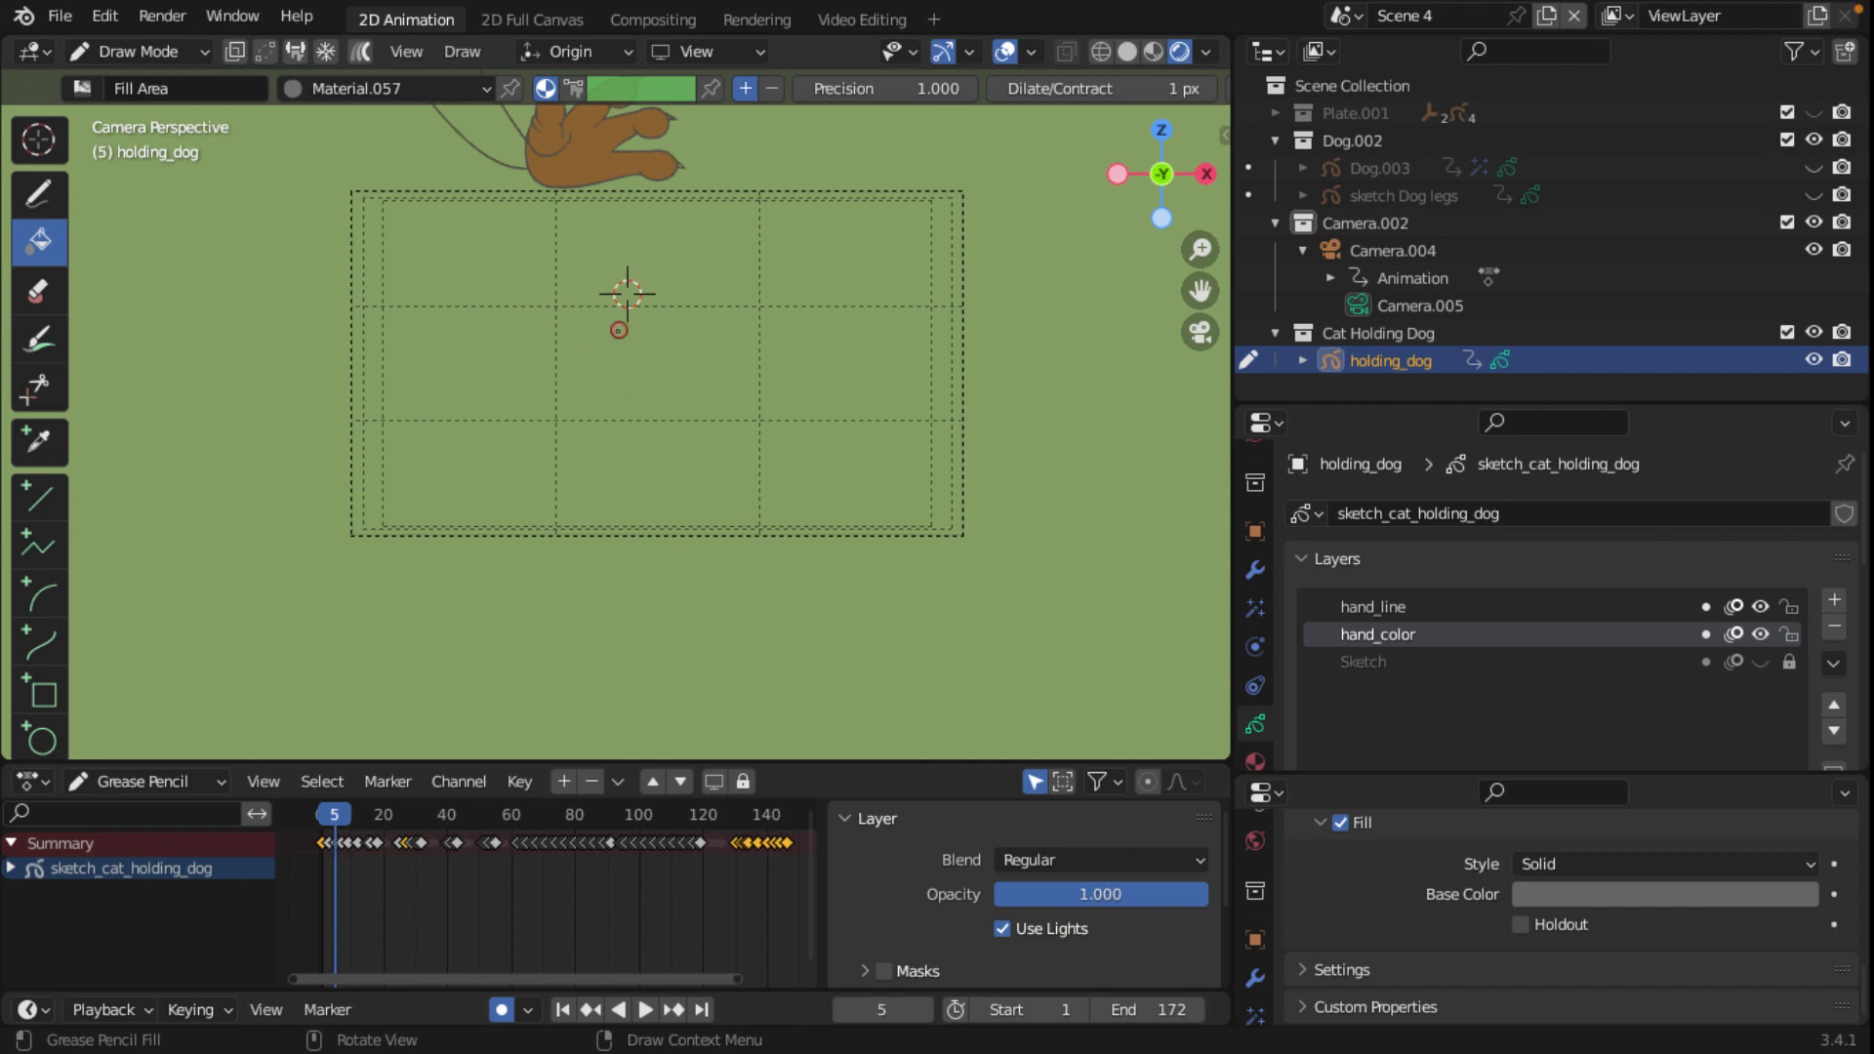
{"action": "key", "text": "Left"}
{"action": "key", "text": "Left"}
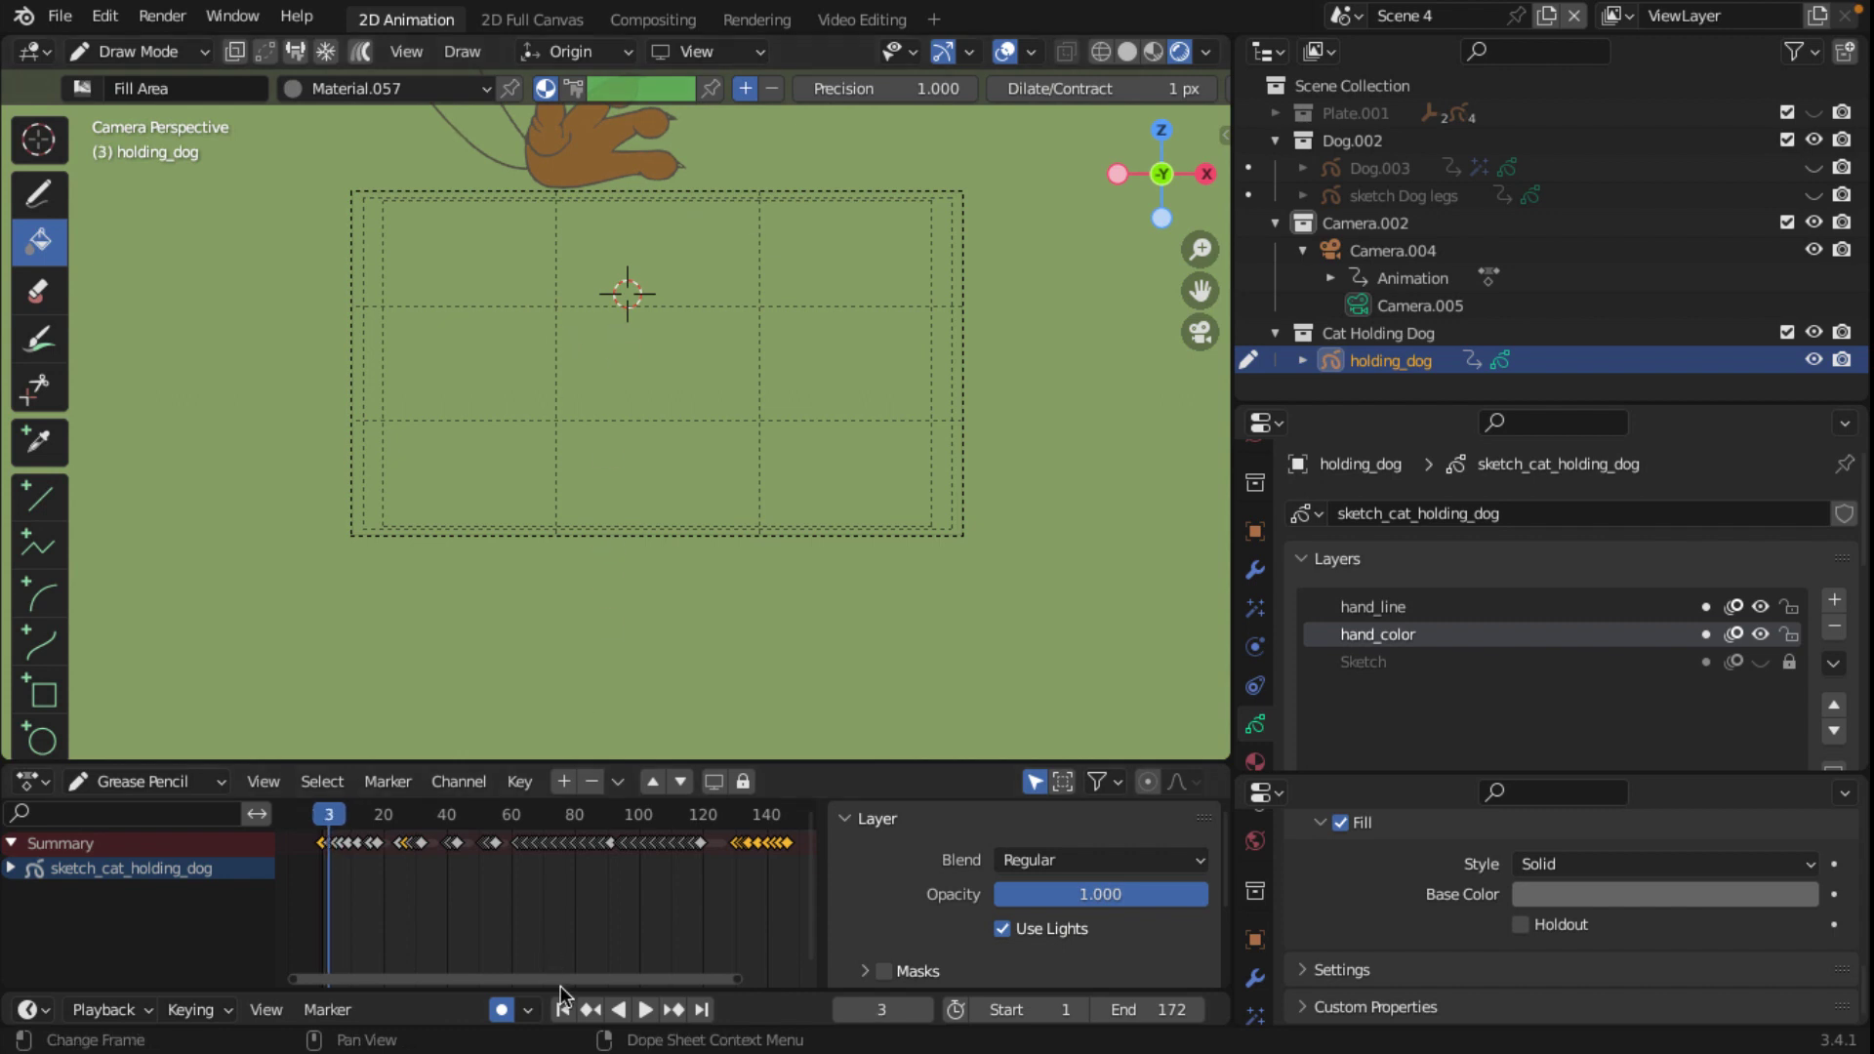
{"action": "left_click", "coordinate": [503, 1011]}
Step: Zoom in on the brown paw, test a grey fill on the claw tip, then undo it
{"action": "scroll", "coordinate": [595, 368], "scroll_direction": "up", "scroll_amount": 2}
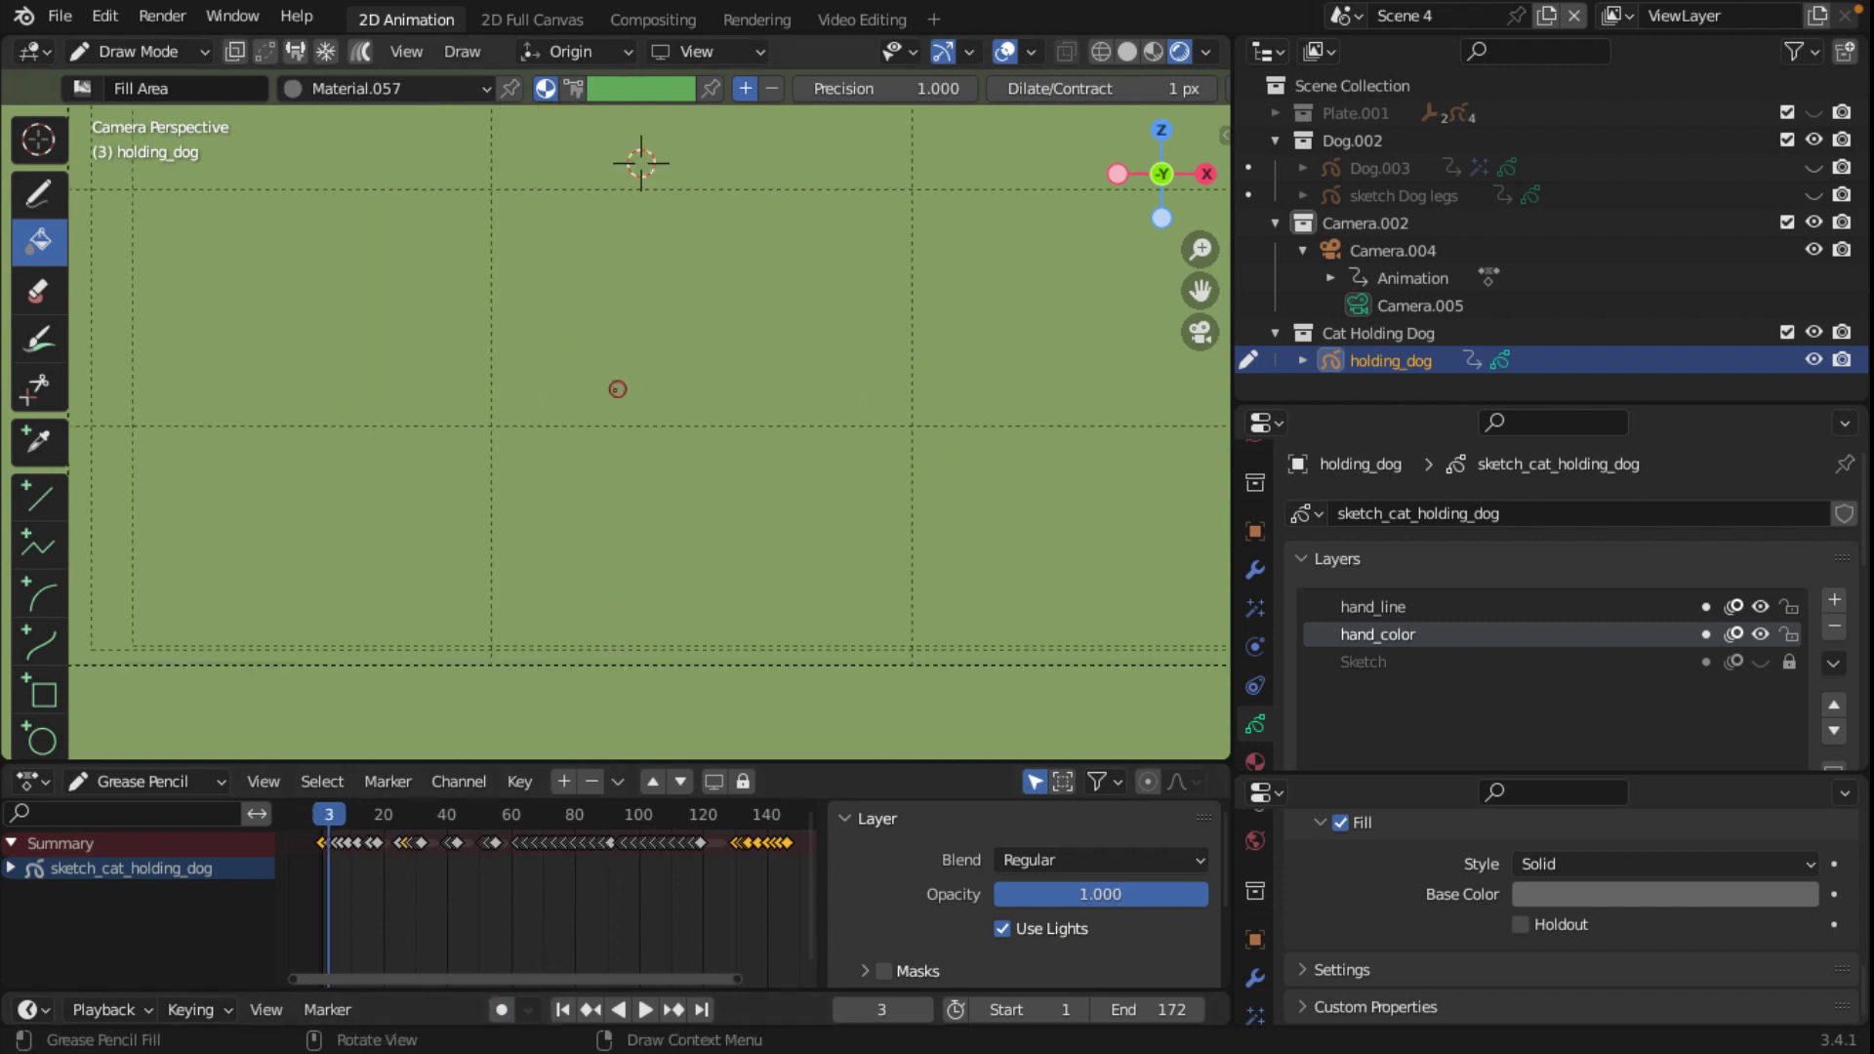
{"action": "scroll", "coordinate": [620, 385], "scroll_direction": "up", "scroll_amount": 2}
{"action": "middle_click_drag", "start_coordinate": [625, 293], "coordinate": [644, 546], "text": "shift"}
{"action": "scroll", "coordinate": [593, 335], "scroll_direction": "up", "scroll_amount": 3}
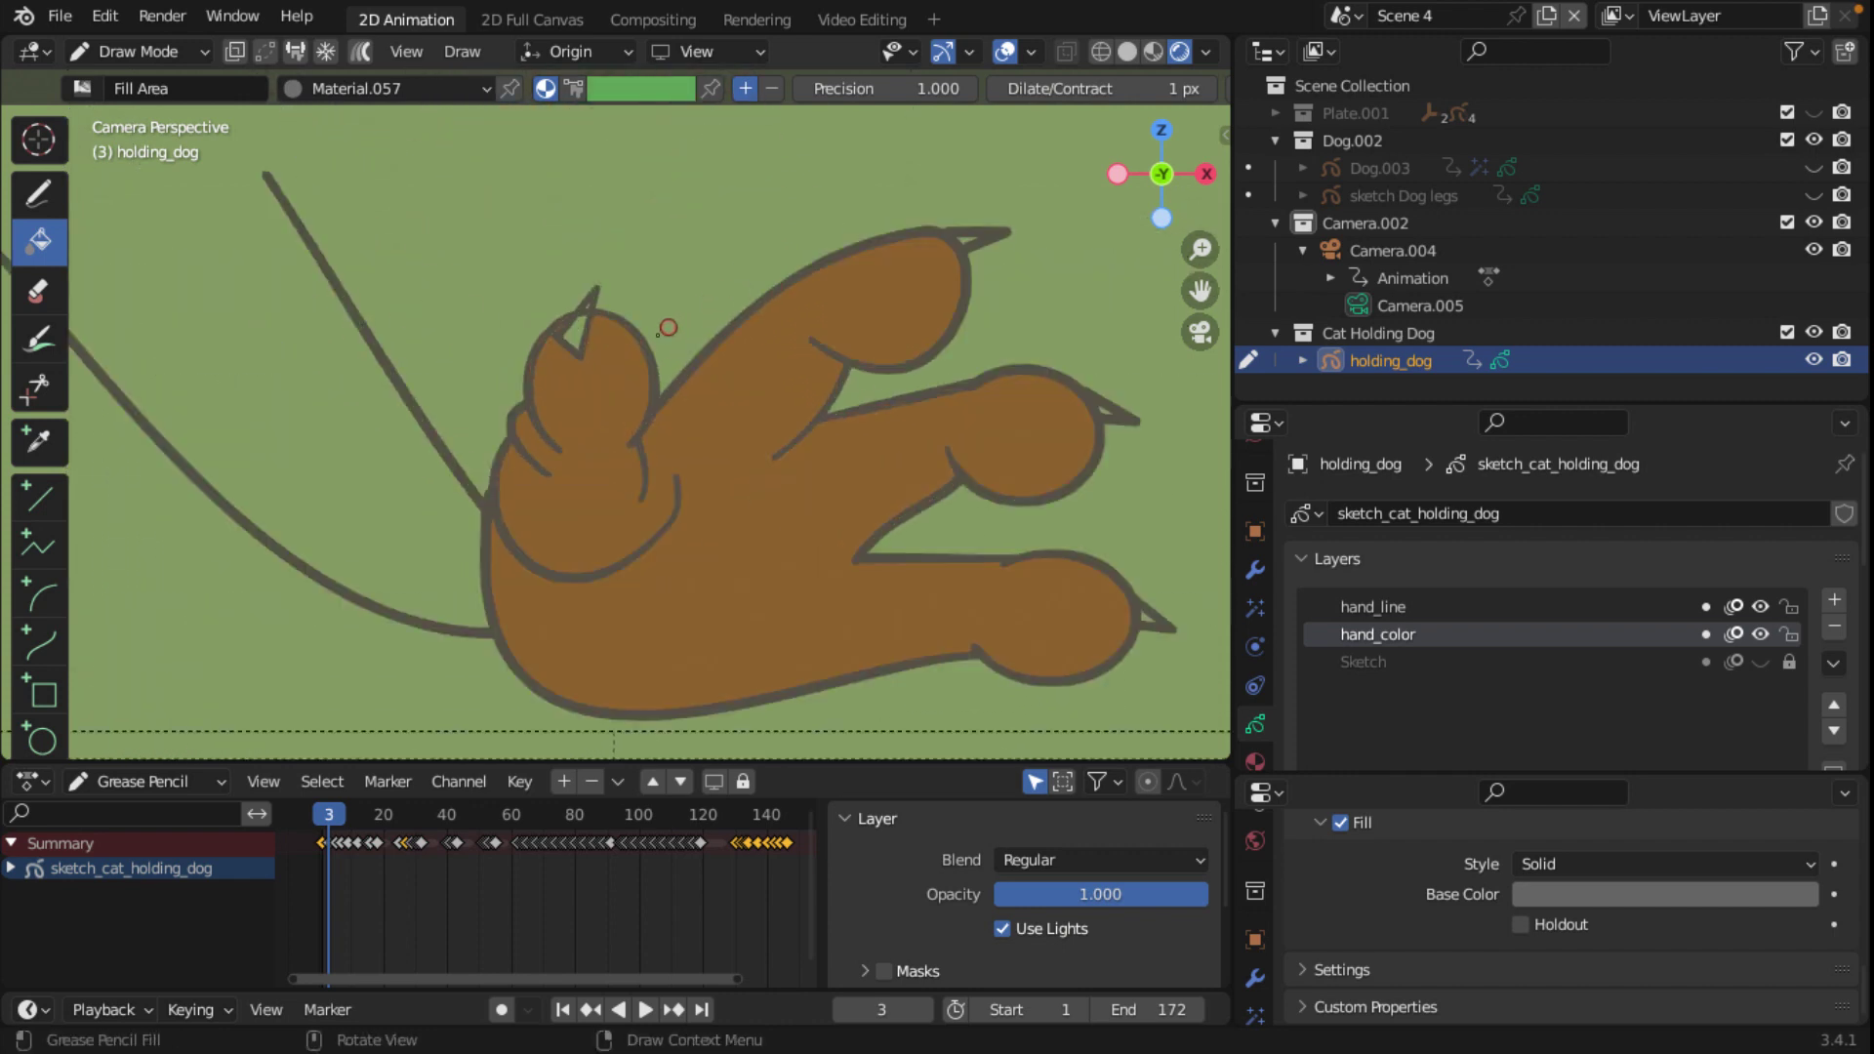
{"action": "left_click", "coordinate": [577, 332]}
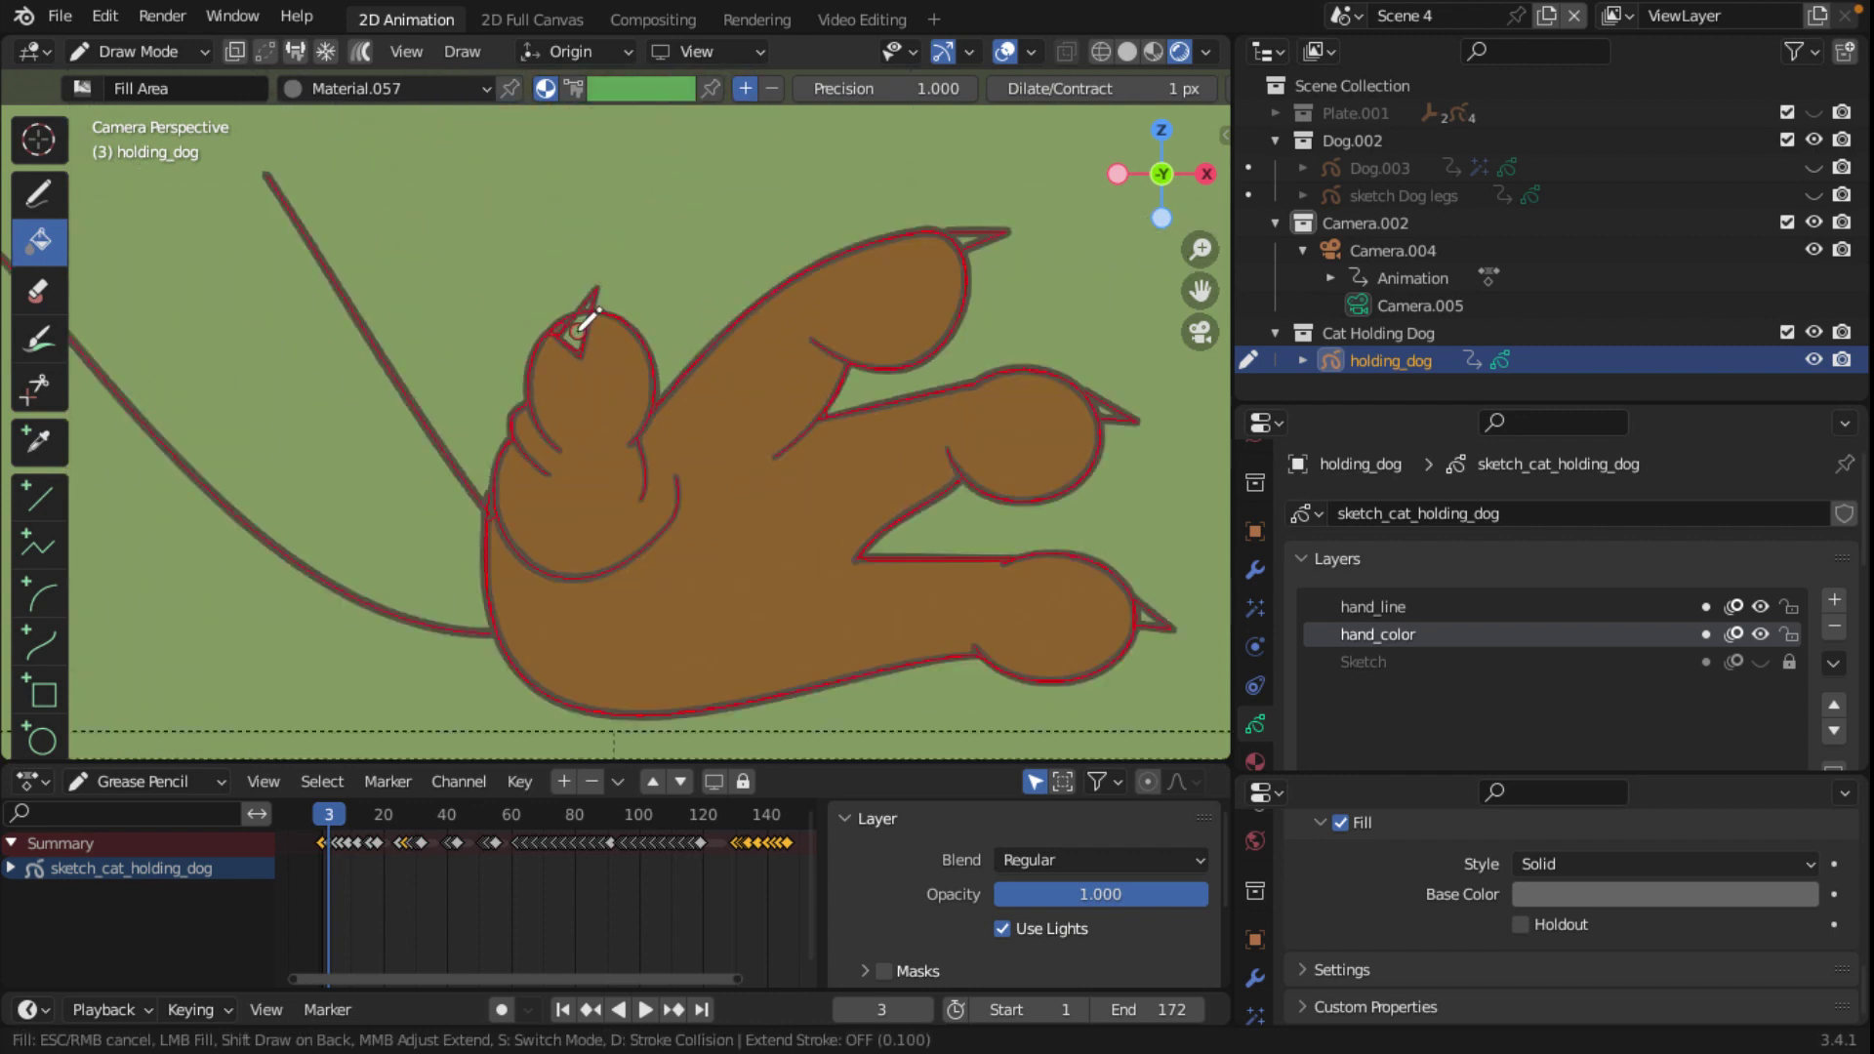
{"action": "scroll", "coordinate": [644, 302], "scroll_direction": "up", "scroll_amount": 5}
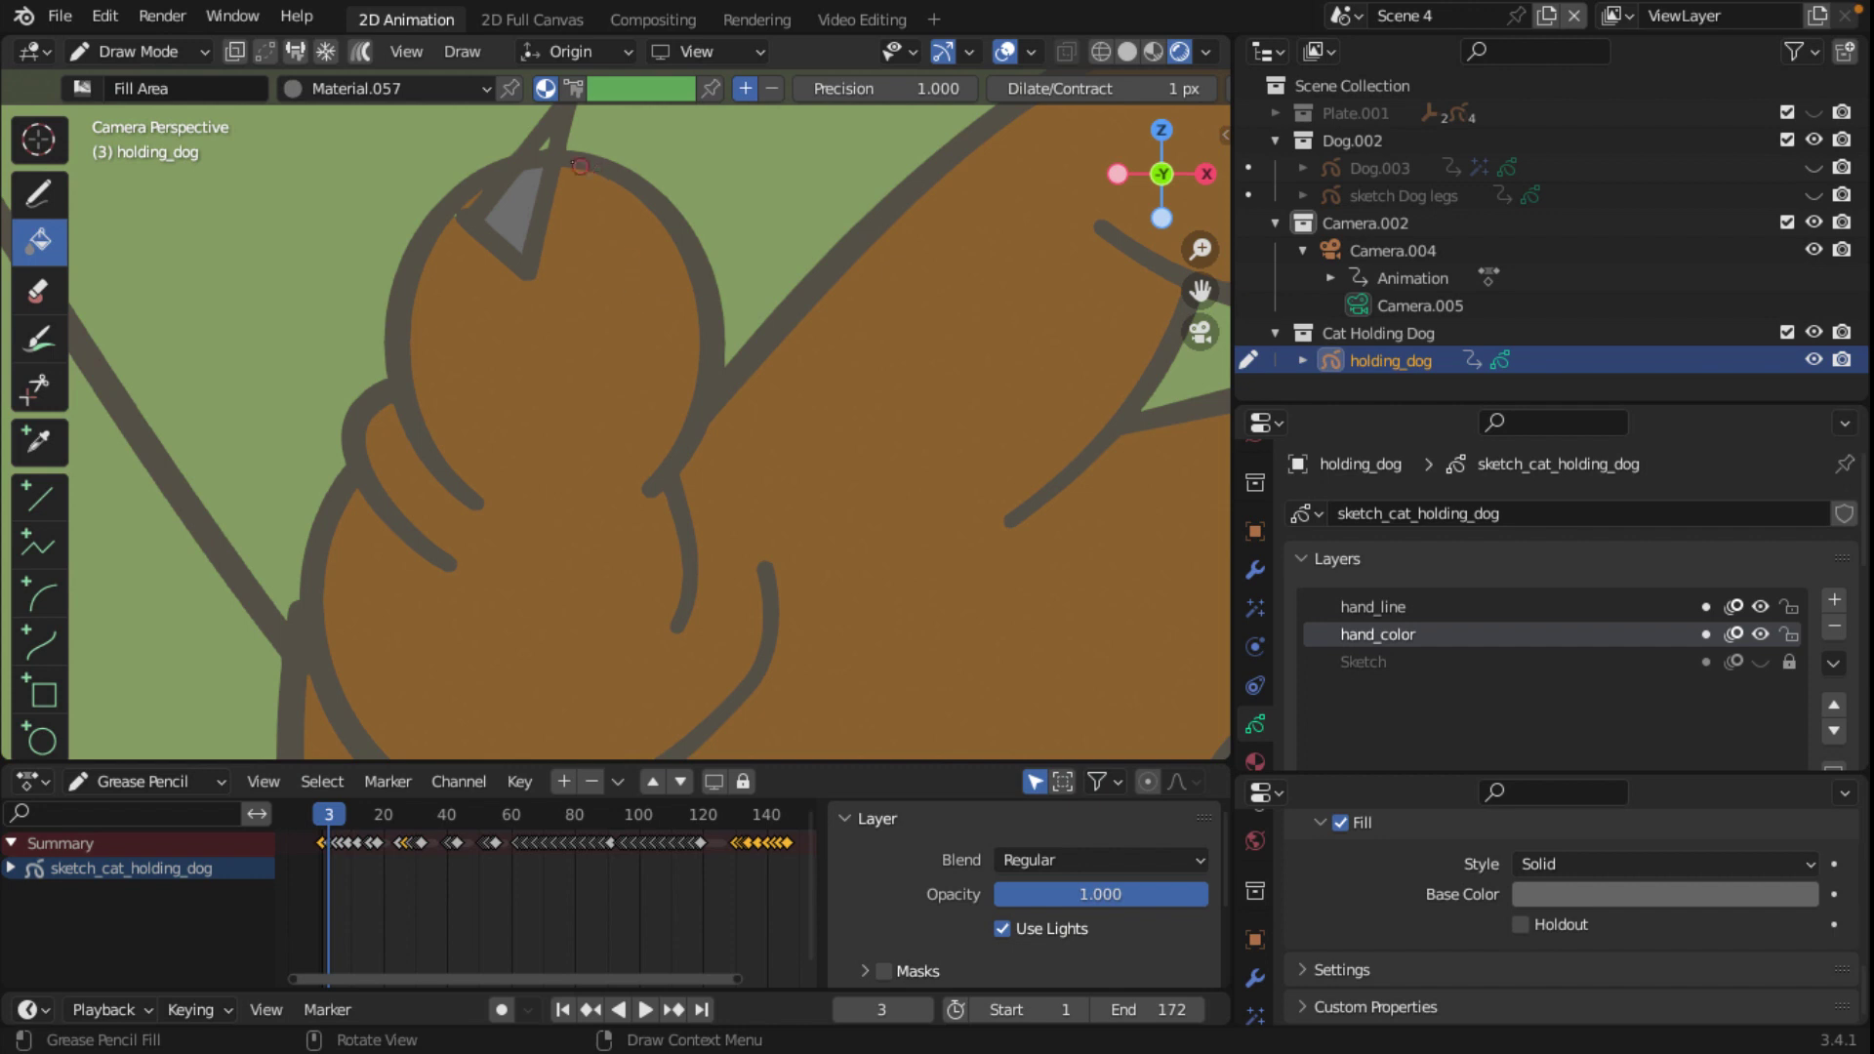
{"action": "left_click", "coordinate": [544, 145]}
{"action": "key", "text": "ctrl+z"}
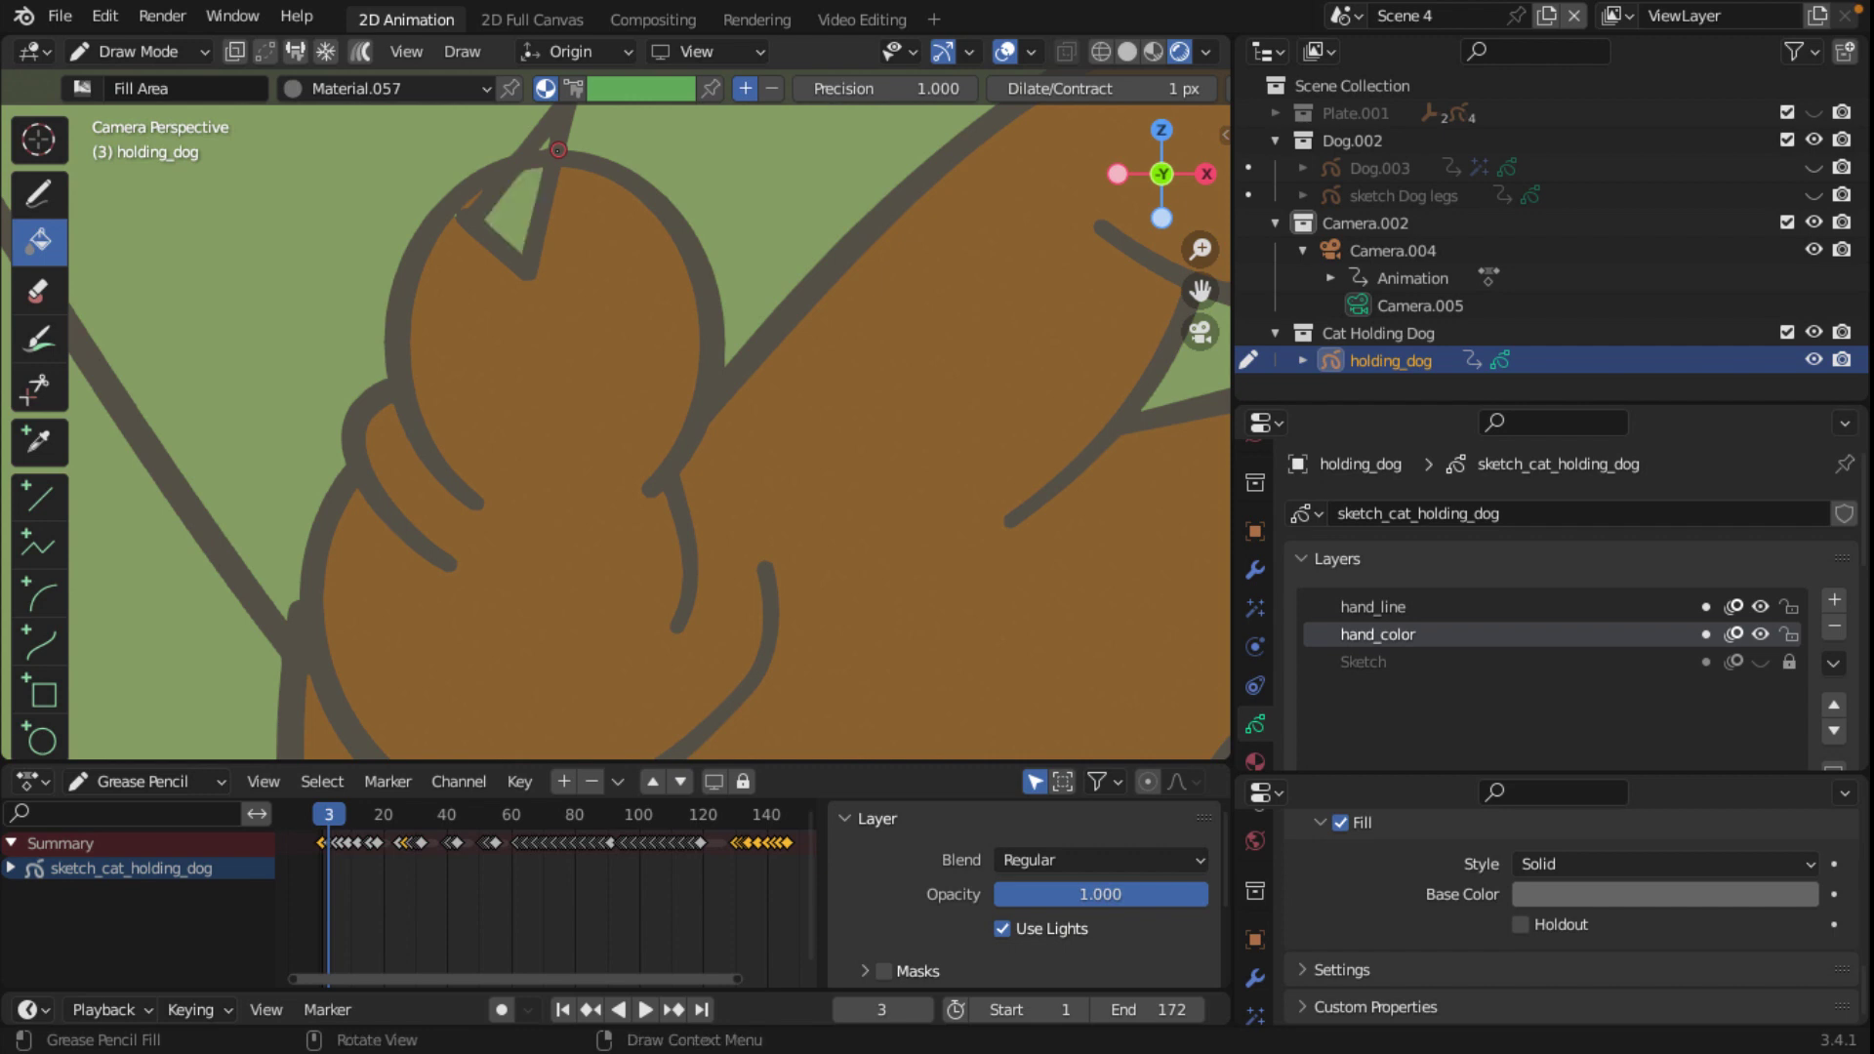
{"action": "scroll", "coordinate": [1043, 231], "scroll_direction": "down", "scroll_amount": 2}
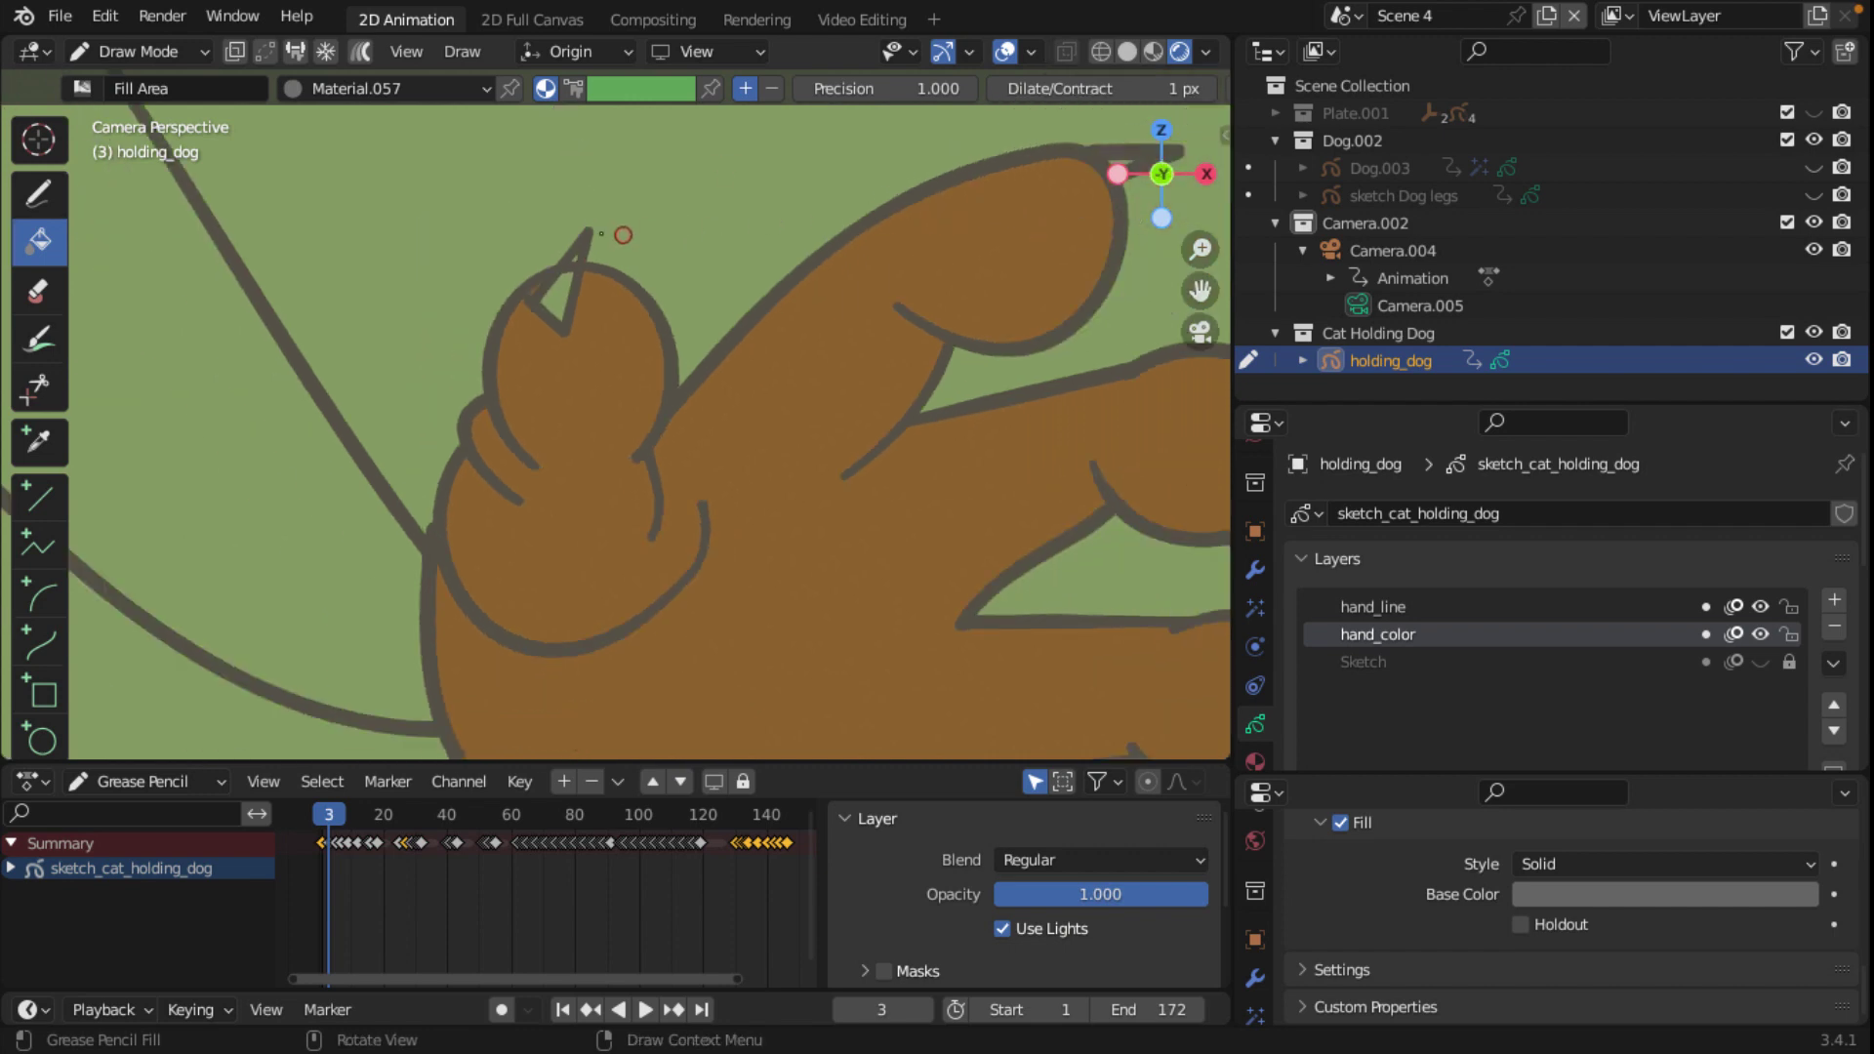
{"action": "scroll", "coordinate": [624, 235], "scroll_direction": "up", "scroll_amount": 1}
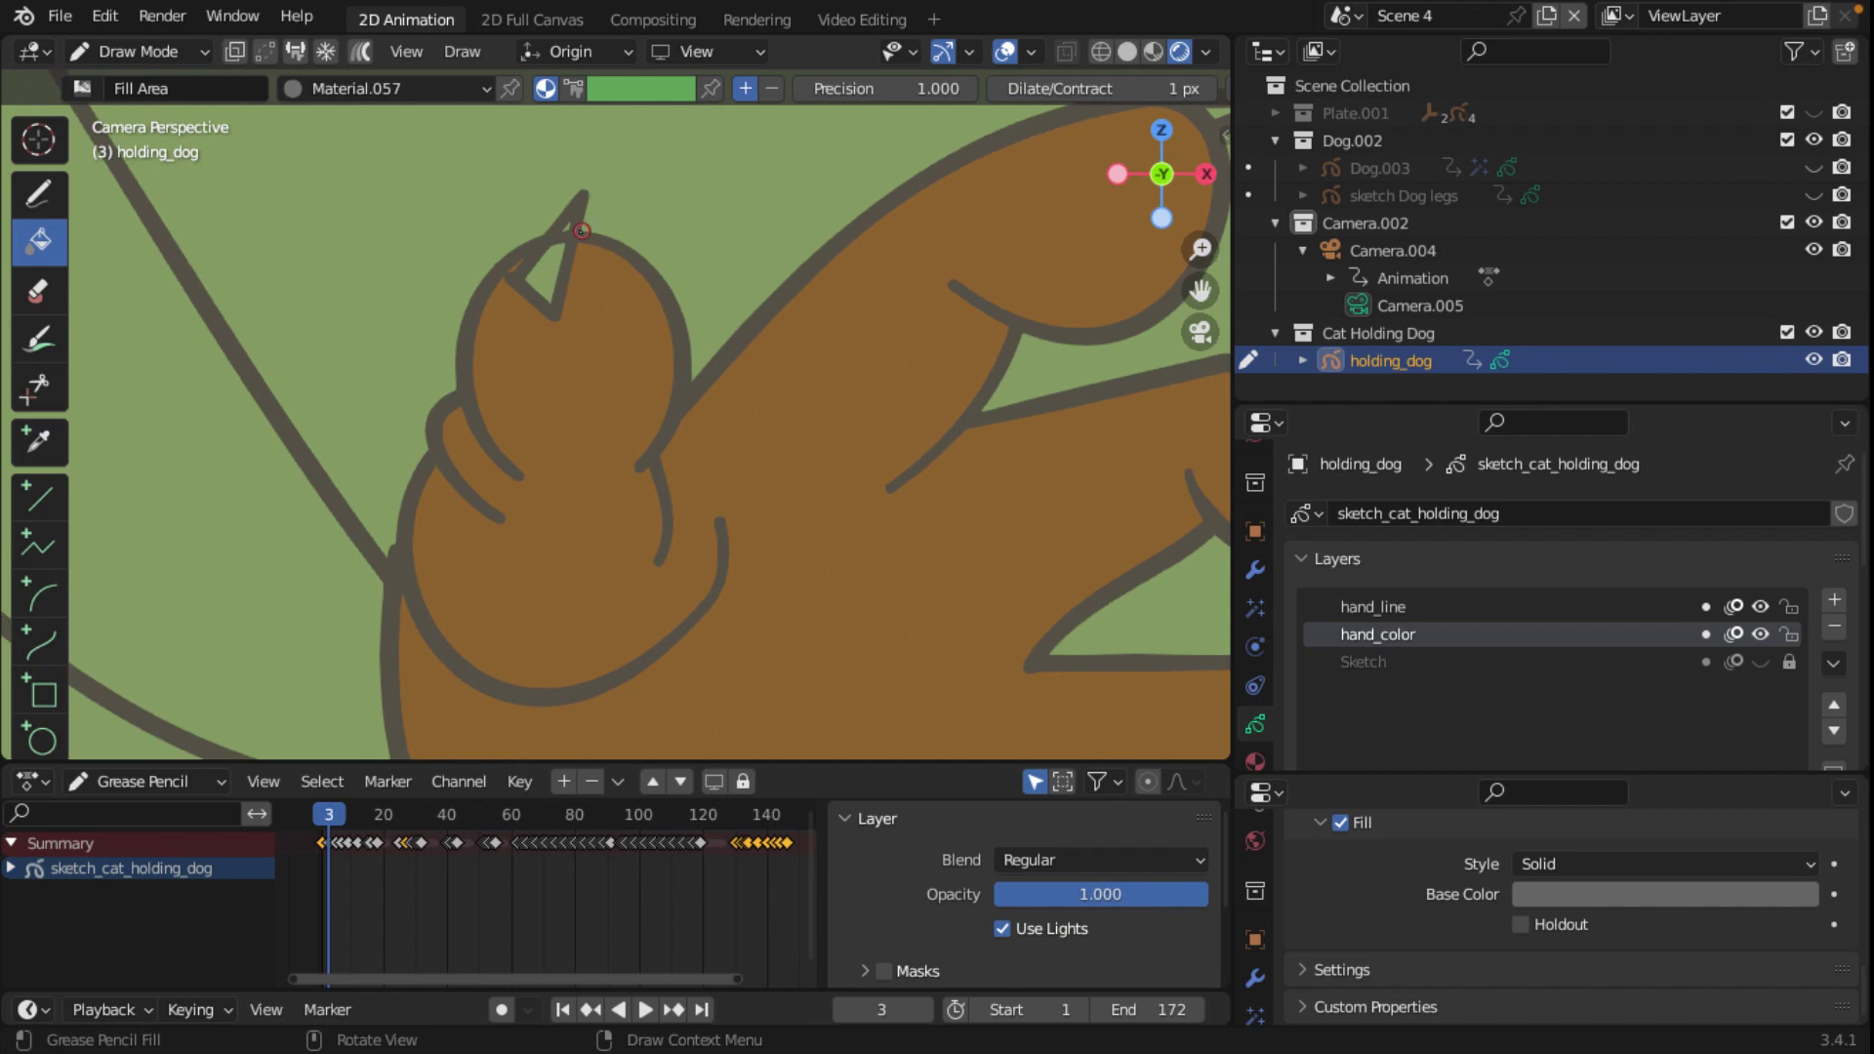
{"action": "left_click", "coordinate": [160, 58]}
Step: In Edit Mode, delete the points of the stray fill outline atop the upper knuckle
{"action": "left_click", "coordinate": [151, 117]}
{"action": "scroll", "coordinate": [553, 266], "scroll_direction": "up", "scroll_amount": 3}
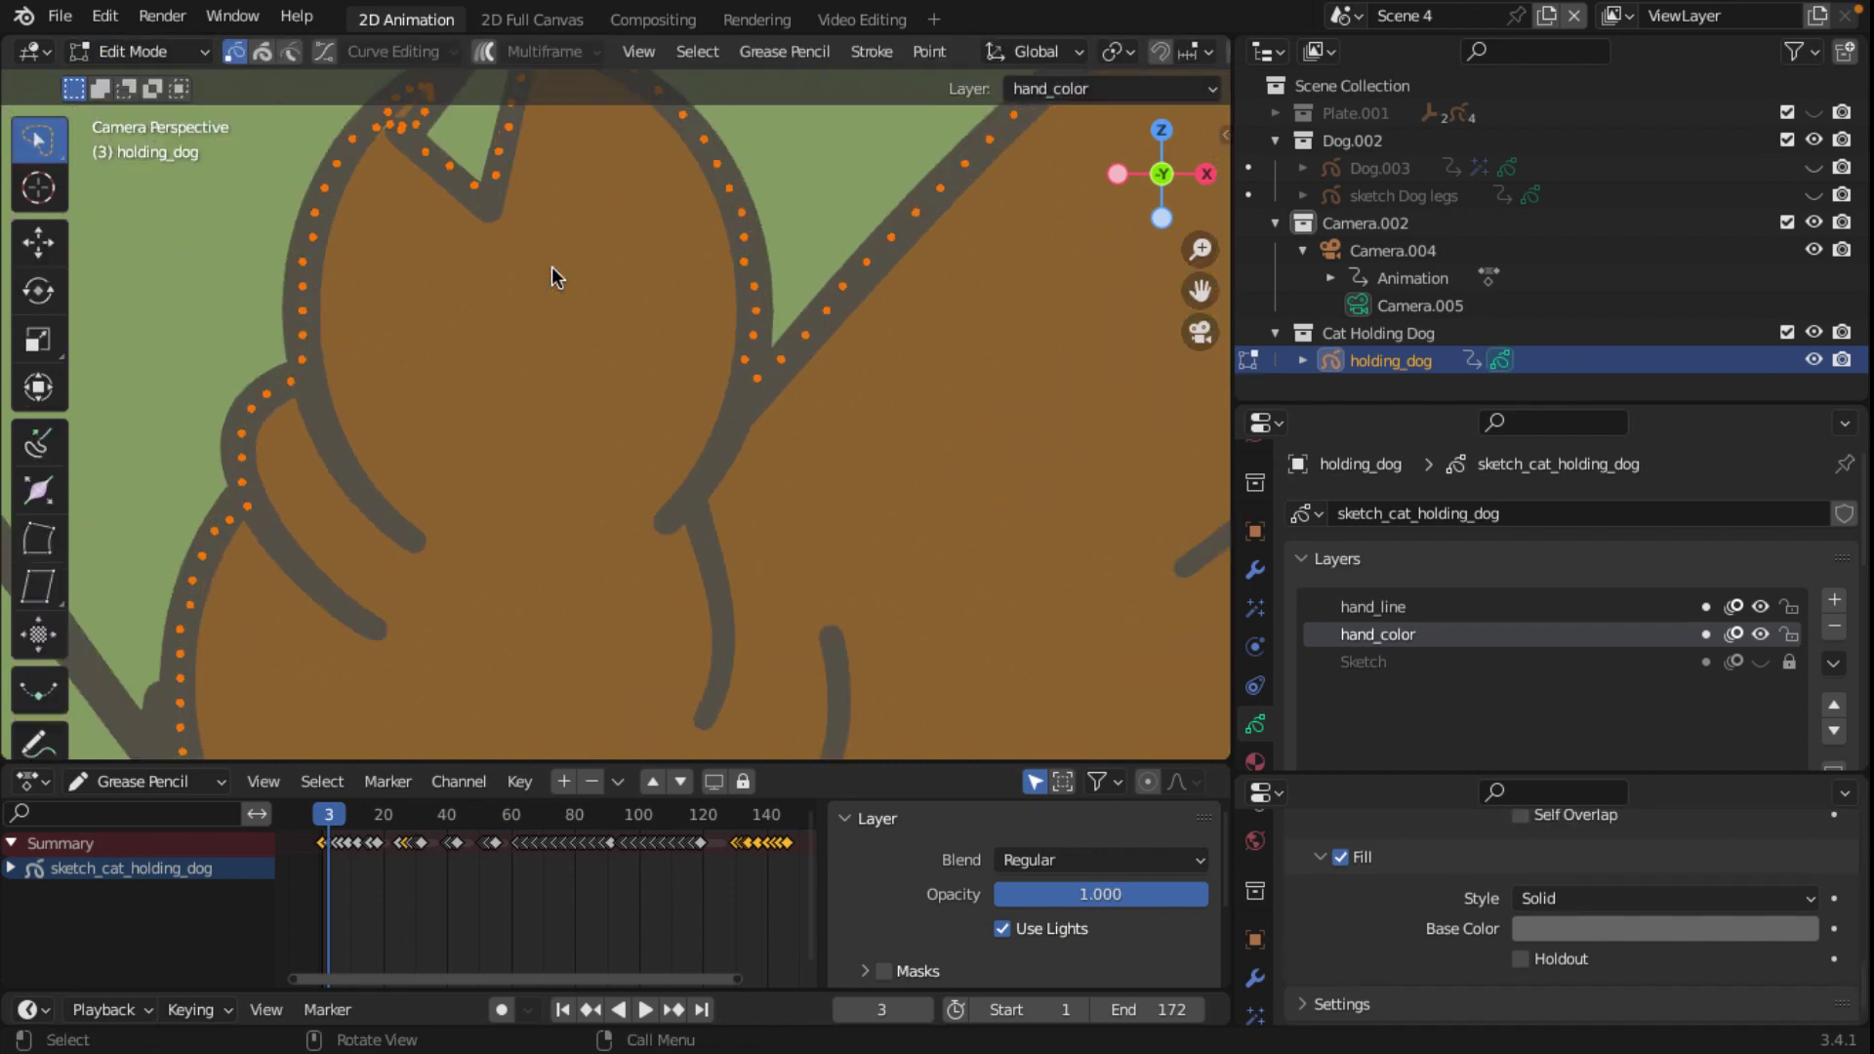
{"action": "middle_click_drag", "start_coordinate": [553, 267], "coordinate": [500, 530], "text": "shift"}
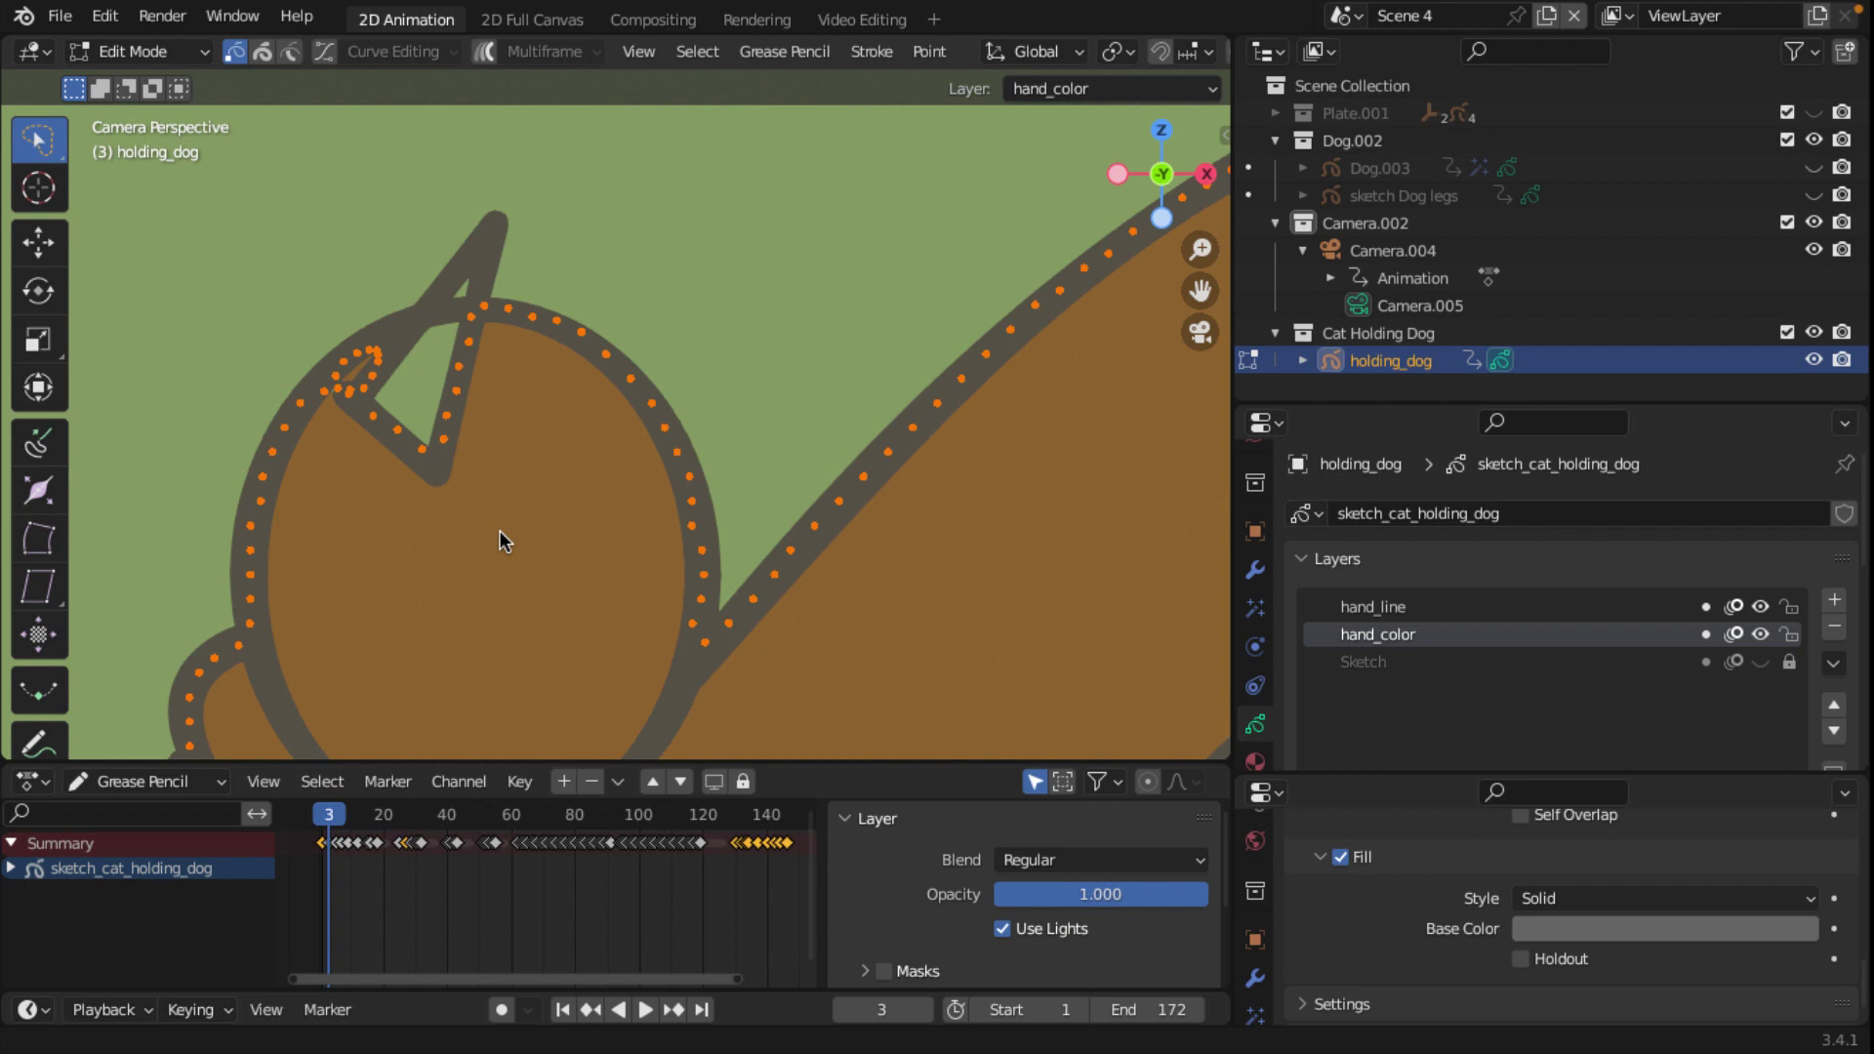
{"action": "left_click", "coordinate": [448, 313]}
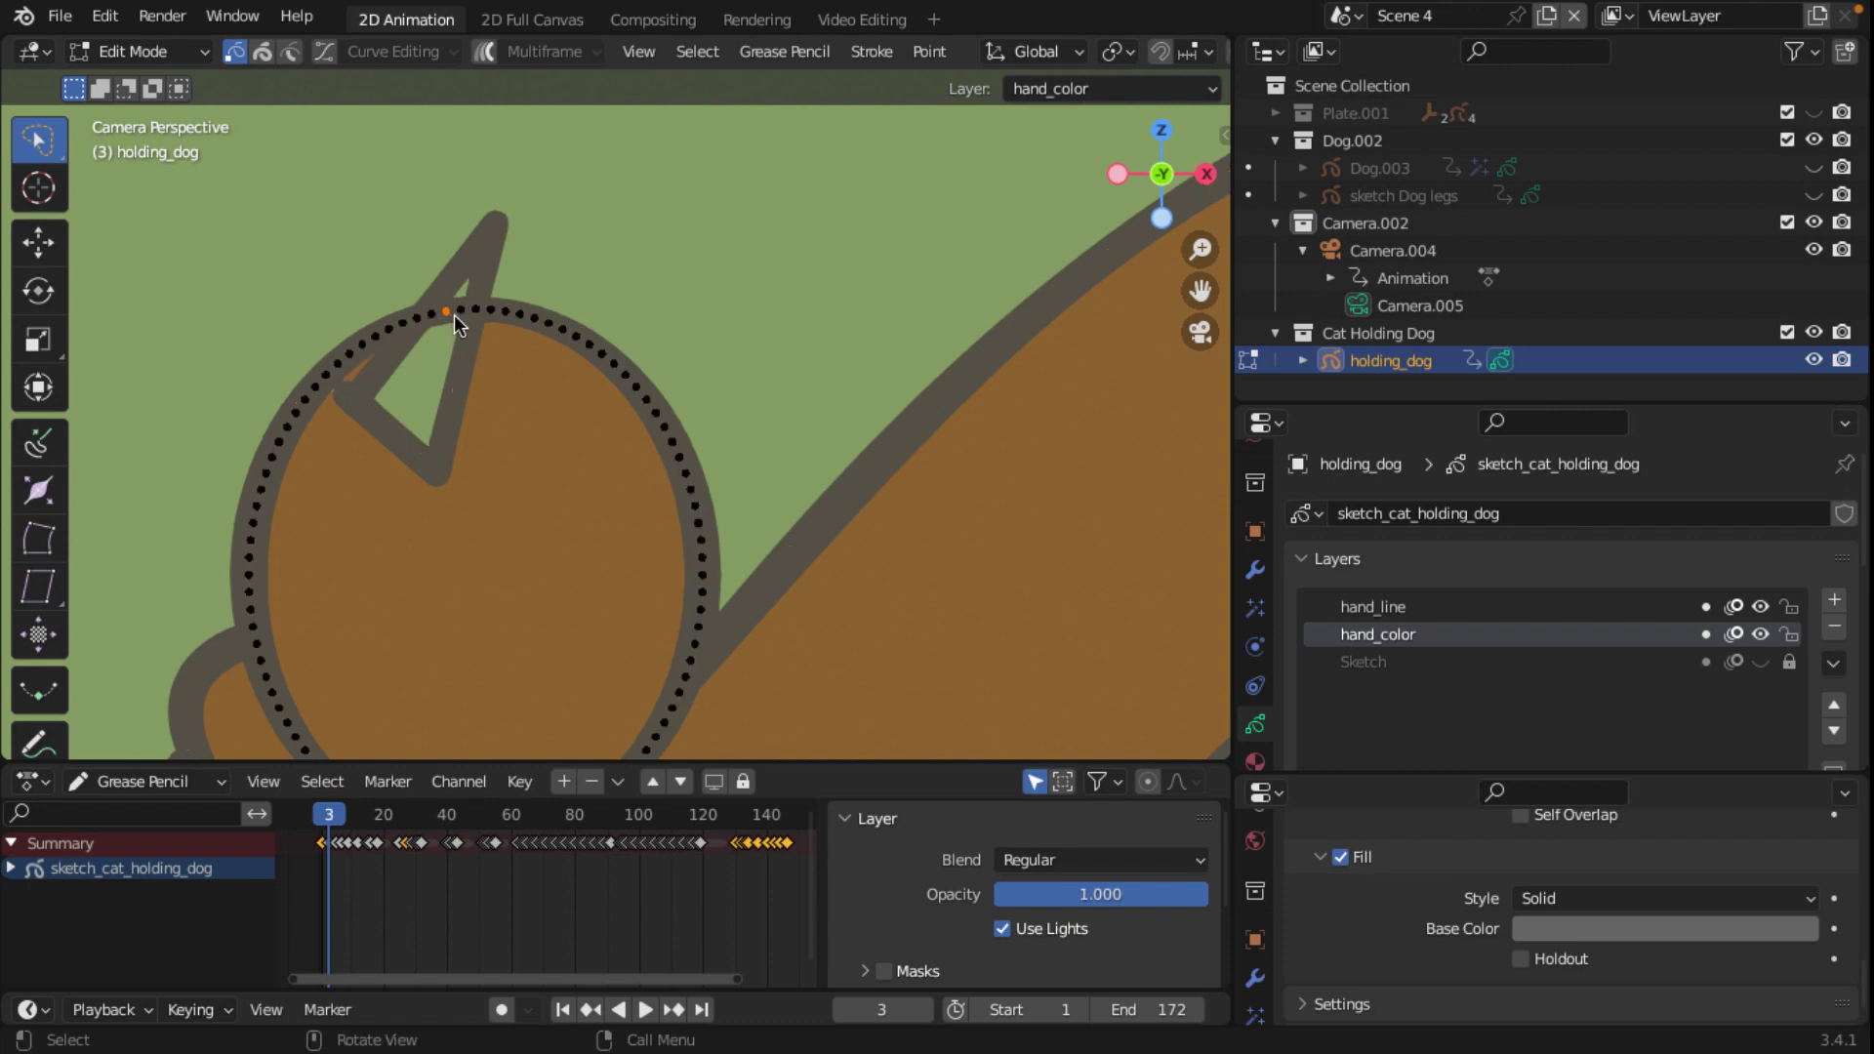
{"action": "key", "text": "x"}
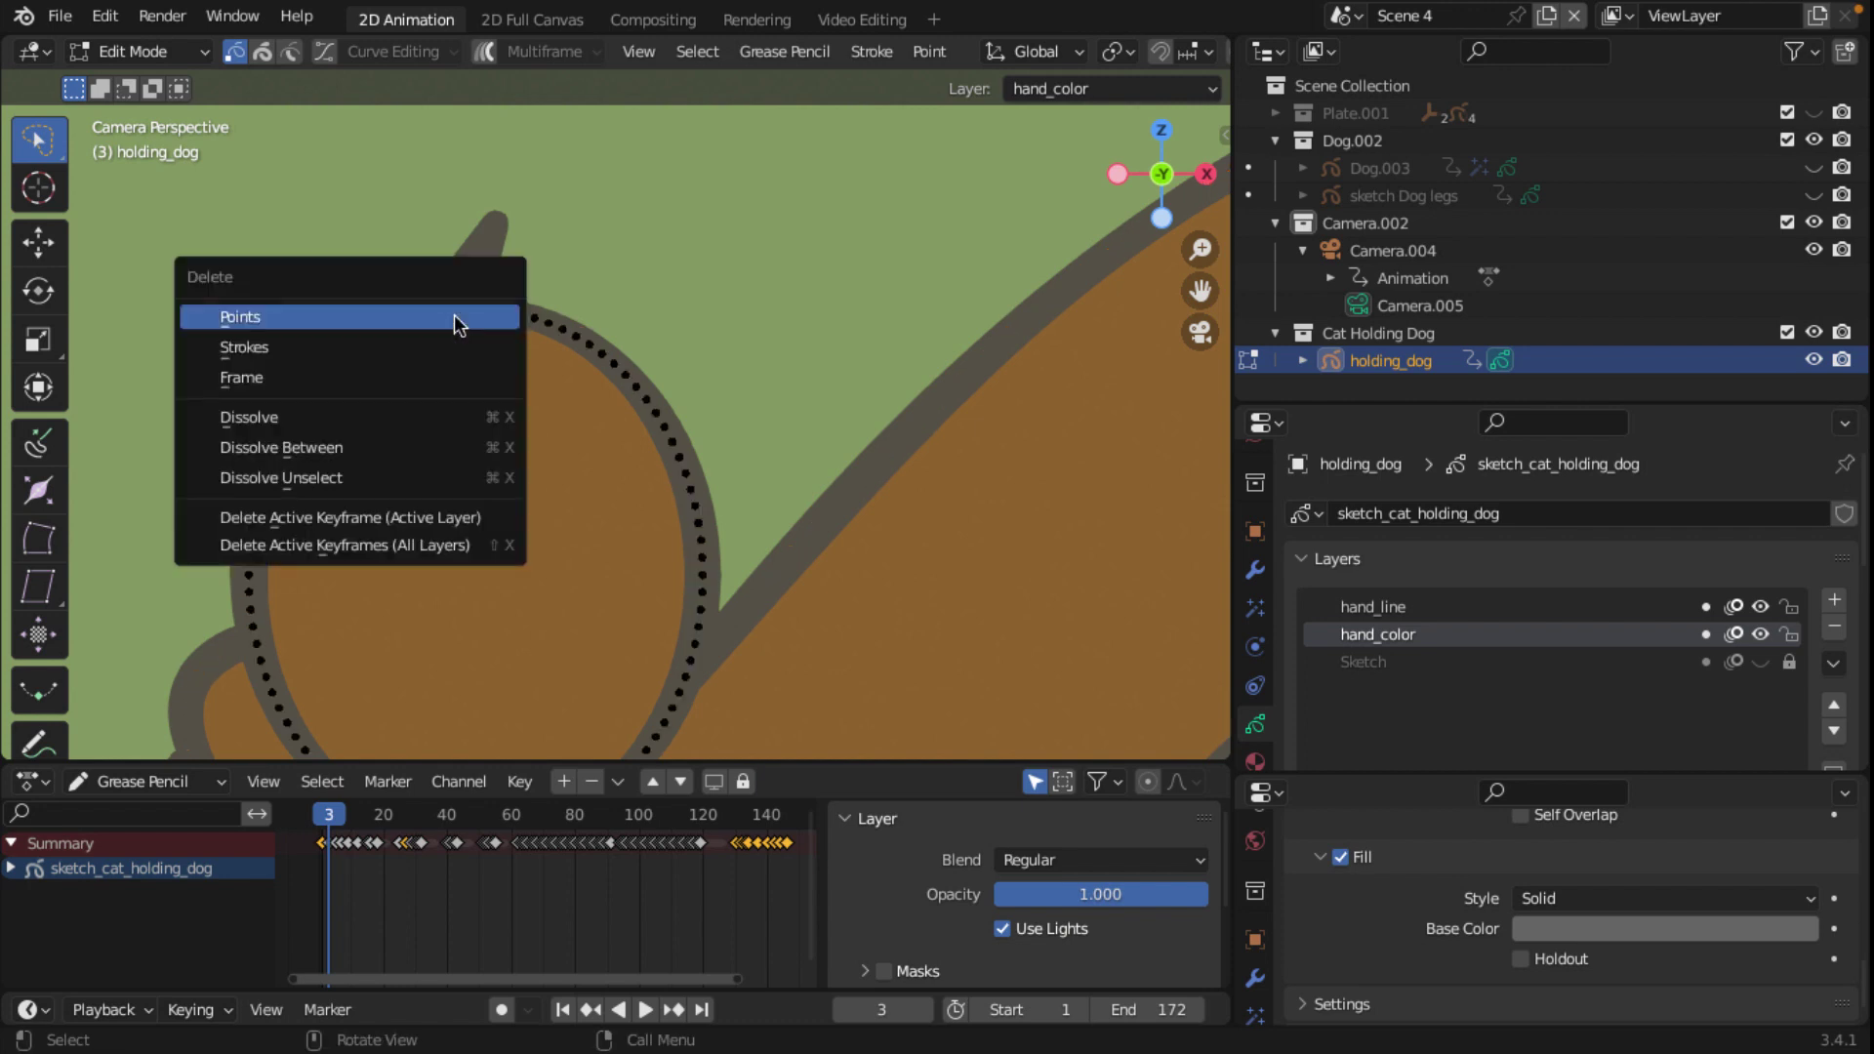
{"action": "left_click", "coordinate": [456, 325]}
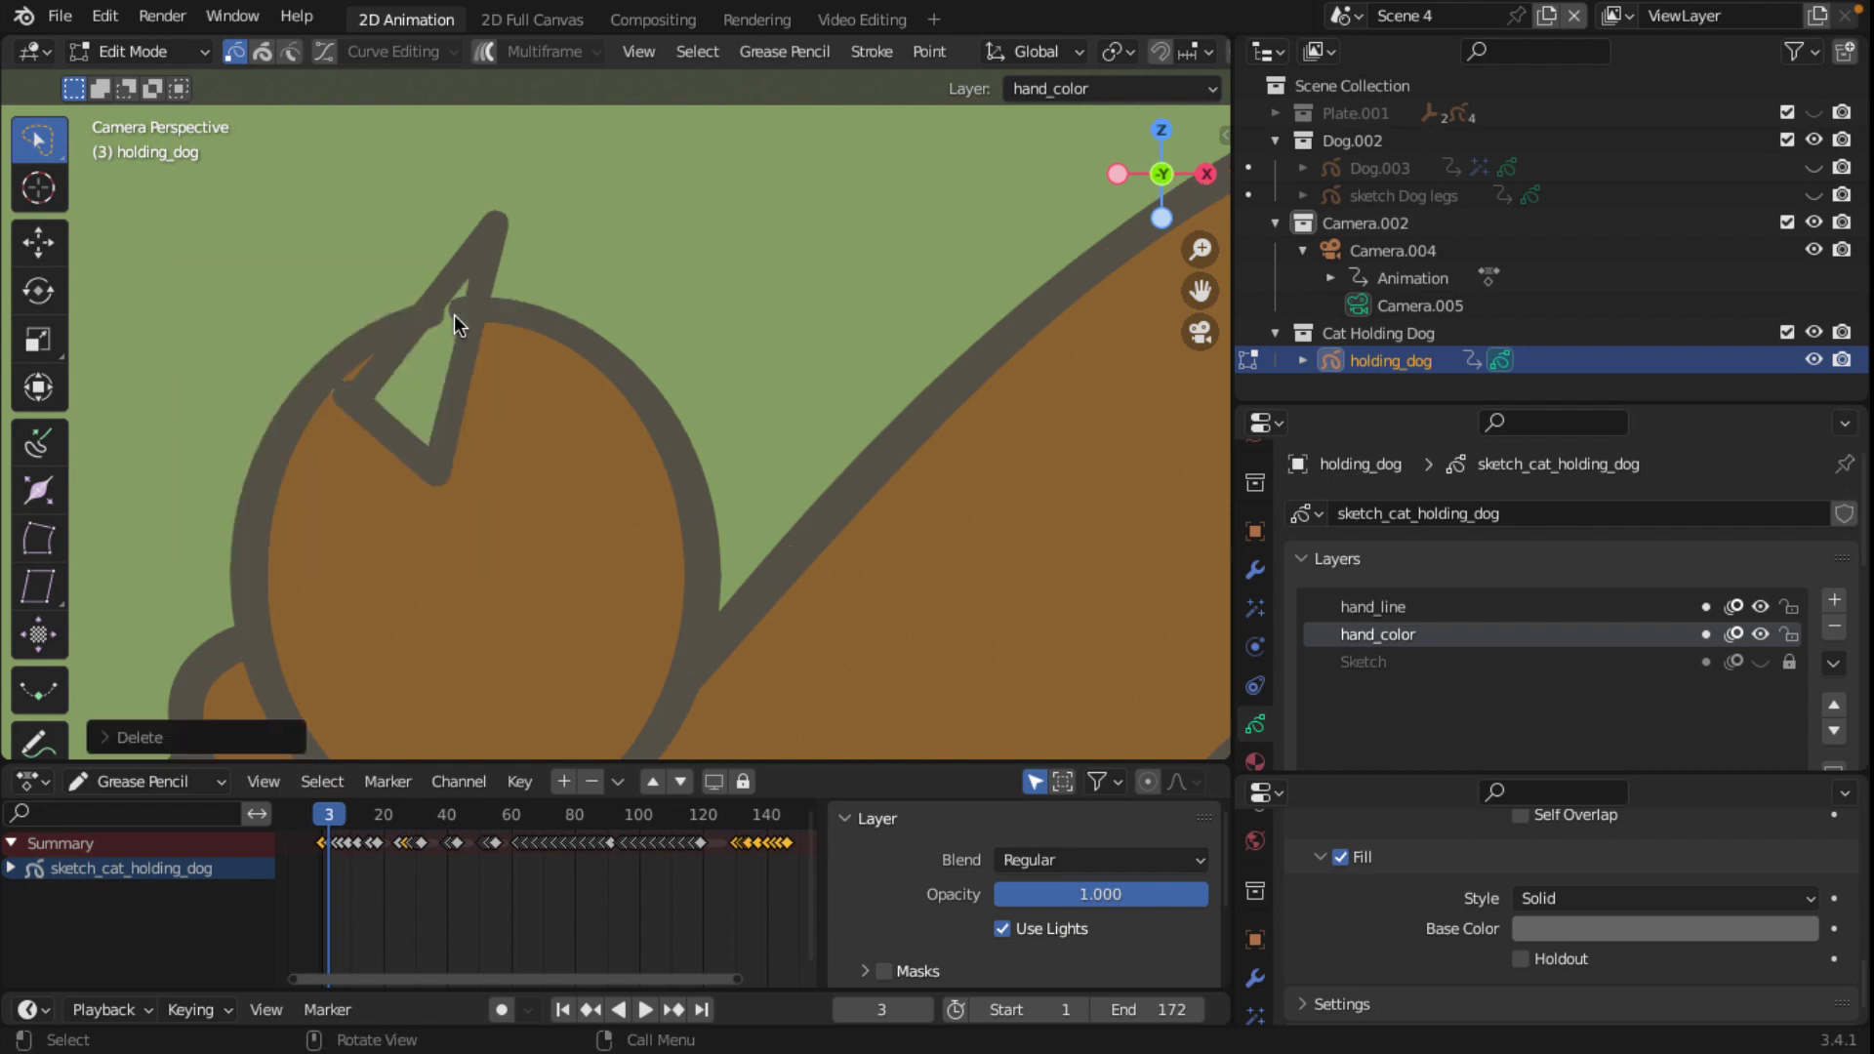
{"action": "left_click", "coordinate": [457, 312]}
{"action": "key", "text": "x"}
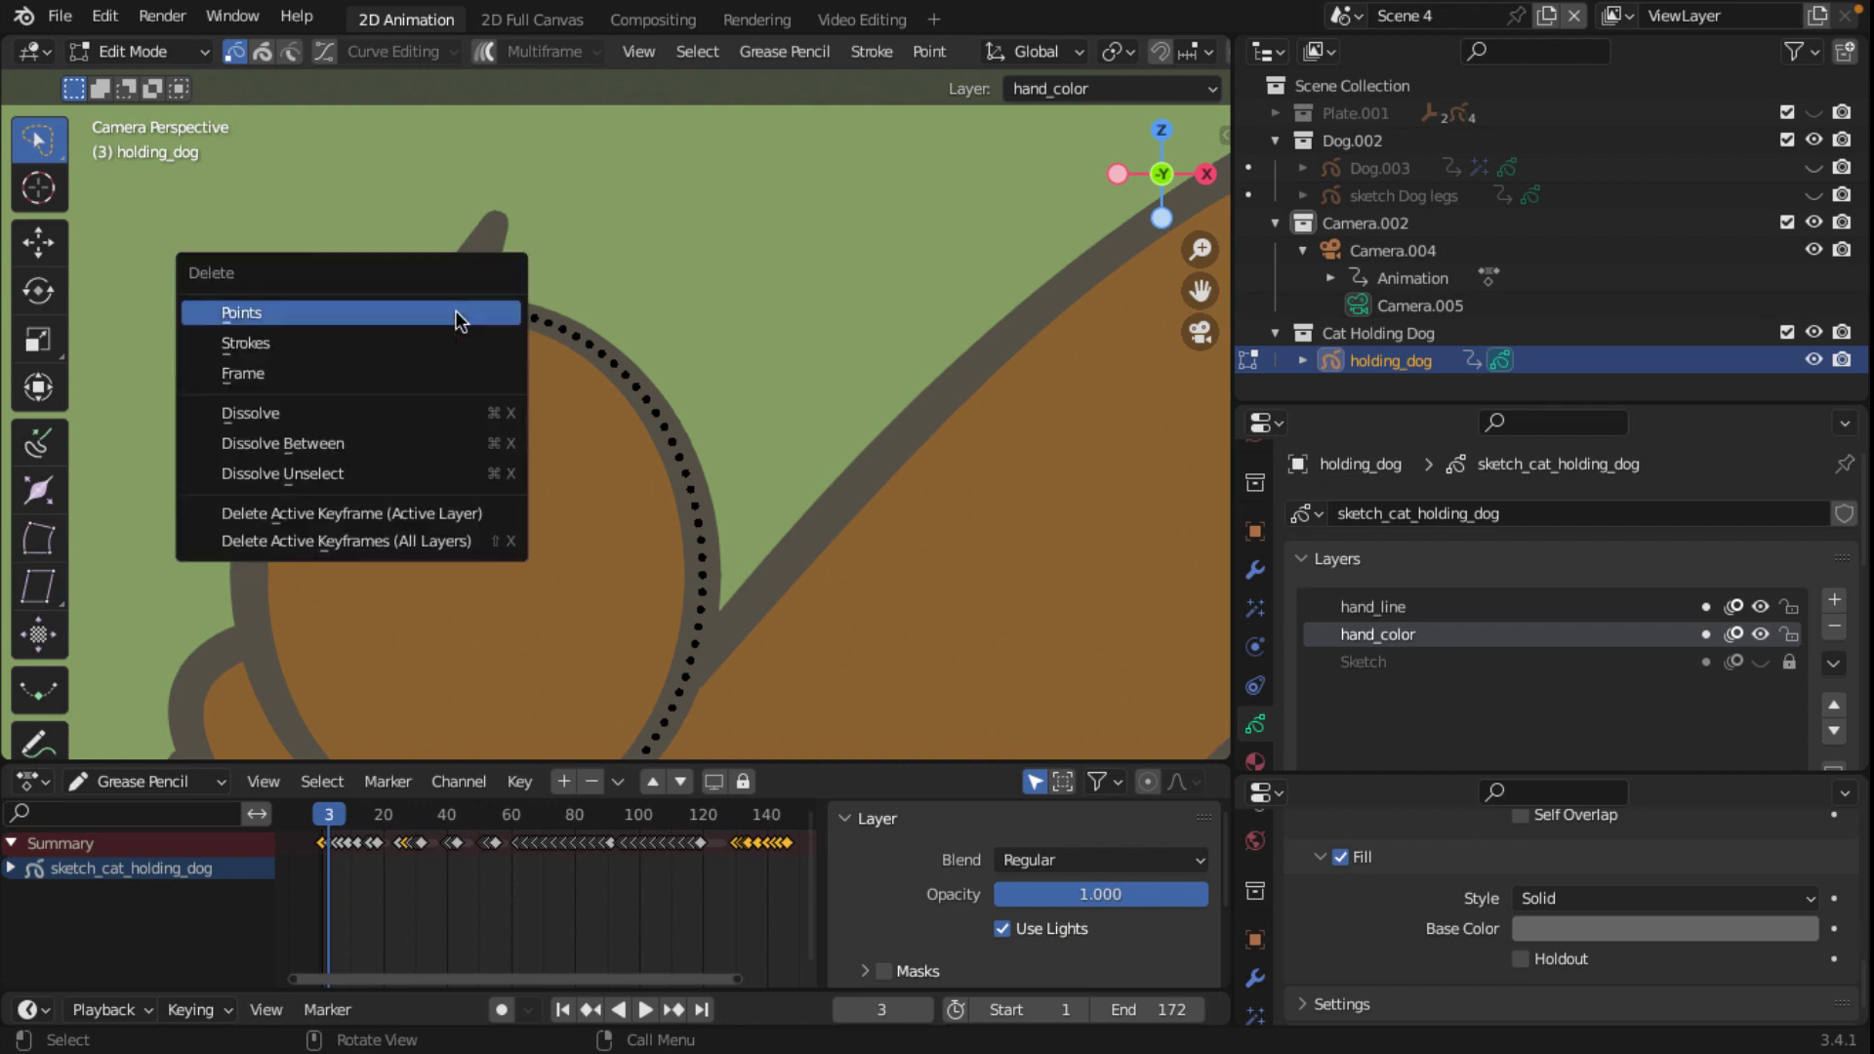
{"action": "left_click", "coordinate": [457, 312]}
{"action": "left_click", "coordinate": [442, 318]}
{"action": "key", "text": "x"}
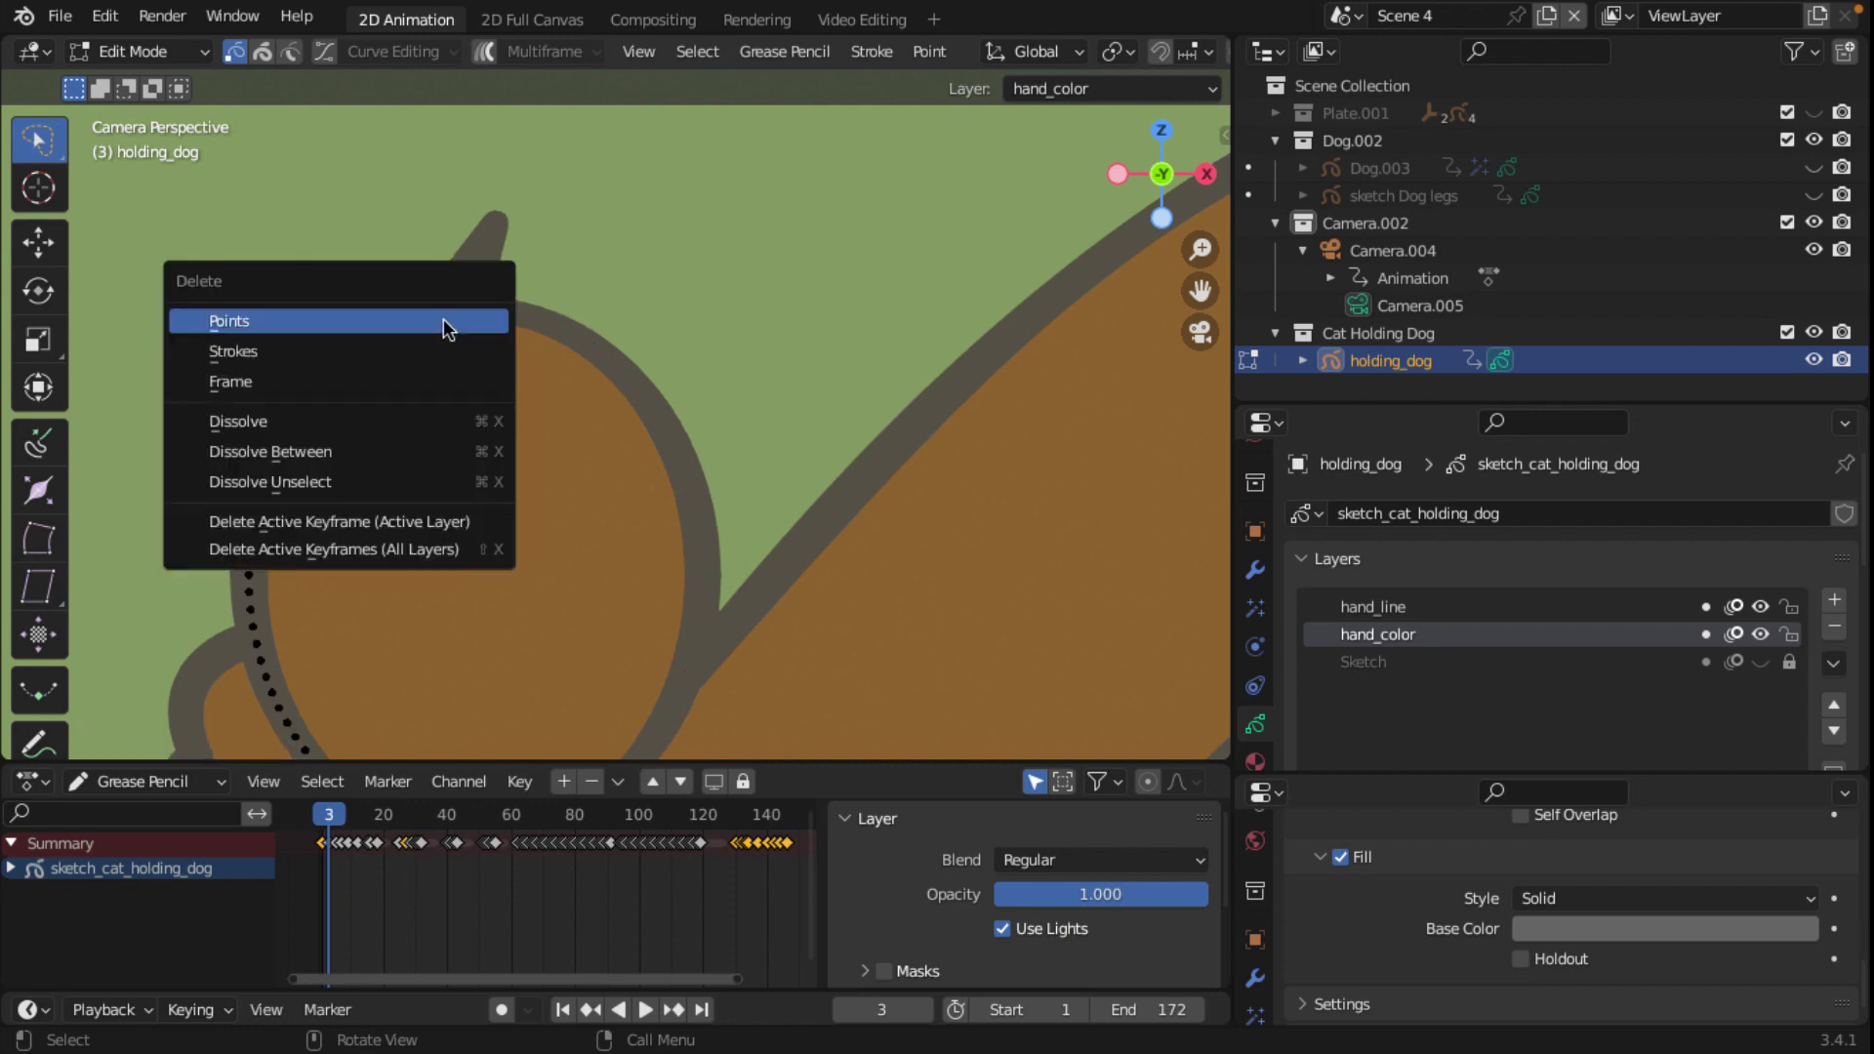
{"action": "left_click", "coordinate": [443, 318]}
Step: Move the small claw fill stroke onto the top fingertip and return to Draw Mode
{"action": "scroll", "coordinate": [407, 362], "scroll_direction": "down", "scroll_amount": 2}
{"action": "scroll", "coordinate": [688, 396], "scroll_direction": "down", "scroll_amount": 1}
{"action": "scroll", "coordinate": [777, 394], "scroll_direction": "down", "scroll_amount": 2}
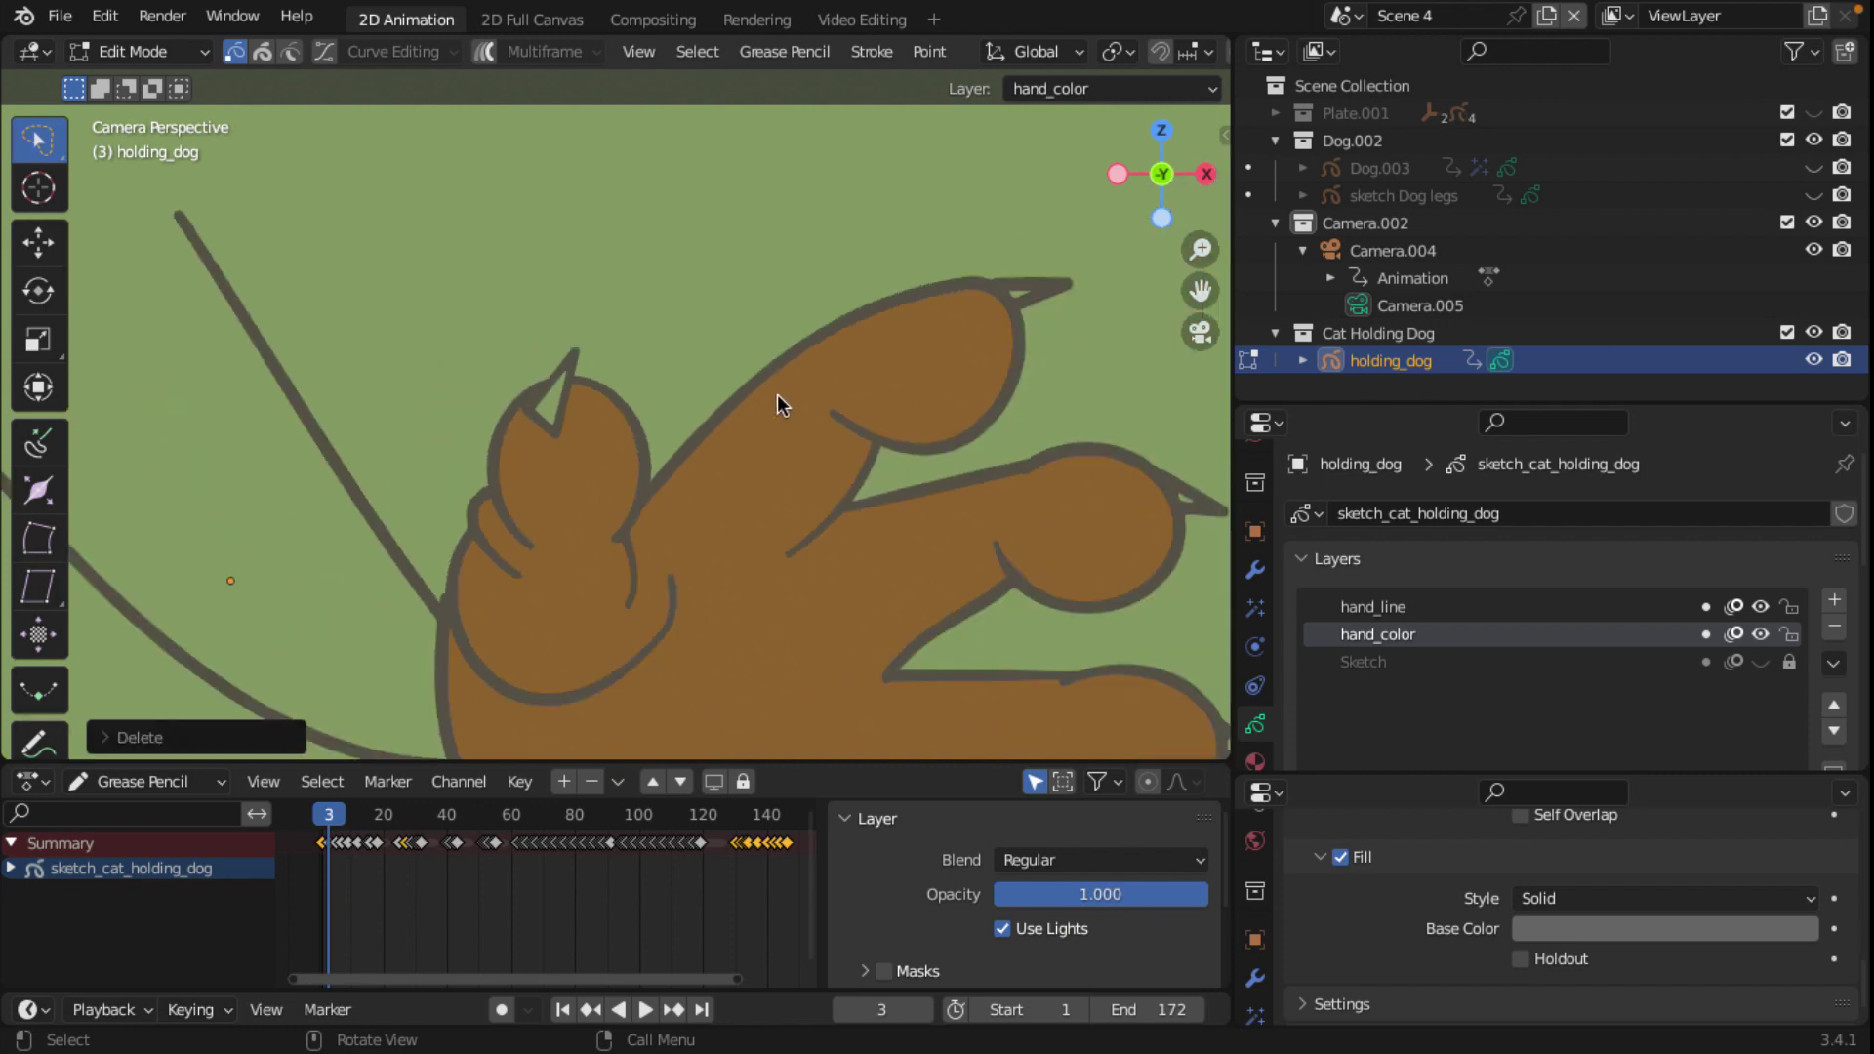
{"action": "scroll", "coordinate": [982, 310], "scroll_direction": "up", "scroll_amount": 1}
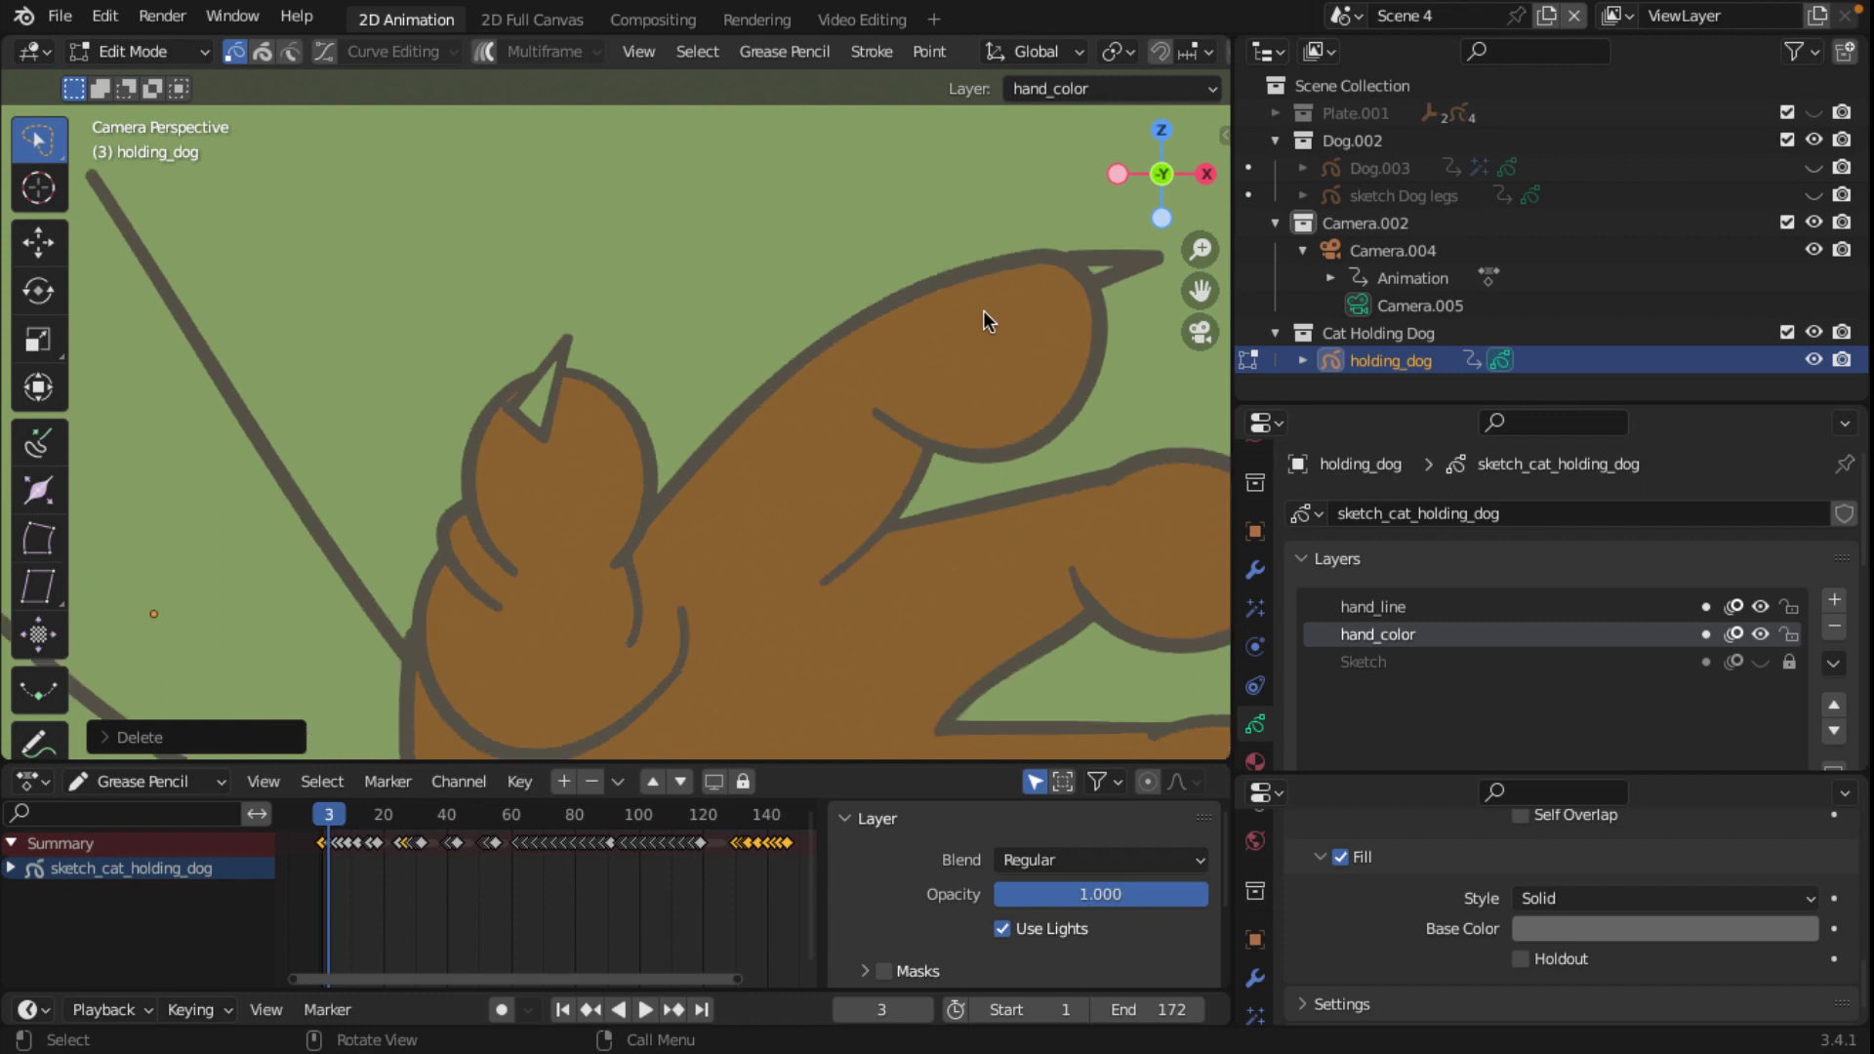
{"action": "left_click", "coordinate": [1074, 256]}
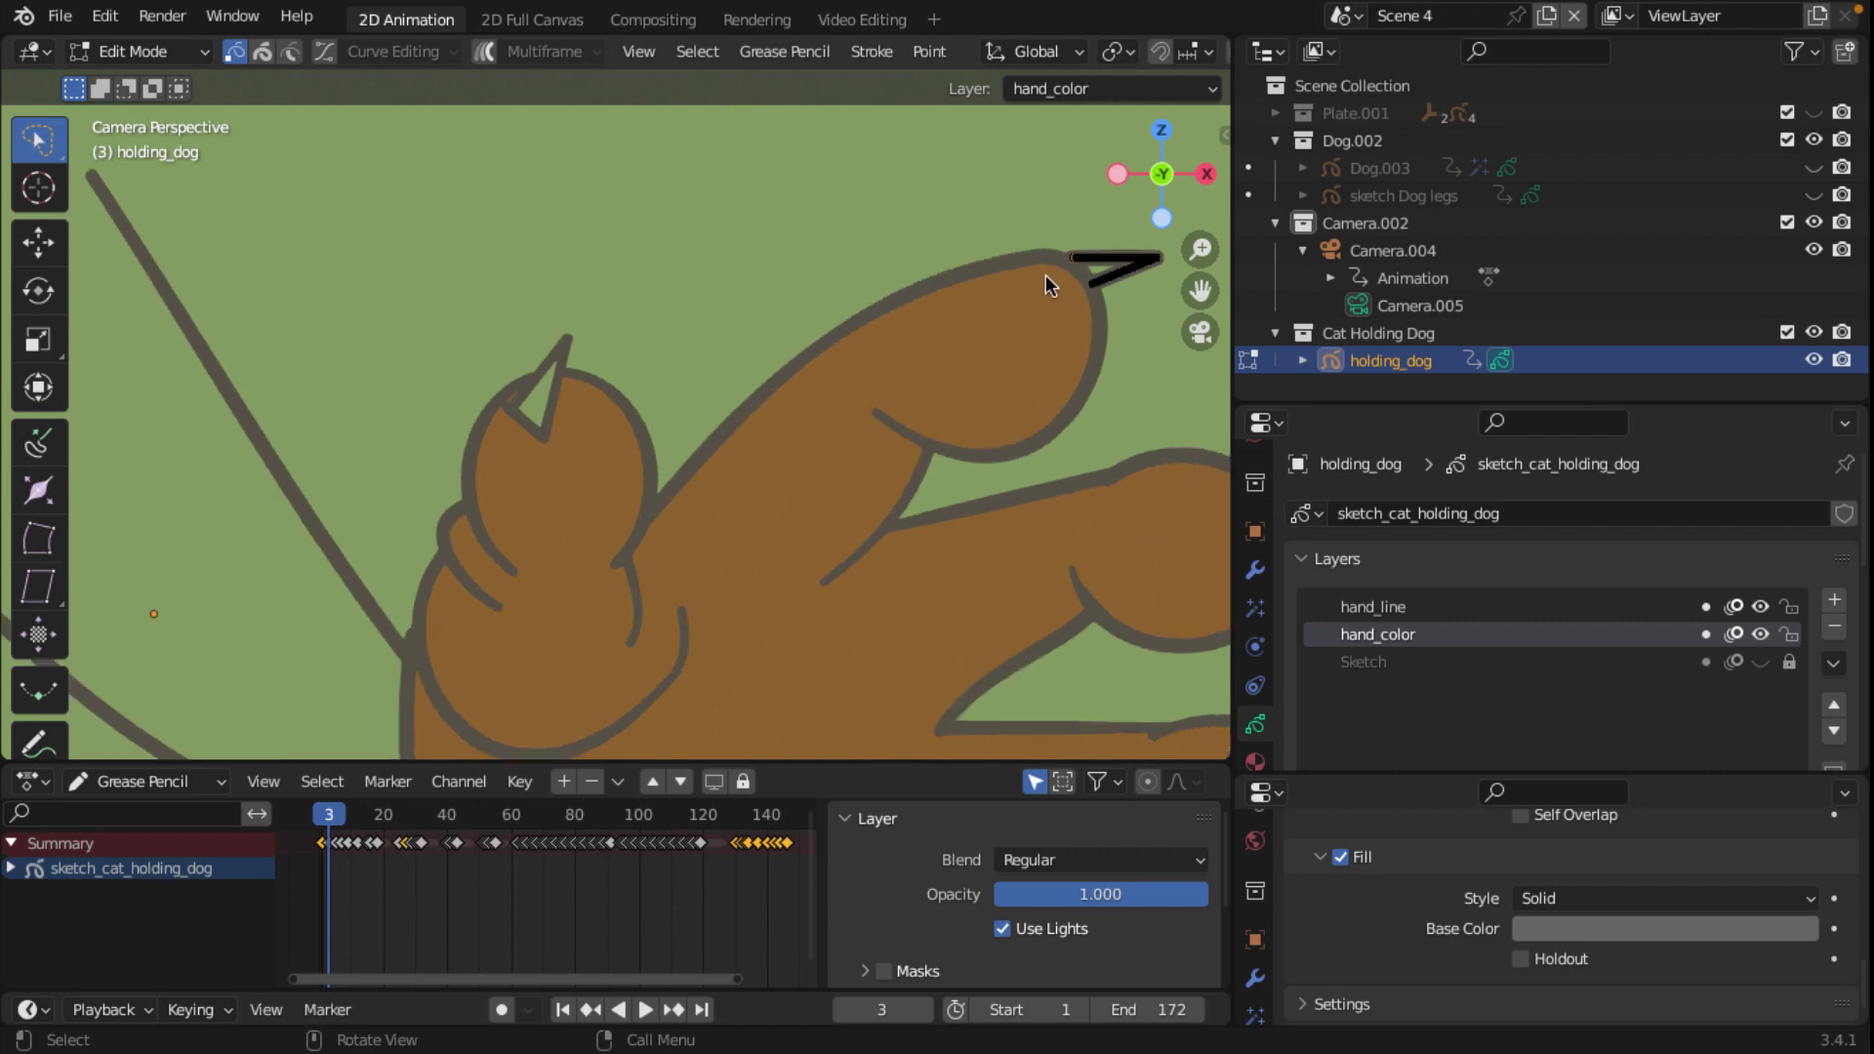
{"action": "key", "text": "g"}
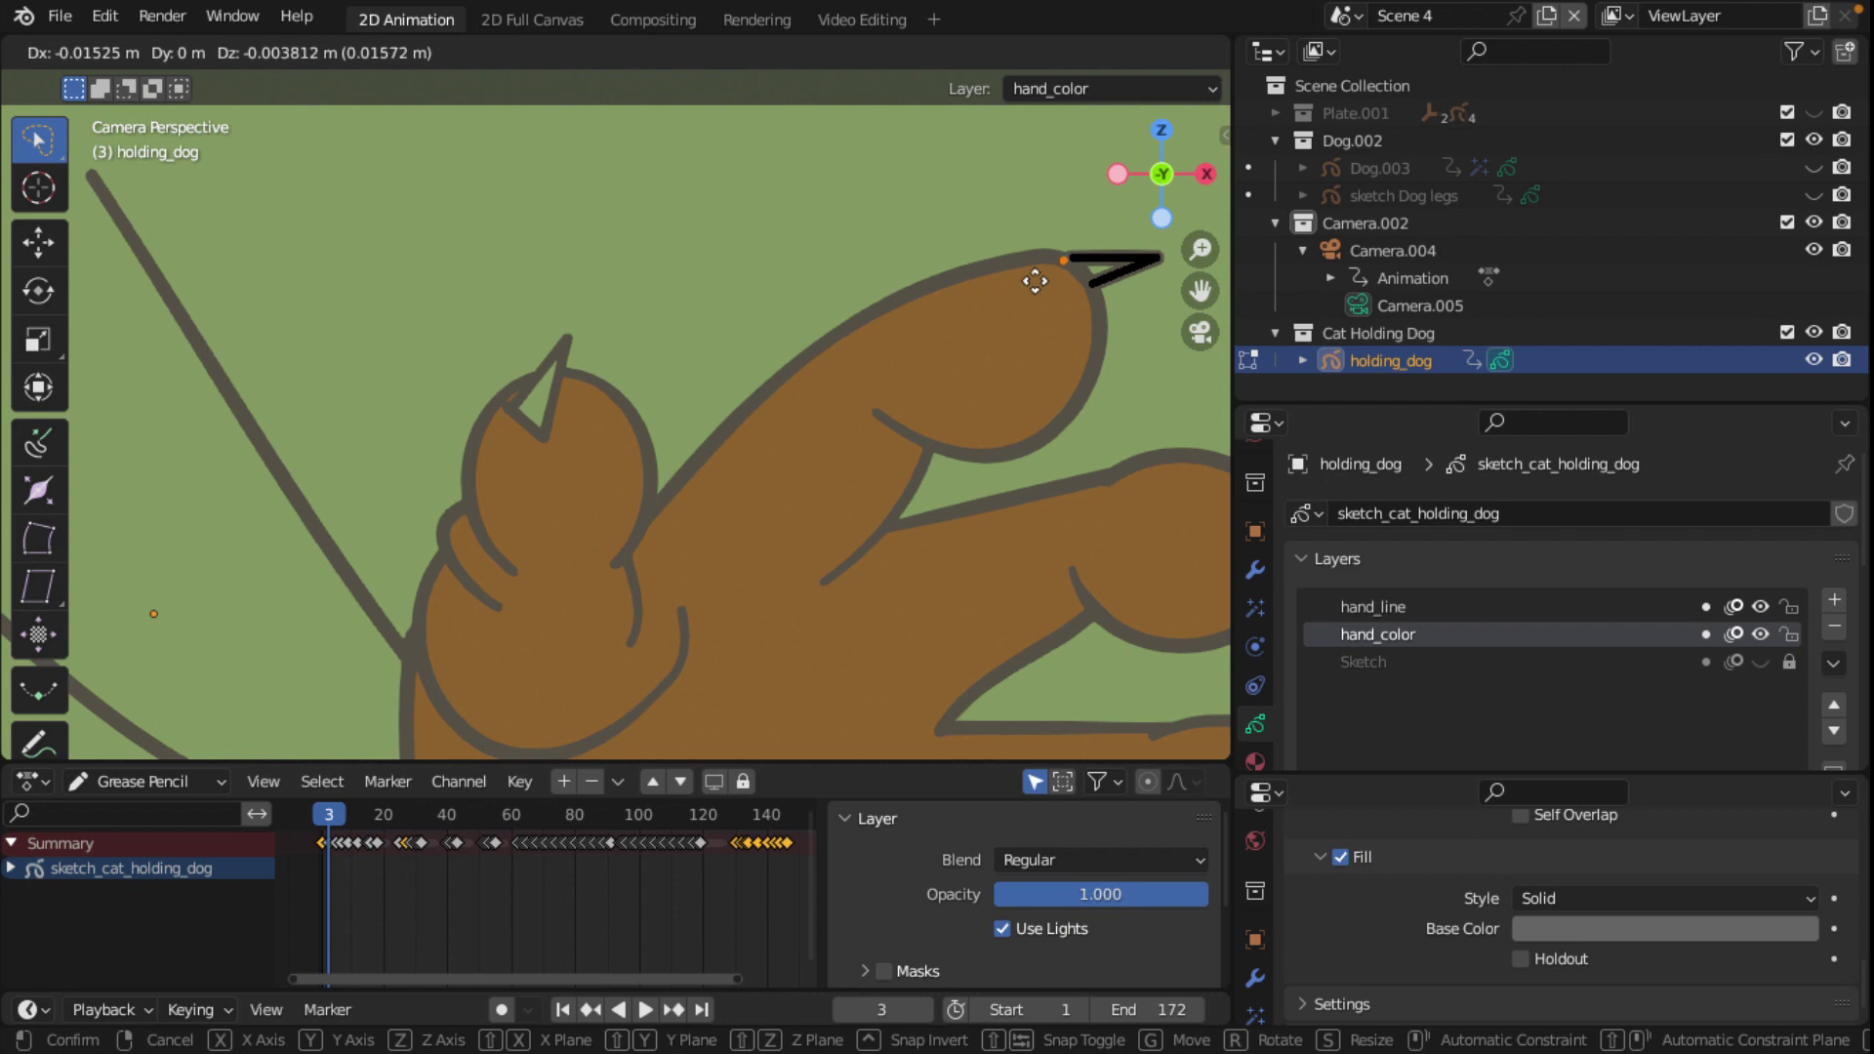
{"action": "left_click", "coordinate": [1035, 281]}
{"action": "scroll", "coordinate": [1019, 332], "scroll_direction": "down", "scroll_amount": 3}
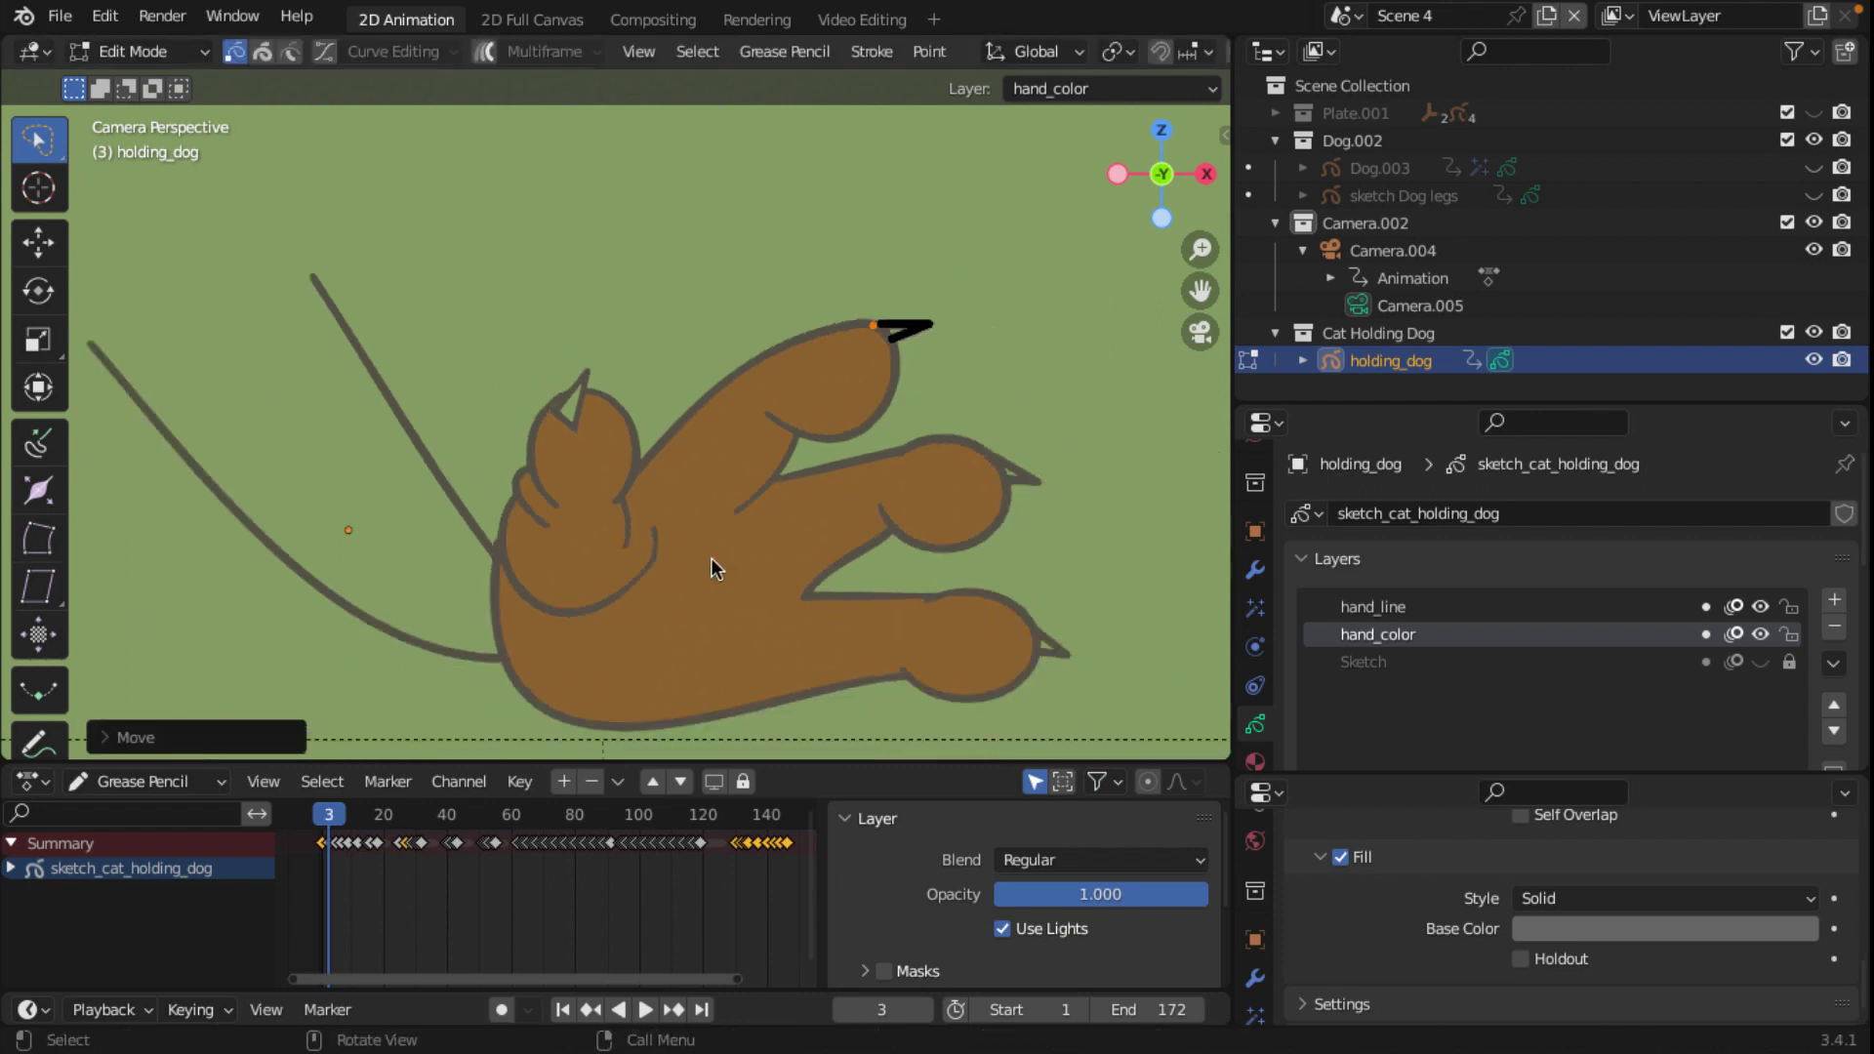
{"action": "scroll", "coordinate": [545, 463], "scroll_direction": "up", "scroll_amount": 4}
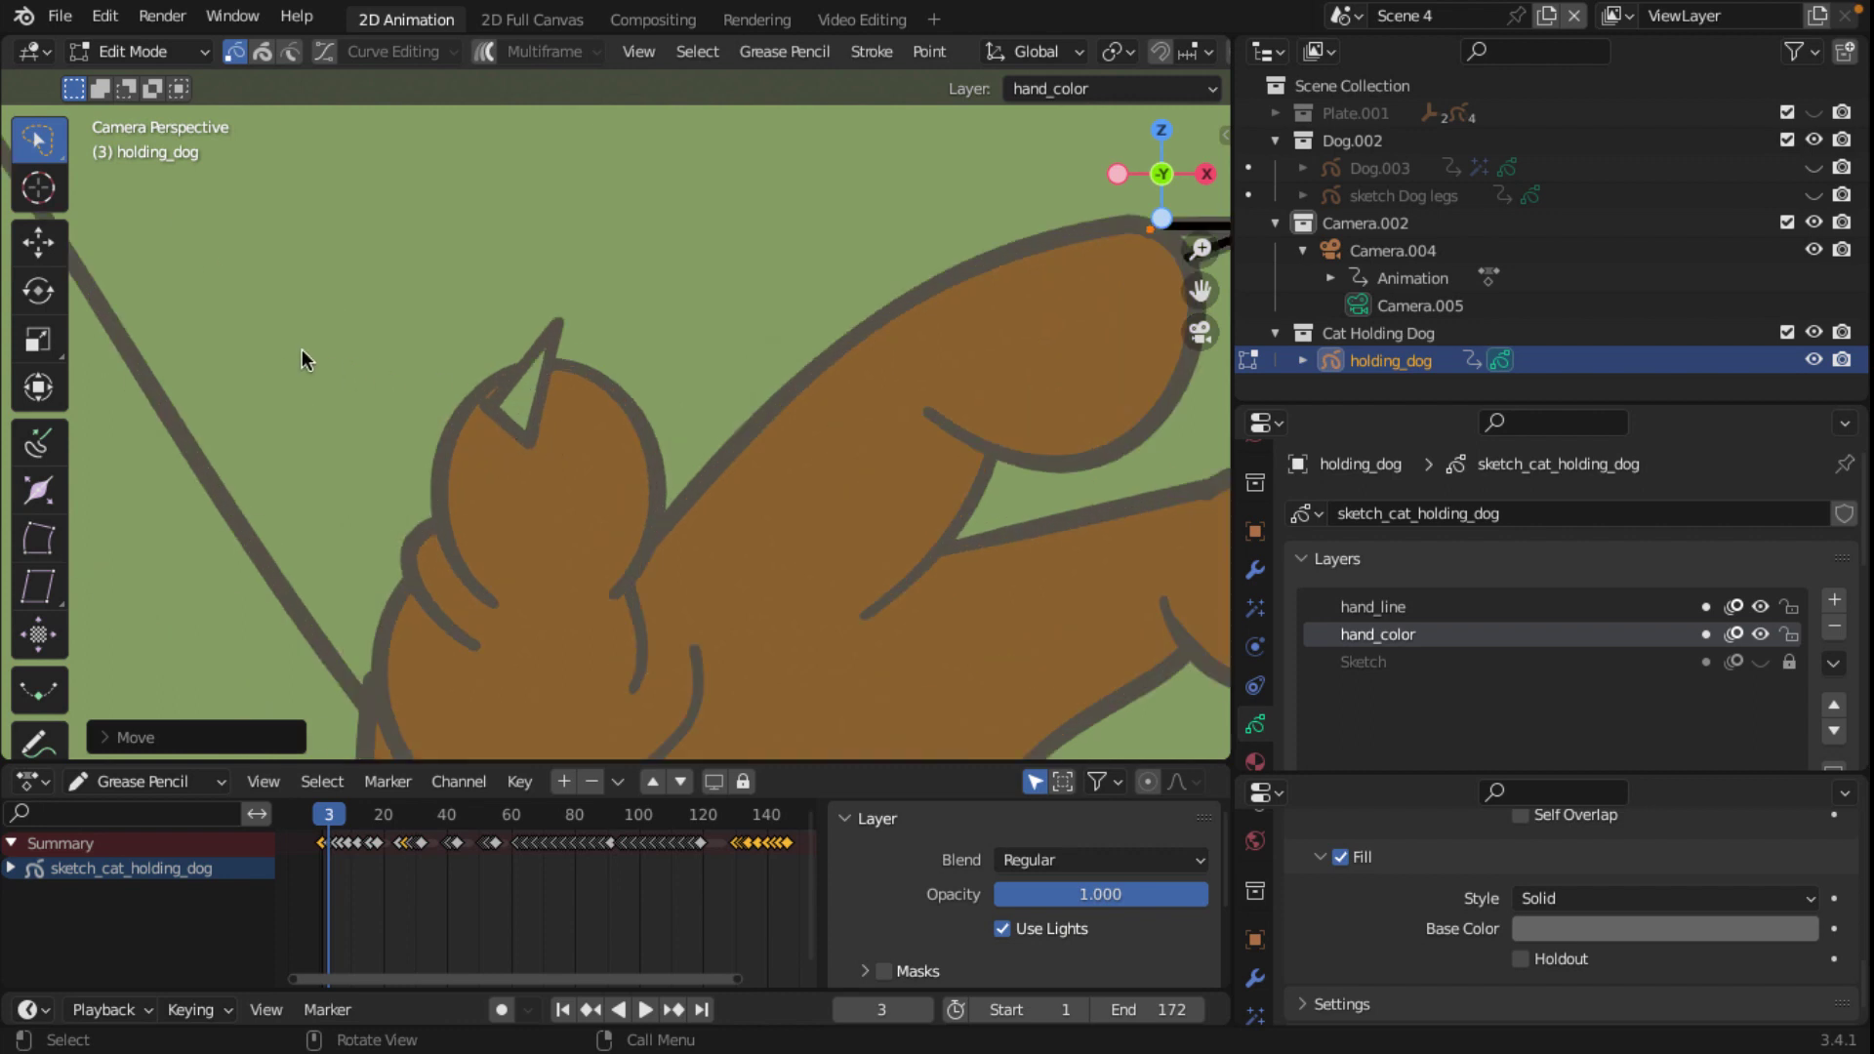
{"action": "left_click", "coordinate": [164, 53]}
{"action": "left_click", "coordinate": [121, 166]}
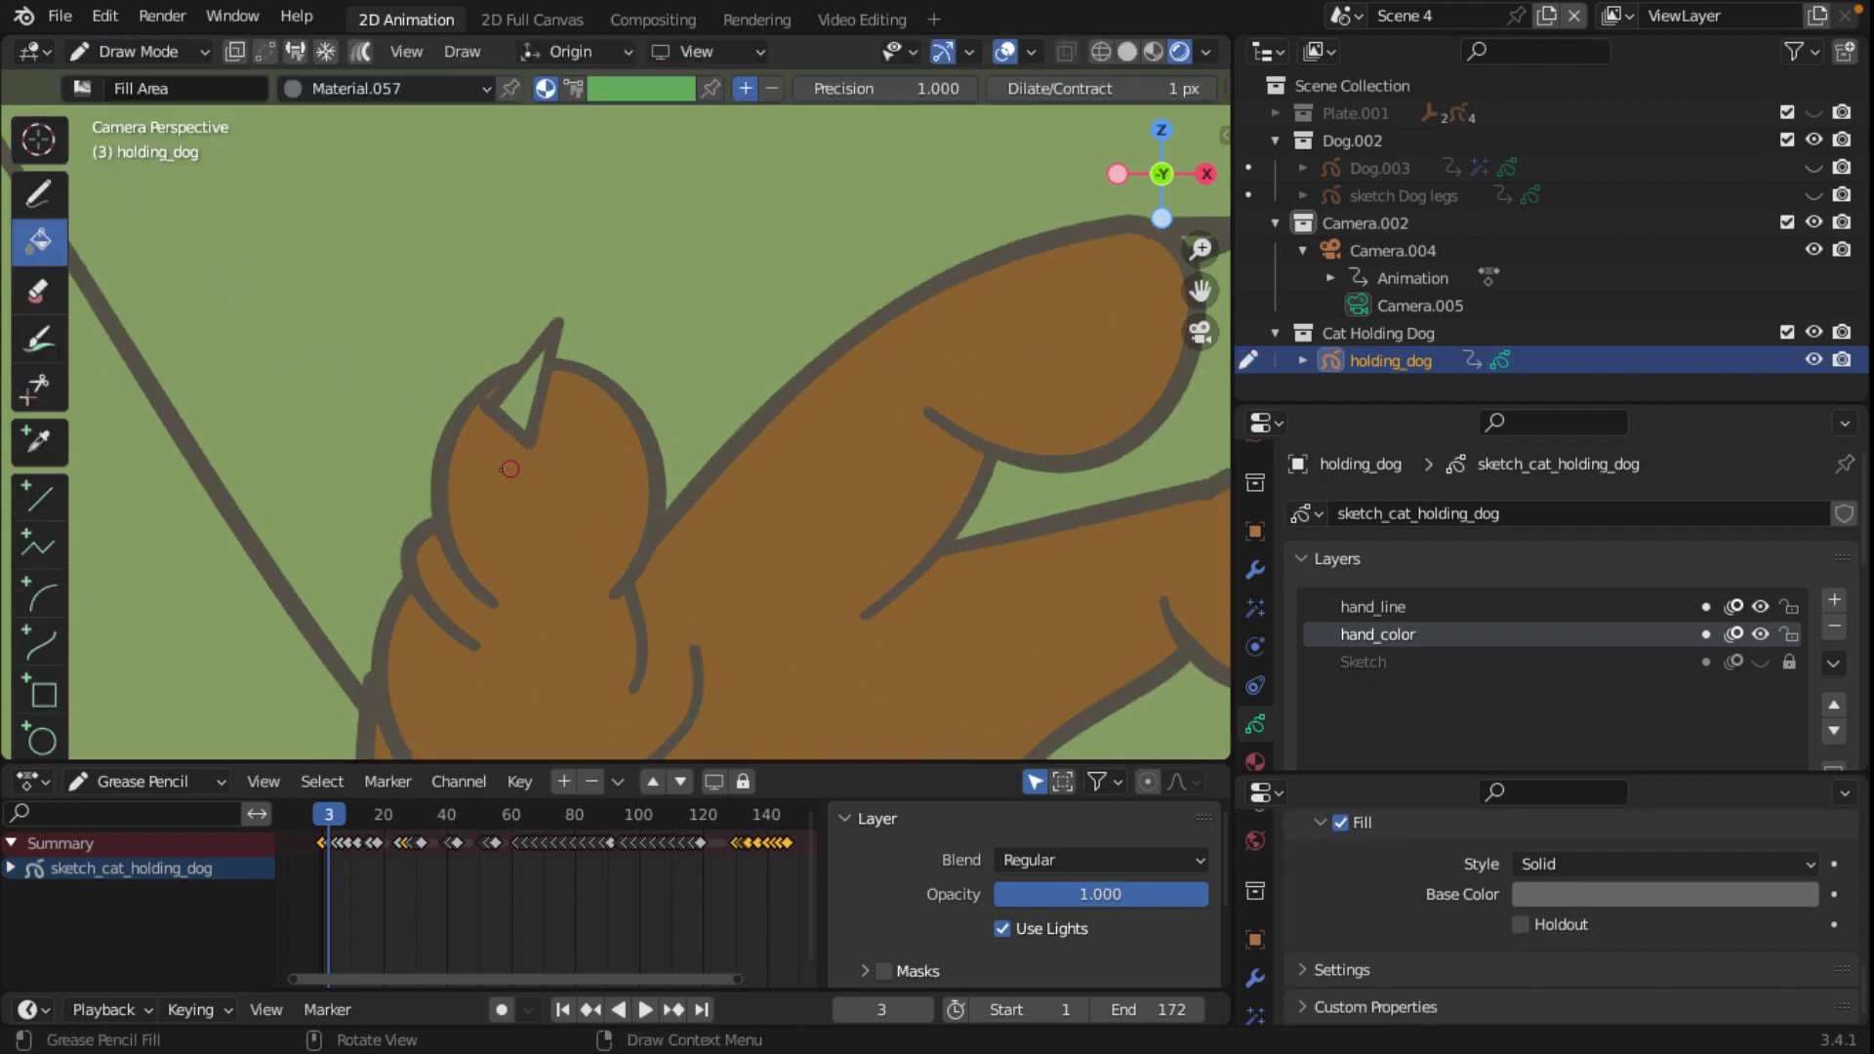
Step: Fill the knuckle, top fingertip, side and lower claw tips with grey Material.057
{"action": "left_click", "coordinate": [516, 395]}
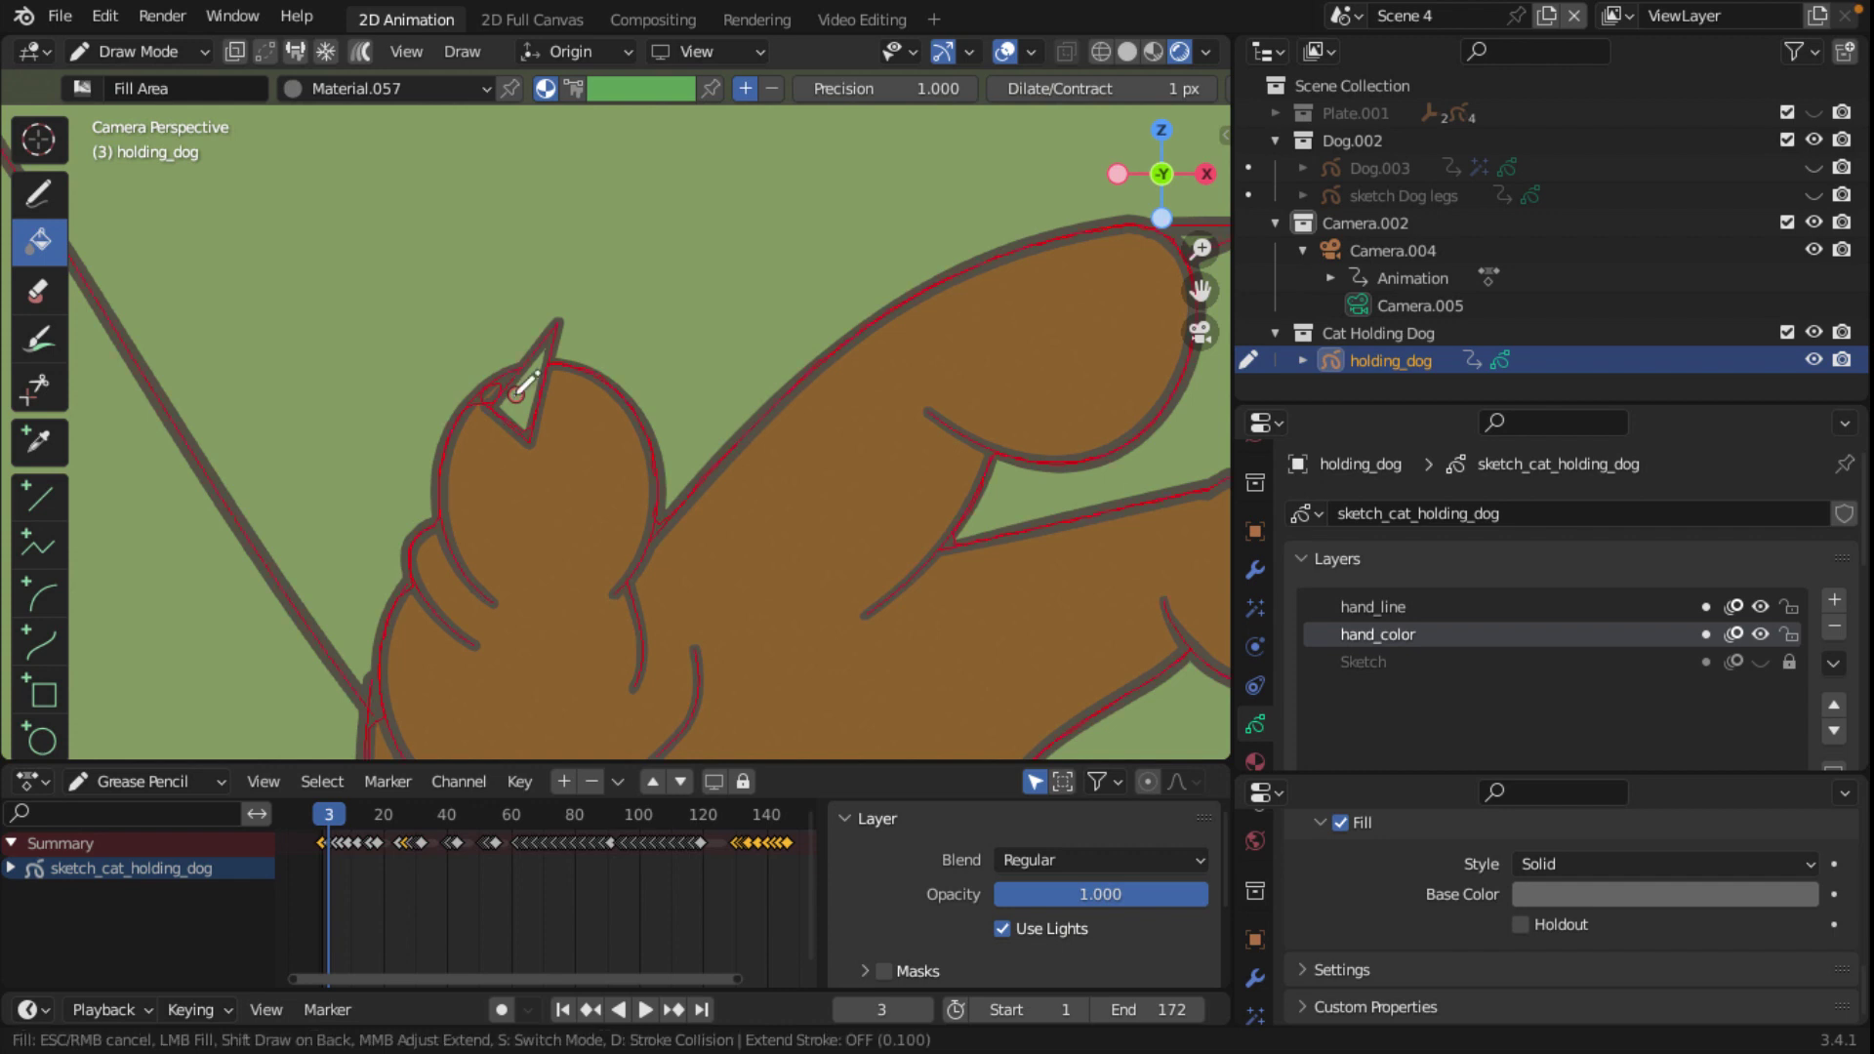
{"action": "scroll", "coordinate": [966, 423], "scroll_direction": "down", "scroll_amount": 3}
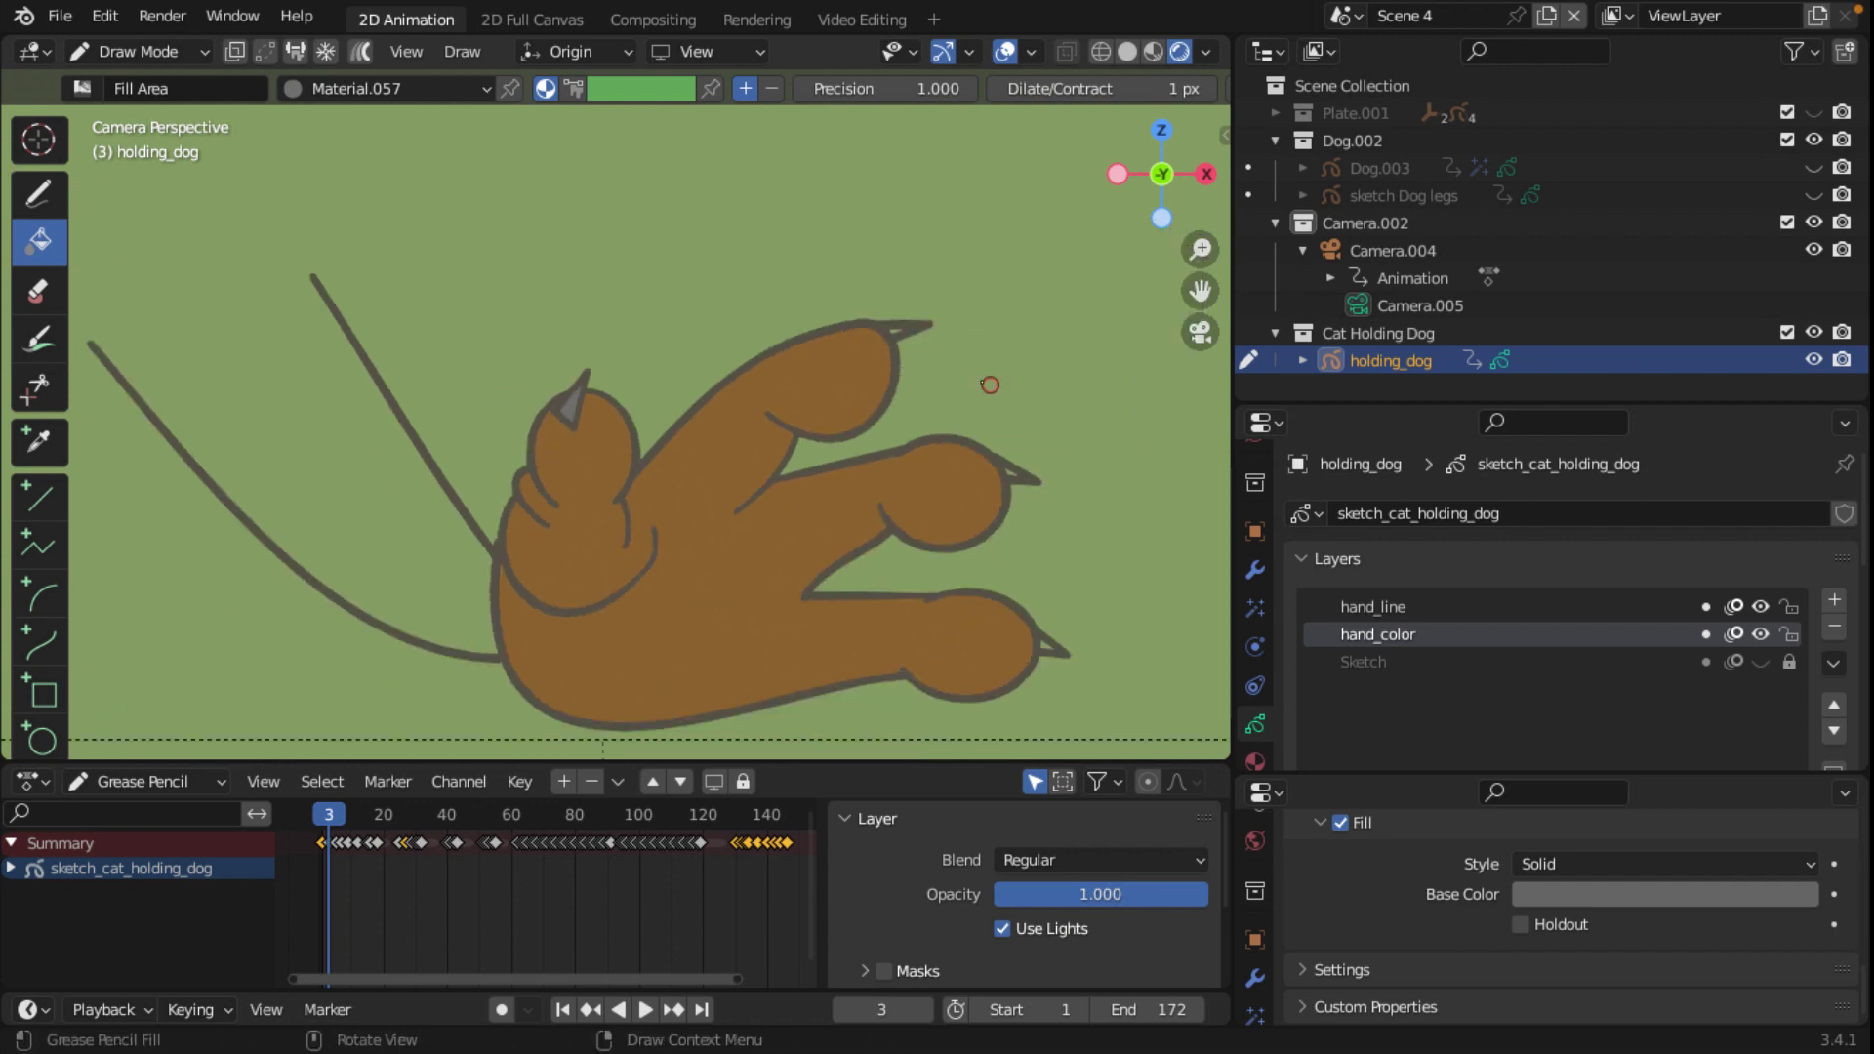
{"action": "scroll", "coordinate": [959, 371], "scroll_direction": "up", "scroll_amount": 3}
{"action": "scroll", "coordinate": [1148, 285], "scroll_direction": "down", "scroll_amount": 2}
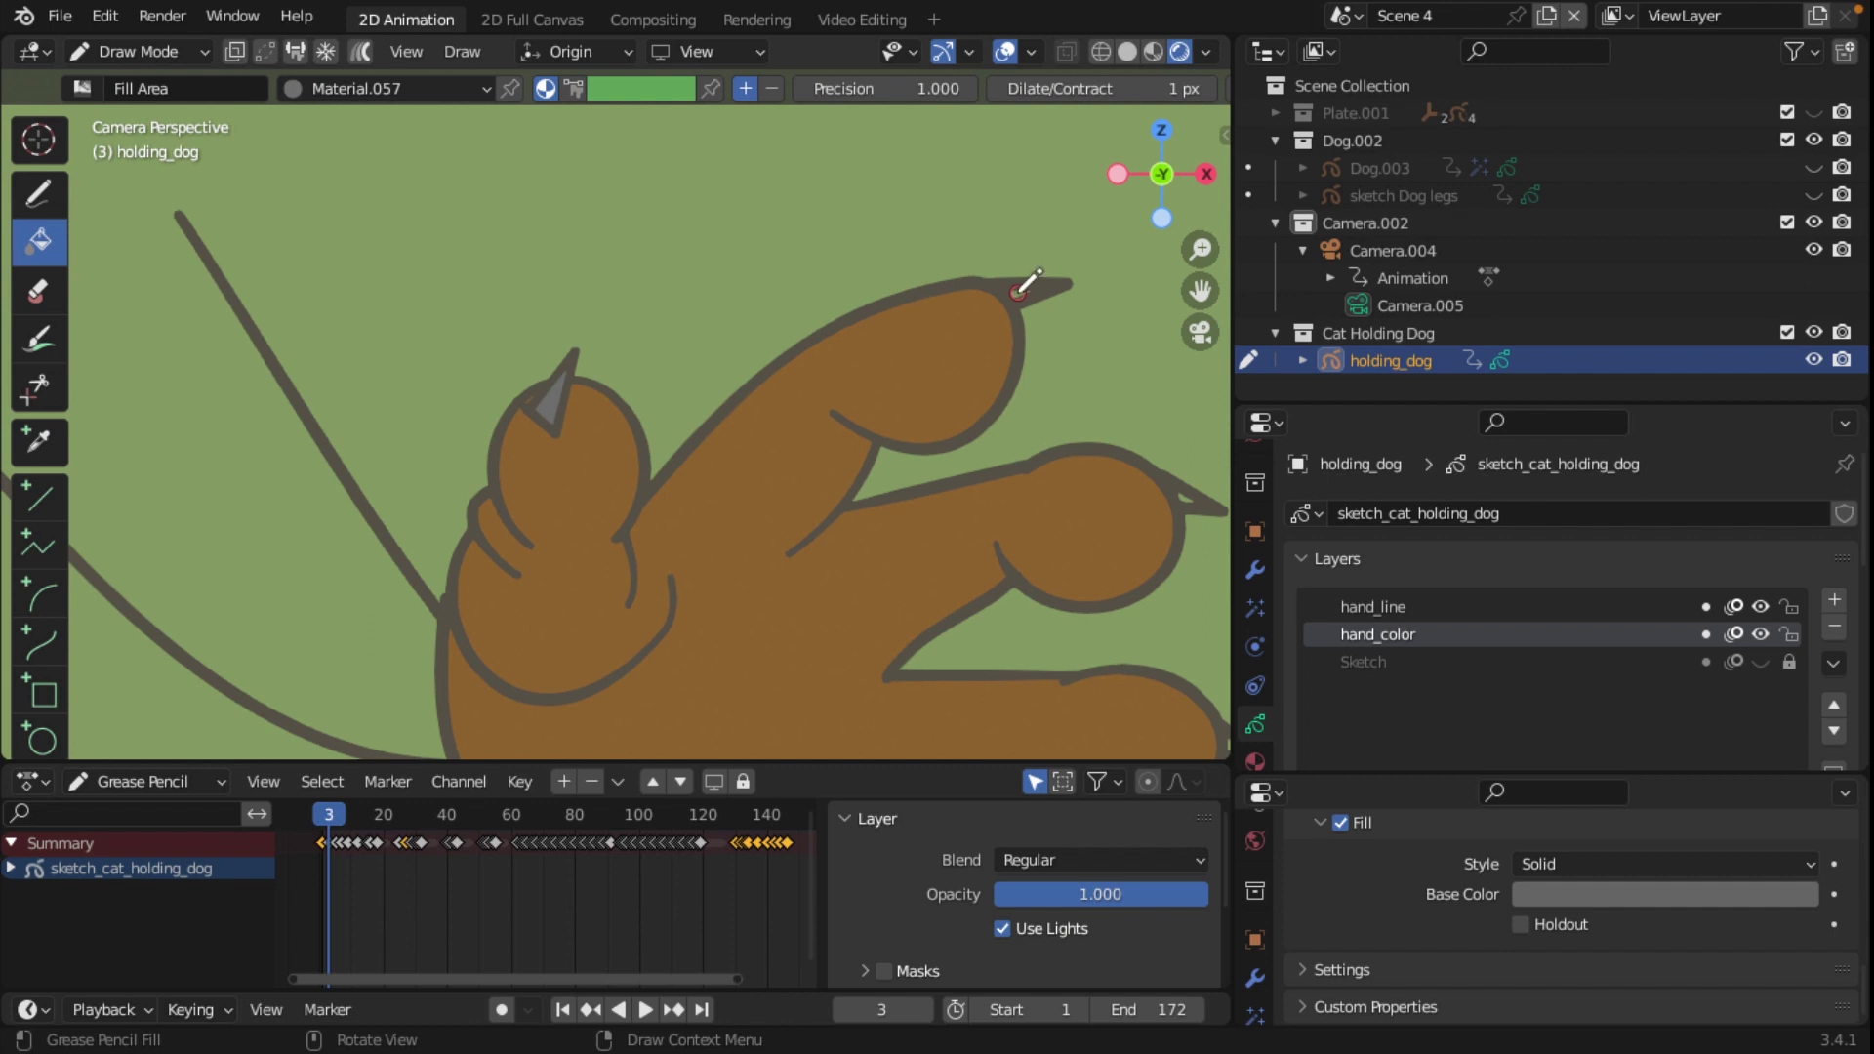
{"action": "left_click", "coordinate": [1018, 292]}
{"action": "left_click", "coordinate": [1185, 498]}
{"action": "scroll", "coordinate": [1122, 555], "scroll_direction": "down", "scroll_amount": 3}
{"action": "scroll", "coordinate": [888, 564], "scroll_direction": "up", "scroll_amount": 1}
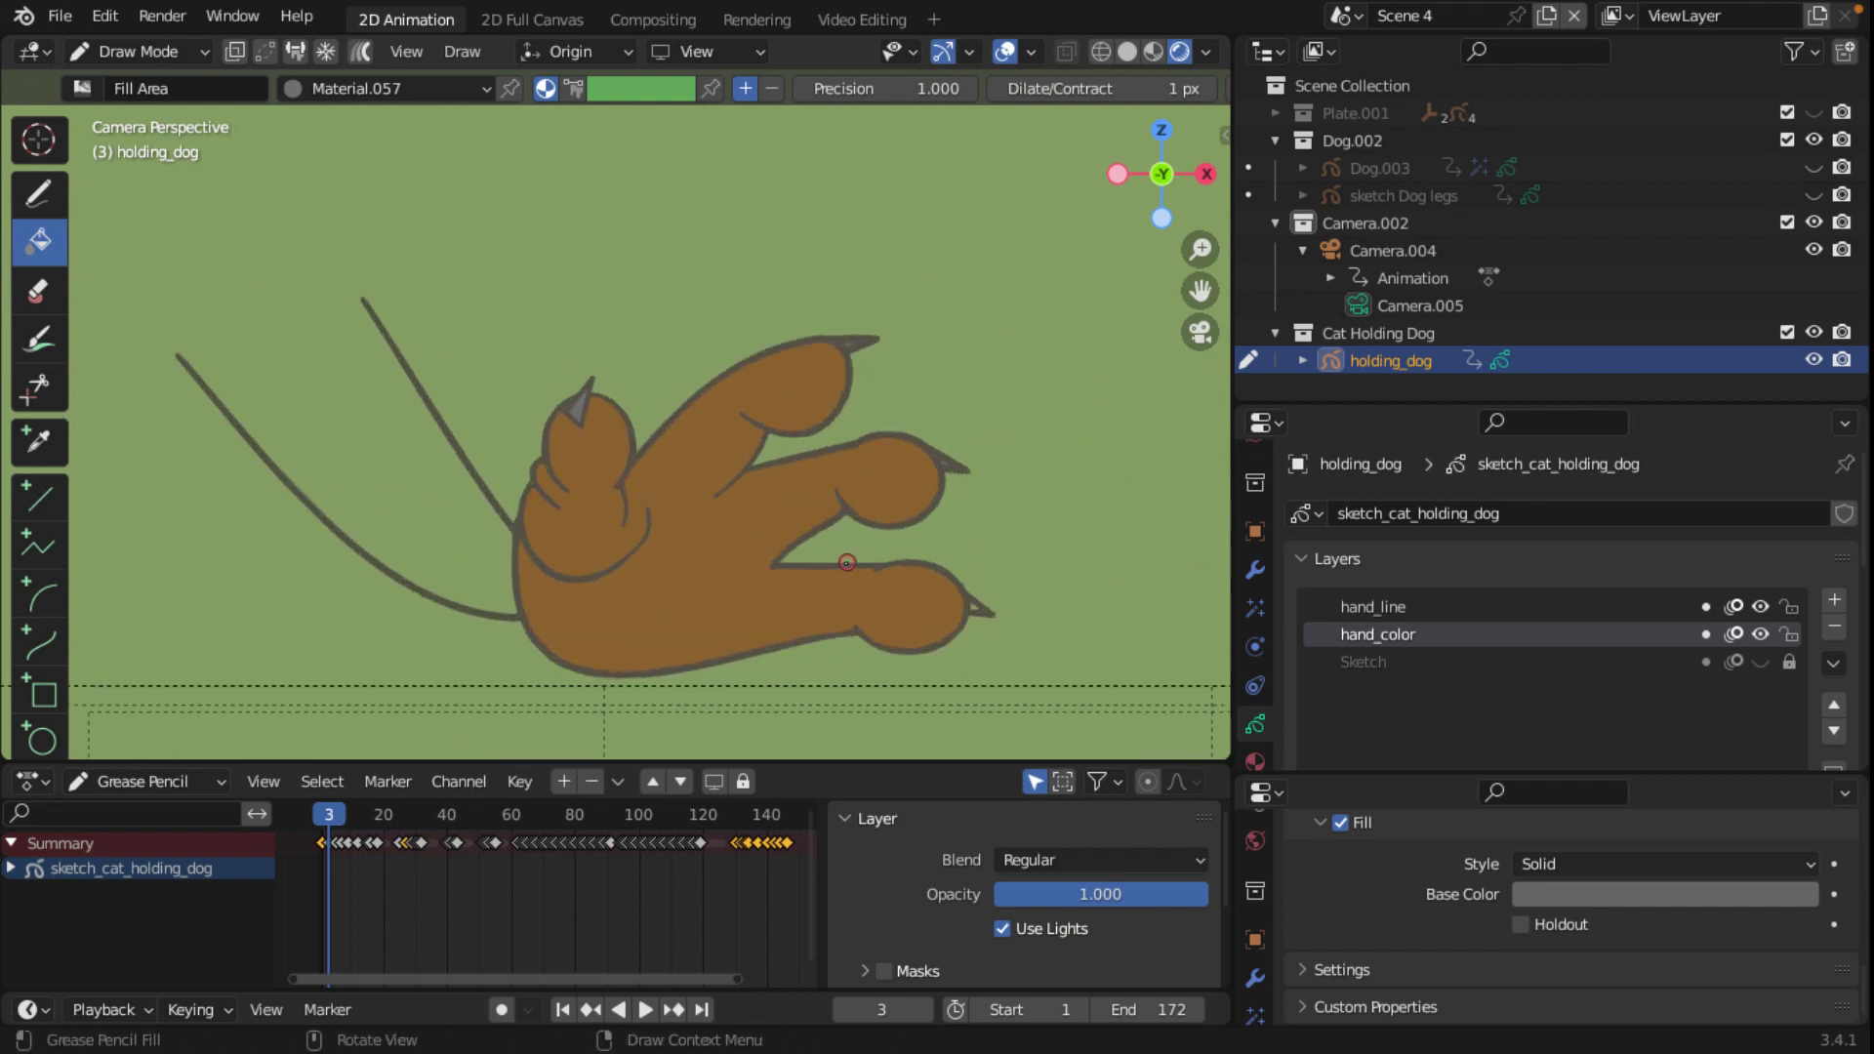
{"action": "left_click", "coordinate": [976, 609]}
{"action": "scroll", "coordinate": [1063, 634], "scroll_direction": "up", "scroll_amount": 4}
{"action": "scroll", "coordinate": [1063, 633], "scroll_direction": "down", "scroll_amount": 3}
{"action": "scroll", "coordinate": [493, 514], "scroll_direction": "down", "scroll_amount": 2}
{"action": "scroll", "coordinate": [791, 552], "scroll_direction": "down", "scroll_amount": 2}
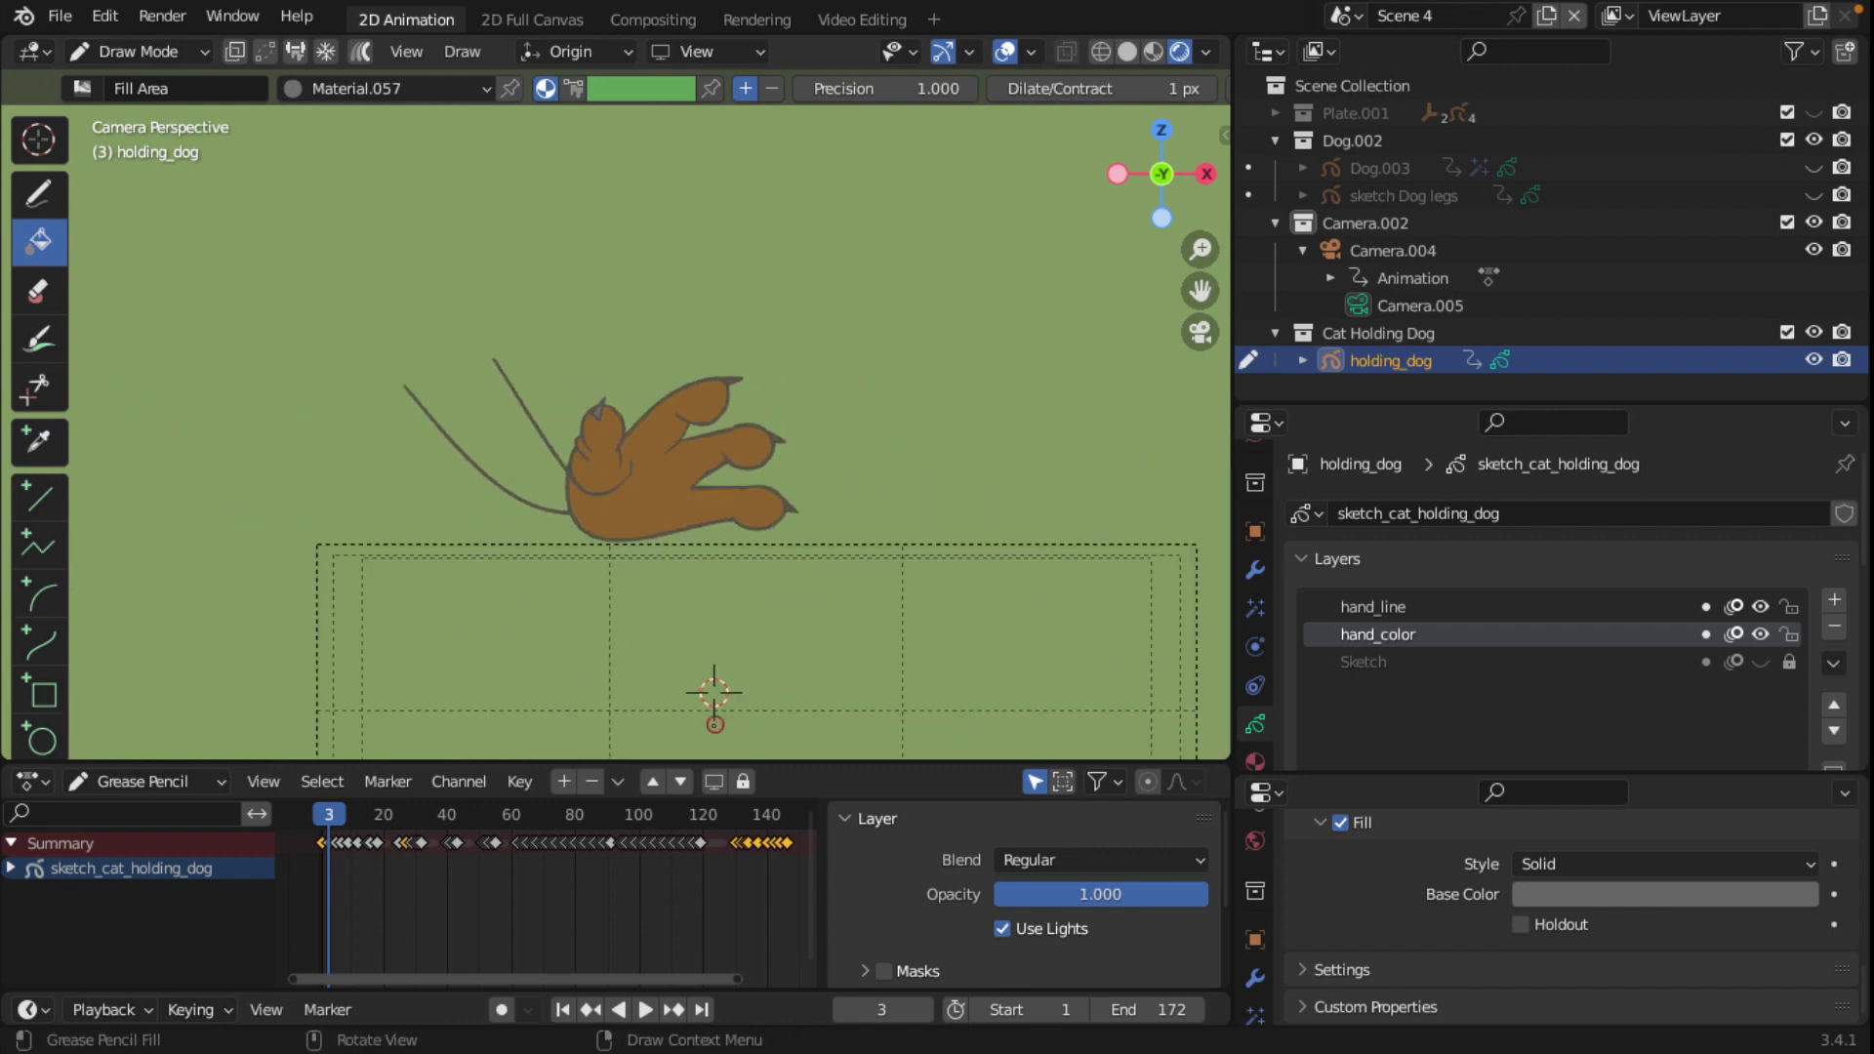
Step: Play the paw animation and scrub back through it to review the early frames
{"action": "key", "text": "space"}
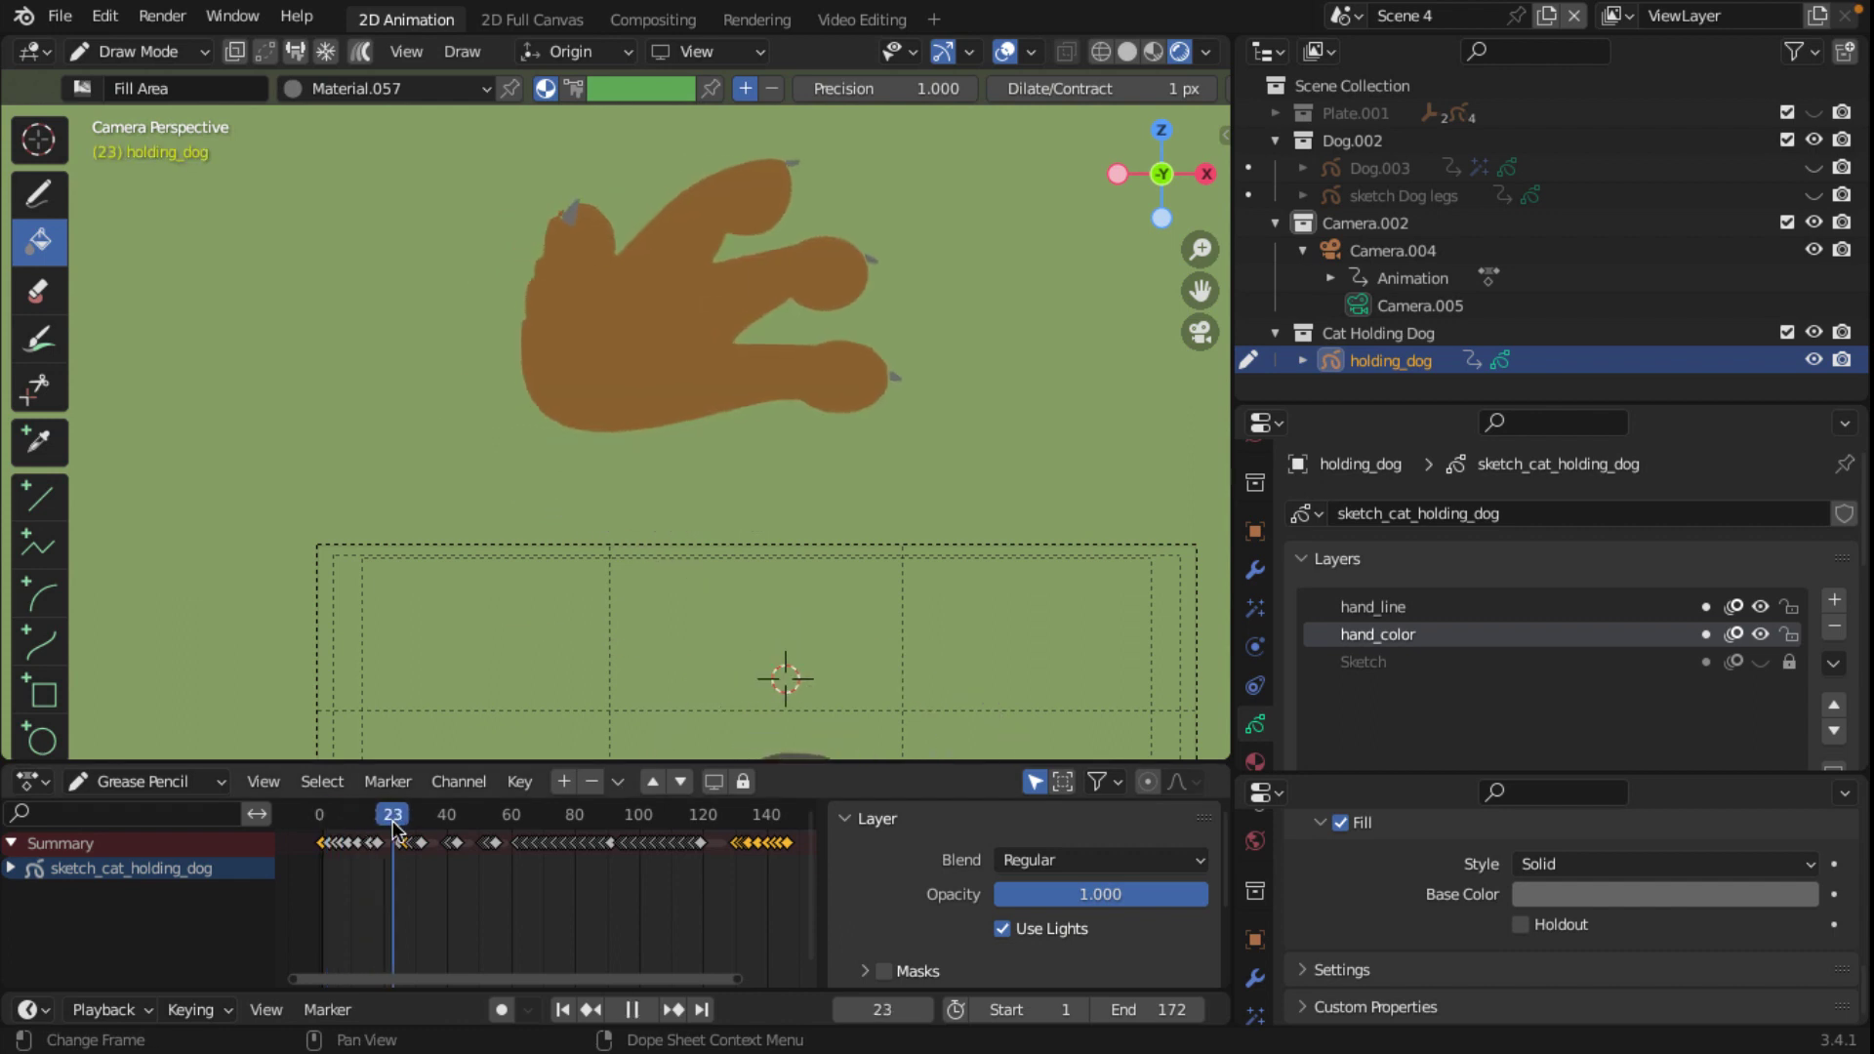
{"action": "left_click_drag", "start_coordinate": [410, 832], "coordinate": [396, 832]}
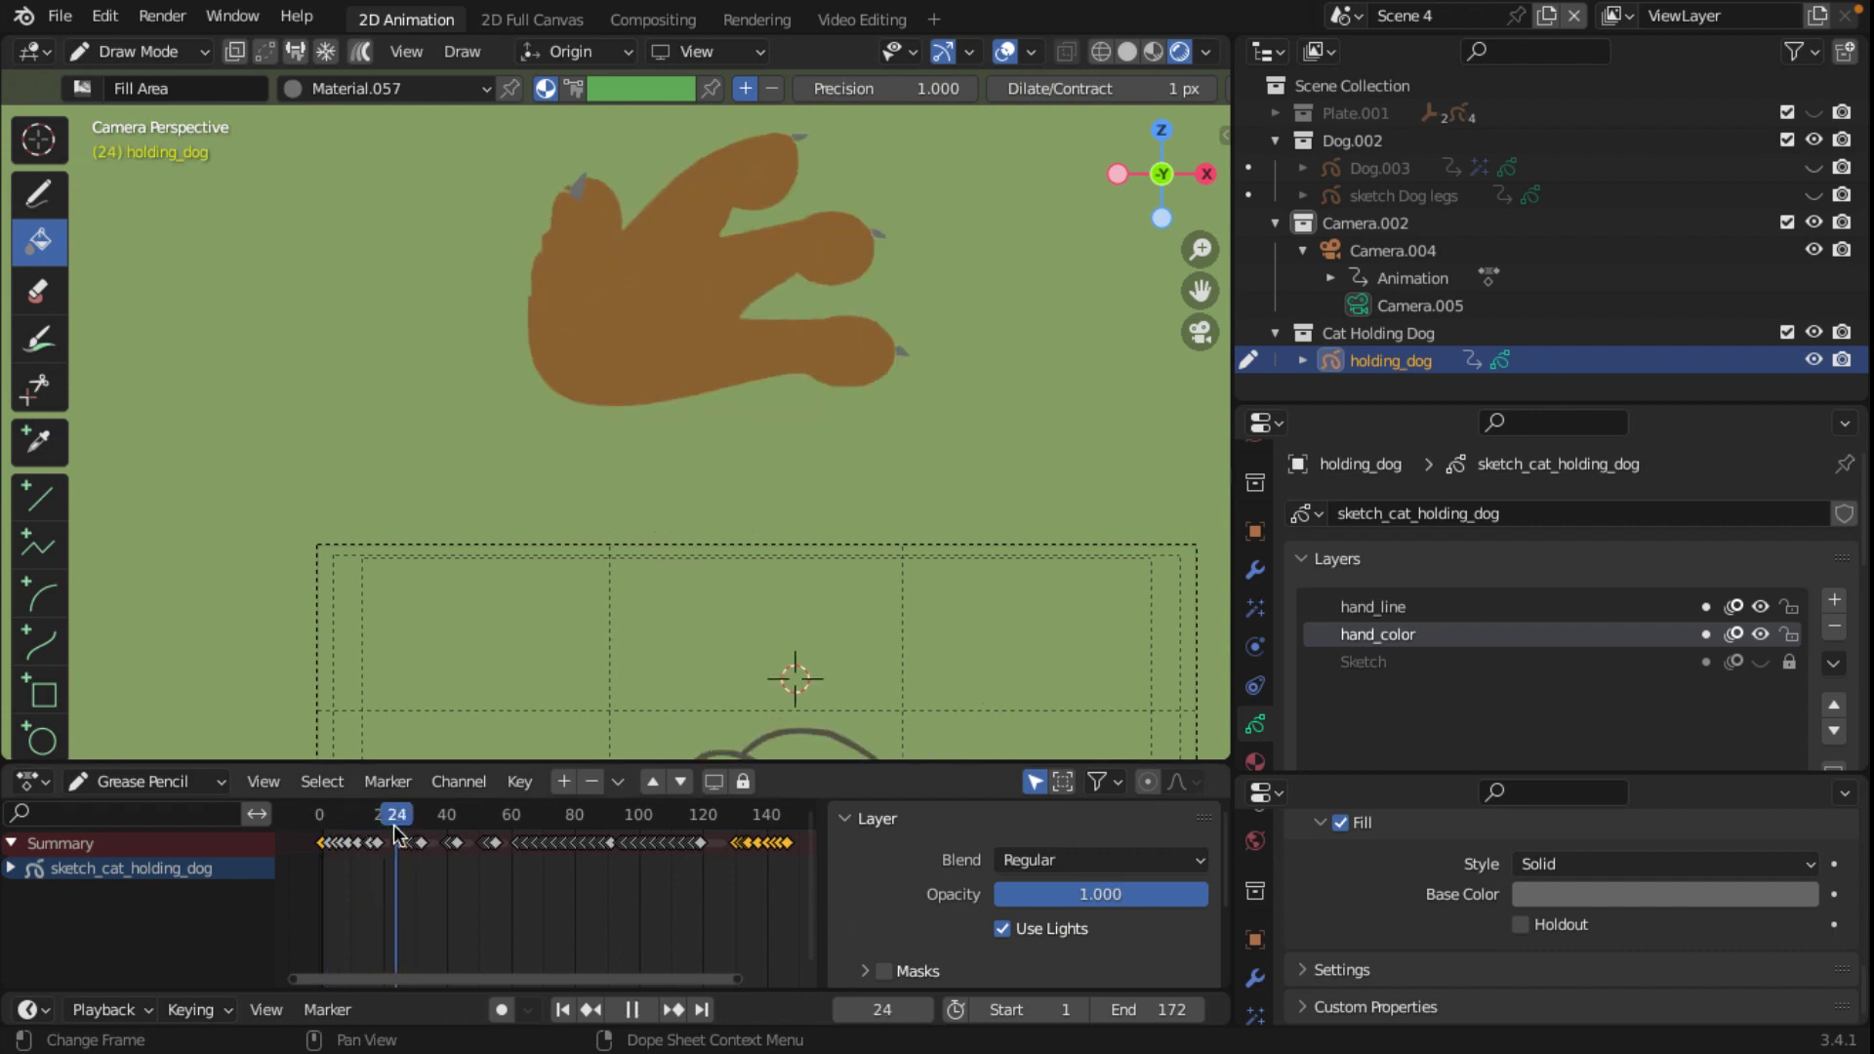
{"action": "key", "text": "space"}
{"action": "scroll", "coordinate": [760, 634], "scroll_direction": "down", "scroll_amount": 2}
{"action": "scroll", "coordinate": [760, 634], "scroll_direction": "down", "scroll_amount": 3}
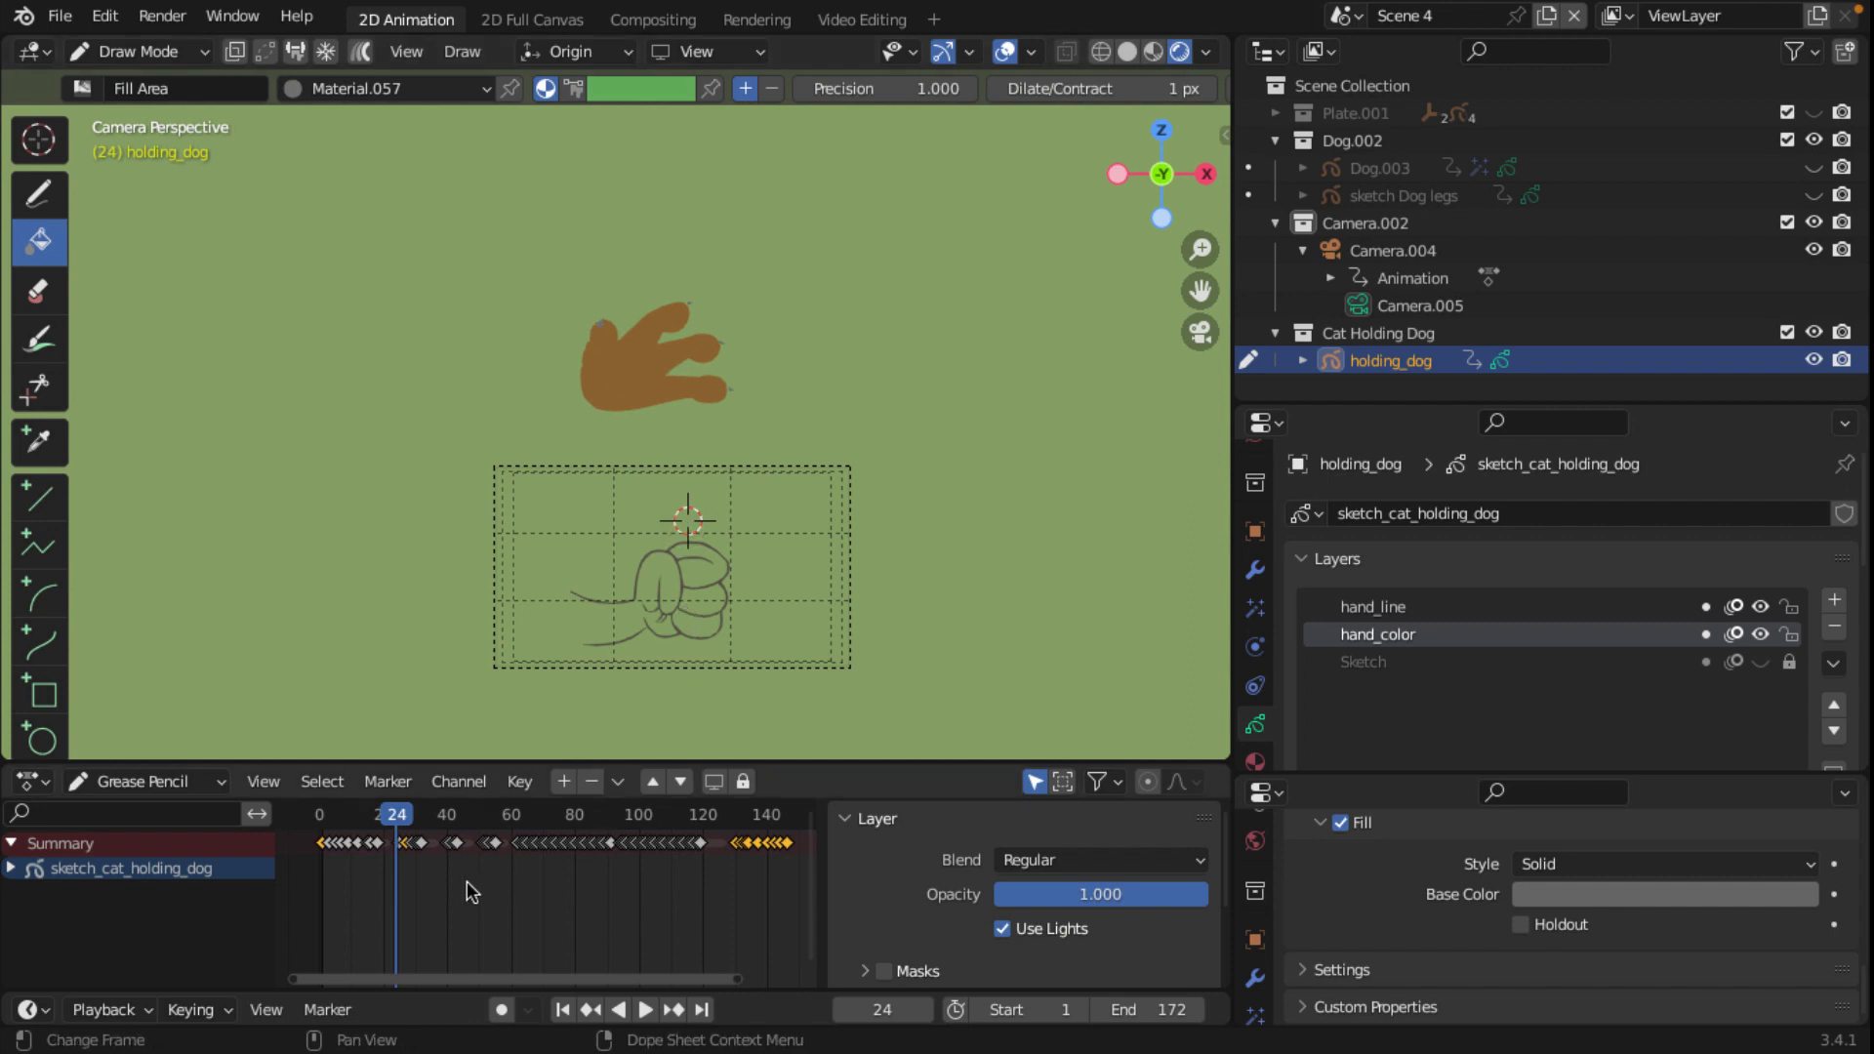
{"action": "scroll", "coordinate": [397, 821], "scroll_direction": "up", "scroll_amount": 2}
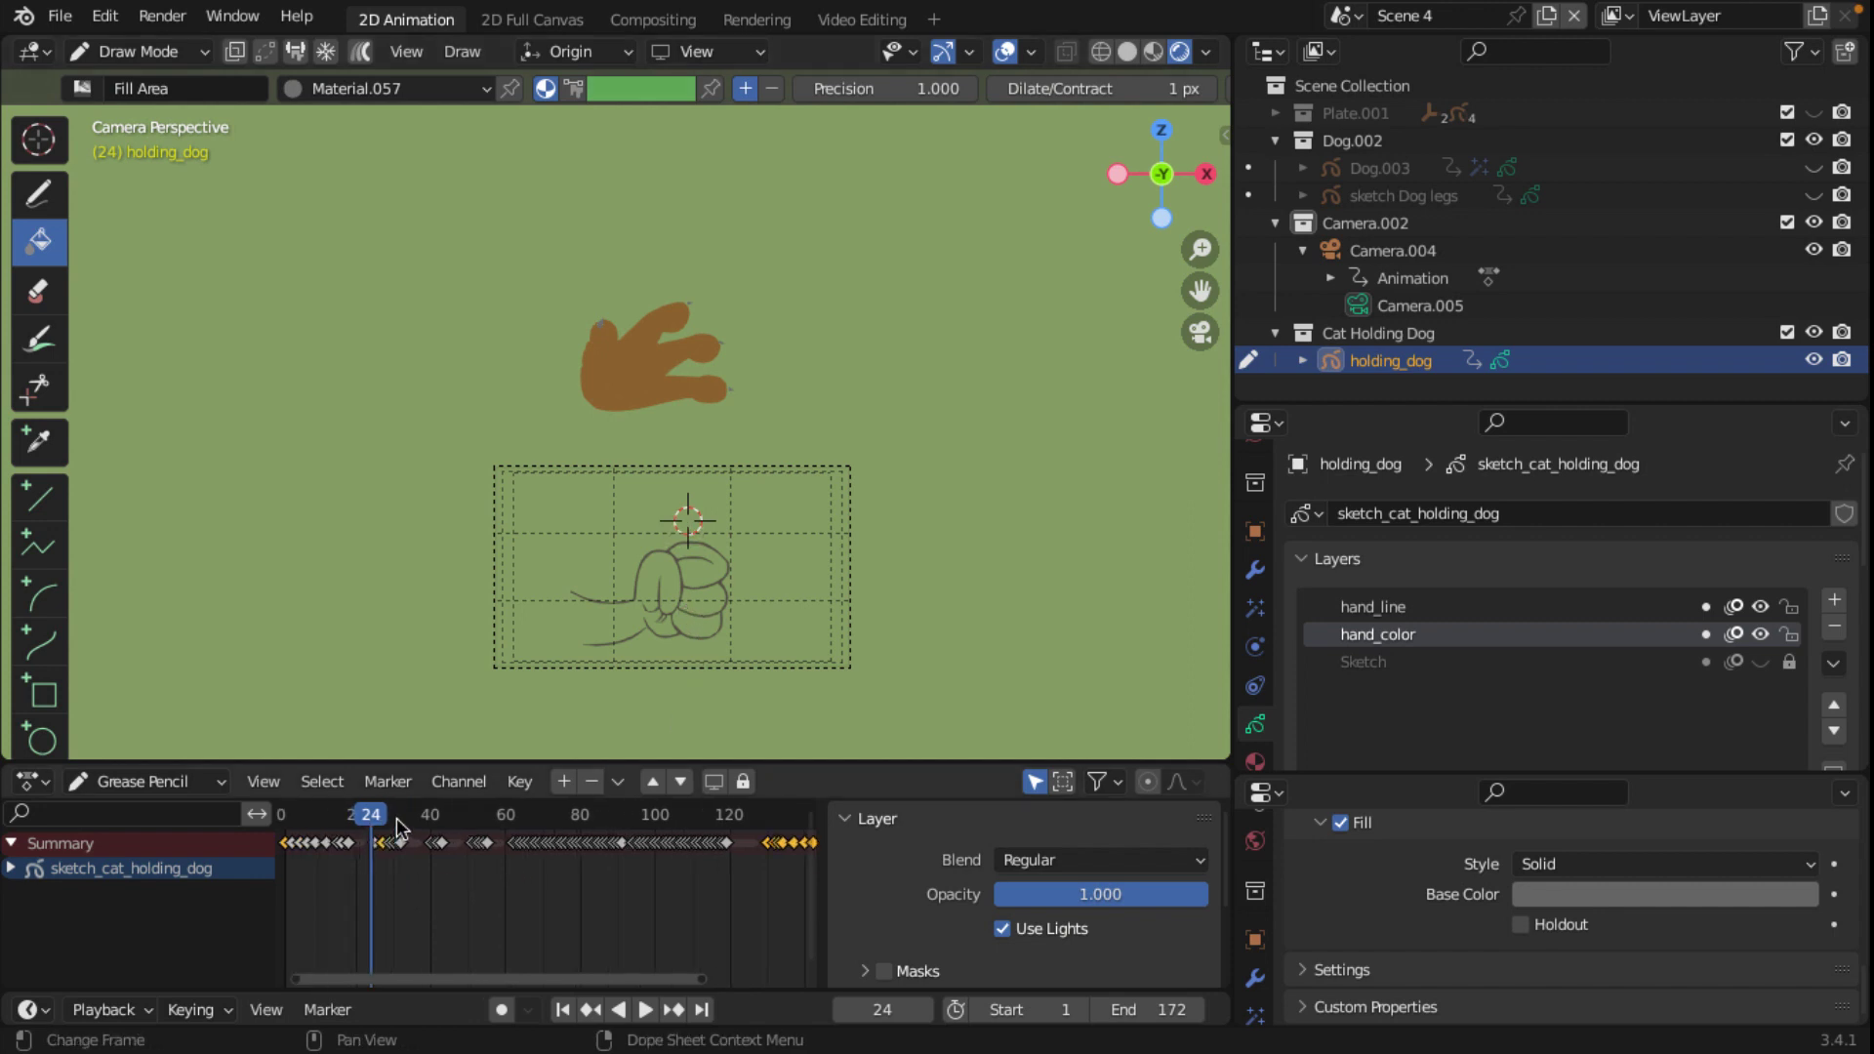
{"action": "key", "text": "space"}
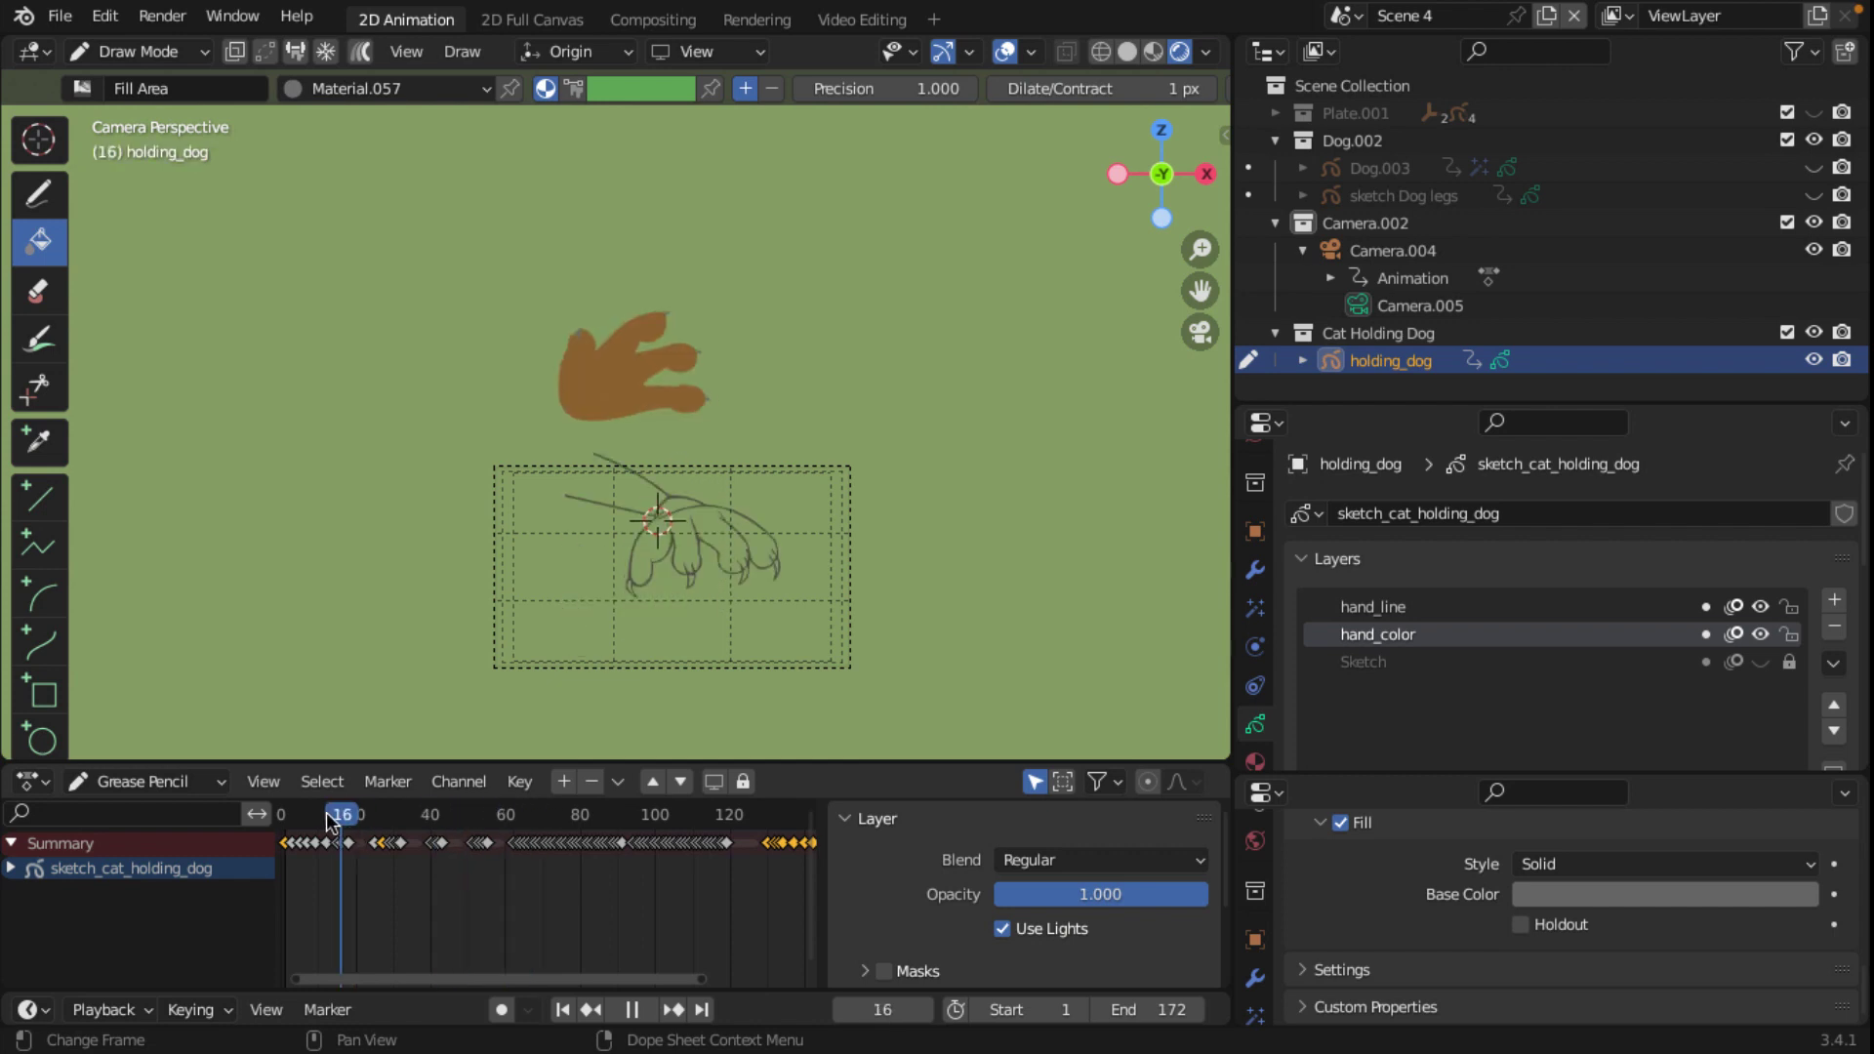
{"action": "left_click_drag", "start_coordinate": [535, 820], "coordinate": [322, 819]}
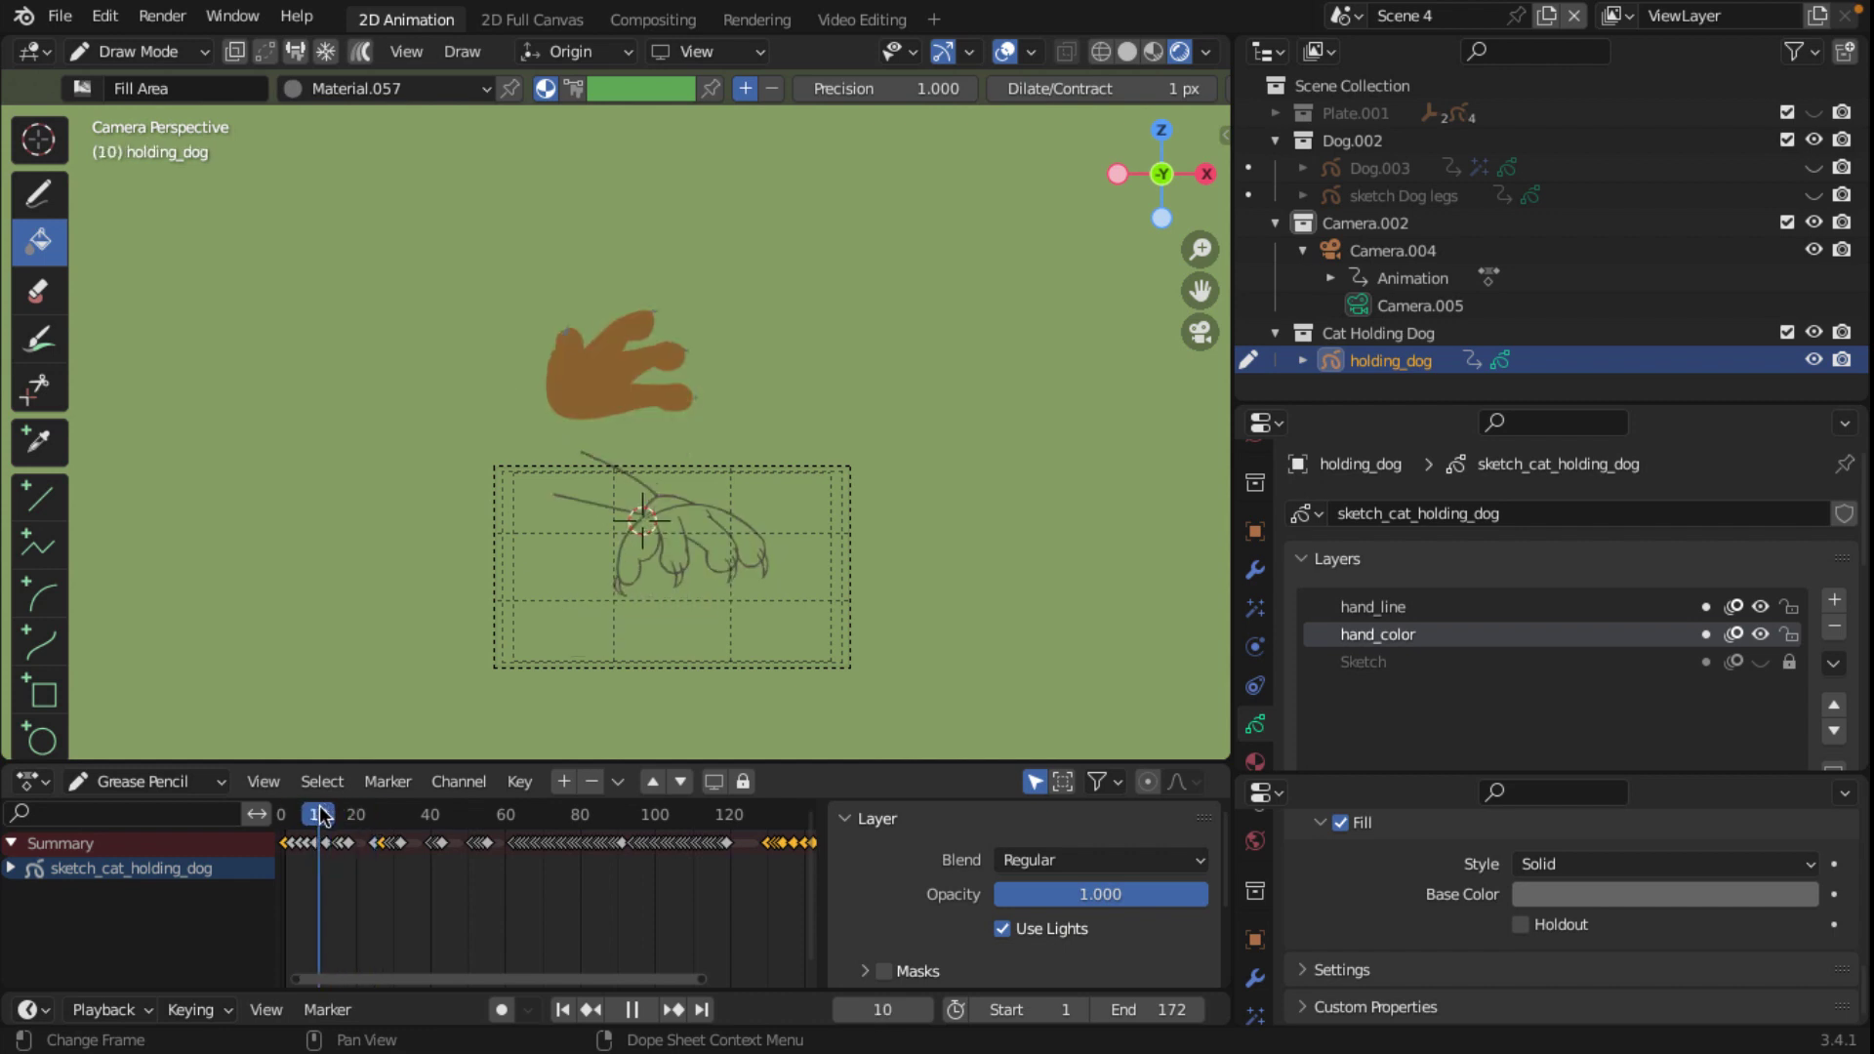
{"action": "mouse_move", "coordinate": [322, 818]}
{"action": "left_mouse_down"}
{"action": "mouse_move", "coordinate": [281, 818]}
{"action": "mouse_move", "coordinate": [358, 819]}
{"action": "mouse_move", "coordinate": [312, 816]}
{"action": "mouse_move", "coordinate": [328, 814]}
{"action": "left_mouse_up"}
{"action": "scroll", "coordinate": [752, 586], "scroll_direction": "up", "scroll_amount": 7}
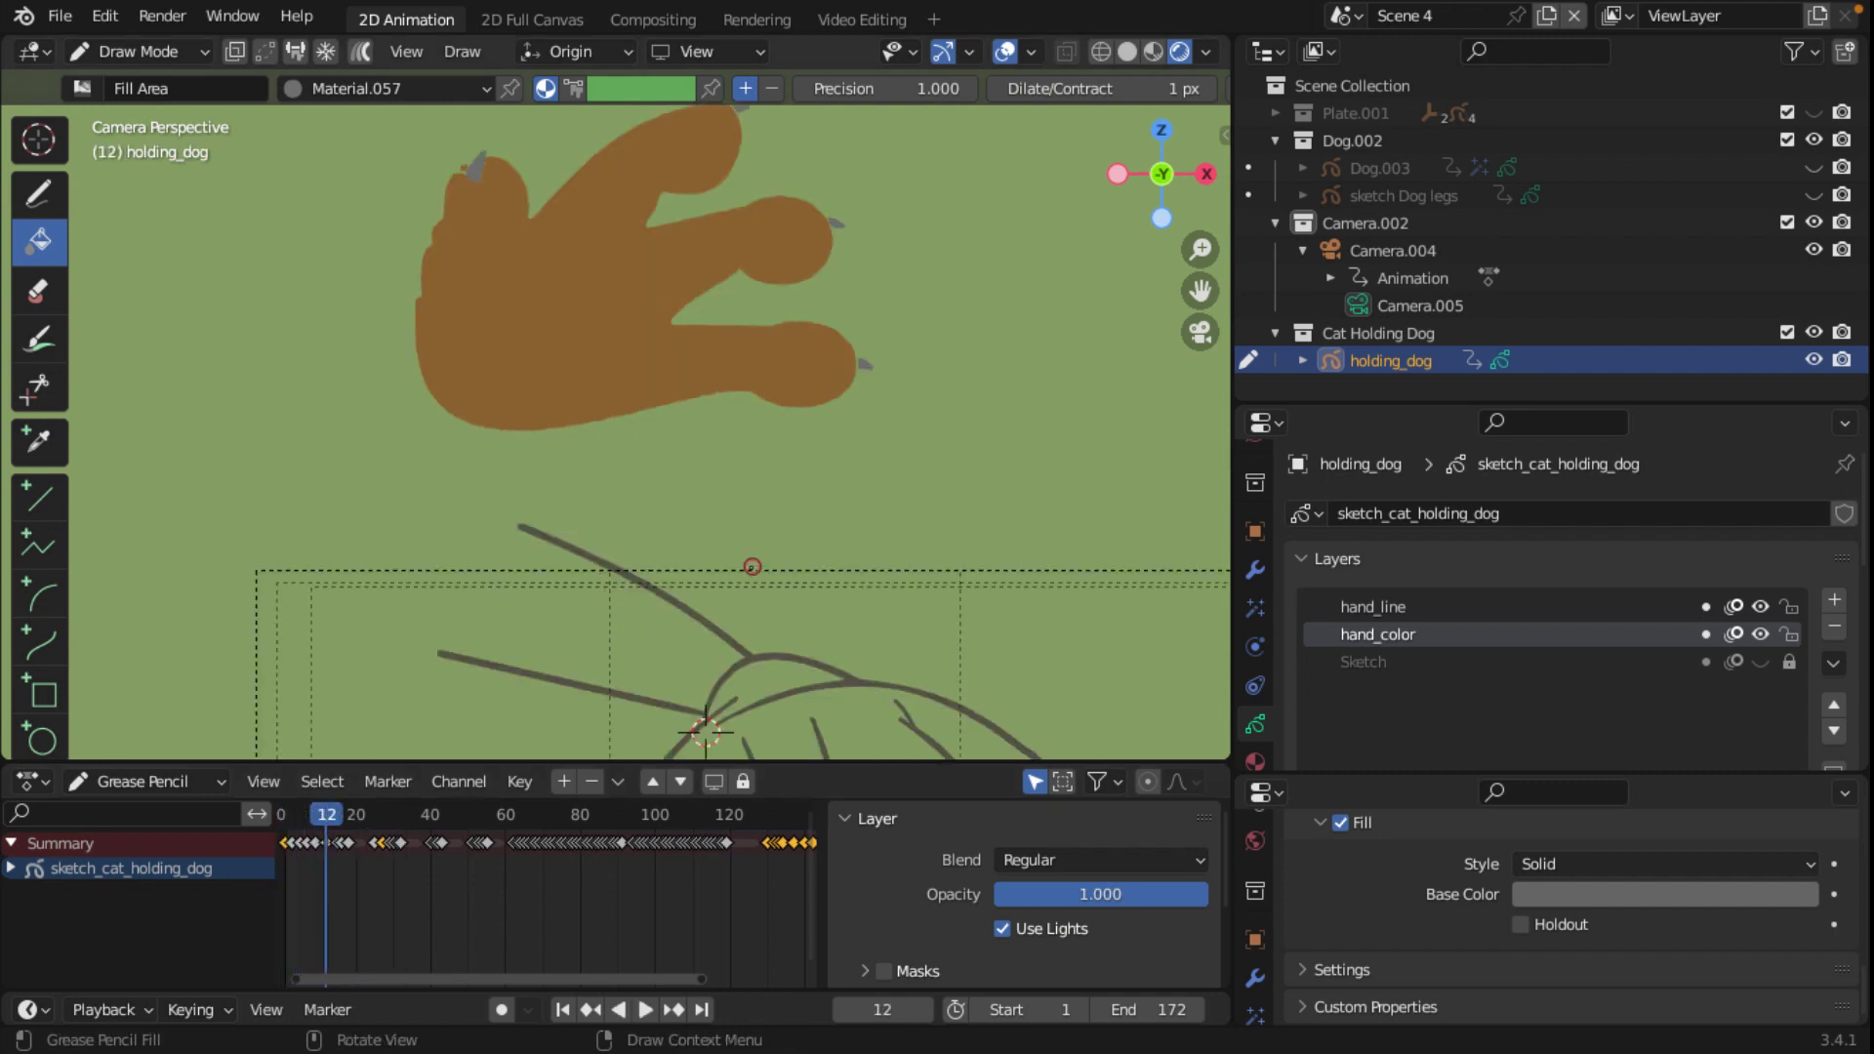
{"action": "scroll", "coordinate": [694, 635], "scroll_direction": "down", "scroll_amount": 2}
{"action": "scroll", "coordinate": [703, 571], "scroll_direction": "down", "scroll_amount": 3}
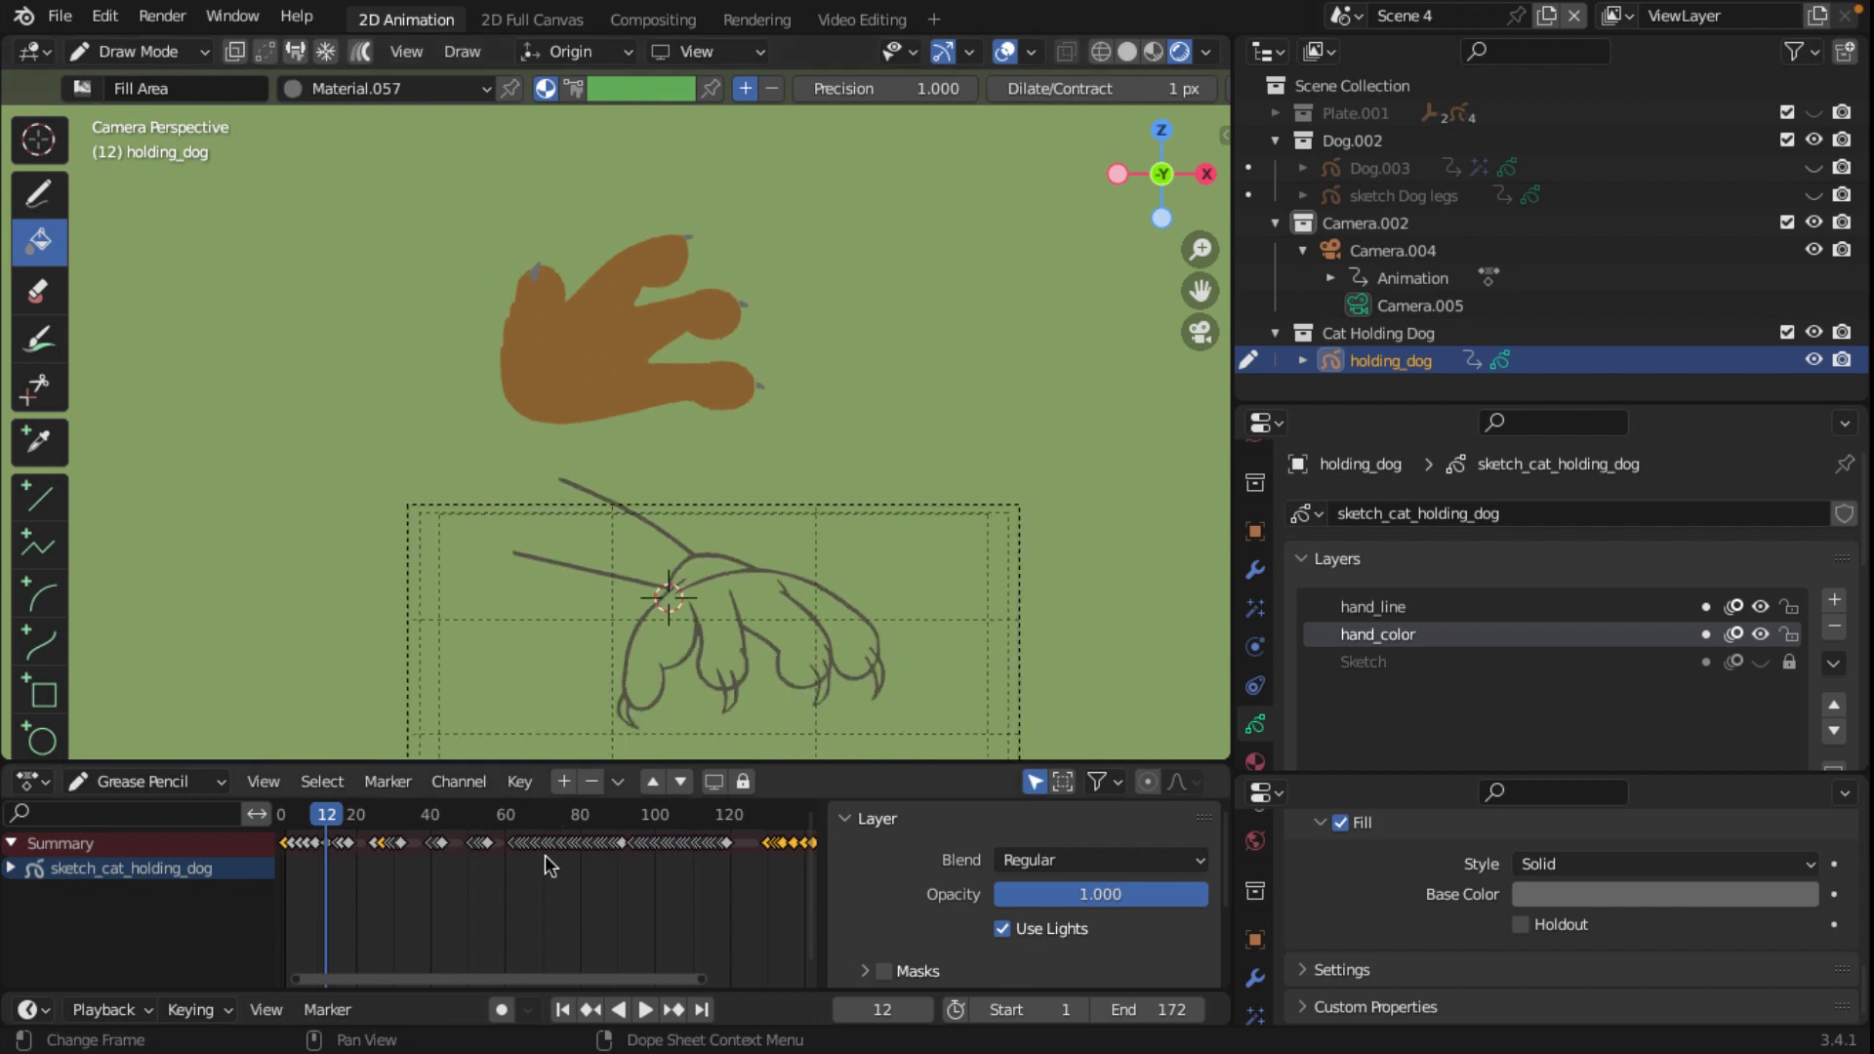
Step: Turn on Auto Keying and step through the frames to land on frame 9
{"action": "left_click", "coordinate": [501, 1009]}
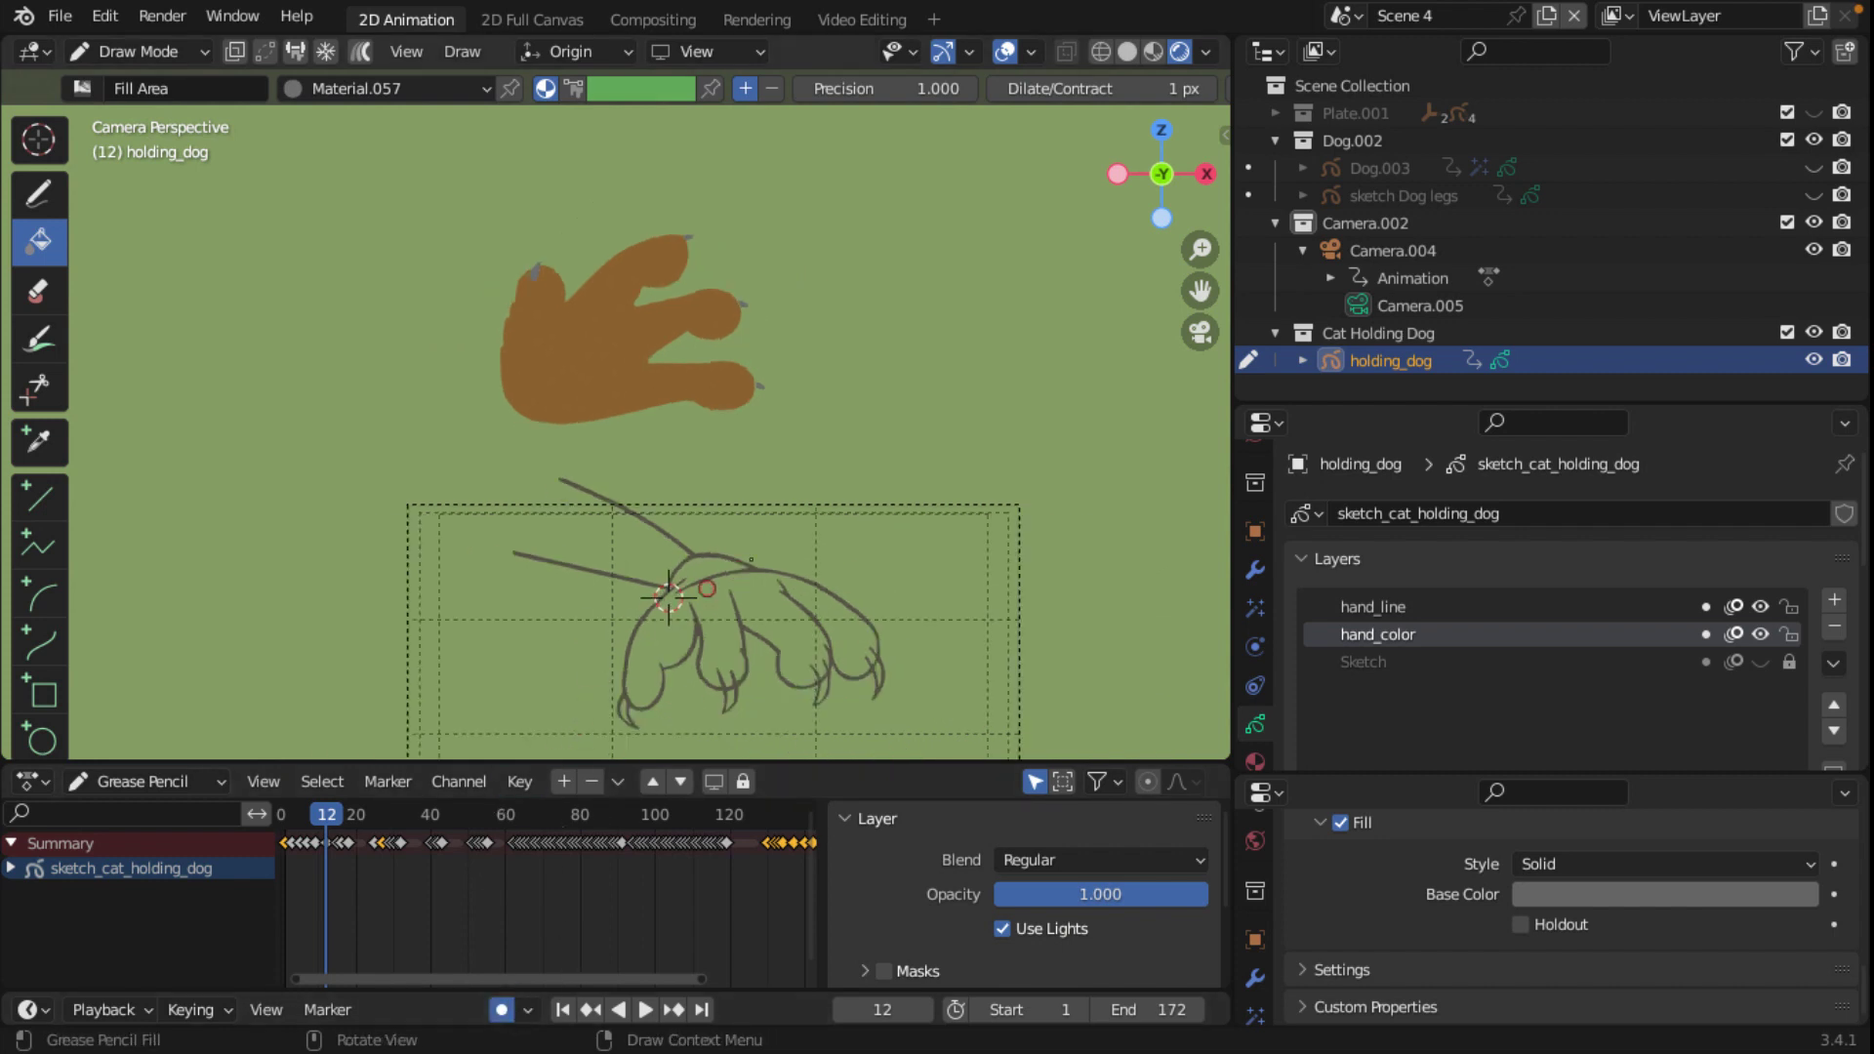
{"action": "key", "text": "Left"}
{"action": "key", "text": "Left"}
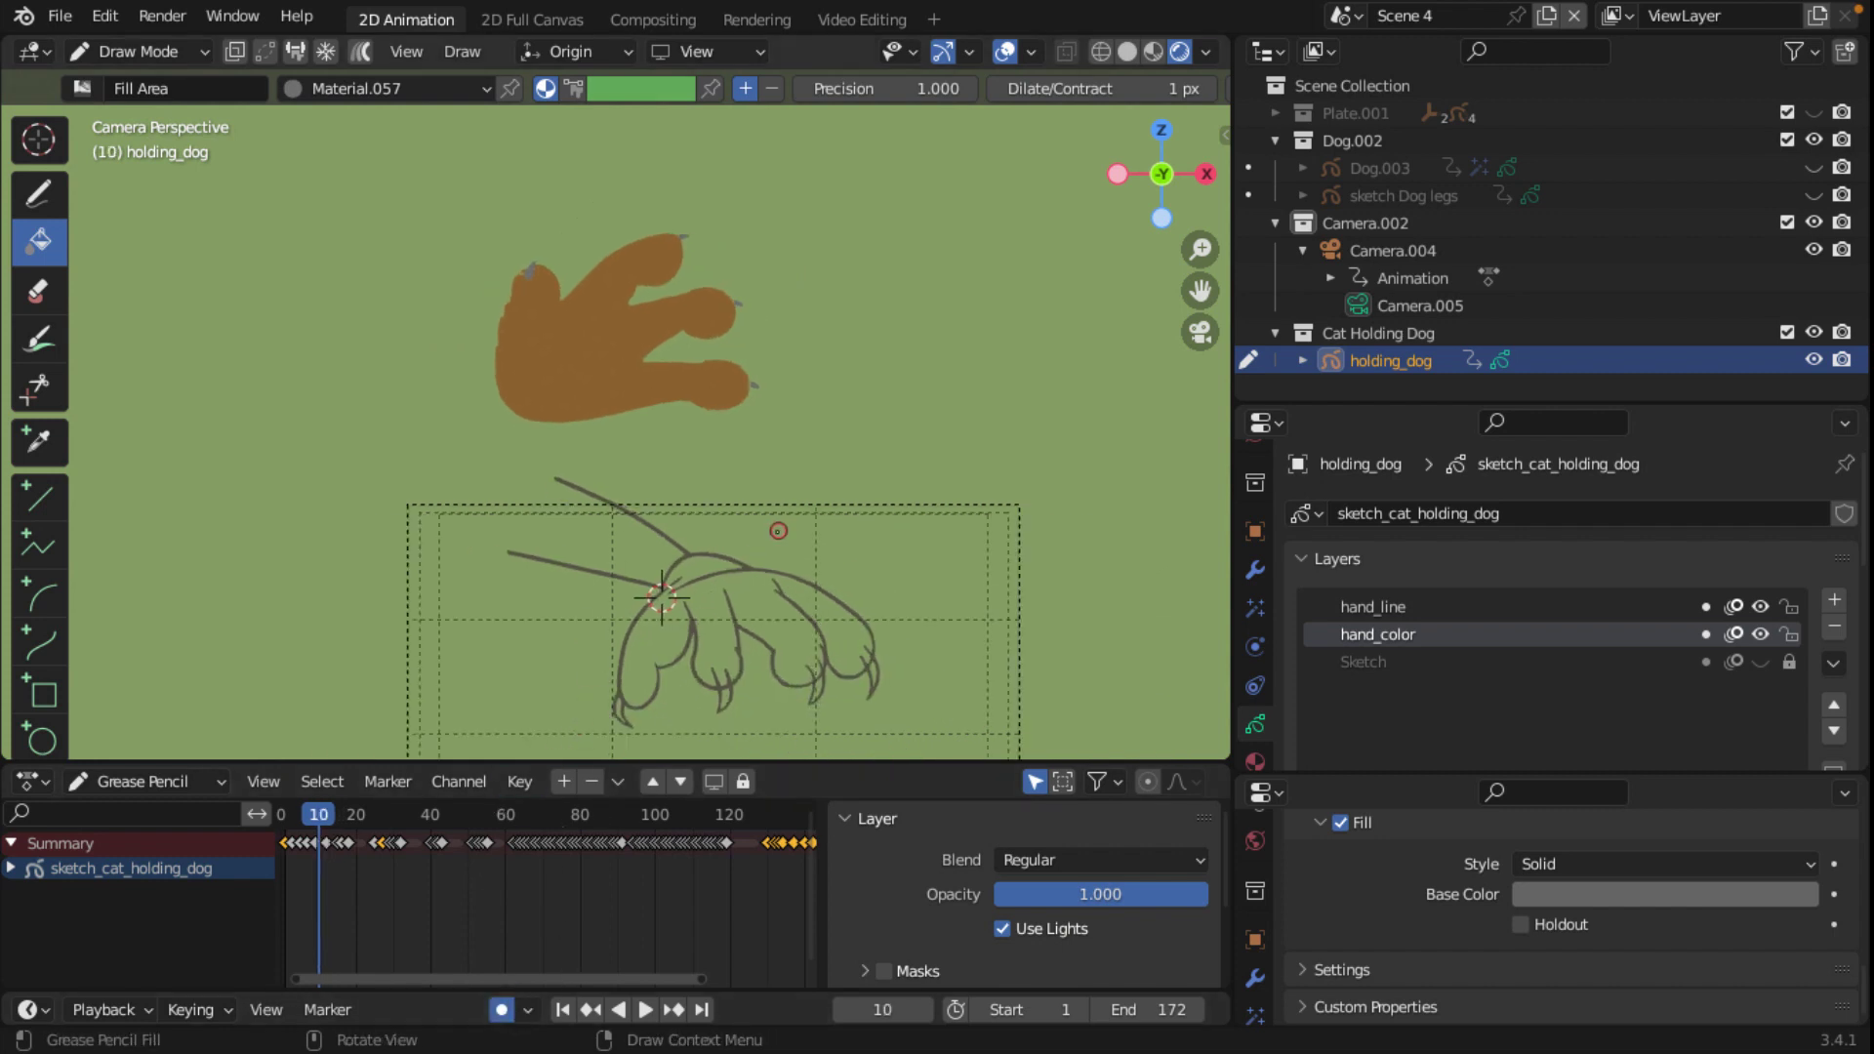
{"action": "key", "text": "Left"}
{"action": "key", "text": "Left"}
{"action": "key", "text": "Left"}
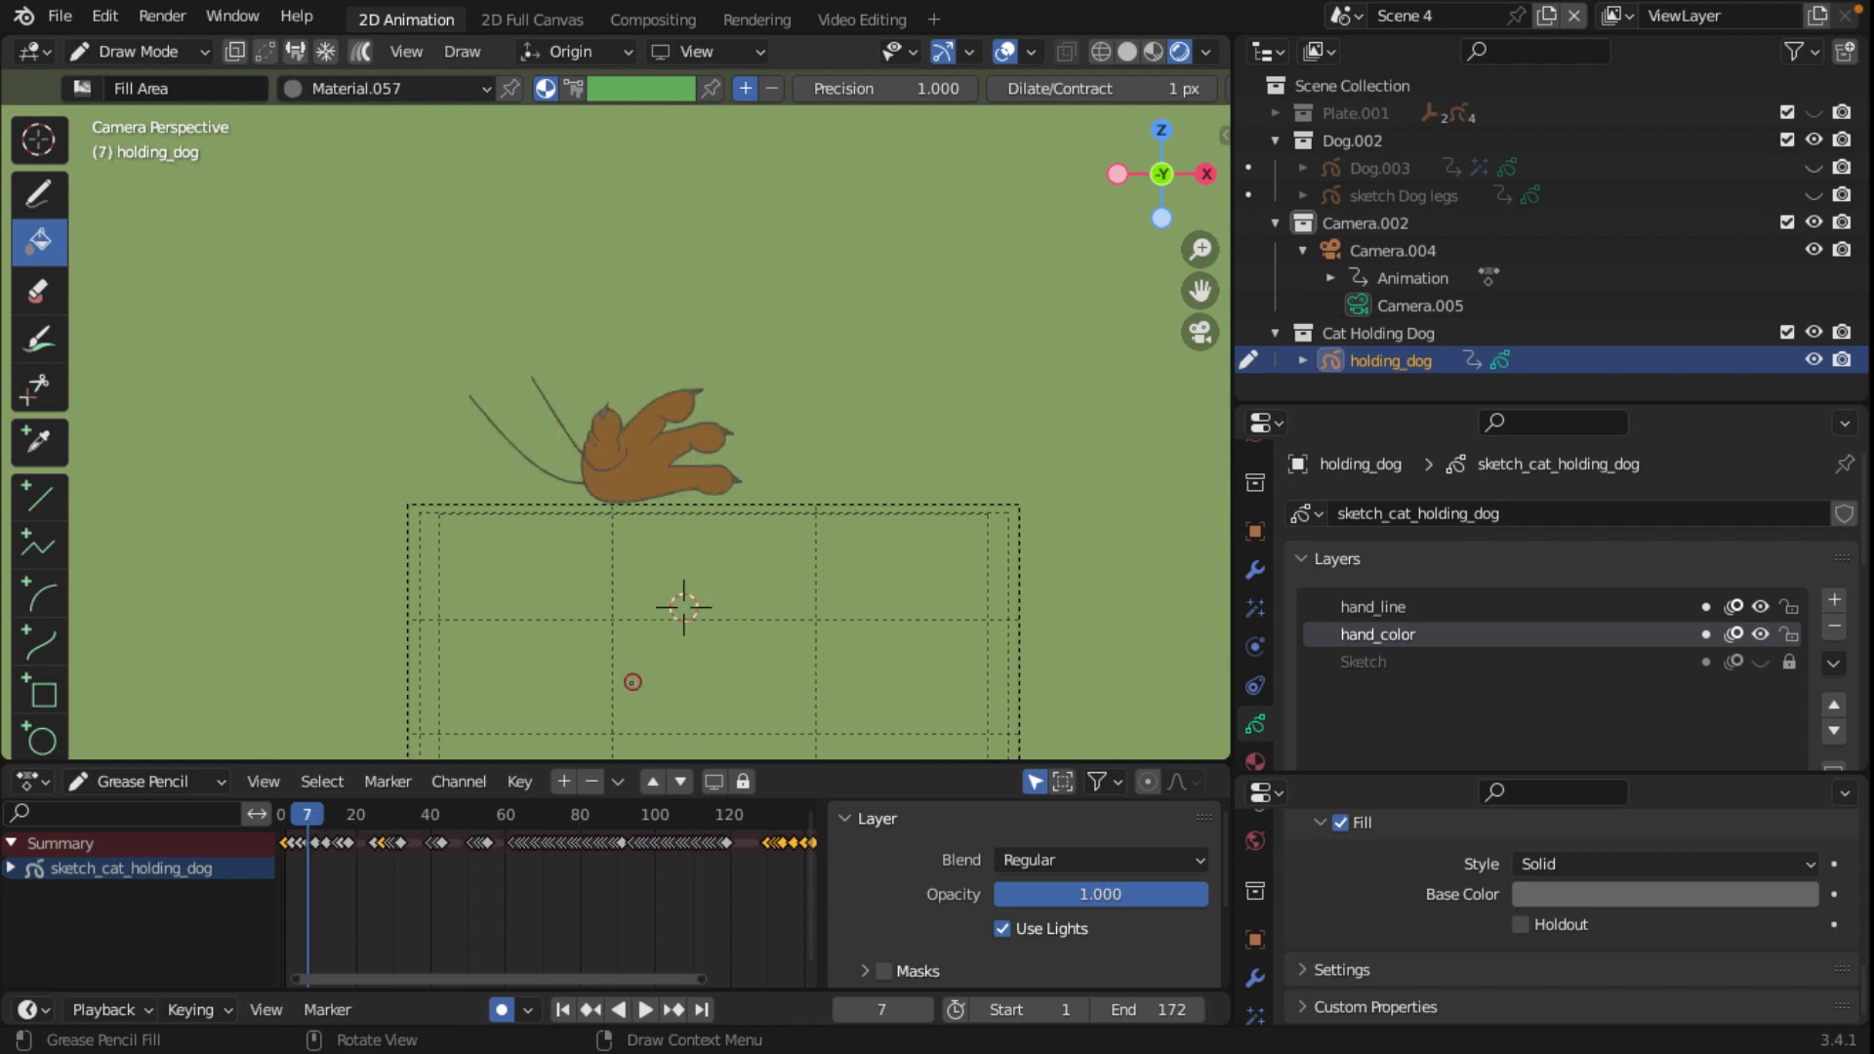
{"action": "key", "text": "Right"}
{"action": "key", "text": "Right"}
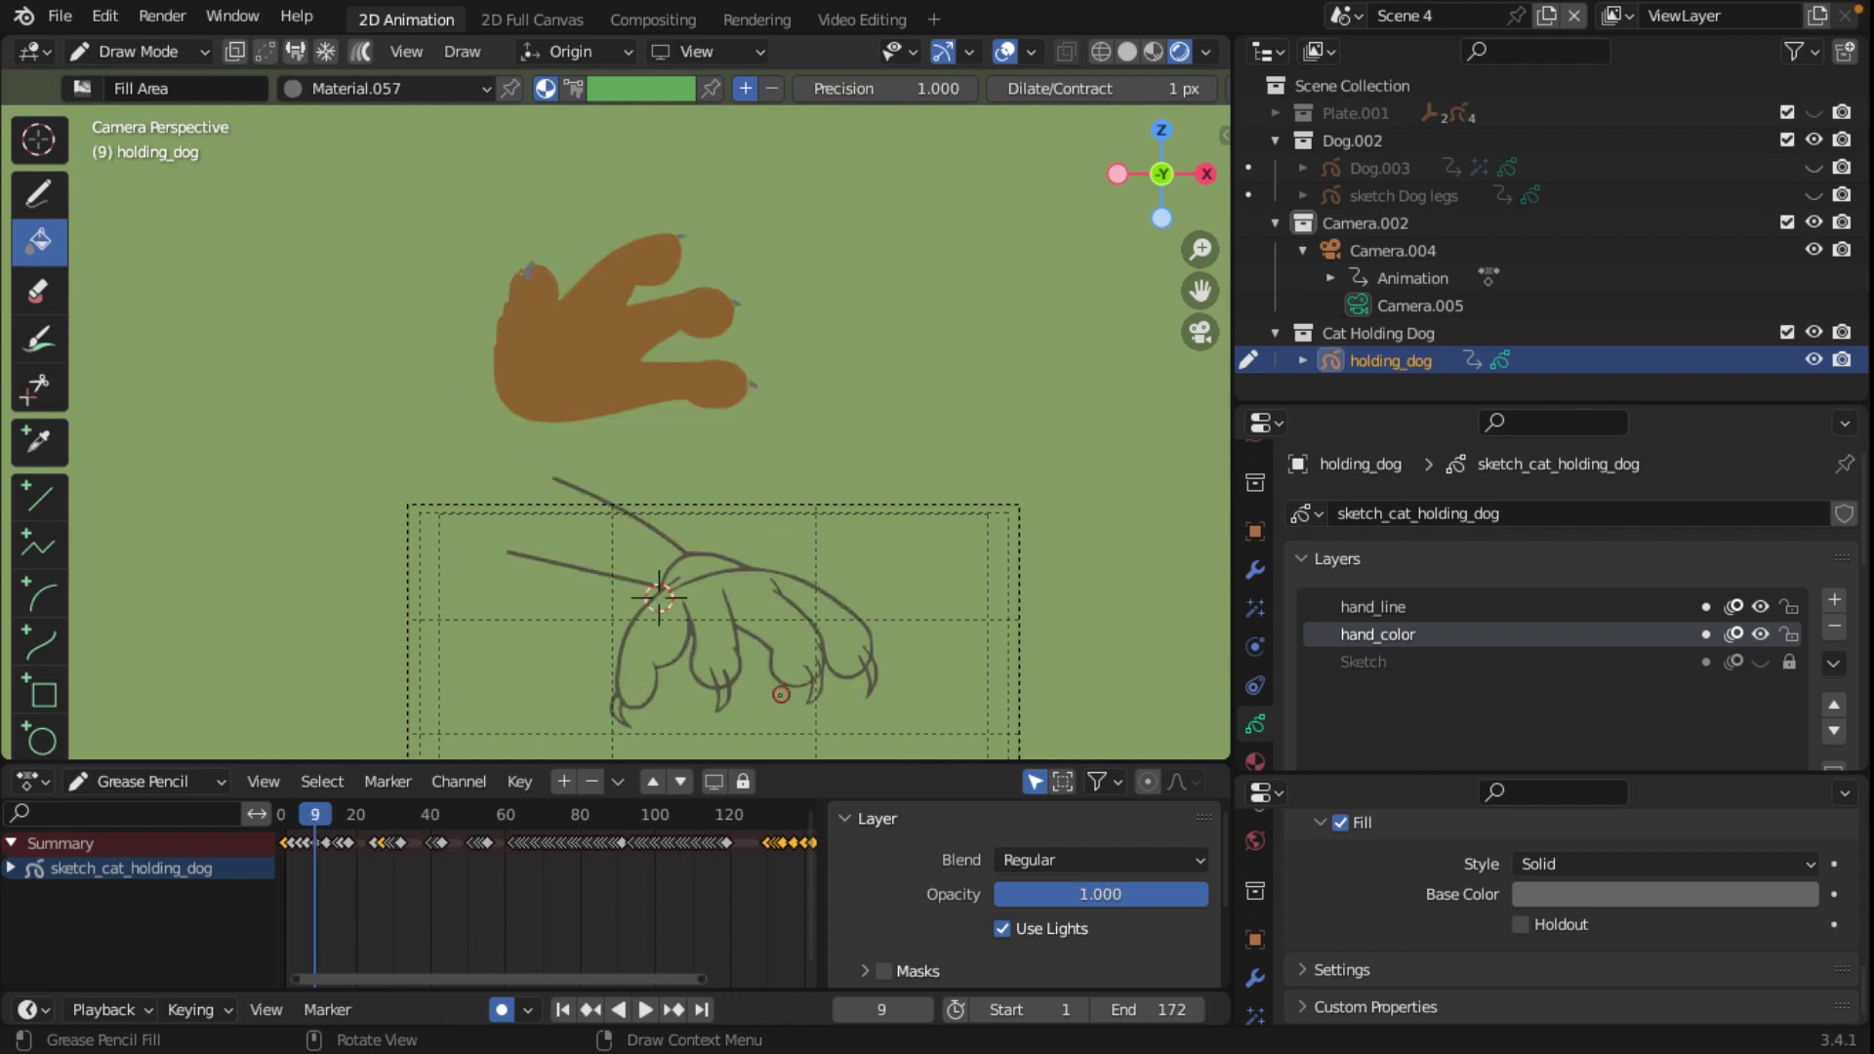
Step: Make cat_skin_color the active material and fill the frame 9 paw outline brown
{"action": "scroll", "coordinate": [711, 650], "scroll_direction": "up", "scroll_amount": 1}
{"action": "mouse_move", "coordinate": [786, 677]}
{"action": "middle_mouse_down", "text": "shift"}
{"action": "mouse_move", "coordinate": [817, 448]}
{"action": "mouse_move", "coordinate": [648, 523]}
{"action": "mouse_move", "coordinate": [578, 510]}
{"action": "middle_mouse_up", "text": "shift"}
{"action": "scroll", "coordinate": [817, 448], "scroll_direction": "up", "scroll_amount": 5}
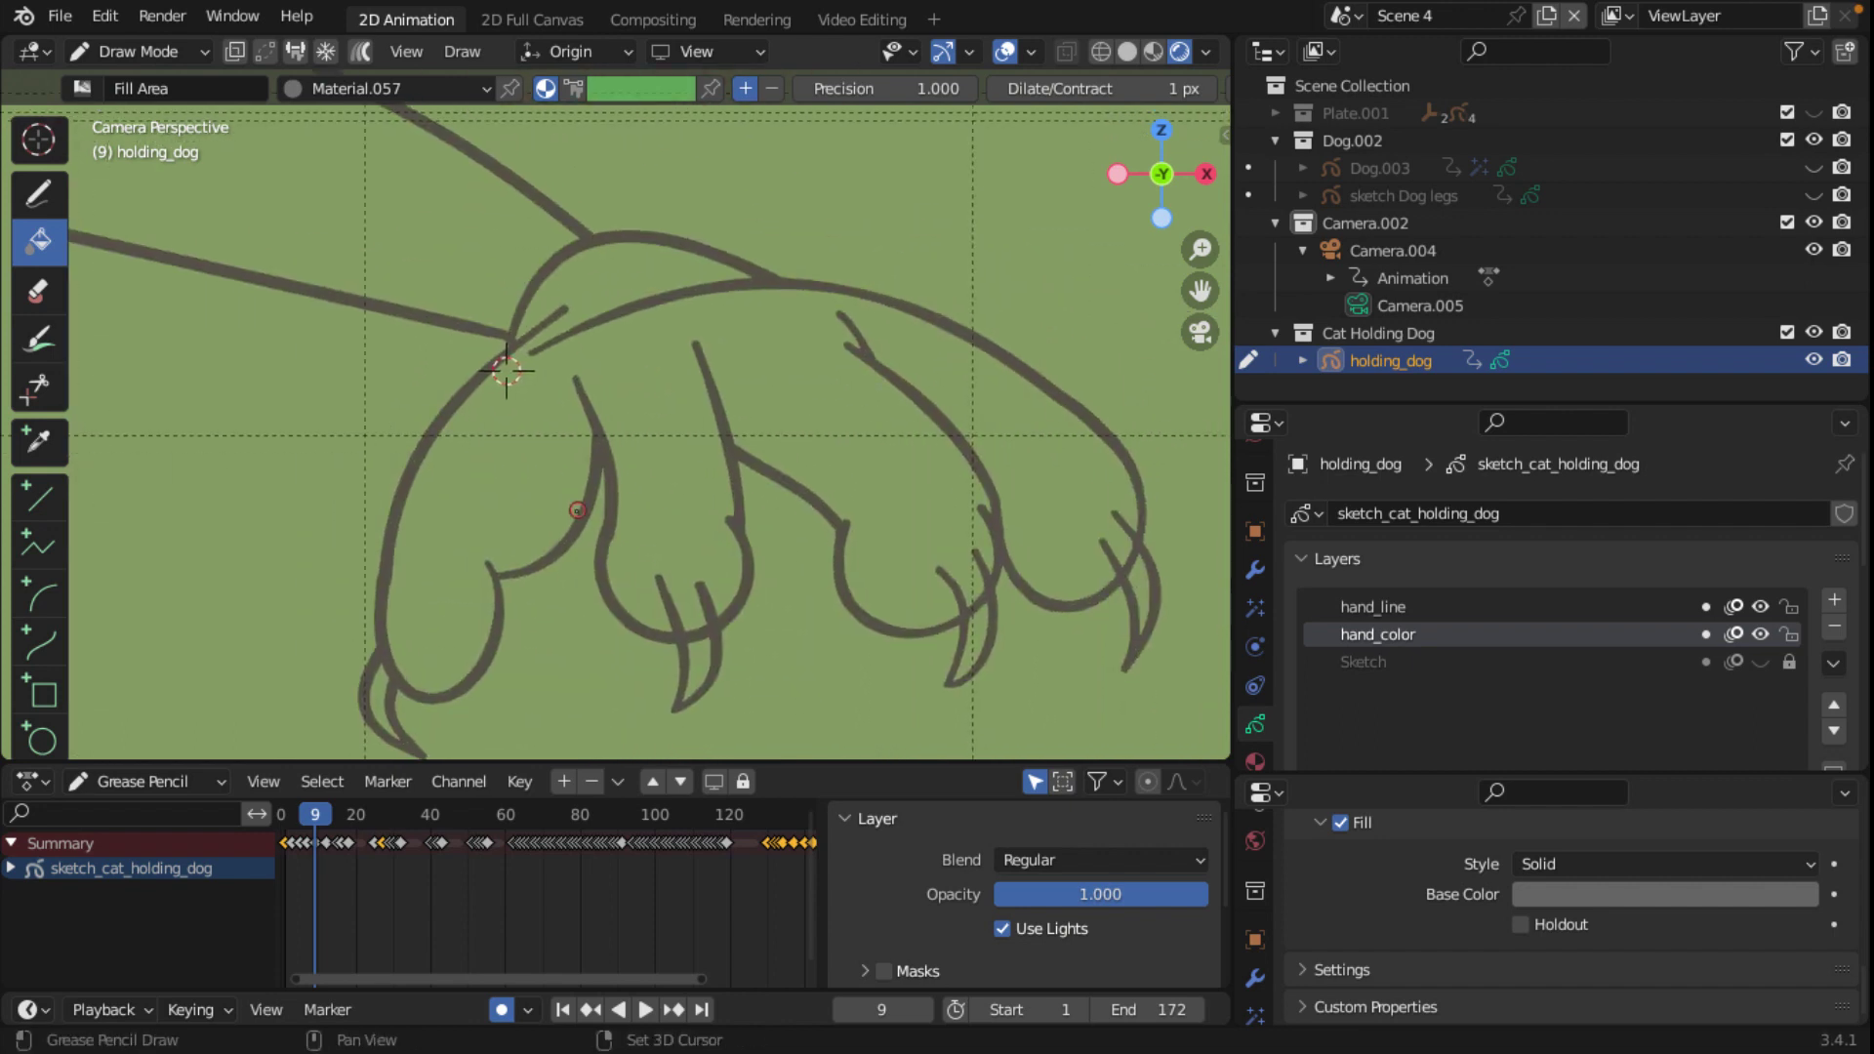
{"action": "scroll", "coordinate": [578, 511], "scroll_direction": "down", "scroll_amount": 2}
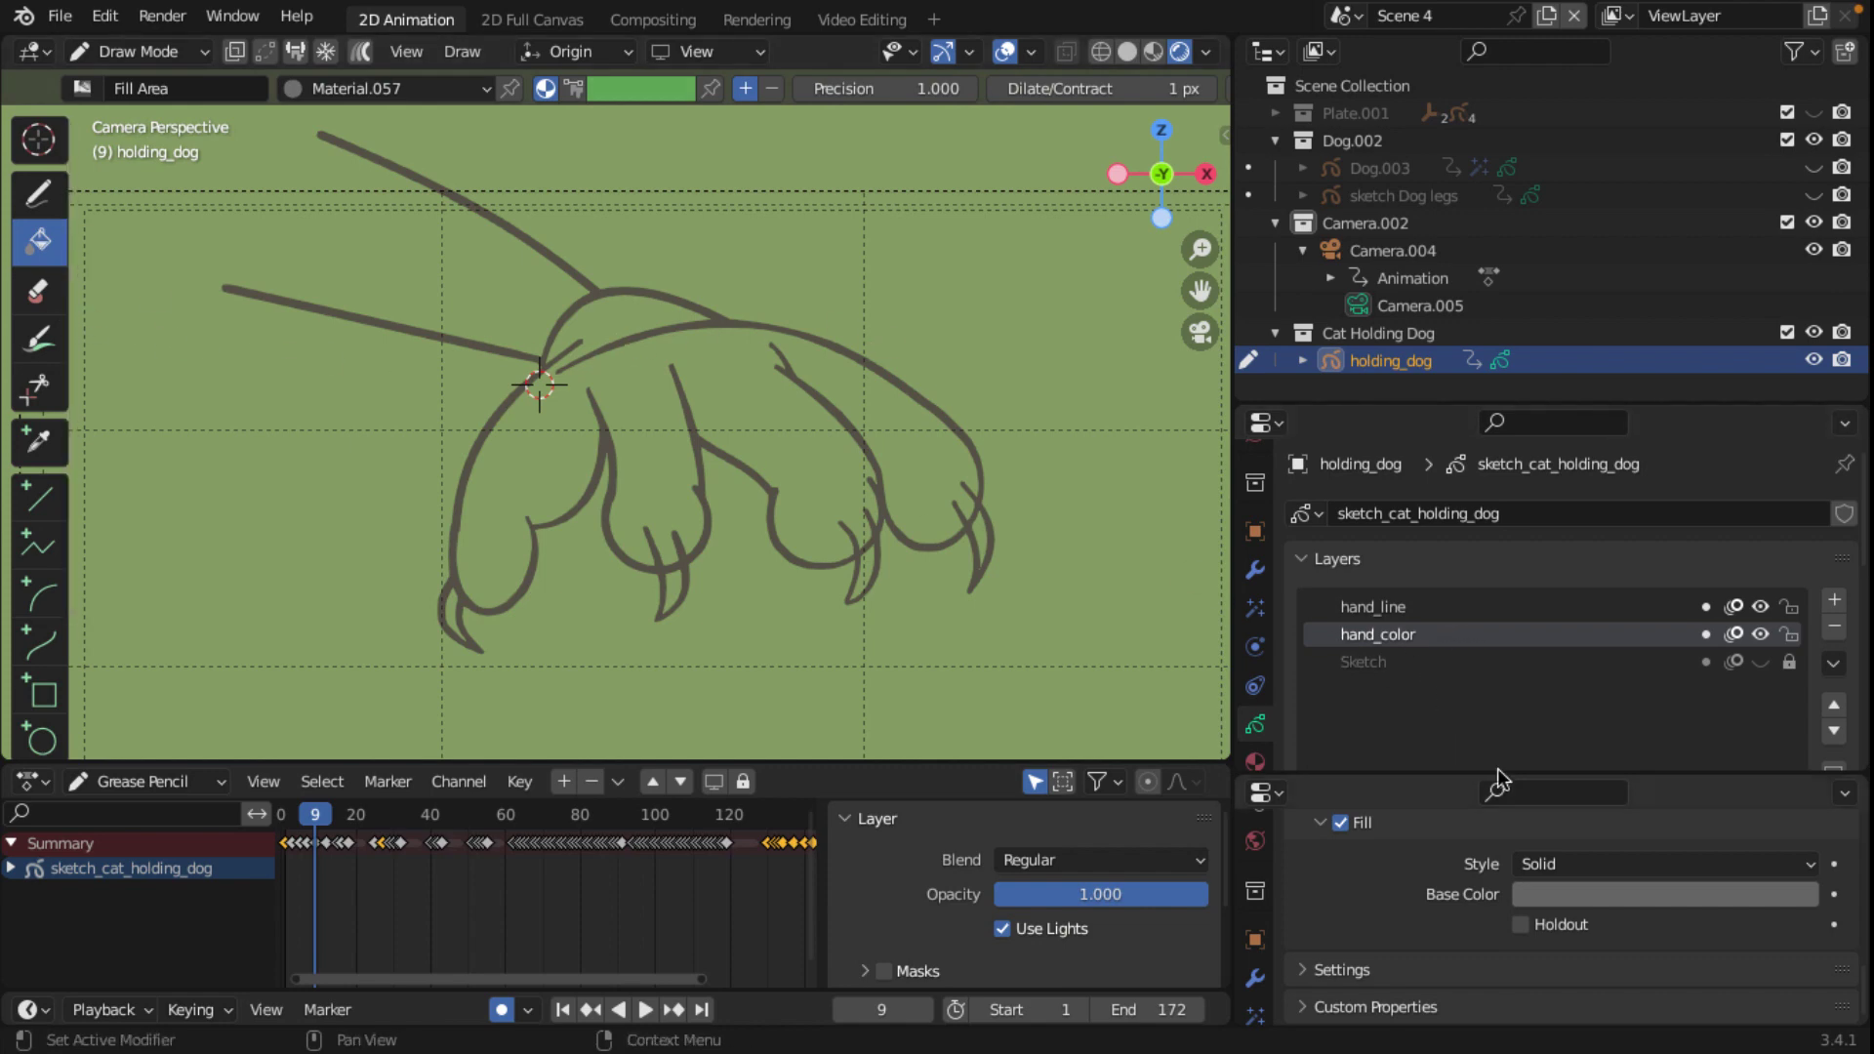
{"action": "mouse_move", "coordinate": [1523, 774]}
{"action": "left_mouse_down"}
{"action": "mouse_move", "coordinate": [1511, 629]}
{"action": "mouse_move", "coordinate": [1513, 678]}
{"action": "left_mouse_up"}
{"action": "scroll", "coordinate": [1461, 799], "scroll_direction": "up", "scroll_amount": 5}
{"action": "scroll", "coordinate": [1454, 797], "scroll_direction": "up", "scroll_amount": 2}
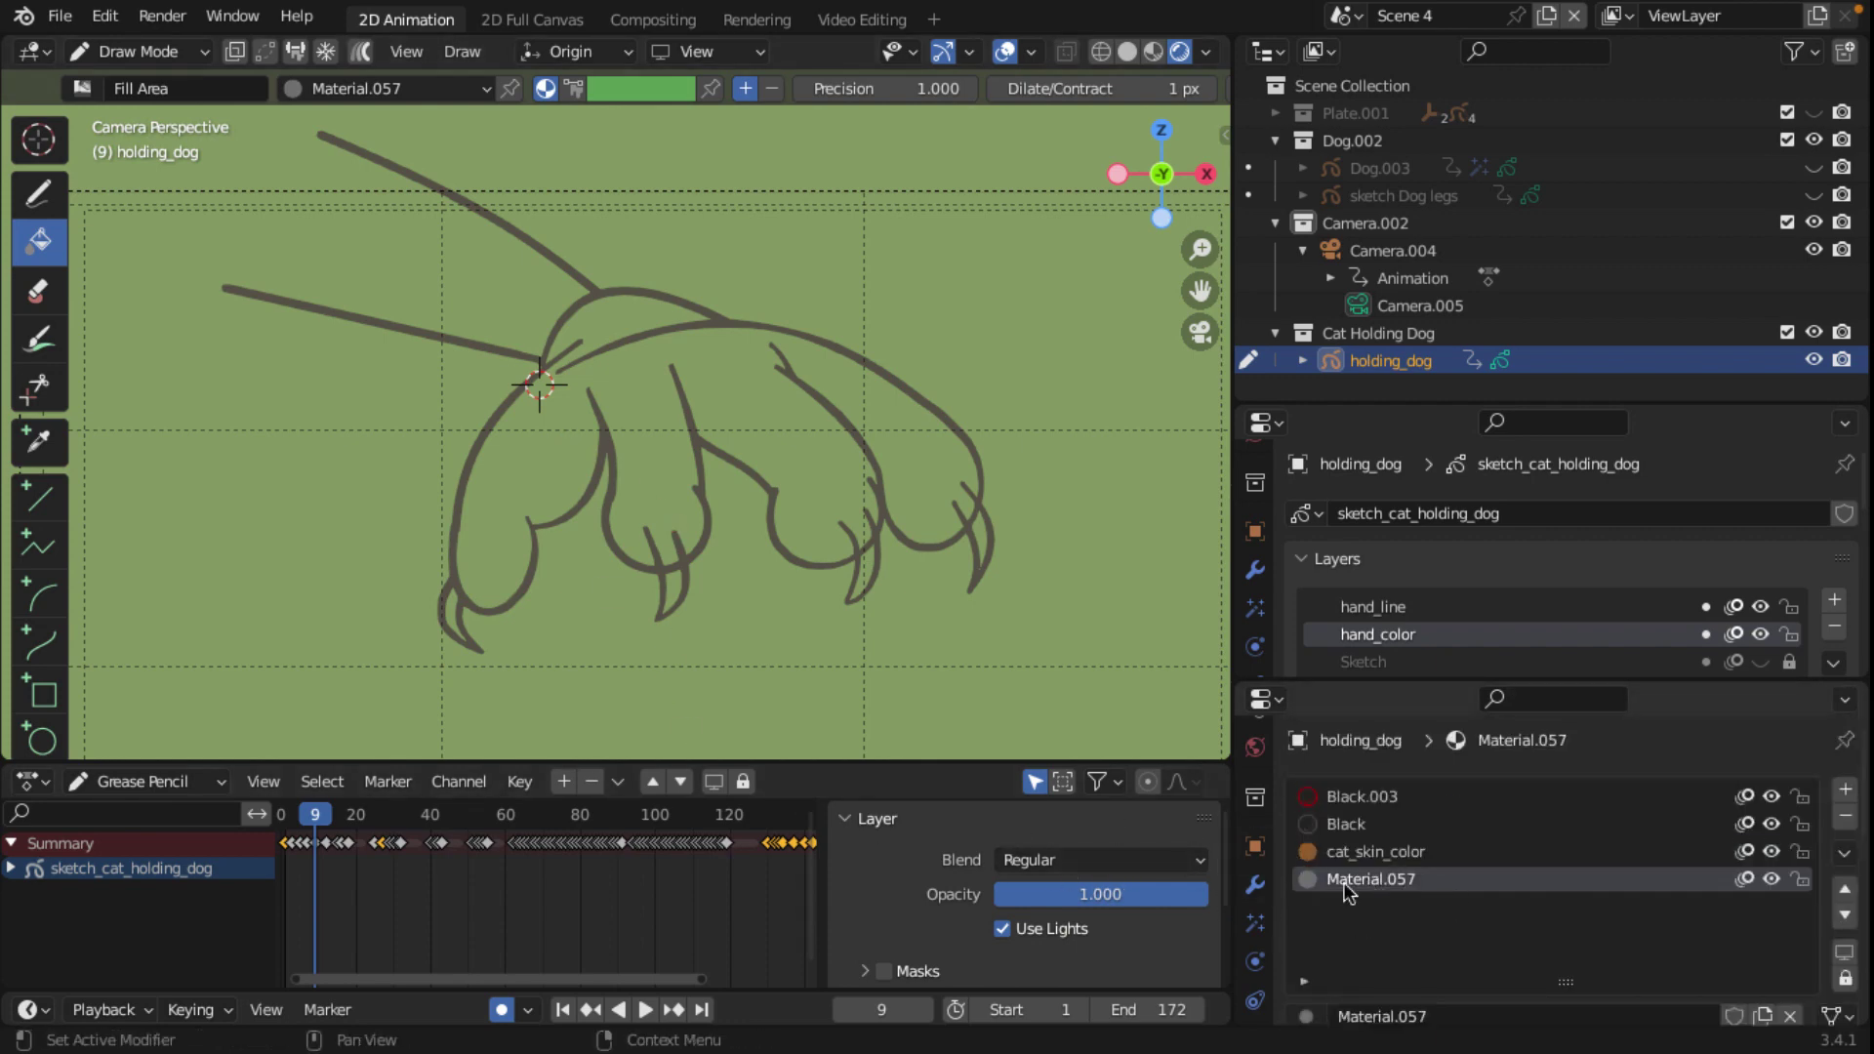
{"action": "left_click", "coordinate": [1377, 851]}
{"action": "scroll", "coordinate": [704, 486], "scroll_direction": "up", "scroll_amount": 4}
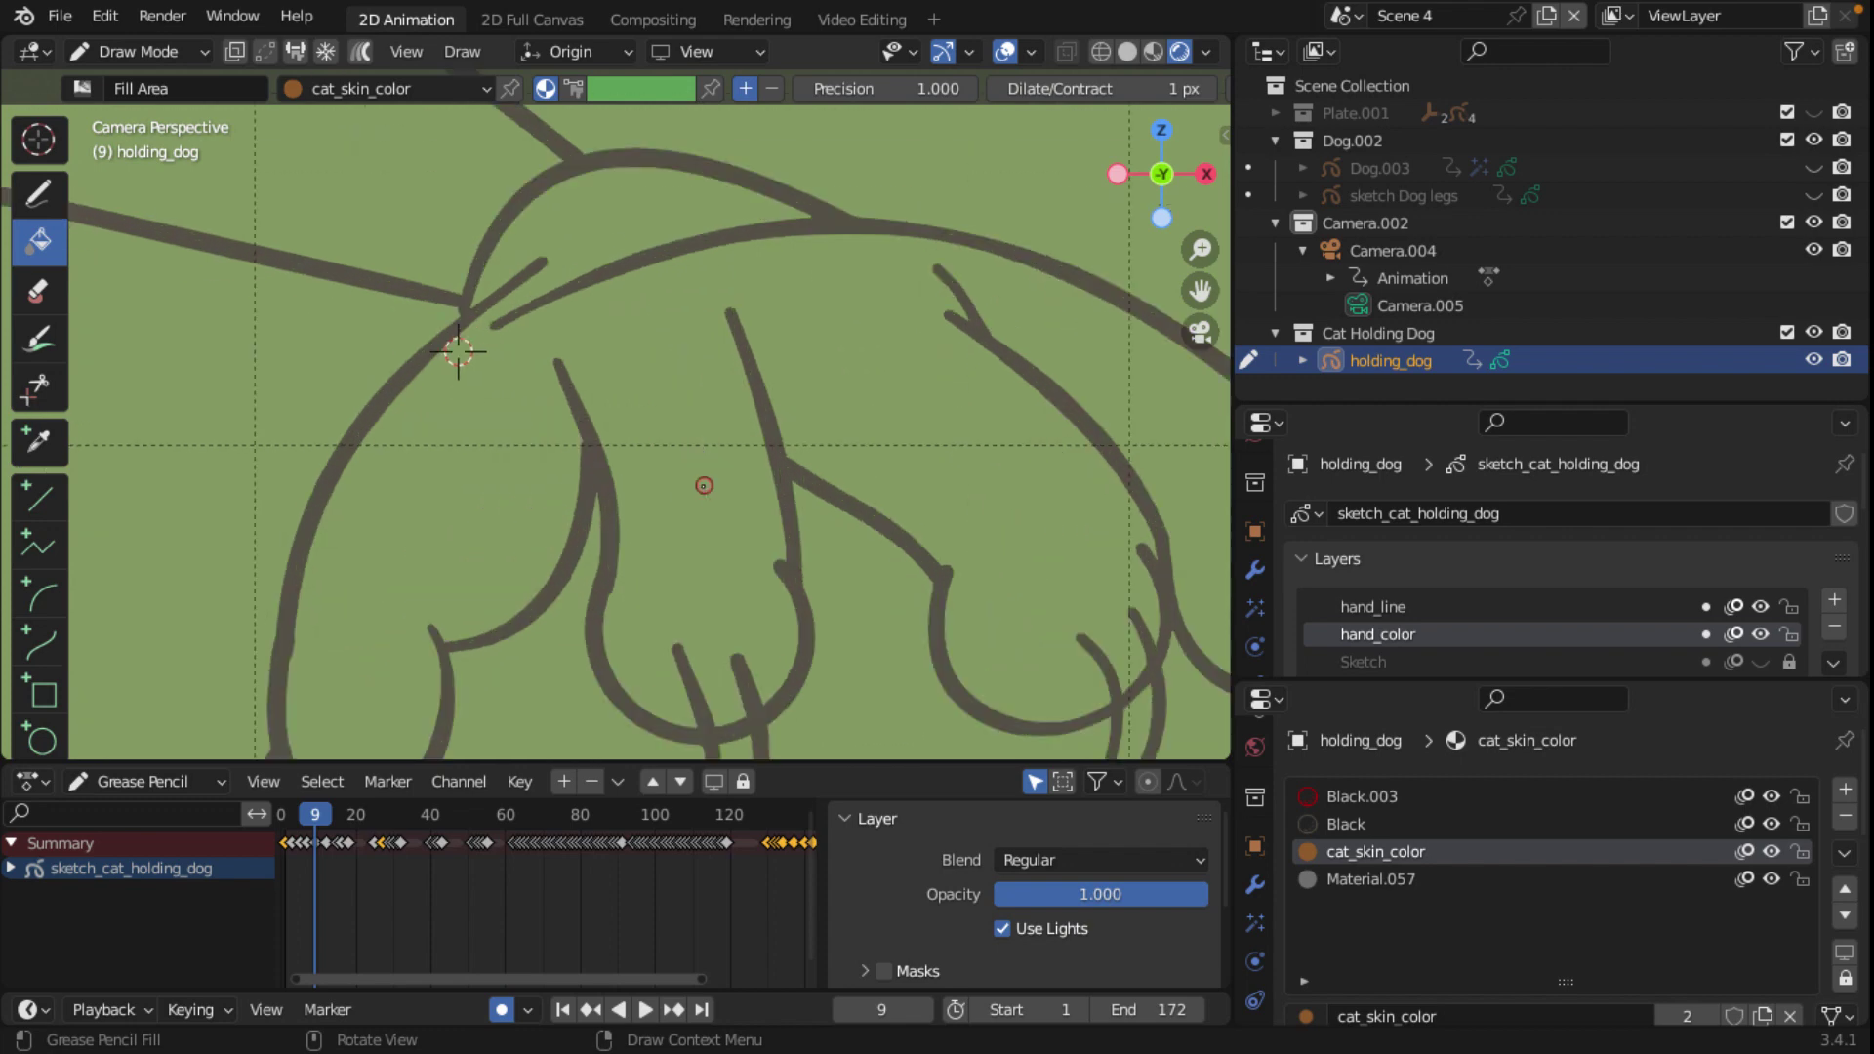
{"action": "scroll", "coordinate": [704, 485], "scroll_direction": "down", "scroll_amount": 2}
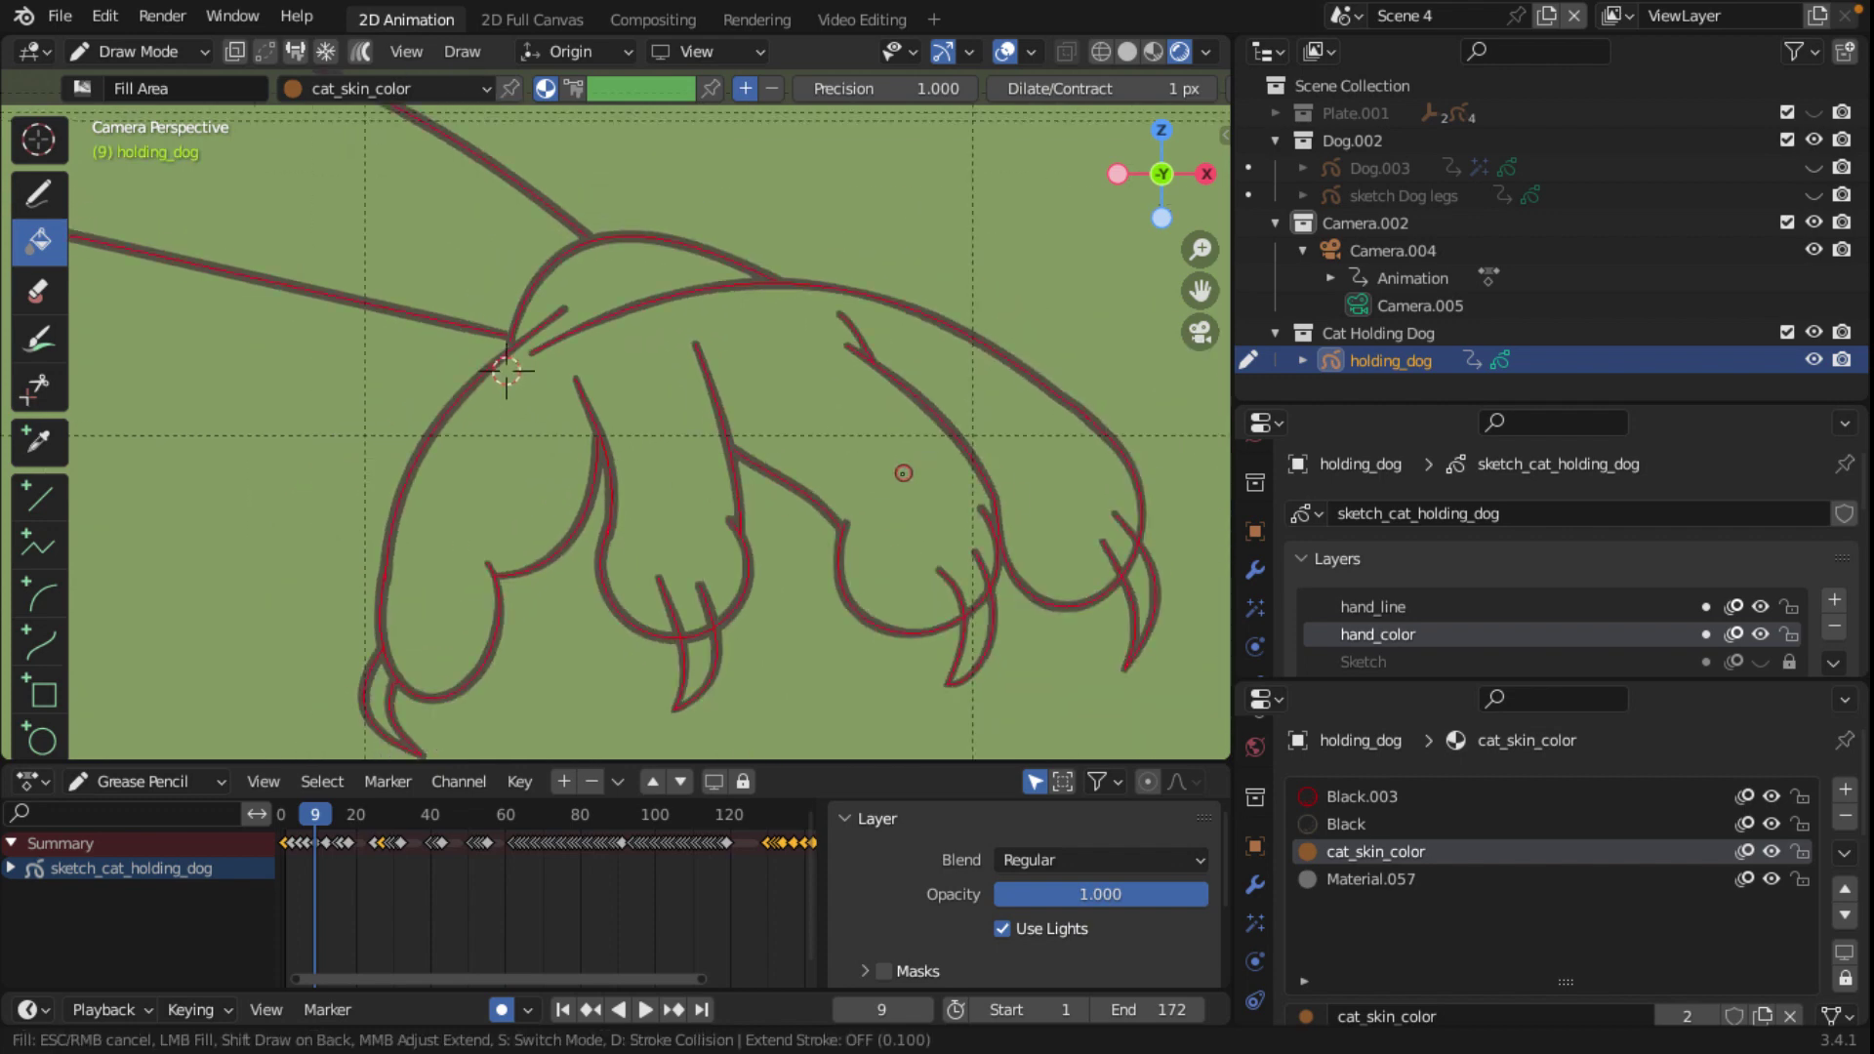
{"action": "left_click", "coordinate": [903, 472]}
Step: Switch the paw strokes into Edit Mode
{"action": "scroll", "coordinate": [506, 371], "scroll_direction": "down", "scroll_amount": 3}
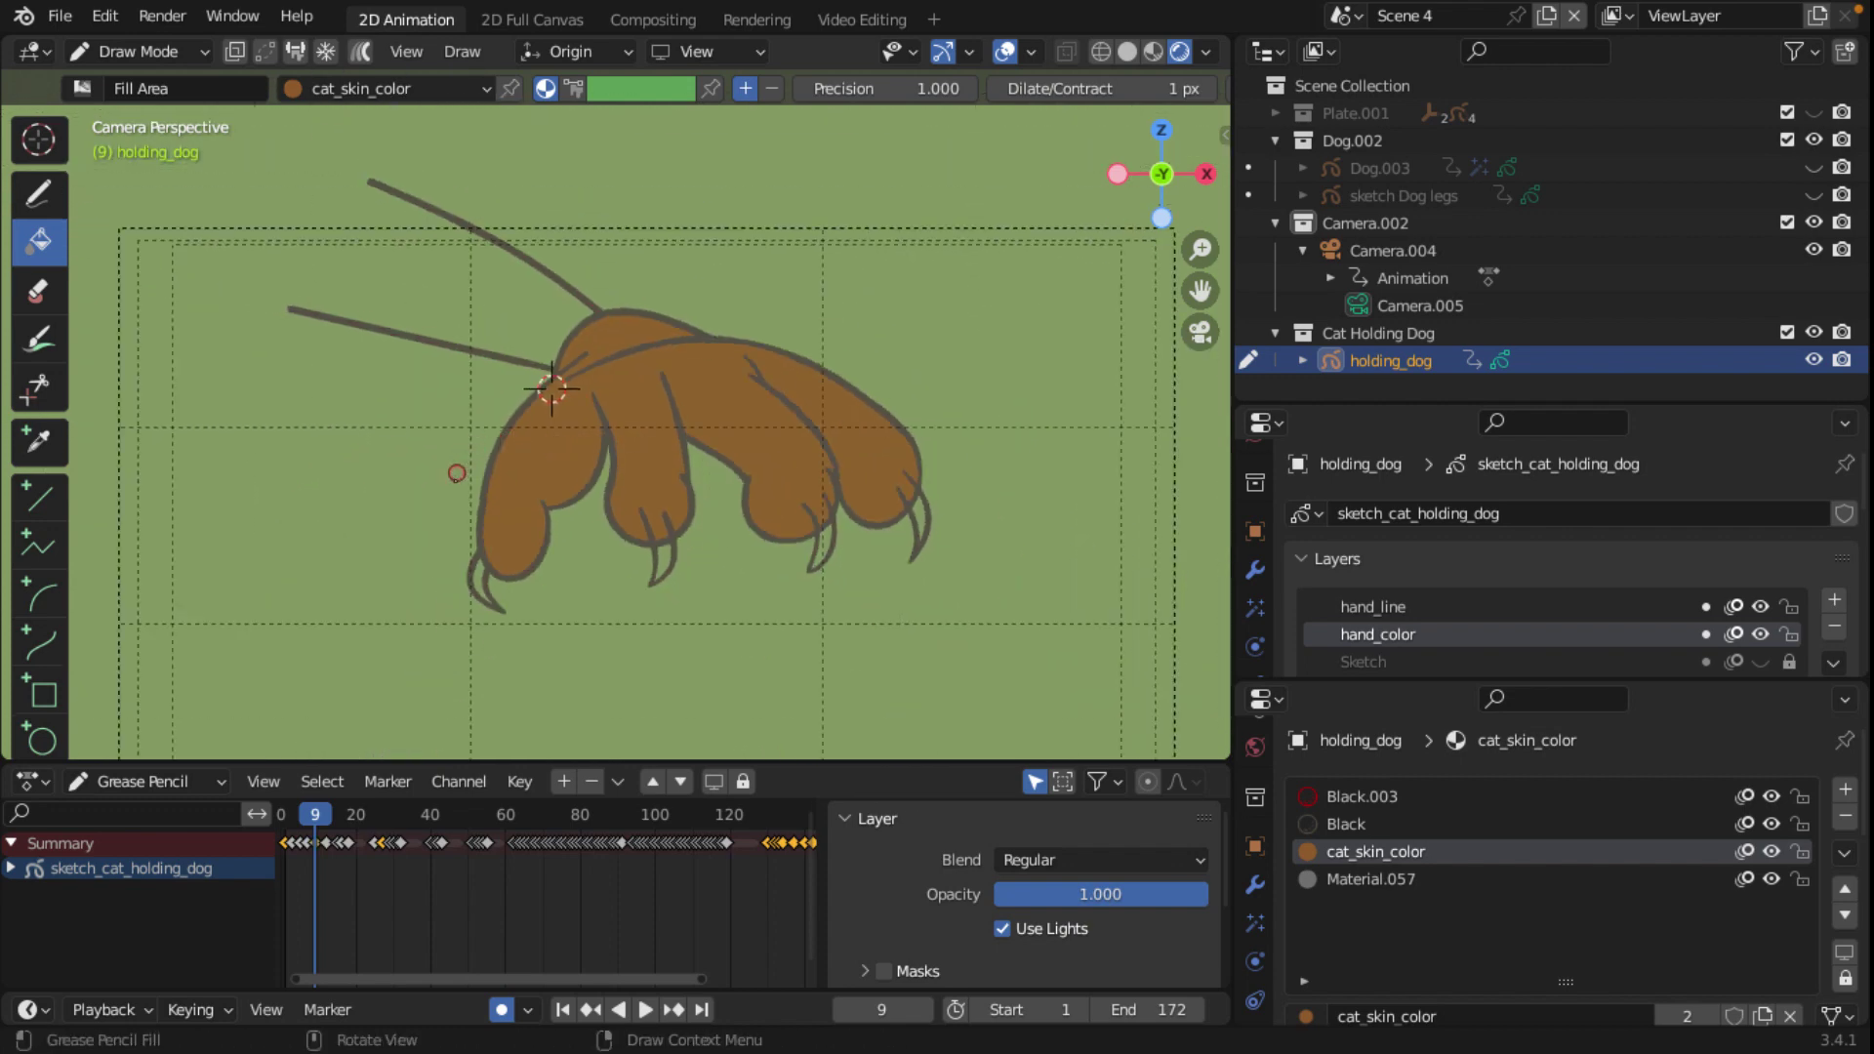
{"action": "scroll", "coordinate": [465, 533], "scroll_direction": "up", "scroll_amount": 2}
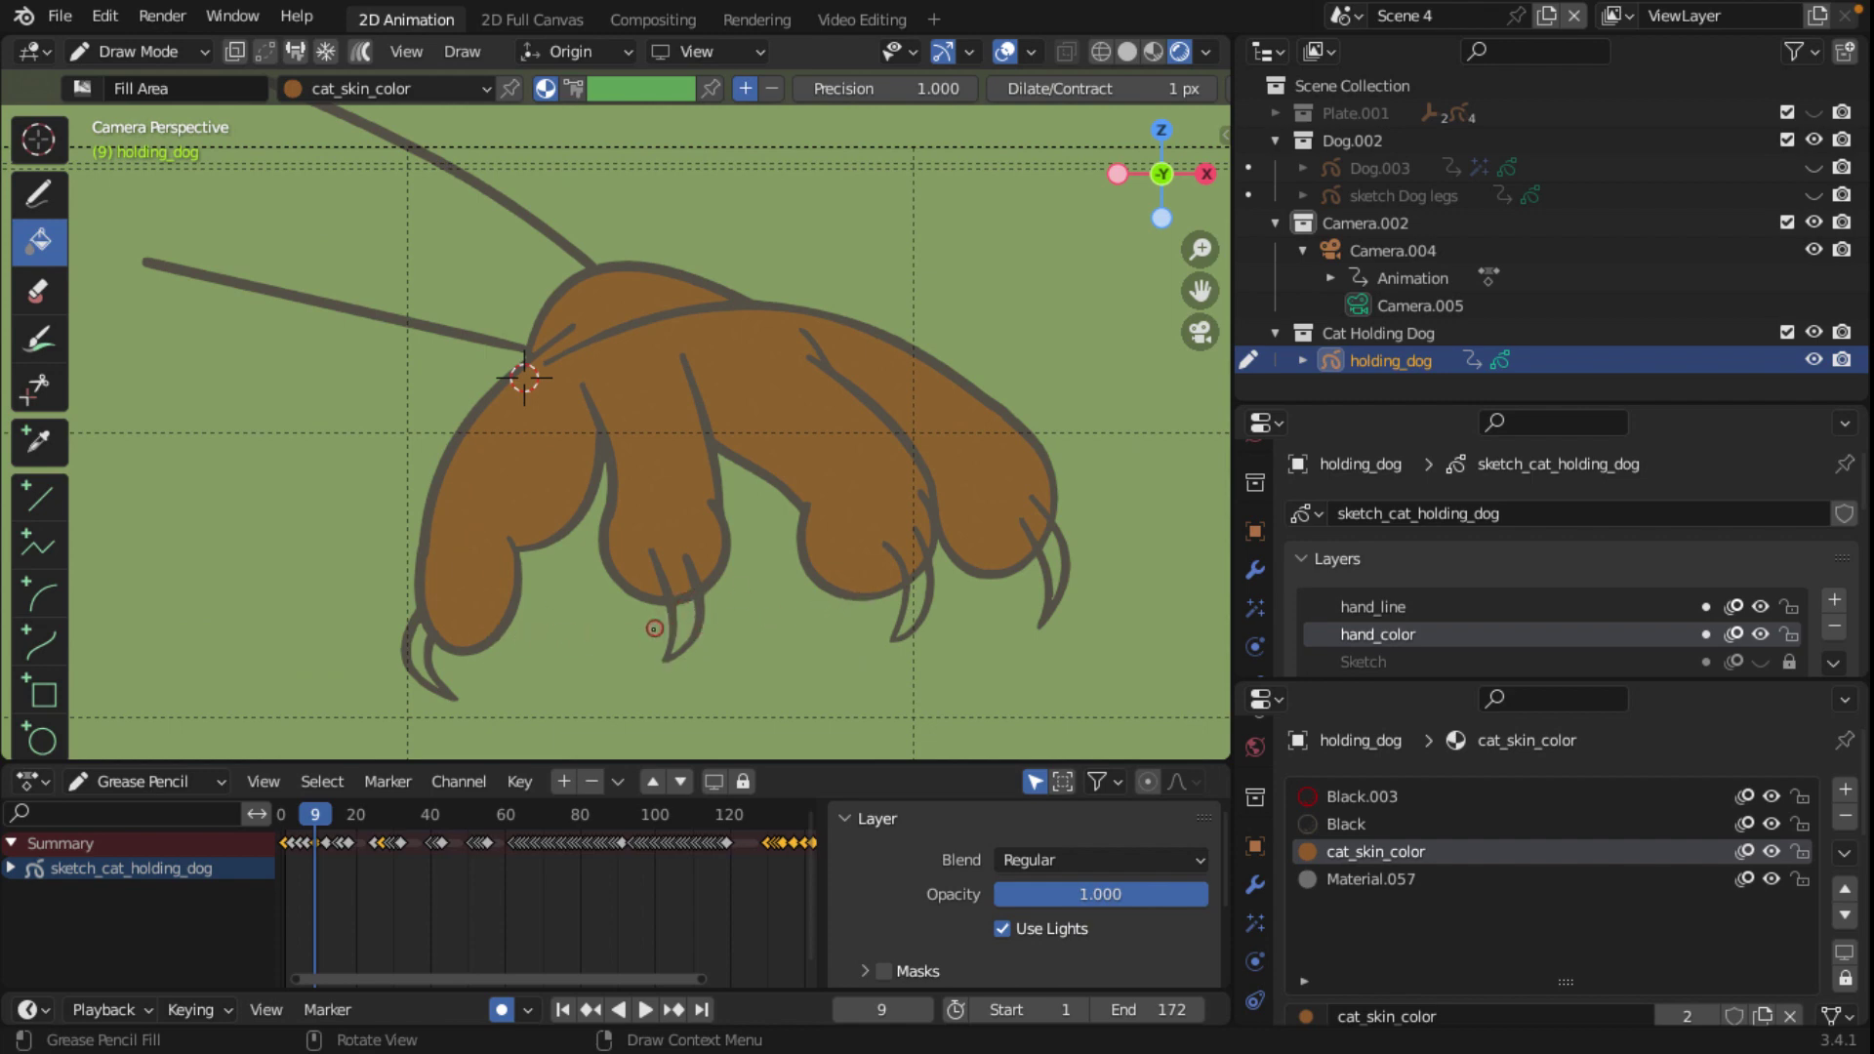
{"action": "left_click", "coordinate": [161, 51]}
{"action": "left_click", "coordinate": [146, 112]}
Step: Lock the hand_color layer and make hand_line the active layer
{"action": "scroll", "coordinate": [465, 634], "scroll_direction": "up", "scroll_amount": 2}
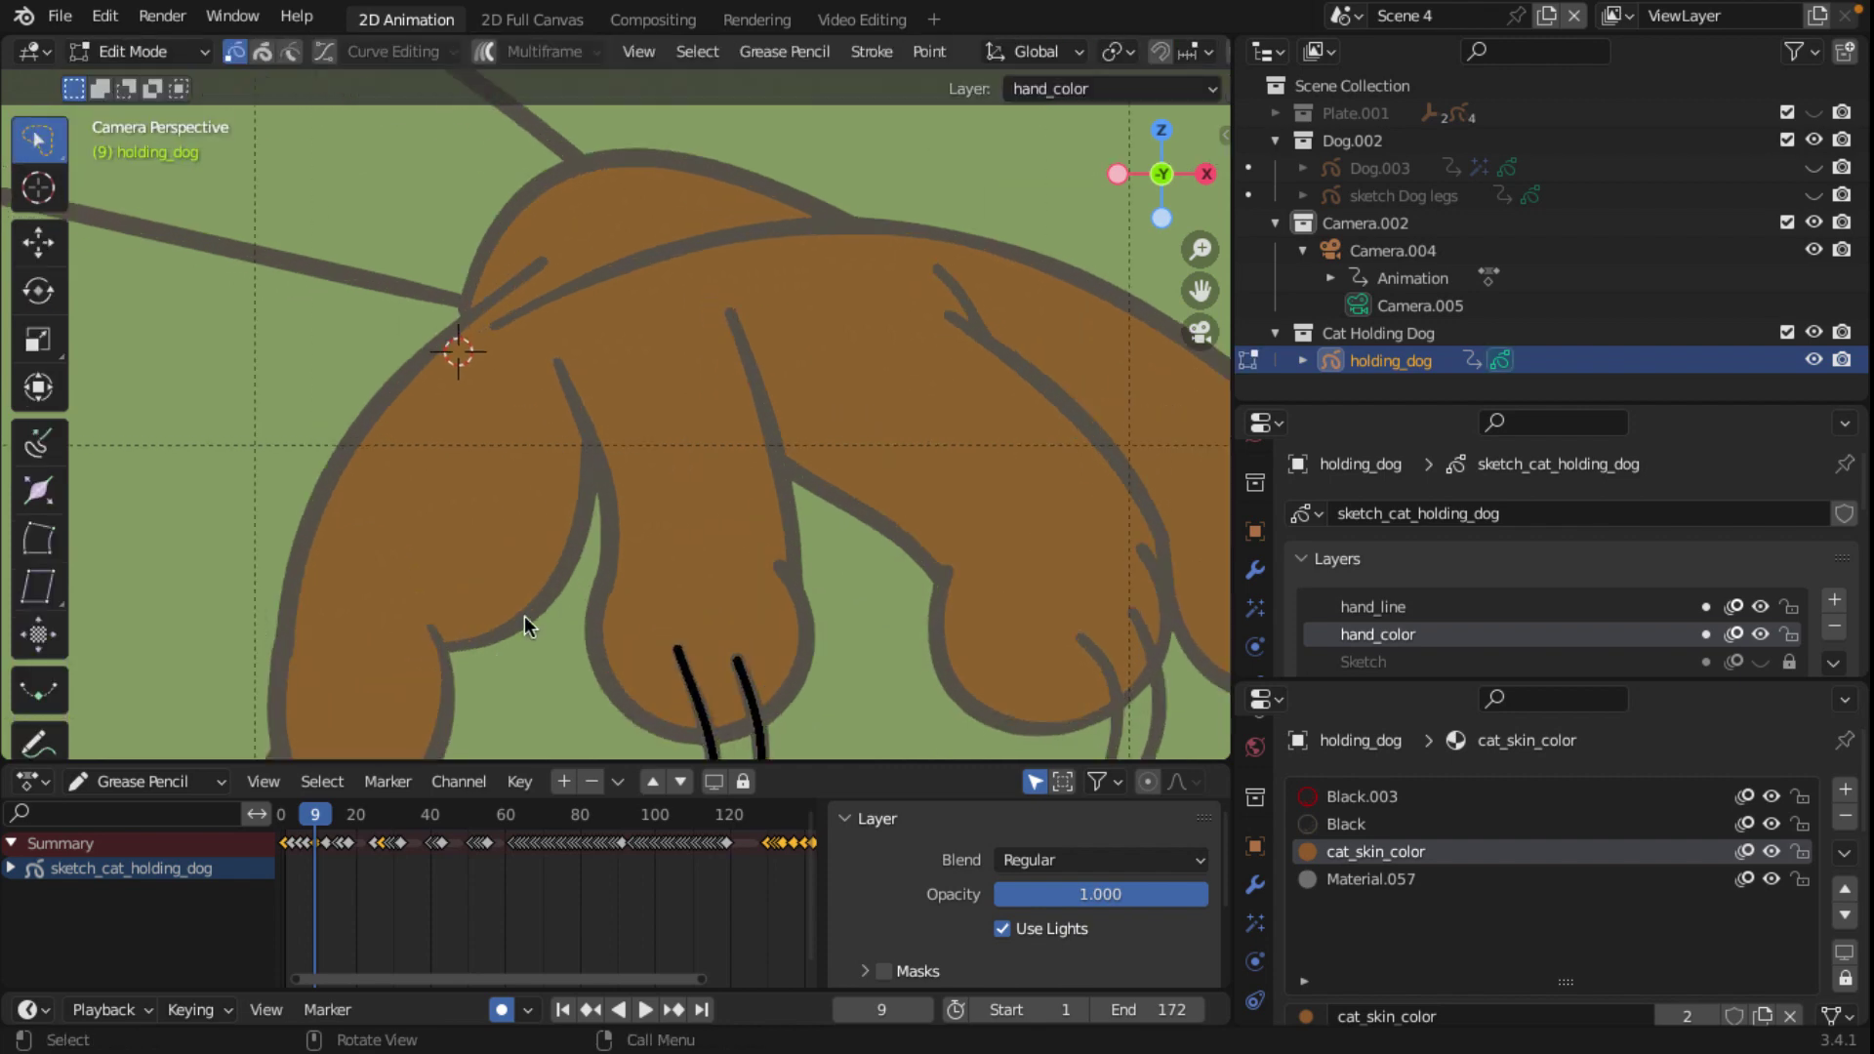
{"action": "scroll", "coordinate": [523, 628], "scroll_direction": "down", "scroll_amount": 1}
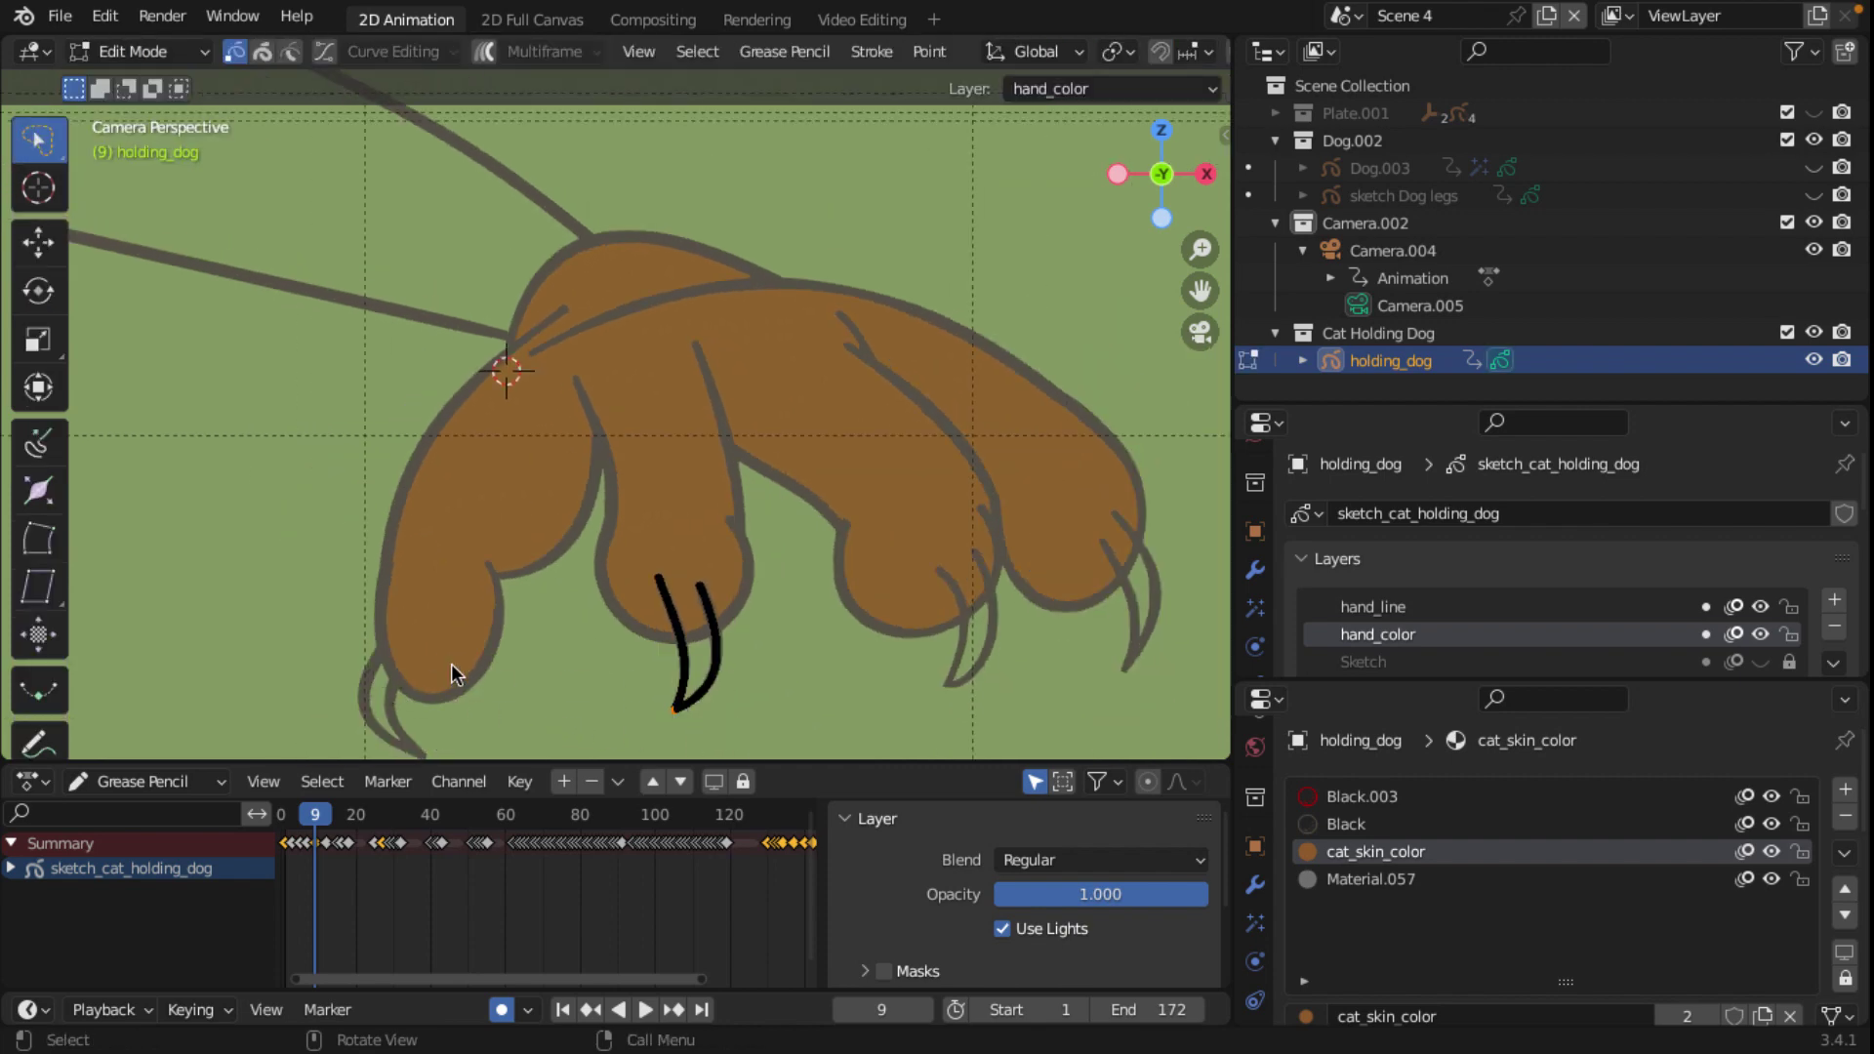
{"action": "left_click", "coordinate": [701, 636]}
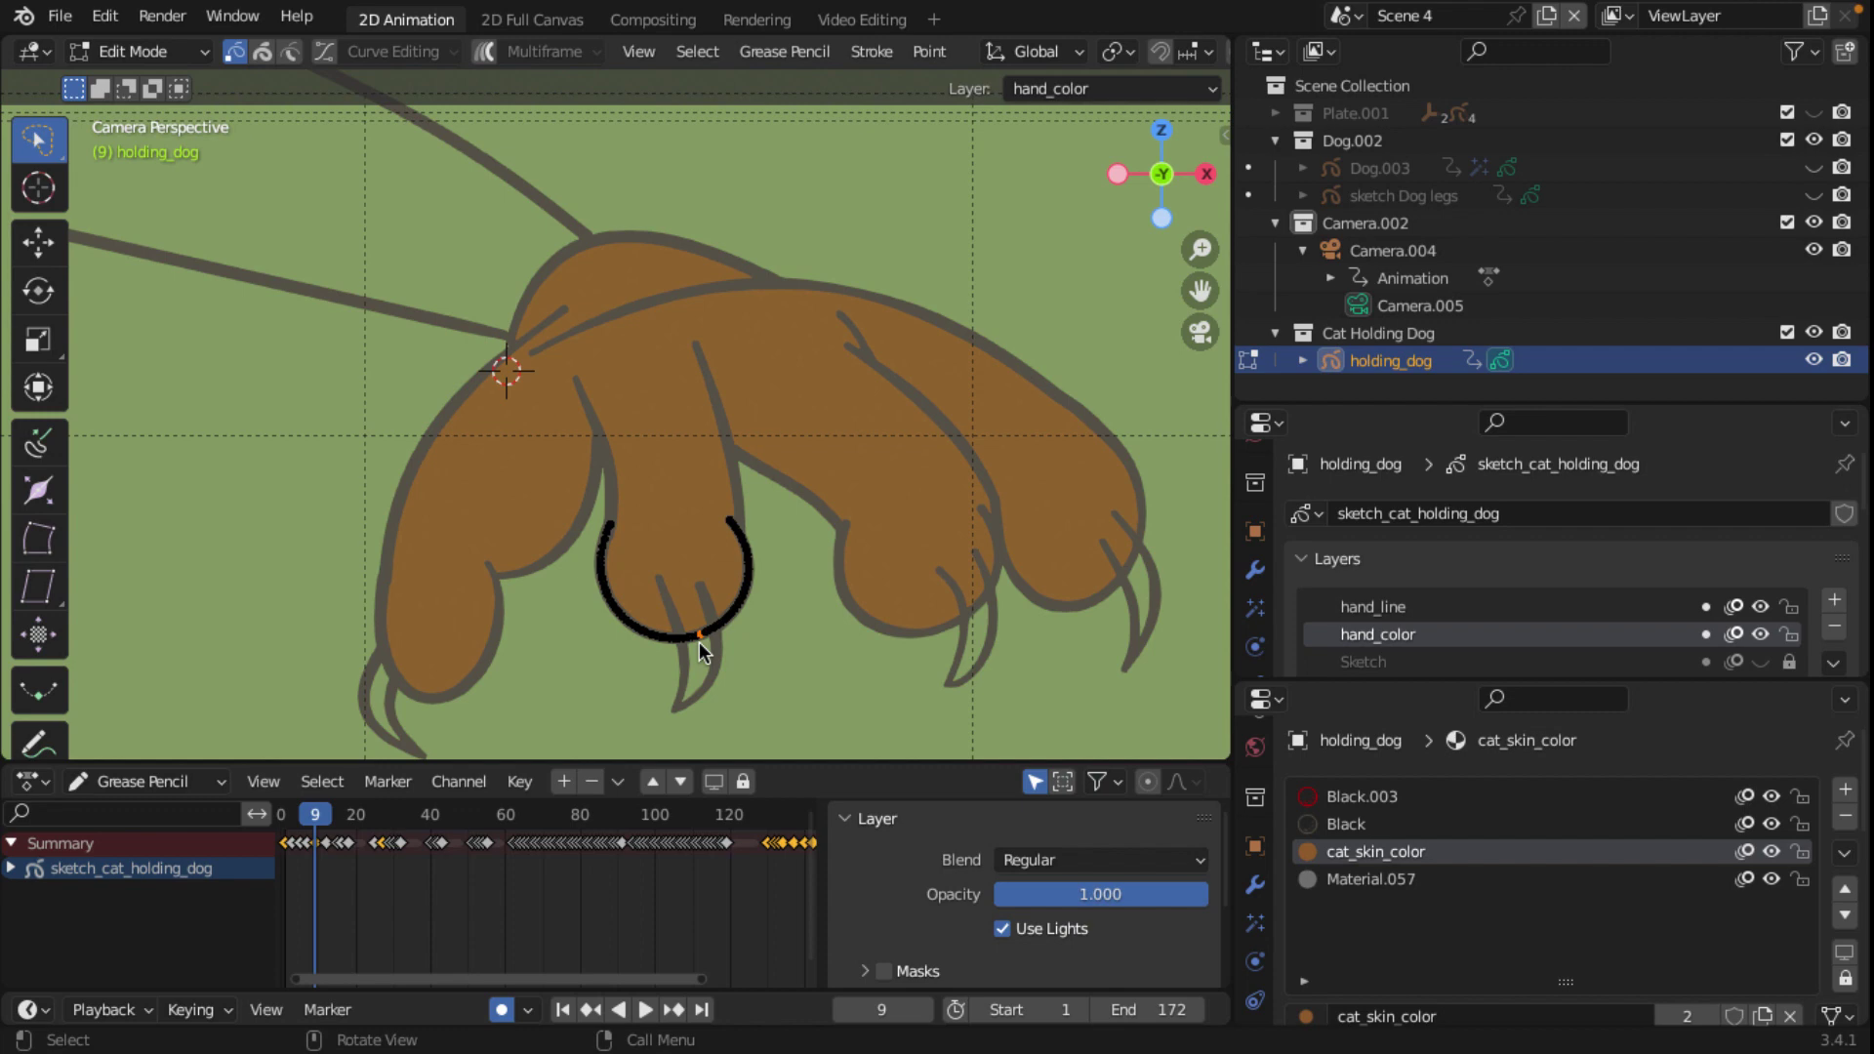
{"action": "left_click", "coordinate": [1785, 636]}
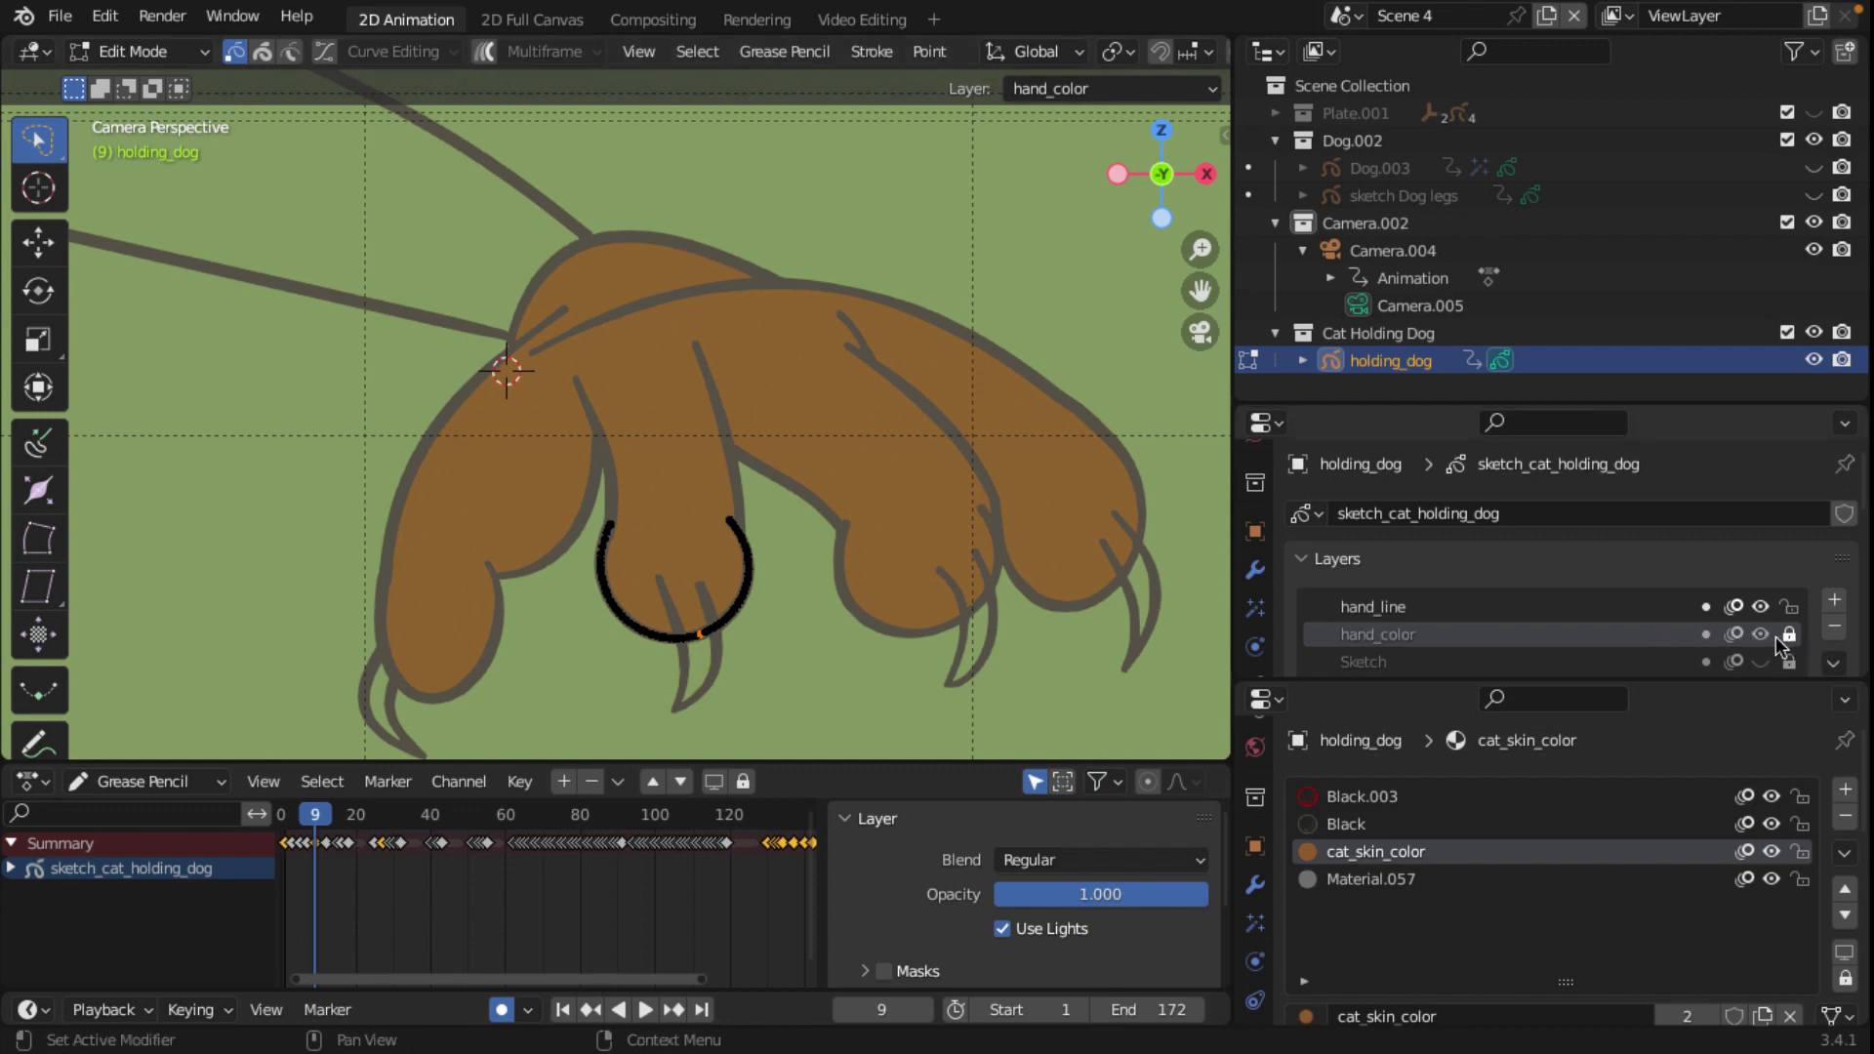
{"action": "left_click", "coordinate": [1476, 611]}
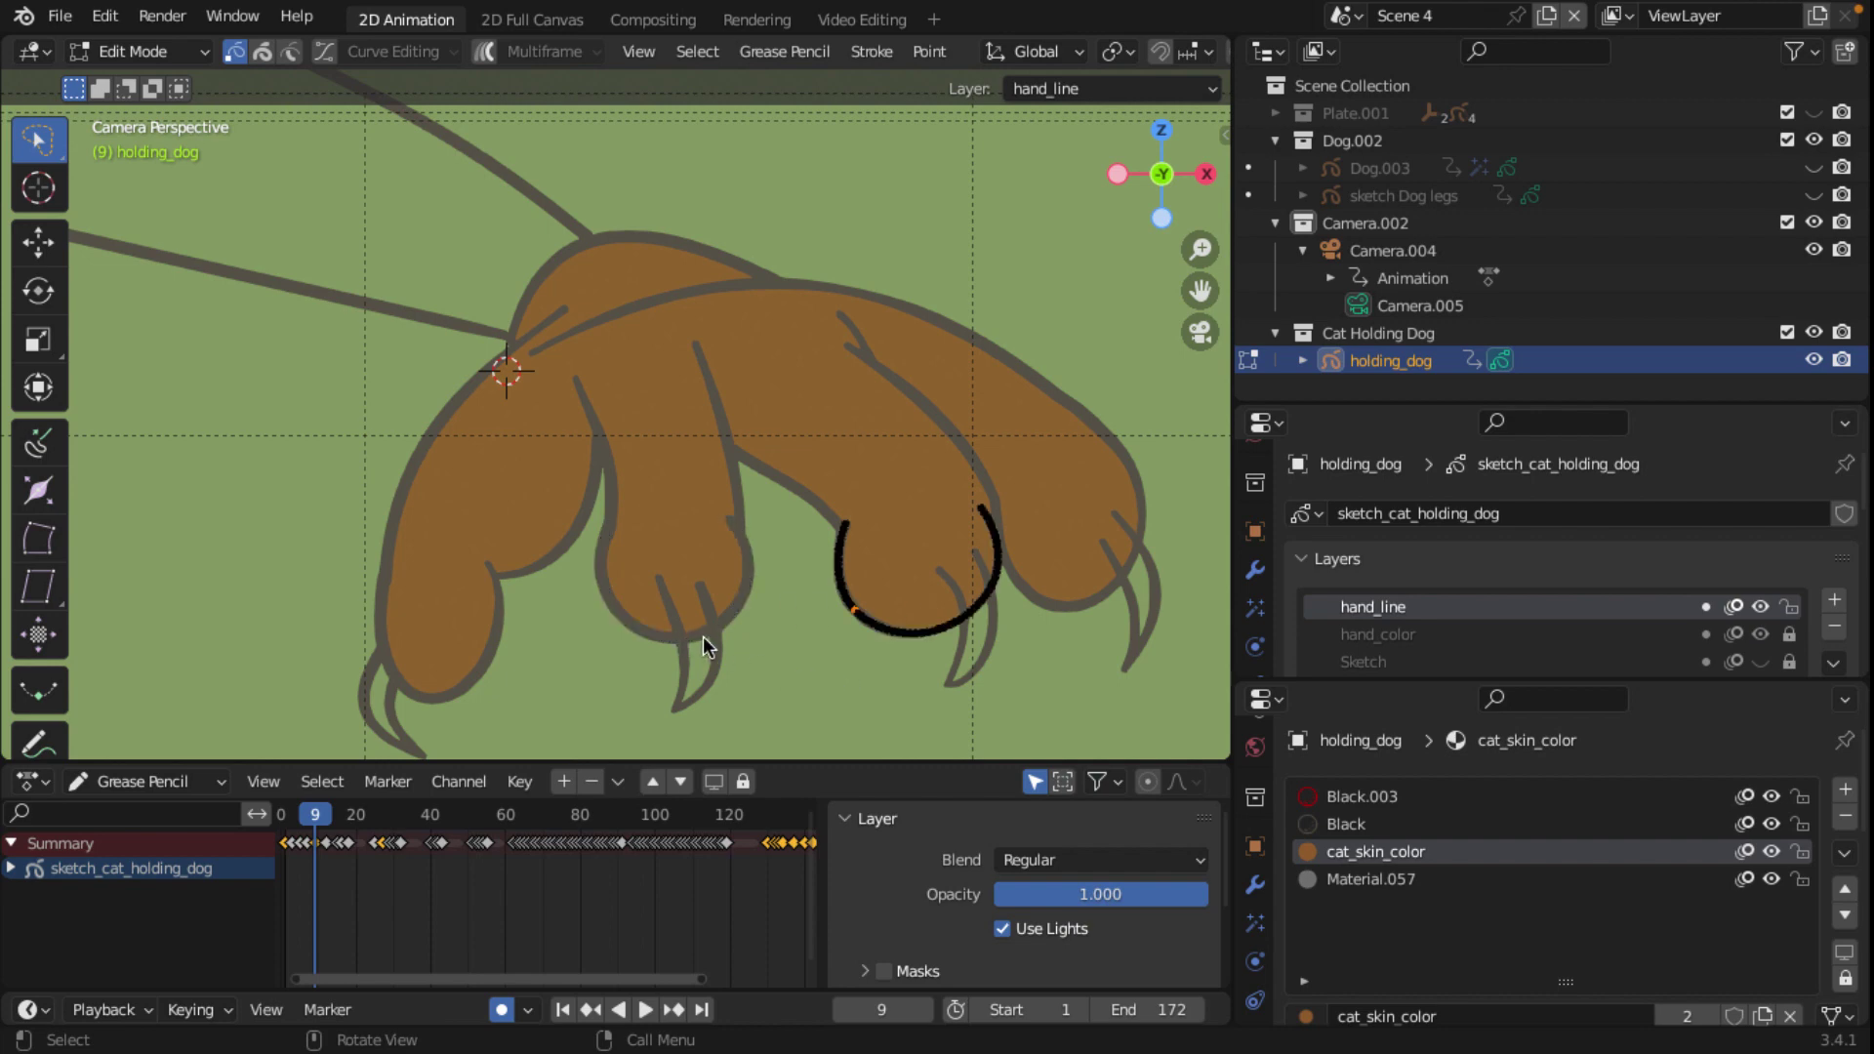
Step: Delete the stray curved strokes crossing the middle toe and the next toe
{"action": "left_click", "coordinate": [695, 636]}
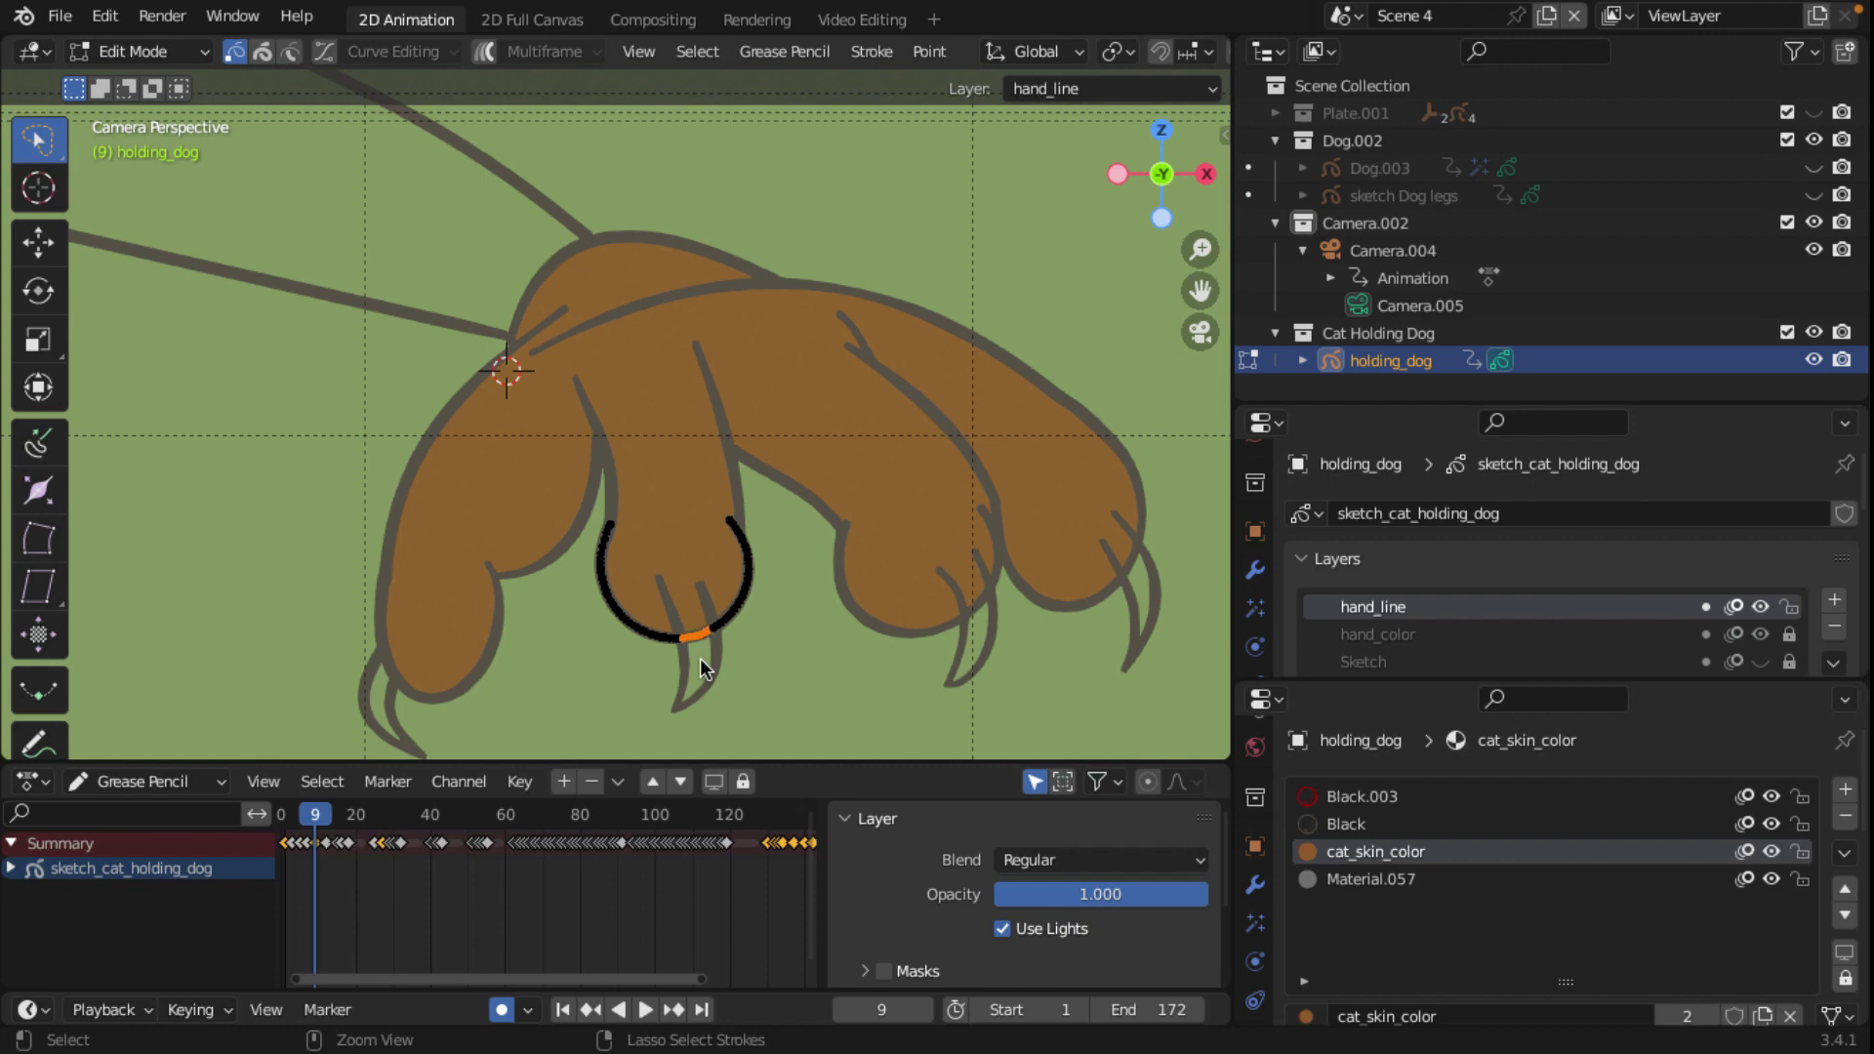
{"action": "key", "text": "x"}
{"action": "left_click", "coordinate": [700, 658]}
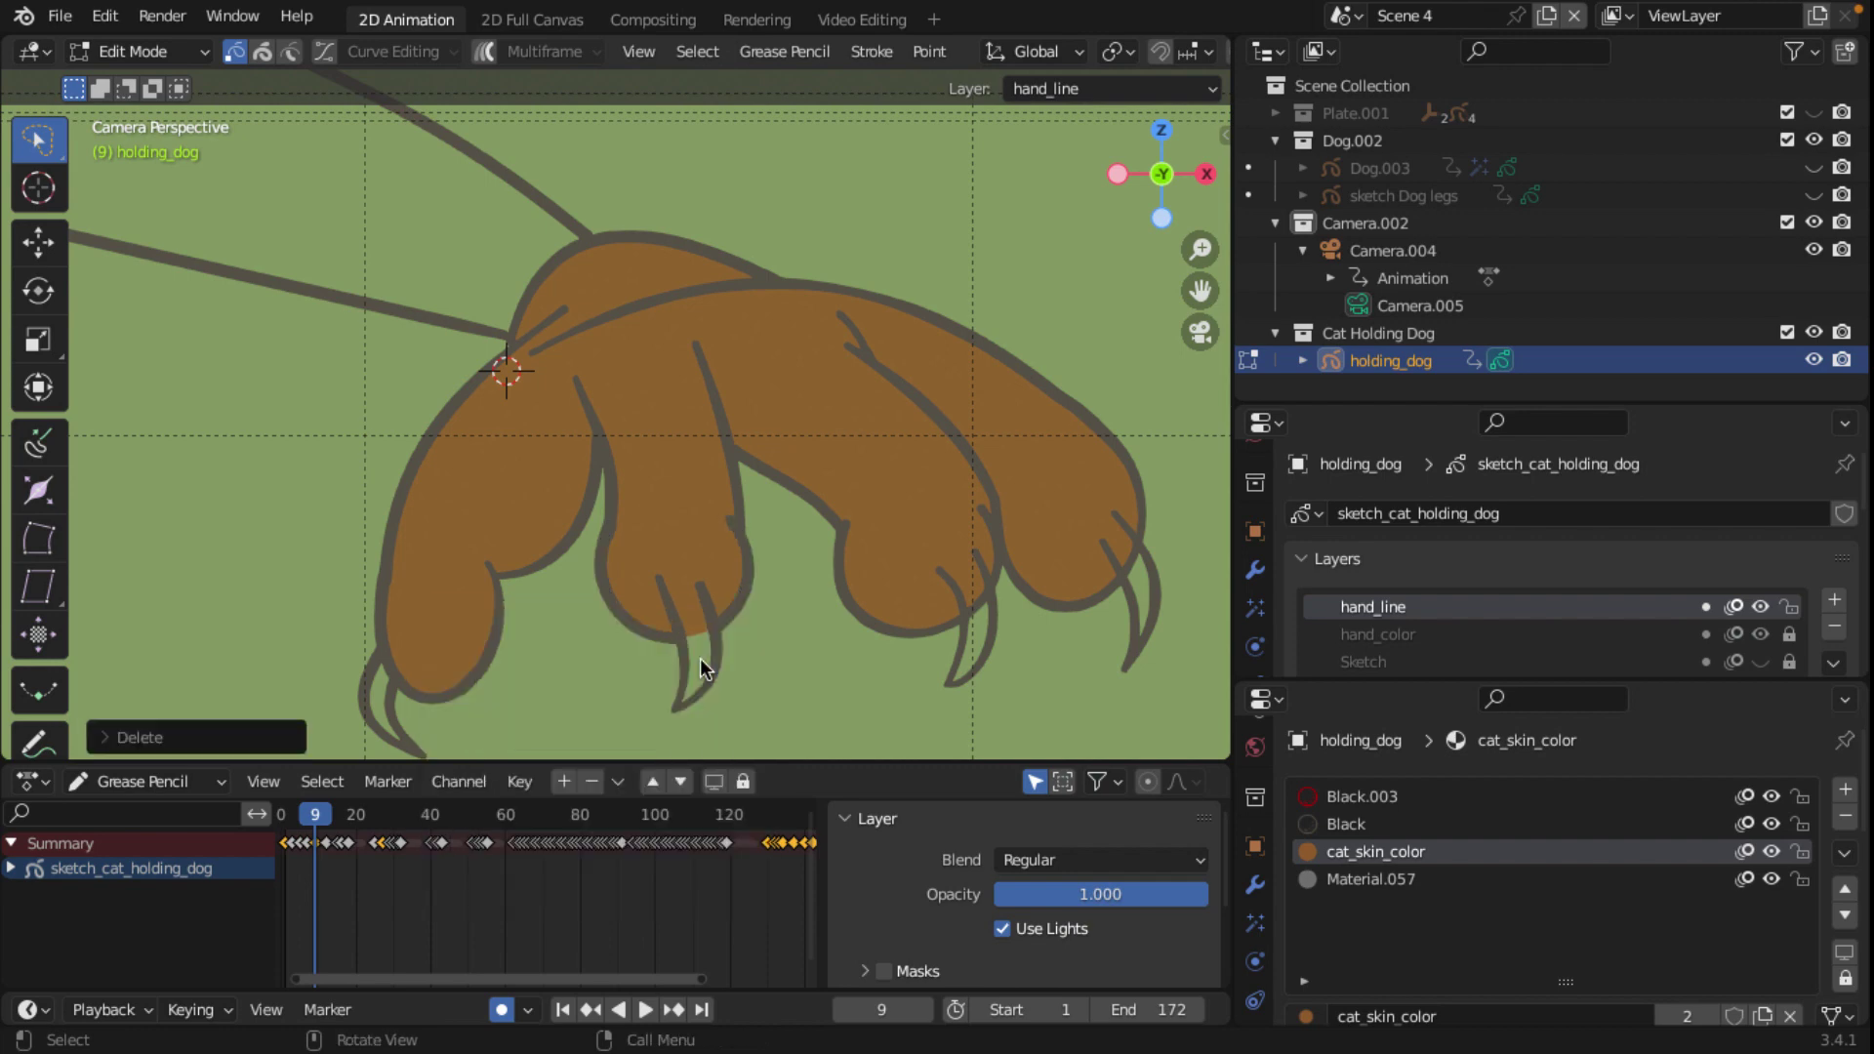
{"action": "left_click", "coordinate": [976, 604]}
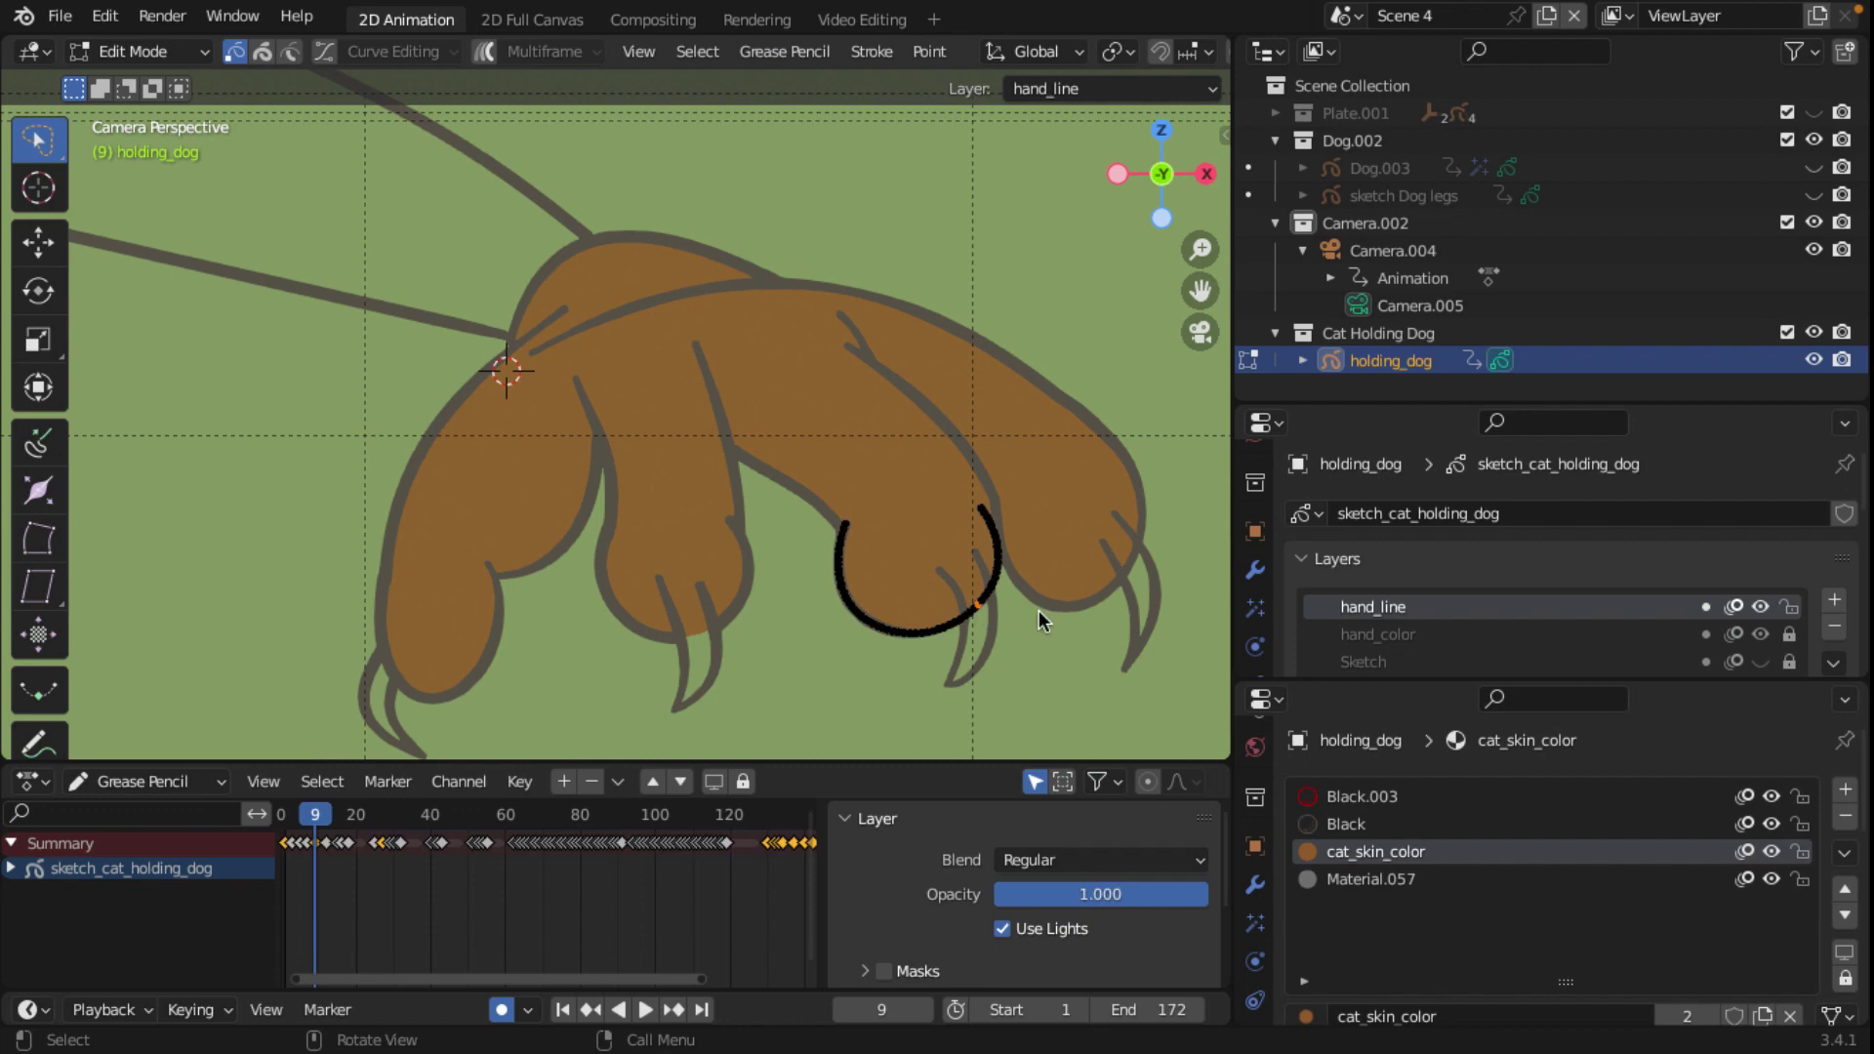
{"action": "key", "text": "ctrl"}
{"action": "key", "text": "x"}
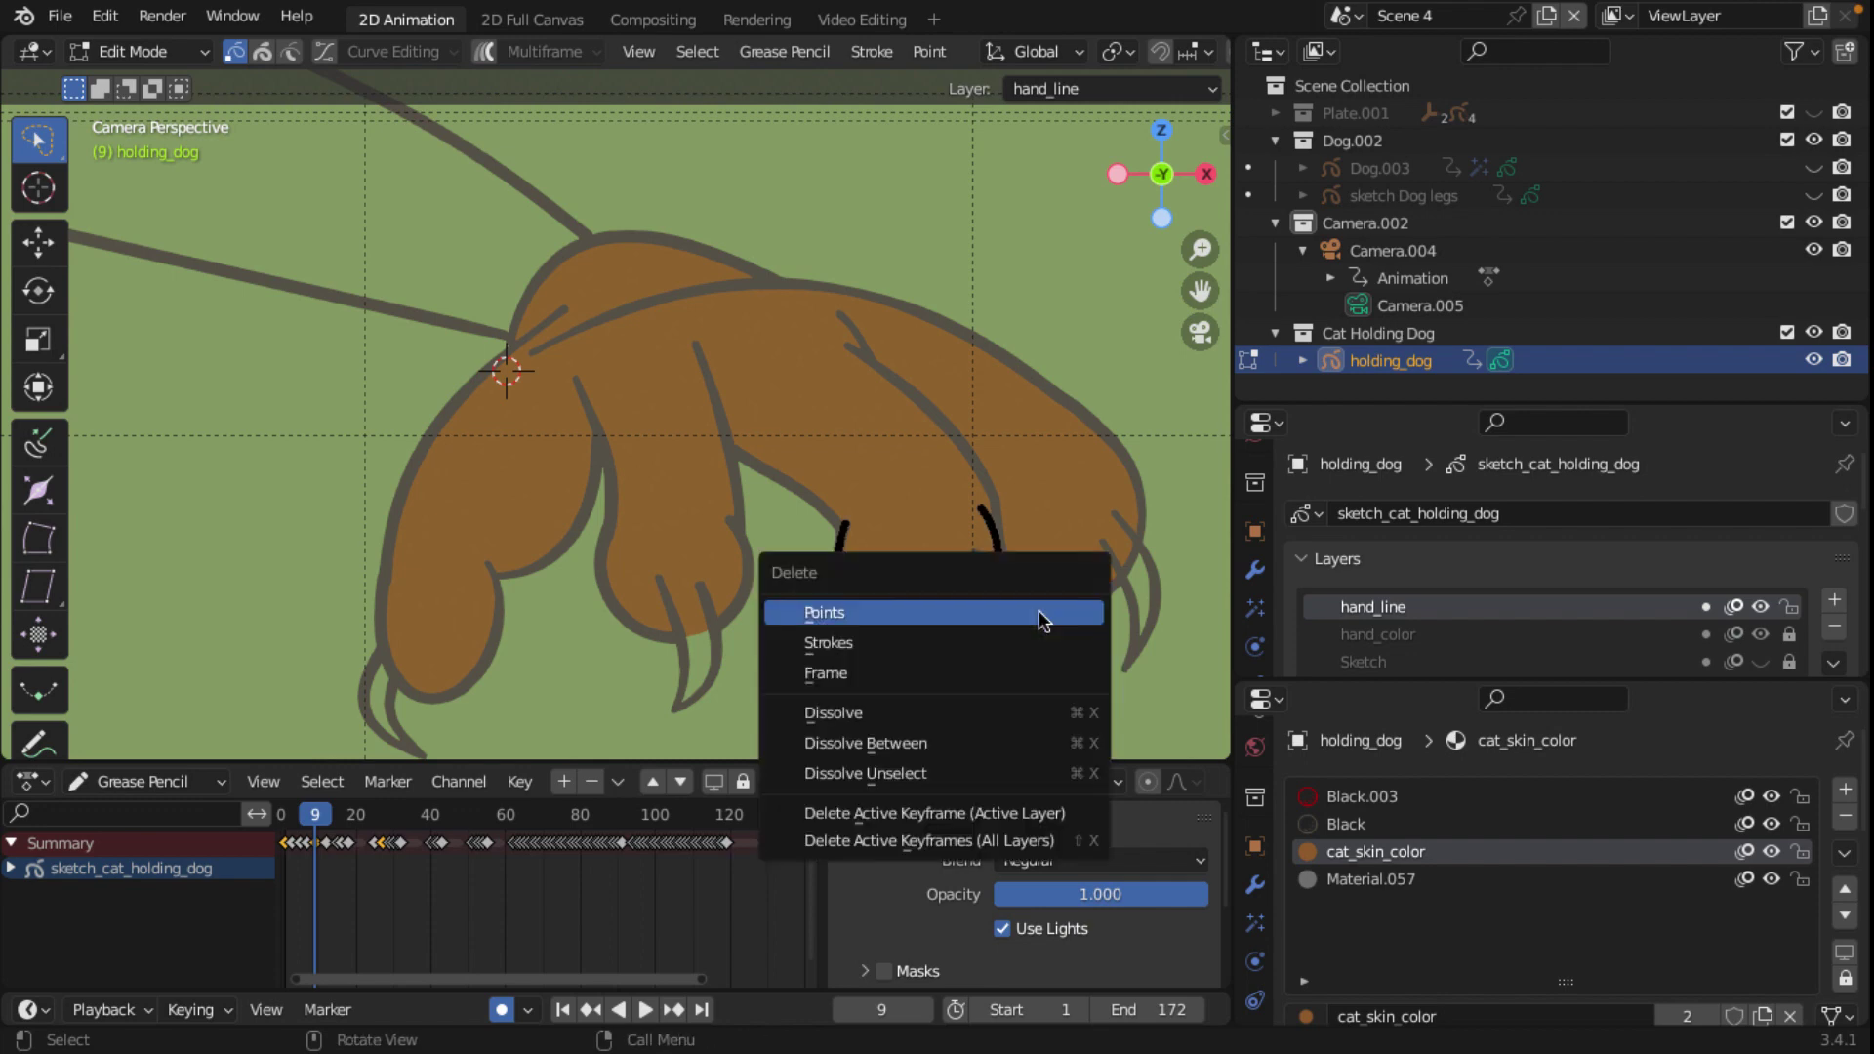
{"action": "left_click", "coordinate": [1039, 611]}
Step: Delete the stray curve on the outer toe, retrying after two undos
{"action": "left_click", "coordinate": [1131, 563]}
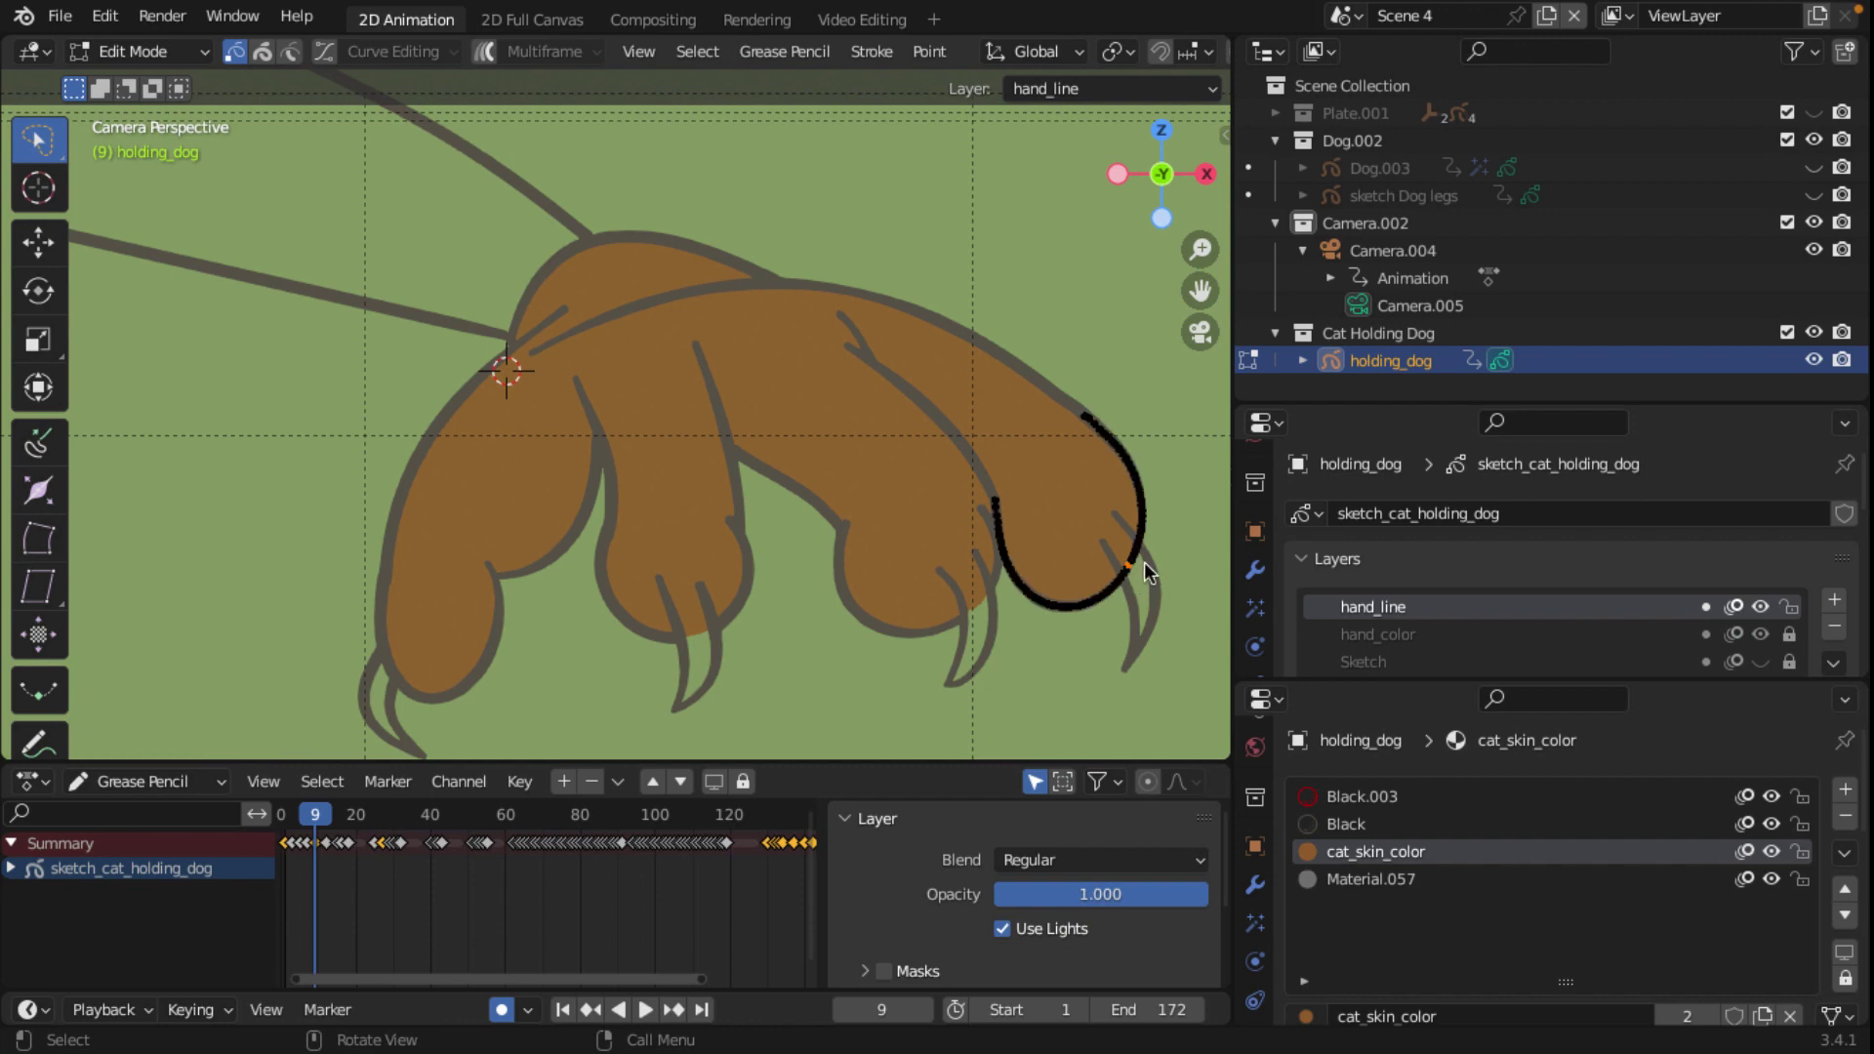
{"action": "key", "text": "ctrl"}
{"action": "key", "text": "ctrl"}
{"action": "key", "text": "x"}
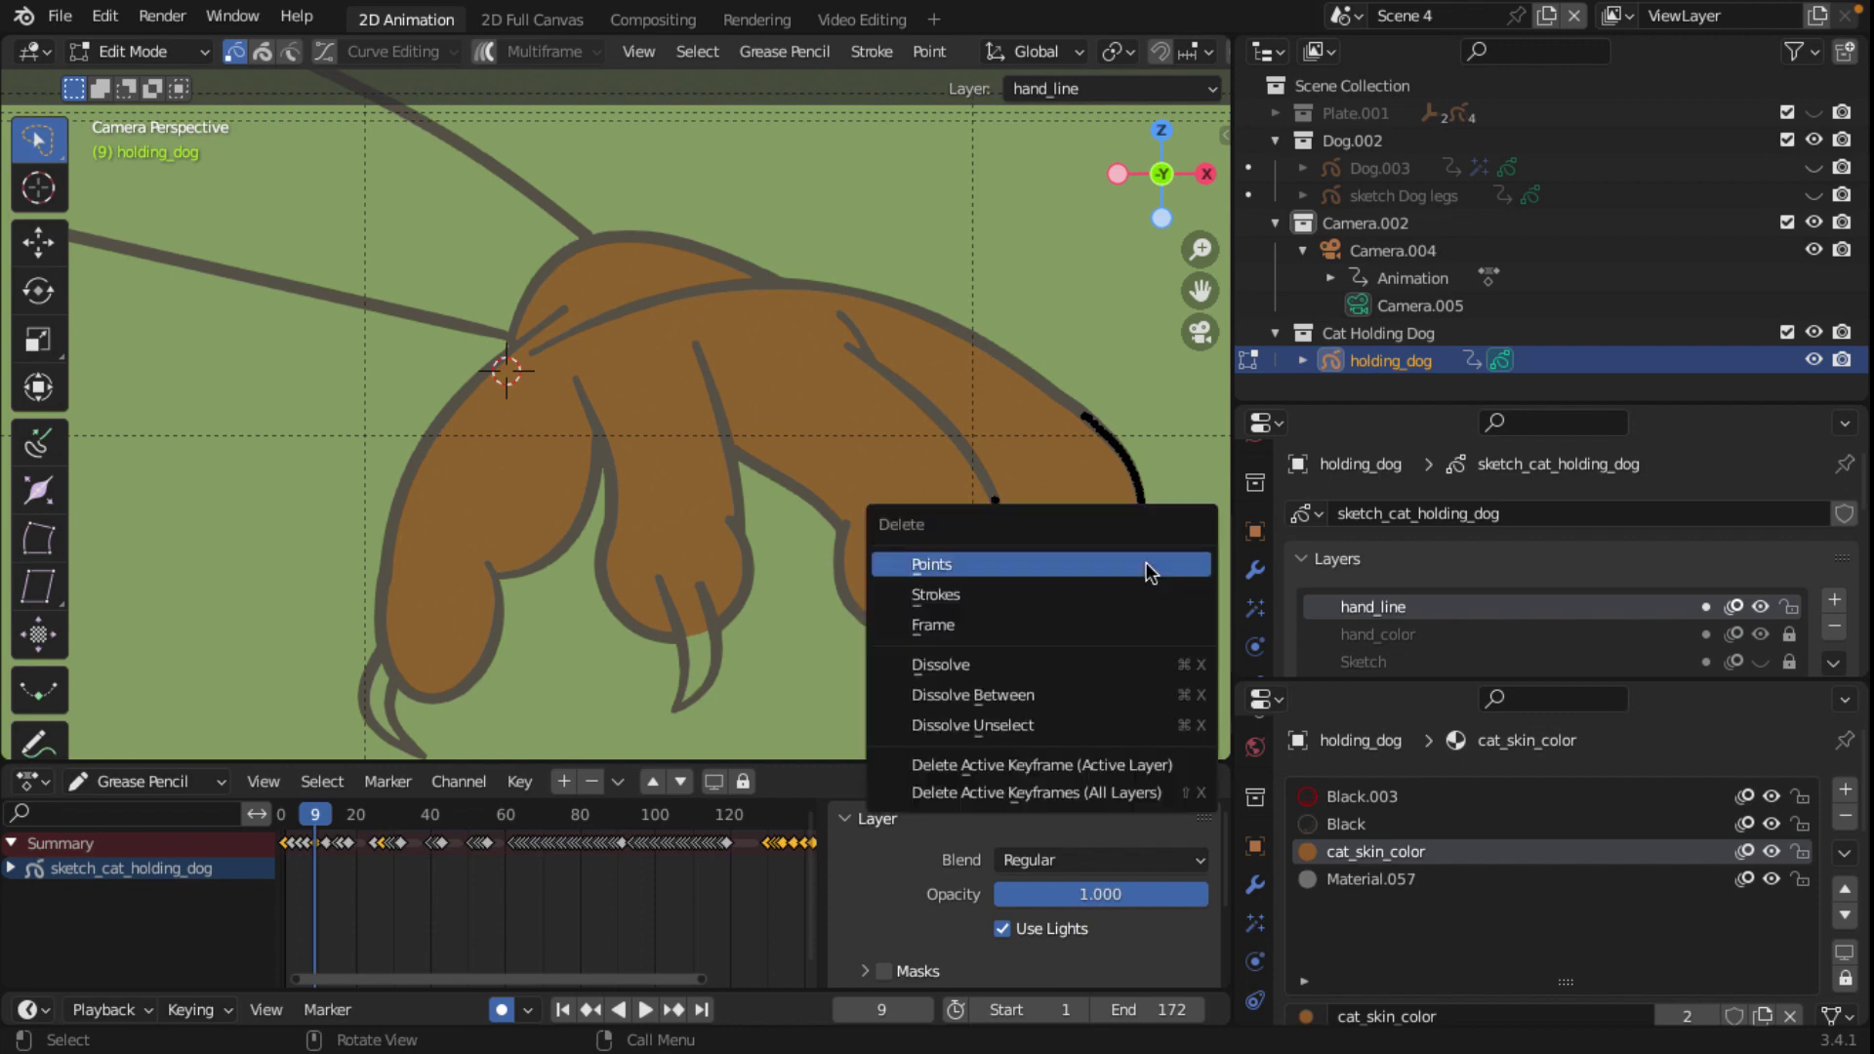
{"action": "left_click", "coordinate": [1146, 562]}
{"action": "key", "text": "ctrl+z"}
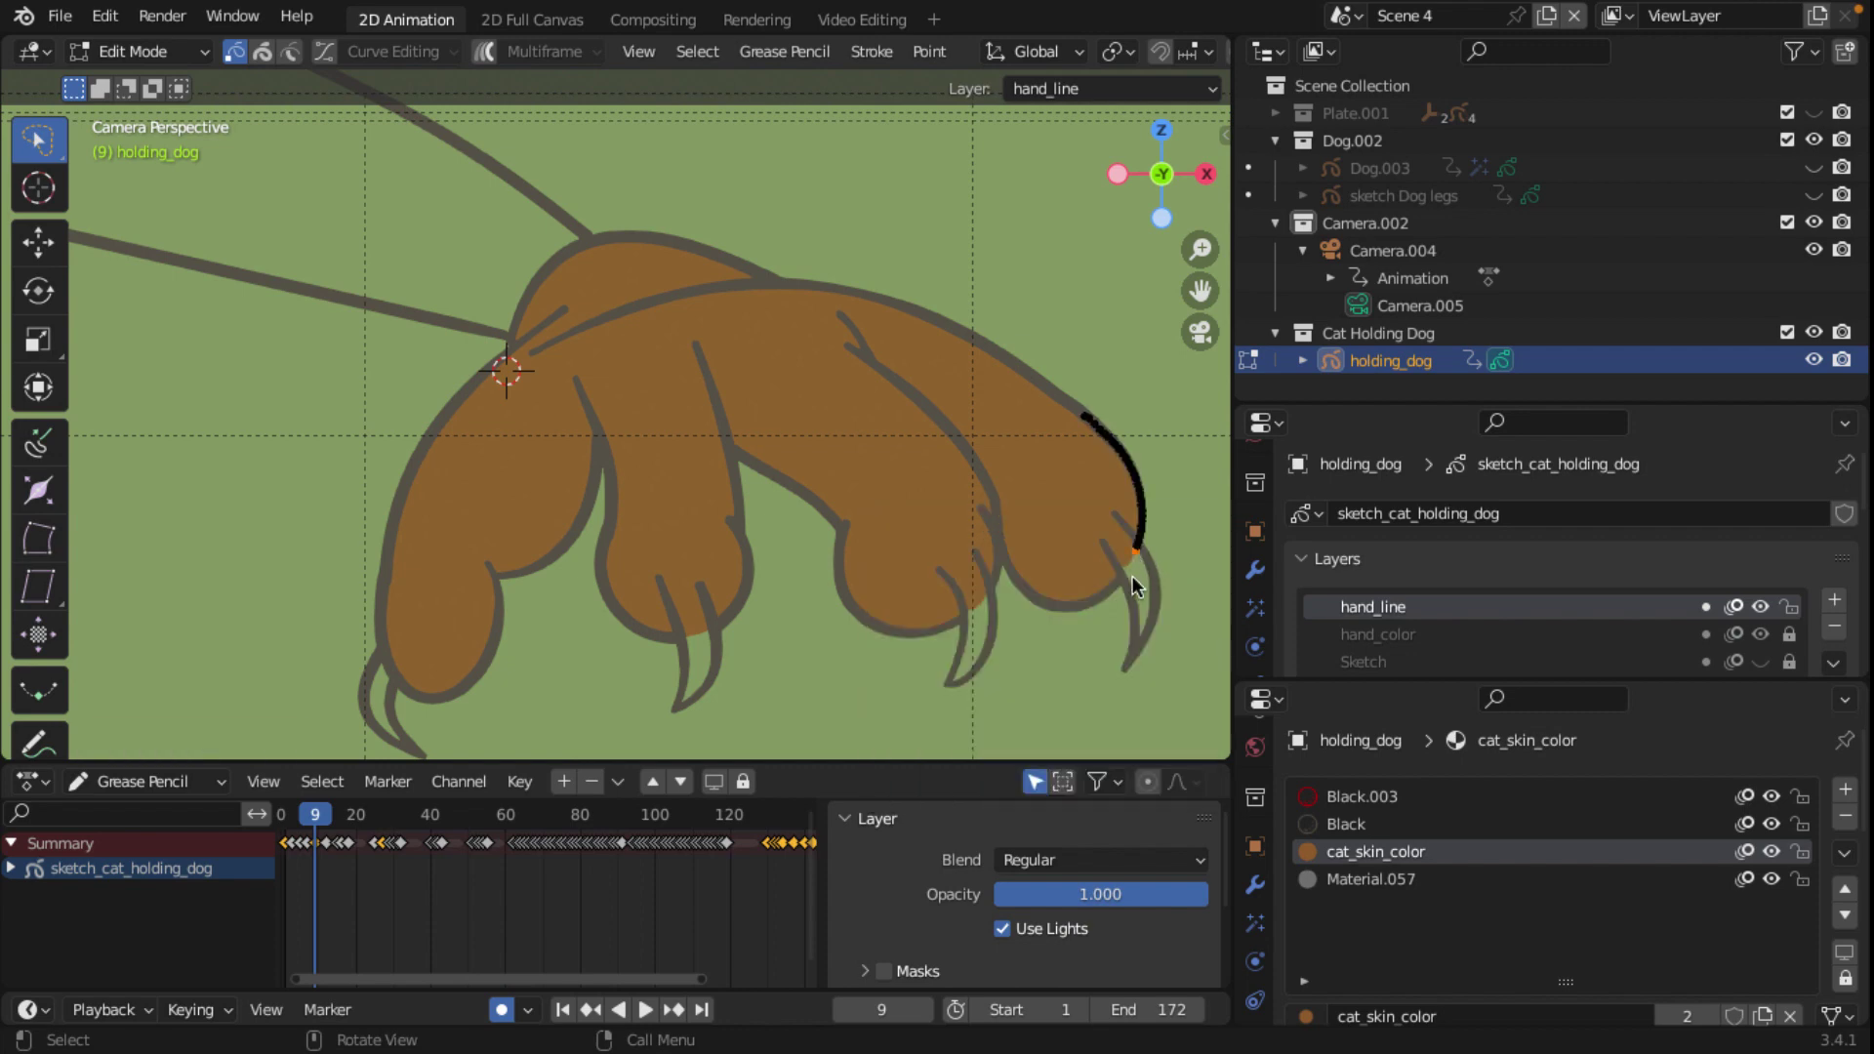
{"action": "key", "text": "x"}
{"action": "left_click", "coordinate": [1132, 576]}
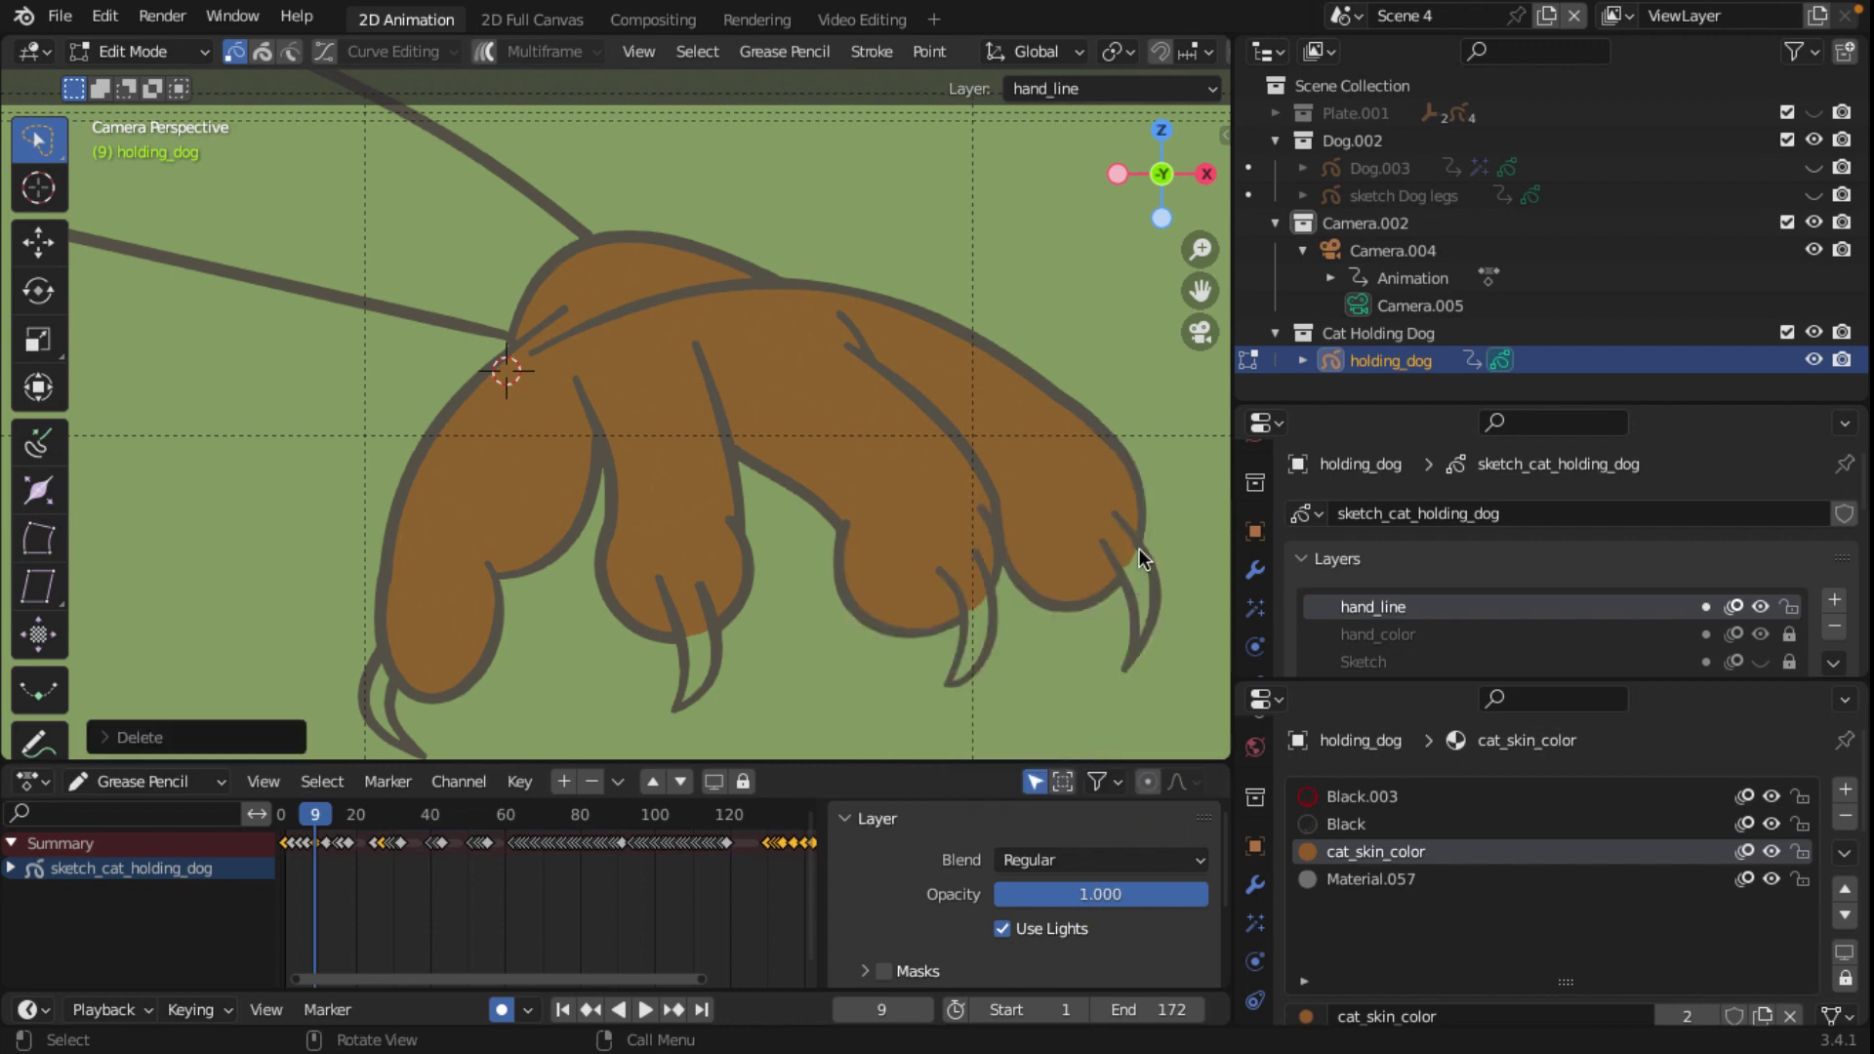
{"action": "key", "text": "ctrl+z"}
{"action": "key", "text": "x"}
{"action": "left_click", "coordinate": [1095, 560]}
{"action": "left_click", "coordinate": [180, 55]}
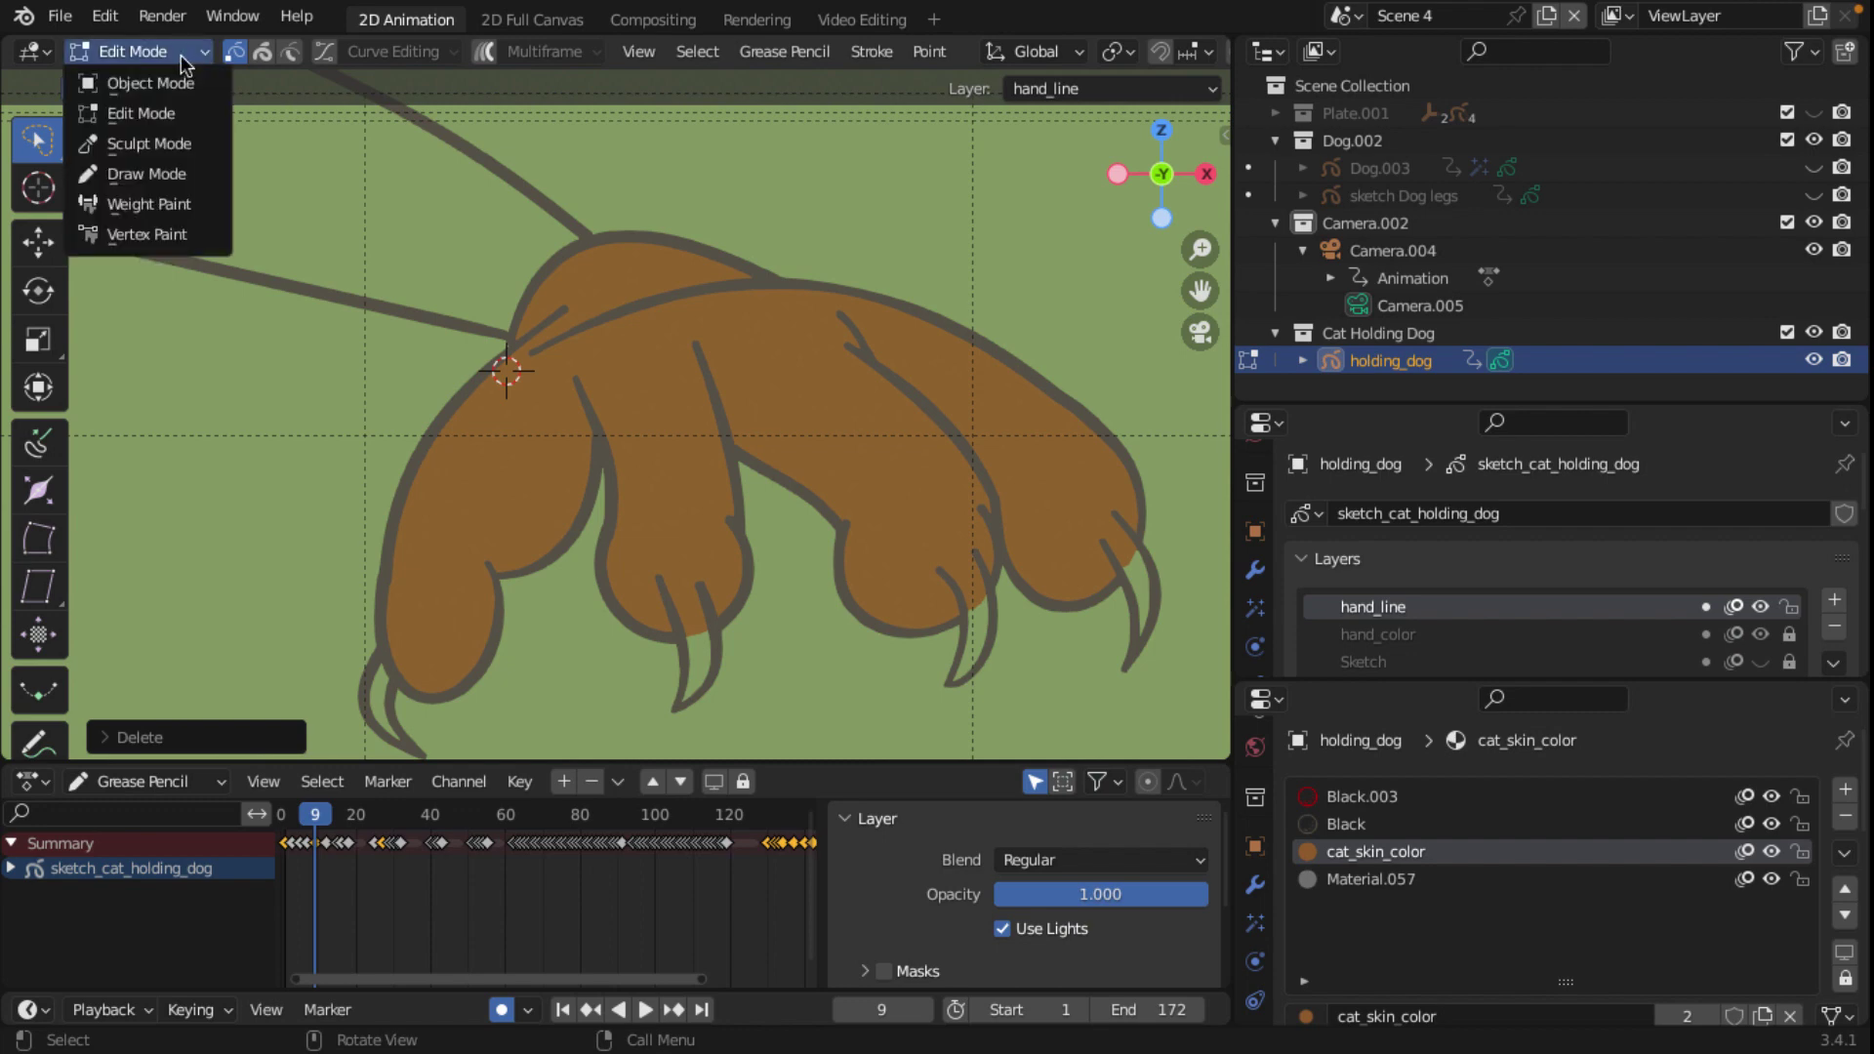
Step: Return to Draw Mode with the freehand Draw tool and grey Material.057 selected
{"action": "left_click", "coordinate": [151, 176]}
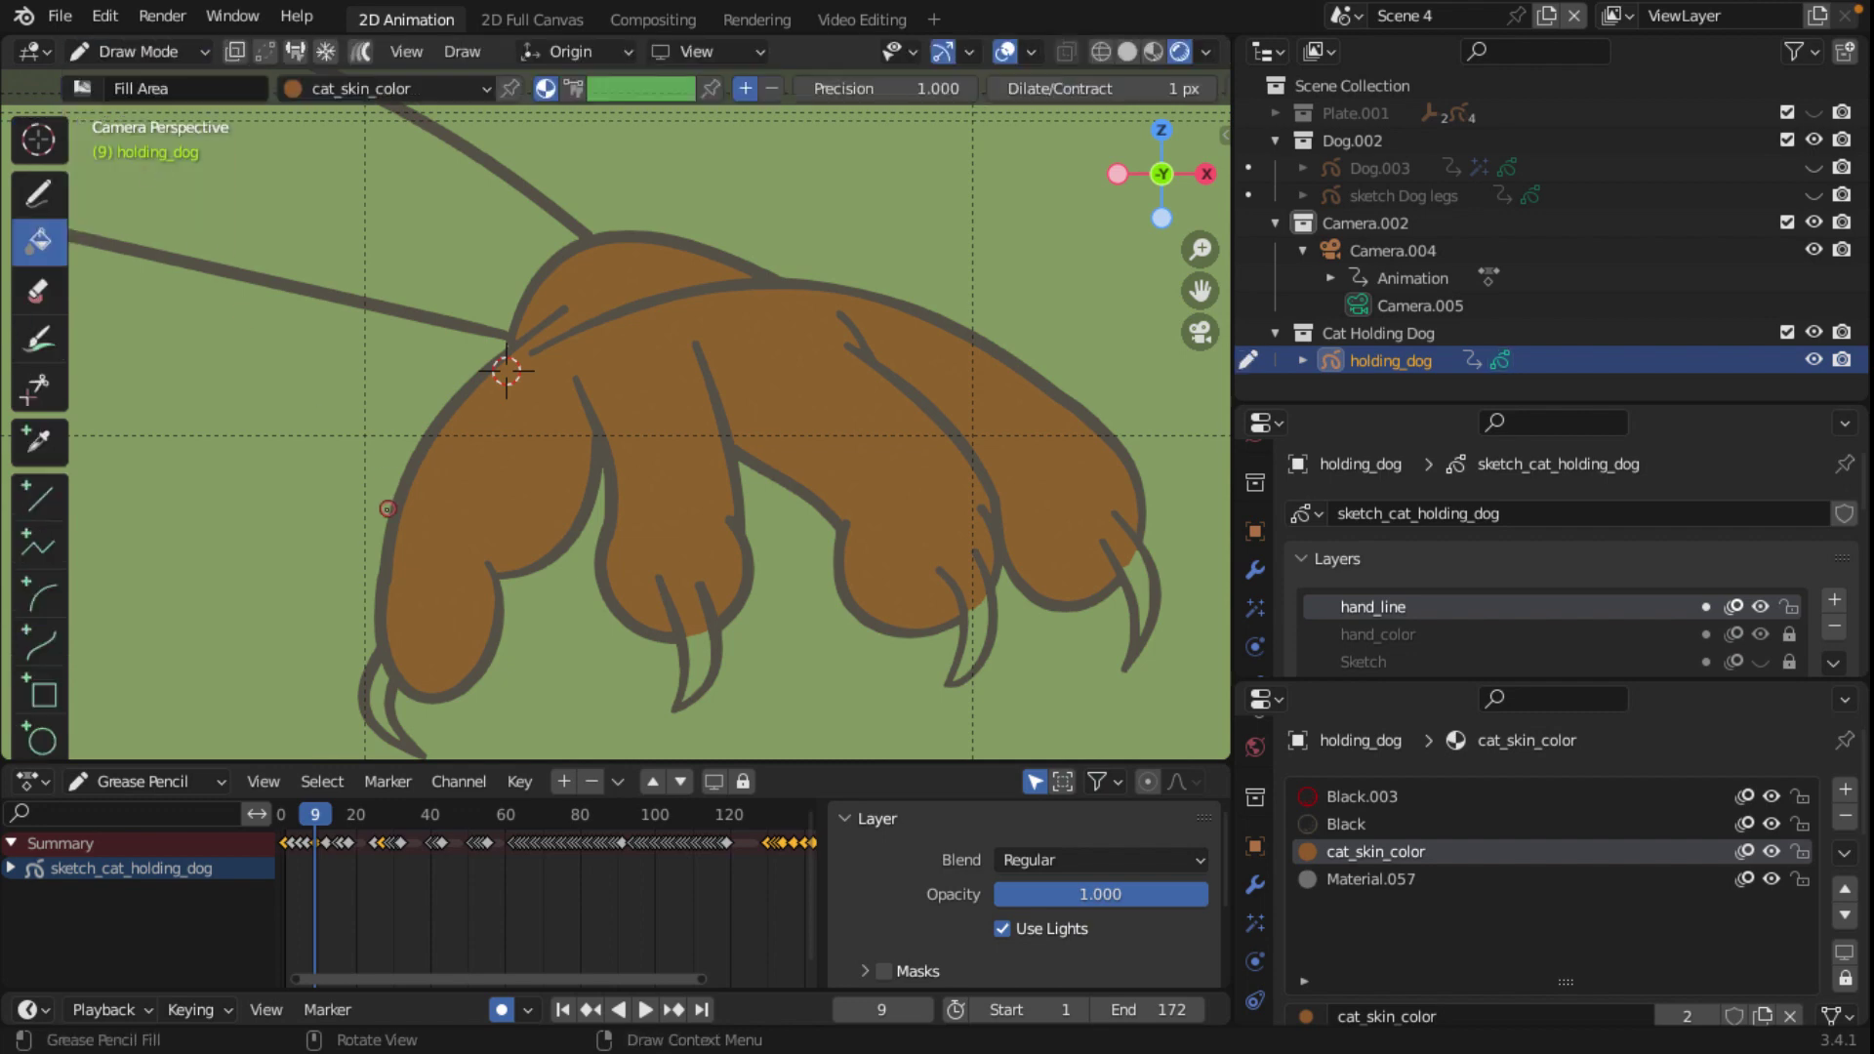
{"action": "scroll", "coordinate": [388, 509], "scroll_direction": "down", "scroll_amount": 1}
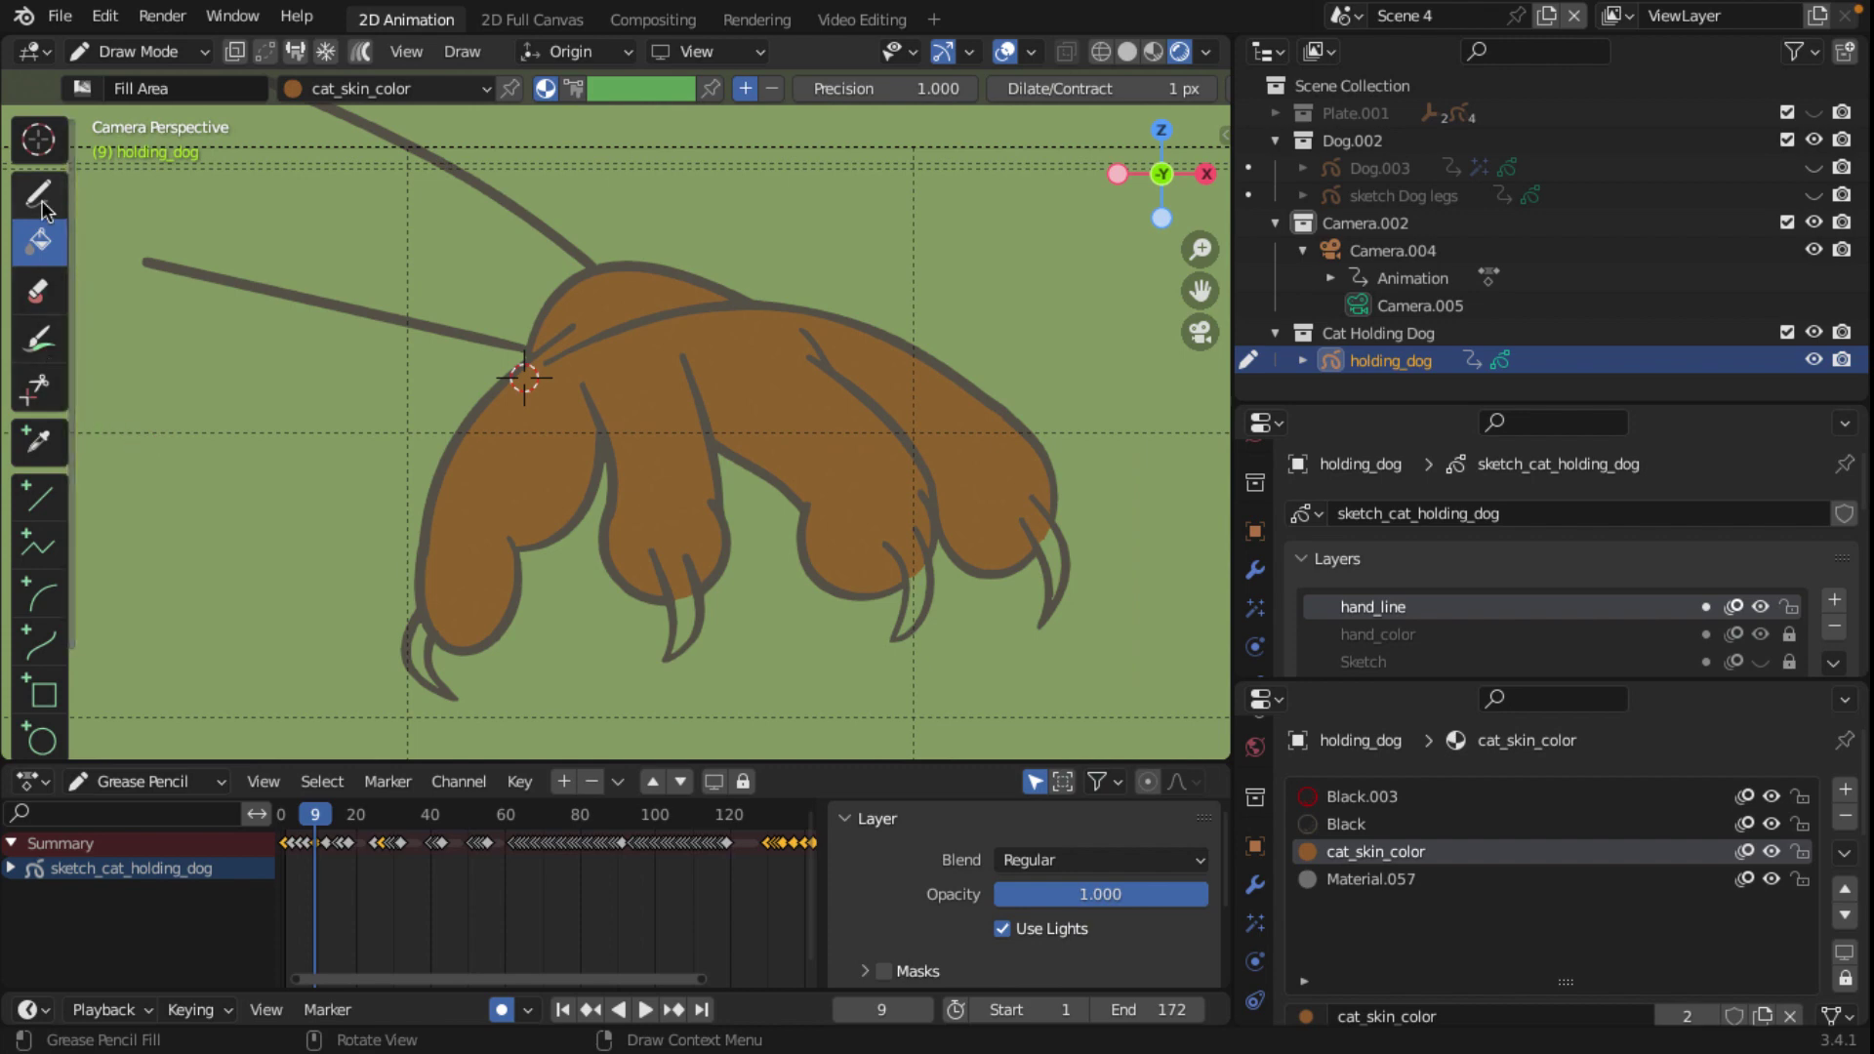
{"action": "left_click", "coordinate": [41, 204]}
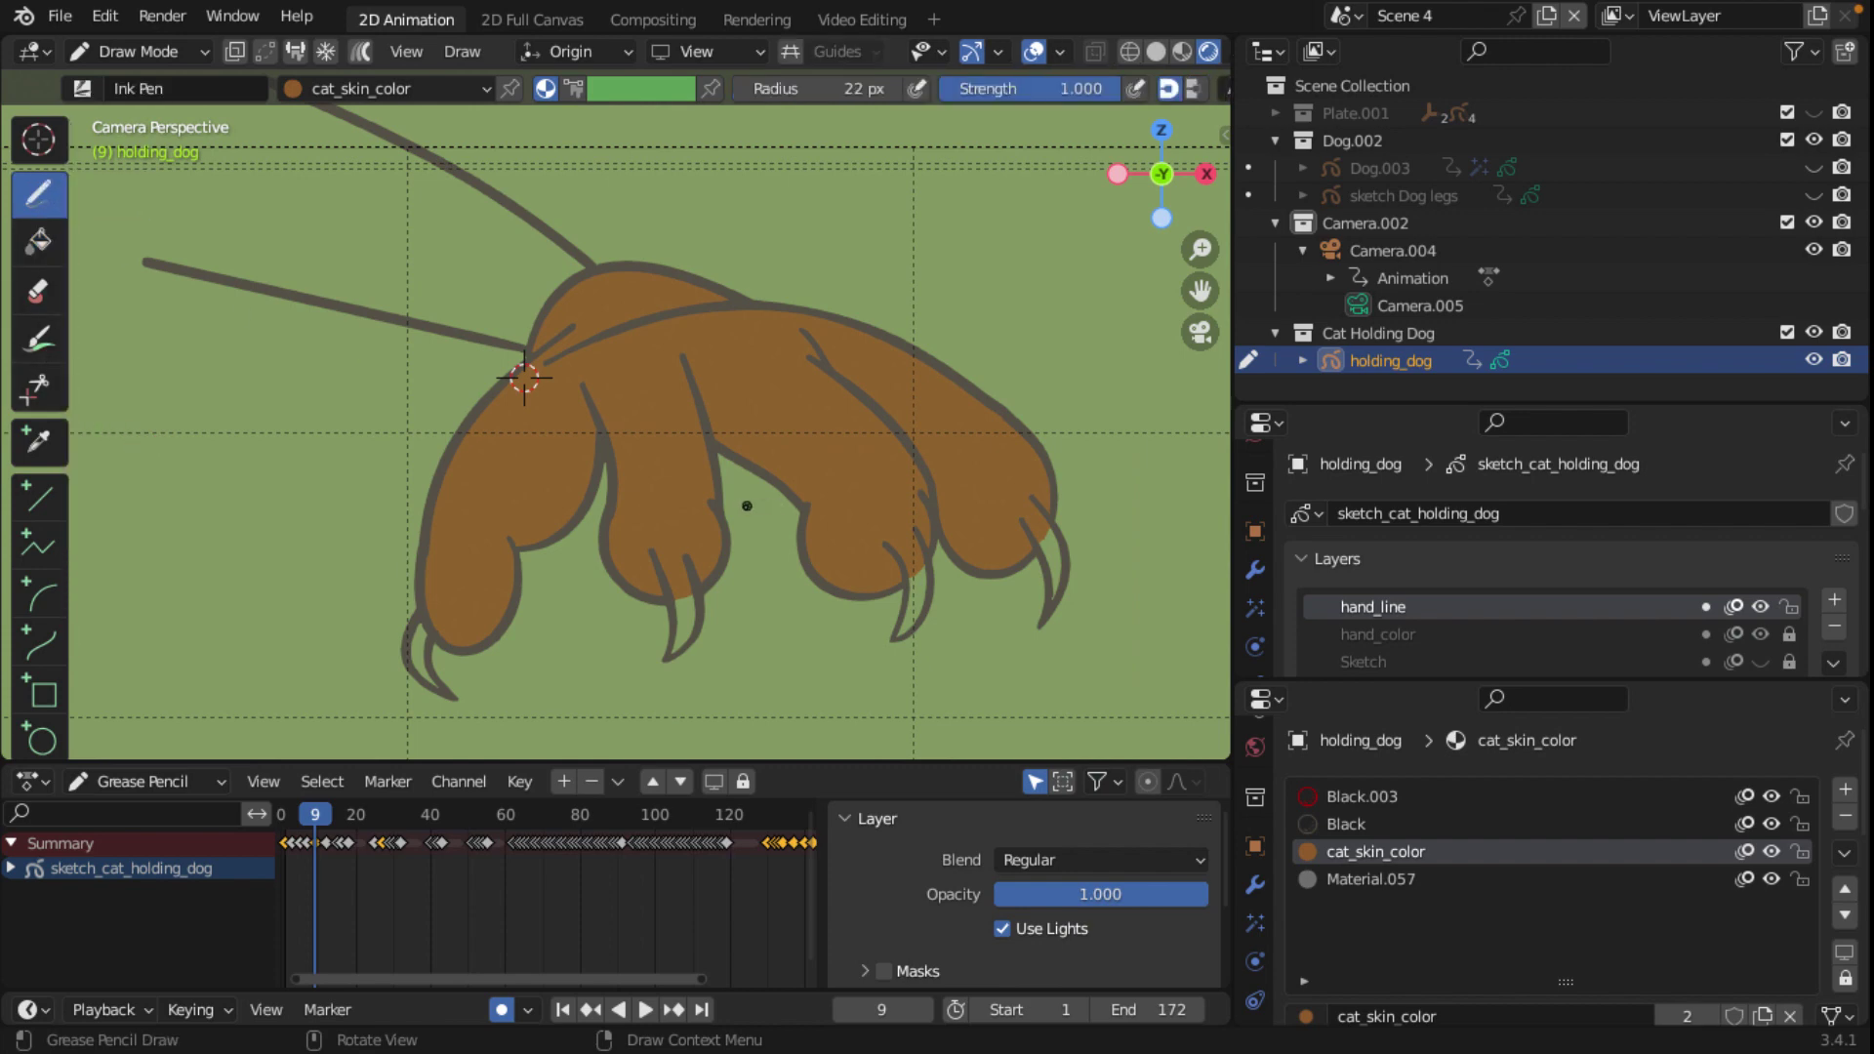
{"action": "scroll", "coordinate": [524, 378], "scroll_direction": "up", "scroll_amount": 2}
{"action": "middle_click_drag", "start_coordinate": [460, 348], "coordinate": [487, 110], "text": "shift"}
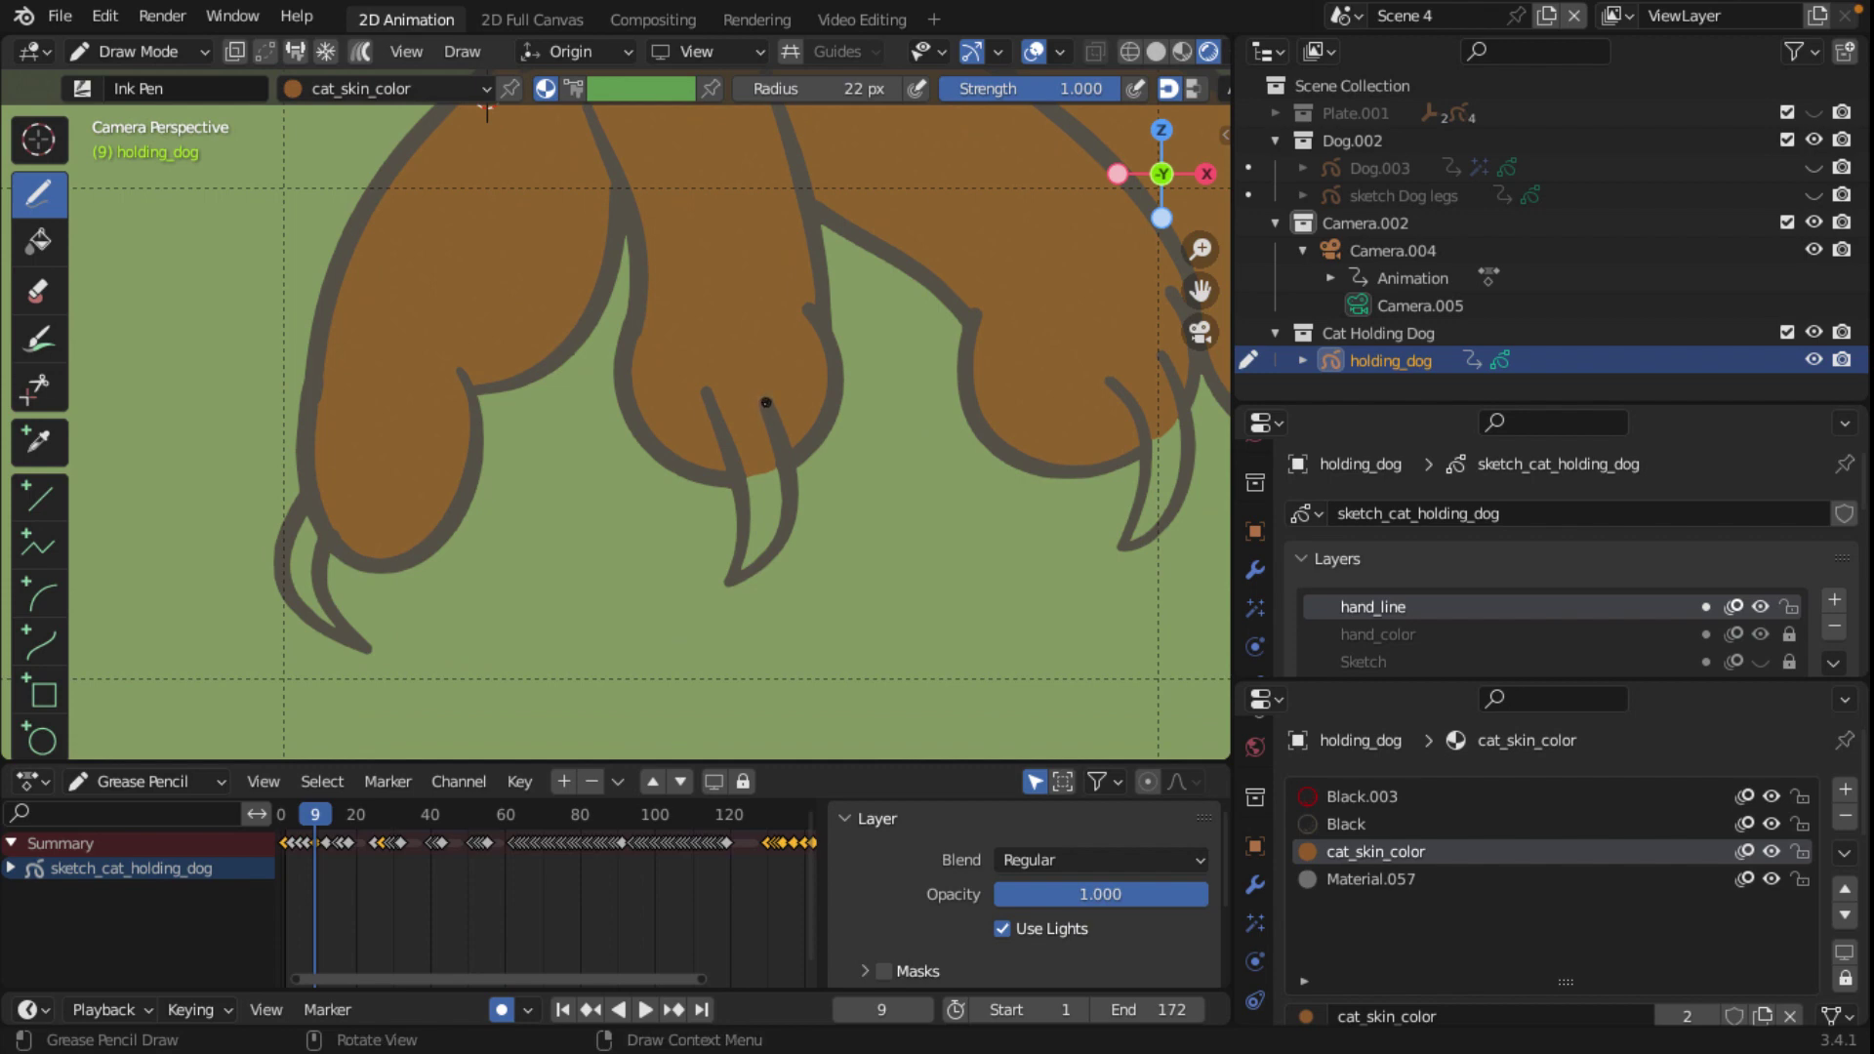
{"action": "left_click", "coordinate": [1385, 880]}
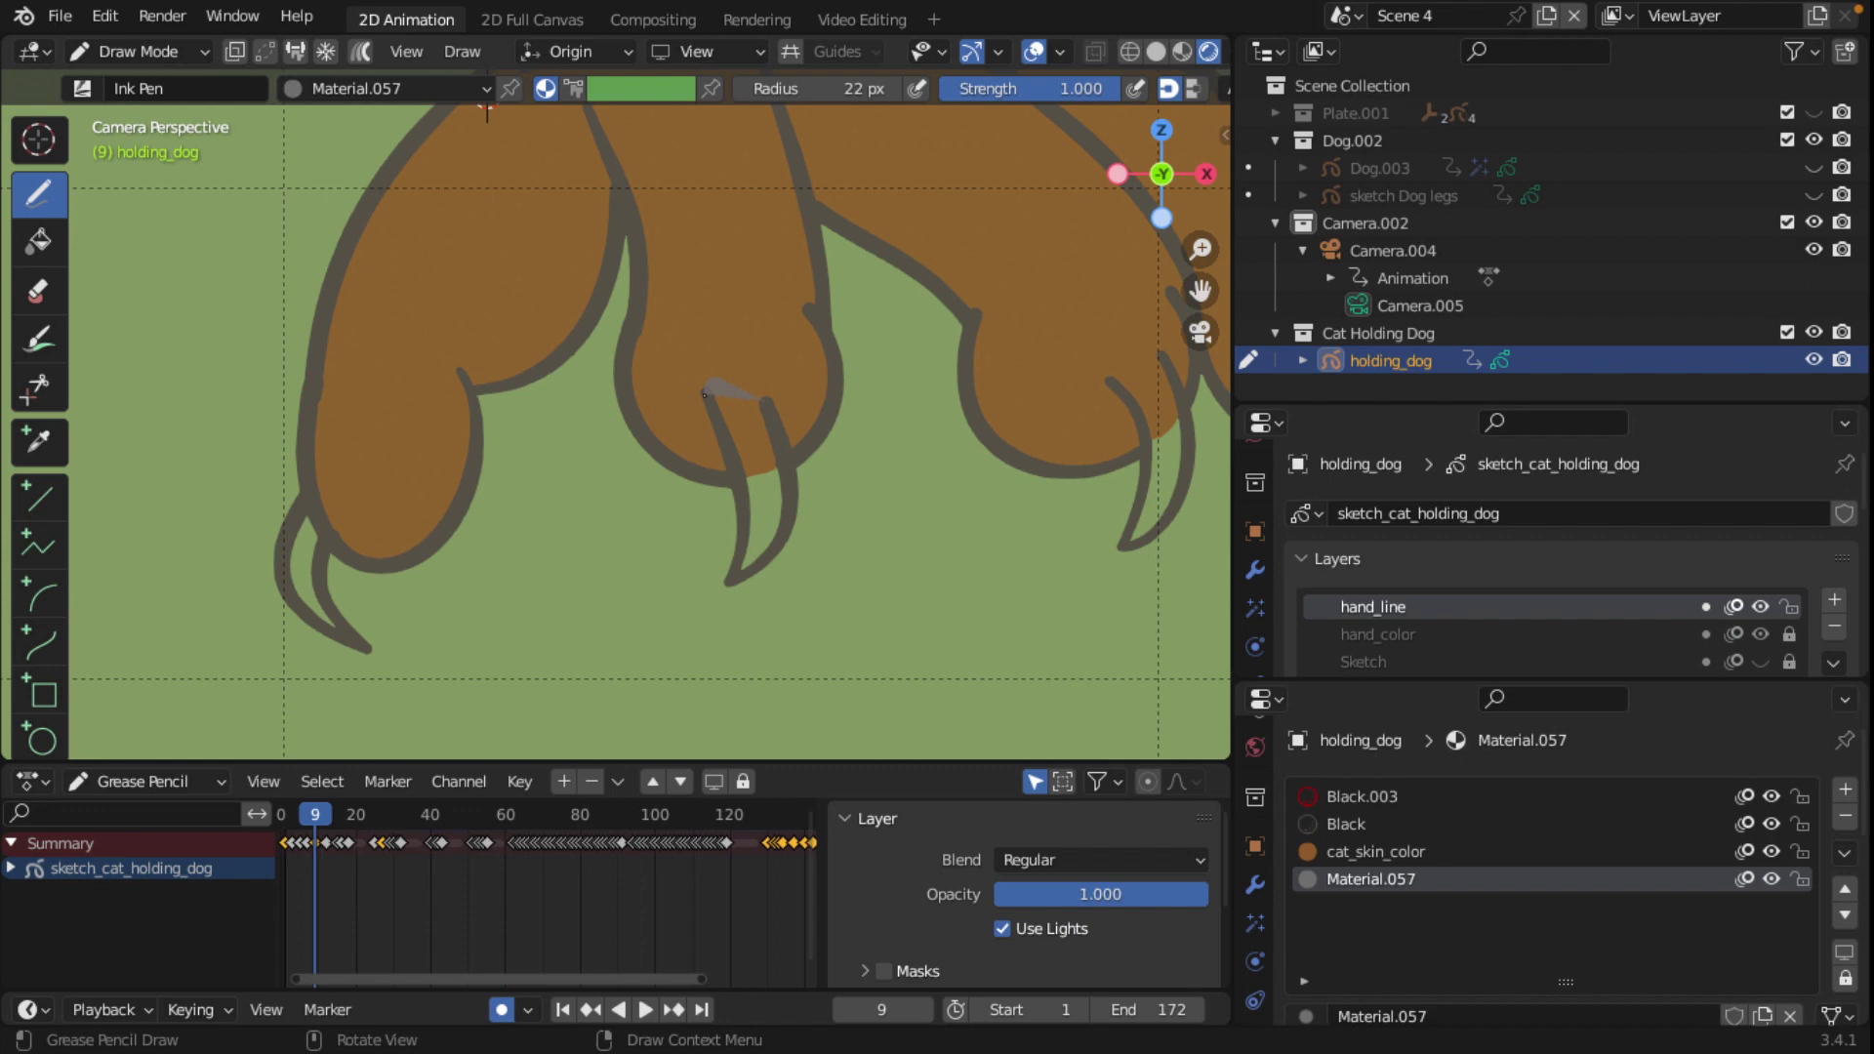
Step: Check the brush settings and paint a grey test stroke inside a claw
{"action": "left_click_drag", "start_coordinate": [706, 394], "coordinate": [753, 396]}
{"action": "right_click", "coordinate": [787, 397]}
{"action": "middle_click_drag", "start_coordinate": [825, 390], "coordinate": [873, 390], "text": "ctrl"}
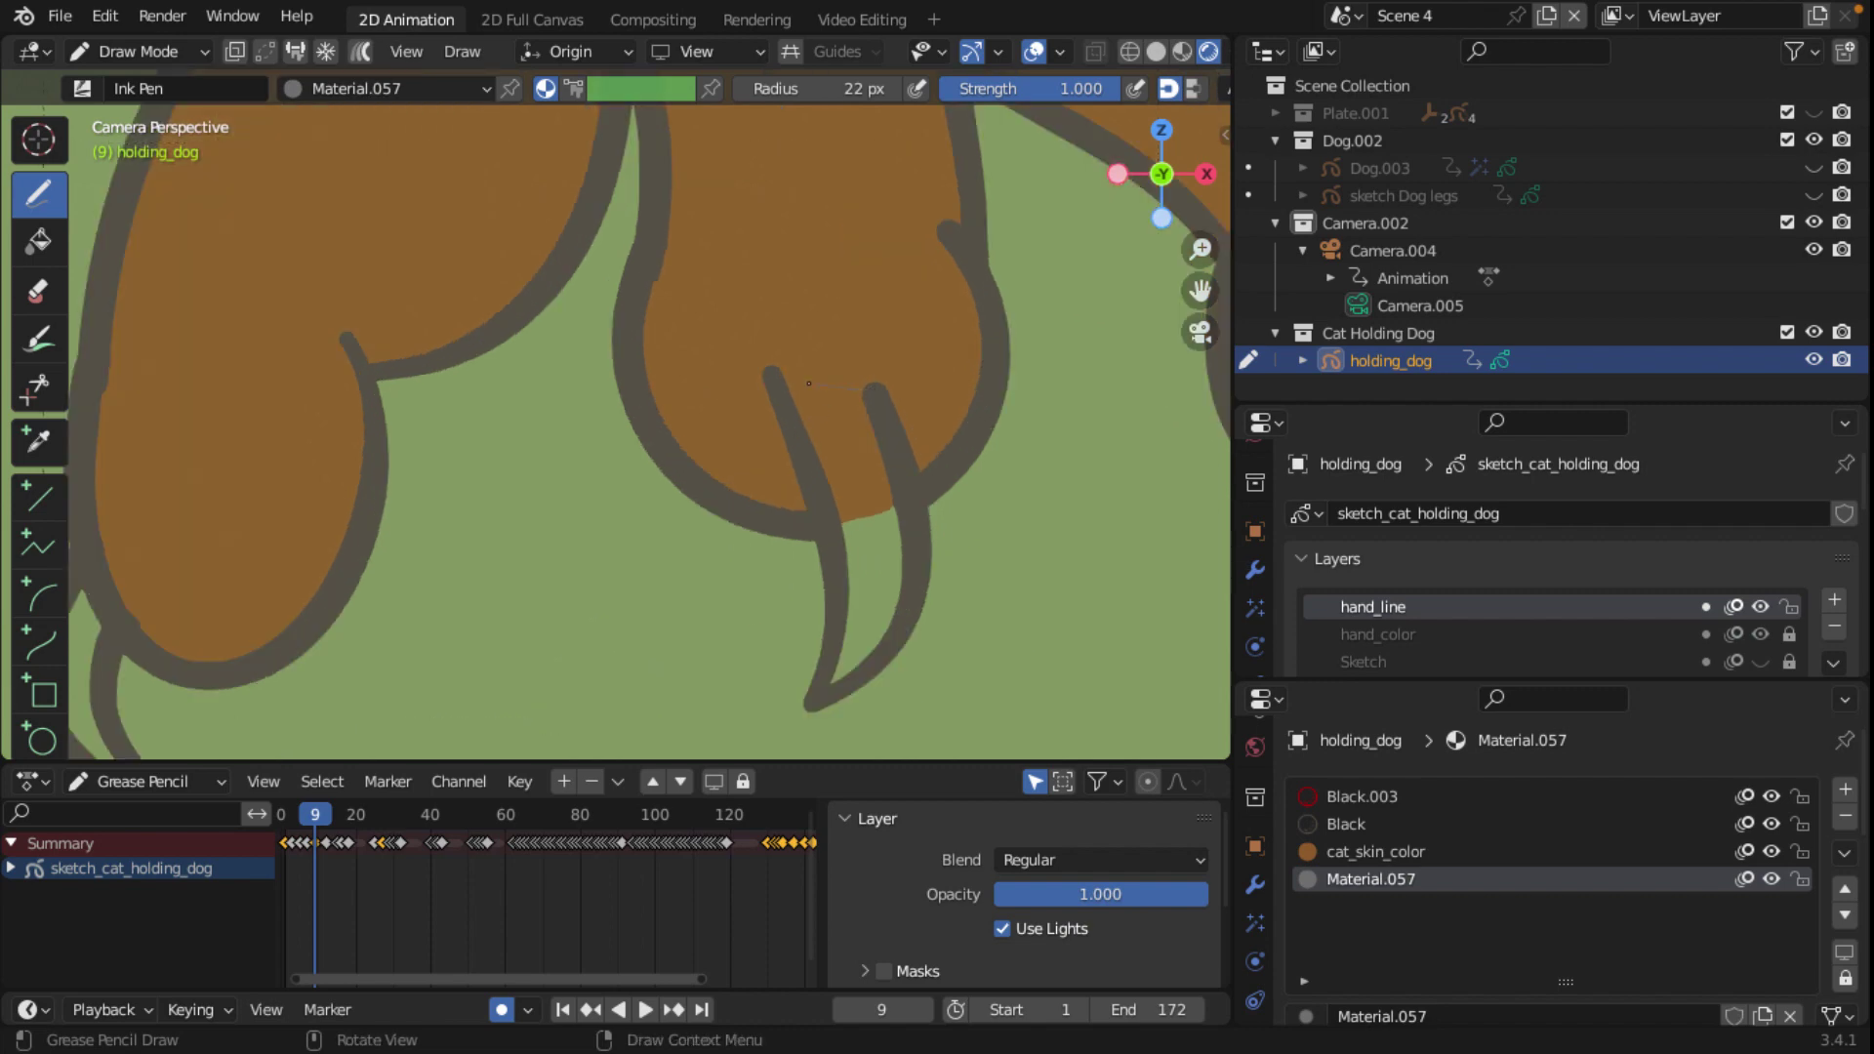
{"action": "mouse_move", "coordinate": [772, 368]}
{"action": "left_mouse_down"}
{"action": "mouse_move", "coordinate": [836, 591]}
{"action": "mouse_move", "coordinate": [828, 698]}
{"action": "mouse_move", "coordinate": [859, 527]}
{"action": "mouse_move", "coordinate": [867, 664]}
{"action": "mouse_move", "coordinate": [892, 637]}
{"action": "mouse_move", "coordinate": [907, 513]}
{"action": "mouse_move", "coordinate": [888, 439]}
{"action": "mouse_move", "coordinate": [916, 518]}
{"action": "left_mouse_up"}
{"action": "scroll", "coordinate": [958, 577], "scroll_direction": "down", "scroll_amount": 2}
{"action": "scroll", "coordinate": [774, 511], "scroll_direction": "down", "scroll_amount": 2}
{"action": "scroll", "coordinate": [777, 509], "scroll_direction": "down", "scroll_amount": 2}
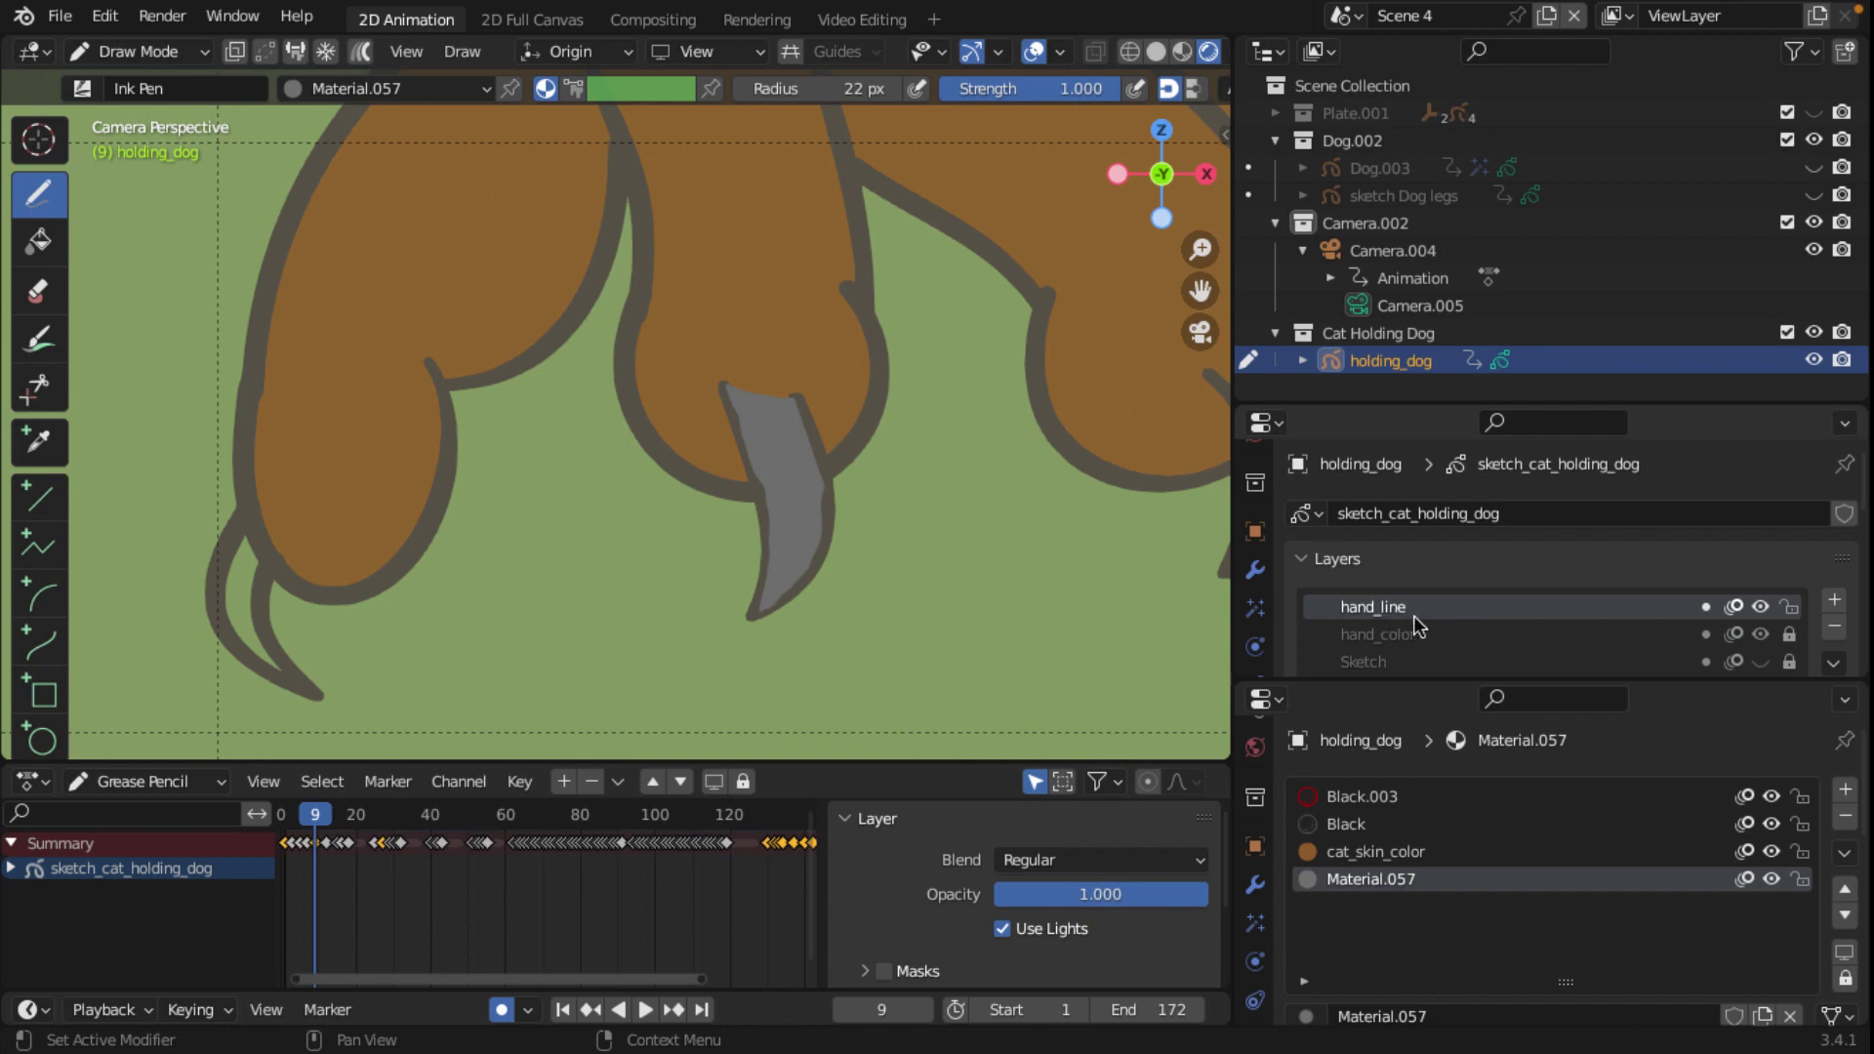
Step: Undo the test stroke, unlock hand_color, and paint the middle and left claws grey
{"action": "key", "text": "ctrl+z"}
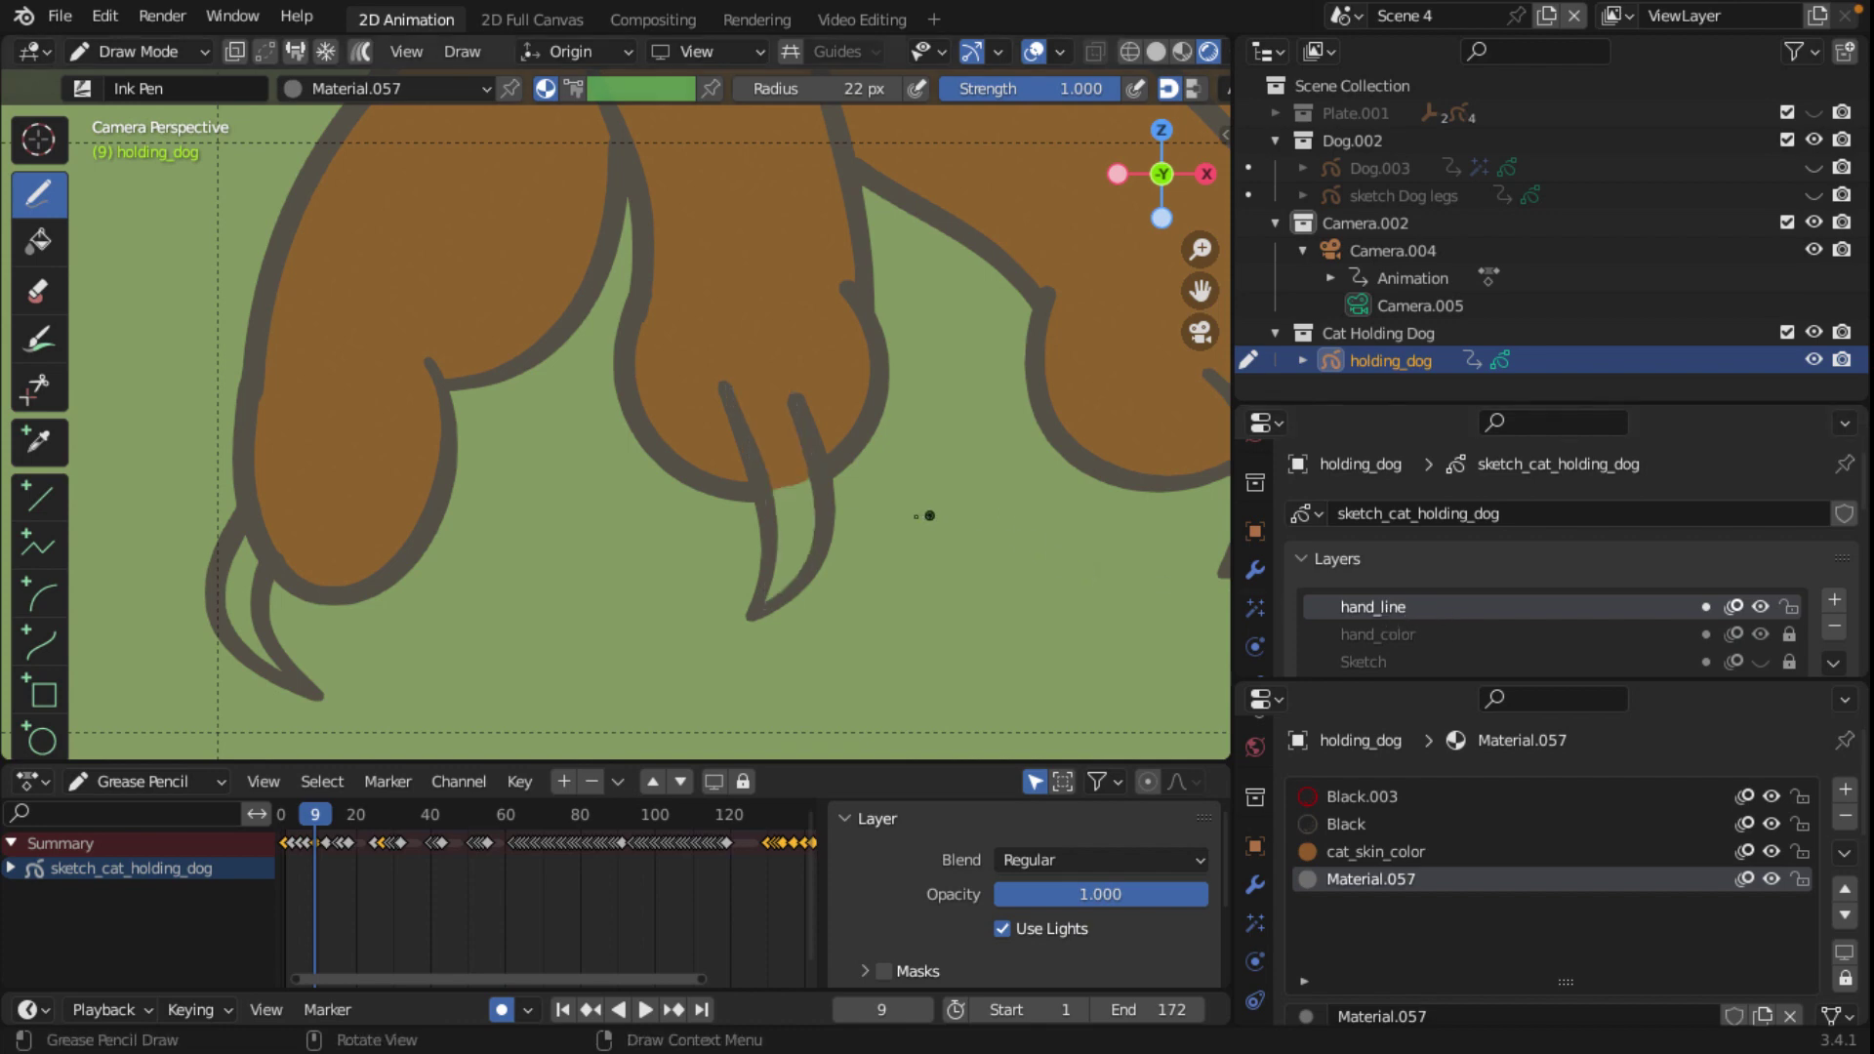
{"action": "left_click", "coordinate": [1375, 636]}
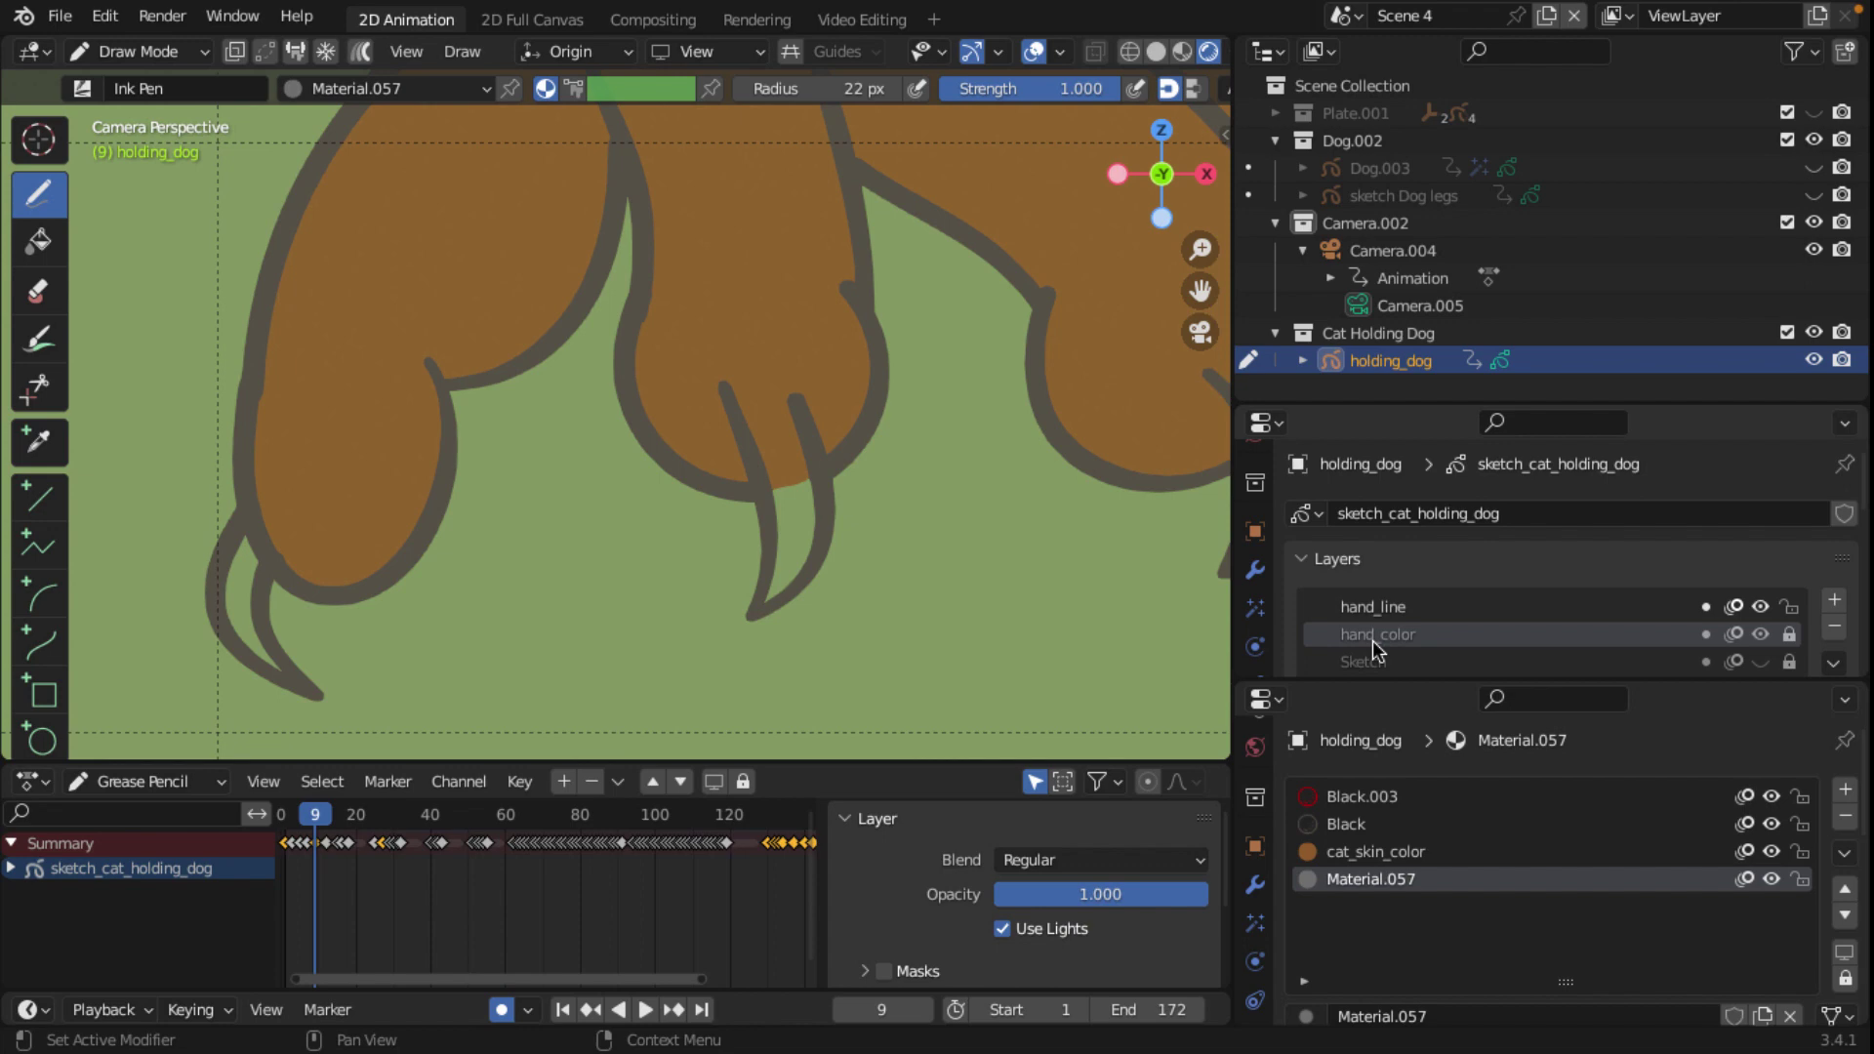
{"action": "left_click", "coordinate": [1790, 635]}
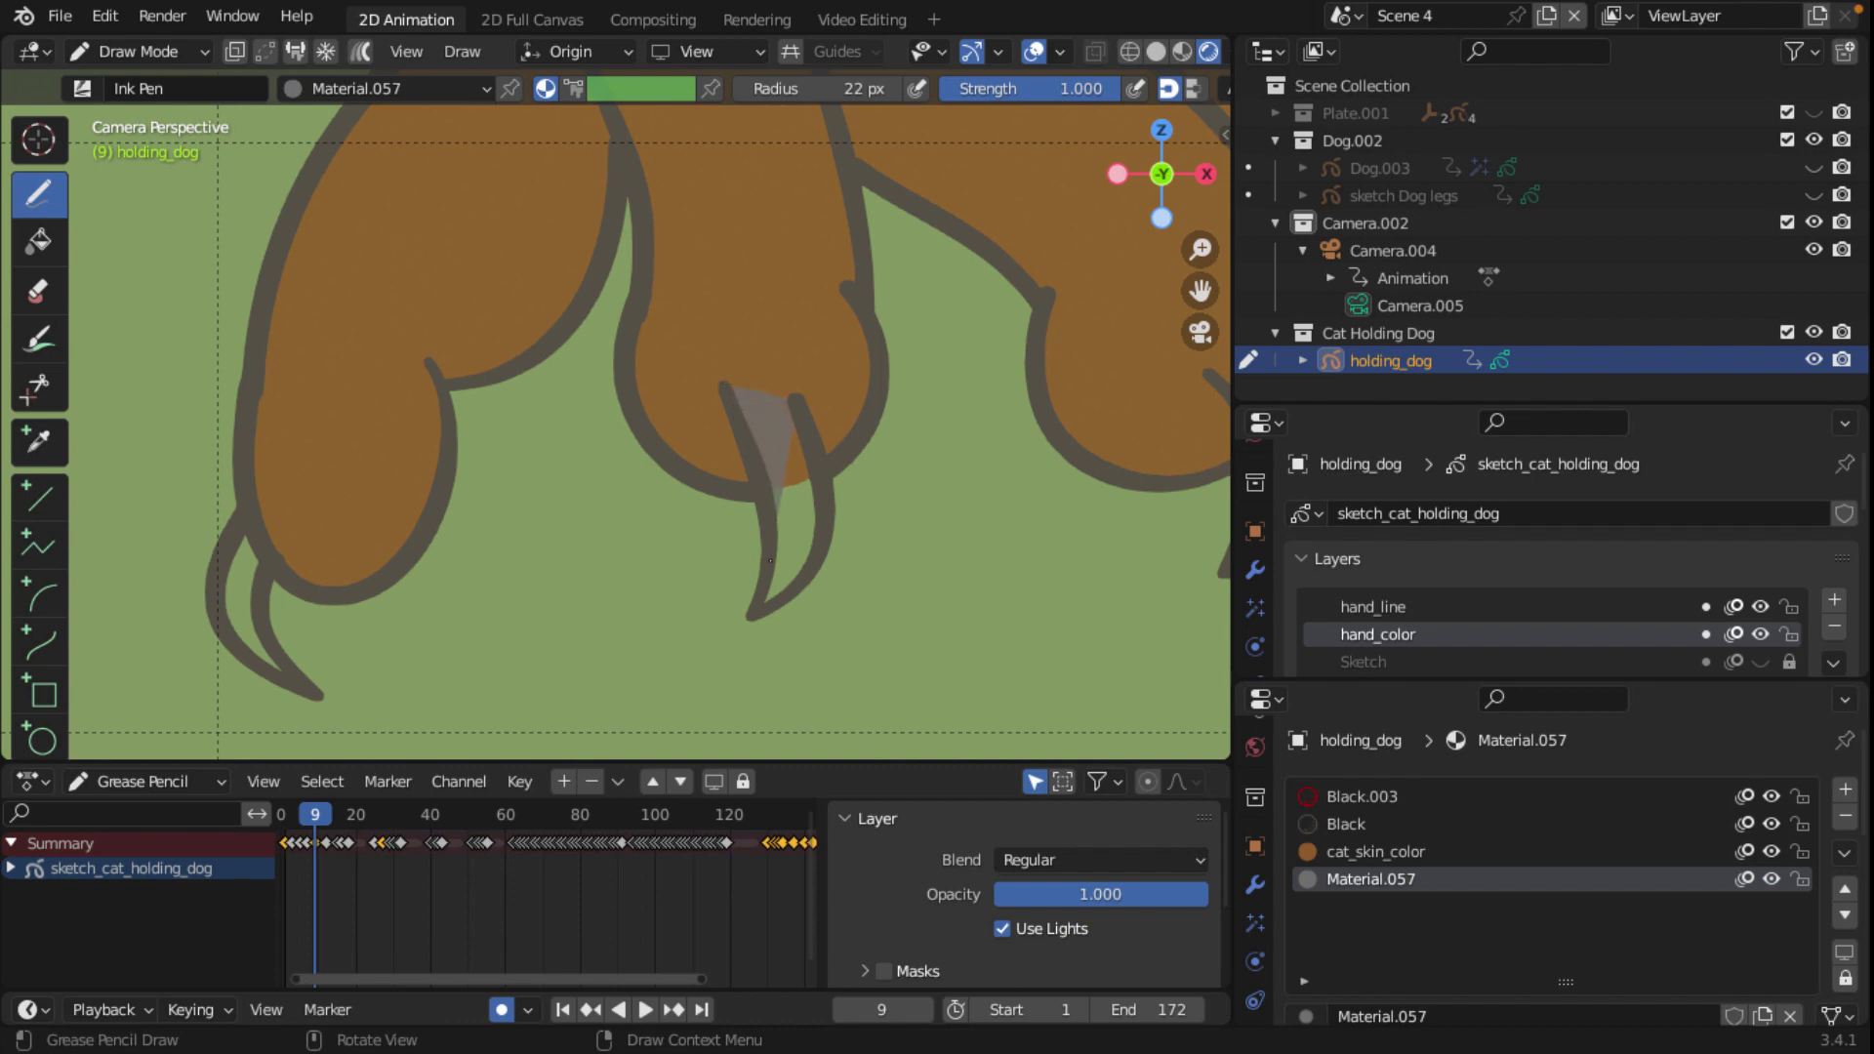
{"action": "mouse_move", "coordinate": [764, 611]}
{"action": "left_mouse_down"}
{"action": "mouse_move", "coordinate": [826, 521]}
{"action": "mouse_move", "coordinate": [794, 464]}
{"action": "left_mouse_up"}
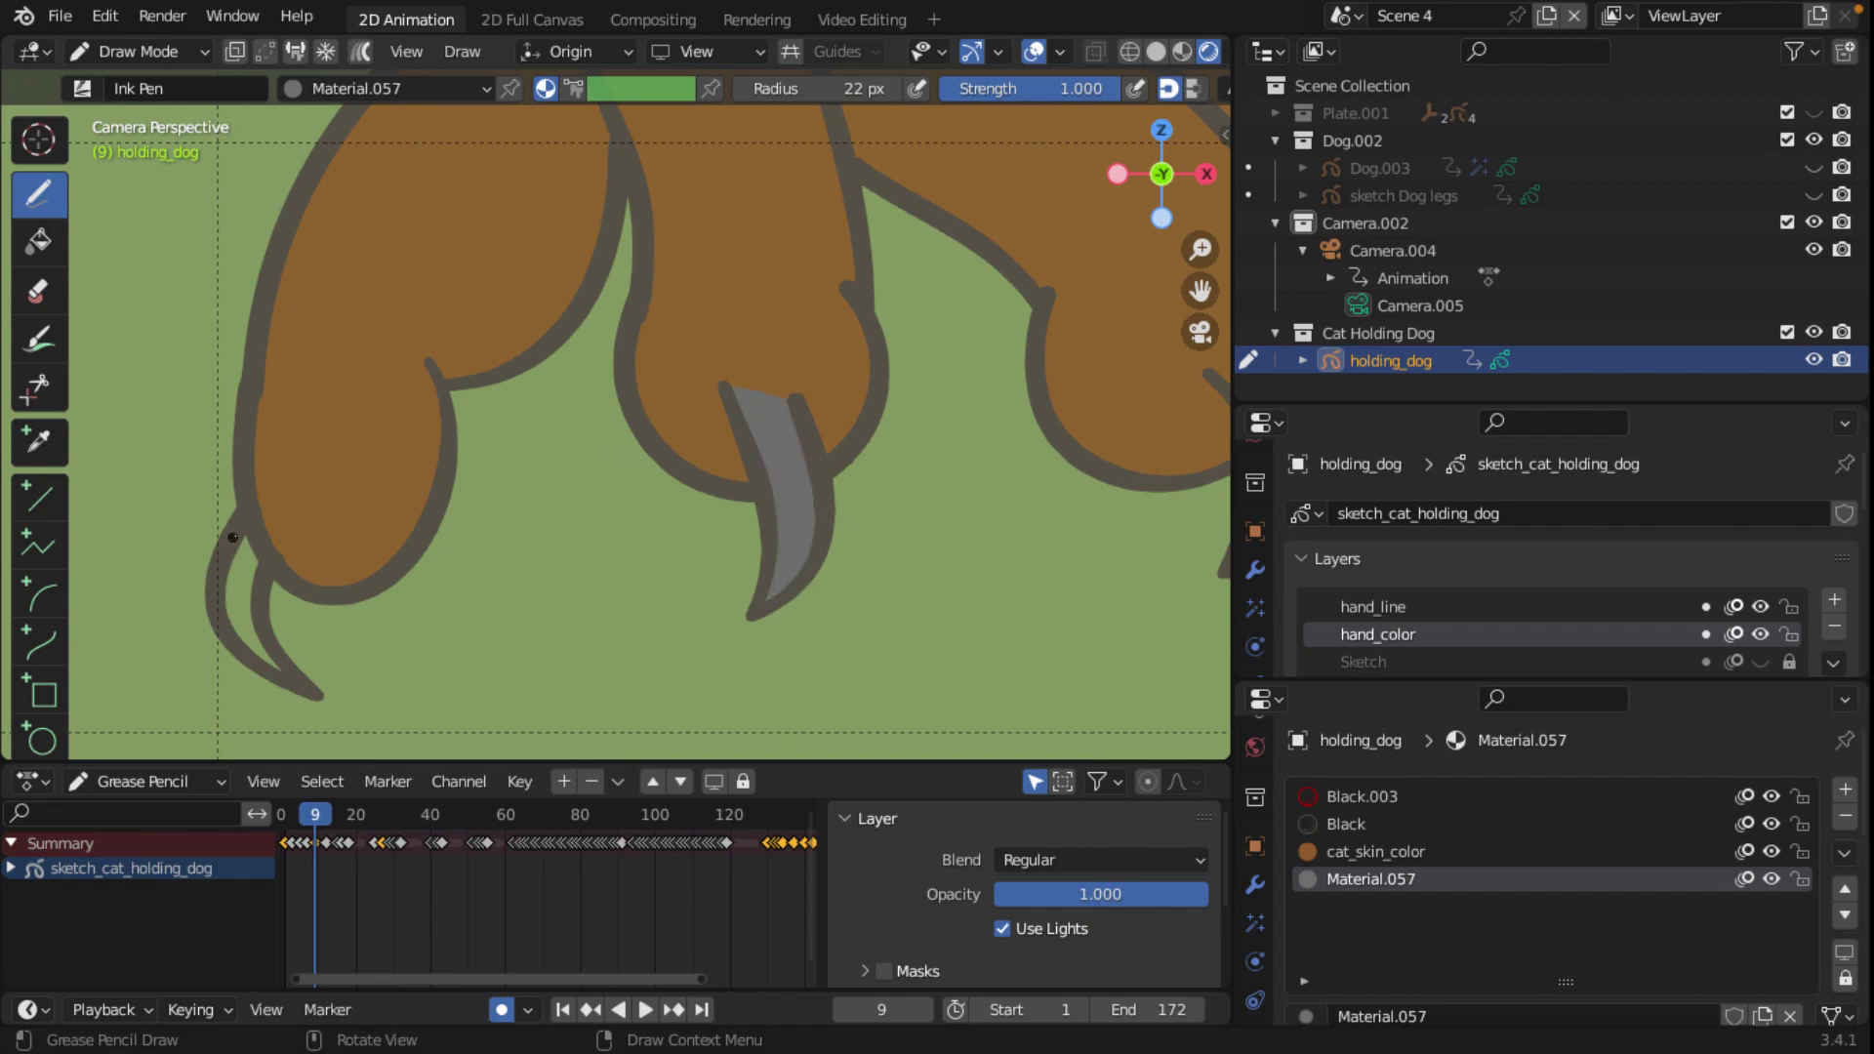
{"action": "mouse_move", "coordinate": [232, 555]}
{"action": "left_mouse_down"}
{"action": "mouse_move", "coordinate": [281, 682]}
{"action": "mouse_move", "coordinate": [272, 636]}
{"action": "left_mouse_up"}
Step: Recentre on the paw and paint grey into the remaining two claws
{"action": "scroll", "coordinate": [318, 537], "scroll_direction": "down", "scroll_amount": 3}
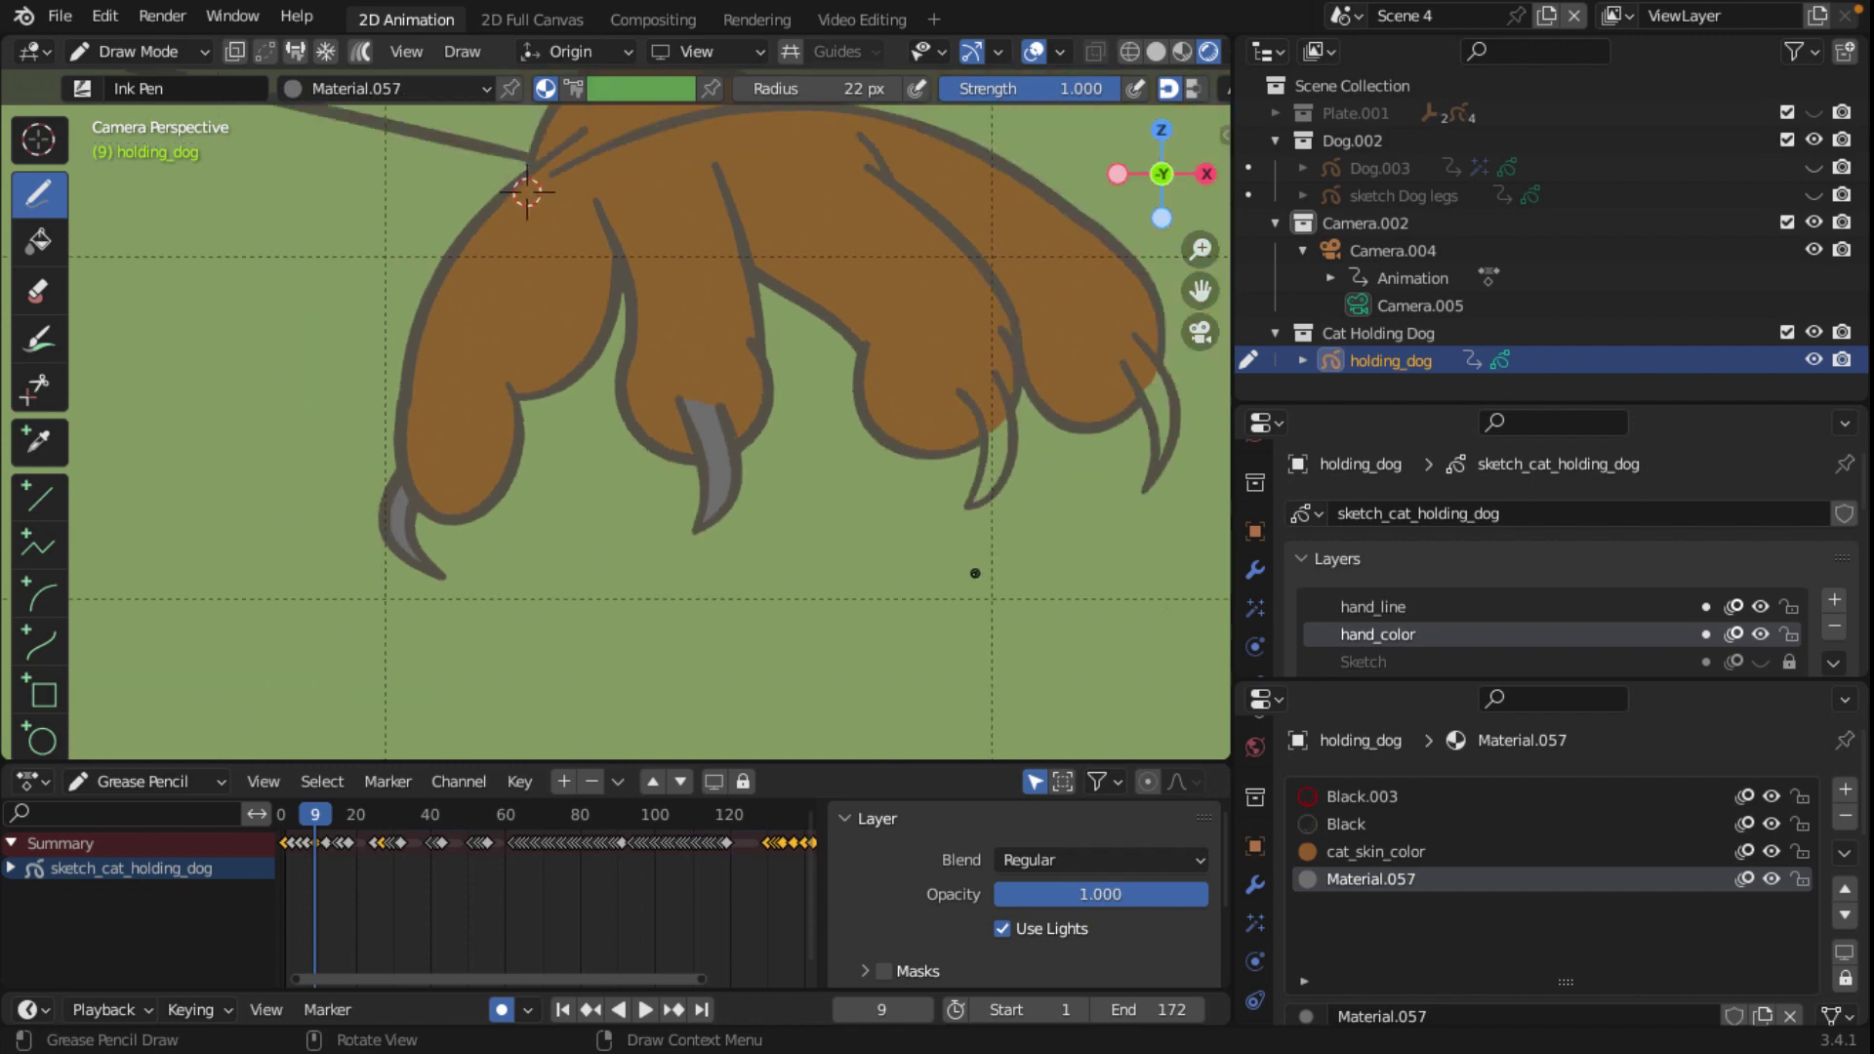
{"action": "middle_click_drag", "start_coordinate": [811, 540], "coordinate": [558, 586], "text": "shift"}
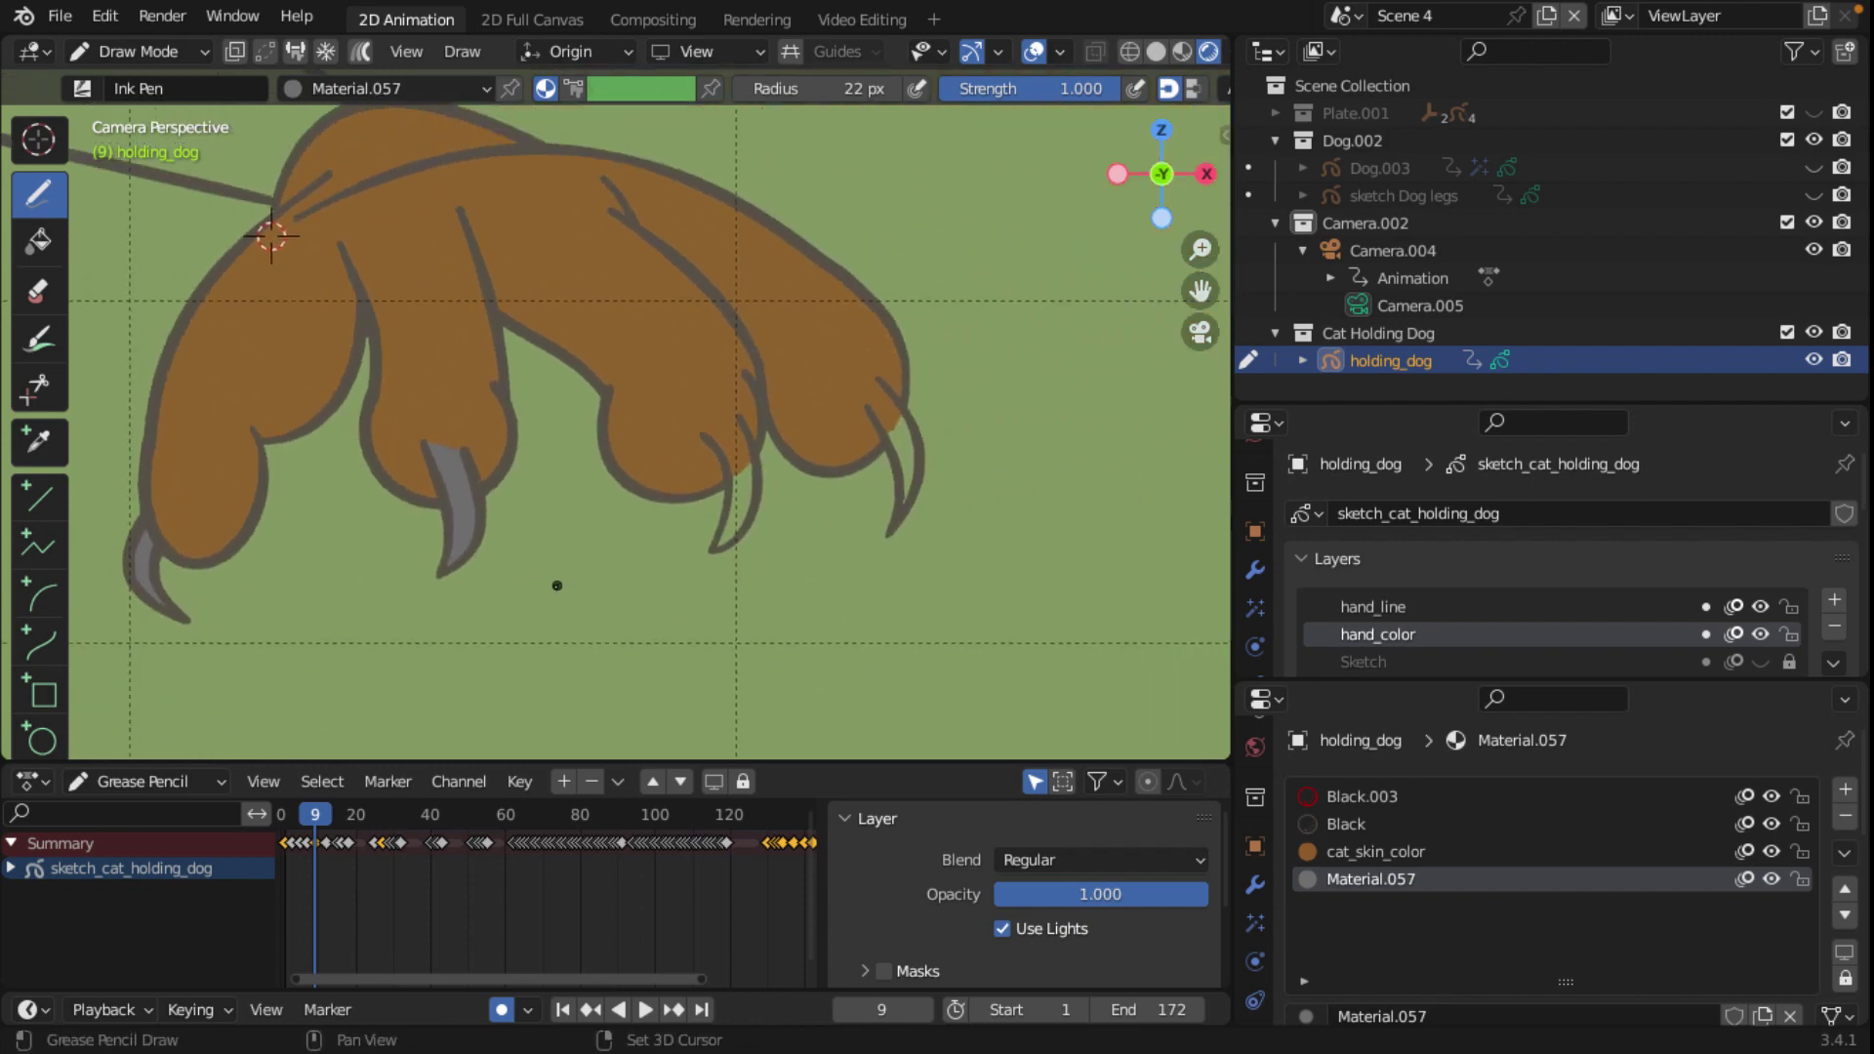
{"action": "scroll", "coordinate": [558, 586], "scroll_direction": "up", "scroll_amount": 3}
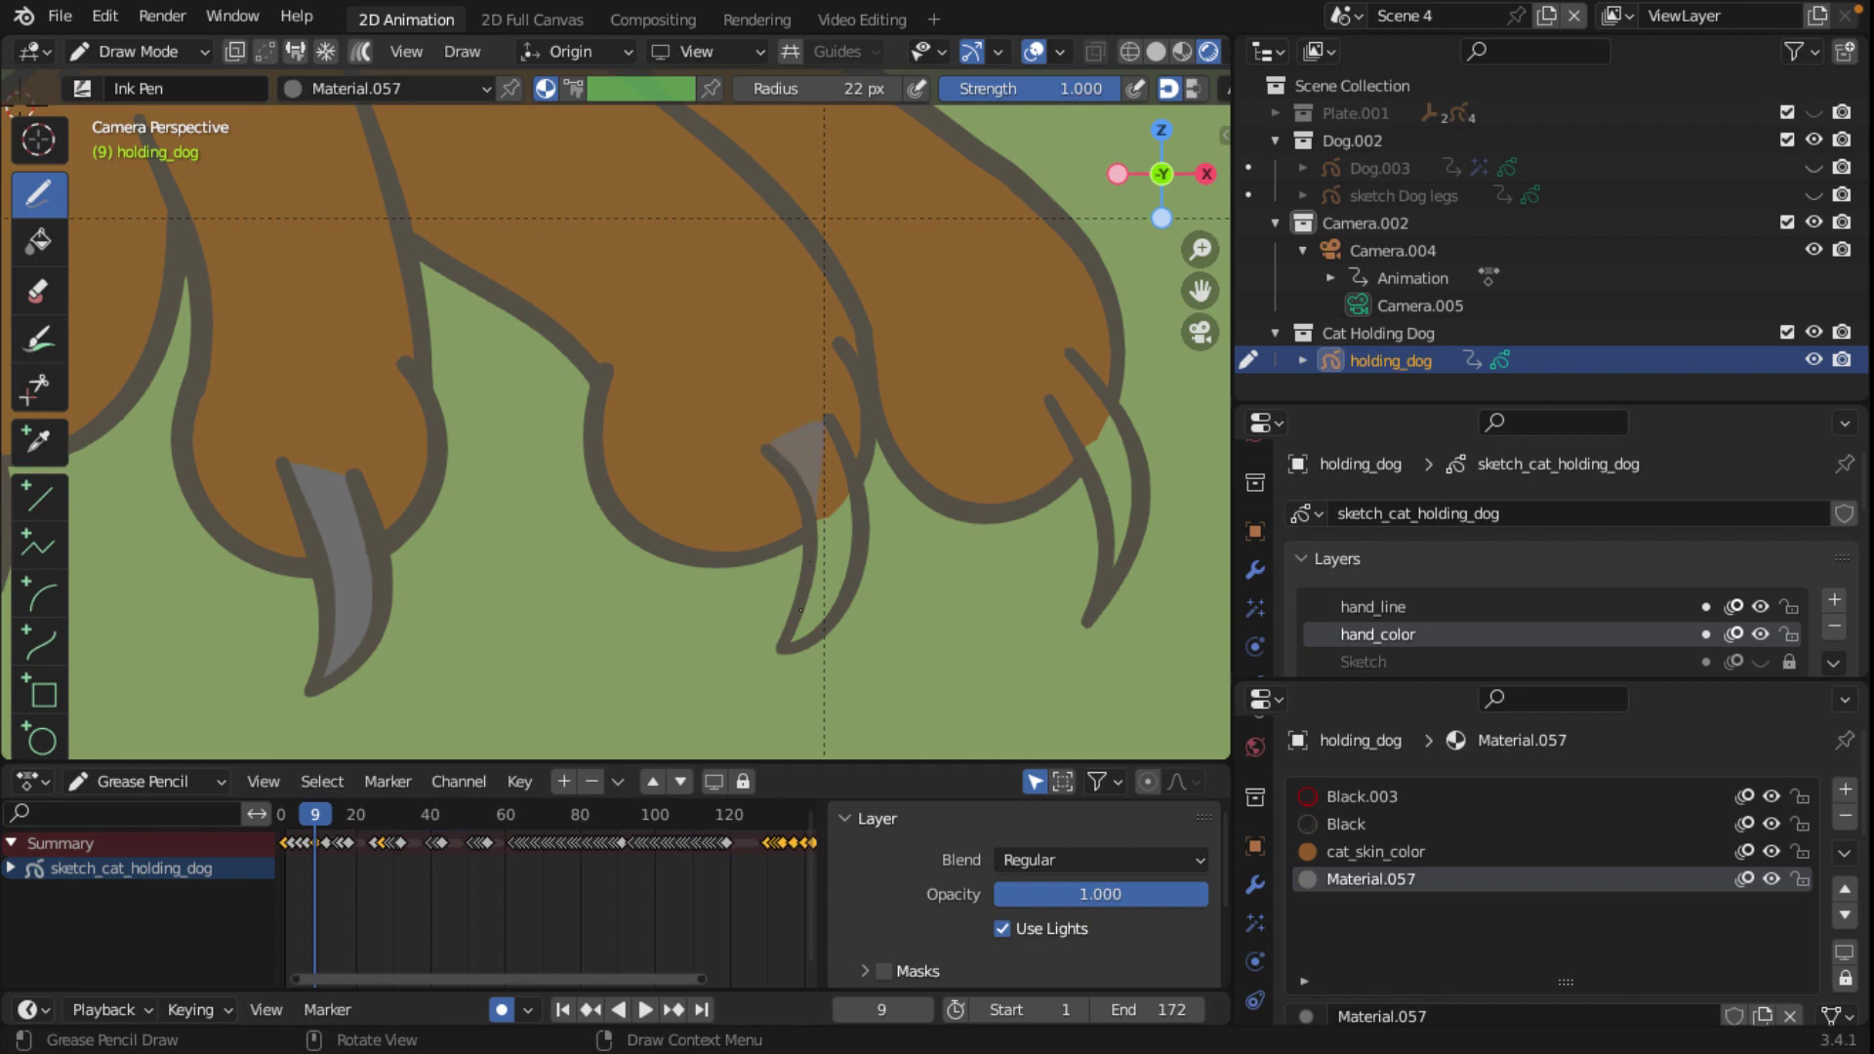
{"action": "mouse_move", "coordinate": [781, 647]}
{"action": "left_mouse_down"}
{"action": "mouse_move", "coordinate": [846, 595]}
{"action": "mouse_move", "coordinate": [857, 483]}
{"action": "left_mouse_up"}
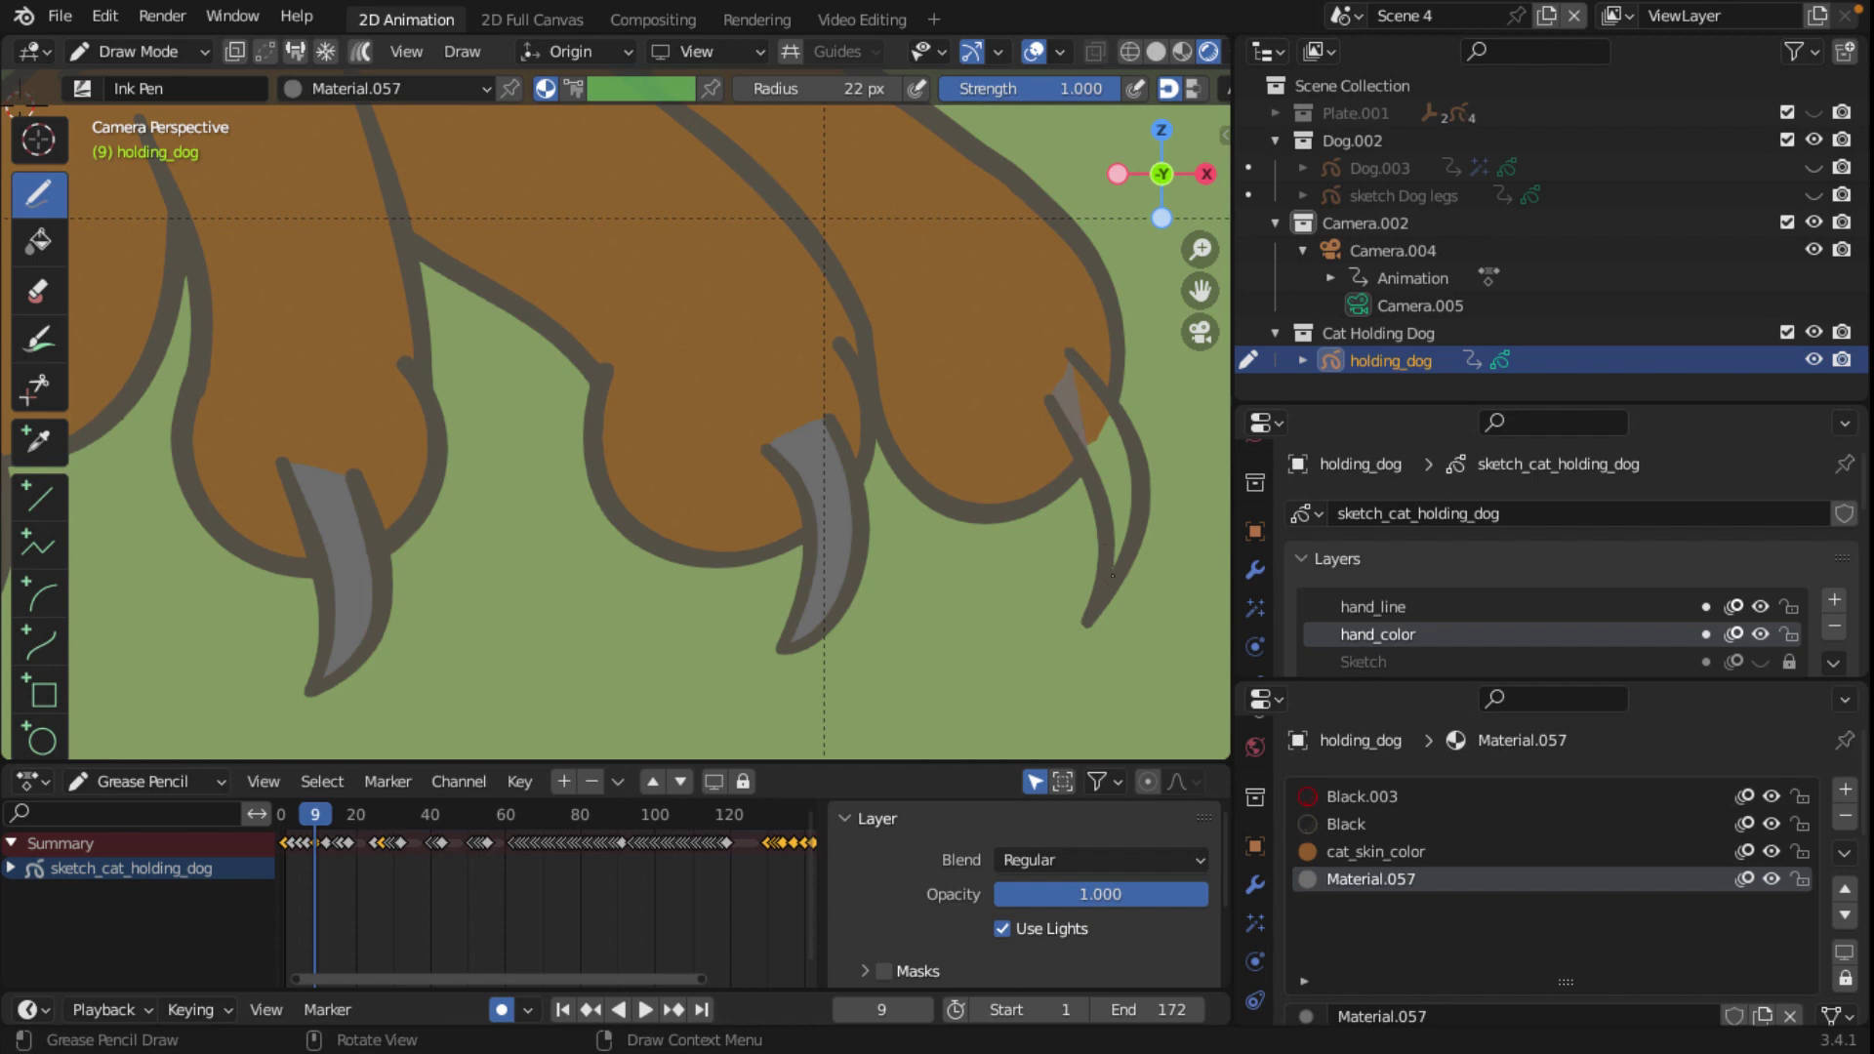
{"action": "mouse_move", "coordinate": [1113, 576]}
{"action": "left_mouse_down"}
{"action": "mouse_move", "coordinate": [1130, 428]}
{"action": "mouse_move", "coordinate": [1054, 334]}
{"action": "left_mouse_up"}
{"action": "scroll", "coordinate": [588, 440], "scroll_direction": "down", "scroll_amount": 5}
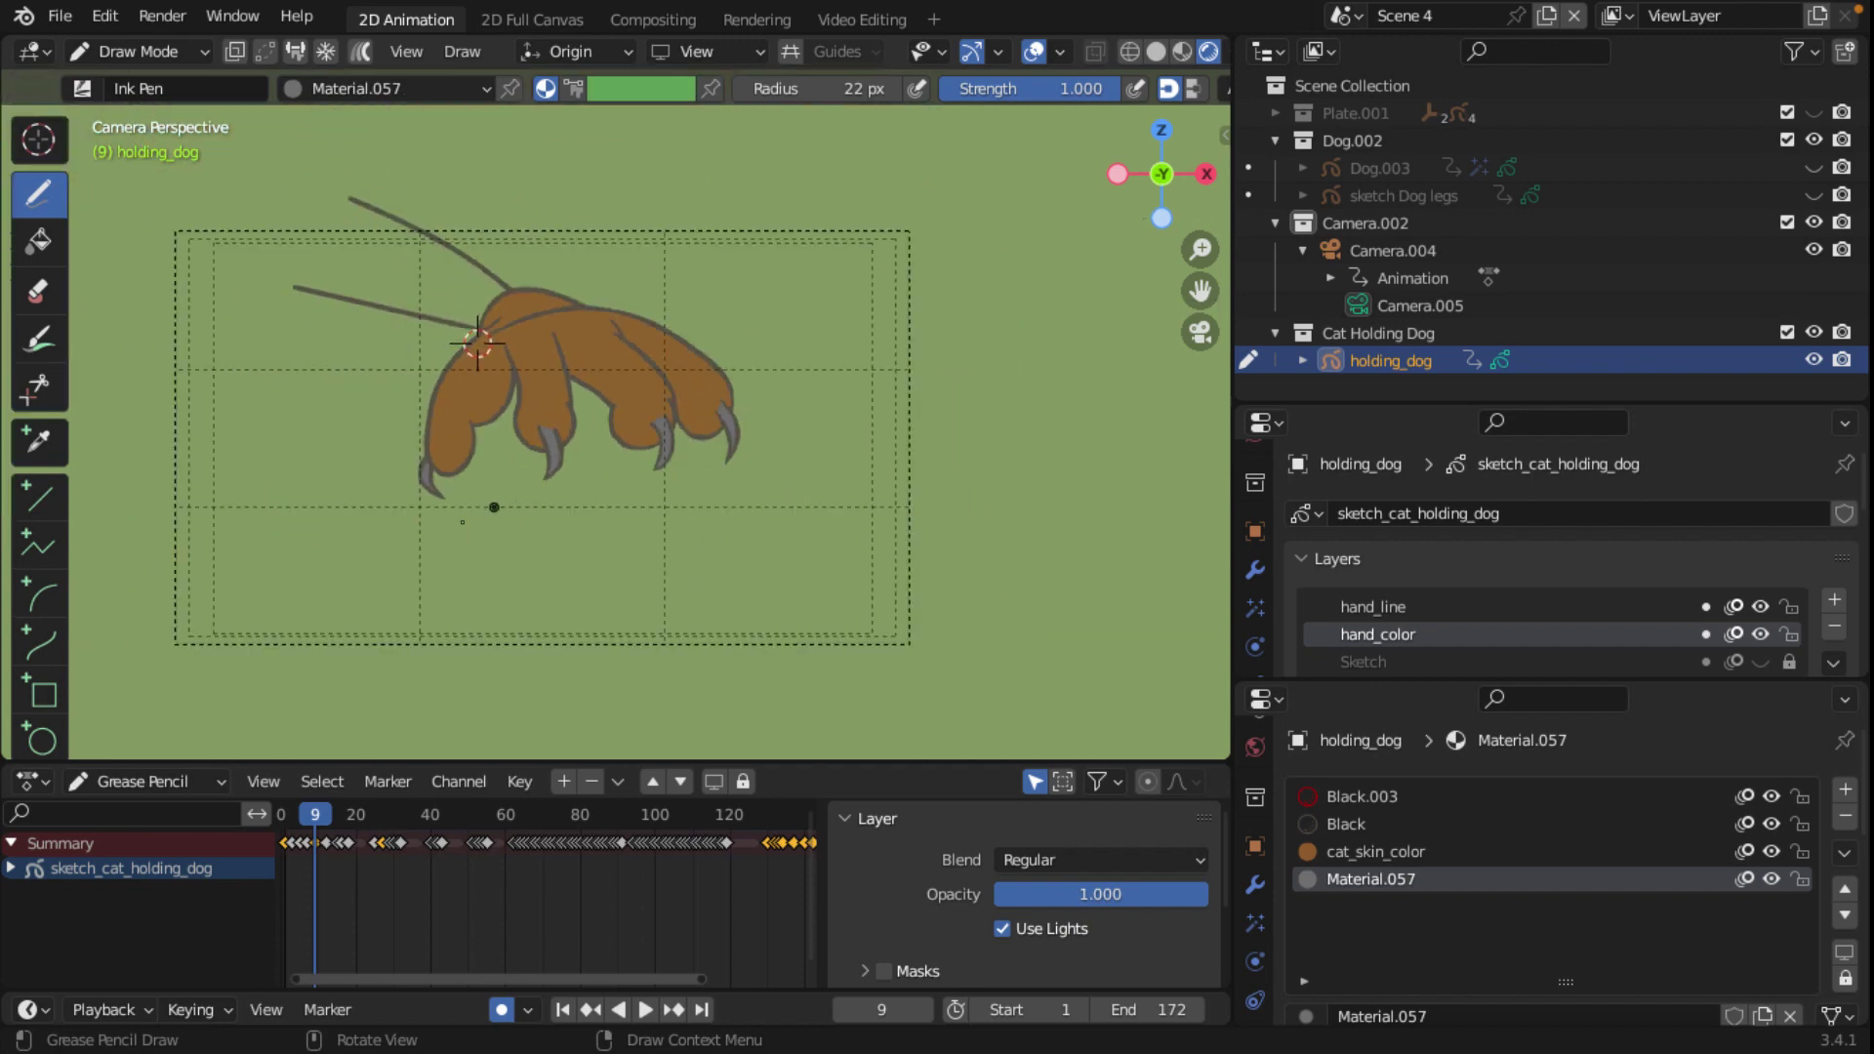
{"action": "scroll", "coordinate": [535, 373], "scroll_direction": "down", "scroll_amount": 3}
{"action": "scroll", "coordinate": [414, 535], "scroll_direction": "up", "scroll_amount": 4}
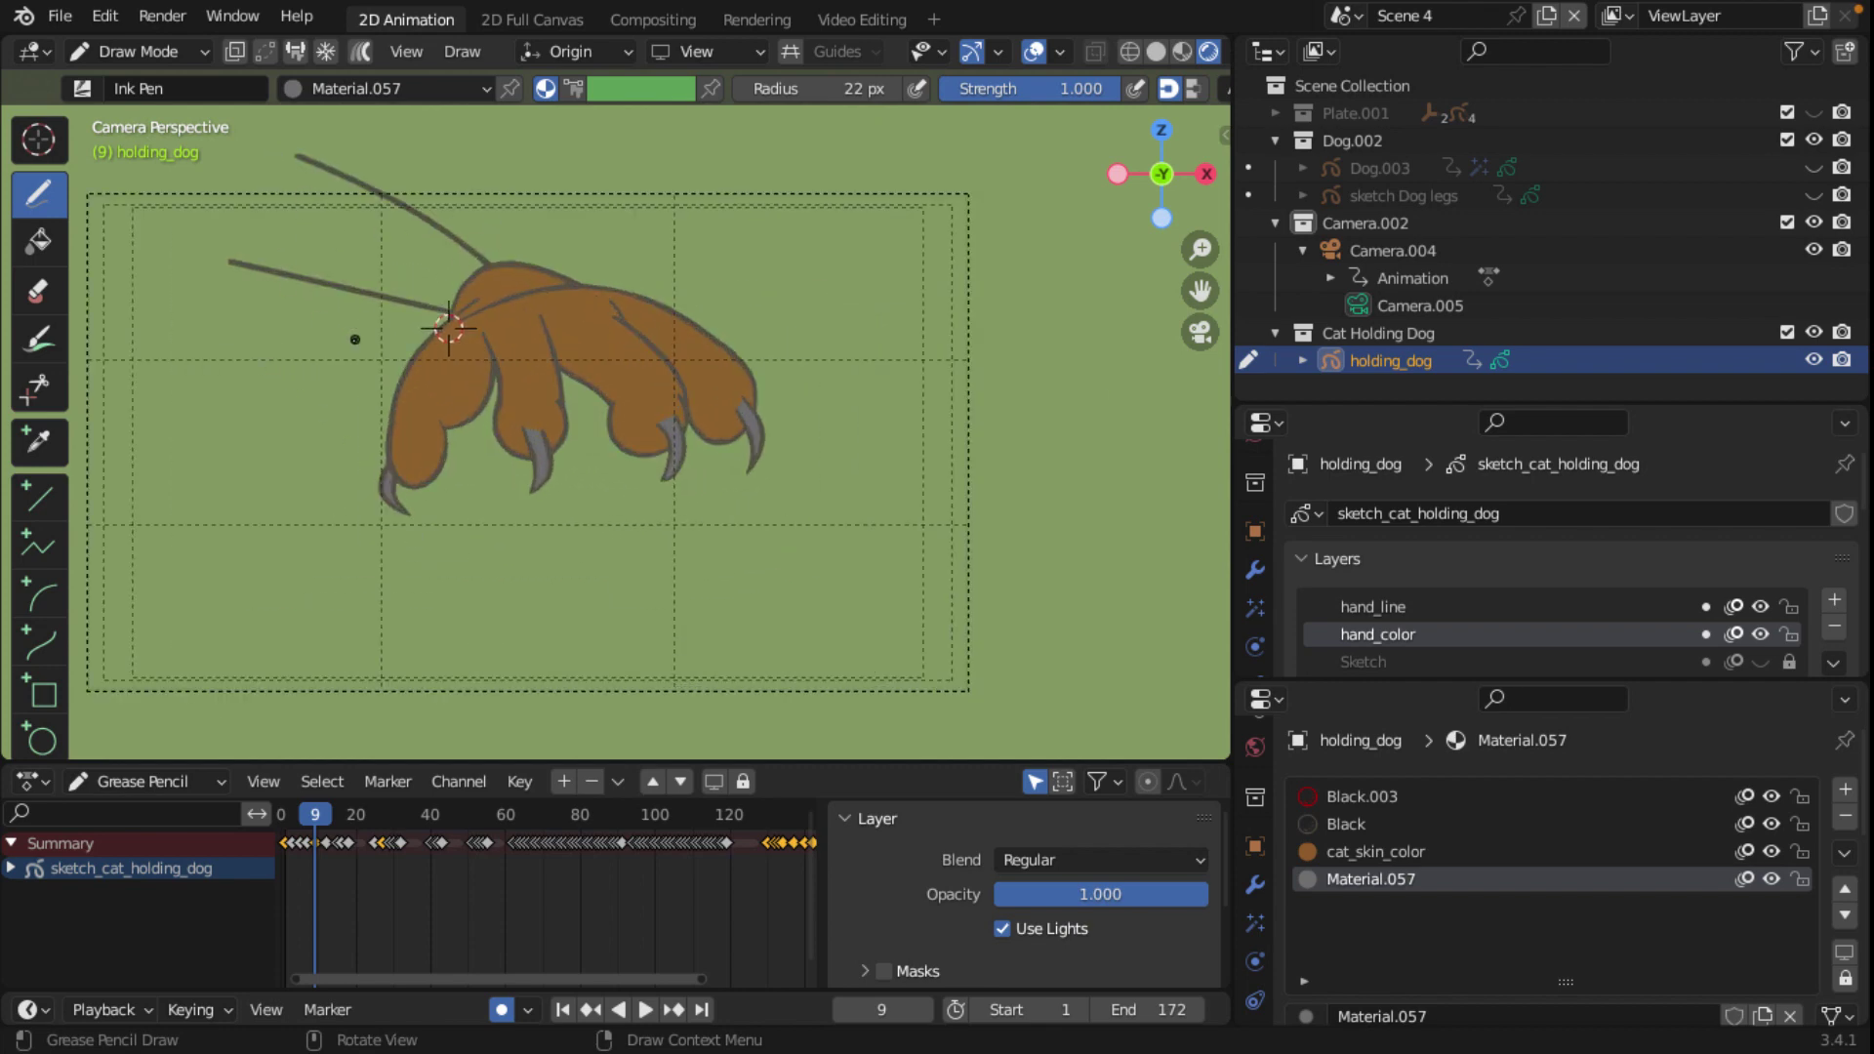
{"action": "mouse_move", "coordinate": [354, 339]}
{"action": "middle_mouse_down", "text": "shift"}
{"action": "mouse_move", "coordinate": [691, 452]}
{"action": "mouse_move", "coordinate": [703, 540]}
{"action": "middle_mouse_up", "text": "shift"}
{"action": "scroll", "coordinate": [713, 513], "scroll_direction": "up", "scroll_amount": 2}
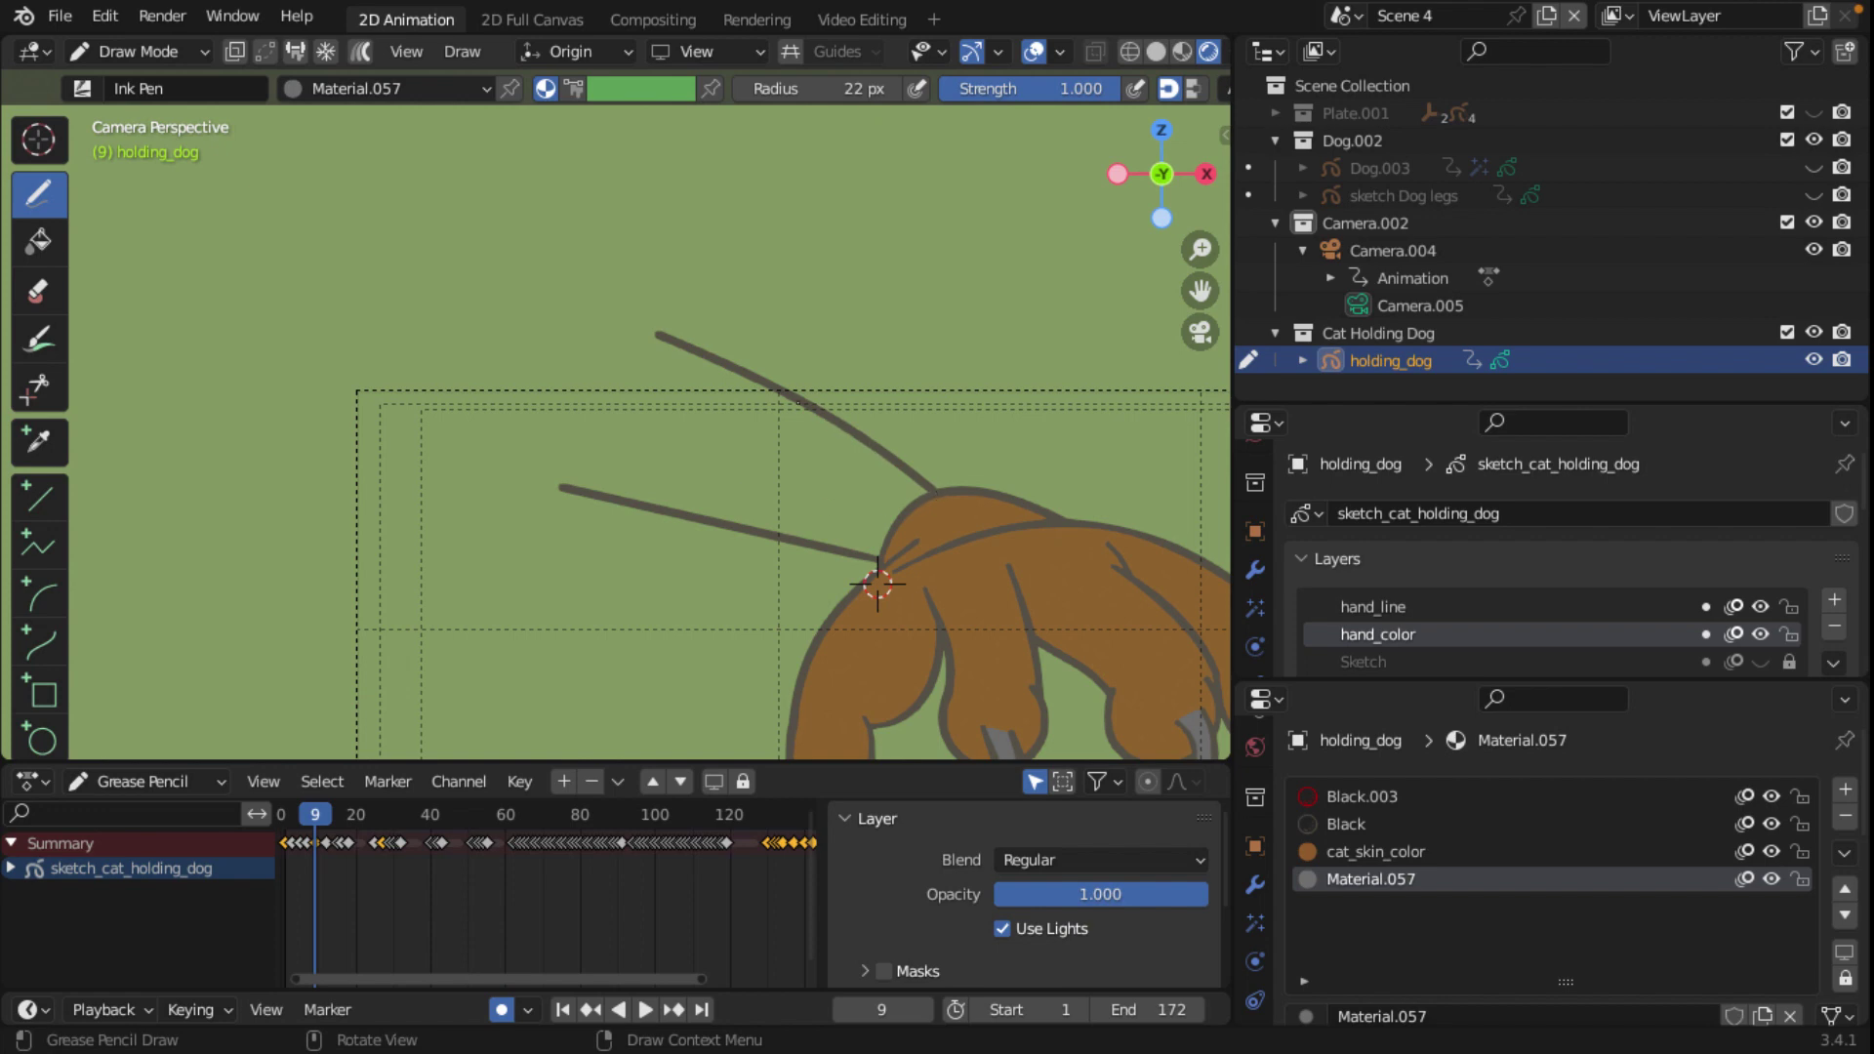
{"action": "left_click_drag", "start_coordinate": [798, 402], "coordinate": [878, 455]}
{"action": "left_click_drag", "start_coordinate": [700, 355], "coordinate": [826, 431]}
{"action": "left_click", "coordinate": [679, 343]}
{"action": "right_click", "coordinate": [810, 432]}
{"action": "key", "text": "ctrl+z"}
{"action": "left_click_drag", "start_coordinate": [818, 422], "coordinate": [679, 347]}
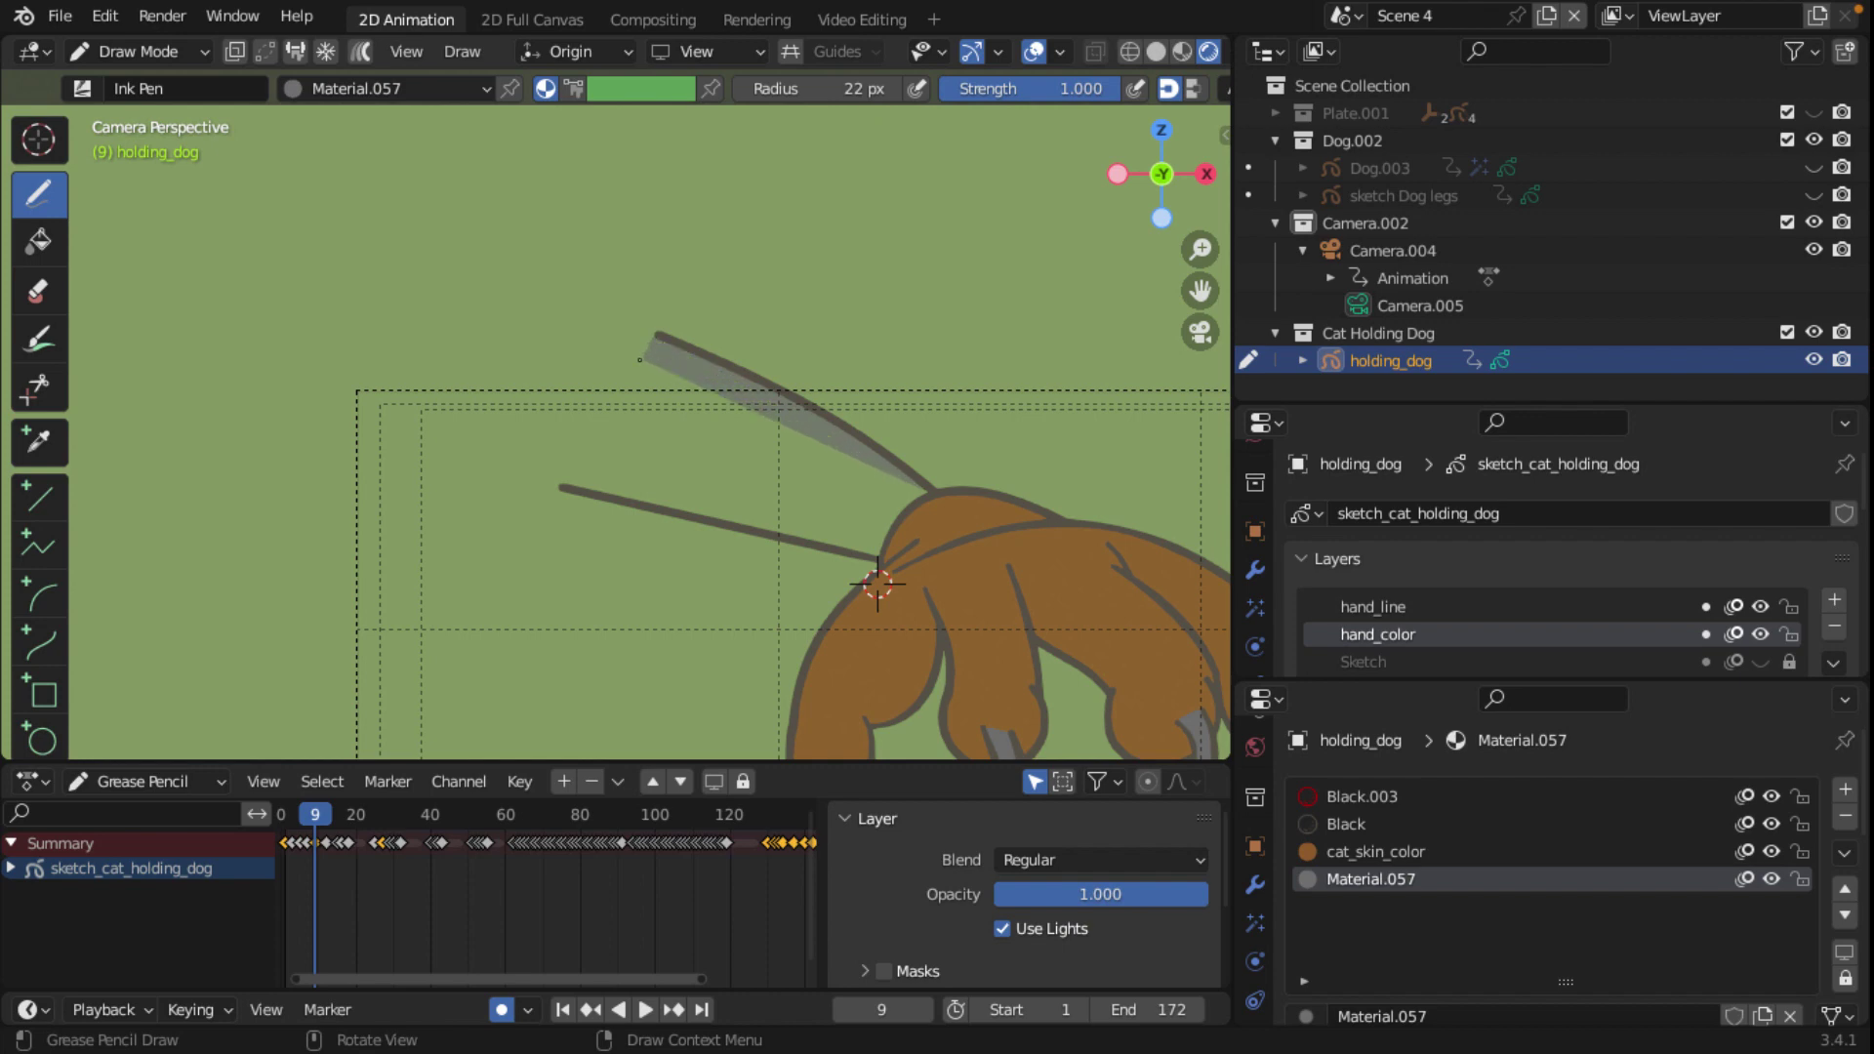
{"action": "mouse_move", "coordinate": [659, 336]}
{"action": "left_mouse_down"}
{"action": "mouse_move", "coordinate": [574, 434]}
{"action": "mouse_move", "coordinate": [563, 489]}
{"action": "mouse_move", "coordinate": [877, 561]}
{"action": "left_mouse_up"}
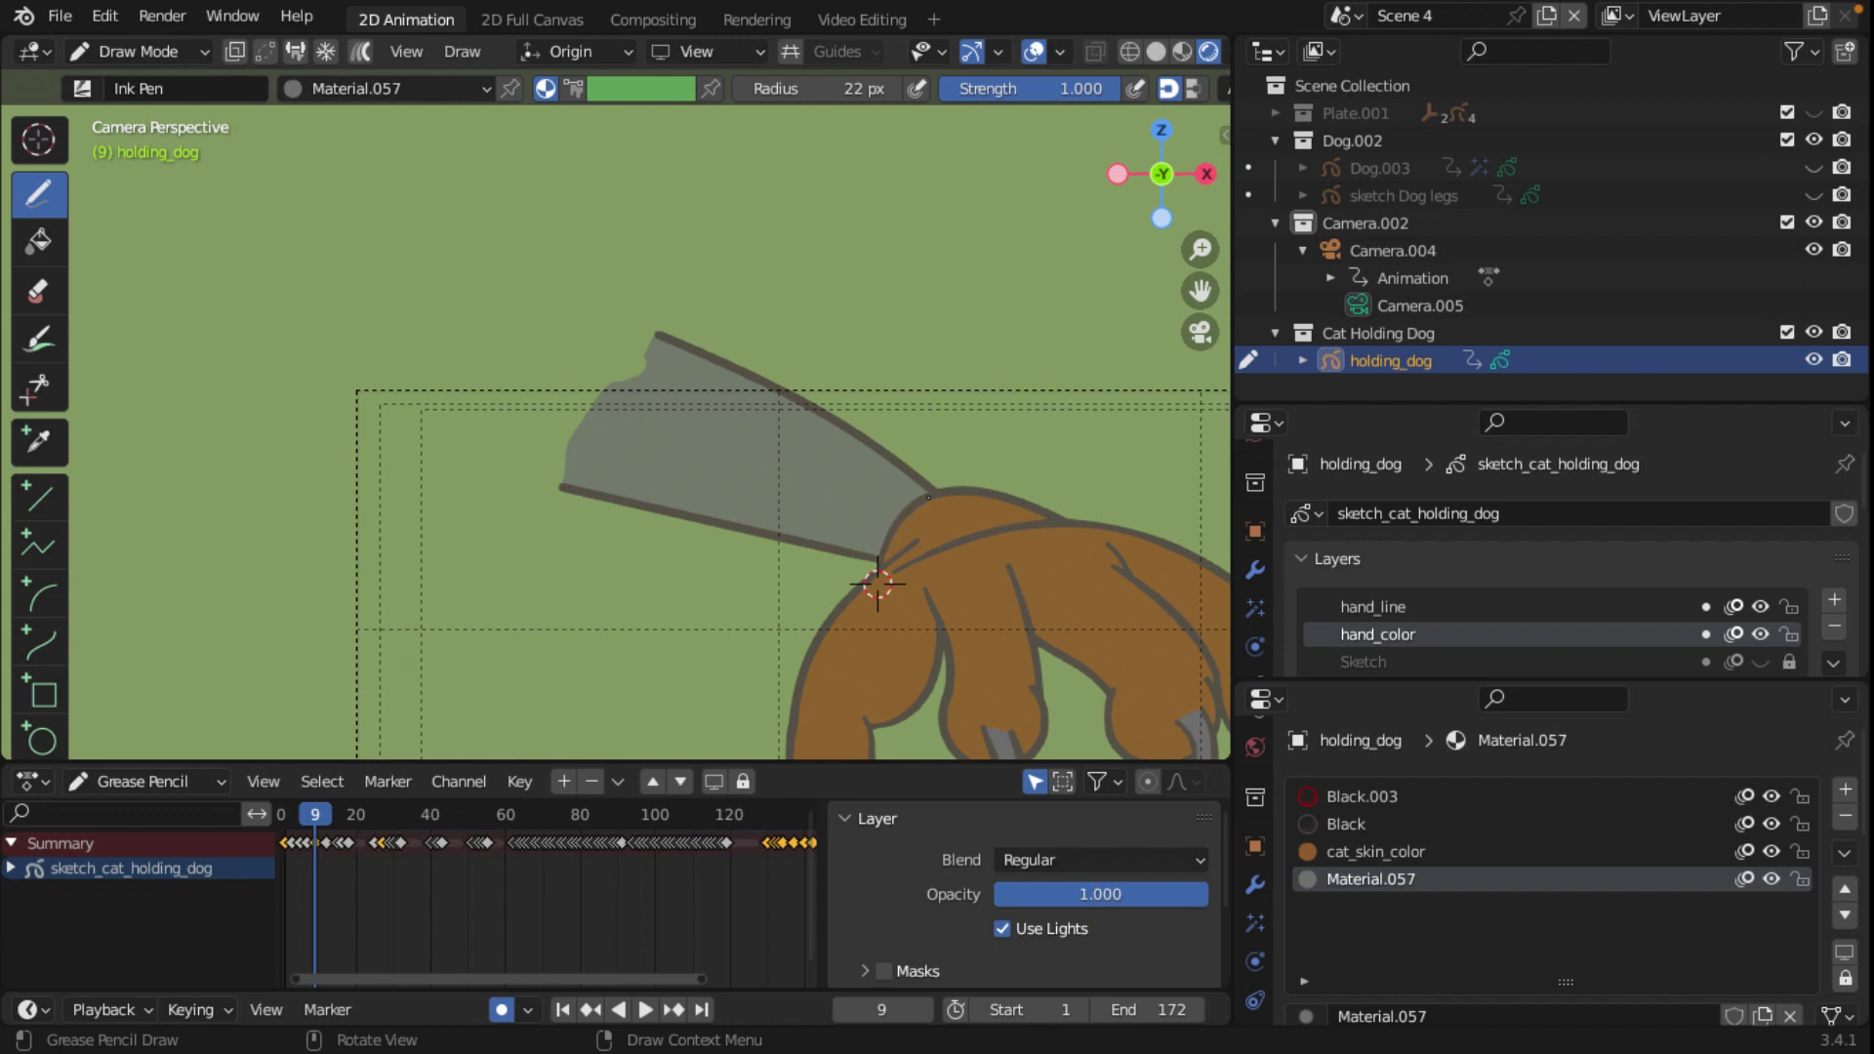
{"action": "left_click_drag", "start_coordinate": [932, 495], "coordinate": [935, 489]}
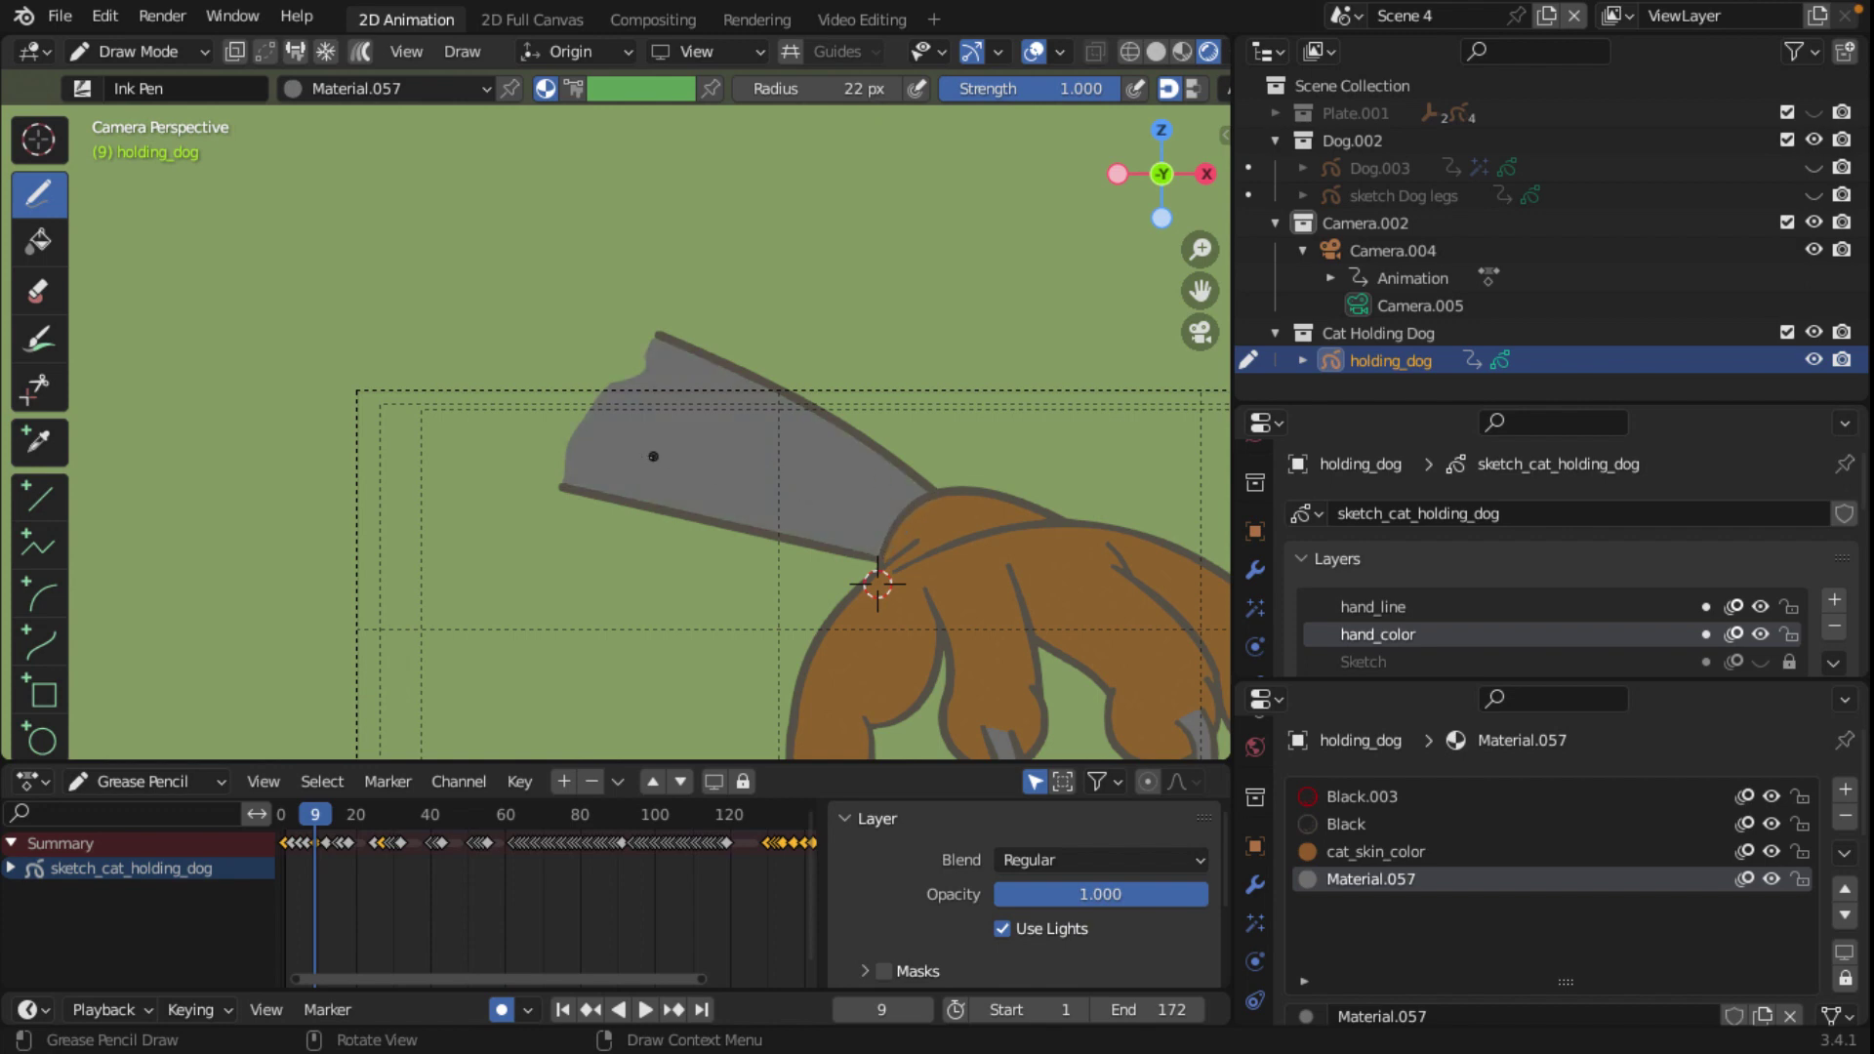
{"action": "scroll", "coordinate": [798, 509], "scroll_direction": "down", "scroll_amount": 2}
{"action": "scroll", "coordinate": [751, 482], "scroll_direction": "up", "scroll_amount": 1}
{"action": "scroll", "coordinate": [796, 532], "scroll_direction": "up", "scroll_amount": 4}
{"action": "scroll", "coordinate": [879, 585], "scroll_direction": "down", "scroll_amount": 2}
{"action": "key", "text": "ctrl+z"}
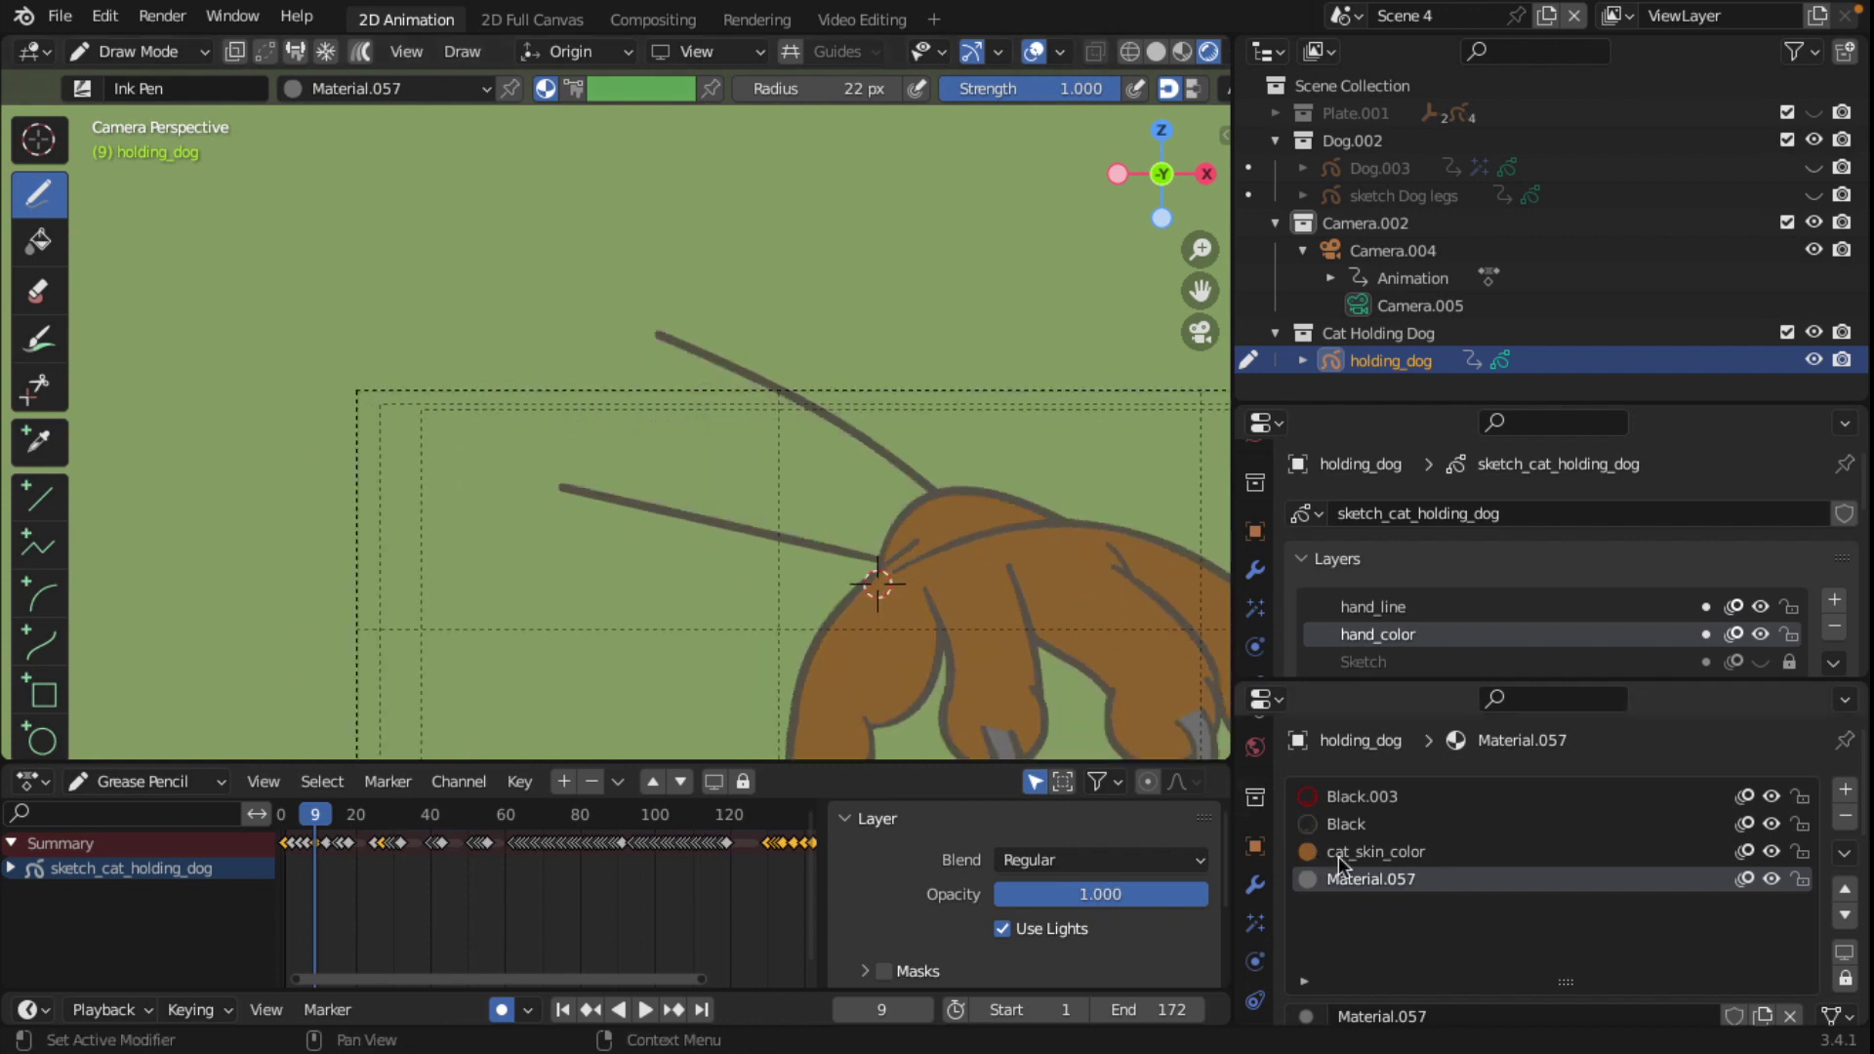
Step: Paint the arm between the lines brown with cat_skin_color, then scrub to preview the grip
{"action": "left_click", "coordinate": [1386, 854]}
{"action": "scroll", "coordinate": [924, 427], "scroll_direction": "down", "scroll_amount": 2}
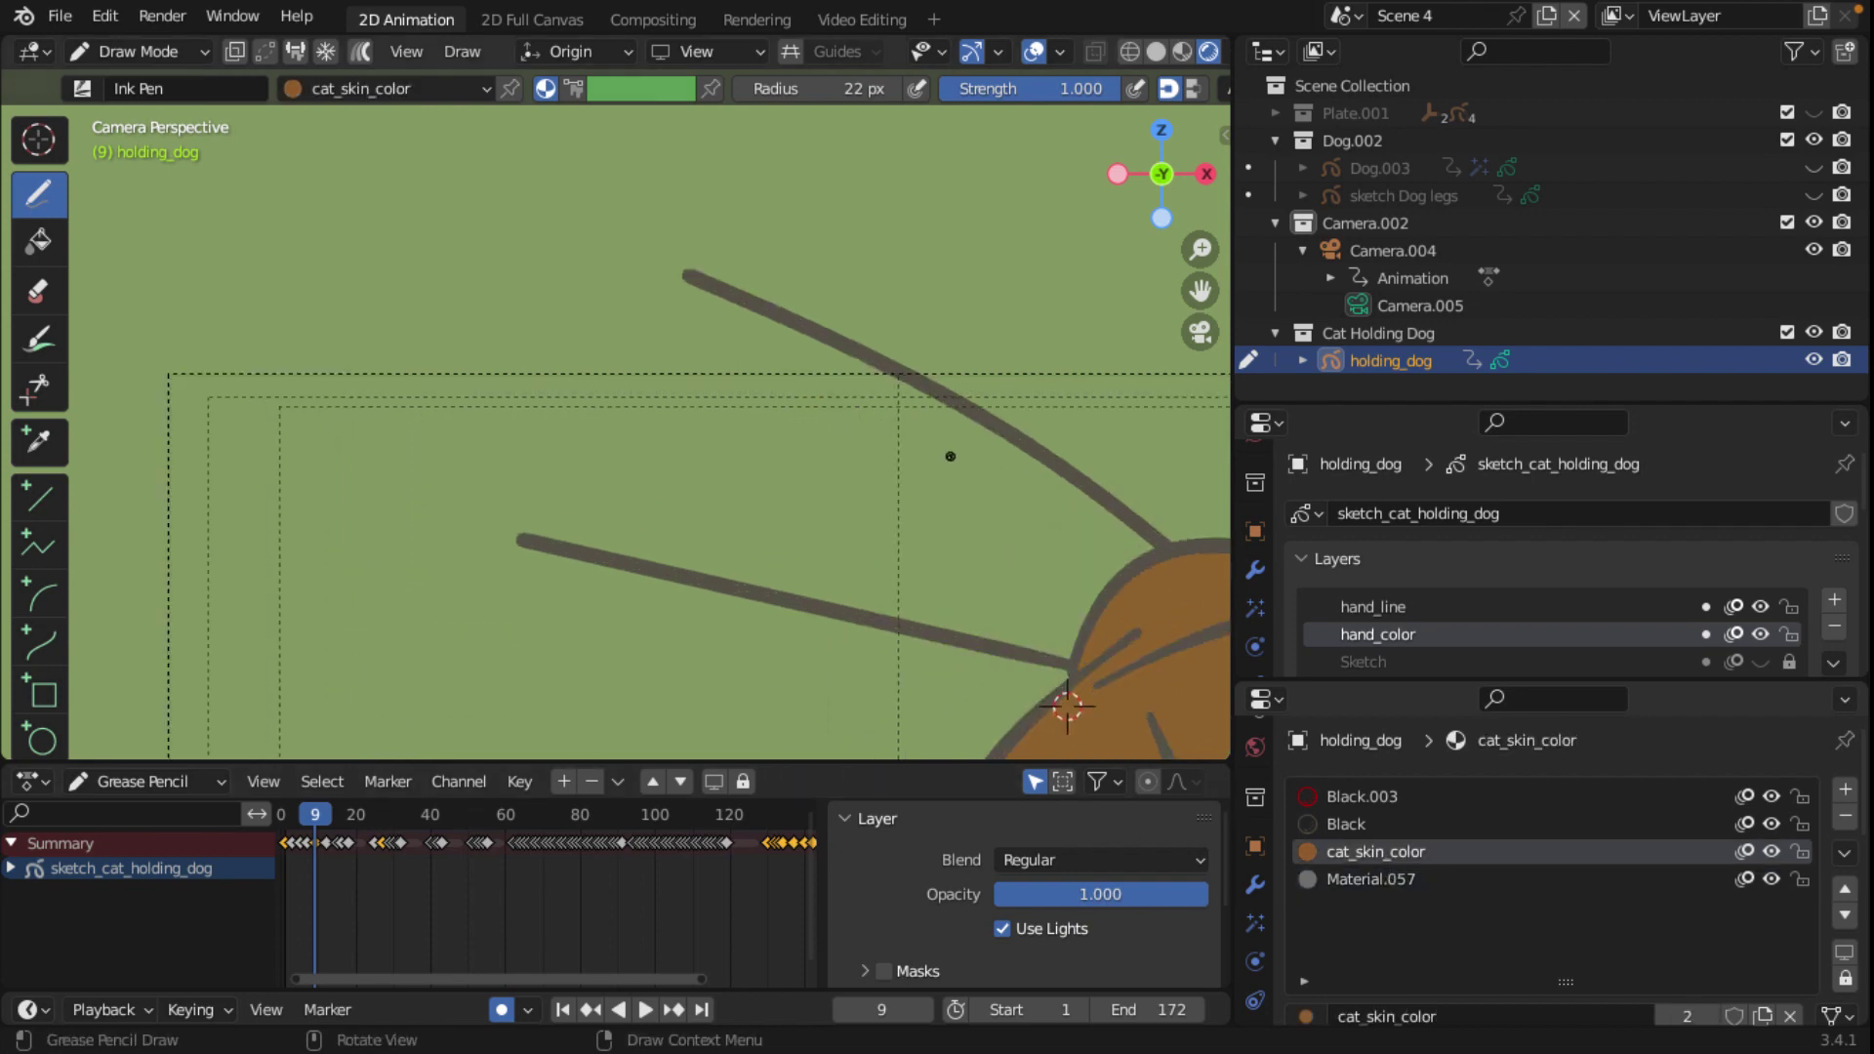
{"action": "scroll", "coordinate": [858, 443], "scroll_direction": "up", "scroll_amount": 3}
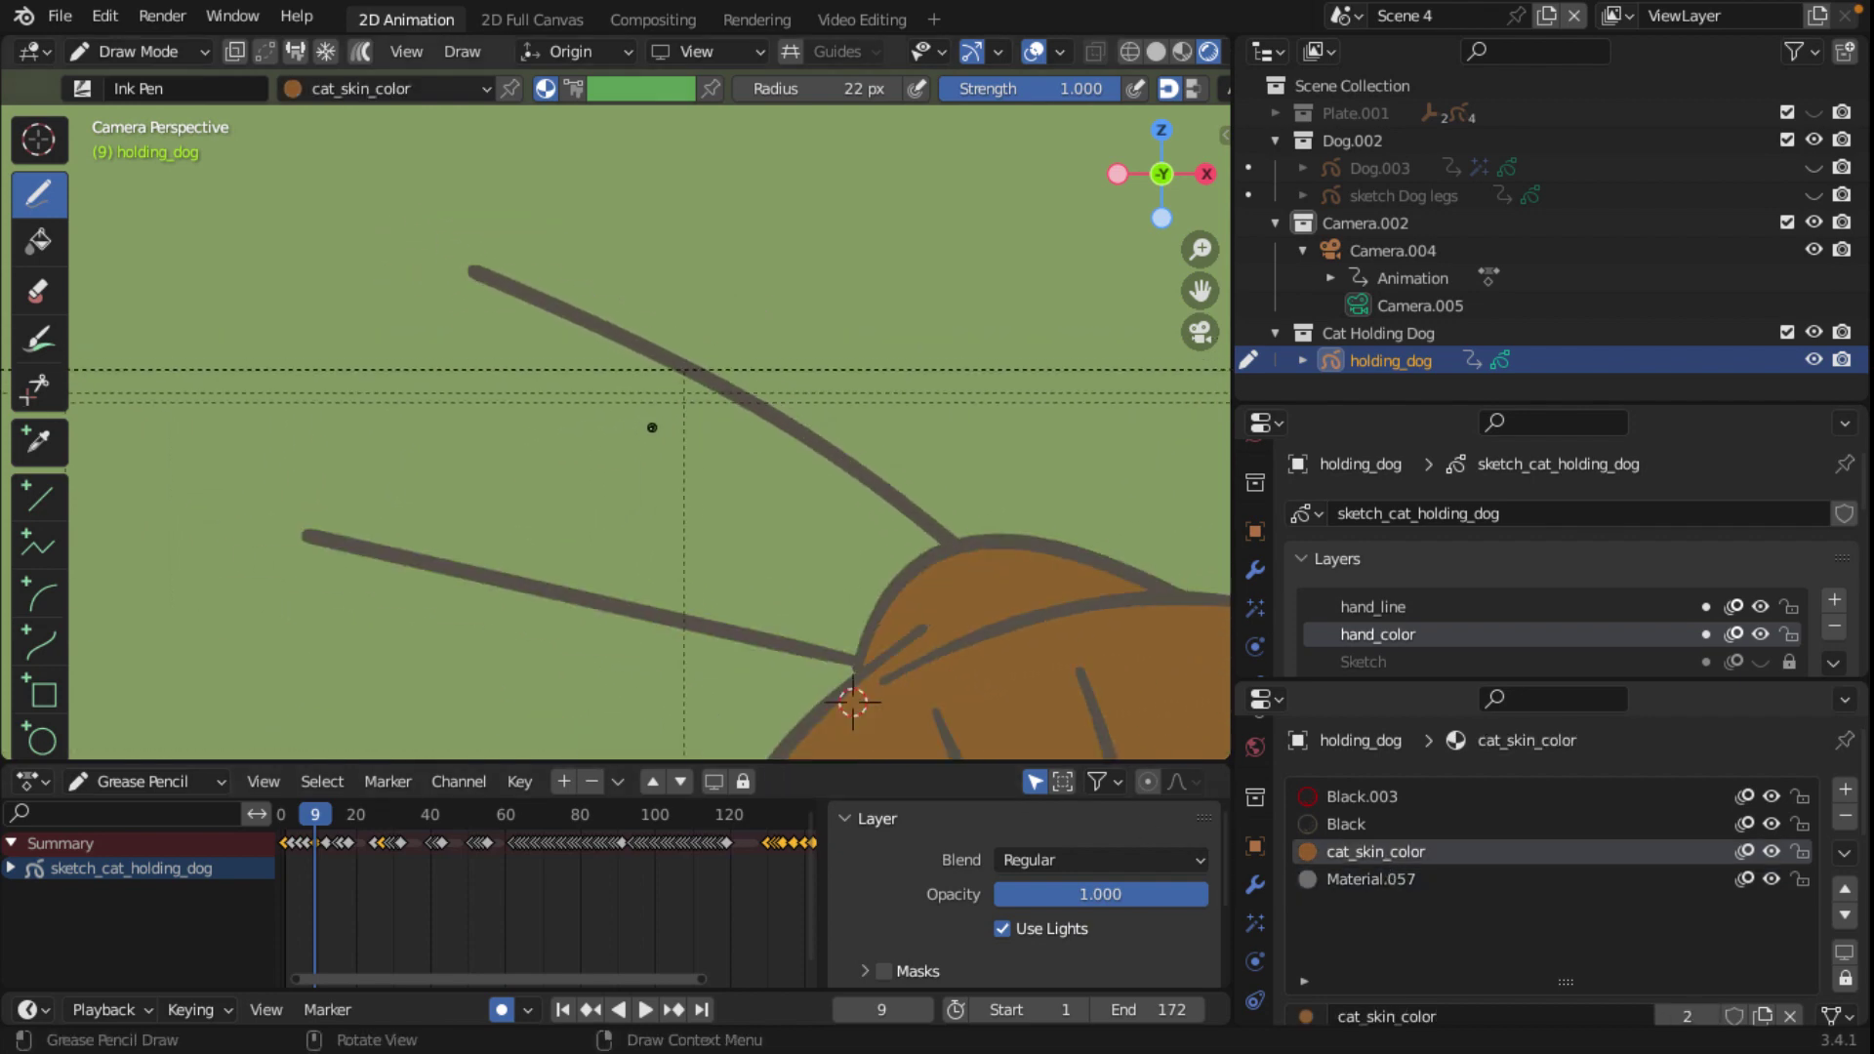
{"action": "scroll", "coordinate": [942, 544], "scroll_direction": "left", "scroll_amount": 3, "text": "ctrl"}
{"action": "mouse_move", "coordinate": [903, 512]}
{"action": "left_mouse_down"}
{"action": "mouse_move", "coordinate": [635, 349]}
{"action": "mouse_move", "coordinate": [859, 488]}
{"action": "left_mouse_up"}
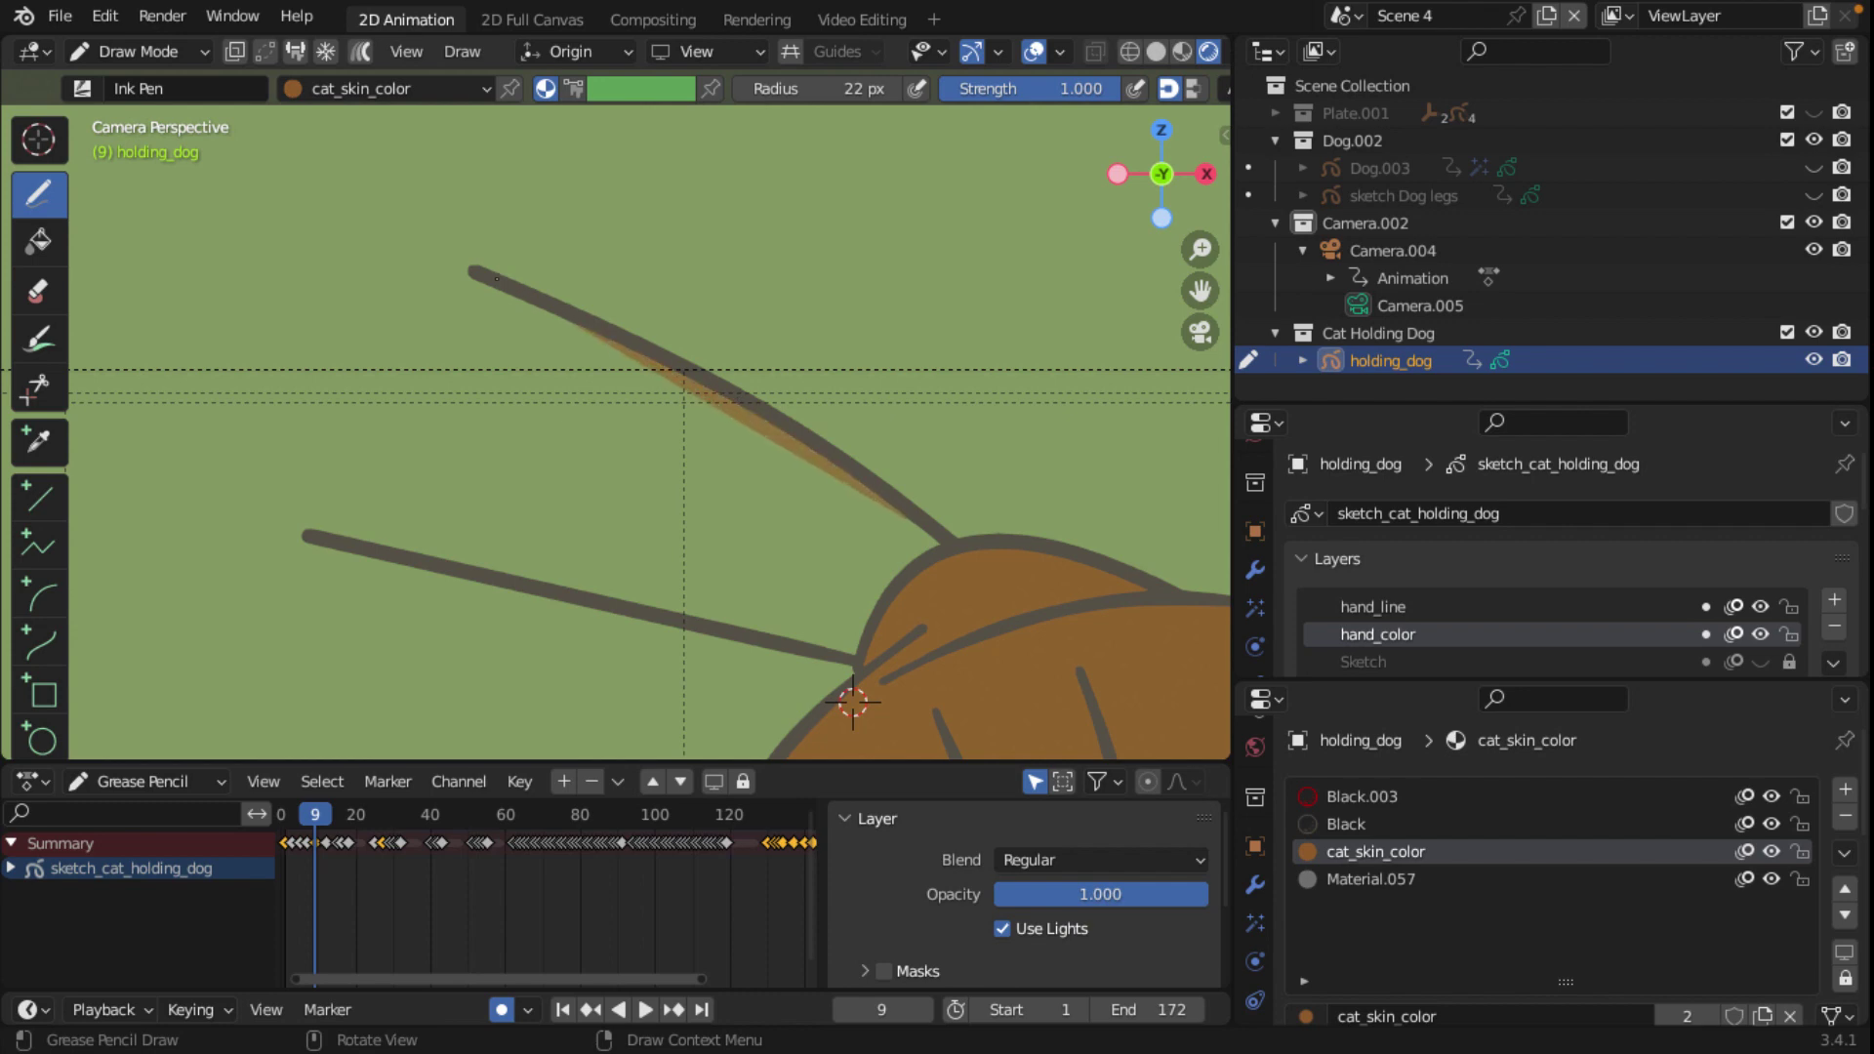
{"action": "mouse_move", "coordinate": [470, 269]}
{"action": "left_mouse_down"}
{"action": "mouse_move", "coordinate": [410, 326]}
{"action": "mouse_move", "coordinate": [310, 538]}
{"action": "mouse_move", "coordinate": [806, 650]}
{"action": "left_mouse_up"}
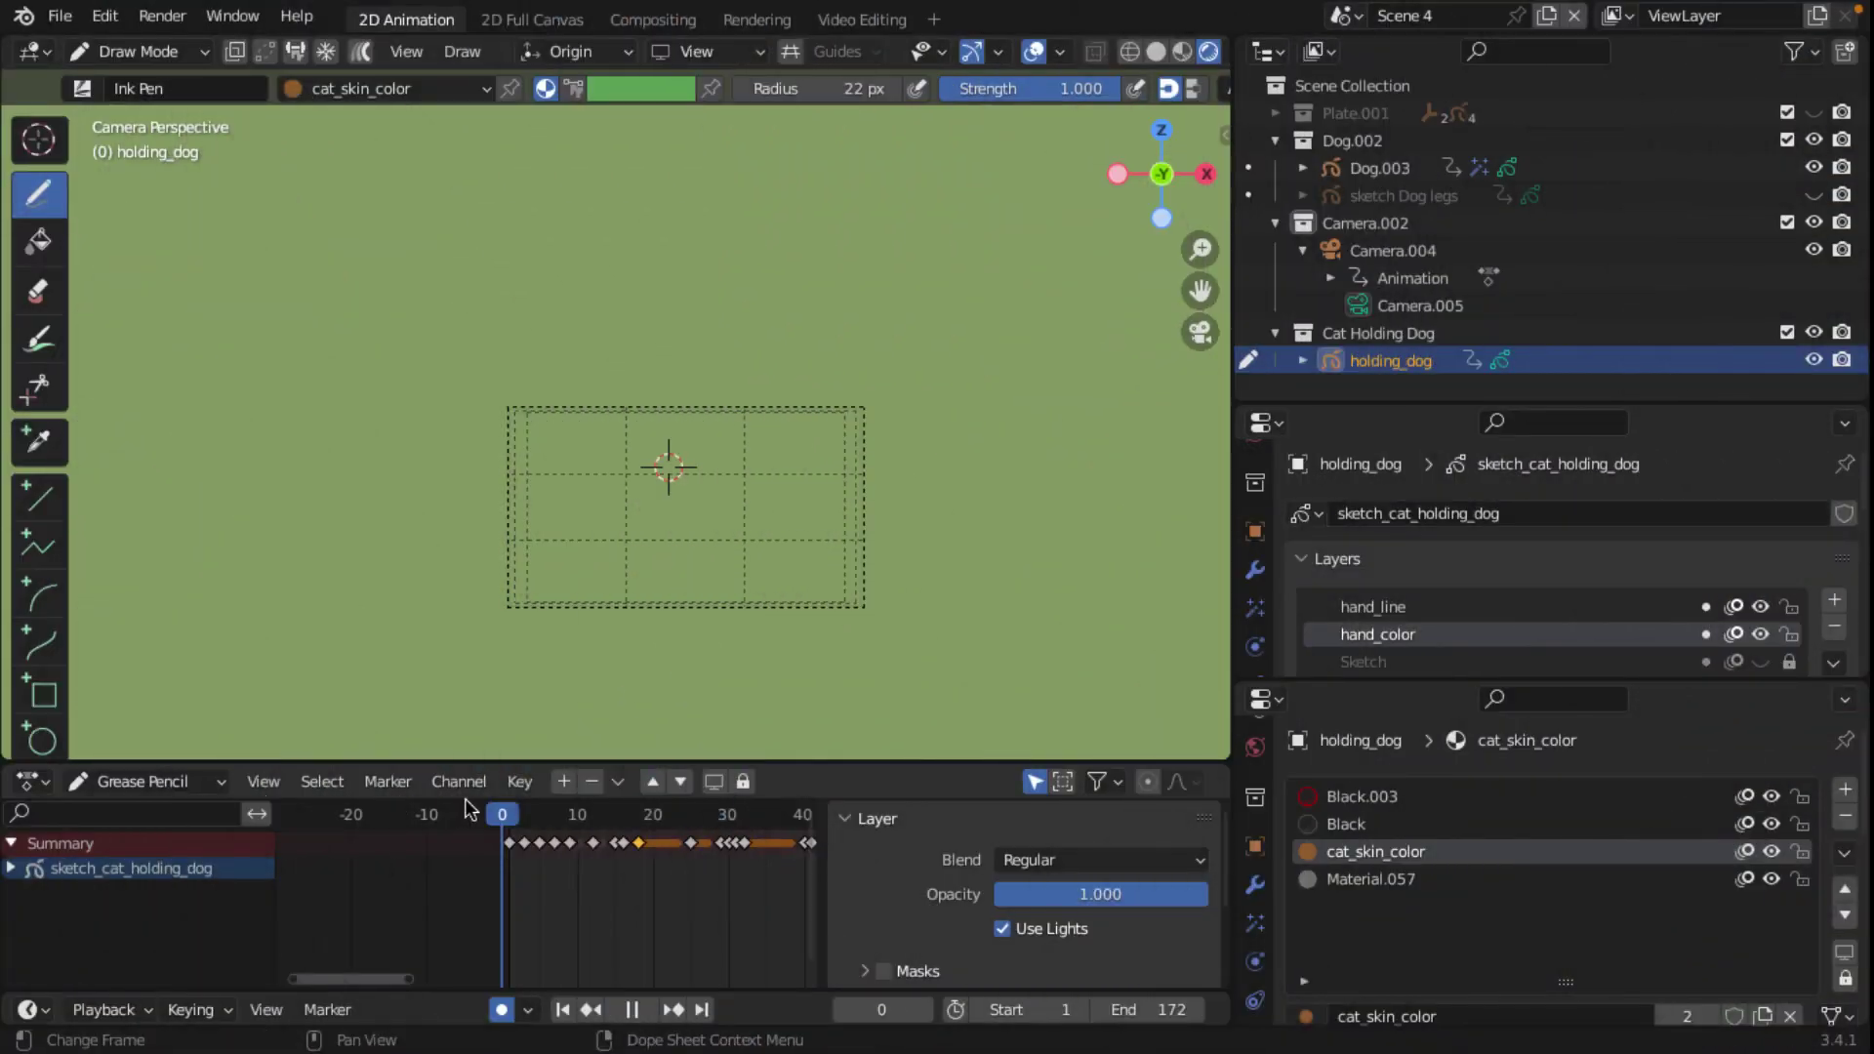
{"action": "left_click_drag", "start_coordinate": [585, 814], "coordinate": [797, 825]}
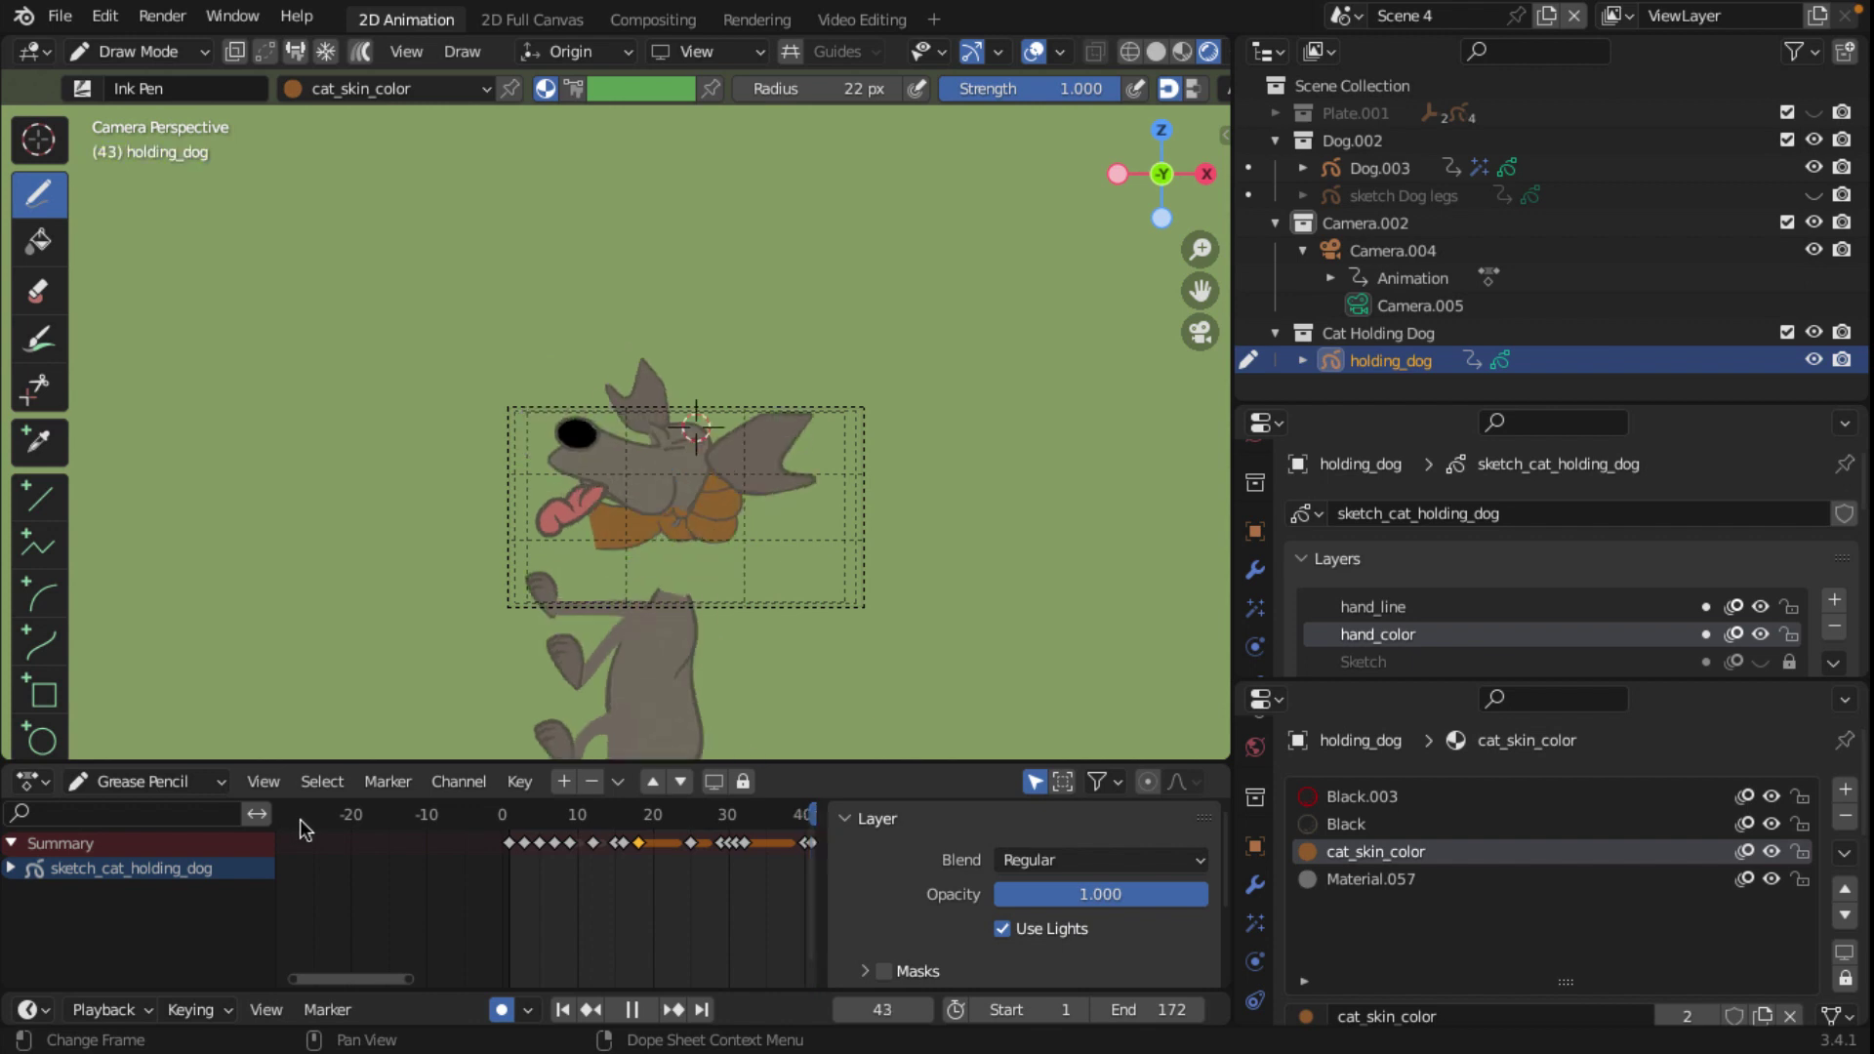
Step: Replay the paw animation from frame 37, pause at frame 141, and scrub back toward frame 2
{"action": "key", "text": "Escape"}
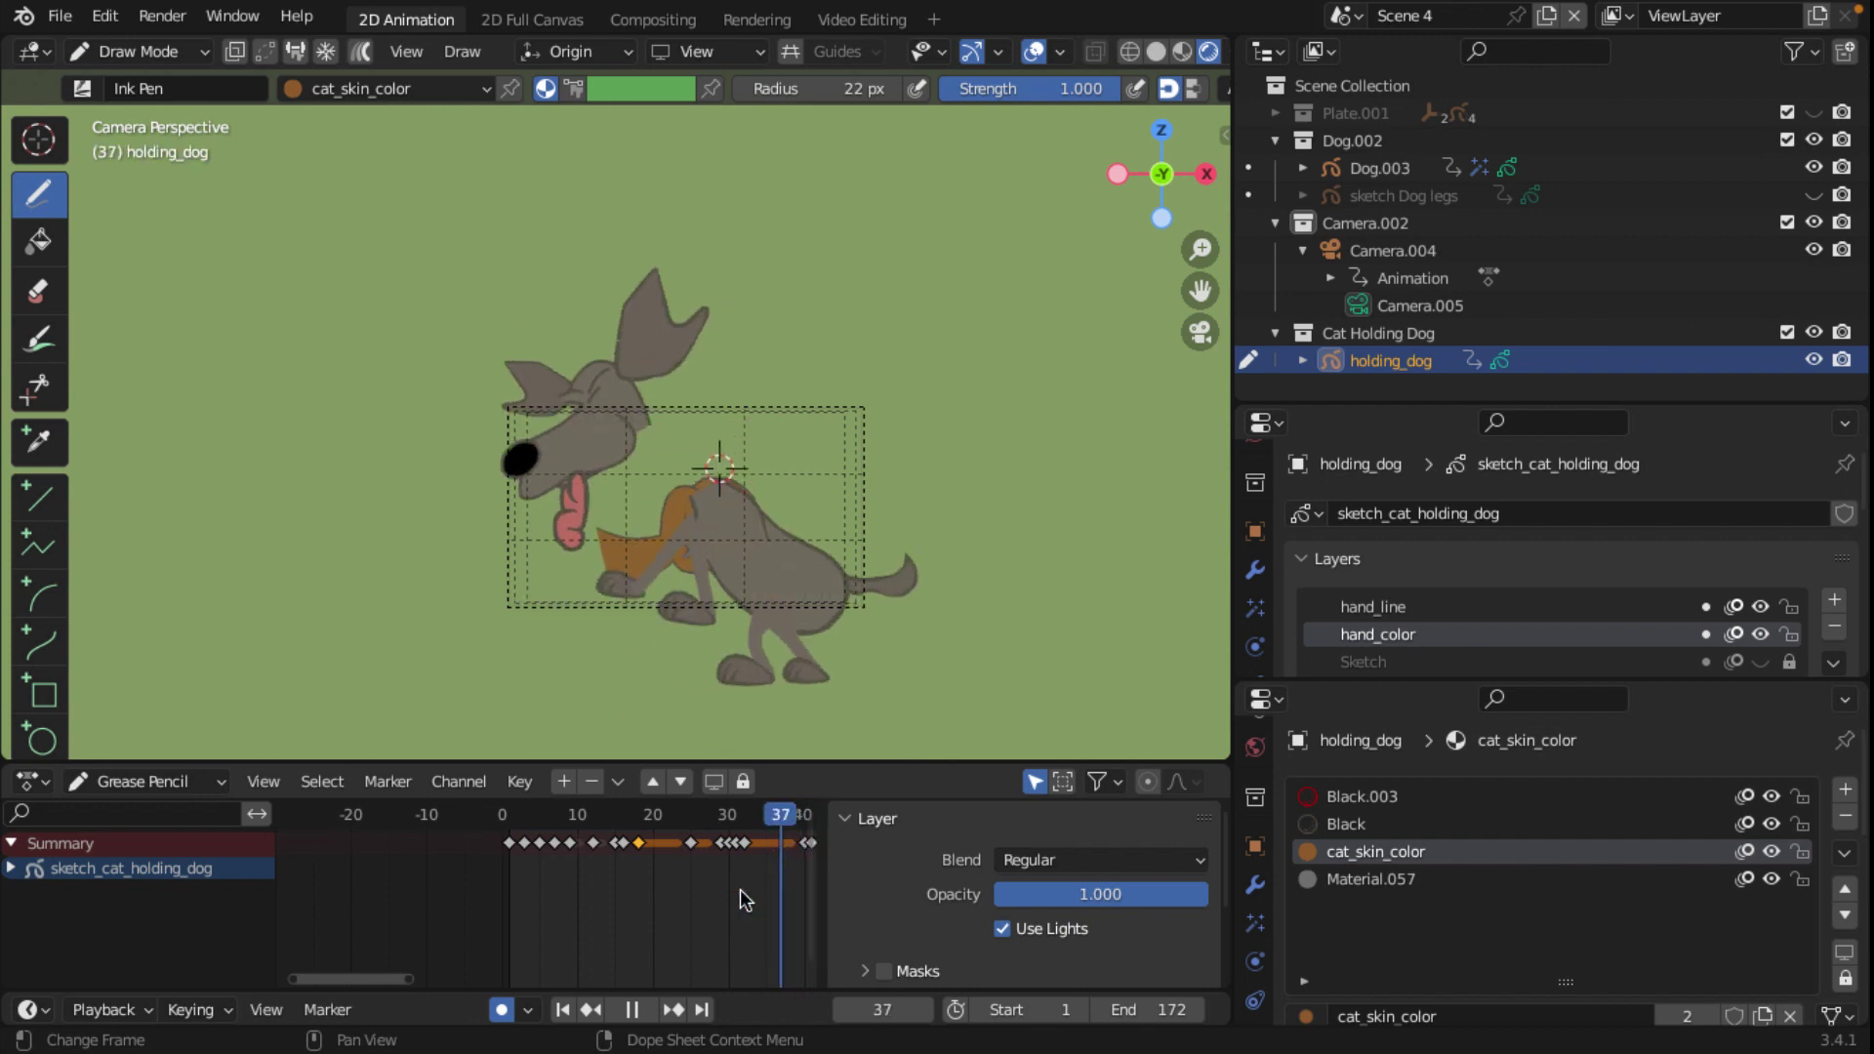
{"action": "scroll", "coordinate": [737, 889], "scroll_direction": "down", "scroll_amount": 2}
{"action": "left_click", "coordinate": [673, 820]}
{"action": "key", "text": "space"}
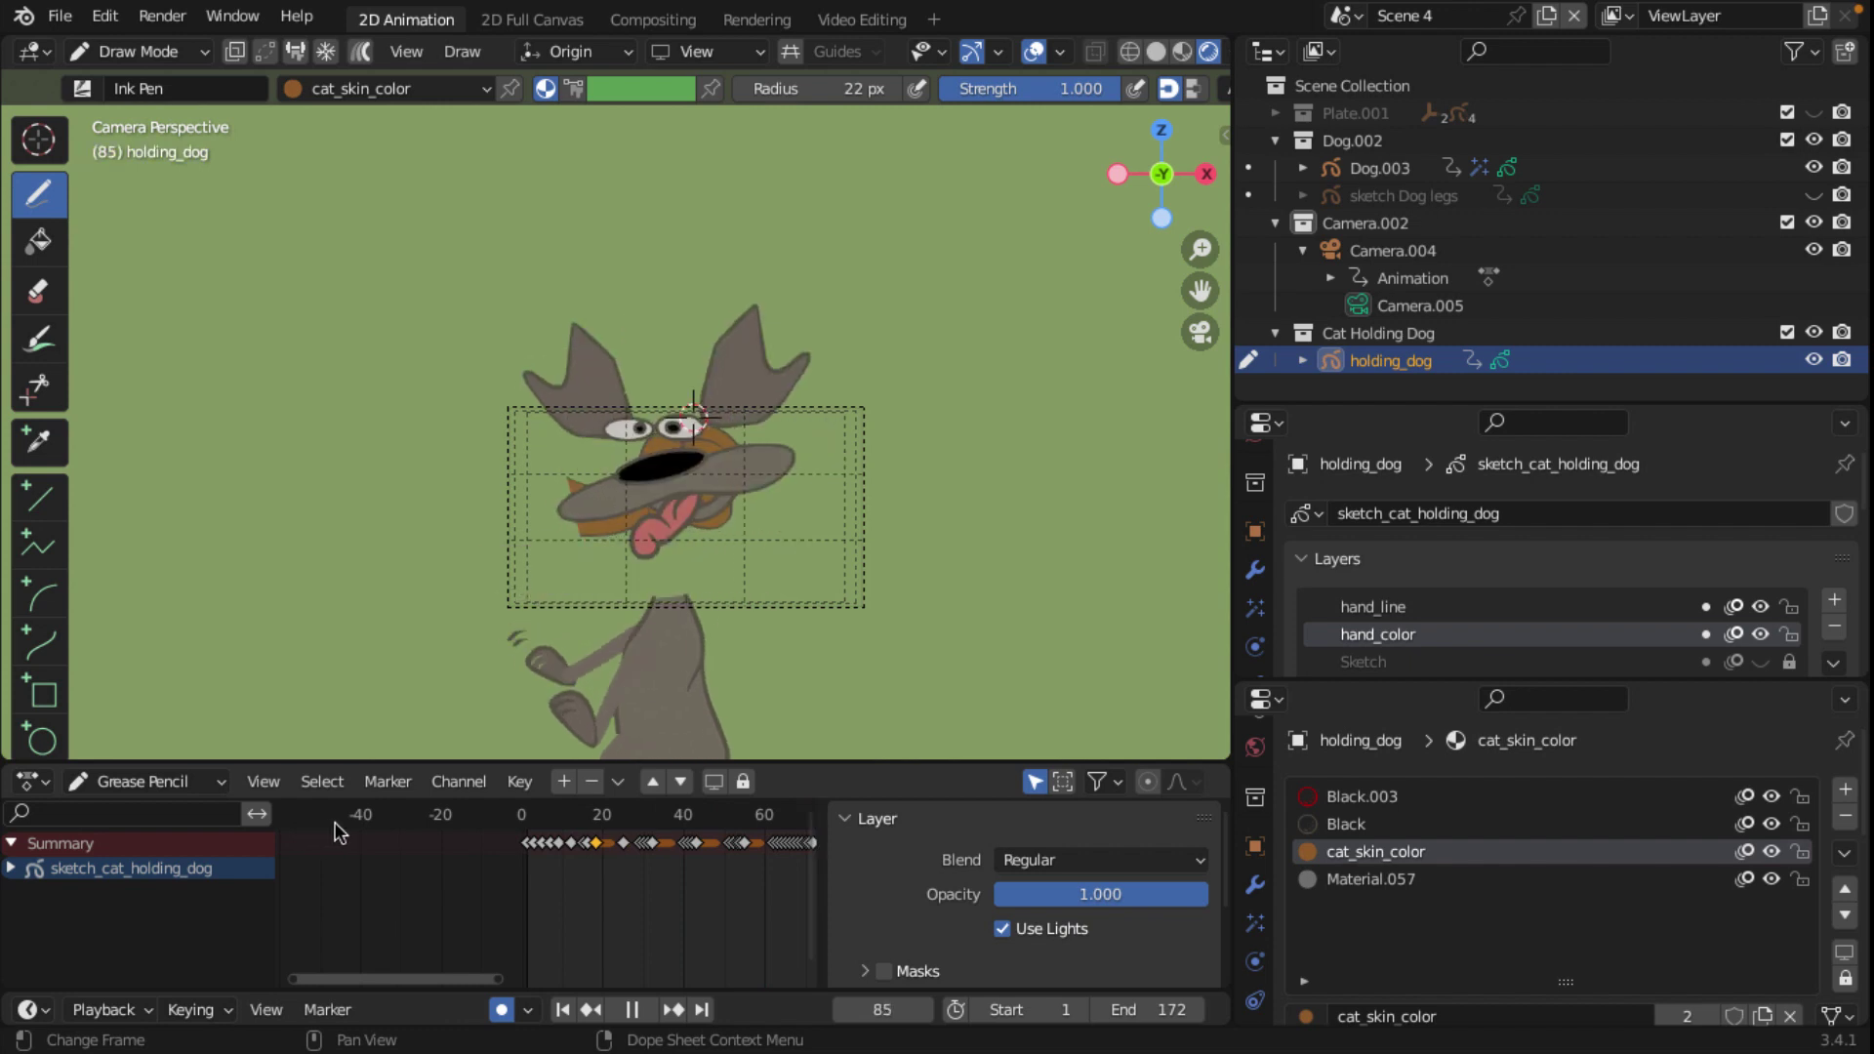
{"action": "key", "text": "Escape"}
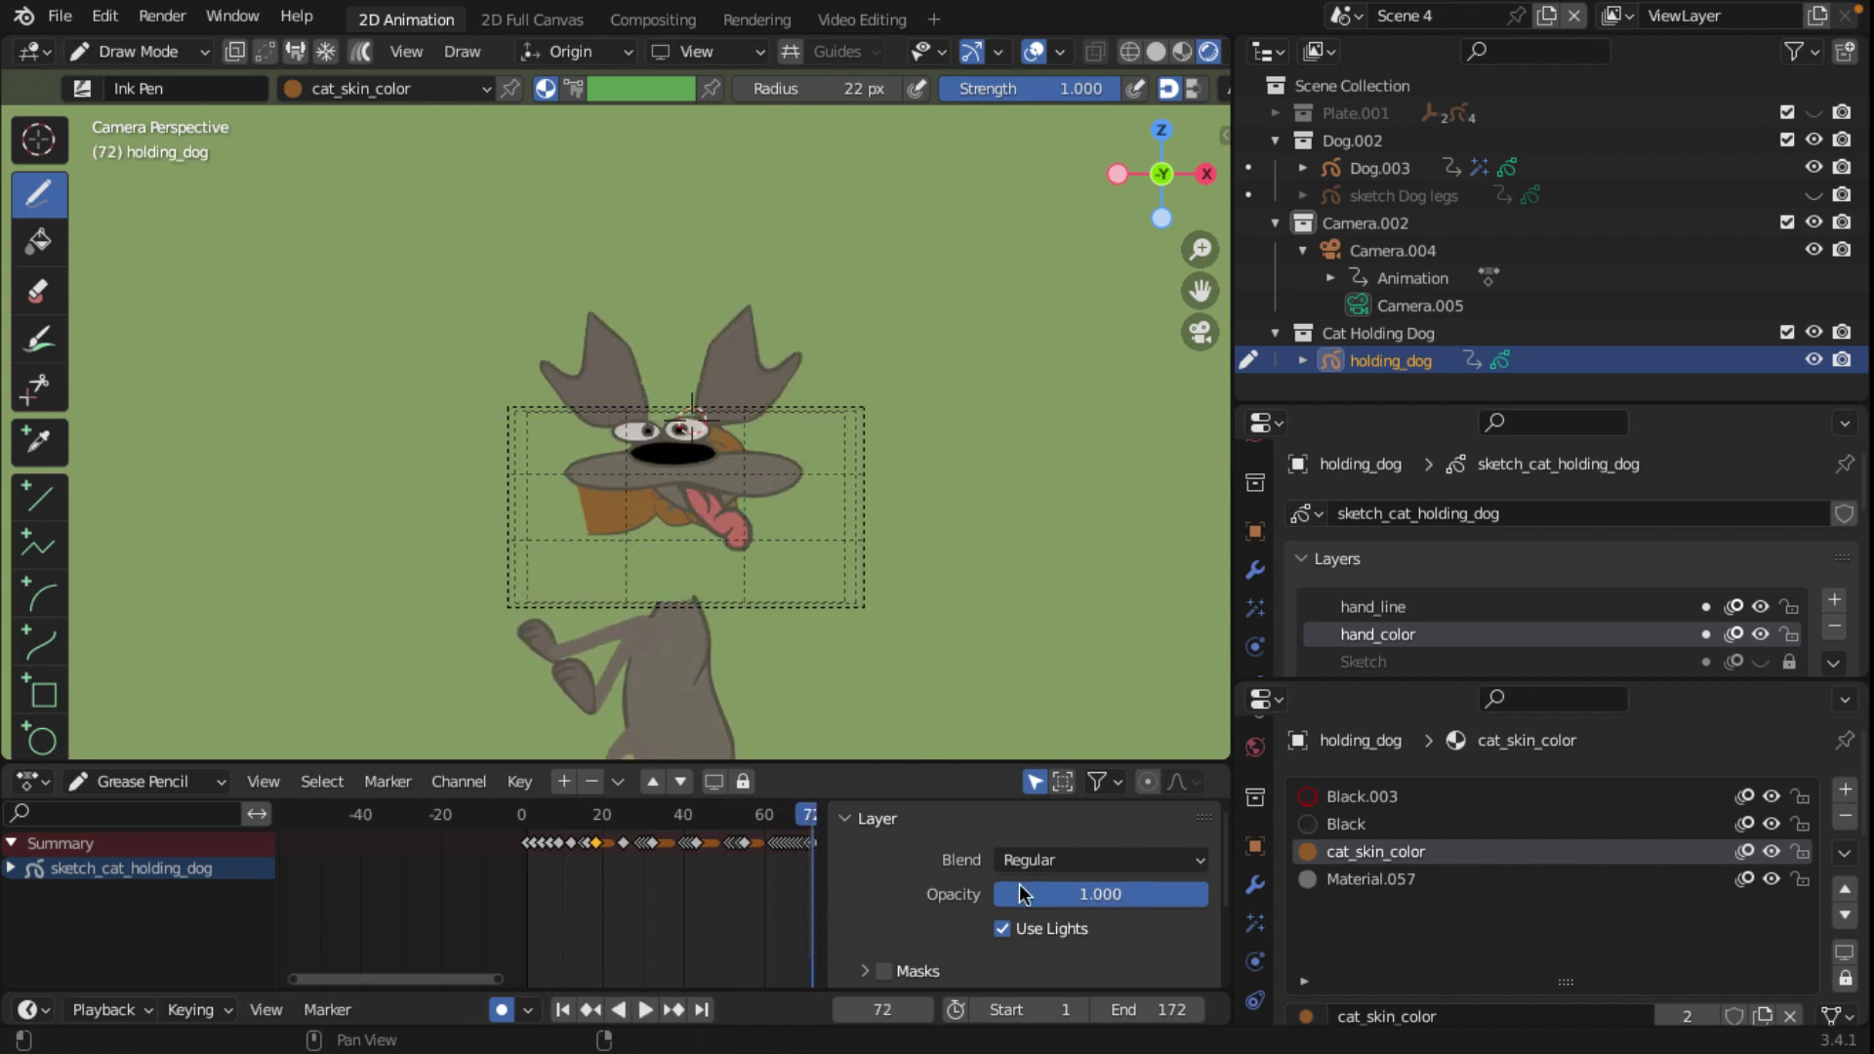
{"action": "scroll", "coordinate": [768, 880], "scroll_direction": "down", "scroll_amount": 2}
{"action": "key", "text": "space"}
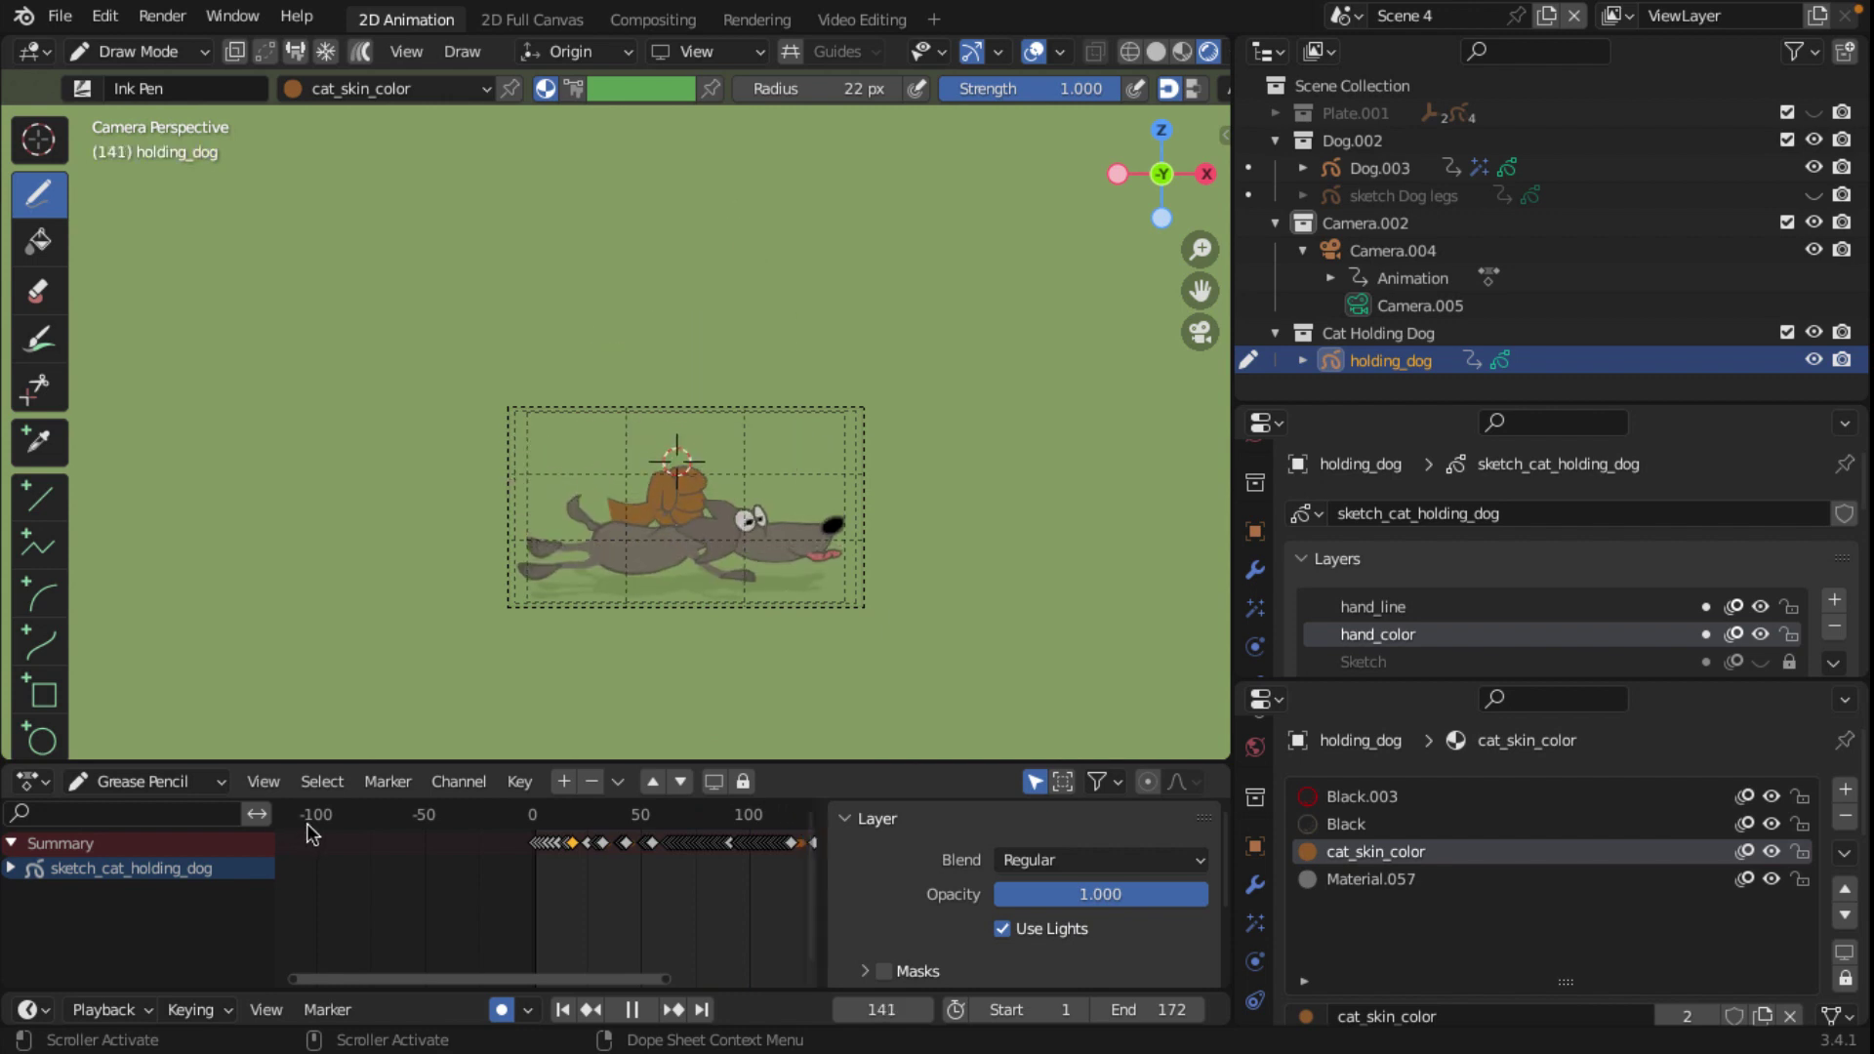
{"action": "key", "text": "space"}
{"action": "scroll", "coordinate": [666, 860], "scroll_direction": "down", "scroll_amount": 3}
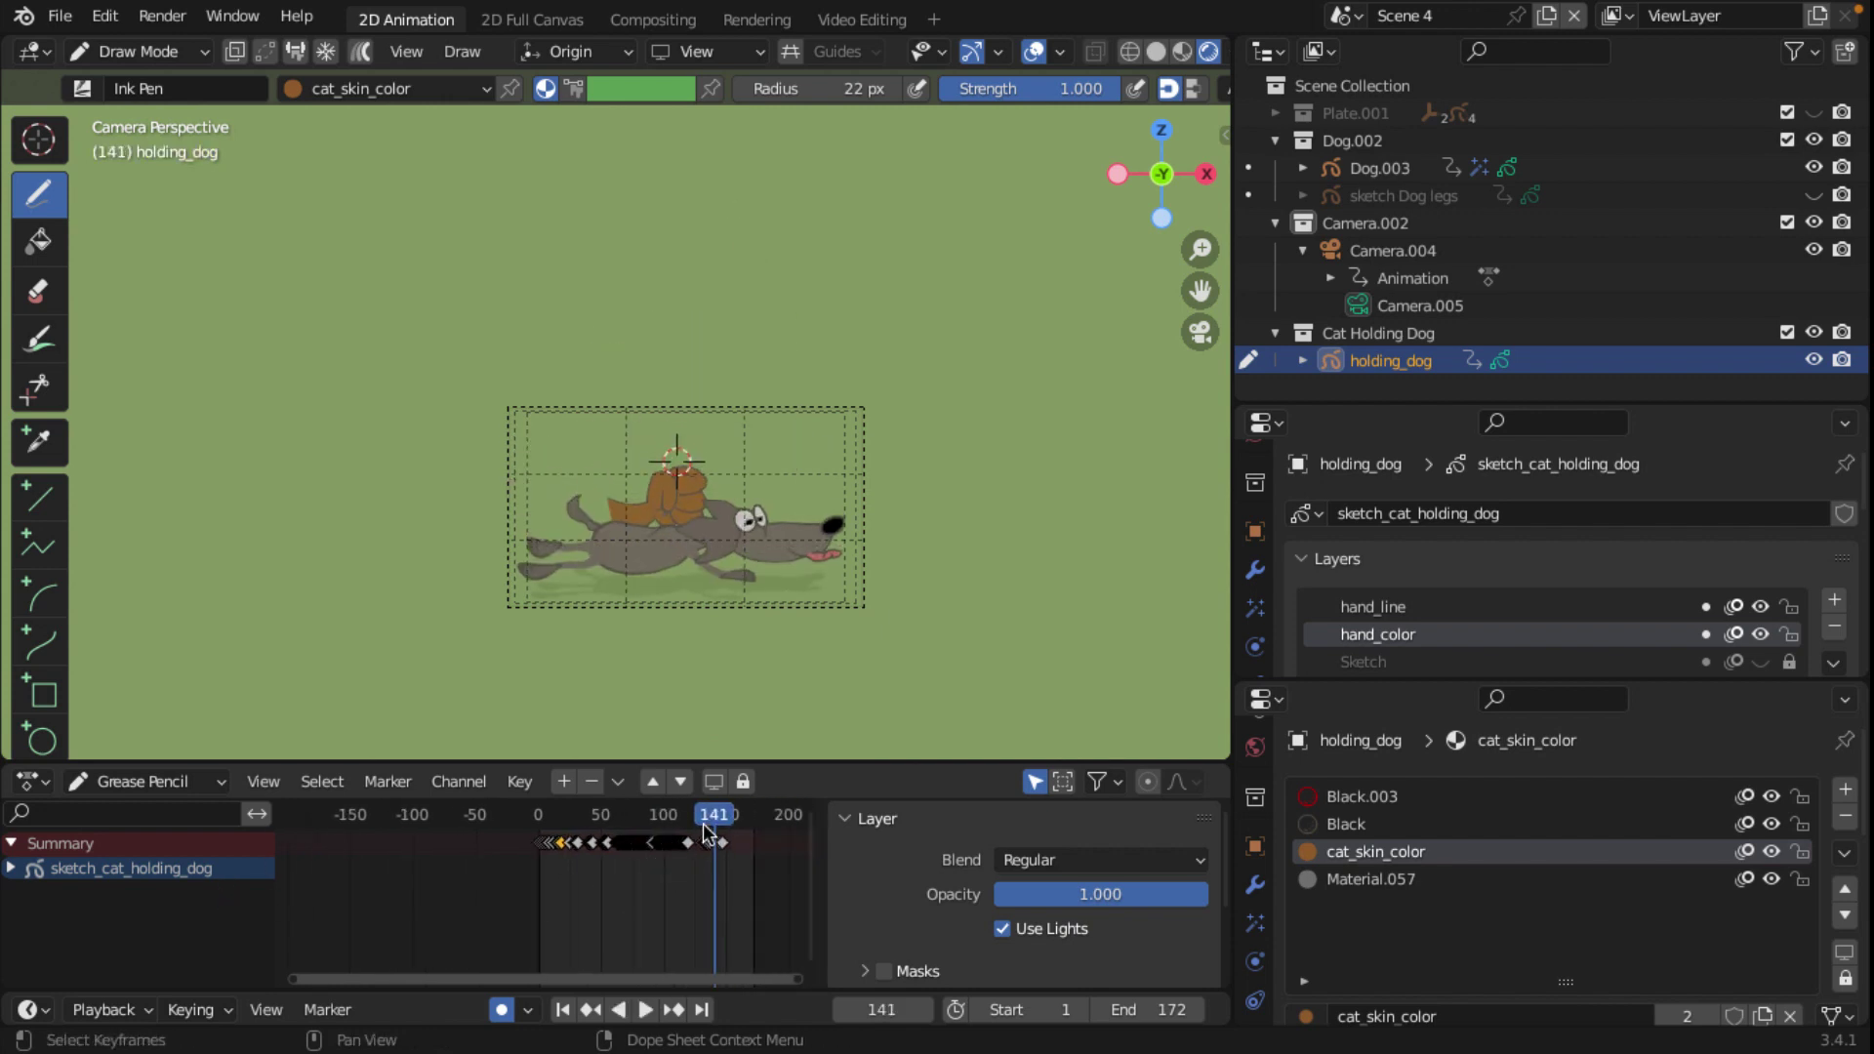
{"action": "left_click_drag", "start_coordinate": [703, 823], "coordinate": [540, 812]}
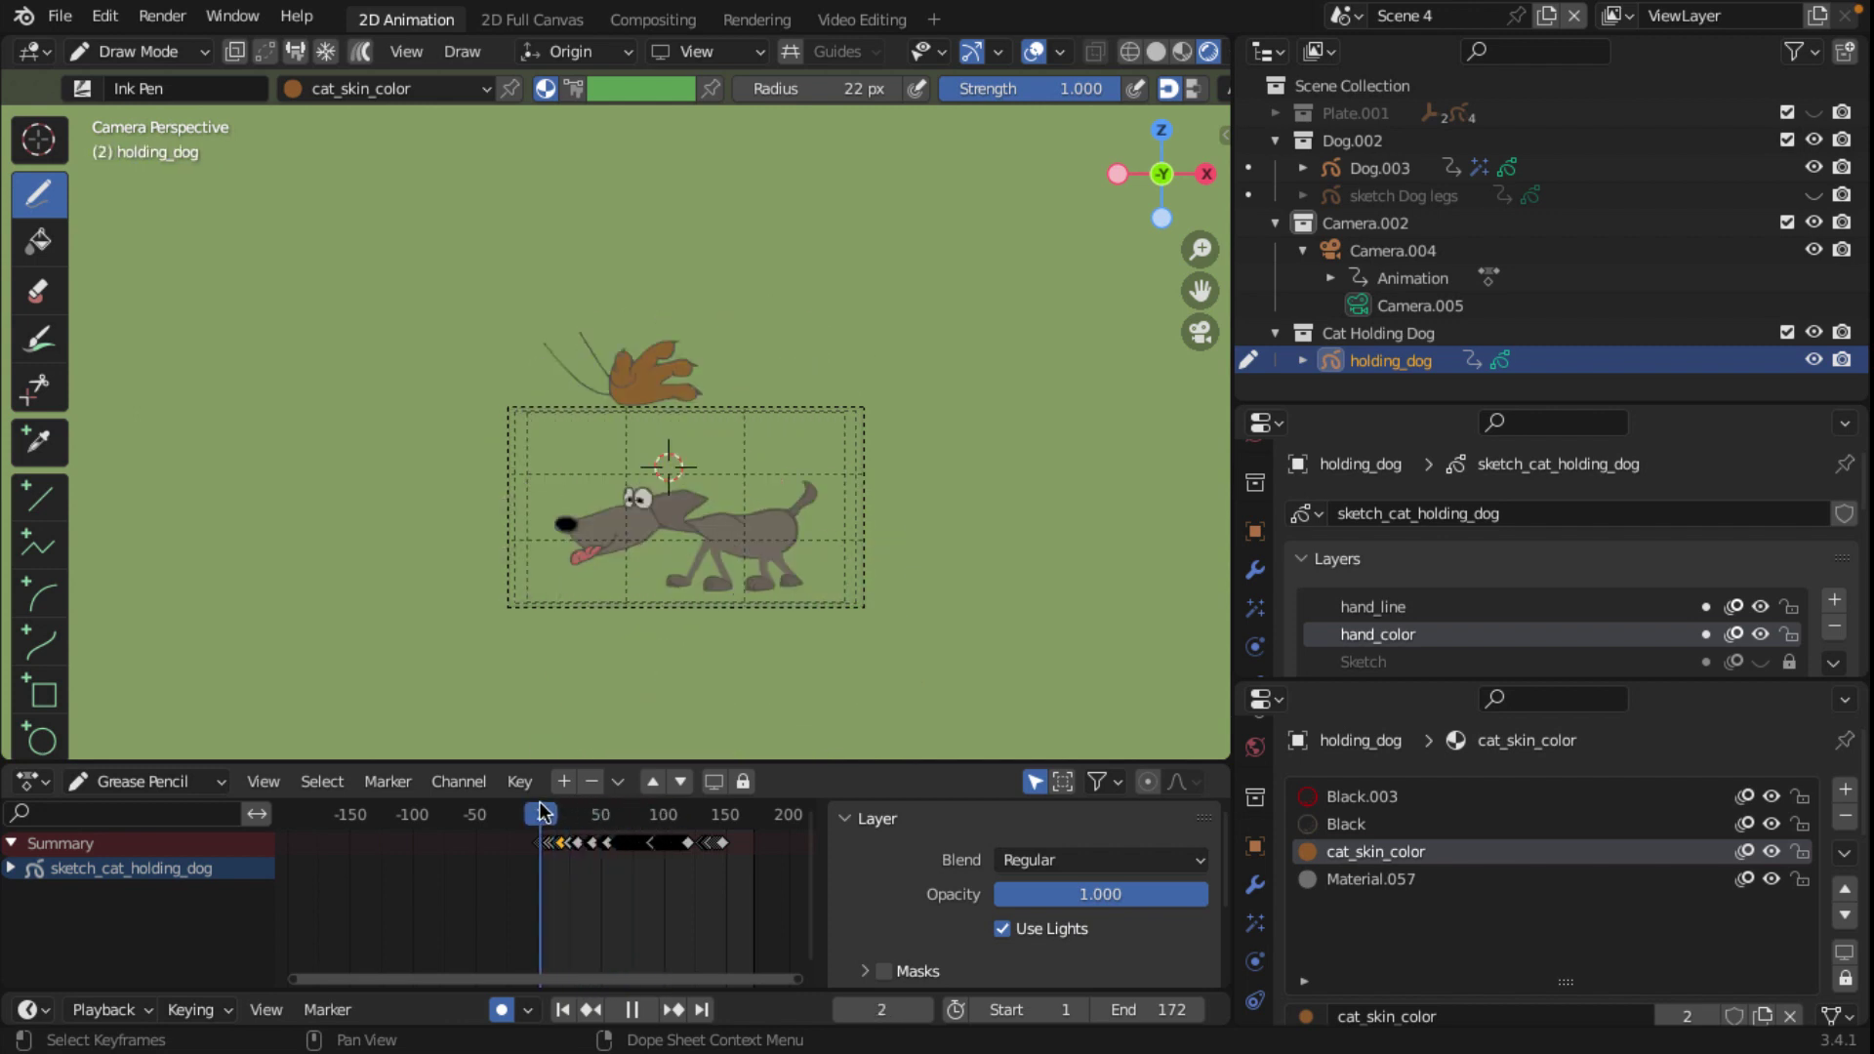
Step: Go to frame 1 and zoom in centred on the cat's arm
{"action": "scroll", "coordinate": [692, 524], "scroll_direction": "up", "scroll_amount": 6}
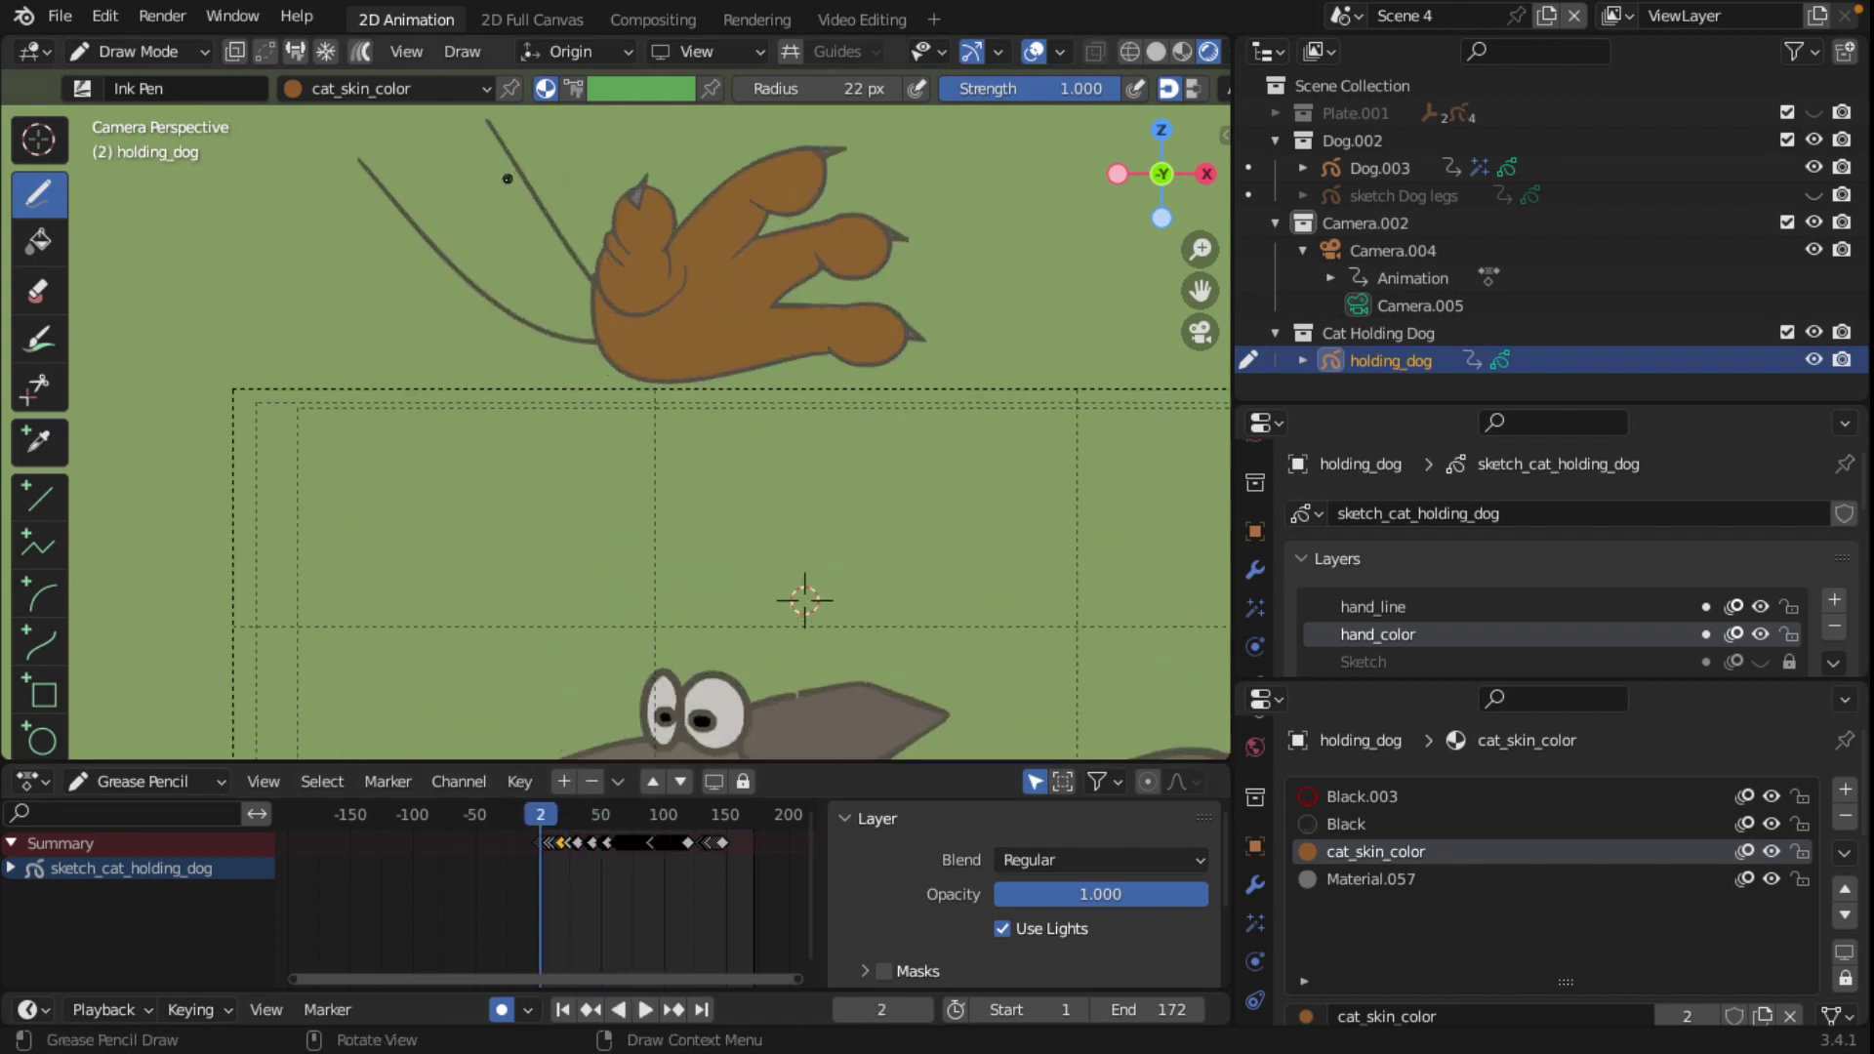
{"action": "scroll", "coordinate": [578, 857], "scroll_direction": "up", "scroll_amount": 3}
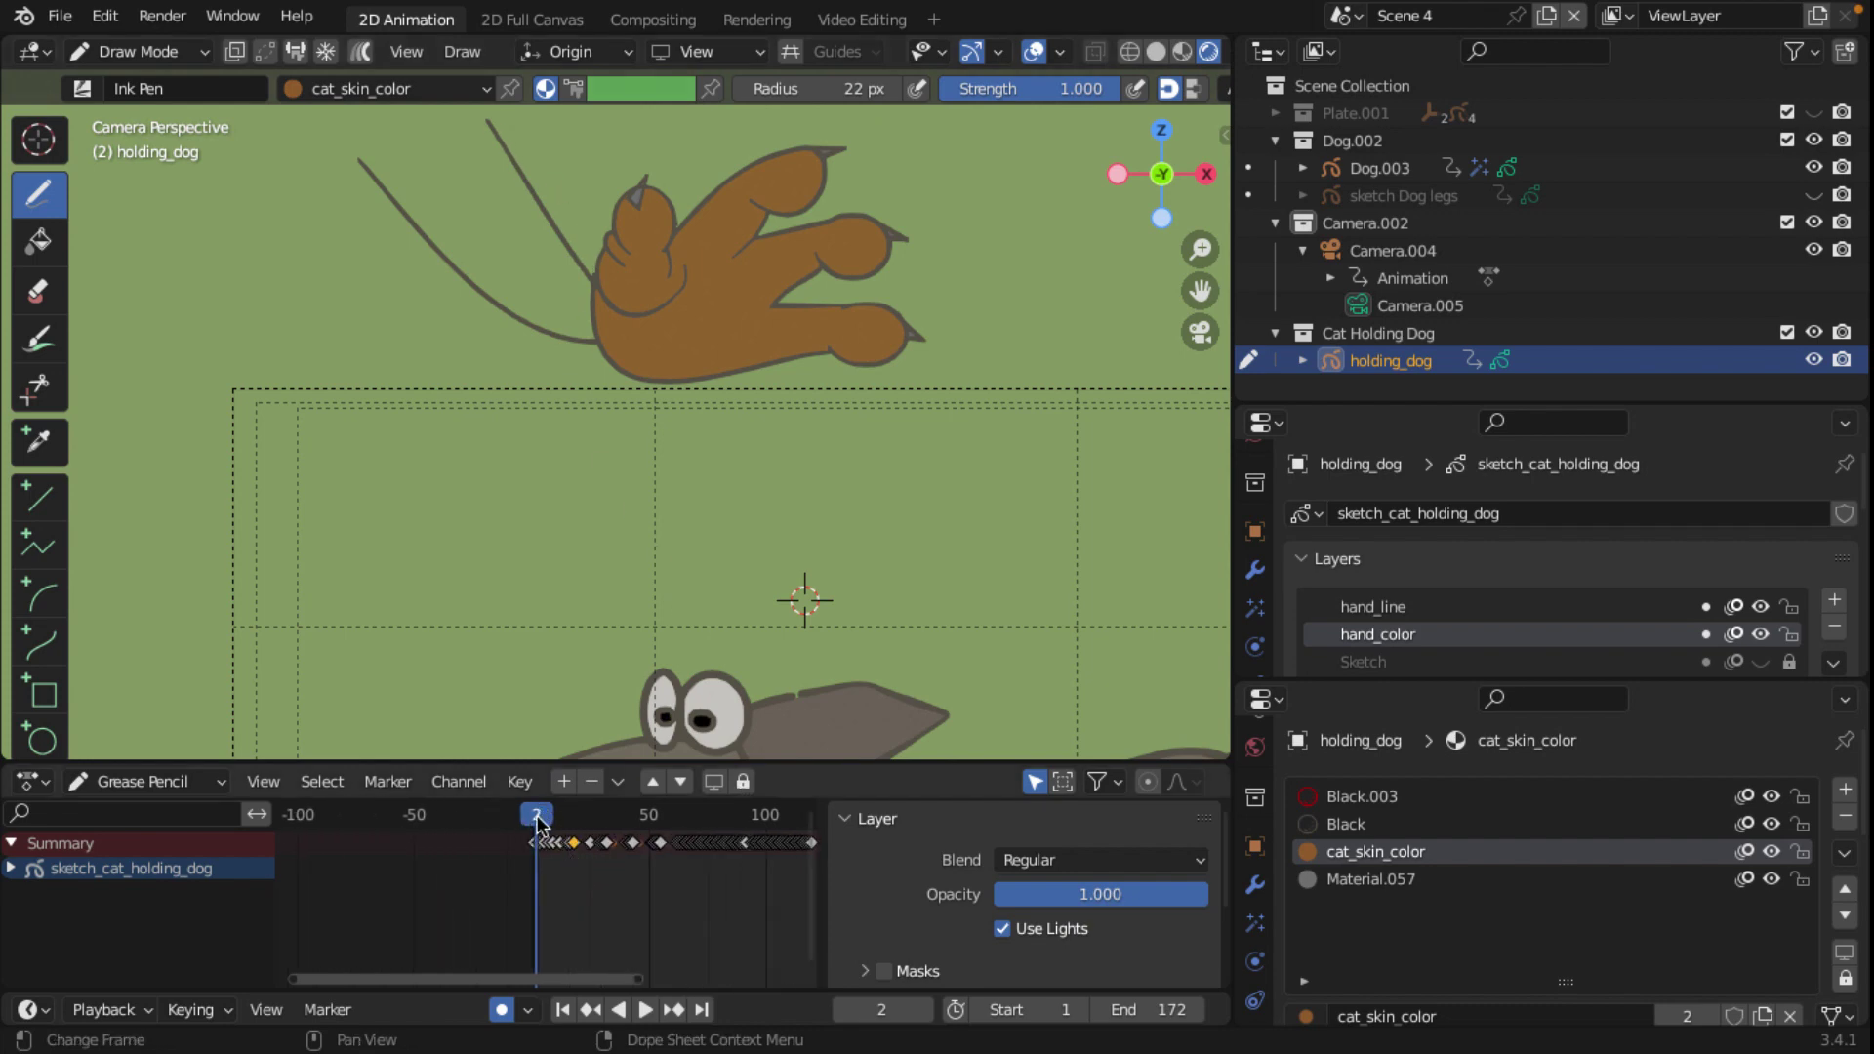
{"action": "key", "text": "Left"}
{"action": "key", "text": "Left"}
{"action": "key", "text": "Right"}
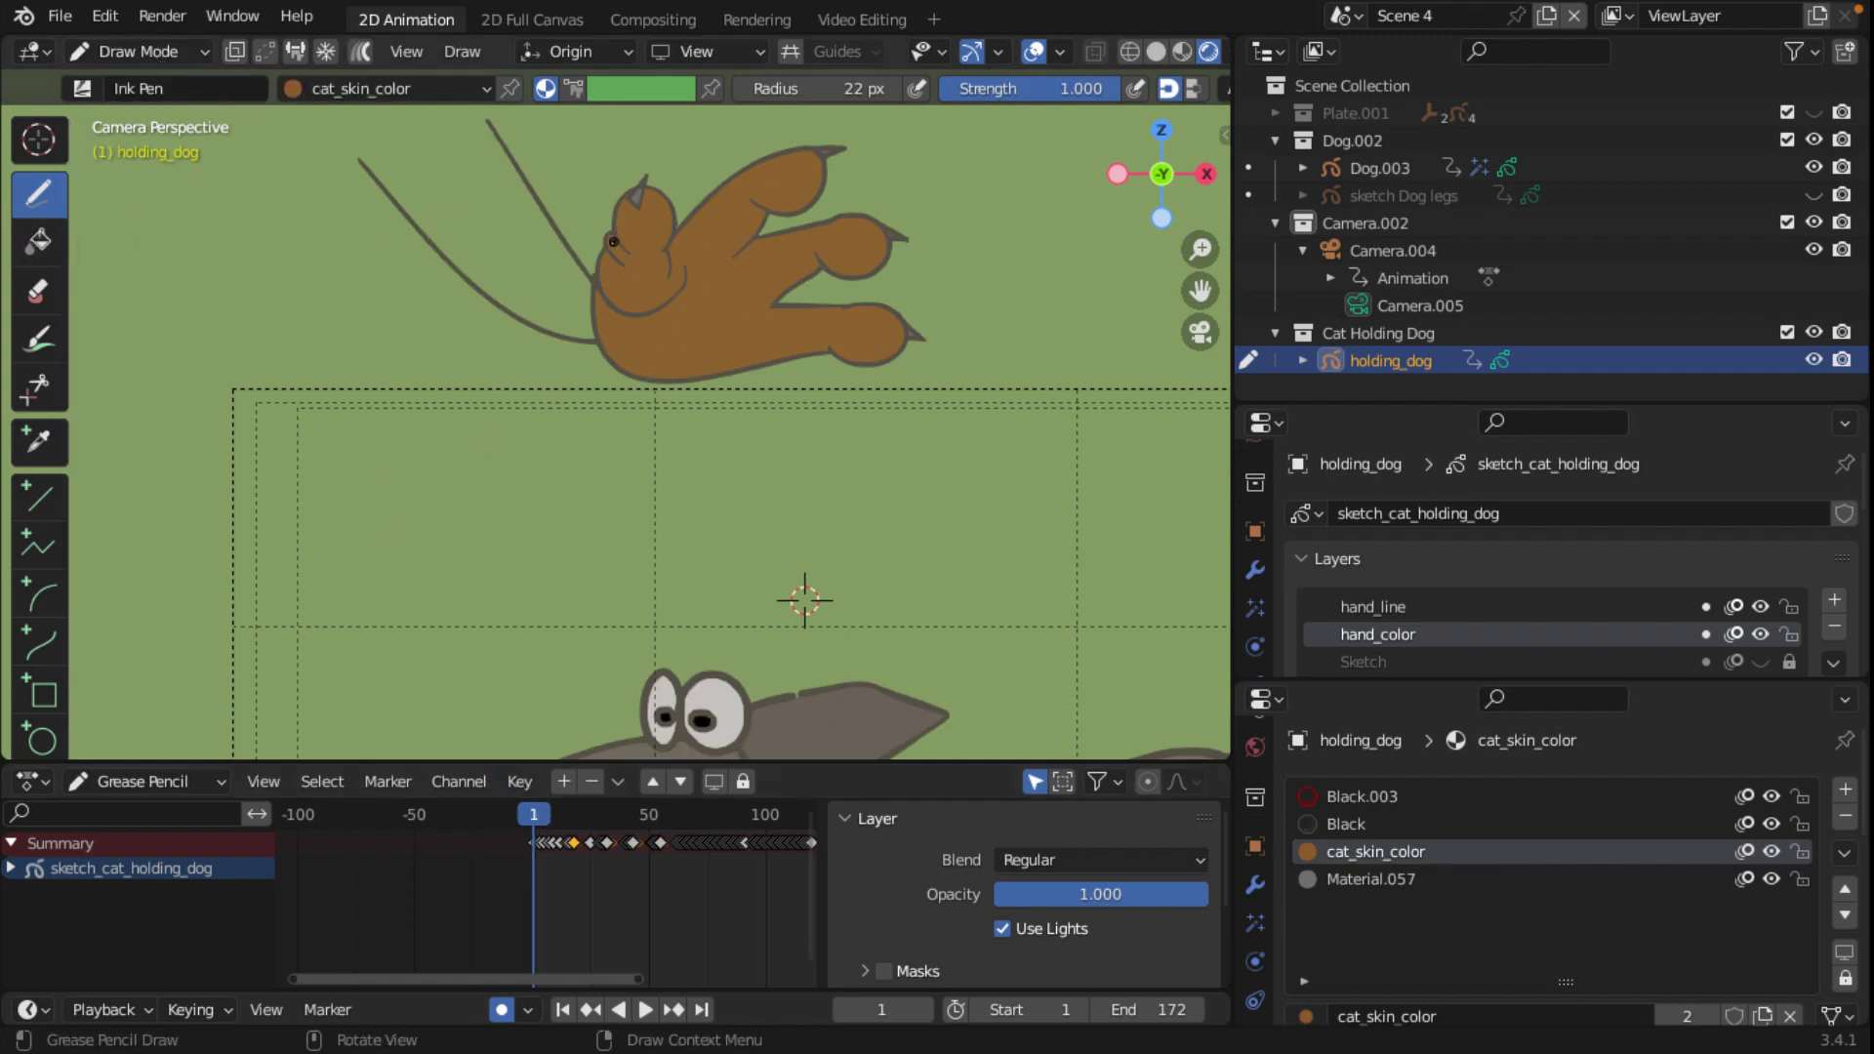
{"action": "middle_click_drag", "start_coordinate": [575, 294], "coordinate": [842, 528], "text": "shift"}
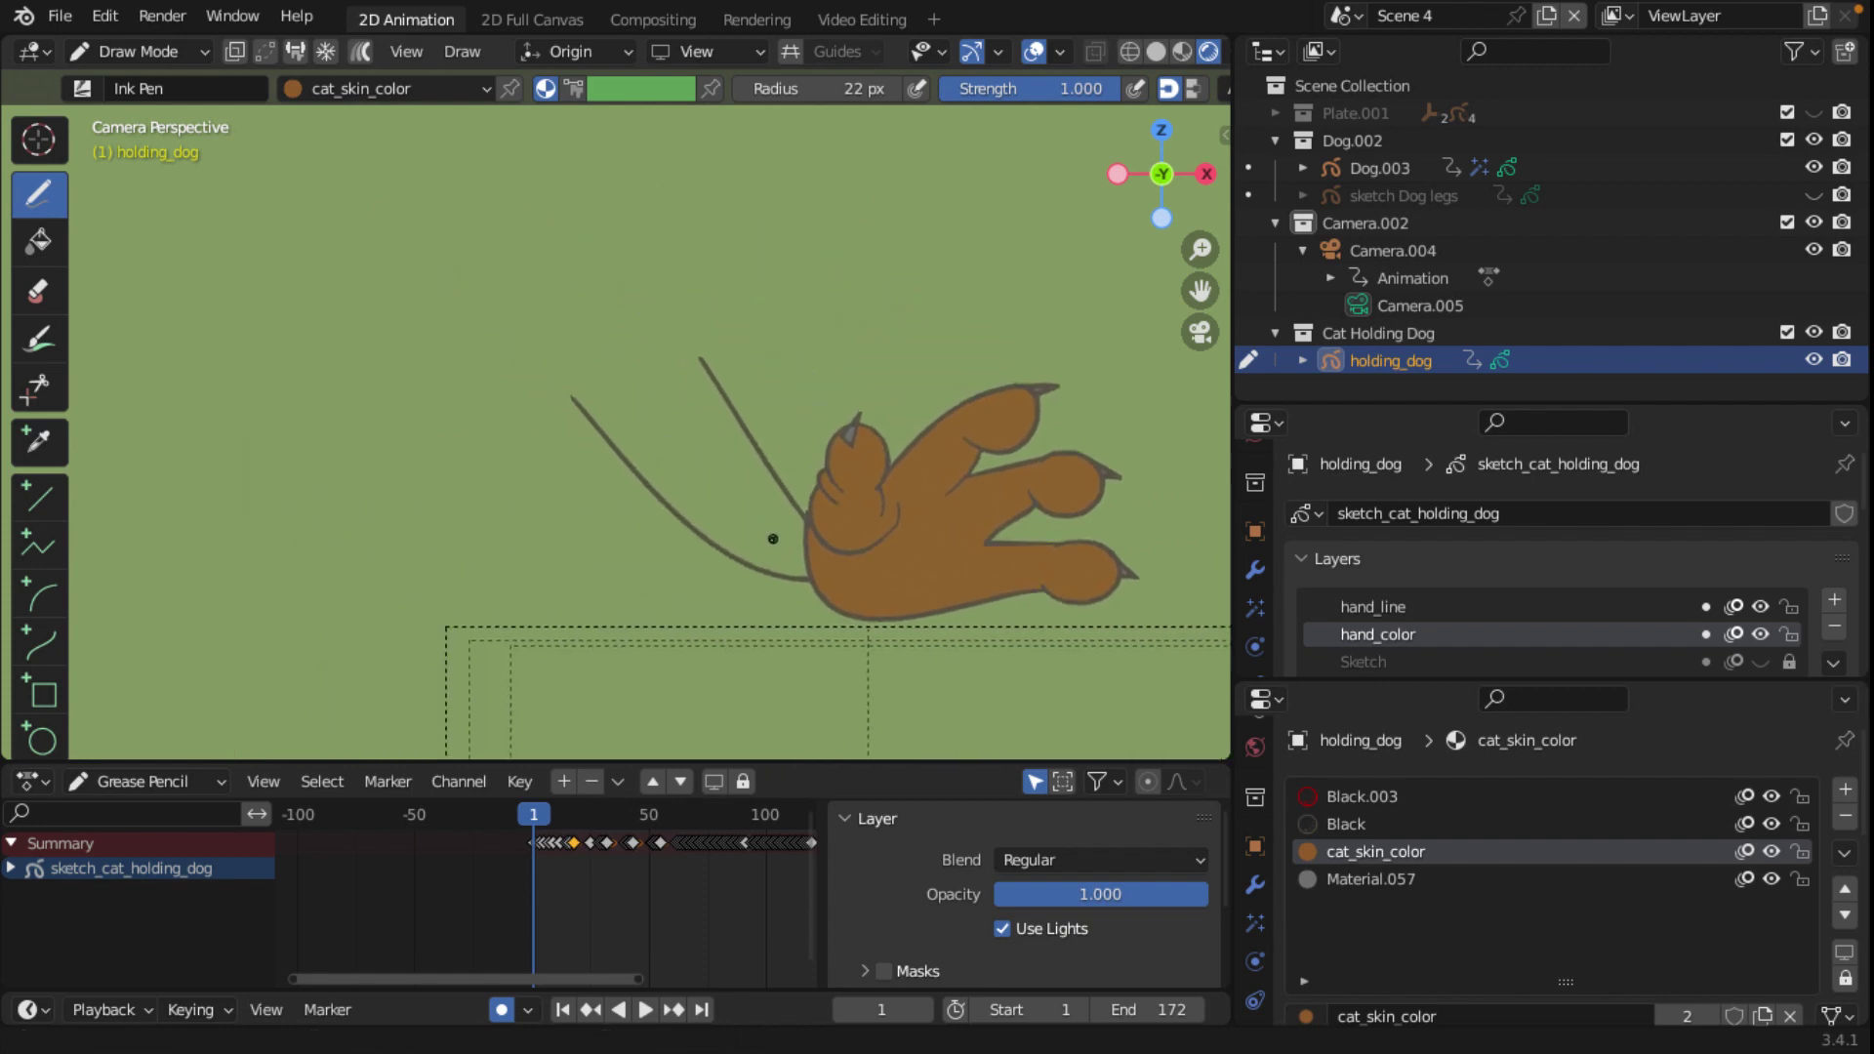
{"action": "scroll", "coordinate": [812, 515], "scroll_direction": "up", "scroll_amount": 1}
{"action": "scroll", "coordinate": [812, 516], "scroll_direction": "up", "scroll_amount": 1}
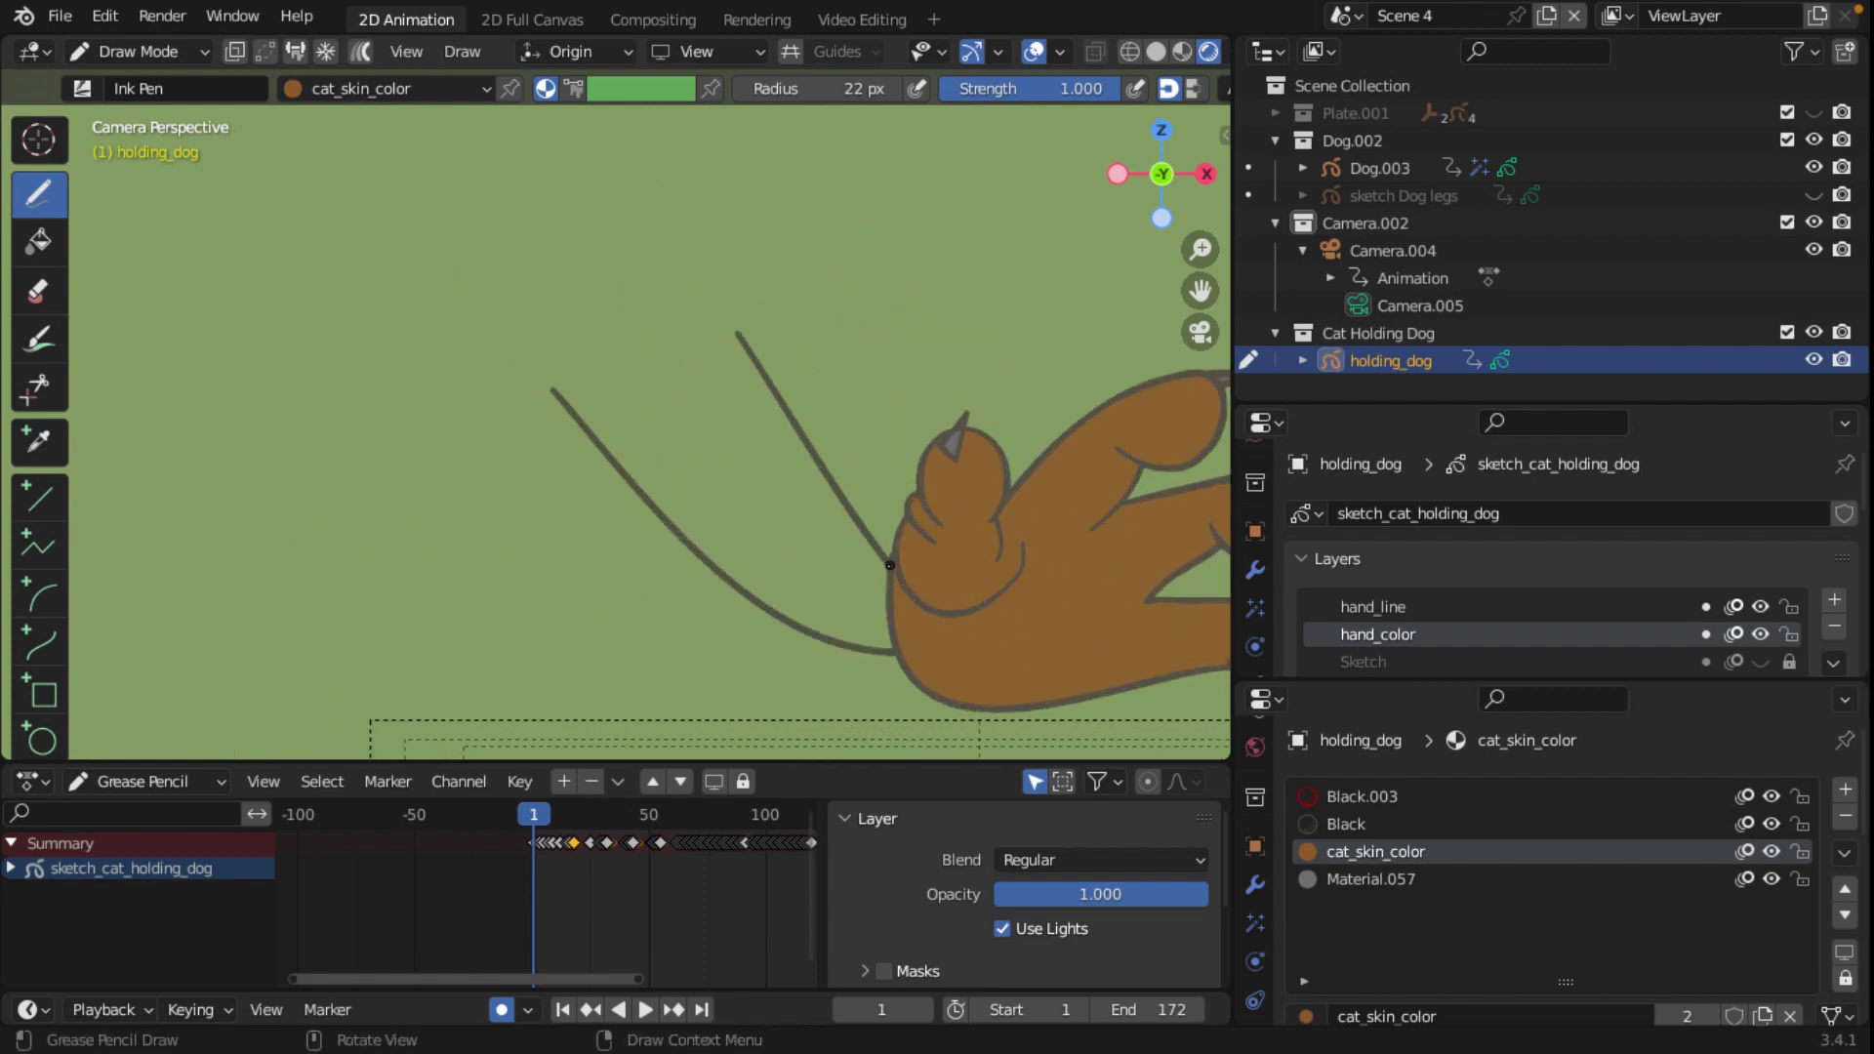
Step: Paint cat_skin_color brown into the wedge between the arm outlines, down to the lower line
{"action": "left_click_drag", "start_coordinate": [818, 453], "coordinate": [878, 539]}
{"action": "key", "text": "ctrl+z"}
{"action": "left_click_drag", "start_coordinate": [736, 333], "coordinate": [556, 388]}
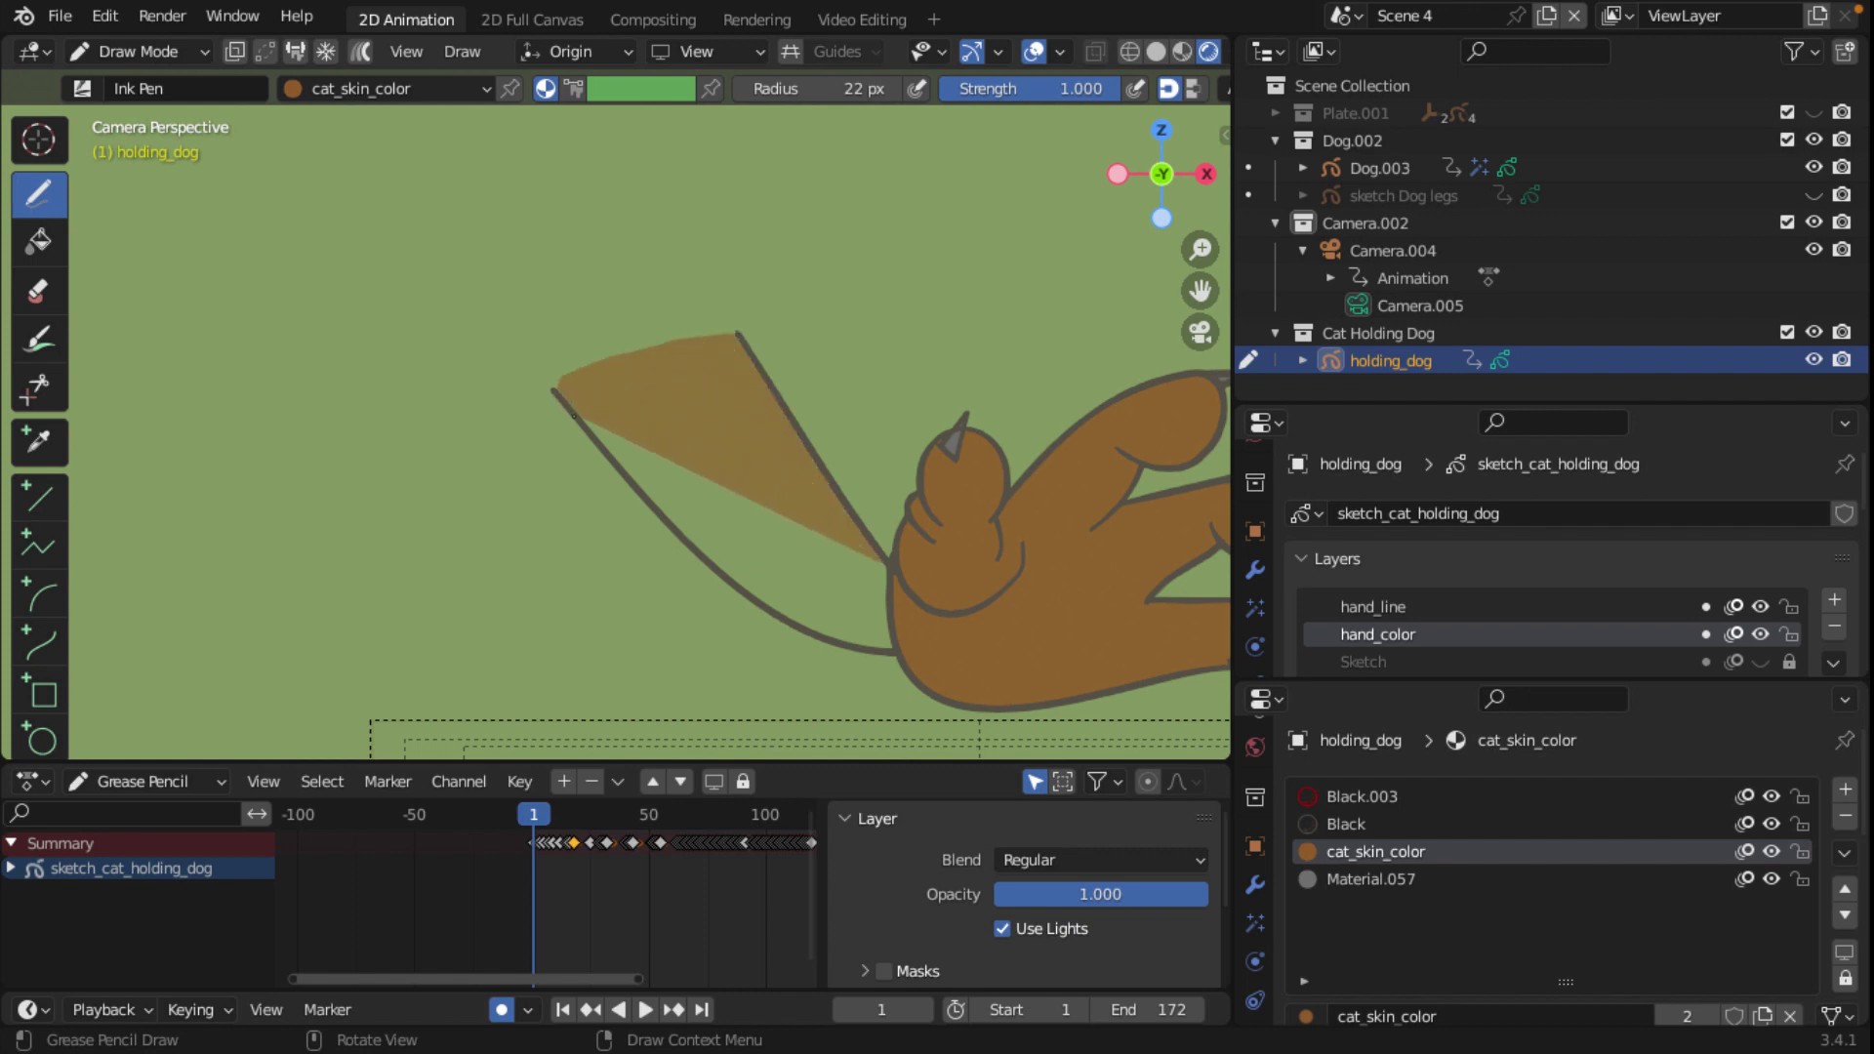
{"action": "mouse_move", "coordinate": [574, 416]}
{"action": "left_mouse_down"}
{"action": "mouse_move", "coordinate": [743, 603]}
{"action": "mouse_move", "coordinate": [895, 659]}
{"action": "mouse_move", "coordinate": [889, 634]}
{"action": "left_mouse_up"}
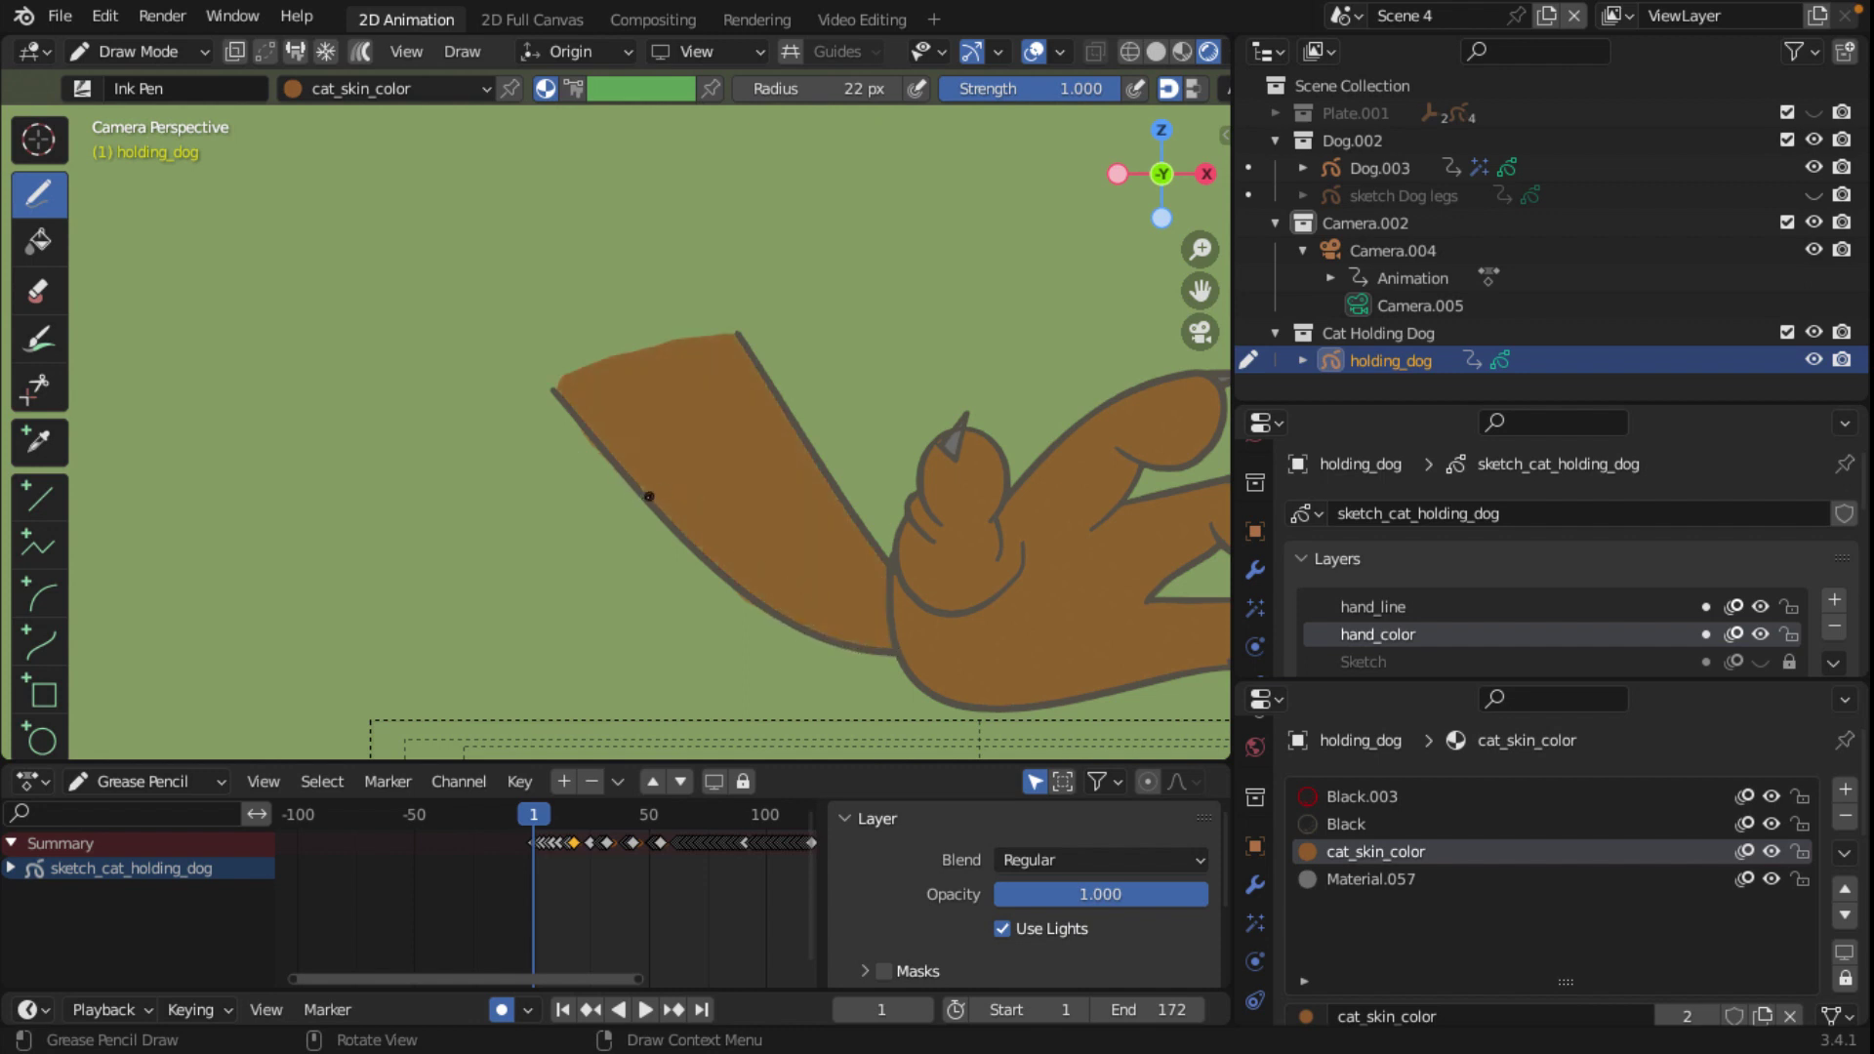
{"action": "scroll", "coordinate": [648, 496], "scroll_direction": "up", "scroll_amount": 4}
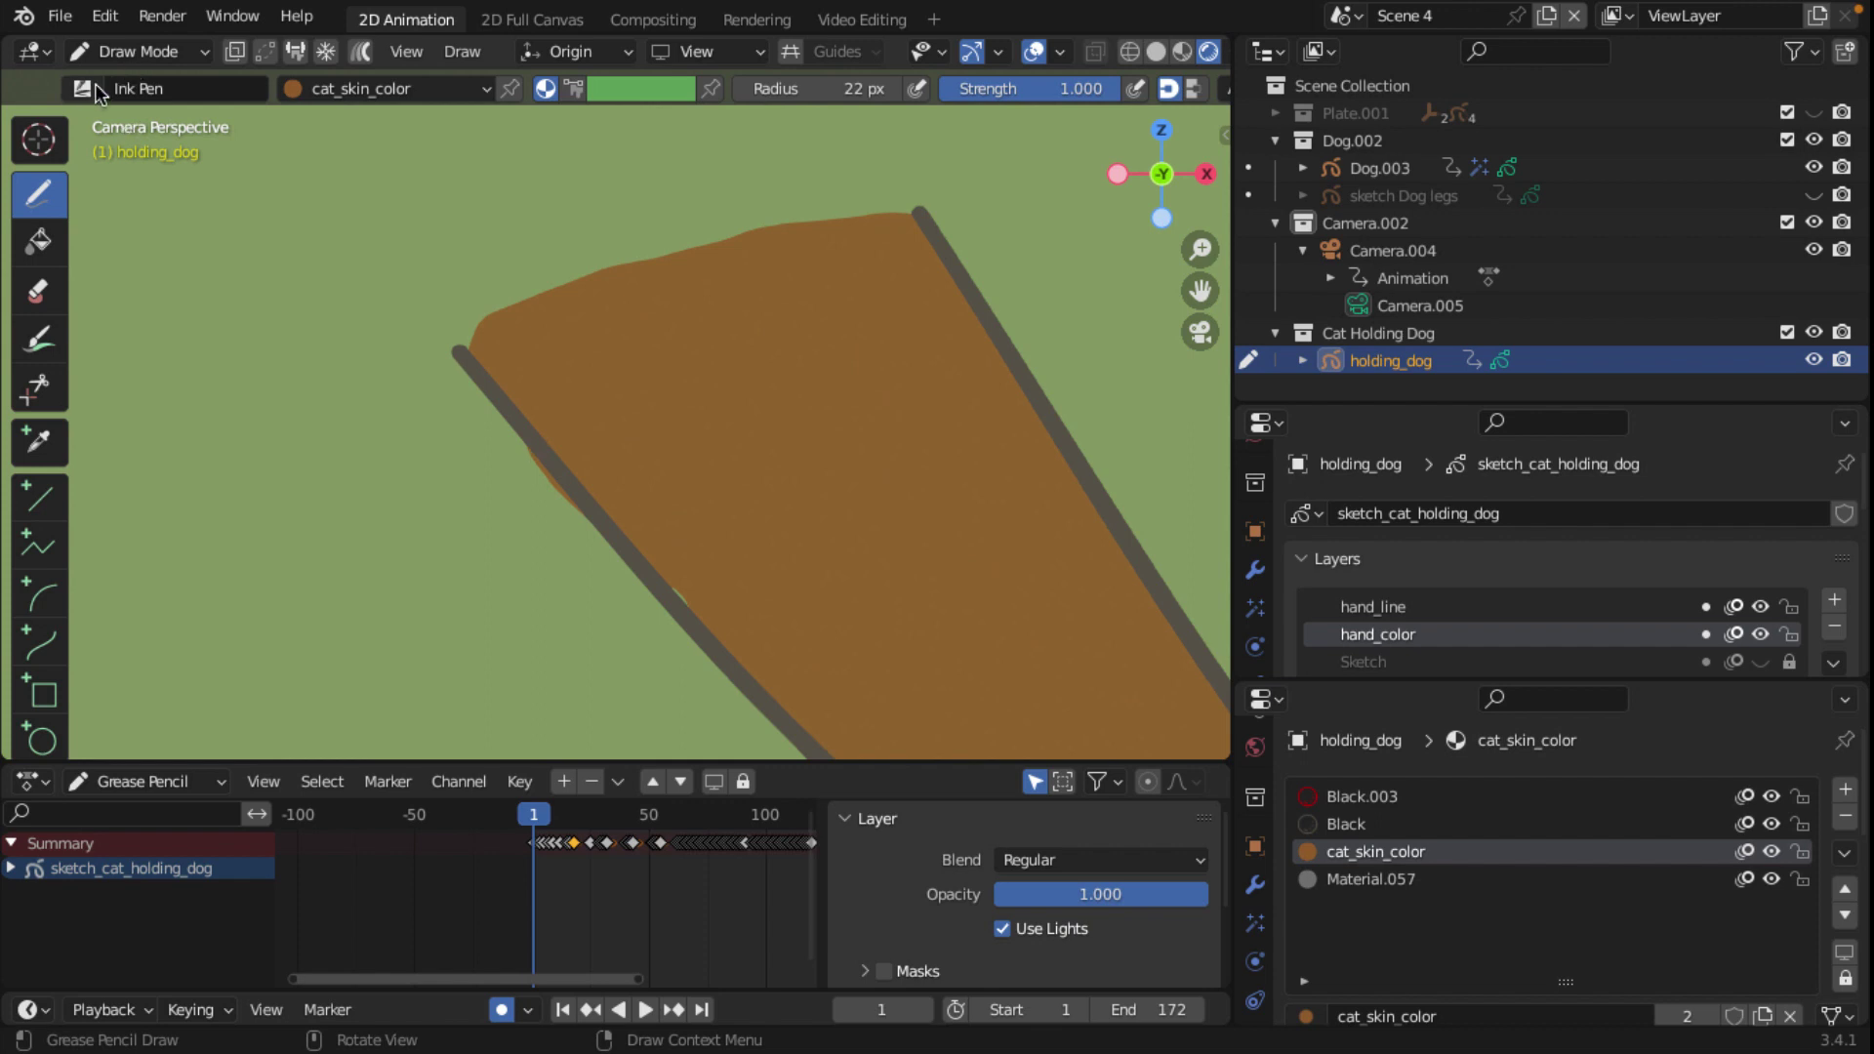
{"action": "scroll", "coordinate": [62, 108], "scroll_direction": "up", "scroll_amount": 1}
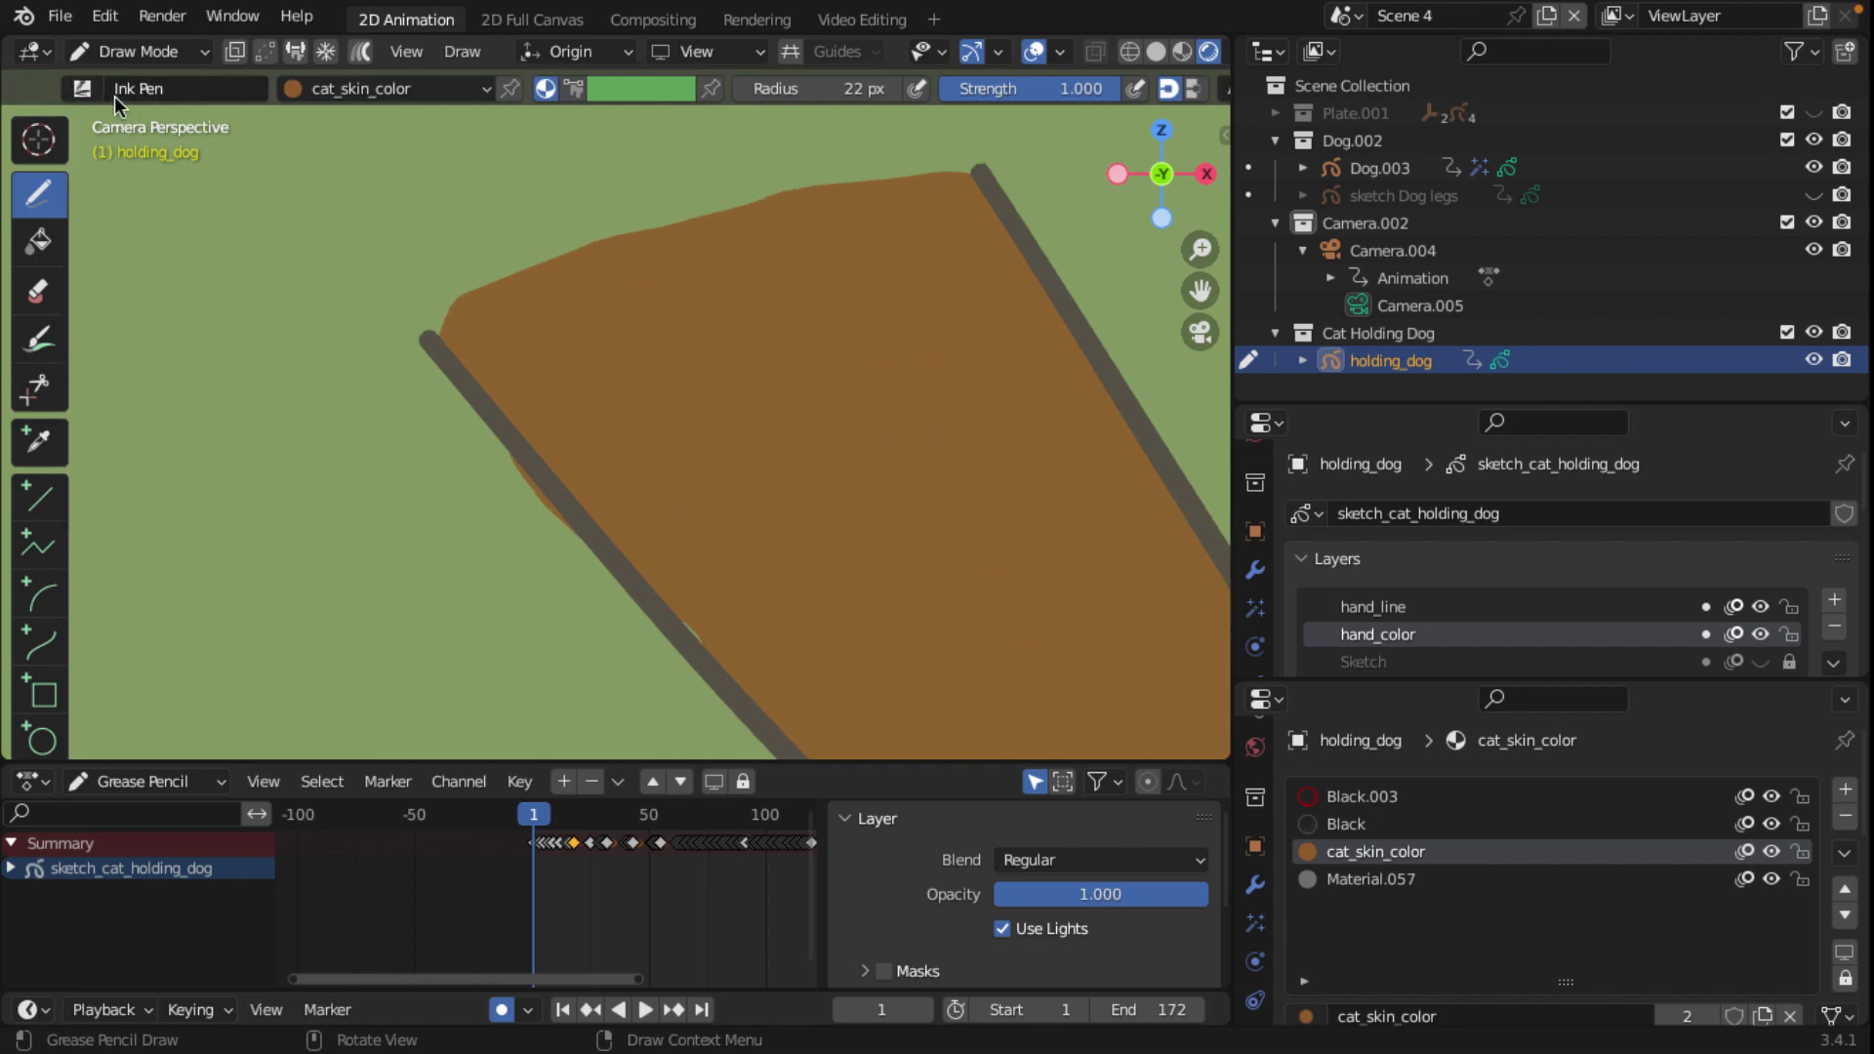
Step: Enter Sculpt Mode with the Push brush, lock hand_line, and hide overlays
{"action": "left_click", "coordinate": [114, 96]}
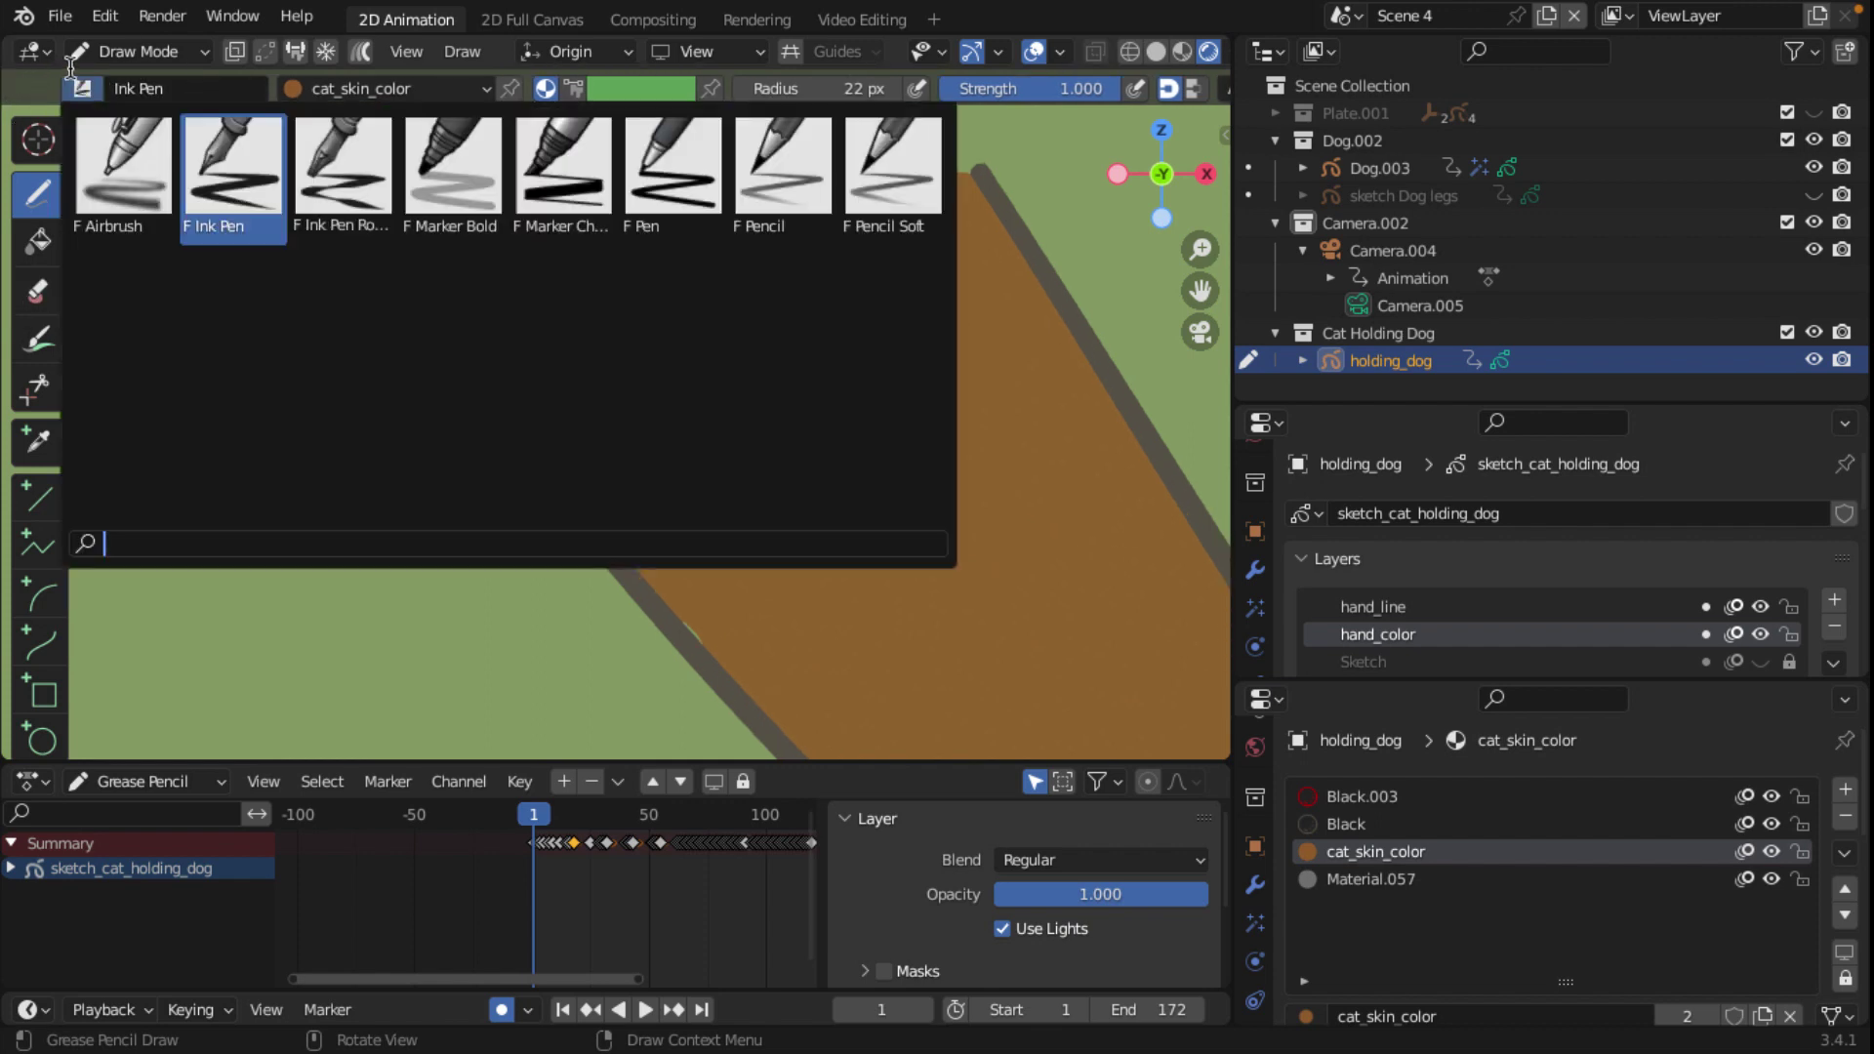
{"action": "left_click", "coordinate": [117, 56]}
{"action": "left_click", "coordinate": [167, 147]}
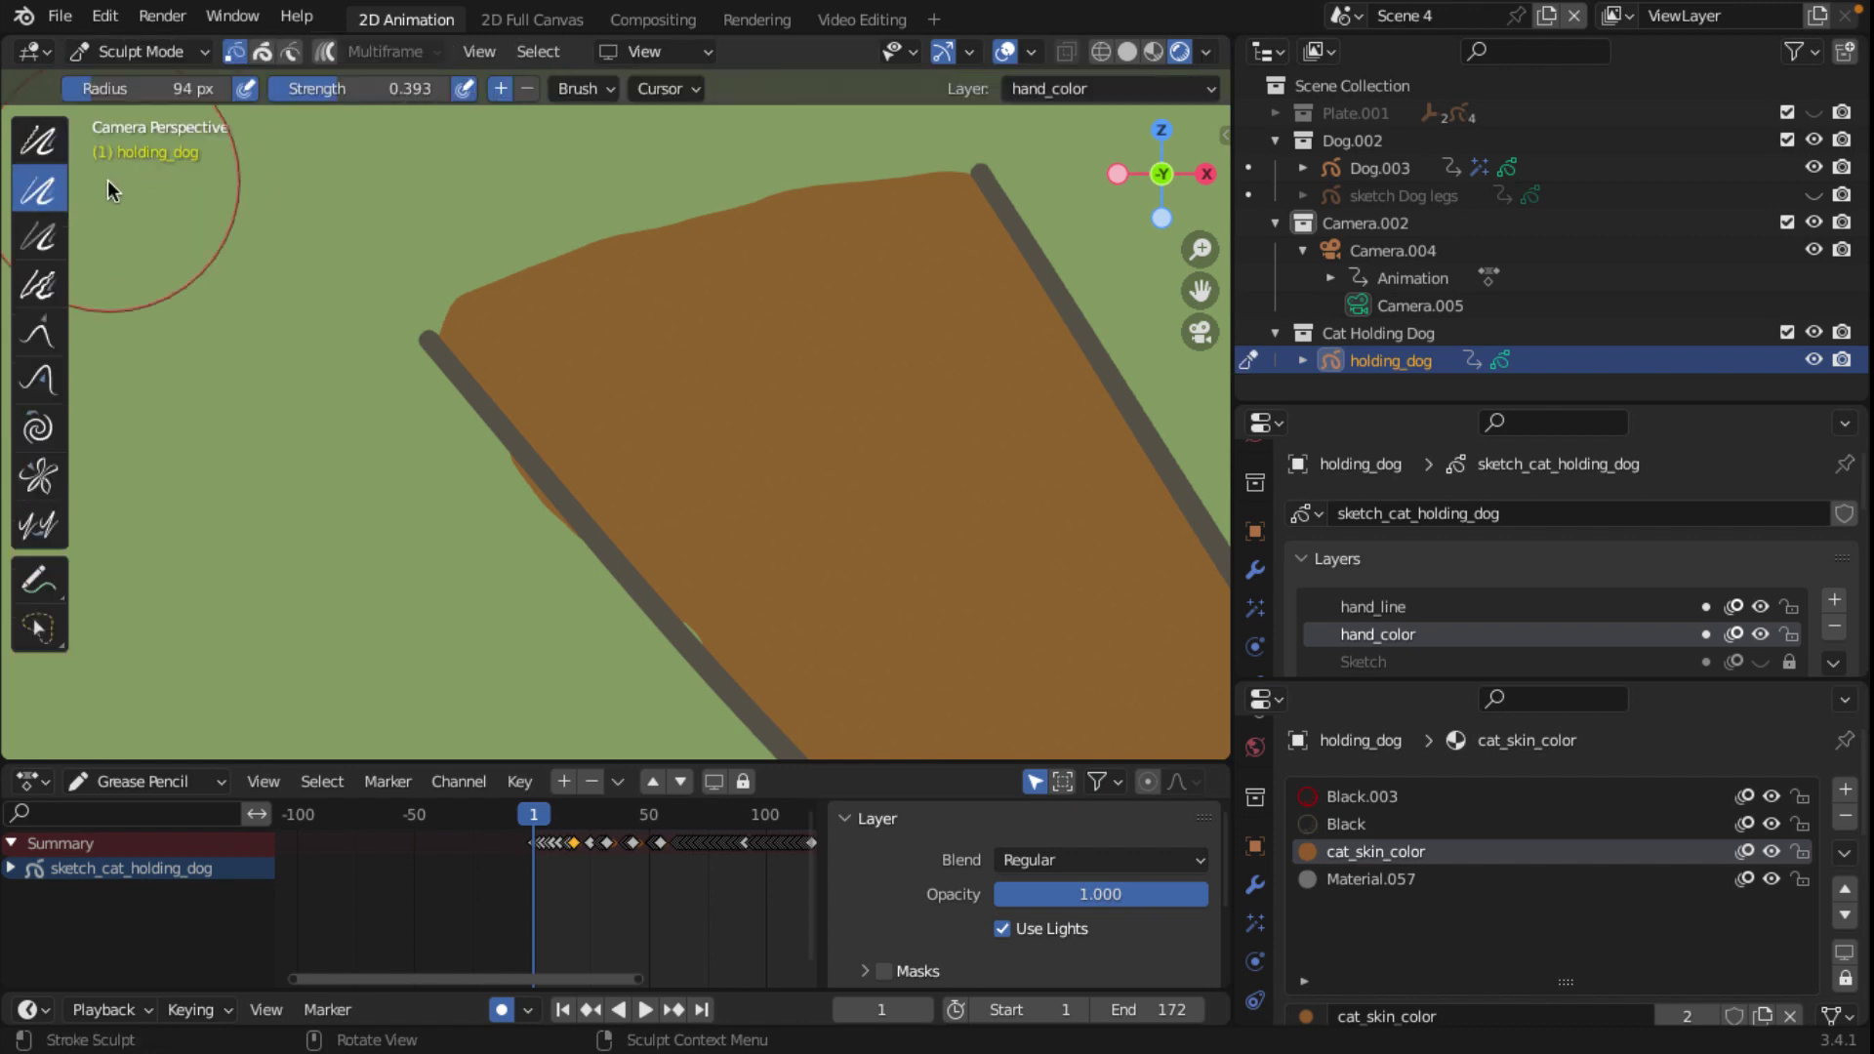
{"action": "left_click", "coordinate": [39, 379]}
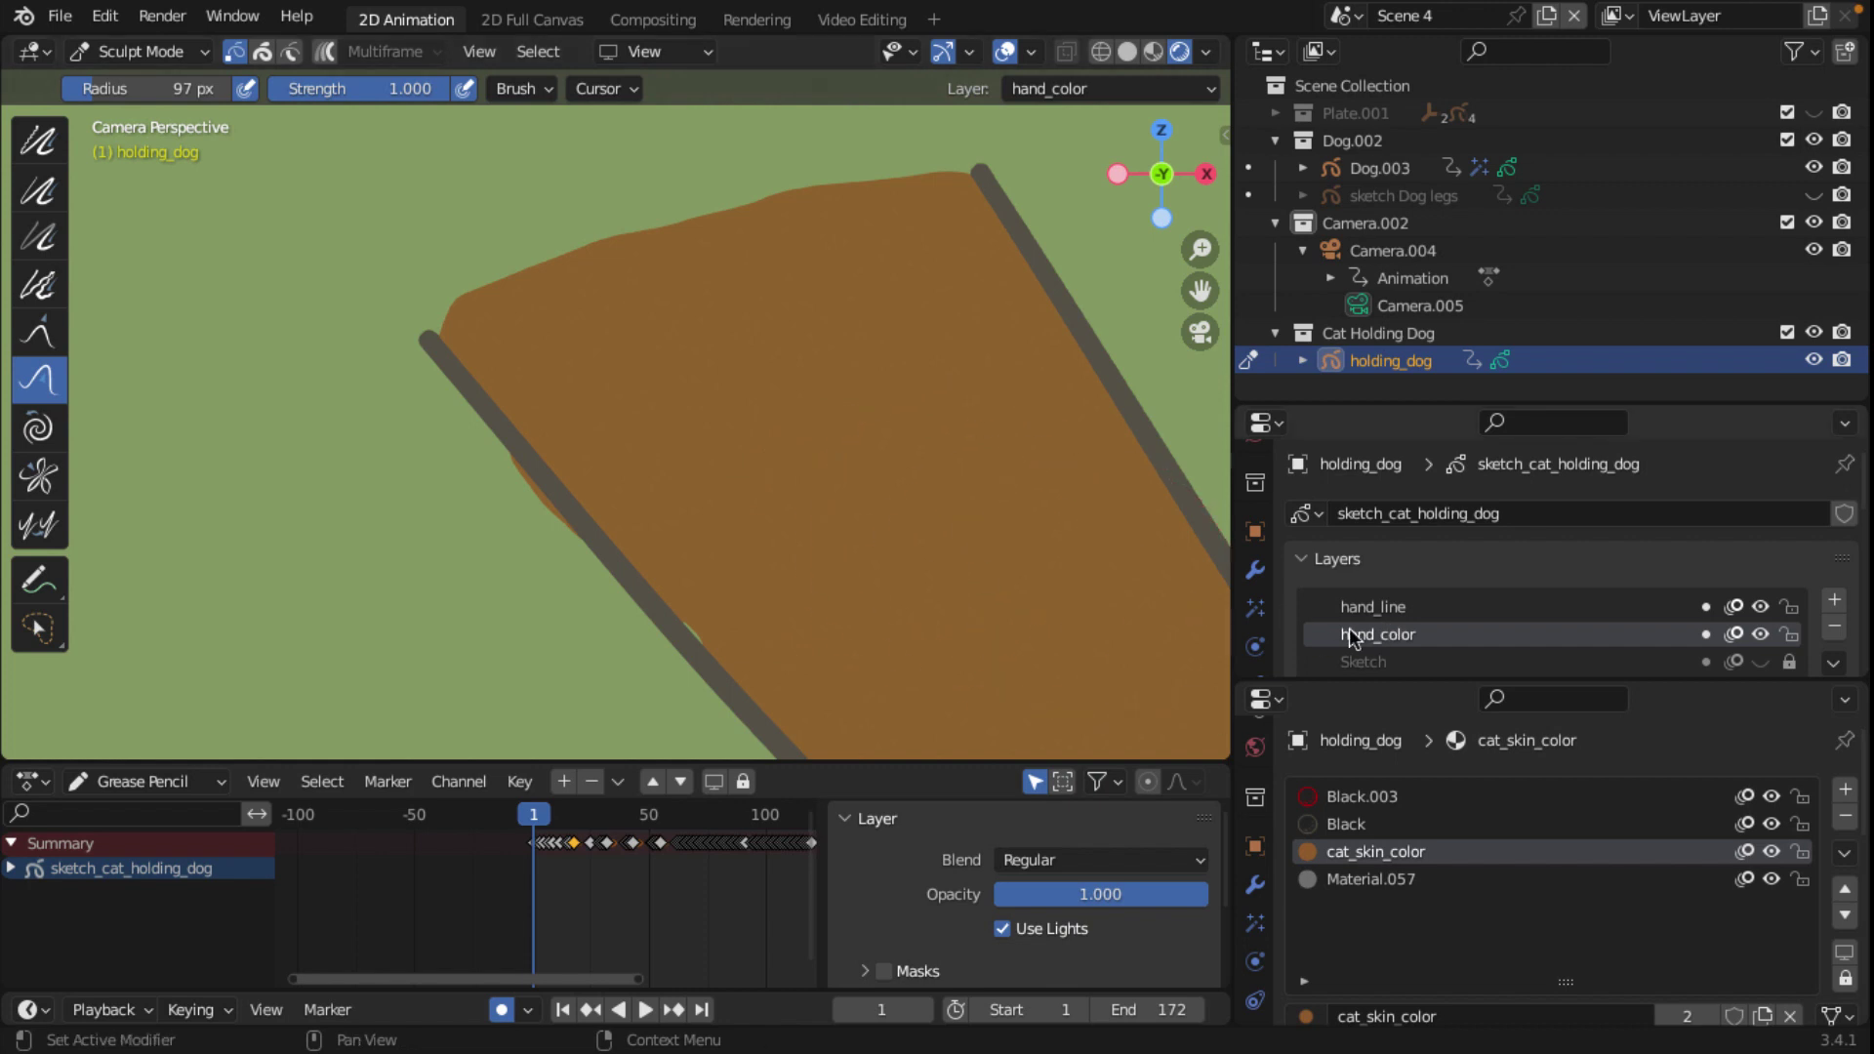
{"action": "left_click", "coordinate": [1789, 606]}
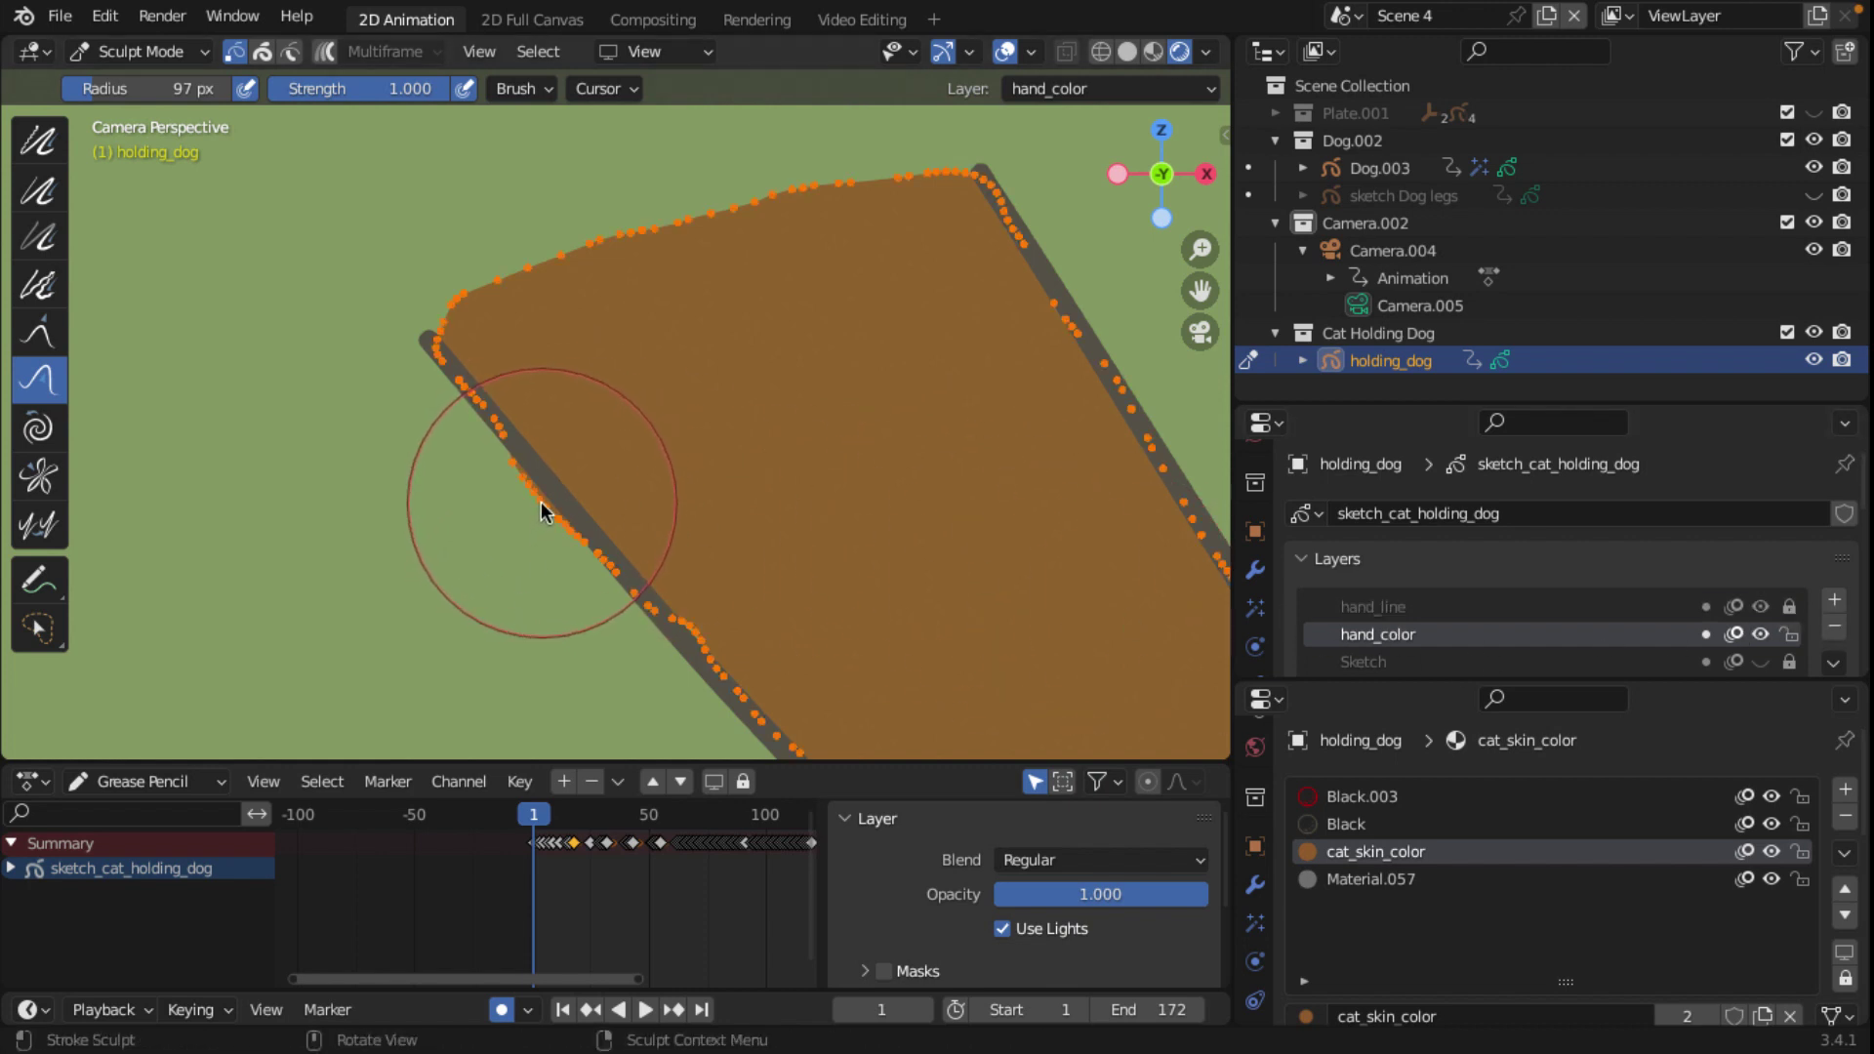
{"action": "left_click", "coordinate": [1003, 55]}
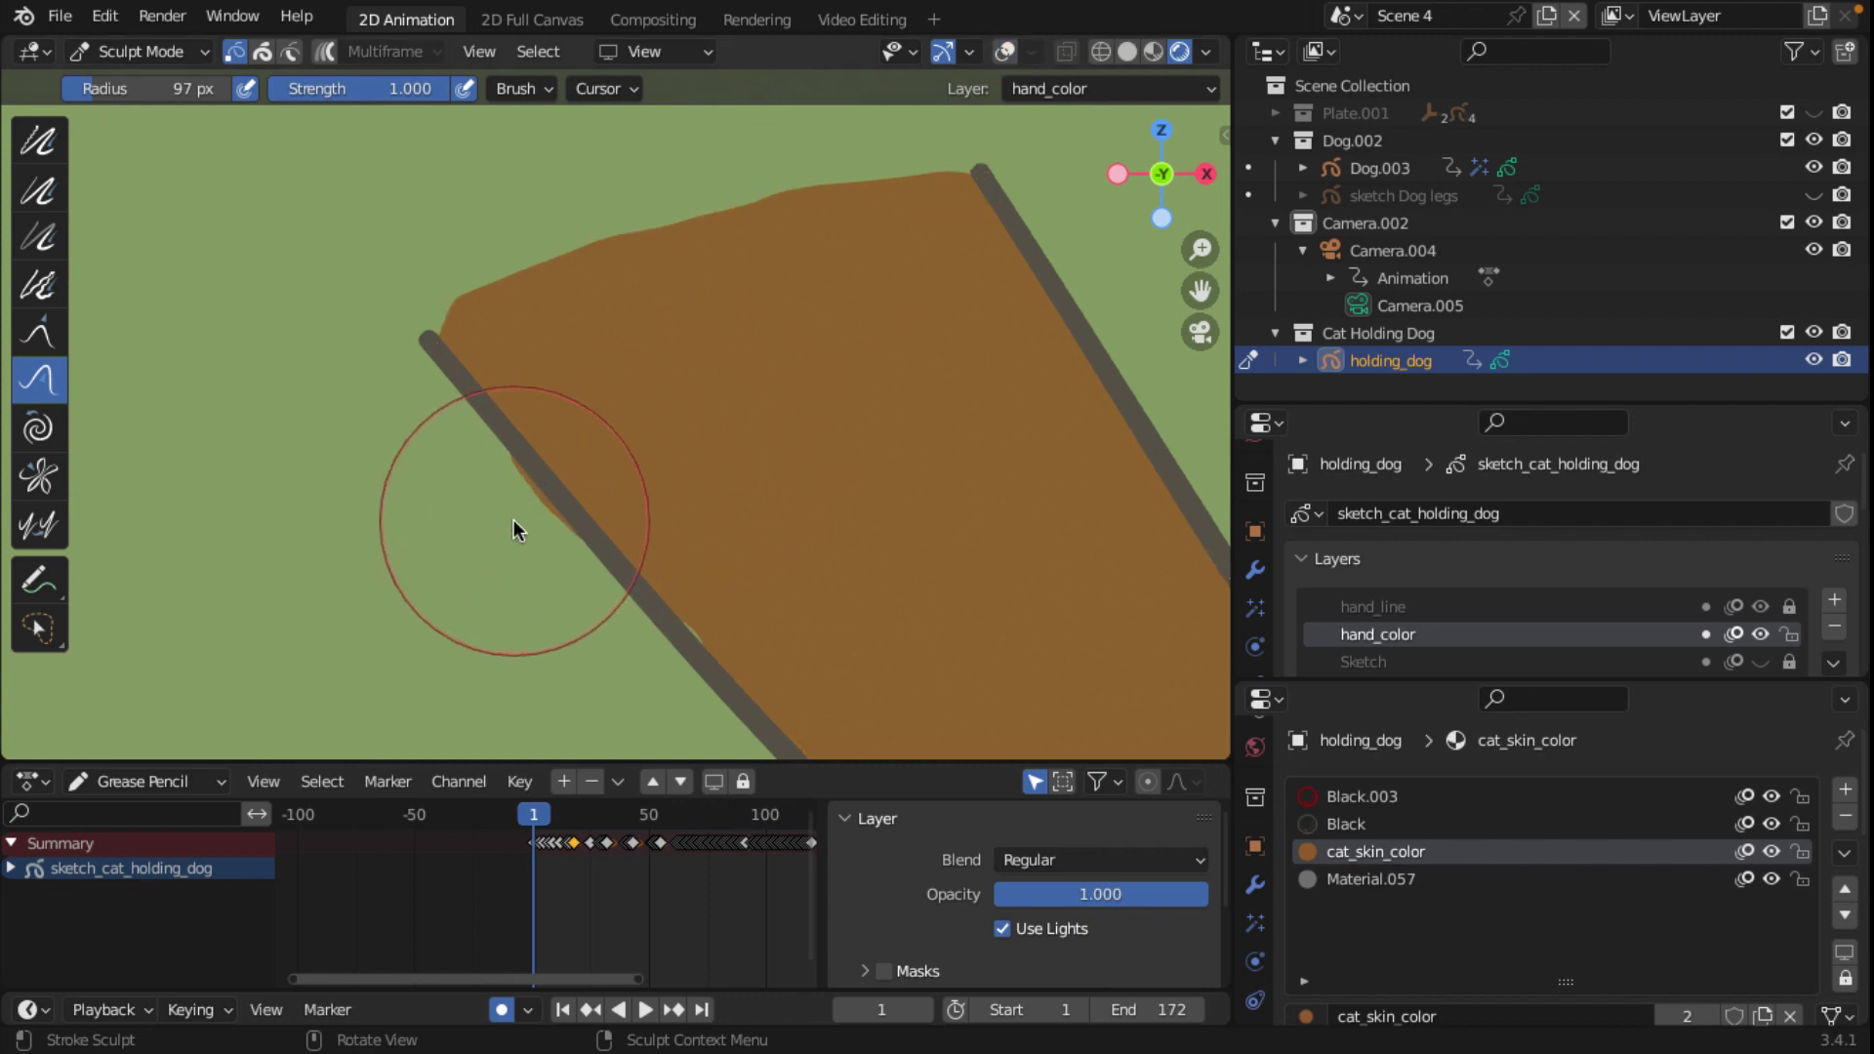
Step: Push the bulging brown fill behind the outline and smooth its edge with the Smooth brush
{"action": "left_click_drag", "start_coordinate": [515, 527], "coordinate": [527, 523]}
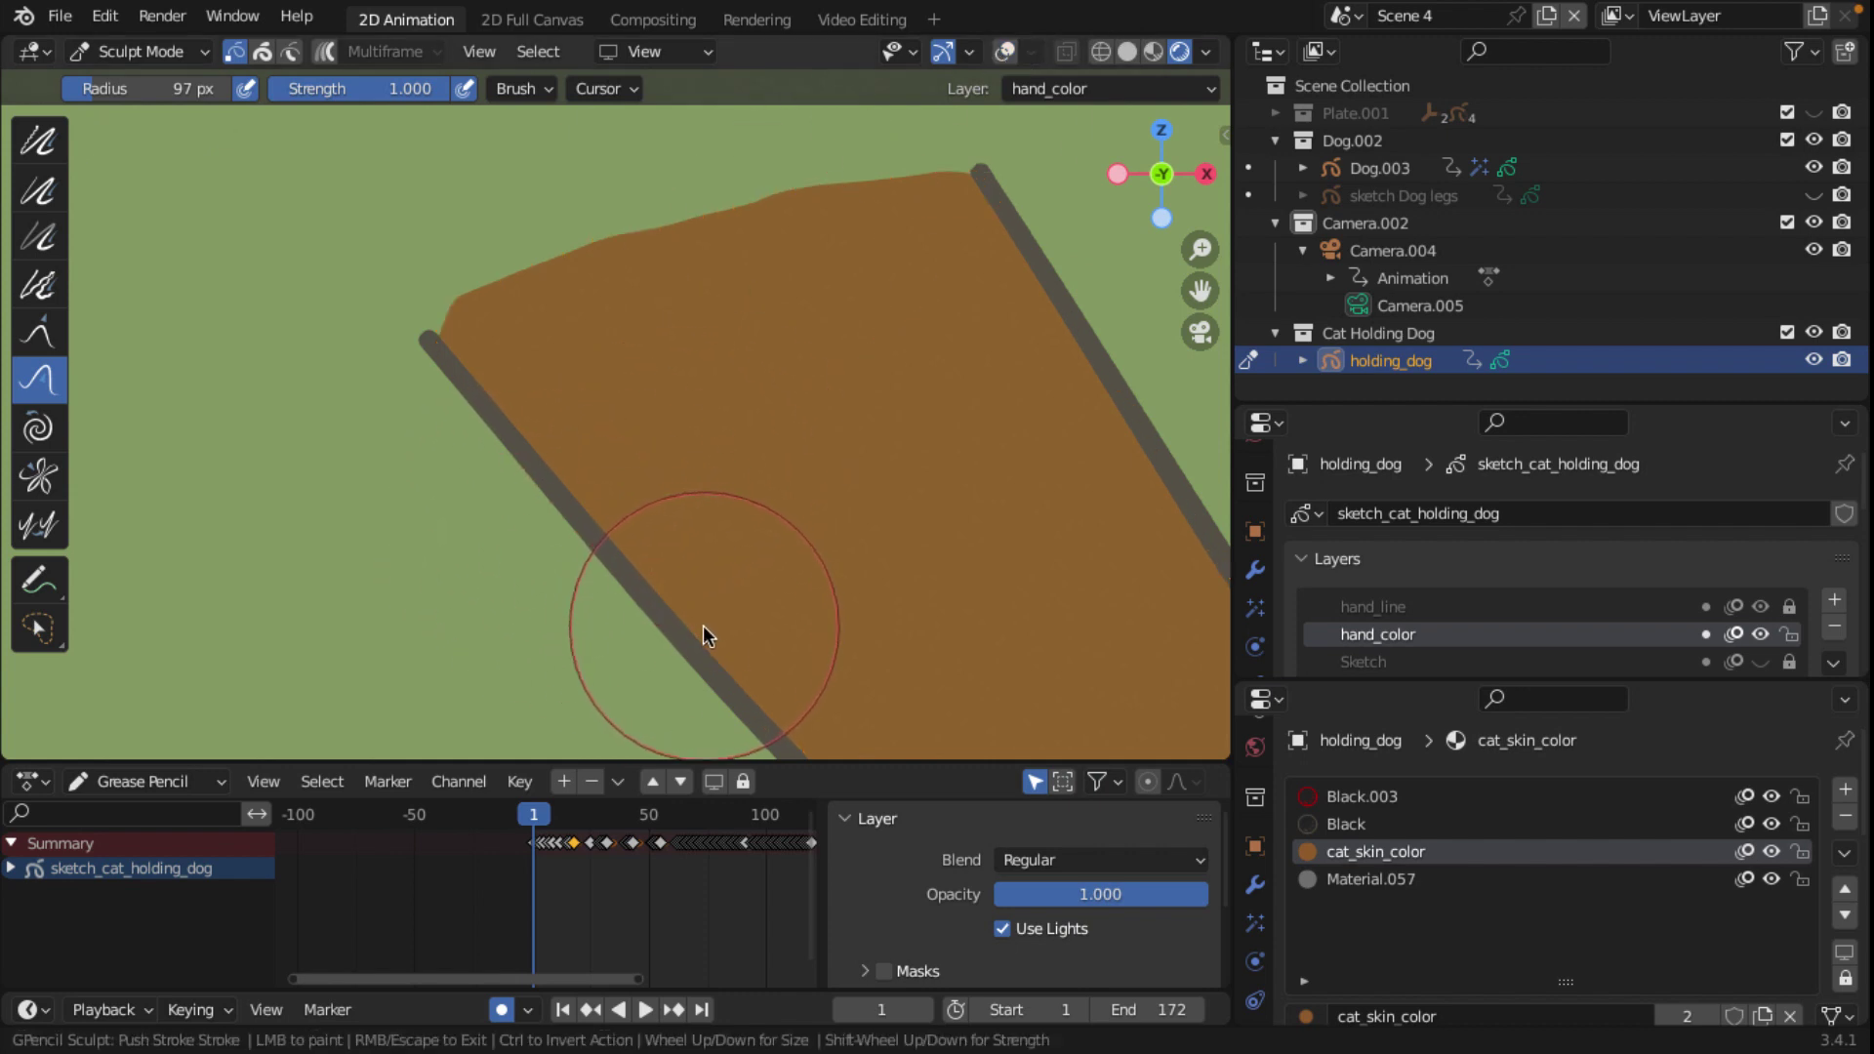
{"action": "scroll", "coordinate": [670, 593], "scroll_direction": "down", "scroll_amount": 2}
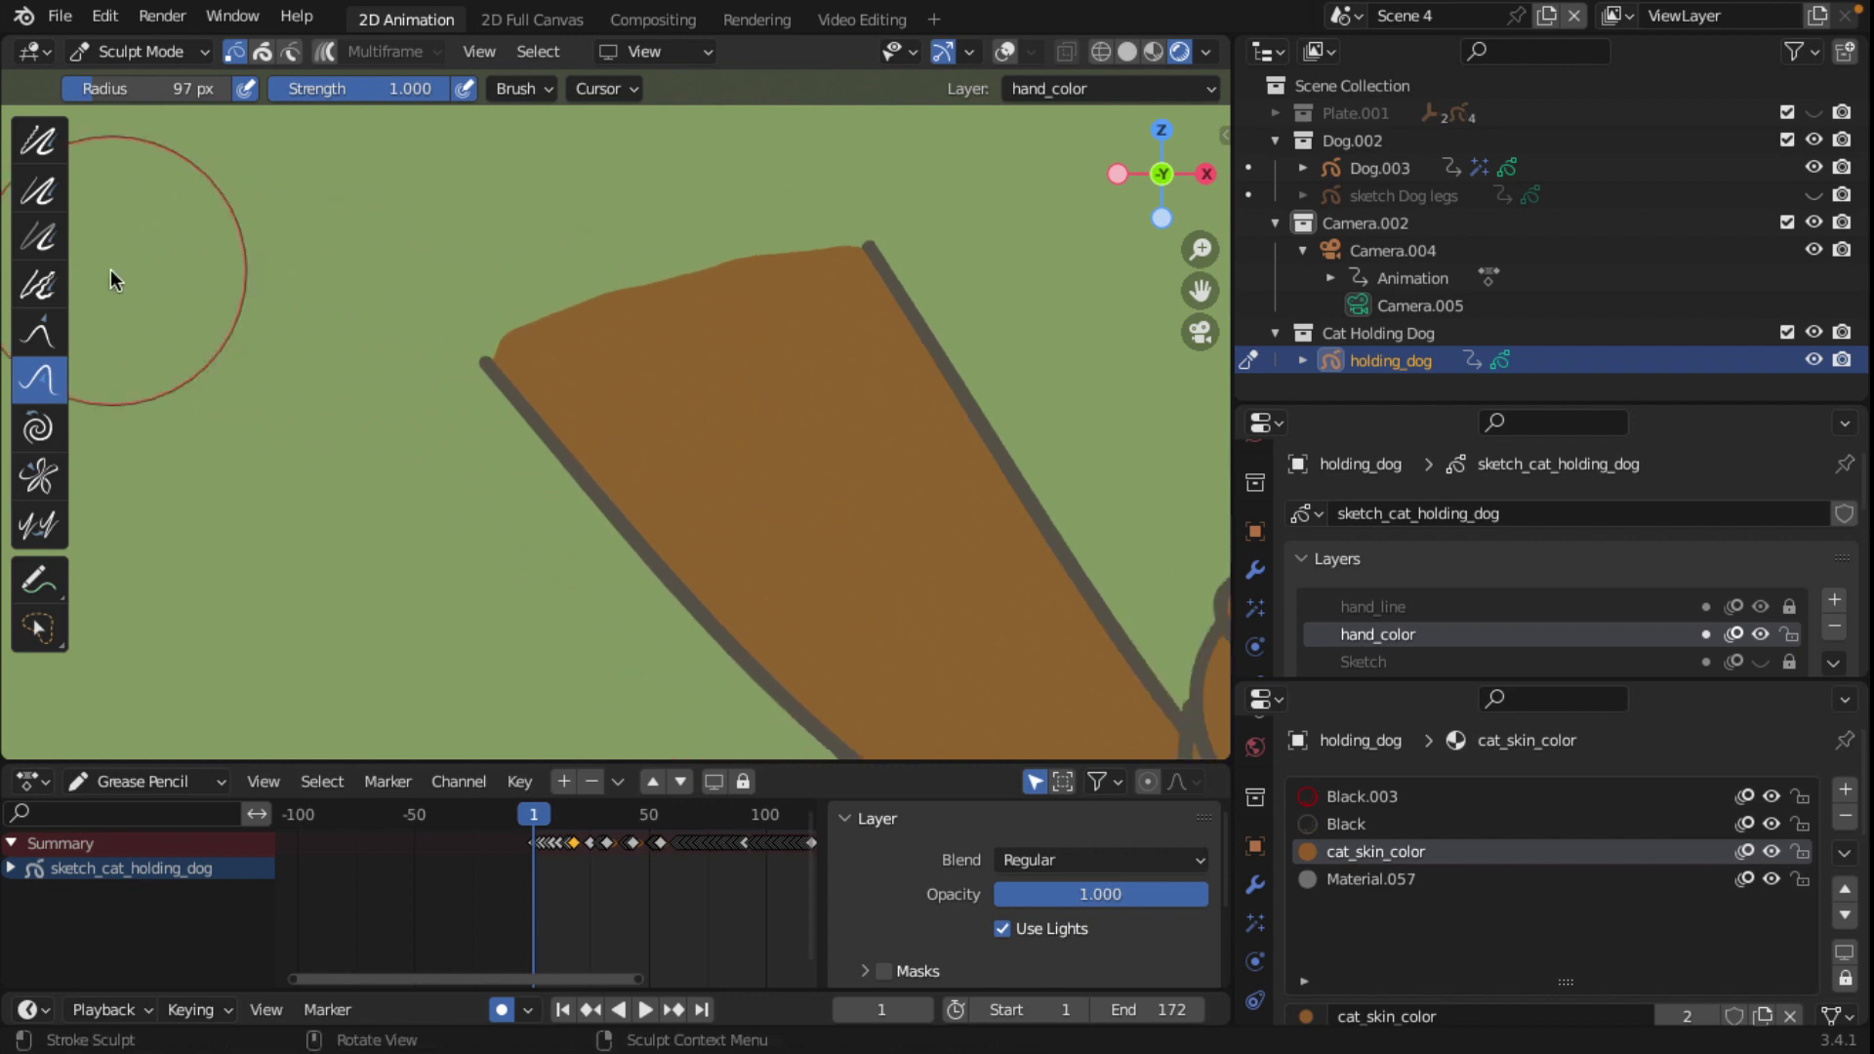
{"action": "left_click", "coordinate": [38, 141]}
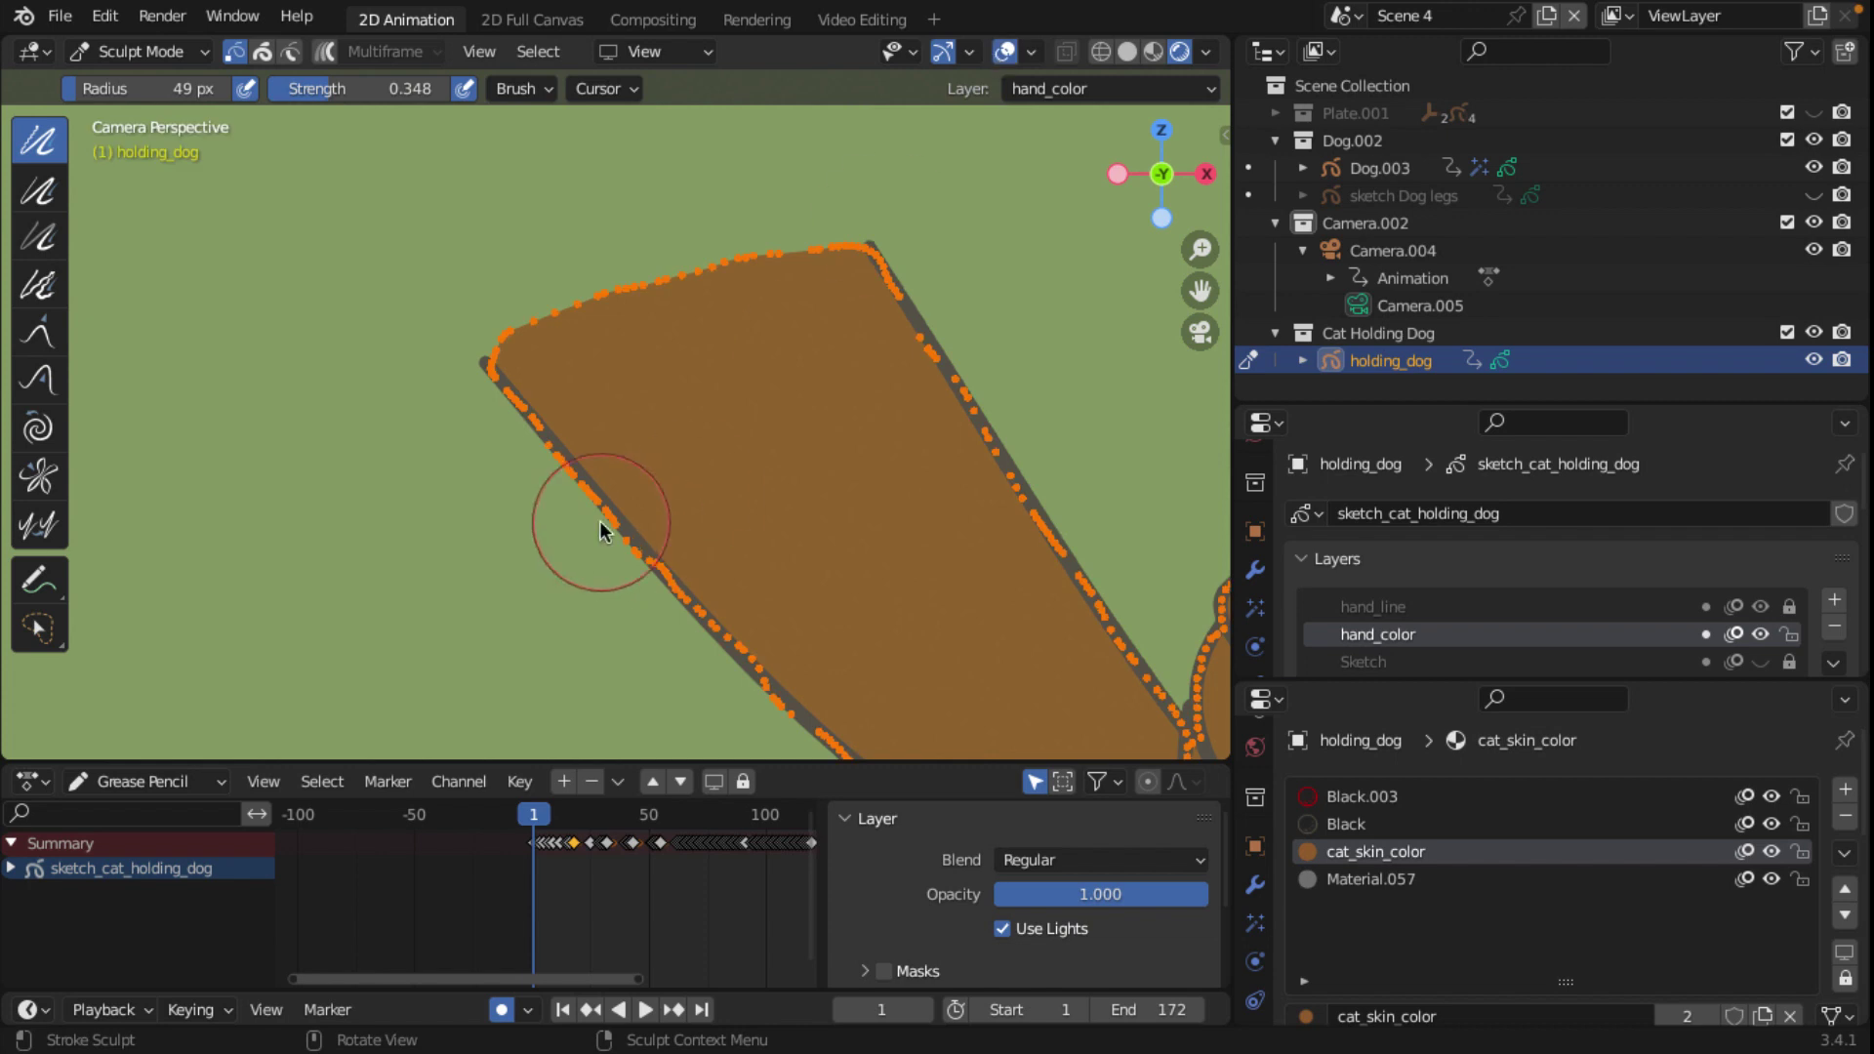
{"action": "mouse_move", "coordinate": [625, 546]}
{"action": "left_mouse_down"}
{"action": "mouse_move", "coordinate": [791, 699]}
{"action": "mouse_move", "coordinate": [823, 613]}
{"action": "mouse_move", "coordinate": [709, 572]}
{"action": "mouse_move", "coordinate": [849, 522]}
{"action": "mouse_move", "coordinate": [635, 369]}
{"action": "left_mouse_up"}
{"action": "scroll", "coordinate": [823, 613], "scroll_direction": "down", "scroll_amount": 3}
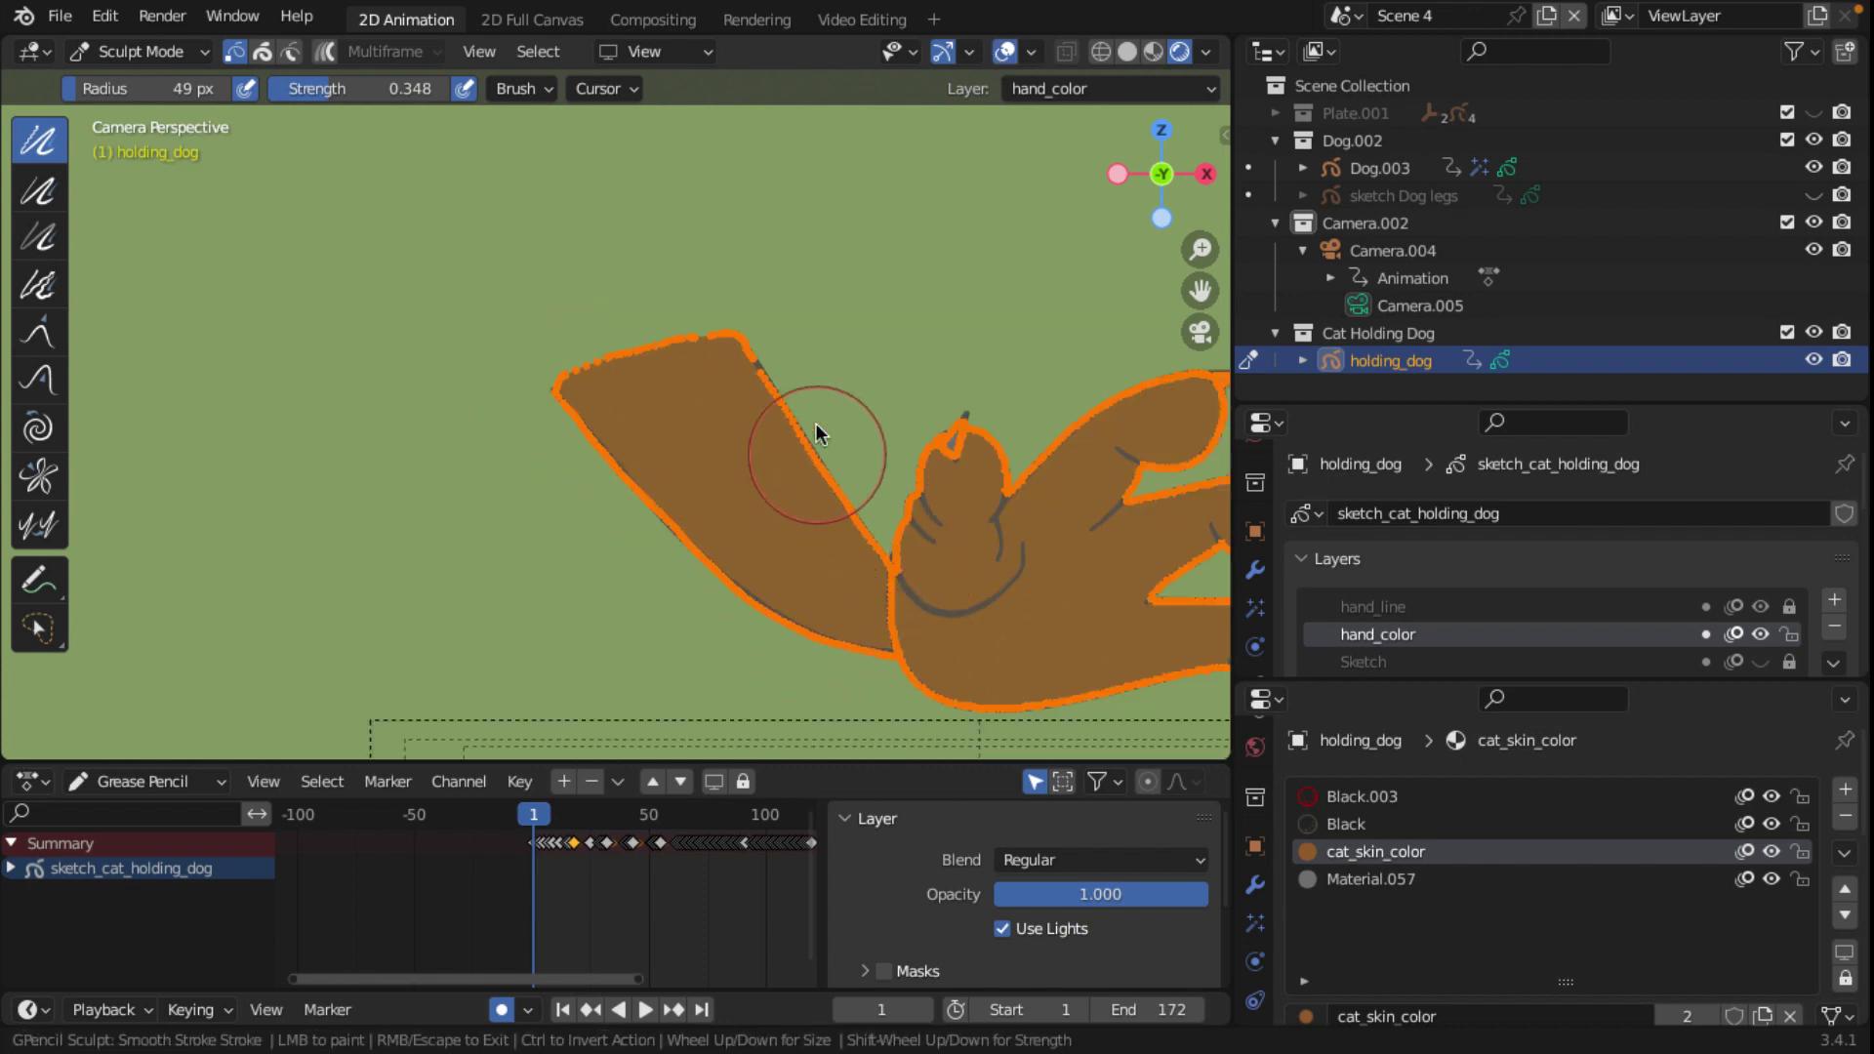
{"action": "scroll", "coordinate": [577, 527], "scroll_direction": "down", "scroll_amount": 3}
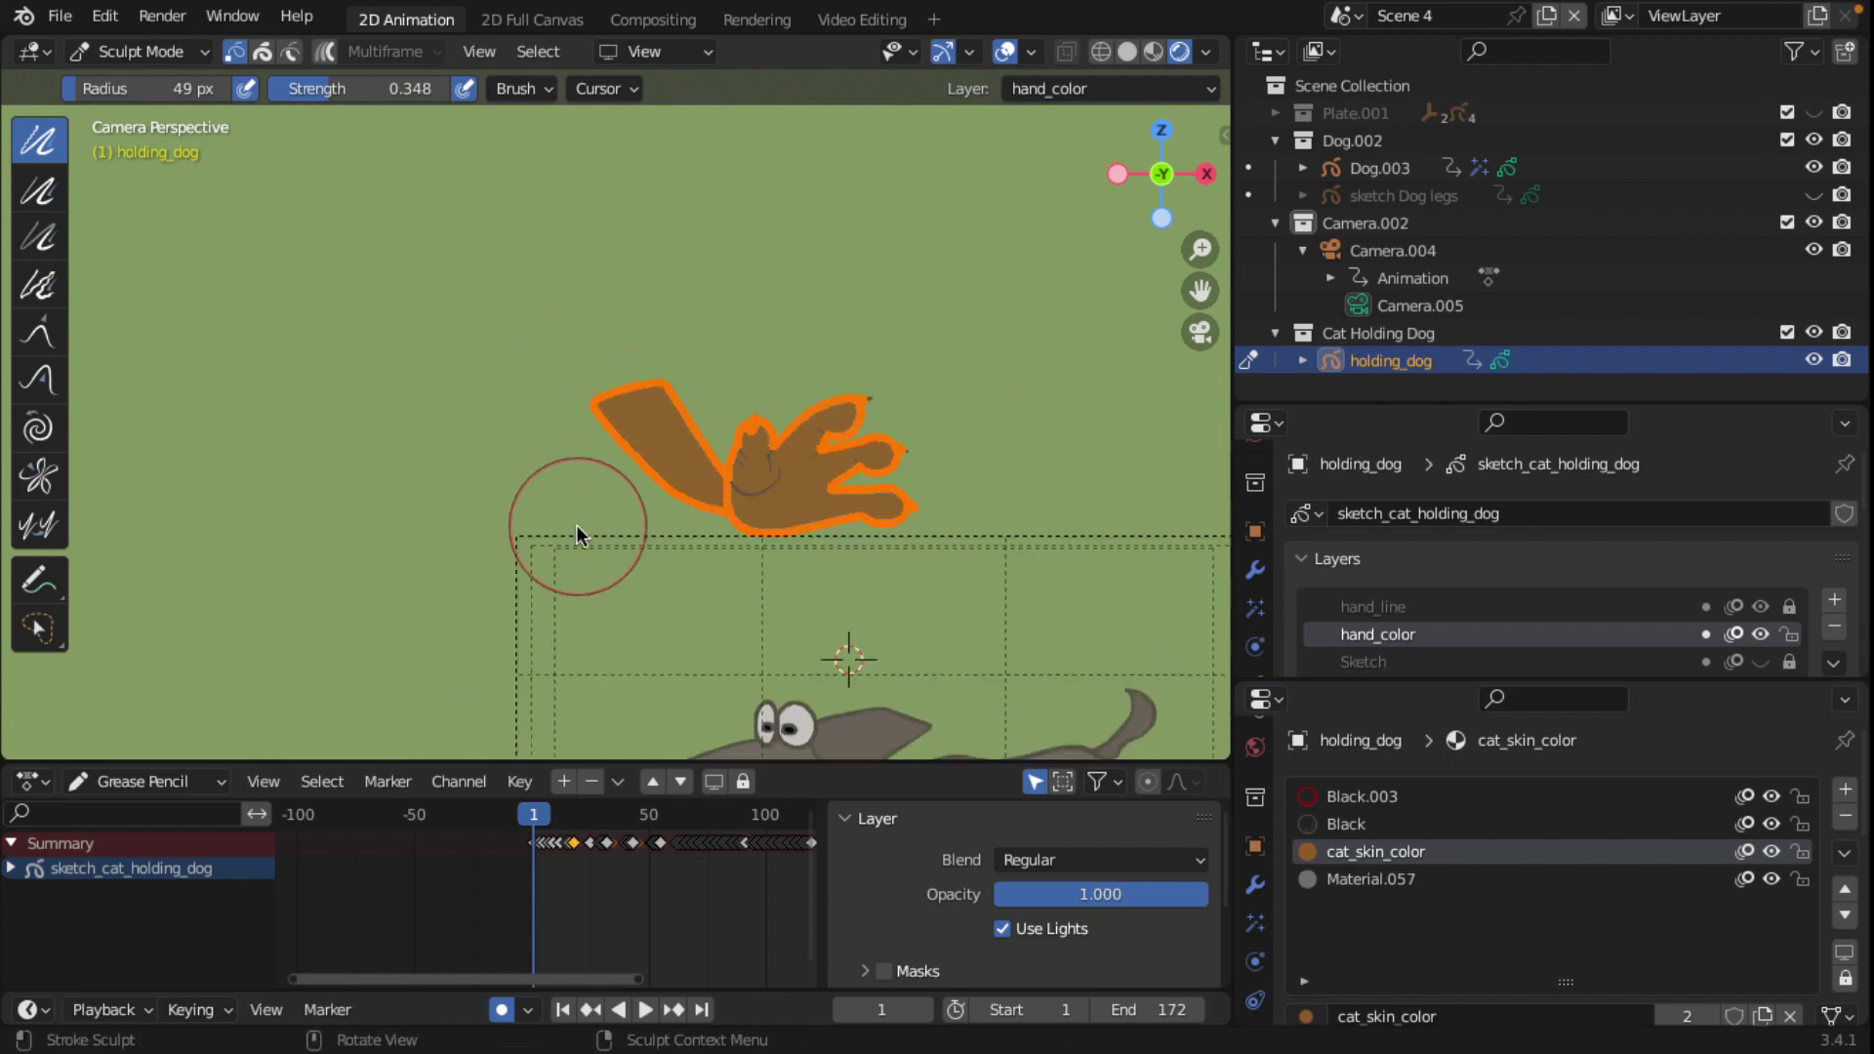
{"action": "scroll", "coordinate": [587, 518], "scroll_direction": "up", "scroll_amount": 2}
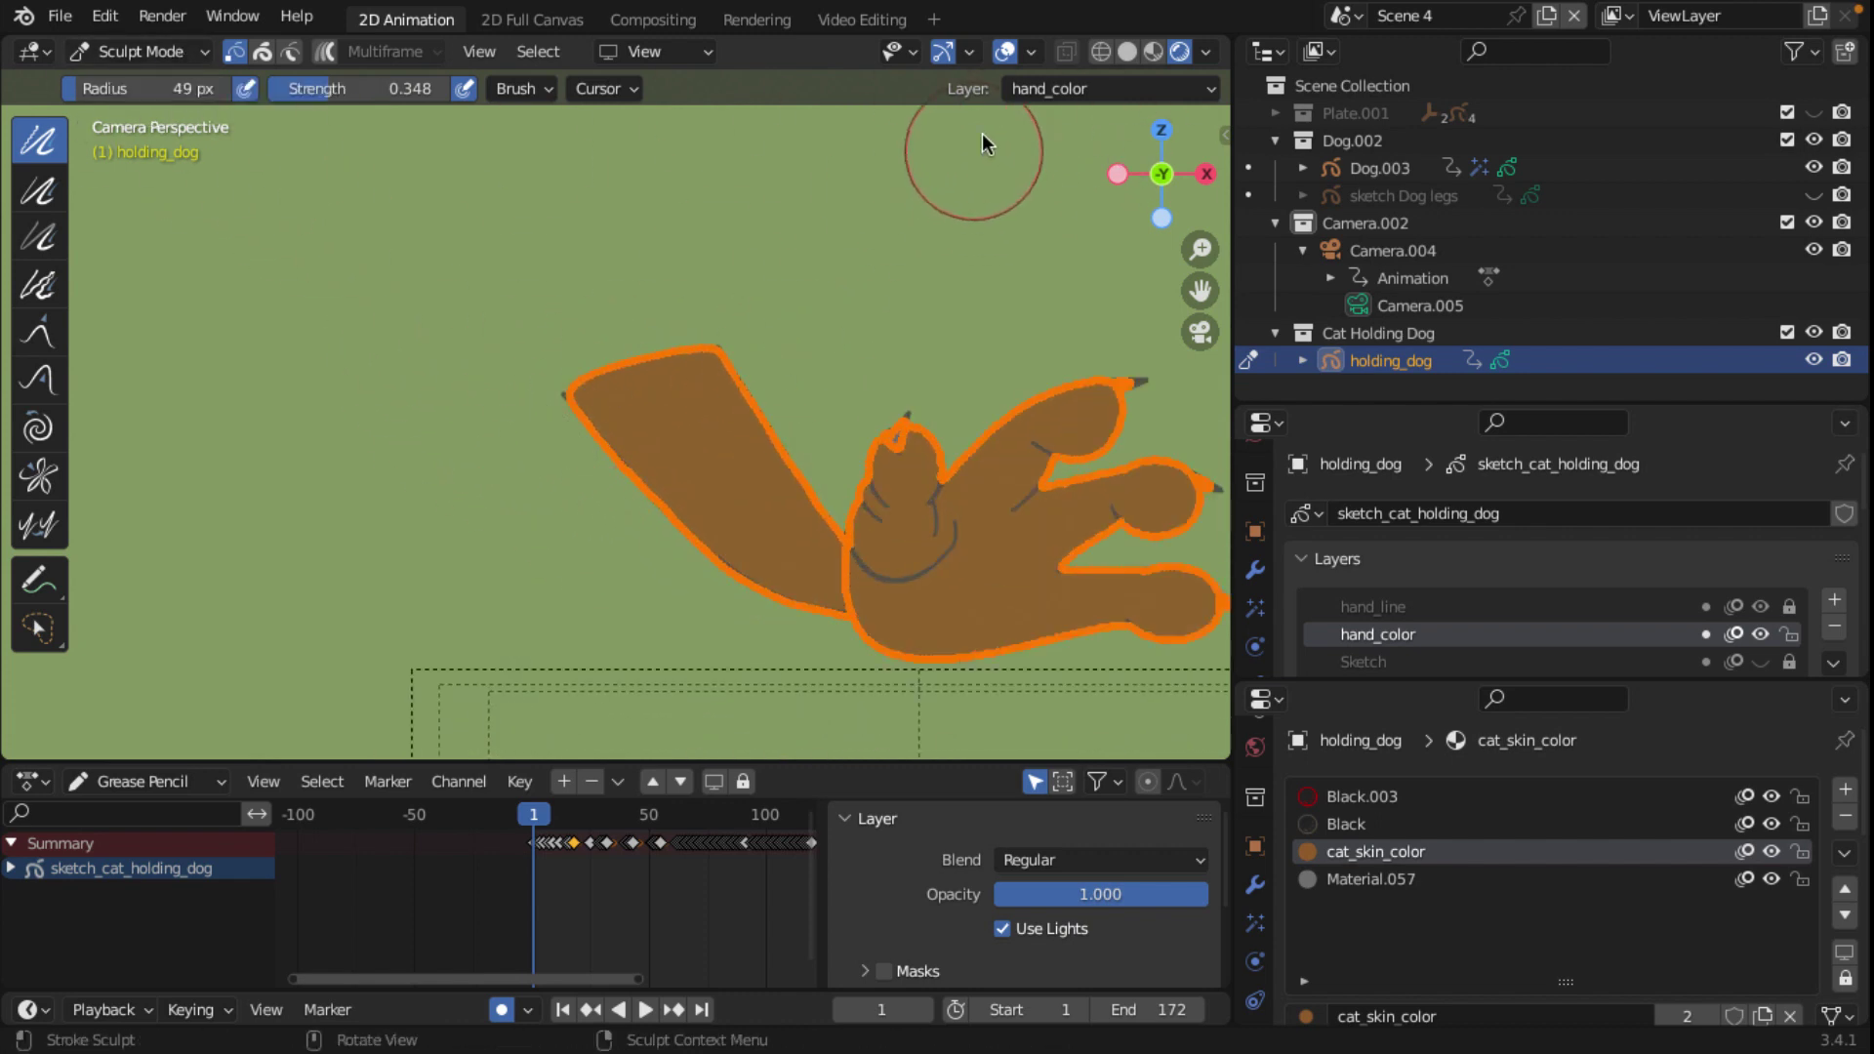
Step: Check the cleaned arm without overlays, then reshape the claw strokes near the thumb
{"action": "left_click", "coordinate": [1006, 51]}
{"action": "scroll", "coordinate": [640, 588], "scroll_direction": "up", "scroll_amount": 2}
{"action": "scroll", "coordinate": [640, 588], "scroll_direction": "down", "scroll_amount": 3}
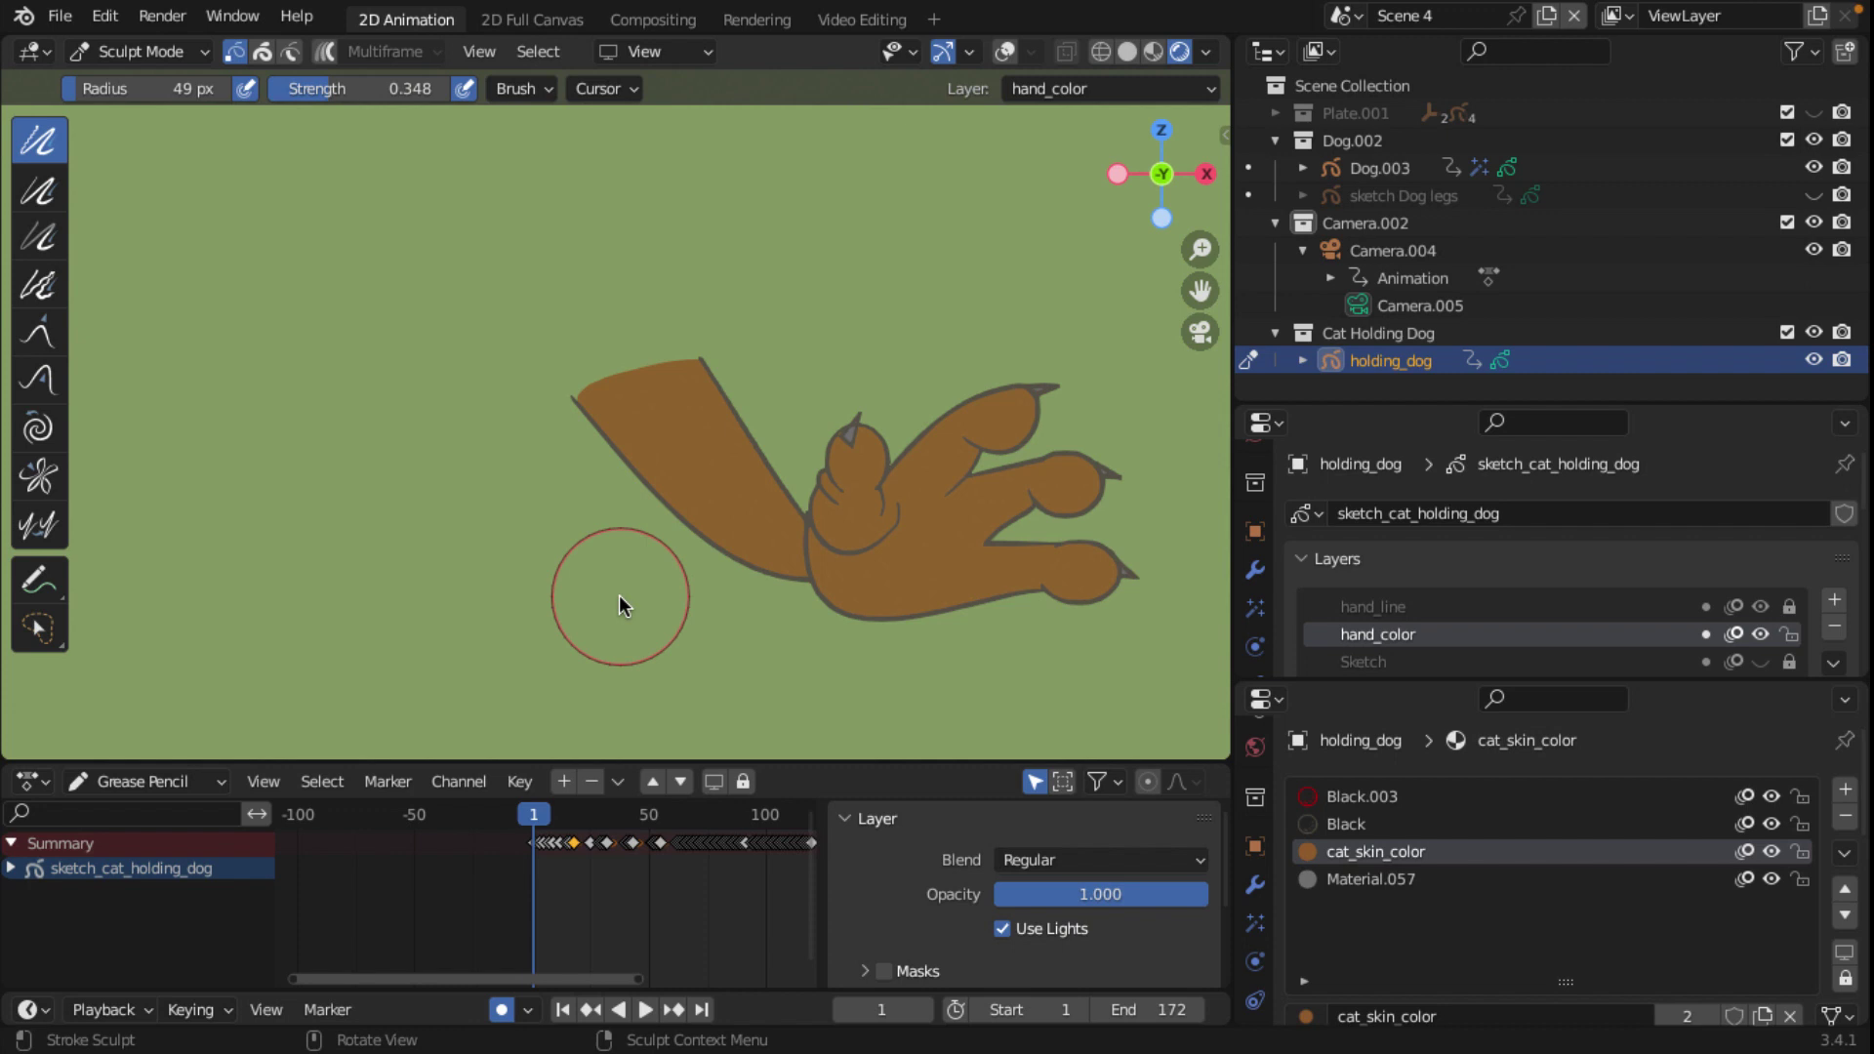
{"action": "scroll", "coordinate": [619, 595], "scroll_direction": "up", "scroll_amount": 3}
{"action": "scroll", "coordinate": [697, 584], "scroll_direction": "up", "scroll_amount": 2}
{"action": "scroll", "coordinate": [697, 584], "scroll_direction": "down", "scroll_amount": 2}
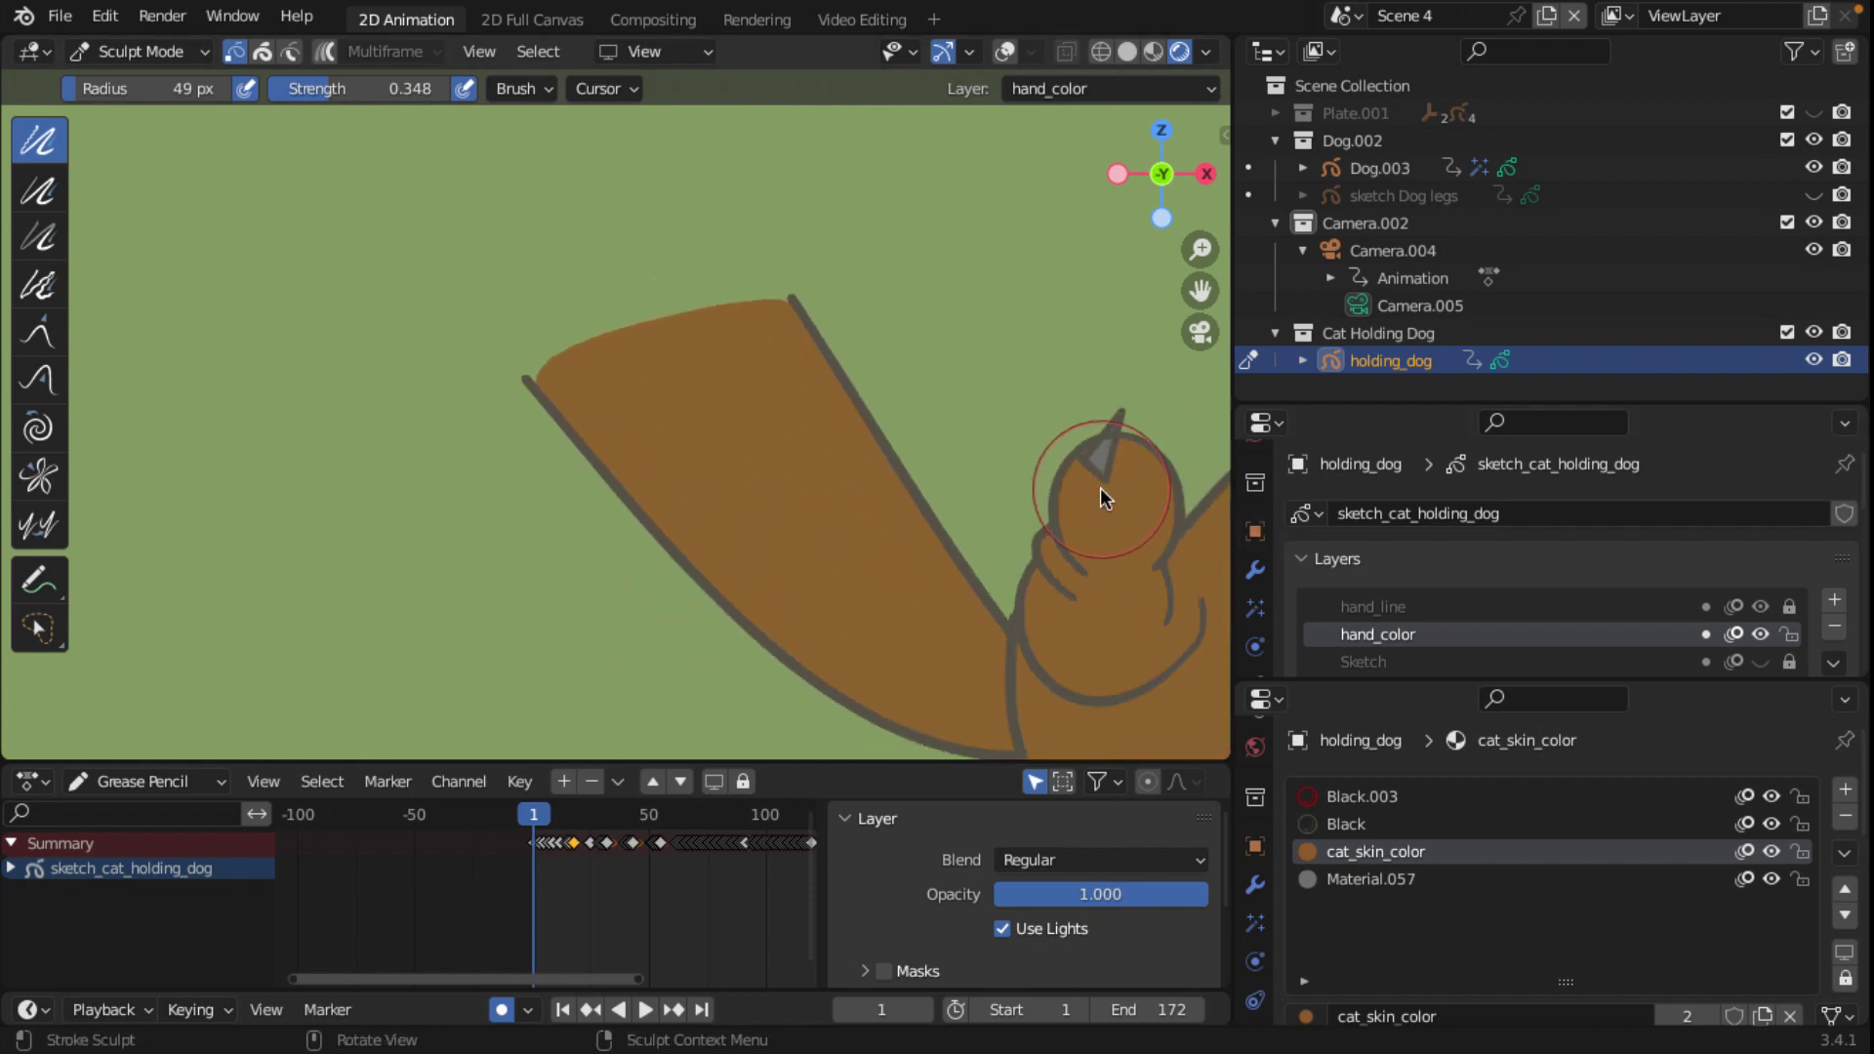
{"action": "mouse_move", "coordinate": [1099, 488]}
{"action": "middle_mouse_down", "text": "shift"}
{"action": "mouse_move", "coordinate": [683, 477]}
{"action": "mouse_move", "coordinate": [634, 499]}
{"action": "middle_mouse_up", "text": "shift"}
{"action": "scroll", "coordinate": [724, 480], "scroll_direction": "up", "scroll_amount": 4}
{"action": "scroll", "coordinate": [635, 500], "scroll_direction": "up", "scroll_amount": 3}
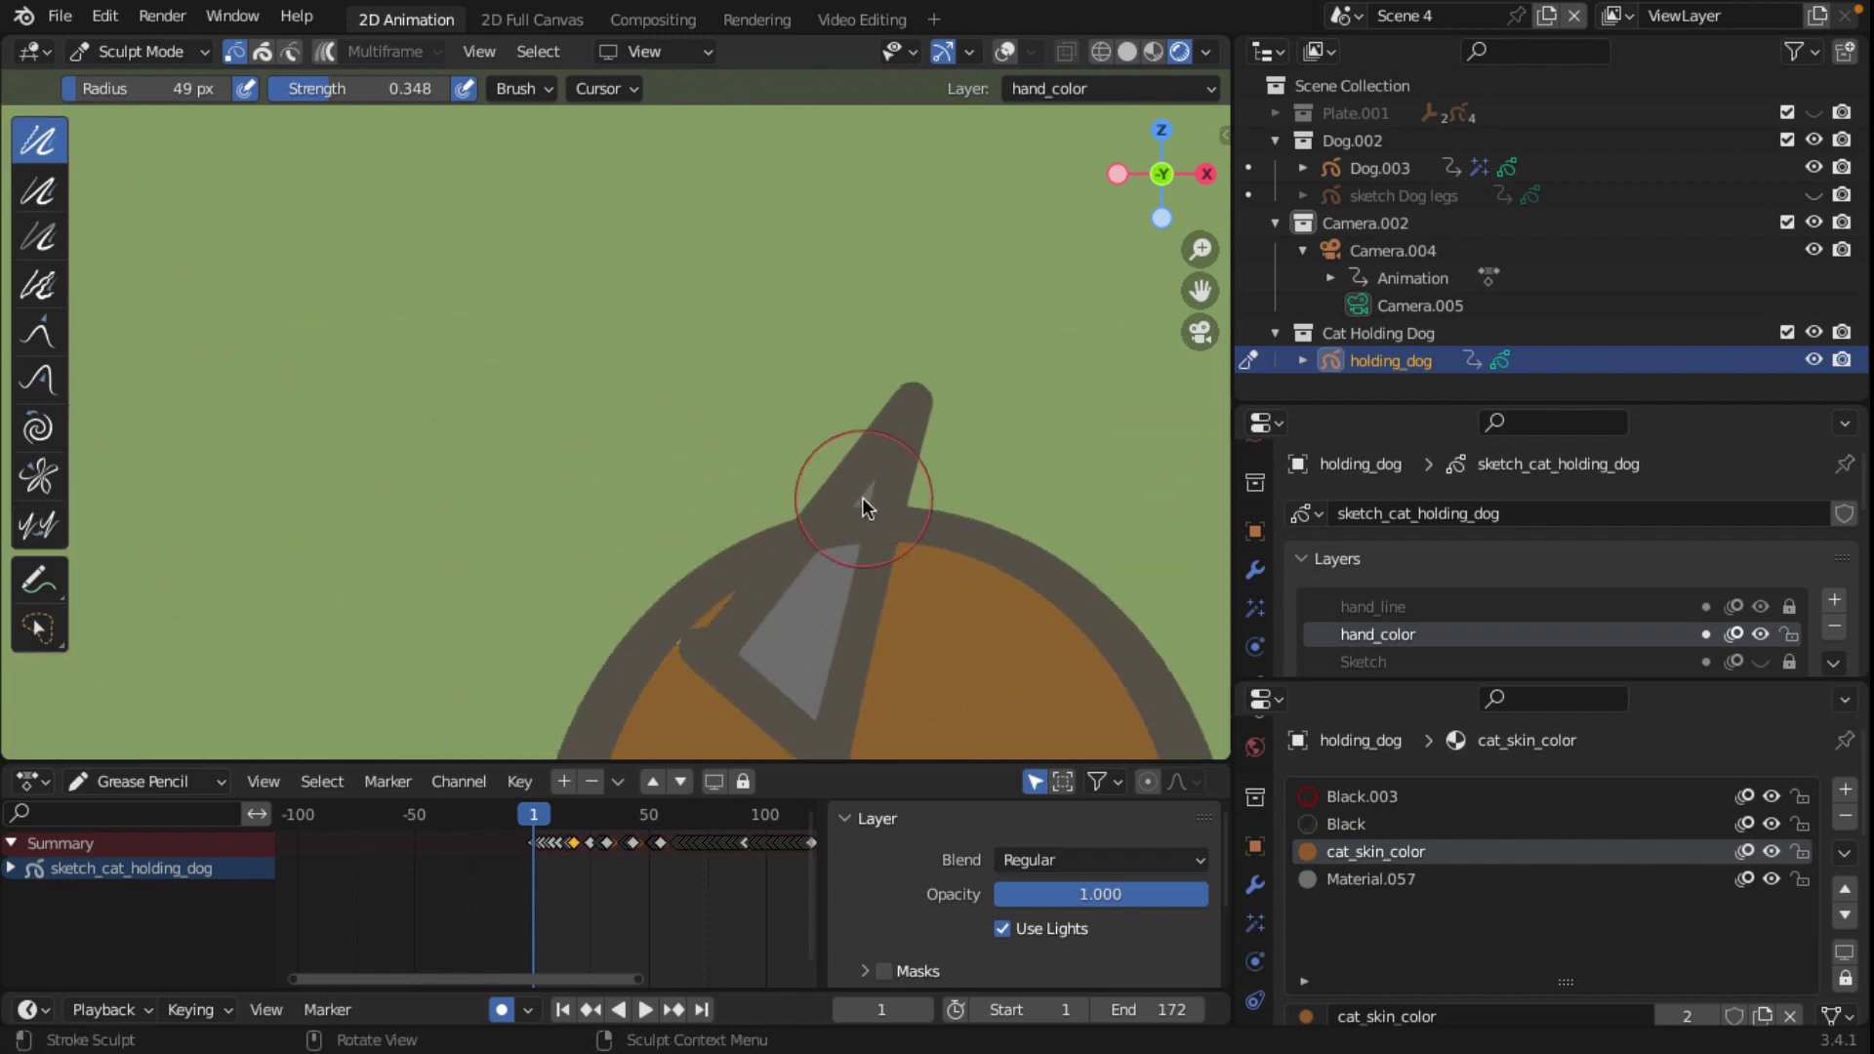
{"action": "left_click_drag", "start_coordinate": [846, 529], "coordinate": [879, 499]}
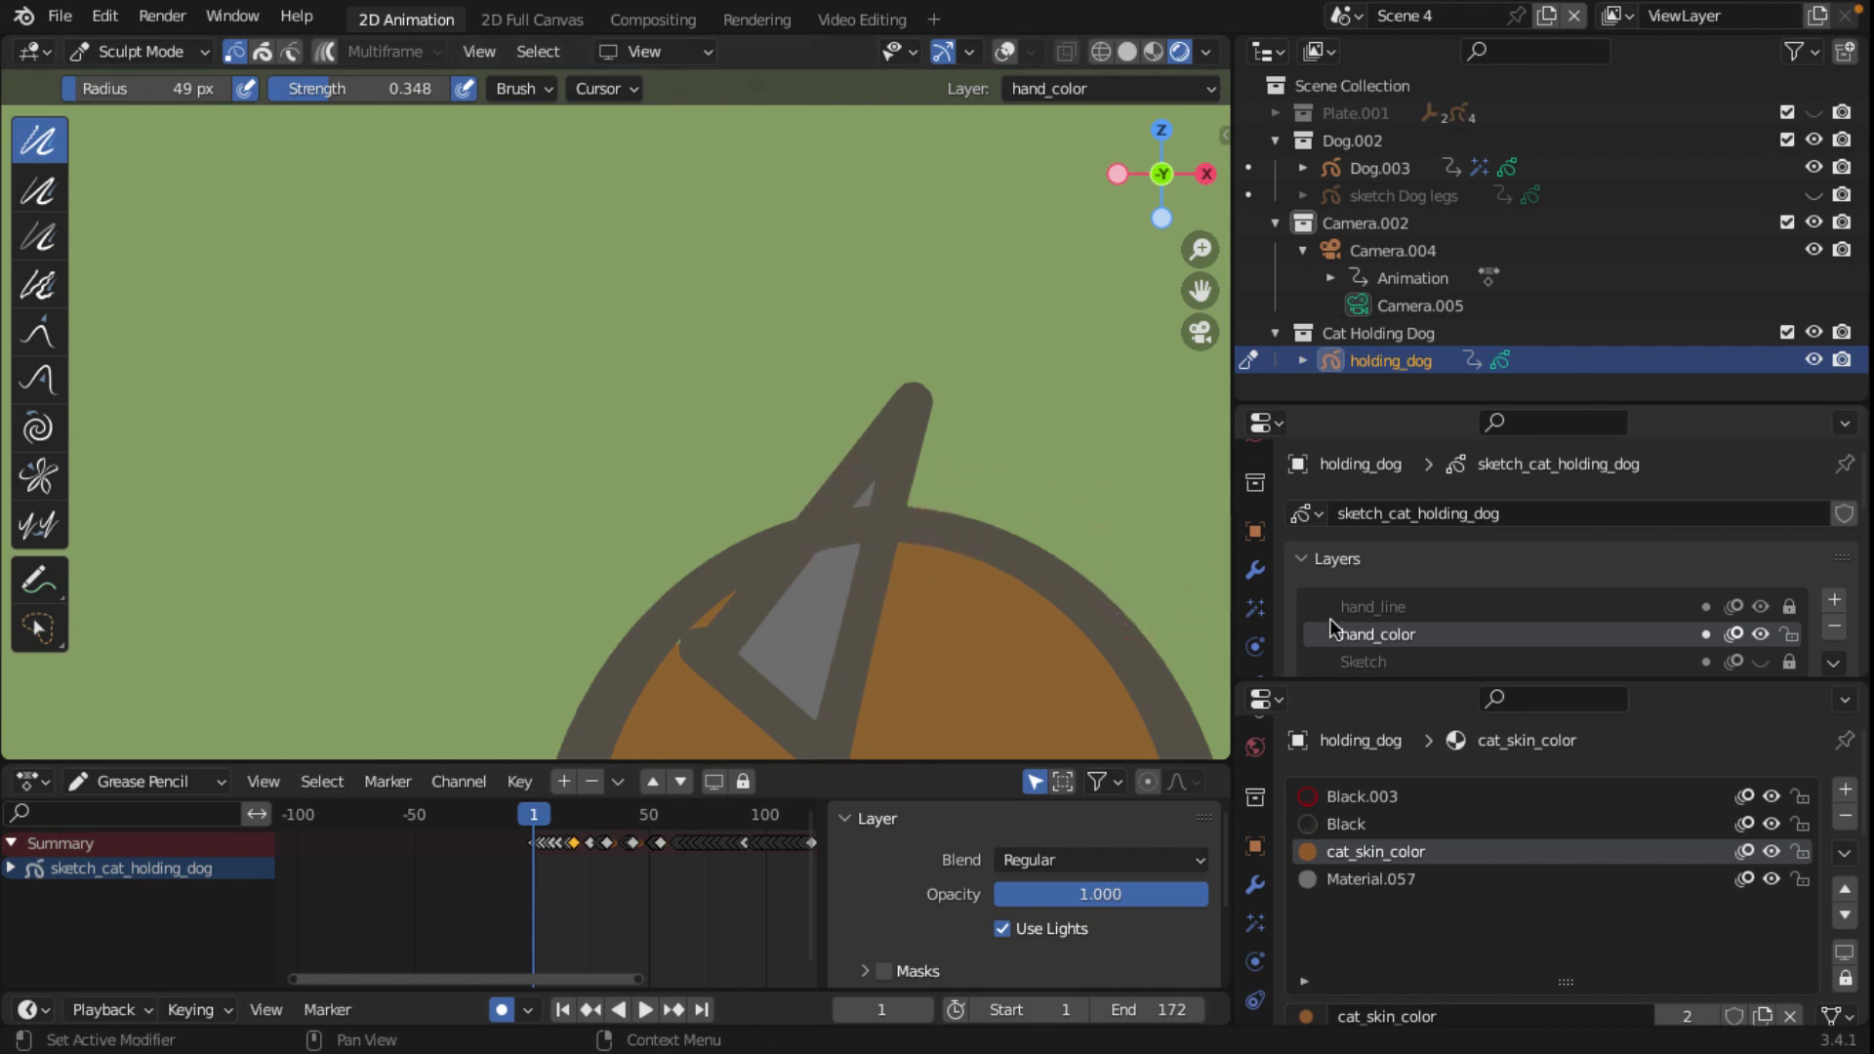
Step: Make hand_line active and unlocked, lock hand_color, and enter Edit Mode with overlays shown
{"action": "left_click", "coordinate": [1399, 615]}
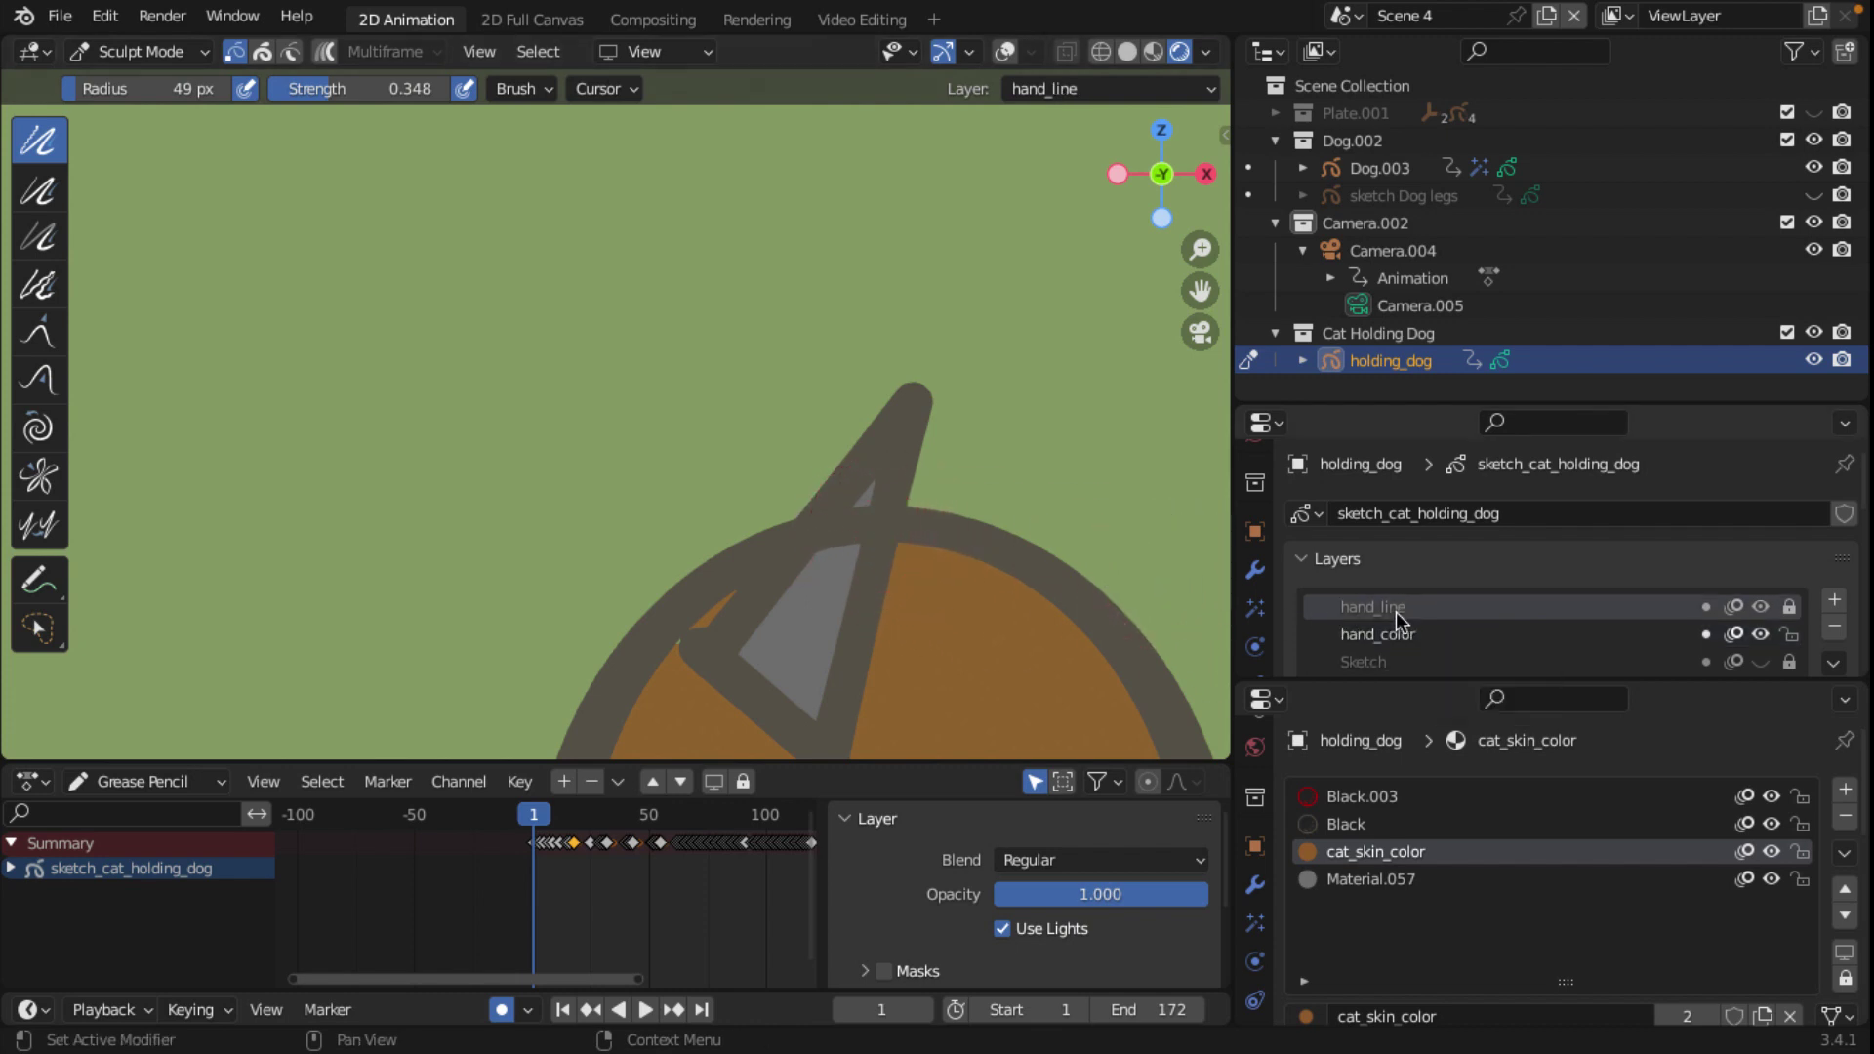
{"action": "left_click", "coordinate": [1790, 608]}
{"action": "left_click", "coordinate": [1790, 635]}
{"action": "left_click", "coordinate": [139, 52]}
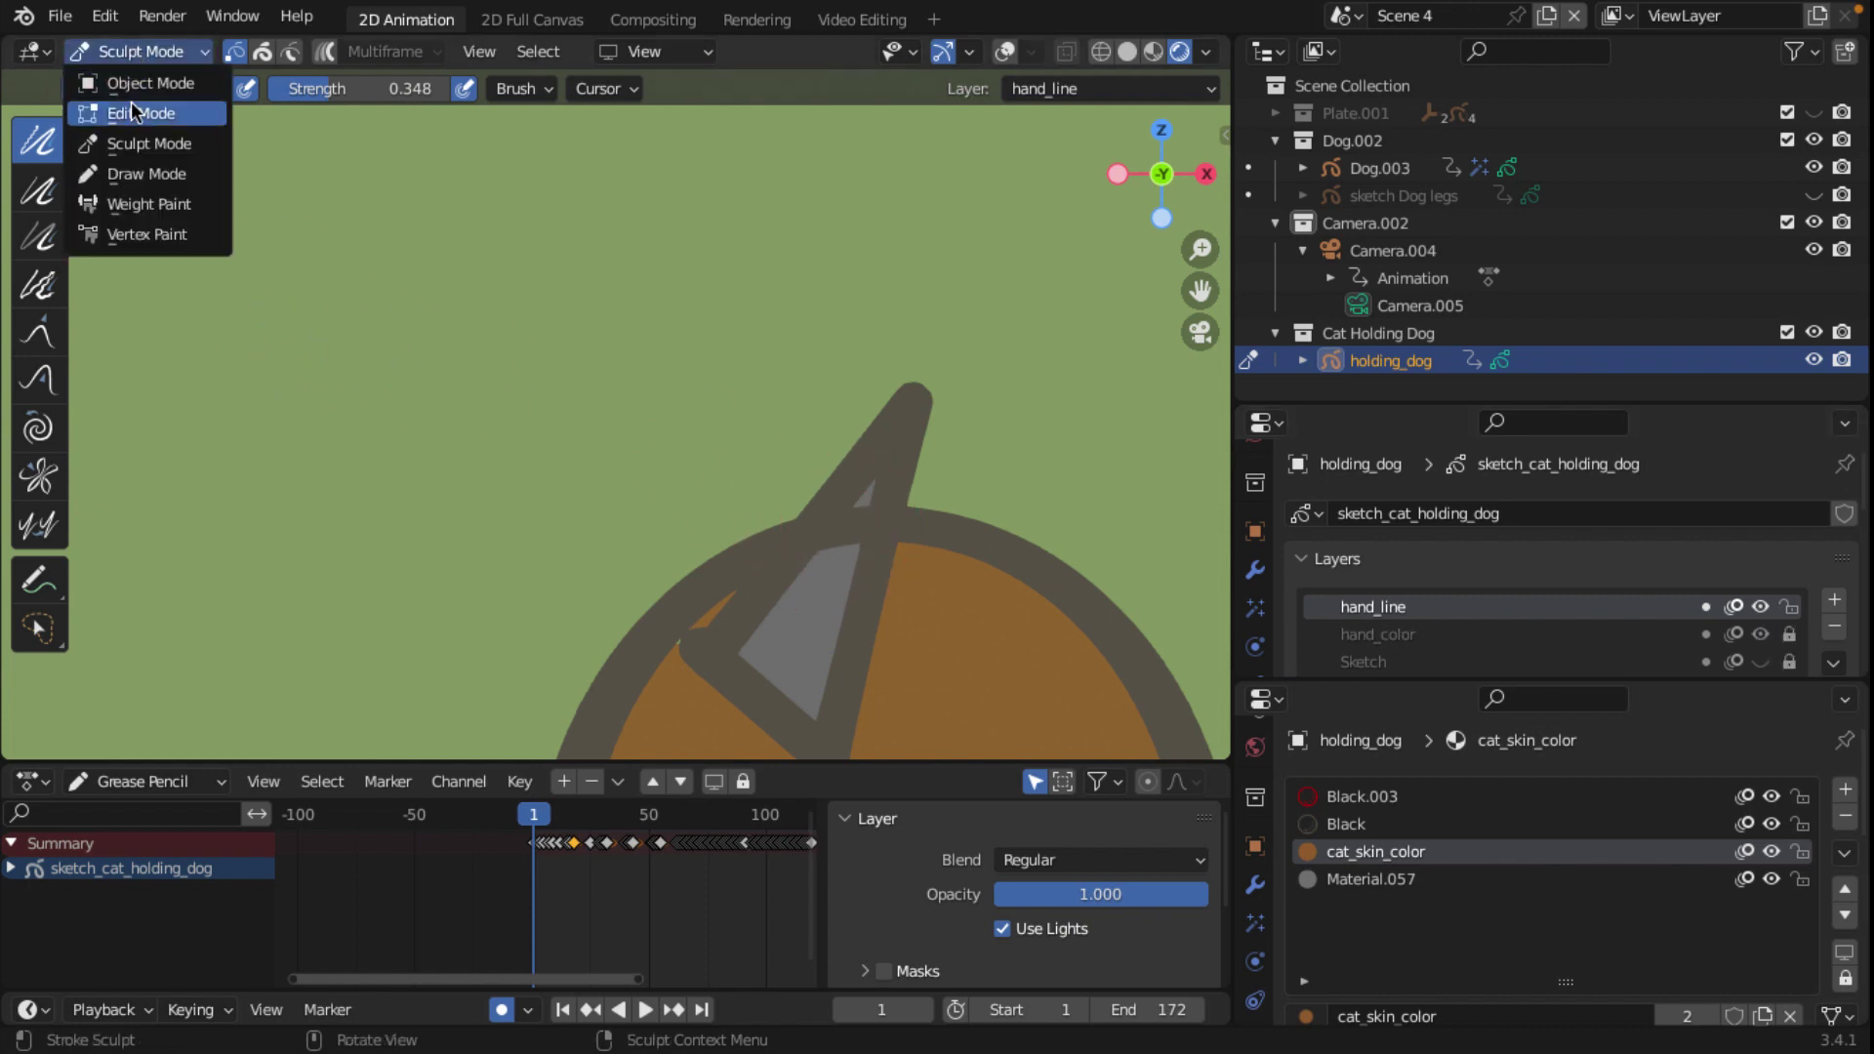
{"action": "left_click", "coordinate": [134, 112]}
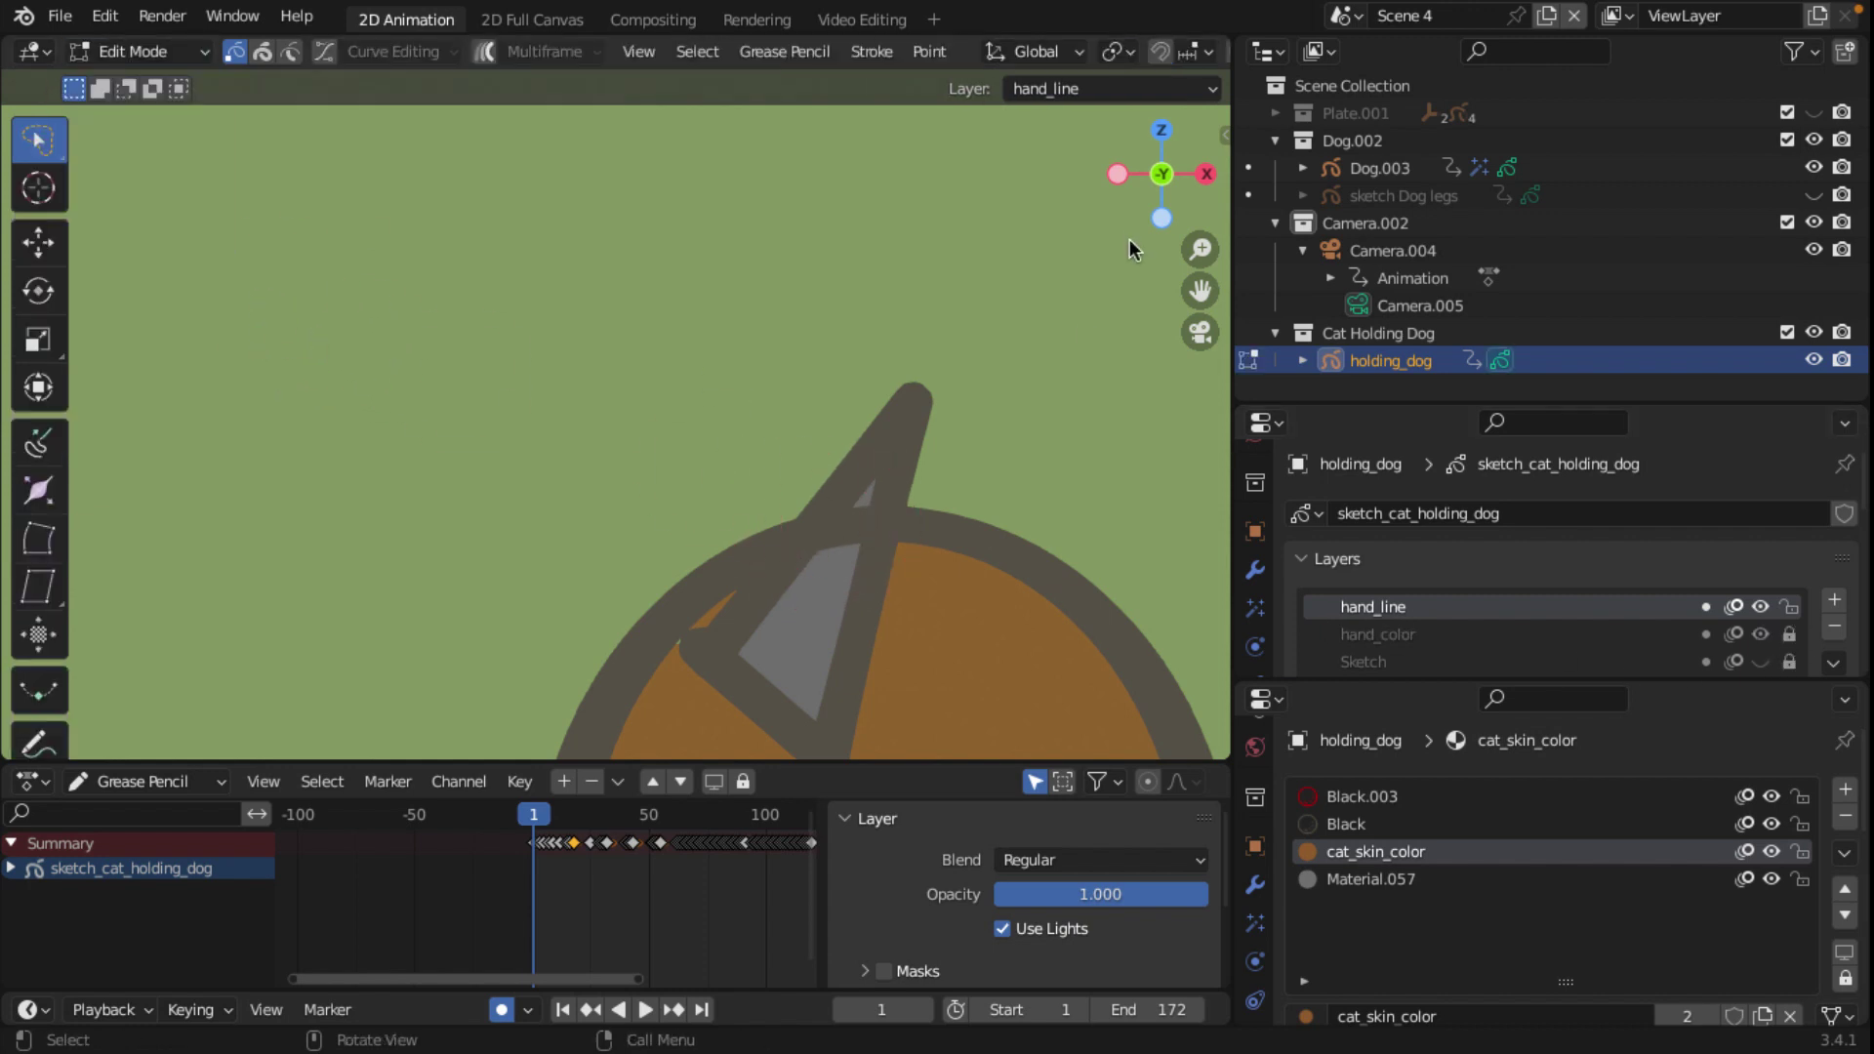
{"action": "scroll", "coordinate": [1146, 50], "scroll_direction": "down", "scroll_amount": 5}
{"action": "left_click", "coordinate": [1067, 51]}
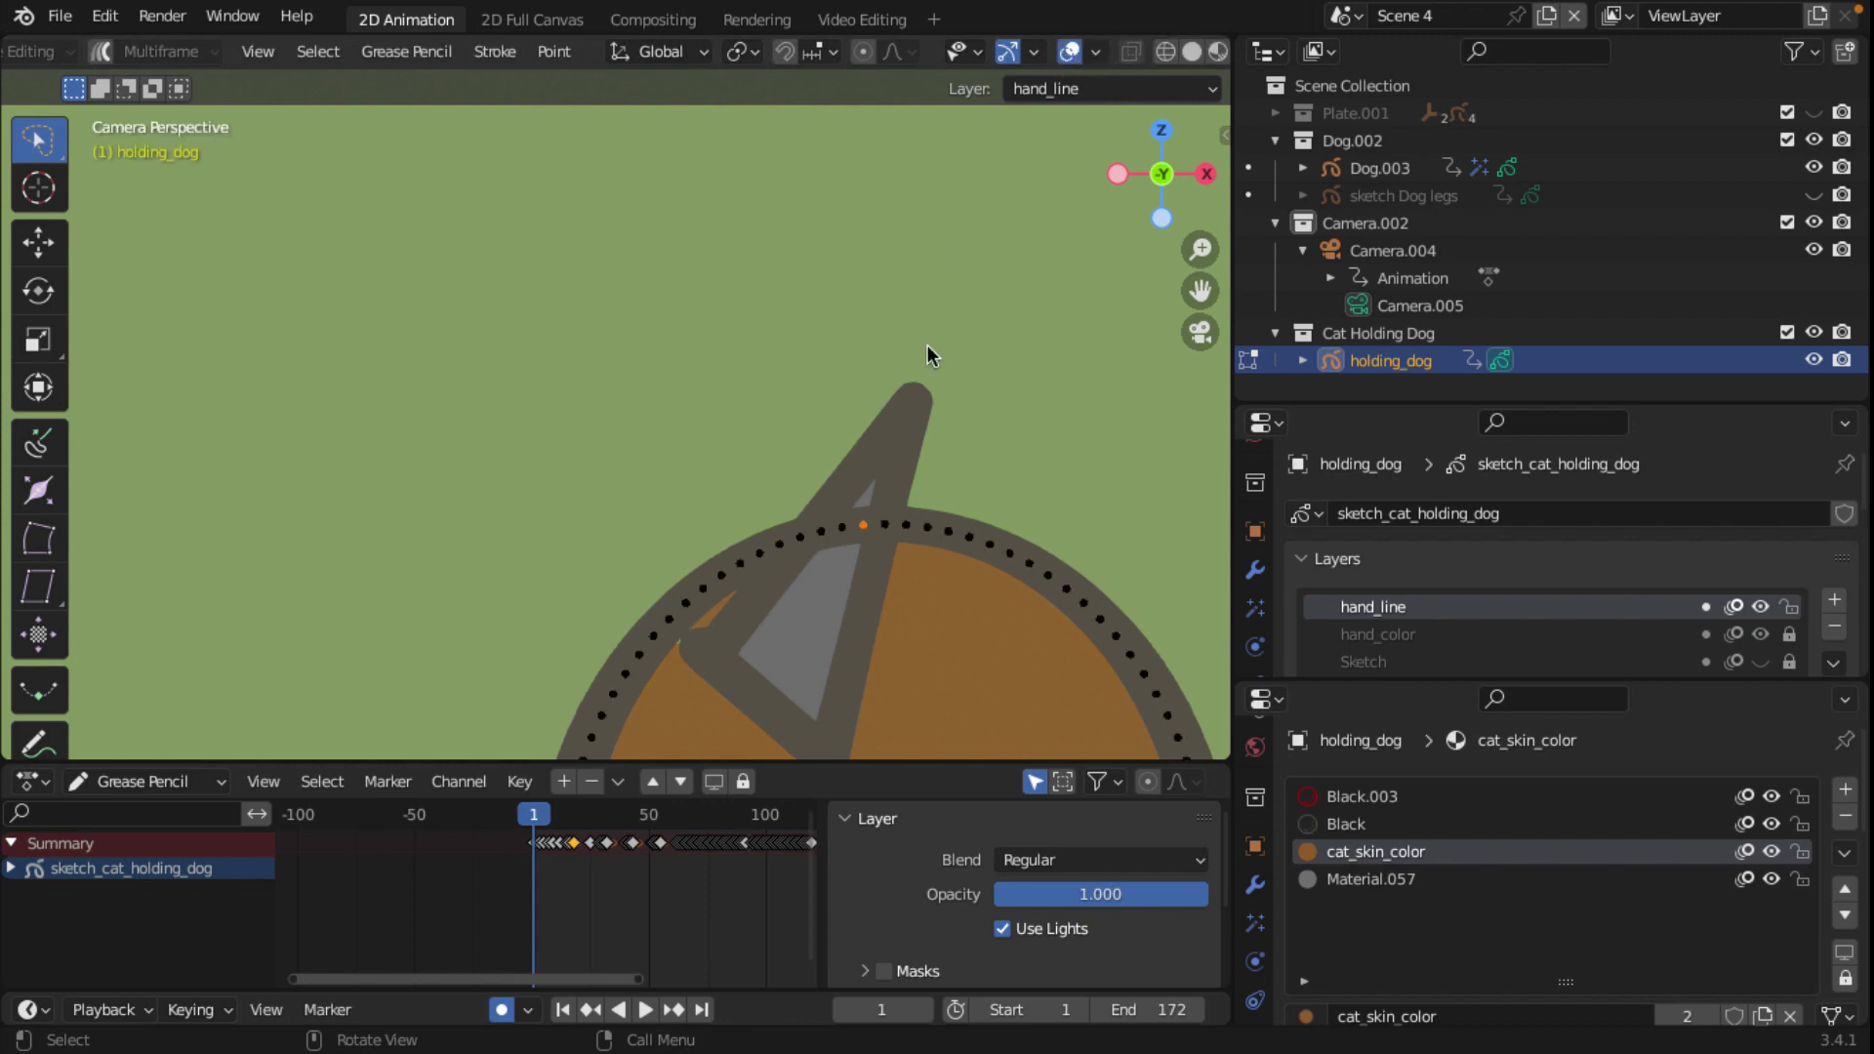
Step: Delete the selected claw outline points, then undo to restore them
{"action": "key", "text": "x"}
{"action": "left_click", "coordinate": [831, 548]}
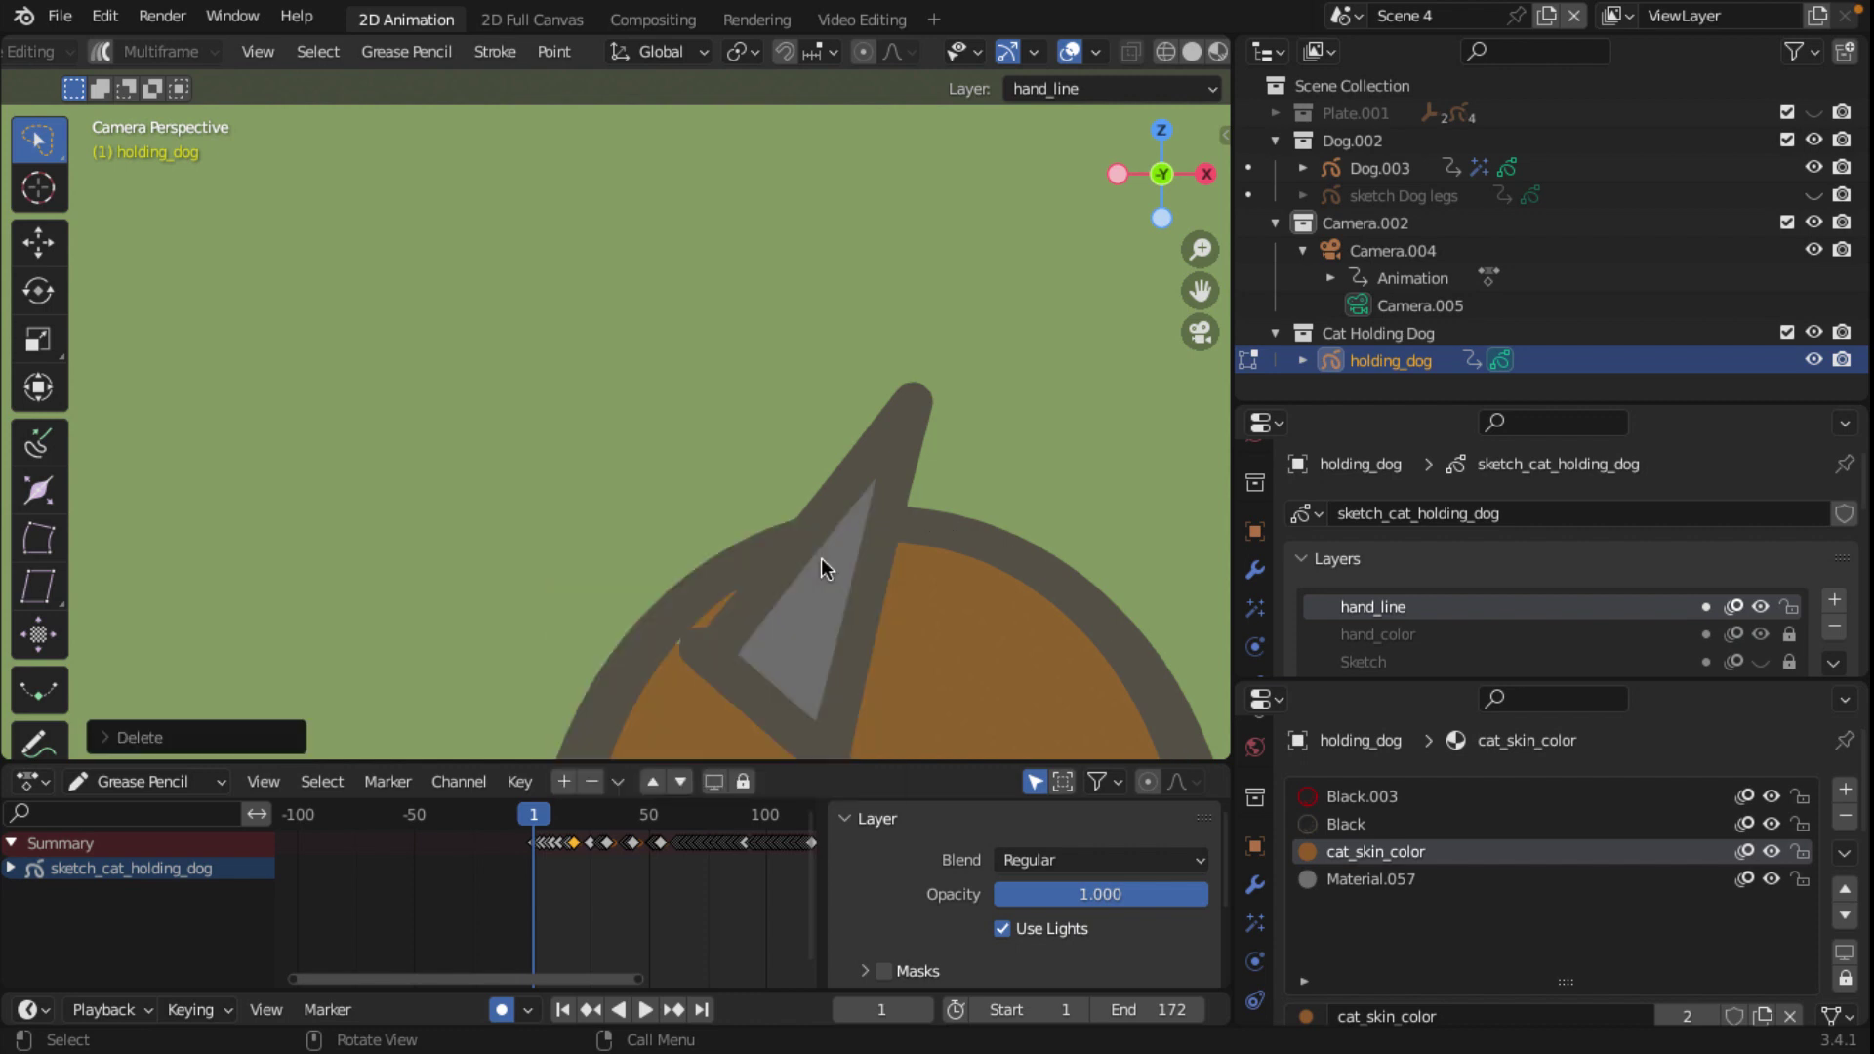
{"action": "scroll", "coordinate": [843, 570], "scroll_direction": "down", "scroll_amount": 2}
{"action": "scroll", "coordinate": [764, 495], "scroll_direction": "down", "scroll_amount": 2}
{"action": "scroll", "coordinate": [678, 469], "scroll_direction": "down", "scroll_amount": 2}
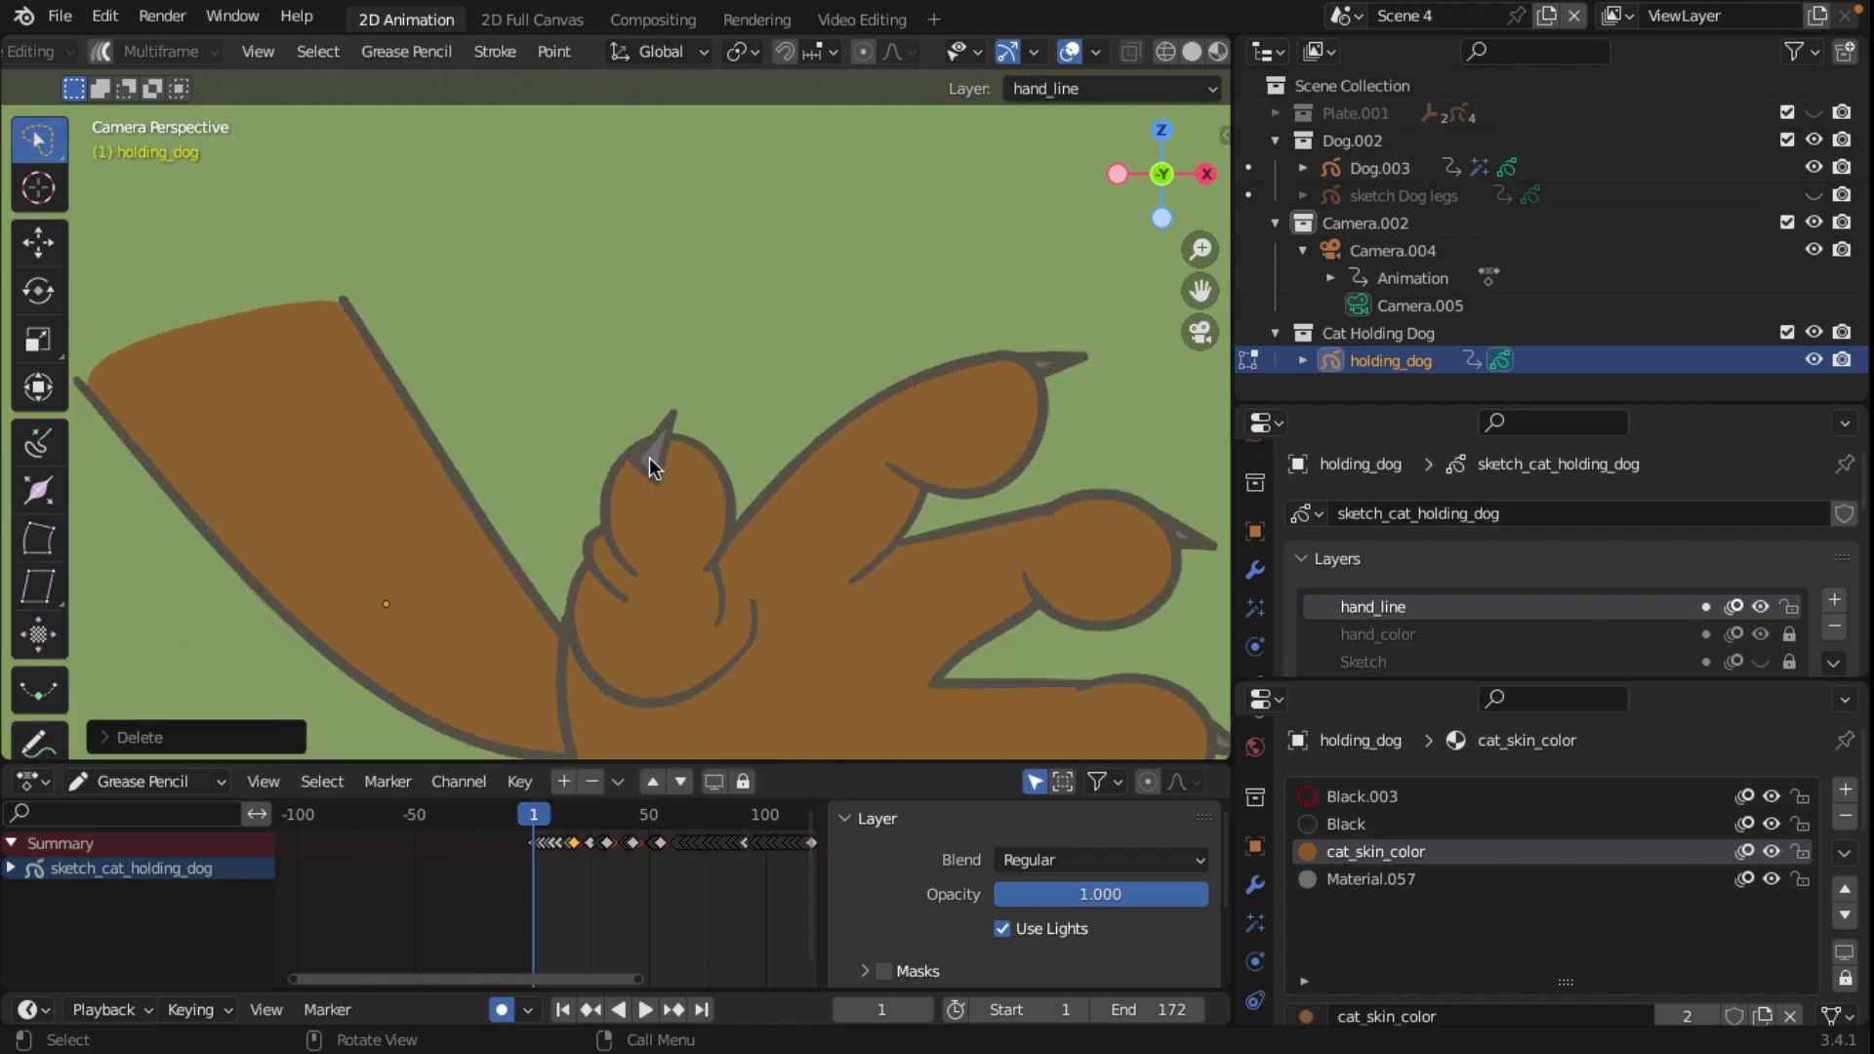
{"action": "scroll", "coordinate": [649, 457], "scroll_direction": "down", "scroll_amount": 1}
{"action": "scroll", "coordinate": [643, 439], "scroll_direction": "up", "scroll_amount": 2}
{"action": "scroll", "coordinate": [721, 441], "scroll_direction": "up", "scroll_amount": 2}
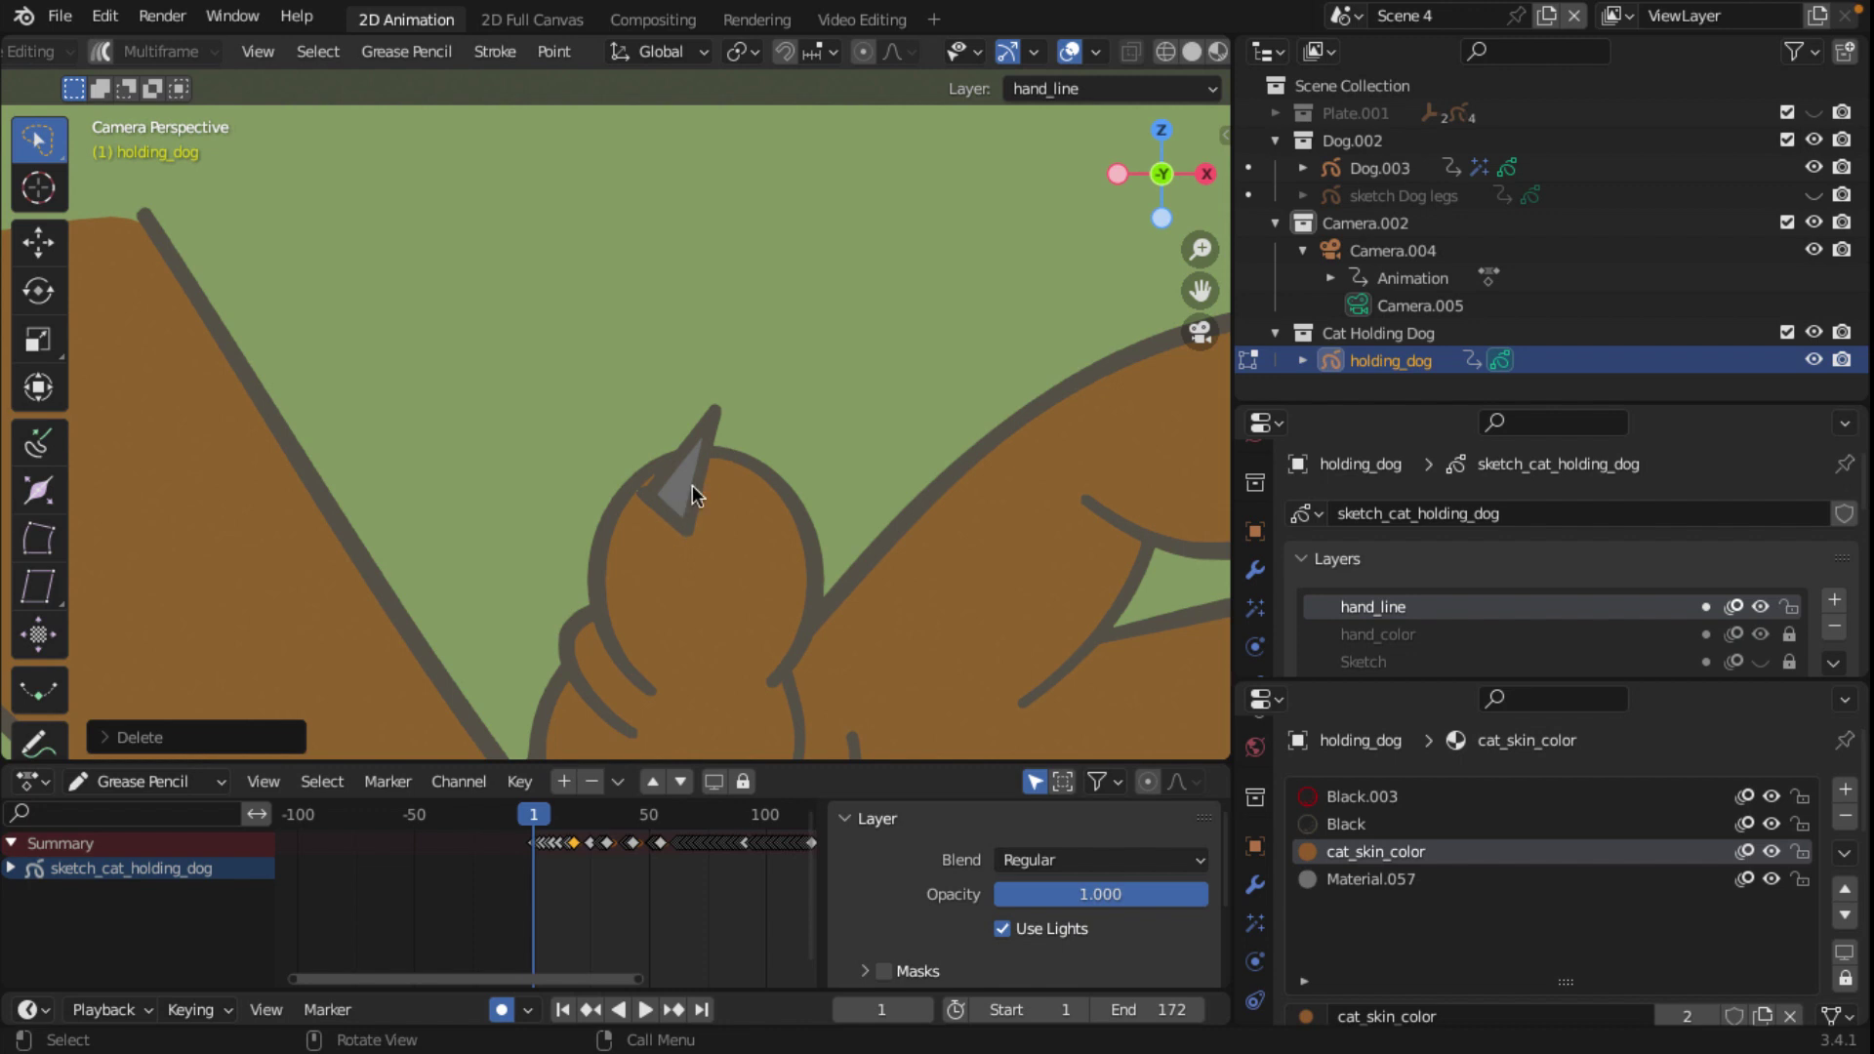
{"action": "scroll", "coordinate": [690, 488], "scroll_direction": "up", "scroll_amount": 4}
{"action": "key", "text": "ctrl+z"}
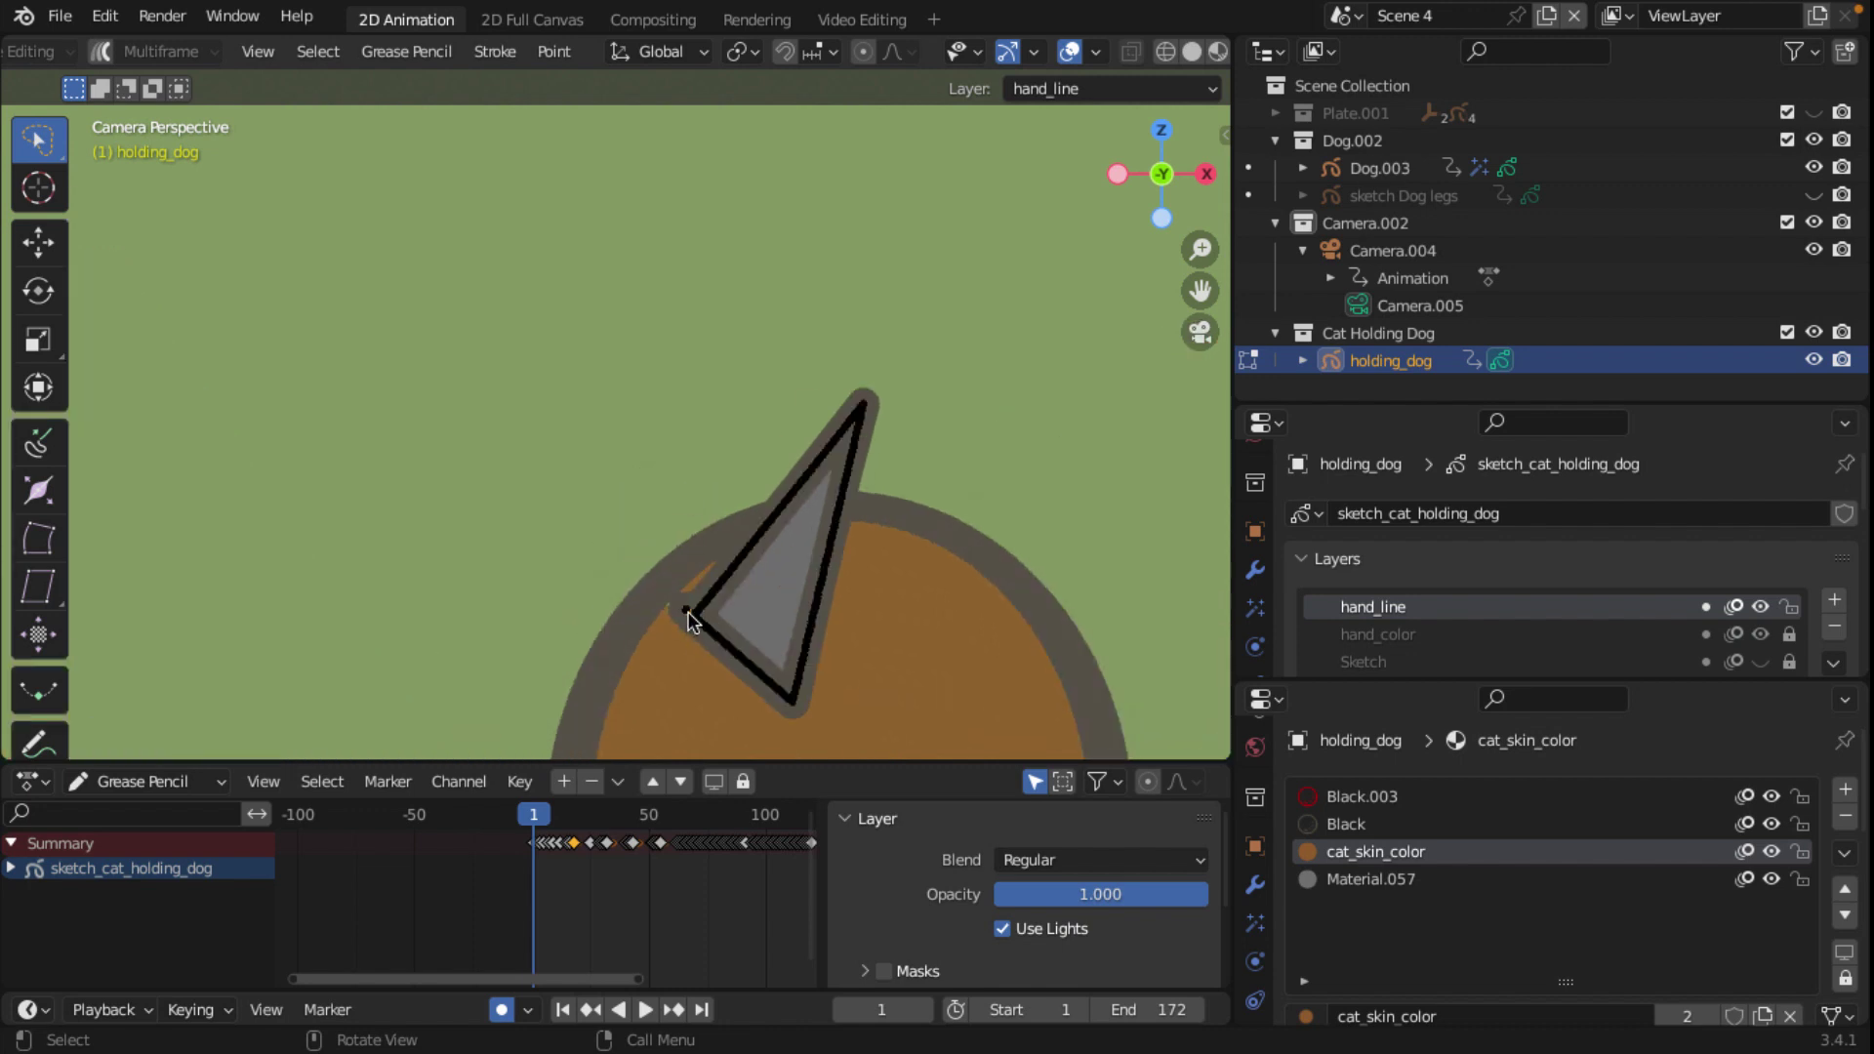
Step: Delete the claw's black outline points with X > Points, retrying until it is removed
{"action": "key", "text": "x"}
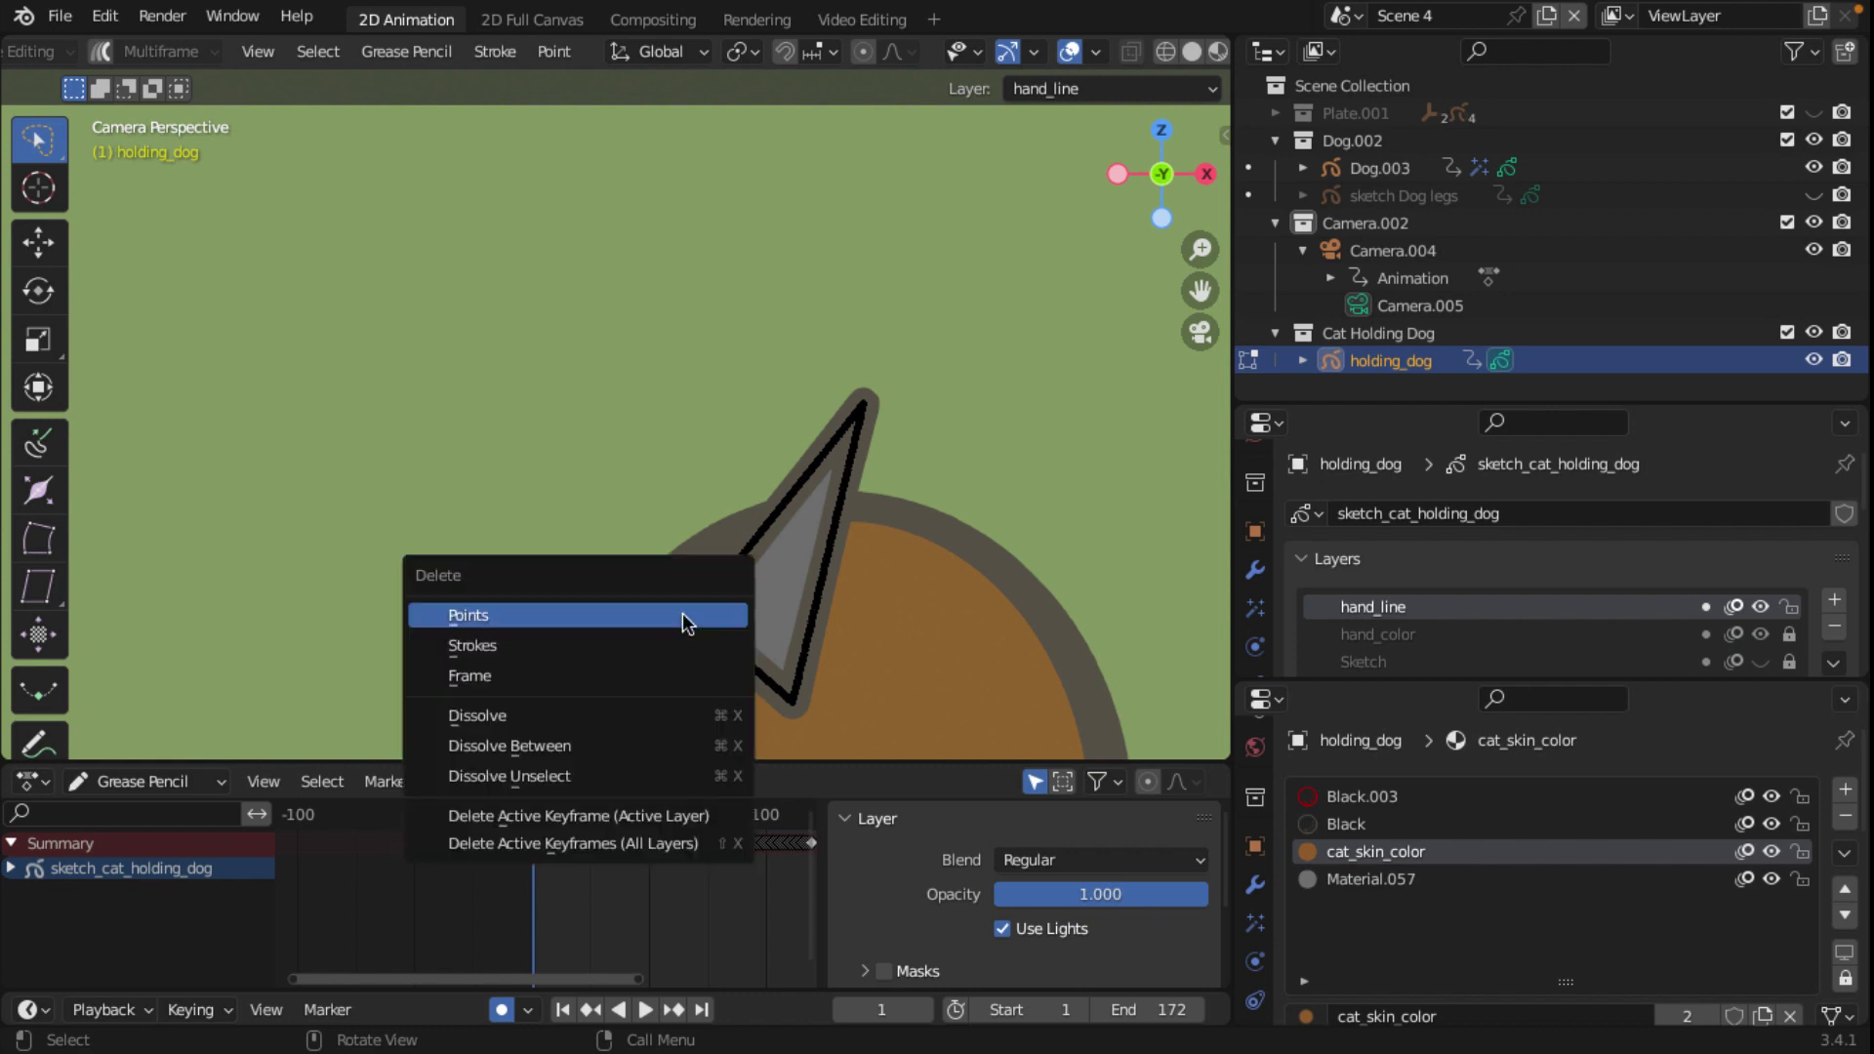
{"action": "left_click", "coordinate": [686, 617]}
{"action": "key", "text": "ctrl+z"}
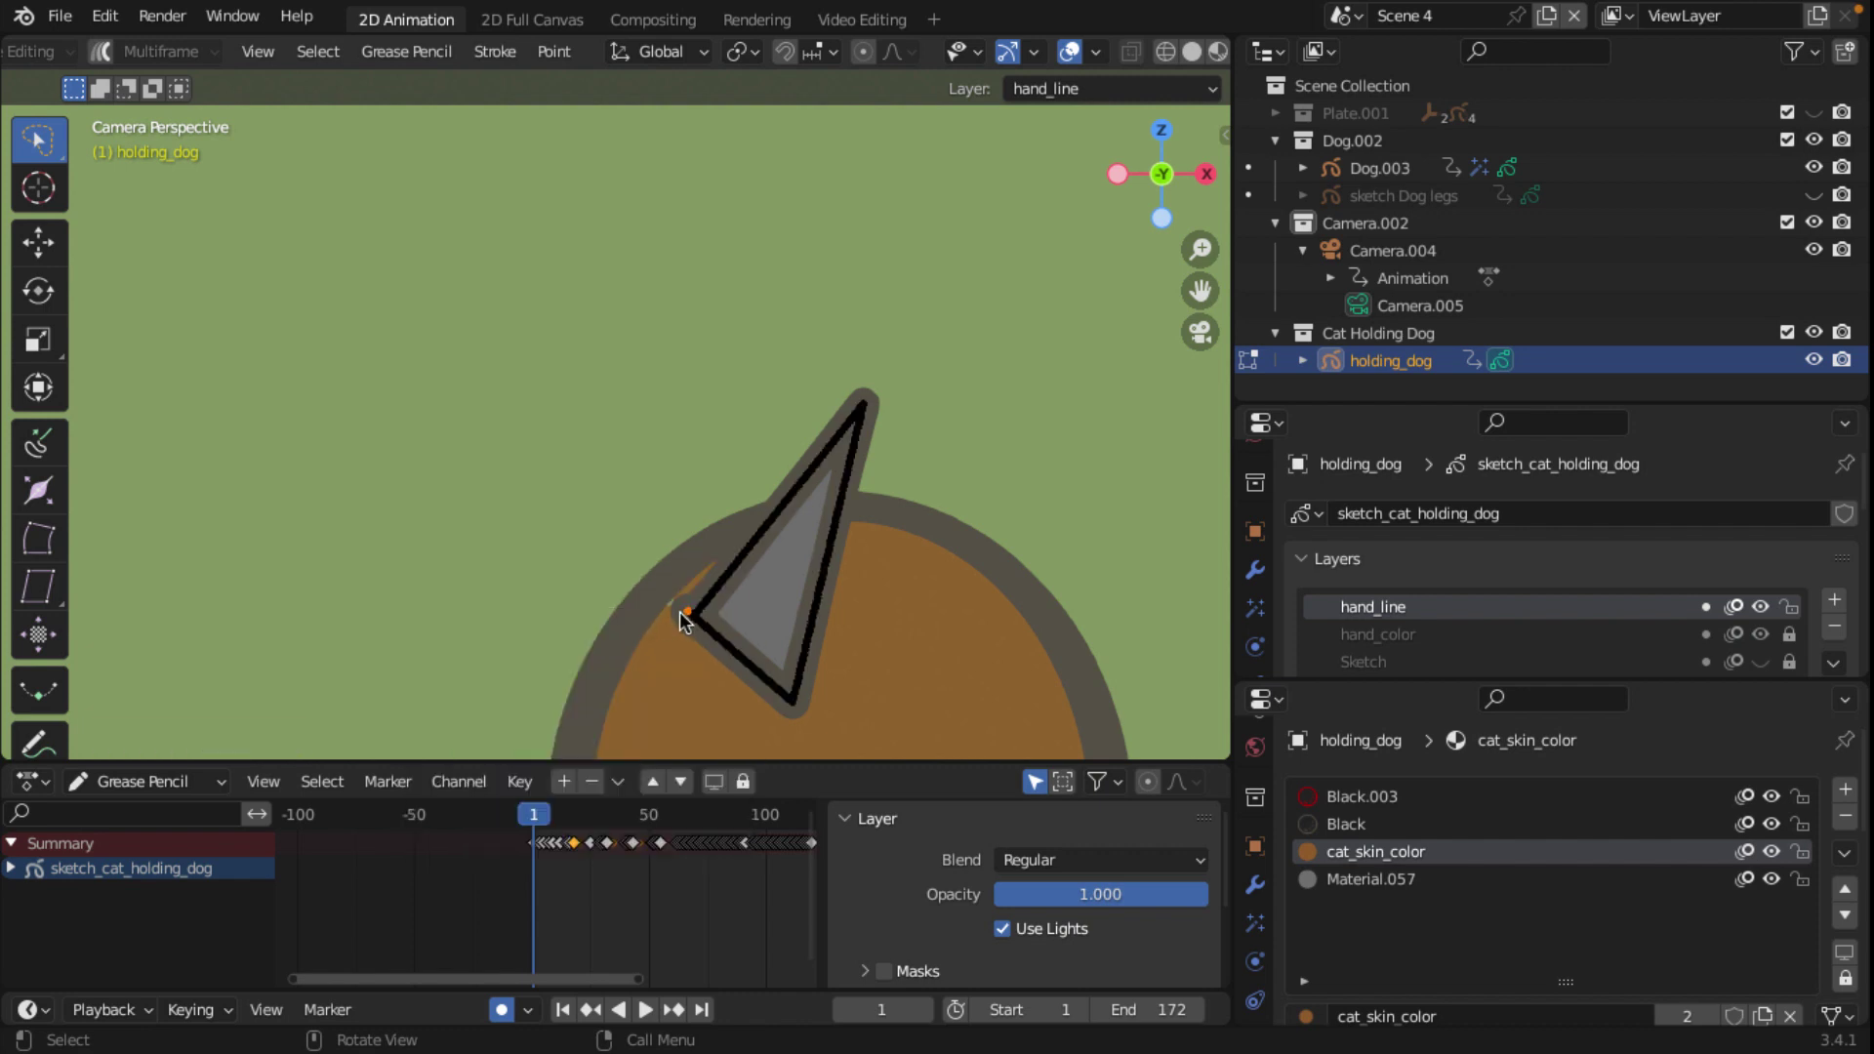
{"action": "key", "text": "x"}
{"action": "left_click", "coordinate": [676, 617]}
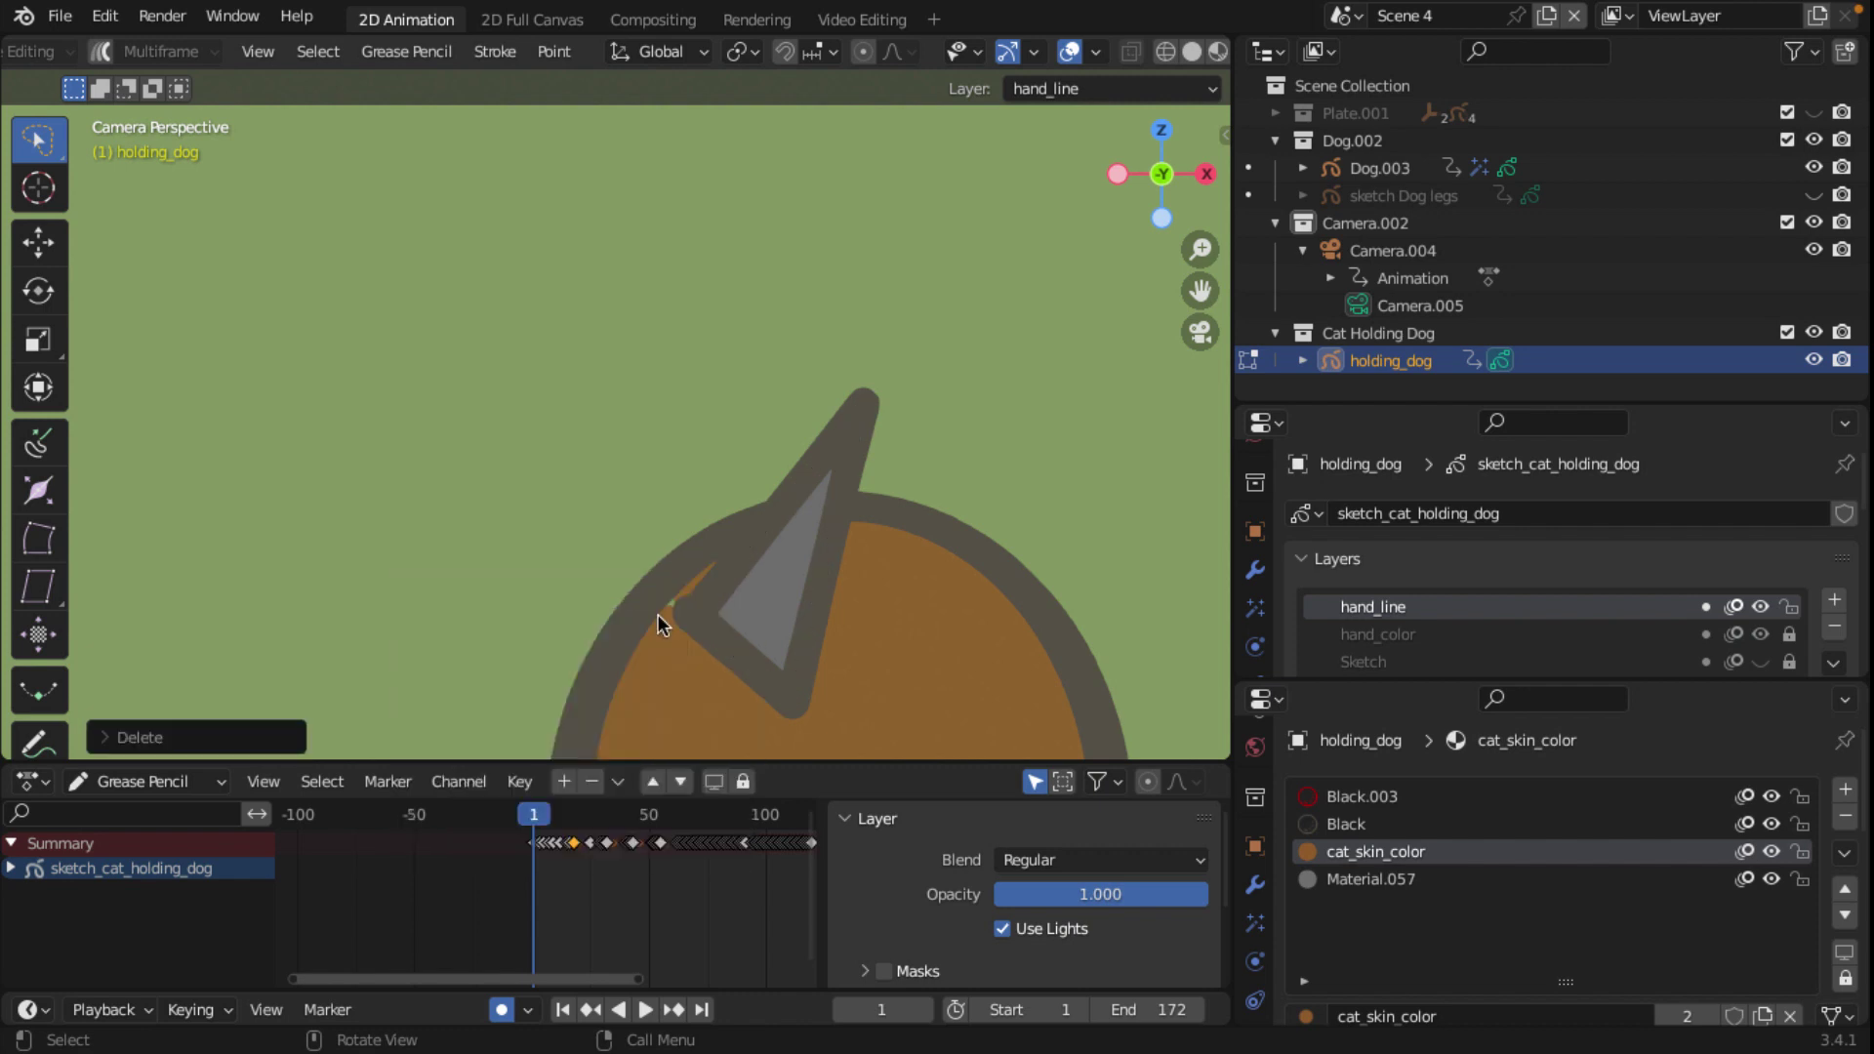
{"action": "key", "text": "ctrl+z"}
{"action": "key", "text": "x"}
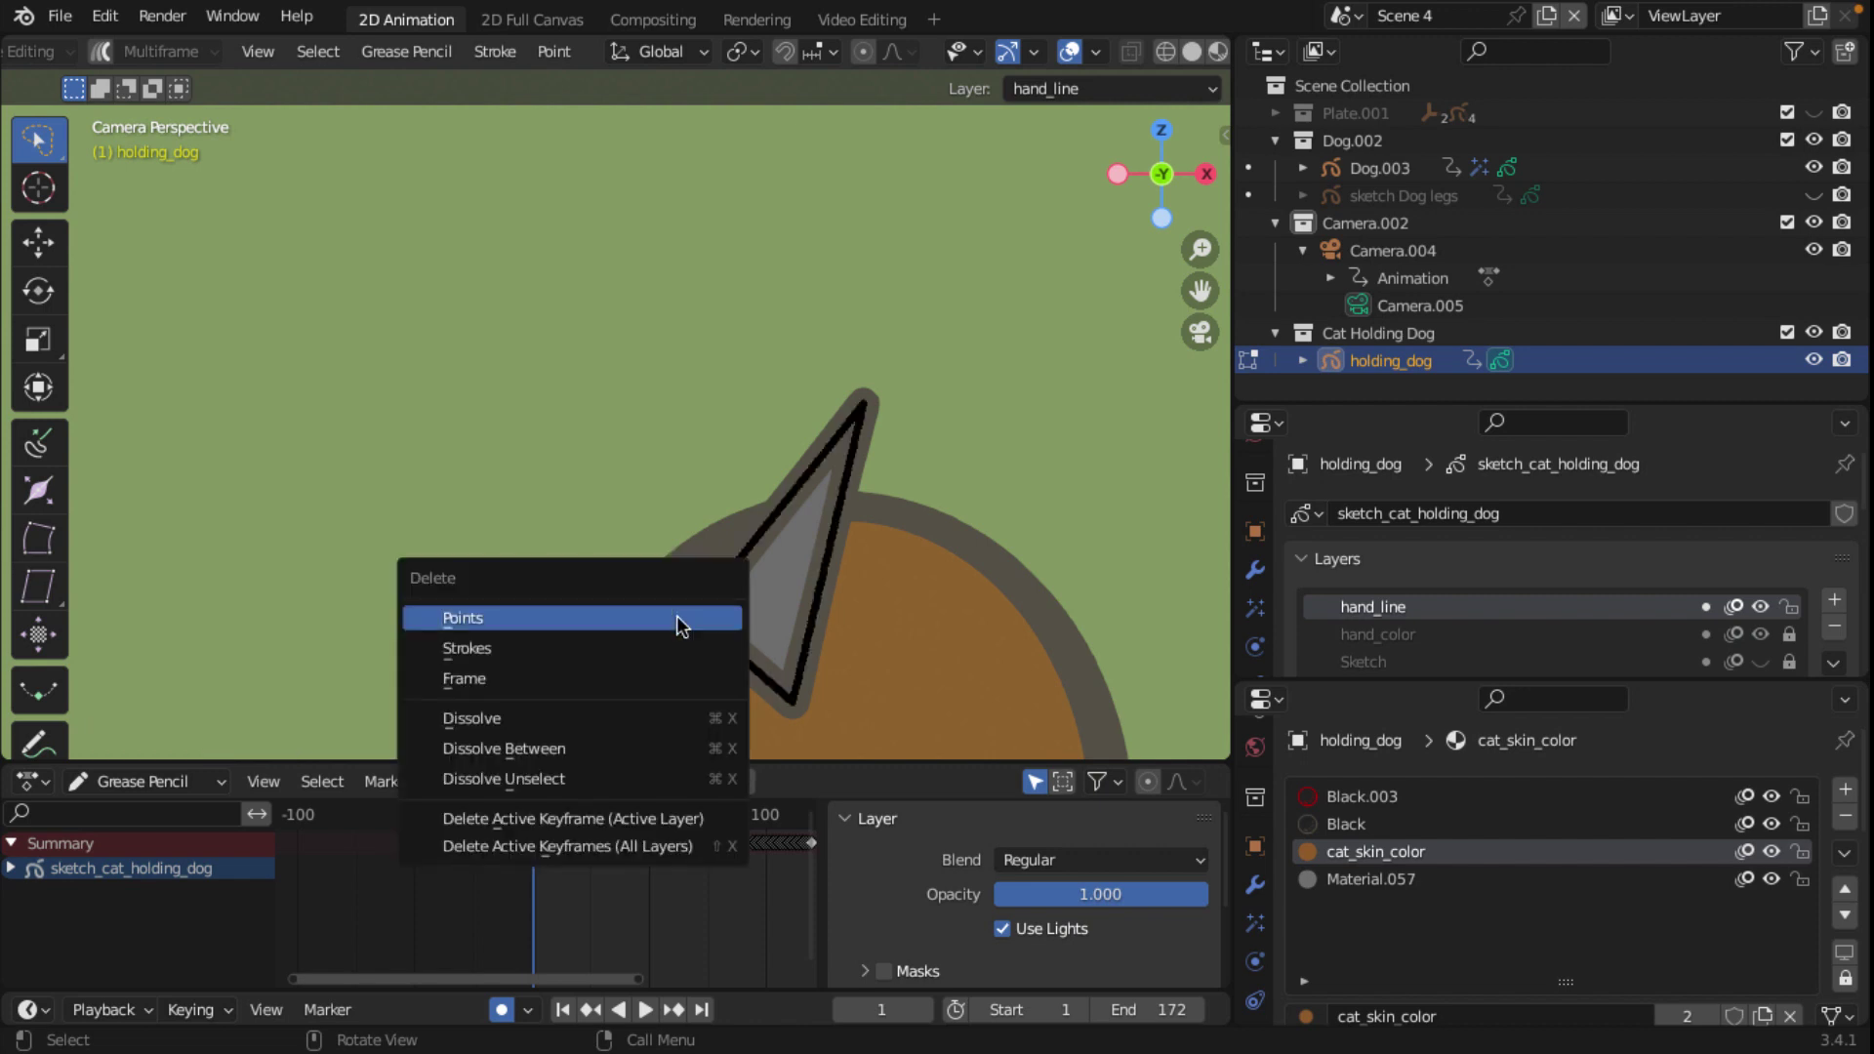
{"action": "left_click", "coordinate": [677, 615]}
{"action": "key", "text": "ctrl+z"}
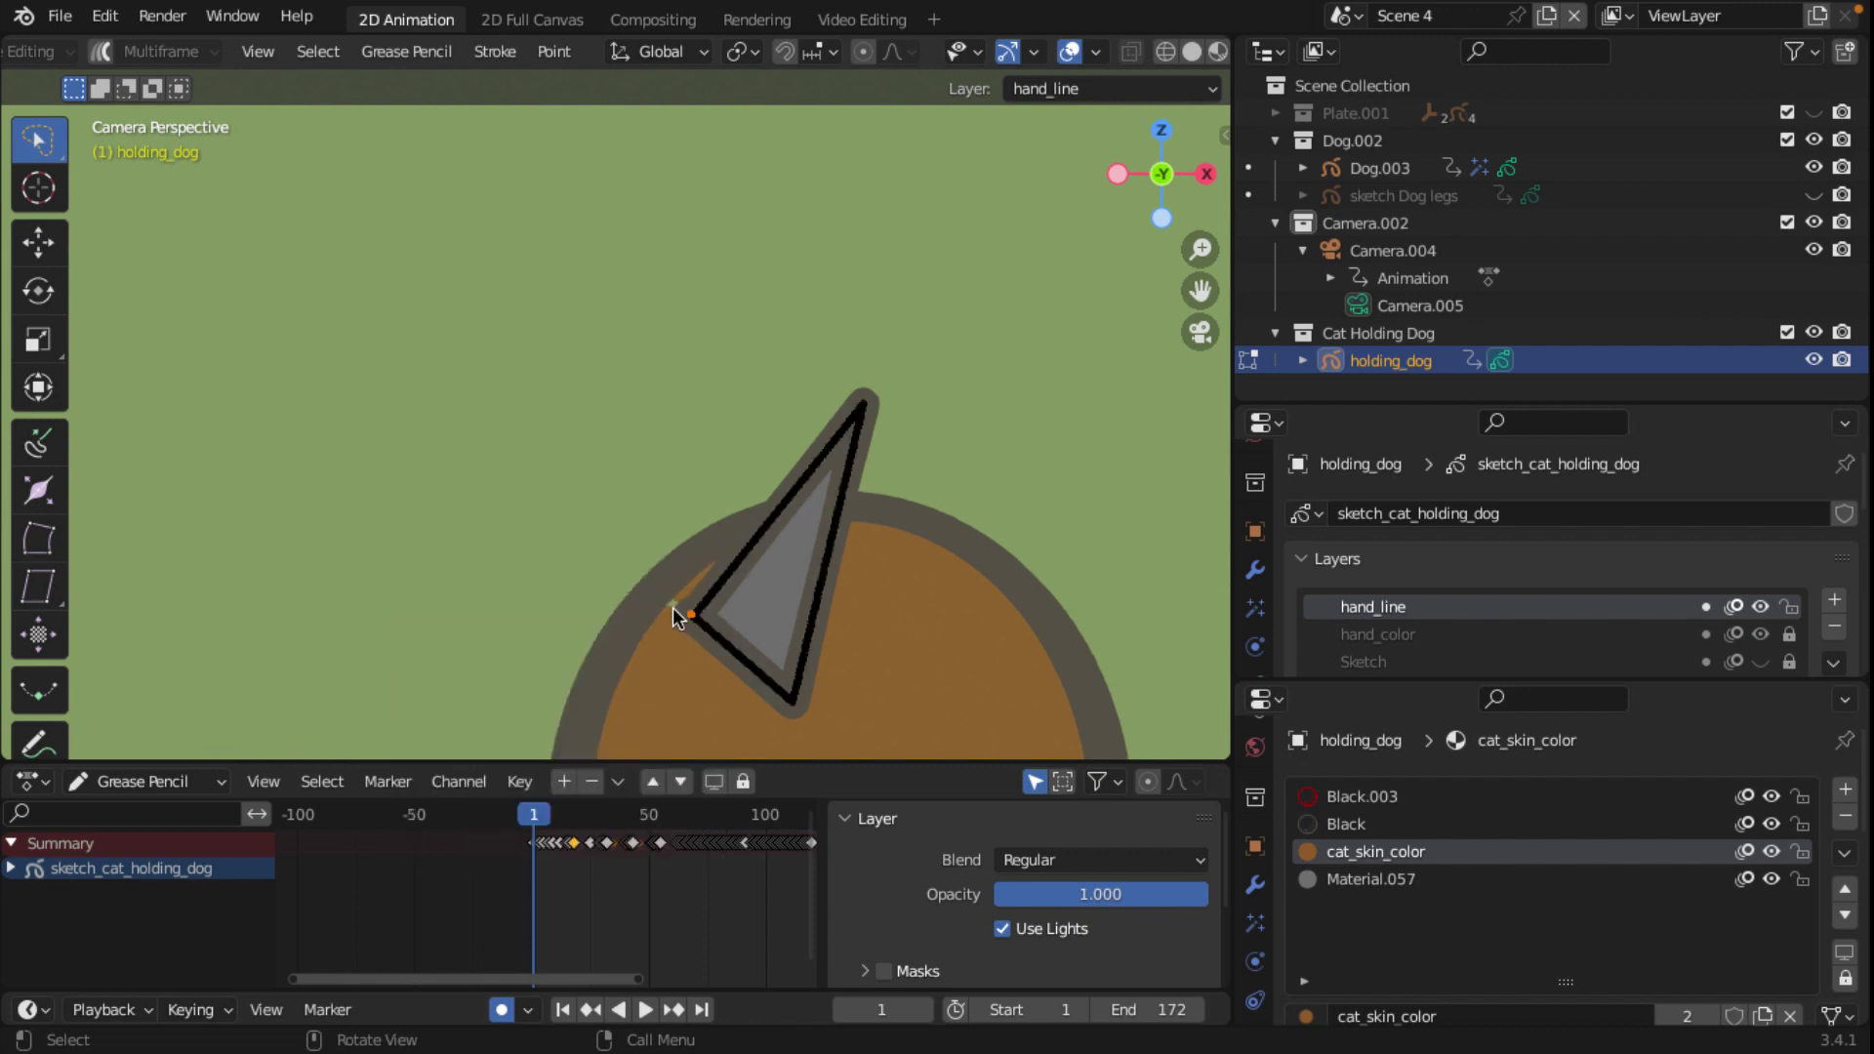
{"action": "key", "text": "x"}
{"action": "left_click", "coordinate": [674, 609]}
{"action": "key", "text": "ctrl+z"}
{"action": "key", "text": "x"}
{"action": "left_click", "coordinate": [660, 617]}
{"action": "scroll", "coordinate": [607, 603], "scroll_direction": "down", "scroll_amount": 3}
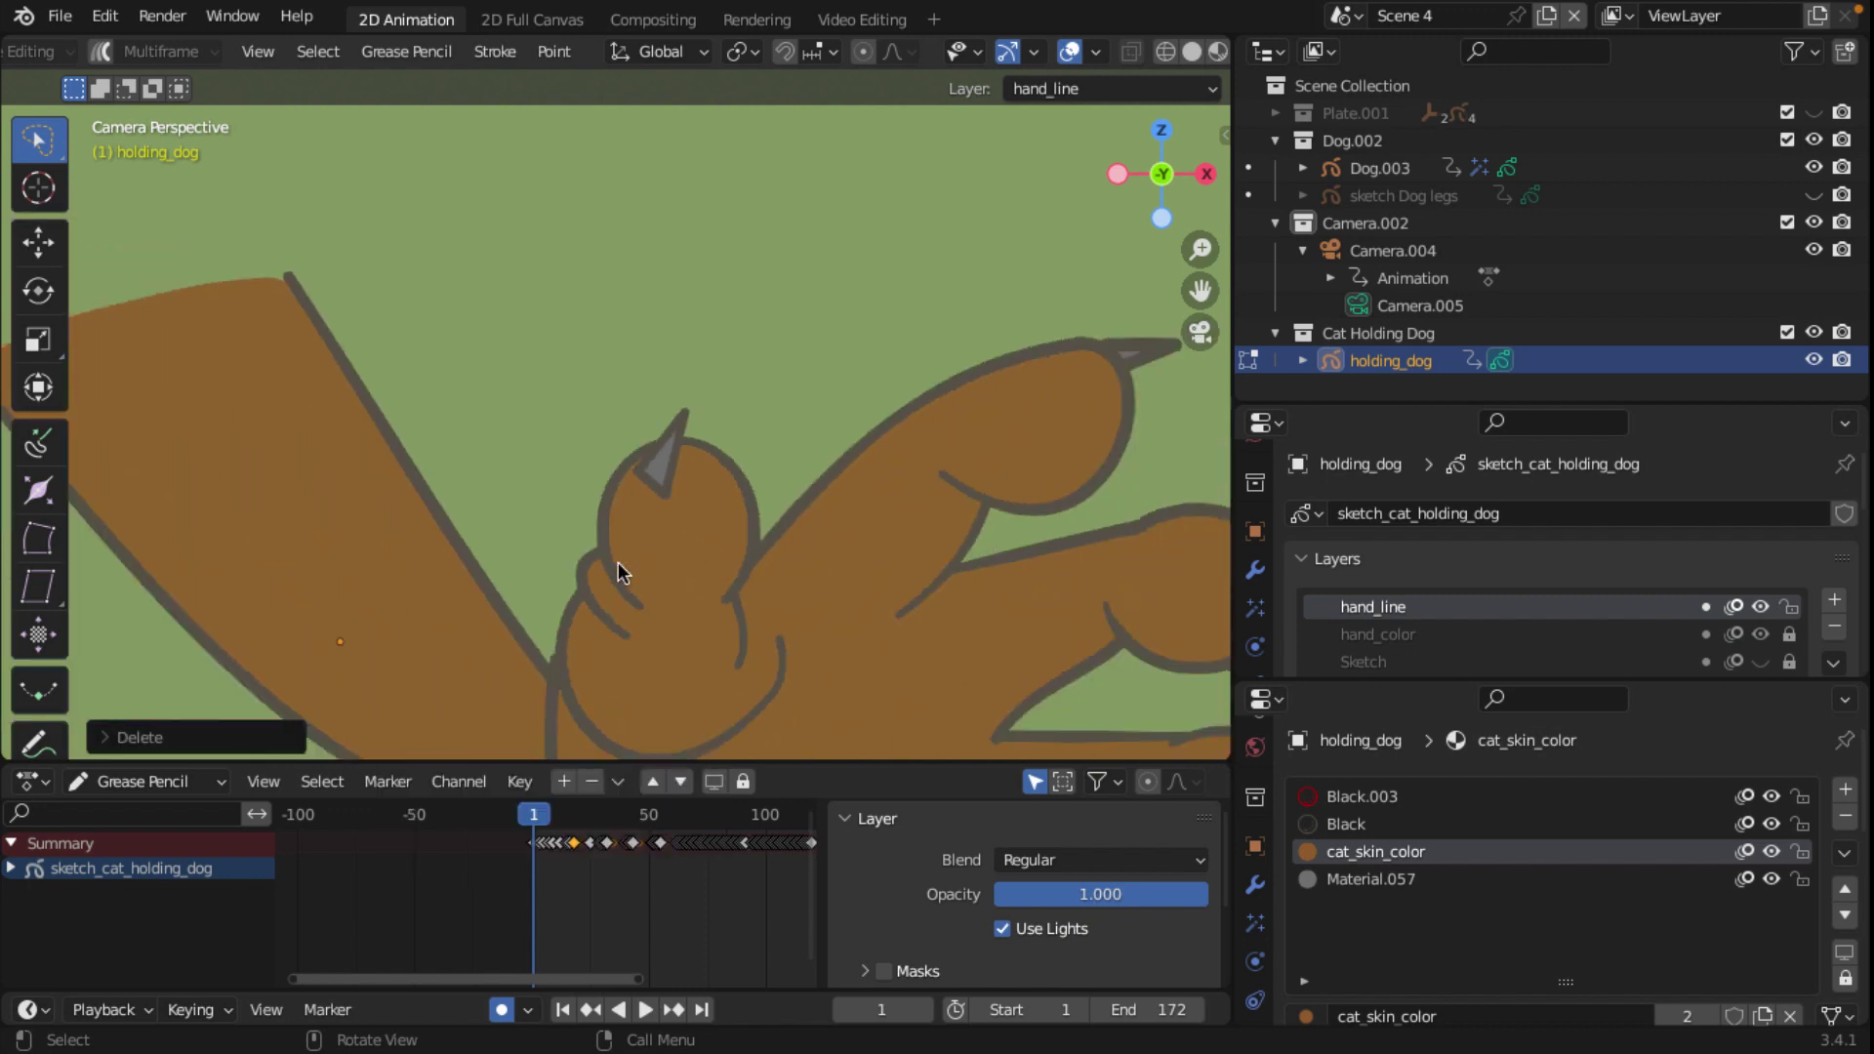
{"action": "scroll", "coordinate": [618, 562], "scroll_direction": "up", "scroll_amount": 2}
{"action": "scroll", "coordinate": [618, 558], "scroll_direction": "up", "scroll_amount": 4}
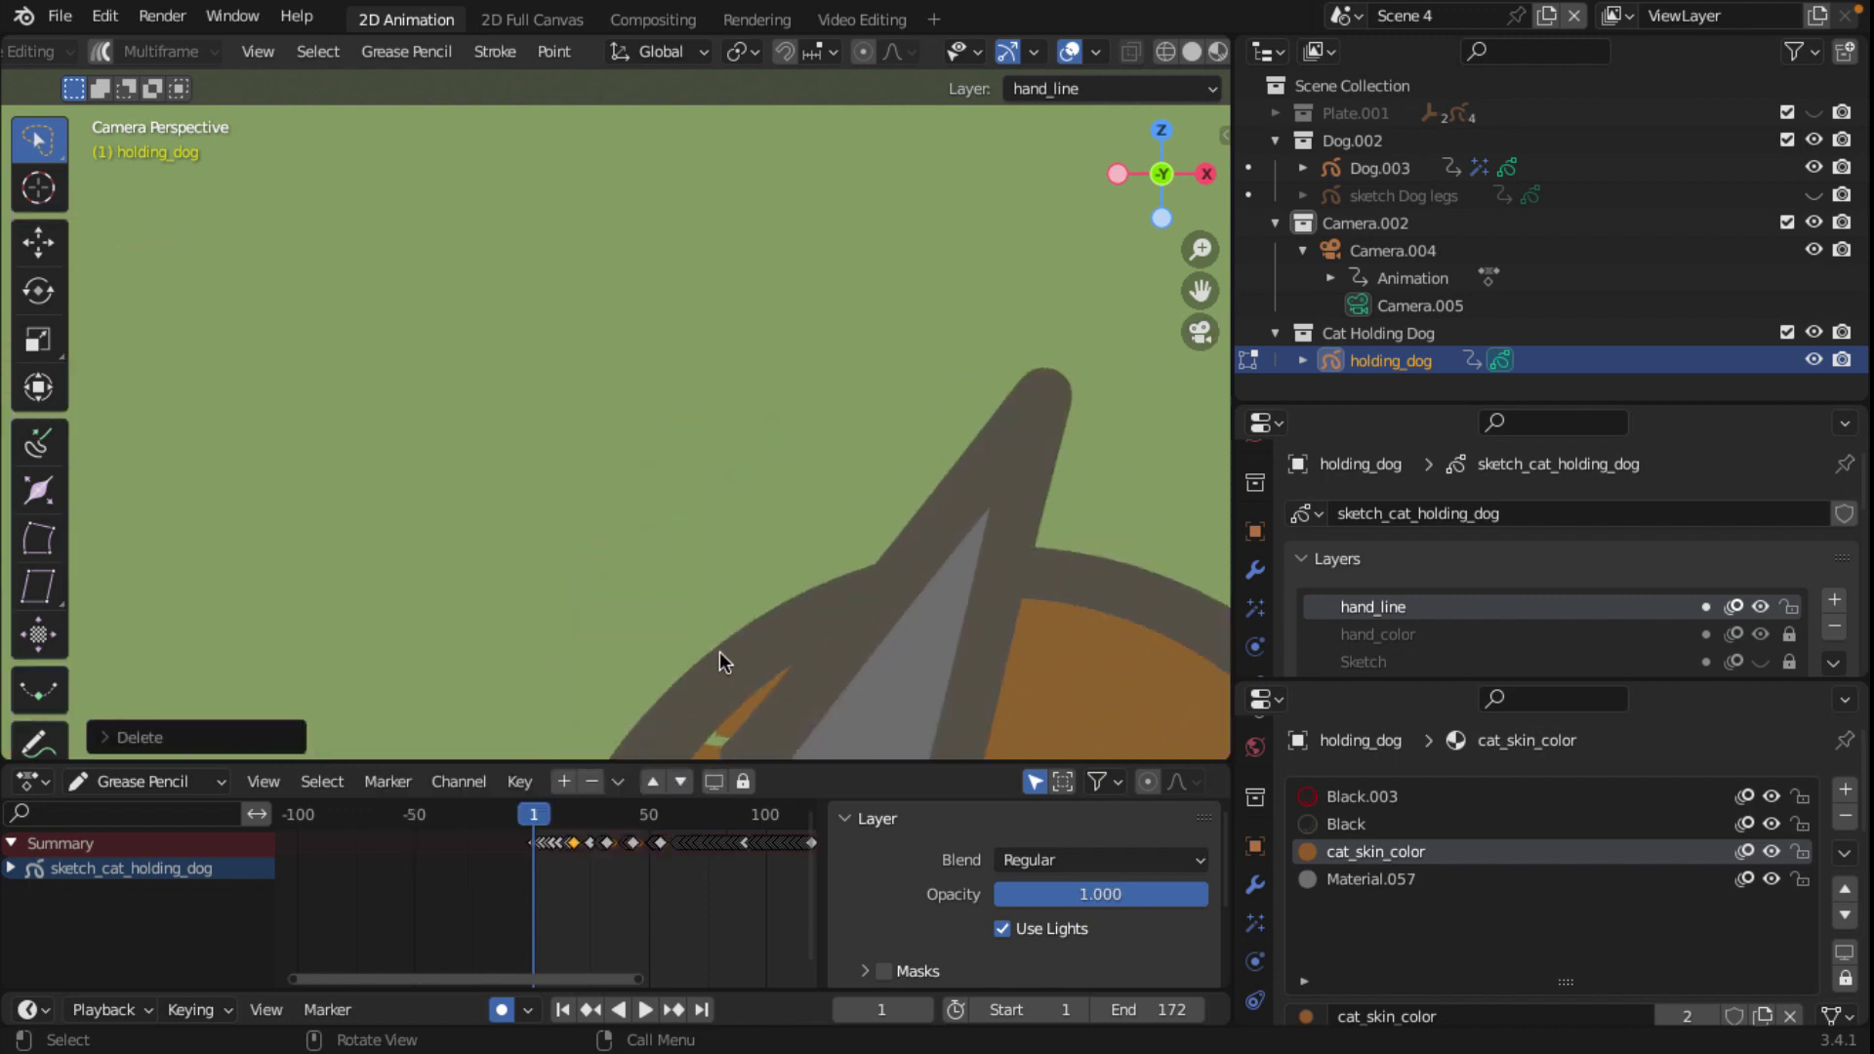
{"action": "scroll", "coordinate": [721, 400], "scroll_direction": "up", "scroll_amount": 2}
{"action": "scroll", "coordinate": [768, 503], "scroll_direction": "up", "scroll_amount": 3}
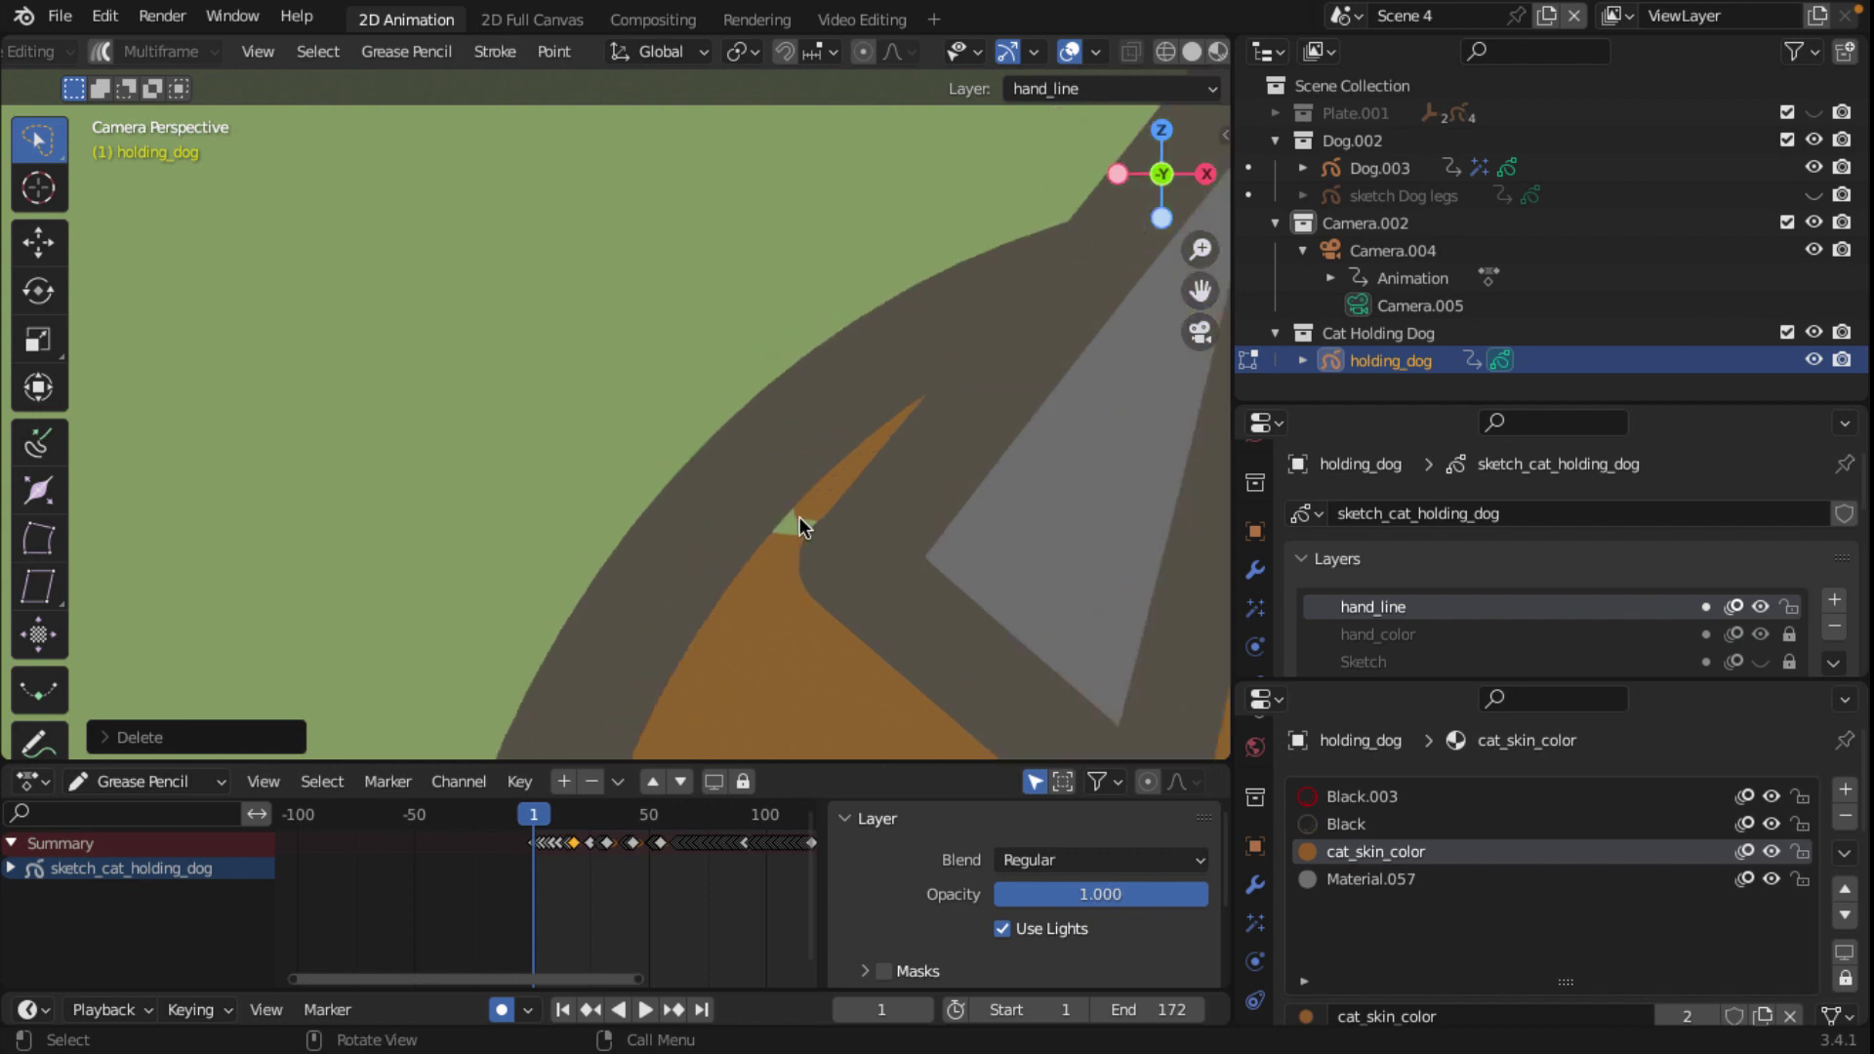
Step: Unlock hand_color and move the fill point by the claw to close the green gap
{"action": "left_click", "coordinate": [1790, 635]}
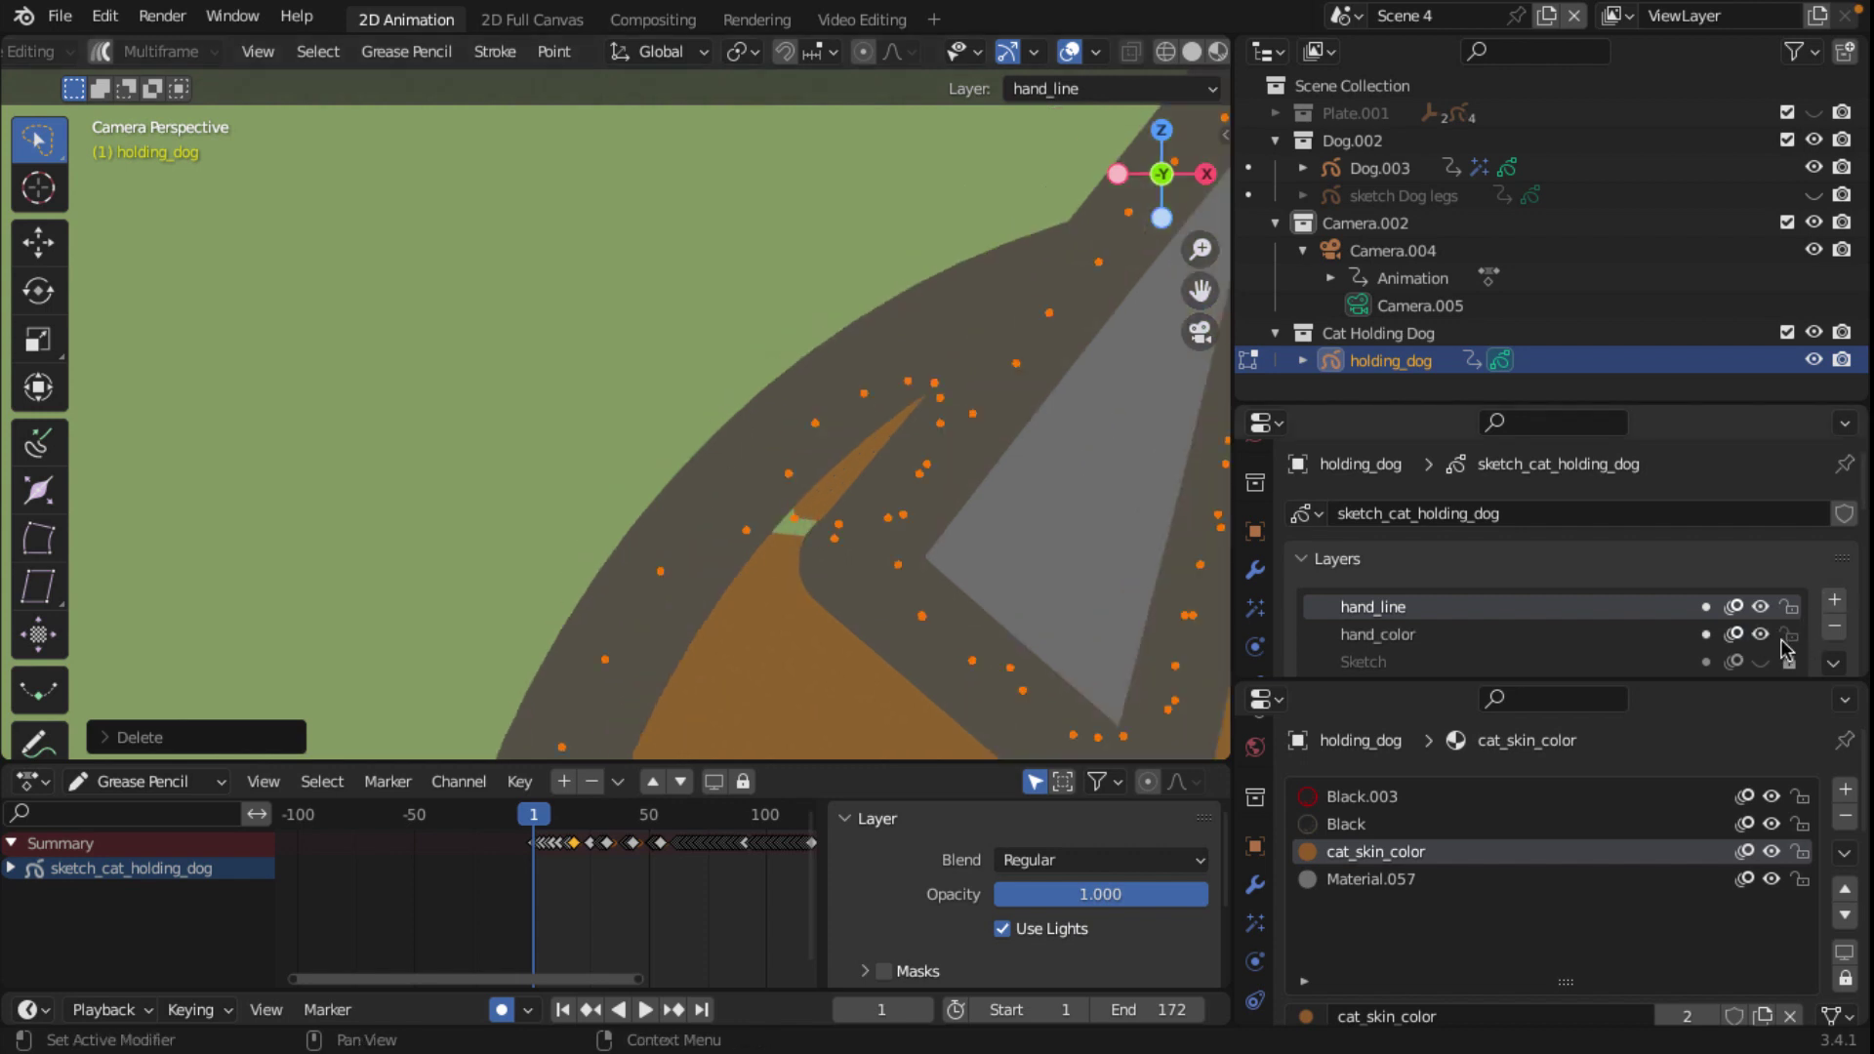
{"action": "scroll", "coordinate": [830, 562], "scroll_direction": "up", "scroll_amount": 2}
{"action": "left_click", "coordinate": [833, 540]}
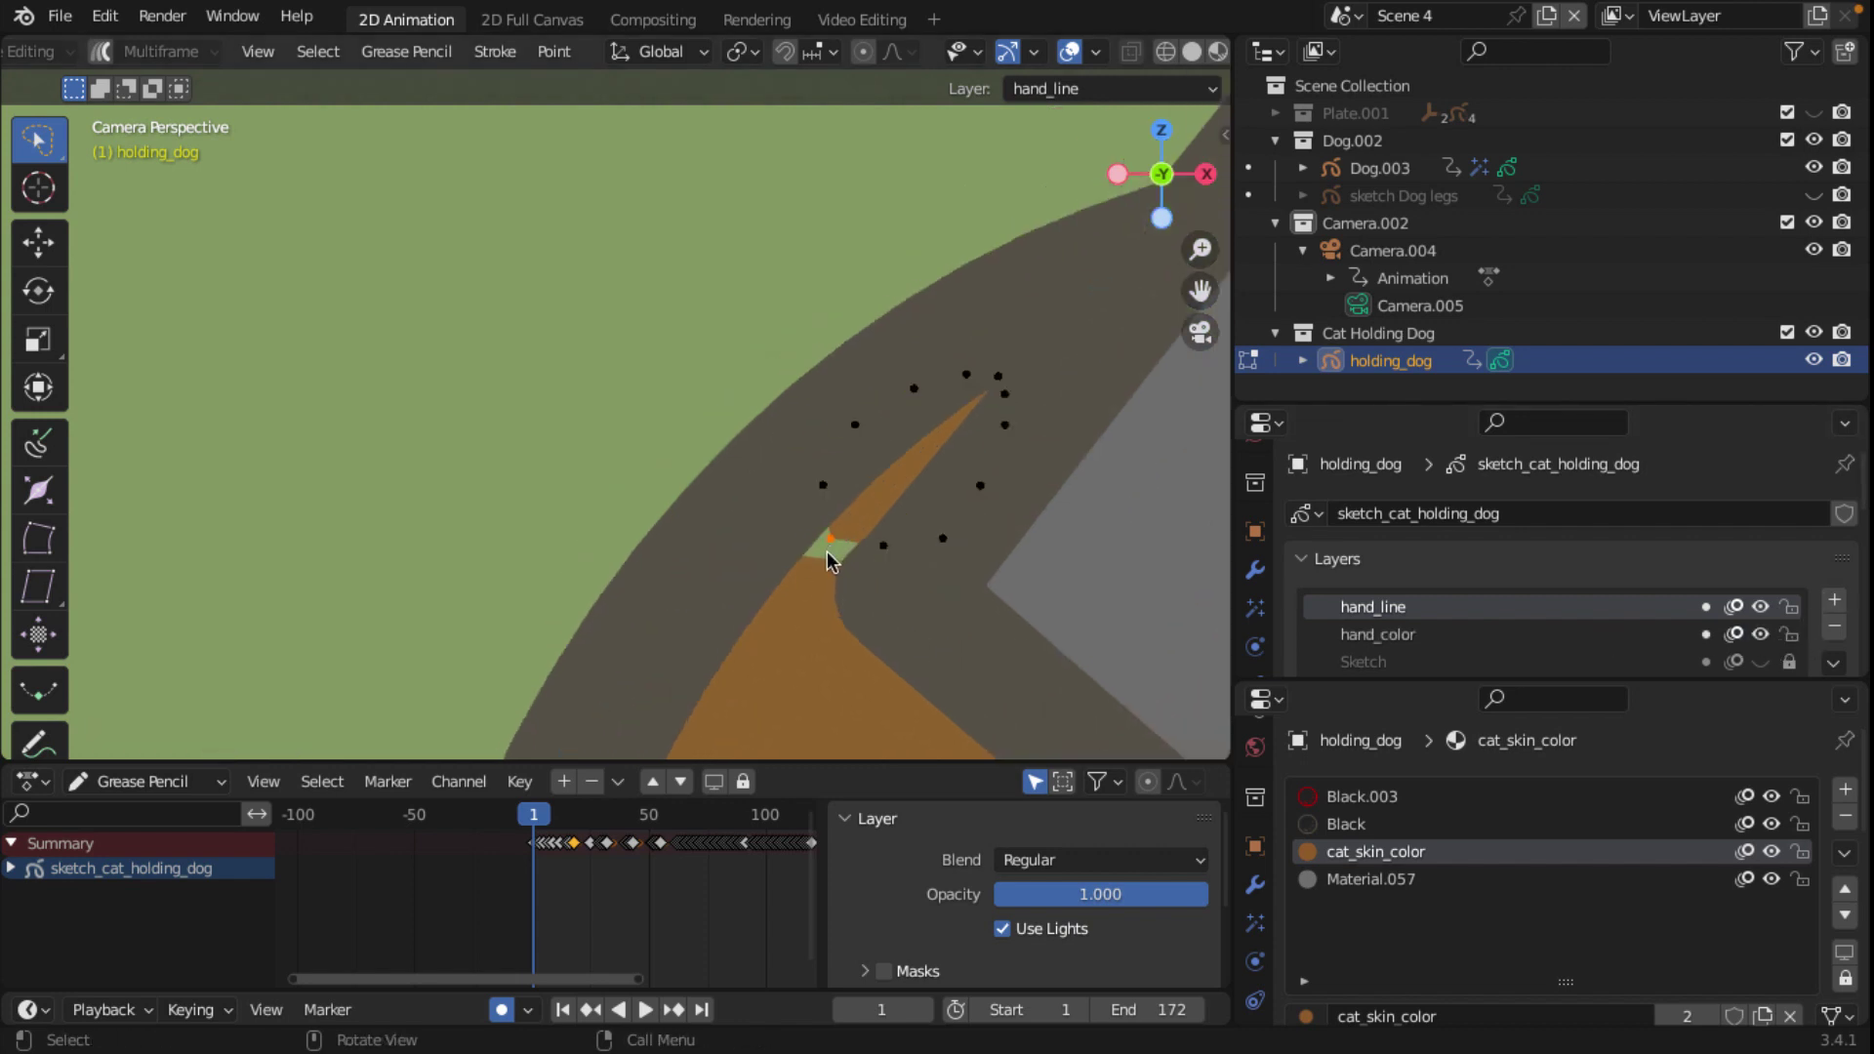
{"action": "key", "text": "g"}
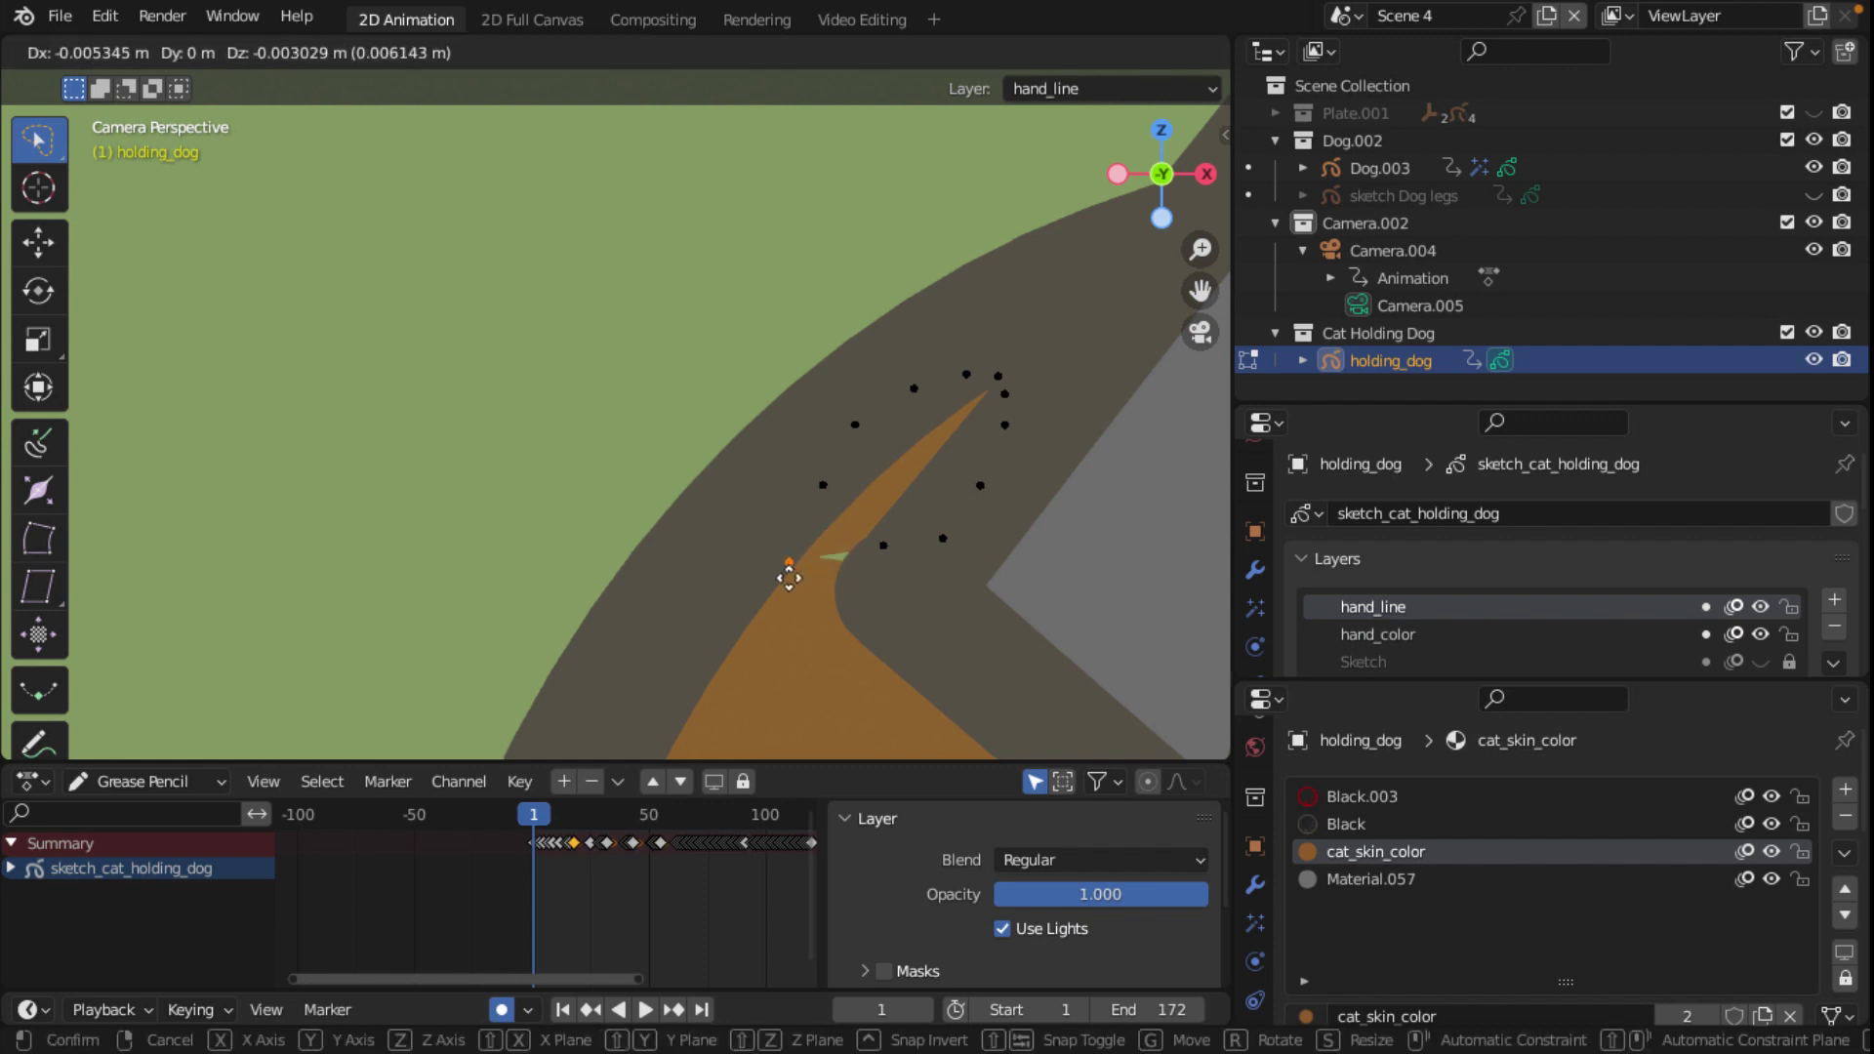
{"action": "left_click", "coordinate": [779, 627]}
{"action": "scroll", "coordinate": [778, 549], "scroll_direction": "down", "scroll_amount": 2}
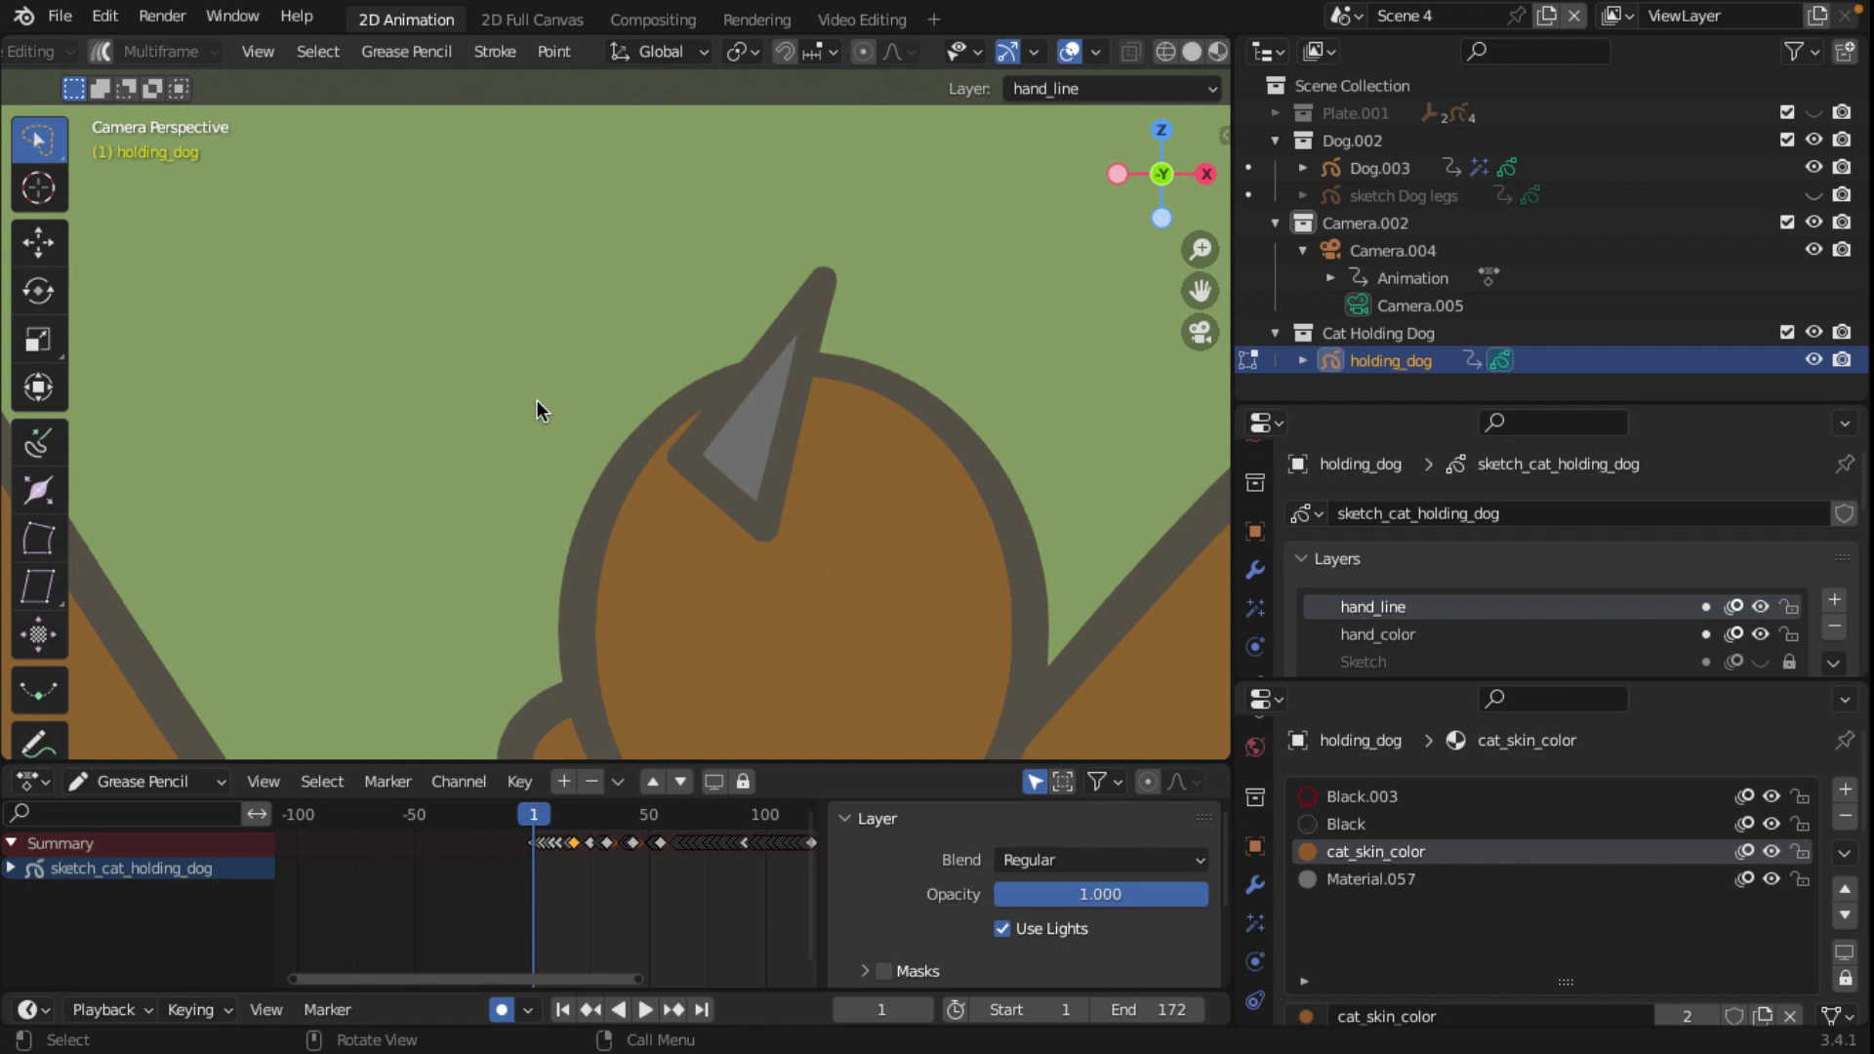
{"action": "scroll", "coordinate": [537, 401], "scroll_direction": "down", "scroll_amount": 2}
{"action": "scroll", "coordinate": [537, 401], "scroll_direction": "down", "scroll_amount": 2}
{"action": "scroll", "coordinate": [537, 400], "scroll_direction": "down", "scroll_amount": 1}
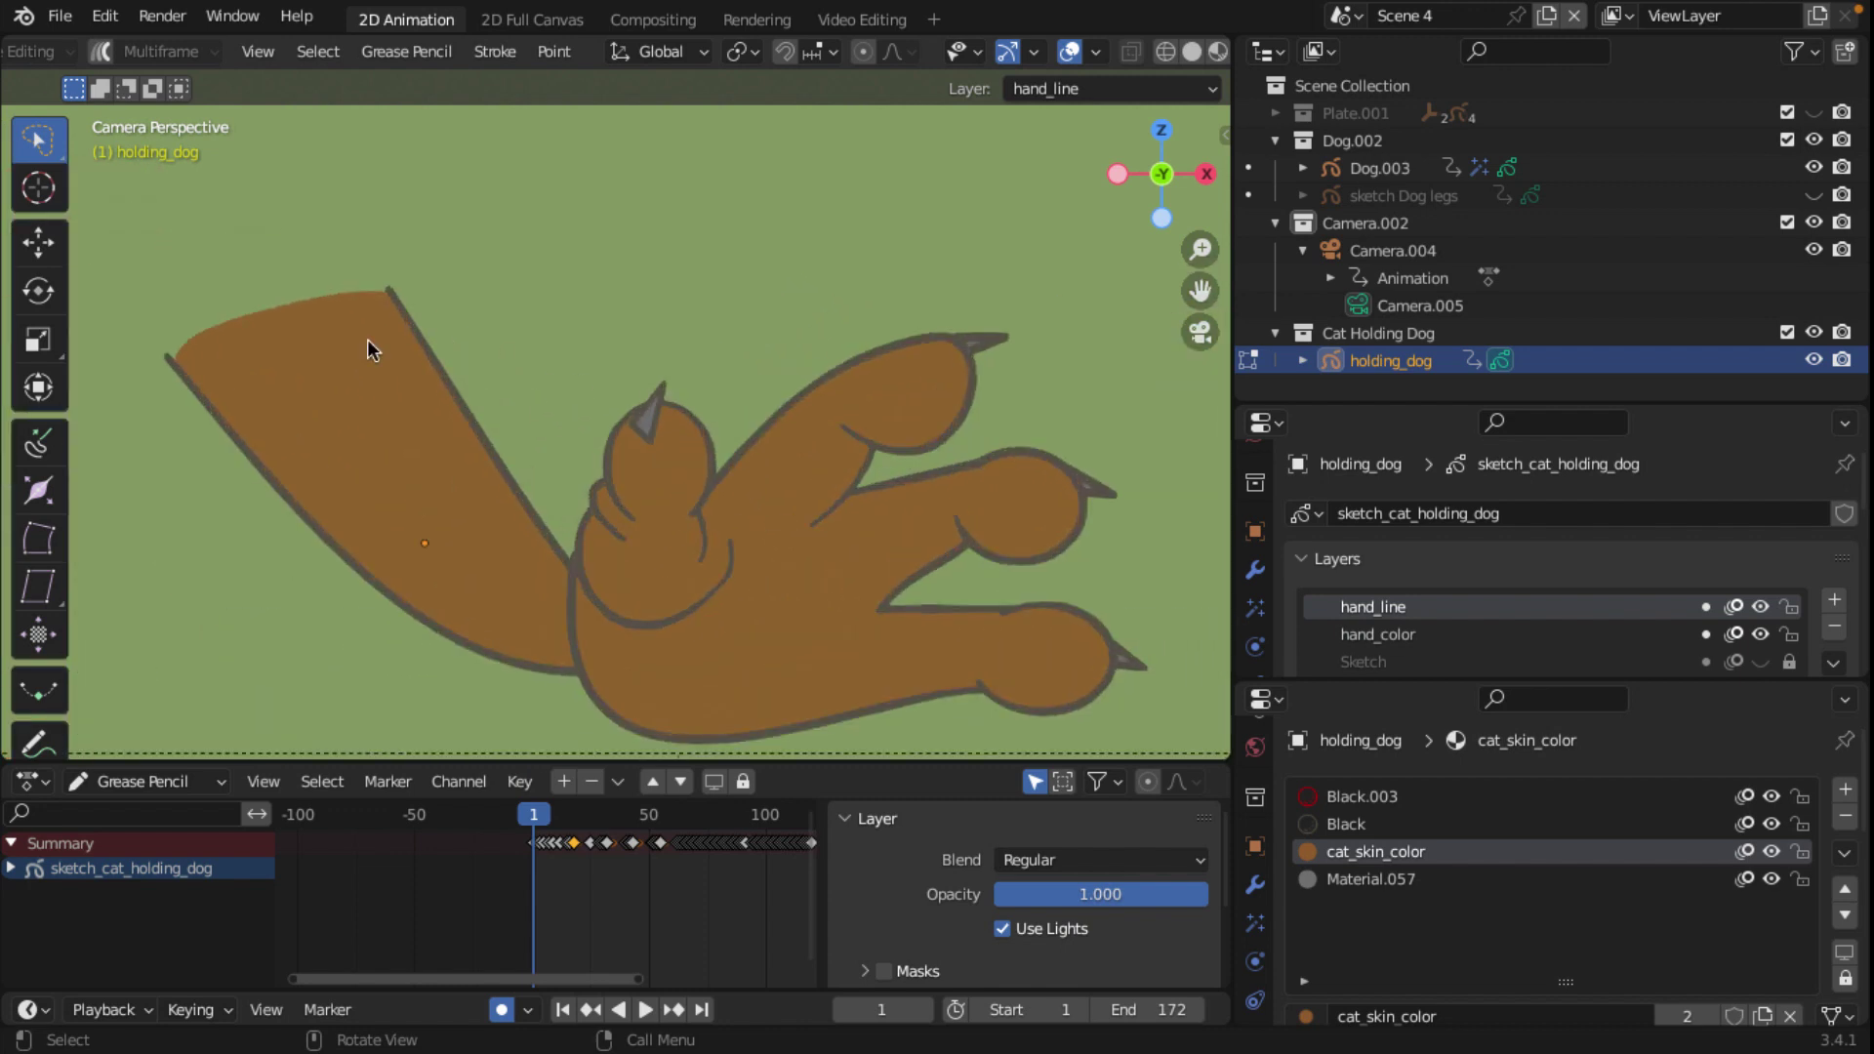
{"action": "scroll", "coordinate": [459, 498], "scroll_direction": "down", "scroll_amount": 3}
{"action": "scroll", "coordinate": [466, 502], "scroll_direction": "down", "scroll_amount": 1}
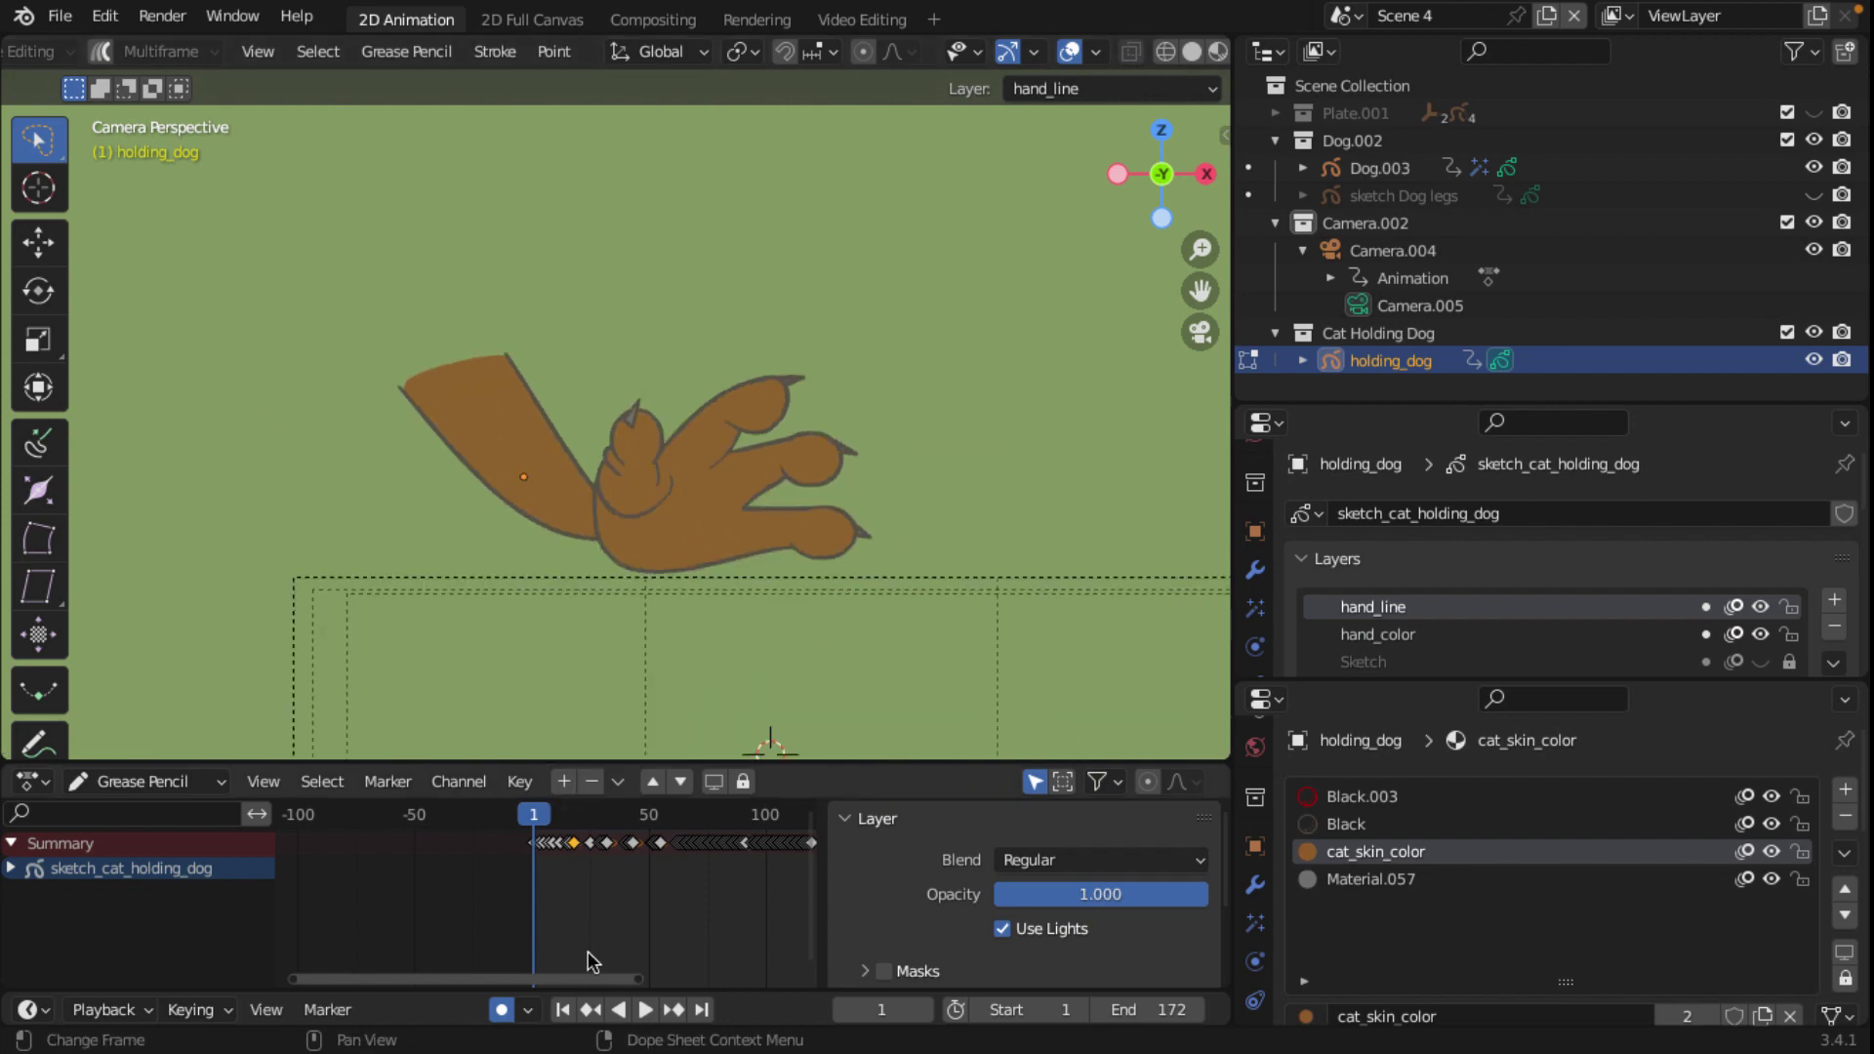
Step: Preview the animation, switch to Draw Mode, and stop playback on frame 1
{"action": "key", "text": "space"}
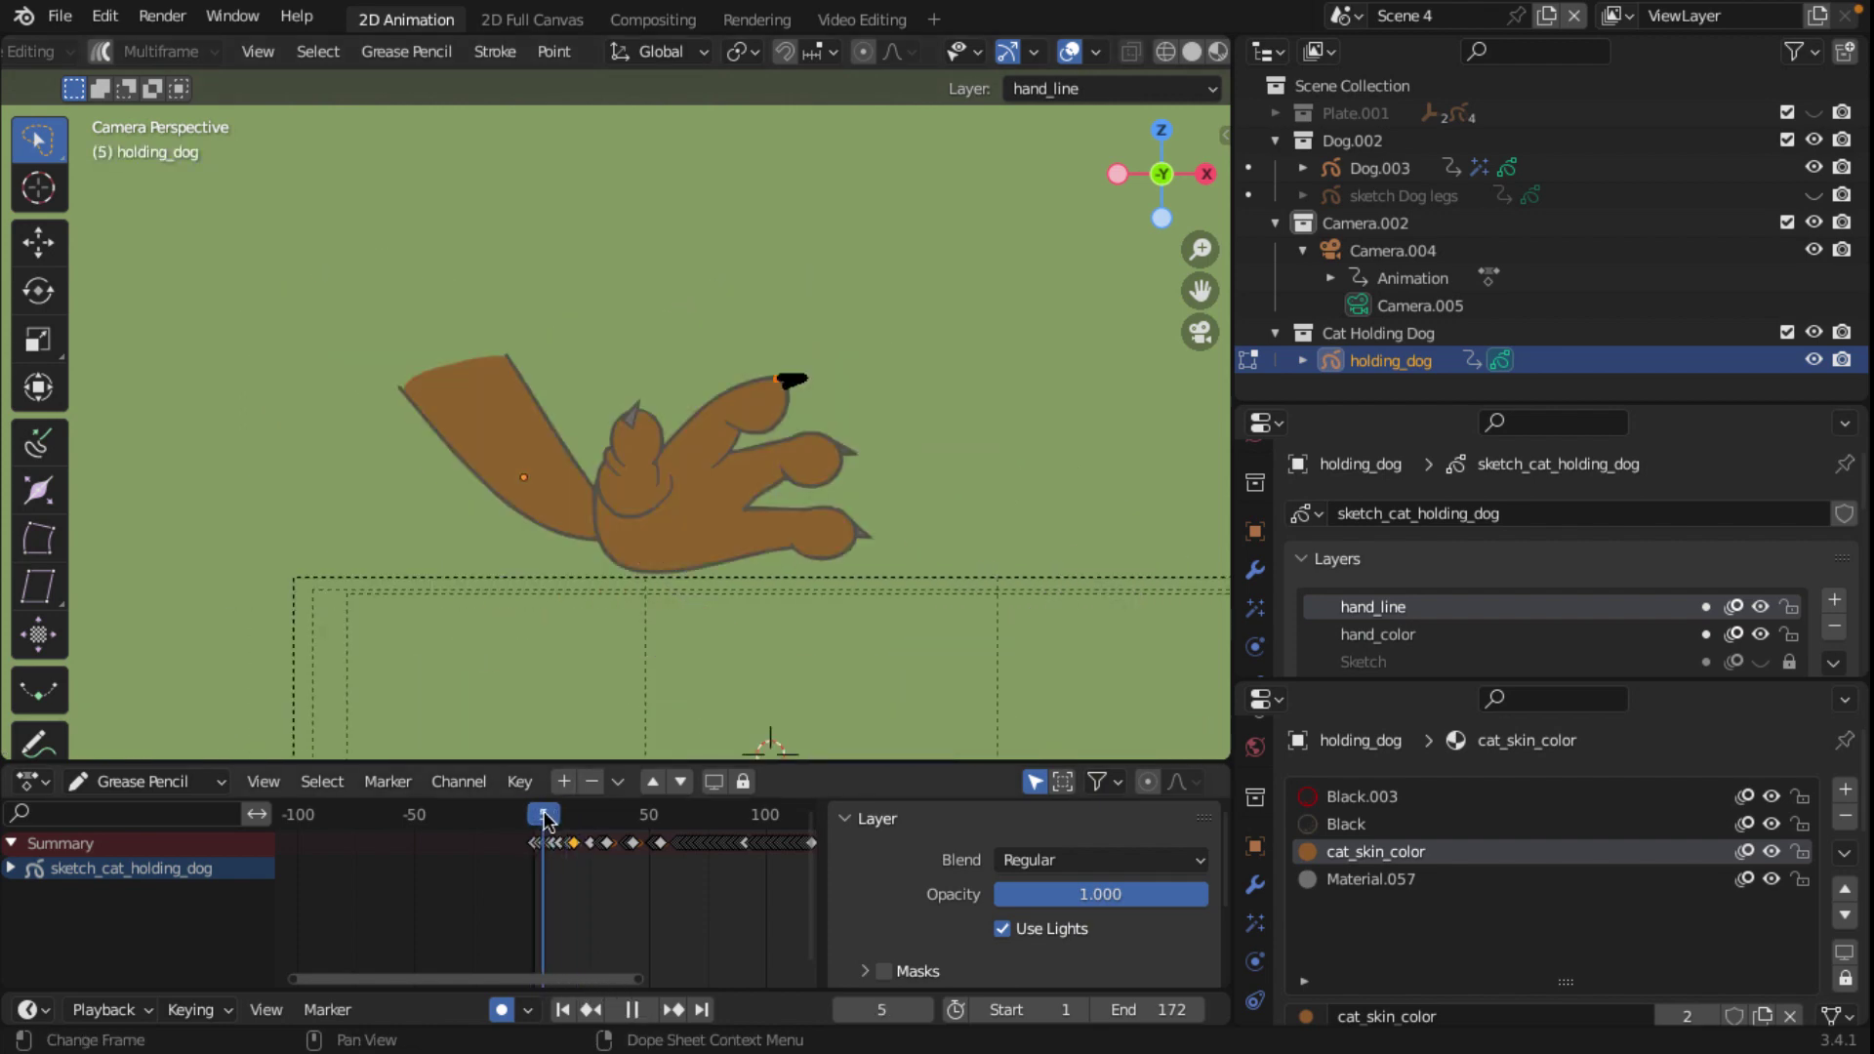
{"action": "key", "text": "space"}
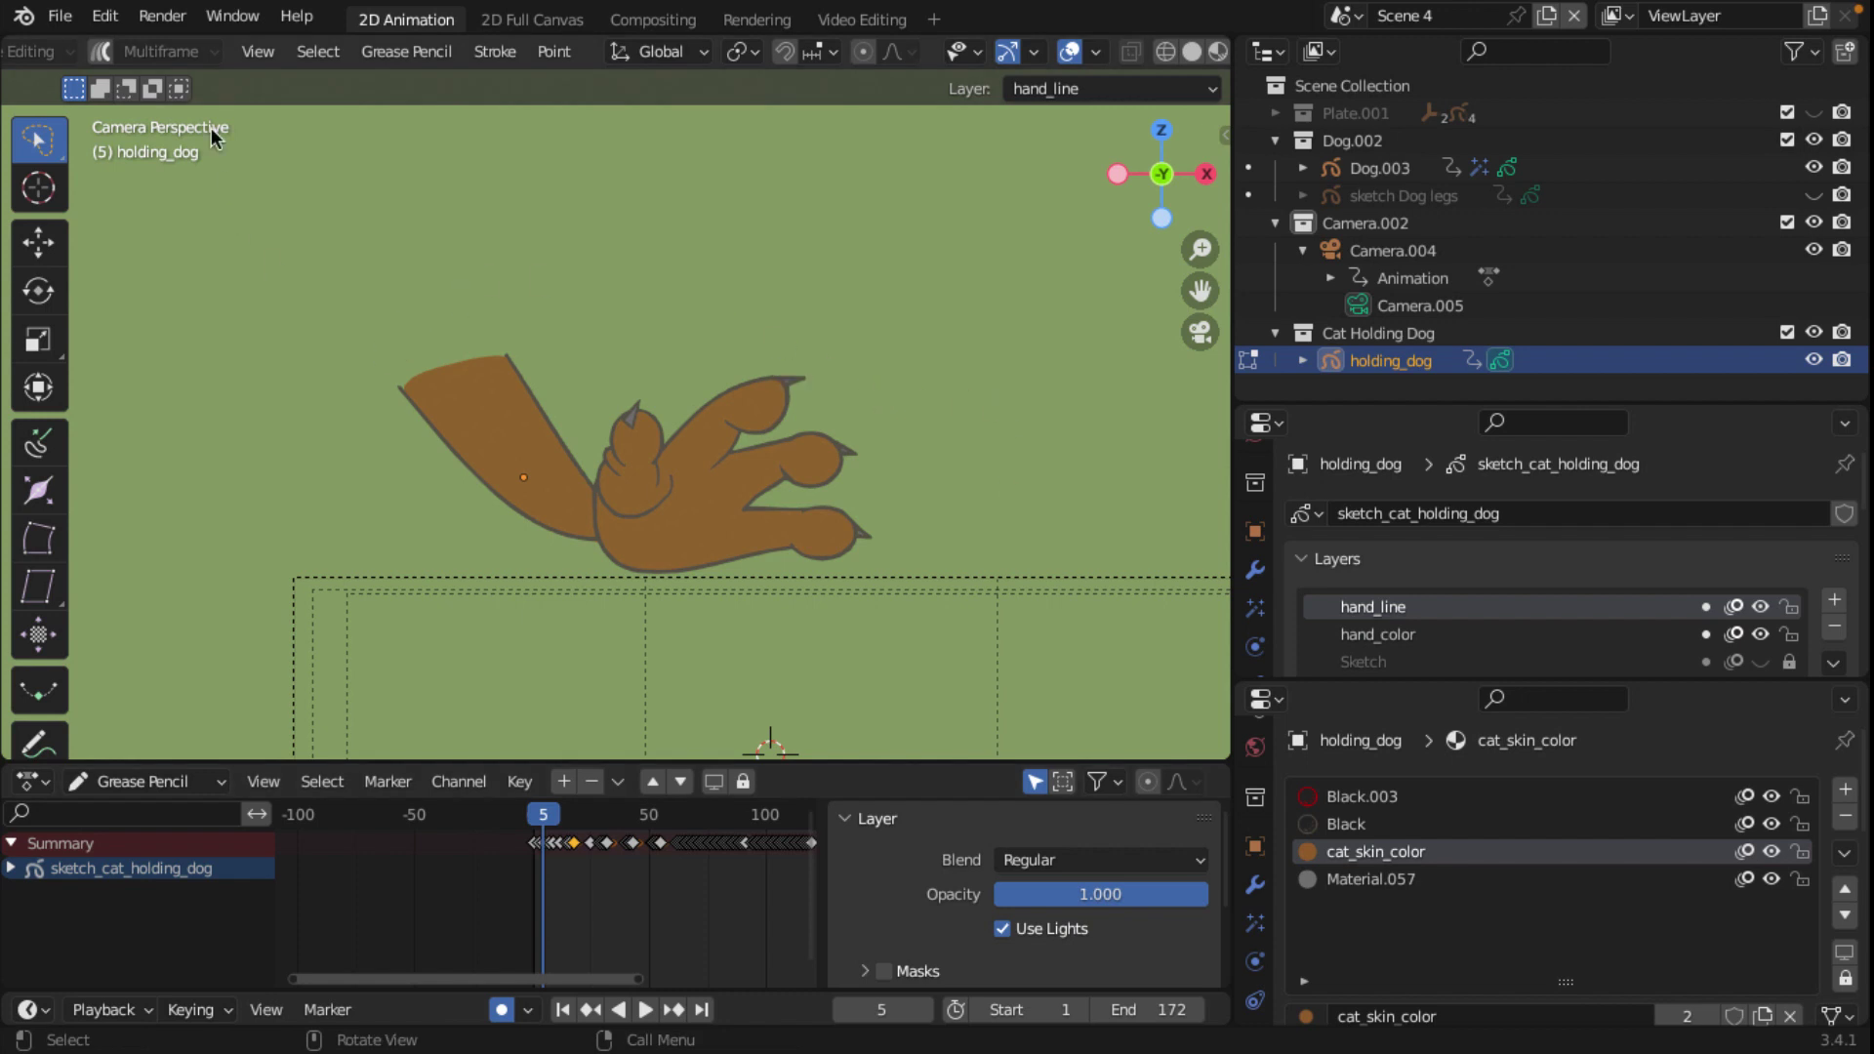
{"action": "scroll", "coordinate": [102, 54], "scroll_direction": "up", "scroll_amount": 5}
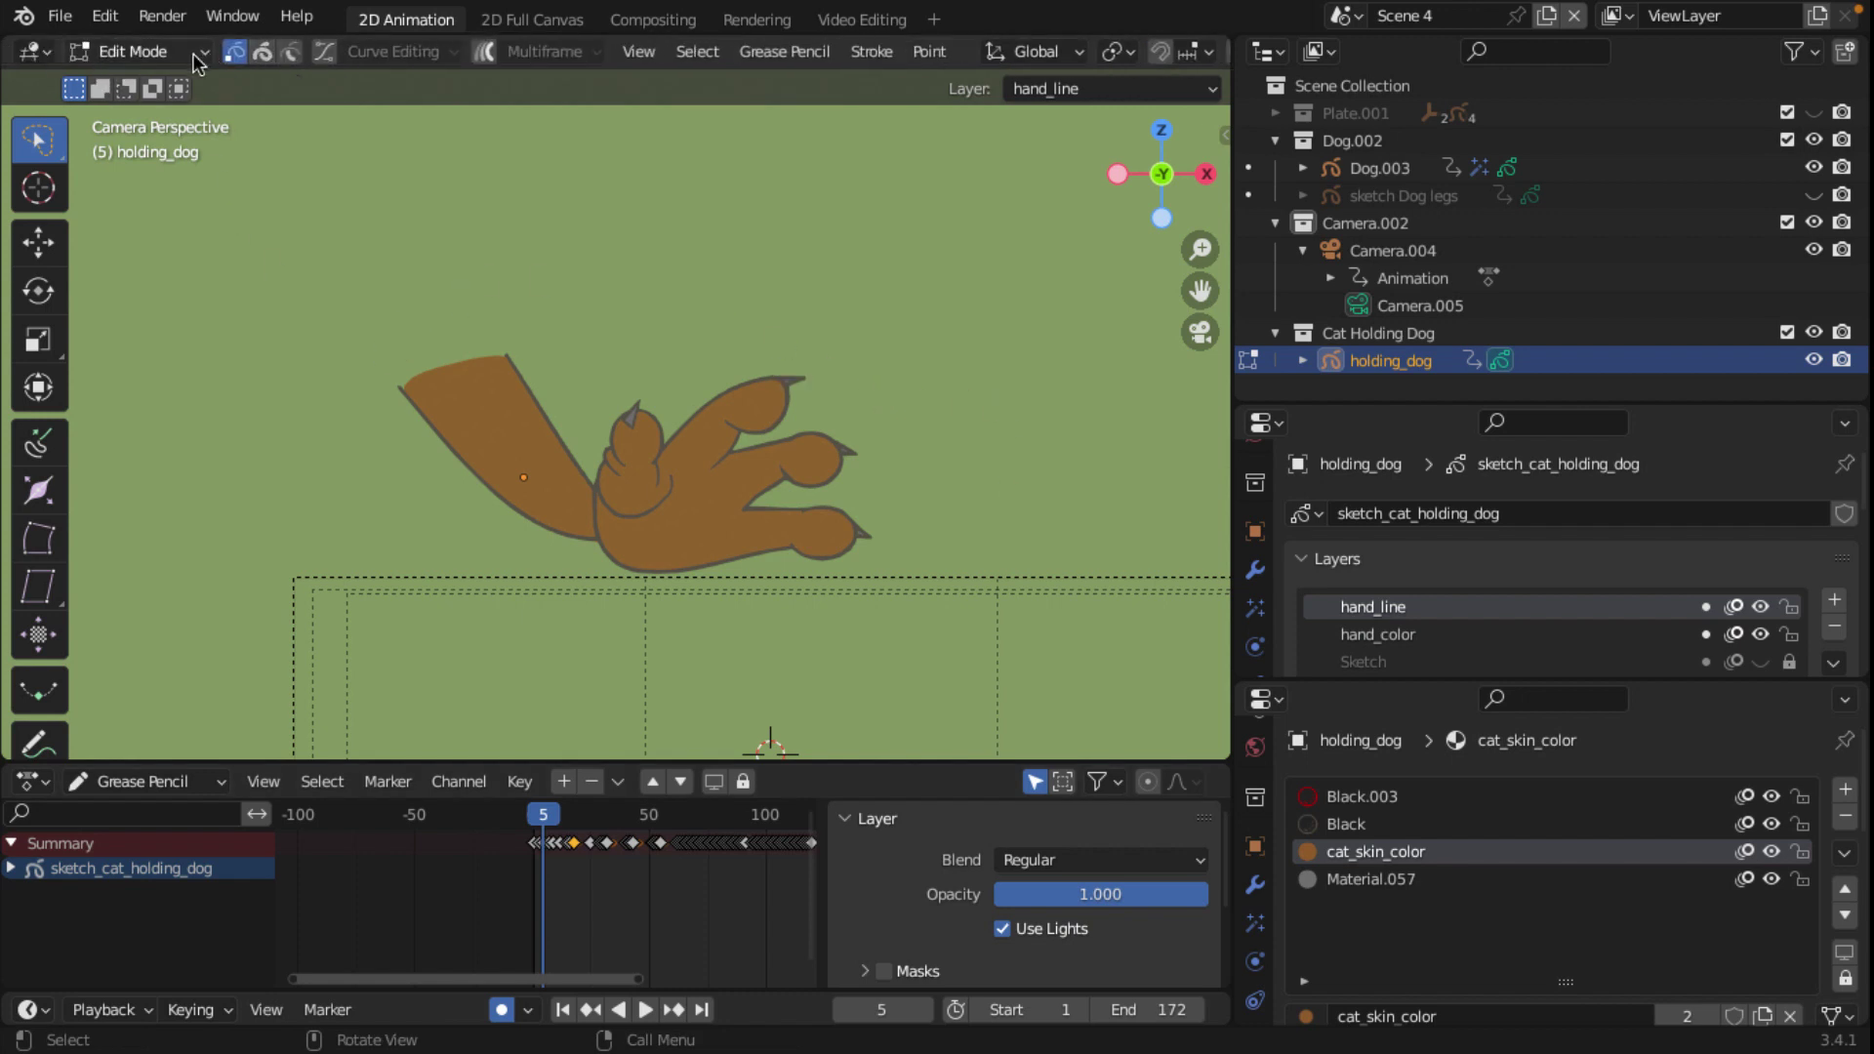
{"action": "left_click", "coordinate": [191, 53]}
{"action": "left_click", "coordinate": [117, 179]}
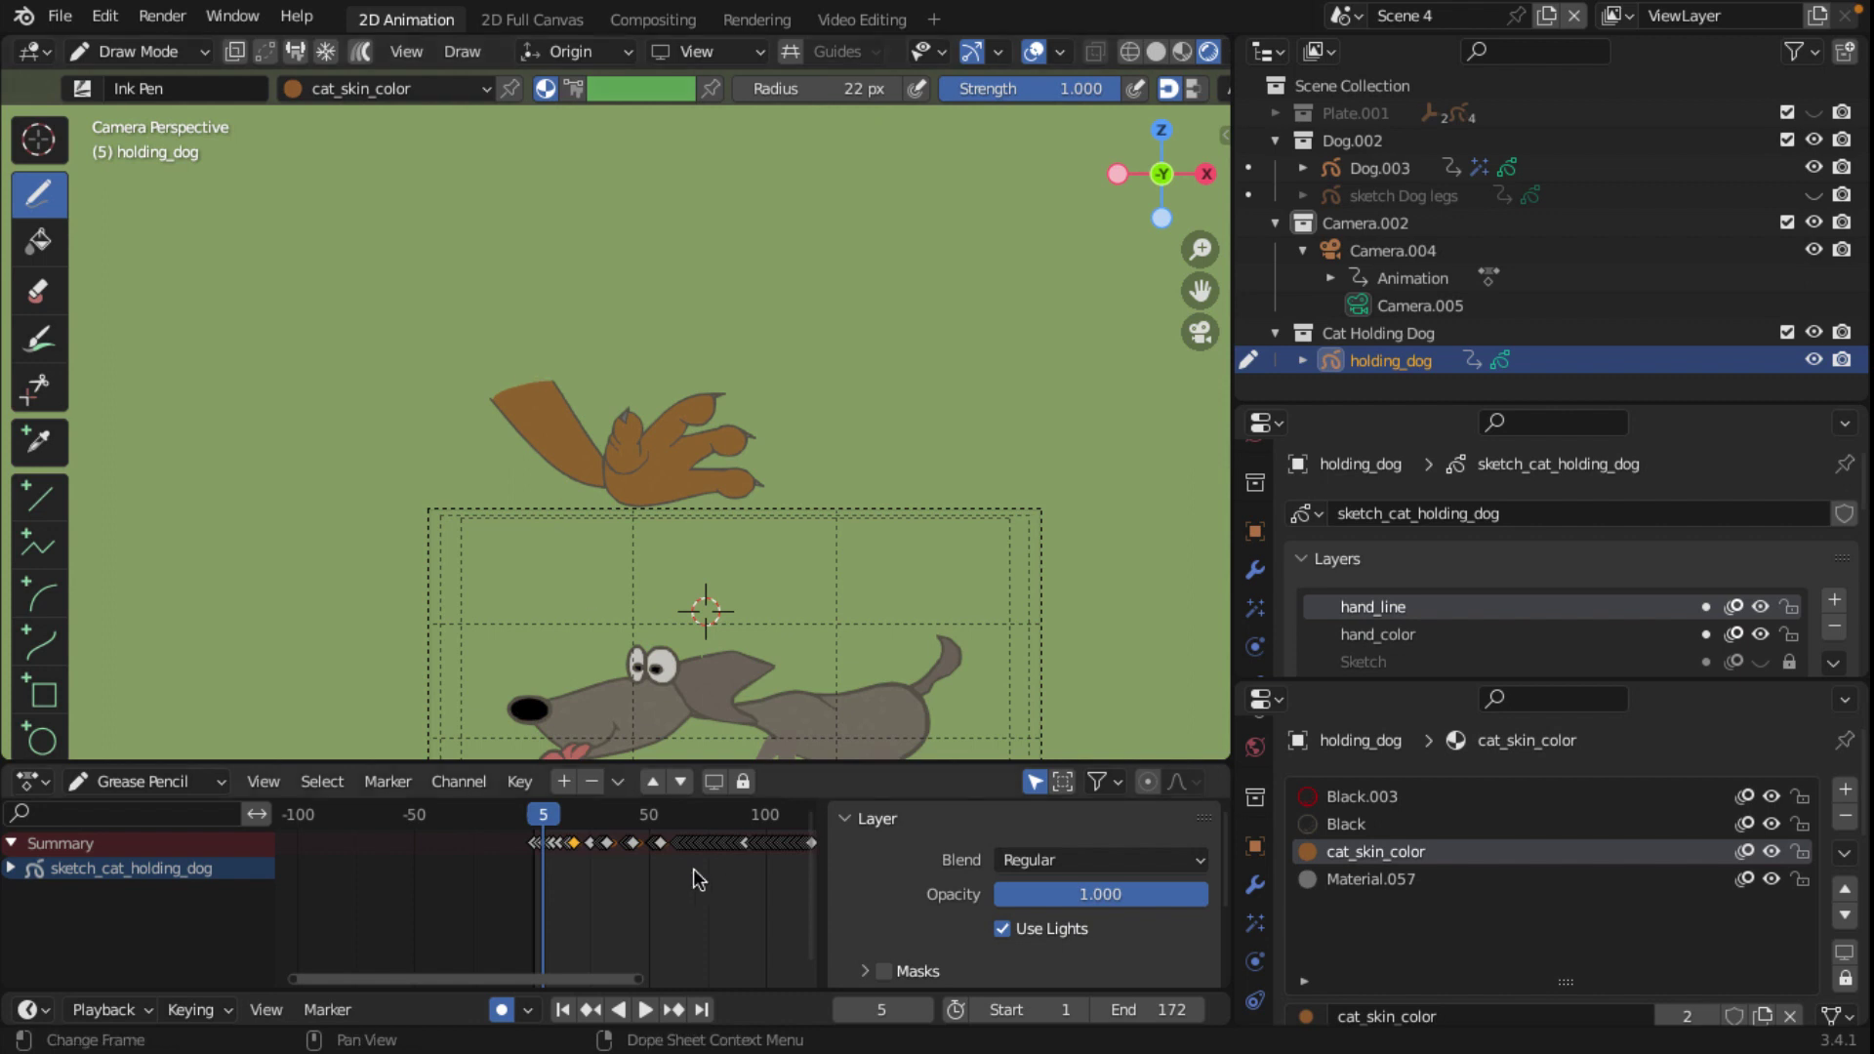
{"action": "key", "text": "space"}
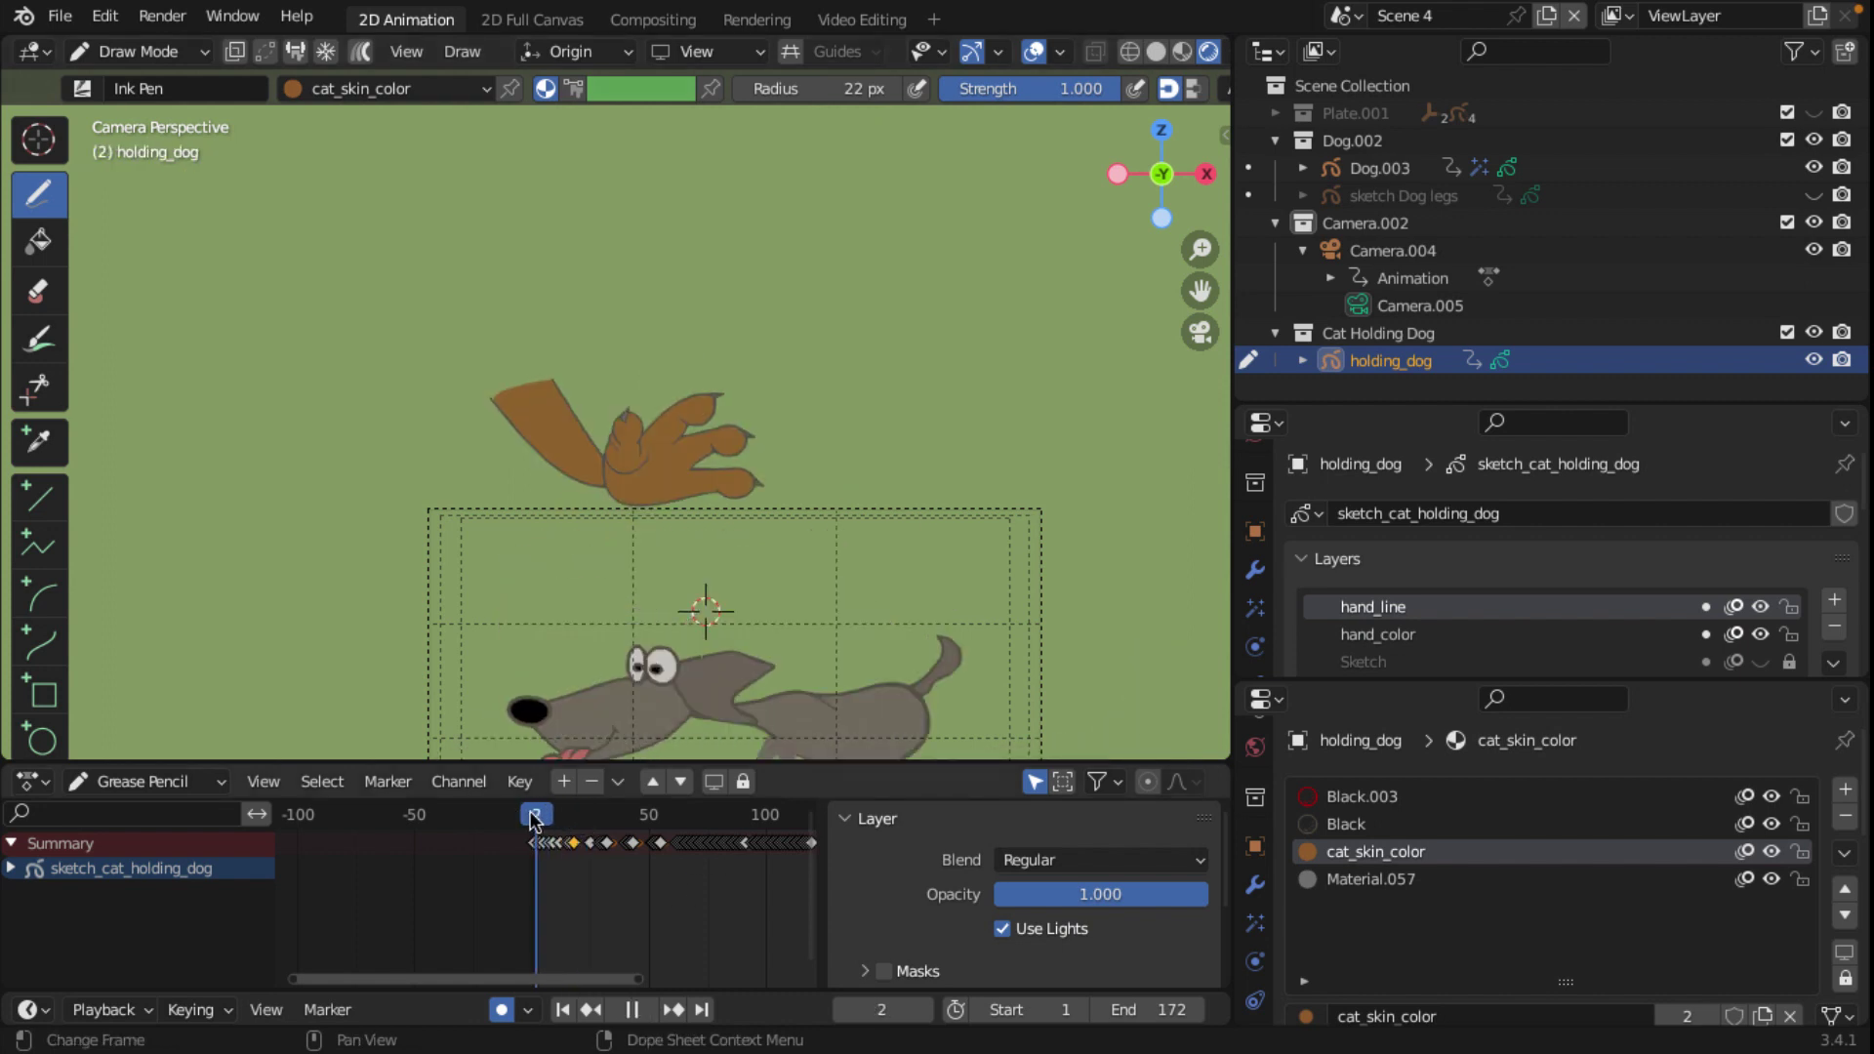
{"action": "left_click_drag", "start_coordinate": [541, 818], "coordinate": [529, 820]}
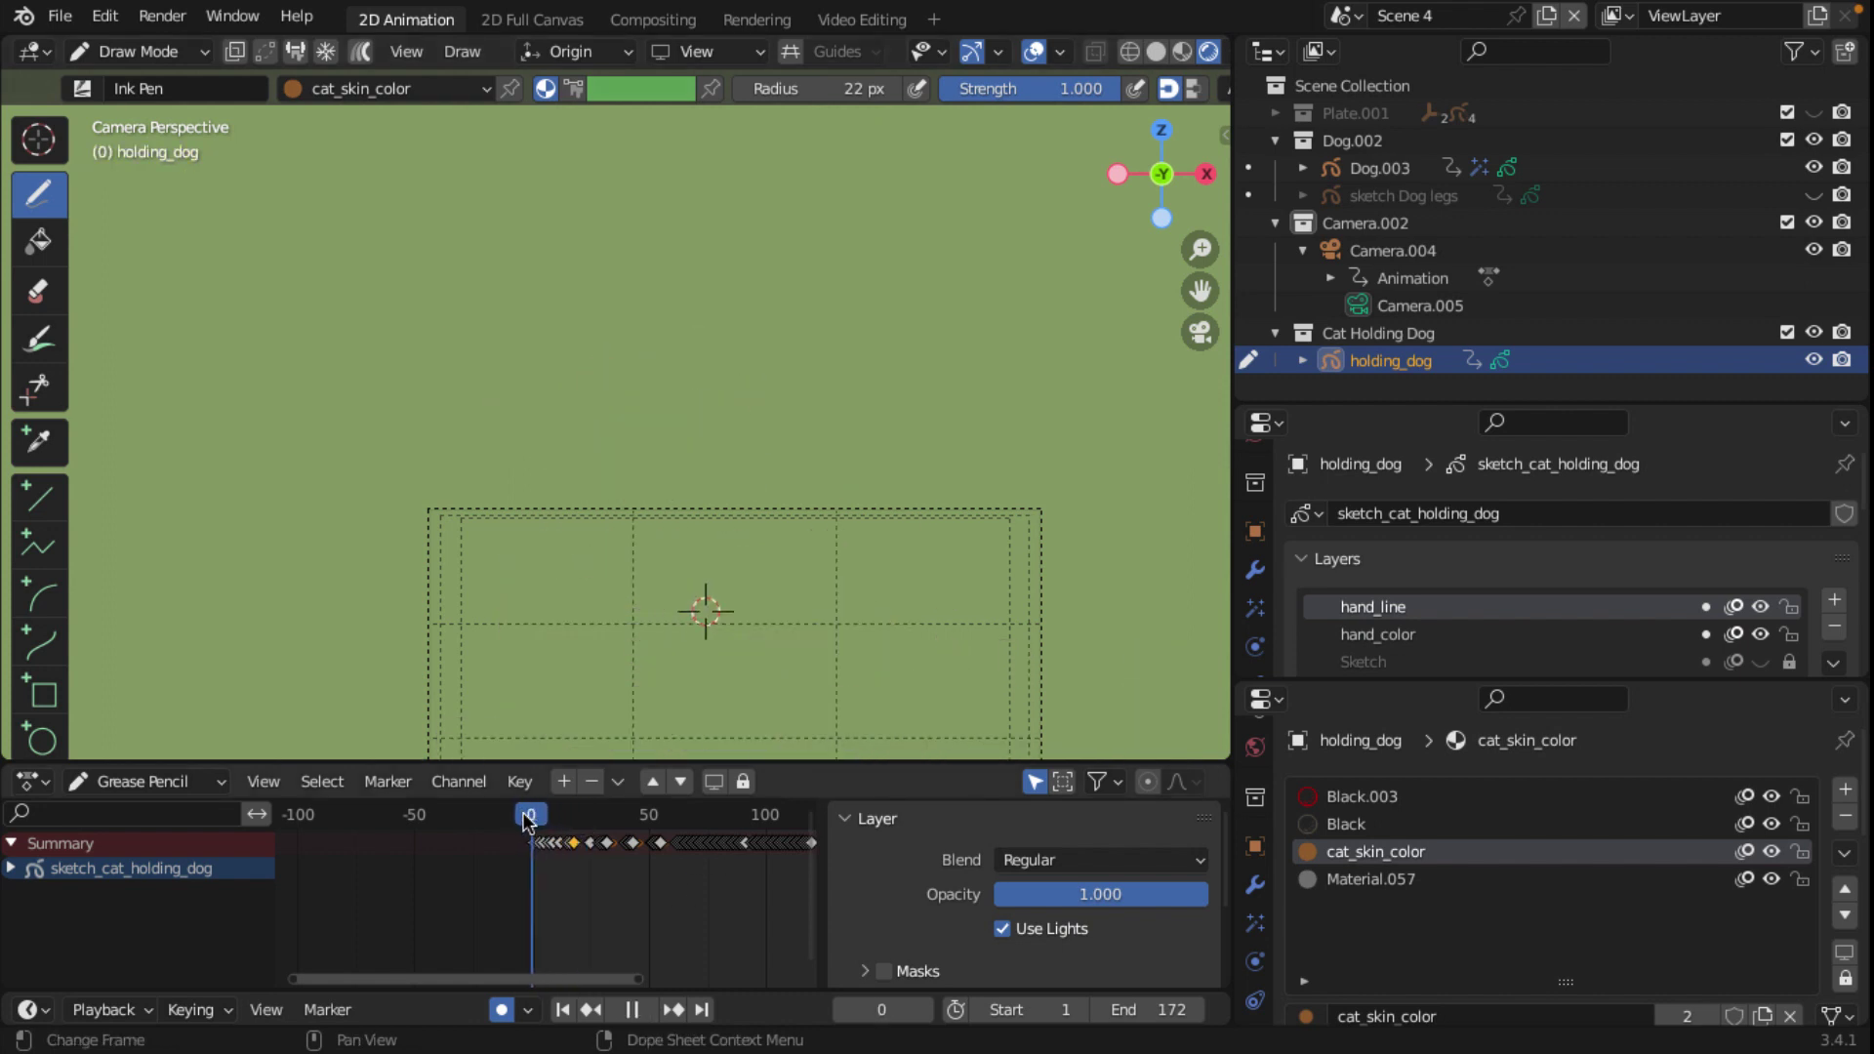
{"action": "key", "text": "space"}
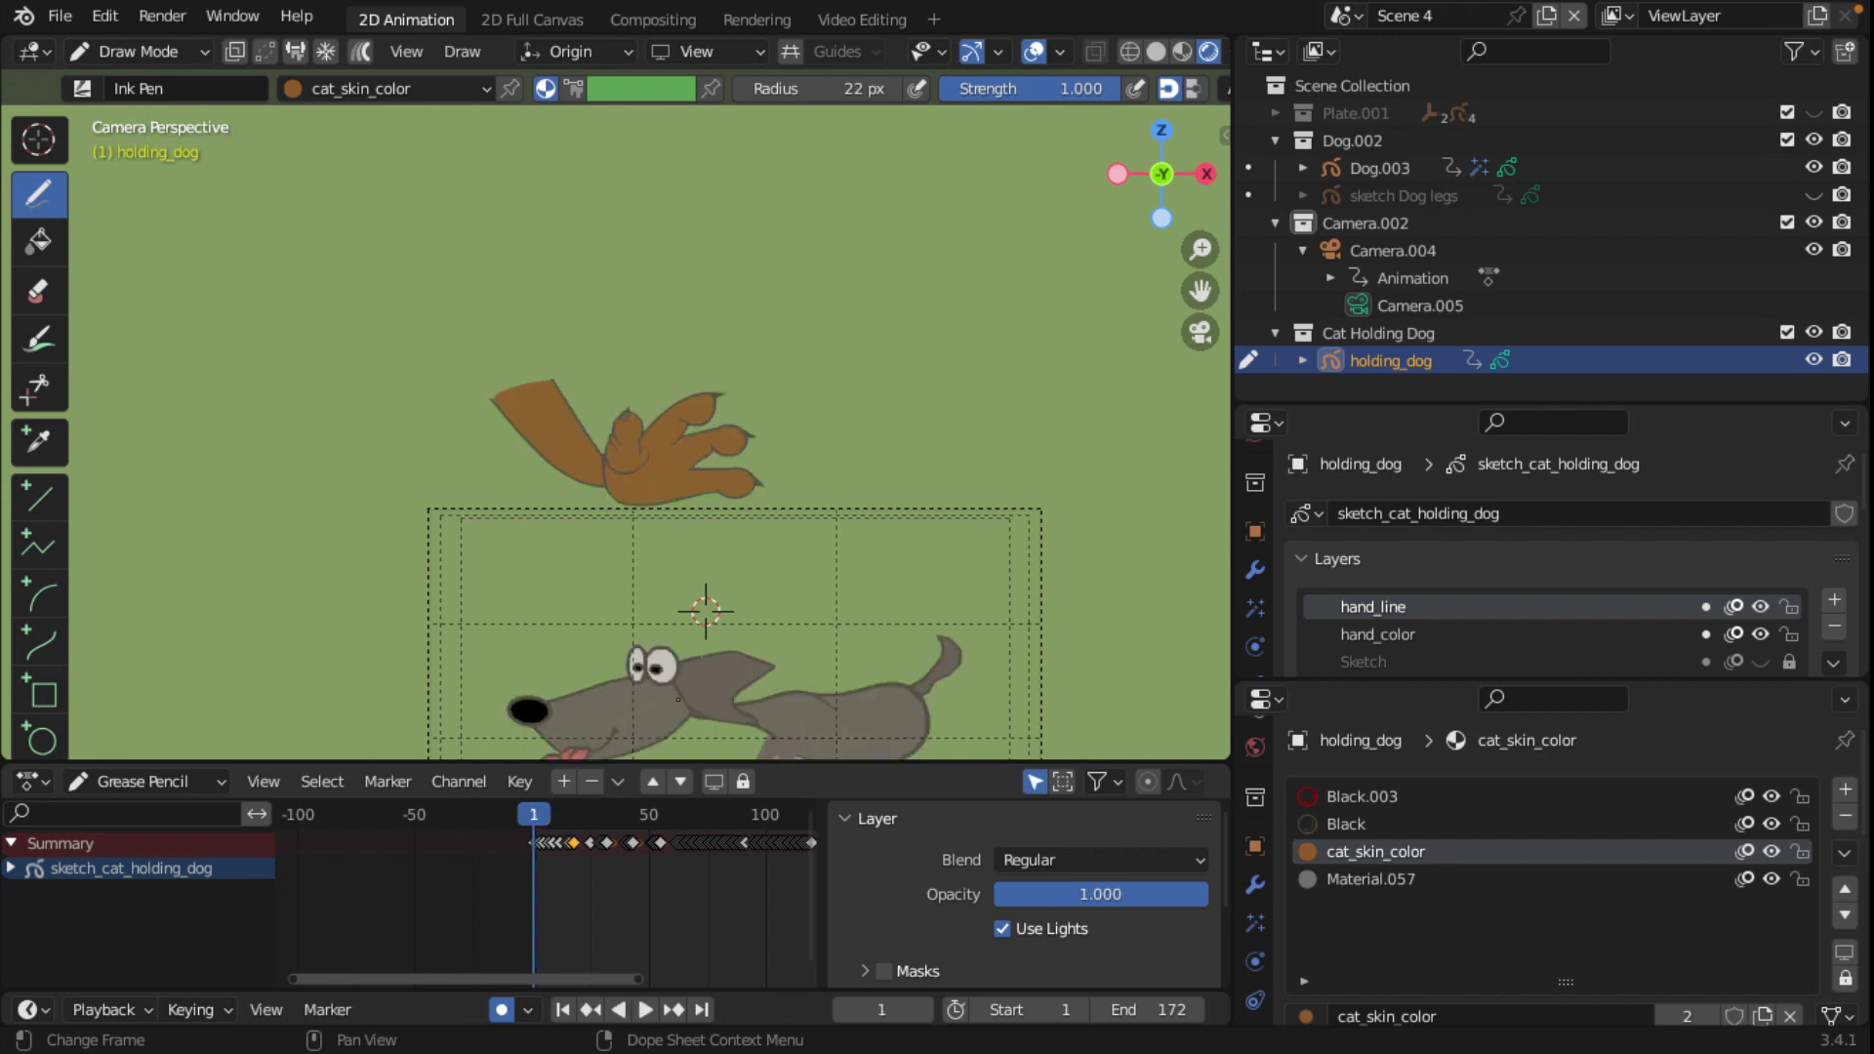
Step: Review frames 39, 69, 127 and 2 in the dope sheet, ending on frame 1
{"action": "scroll", "coordinate": [701, 533], "scroll_direction": "up", "scroll_amount": 2}
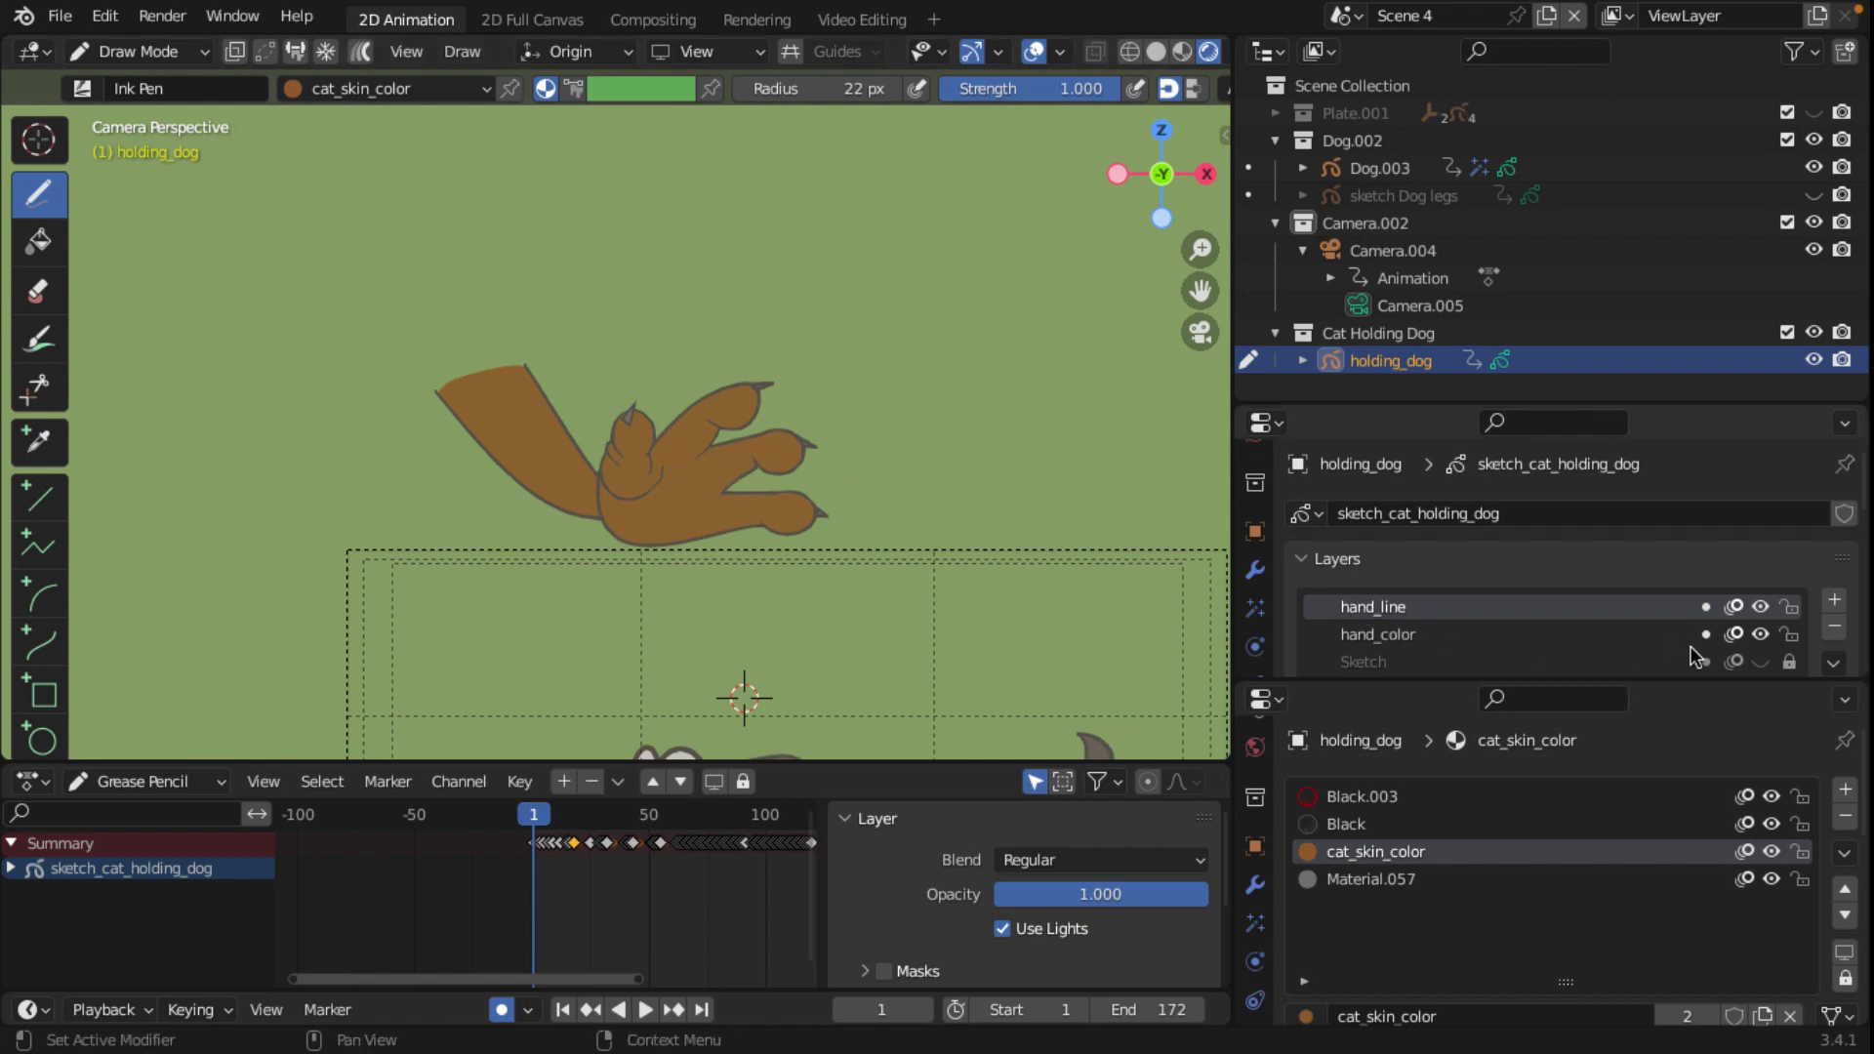
{"action": "scroll", "coordinate": [1697, 649], "scroll_direction": "down", "scroll_amount": 5}
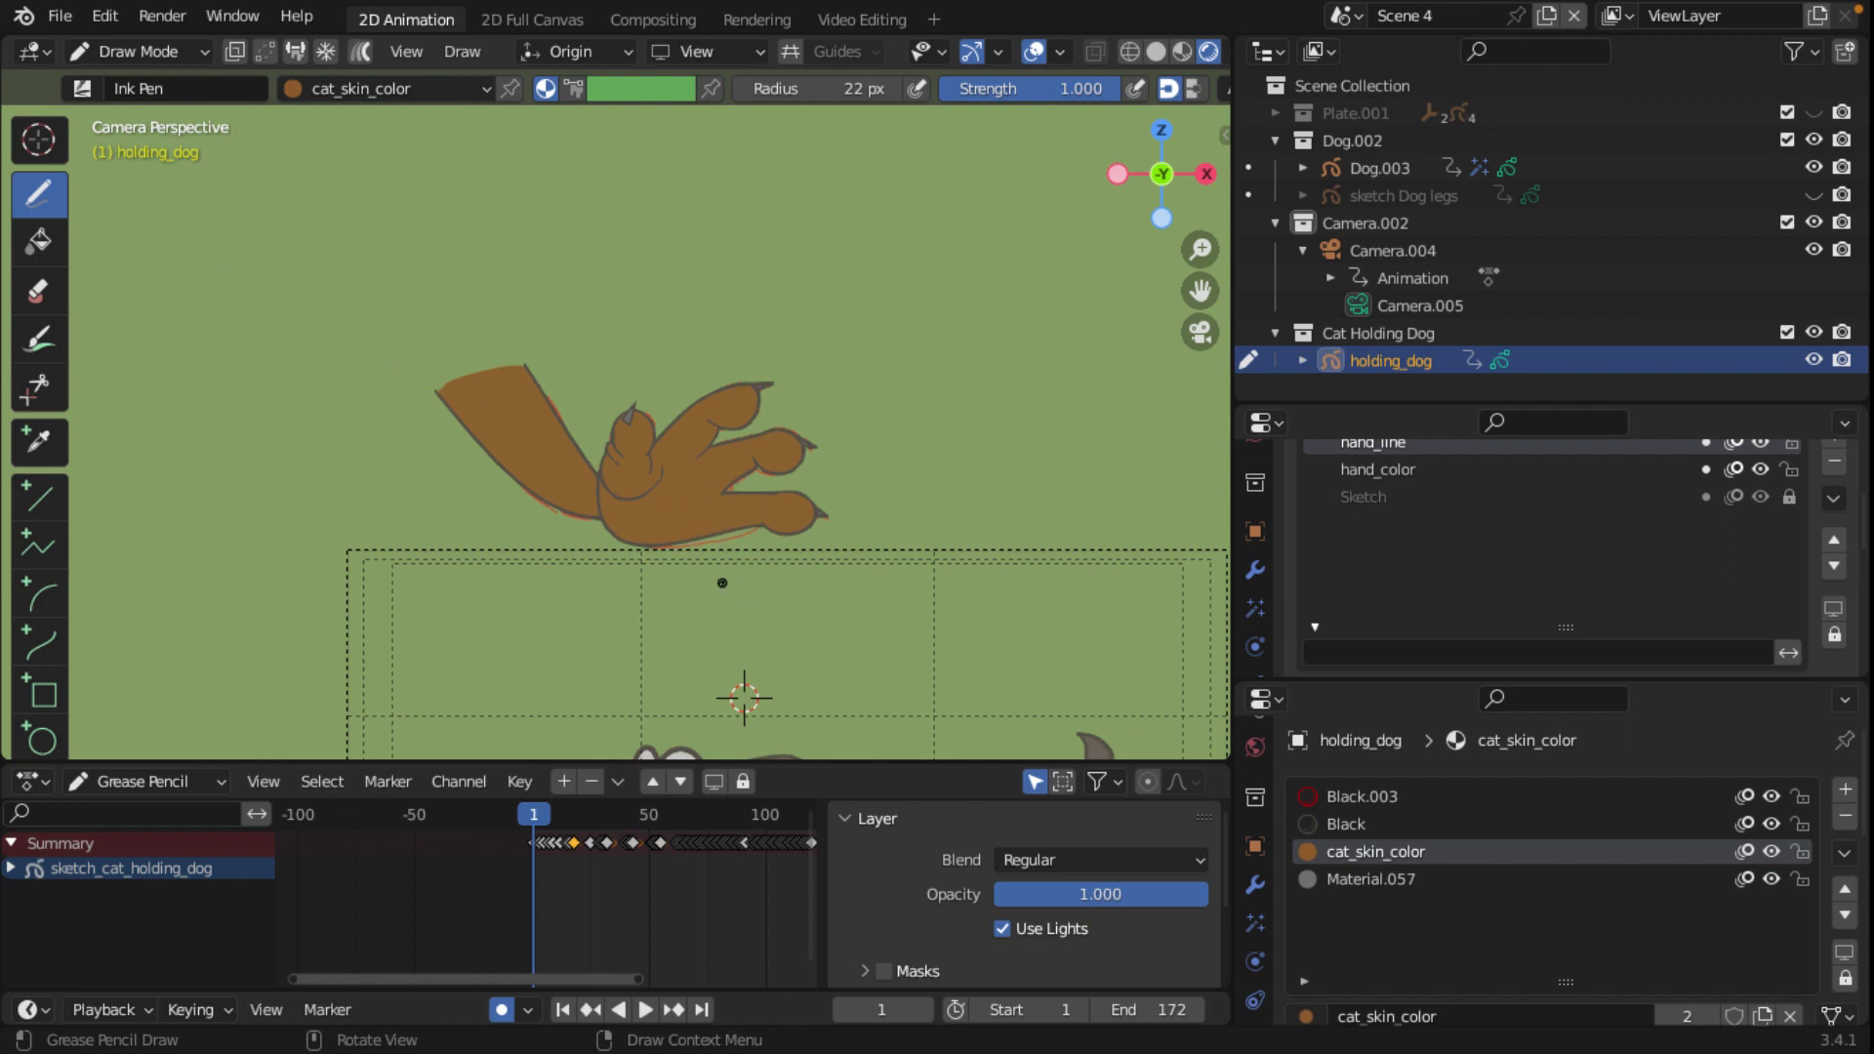
{"action": "scroll", "coordinate": [546, 840], "scroll_direction": "down", "scroll_amount": 2}
{"action": "left_click_drag", "start_coordinate": [556, 829], "coordinate": [691, 839]}
{"action": "left_click", "coordinate": [654, 815]}
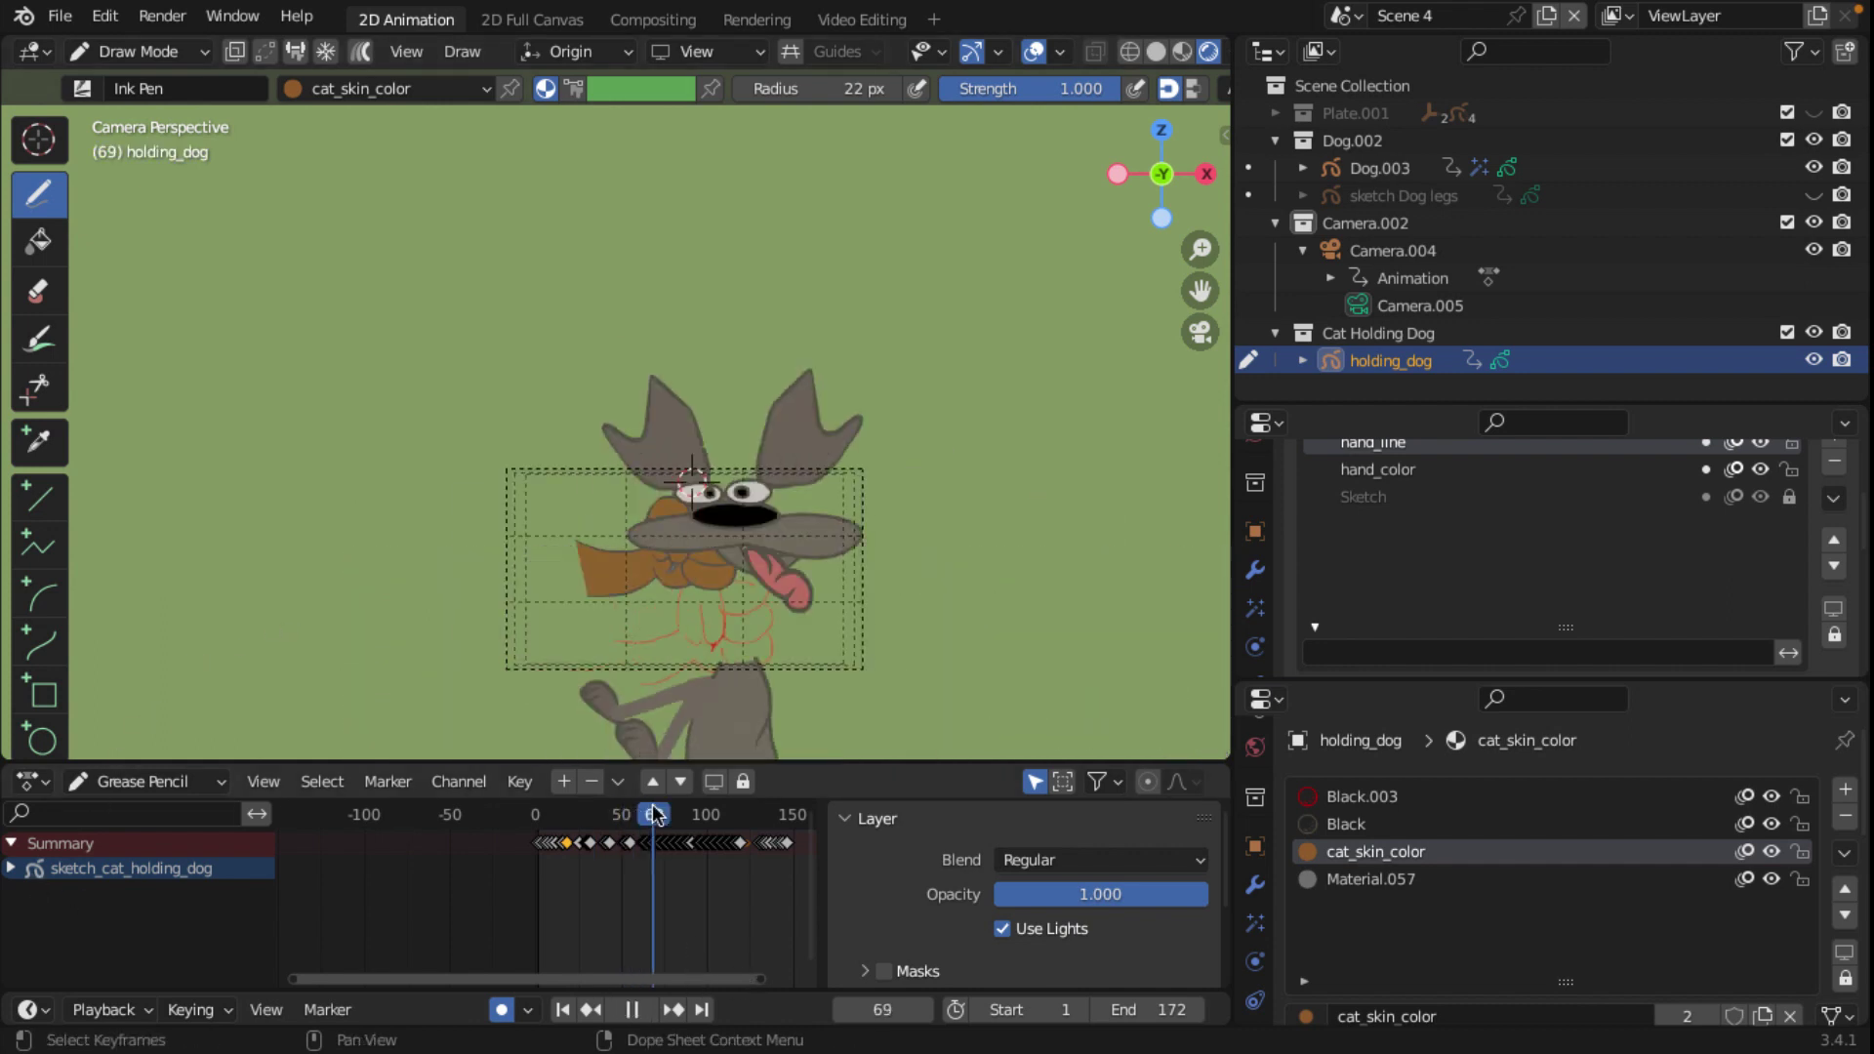
{"action": "left_click", "coordinate": [756, 850]}
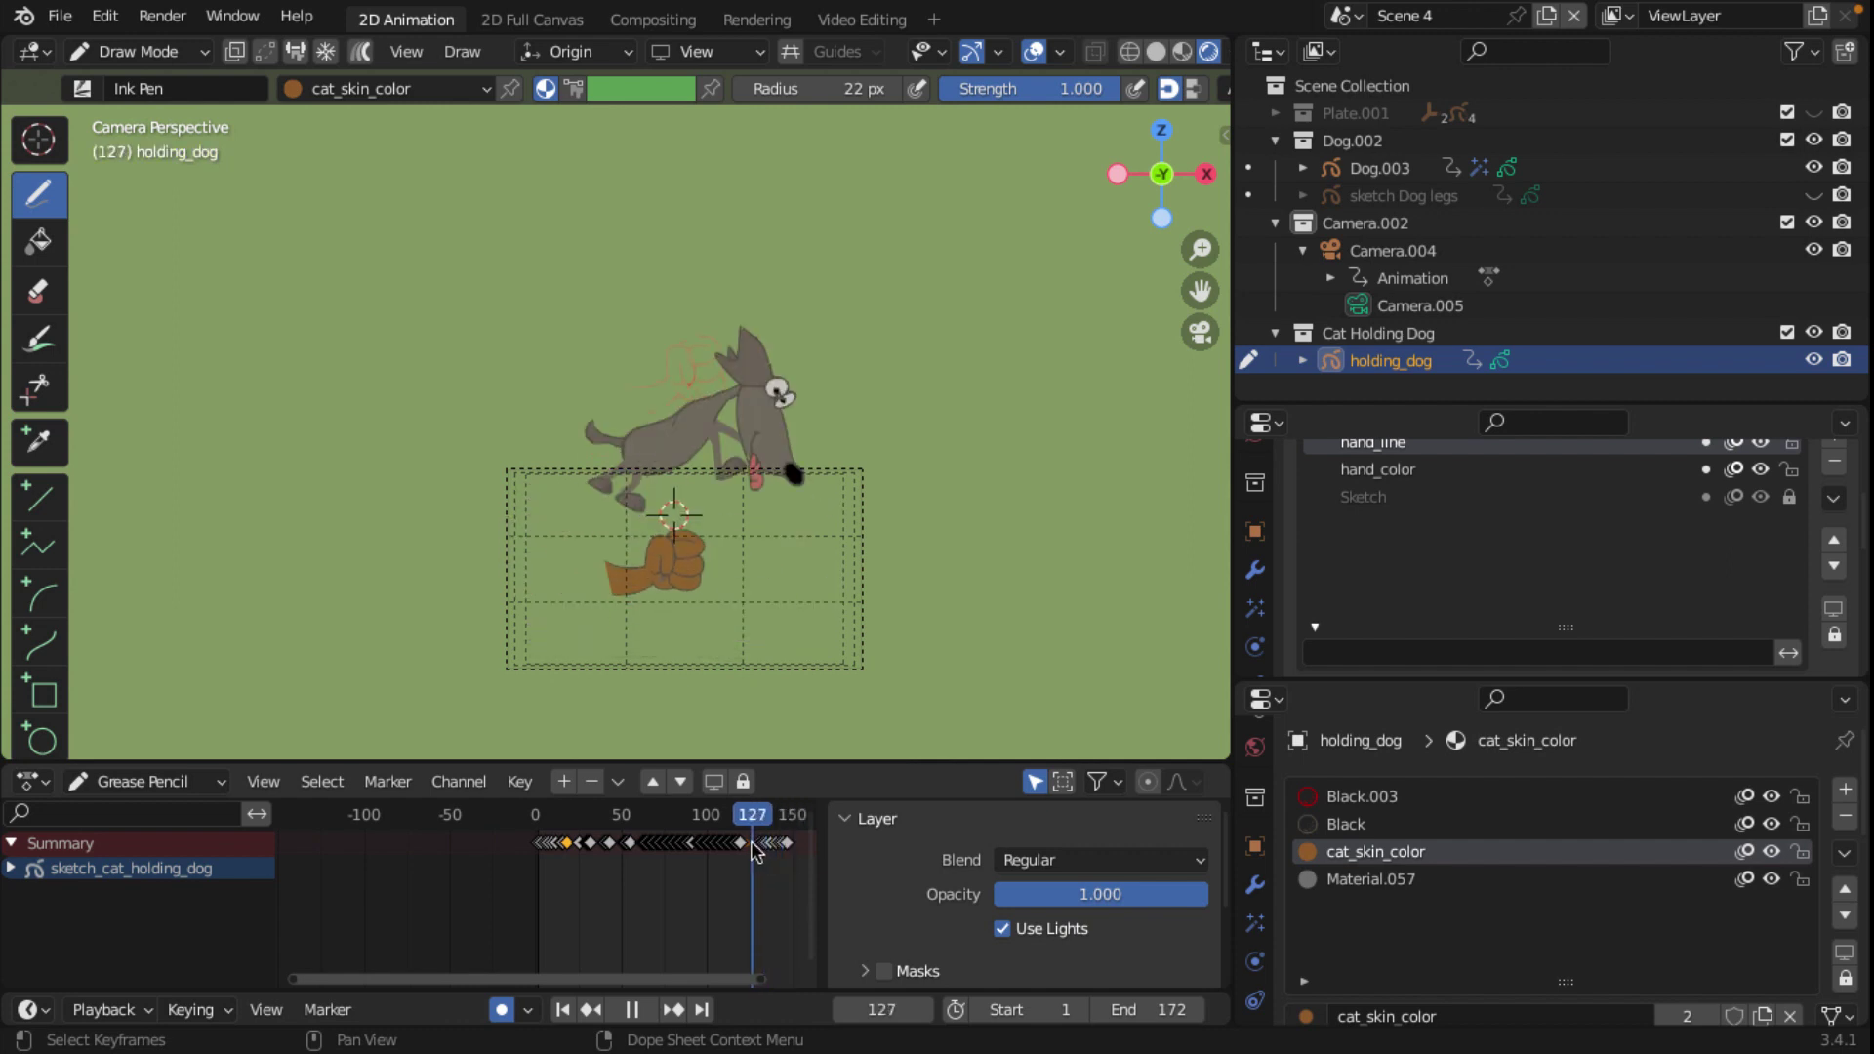
{"action": "left_click", "coordinate": [539, 818]}
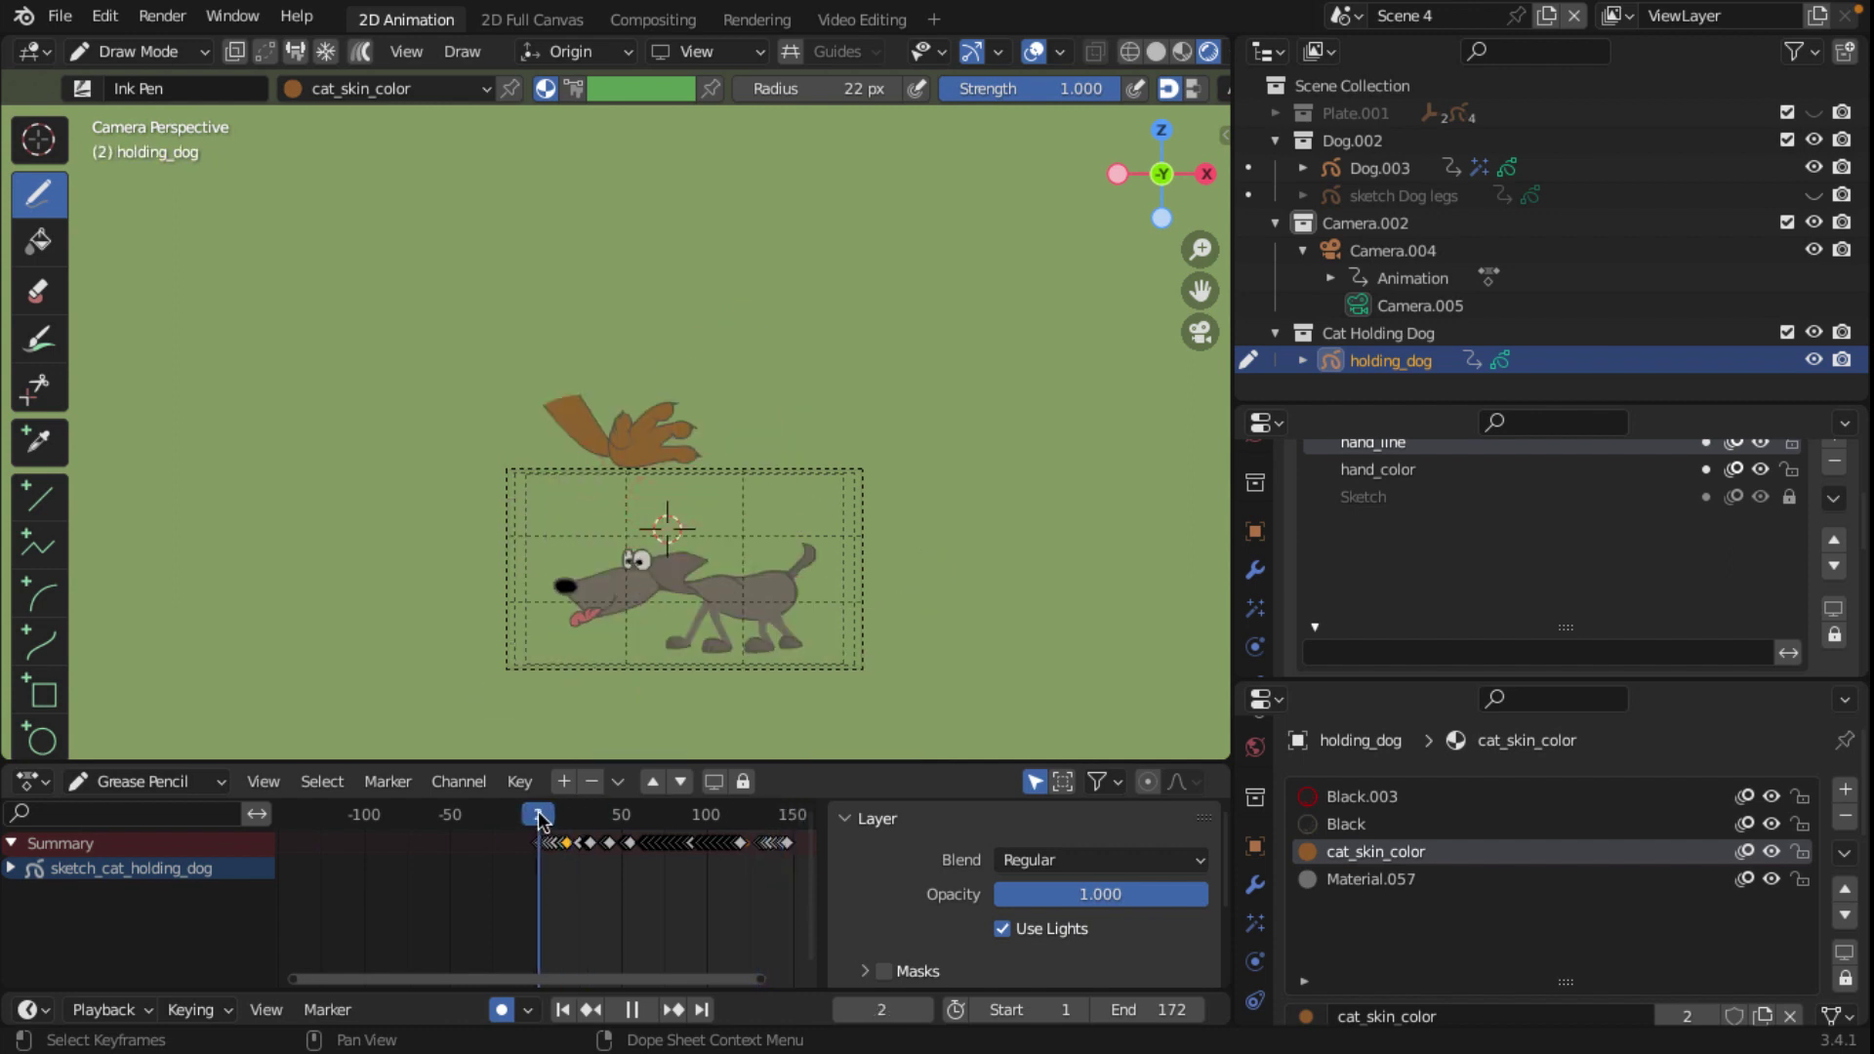
{"action": "key", "text": "space"}
{"action": "scroll", "coordinate": [537, 820], "scroll_direction": "up", "scroll_amount": 5}
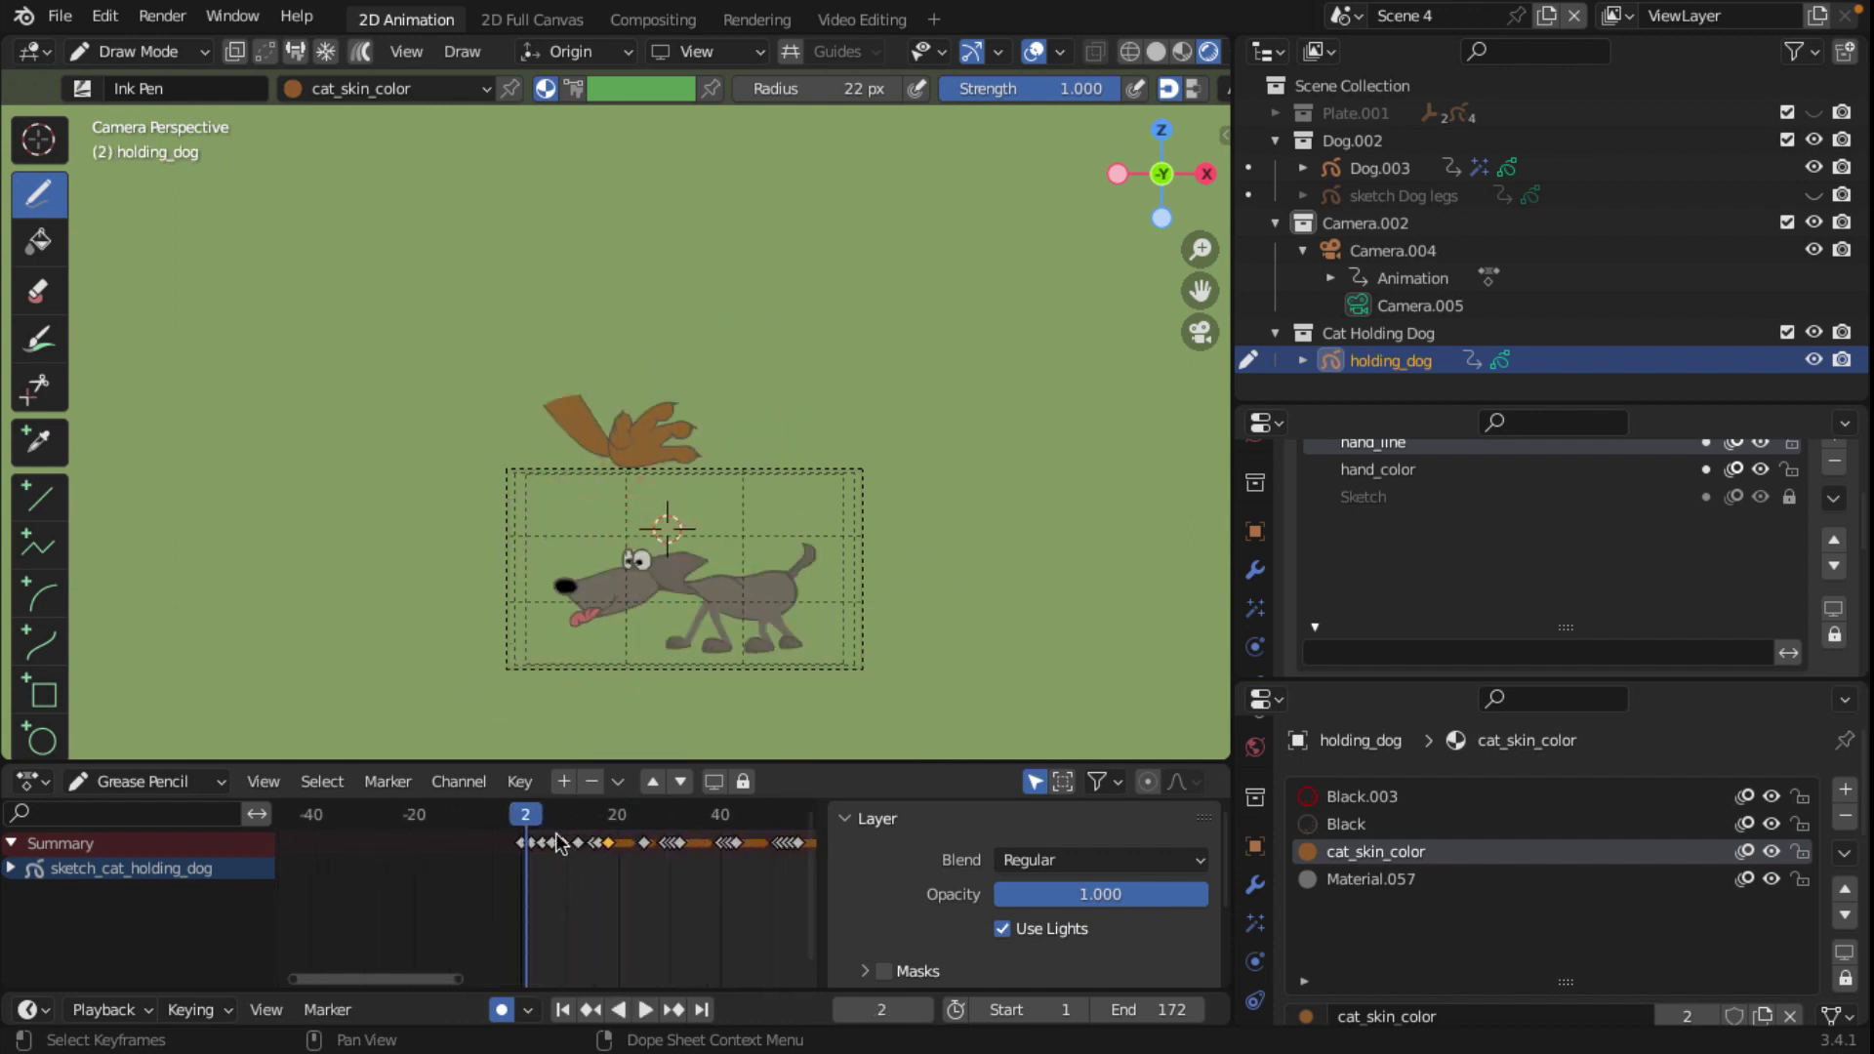
{"action": "key", "text": "space"}
{"action": "left_click", "coordinate": [524, 830]}
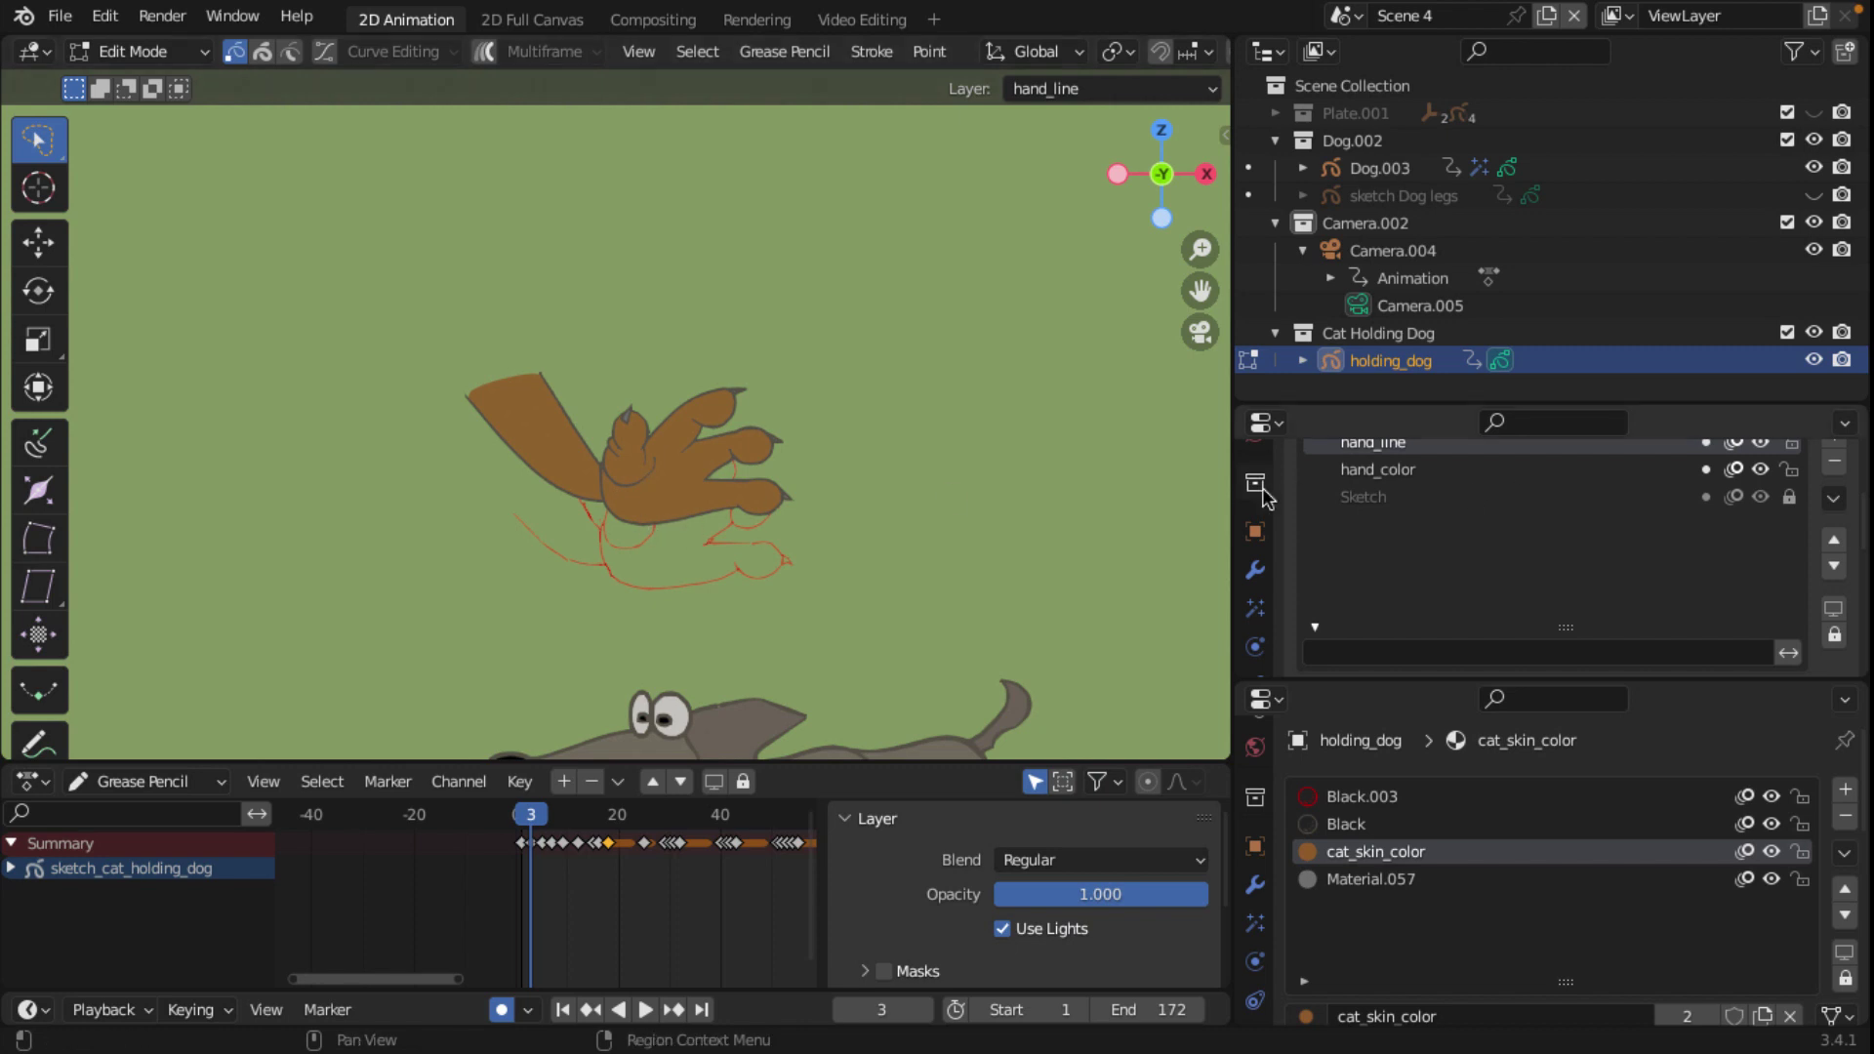
Step: Compare neighbouring frames and move the paw strokes onto the red sketch on frame 3
{"action": "scroll", "coordinate": [1422, 502], "scroll_direction": "down", "scroll_amount": 1}
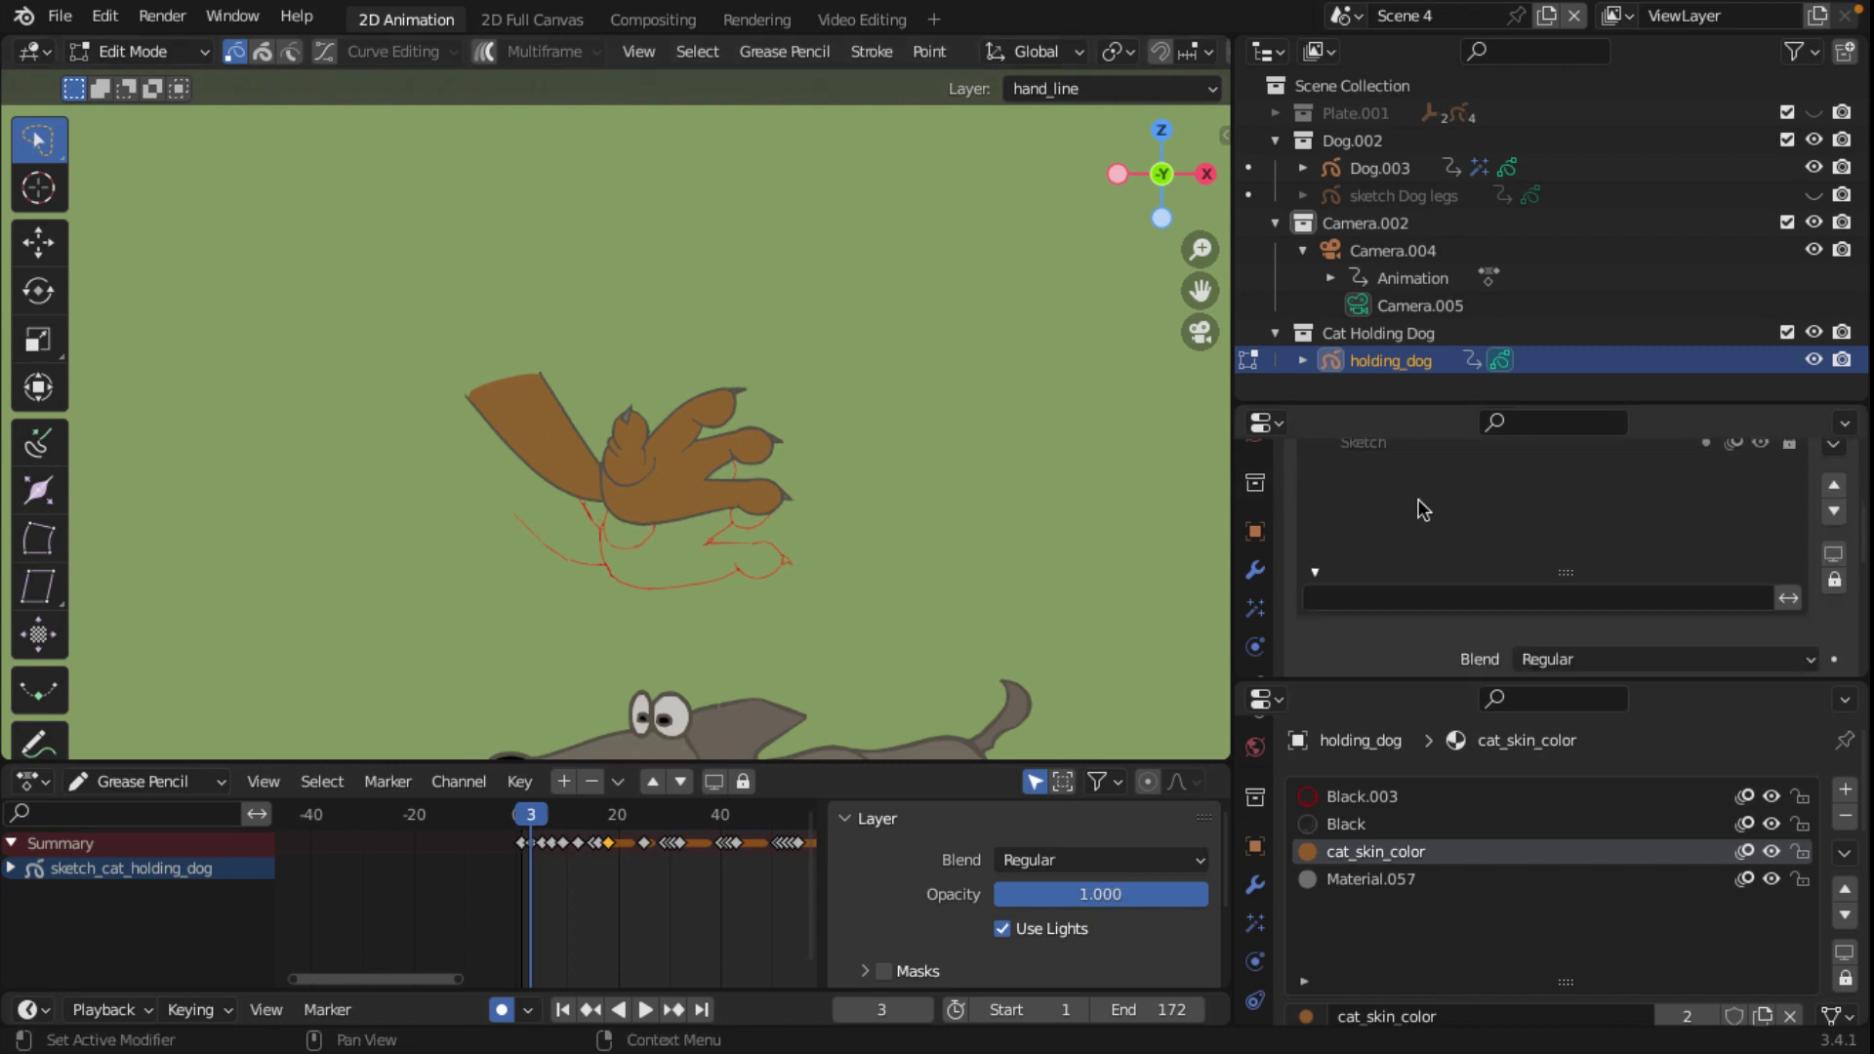
{"action": "scroll", "coordinate": [734, 492], "scroll_direction": "down", "scroll_amount": 1}
{"action": "scroll", "coordinate": [734, 493], "scroll_direction": "up", "scroll_amount": 2}
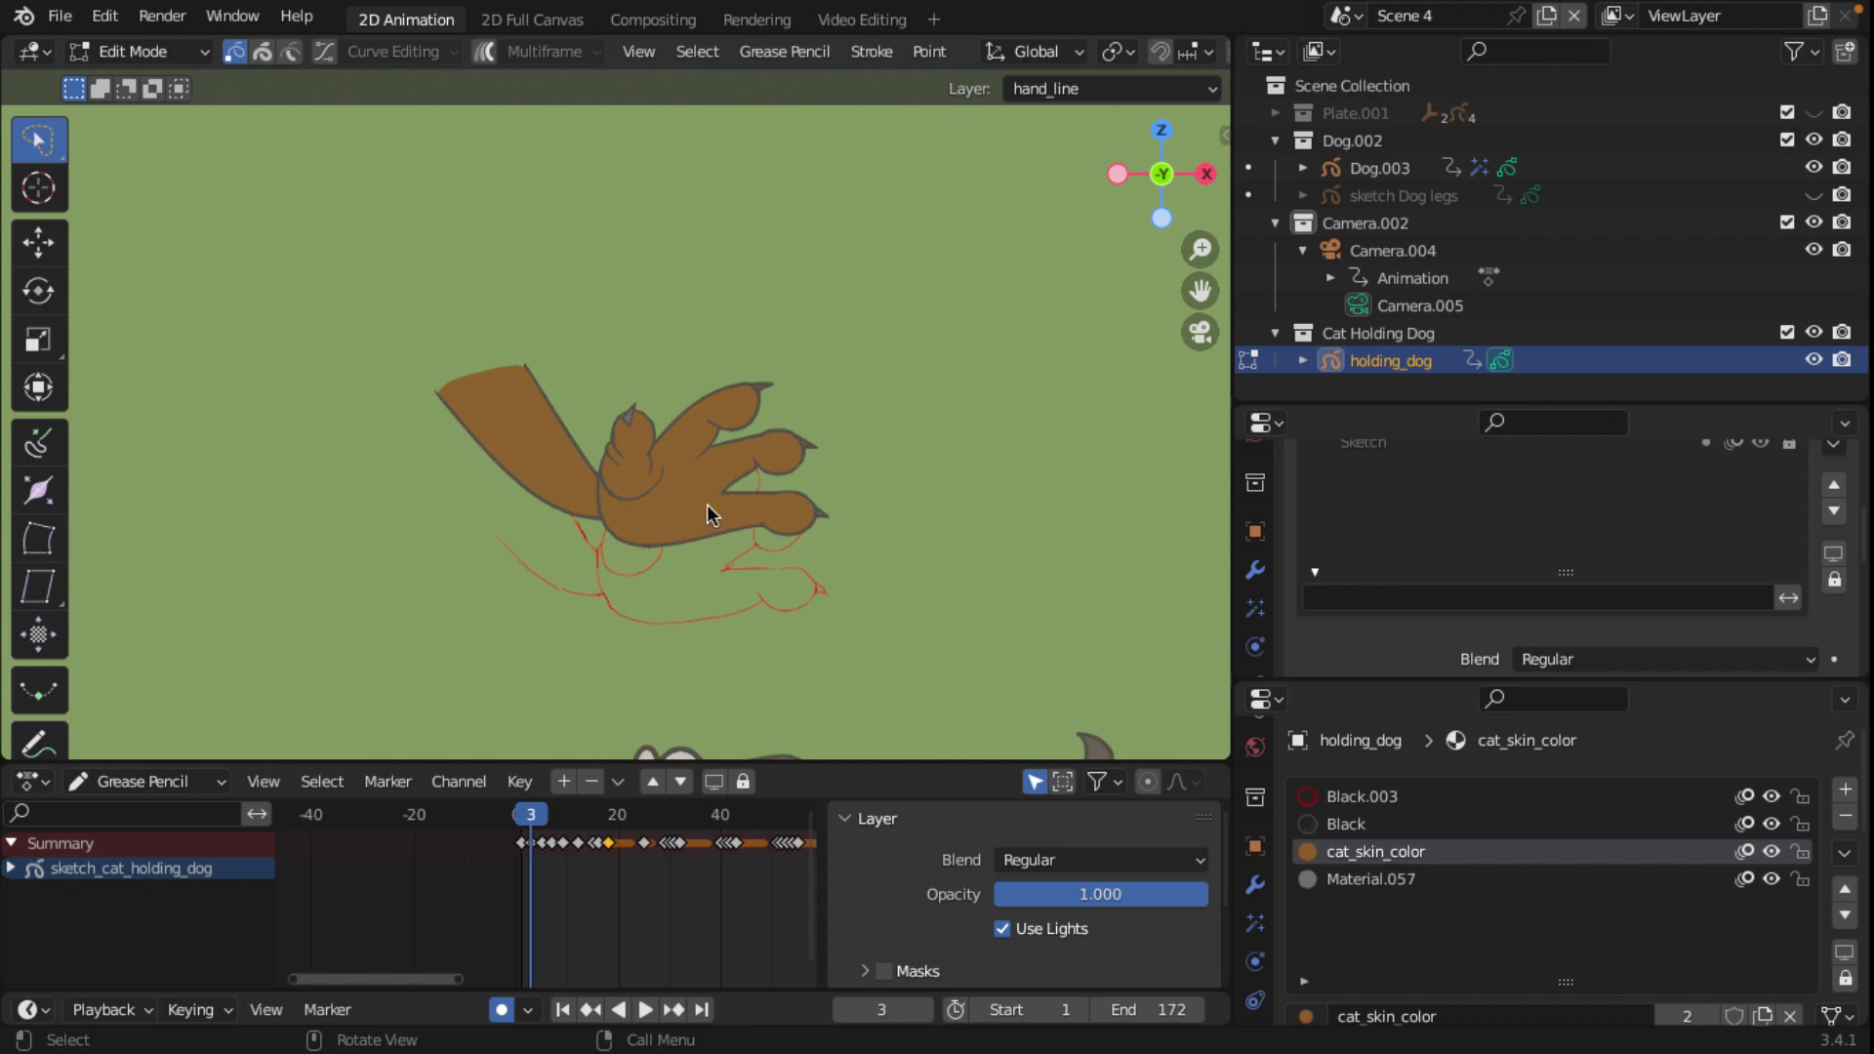
{"action": "key", "text": "Left"}
{"action": "key", "text": "Right"}
{"action": "key", "text": "g"}
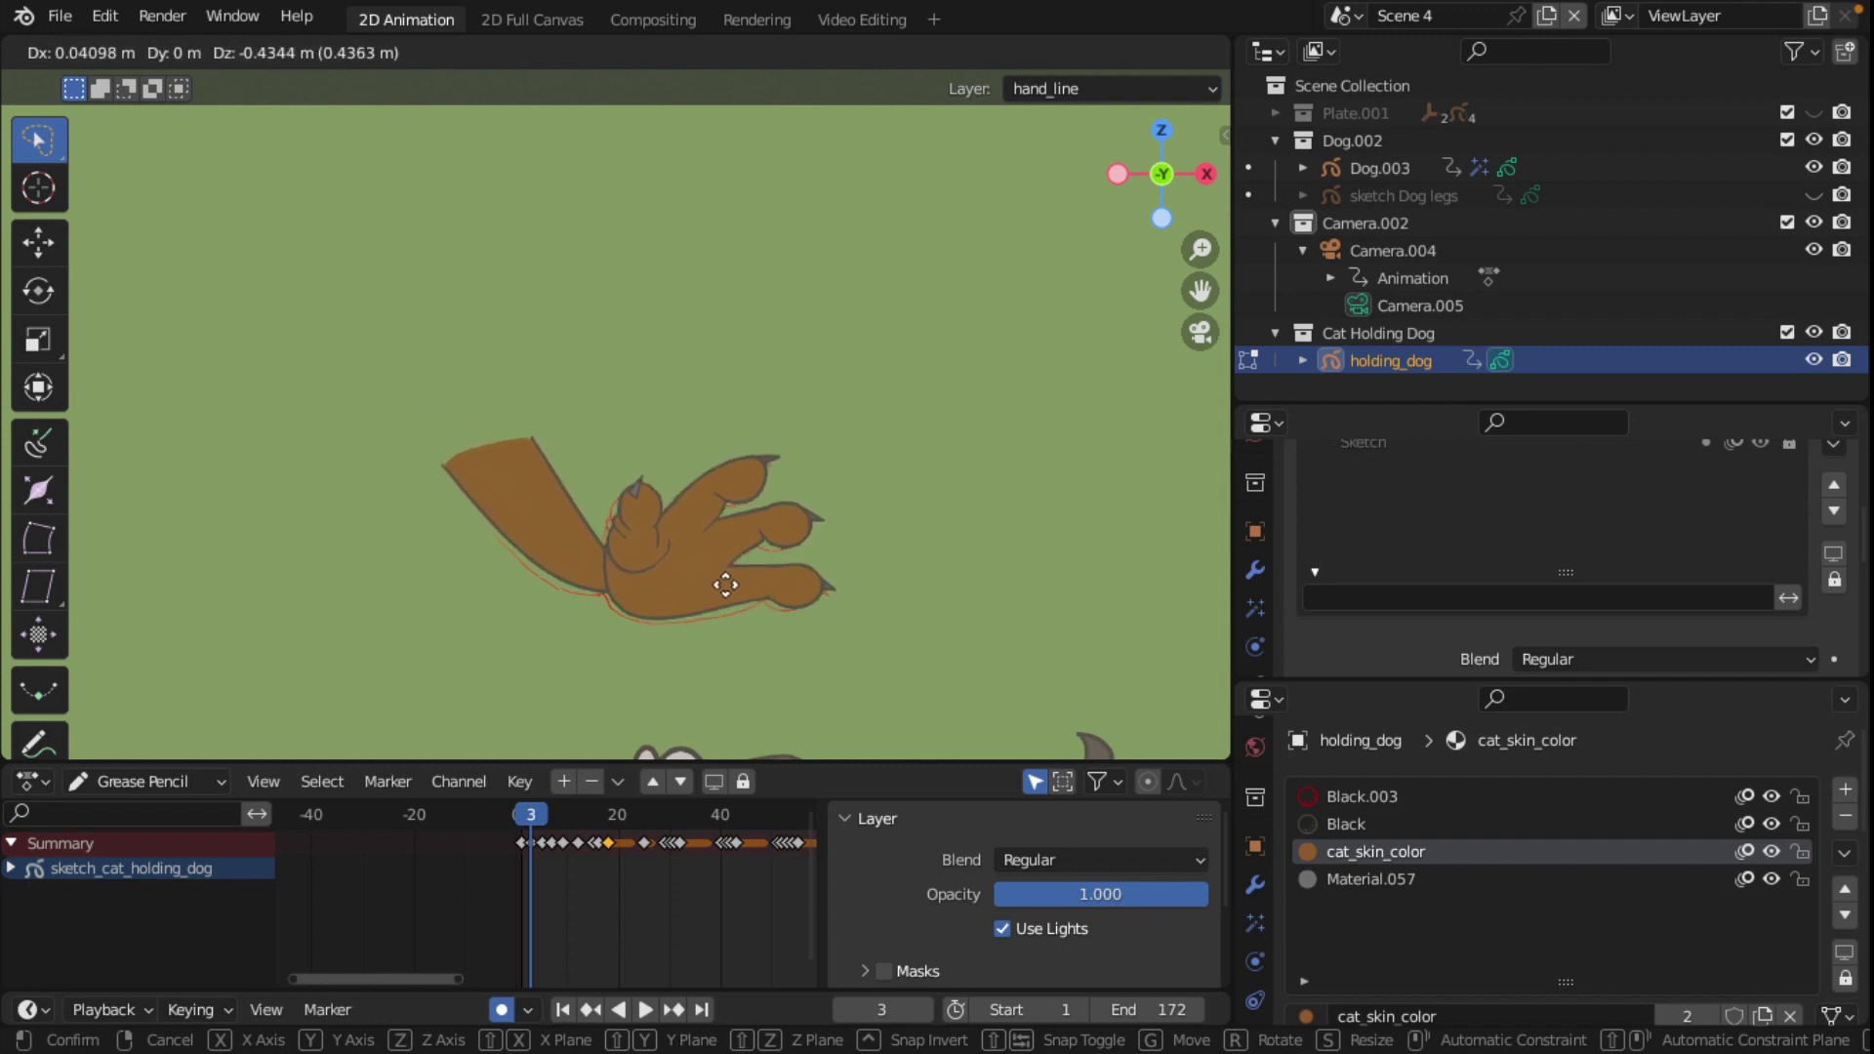
{"action": "left_click", "coordinate": [727, 589]}
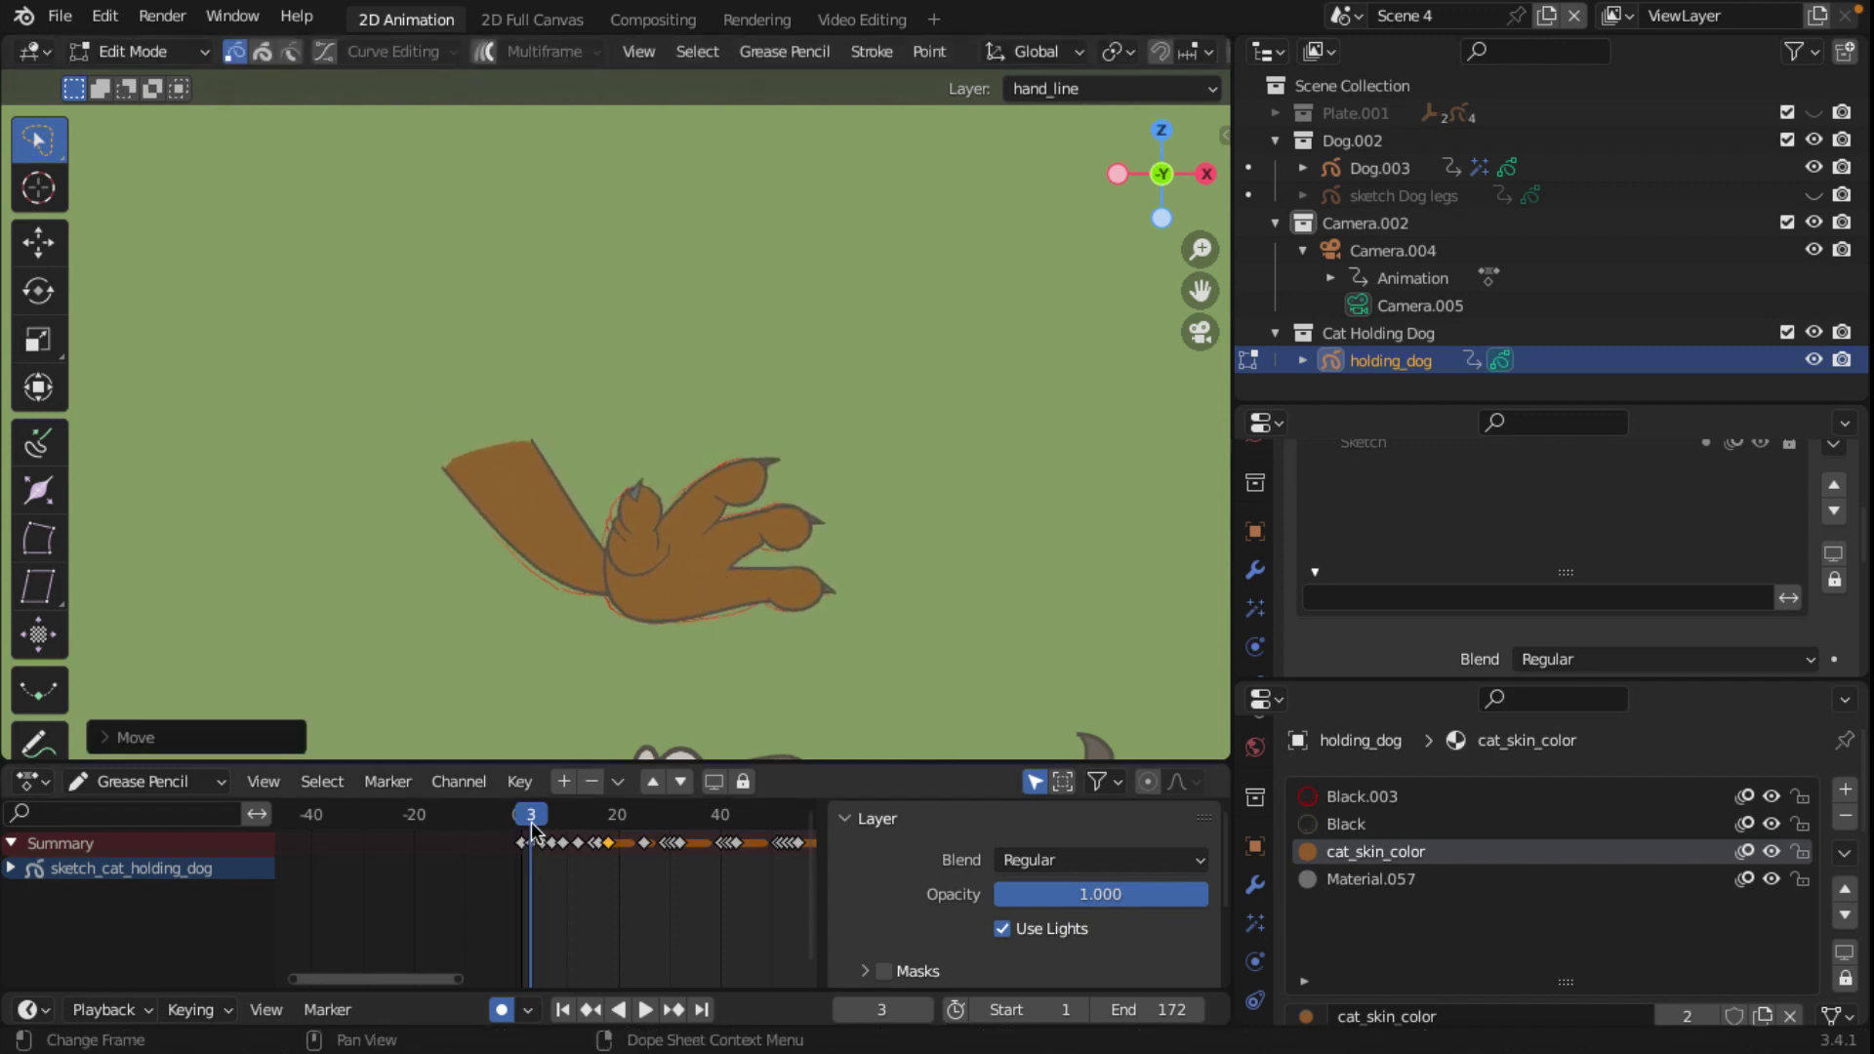
Step: Reposition the paw strokes to match the sketch on frames 5 and 7
{"action": "key", "text": "space"}
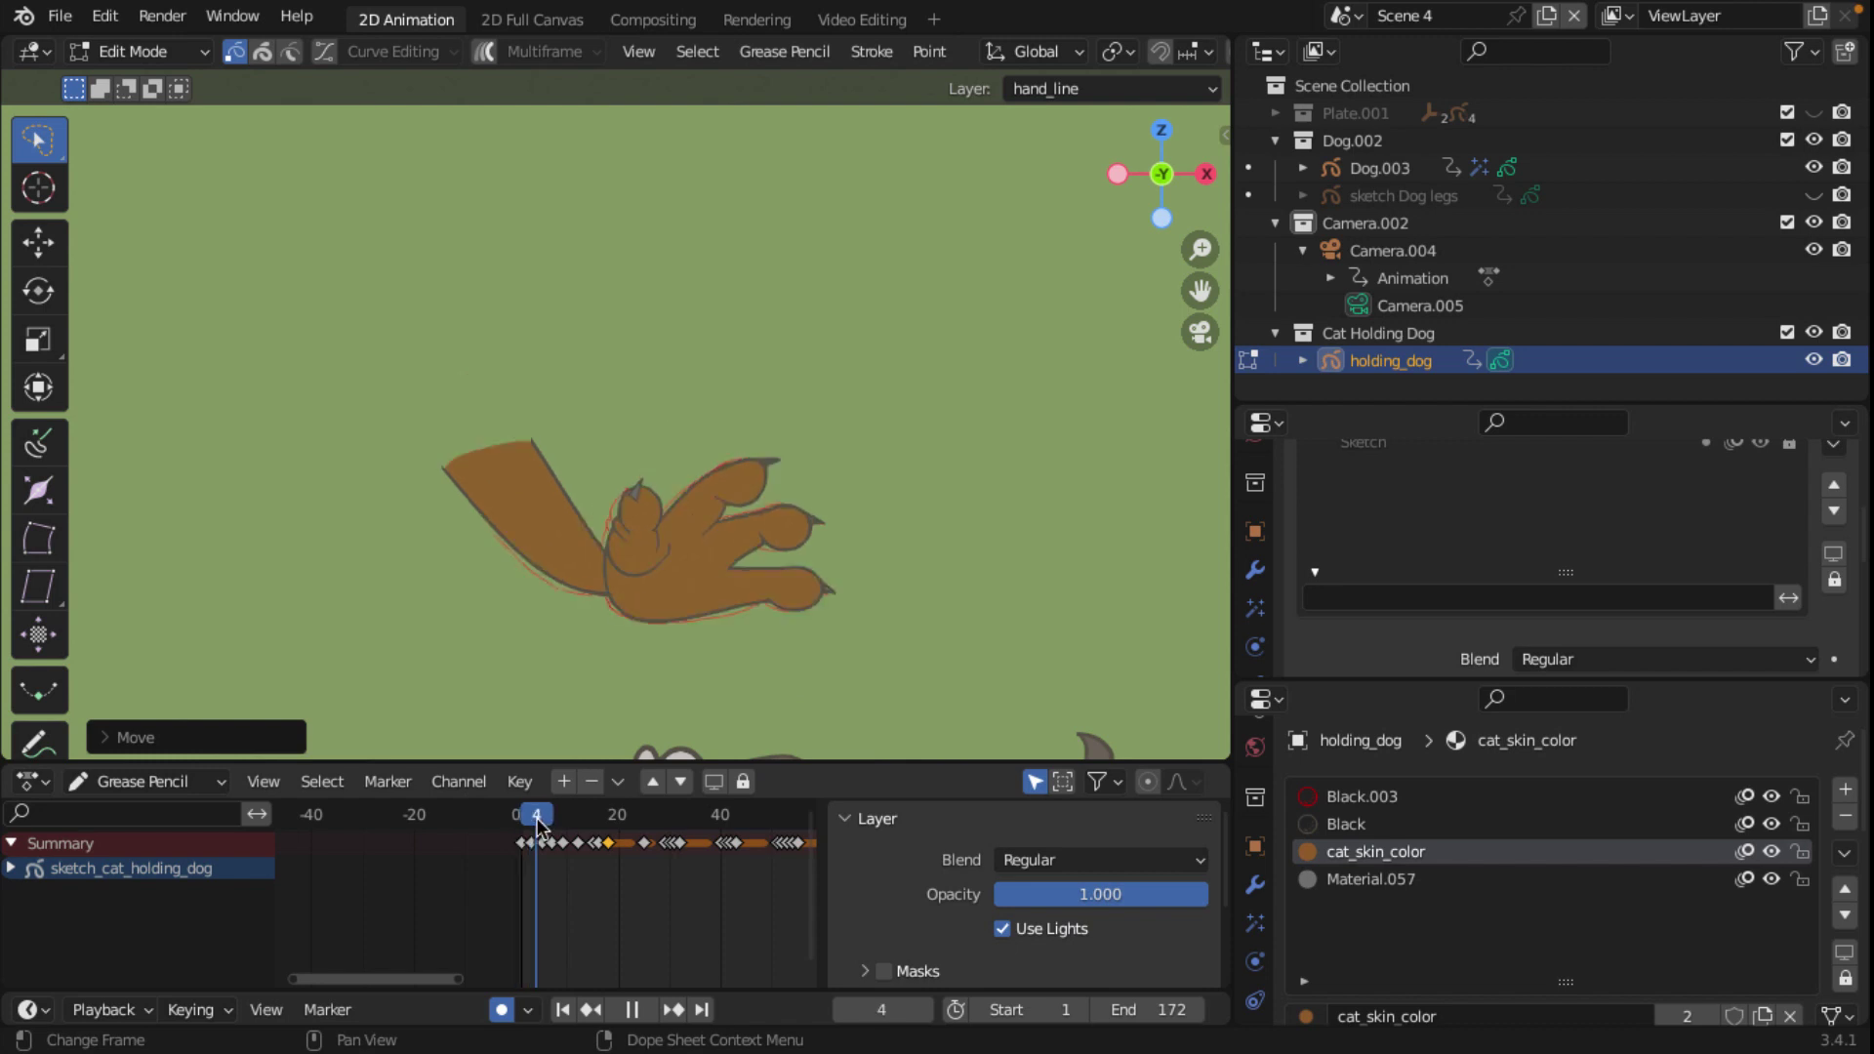
{"action": "key", "text": "space"}
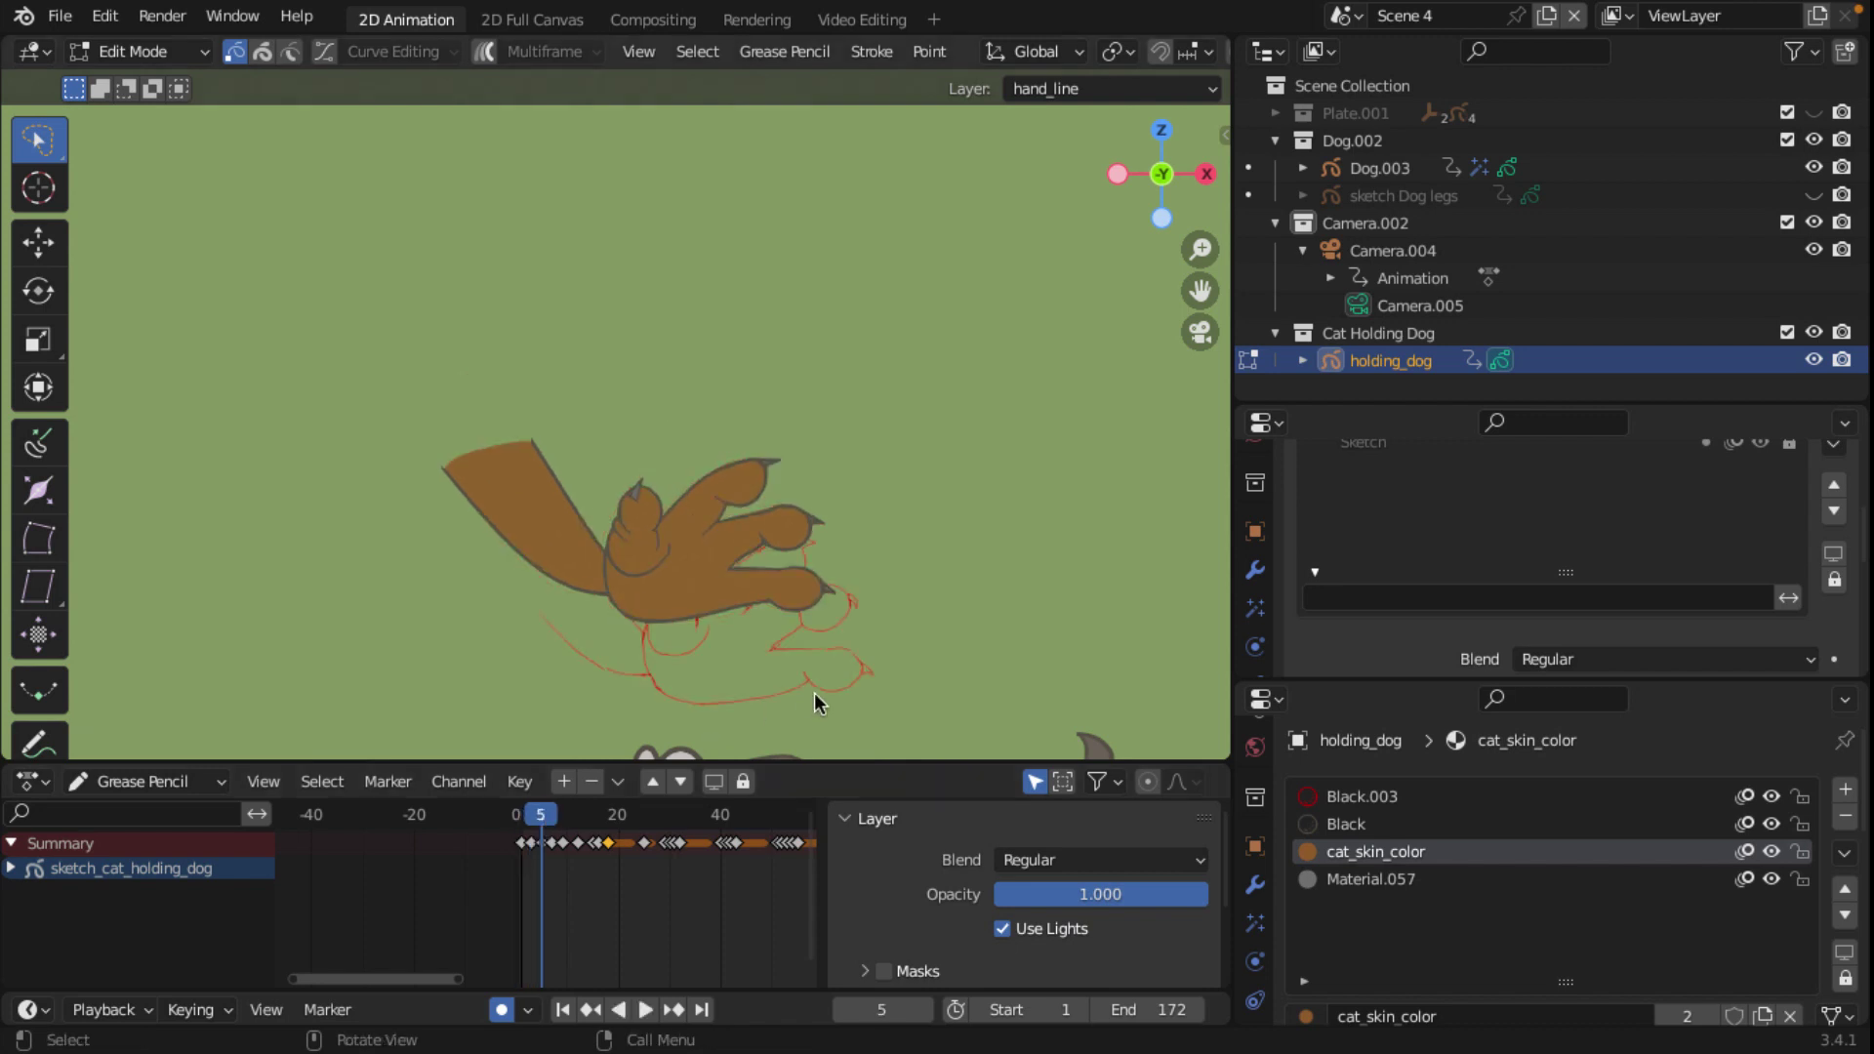
{"action": "key", "text": "g"}
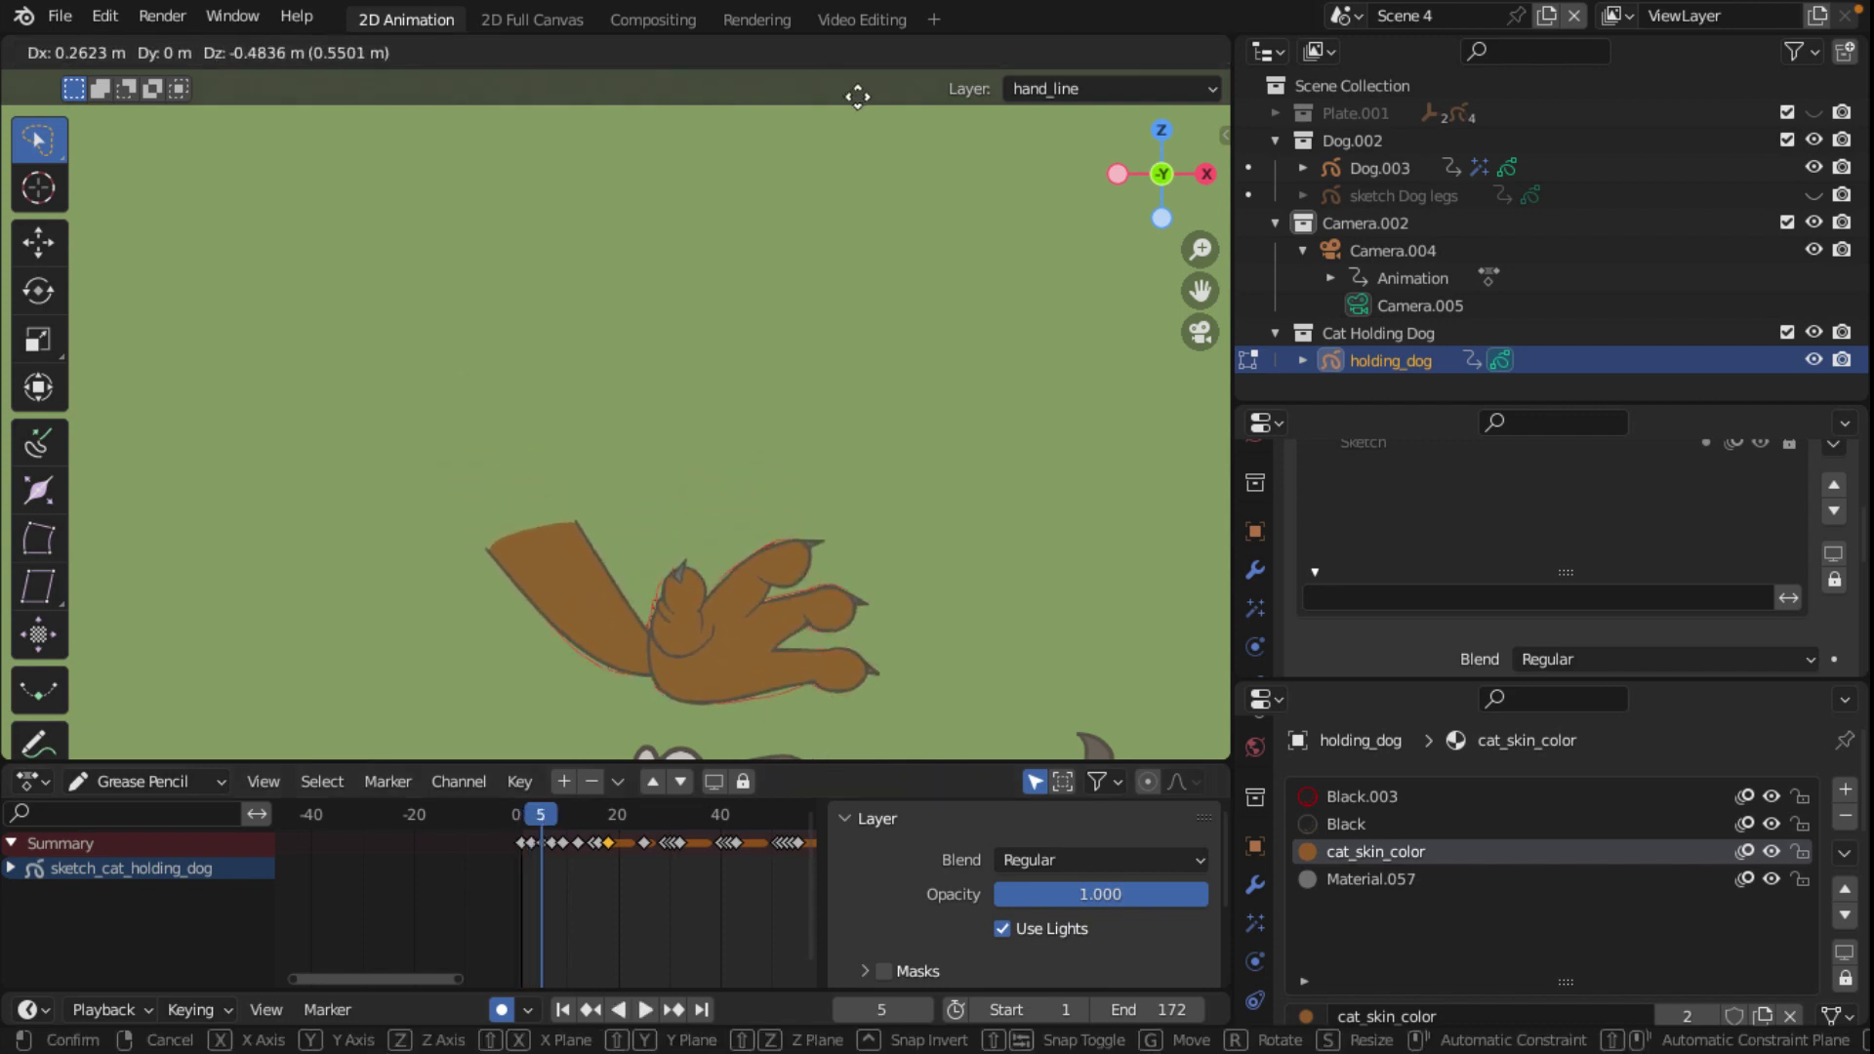
{"action": "left_click", "coordinate": [857, 98]}
{"action": "scroll", "coordinate": [842, 207], "scroll_direction": "down", "scroll_amount": 4}
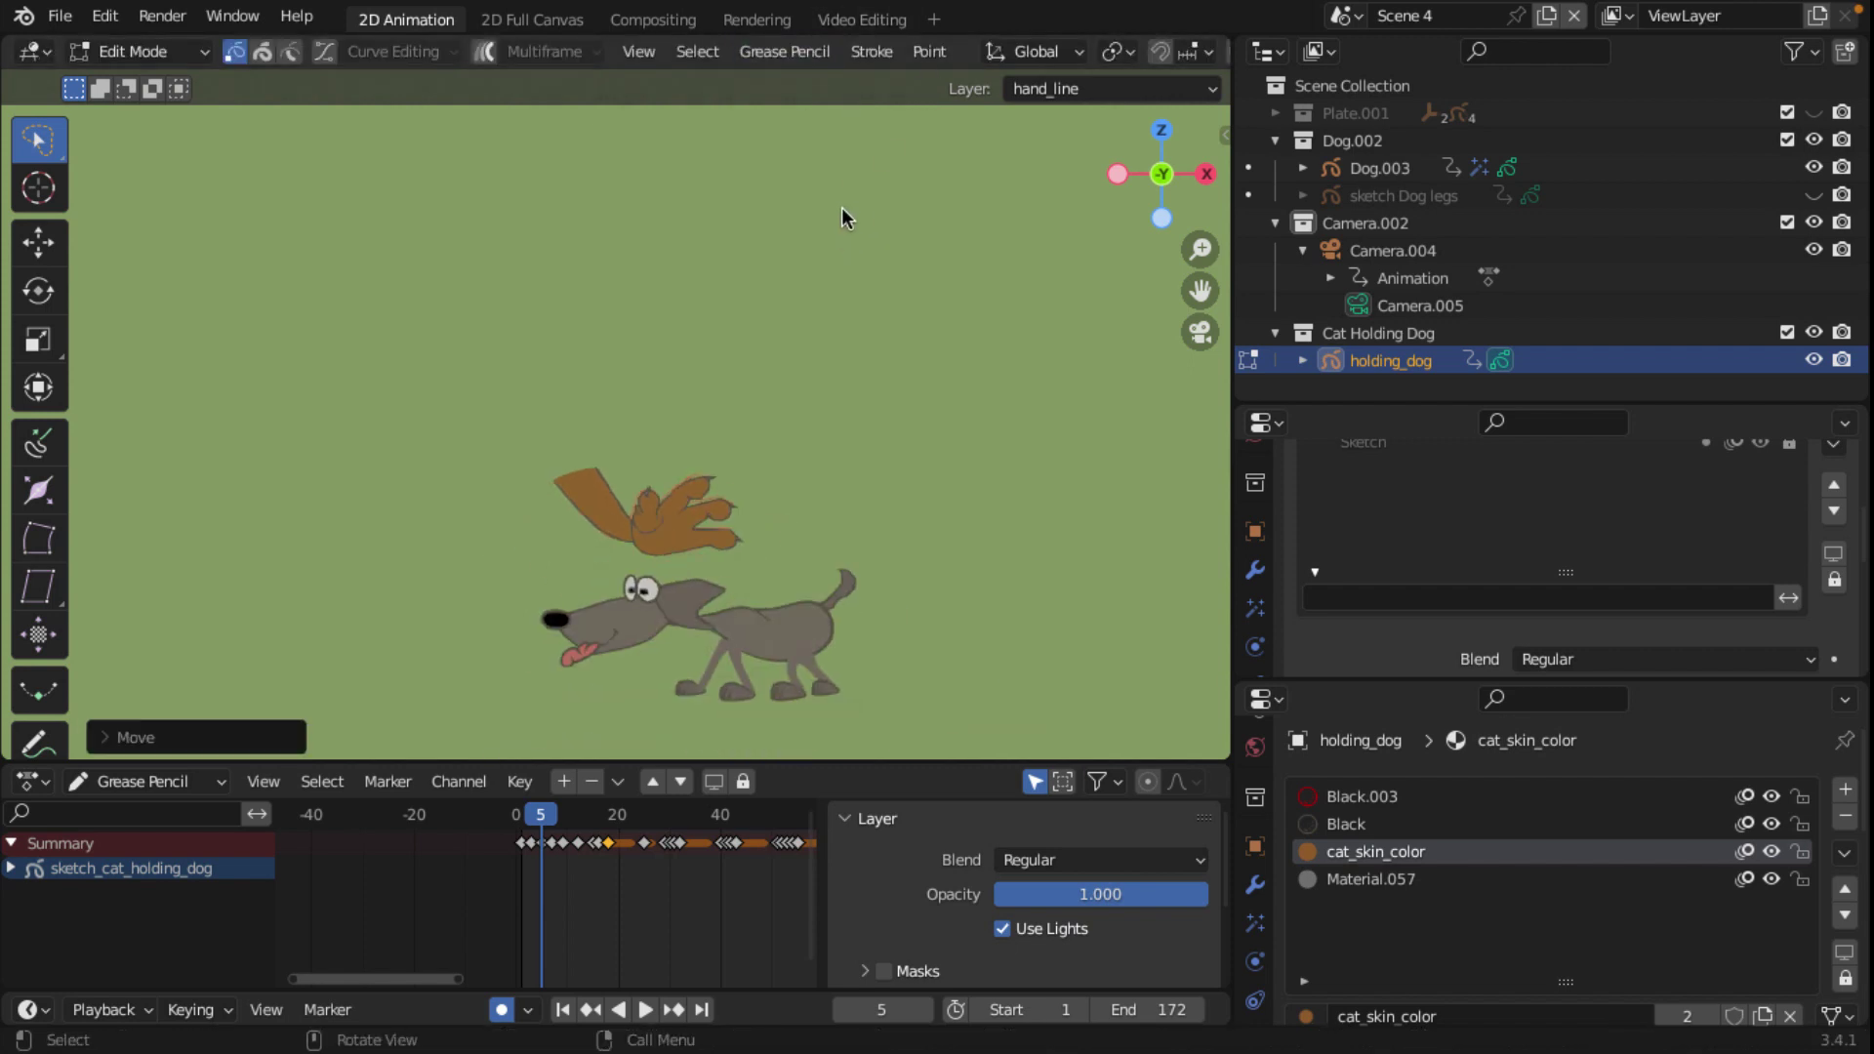
{"action": "key", "text": "Right"}
{"action": "key", "text": "Right"}
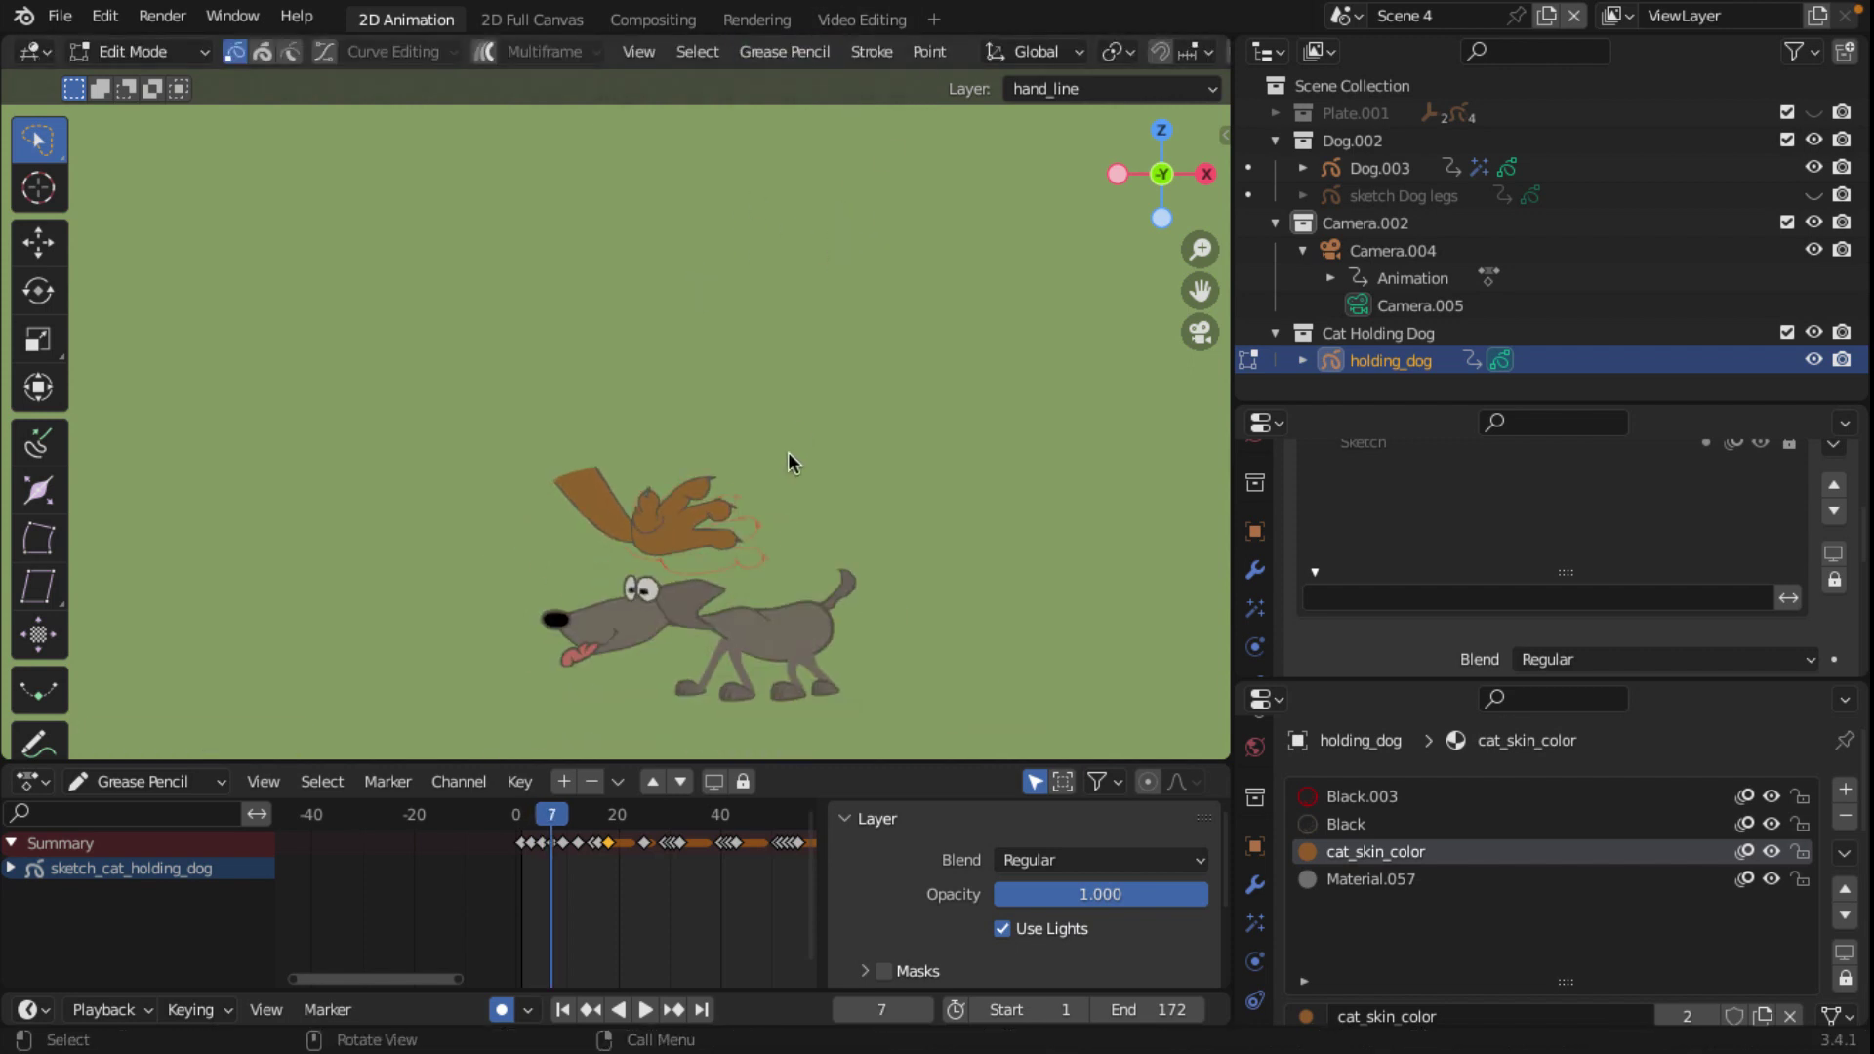
{"action": "key", "text": "g"}
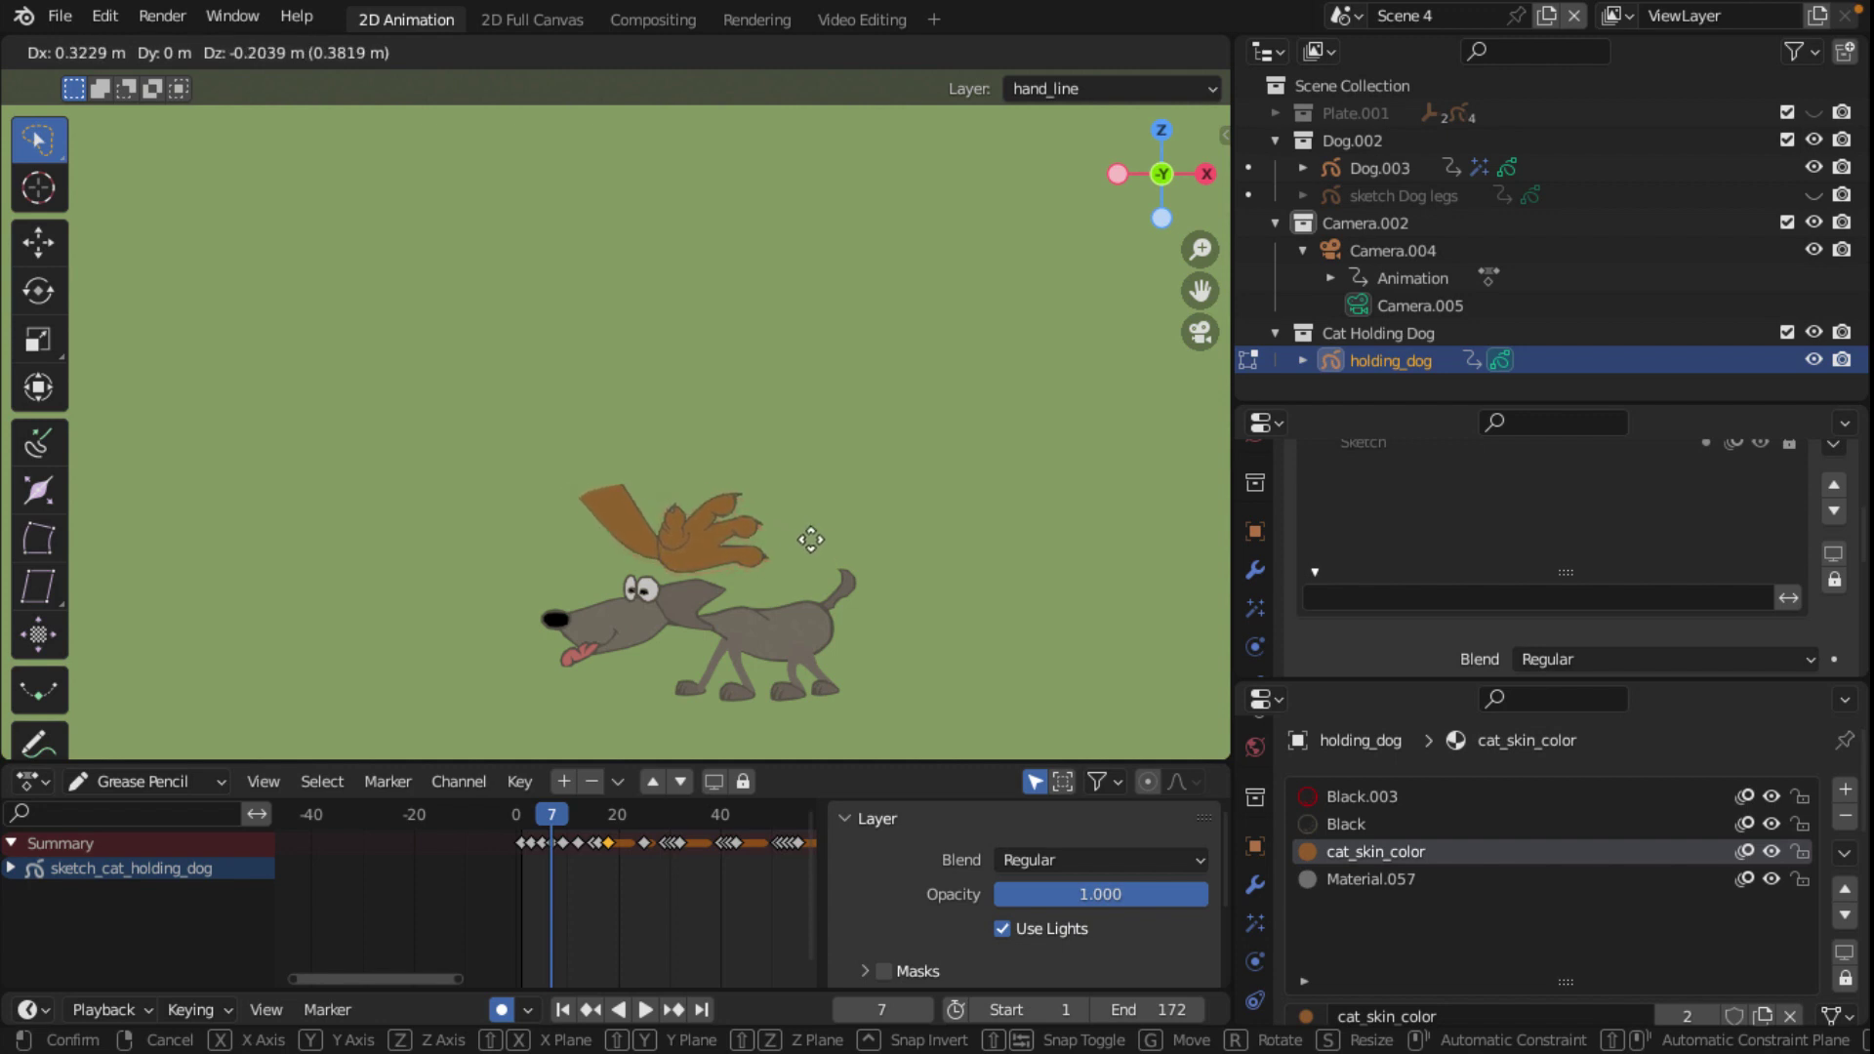
{"action": "left_click", "coordinate": [819, 538]}
Step: On frame 9, move the paw down toward the dog's neck
{"action": "key", "text": "Right"}
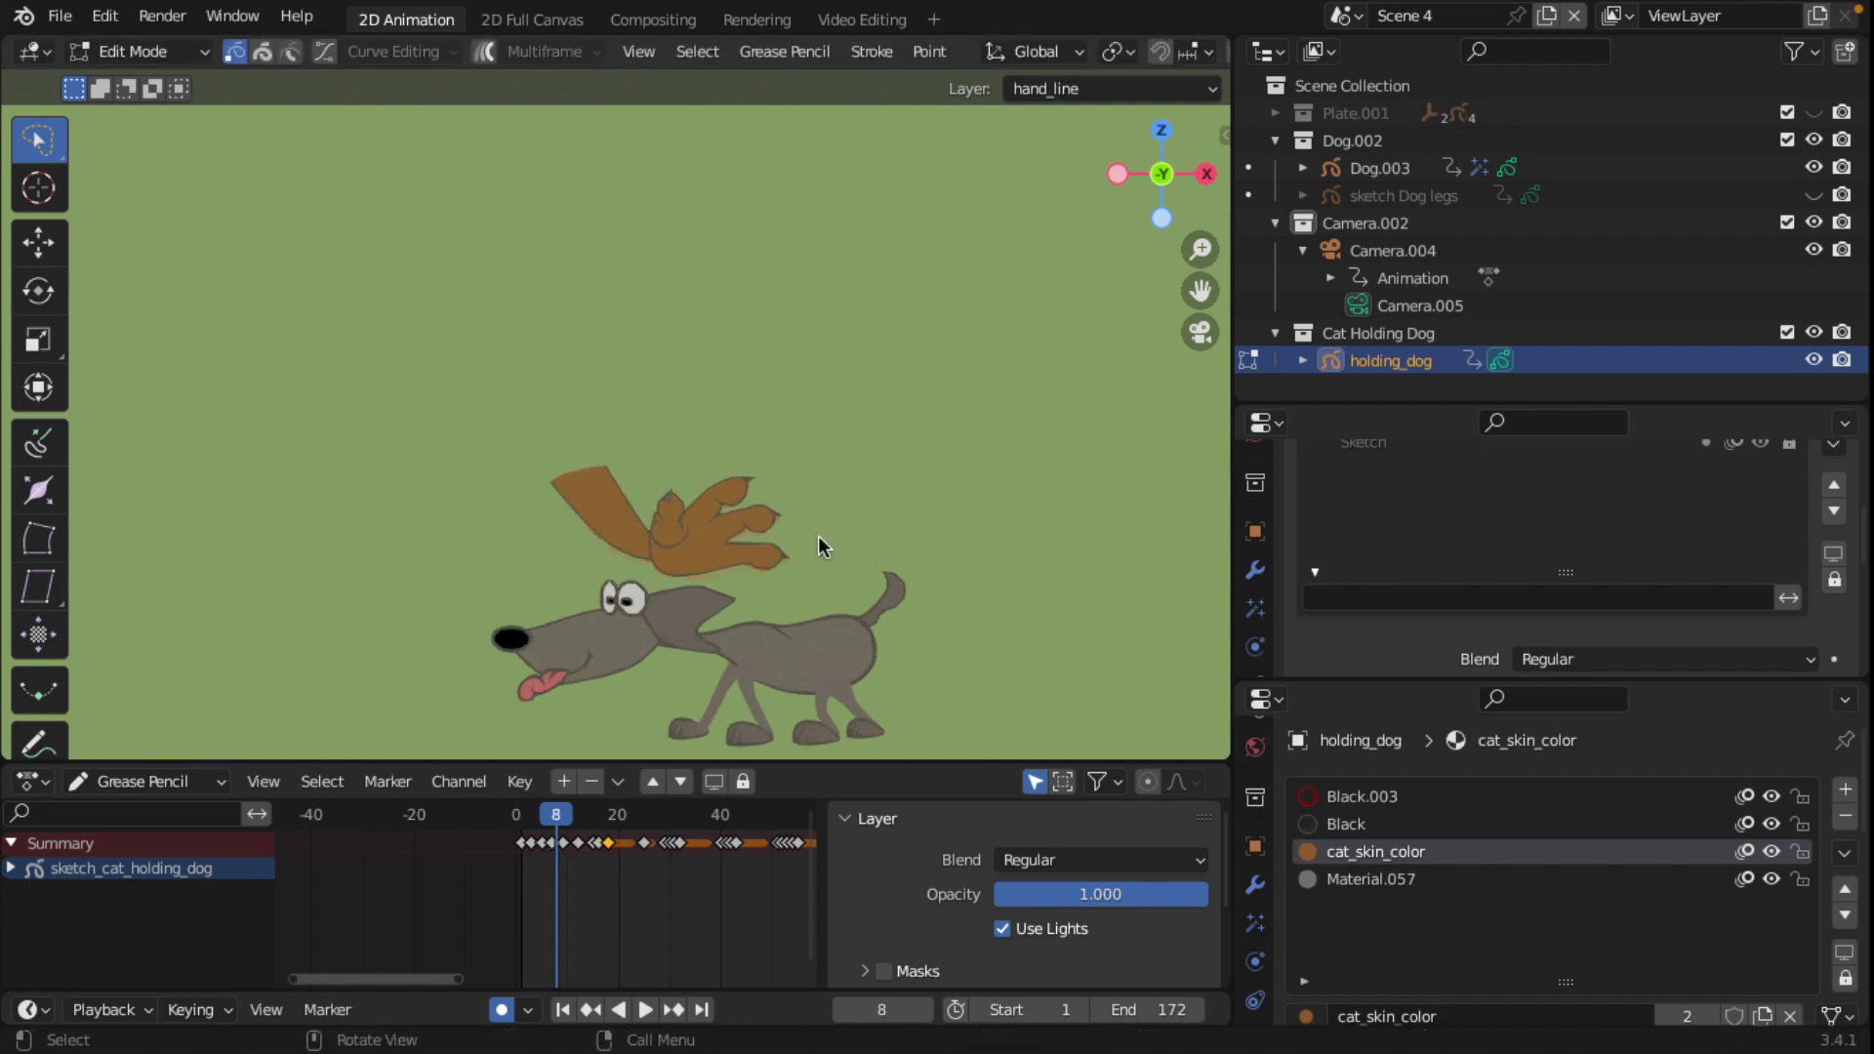
{"action": "key", "text": "Right"}
{"action": "scroll", "coordinate": [818, 536], "scroll_direction": "up", "scroll_amount": 2}
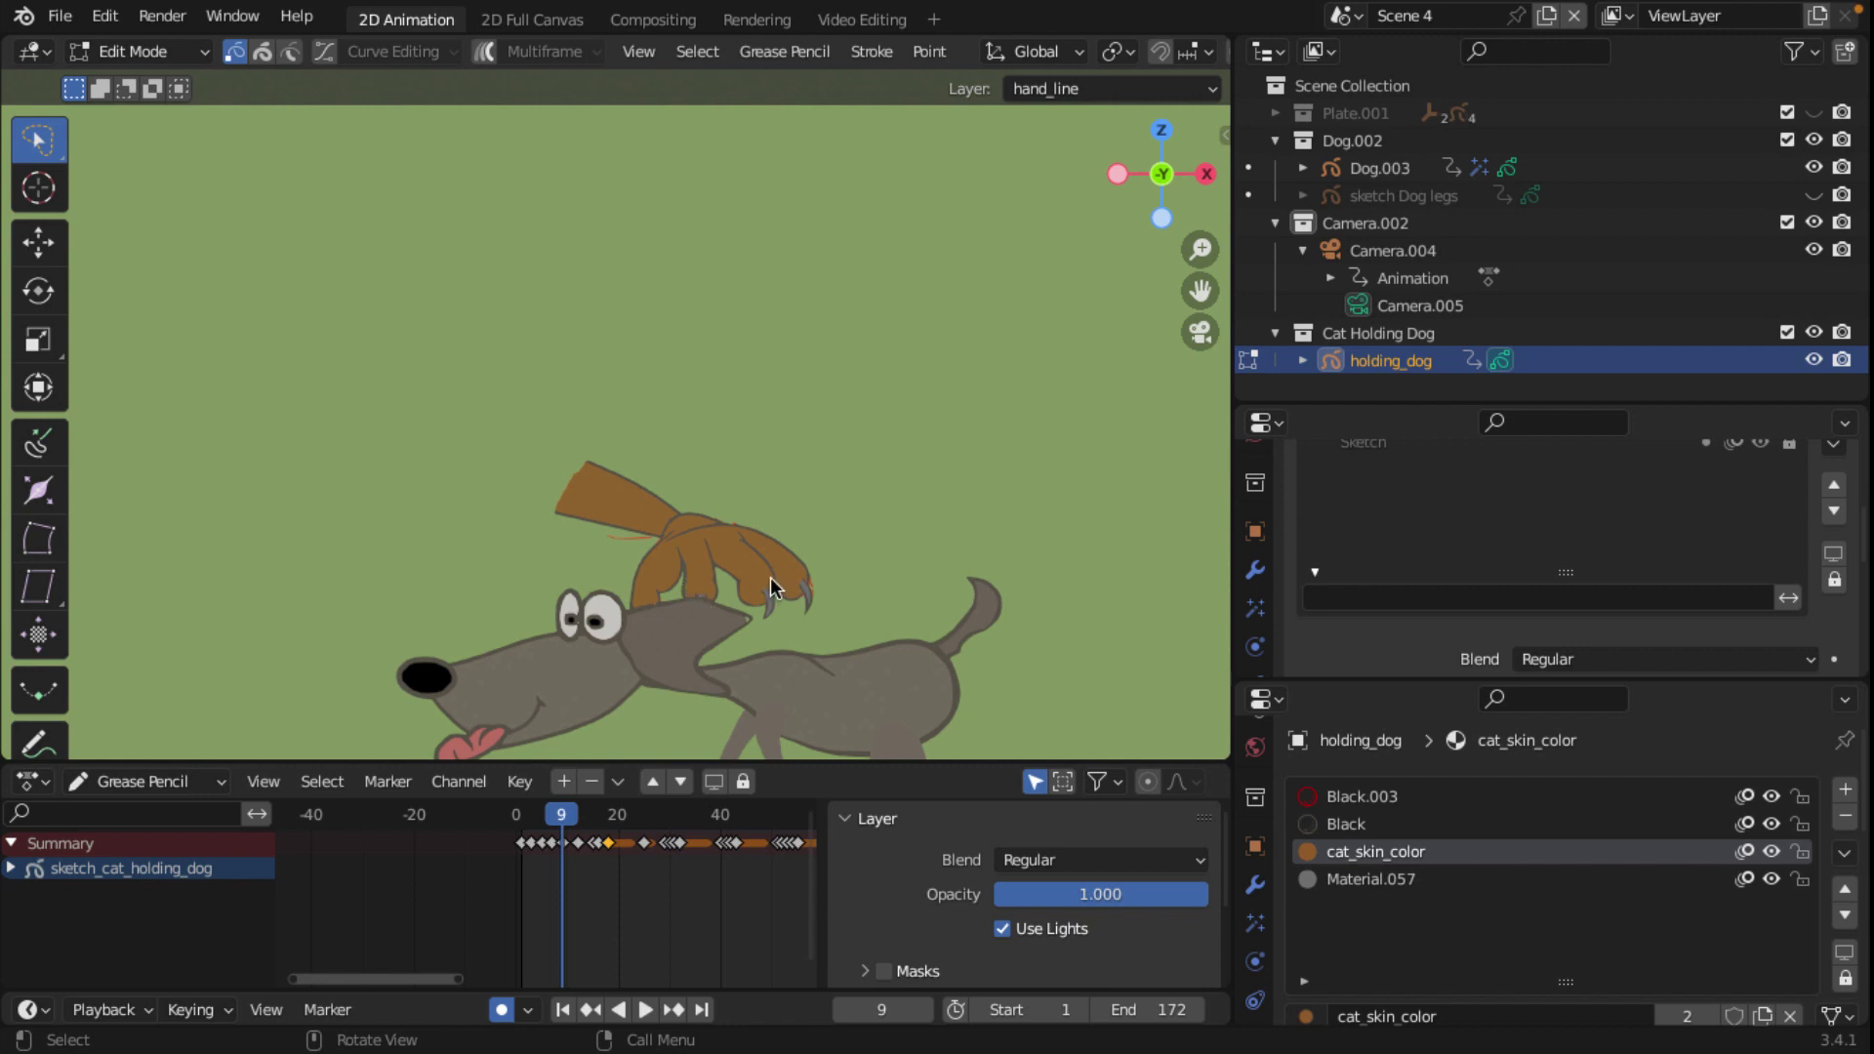
{"action": "key", "text": "g"}
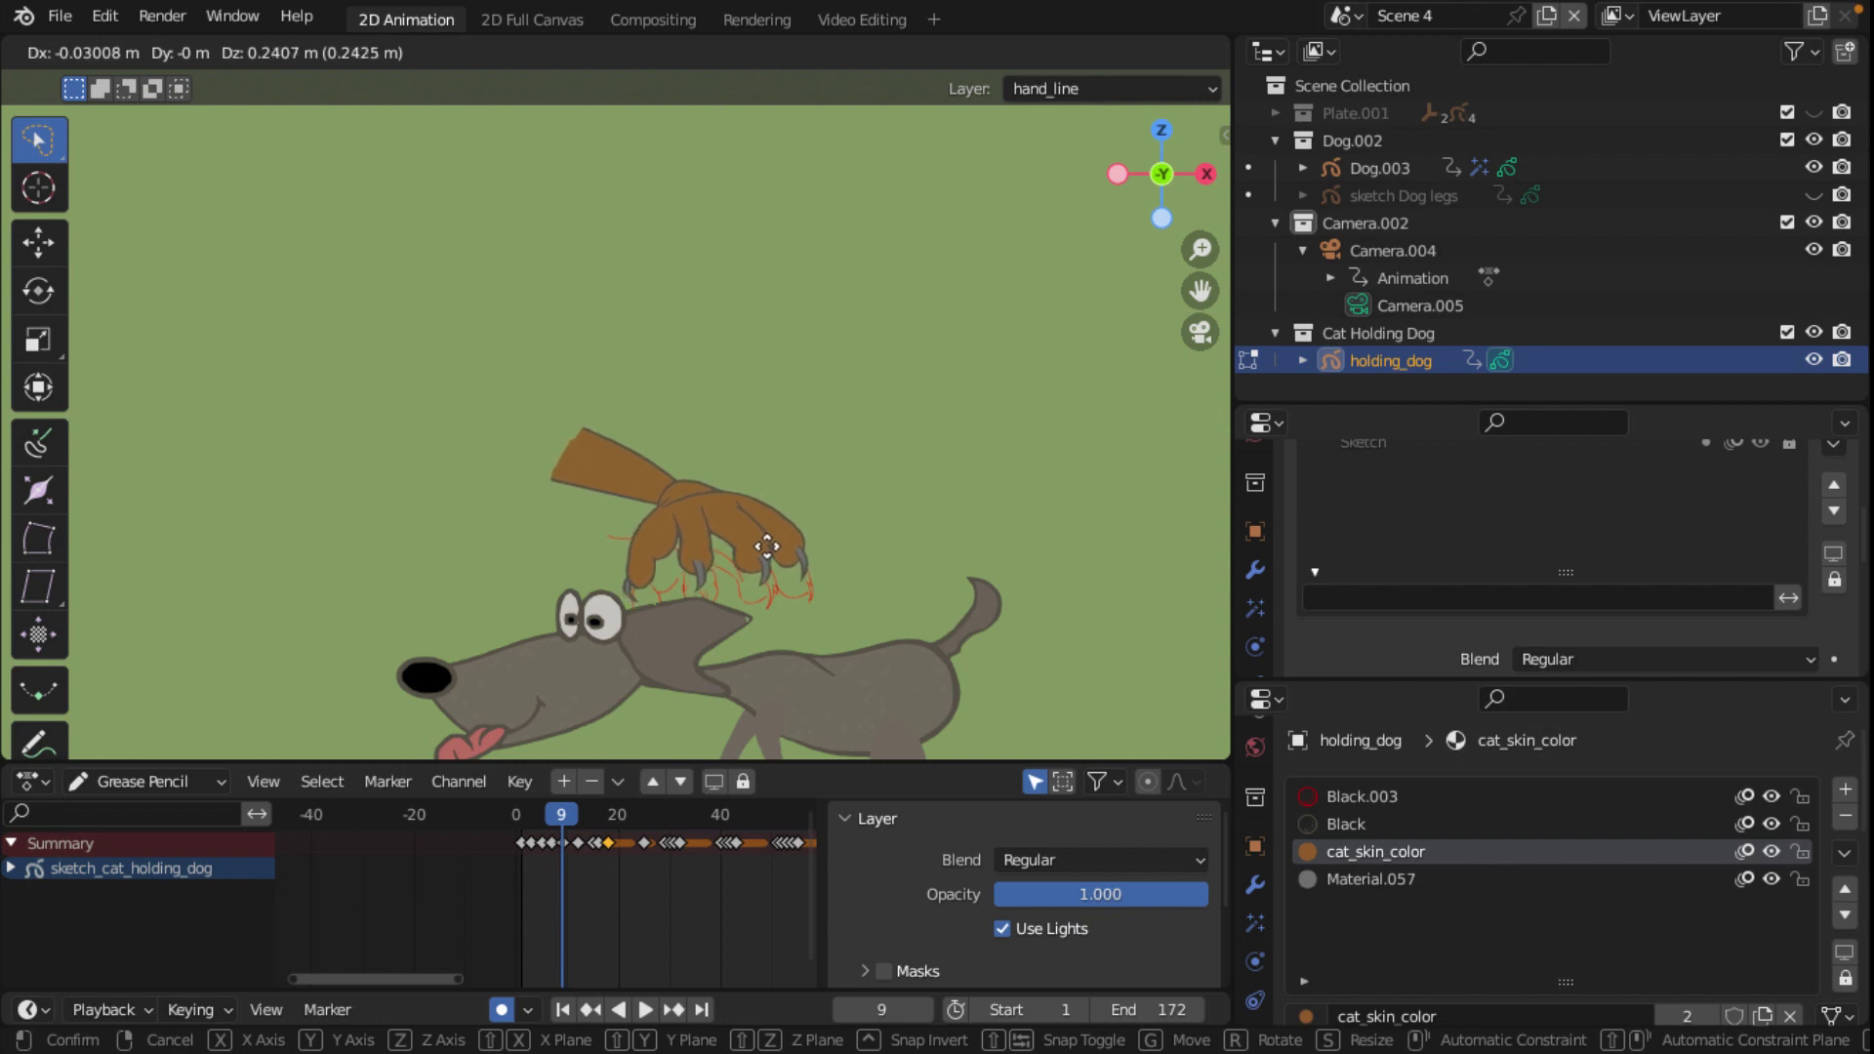
{"action": "left_click", "coordinate": [767, 547]}
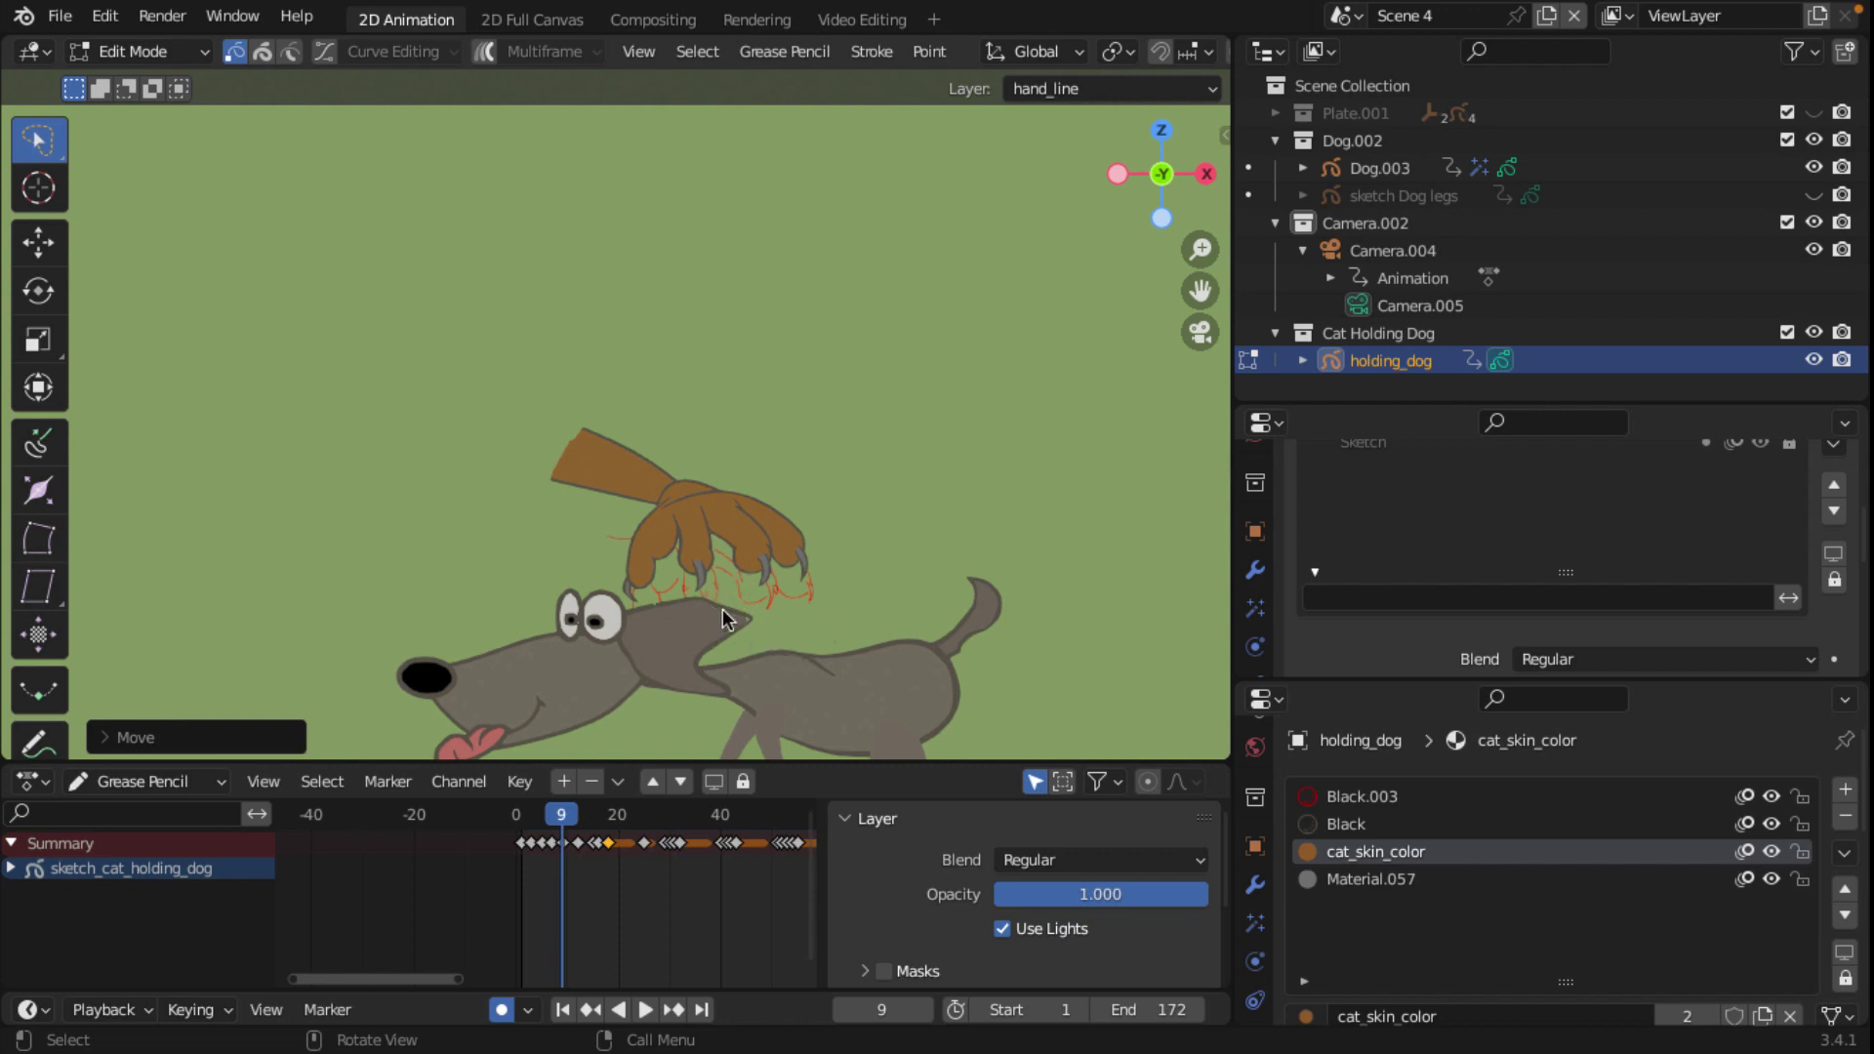
Step: On frame 15, lower the paw onto the dog's neck so its claws grip it
{"action": "key", "text": "Right"}
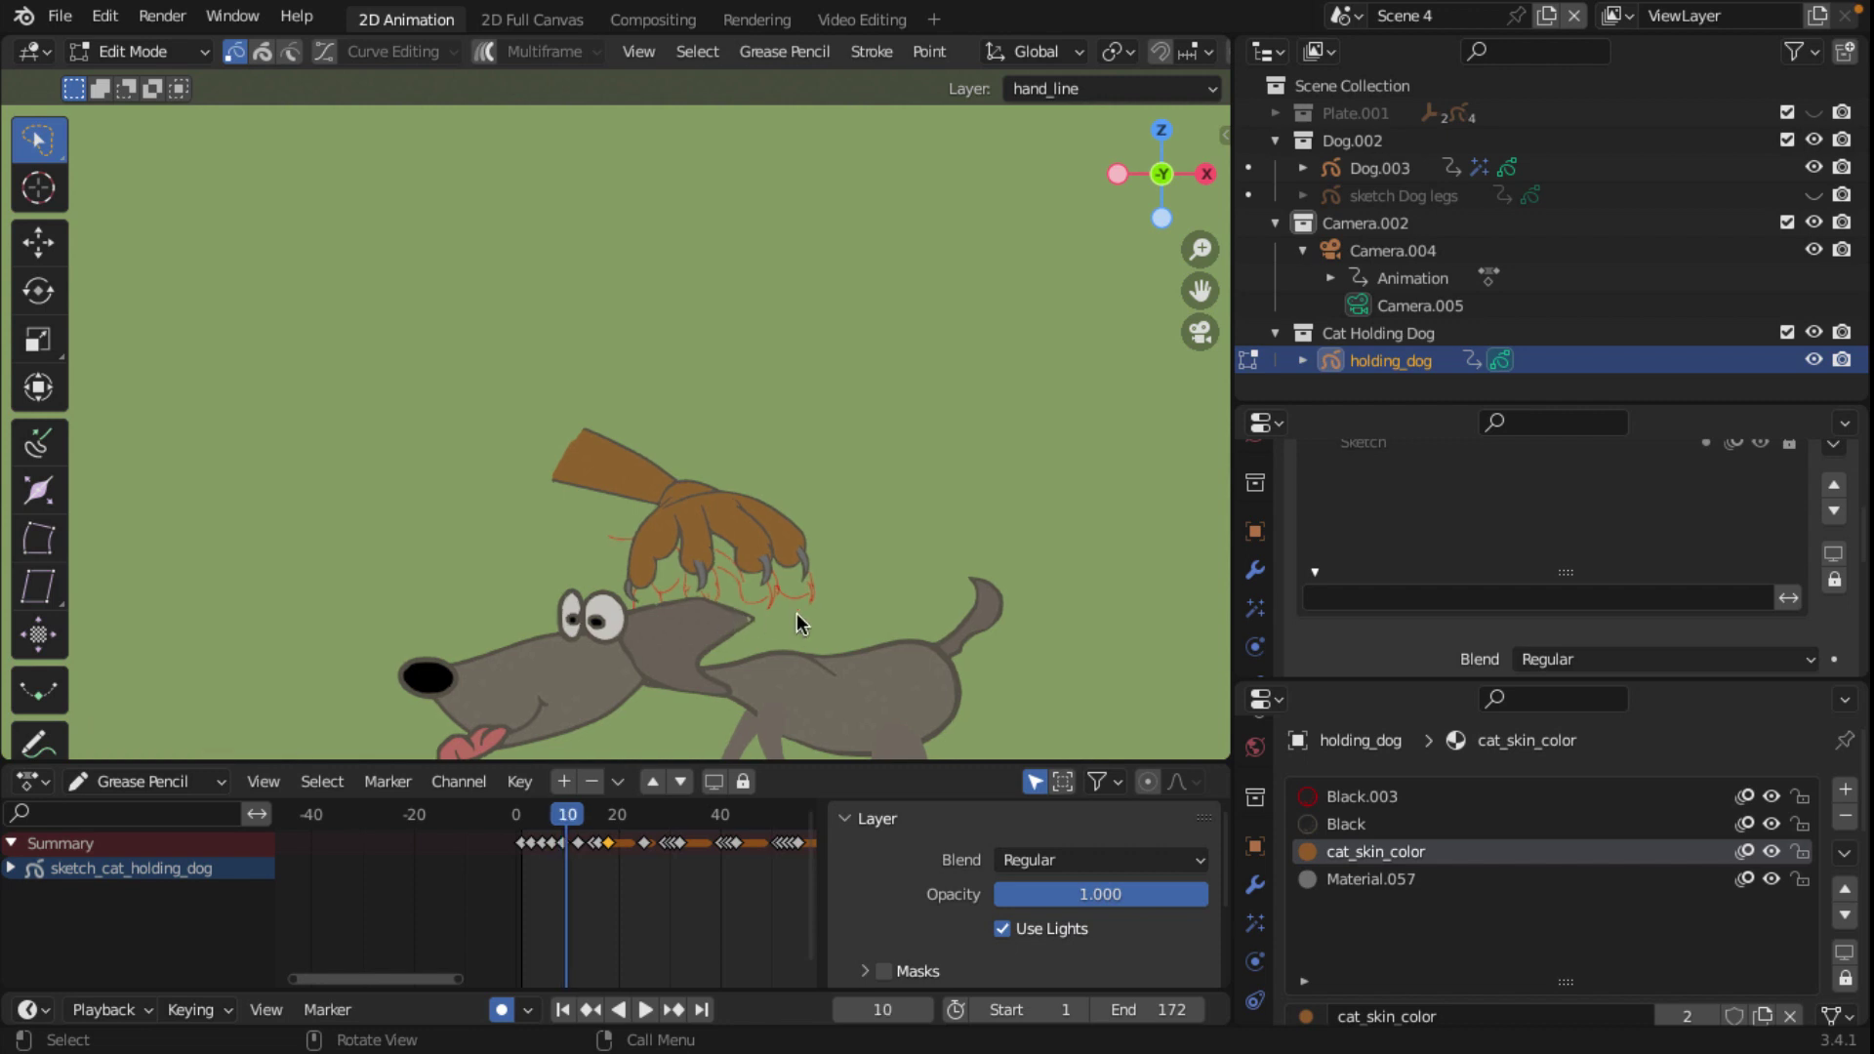
{"action": "key", "text": "Right"}
{"action": "key", "text": "Right"}
{"action": "key", "text": "Right"}
{"action": "key", "text": "Right"}
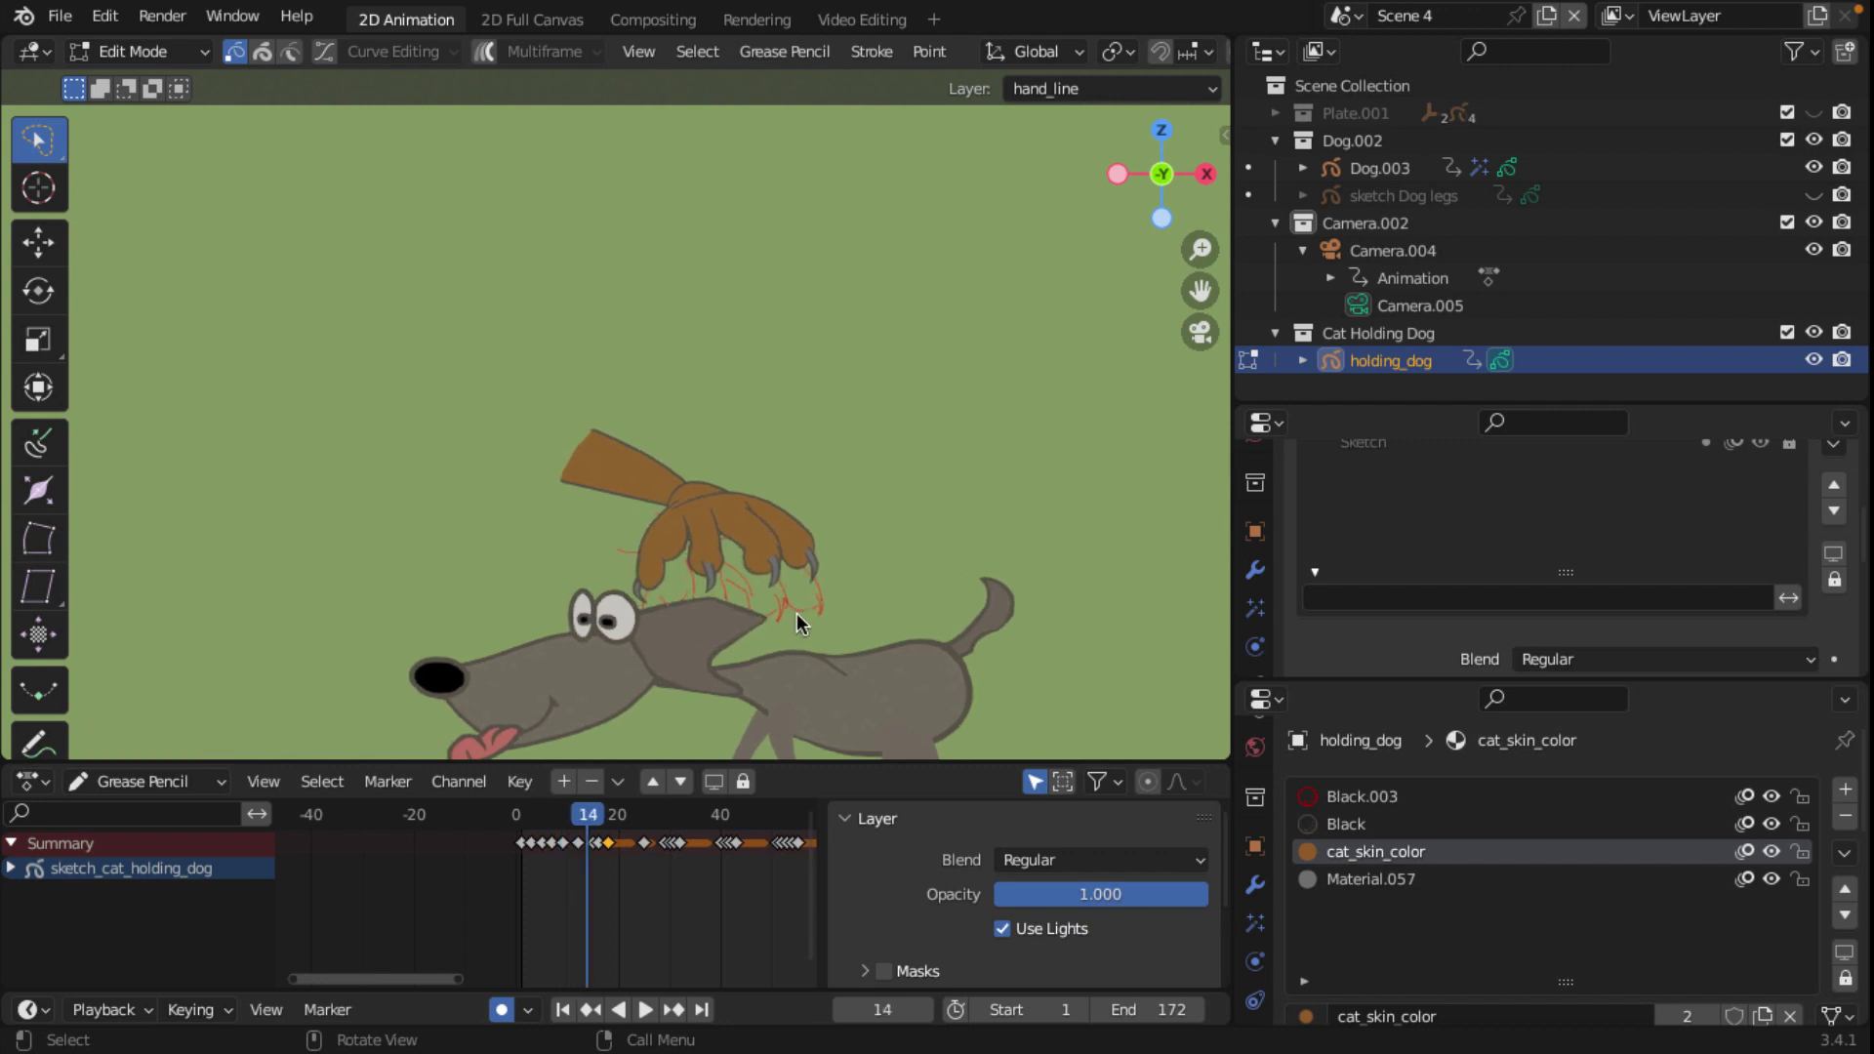
{"action": "key", "text": "Right"}
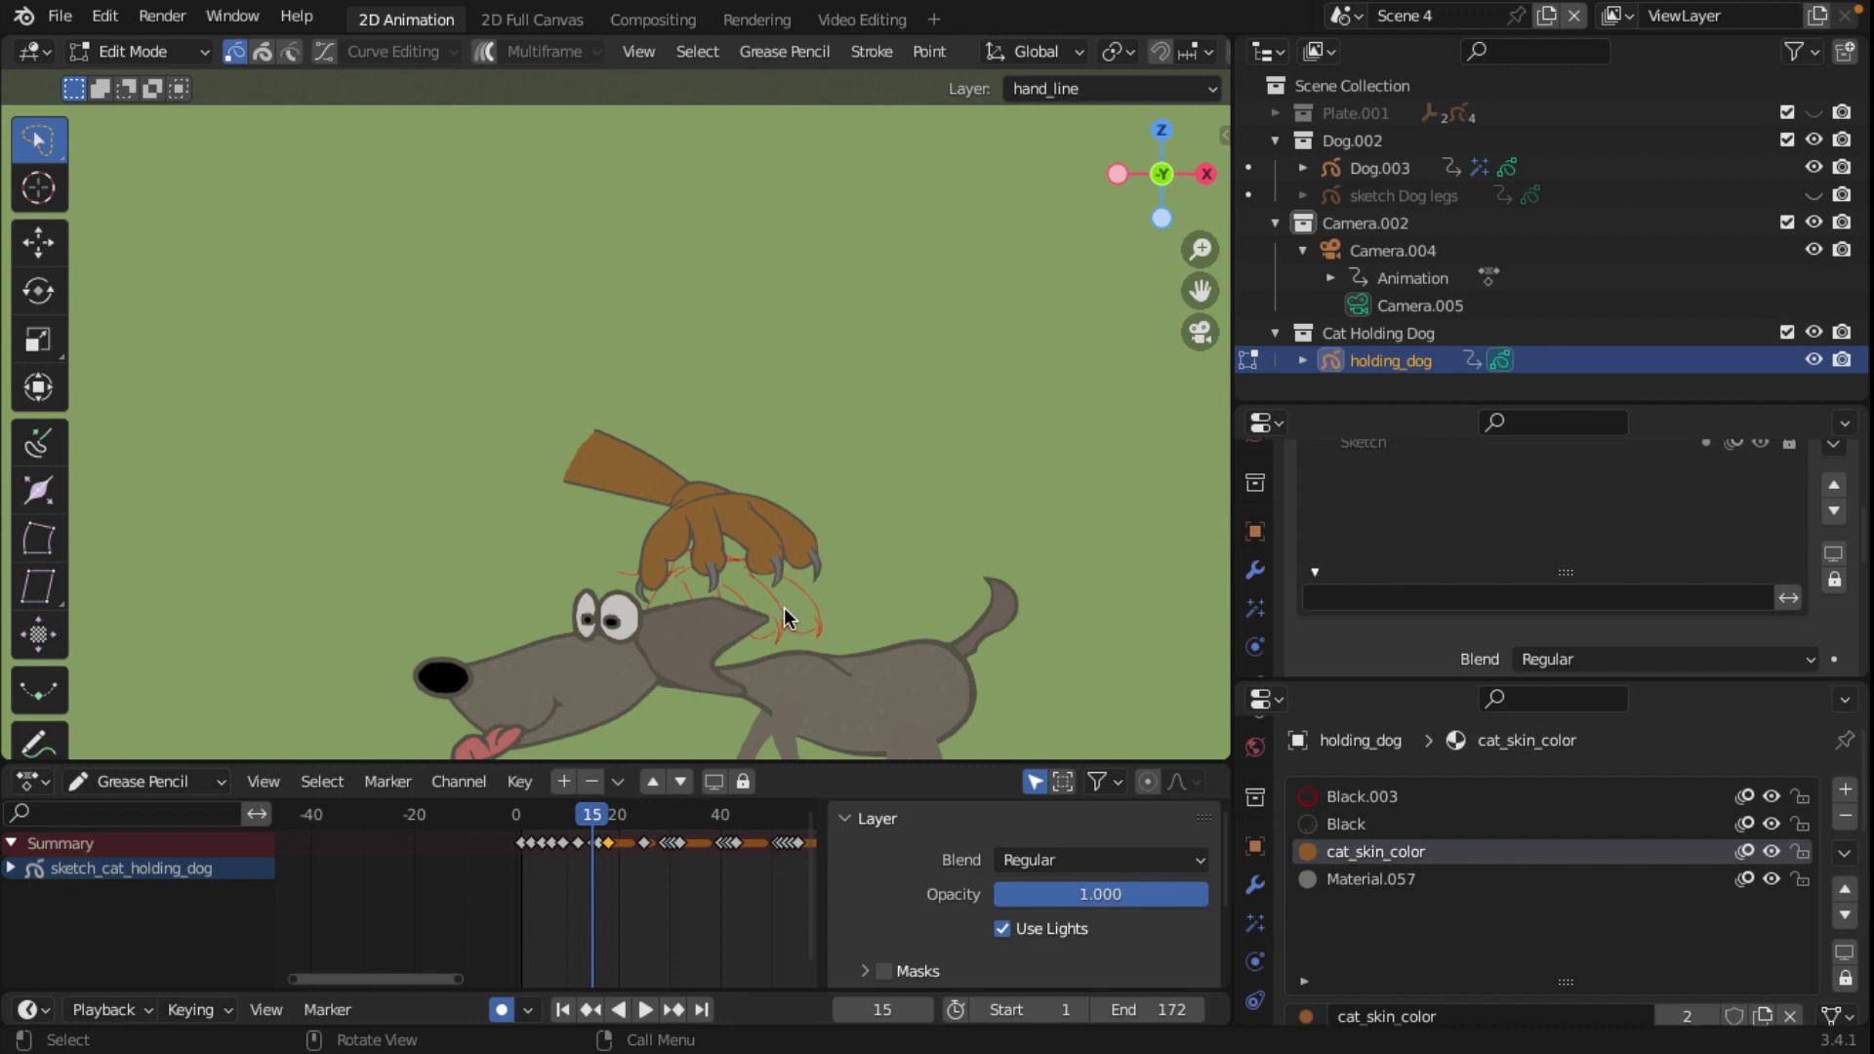
{"action": "key", "text": "g"}
{"action": "left_click", "coordinate": [787, 615]}
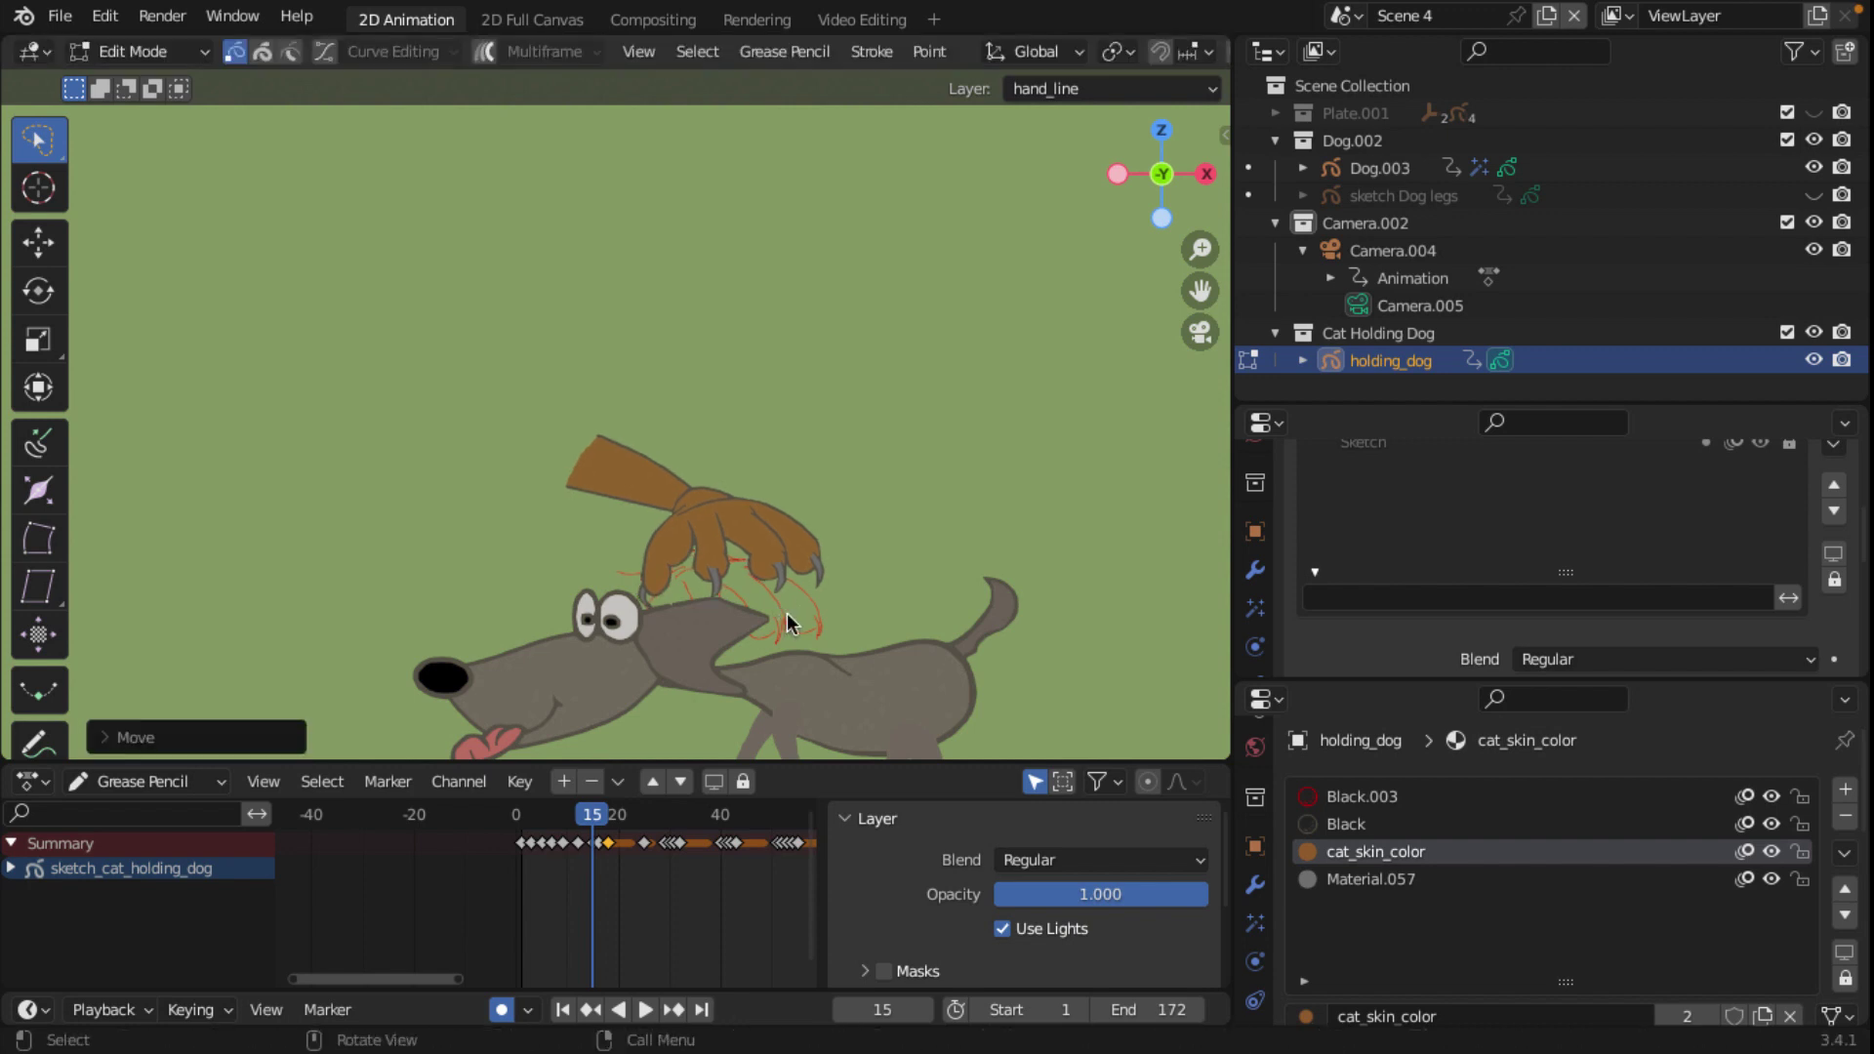
{"action": "key", "text": "Right"}
{"action": "key", "text": "Right"}
{"action": "key", "text": "Right"}
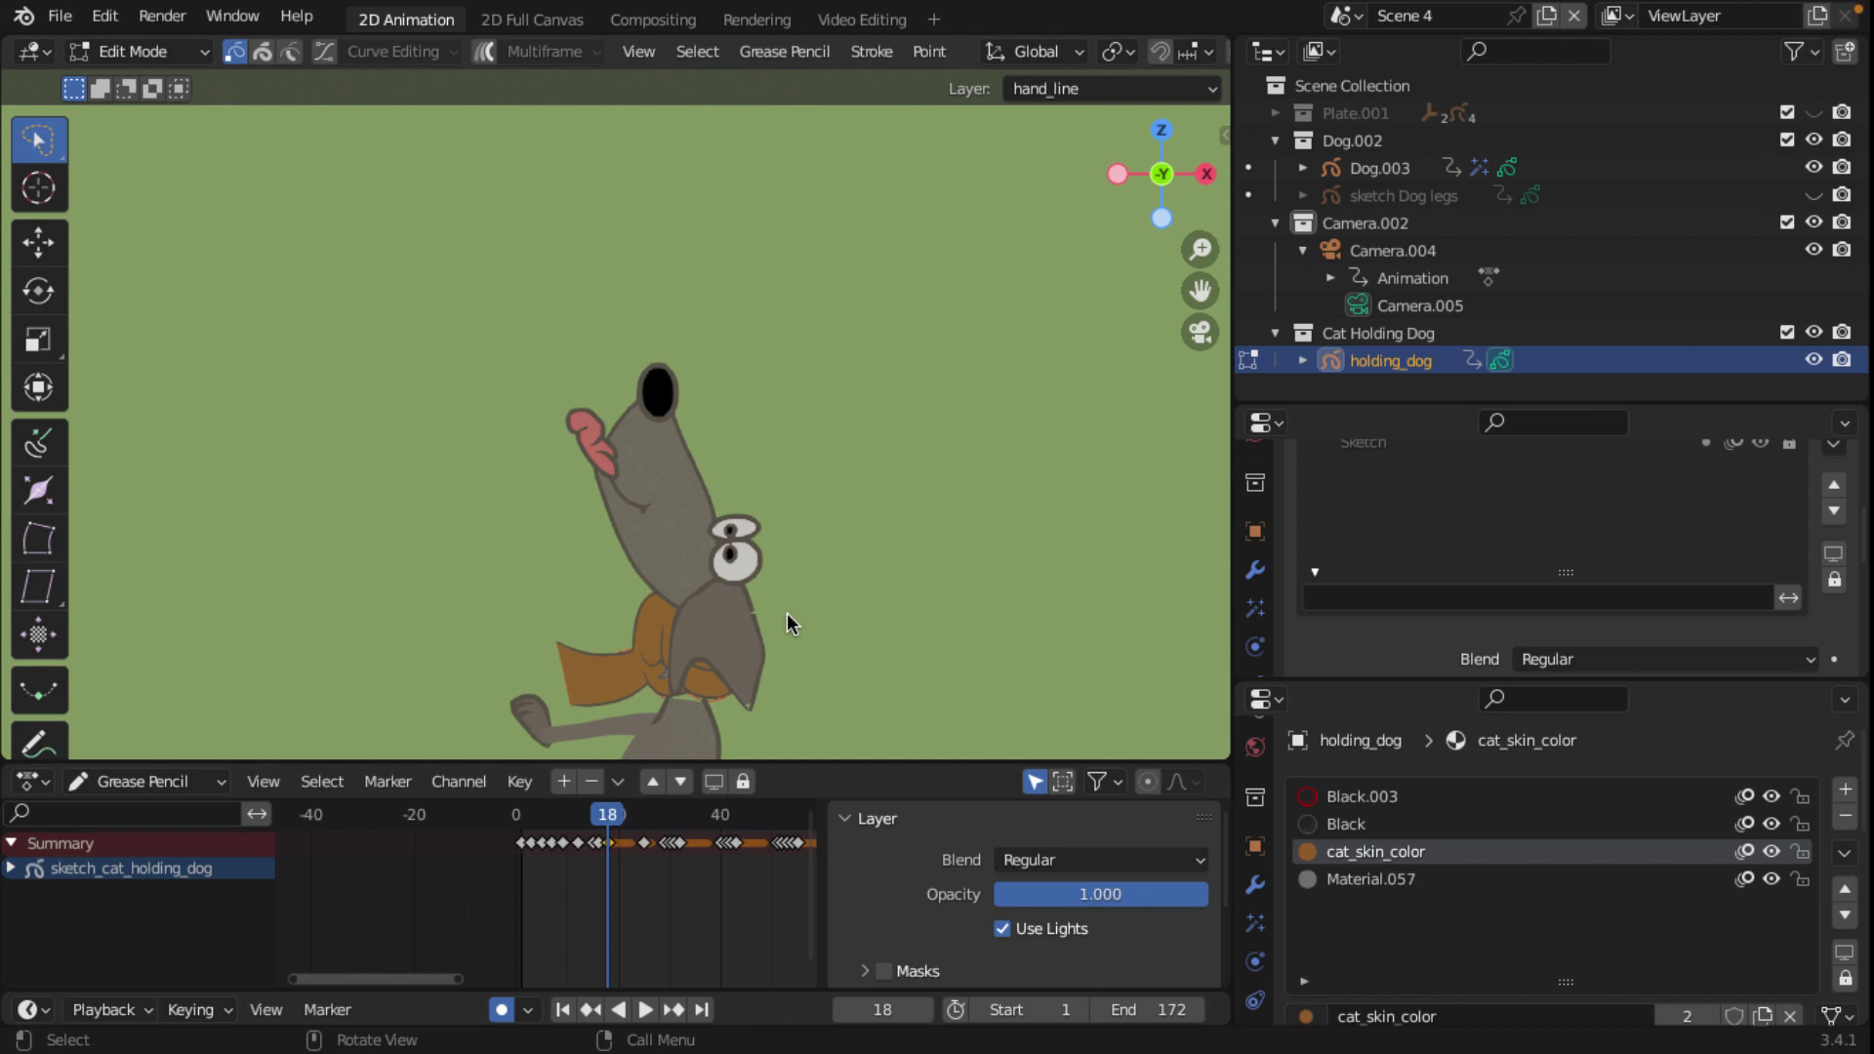
Step: Move the brown paw onto the dog's neck on frames 18 and 19
{"action": "scroll", "coordinate": [787, 613], "scroll_direction": "up", "scroll_amount": 2}
{"action": "middle_click_drag", "start_coordinate": [818, 582], "coordinate": [842, 348], "text": "shift"}
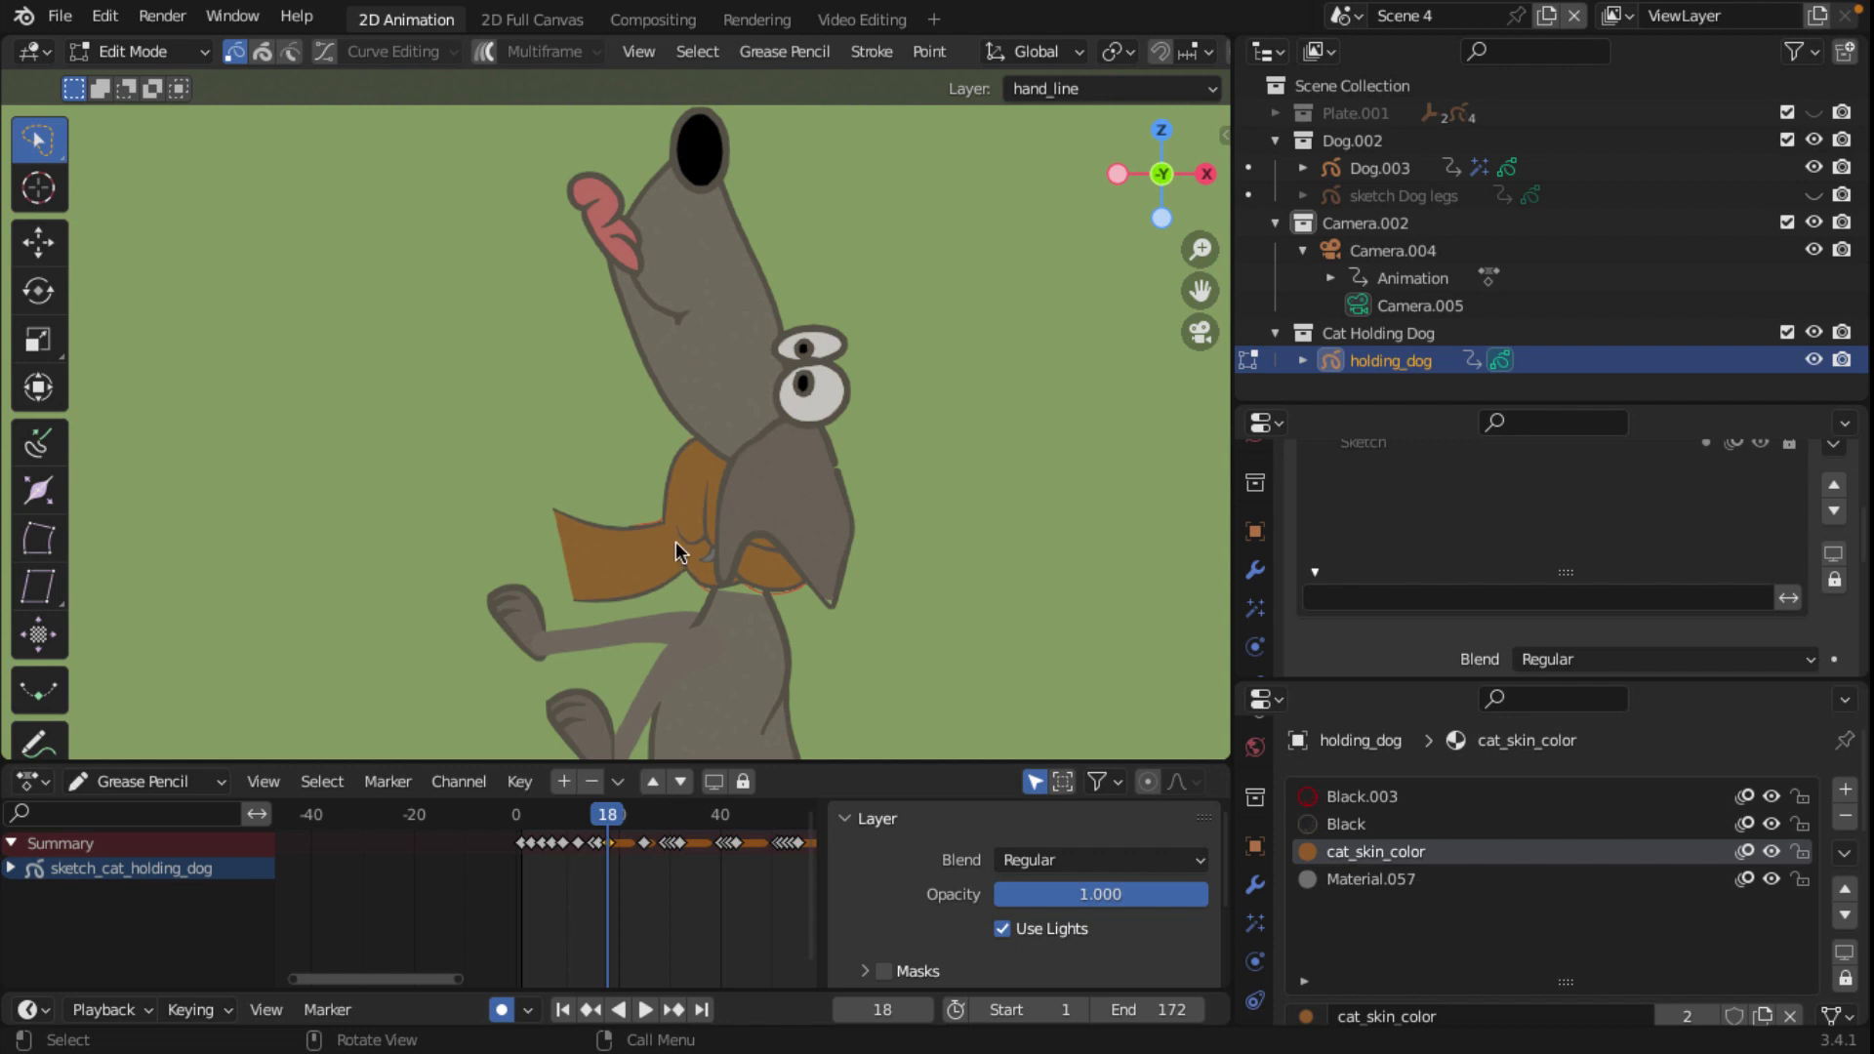
{"action": "key", "text": "g"}
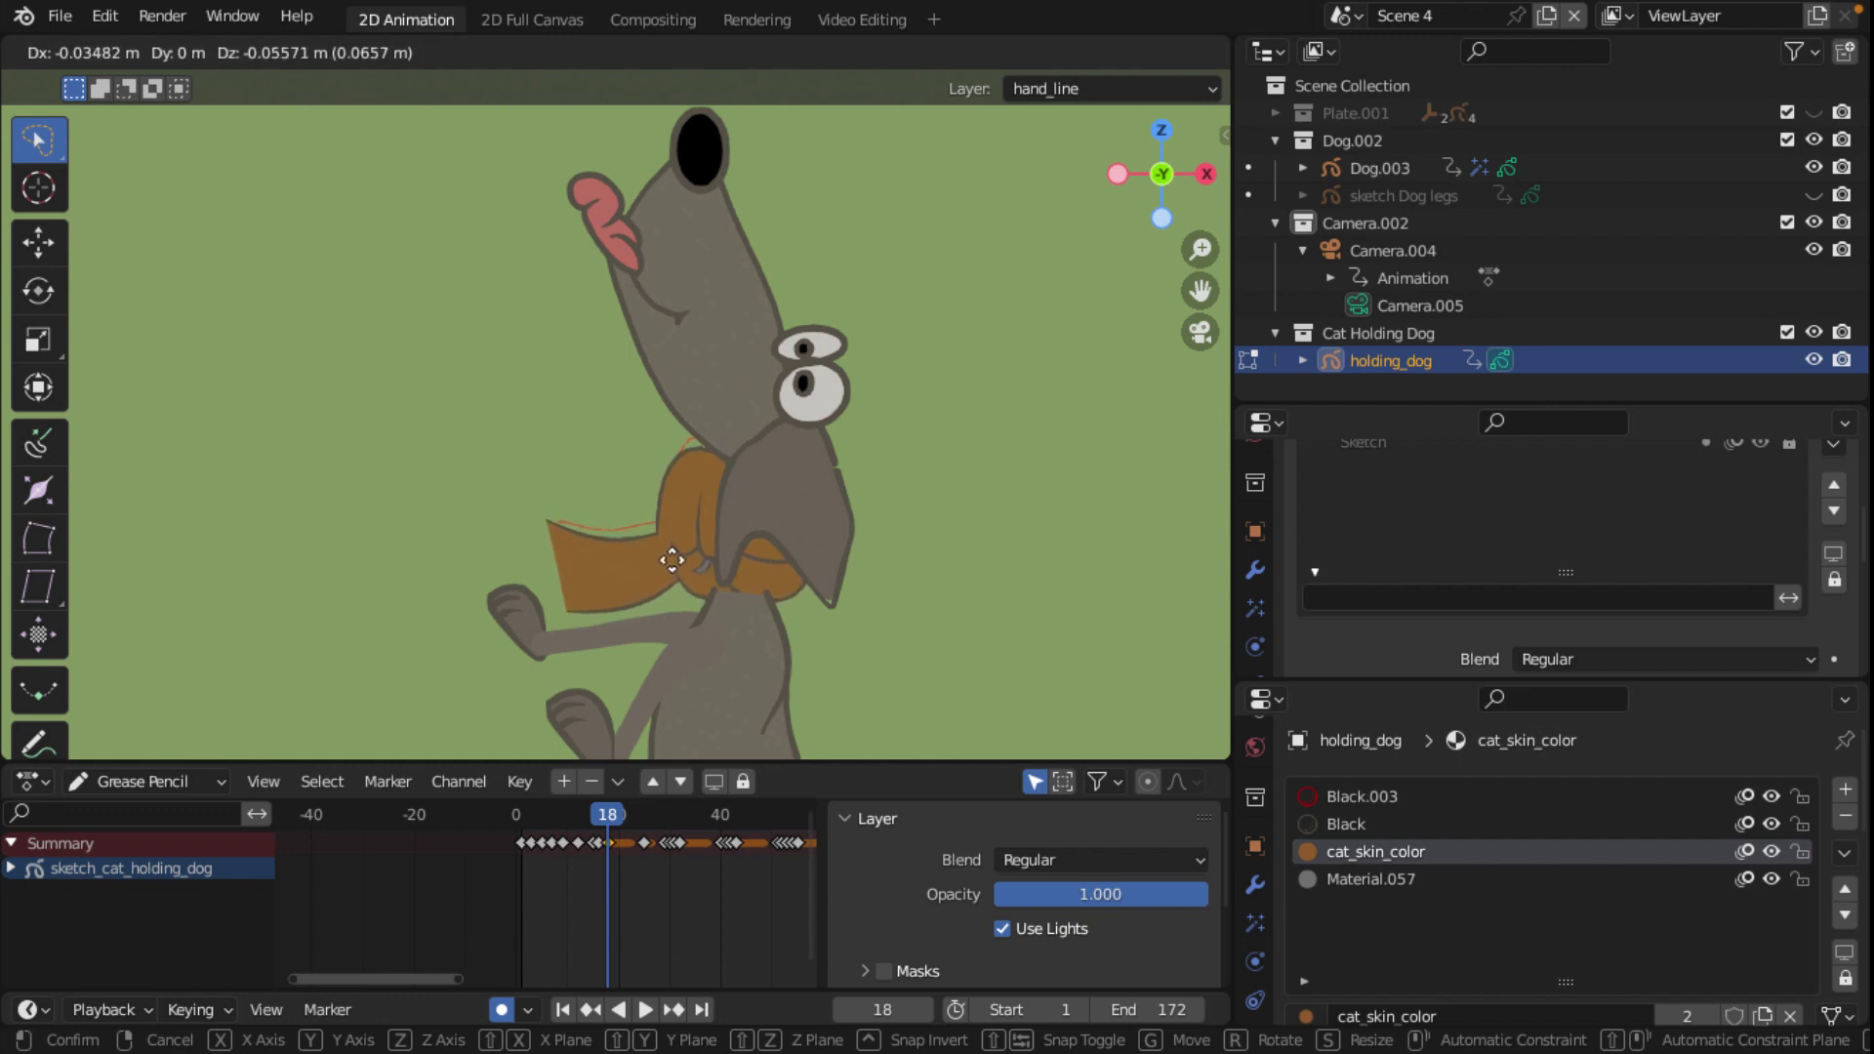
{"action": "left_click", "coordinate": [672, 558]}
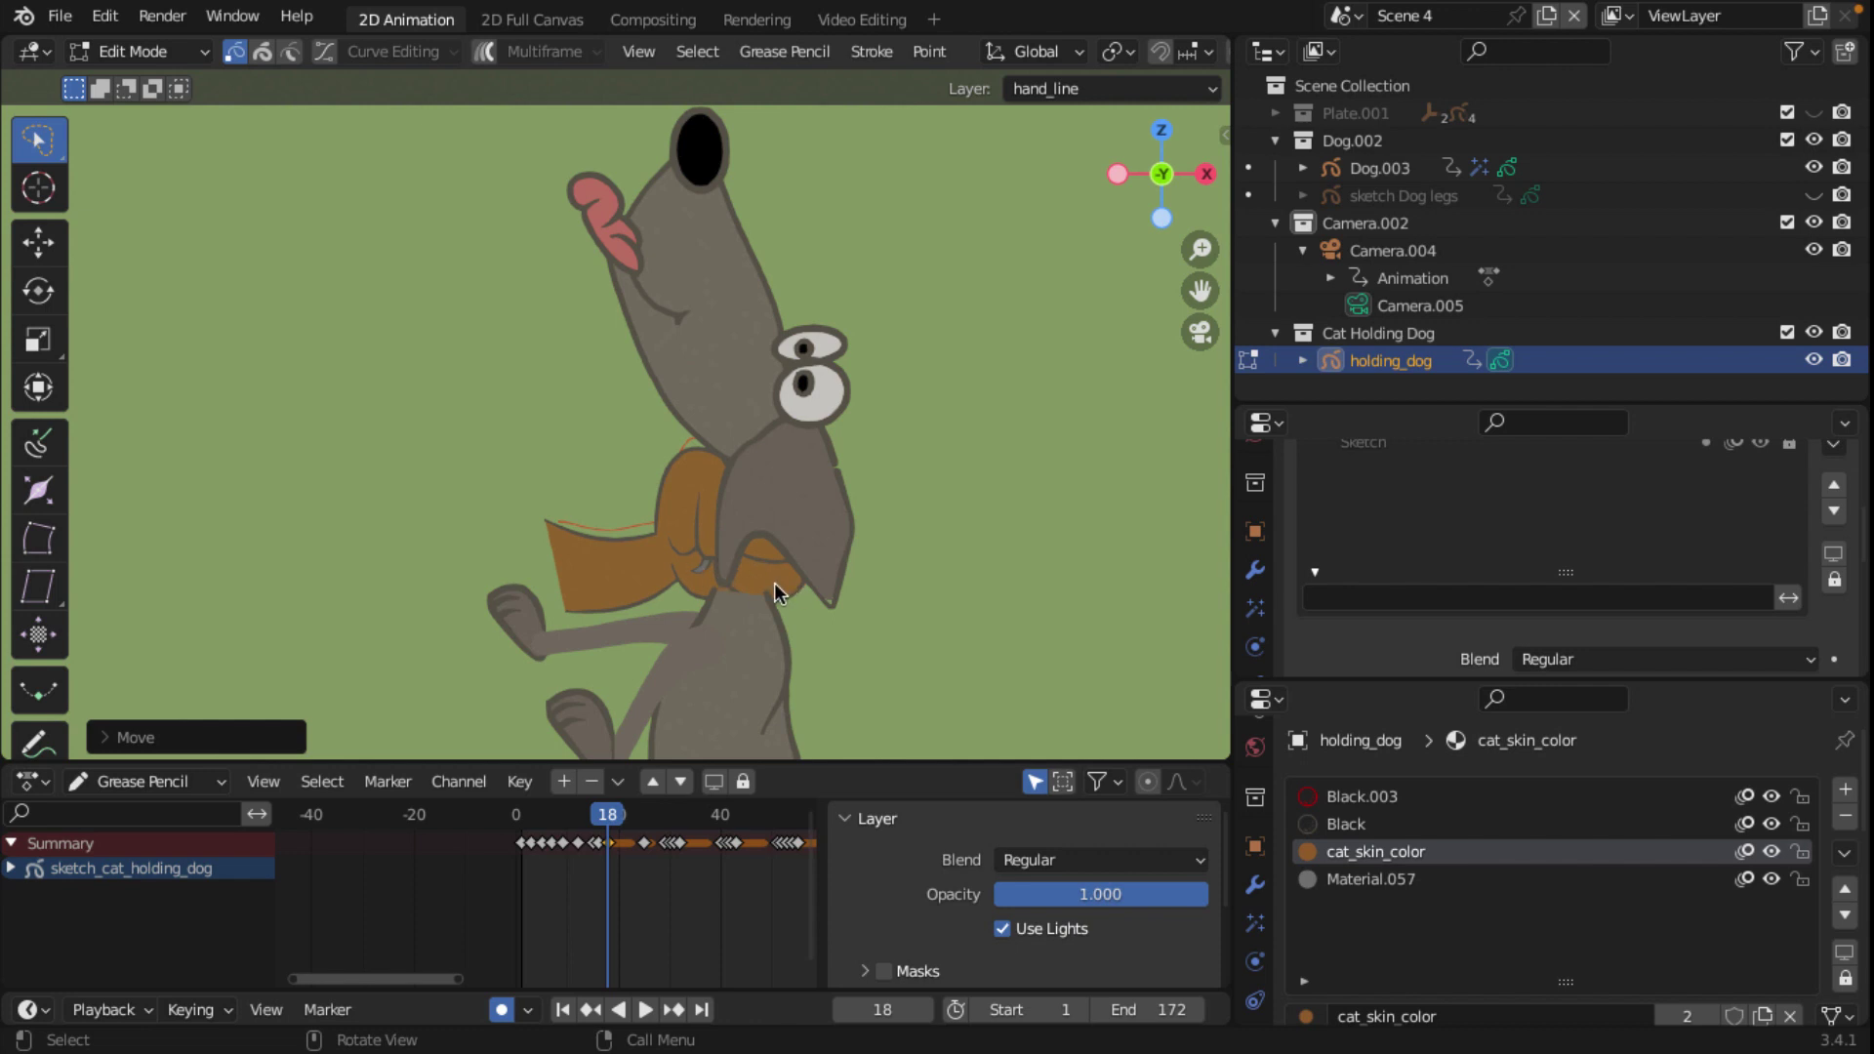
{"action": "key", "text": "Right"}
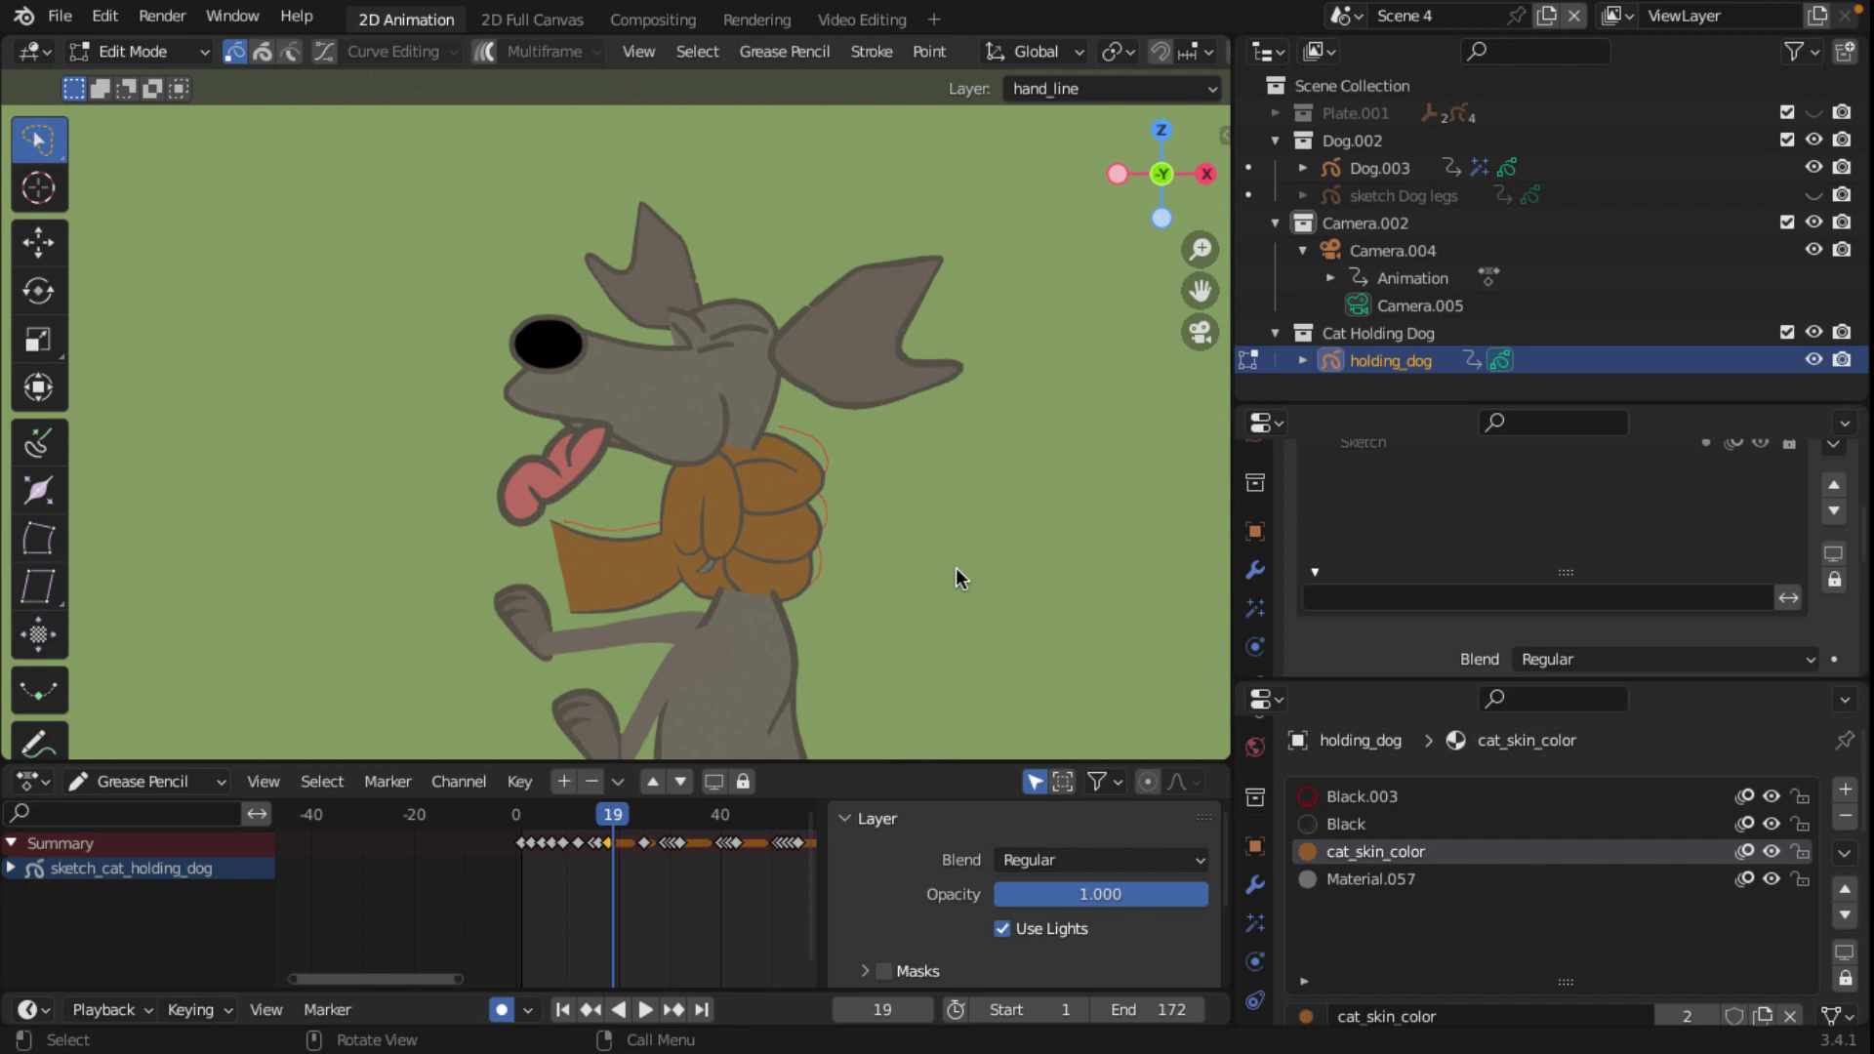
{"action": "key", "text": "g"}
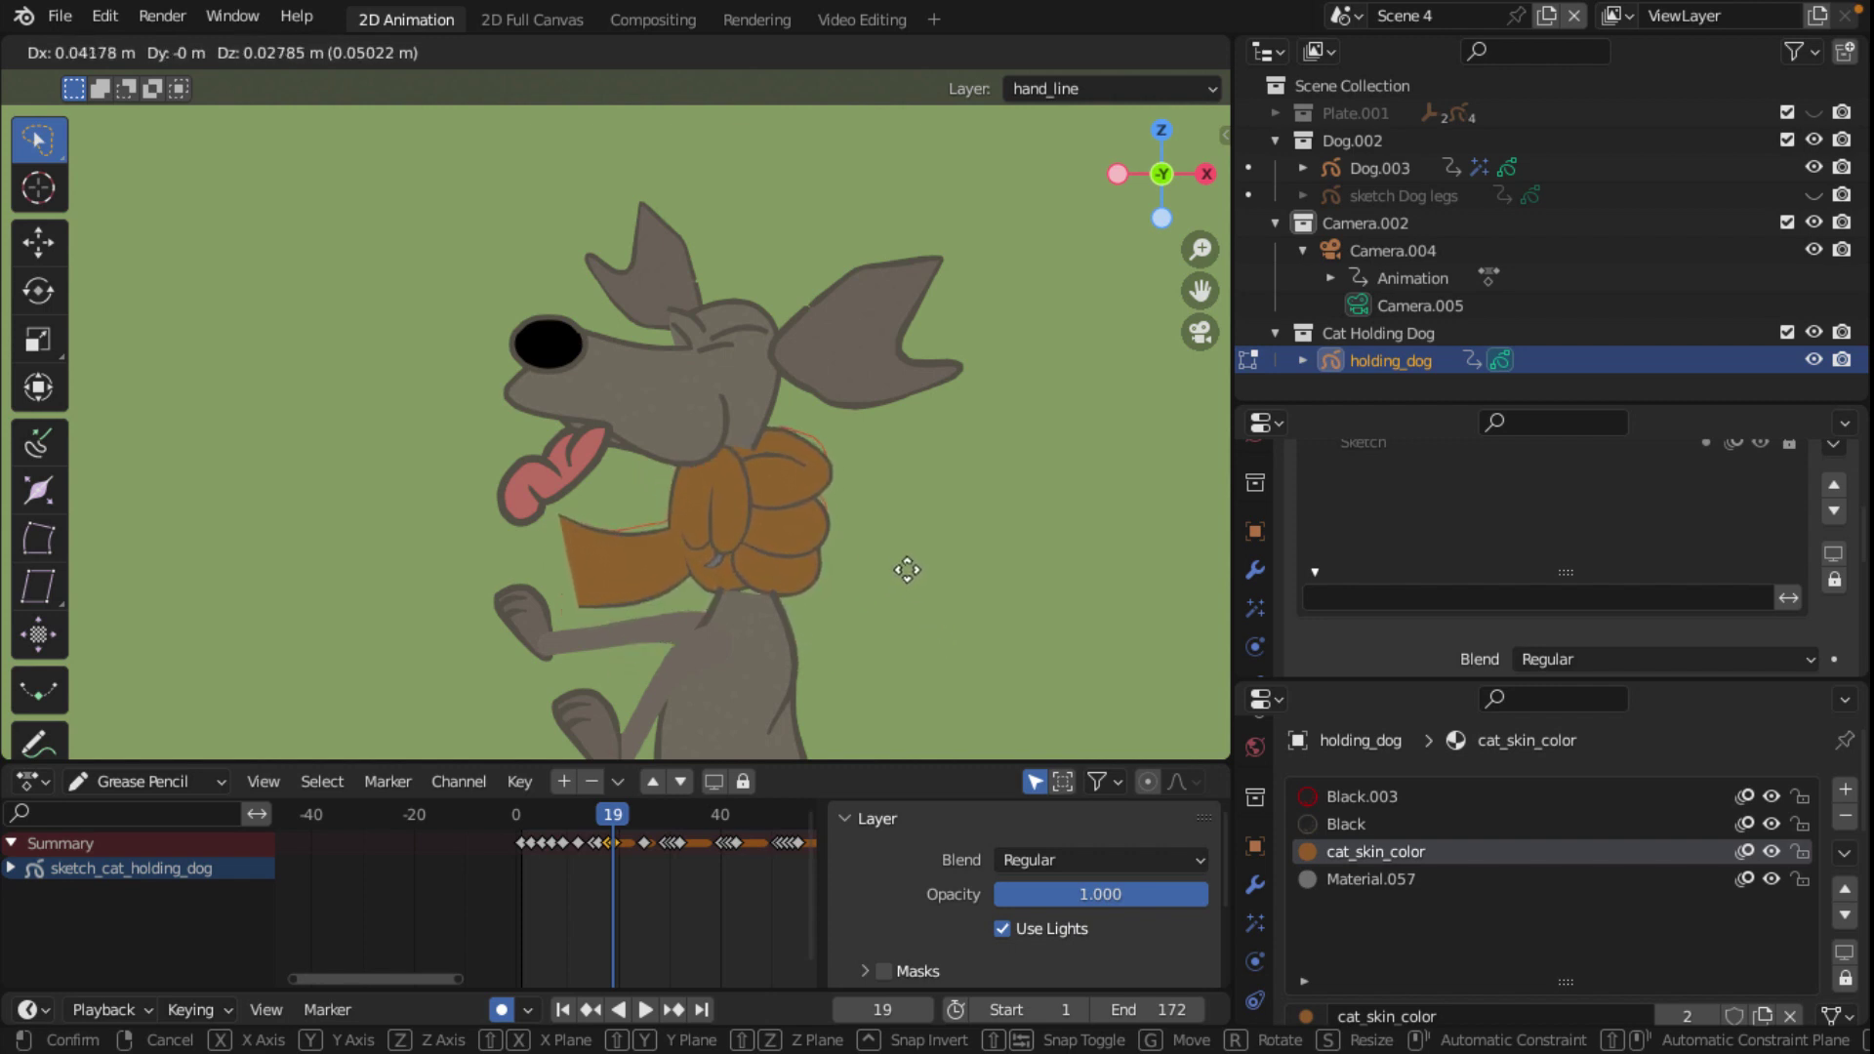
{"action": "left_click", "coordinate": [907, 569]}
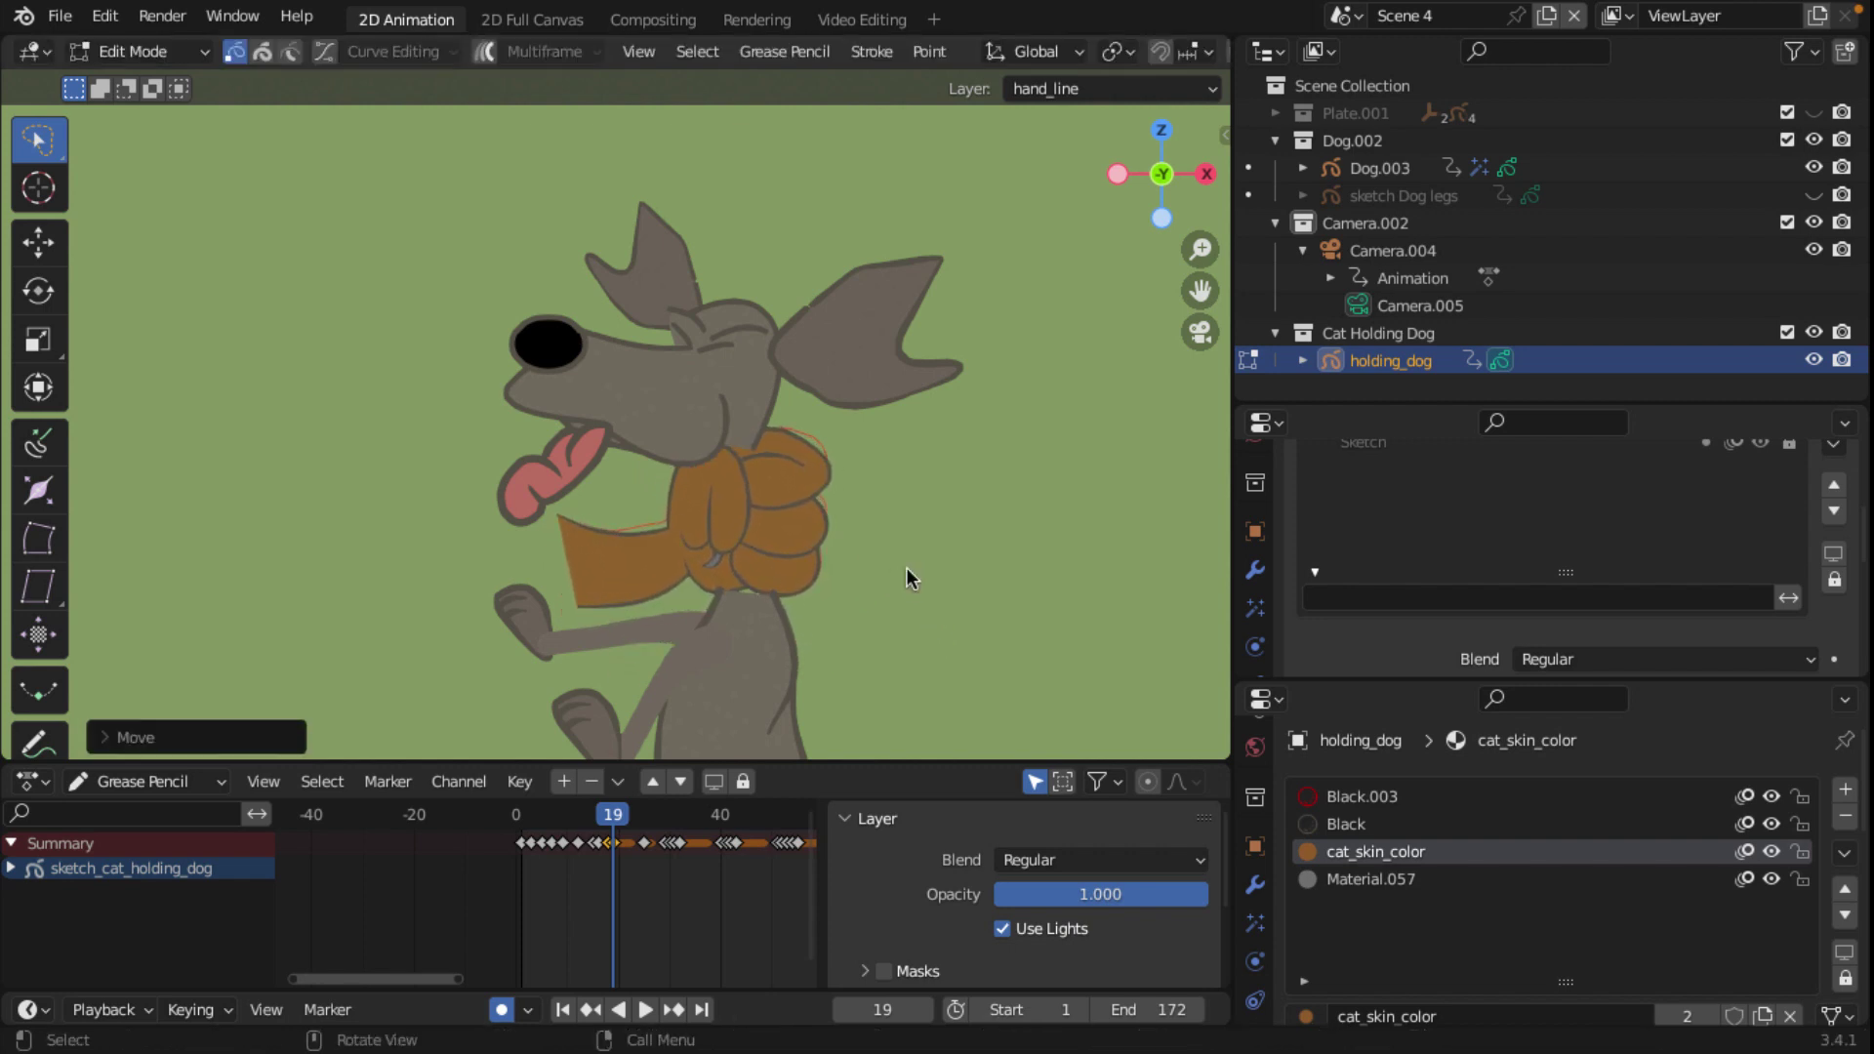
Step: On frame 25, rotate the paw around the neck and shift it left
{"action": "key", "text": "Right"}
{"action": "key", "text": "Right"}
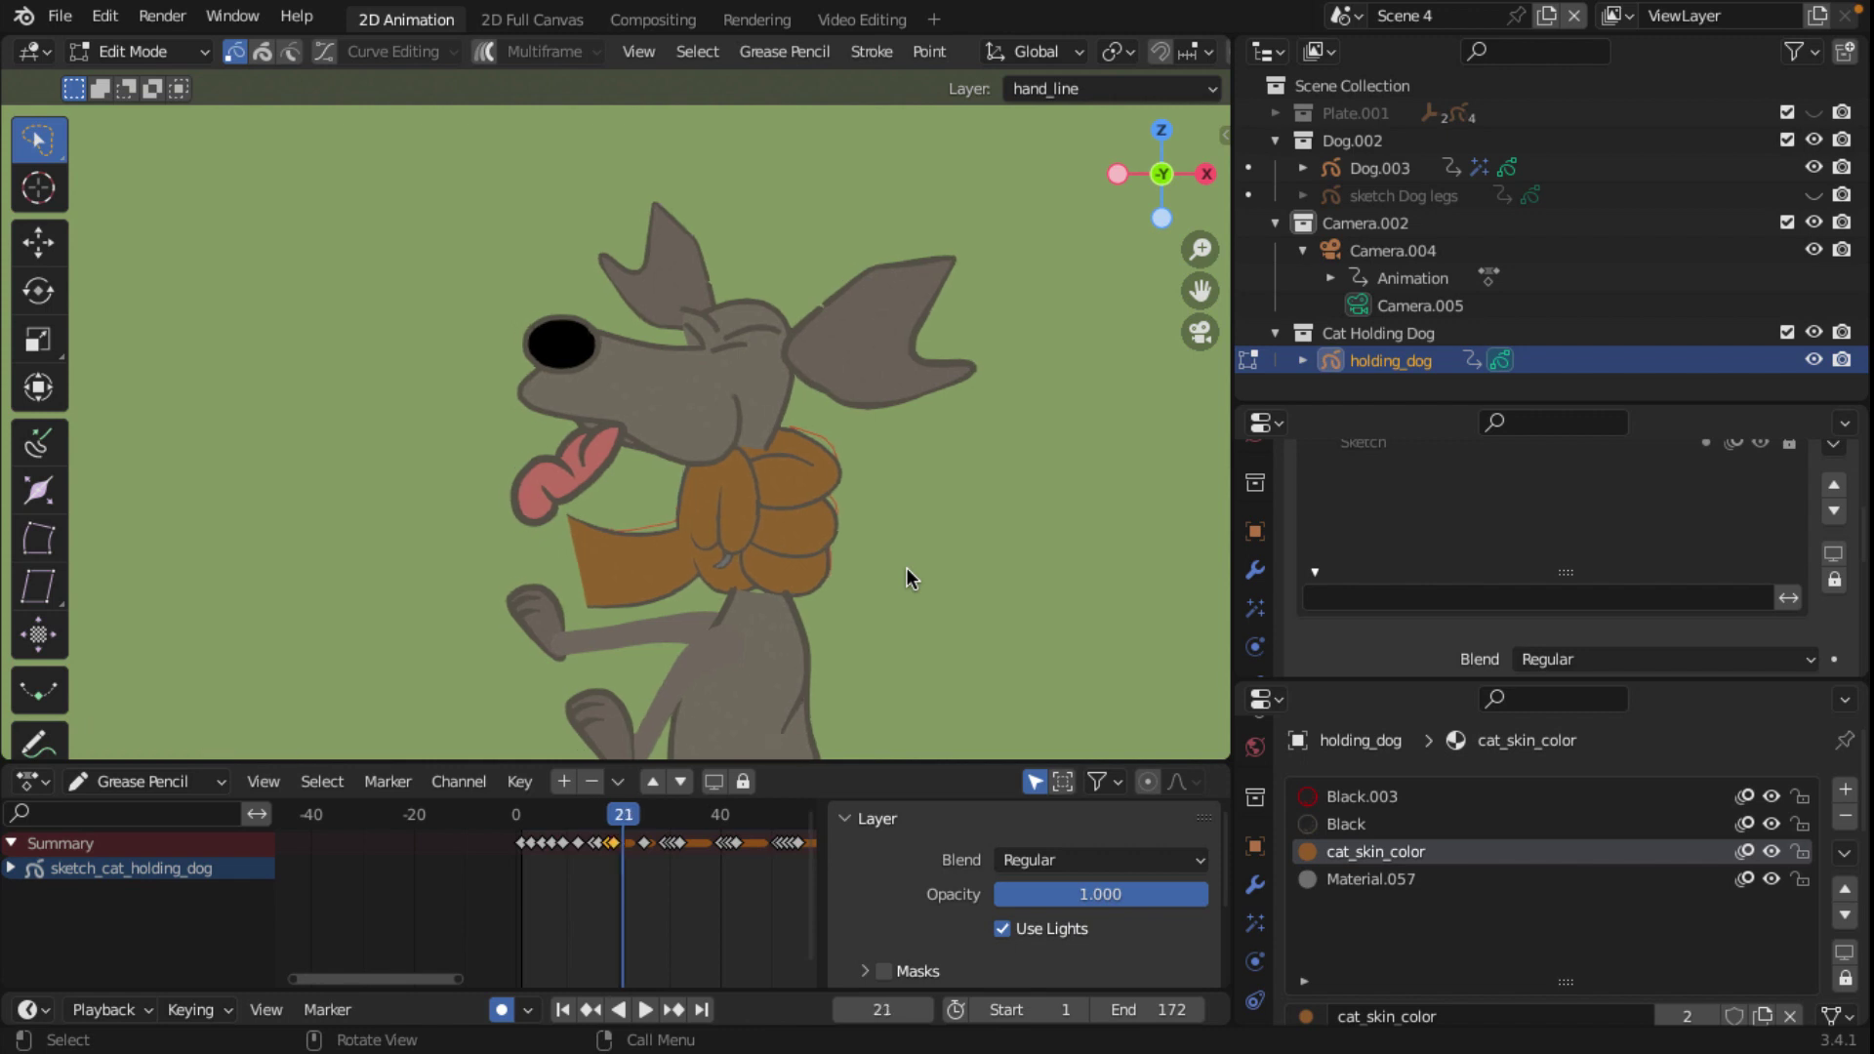
{"action": "key", "text": "Right"}
{"action": "key", "text": "Right"}
{"action": "key", "text": "Right"}
{"action": "key", "text": "Right"}
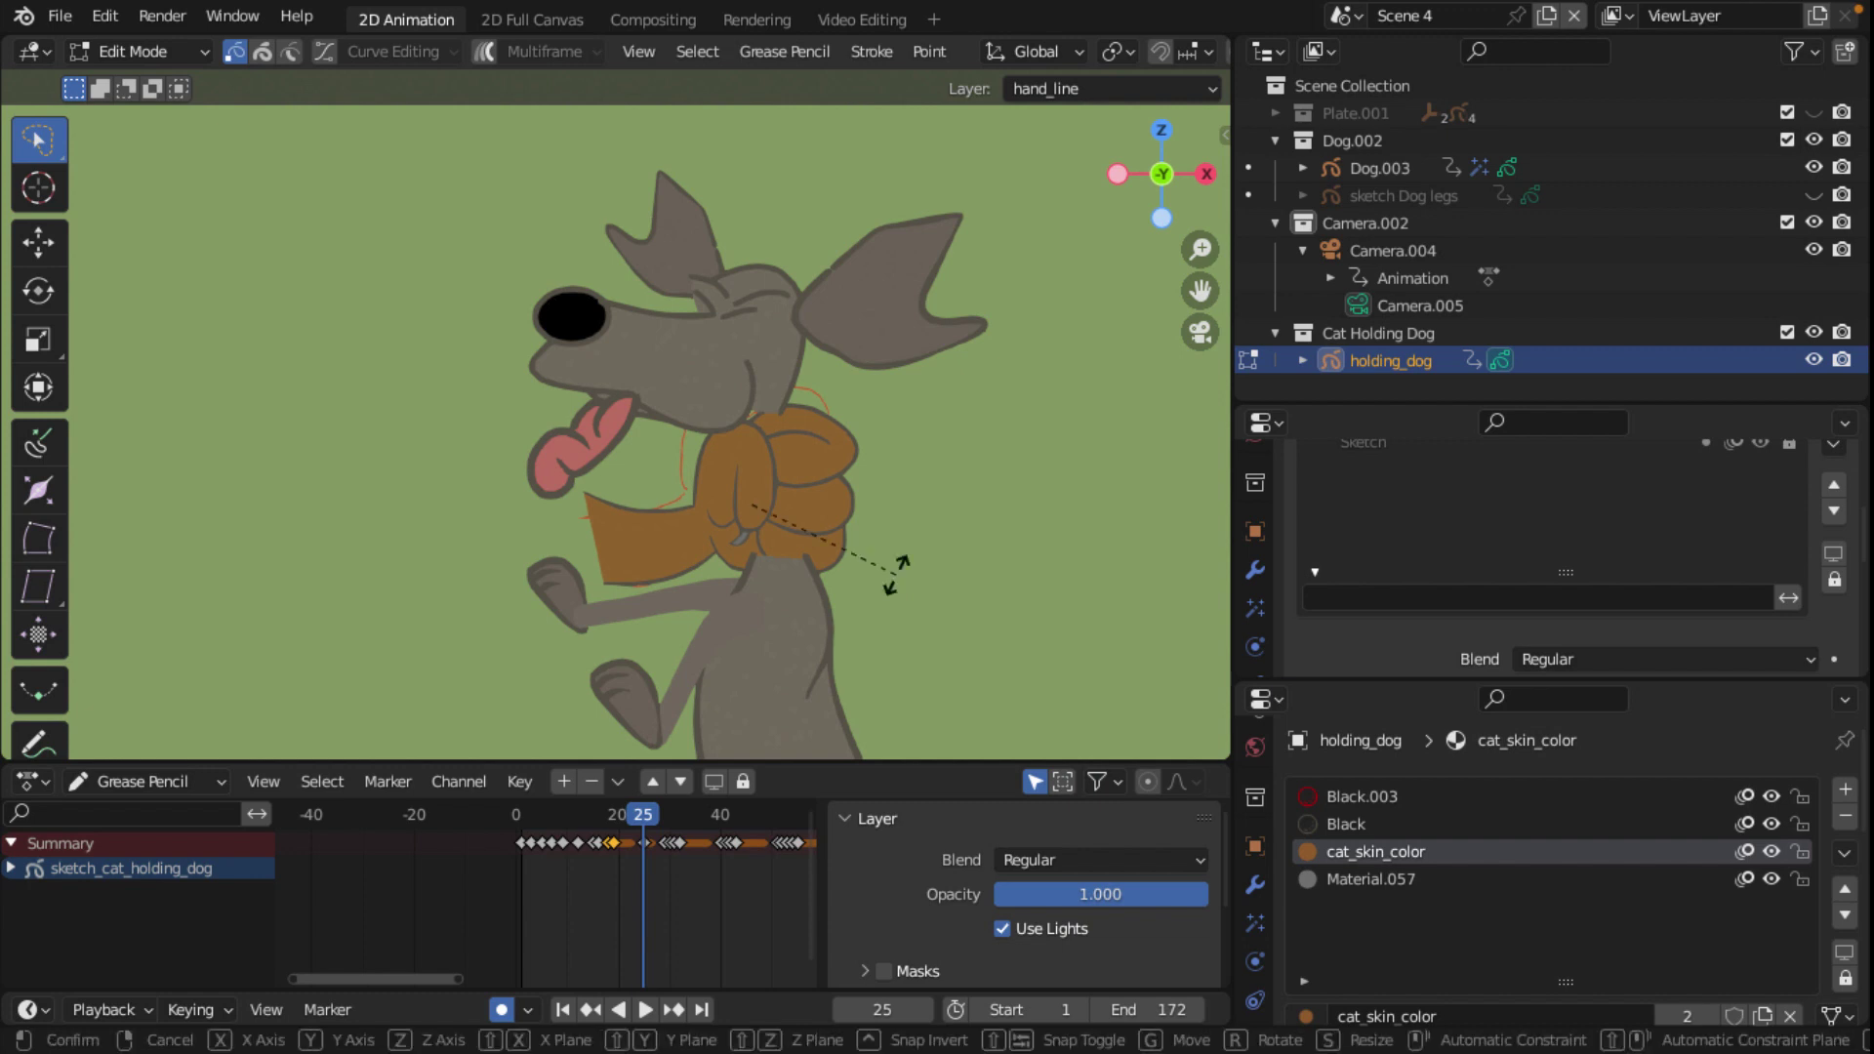
{"action": "key", "text": "r"}
{"action": "left_click", "coordinate": [881, 542]}
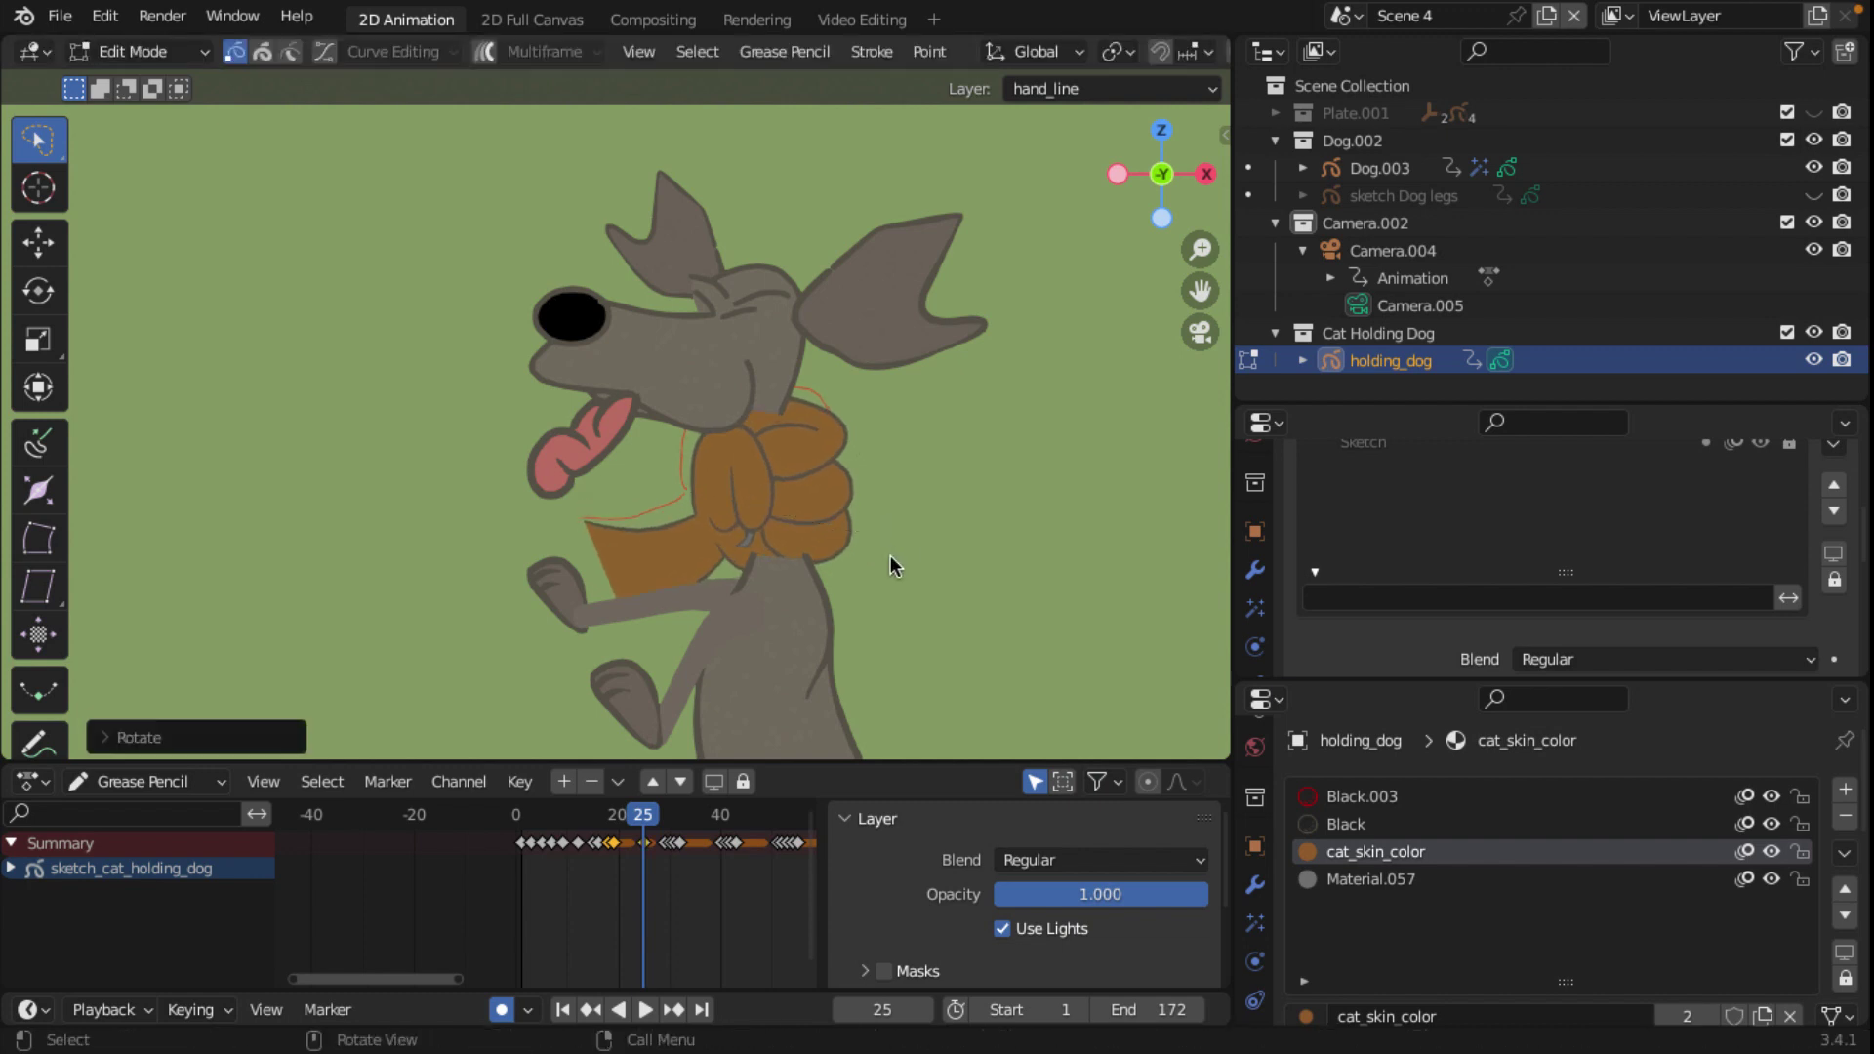
{"action": "right_click", "coordinate": [891, 554]}
{"action": "key", "text": "g"}
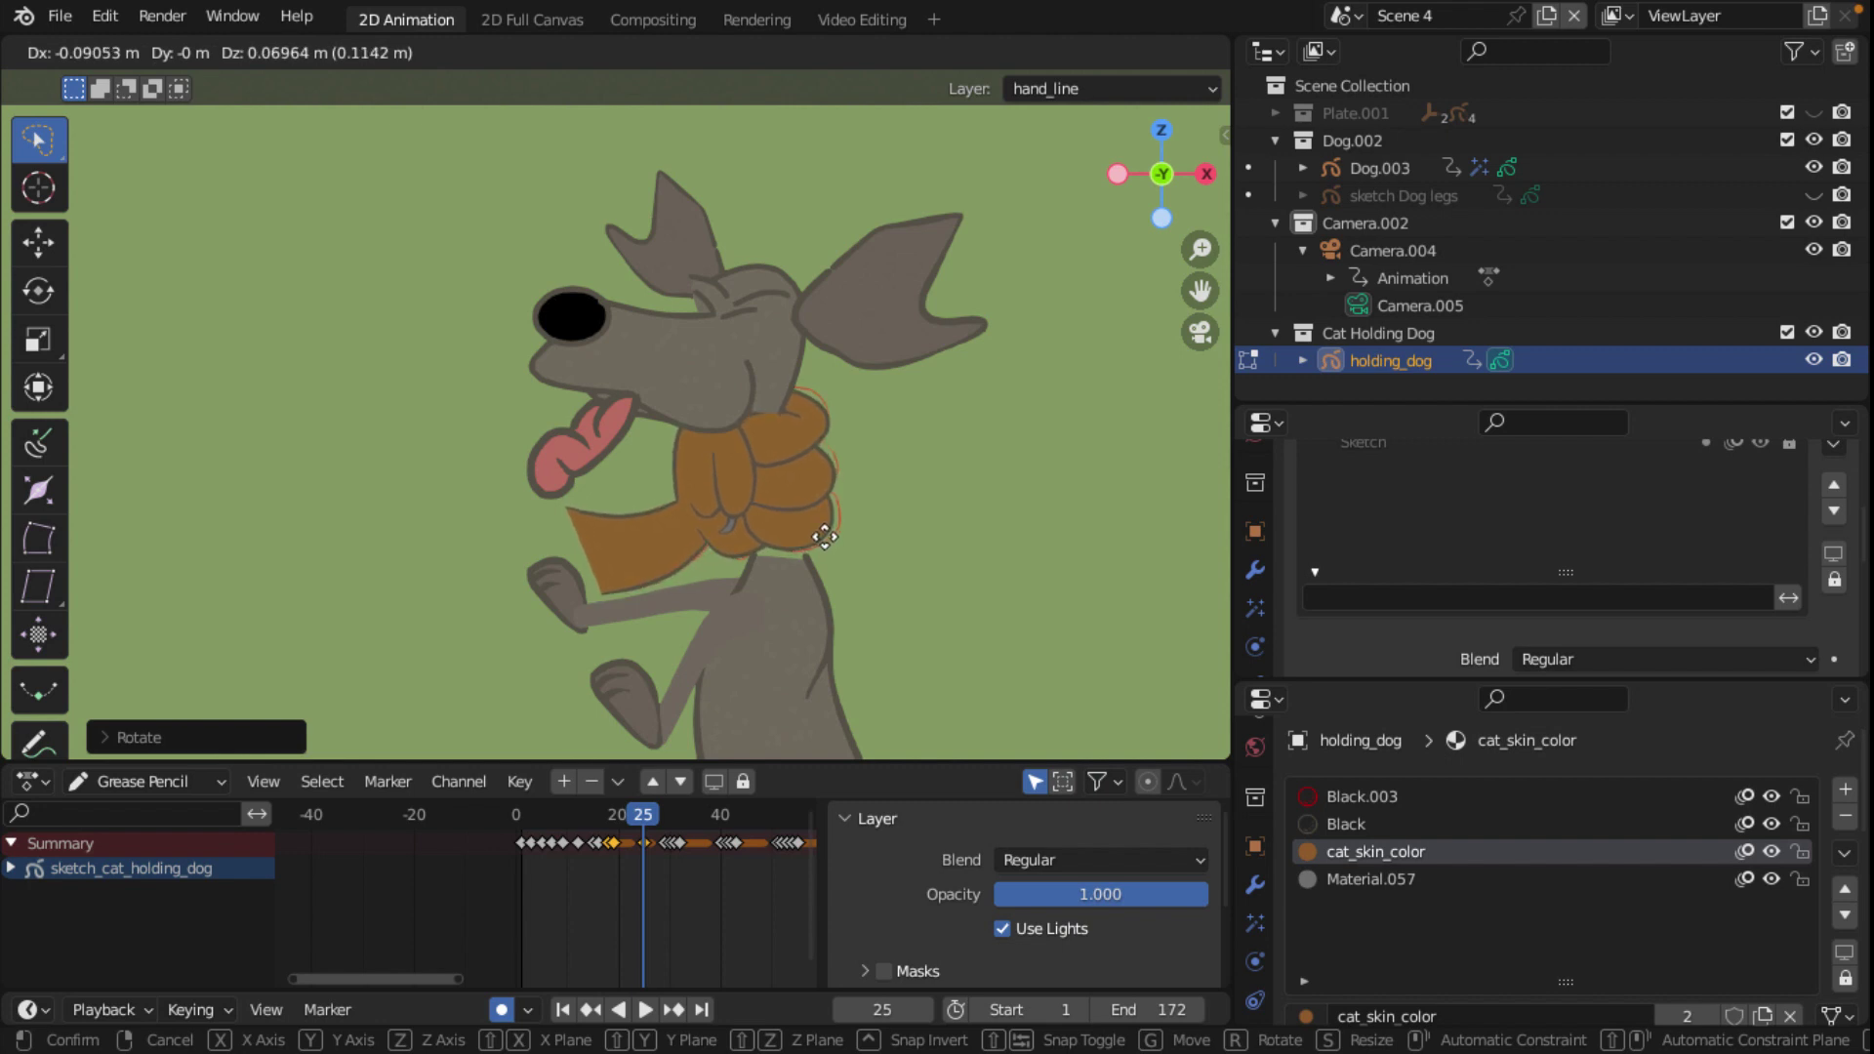
{"action": "left_click", "coordinate": [824, 537]}
Step: Nudge the paw slightly on frame 48, then move it to follow the dog on frame 51
{"action": "key", "text": "g"}
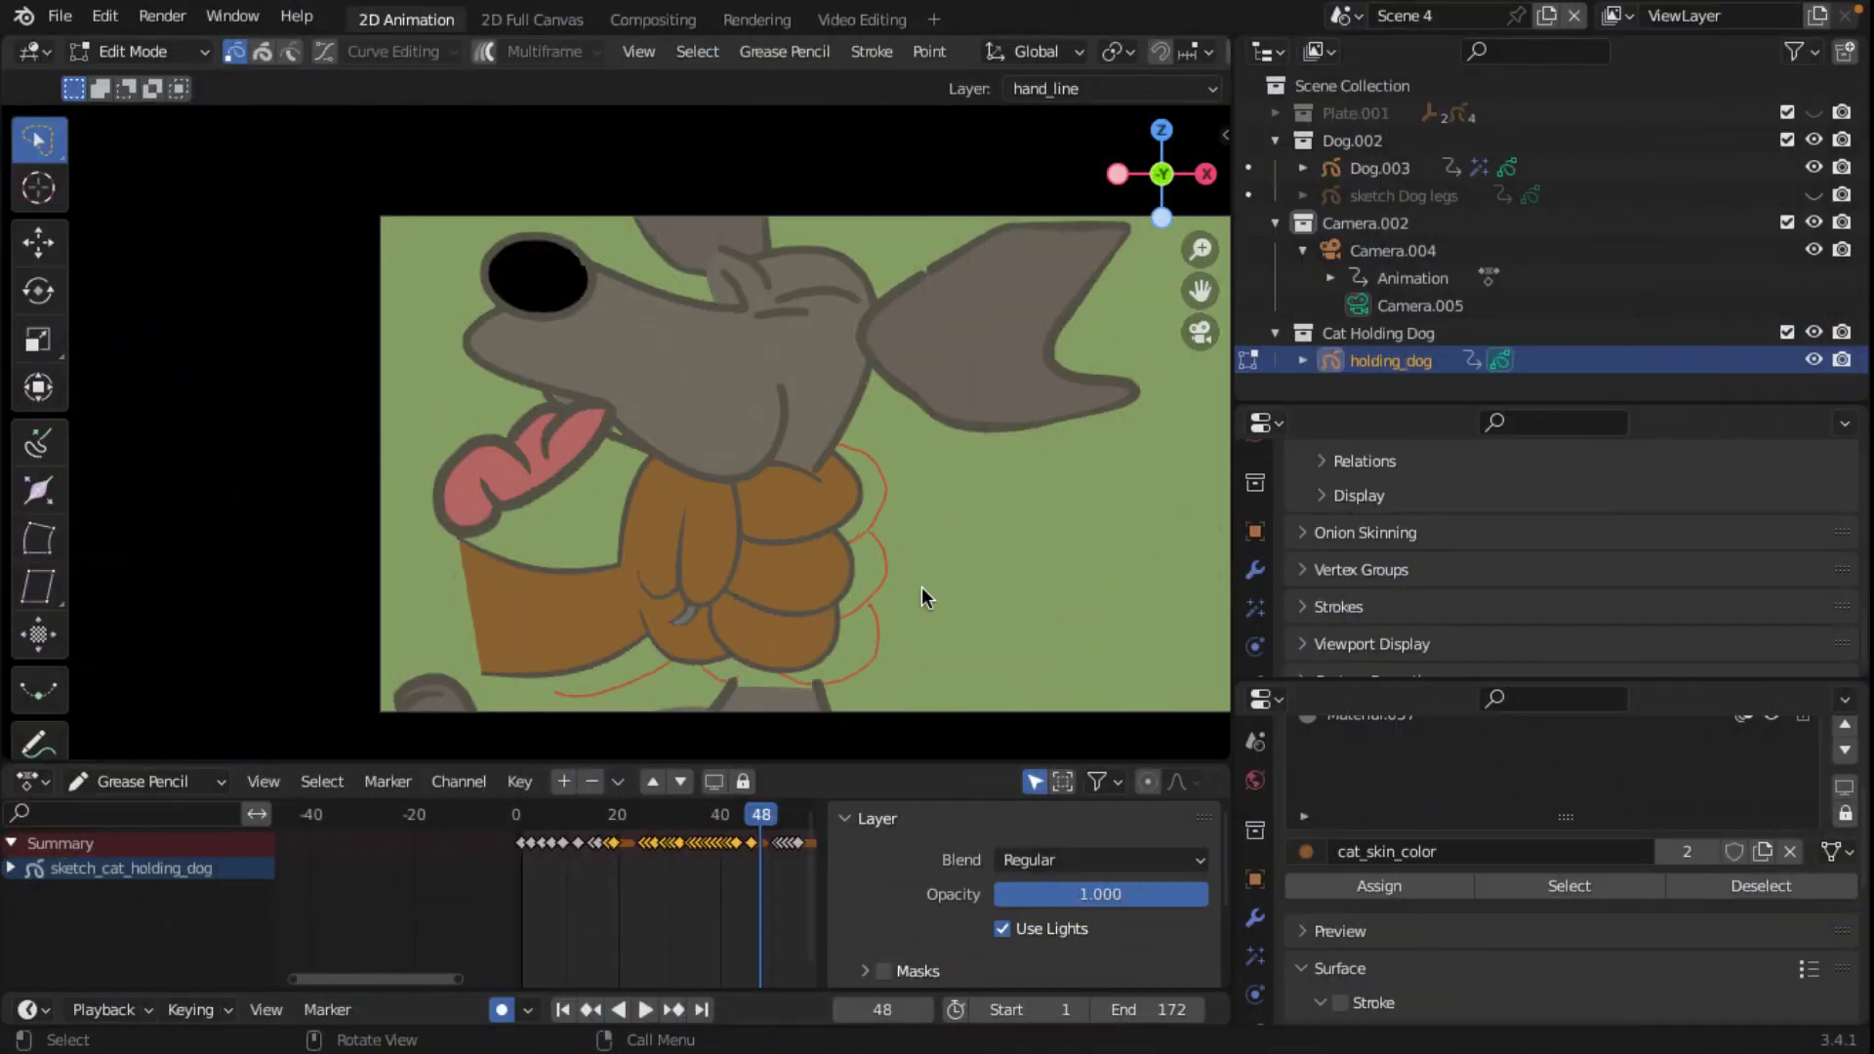
{"action": "key", "text": "g"}
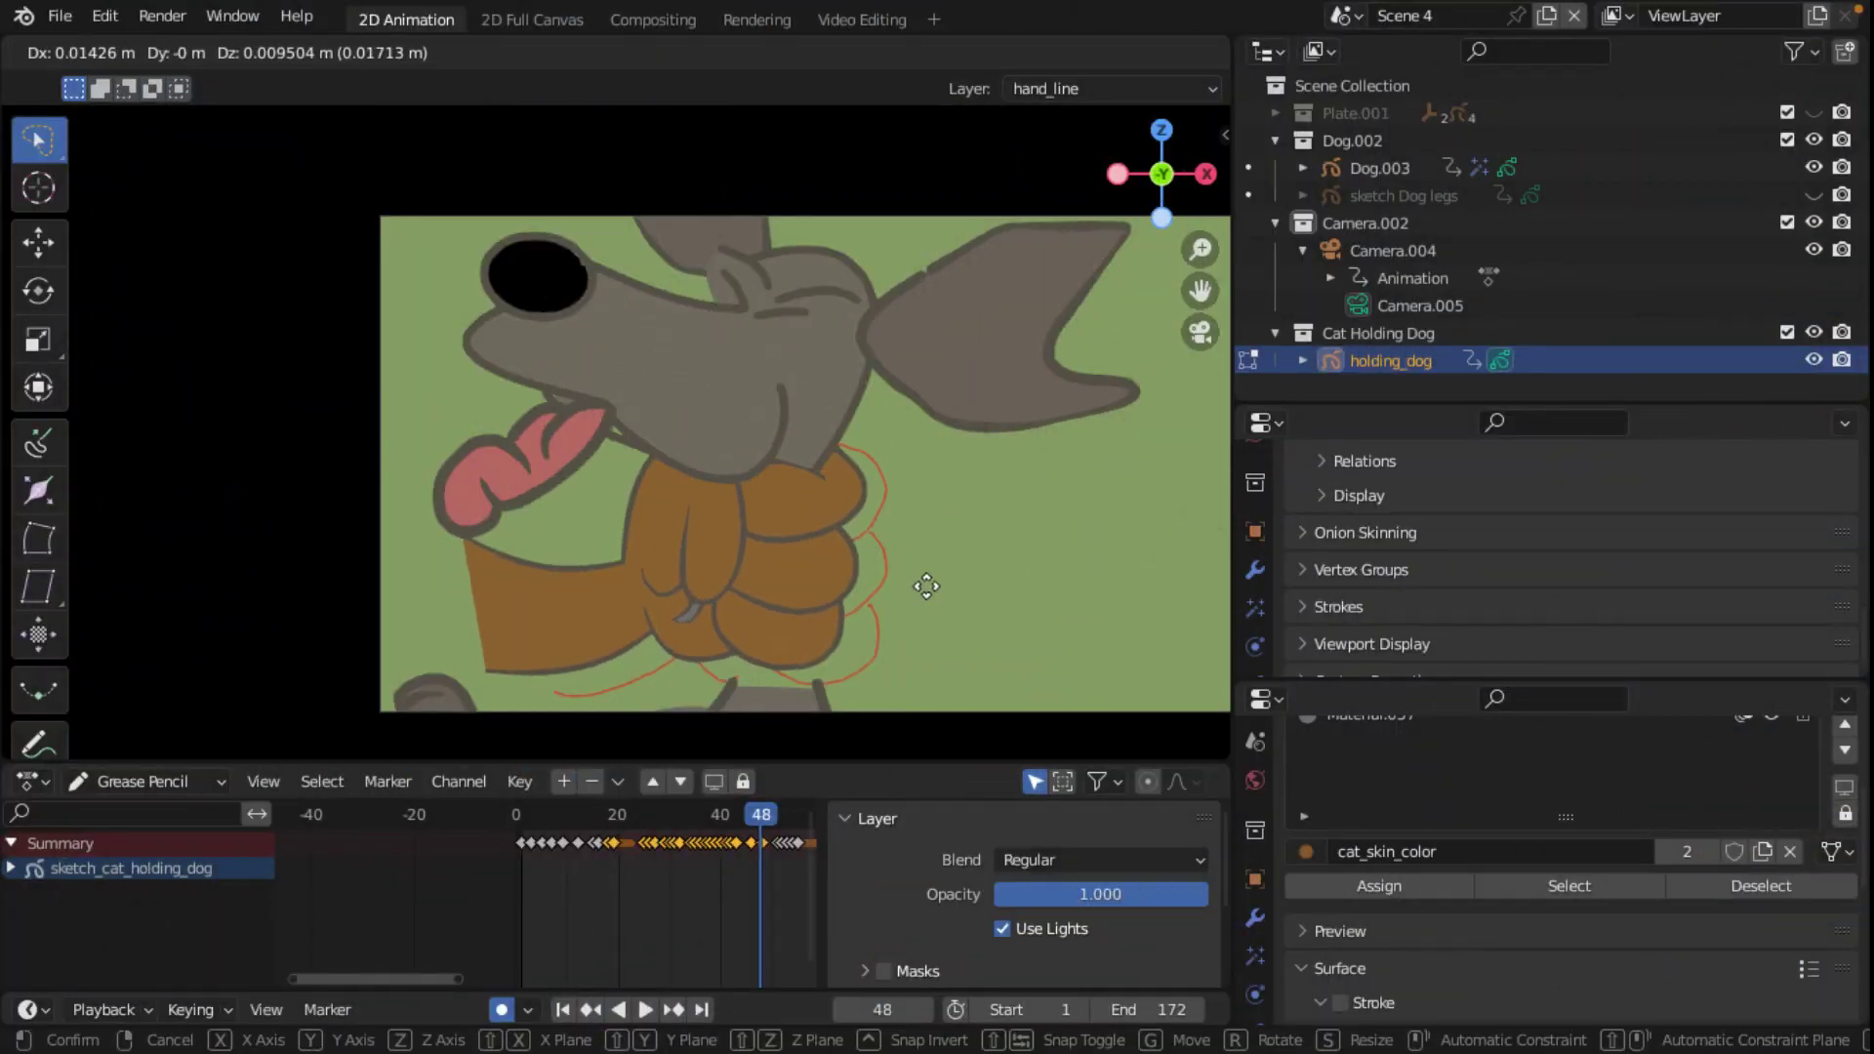
{"action": "left_click", "coordinate": [926, 584]}
{"action": "key", "text": "Right"}
{"action": "key", "text": "Right"}
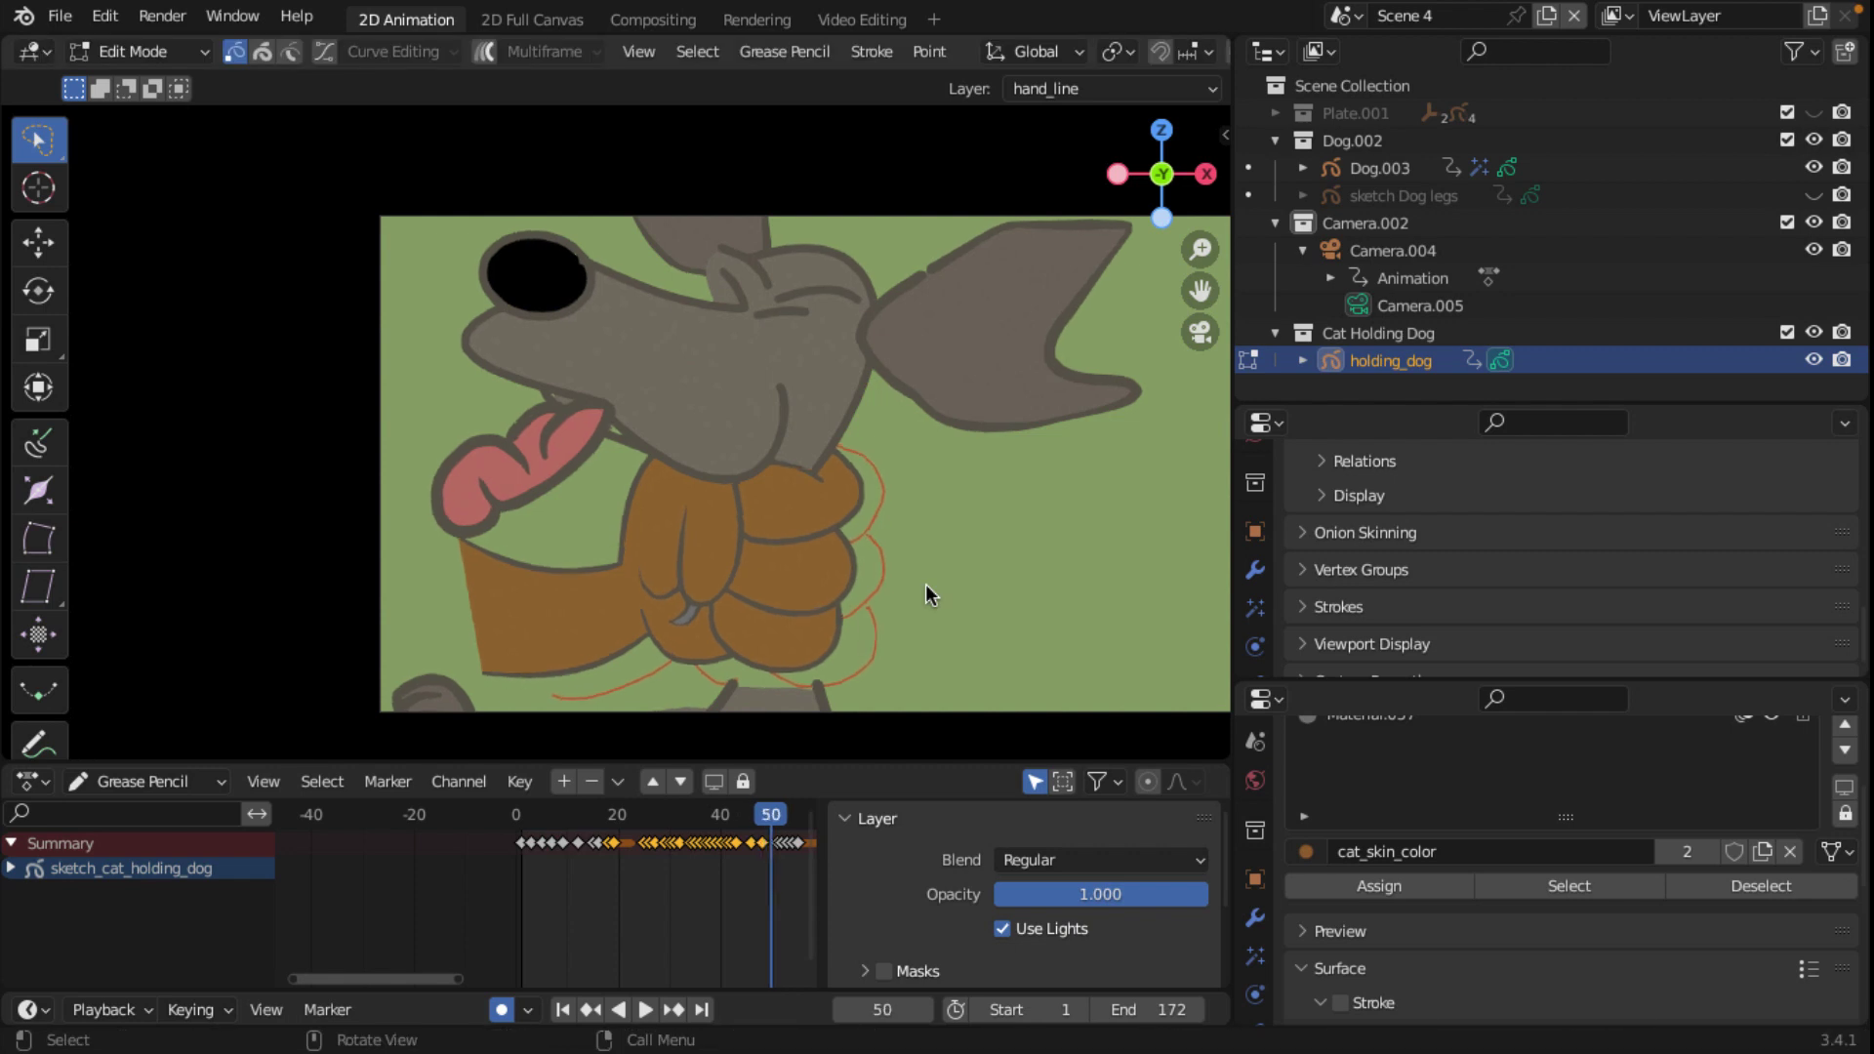
{"action": "key", "text": "Right"}
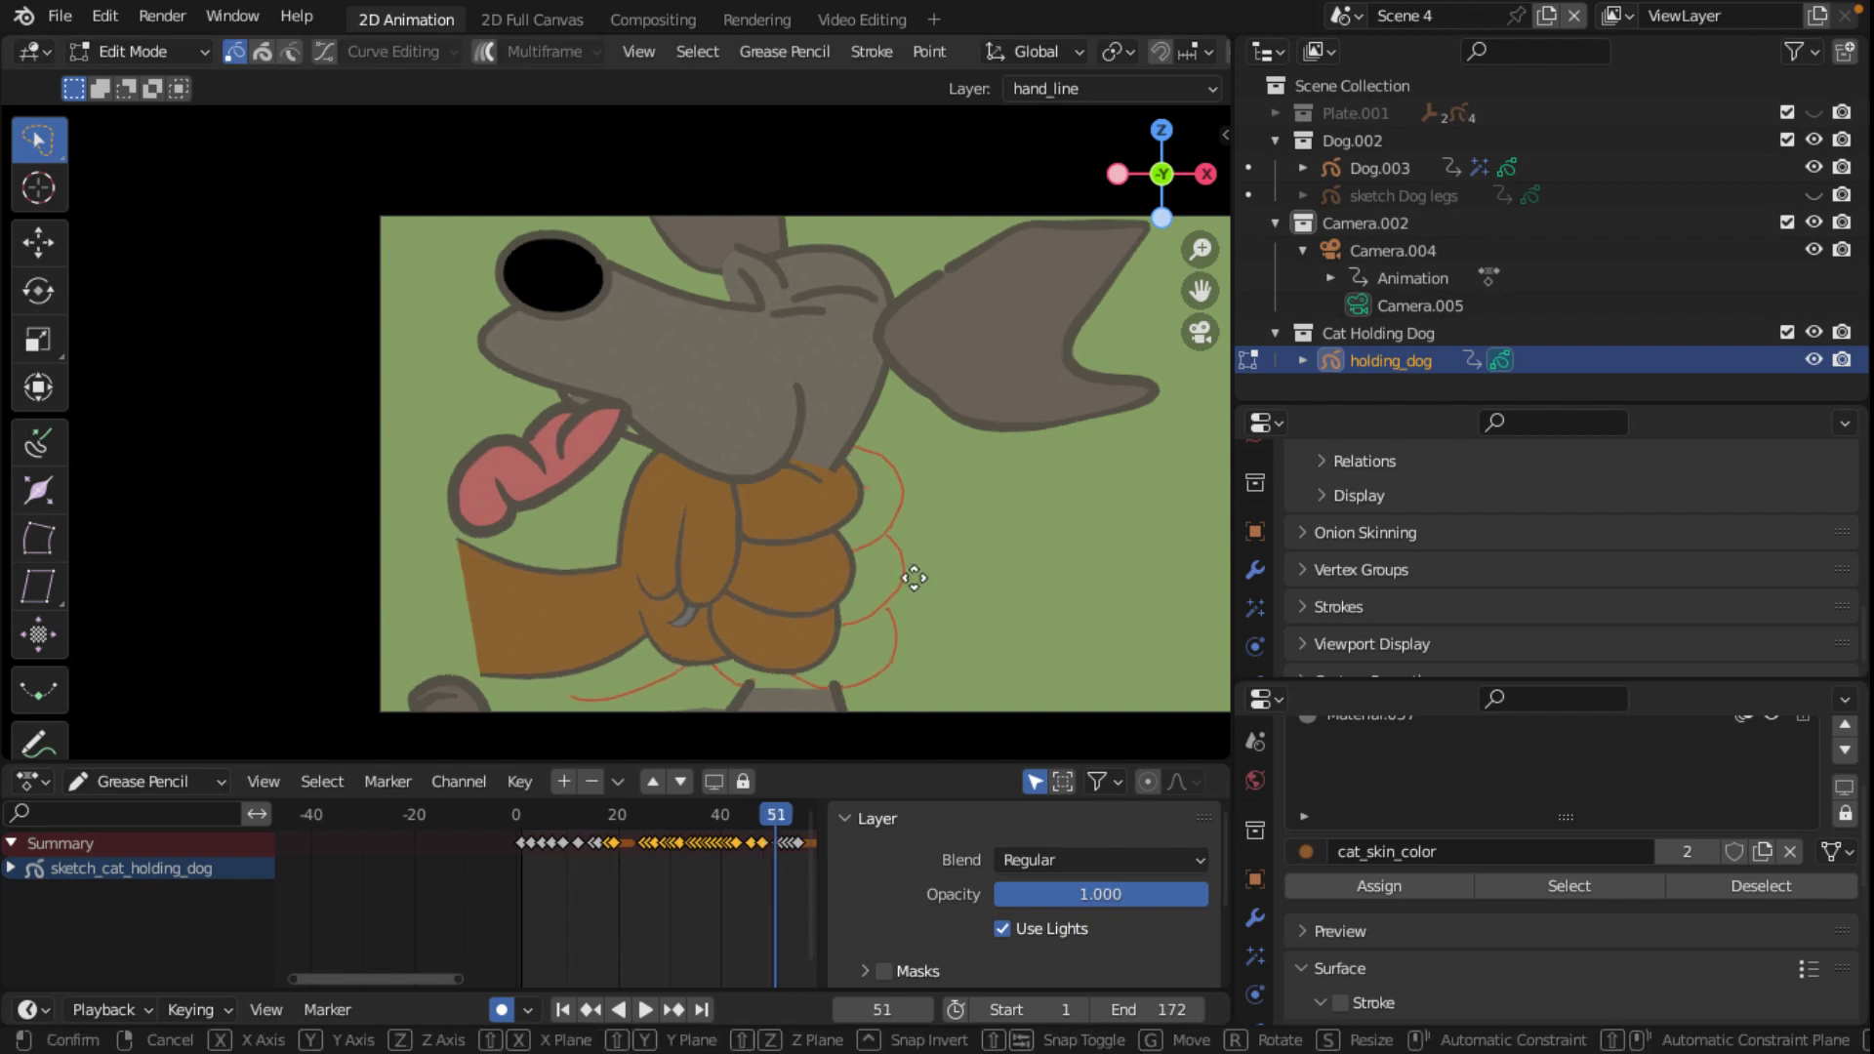
{"action": "key", "text": "g"}
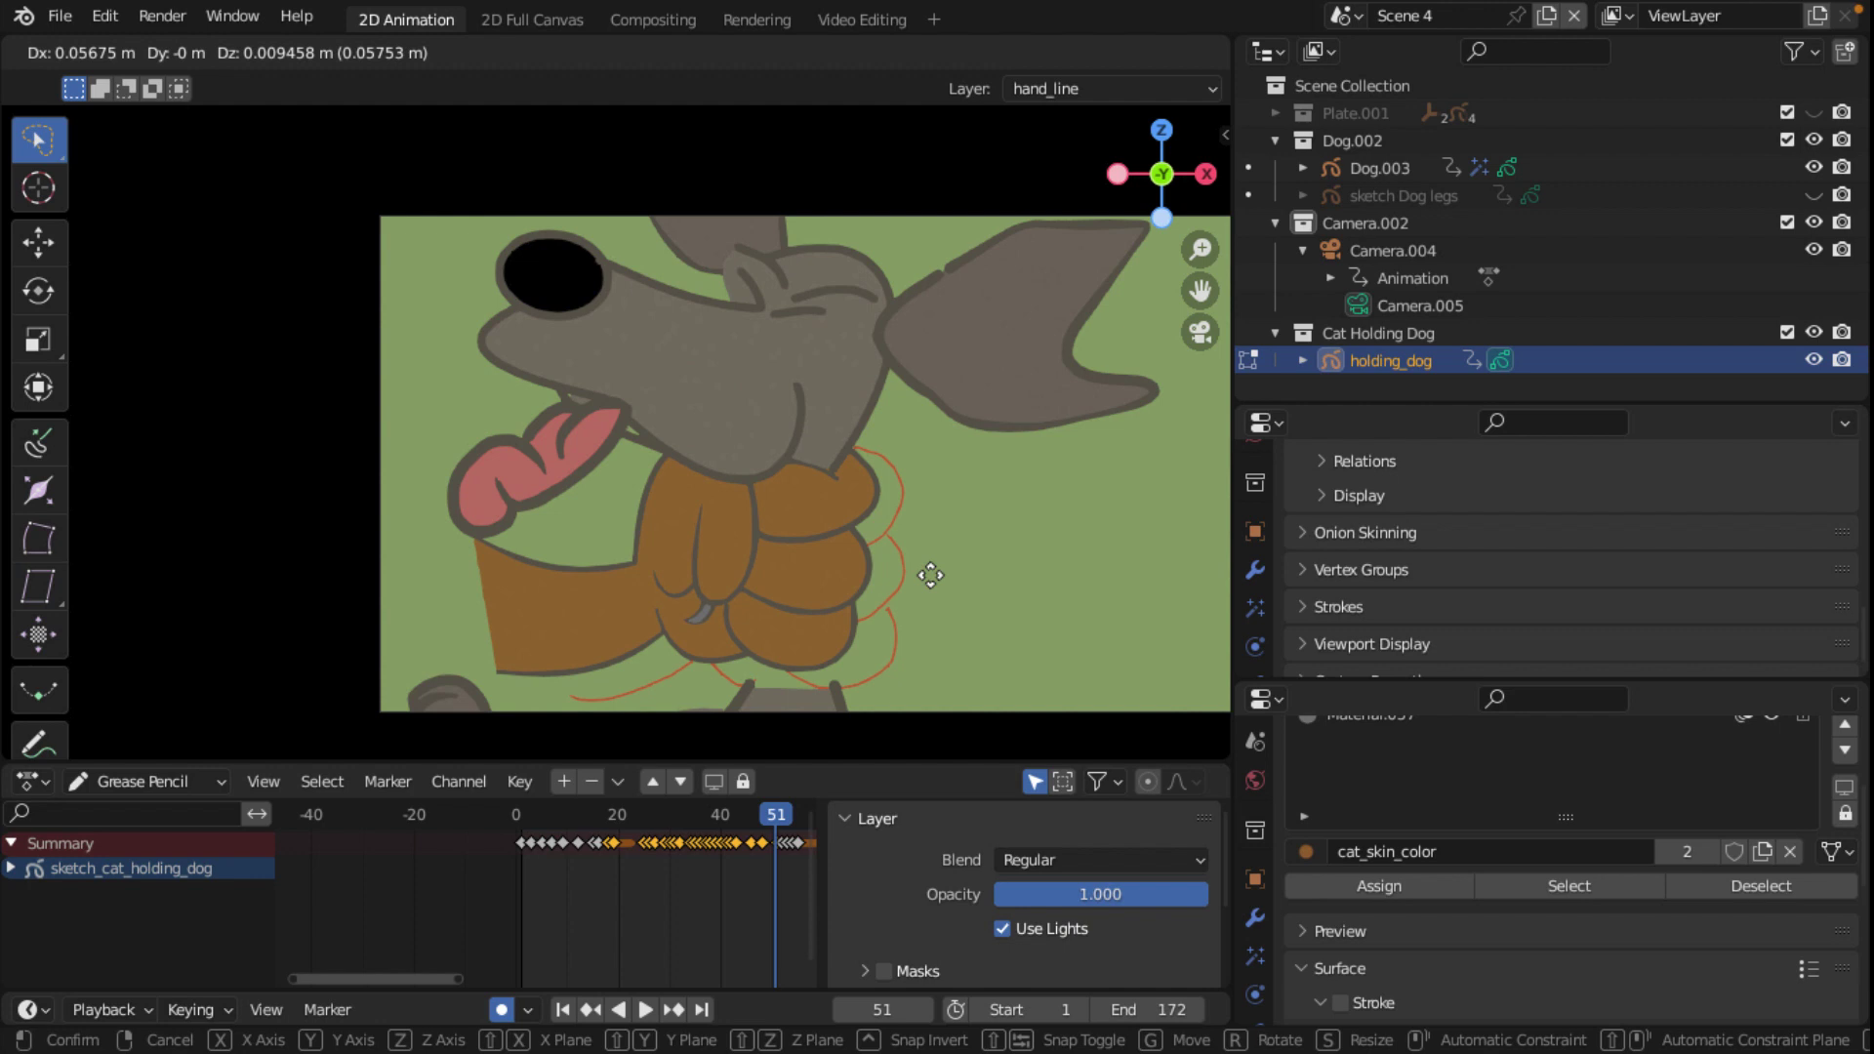
{"action": "left_click", "coordinate": [932, 582]}
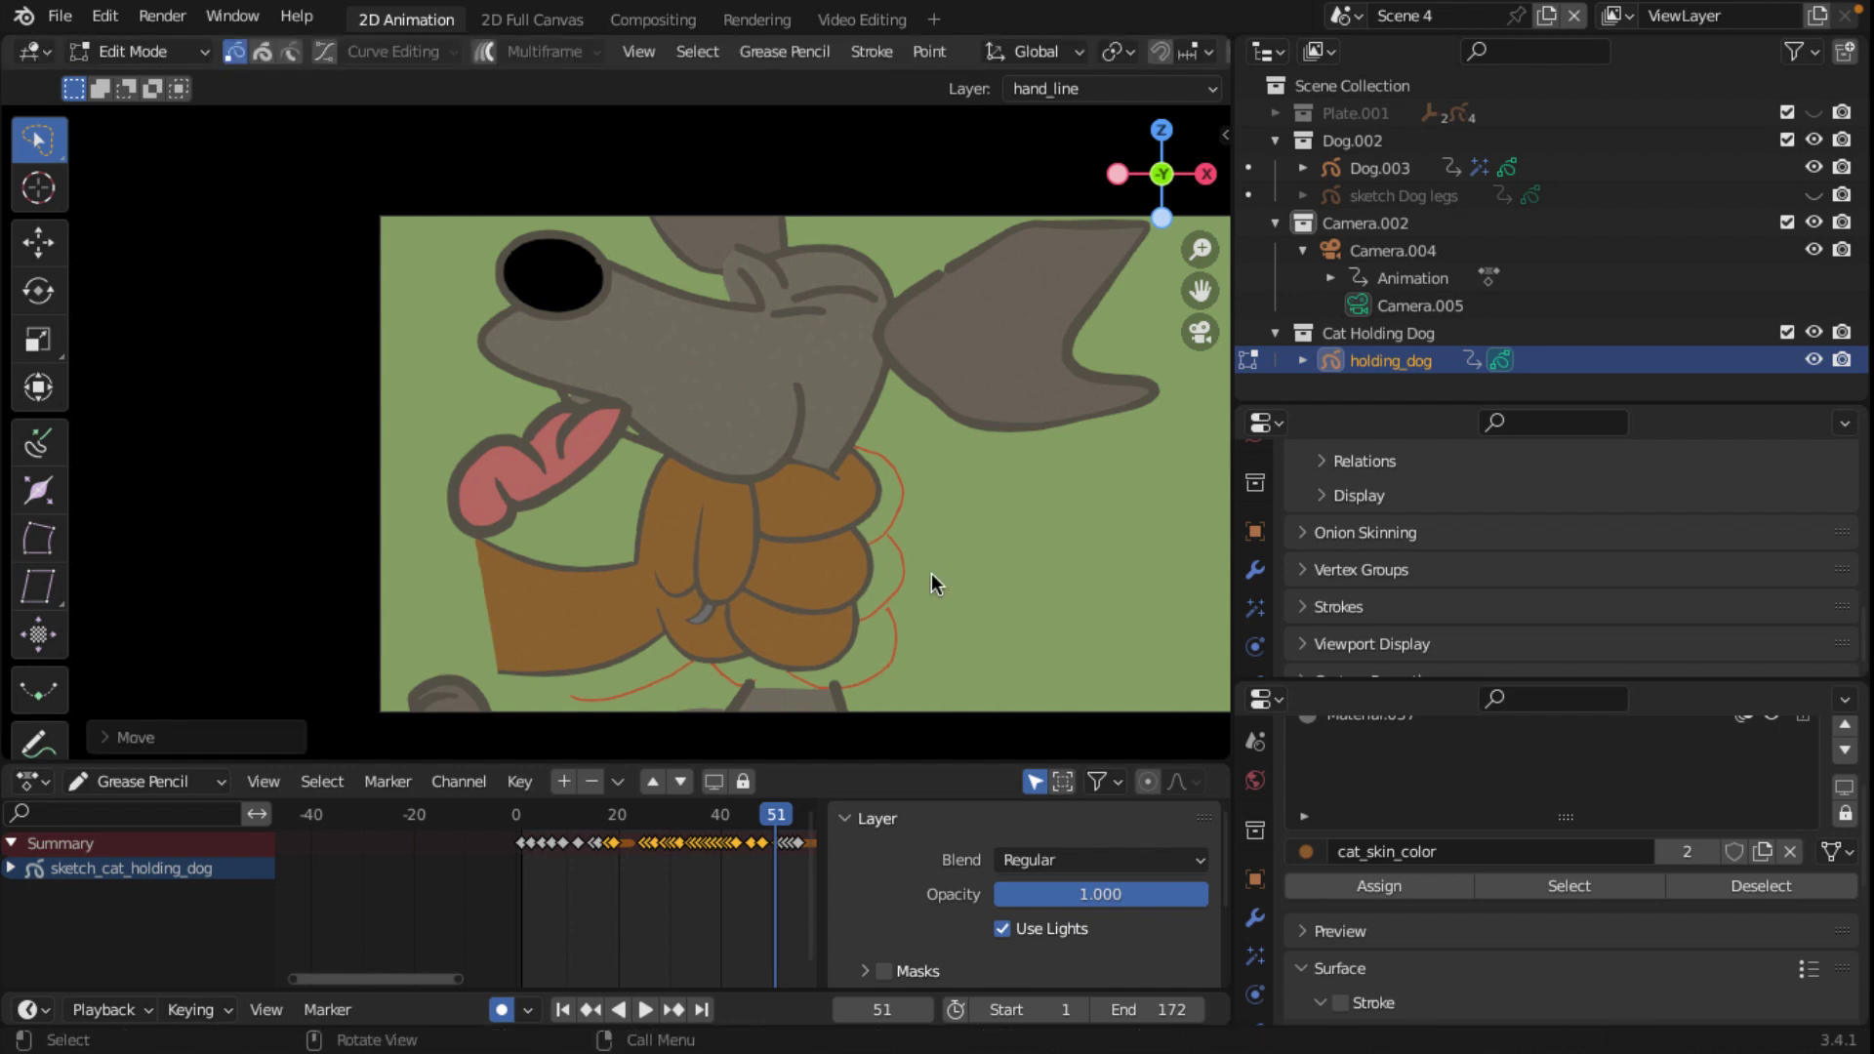
Step: Shift the paw right with the dog's neck on frames 52 and 53
{"action": "key", "text": "Right"}
{"action": "key", "text": "g"}
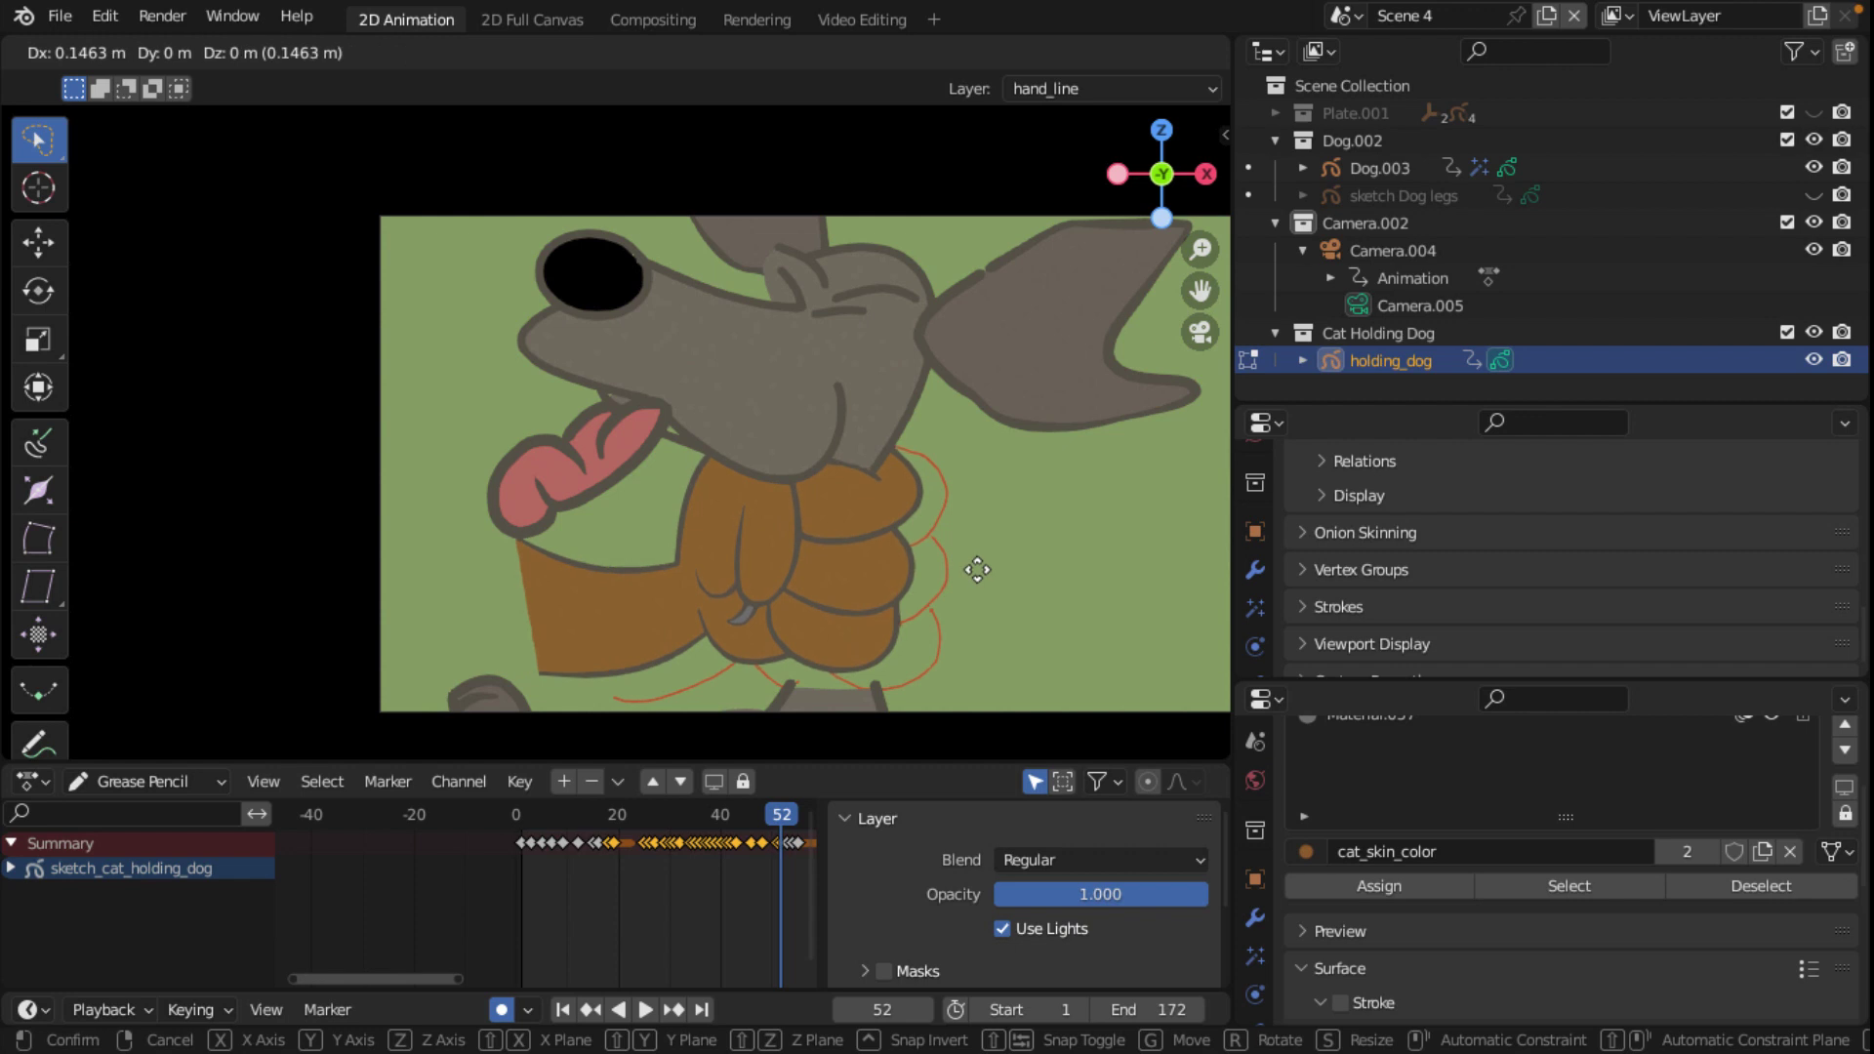
{"action": "left_click", "coordinate": [981, 576]}
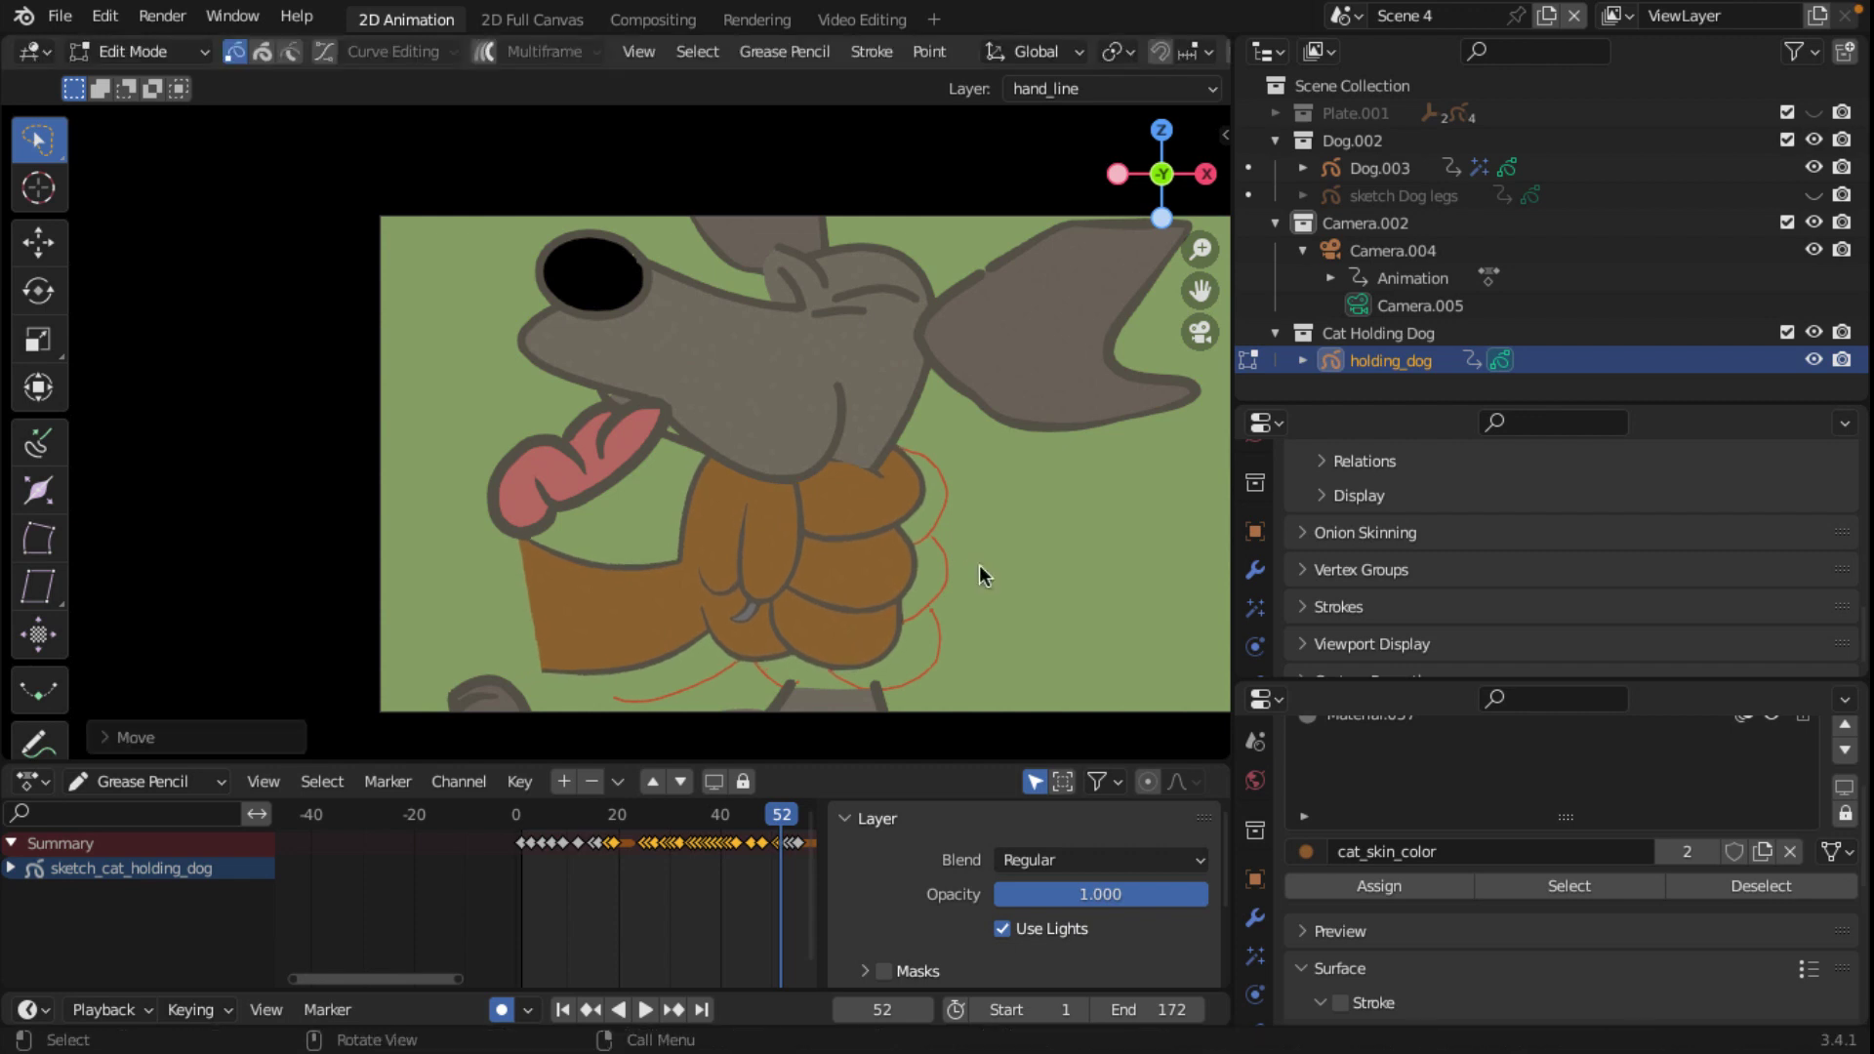
{"action": "key", "text": "g"}
{"action": "left_click", "coordinate": [983, 567]}
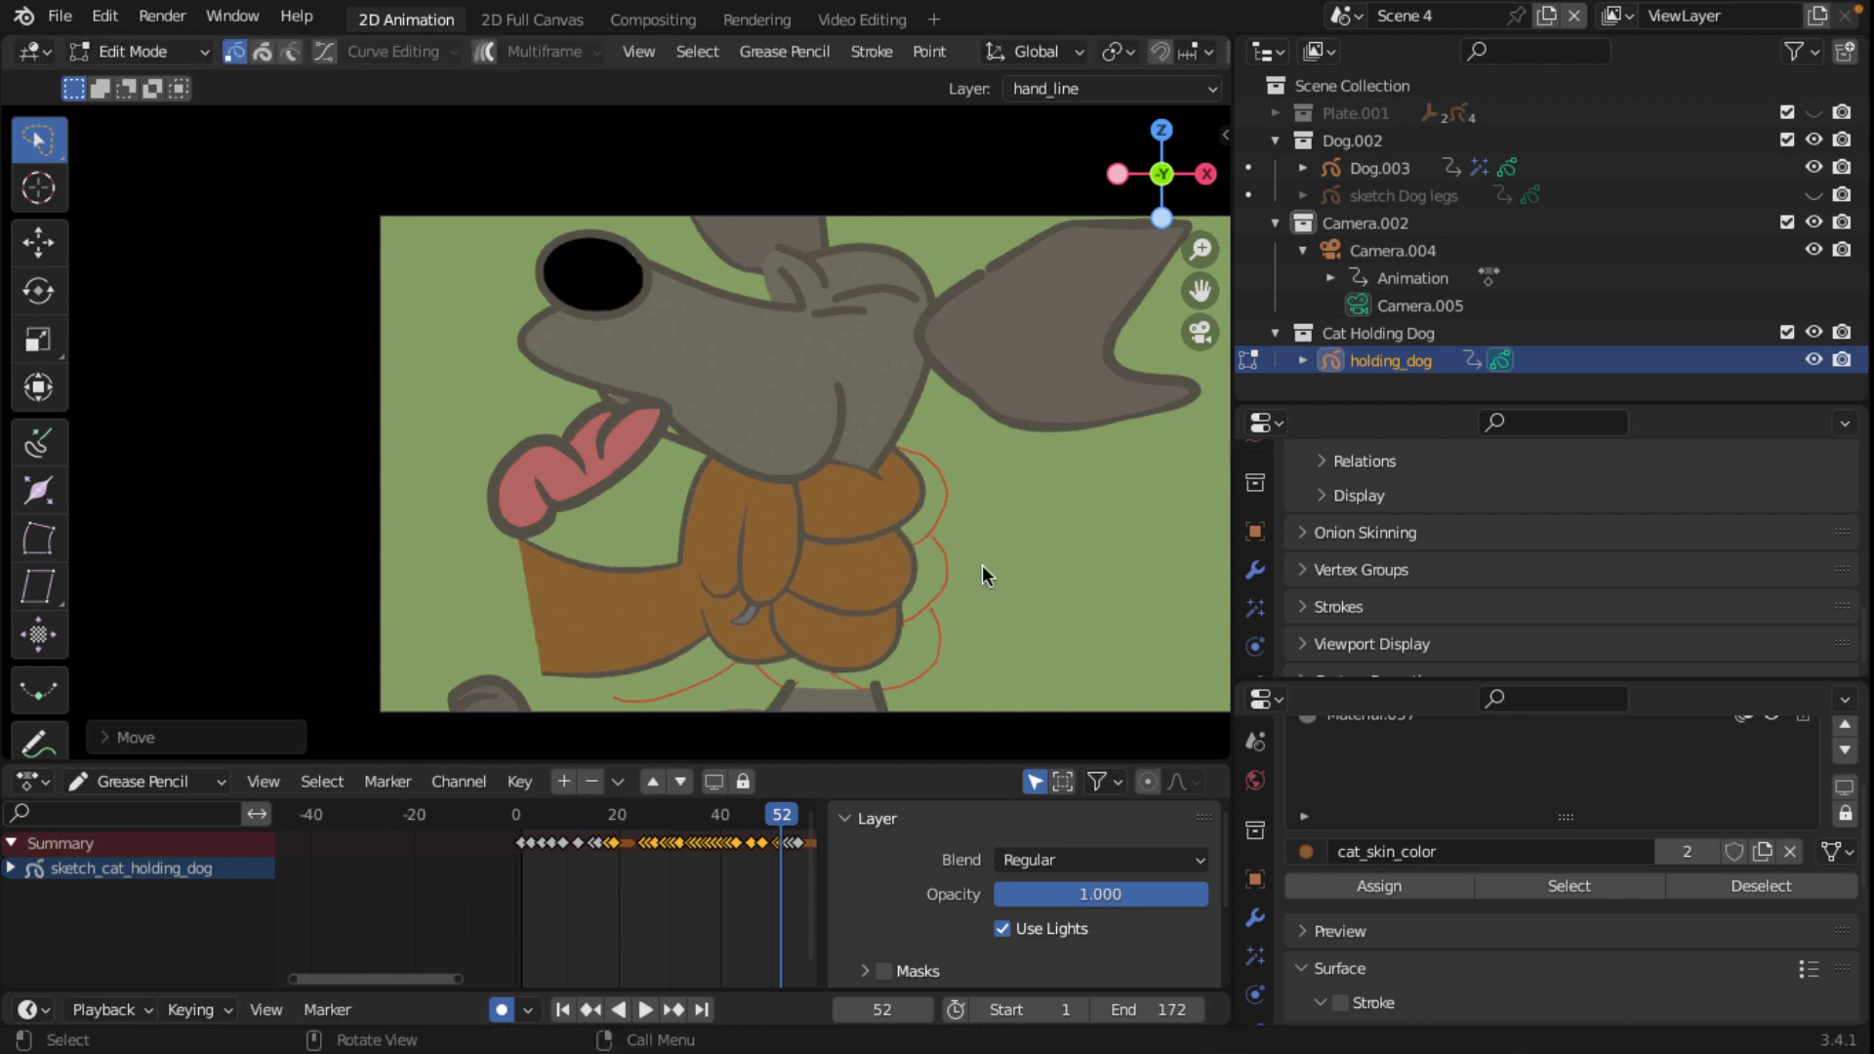
{"action": "key", "text": "Right"}
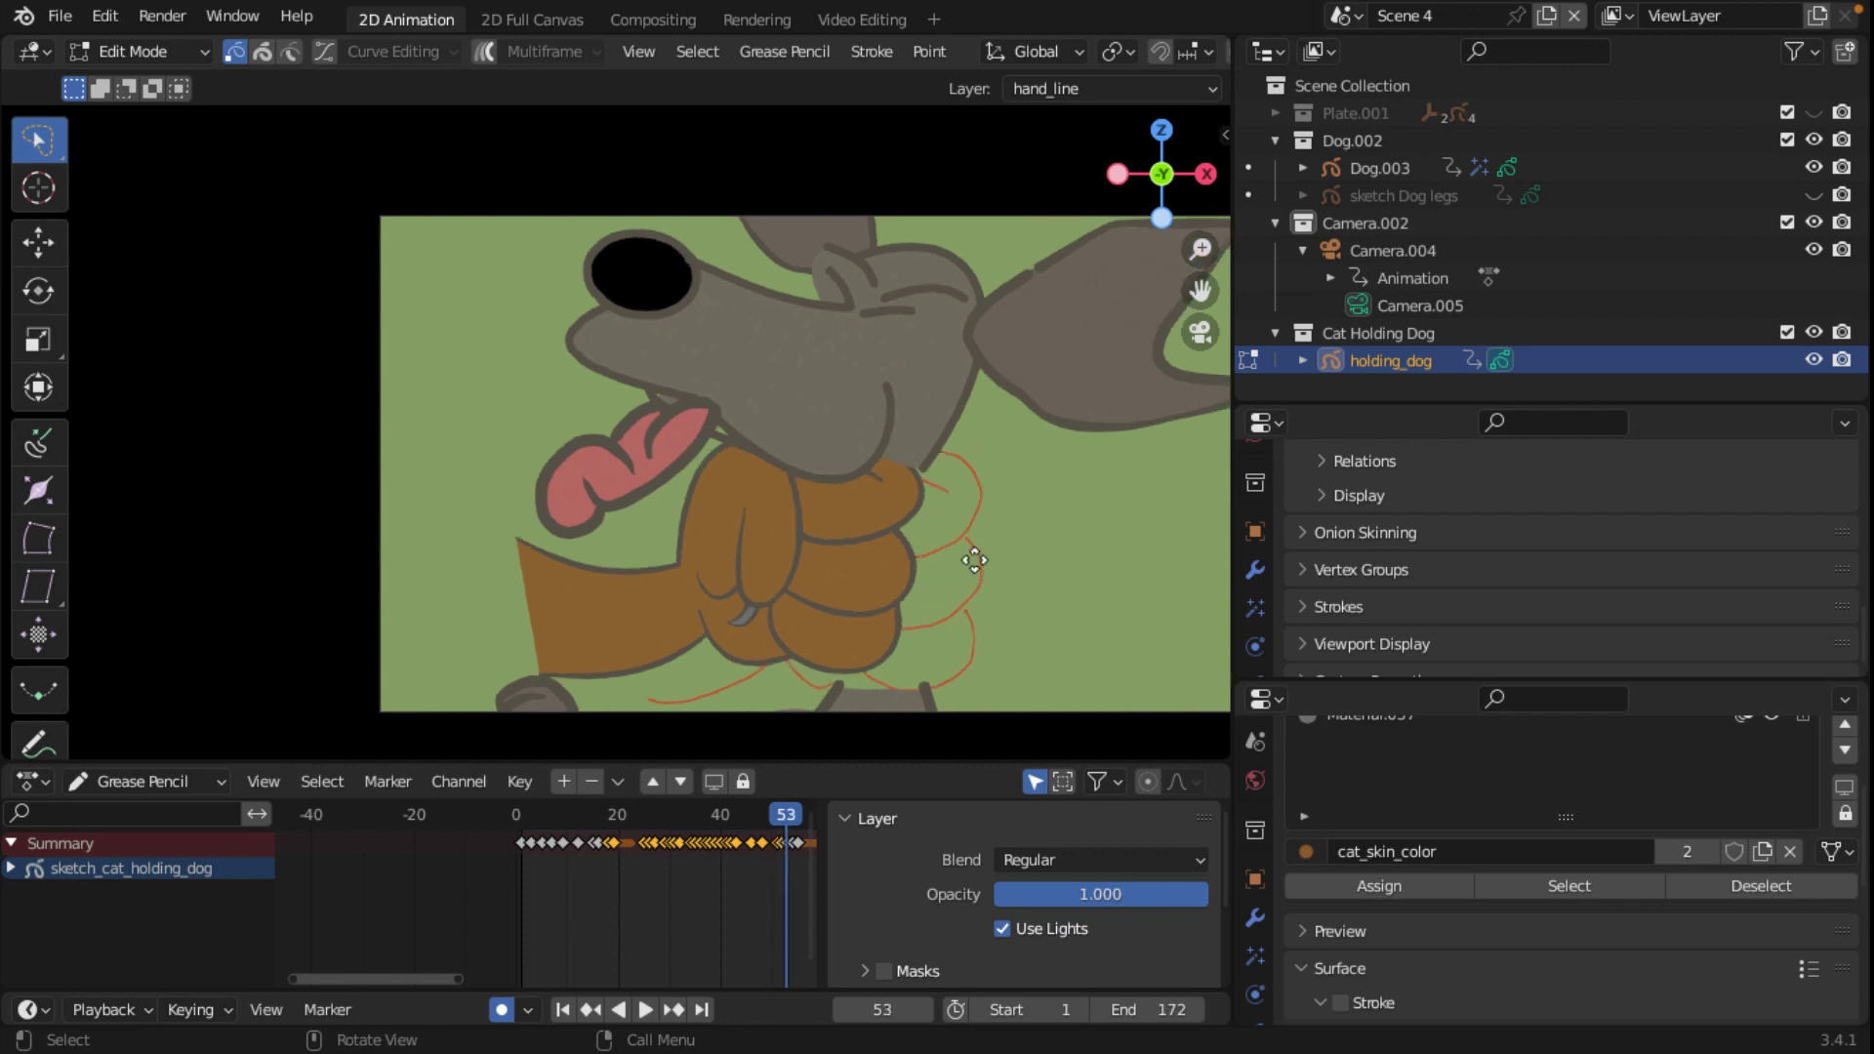
{"action": "key", "text": "g"}
{"action": "left_click", "coordinate": [1021, 557]}
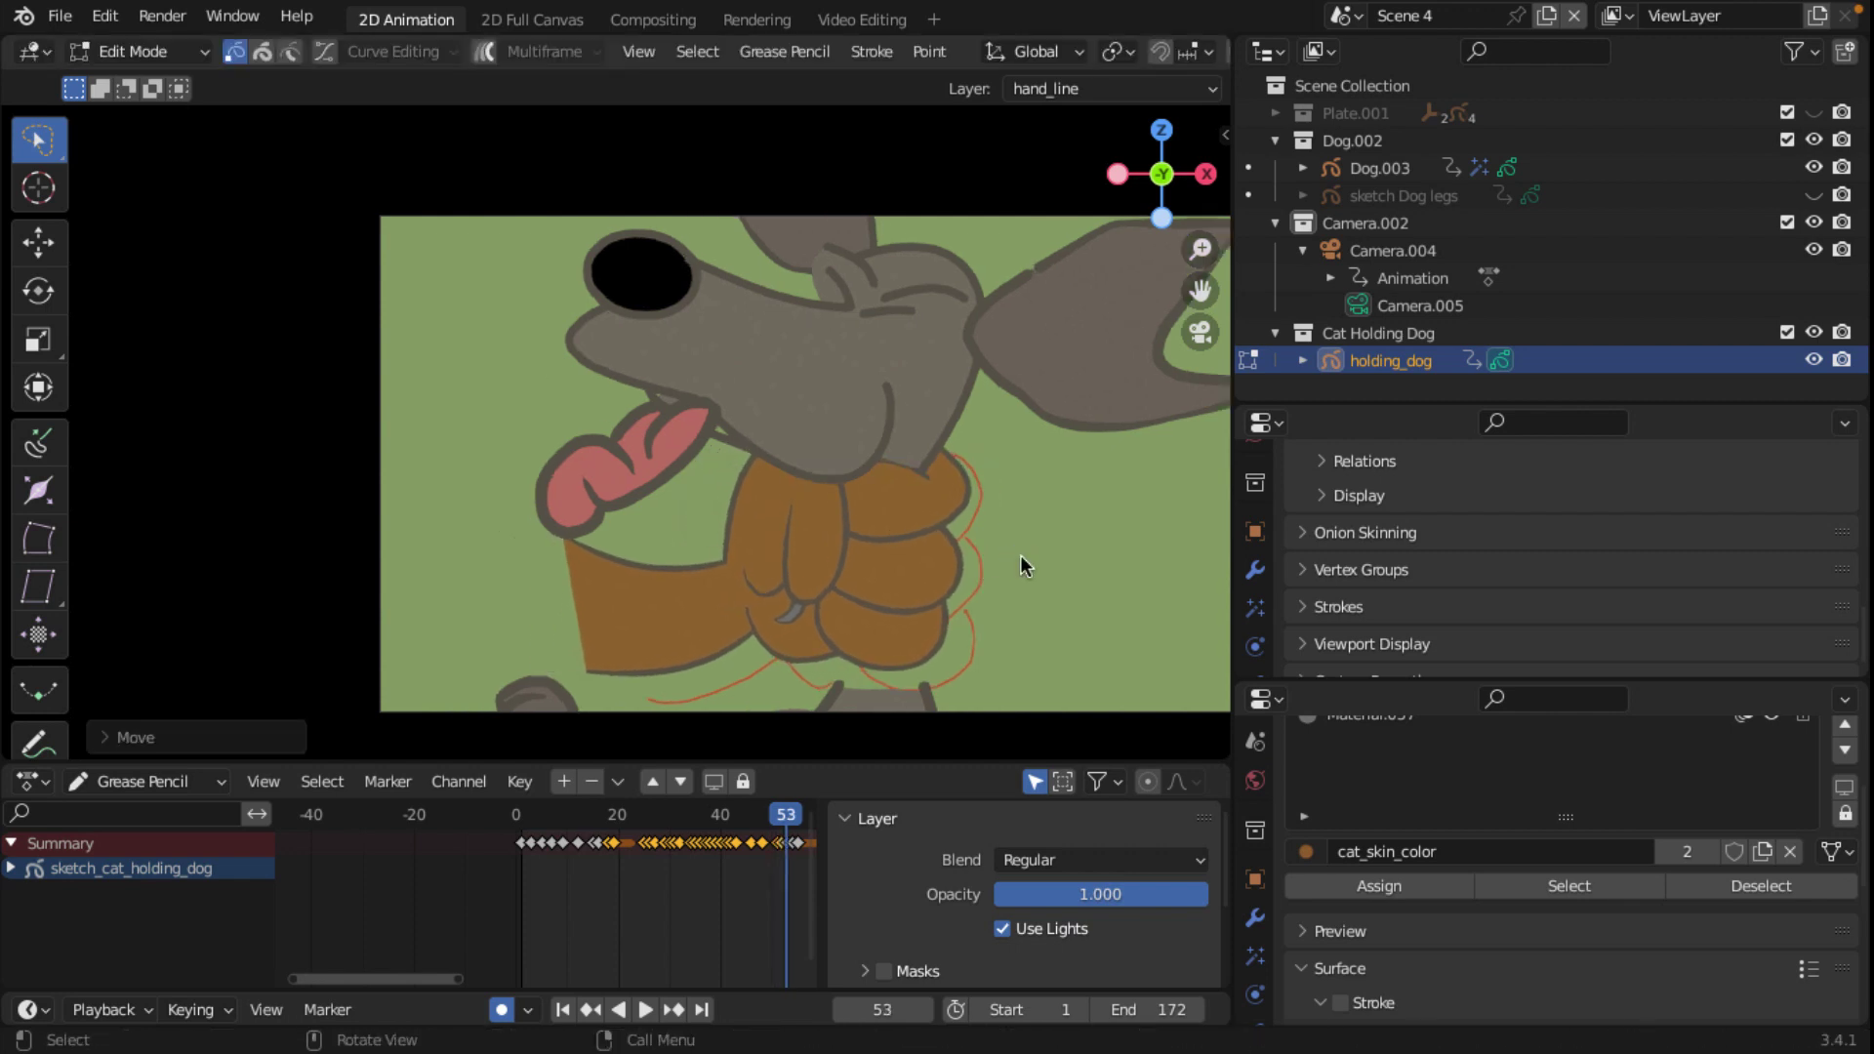
Step: Move the paw right on frame 54, then move and refine it on frame 55
{"action": "key", "text": "Right"}
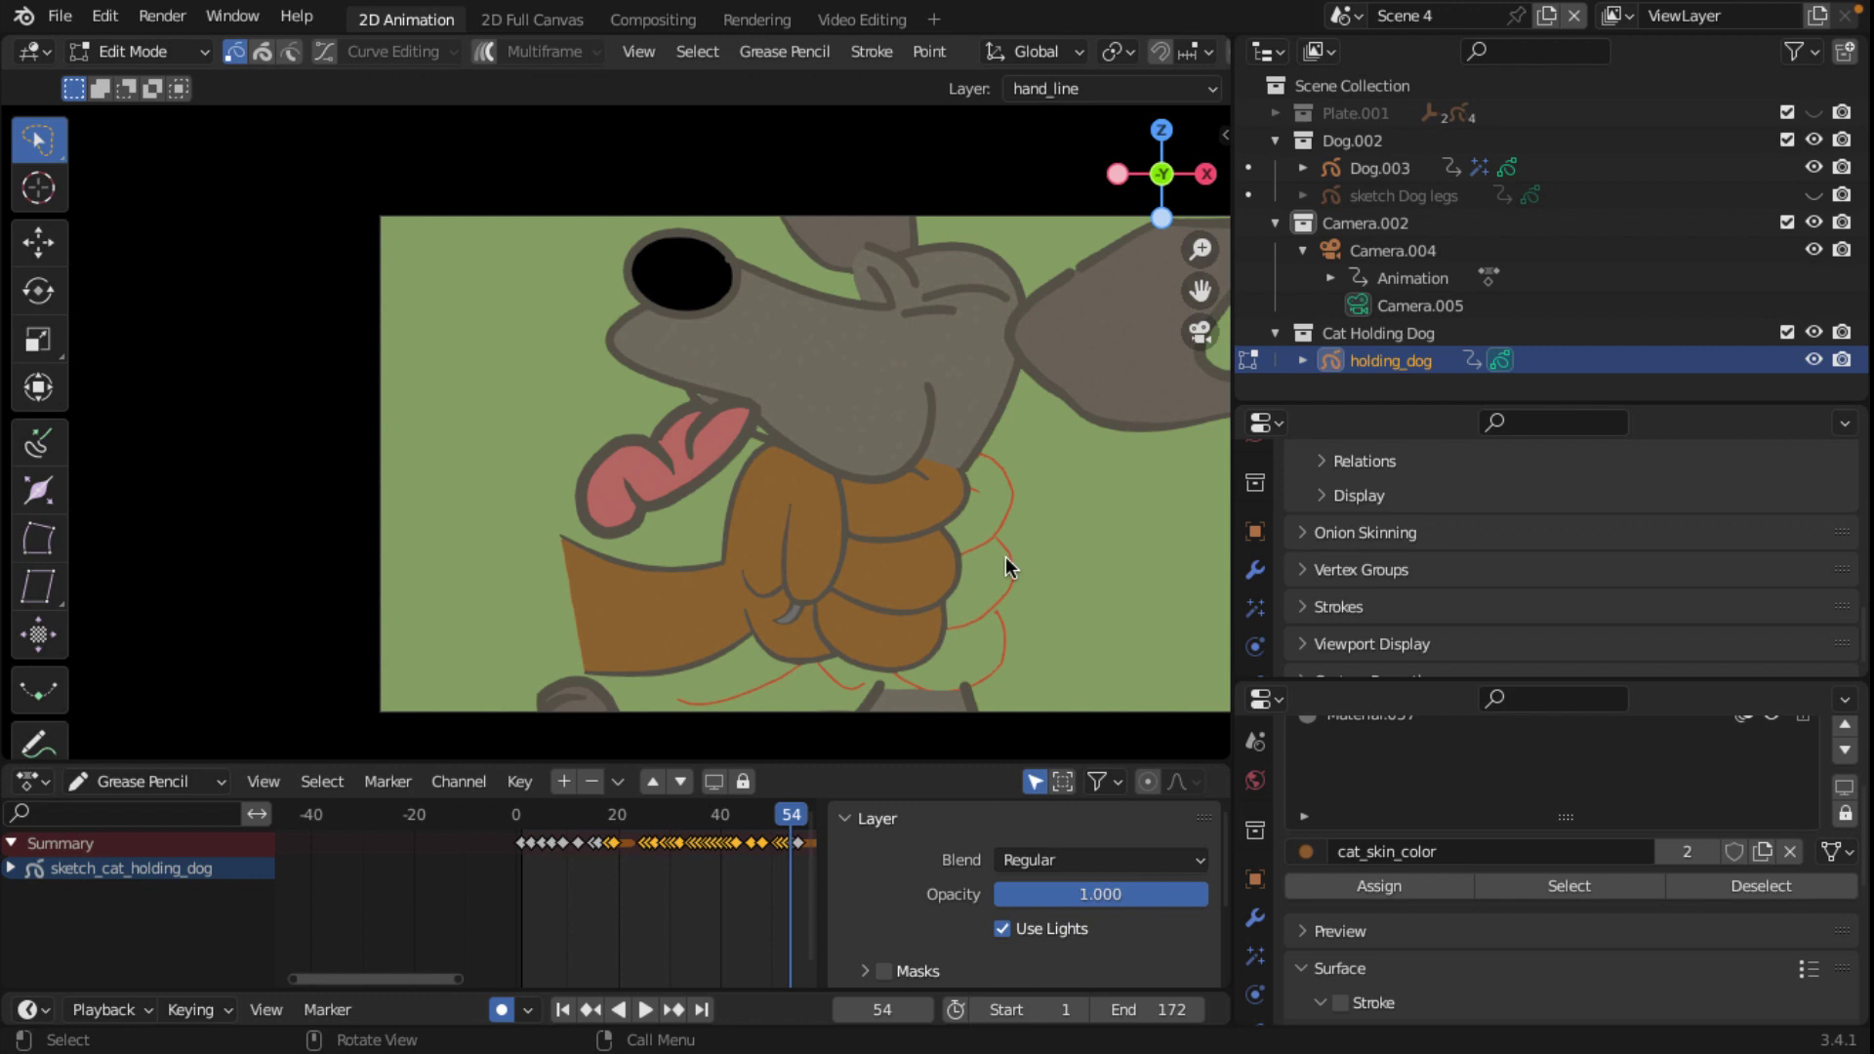
{"action": "key", "text": "g"}
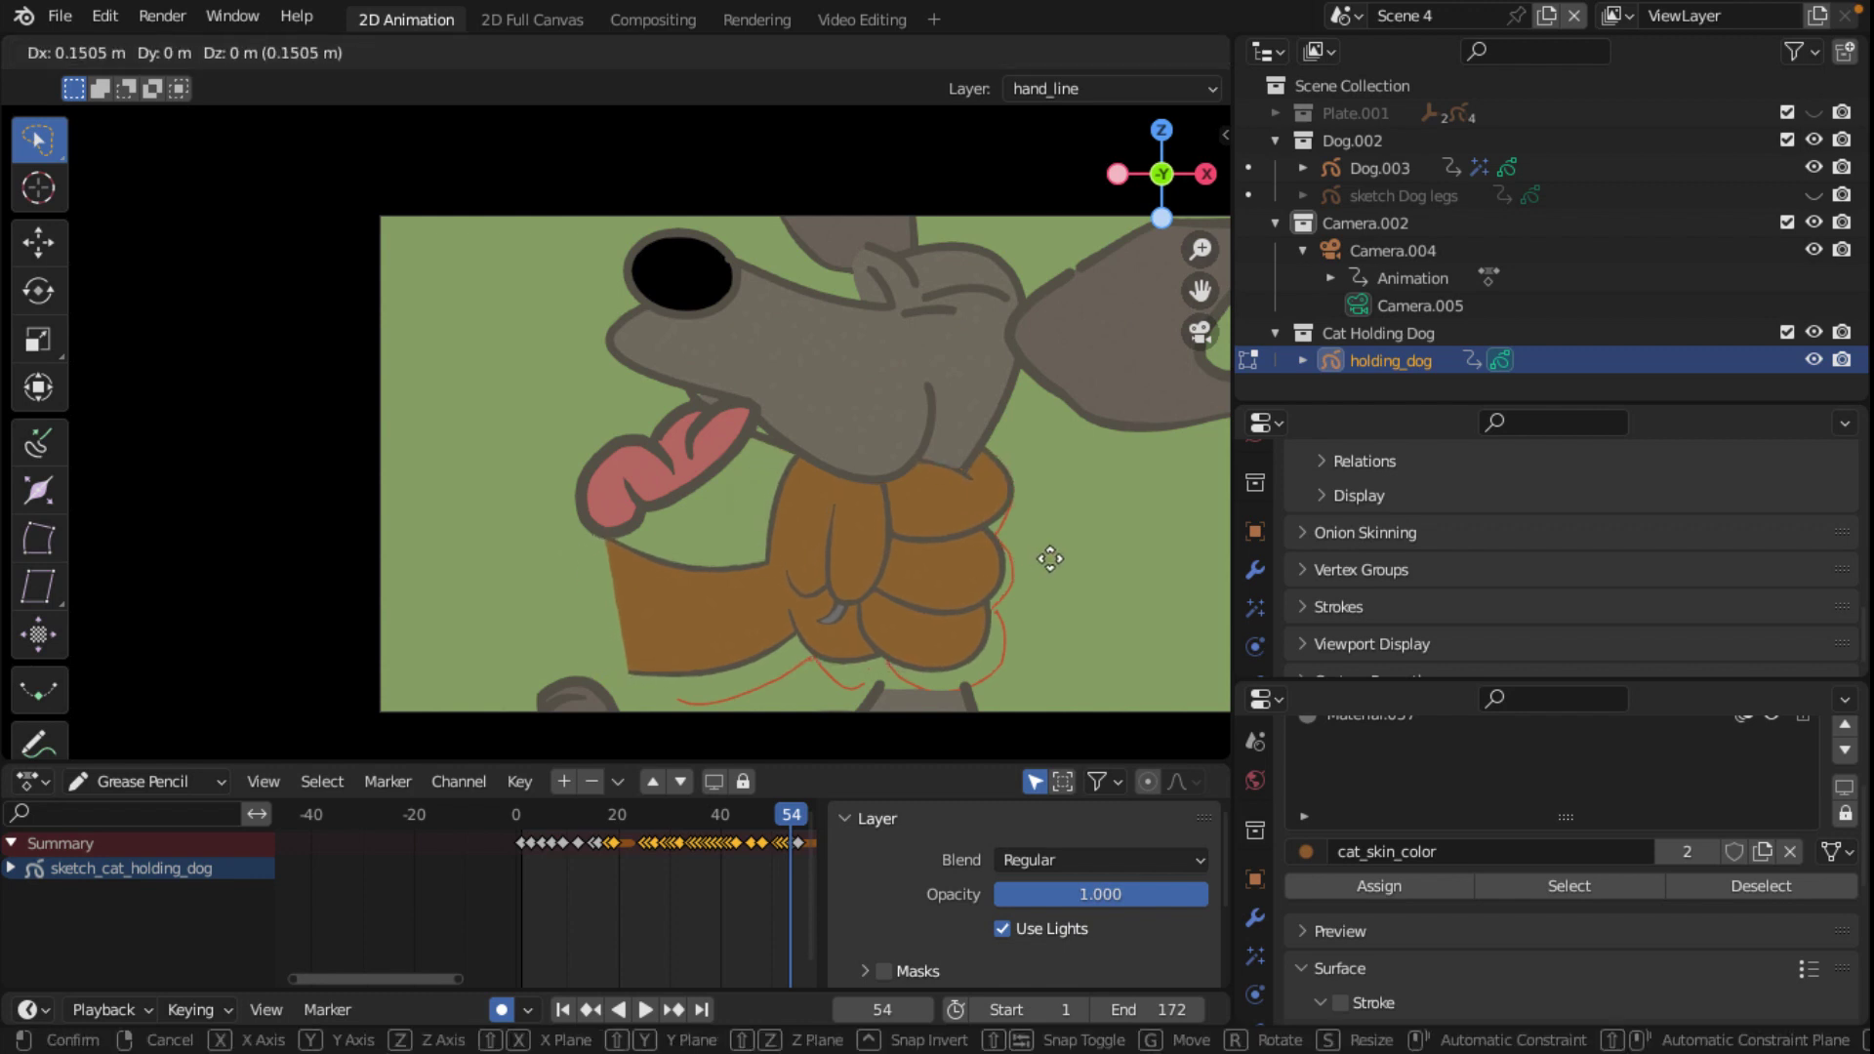
{"action": "left_click", "coordinate": [1051, 559]}
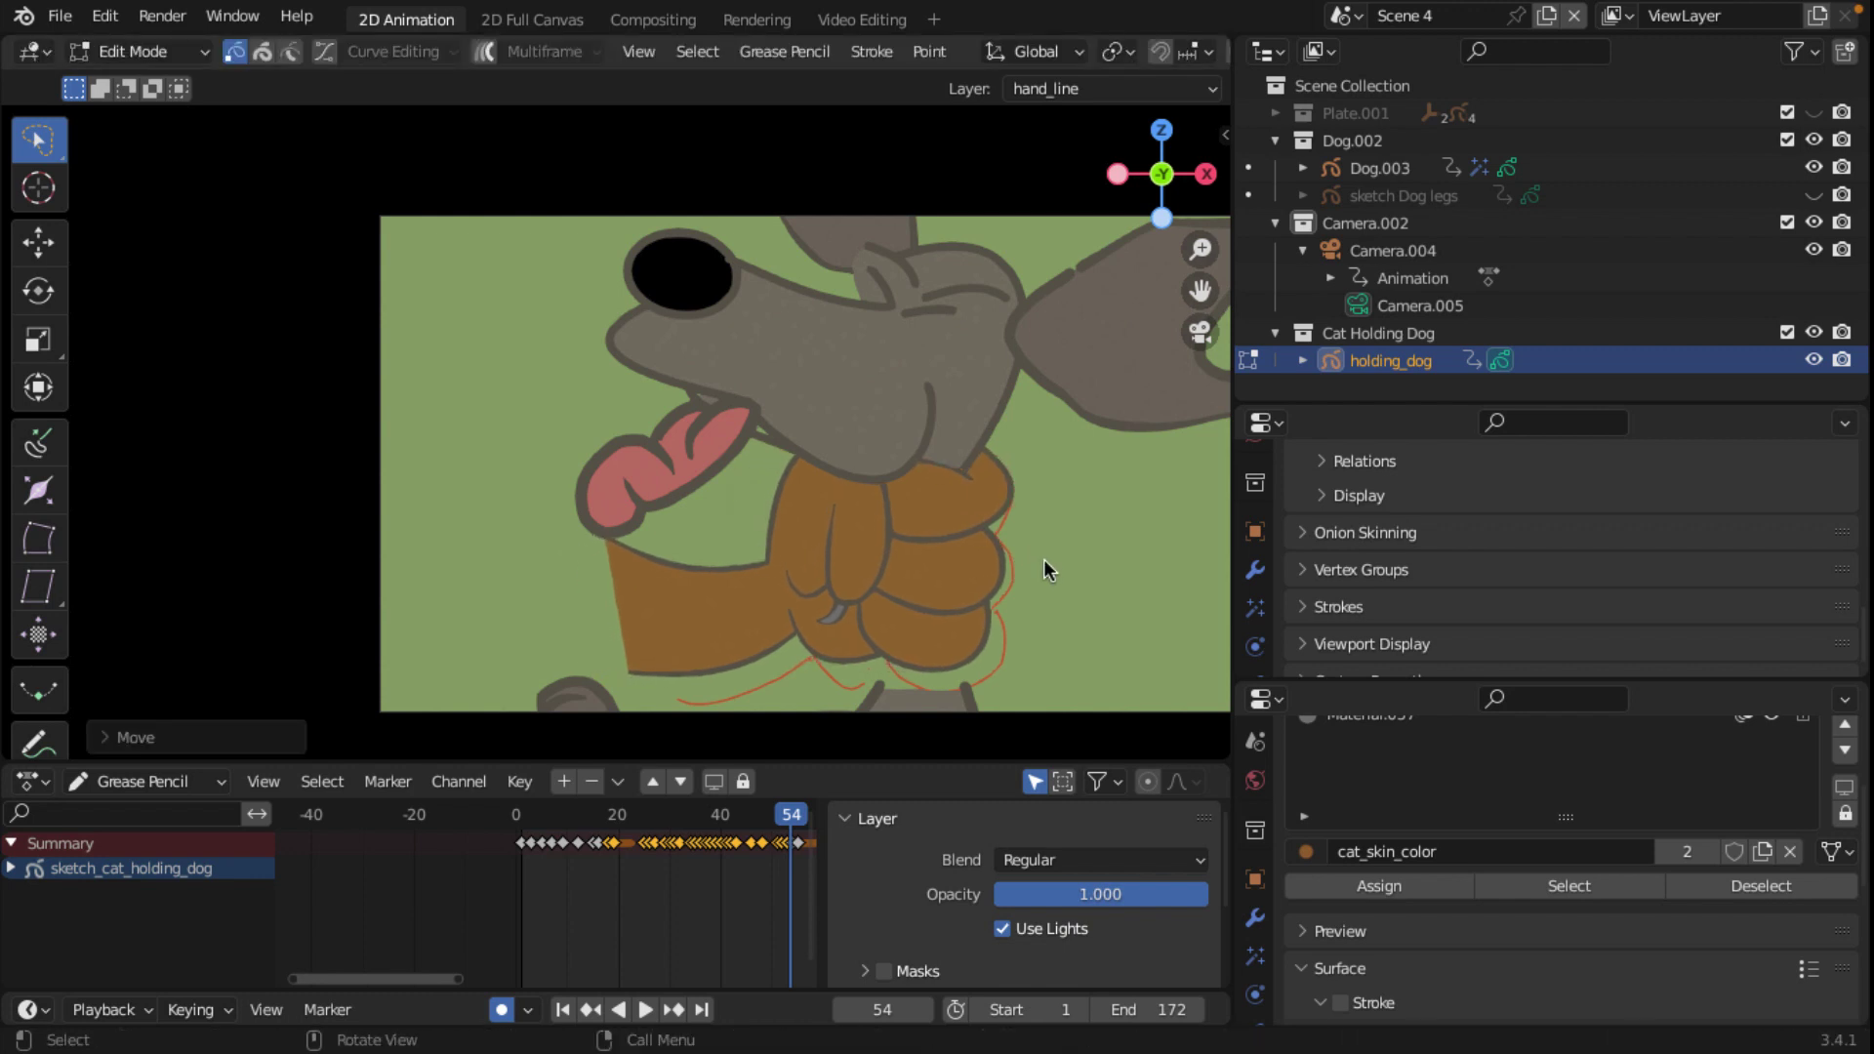
{"action": "key", "text": "Right"}
{"action": "key", "text": "g"}
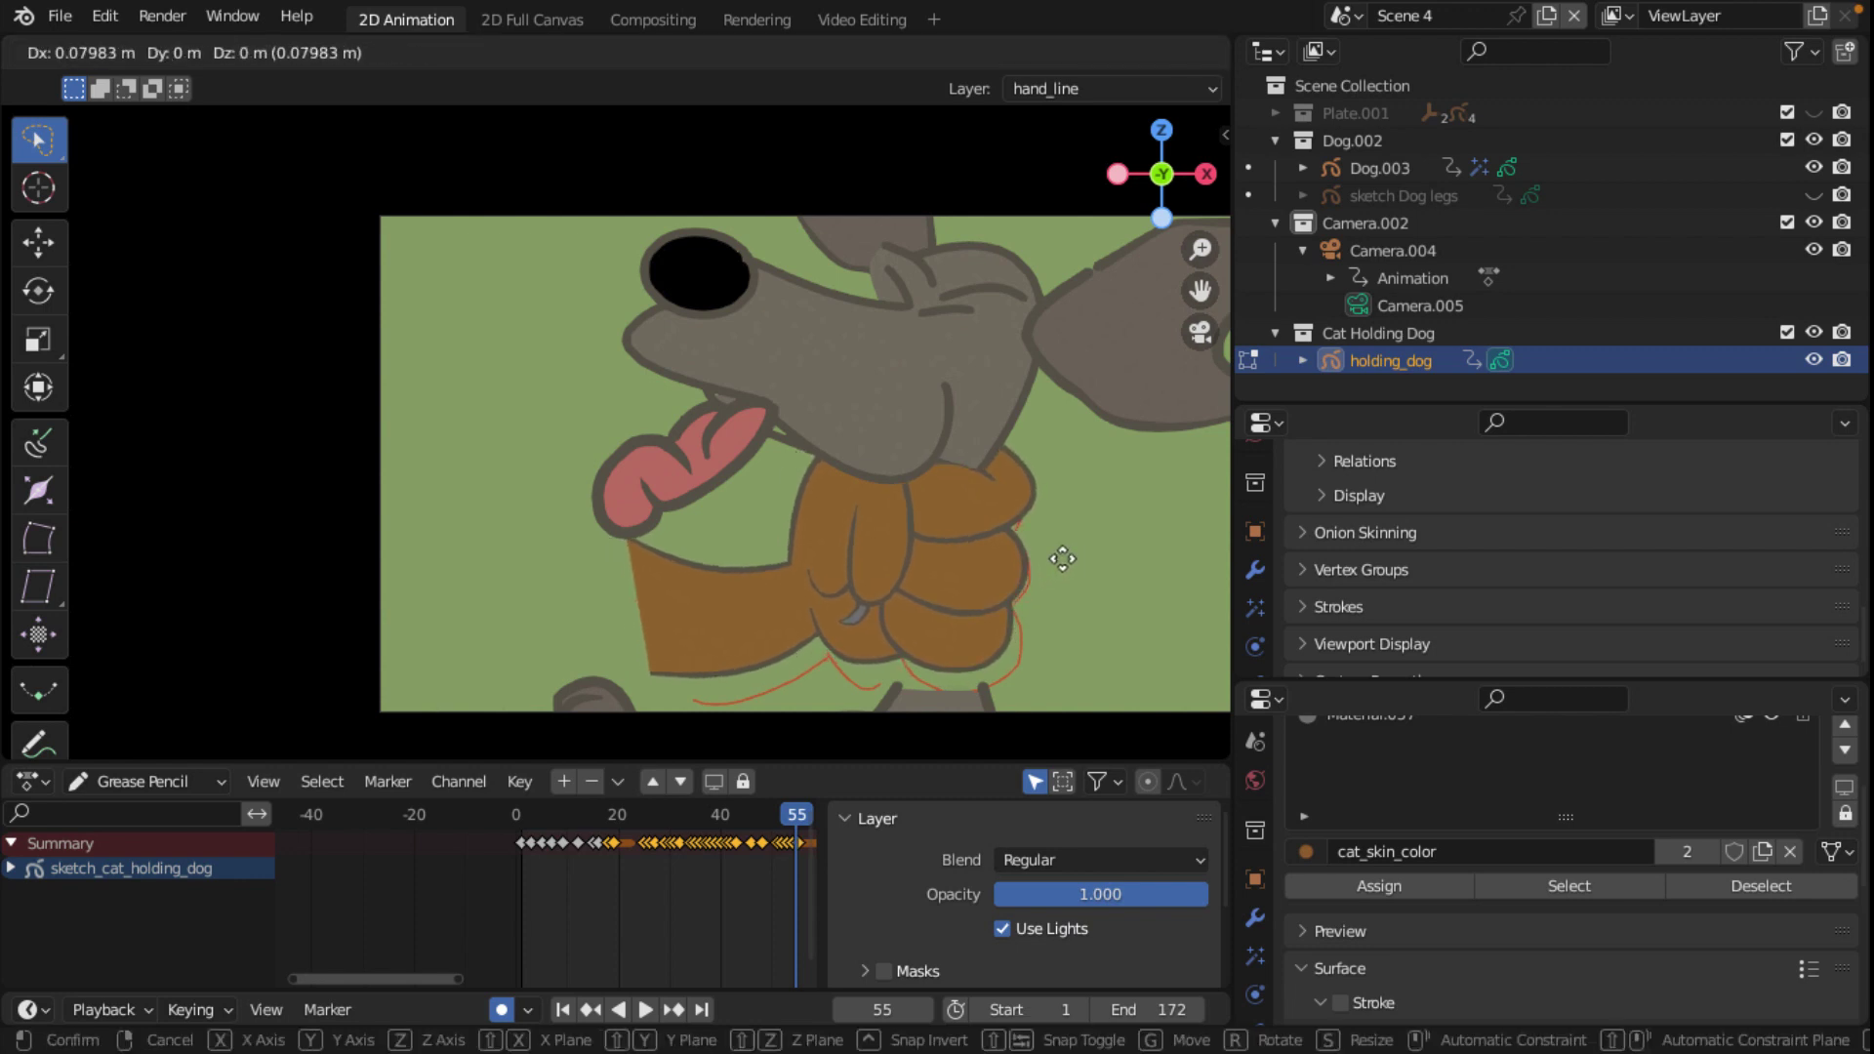
{"action": "left_click", "coordinate": [1060, 556]}
{"action": "key", "text": "g"}
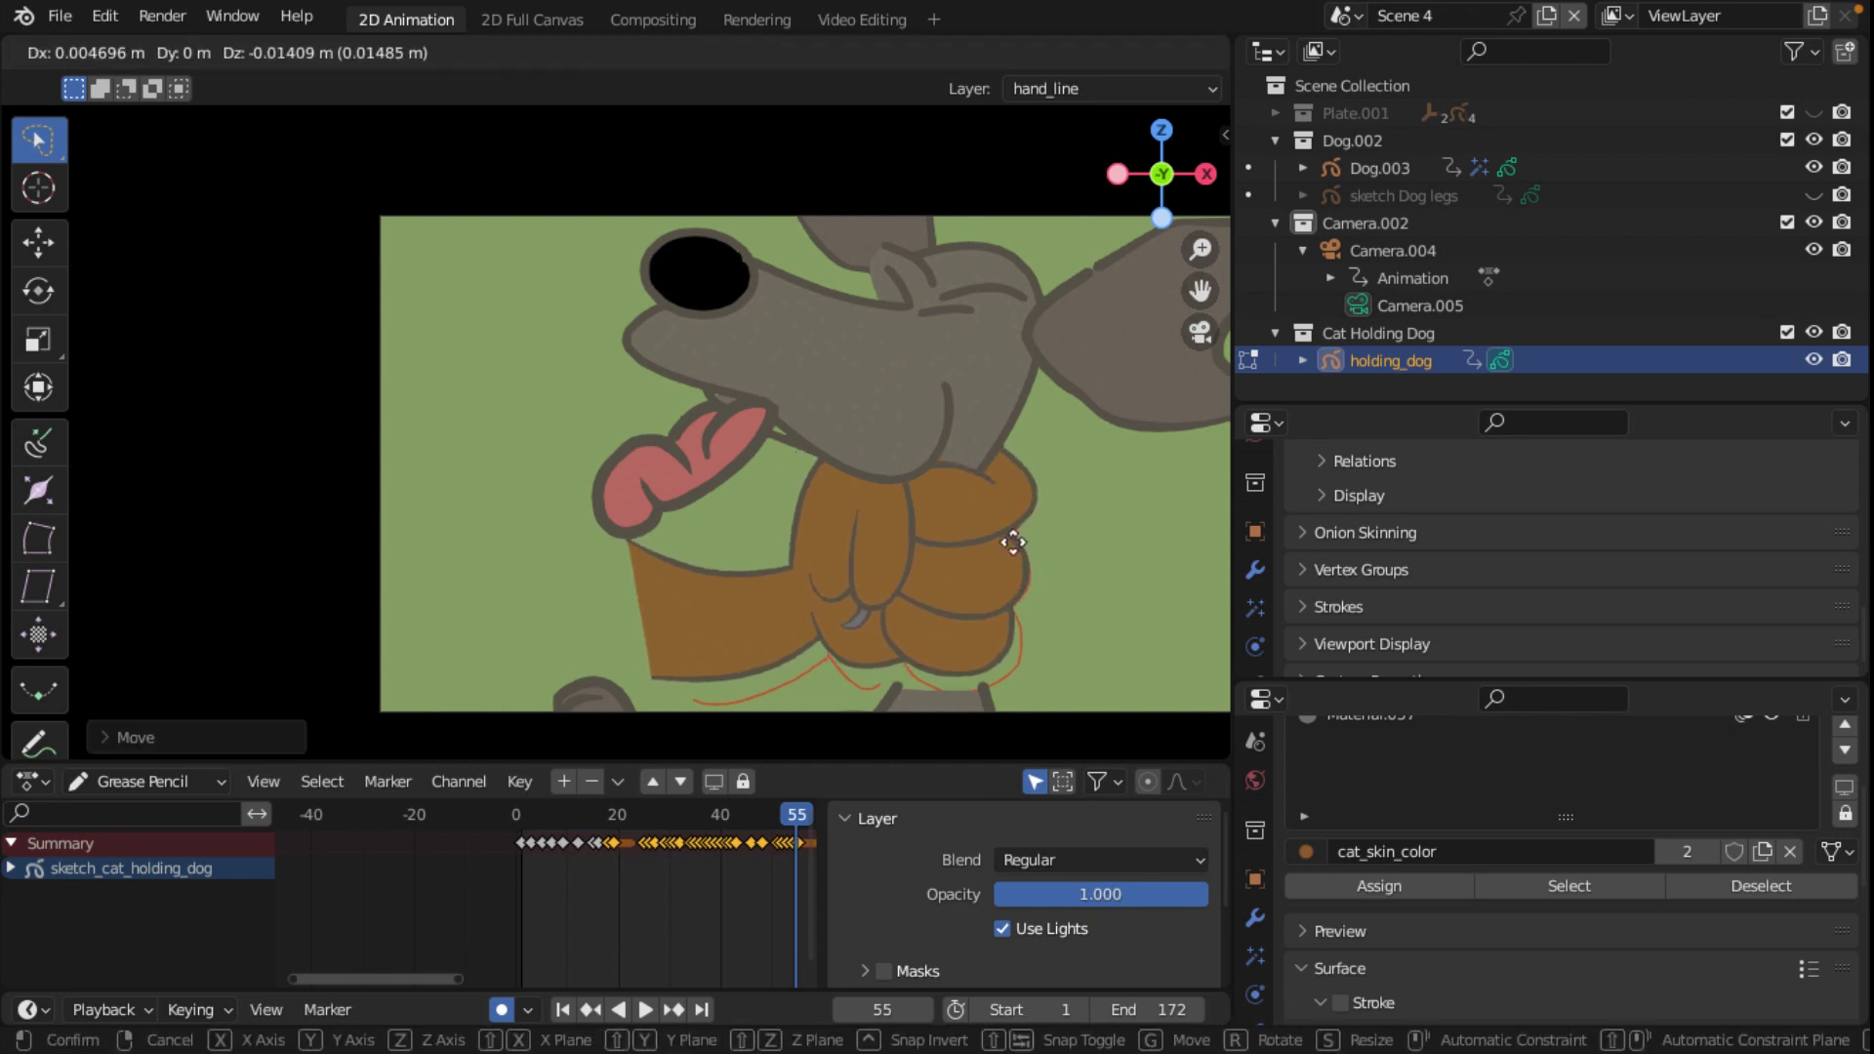
{"action": "left_click", "coordinate": [1013, 543]}
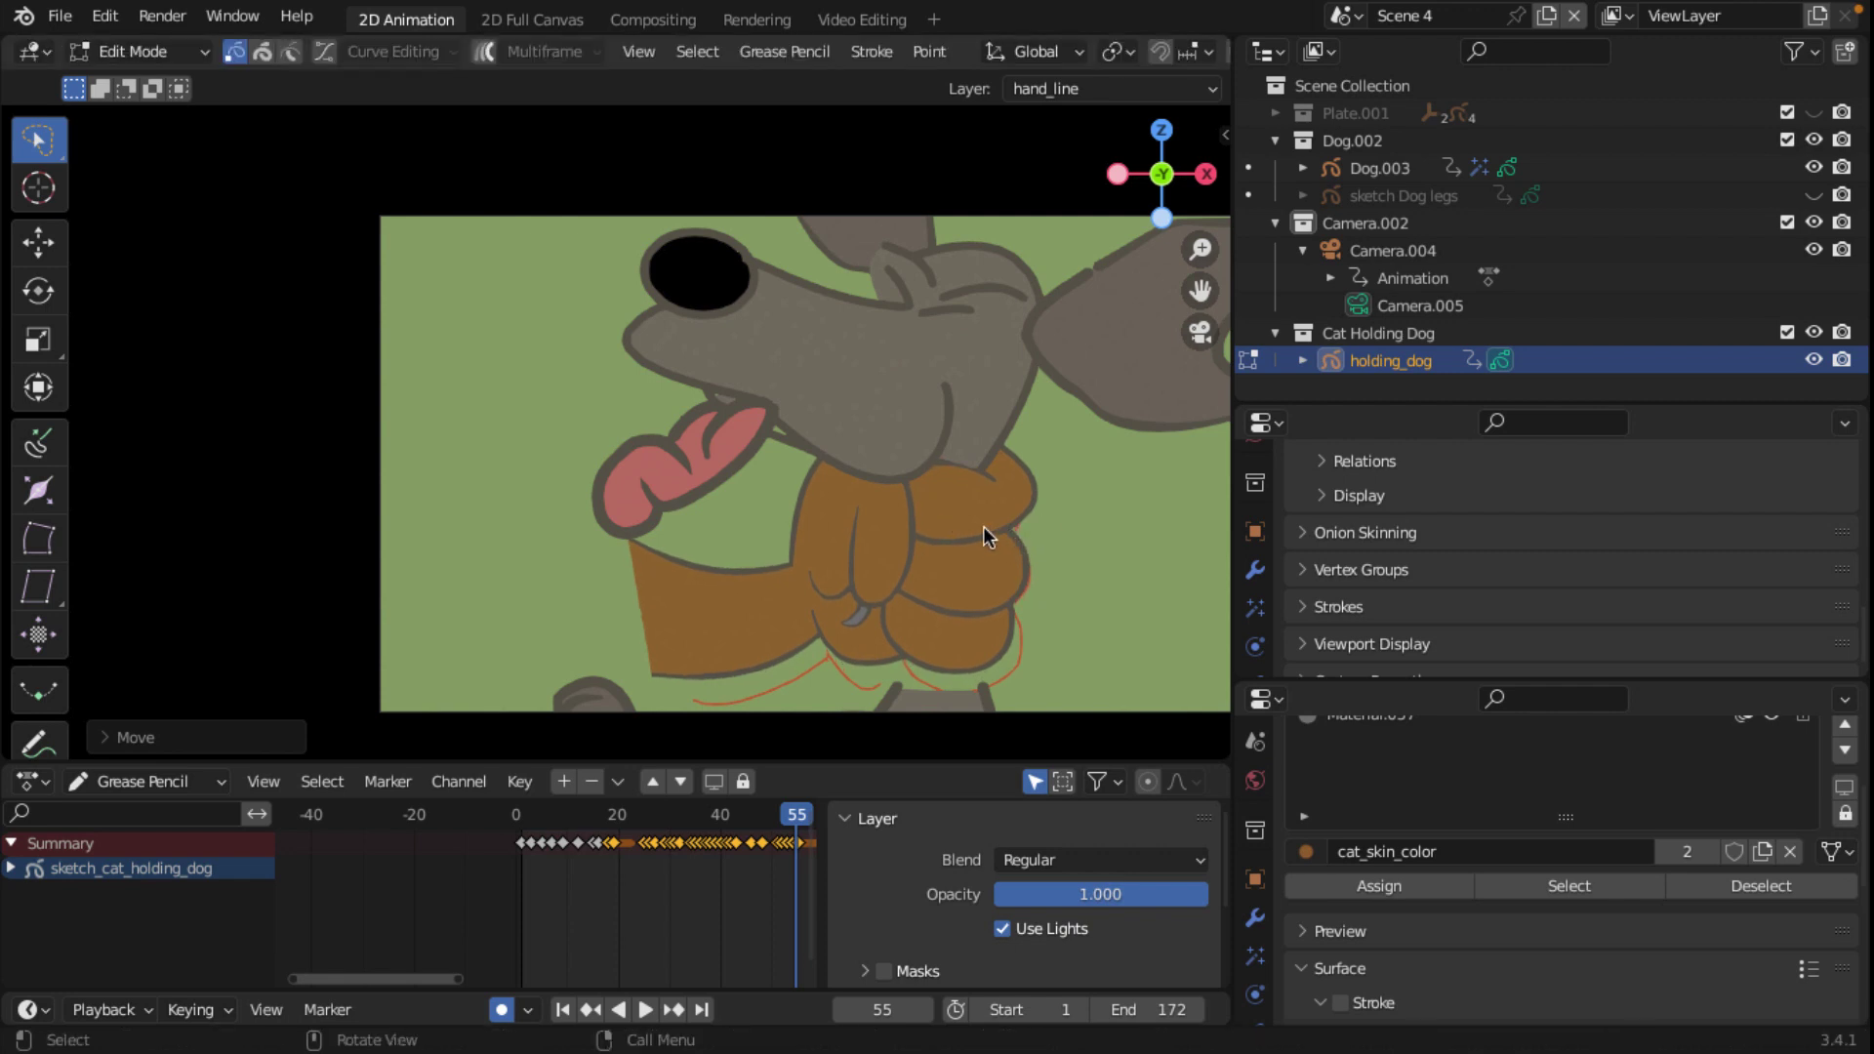
Step: Reposition the paw on the dog's neck on frame 58
{"action": "key", "text": "Right"}
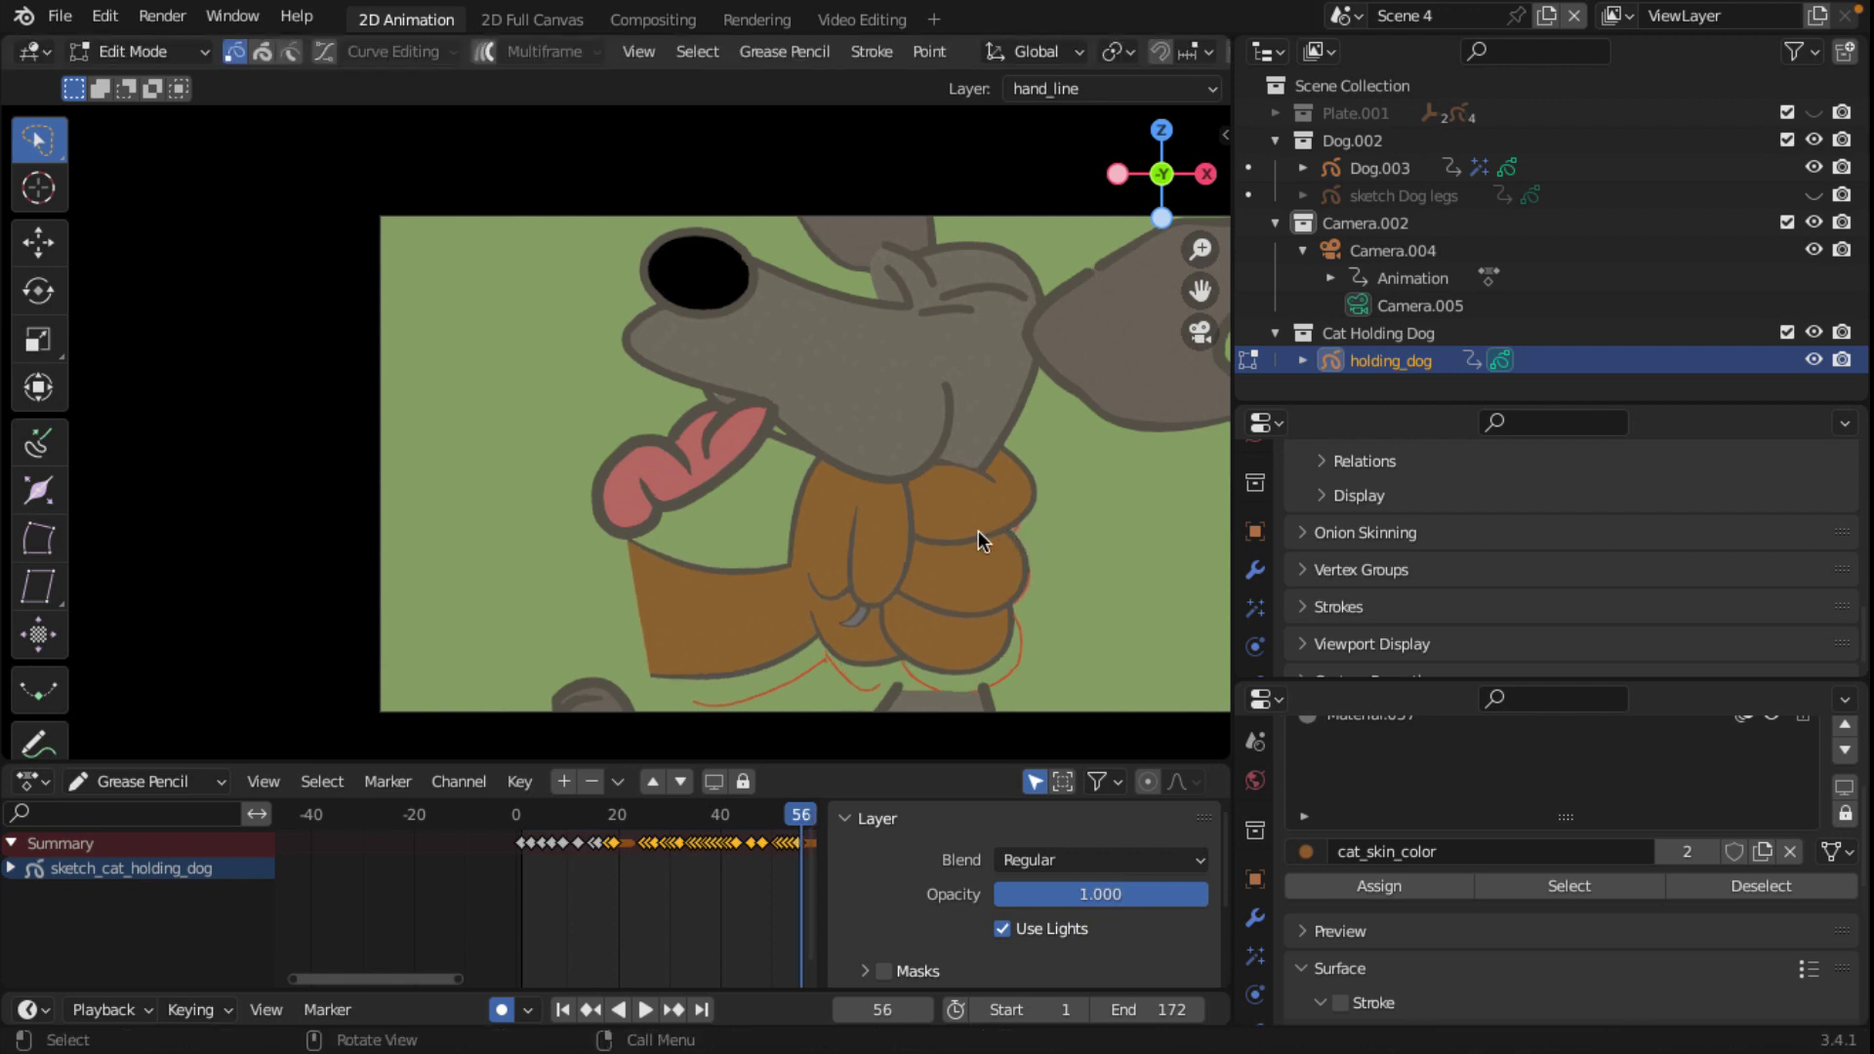
{"action": "key", "text": "Right"}
{"action": "key", "text": "Right"}
{"action": "key", "text": "g"}
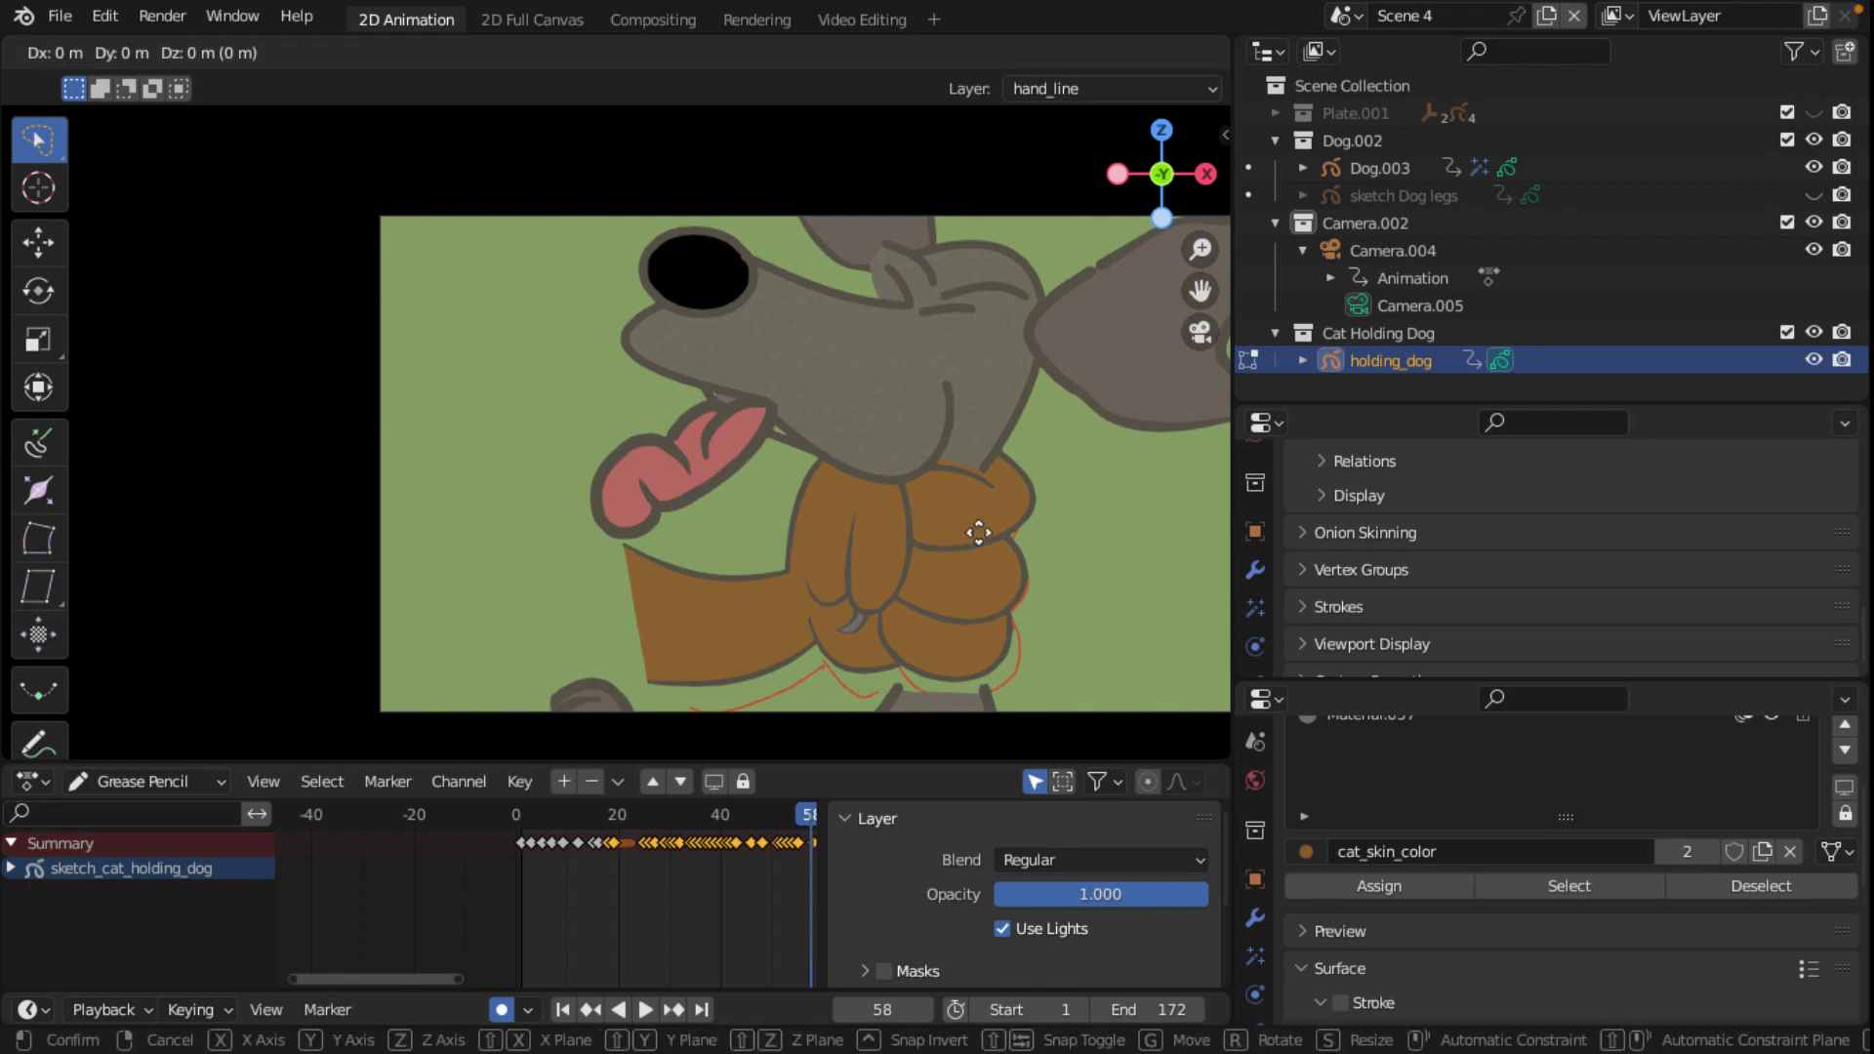
{"action": "left_click", "coordinate": [982, 536]}
{"action": "key", "text": "Right"}
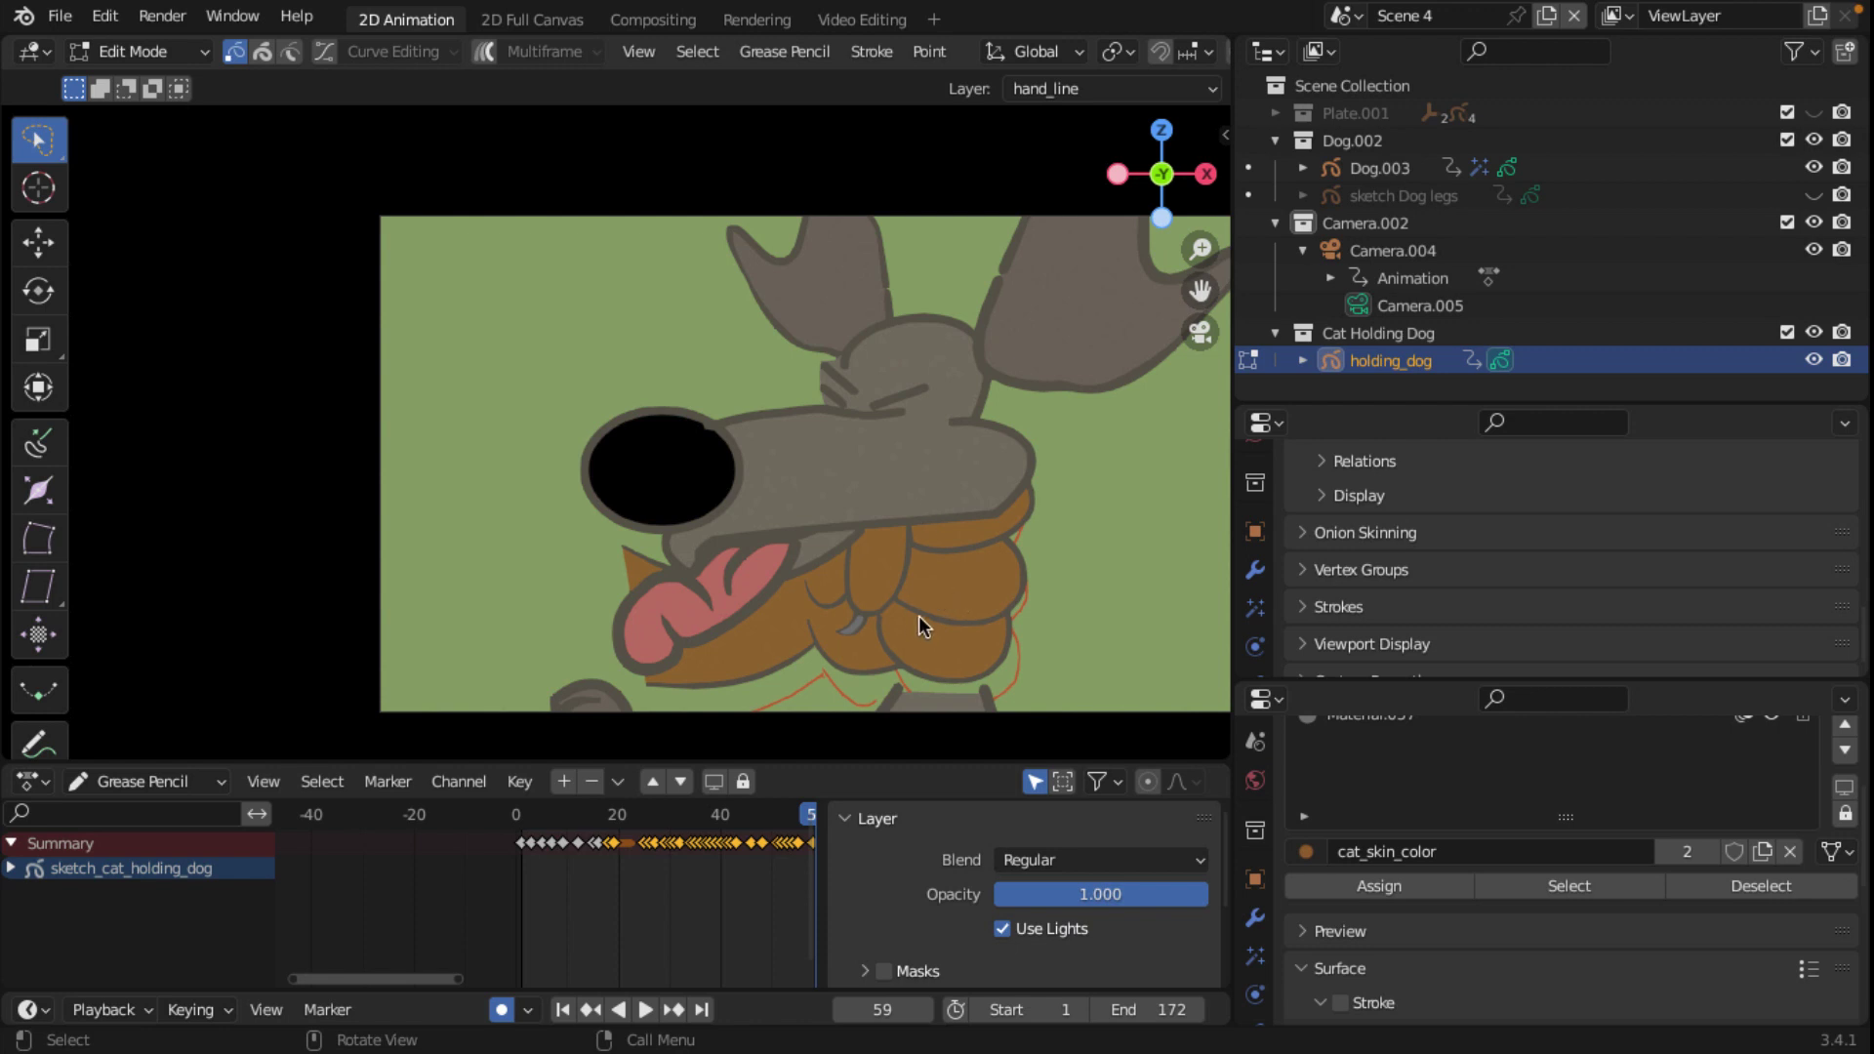
Step: Move the paw to stay clamped on the dog's neck on frames 59 and 60
{"action": "key", "text": "g"}
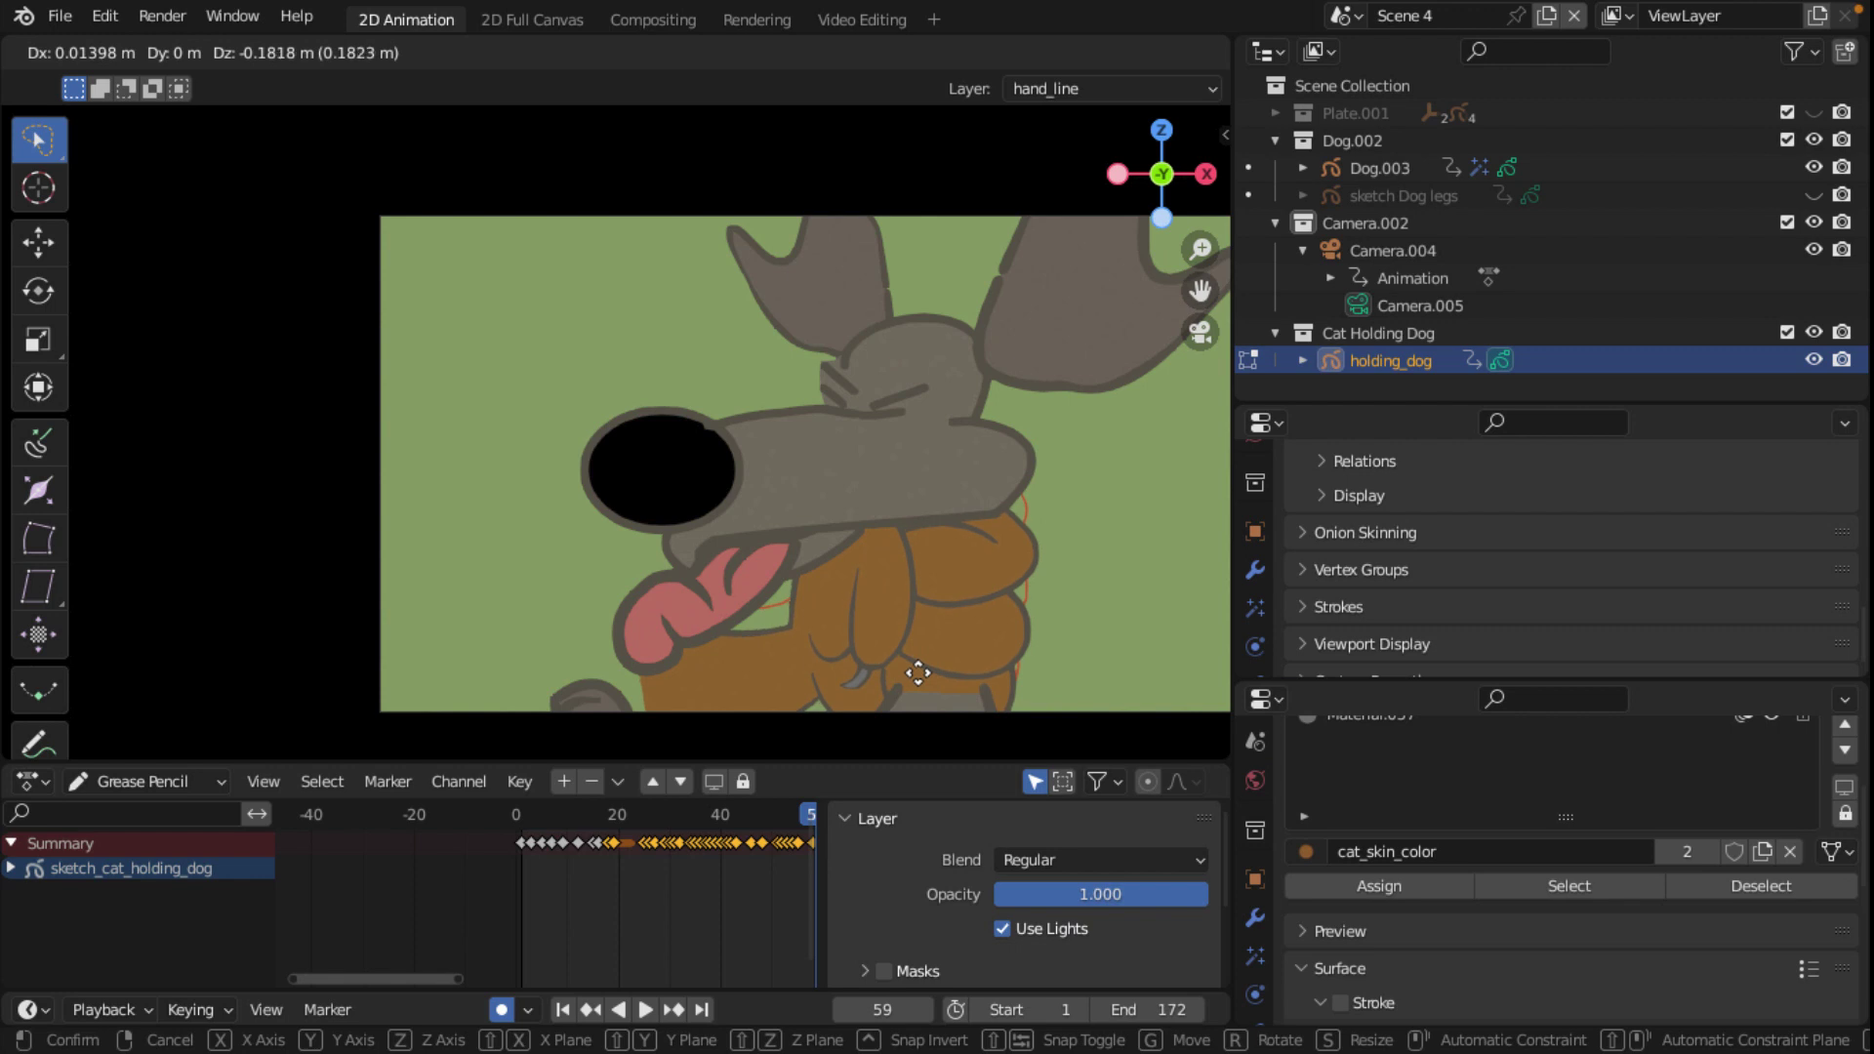
{"action": "left_click", "coordinate": [918, 673]}
{"action": "scroll", "coordinate": [937, 684], "scroll_direction": "down", "scroll_amount": 3}
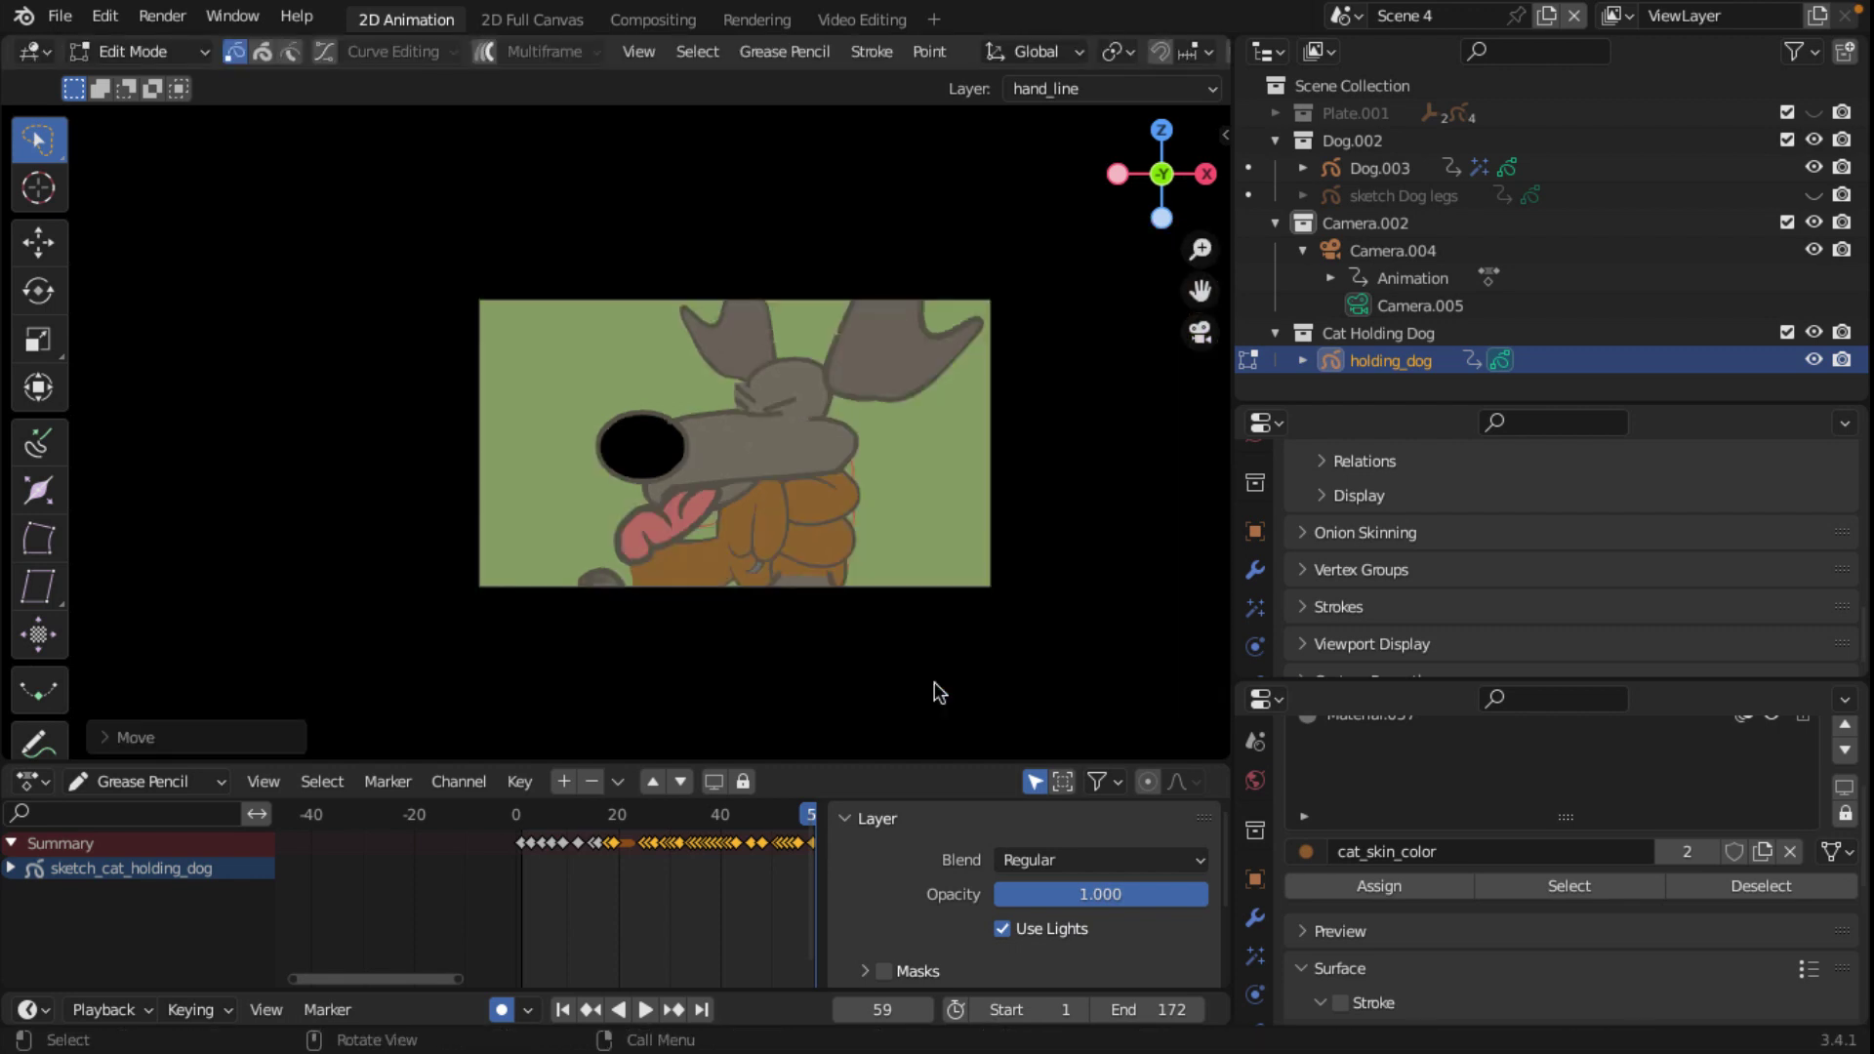
{"action": "scroll", "coordinate": [879, 640], "scroll_direction": "up", "scroll_amount": 3}
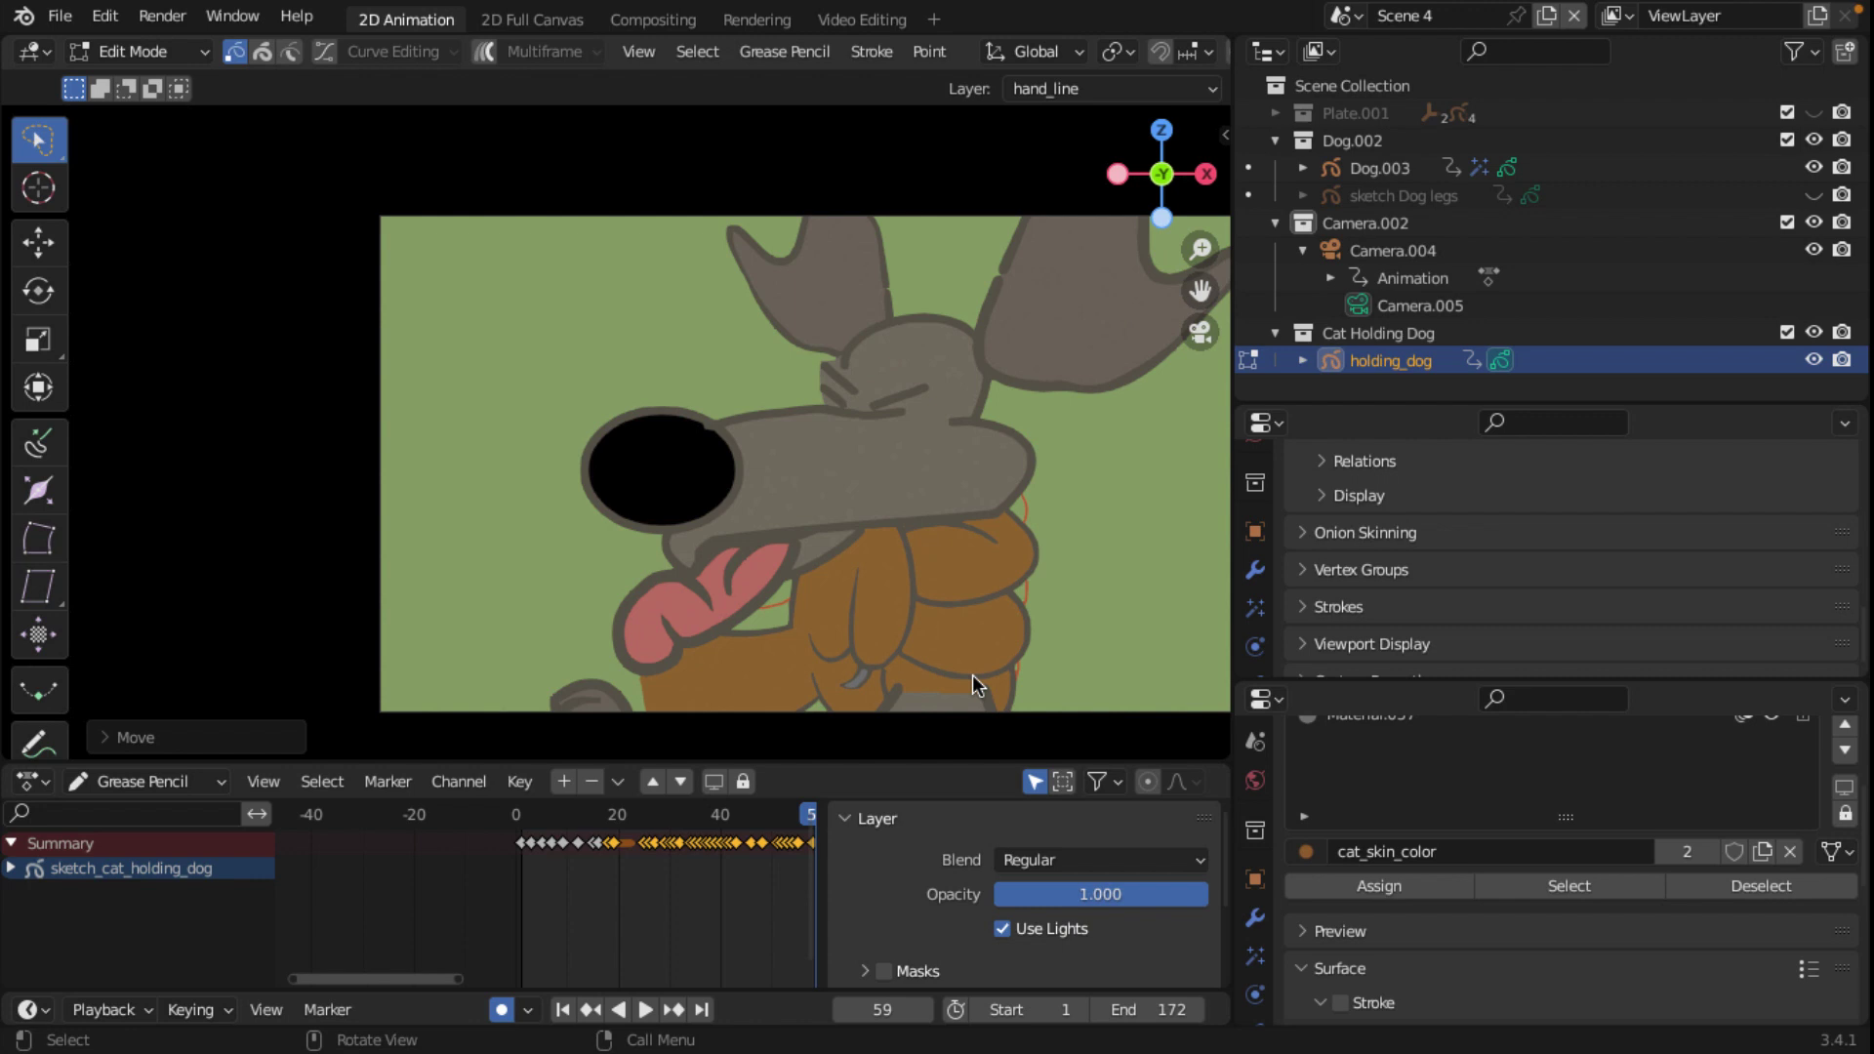
{"action": "key", "text": "Right"}
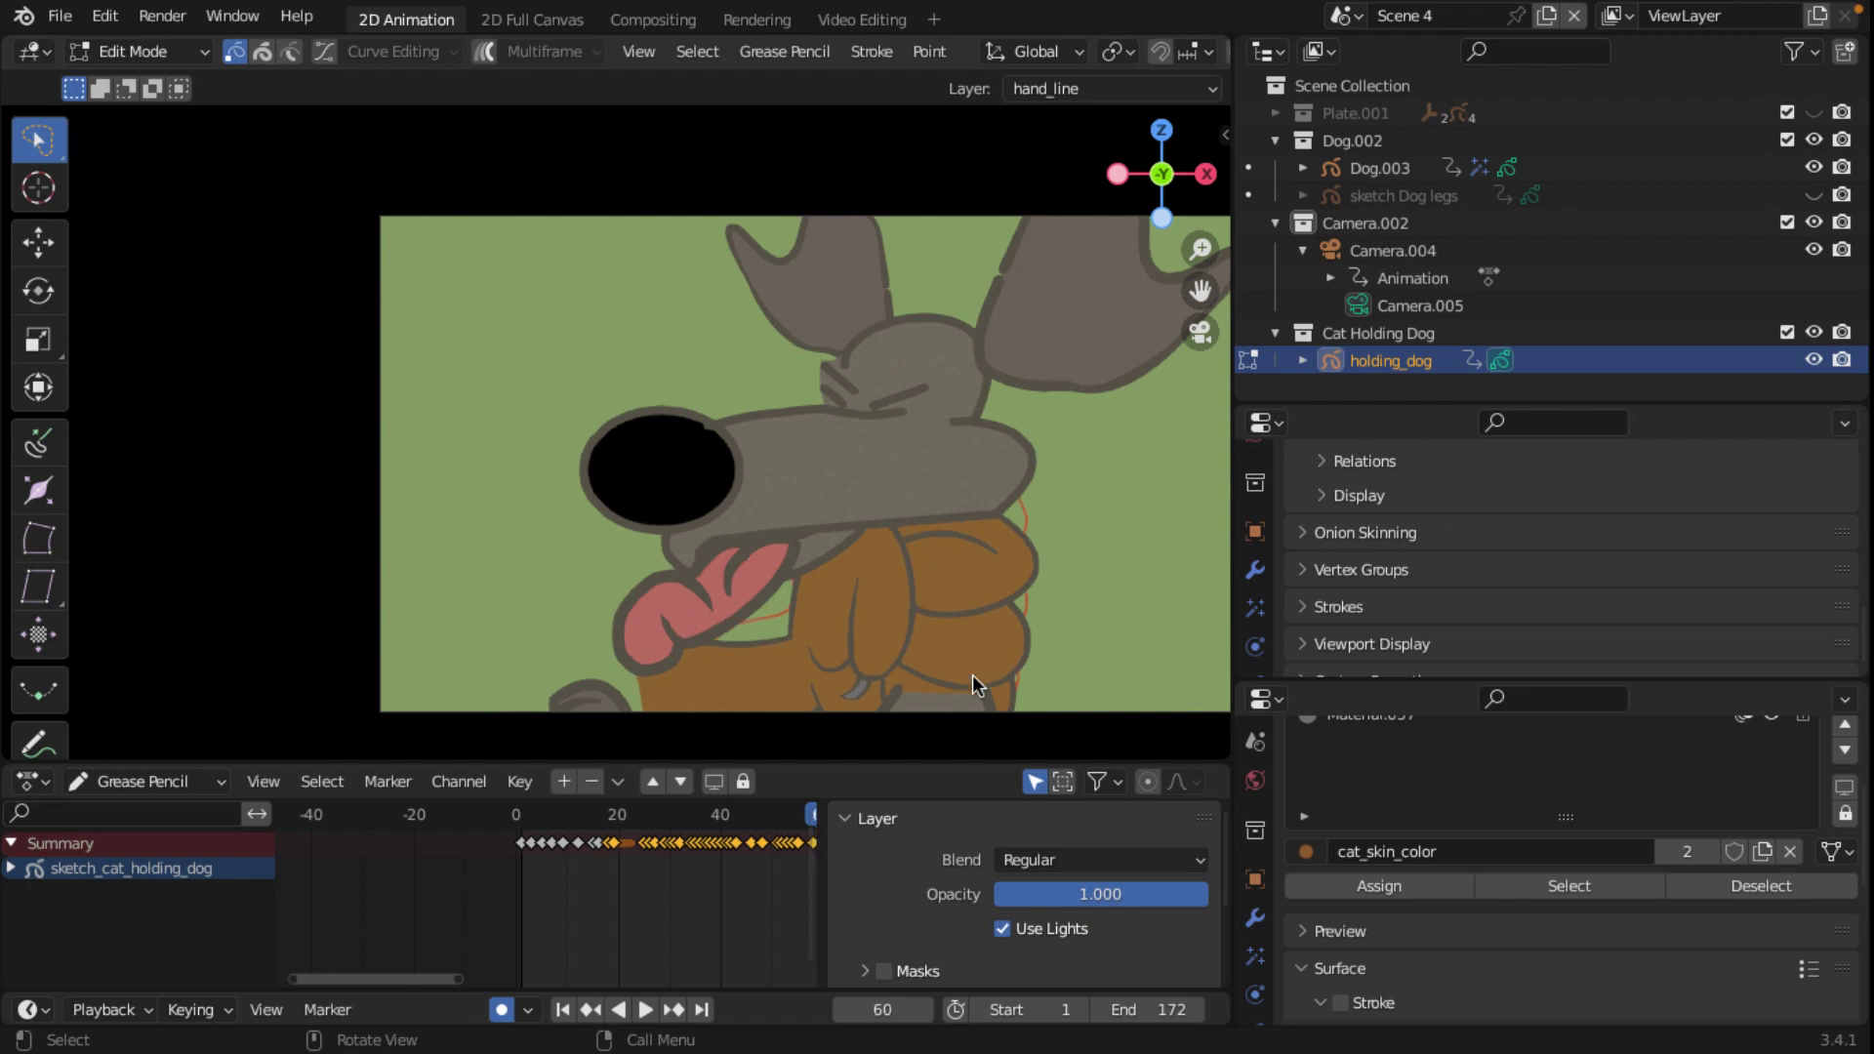
{"action": "key", "text": "g"}
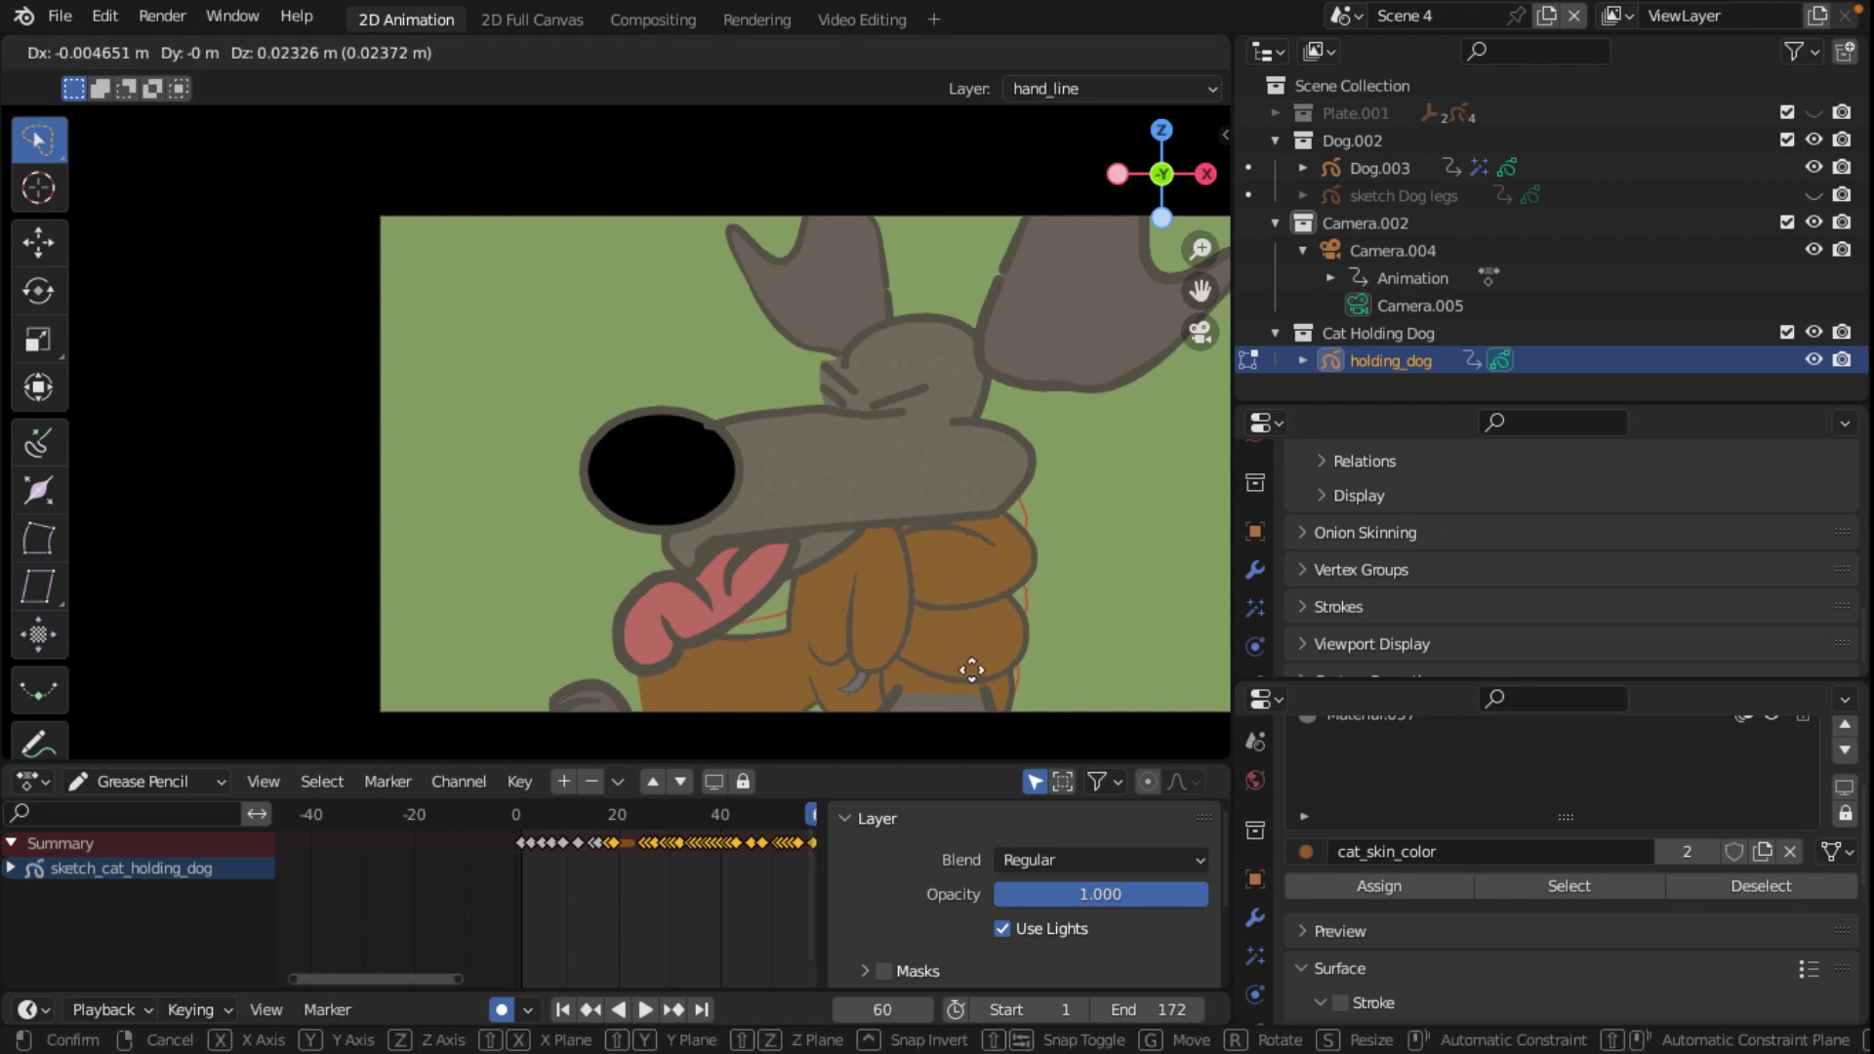
{"action": "left_click", "coordinate": [970, 665]}
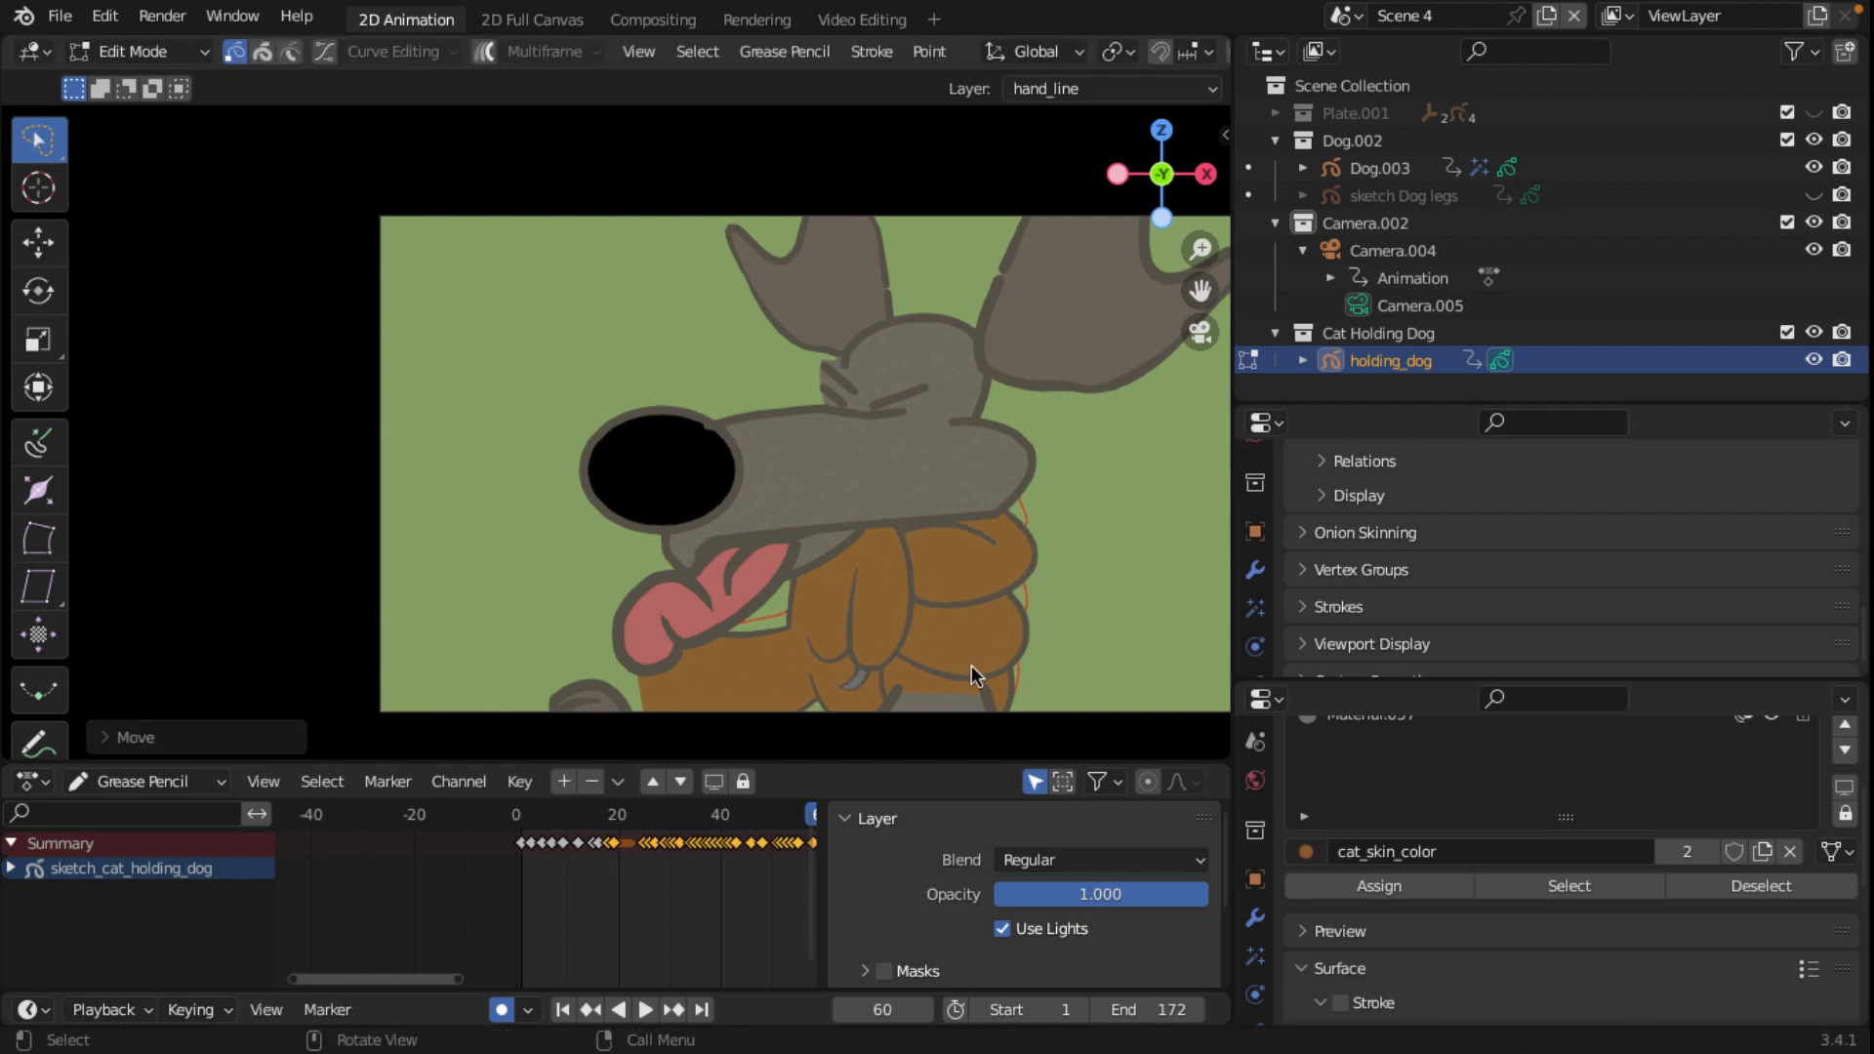
Step: Shift the paw to follow the neck on frames 61, 62 and 63
{"action": "key", "text": "Right"}
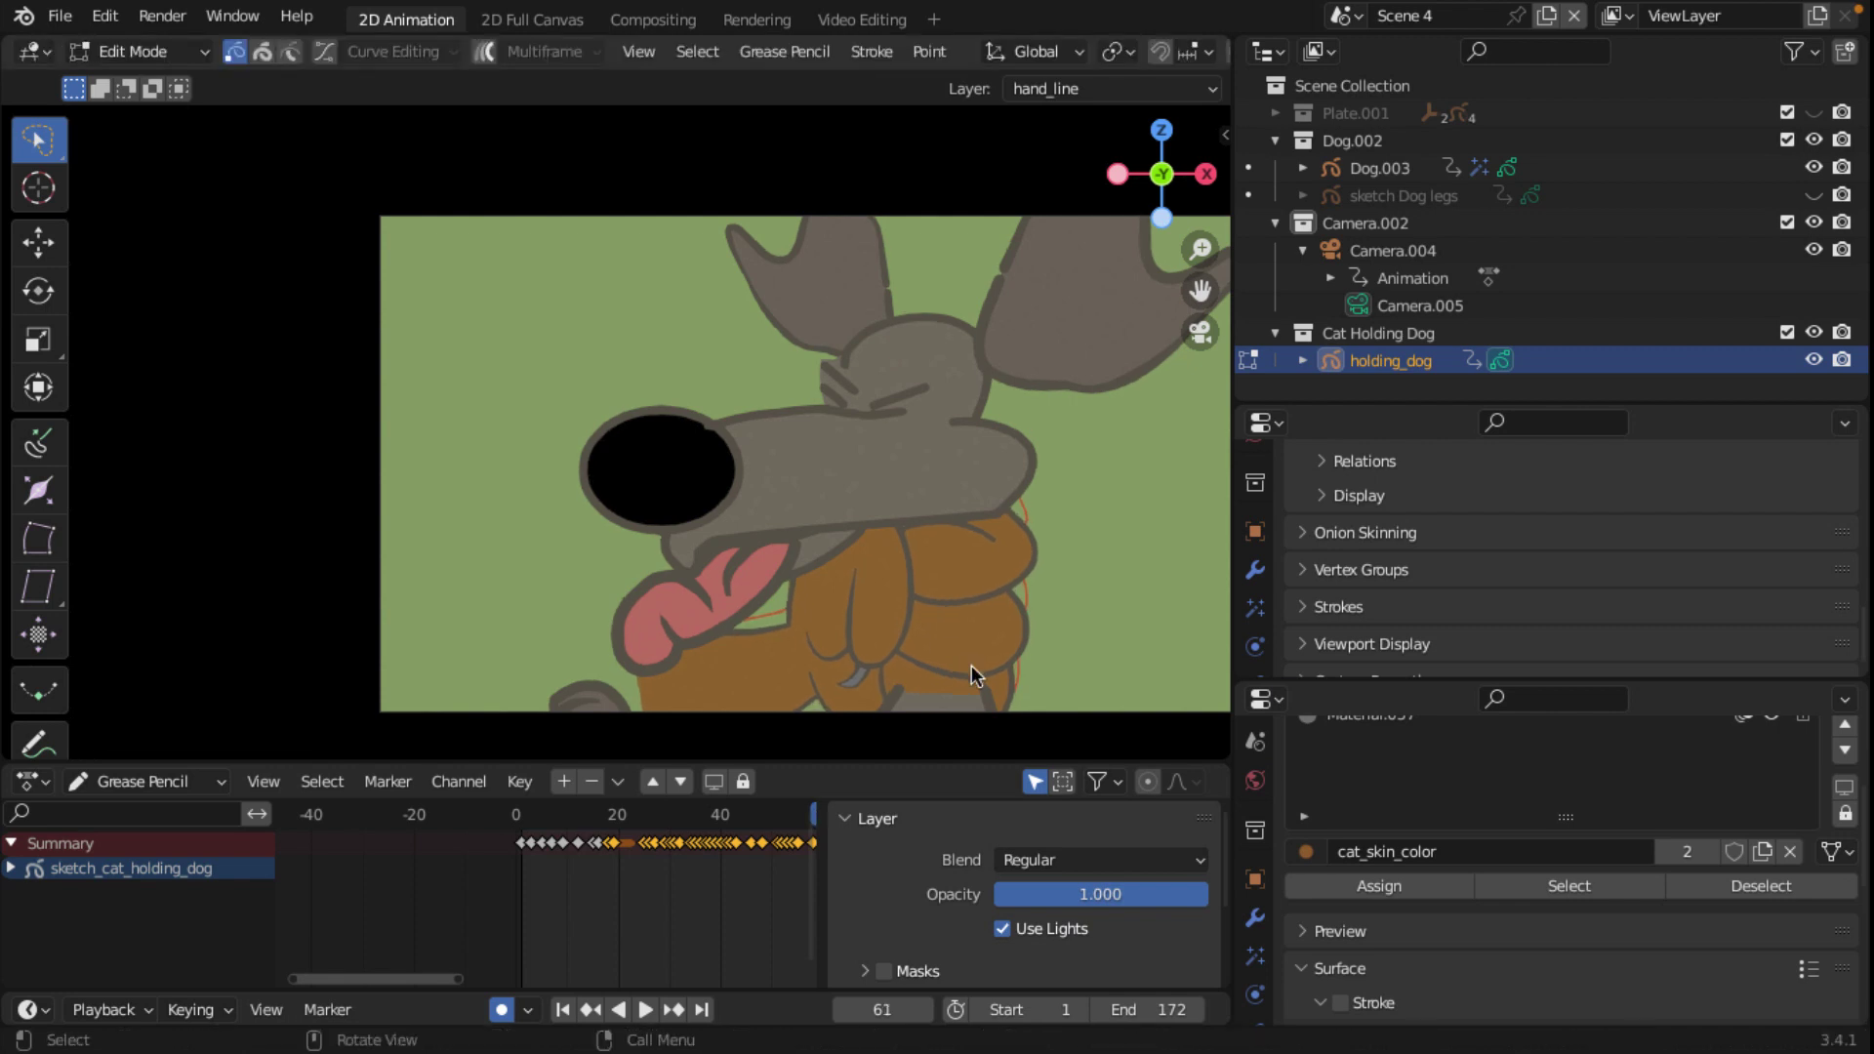
{"action": "key", "text": "g"}
{"action": "left_click", "coordinate": [974, 668]}
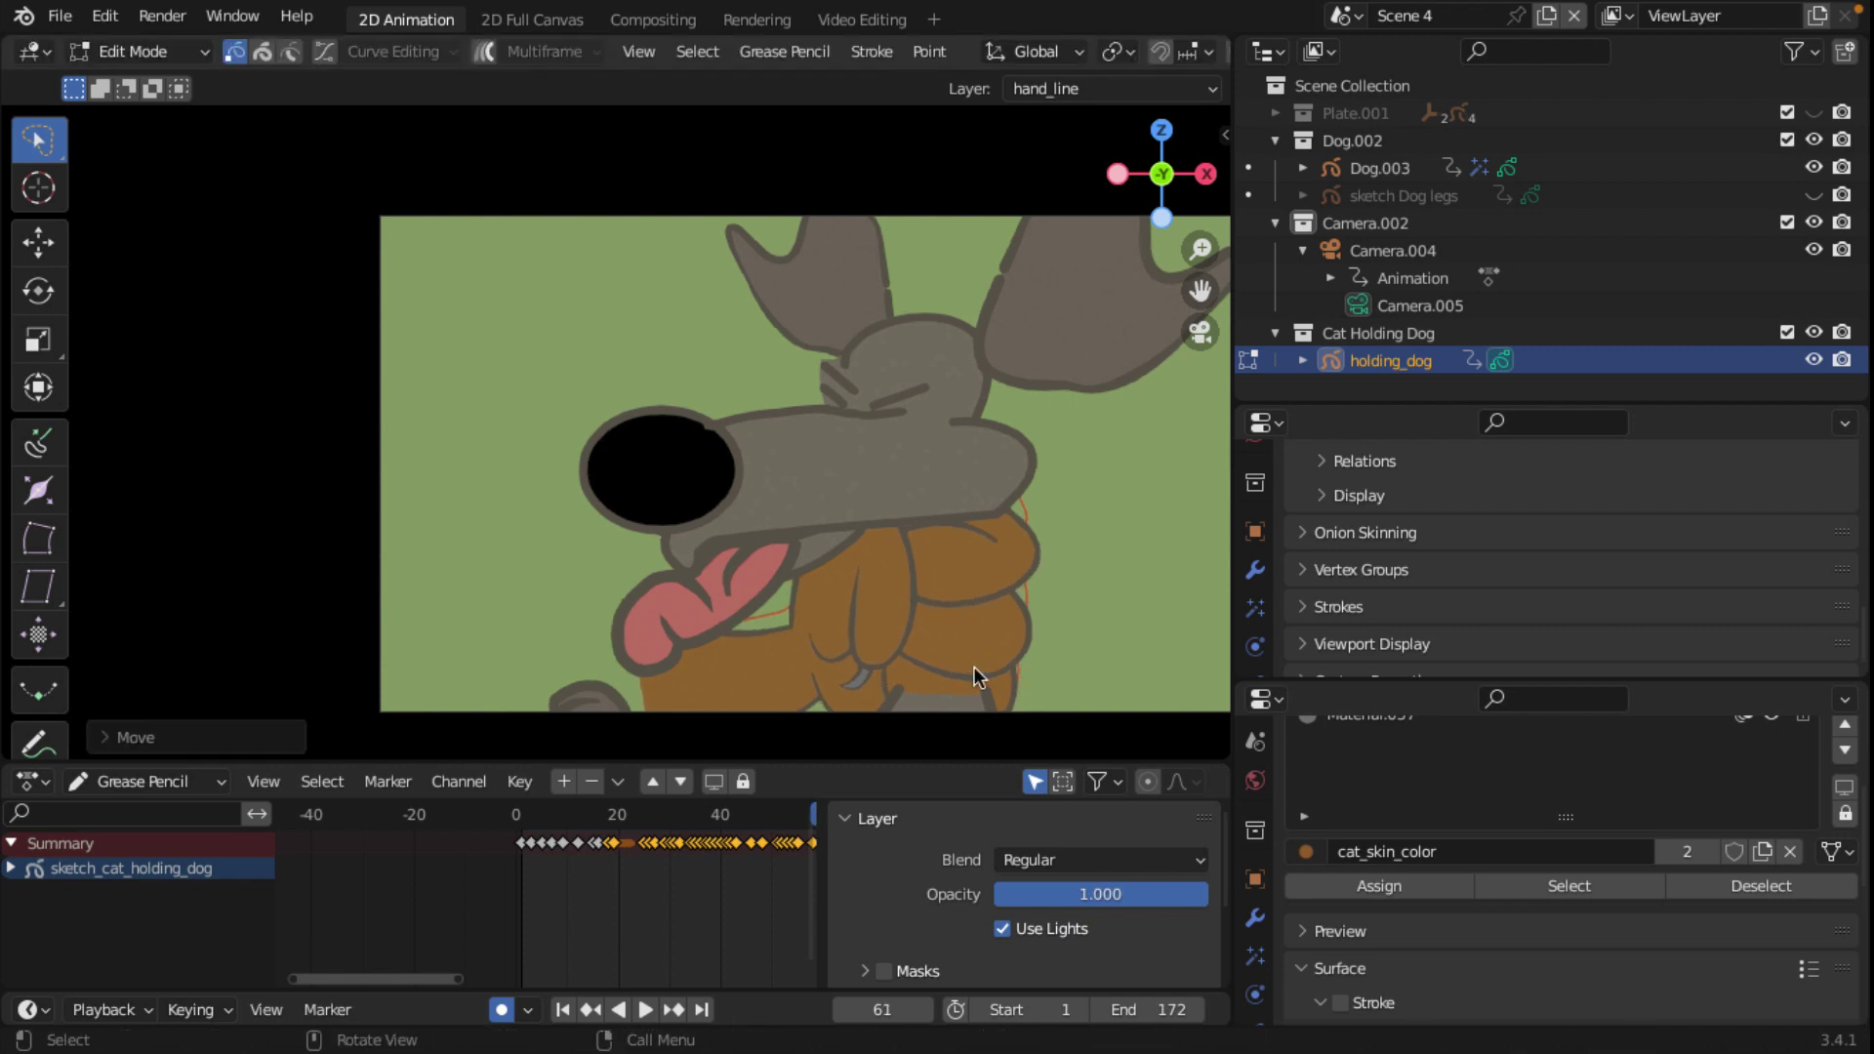
{"action": "key", "text": "Right"}
{"action": "key", "text": "g"}
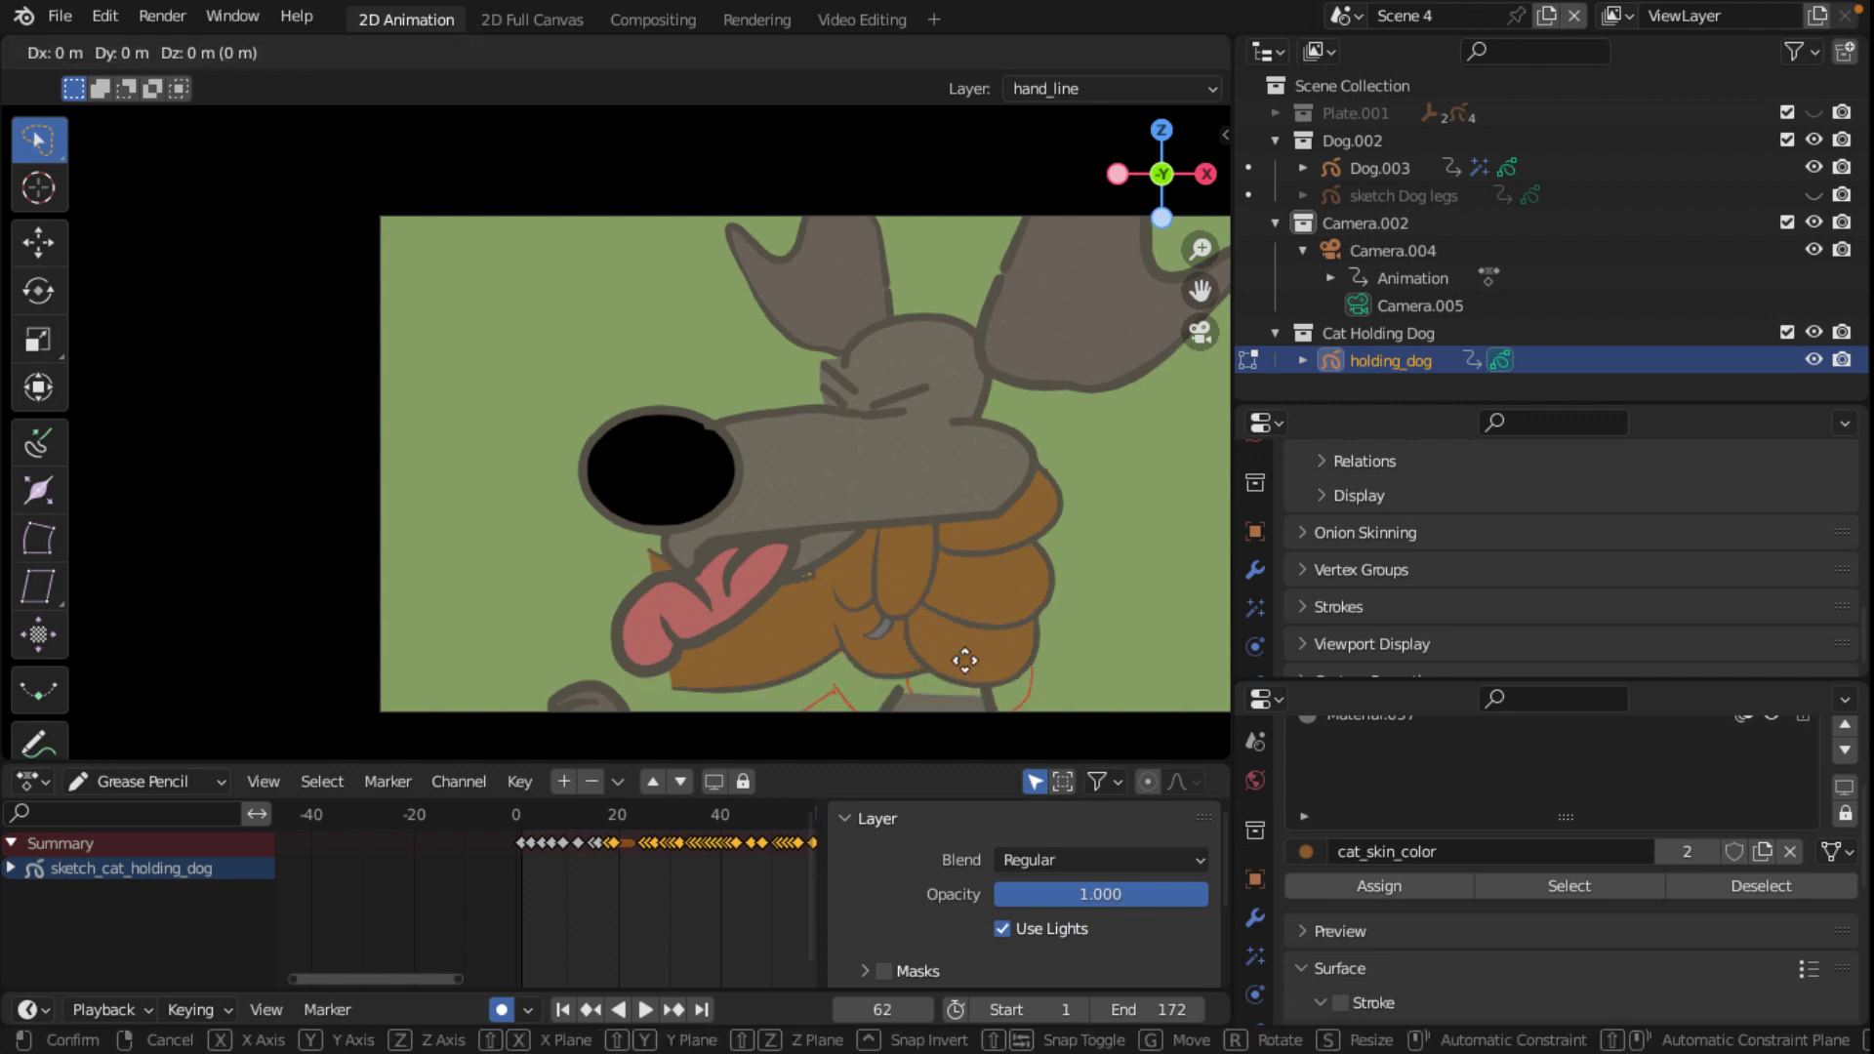
{"action": "left_click", "coordinate": [952, 711]}
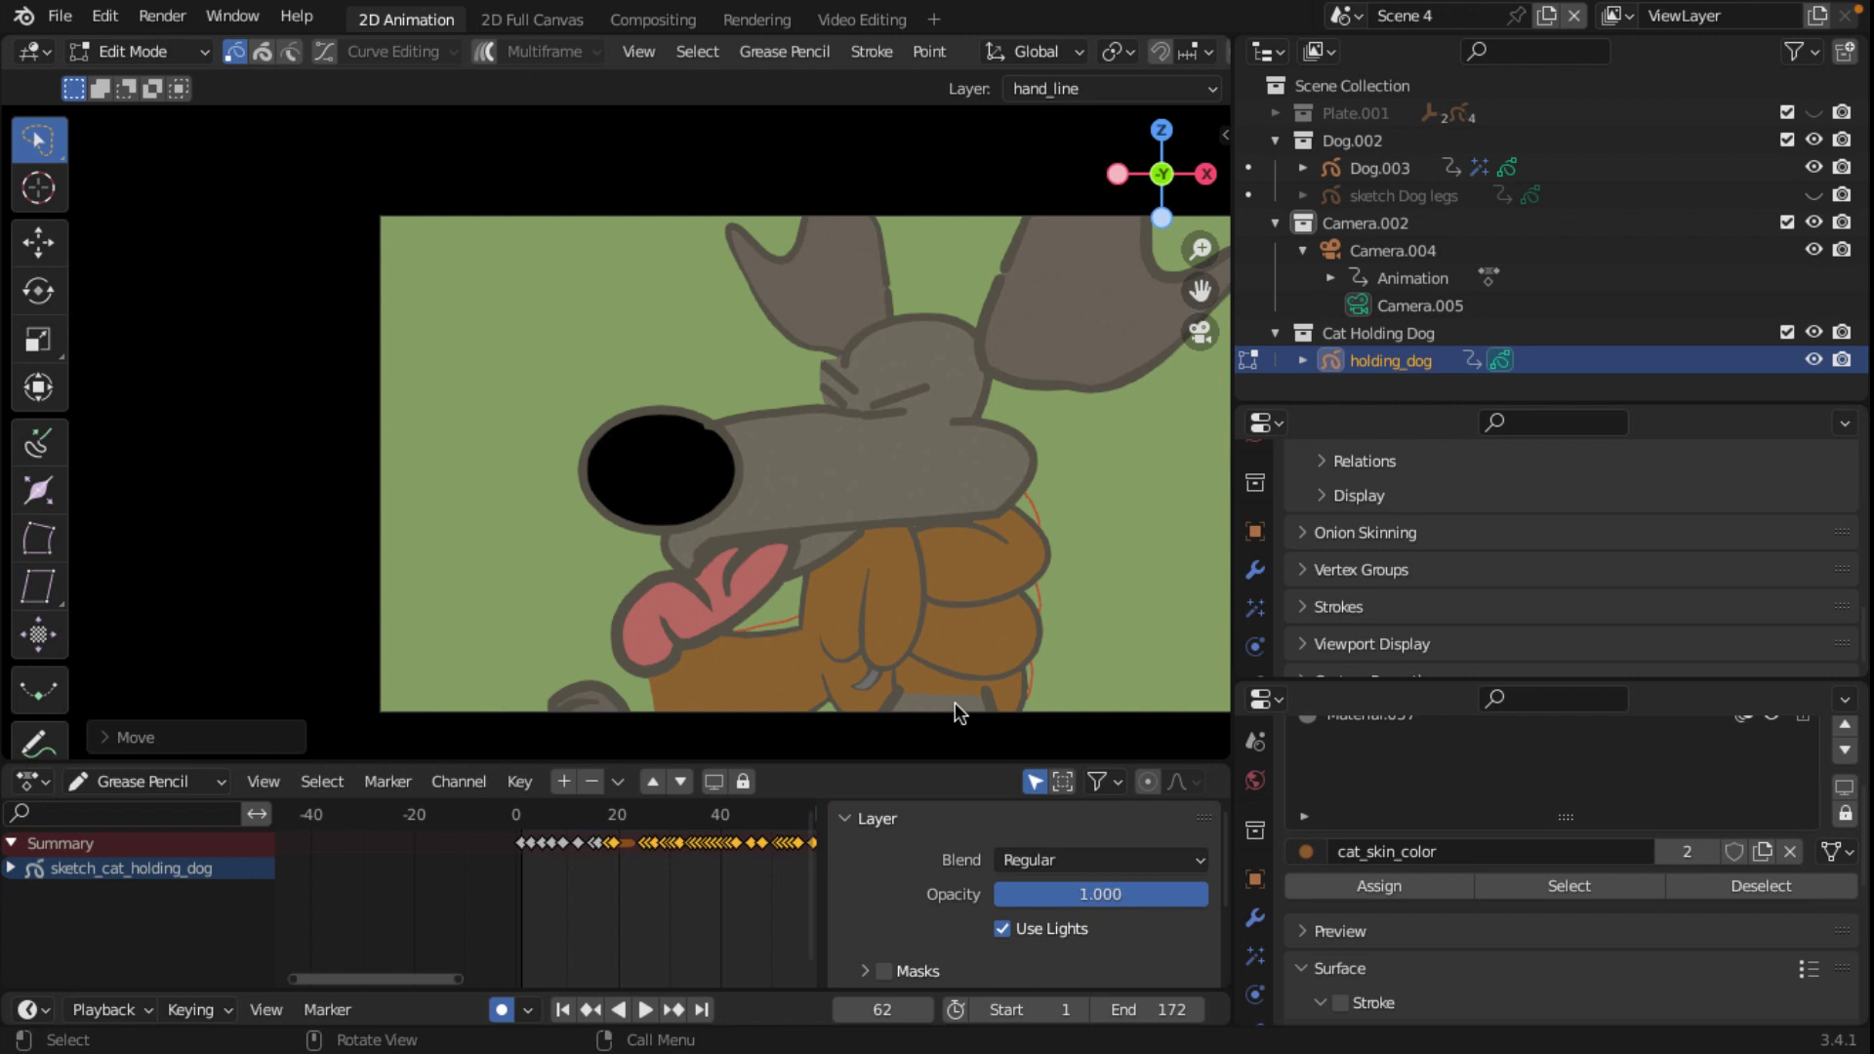
{"action": "key", "text": "Right"}
{"action": "key", "text": "g"}
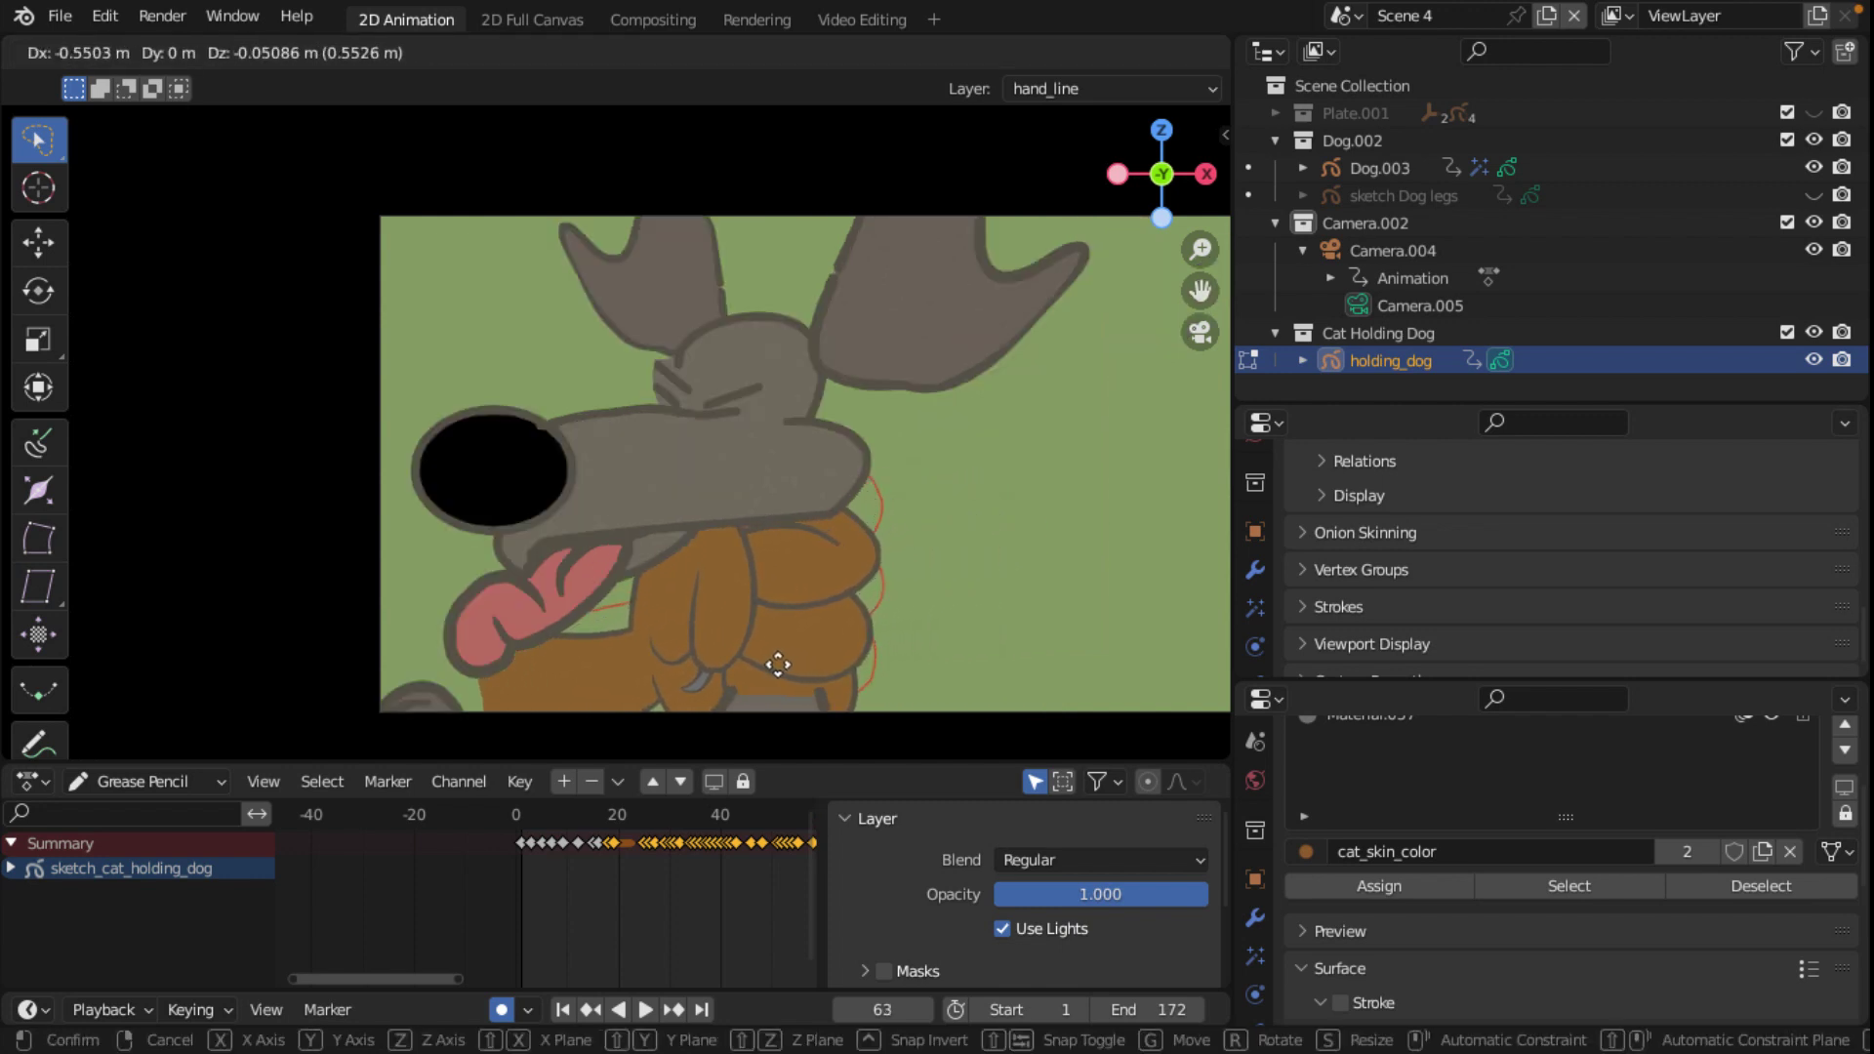
{"action": "left_click", "coordinate": [779, 664]}
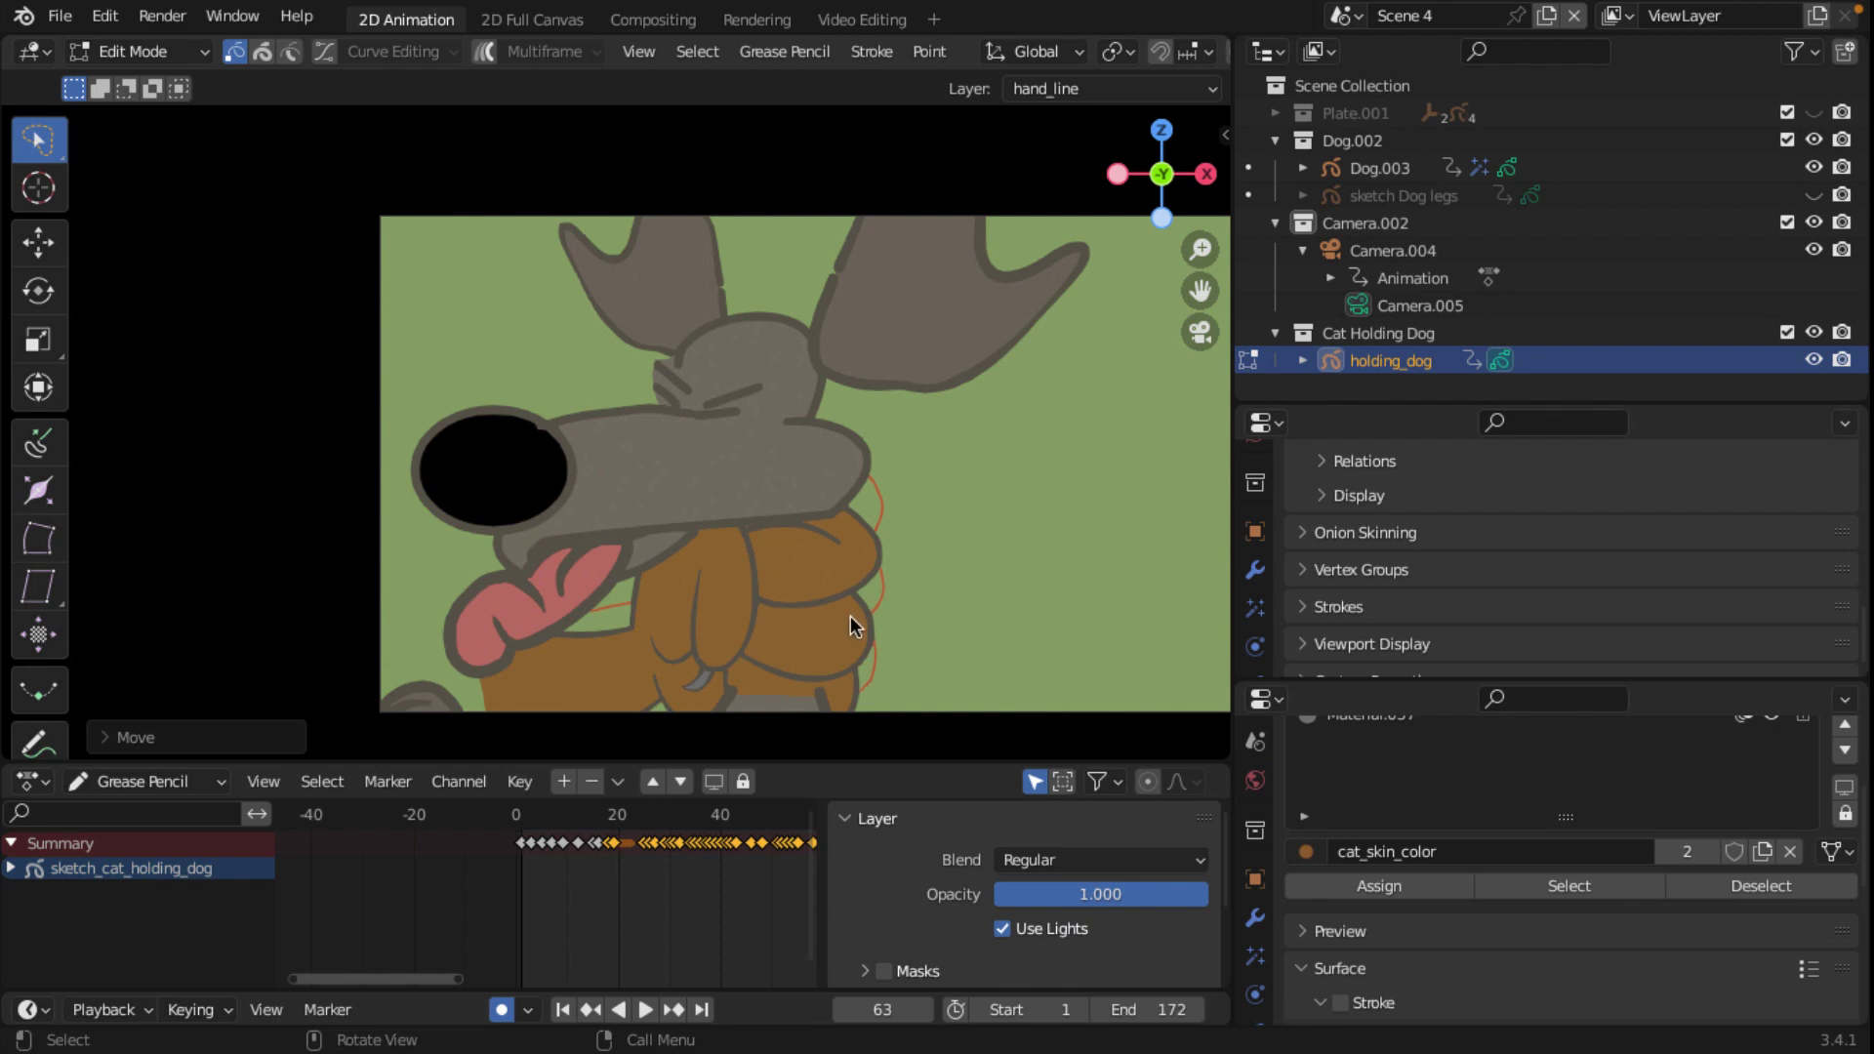
Step: On frame 66, rotate the cat's hand strokes slightly and shift them left around the dog's head
{"action": "key", "text": "Right"}
{"action": "key", "text": "Right"}
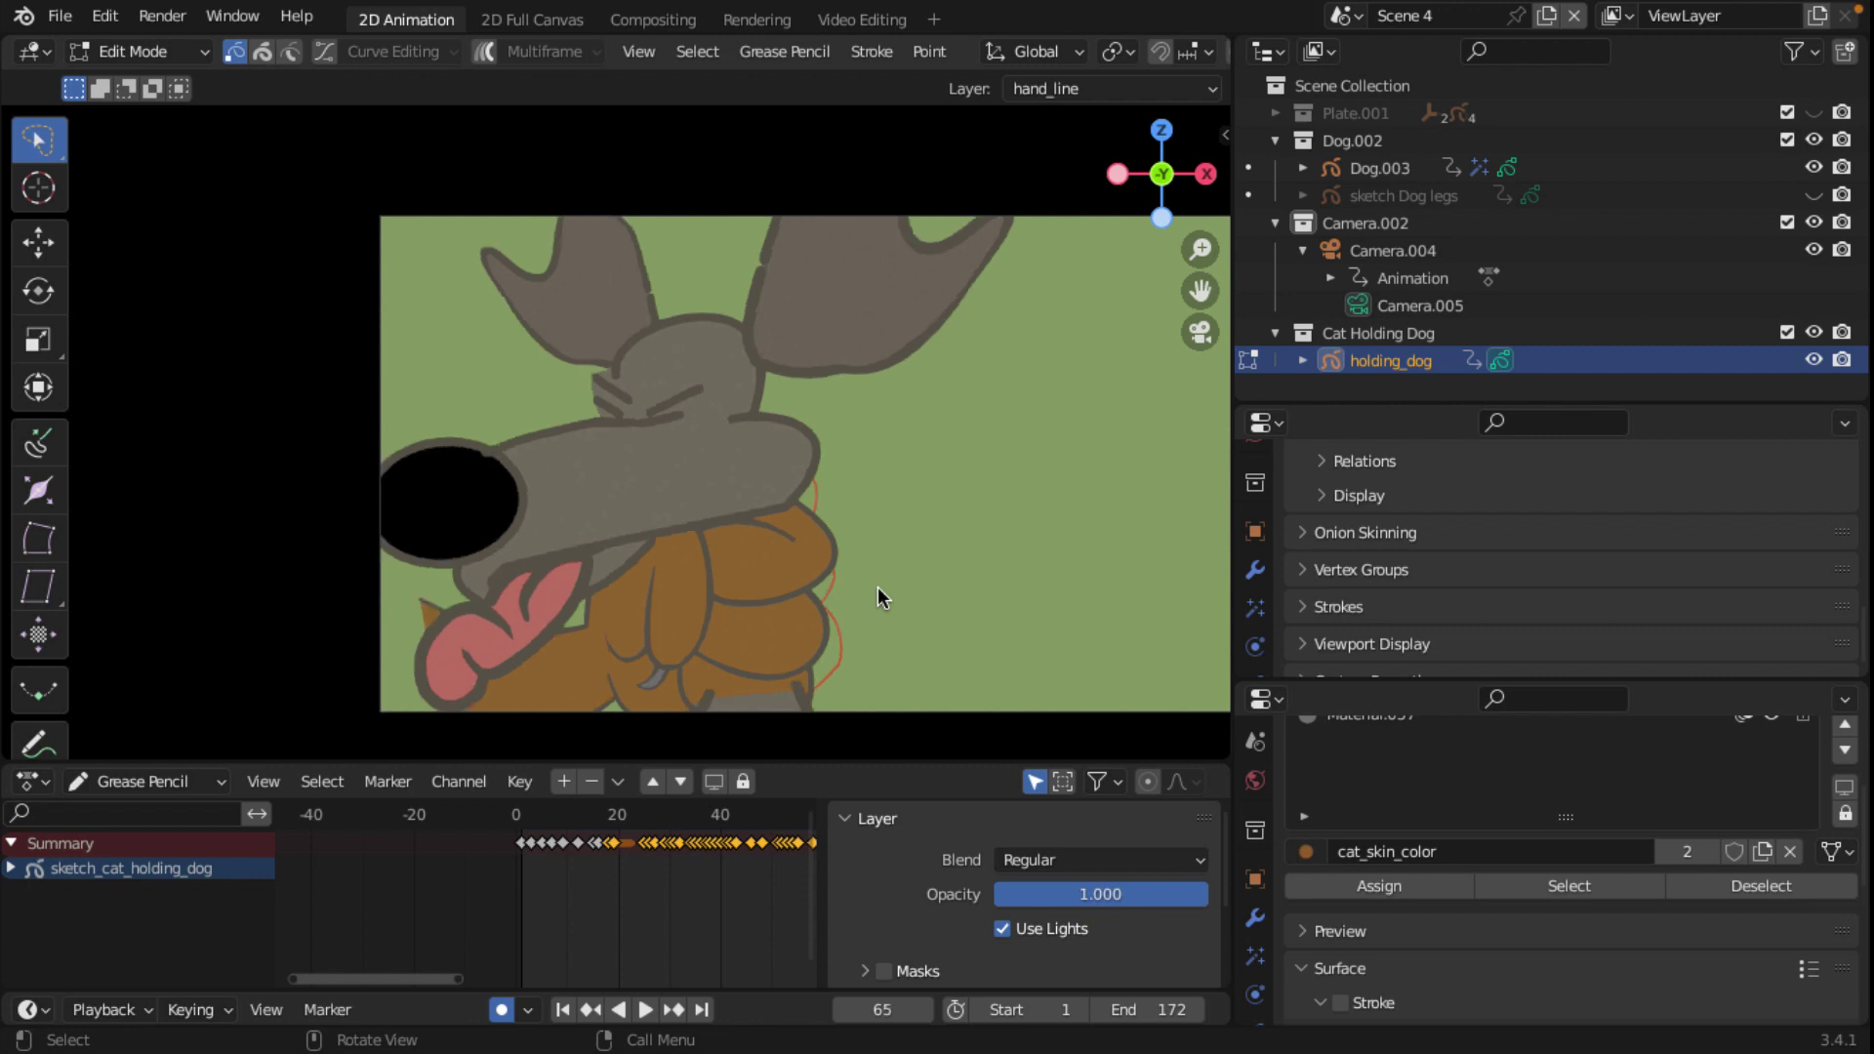
{"action": "key", "text": "Right"}
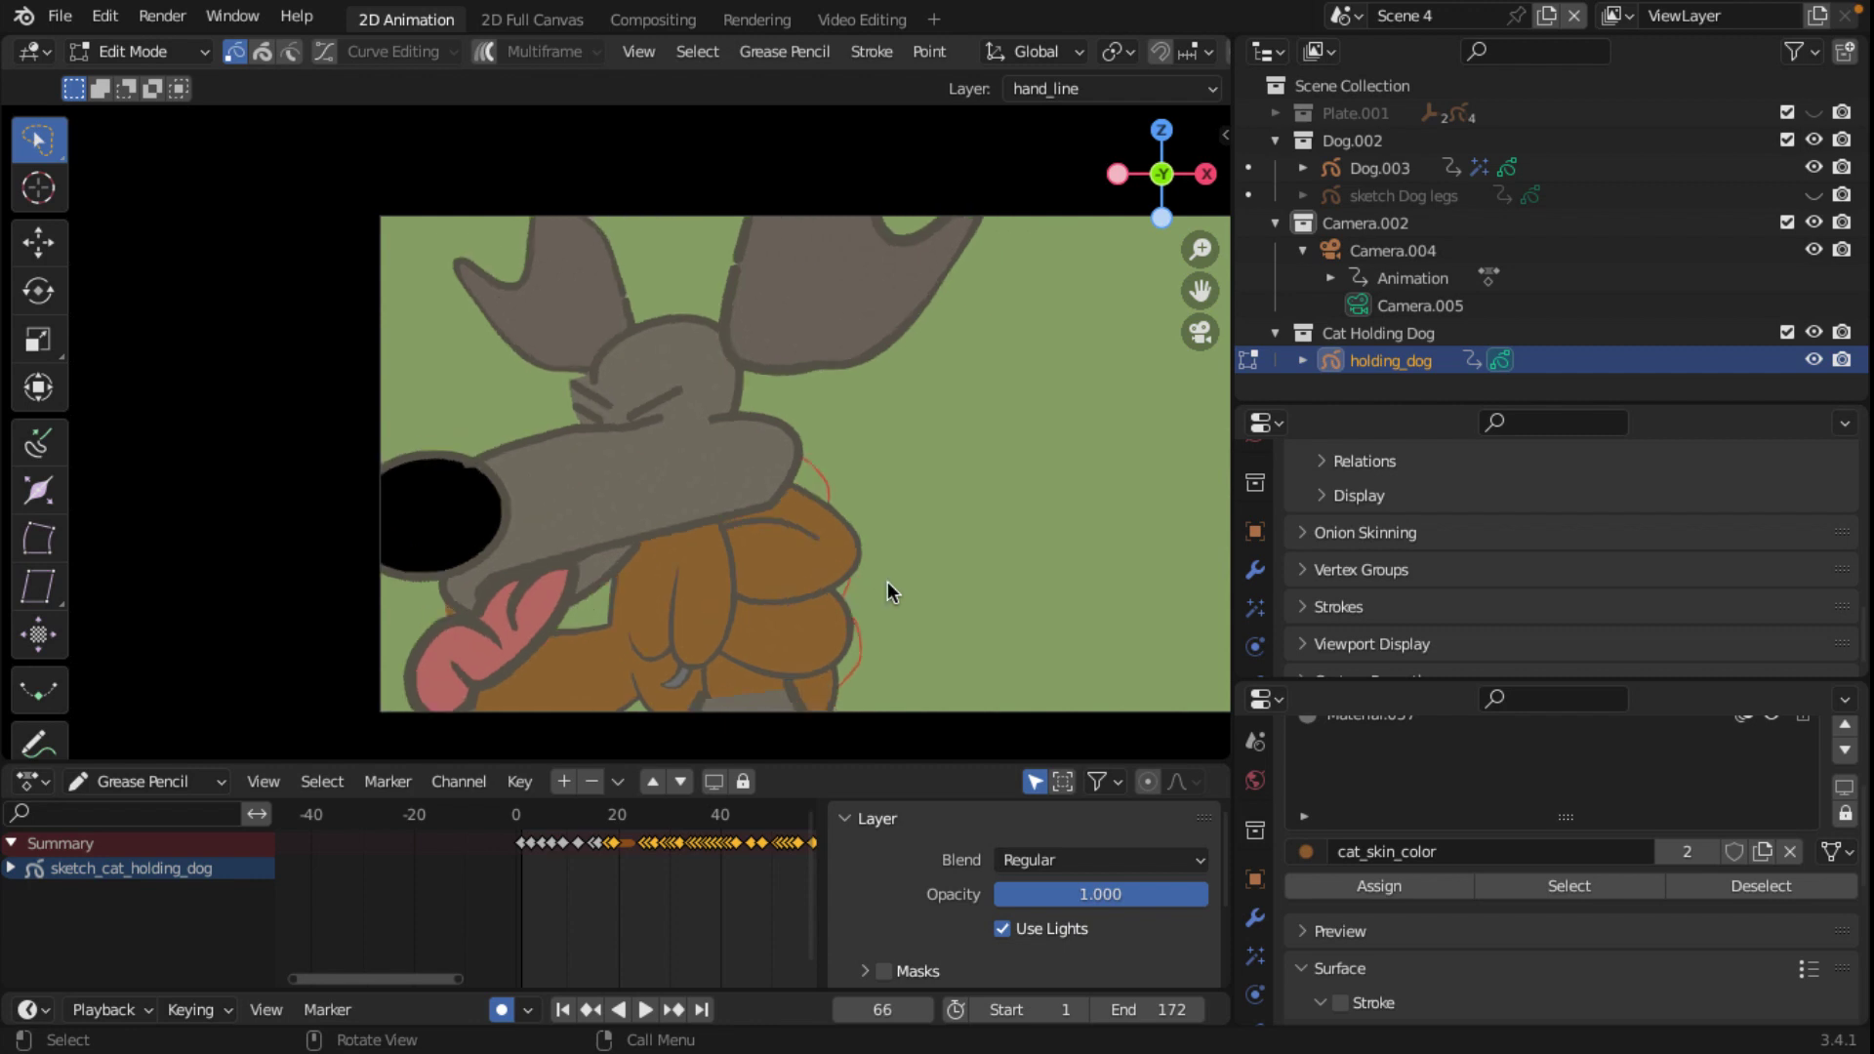
{"action": "key", "text": "r"}
{"action": "left_click", "coordinate": [844, 536]}
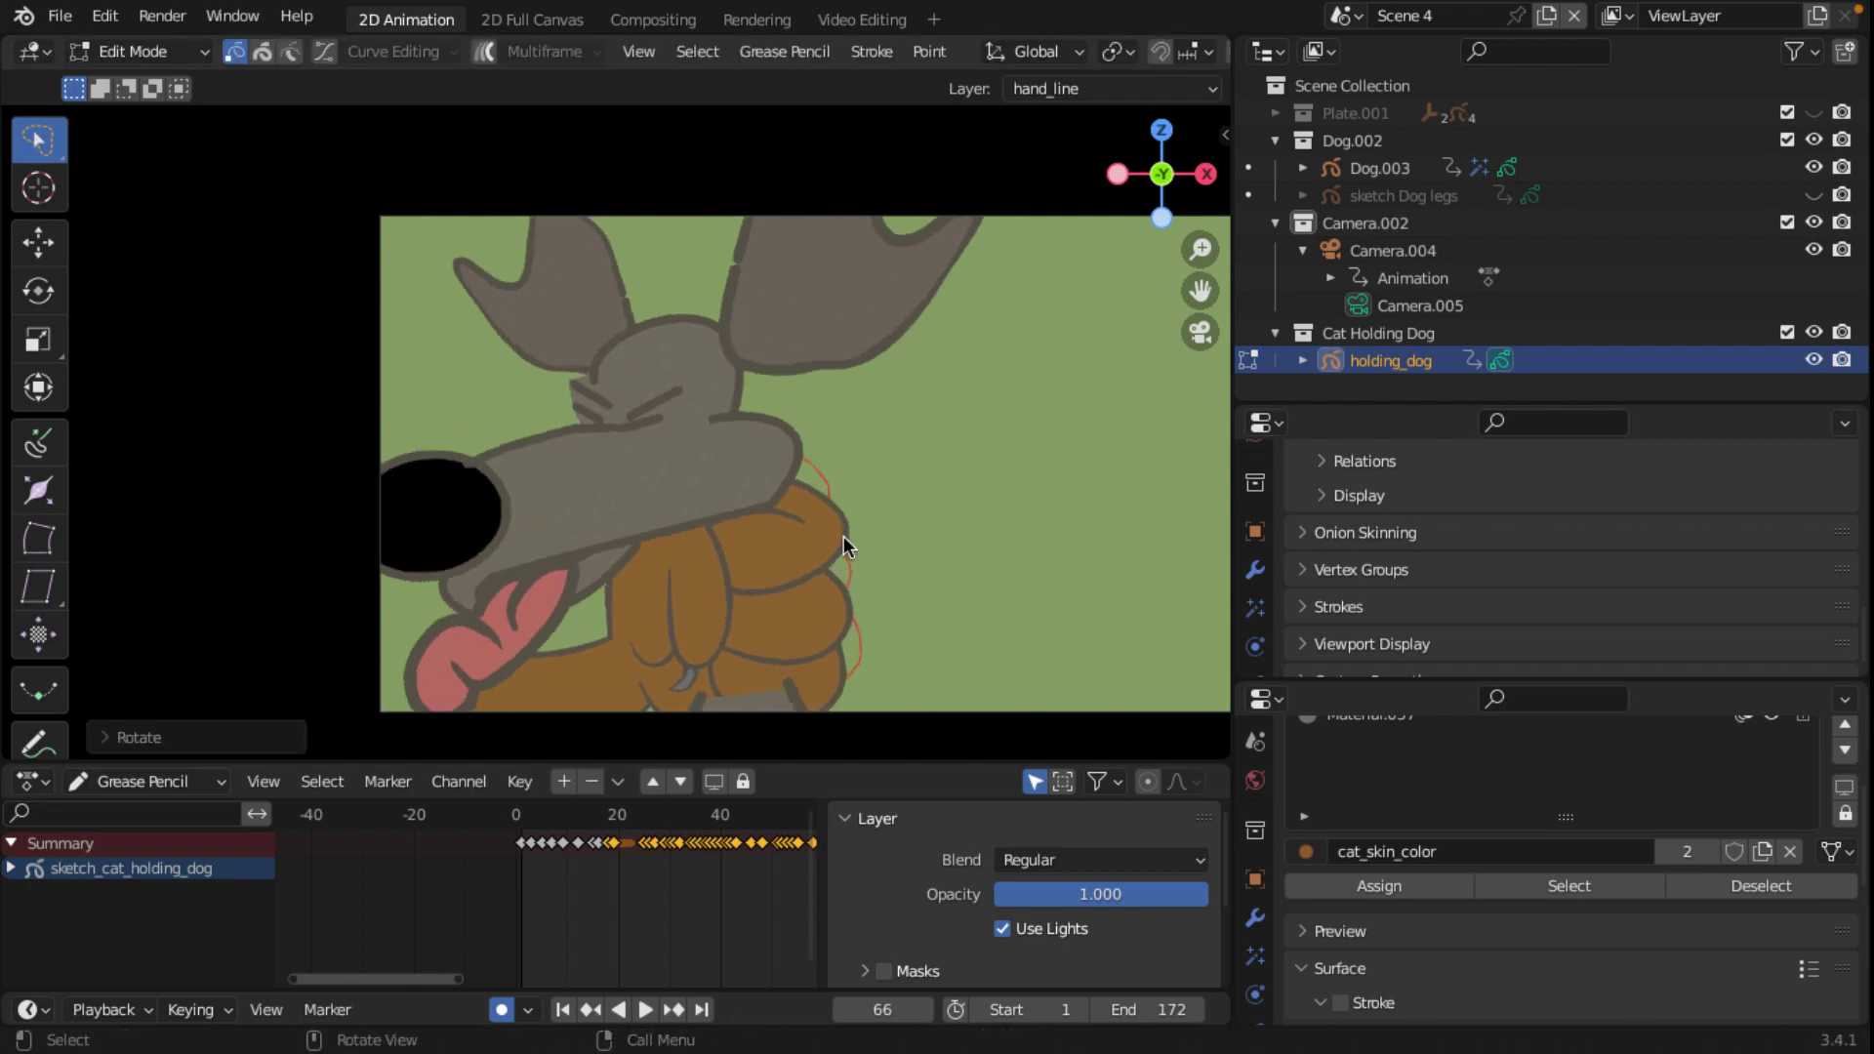
{"action": "key", "text": "g"}
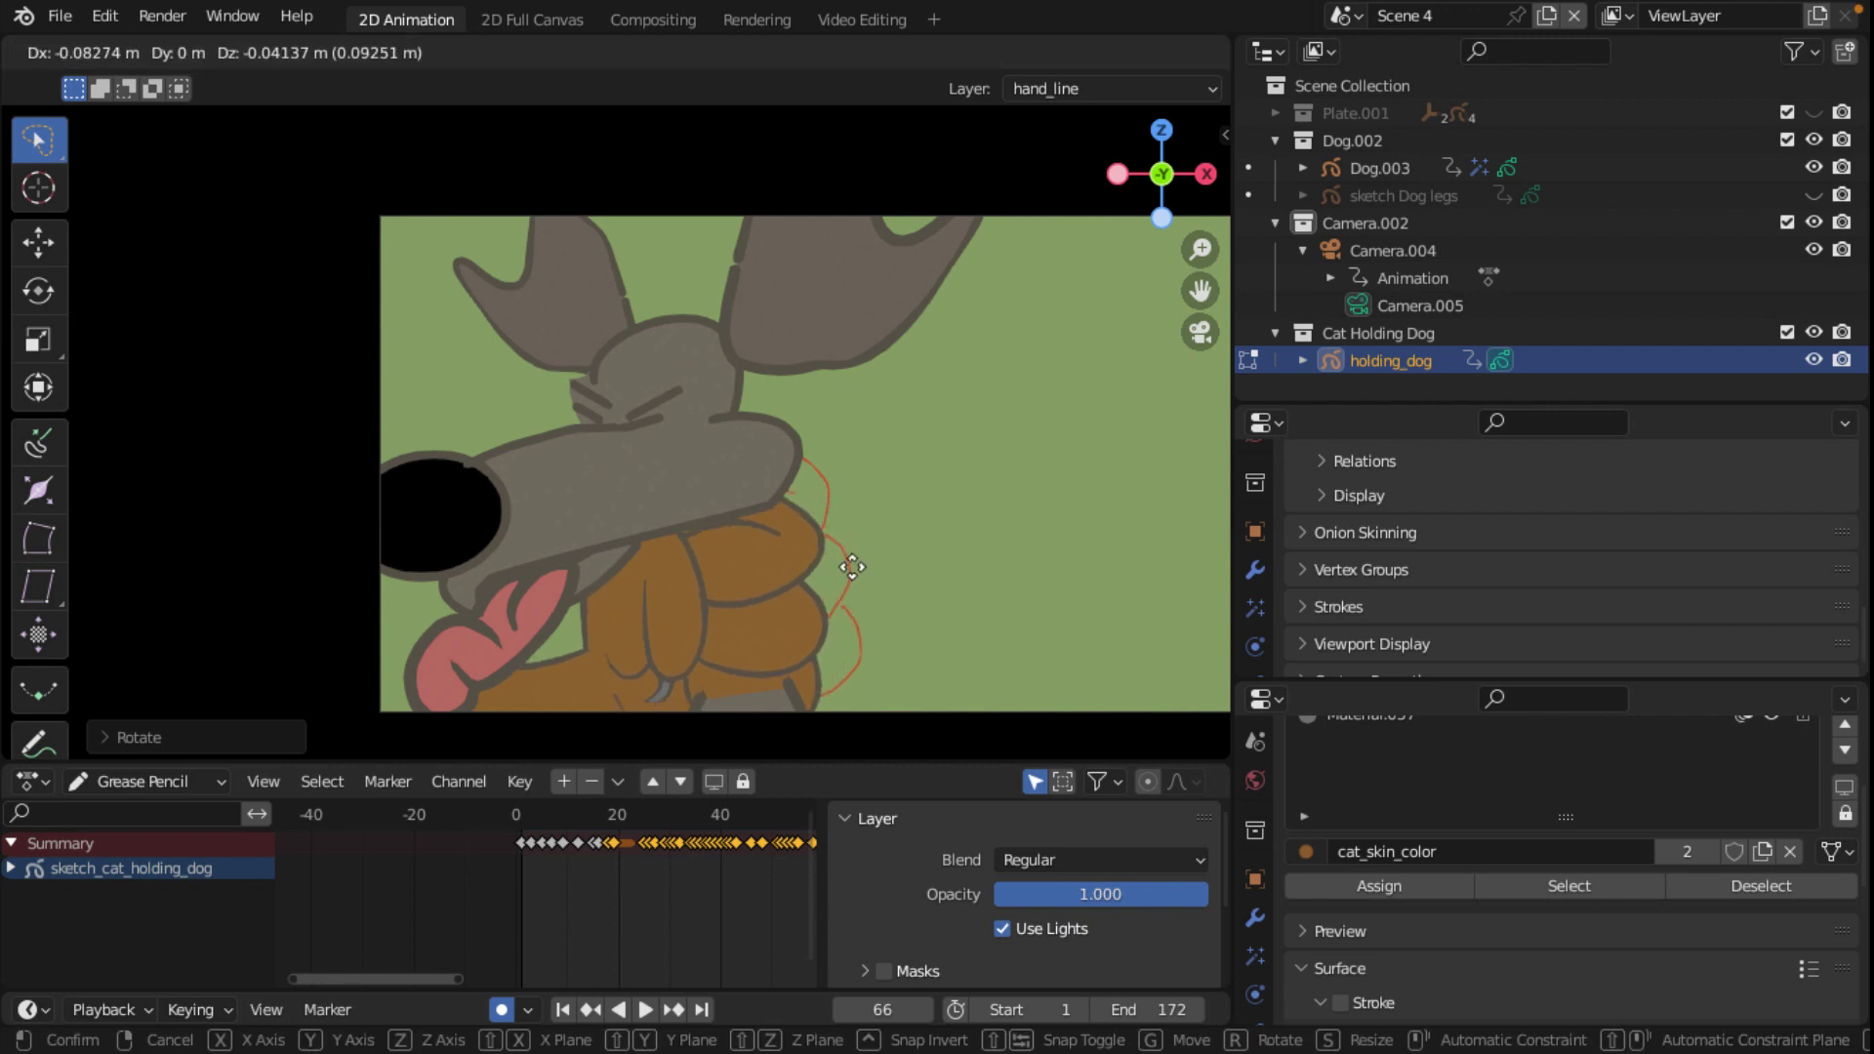
{"action": "left_click", "coordinate": [855, 565]}
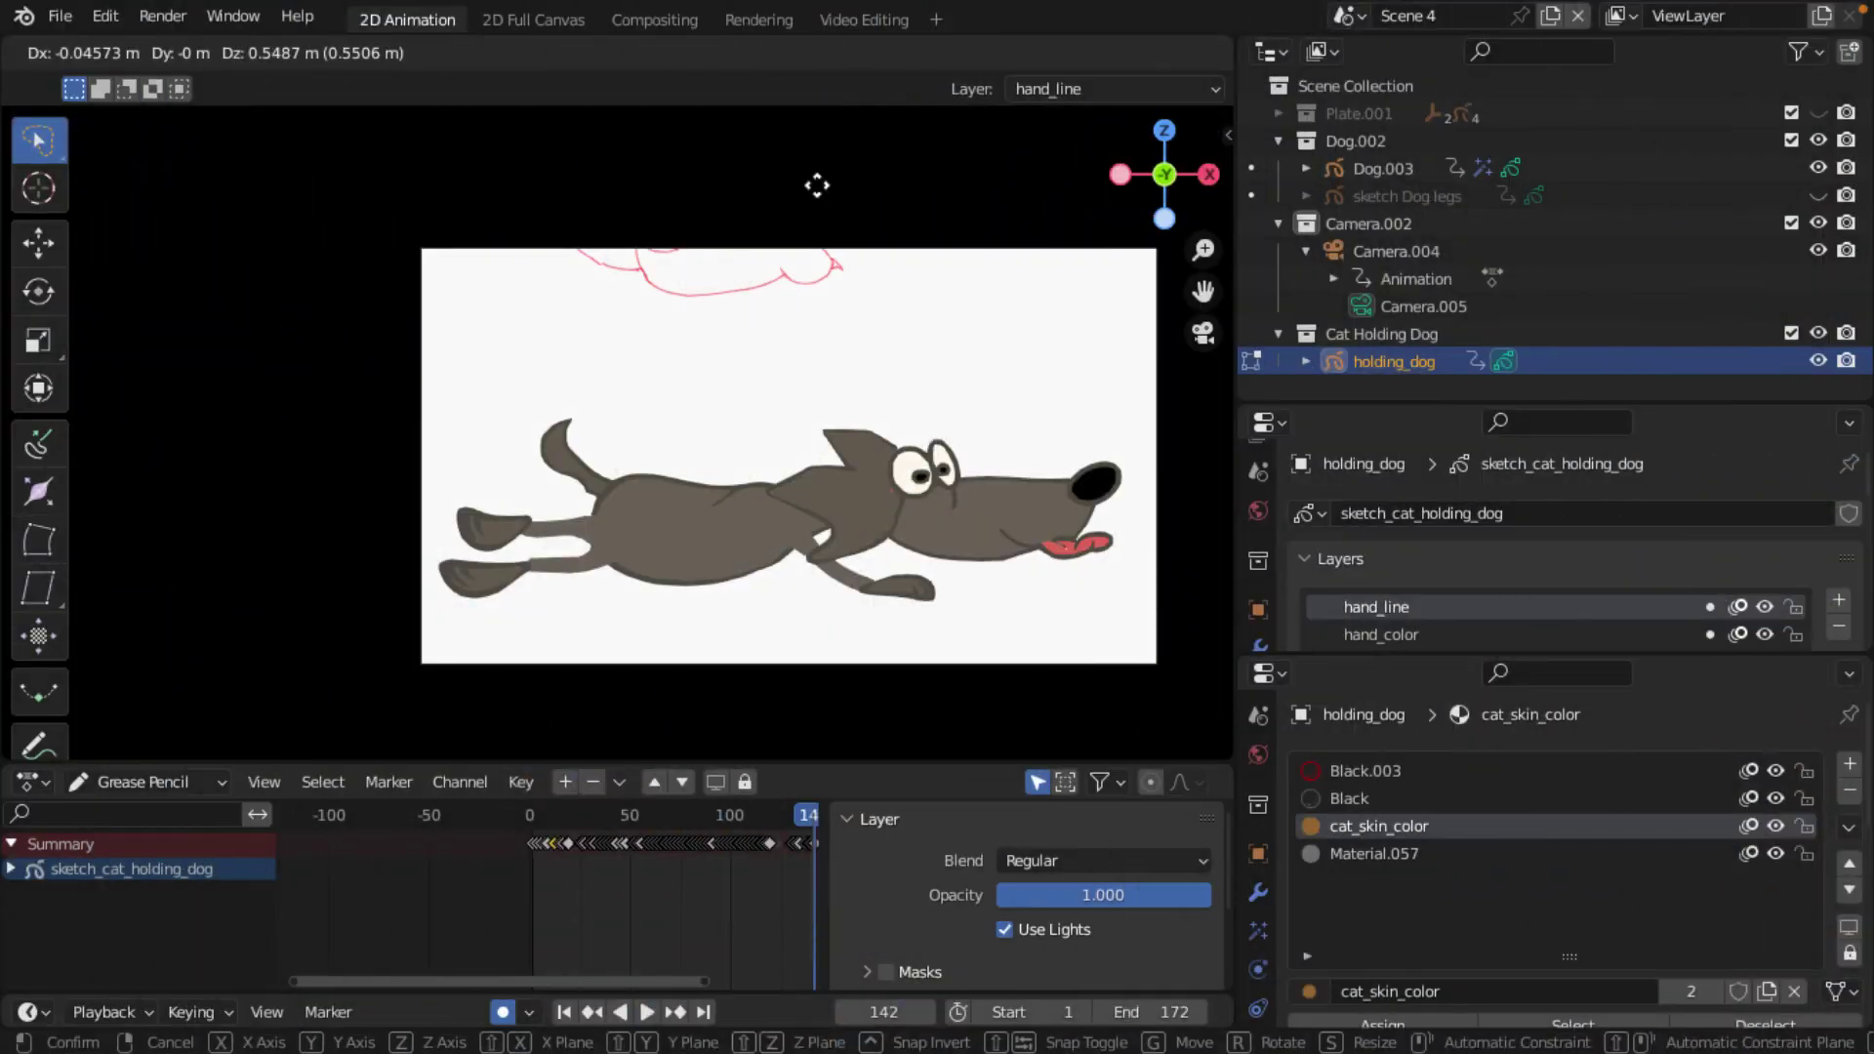
Step: Confirm the hand's placement and play back the animation to review it
{"action": "left_click", "coordinate": [817, 185]}
{"action": "scroll", "coordinate": [706, 878], "scroll_direction": "down", "scroll_amount": 3}
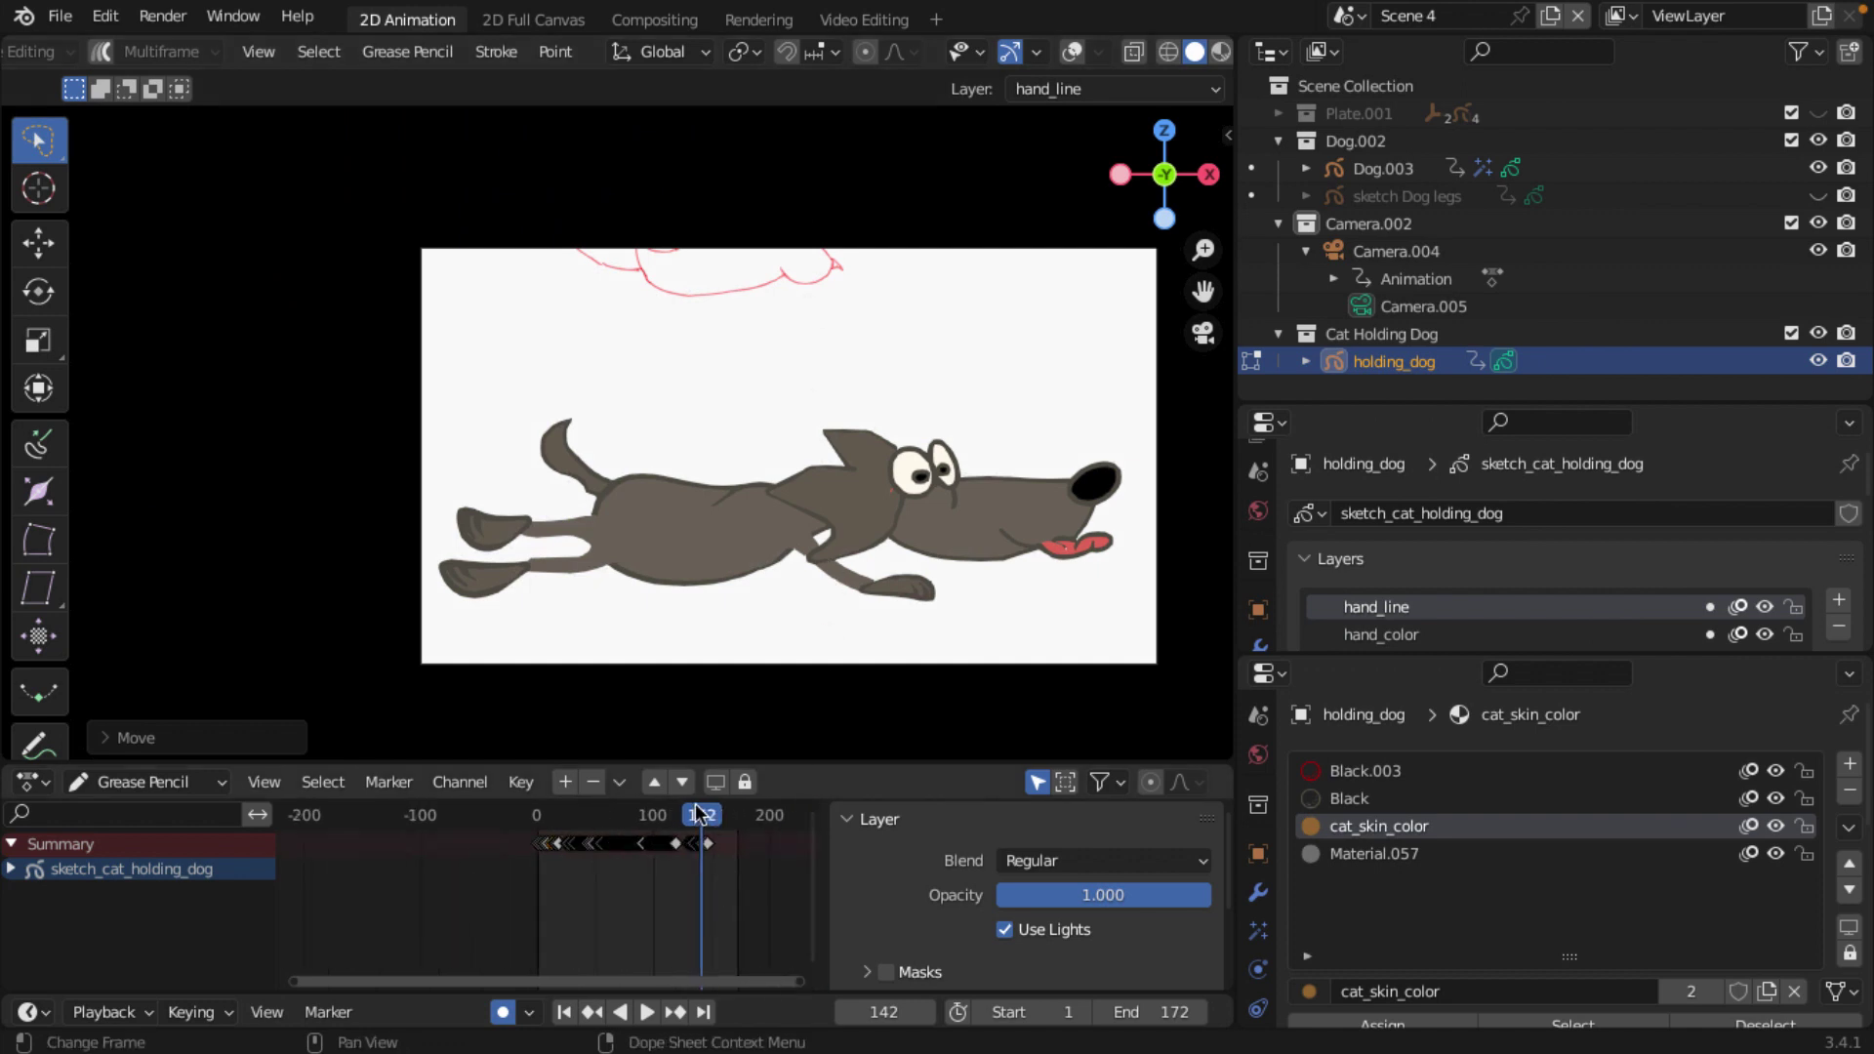
{"action": "key", "text": "space"}
{"action": "mouse_move", "coordinate": [699, 813]}
{"action": "left_mouse_down"}
{"action": "mouse_move", "coordinate": [613, 816]}
{"action": "mouse_move", "coordinate": [691, 814]}
{"action": "left_mouse_up"}
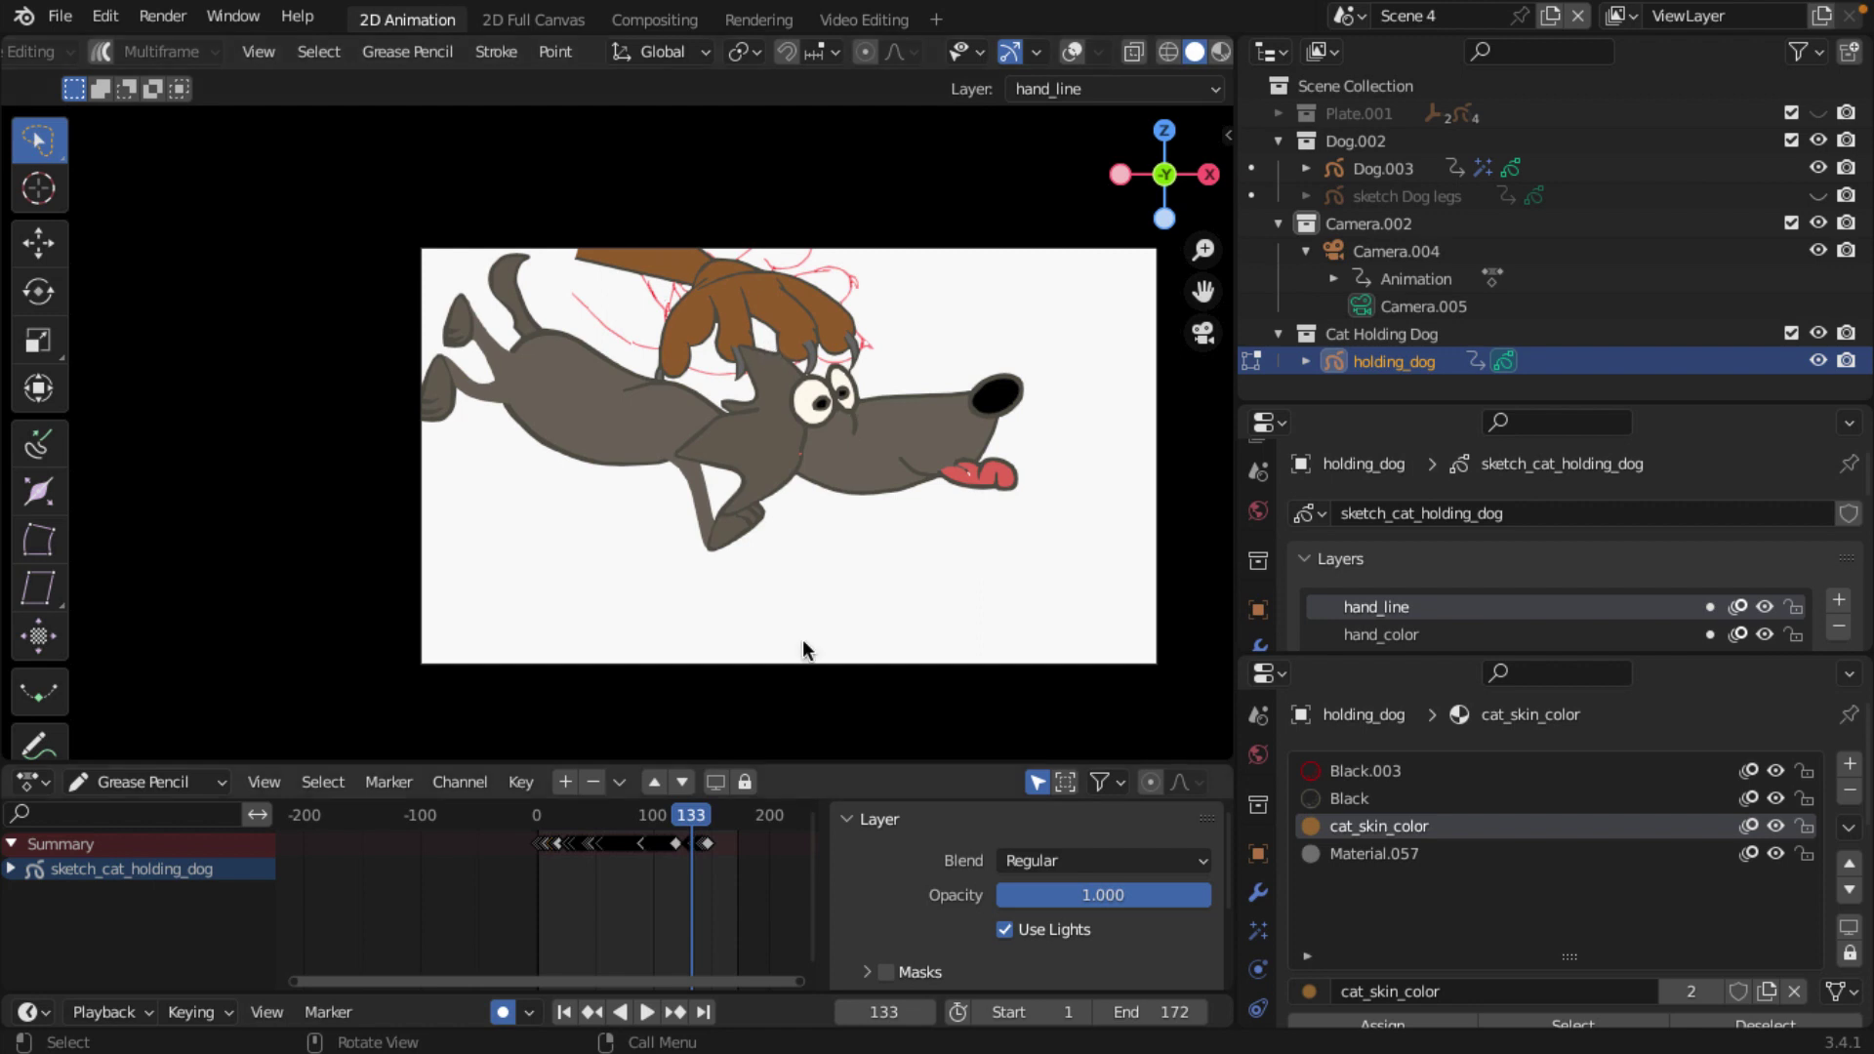
{"action": "left_click_drag", "start_coordinate": [690, 814], "coordinate": [544, 808]}
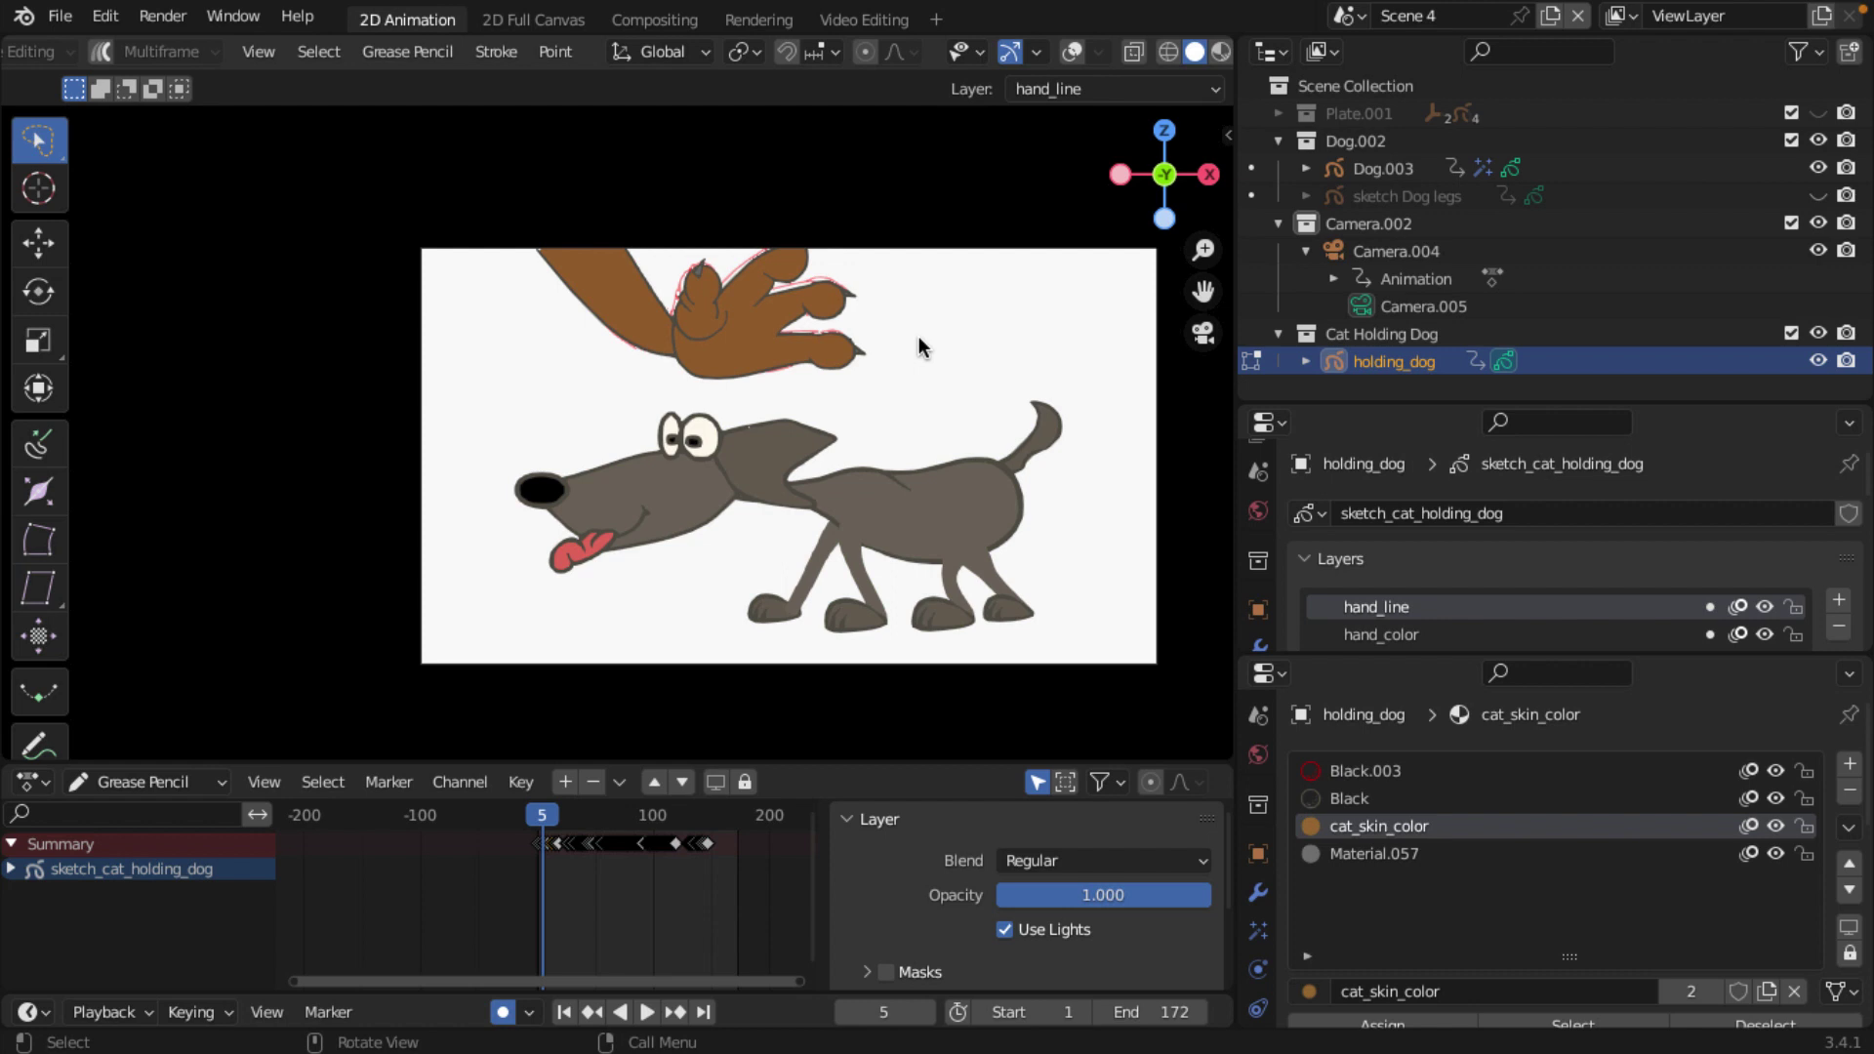
{"action": "scroll", "coordinate": [918, 347], "scroll_direction": "down", "scroll_amount": 3}
Step: Lasso-select the cat's hand strokes on frame 5 and copy them
{"action": "mouse_move", "coordinate": [859, 318]}
{"action": "left_mouse_down"}
{"action": "mouse_move", "coordinate": [535, 274]}
{"action": "mouse_move", "coordinate": [652, 400]}
{"action": "left_mouse_up"}
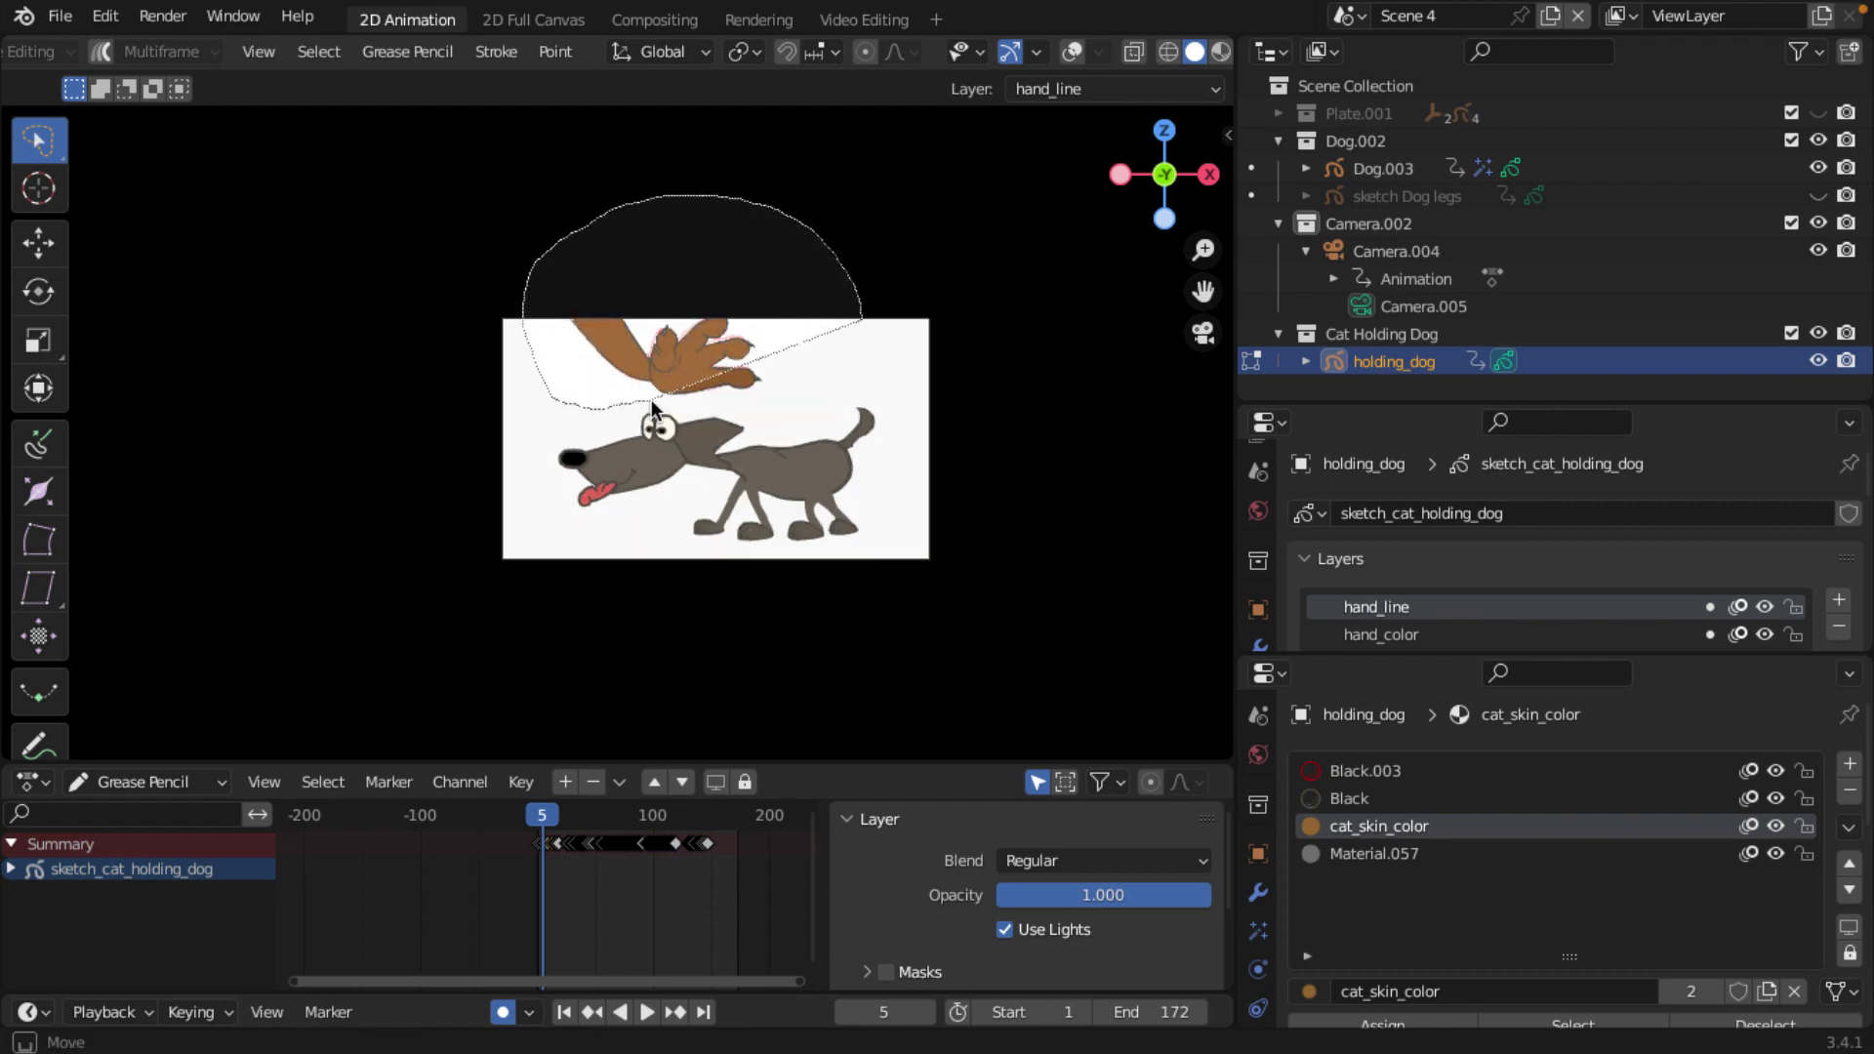
{"action": "left_click_drag", "start_coordinate": [652, 401], "coordinate": [793, 397]}
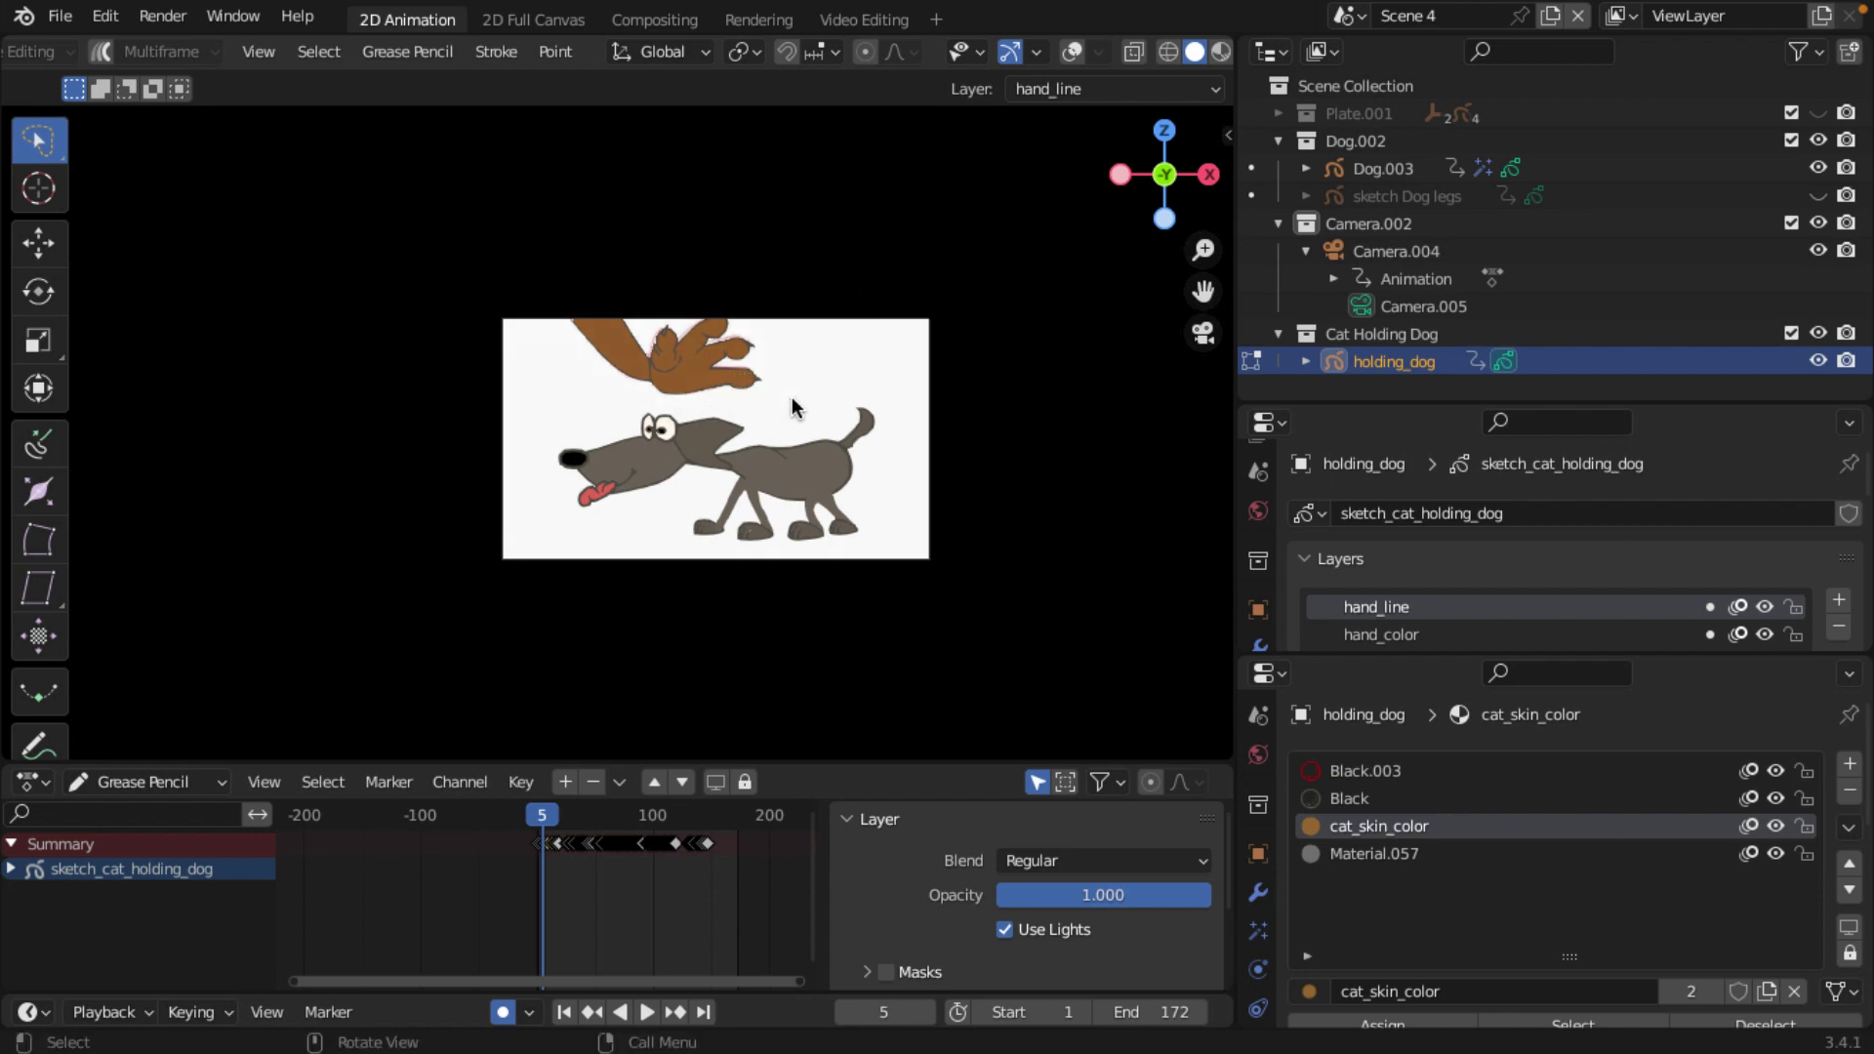
{"action": "left_click", "coordinate": [1072, 51]}
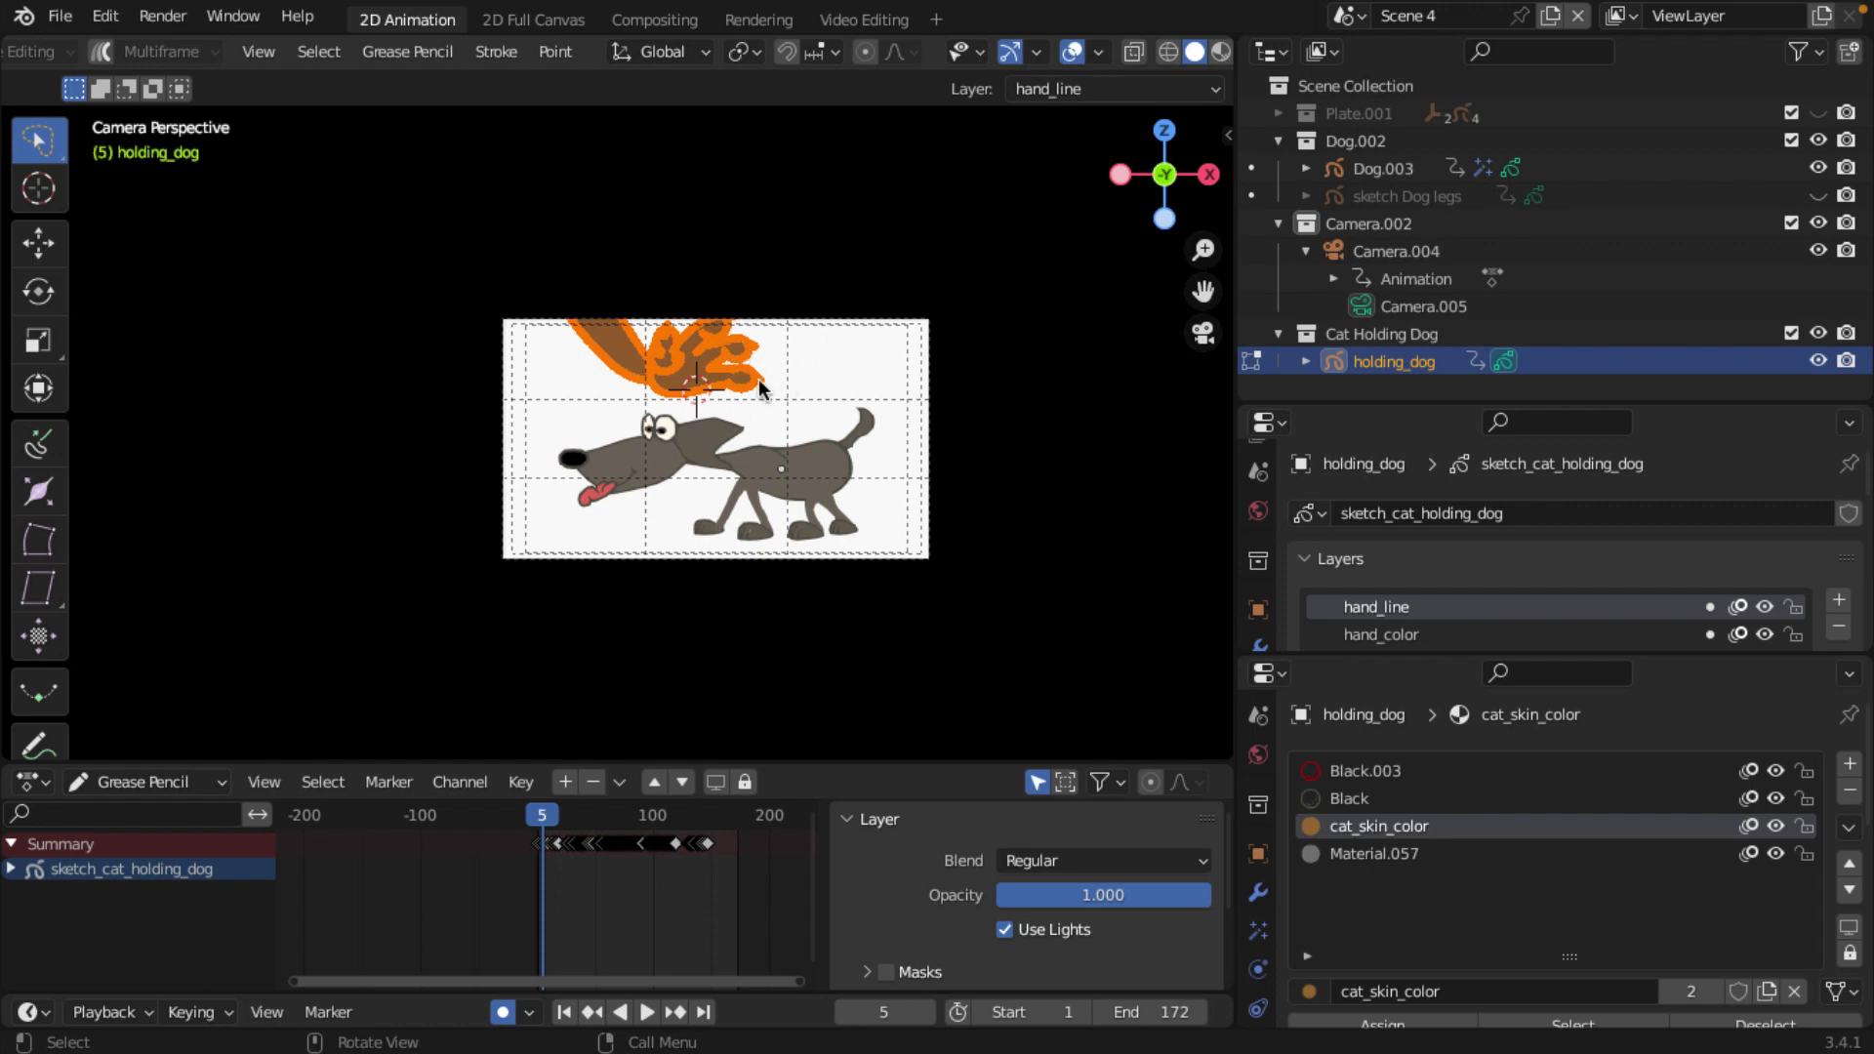
{"action": "key", "text": "ctrl"}
Step: Move to frame 133 and paste the copied hand strokes over the running dog
{"action": "key", "text": "space"}
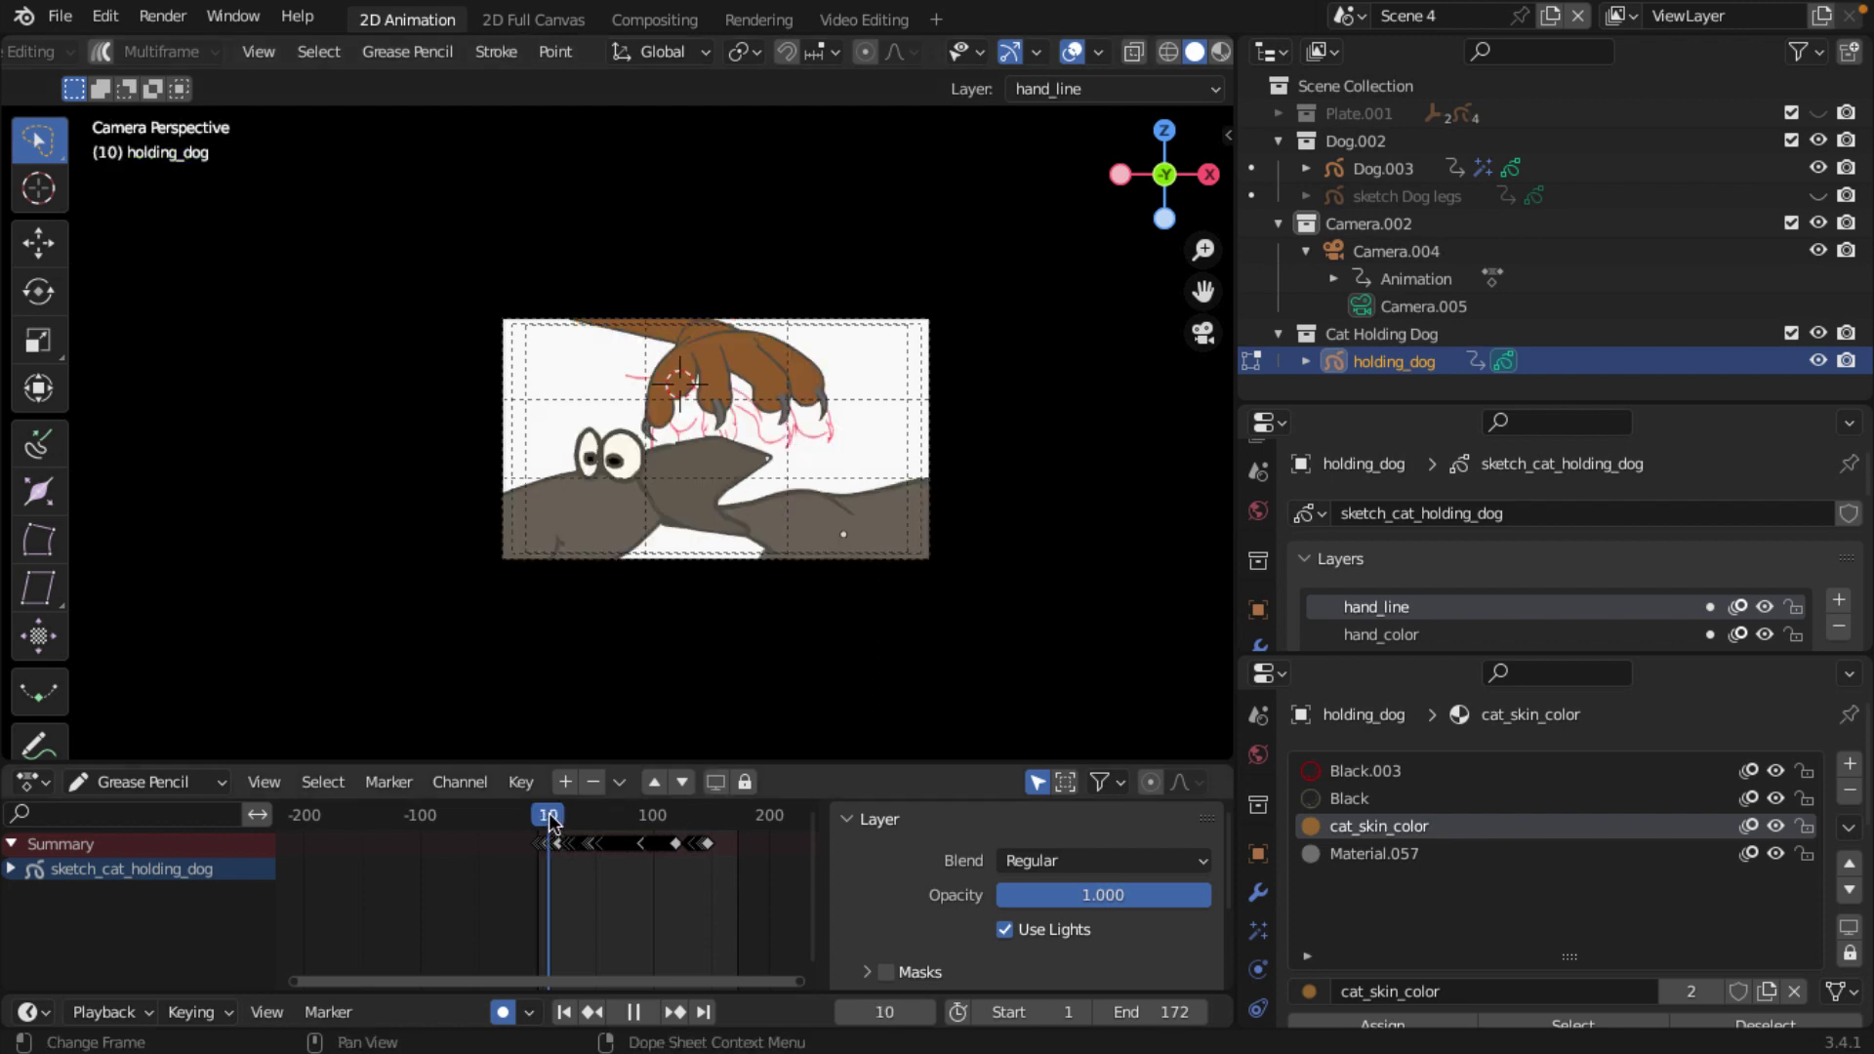
{"action": "left_click_drag", "start_coordinate": [550, 823], "coordinate": [697, 830]}
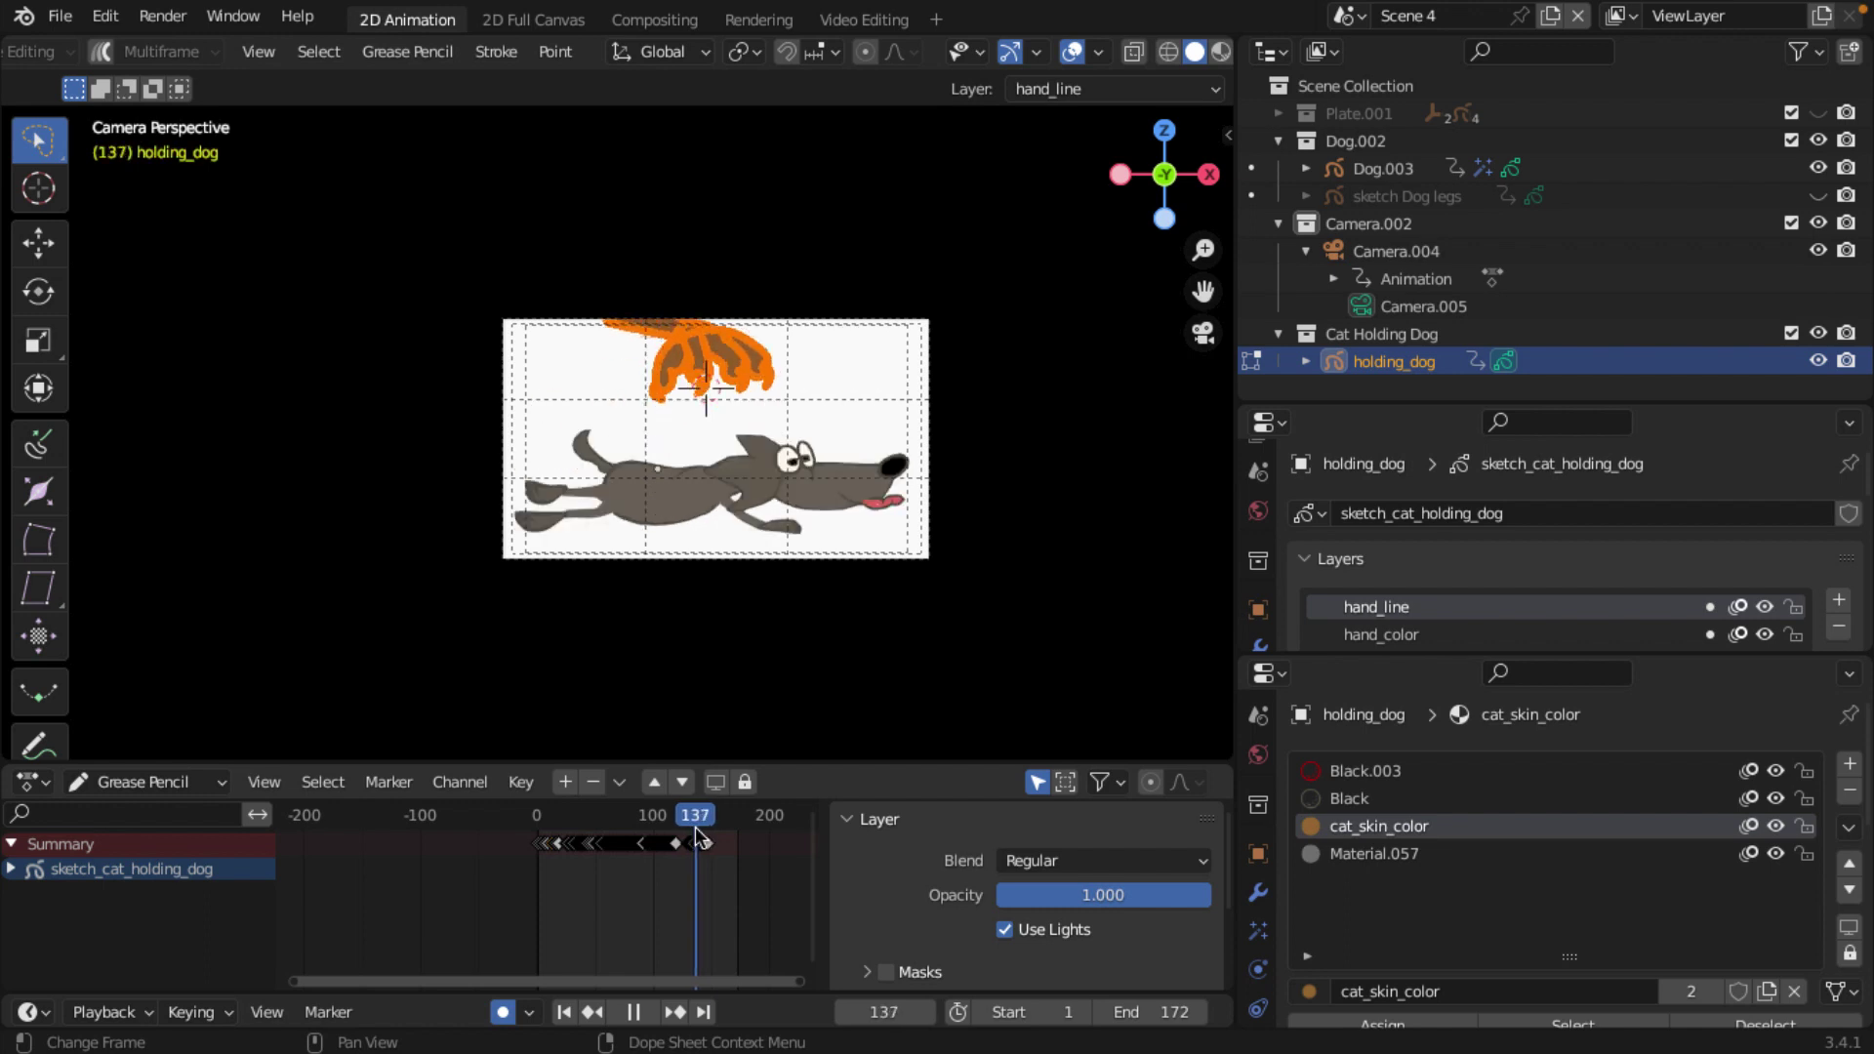
{"action": "left_click_drag", "start_coordinate": [695, 828], "coordinate": [687, 832]}
{"action": "key", "text": "space"}
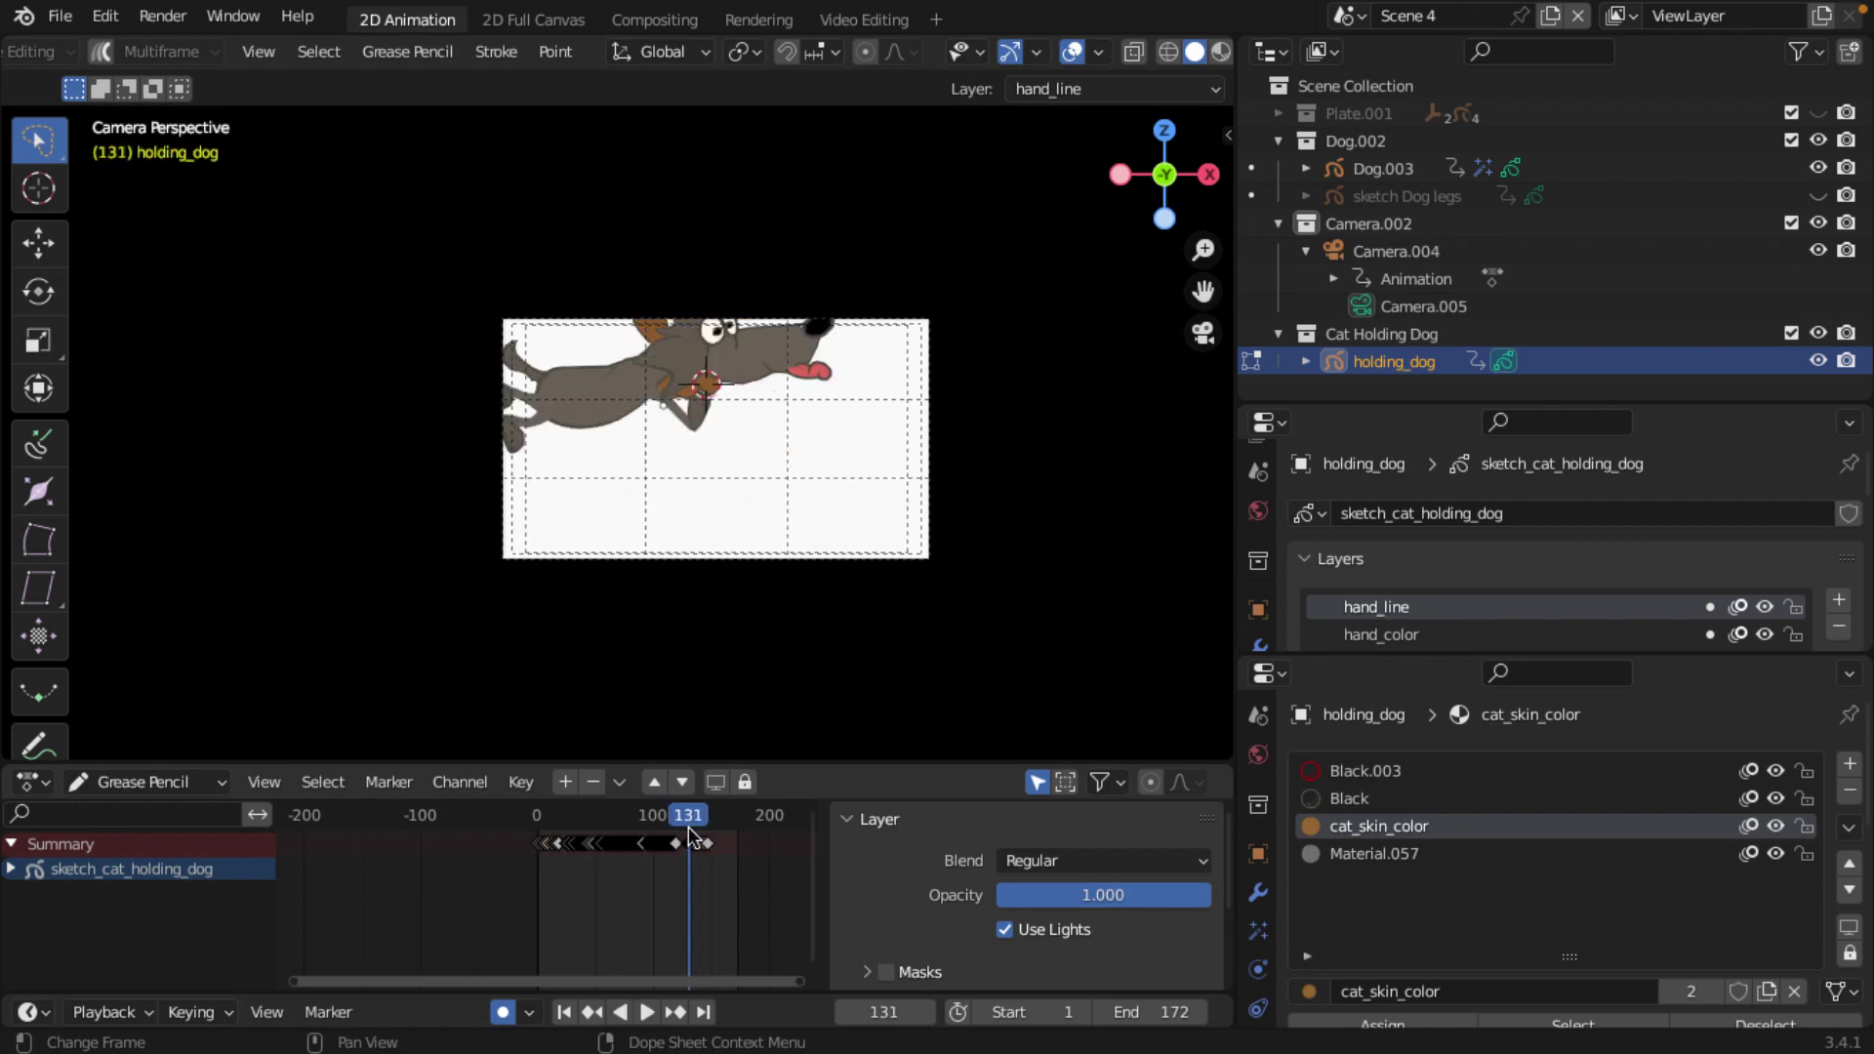
{"action": "key", "text": "Right"}
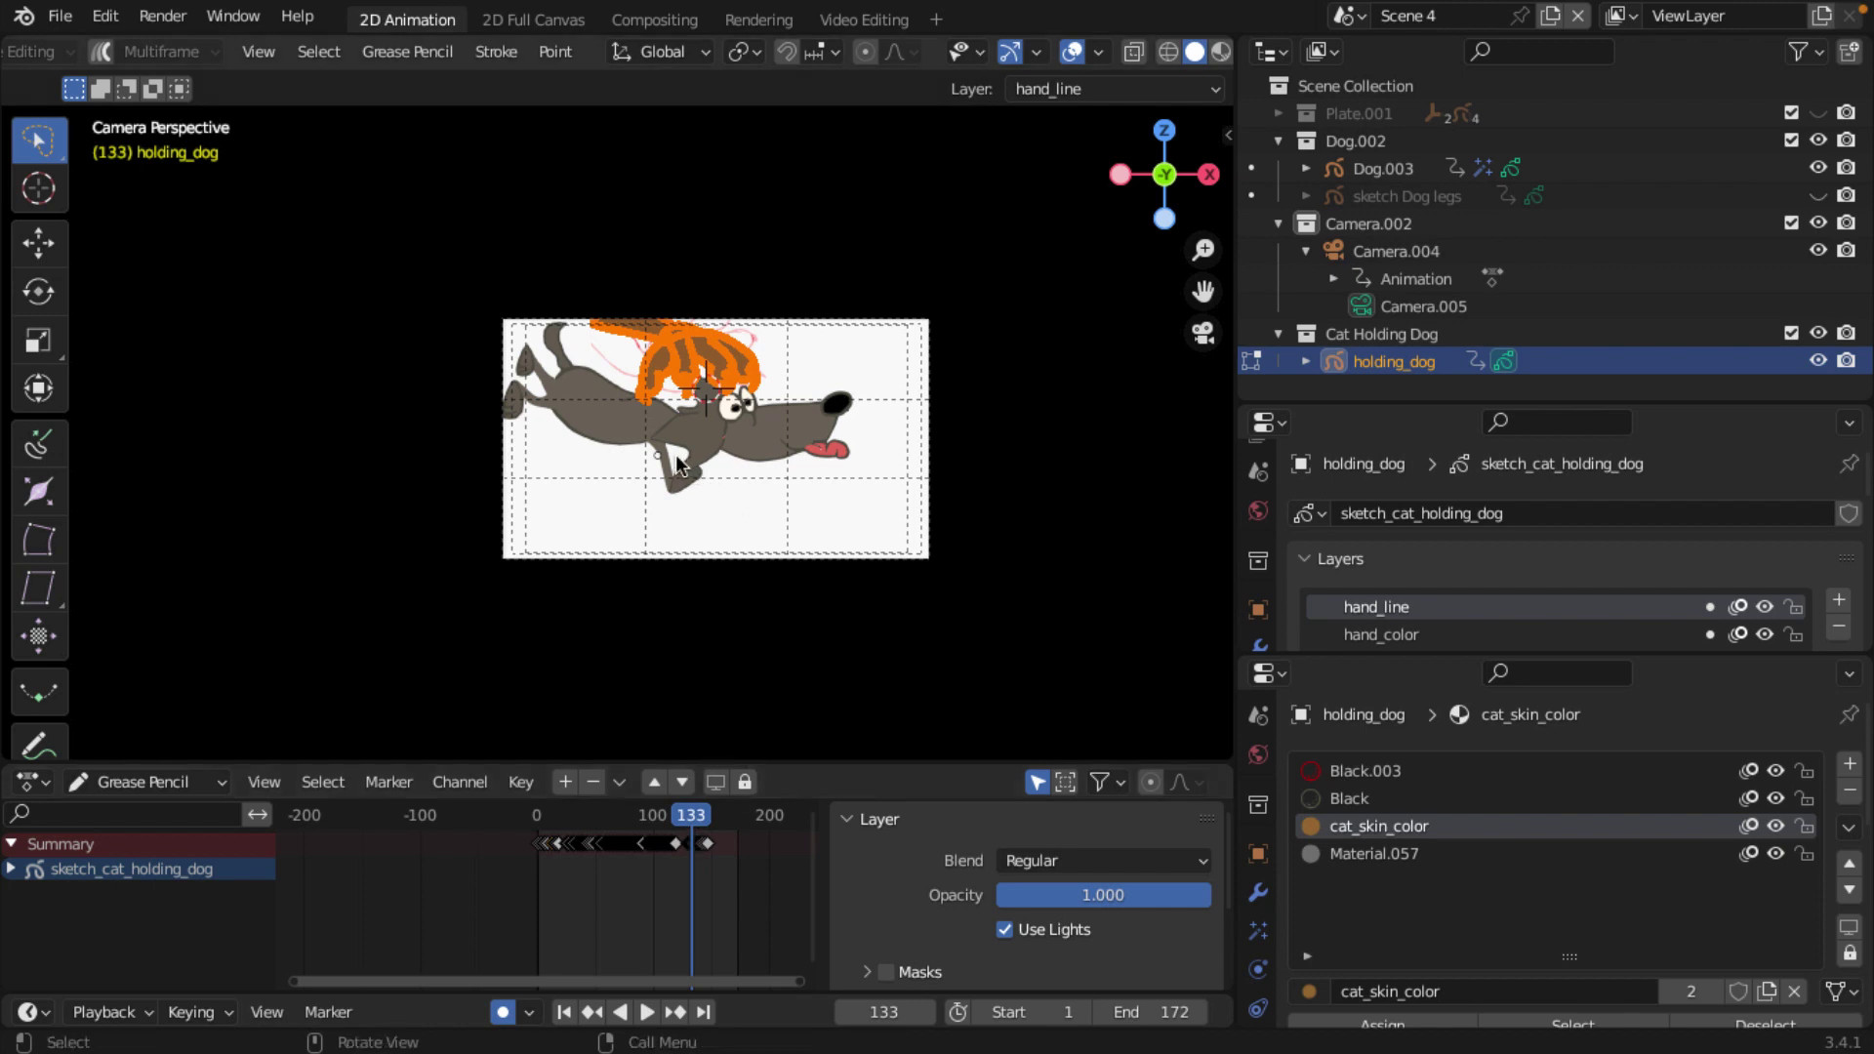
{"action": "key", "text": "ctrl"}
{"action": "key", "text": "ctrl+v"}
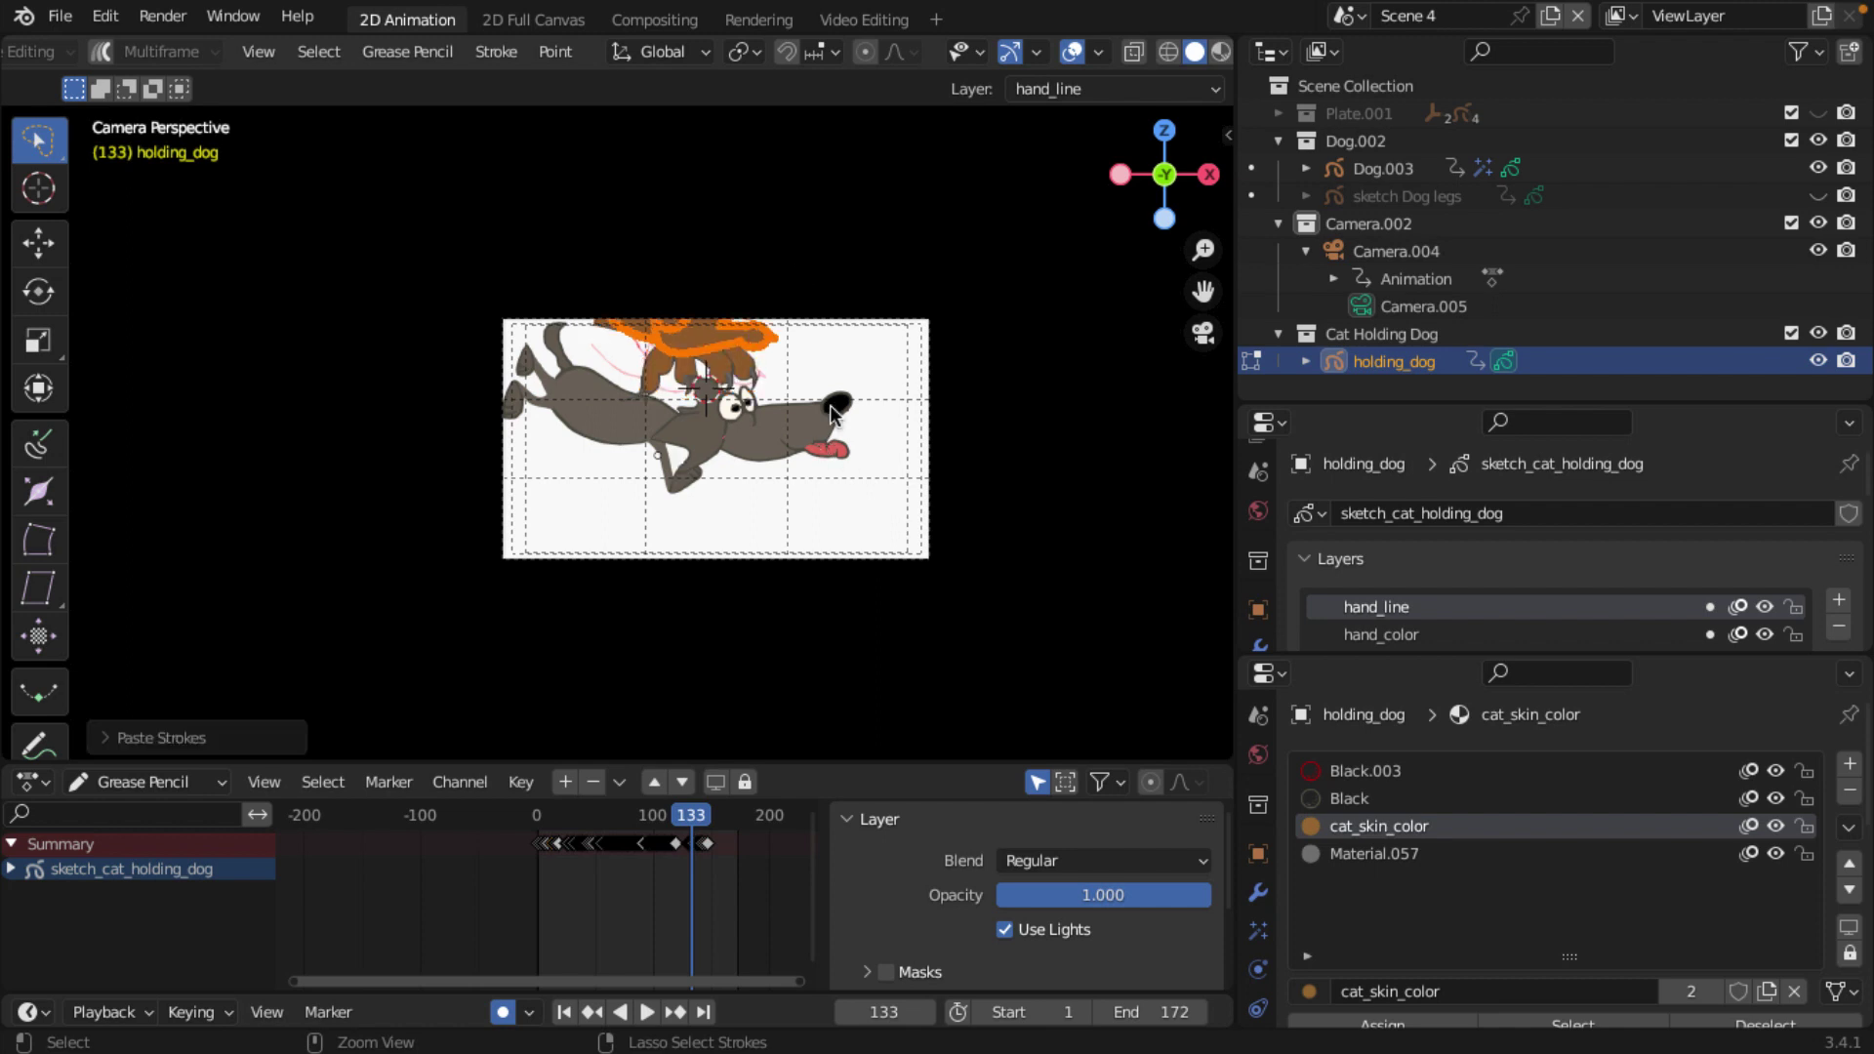
{"action": "key", "text": "g"}
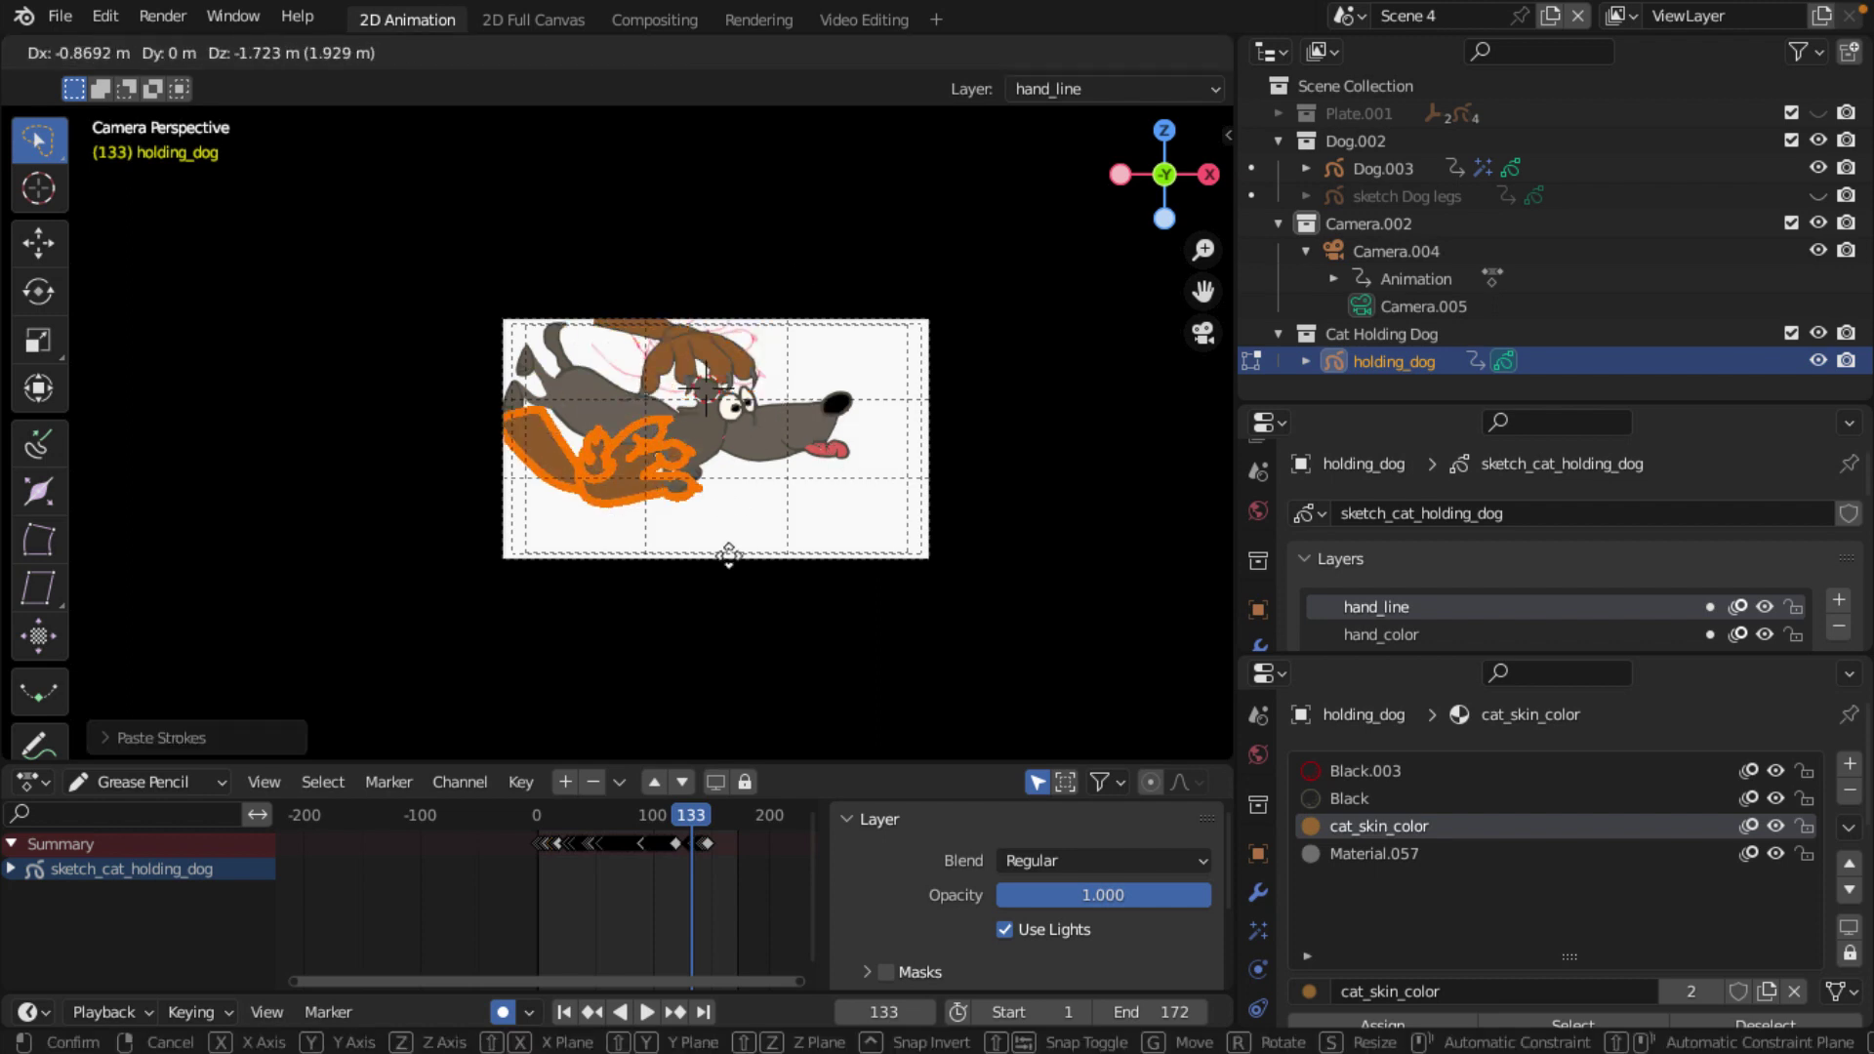
{"action": "left_click", "coordinate": [857, 596]}
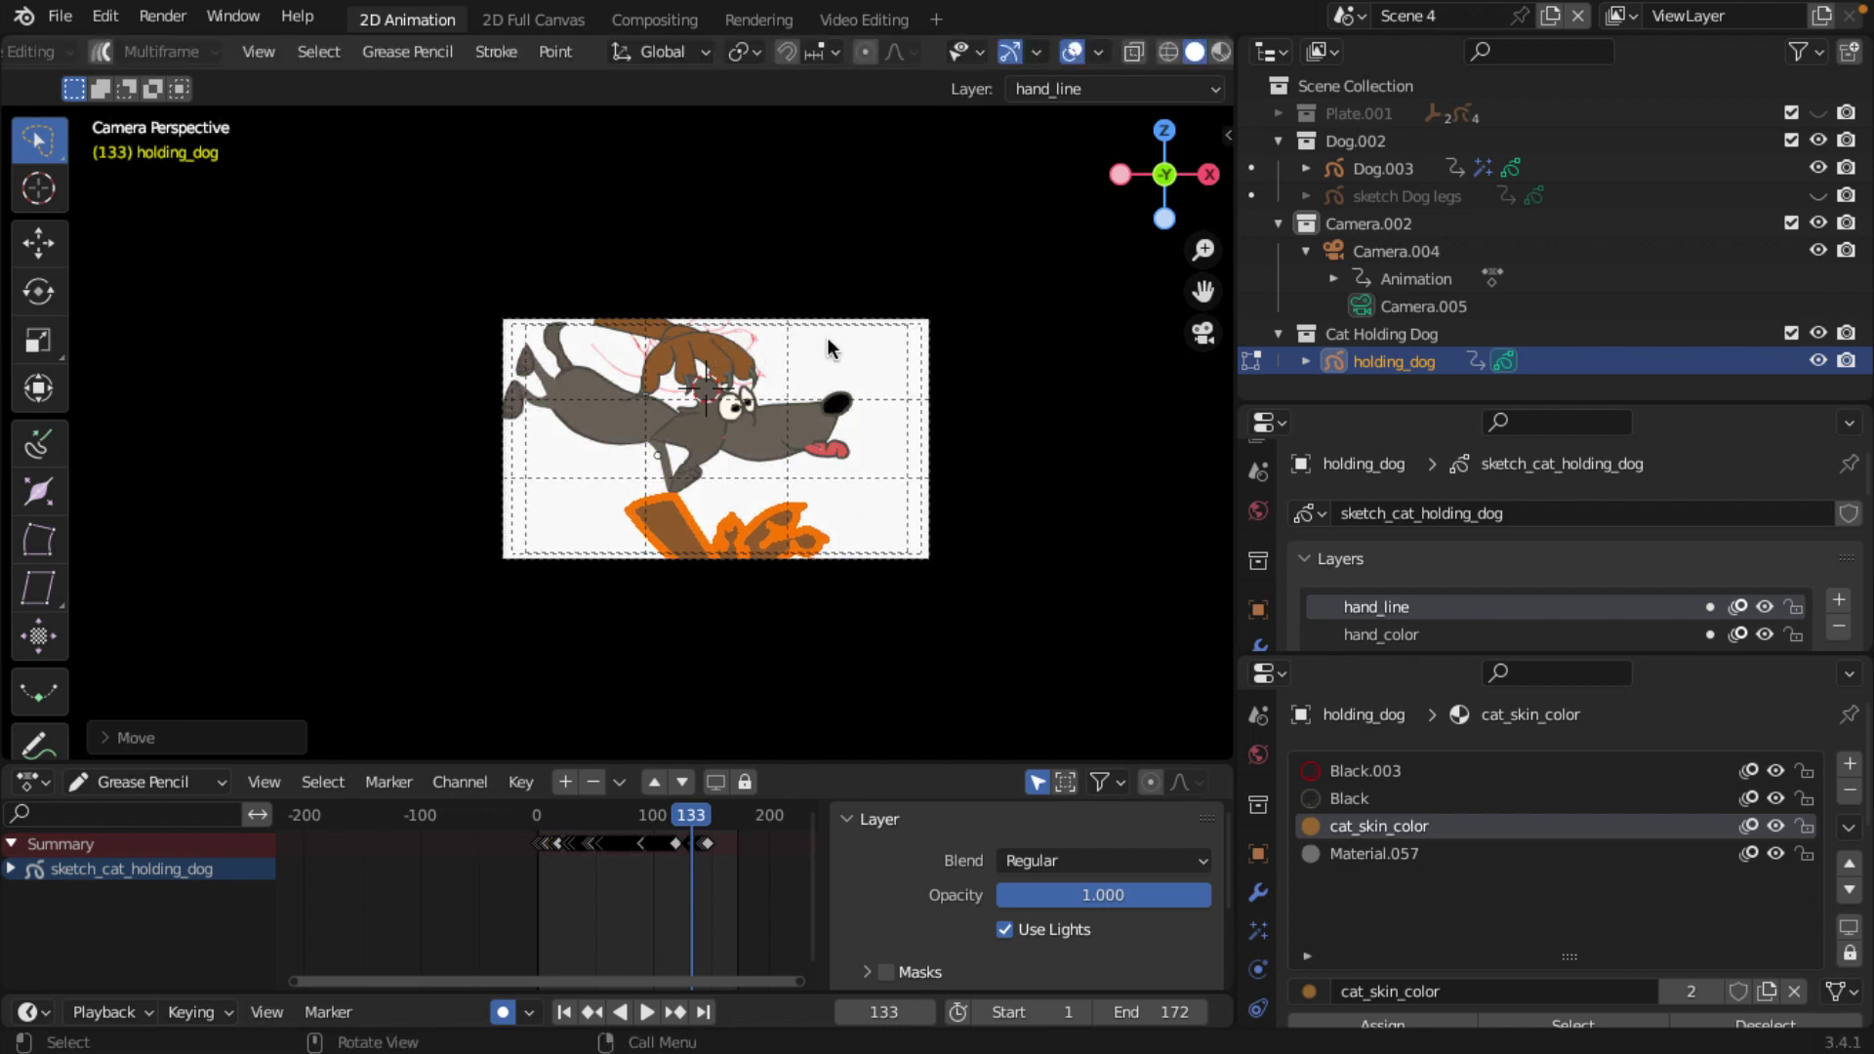
{"action": "mouse_move", "coordinate": [834, 326]}
{"action": "left_mouse_down"}
{"action": "mouse_move", "coordinate": [591, 356]}
{"action": "mouse_move", "coordinate": [773, 399]}
{"action": "mouse_move", "coordinate": [831, 348]}
{"action": "left_mouse_up"}
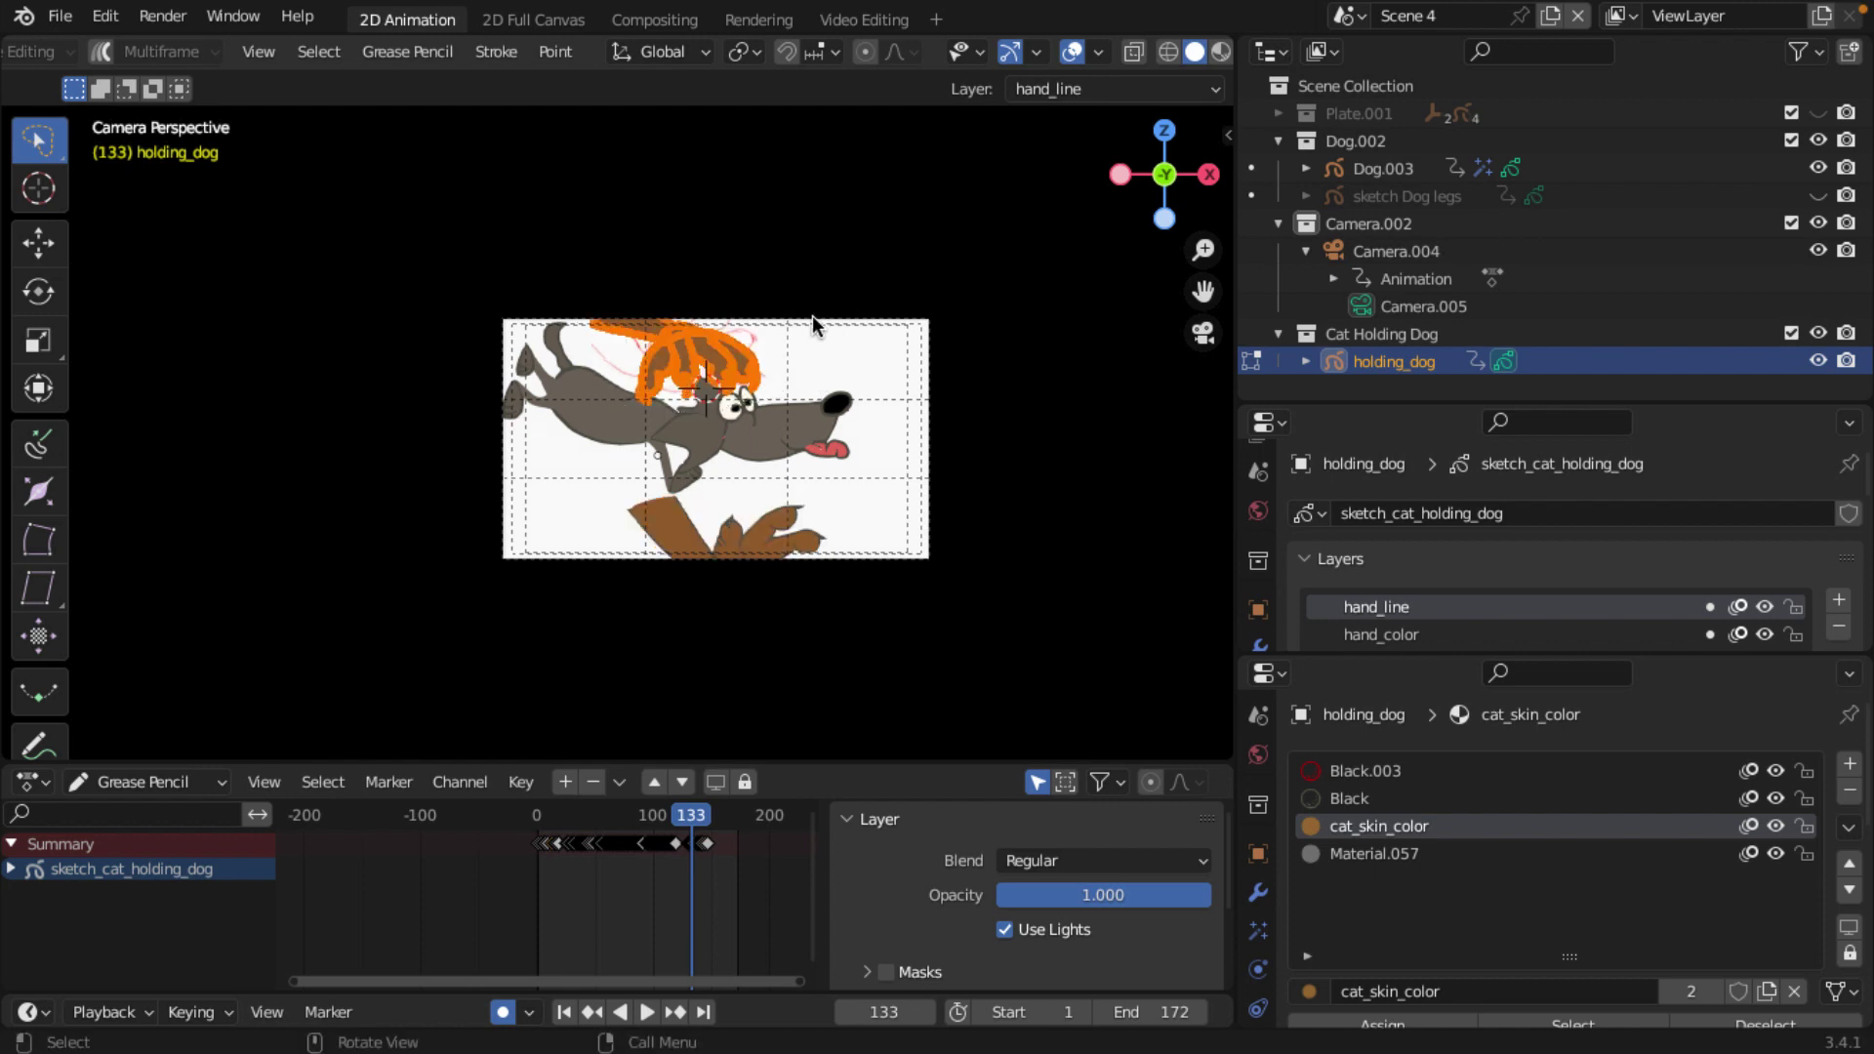
{"action": "key", "text": "o"}
{"action": "key", "text": "g"}
{"action": "left_click", "coordinate": [920, 384]}
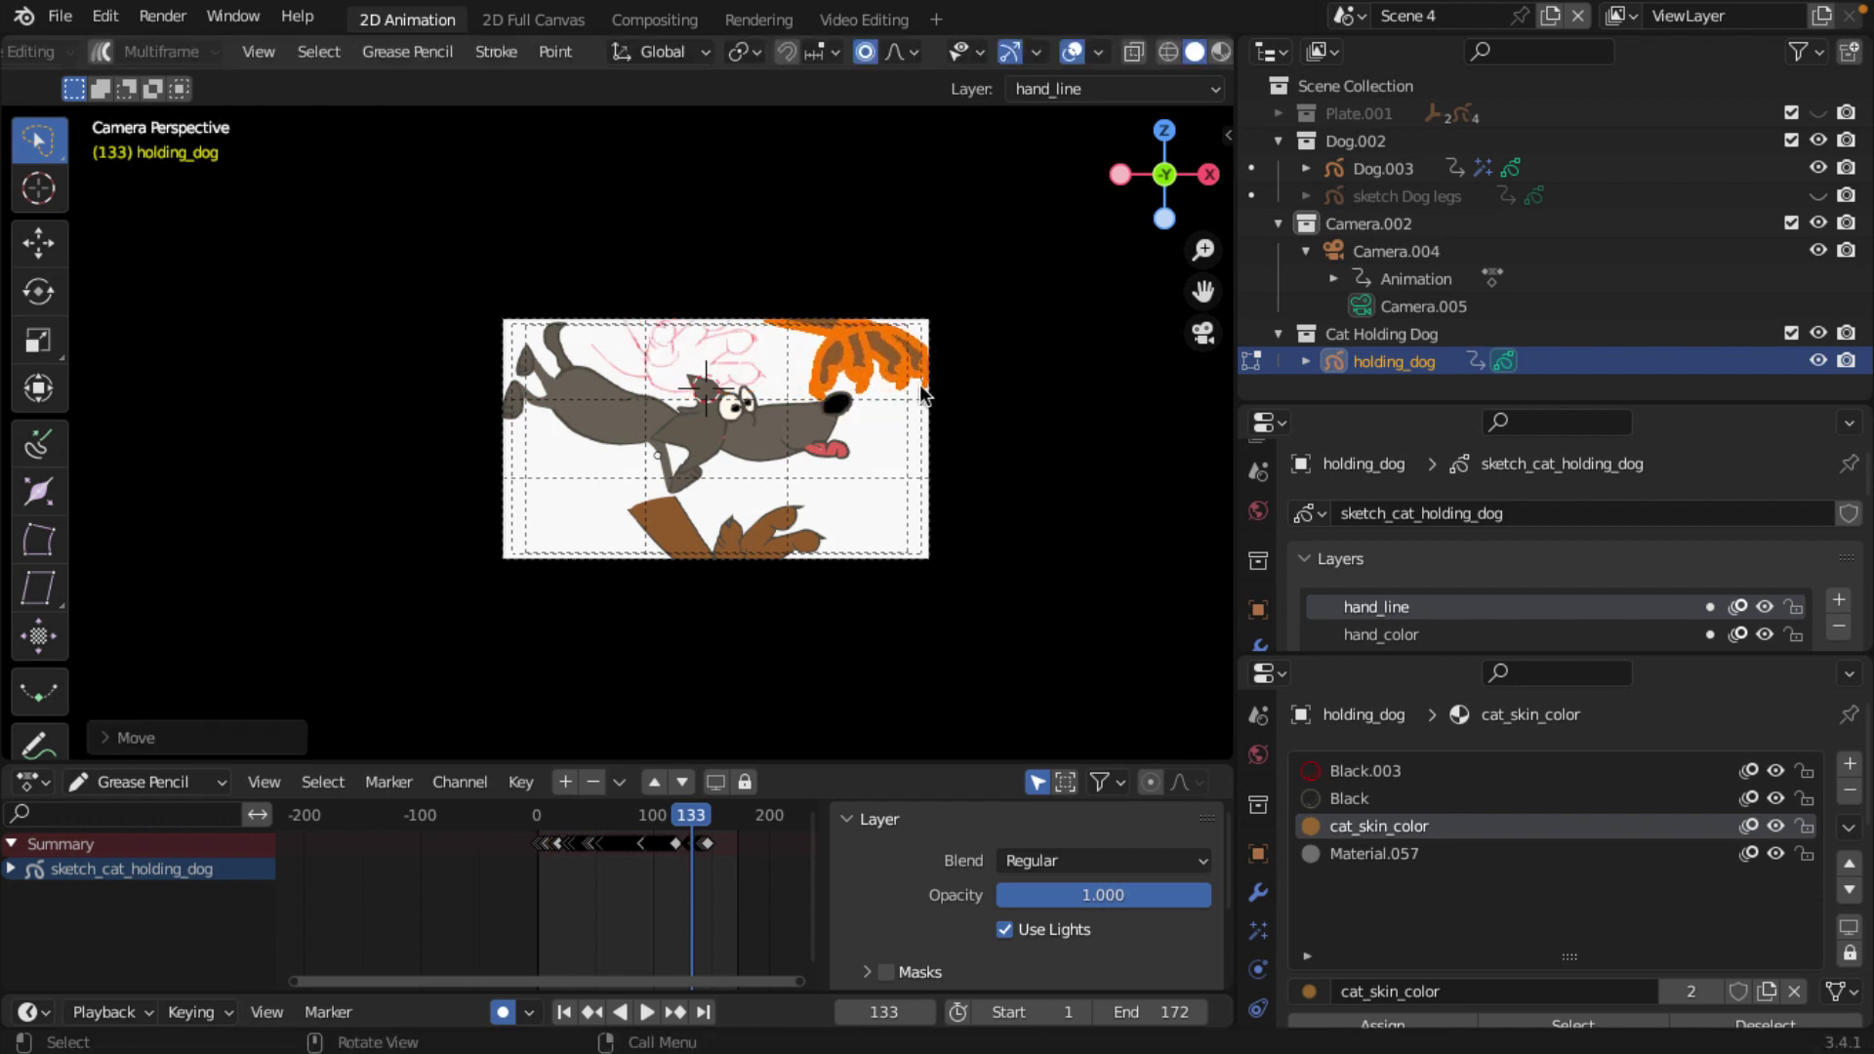
{"action": "key", "text": "x"}
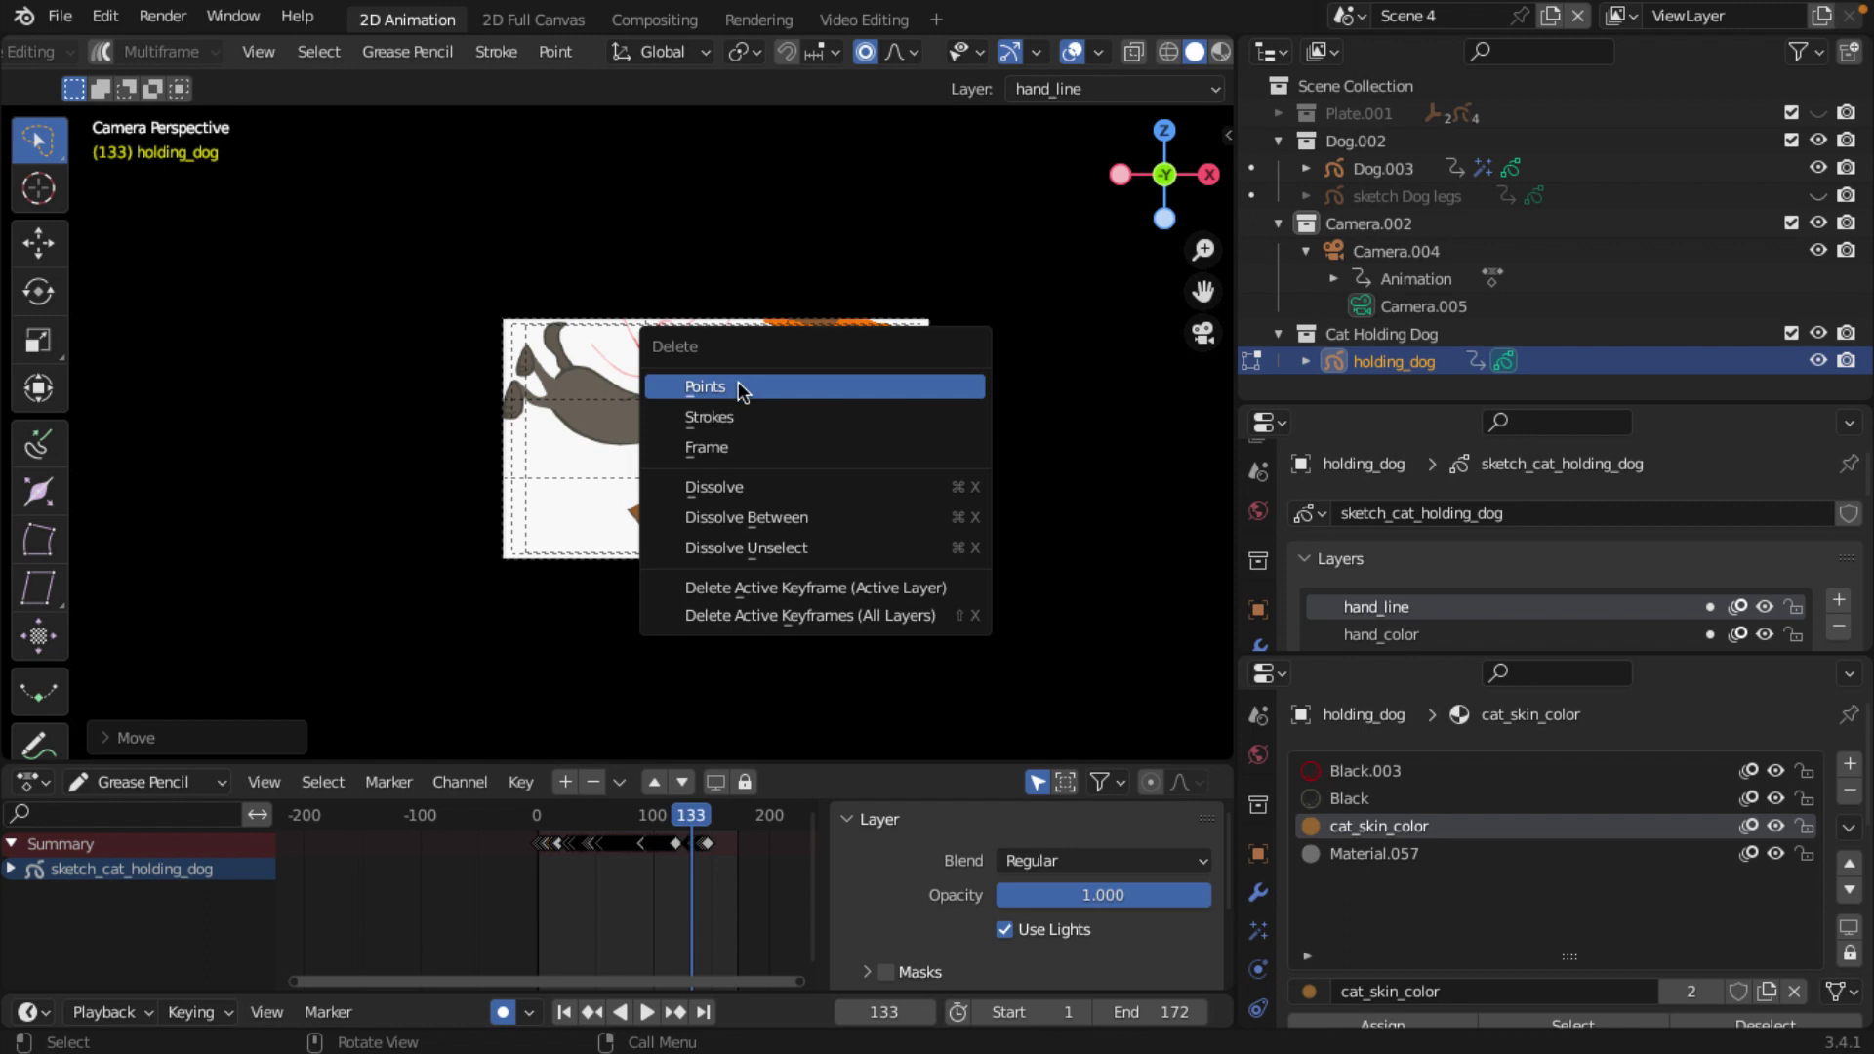
{"action": "left_click", "coordinate": [739, 389]}
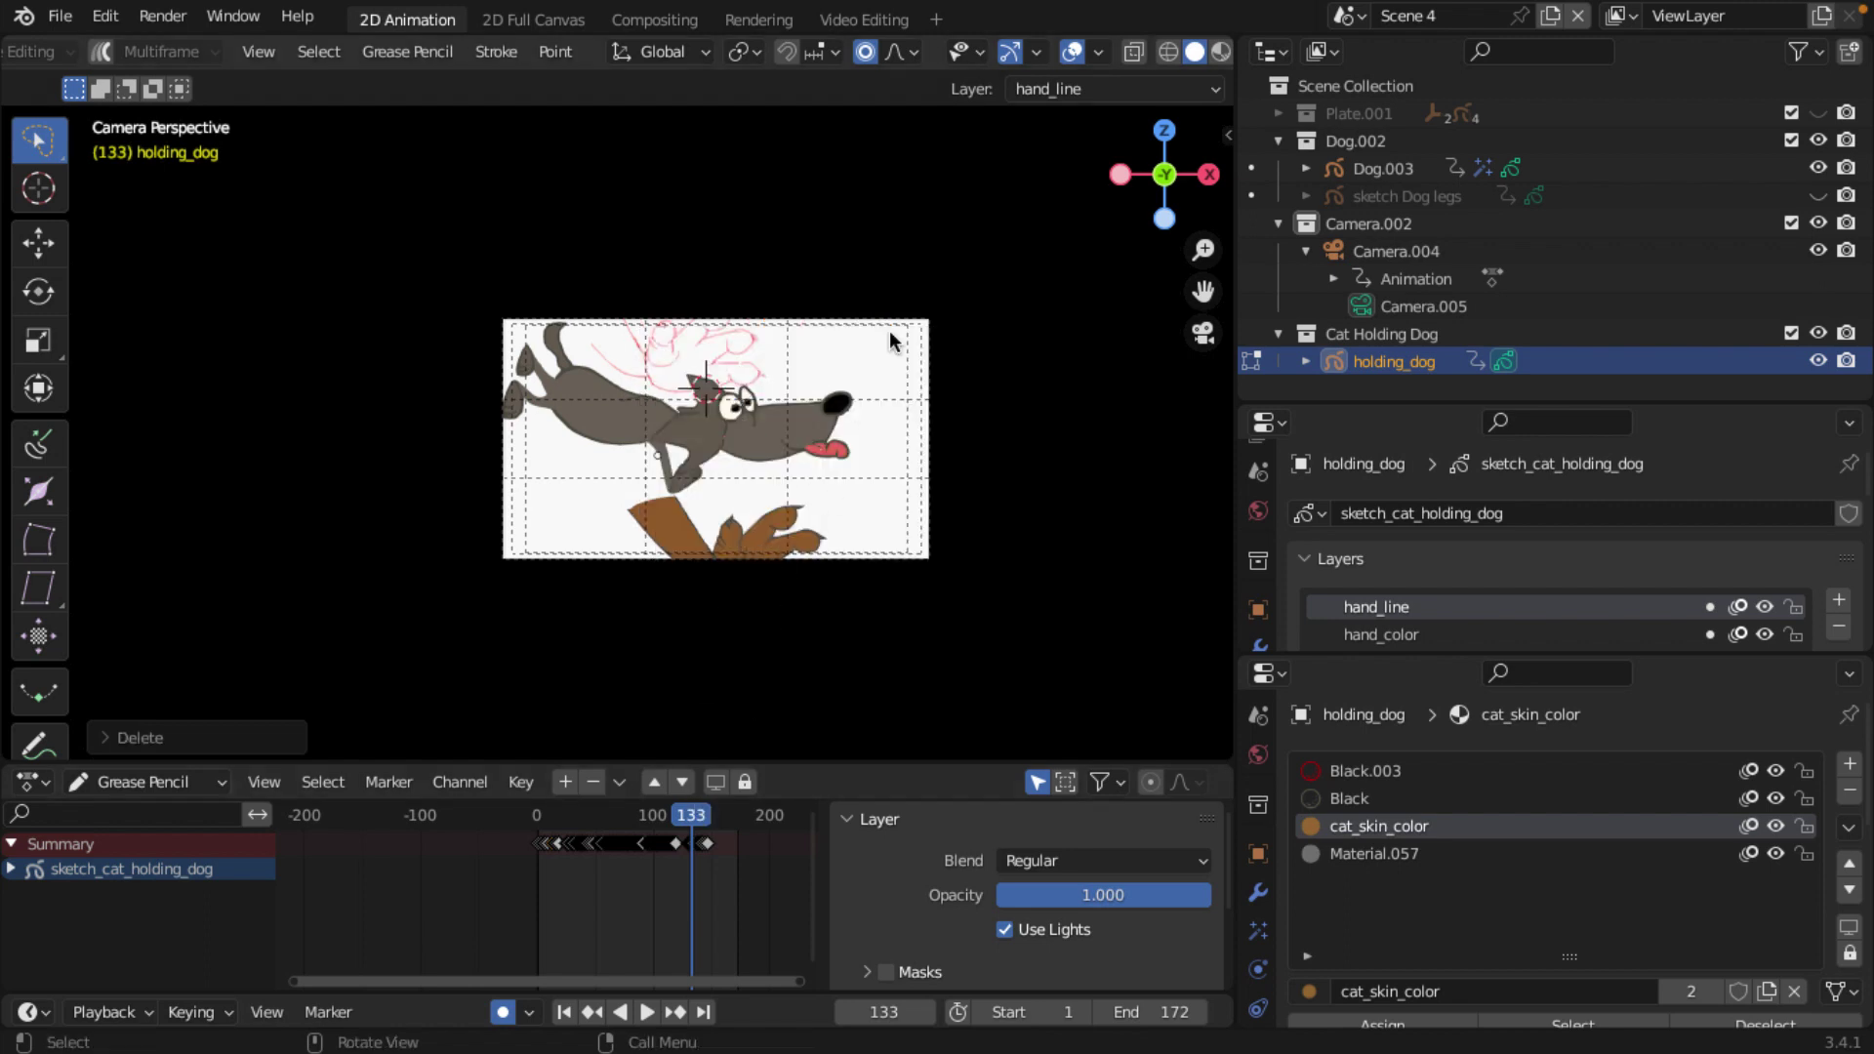
{"action": "key", "text": "Right"}
{"action": "key", "text": "Right"}
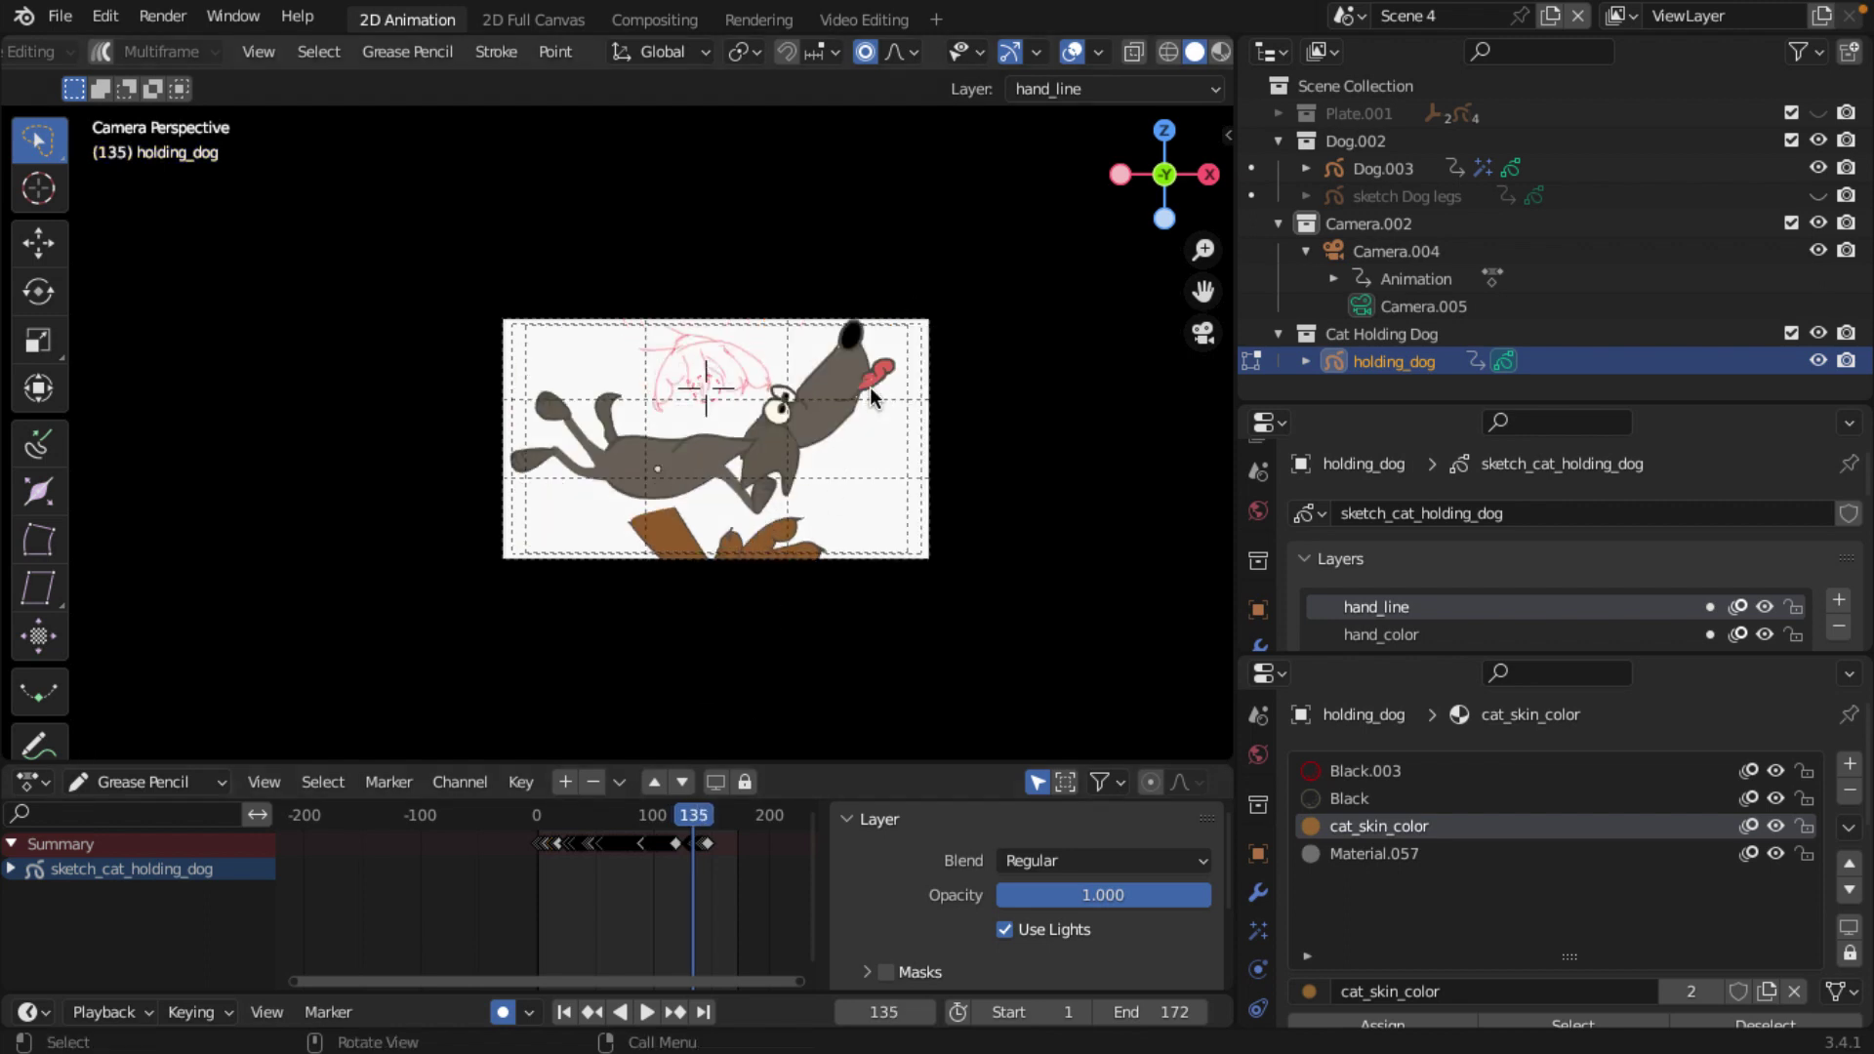
{"action": "key", "text": "Right"}
{"action": "key", "text": "Right"}
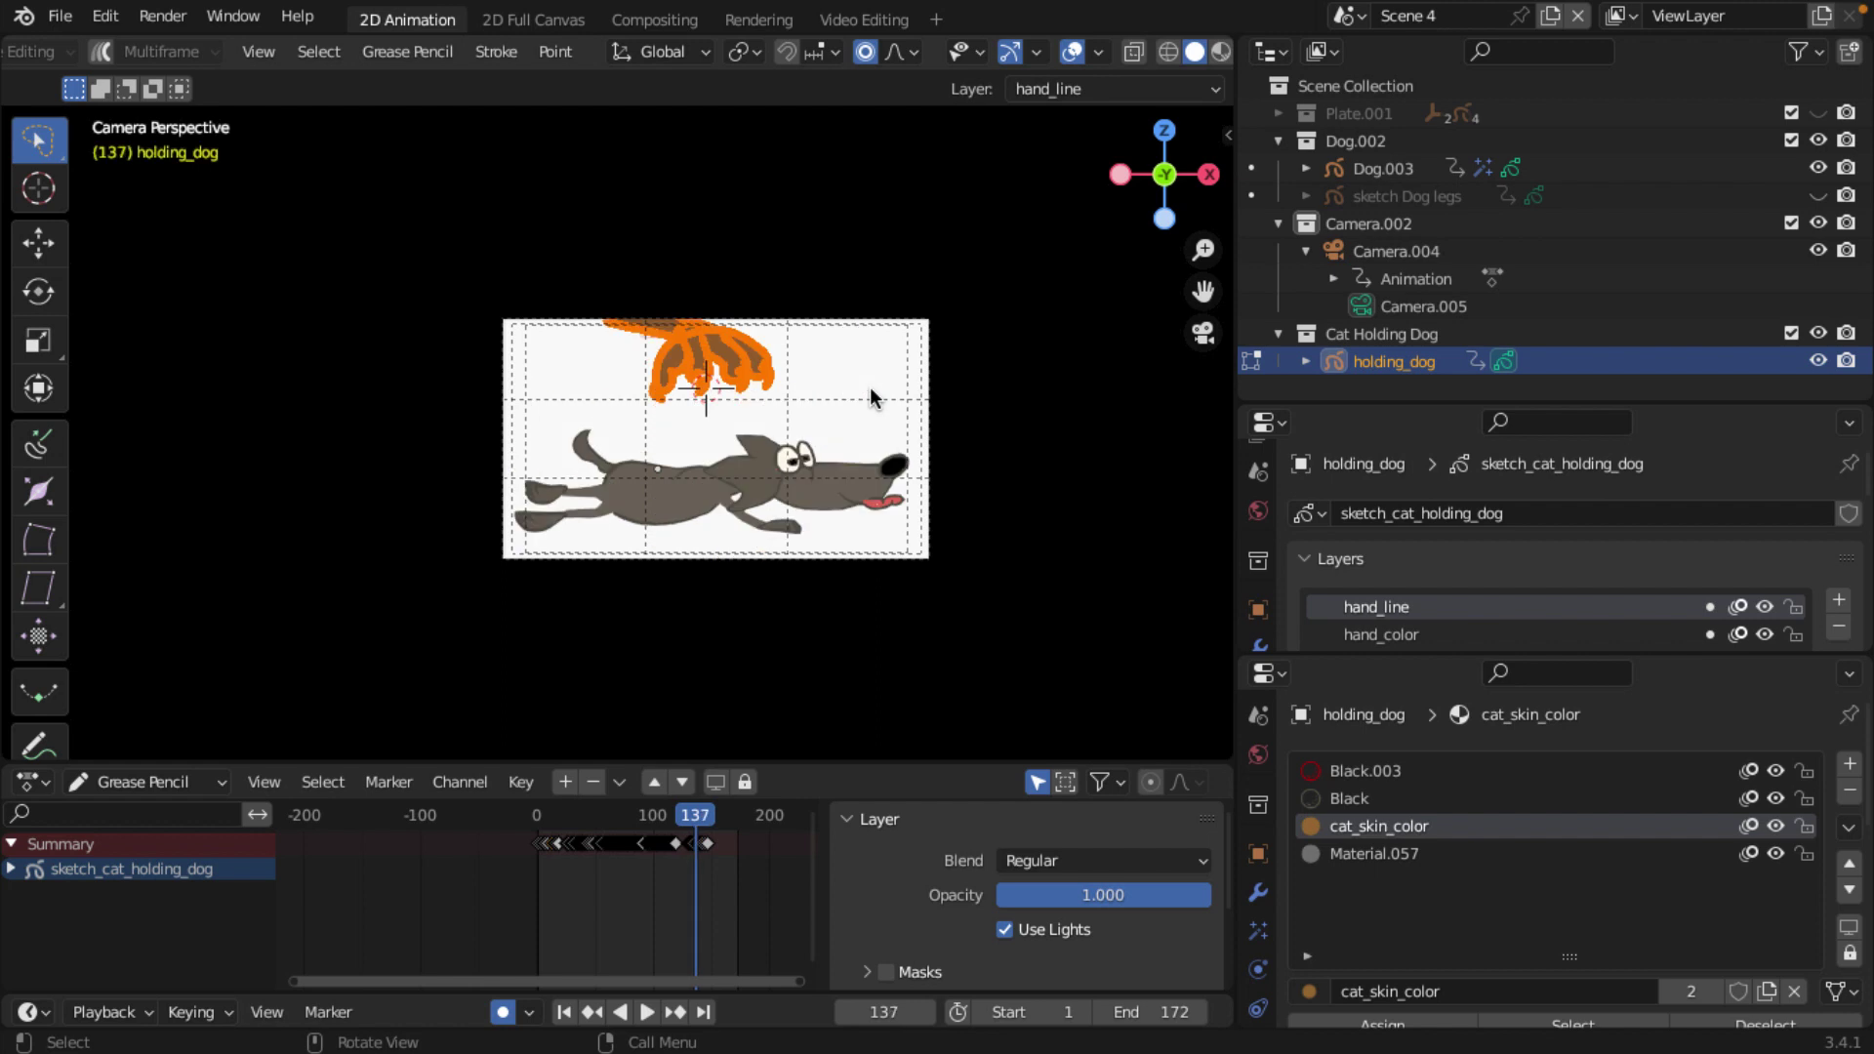
{"action": "key", "text": "Left"}
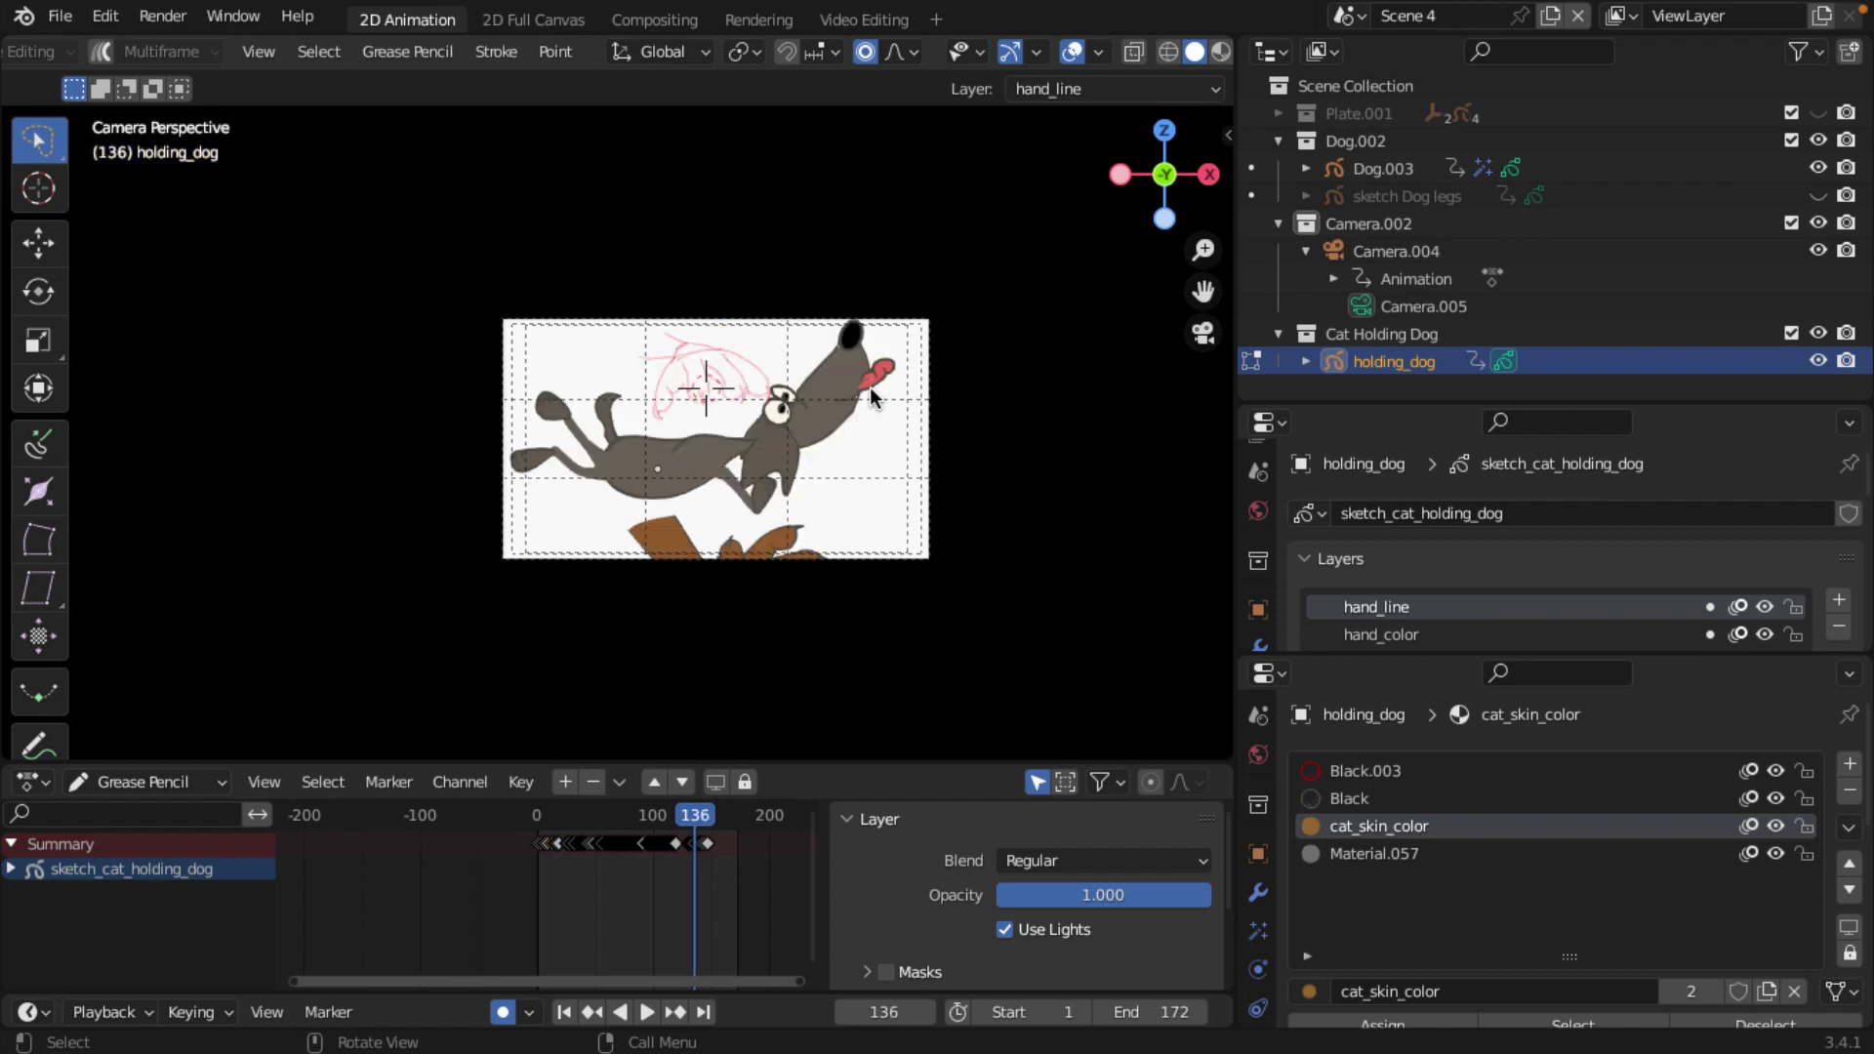
{"action": "key", "text": "Left"}
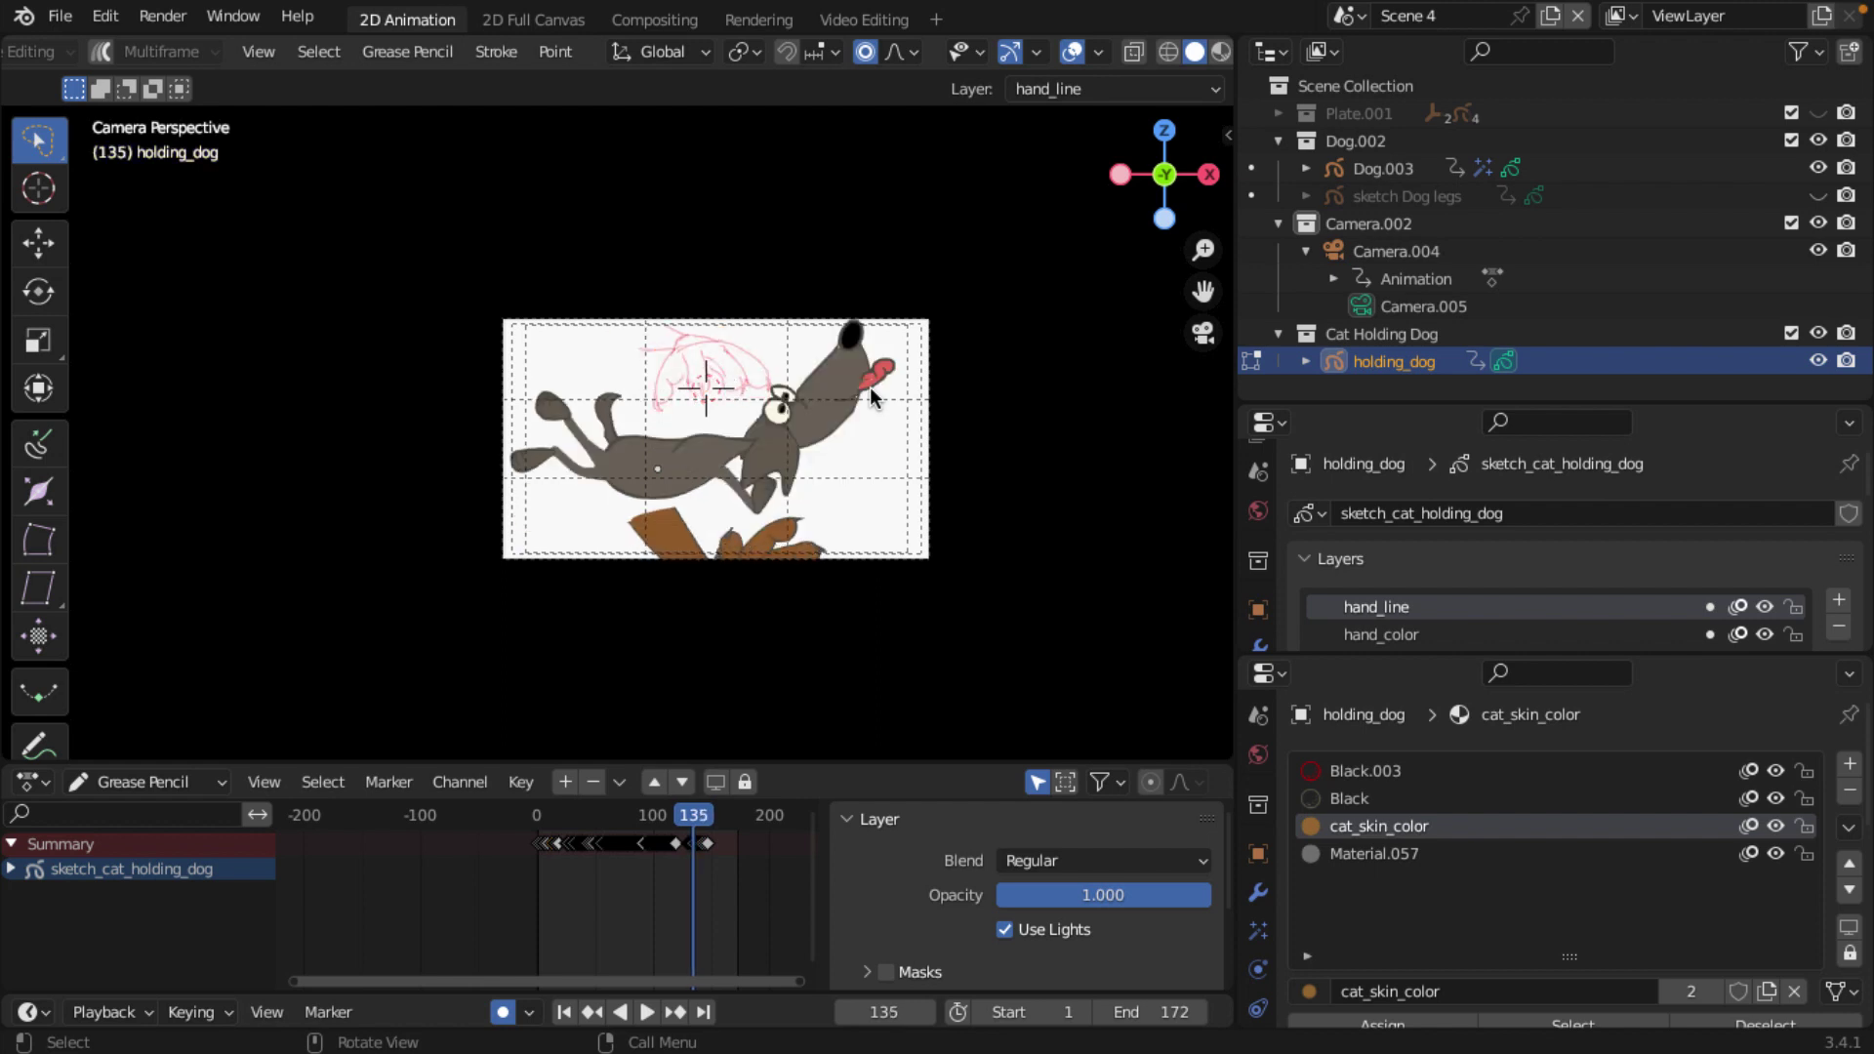
{"action": "key", "text": "Left"}
{"action": "key", "text": "Left"}
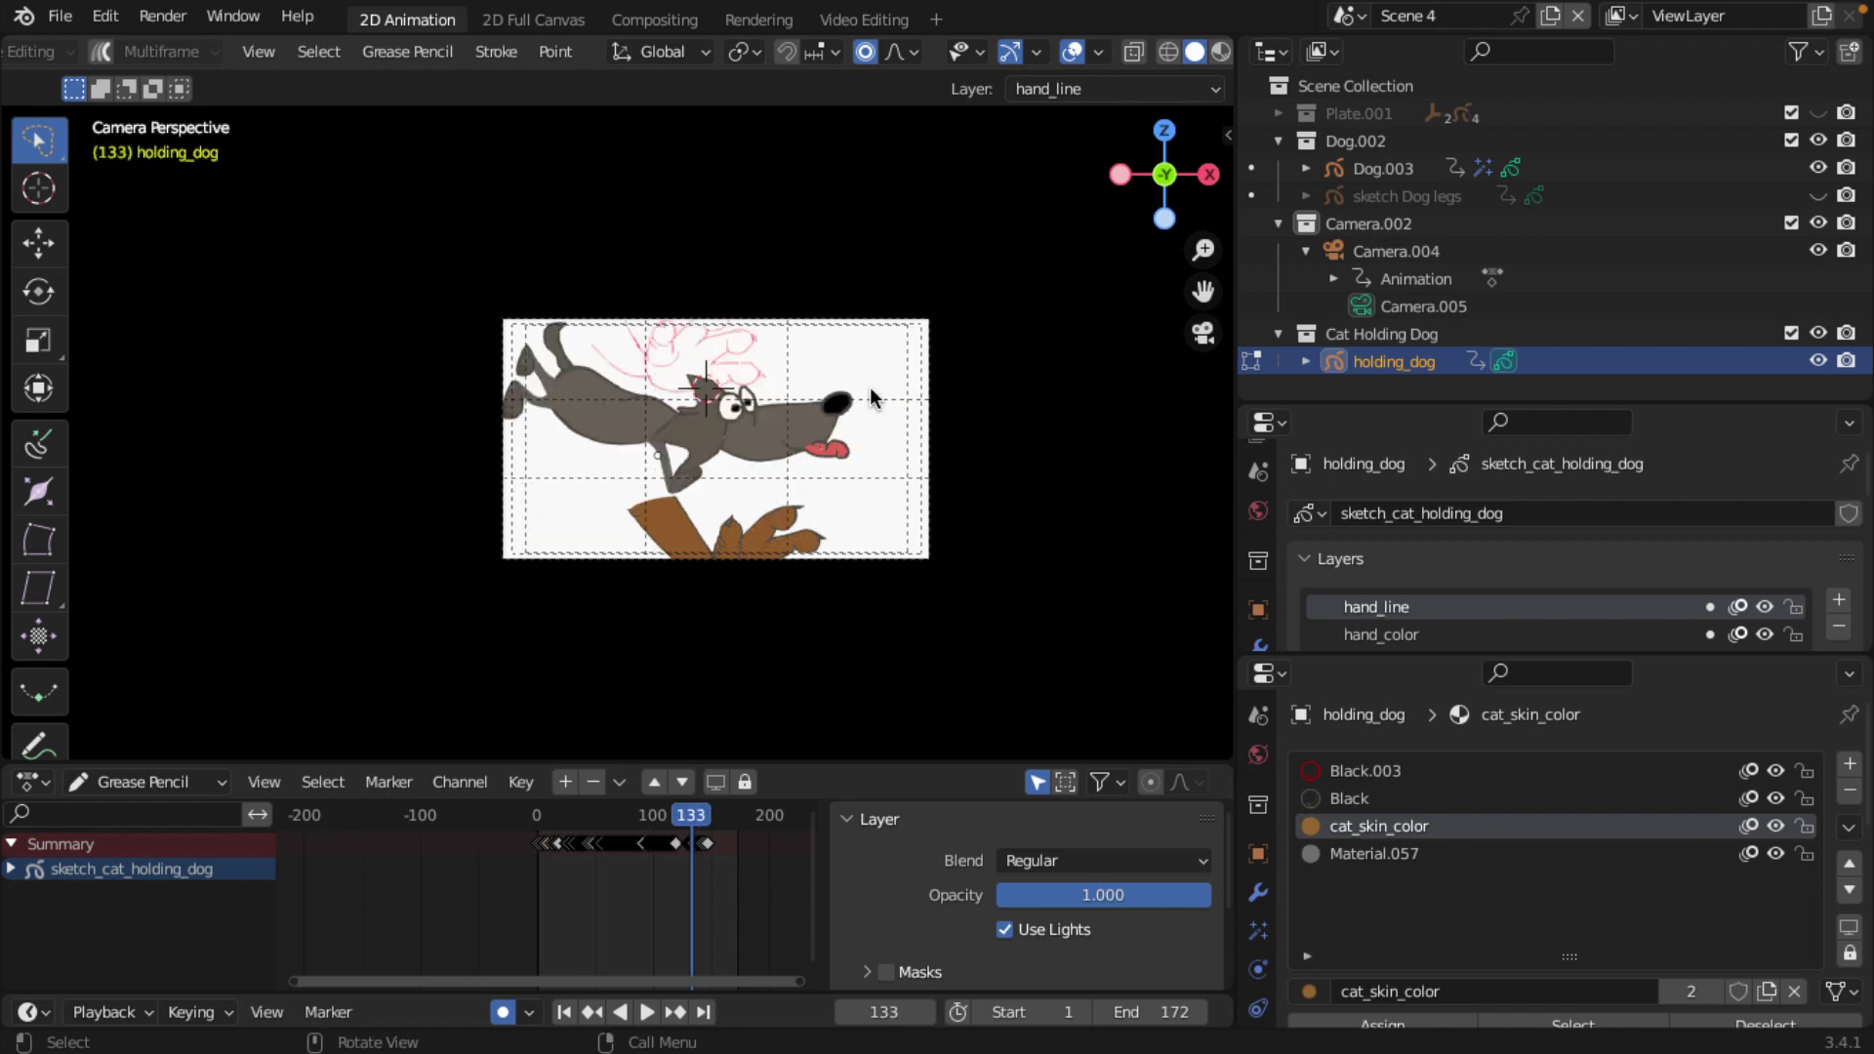
{"action": "key", "text": "Right"}
{"action": "key", "text": "Right"}
{"action": "key", "text": "Right"}
{"action": "key", "text": "Right"}
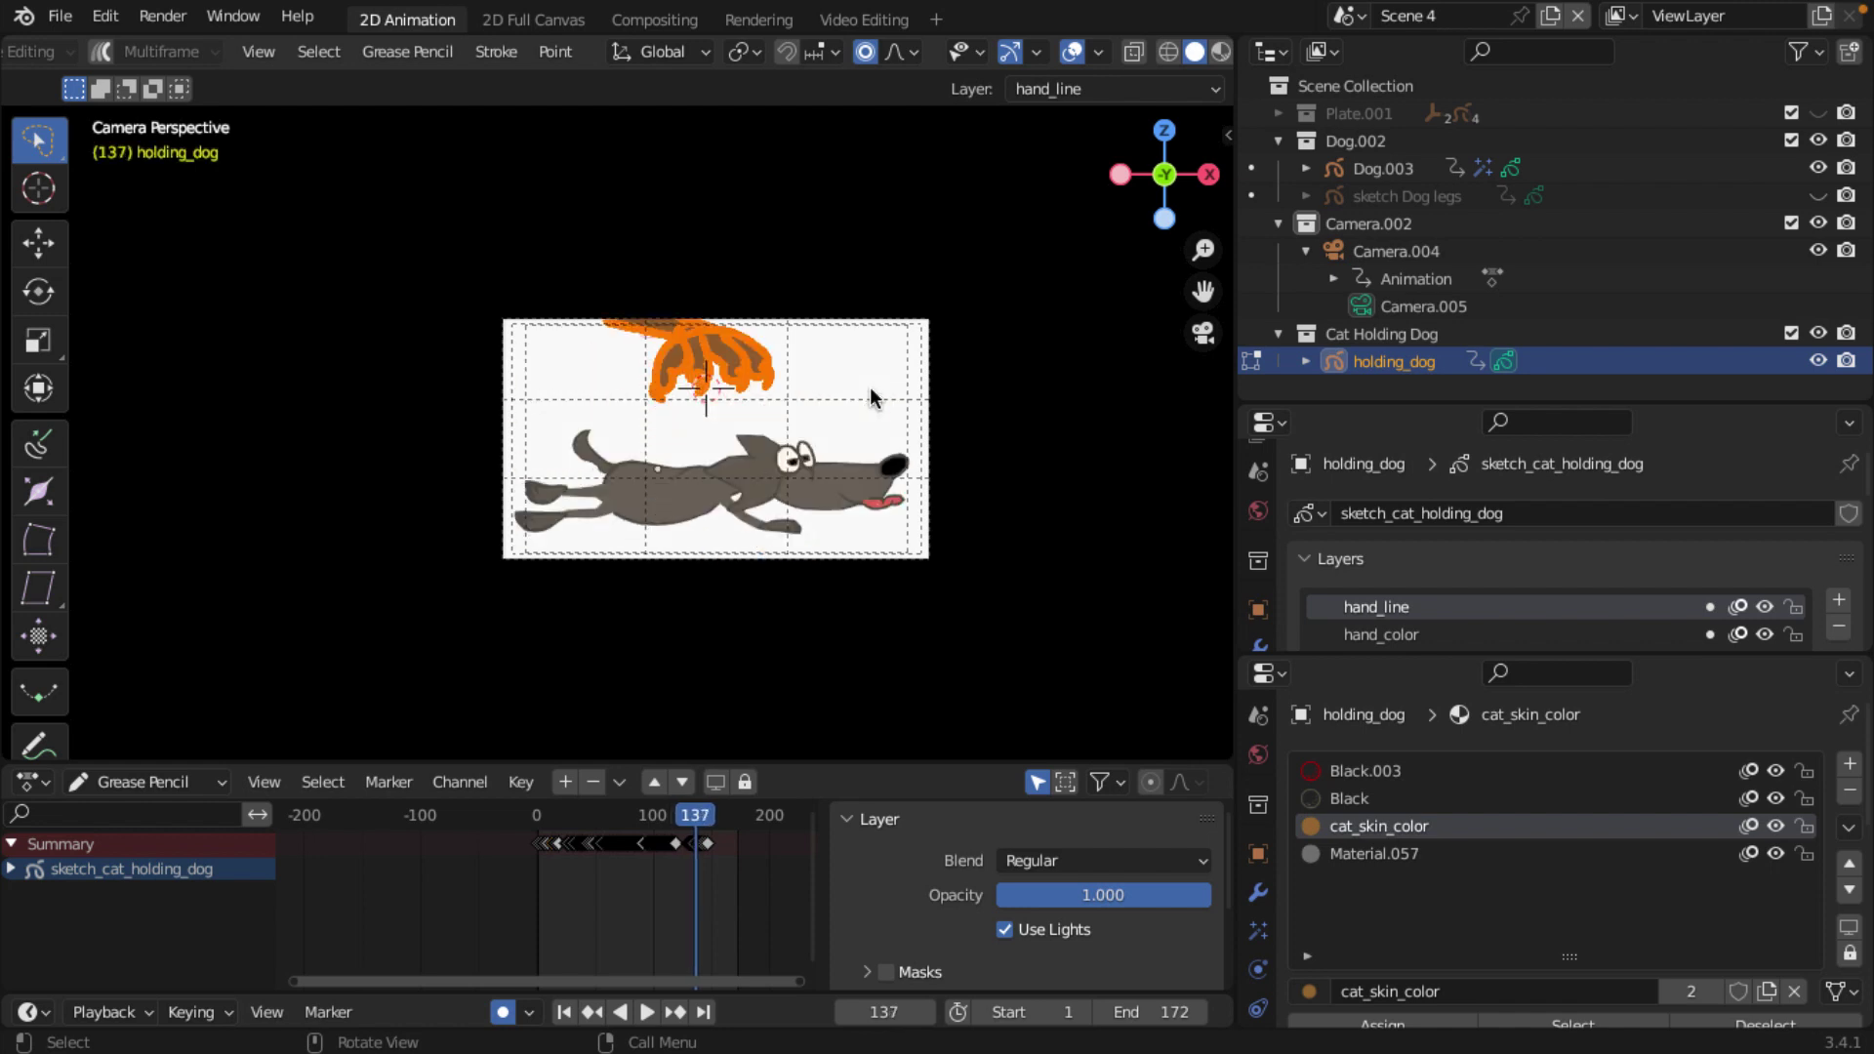
{"action": "key", "text": "Right"}
{"action": "key", "text": "Right"}
{"action": "key", "text": "Right"}
{"action": "key", "text": "Right"}
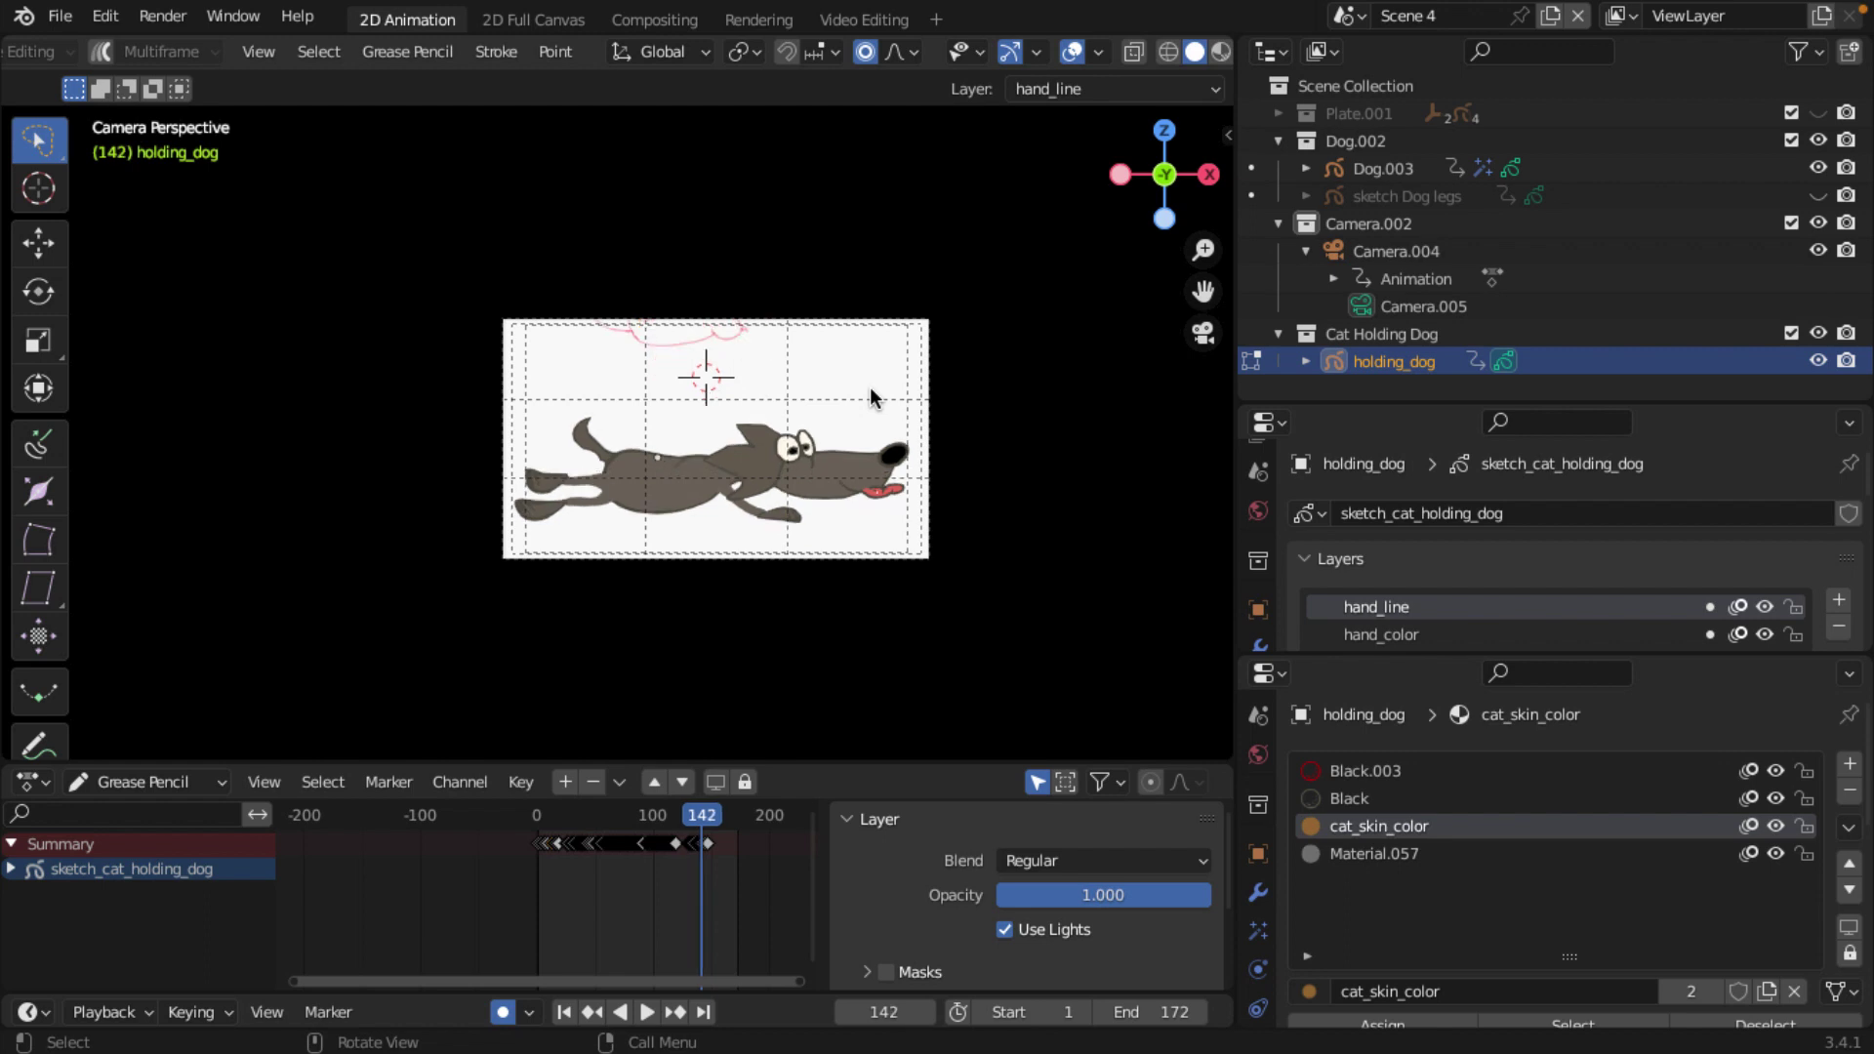
{"action": "key", "text": "Right"}
{"action": "key", "text": "Left"}
{"action": "key", "text": "Left"}
{"action": "key", "text": "Left"}
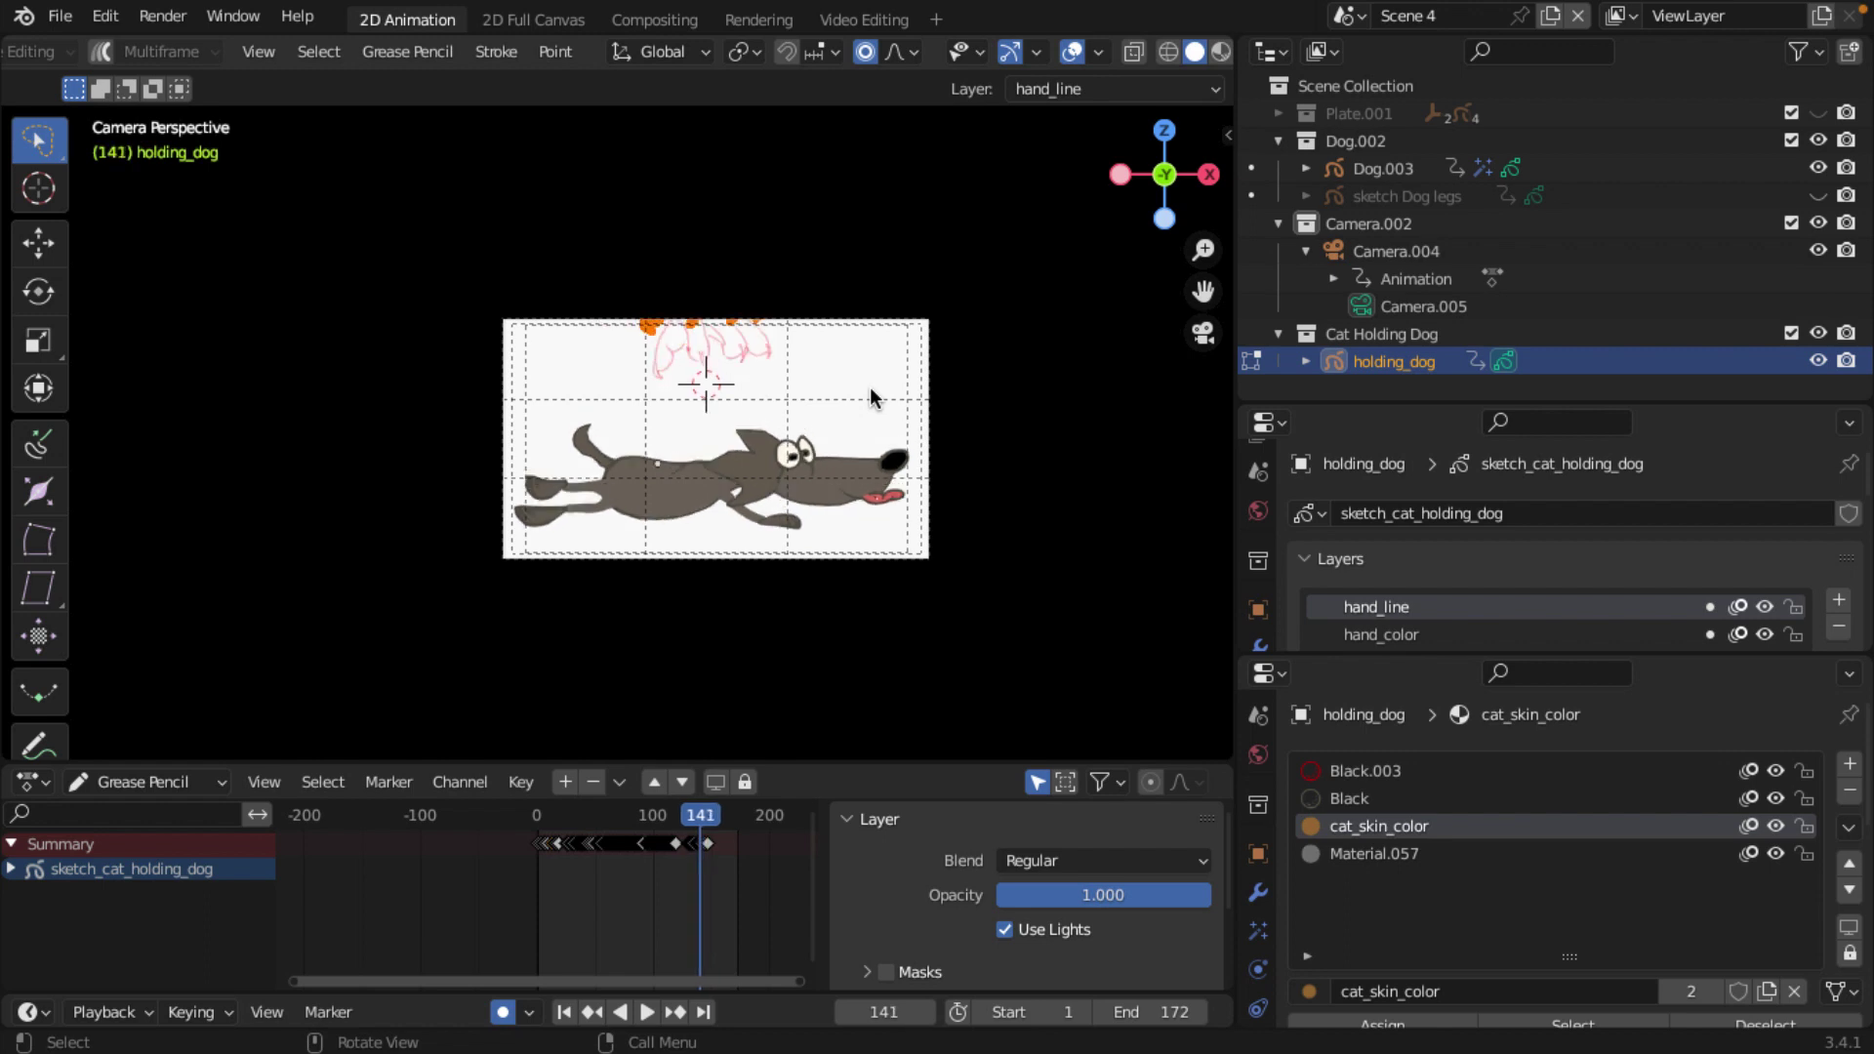
{"action": "key", "text": "Left"}
{"action": "key", "text": "Left"}
{"action": "key", "text": "Left"}
{"action": "key", "text": "Left"}
{"action": "key", "text": "Left"}
{"action": "key", "text": "Left"}
{"action": "key", "text": "Left"}
{"action": "key", "text": "Left"}
{"action": "key", "text": "Left"}
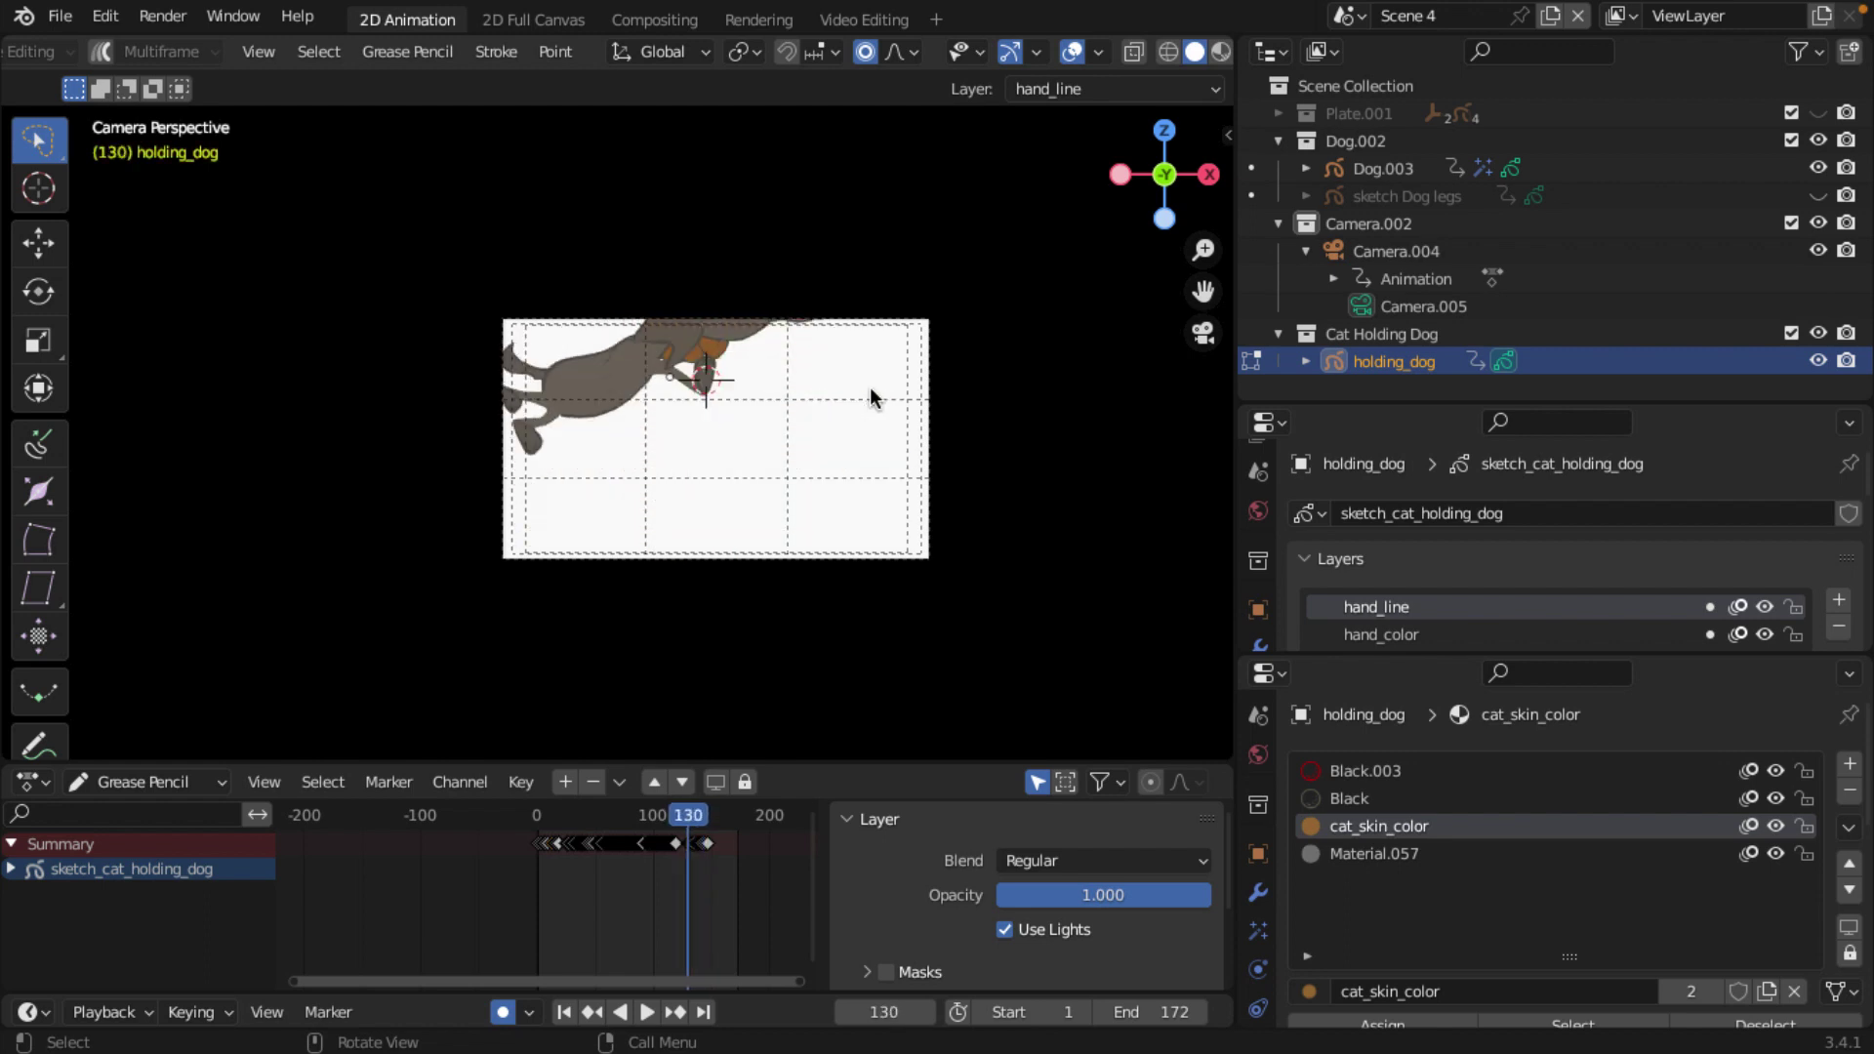
{"action": "key", "text": "Right"}
{"action": "key", "text": "Right"}
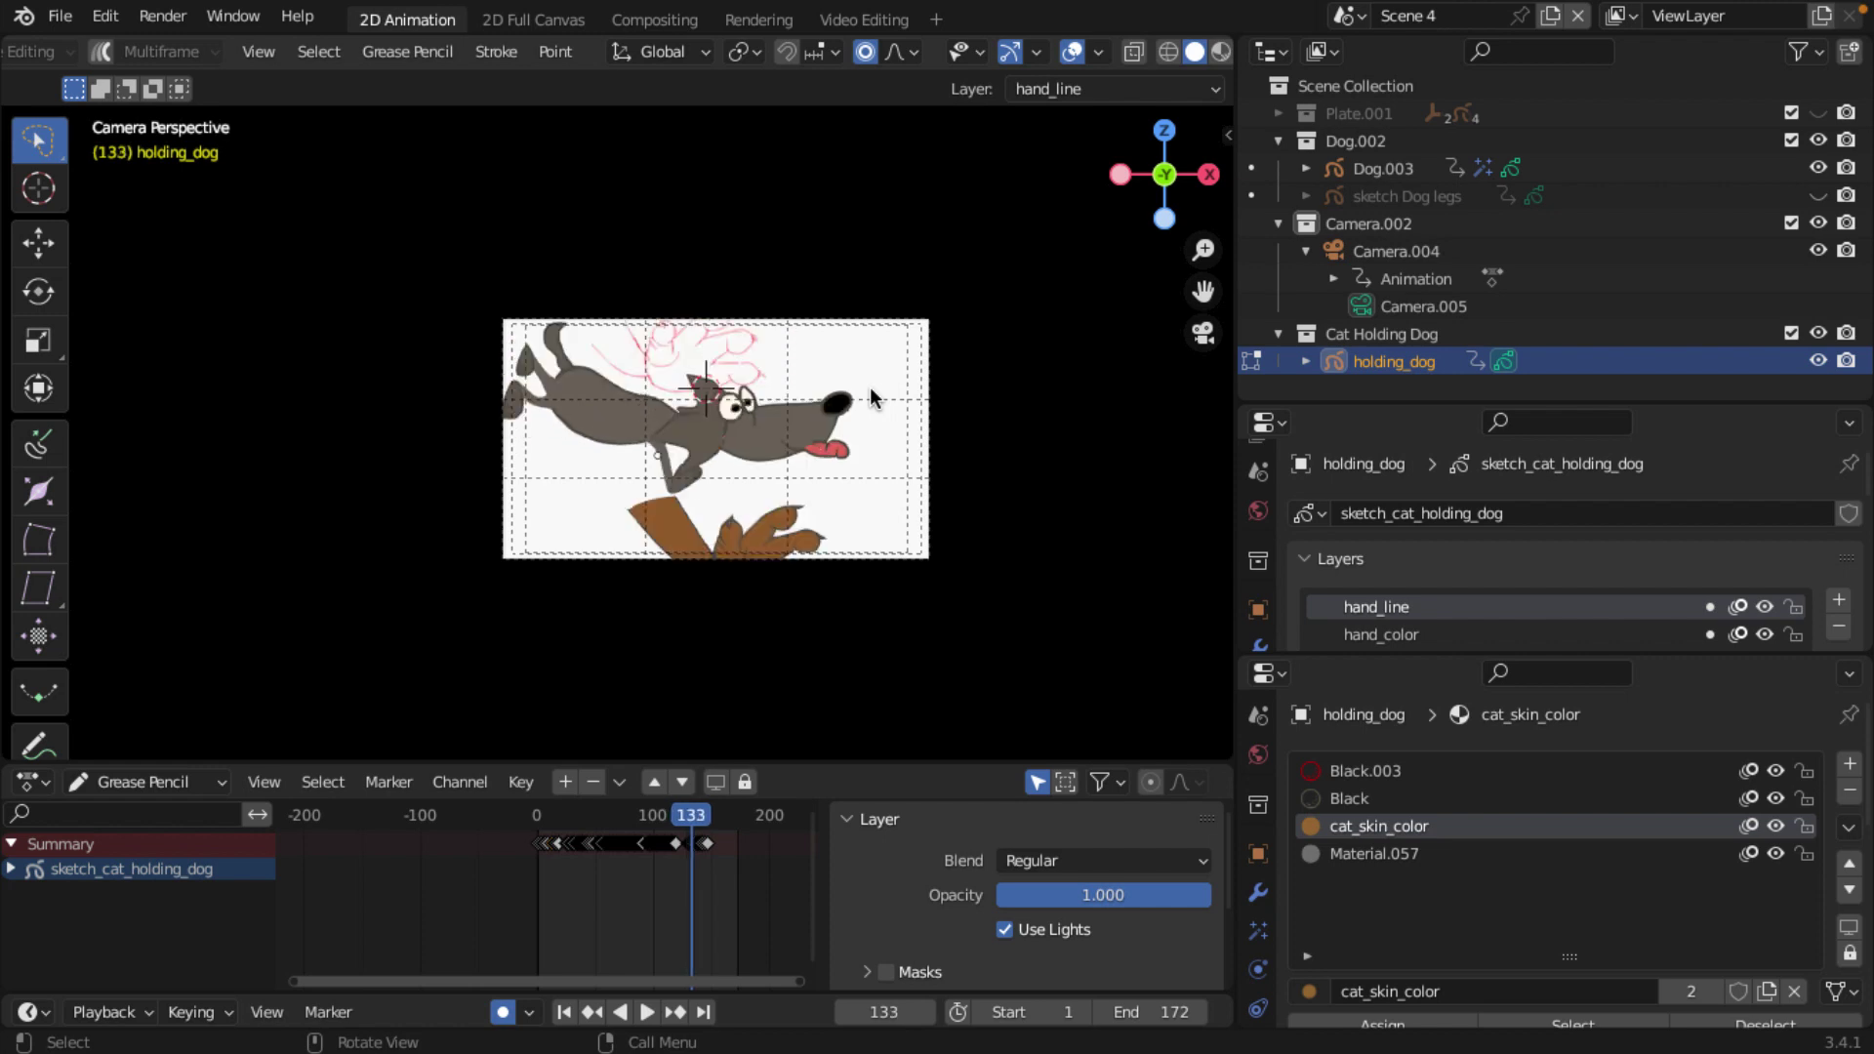
{"action": "key", "text": "Left"}
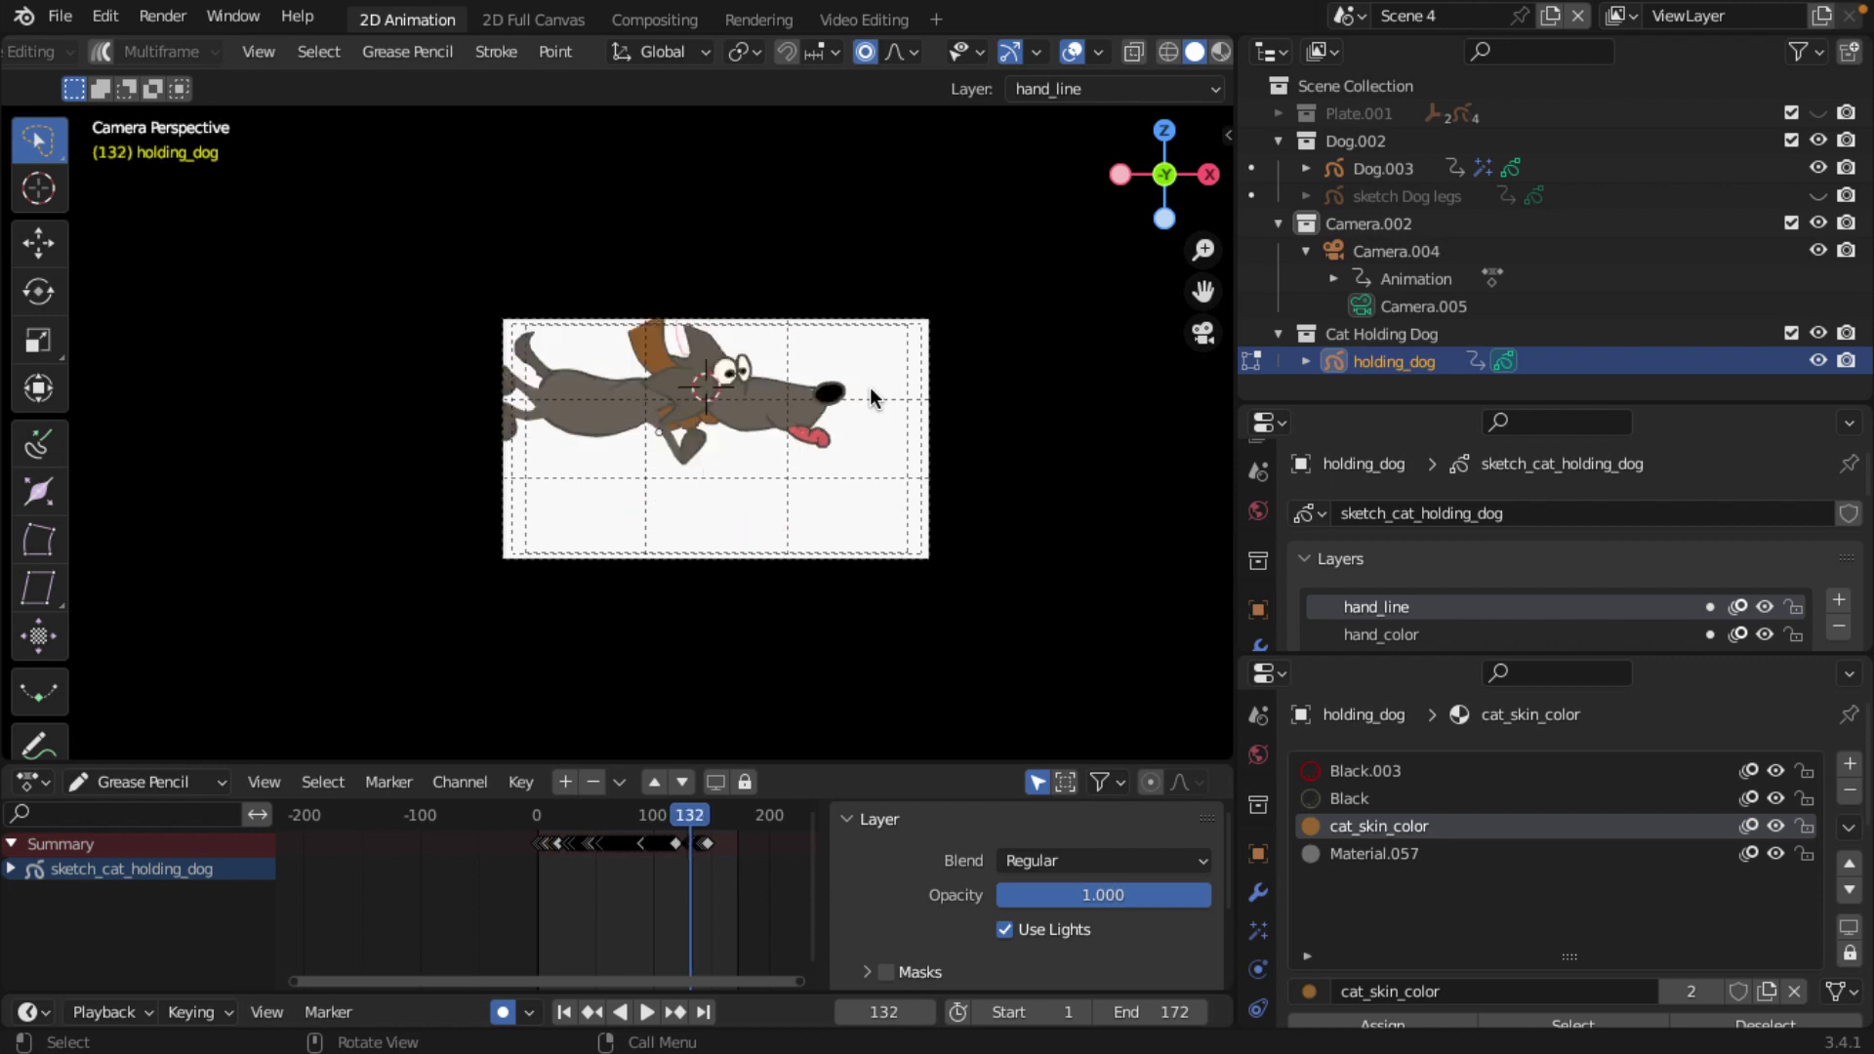
{"action": "key", "text": "Right"}
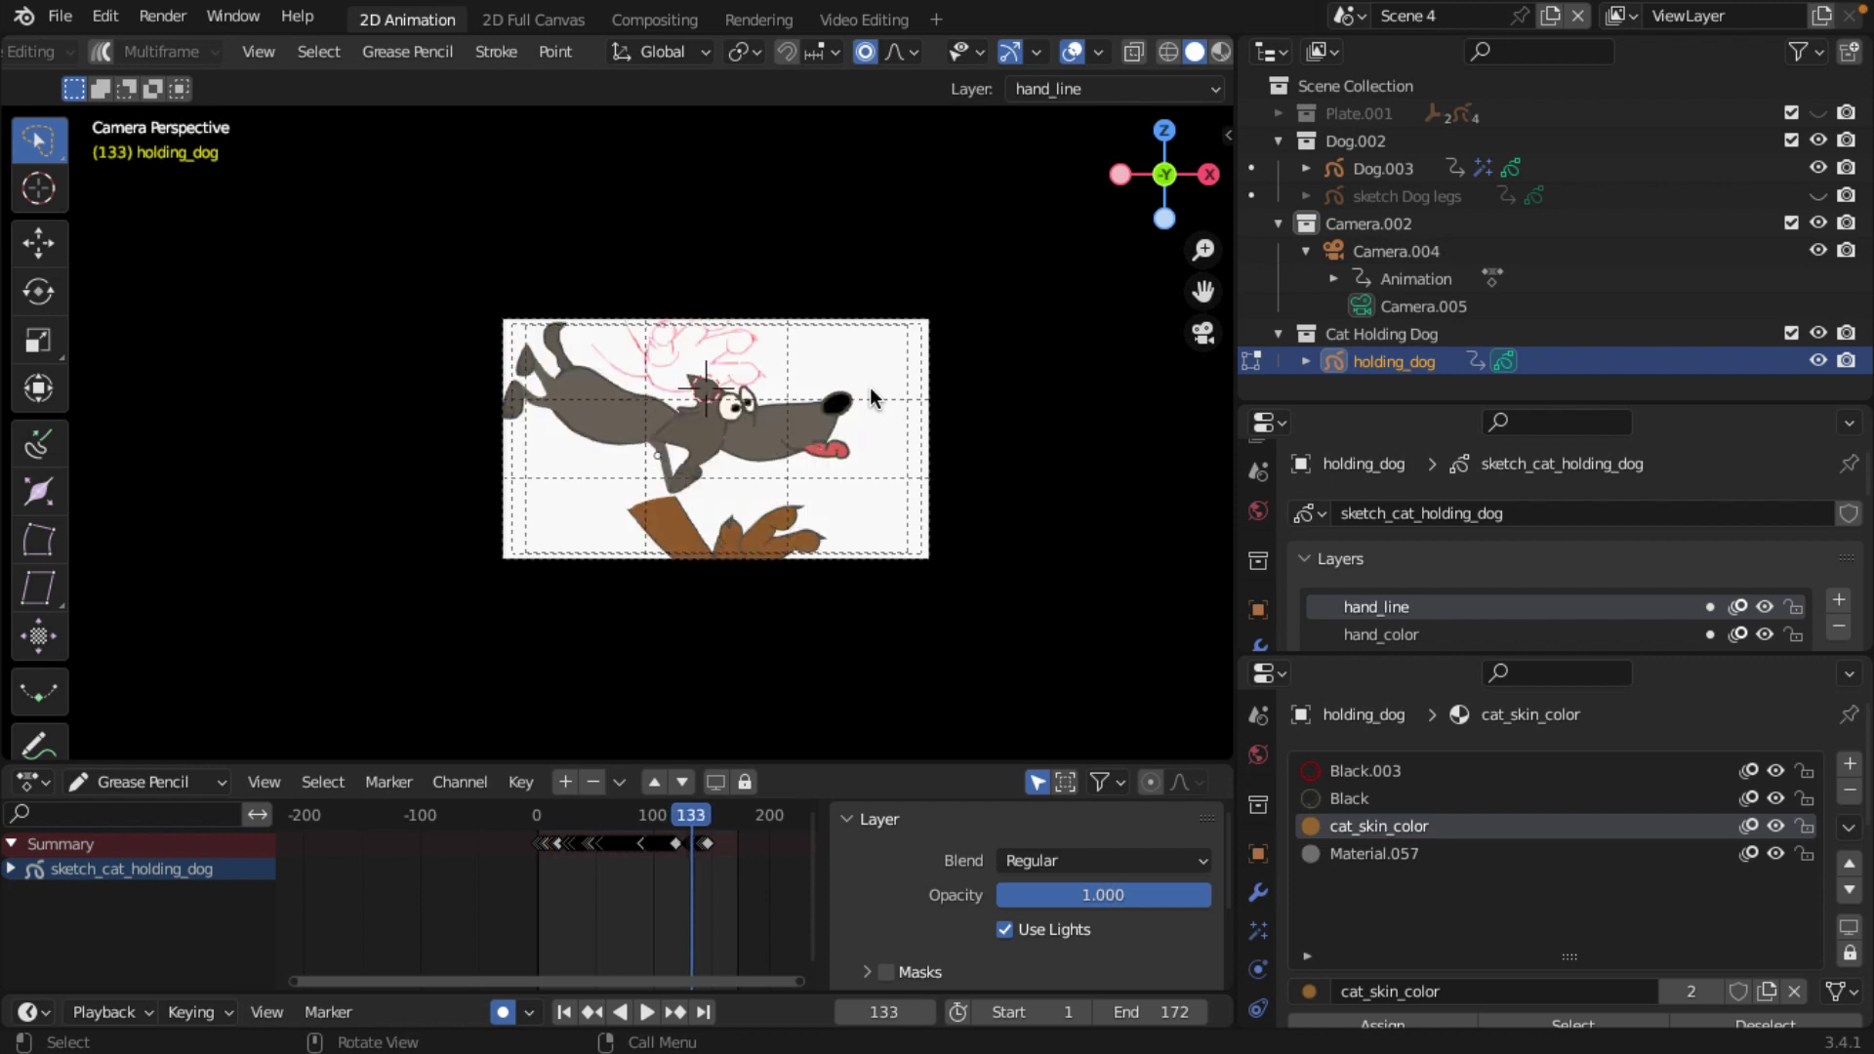
{"action": "key", "text": "Right"}
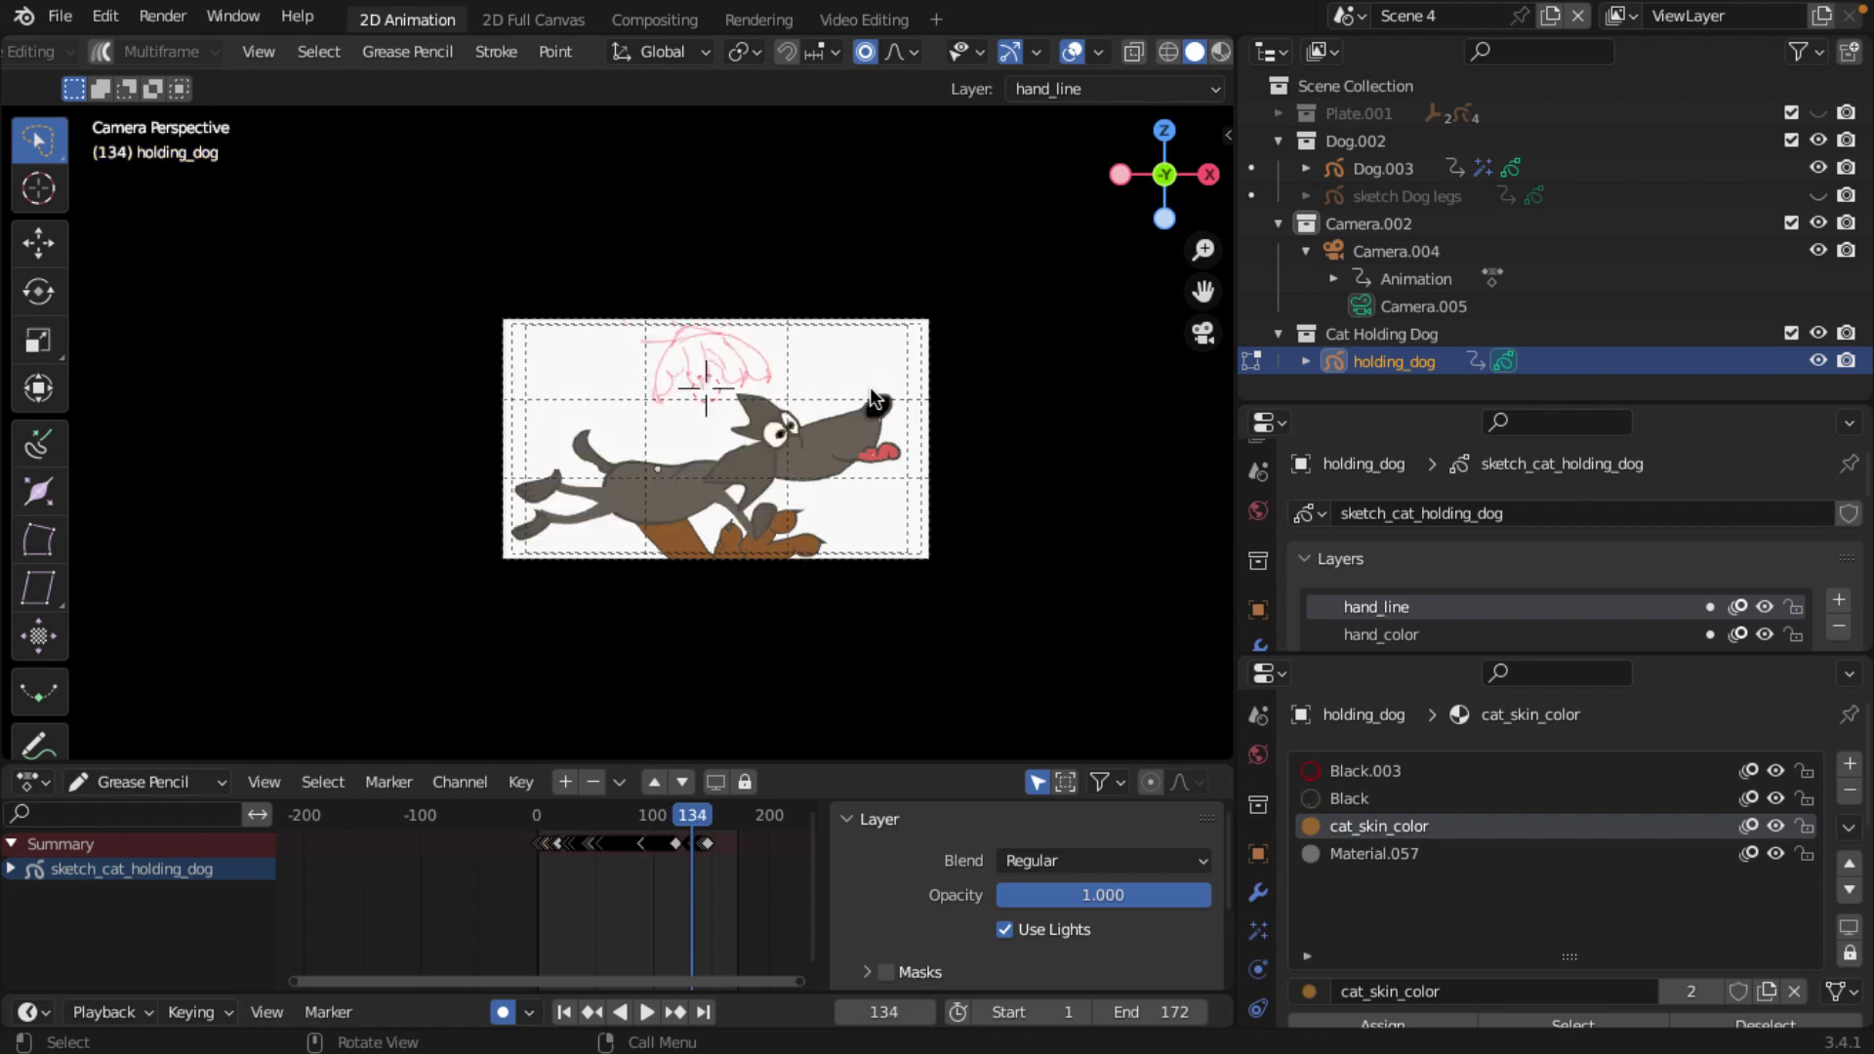
{"action": "key", "text": "Right"}
{"action": "key", "text": "Right"}
{"action": "key", "text": "Right"}
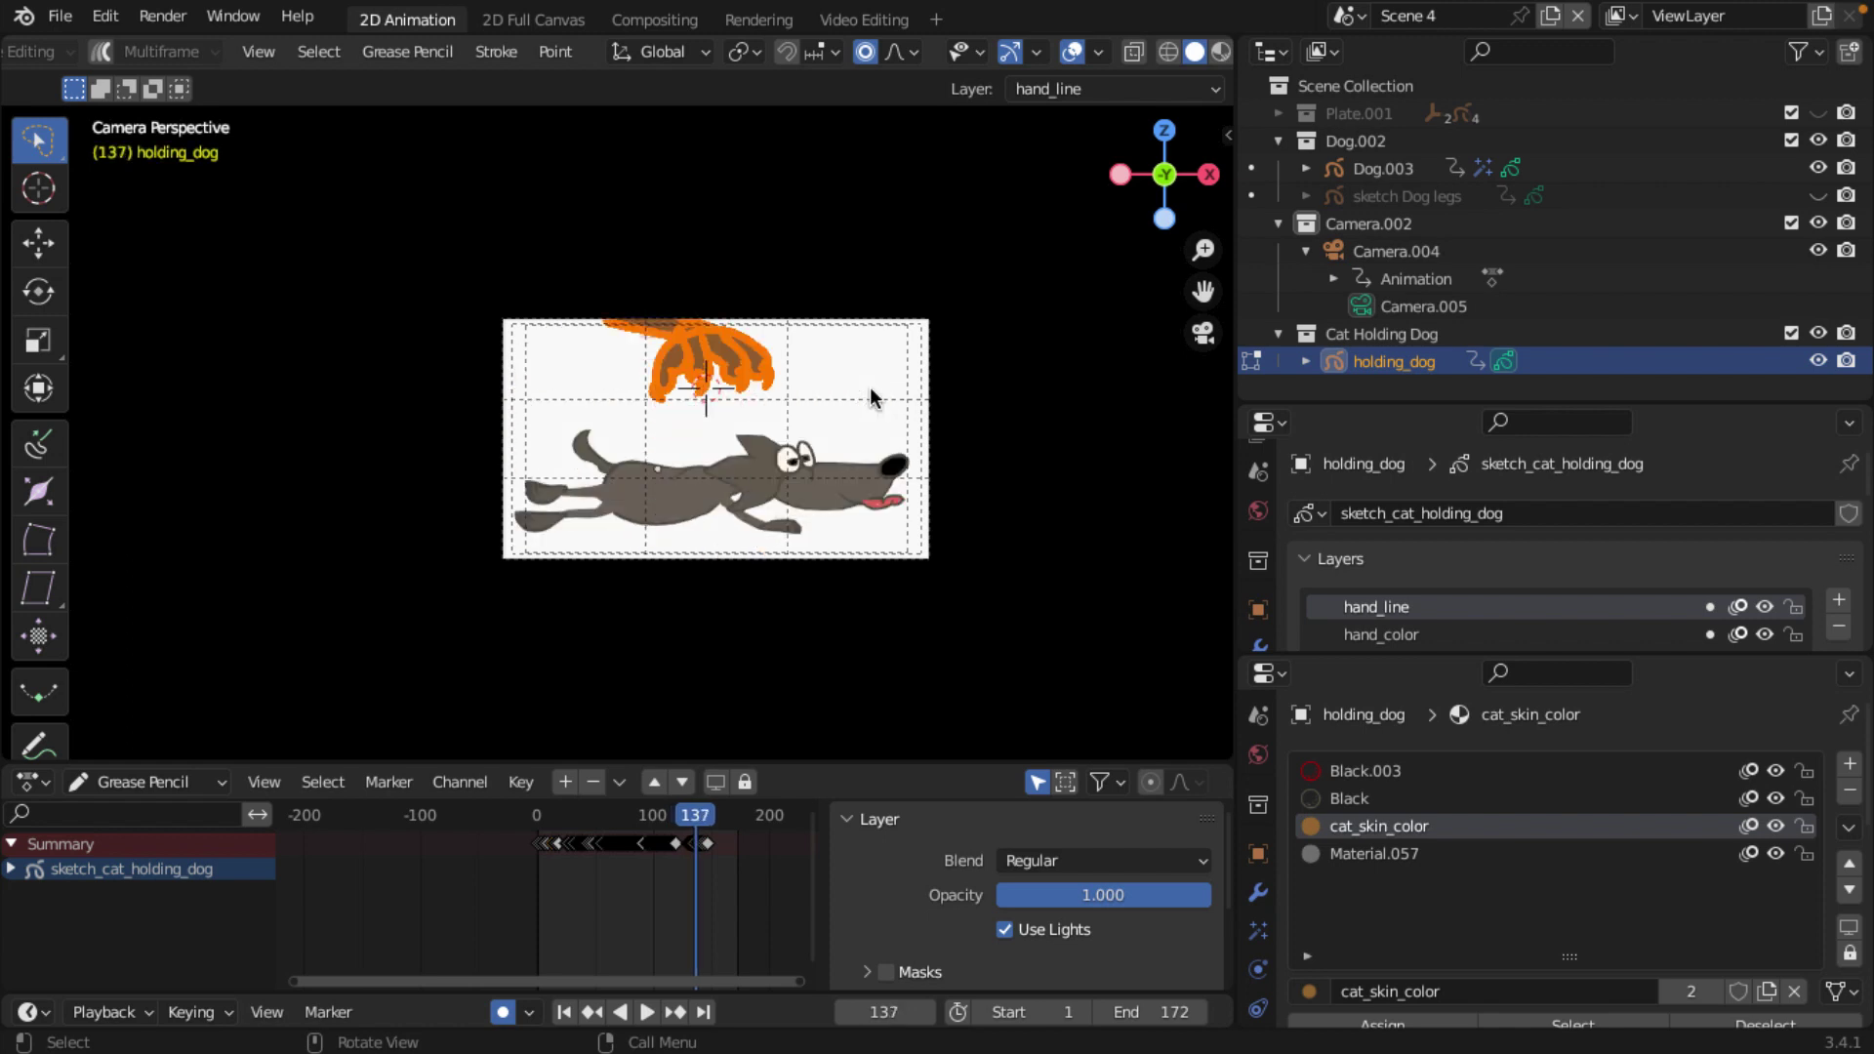
{"action": "key", "text": "Left"}
{"action": "key", "text": "Left"}
{"action": "key", "text": "Left"}
{"action": "key", "text": "Left"}
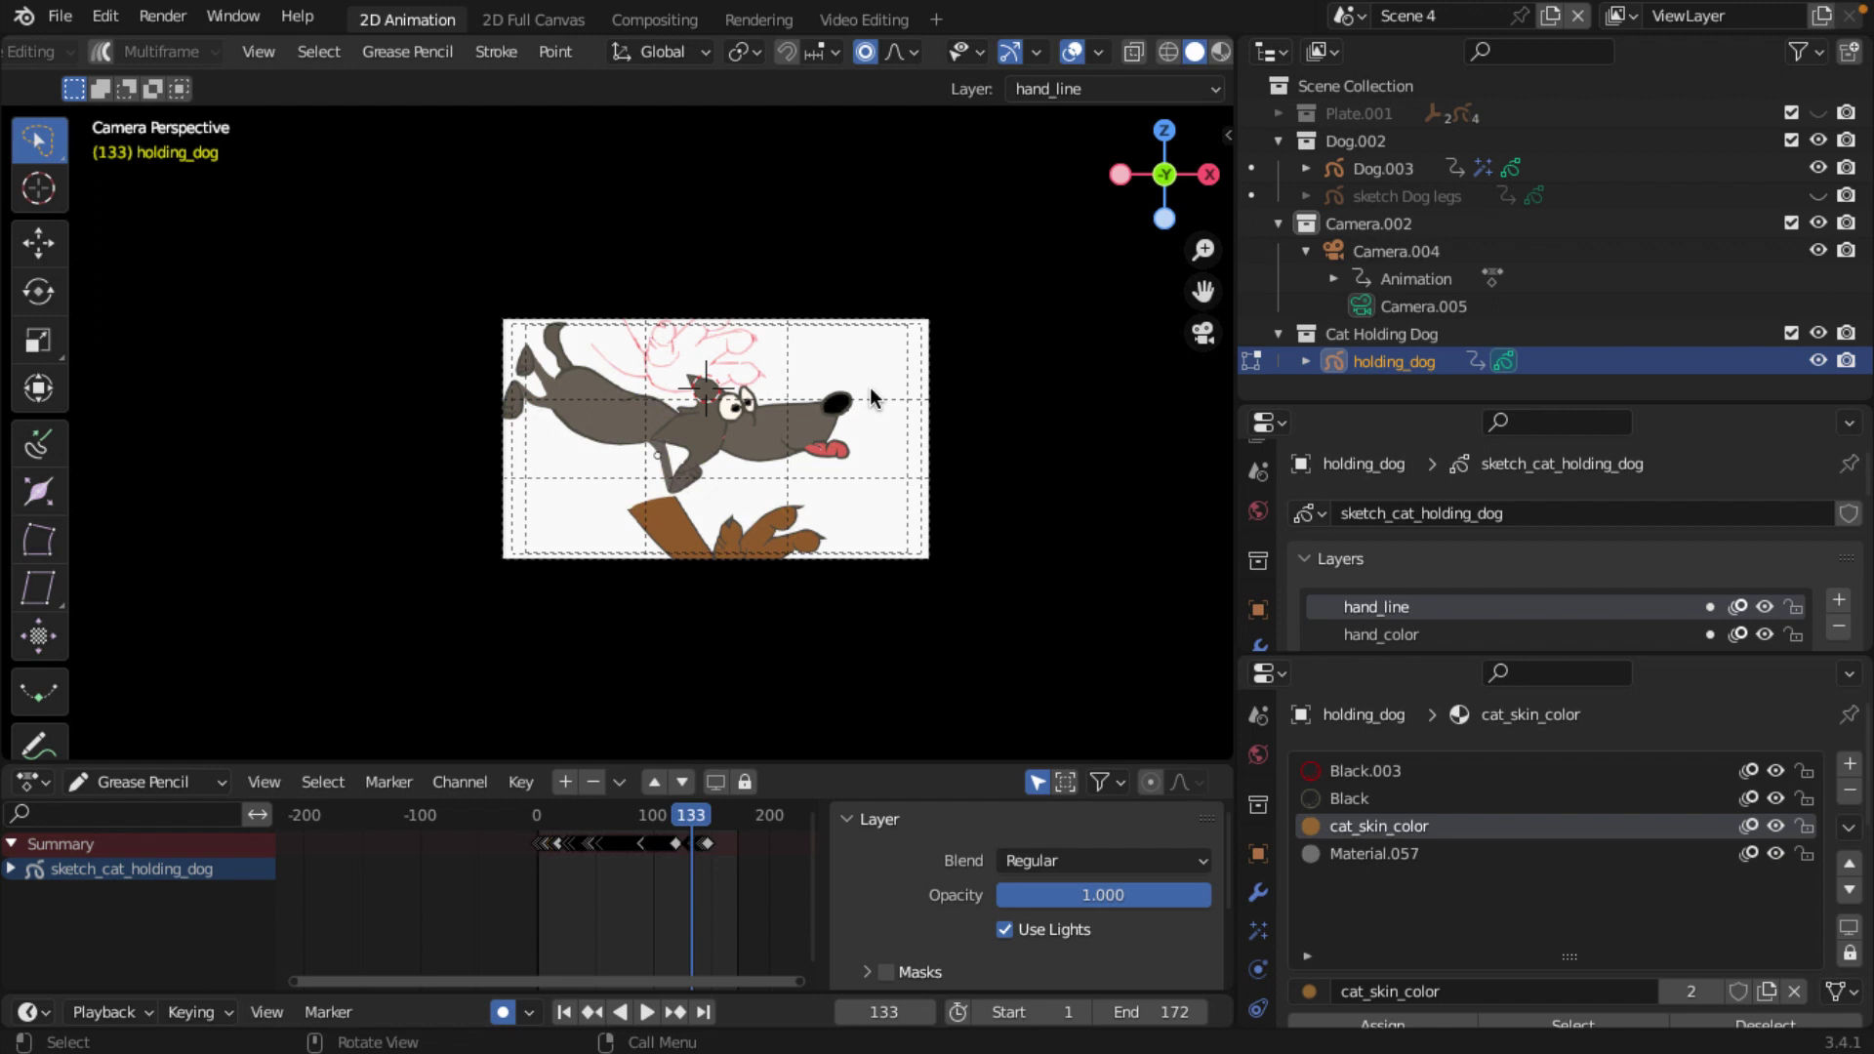
{"action": "key", "text": "Right"}
{"action": "key", "text": "Left"}
{"action": "scroll", "coordinate": [781, 514], "scroll_direction": "down", "scroll_amount": 2}
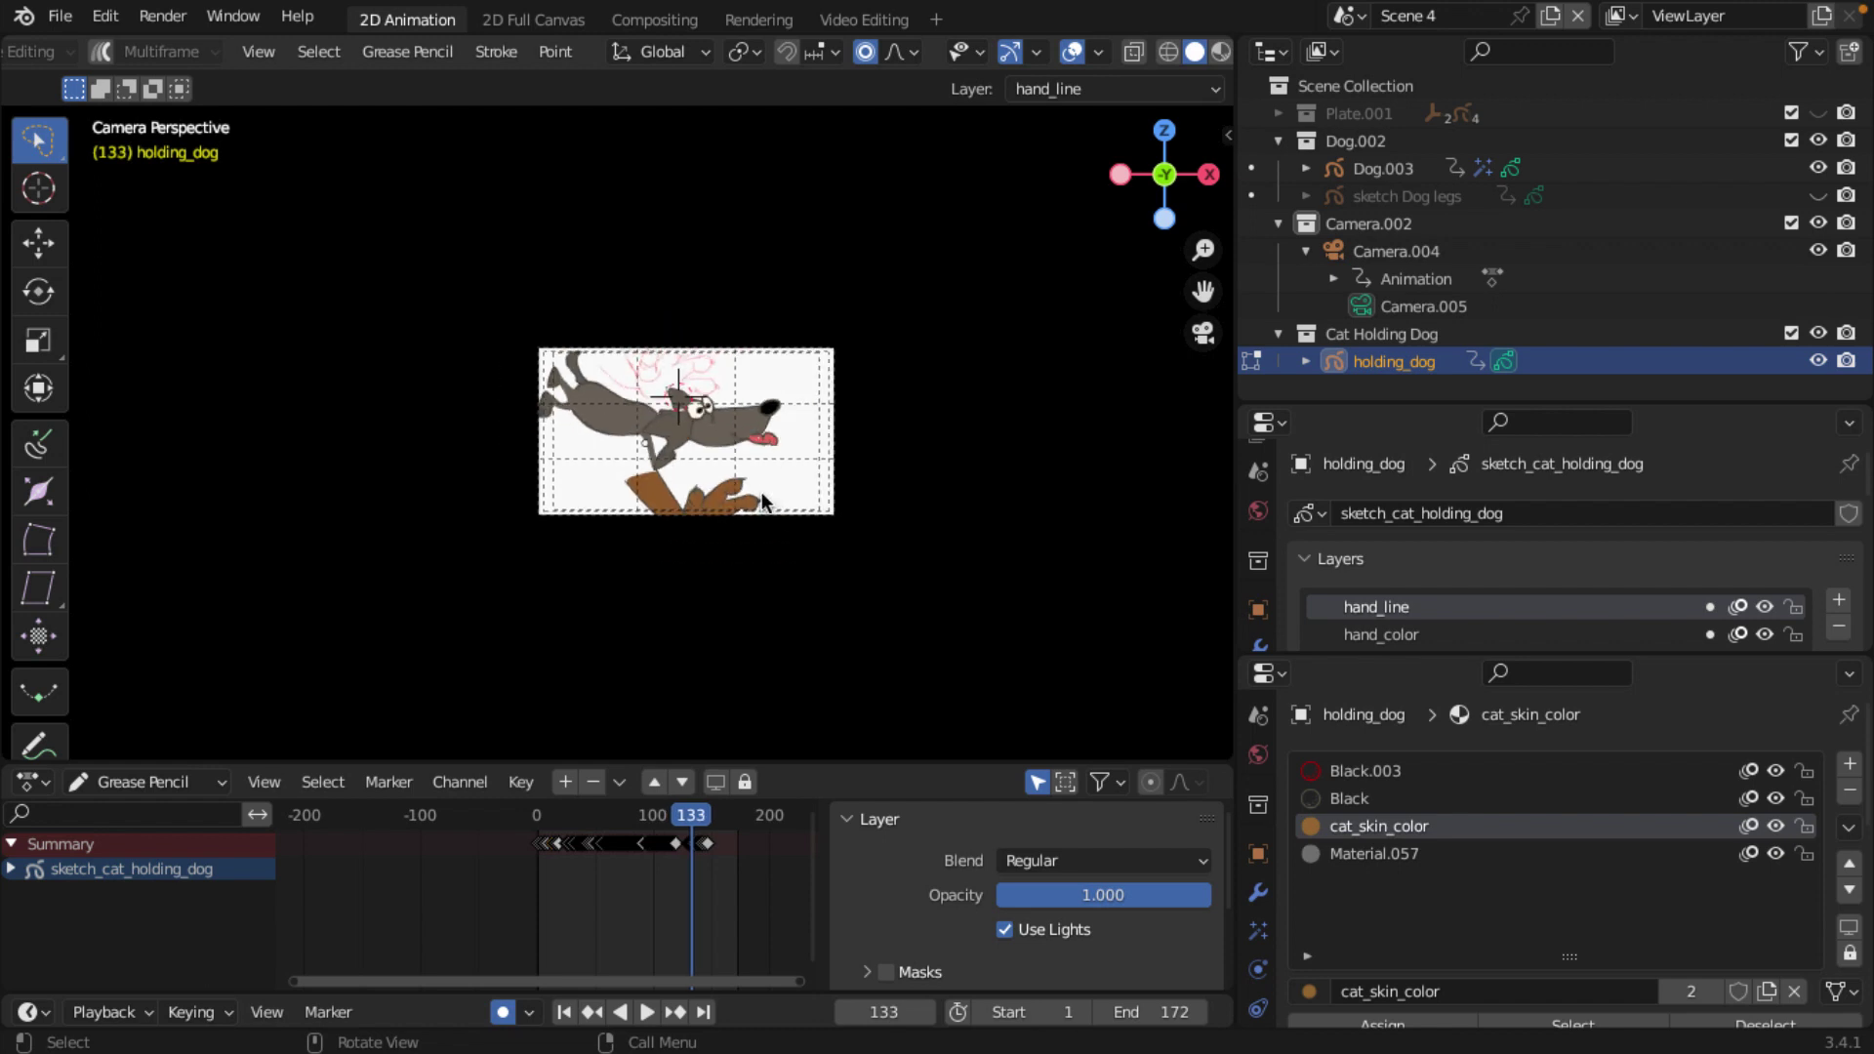
Step: Move the brown hand up above the dog on frame 133, with overlays hidden
{"action": "left_click", "coordinate": [748, 492]}
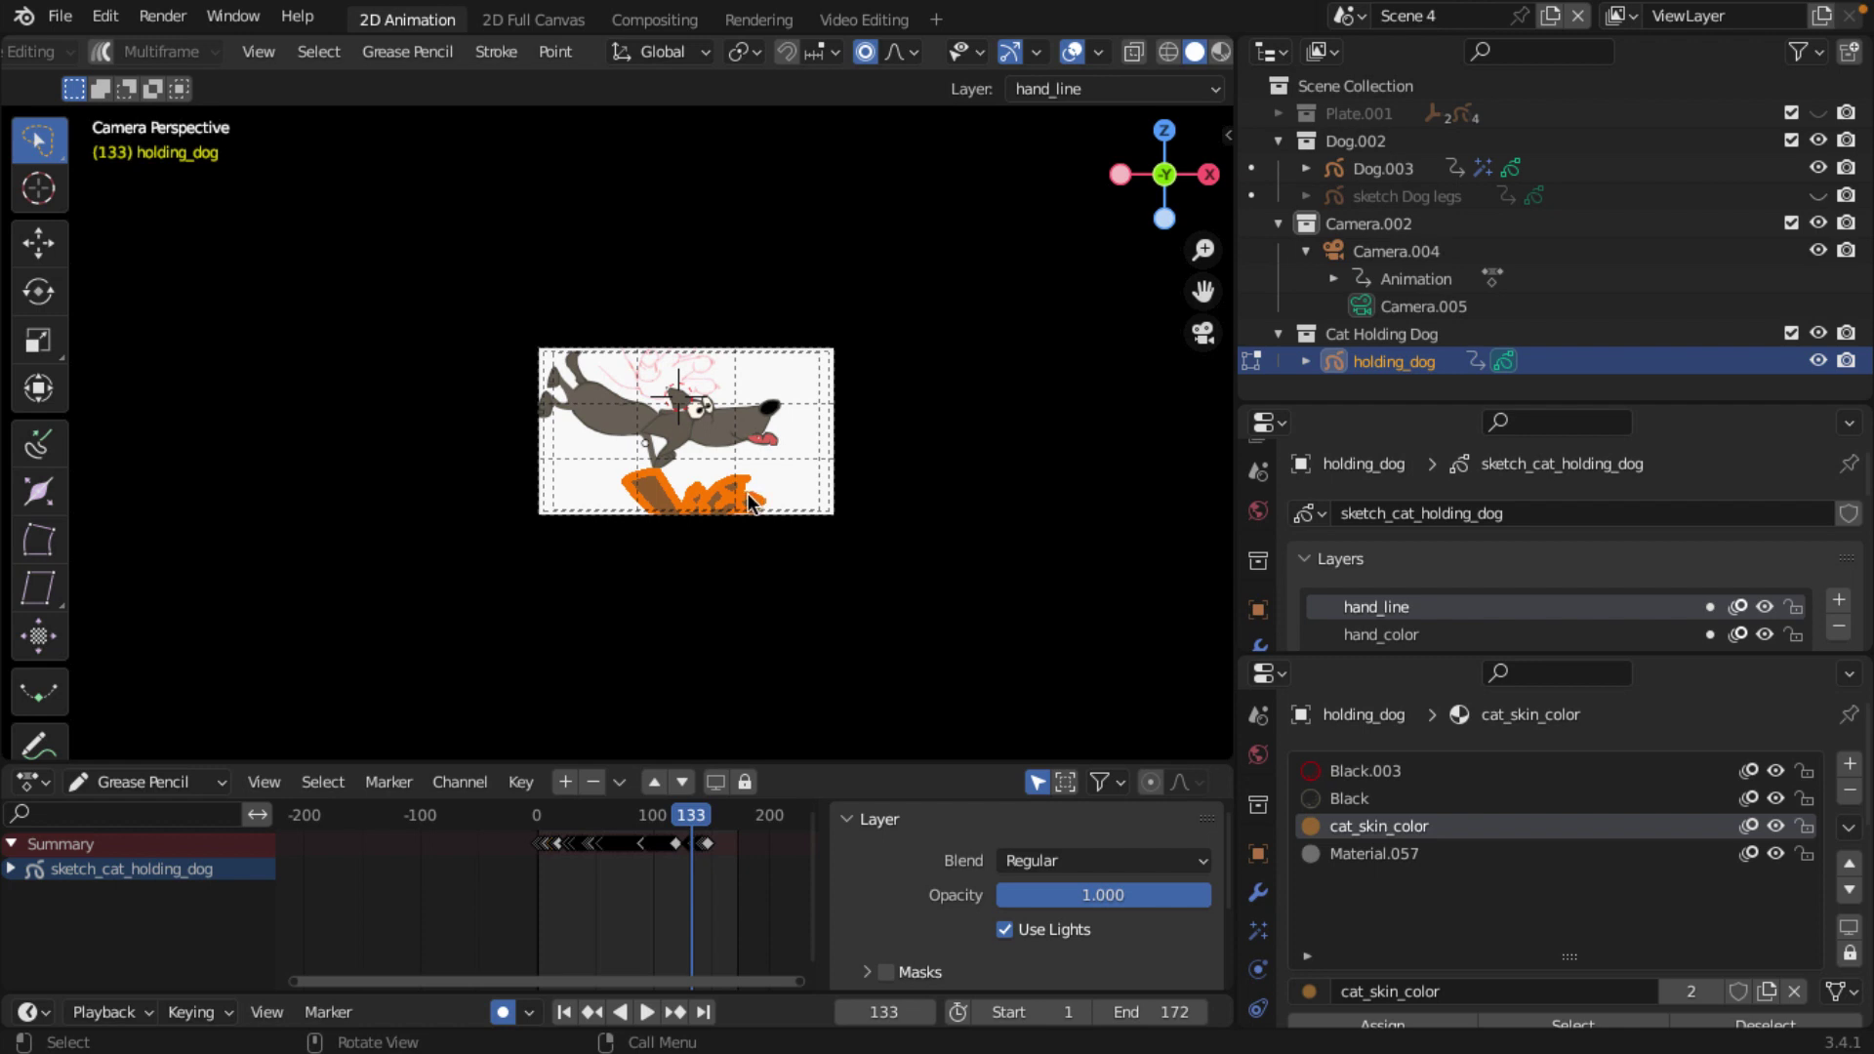
{"action": "key", "text": "g"}
{"action": "key", "text": "Escape"}
{"action": "key", "text": "g"}
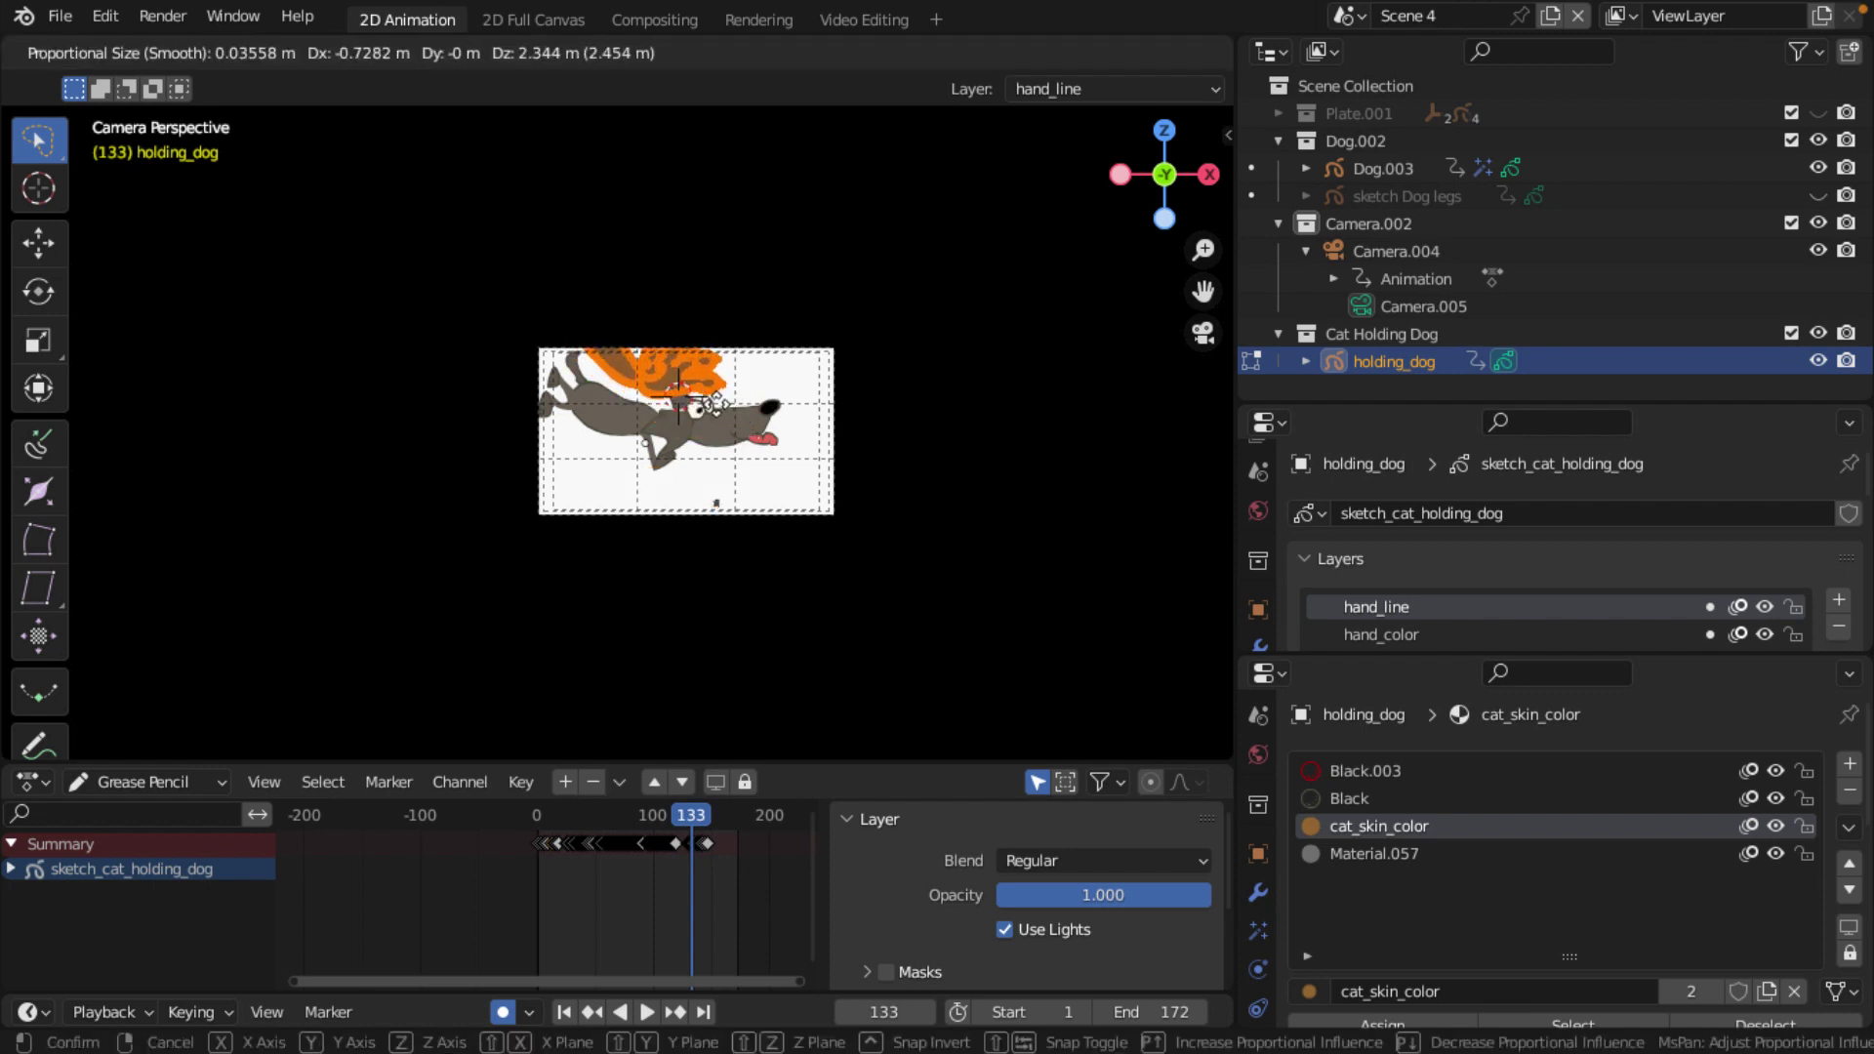
{"action": "left_click", "coordinate": [748, 463]}
{"action": "scroll", "coordinate": [748, 463], "scroll_direction": "up", "scroll_amount": 3}
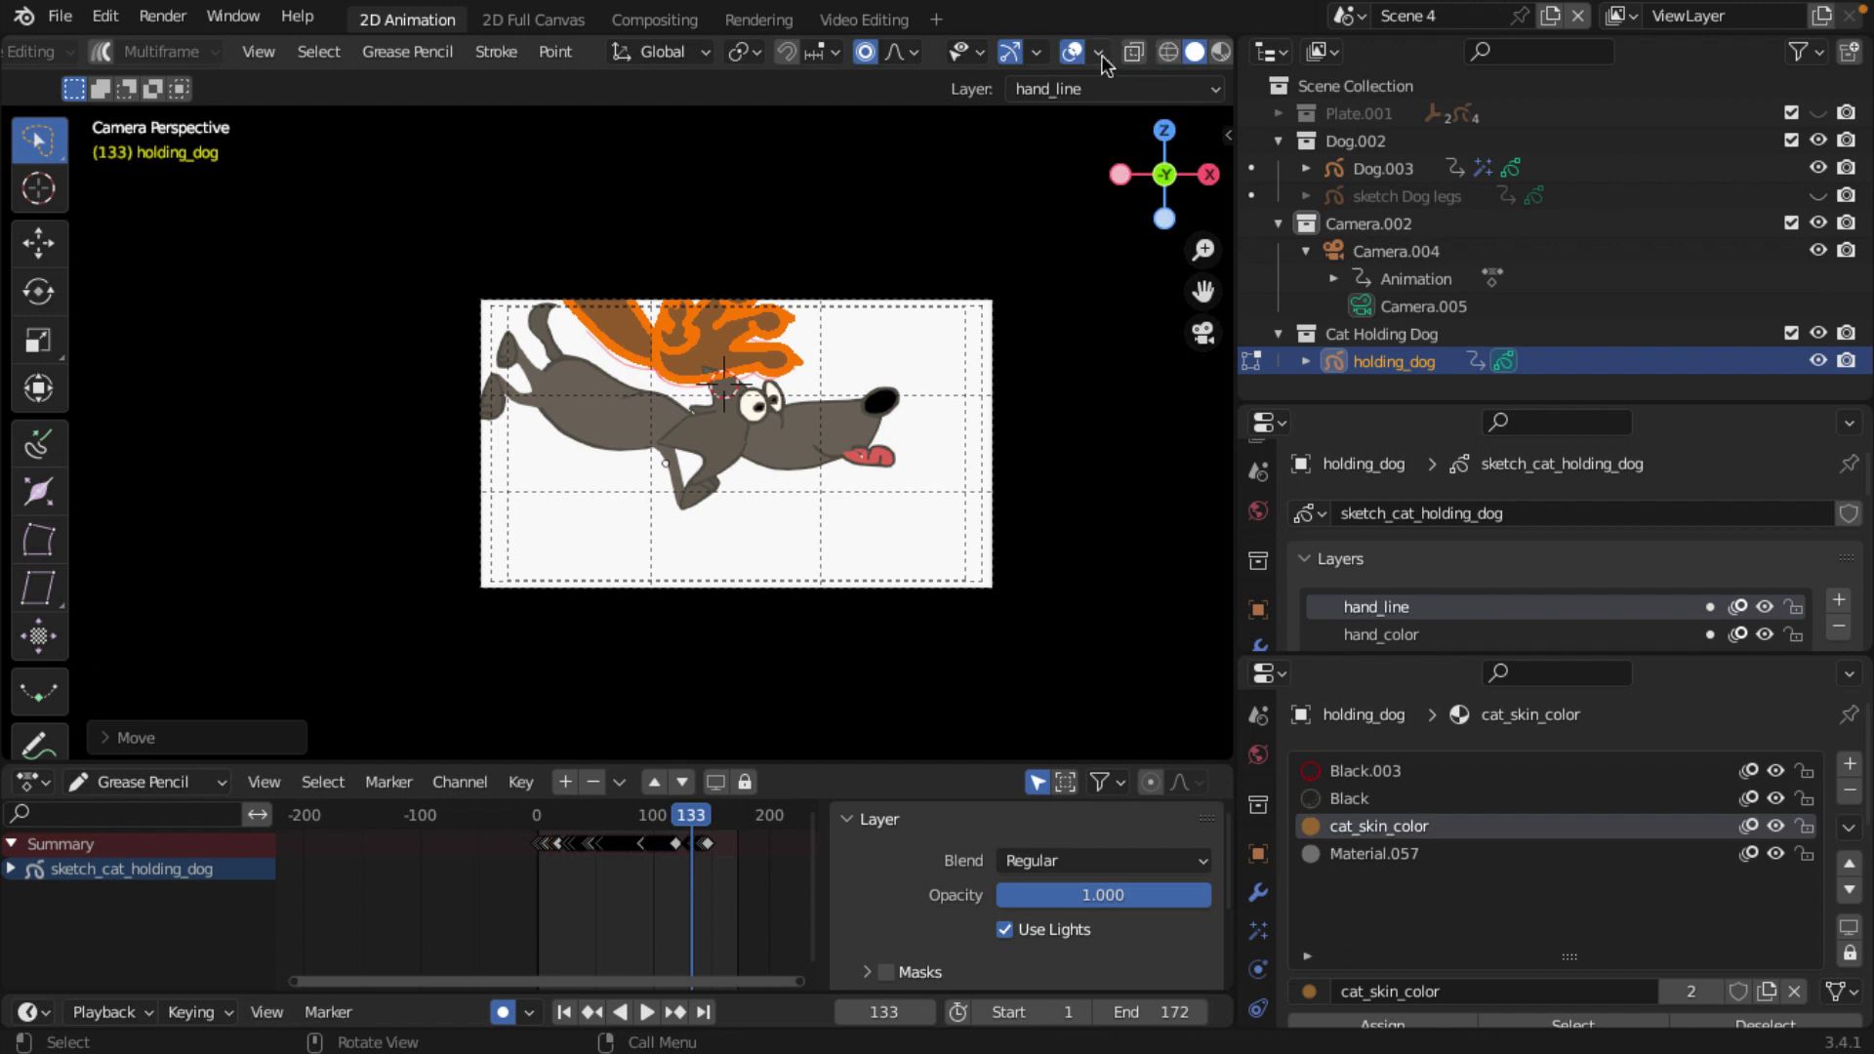
{"action": "left_click", "coordinate": [1076, 51]}
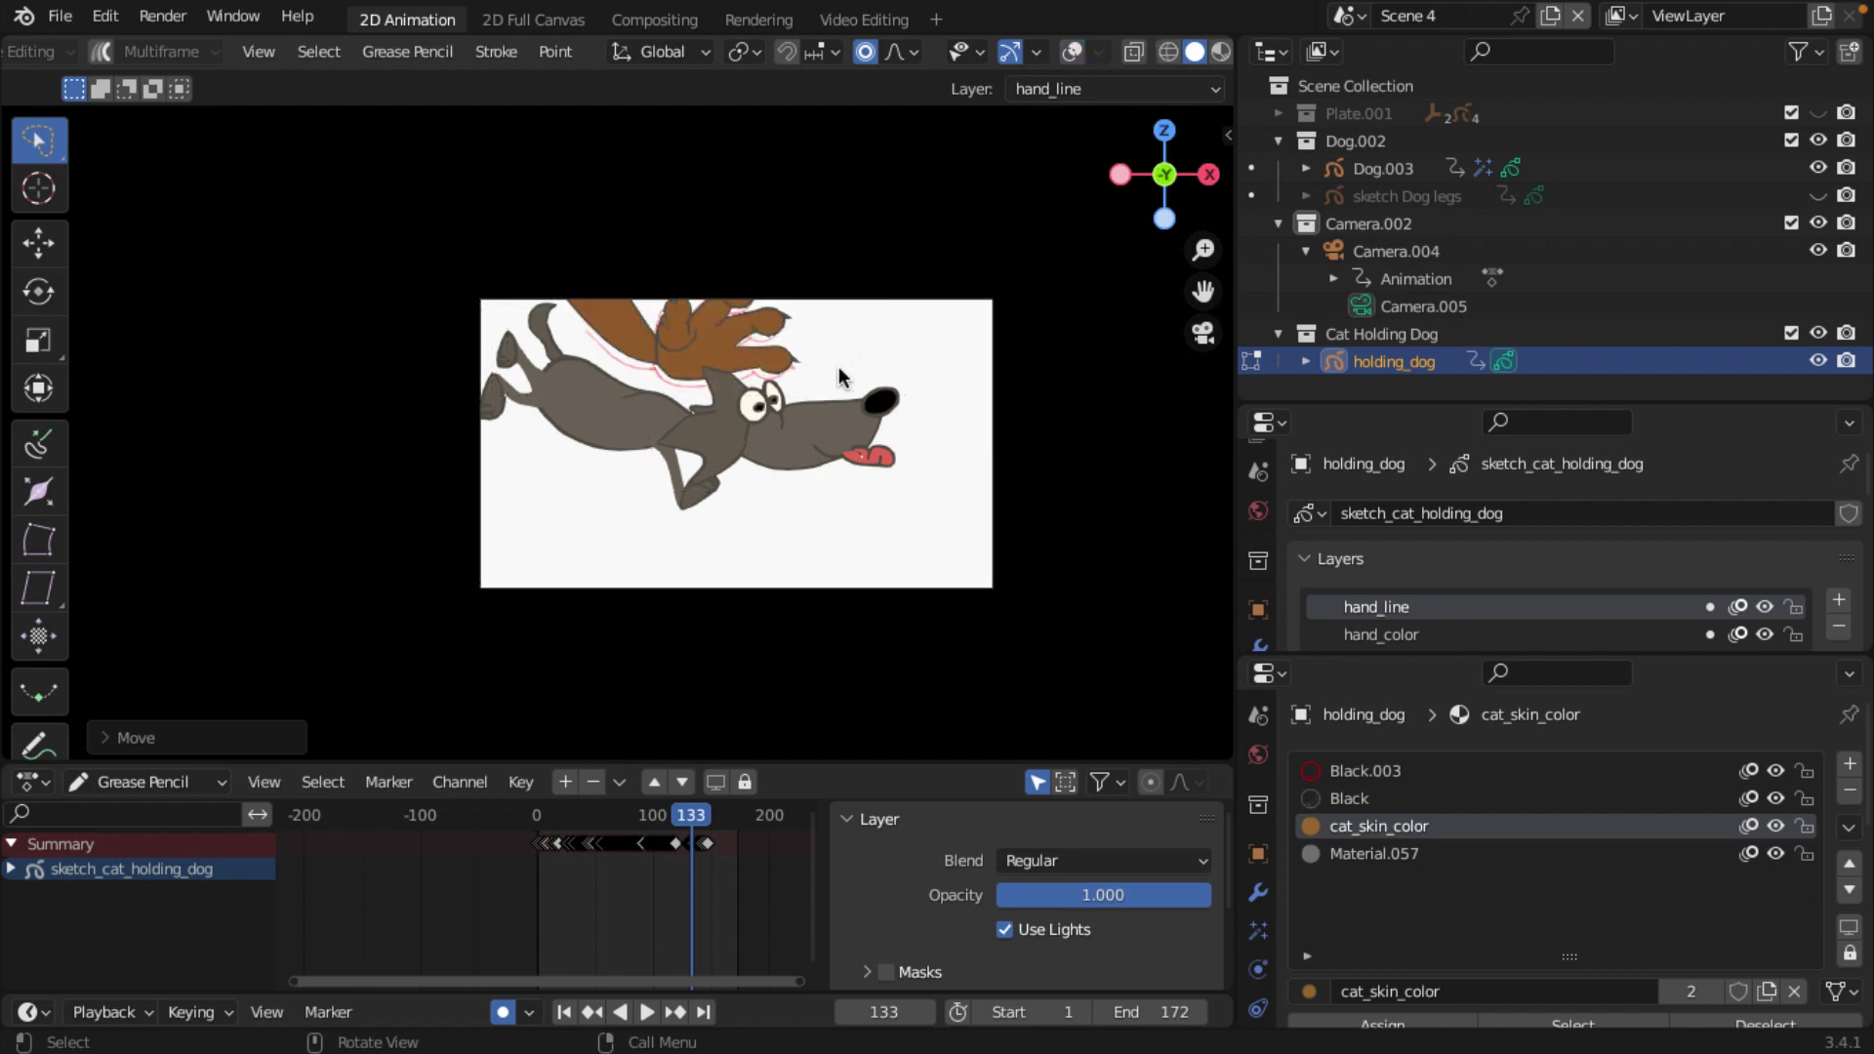
{"action": "key", "text": "g"}
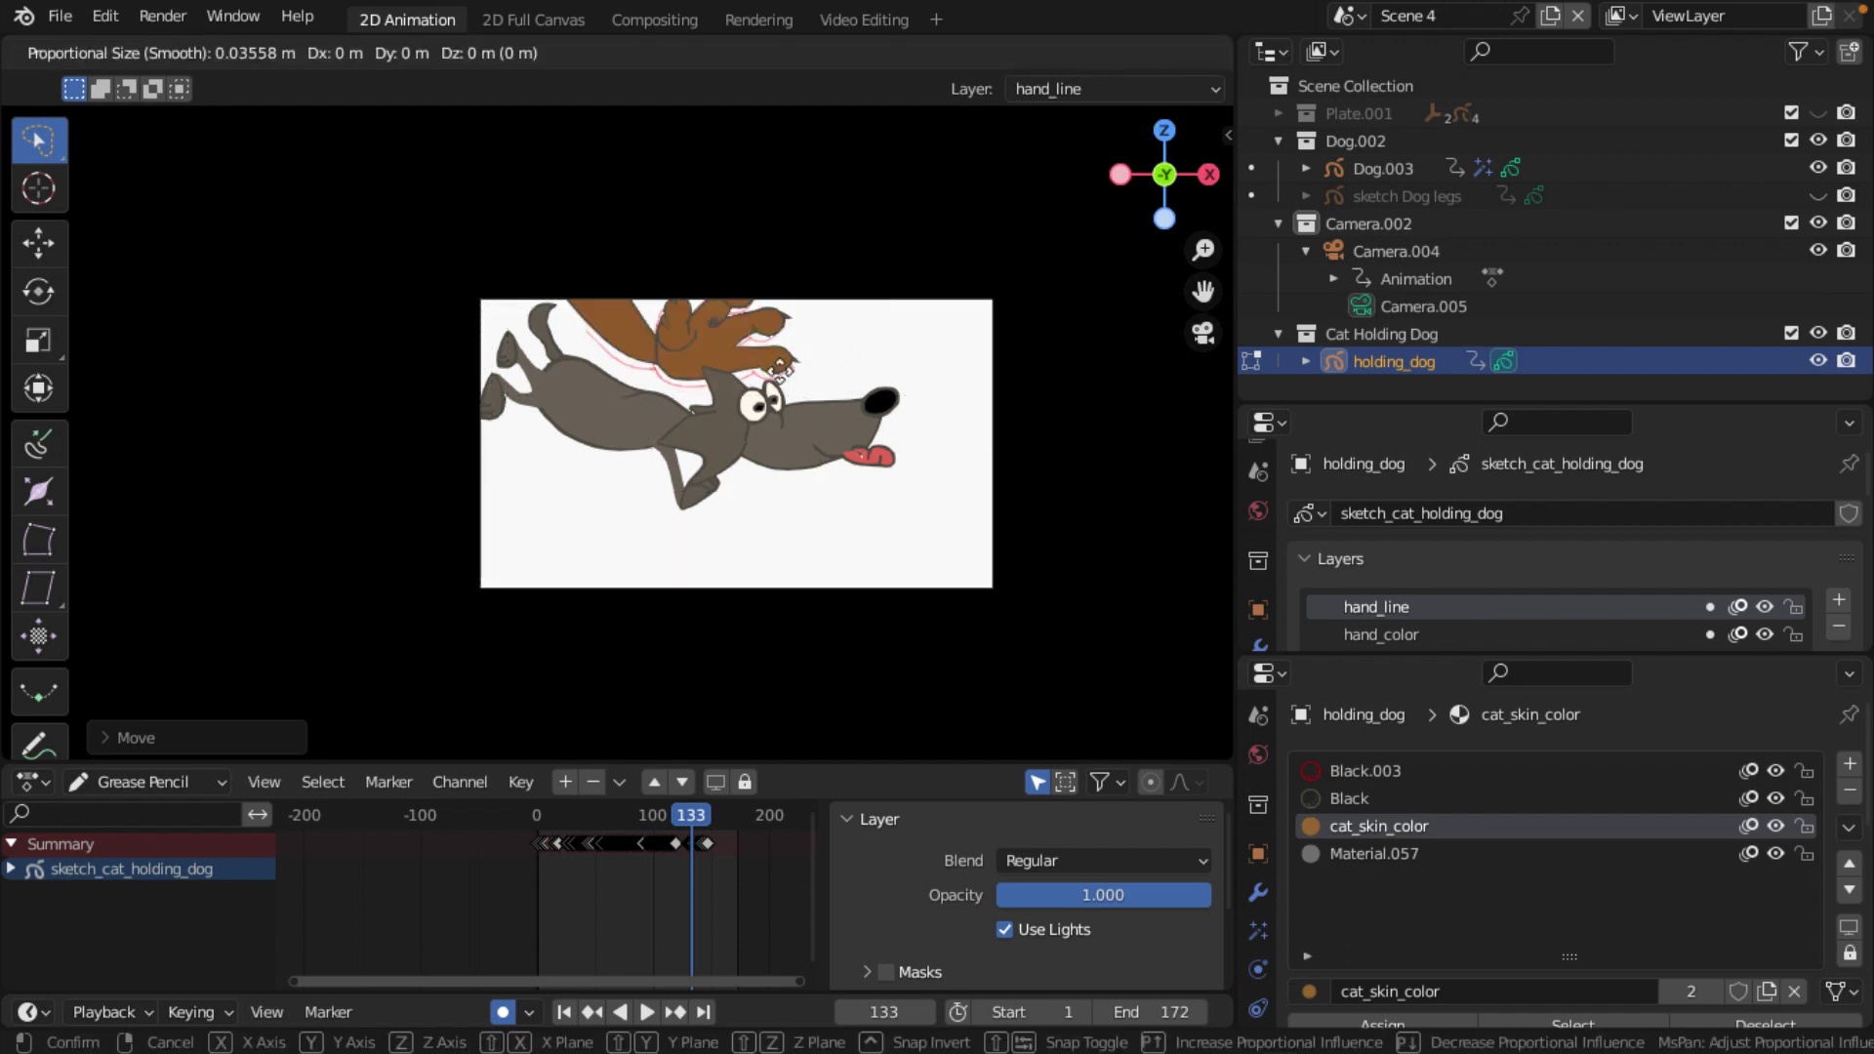
{"action": "left_click", "coordinate": [781, 372]}
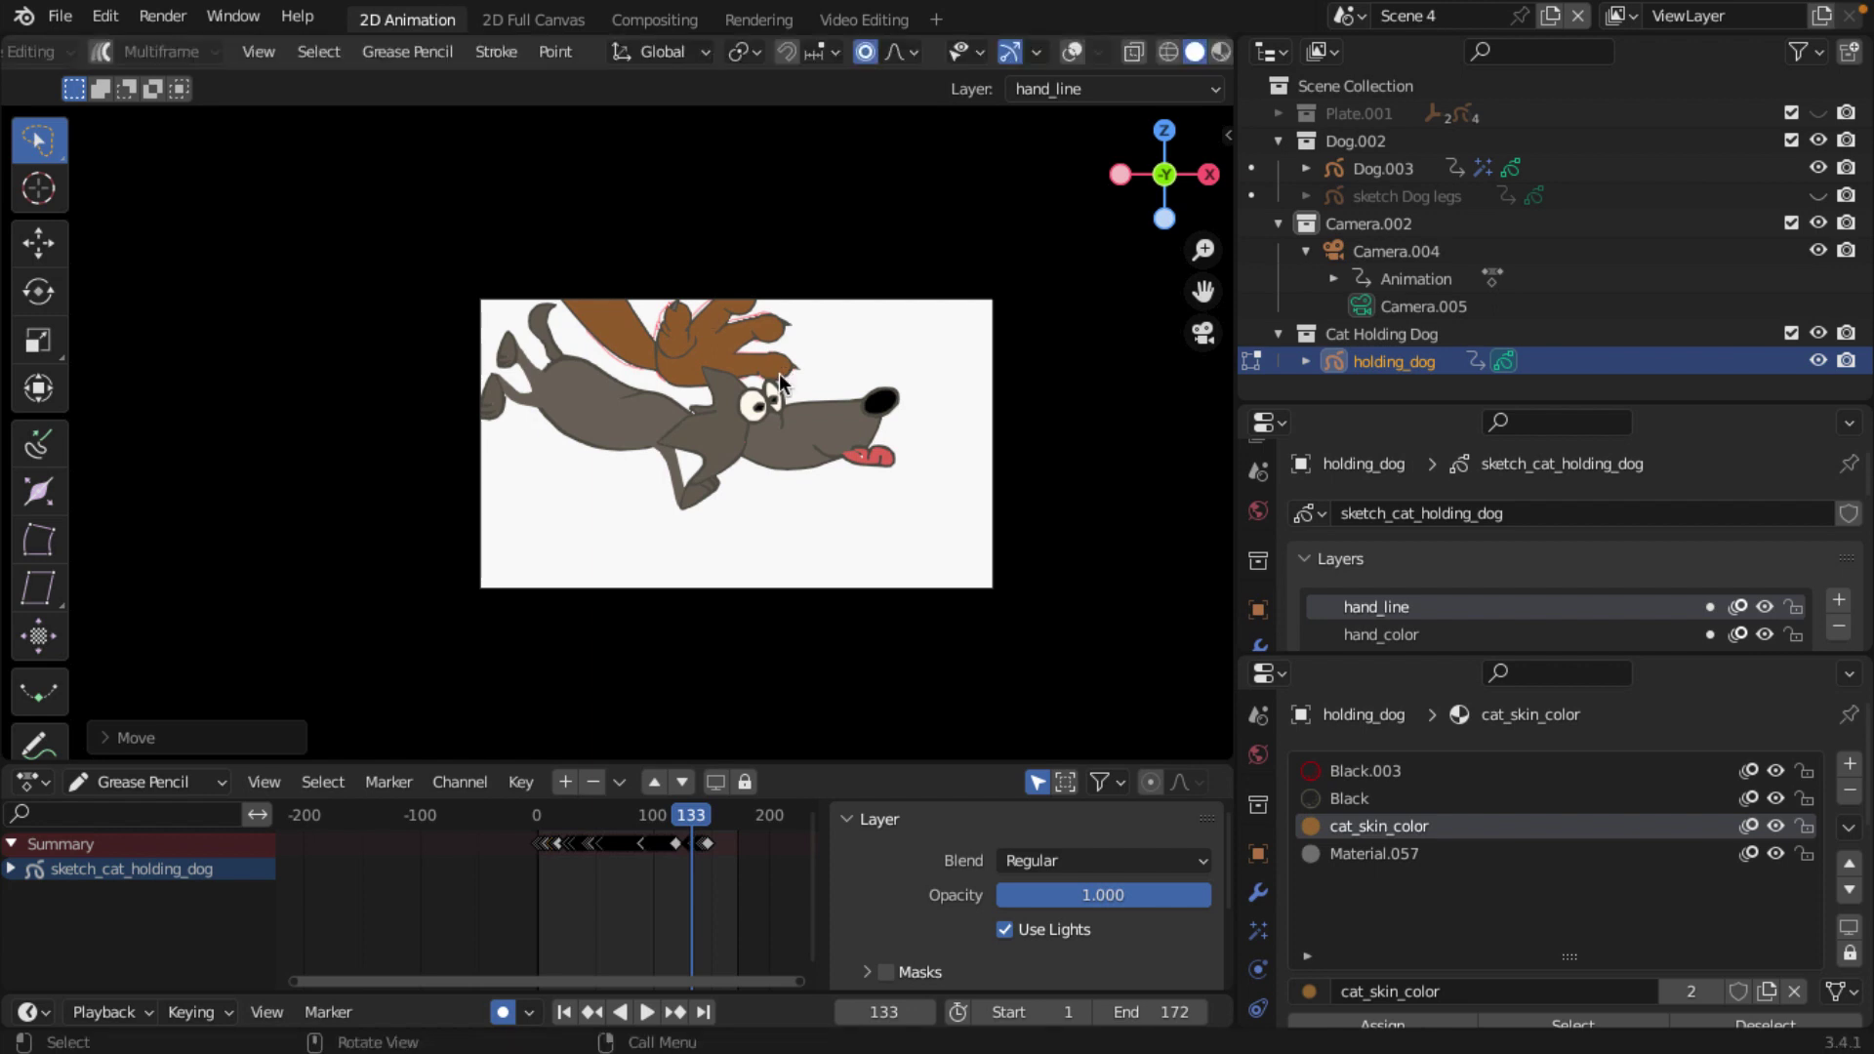
Step: Reposition the hand strokes to fit the dog on frames 134, 135 and 136
{"action": "key", "text": "Right"}
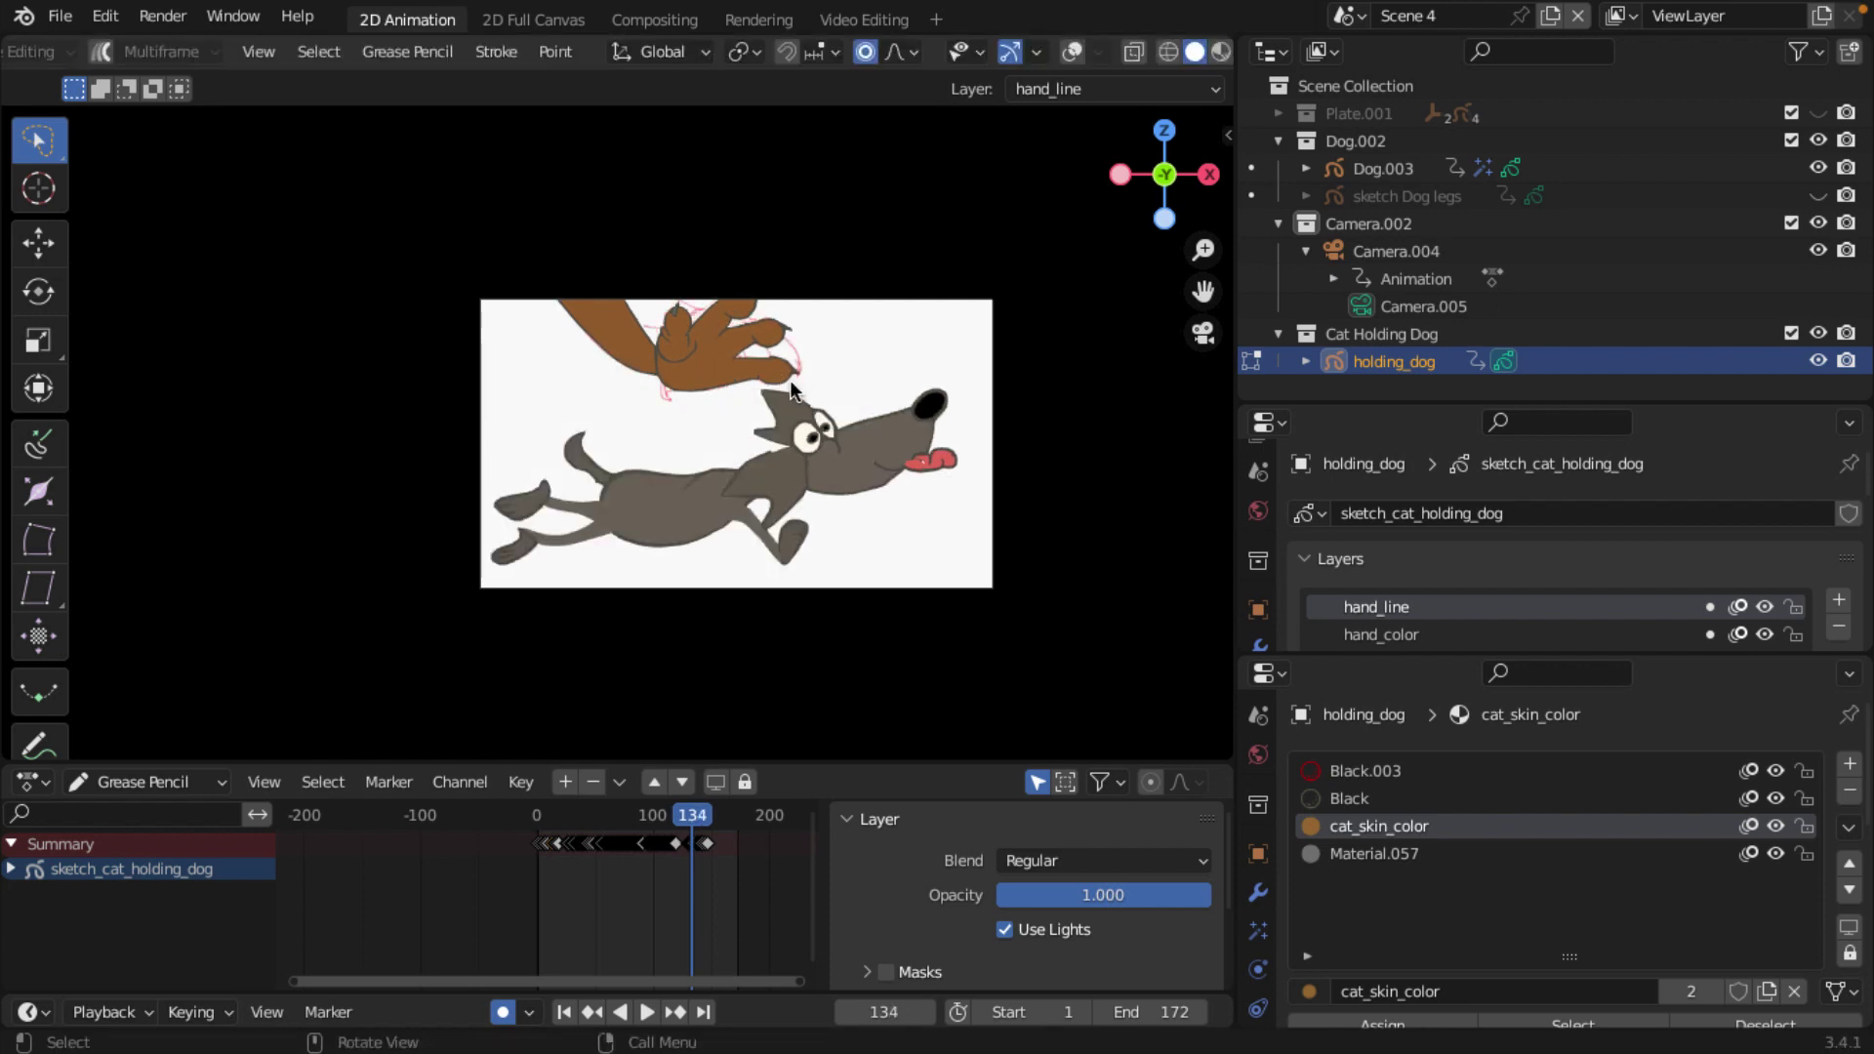
{"action": "key", "text": "g"}
{"action": "left_click", "coordinate": [790, 372]}
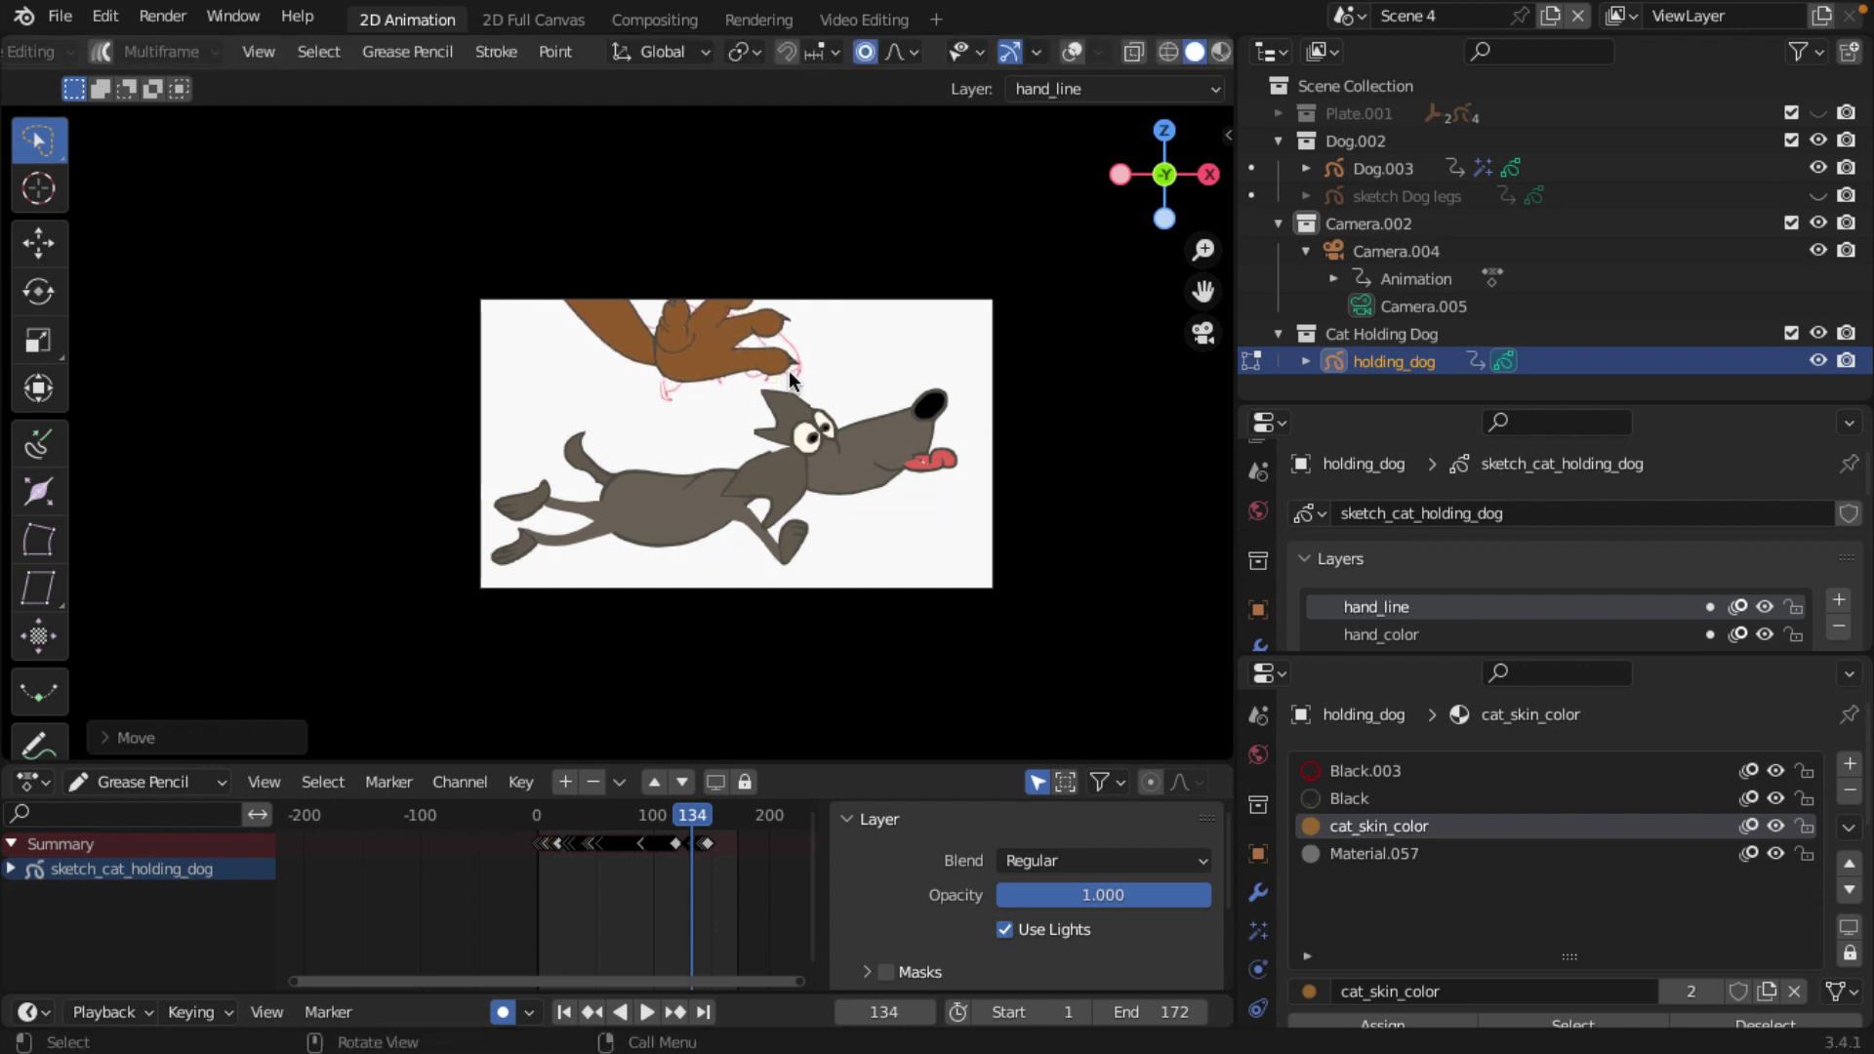
{"action": "key", "text": "Right"}
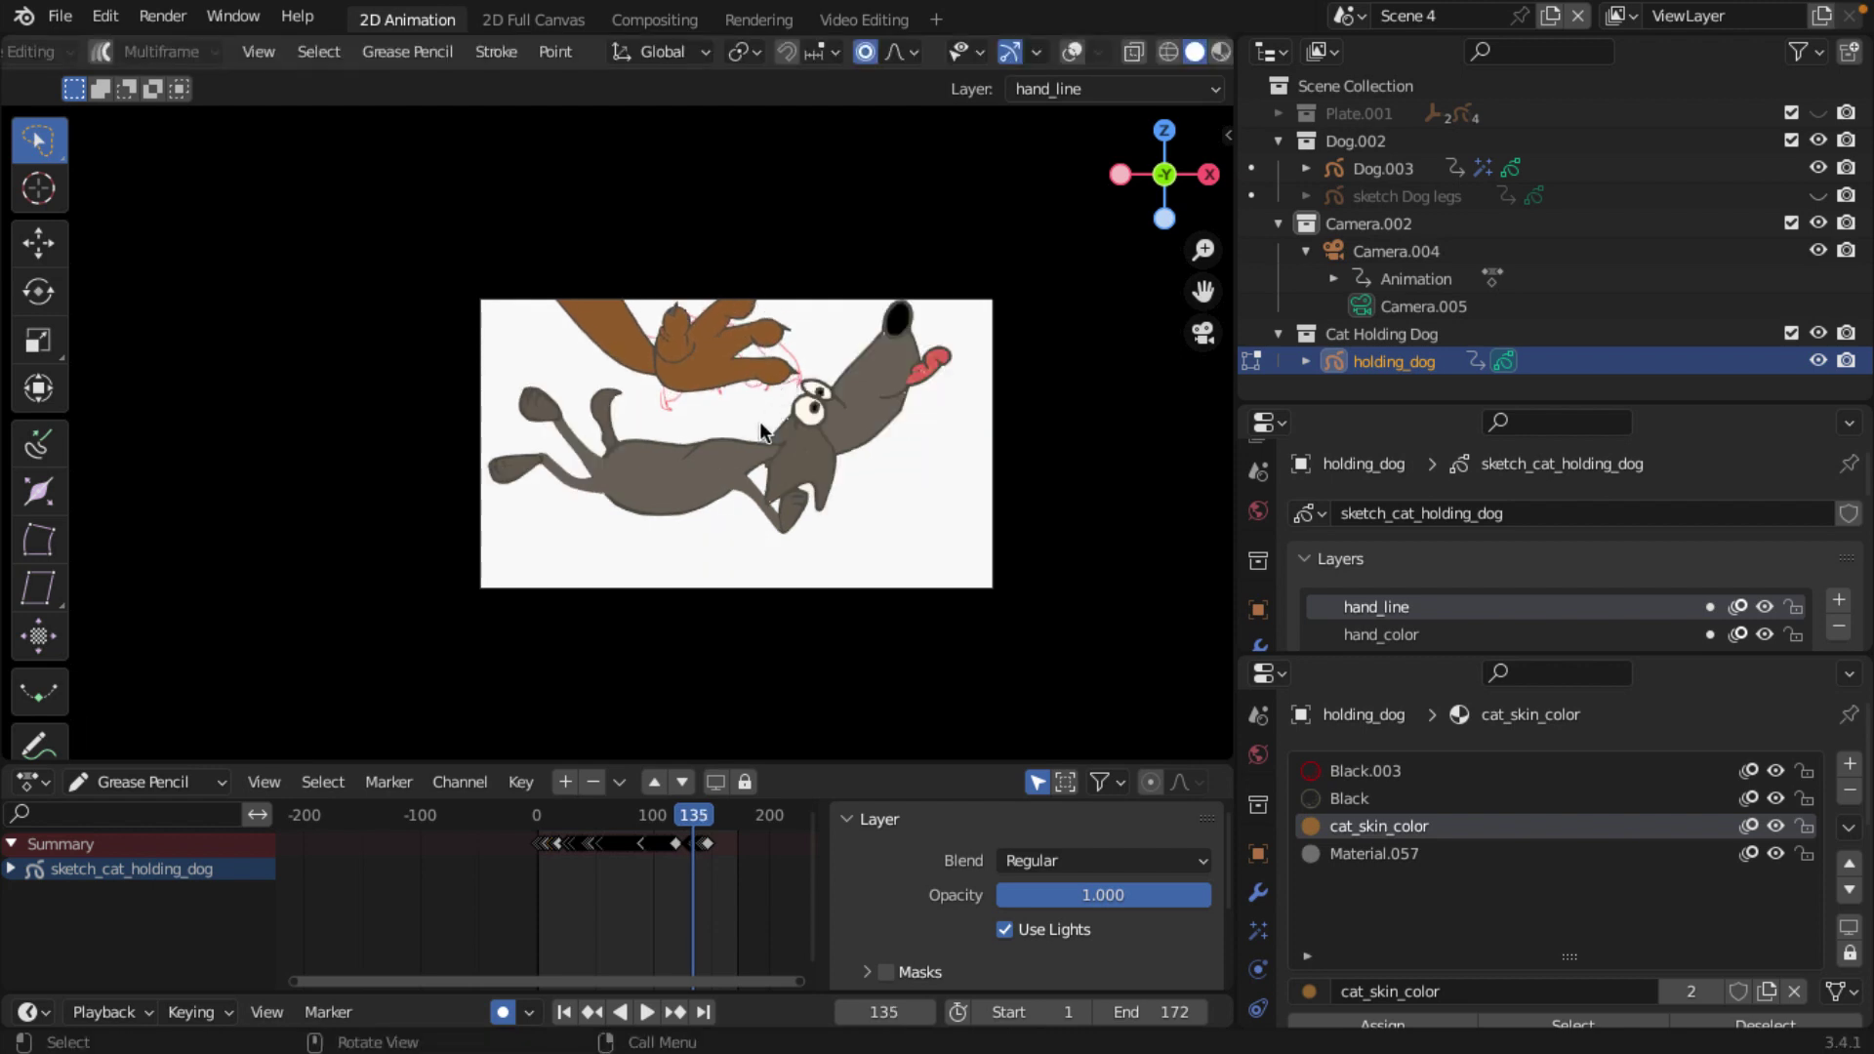
{"action": "key", "text": "g"}
{"action": "left_click", "coordinate": [759, 400]}
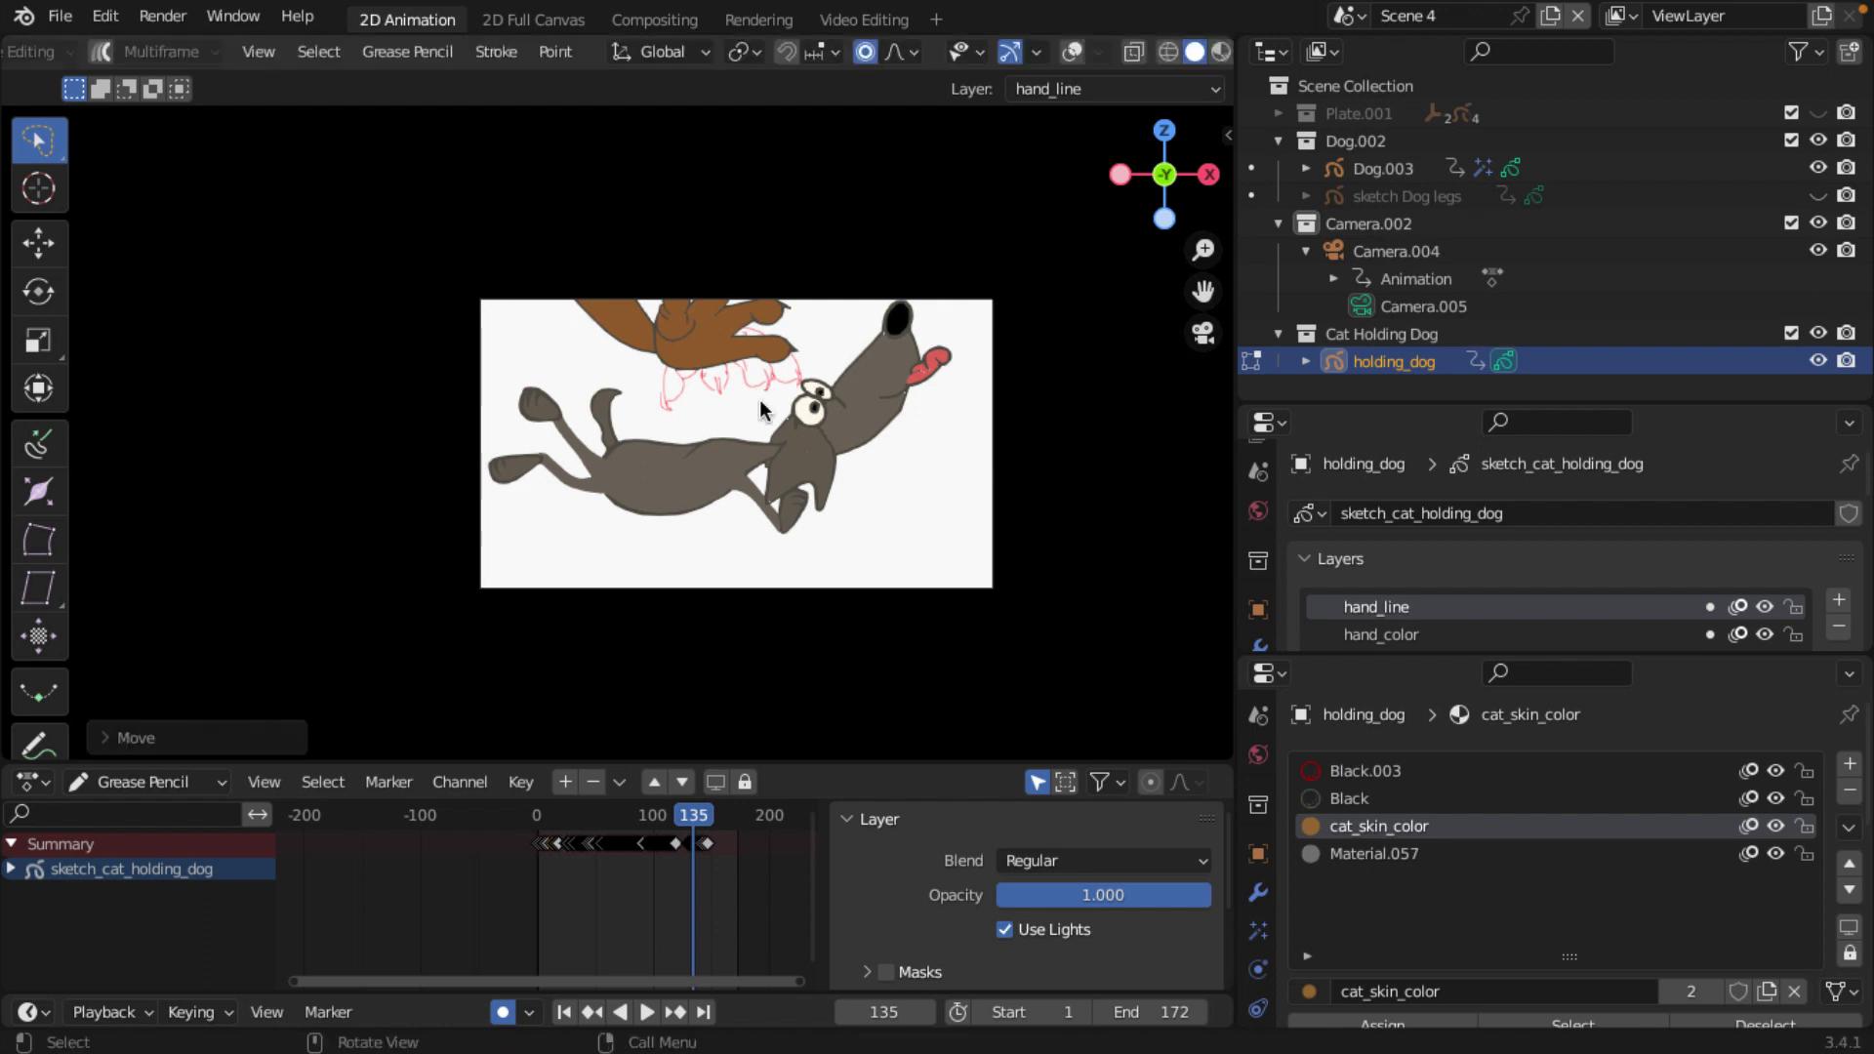
{"action": "key", "text": "Right"}
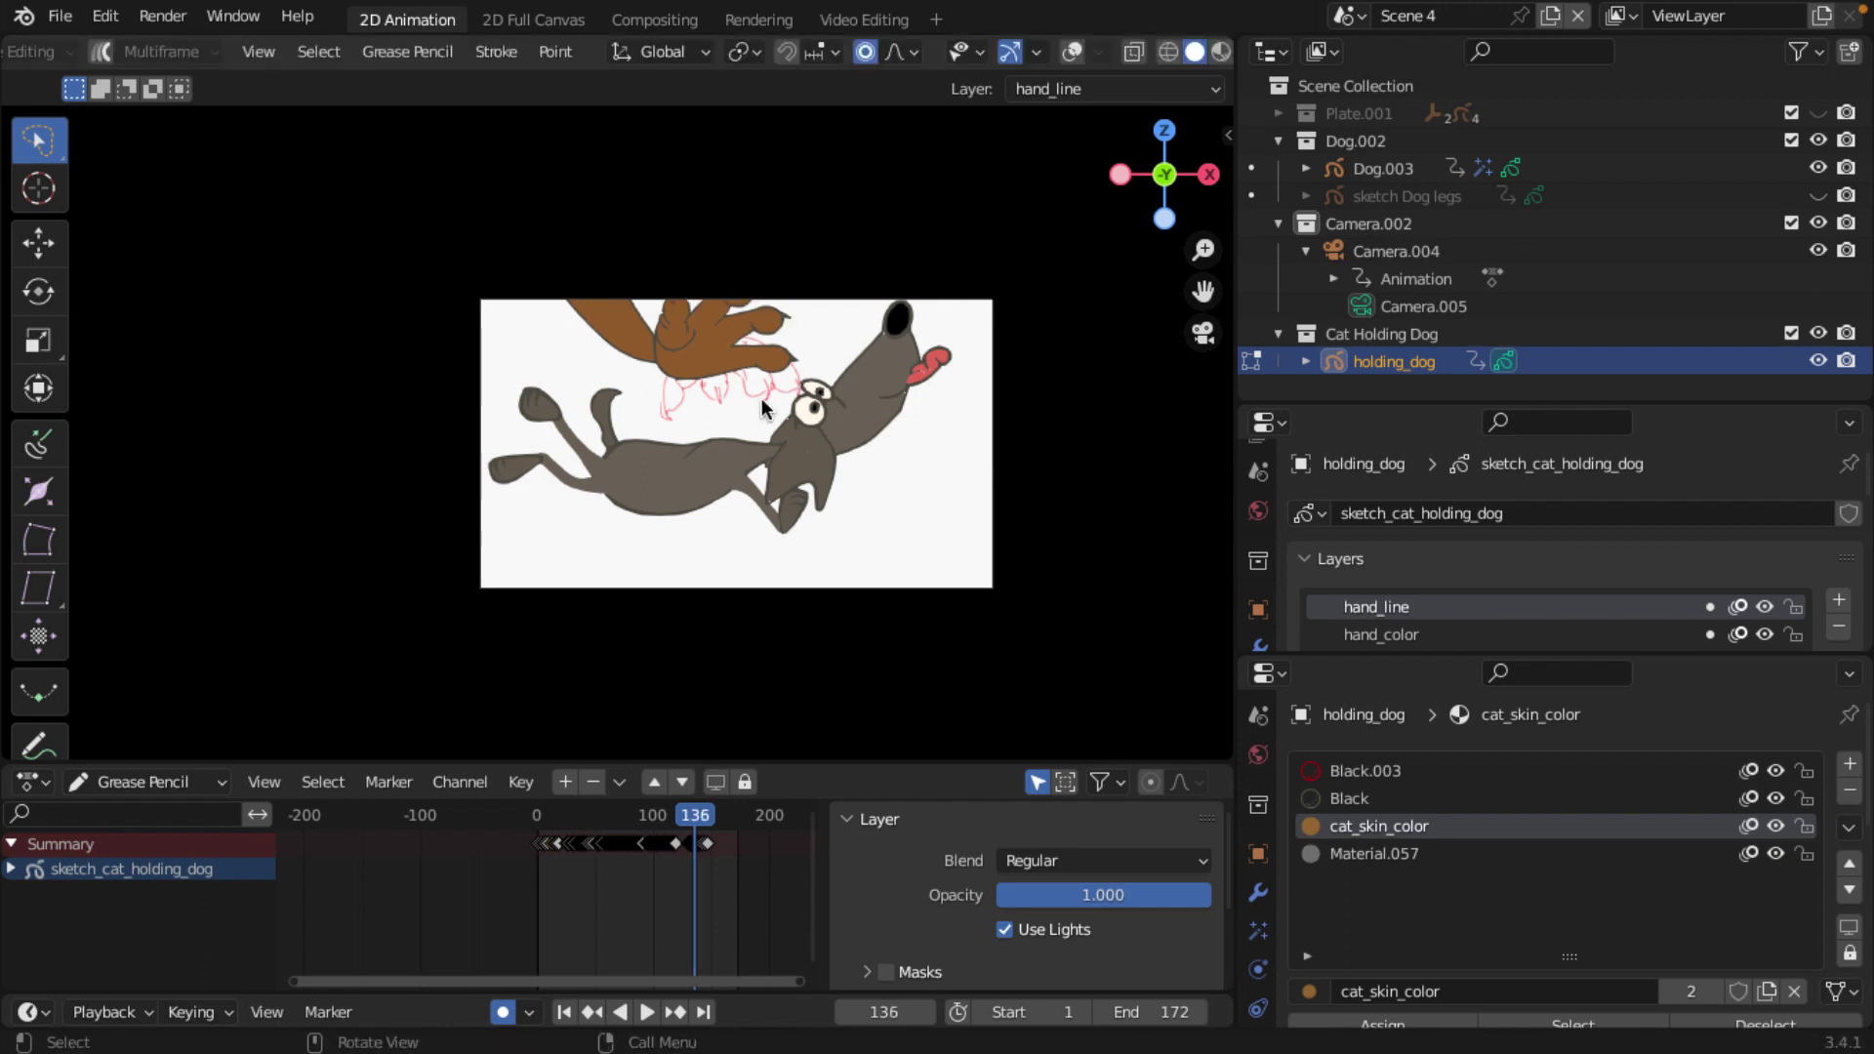
{"action": "key", "text": "g"}
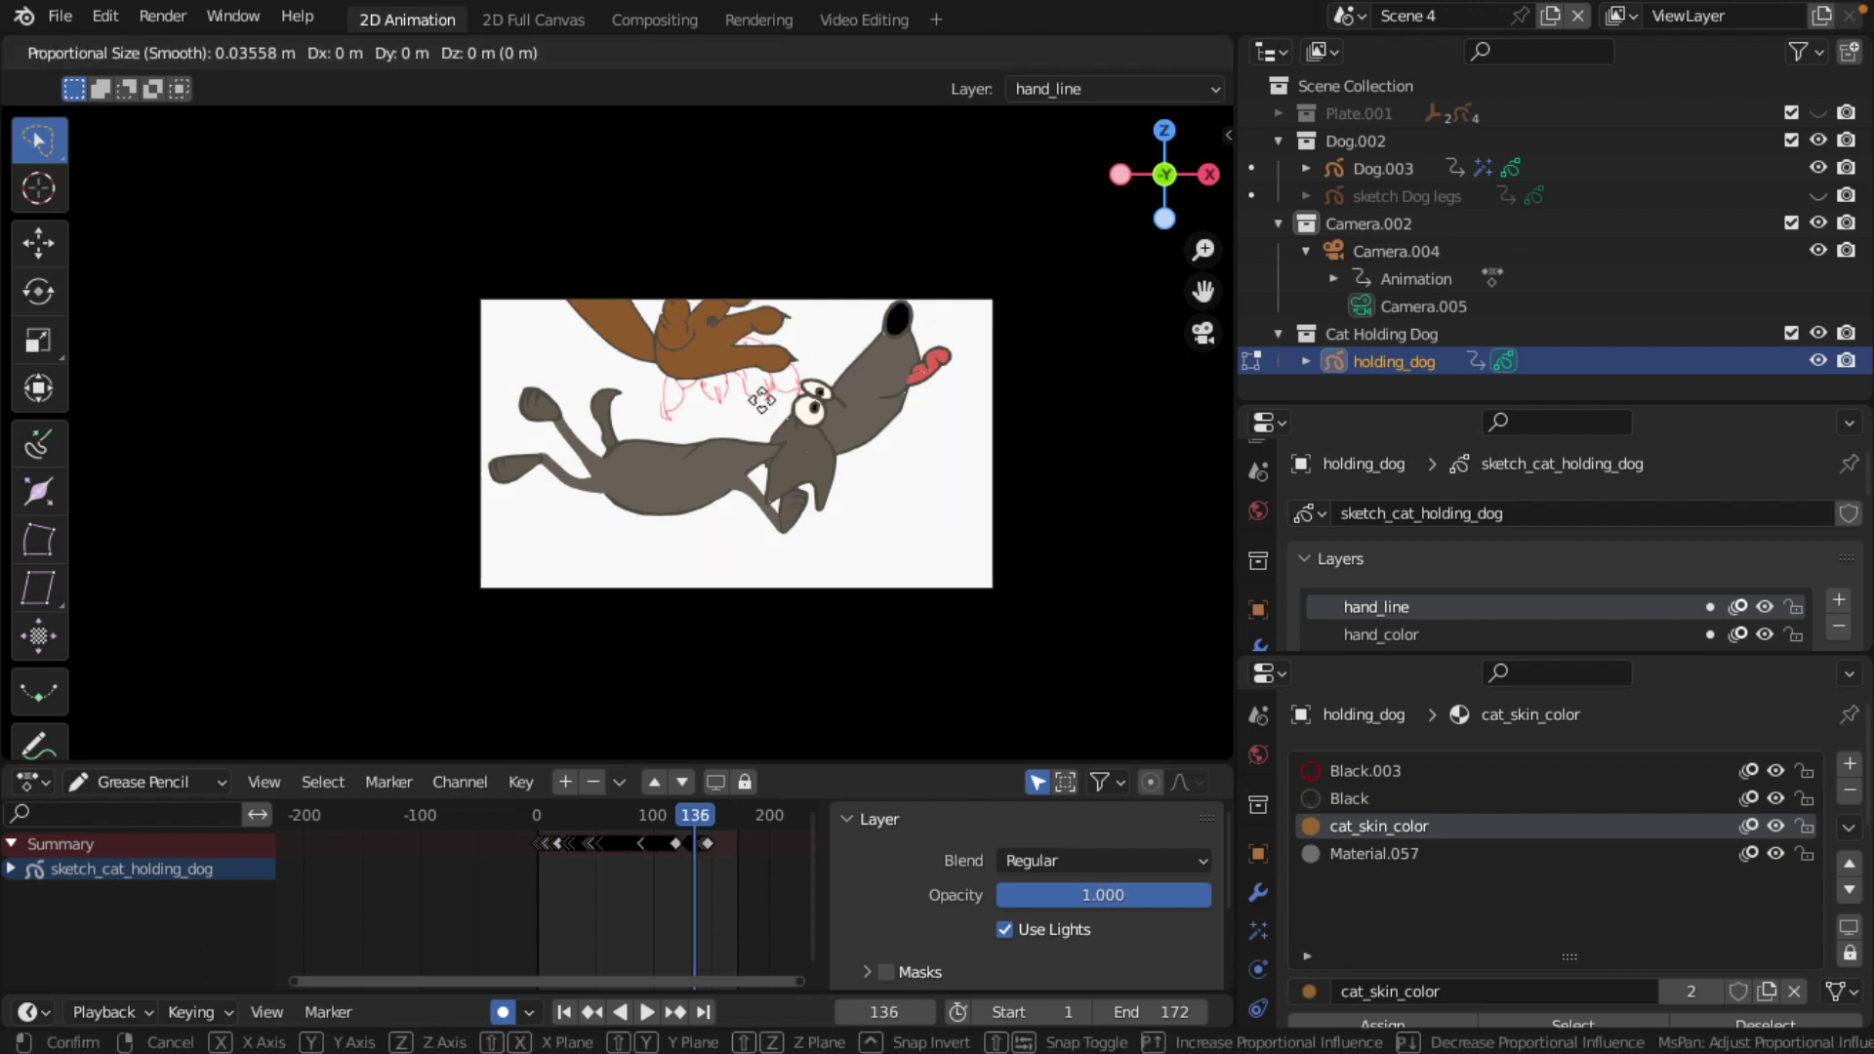
{"action": "left_click", "coordinate": [764, 395]}
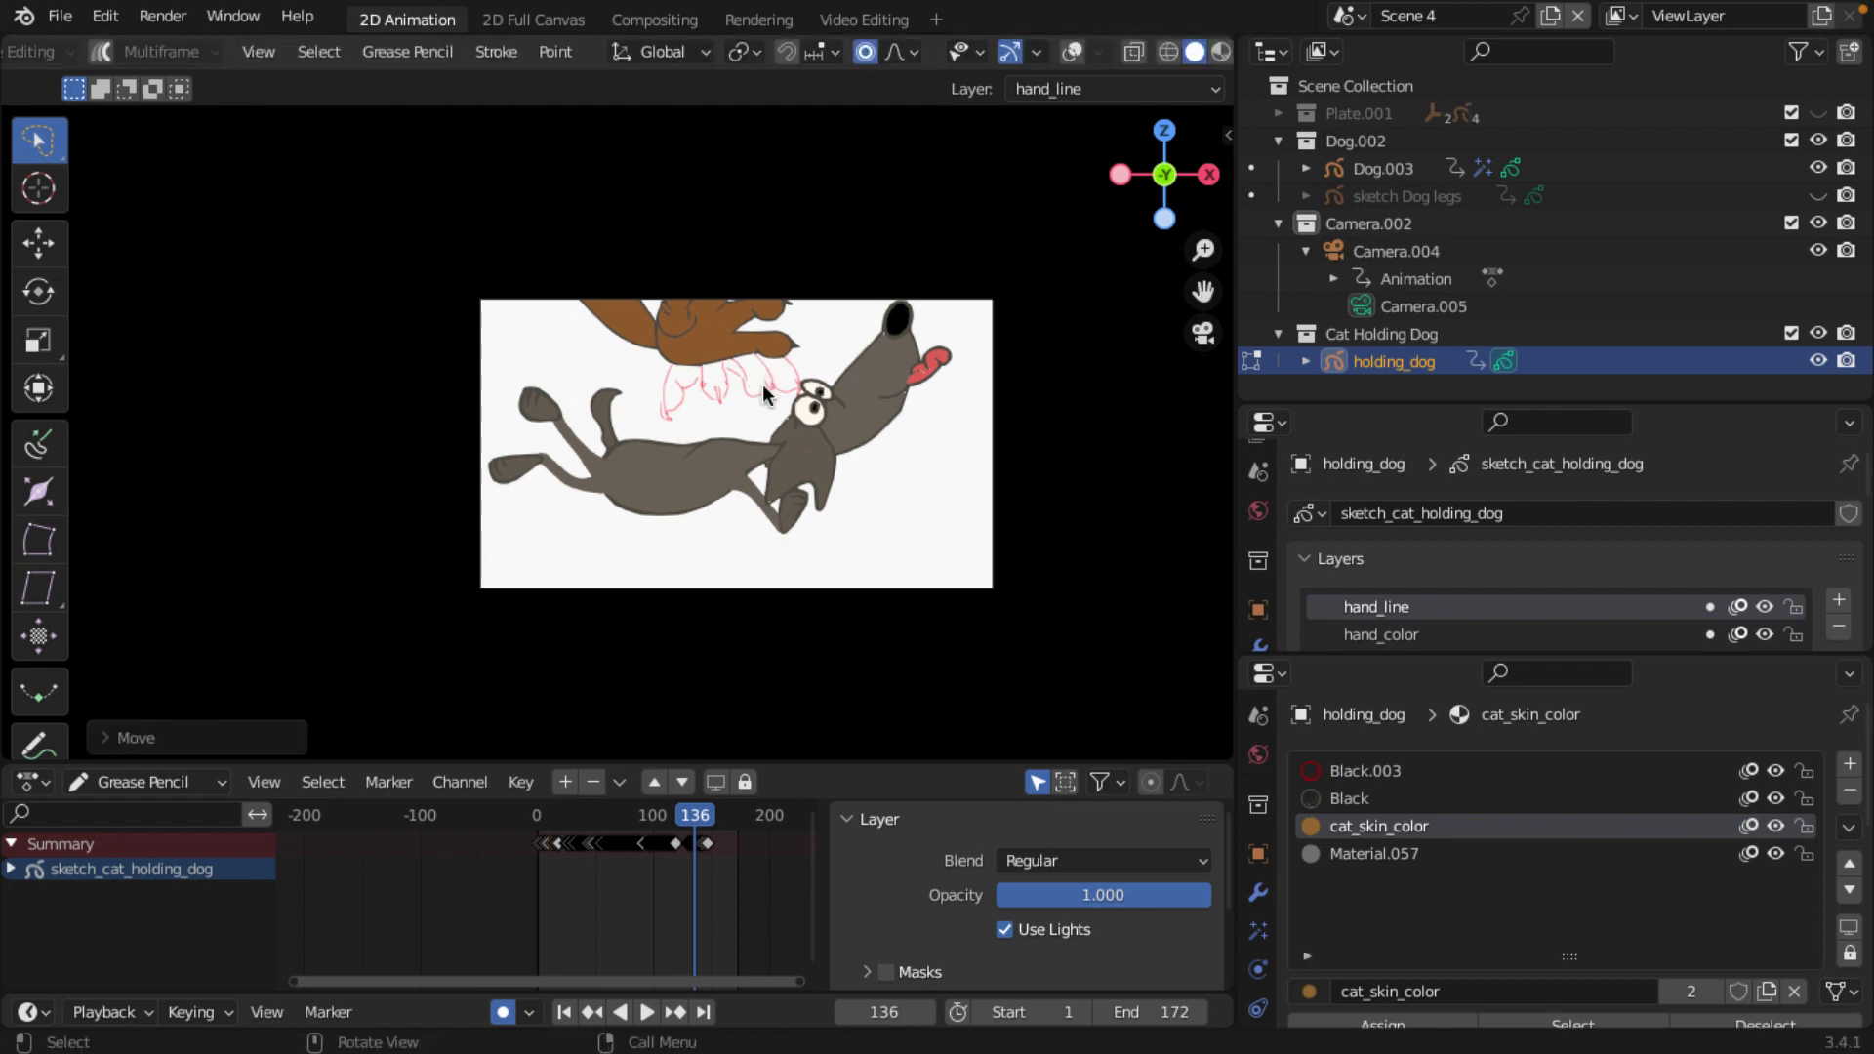
Step: Lift the hand progressively higher on frames 137, 138 and 139, then advance to frame 142
{"action": "key", "text": "Right"}
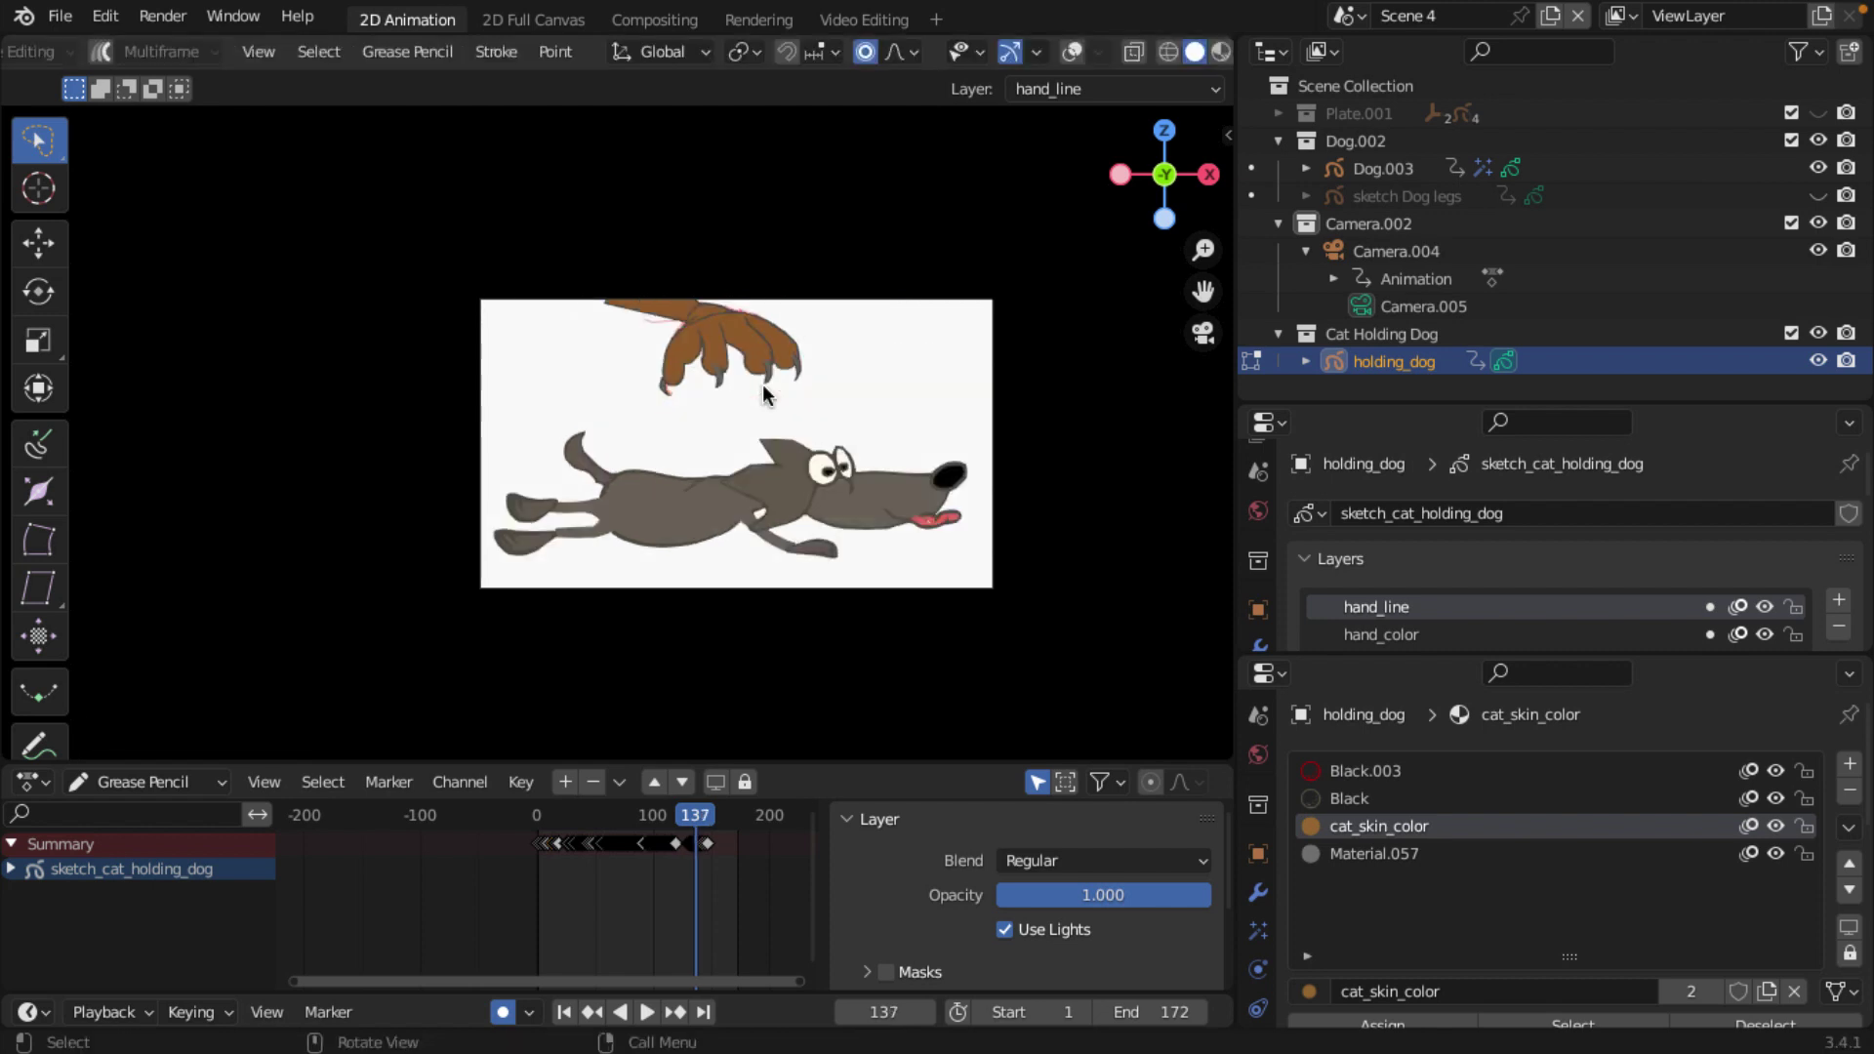
{"action": "key", "text": "g"}
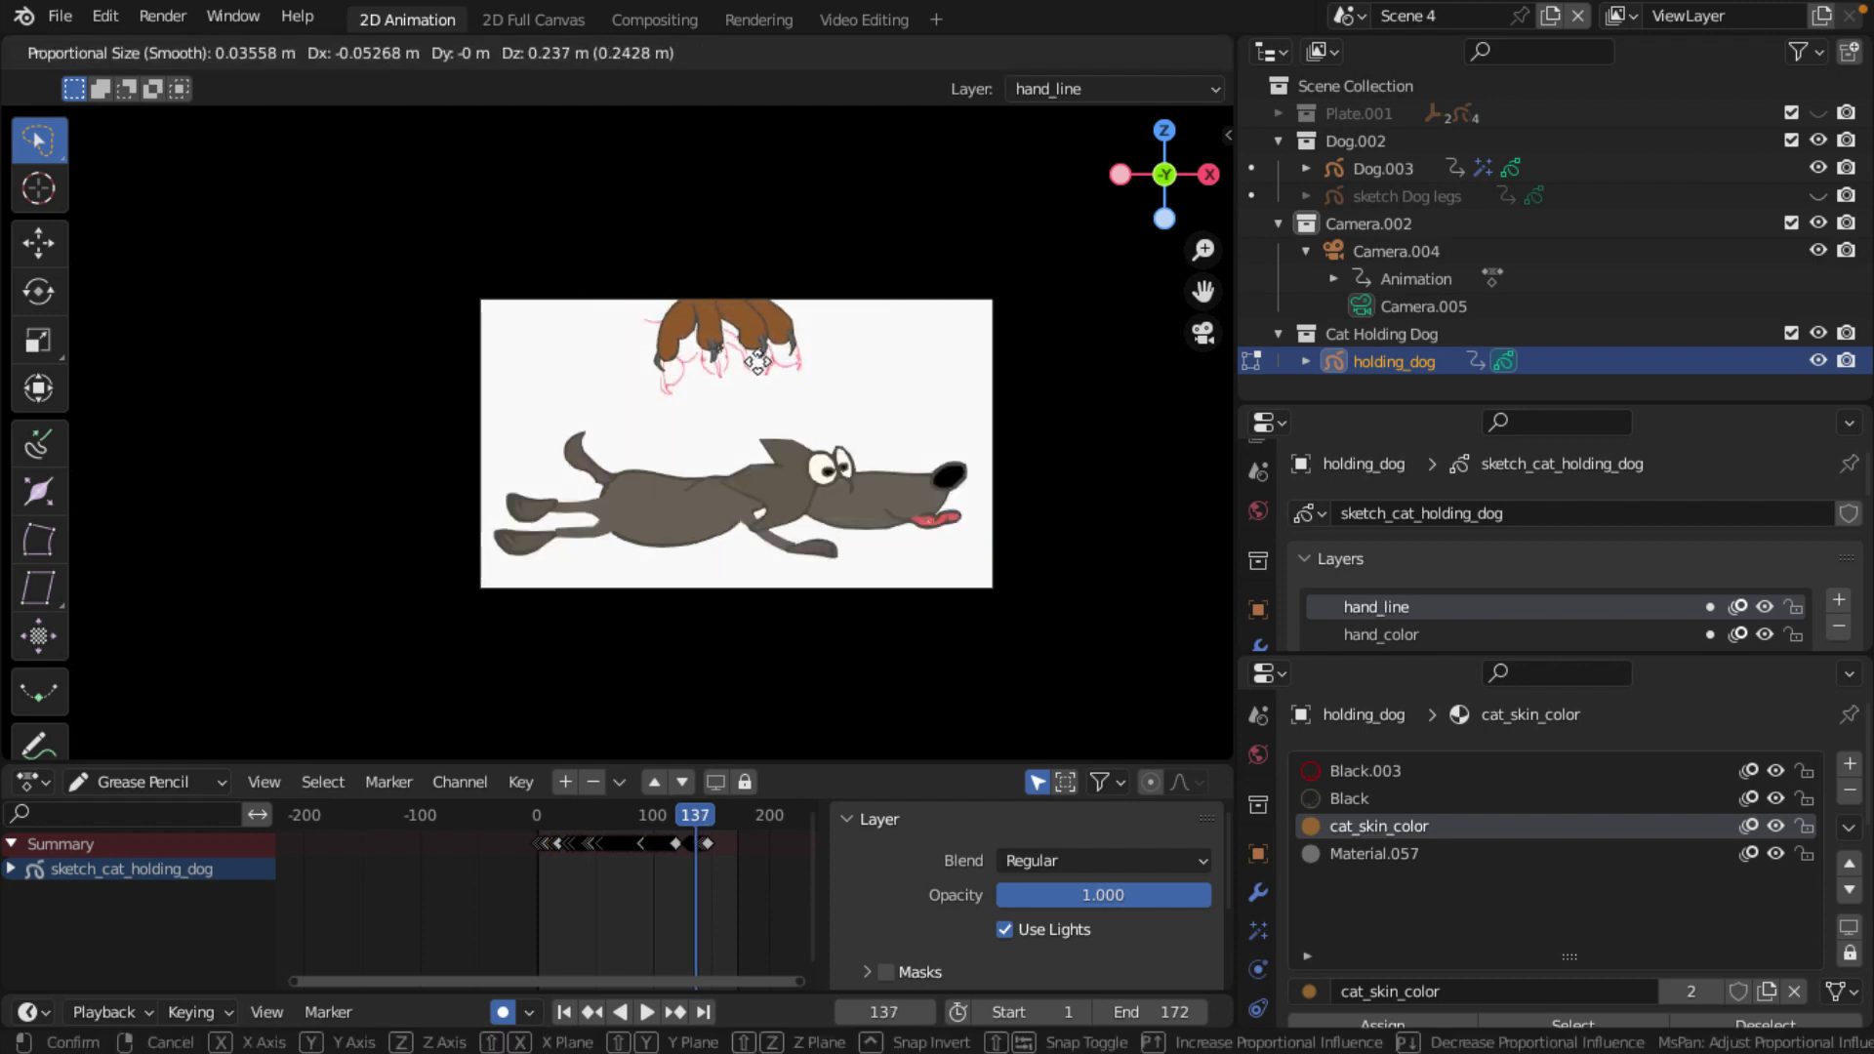
{"action": "left_click", "coordinate": [759, 371]}
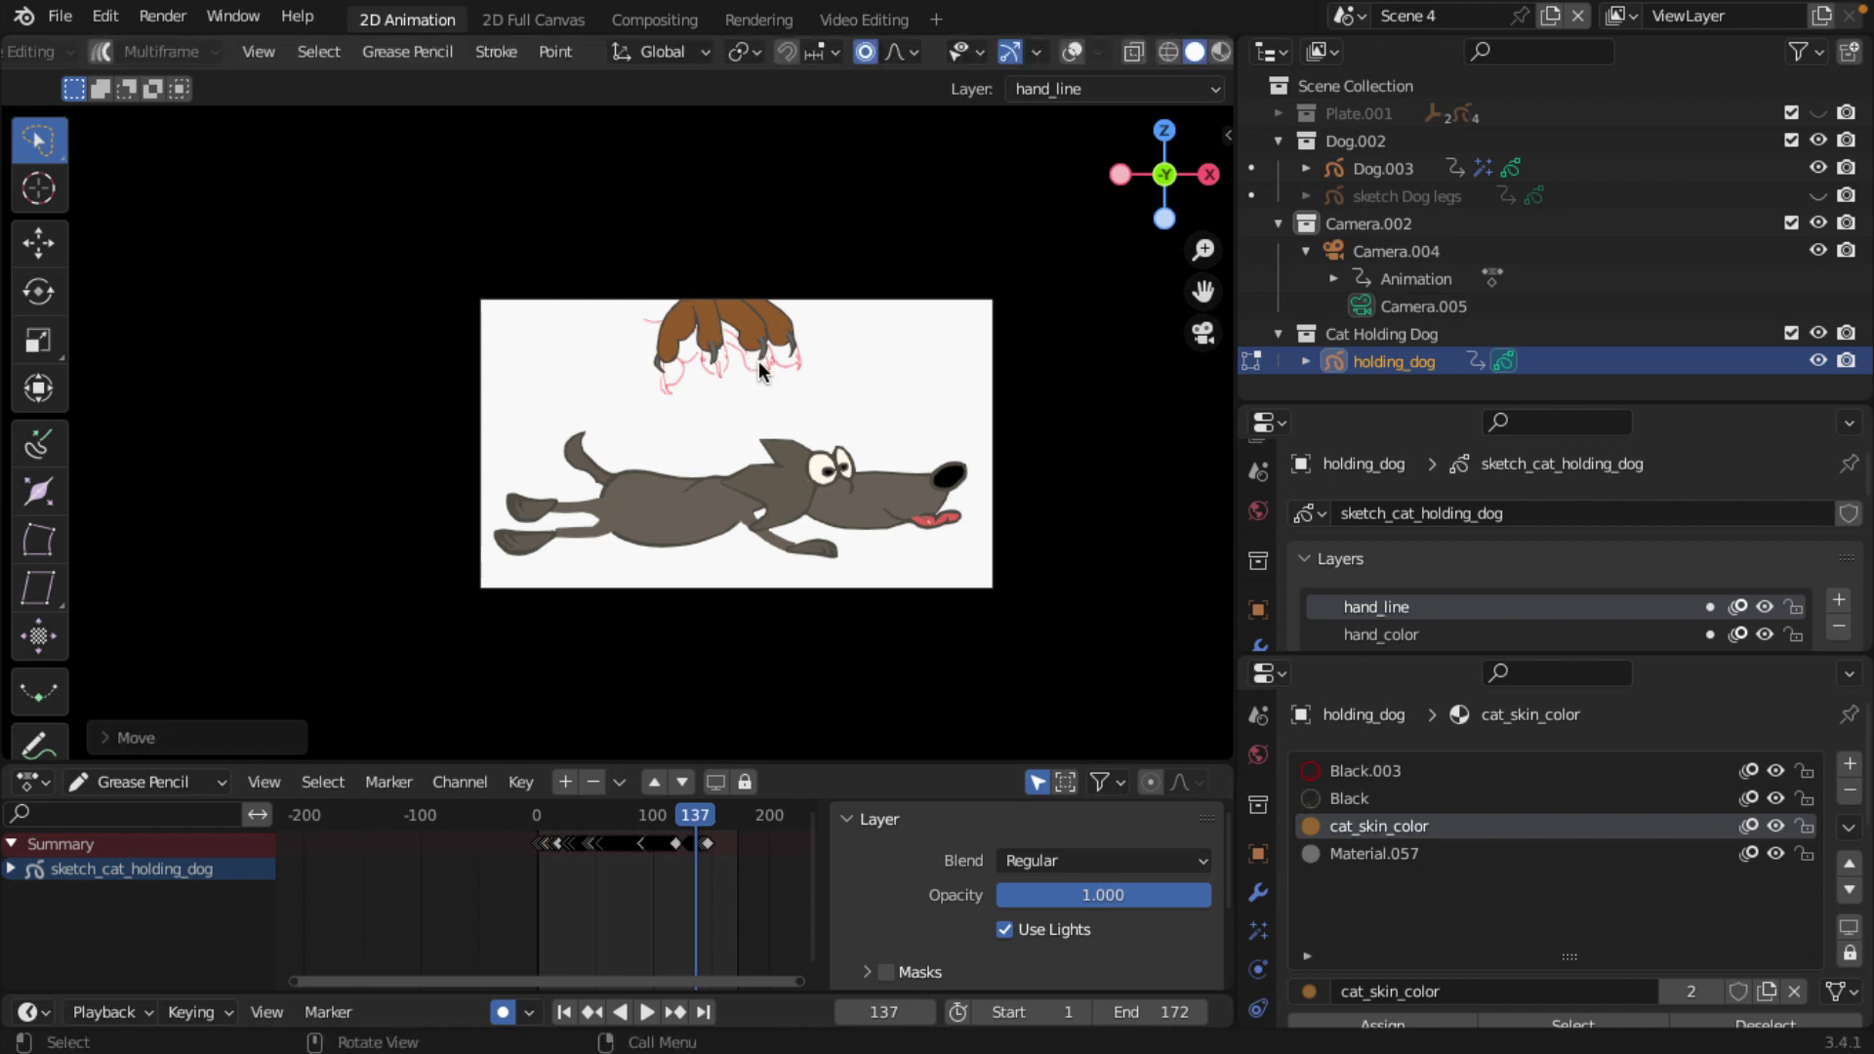
{"action": "key", "text": "Right"}
{"action": "key", "text": "g"}
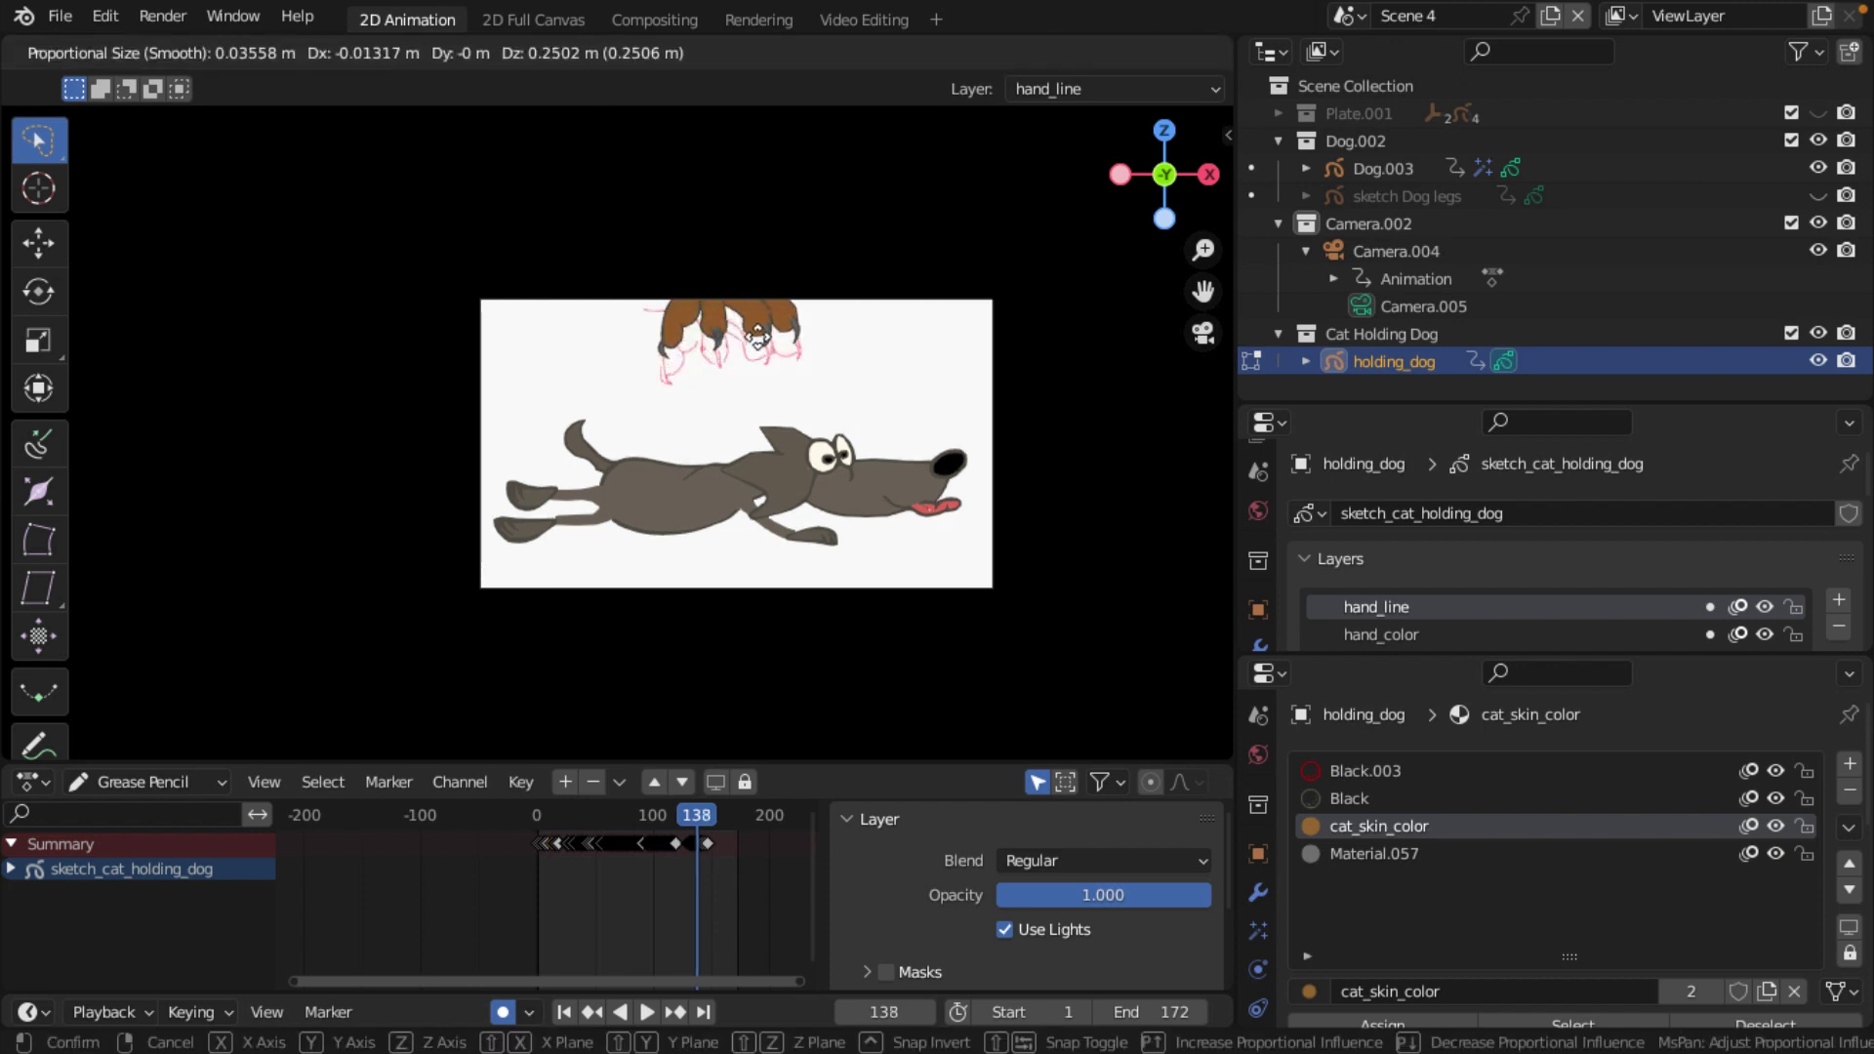
{"action": "left_click", "coordinate": [756, 341]}
{"action": "key", "text": "Right"}
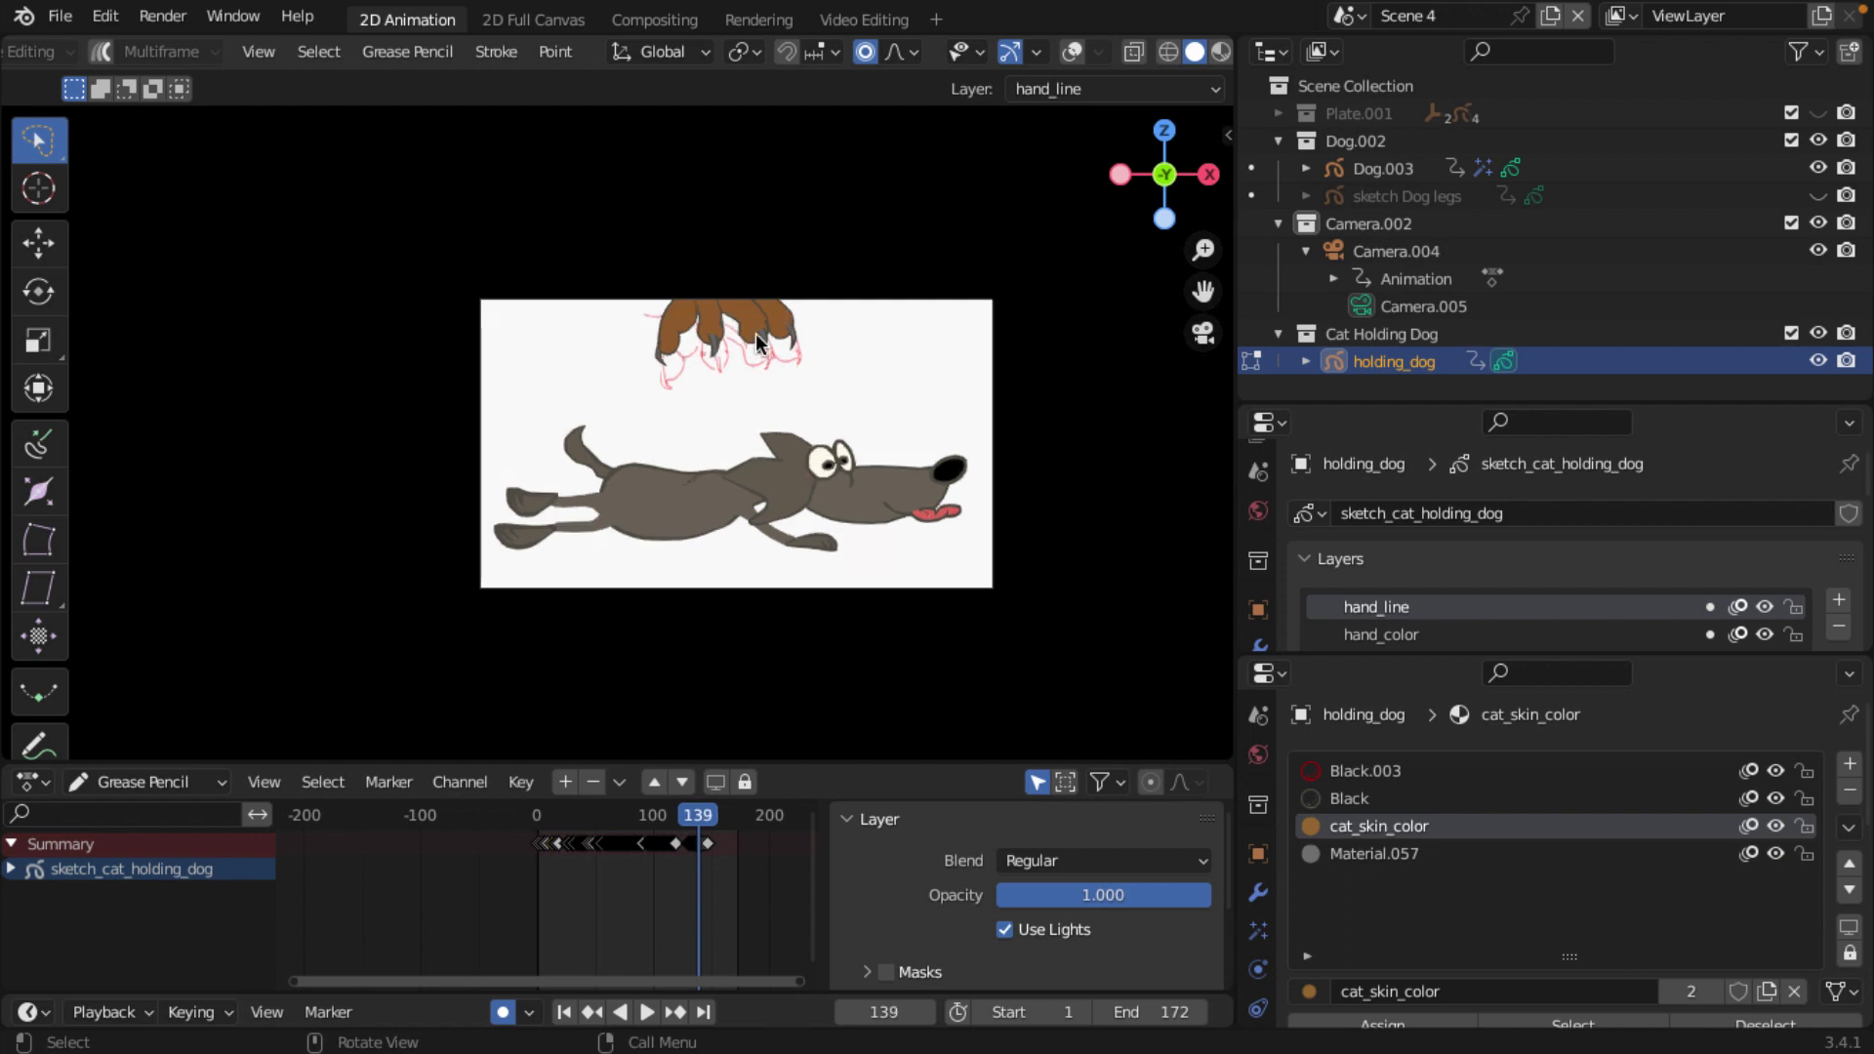
{"action": "key", "text": "g"}
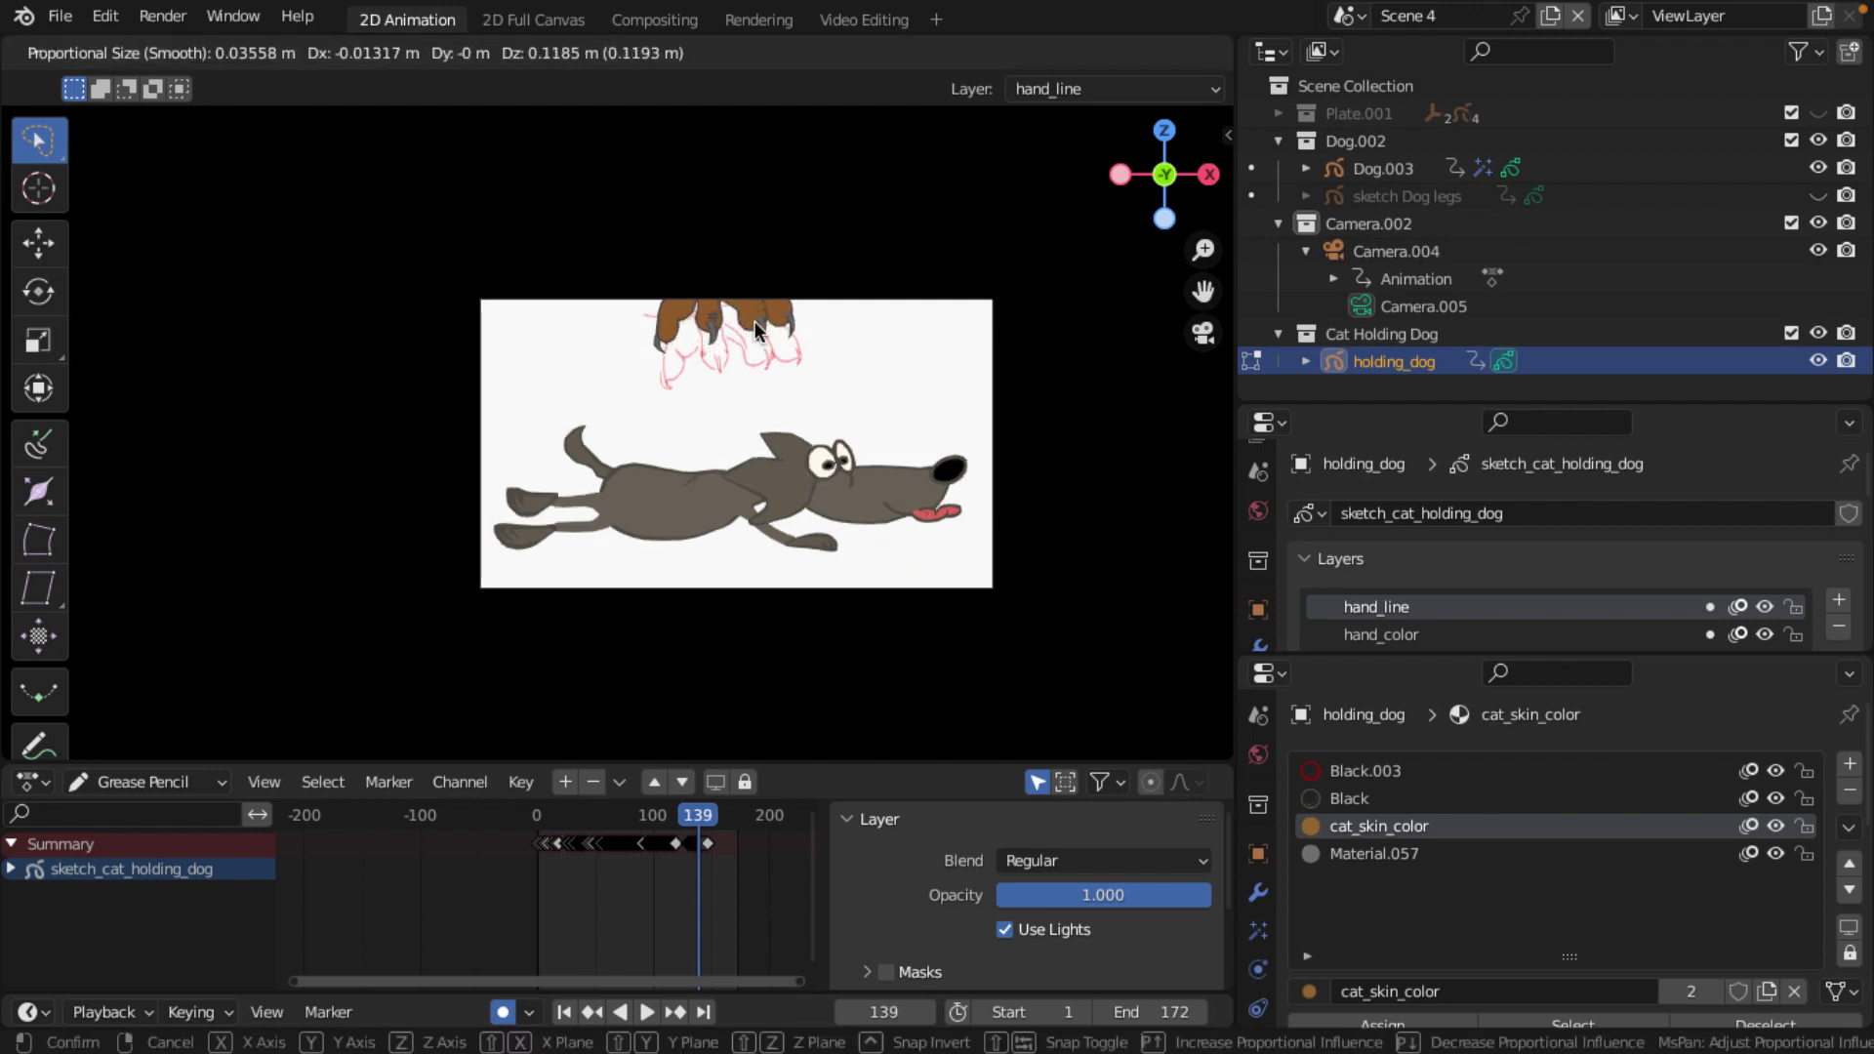
{"action": "left_click", "coordinate": [750, 322]}
{"action": "key", "text": "Right"}
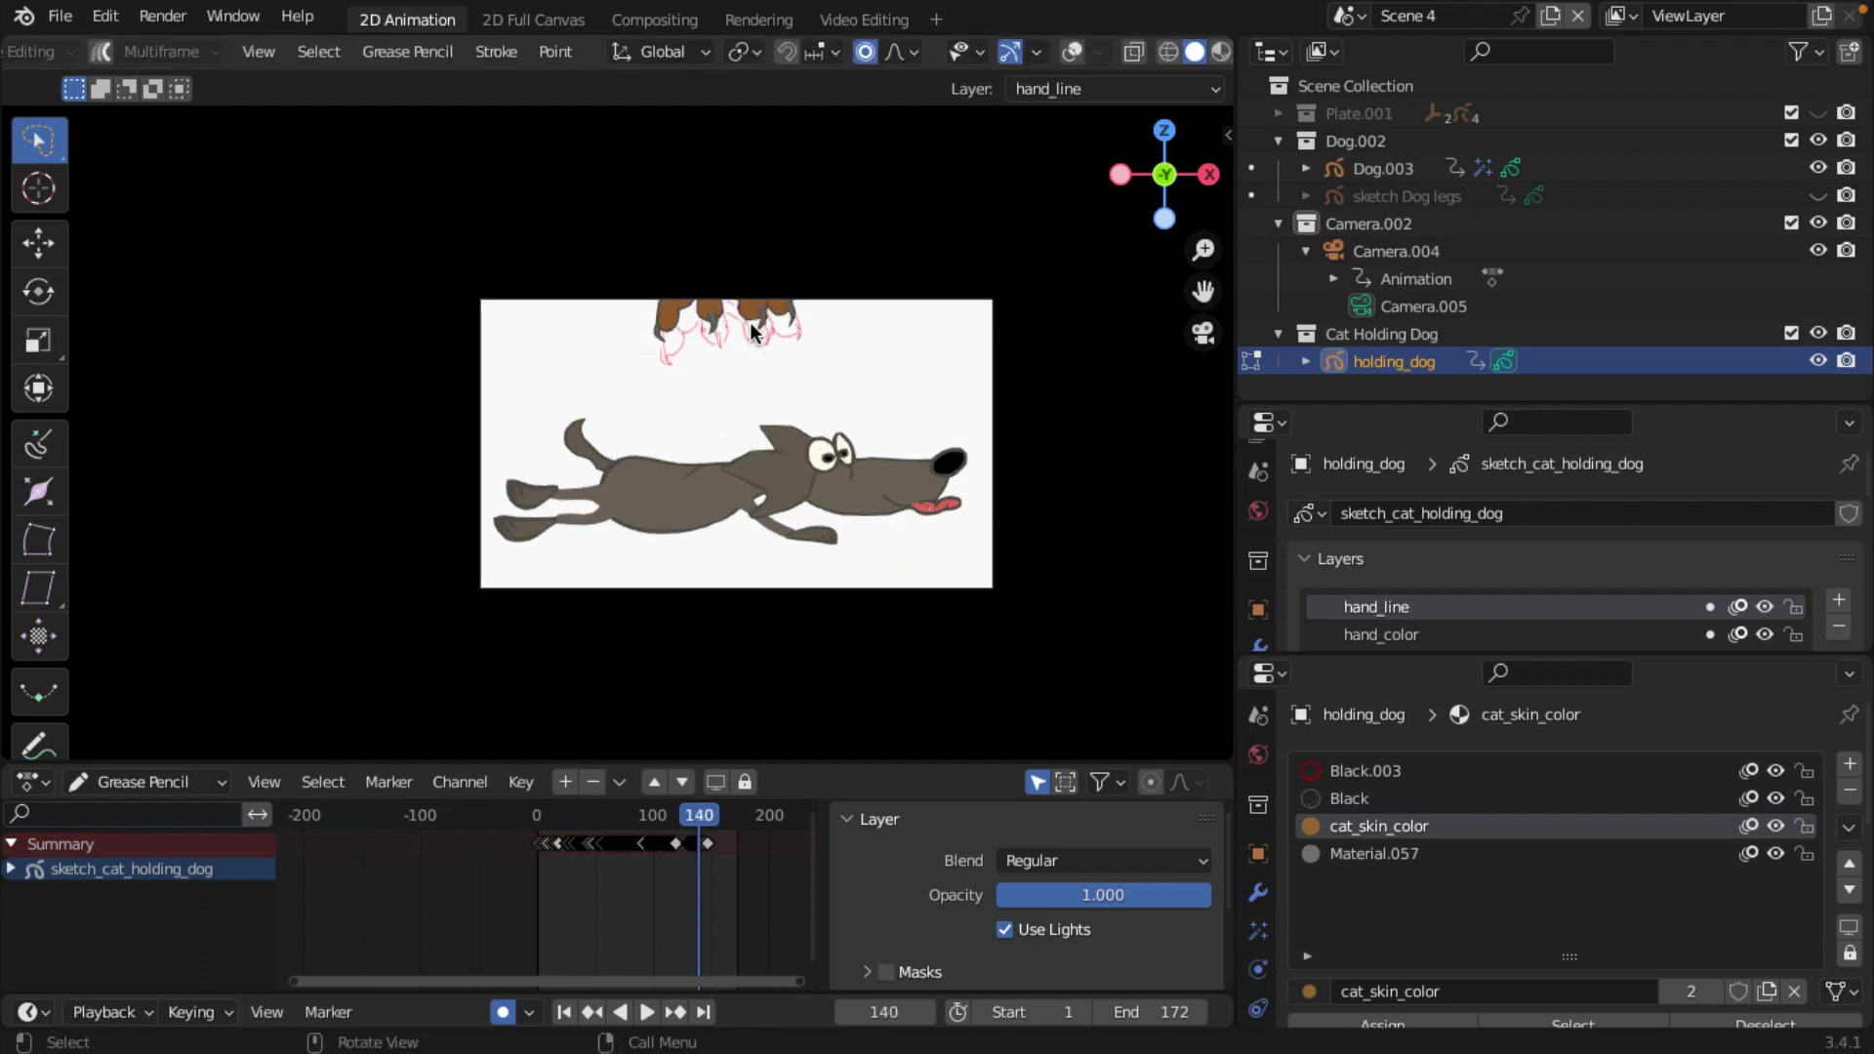
{"action": "key", "text": "Right"}
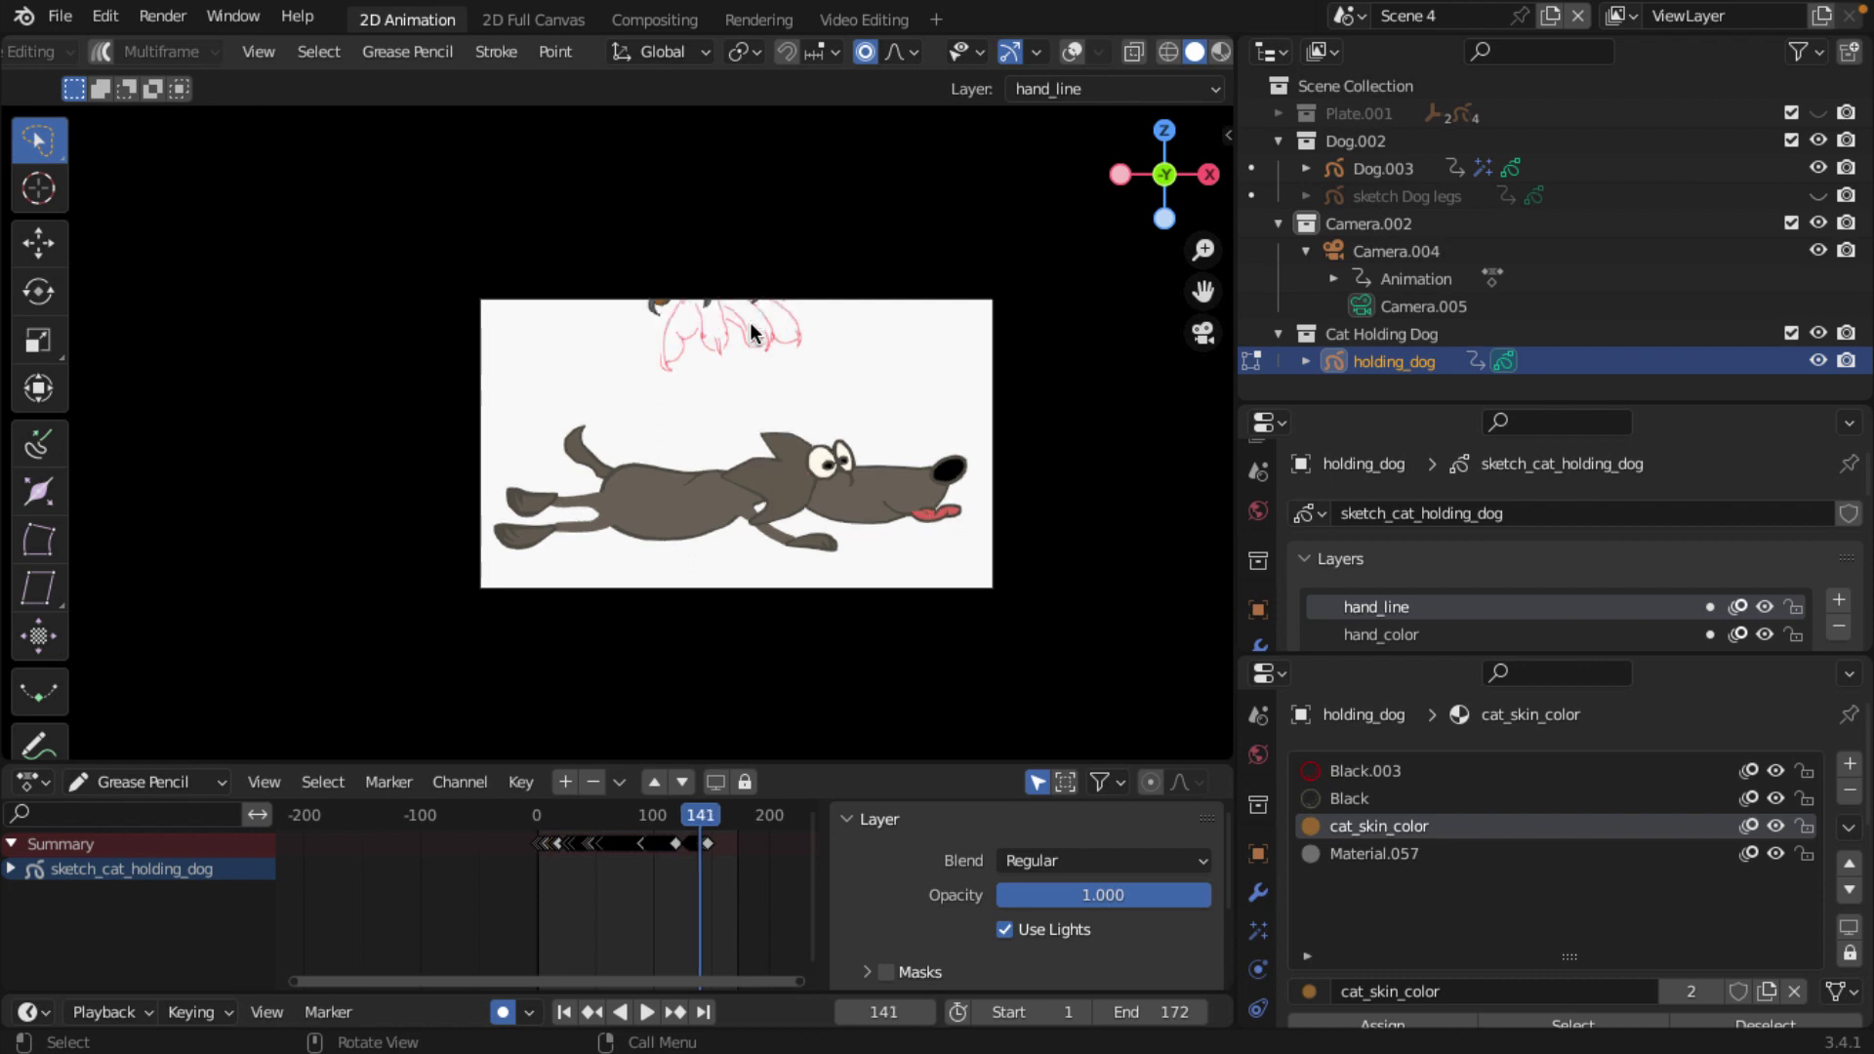
{"action": "key", "text": "Right"}
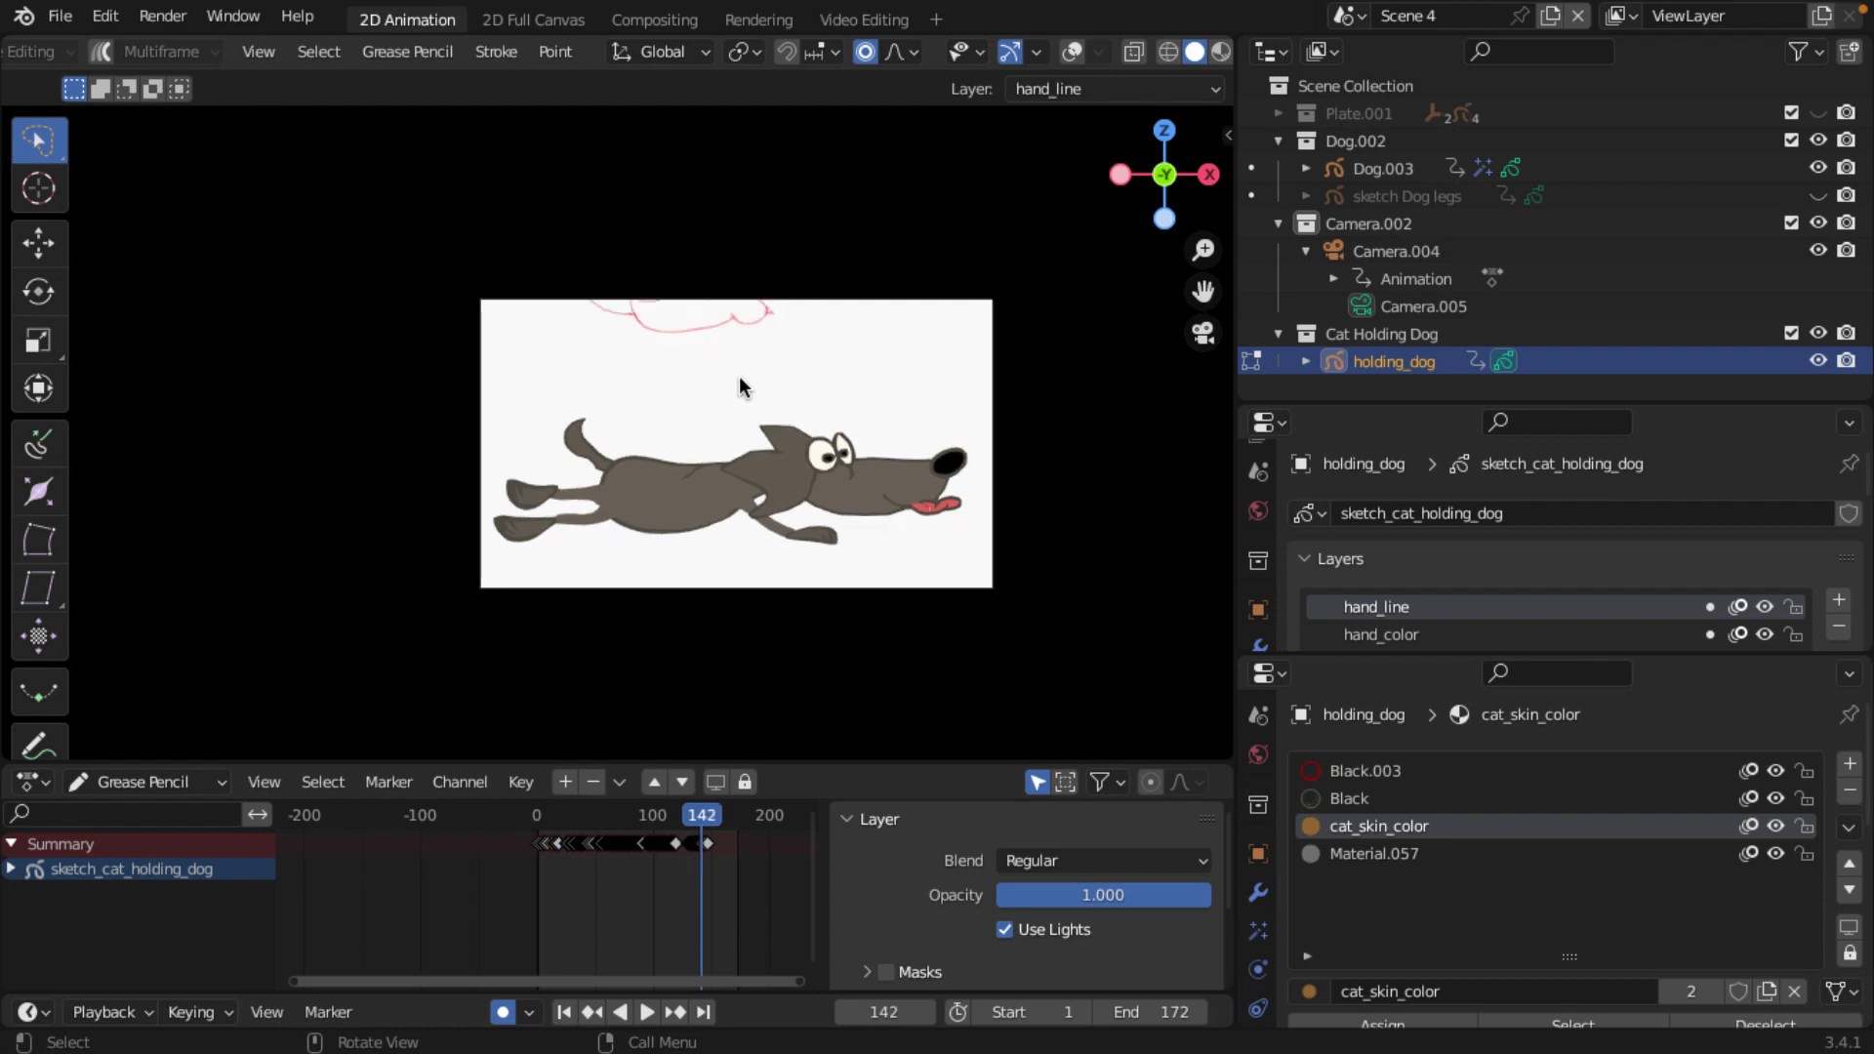
Step: Play and scrub the hand animation, then show Dog.003's Shadow visual effect settings
{"action": "key", "text": "space"}
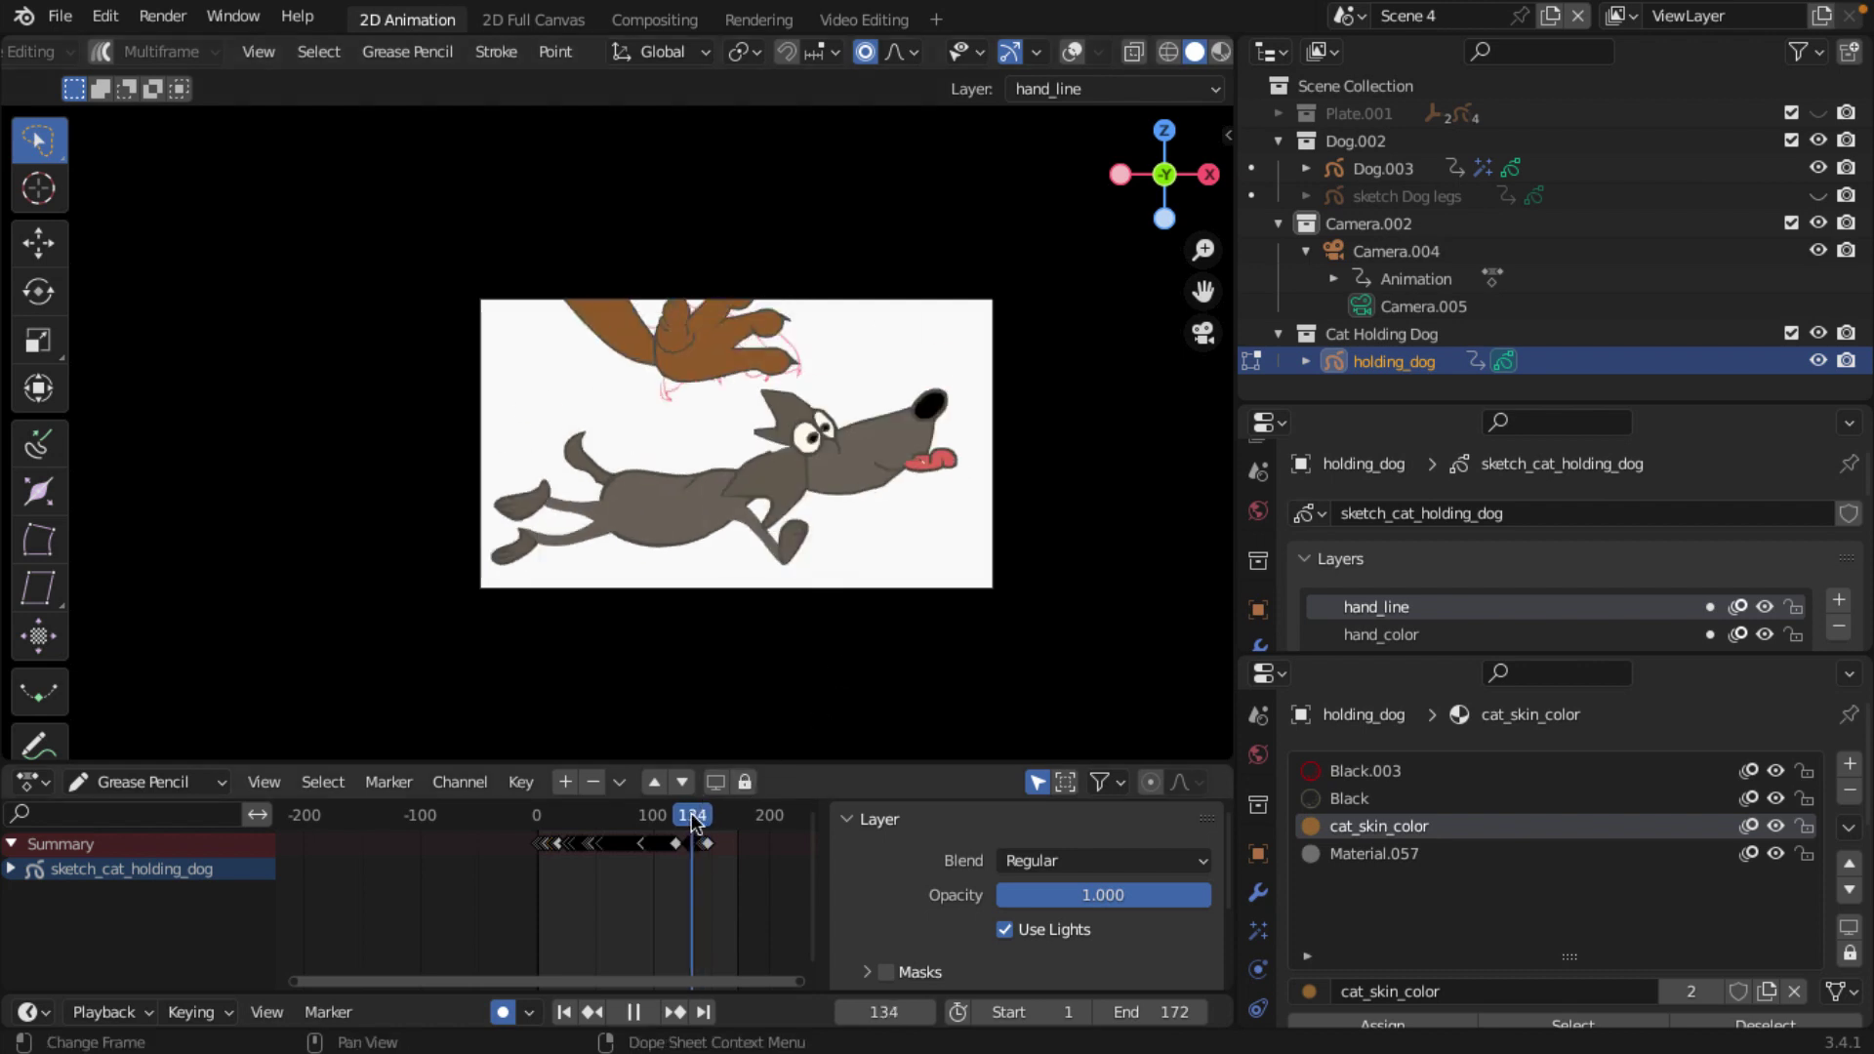
{"action": "left_click", "coordinate": [691, 818]}
{"action": "scroll", "coordinate": [1624, 606], "scroll_direction": "down", "scroll_amount": 5}
{"action": "scroll", "coordinate": [1491, 495], "scroll_direction": "up", "scroll_amount": 2}
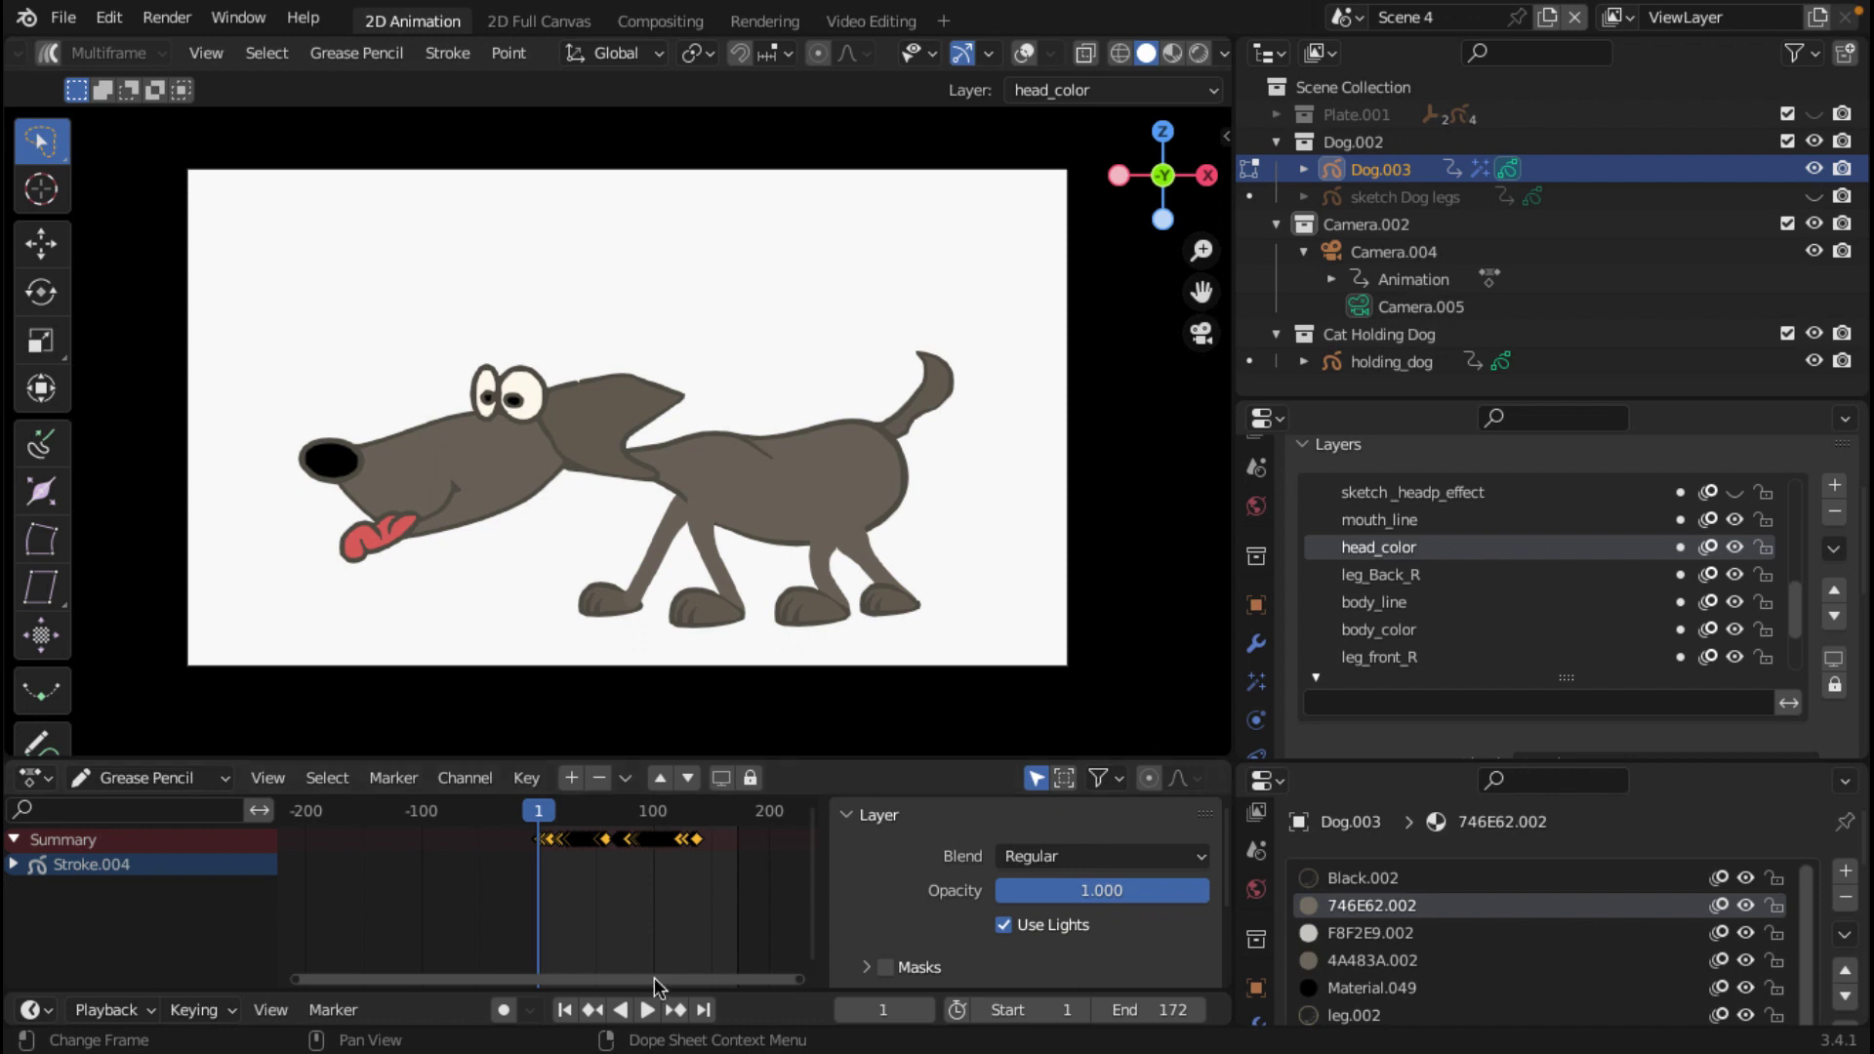
{"action": "left_click", "coordinate": [648, 1010]}
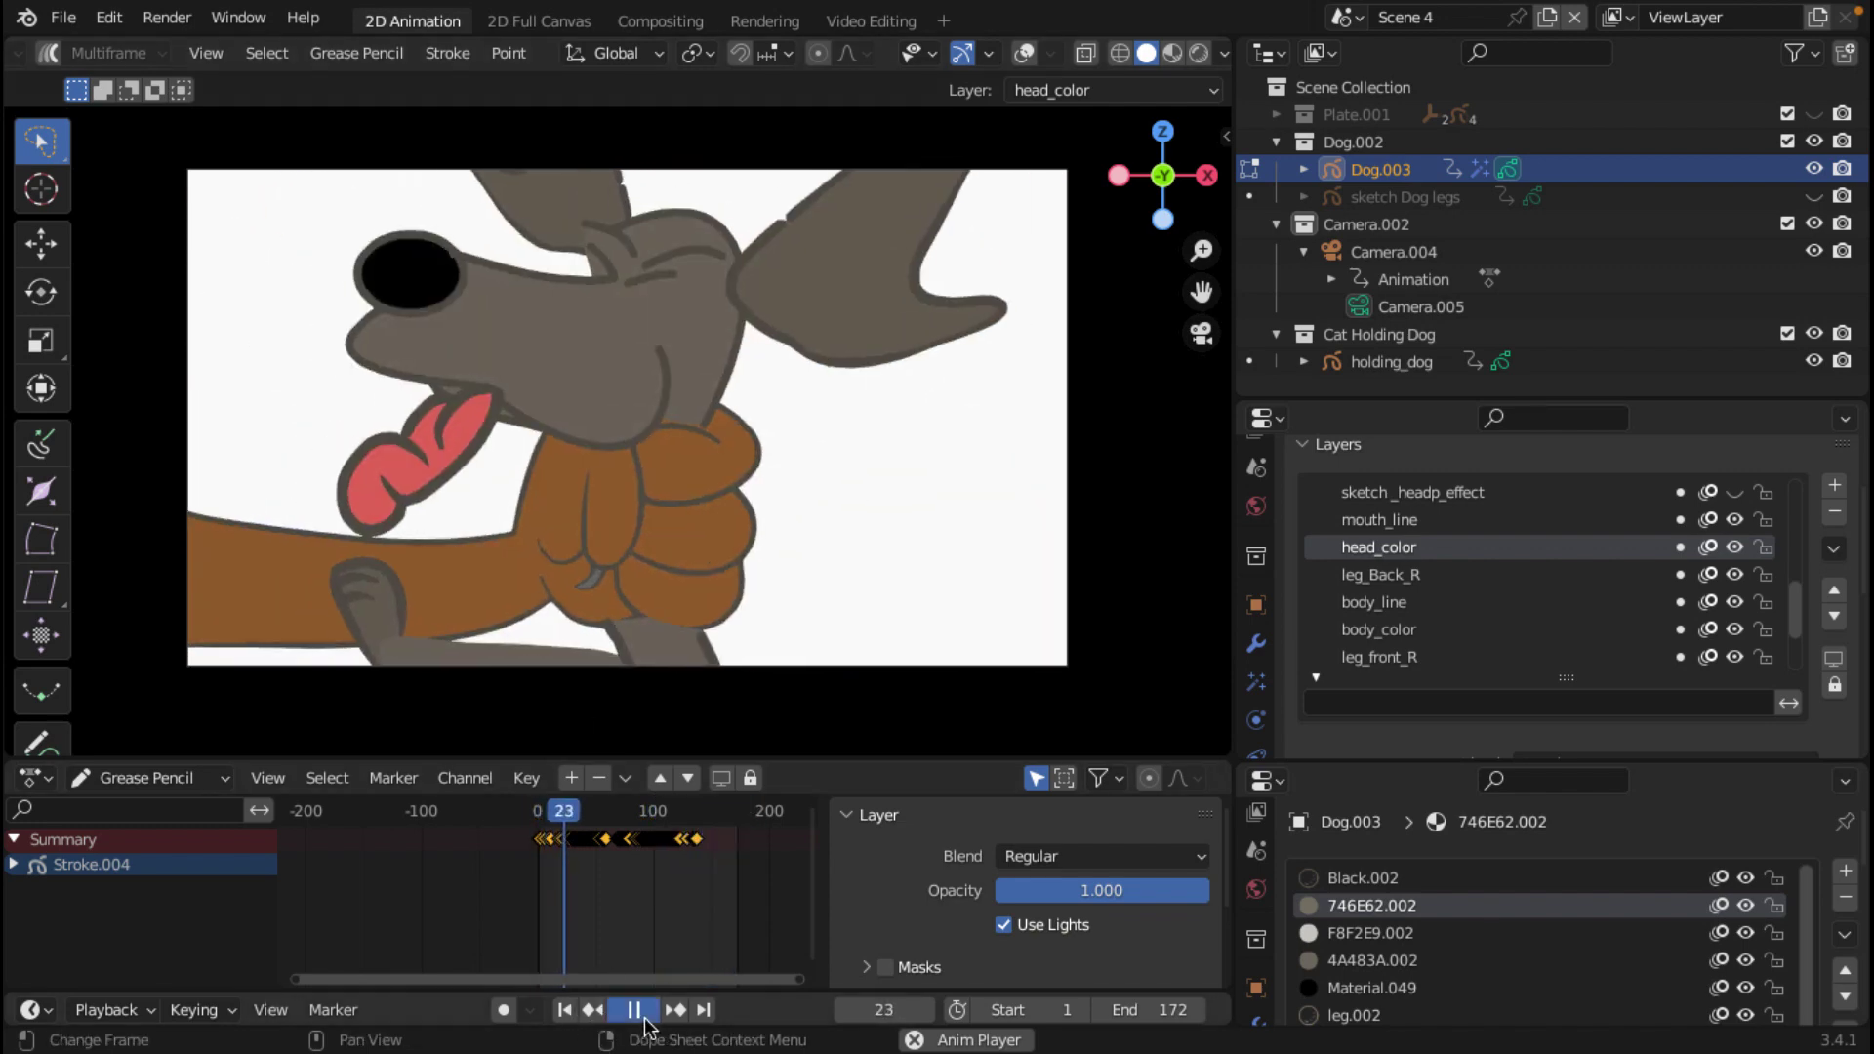
{"action": "left_click_drag", "start_coordinate": [596, 818], "coordinate": [695, 817]}
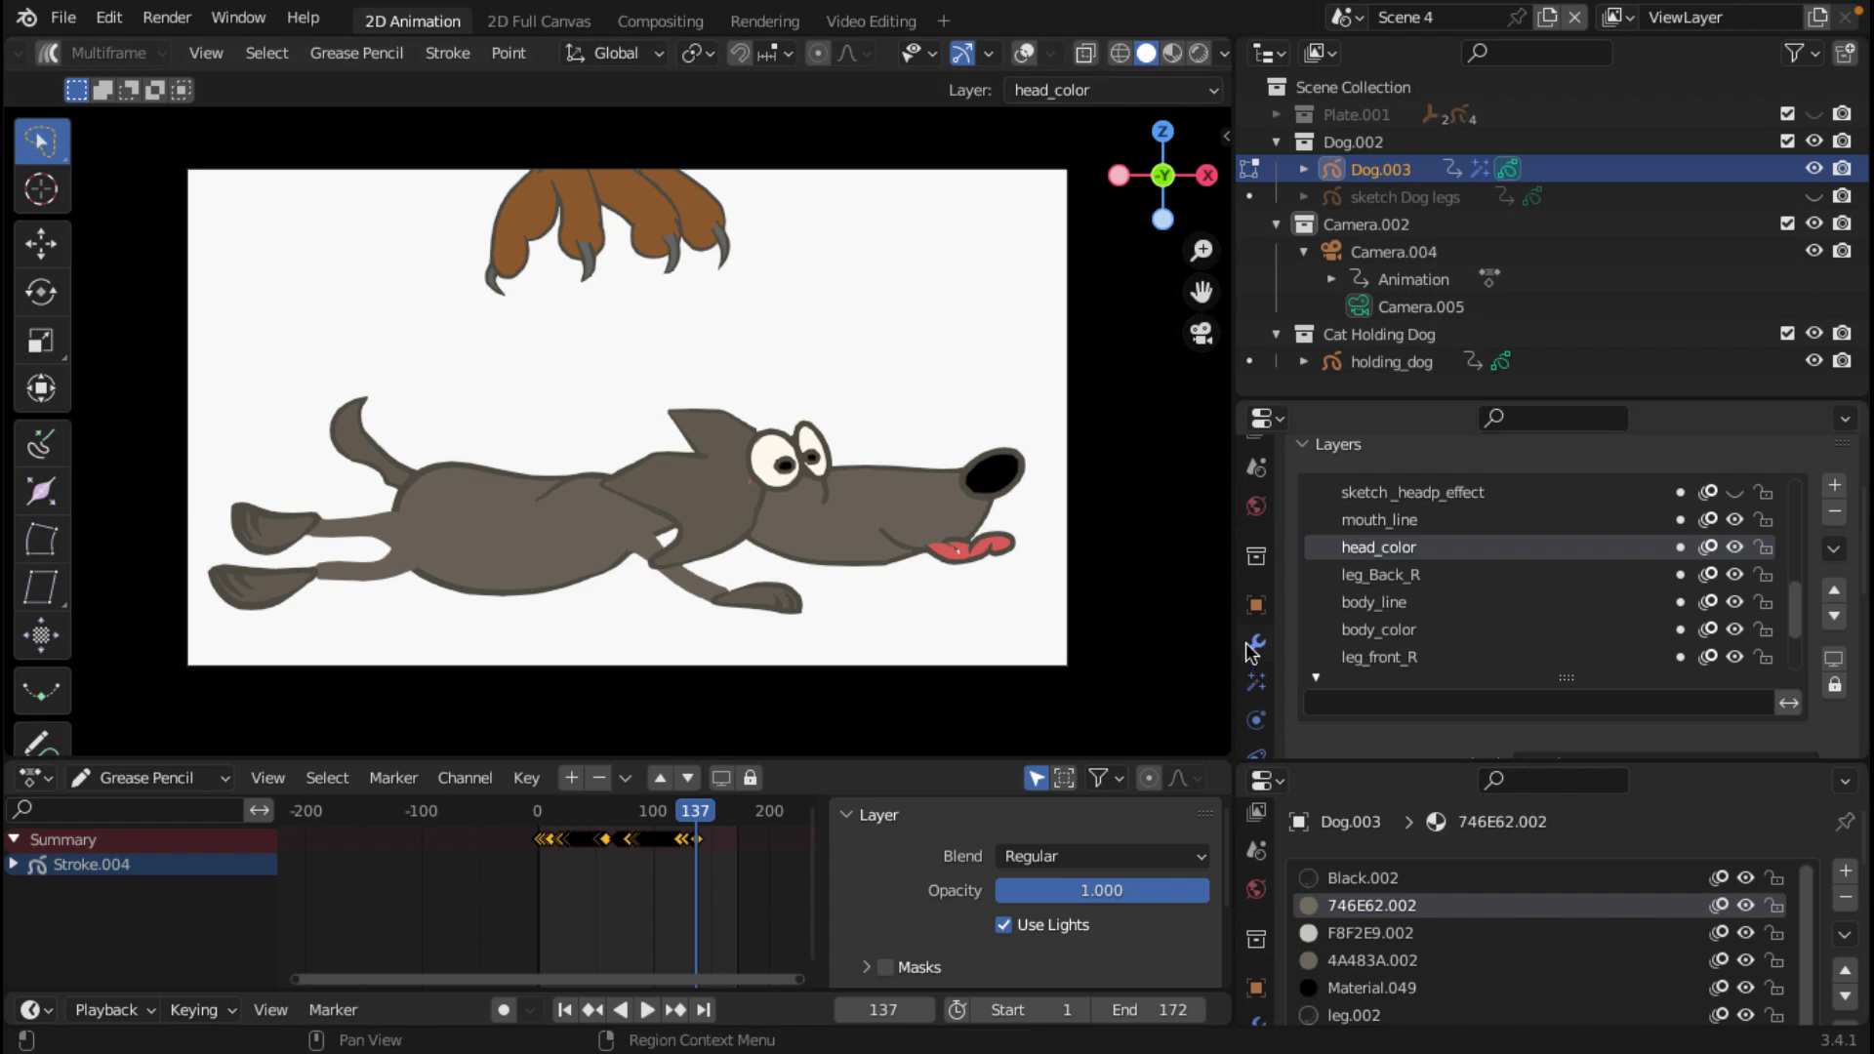
{"action": "left_click", "coordinate": [1256, 681]}
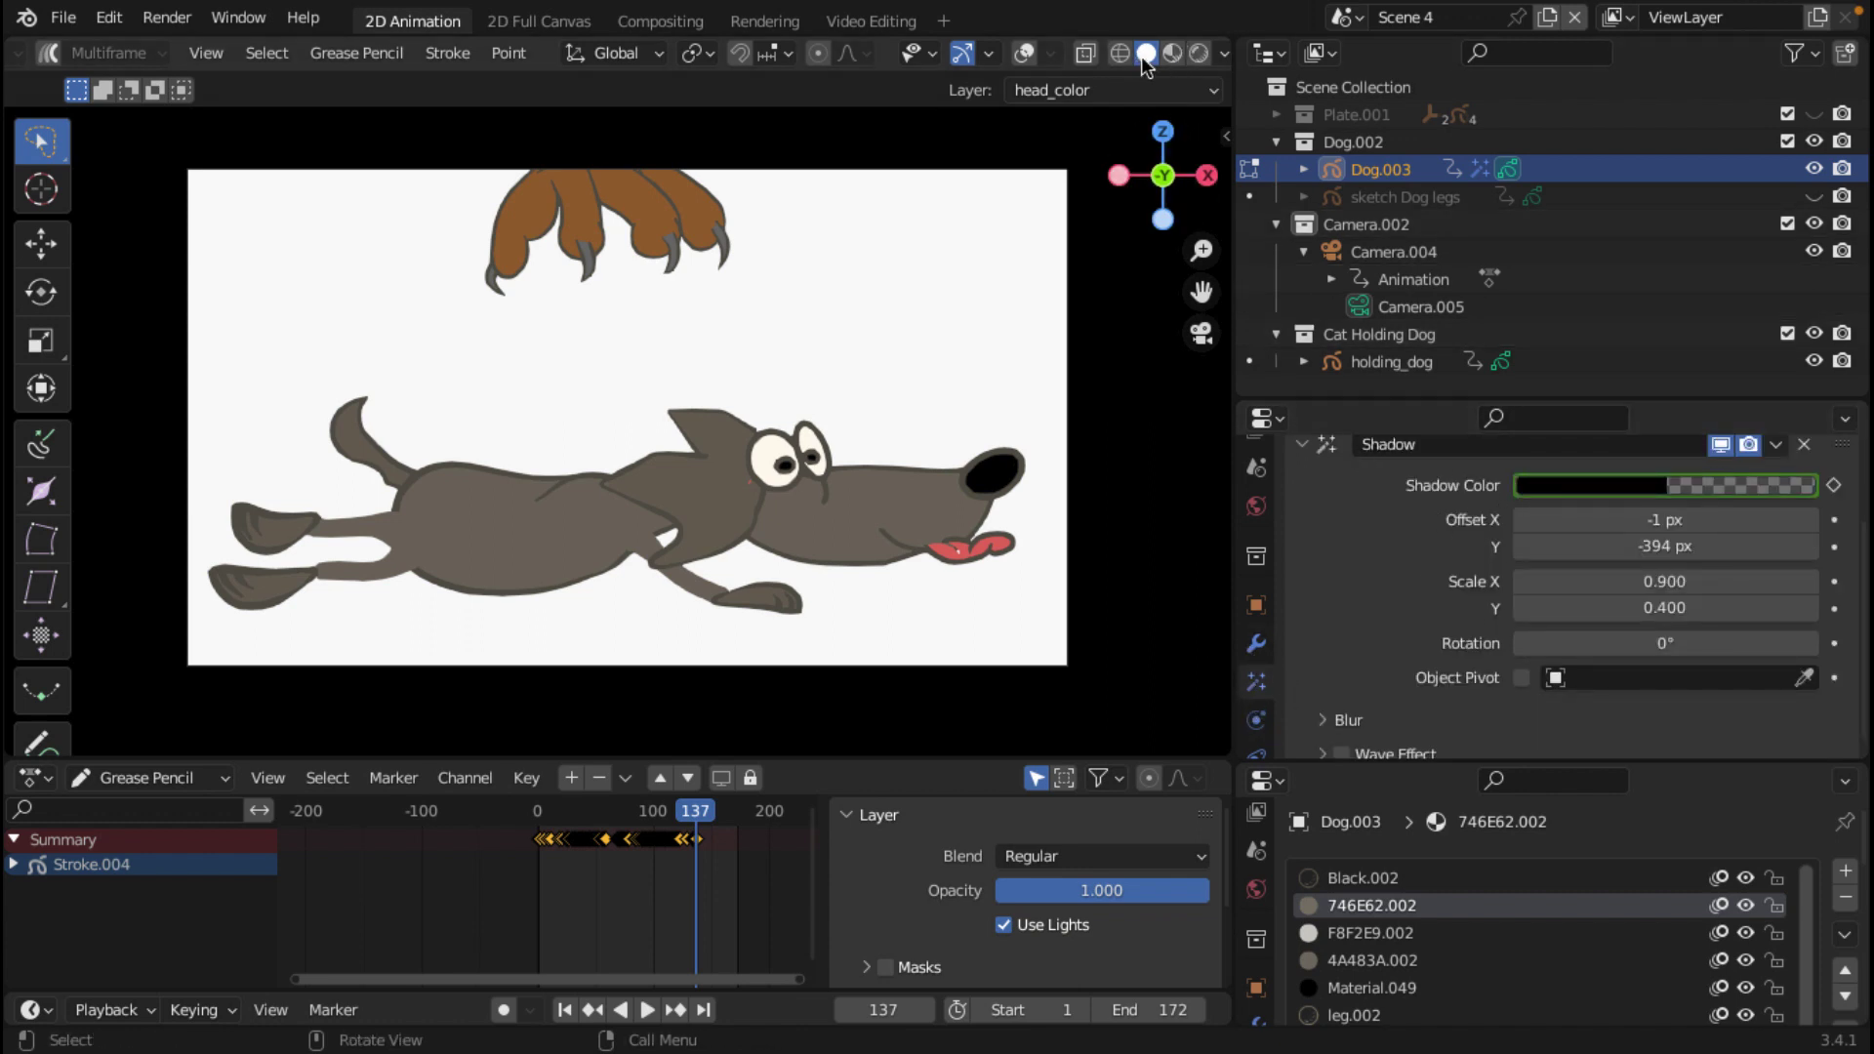
Step: Preview the scene in Rendered shading in Object Mode, briefly comparing with Material Preview
{"action": "left_click", "coordinate": [1199, 54]}
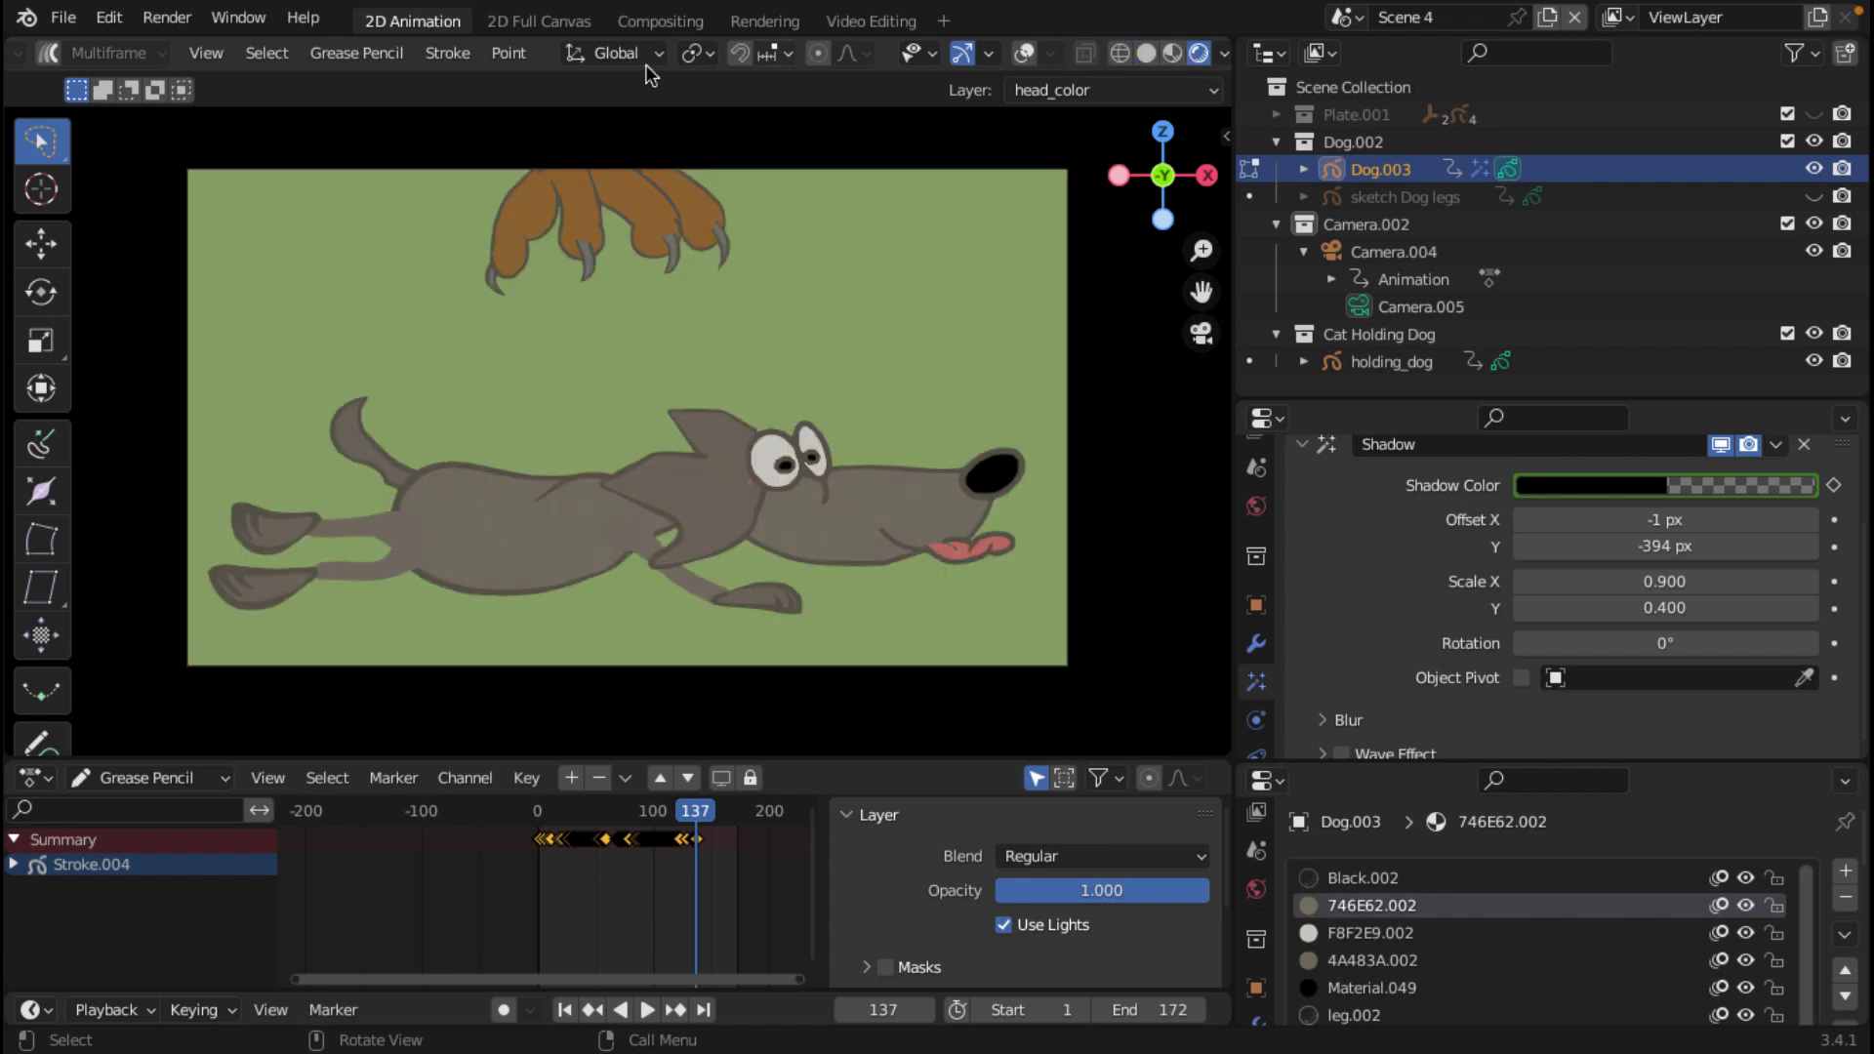
{"action": "scroll", "coordinate": [132, 61], "scroll_direction": "up", "scroll_amount": 5}
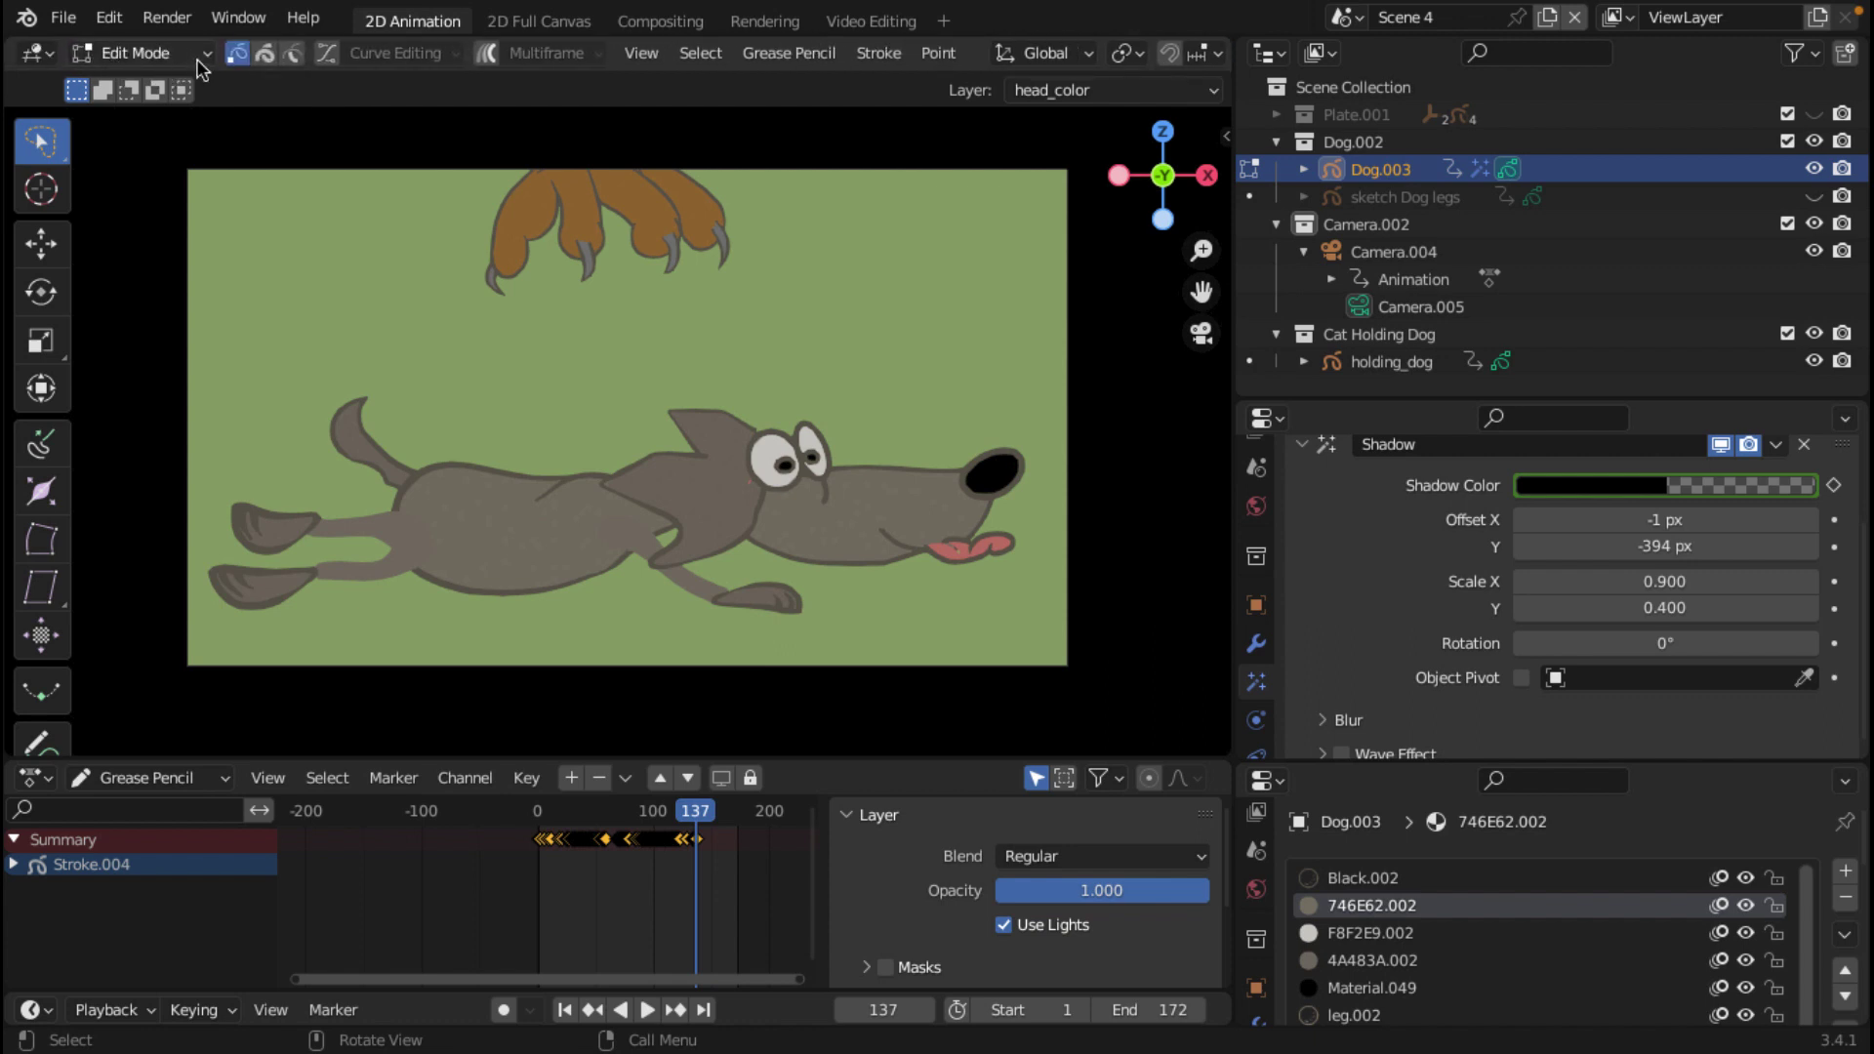
{"action": "left_click", "coordinate": [208, 57]}
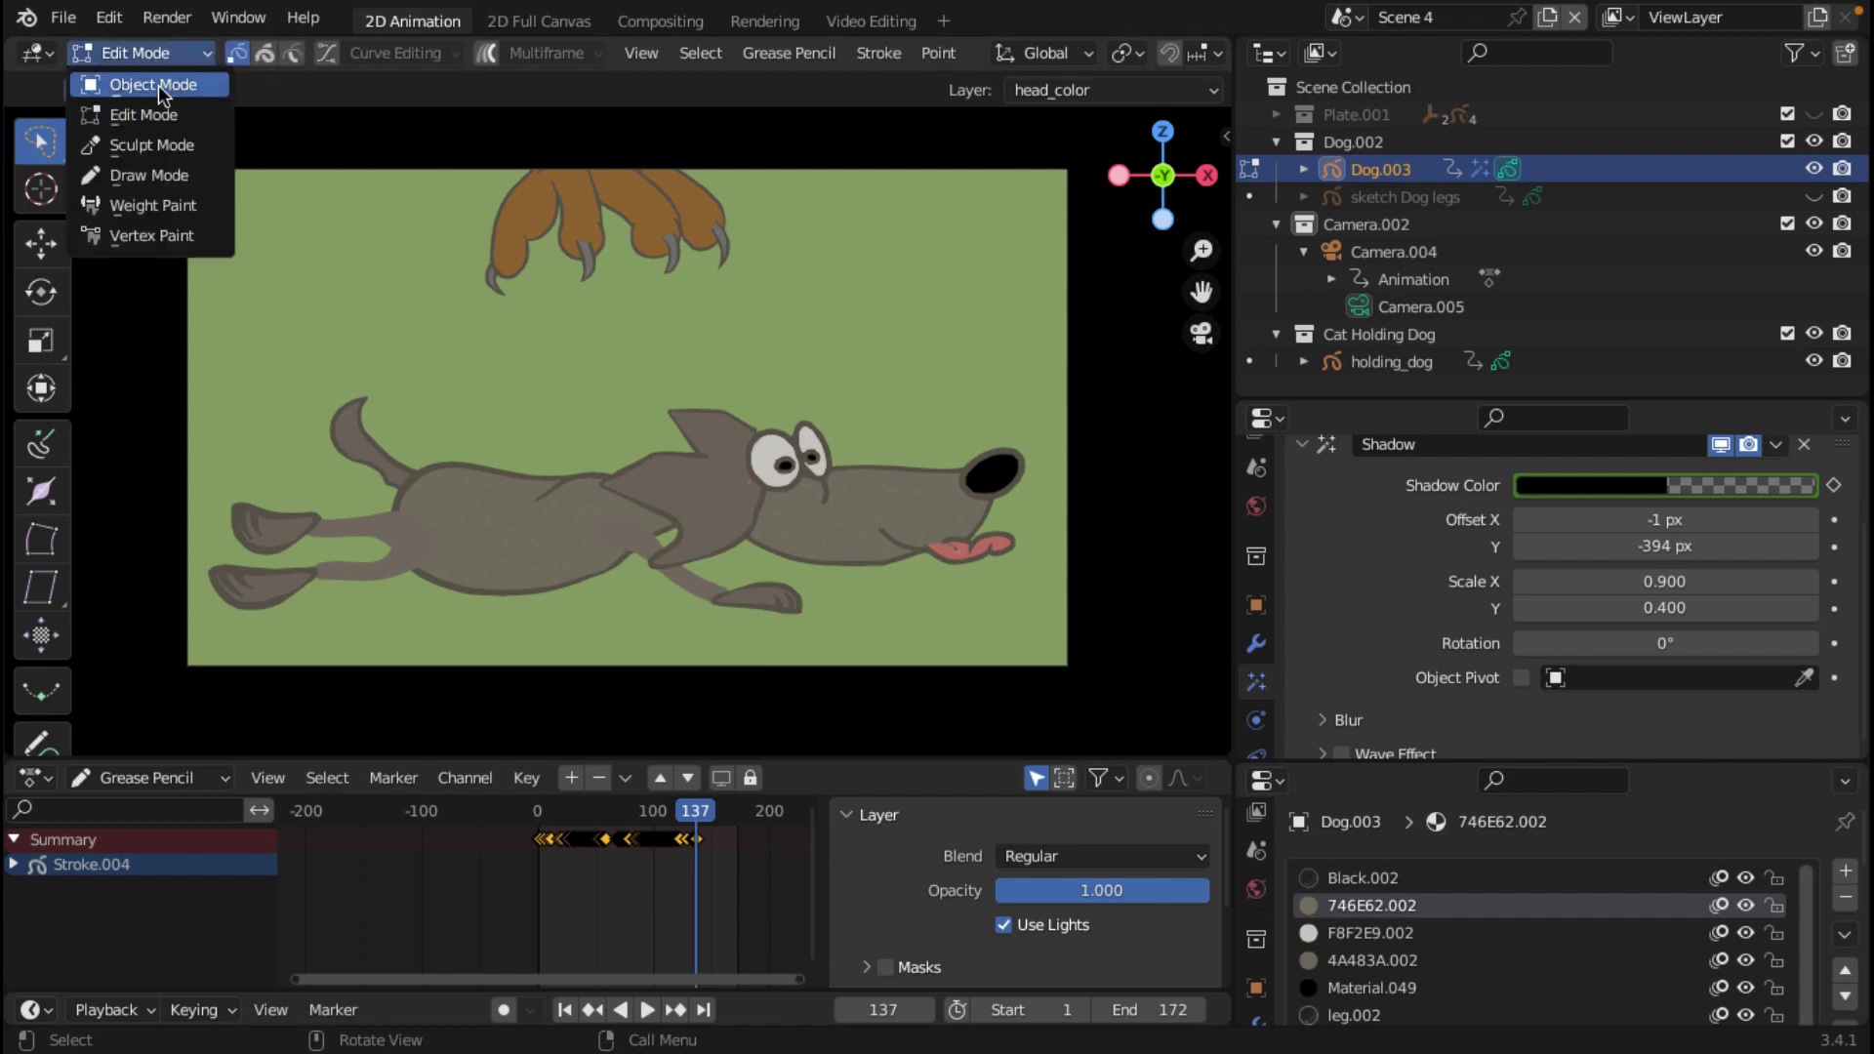
{"action": "left_click", "coordinate": [161, 94]}
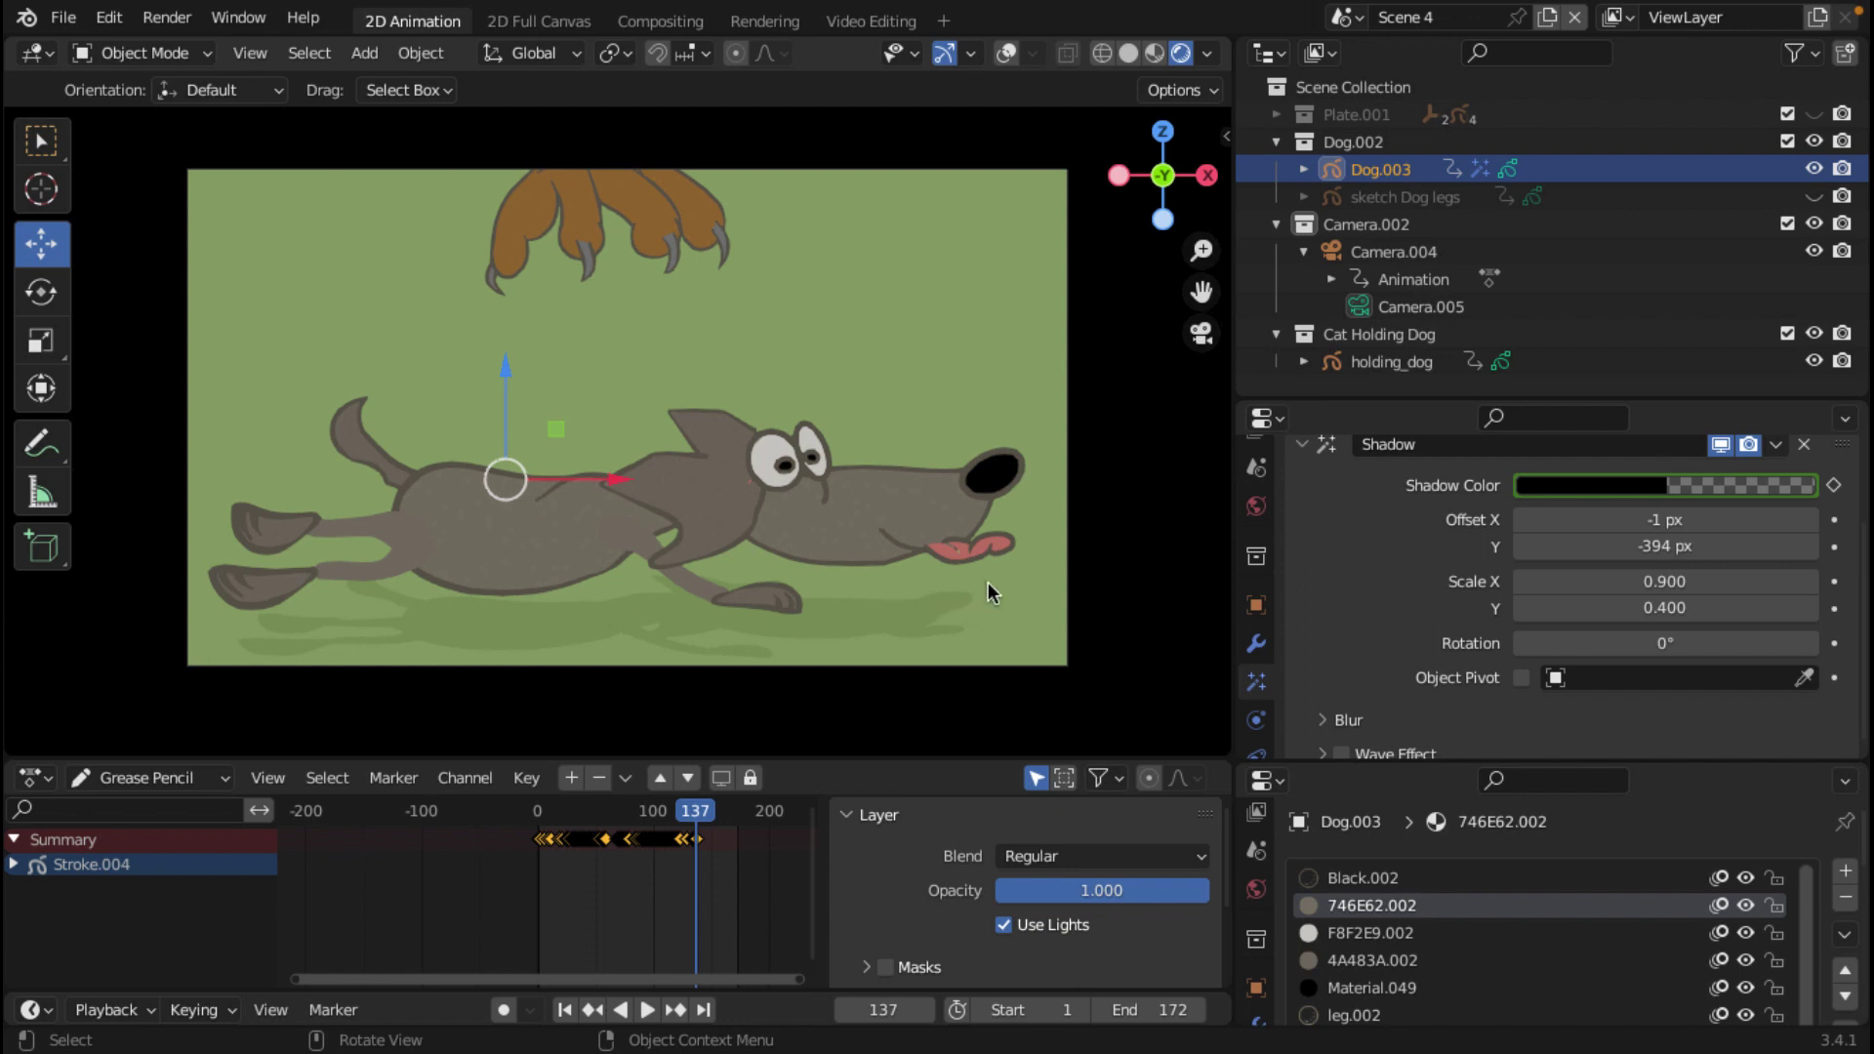
{"action": "left_click", "coordinate": [1156, 55]}
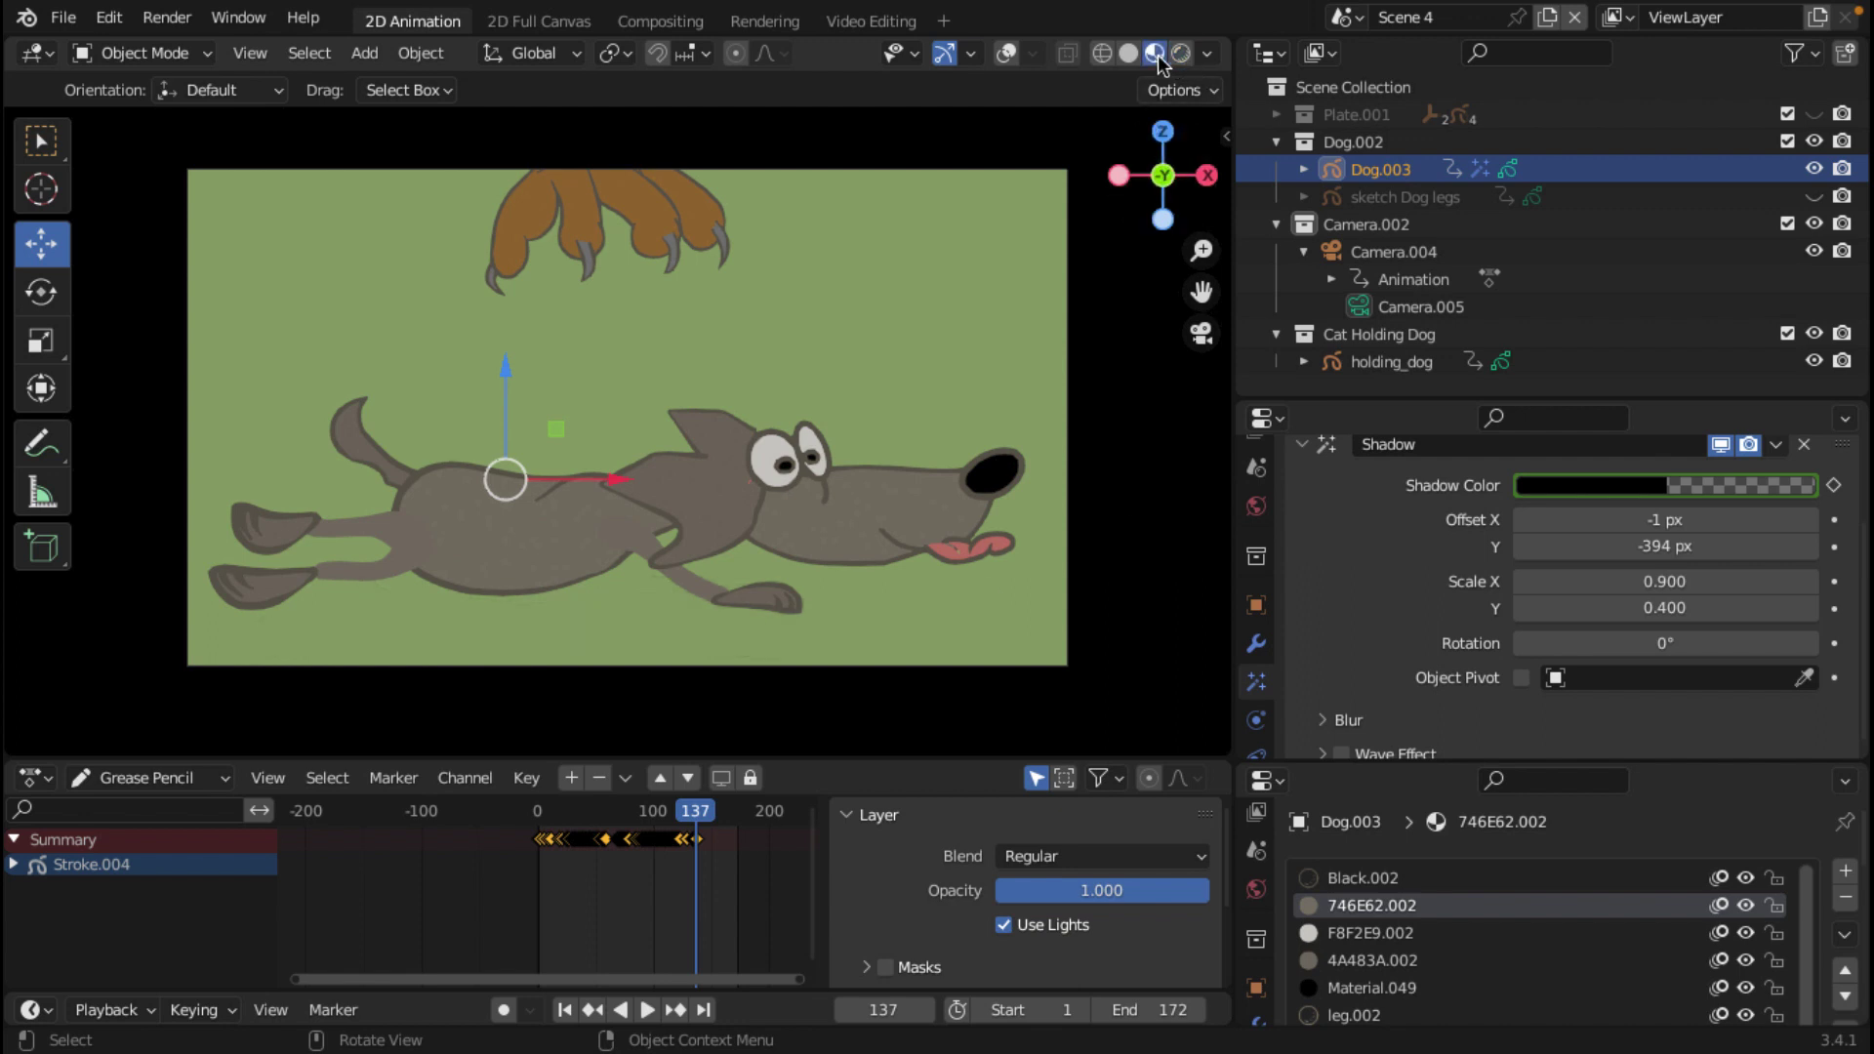
{"action": "left_click", "coordinate": [1182, 53]}
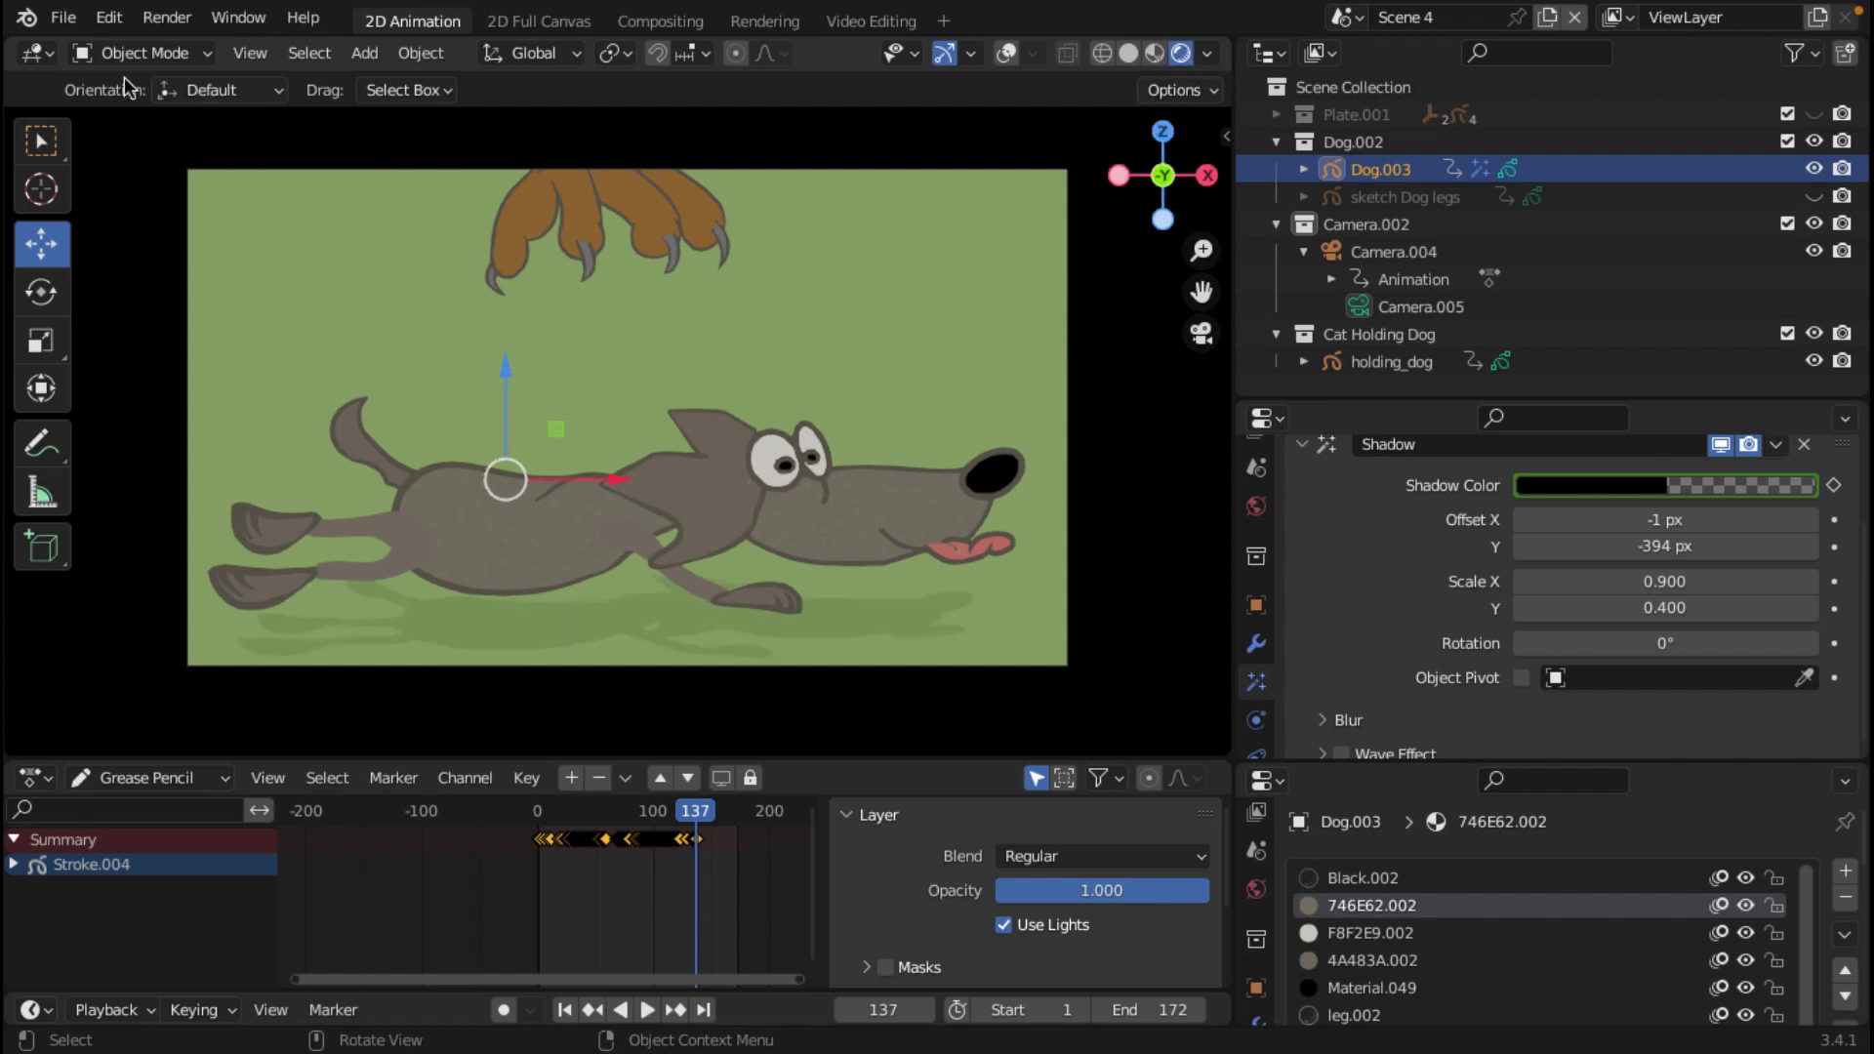
Step: Switch Dog.003 briefly into Edit Mode and back to Object Mode
{"action": "left_click", "coordinate": [178, 56]}
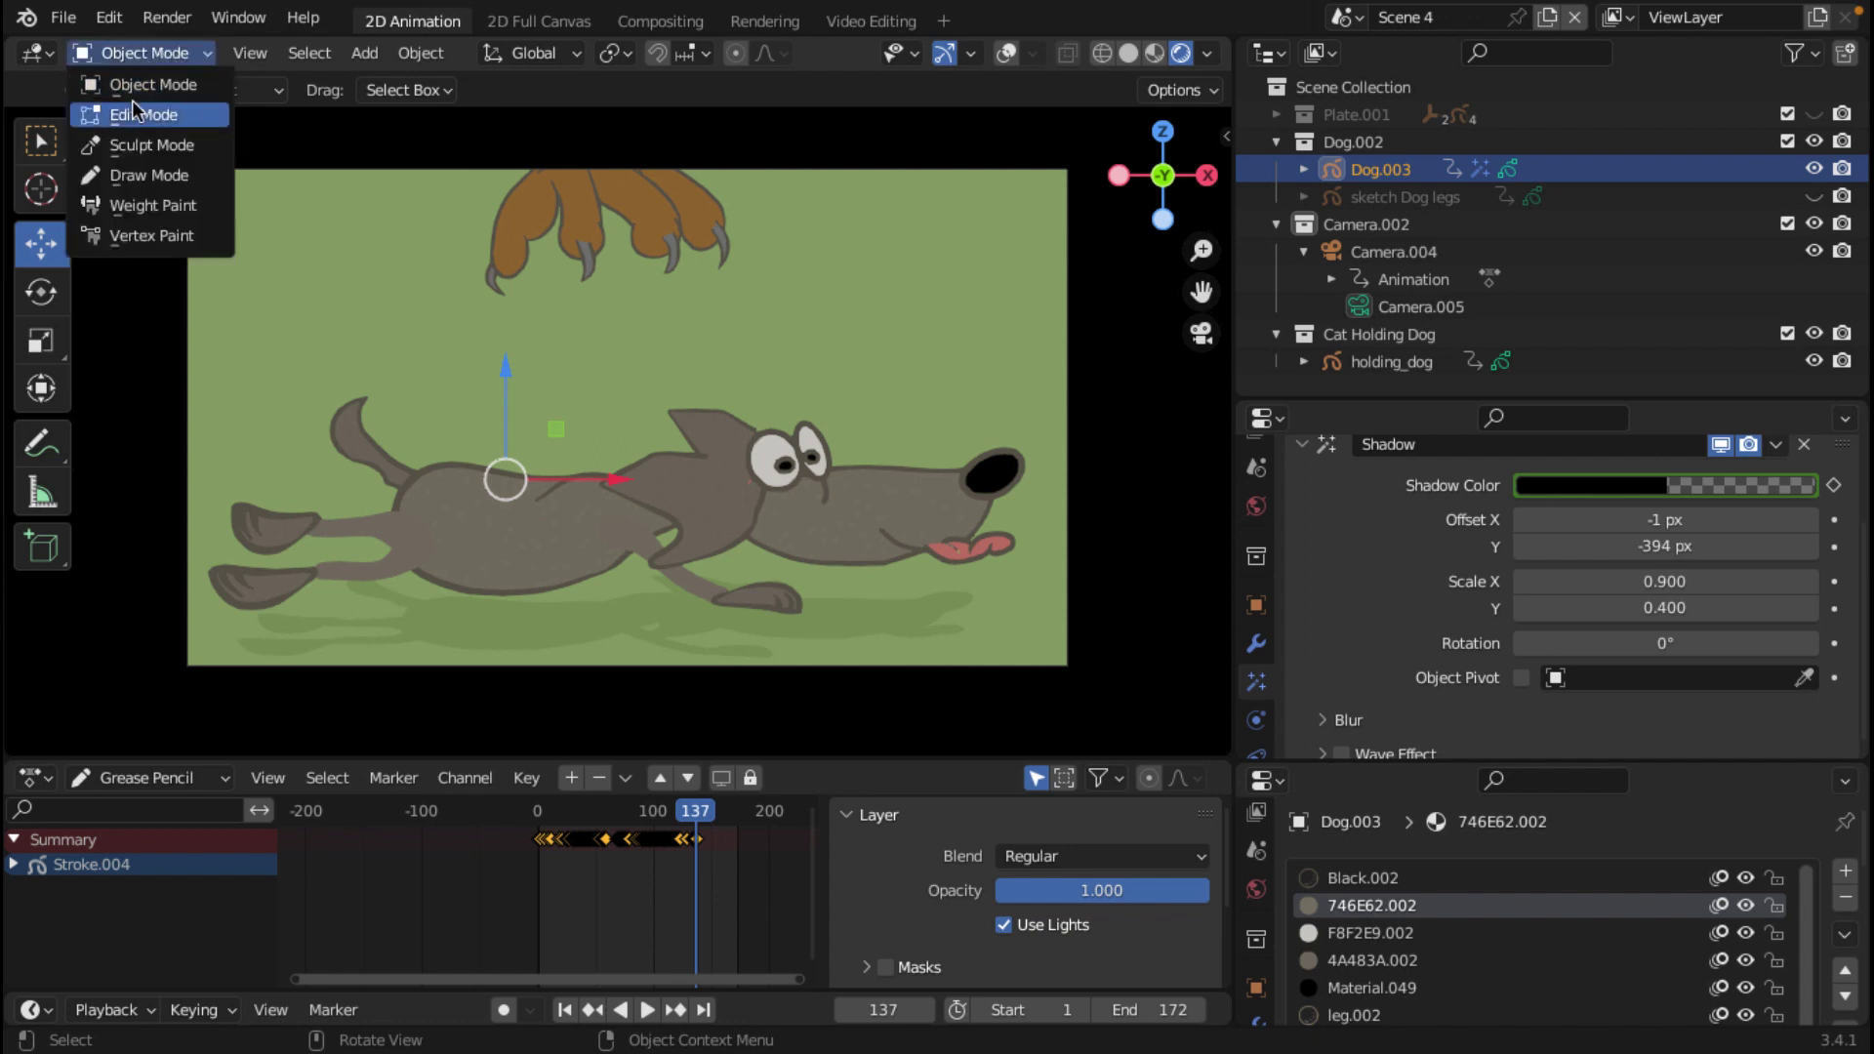
{"action": "left_click", "coordinate": [137, 114]}
{"action": "left_click", "coordinate": [161, 54]}
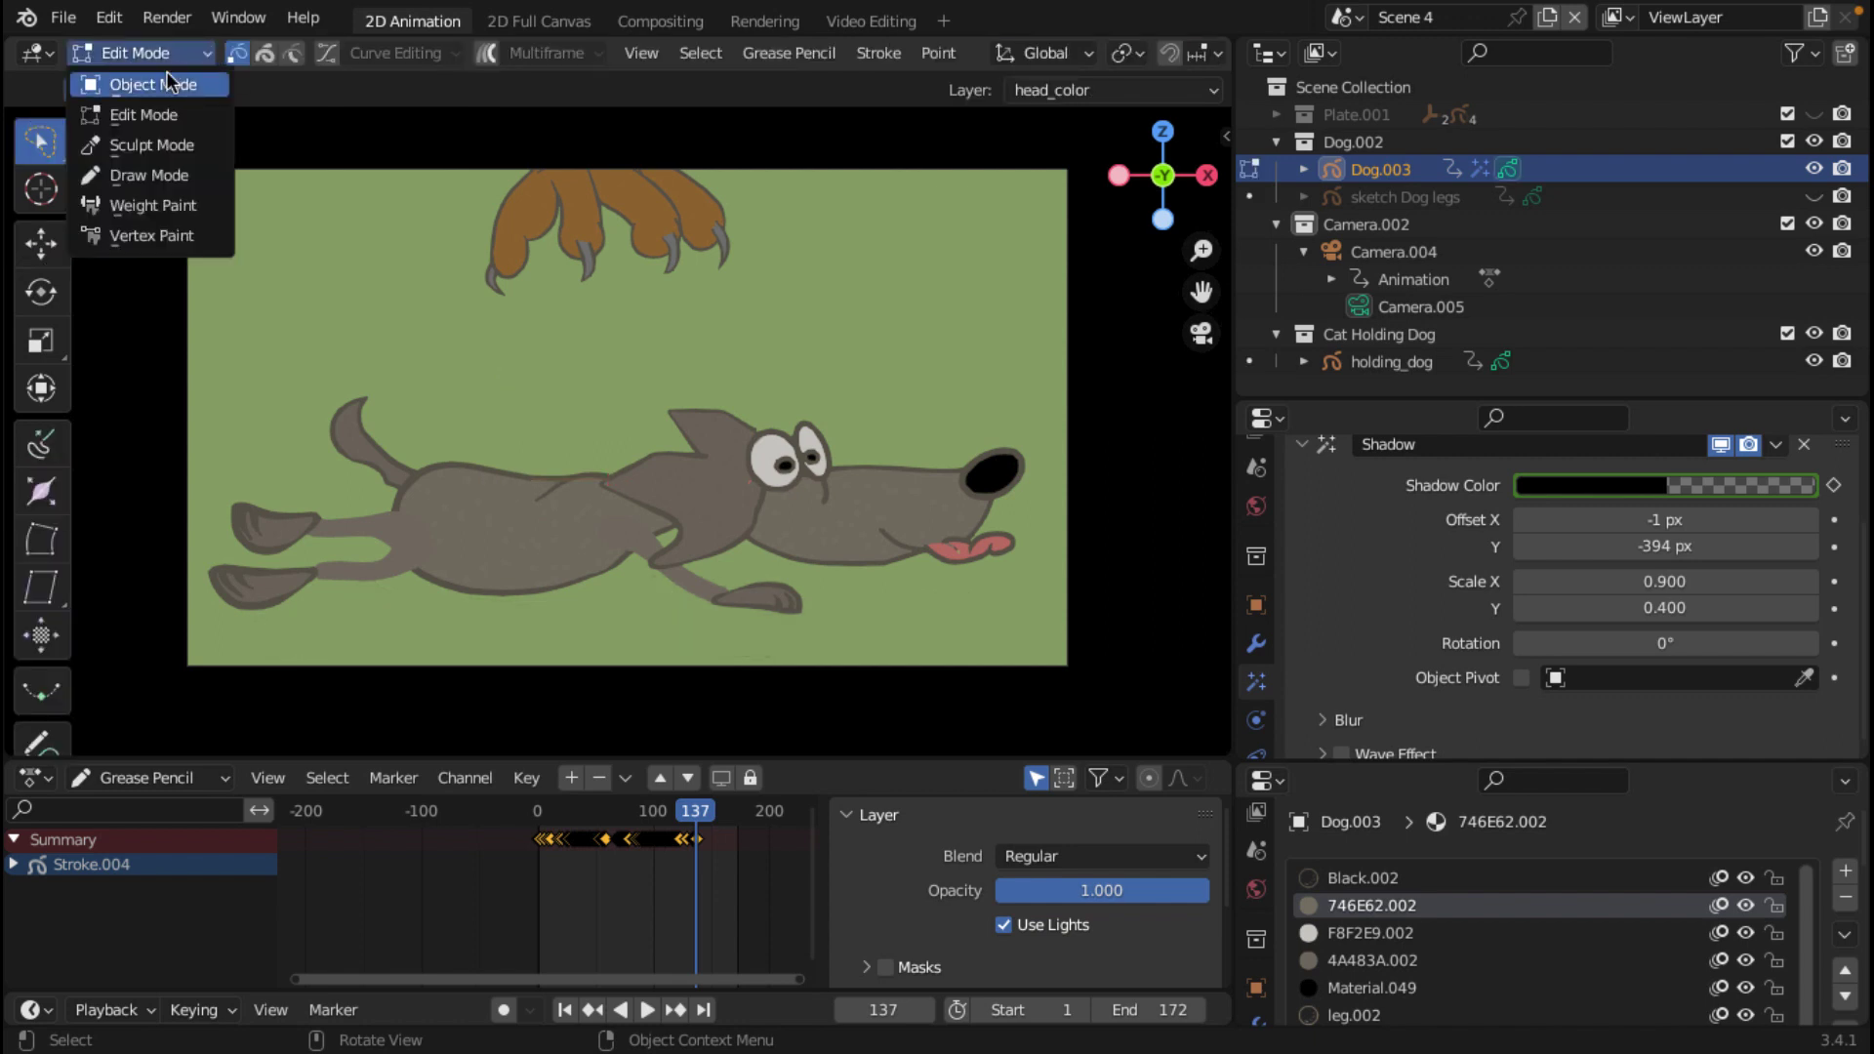
{"action": "left_click", "coordinate": [168, 84]}
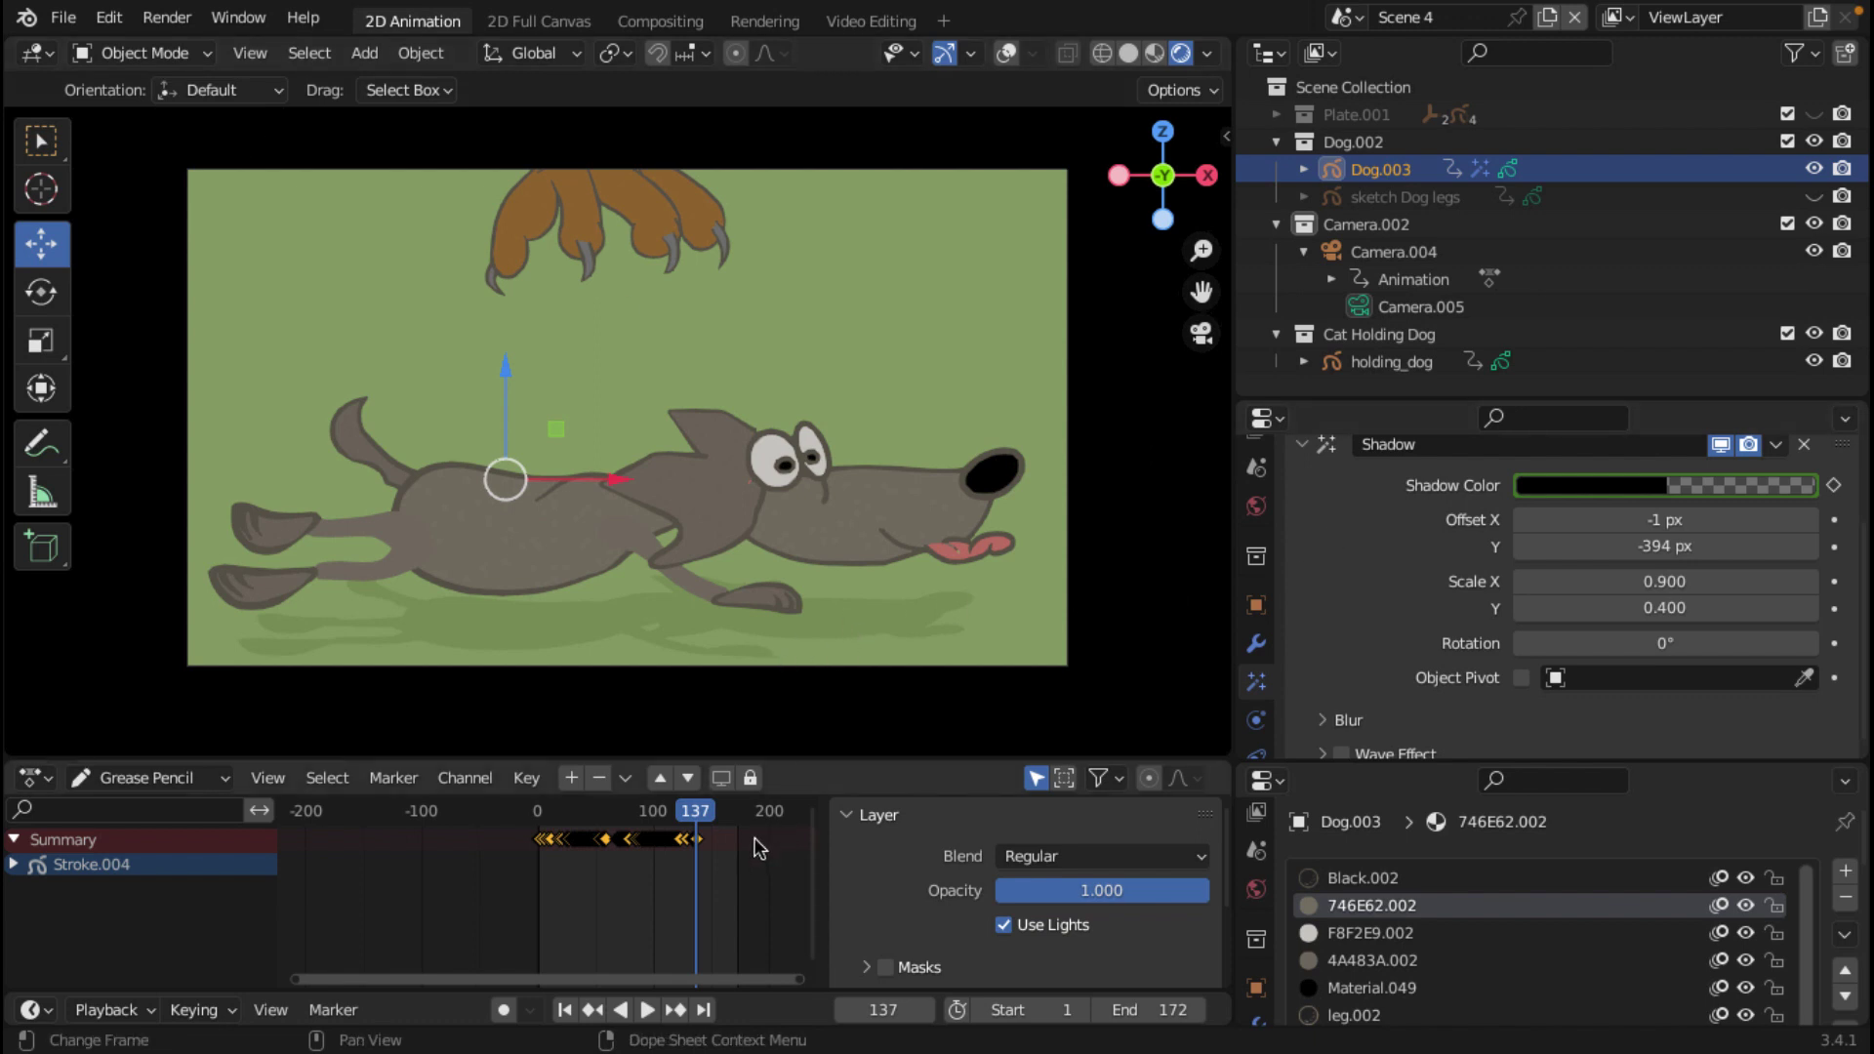
{"action": "scroll", "coordinate": [756, 847], "scroll_direction": "up", "scroll_amount": 2}
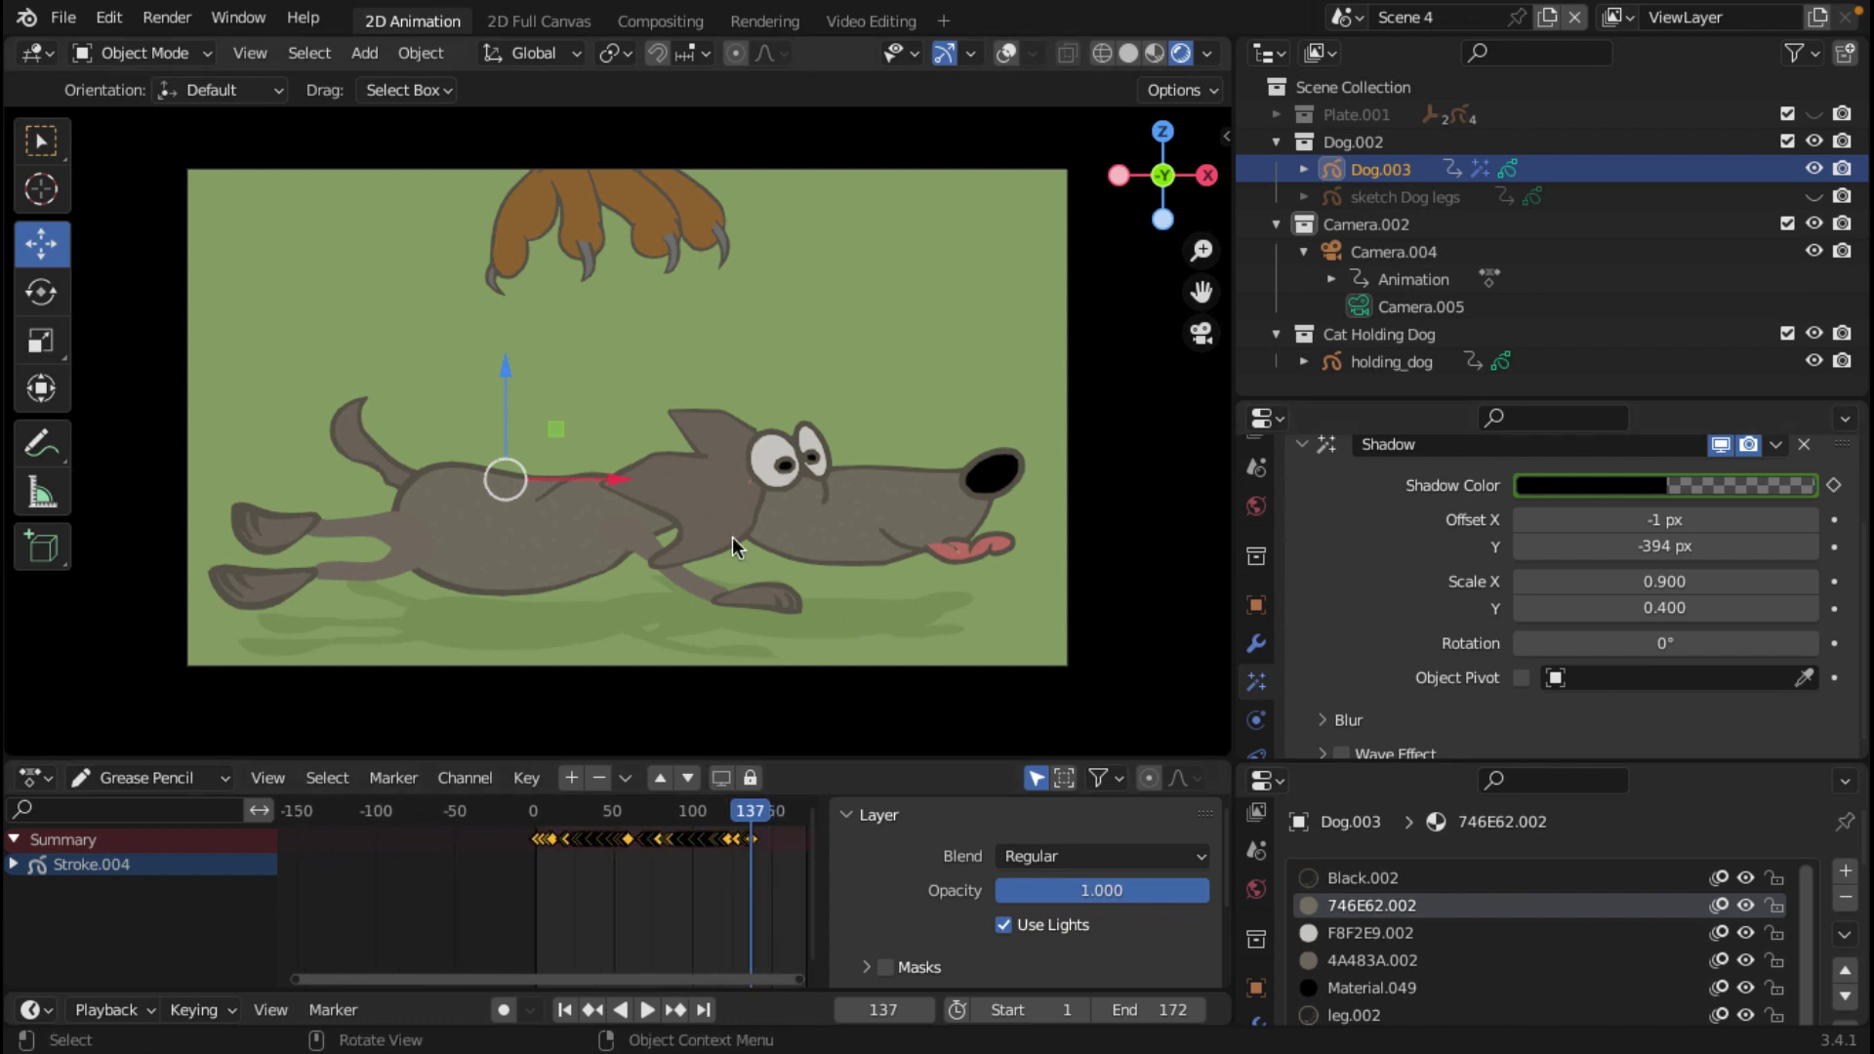
{"action": "scroll", "coordinate": [732, 537], "scroll_direction": "up", "scroll_amount": 2}
{"action": "scroll", "coordinate": [732, 537], "scroll_direction": "down", "scroll_amount": 3}
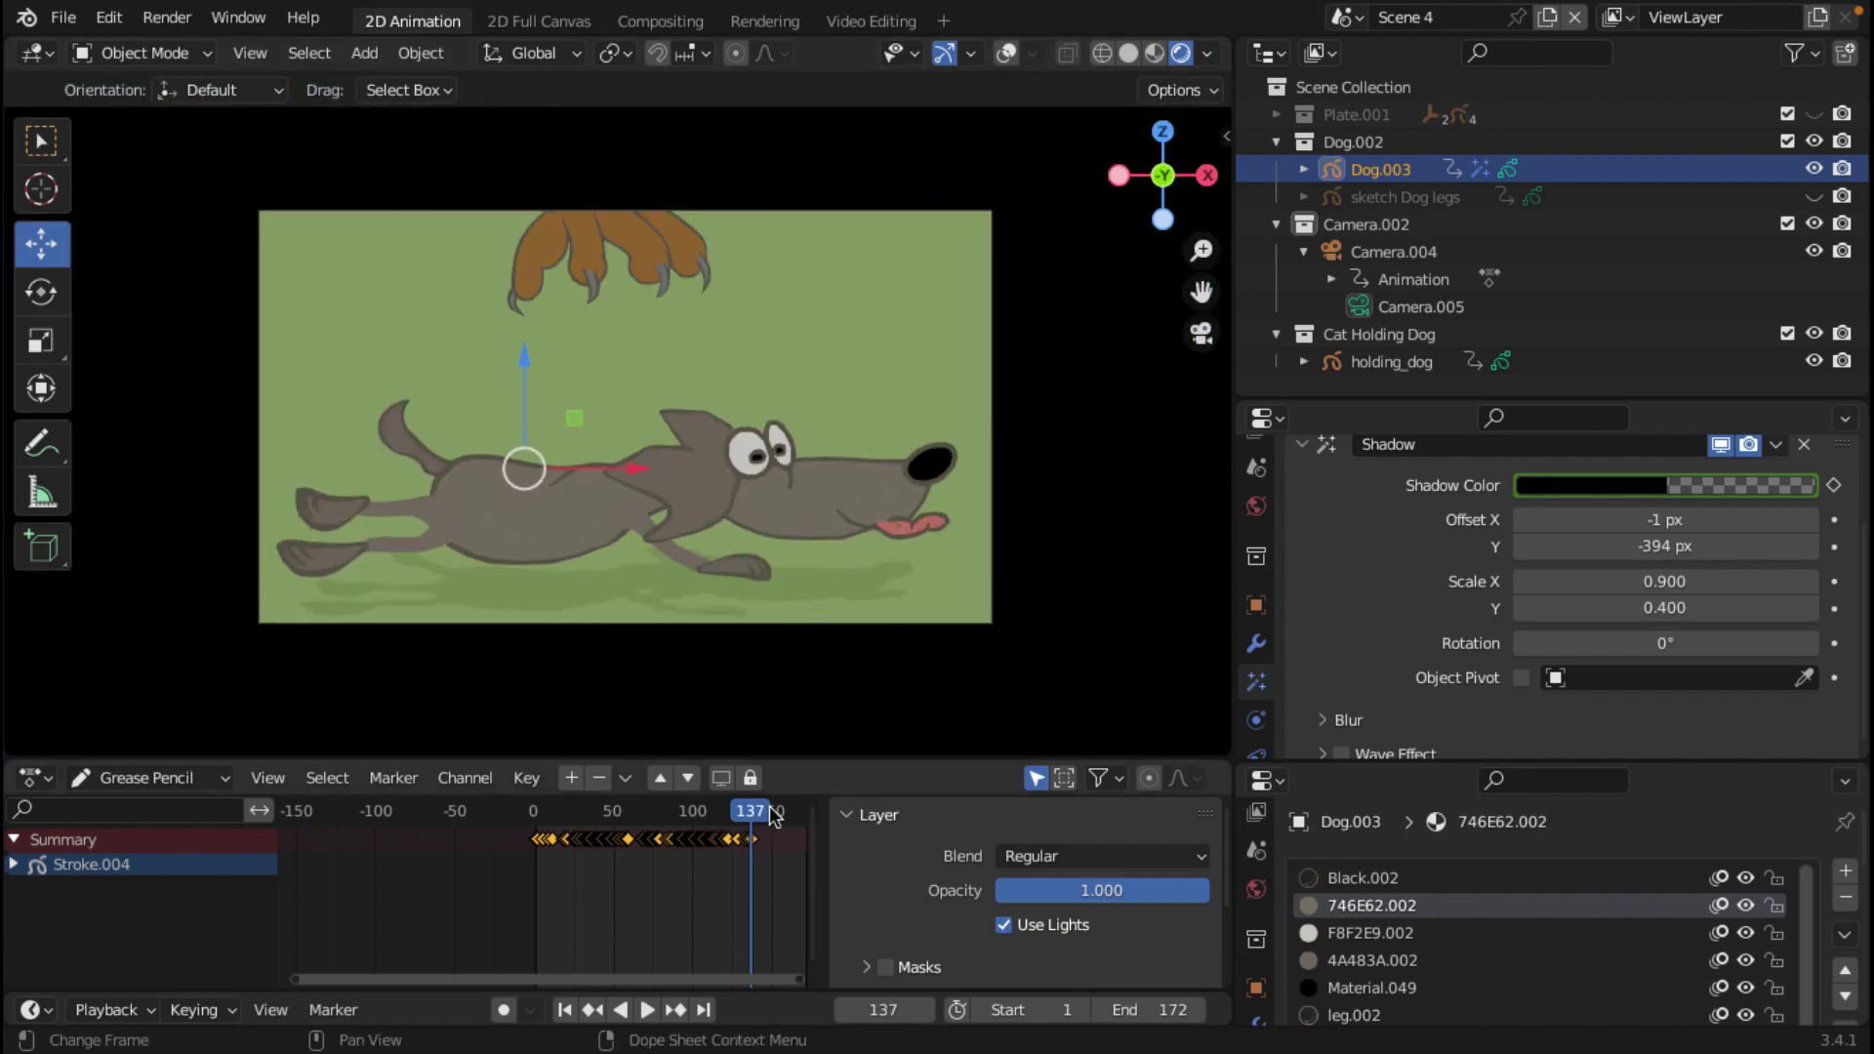
Step: Play the animation and stop it on frame 136, where the dog flips upward
{"action": "key", "text": "ctrl+shift+space"}
{"action": "left_click", "coordinate": [663, 815]}
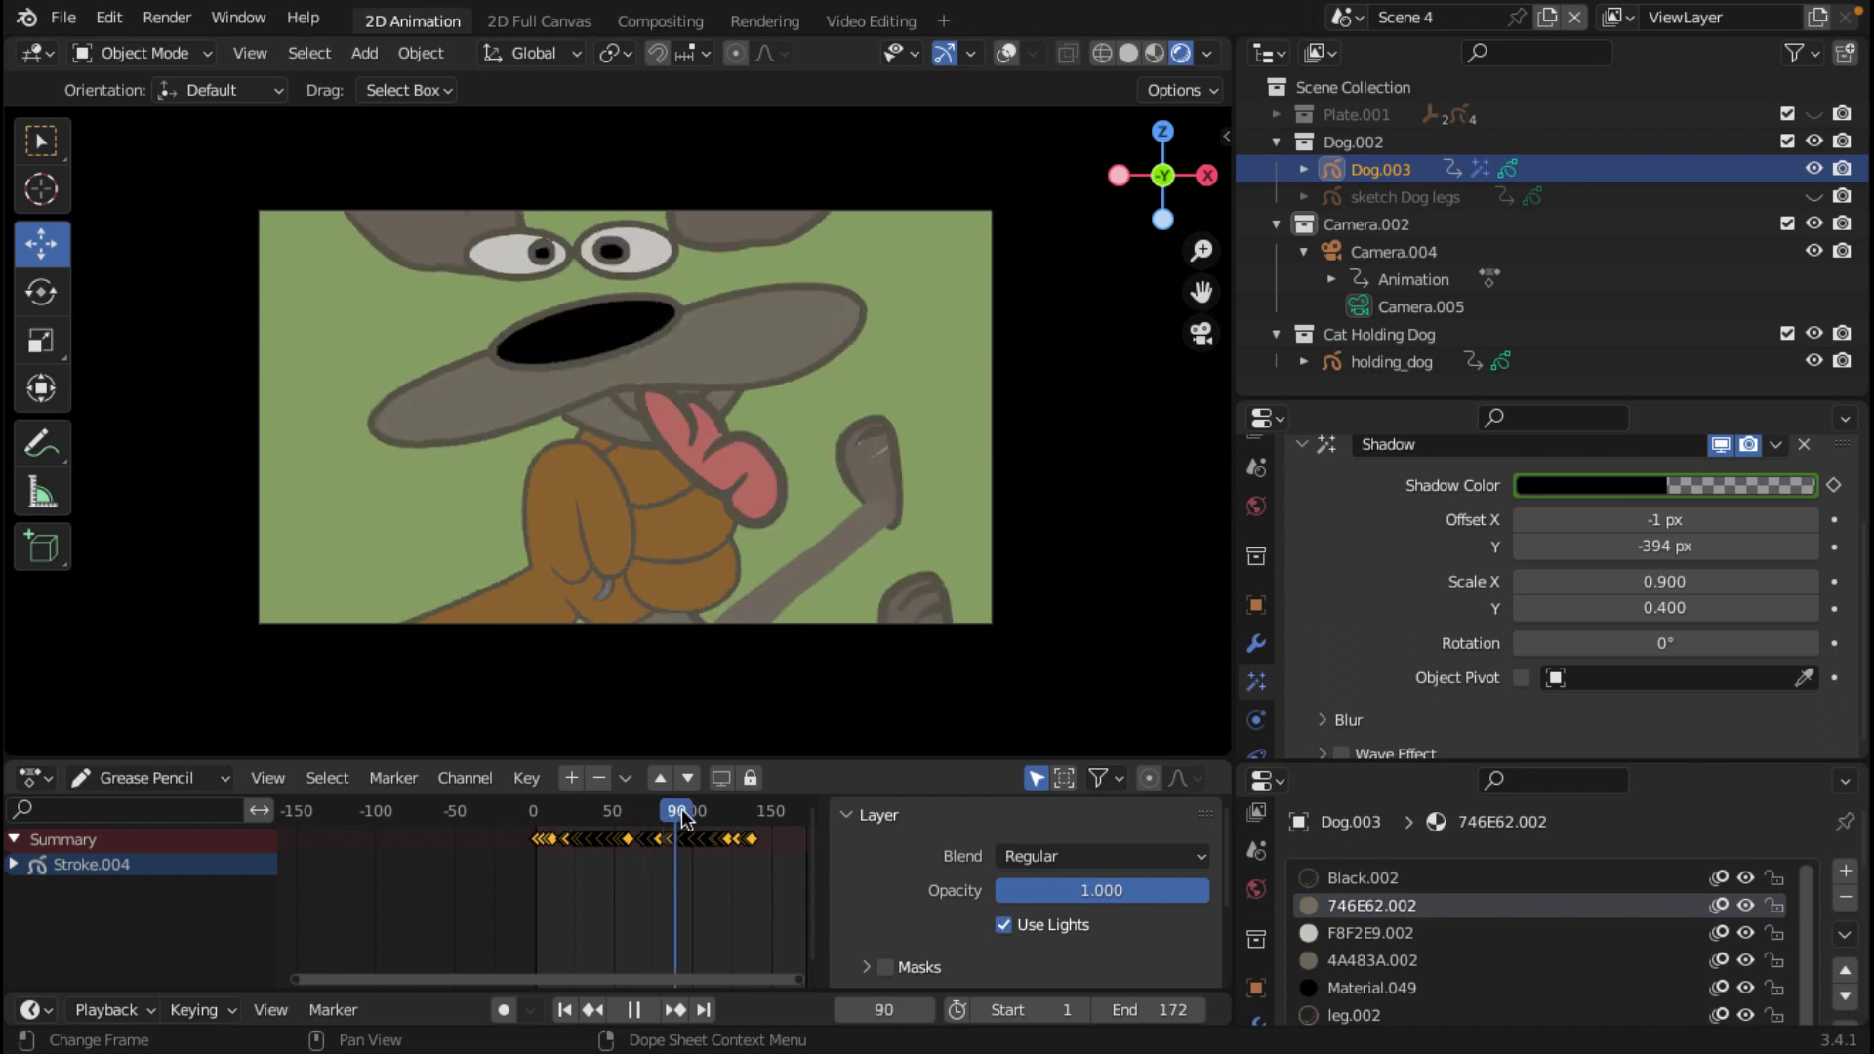
{"action": "key", "text": "space"}
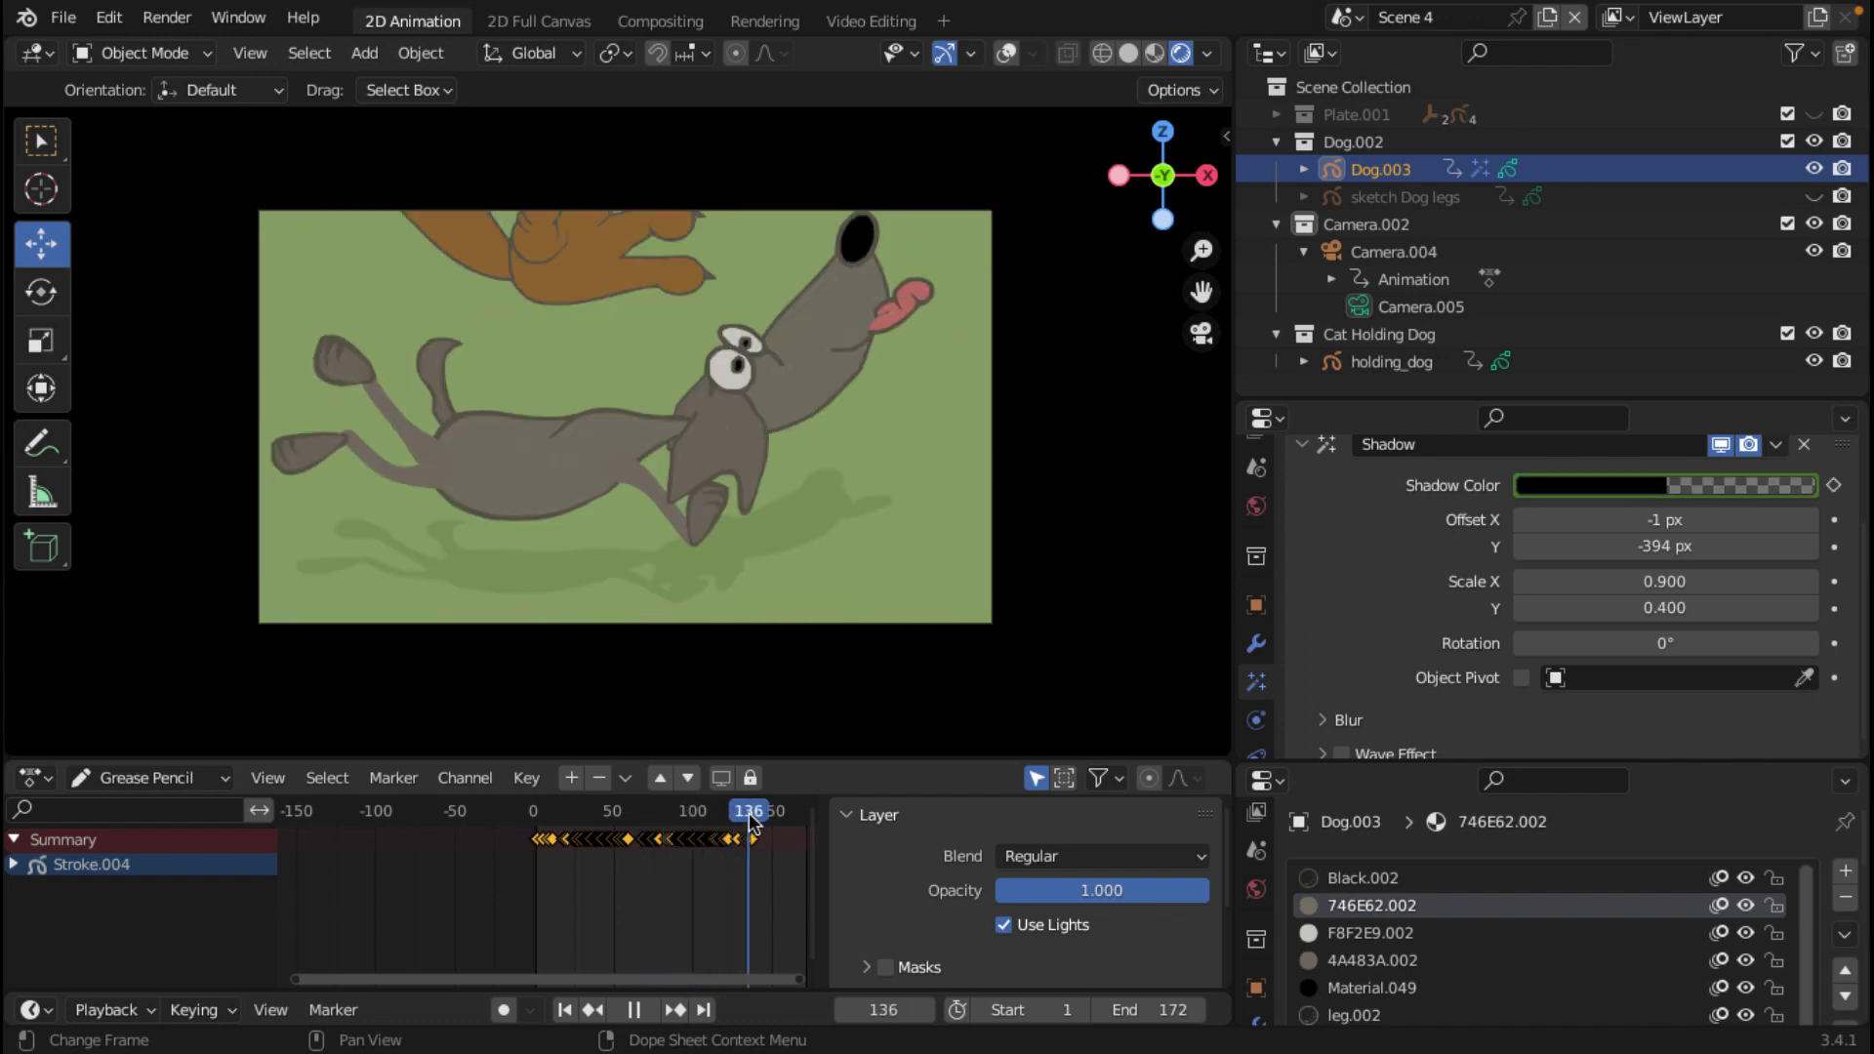
{"action": "scroll", "coordinate": [839, 383], "scroll_direction": "up", "scroll_amount": 5}
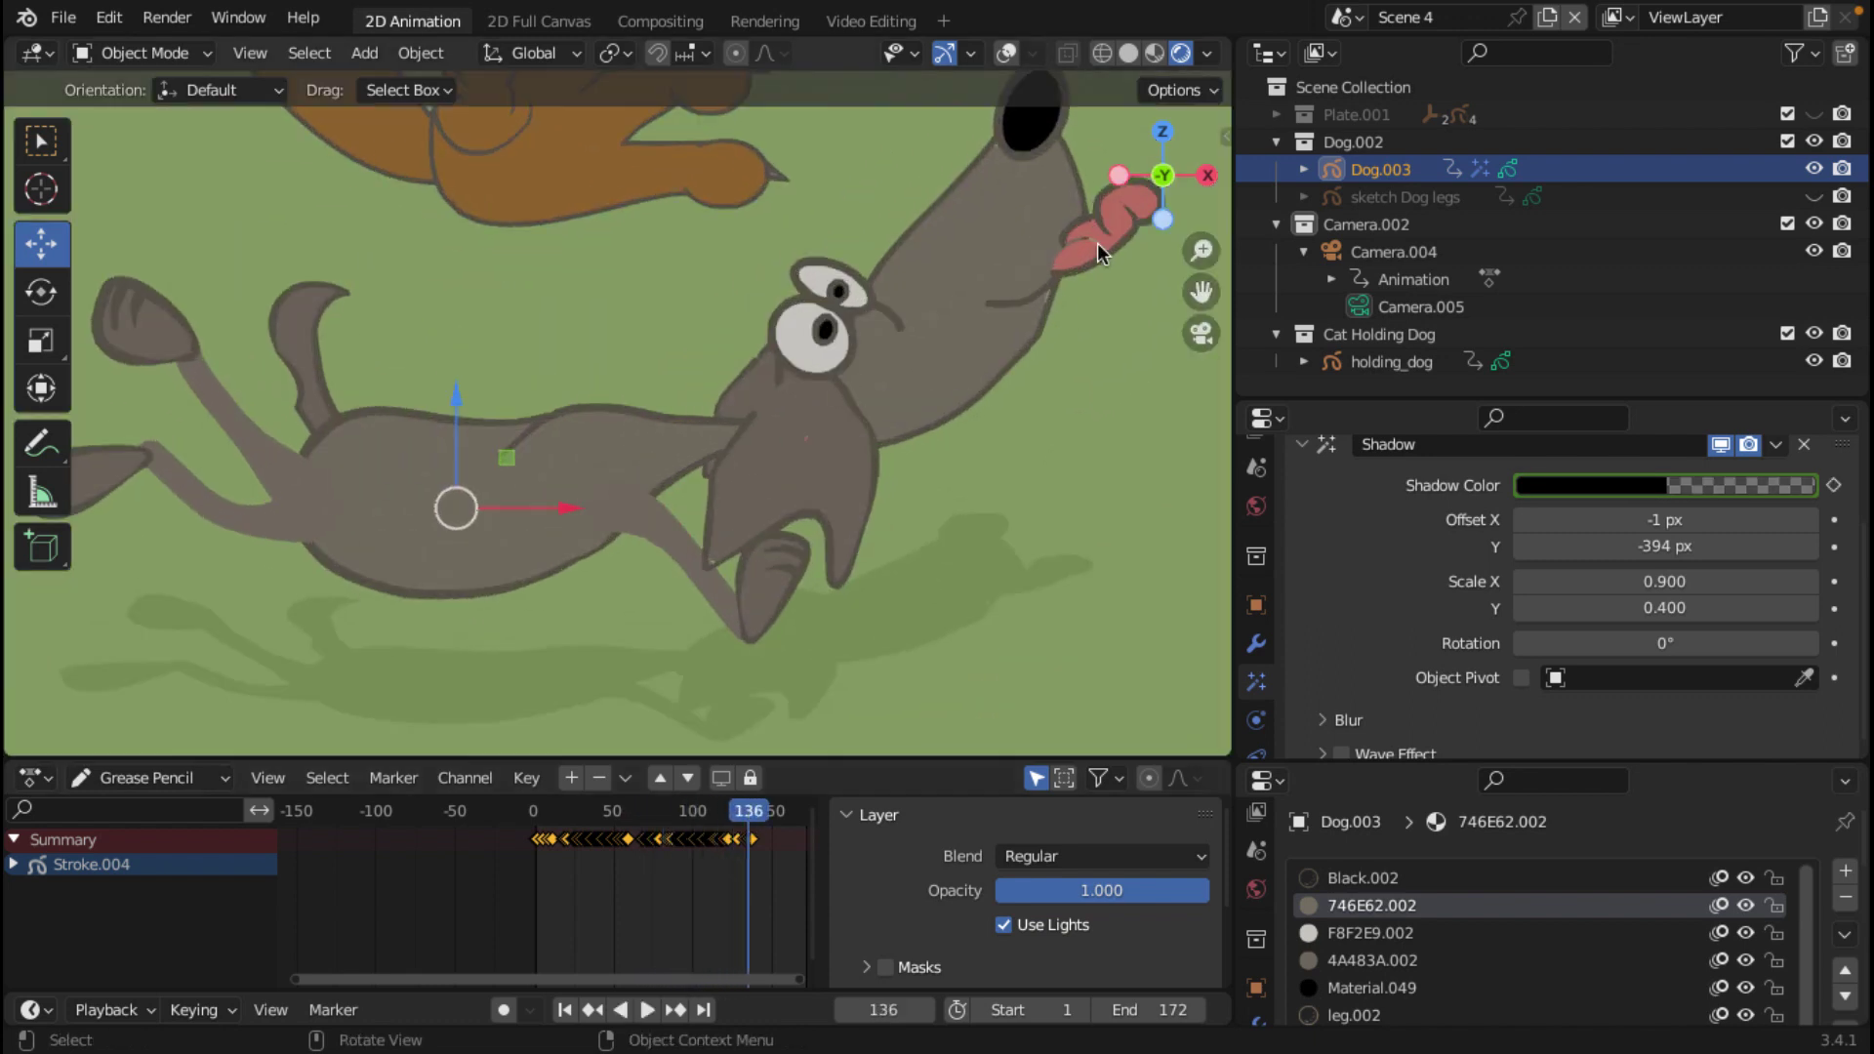
{"action": "scroll", "coordinate": [1069, 308], "scroll_direction": "up", "scroll_amount": 1}
{"action": "scroll", "coordinate": [1027, 326], "scroll_direction": "down", "scroll_amount": 1}
Step: Put Dog.003 in Edit Mode and view the dog through the scene camera
{"action": "left_click", "coordinate": [186, 55]}
{"action": "left_click", "coordinate": [146, 115]}
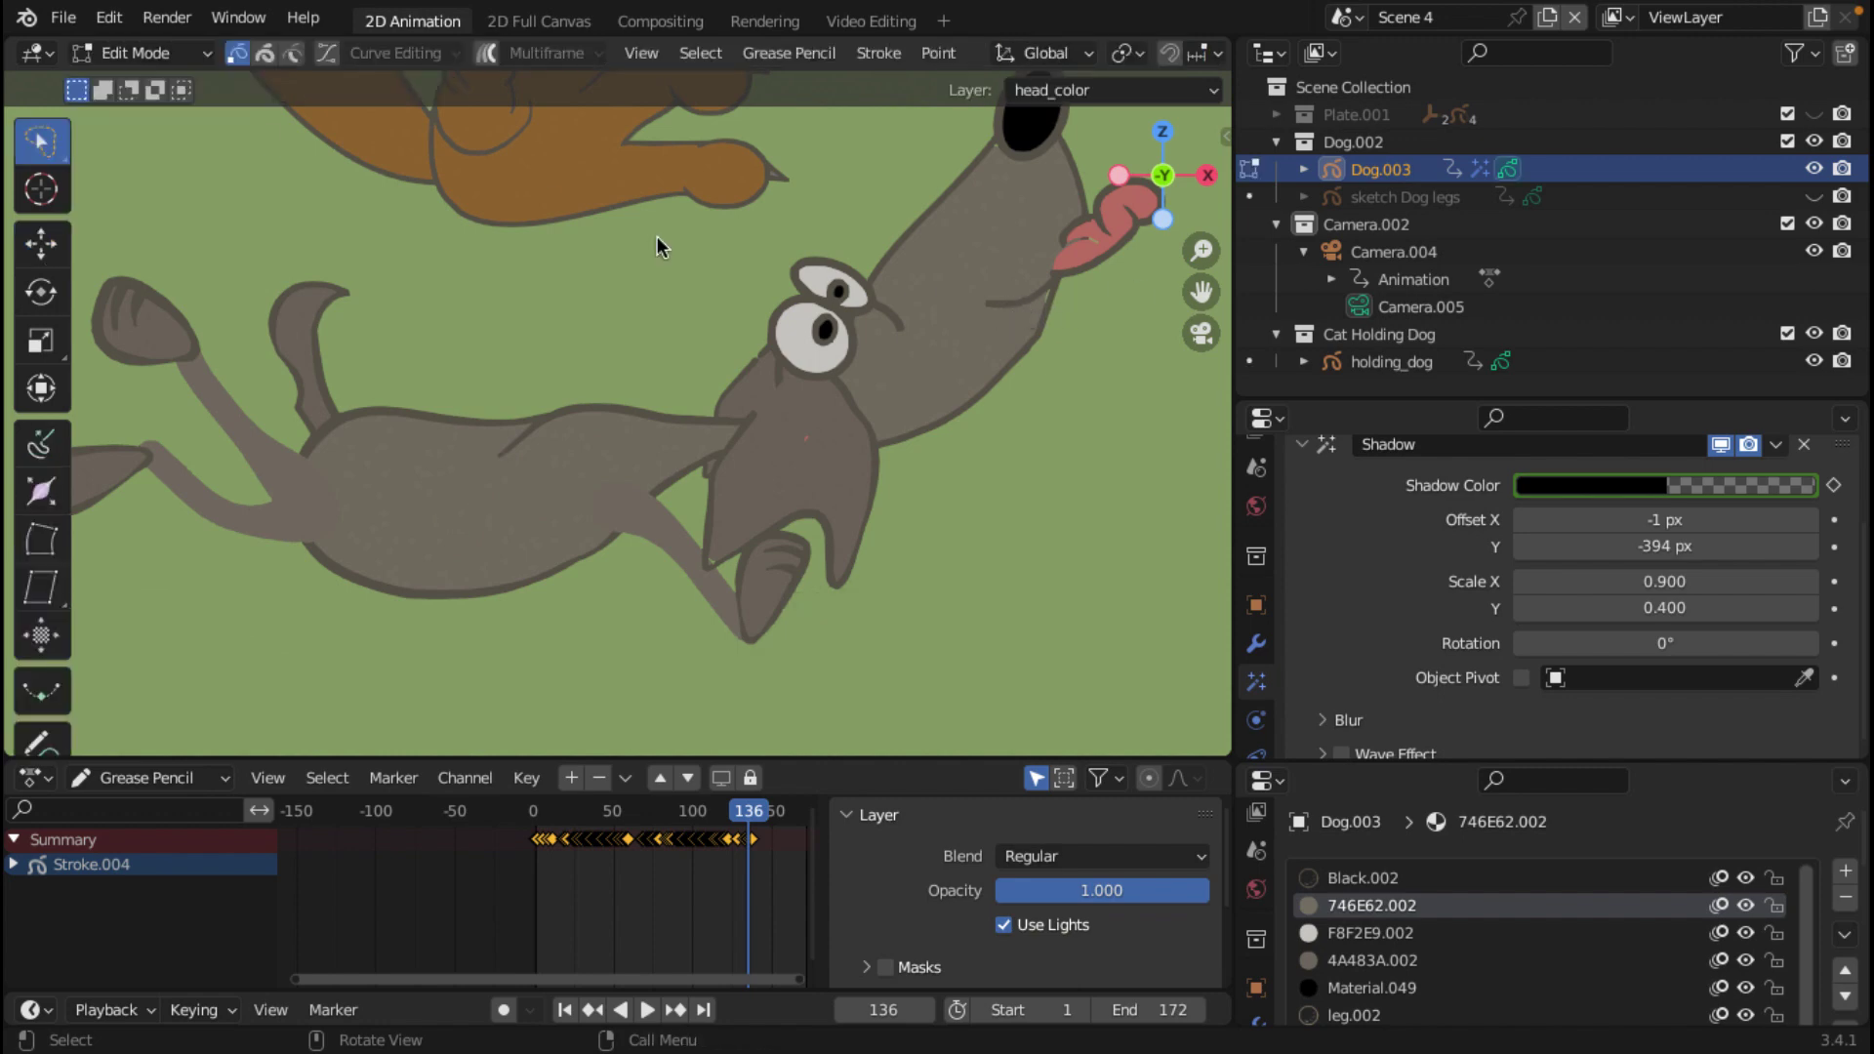
{"action": "left_click", "coordinate": [147, 55]}
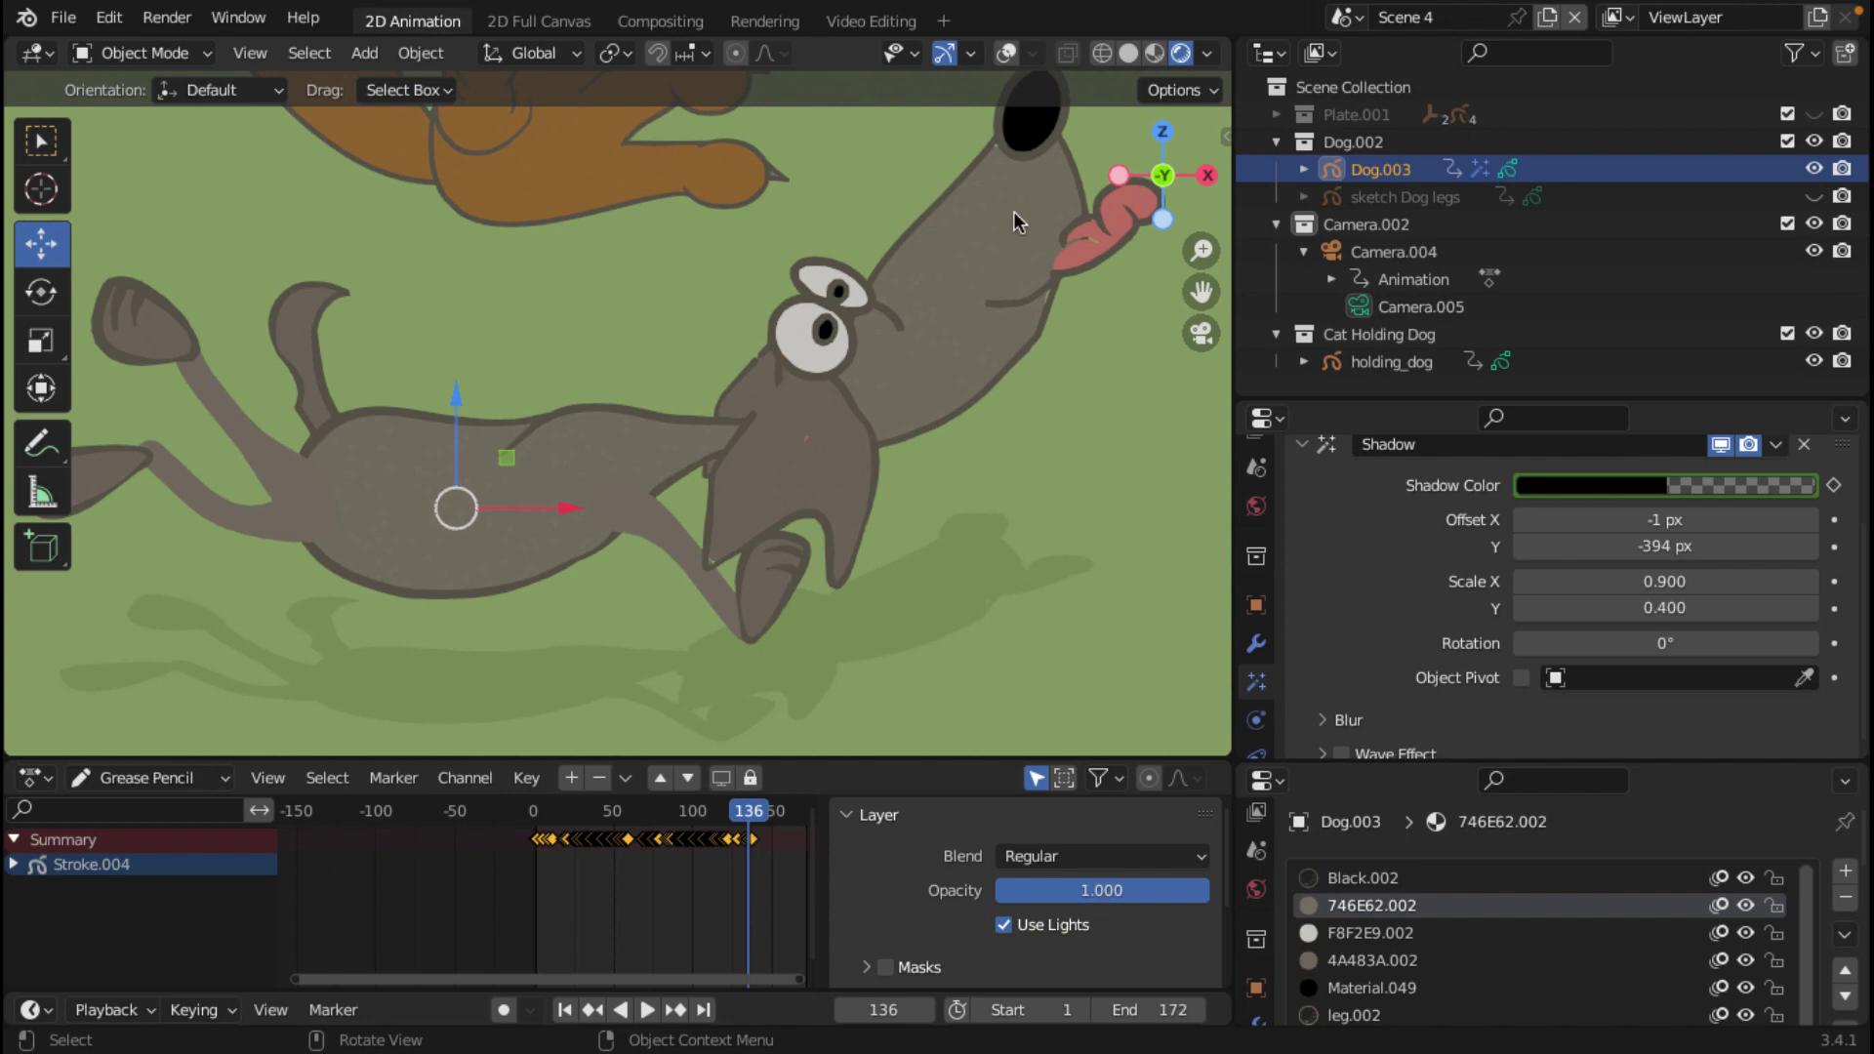
{"action": "left_click", "coordinate": [147, 53]}
{"action": "left_click", "coordinate": [146, 115]}
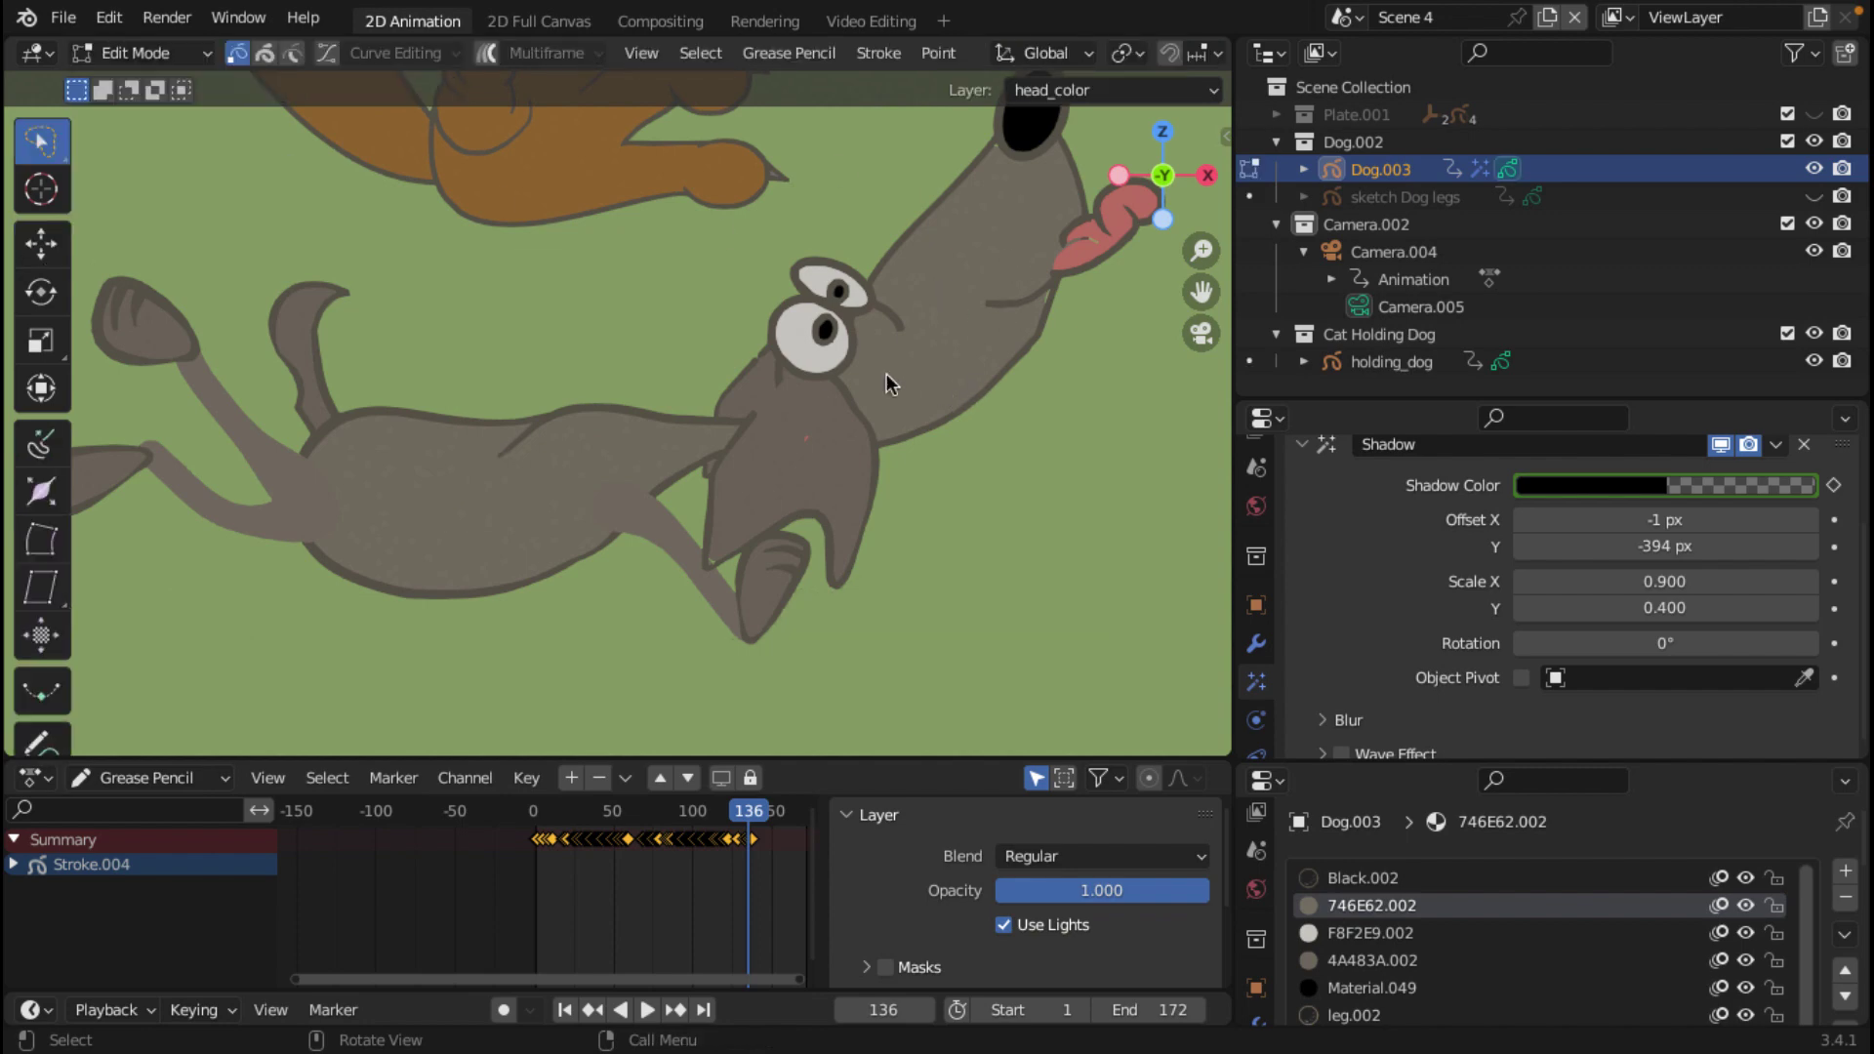
{"action": "key", "text": "KP_0"}
{"action": "key", "text": "Home"}
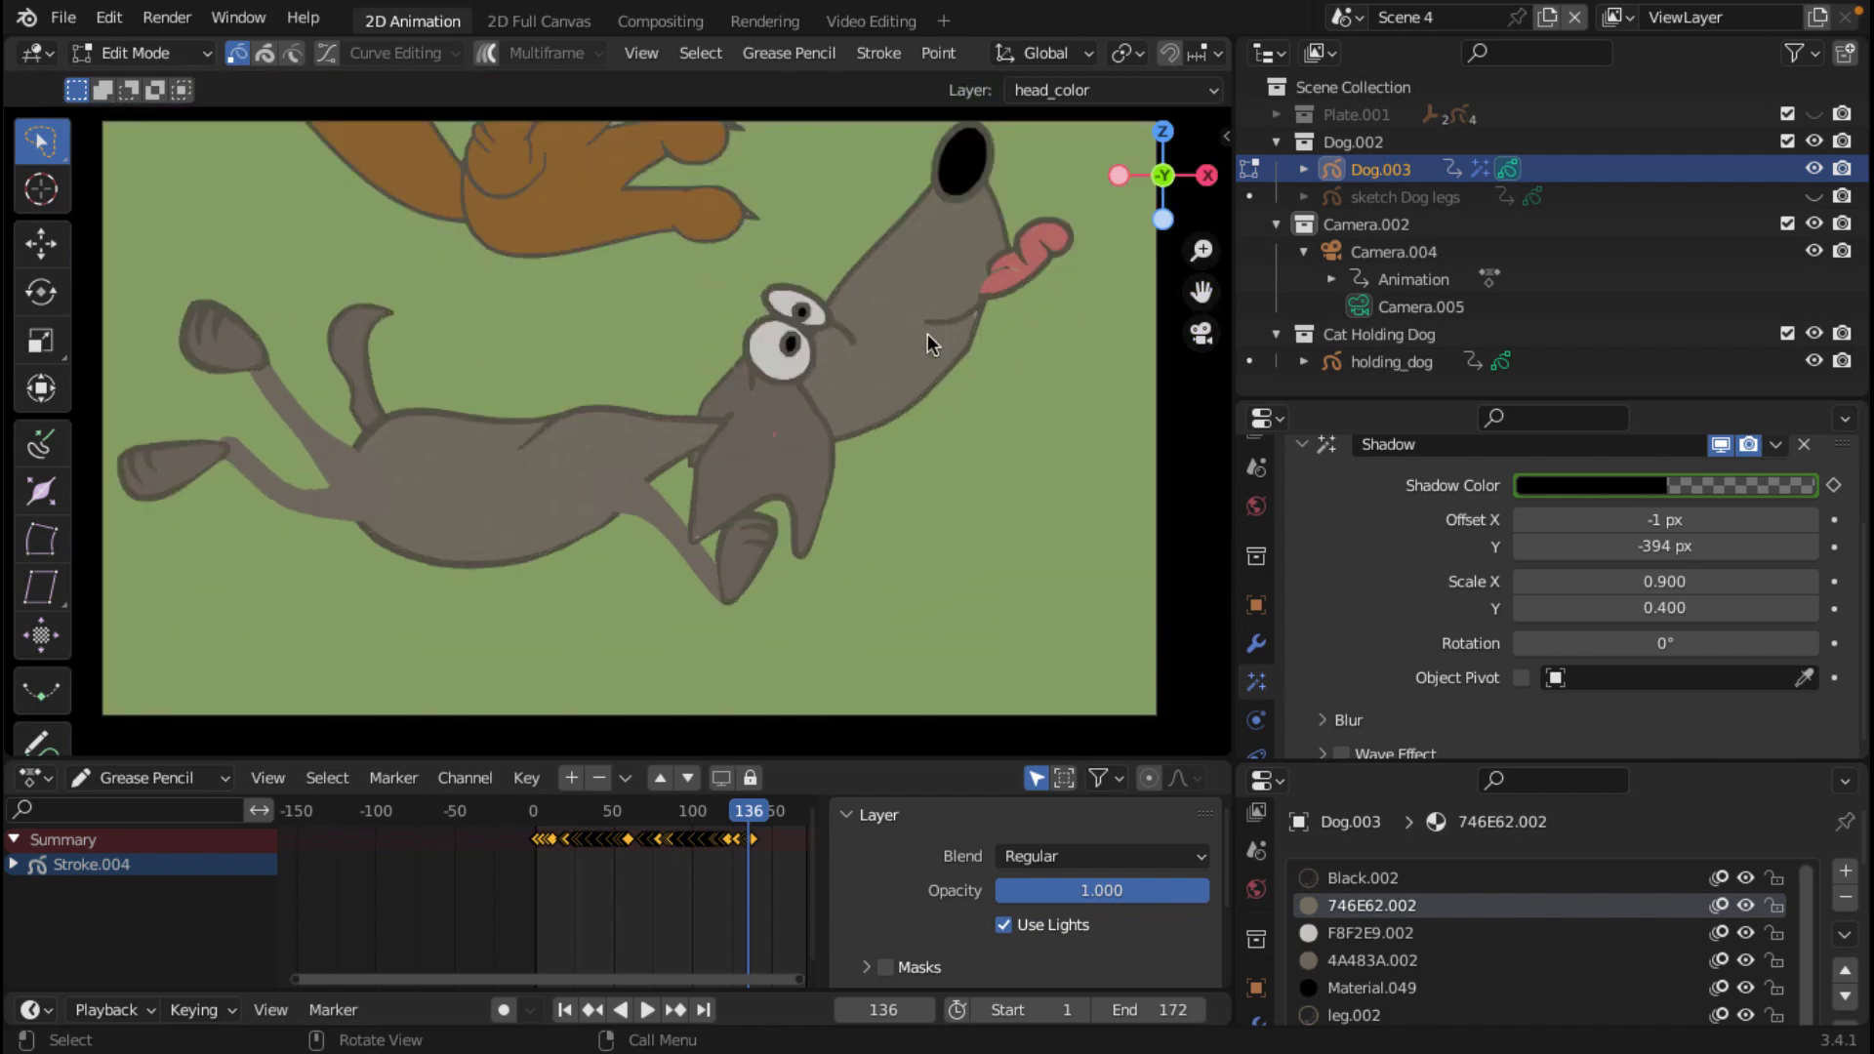
{"action": "scroll", "coordinate": [923, 441], "scroll_direction": "down", "scroll_amount": 3}
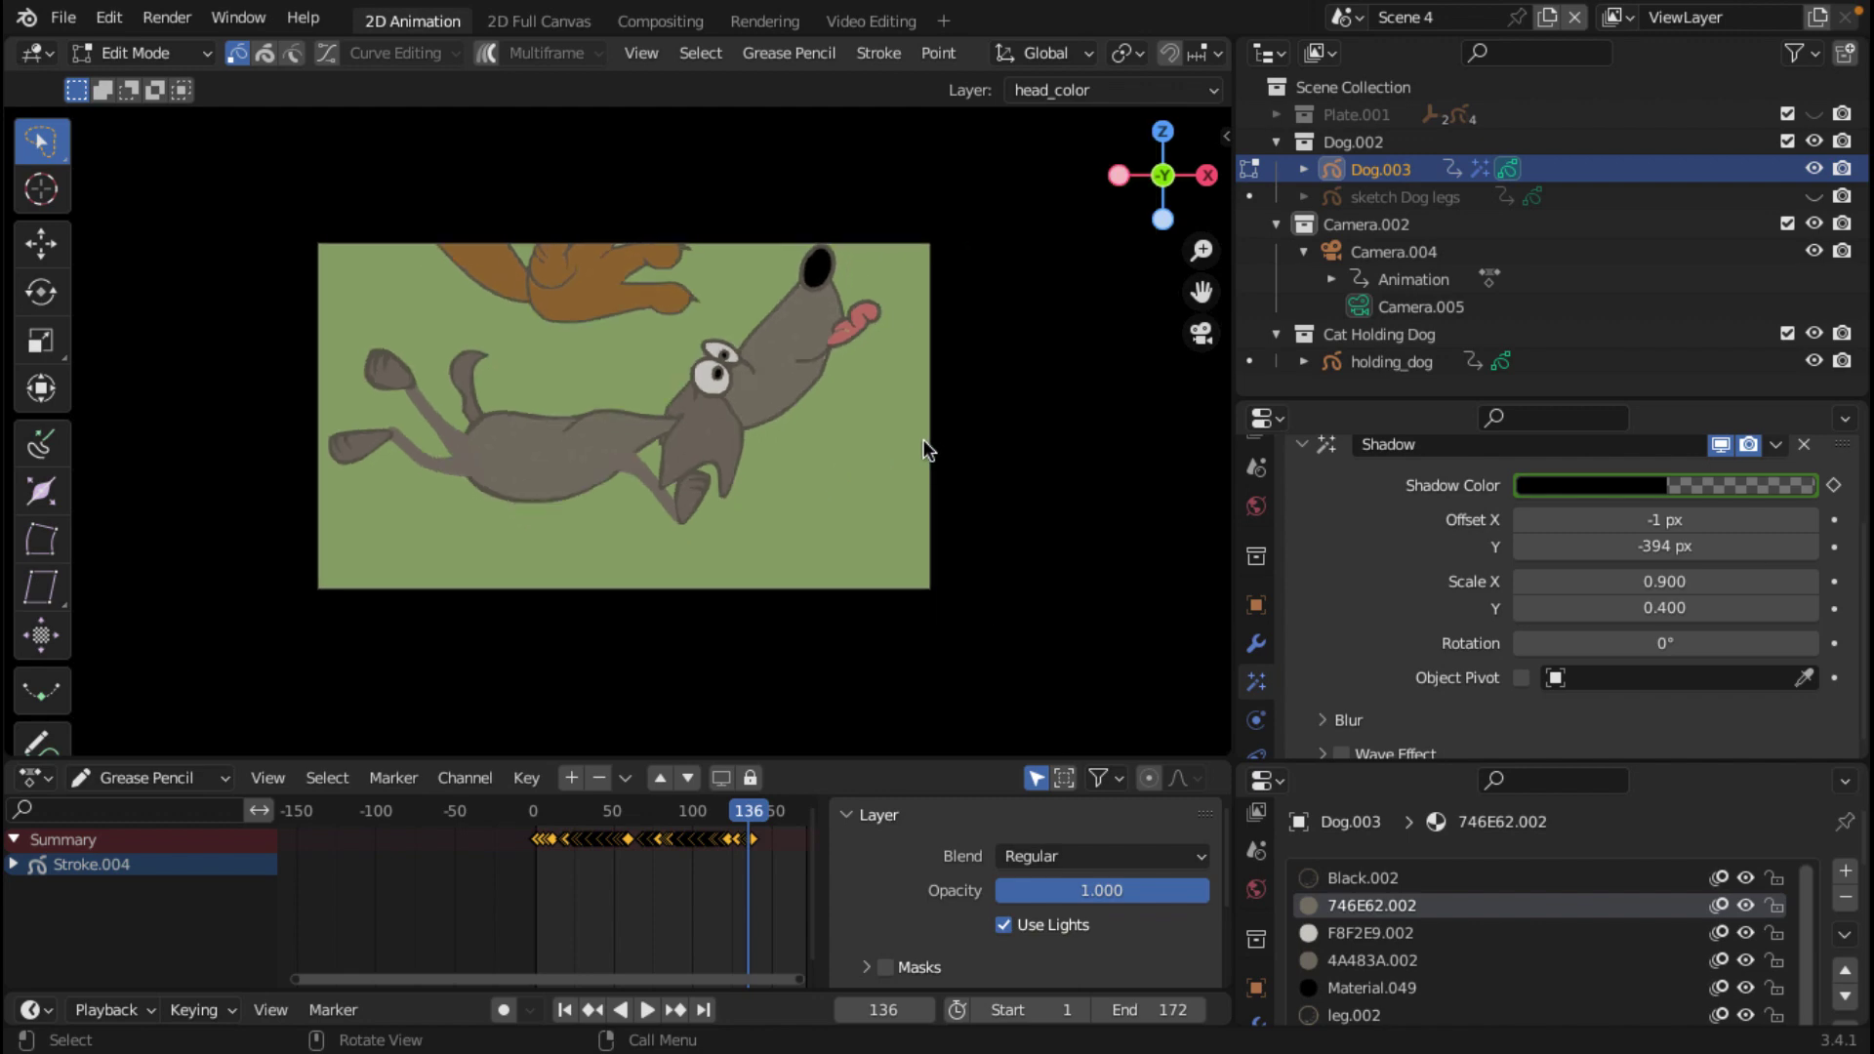
{"action": "scroll", "coordinate": [923, 441], "scroll_direction": "up", "scroll_amount": 4}
{"action": "scroll", "coordinate": [982, 346], "scroll_direction": "down", "scroll_amount": 1}
Step: Show the camera guides and draw a curved mouth line on the dog's muzzle
{"action": "scroll", "coordinate": [955, 64], "scroll_direction": "down", "scroll_amount": 5}
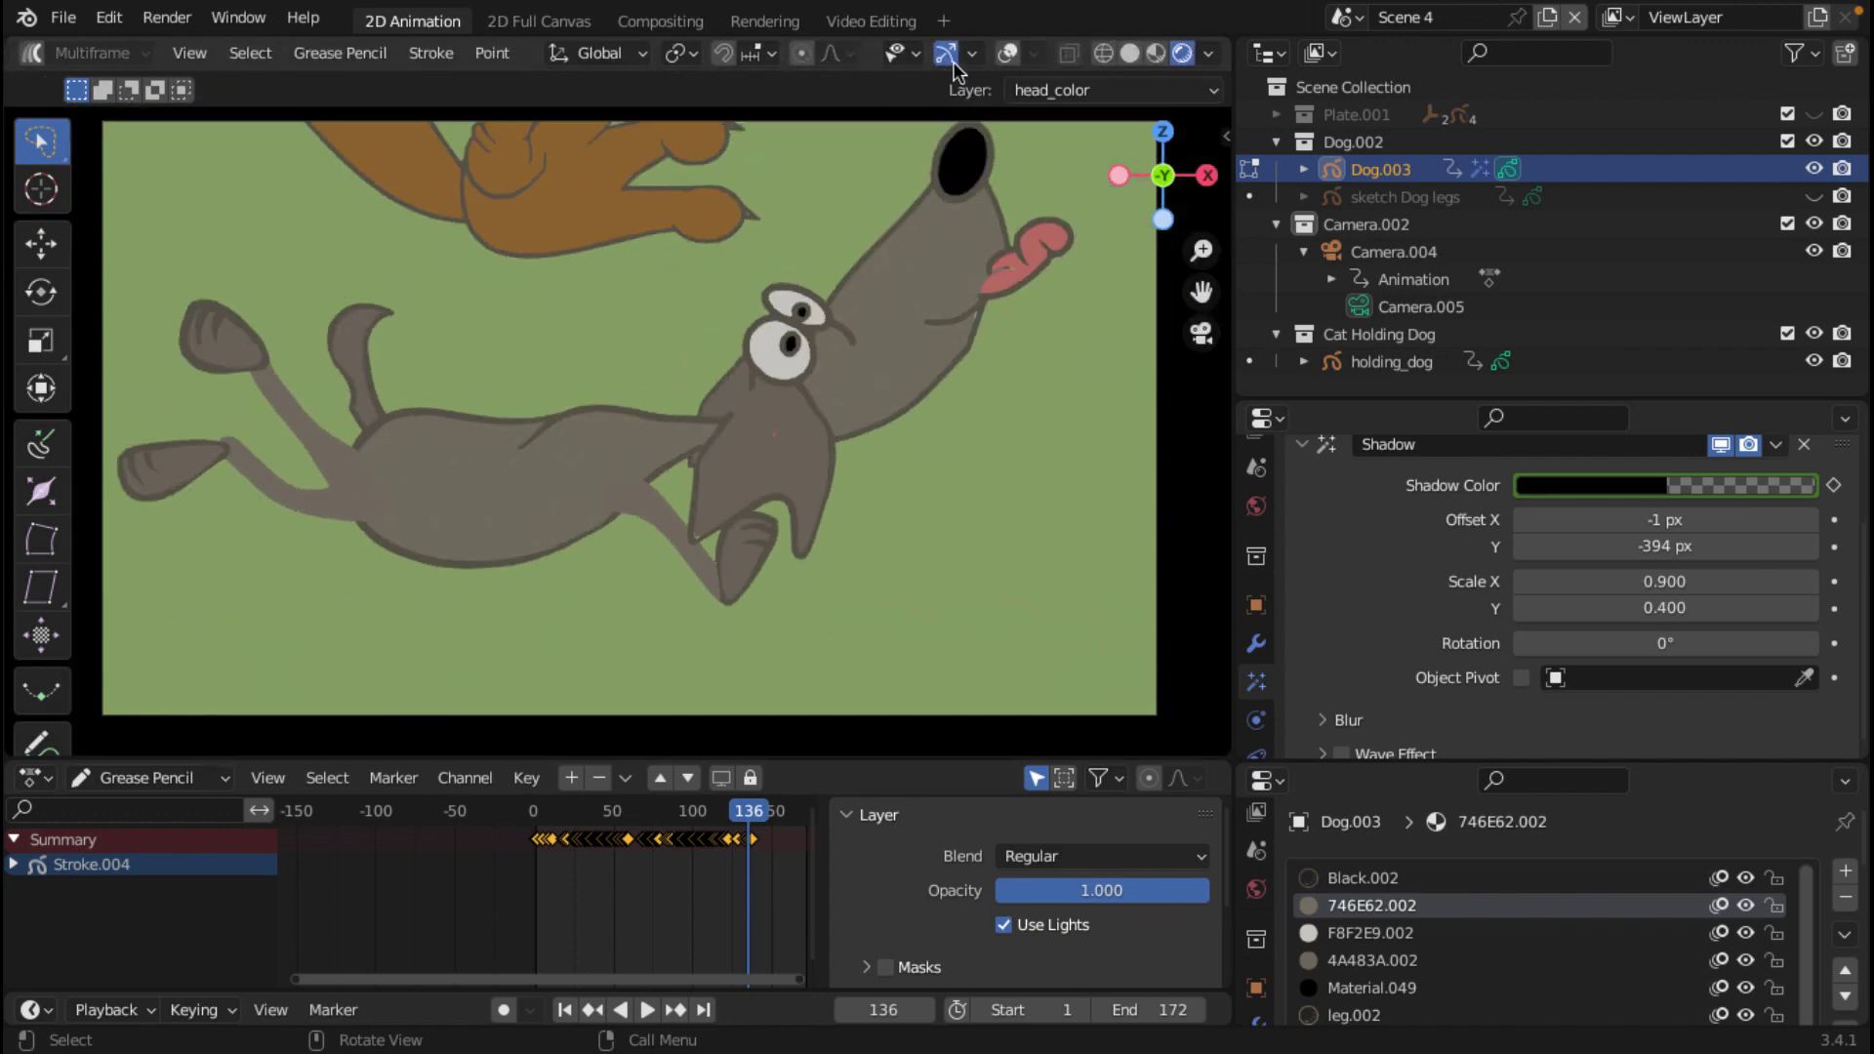
{"action": "left_click", "coordinate": [1008, 54]}
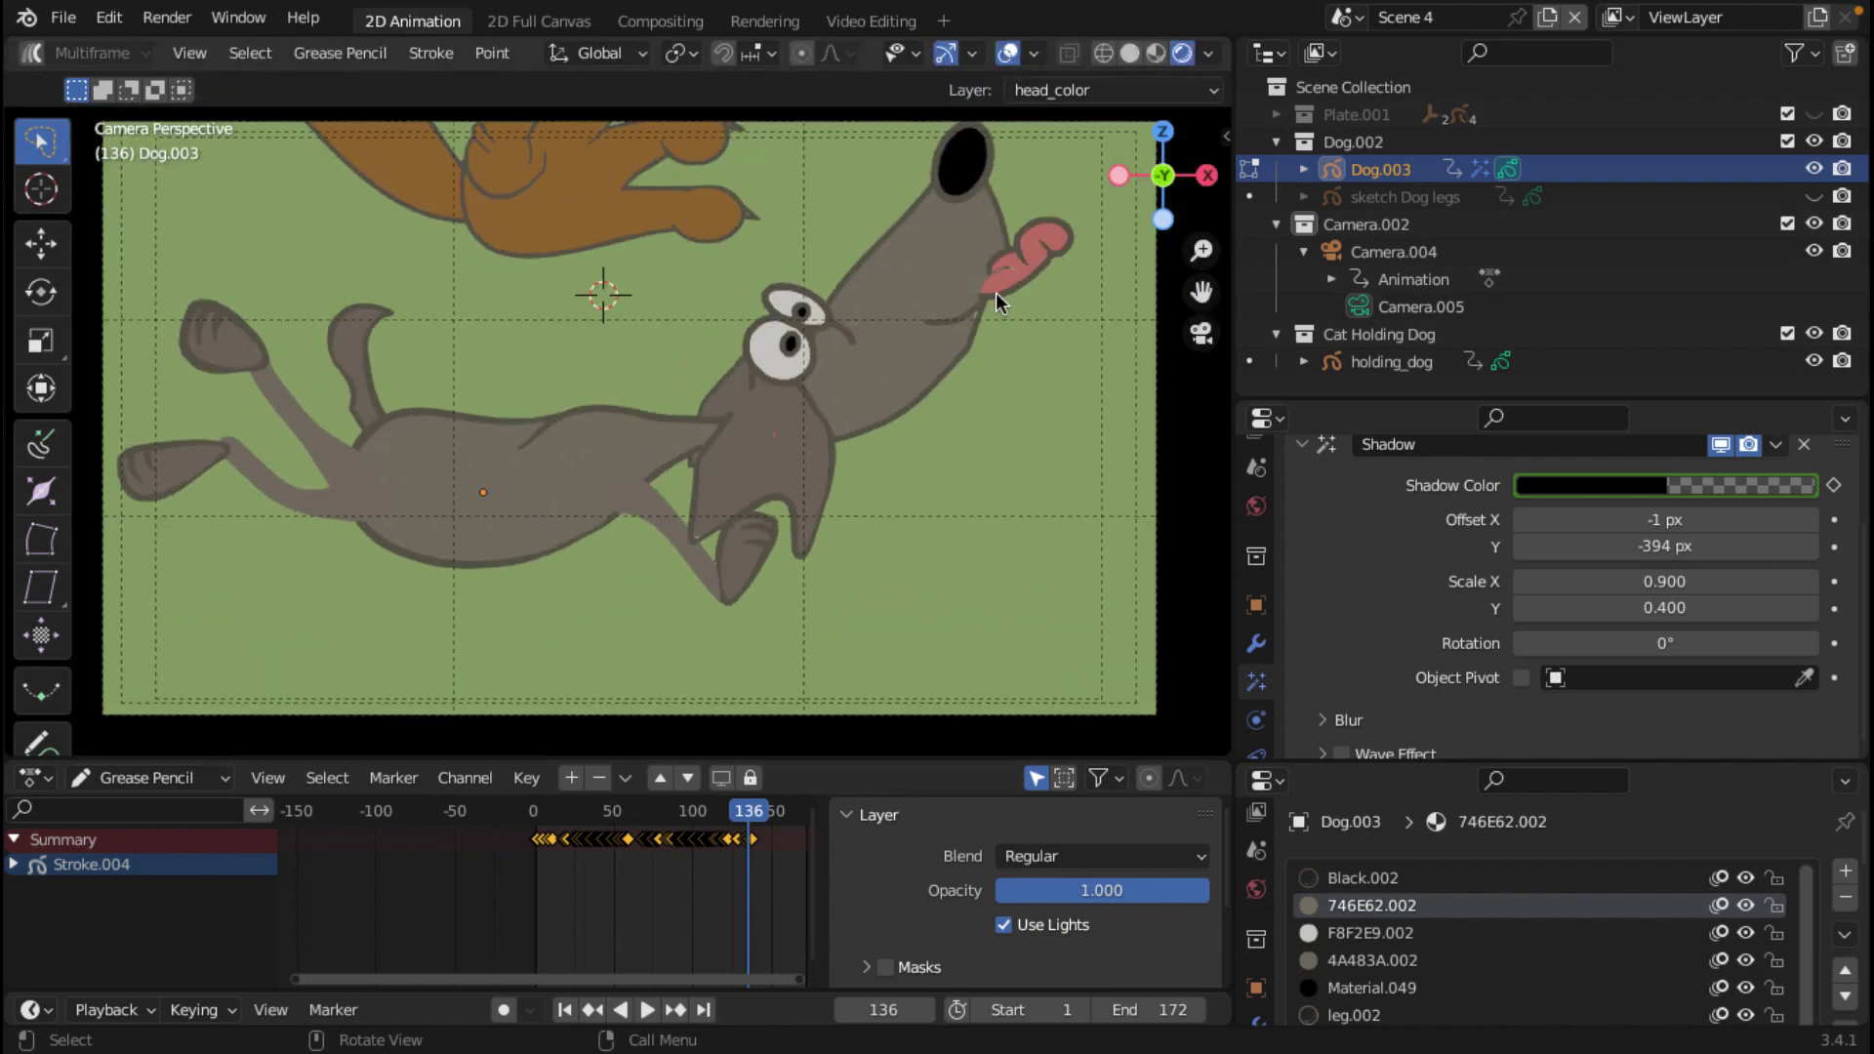
{"action": "scroll", "coordinate": [996, 291], "scroll_direction": "up", "scroll_amount": 1}
{"action": "left_click_drag", "start_coordinate": [986, 304], "coordinate": [1089, 221]}
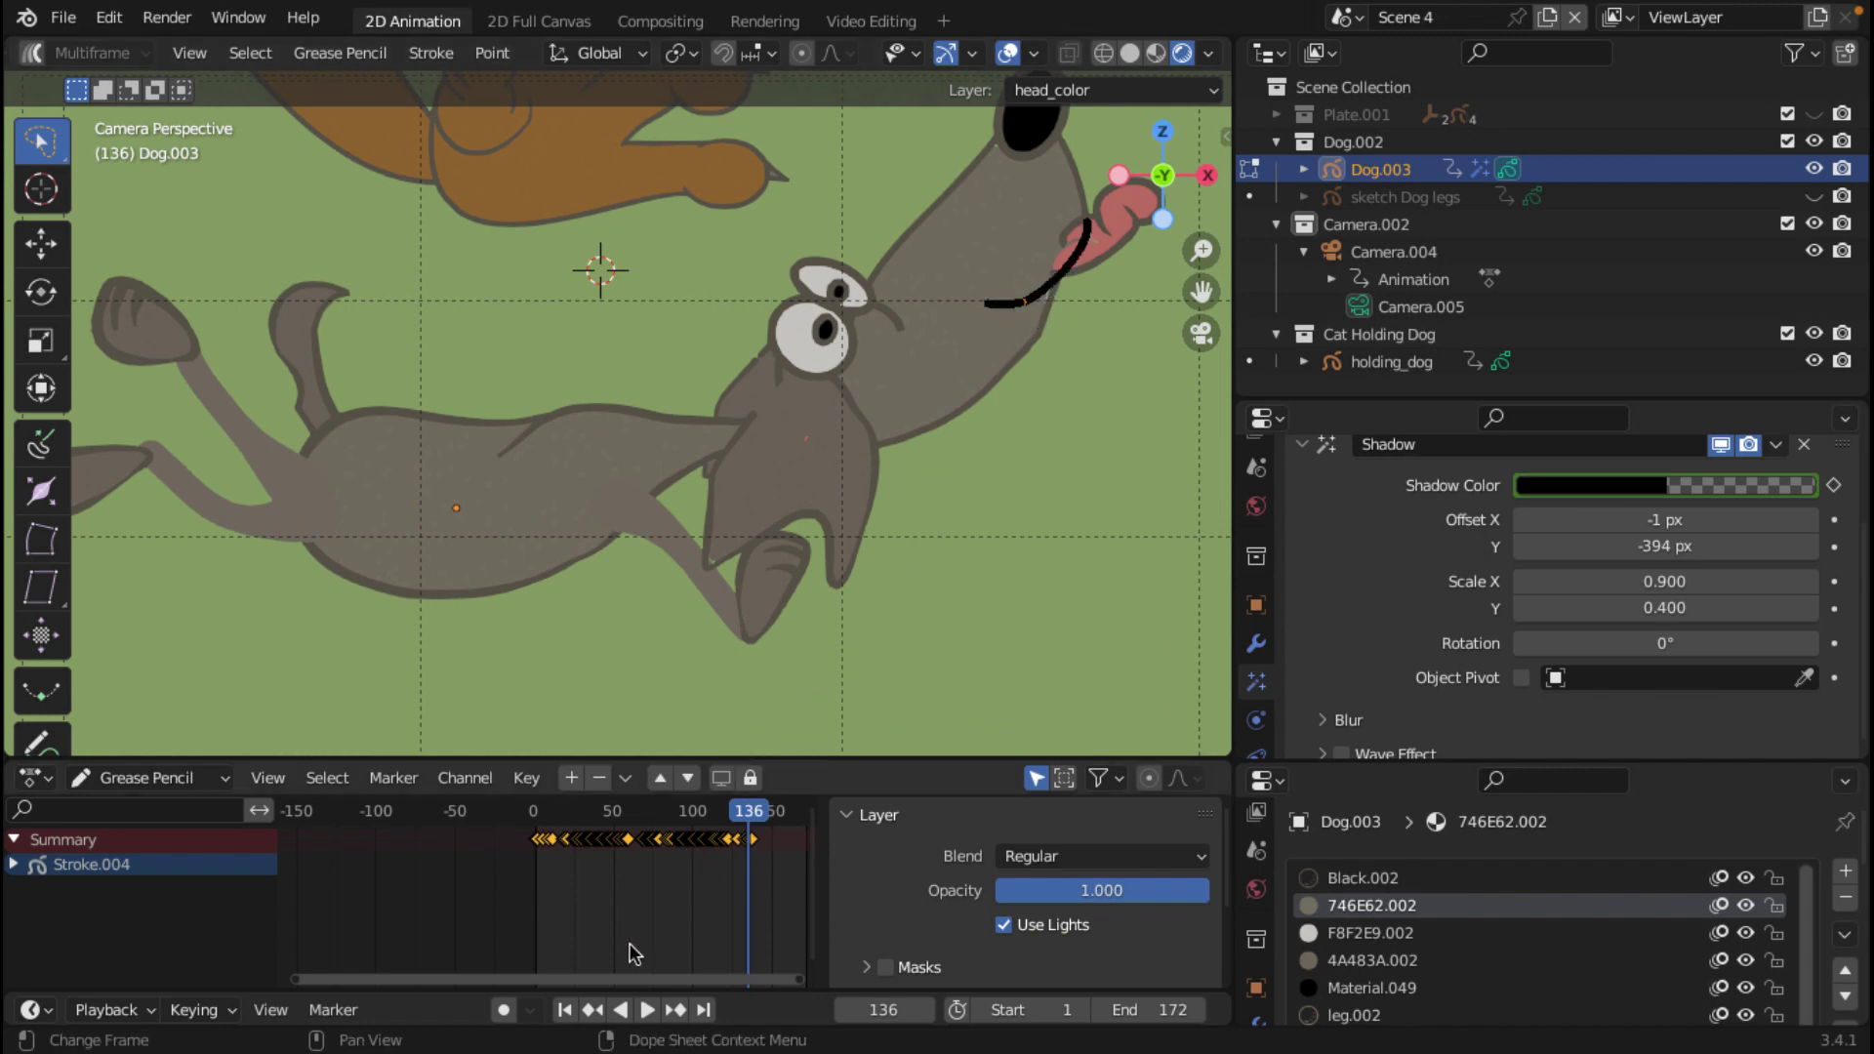
{"action": "scroll", "coordinate": [1022, 392], "scroll_direction": "down", "scroll_amount": 1}
{"action": "scroll", "coordinate": [918, 359], "scroll_direction": "up", "scroll_amount": 1}
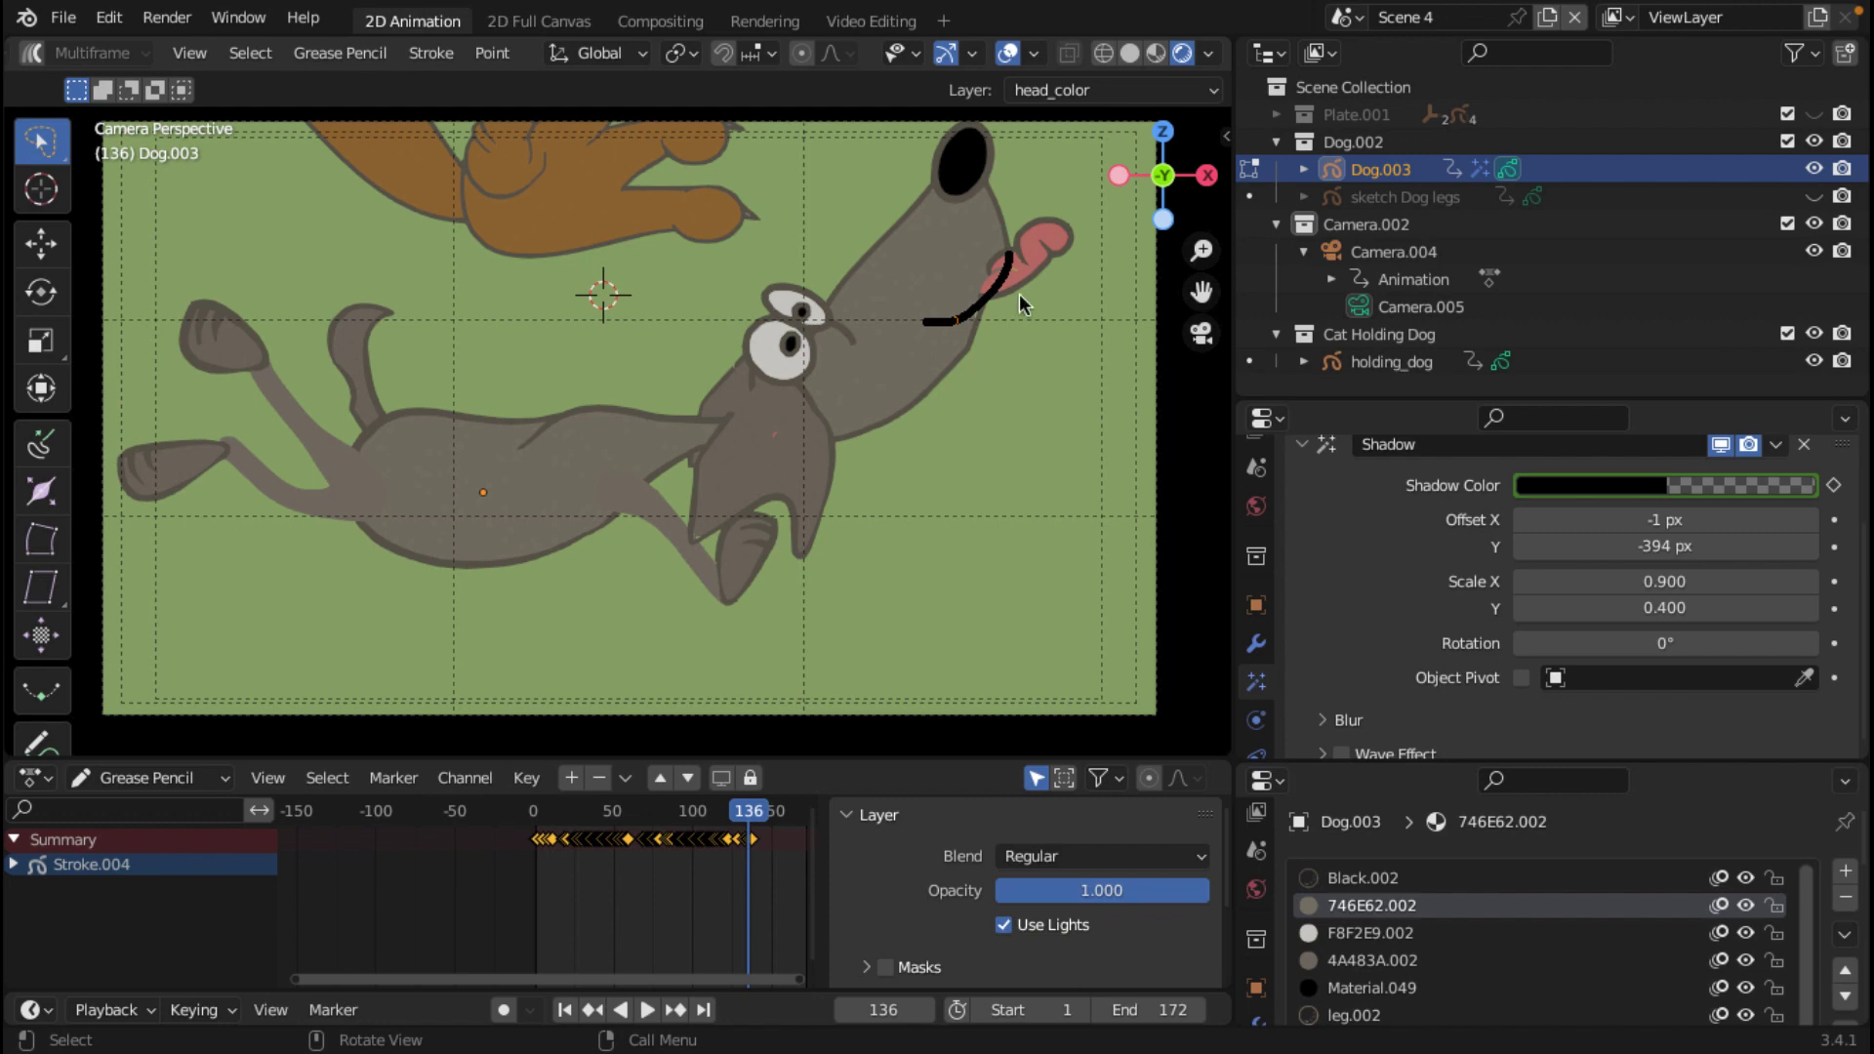
{"action": "key", "text": "ctrl+z"}
{"action": "scroll", "coordinate": [939, 379], "scroll_direction": "up", "scroll_amount": 1}
{"action": "scroll", "coordinate": [719, 472], "scroll_direction": "up", "scroll_amount": 3}
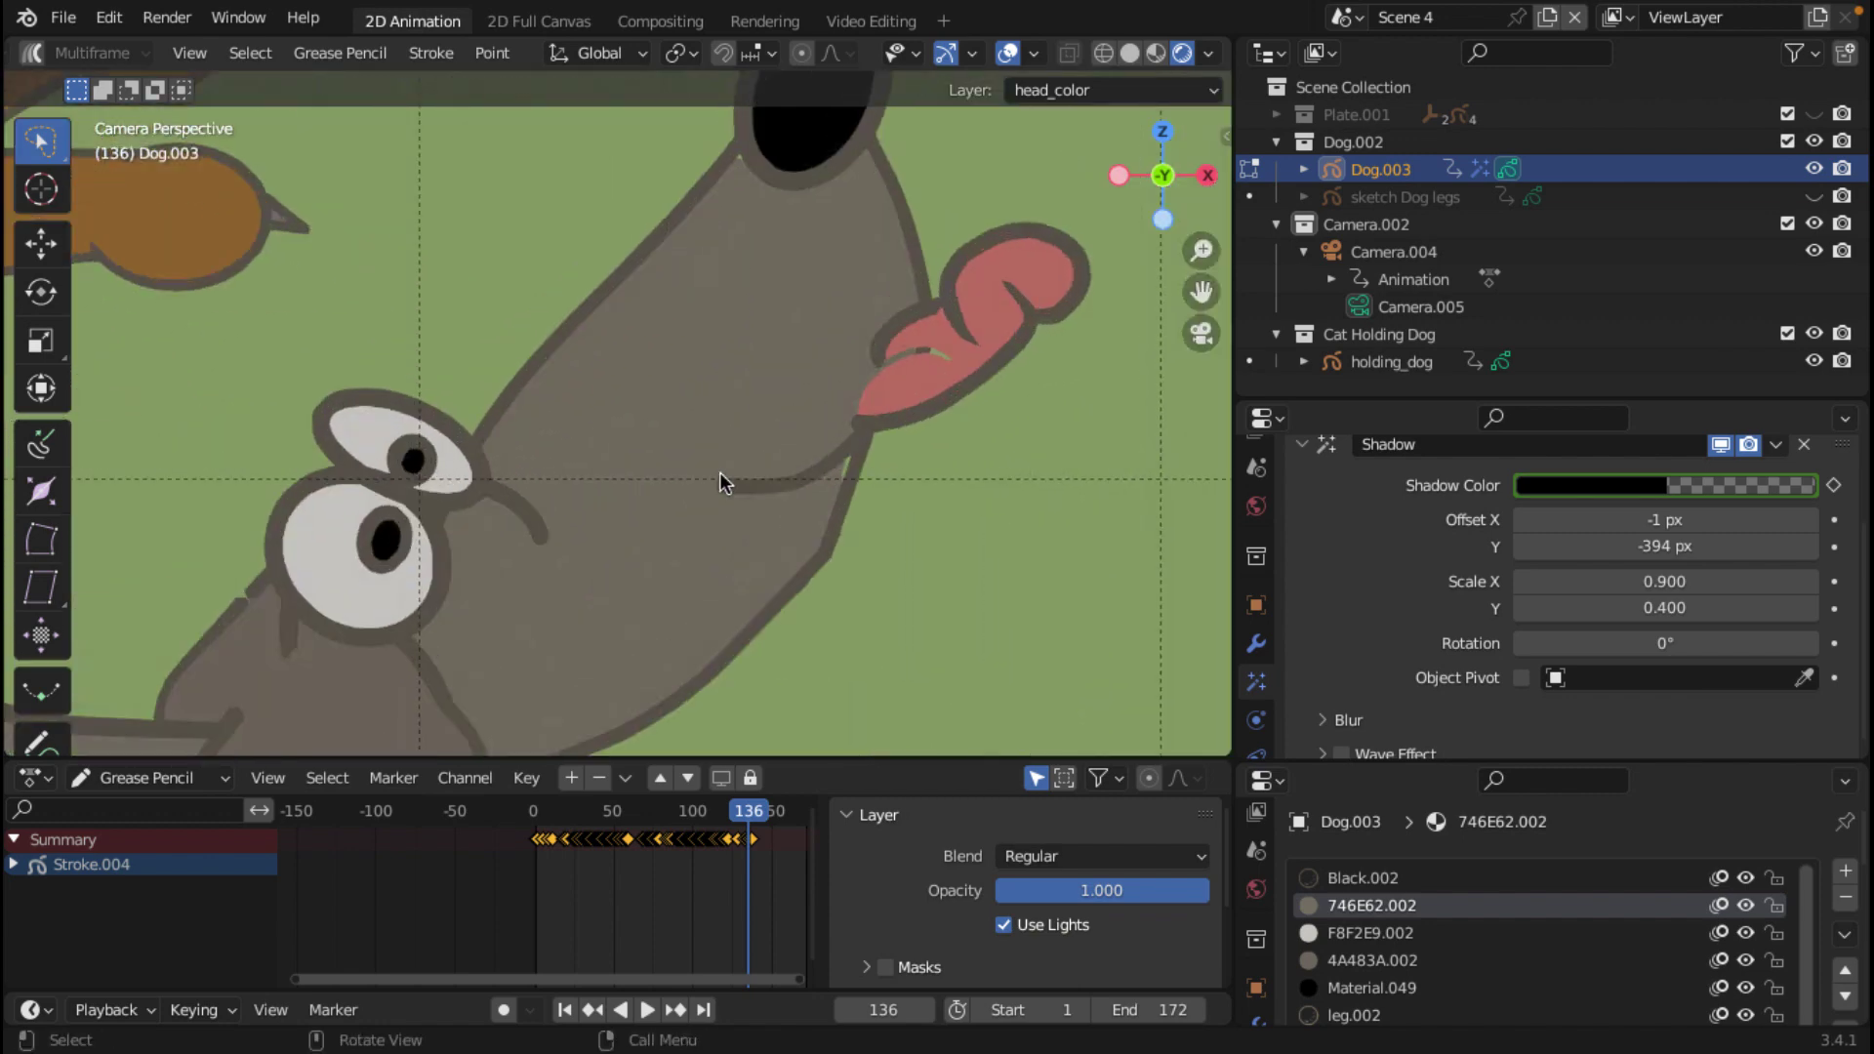
{"action": "scroll", "coordinate": [719, 472], "scroll_direction": "up", "scroll_amount": 2}
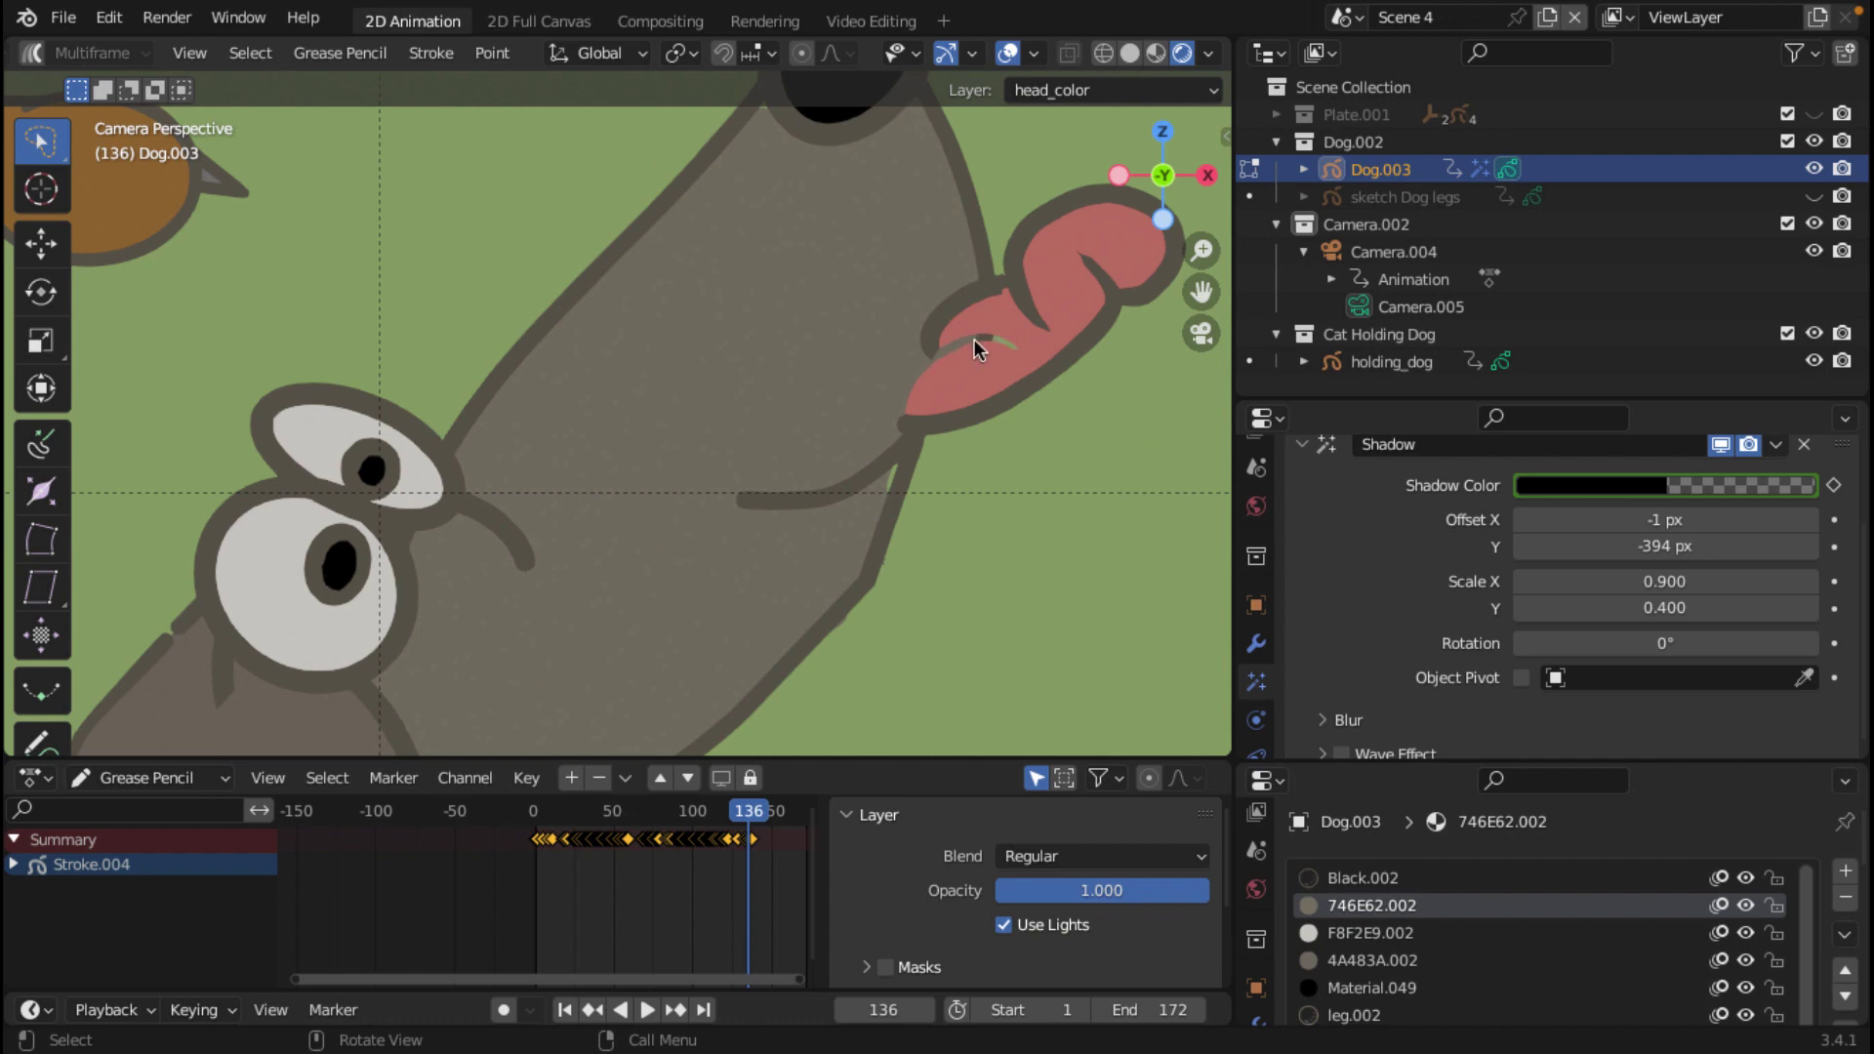
{"action": "key", "text": "ctrl+shift+z"}
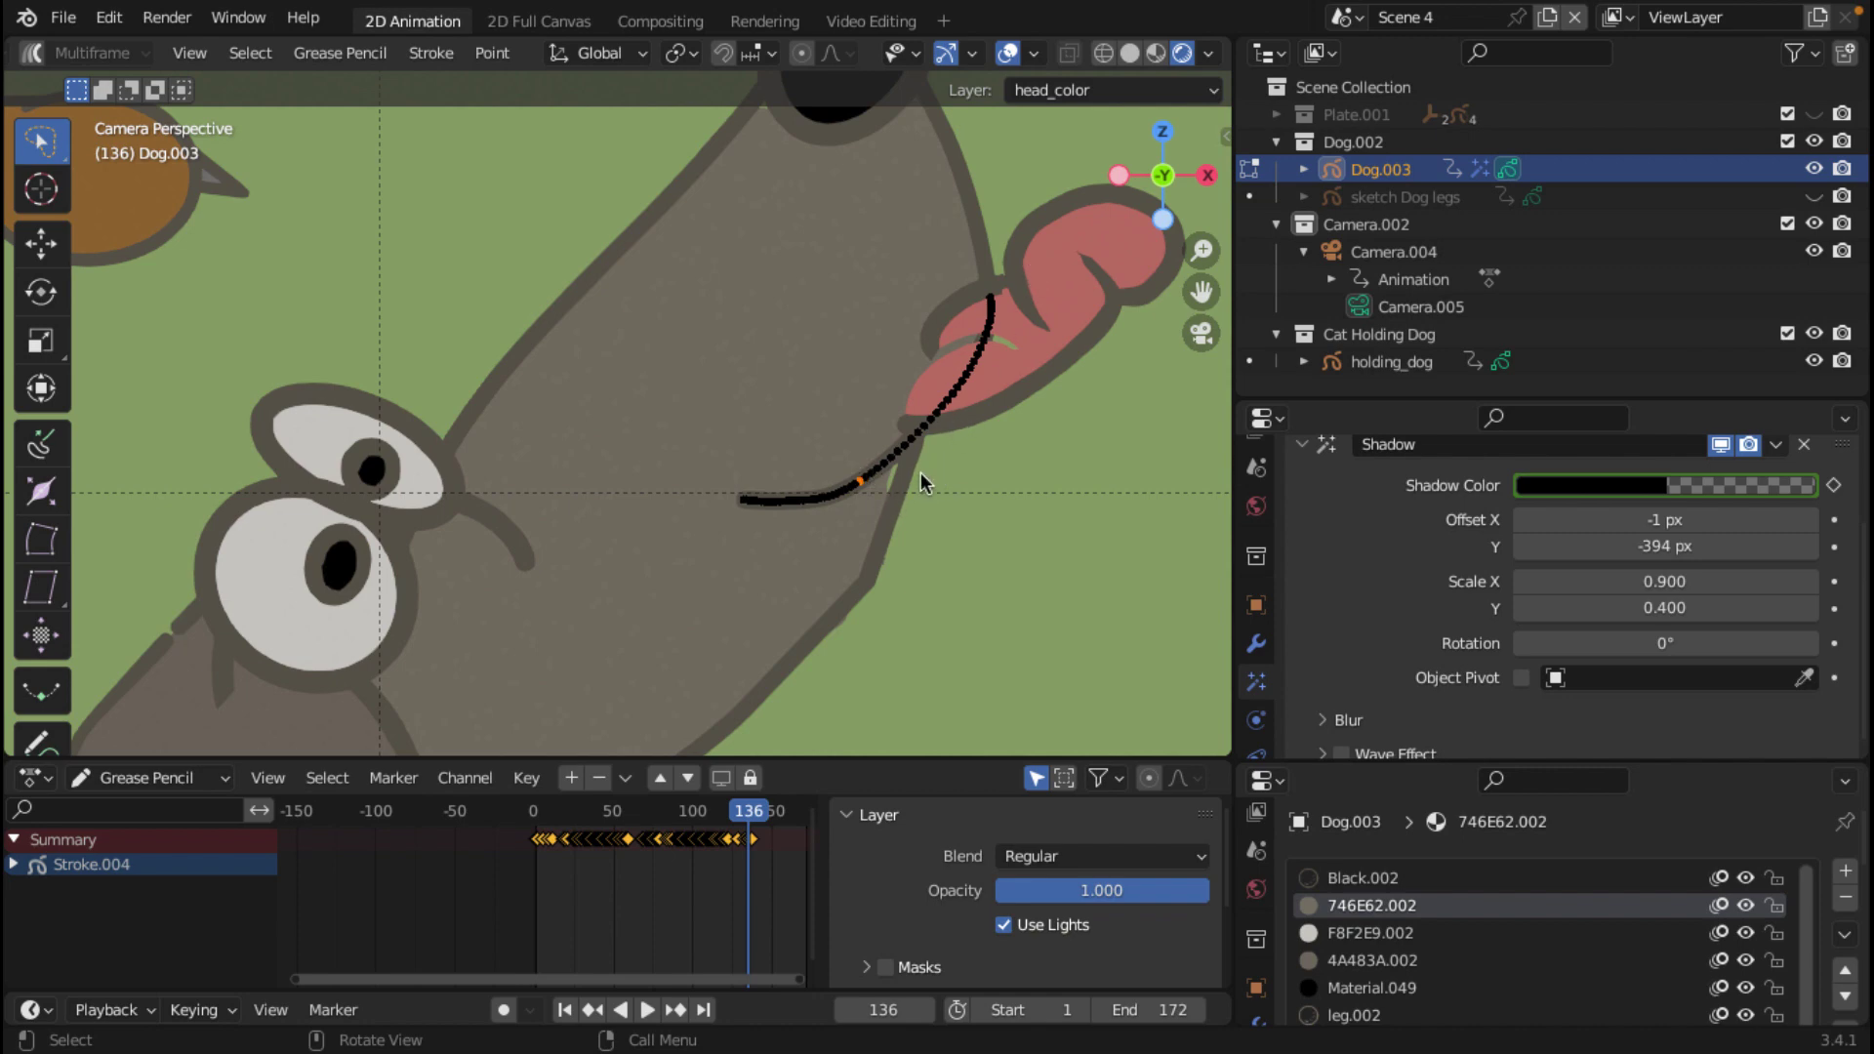
Step: Select the whole mouth line and rotate and move it toward the tongue
{"action": "key", "text": "ctrl+l"}
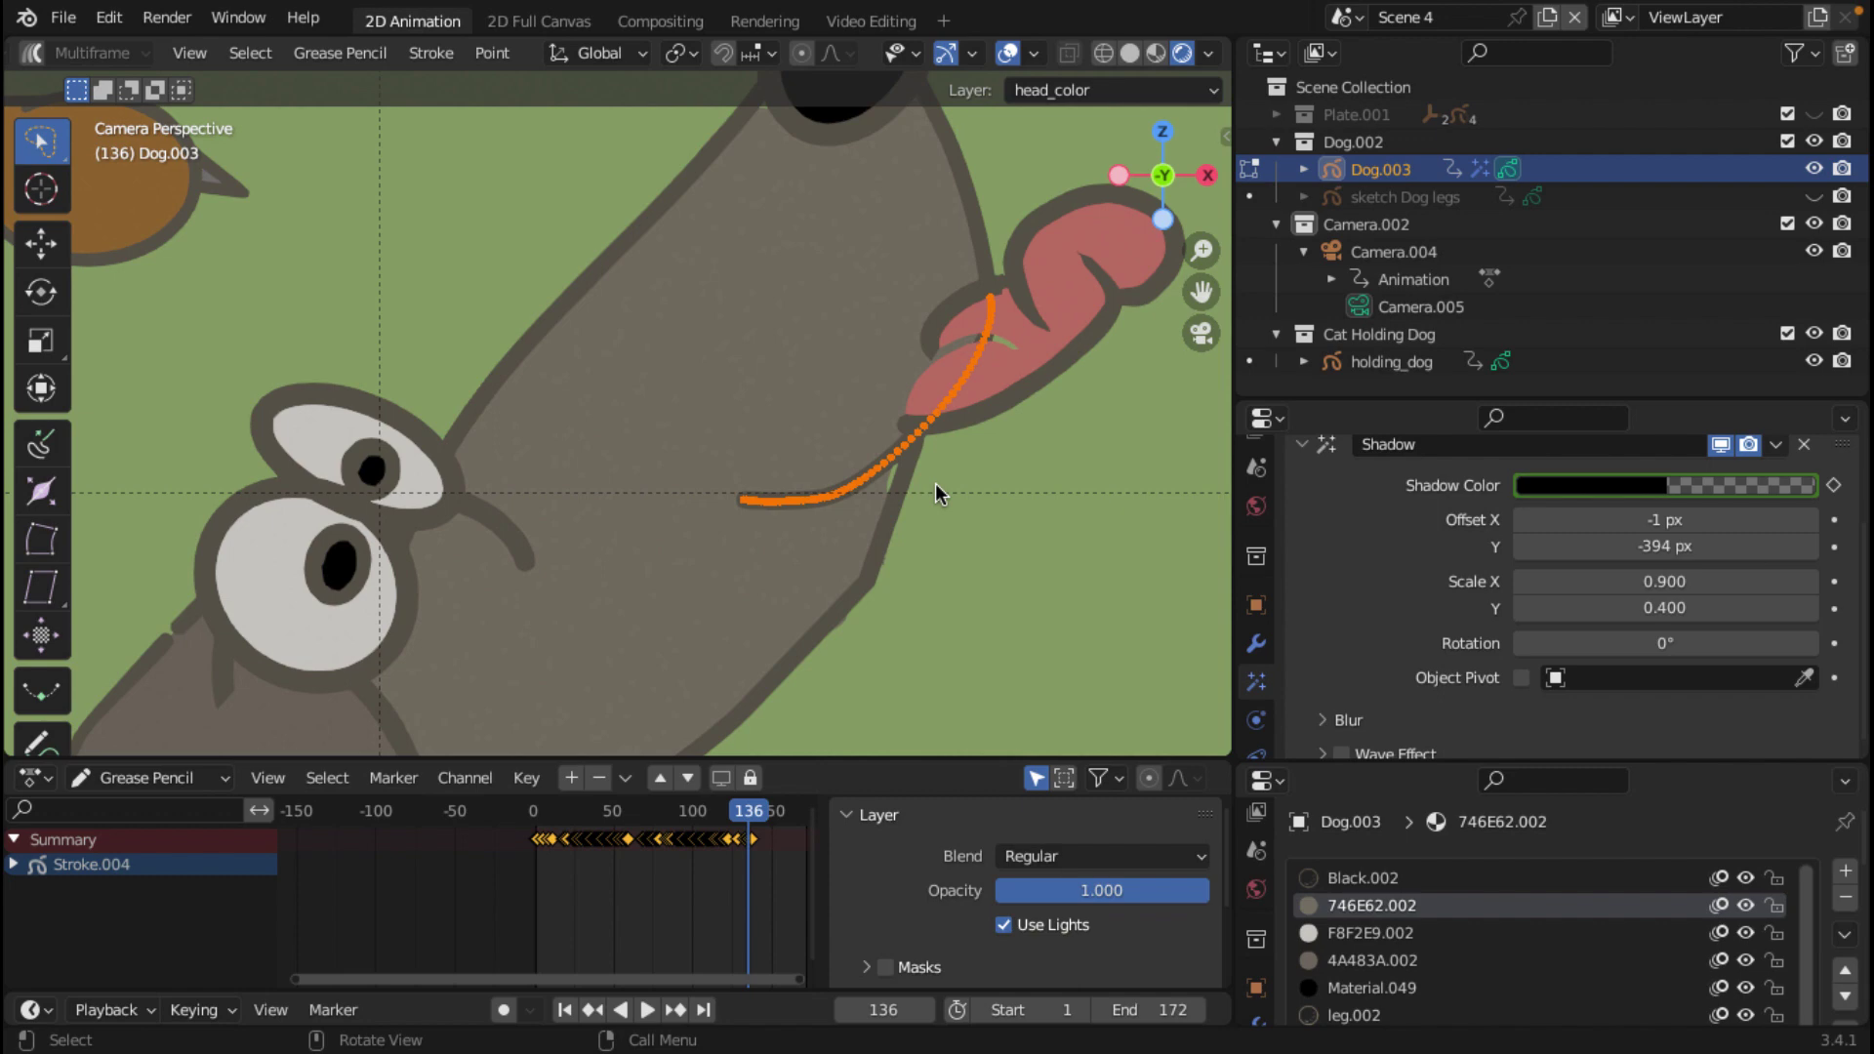
{"action": "key", "text": "r"}
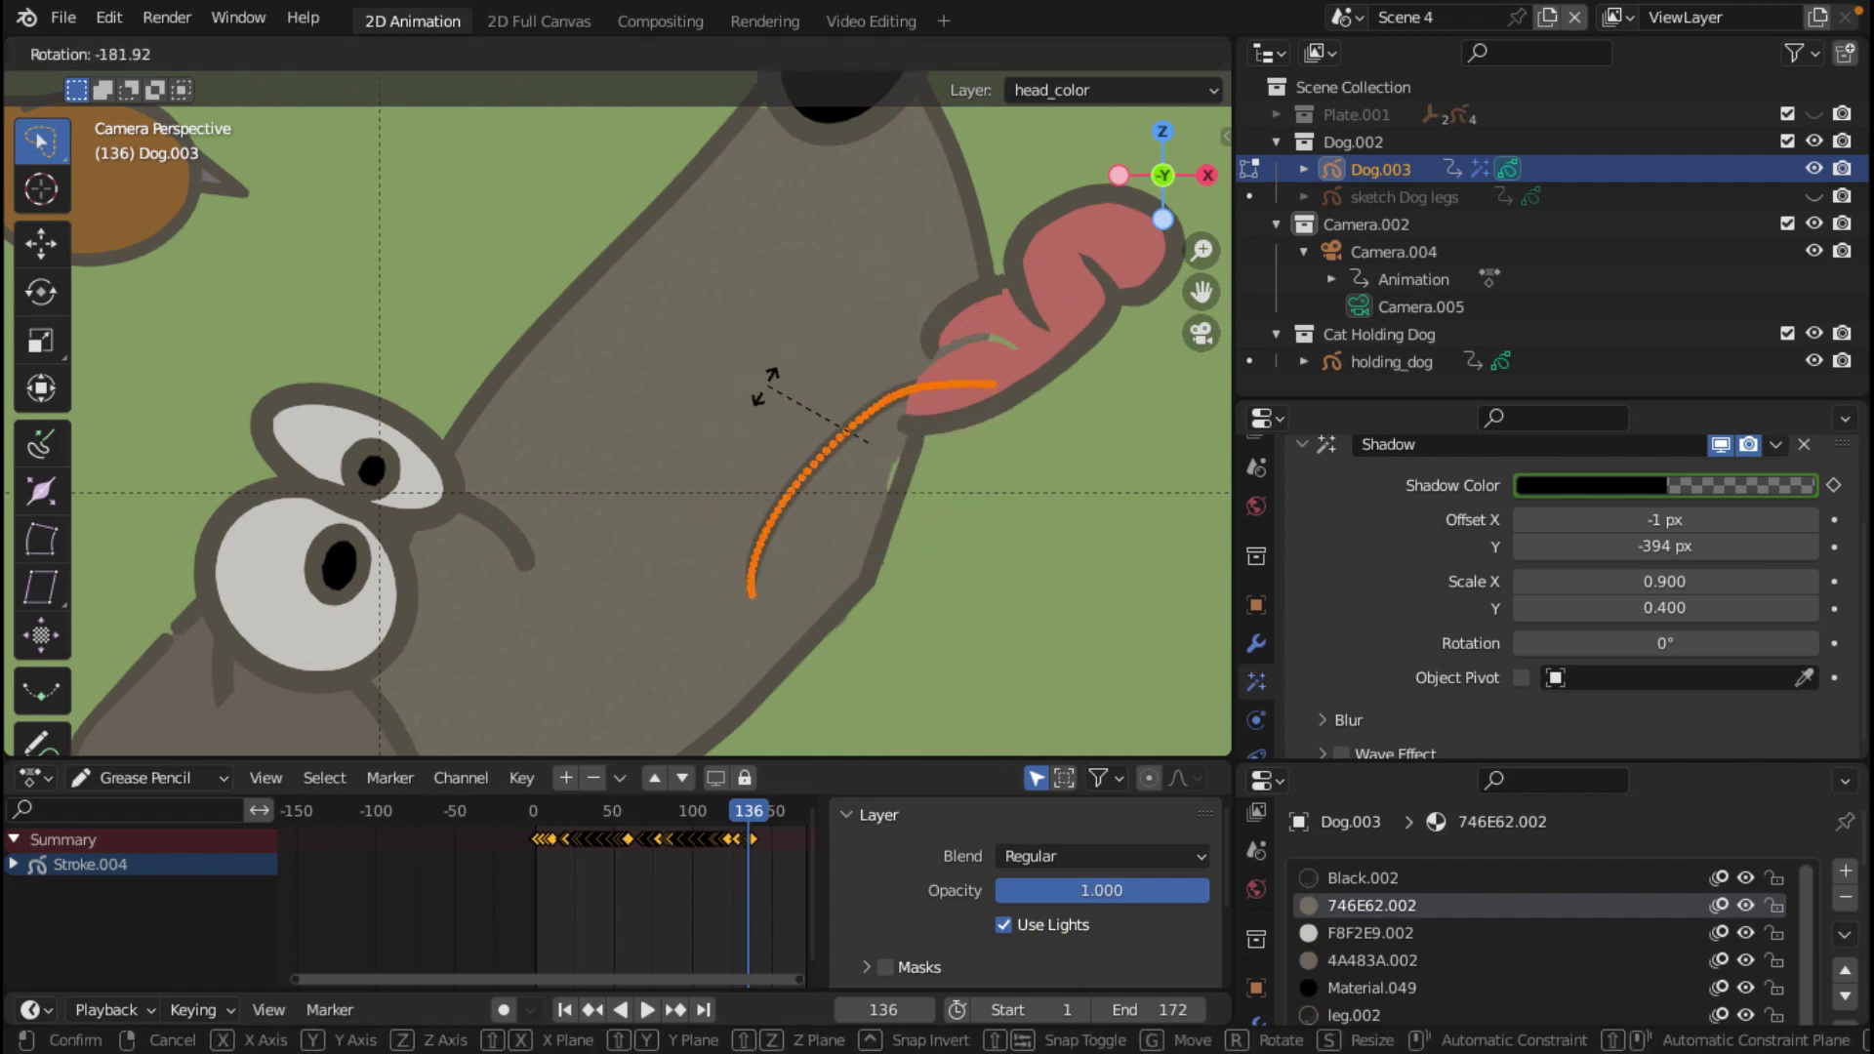
{"action": "left_click", "coordinate": [806, 388]}
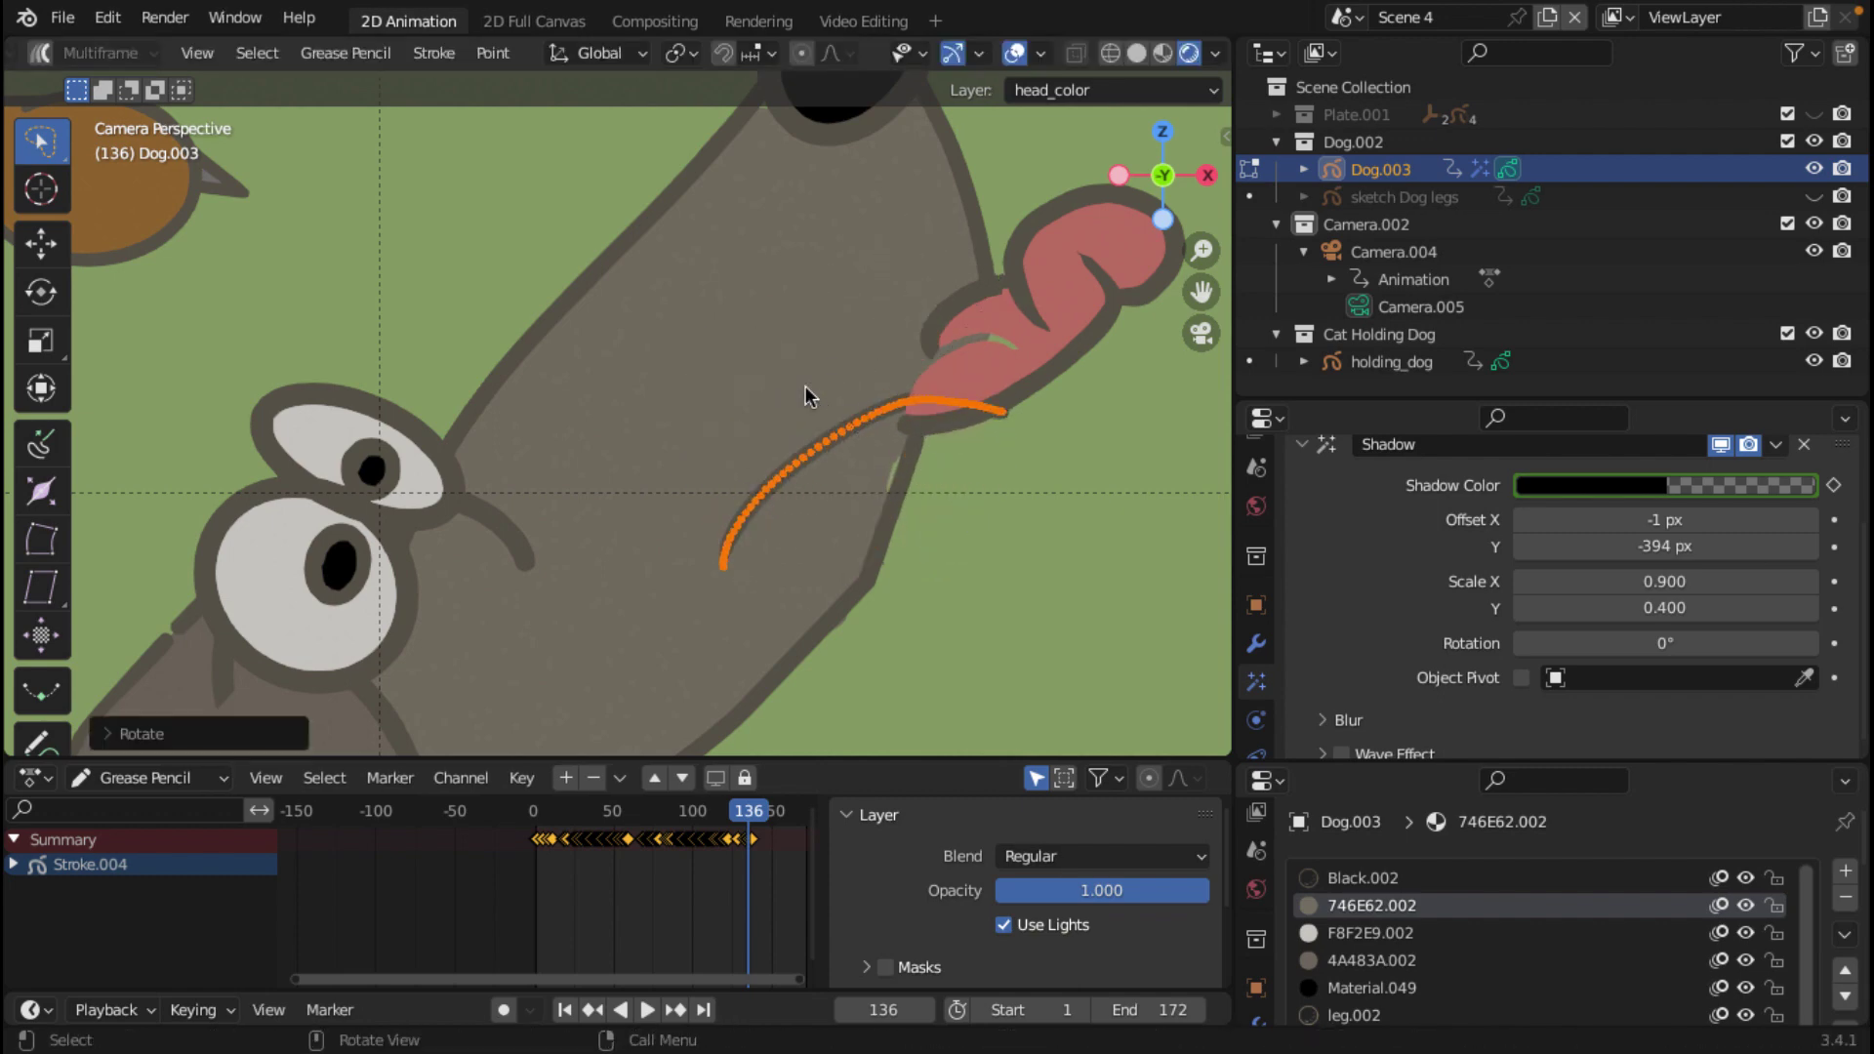
{"action": "key", "text": "g"}
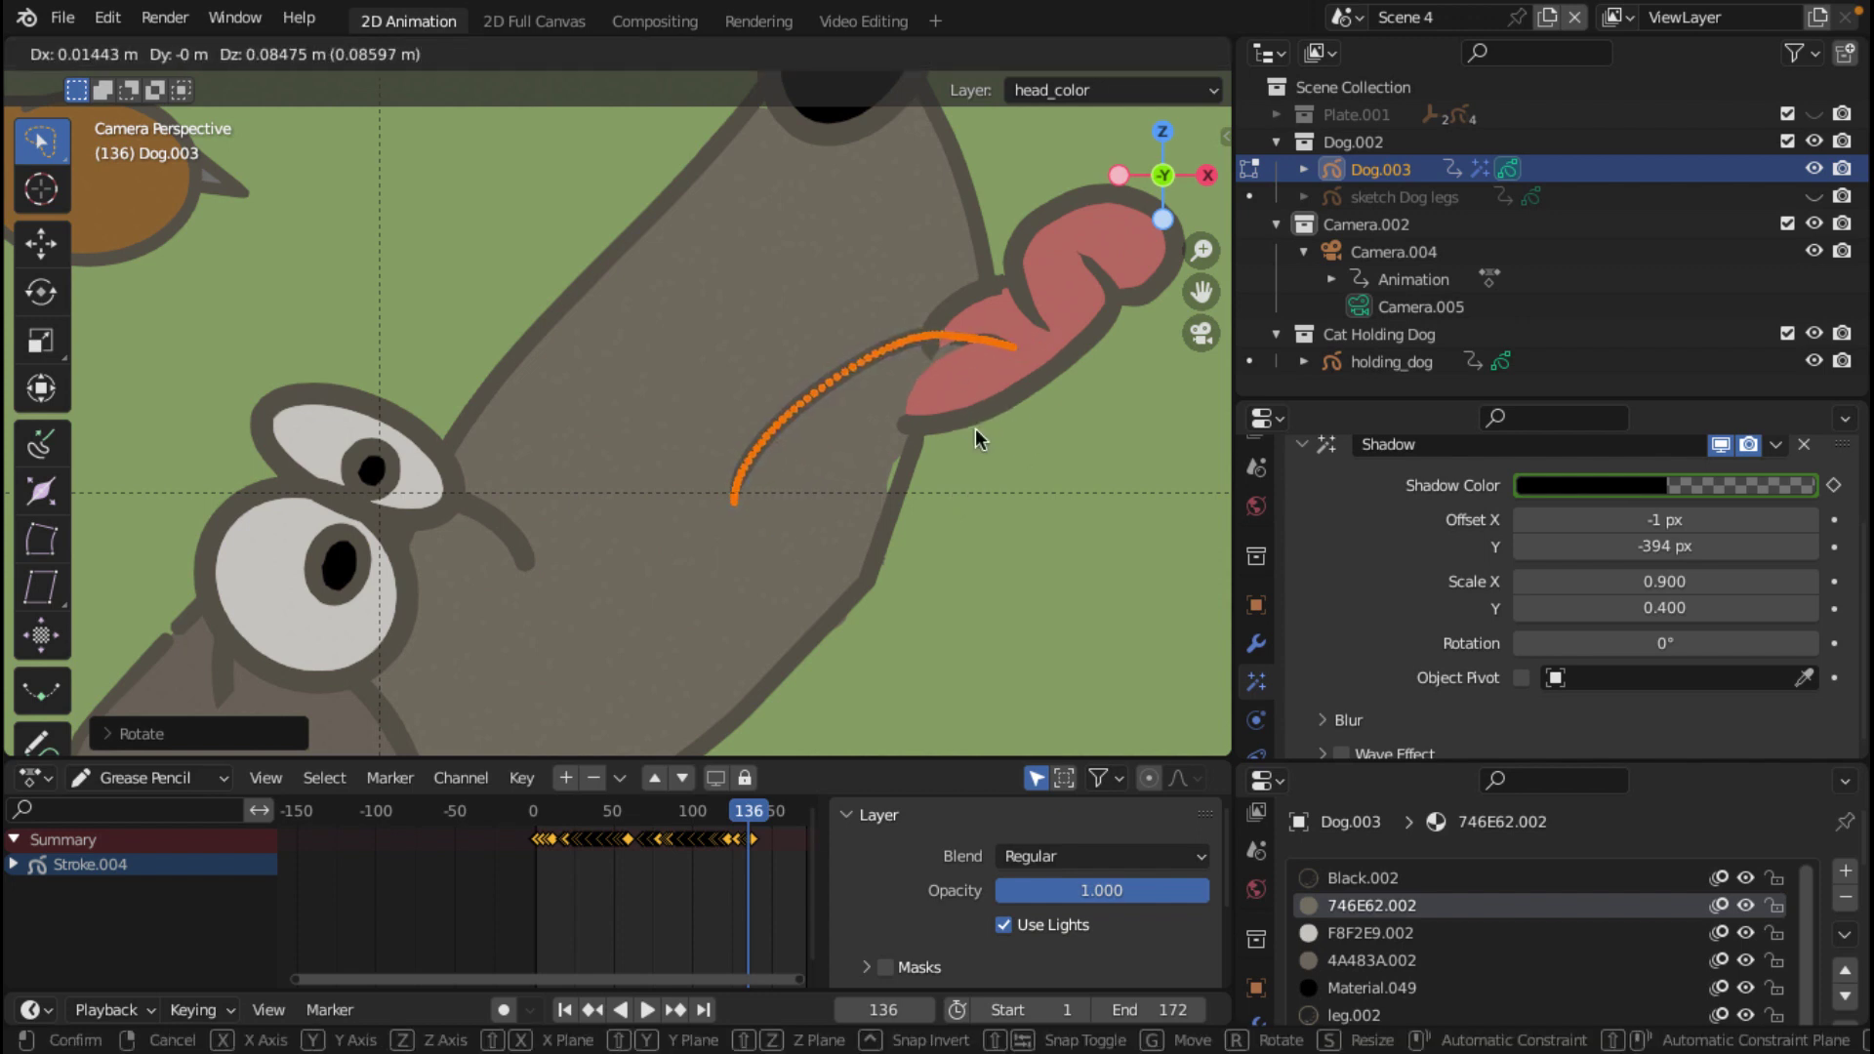
{"action": "left_click", "coordinate": [977, 430]}
{"action": "key", "text": "r"}
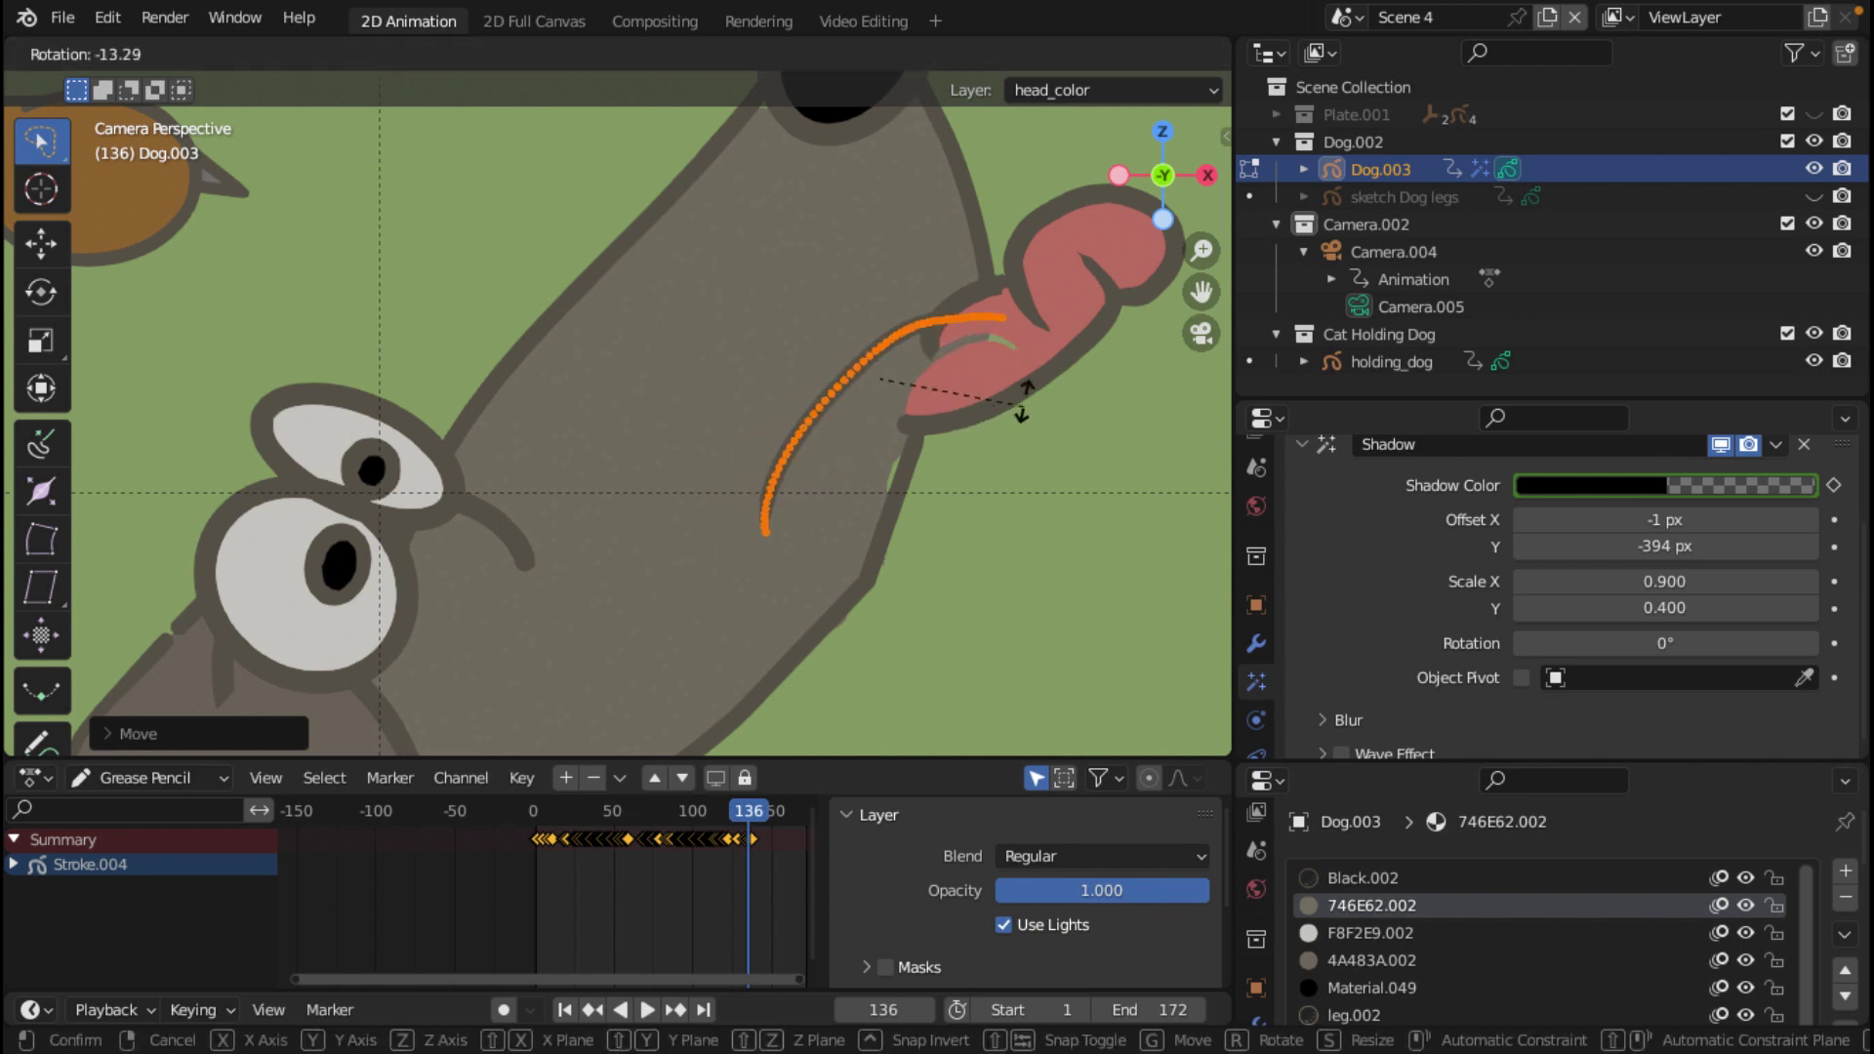
{"action": "left_click", "coordinate": [998, 412]}
{"action": "key", "text": "g"}
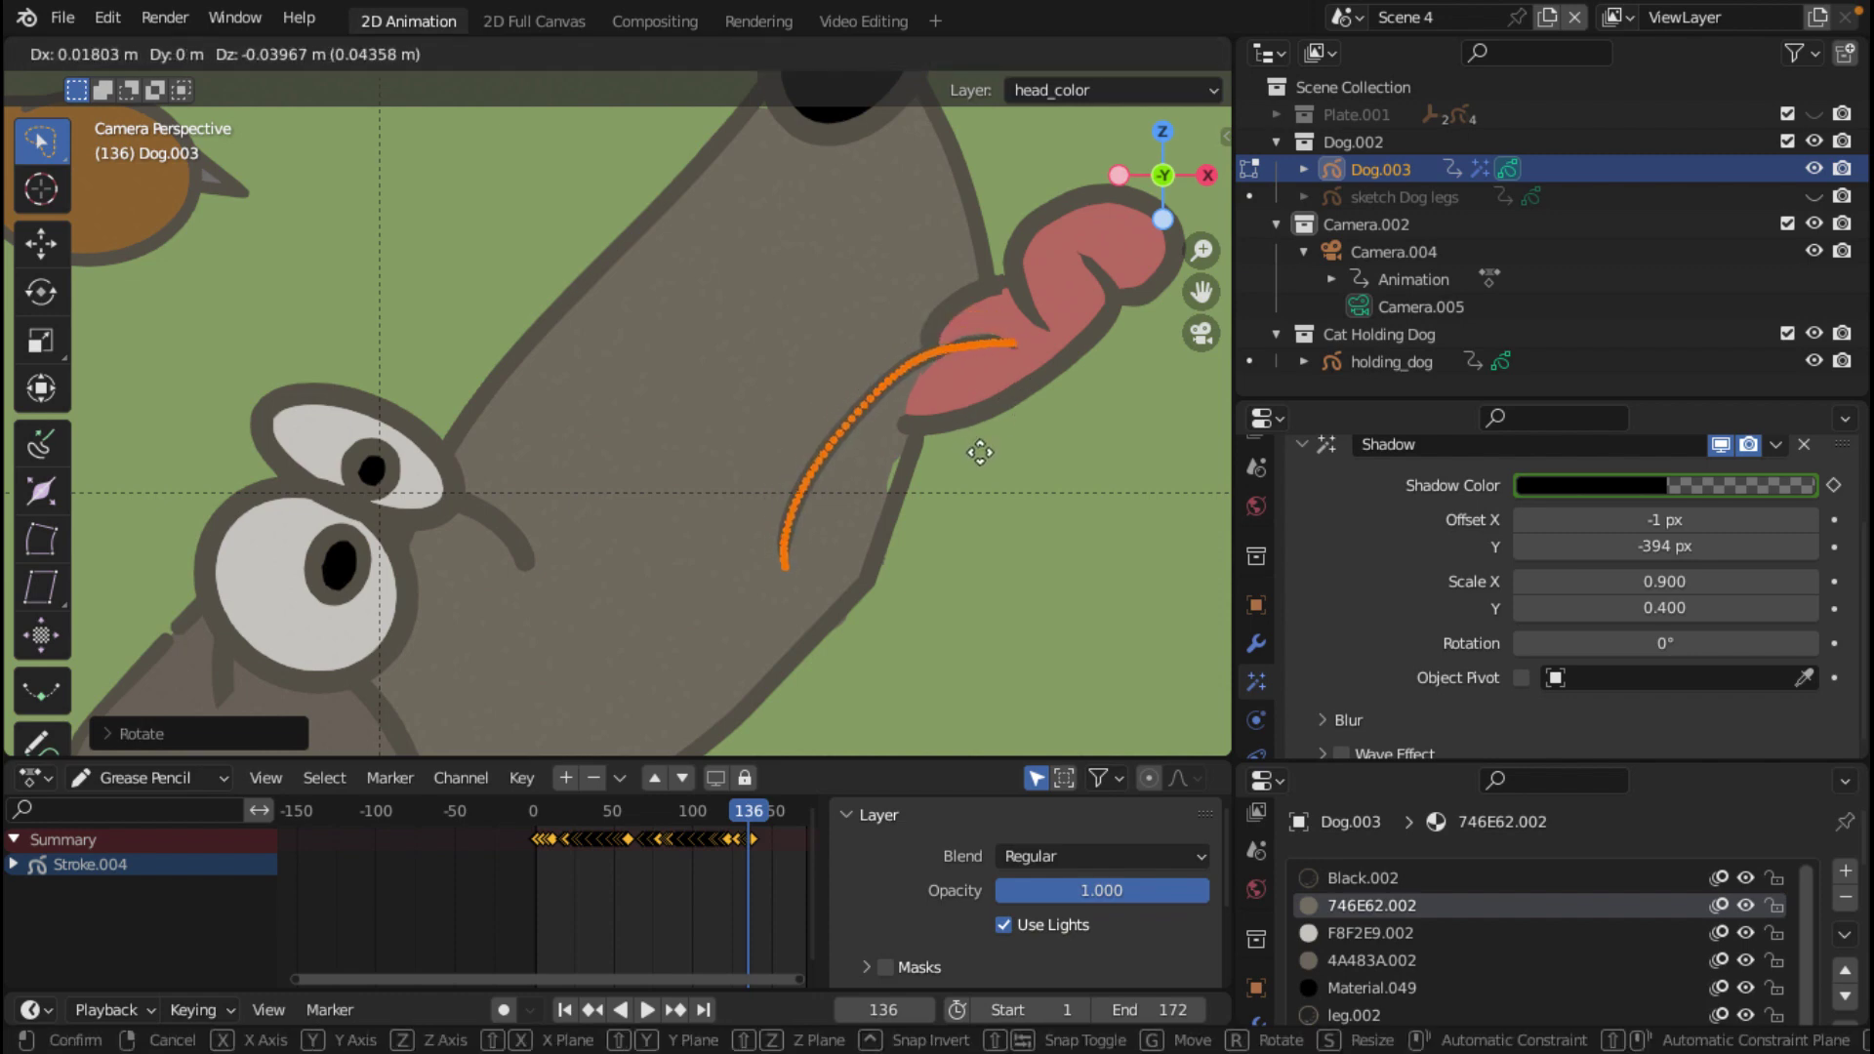
{"action": "left_click", "coordinate": [980, 451]}
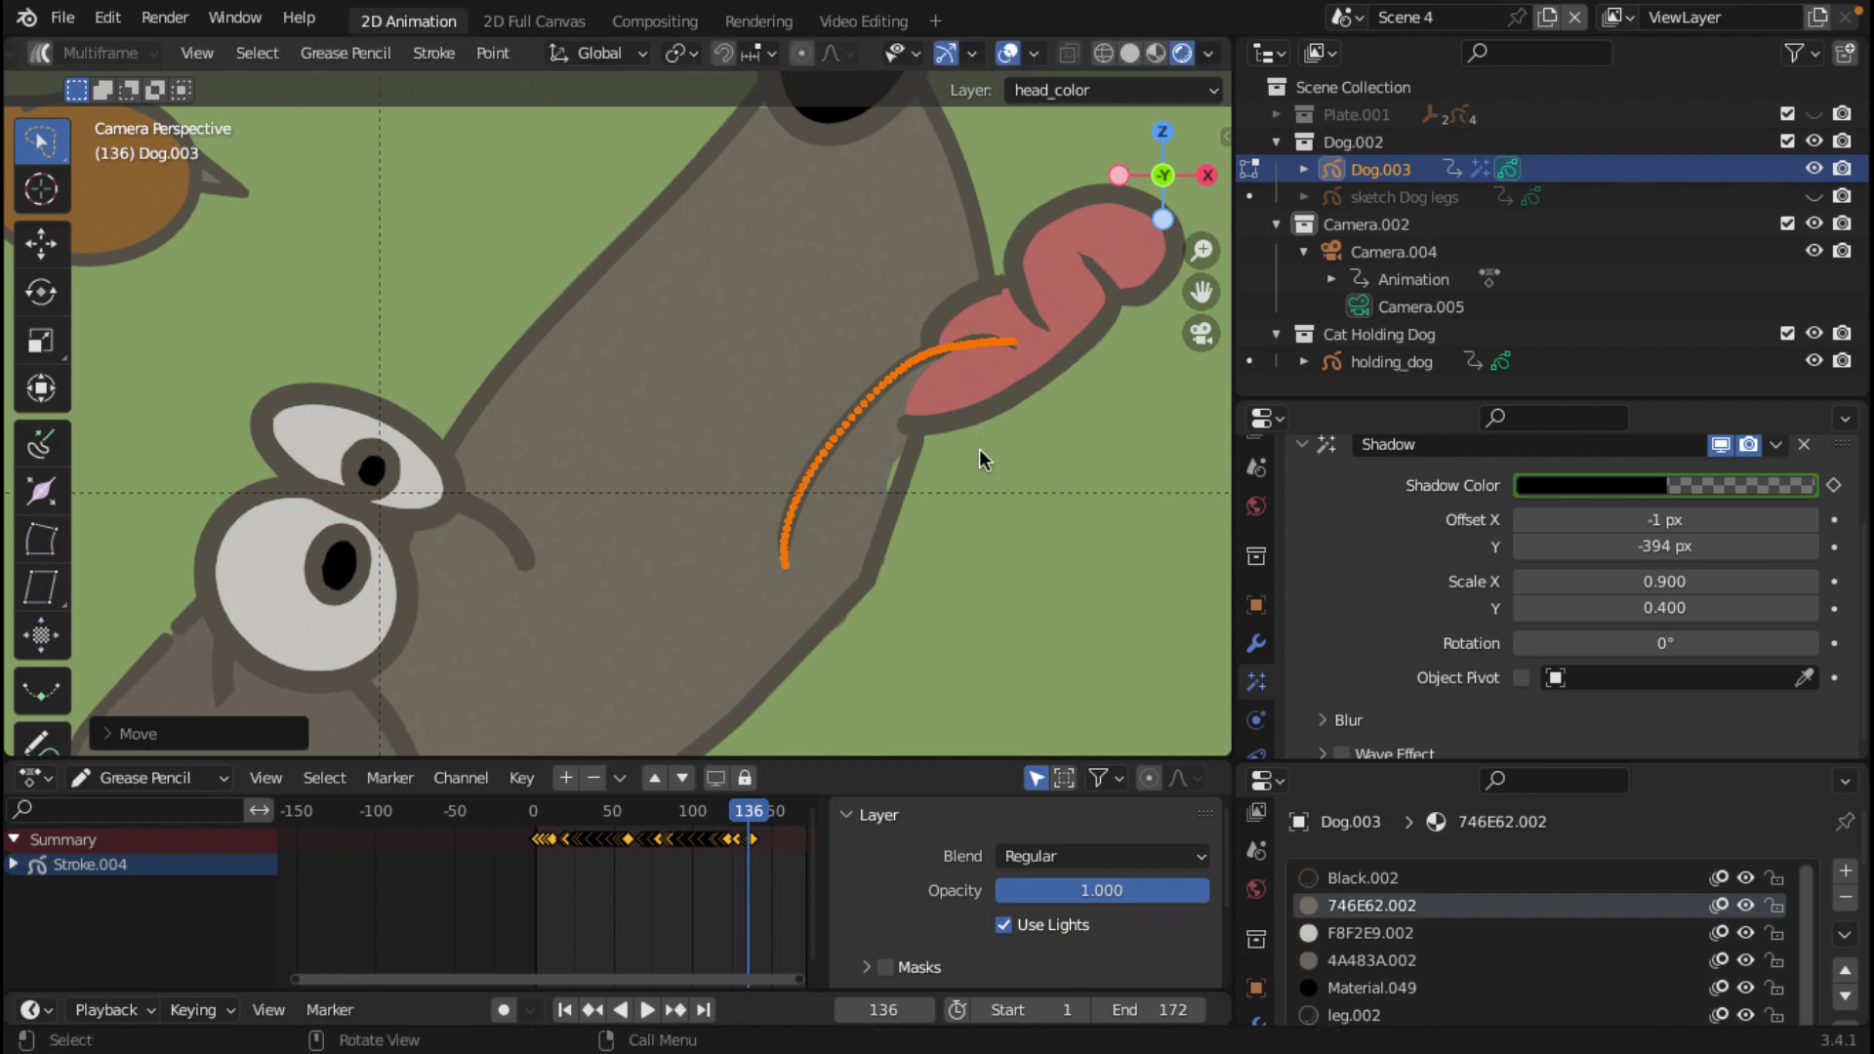
Step: Fine-tune the mouth line's rotation and position until it meets the tongue's base
{"action": "scroll", "coordinate": [980, 449], "scroll_direction": "up", "scroll_amount": 3}
{"action": "scroll", "coordinate": [1019, 393], "scroll_direction": "down", "scroll_amount": 2}
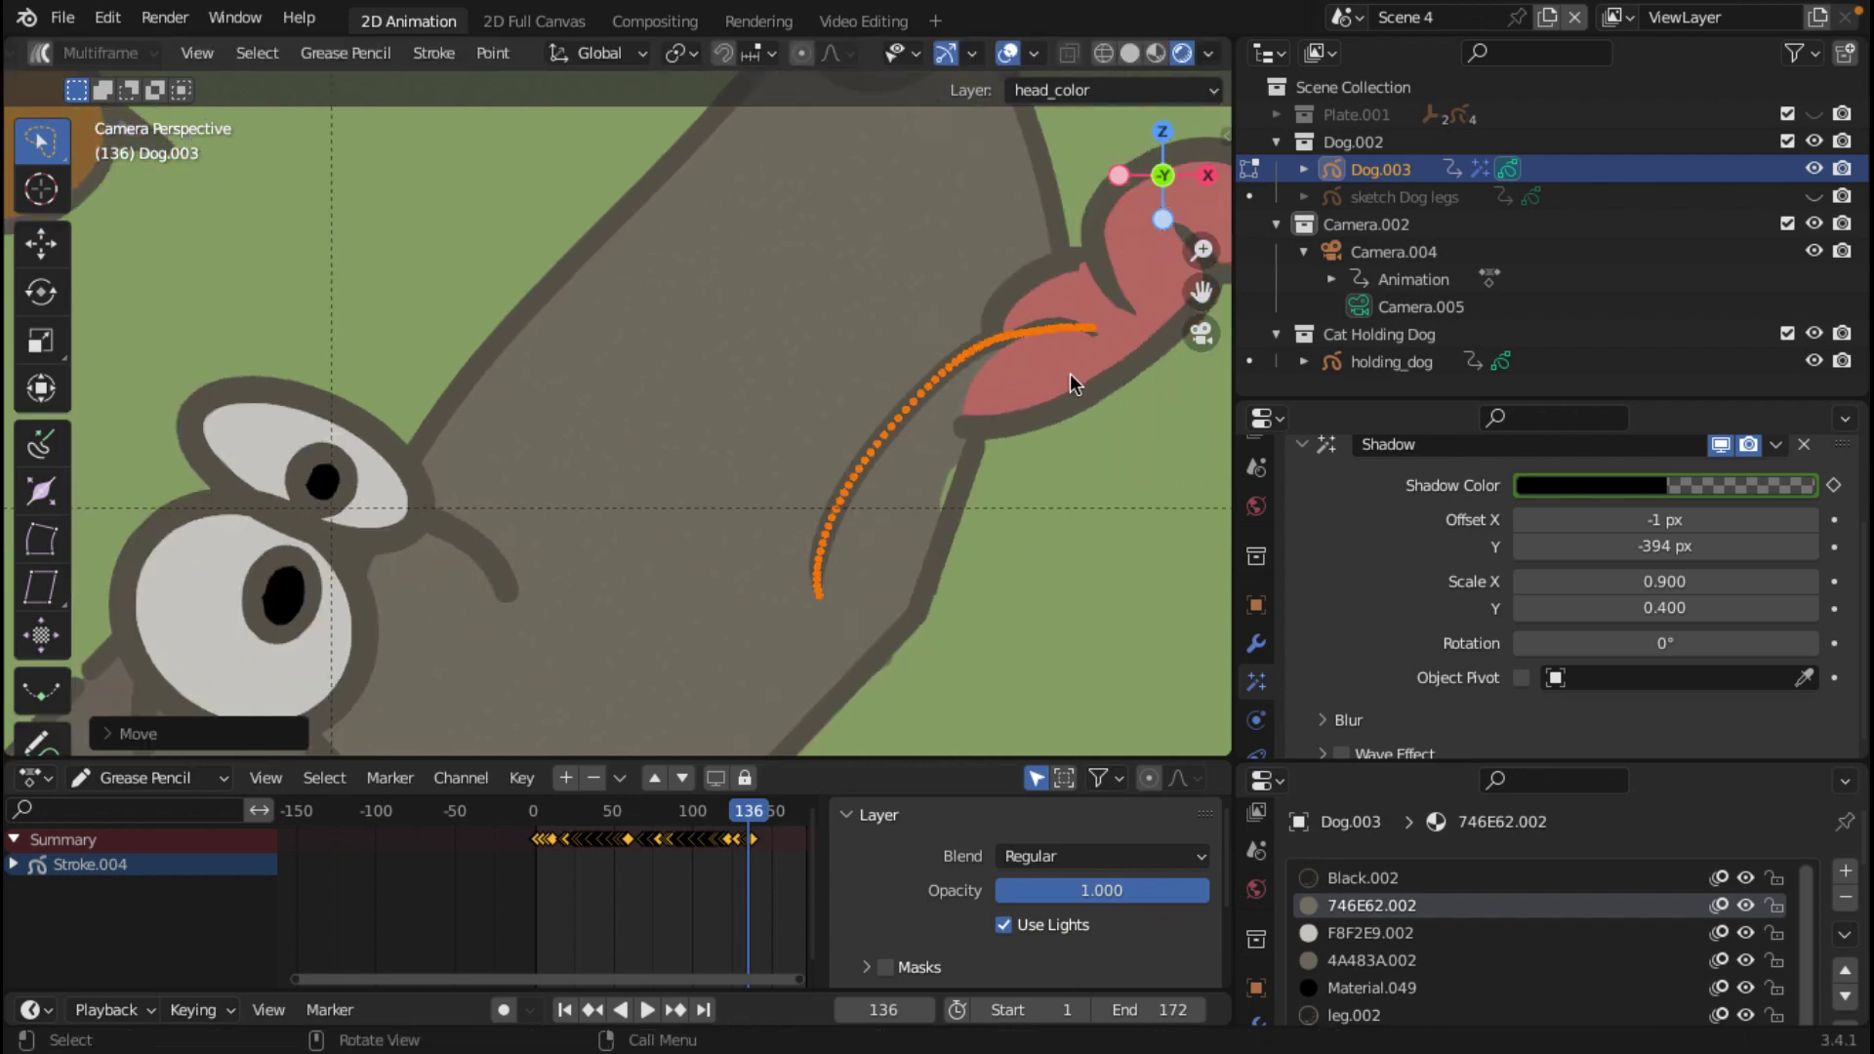
{"action": "key", "text": "g"}
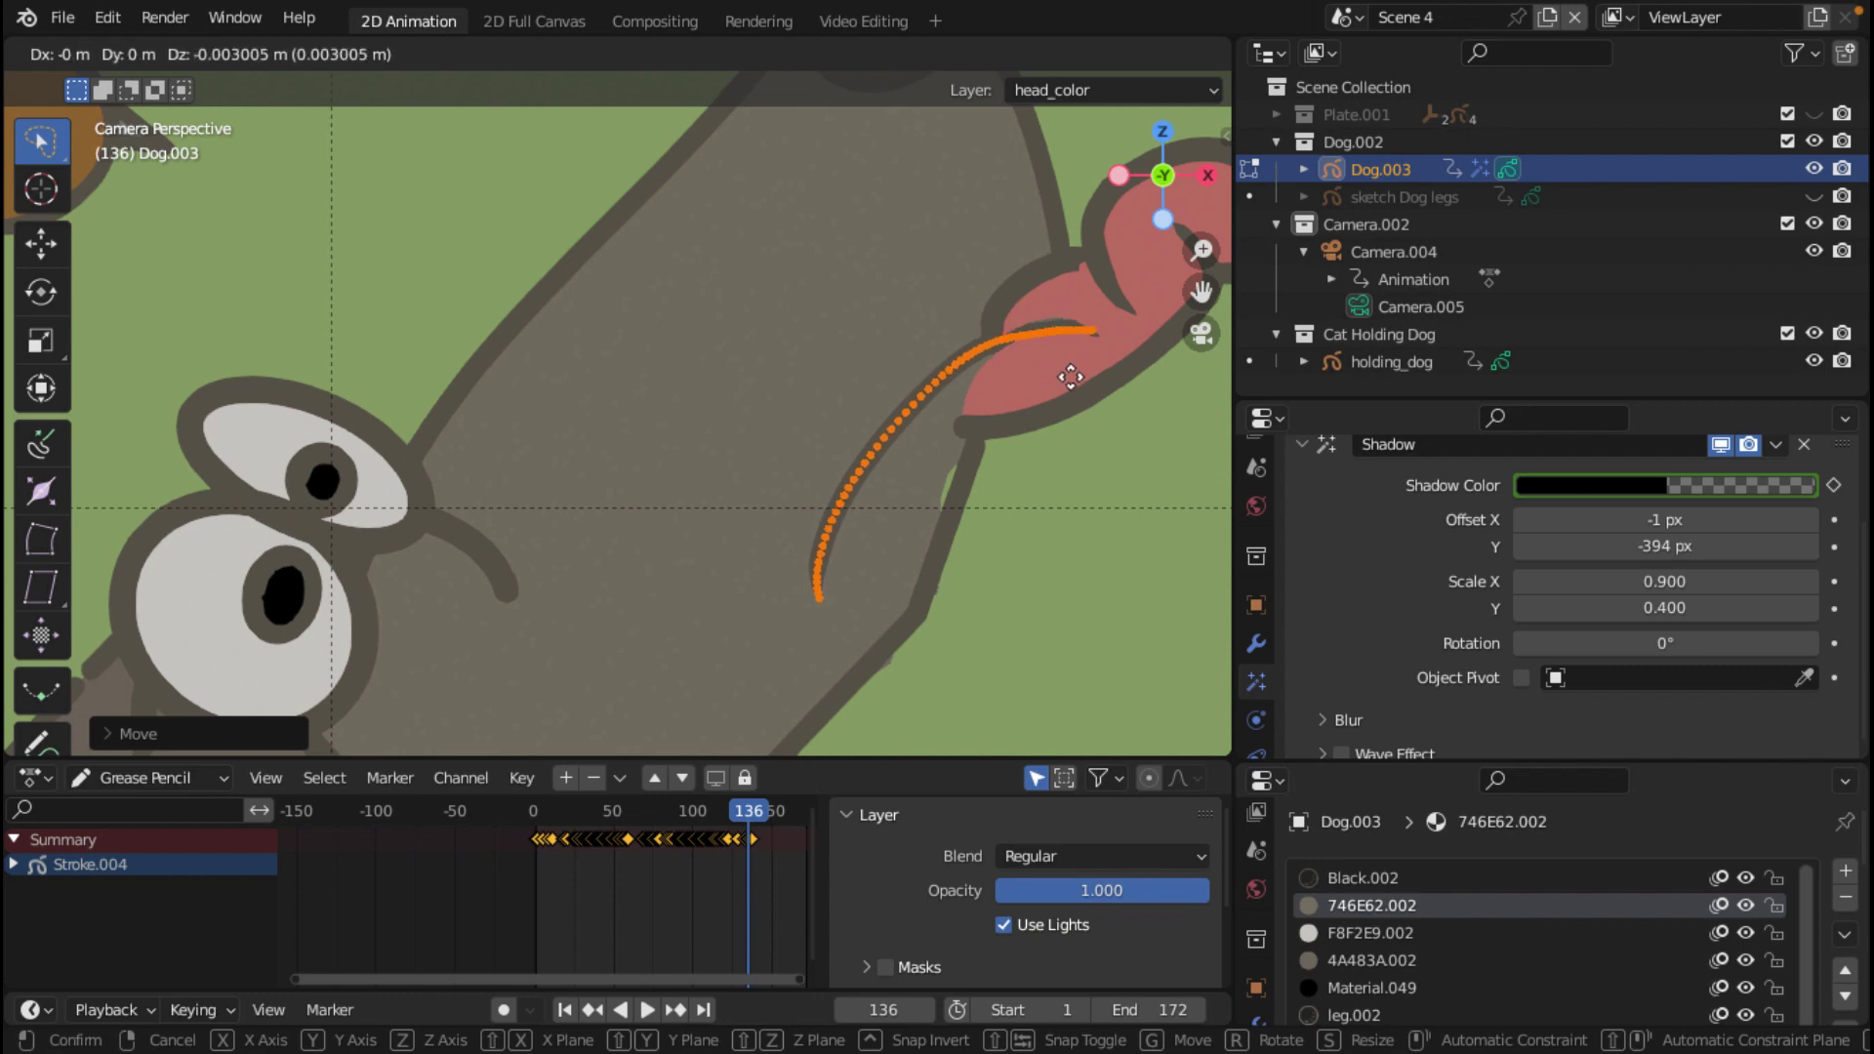
{"action": "key", "text": "r"}
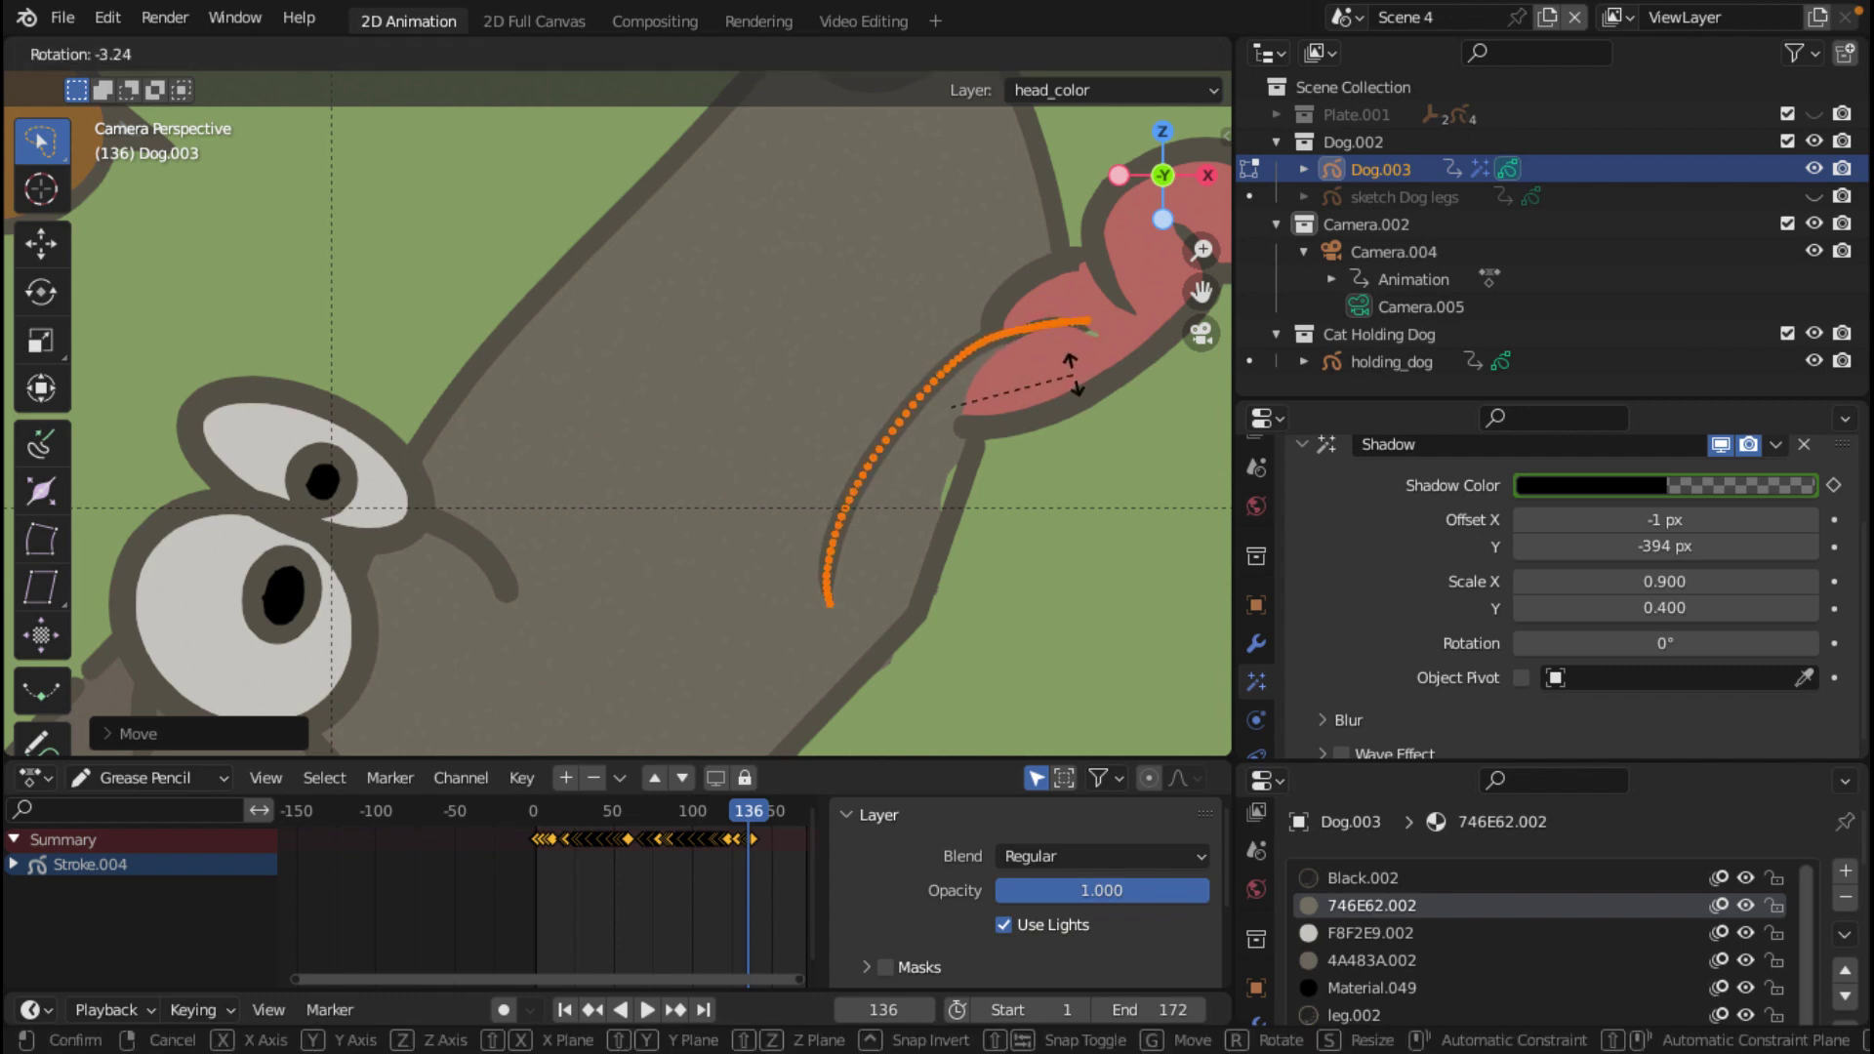
{"action": "left_click", "coordinate": [1056, 402]}
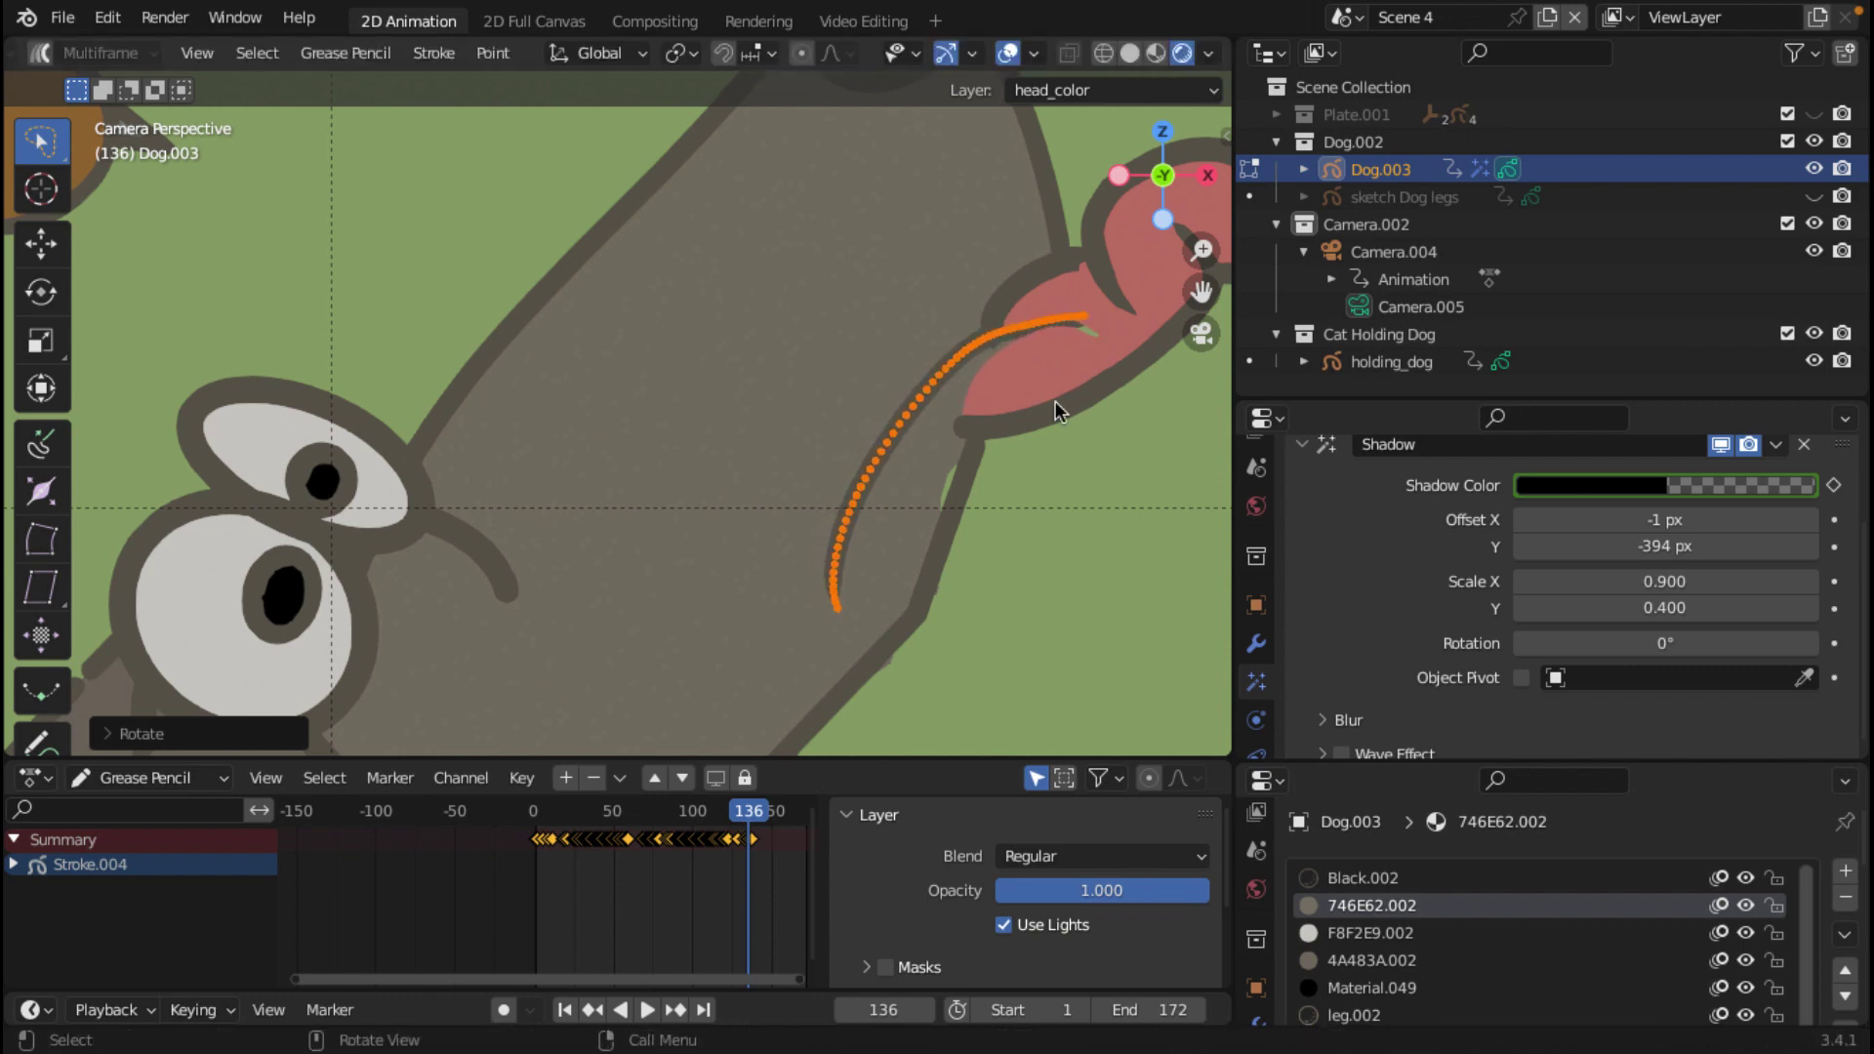
{"action": "key", "text": "g"}
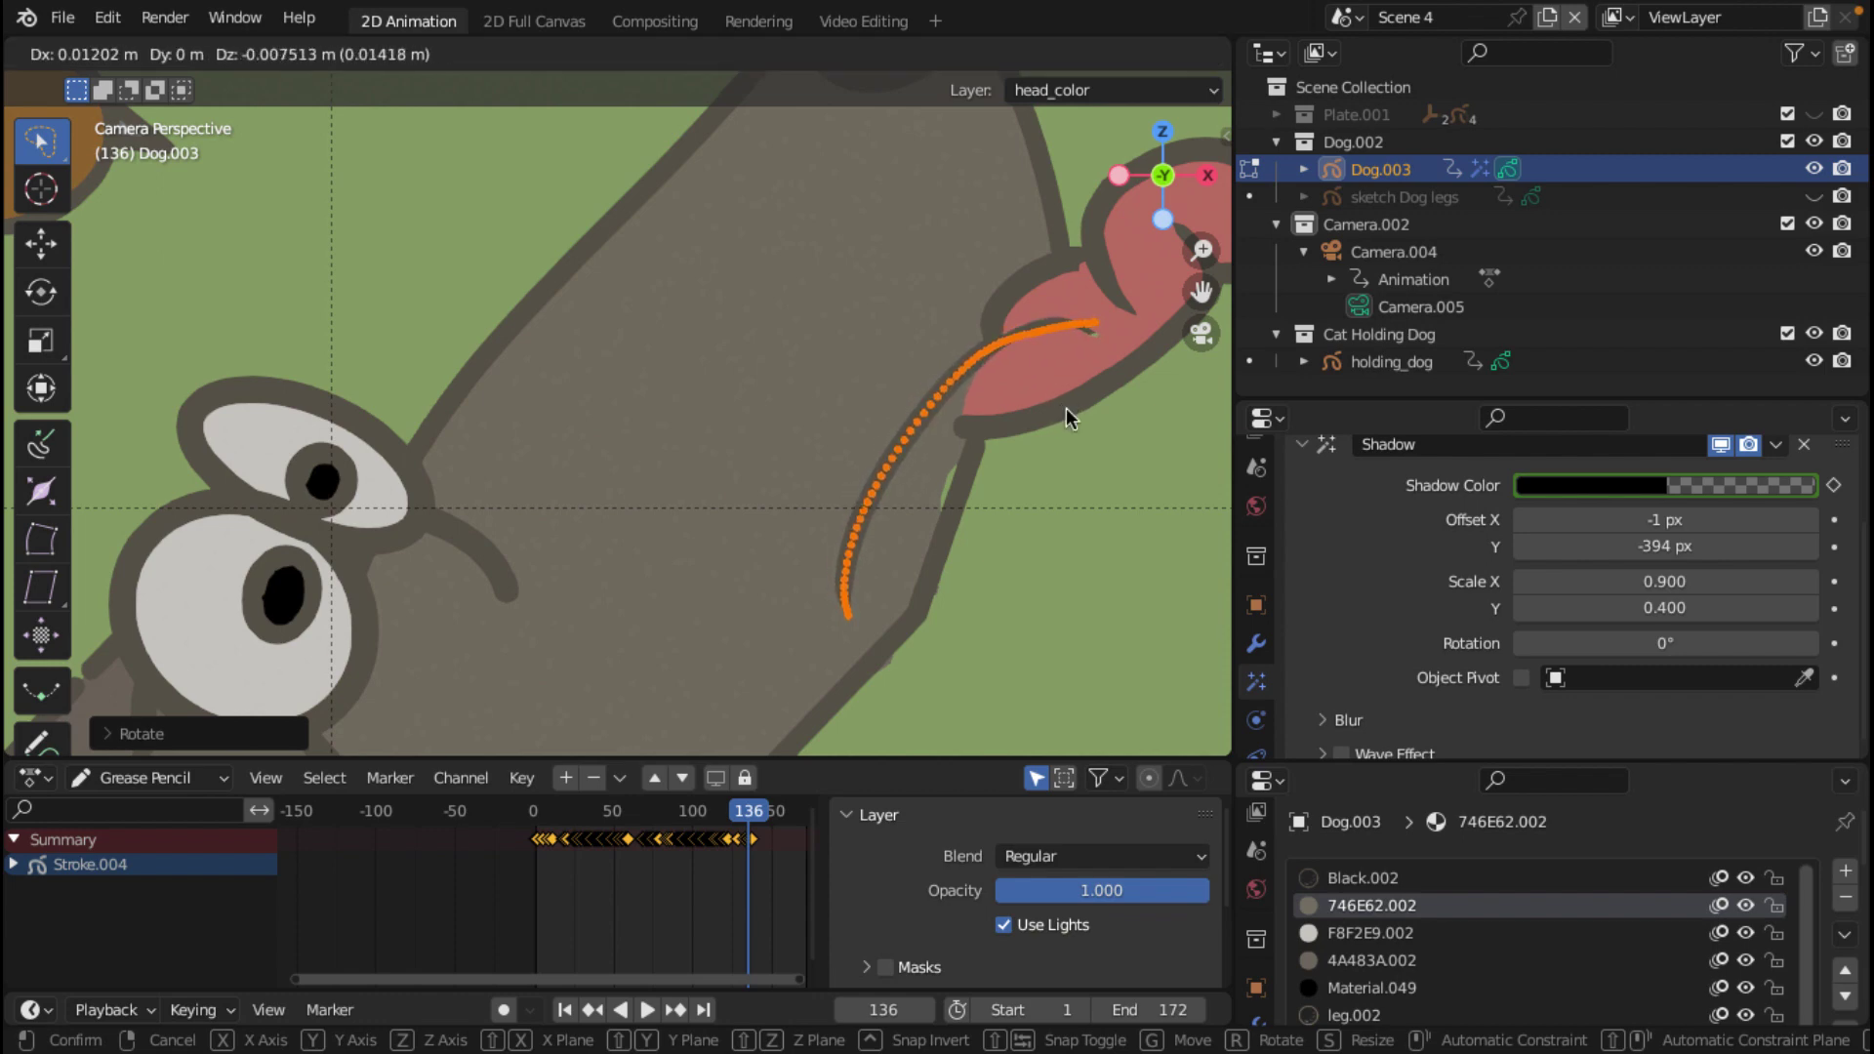
{"action": "left_click", "coordinate": [1066, 408]}
{"action": "scroll", "coordinate": [91, 43], "scroll_direction": "up", "scroll_amount": 5}
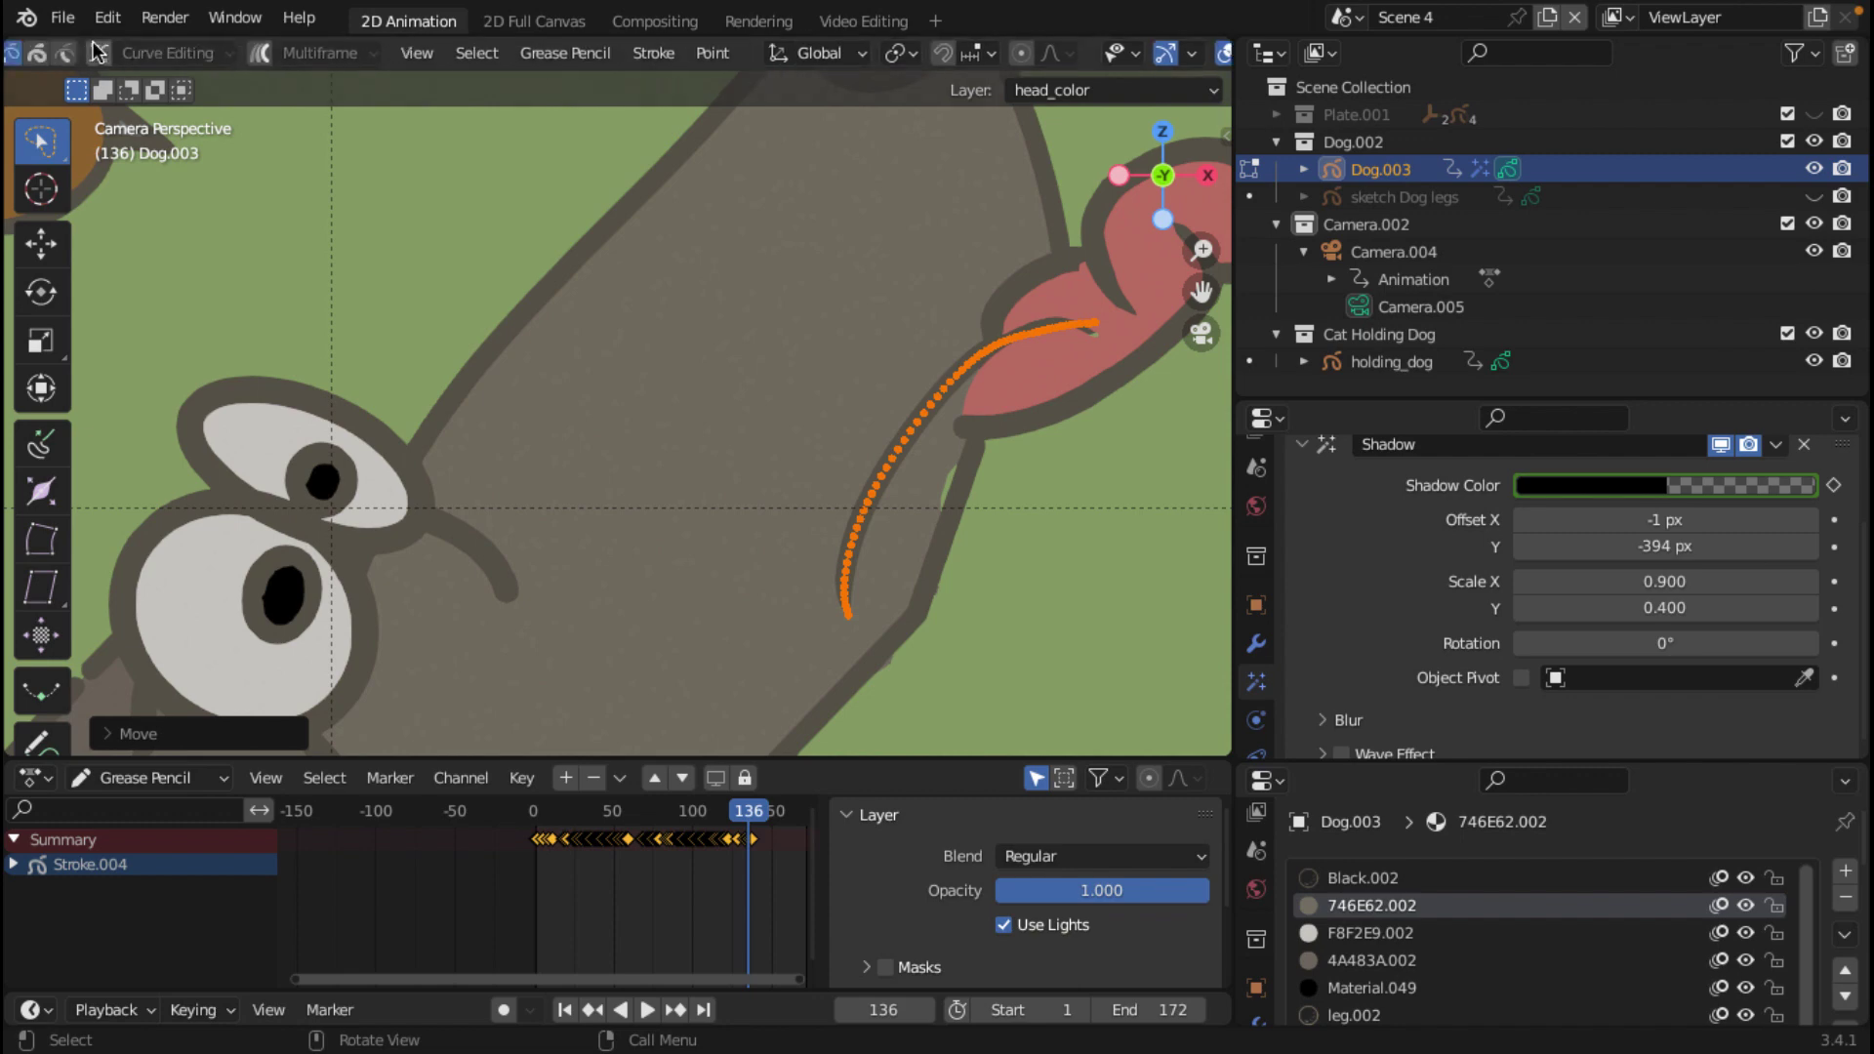
{"action": "left_click", "coordinate": [84, 44]}
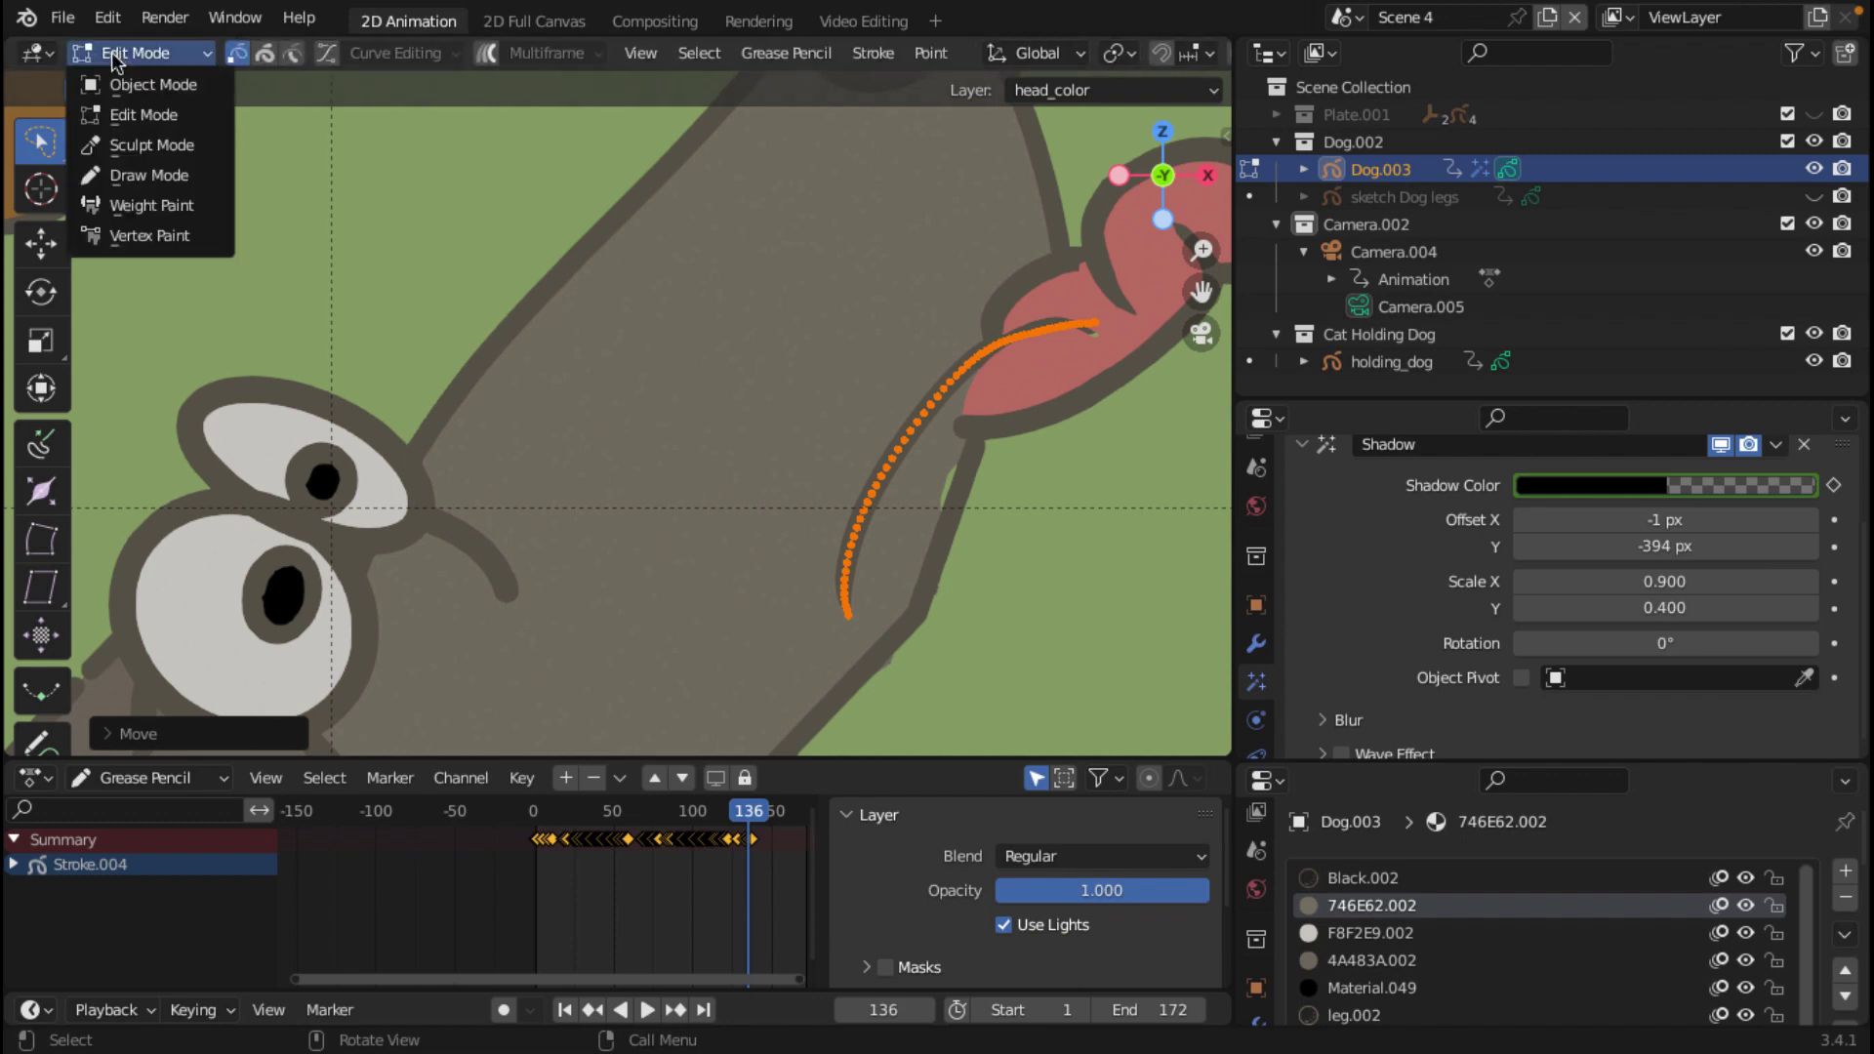
Step: In Sculpt Mode with overlays hidden, push the tongue's crease into a smoother curve, then return to Edit Mode
{"action": "left_click", "coordinate": [152, 144]}
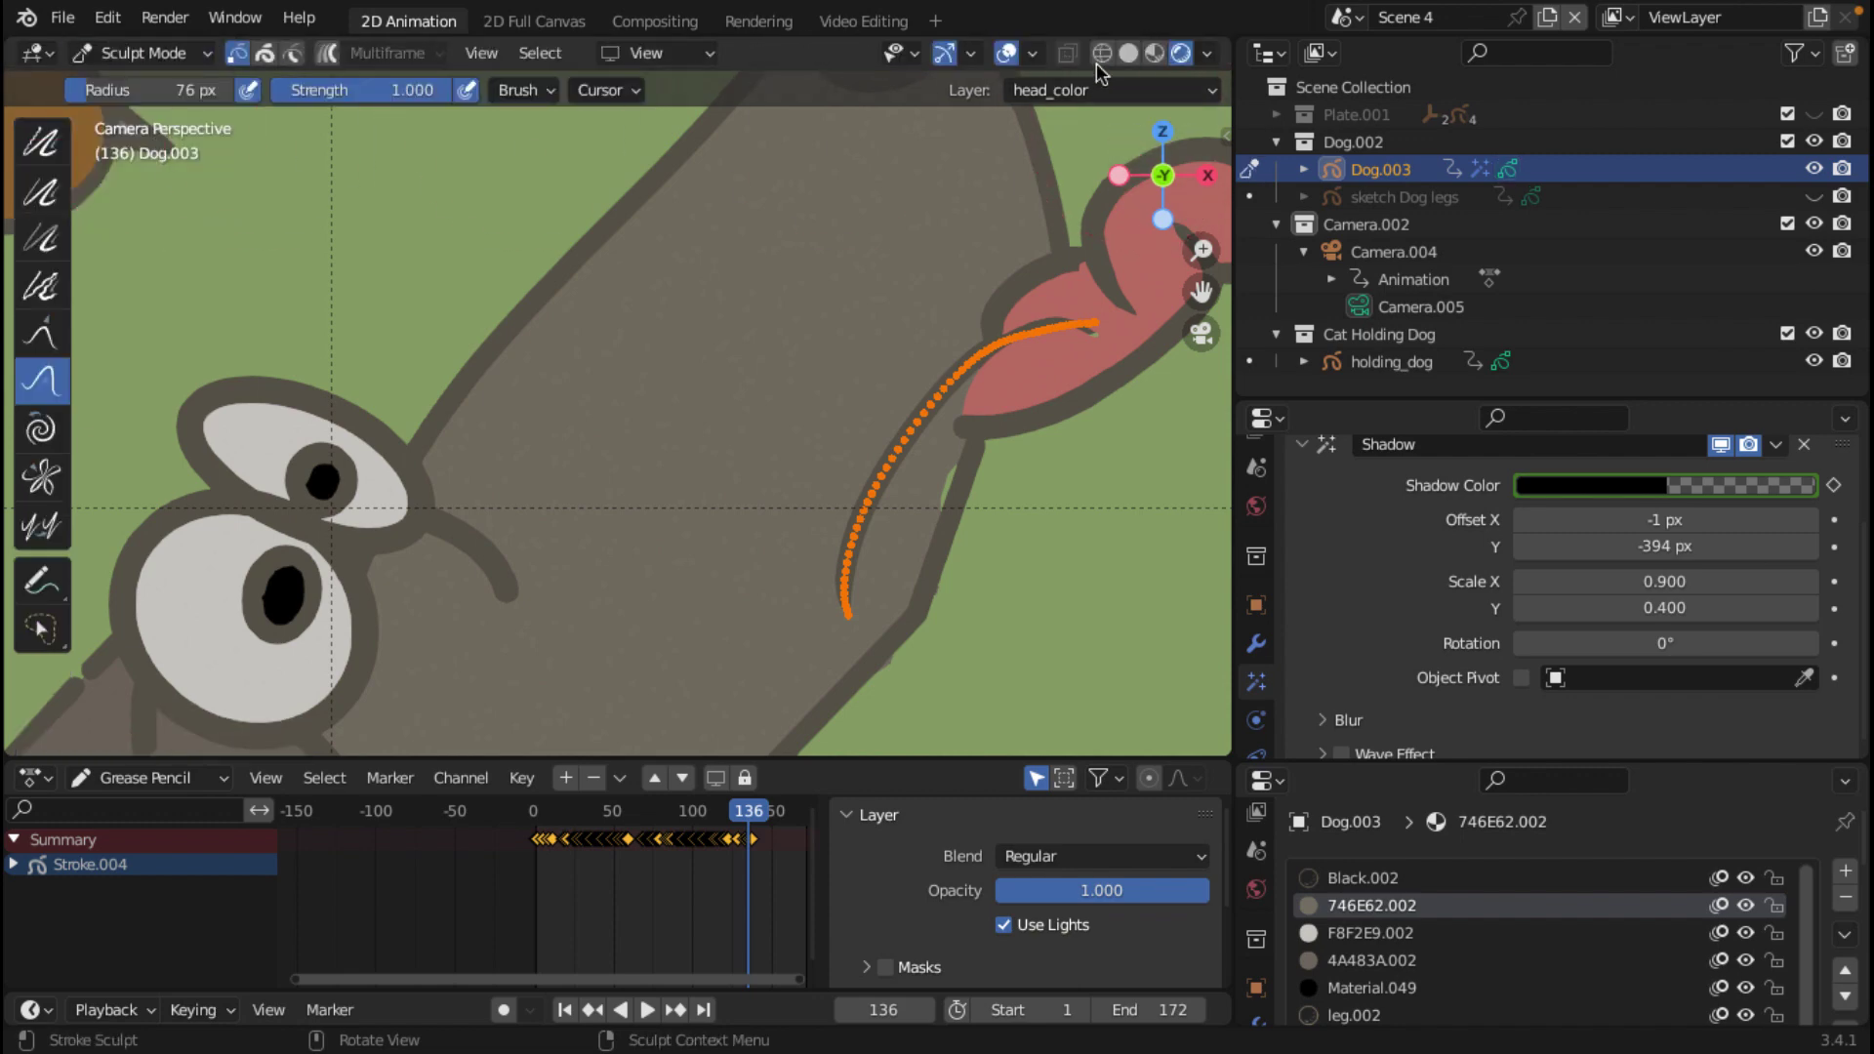
{"action": "left_click", "coordinate": [1025, 54]}
{"action": "scroll", "coordinate": [1123, 327], "scroll_direction": "up", "scroll_amount": 1}
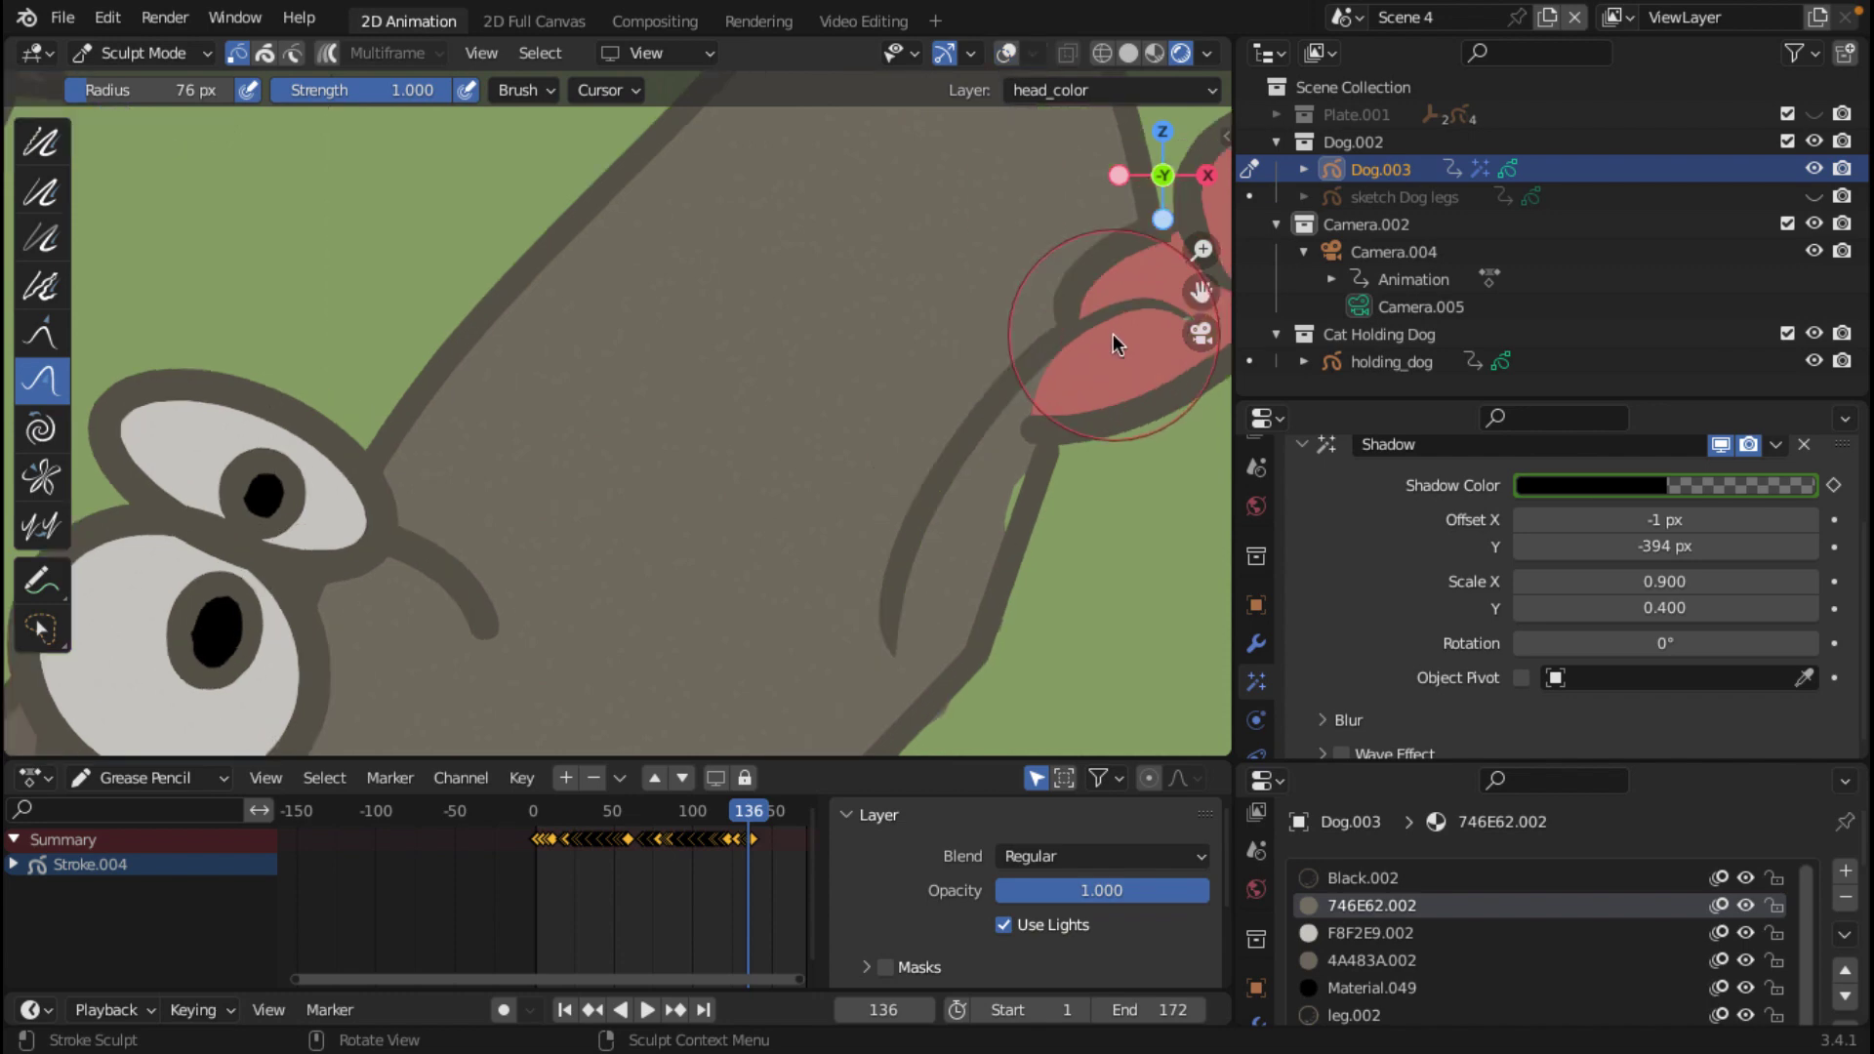
{"action": "scroll", "coordinate": [1113, 334], "scroll_direction": "up", "scroll_amount": 1}
{"action": "middle_click_drag", "start_coordinate": [1085, 342], "coordinate": [647, 419], "text": "shift"}
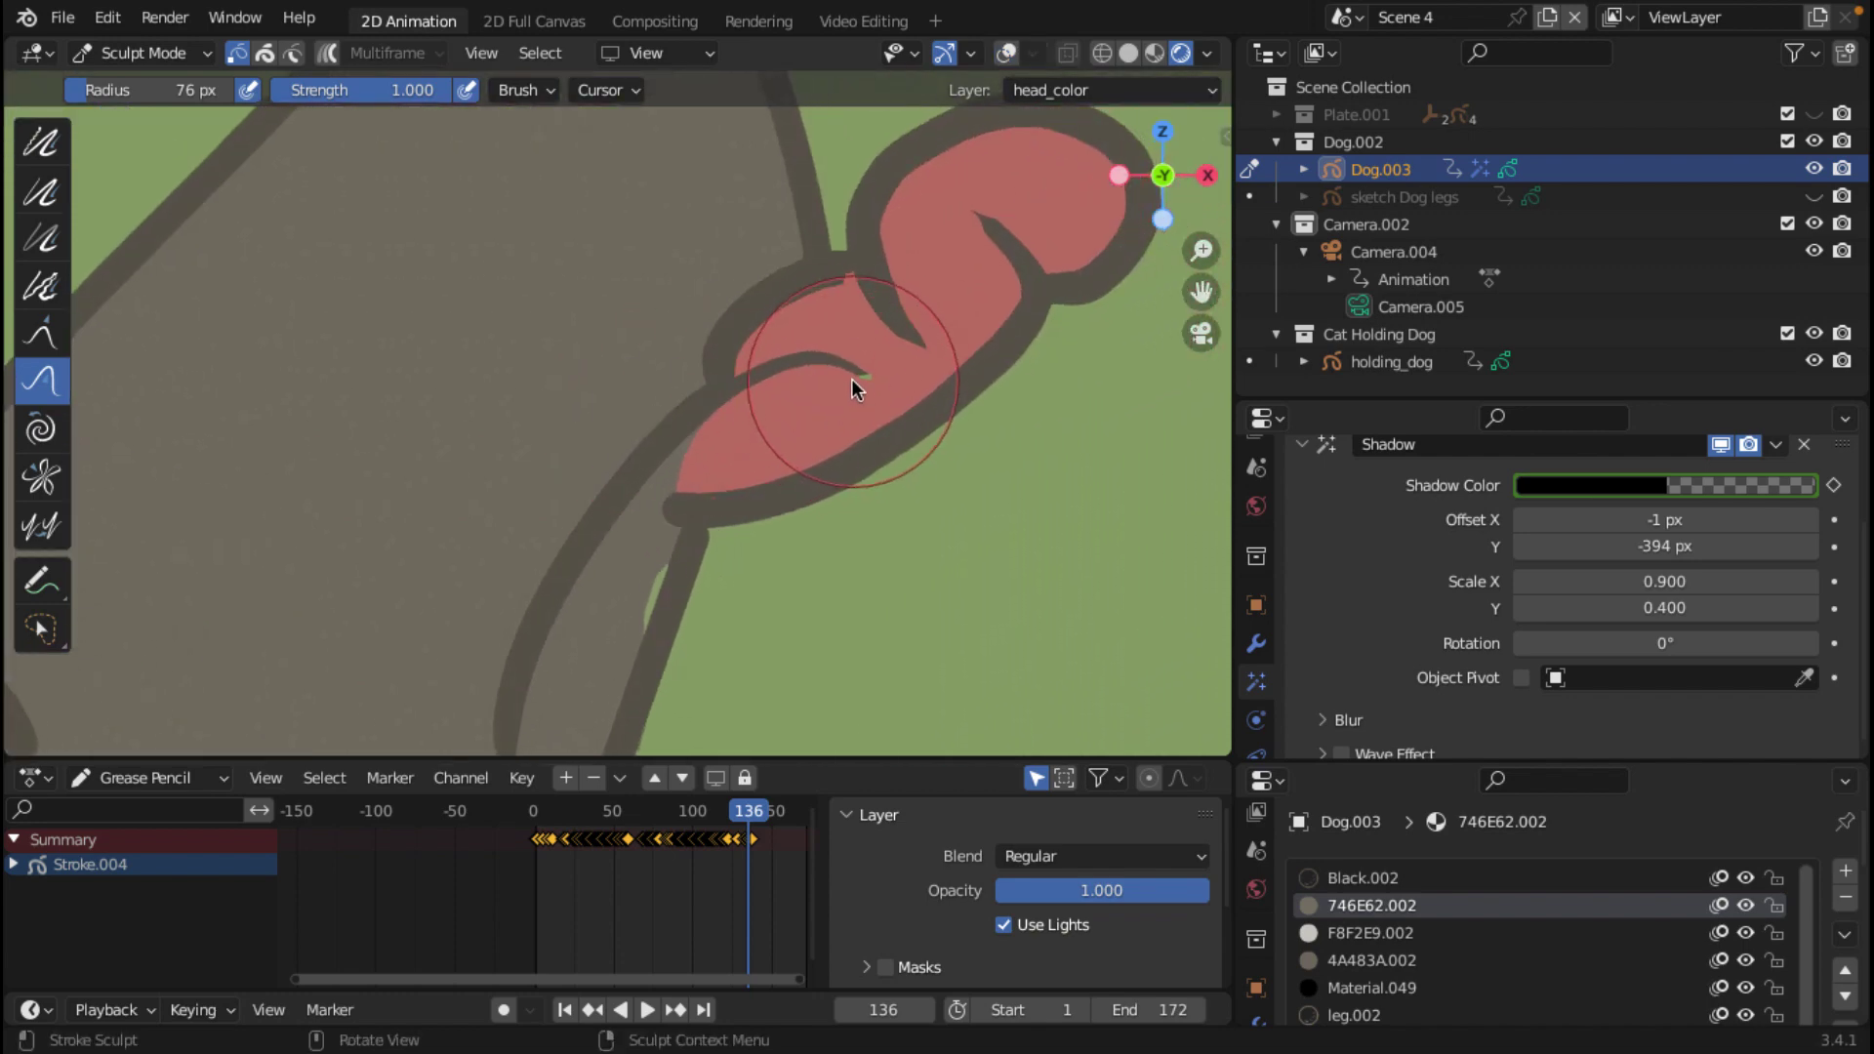
{"action": "left_click_drag", "start_coordinate": [851, 378], "coordinate": [792, 362]}
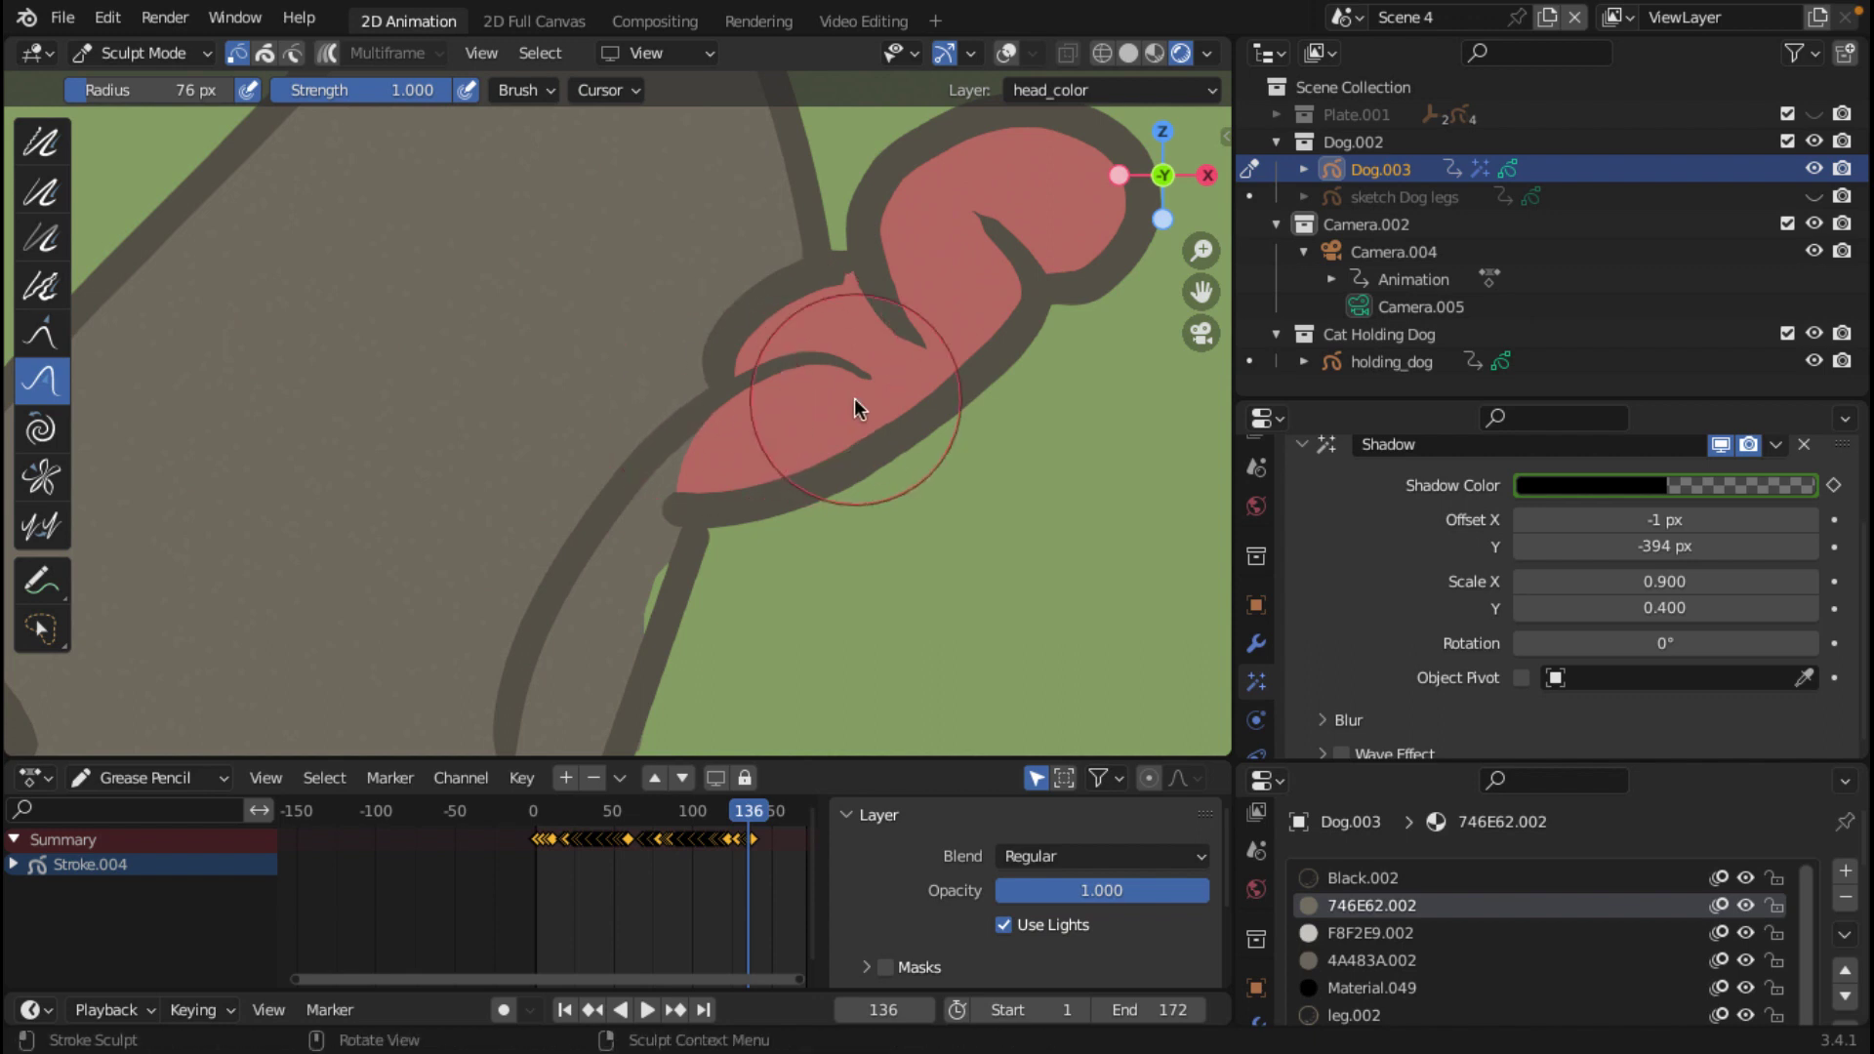
{"action": "key", "text": "Tab"}
{"action": "scroll", "coordinate": [742, 449], "scroll_direction": "down", "scroll_amount": 6}
{"action": "scroll", "coordinate": [688, 449], "scroll_direction": "up", "scroll_amount": 7}
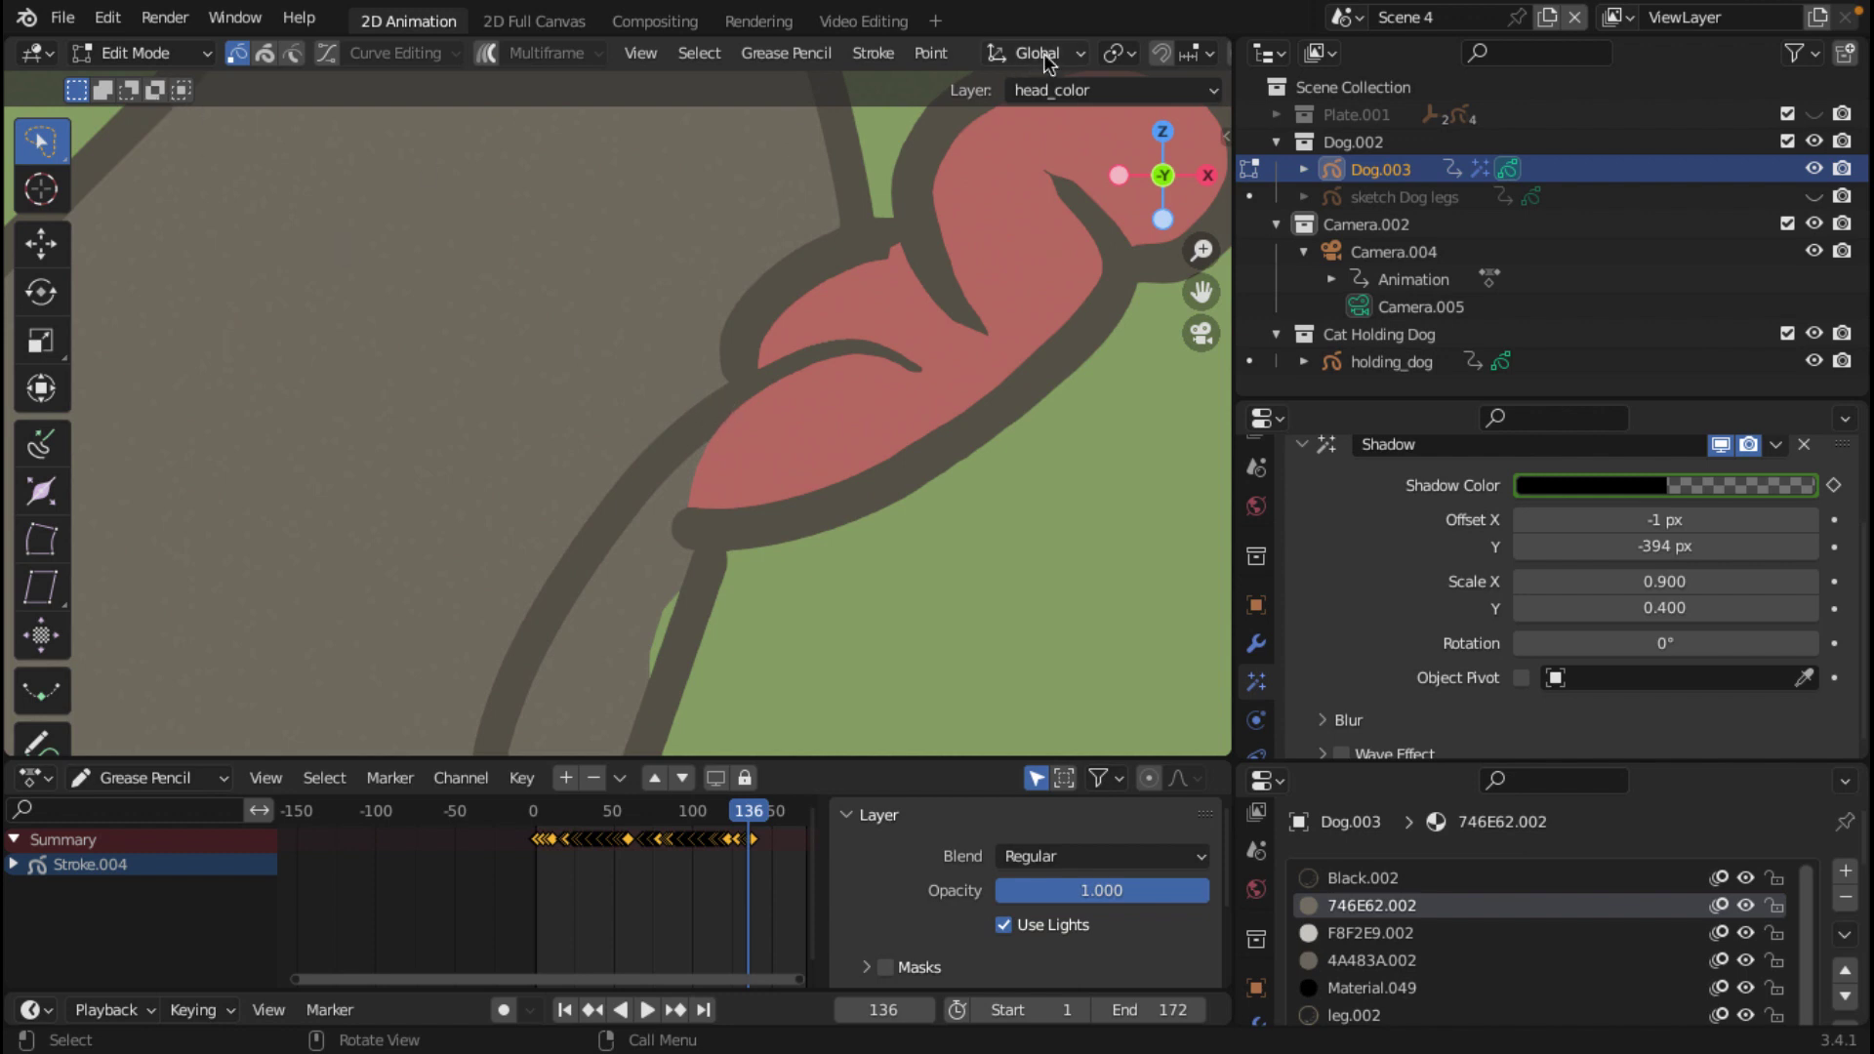
Step: With overlays shown, delete the mouth line's points that run into the tongue on frame 136
{"action": "scroll", "coordinate": [1045, 49], "scroll_direction": "down", "scroll_amount": 5}
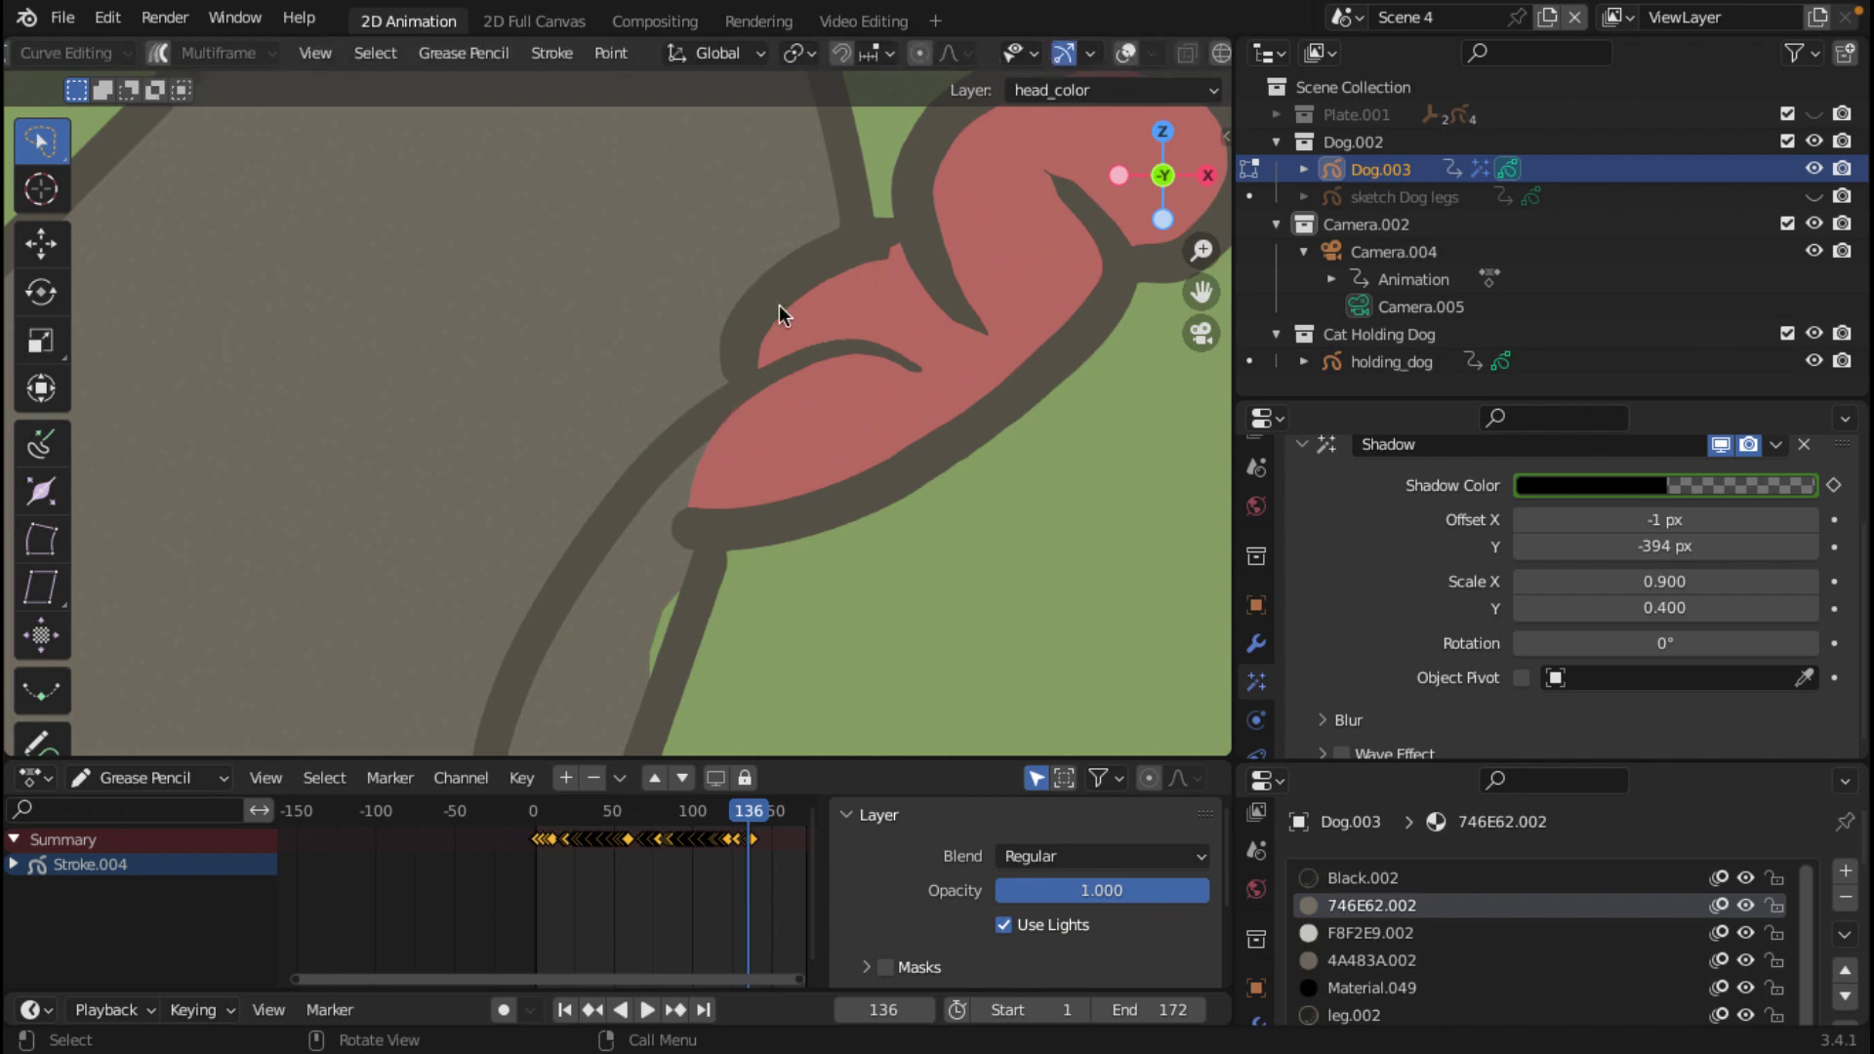
{"action": "key", "text": "shift+alt+z"}
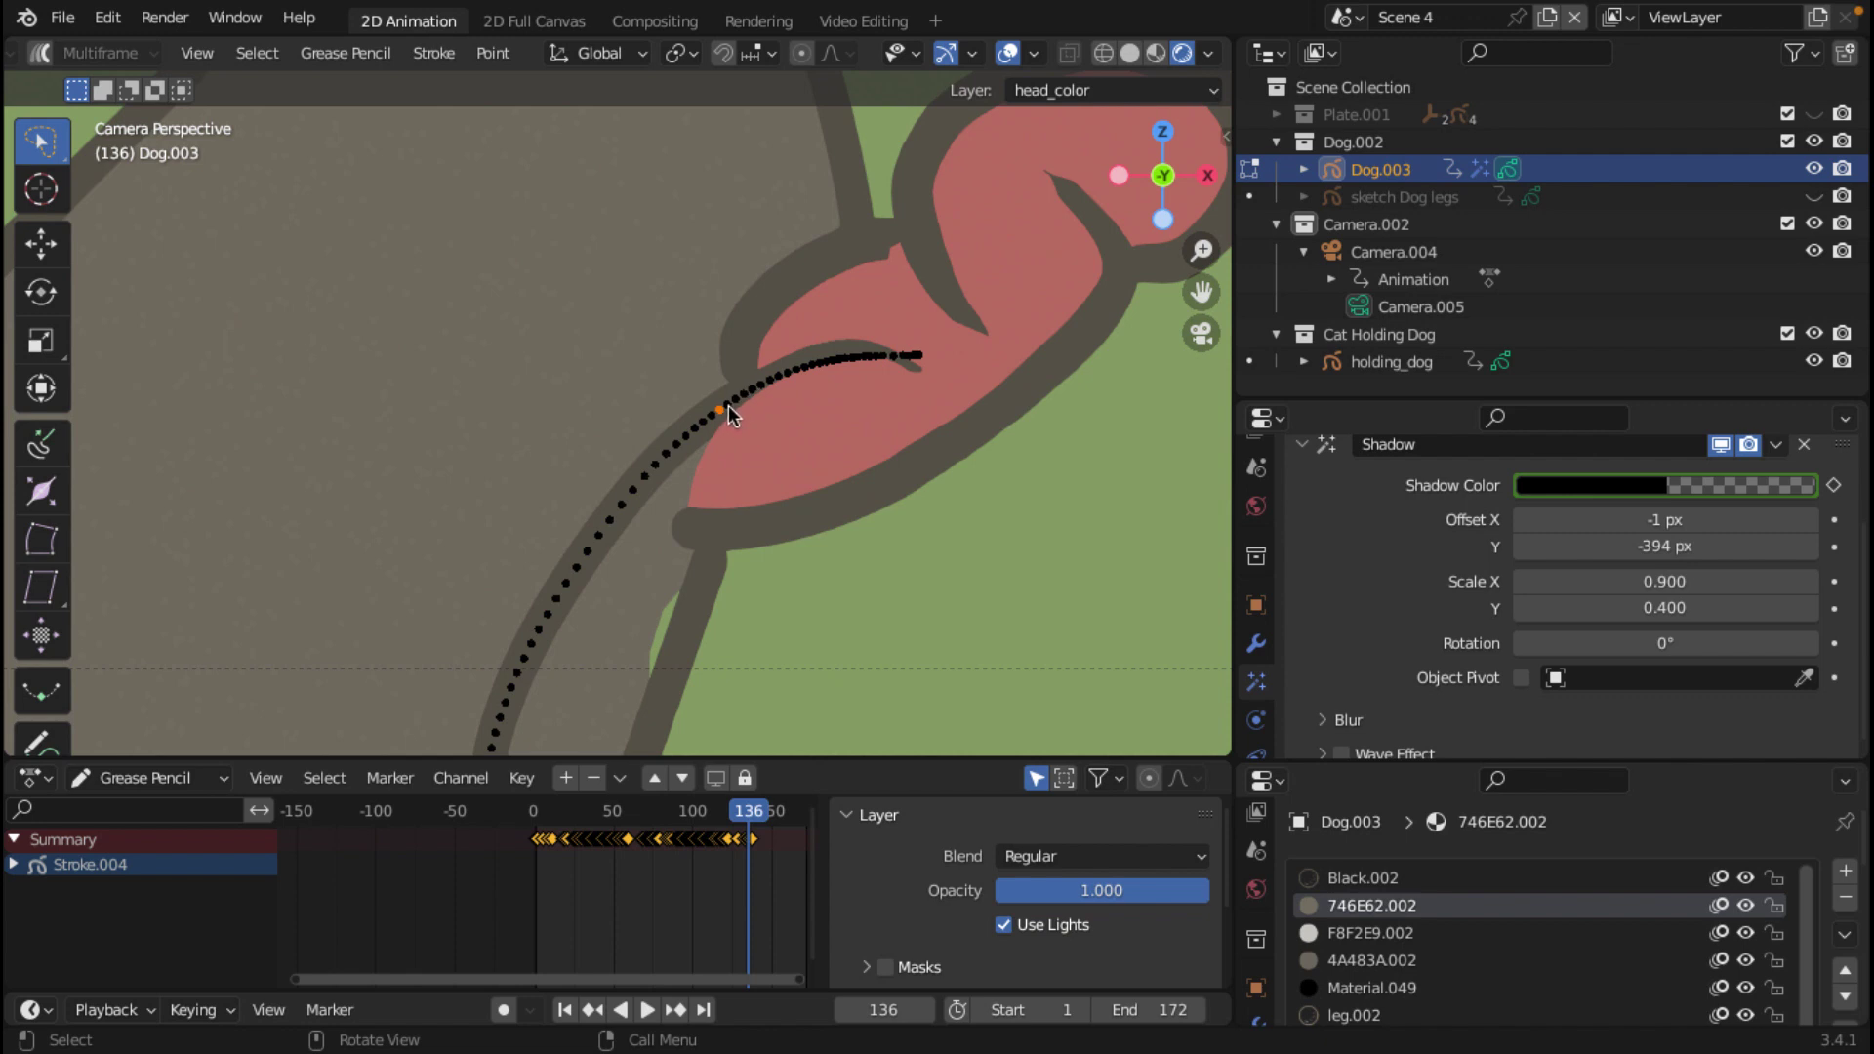
{"action": "left_click", "coordinate": [736, 402]}
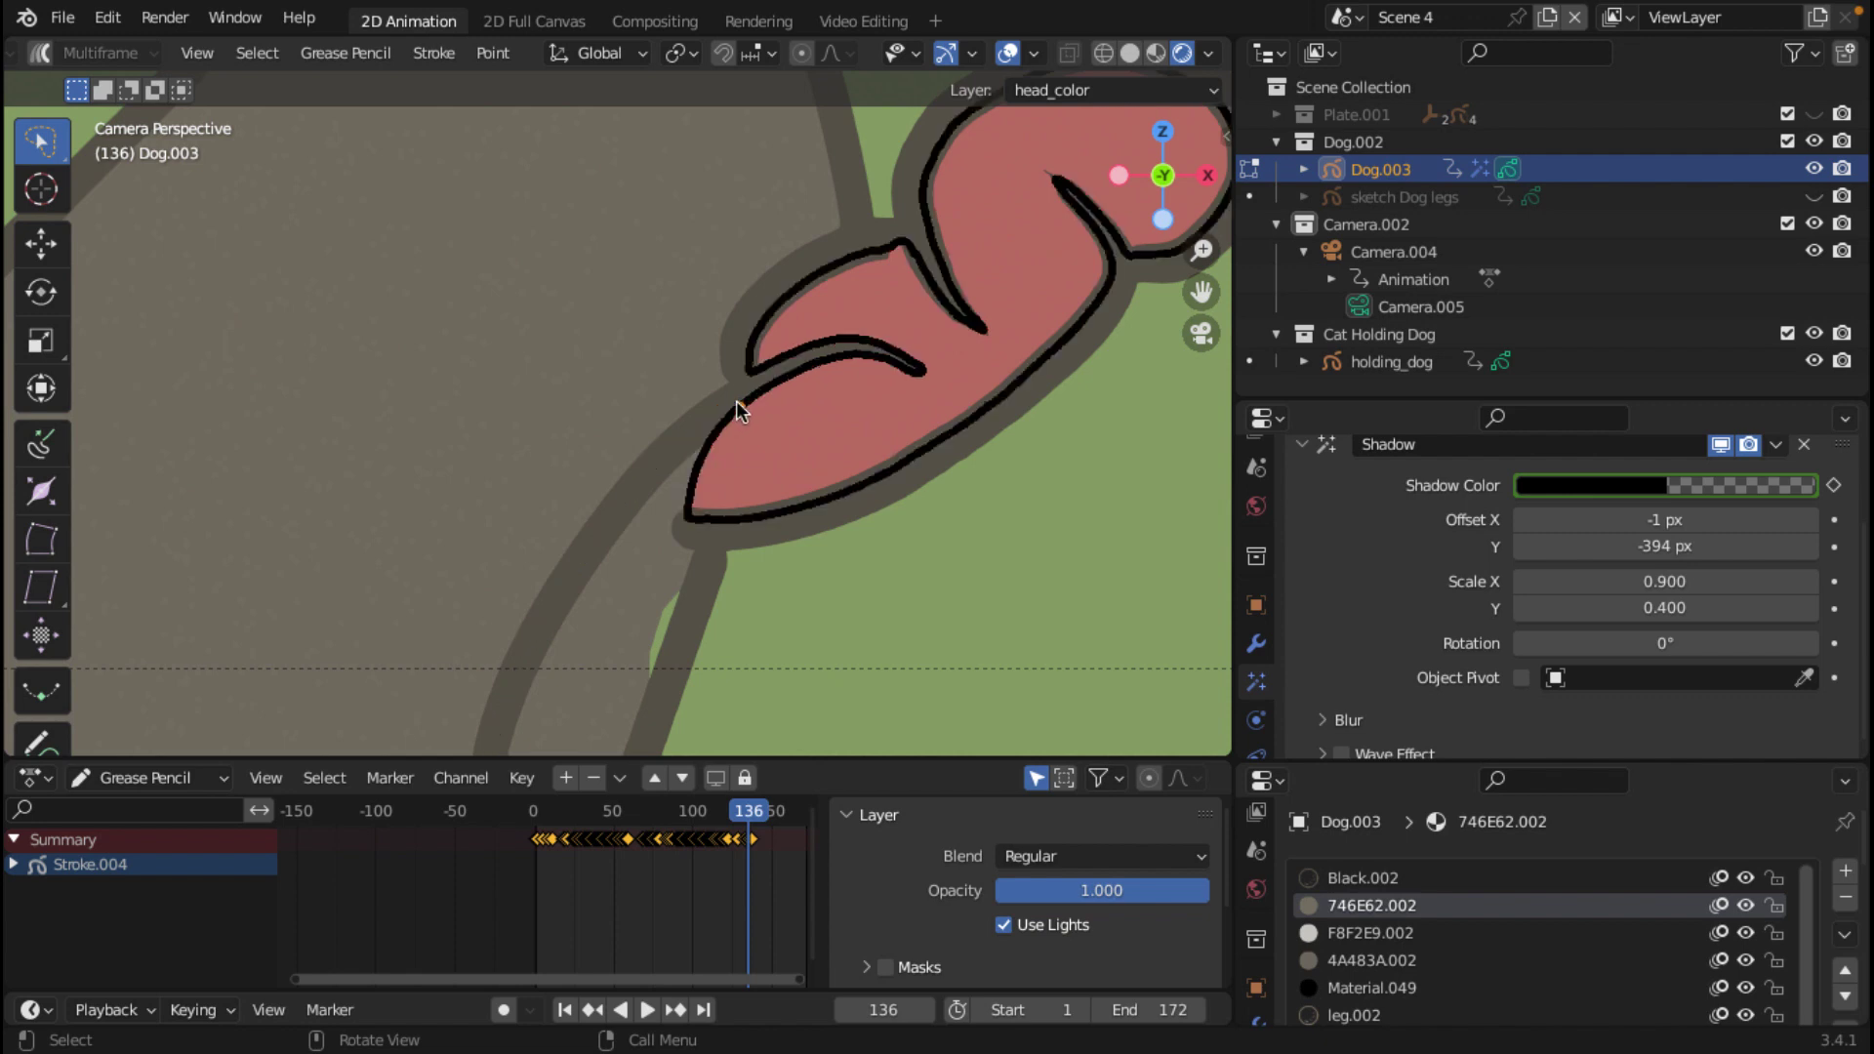
{"action": "left_click", "coordinate": [730, 400]}
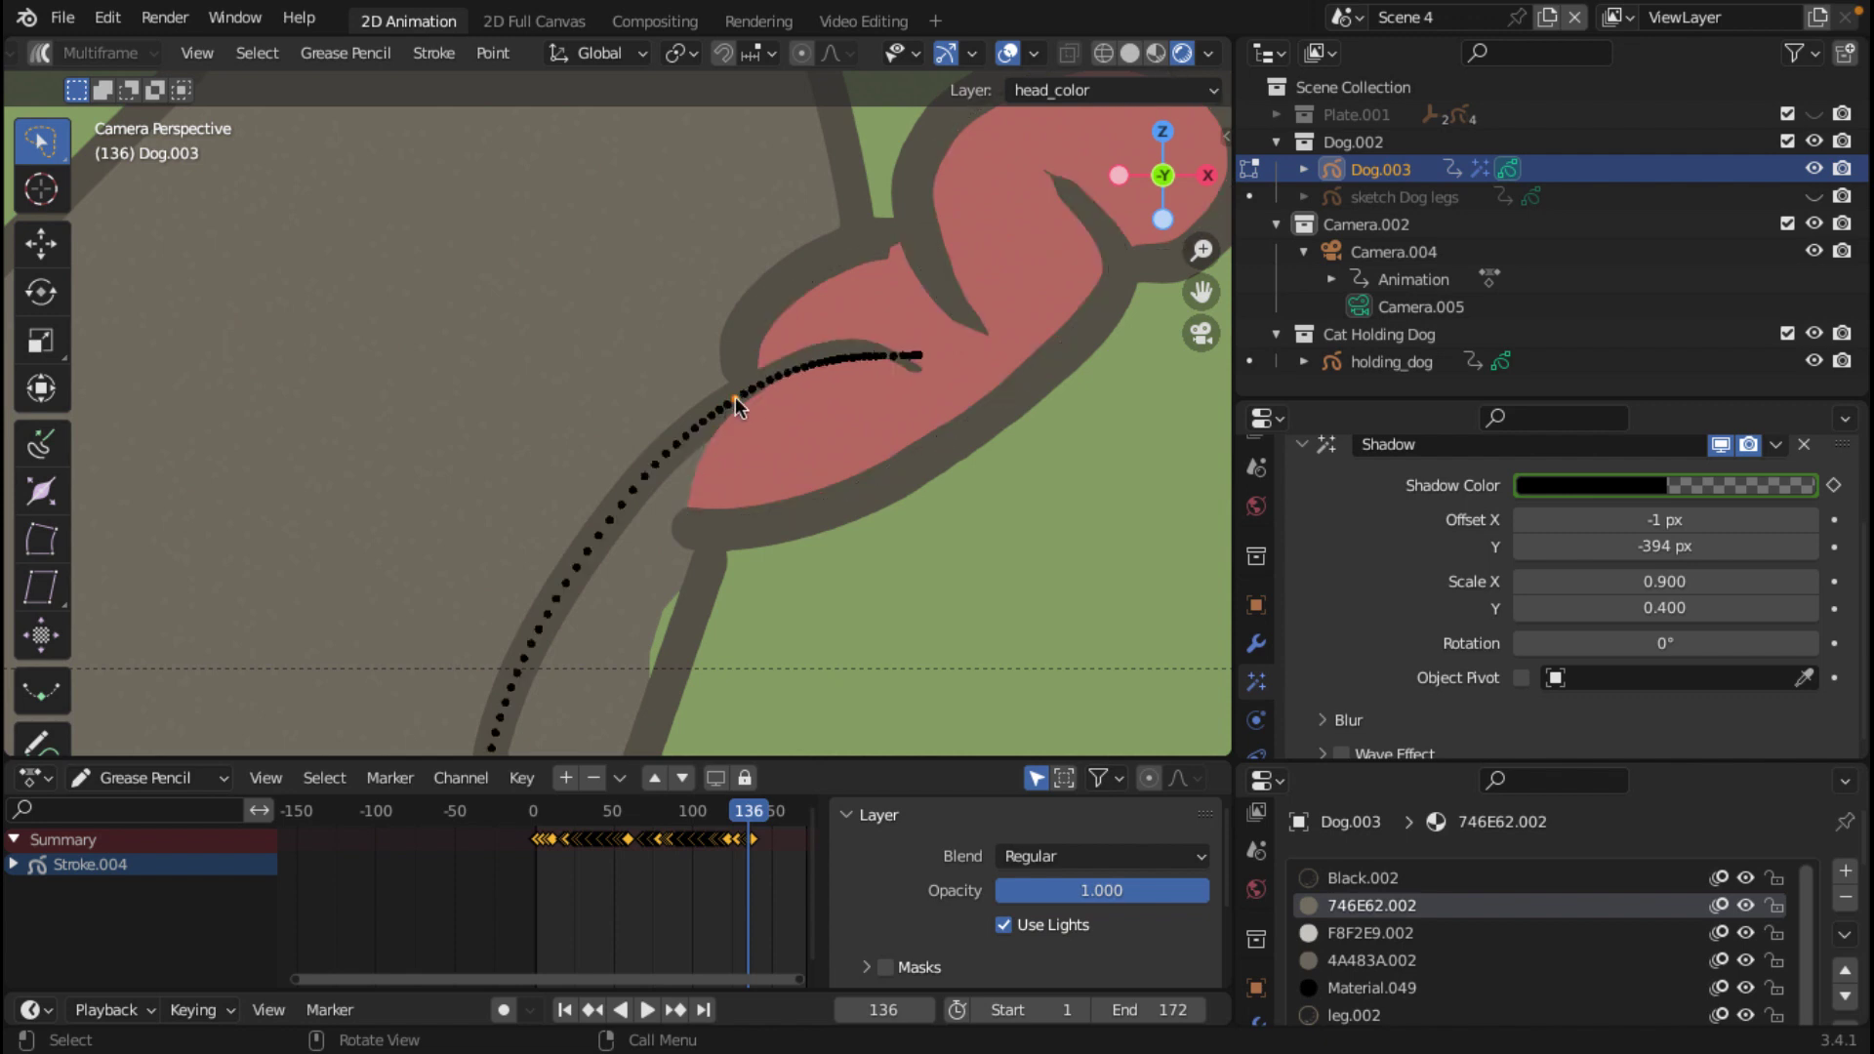
{"action": "key", "text": "x"}
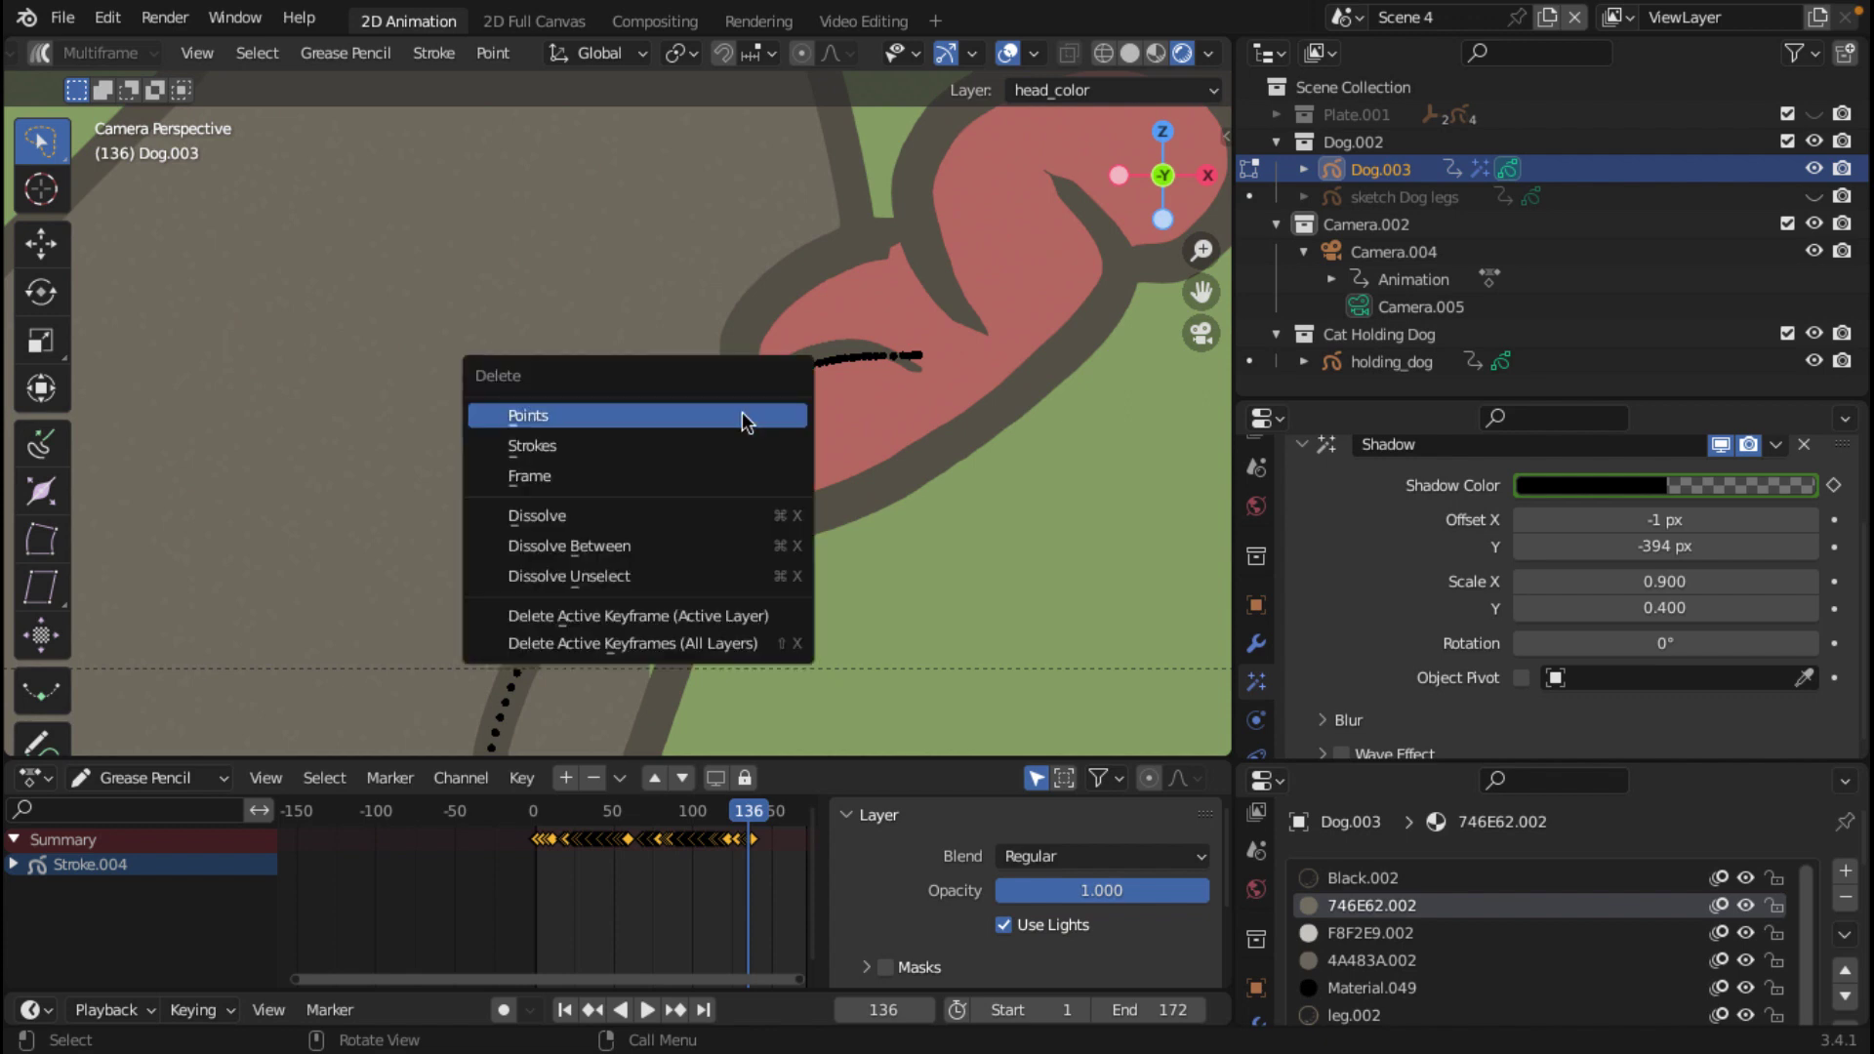
{"action": "left_click", "coordinate": [742, 418]}
Step: Select the whole crease line inside the tongue and nudge it into place
{"action": "left_click", "coordinate": [672, 454]}
{"action": "scroll", "coordinate": [662, 449], "scroll_direction": "down", "scroll_amount": 5}
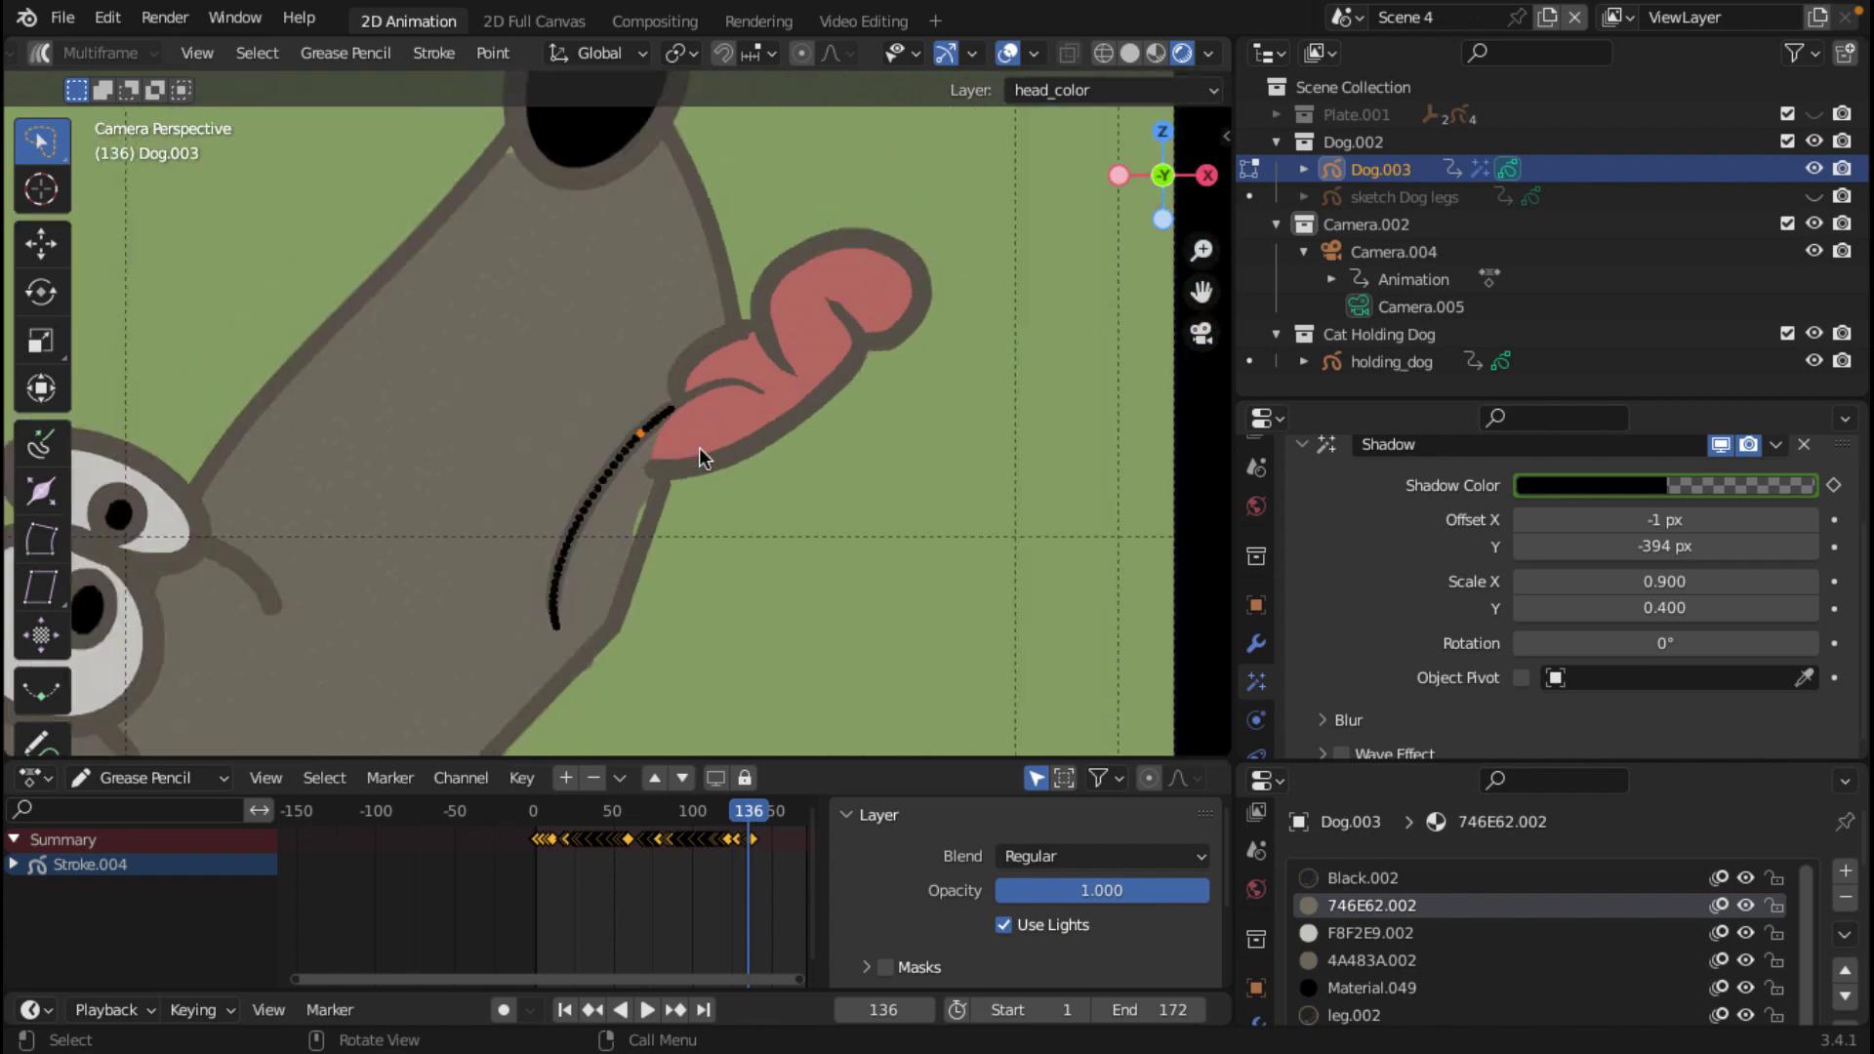
{"action": "scroll", "coordinate": [699, 448], "scroll_direction": "up", "scroll_amount": 2}
{"action": "scroll", "coordinate": [666, 454], "scroll_direction": "up", "scroll_amount": 1}
{"action": "scroll", "coordinate": [665, 454], "scroll_direction": "up", "scroll_amount": 2}
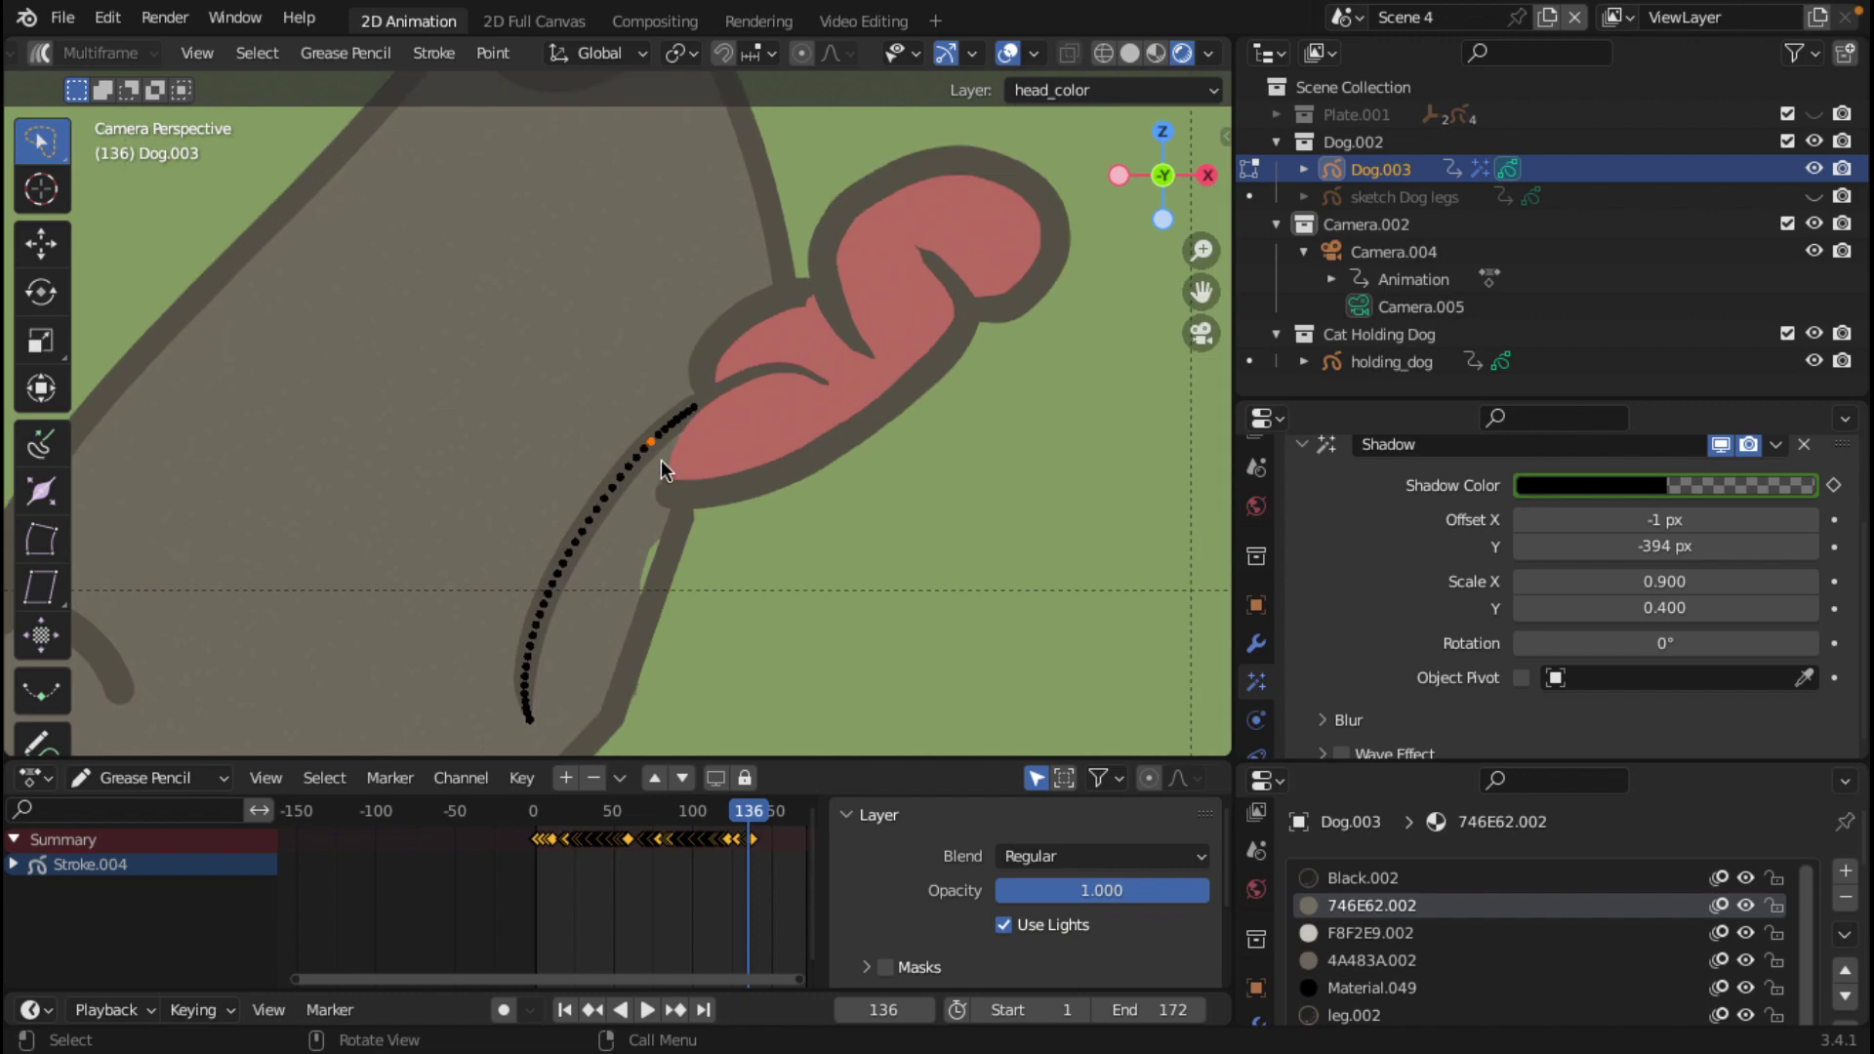
{"action": "left_click", "coordinate": [756, 377]}
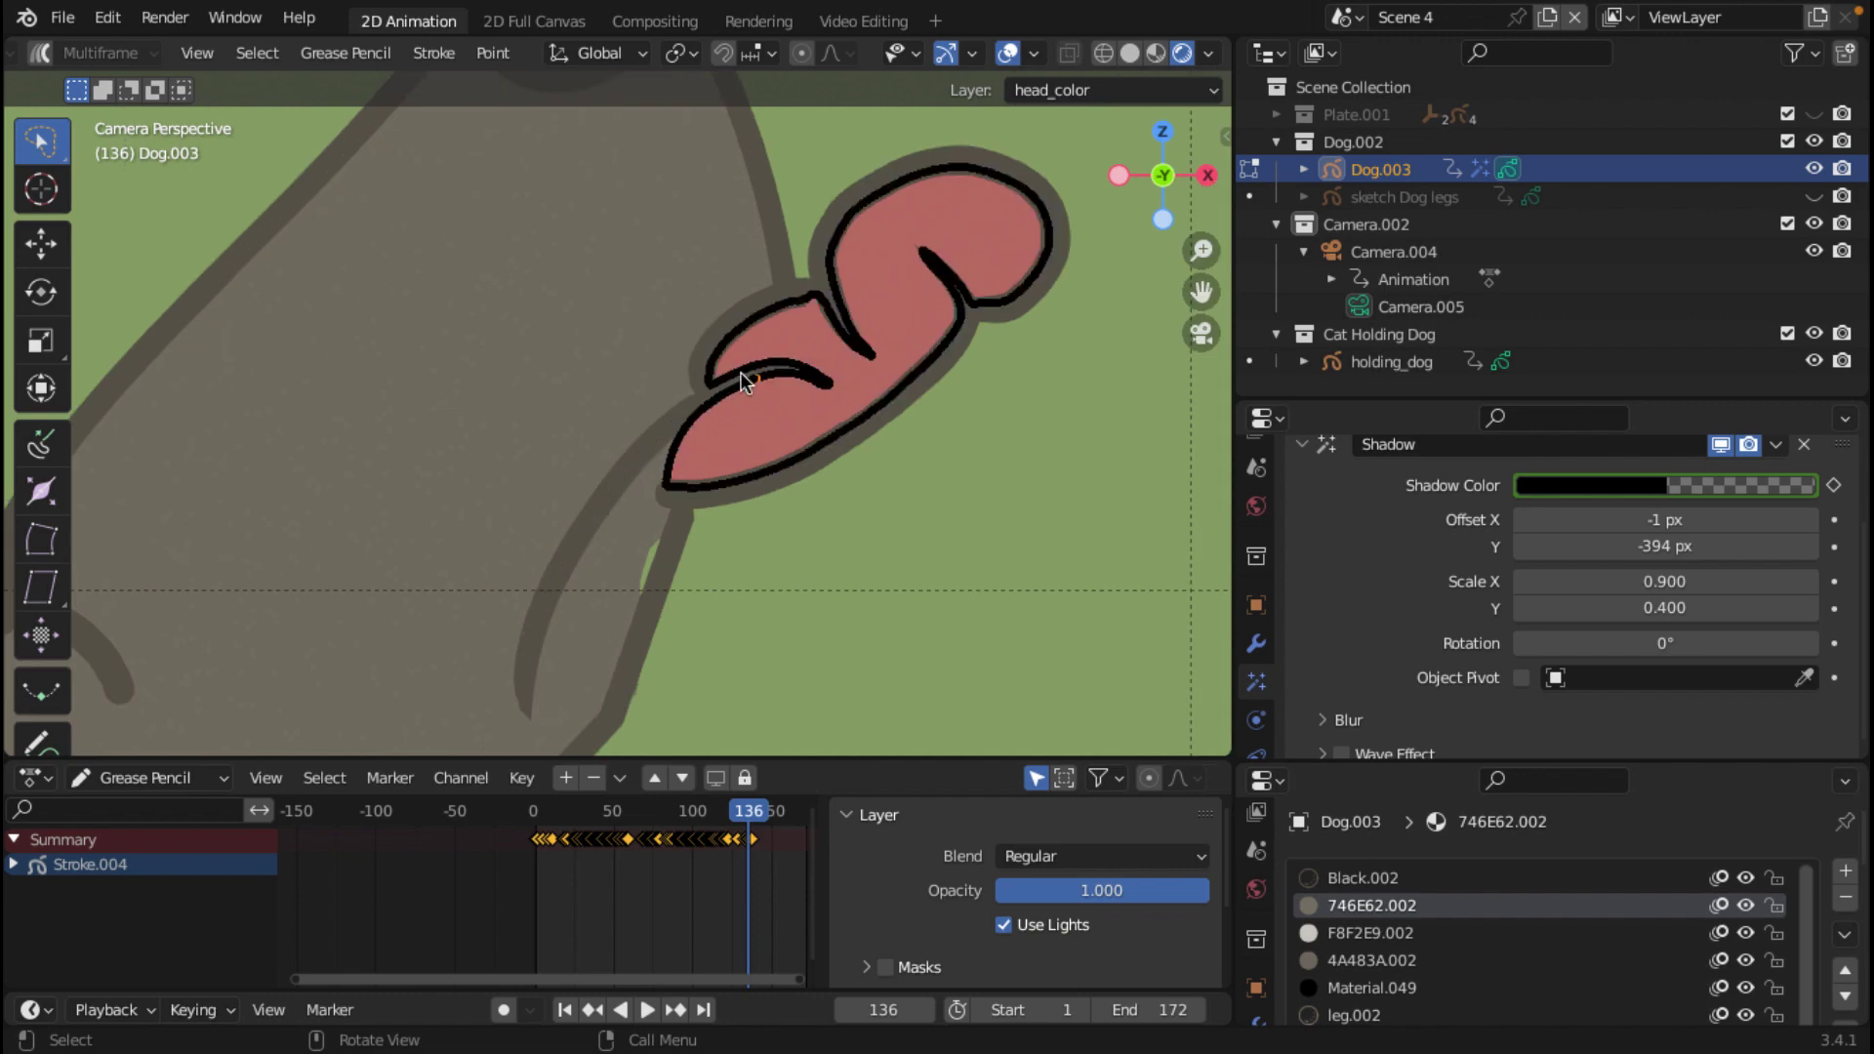
{"action": "scroll", "coordinate": [746, 379], "scroll_direction": "up", "scroll_amount": 3}
{"action": "left_click", "coordinate": [840, 358]}
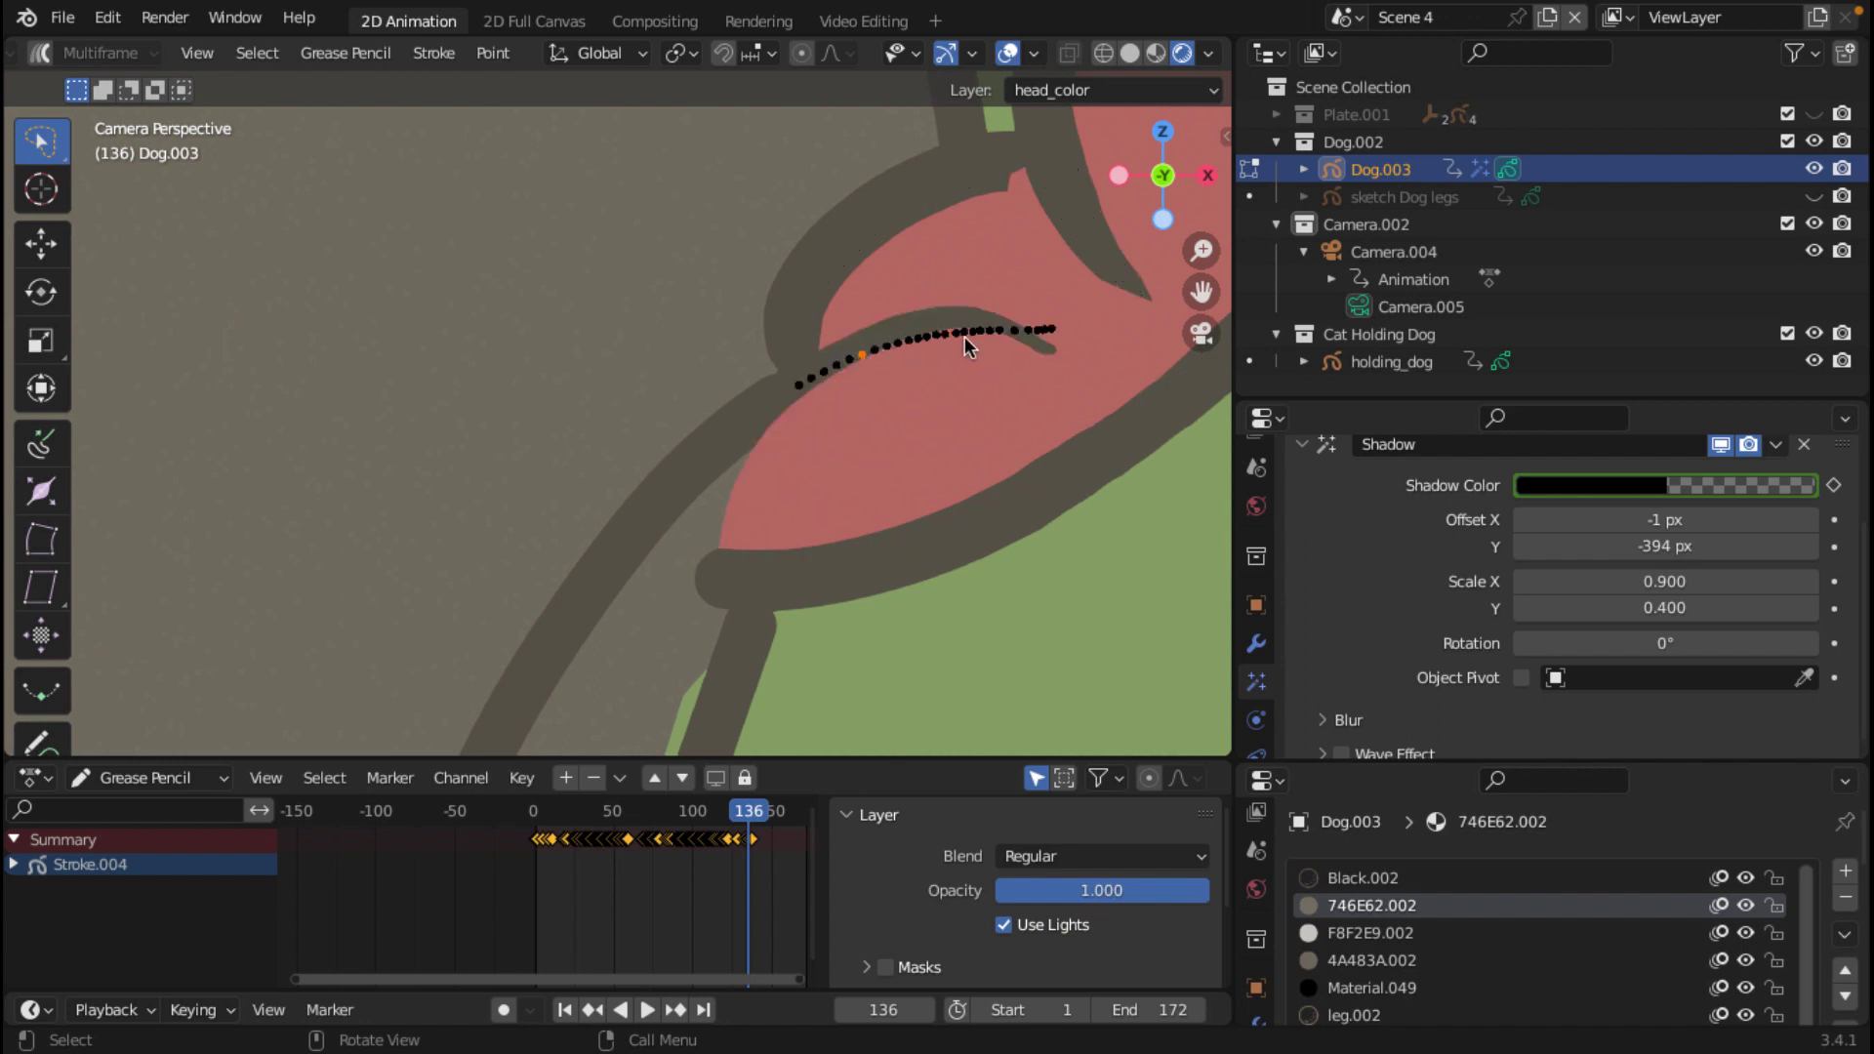
{"action": "left_click", "coordinate": [918, 326]}
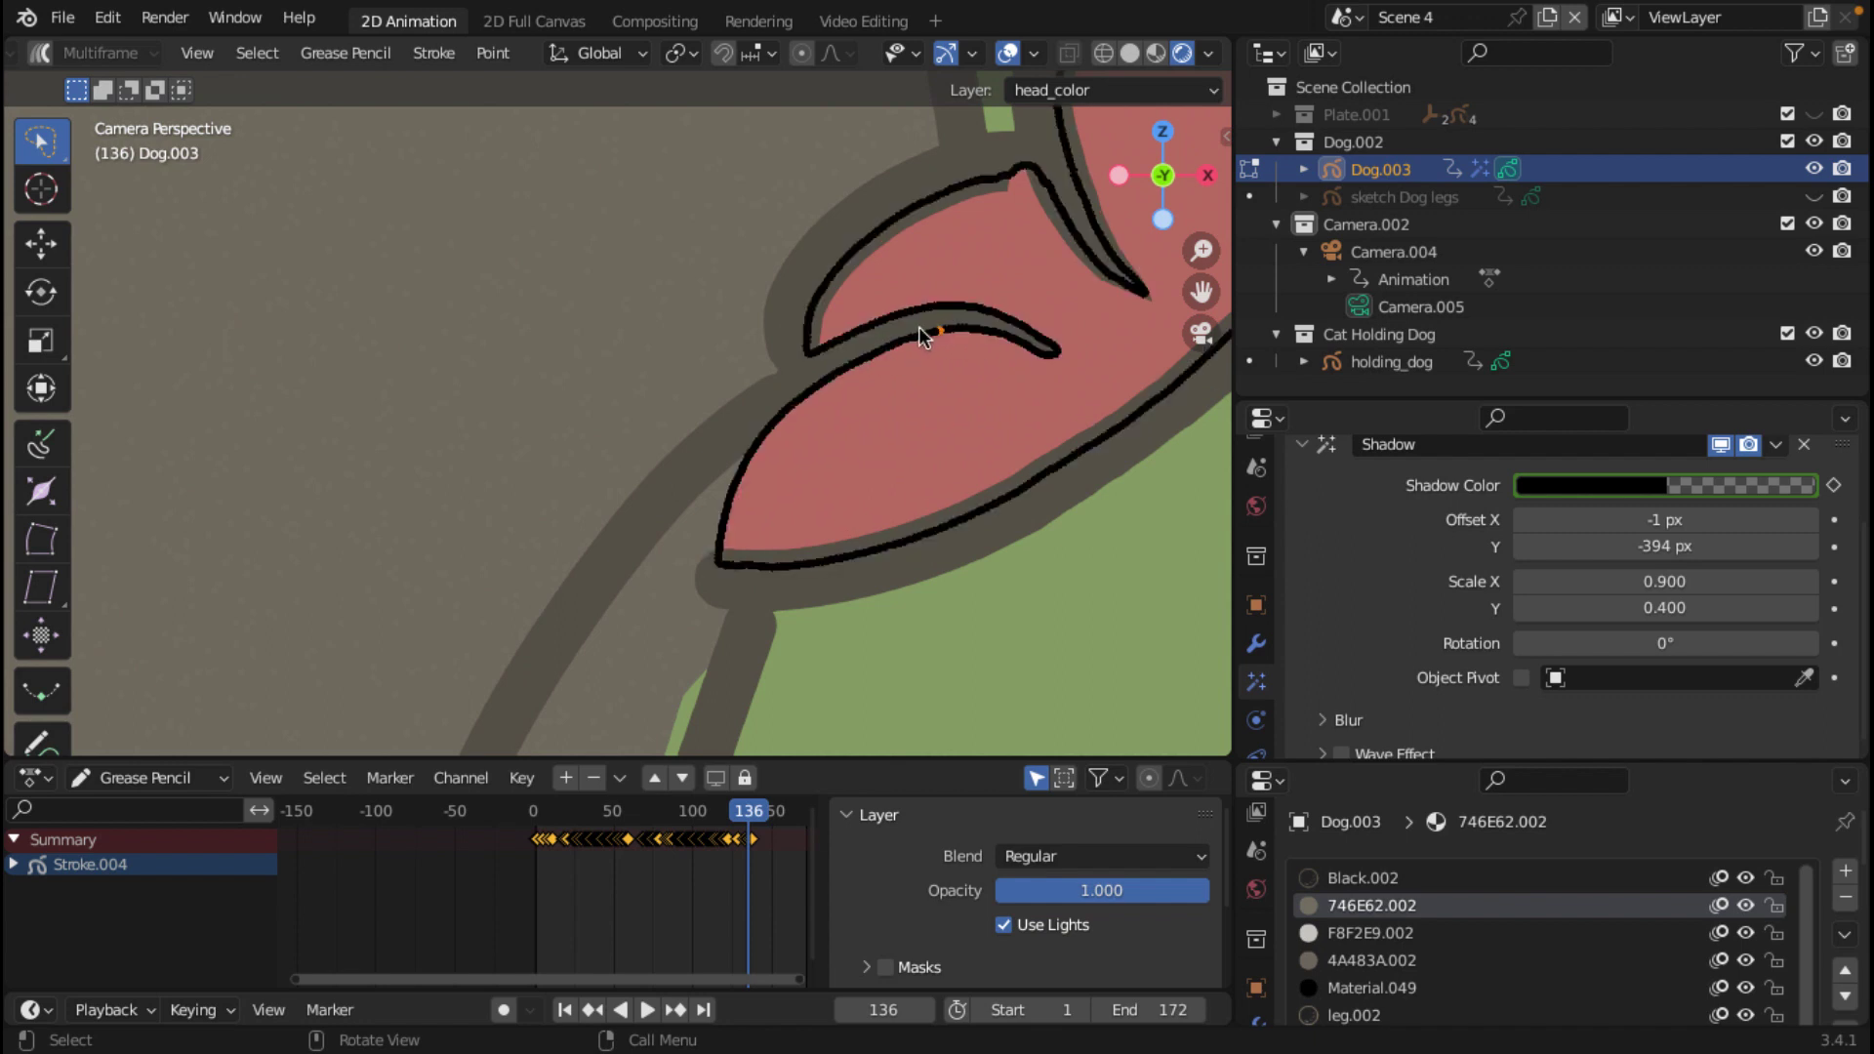
{"action": "left_click", "coordinate": [807, 376]}
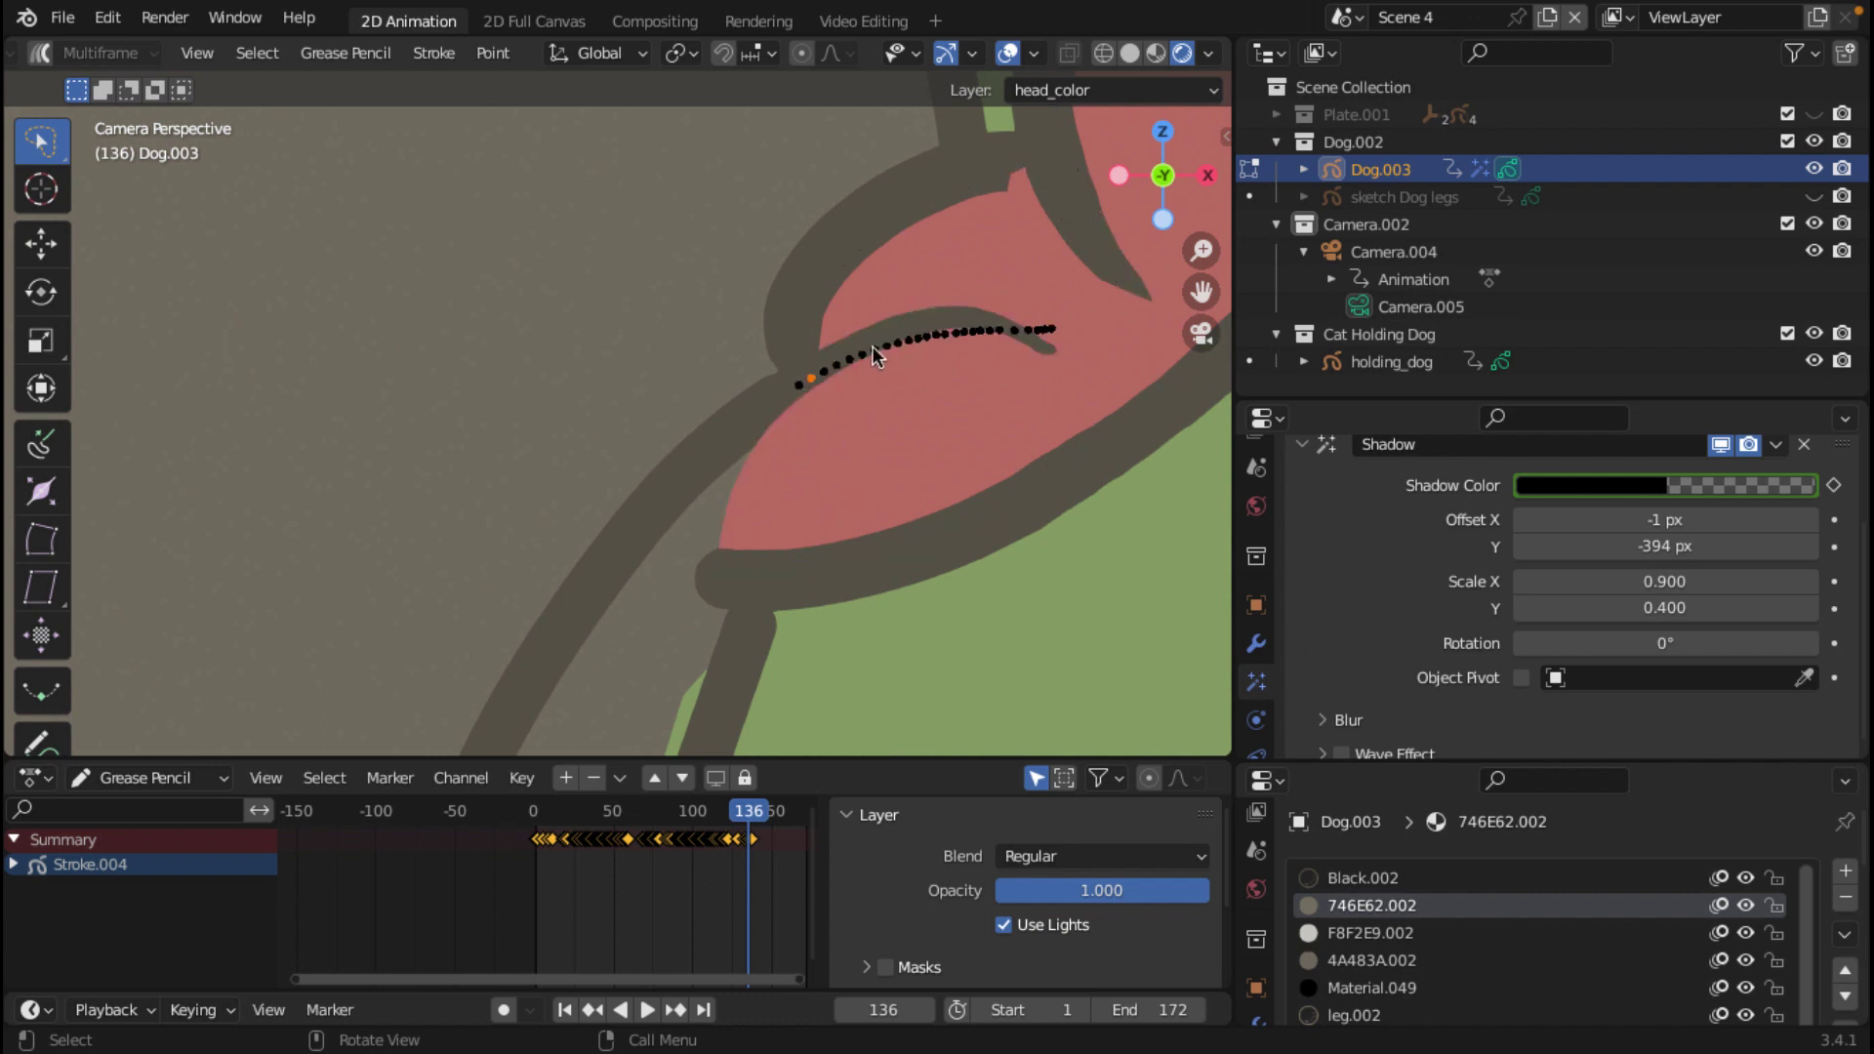
{"action": "key", "text": "ctrl+l"}
{"action": "key", "text": "g"}
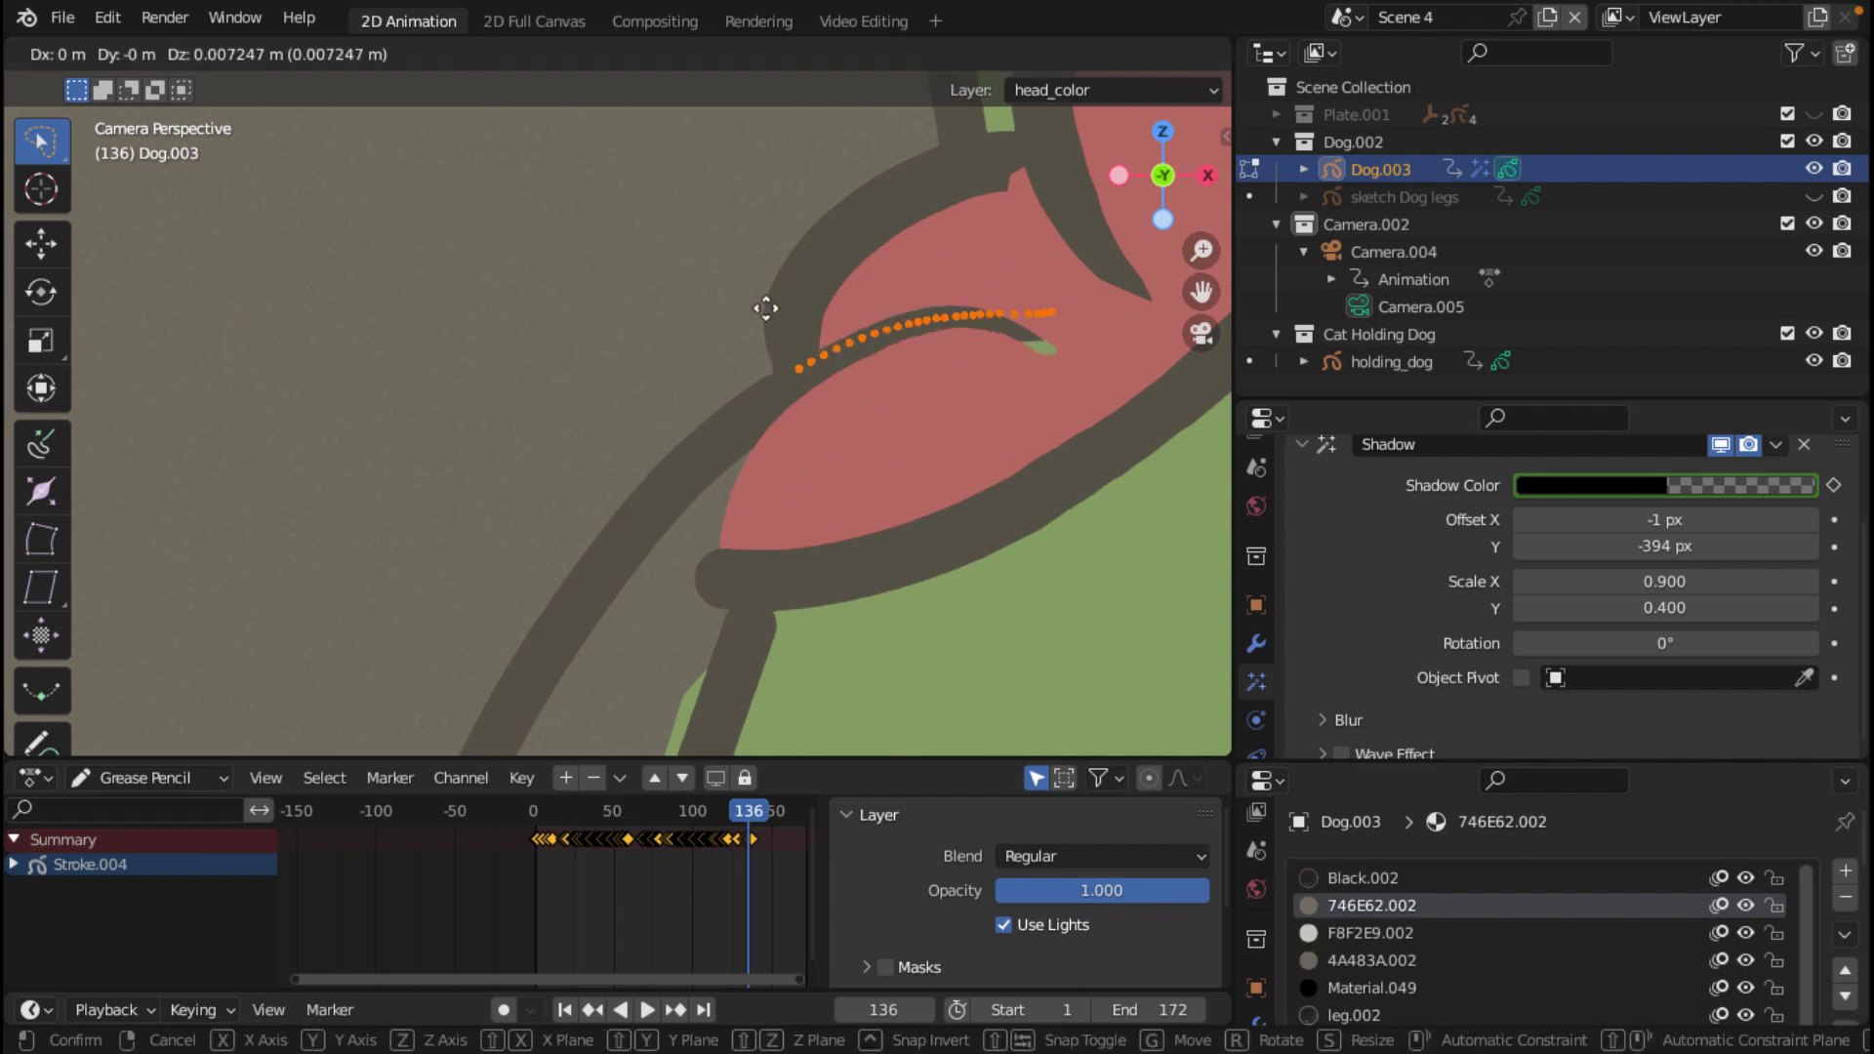
{"action": "left_click", "coordinate": [911, 356]}
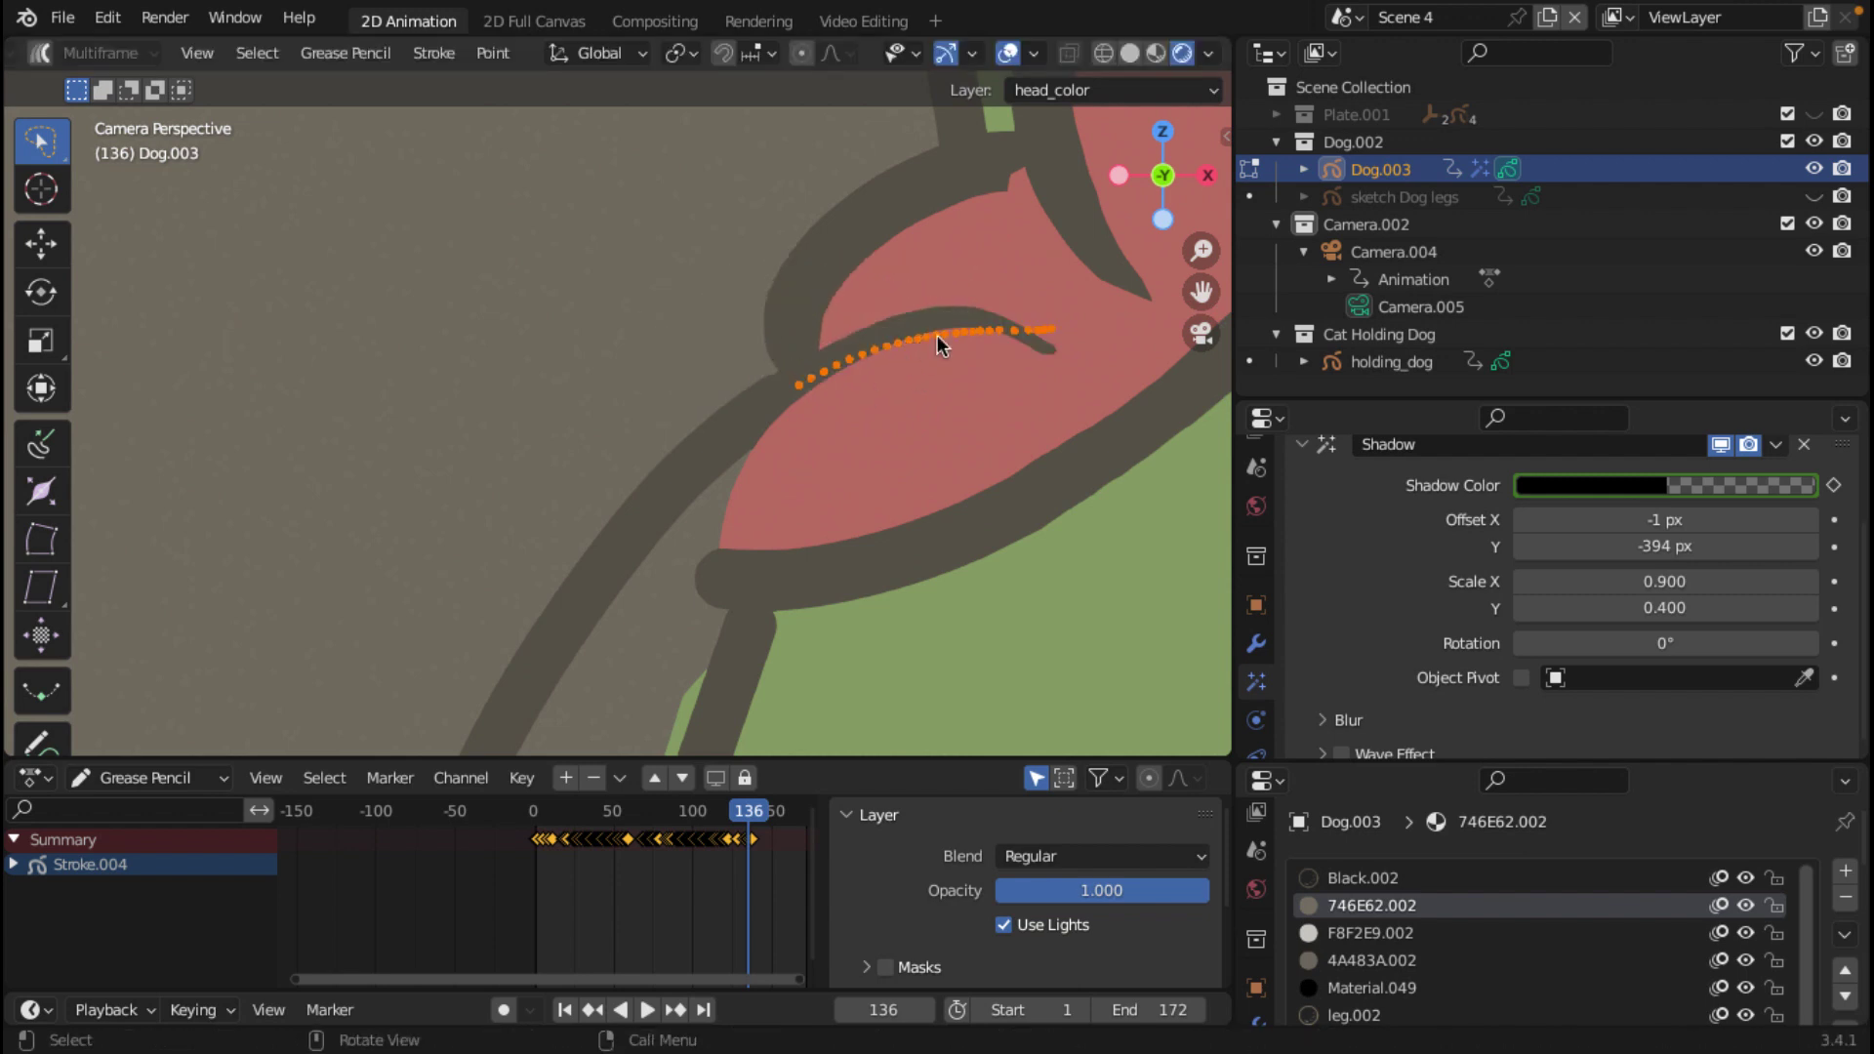
{"action": "scroll", "coordinate": [1484, 464], "scroll_direction": "up", "scroll_amount": 3}
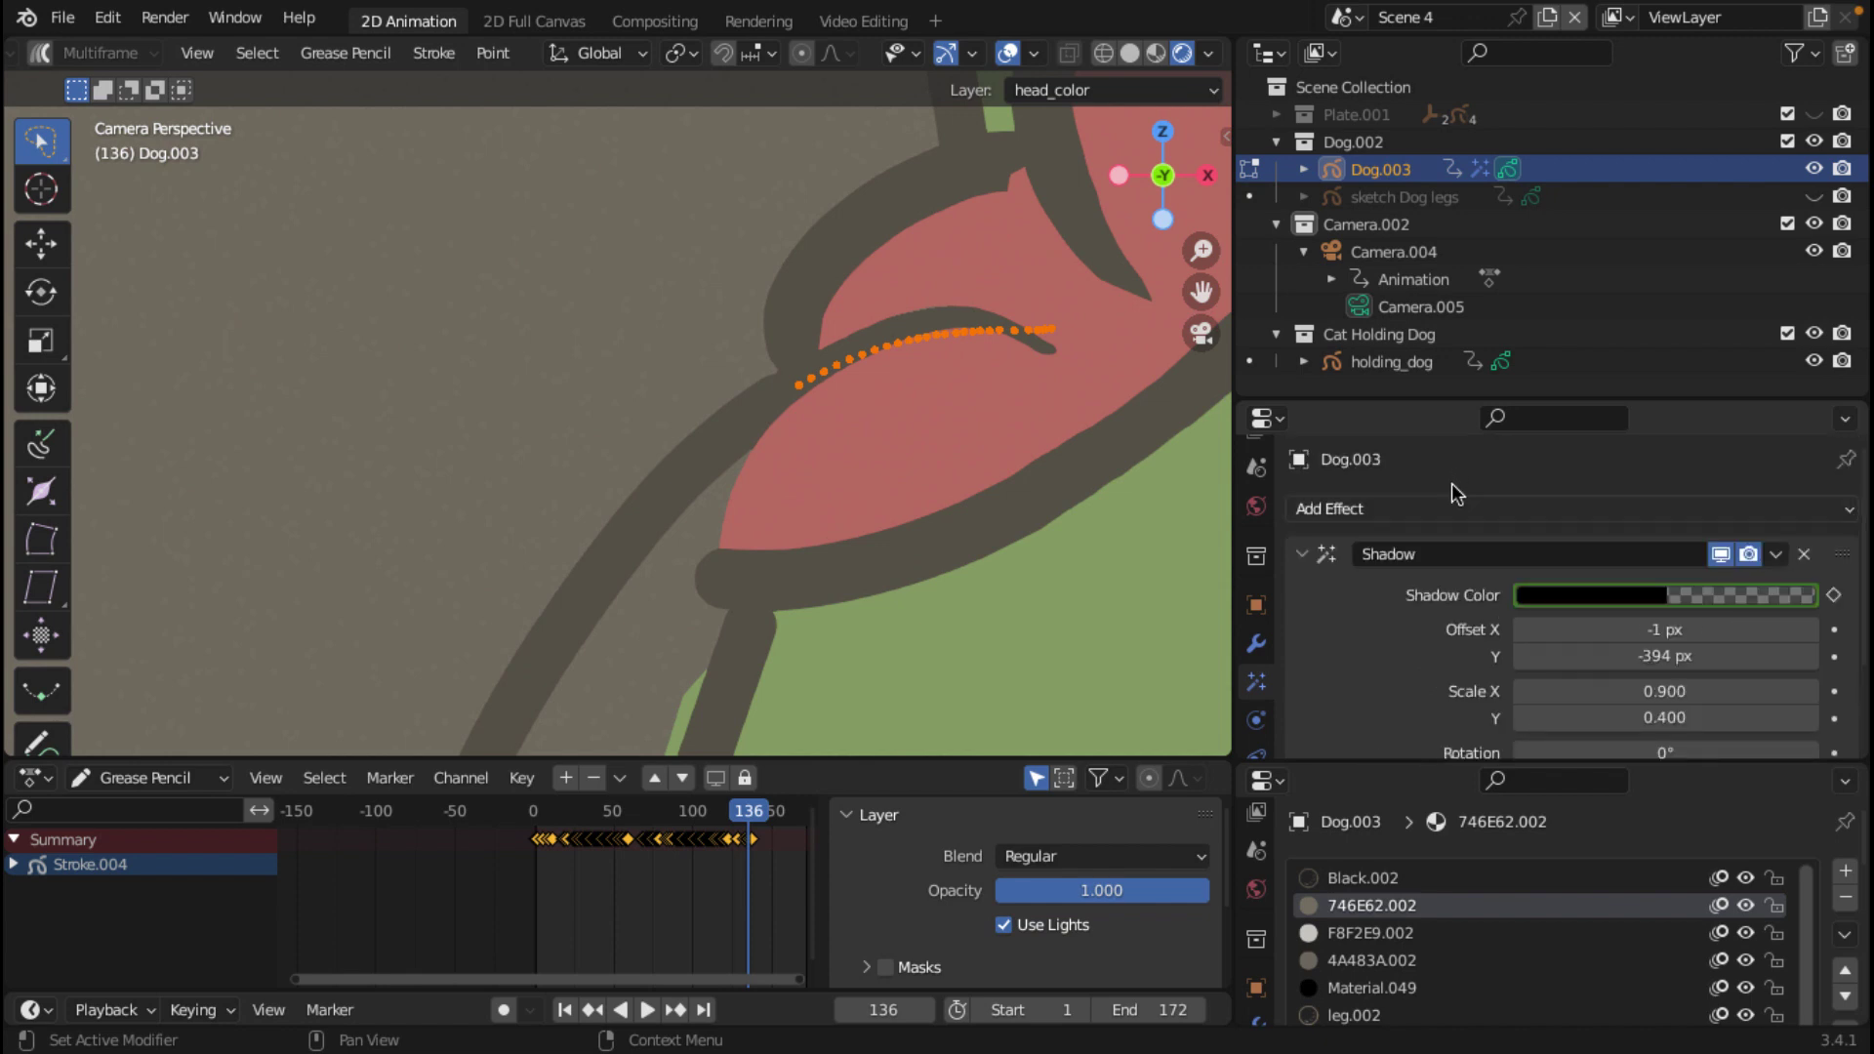
Step: Show Dog.003's layer list and move the frame 136 tongue crease stroke to Tongue_line
{"action": "scroll", "coordinate": [1265, 658], "scroll_direction": "down", "scroll_amount": 3}
{"action": "left_click", "coordinate": [1256, 690]}
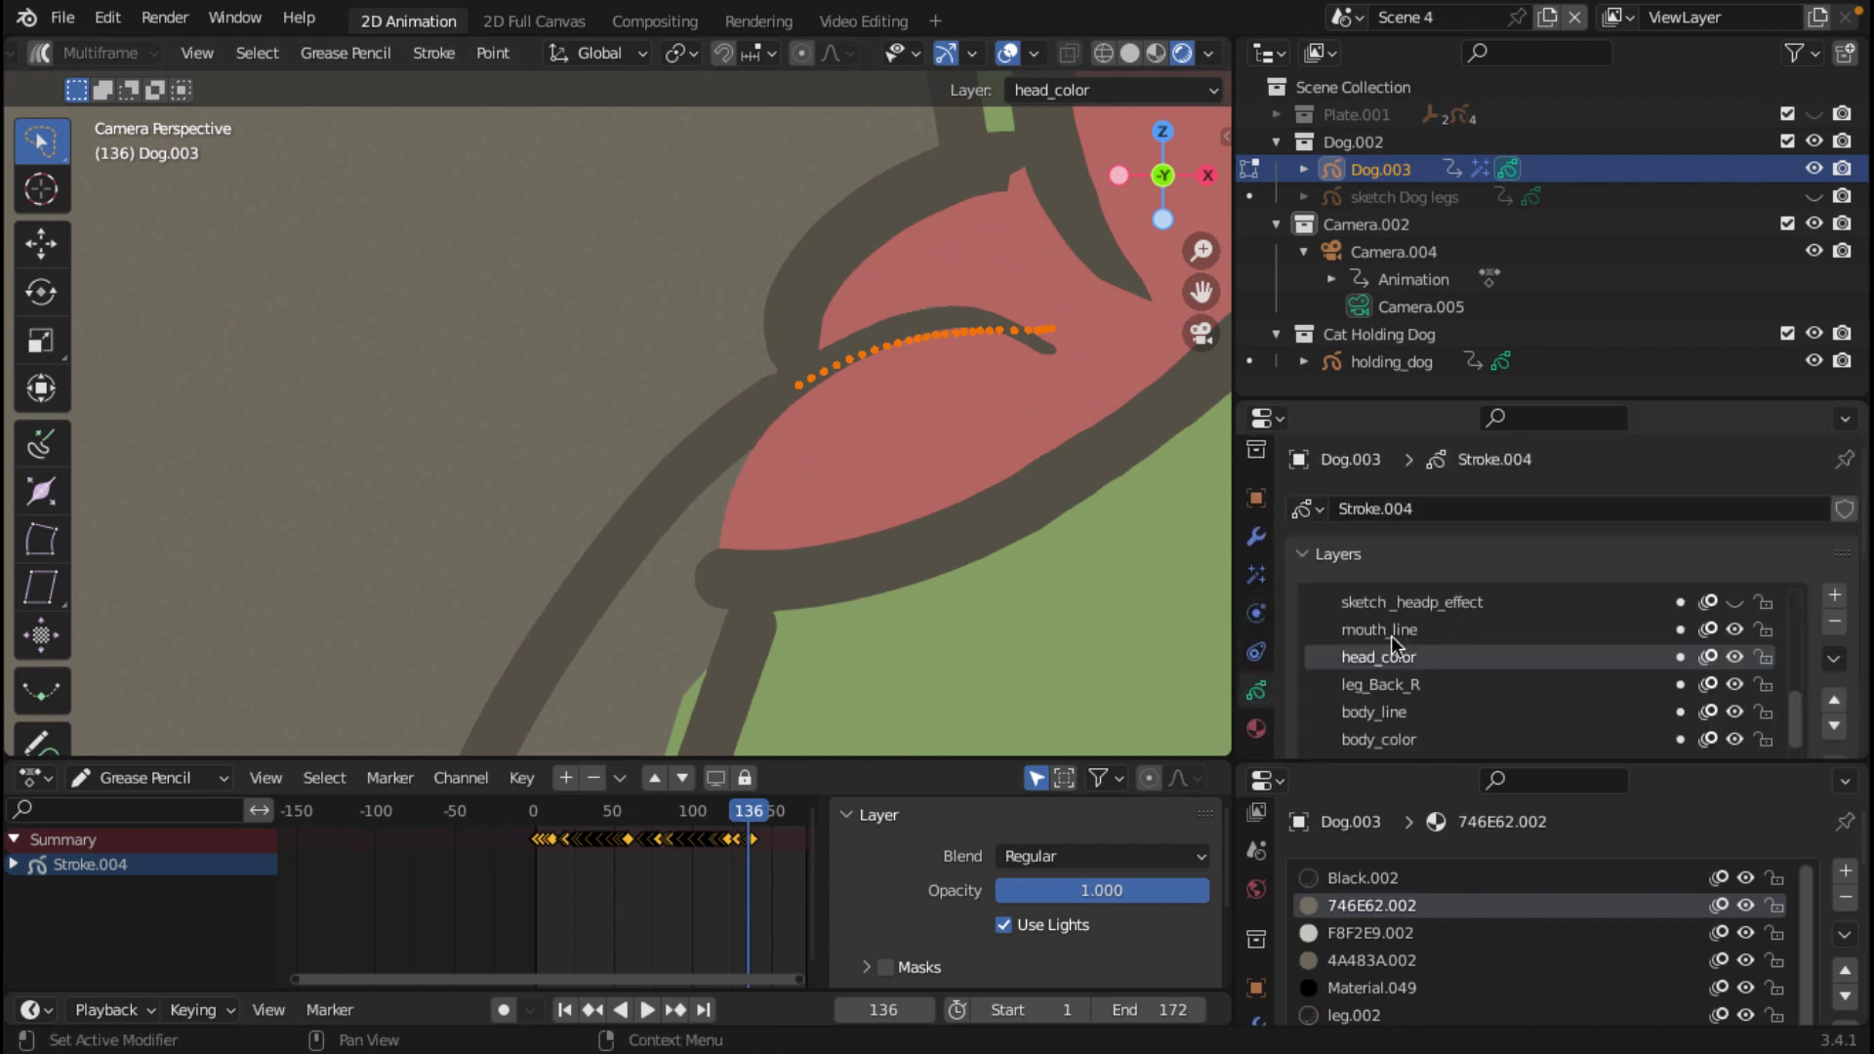
{"action": "scroll", "coordinate": [1447, 627], "scroll_direction": "down", "scroll_amount": 4}
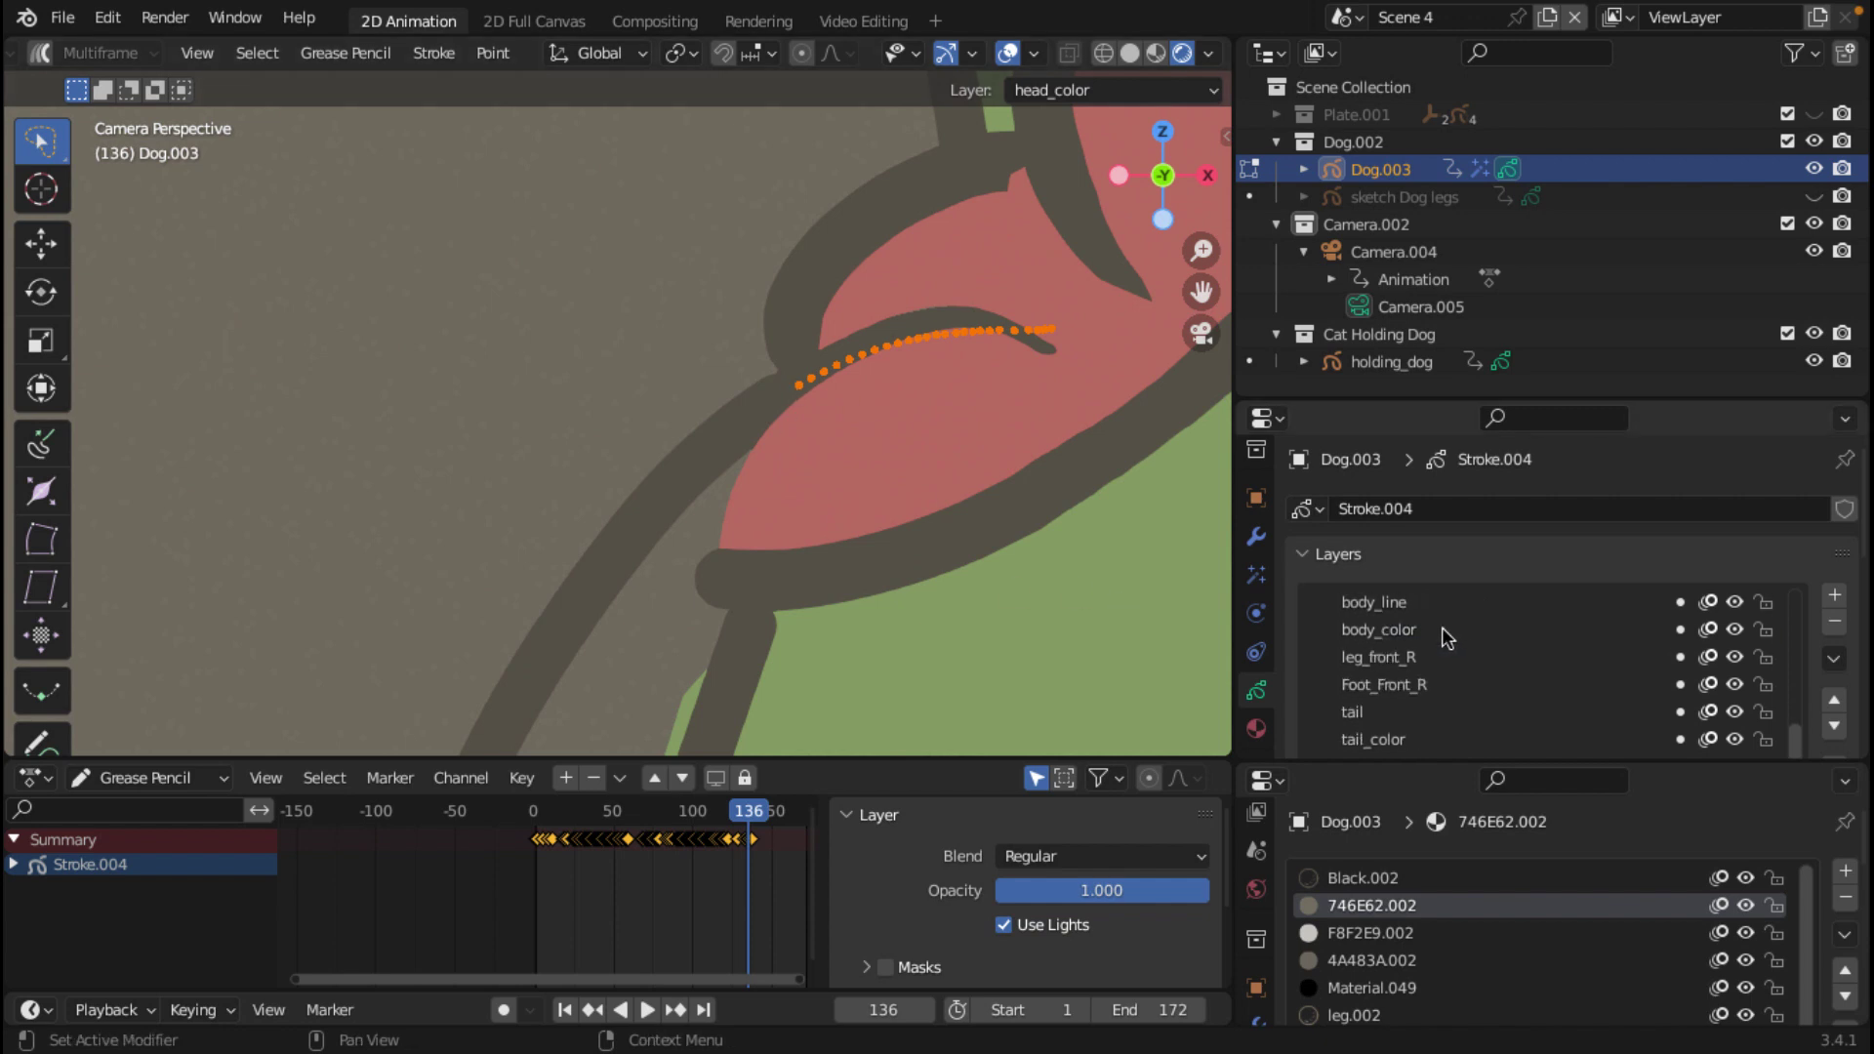
{"action": "scroll", "coordinate": [1443, 626], "scroll_direction": "up", "scroll_amount": 3}
{"action": "scroll", "coordinate": [1443, 626], "scroll_direction": "up", "scroll_amount": 3}
{"action": "scroll", "coordinate": [1443, 627], "scroll_direction": "up", "scroll_amount": 2}
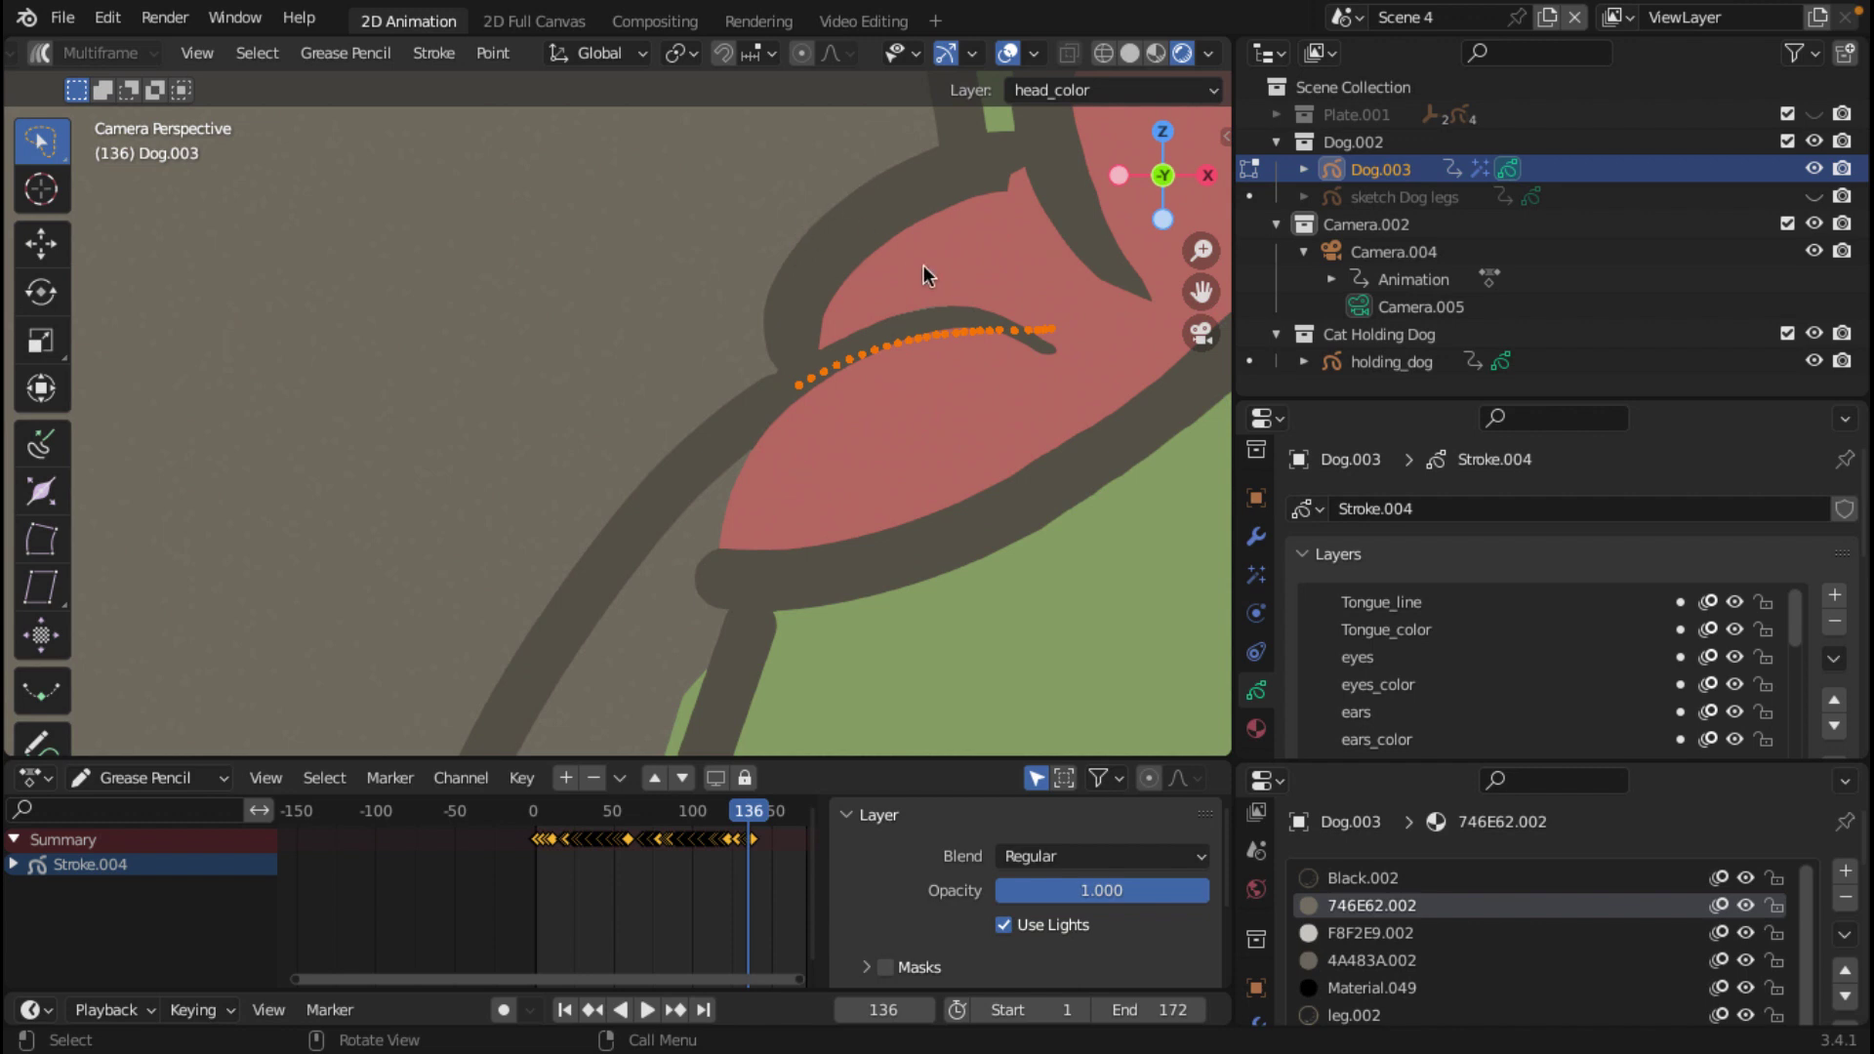
{"action": "key", "text": "m"}
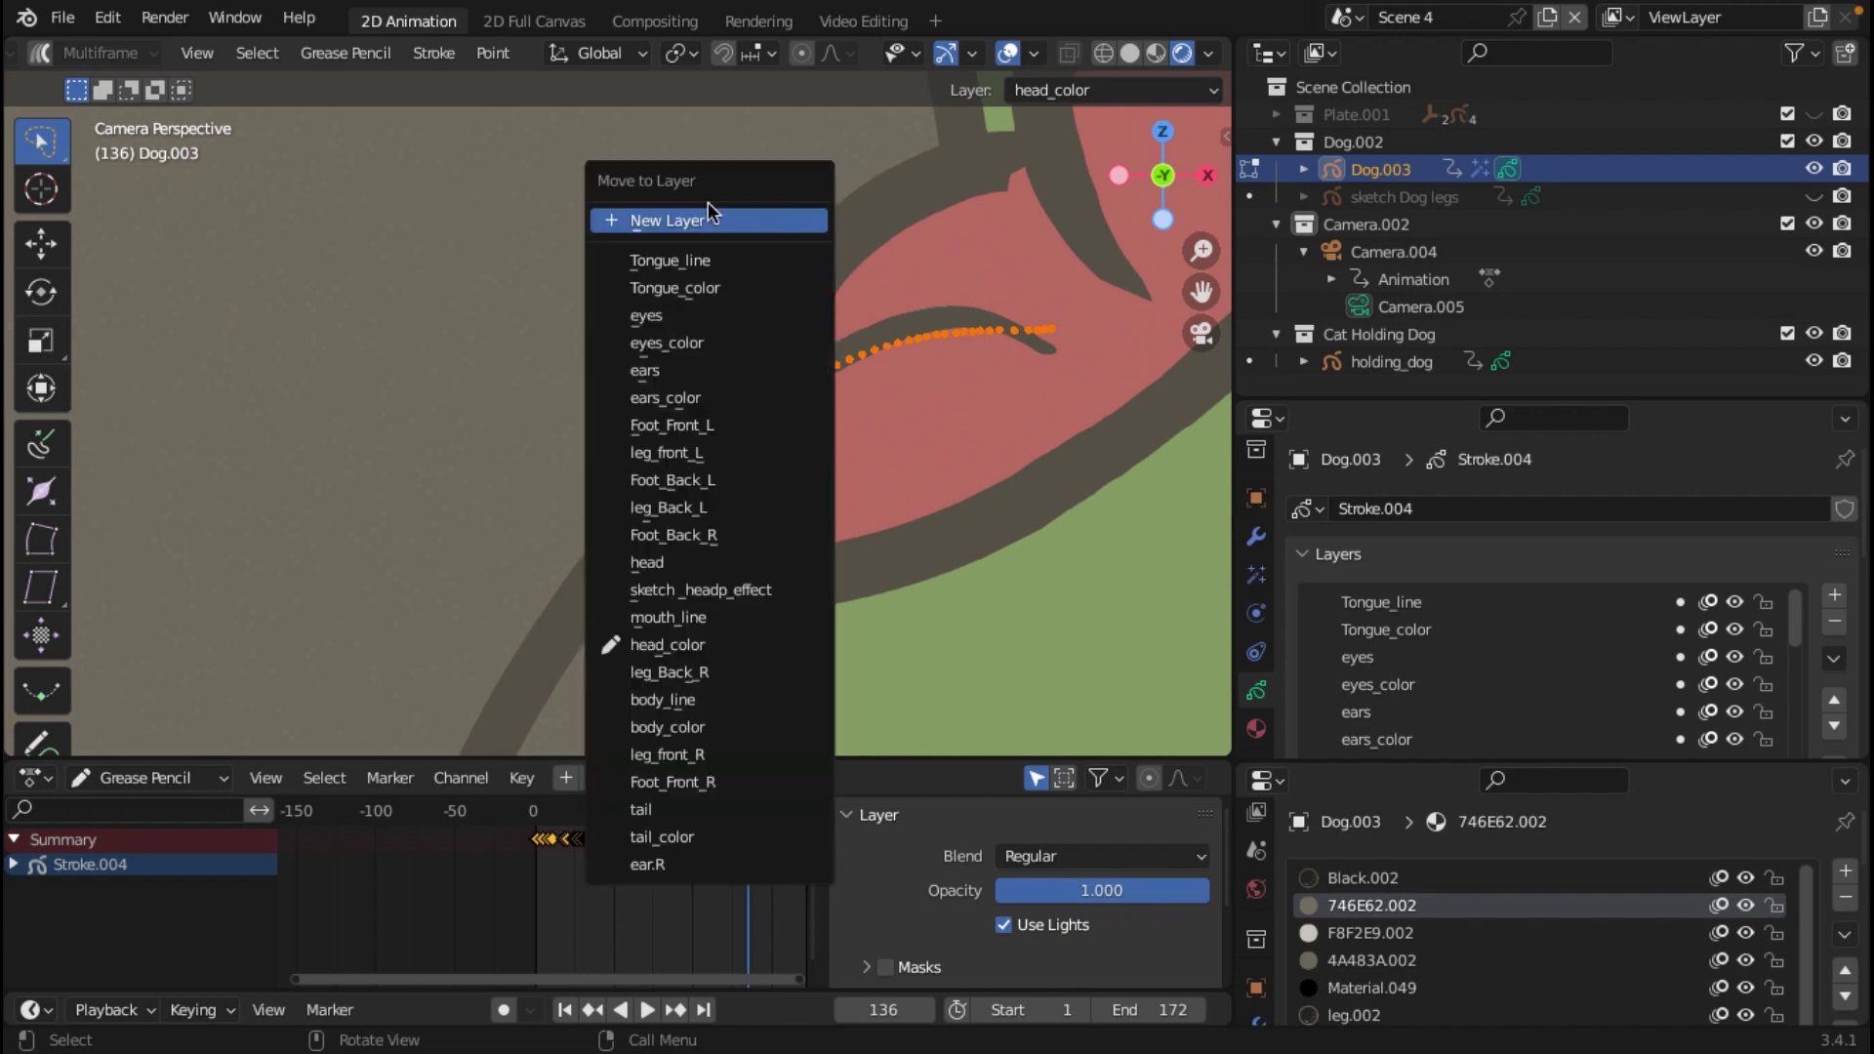
{"action": "left_click", "coordinate": [675, 263]}
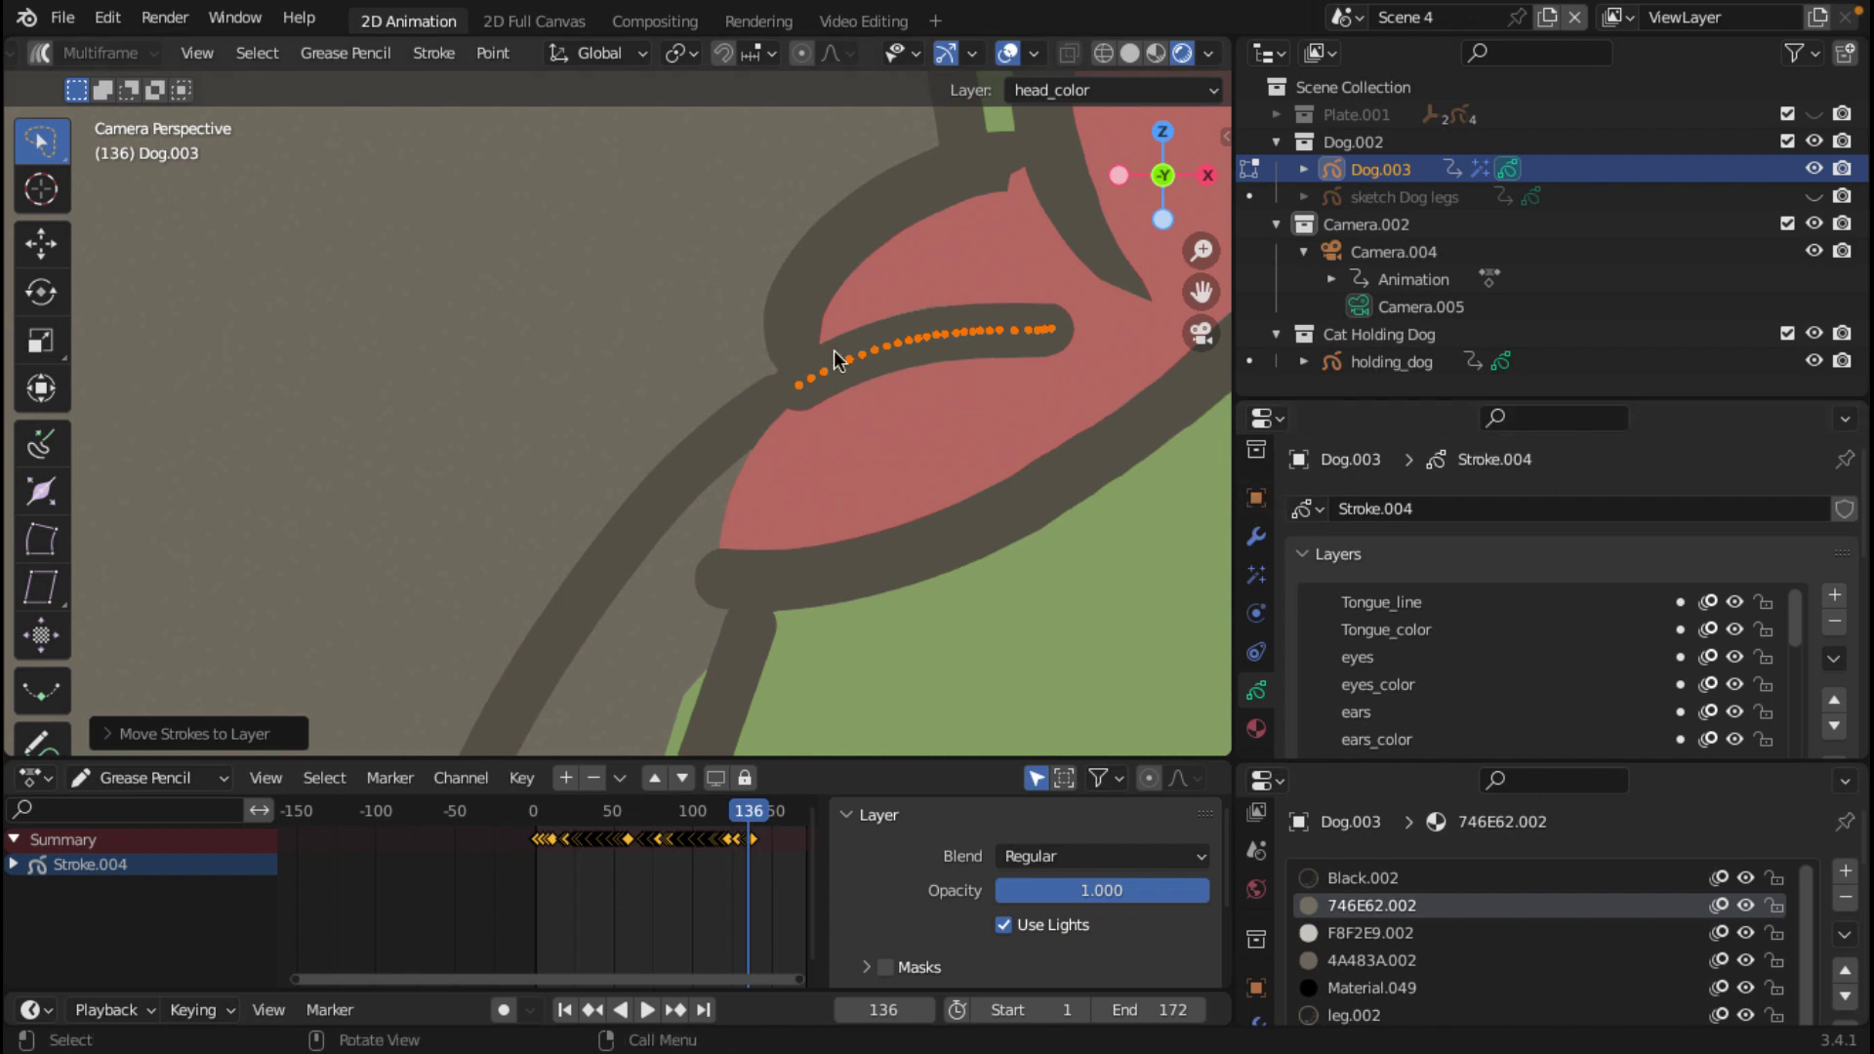
{"action": "scroll", "coordinate": [883, 459], "scroll_direction": "down", "scroll_amount": 2}
Step: Select the entire outline stroke below the tongue and shift it down-left
{"action": "scroll", "coordinate": [834, 467], "scroll_direction": "down", "scroll_amount": 2}
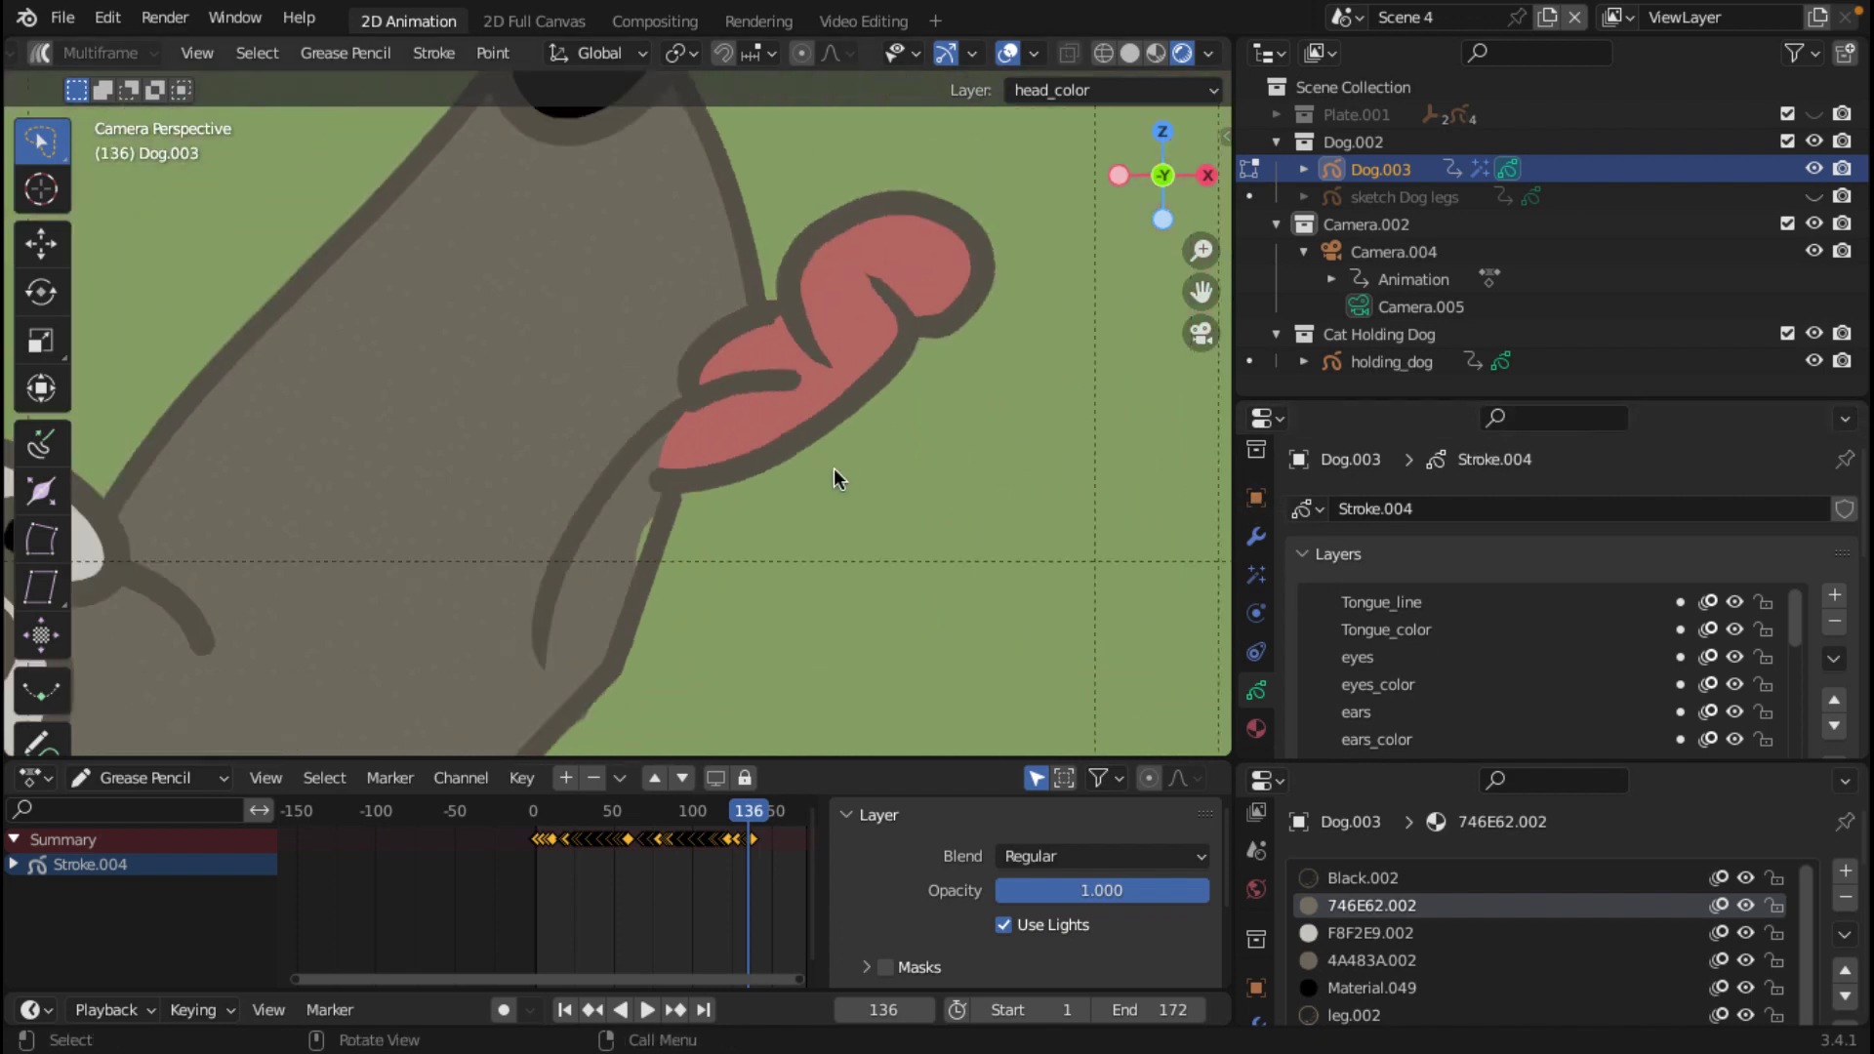
{"action": "scroll", "coordinate": [833, 467], "scroll_direction": "down", "scroll_amount": 2}
{"action": "scroll", "coordinate": [830, 467], "scroll_direction": "up", "scroll_amount": 2}
{"action": "scroll", "coordinate": [830, 466], "scroll_direction": "up", "scroll_amount": 3}
{"action": "scroll", "coordinate": [830, 467], "scroll_direction": "down", "scroll_amount": 1}
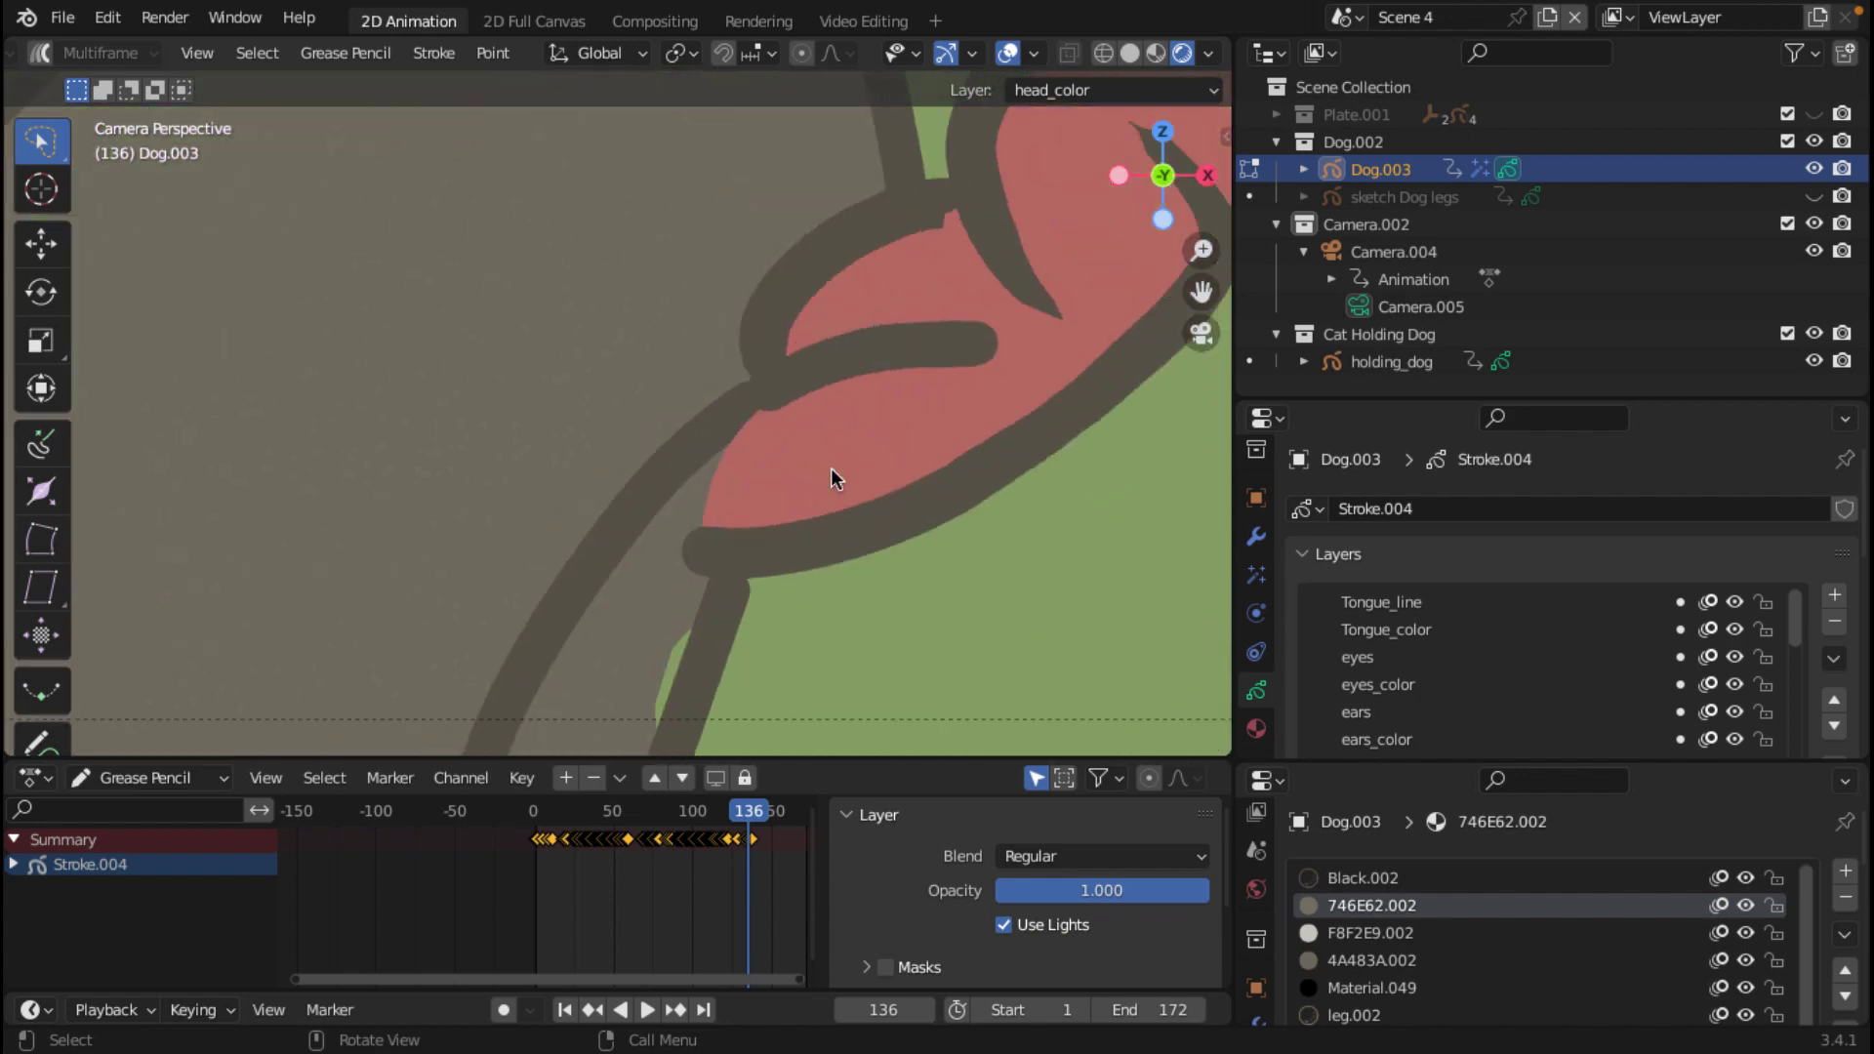
{"action": "scroll", "coordinate": [829, 467], "scroll_direction": "down", "scroll_amount": 2}
{"action": "scroll", "coordinate": [830, 466], "scroll_direction": "down", "scroll_amount": 4}
{"action": "scroll", "coordinate": [725, 465], "scroll_direction": "up", "scroll_amount": 5}
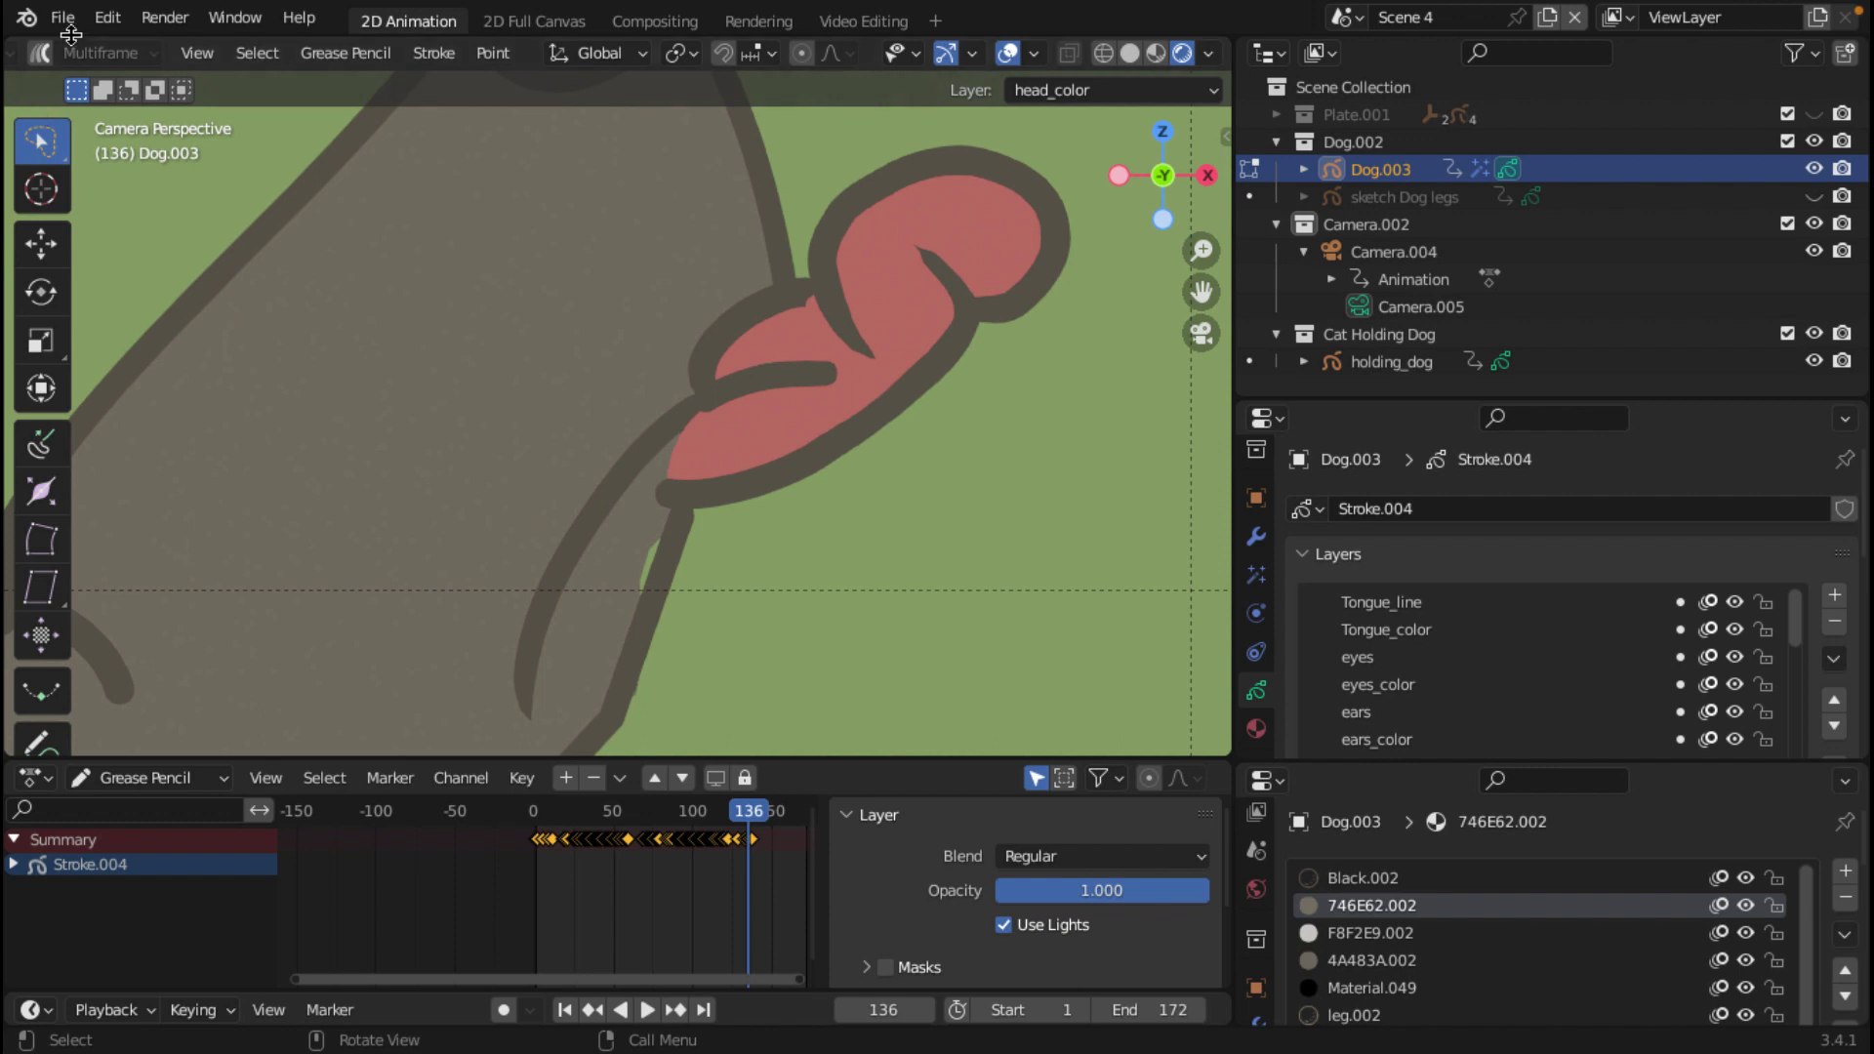
{"action": "scroll", "coordinate": [76, 49], "scroll_direction": "left", "scroll_amount": 2}
{"action": "scroll", "coordinate": [76, 51], "scroll_direction": "right", "scroll_amount": 2}
{"action": "left_click", "coordinate": [586, 513]}
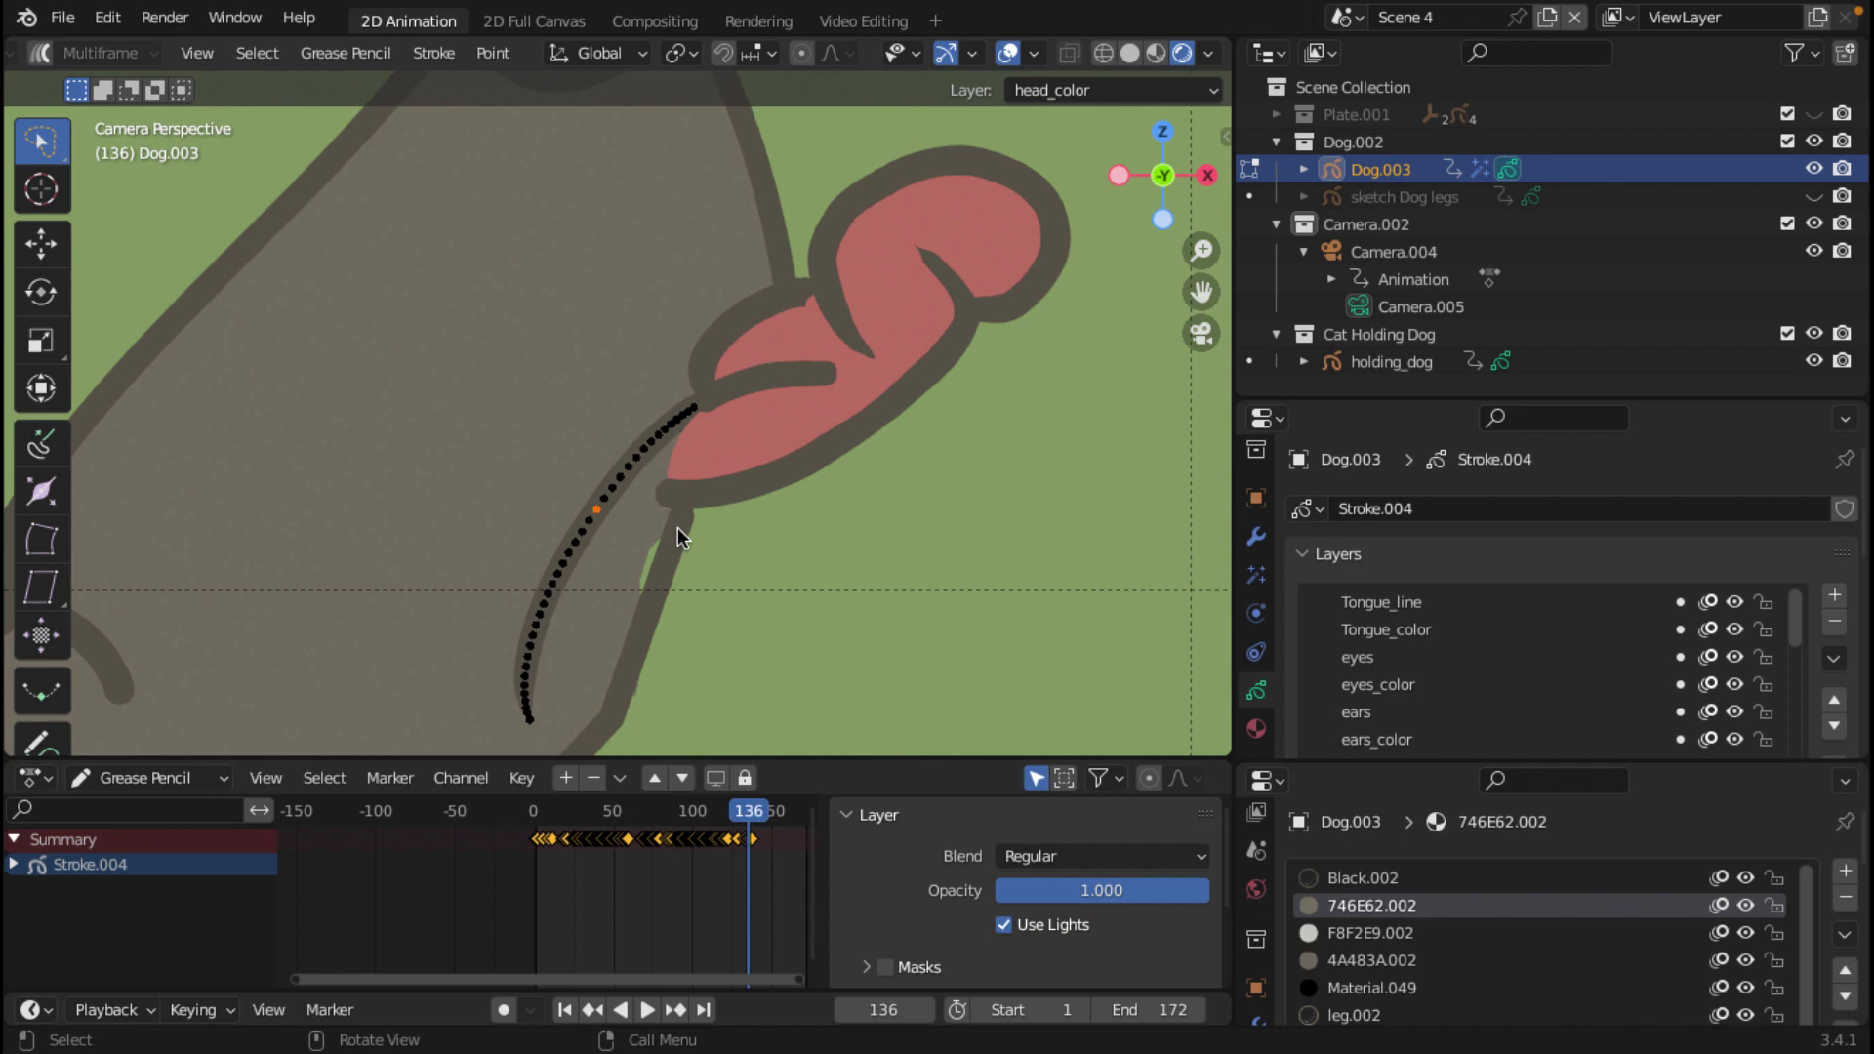
{"action": "key", "text": "ctrl+l"}
{"action": "key", "text": "g"}
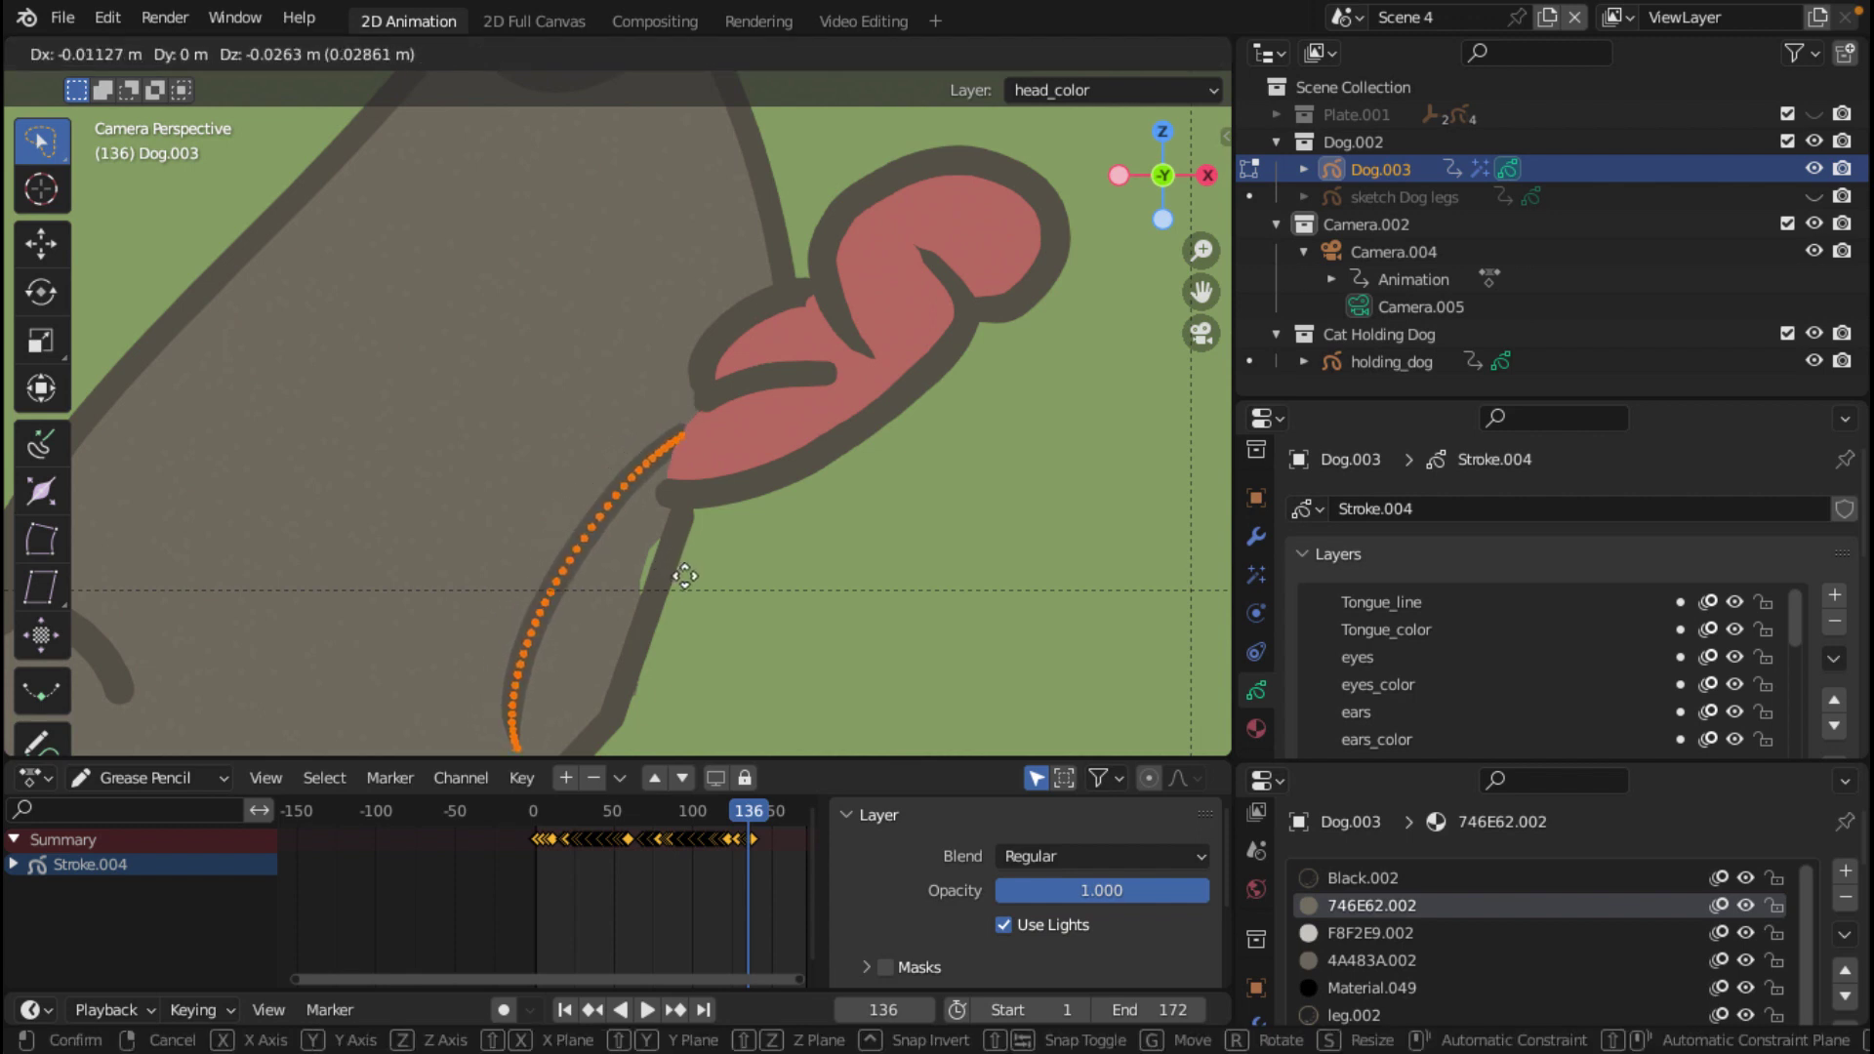
{"action": "left_click", "coordinate": [691, 576]}
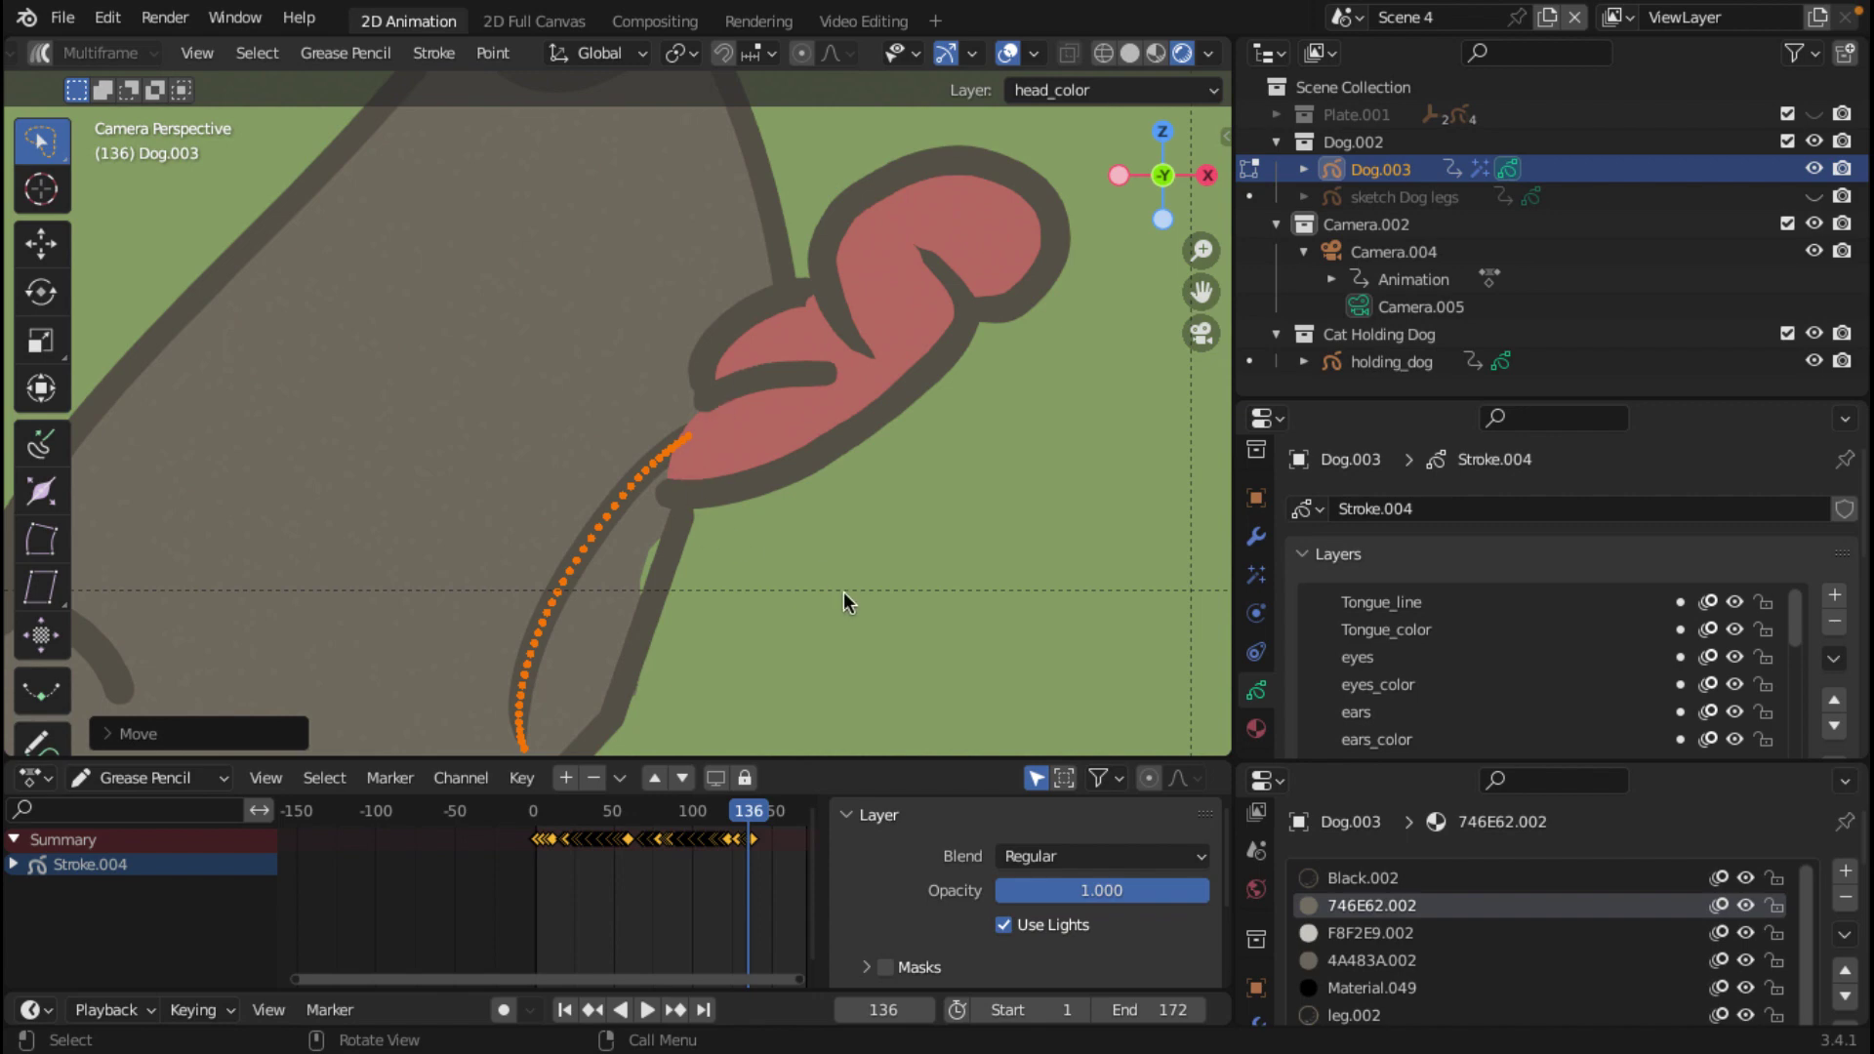
{"action": "scroll", "coordinate": [844, 591], "scroll_direction": "down", "scroll_amount": 5}
{"action": "scroll", "coordinate": [758, 605], "scroll_direction": "down", "scroll_amount": 3}
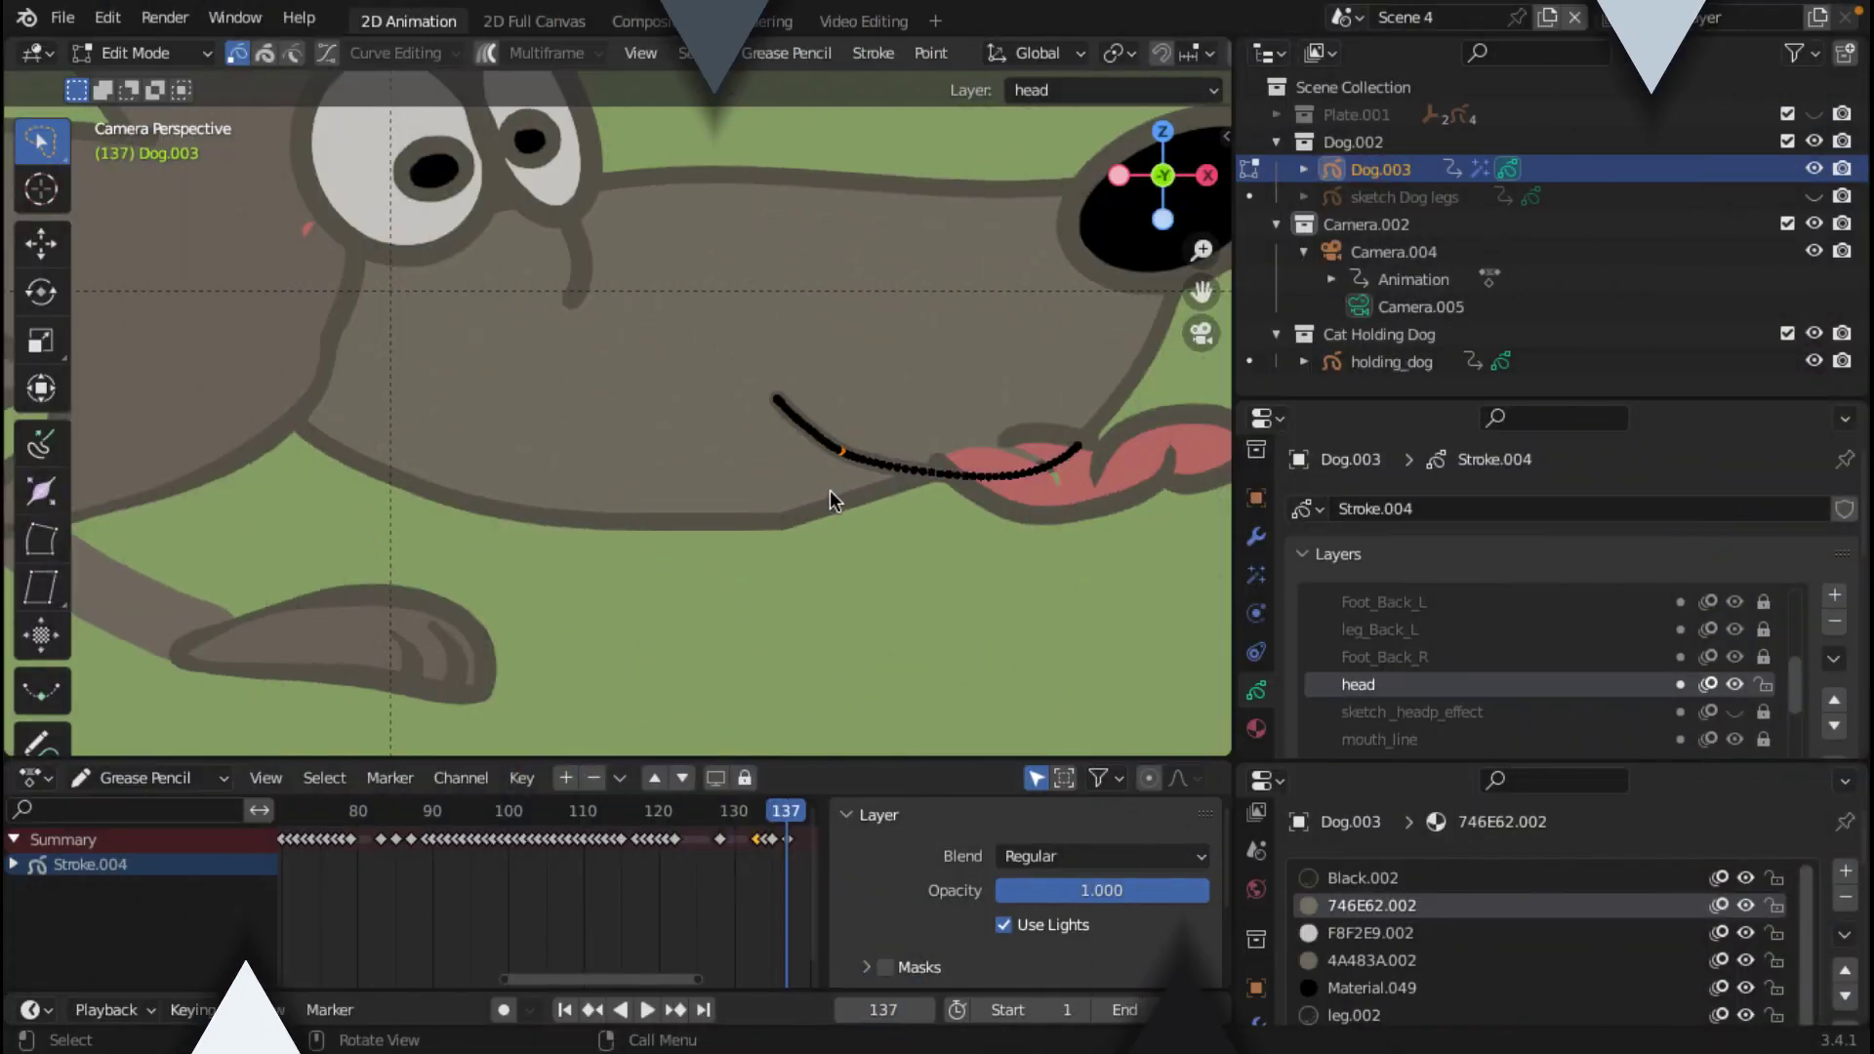
Step: Select the whole mouth line, rotate it and move it toward the lower jaw
{"action": "key", "text": "a"}
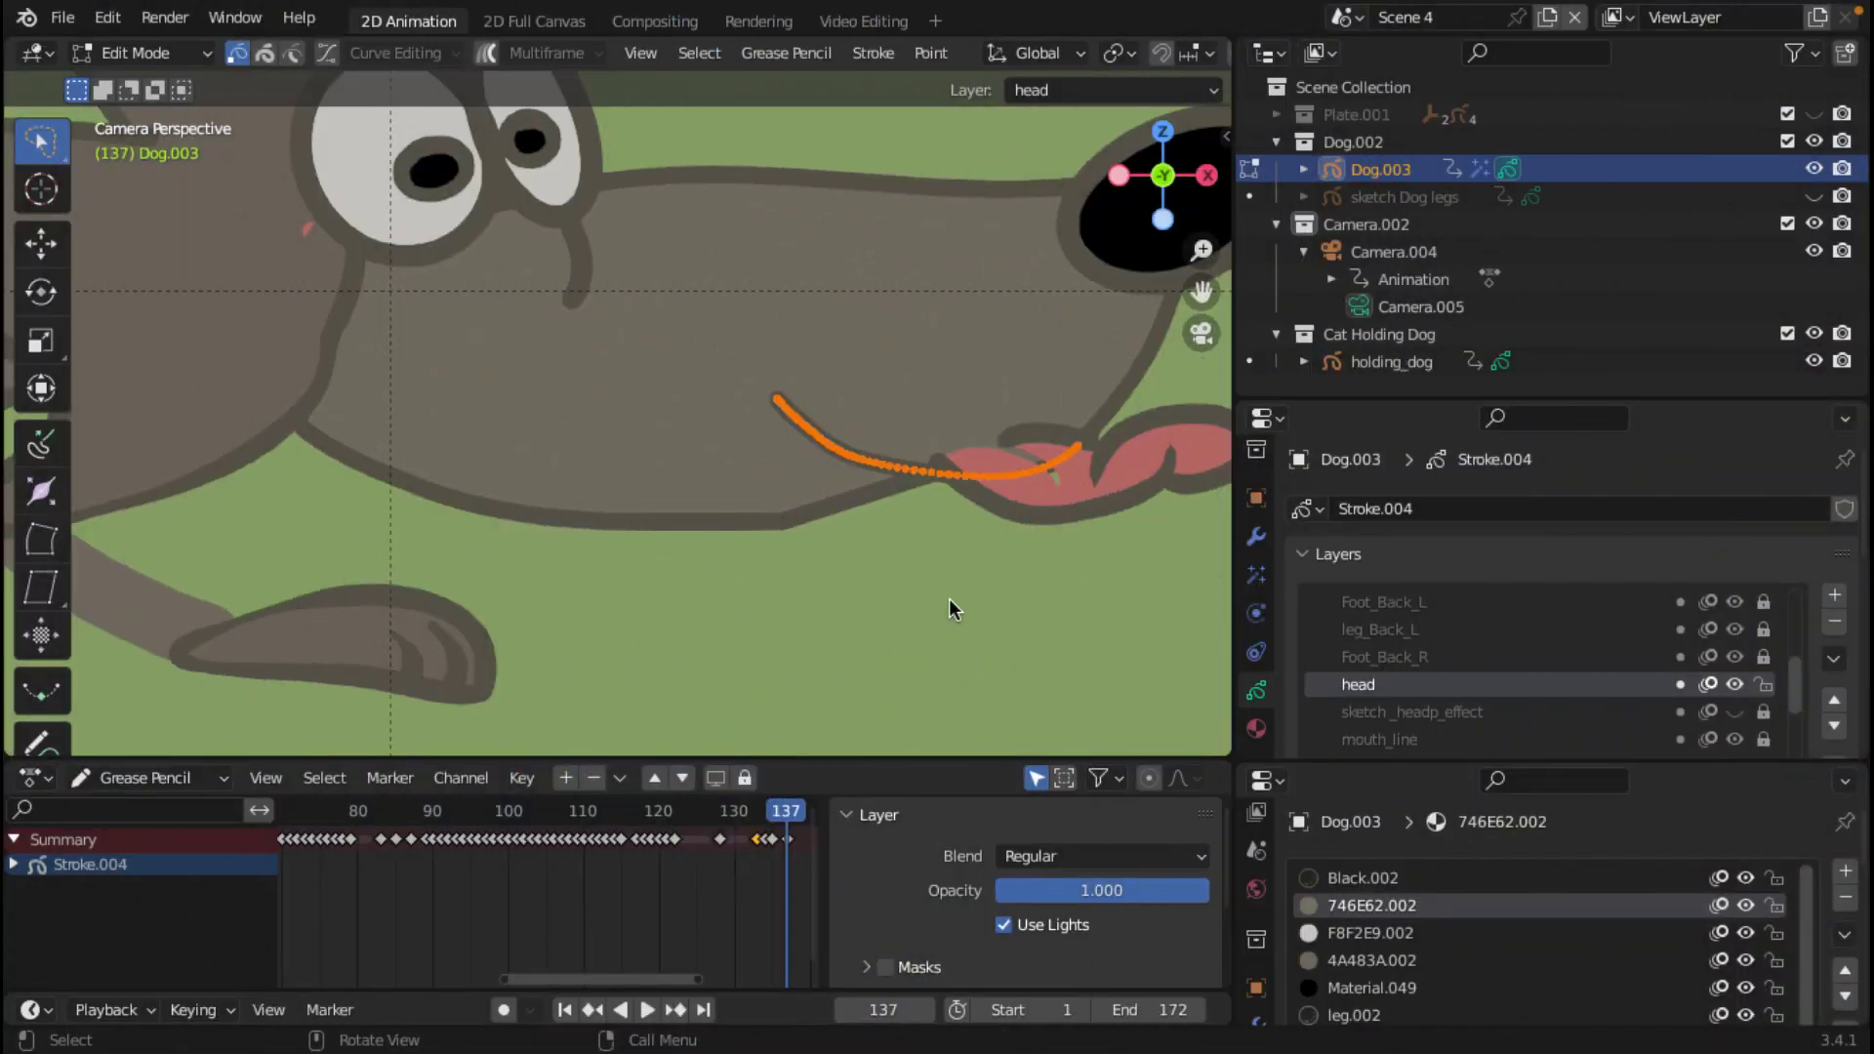
{"action": "key", "text": "r"}
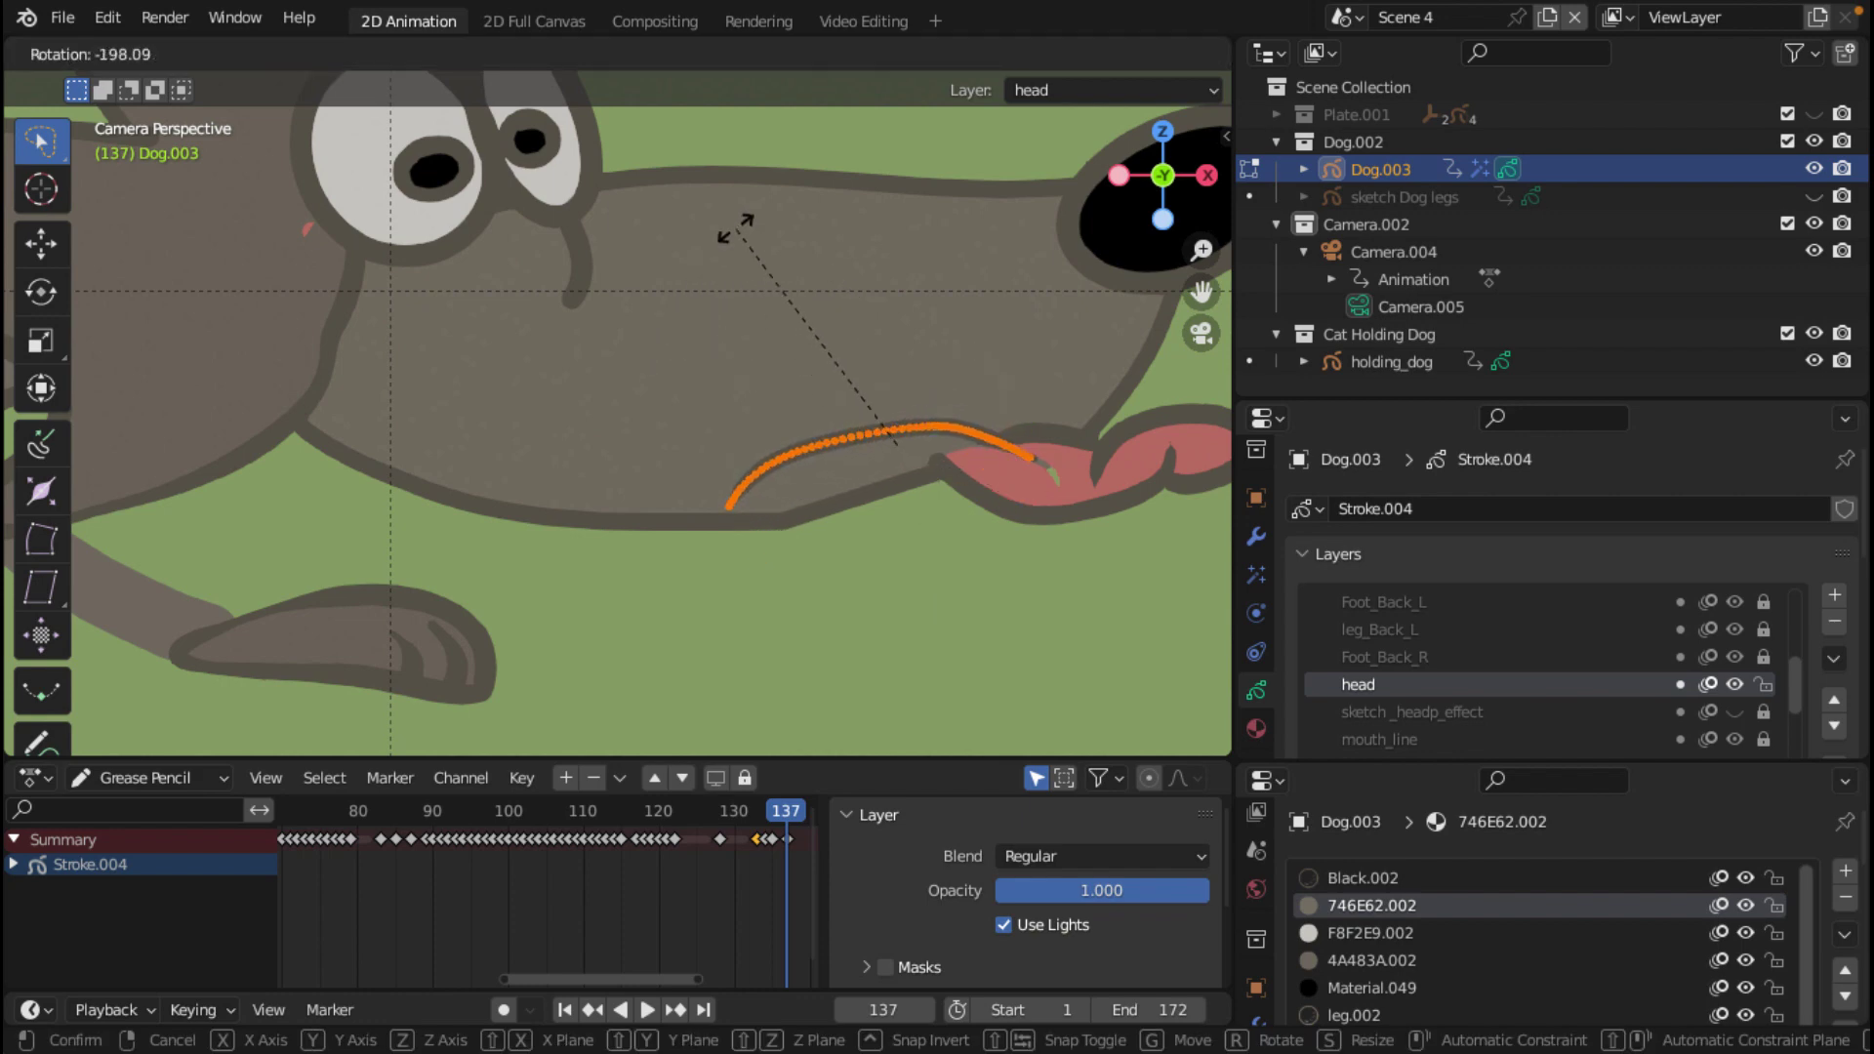
{"action": "left_click", "coordinate": [738, 225]}
{"action": "key", "text": "g"}
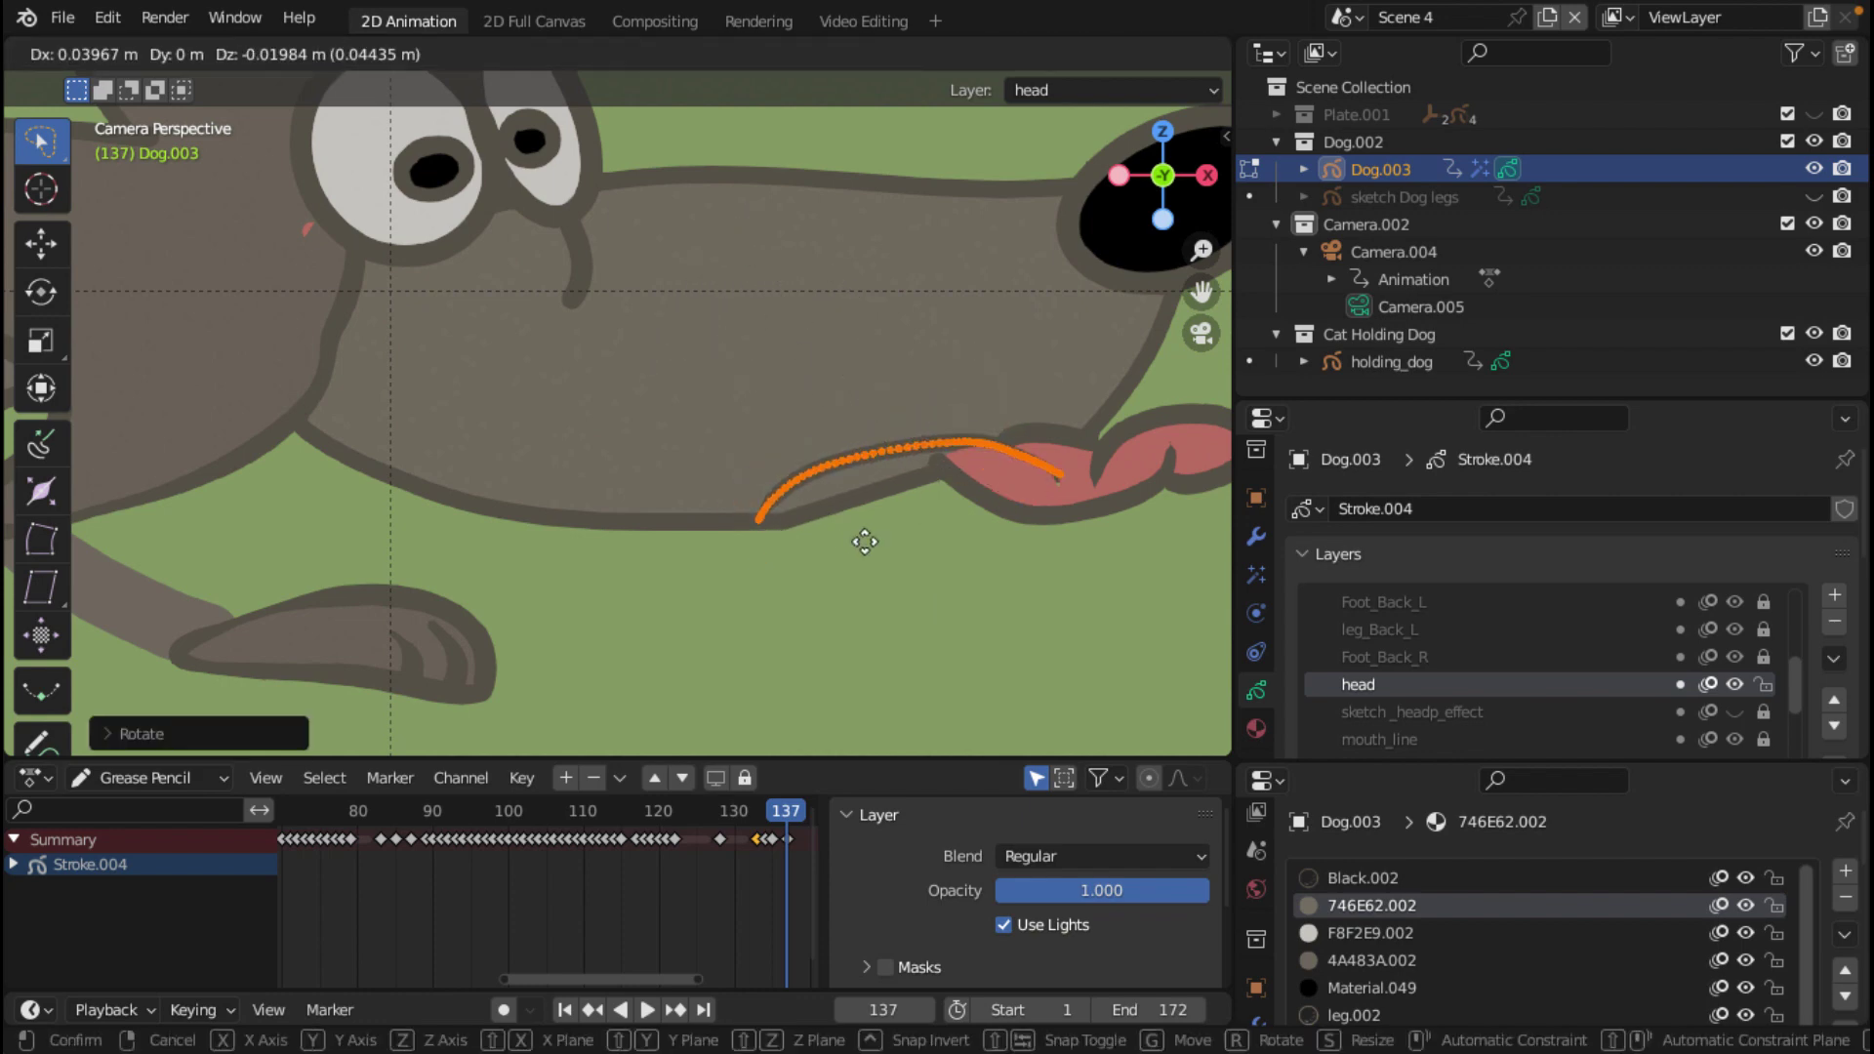
{"action": "left_click", "coordinate": [860, 543]}
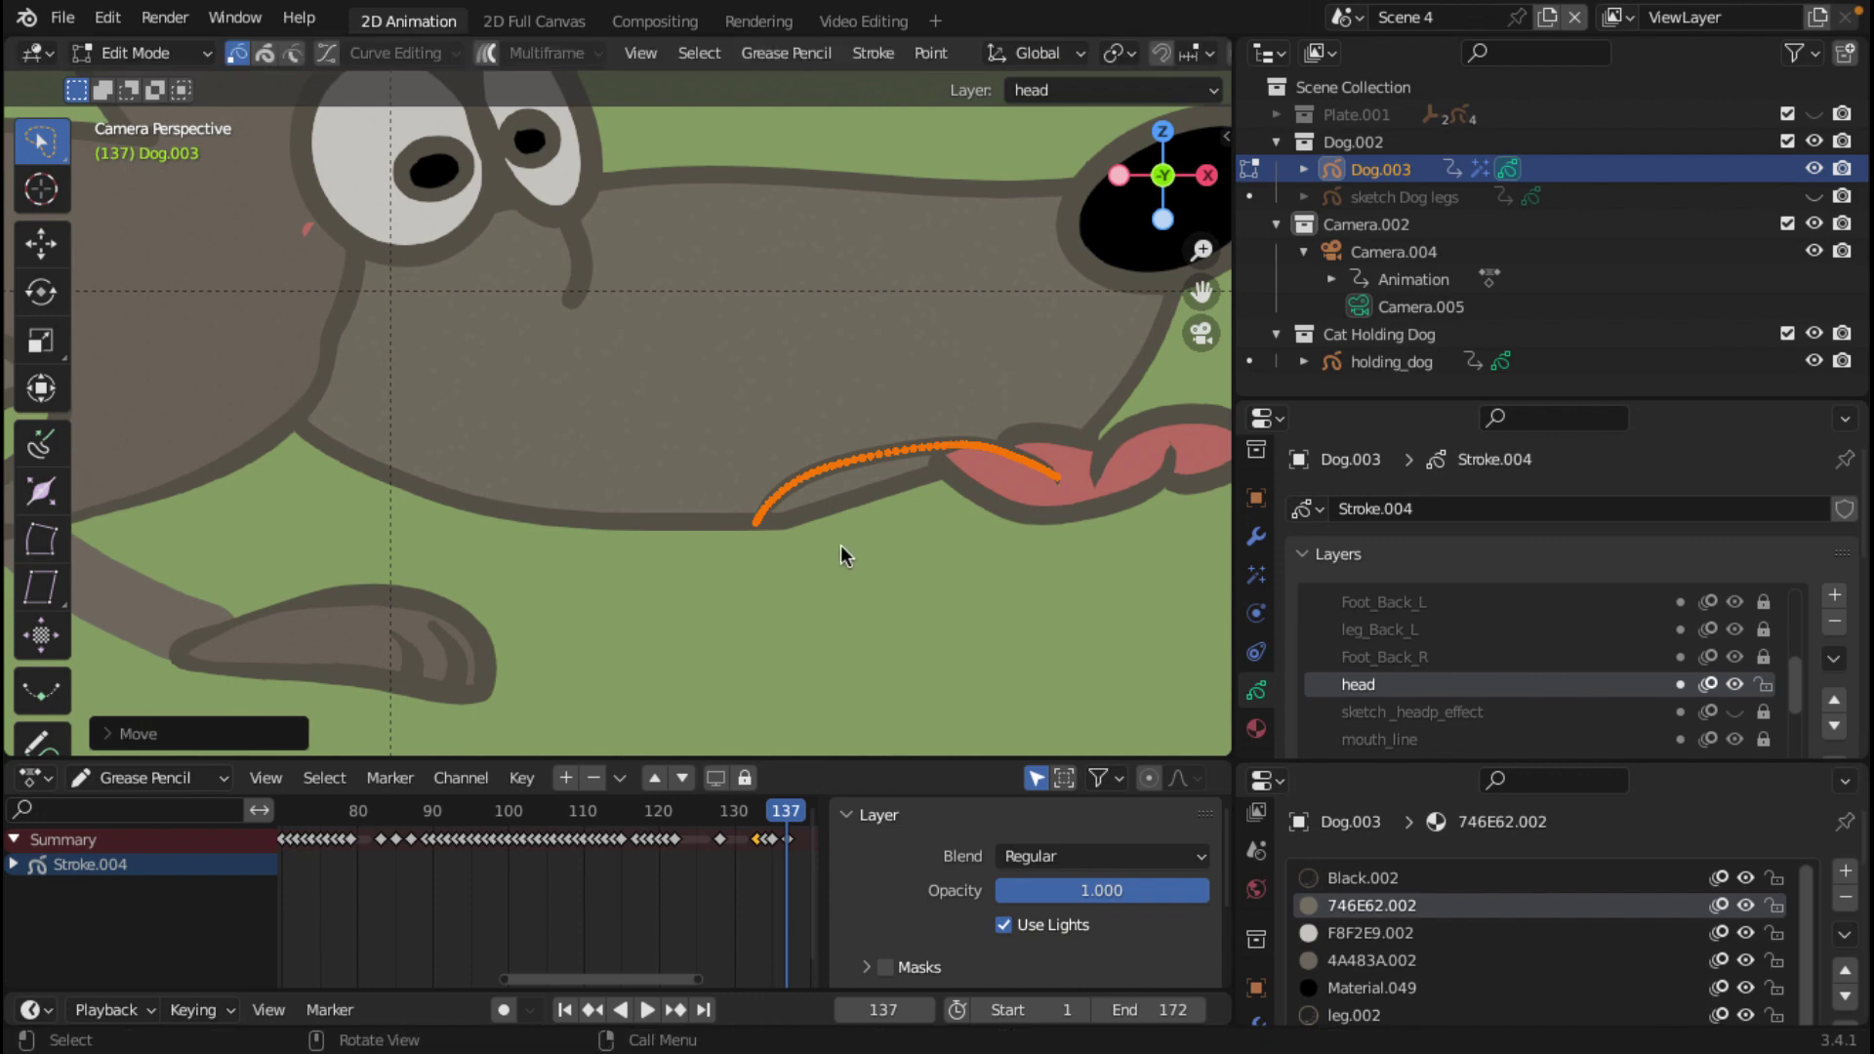
Step: Try deleting a mouth line segment, undo it, then shift the whole line left
{"action": "left_click", "coordinate": [971, 442]}
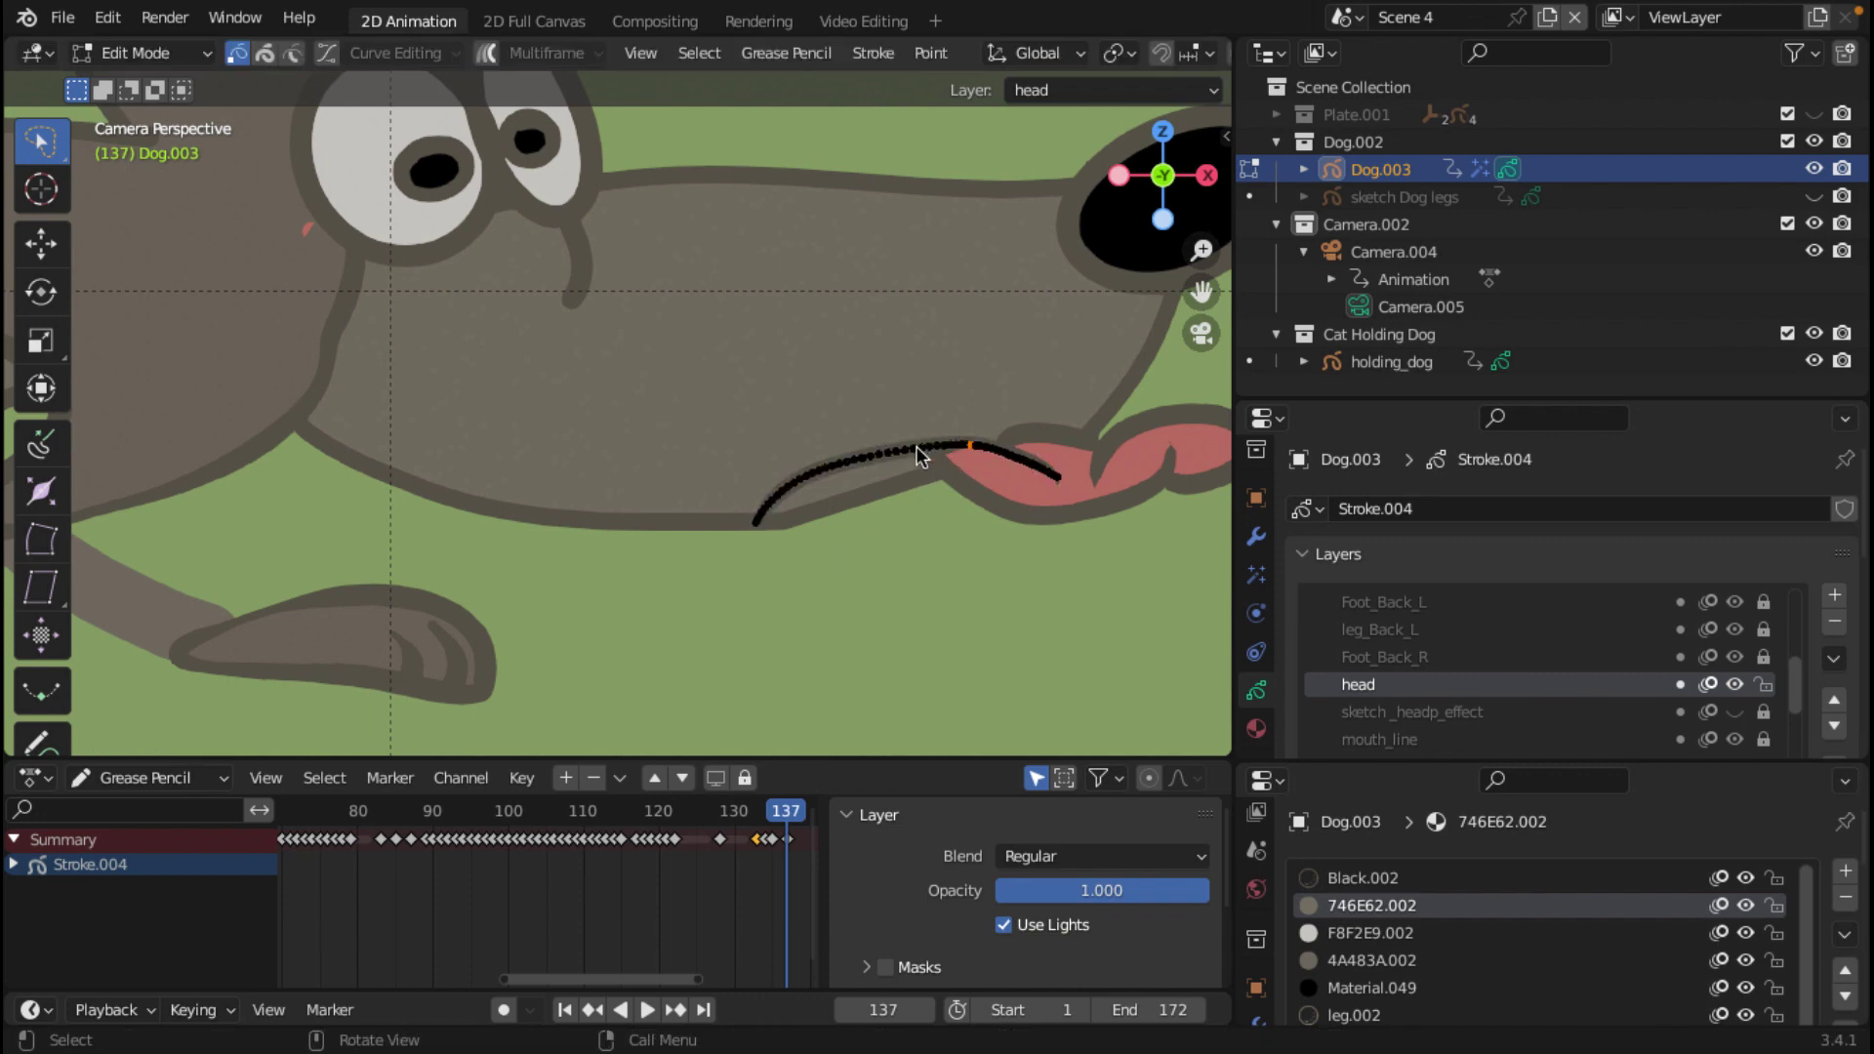
{"action": "key", "text": "x"}
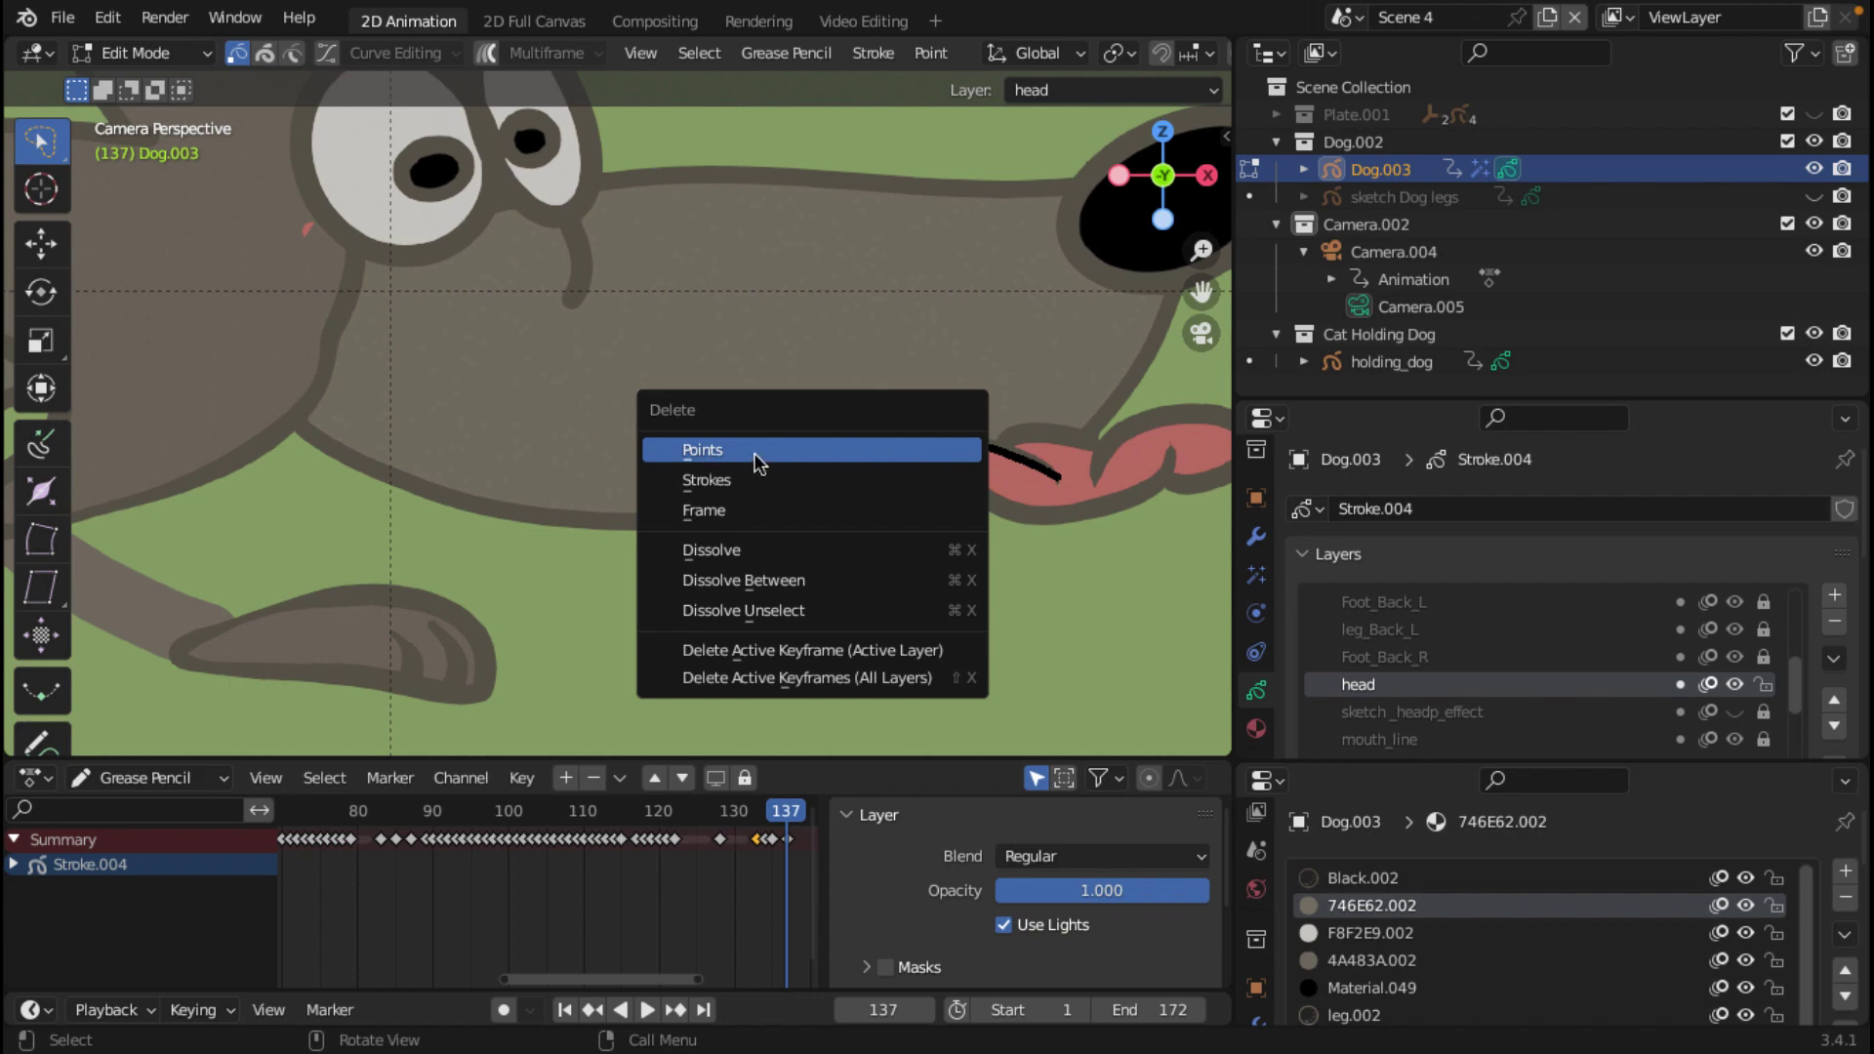
{"action": "left_click", "coordinate": [756, 459]}
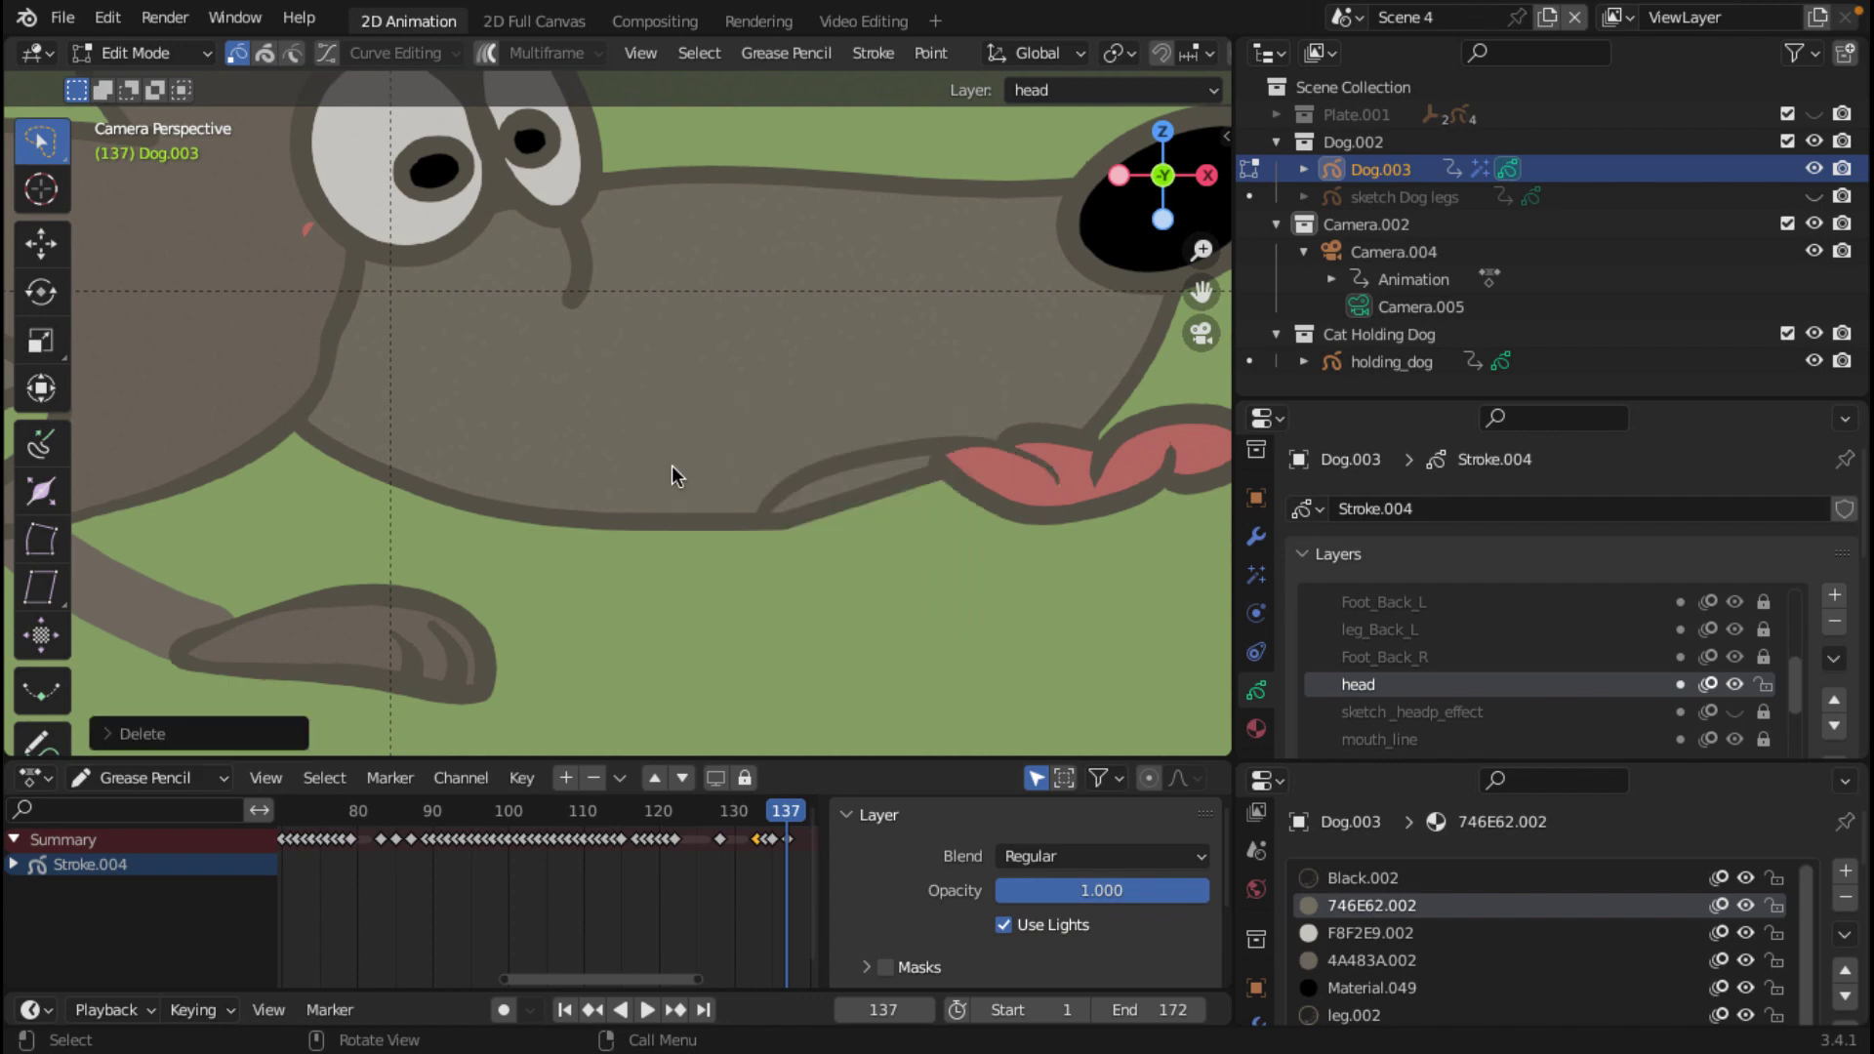
{"action": "key", "text": "ctrl+z"}
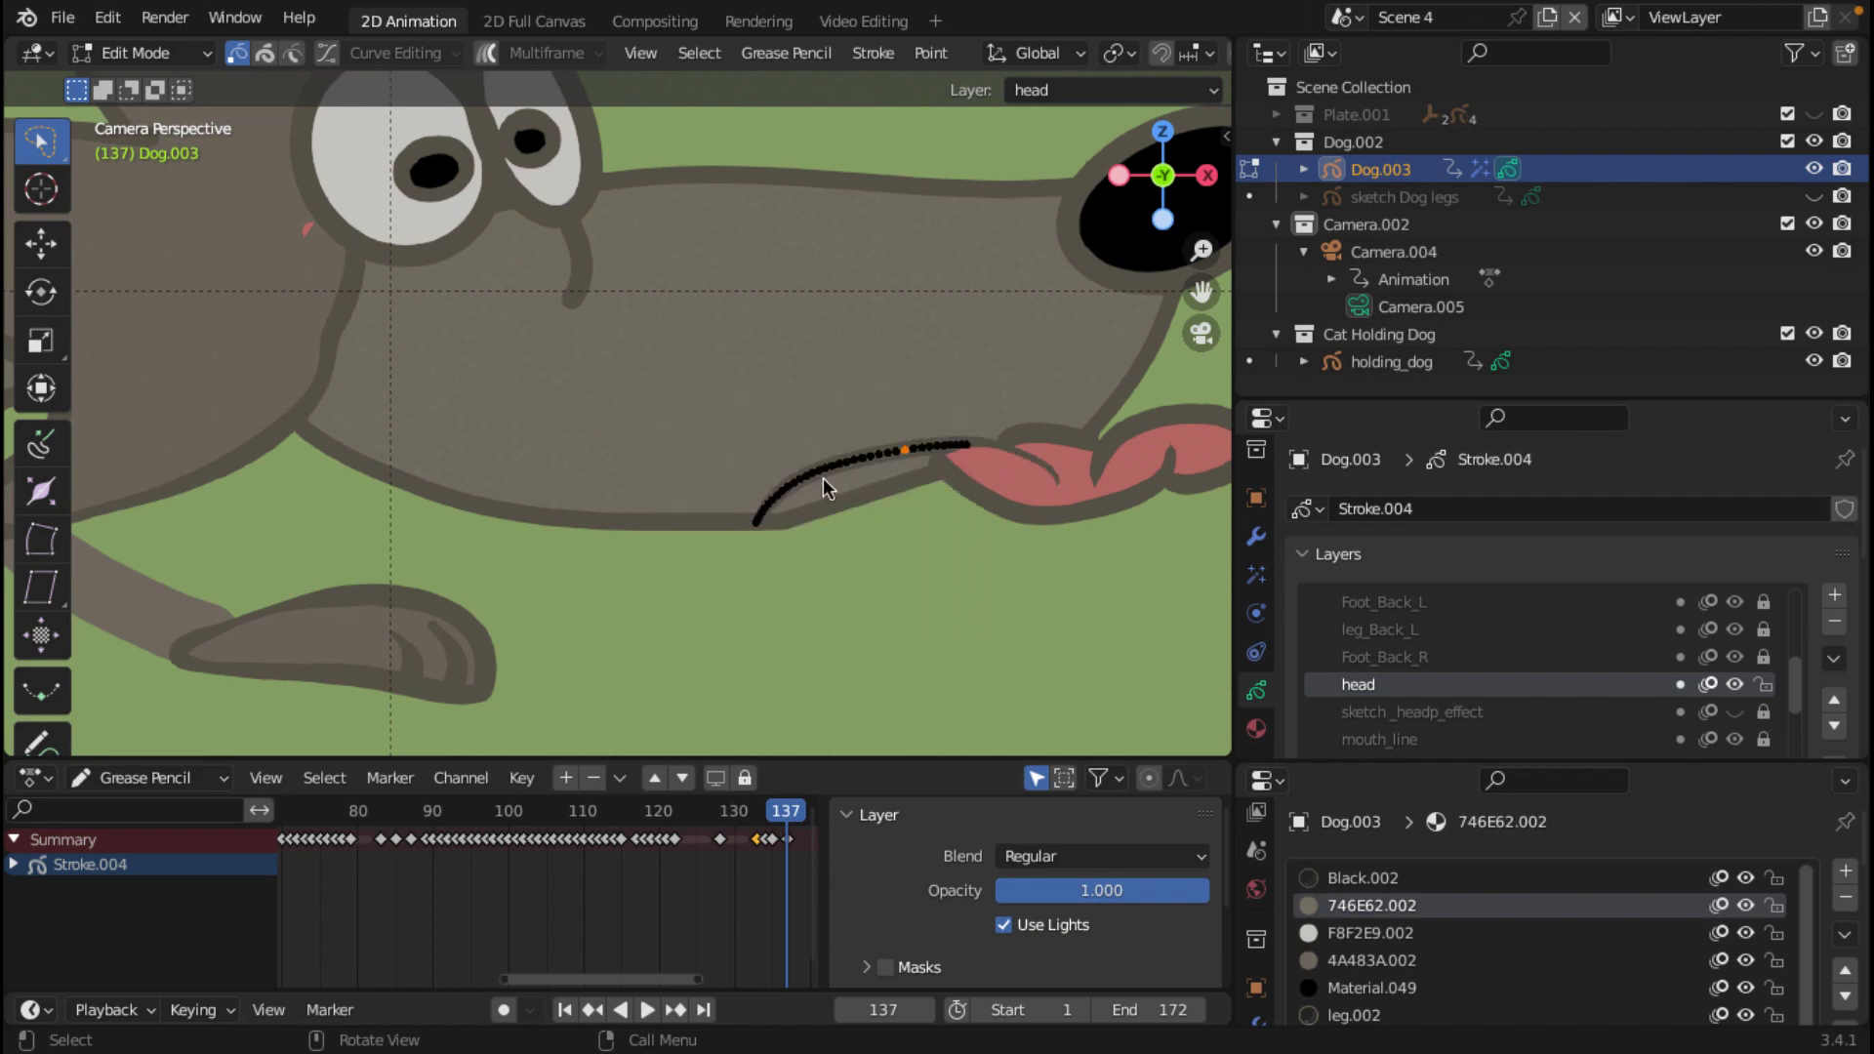
{"action": "key", "text": "ctrl+l"}
{"action": "key", "text": "g"}
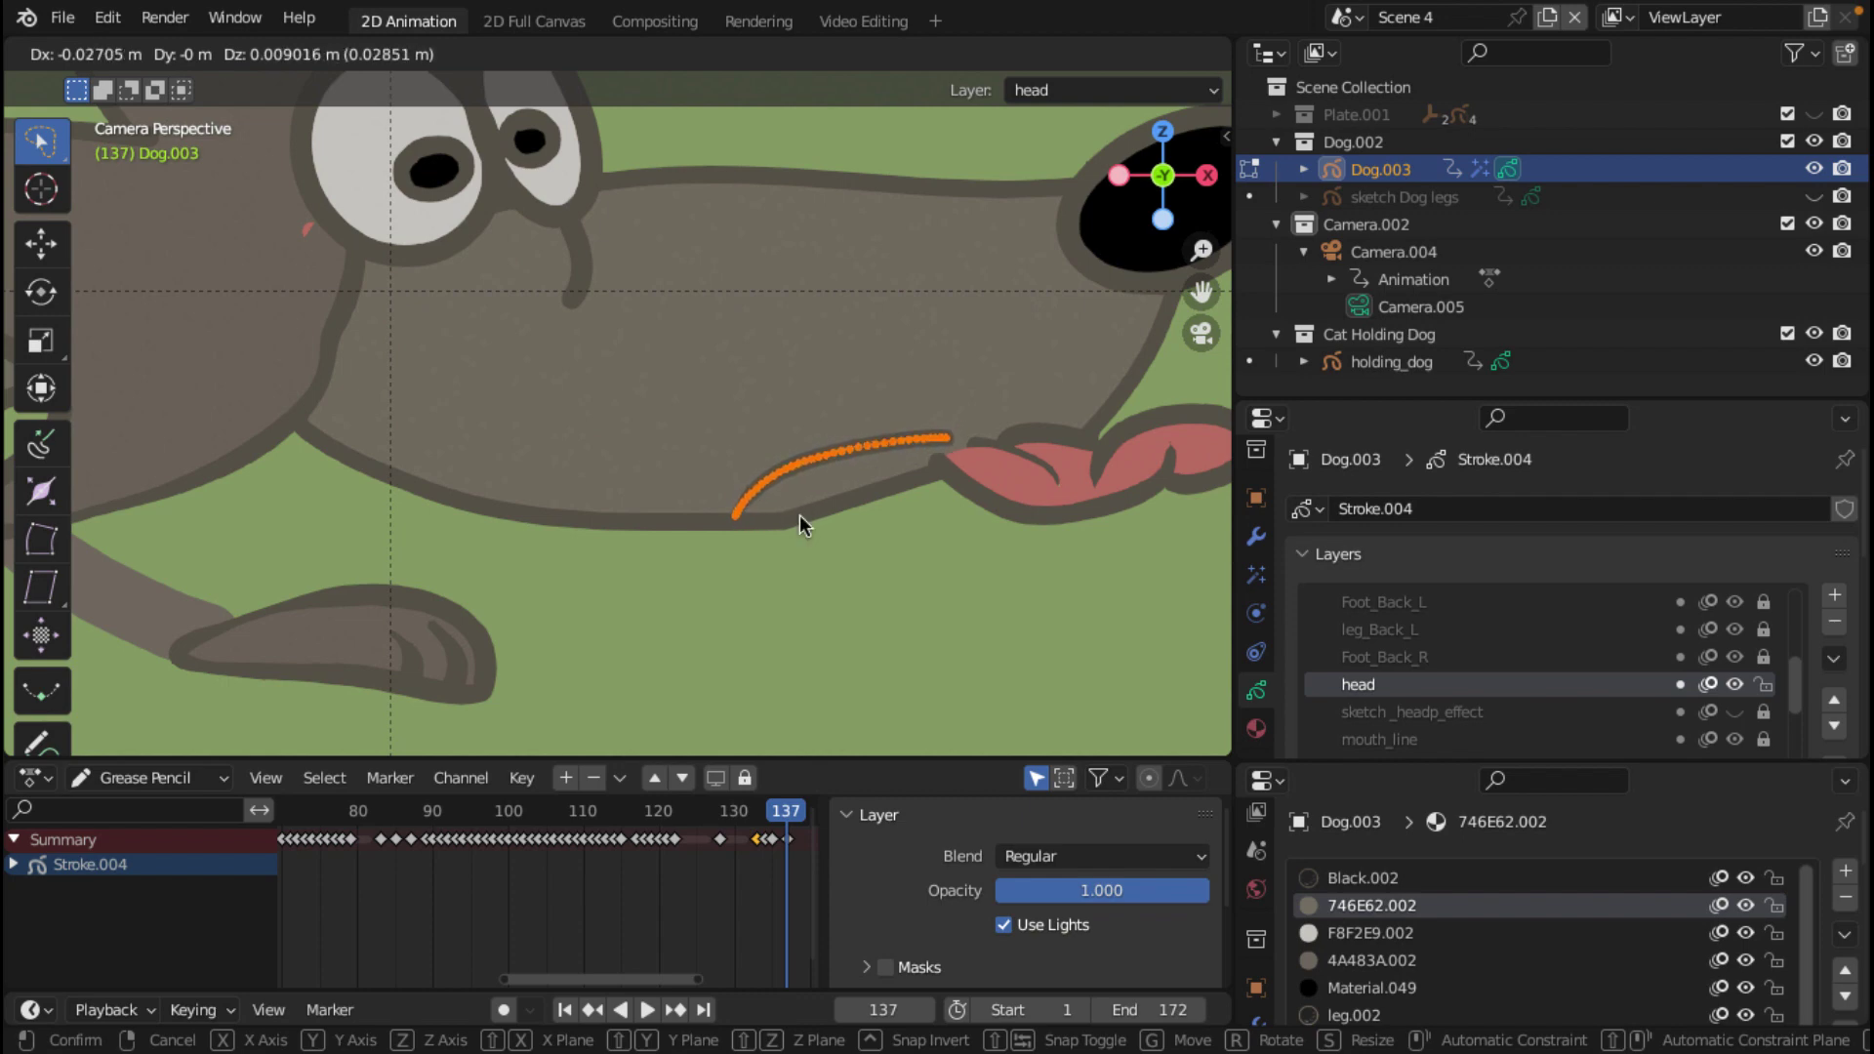
{"action": "left_click", "coordinate": [799, 513]}
Step: Rotate the mouth line slightly, nudge it onto the tongue base, and select the tongue stroke
{"action": "key", "text": "r"}
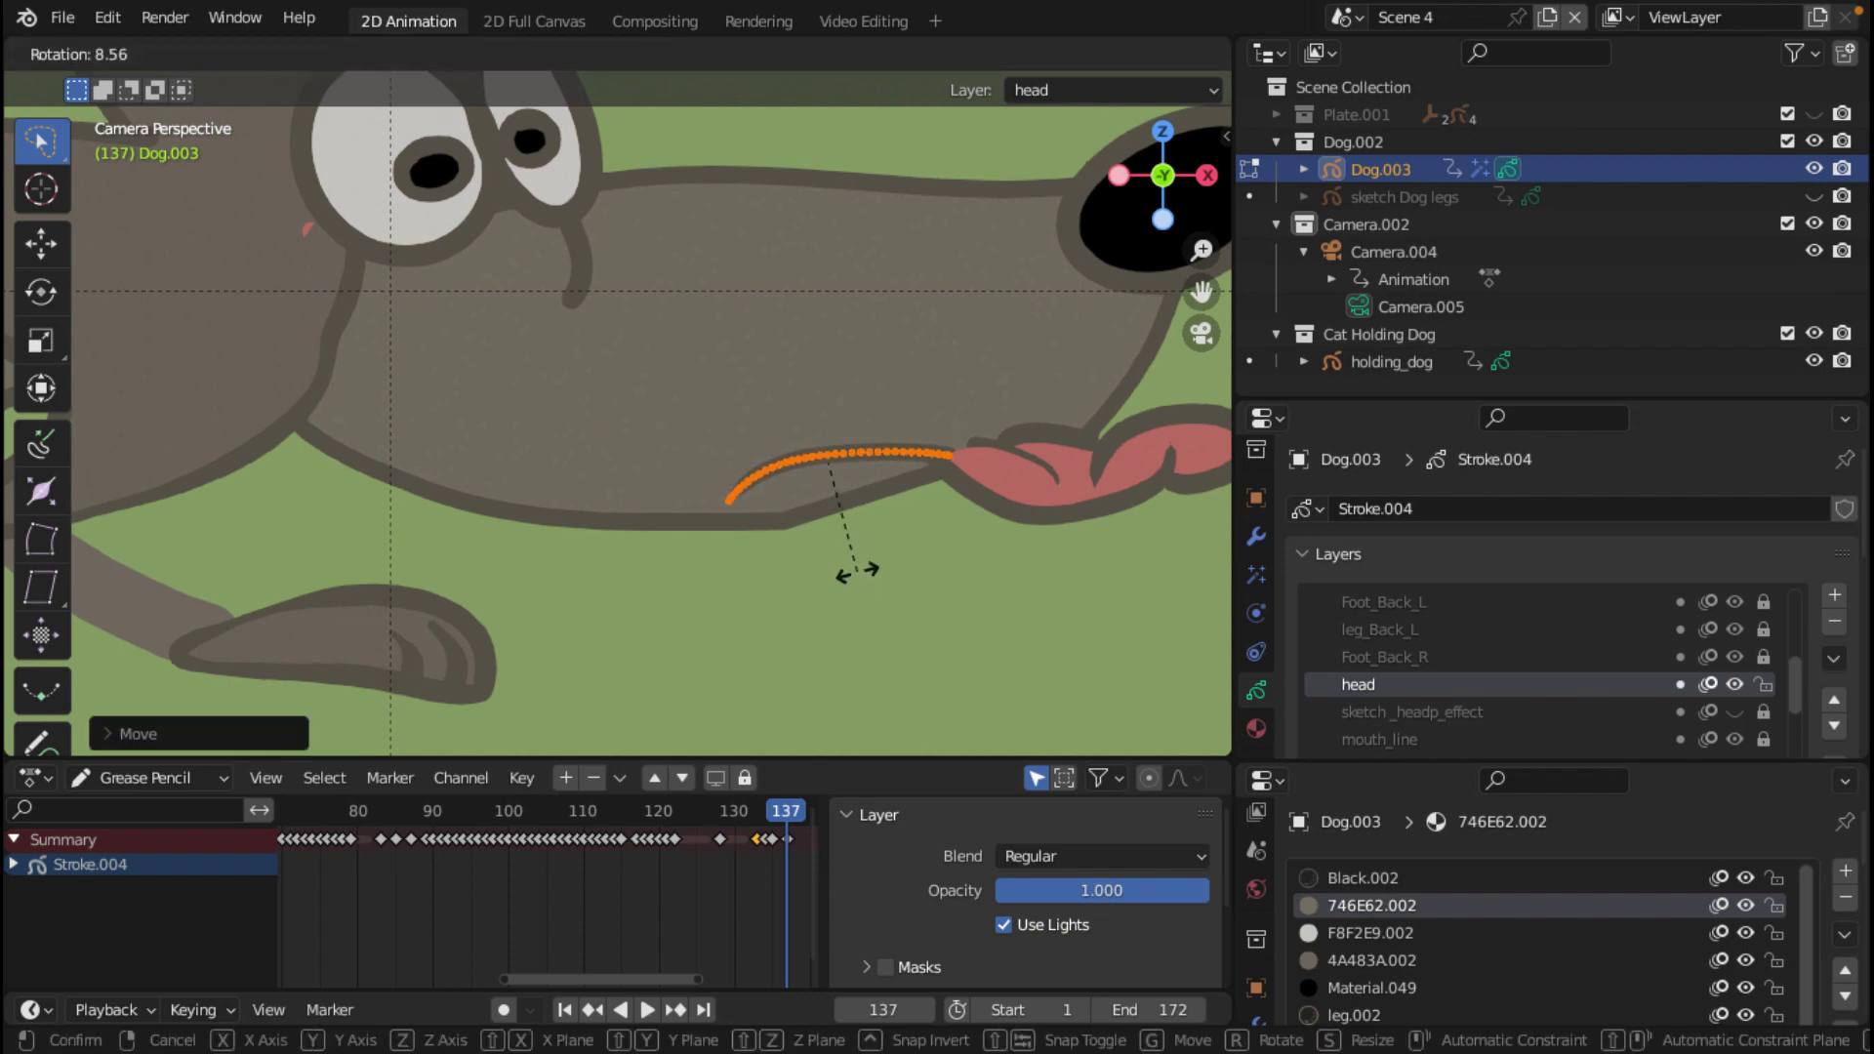
{"action": "left_click", "coordinate": [857, 581]}
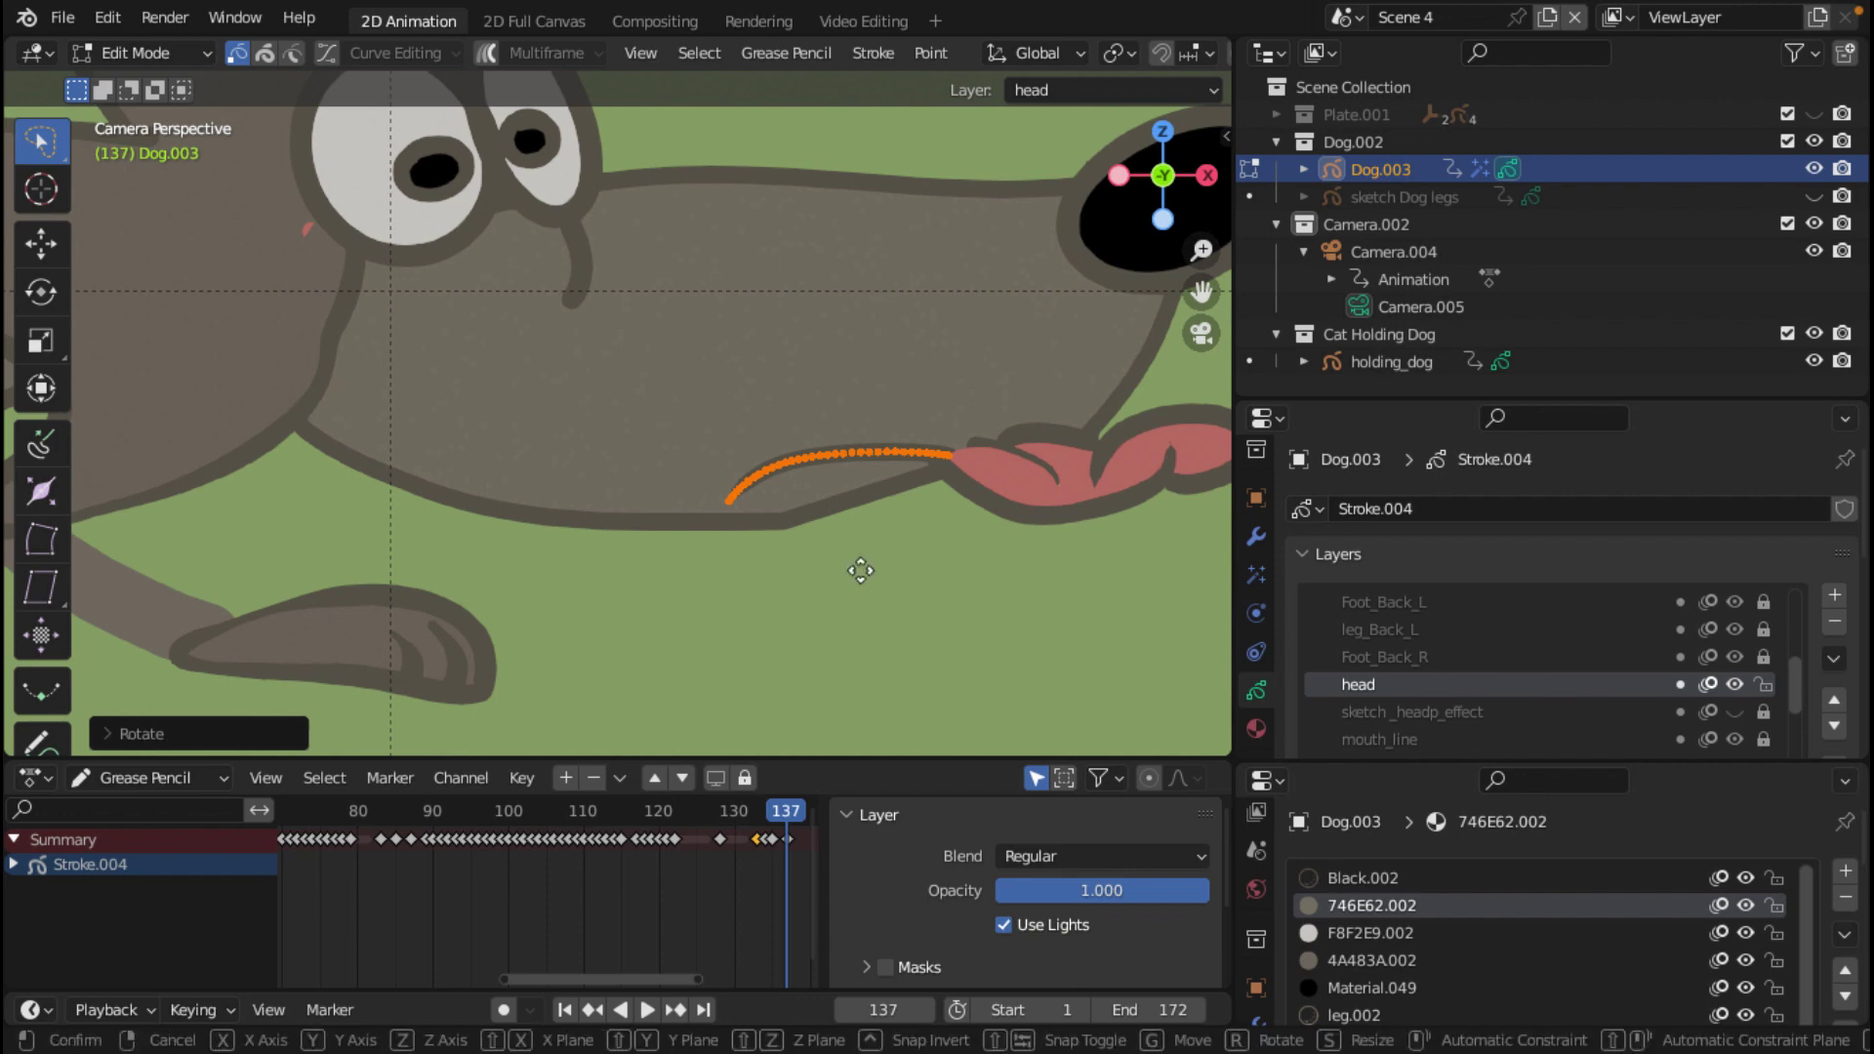
{"action": "key", "text": "g"}
{"action": "left_click", "coordinate": [865, 568]}
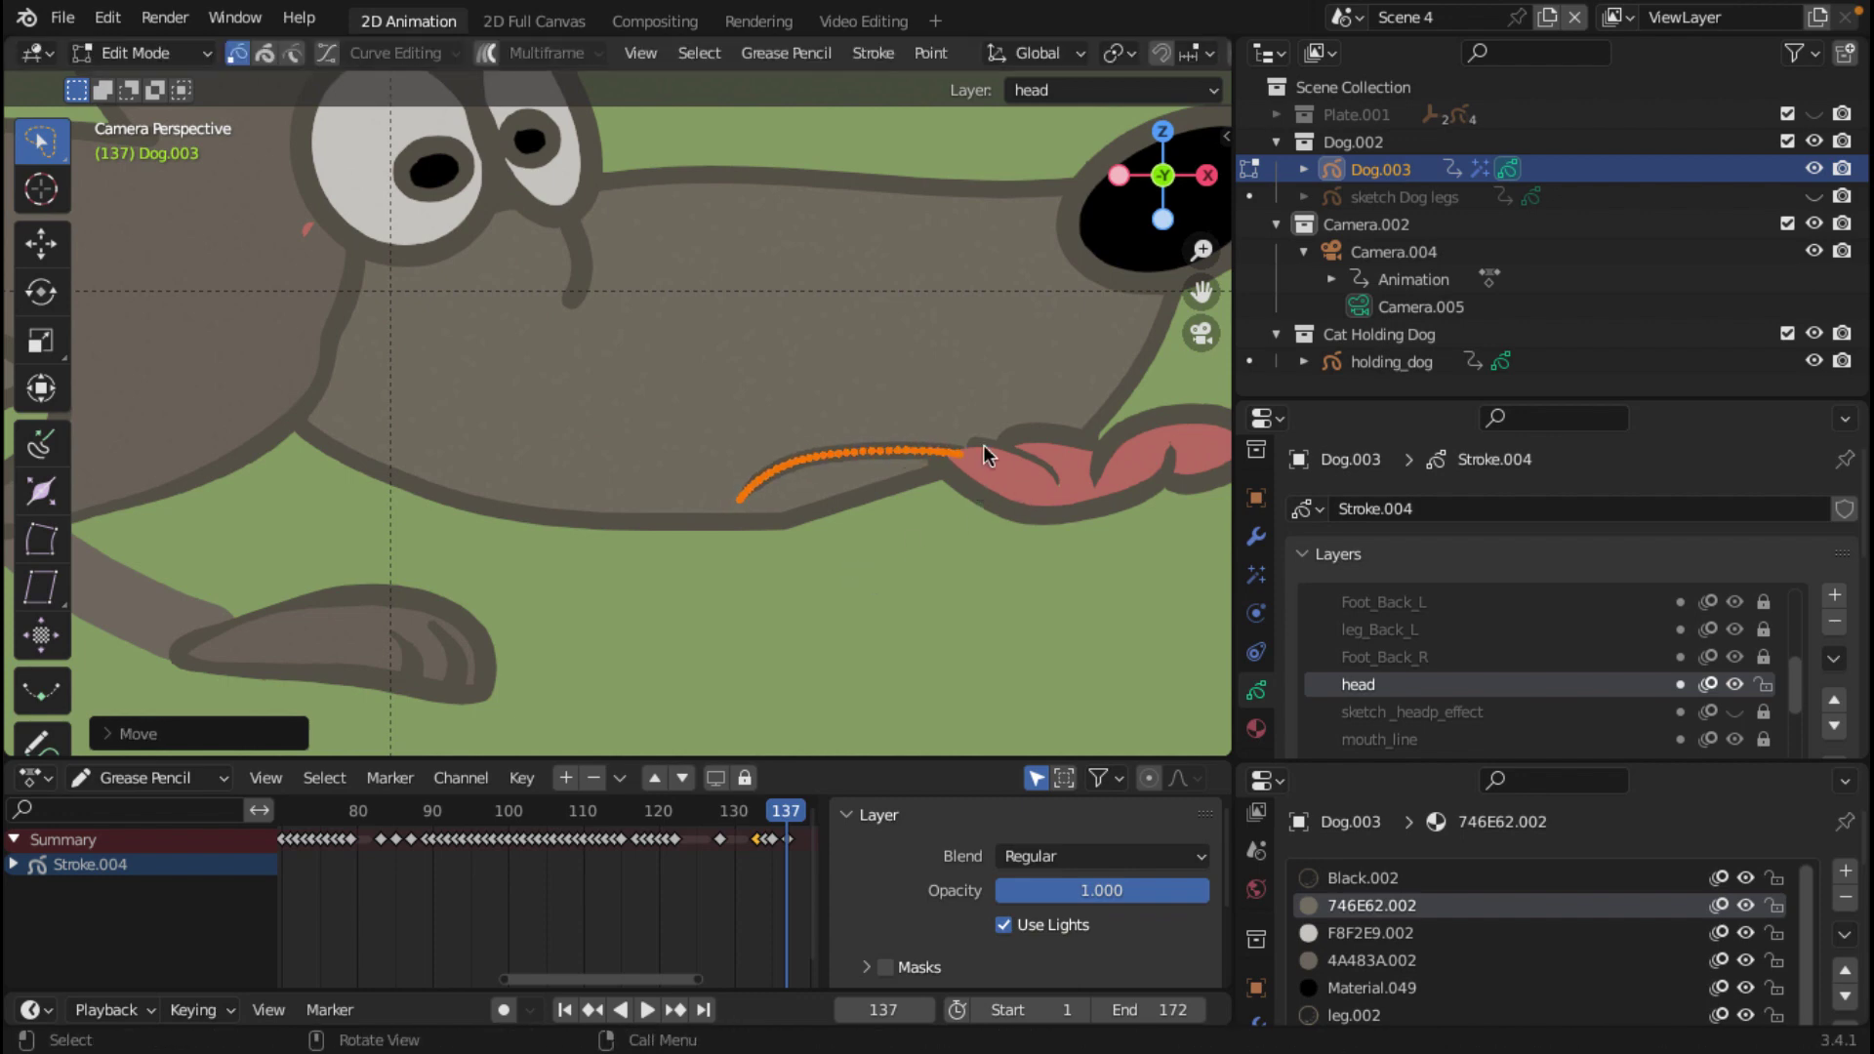
{"action": "left_click", "coordinate": [976, 447]}
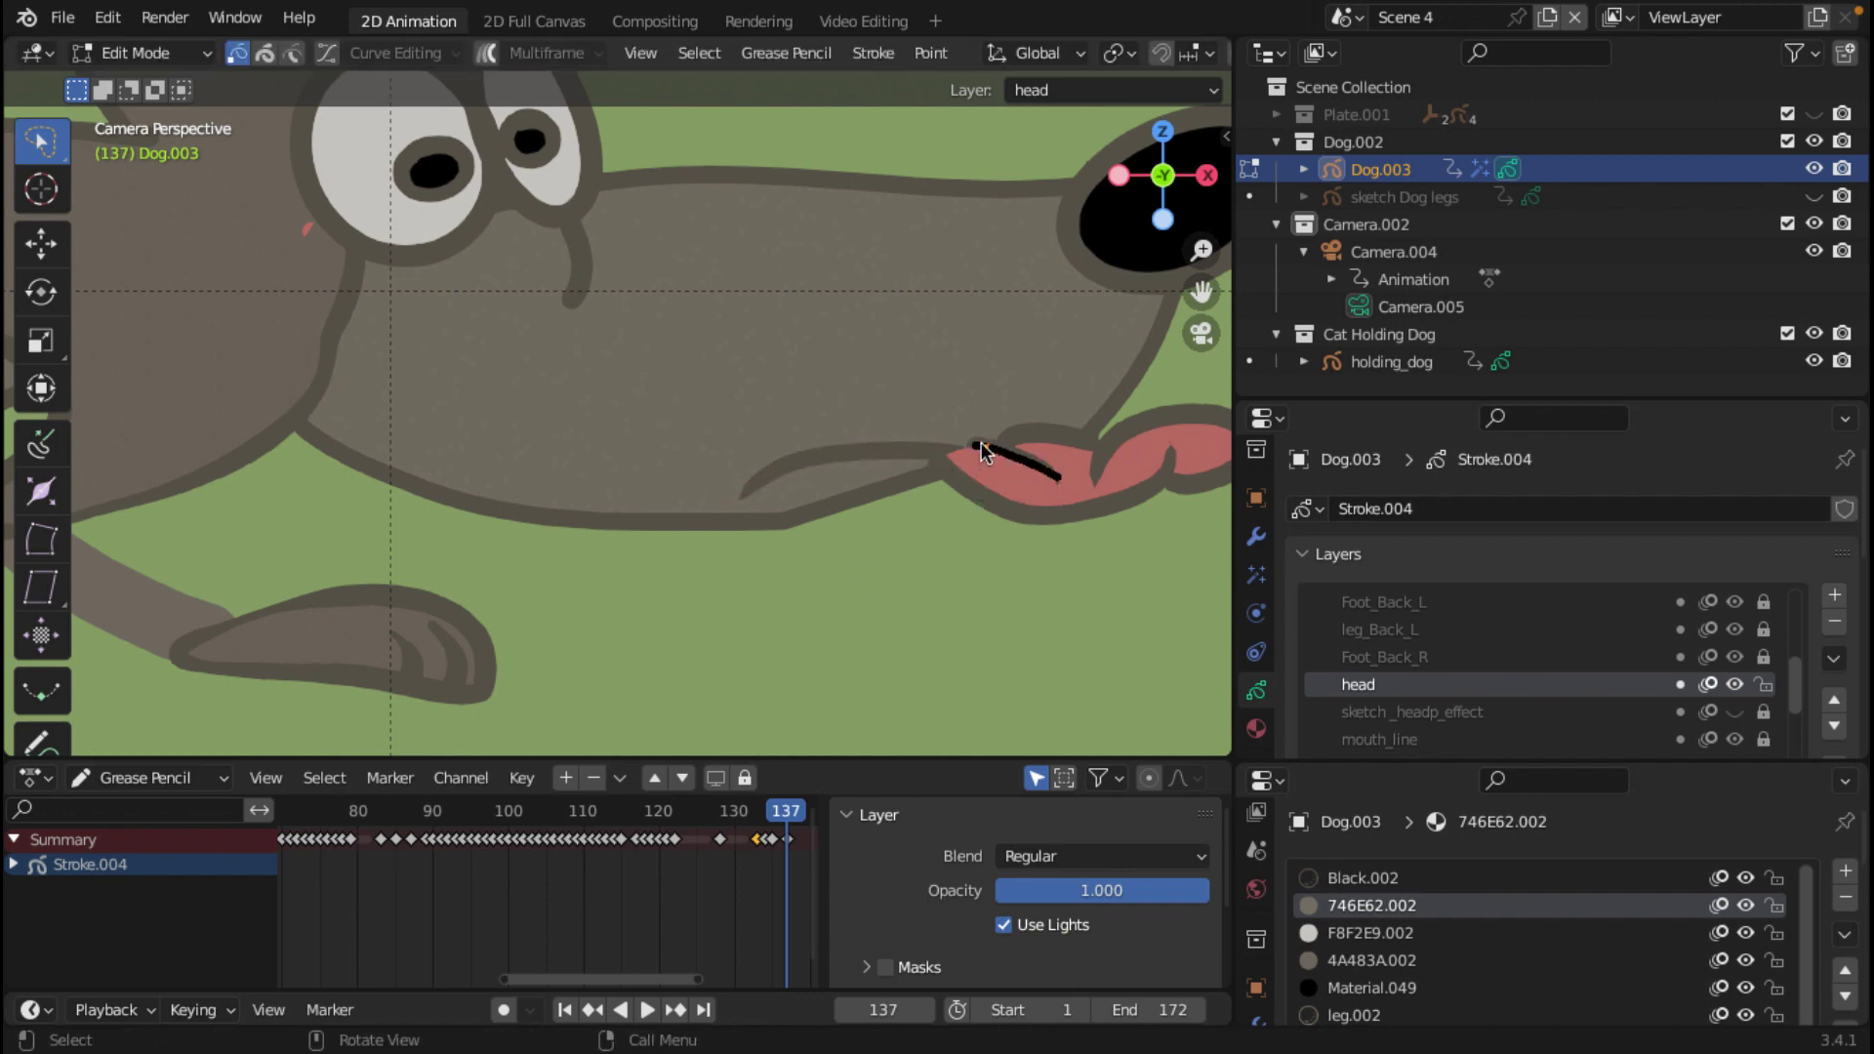
{"action": "key", "text": "ctrl+l"}
{"action": "left_click", "coordinate": [181, 55]}
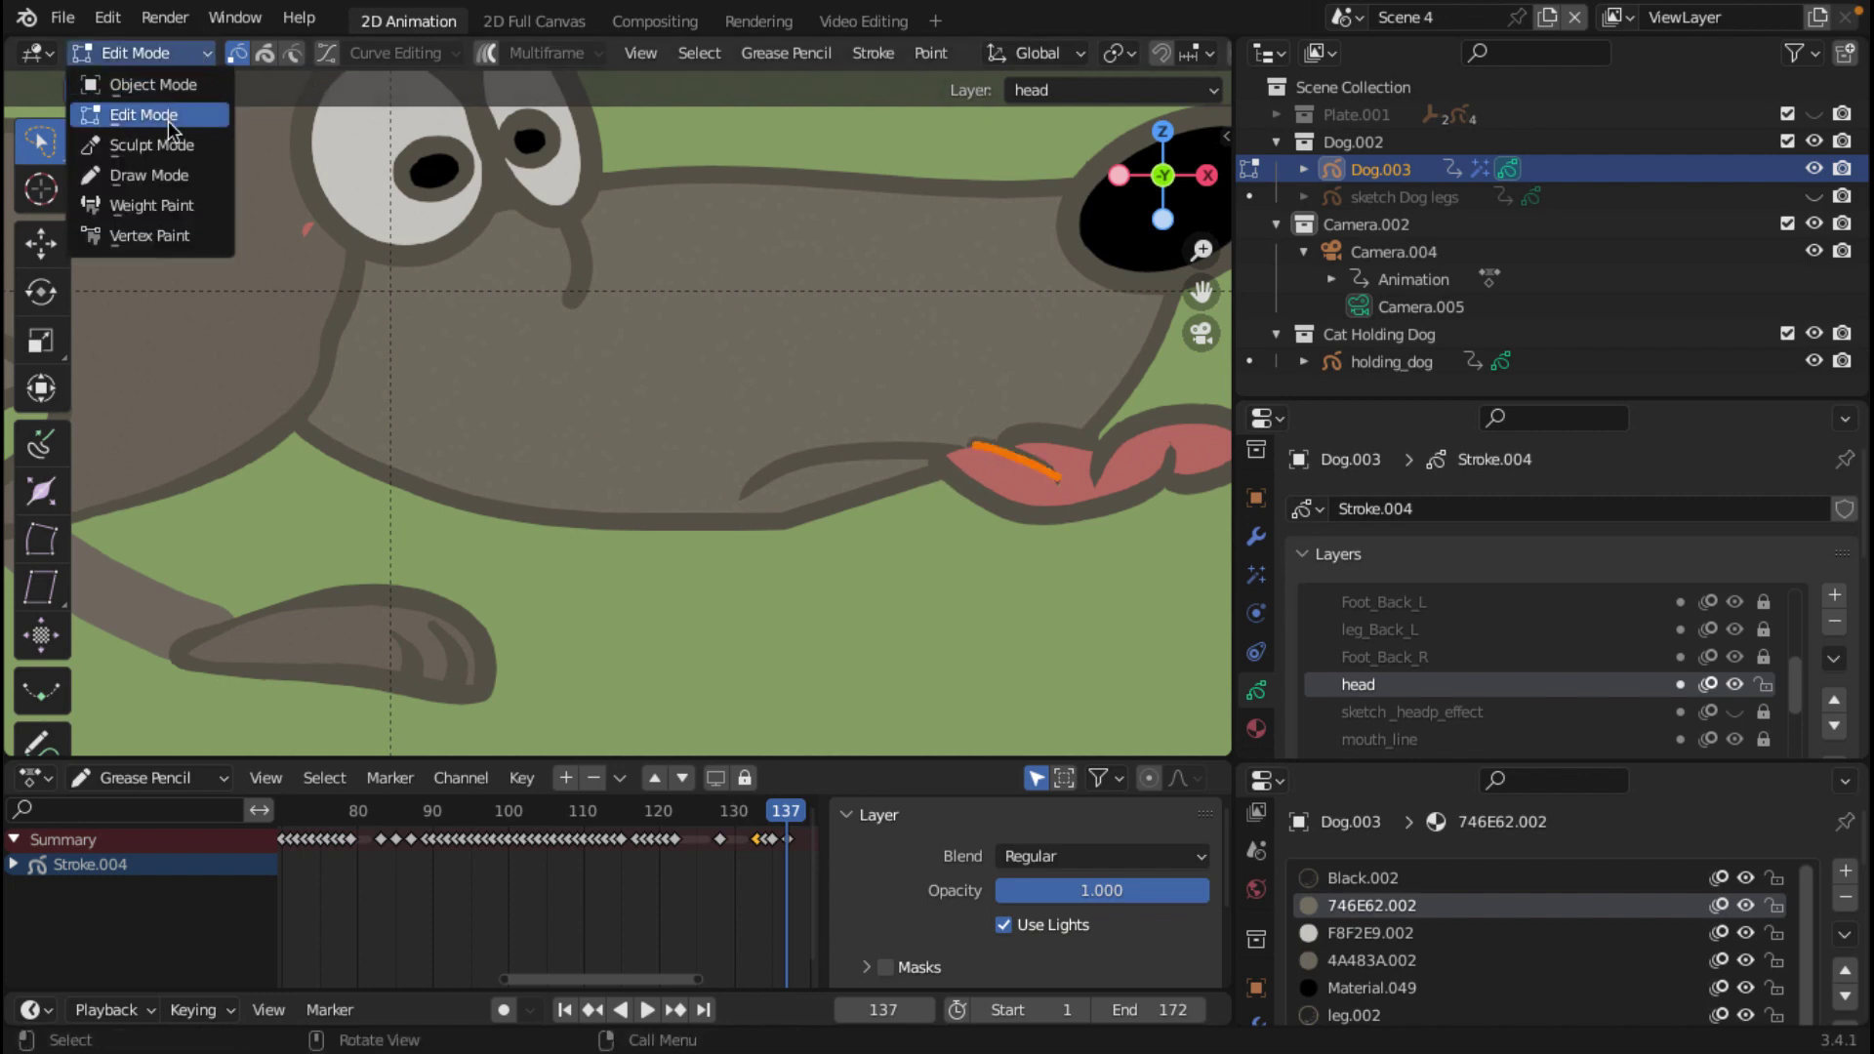
Step: In Sculpt mode, push the dark line and mouth outline inside the red mouth into shape
{"action": "left_click", "coordinate": [151, 145]}
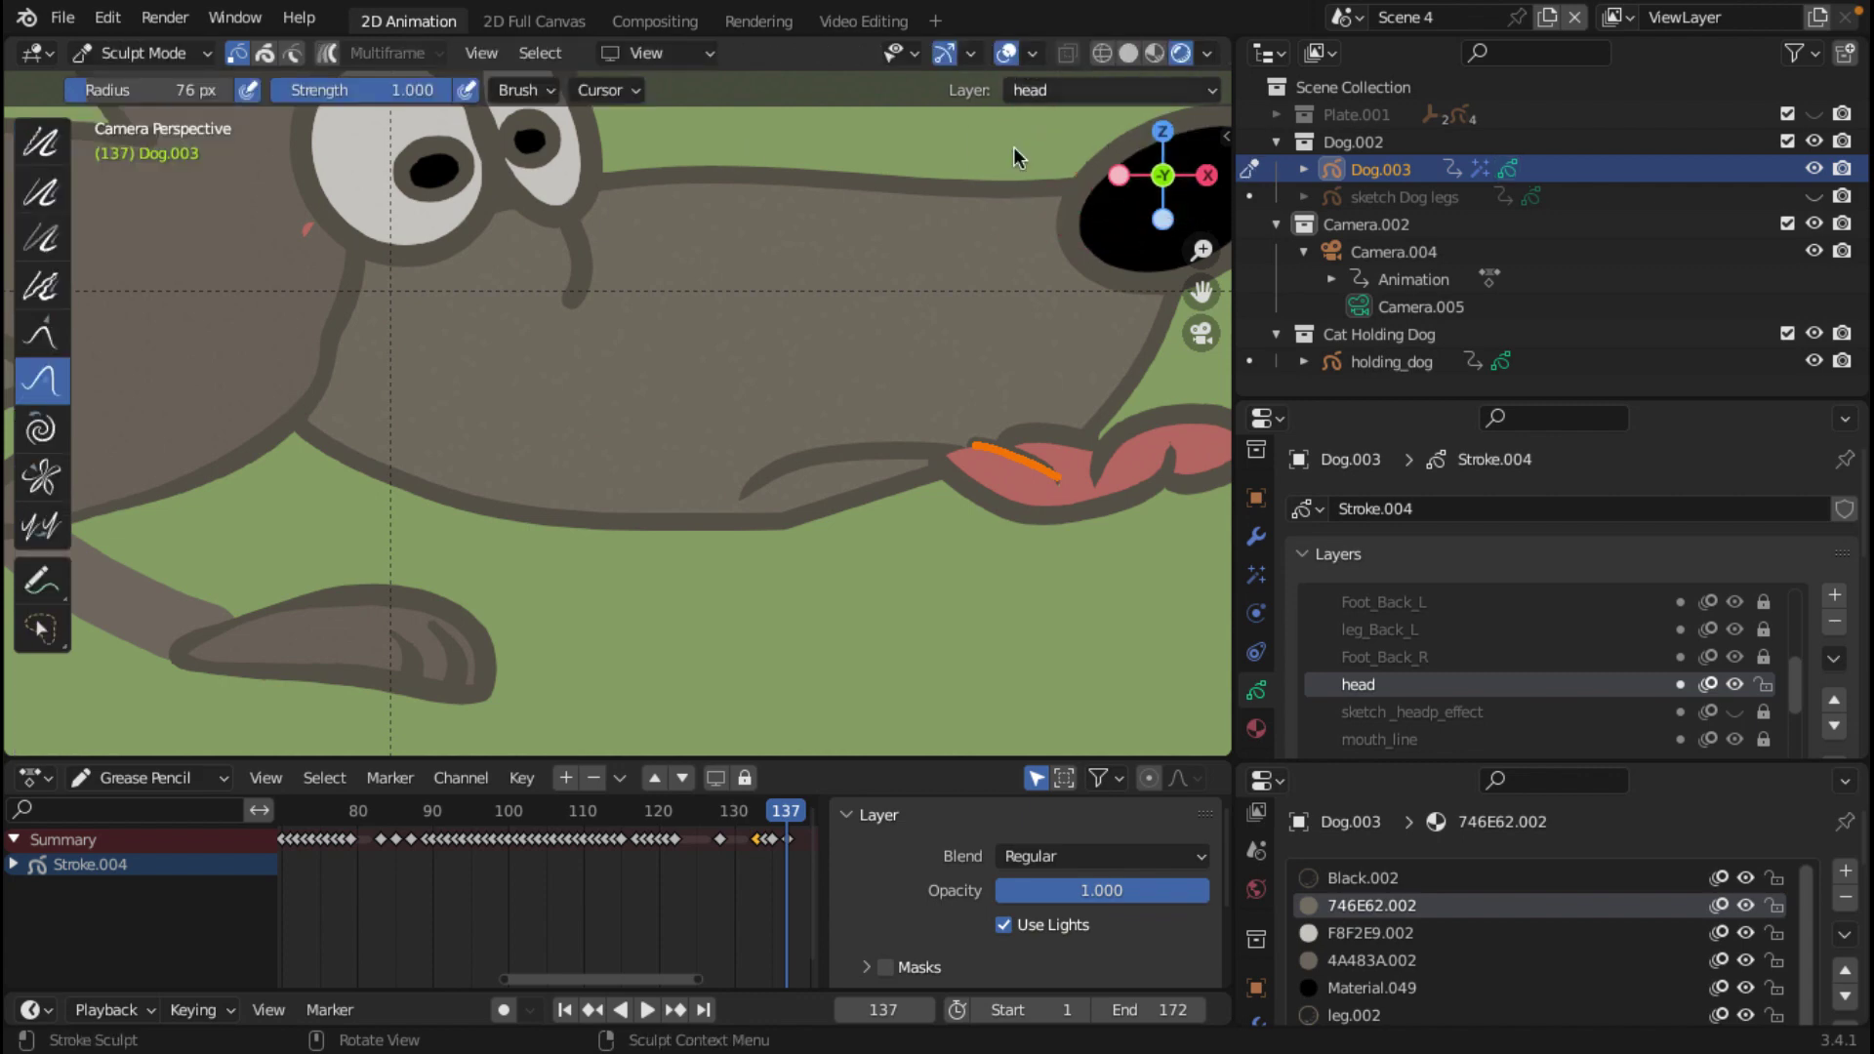
{"action": "scroll", "coordinate": [1050, 420], "scroll_direction": "up", "scroll_amount": 4}
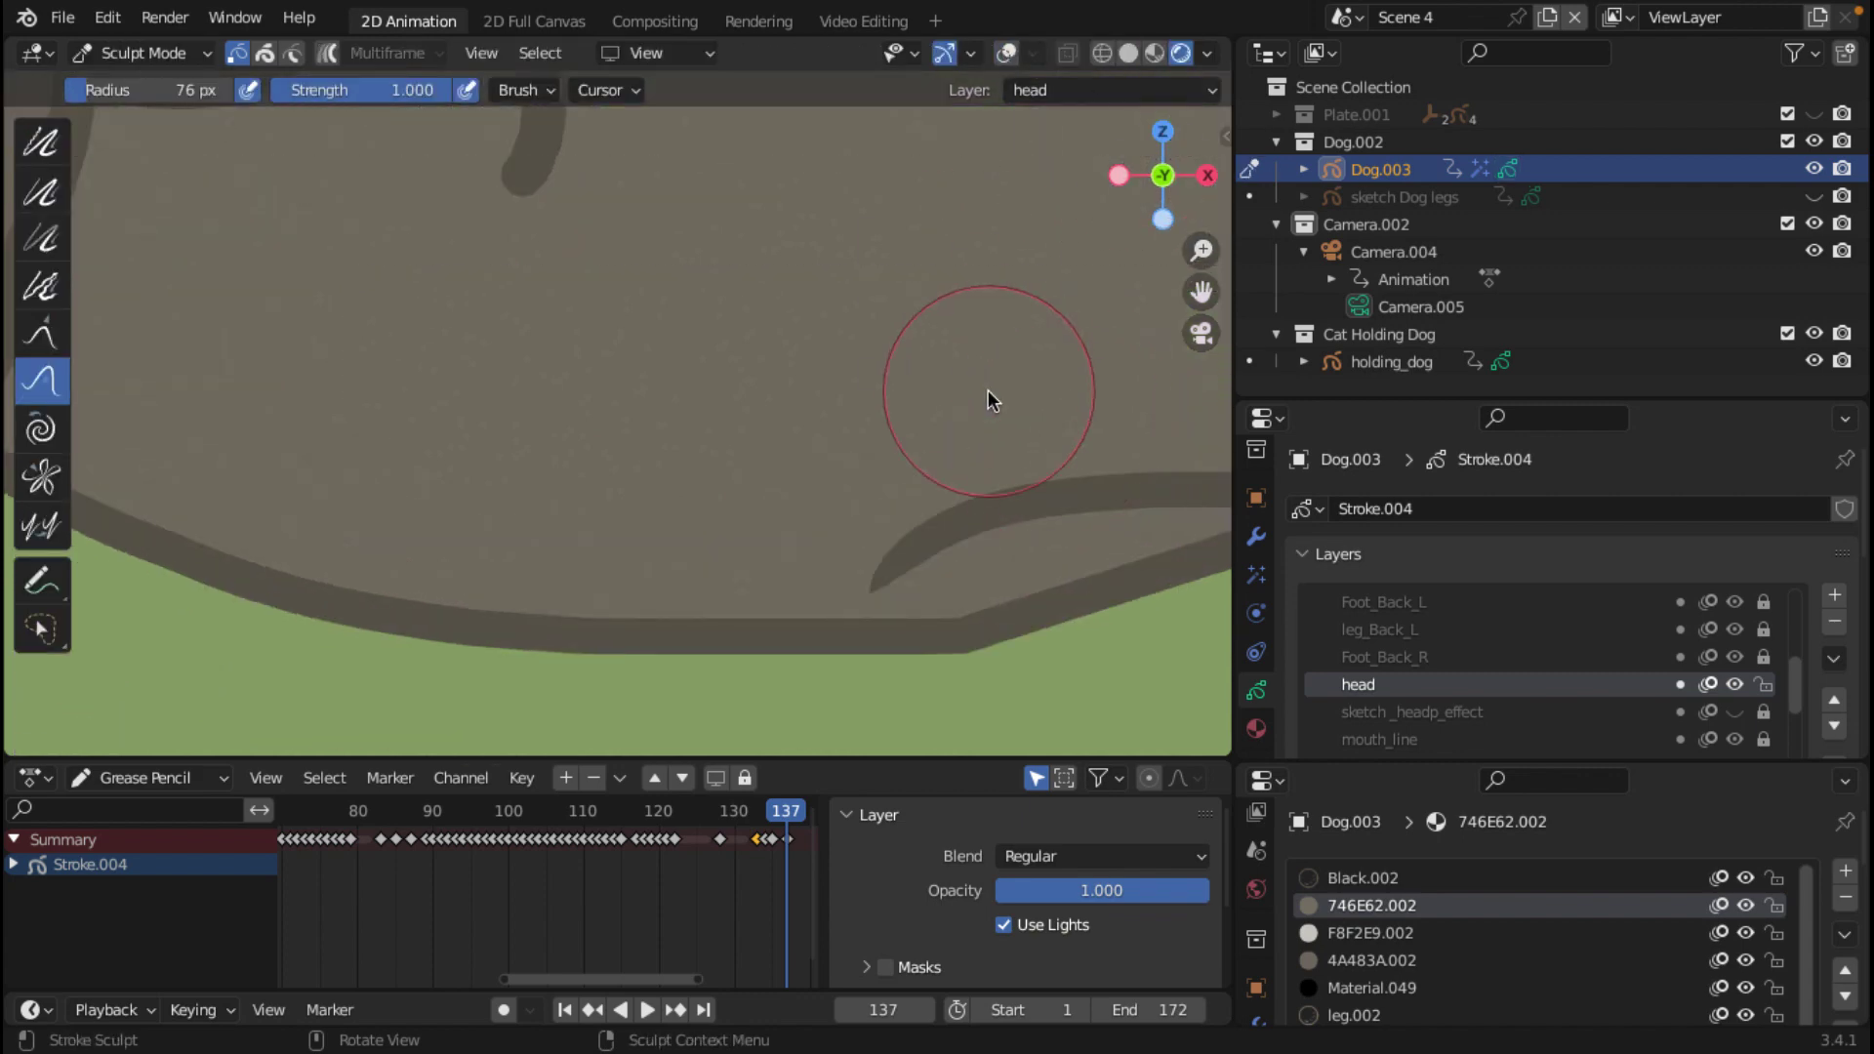
{"action": "middle_click_drag", "start_coordinate": [976, 433], "coordinate": [451, 457], "text": "shift"}
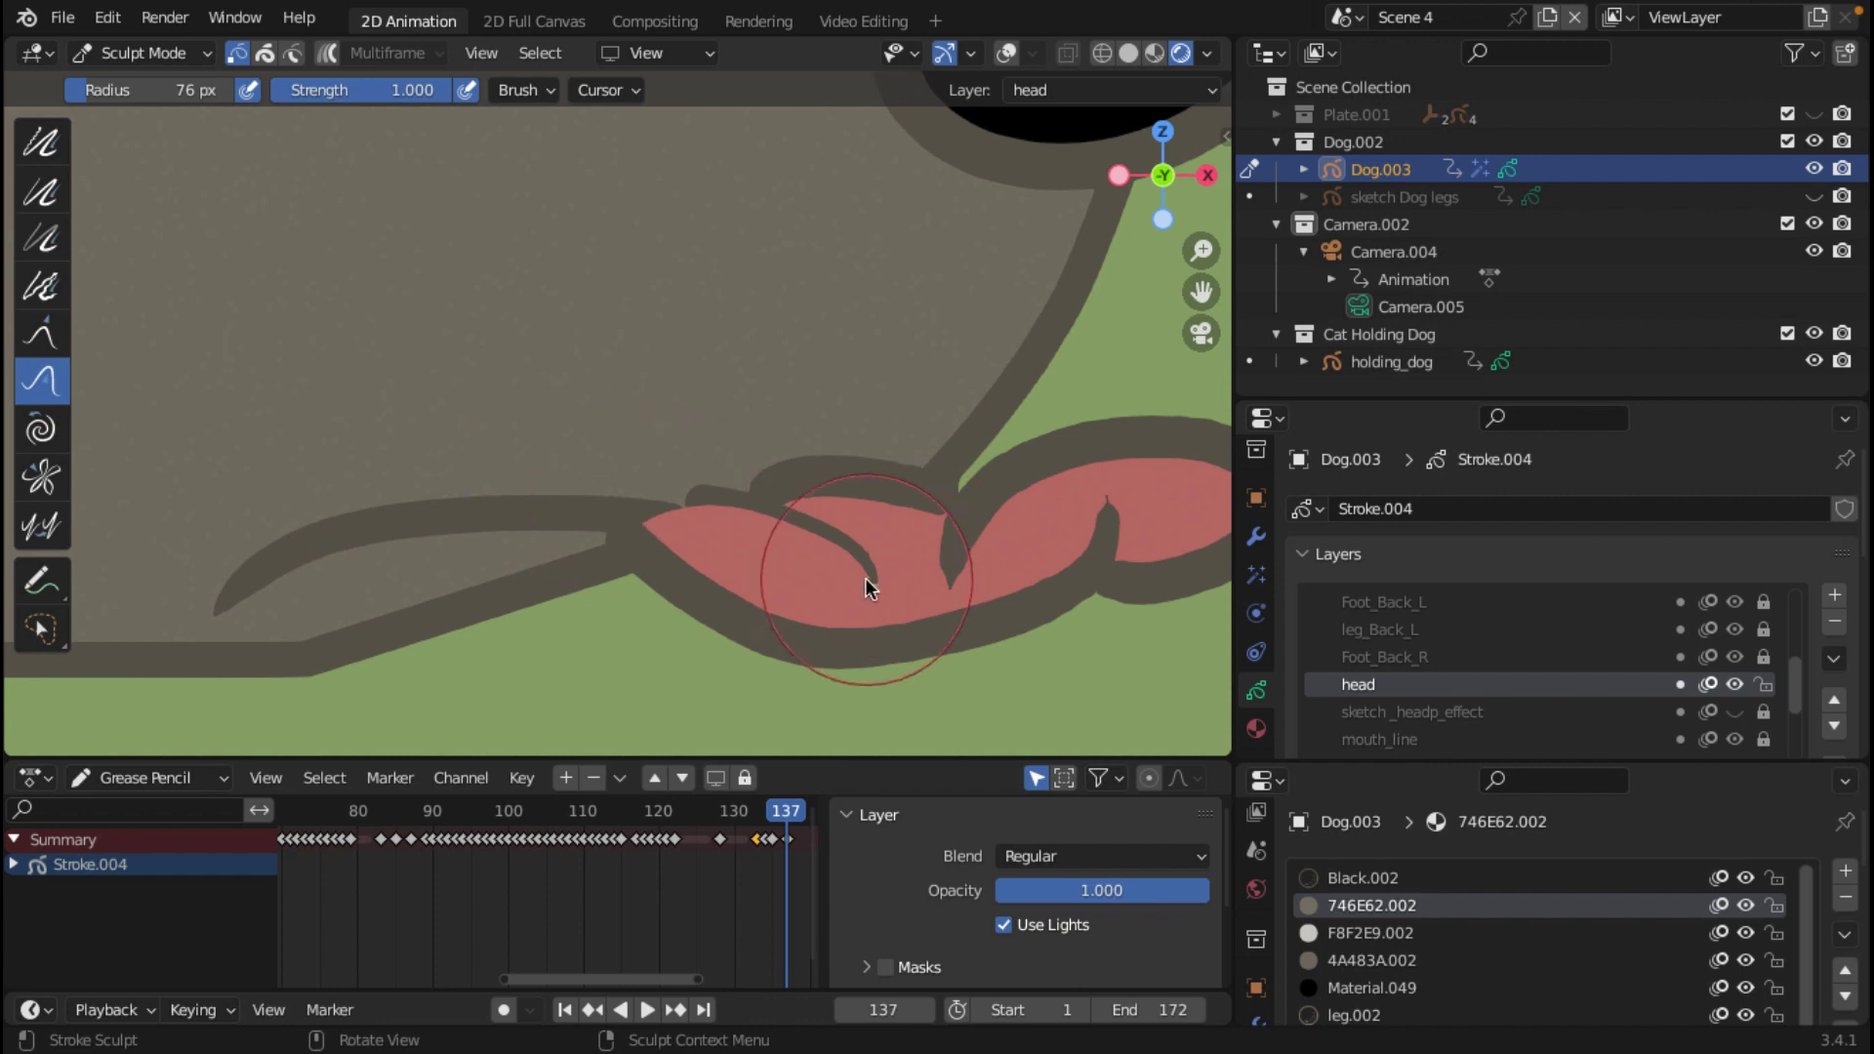
{"action": "left_click_drag", "start_coordinate": [869, 591], "coordinate": [853, 541]}
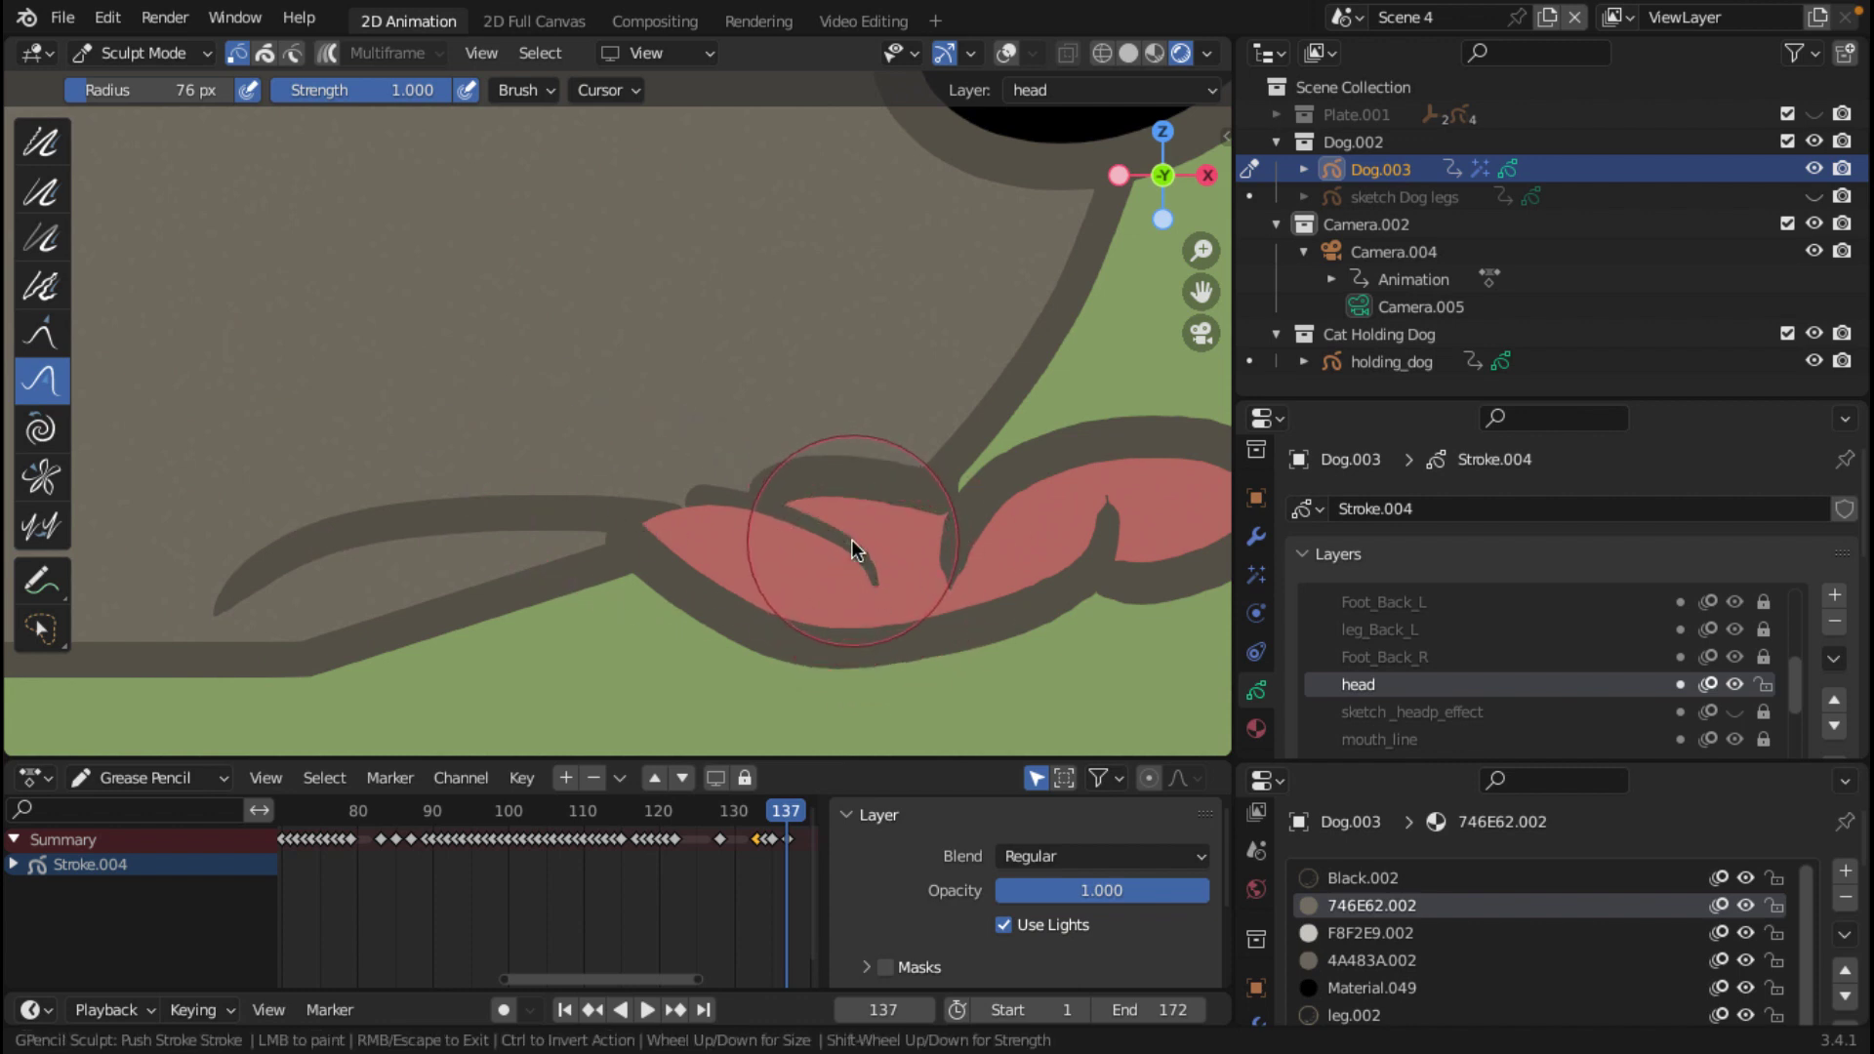
{"action": "left_click_drag", "start_coordinate": [699, 500], "coordinate": [747, 511]}
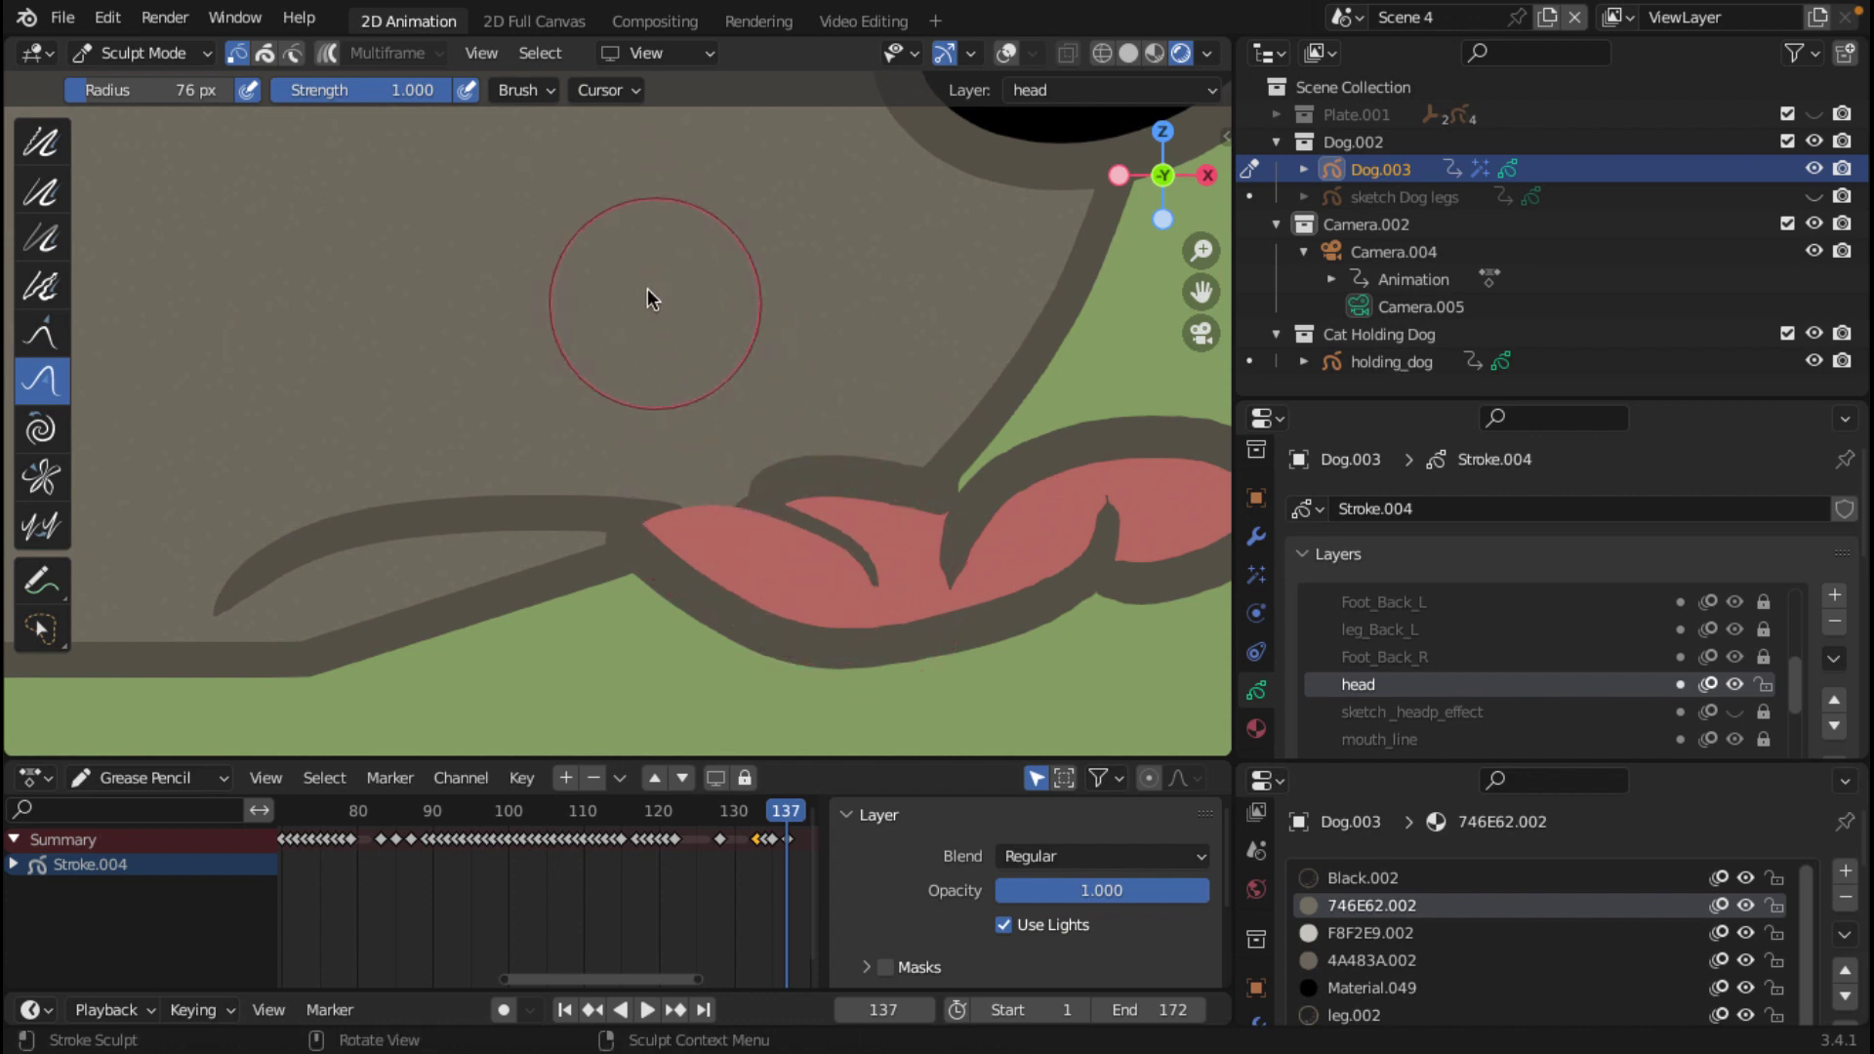
Step: Back in Edit Mode with overlays on, move the stroke onto the Tongue_line layer
{"action": "left_click", "coordinate": [161, 54]}
{"action": "left_click", "coordinate": [152, 119]}
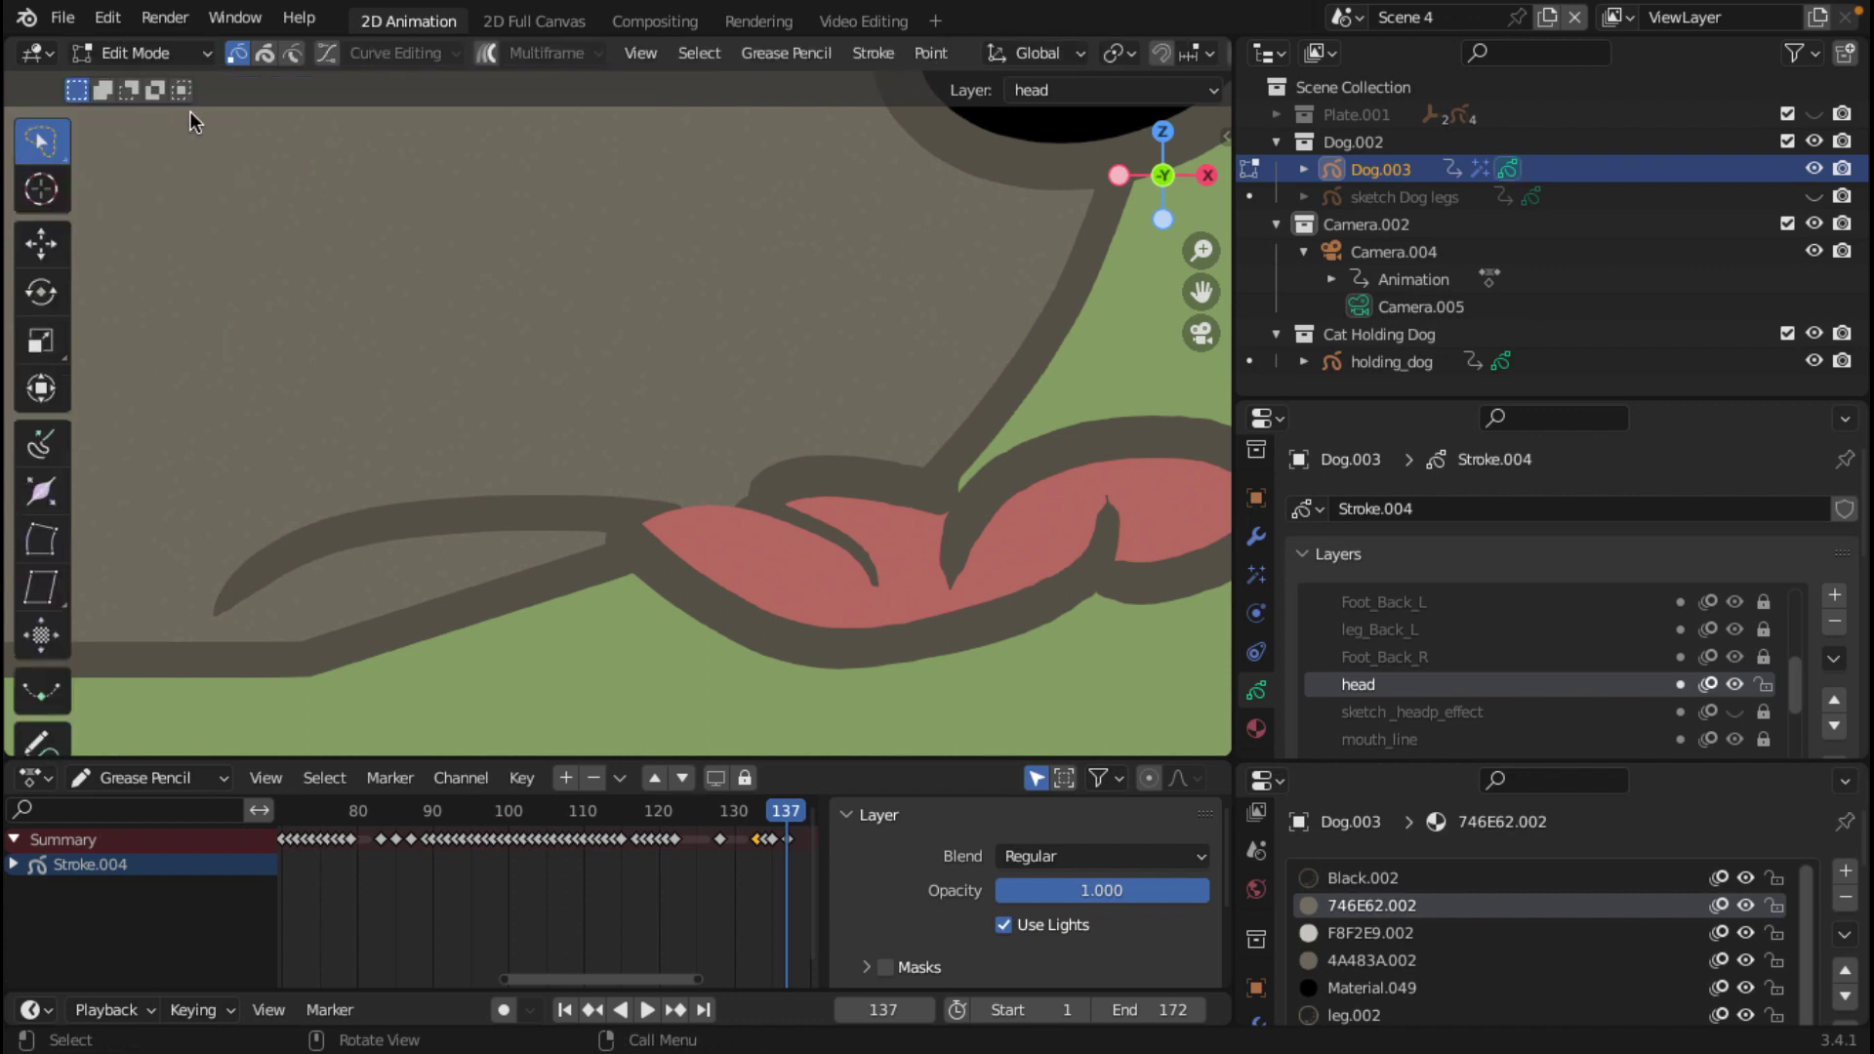
{"action": "scroll", "coordinate": [1122, 57], "scroll_direction": "down", "scroll_amount": 5}
{"action": "left_click", "coordinate": [1120, 54]}
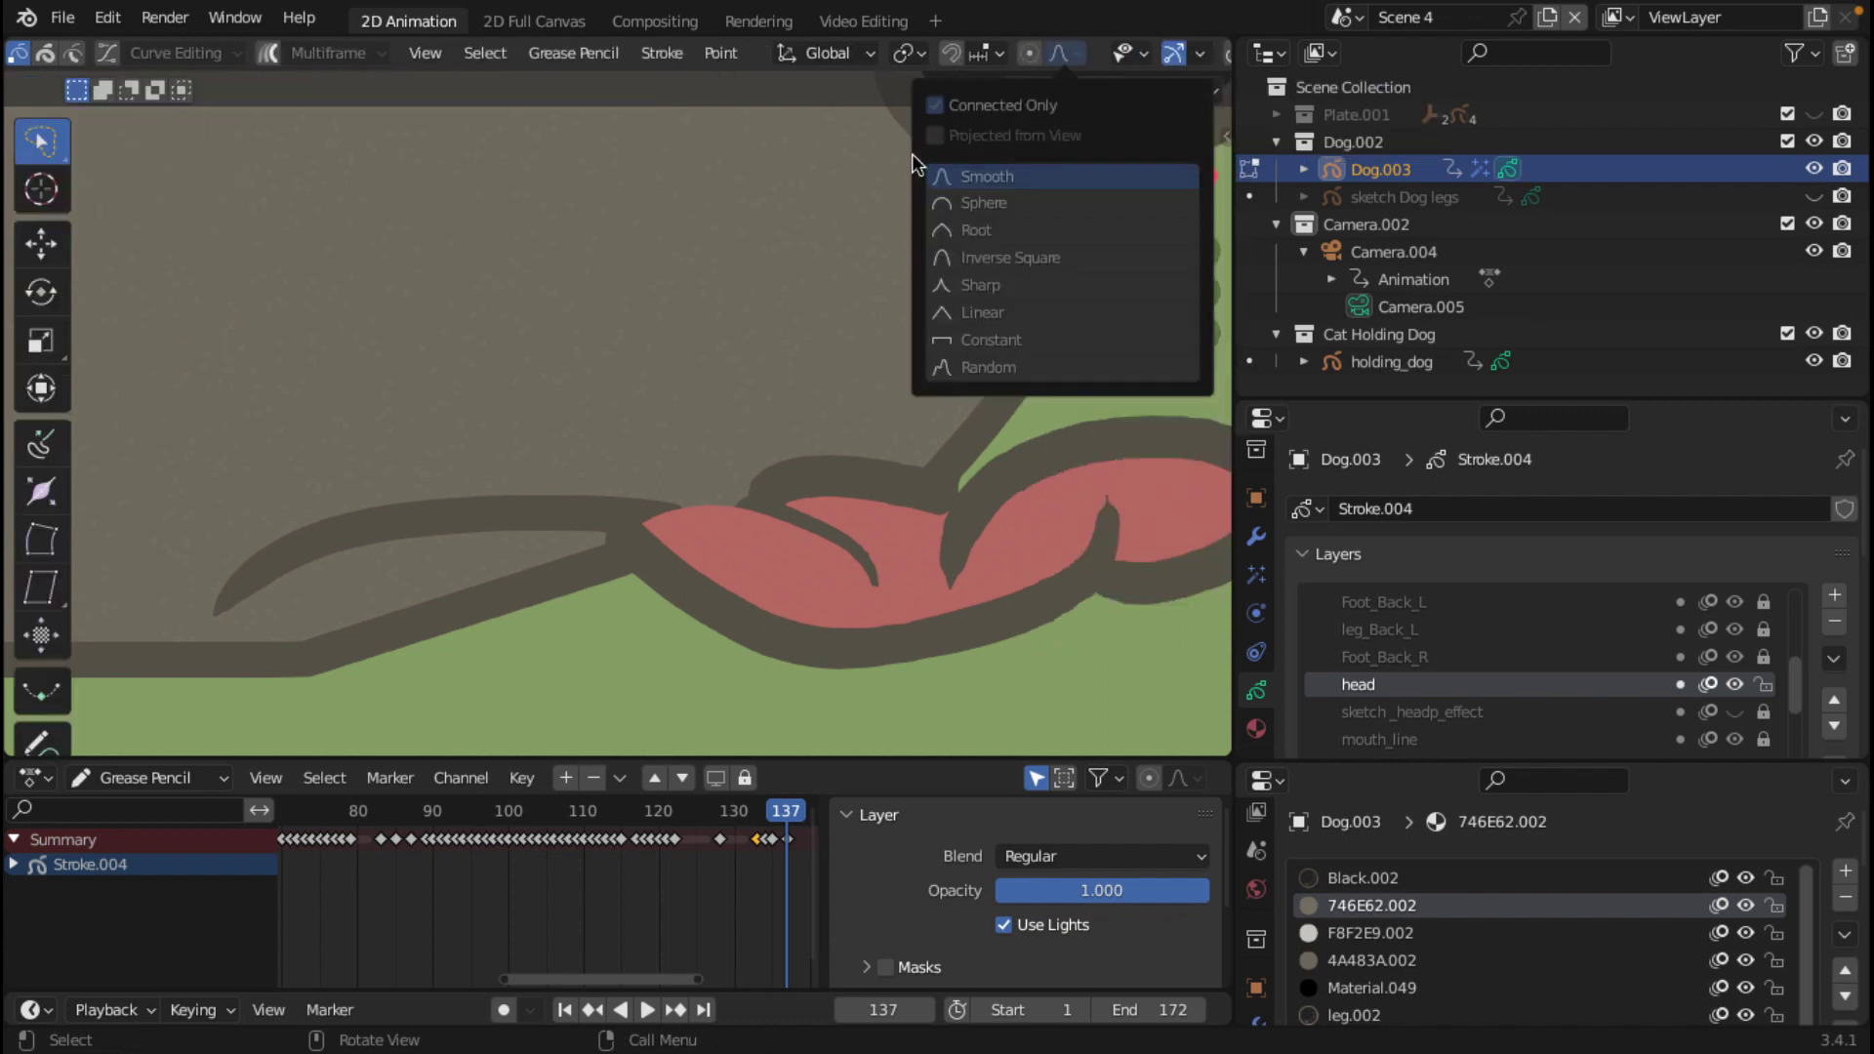
{"action": "scroll", "coordinate": [935, 60], "scroll_direction": "down", "scroll_amount": 5}
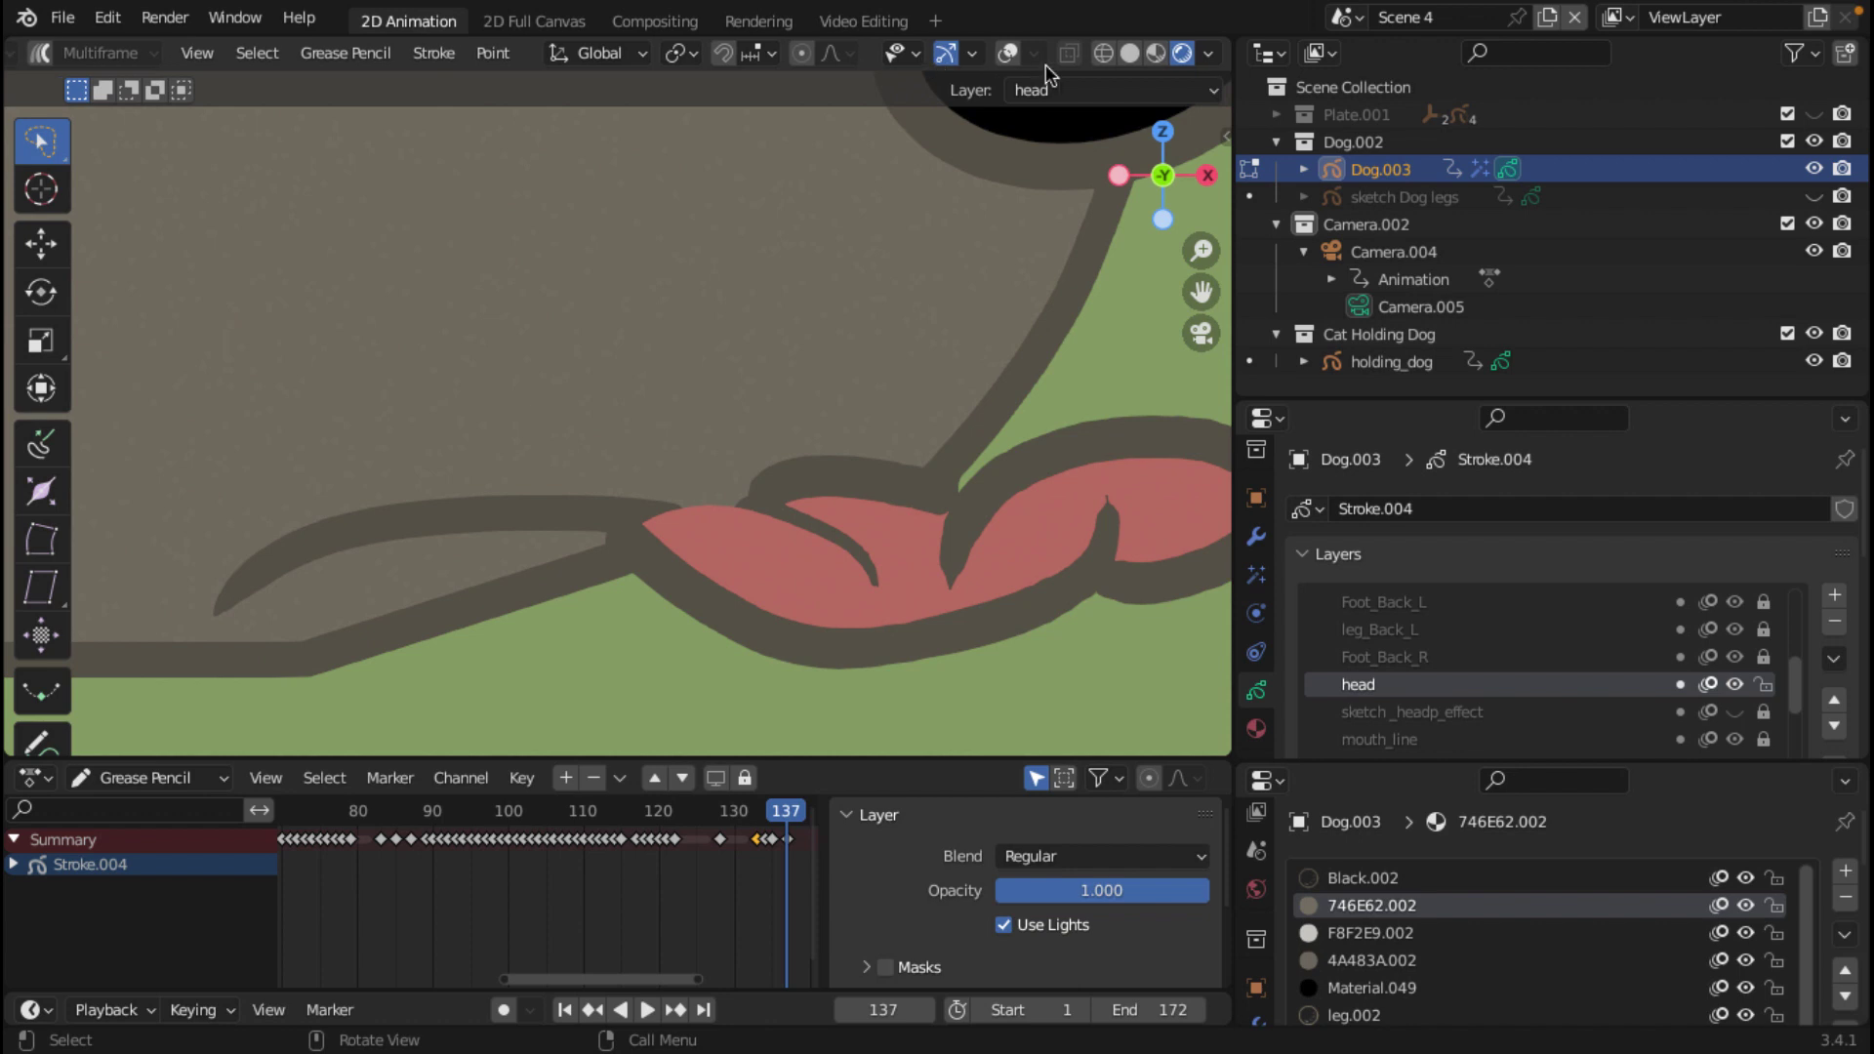
{"action": "left_click", "coordinate": [1008, 53]}
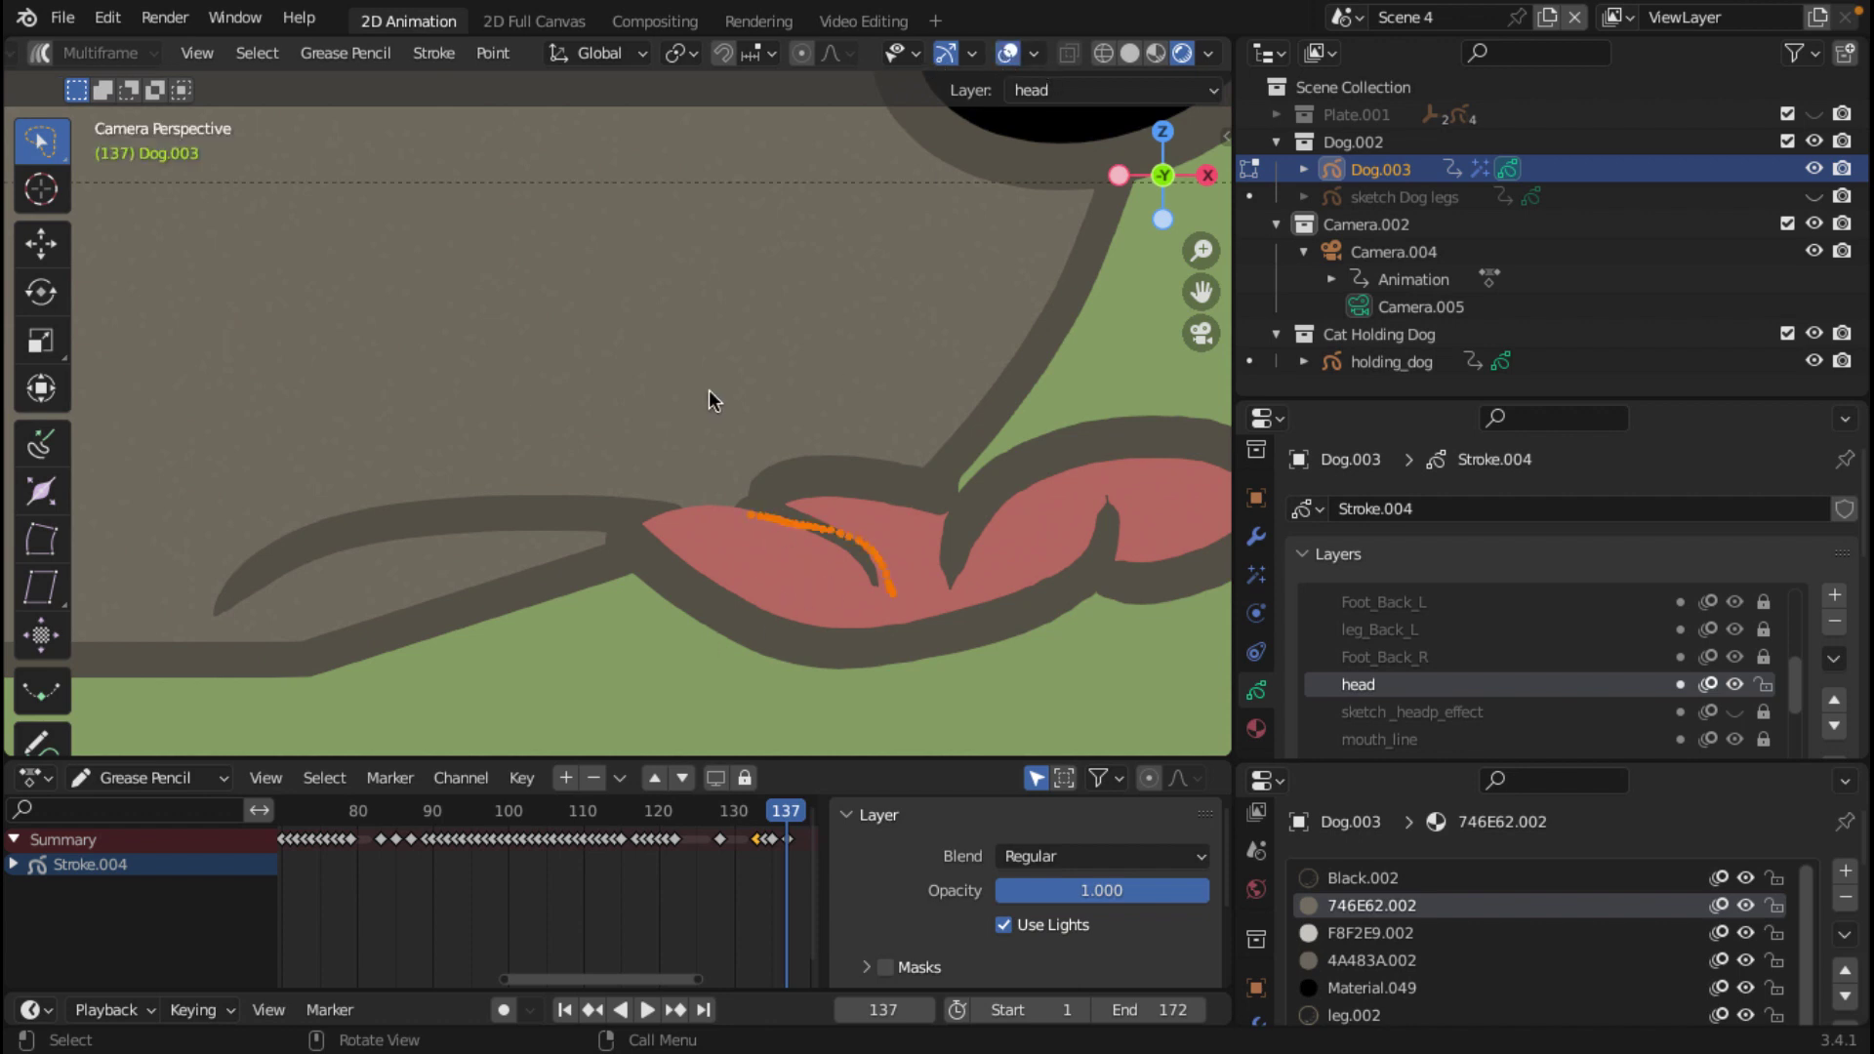
{"action": "key", "text": "m"}
{"action": "left_click", "coordinate": [607, 388]}
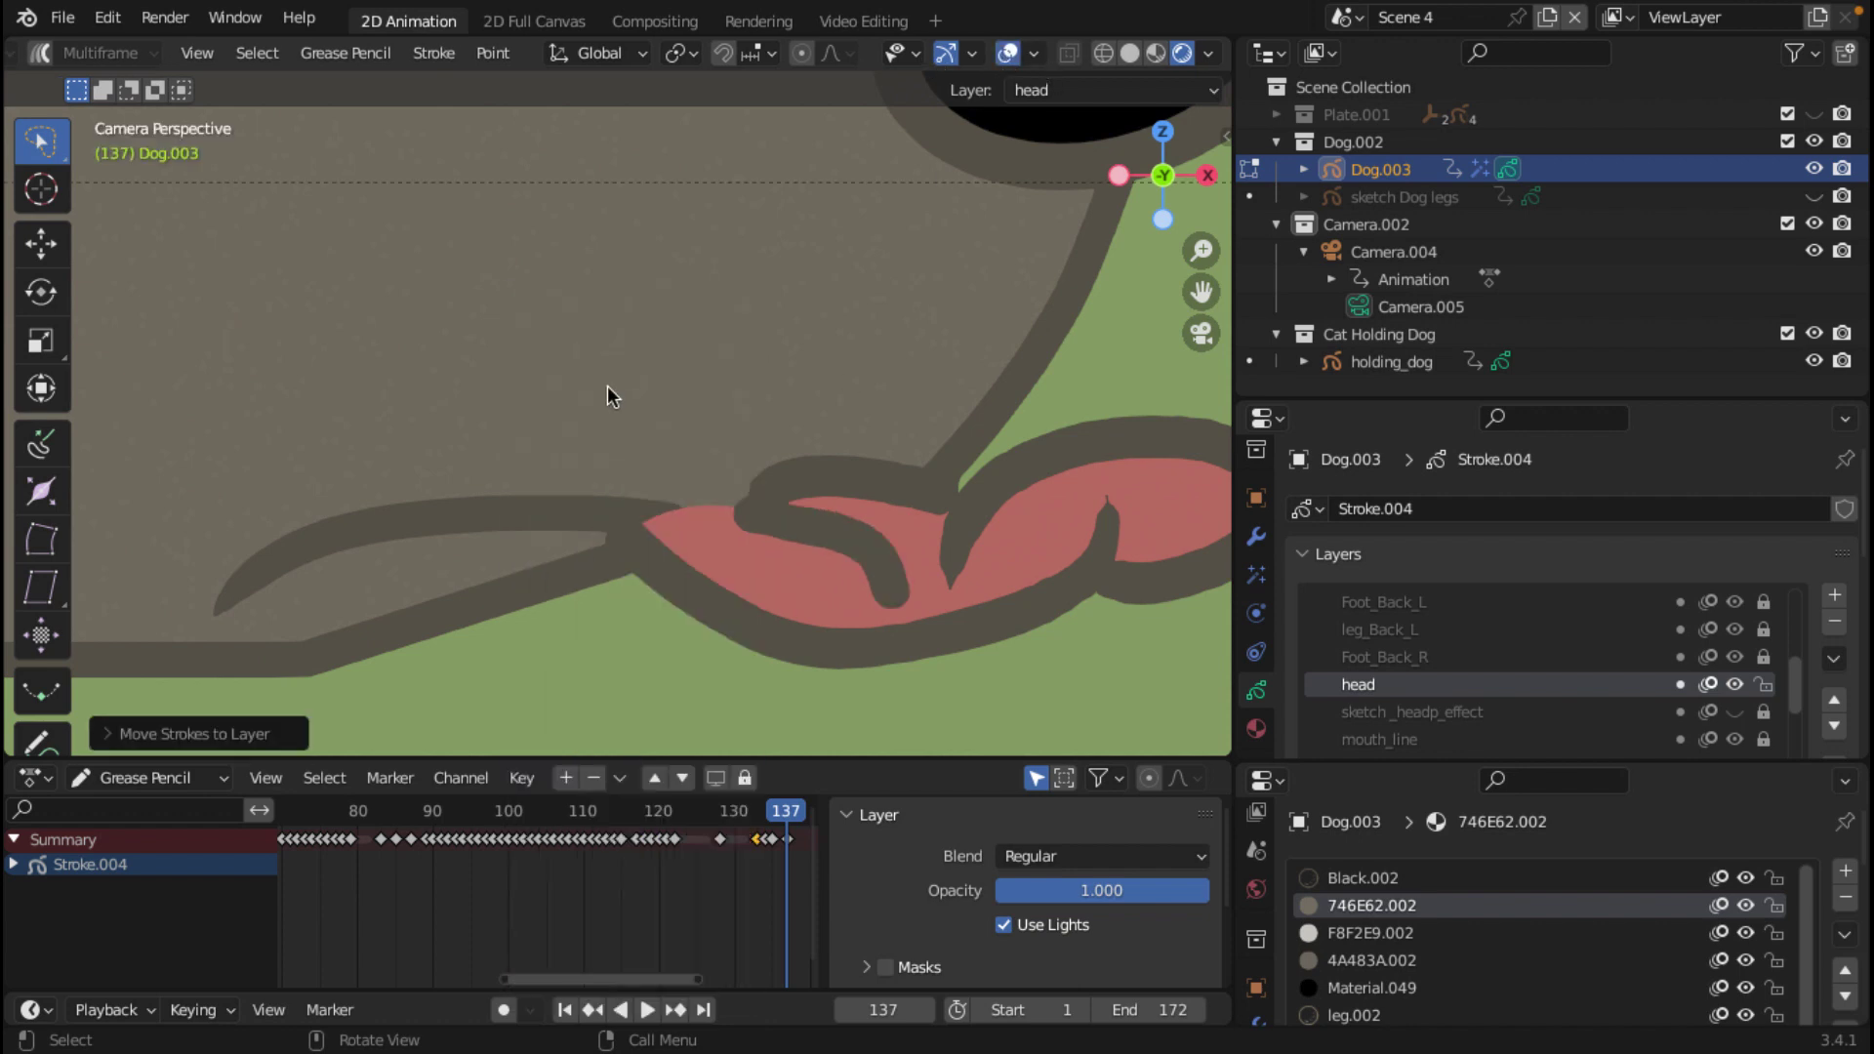
Step: Play back frames around 131–138 to check the tongue fix, then stop on frame 115
{"action": "scroll", "coordinate": [641, 425], "scroll_direction": "down", "scroll_amount": 5}
{"action": "scroll", "coordinate": [631, 430], "scroll_direction": "down", "scroll_amount": 2}
{"action": "scroll", "coordinate": [826, 531], "scroll_direction": "up", "scroll_amount": 2}
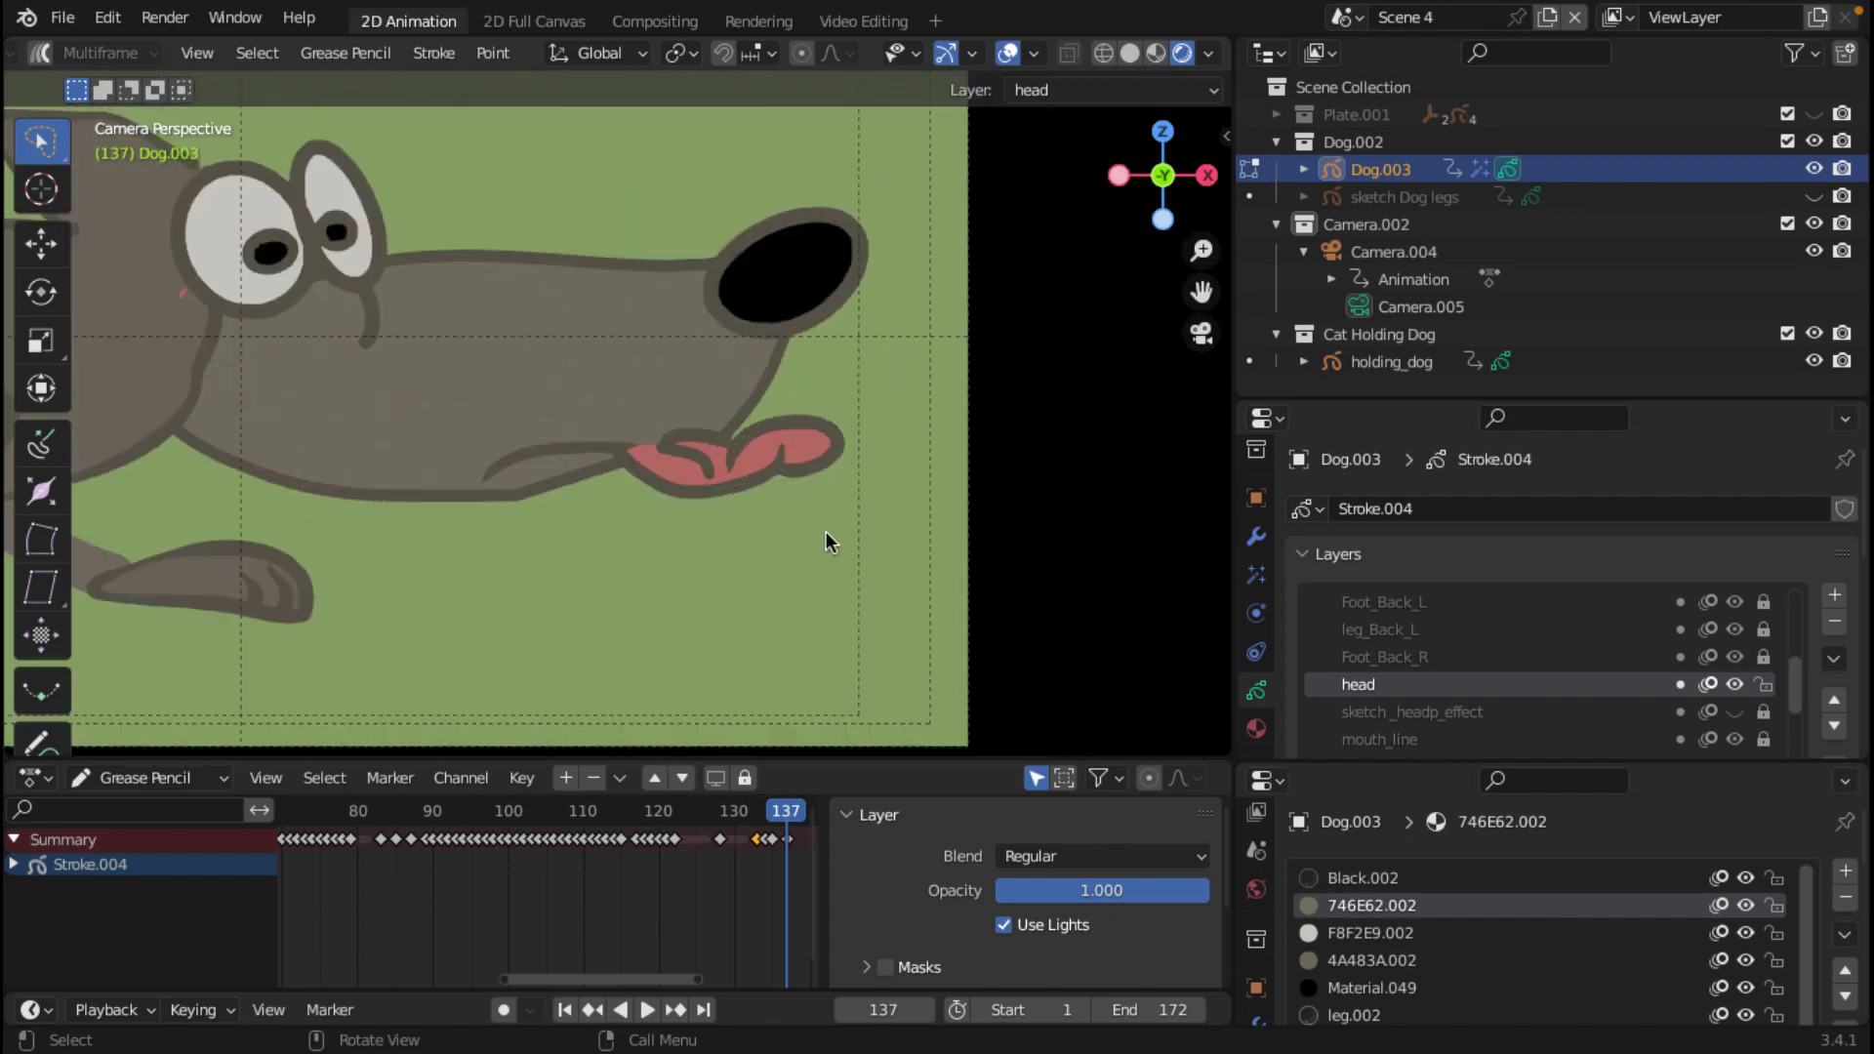
{"action": "scroll", "coordinate": [783, 545], "scroll_direction": "up", "scroll_amount": 5}
{"action": "scroll", "coordinate": [783, 545], "scroll_direction": "down", "scroll_amount": 7}
{"action": "scroll", "coordinate": [686, 539], "scroll_direction": "up", "scroll_amount": 1}
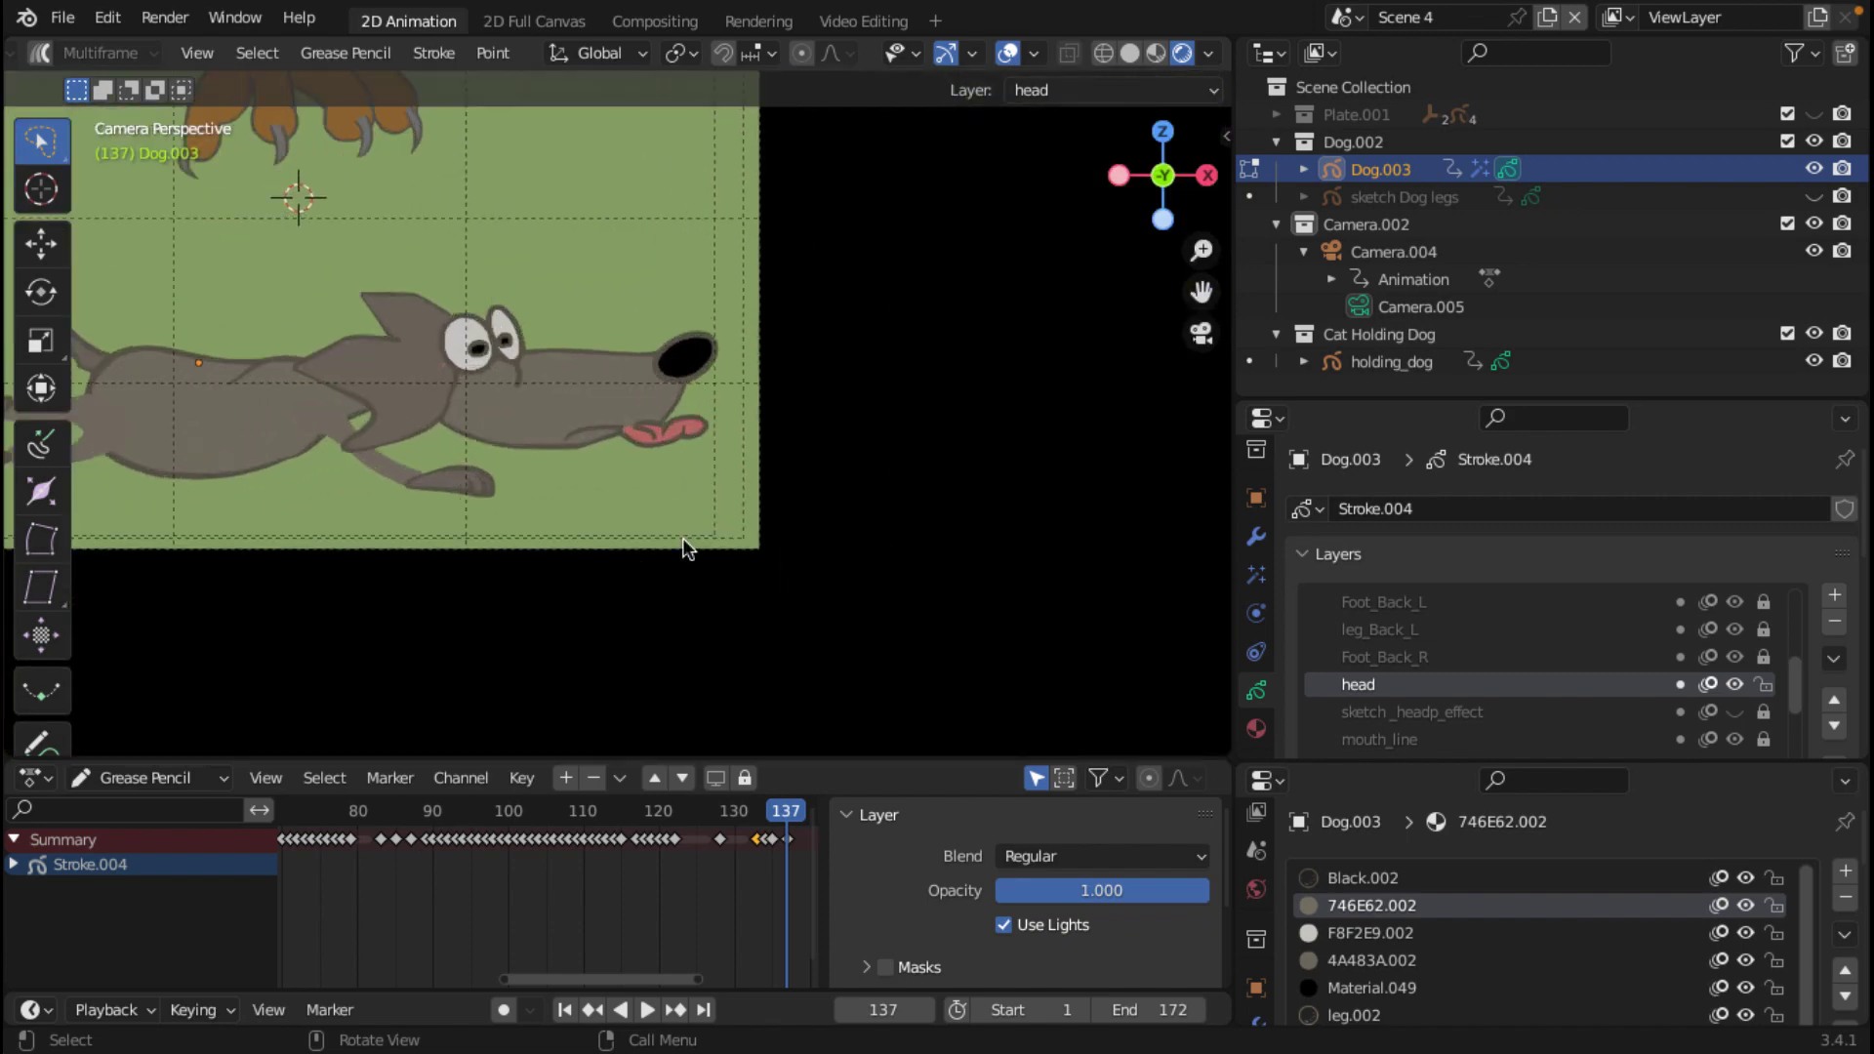
{"action": "left_click", "coordinate": [796, 815]}
{"action": "key", "text": "space"}
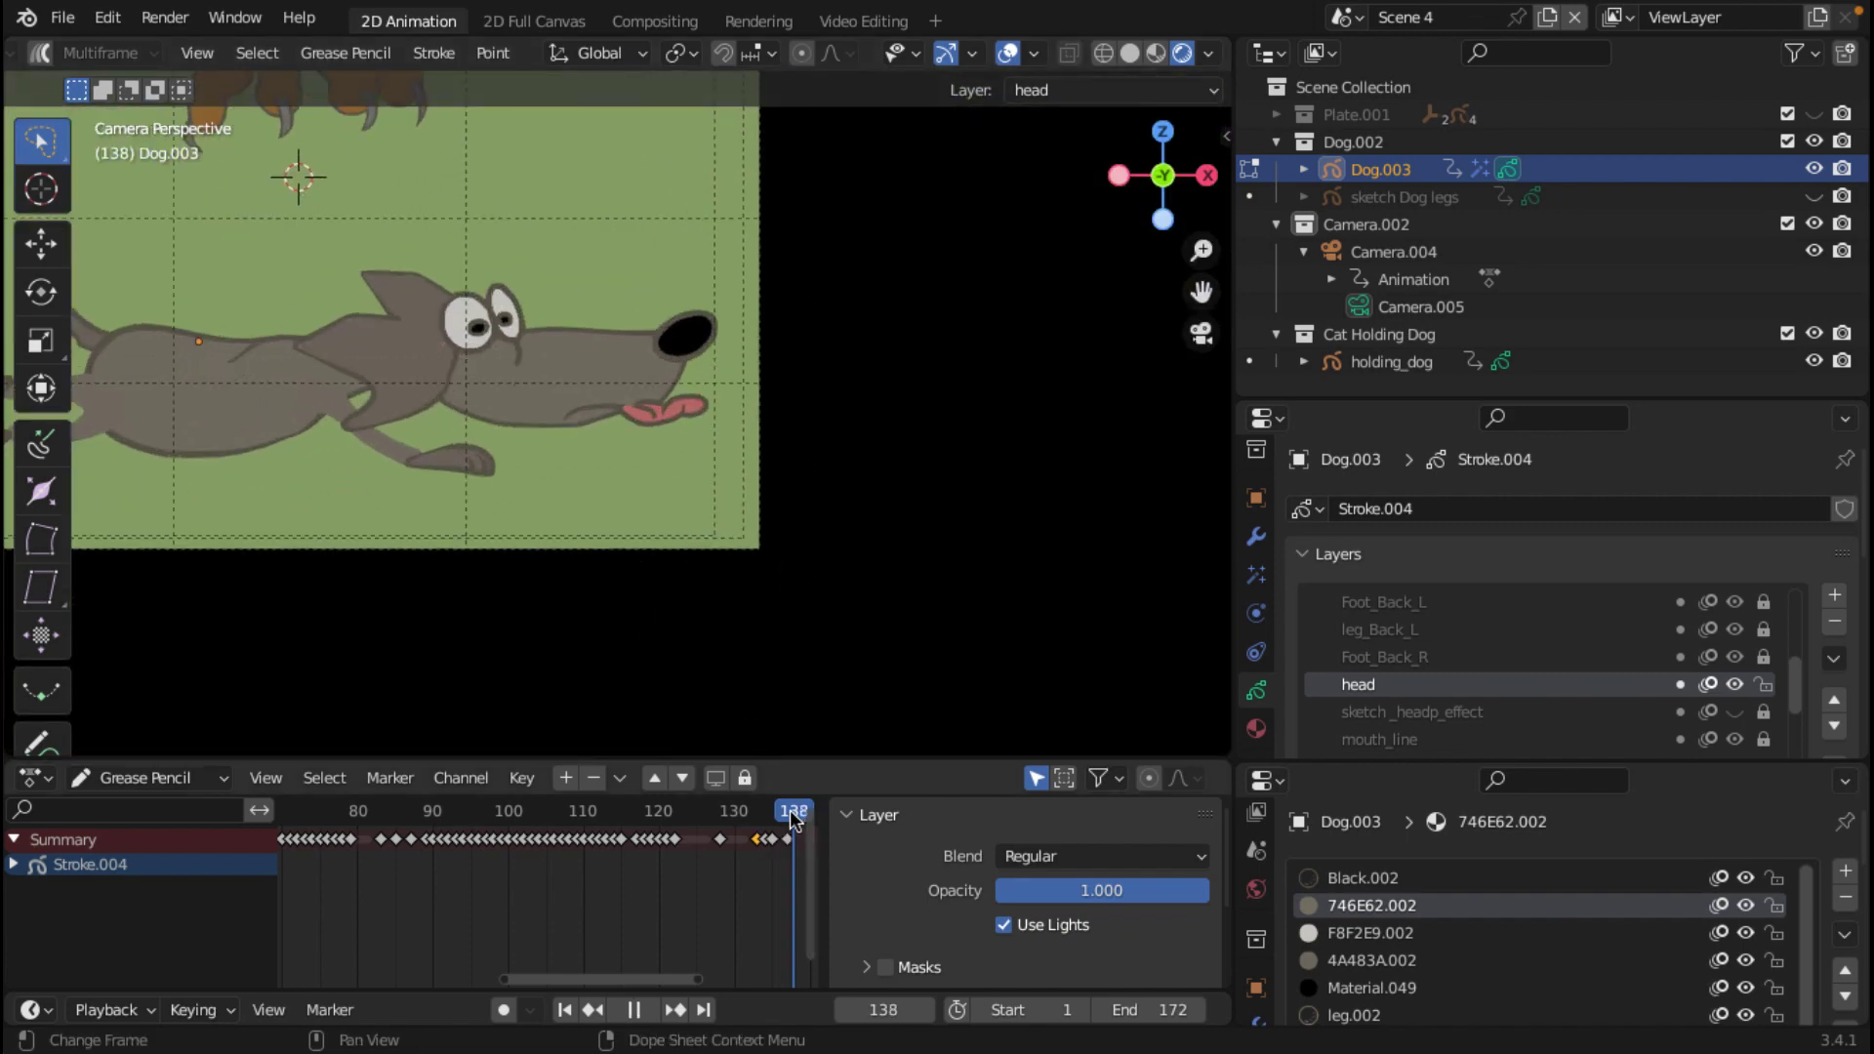
{"action": "mouse_move", "coordinate": [794, 818]}
{"action": "left_mouse_down"}
{"action": "mouse_move", "coordinate": [739, 823]}
{"action": "mouse_move", "coordinate": [765, 825]}
{"action": "left_mouse_up"}
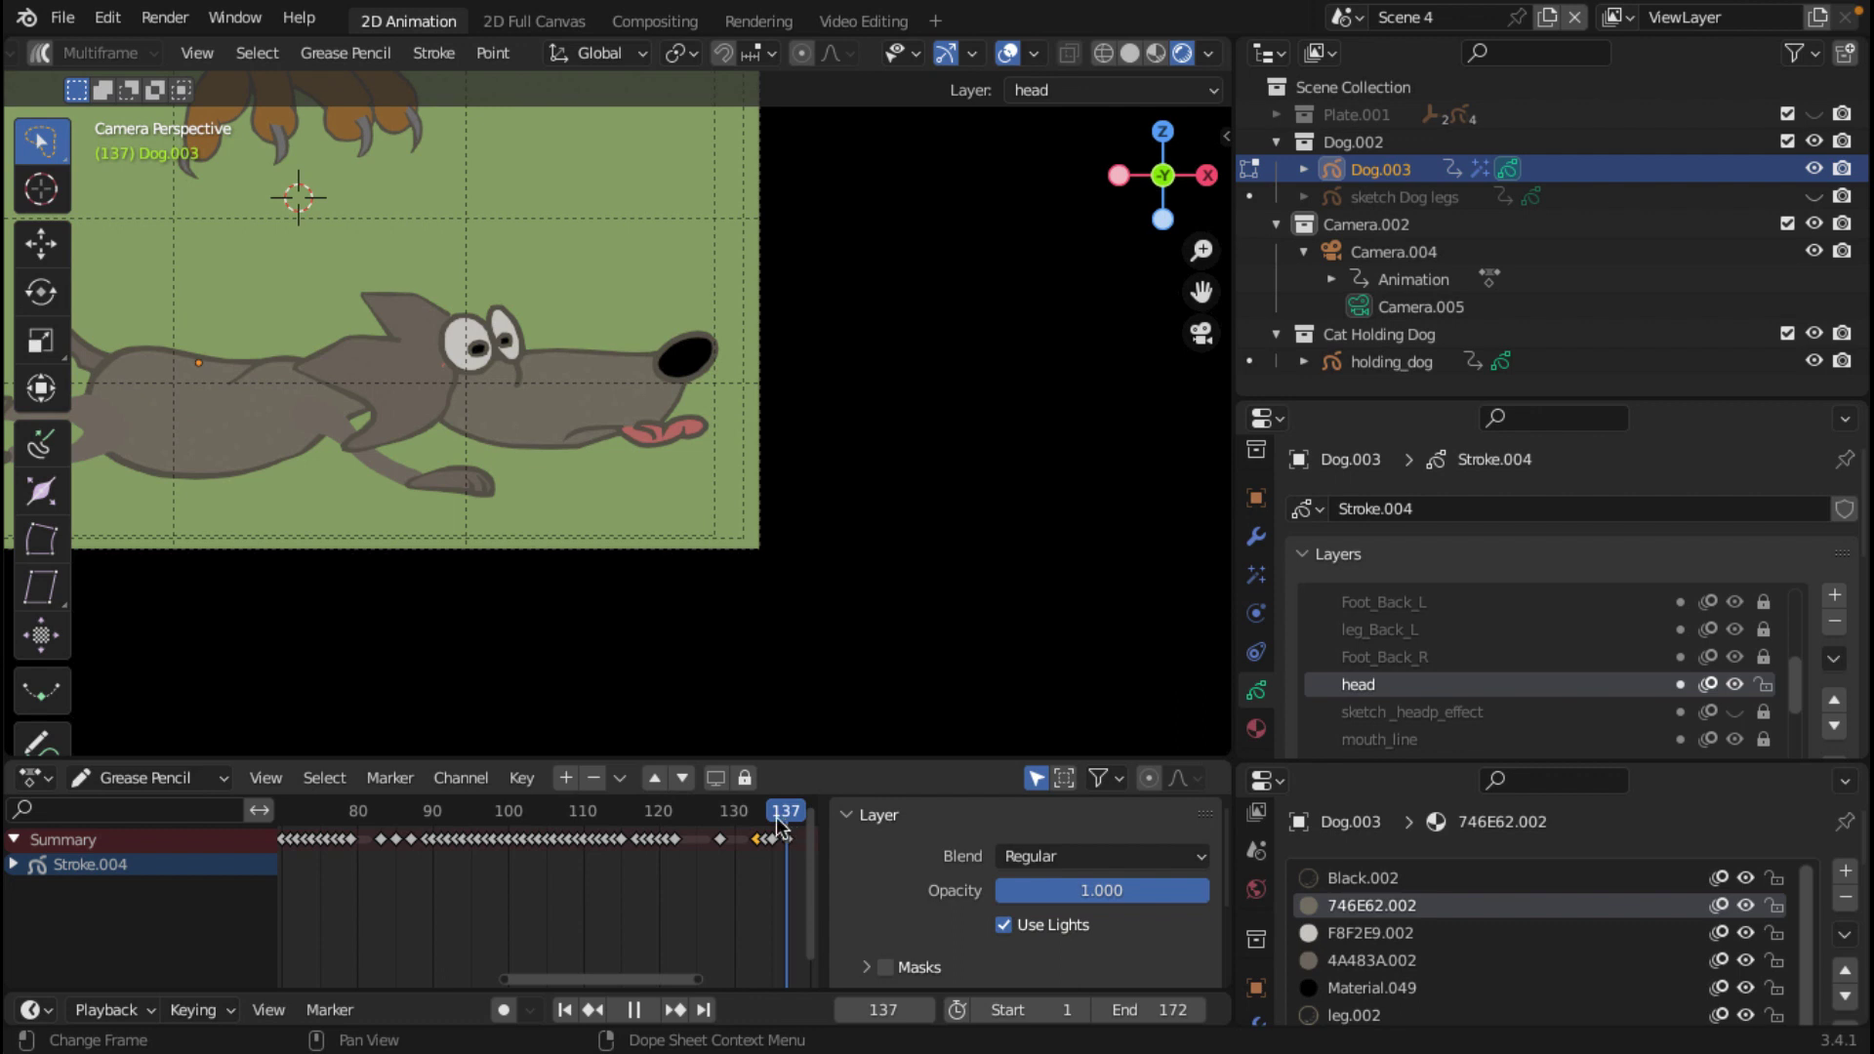
{"action": "left_click_drag", "start_coordinate": [779, 828], "coordinate": [649, 827]}
{"action": "key", "text": "Escape"}
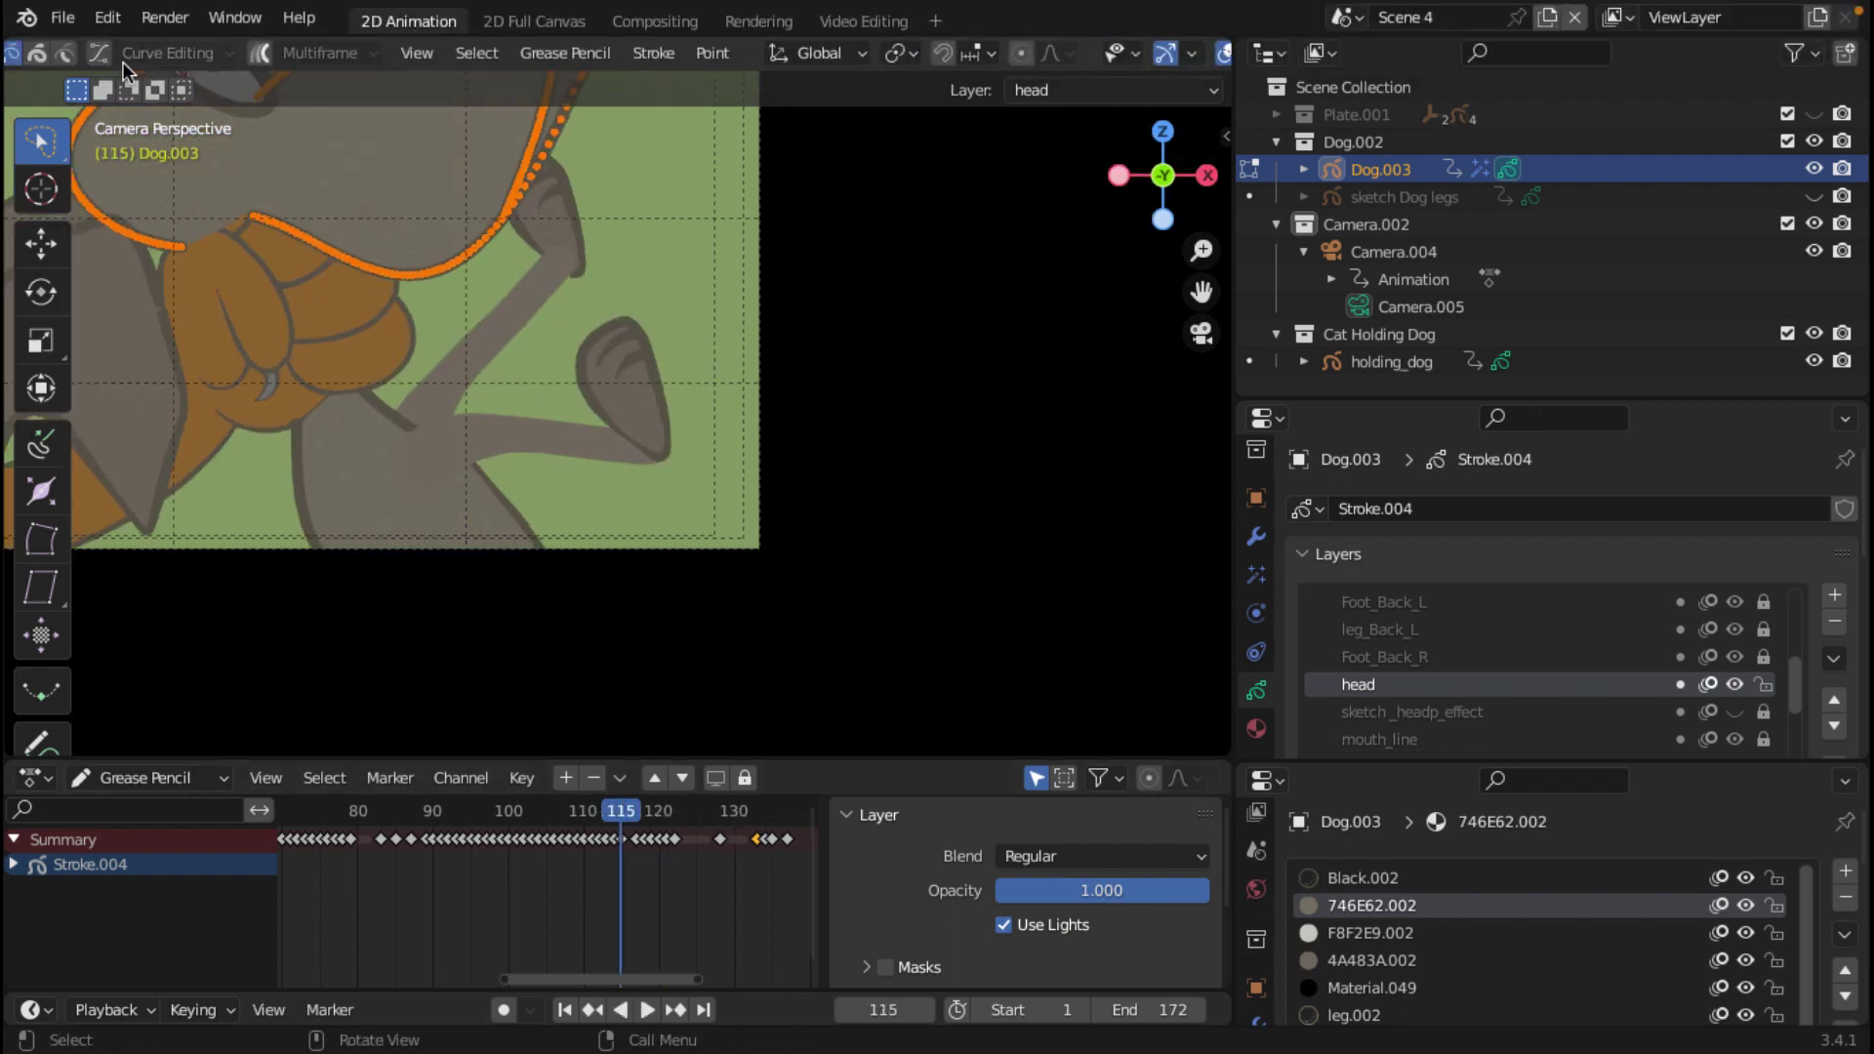
Step: Return Dog.003 to Object Mode and deselect the drawing
{"action": "left_click", "coordinate": [185, 58]}
{"action": "left_click", "coordinate": [152, 85]}
{"action": "scroll", "coordinate": [532, 356], "scroll_direction": "down", "scroll_amount": 3}
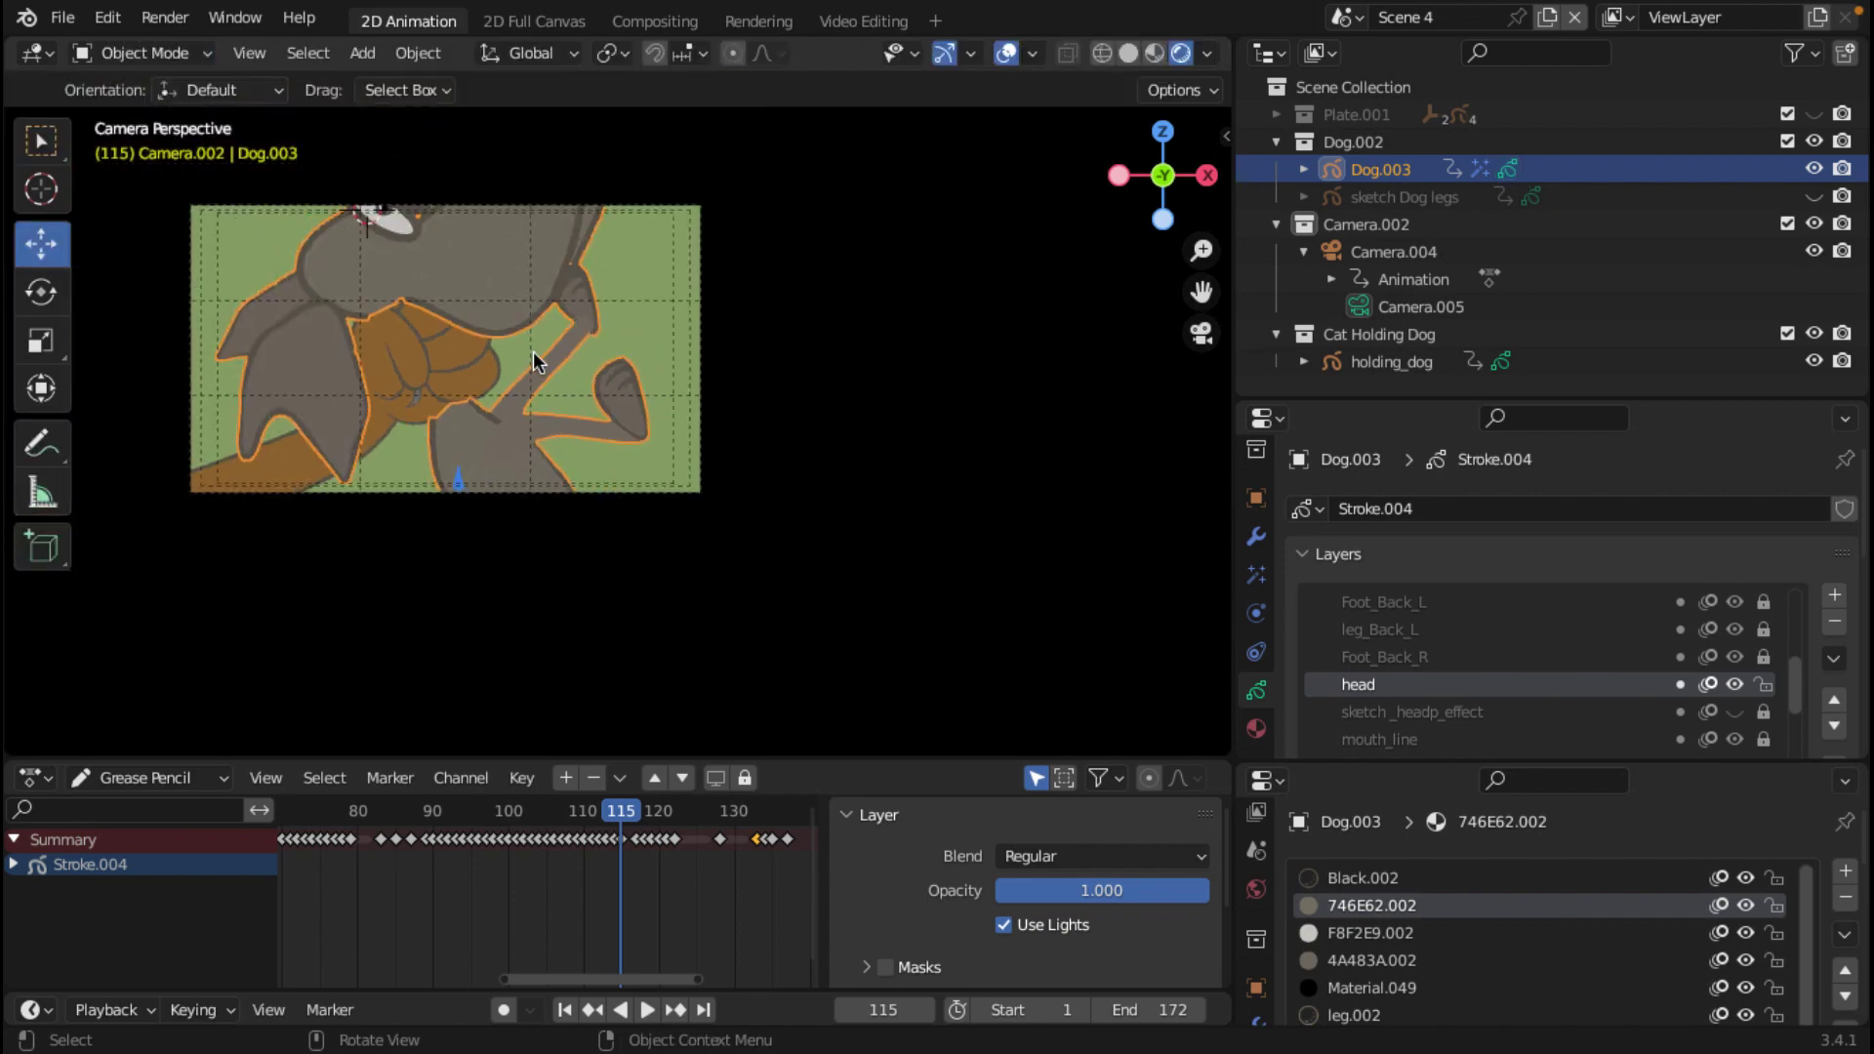
{"action": "scroll", "coordinate": [566, 362], "scroll_direction": "down", "scroll_amount": 3}
{"action": "left_click", "coordinate": [829, 411]}
{"action": "scroll", "coordinate": [830, 411], "scroll_direction": "up", "scroll_amount": 3}
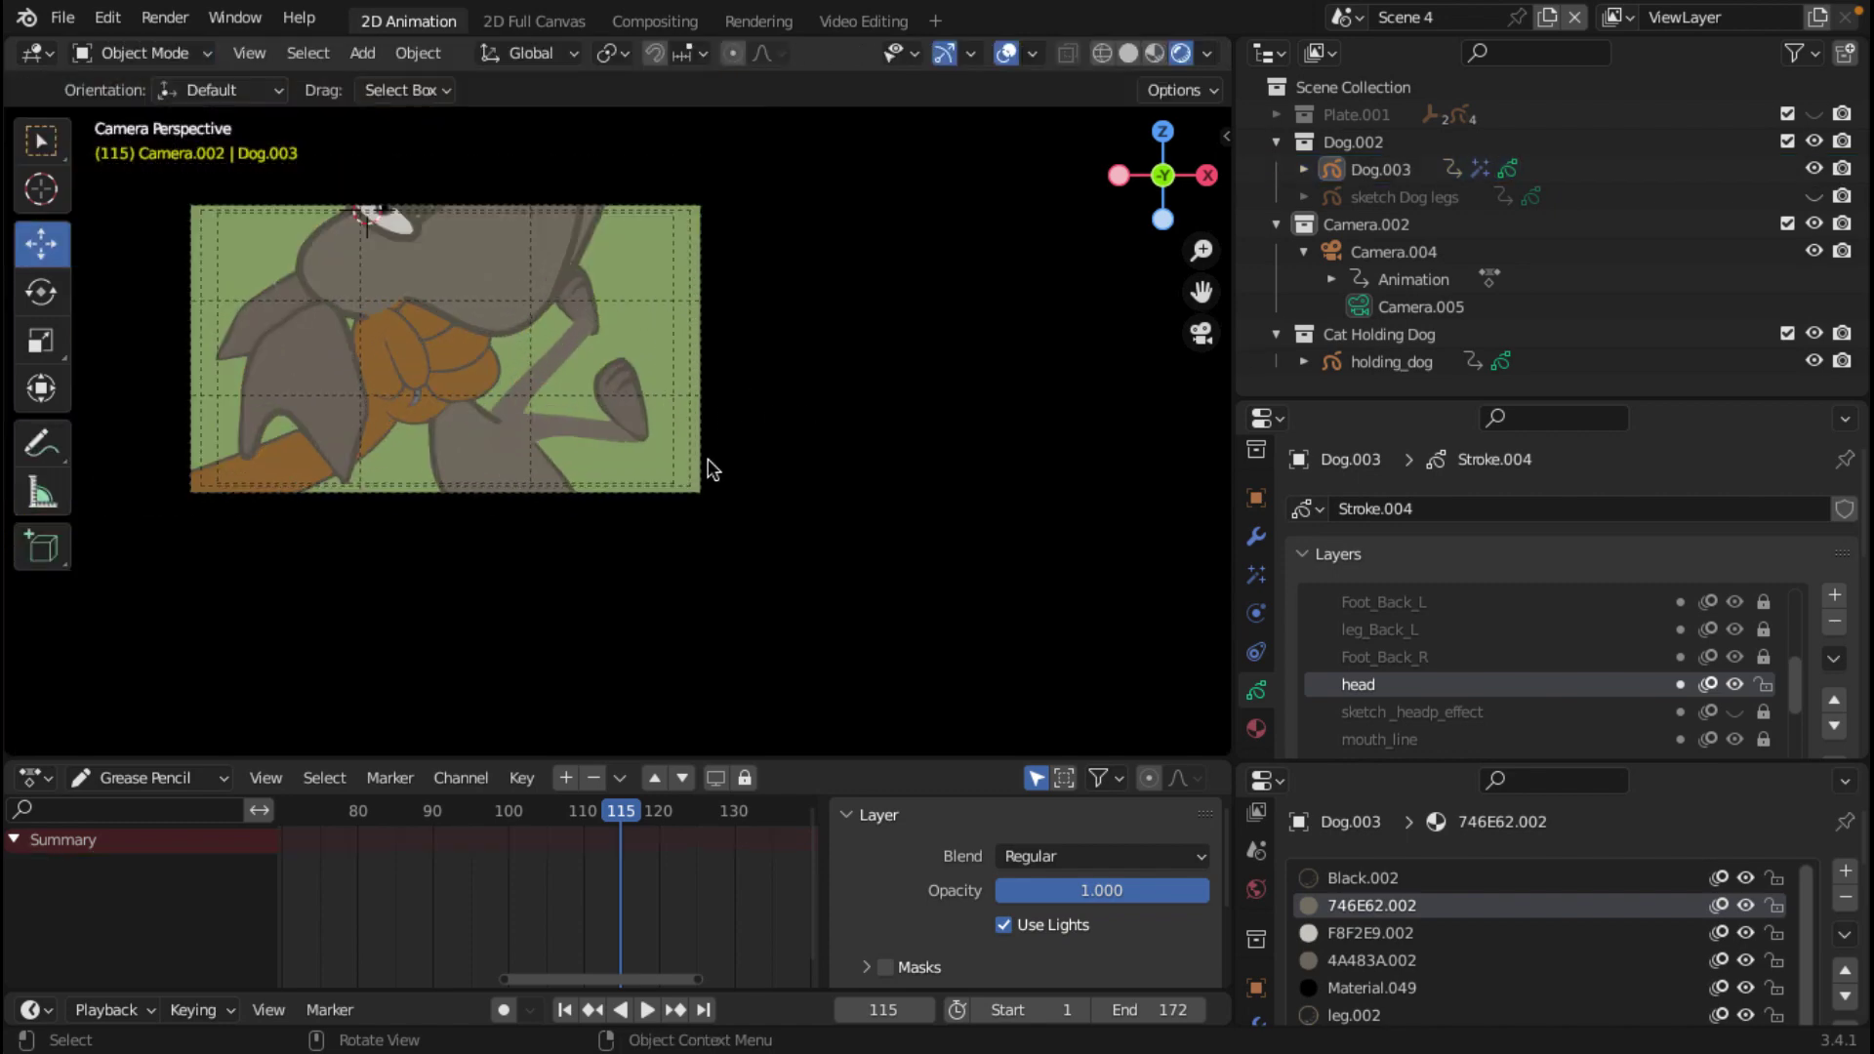
Step: Enlarge the viewport by shrinking the side panels and resizing the timeline, centring the camera frame
{"action": "mouse_move", "coordinate": [1234, 303]}
{"action": "left_mouse_down"}
{"action": "mouse_move", "coordinate": [1663, 313]}
{"action": "mouse_move", "coordinate": [1625, 312]}
{"action": "left_mouse_up"}
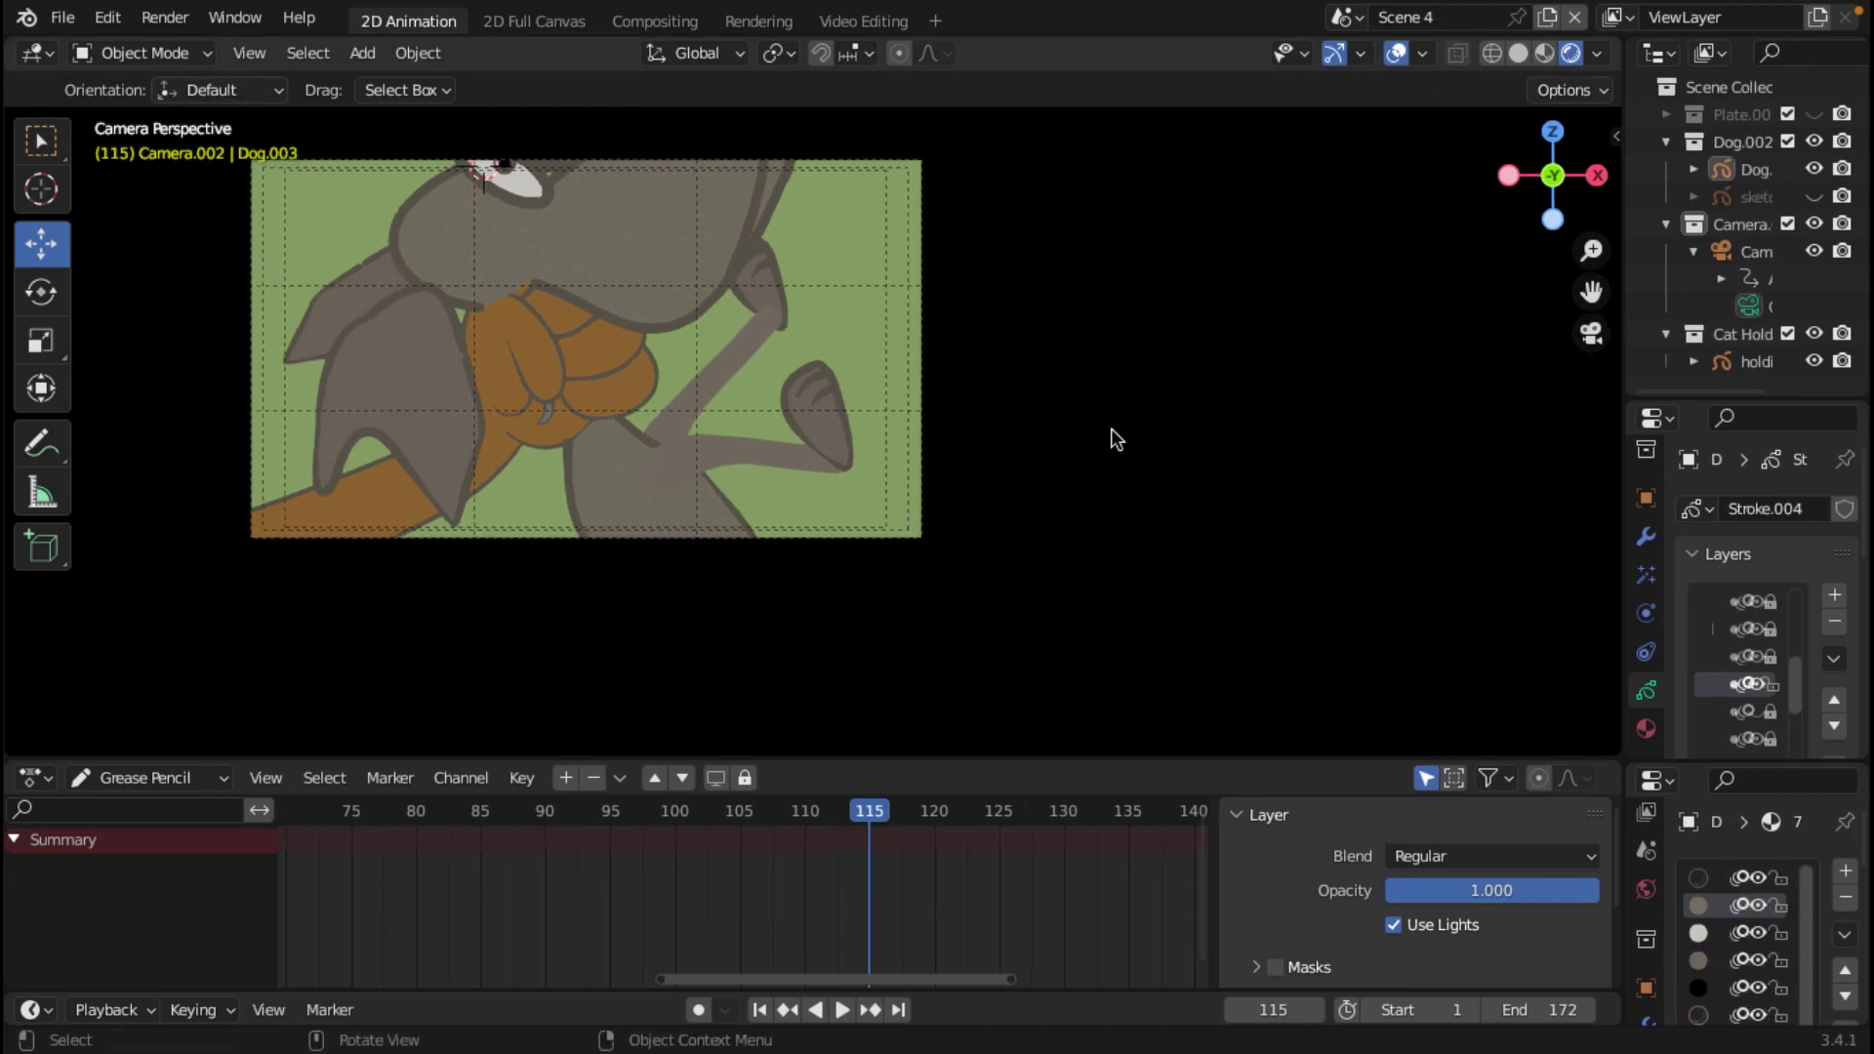
{"action": "scroll", "coordinate": [904, 511], "scroll_direction": "down", "scroll_amount": 3}
{"action": "scroll", "coordinate": [852, 508], "scroll_direction": "up", "scroll_amount": 4}
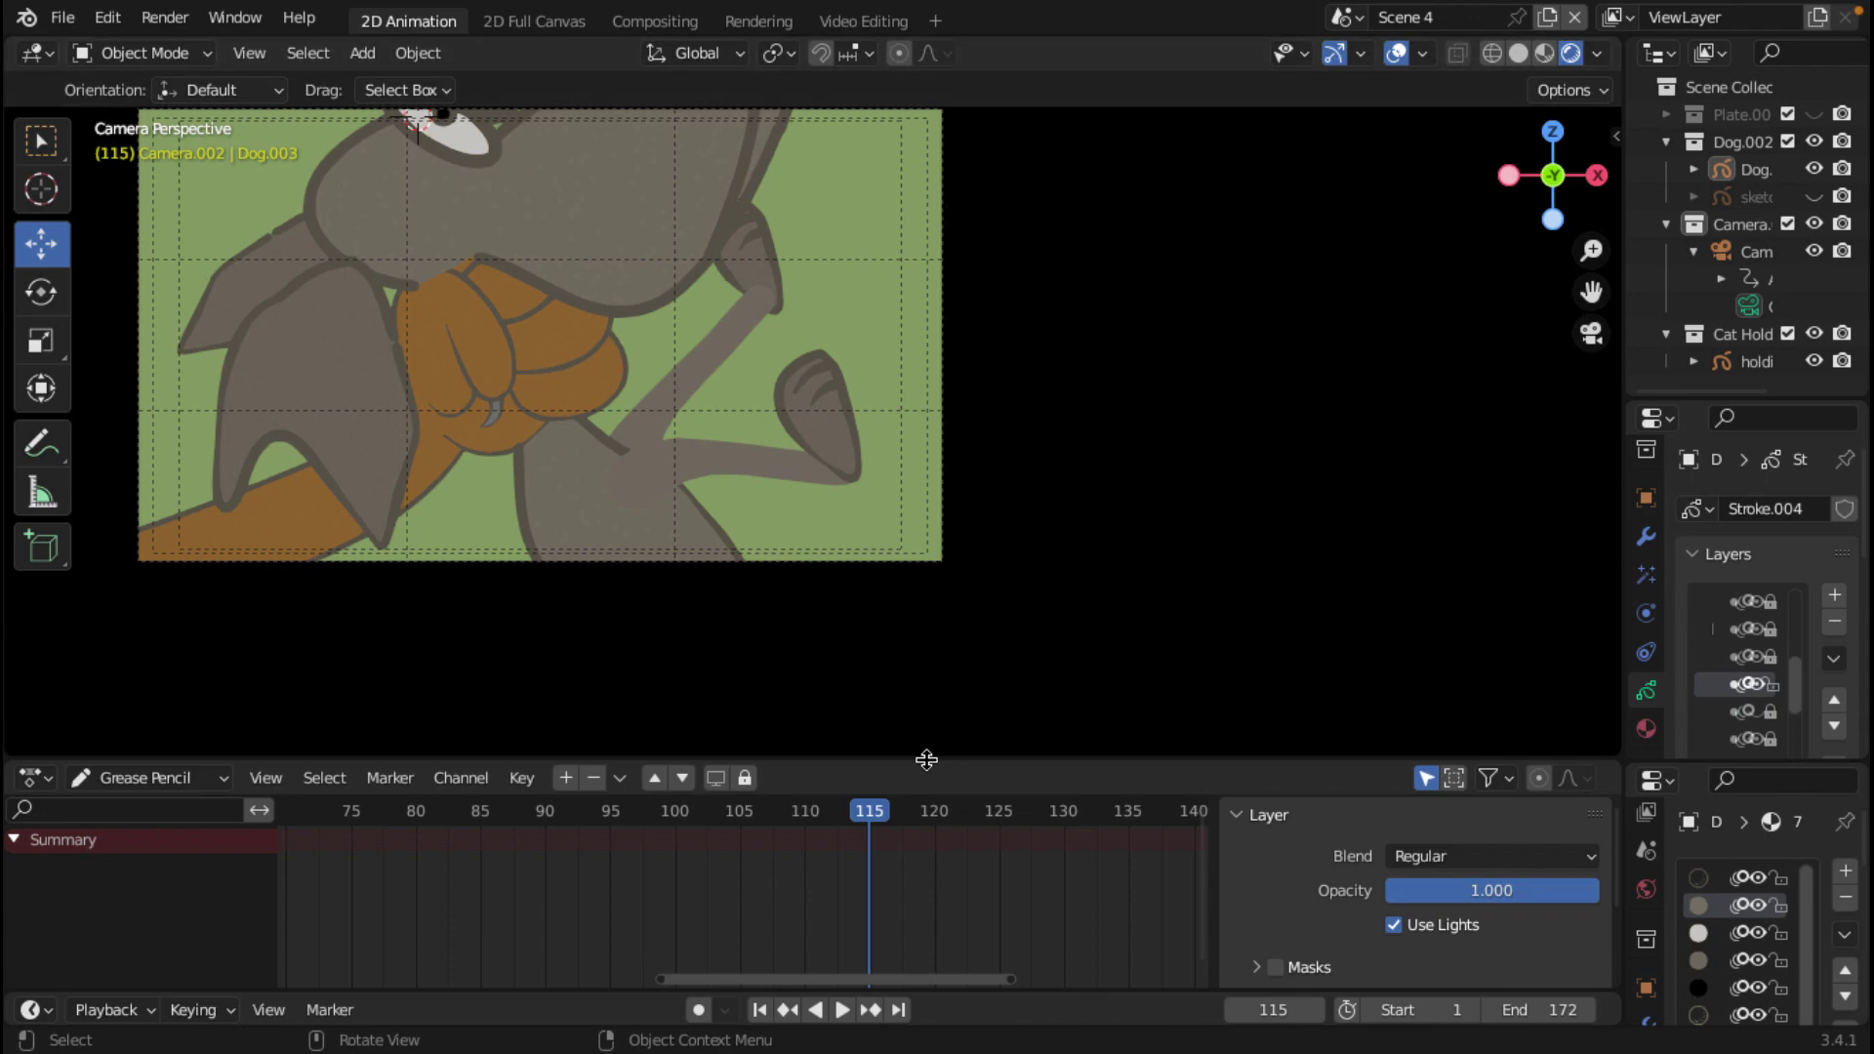
{"action": "left_click_drag", "start_coordinate": [927, 760], "coordinate": [927, 955]}
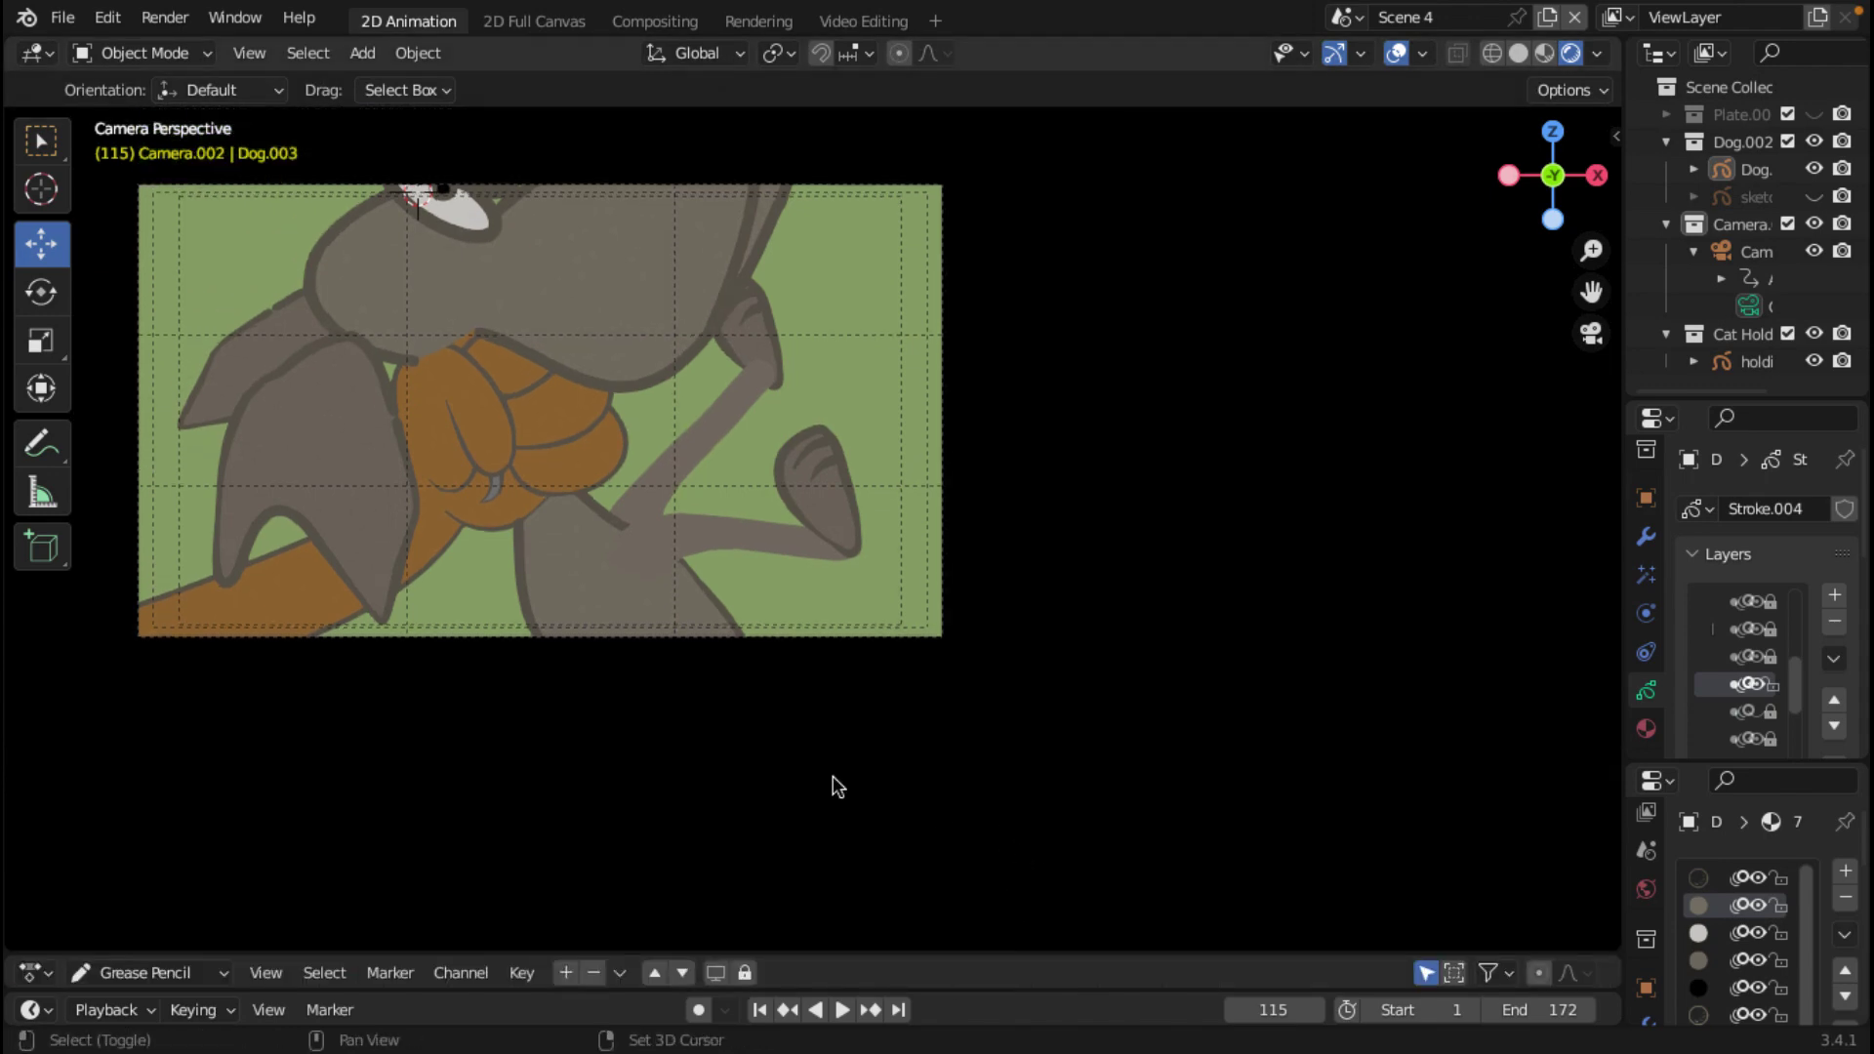
{"action": "middle_click_drag", "start_coordinate": [836, 781], "coordinate": [1138, 940], "text": "shift"}
{"action": "scroll", "coordinate": [1094, 858], "scroll_direction": "up", "scroll_amount": 3}
{"action": "scroll", "coordinate": [1093, 858], "scroll_direction": "down", "scroll_amount": 2}
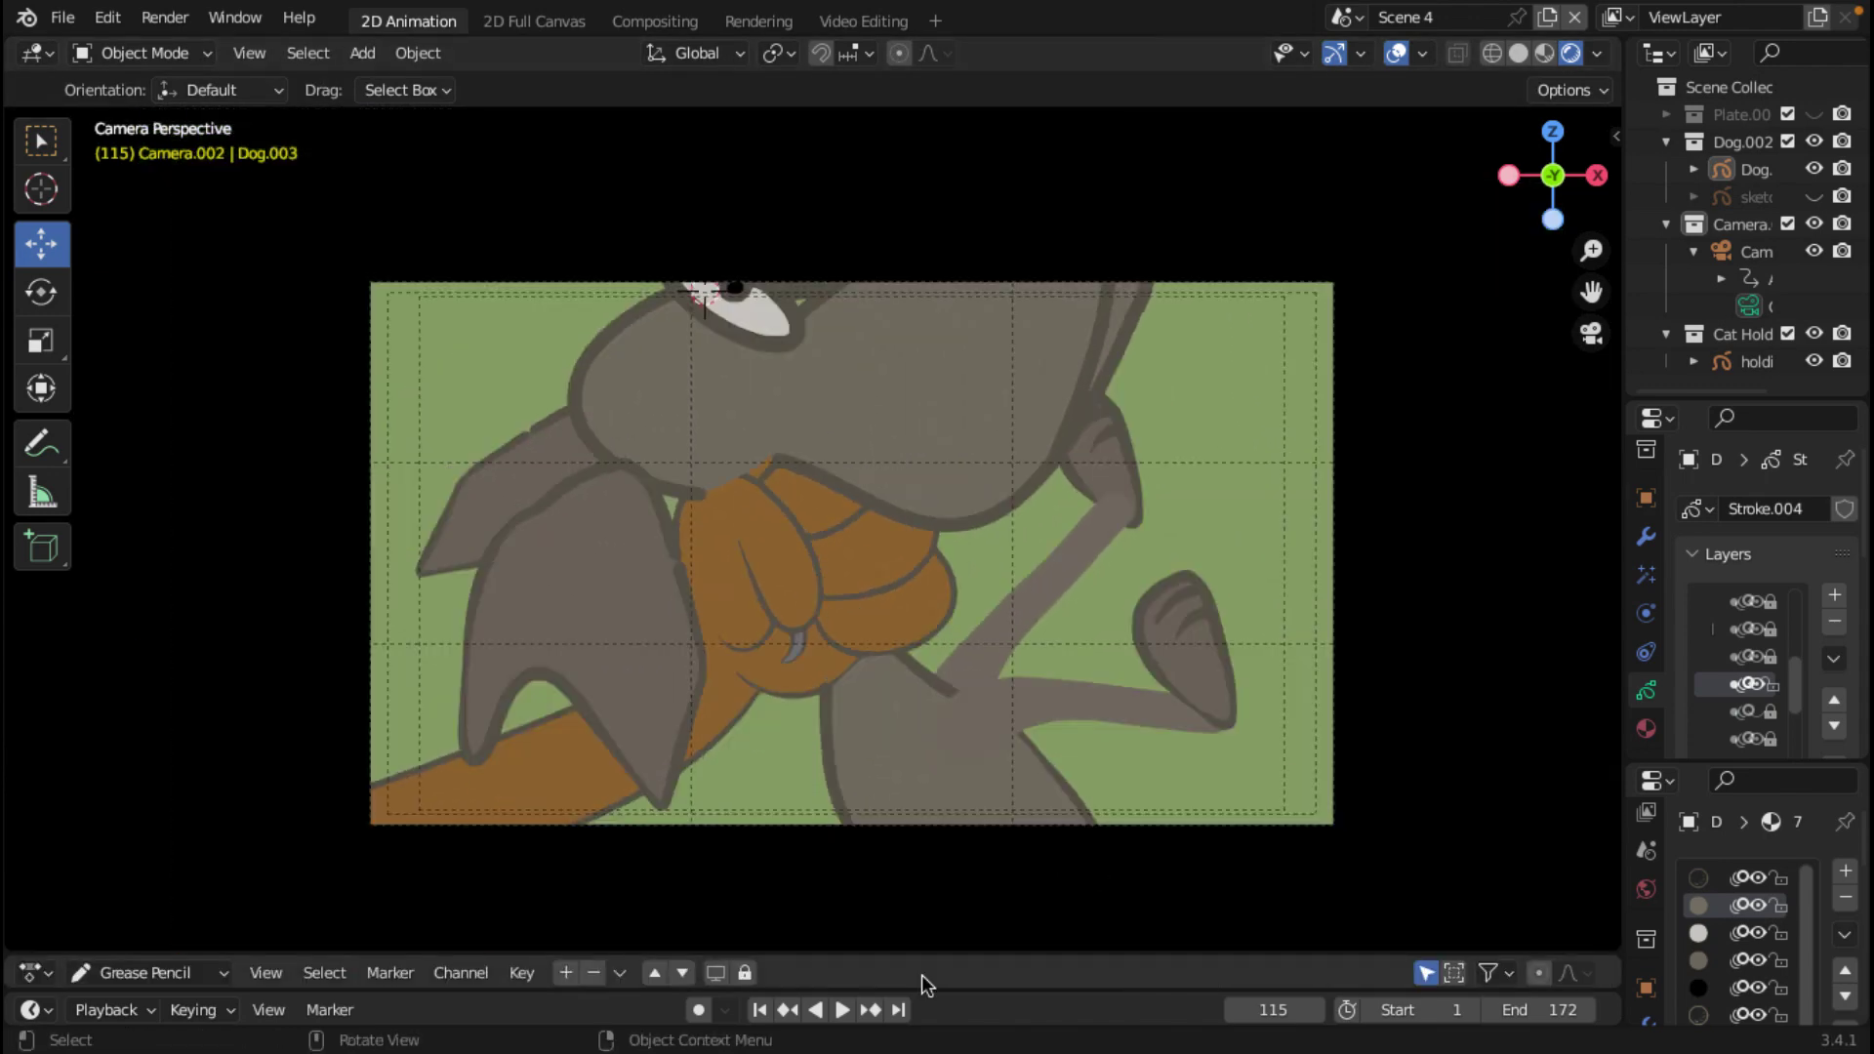
{"action": "left_click_drag", "start_coordinate": [921, 955], "coordinate": [918, 845]}
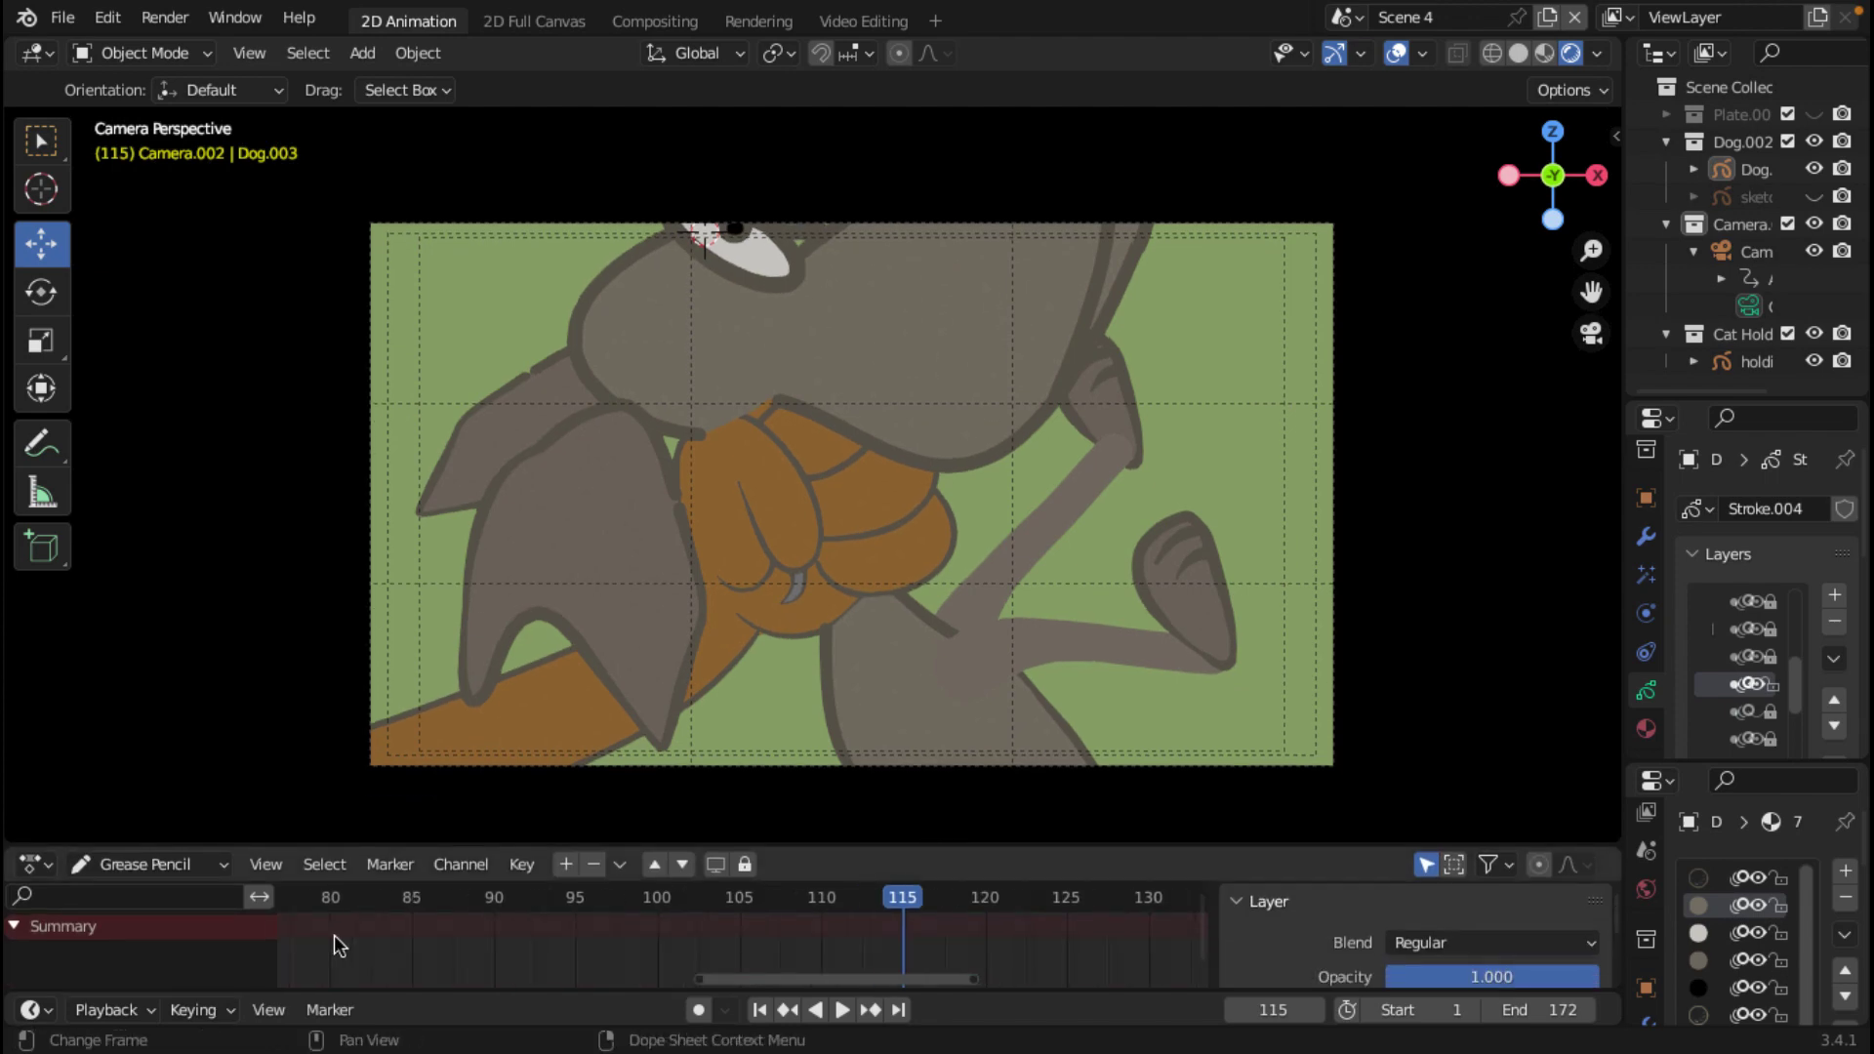
{"action": "scroll", "coordinate": [334, 935], "scroll_direction": "up", "scroll_amount": 3}
{"action": "scroll", "coordinate": [333, 935], "scroll_direction": "up", "scroll_amount": 3}
{"action": "scroll", "coordinate": [334, 935], "scroll_direction": "up", "scroll_amount": 2}
{"action": "scroll", "coordinate": [333, 935], "scroll_direction": "up", "scroll_amount": 2}
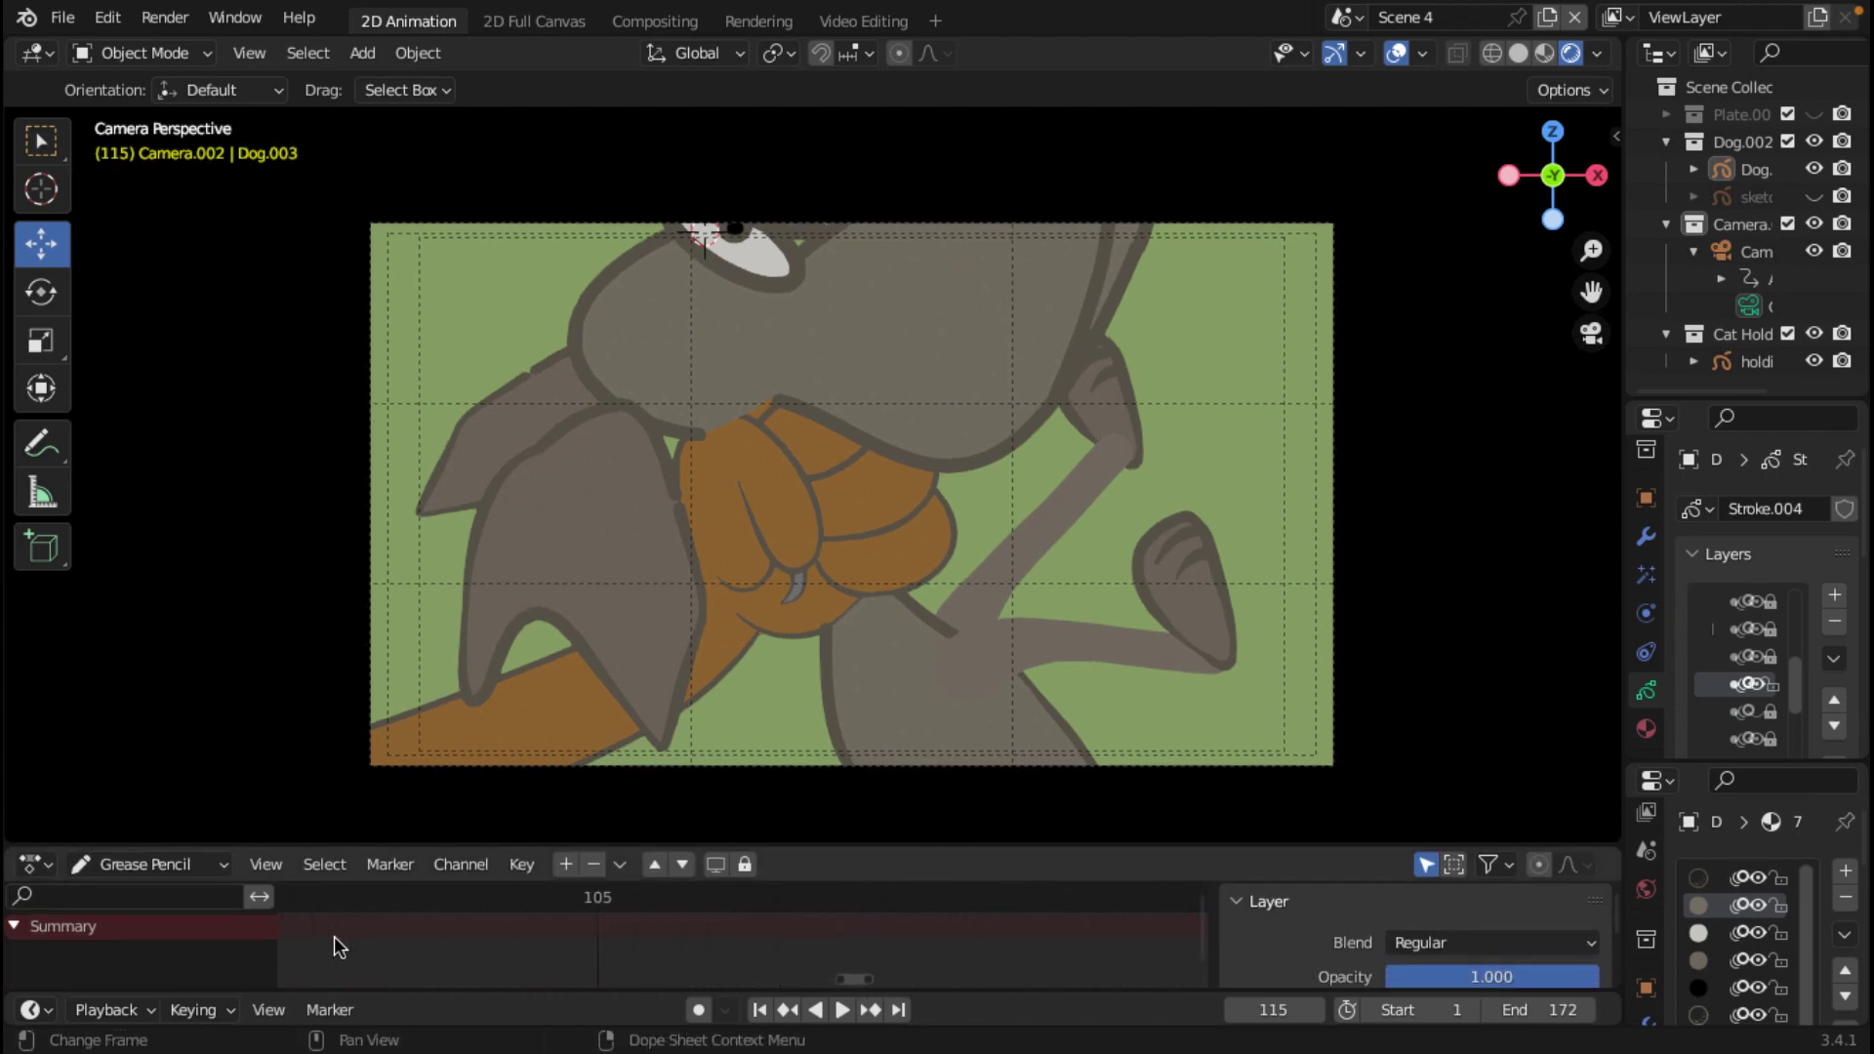
{"action": "scroll", "coordinate": [334, 935], "scroll_direction": "down", "scroll_amount": 1}
{"action": "scroll", "coordinate": [334, 935], "scroll_direction": "down", "scroll_amount": 1}
{"action": "scroll", "coordinate": [333, 936], "scroll_direction": "down", "scroll_amount": 1}
{"action": "scroll", "coordinate": [334, 935], "scroll_direction": "down", "scroll_amount": 2}
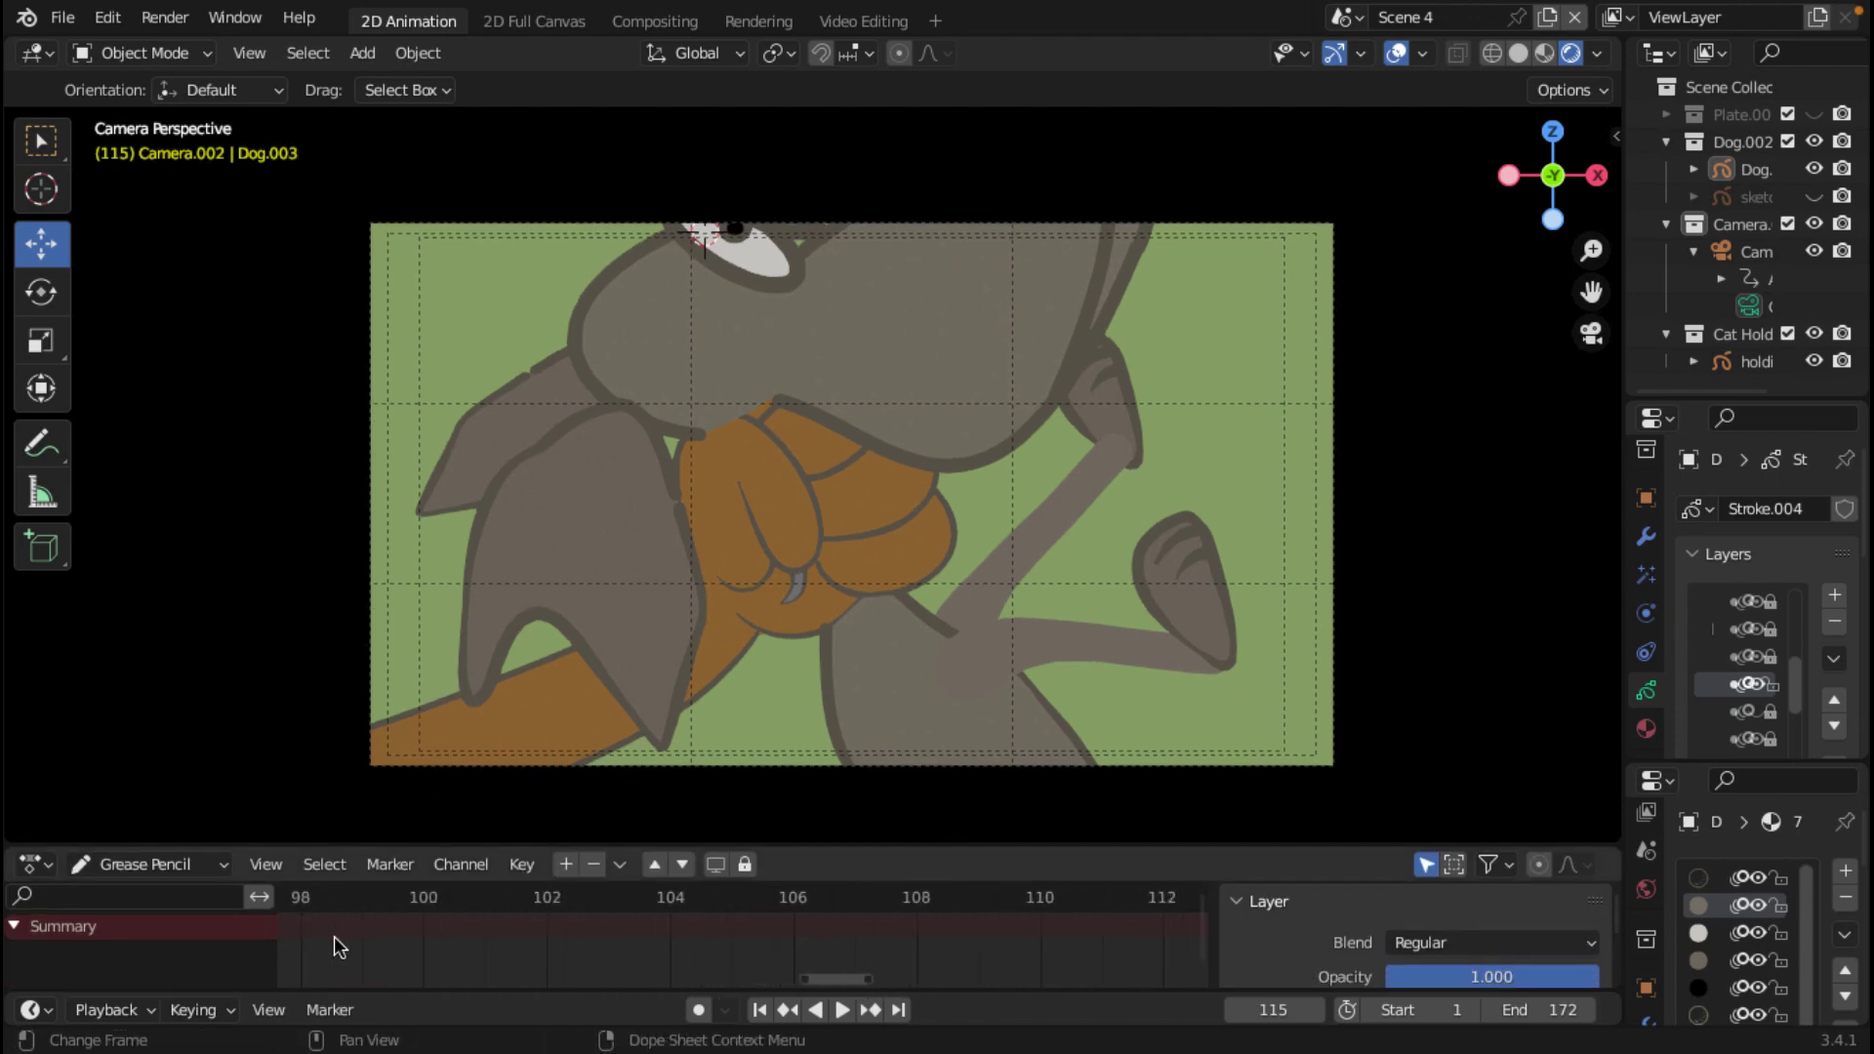
{"action": "scroll", "coordinate": [334, 935], "scroll_direction": "down", "scroll_amount": 2}
Step: Rewind the animation to frame 1 with the full 172-frame range visible
{"action": "left_click", "coordinate": [759, 1010]}
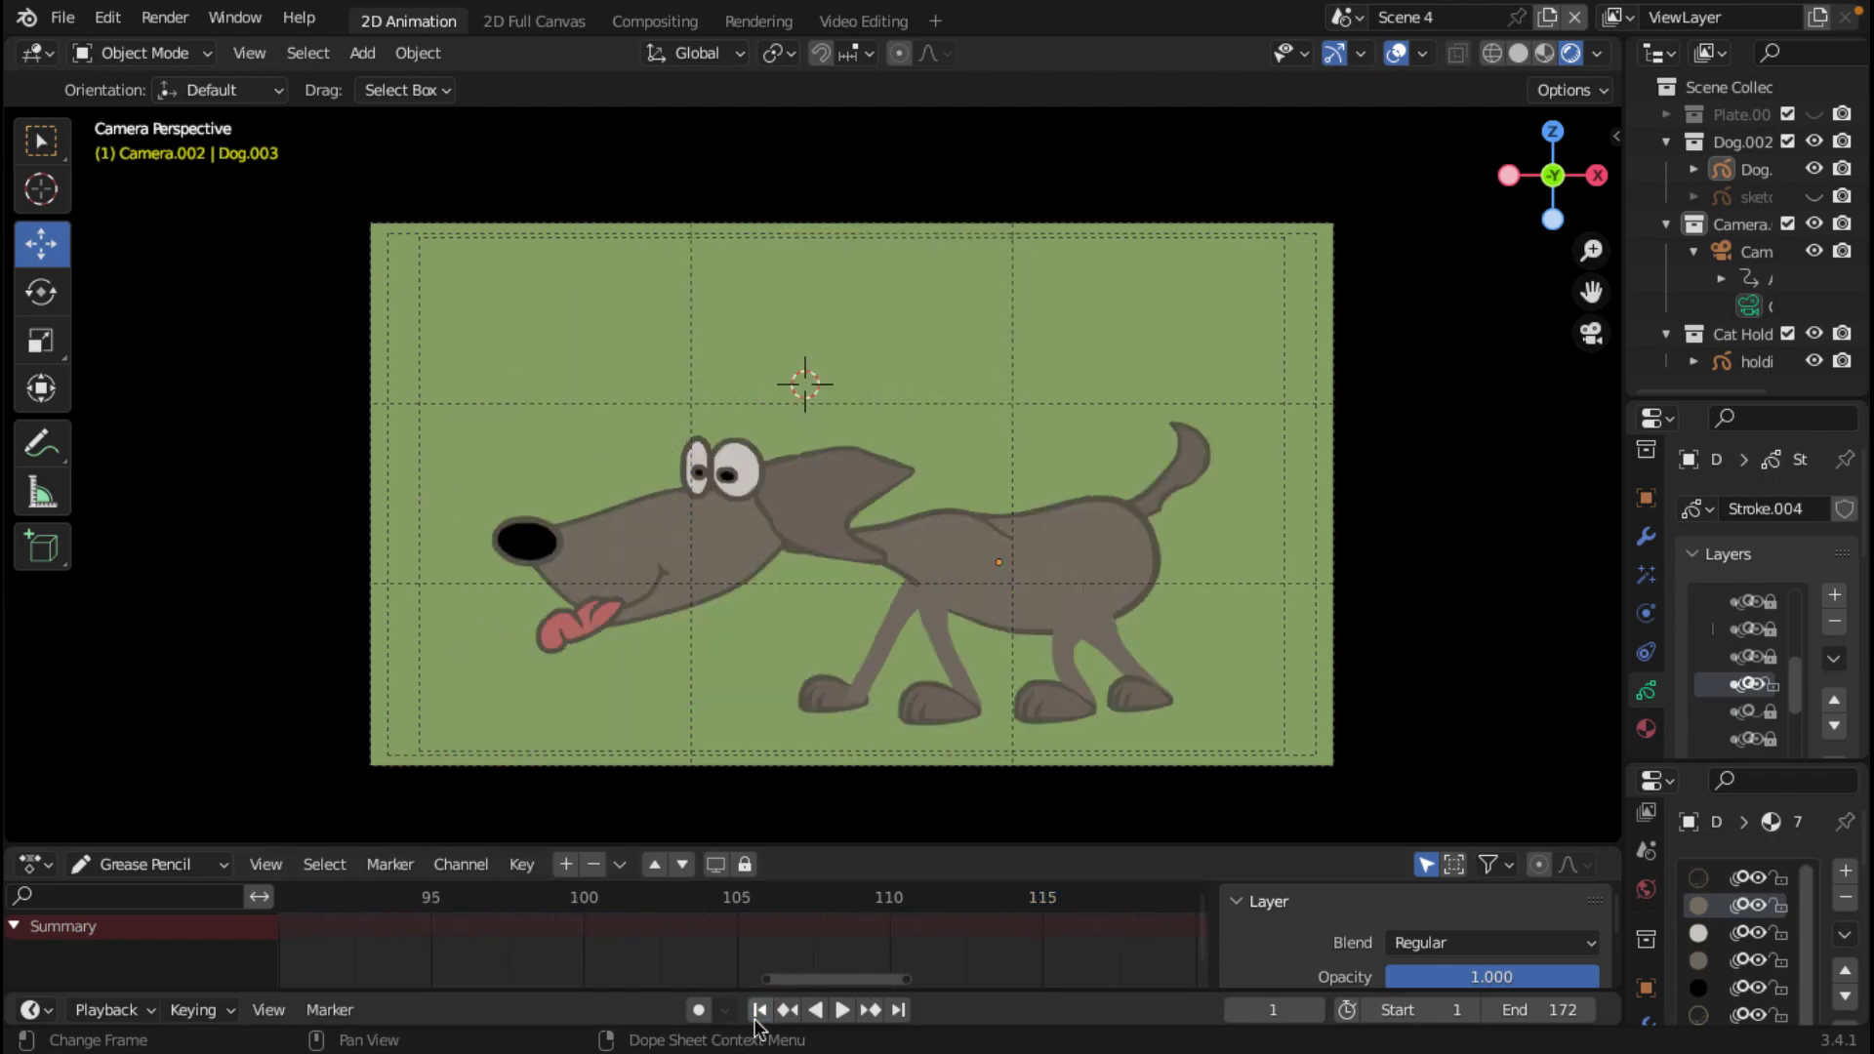
{"action": "scroll", "coordinate": [519, 940], "scroll_direction": "down", "scroll_amount": 1}
{"action": "scroll", "coordinate": [520, 940], "scroll_direction": "down", "scroll_amount": 2}
{"action": "scroll", "coordinate": [520, 940], "scroll_direction": "down", "scroll_amount": 2}
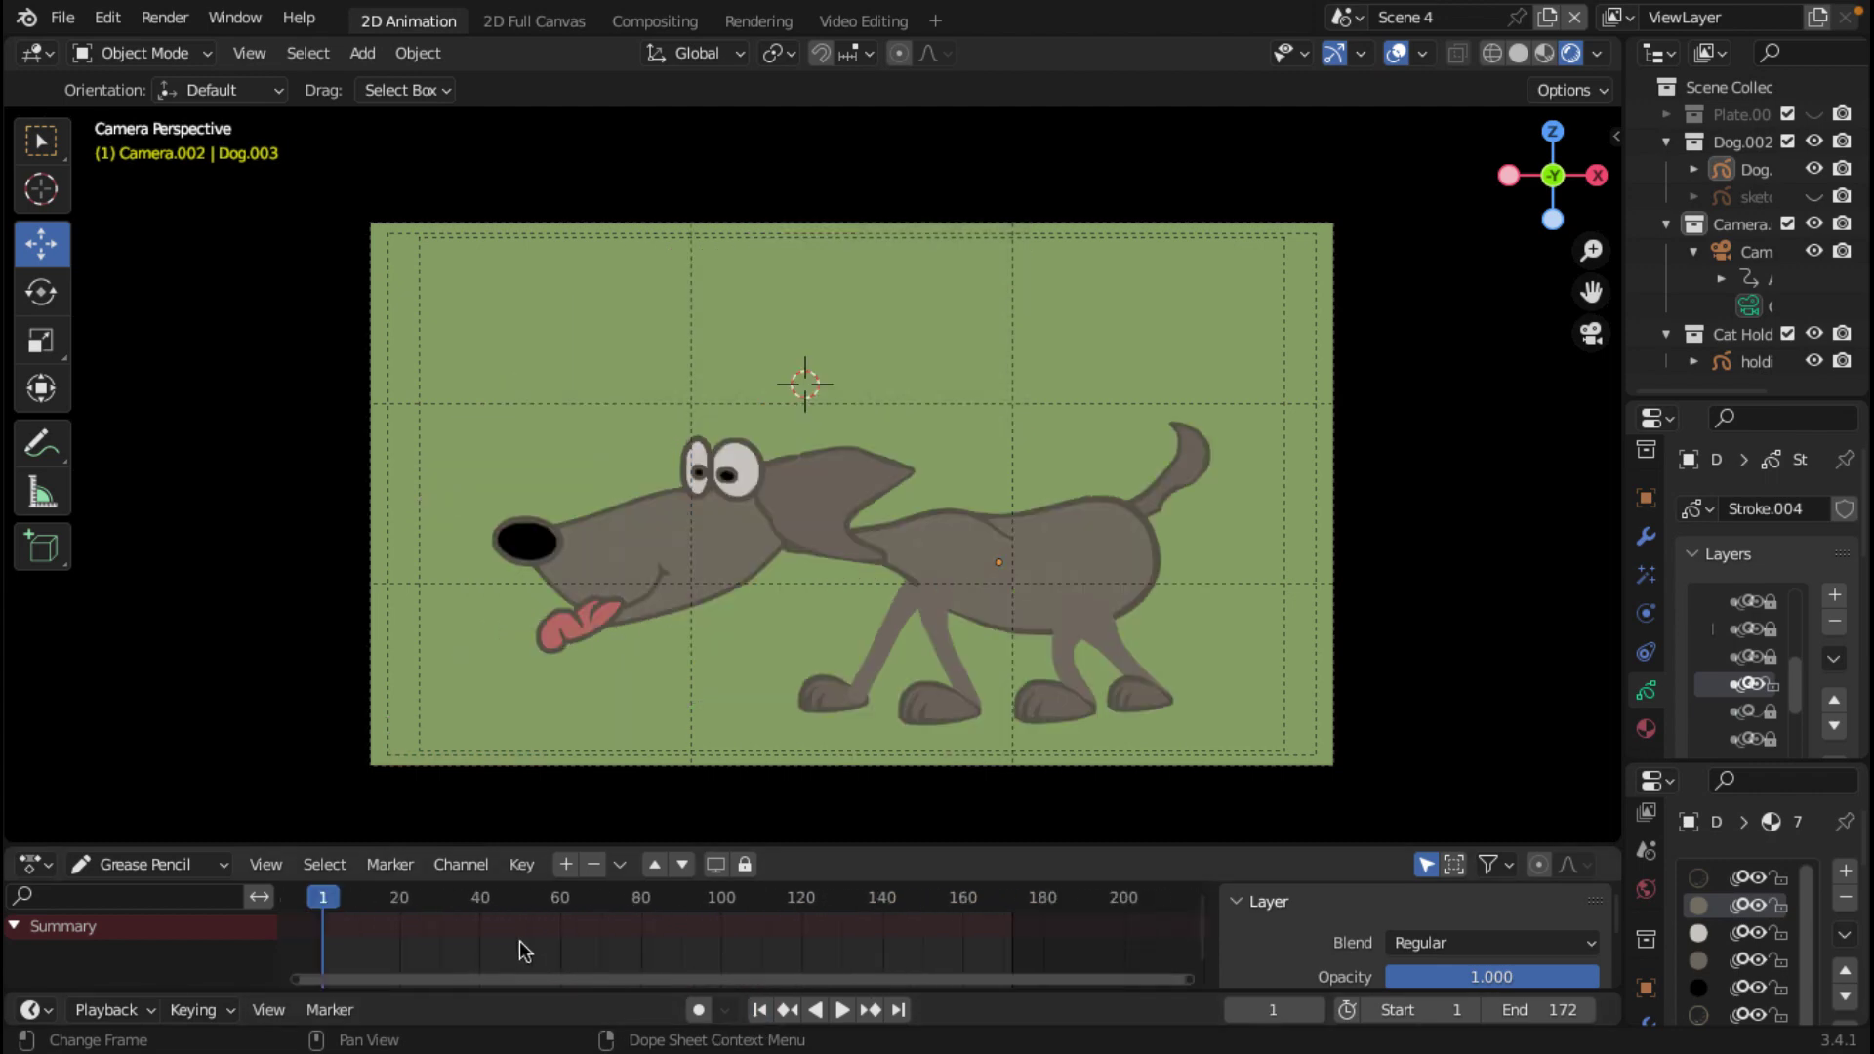
{"action": "scroll", "coordinate": [519, 940], "scroll_direction": "down", "scroll_amount": 2}
{"action": "scroll", "coordinate": [520, 940], "scroll_direction": "up", "scroll_amount": 1}
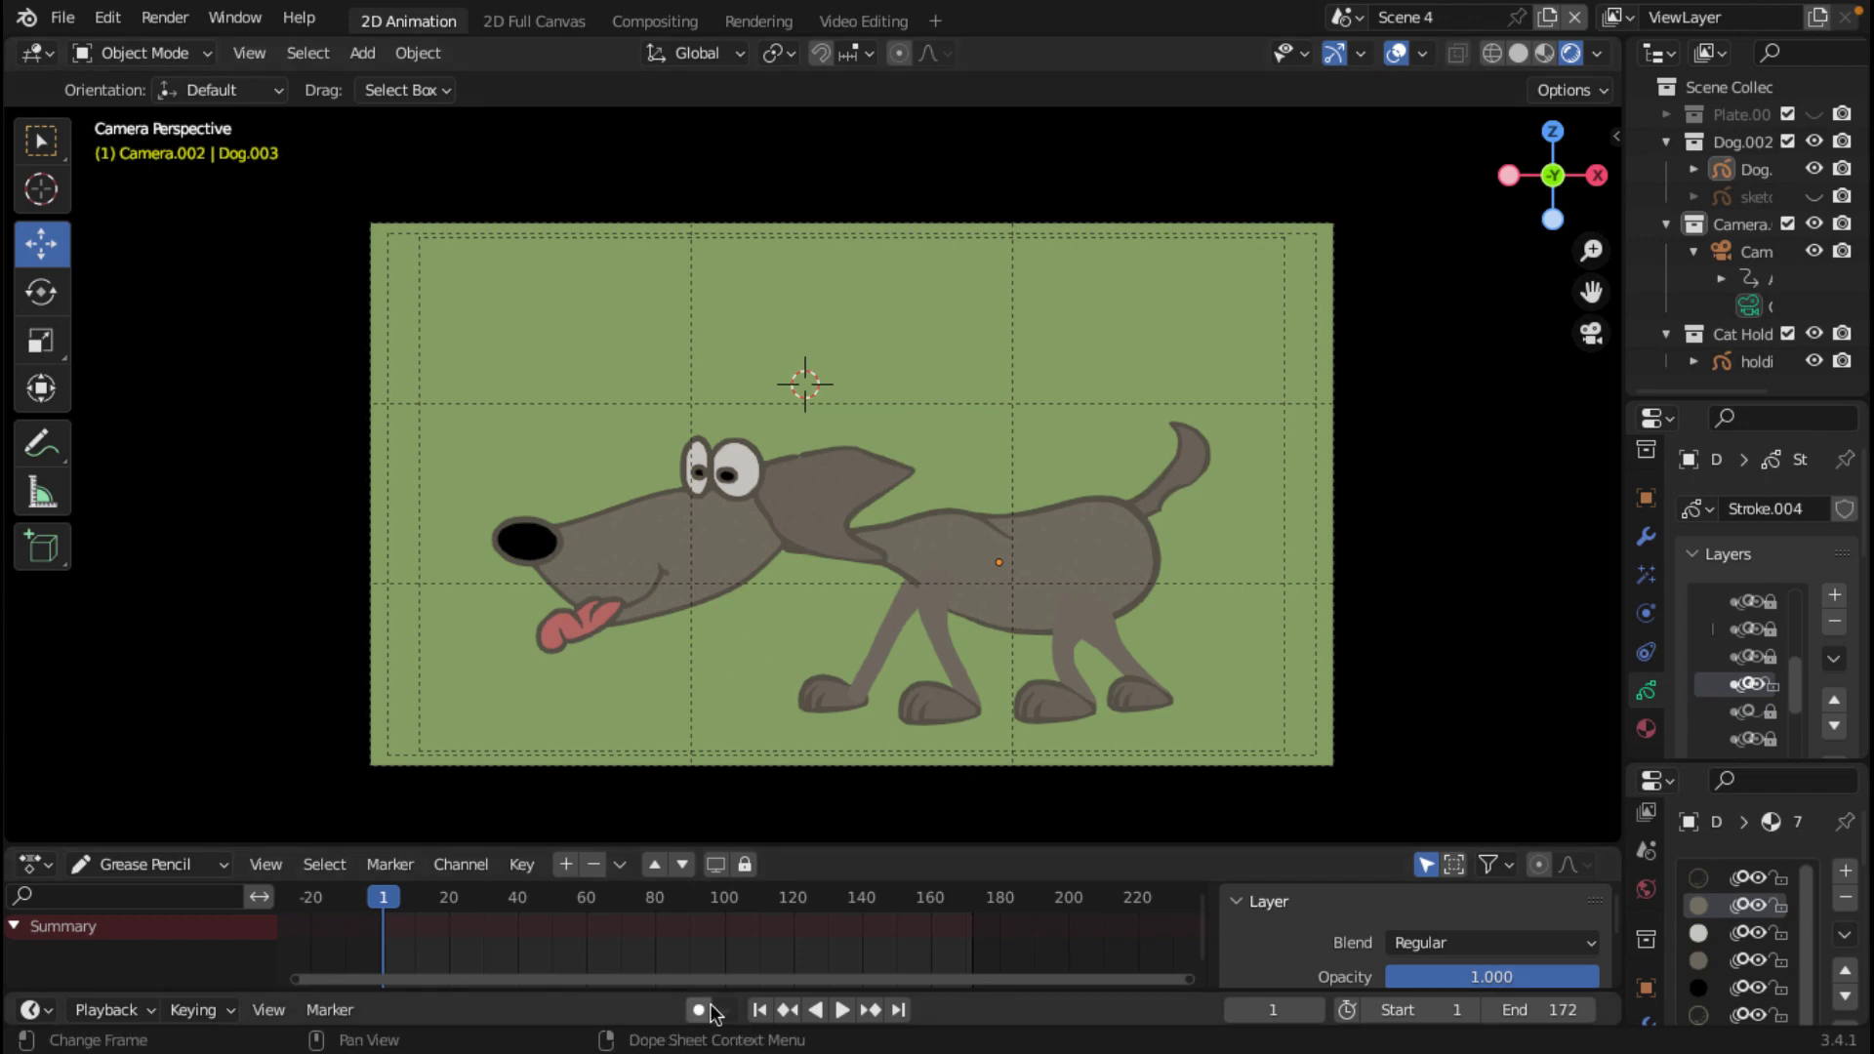
Step: Play the full animation, stop at frame 87, and save as "That's my Food_cat_holding_dog.blend"
{"action": "left_click", "coordinate": [843, 1011]}
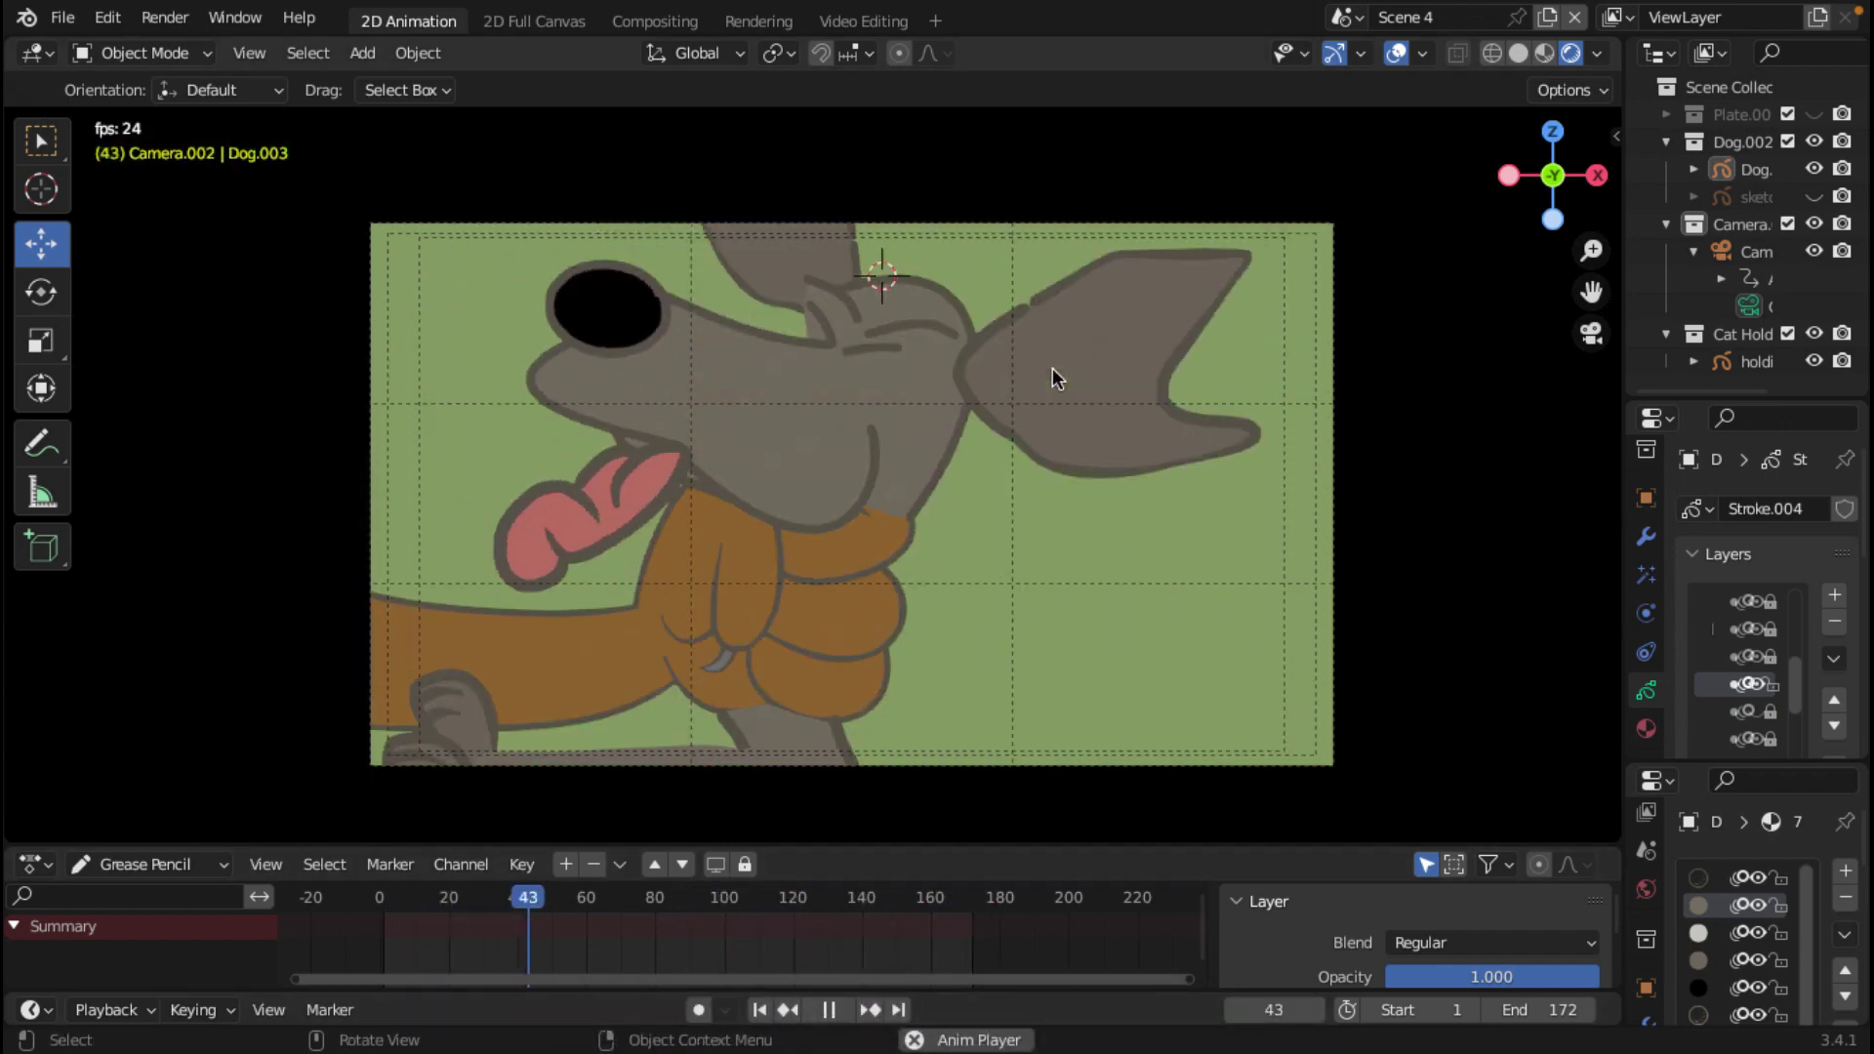
{"action": "left_click", "coordinate": [829, 1010]}
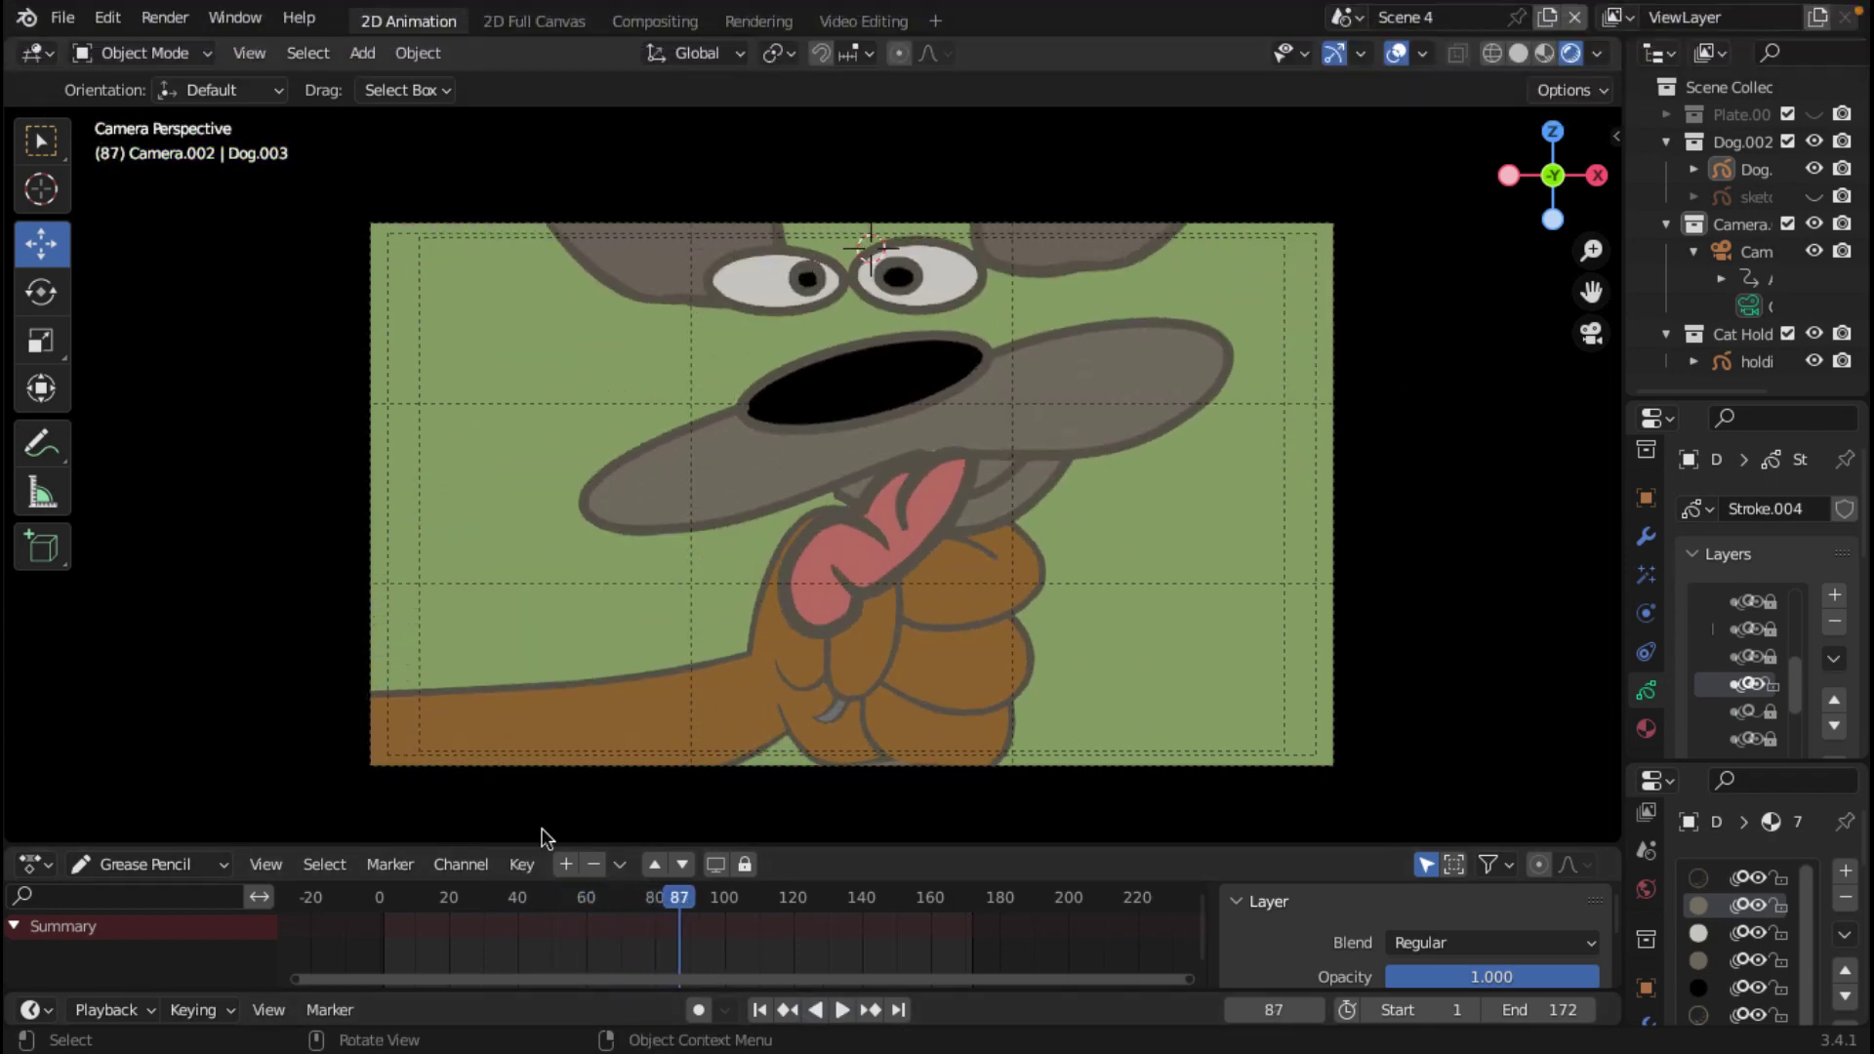
{"action": "left_click", "coordinate": [61, 18]}
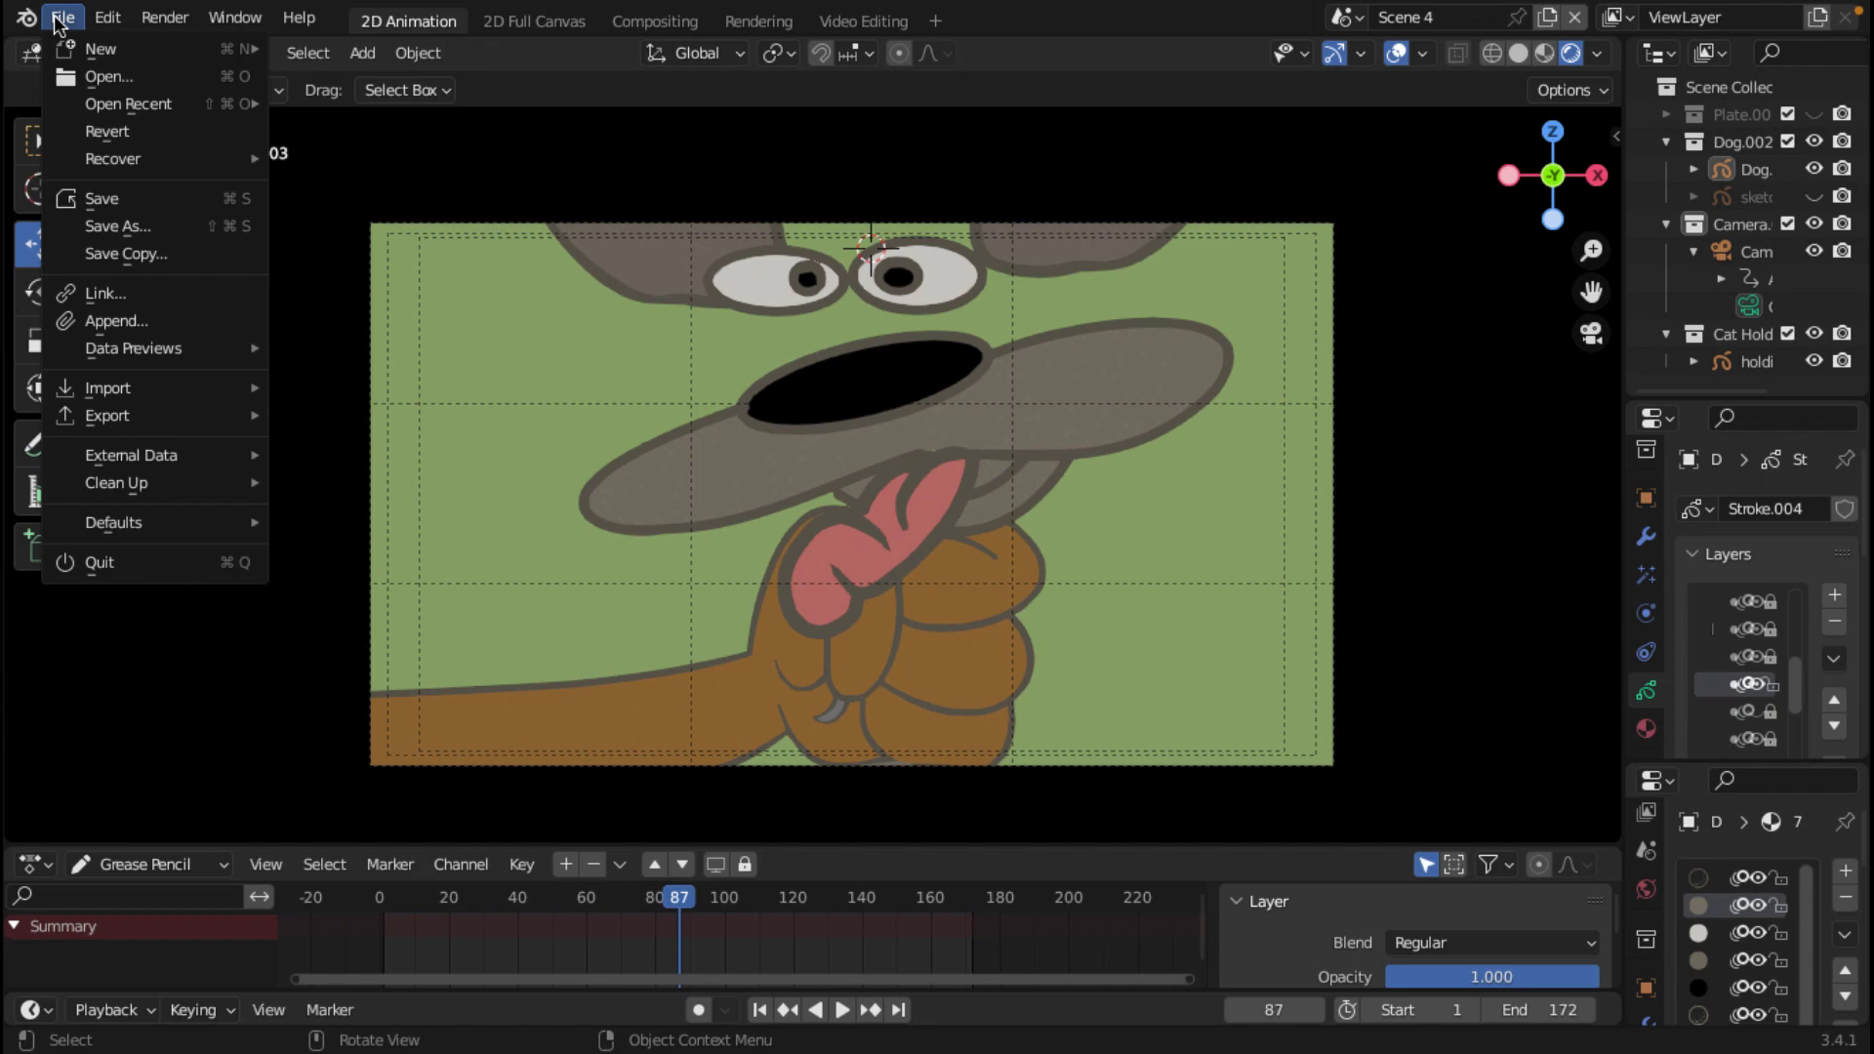
{"action": "left_click", "coordinate": [105, 201]}
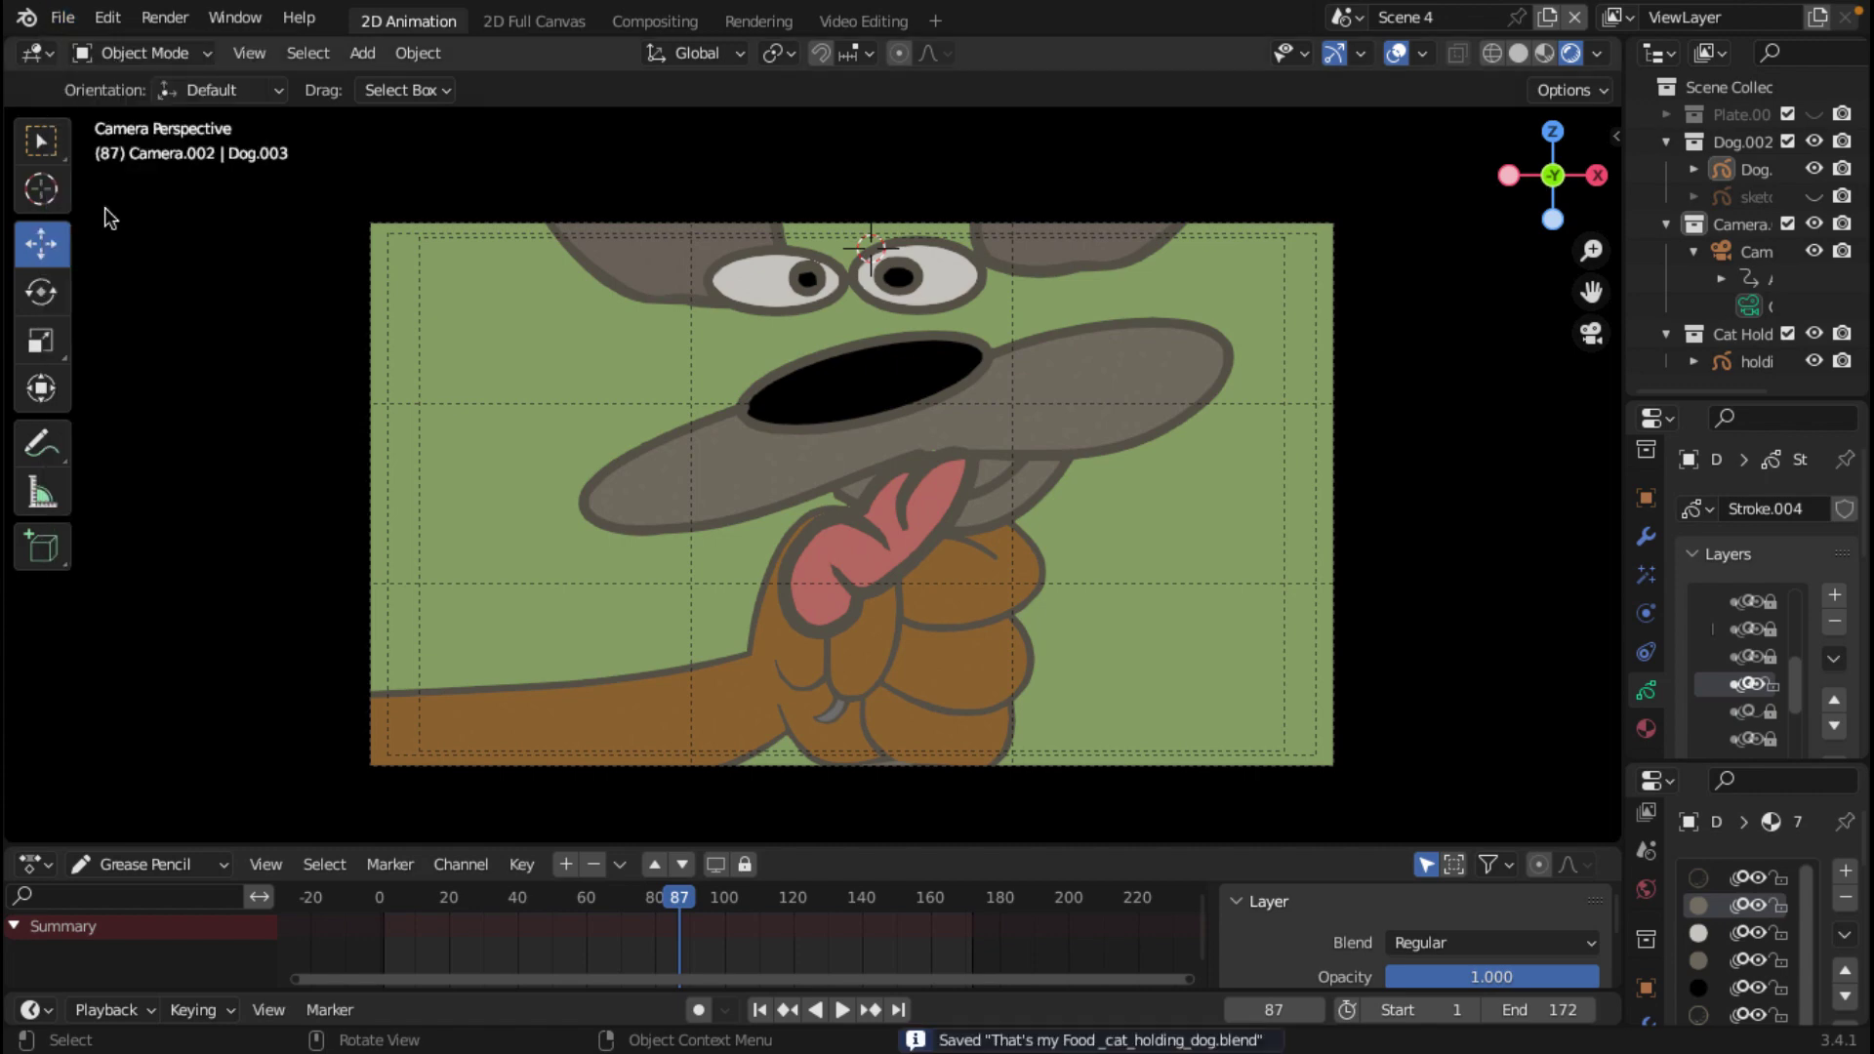